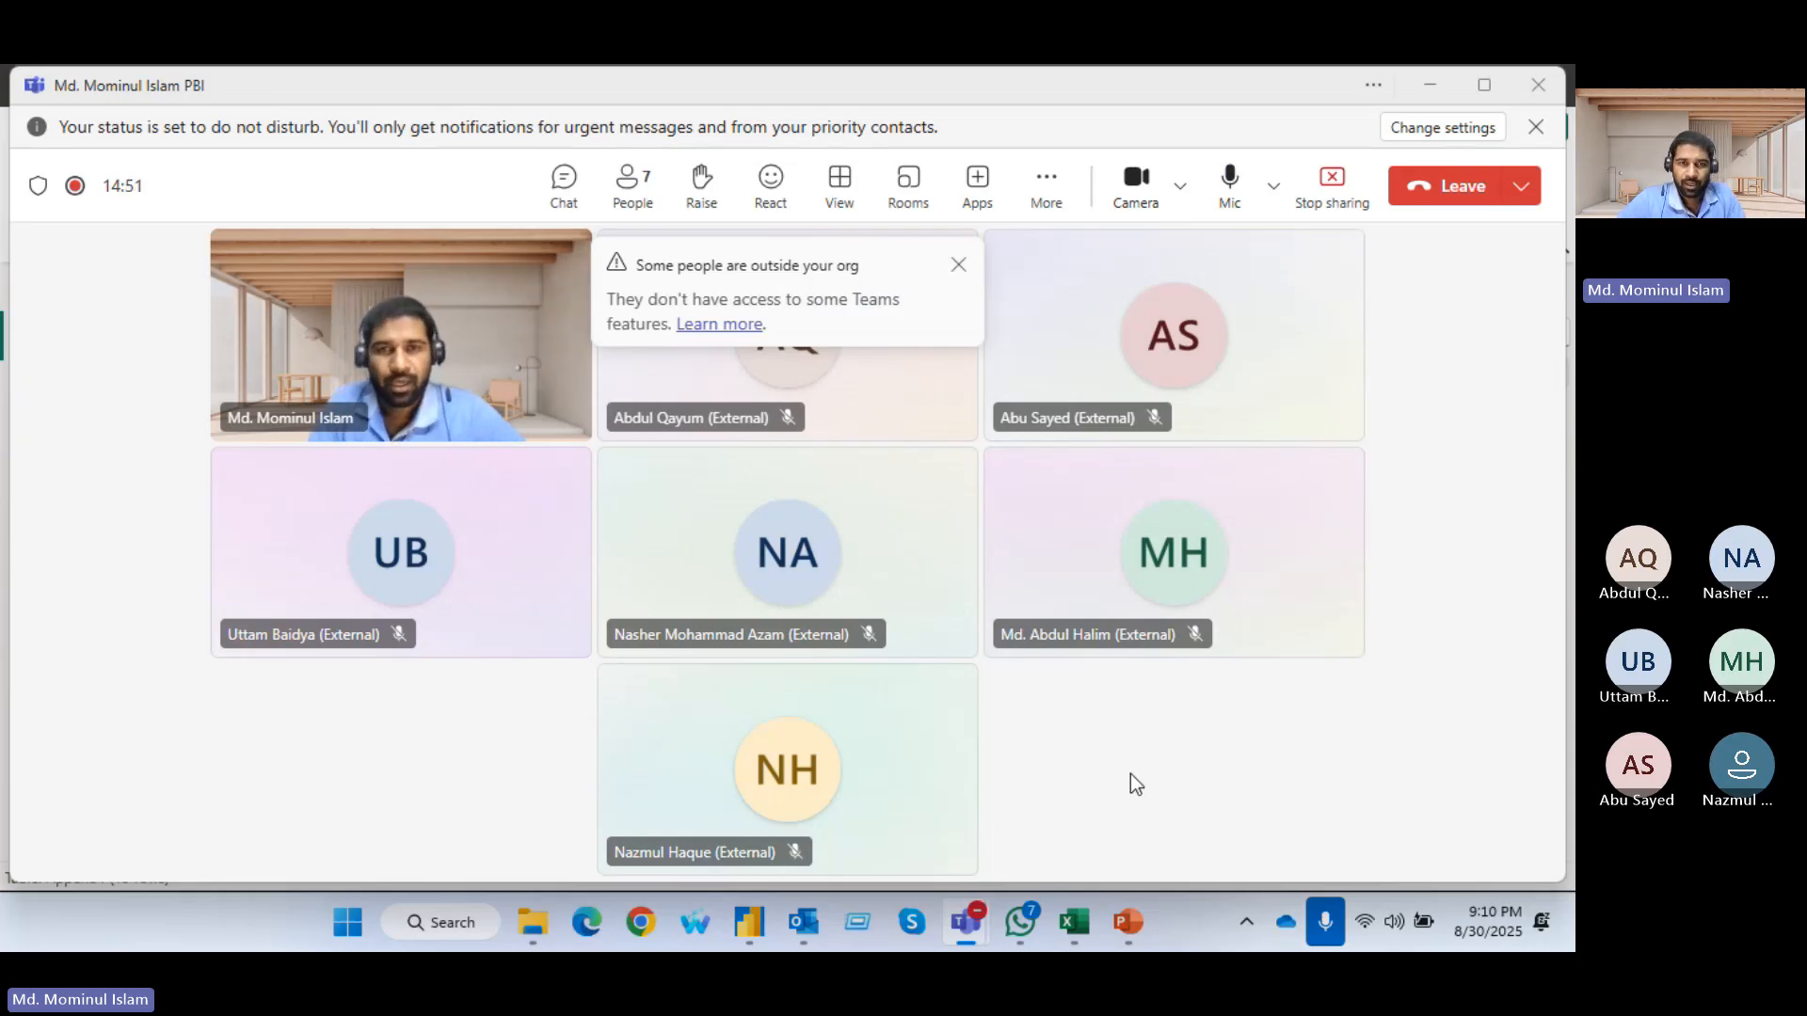
# Dismiss the notice about people outside the organization and admit the participant waiting in the meeting lobby
pyautogui.click(955, 267)
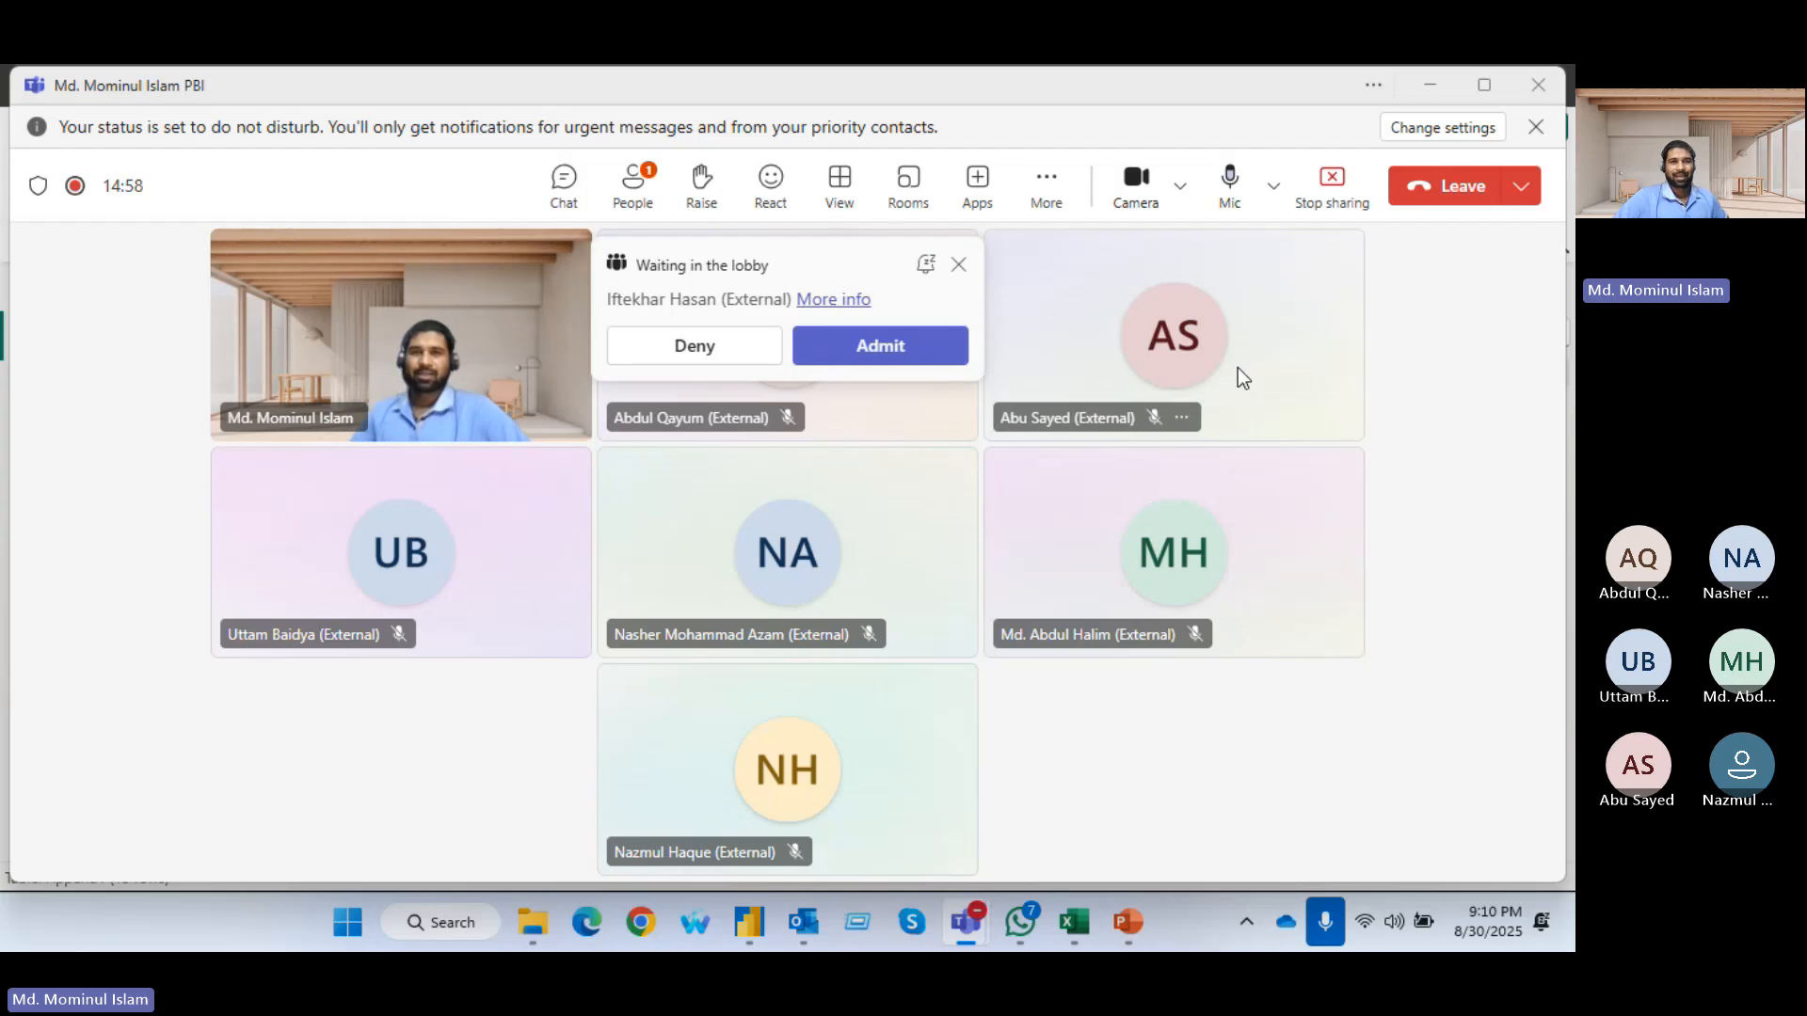
pyautogui.click(908, 362)
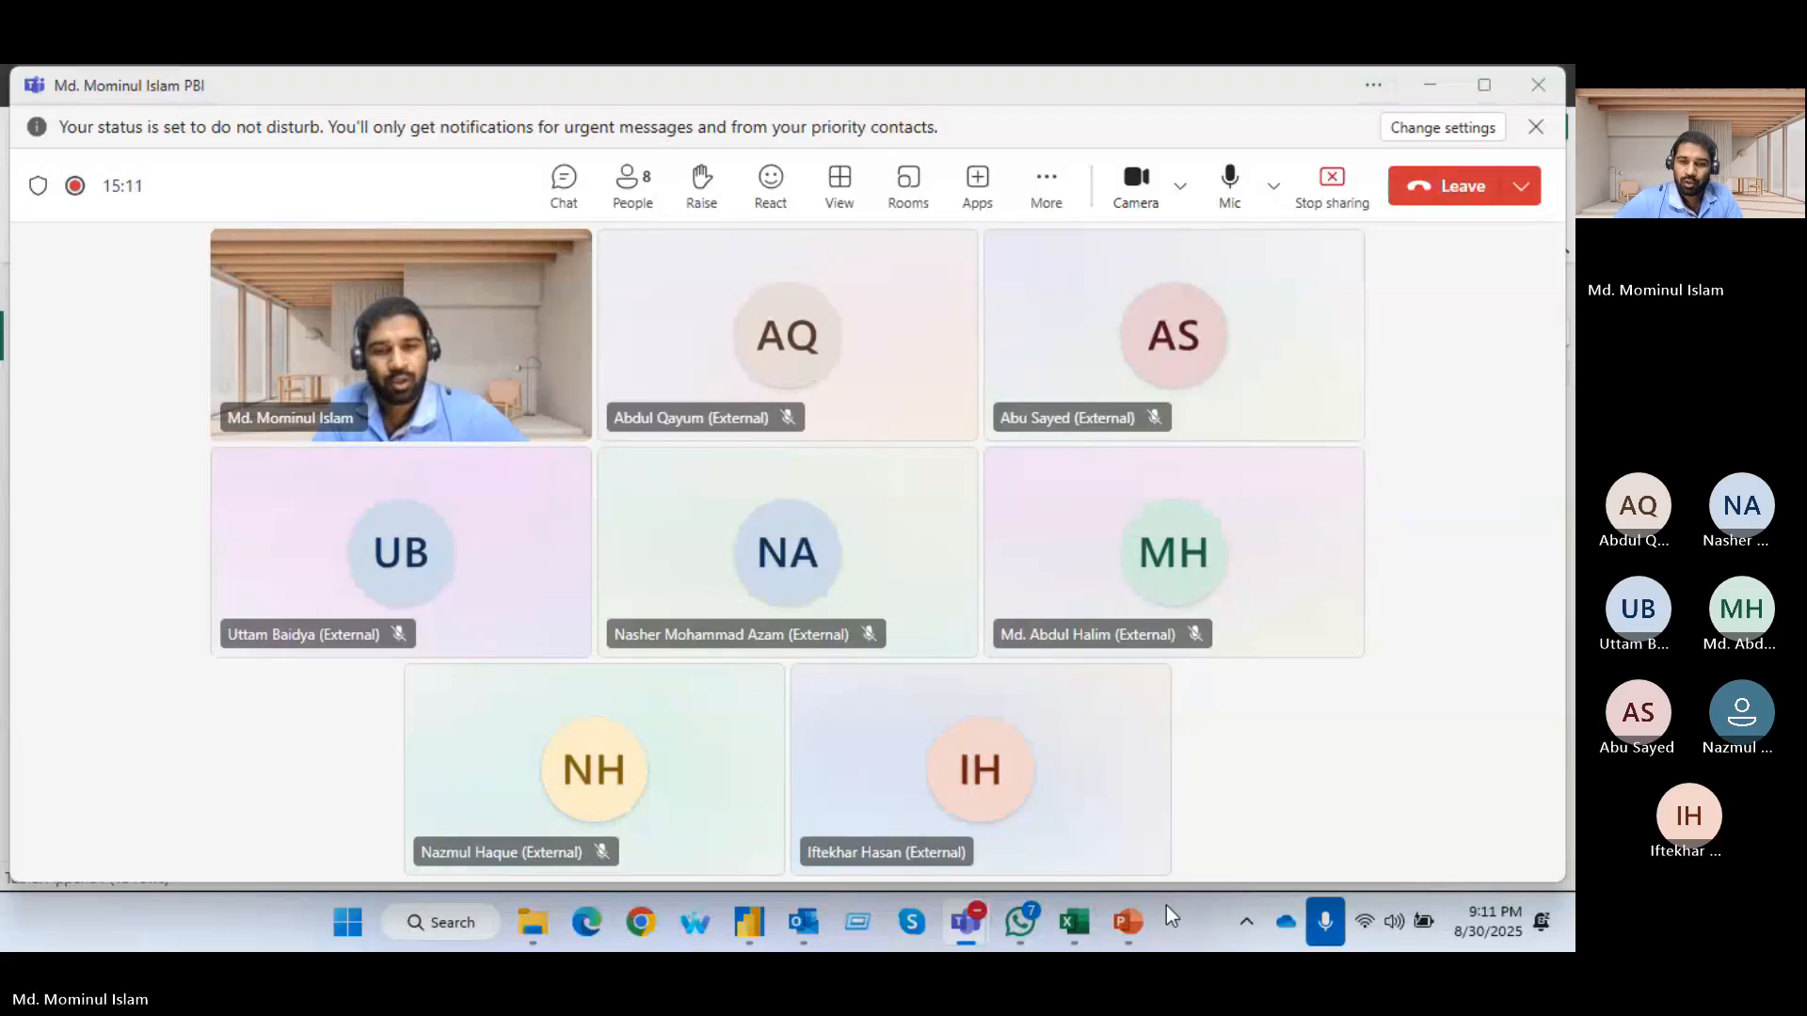
# Switch to Power BI Desktop, show the Append2 table's data and open the Power Query Editor
pyautogui.moveTo(1126, 930)
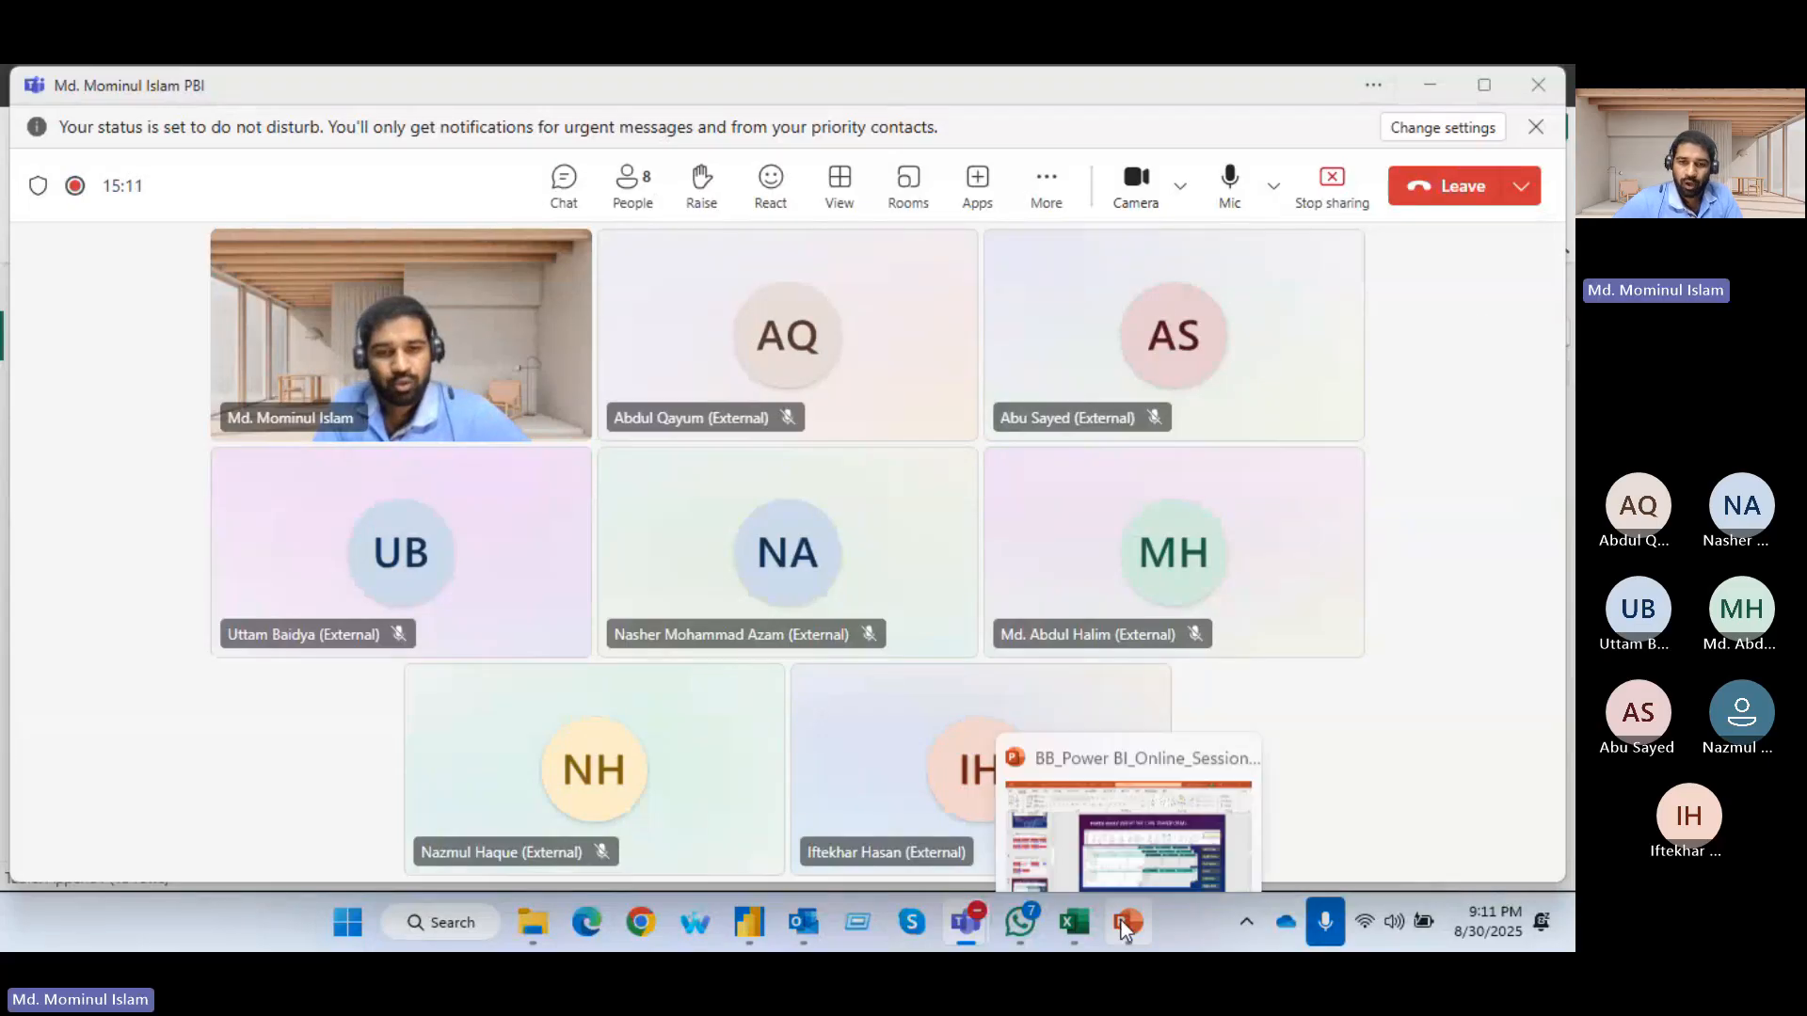
pyautogui.click(750, 937)
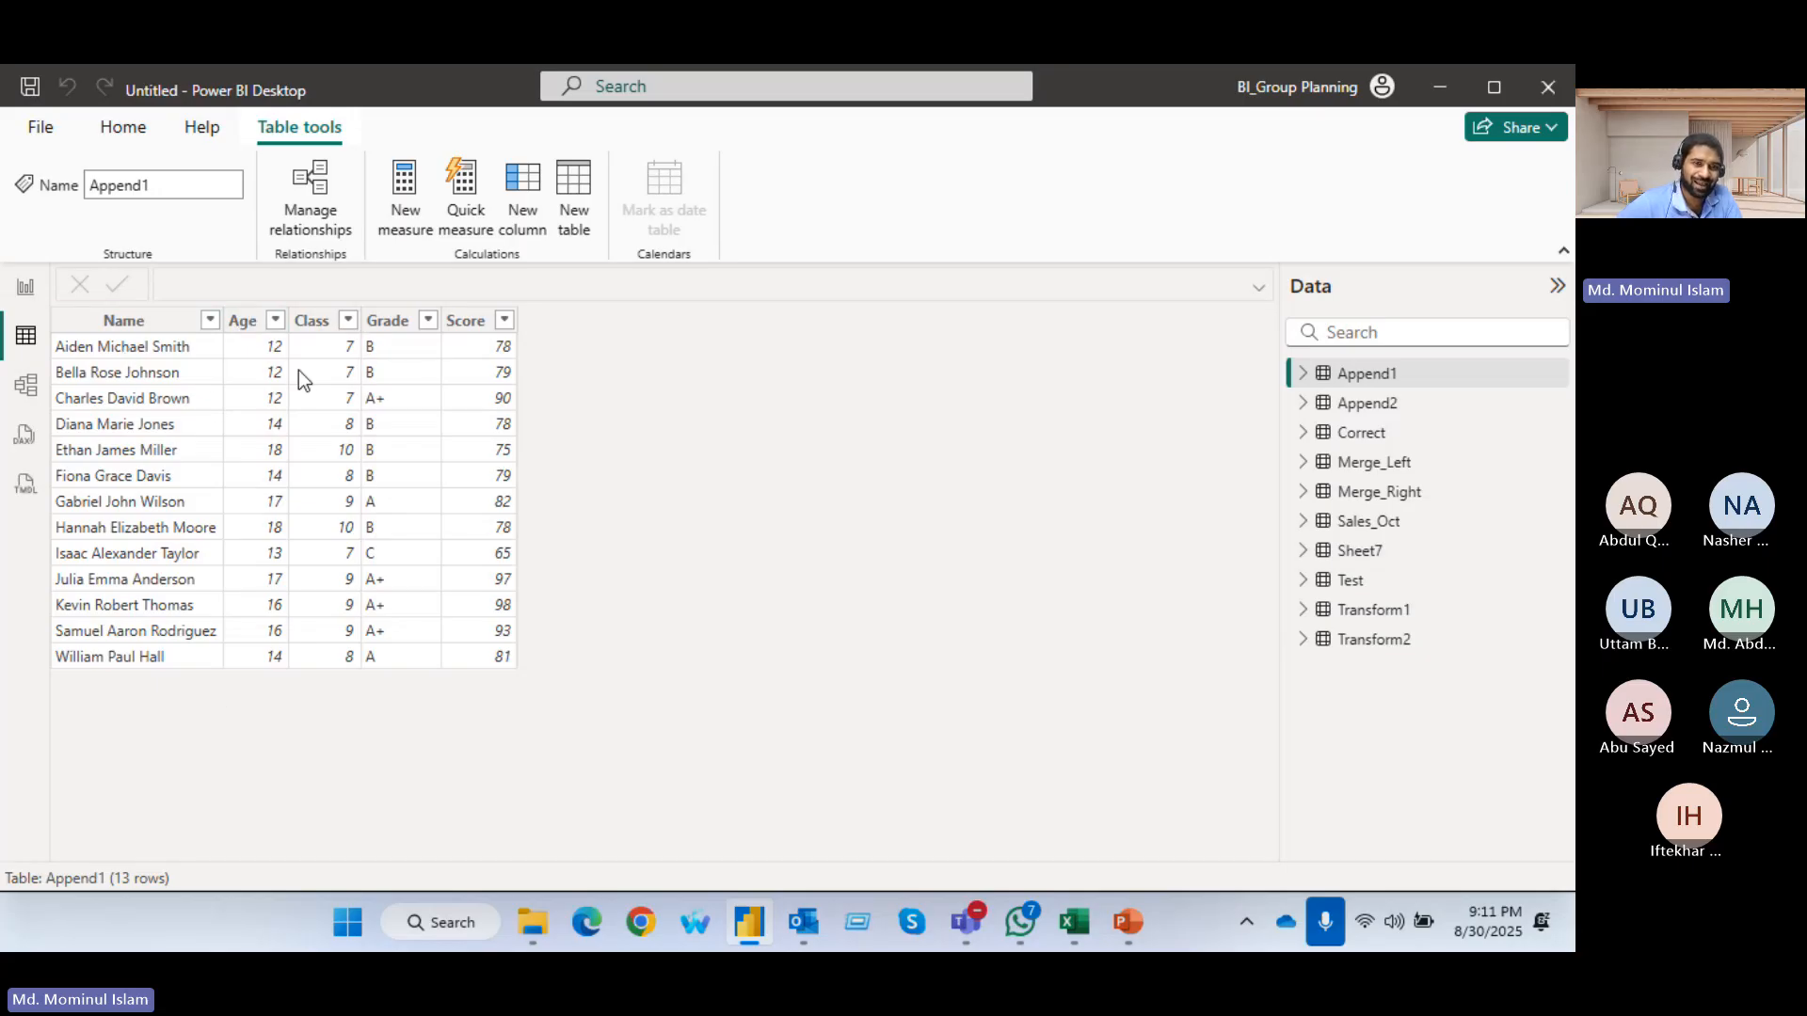
pyautogui.click(1369, 405)
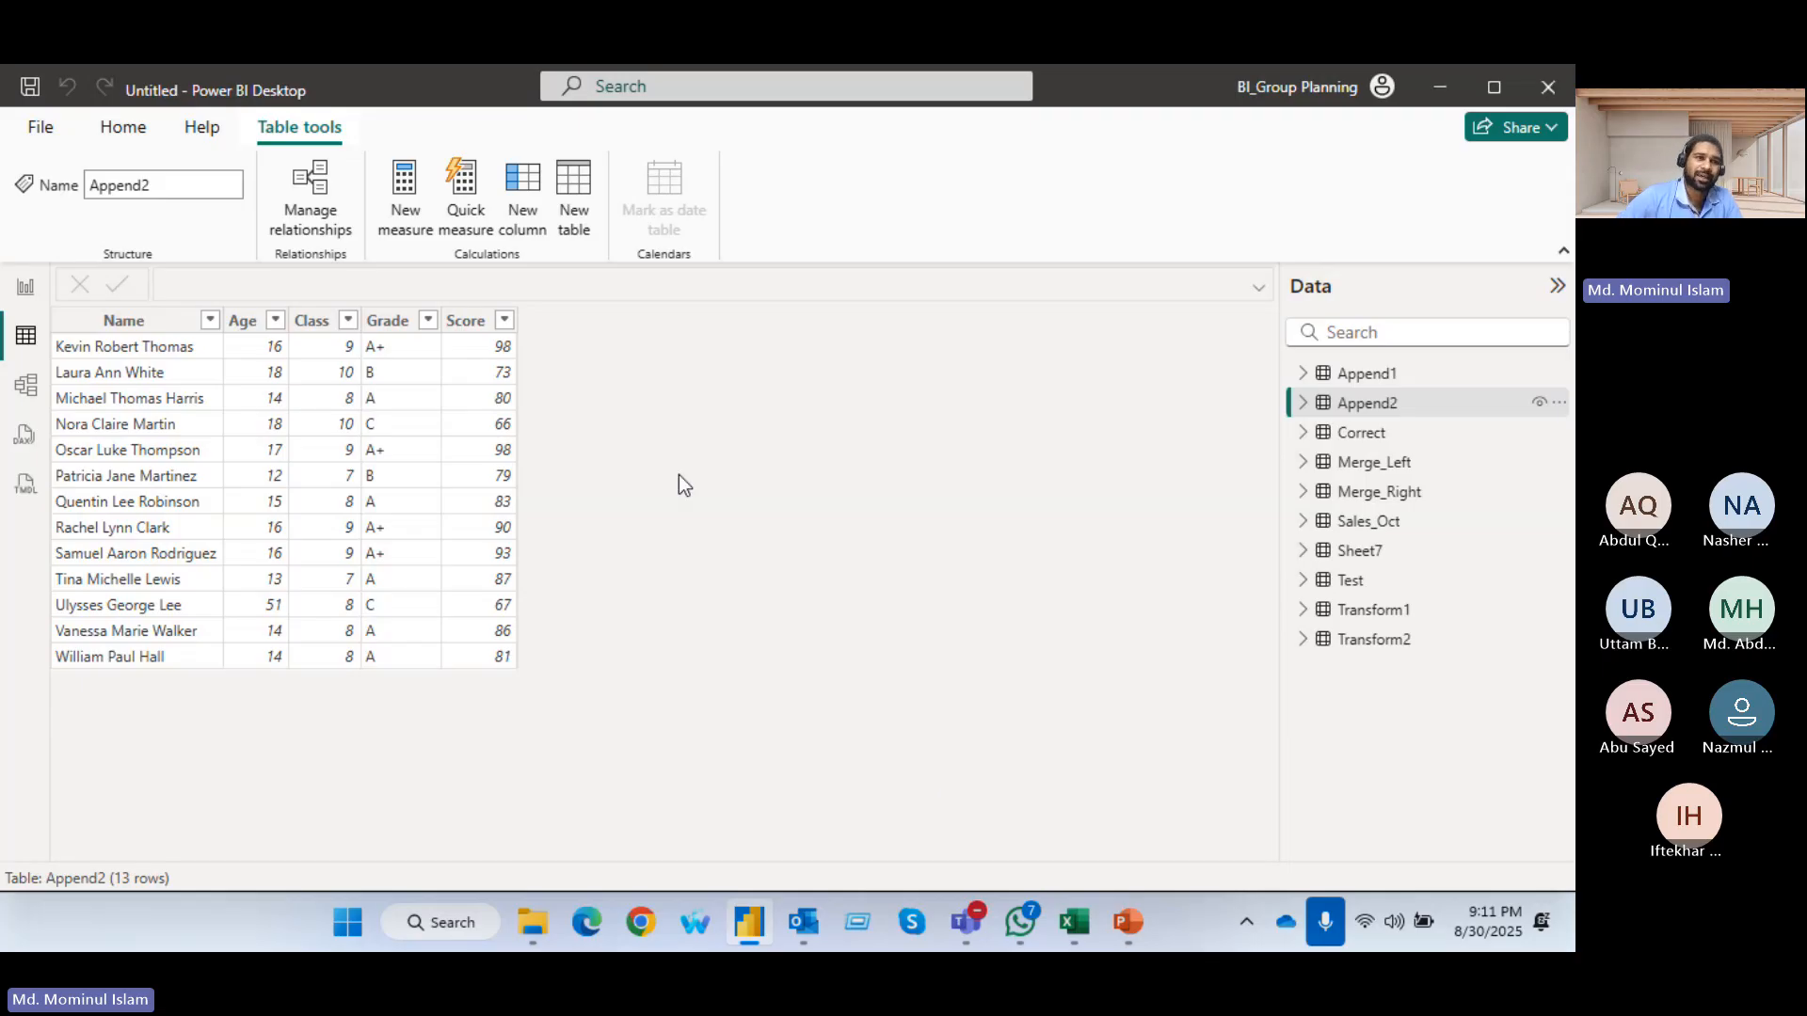
pyautogui.click(133, 135)
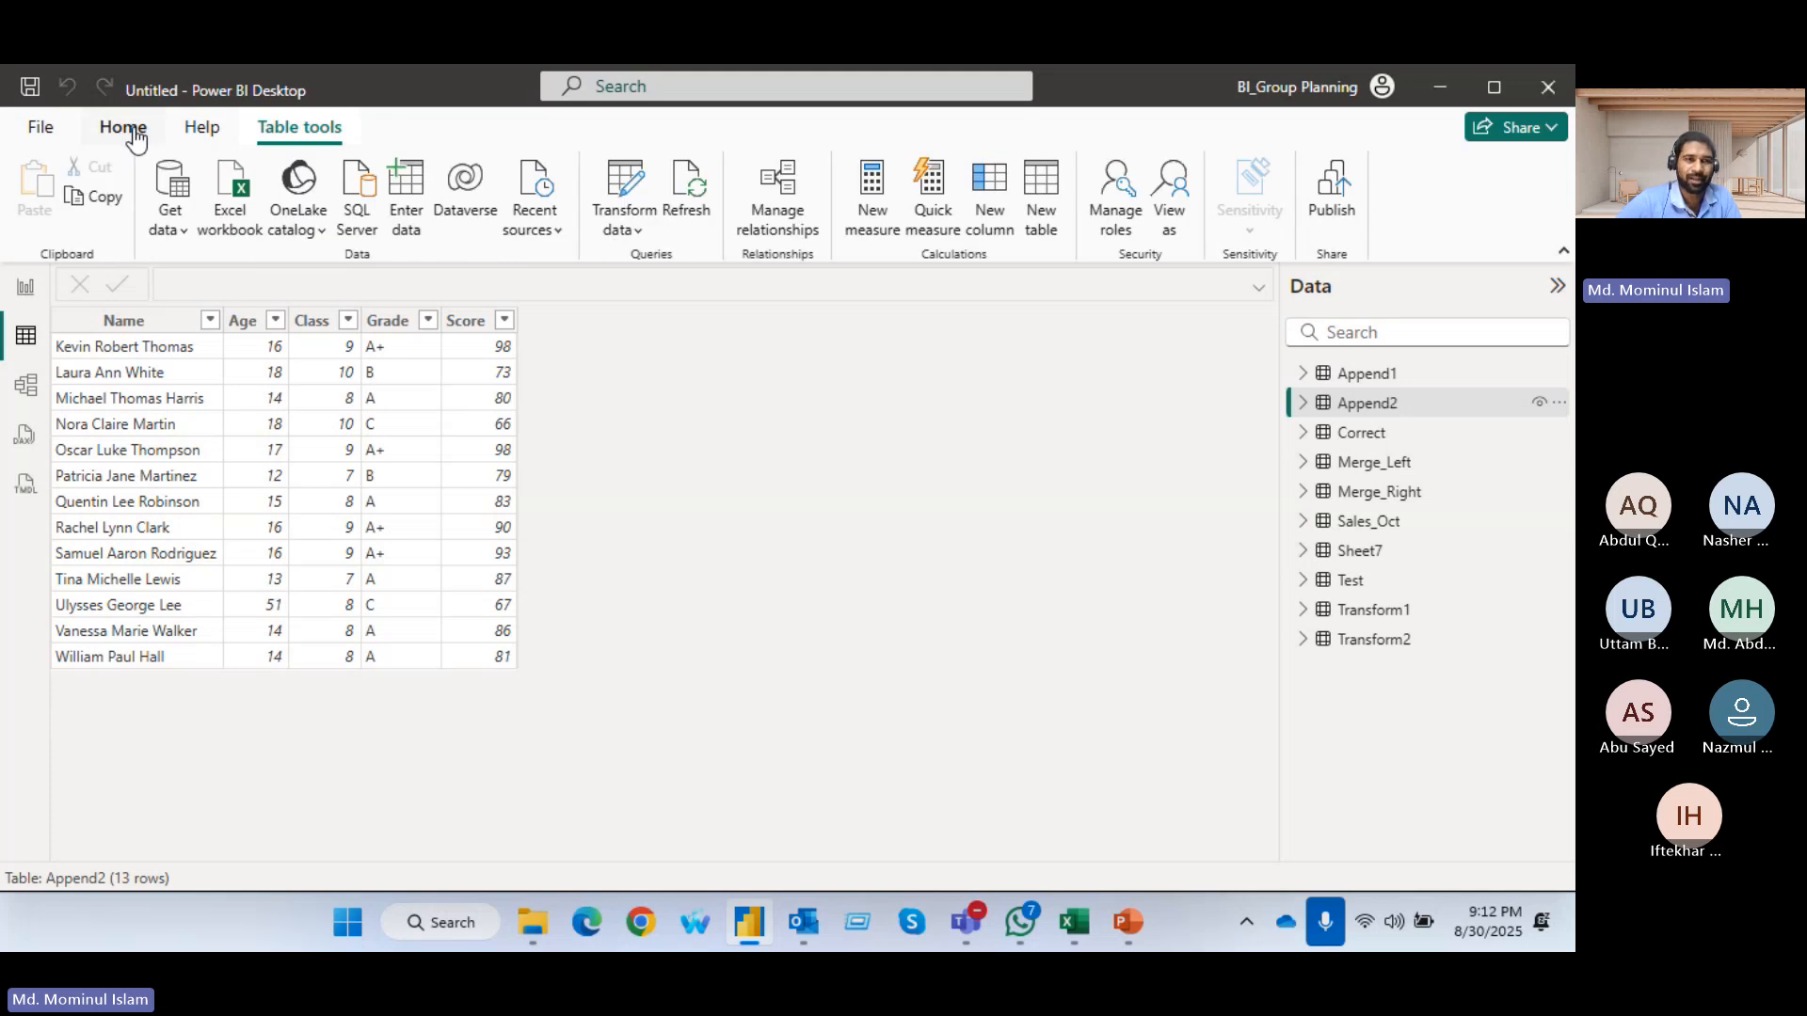
pyautogui.click(626, 173)
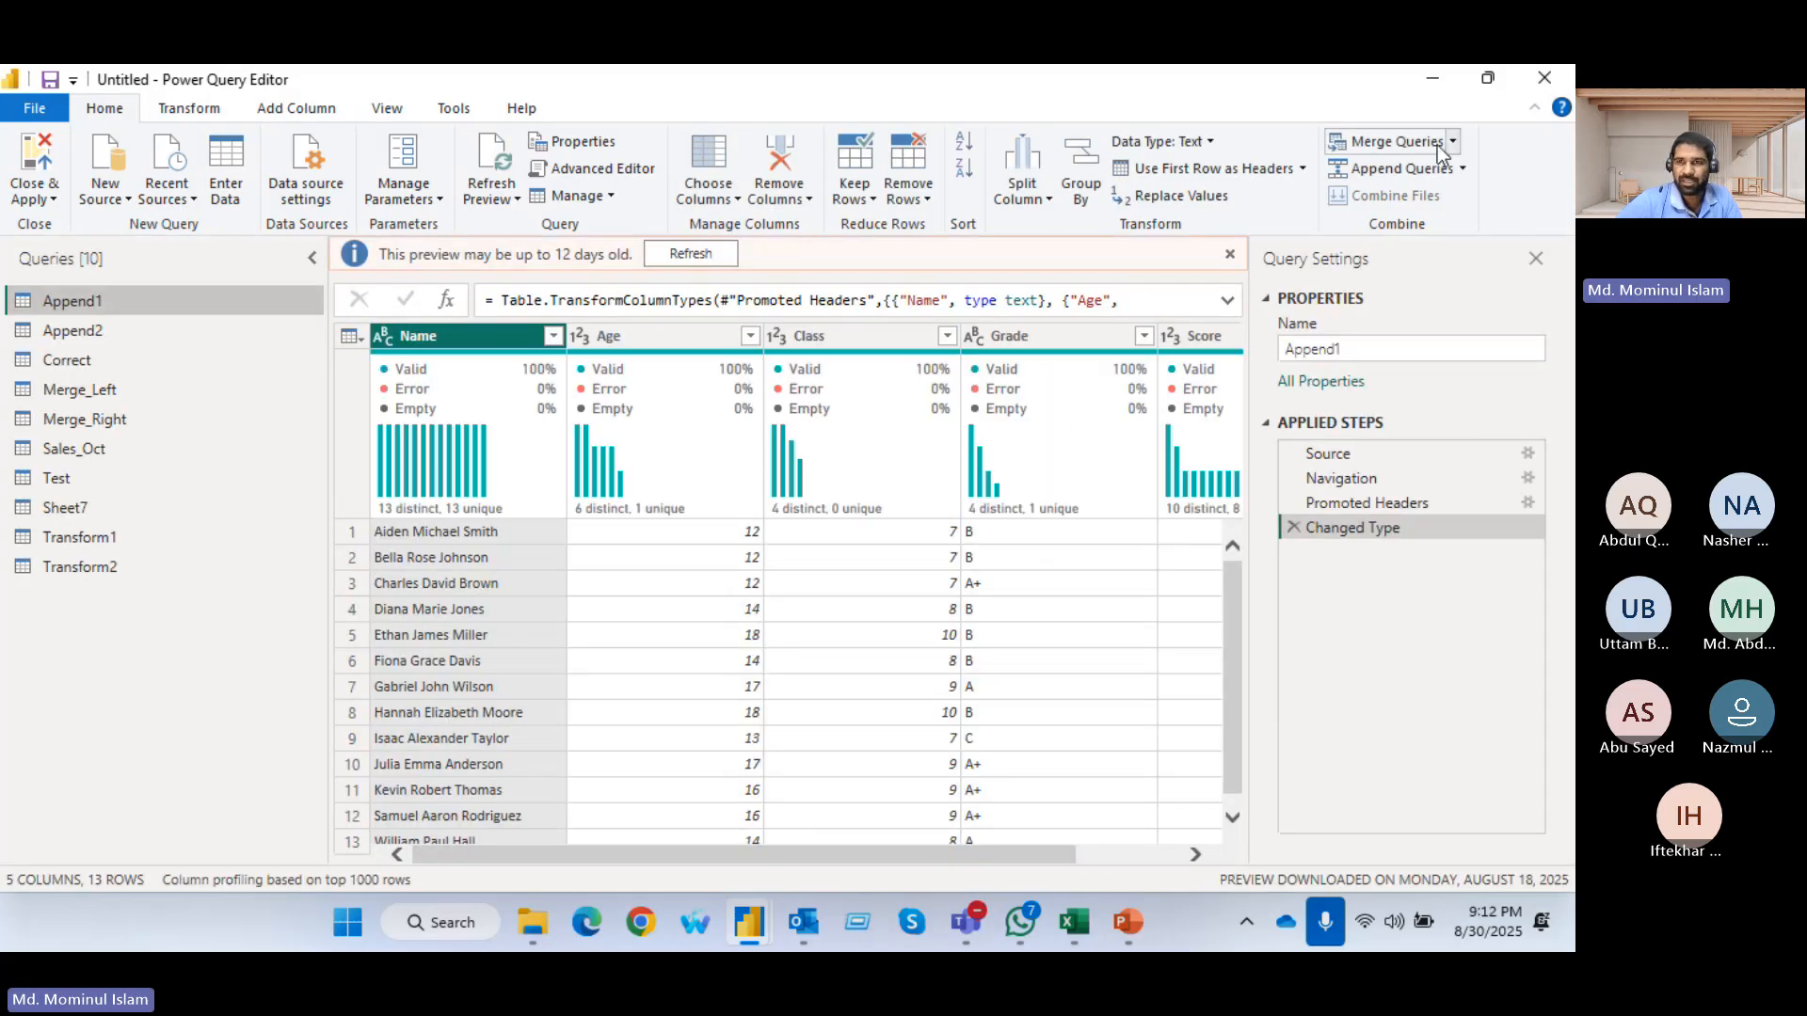
# Refresh the outdated data preview of the Append1 query
pyautogui.click(1459, 144)
pyautogui.click(1459, 144)
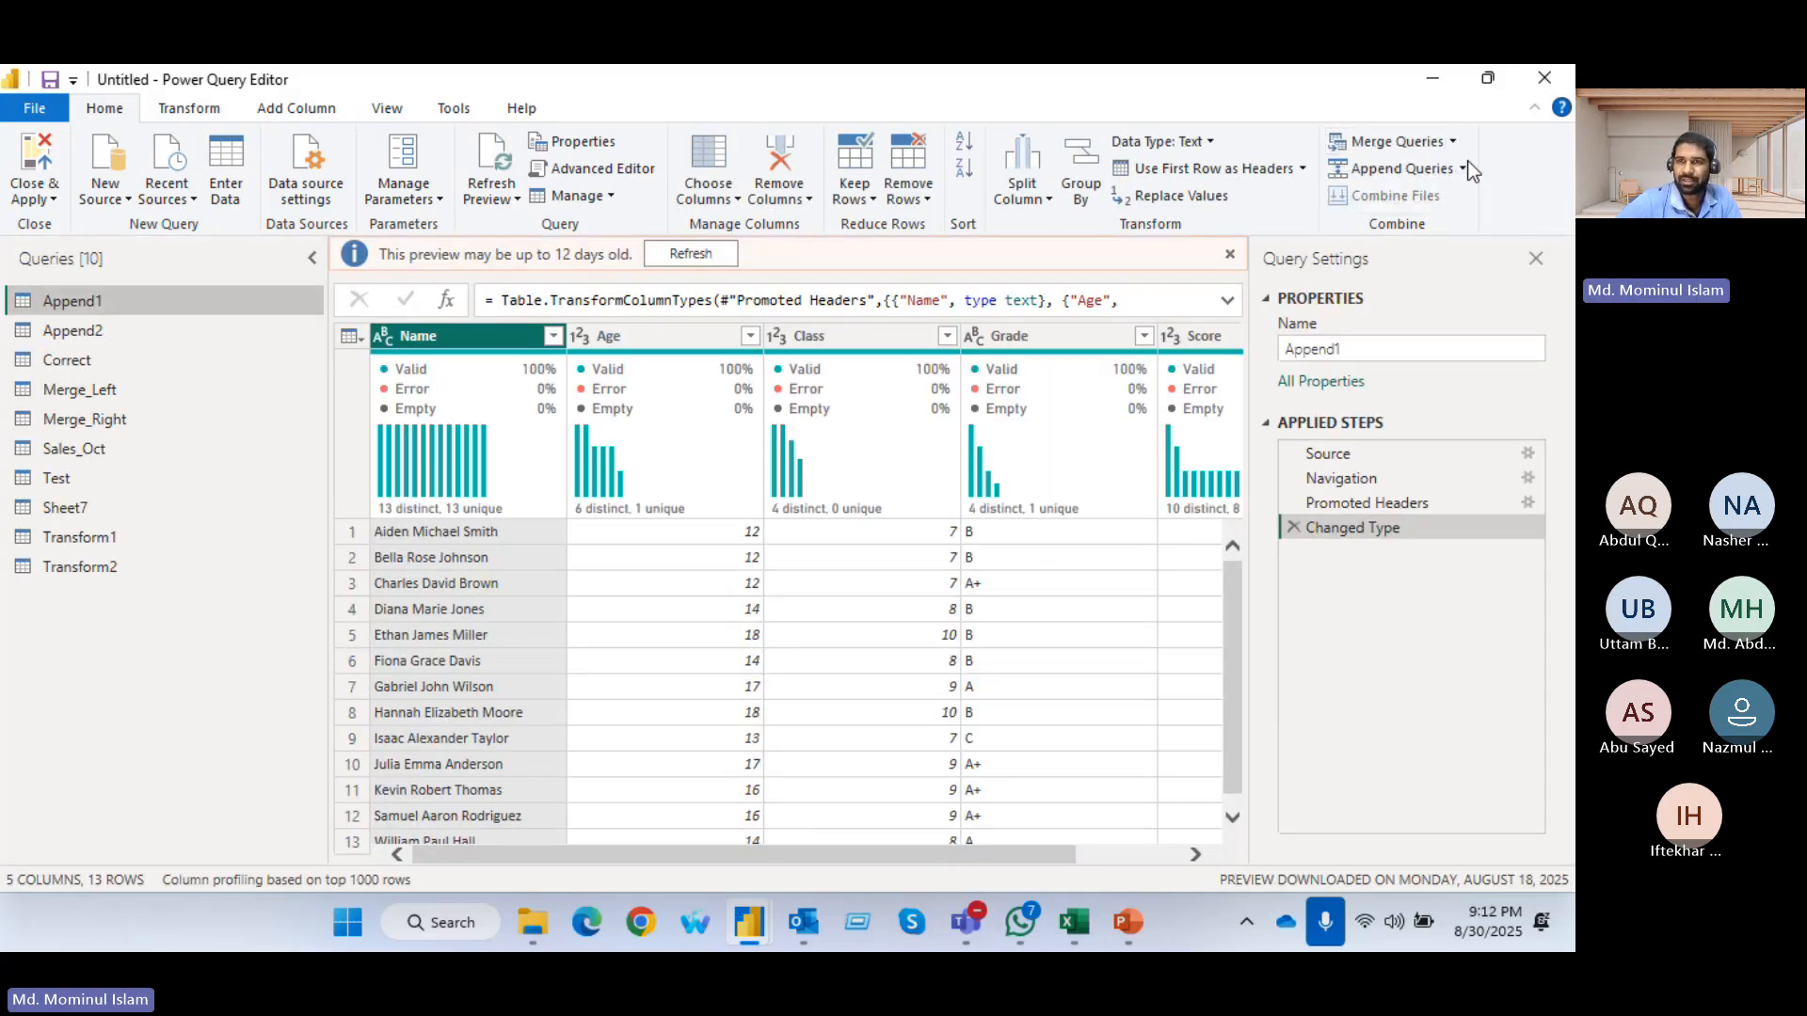
pyautogui.click(1463, 168)
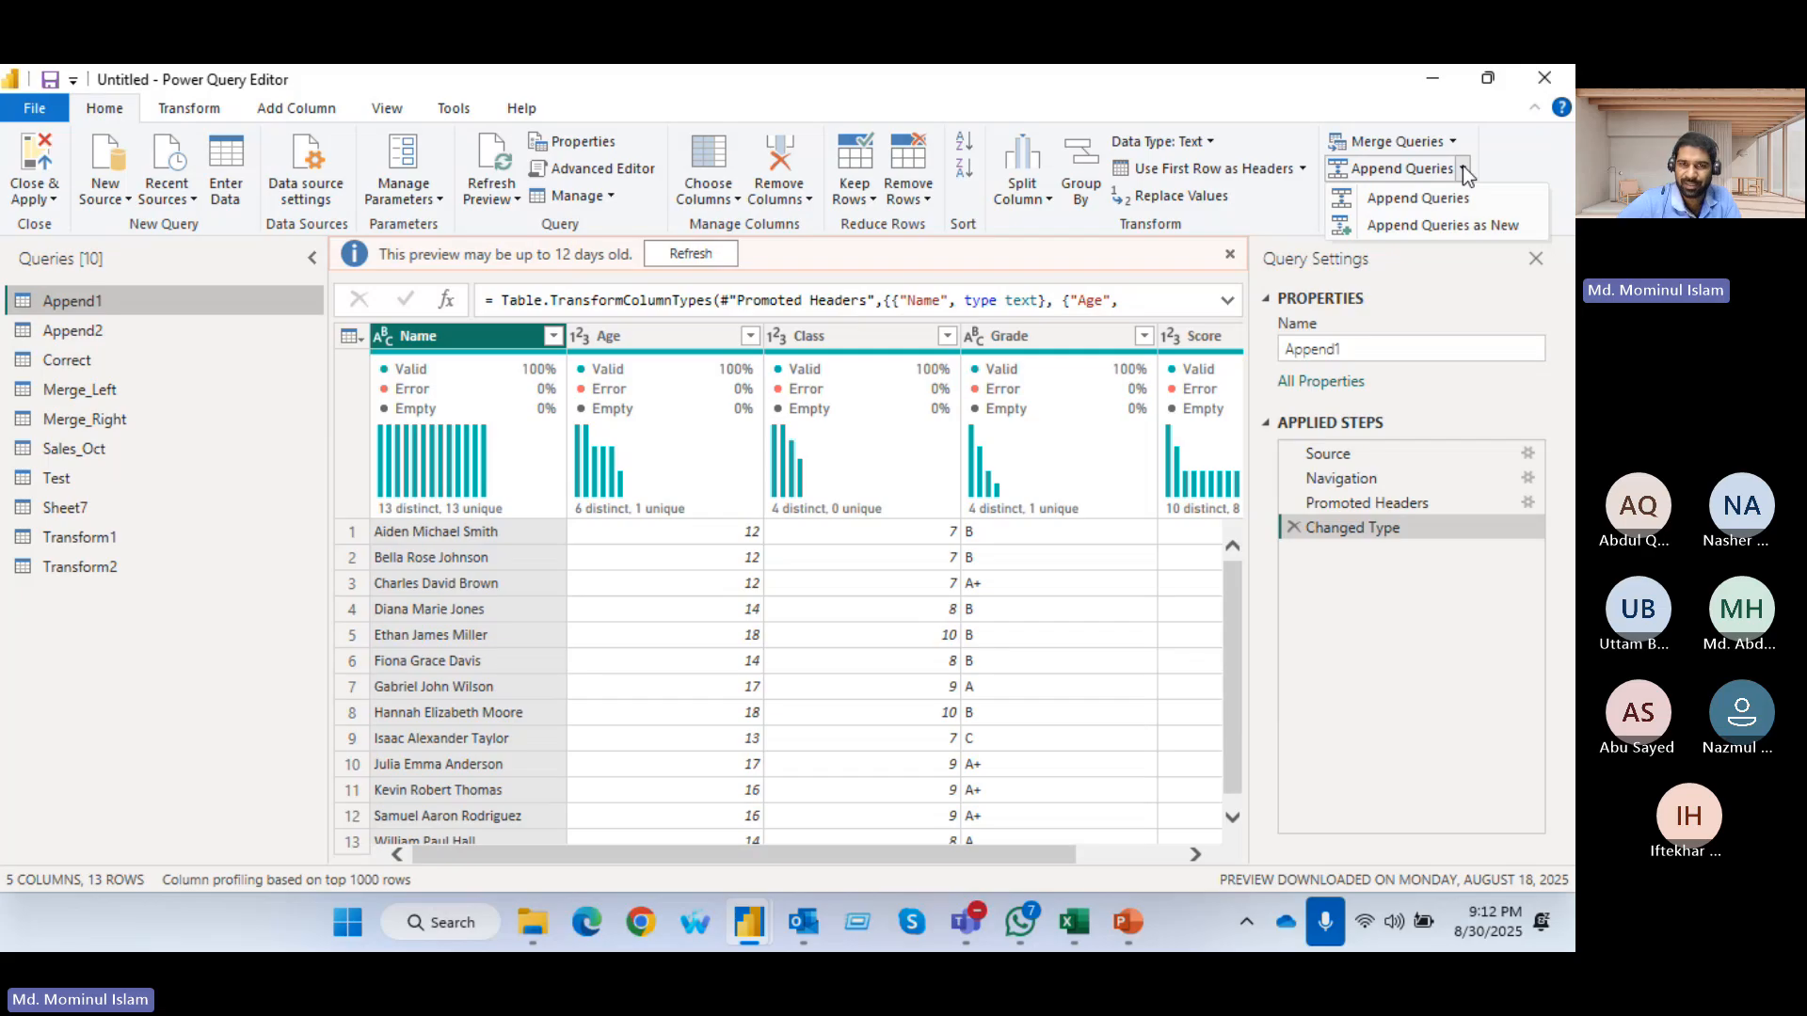
pyautogui.click(685, 261)
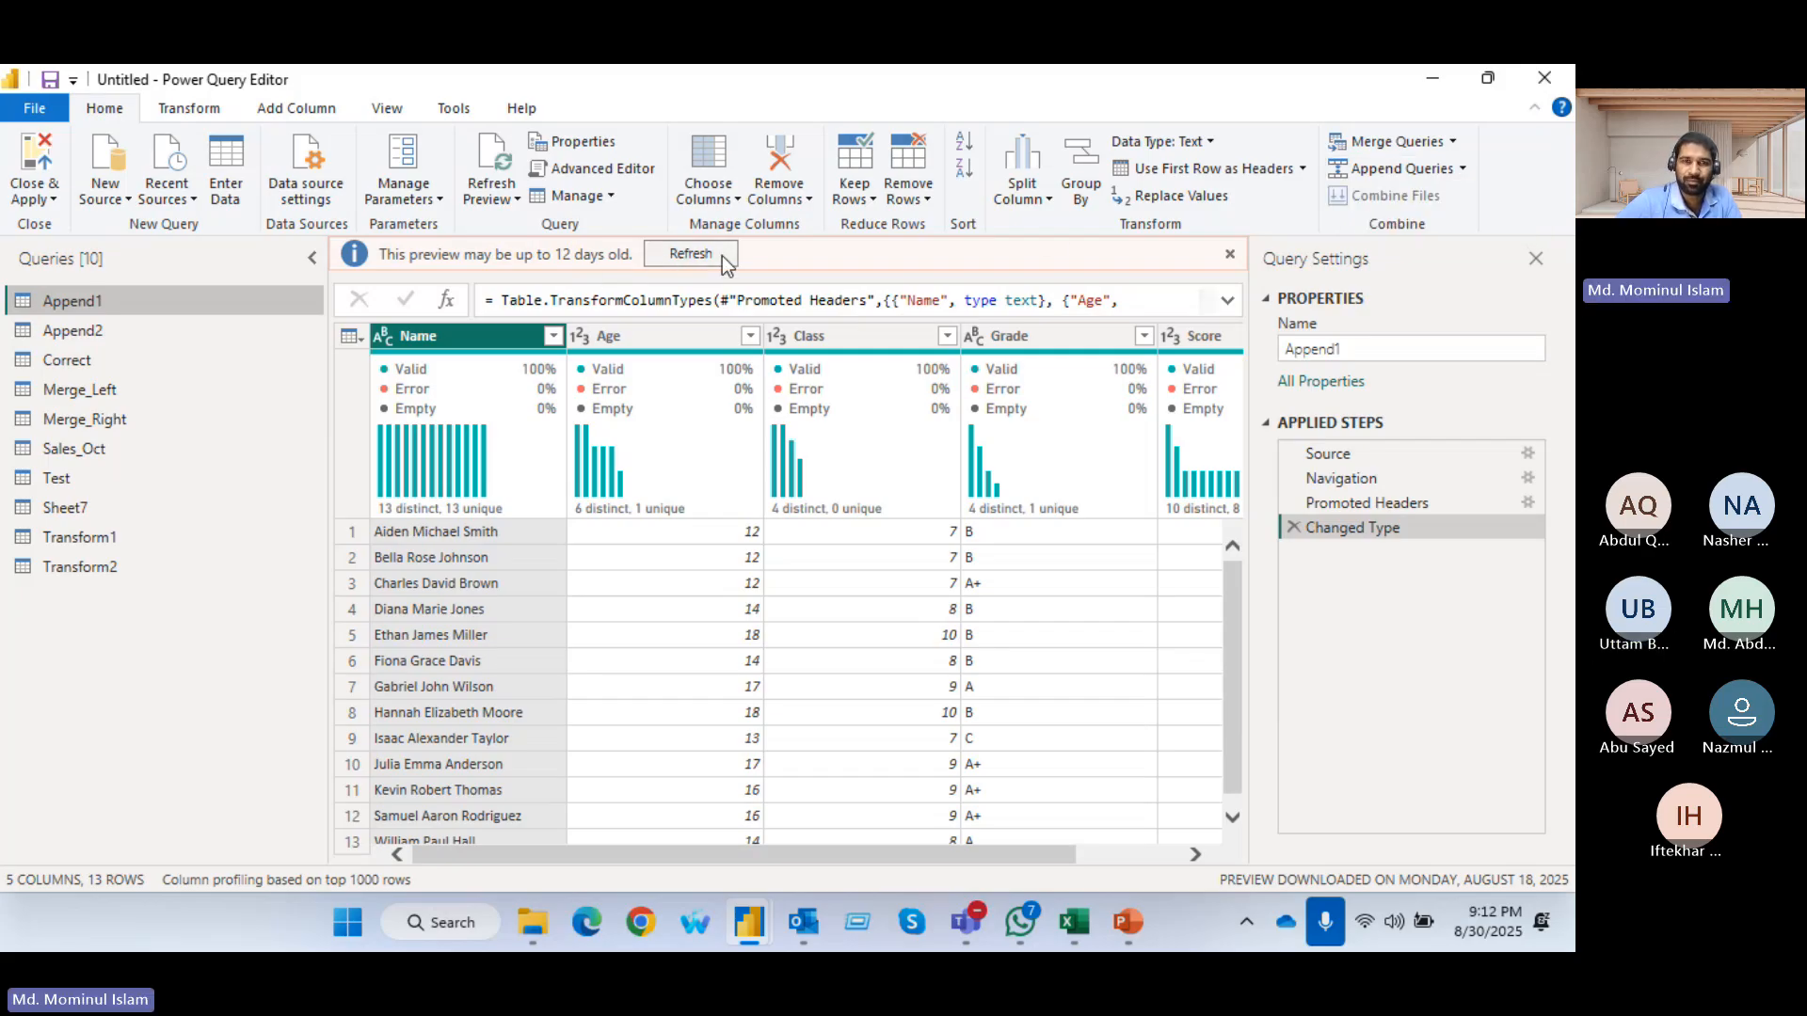
pyautogui.click(686, 250)
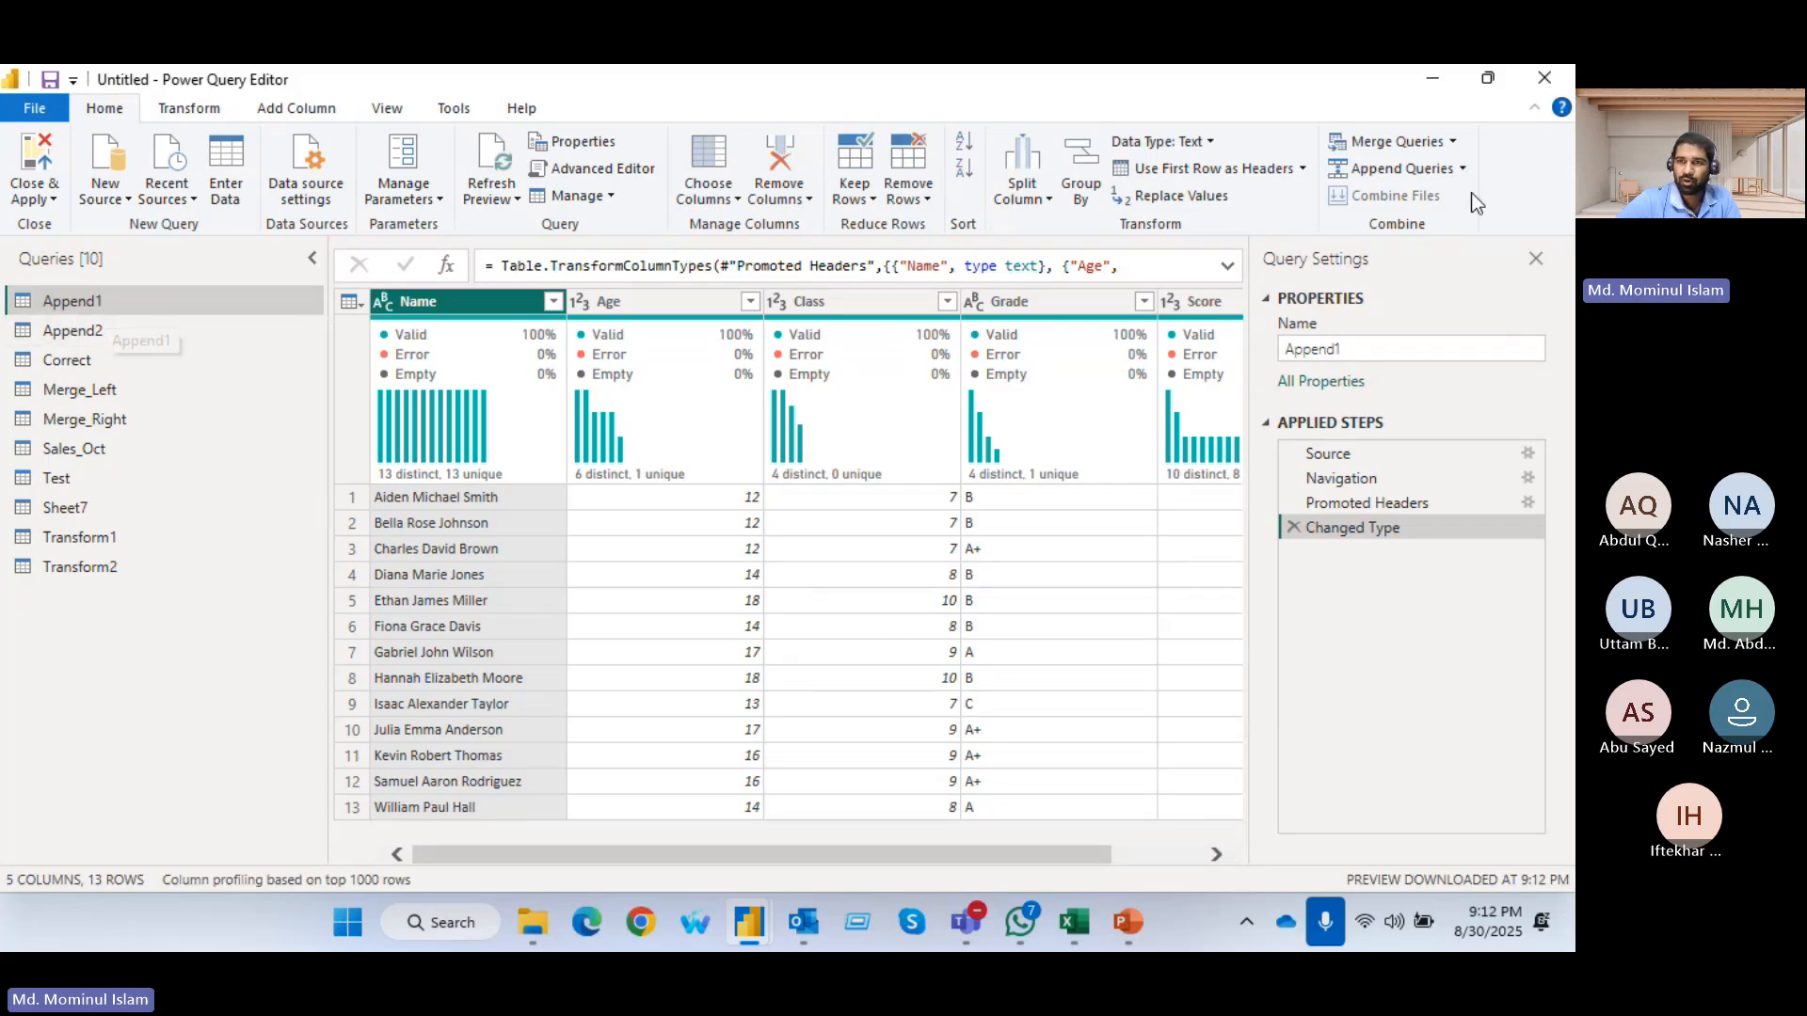
# Append Append2 to Append1 as a new query using the two-table option
pyautogui.click(1463, 168)
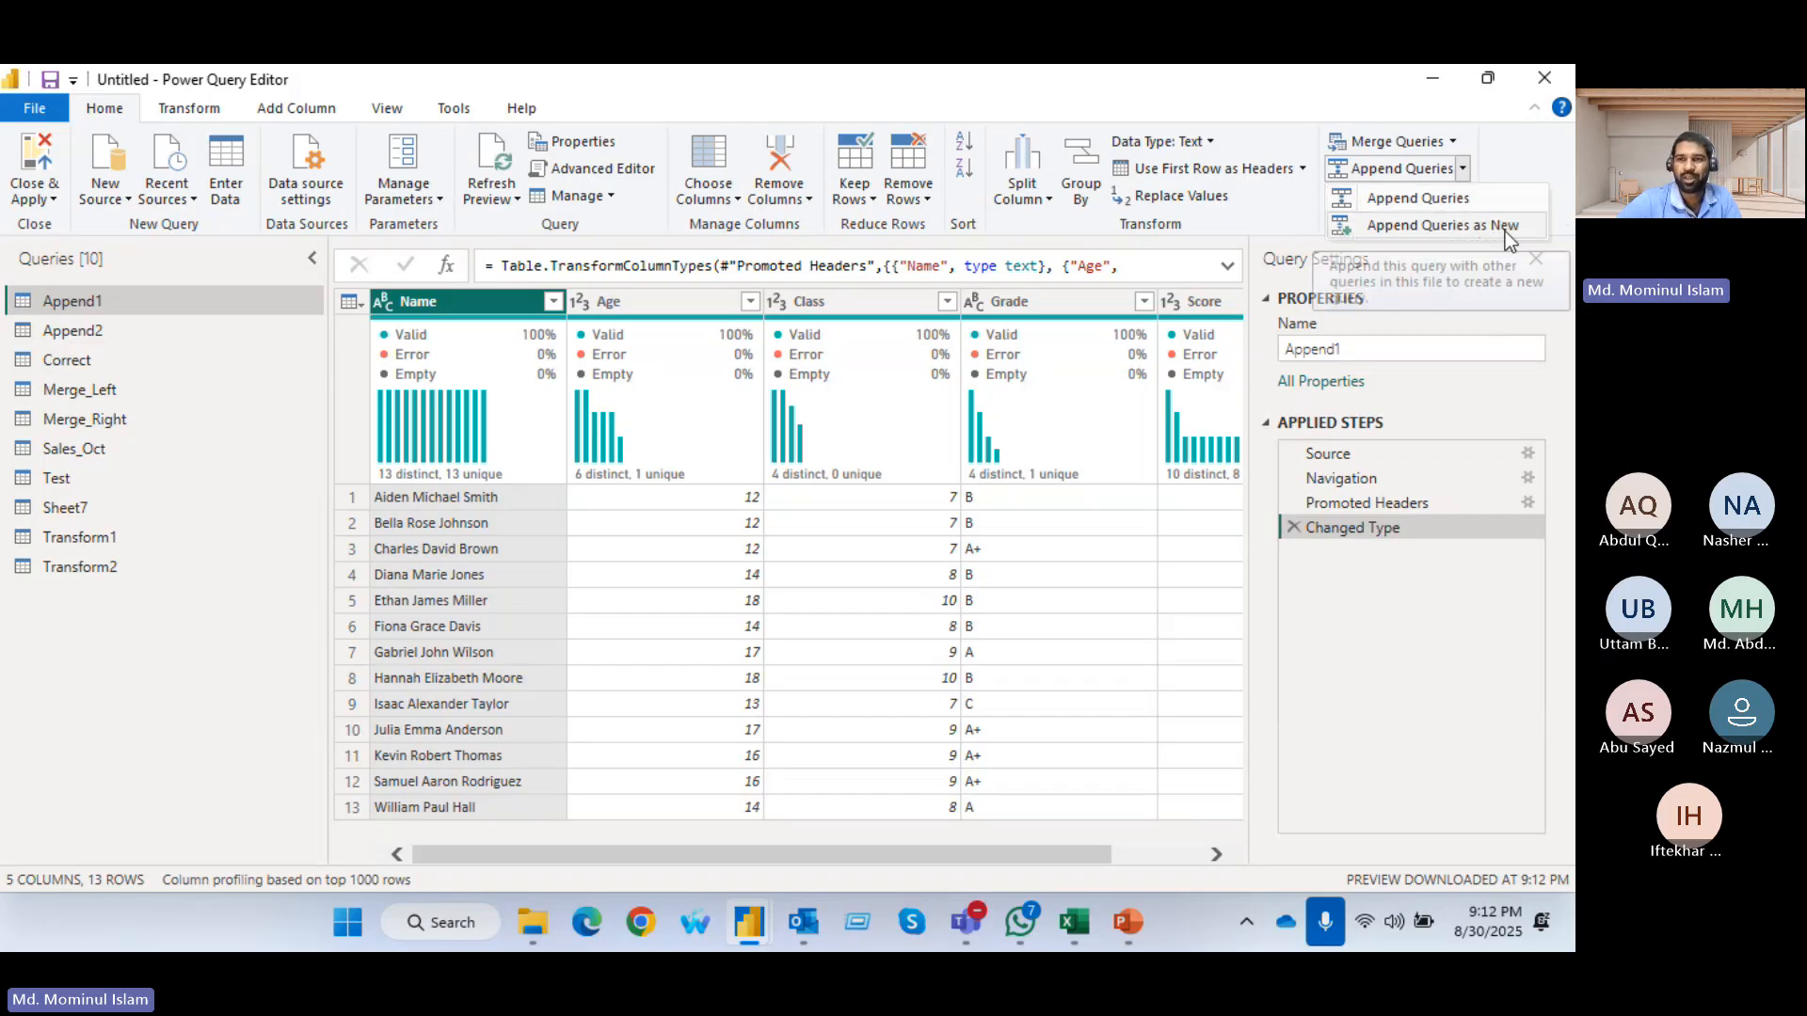
pyautogui.click(1425, 224)
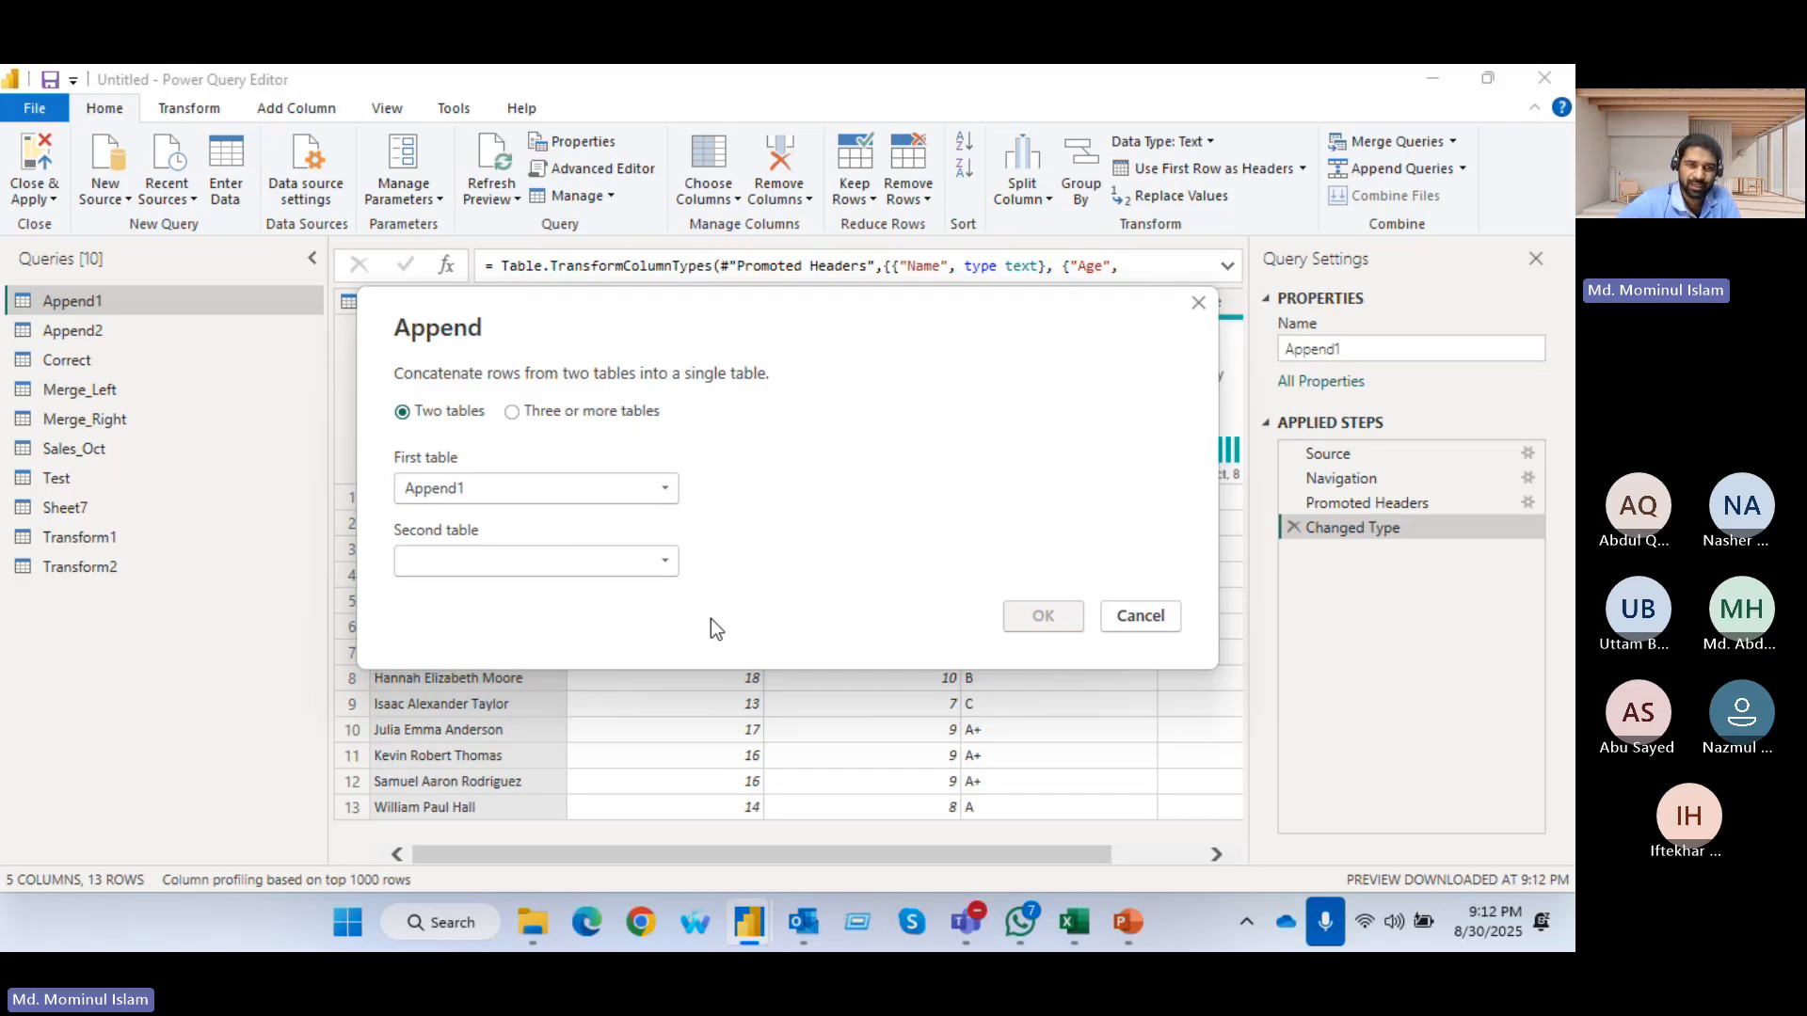
pyautogui.click(669, 569)
pyautogui.click(483, 623)
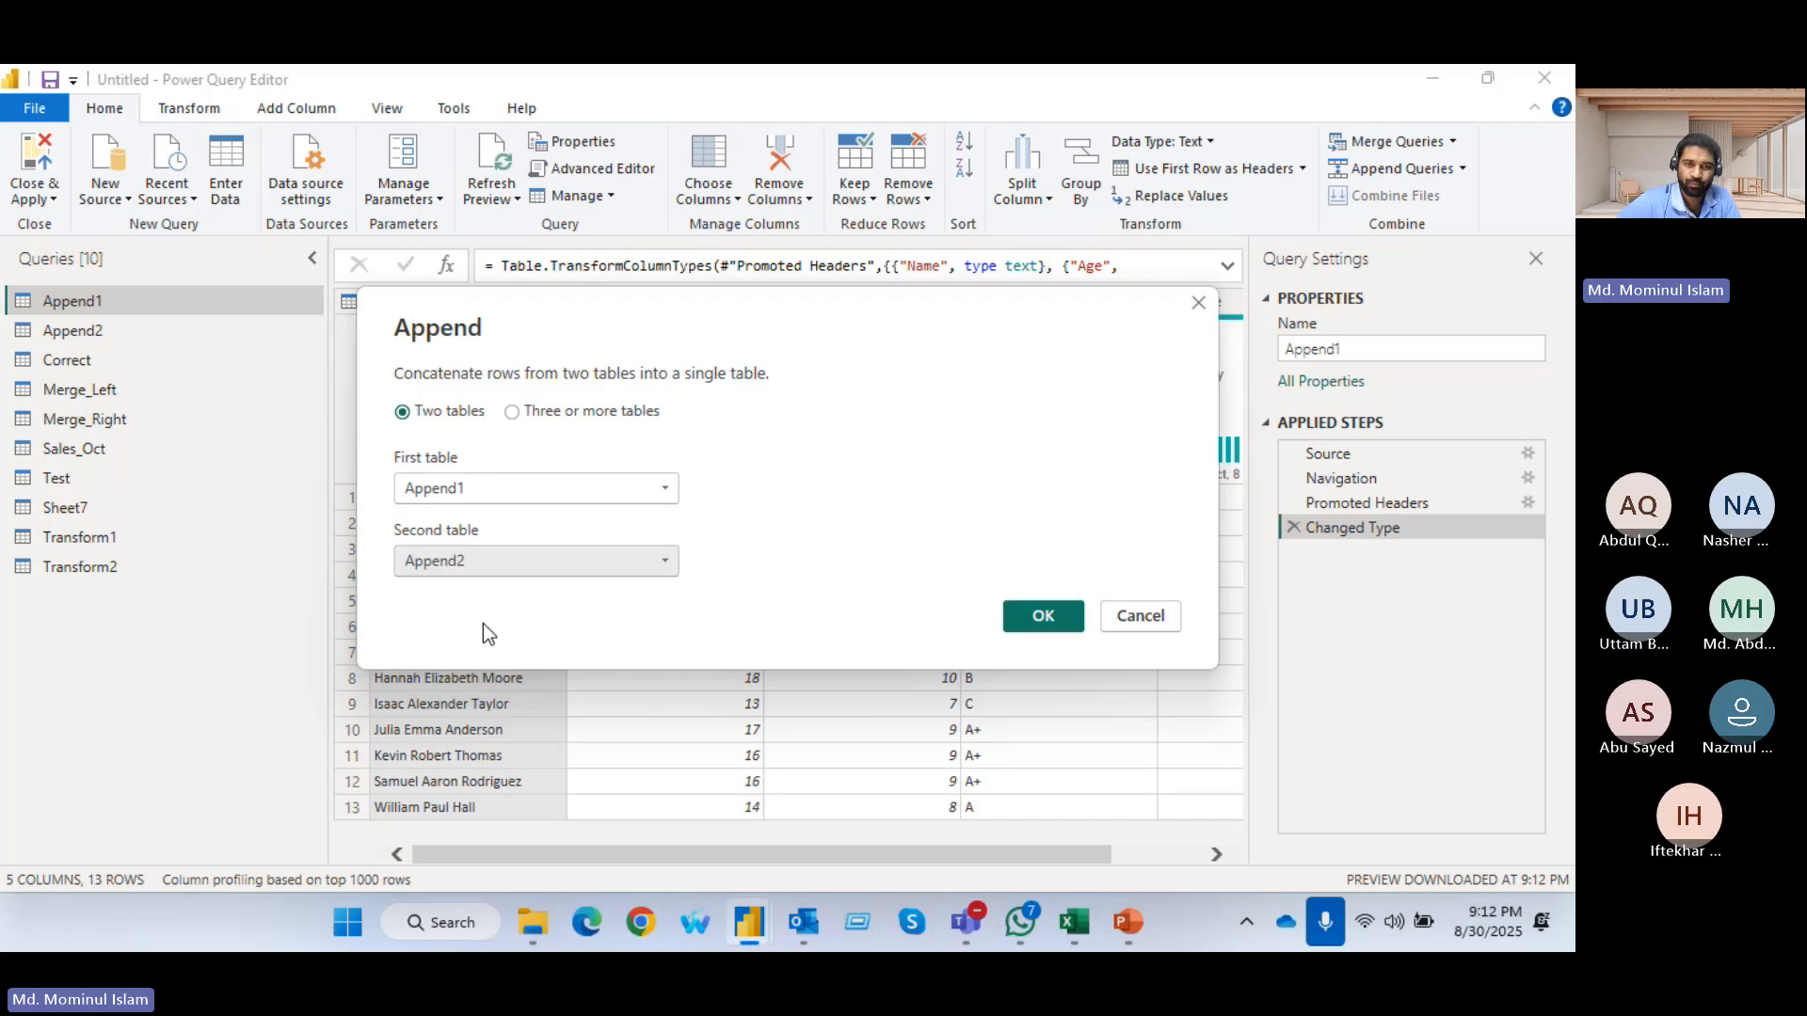
pyautogui.click(1043, 617)
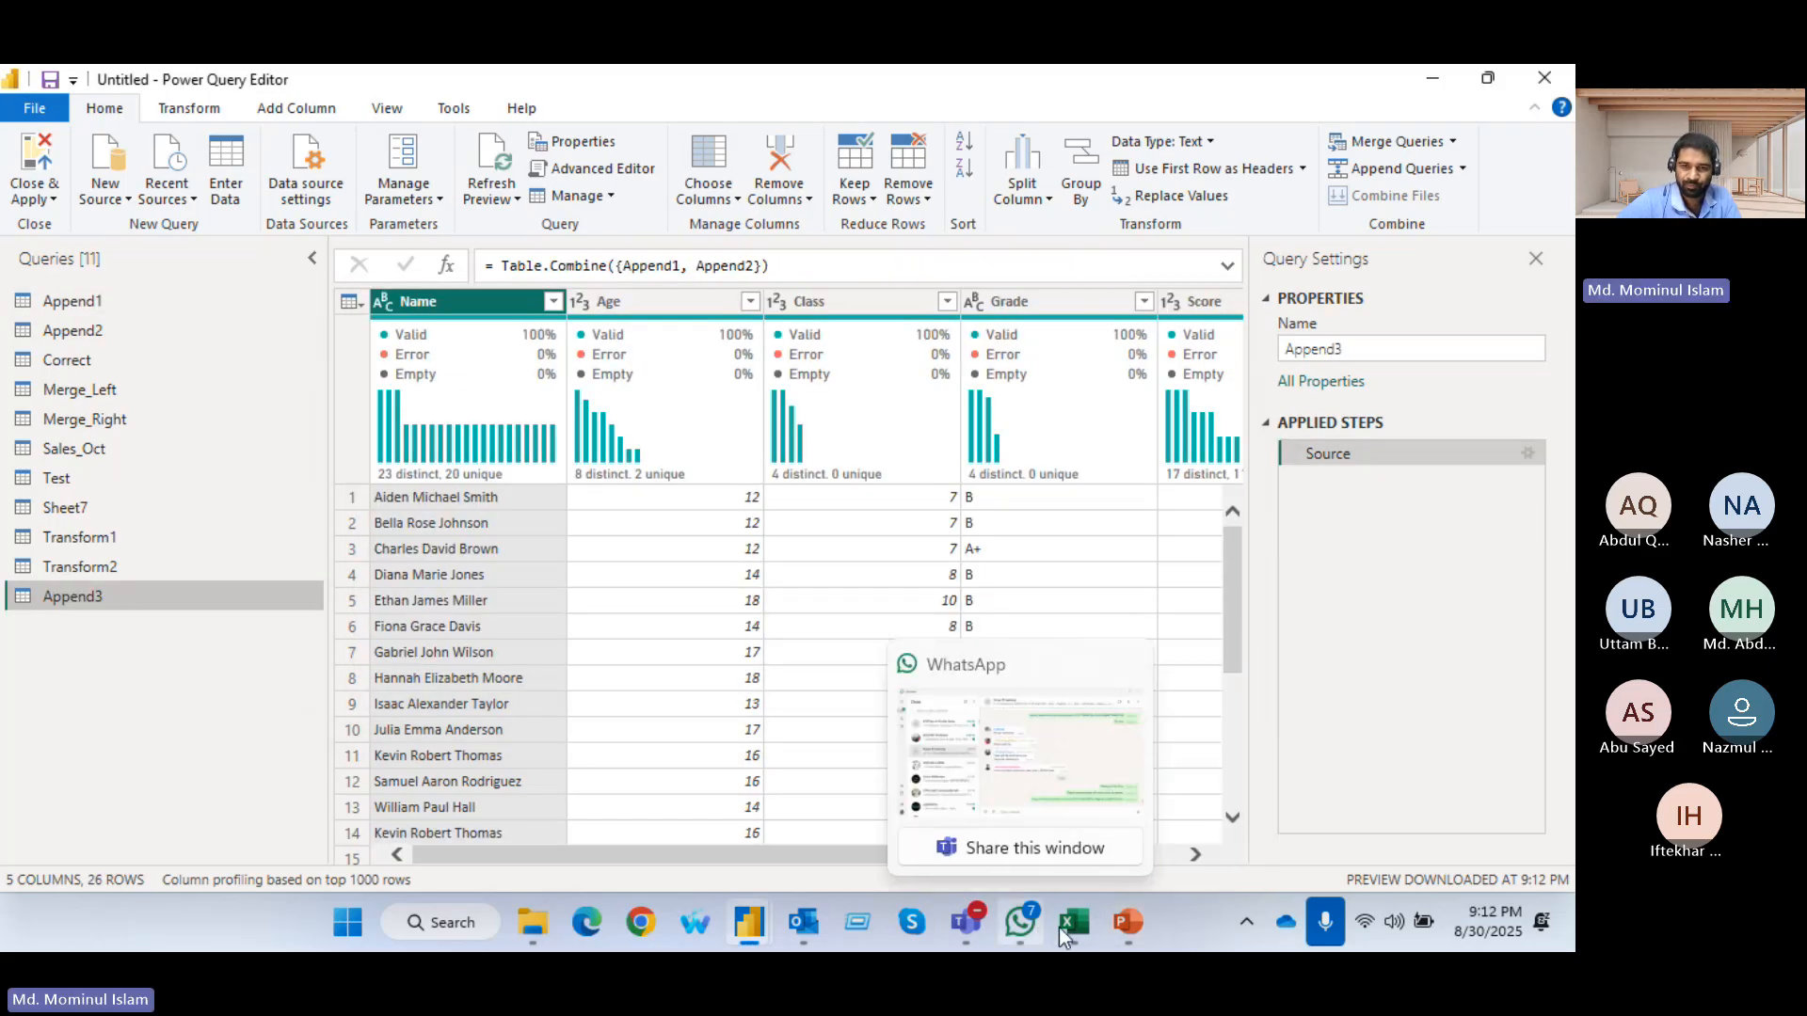
# Switch to the Teams meeting to admit the participant waiting in the lobby, and return to the Power Query Editor
pyautogui.moveTo(964, 925)
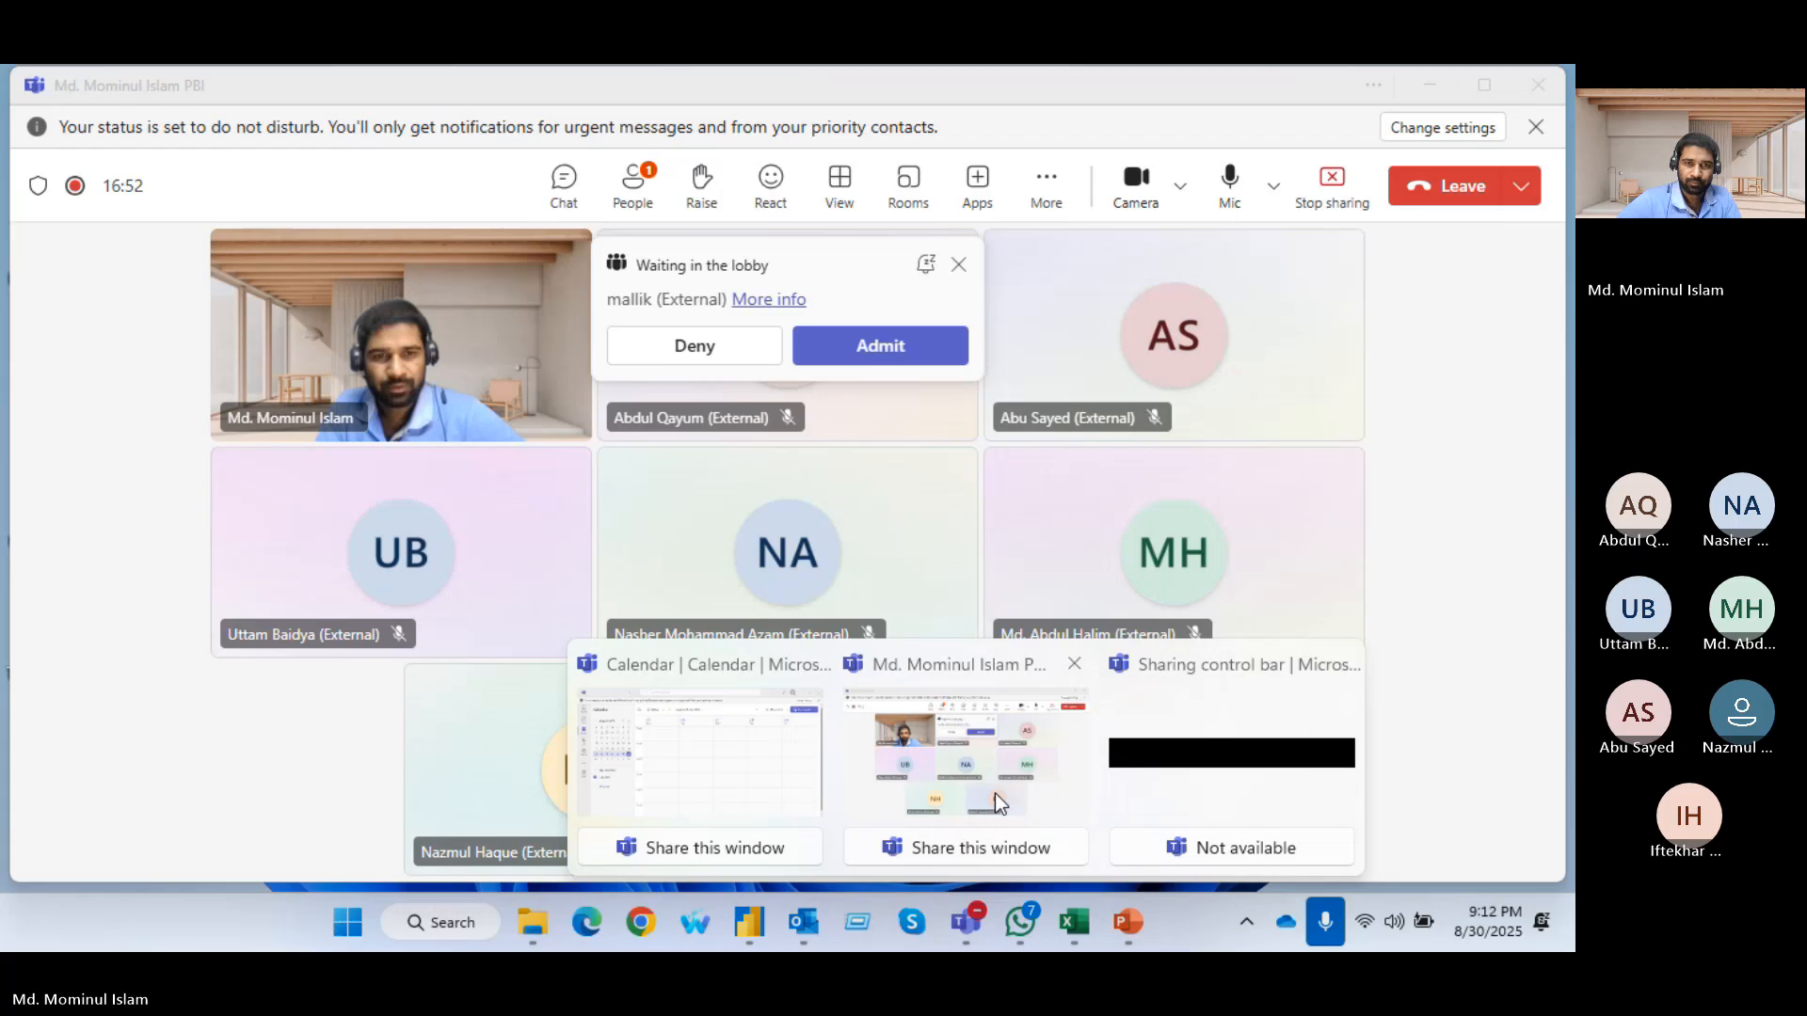
pyautogui.click(995, 794)
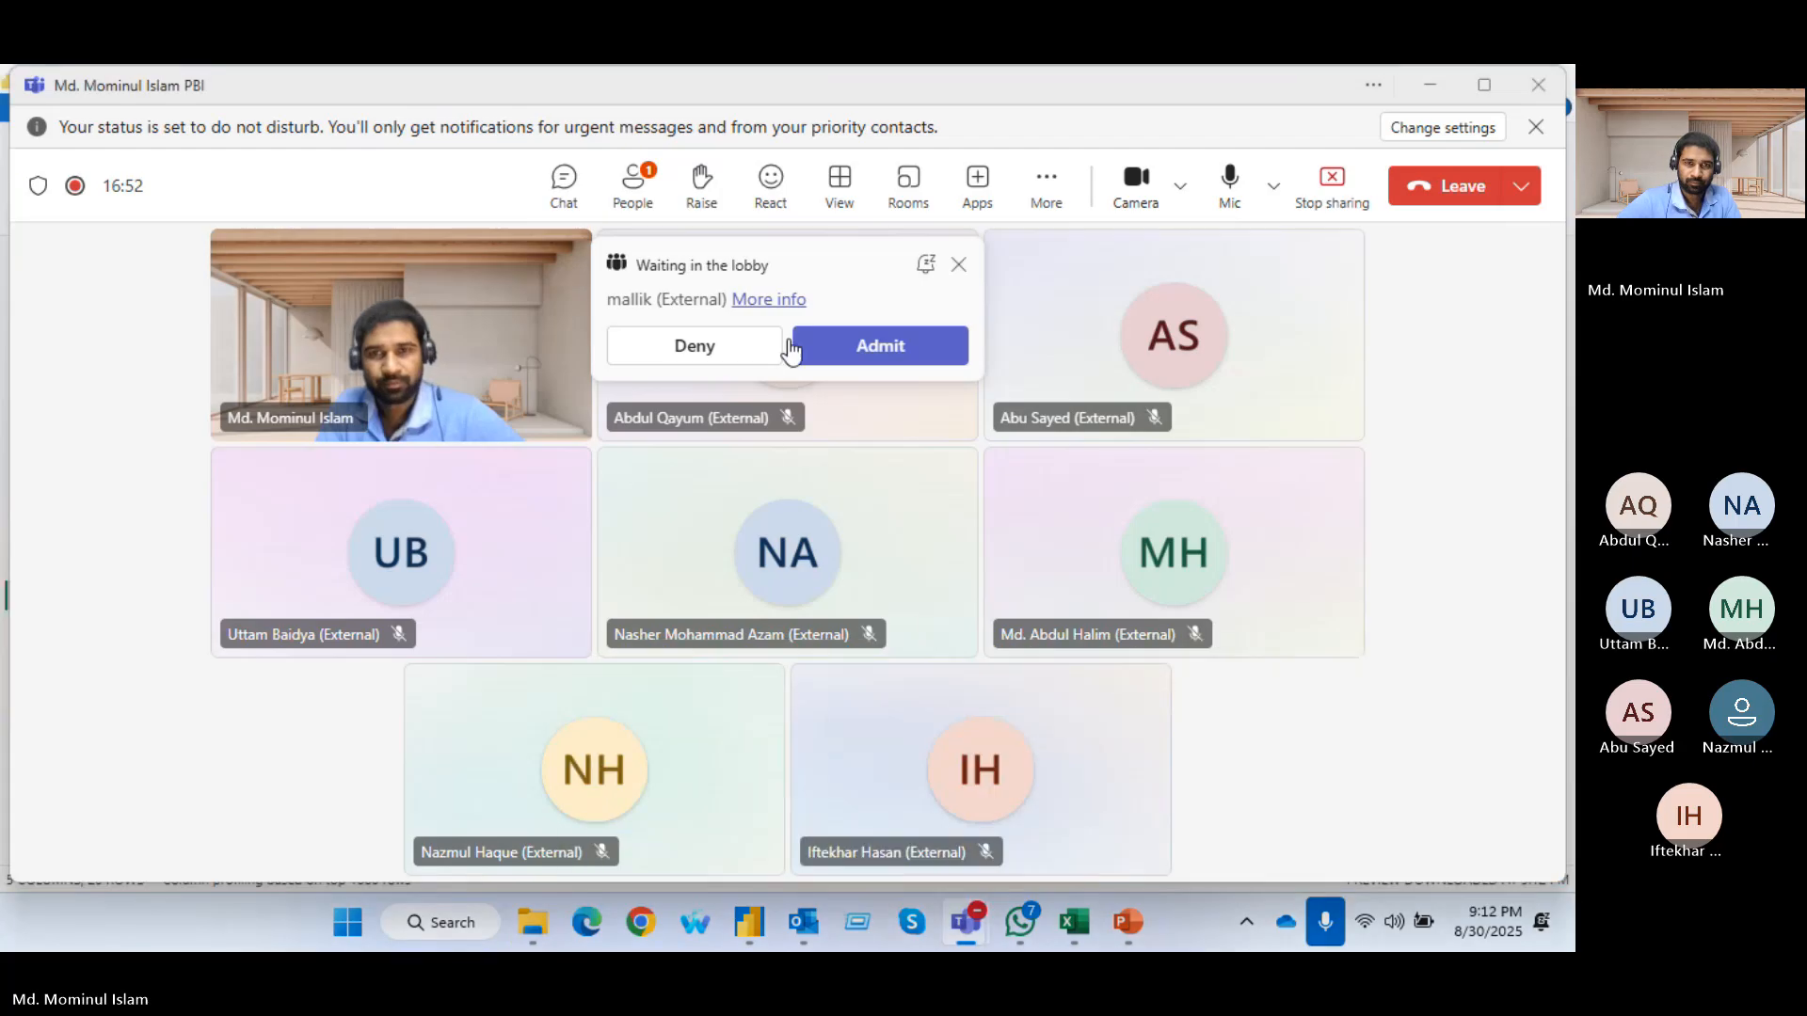
pyautogui.click(847, 346)
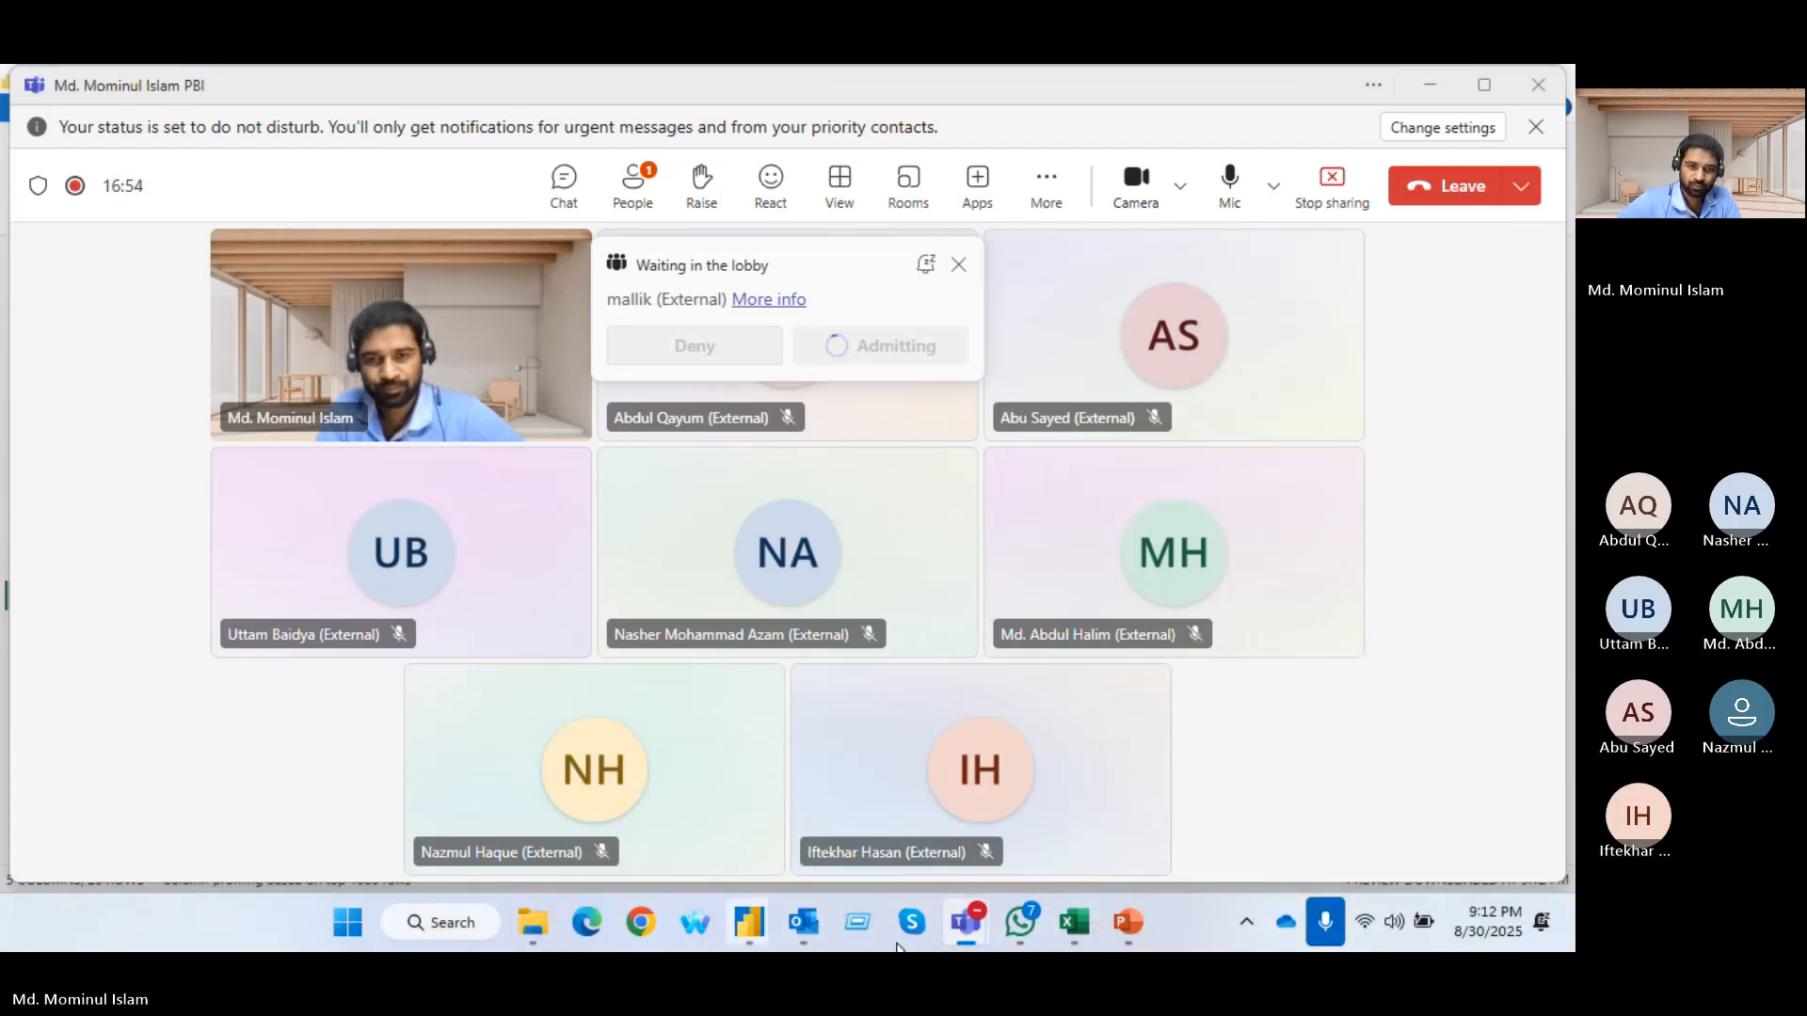
pyautogui.moveTo(754, 929)
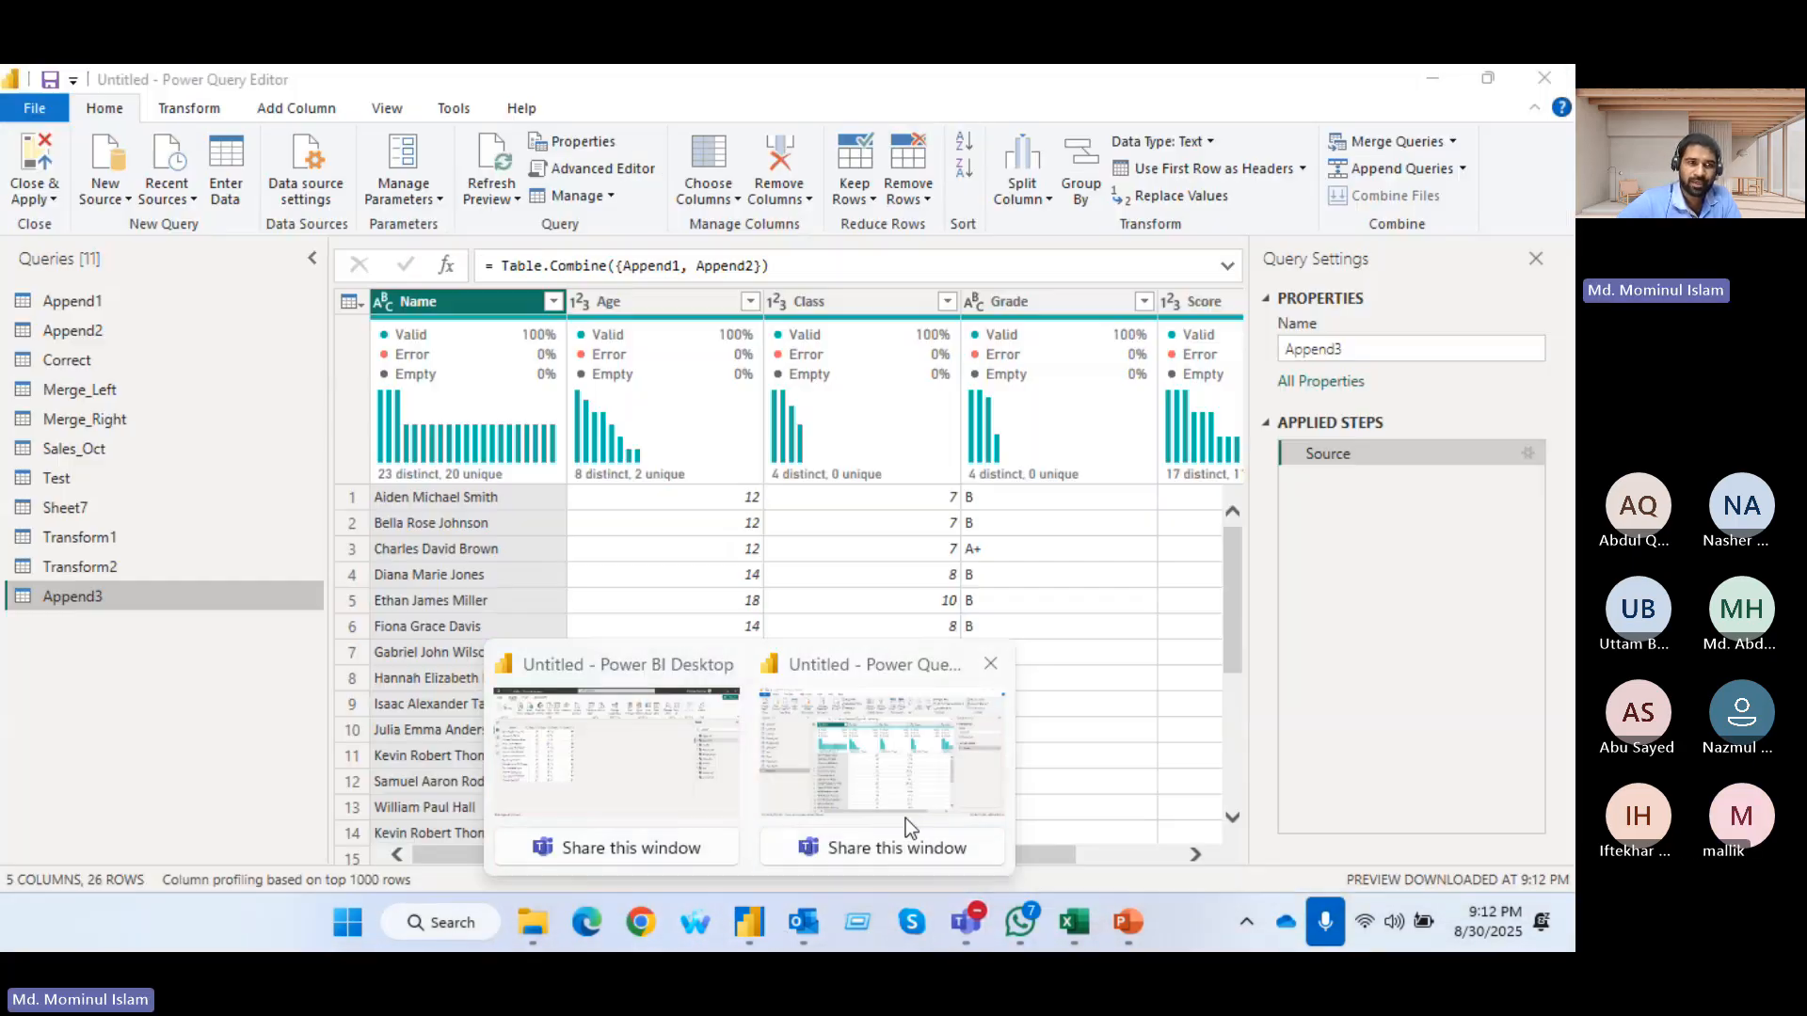
pyautogui.click(905, 809)
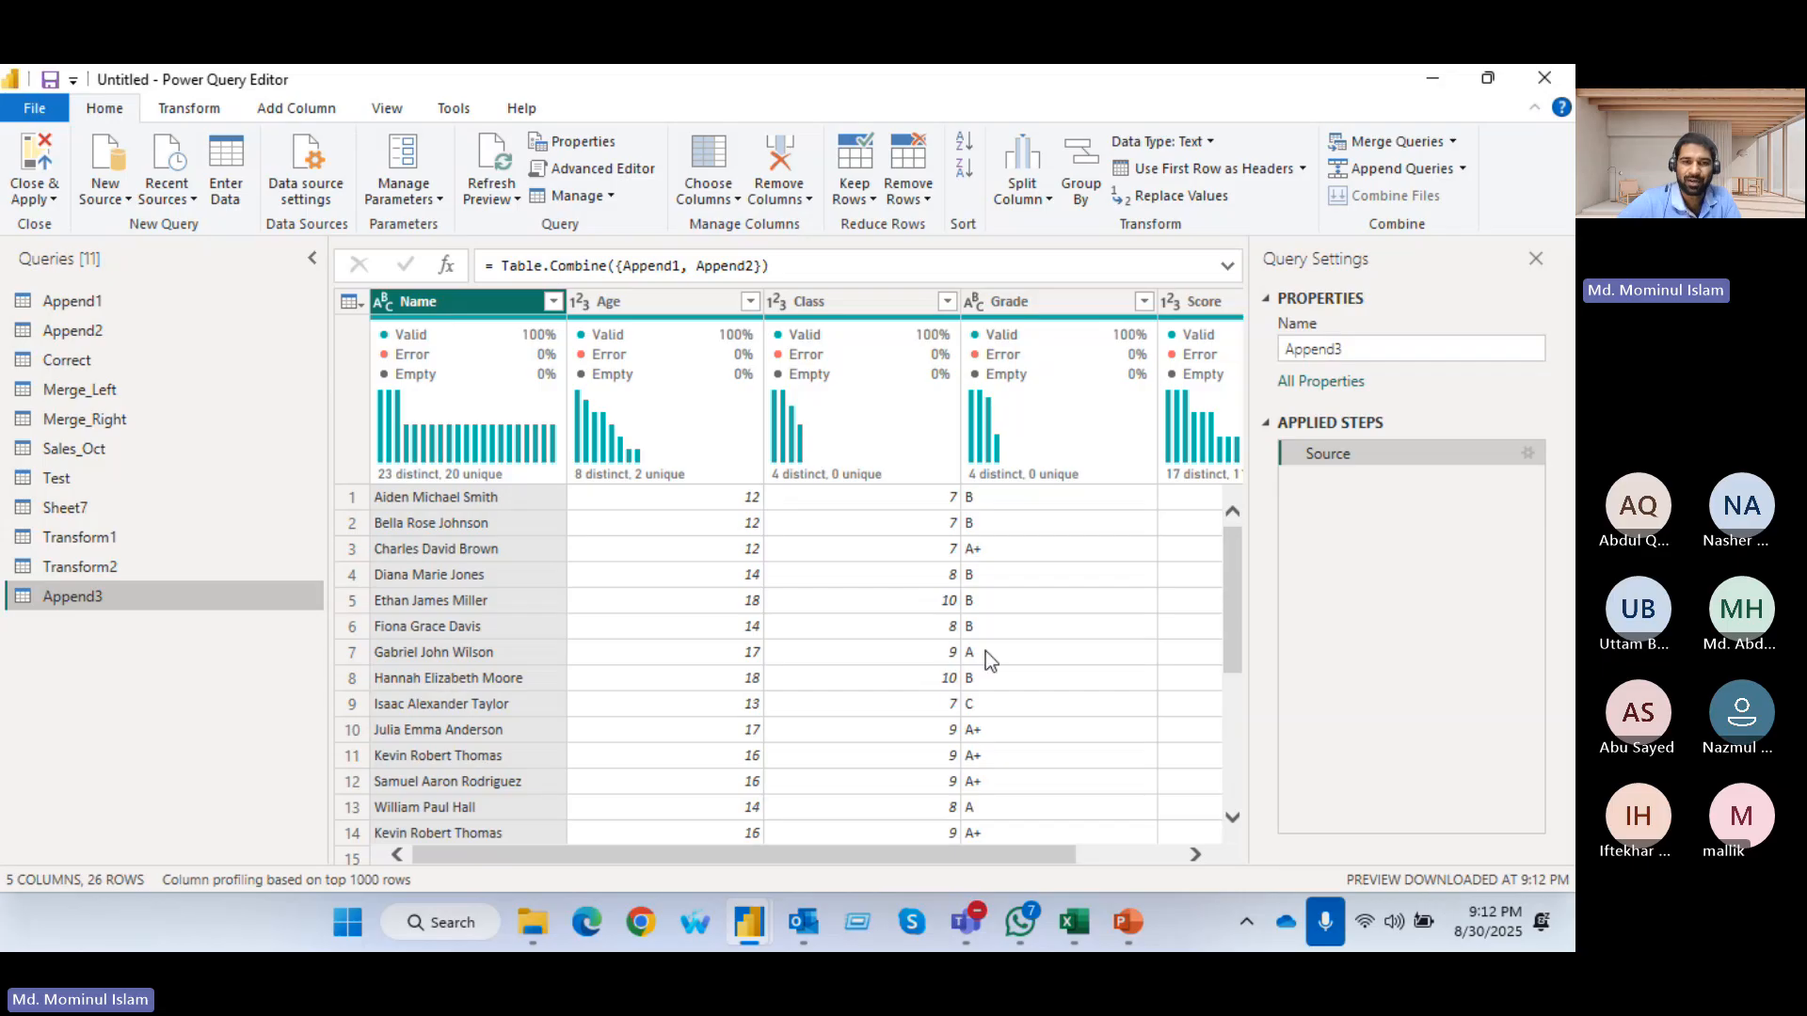
# Compare the rows of the combined query with those of its source queries Append1 and Append2
pyautogui.scroll(-5, 986, 651)
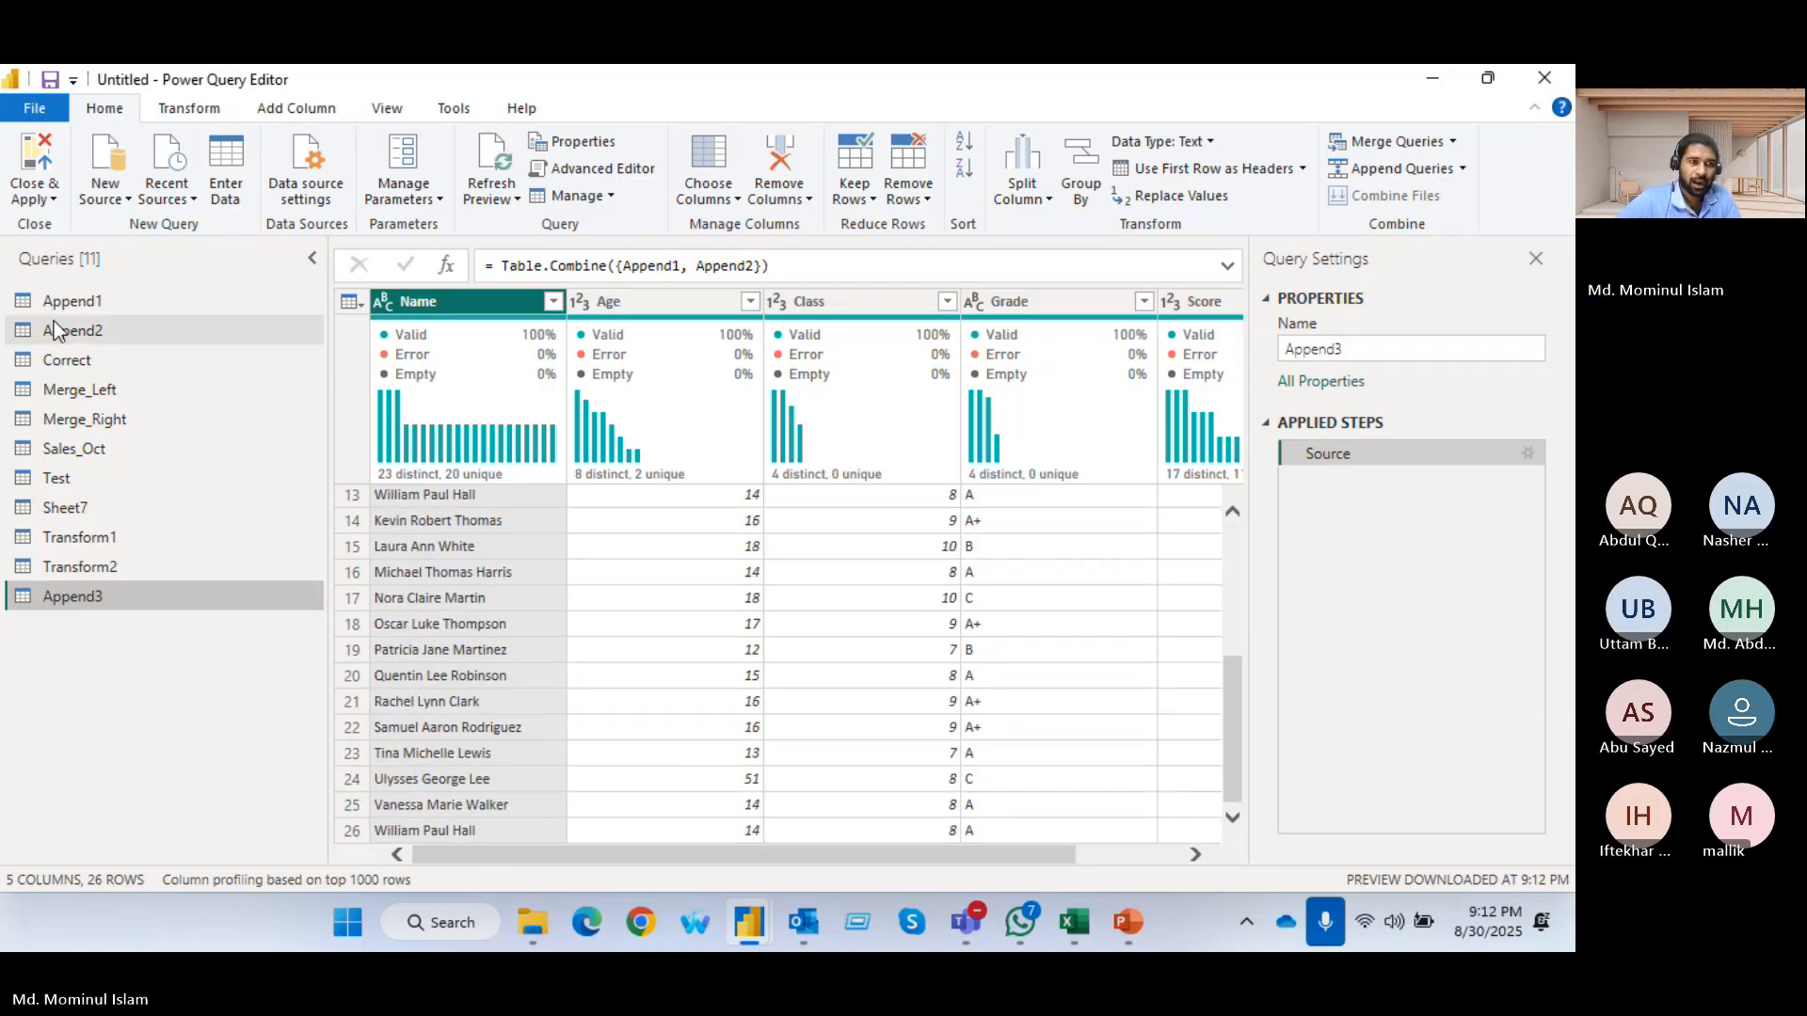
pyautogui.click(75, 301)
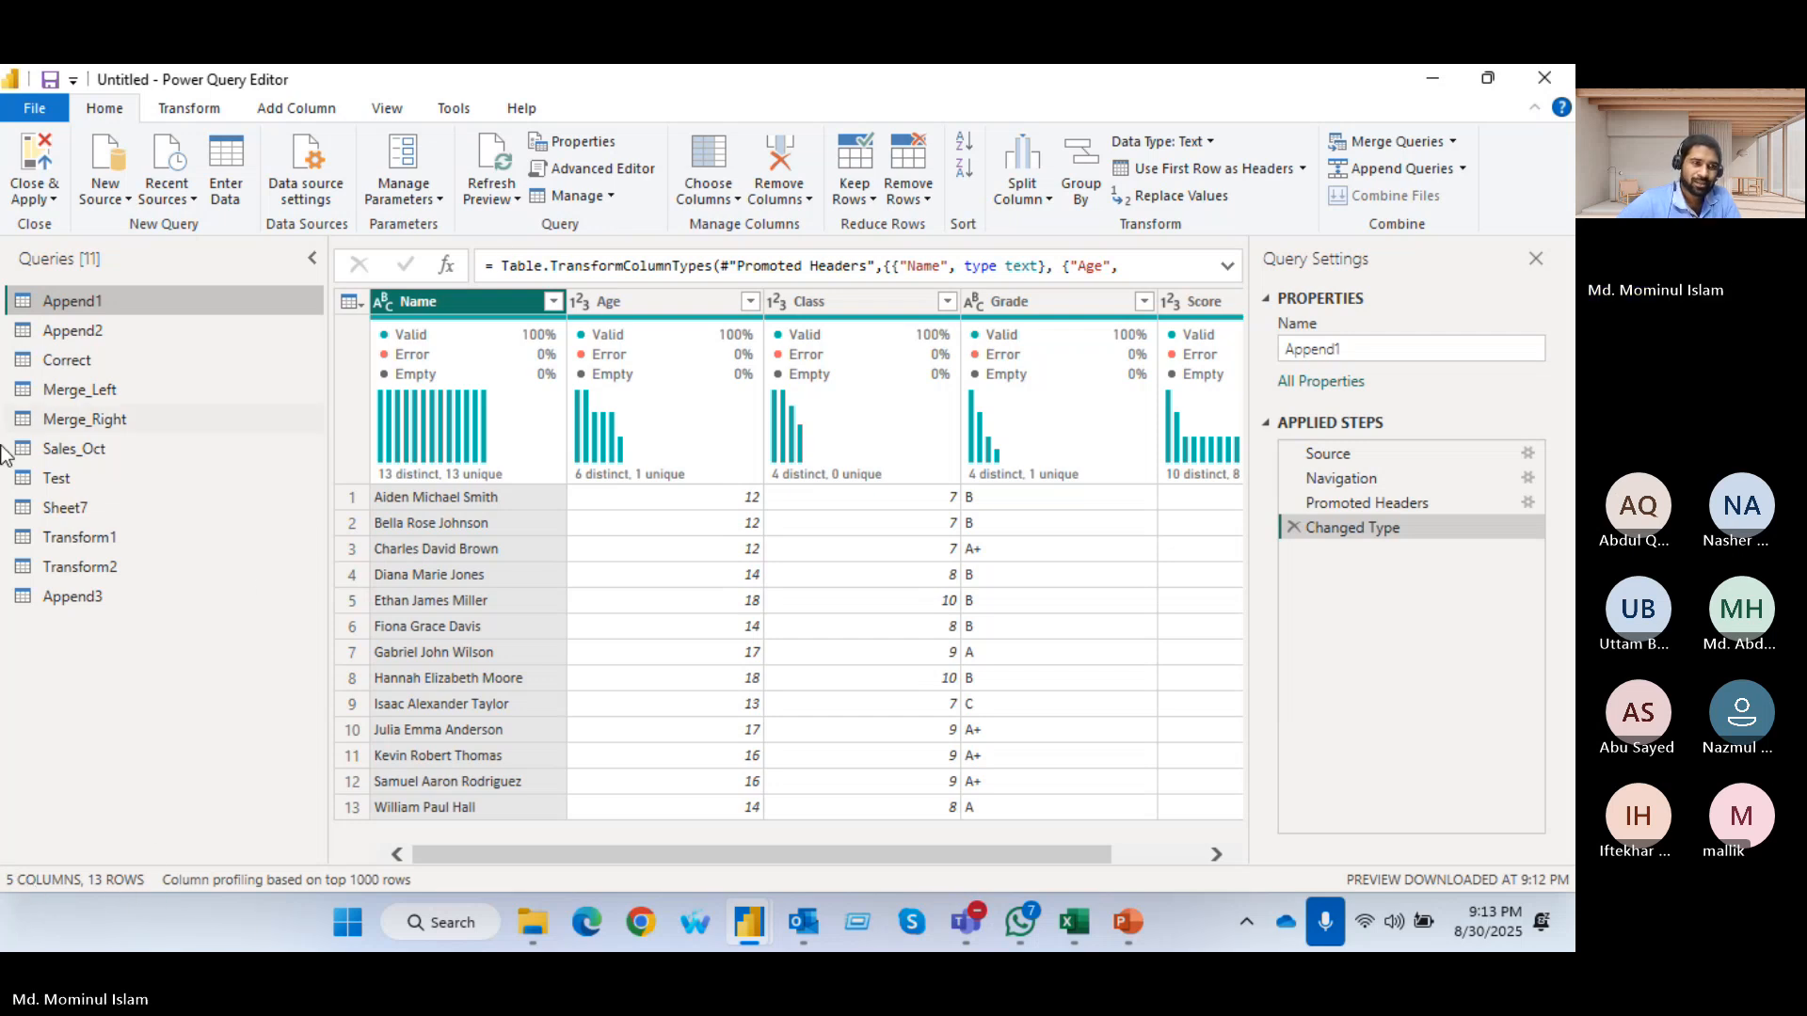
pyautogui.click(83, 329)
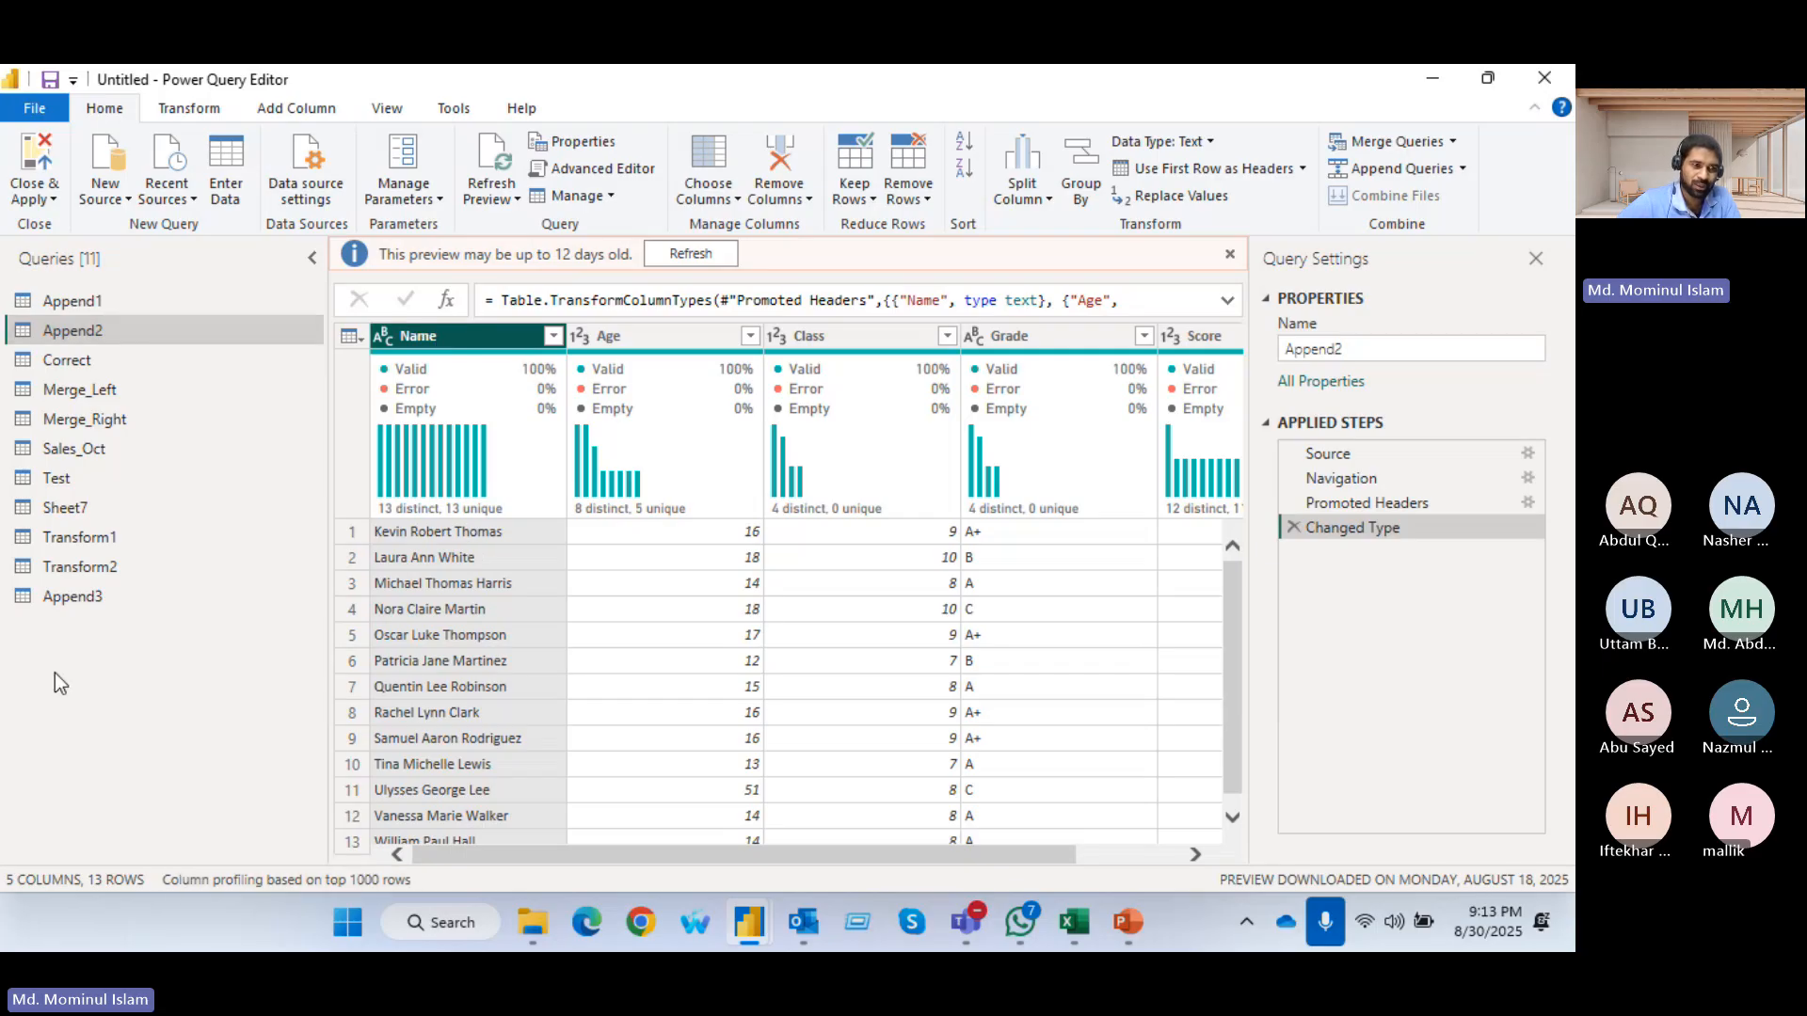
pyautogui.click(78, 596)
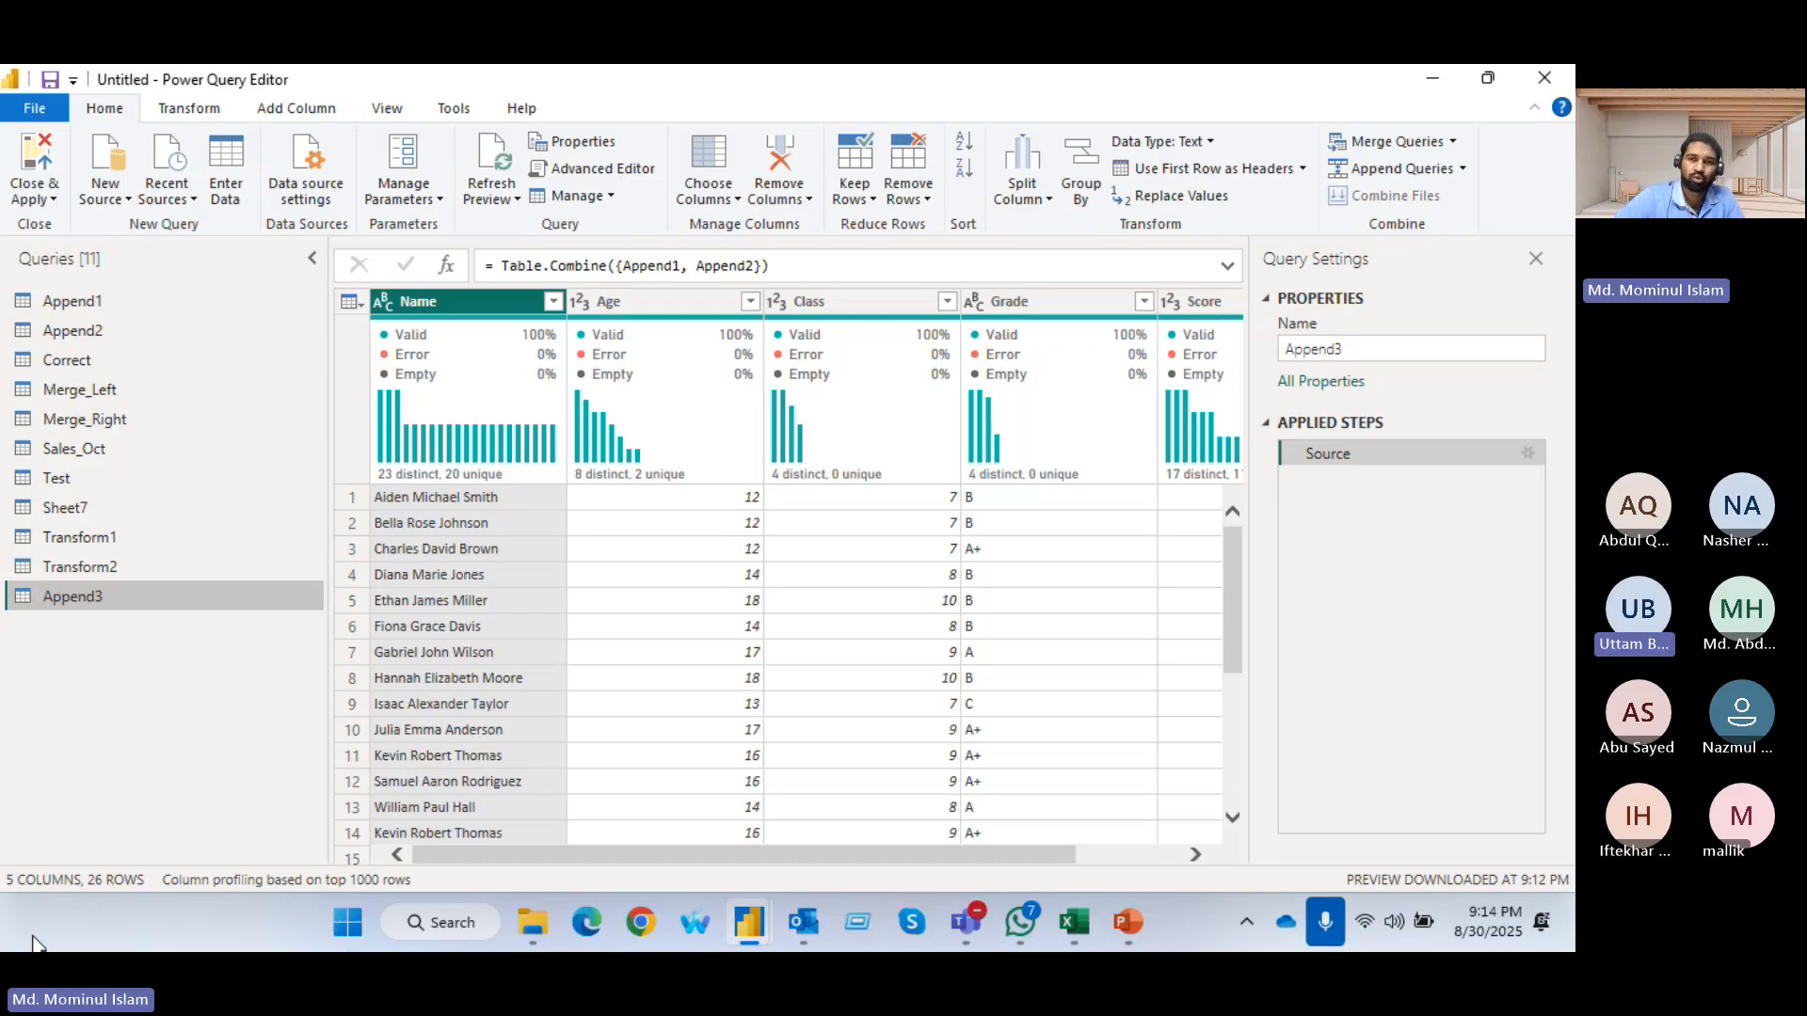
pyautogui.moveTo(651, 854); pyautogui.dragTo(613, 858)
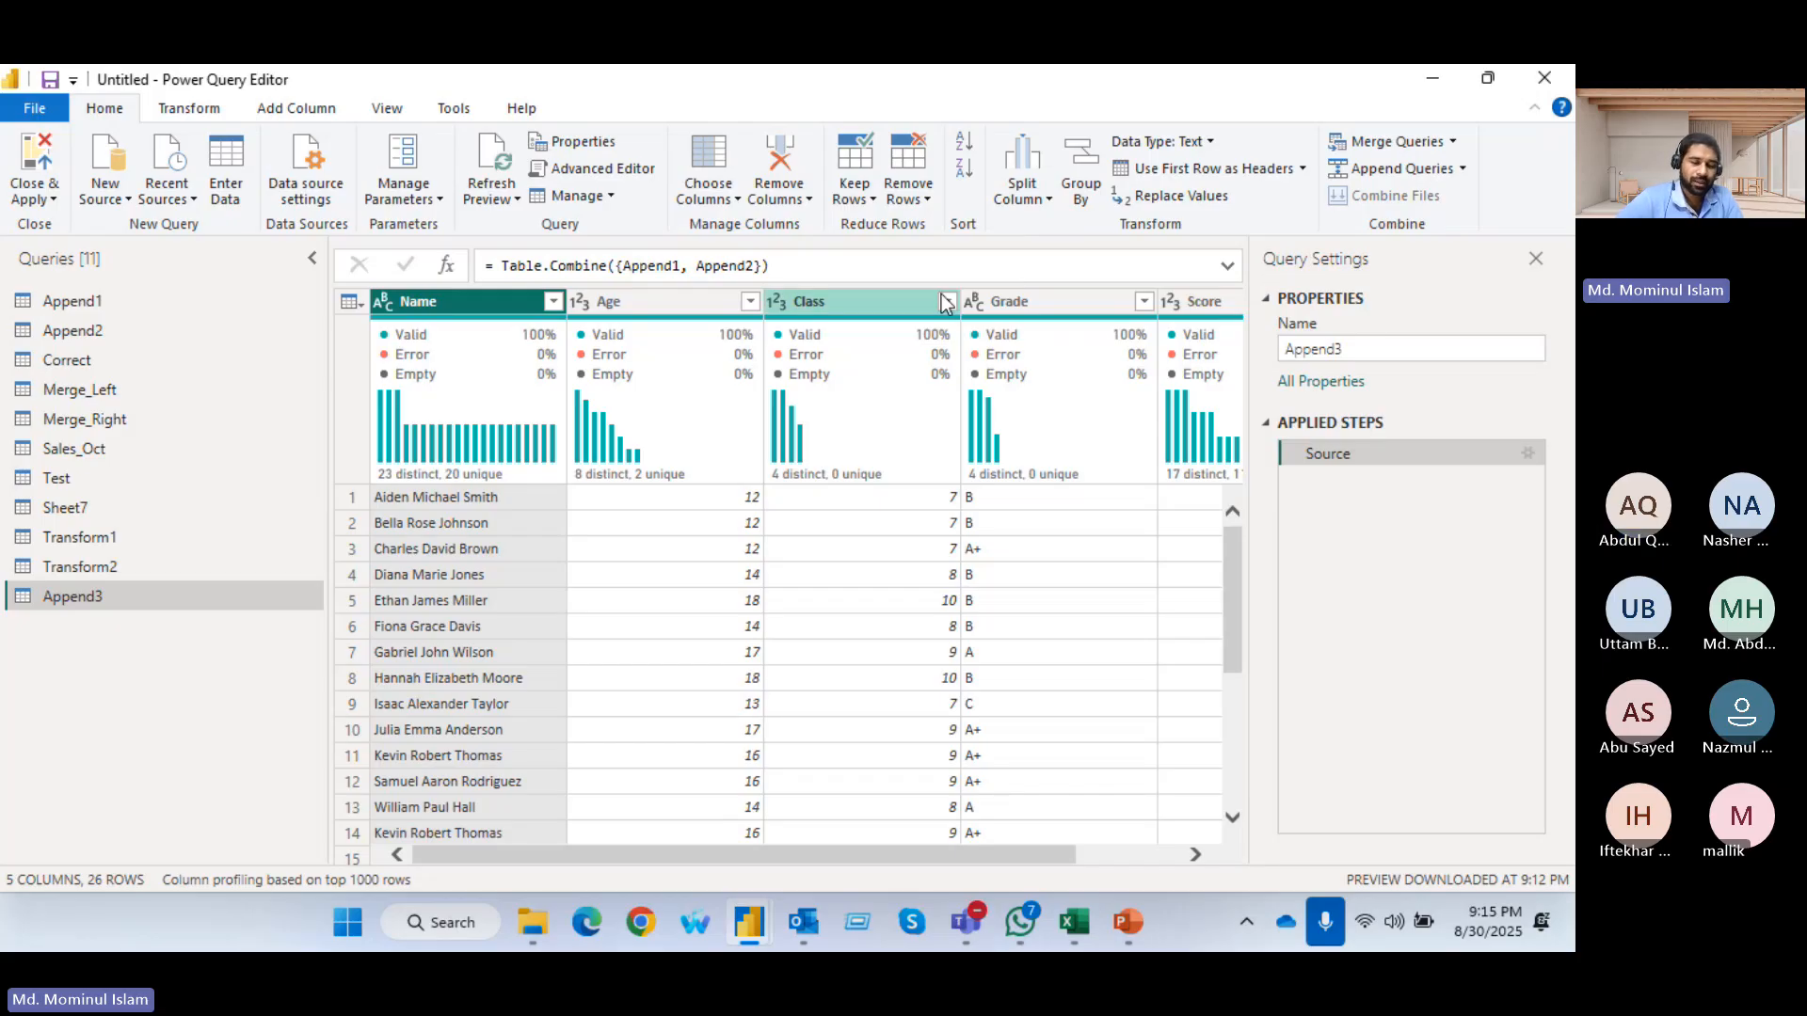
pyautogui.moveTo(578, 403)
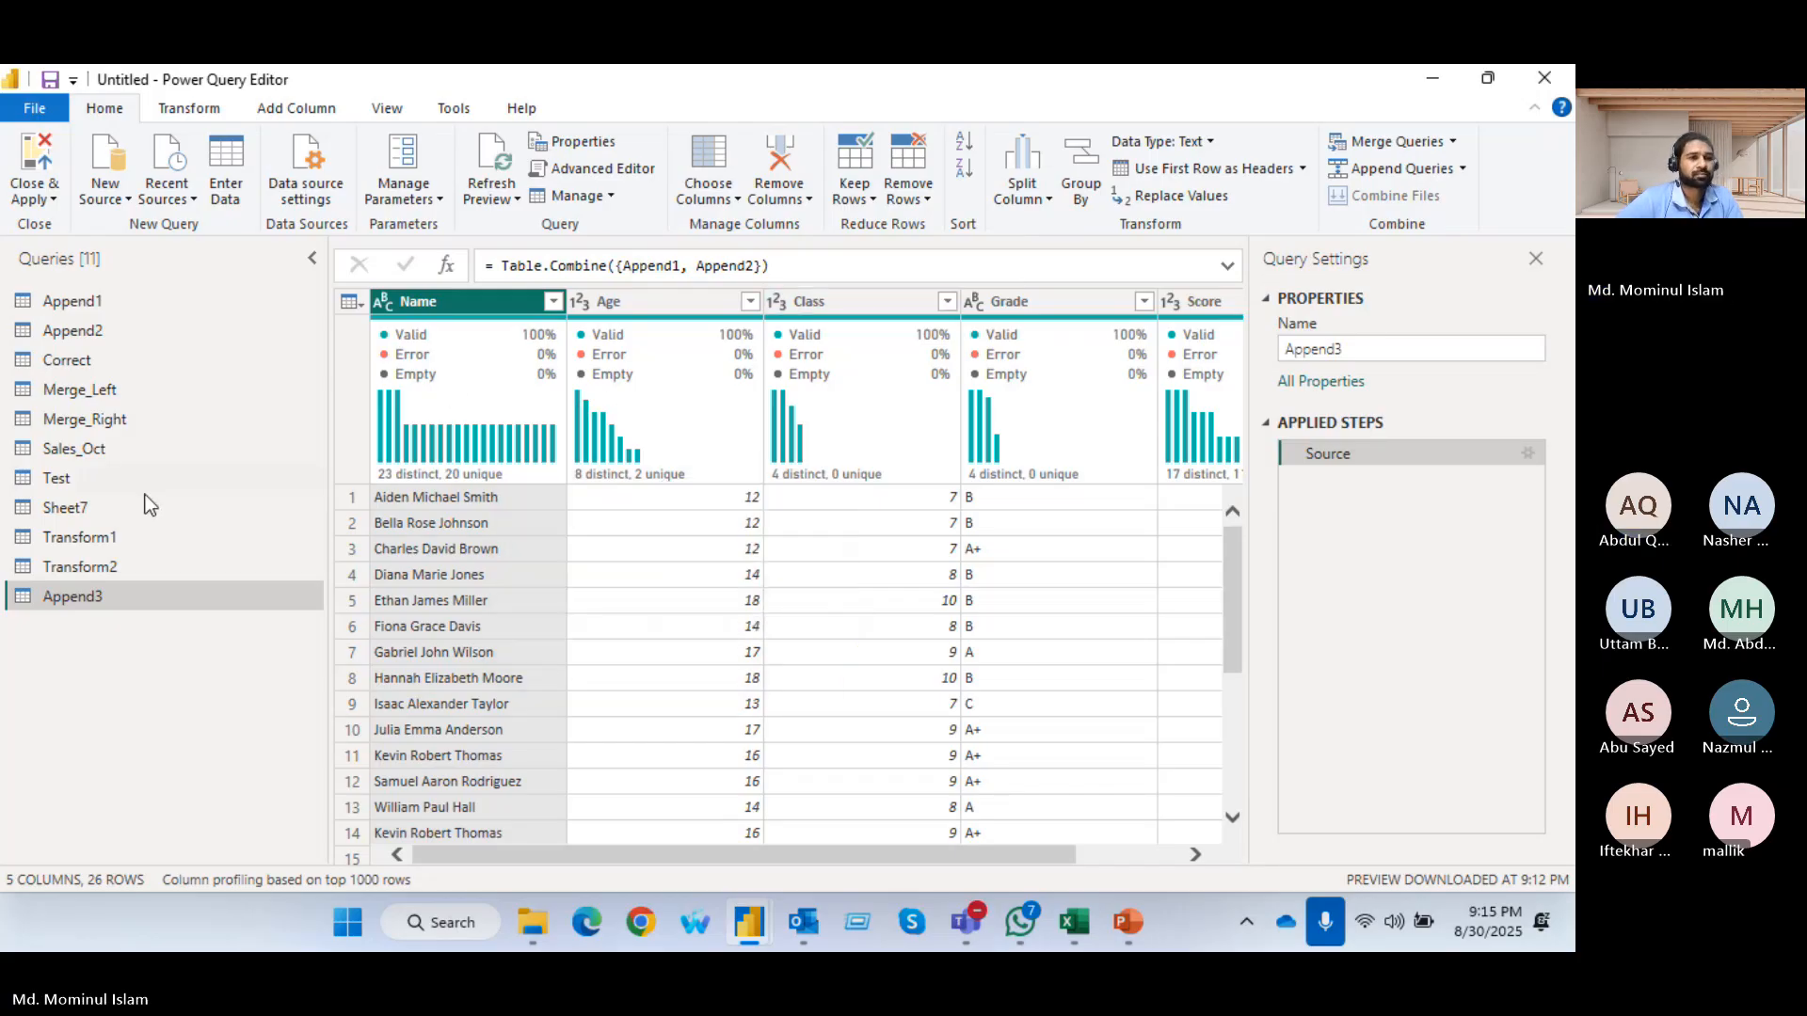
# Refresh the Sheet7 query's preview and remove 1 row from the top of its table
pyautogui.click(66, 510)
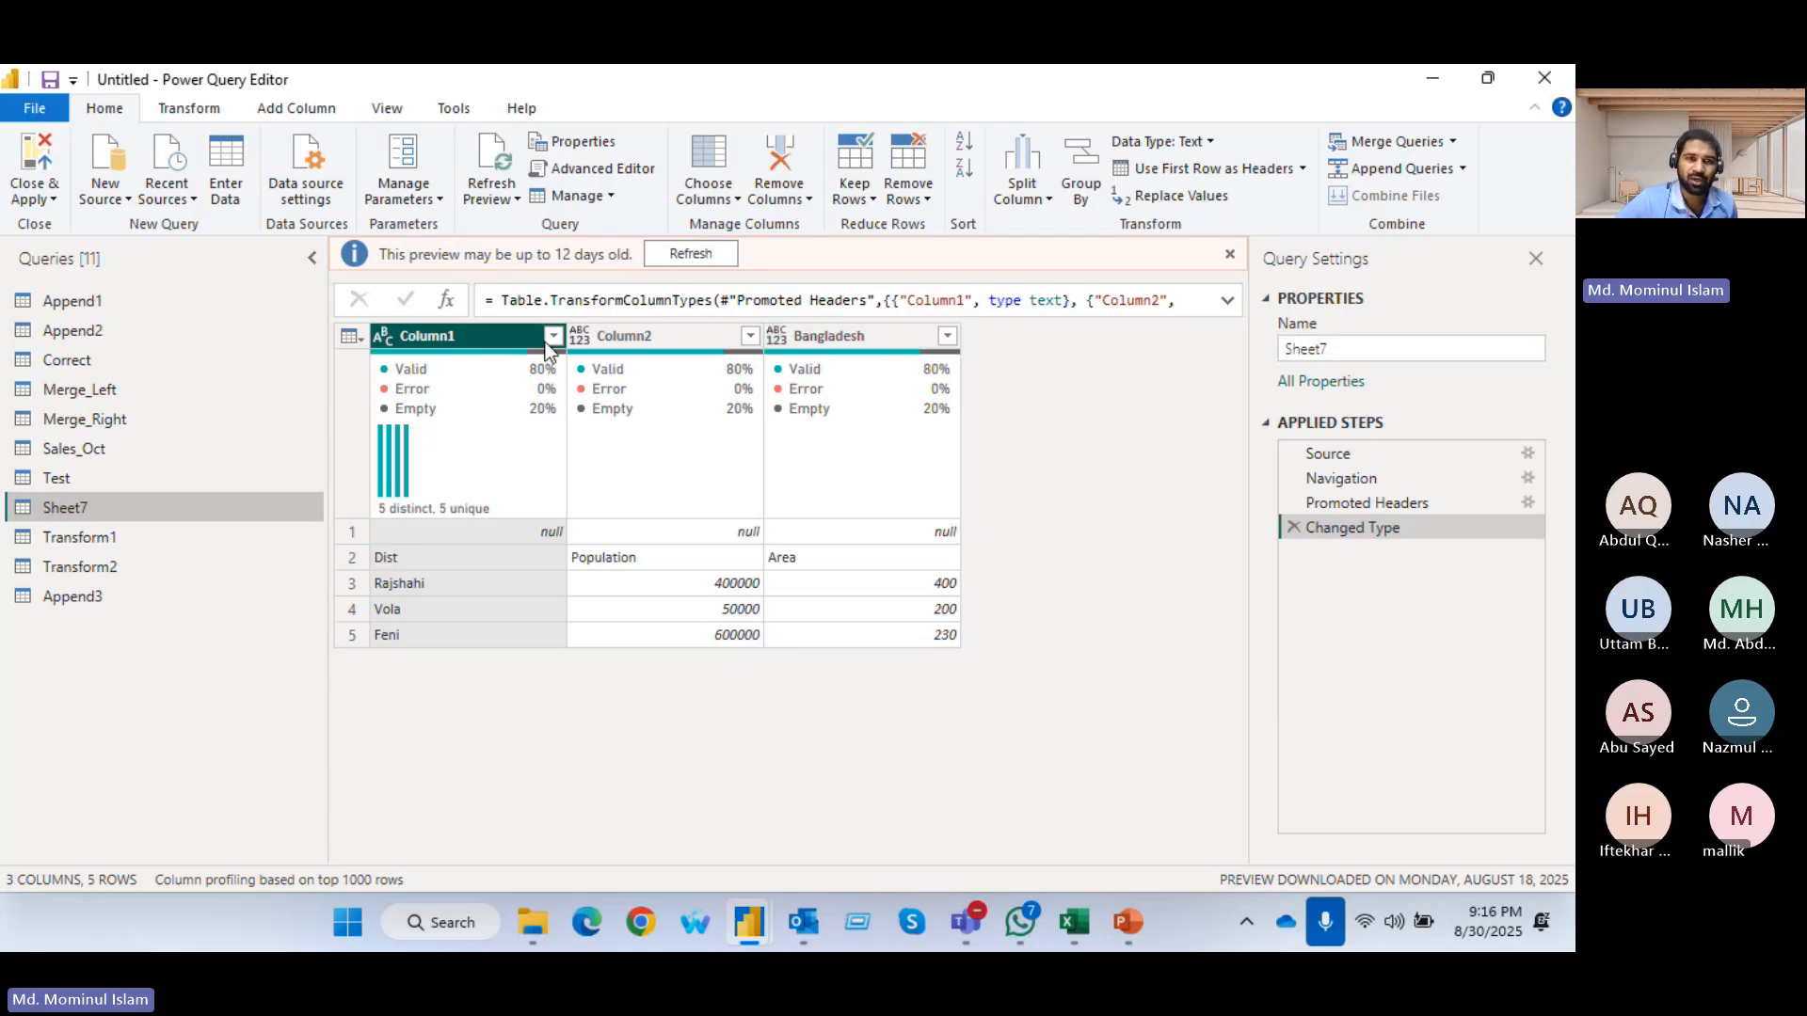
pyautogui.click(691, 254)
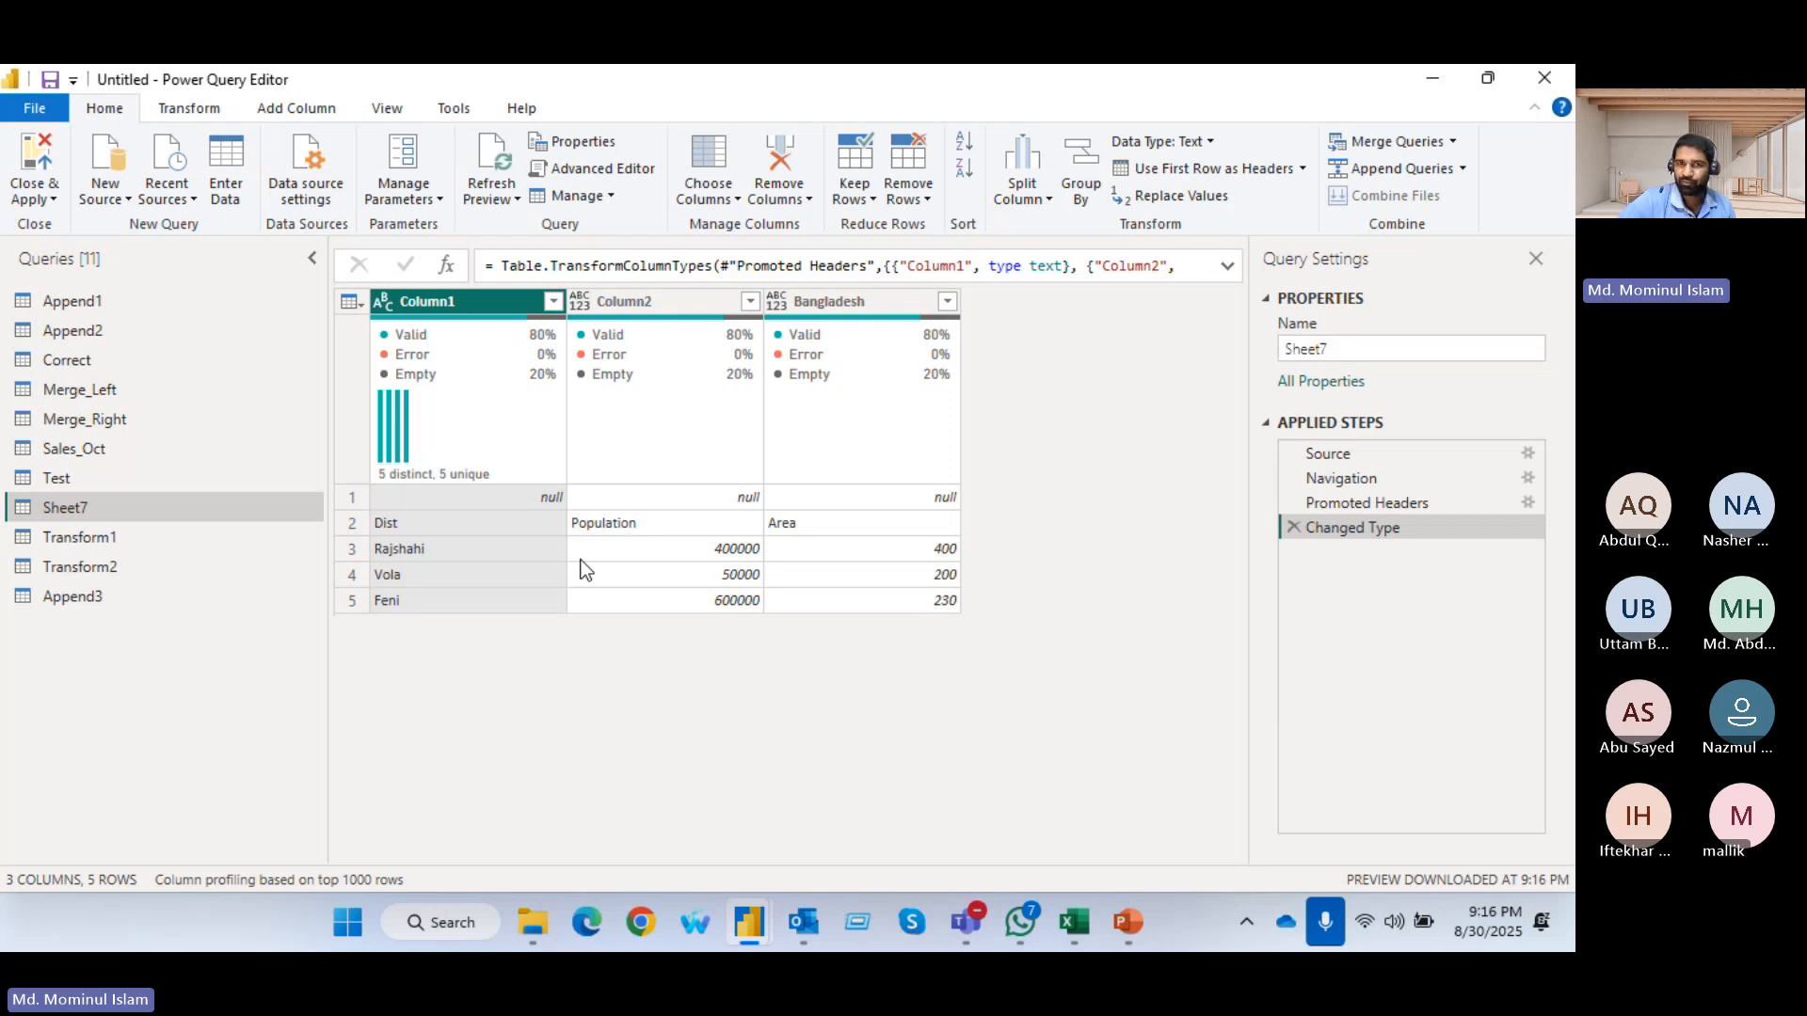
pyautogui.click(921, 200)
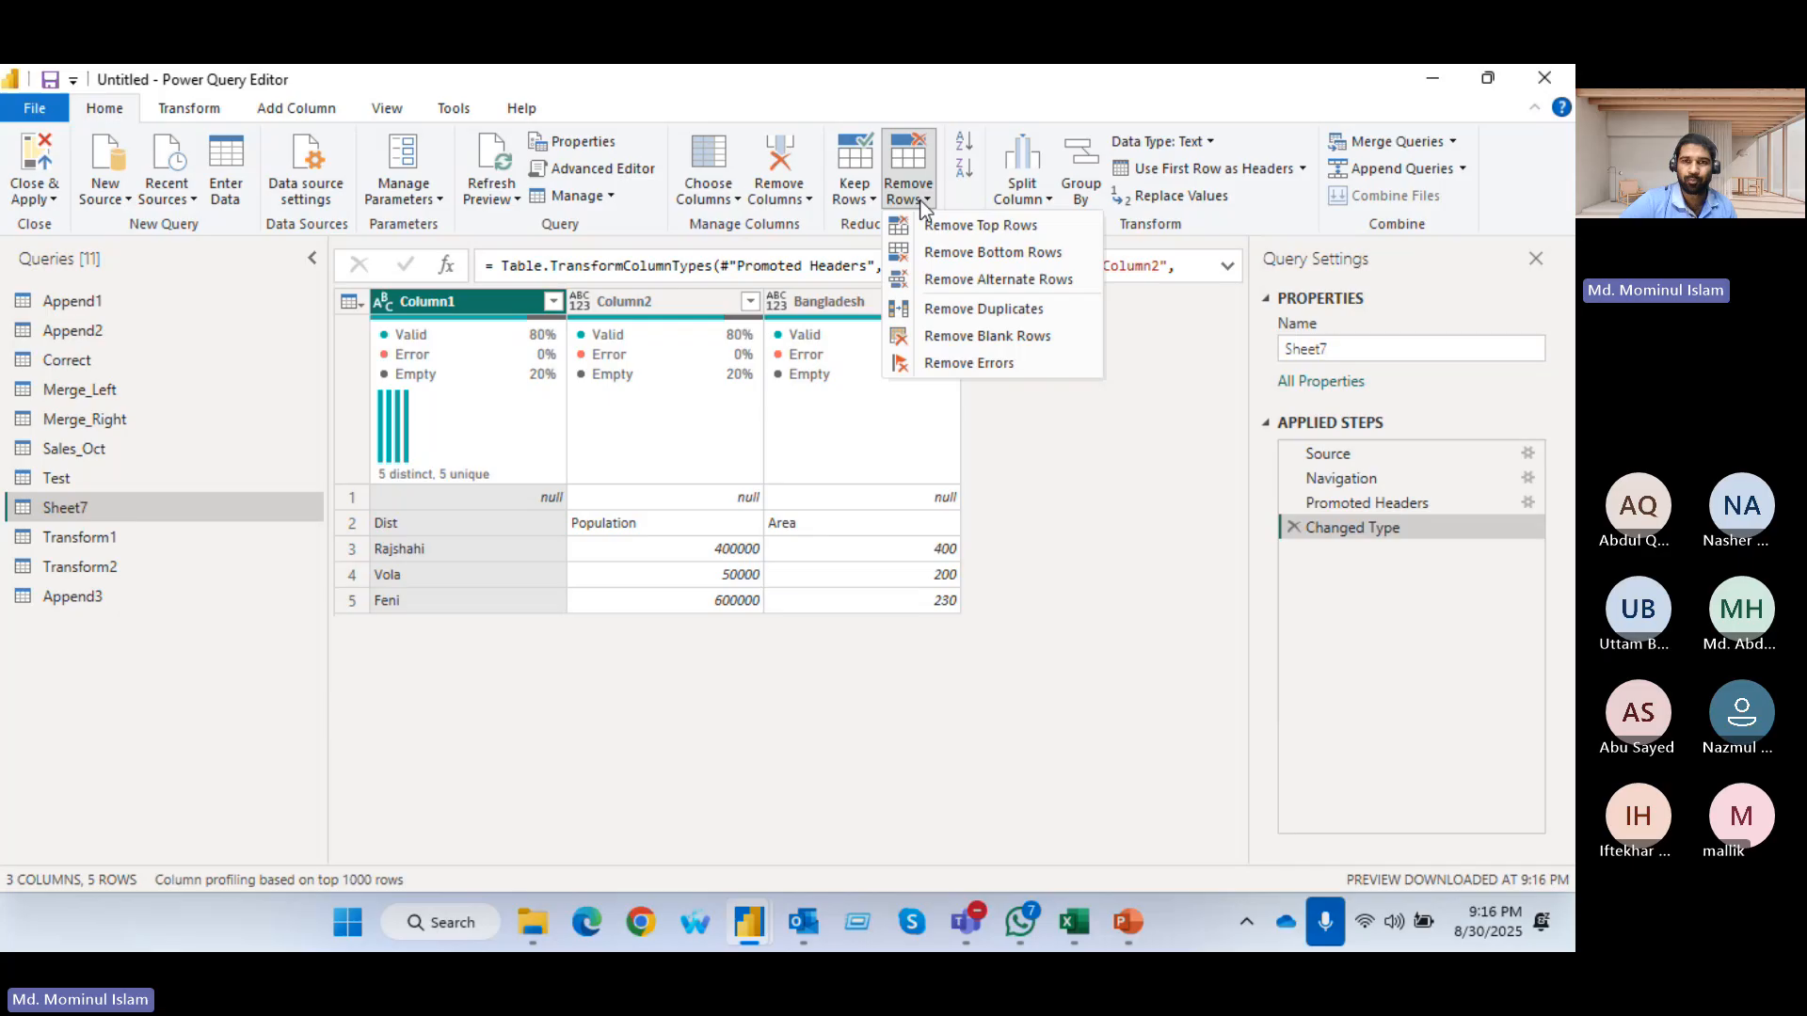
pyautogui.click(957, 228)
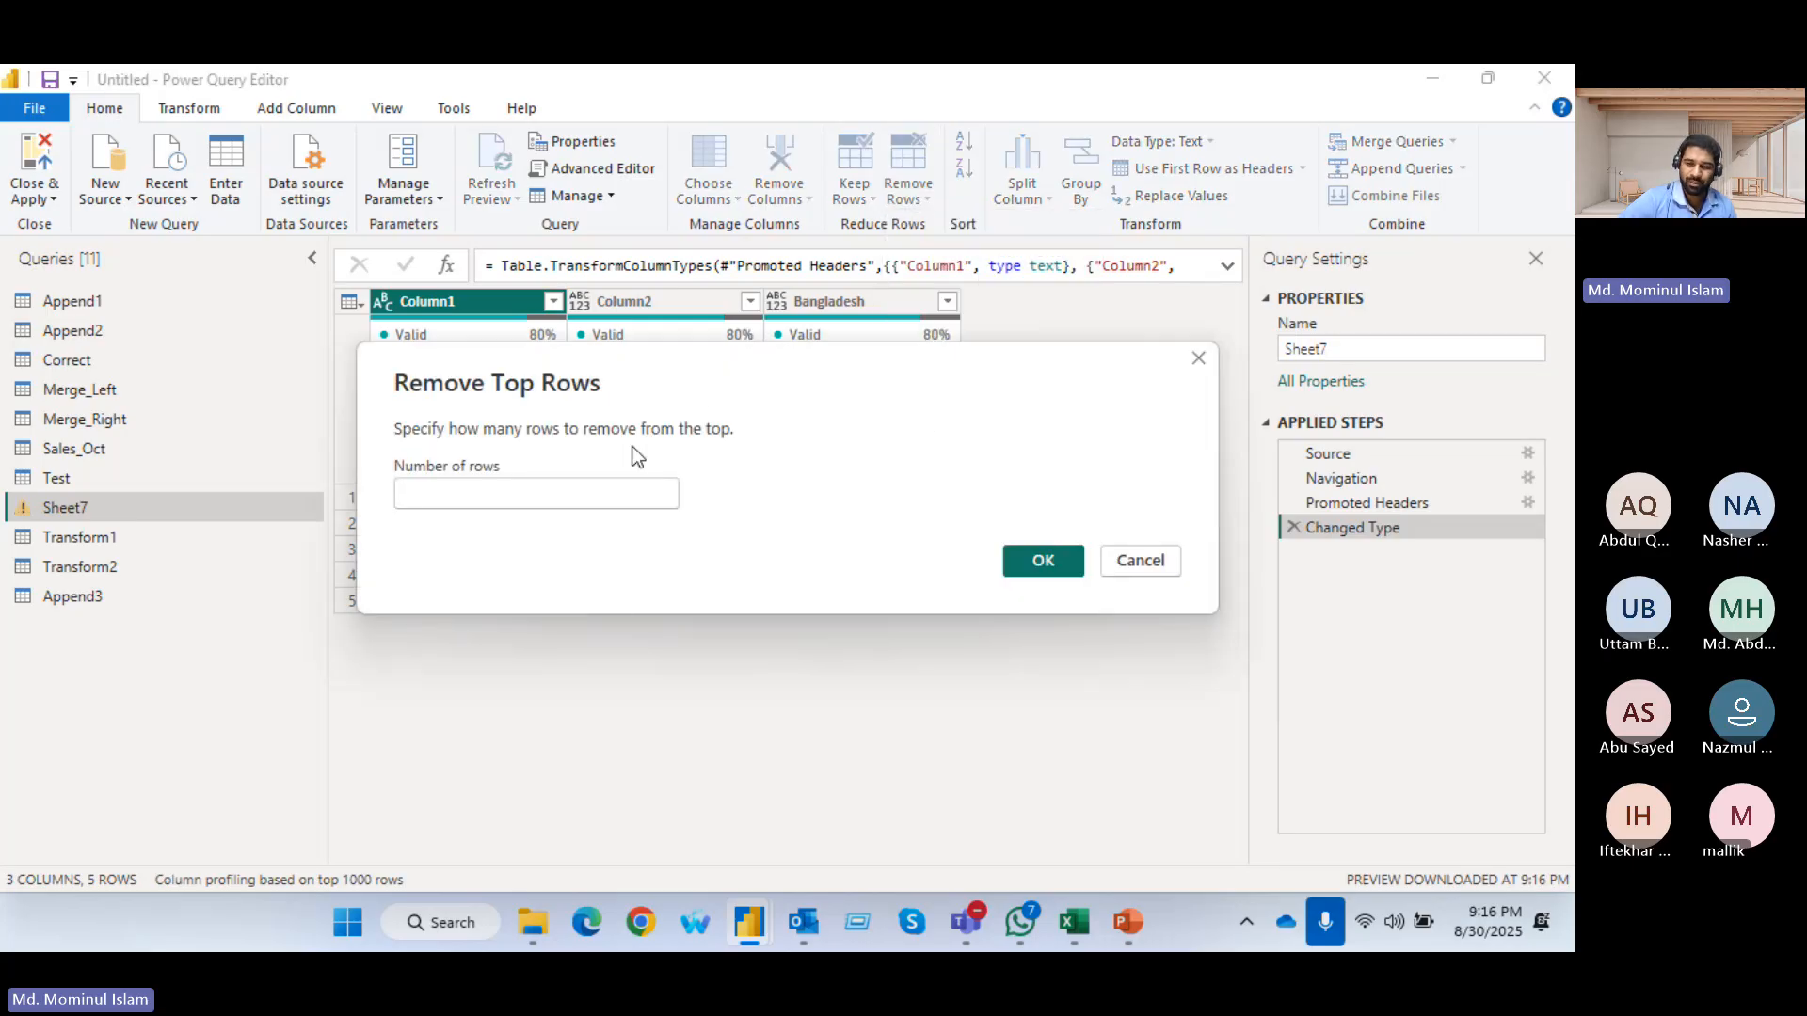
pyautogui.write('1')
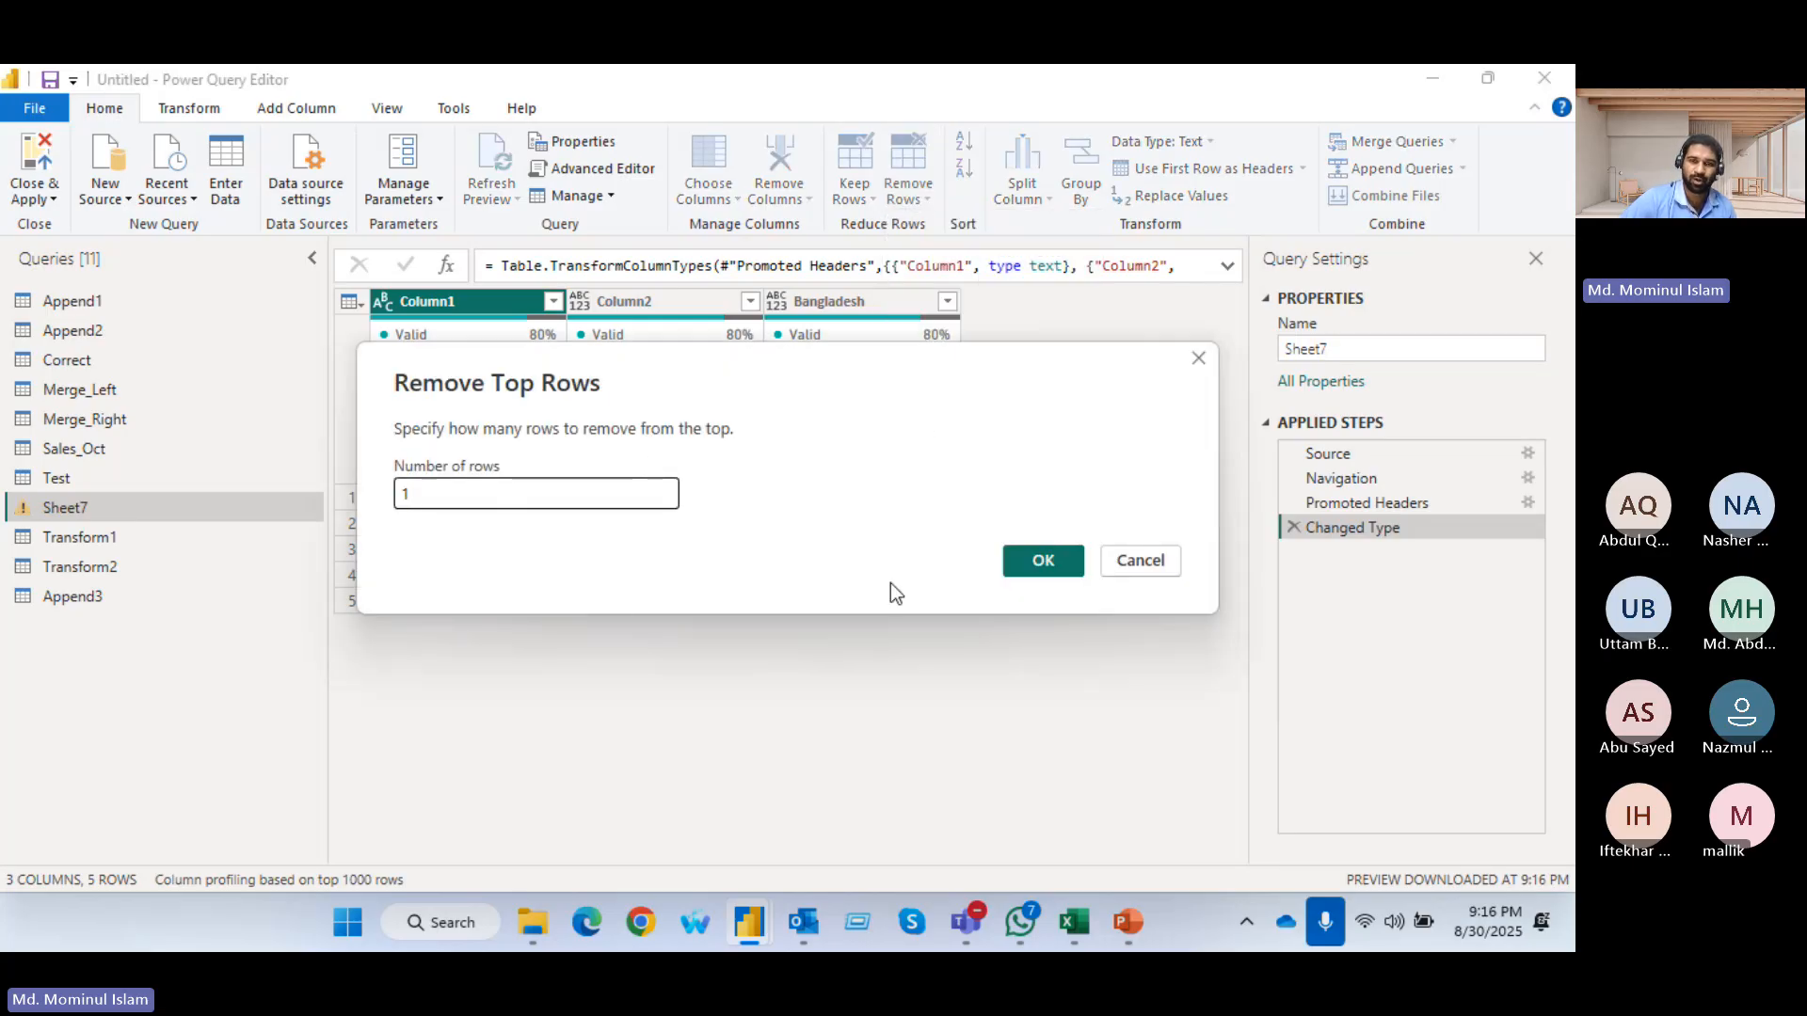
pyautogui.click(1014, 556)
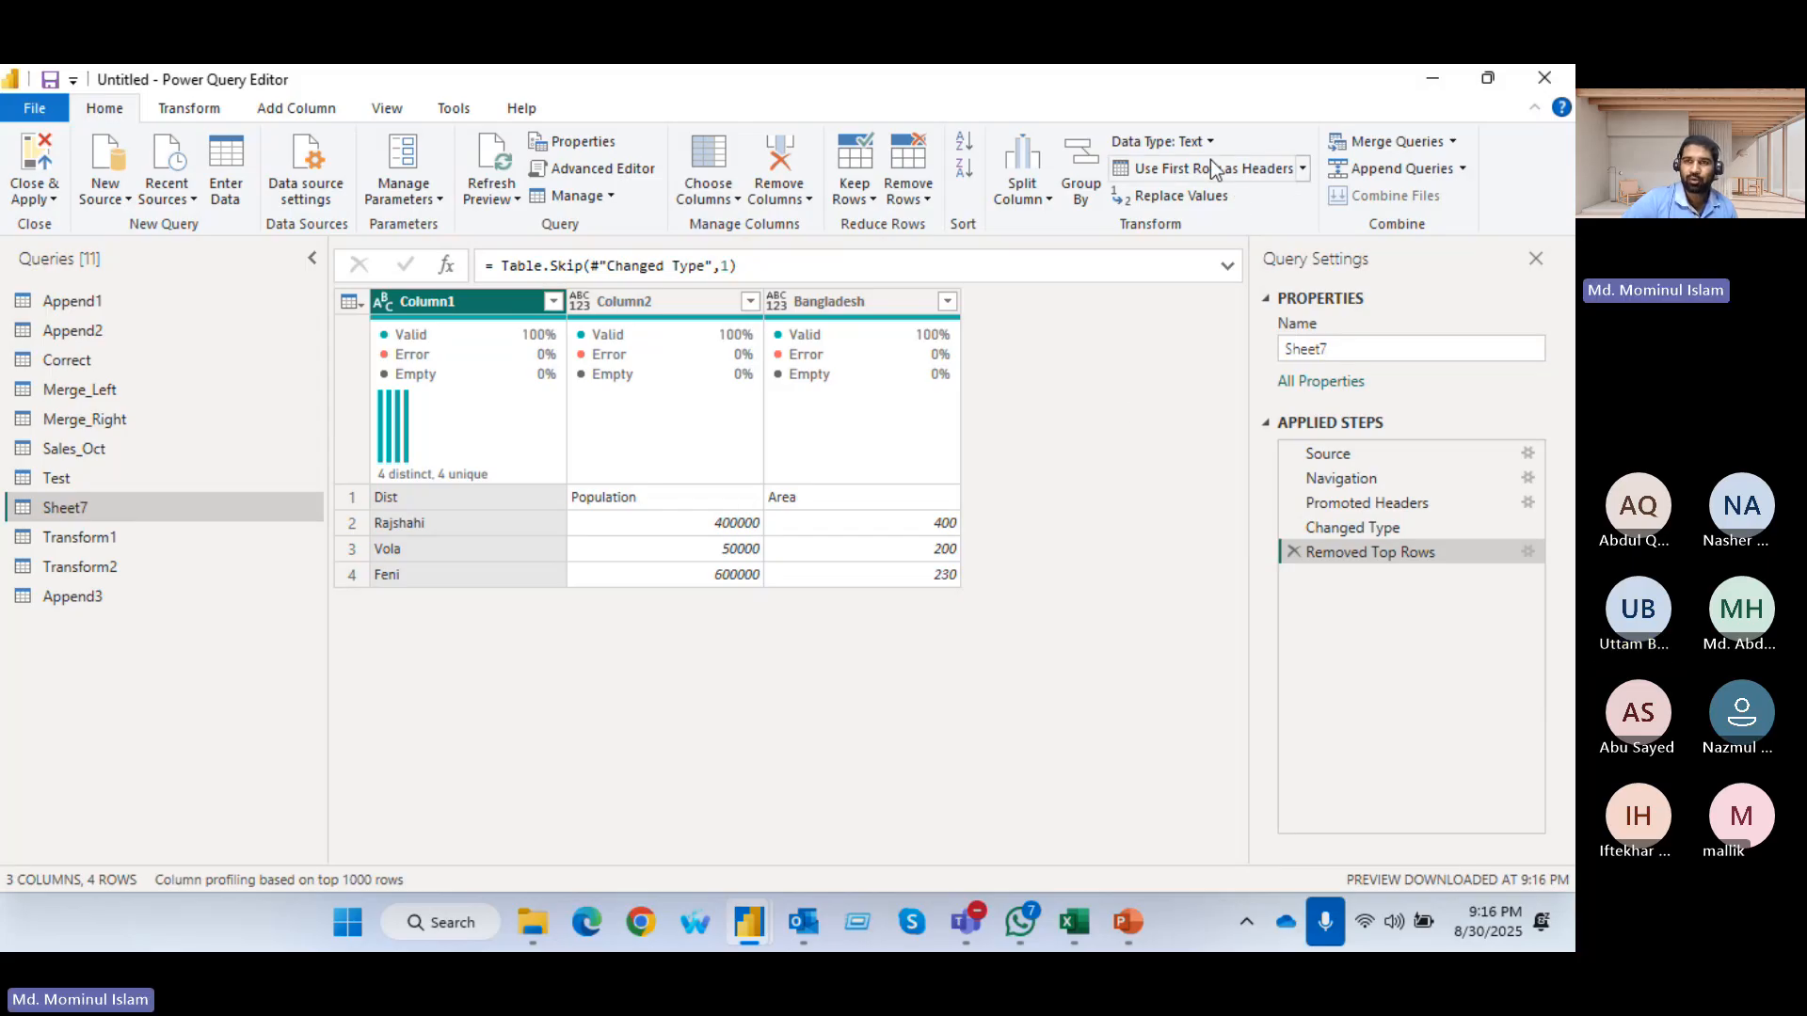
# Use the first row of the Sheet7 table as its column headers
pyautogui.click(1303, 170)
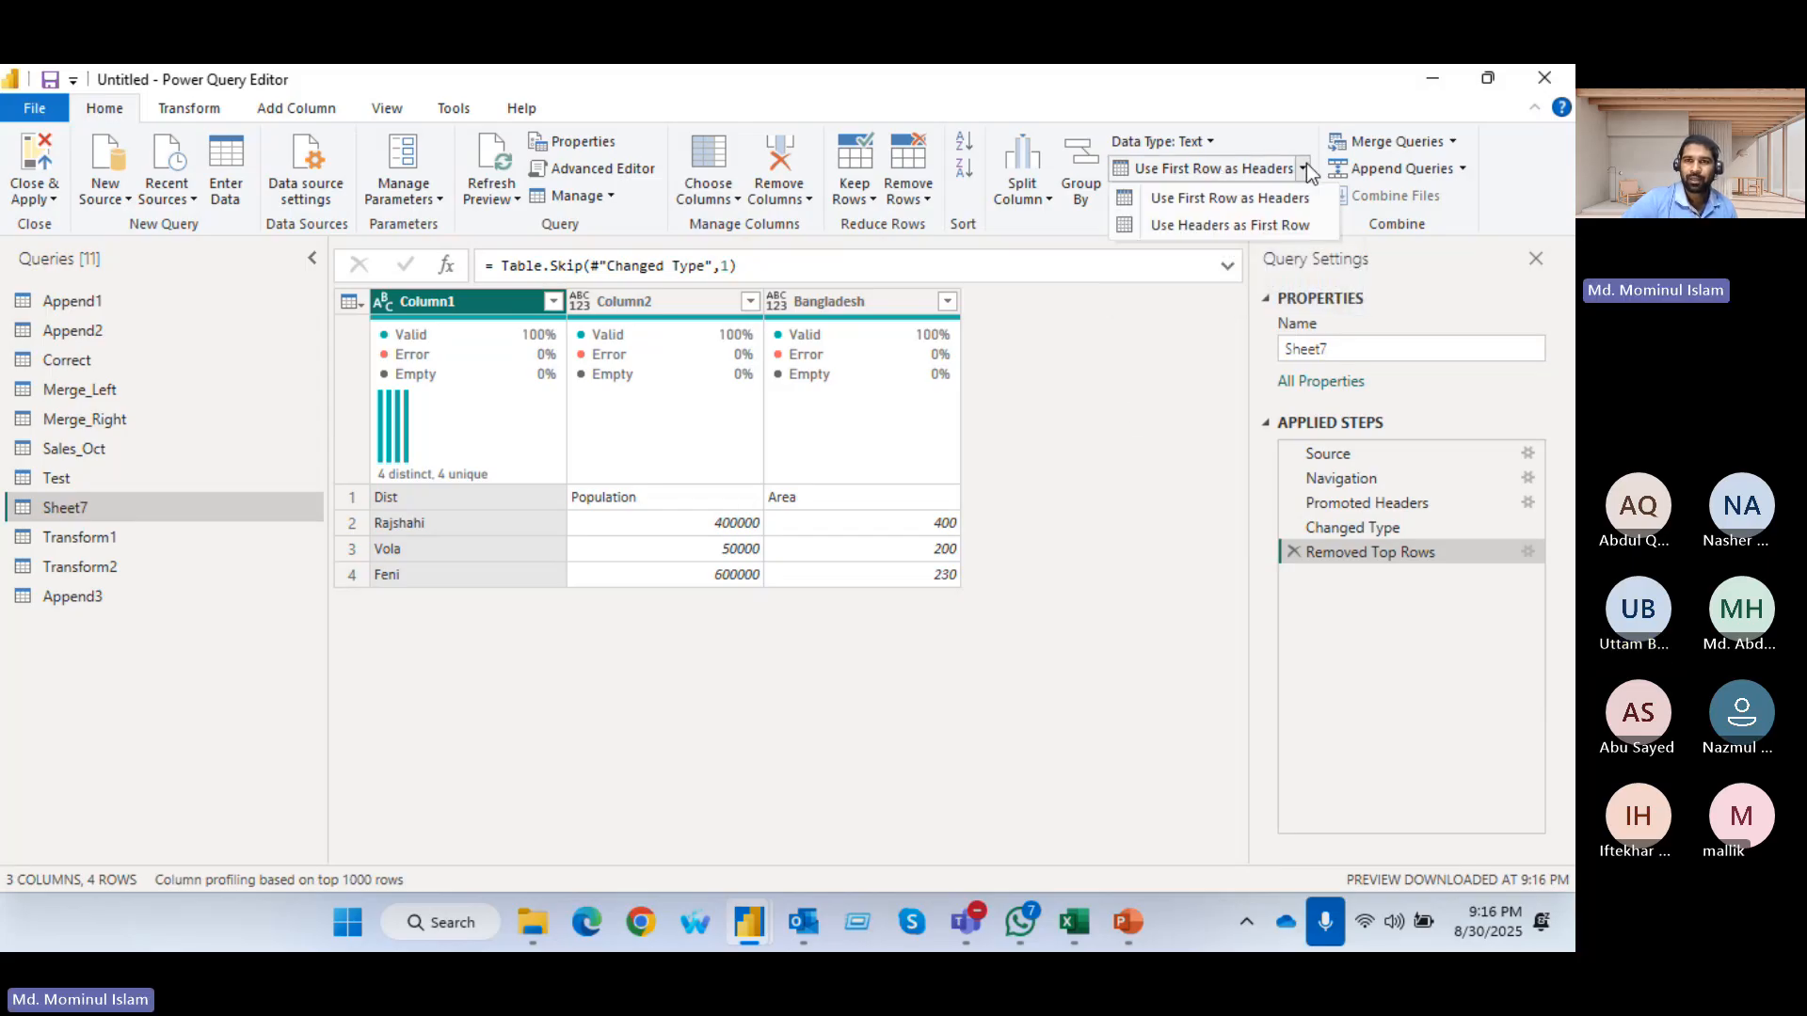
pyautogui.click(1201, 168)
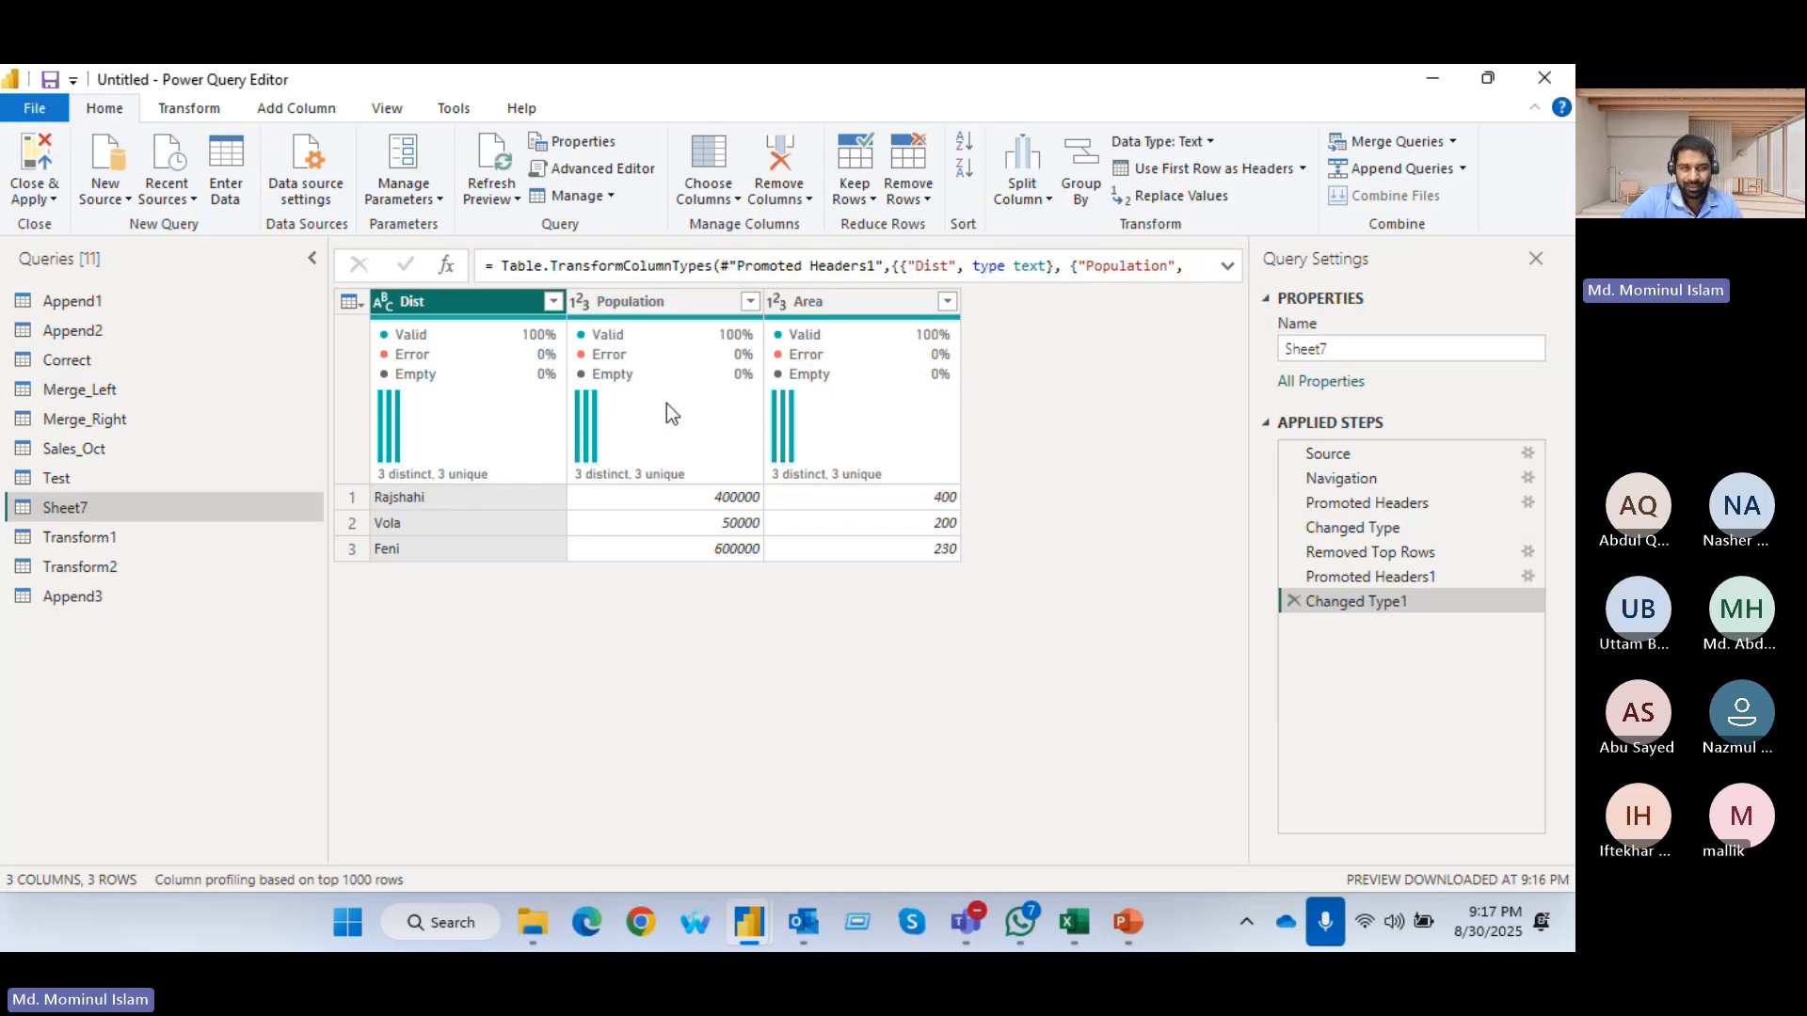
pyautogui.moveTo(662, 420)
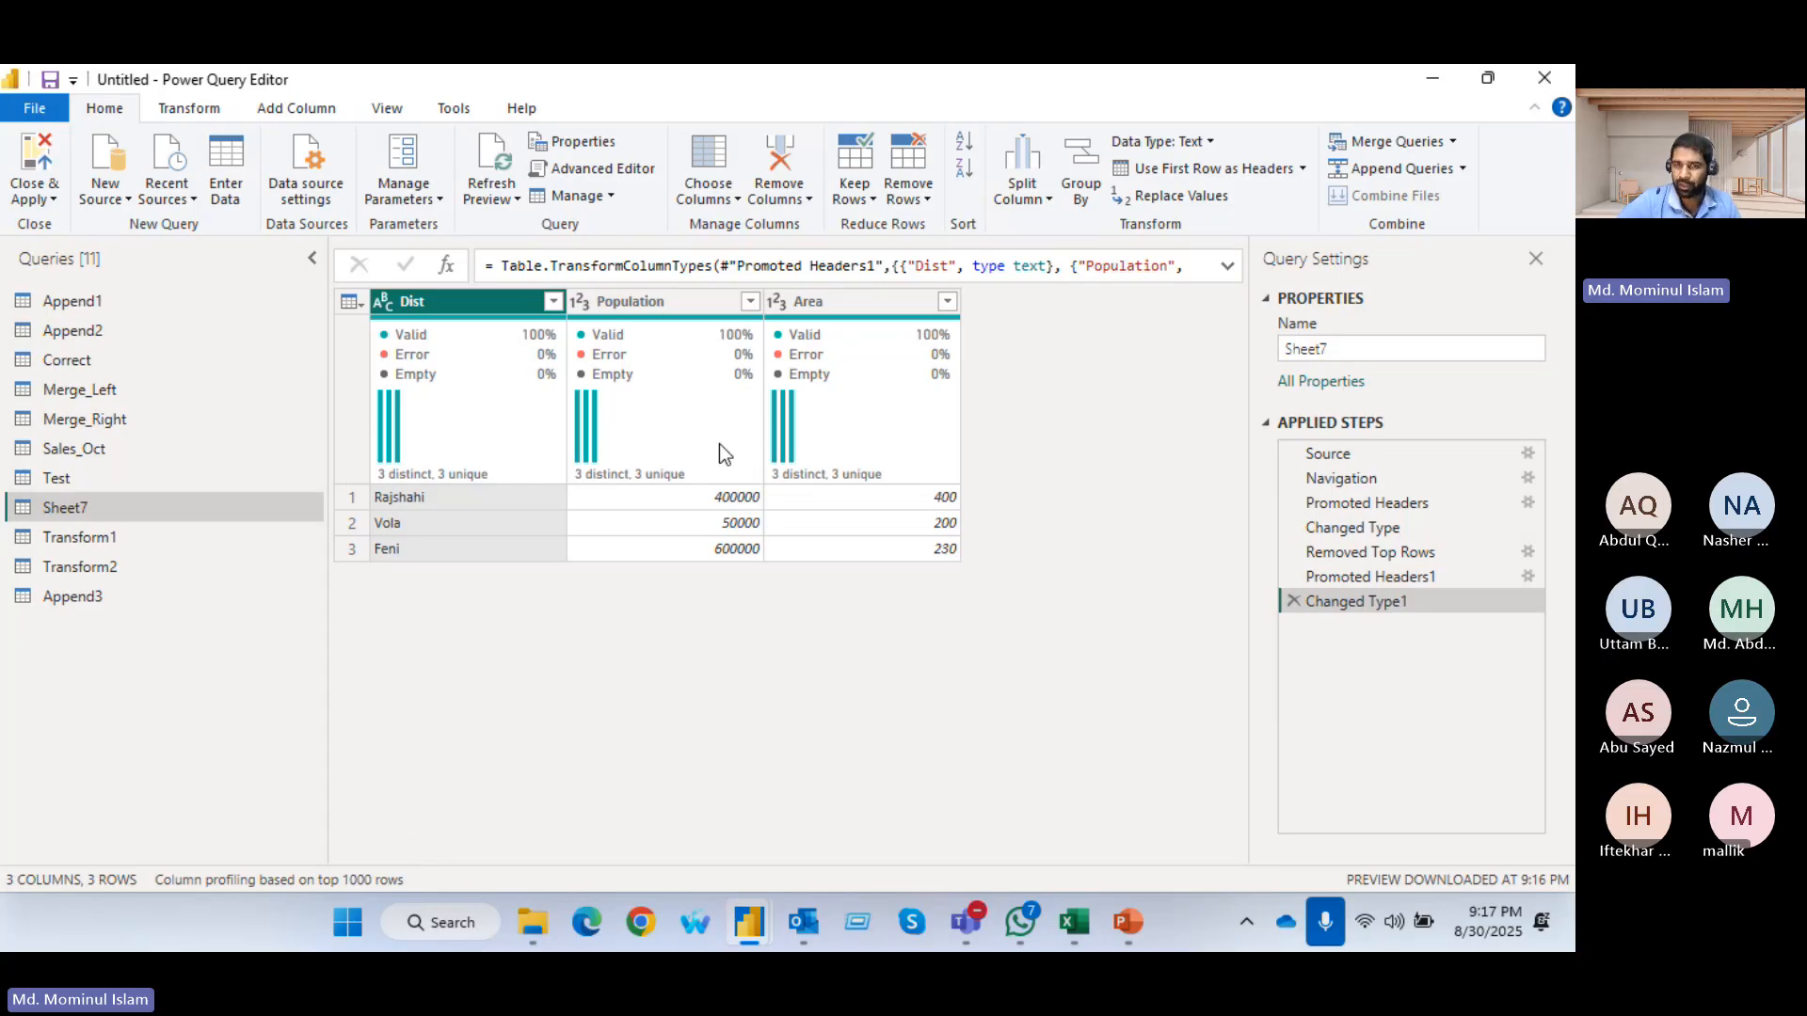
pyautogui.moveTo(870, 440)
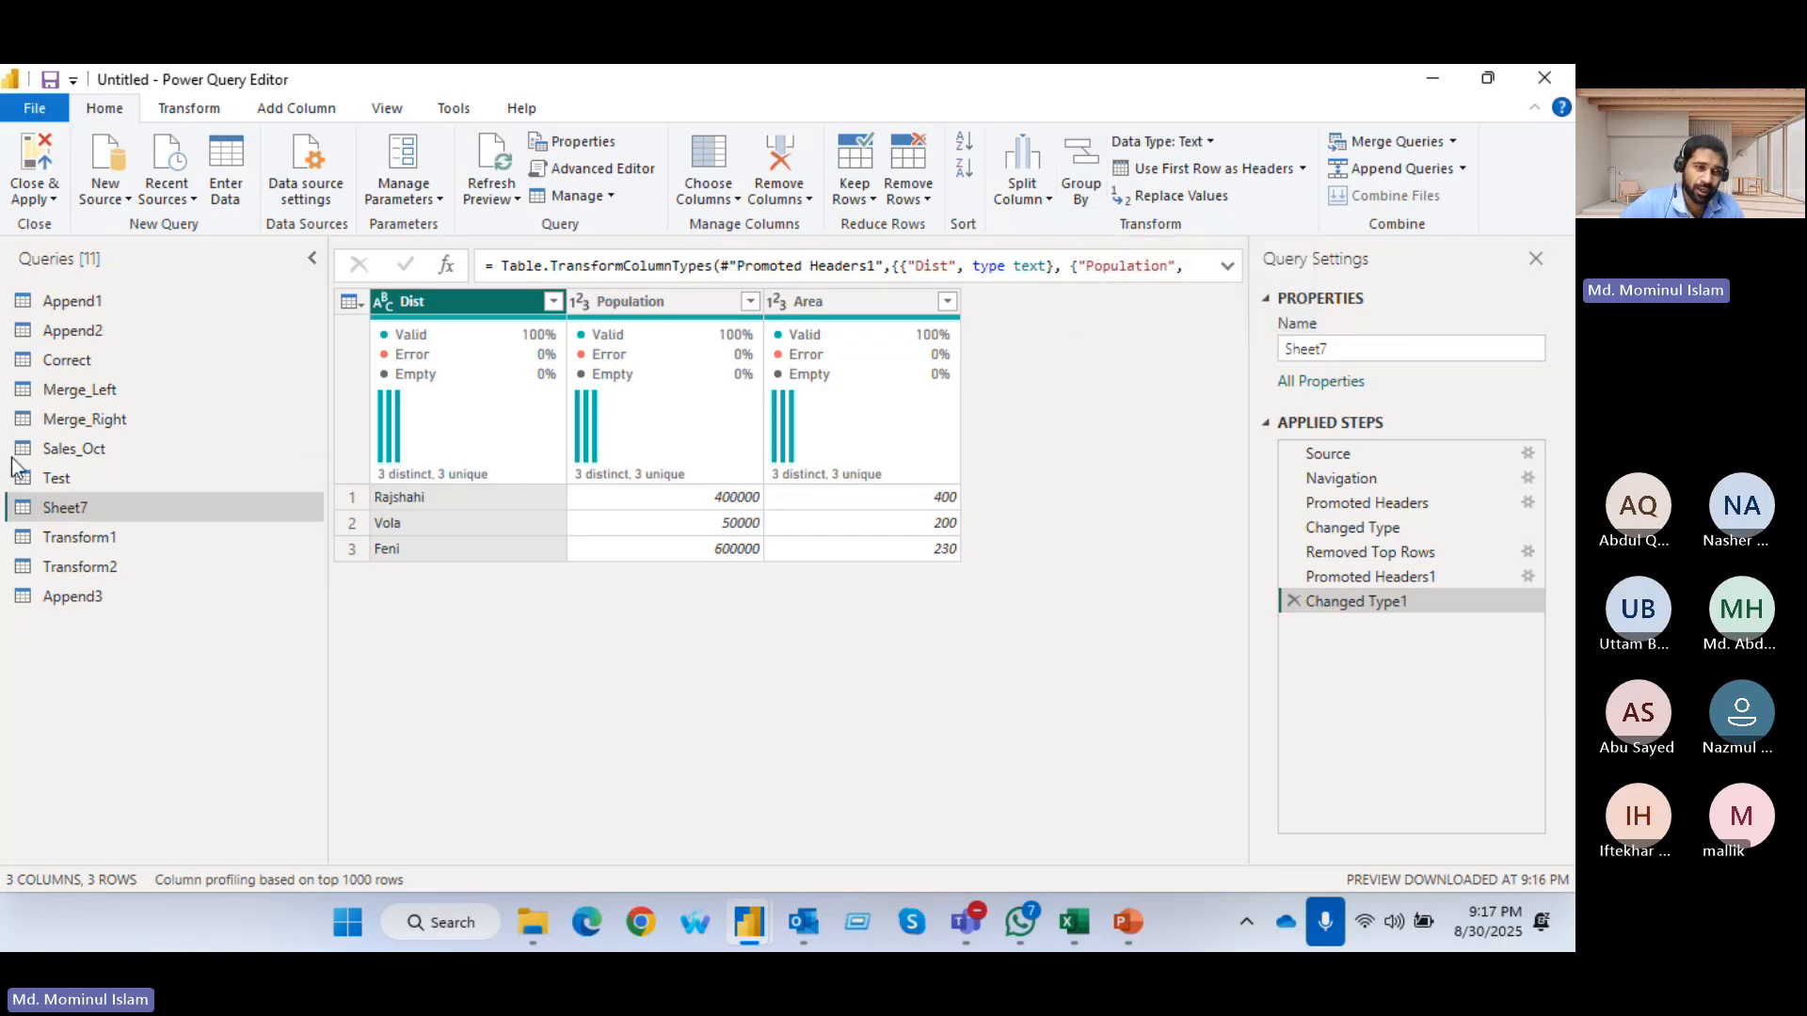
# Open the Transform1 query and refresh its outdated preview
pyautogui.click(128, 450)
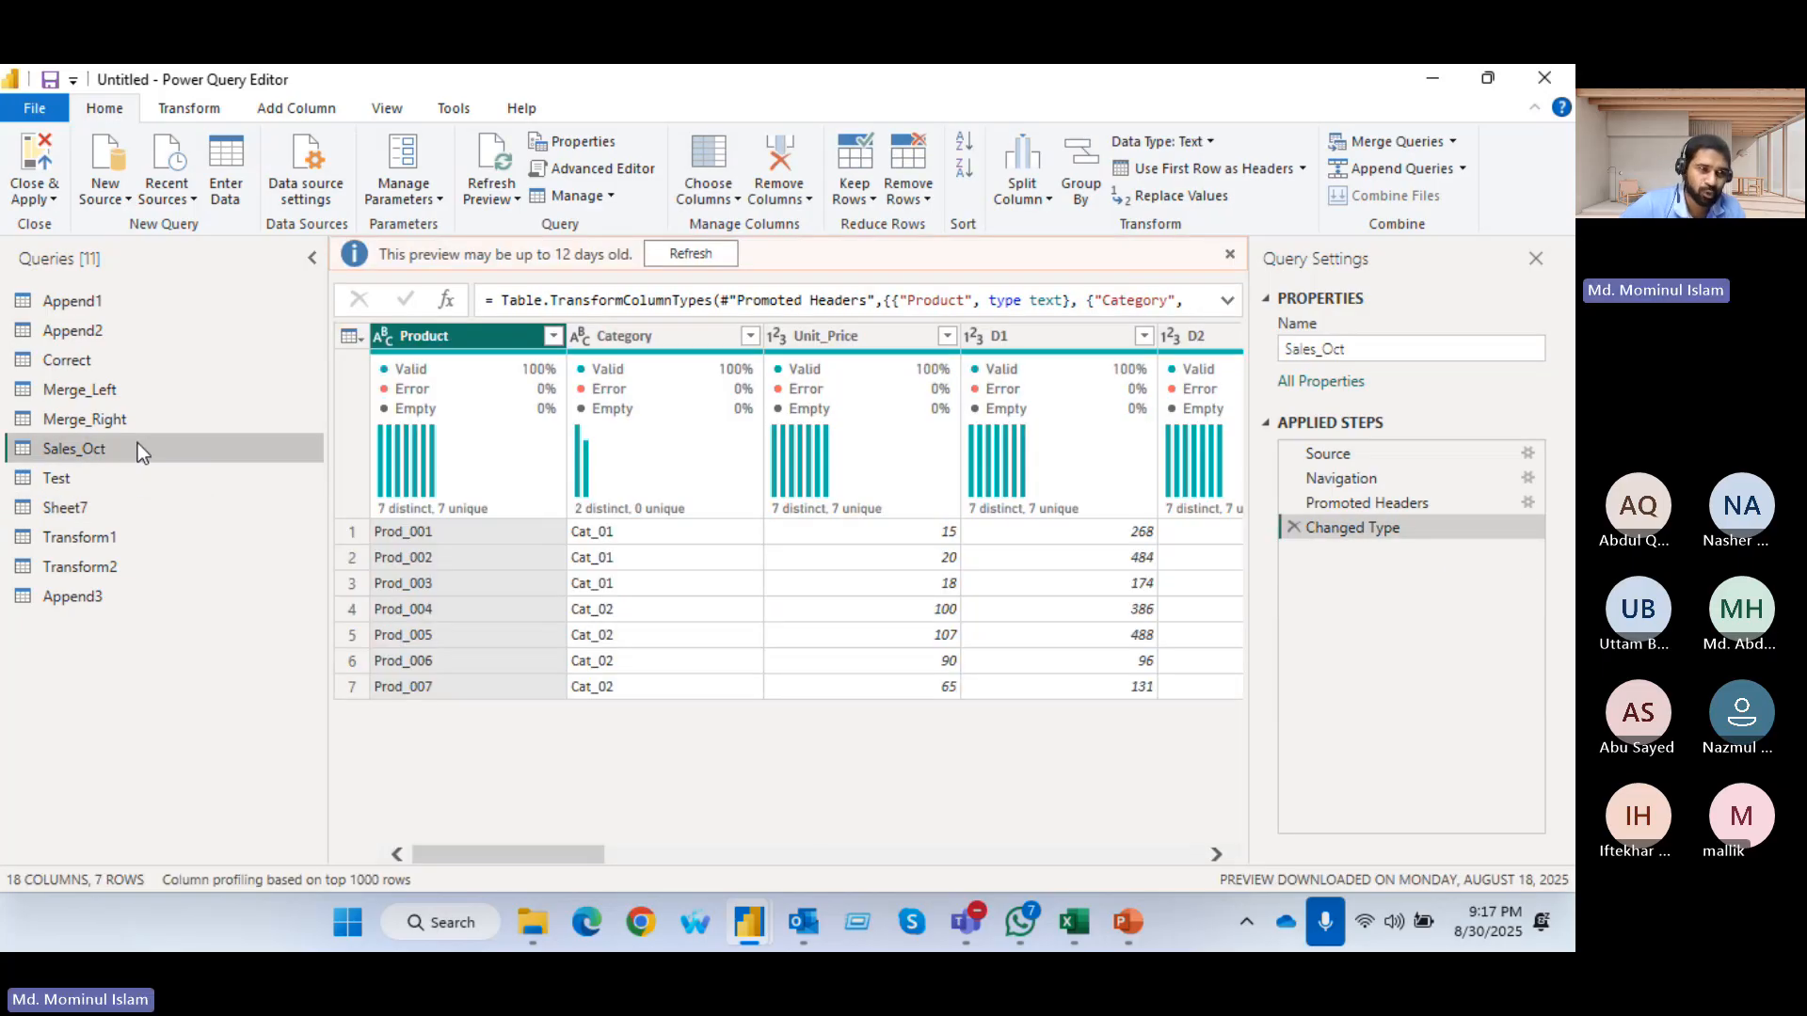
pyautogui.click(103, 563)
pyautogui.click(68, 601)
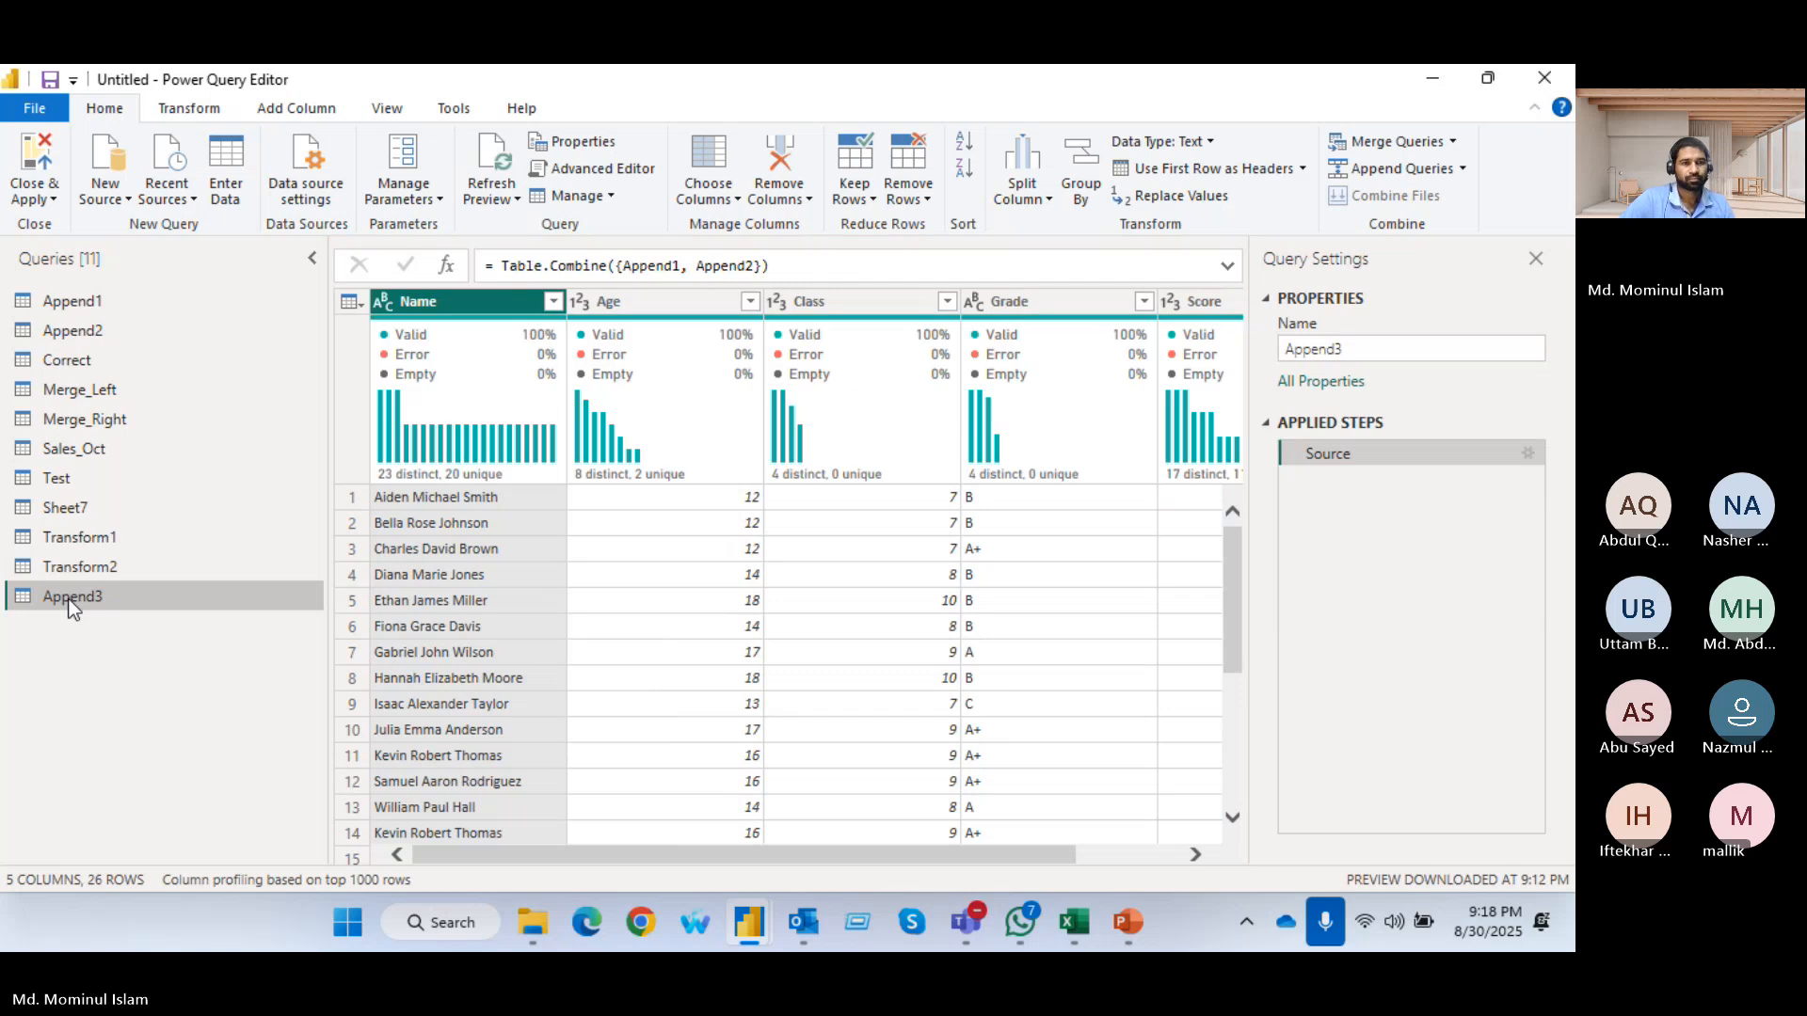
pyautogui.moveTo(813, 857); pyautogui.dragTo(919, 856)
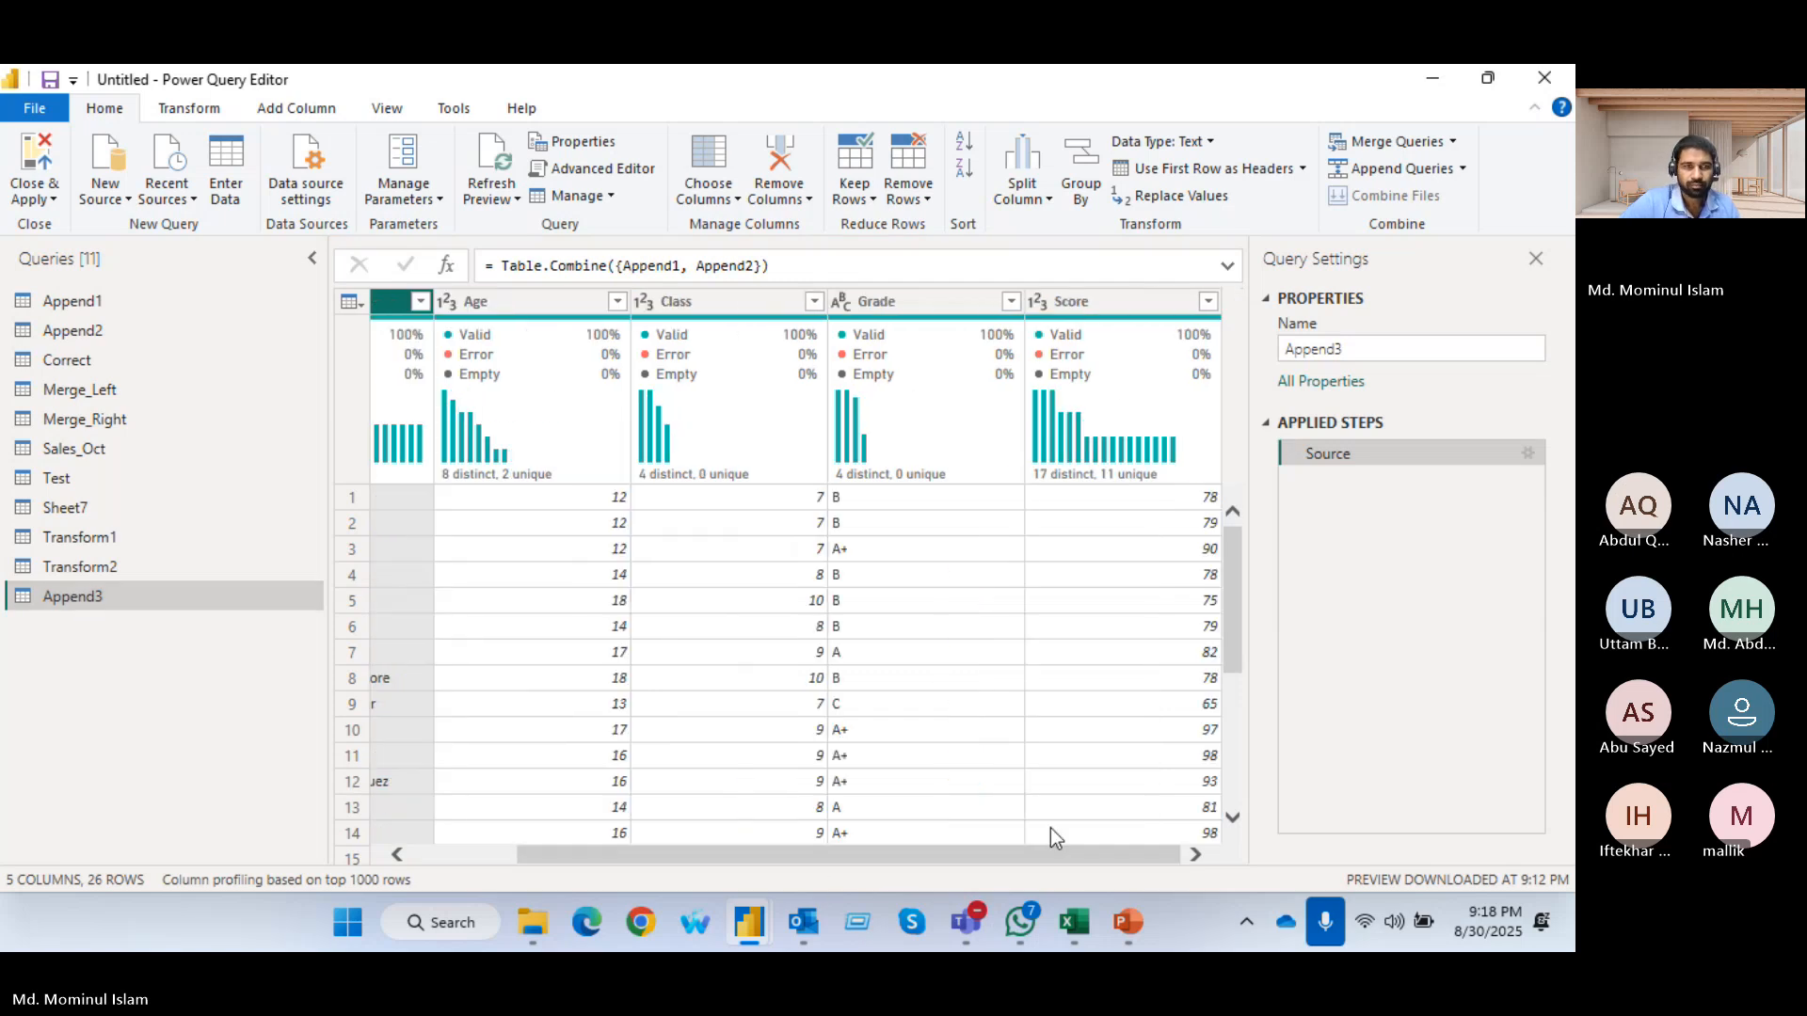
pyautogui.click(94, 542)
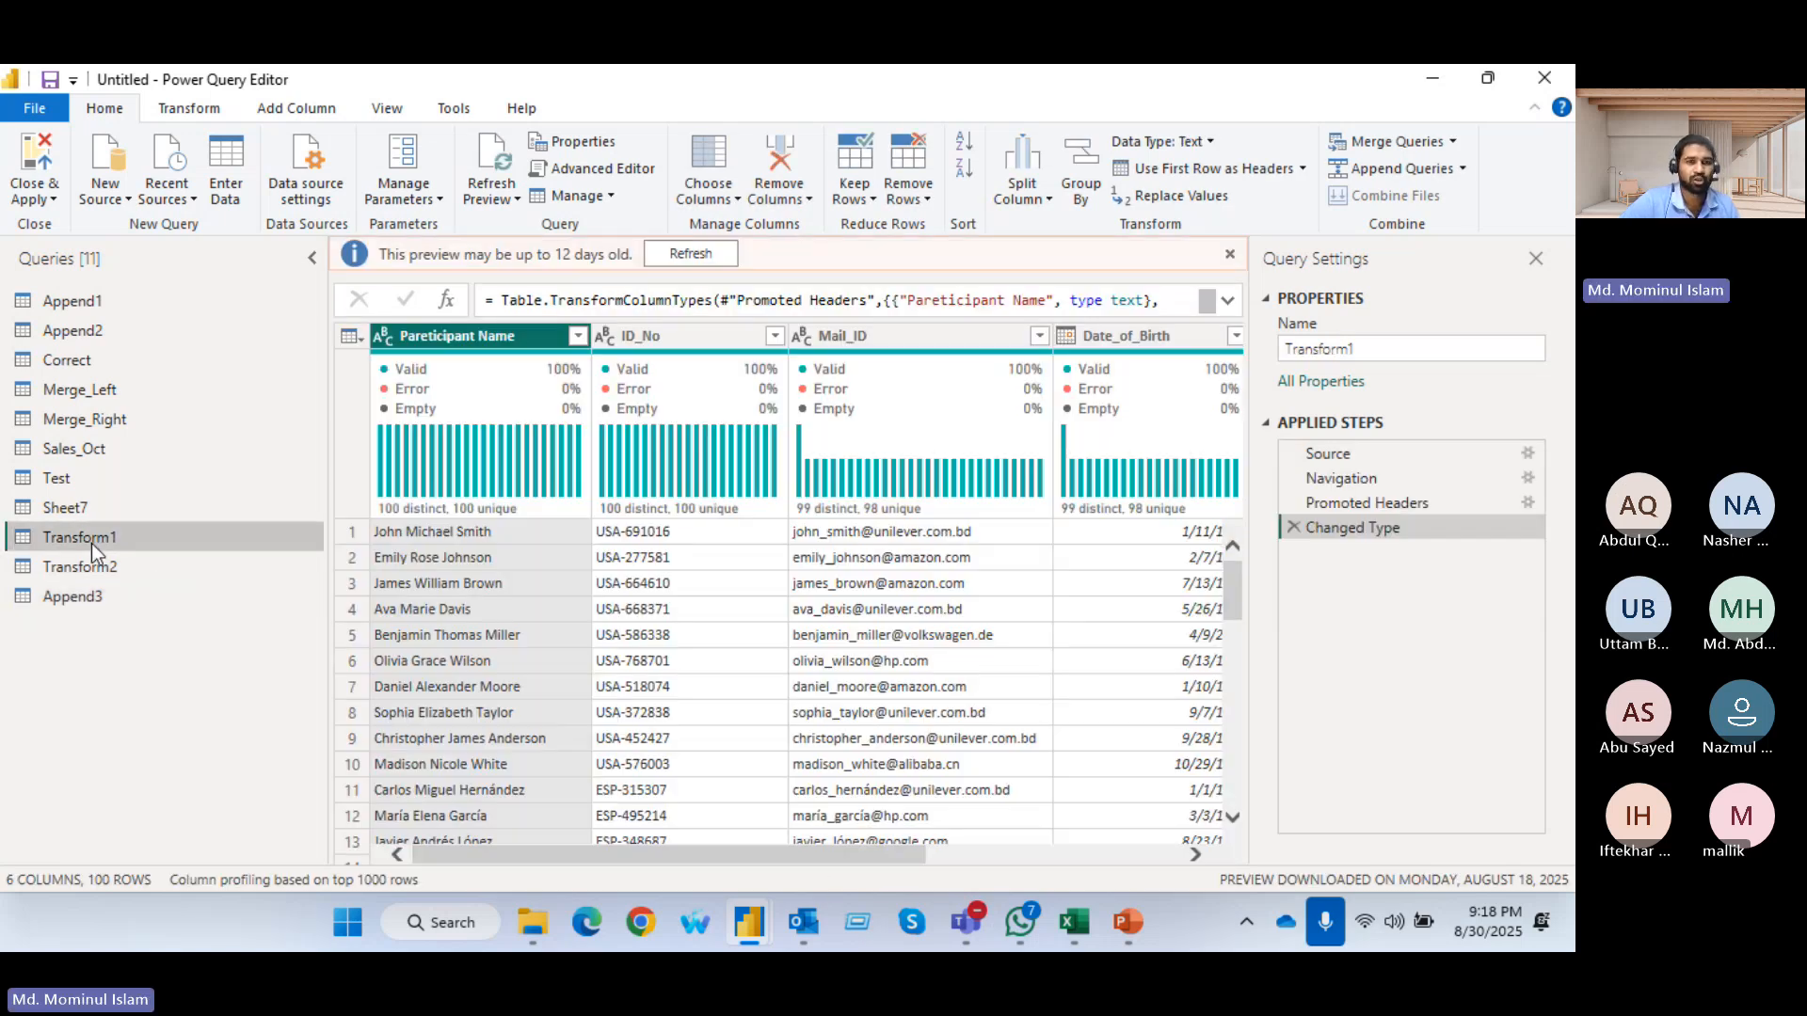
pyautogui.moveTo(631, 860); pyautogui.dragTo(902, 865)
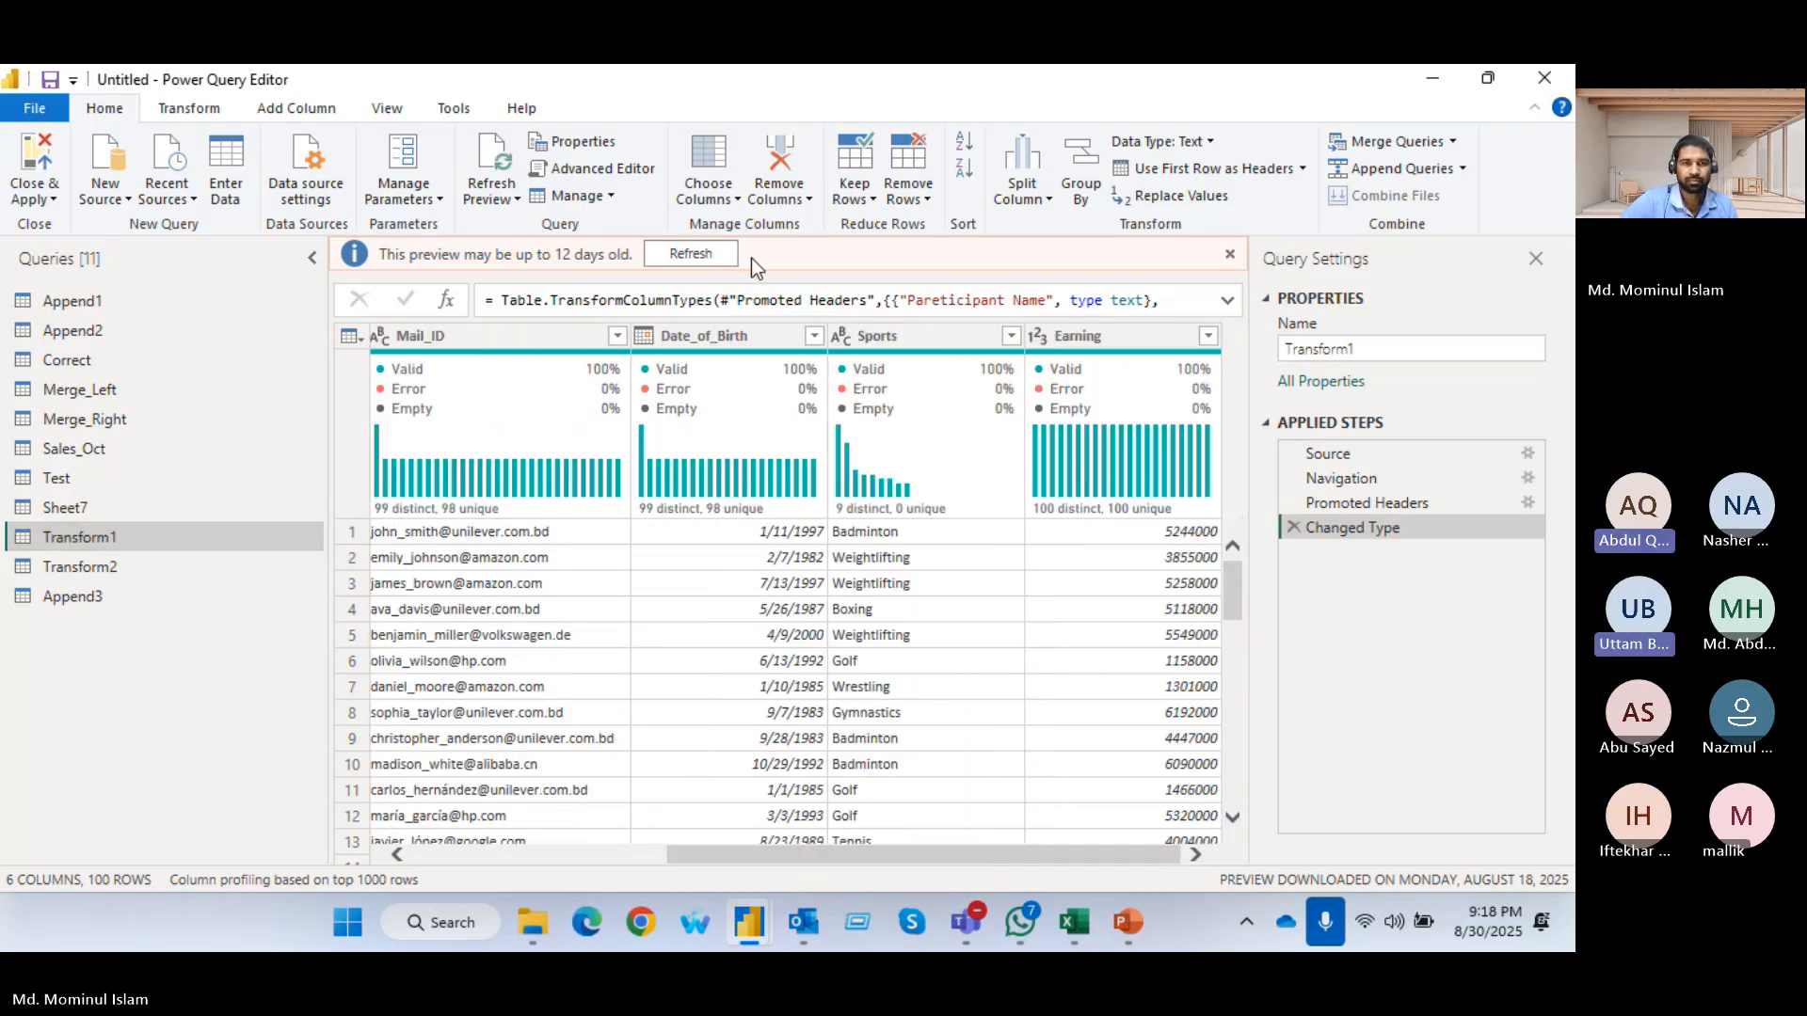
pyautogui.click(714, 248)
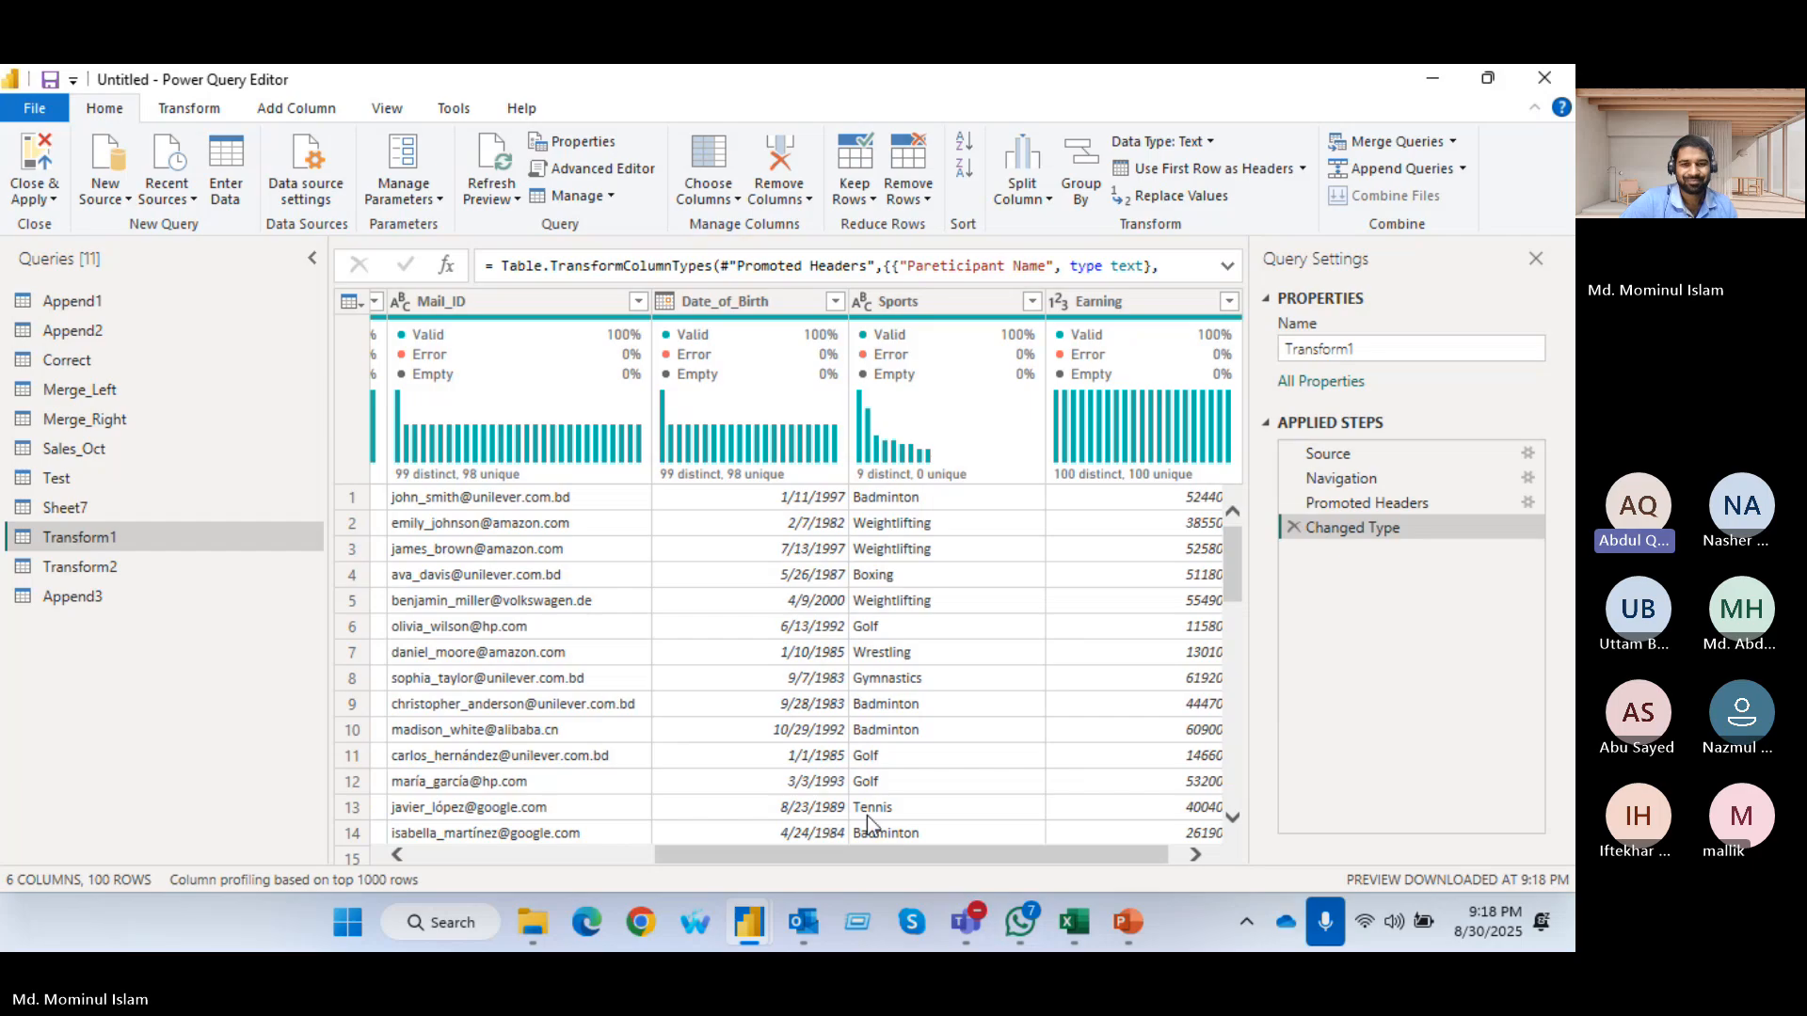
pyautogui.moveTo(866, 860); pyautogui.dragTo(613, 858)
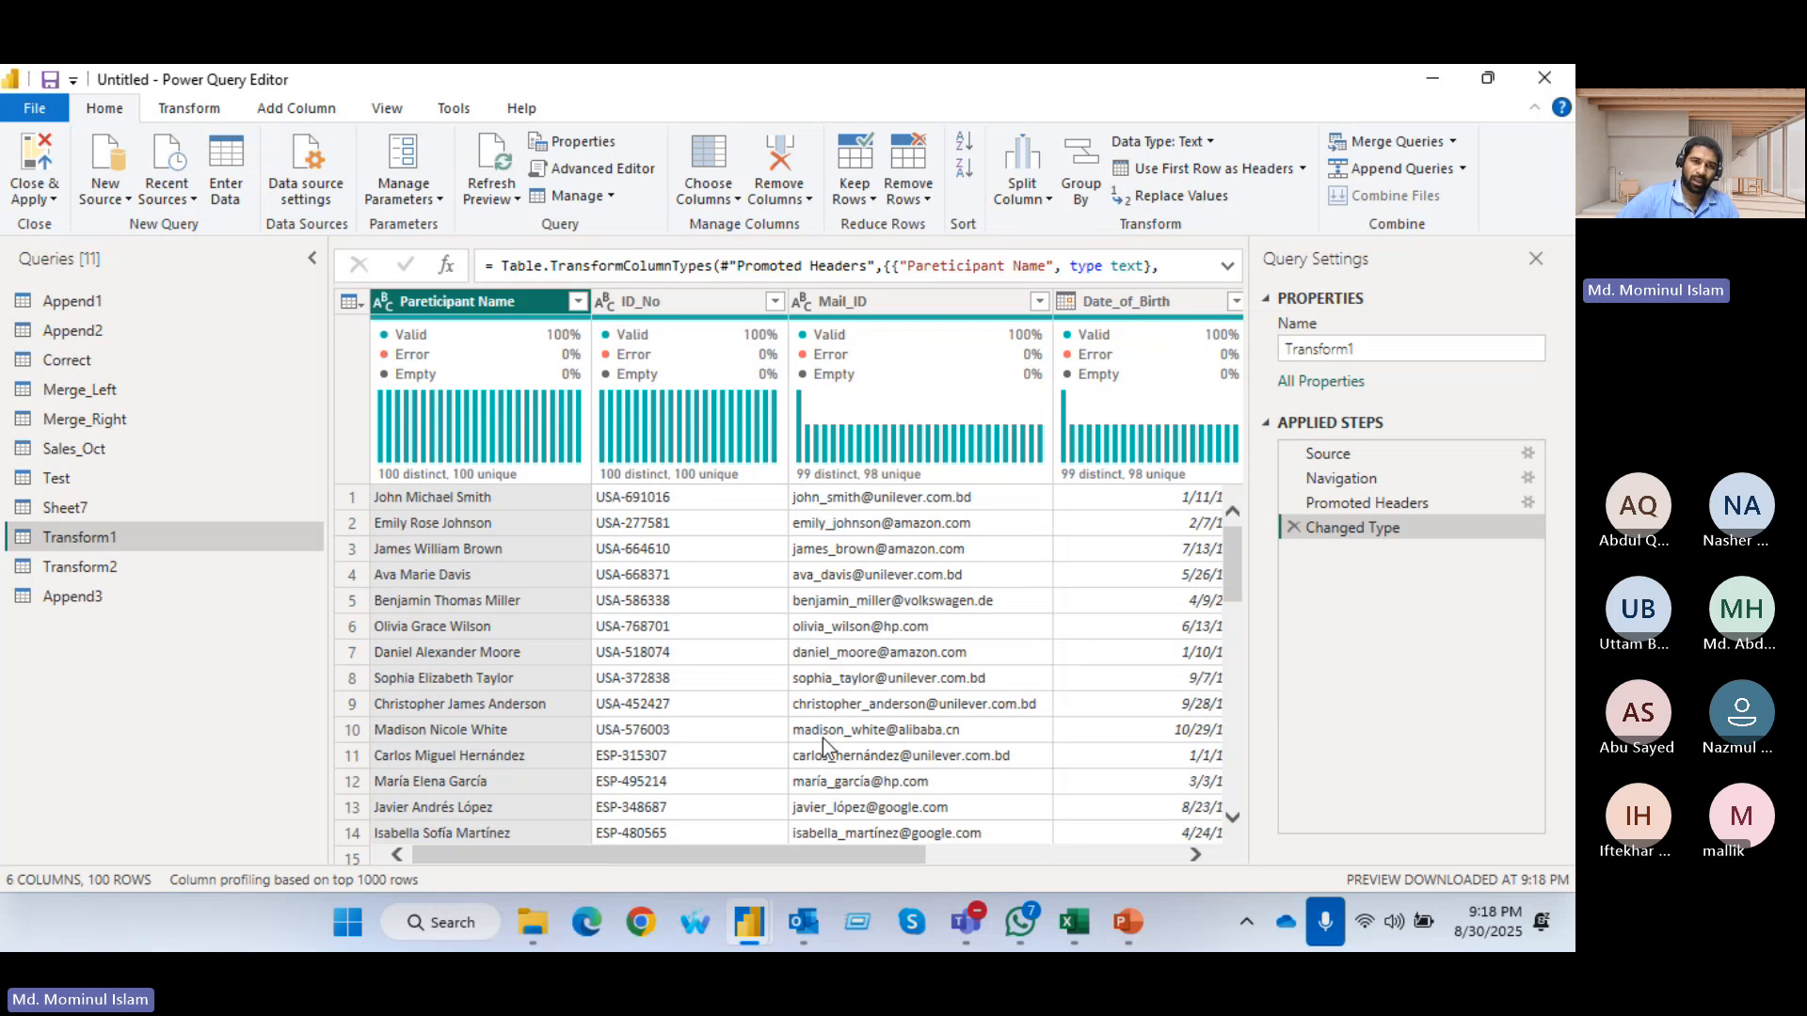
# Split the ID_No column by a custom "-" delimiter at each occurrence of the delimiter
pyautogui.click(683, 312)
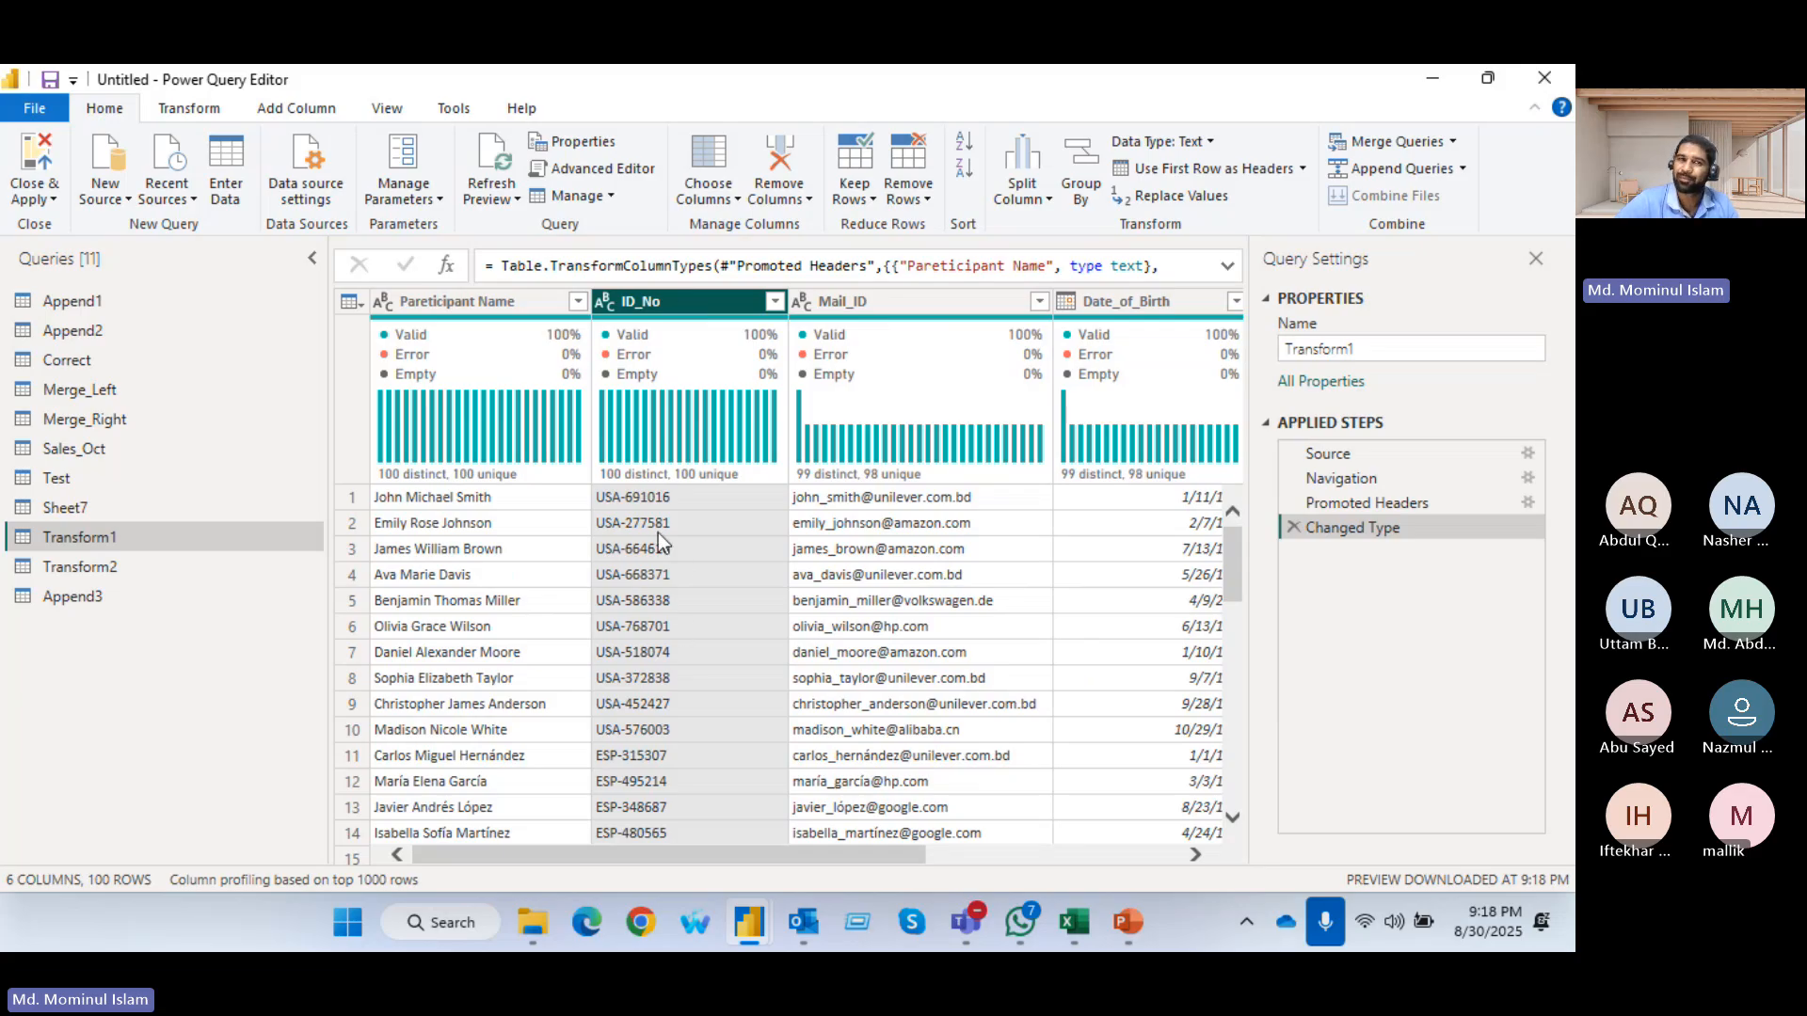
pyautogui.scroll(-1, 623, 623)
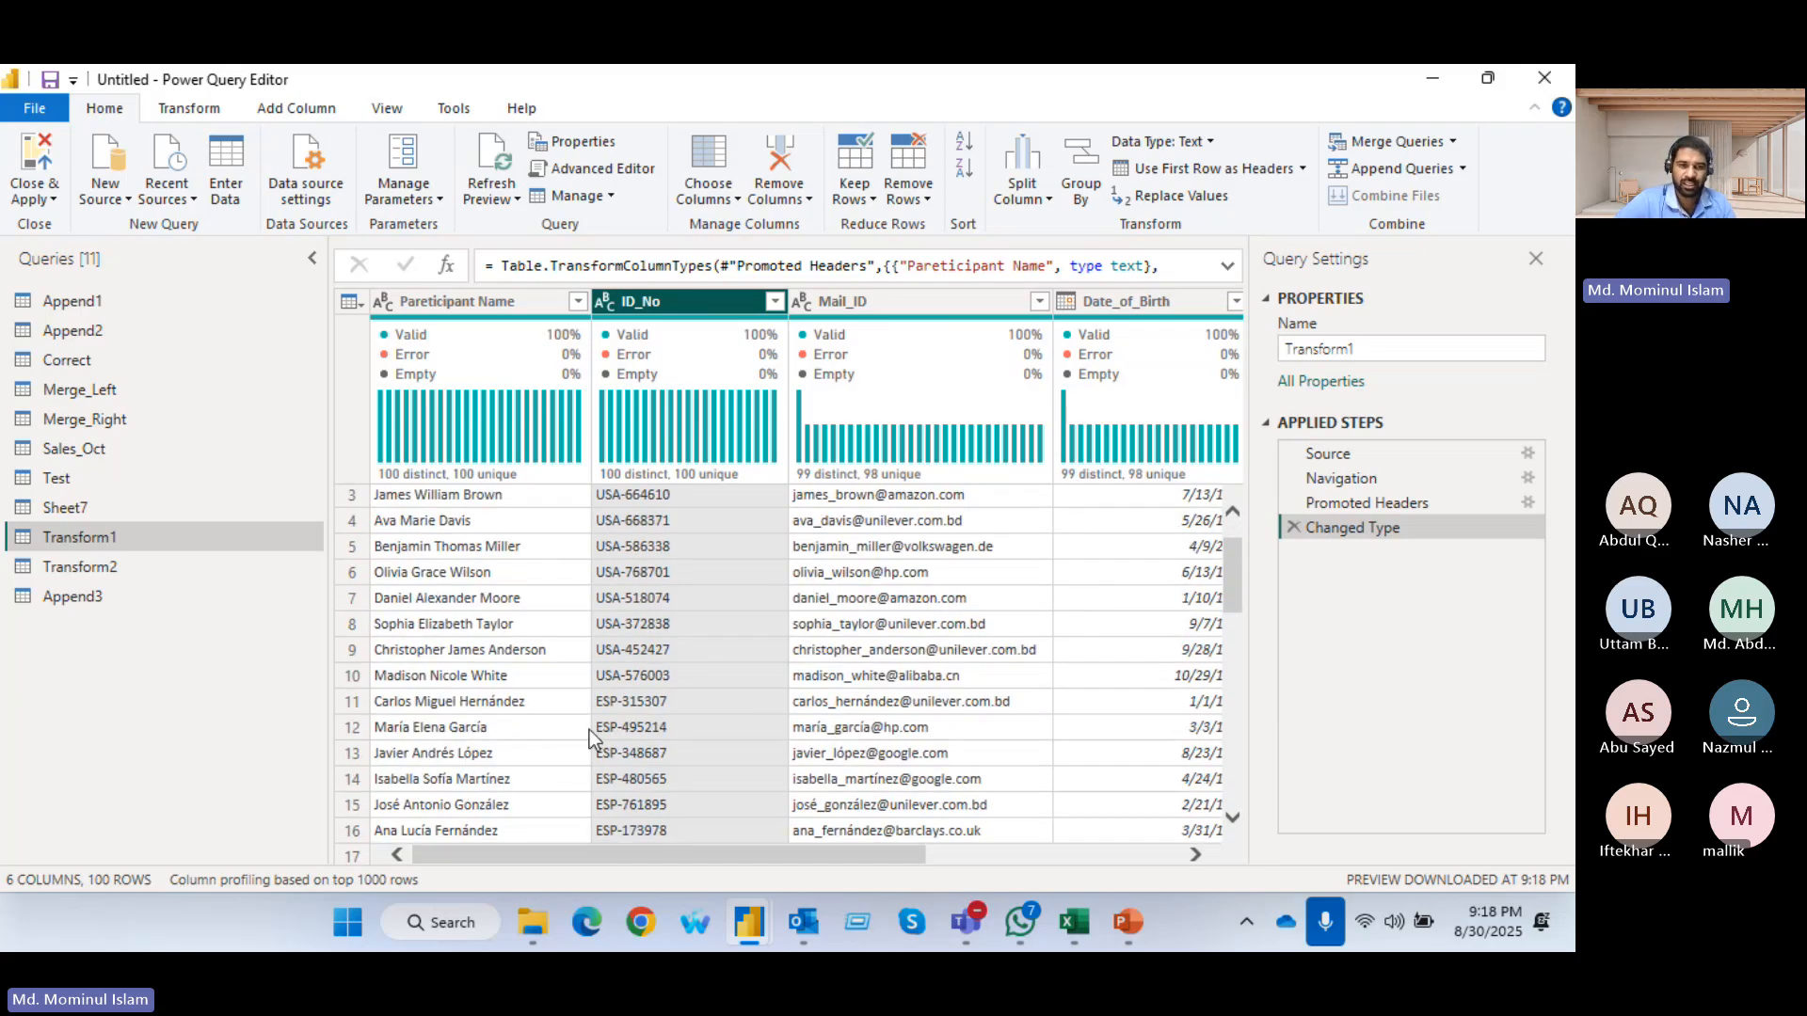
pyautogui.scroll(-4, 642, 721)
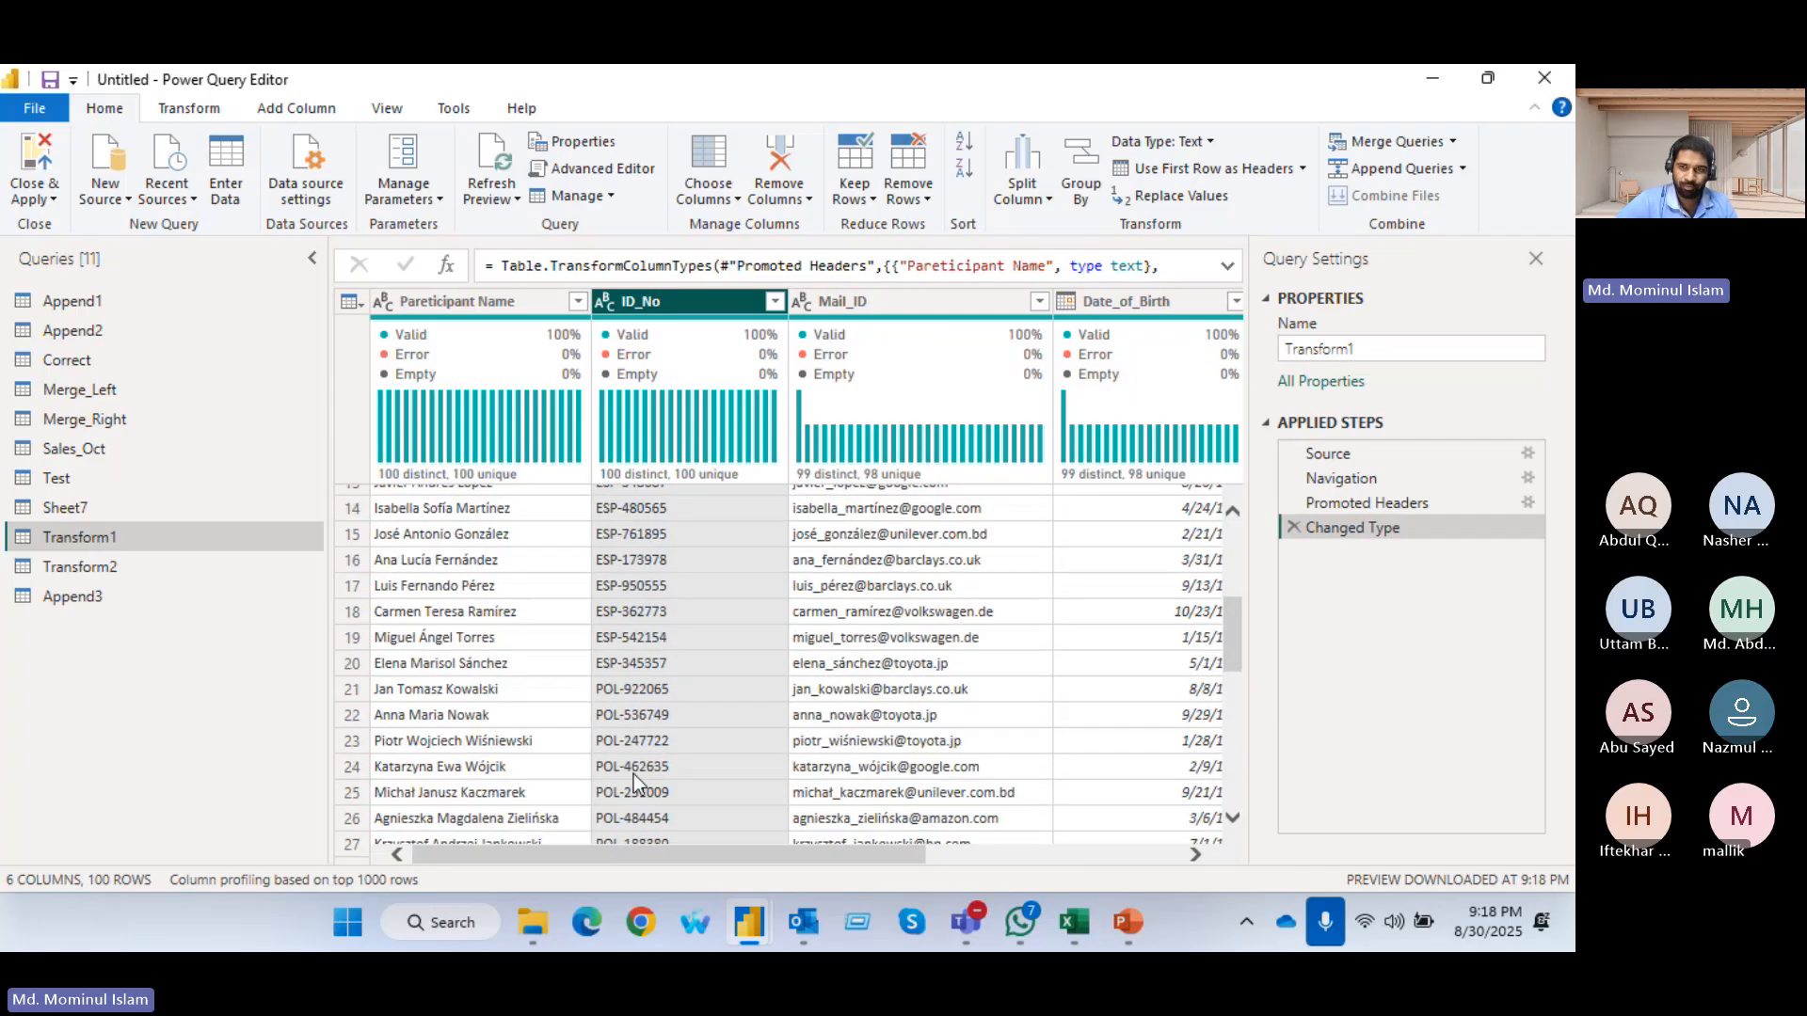
pyautogui.scroll(-15, 628, 769)
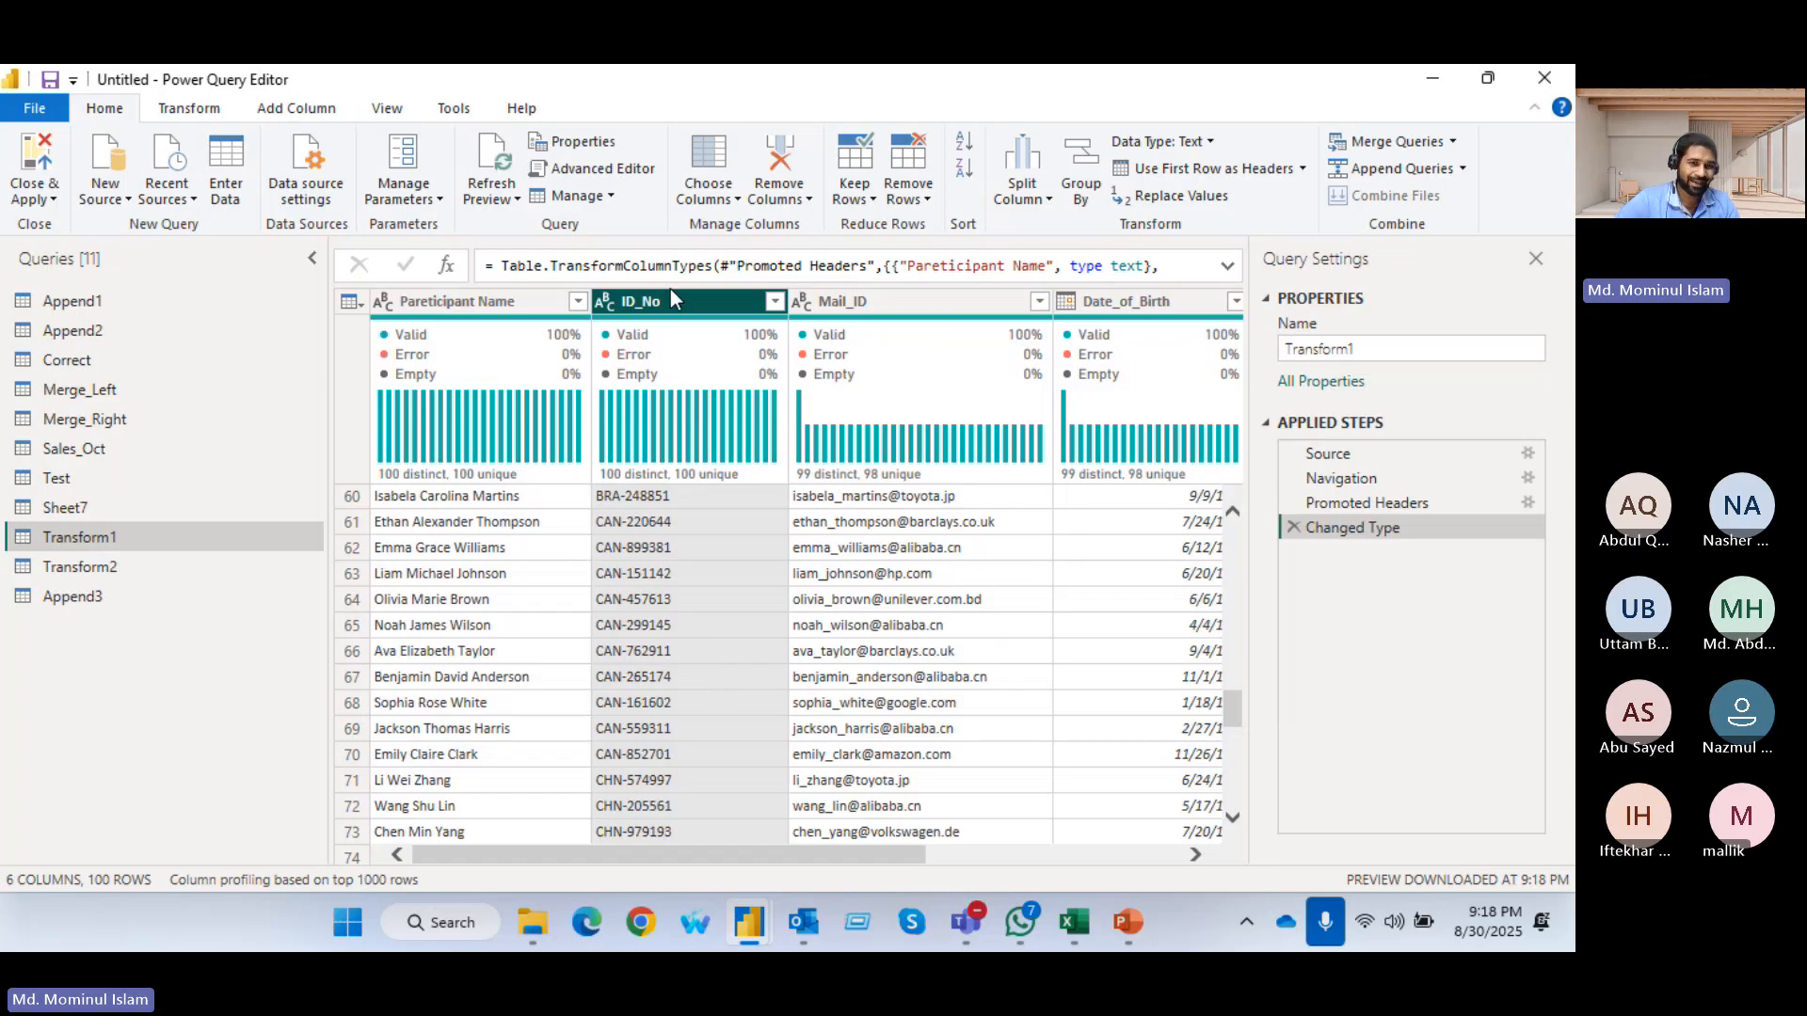
pyautogui.scroll(3, 646, 549)
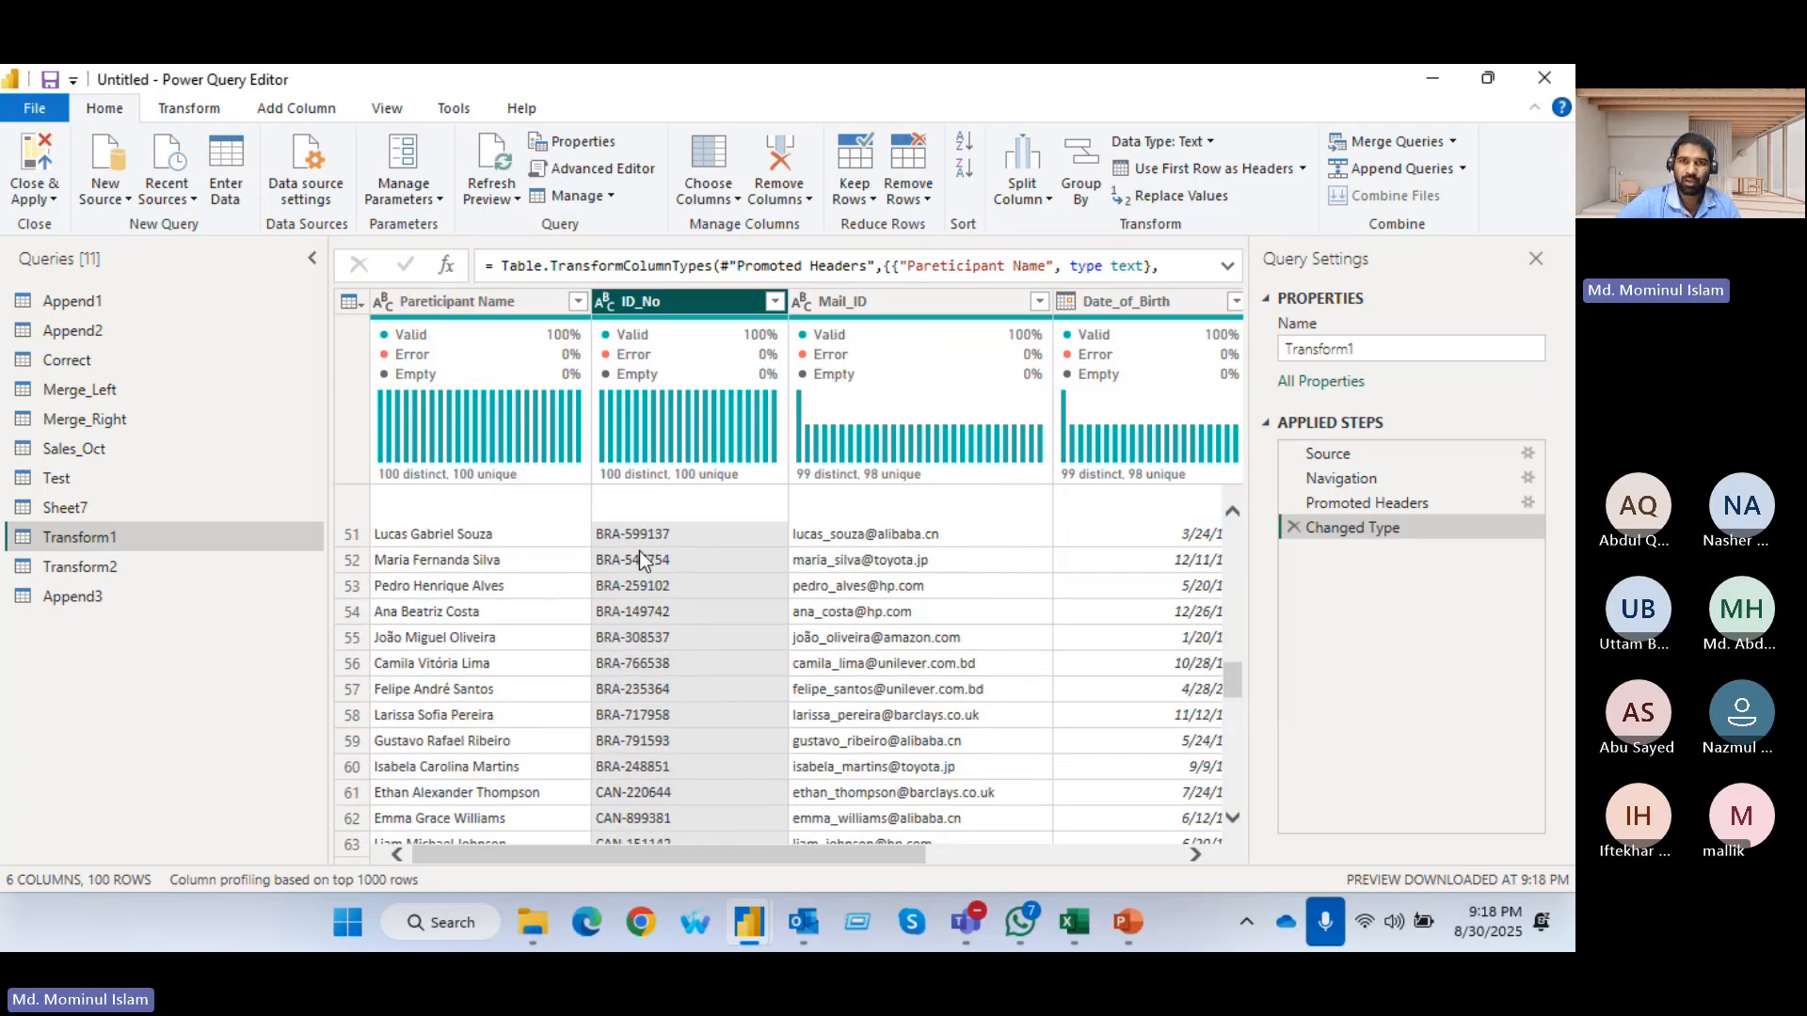
pyautogui.click(1022, 188)
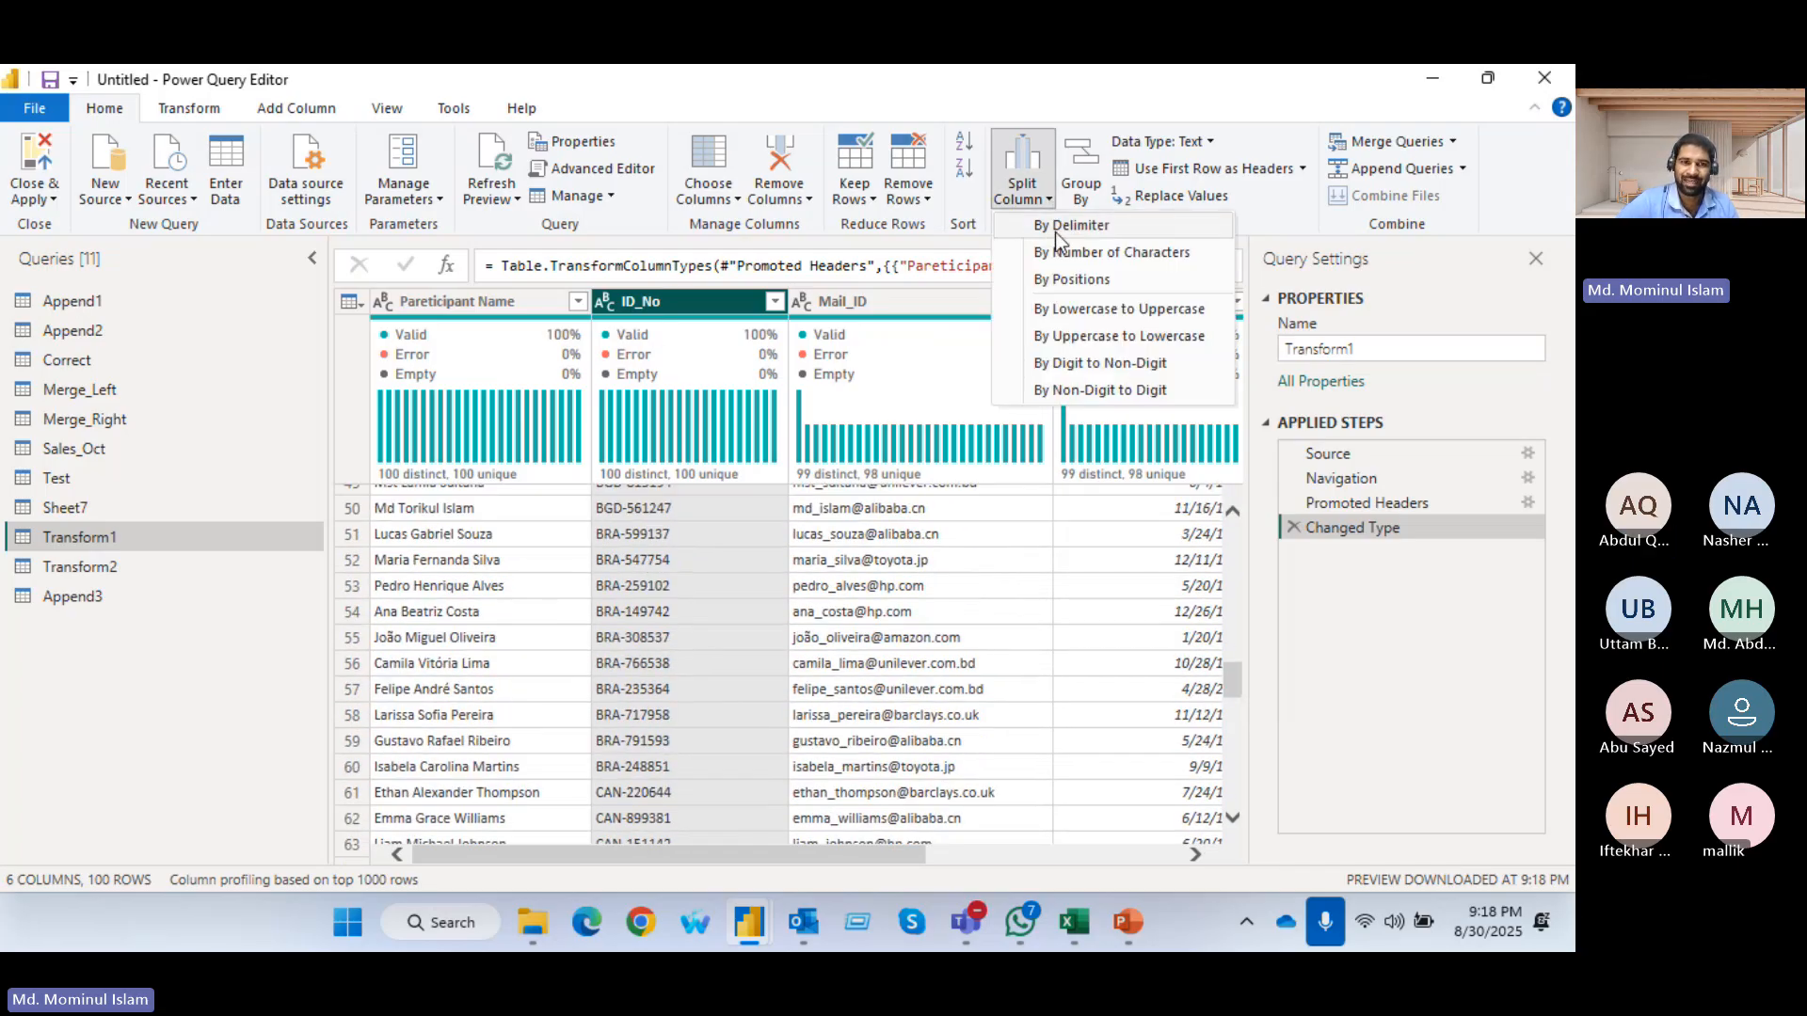
pyautogui.click(1054, 228)
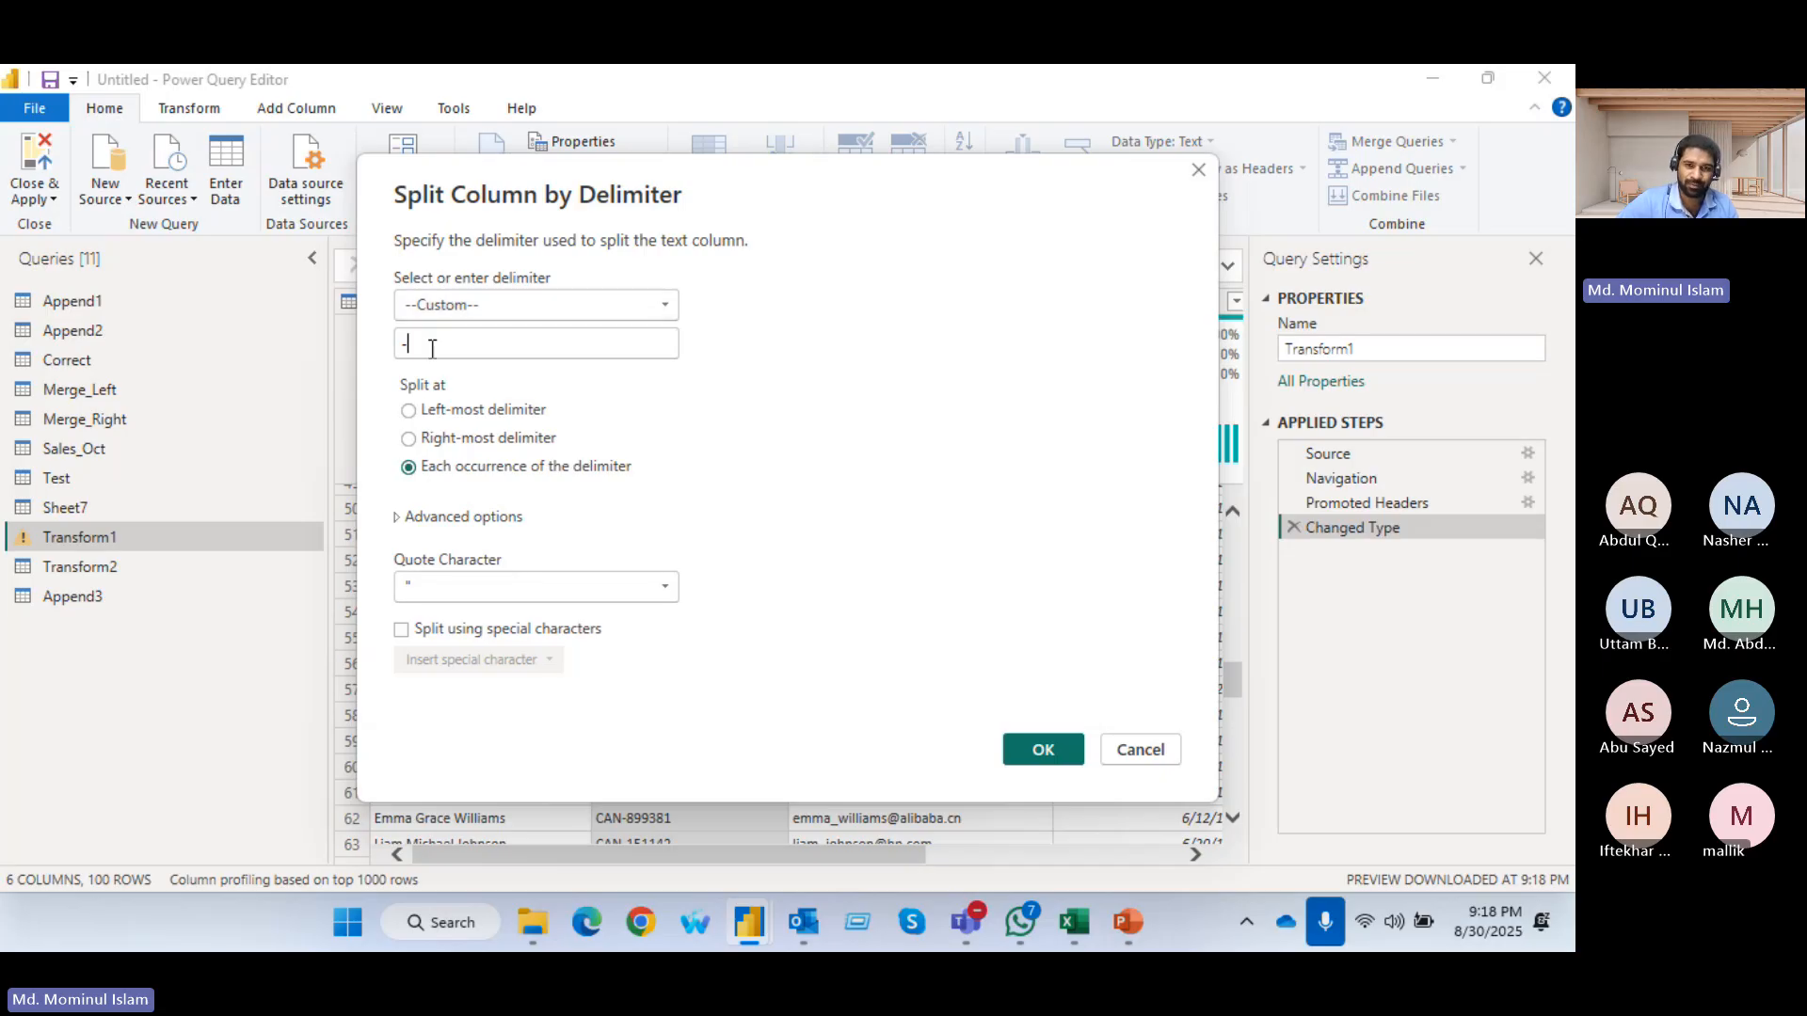
pyautogui.click(1042, 750)
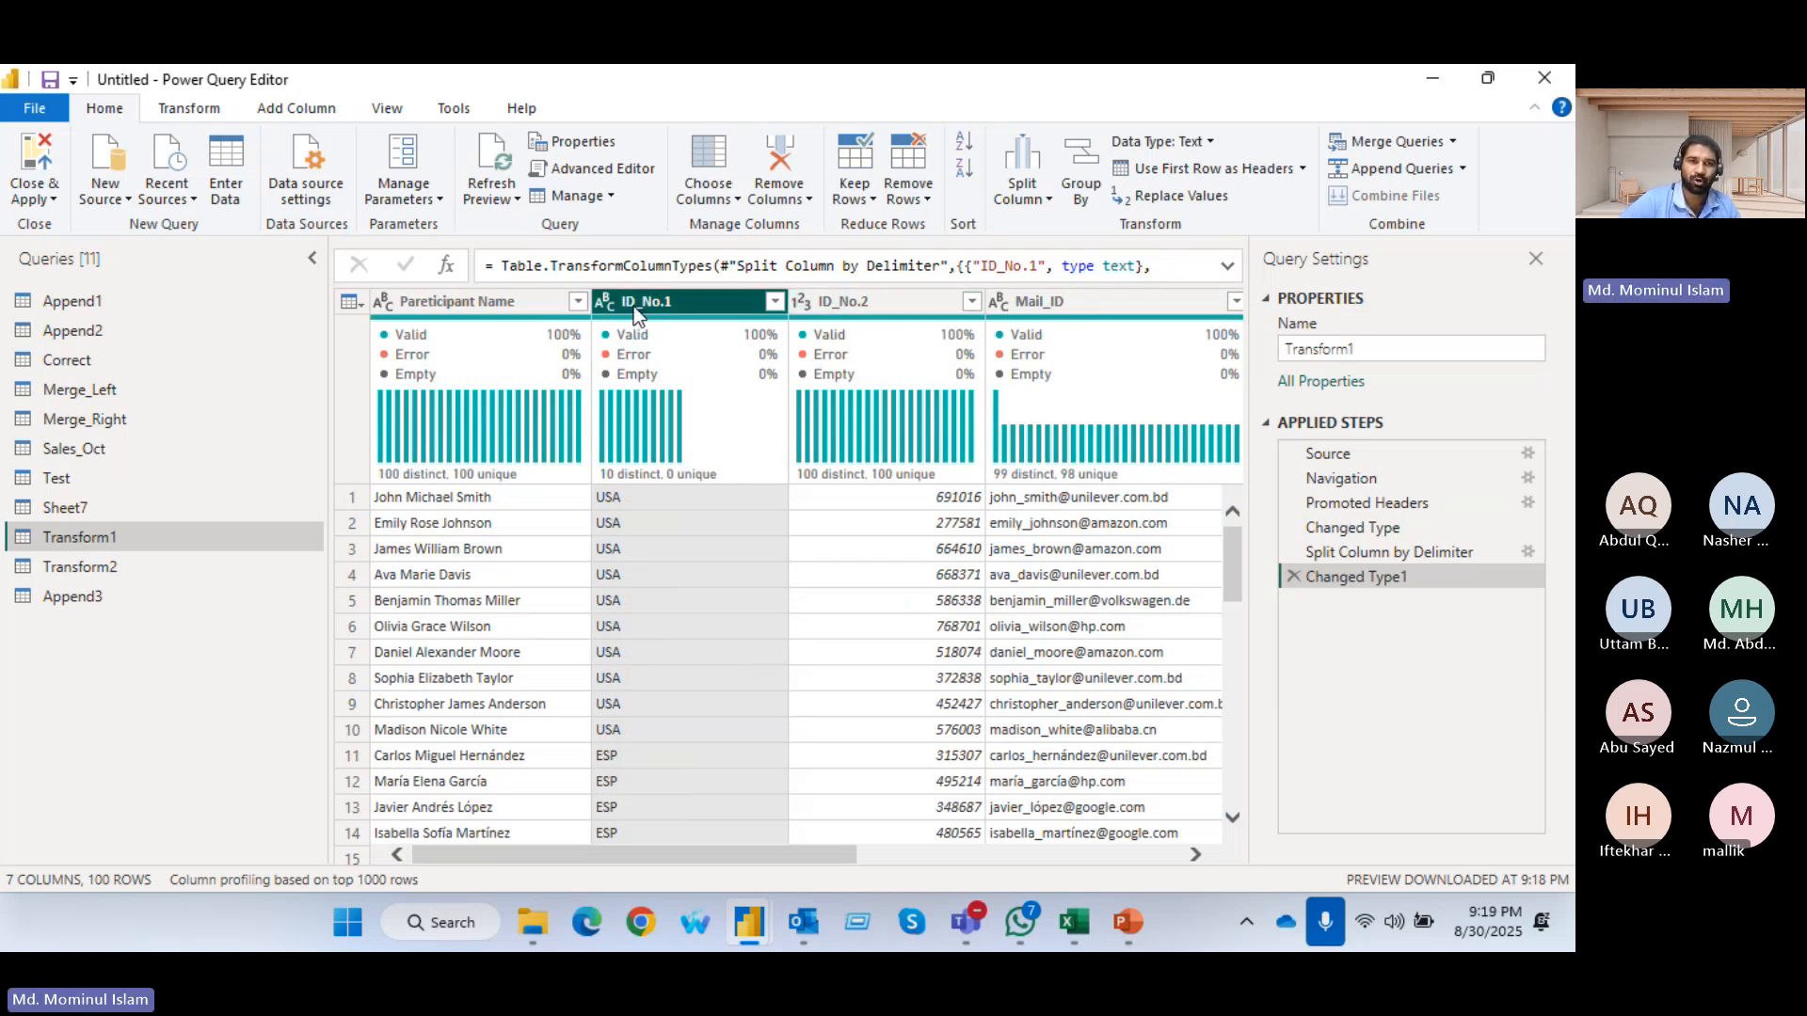
# Rename the ID_No.1 column as Country
pyautogui.doubleClick(675, 301)
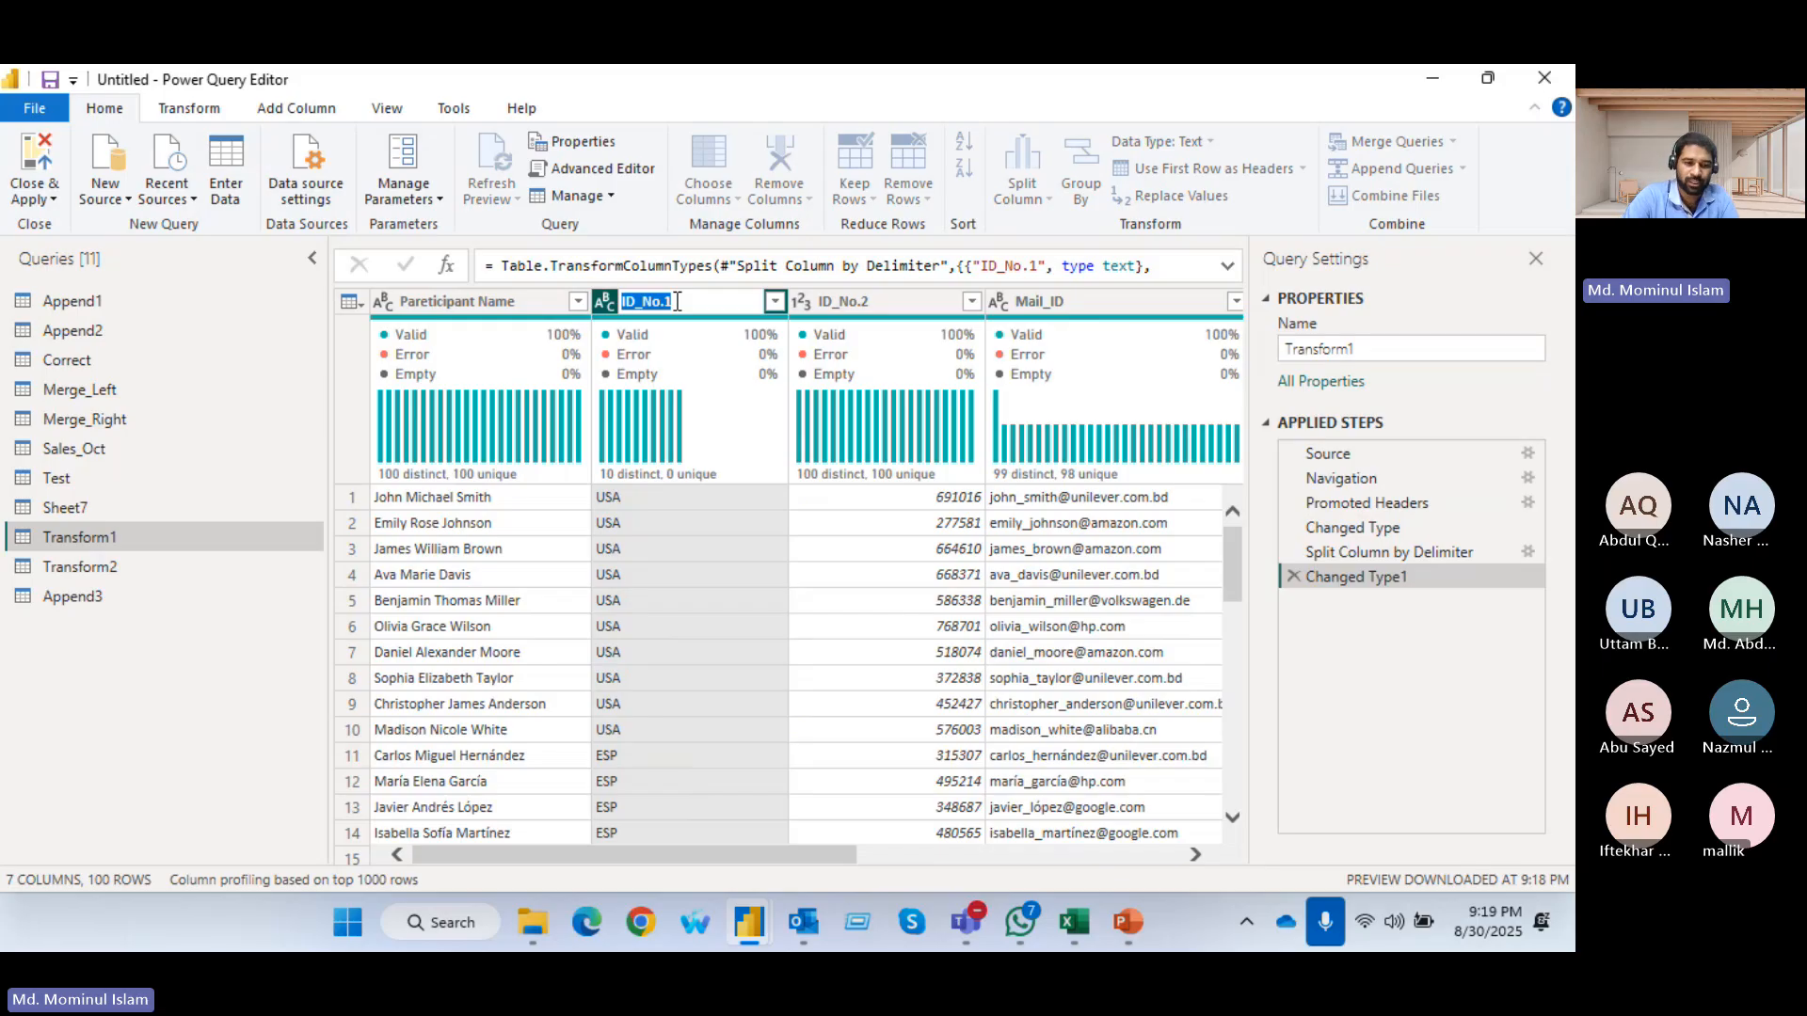
pyautogui.write('Coun')
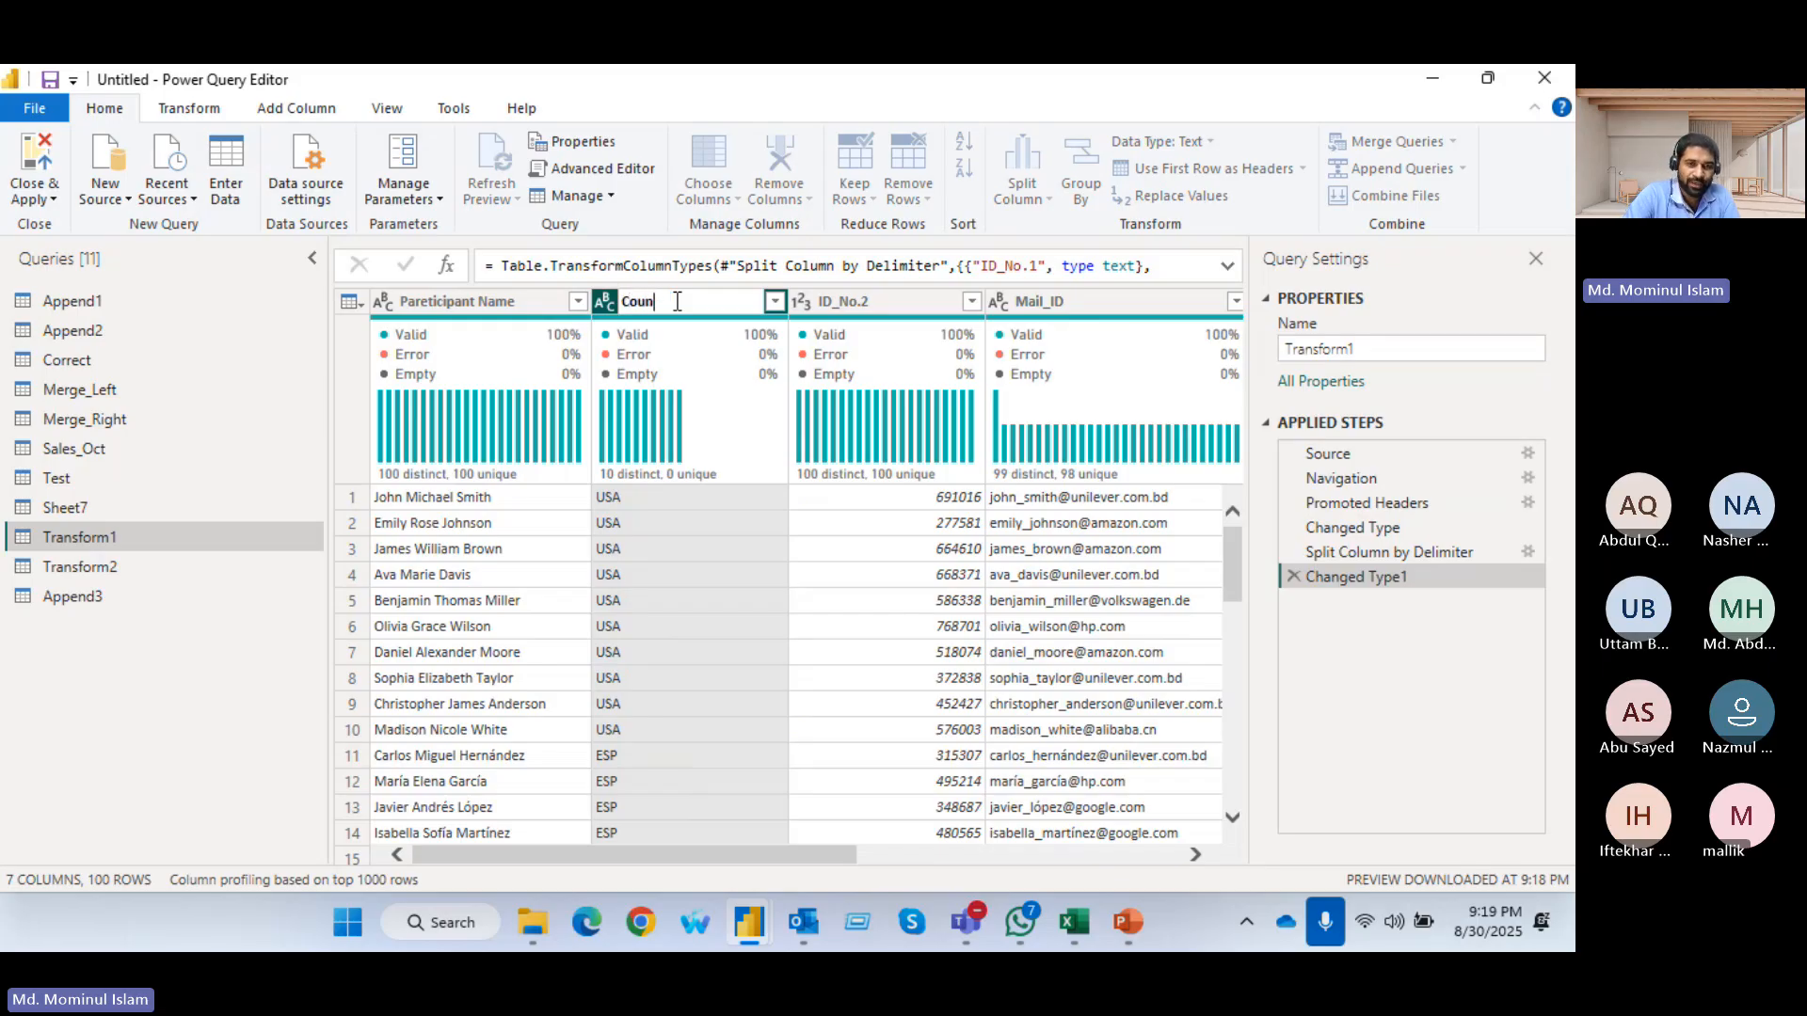
pyautogui.write('try')
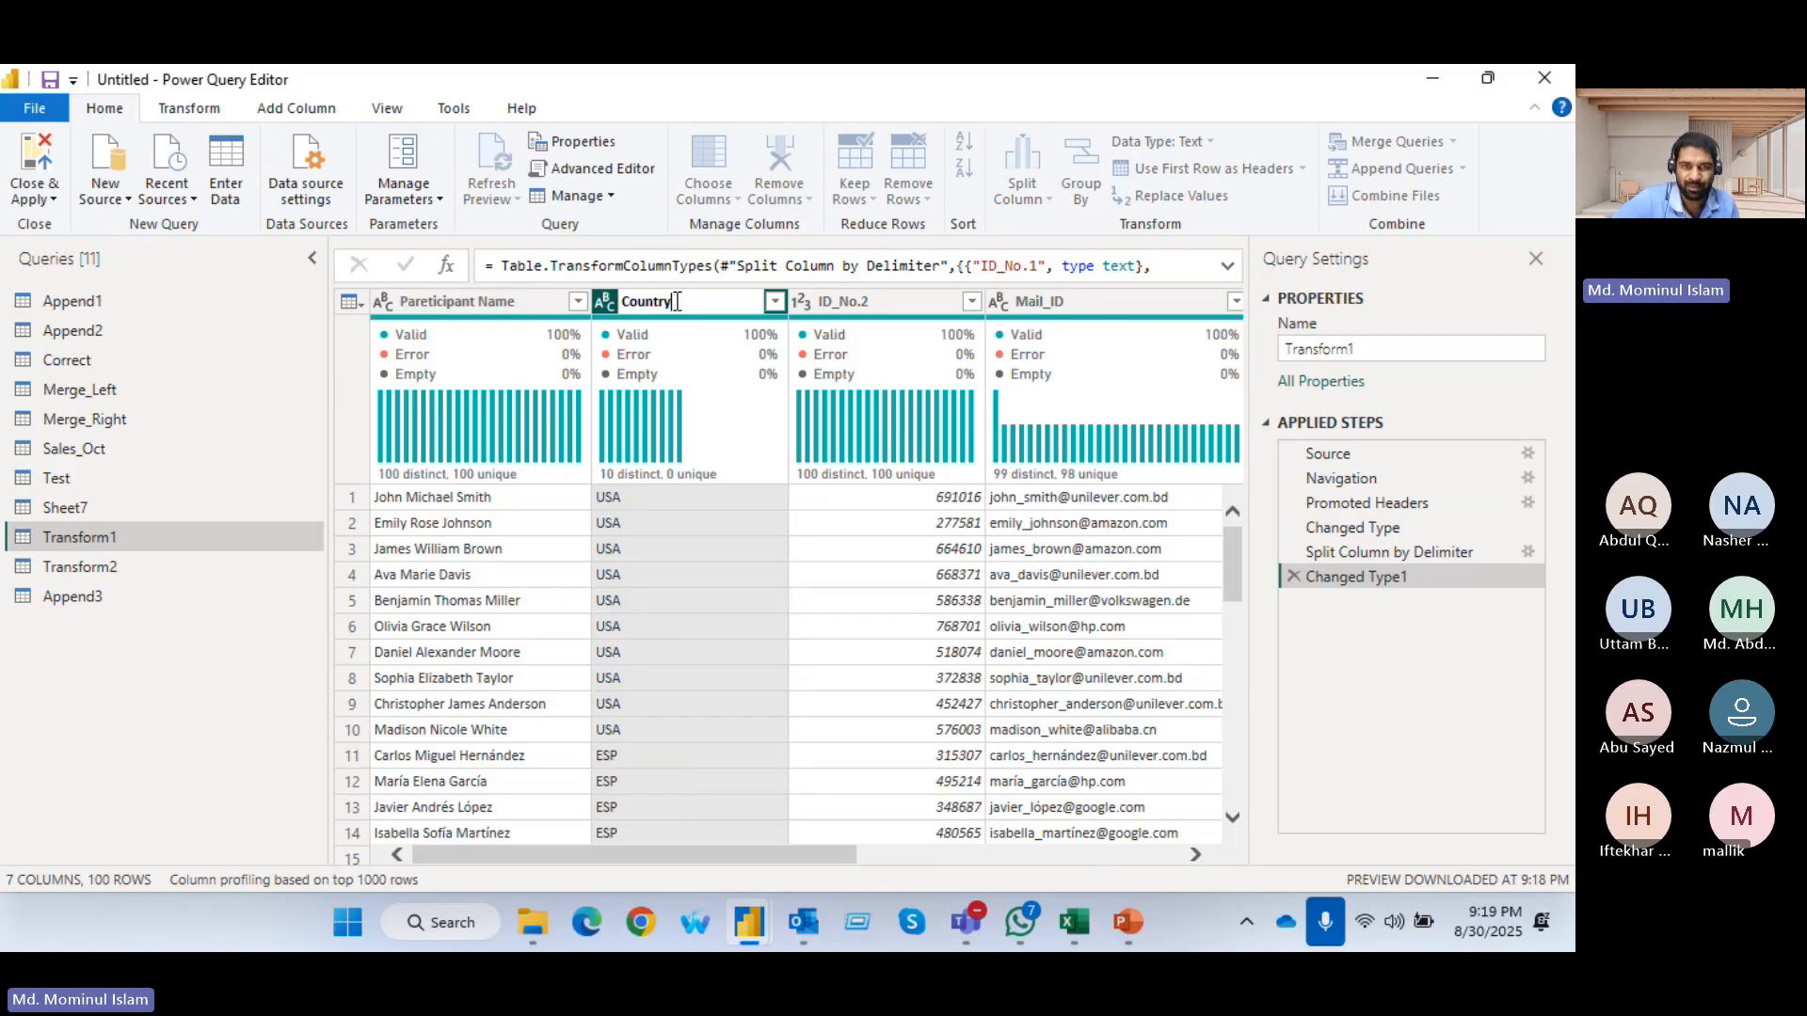
pyautogui.press('Return')
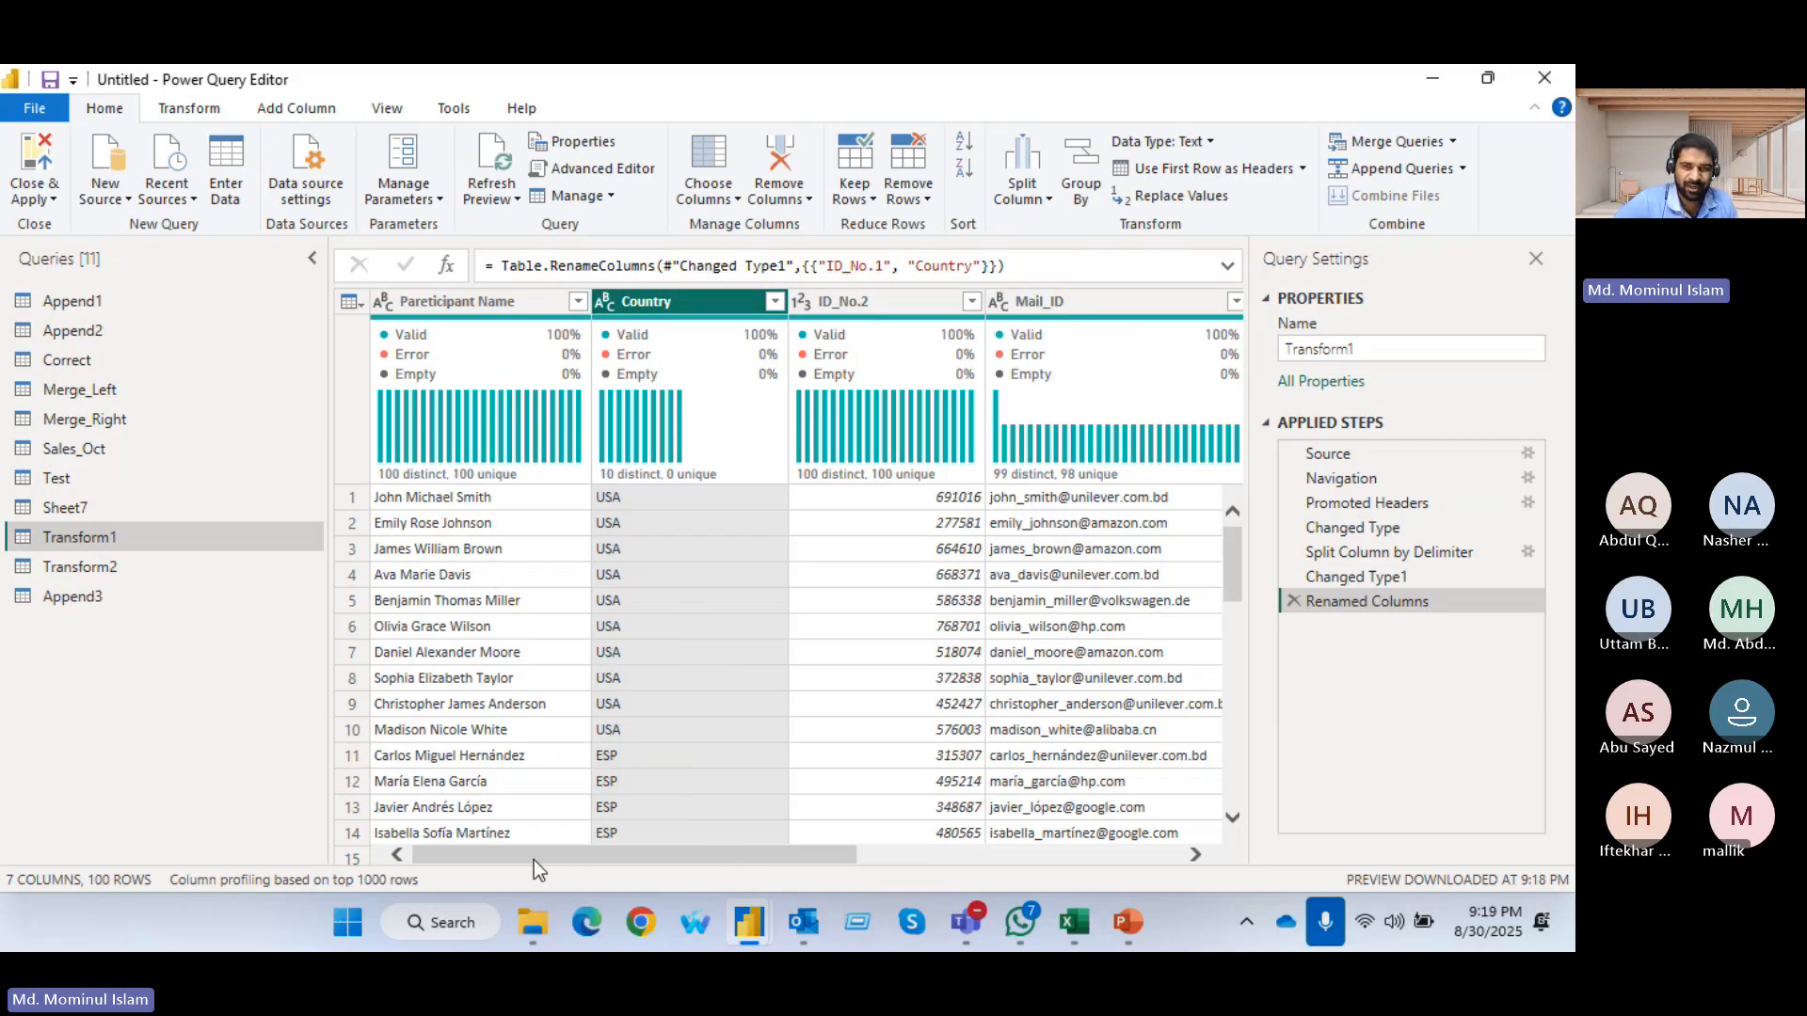
# Set up a basic Group By on the Country column with a new column named Country_Earning
pyautogui.moveTo(534, 856); pyautogui.dragTo(858, 856)
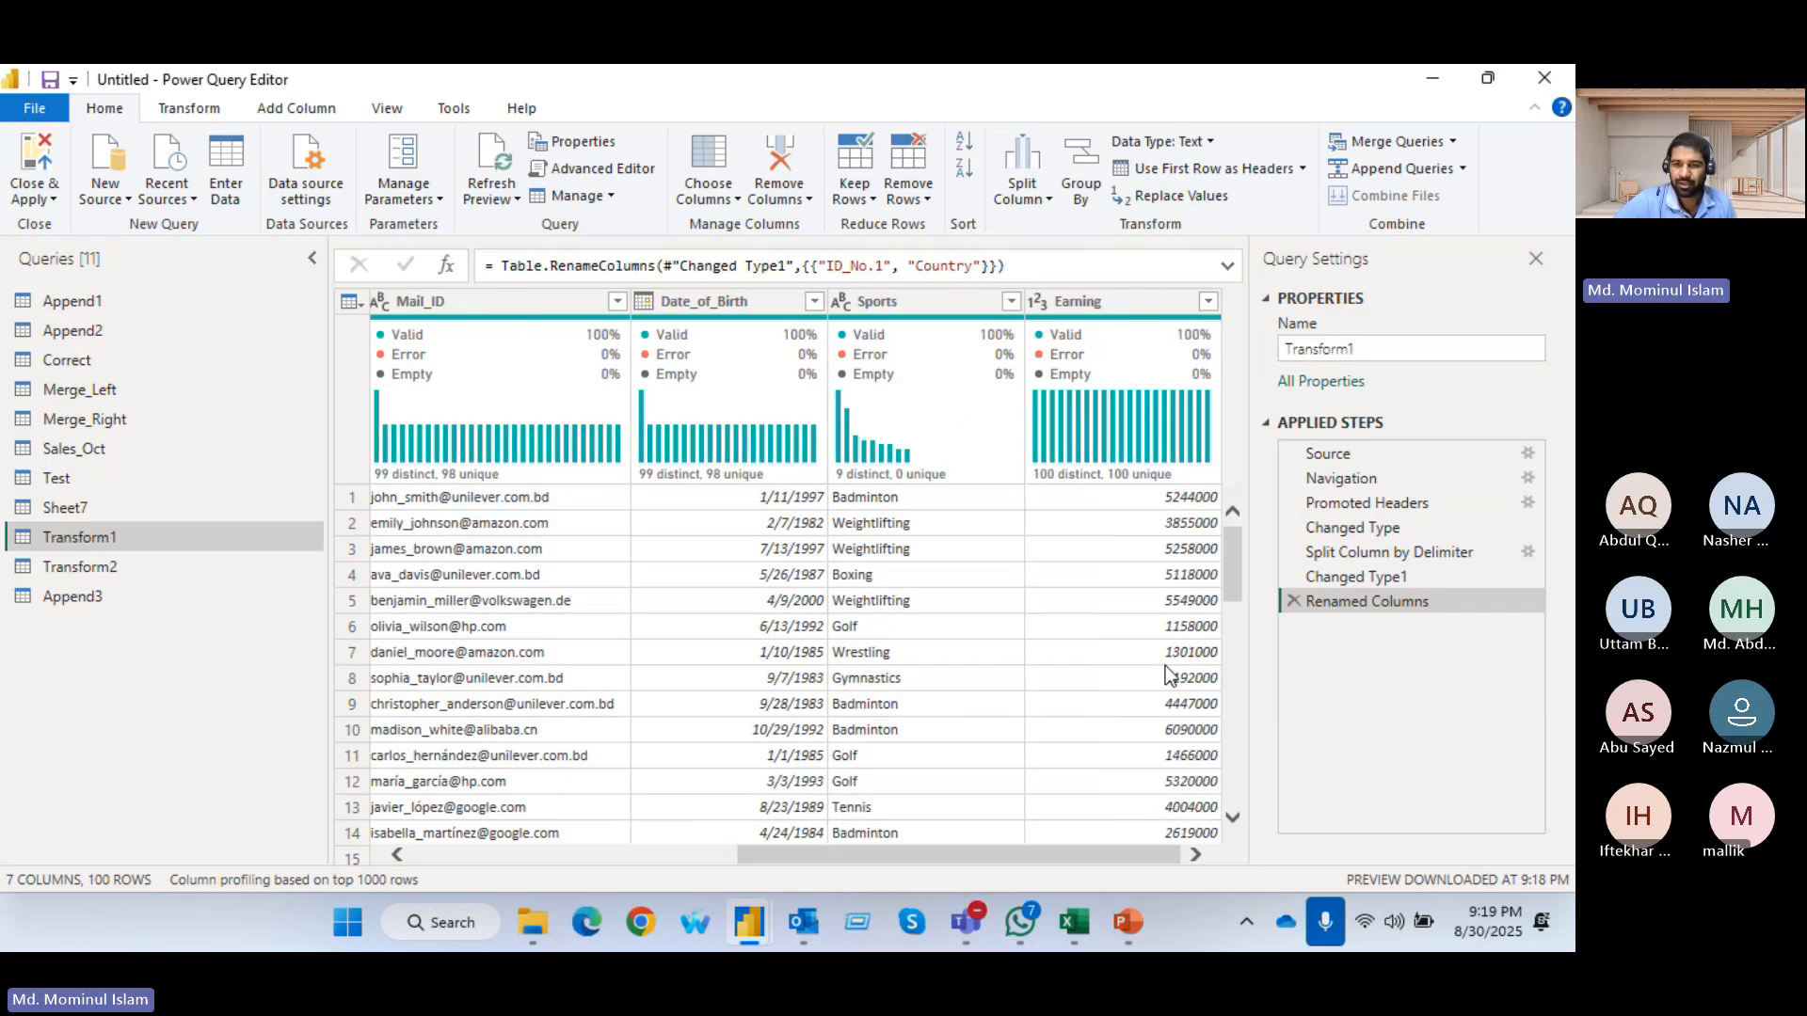
pyautogui.scroll(-15, 1165, 664)
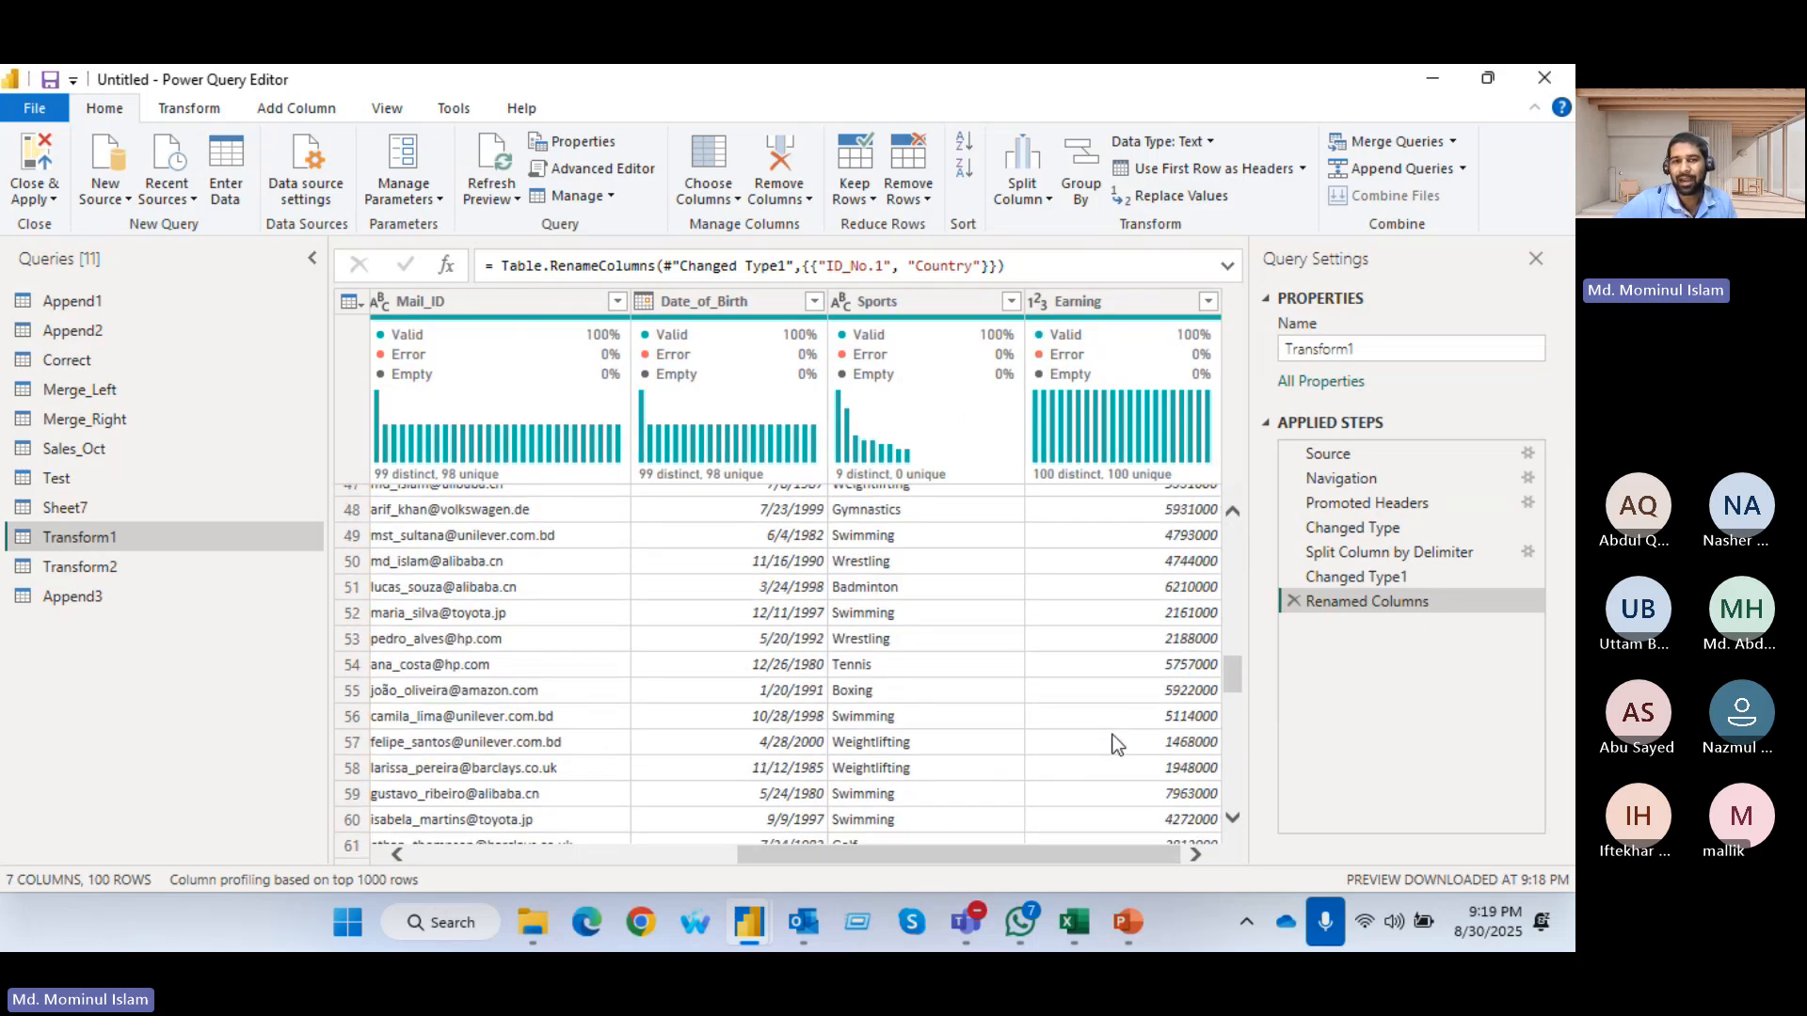
pyautogui.scroll(15, 1107, 726)
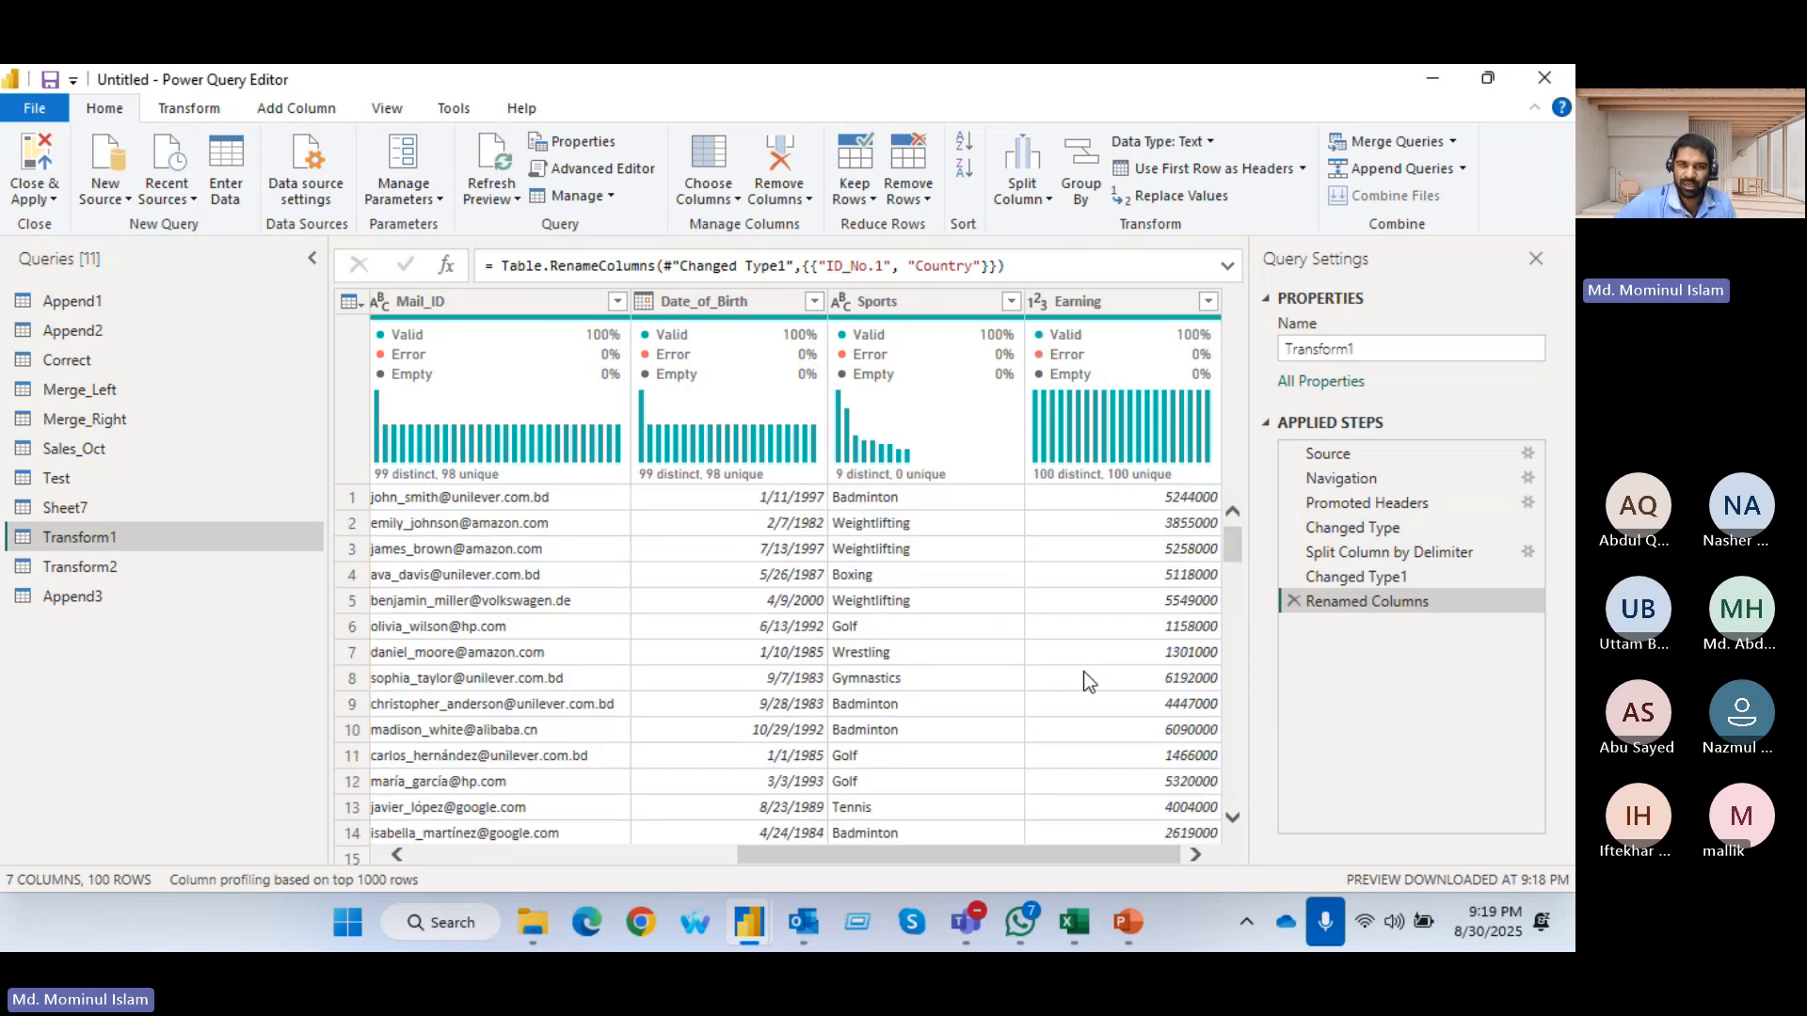
pyautogui.moveTo(1051, 855); pyautogui.dragTo(663, 857)
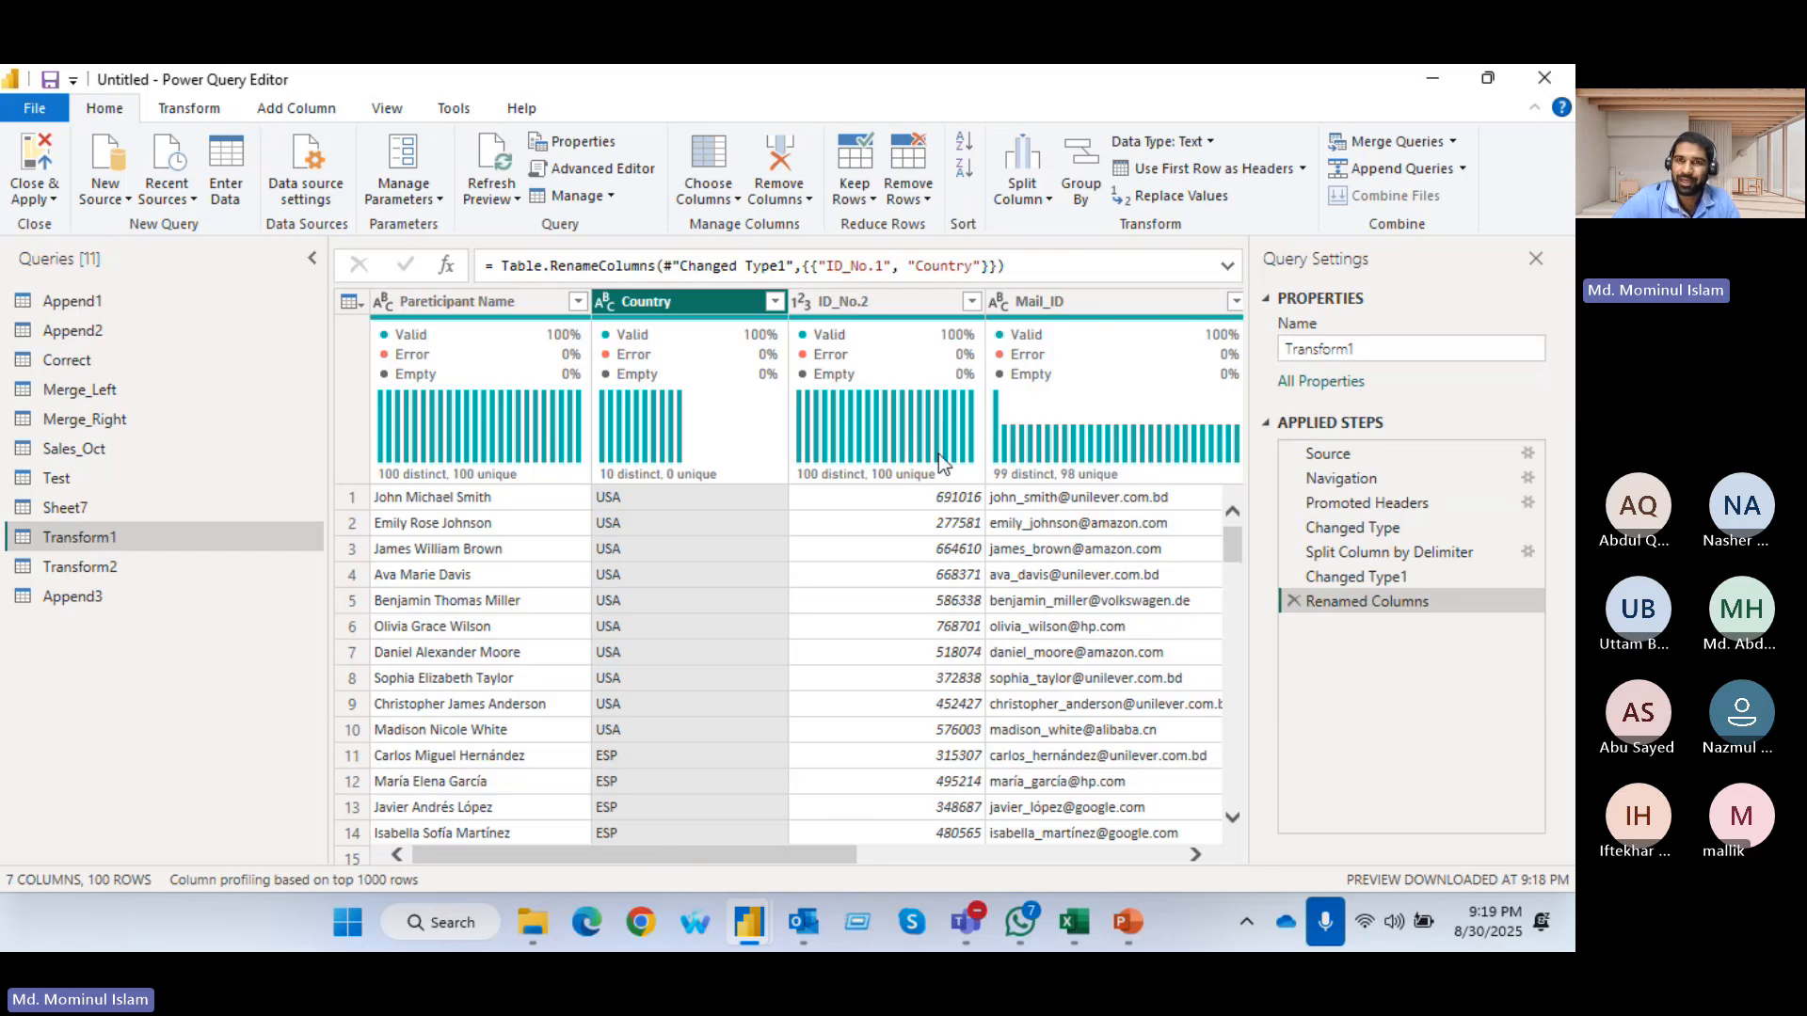
pyautogui.click(1082, 169)
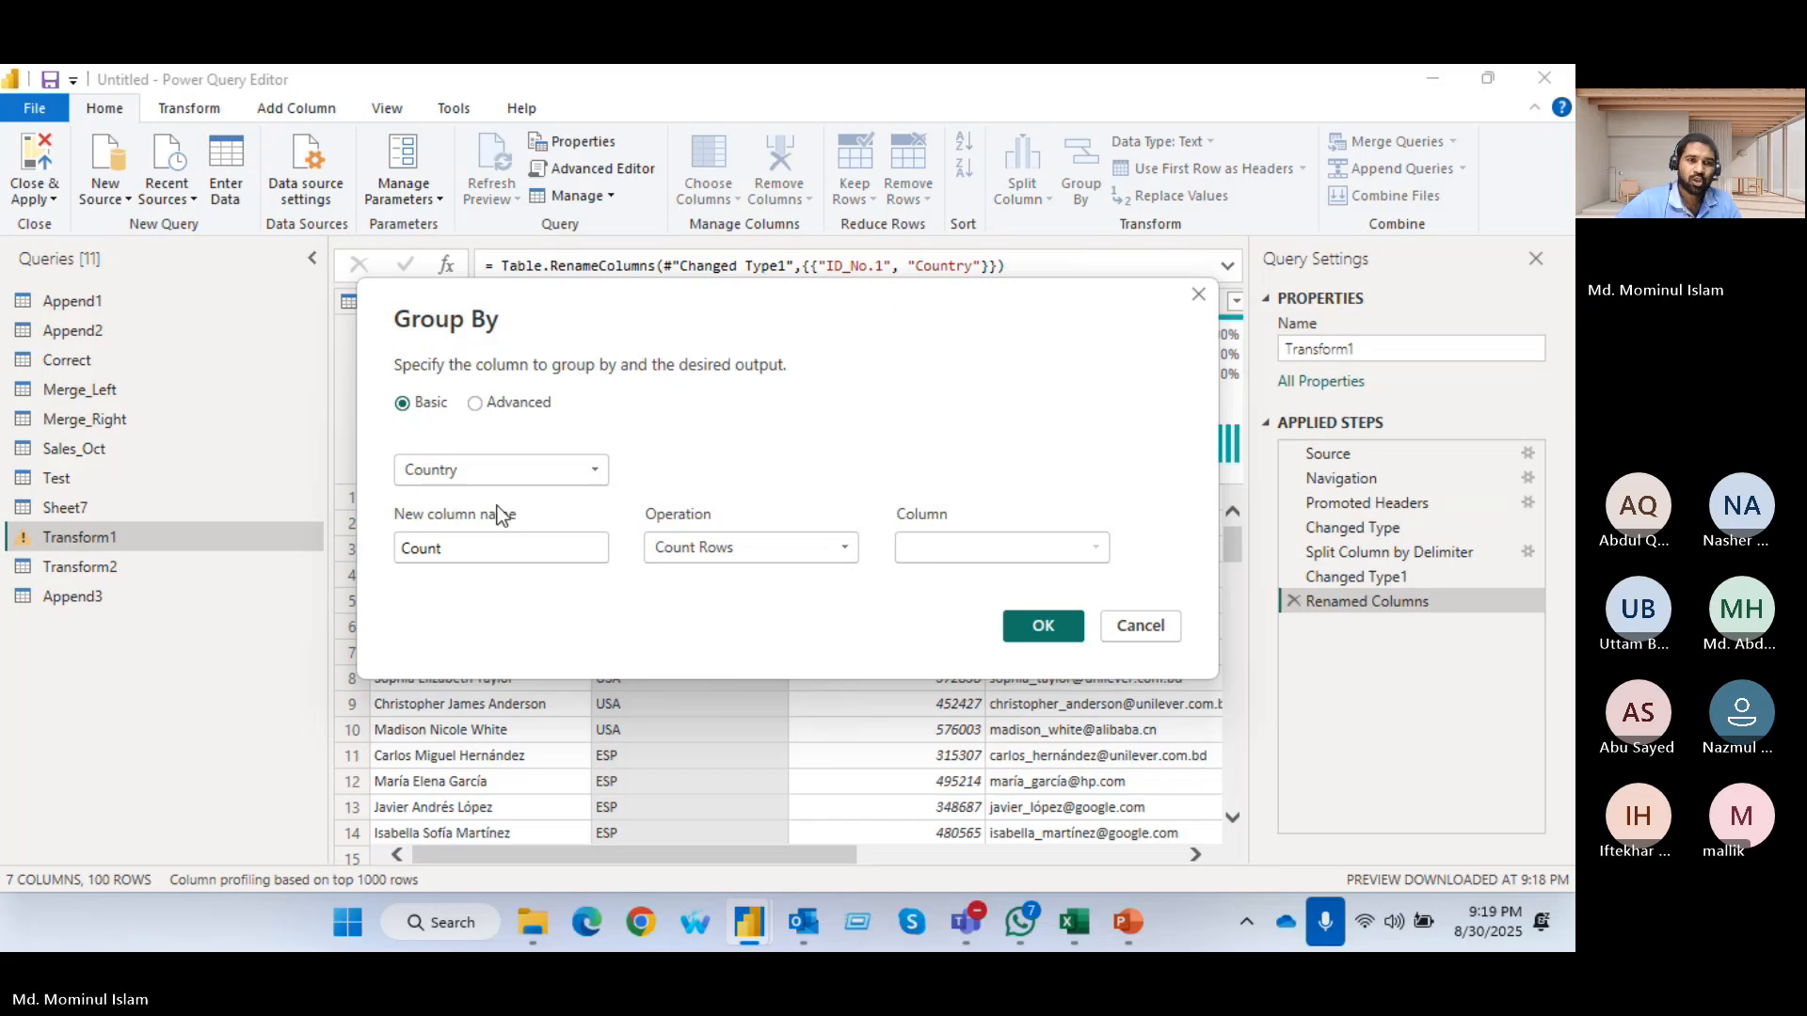
pyautogui.click(588, 468)
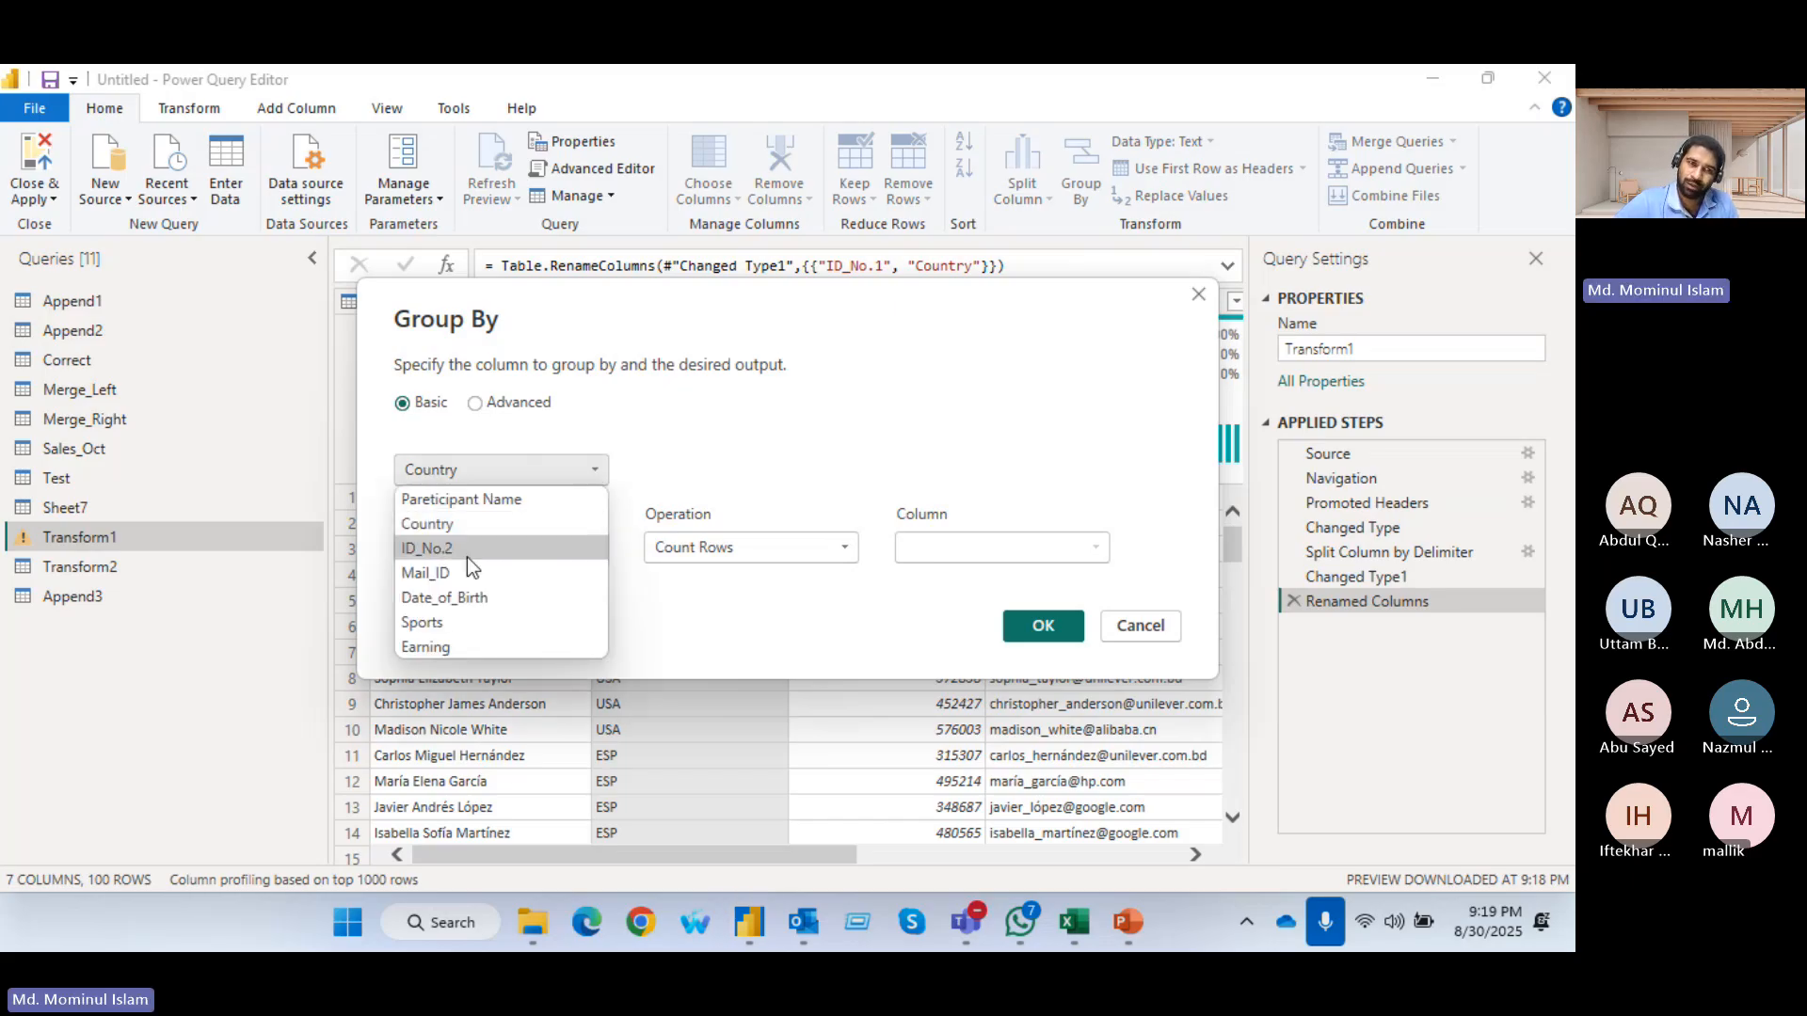
pyautogui.click(456, 525)
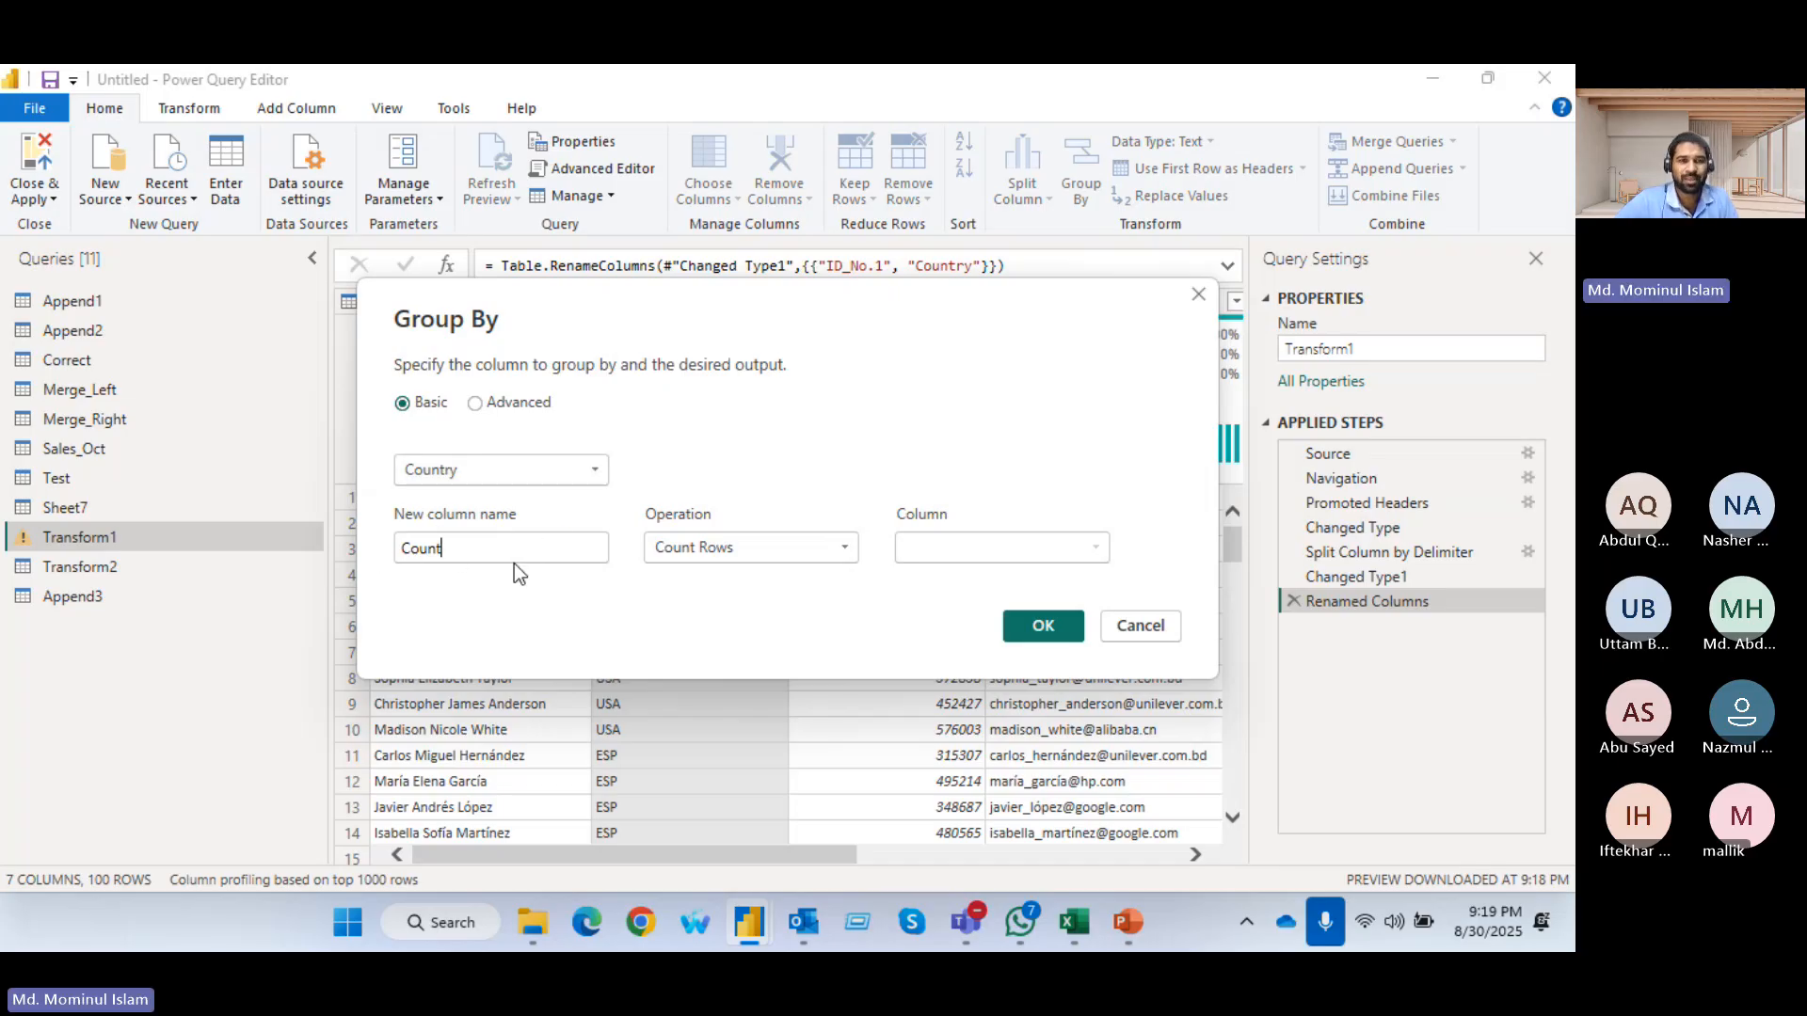
pyautogui.moveTo(511, 553); pyautogui.dragTo(400, 549)
pyautogui.write('Co')
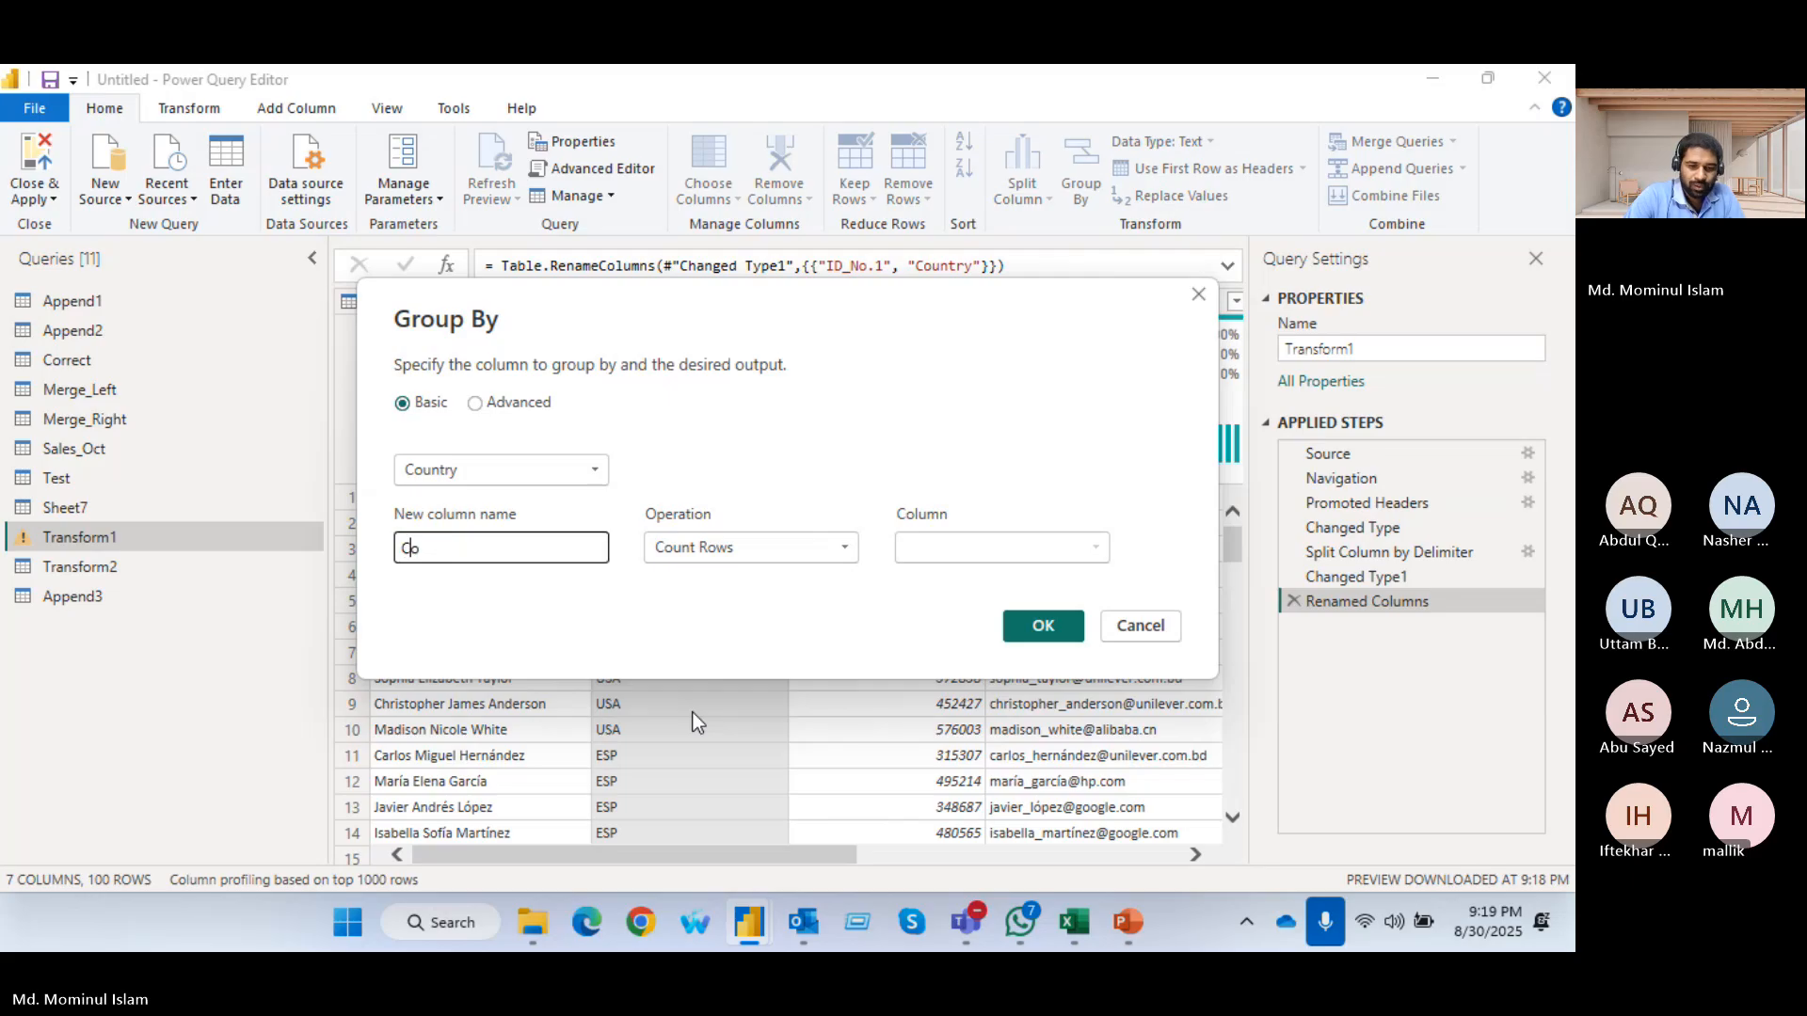
pyautogui.write('untry_')
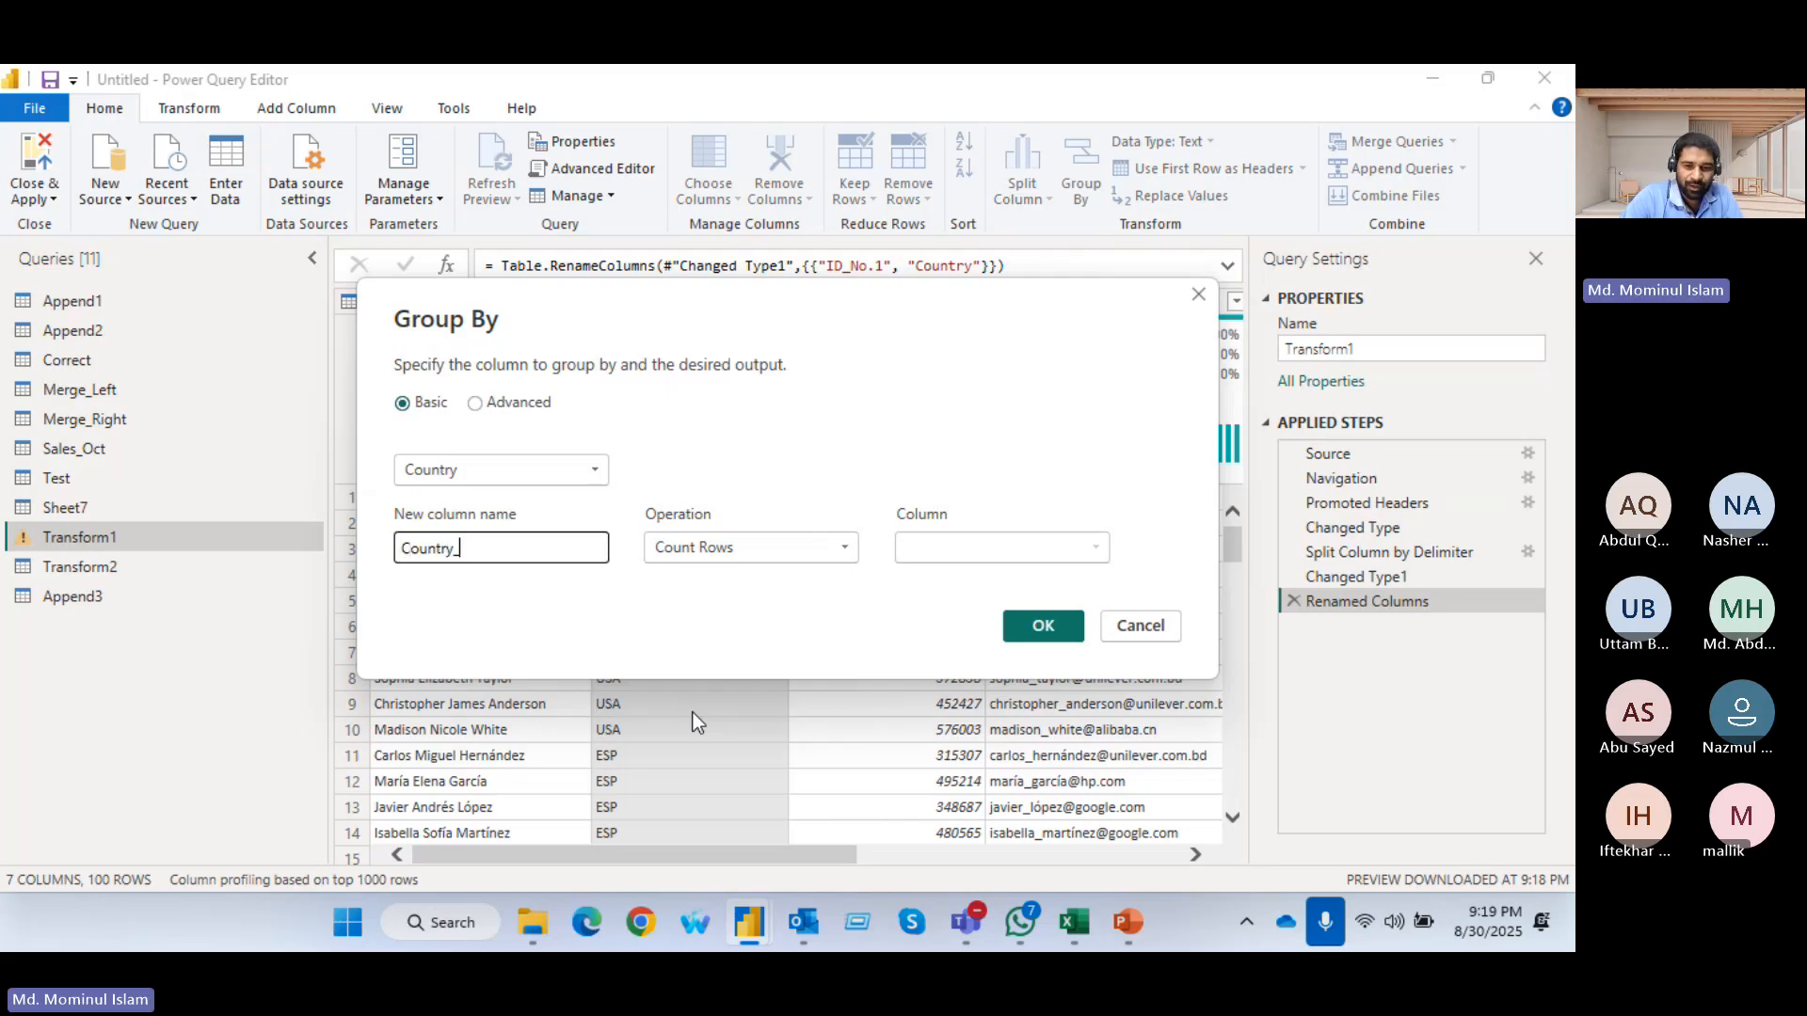
pyautogui.write('Earning')
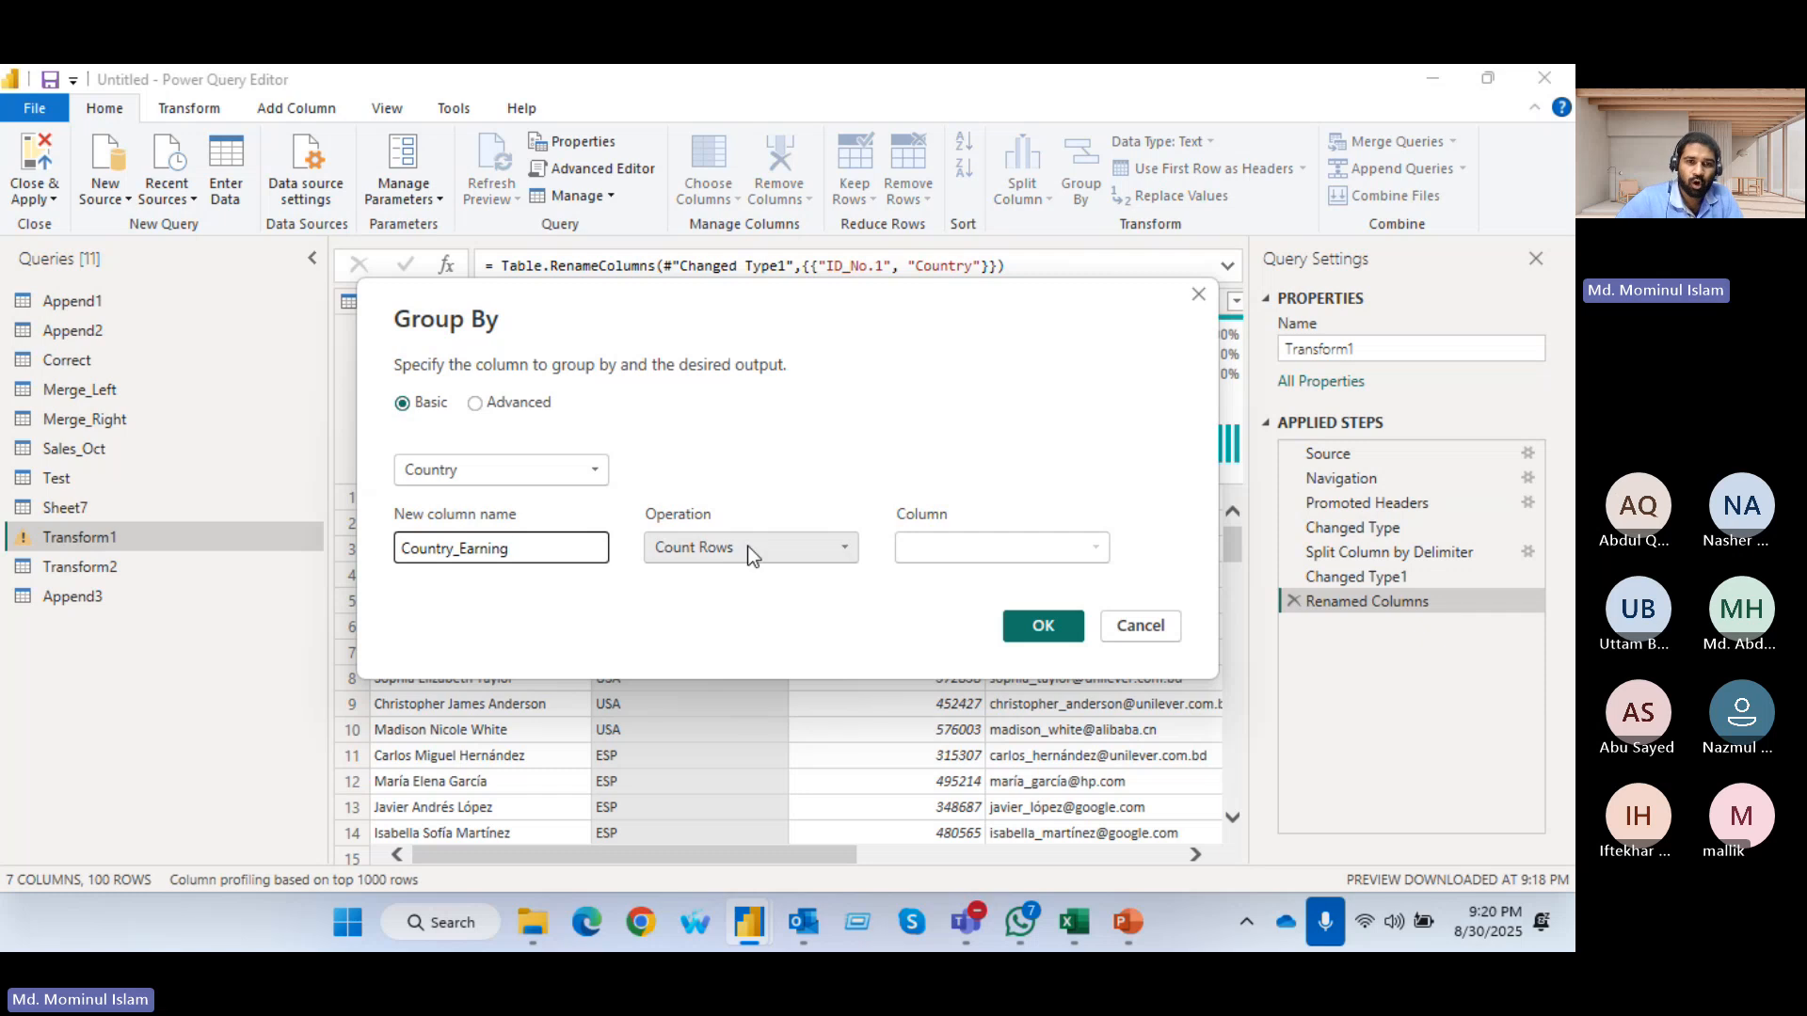
# Make the new grouped column the Average of the Earning column and apply the grouping
pyautogui.click(833, 548)
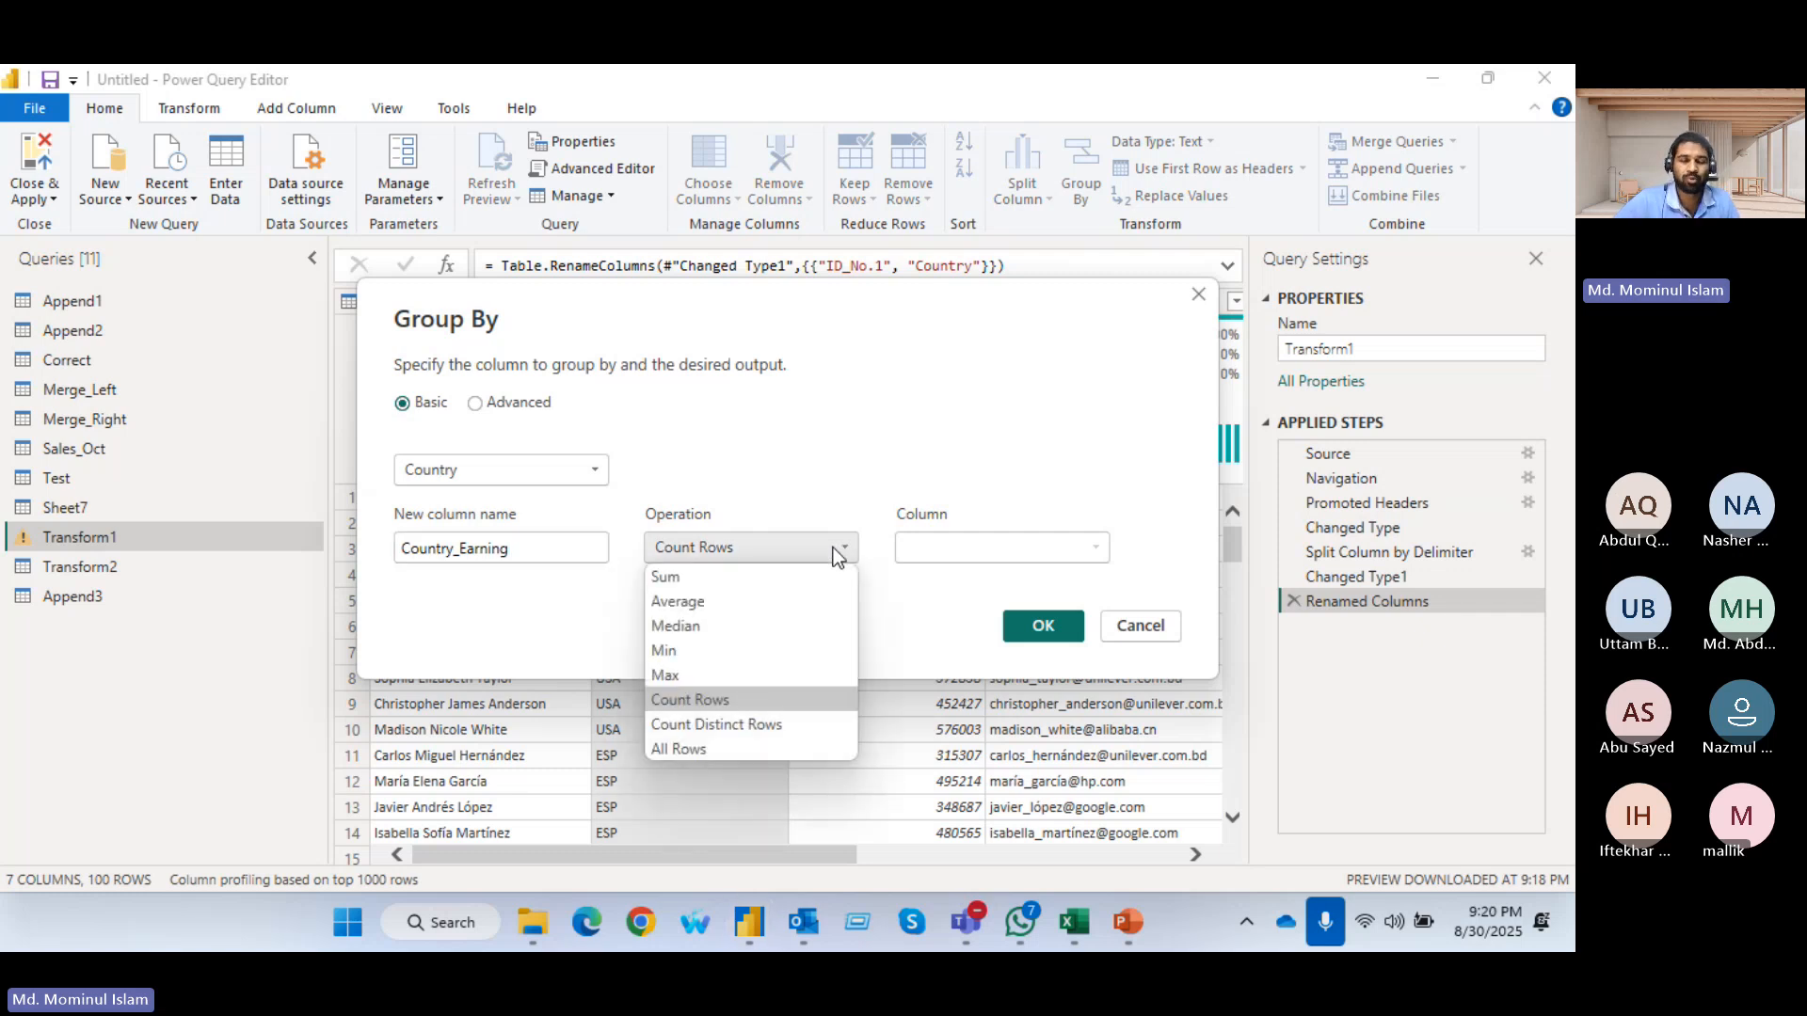
pyautogui.click(684, 600)
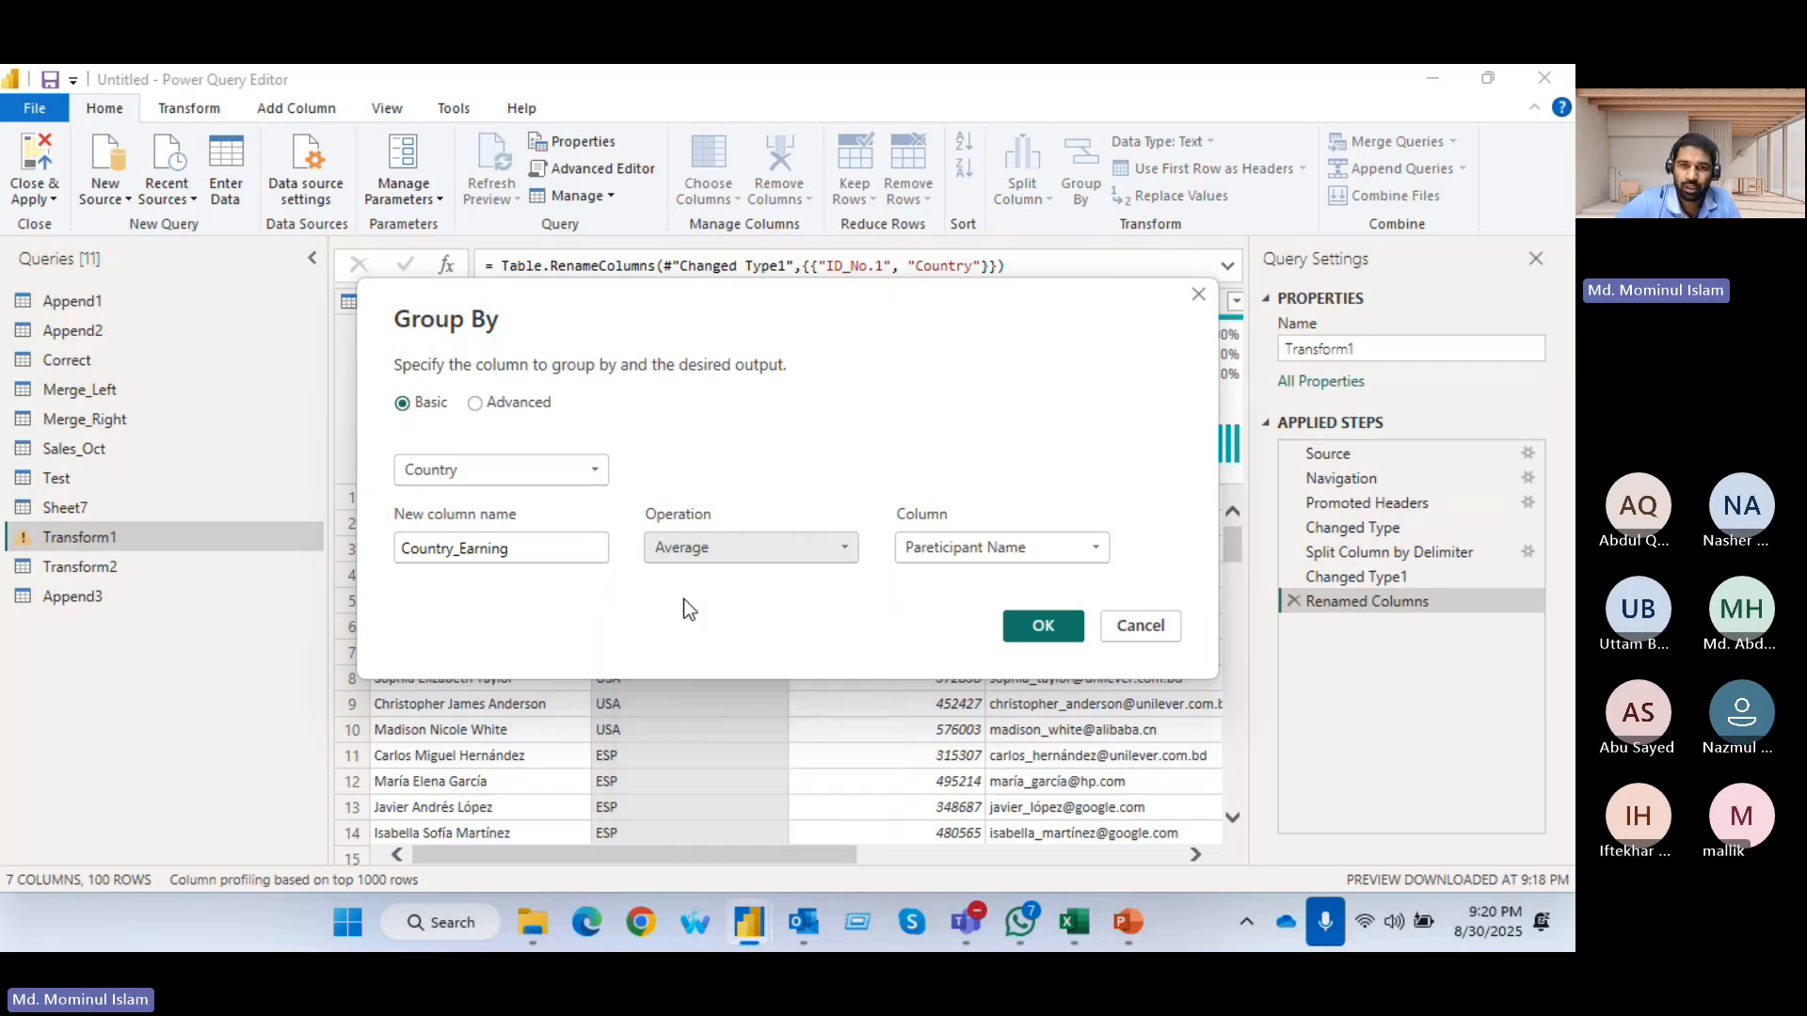
pyautogui.click(1095, 547)
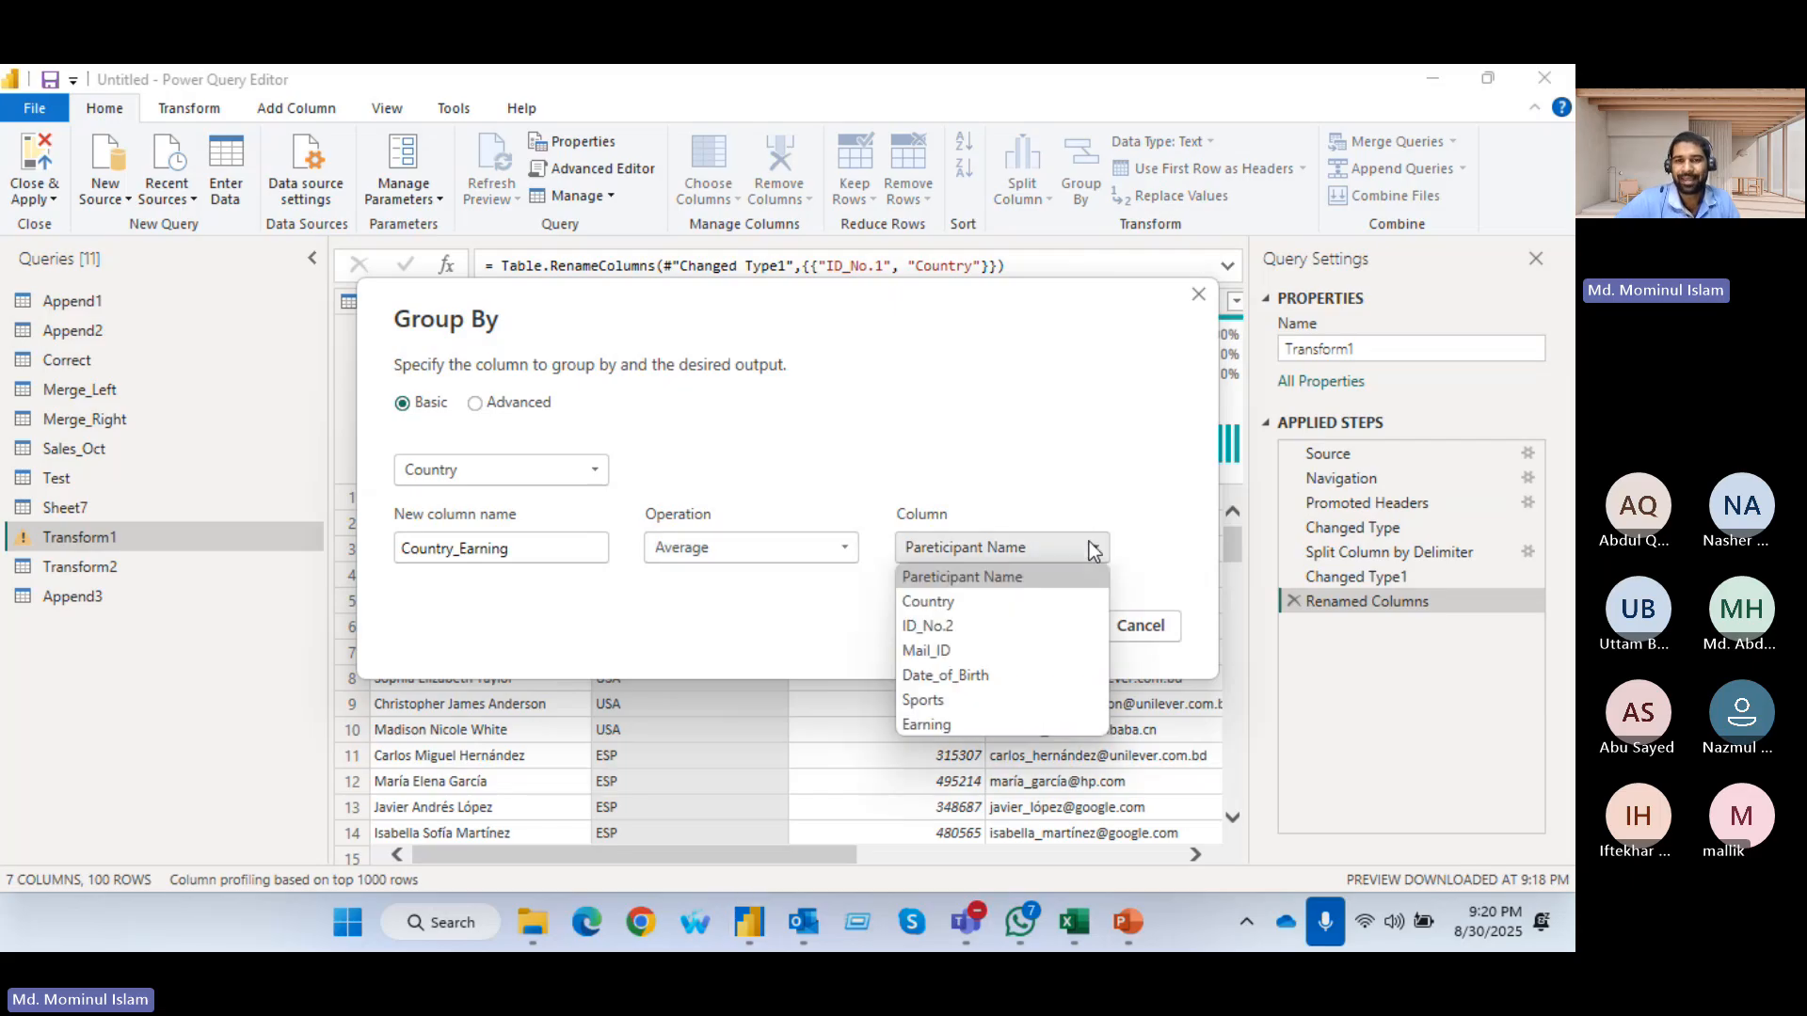
pyautogui.click(917, 722)
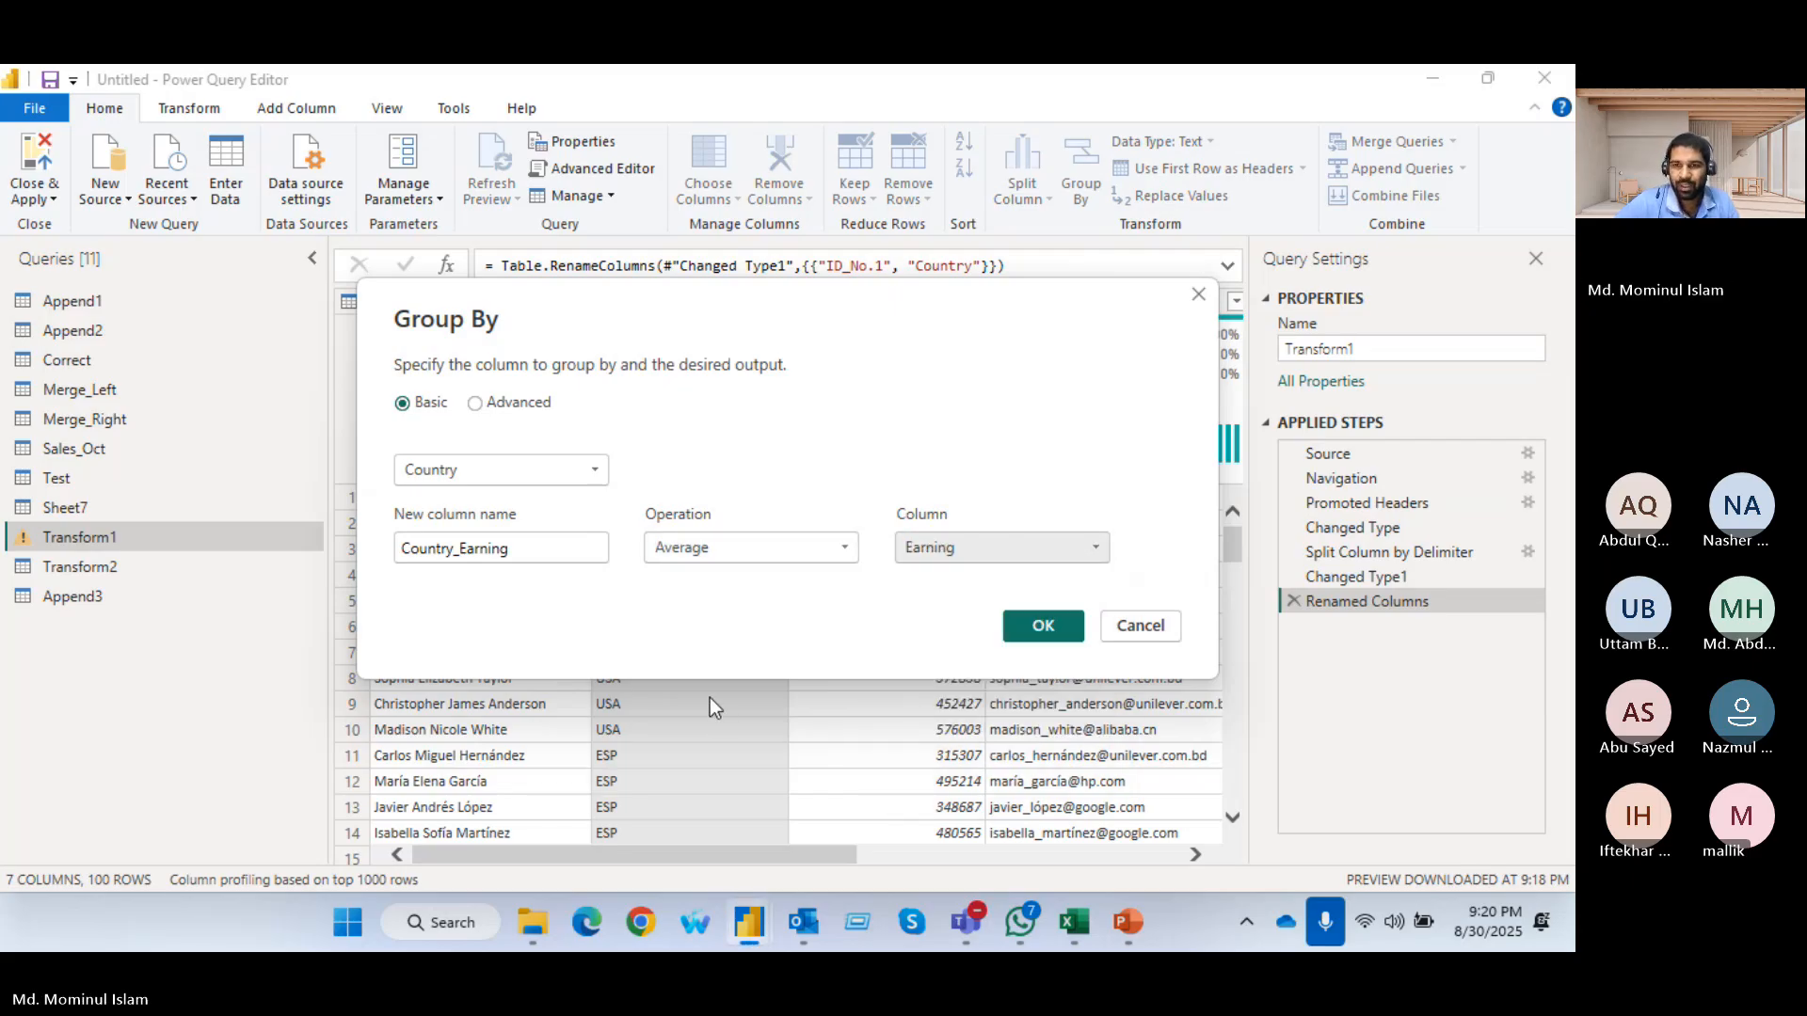
pyautogui.click(1043, 627)
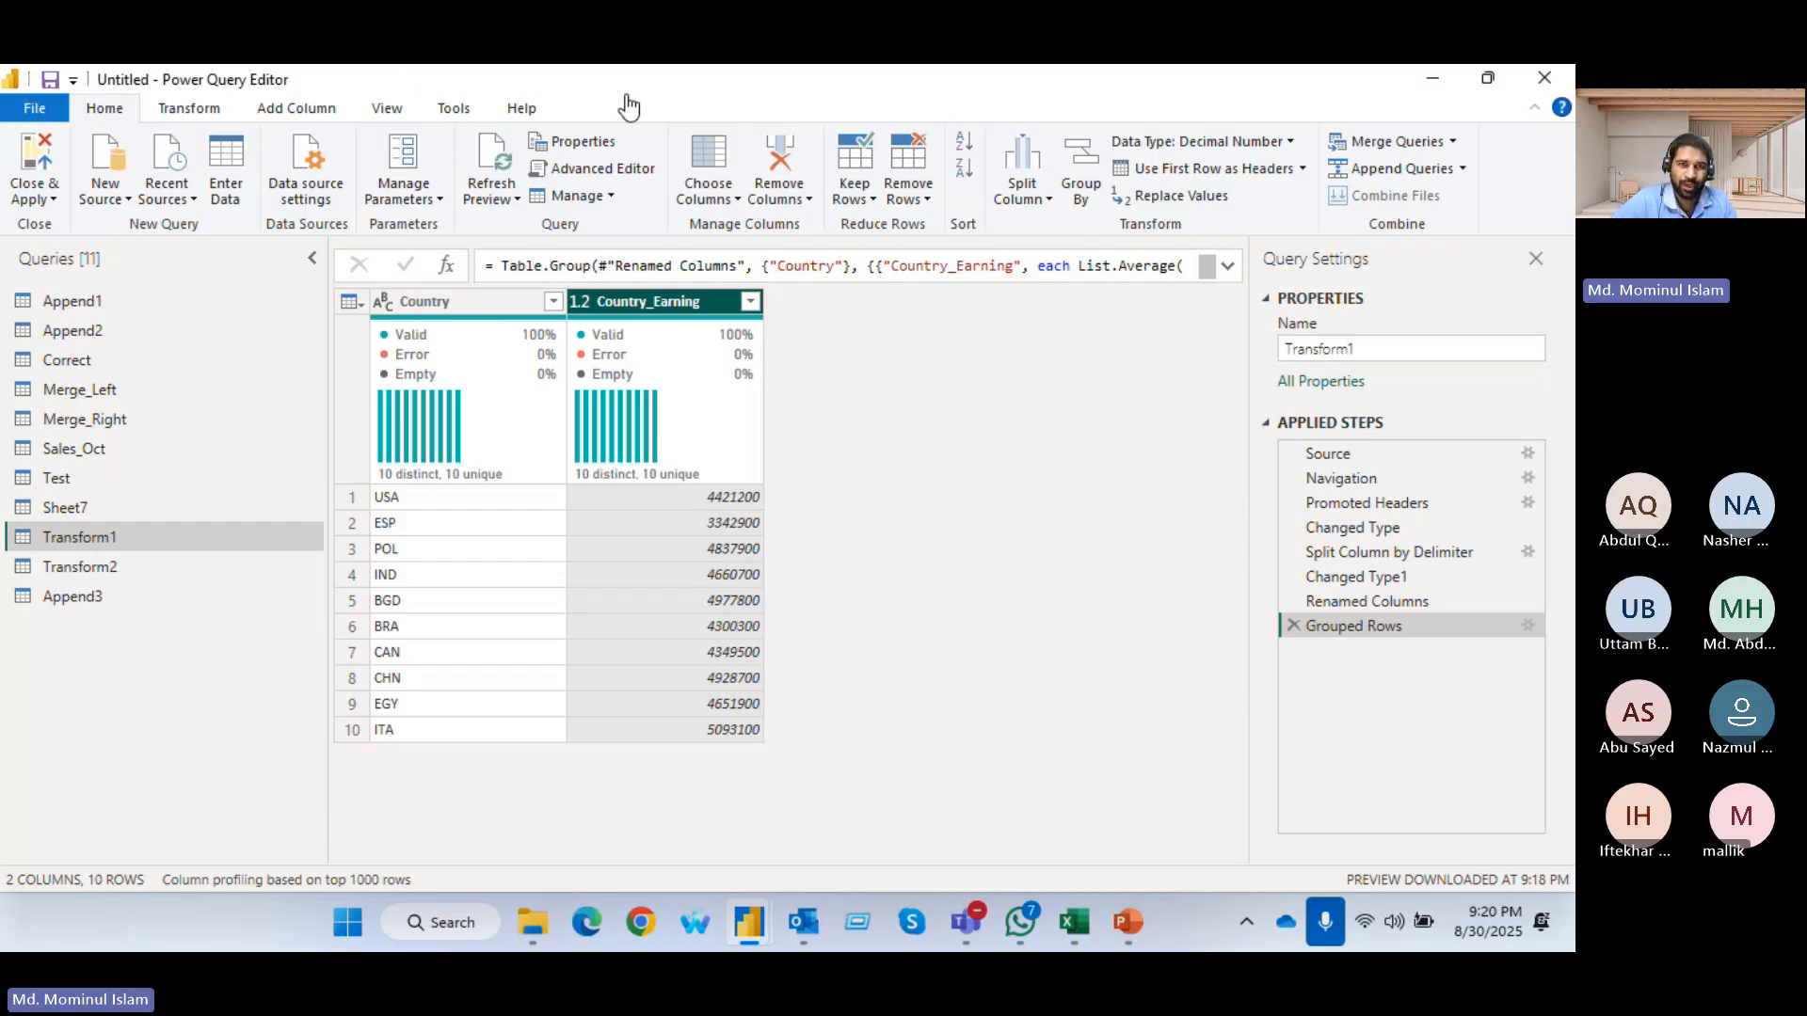
pyautogui.click(922, 107)
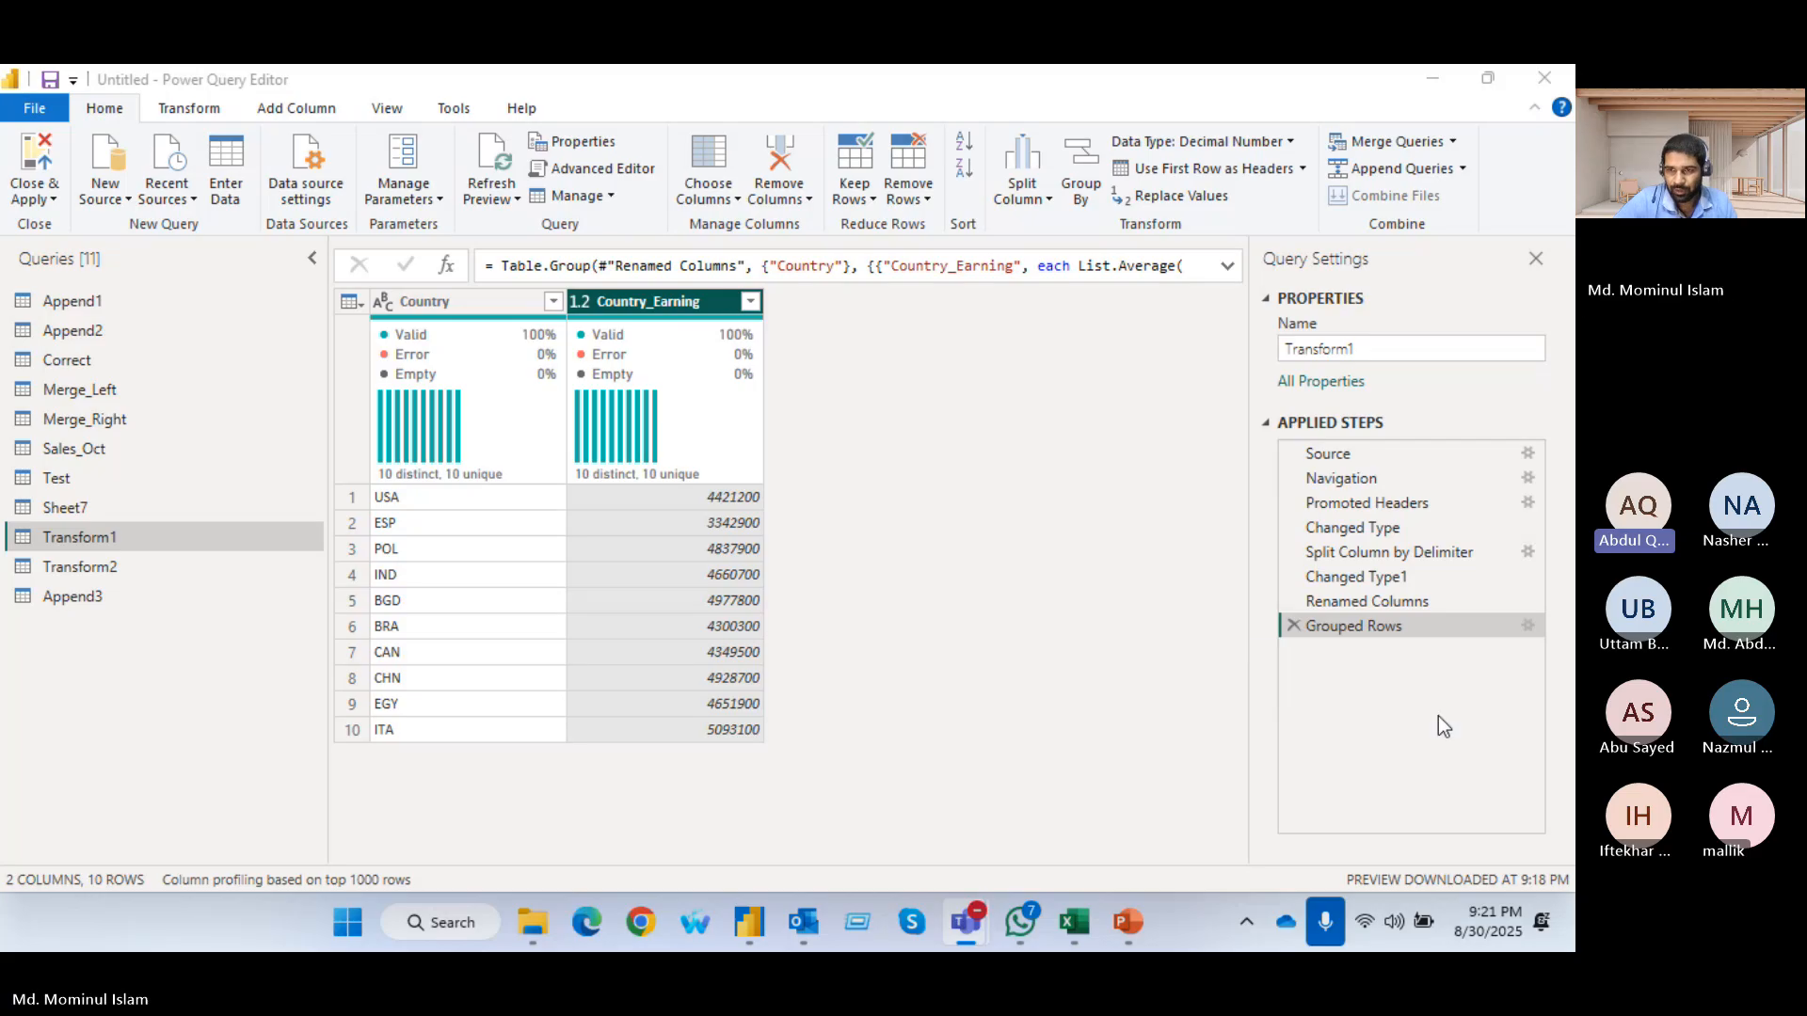
# Reopen the Grouped Rows step for editing, switch it to advanced grouping and add Sports as a second grouping column after Country
pyautogui.click(1528, 626)
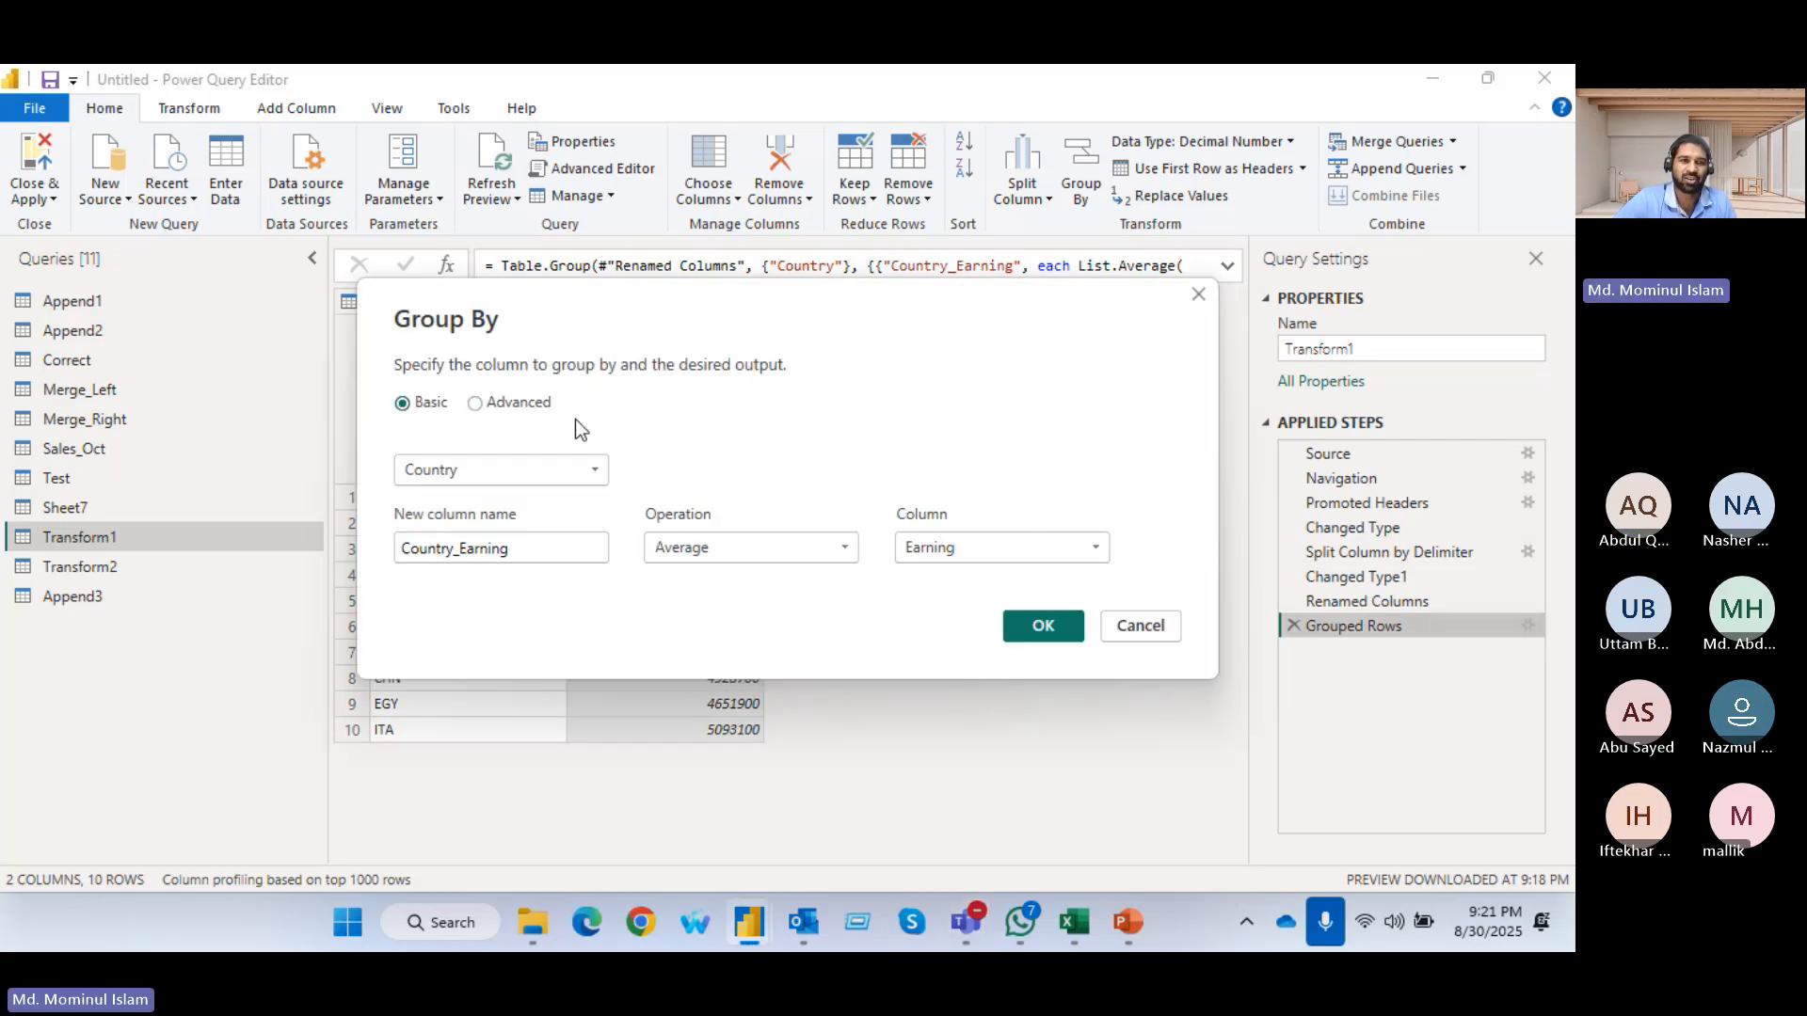
pyautogui.click(475, 403)
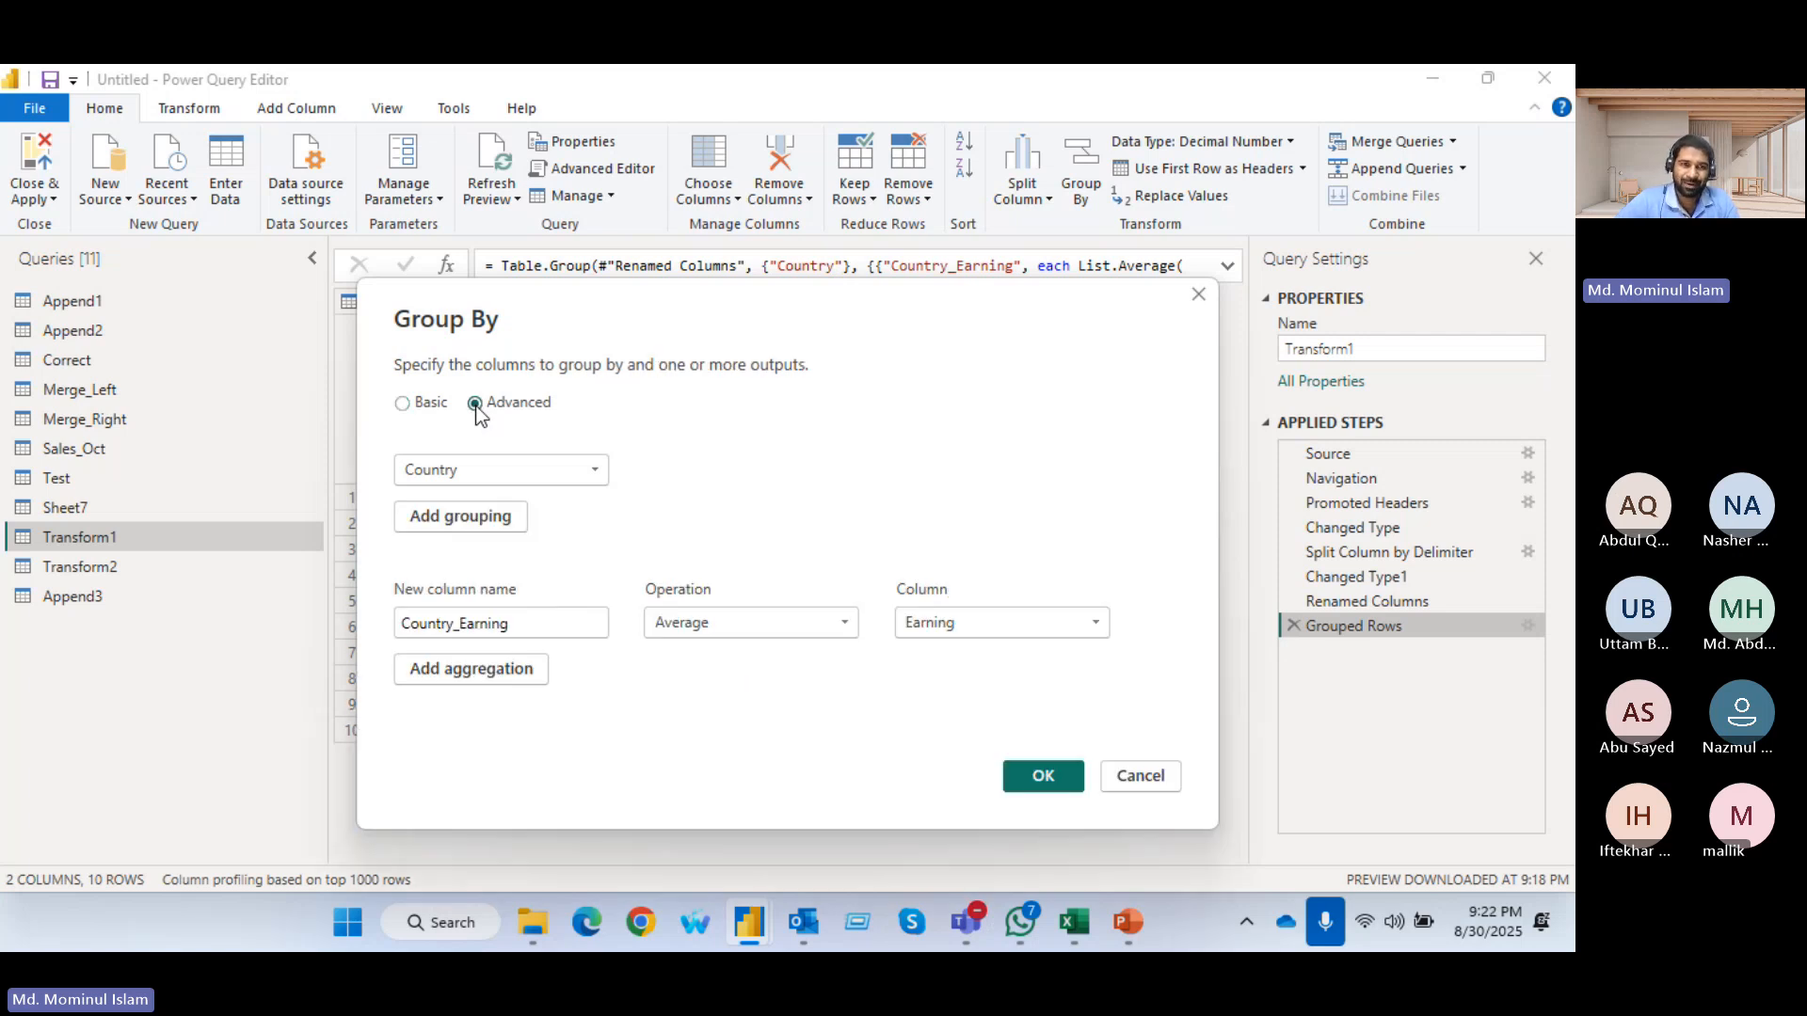
pyautogui.moveTo(670, 332); pyautogui.dragTo(664, 282)
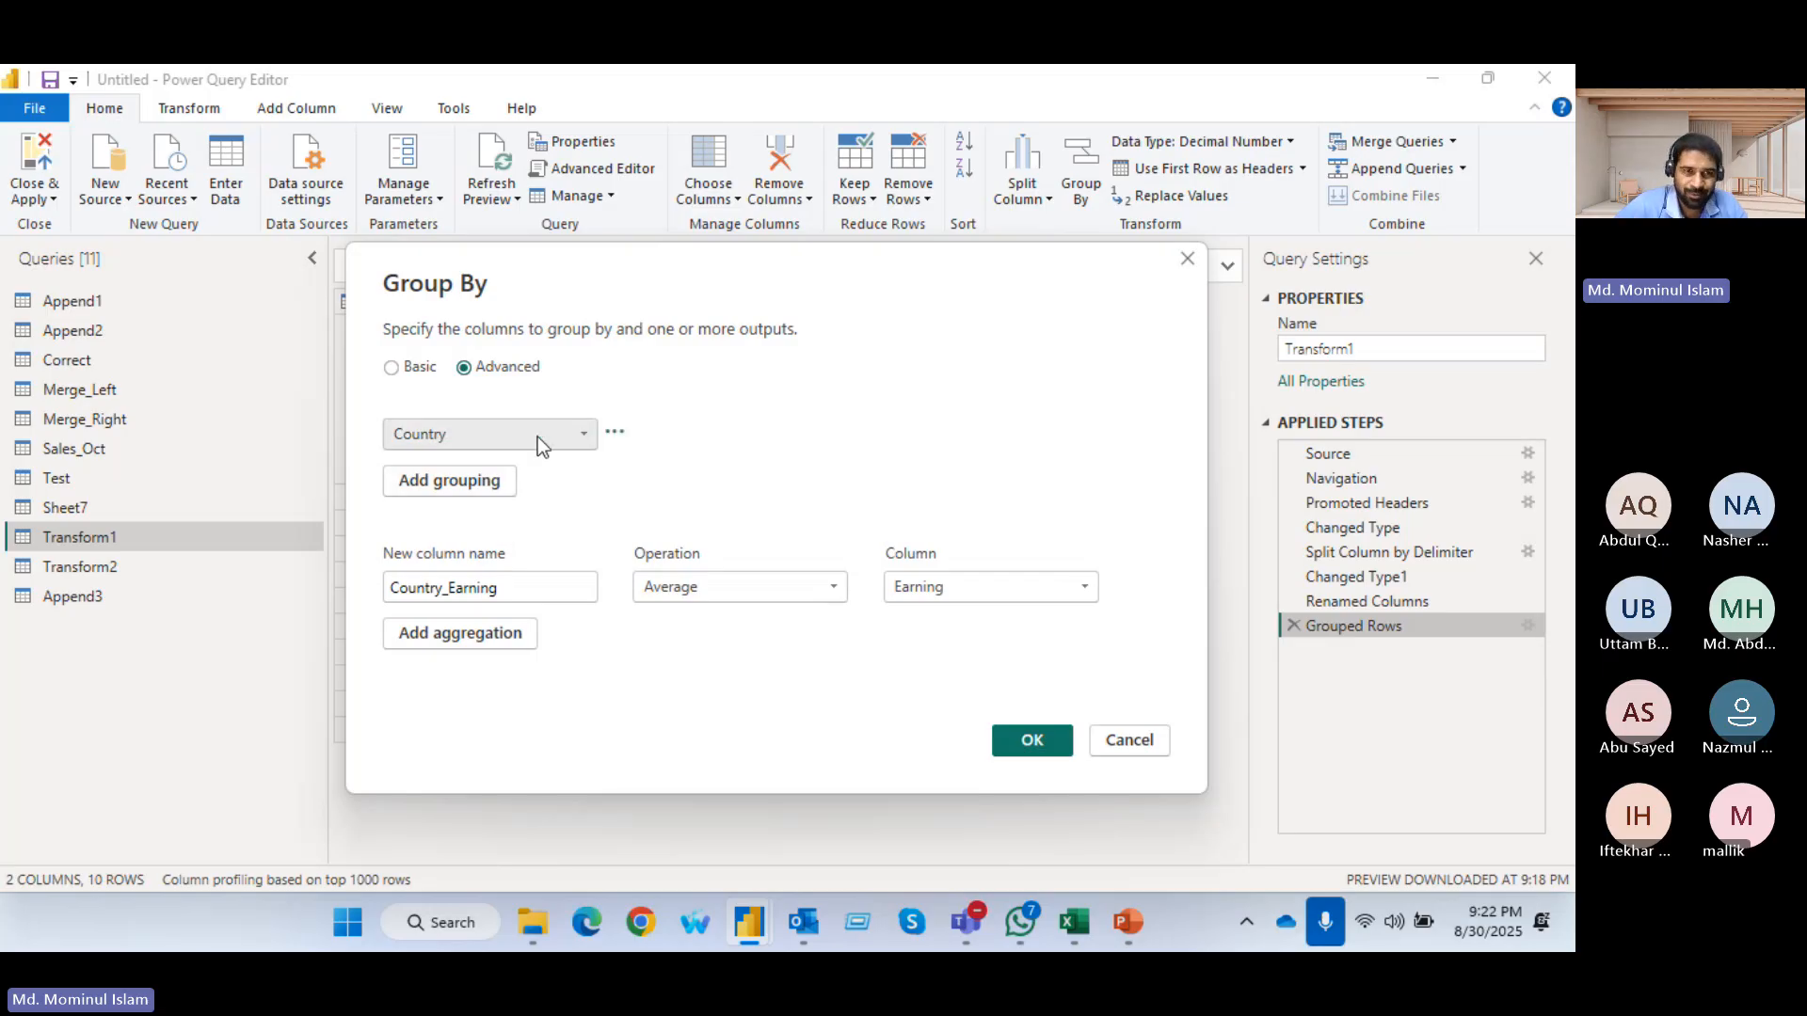
pyautogui.click(586, 431)
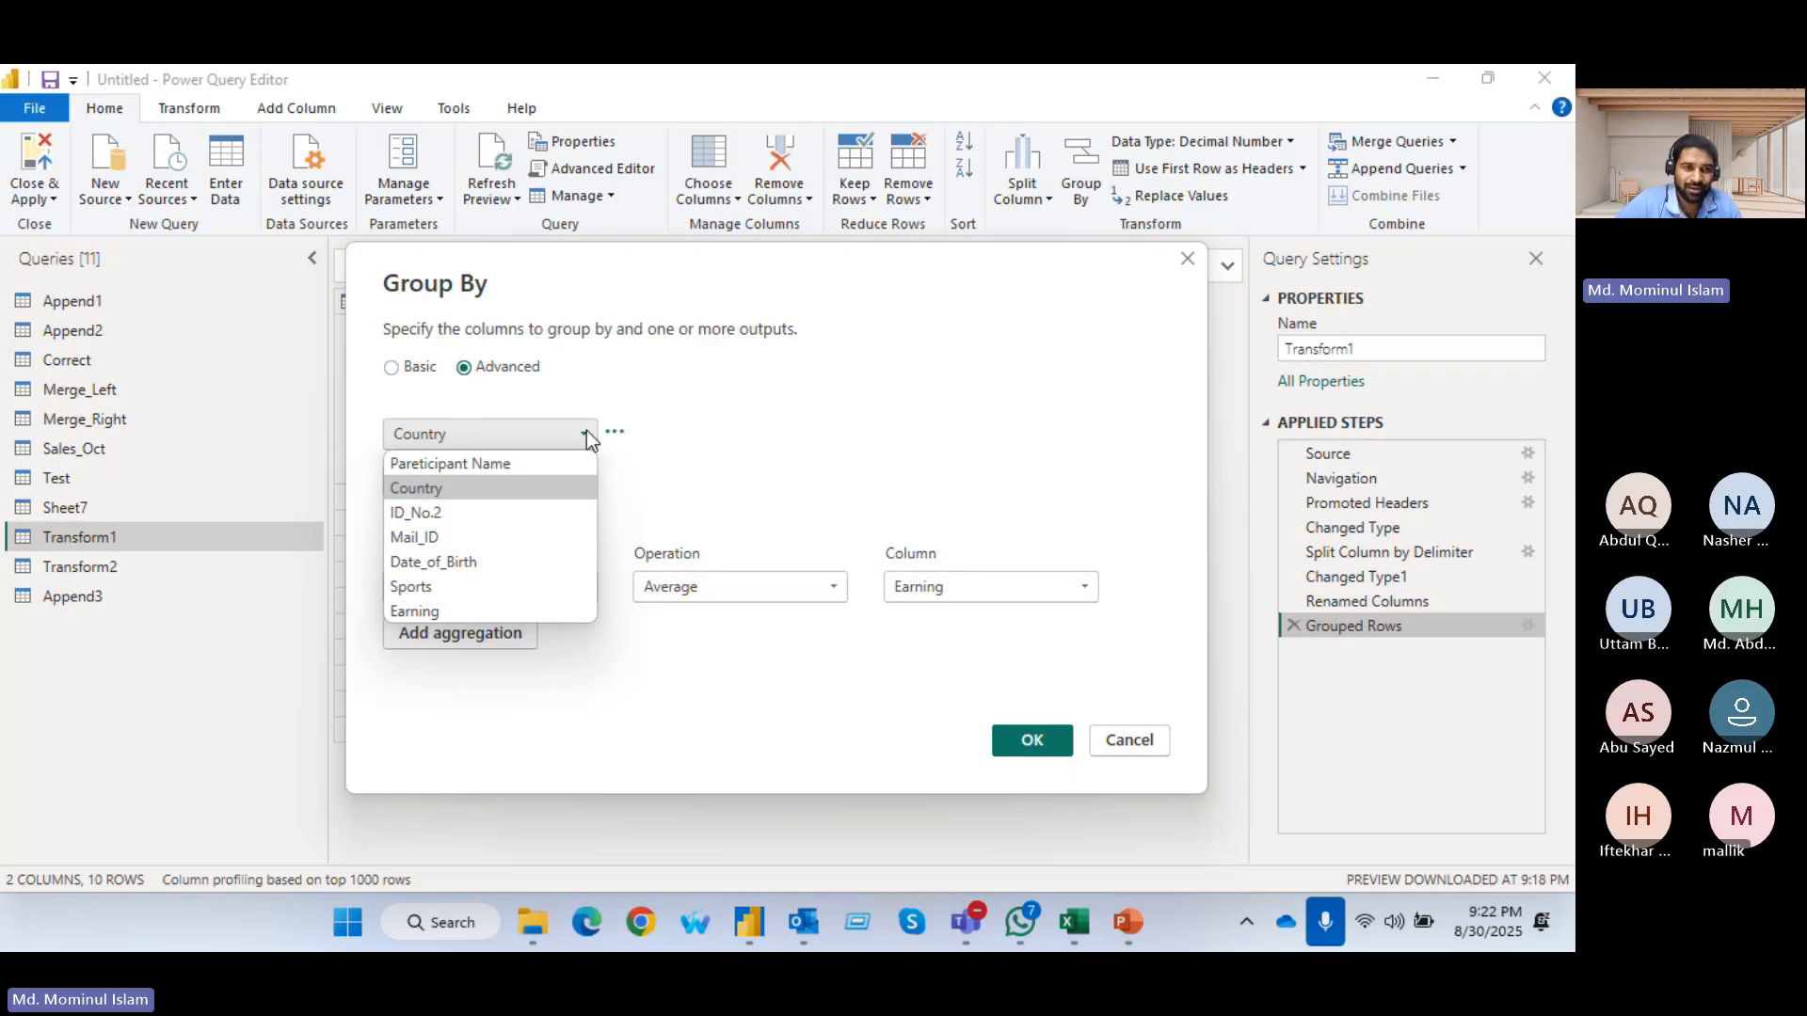
pyautogui.click(586, 431)
pyautogui.click(442, 480)
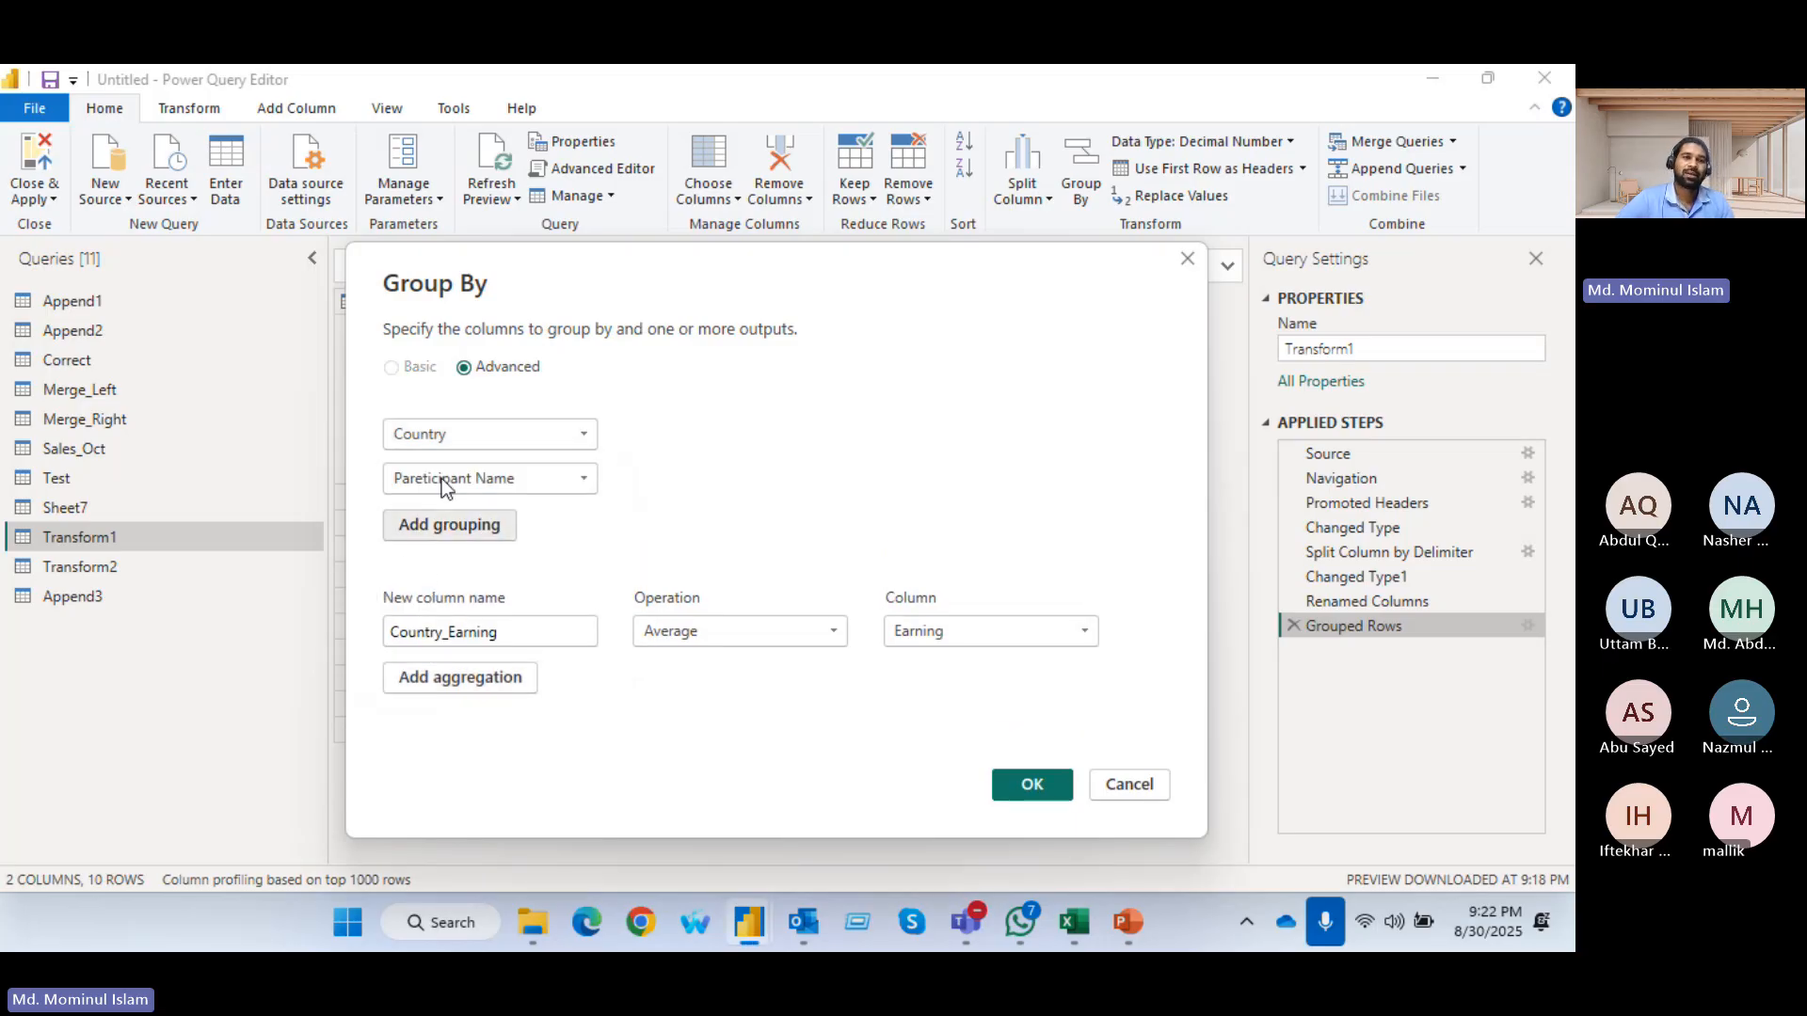
pyautogui.click(574, 482)
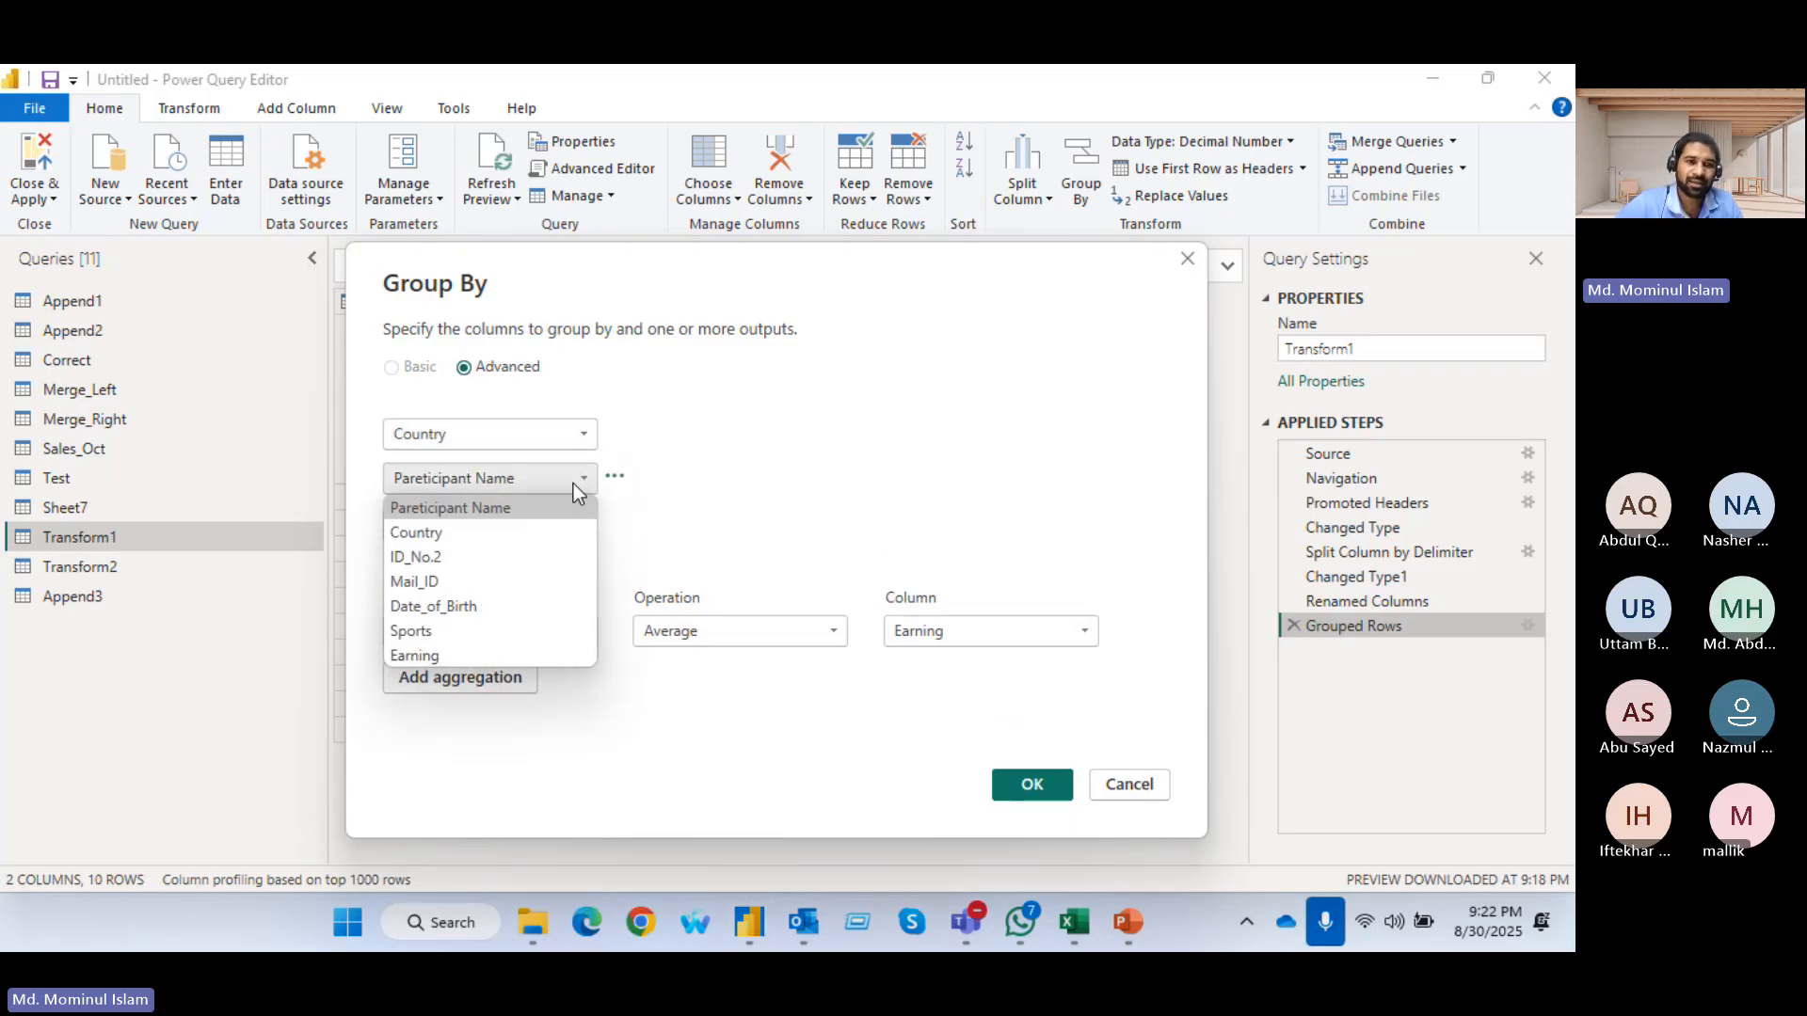
pyautogui.click(491, 630)
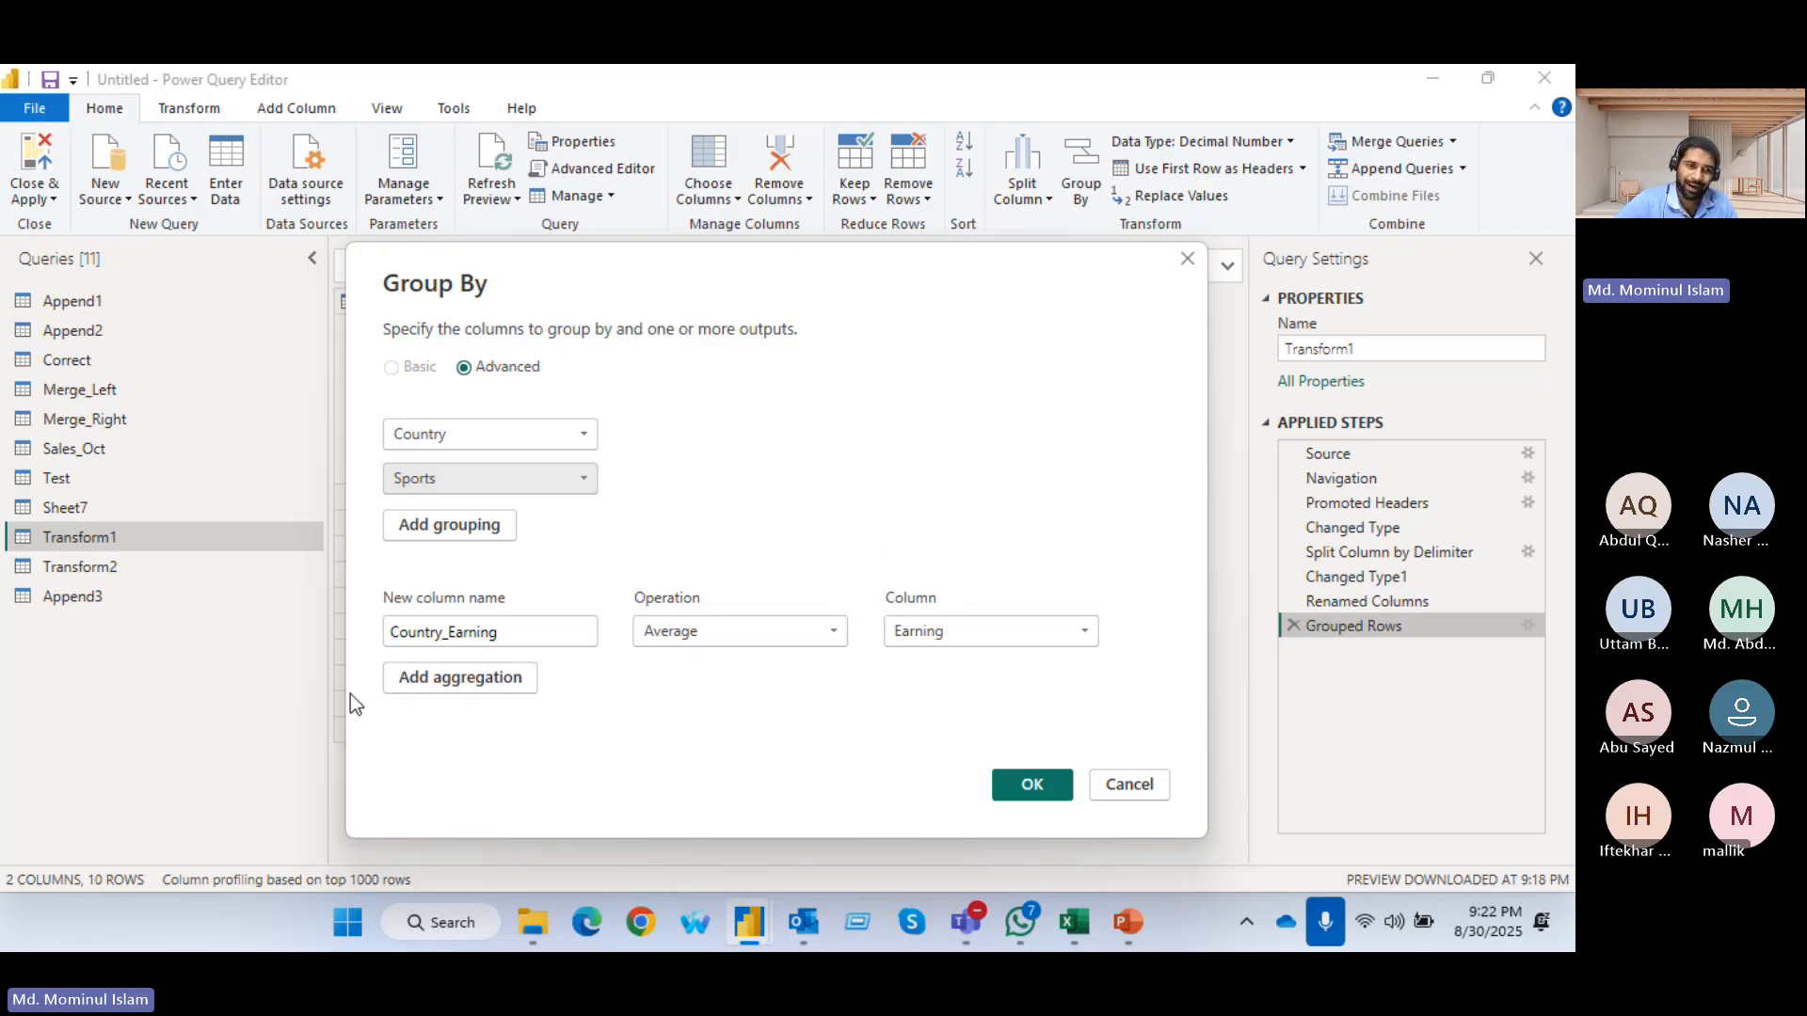
# Add a second aggregation named No_of Perticipant that uses the Count Rows operation
pyautogui.click(480, 687)
pyautogui.click(483, 683)
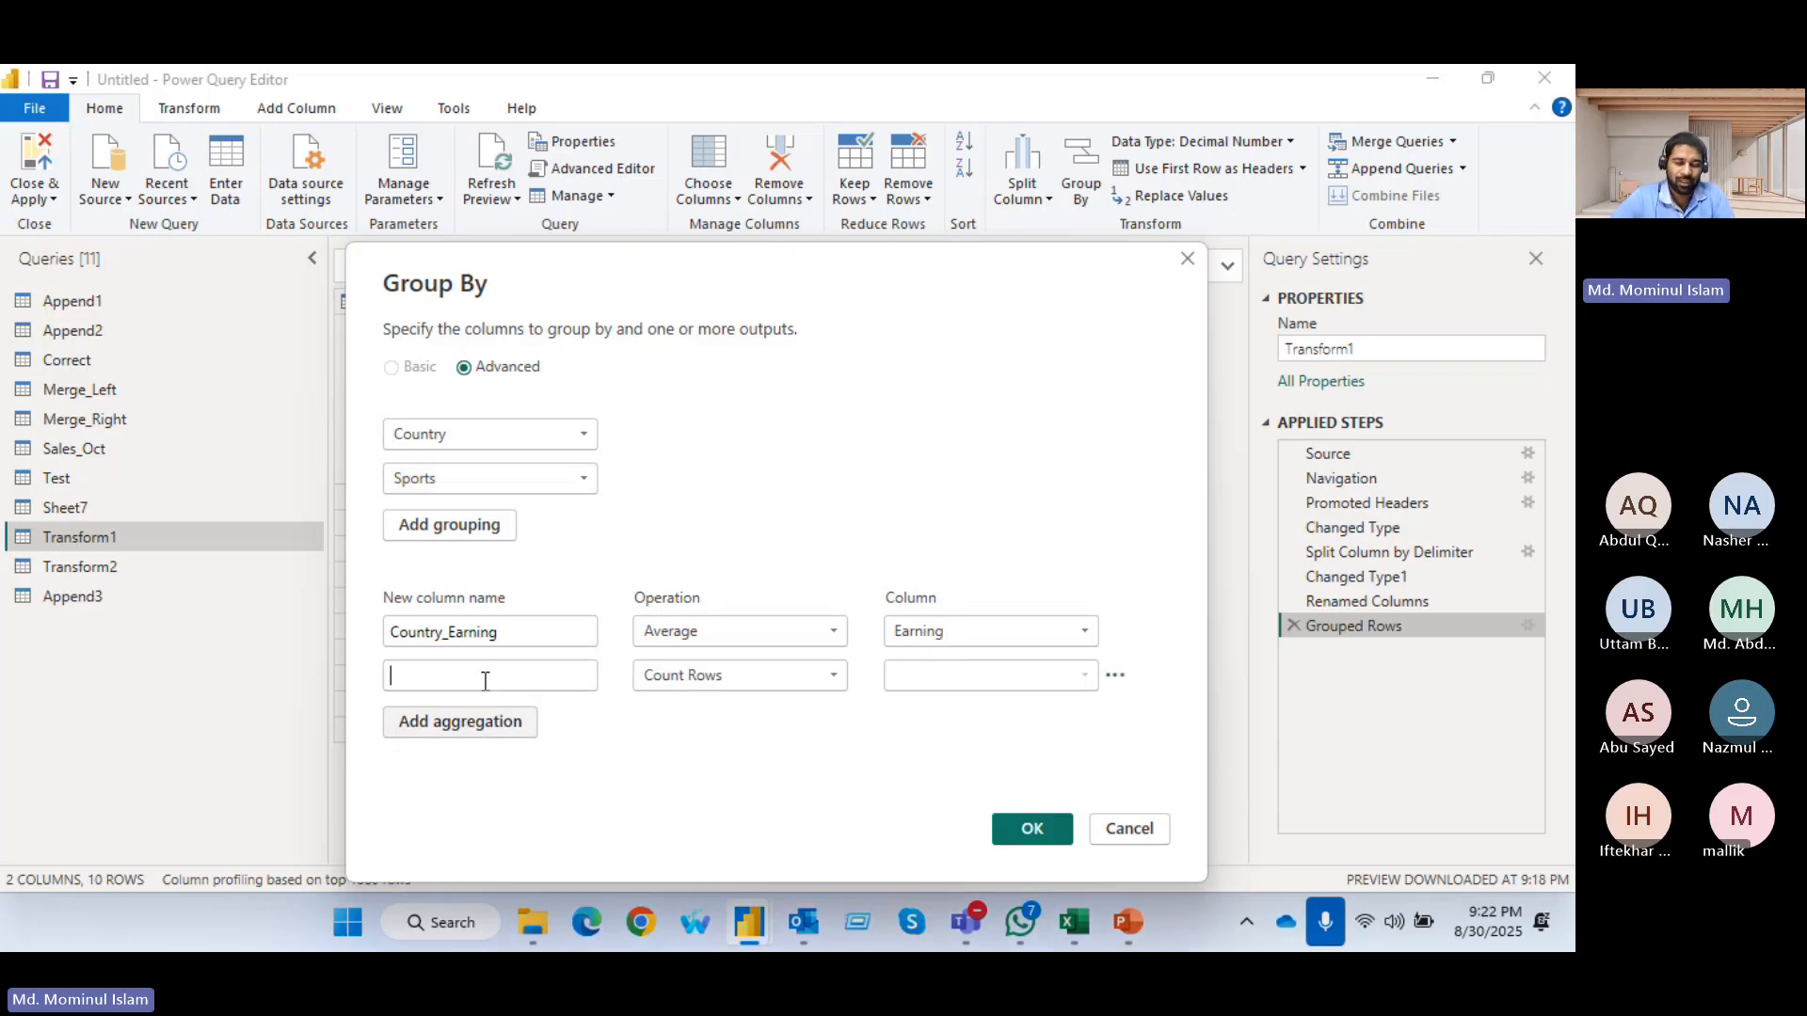
pyautogui.write('No')
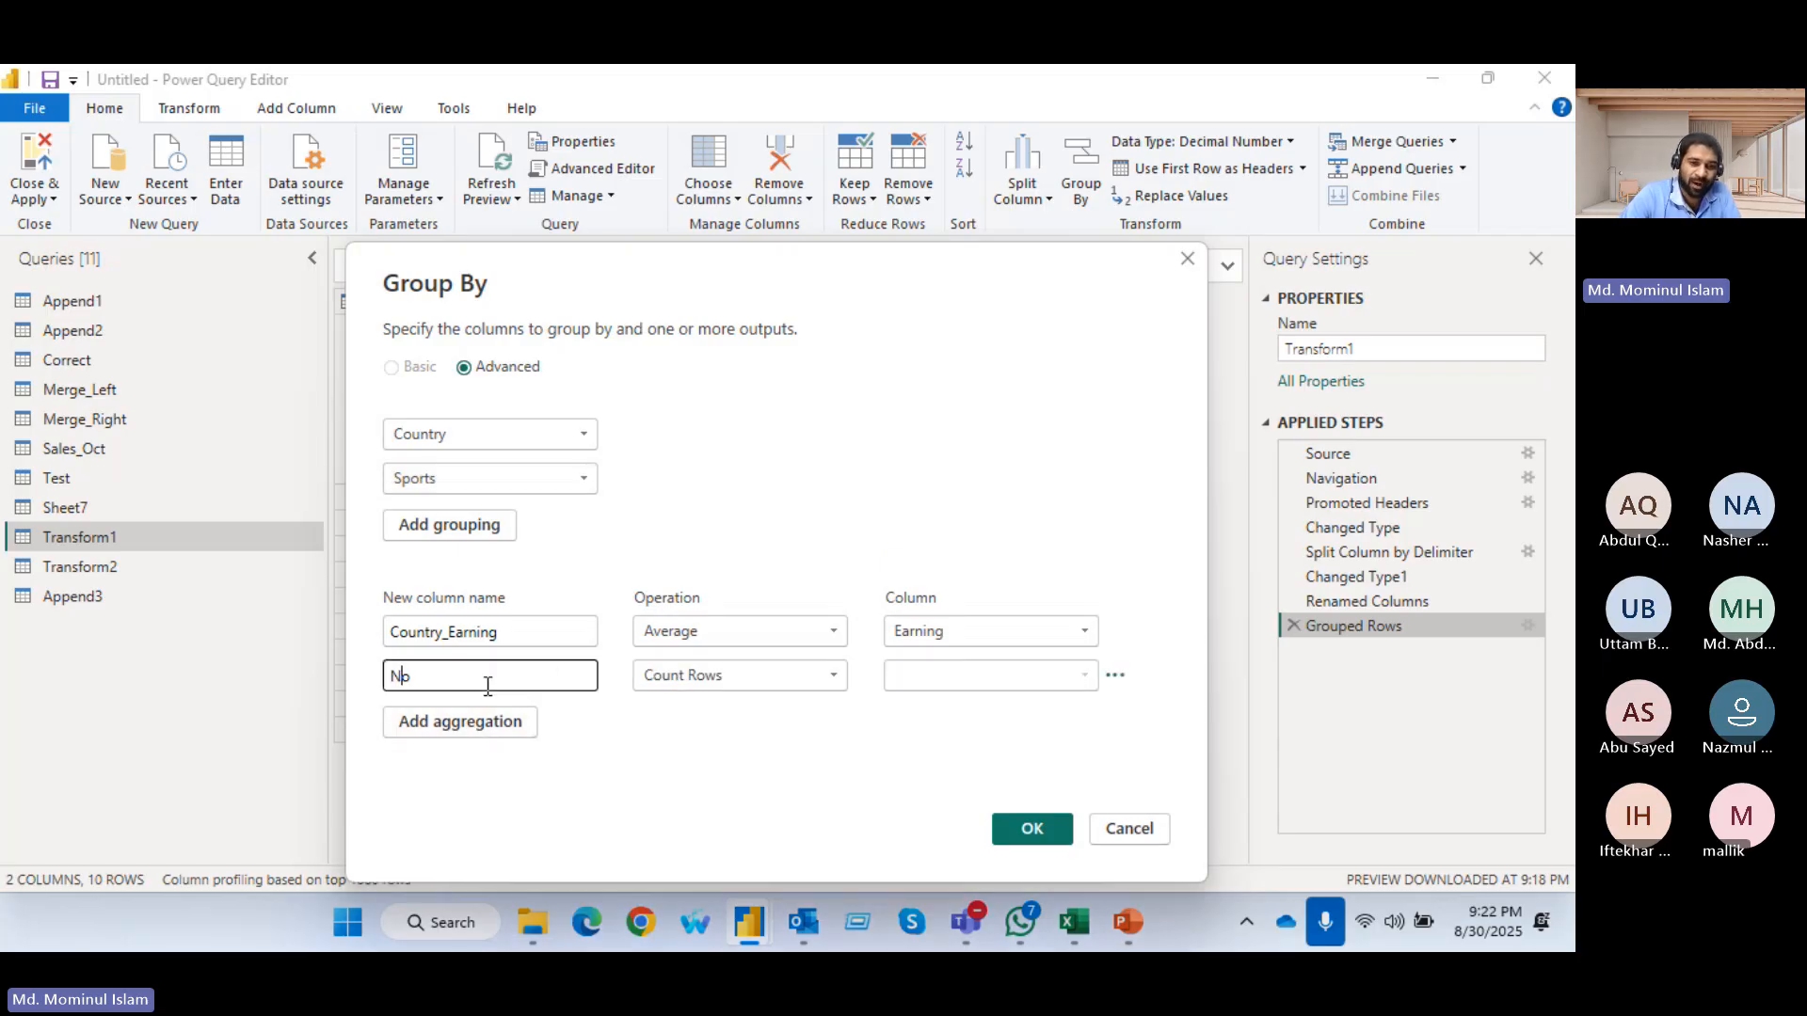
pyautogui.write('_')
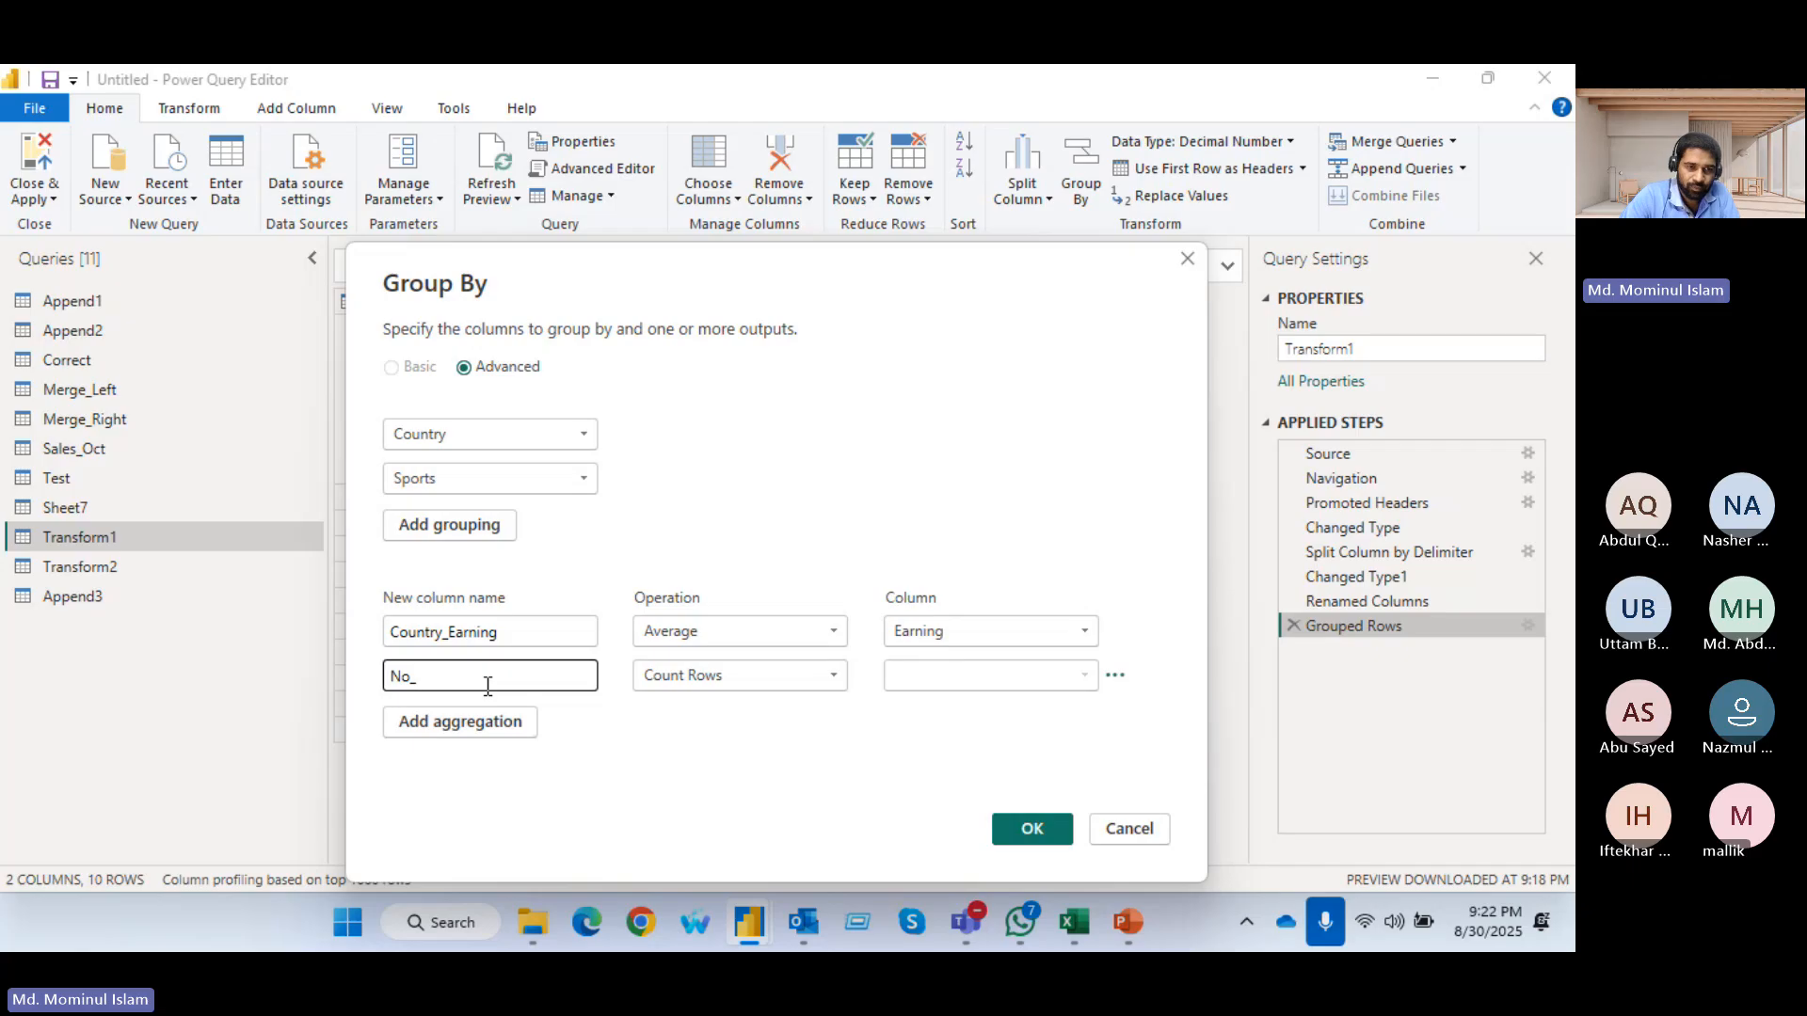
pyautogui.write('of Per')
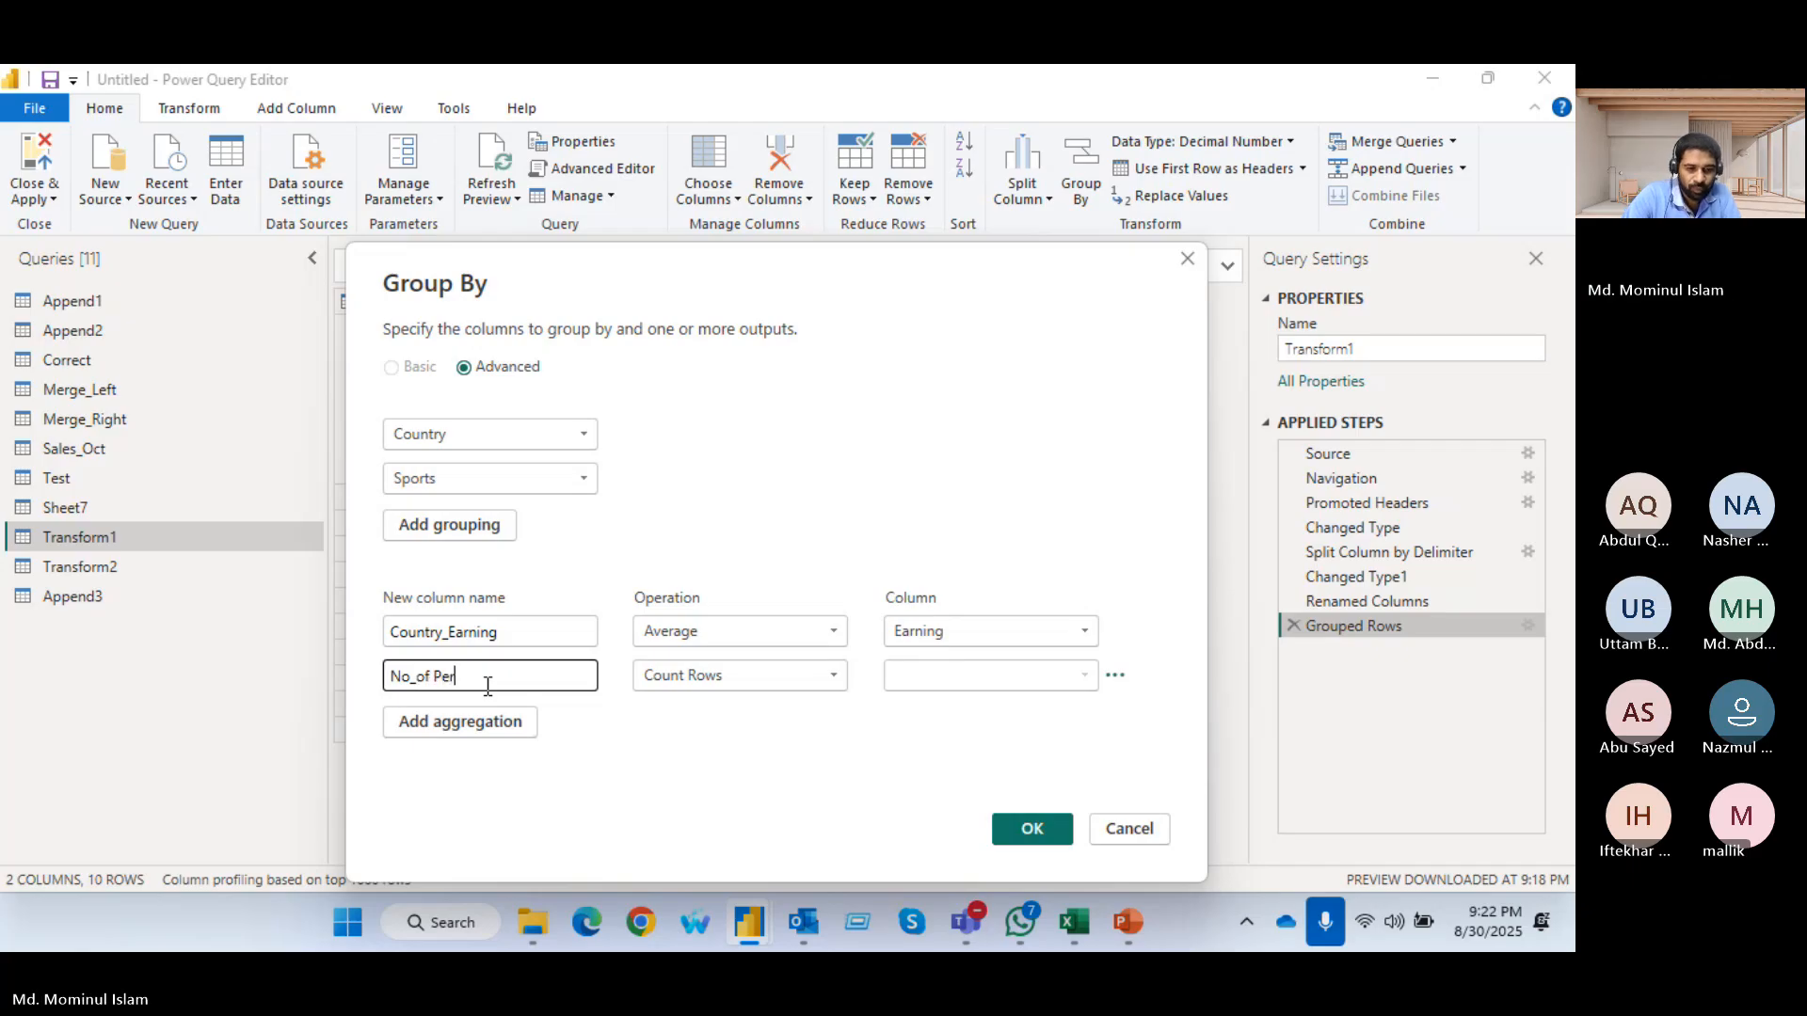
pyautogui.write('ticipa')
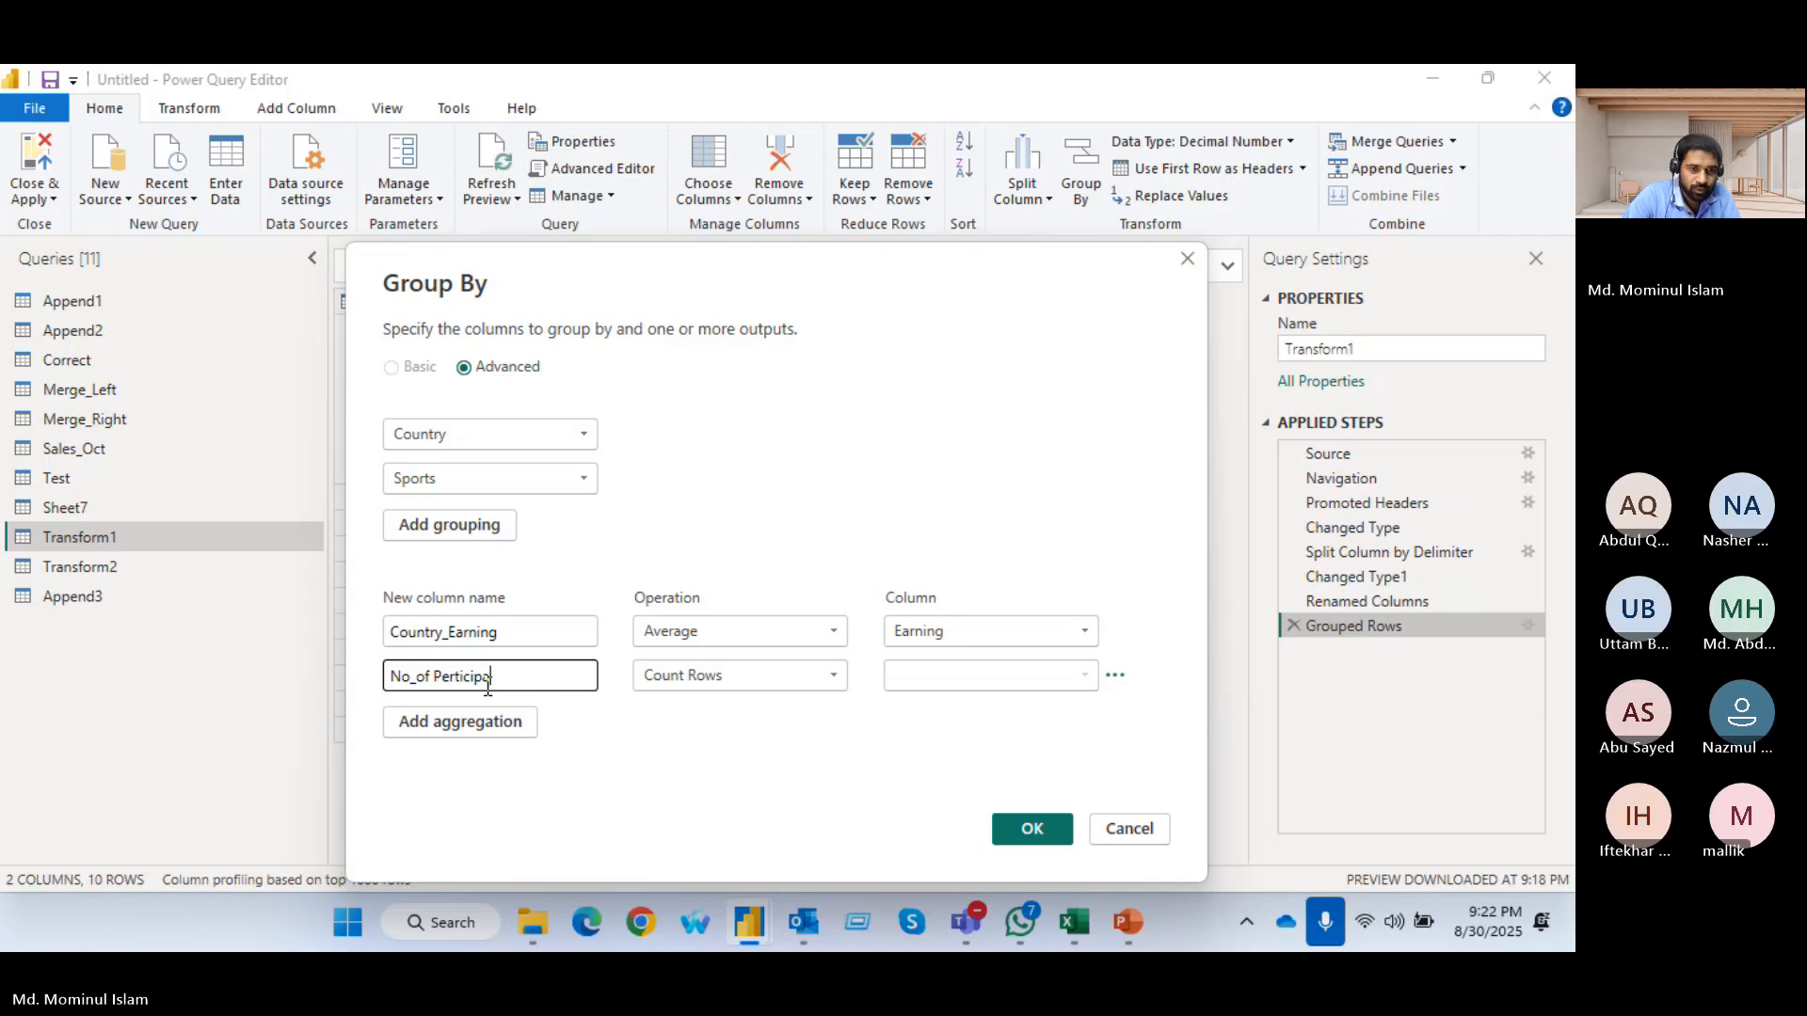
pyautogui.write('nt')
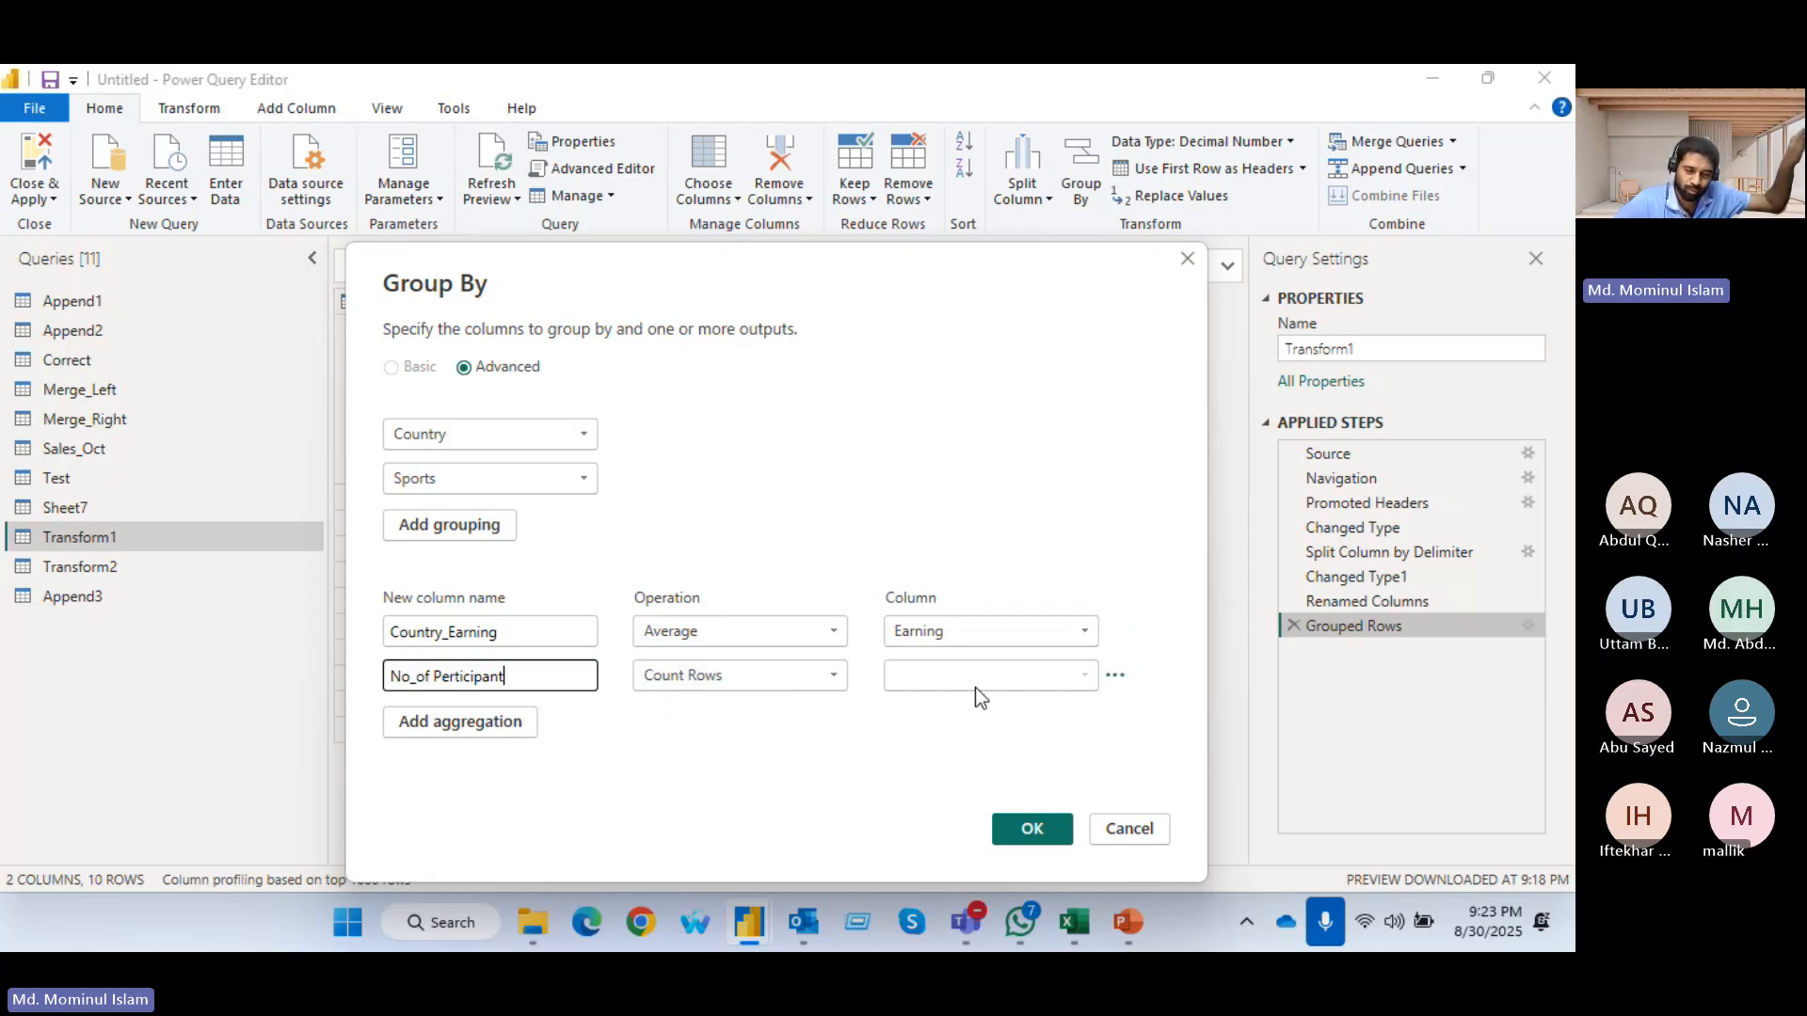
# Add a third aggregation named Total_Earning as the Sum of the Earning column and apply the grouping
pyautogui.click(388, 725)
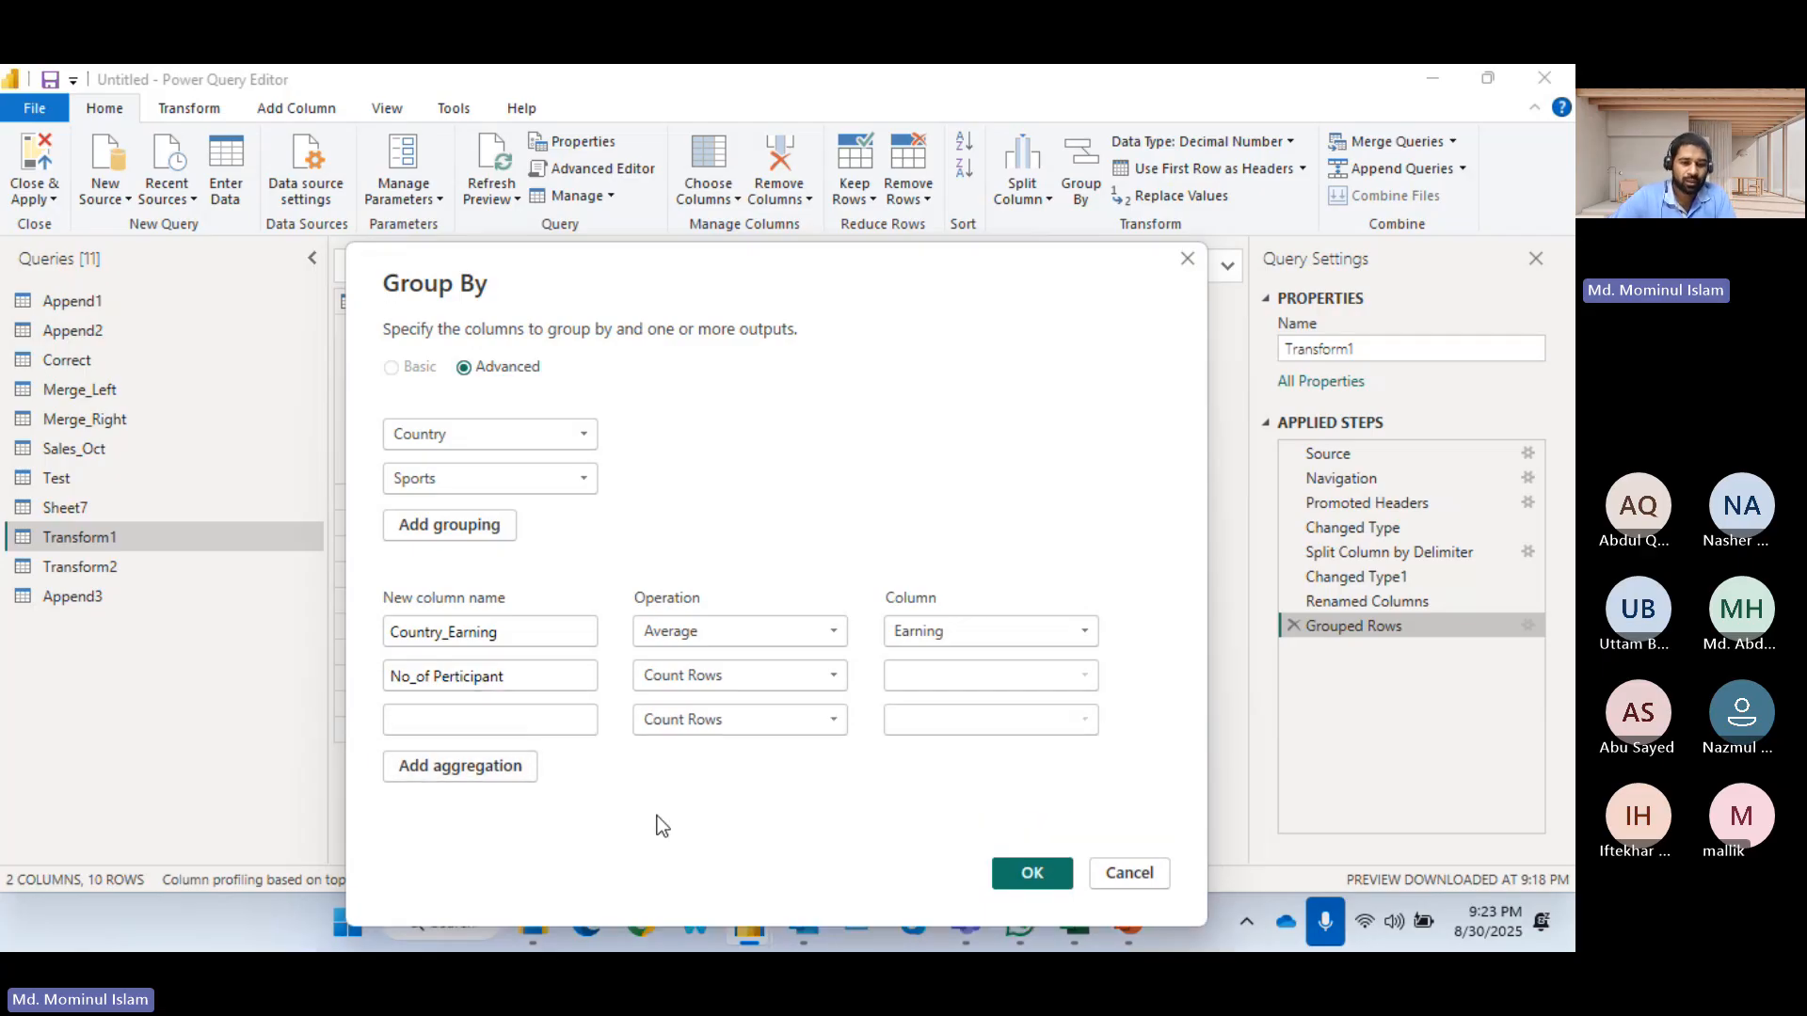
pyautogui.write('Total')
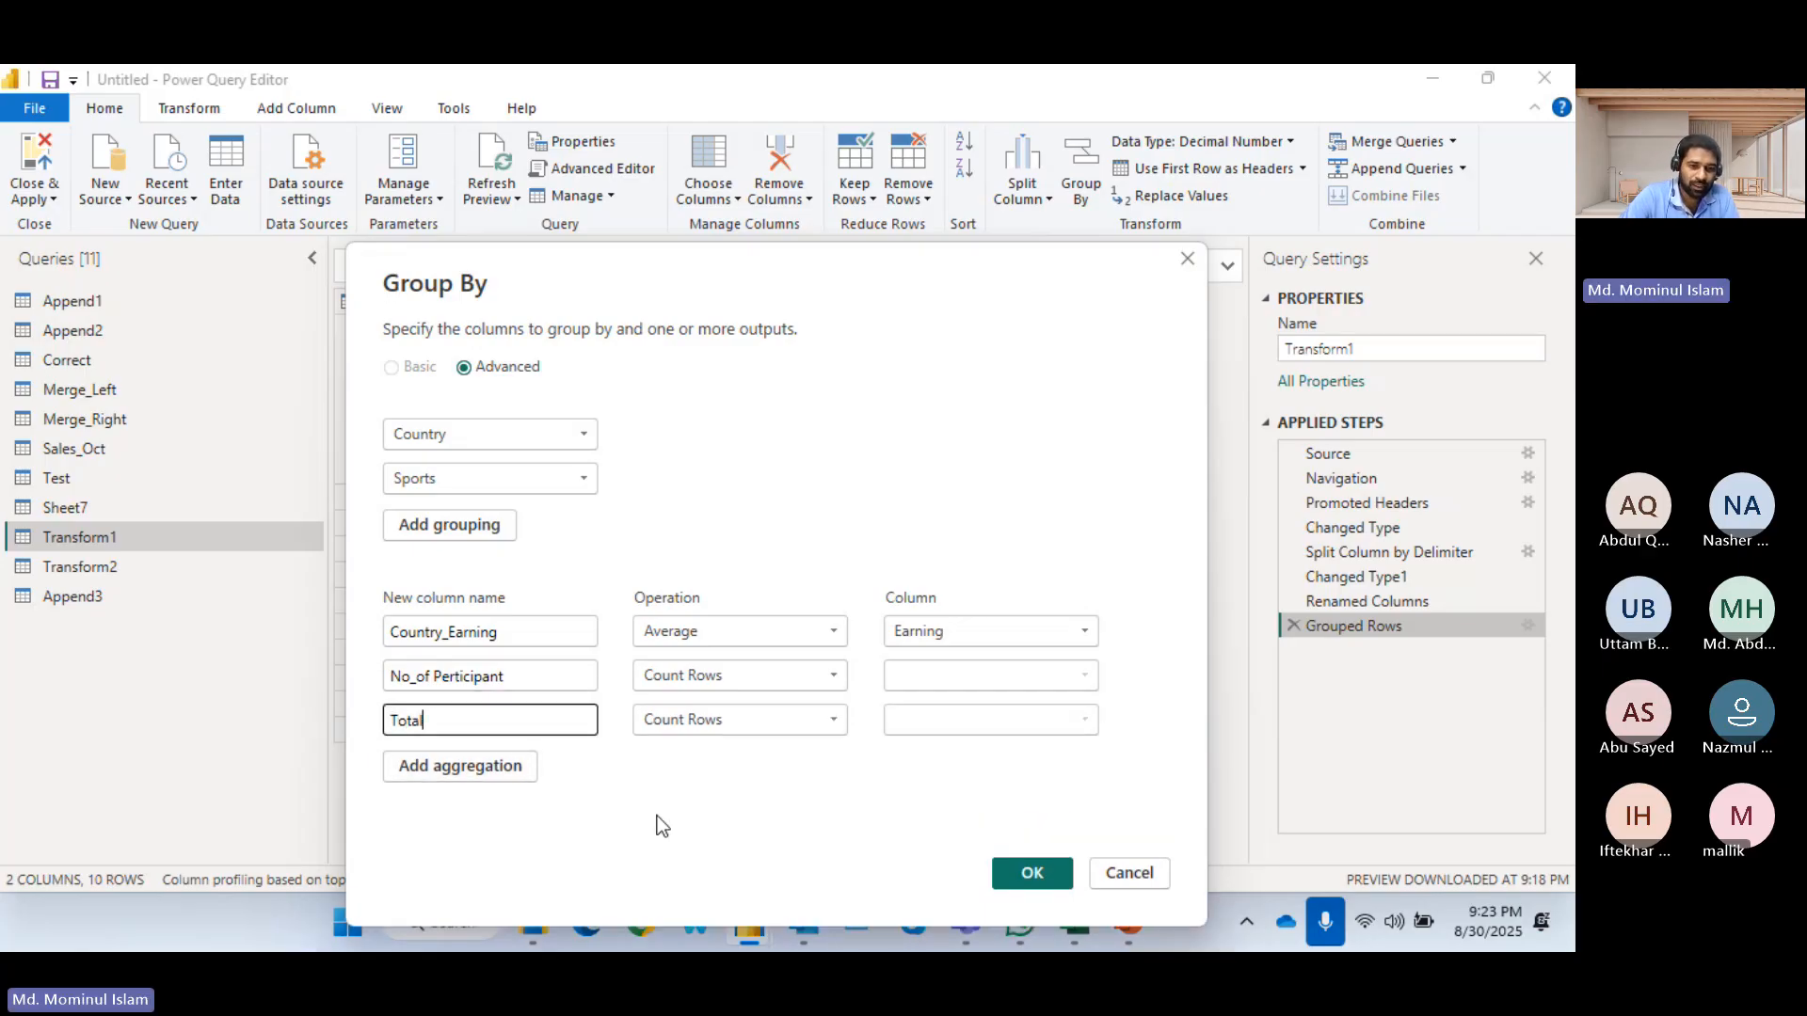
pyautogui.write('_')
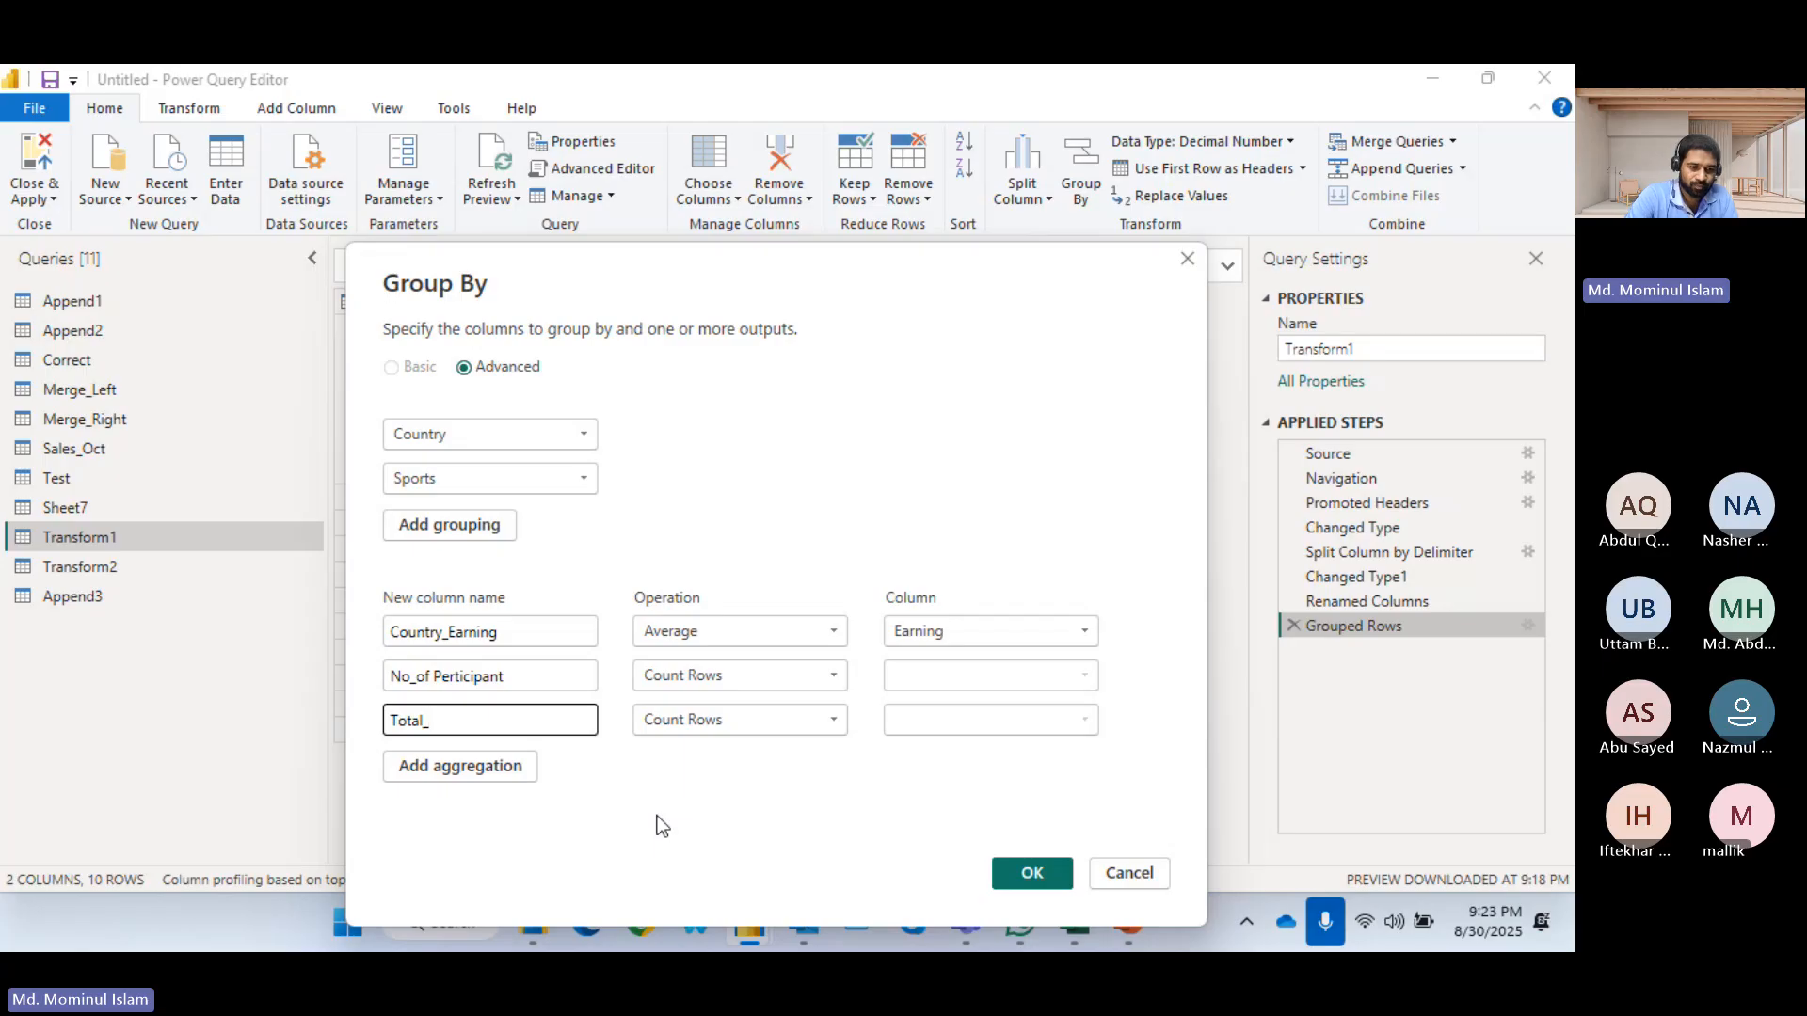
pyautogui.write('Earning')
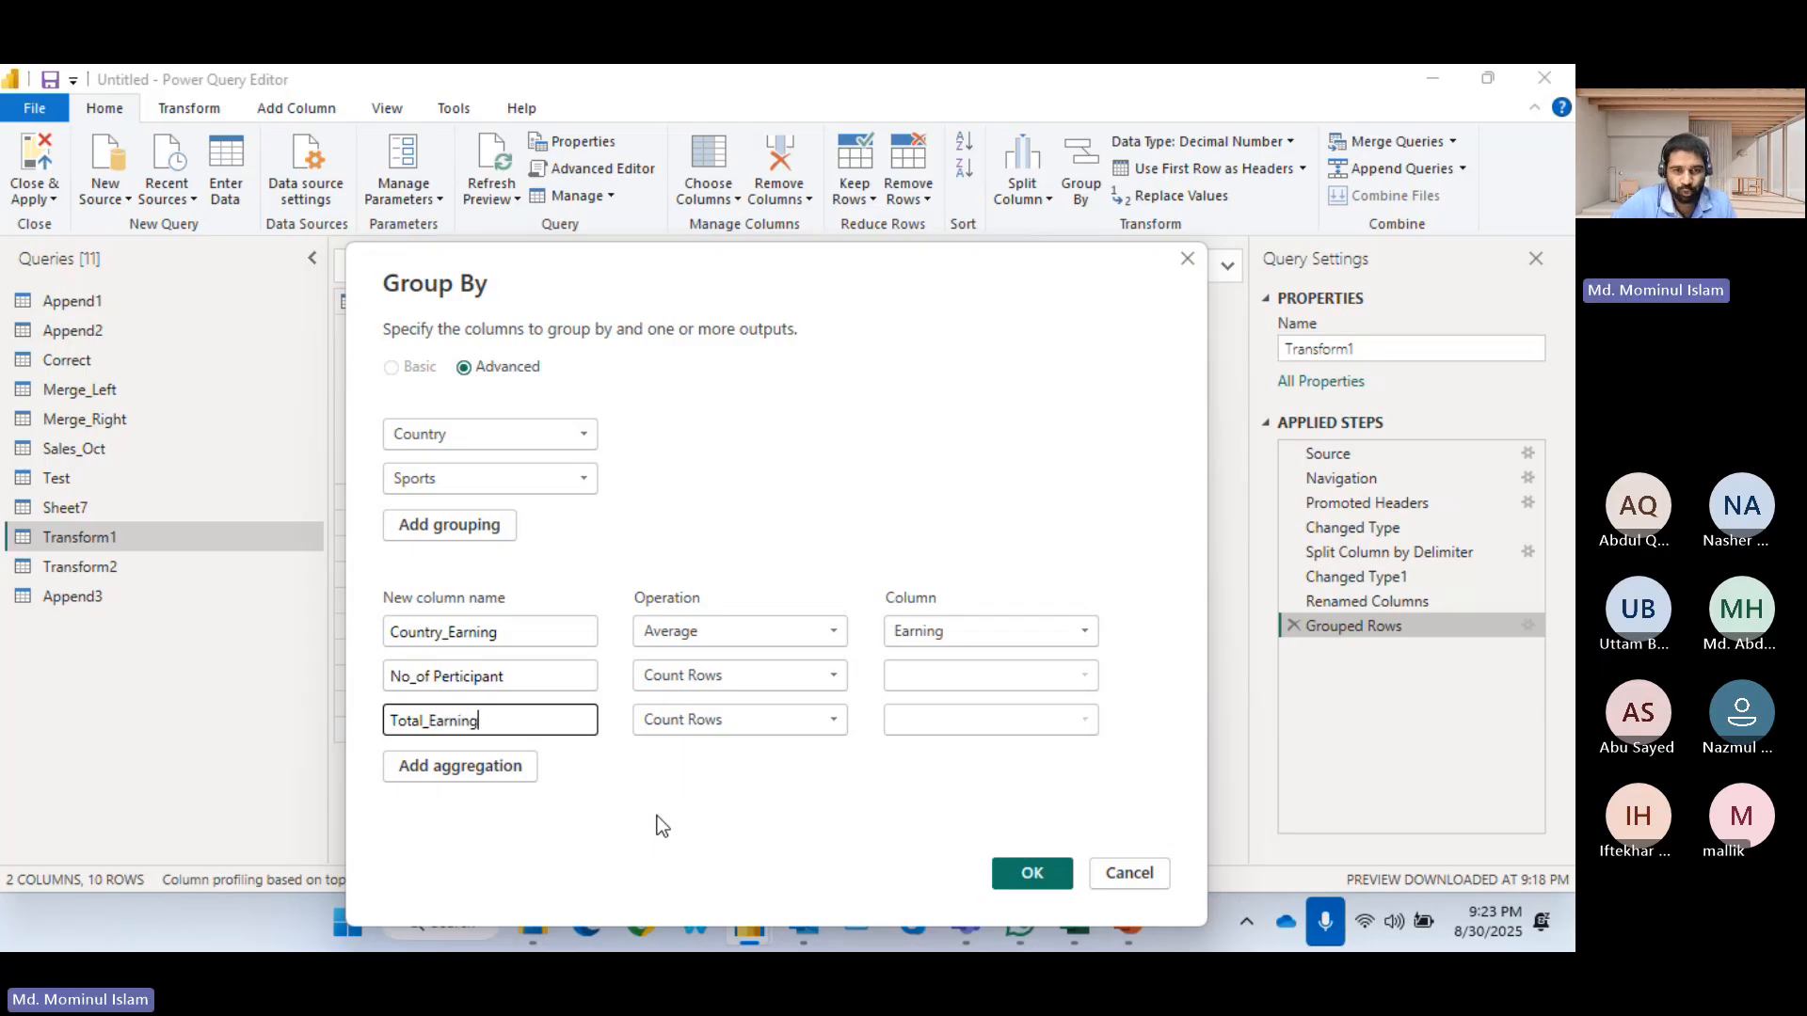
pyautogui.click(807, 731)
pyautogui.click(682, 517)
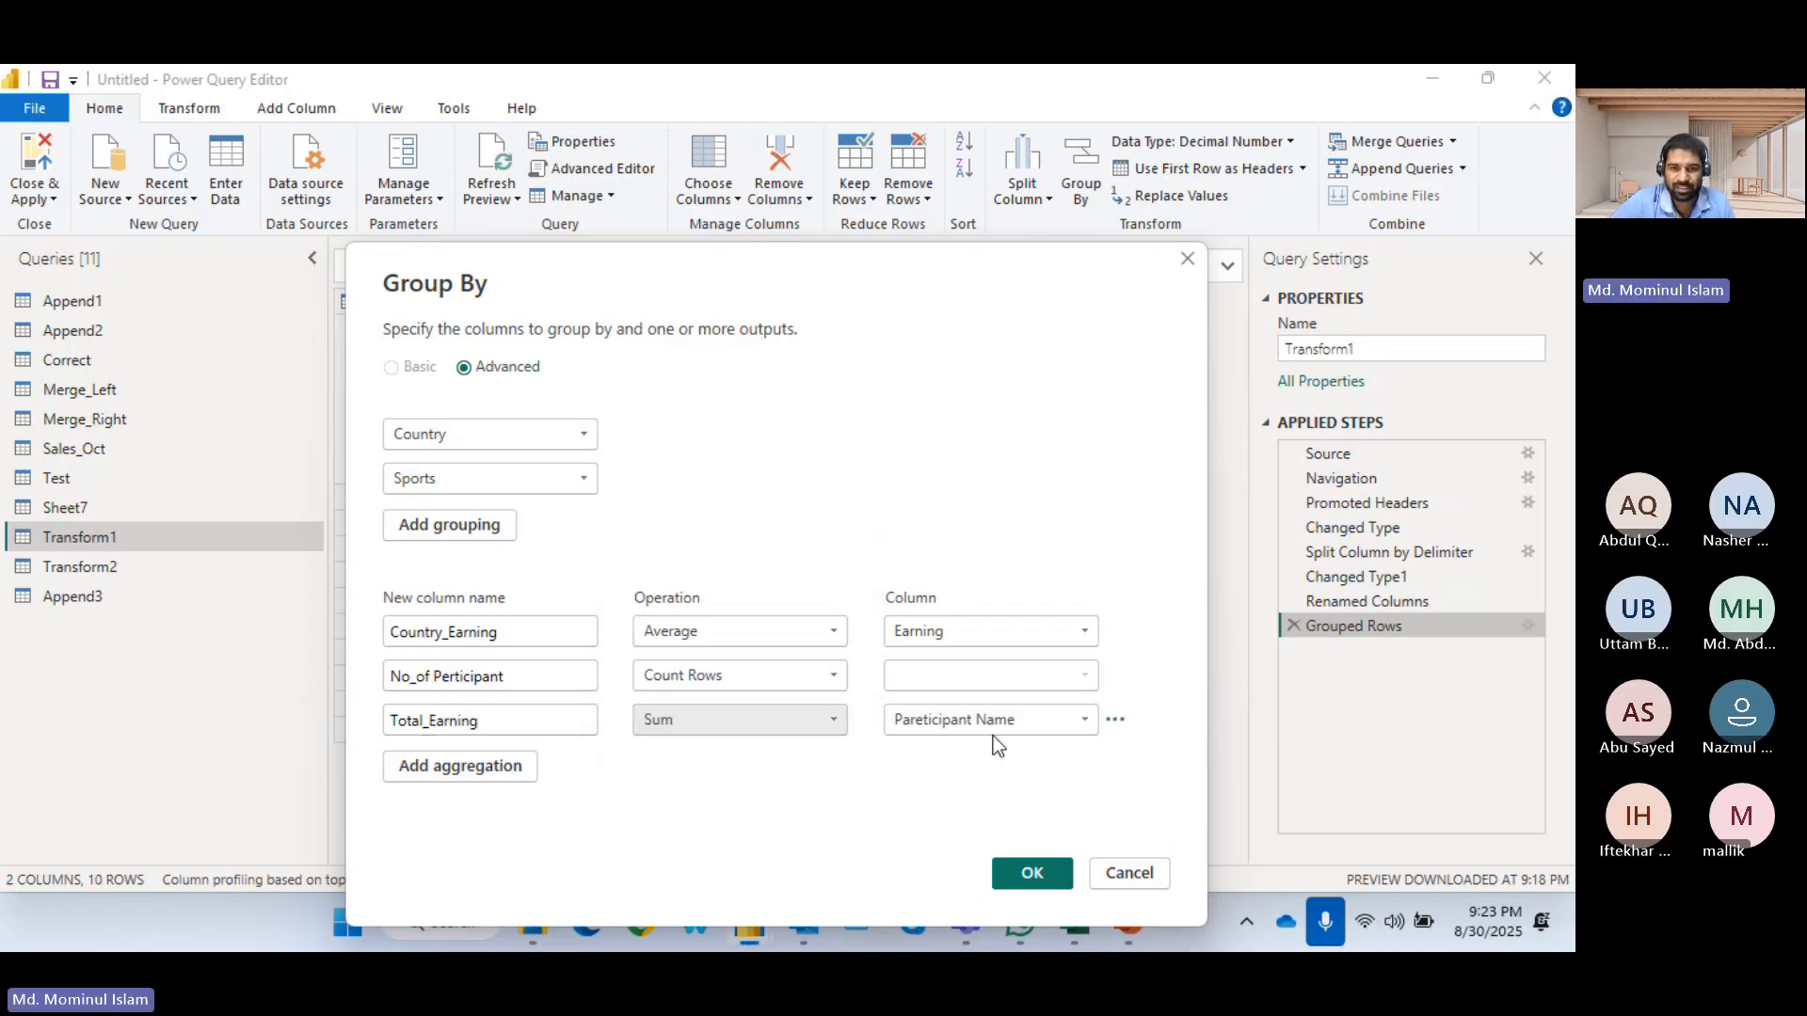
pyautogui.click(1036, 726)
pyautogui.click(932, 692)
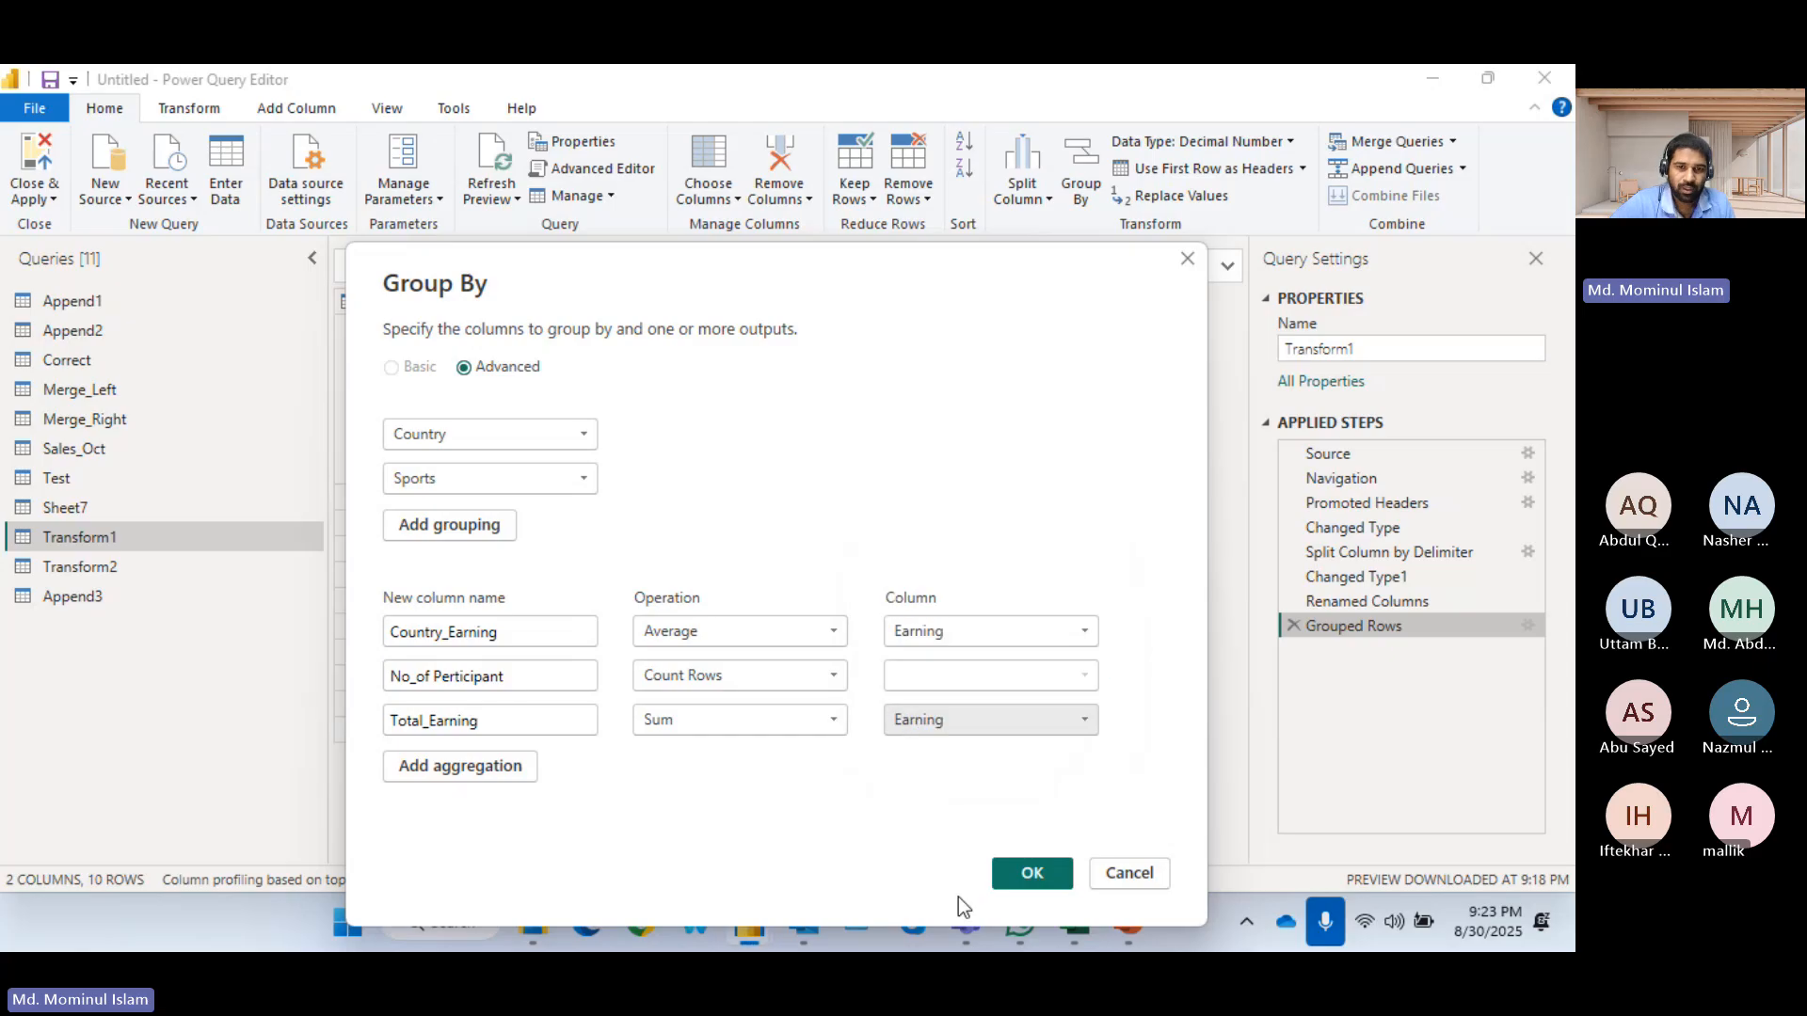
pyautogui.click(1028, 873)
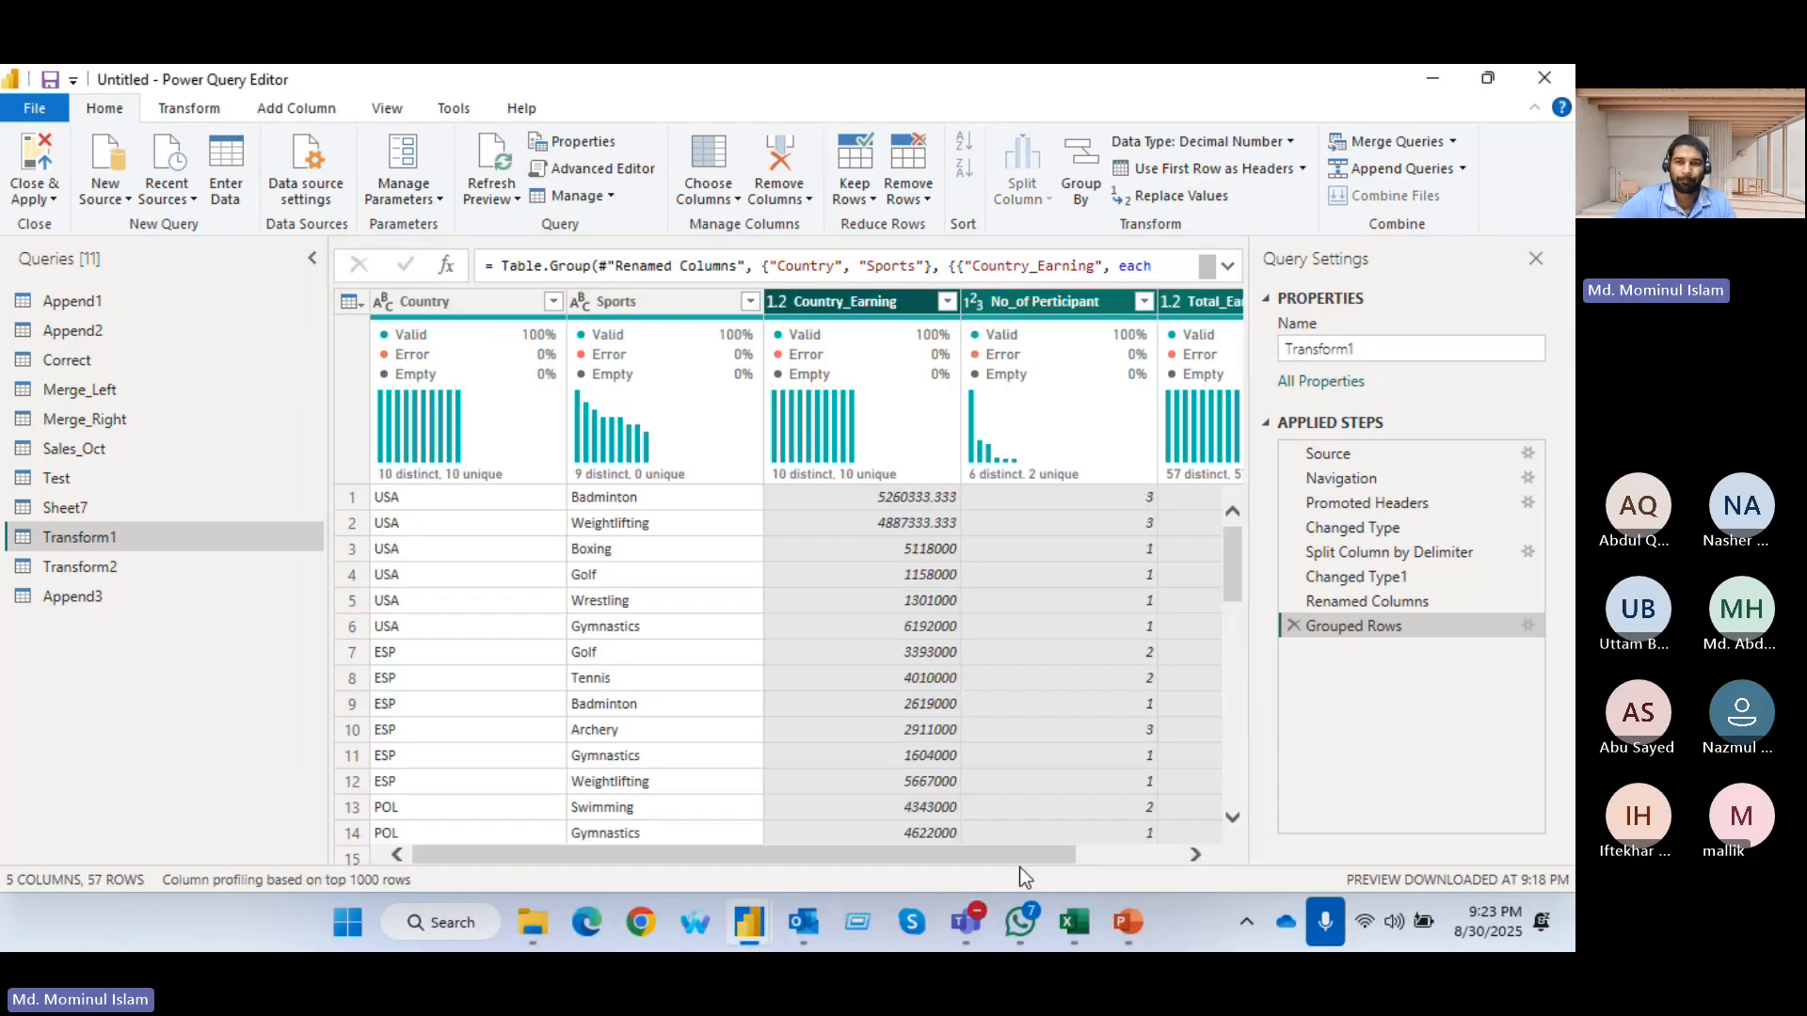
# Hide the query settings and look through the Transform1 rows grouped by country and sport
pyautogui.click(1535, 258)
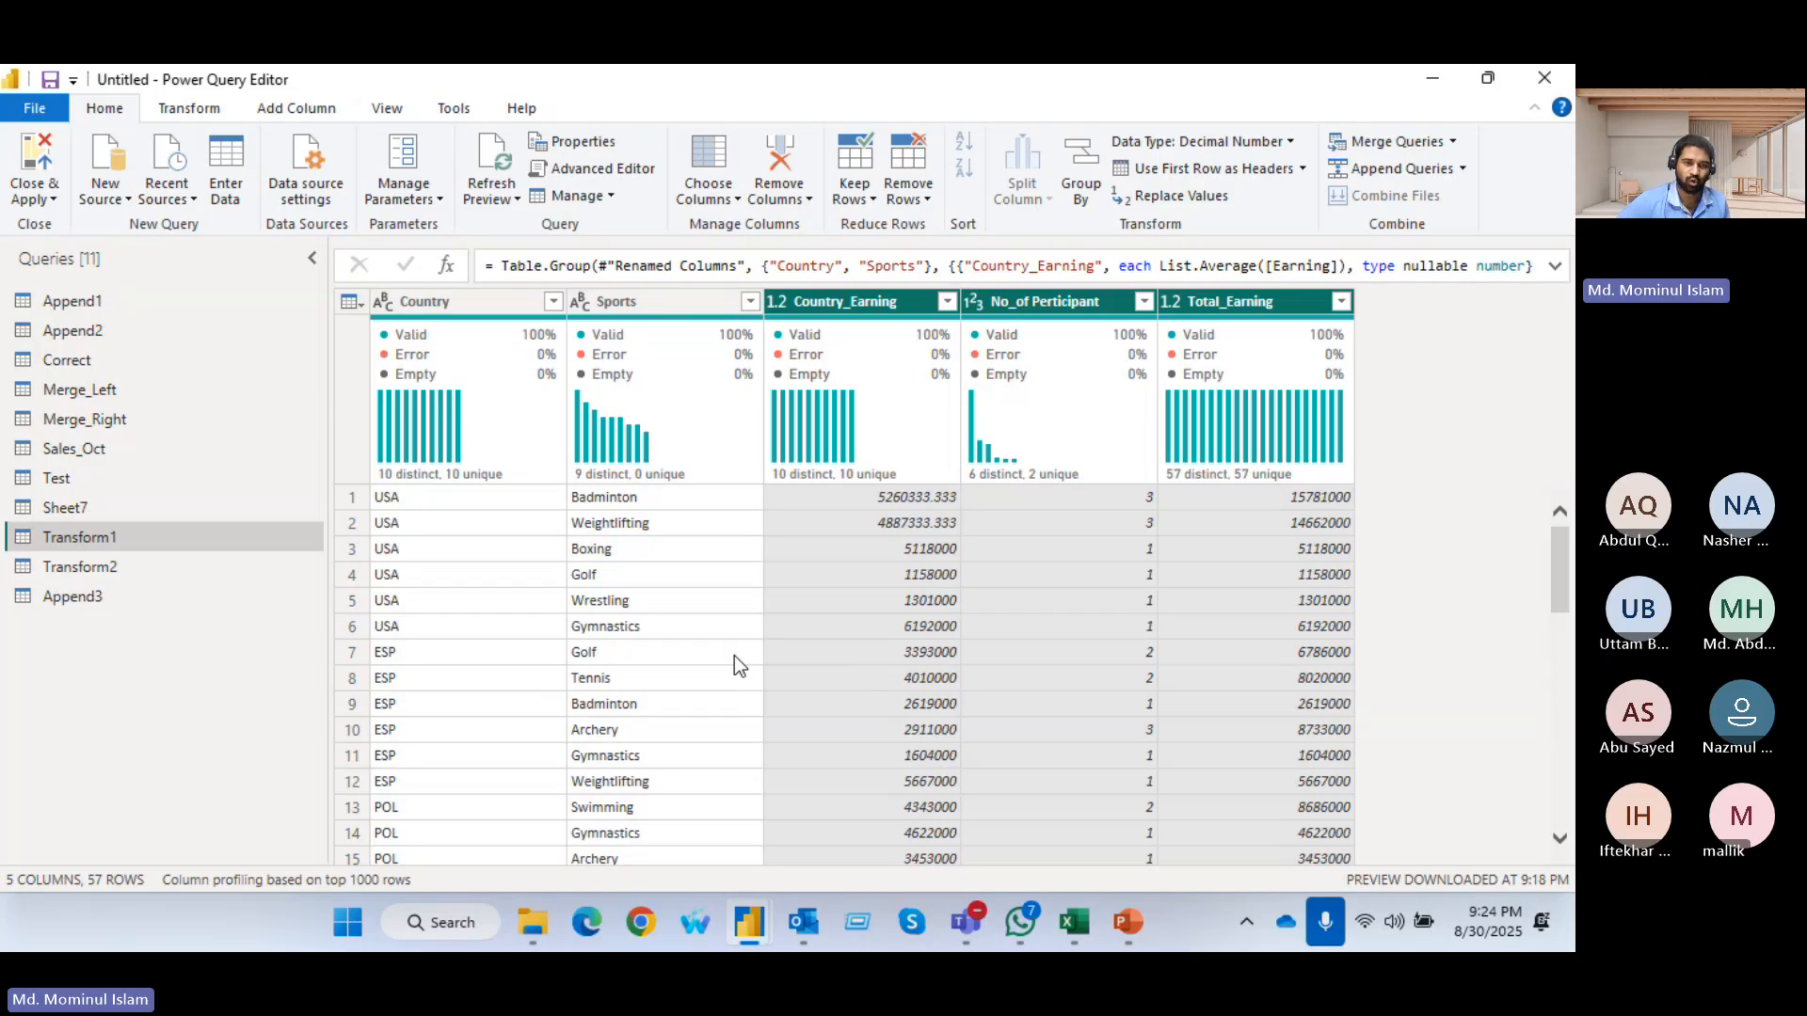
pyautogui.scroll(-4, 802, 578)
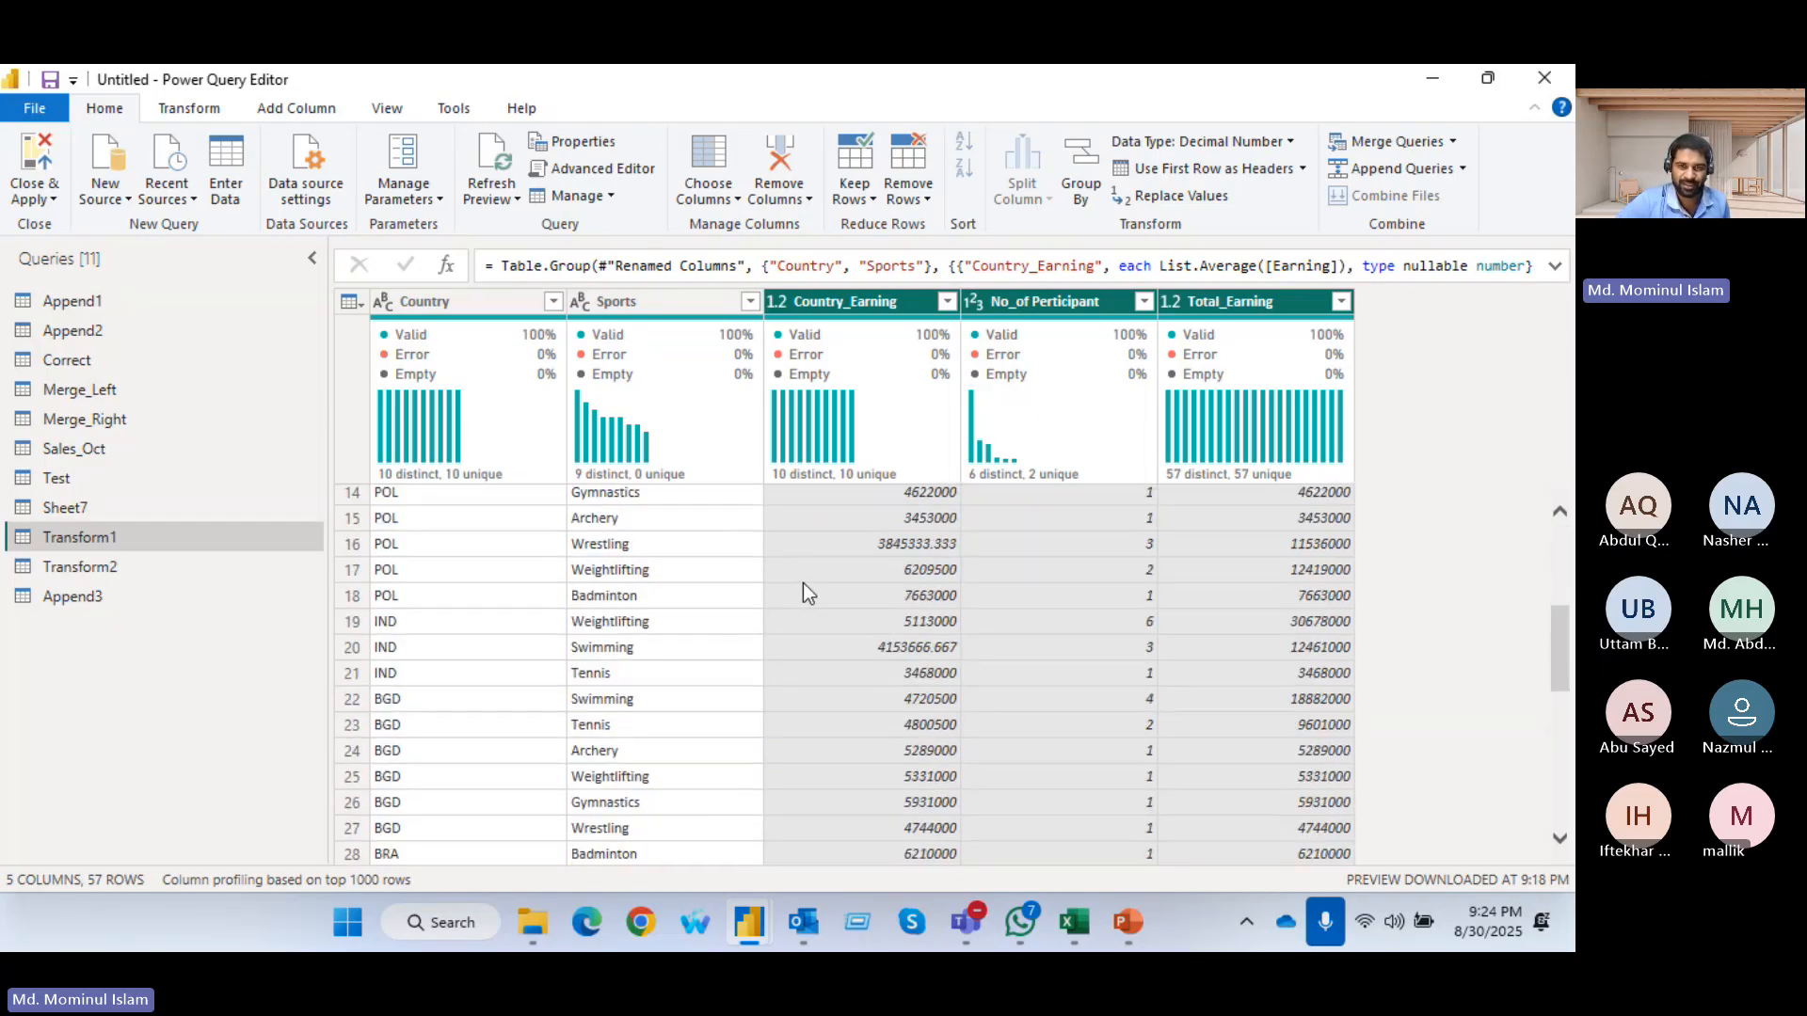
pyautogui.scroll(-2, 811, 631)
pyautogui.scroll(6, 819, 676)
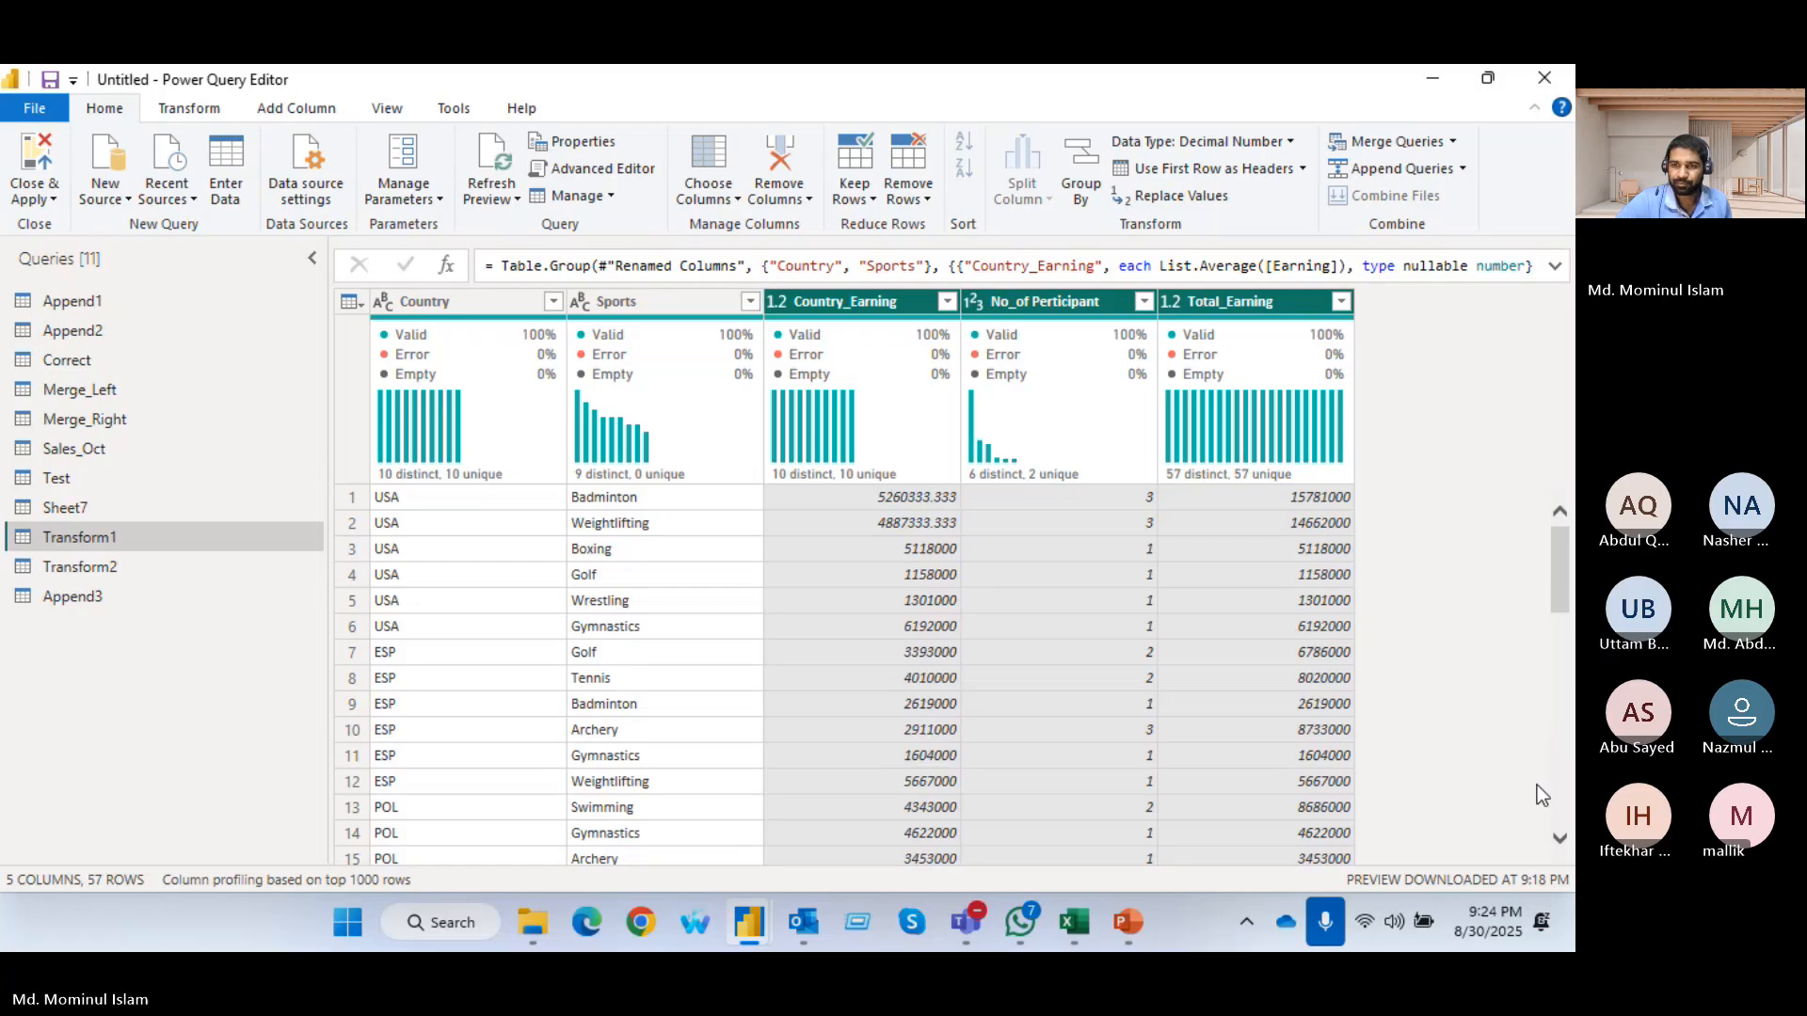
pyautogui.scroll(-10, 1443, 675)
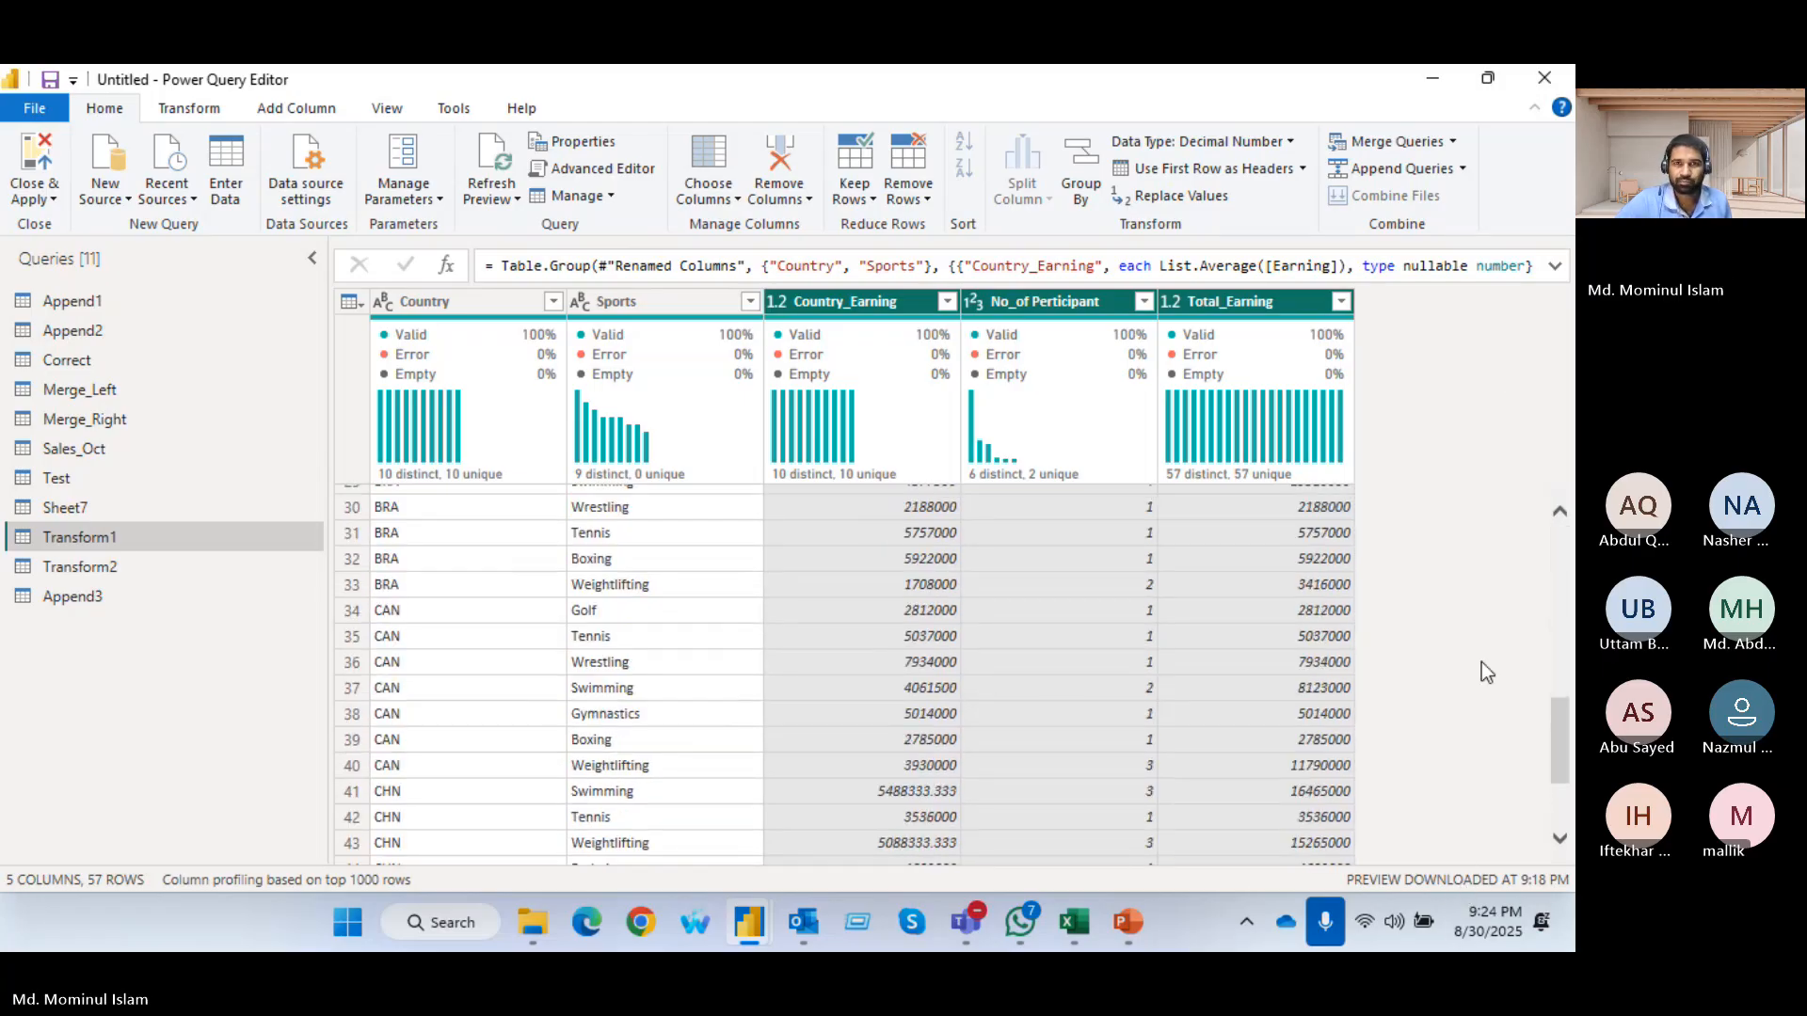
pyautogui.click(65, 511)
pyautogui.click(54, 544)
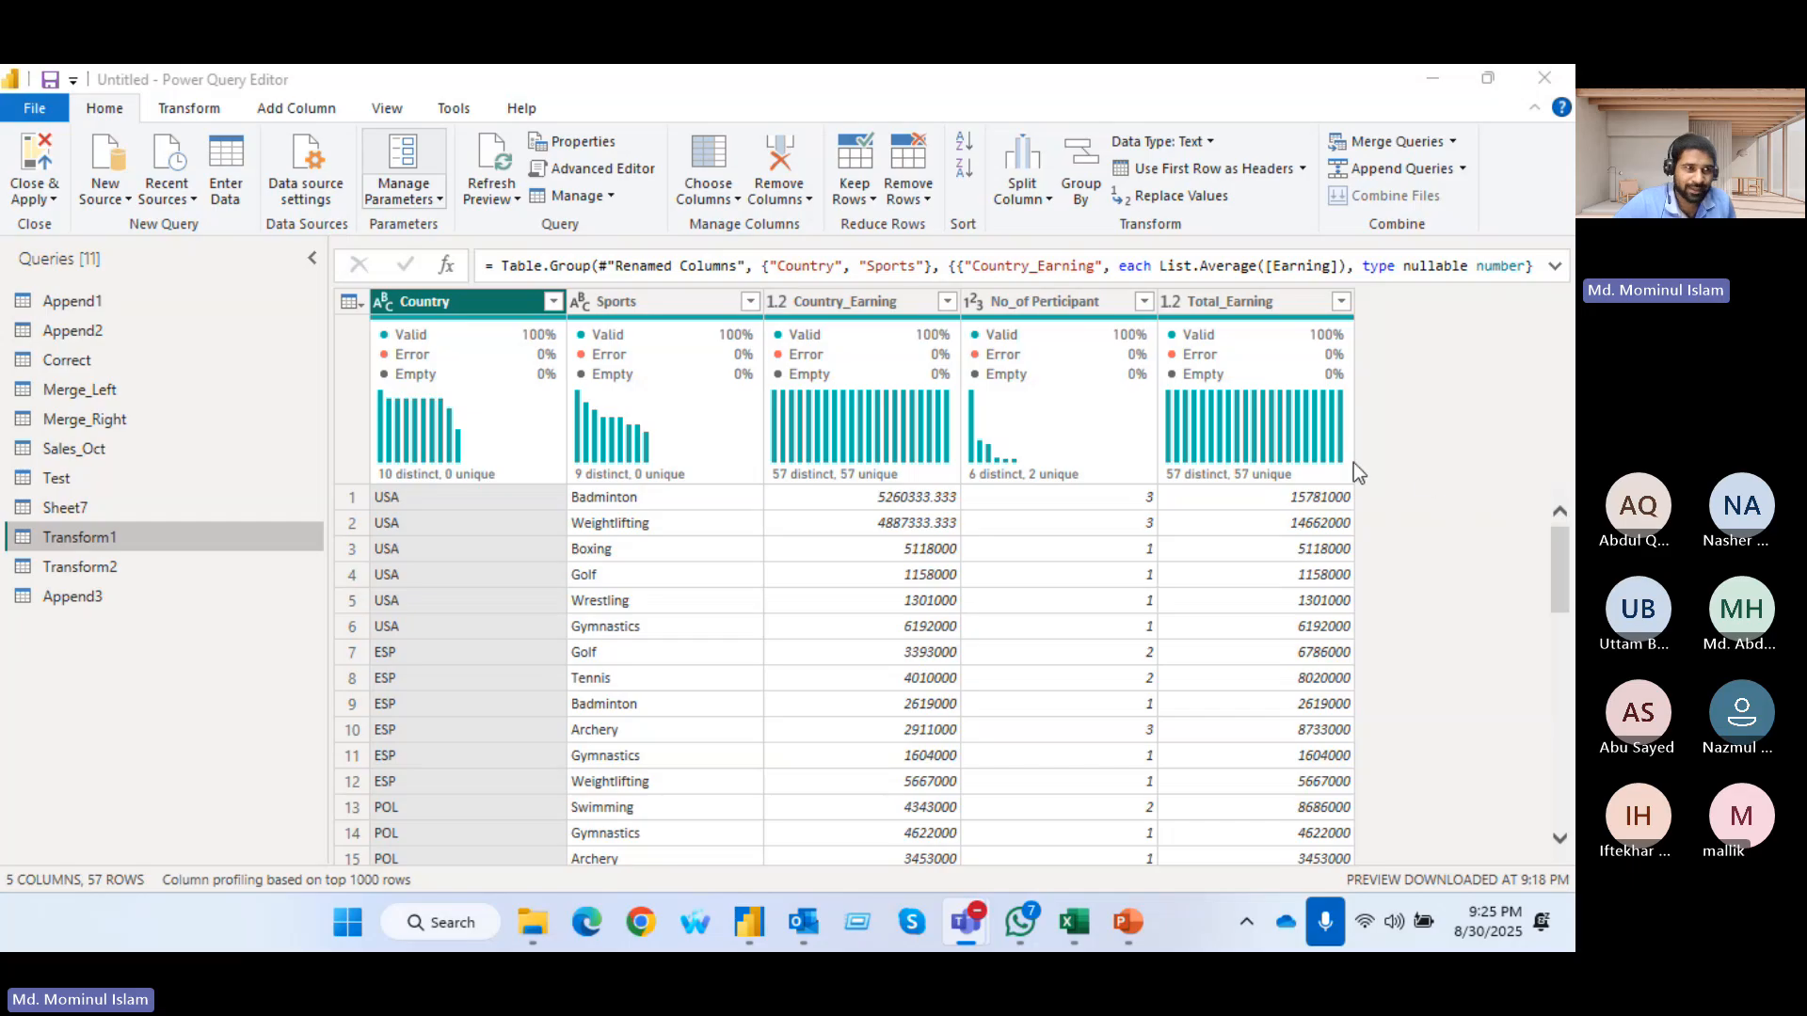
pyautogui.rightClick(79, 541)
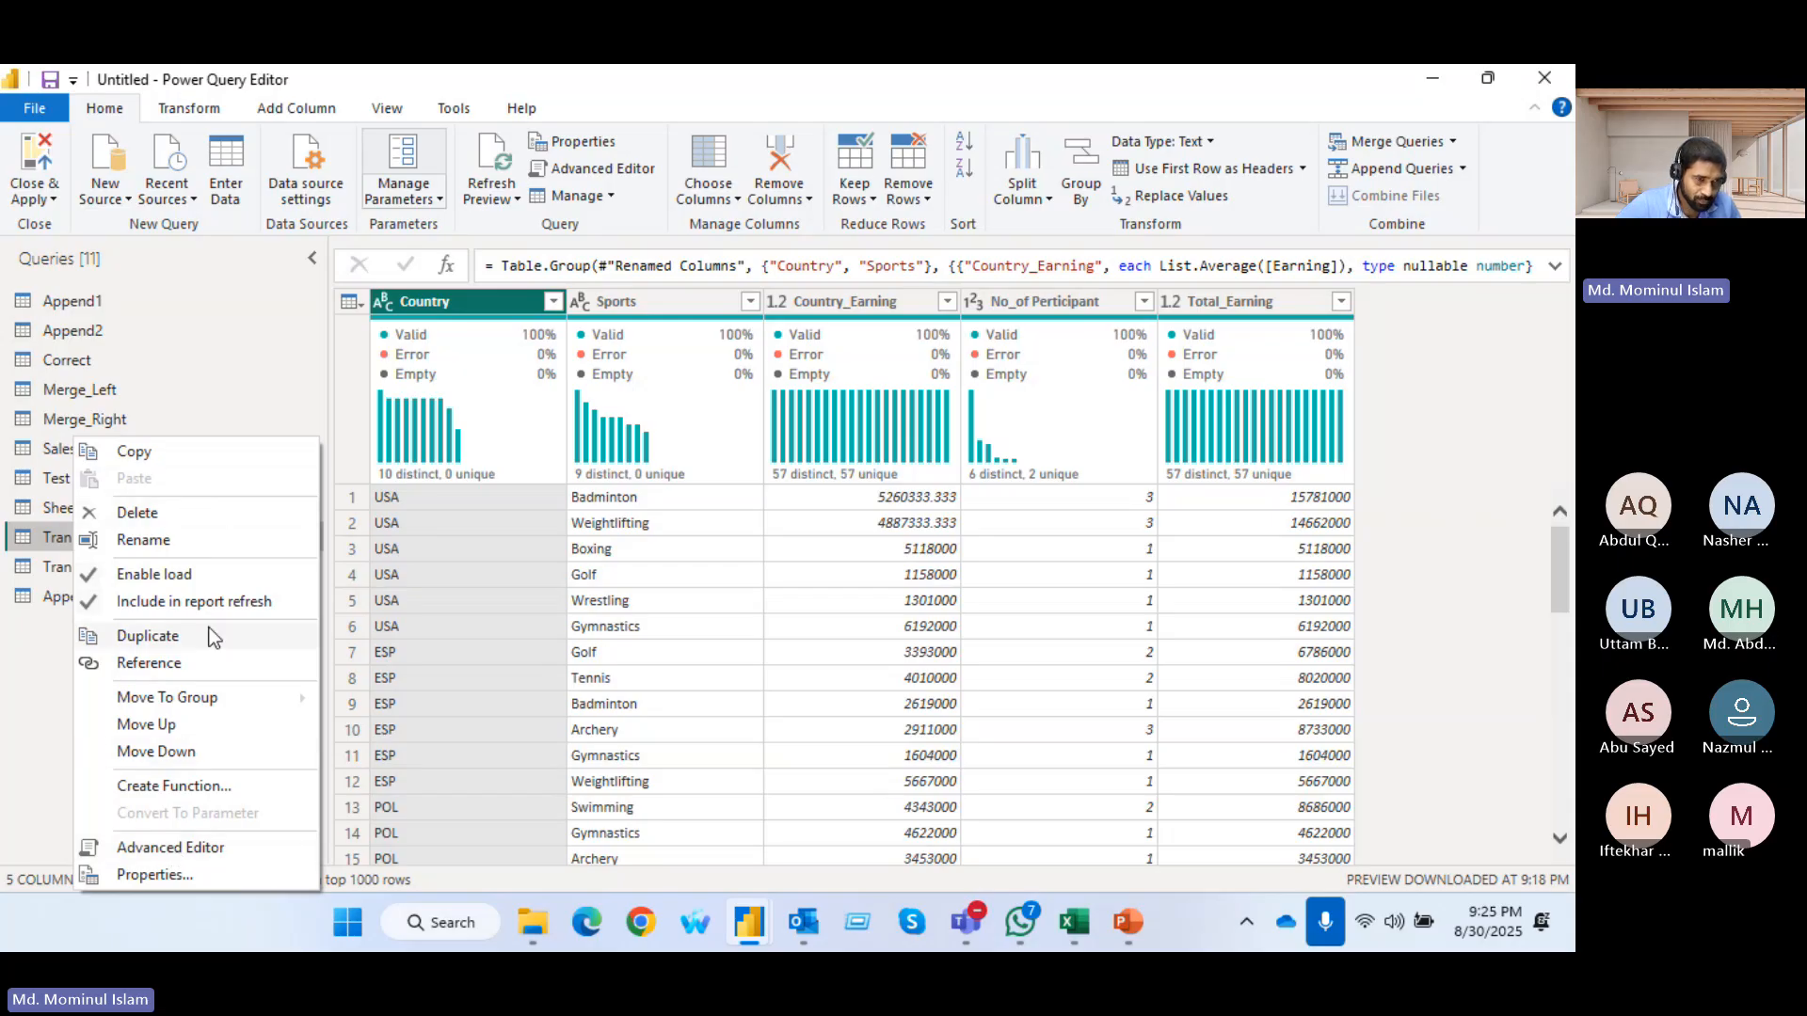
pyautogui.click(154, 875)
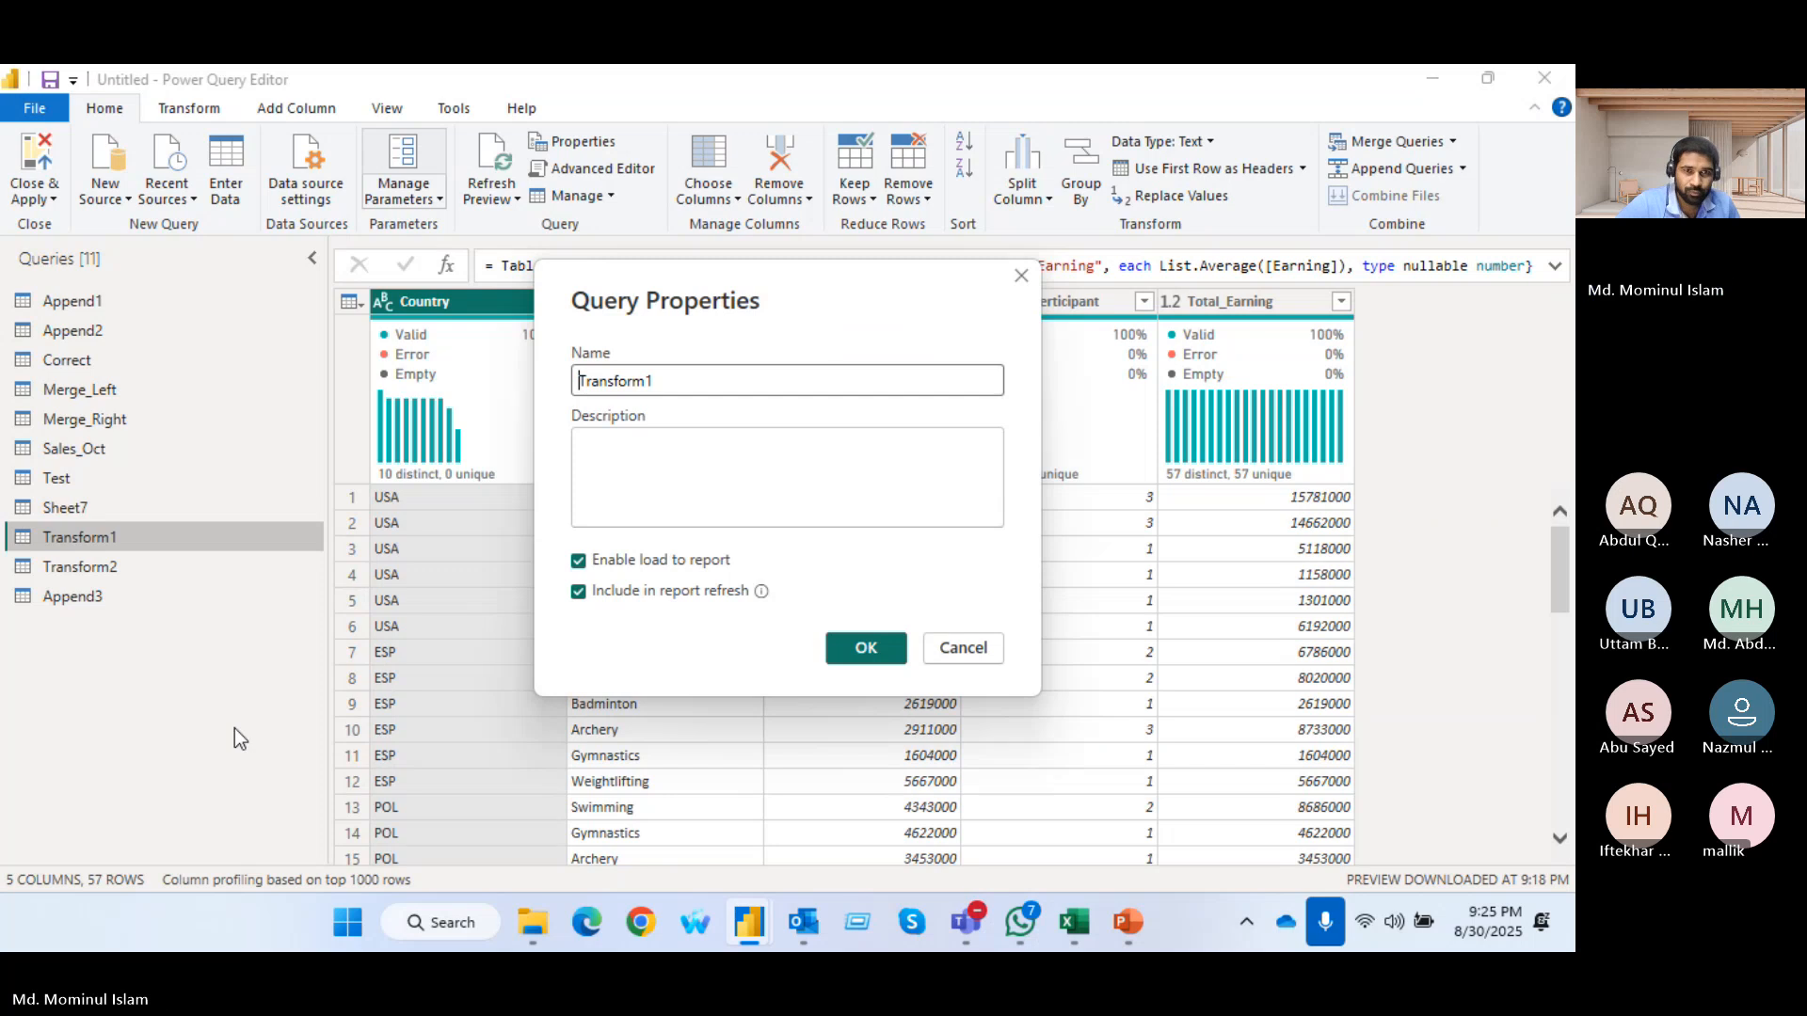
pyautogui.click(1020, 278)
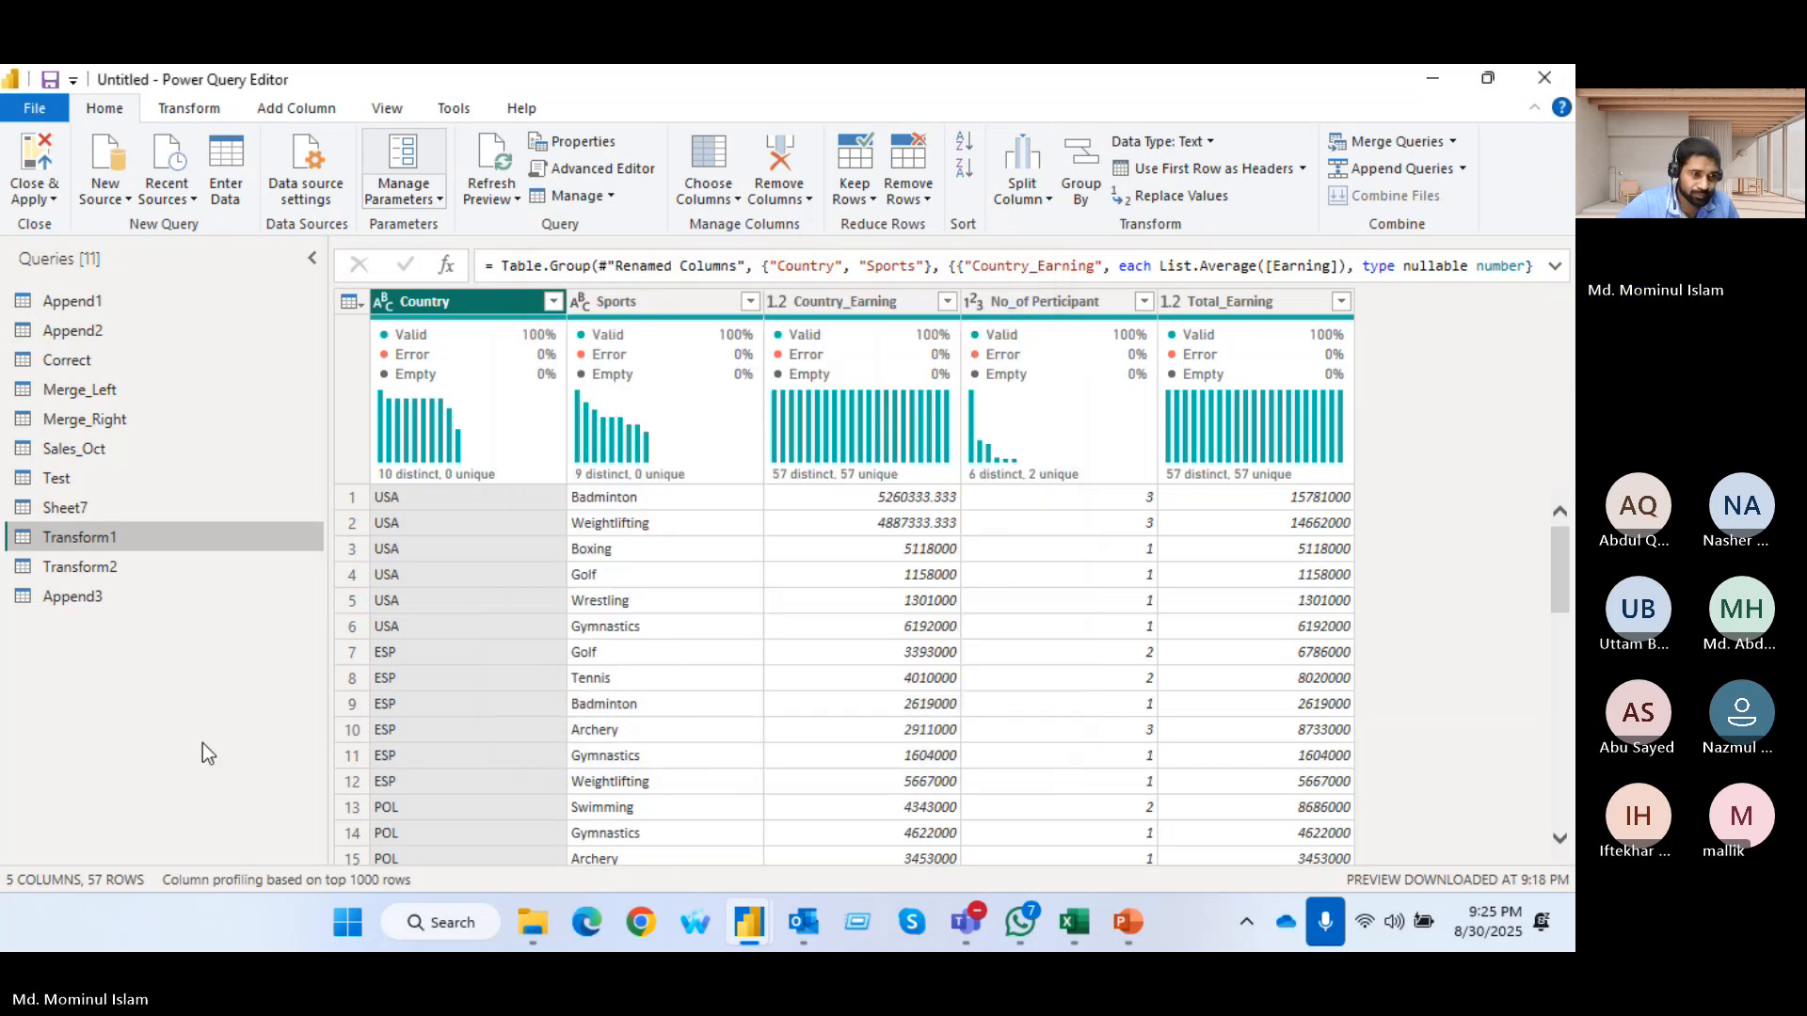
pyautogui.rightClick(66, 661)
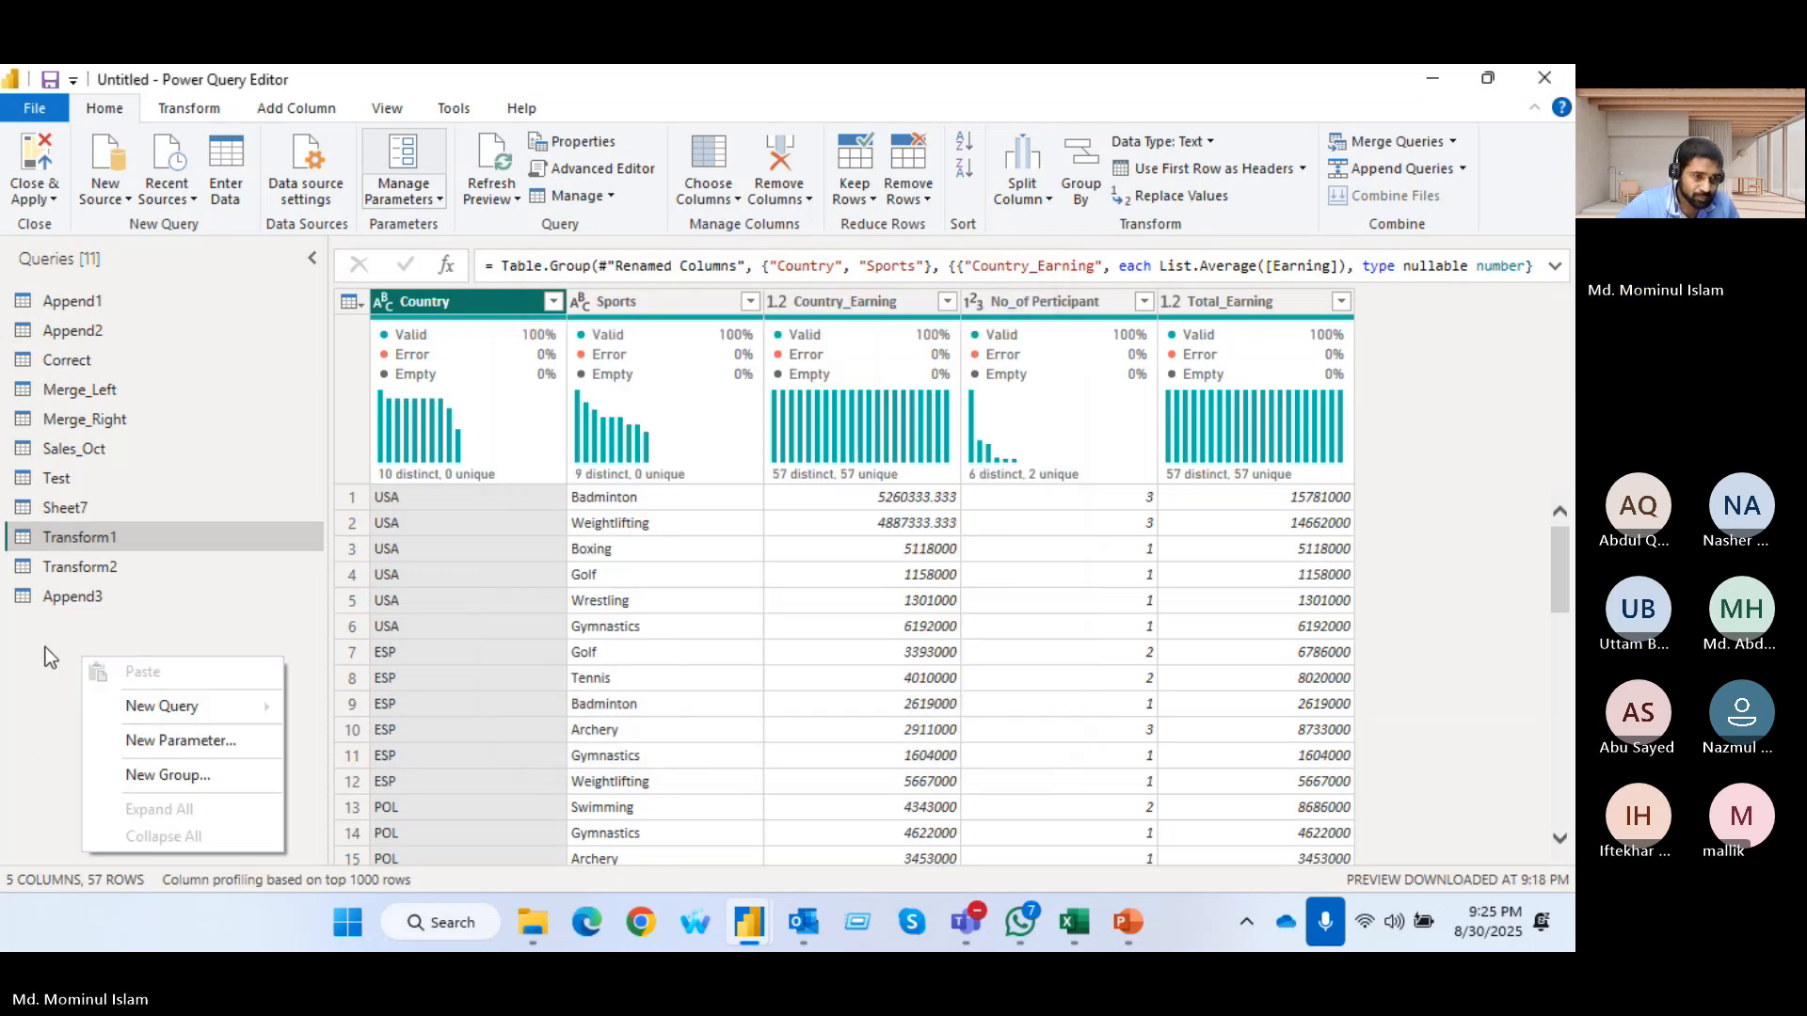
pyautogui.click(303, 531)
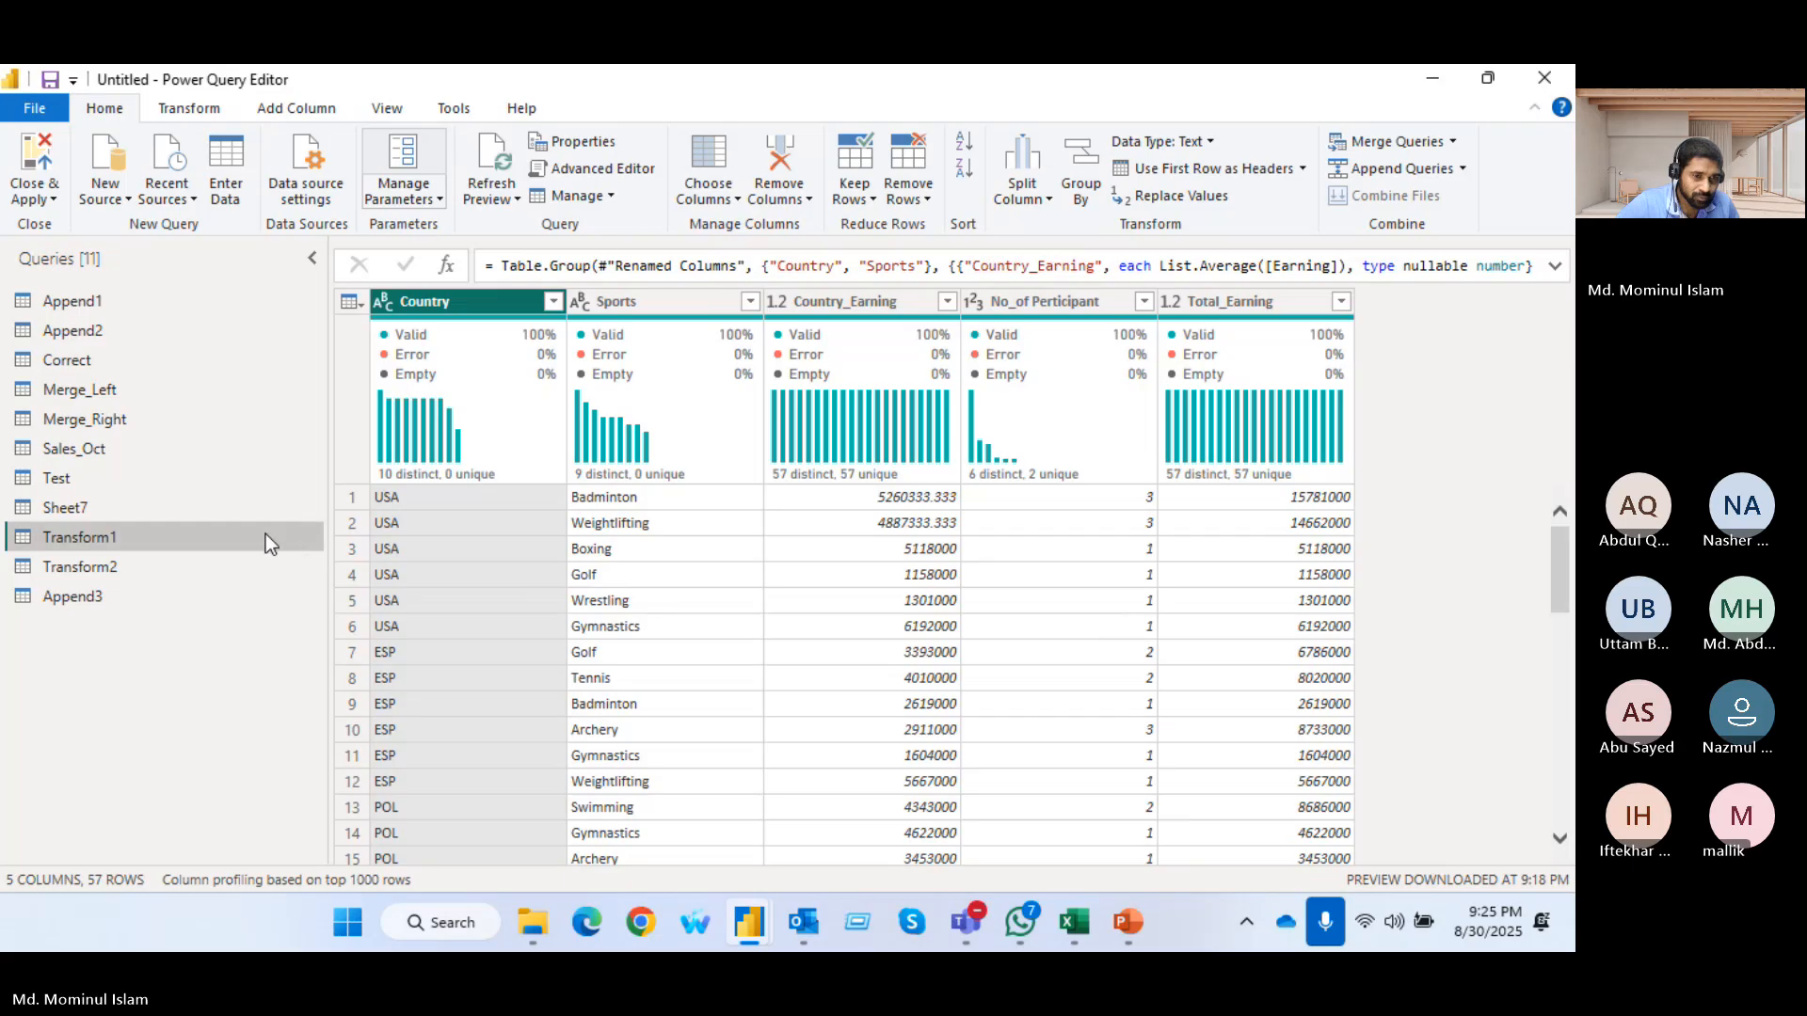
pyautogui.rightClick(265, 534)
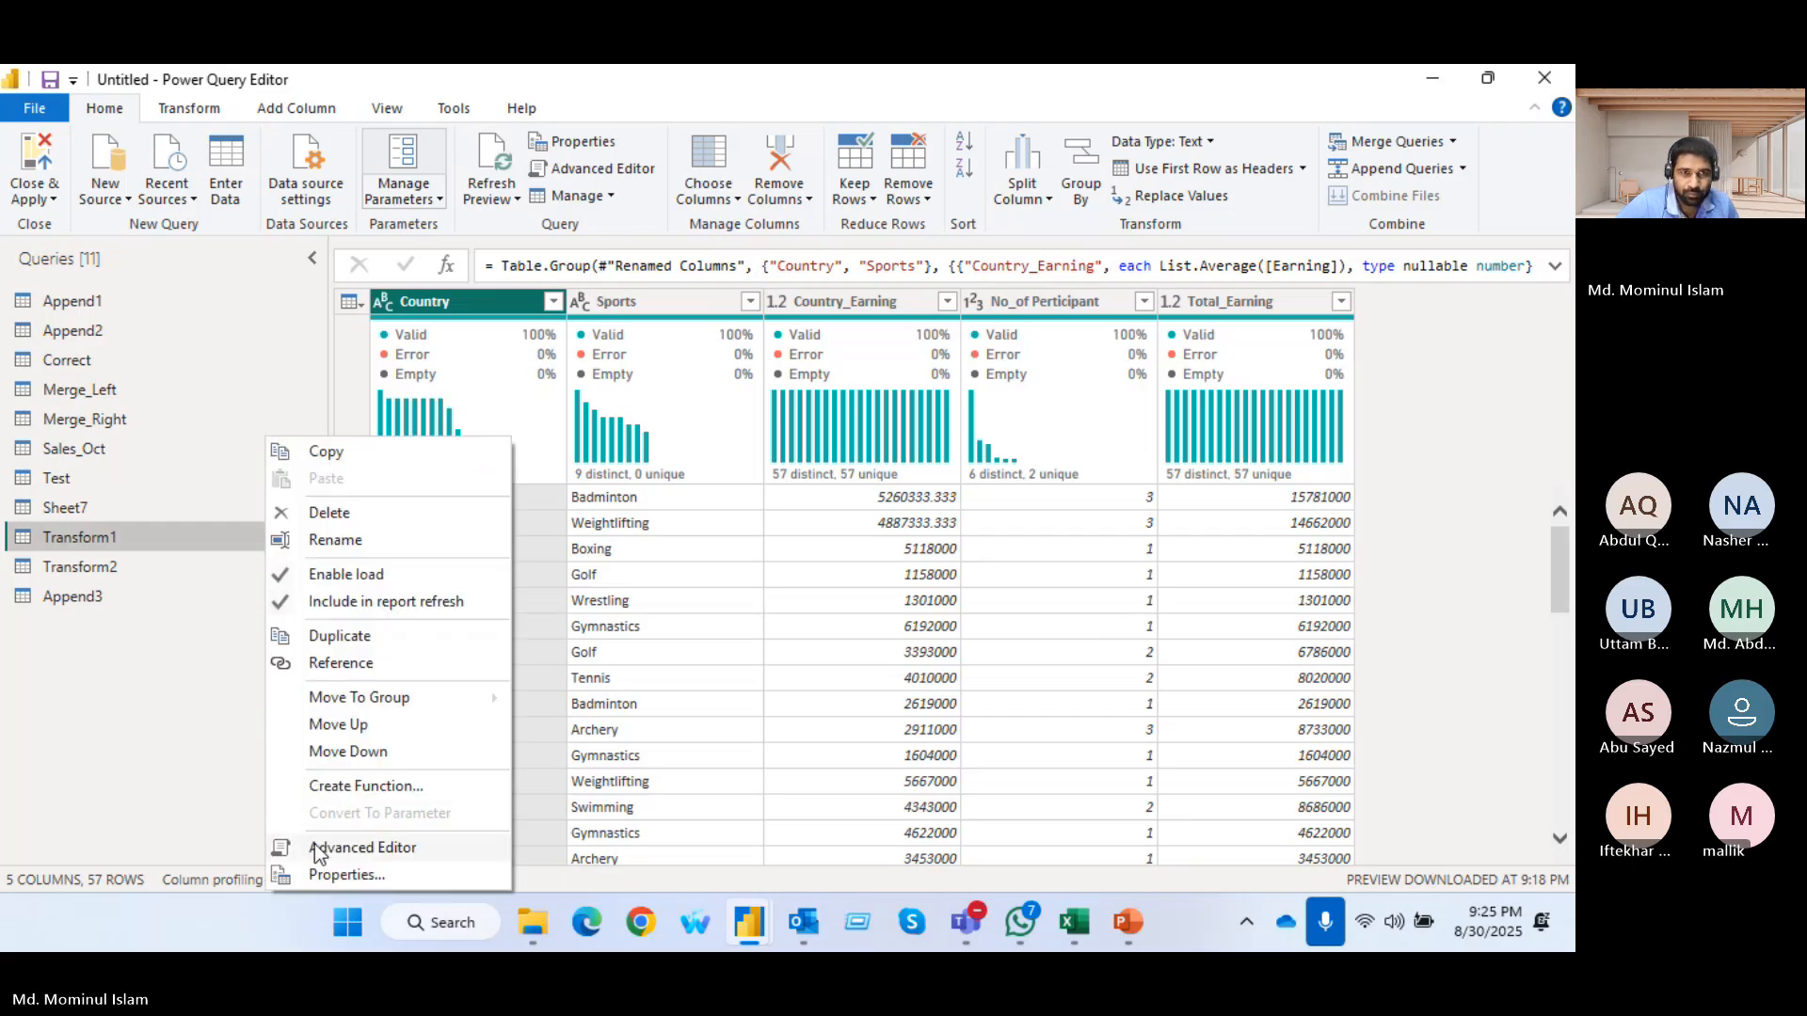
pyautogui.click(1362, 535)
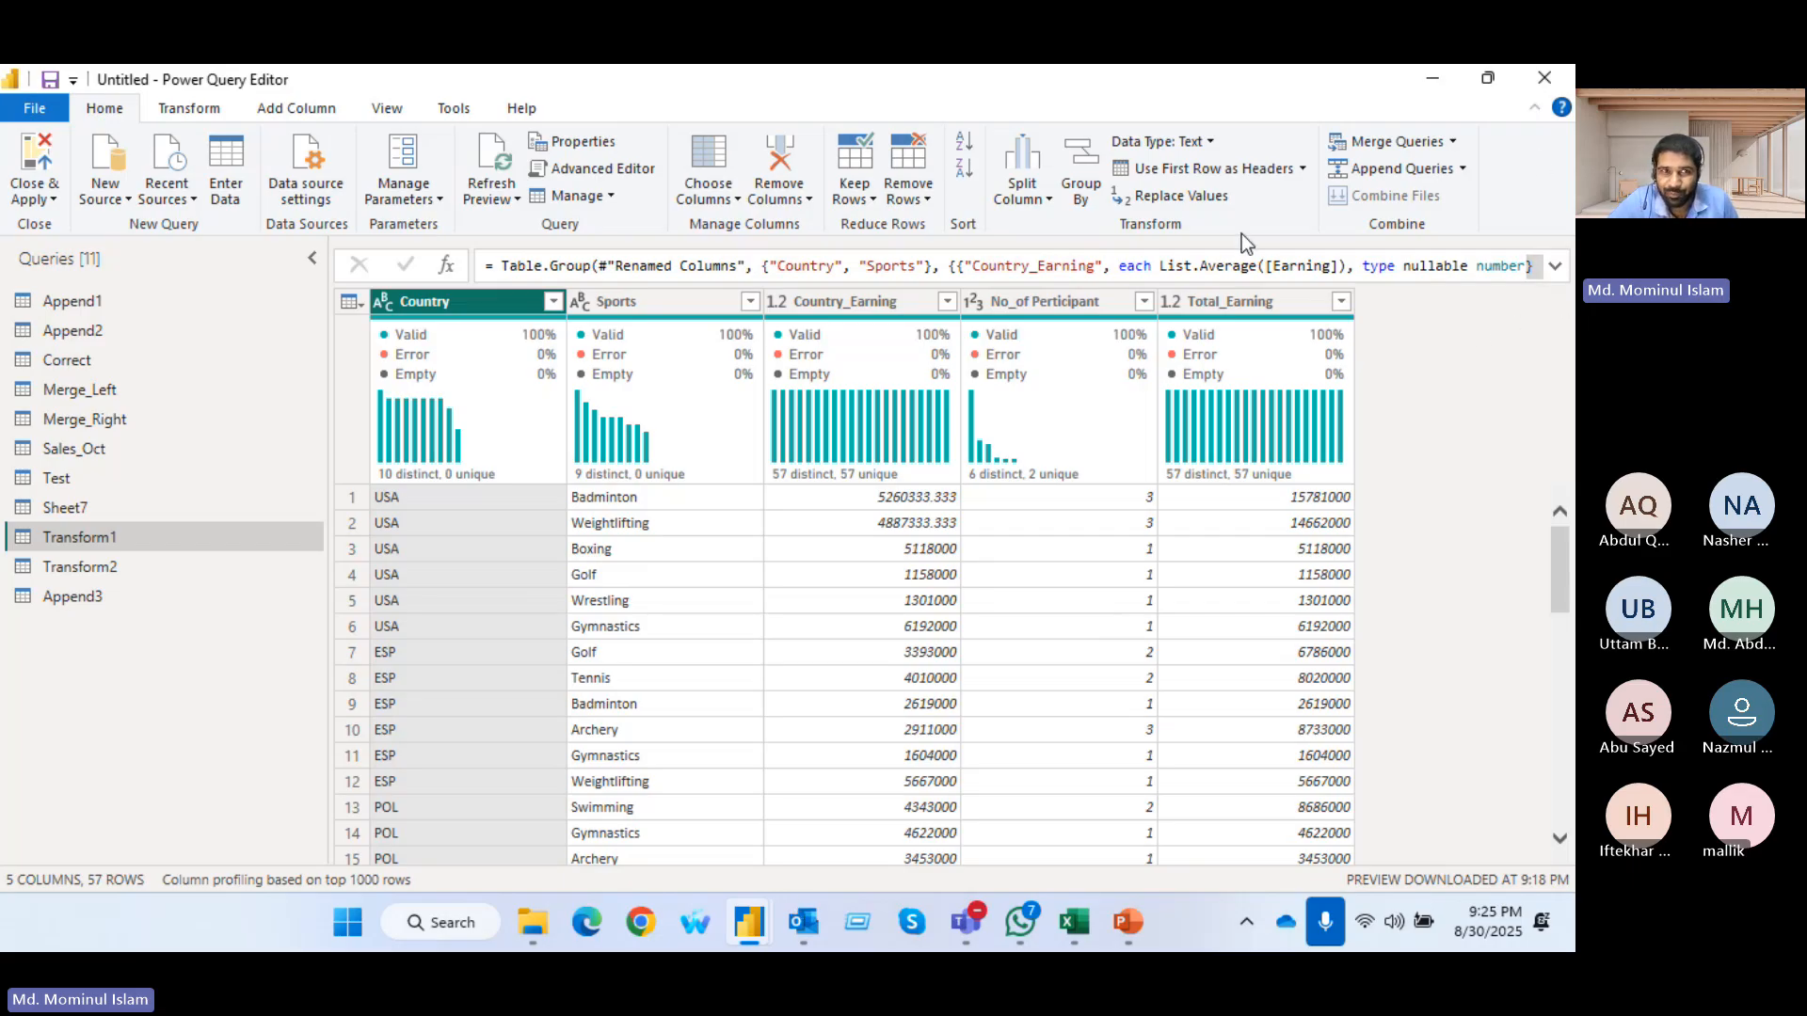
# Show the query settings again with the applied steps of the Transform1 query
pyautogui.click(454, 111)
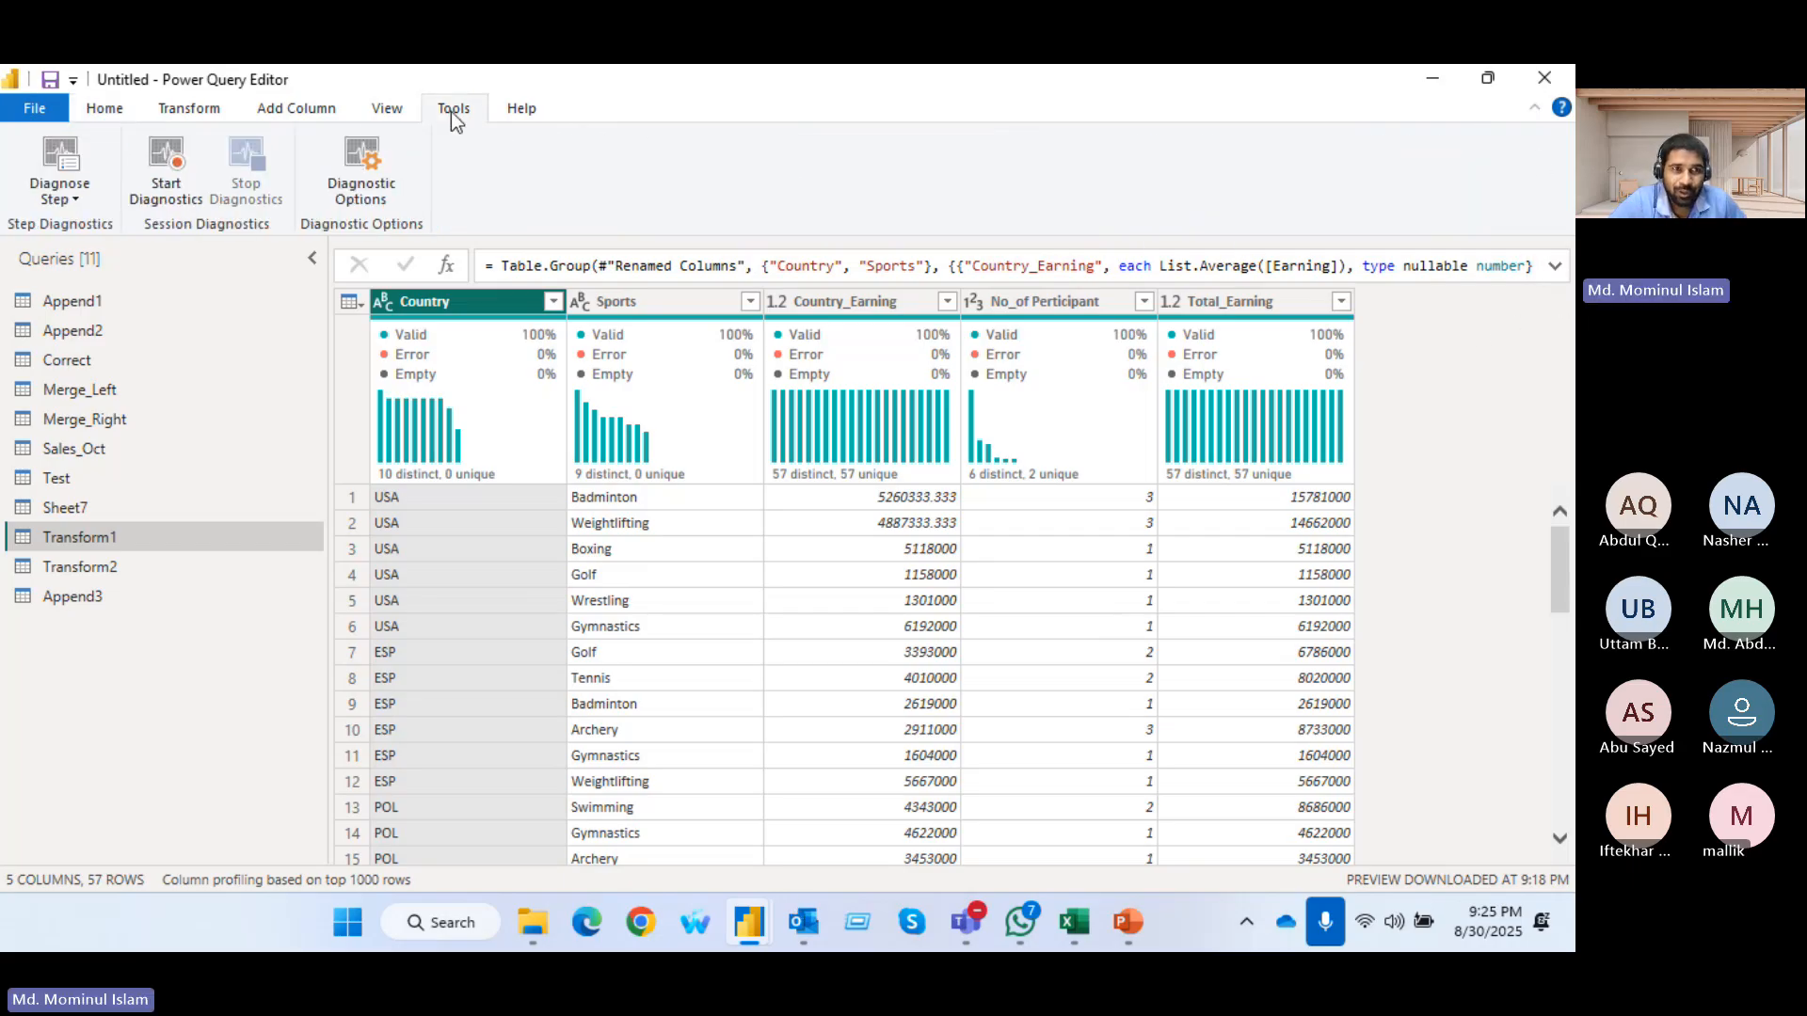
pyautogui.click(389, 110)
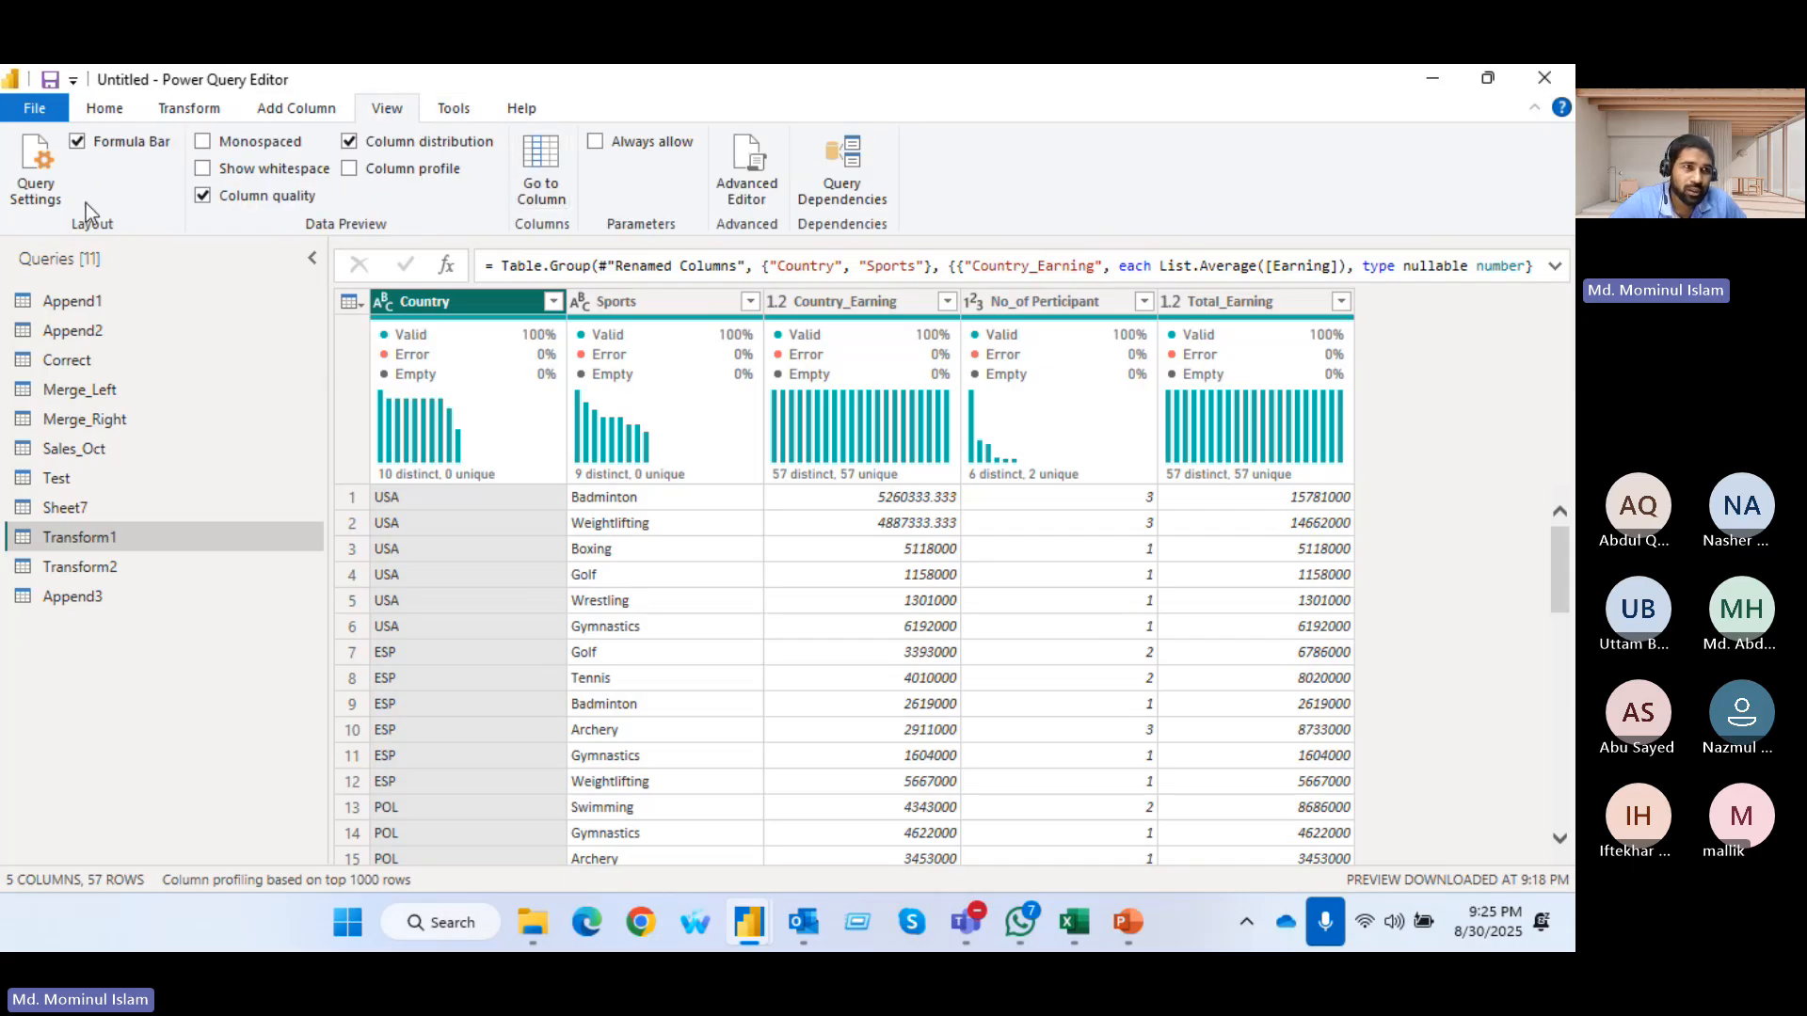
pyautogui.click(38, 174)
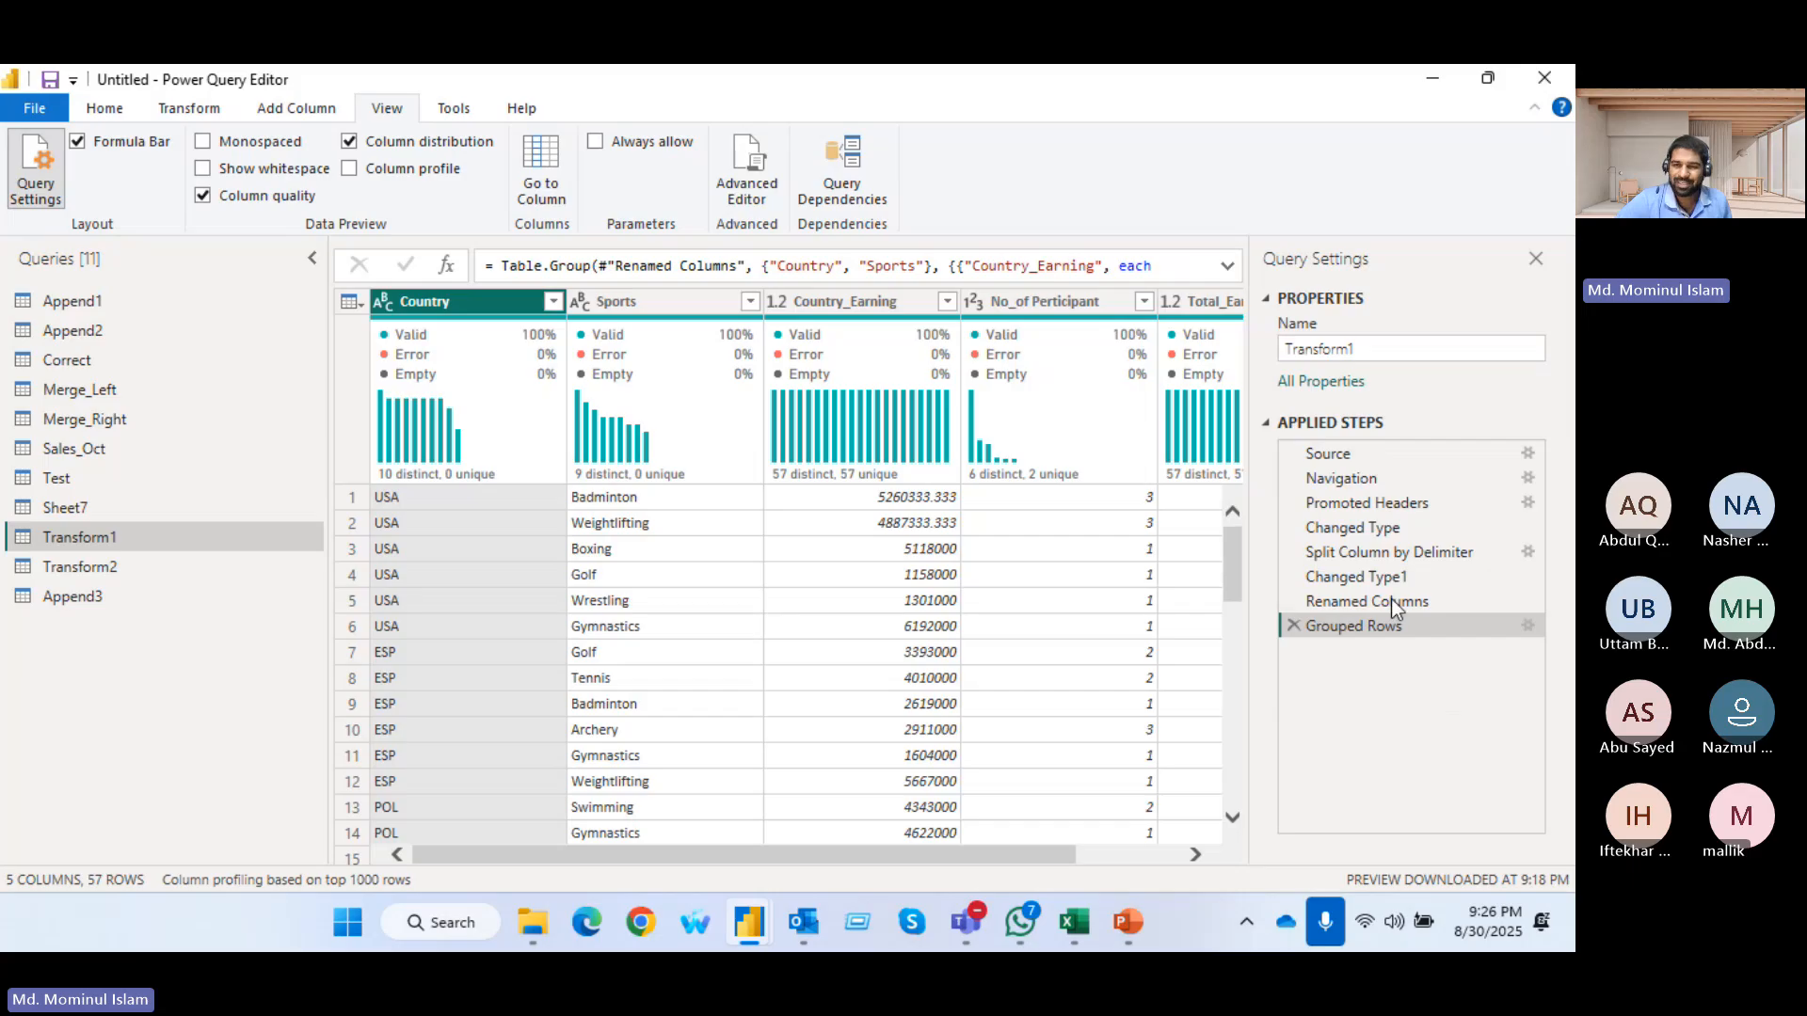
# Remove the Grouped Rows, Renamed Columns, Changed Type1 and Split Column by Delimiter steps from the Transform1 query
pyautogui.click(1293, 626)
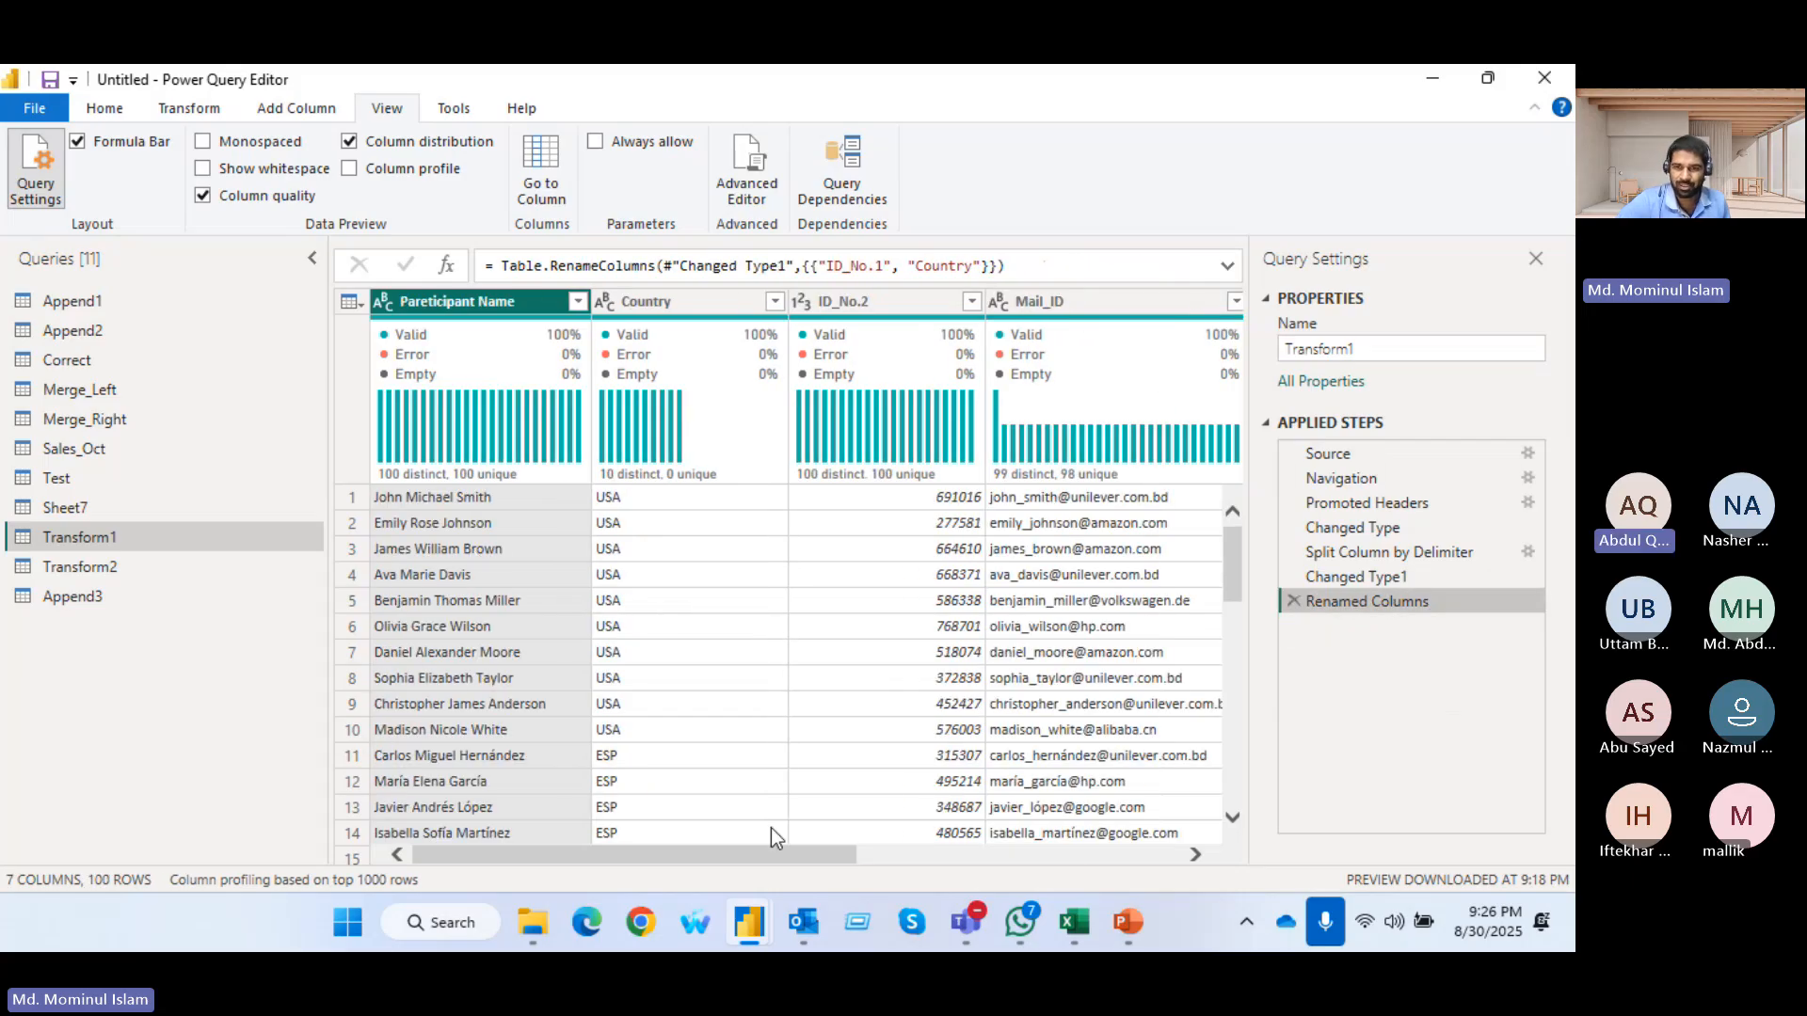
pyautogui.click(1291, 600)
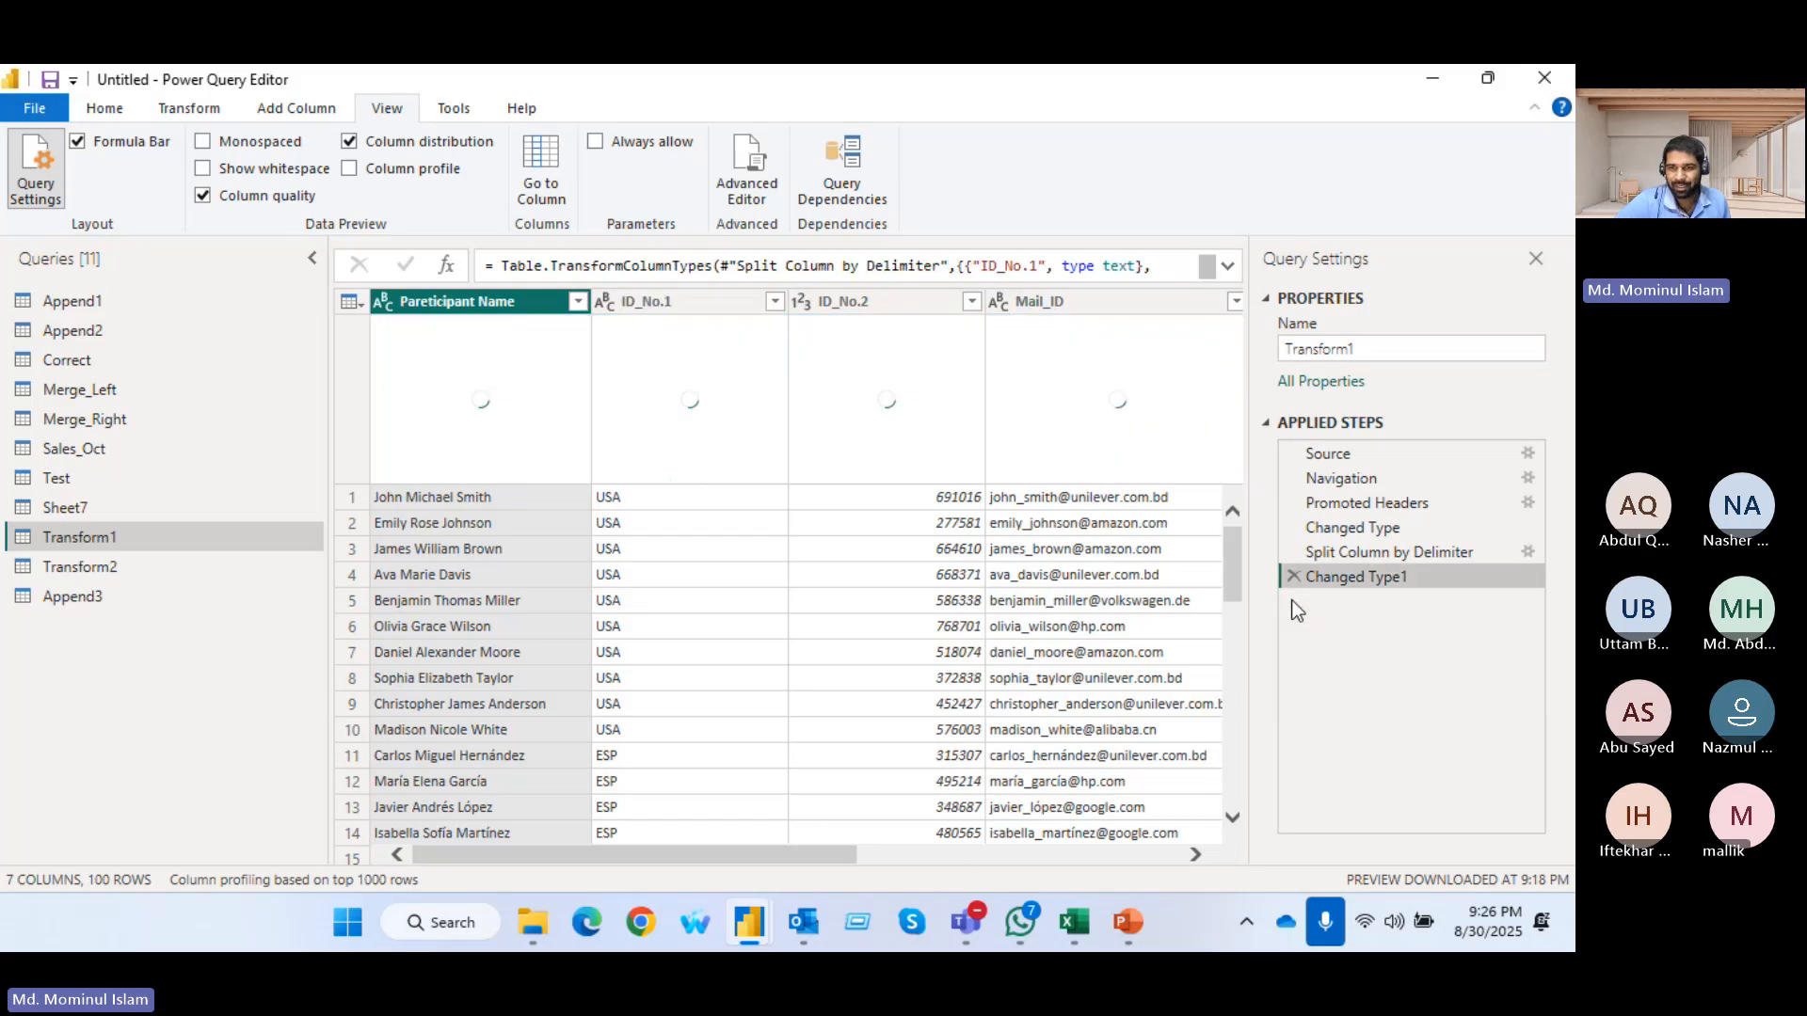
pyautogui.click(1290, 578)
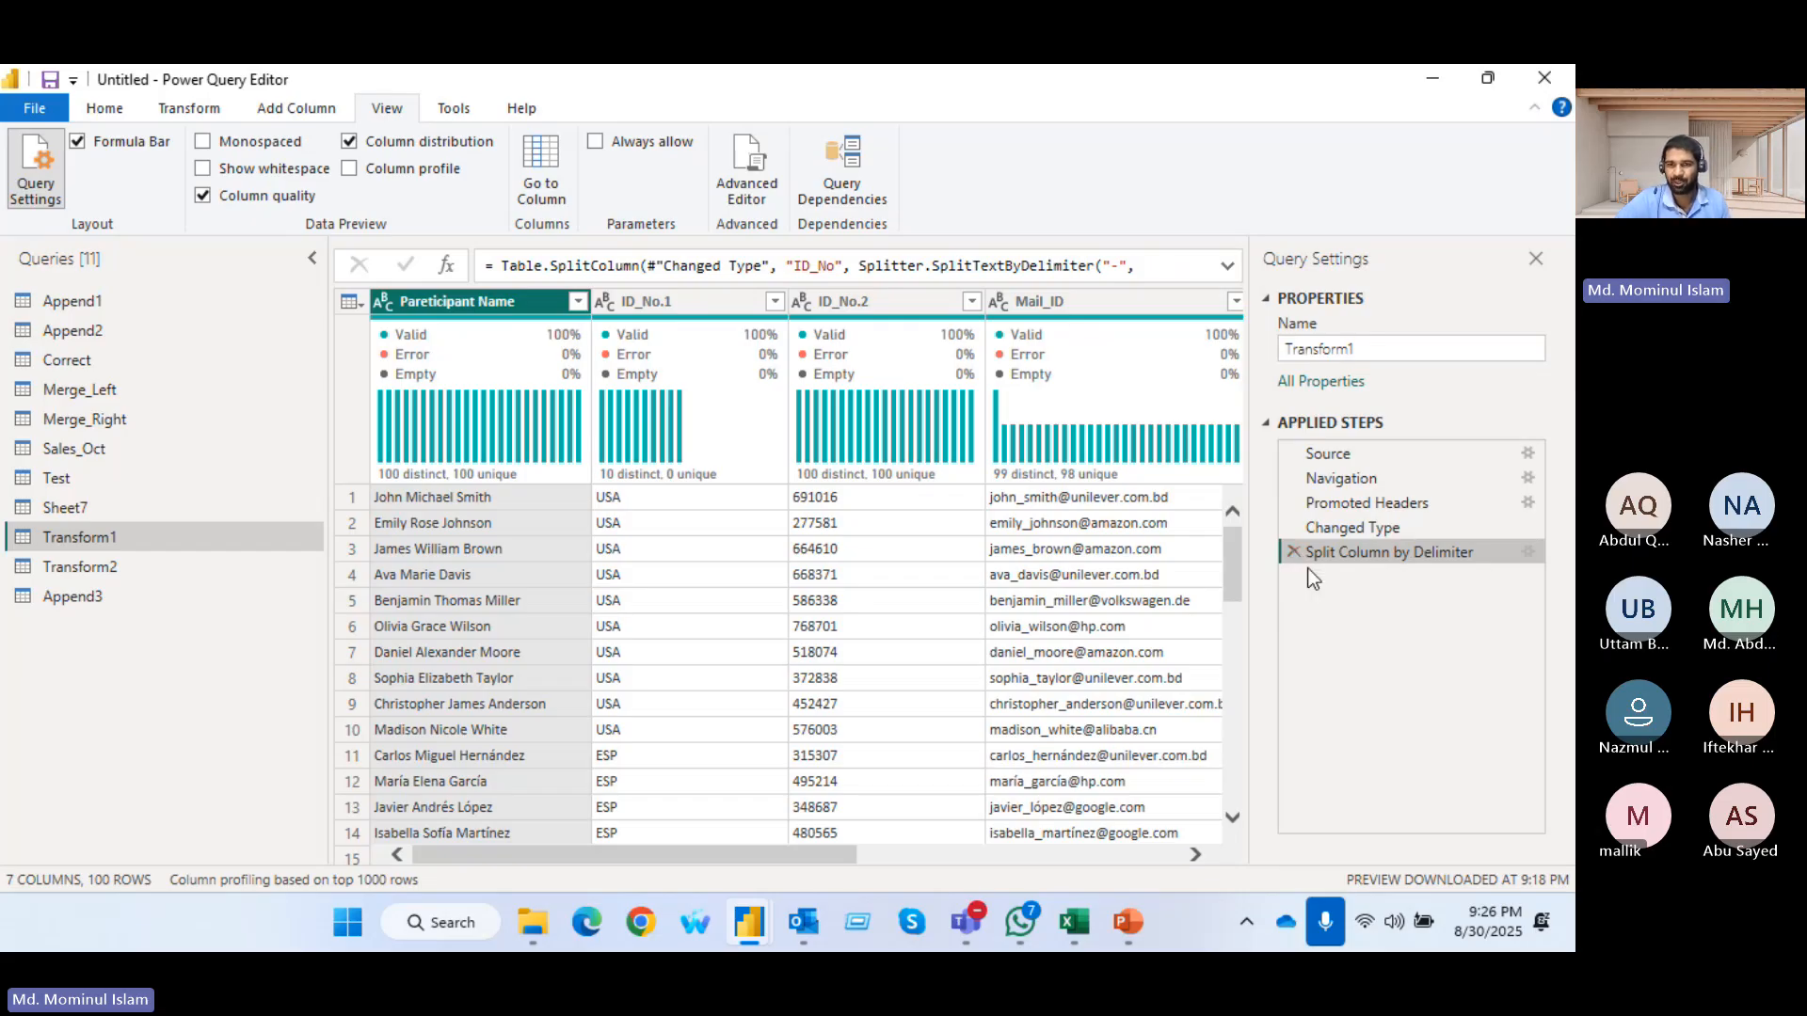
pyautogui.click(1295, 552)
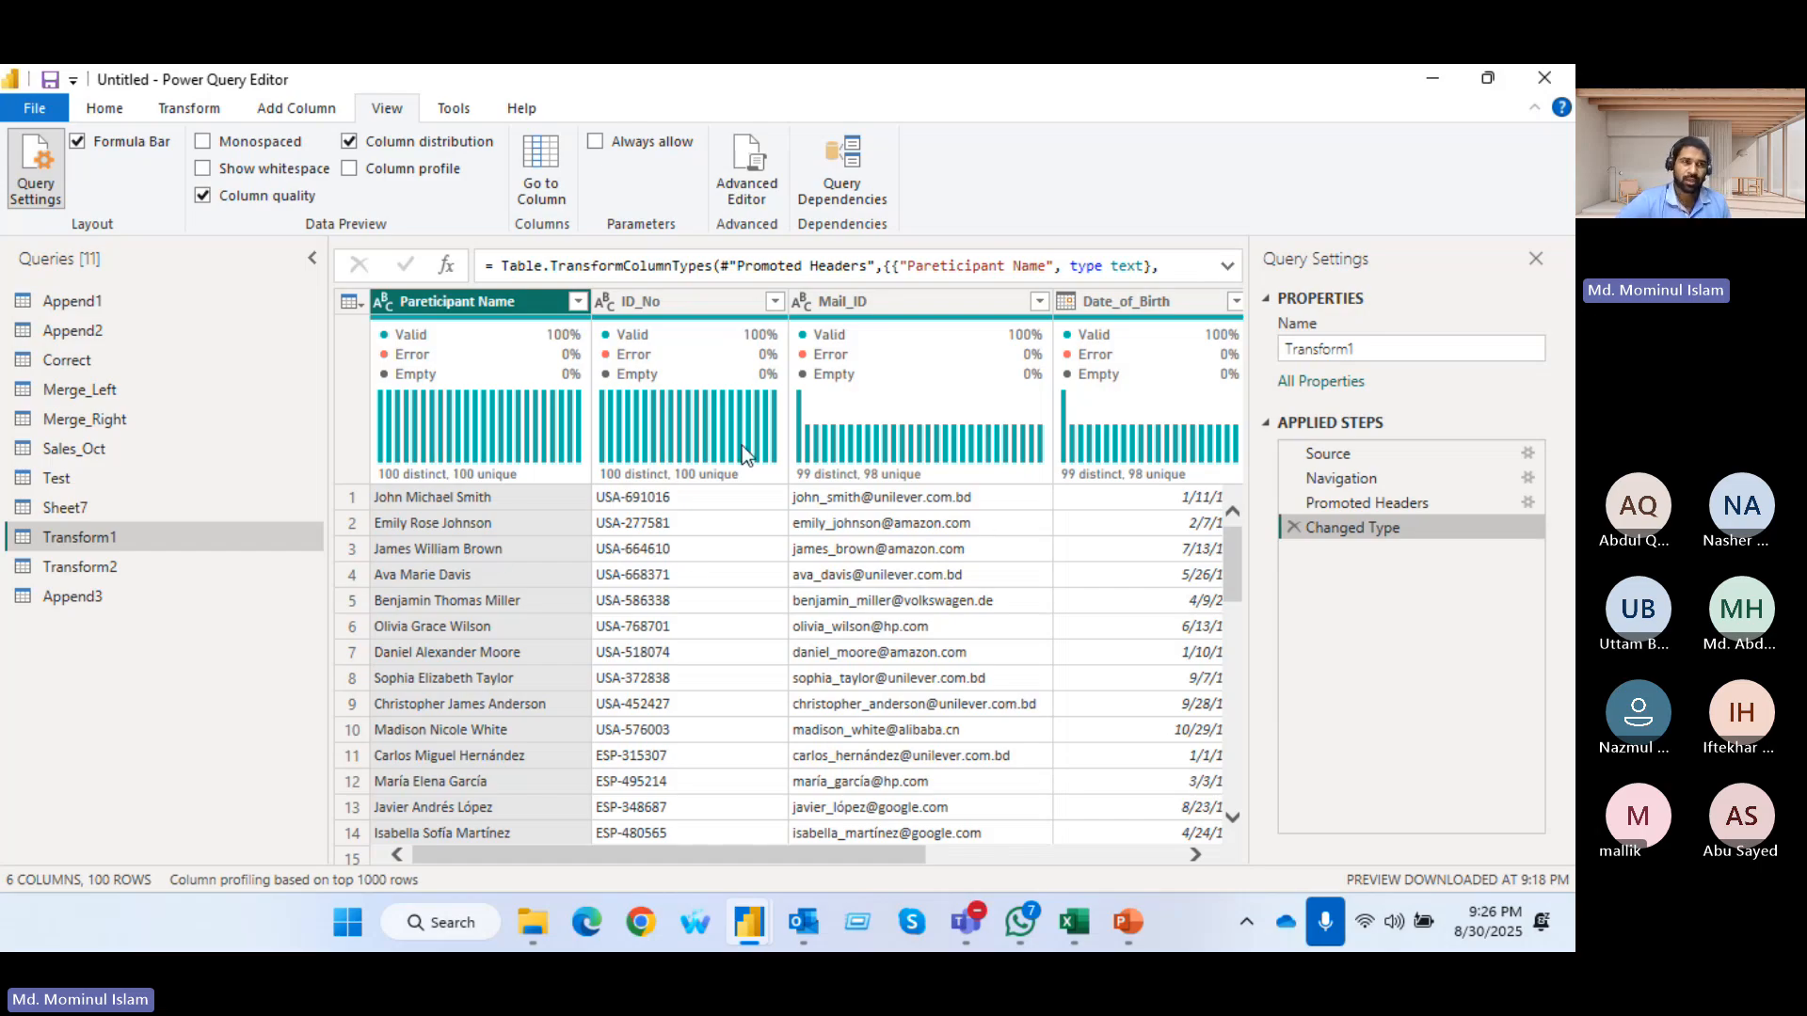
# View the Test query and open the Sheet7 query for transformation
pyautogui.click(108, 109)
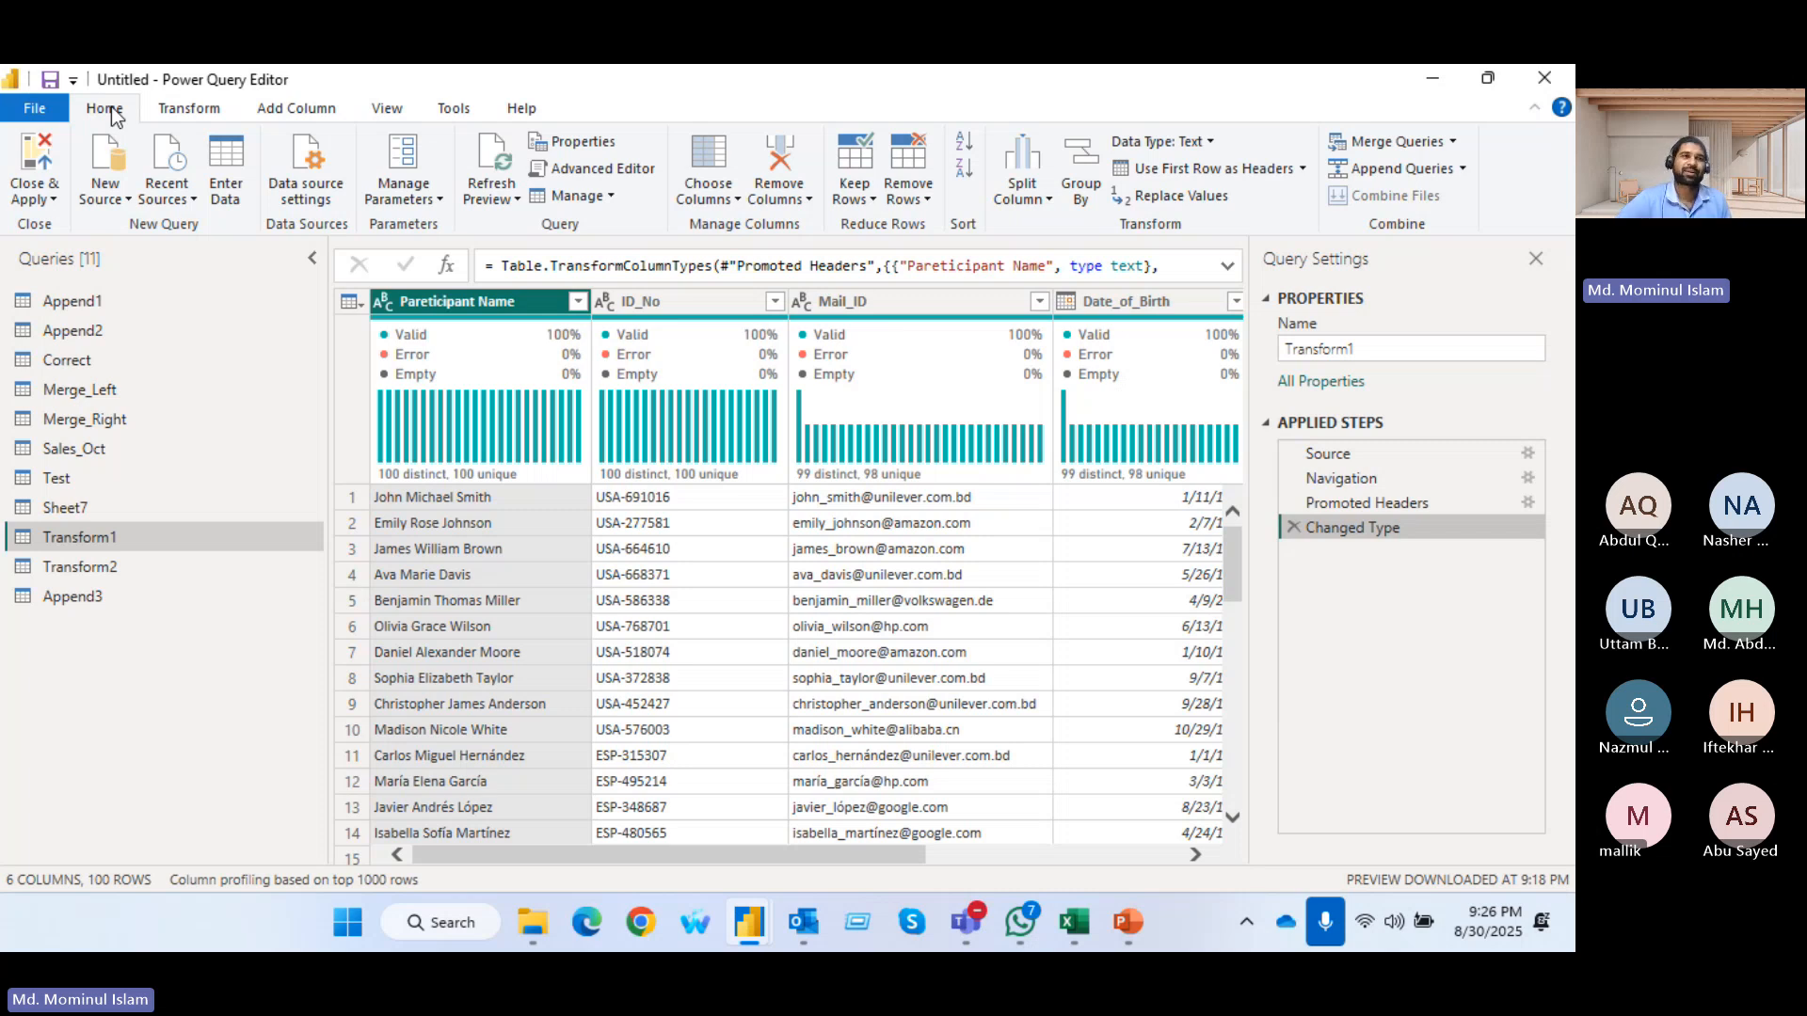
pyautogui.click(191, 109)
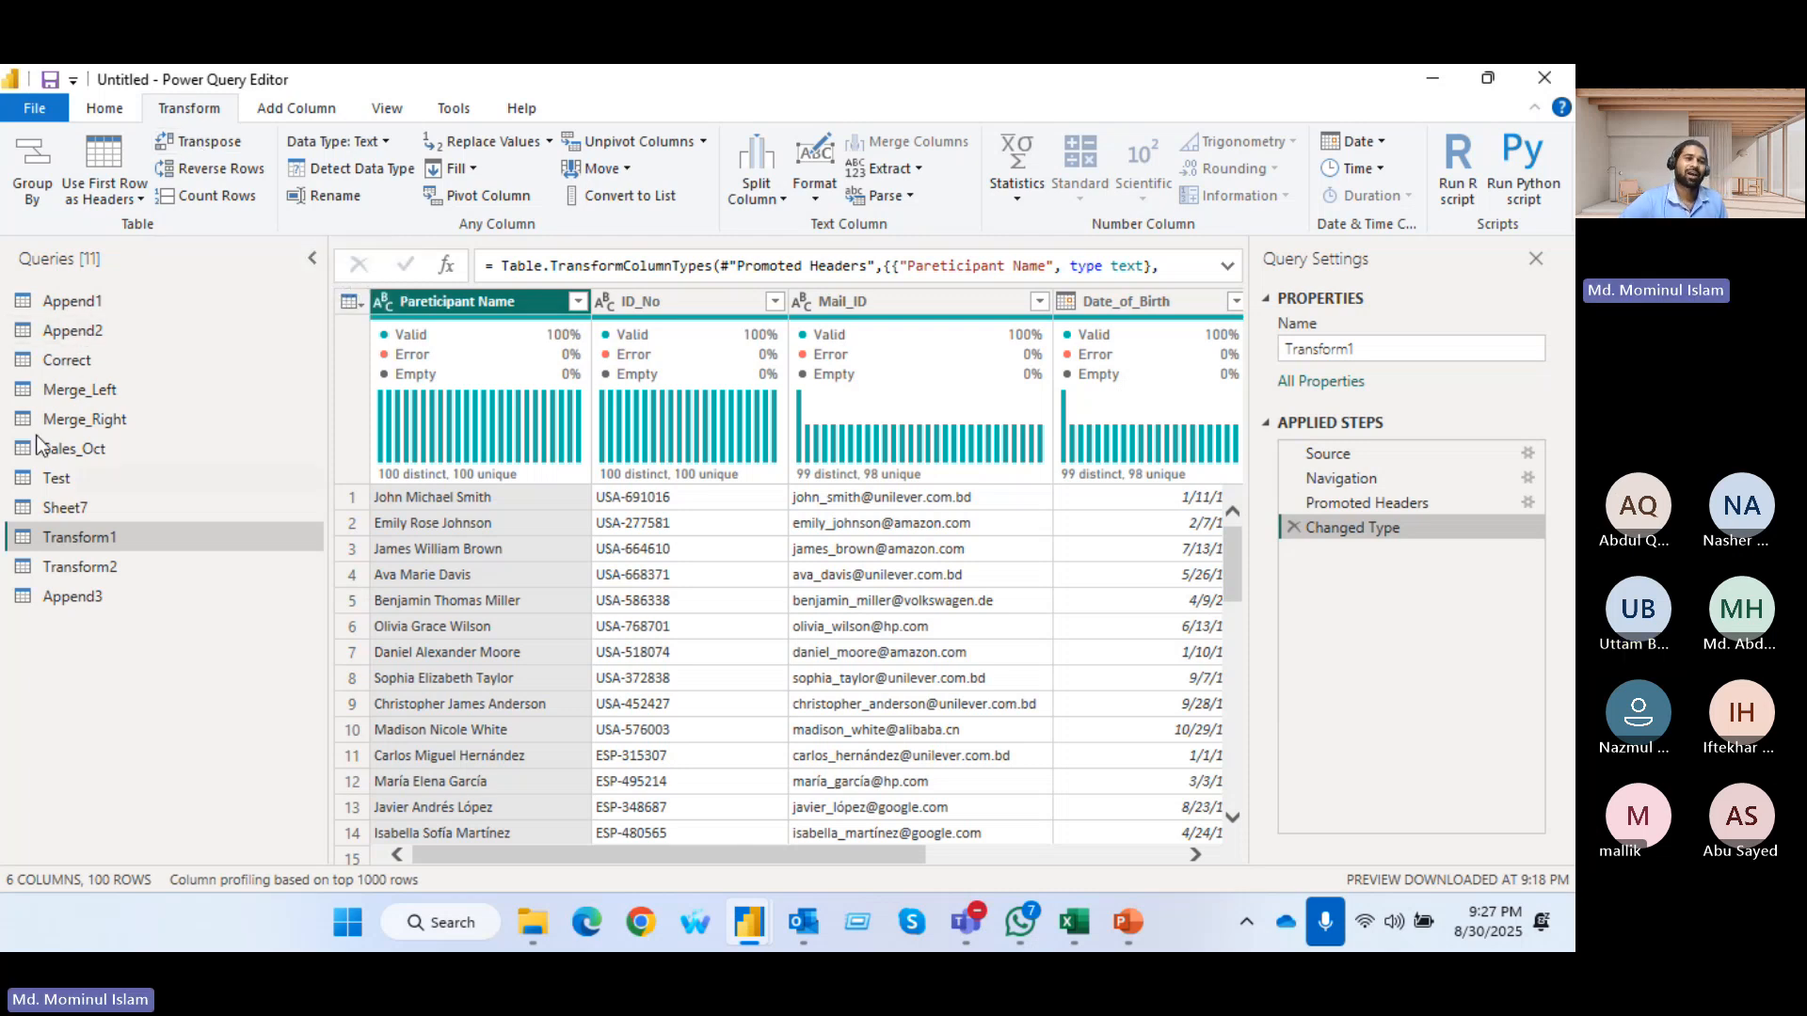
pyautogui.click(86, 483)
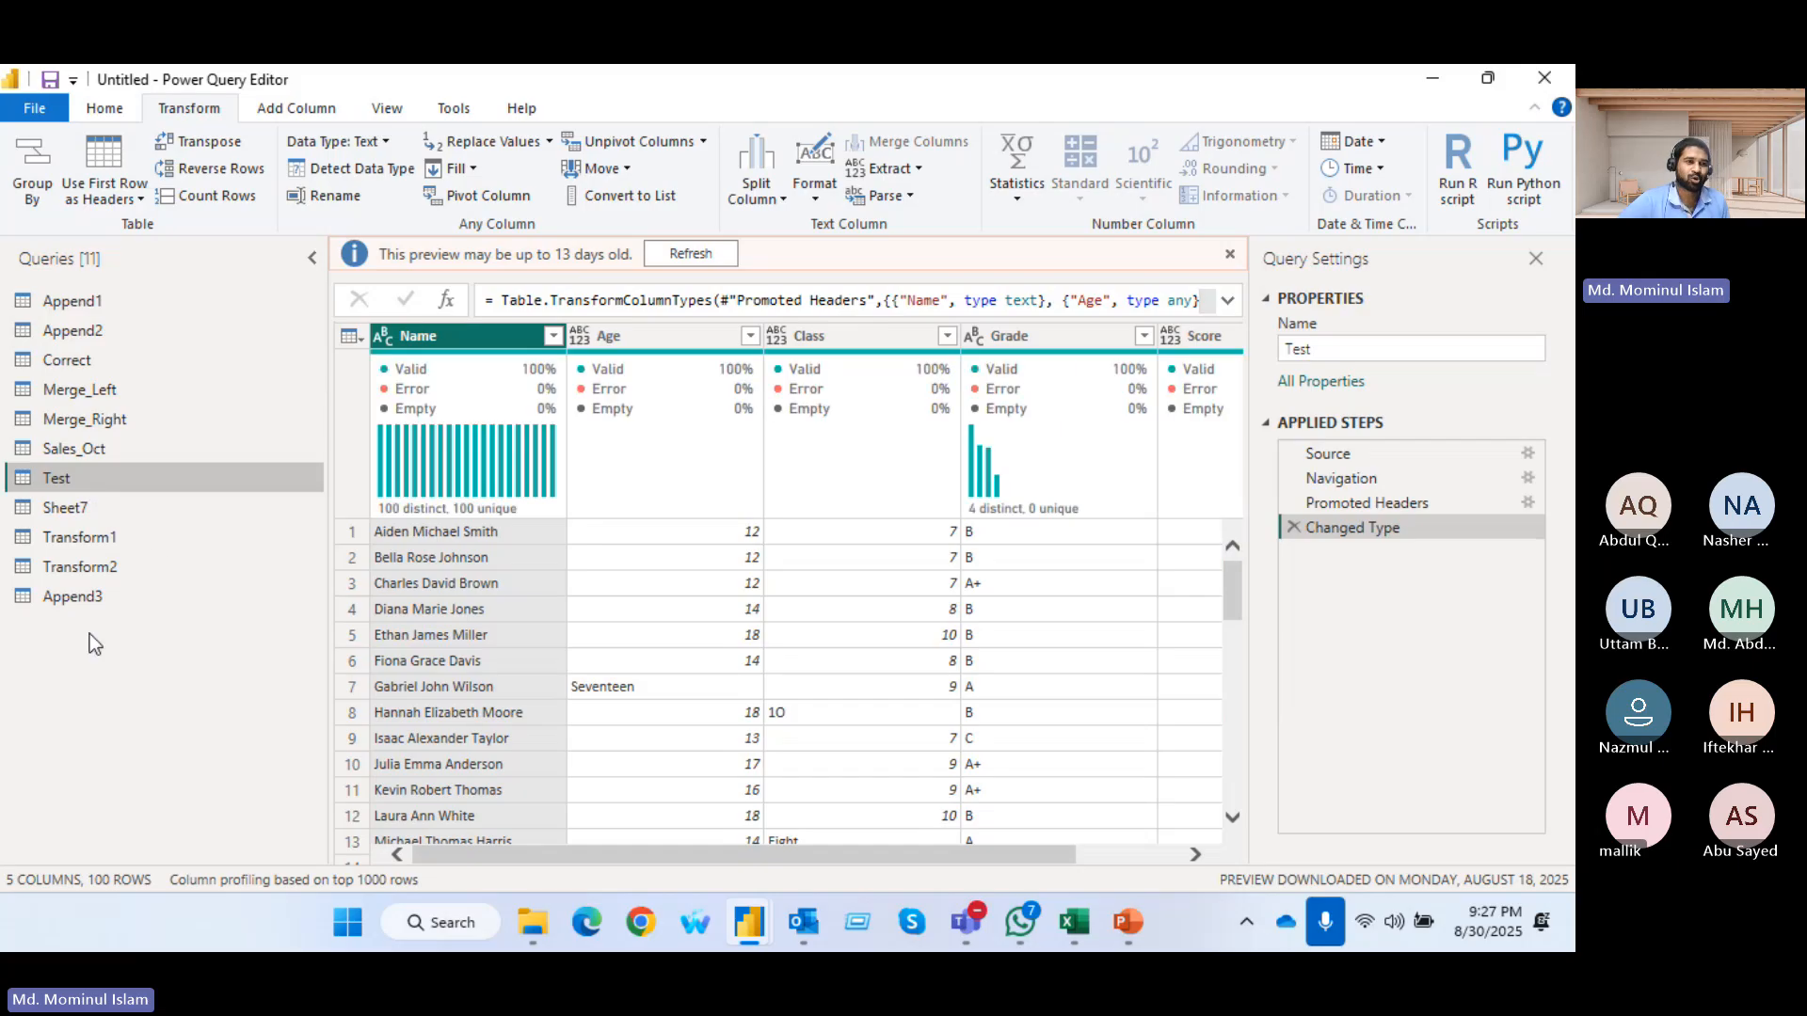
pyautogui.click(70, 510)
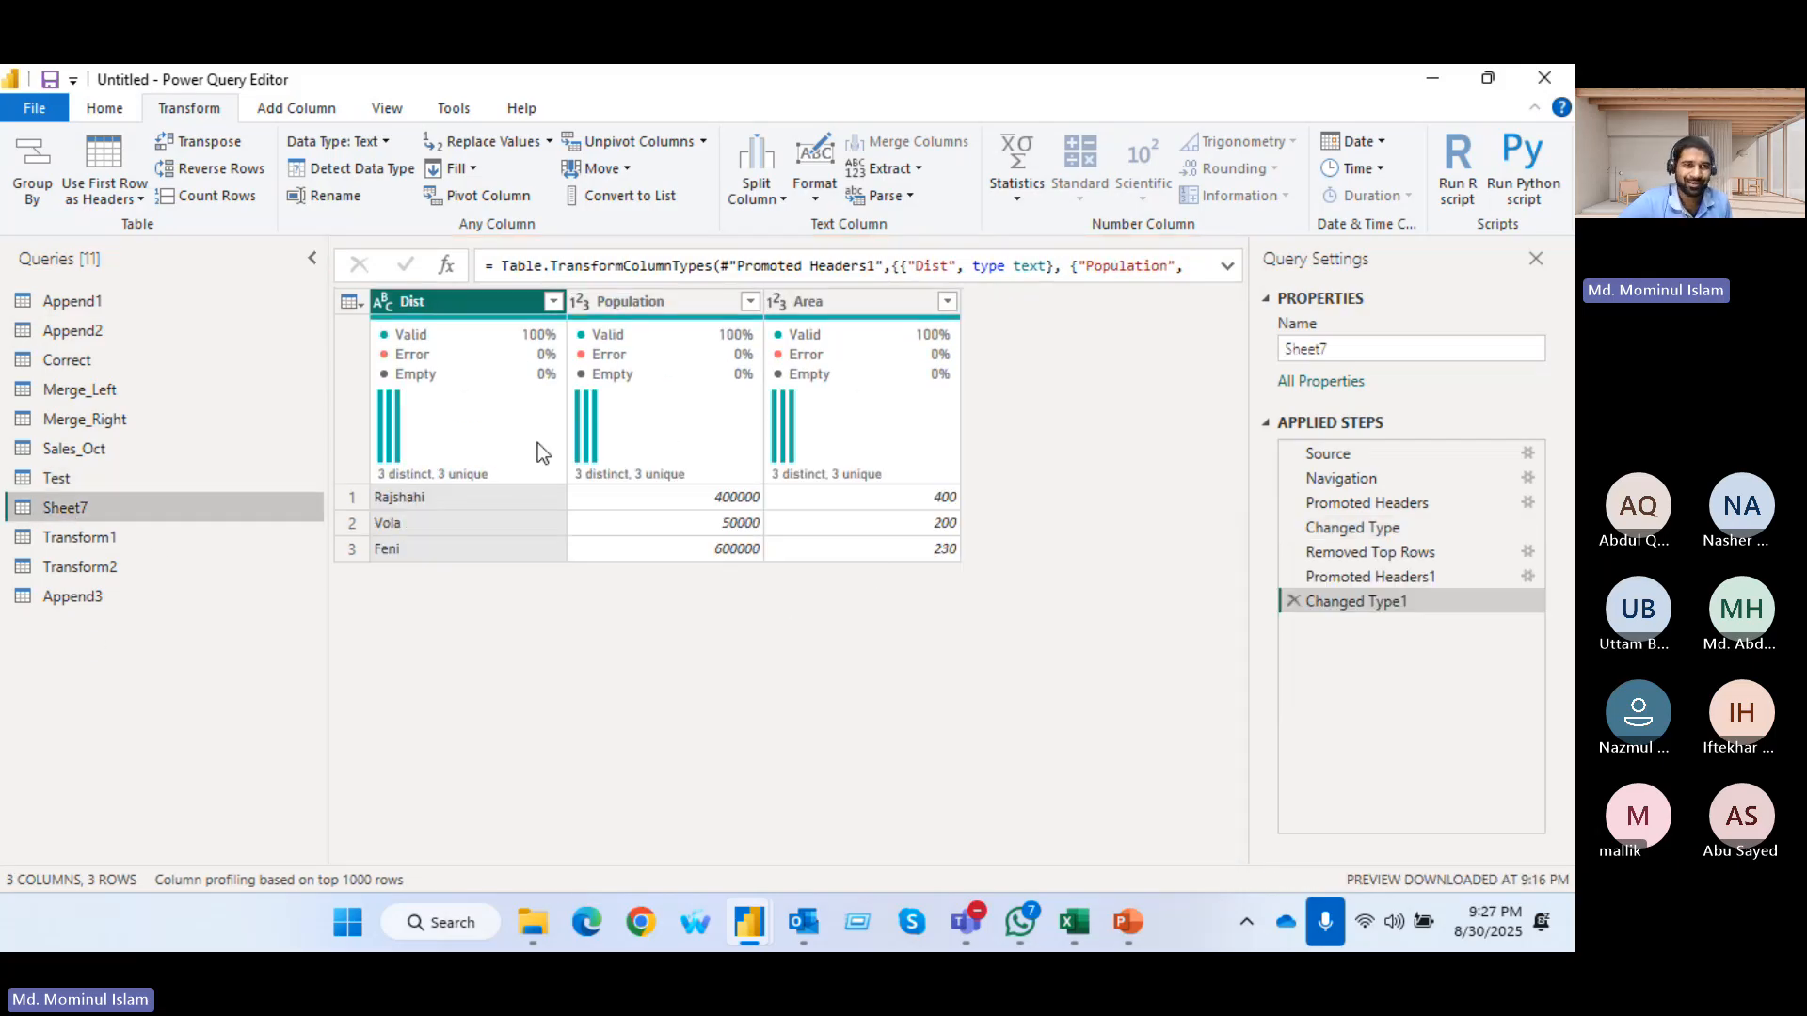
# Transpose the Sheet7 table and remove the transpose step again
pyautogui.click(219, 142)
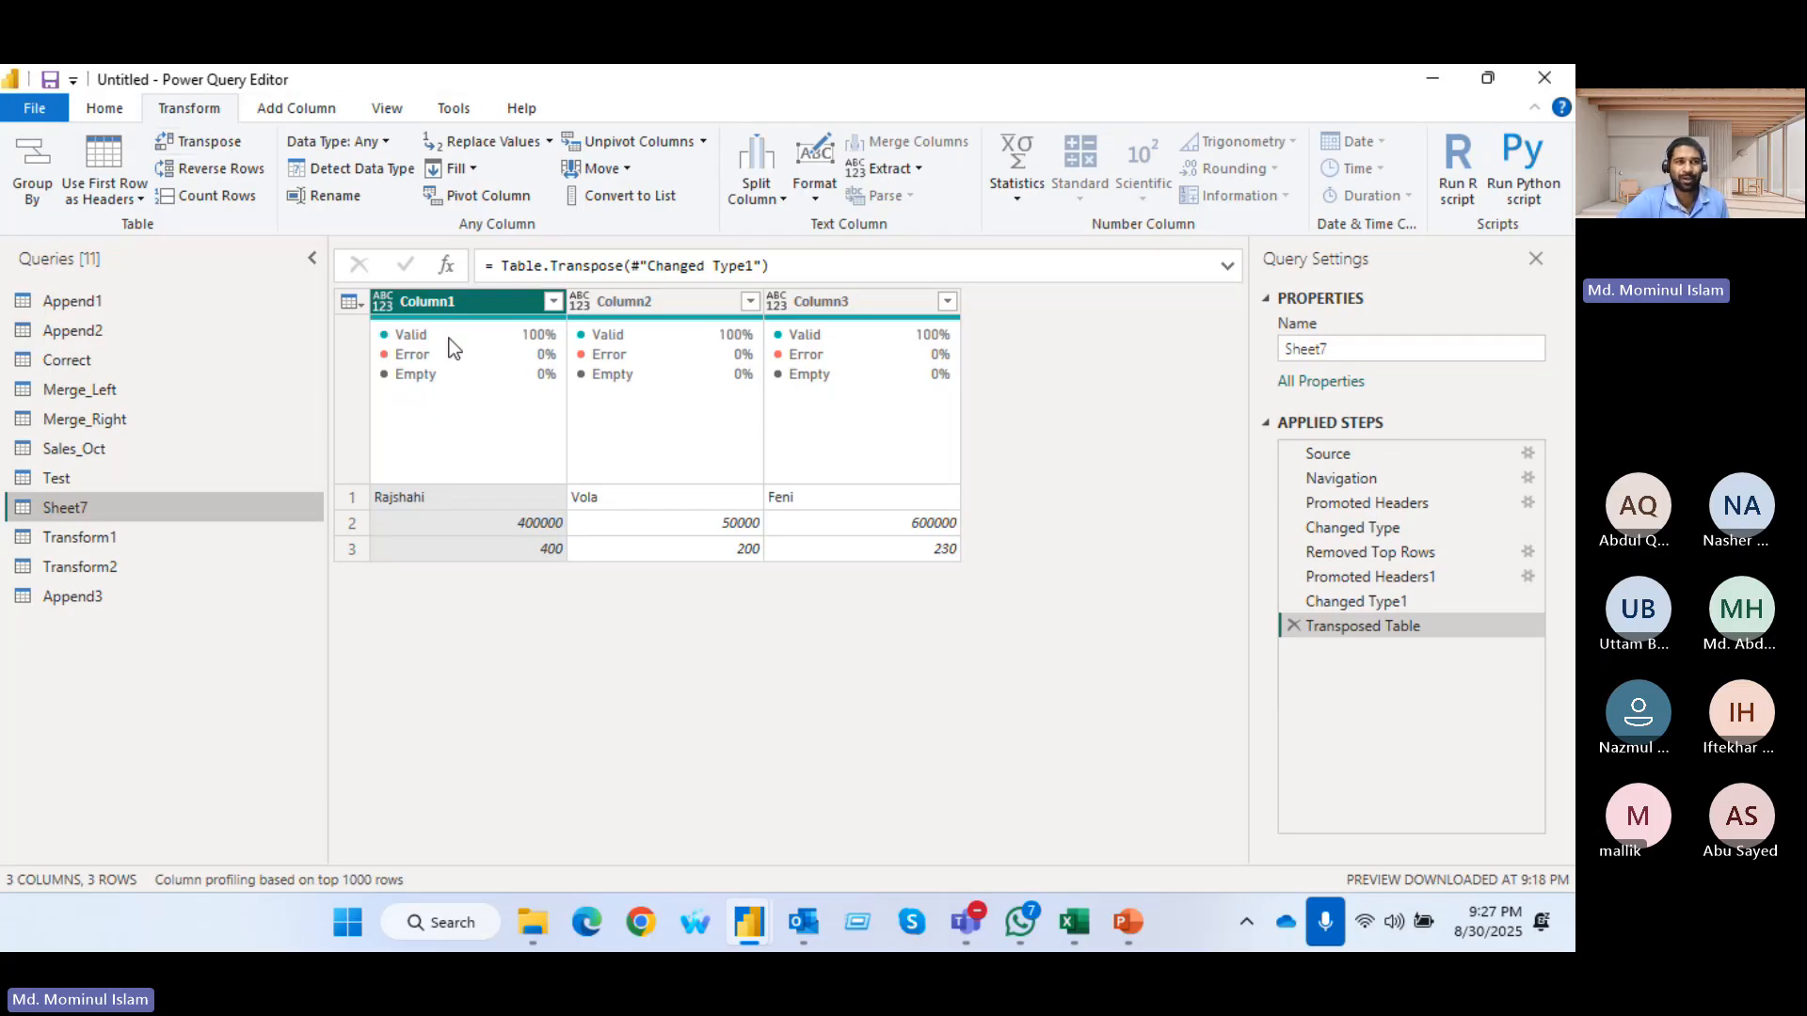
pyautogui.click(1295, 626)
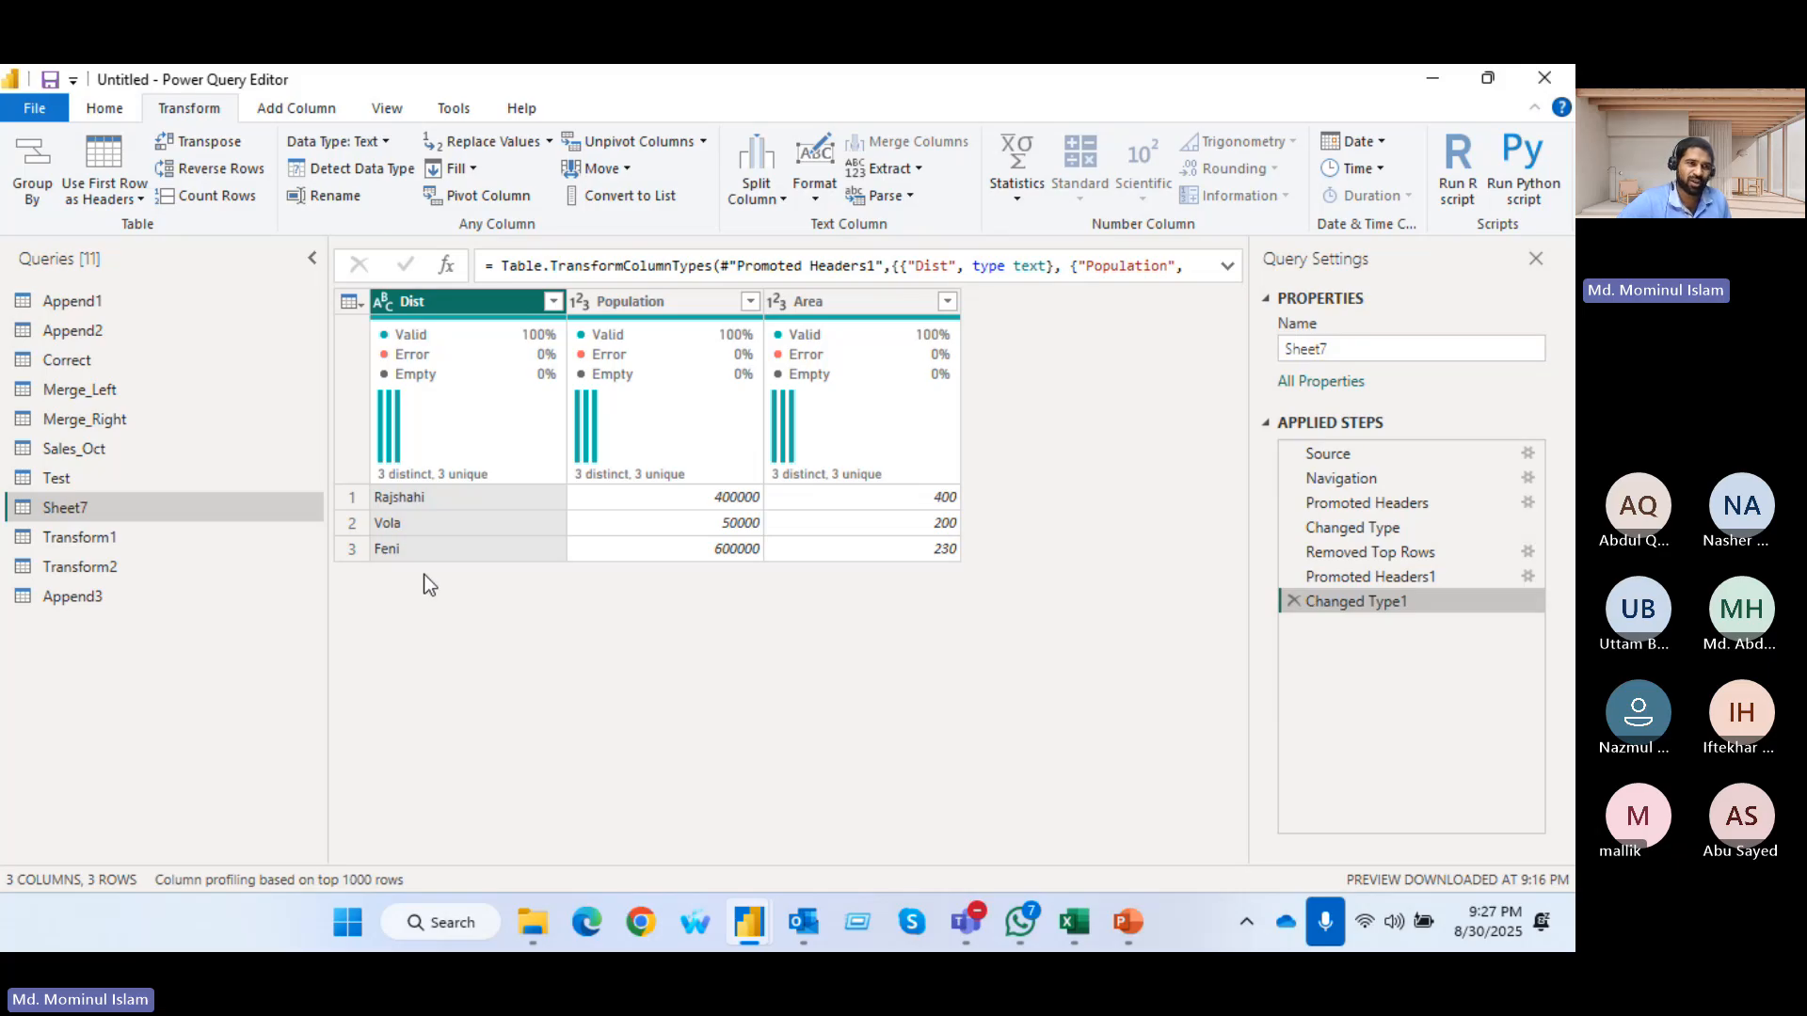
# Reverse the row order of Sheet7 and count its rows, and remove both applied steps again
pyautogui.click(242, 173)
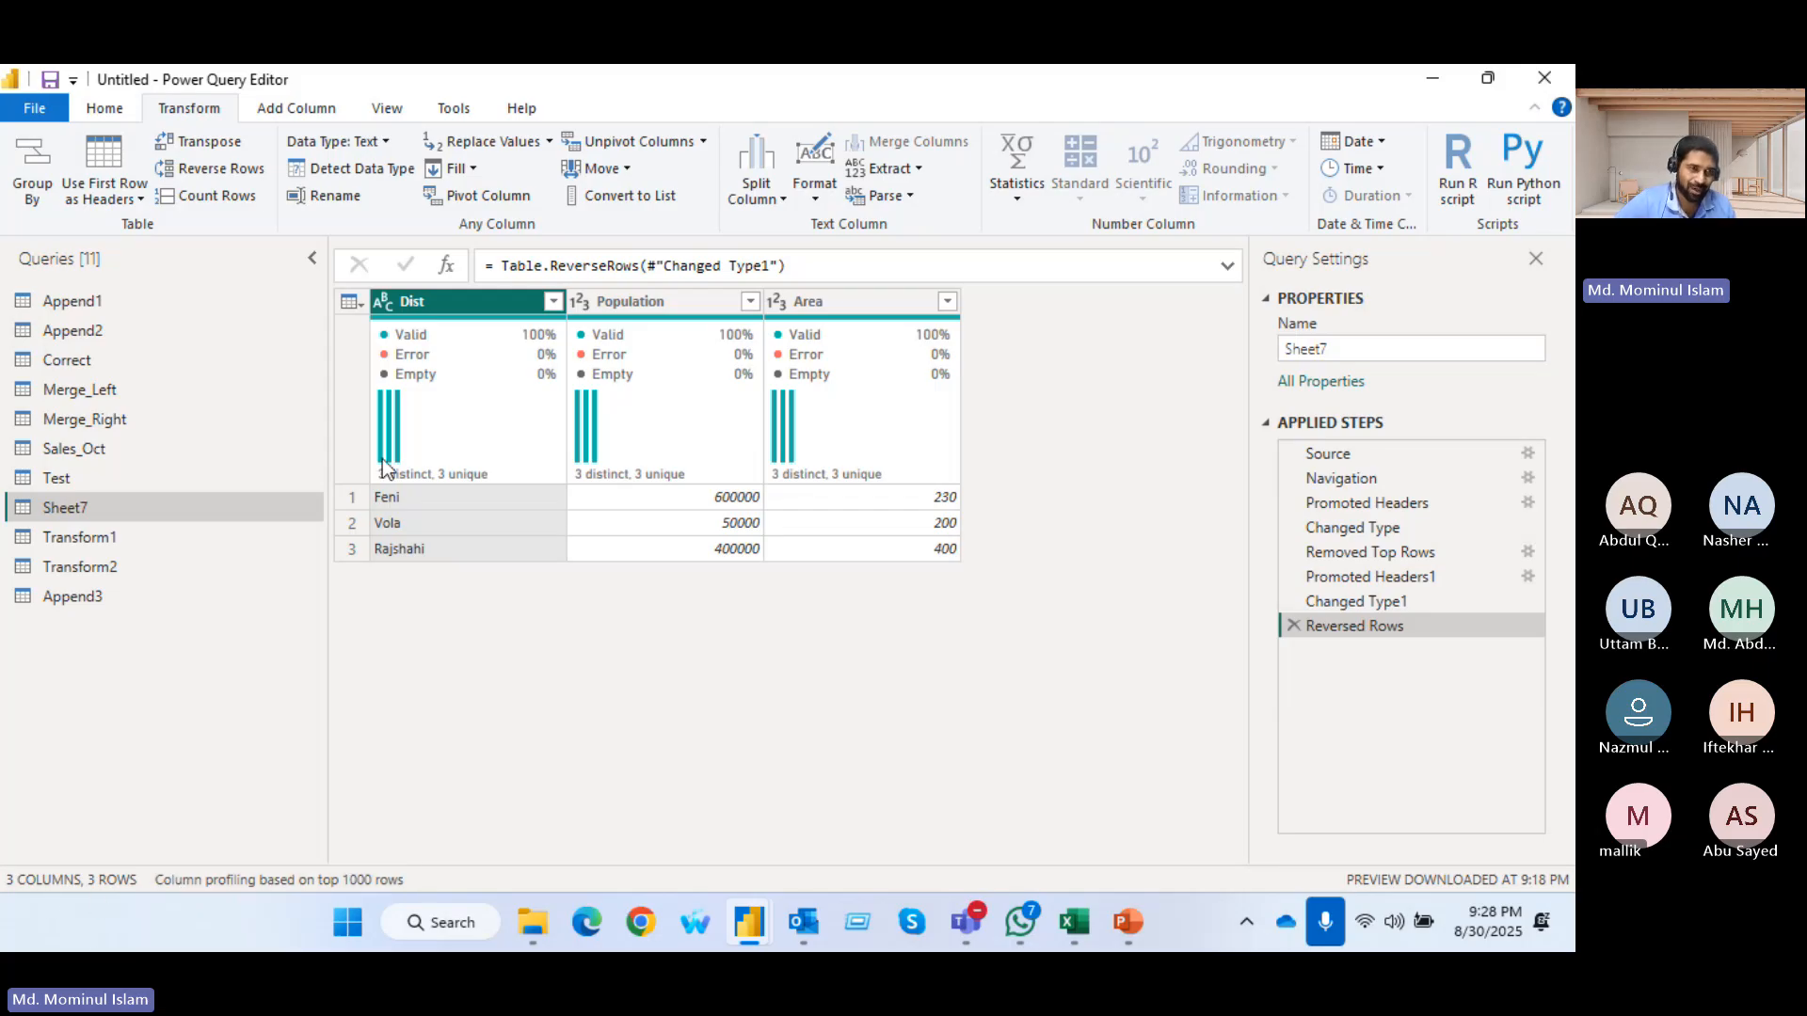
pyautogui.click(214, 196)
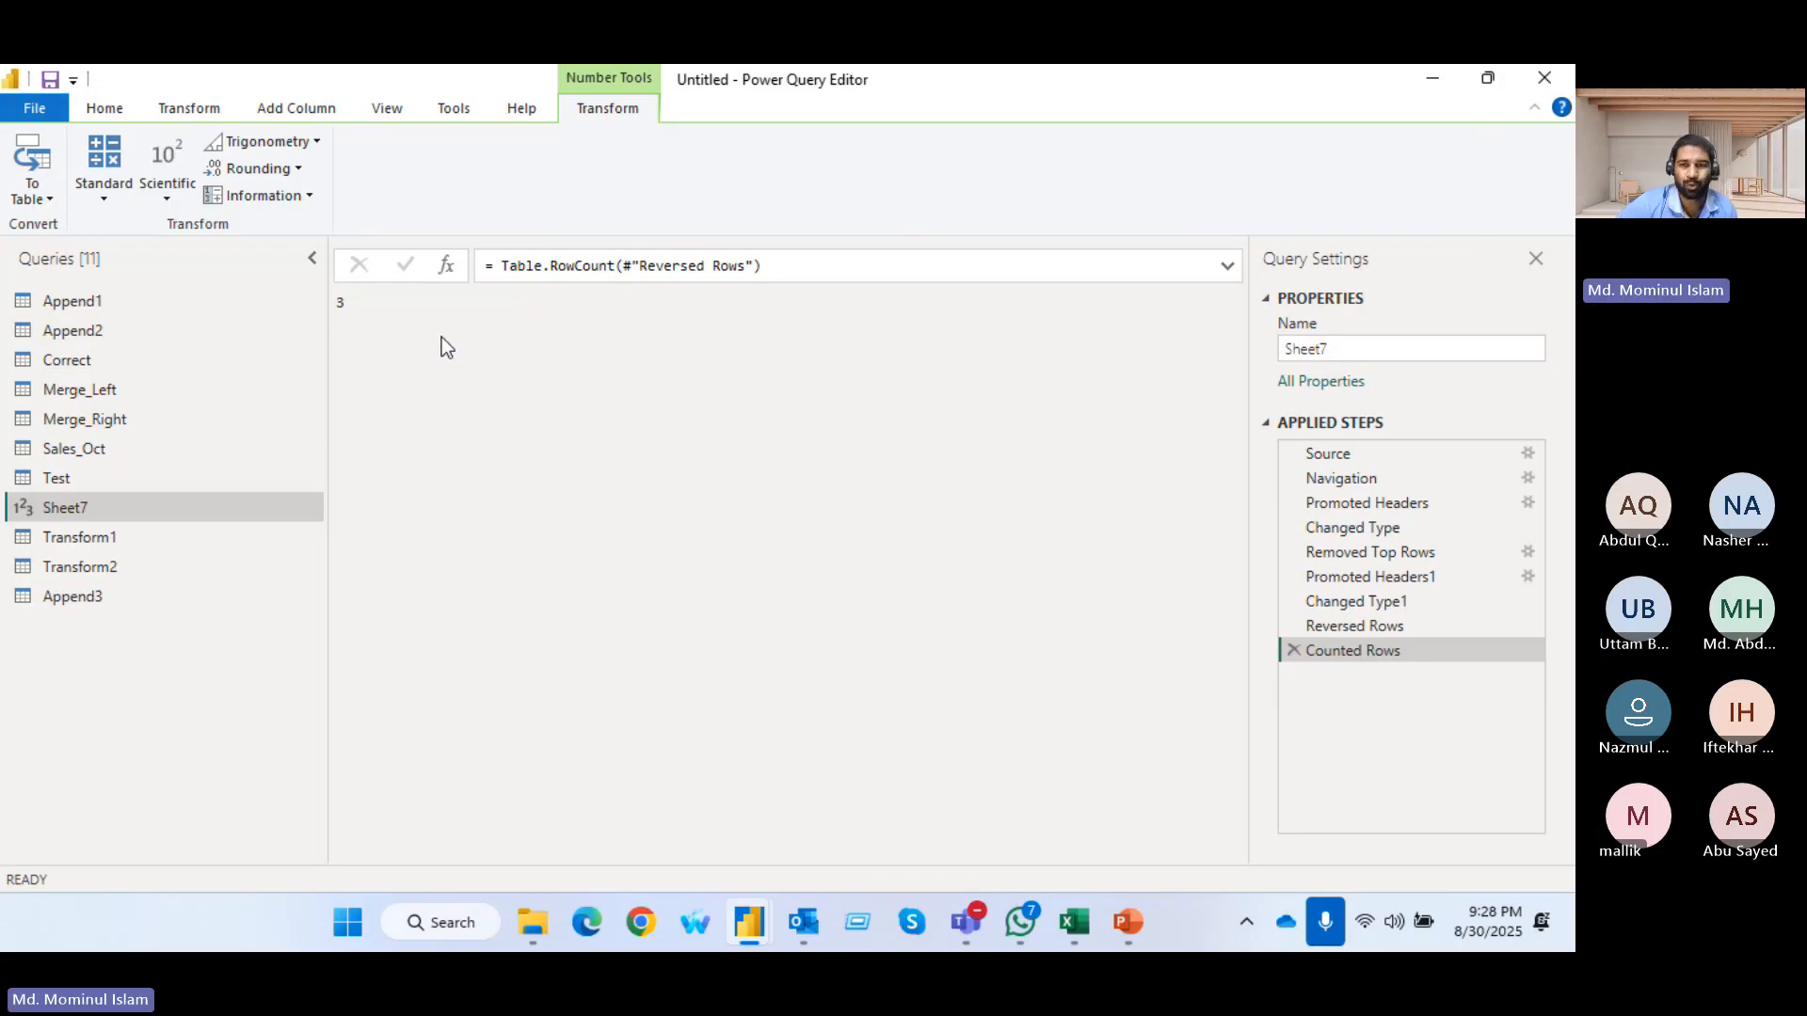
pyautogui.click(1292, 651)
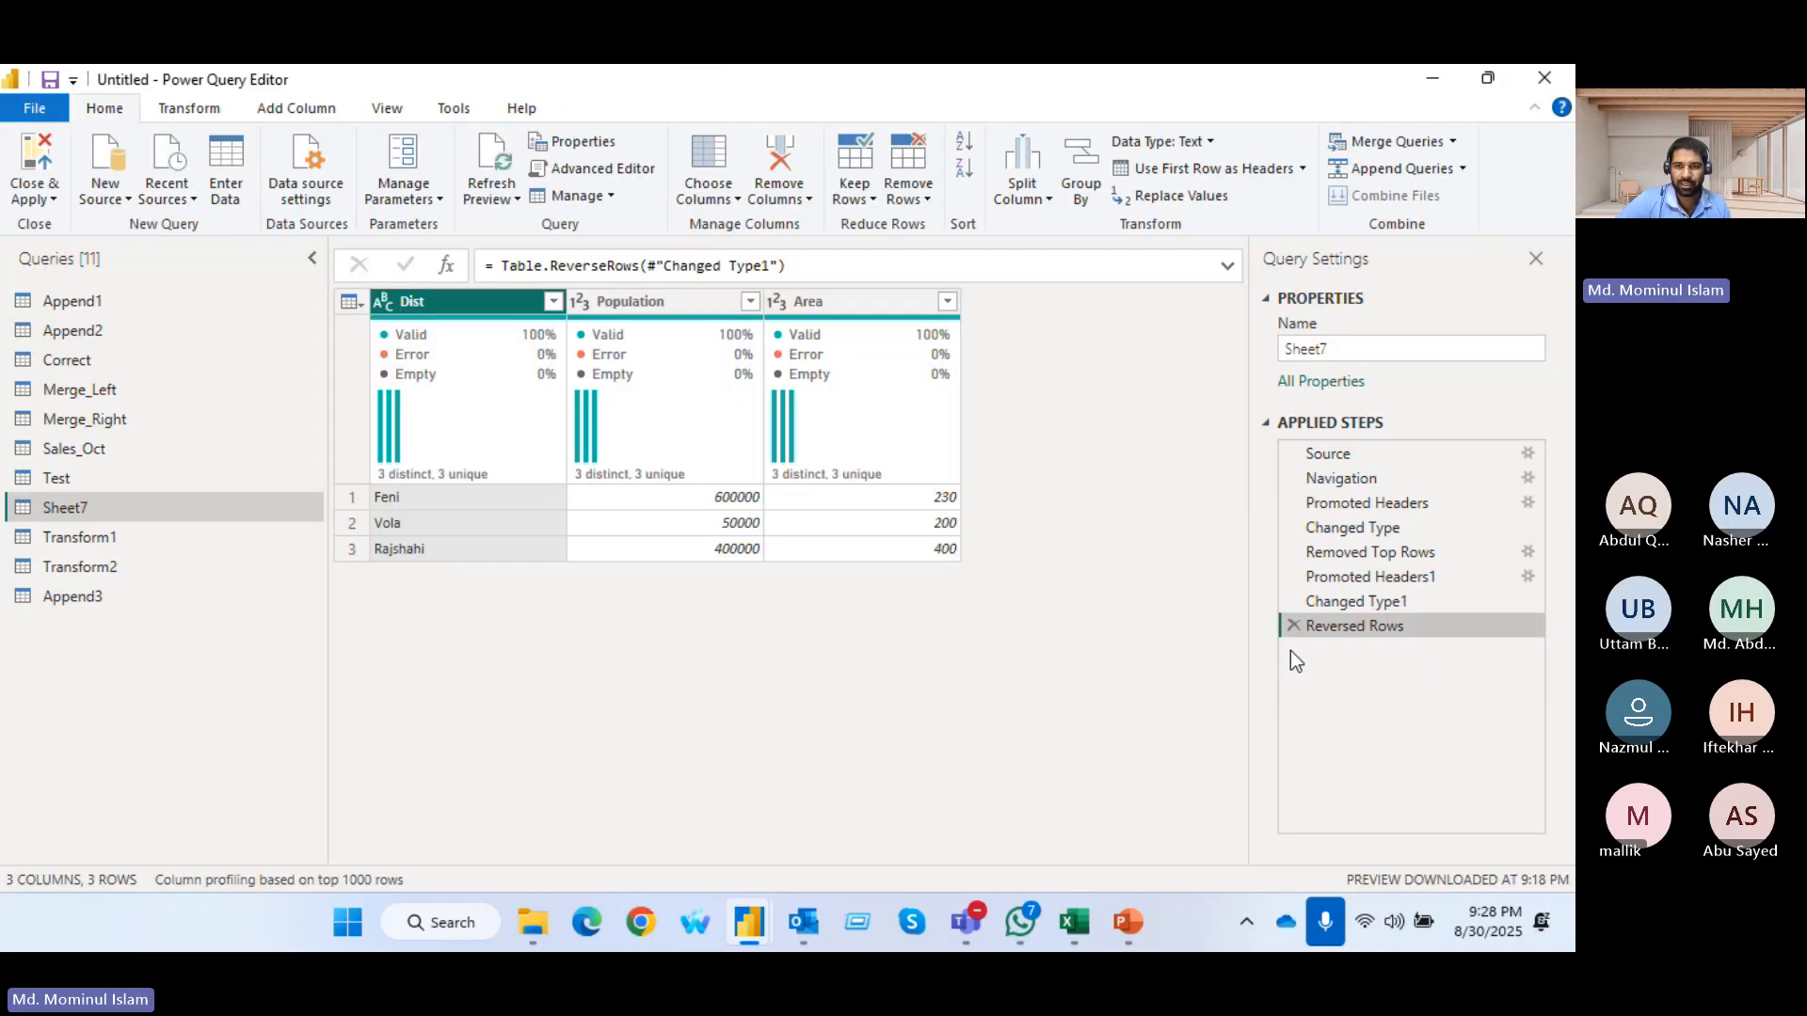
pyautogui.click(1293, 626)
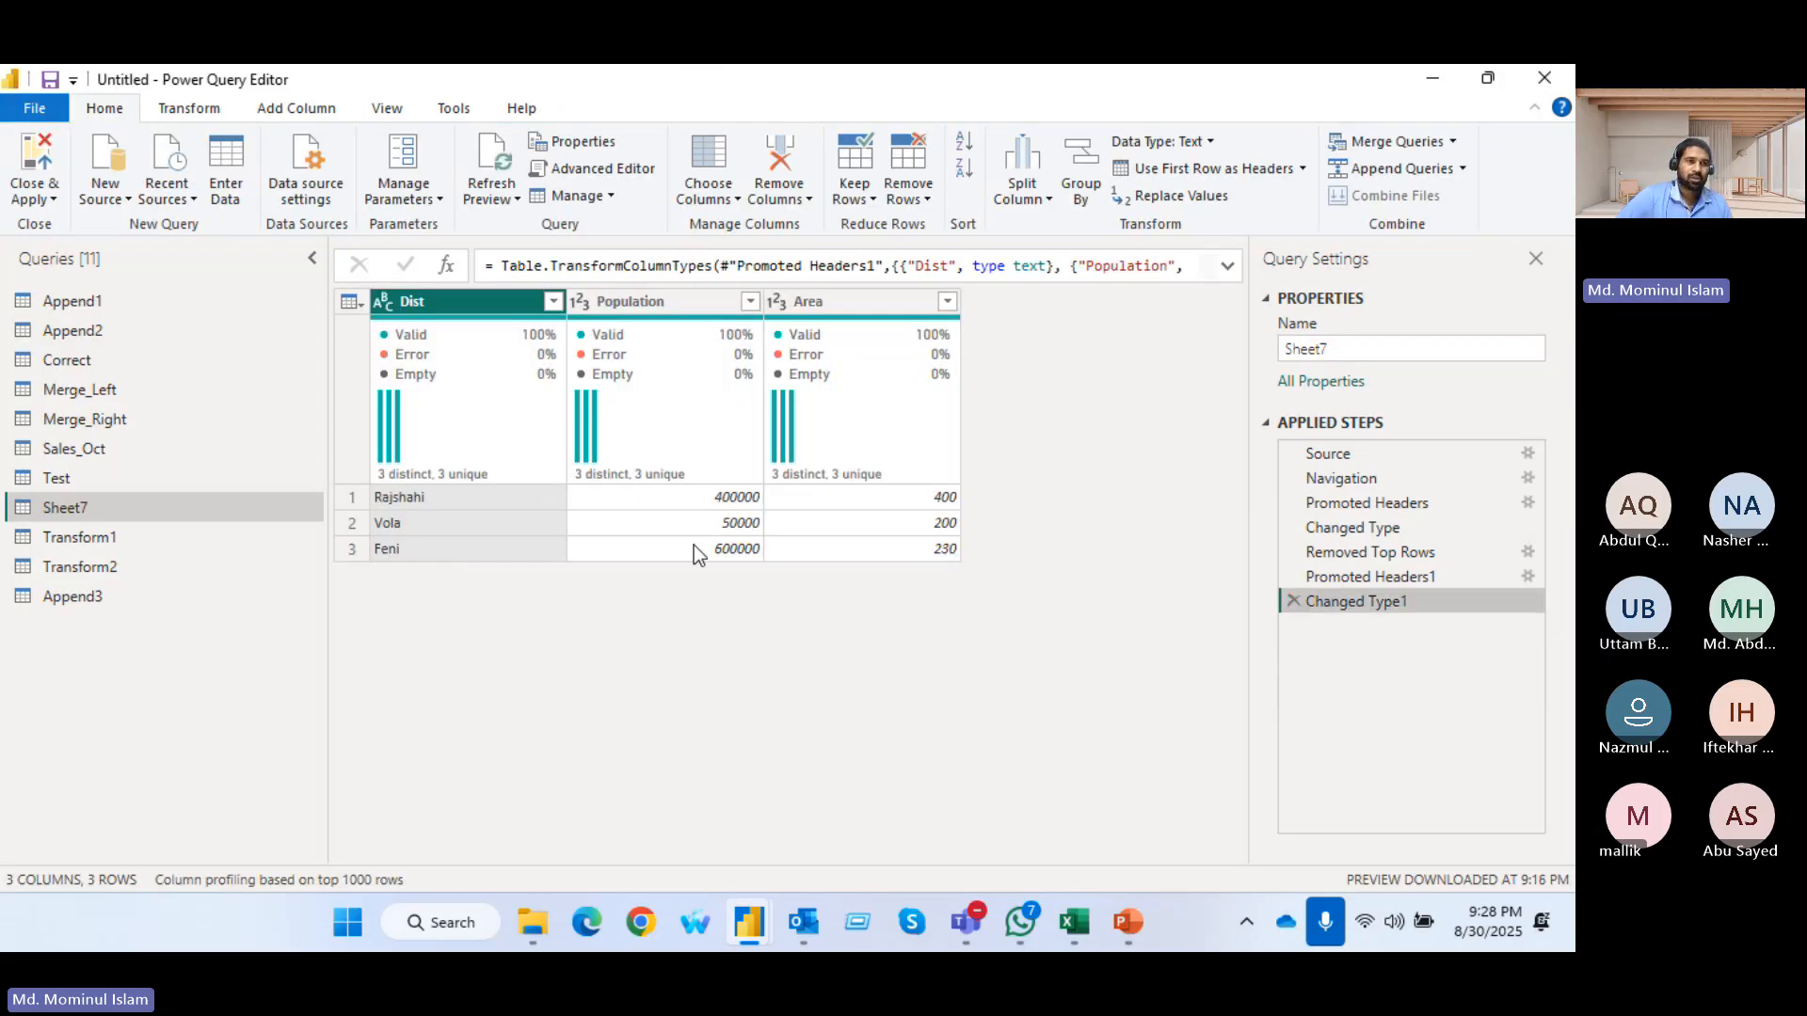
pyautogui.click(193, 108)
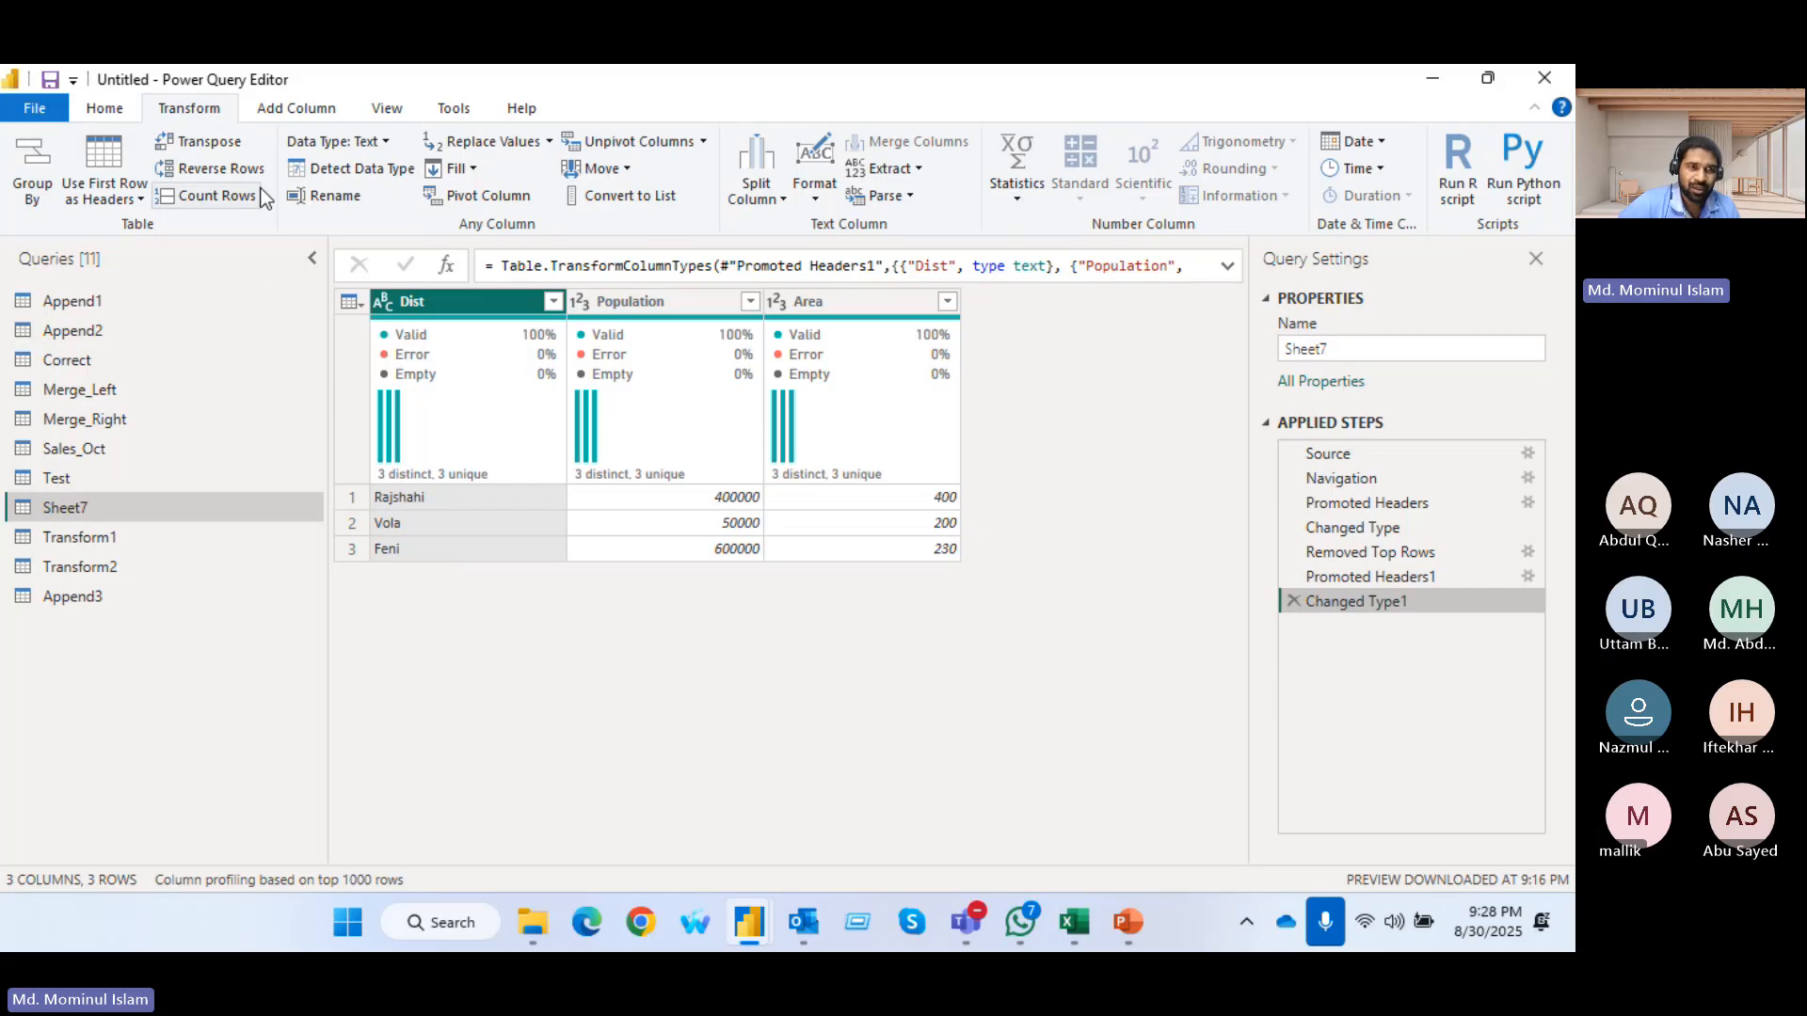
pyautogui.click(385, 142)
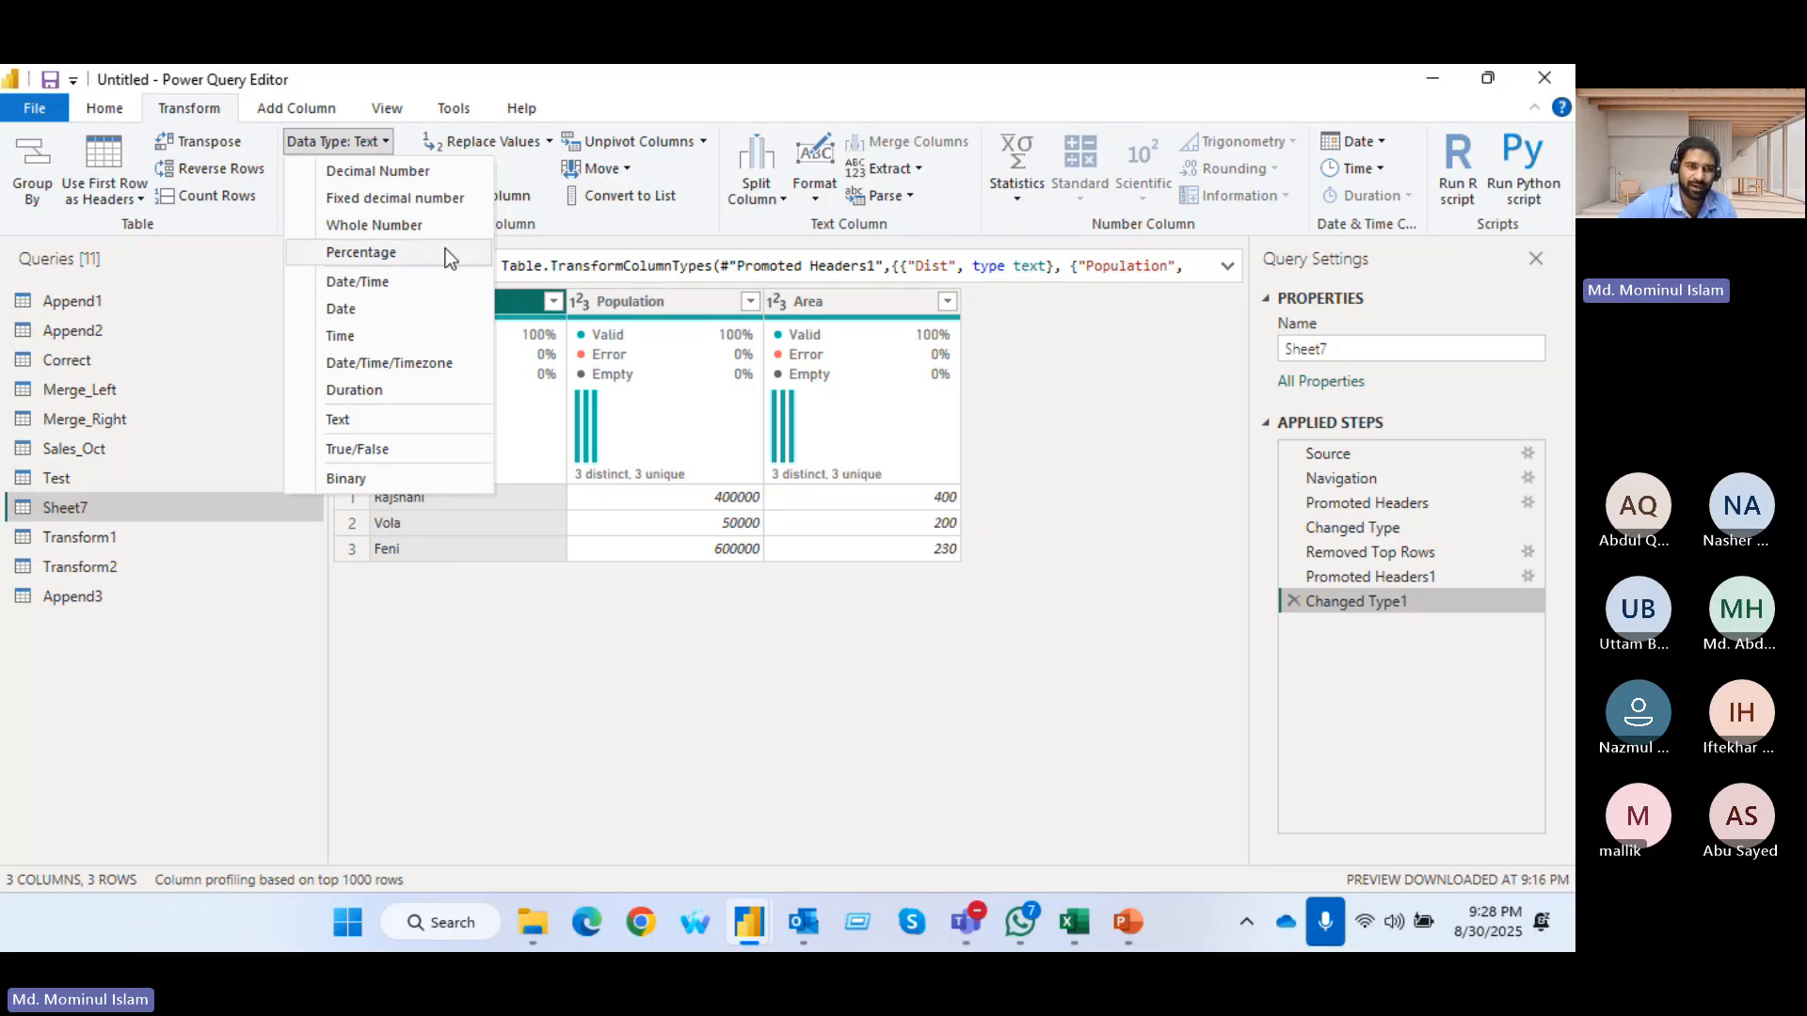
pyautogui.click(374, 143)
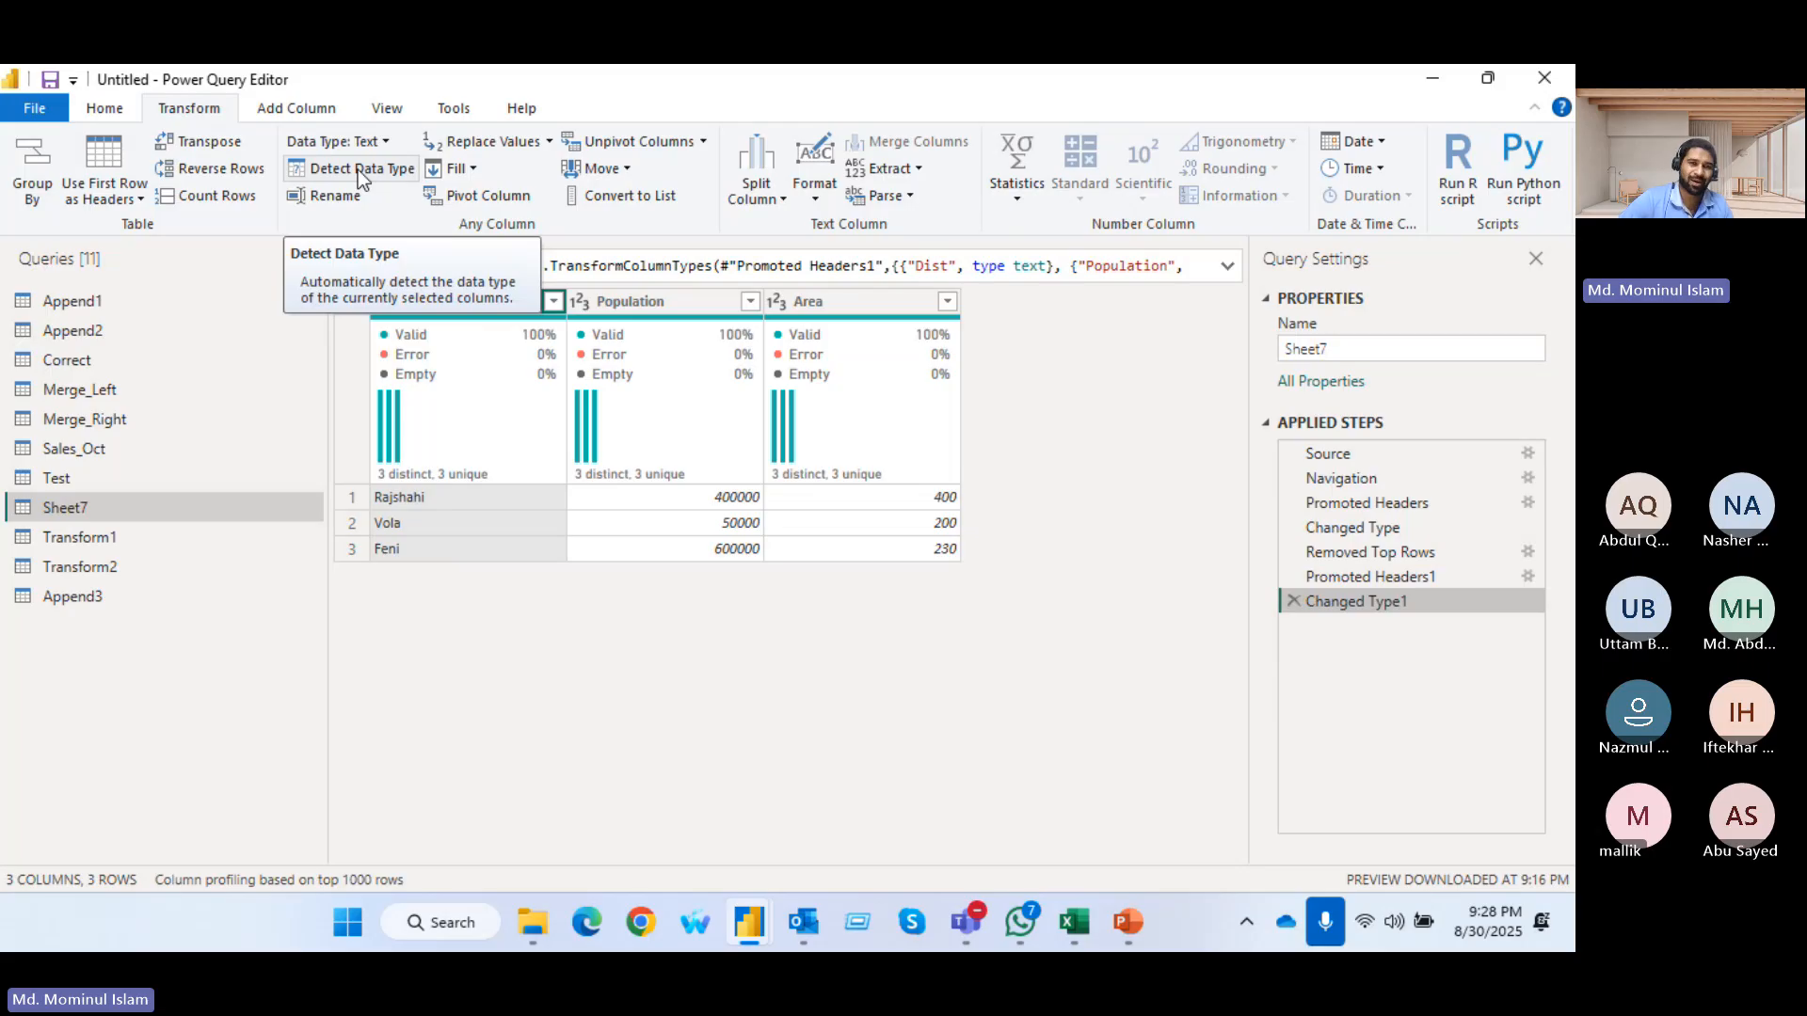
pyautogui.click(619, 301)
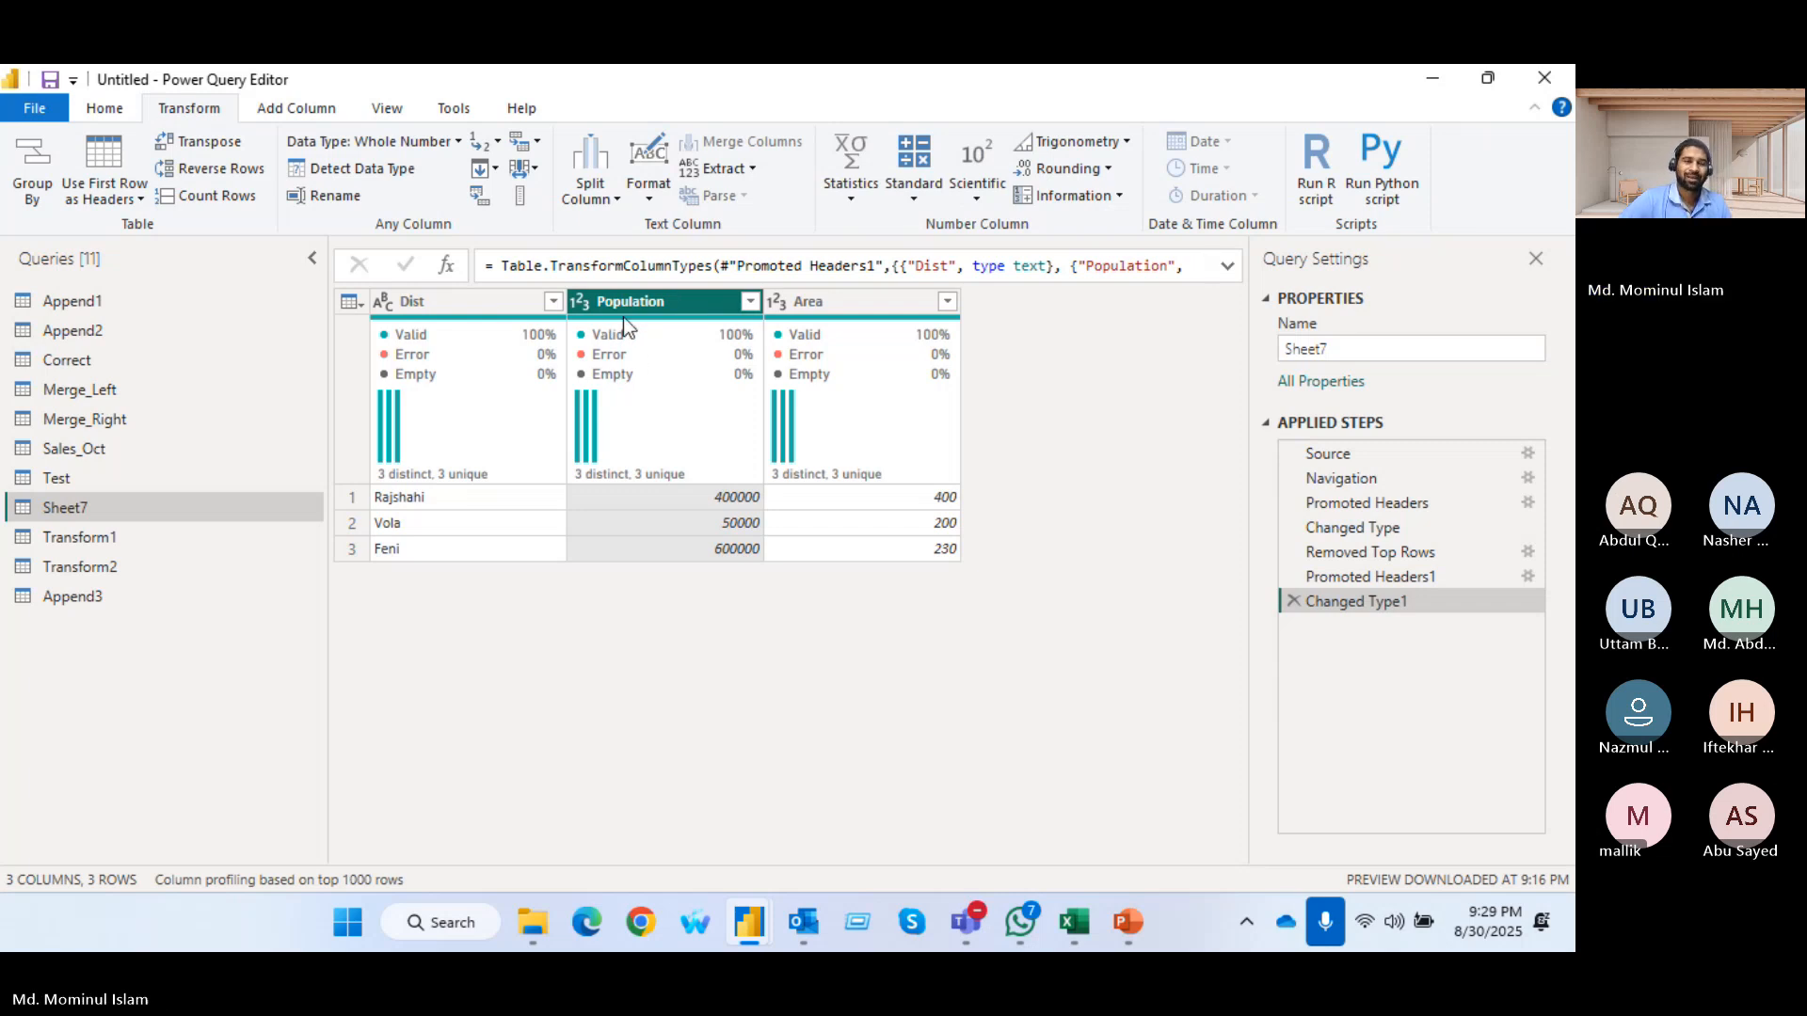
pyautogui.click(338, 200)
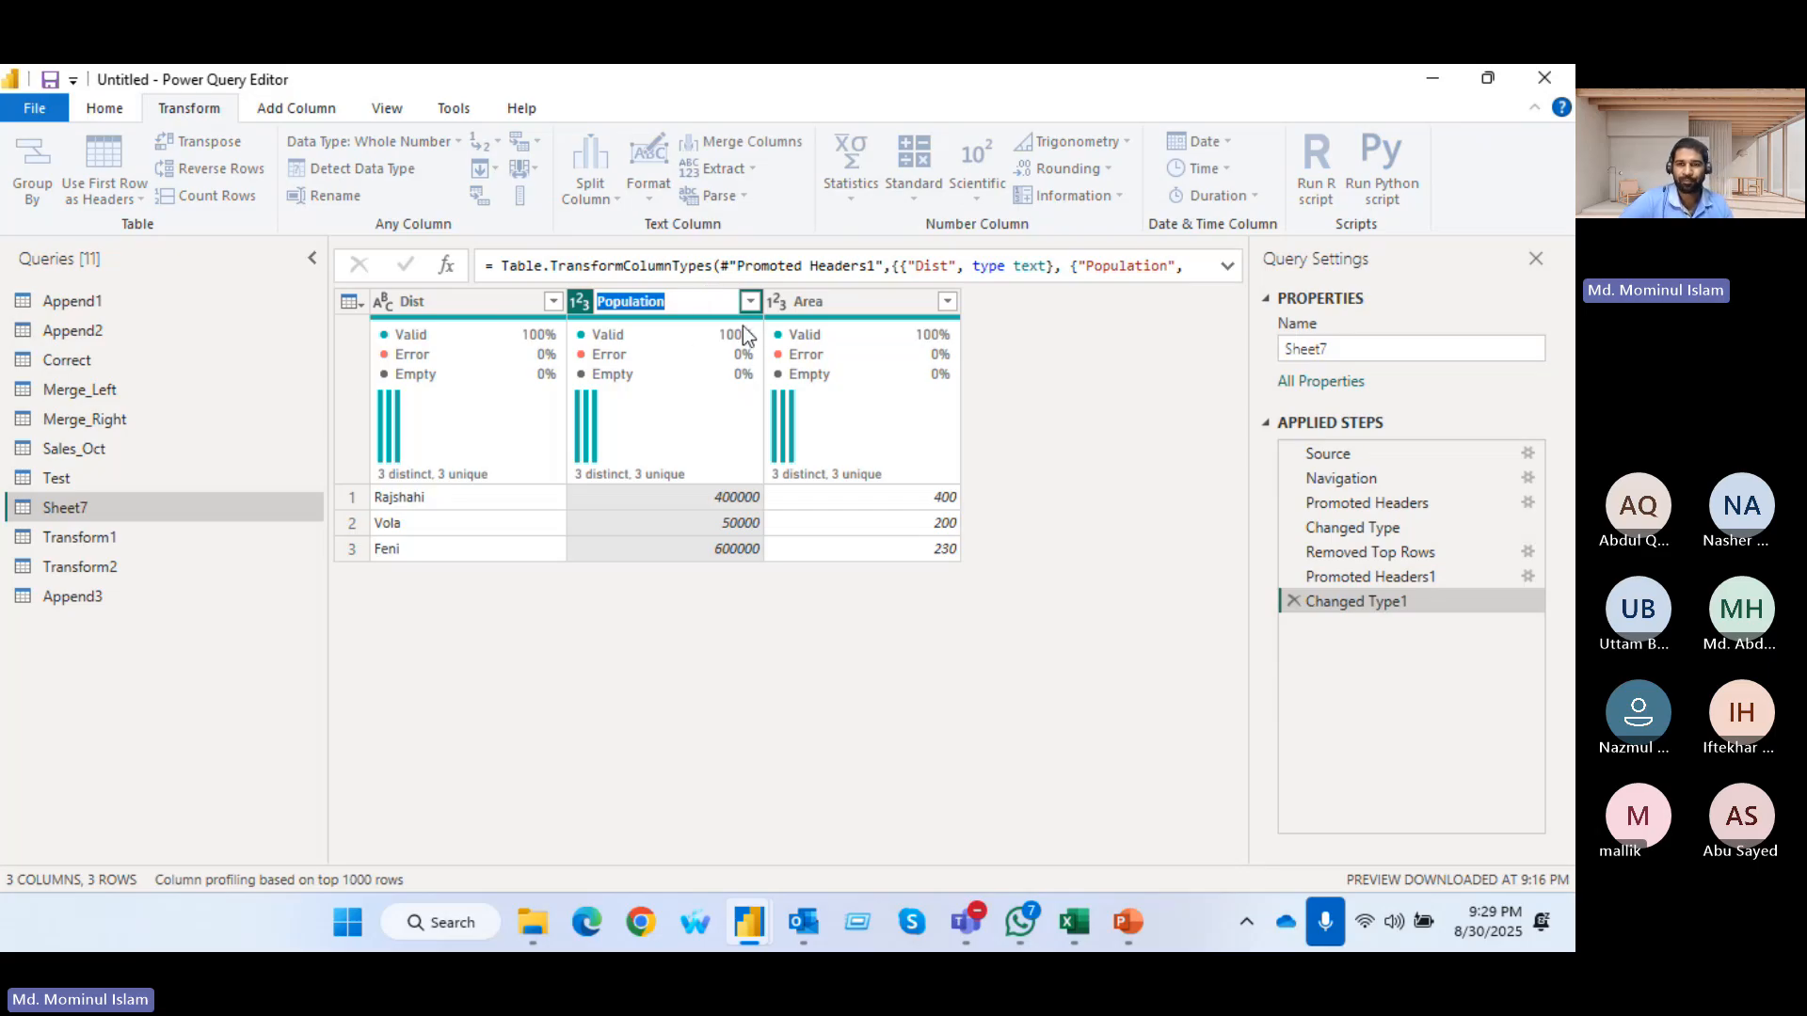
pyautogui.click(1110, 494)
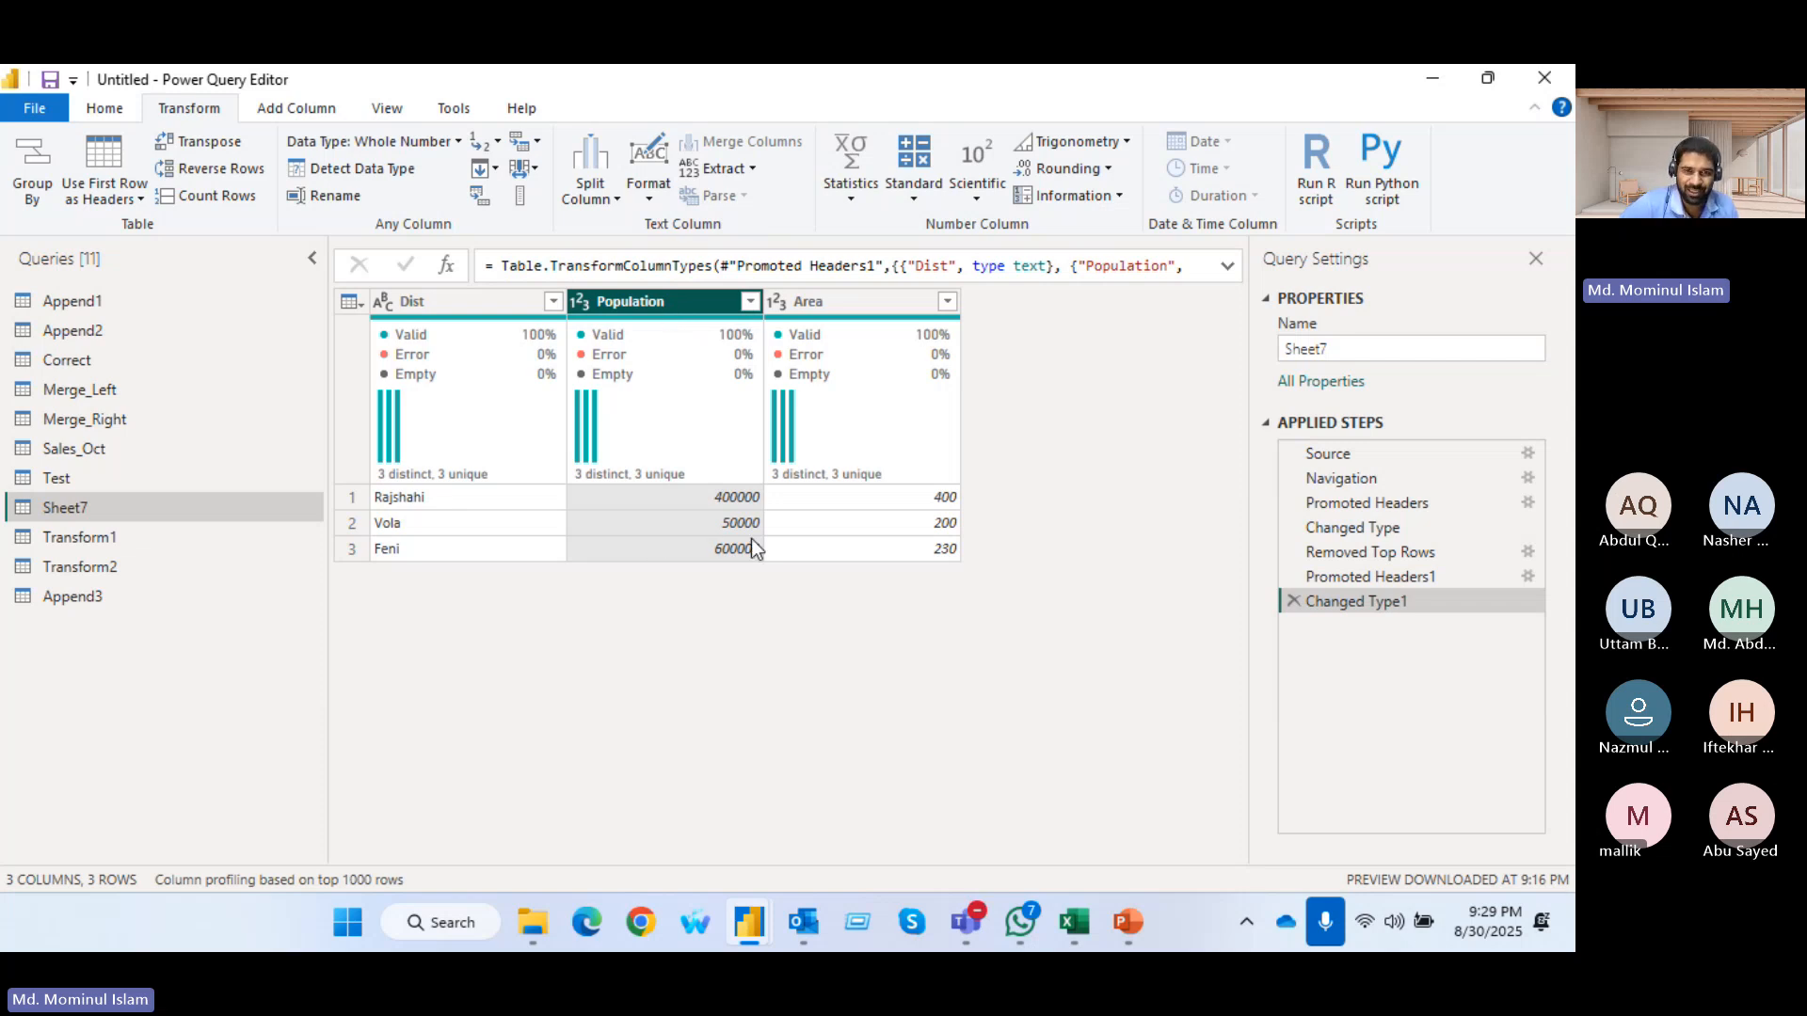
# Replace the value 50000 with 60000 in the Population column of Sheet7
pyautogui.click(498, 141)
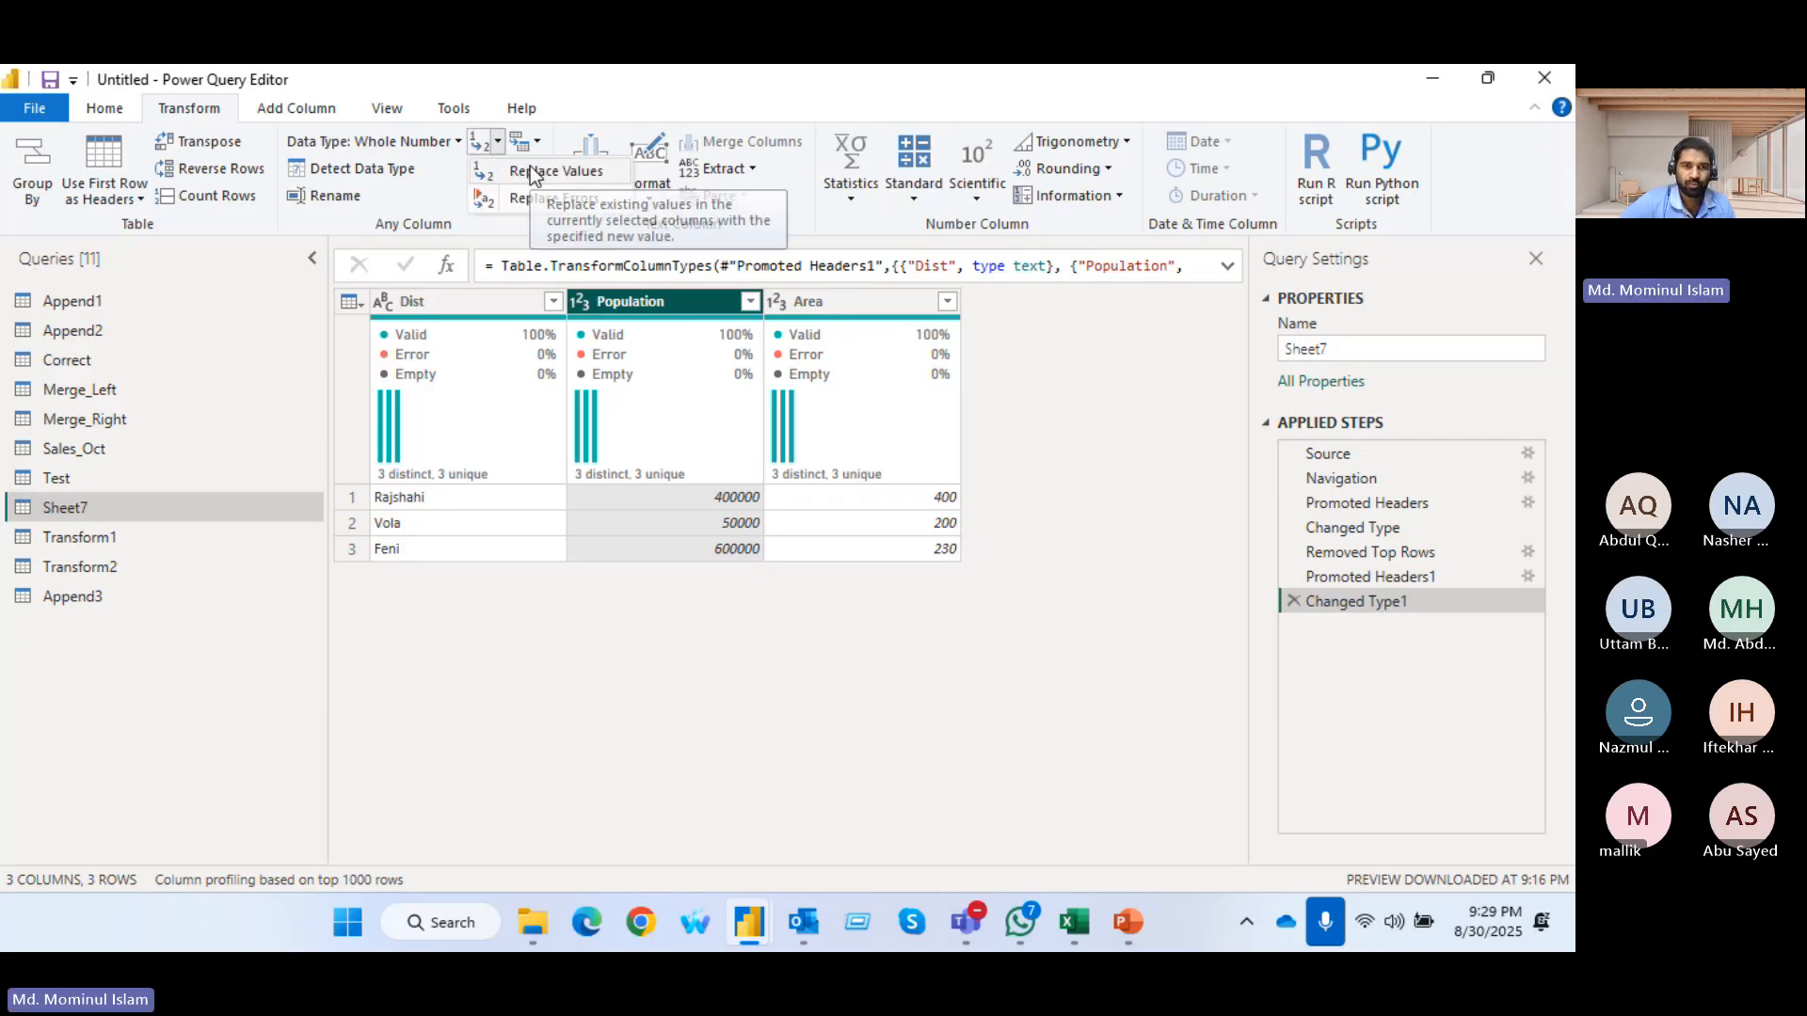
pyautogui.click(534, 172)
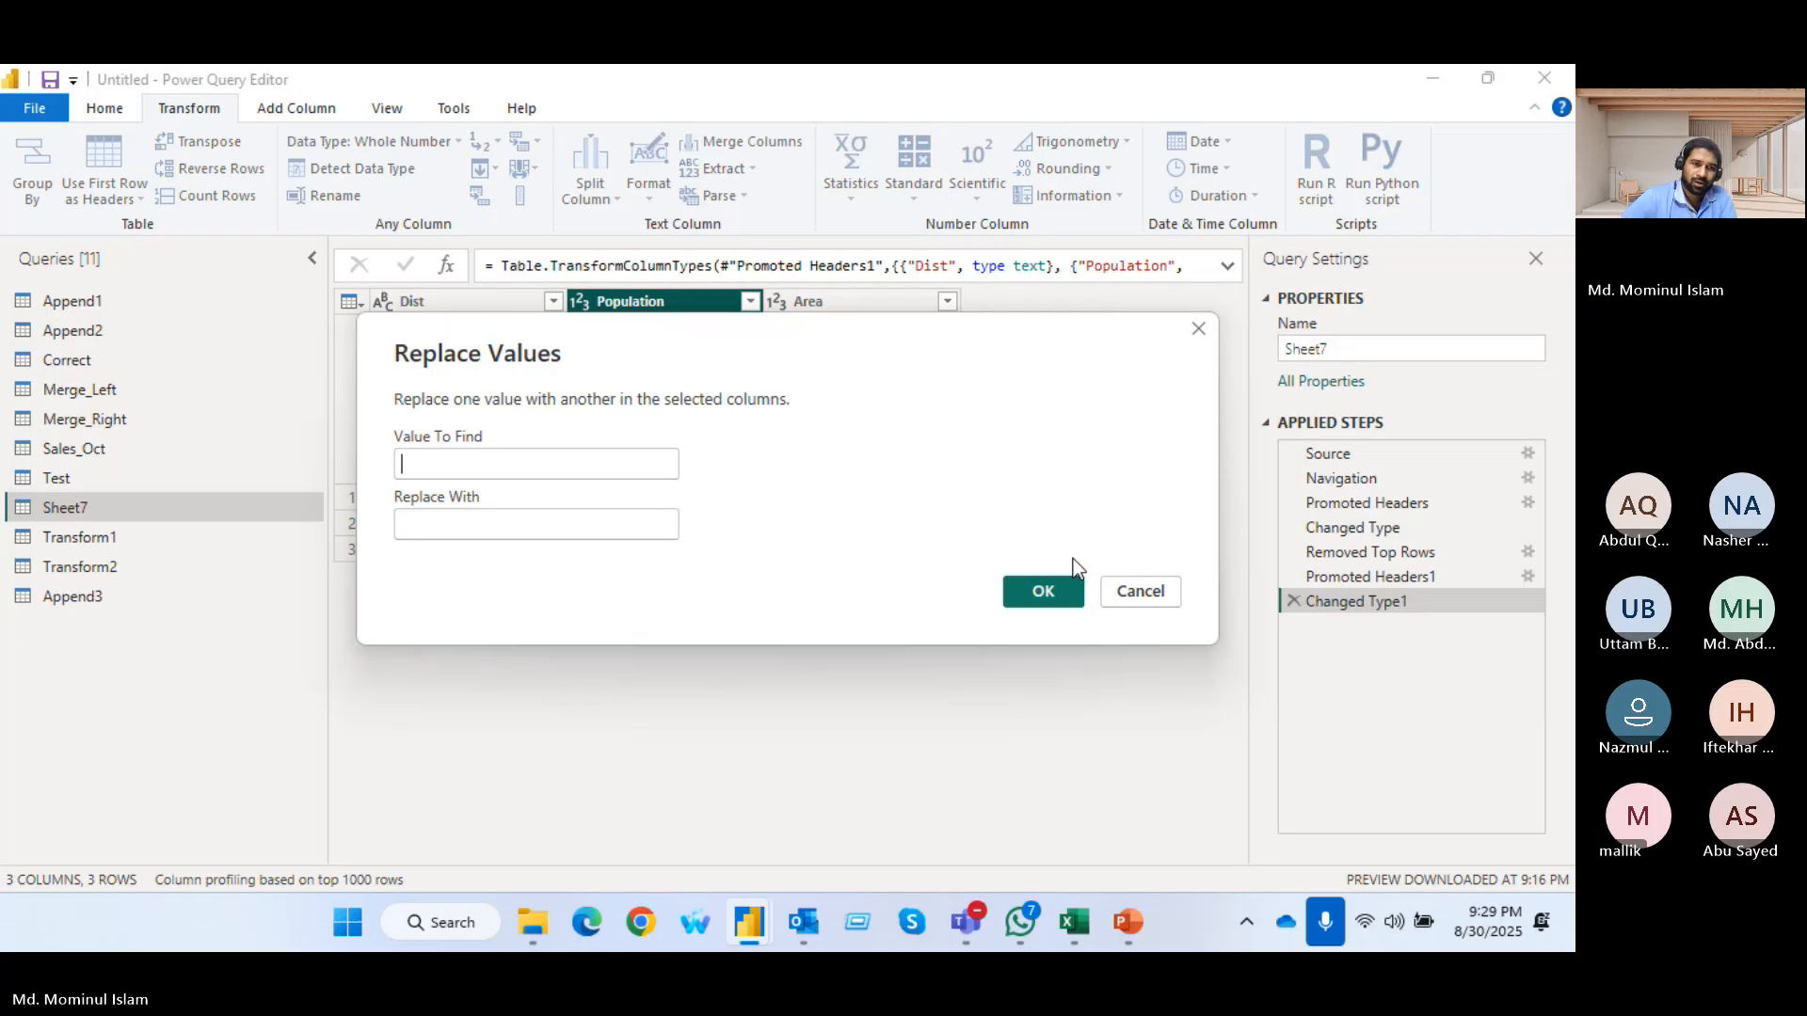
pyautogui.write('50000')
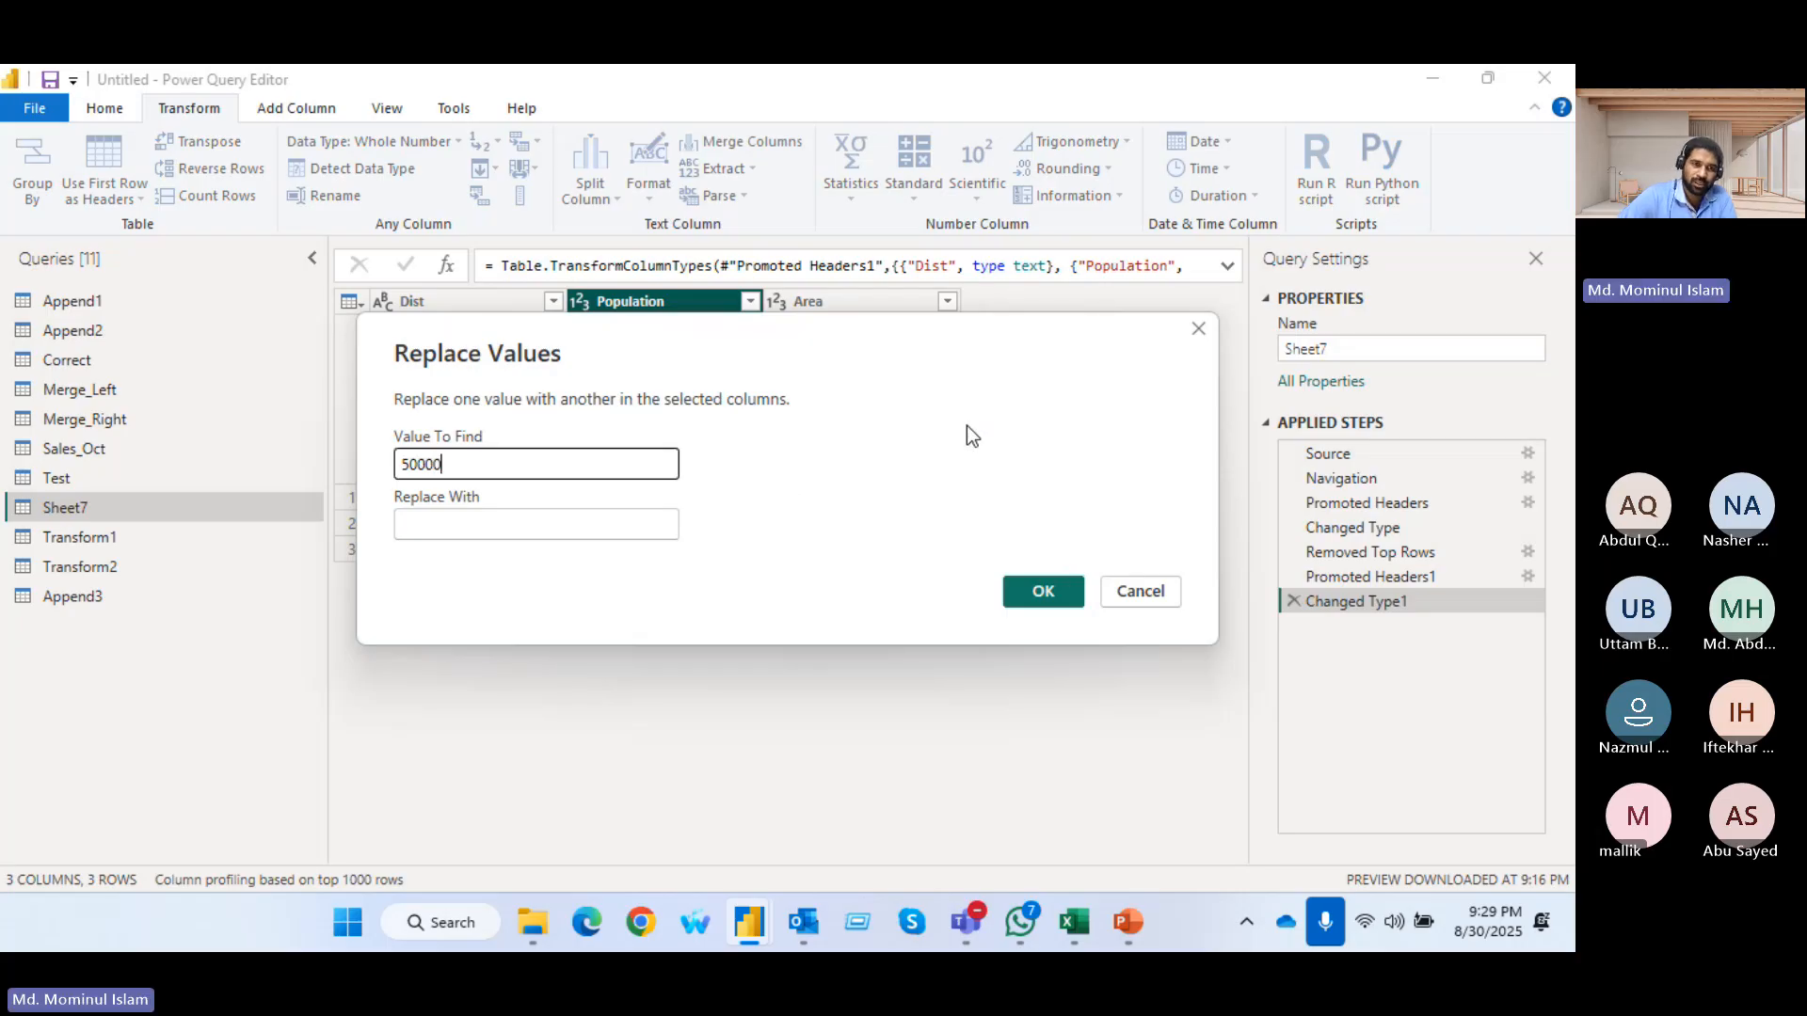
pyautogui.click(543, 525)
pyautogui.write('60000')
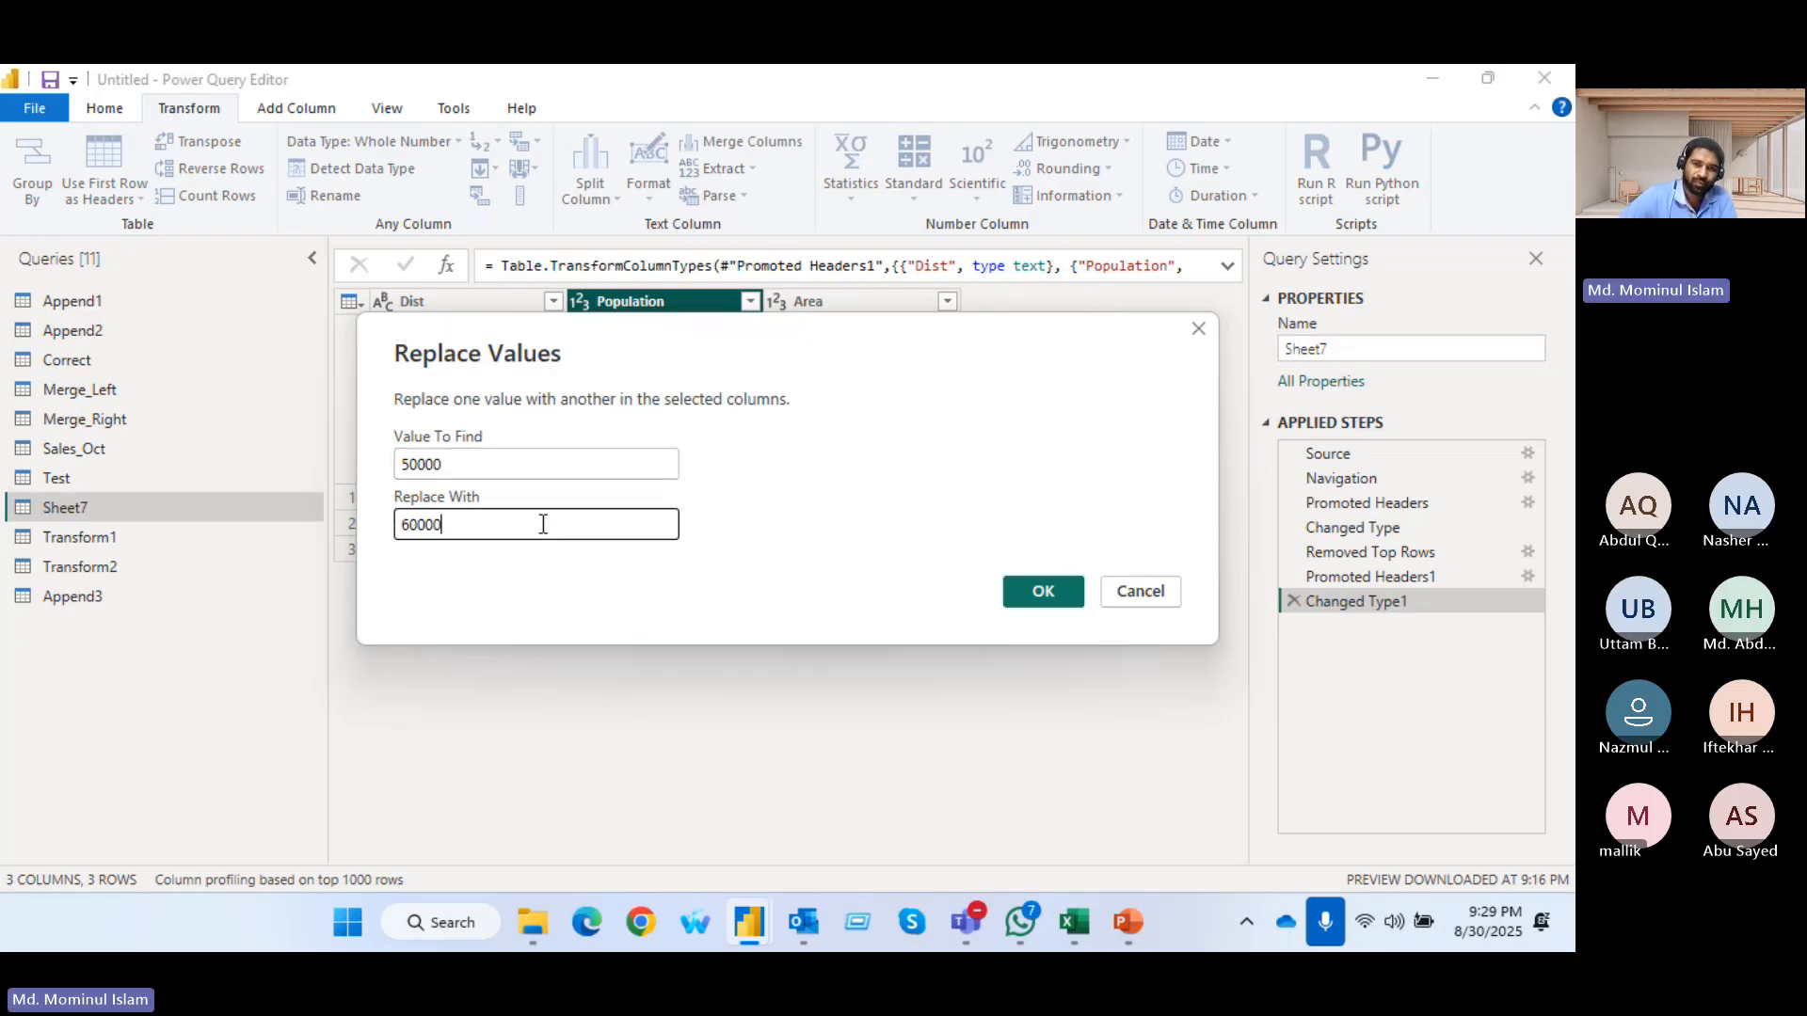
pyautogui.click(1024, 591)
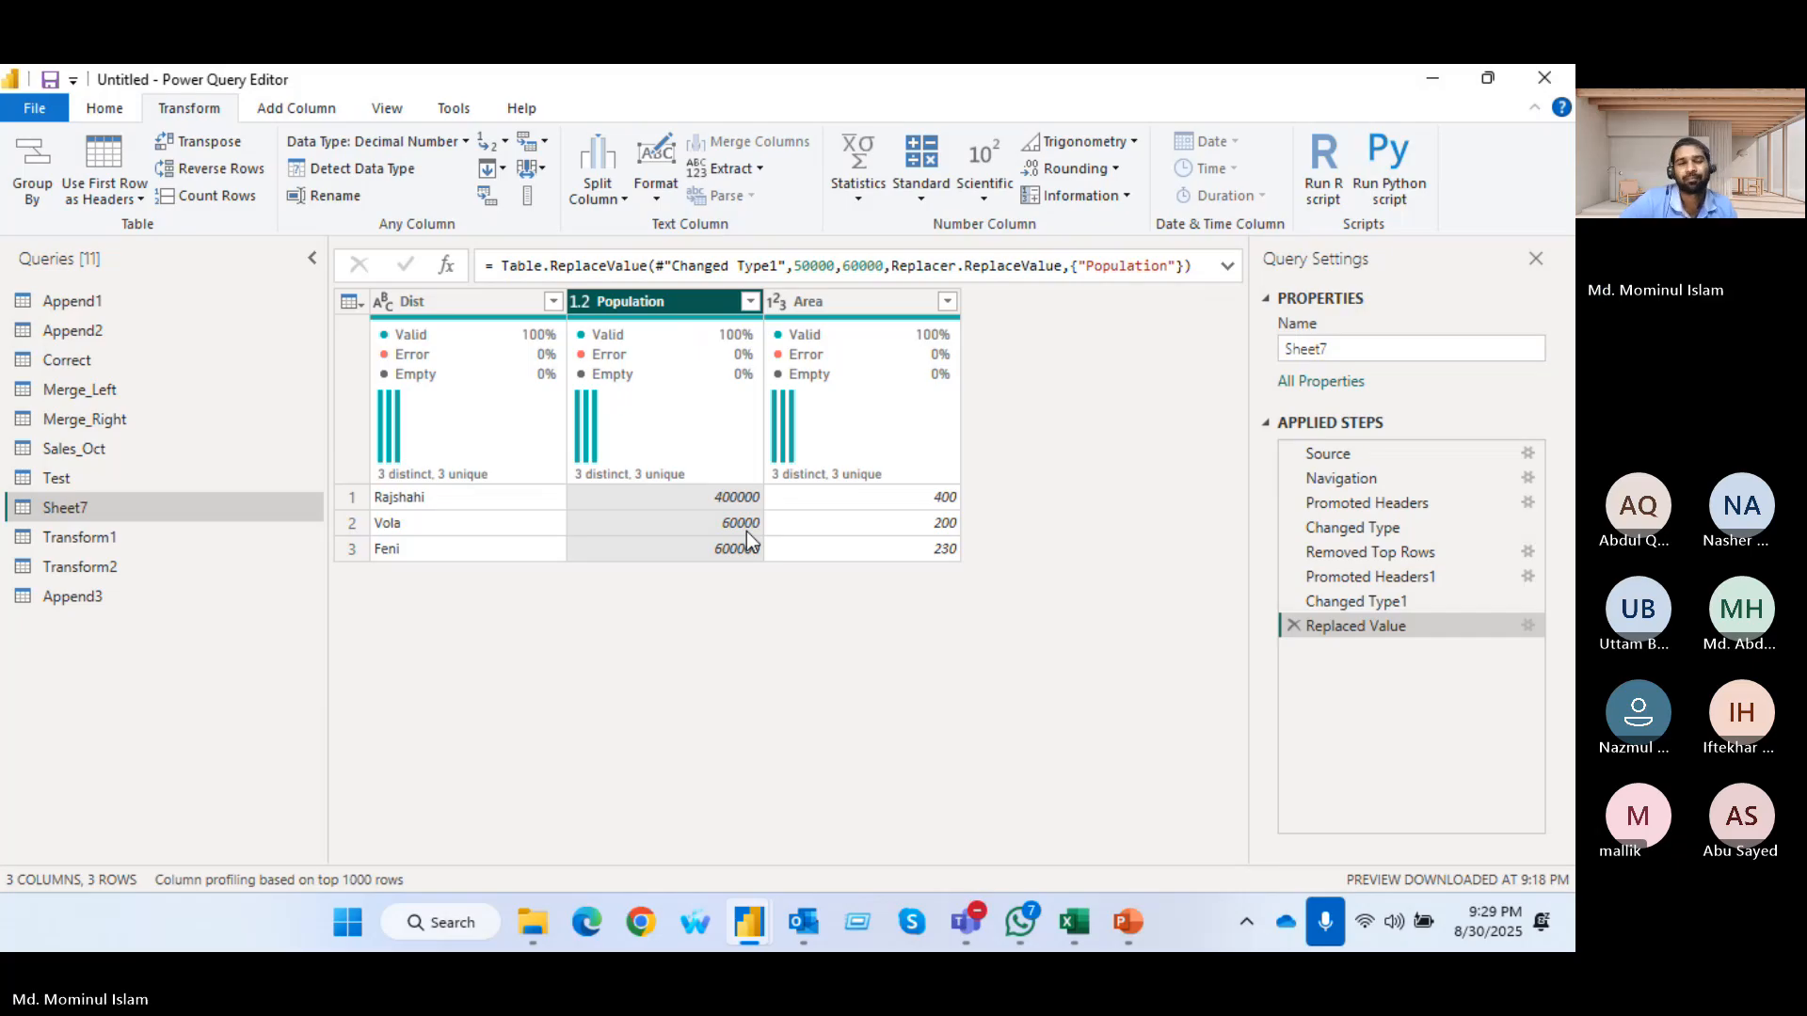
pyautogui.click(503, 172)
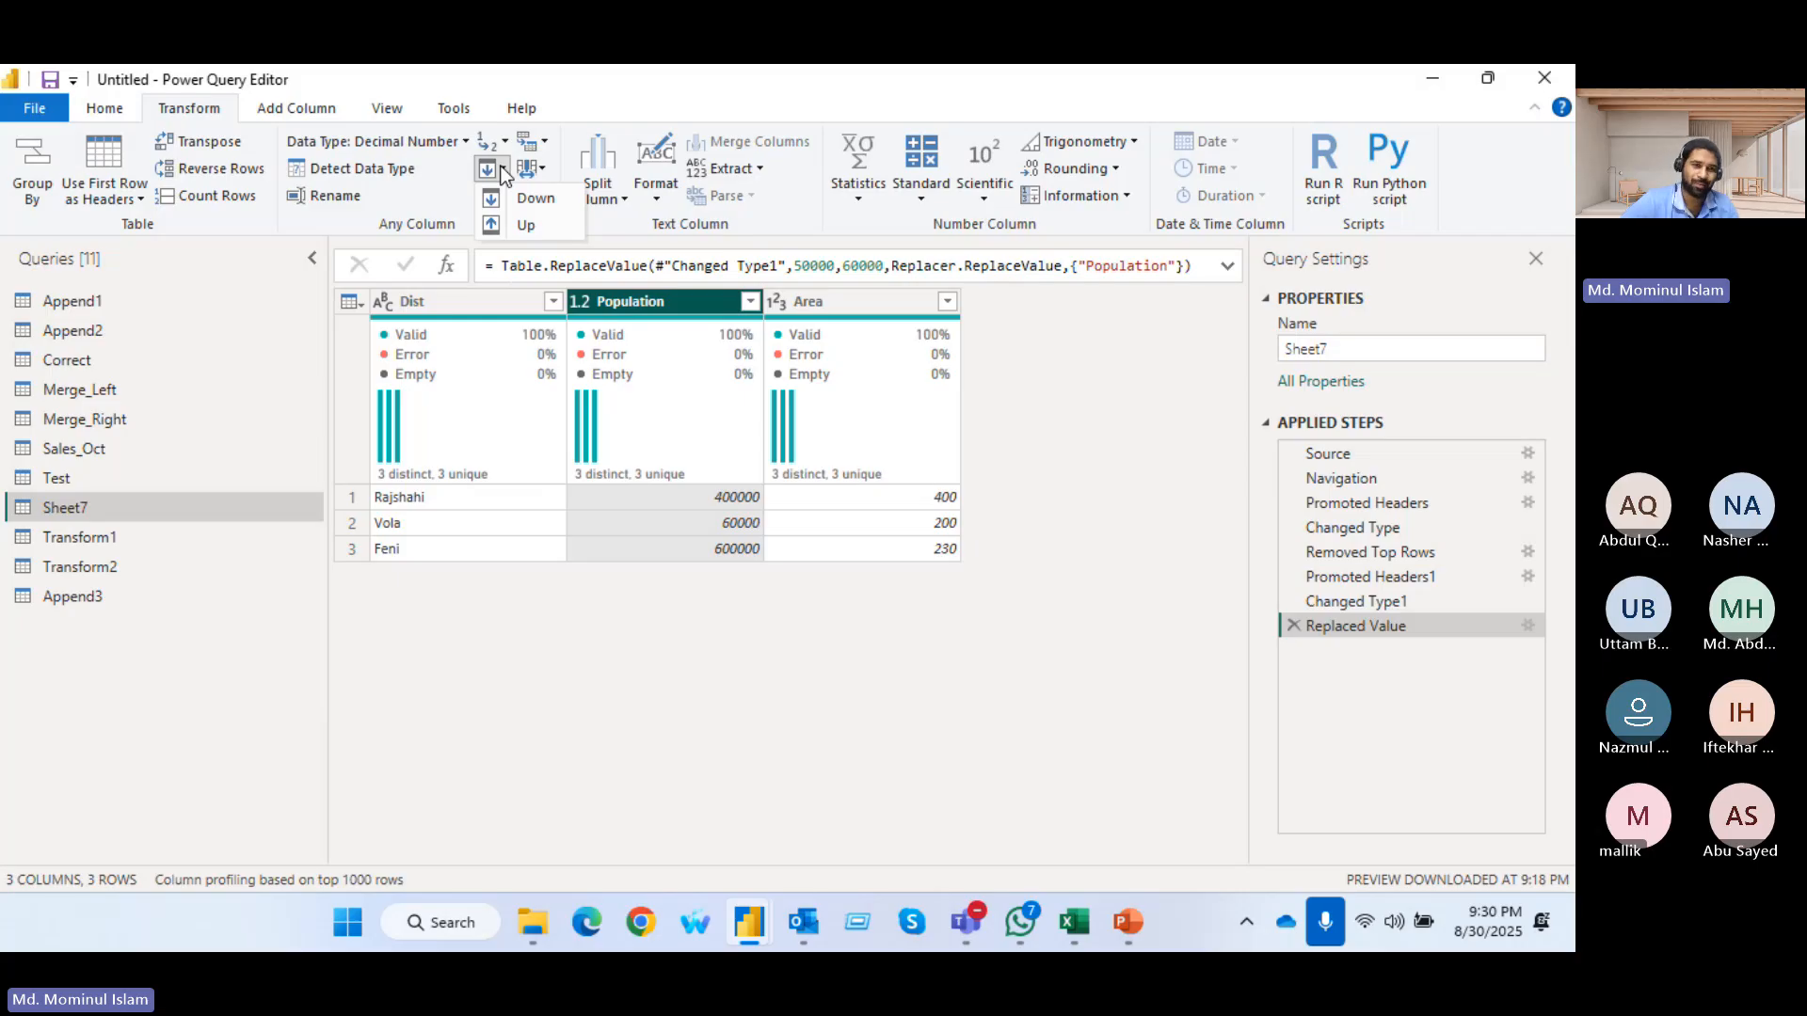
pyautogui.click(465, 302)
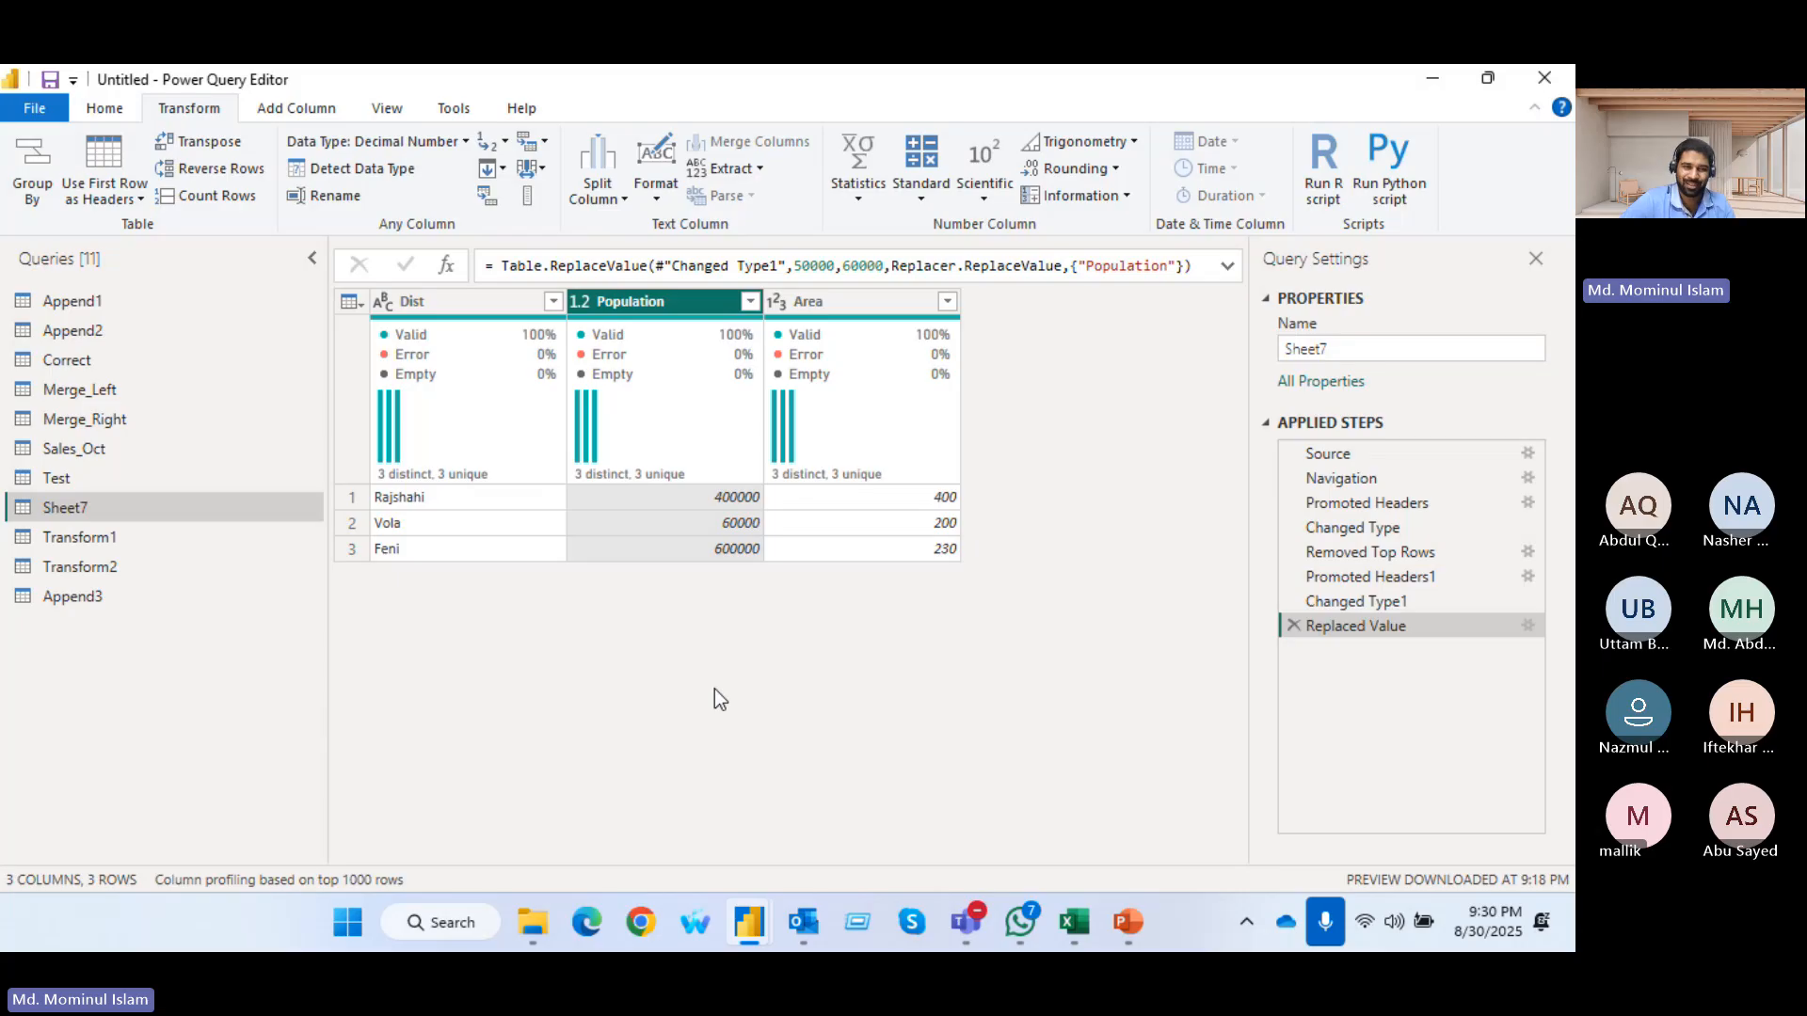
pyautogui.click(501, 170)
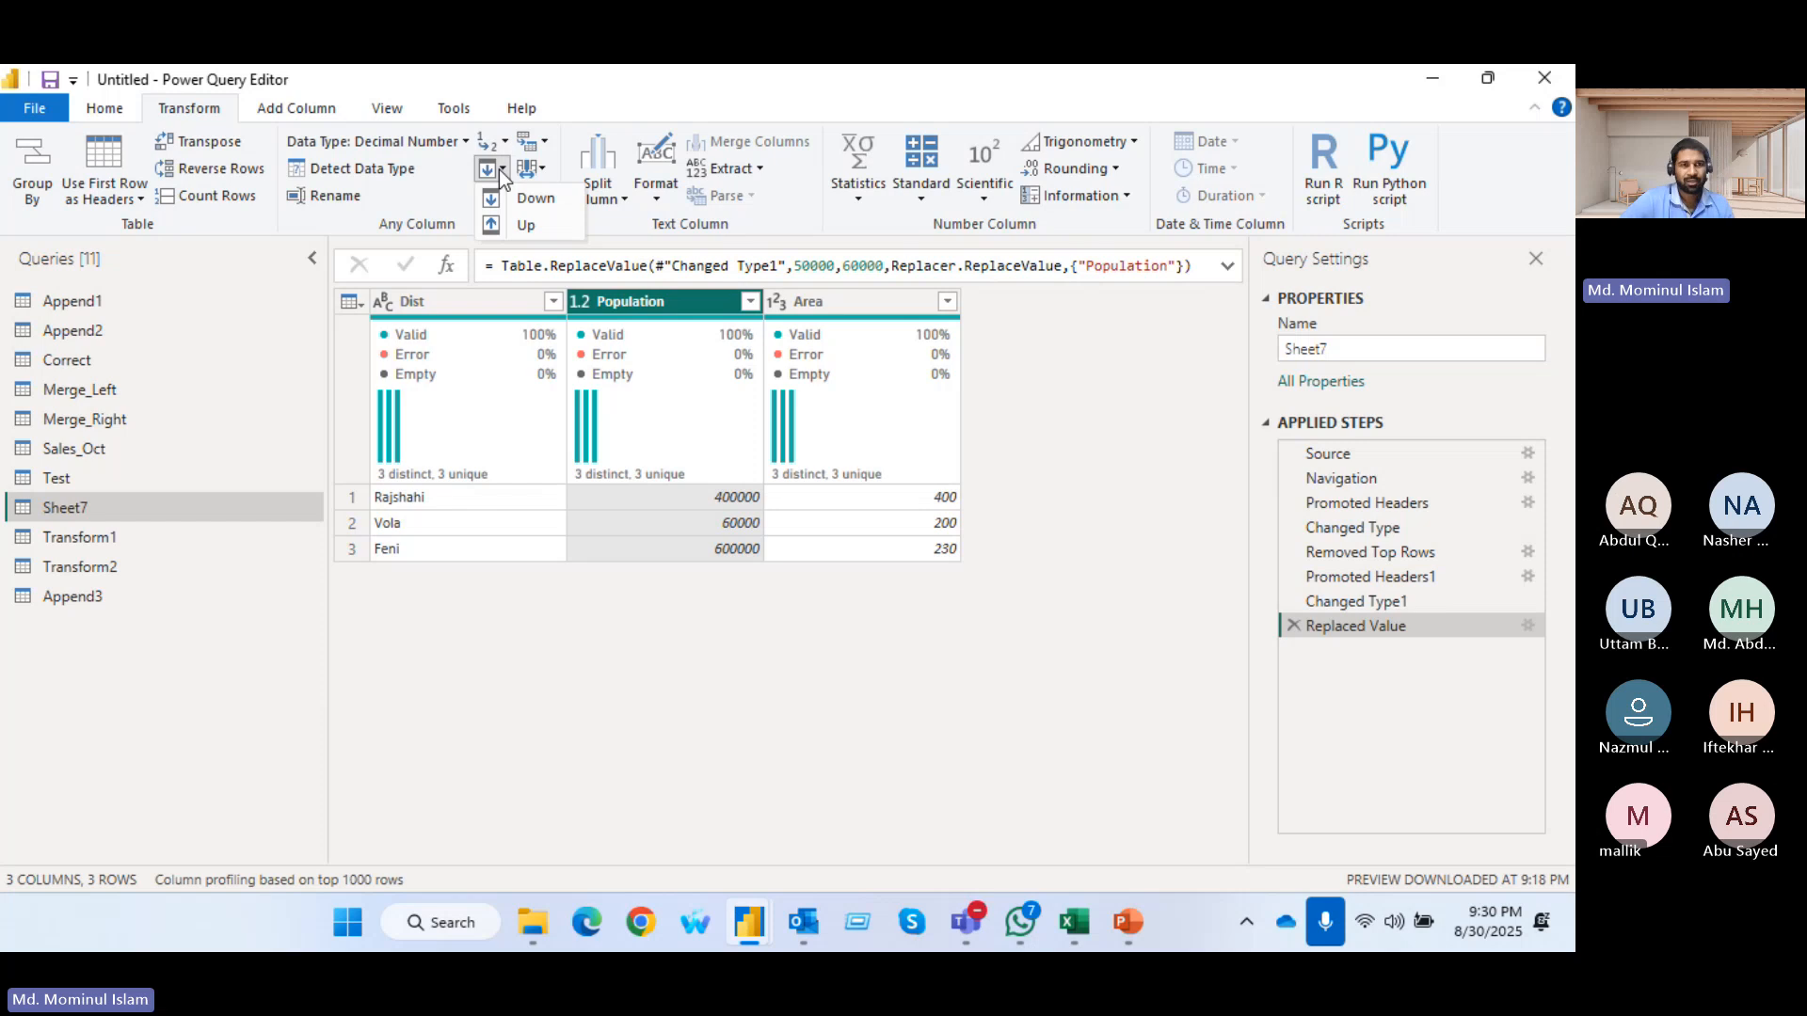
pyautogui.click(435, 717)
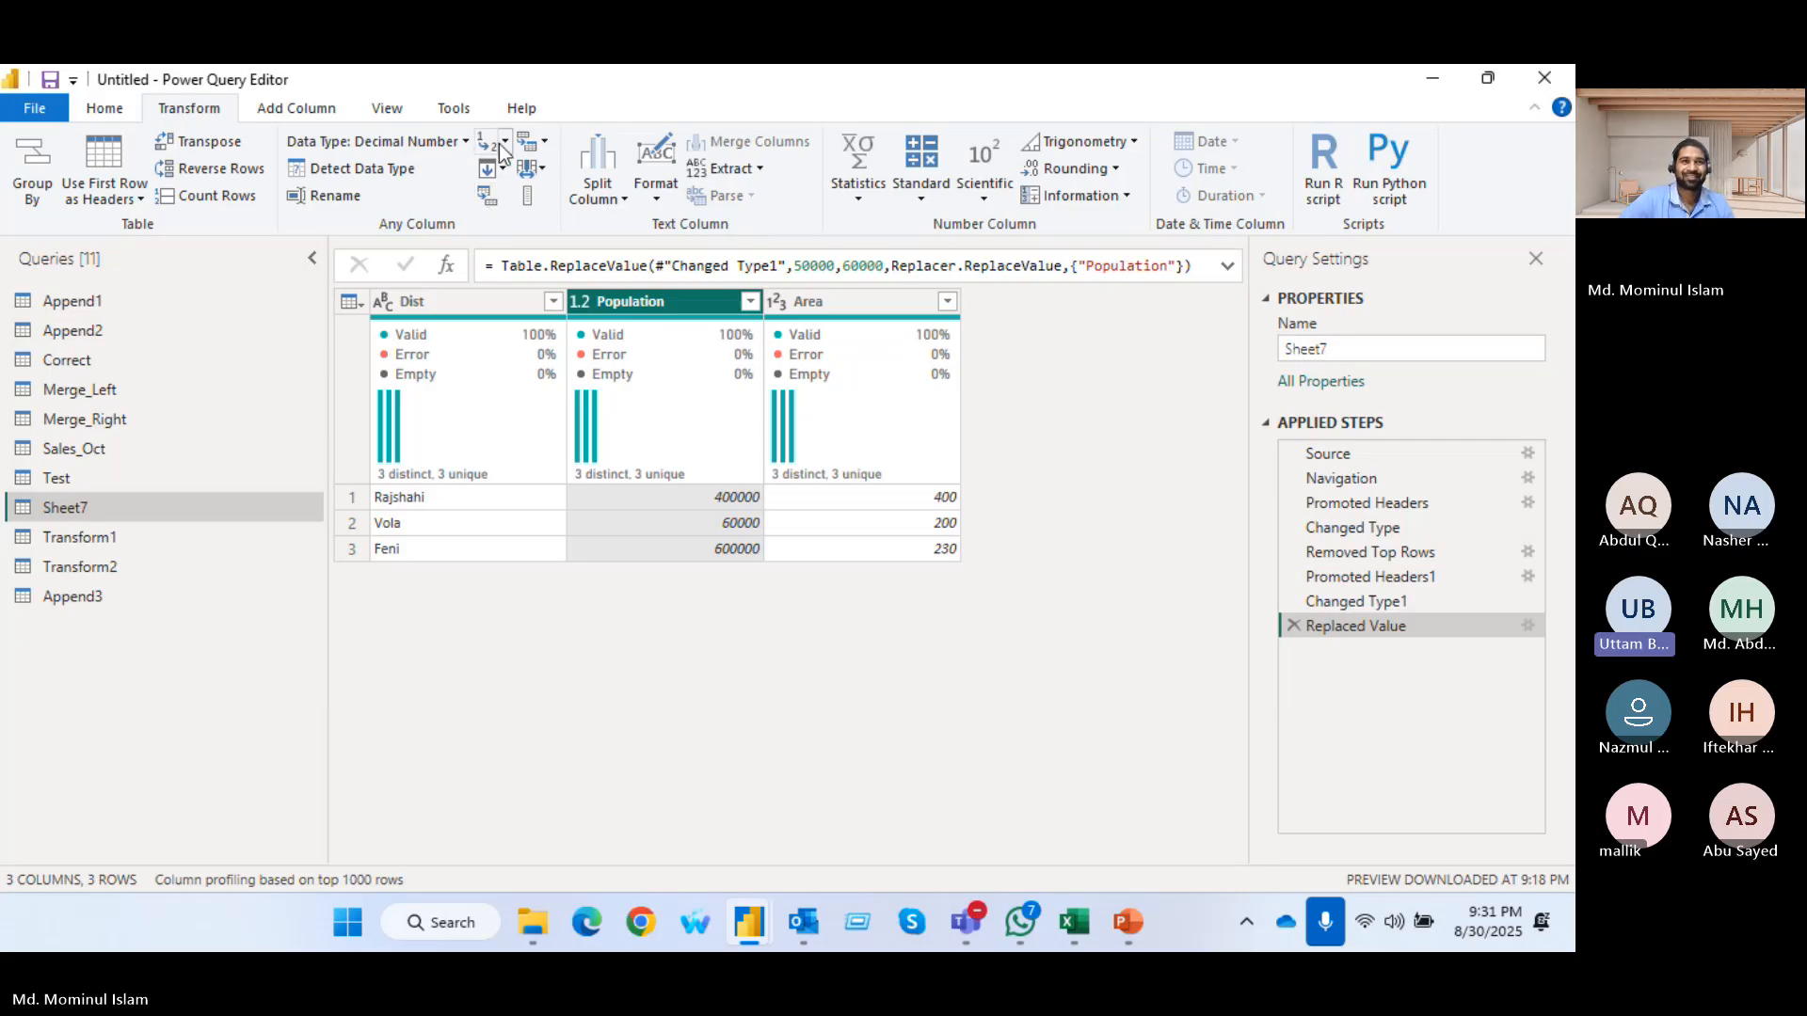
pyautogui.click(549, 141)
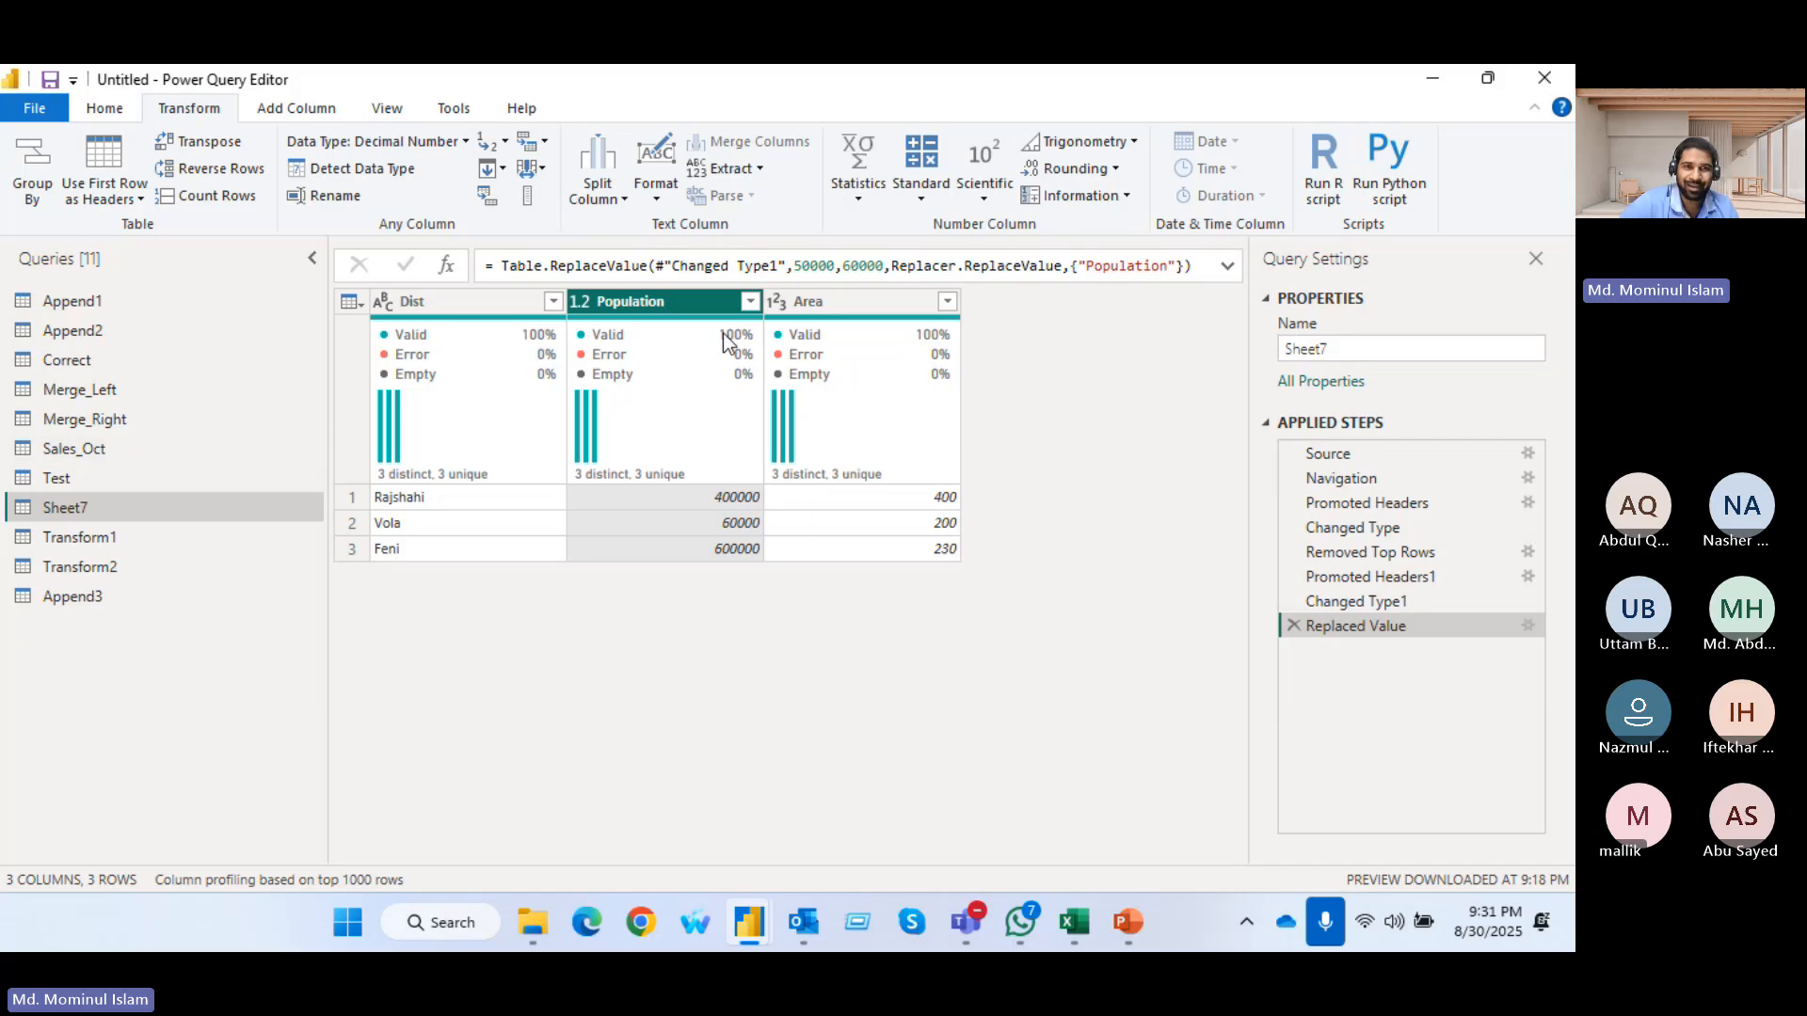
# Pivot the Area column of Sheet7 using Dist as the values column
pyautogui.click(867, 305)
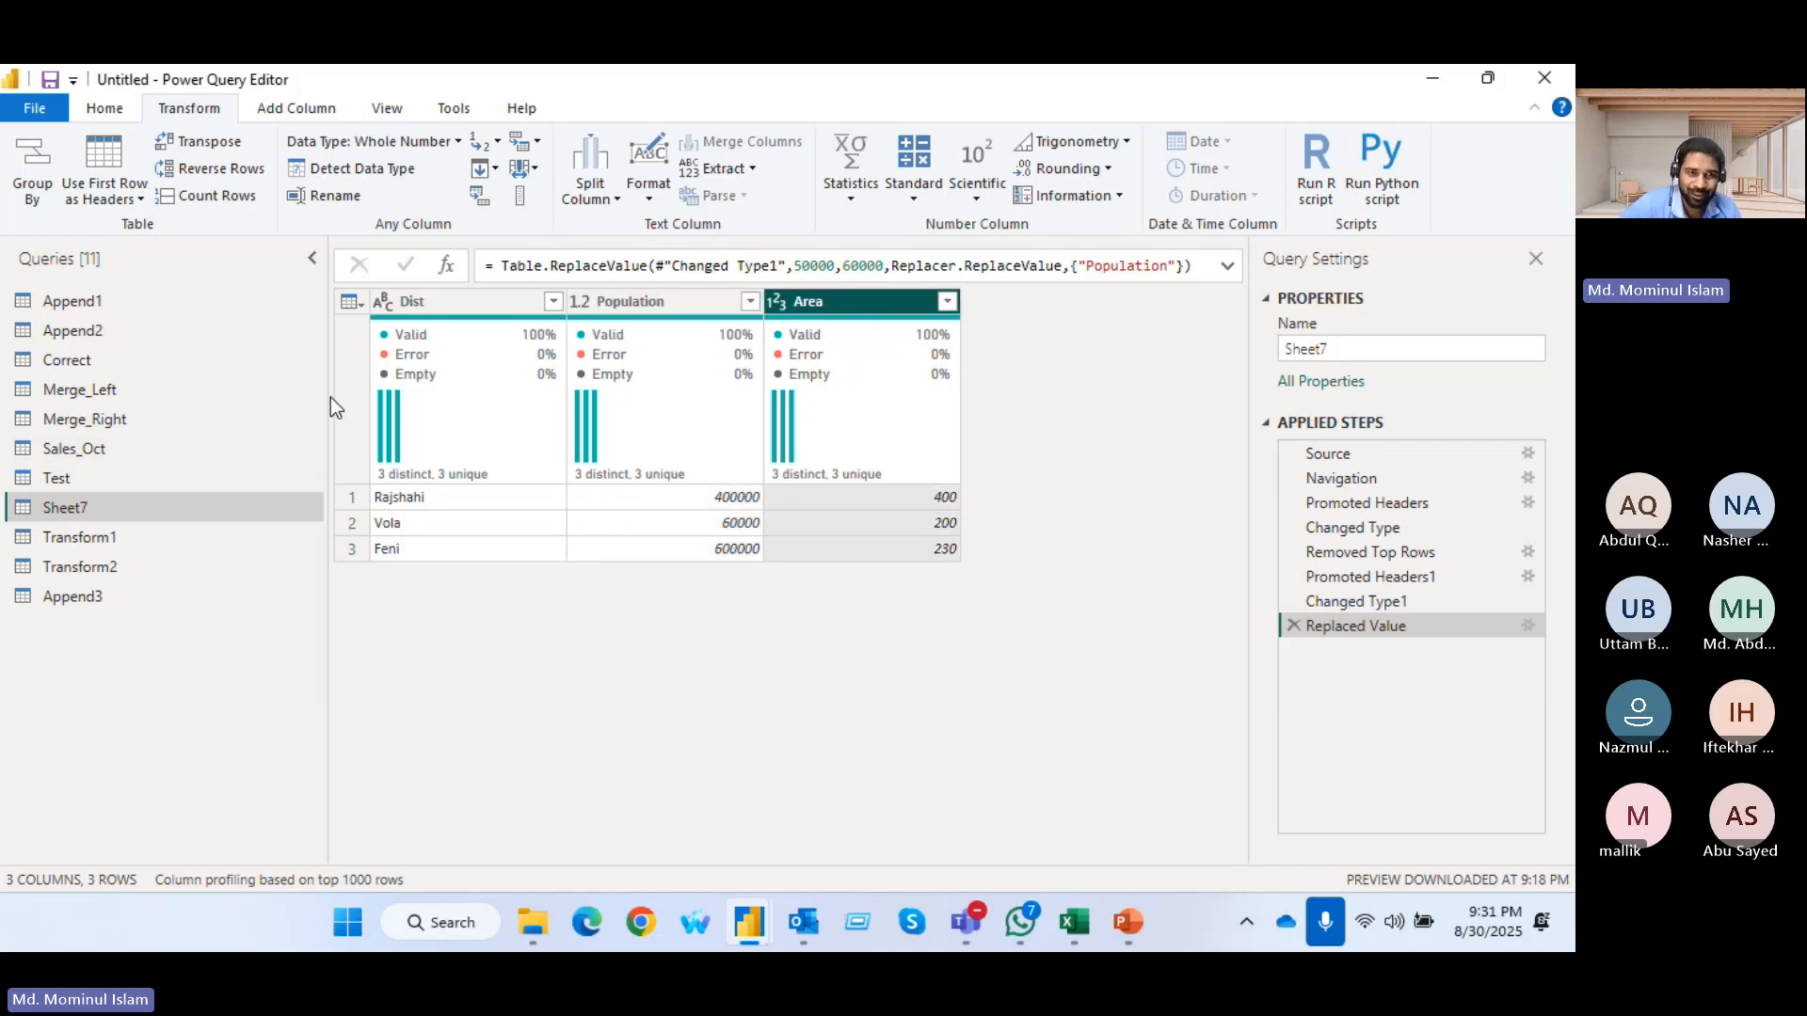
pyautogui.click(482, 197)
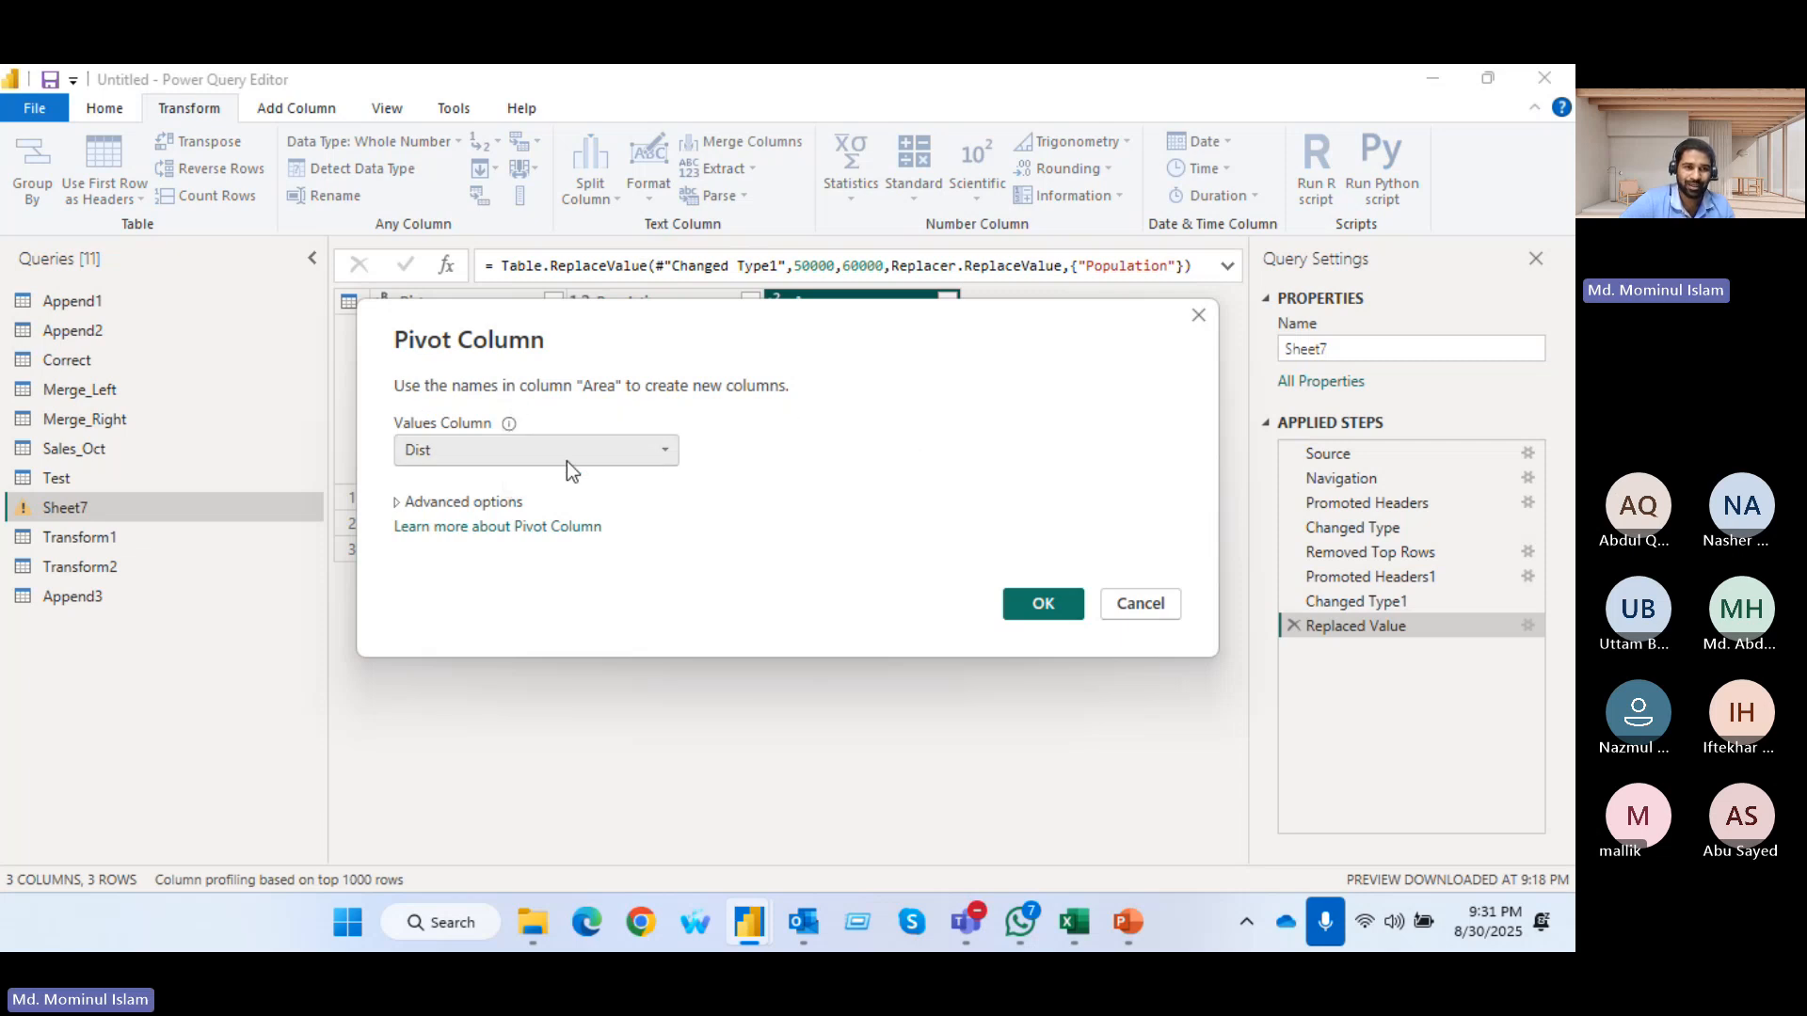
pyautogui.click(641, 450)
pyautogui.click(644, 448)
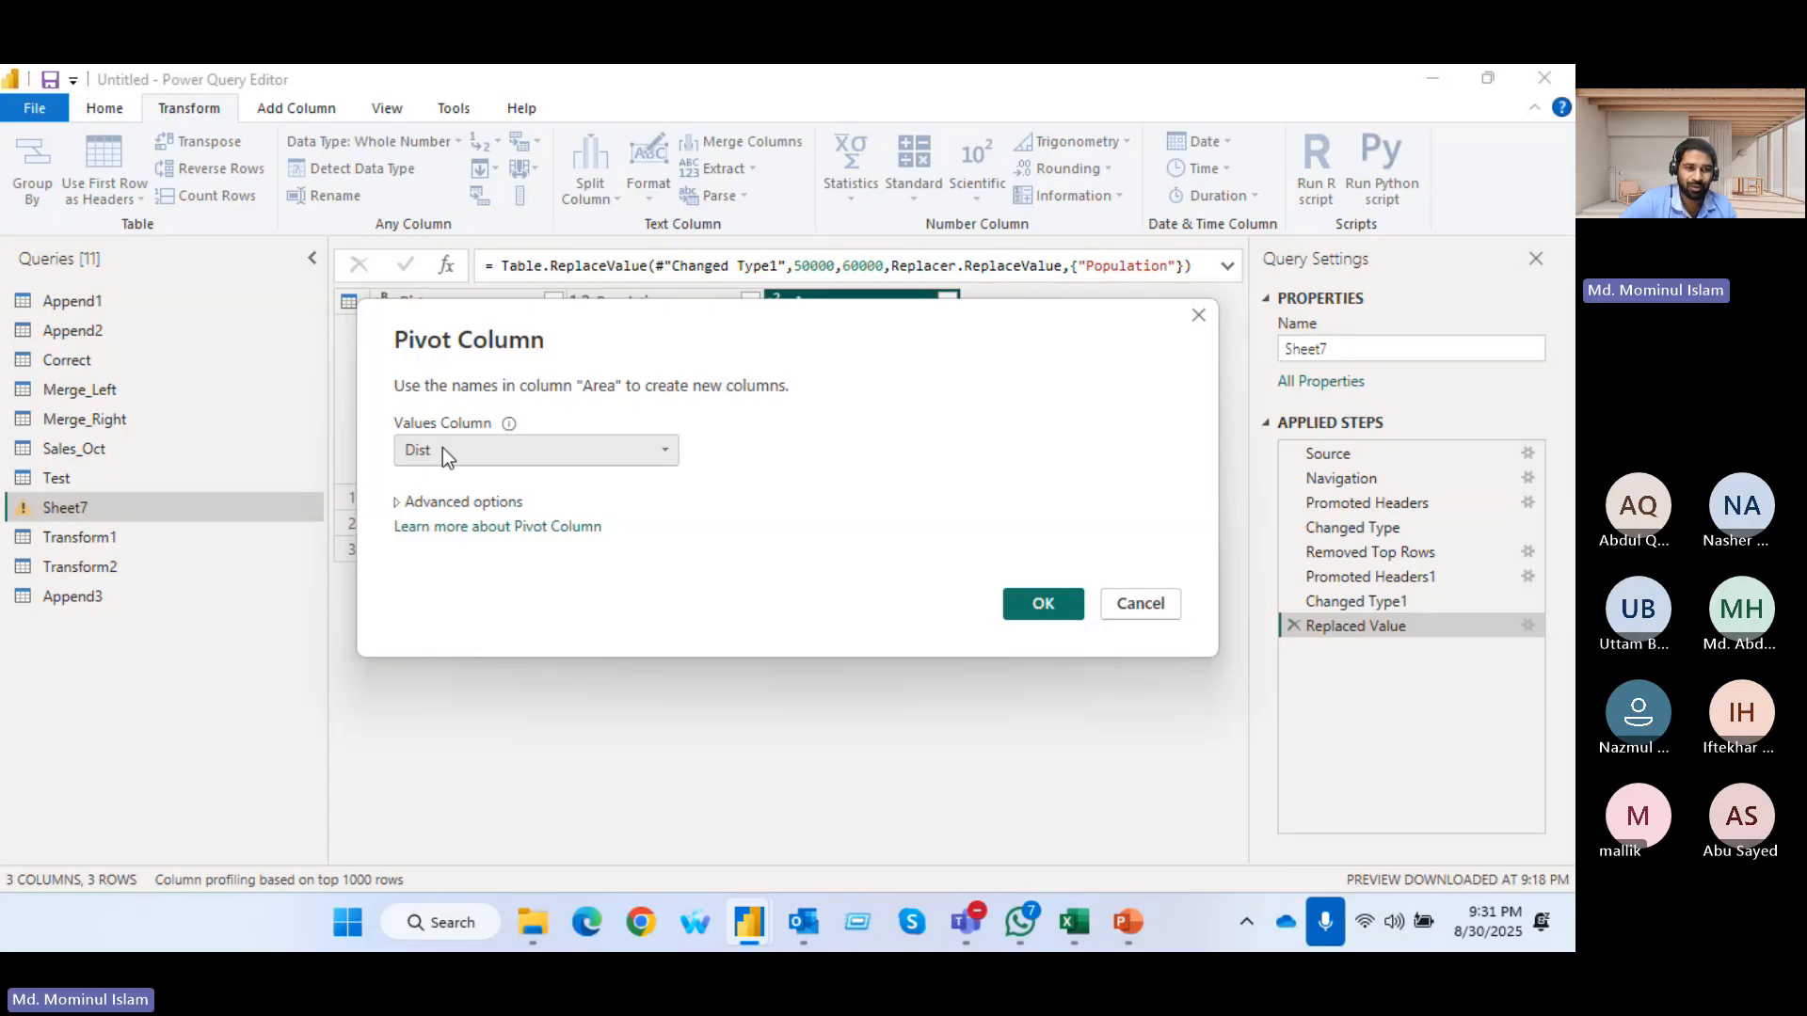
pyautogui.click(1044, 607)
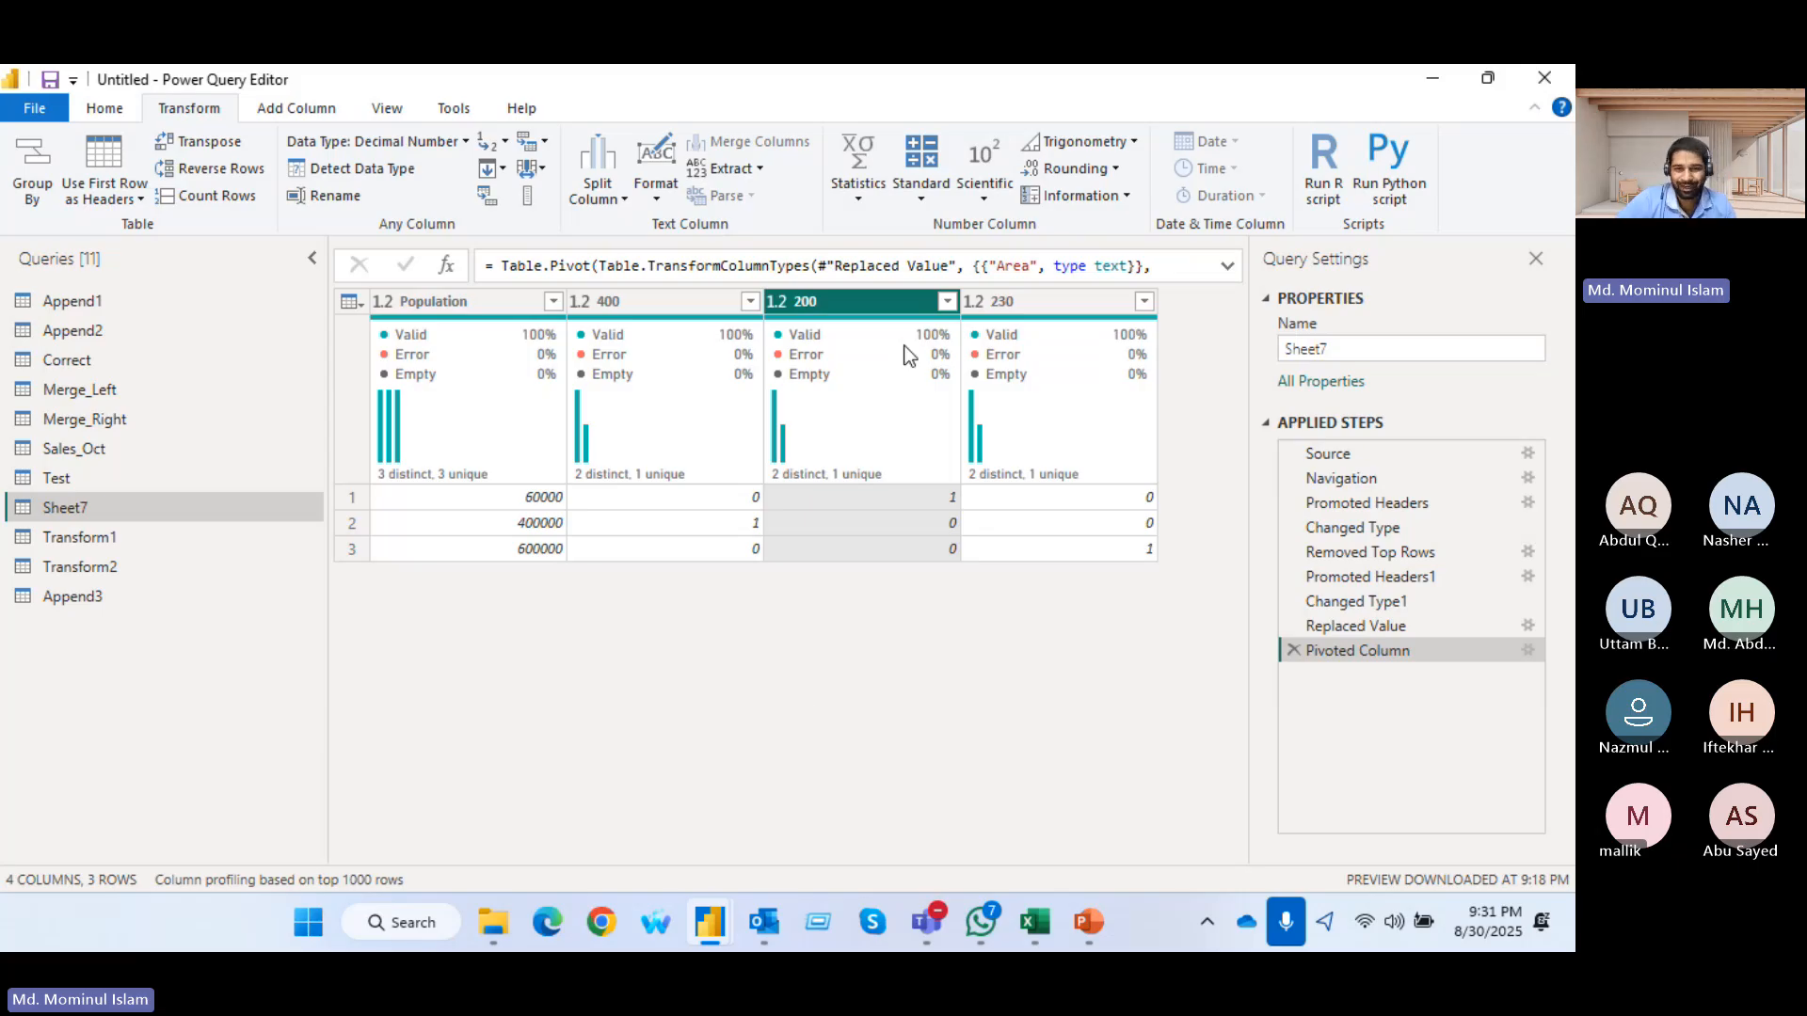
# Switch to the Transformation Pivot workbook in Excel to view the 315KVA DG sheet
pyautogui.click(1043, 929)
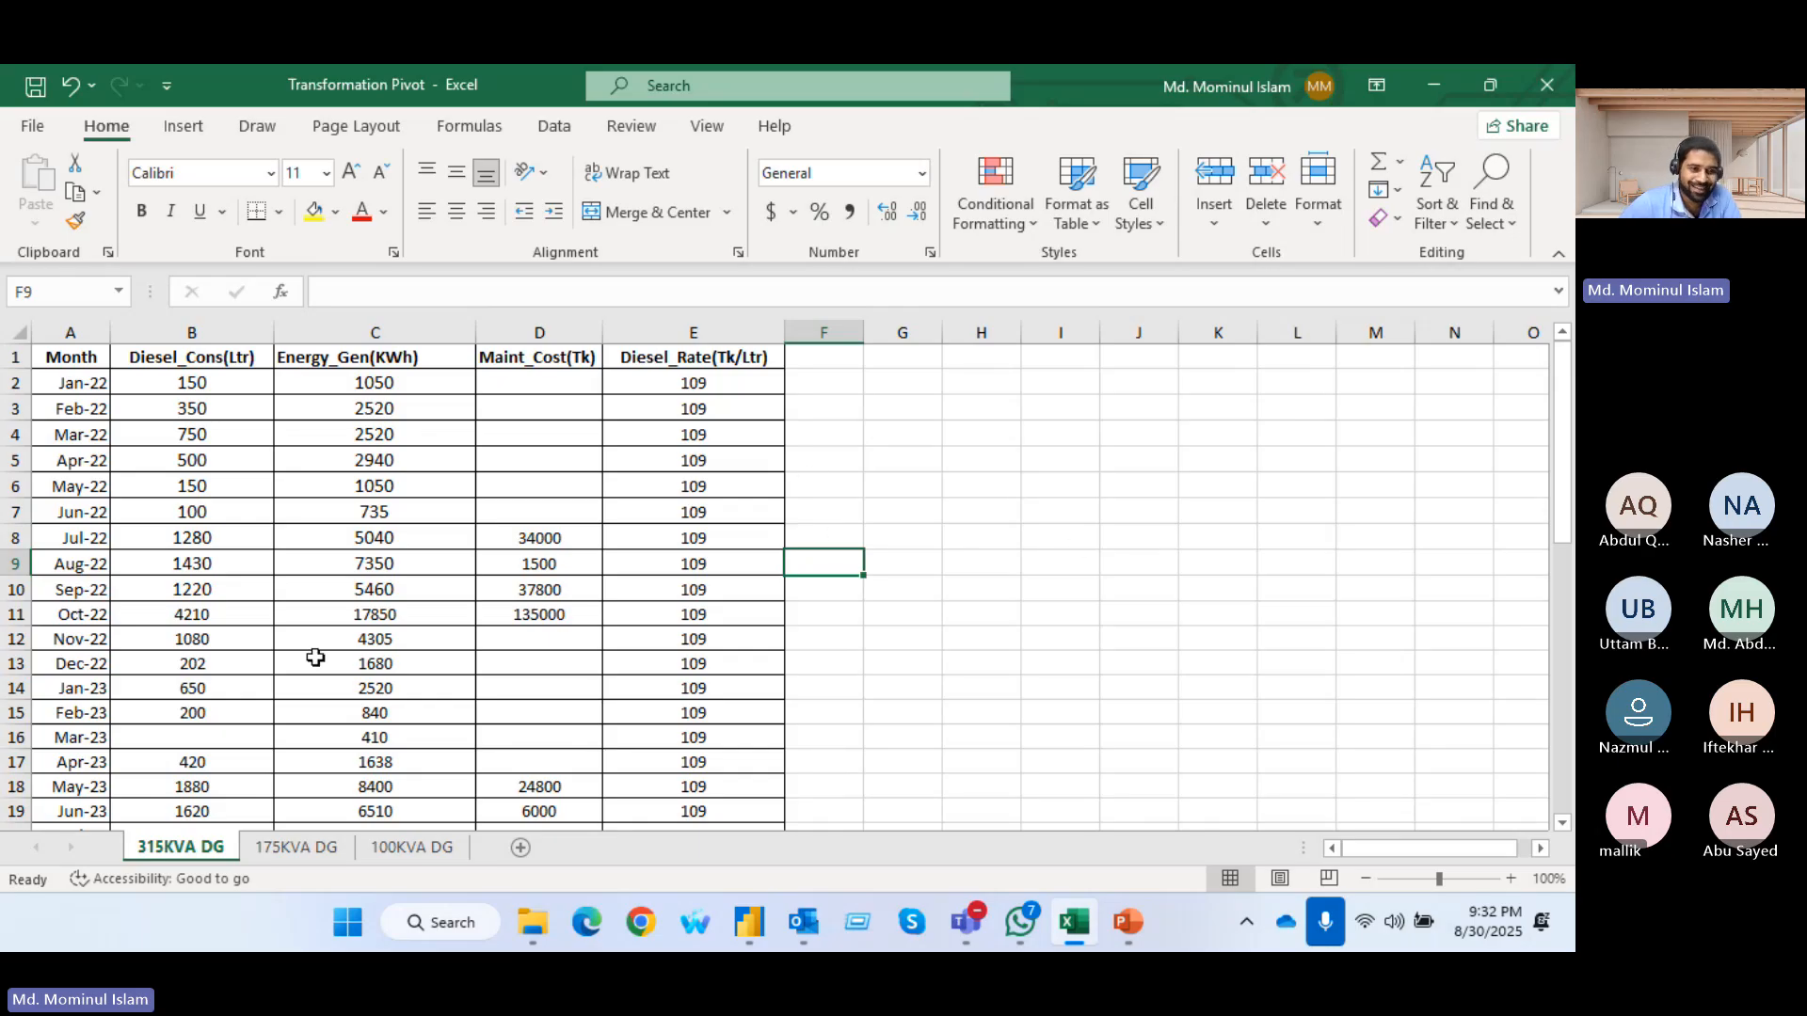
# Look through the generator sheets up to 100KVA DG and add a new blank worksheet after them
pyautogui.click(265, 853)
pyautogui.click(200, 851)
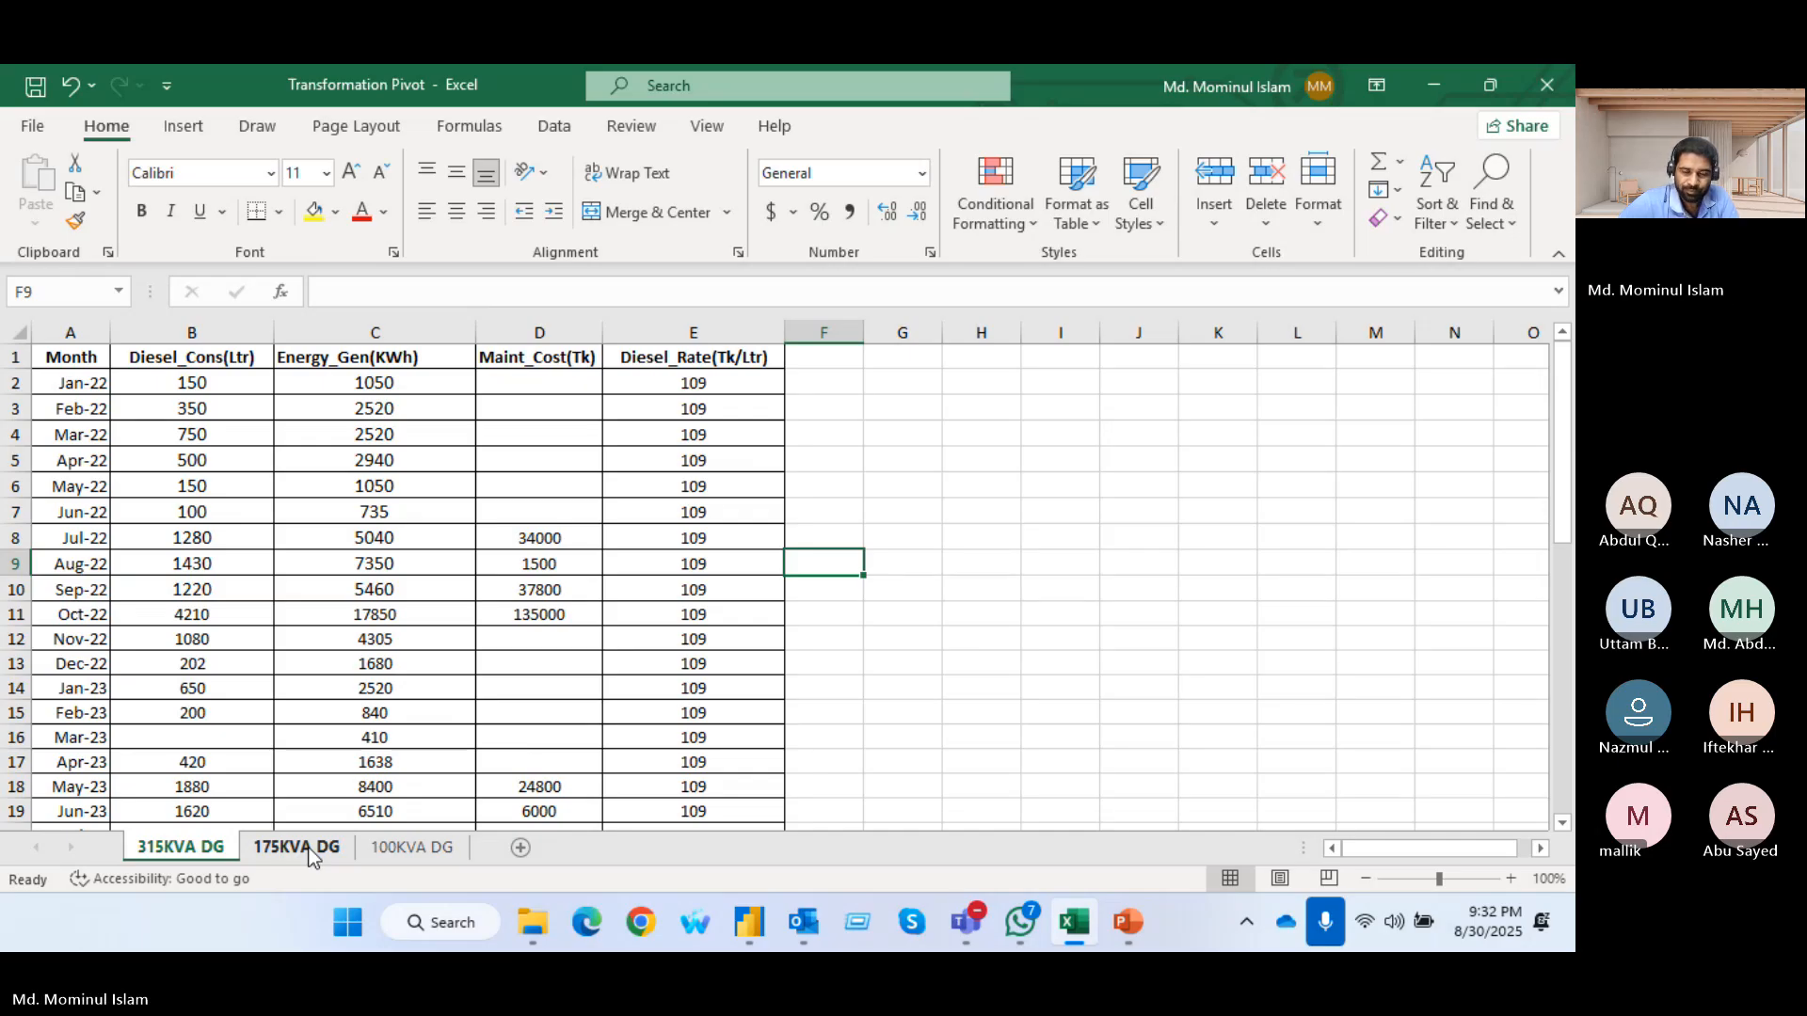
pyautogui.click(395, 847)
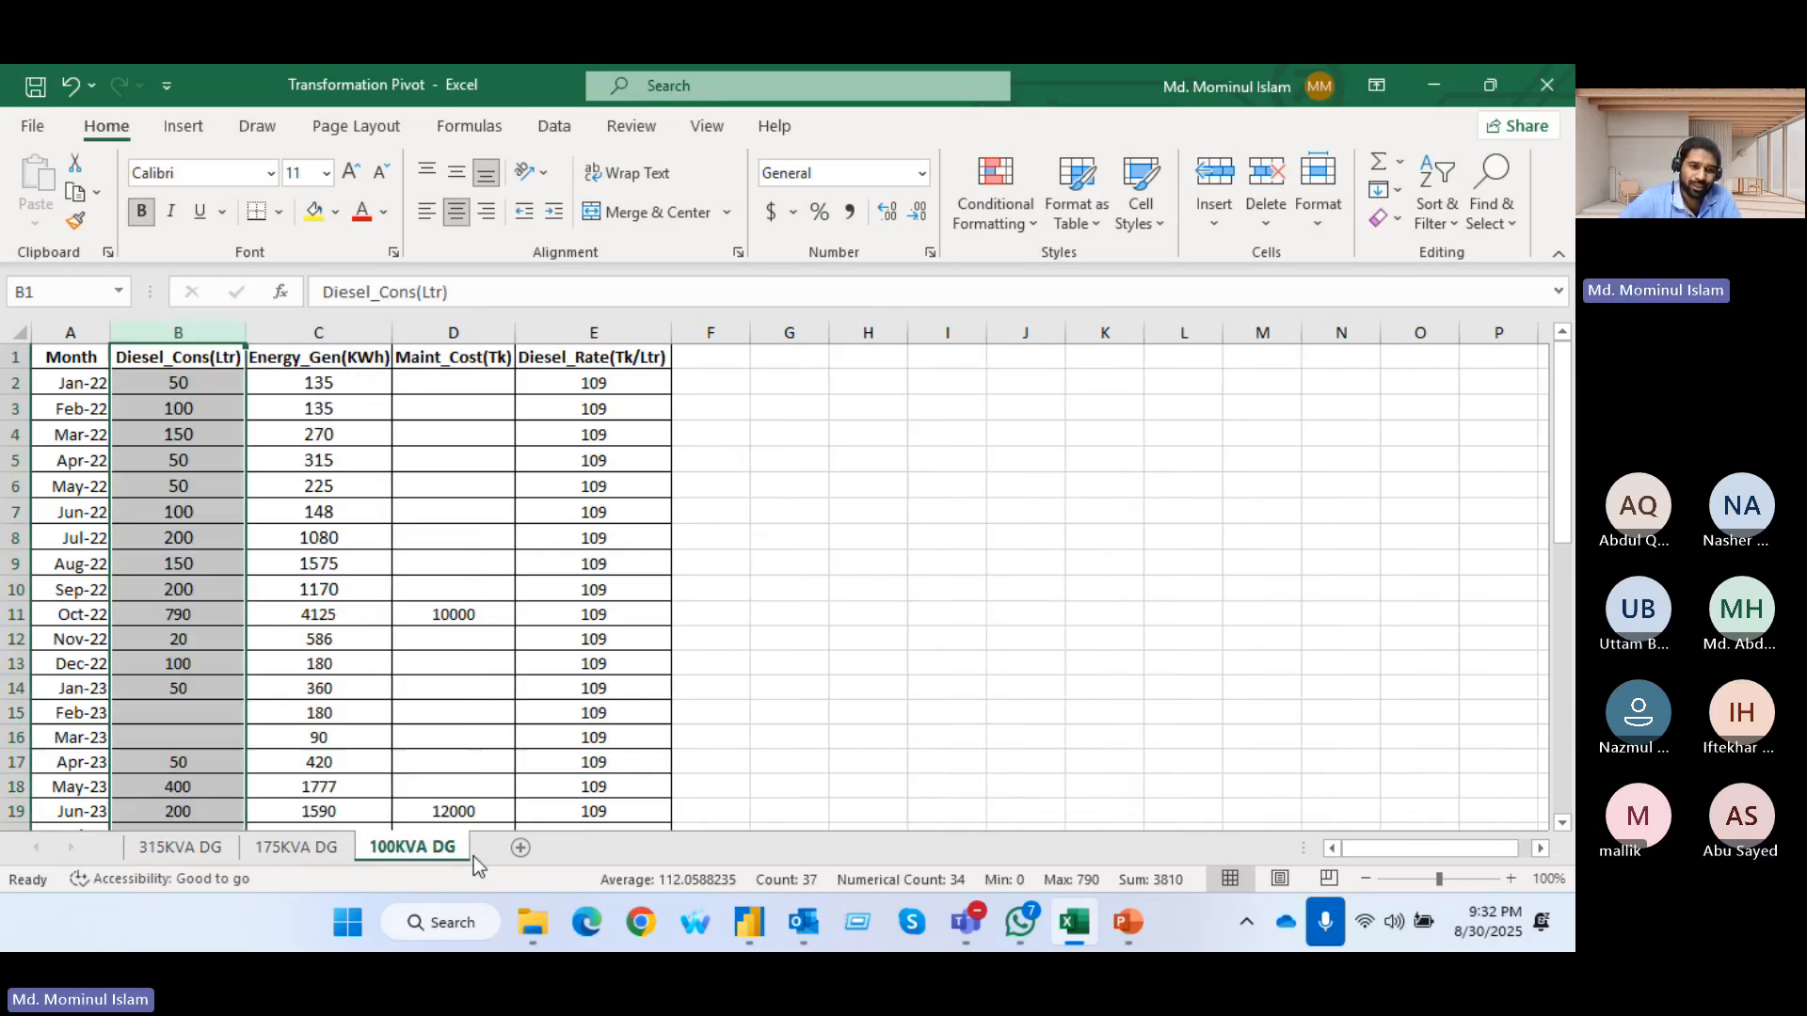
pyautogui.click(523, 845)
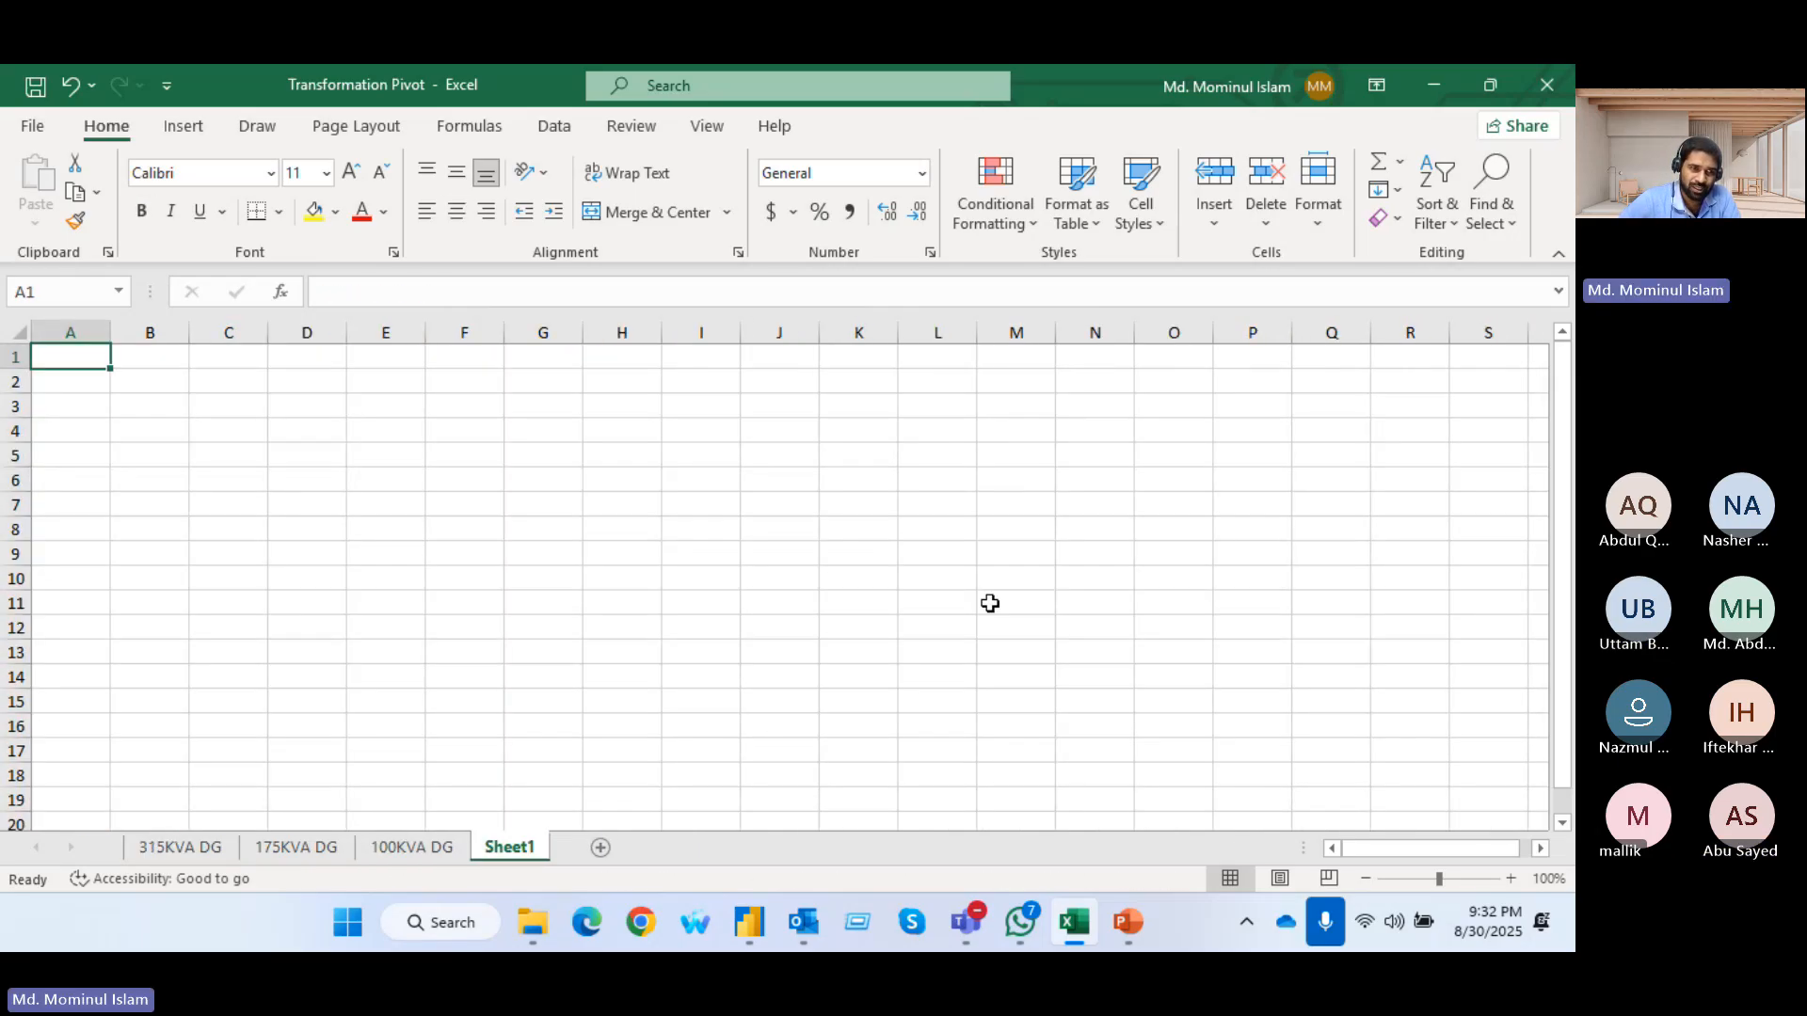
# Copy the whole 315KVA DG table with its headers and paste it into Sheet1 starting at cell A1
pyautogui.click(170, 849)
pyautogui.moveTo(54, 359); pyautogui.dragTo(192, 389)
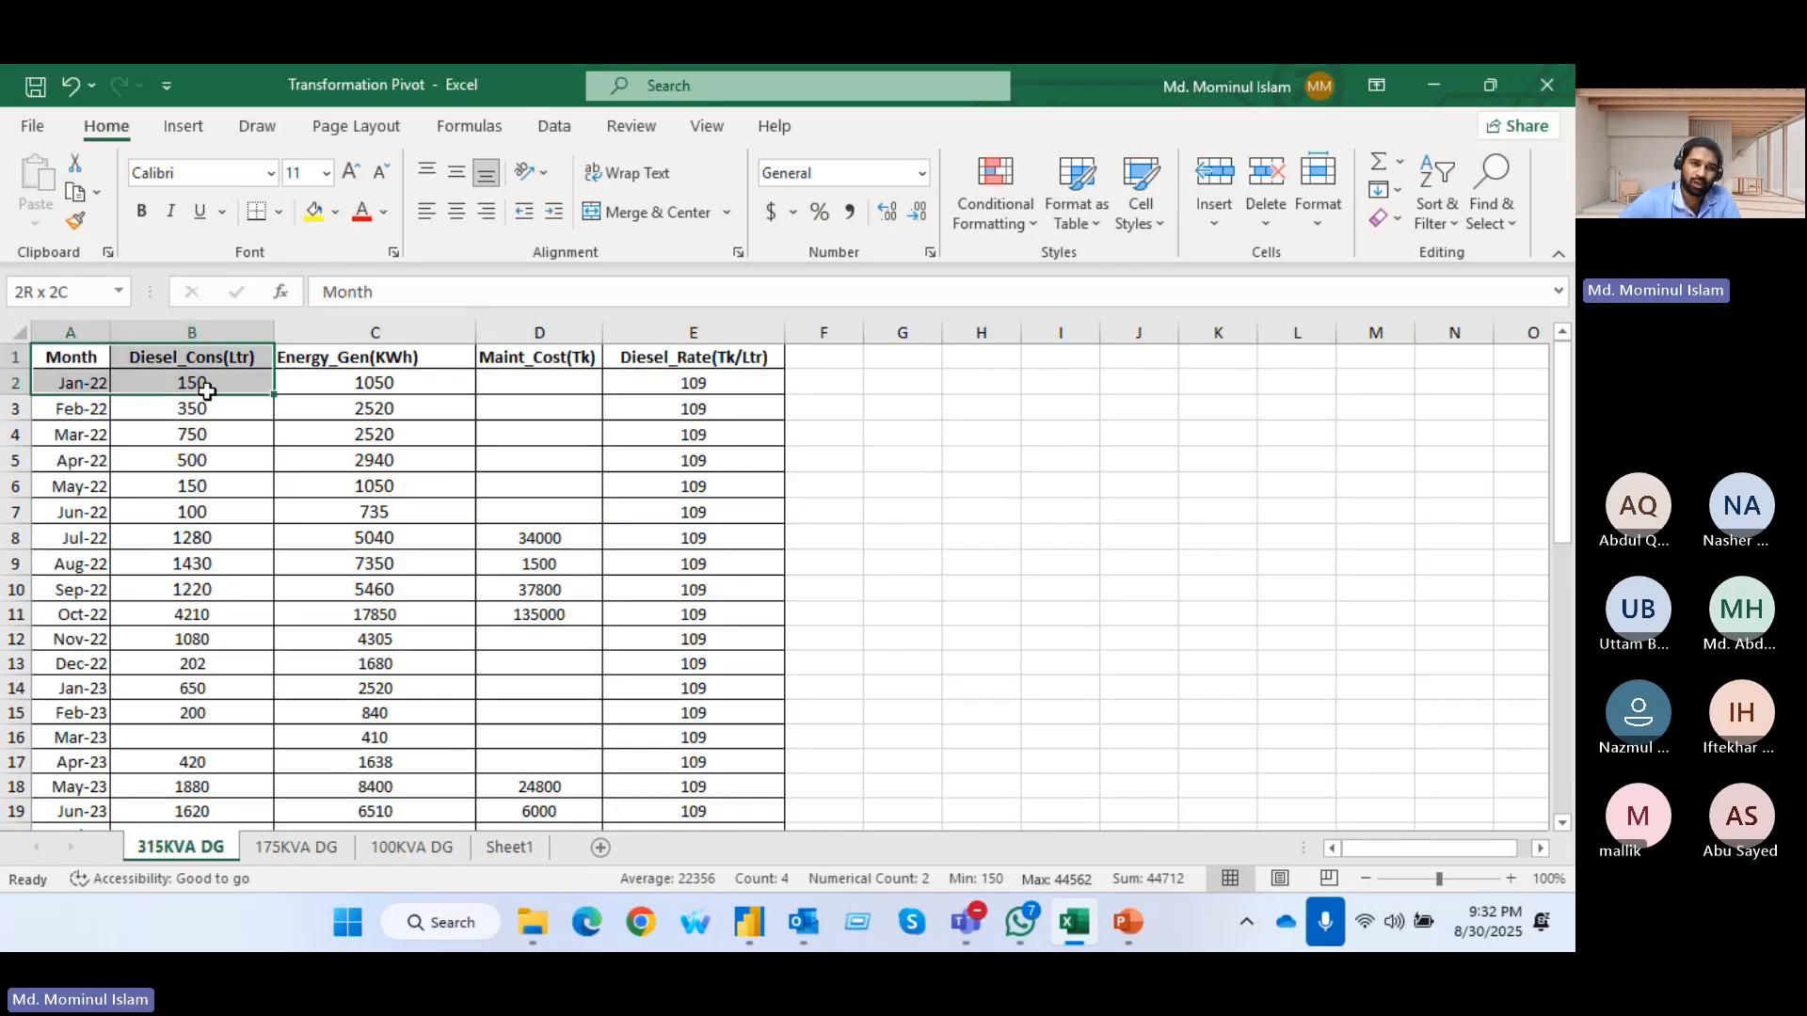
pyautogui.moveTo(72, 358); pyautogui.dragTo(723, 420)
pyautogui.hotkey('ctrl', 'shift', 'Down')
pyautogui.hotkey('ctrl', 'c')
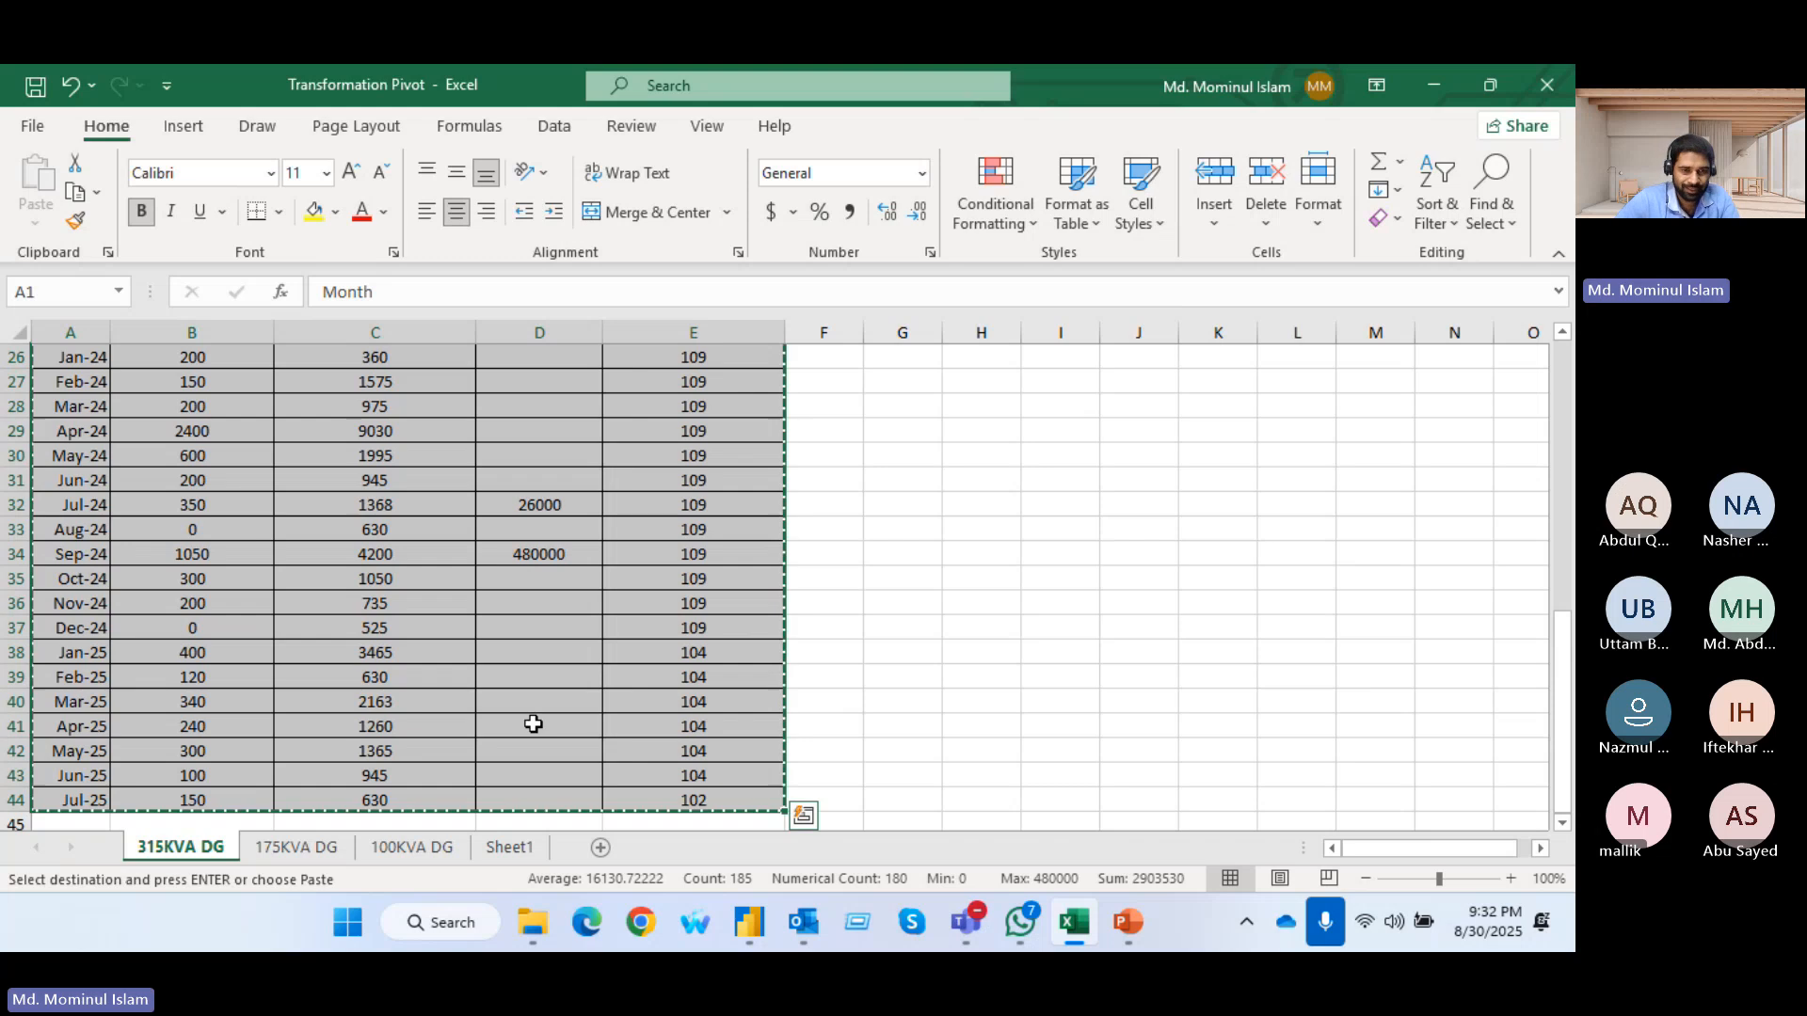
pyautogui.click(509, 847)
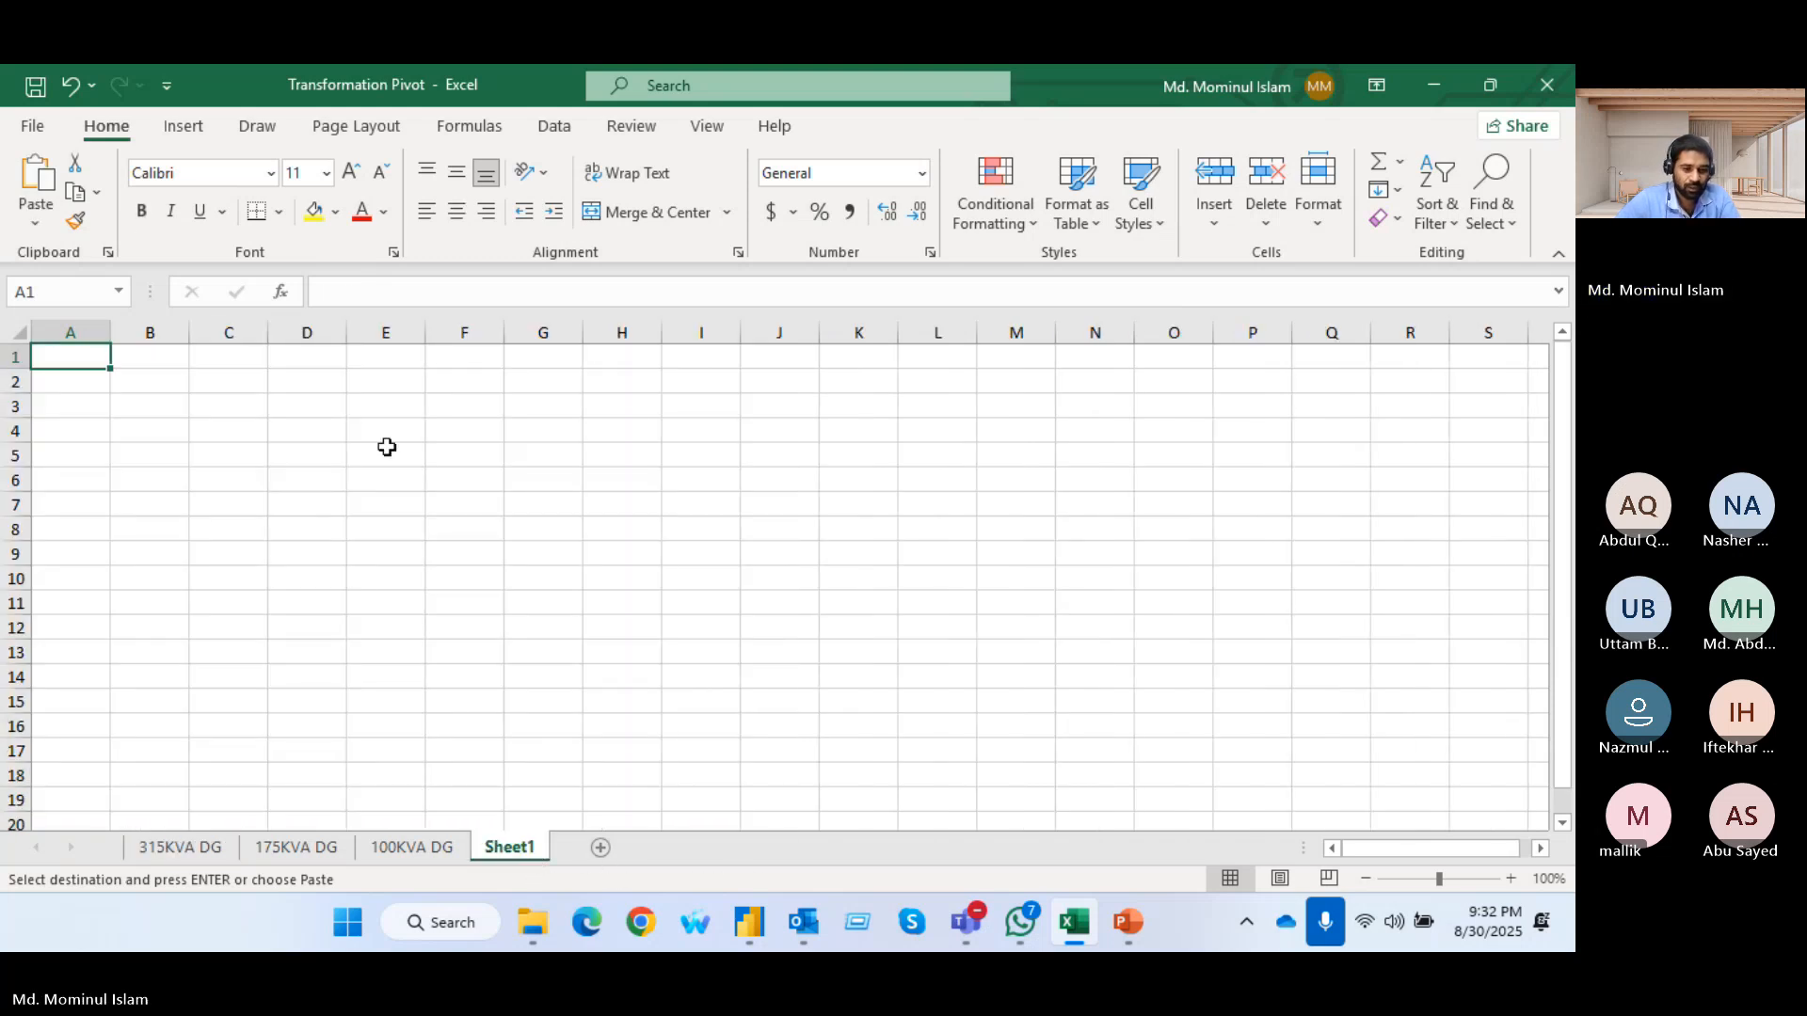
pyautogui.hotkey('ctrl', 'v')
pyautogui.click(720, 435)
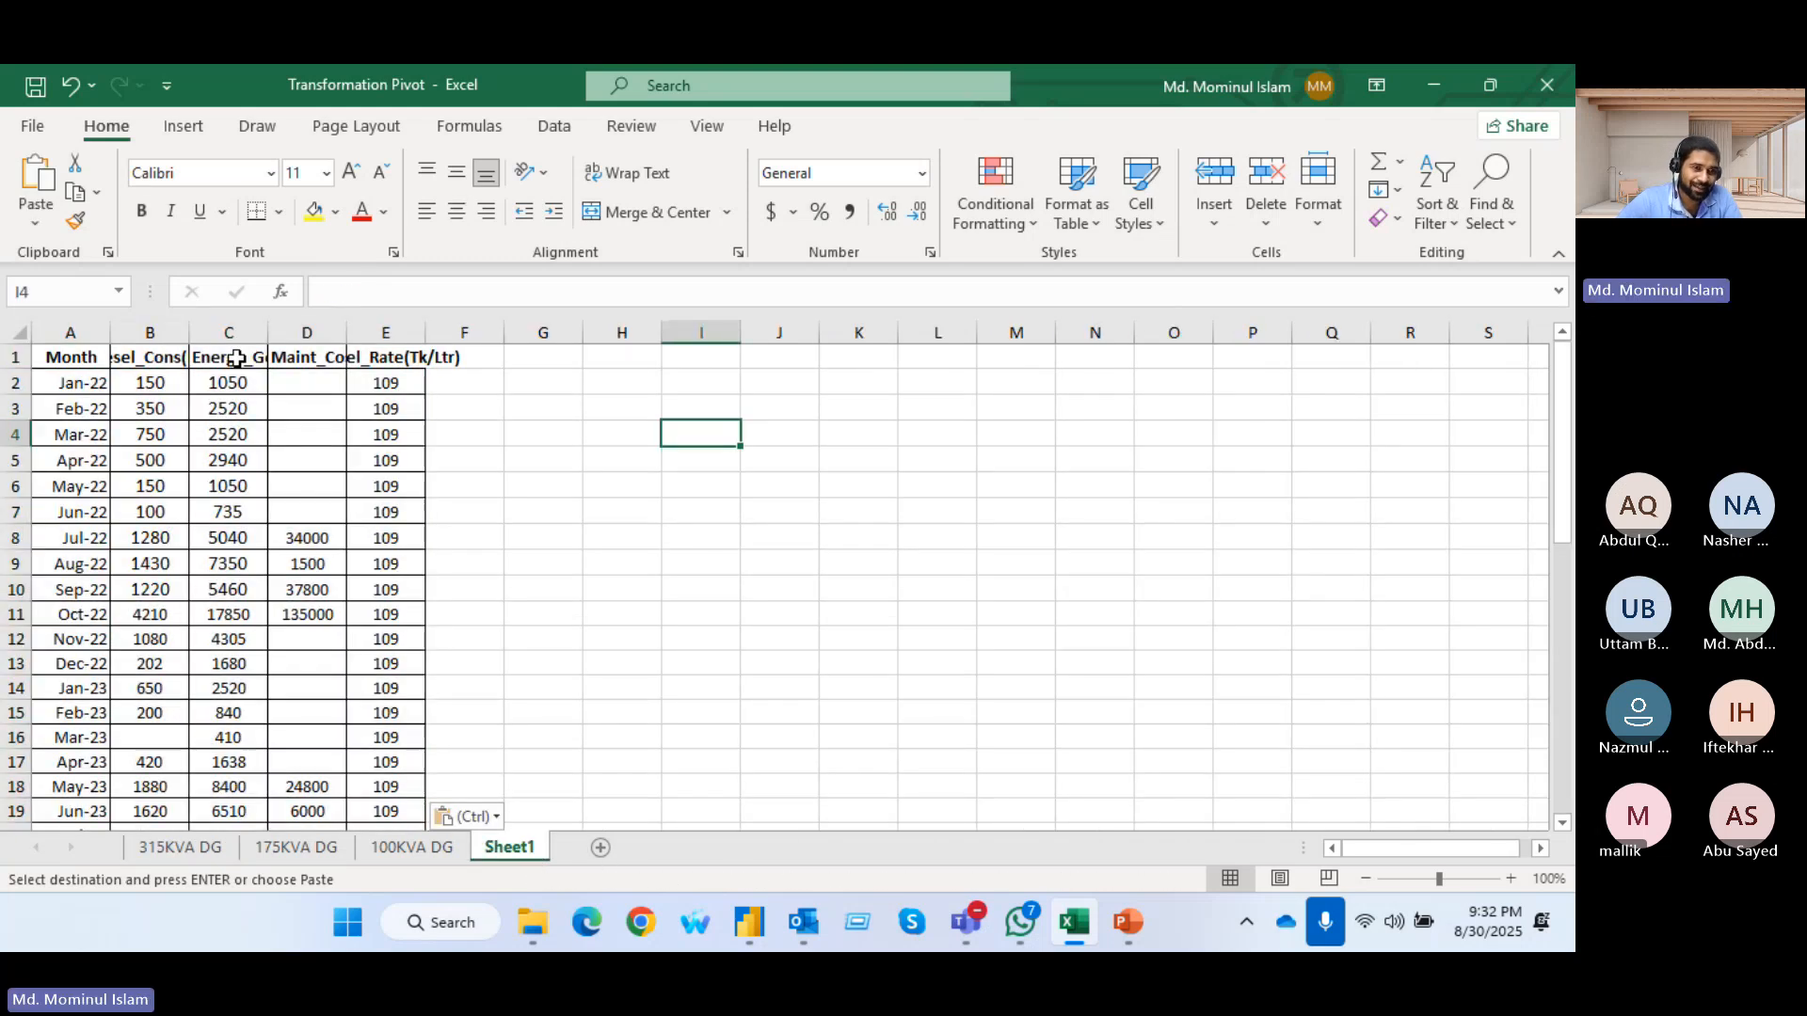
# Widen the Diesel_Cons(Ltr) column in Sheet1 to fit and insert an empty column before it
pyautogui.doubleClick(189, 331)
pyautogui.click(190, 331)
pyautogui.hotkey('ctrl', 'shift', '+')
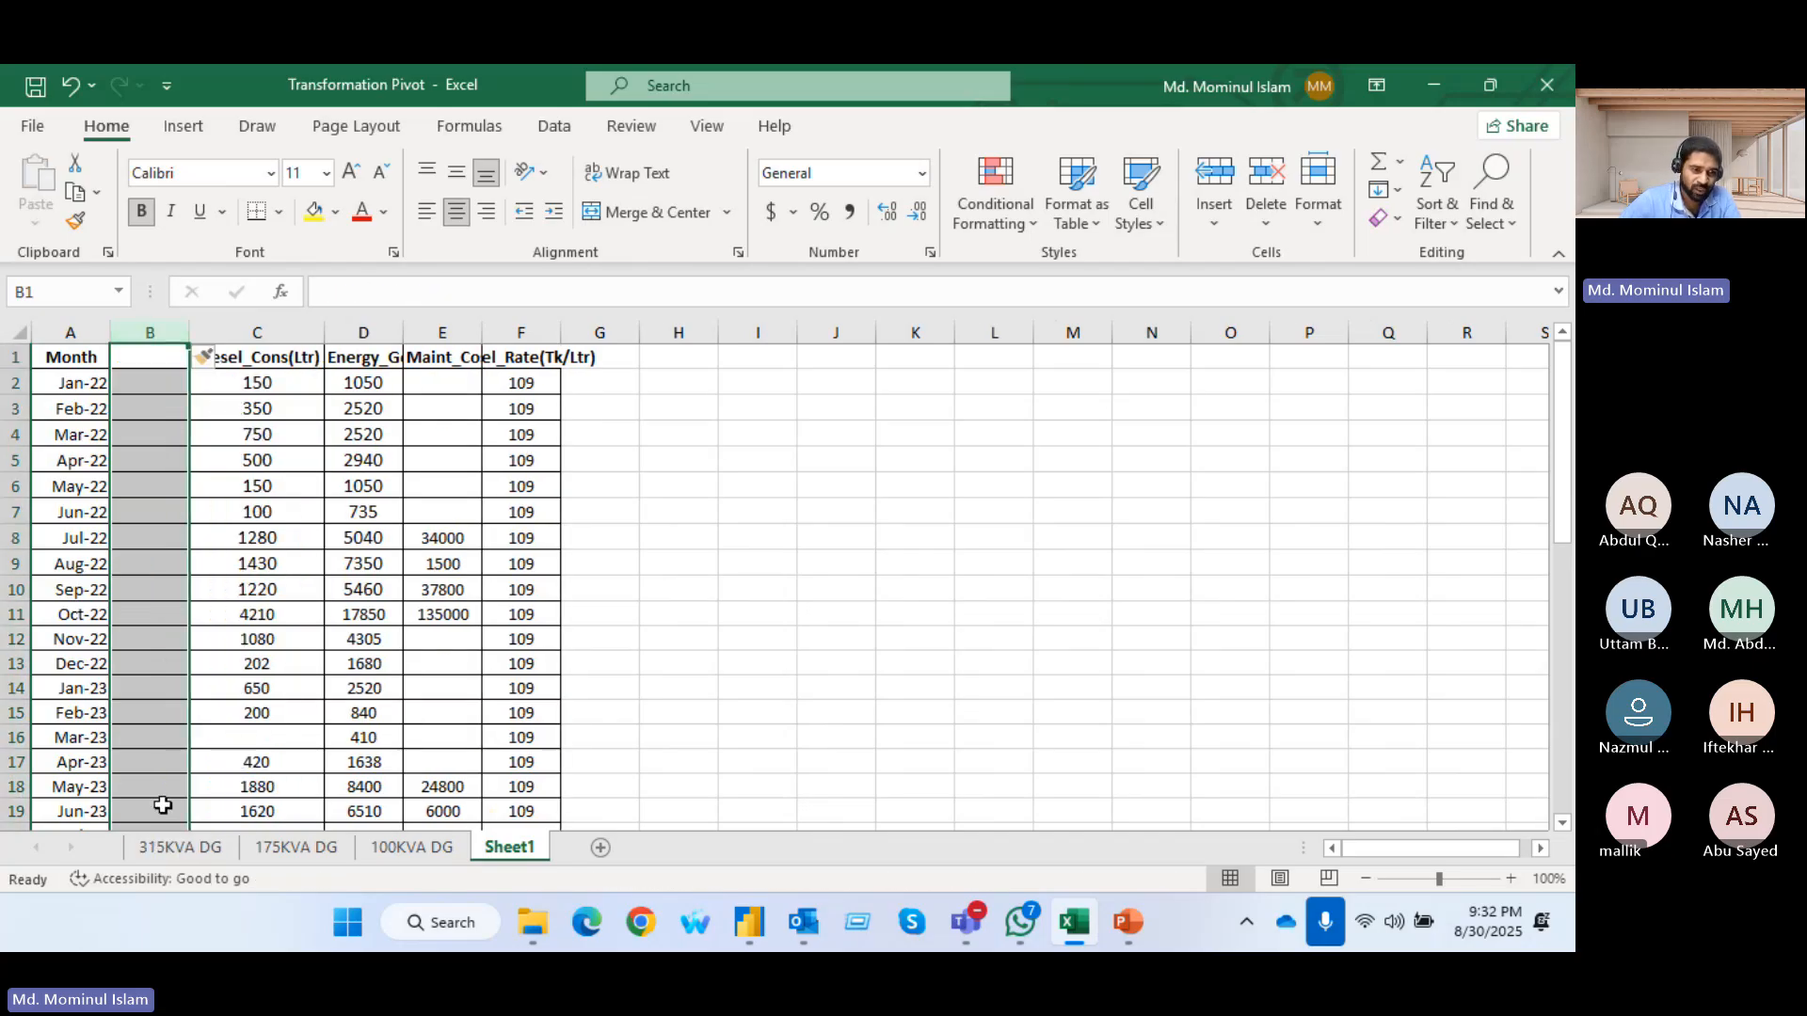
# Head the empty column G_name, fill it with the copied sheet name 315KVA DG for all rows, and fit its width
pyautogui.doubleClick(172, 851)
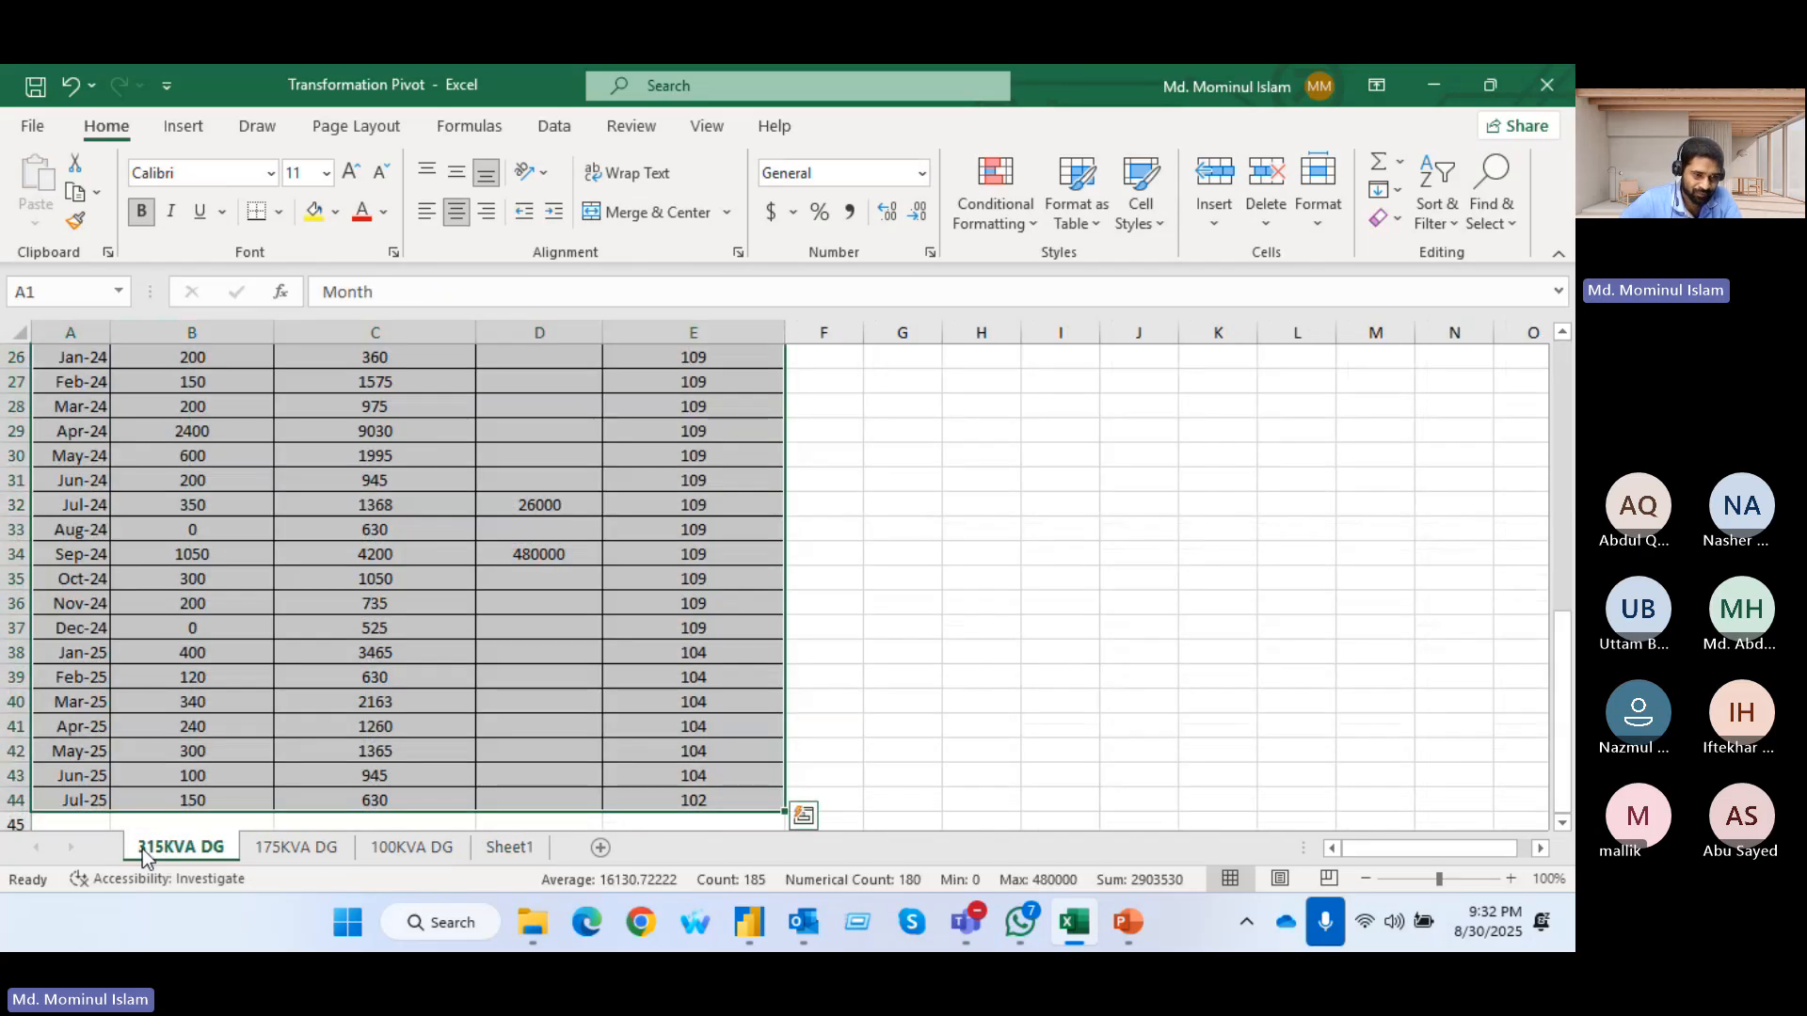
pyautogui.press('Return')
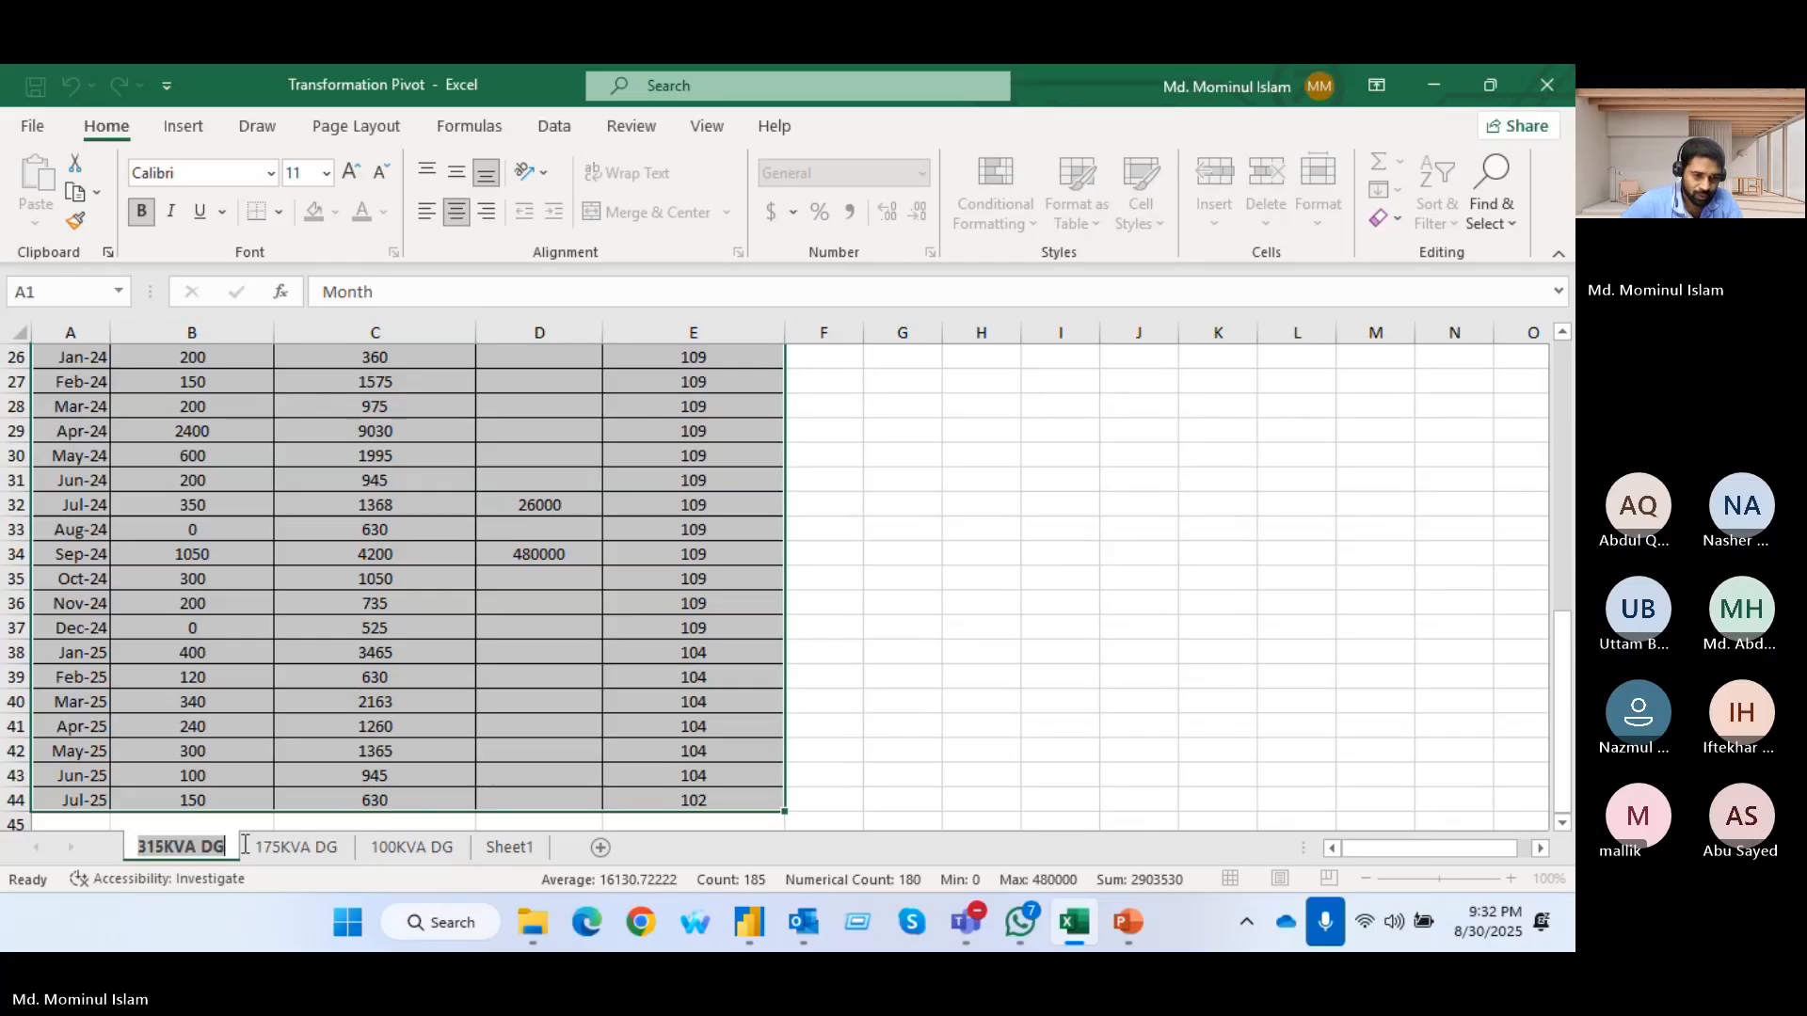
pyautogui.click(508, 847)
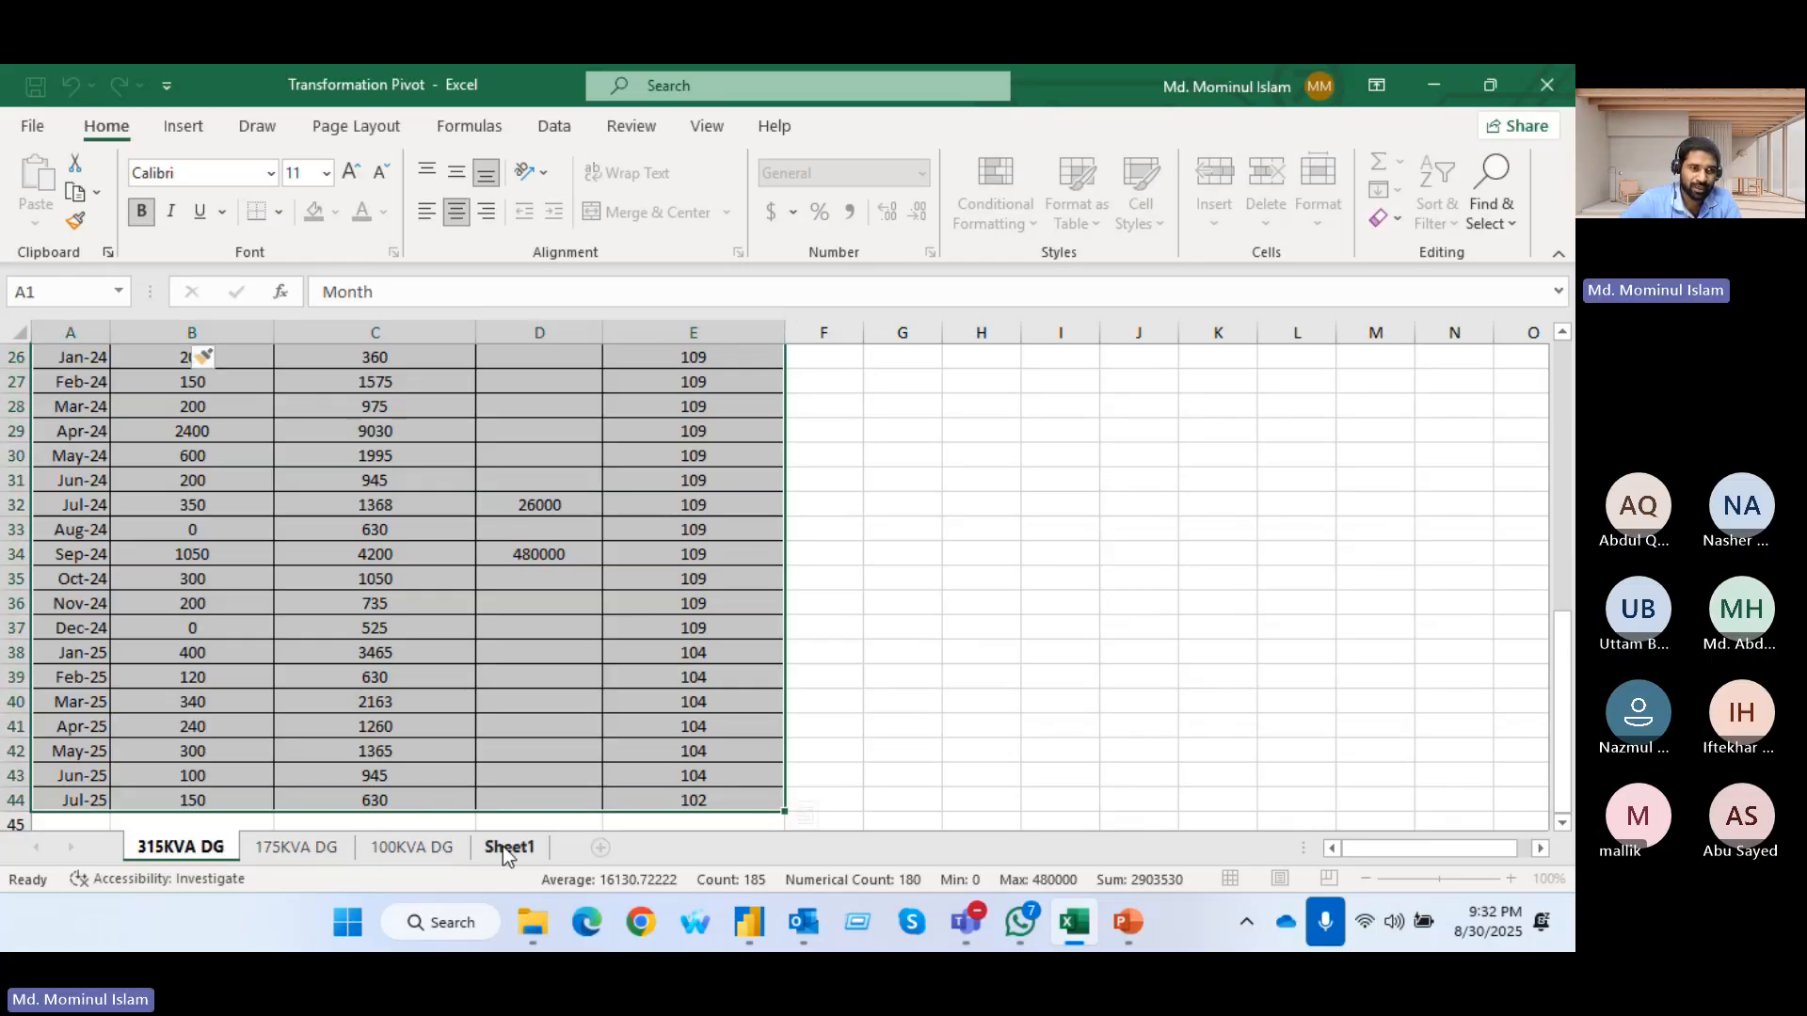
pyautogui.click(146, 356)
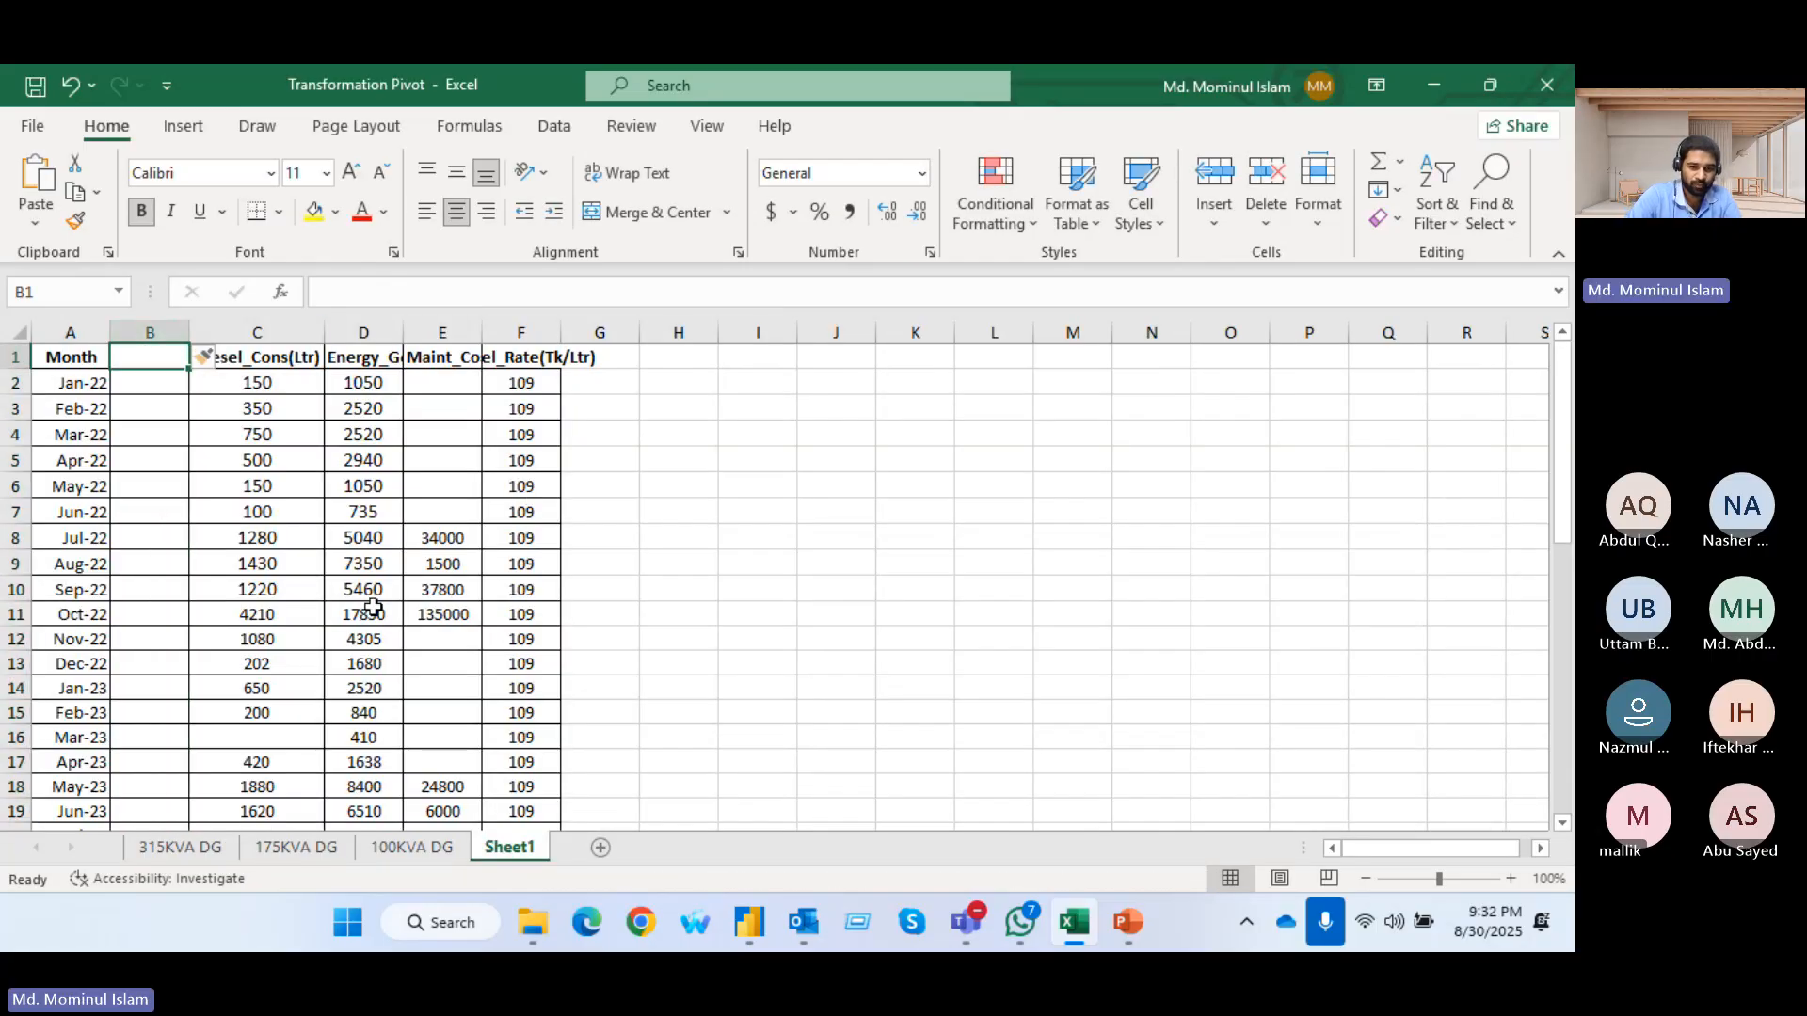
pyautogui.write('G_name')
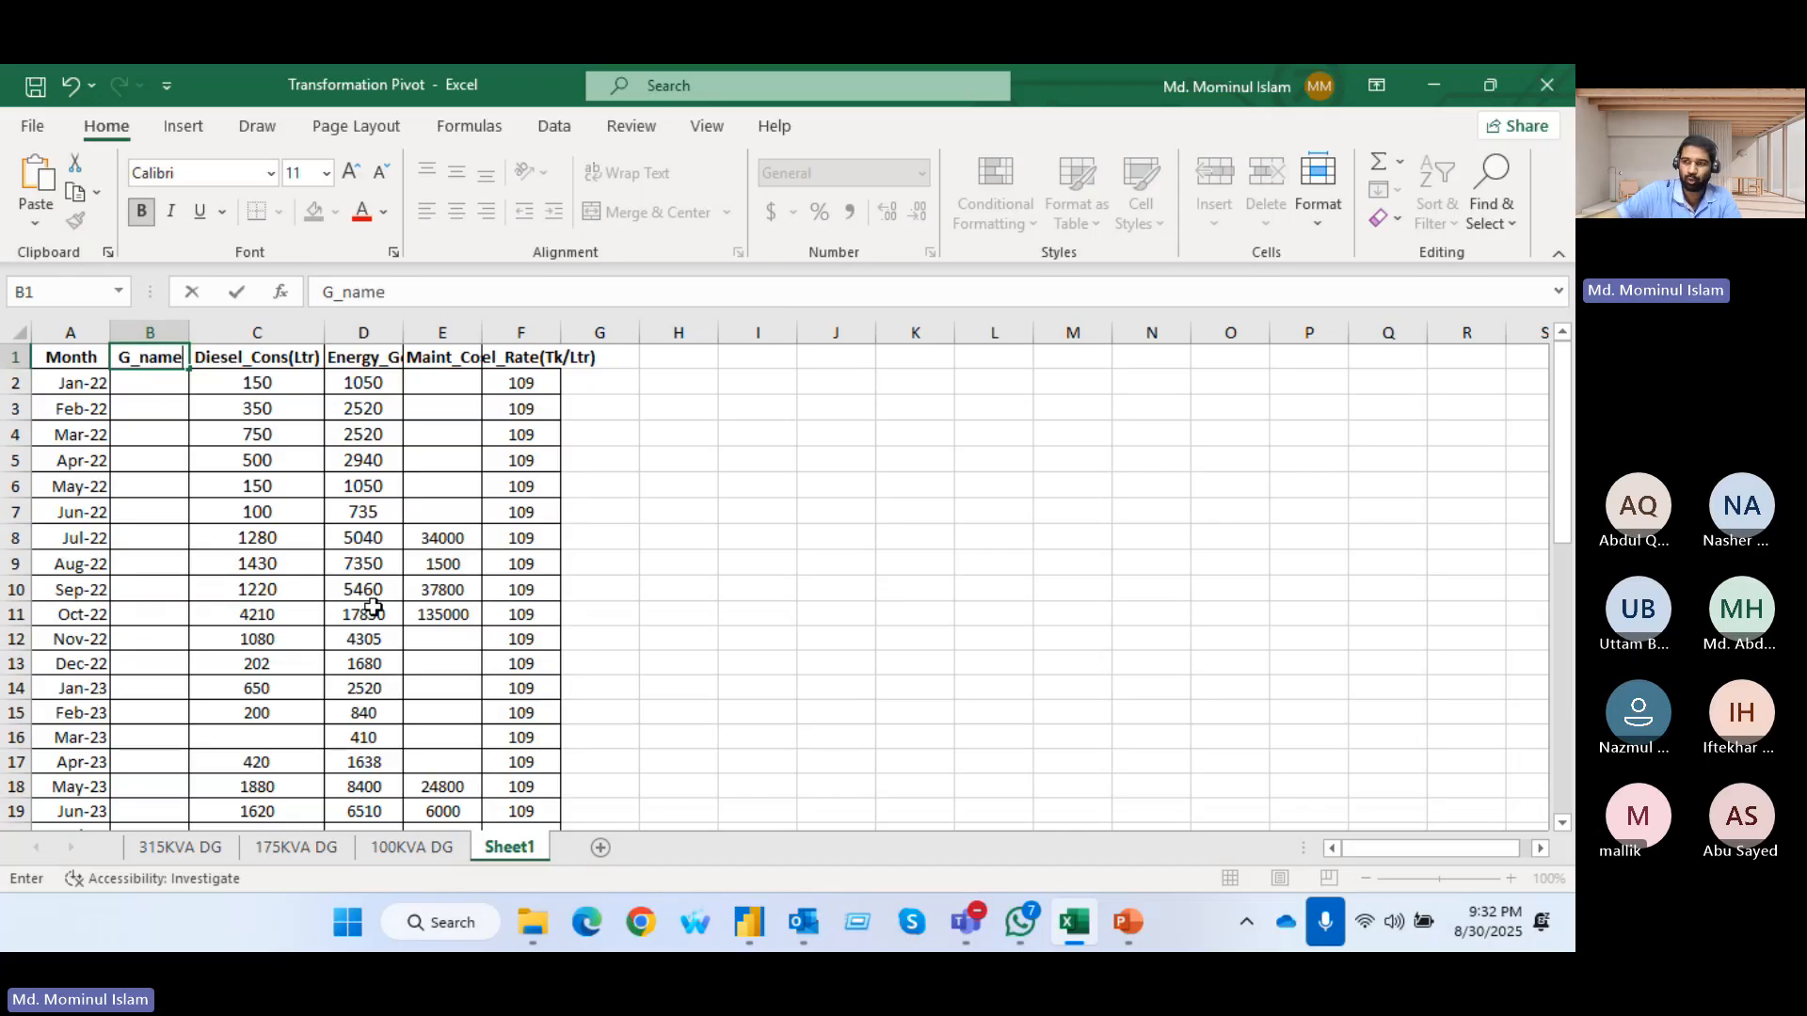
pyautogui.click(178, 383)
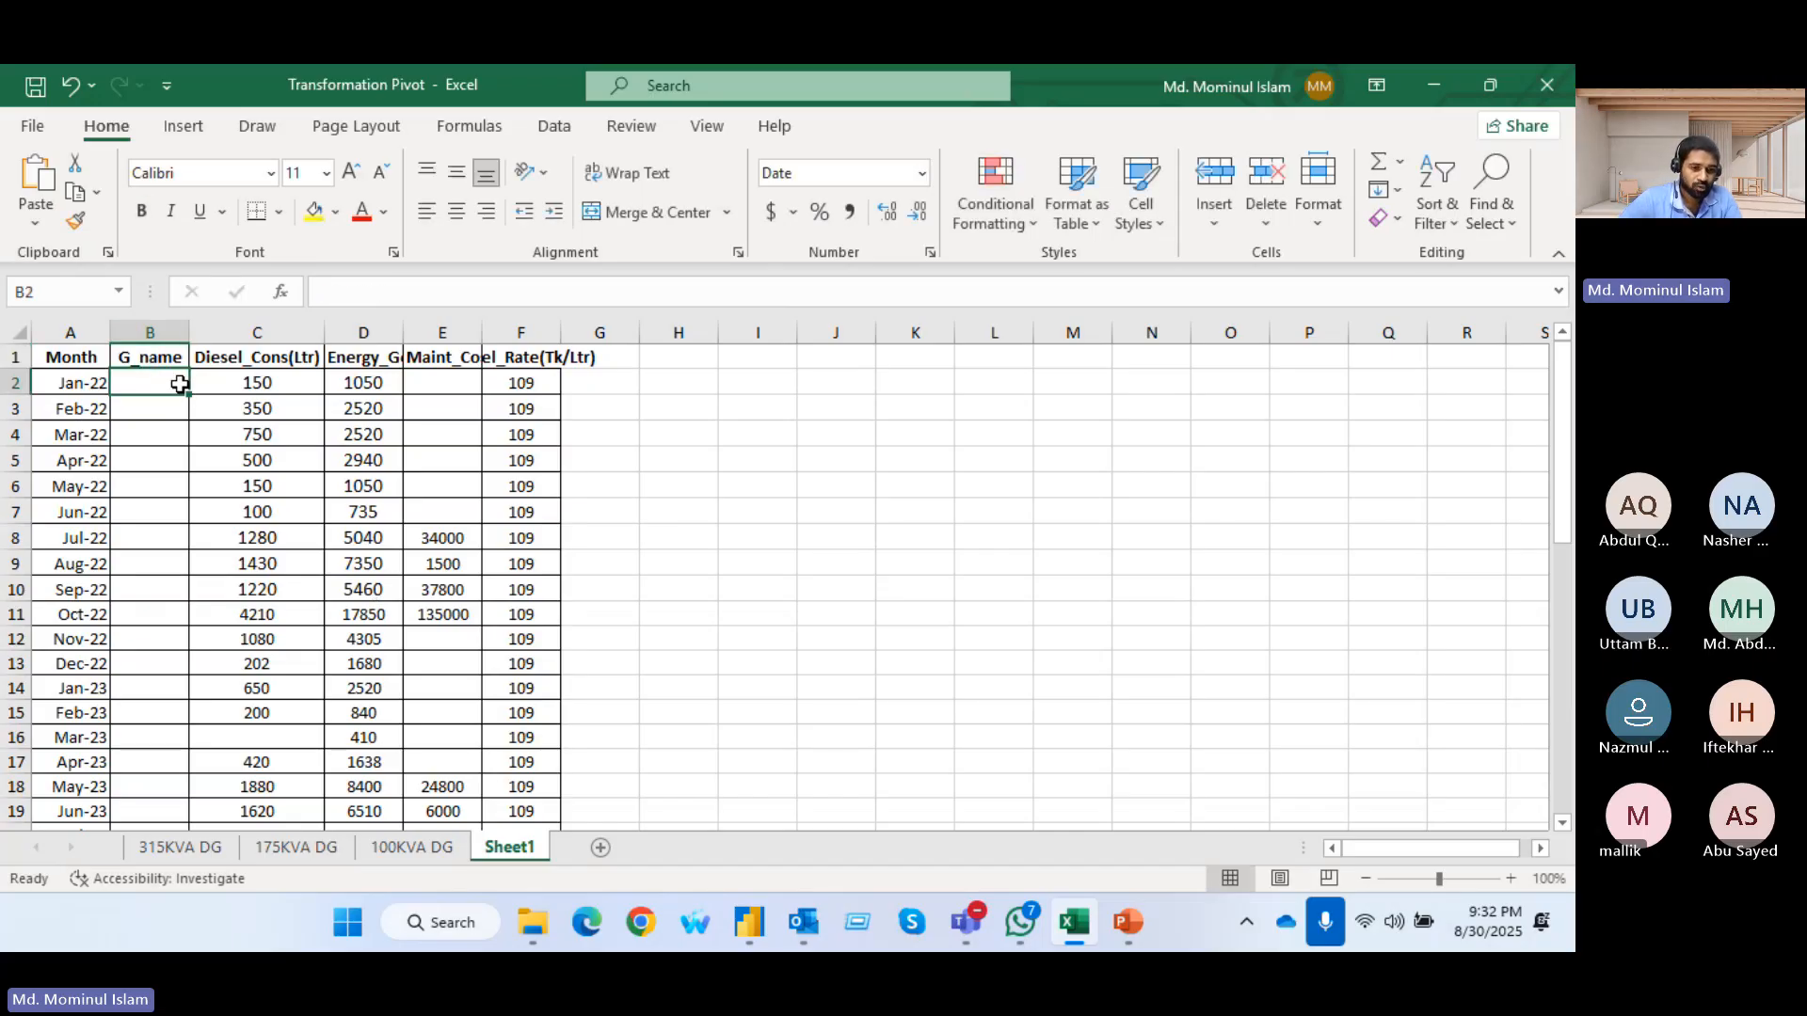
pyautogui.hotkey('ctrl', 'v')
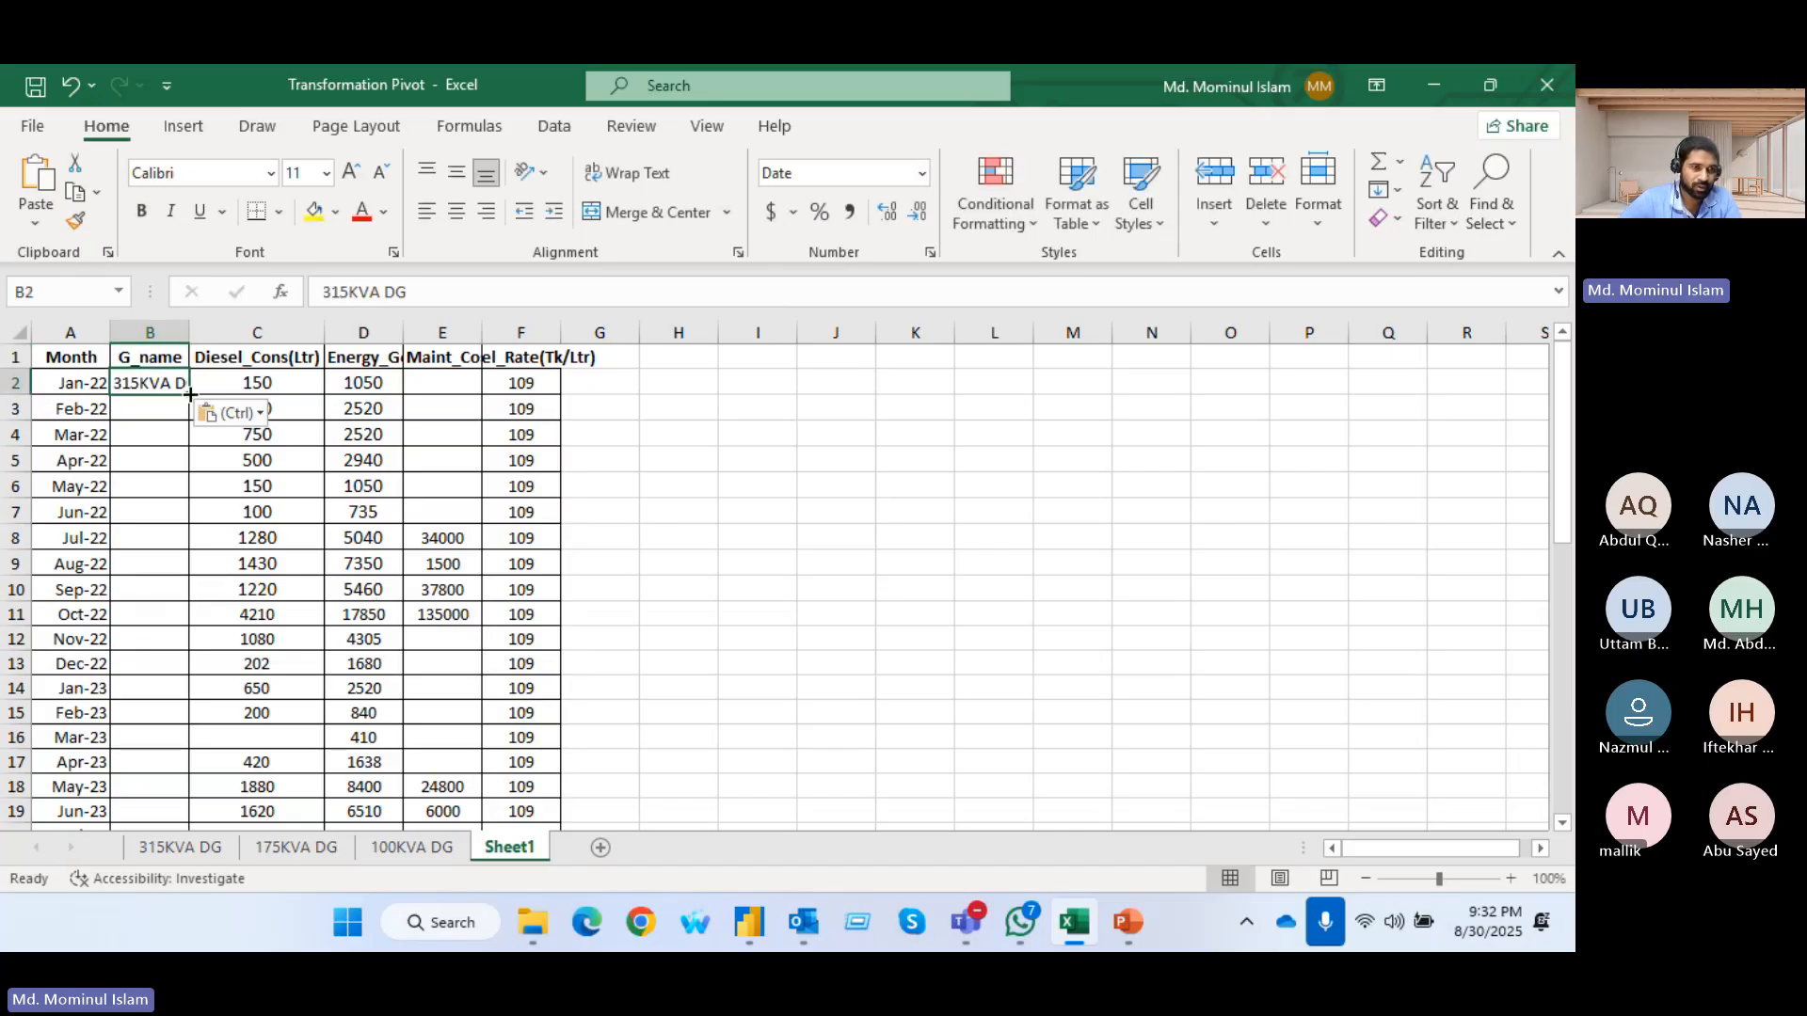
pyautogui.doubleClick(189, 395)
pyautogui.doubleClick(190, 333)
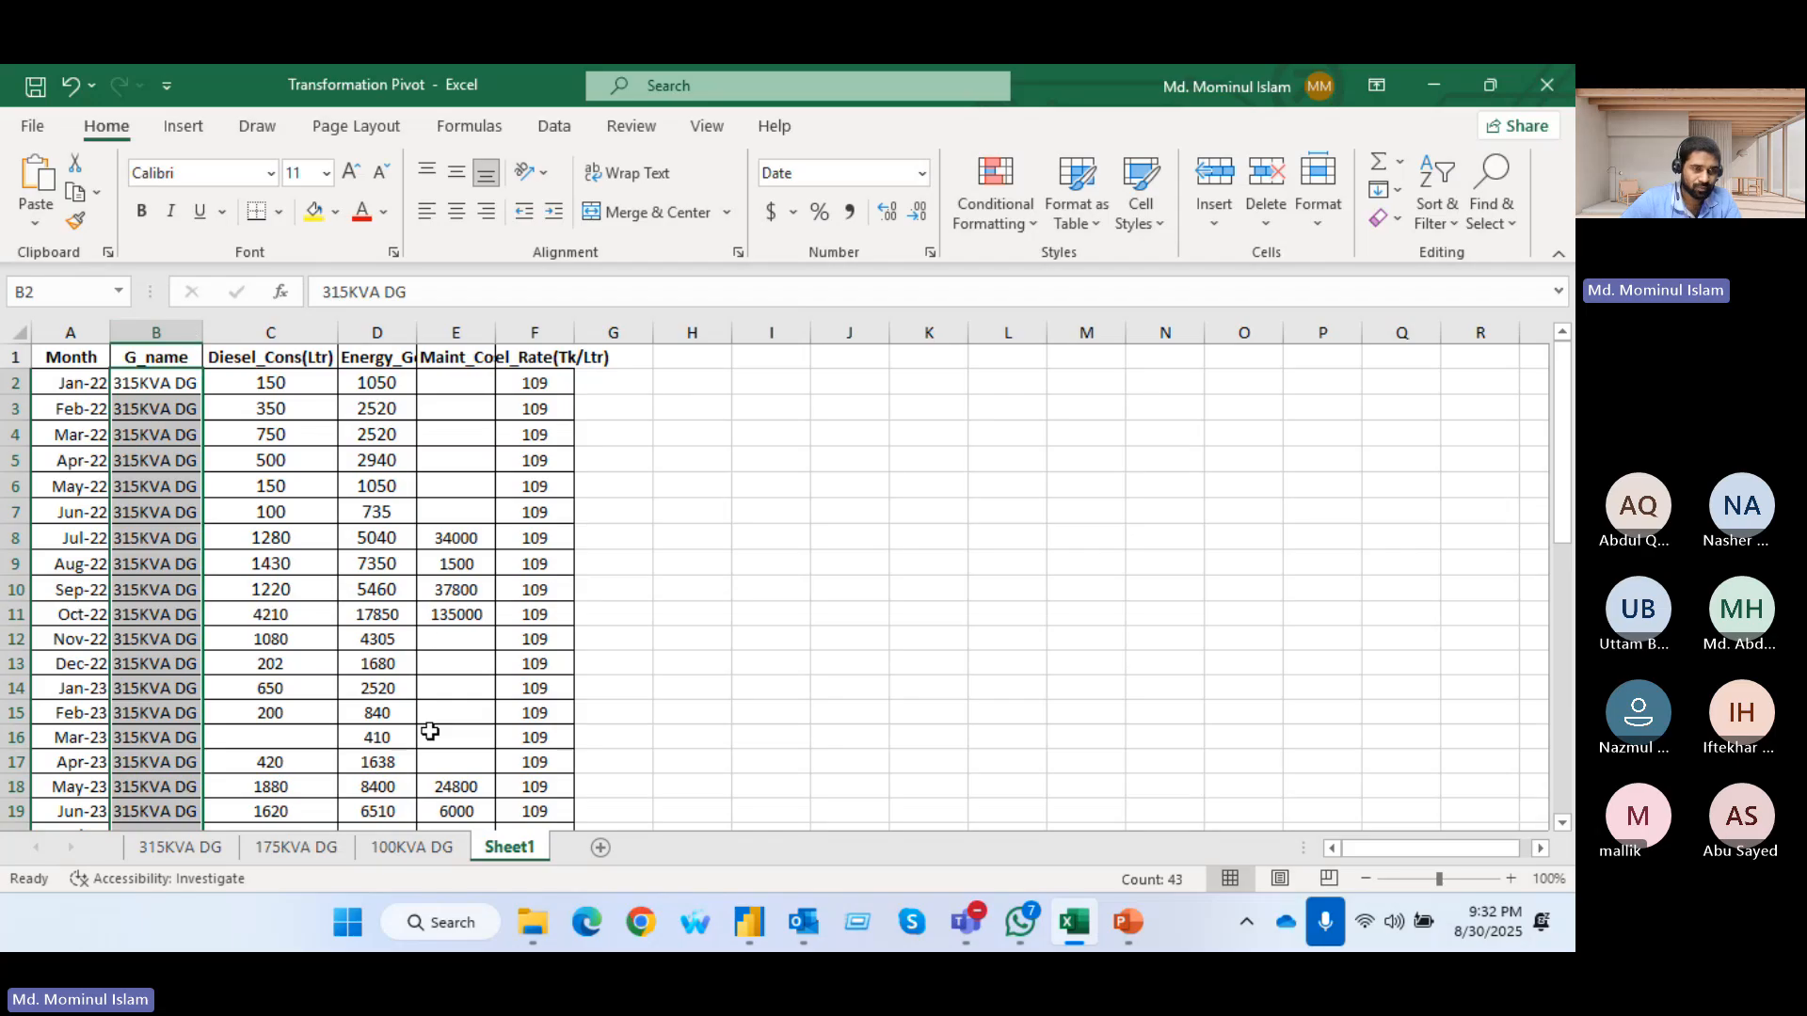
pyautogui.scroll(-15, 188, 663)
pyautogui.scroll(4, 165, 666)
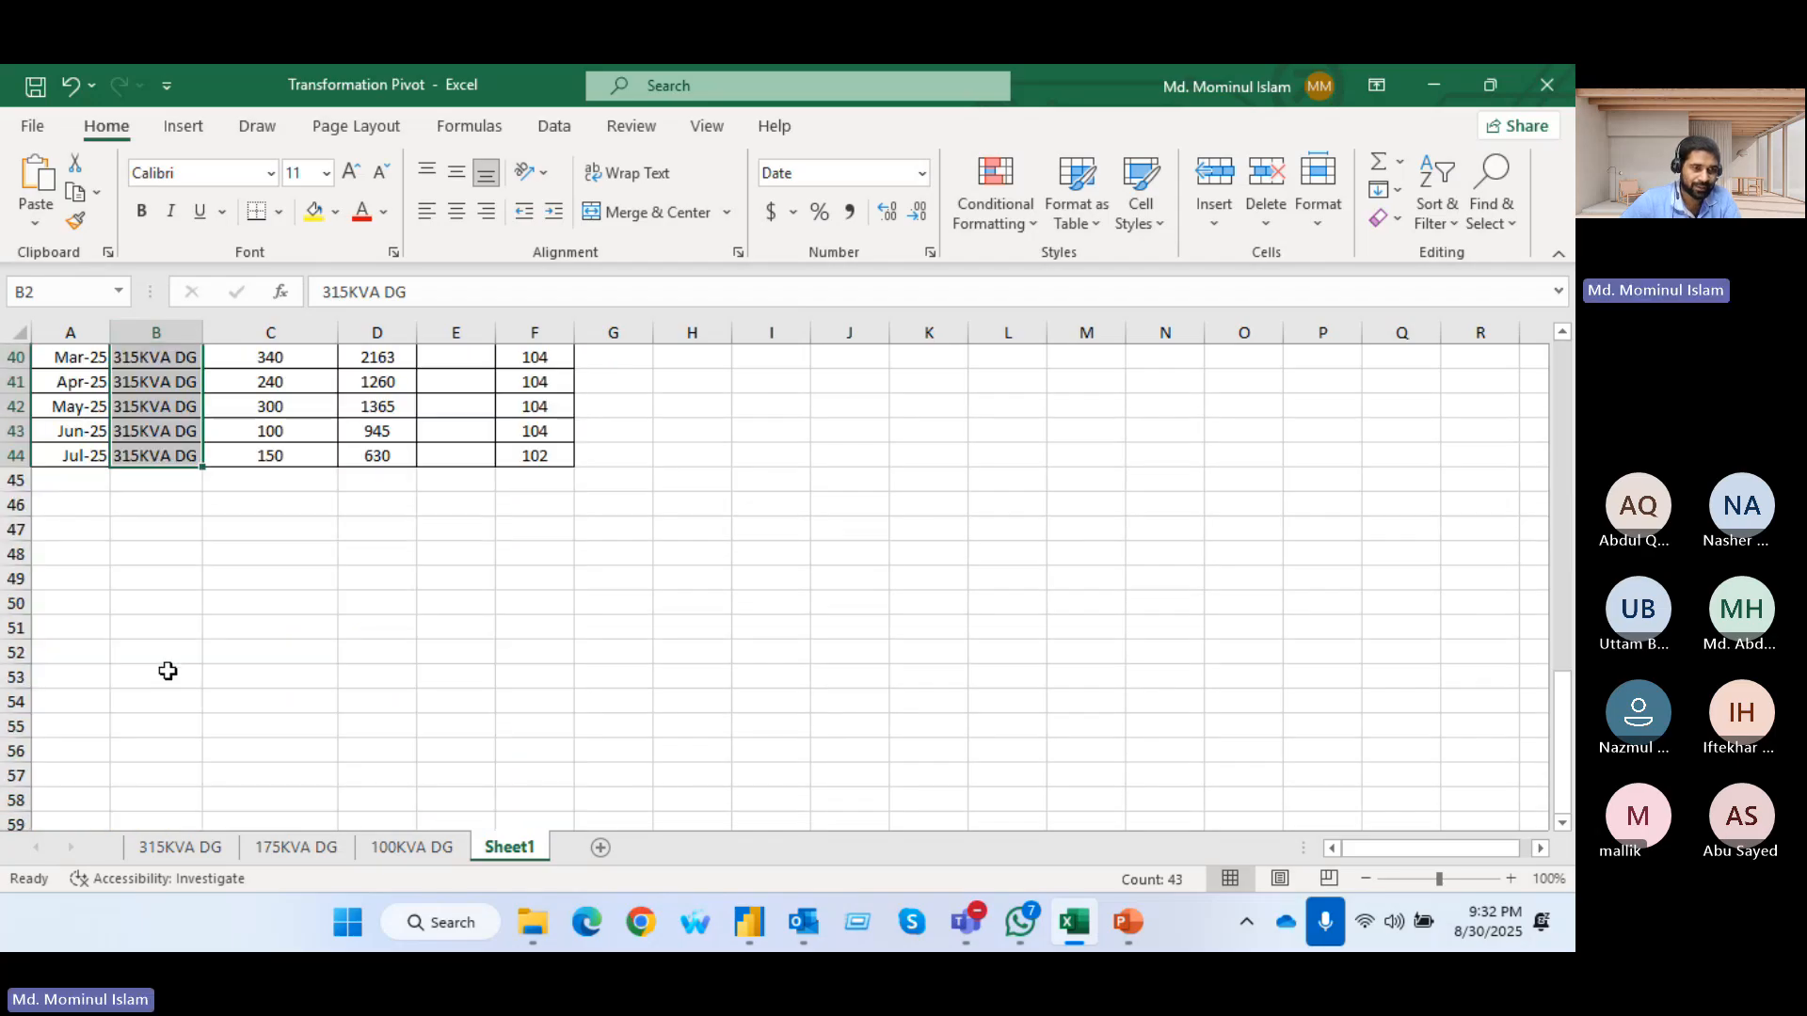
# Insert an empty column between Month and Diesel_Cons(Ltr) in the 175KVA DG sheet
pyautogui.click(272, 851)
pyautogui.moveTo(87, 381); pyautogui.dragTo(641, 429)
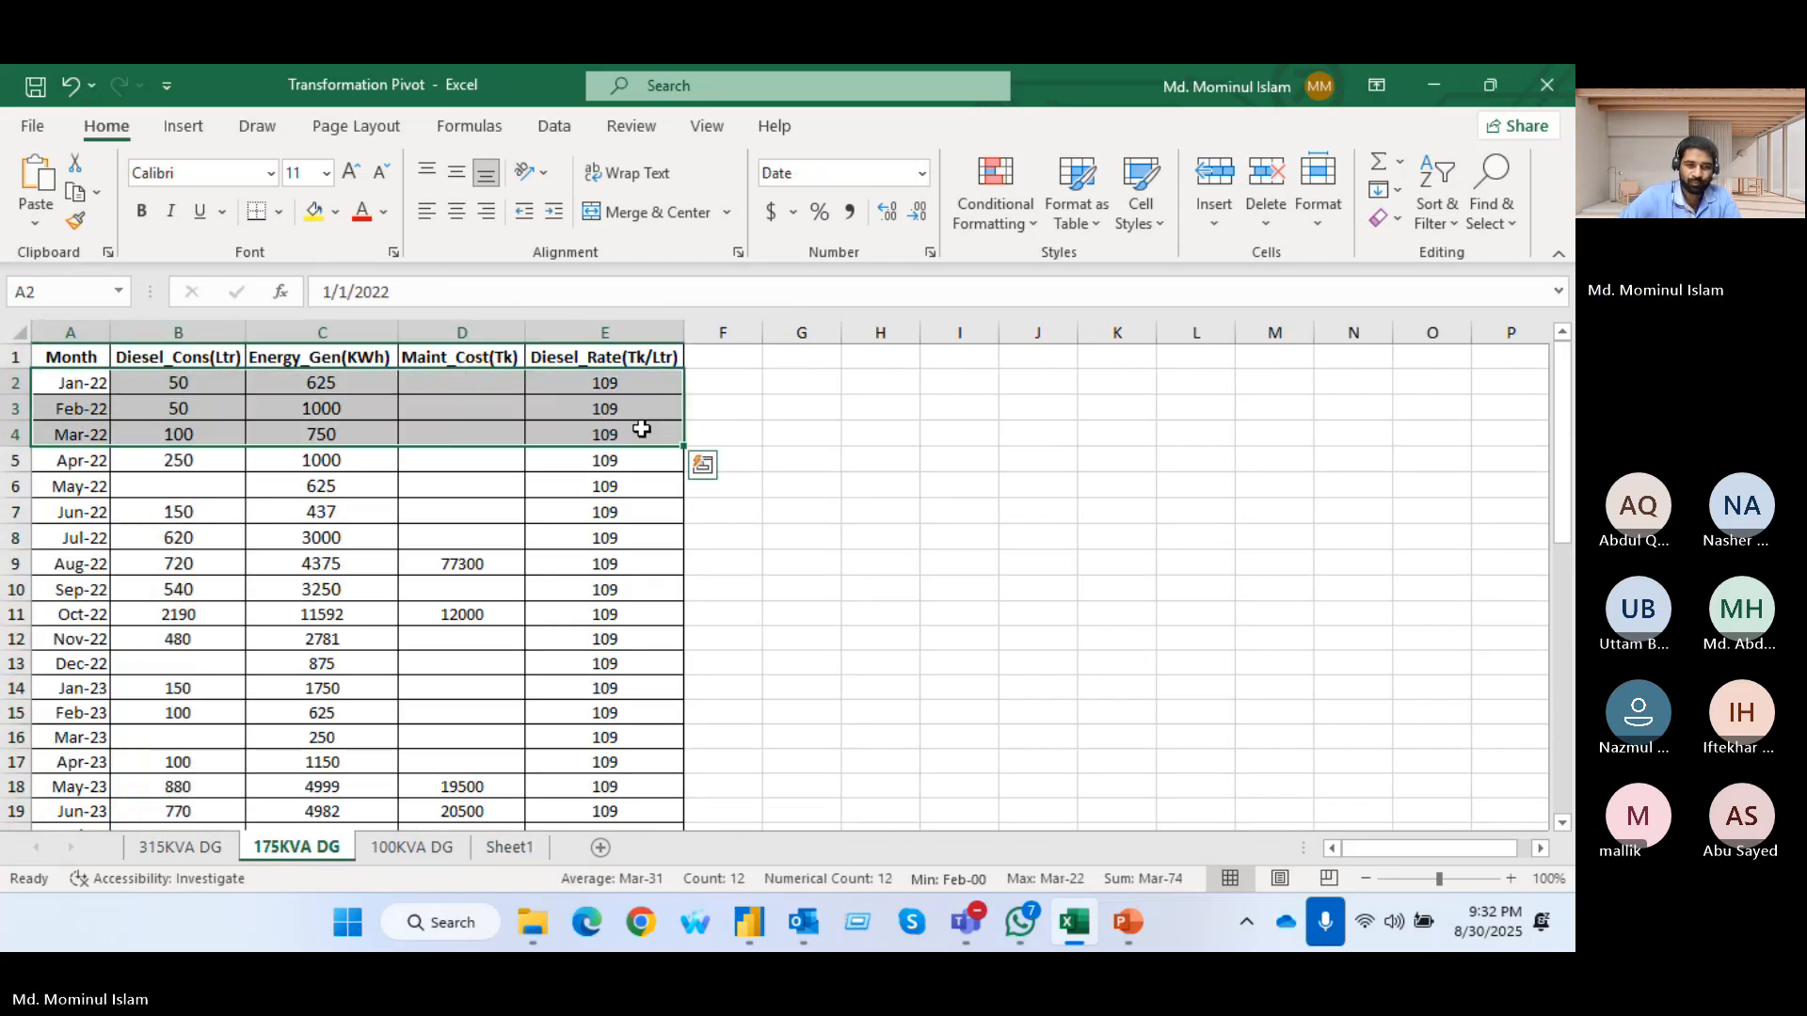
pyautogui.click(189, 321)
pyautogui.hotkey('ctrl', 'shift', '+')
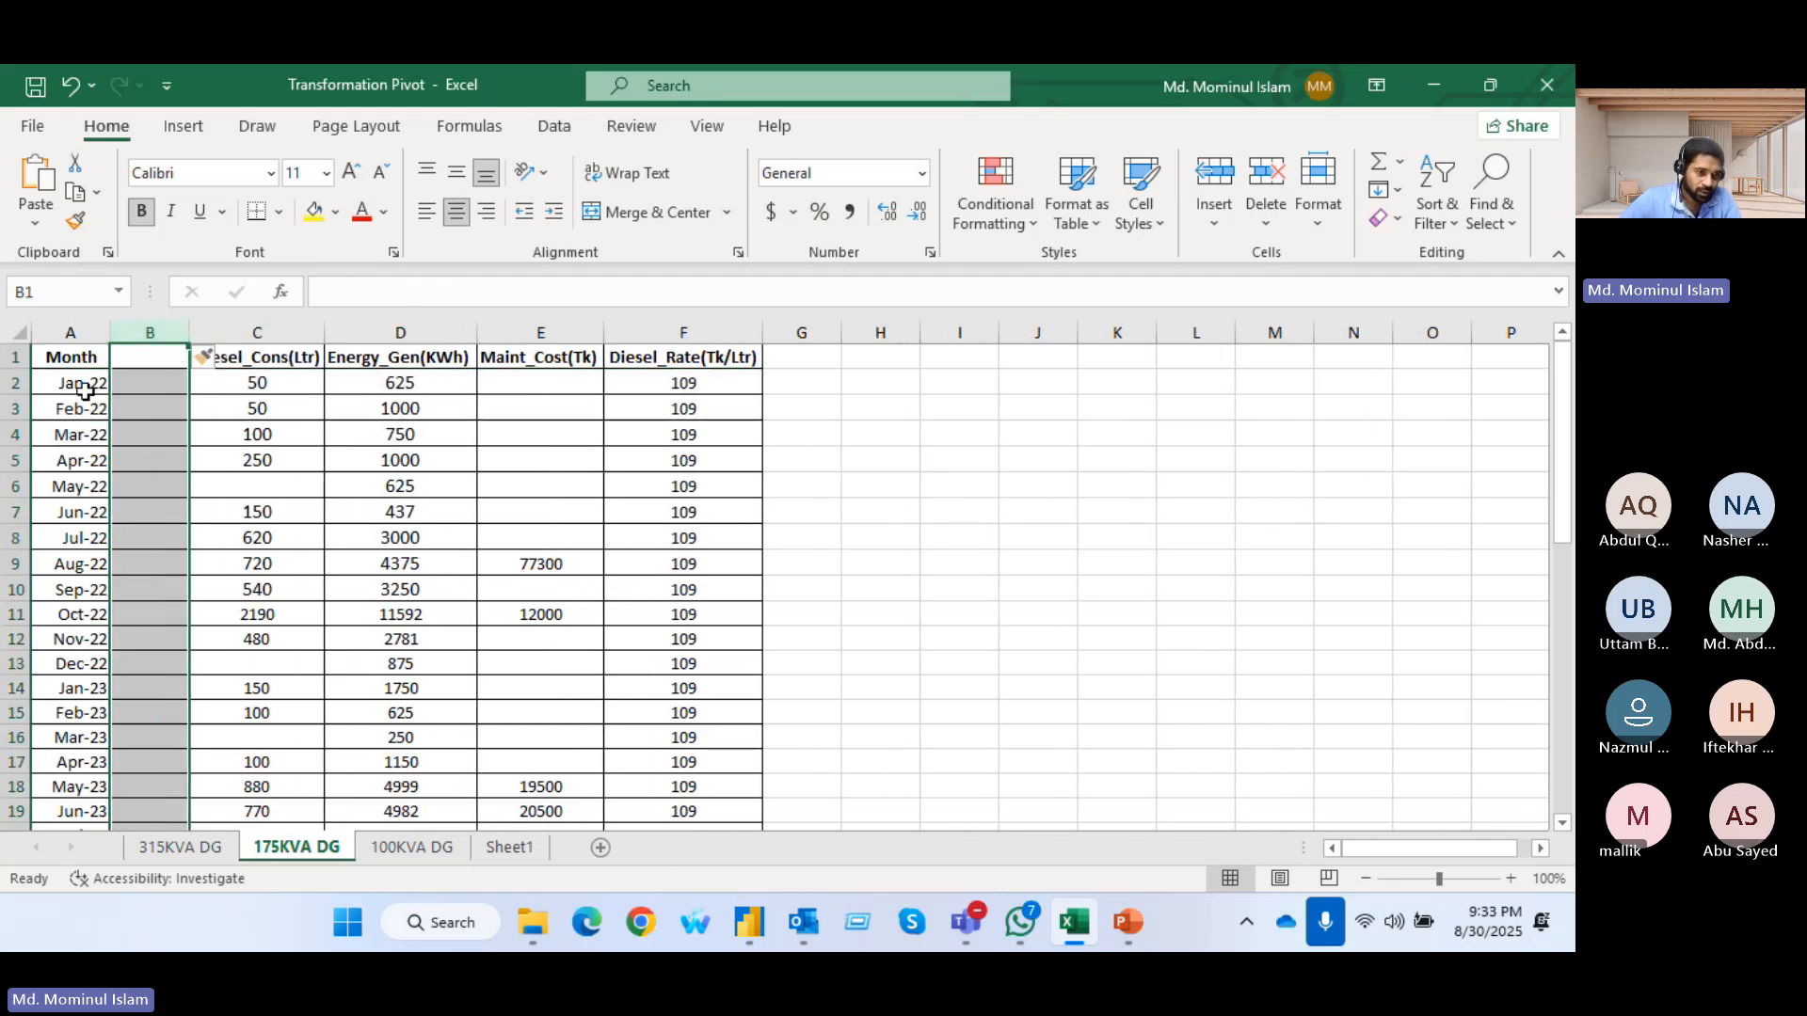
# Copy all 175KVA DG data rows without the header and paste them below the existing data in Sheet1 at A45
pyautogui.moveTo(81, 383); pyautogui.dragTo(708, 508)
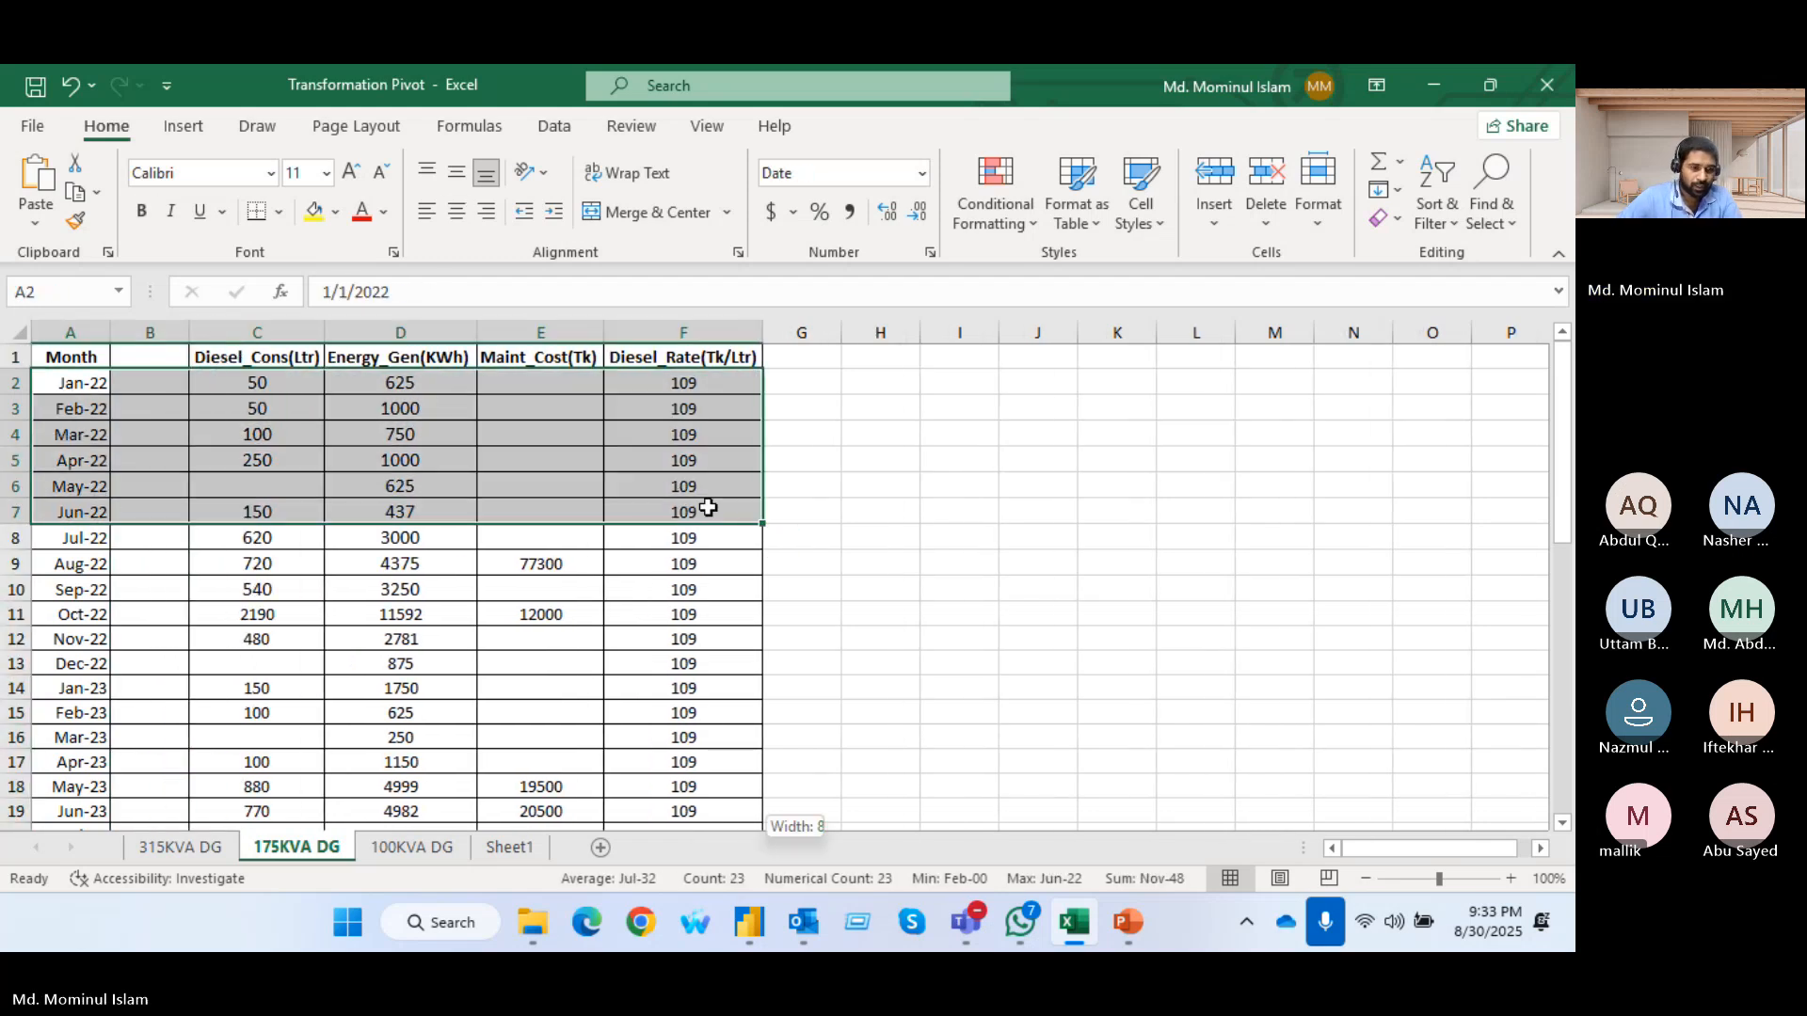
pyautogui.hotkey('ctrl', 'shift', 'Down')
pyautogui.hotkey('ctrl', 'c')
pyautogui.click(498, 848)
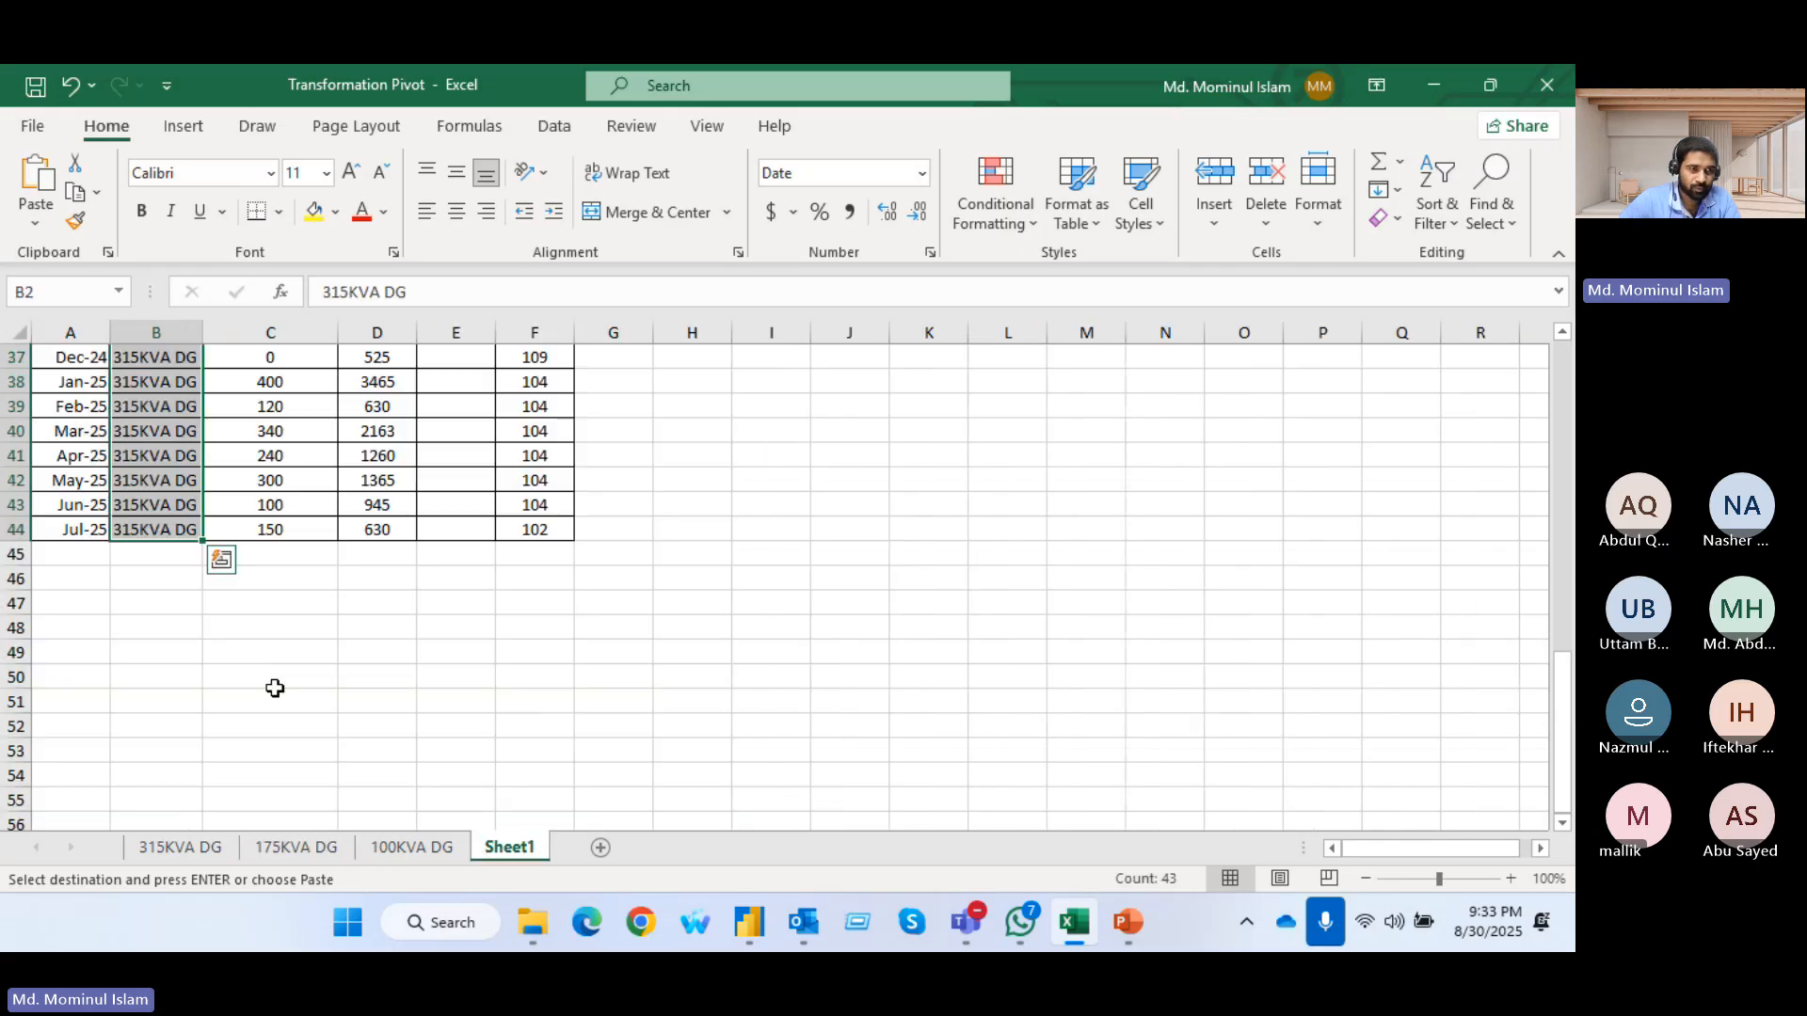
pyautogui.click(71, 563)
pyautogui.hotkey('ctrl', 'v')
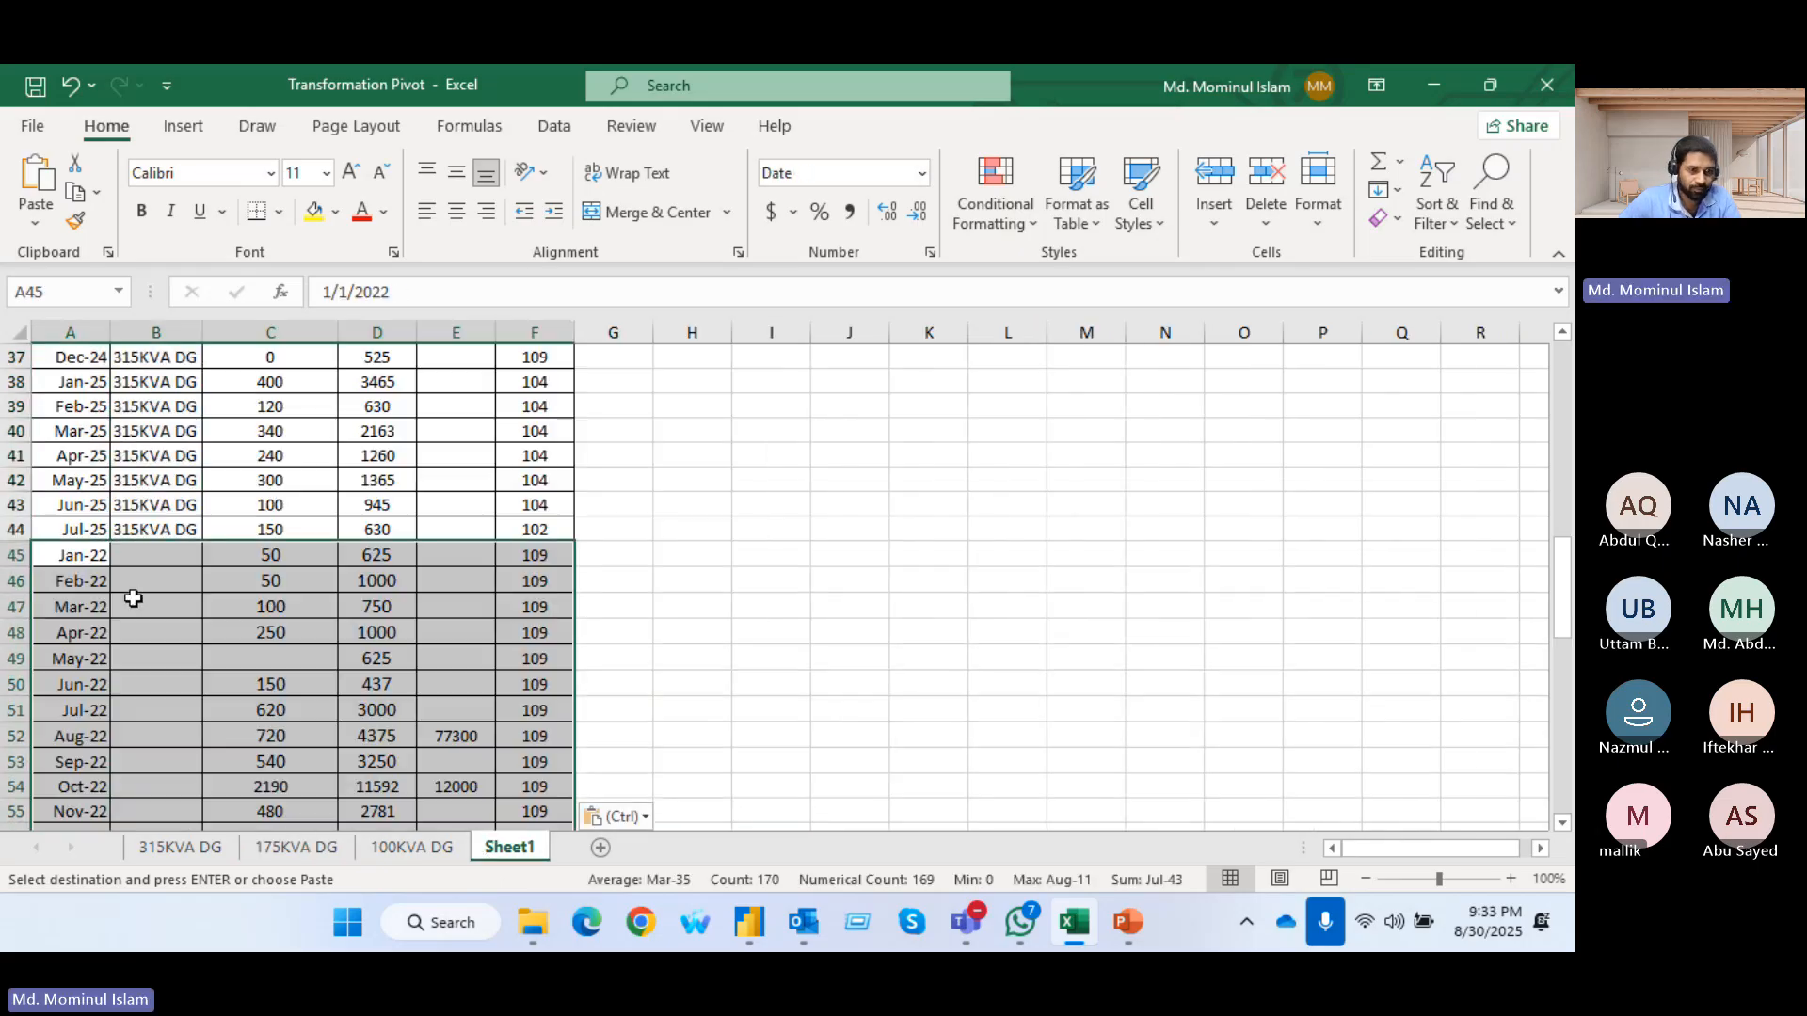
# Copy the sheet name 175KVA DG and fill it down the G_name column from B45 for the appended rows
pyautogui.click(275, 852)
pyautogui.doubleClick(287, 849)
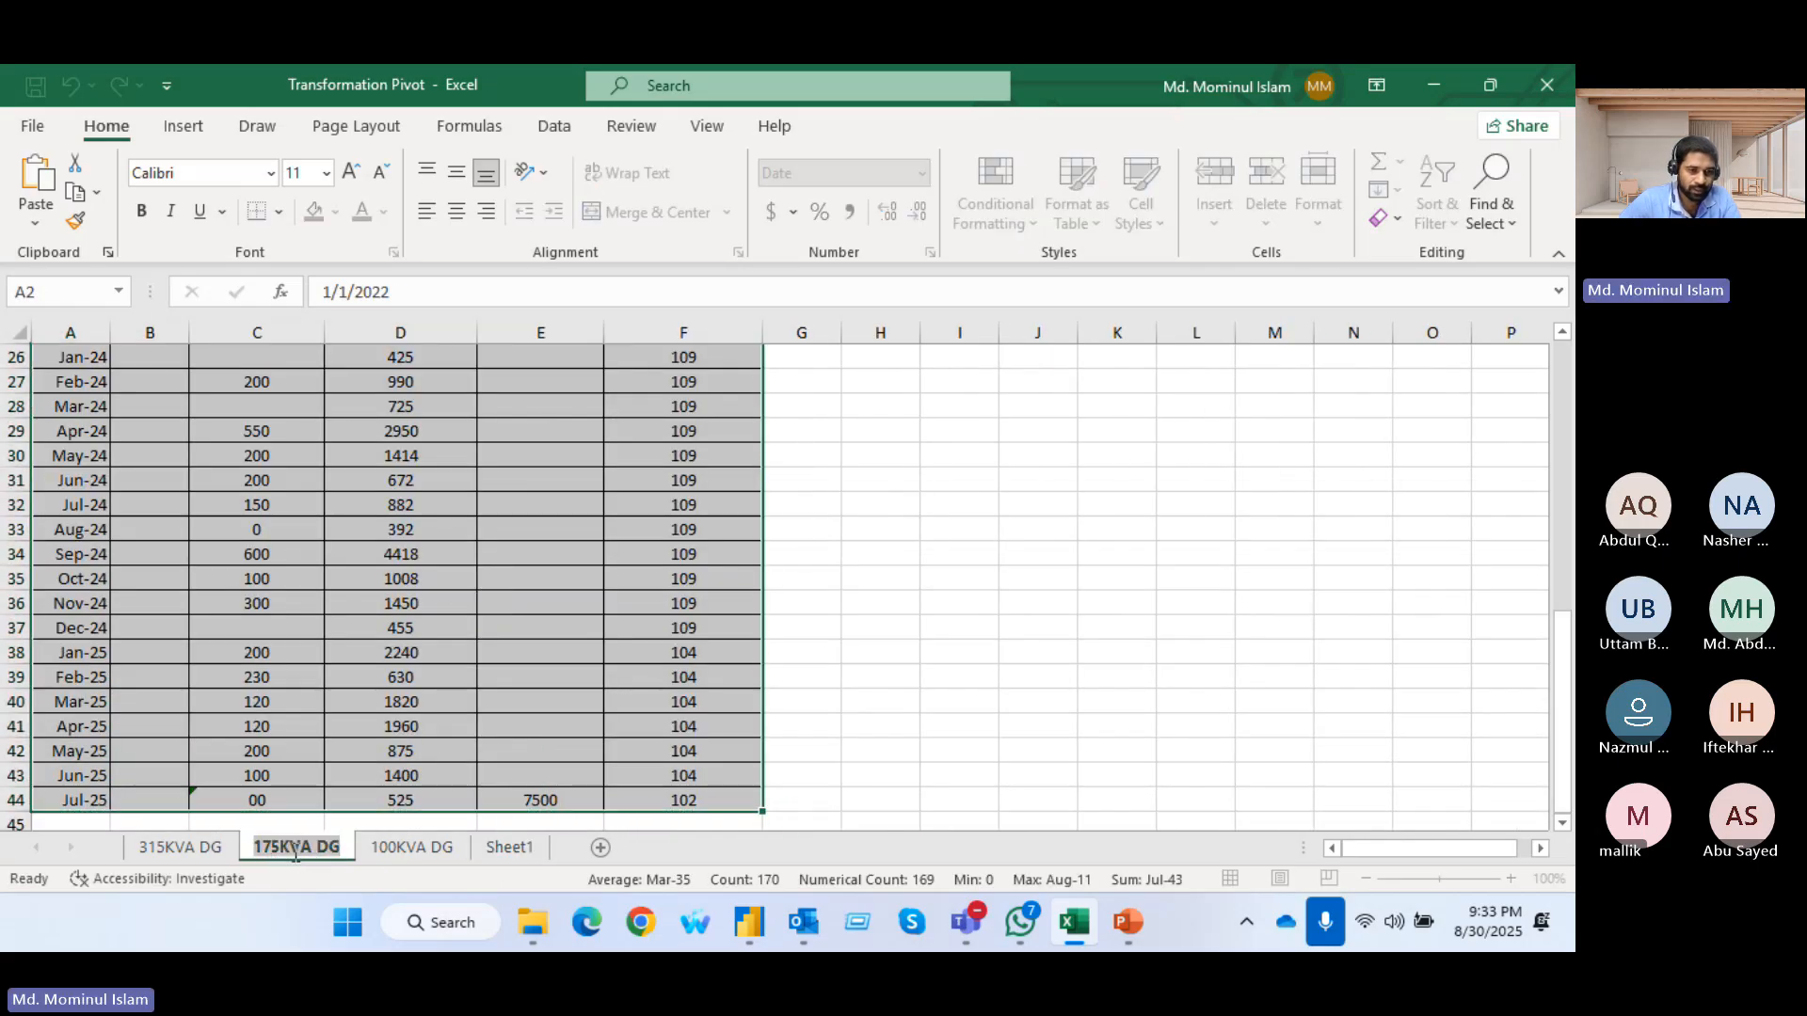
pyautogui.click(513, 847)
pyautogui.click(151, 561)
pyautogui.hotkey('ctrl', 'v')
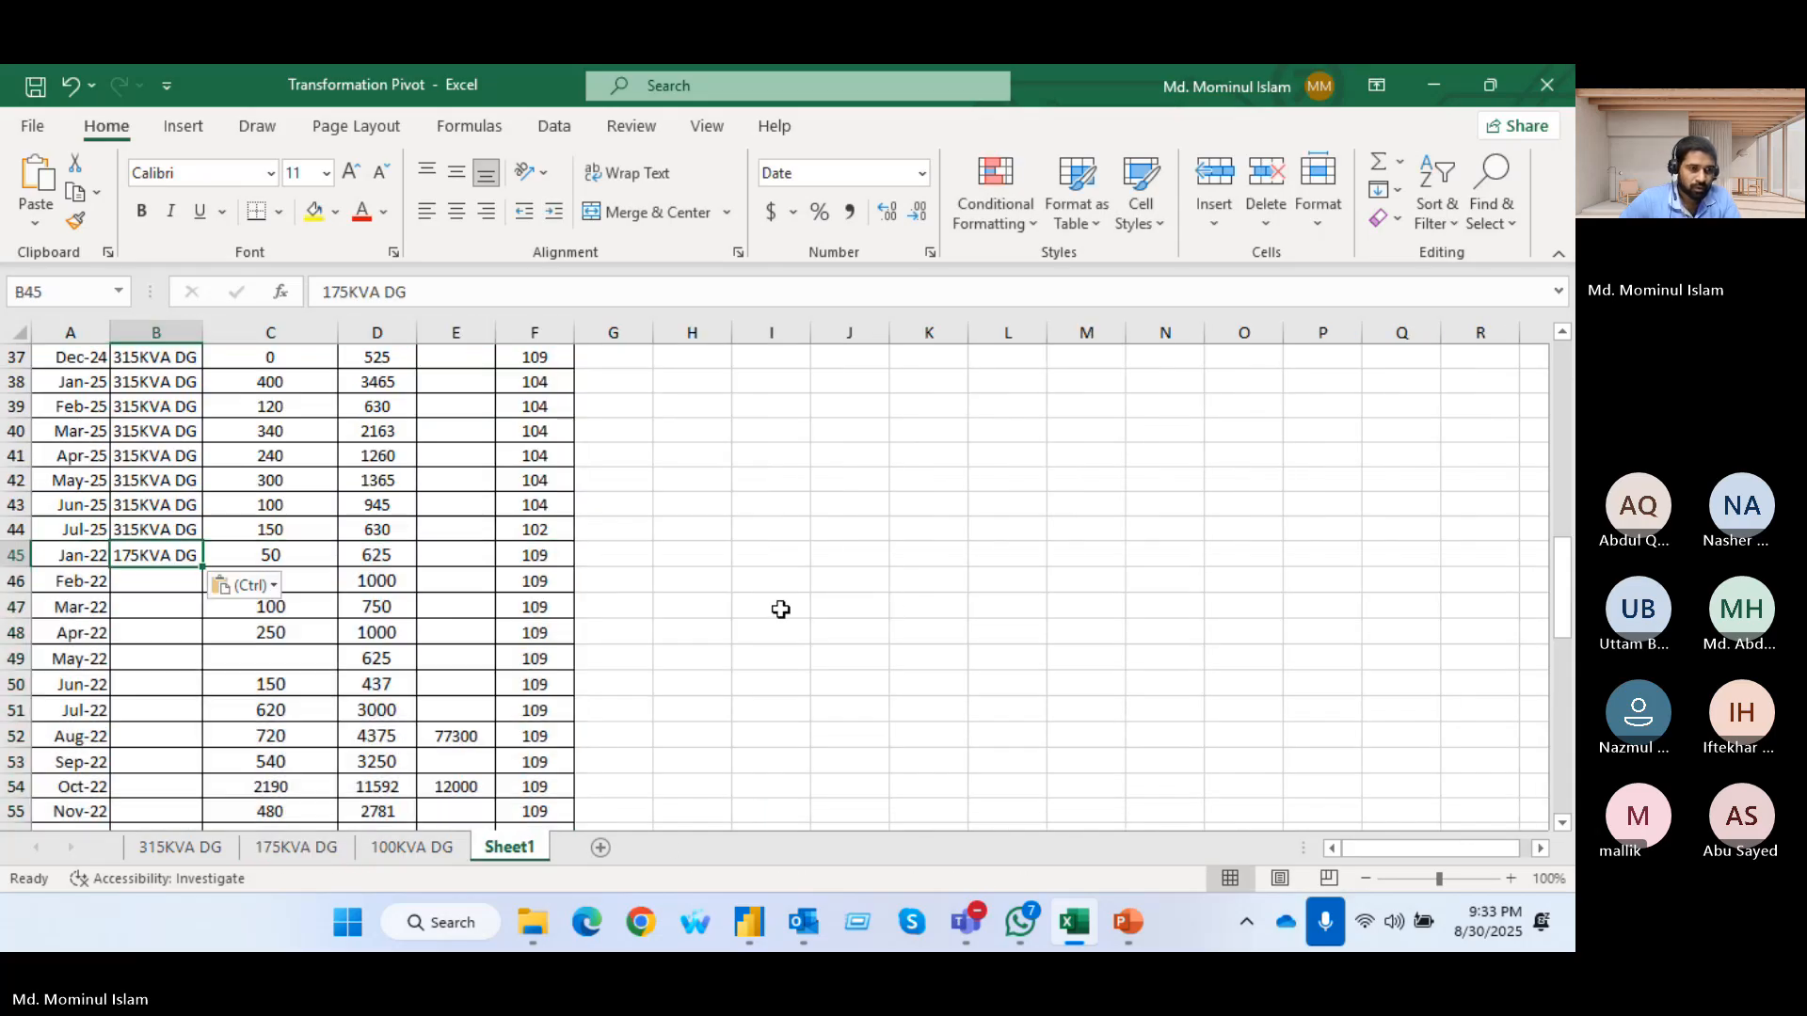
pyautogui.doubleClick(201, 567)
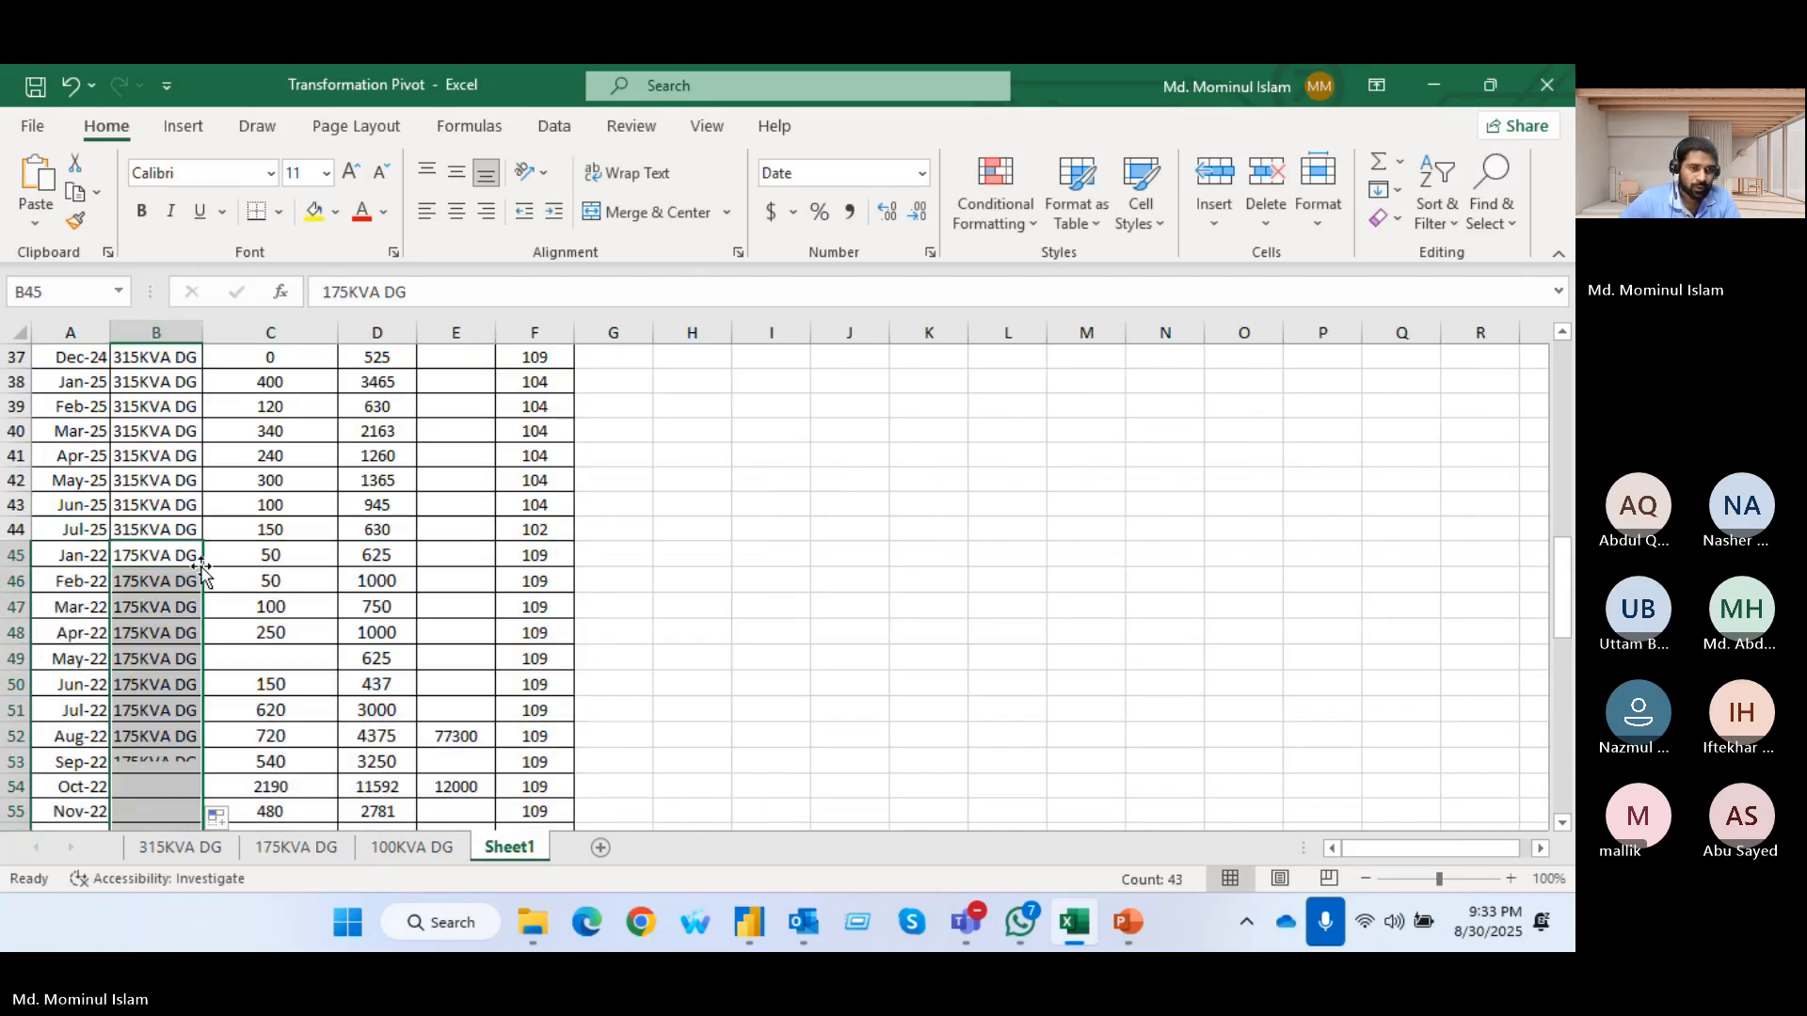
pyautogui.click(1007, 607)
# Delete the Diesel_Cons, Maint_Cost and Diesel_Rate columns from Sheet1 and fit the Energy_Gen(KWh) column to its contents
pyautogui.scroll(6, 534, 519)
pyautogui.scroll(6, 534, 520)
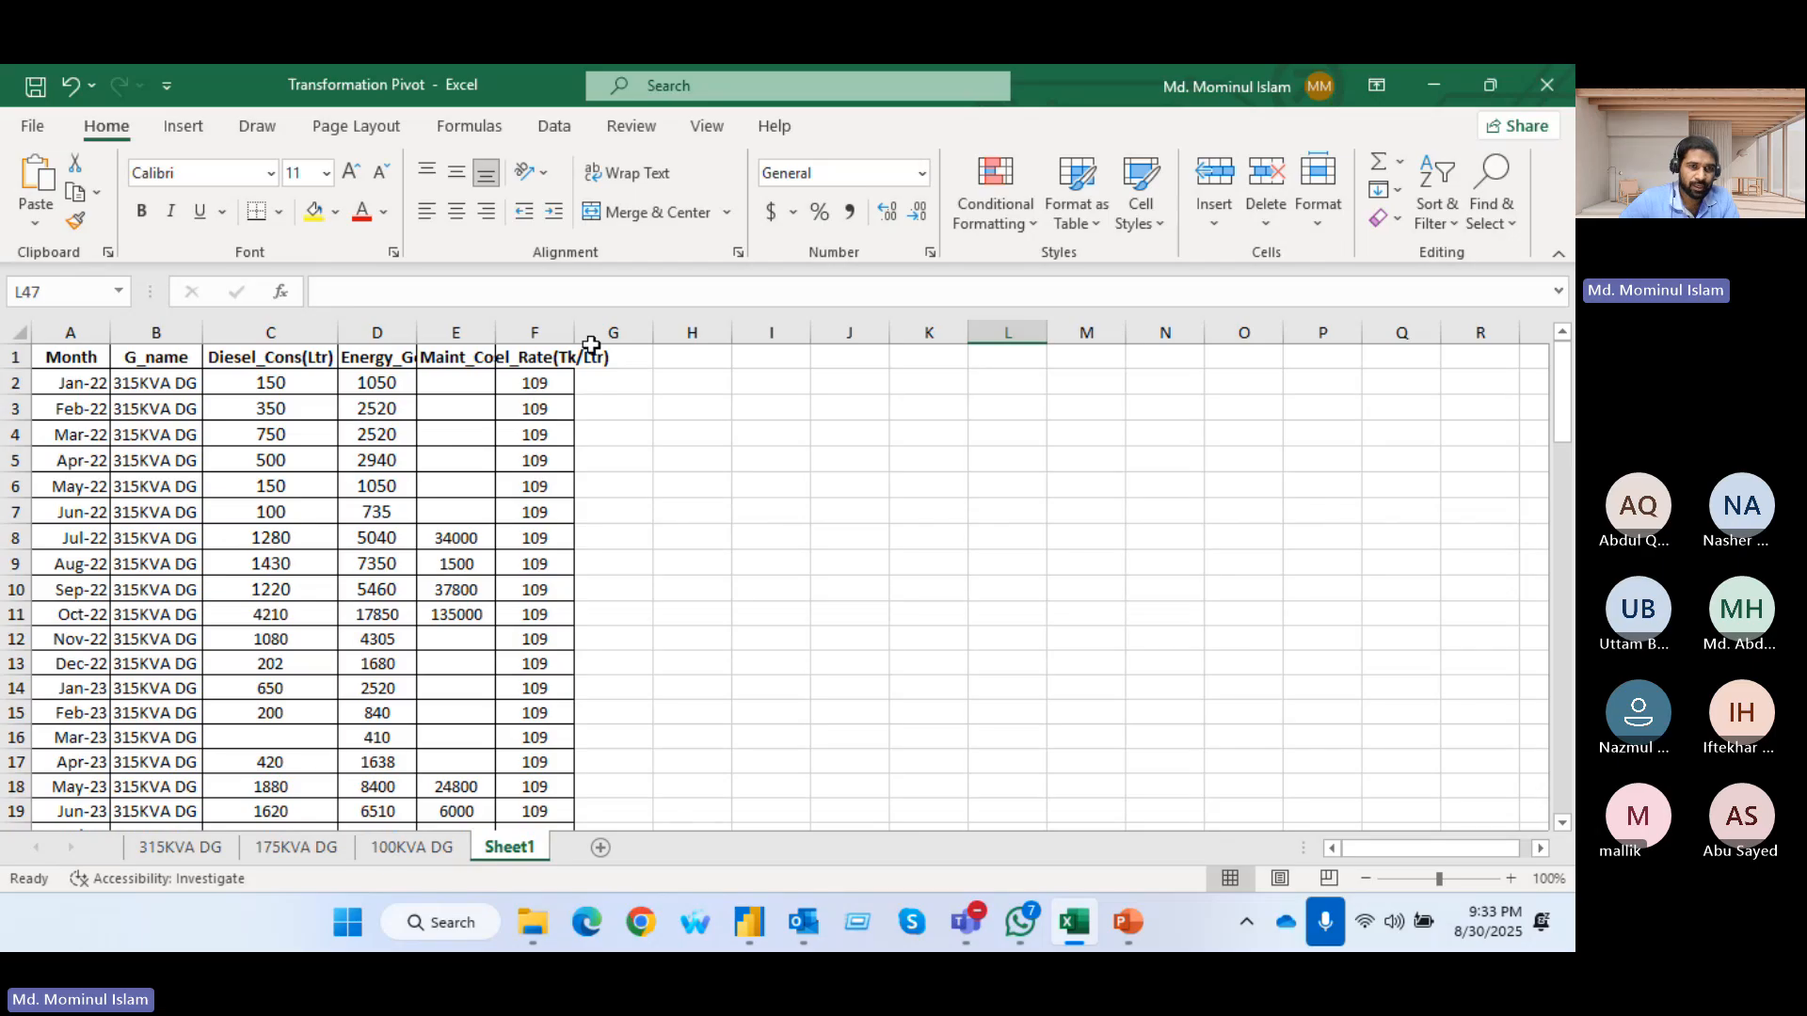
pyautogui.click(587, 333)
pyautogui.click(278, 325)
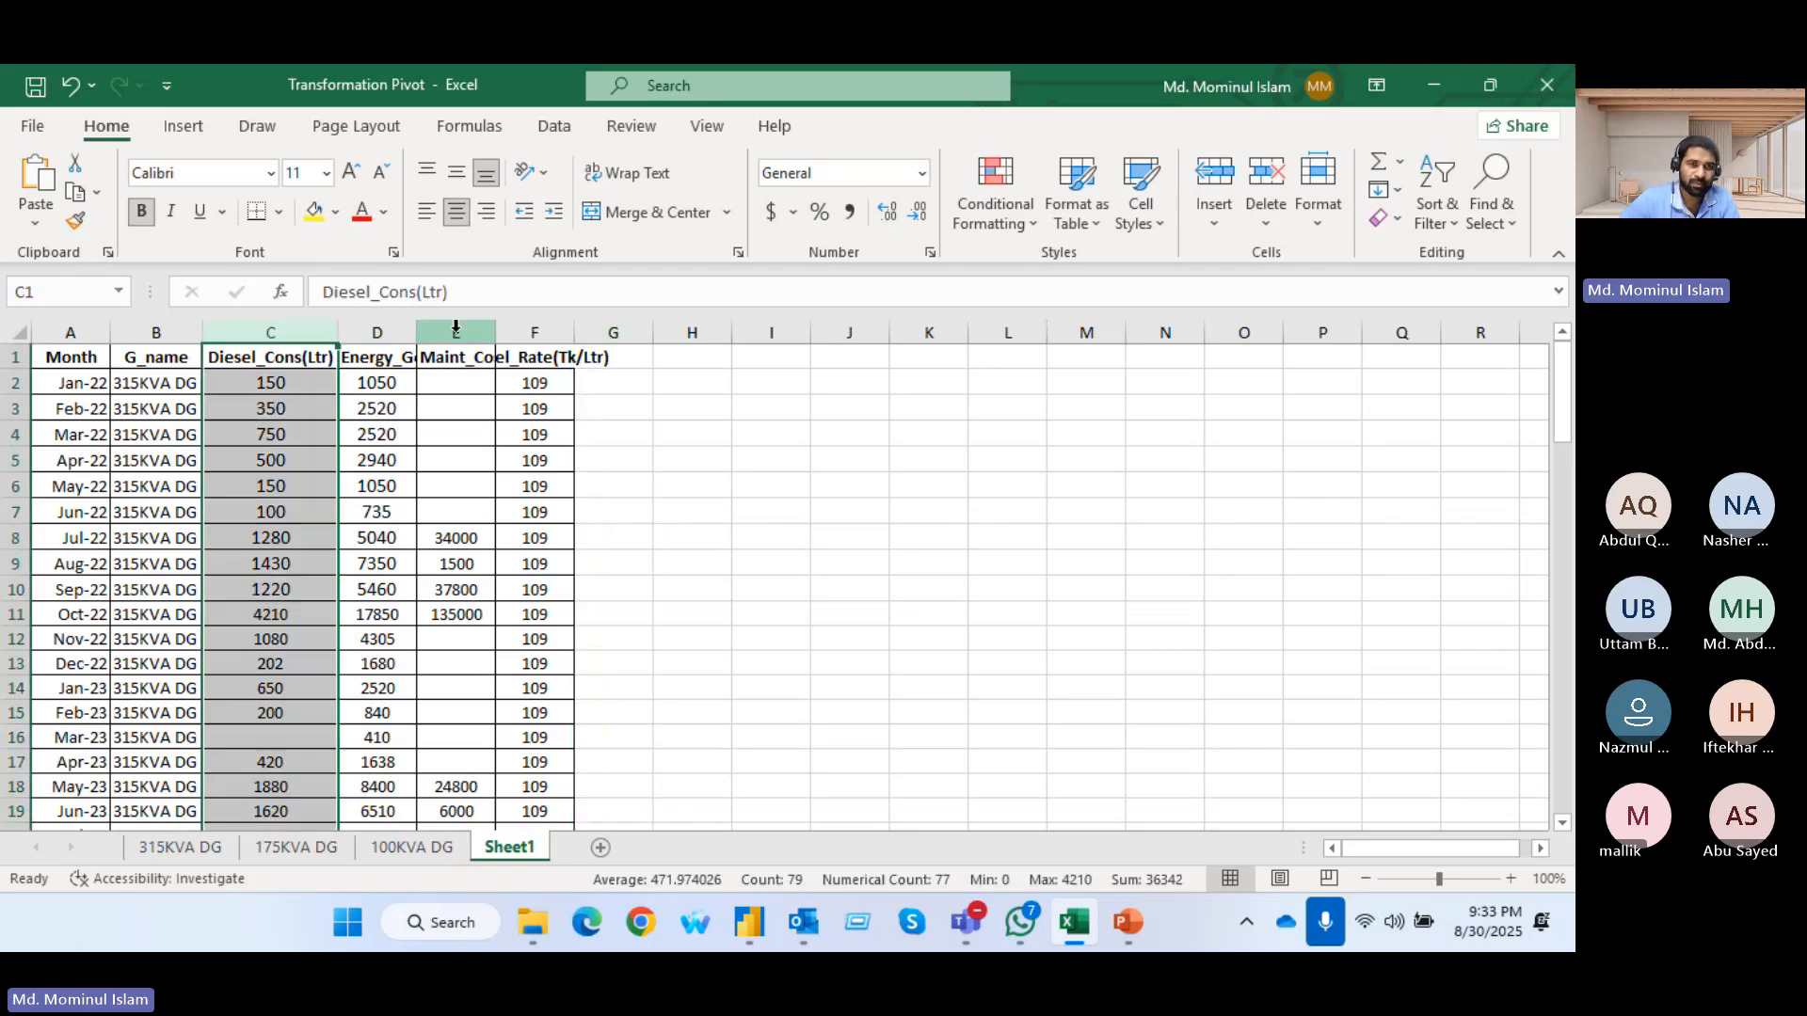
pyautogui.moveTo(456, 333); pyautogui.dragTo(542, 358)
pyautogui.hotkey('ctrl', '-')
pyautogui.click(588, 464)
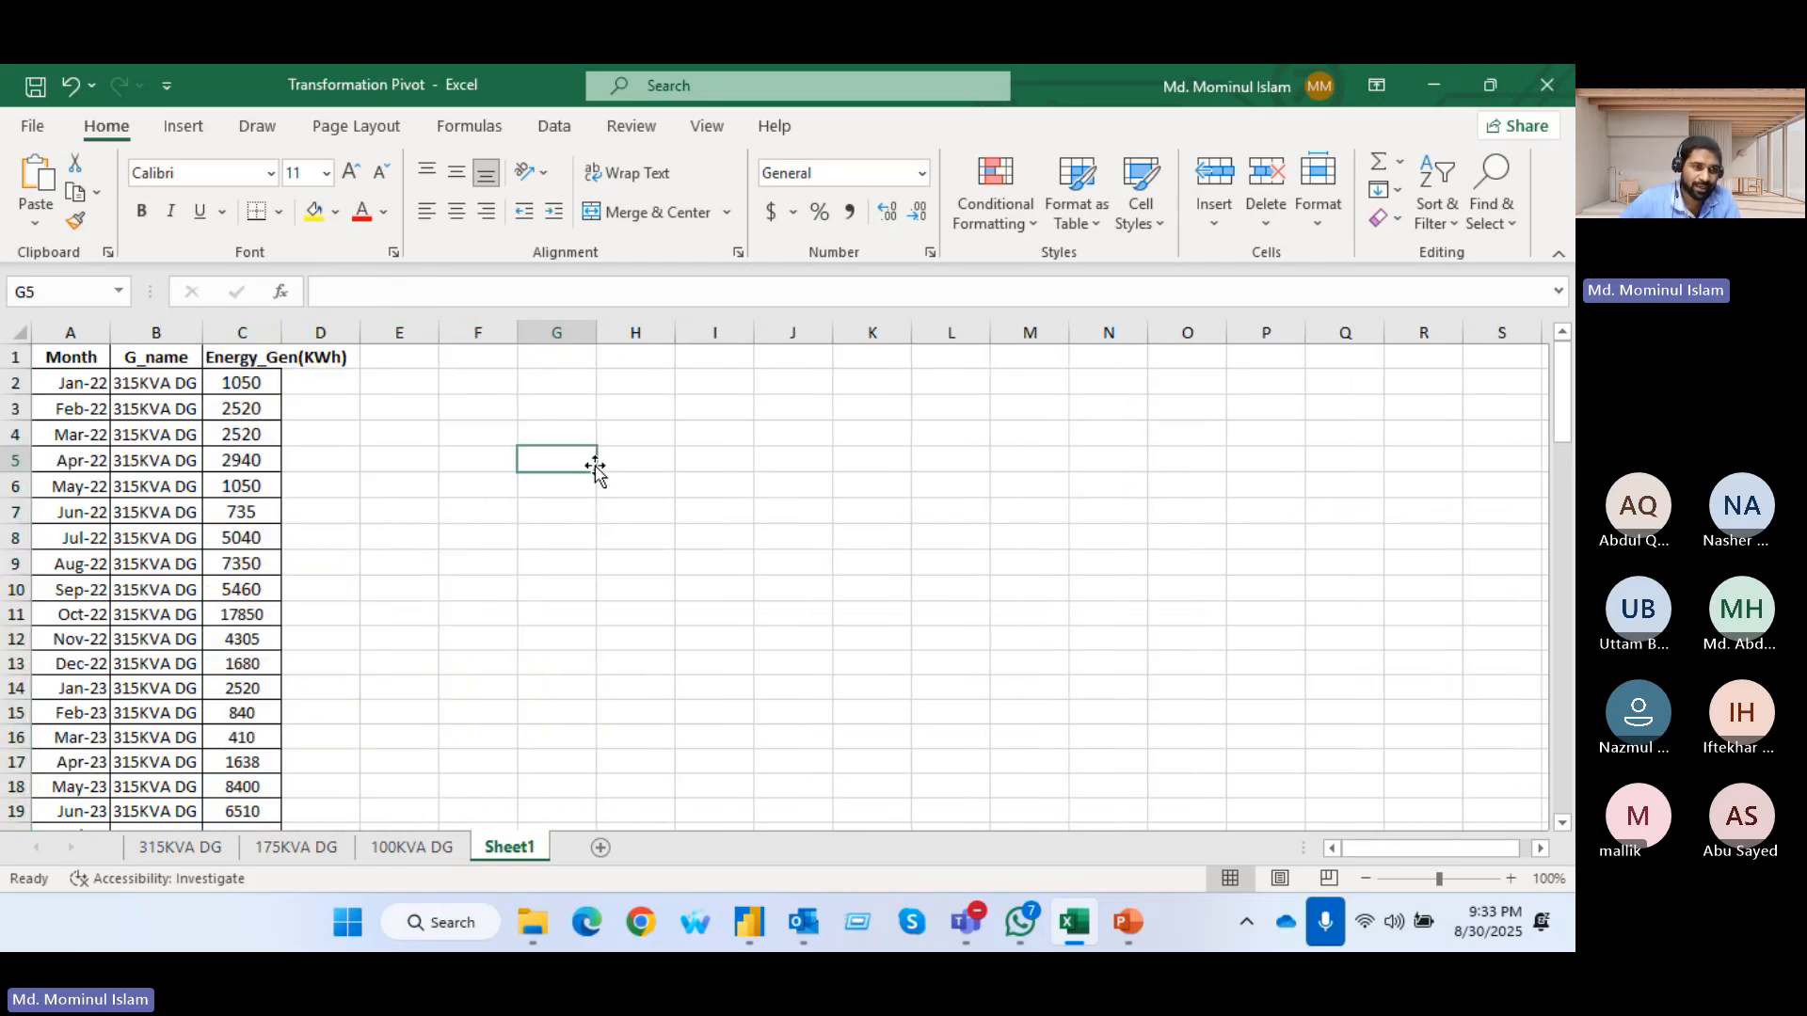
pyautogui.moveTo(198, 331); pyautogui.dragTo(198, 331)
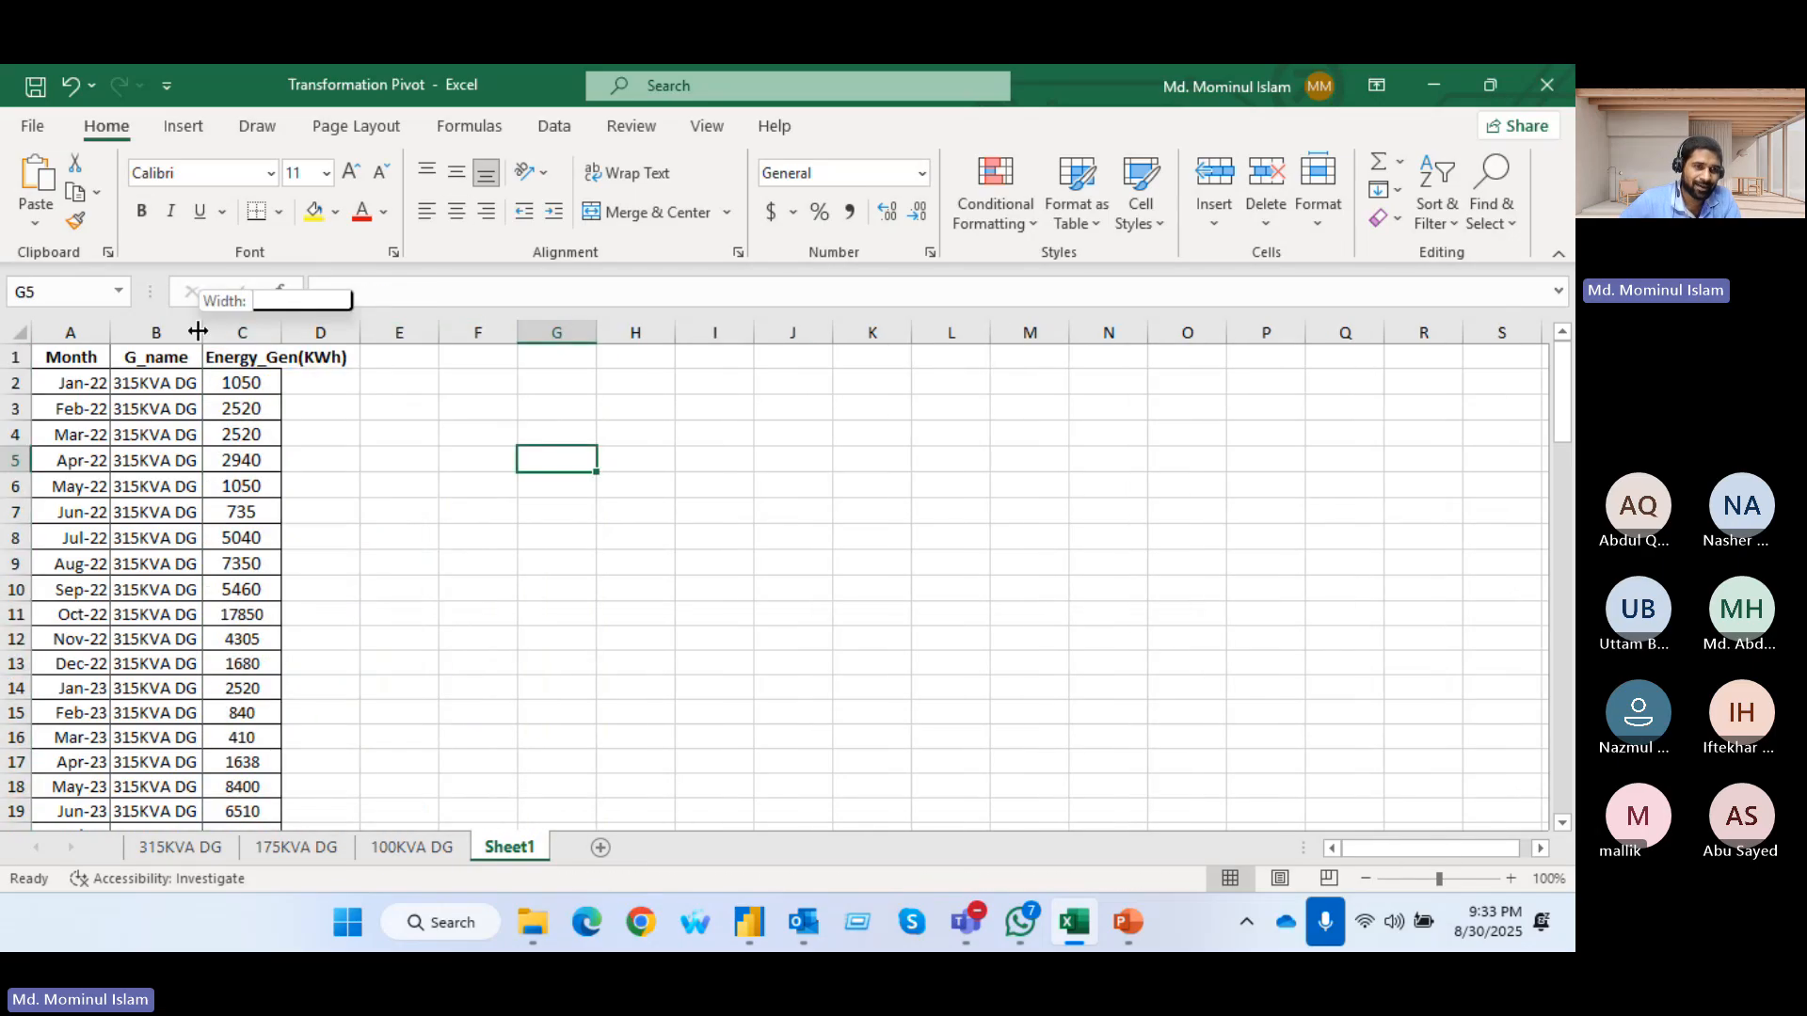
pyautogui.doubleClick(281, 334)
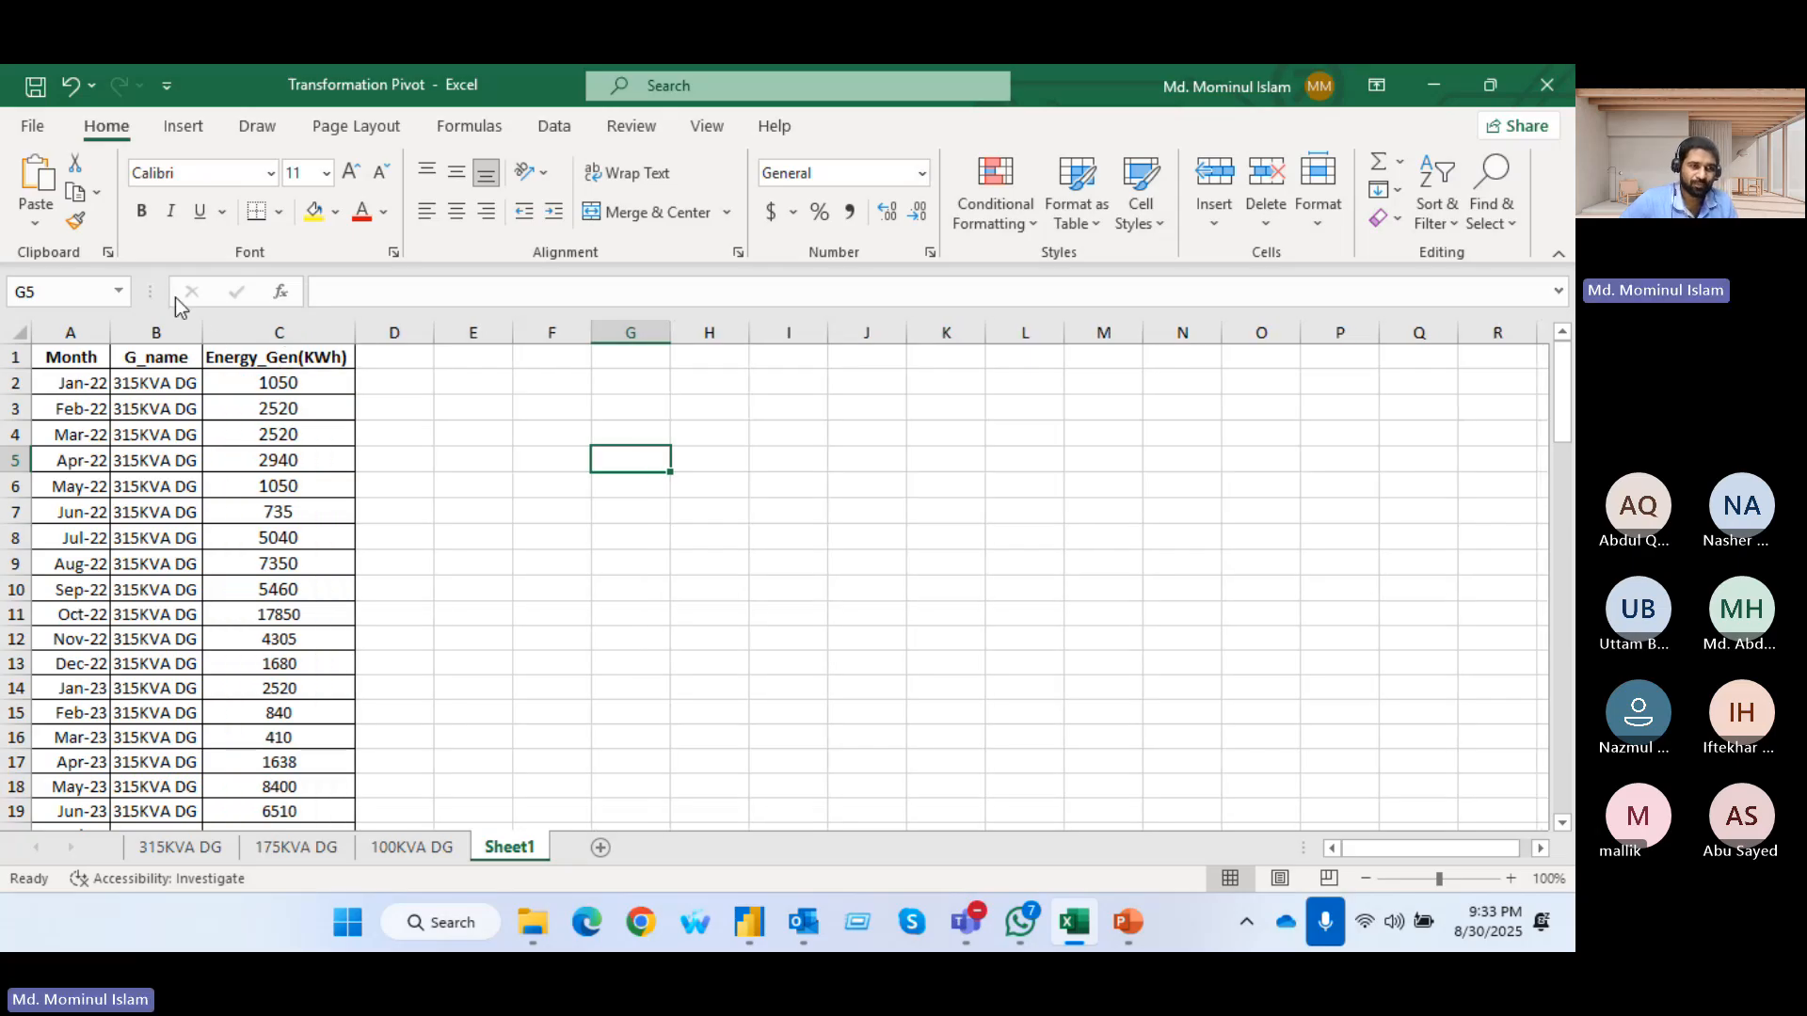
# Save the Transformation Pivot workbook with its three-column Sheet1 and switch back to the Power Query Editor
pyautogui.click(72, 356)
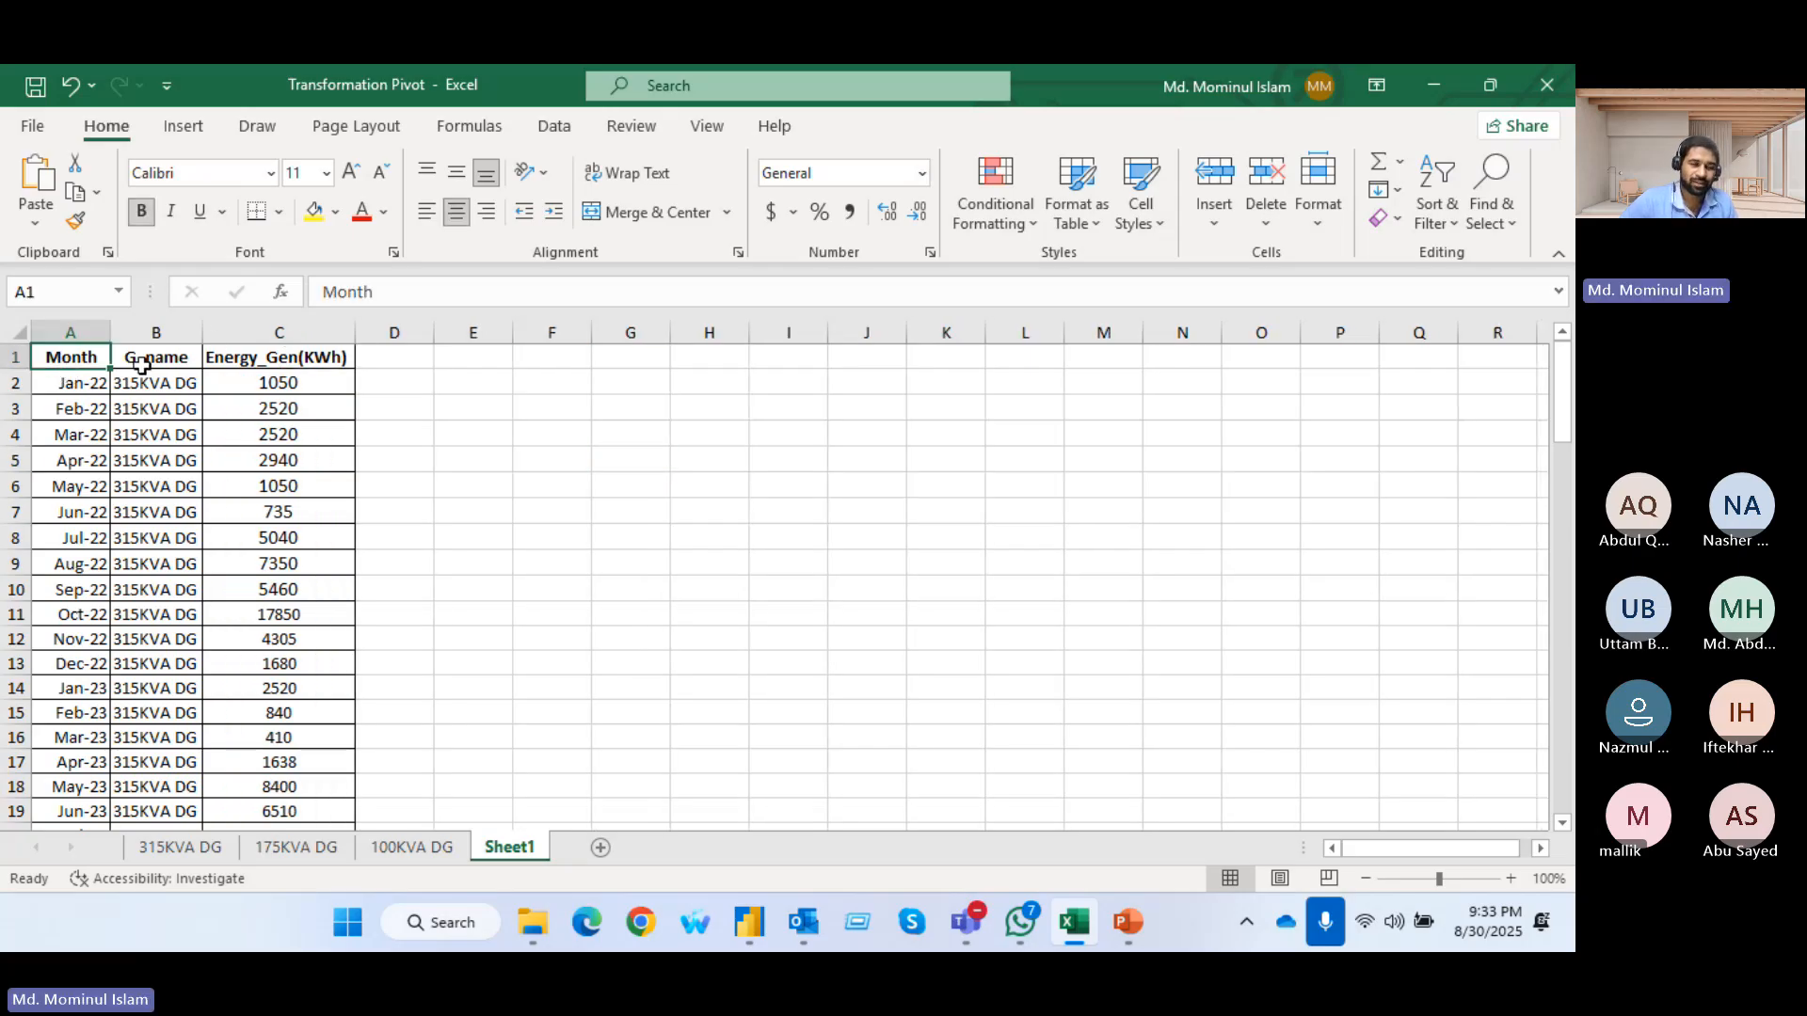
pyautogui.click(148, 357)
pyautogui.click(320, 367)
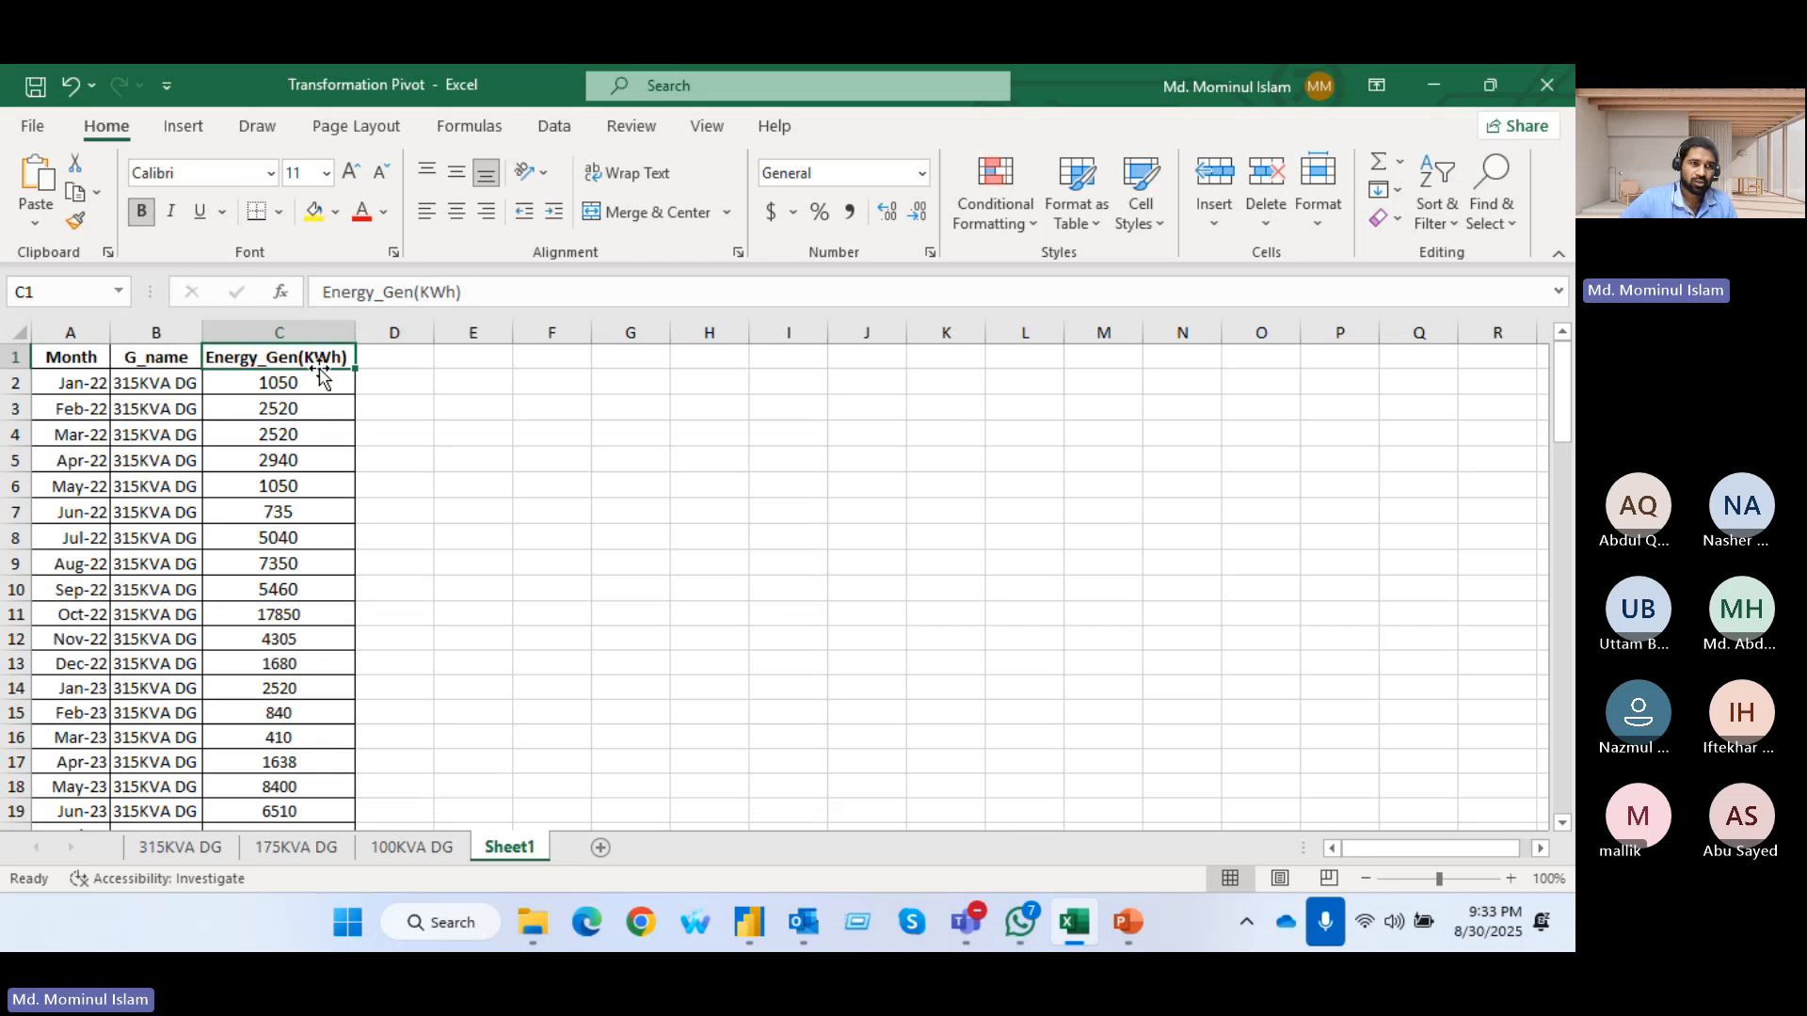
pyautogui.click(35, 87)
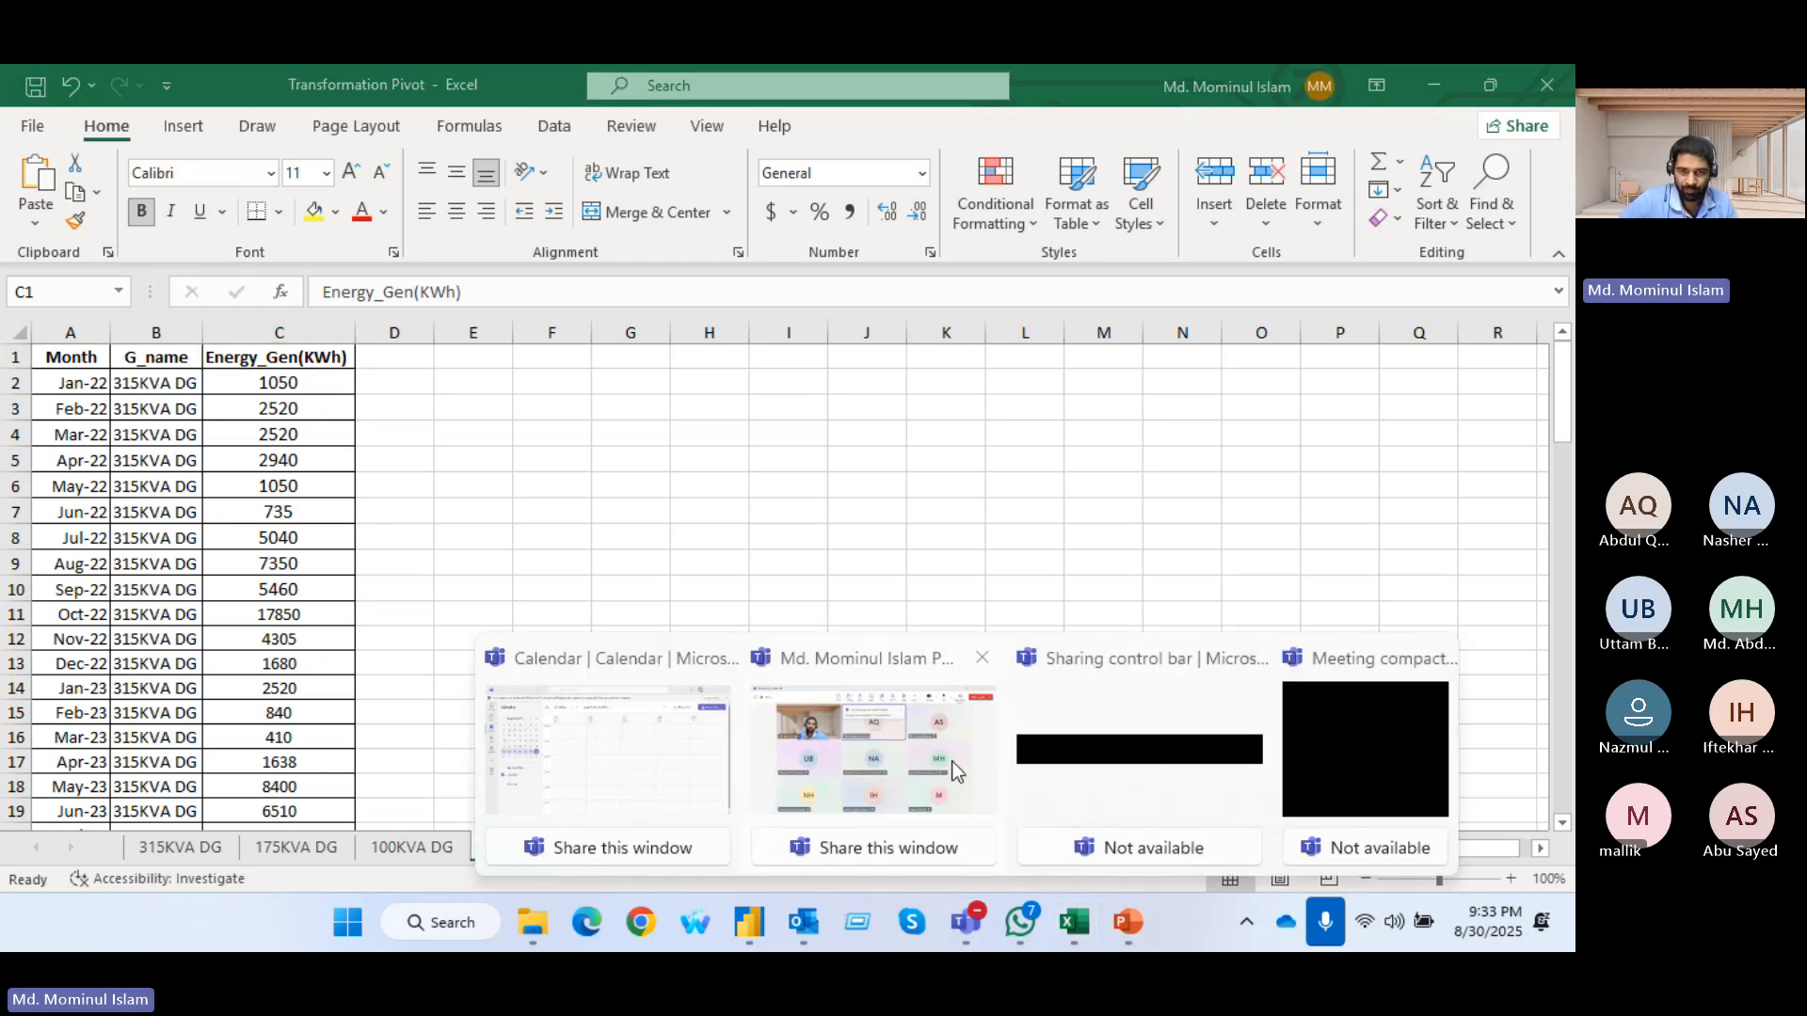
pyautogui.moveTo(750, 927)
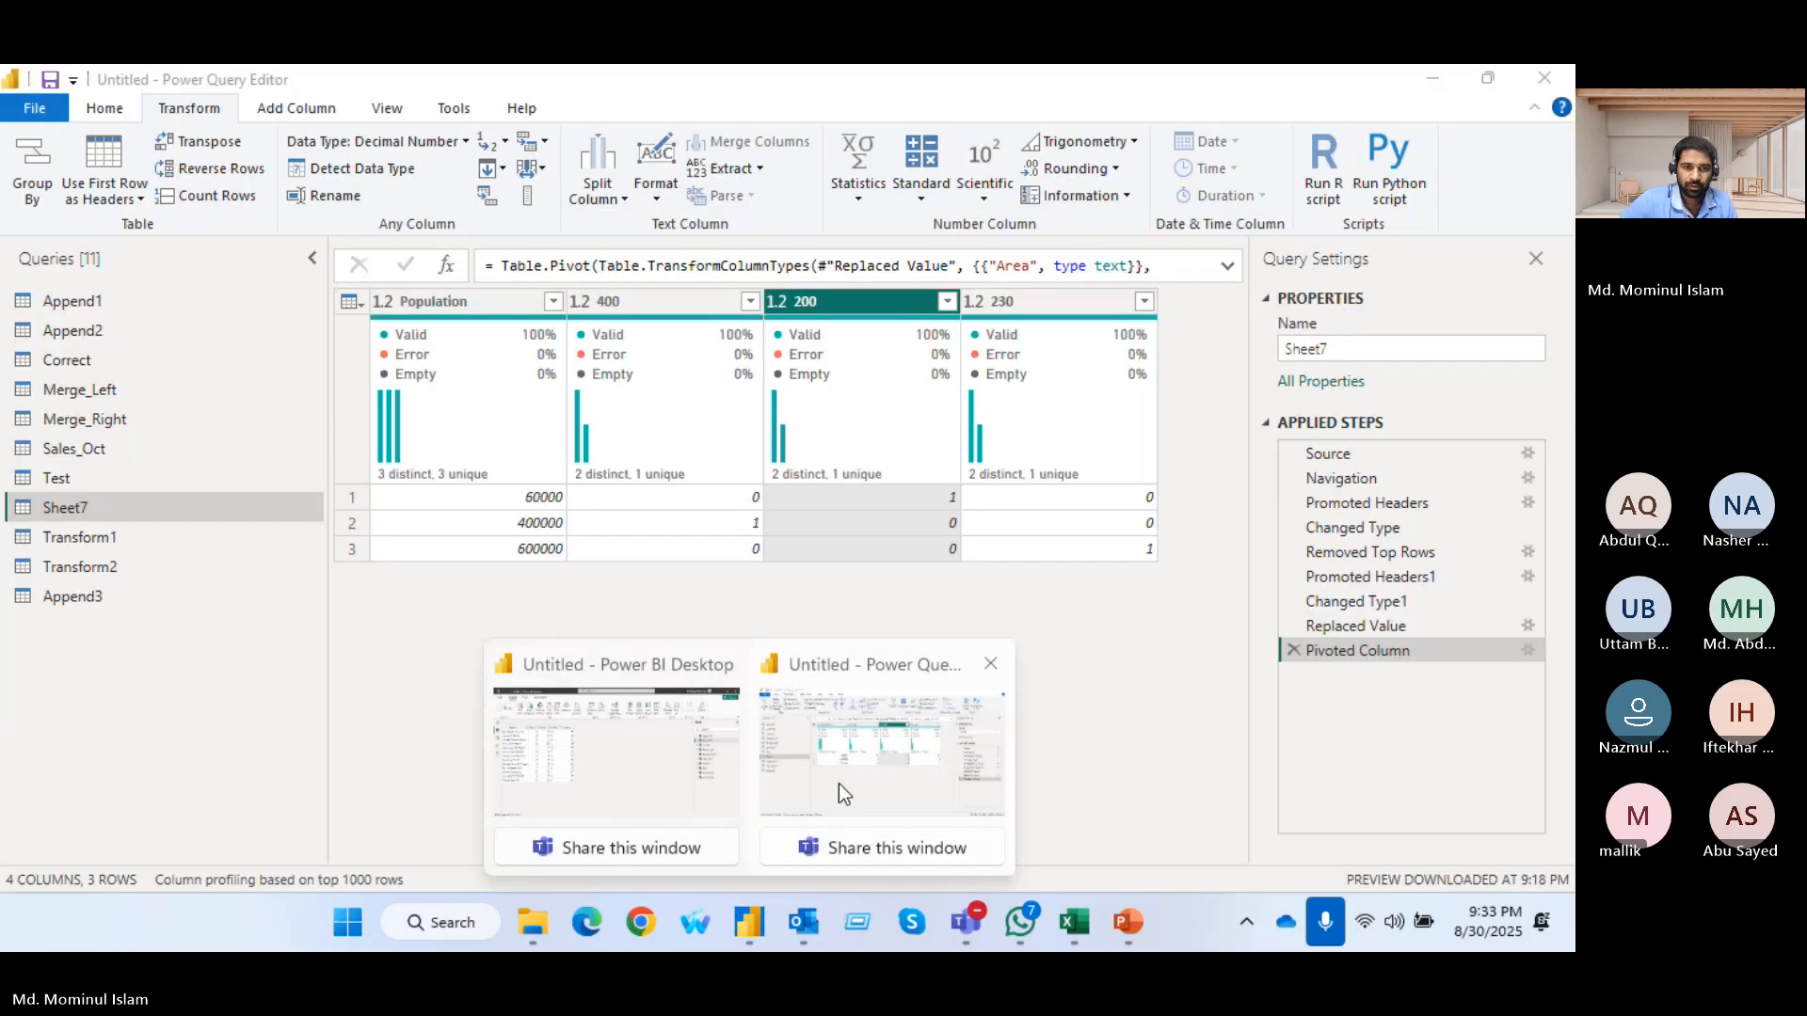
pyautogui.click(847, 789)
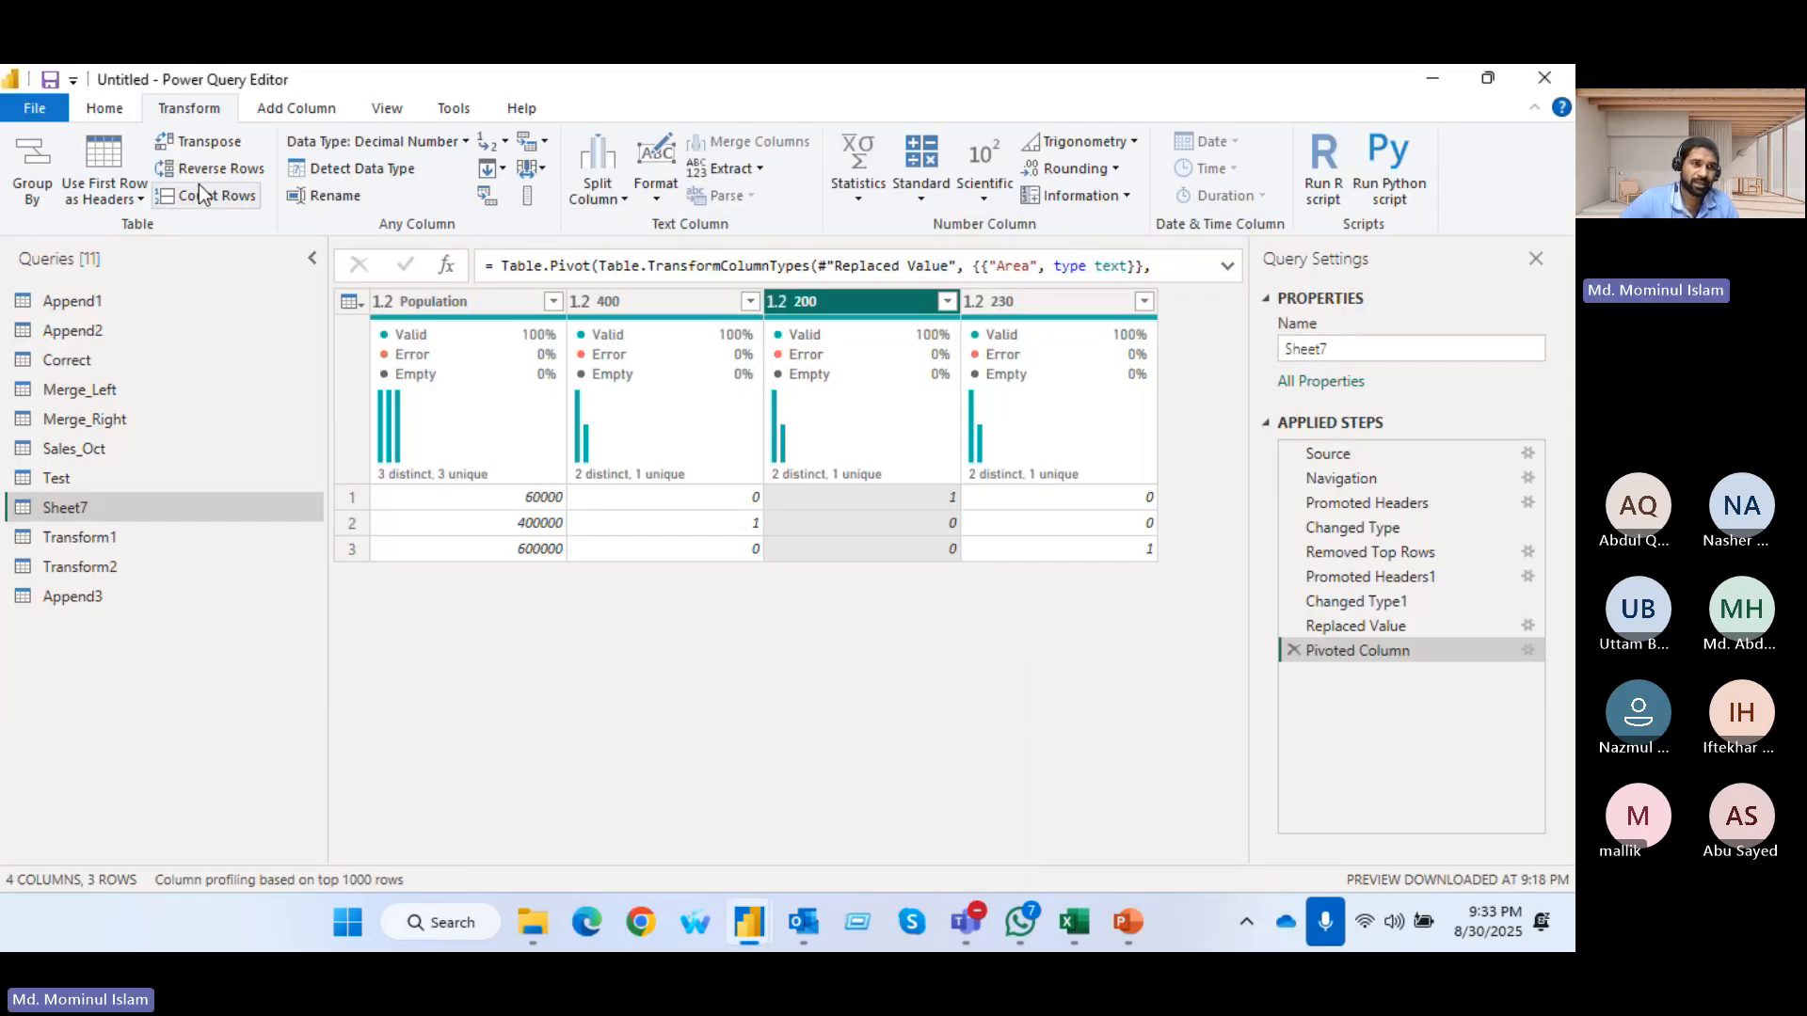
# Import Sheet1 from the Transformation Pivot Excel workbook as a new query
pyautogui.click(104, 107)
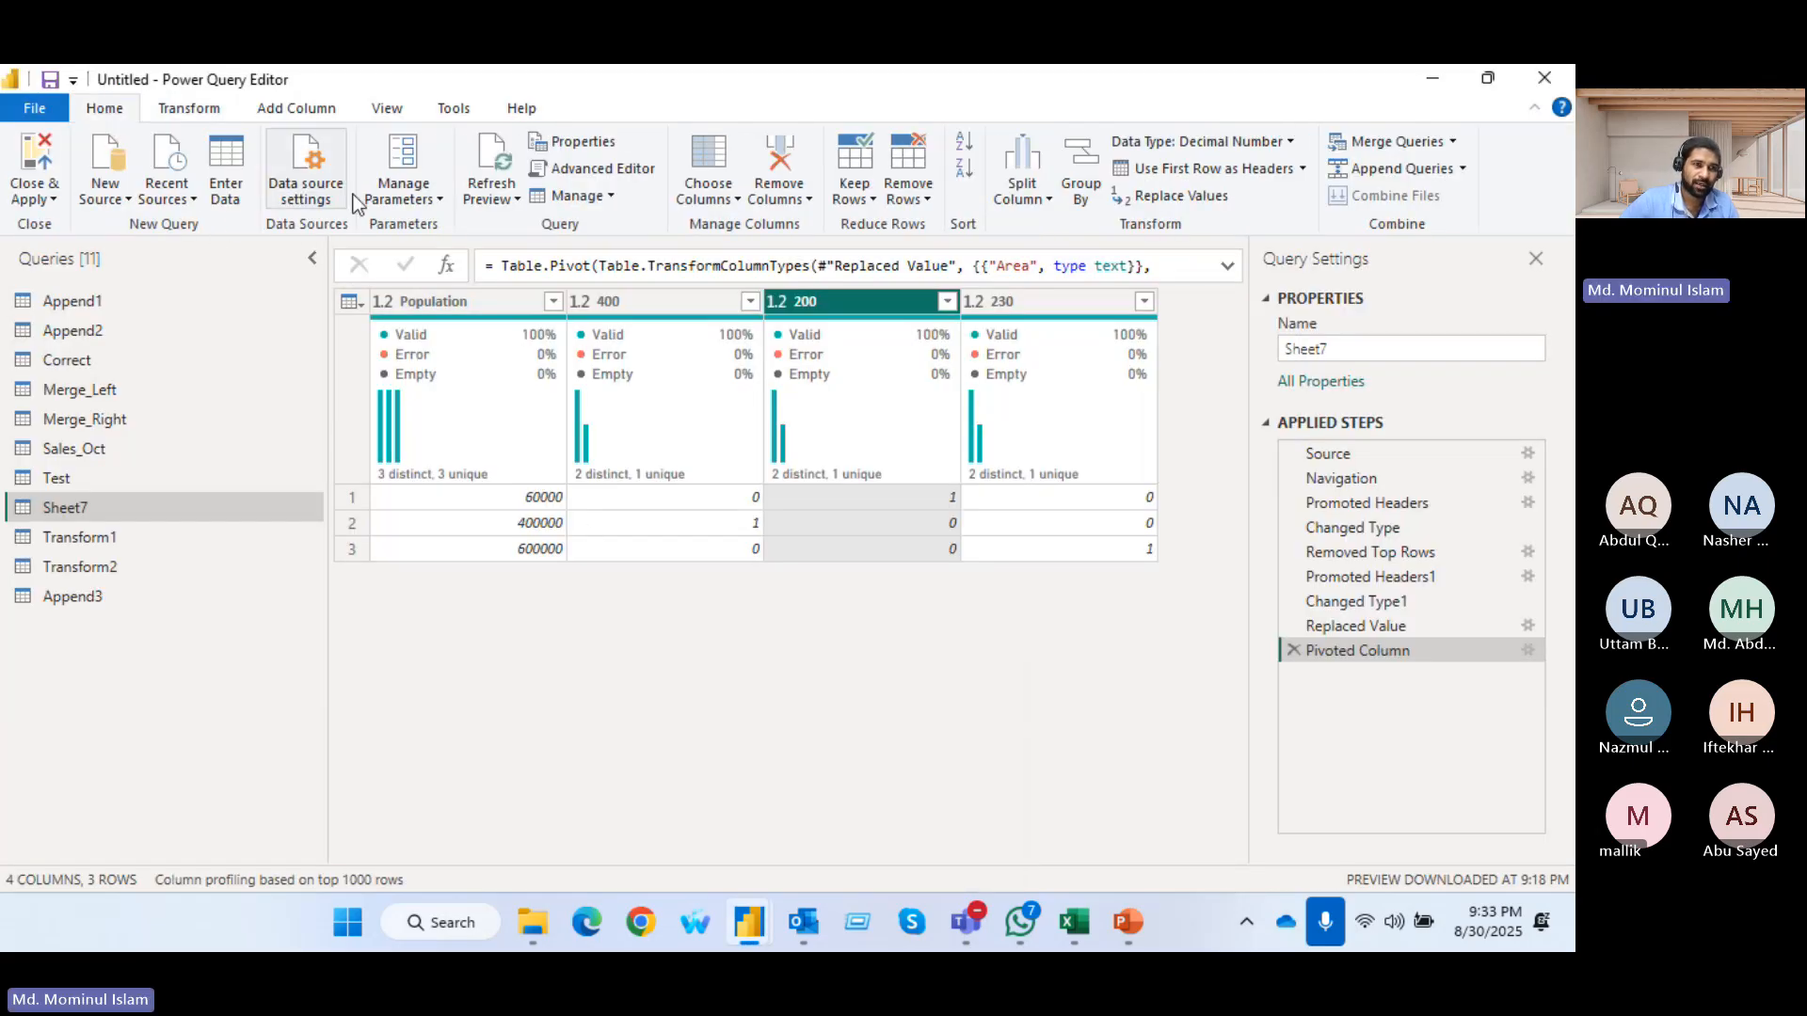
pyautogui.click(126, 197)
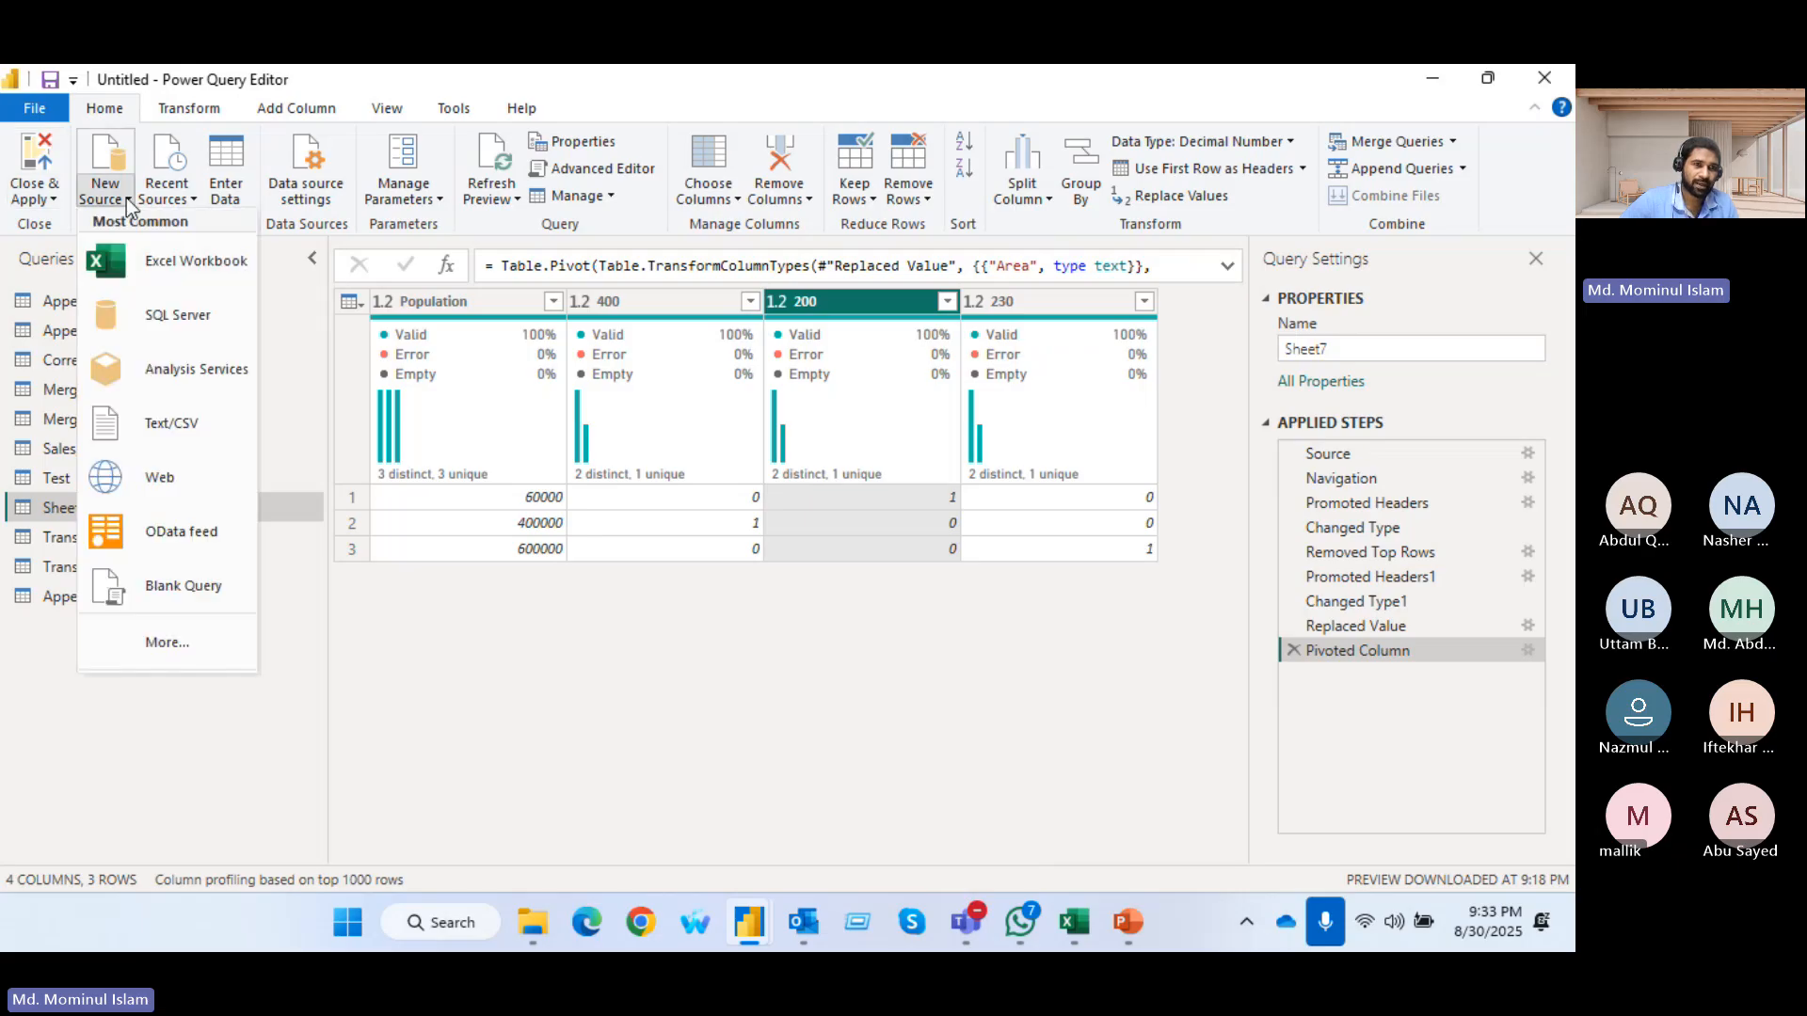
pyautogui.click(201, 266)
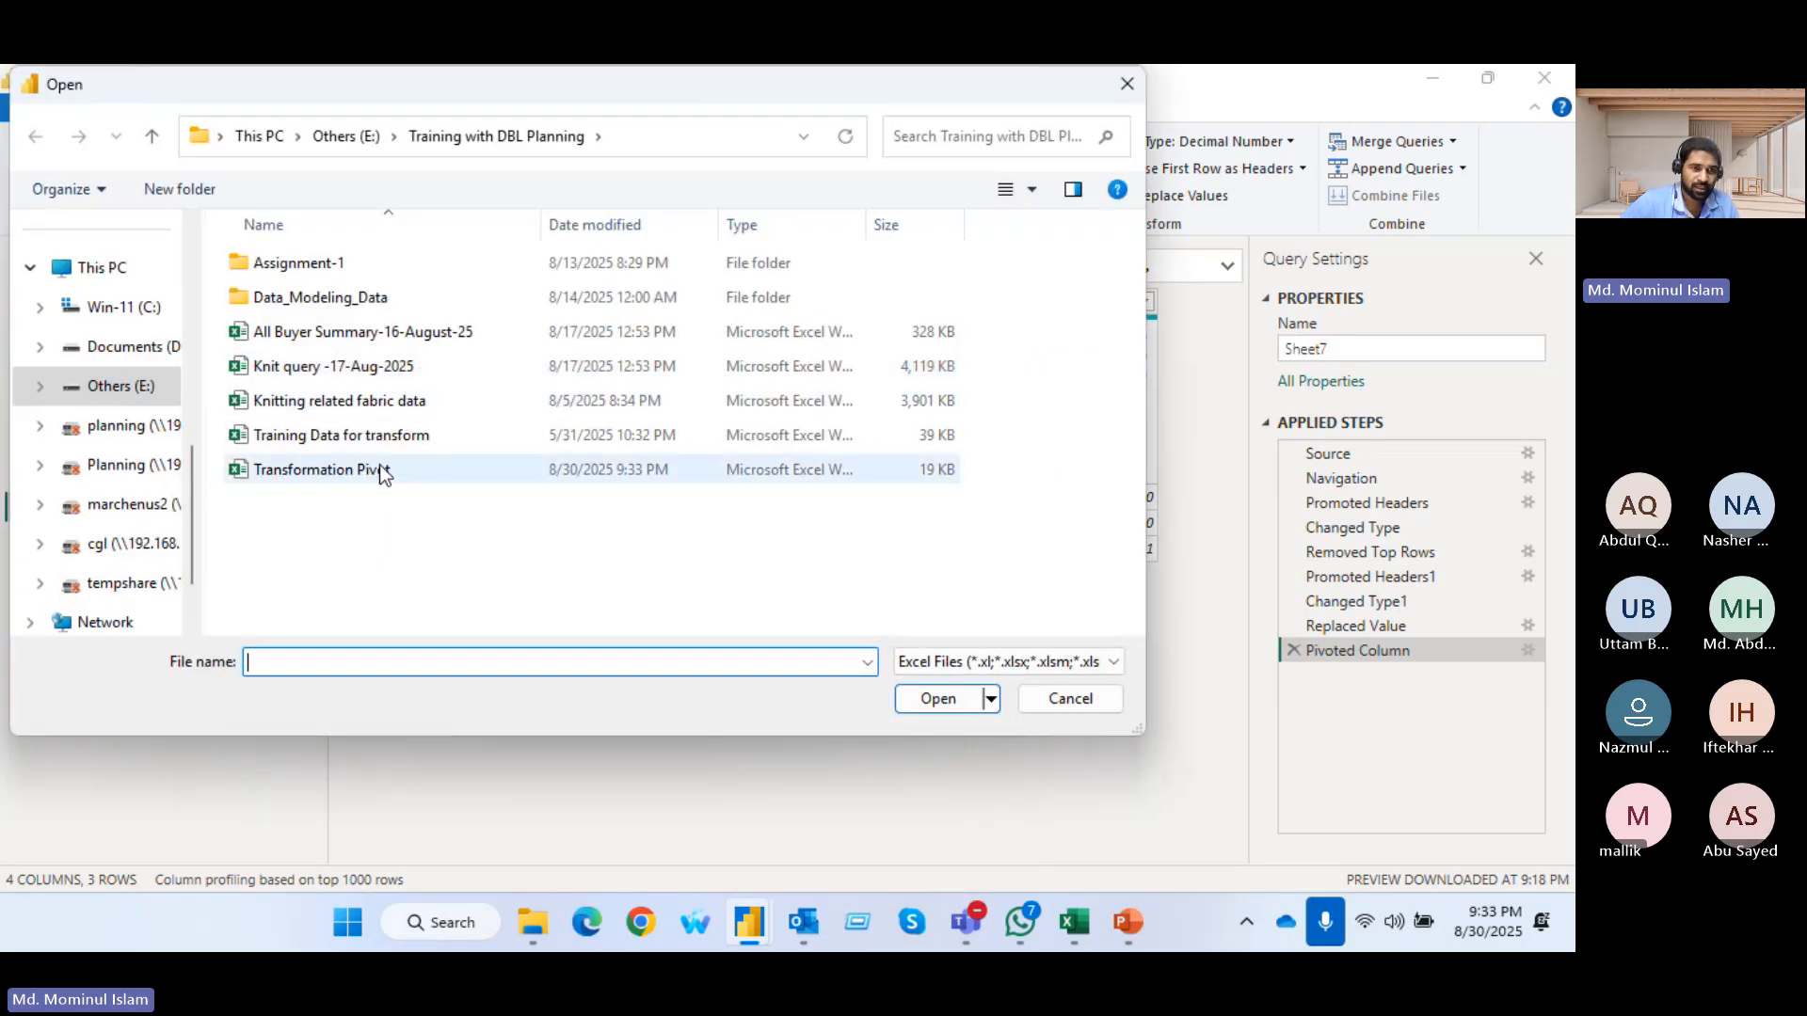
pyautogui.doubleClick(350, 474)
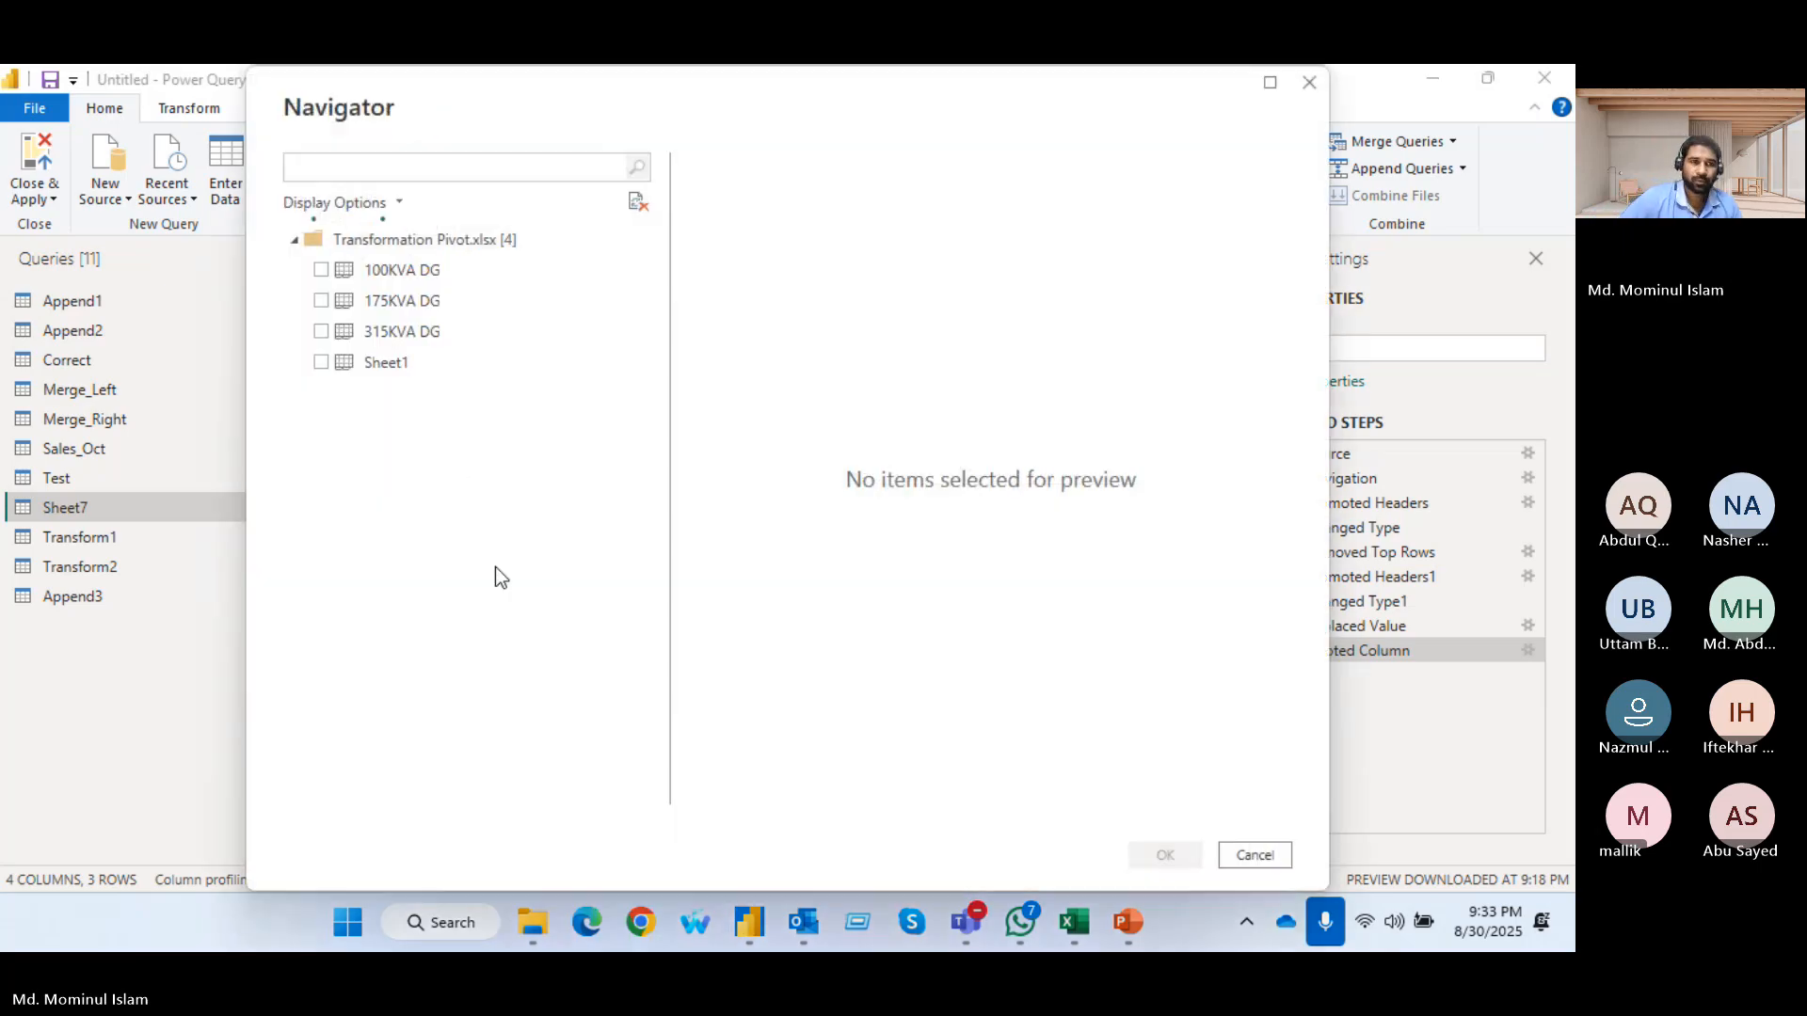
pyautogui.click(331, 365)
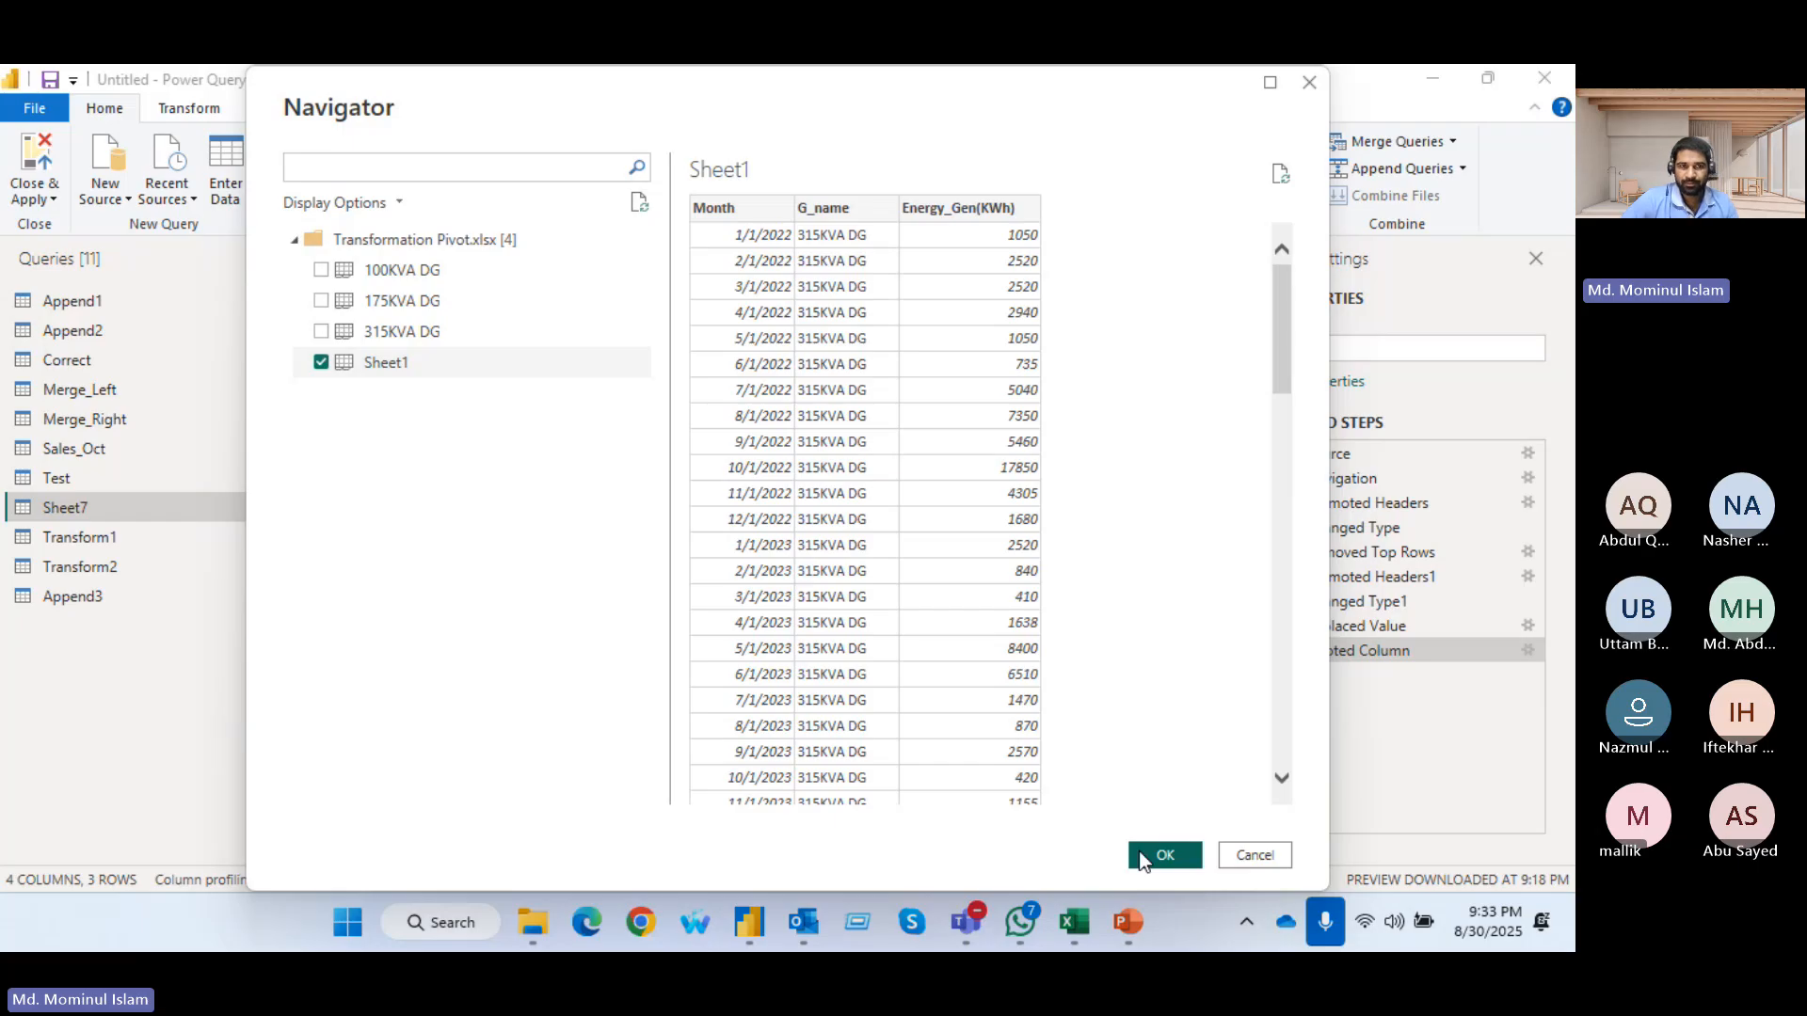
pyautogui.click(1163, 856)
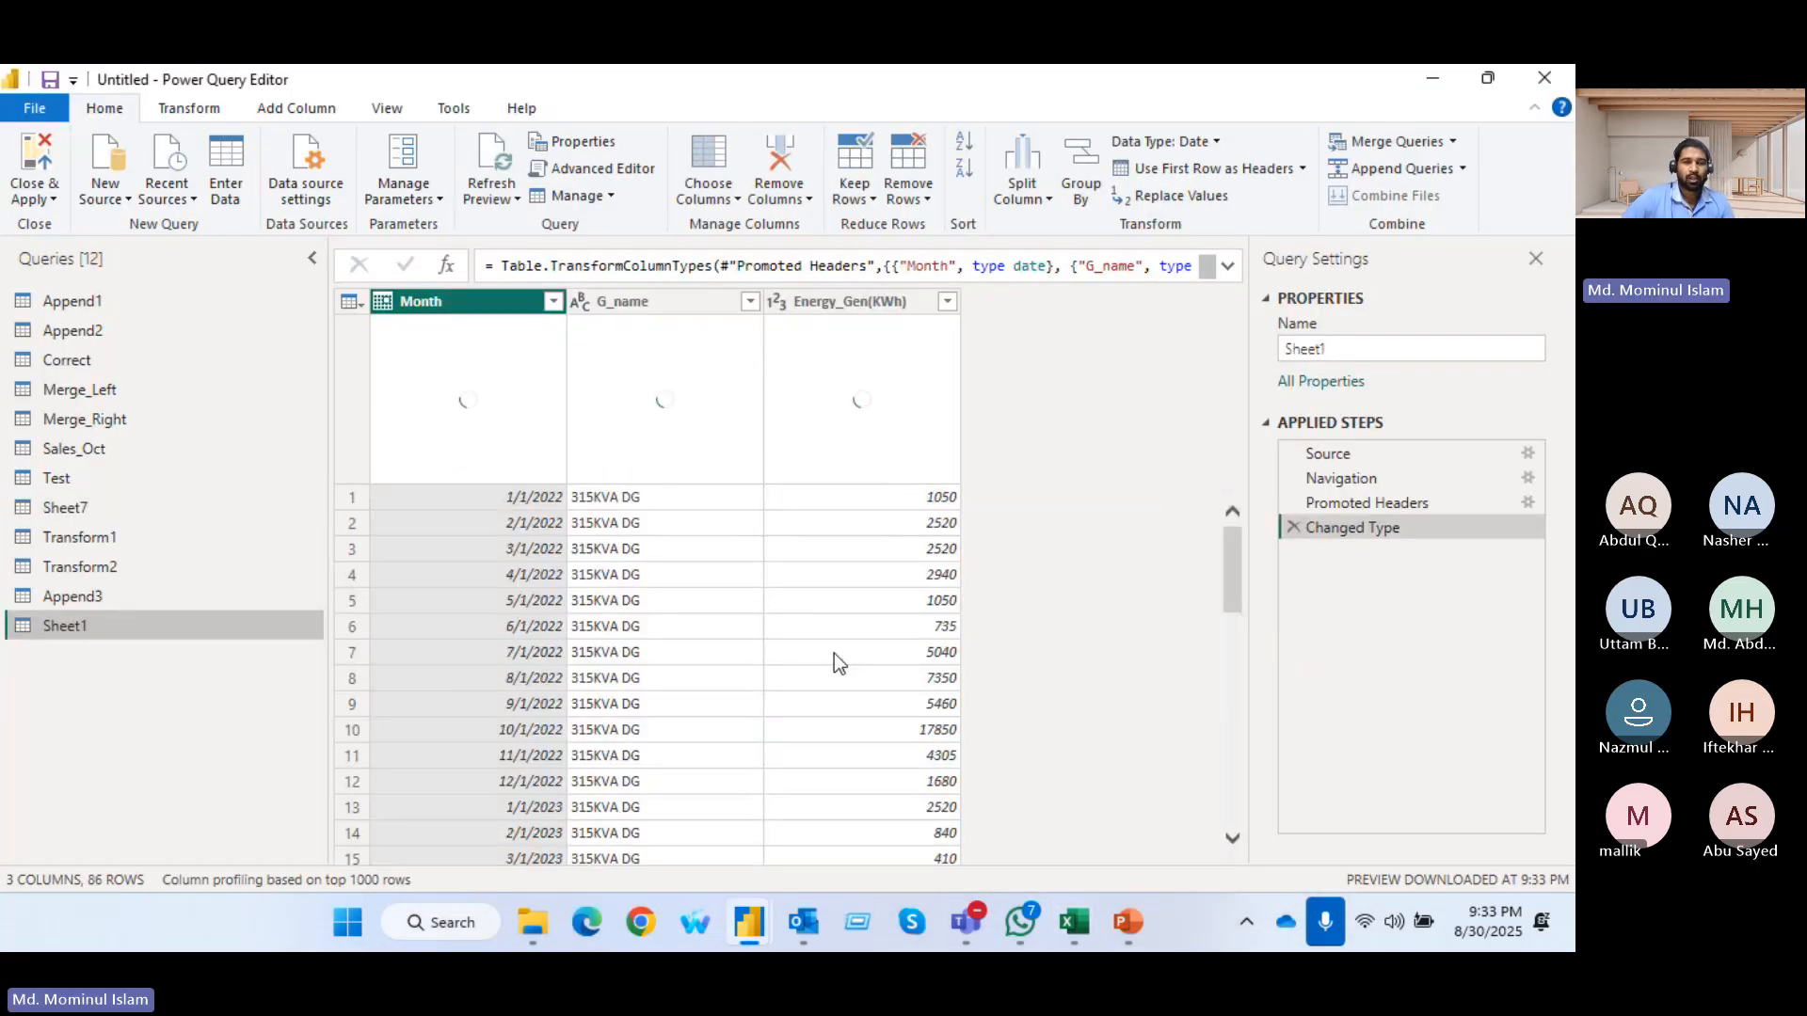
# Pivot the G_name column of the Sheet1 query, using Energy_Gen(KWh) as the values column
pyautogui.click(642, 301)
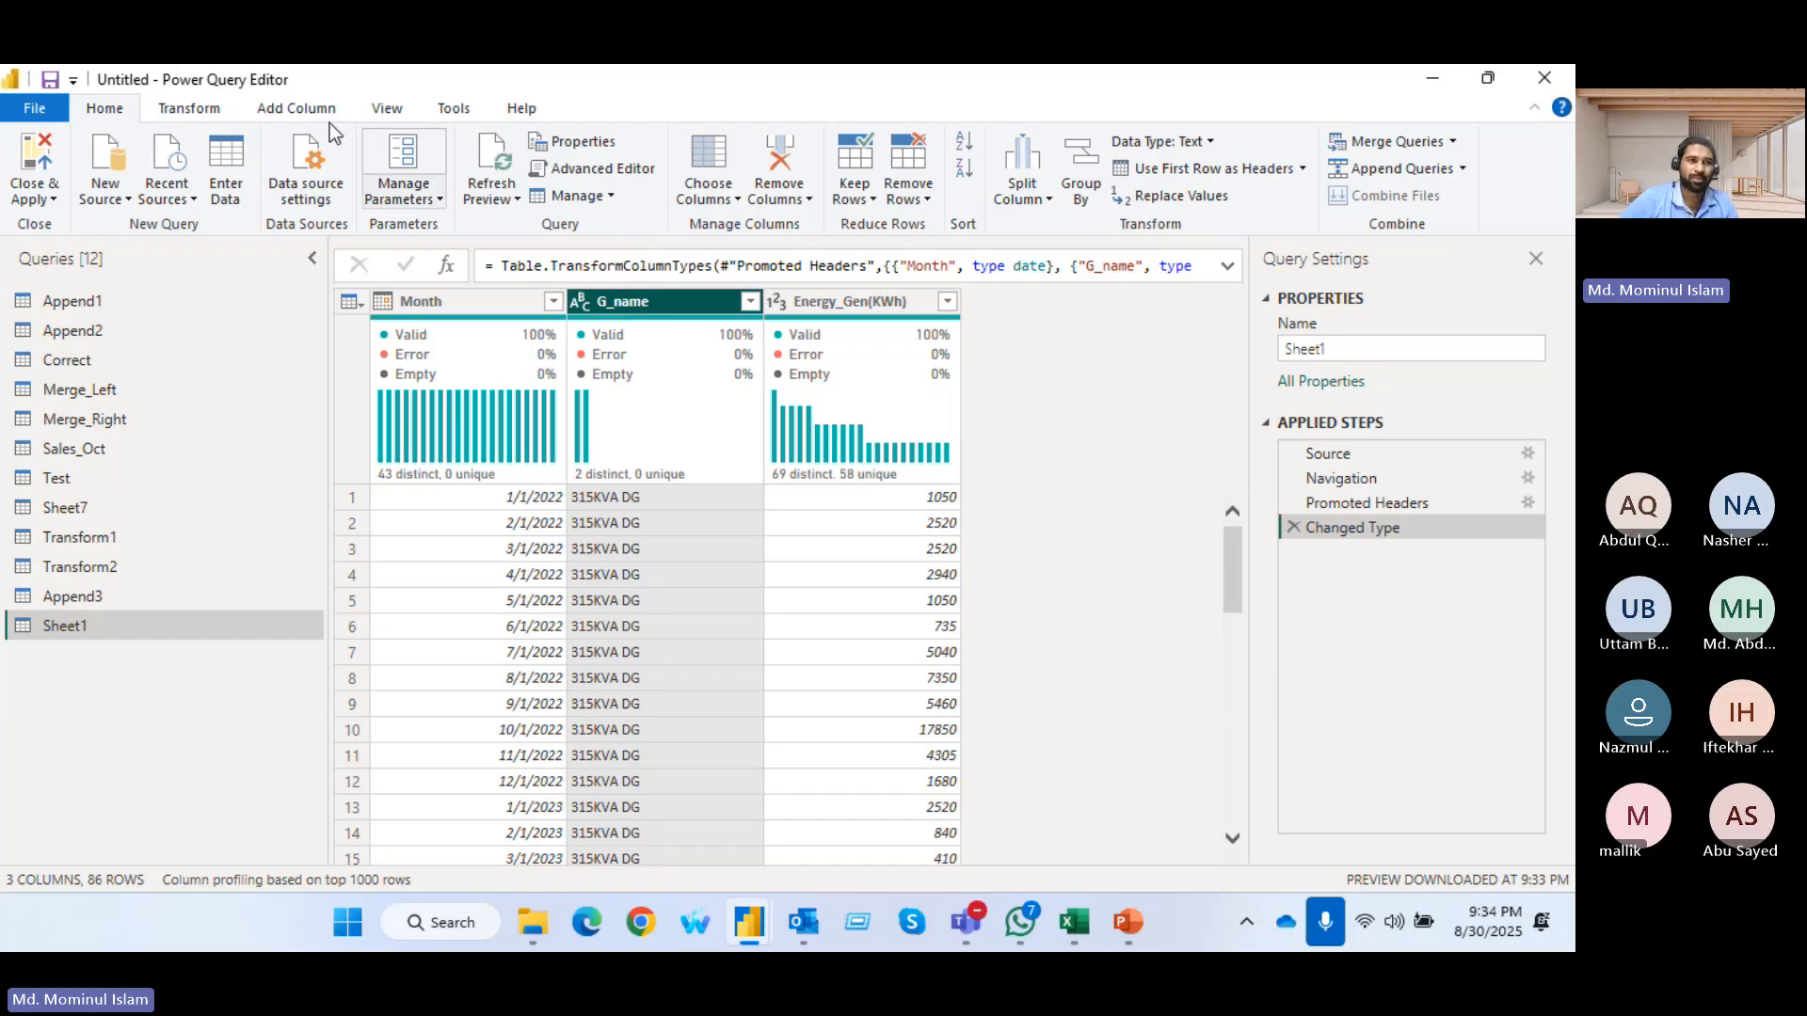
pyautogui.click(187, 109)
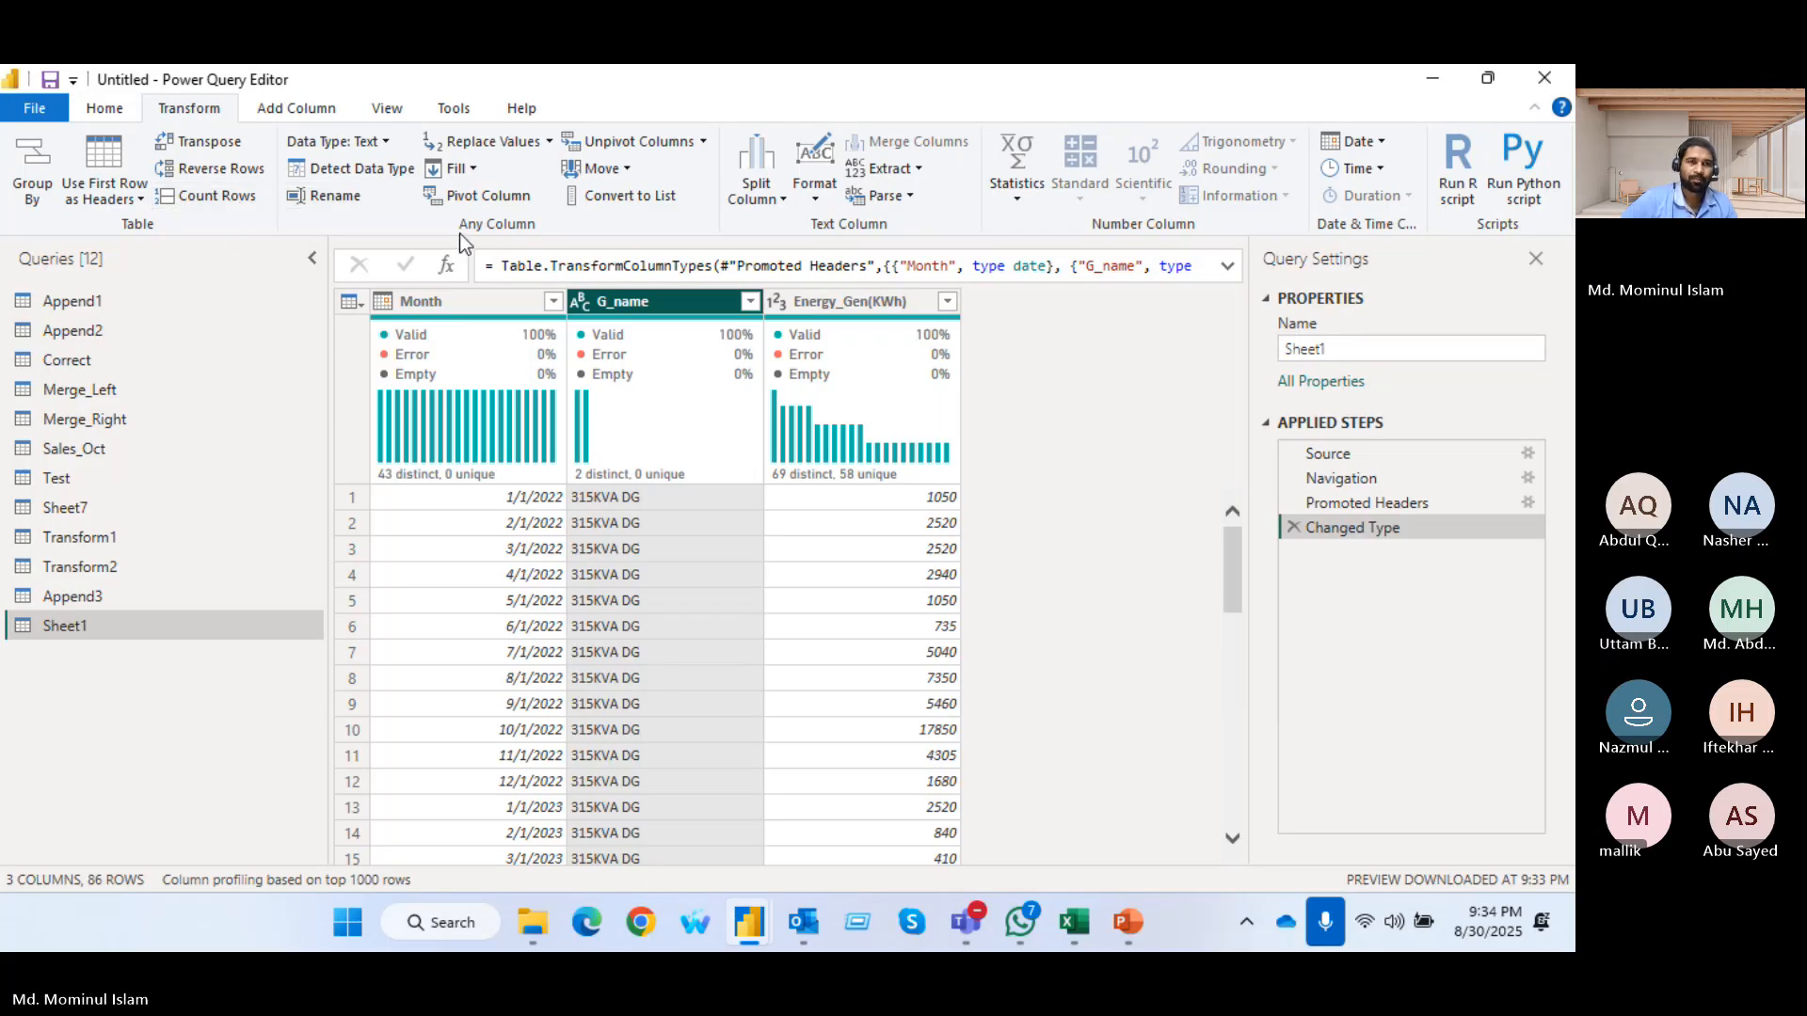
pyautogui.click(482, 197)
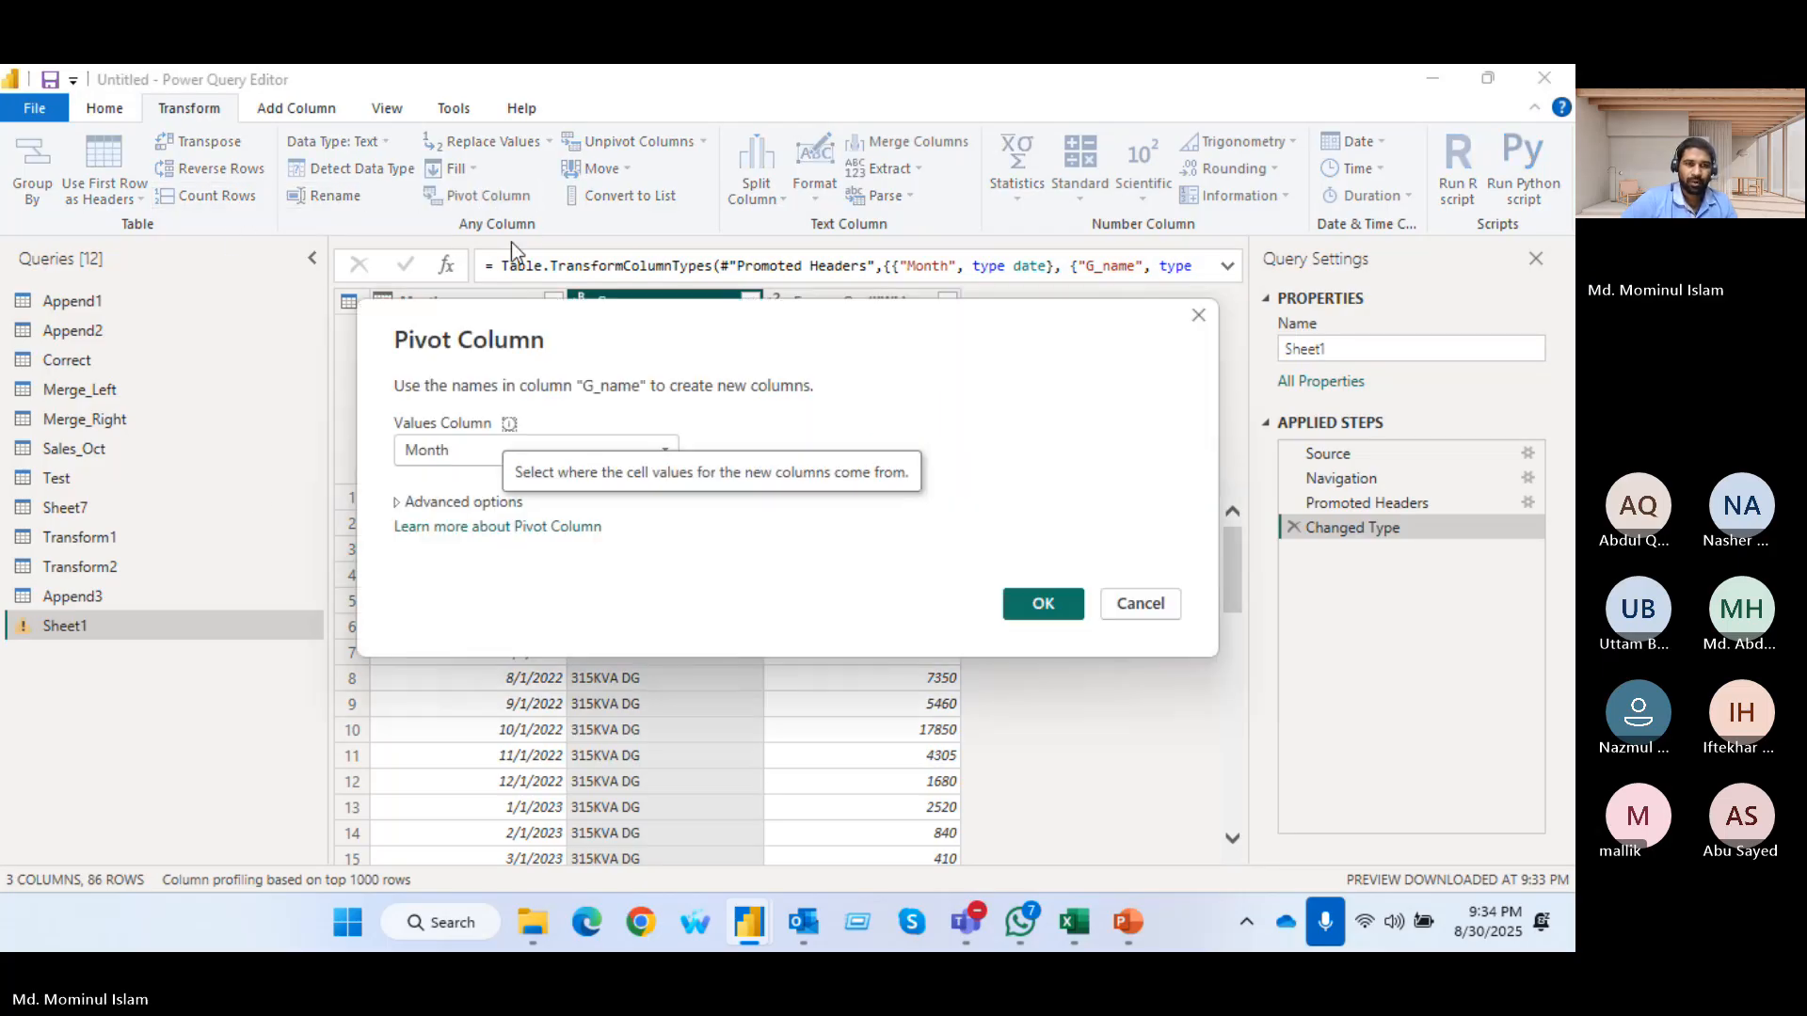
pyautogui.click(460, 451)
pyautogui.click(443, 499)
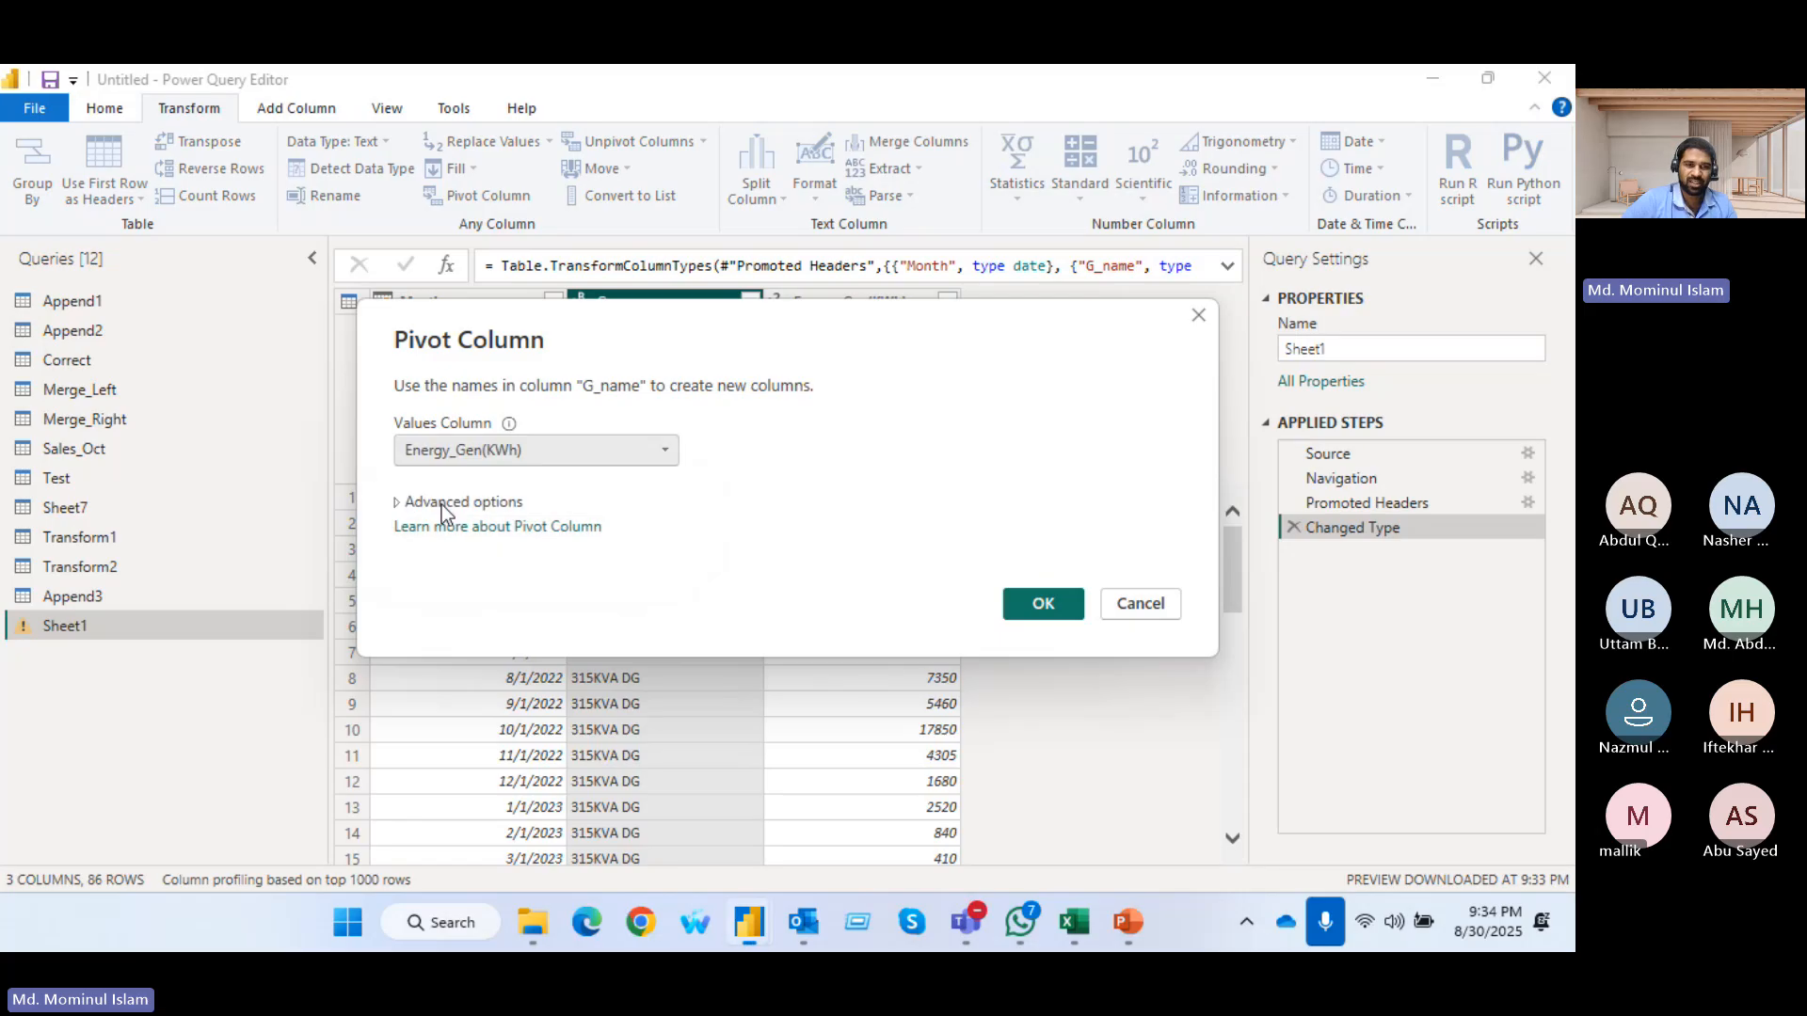
pyautogui.click(1041, 612)
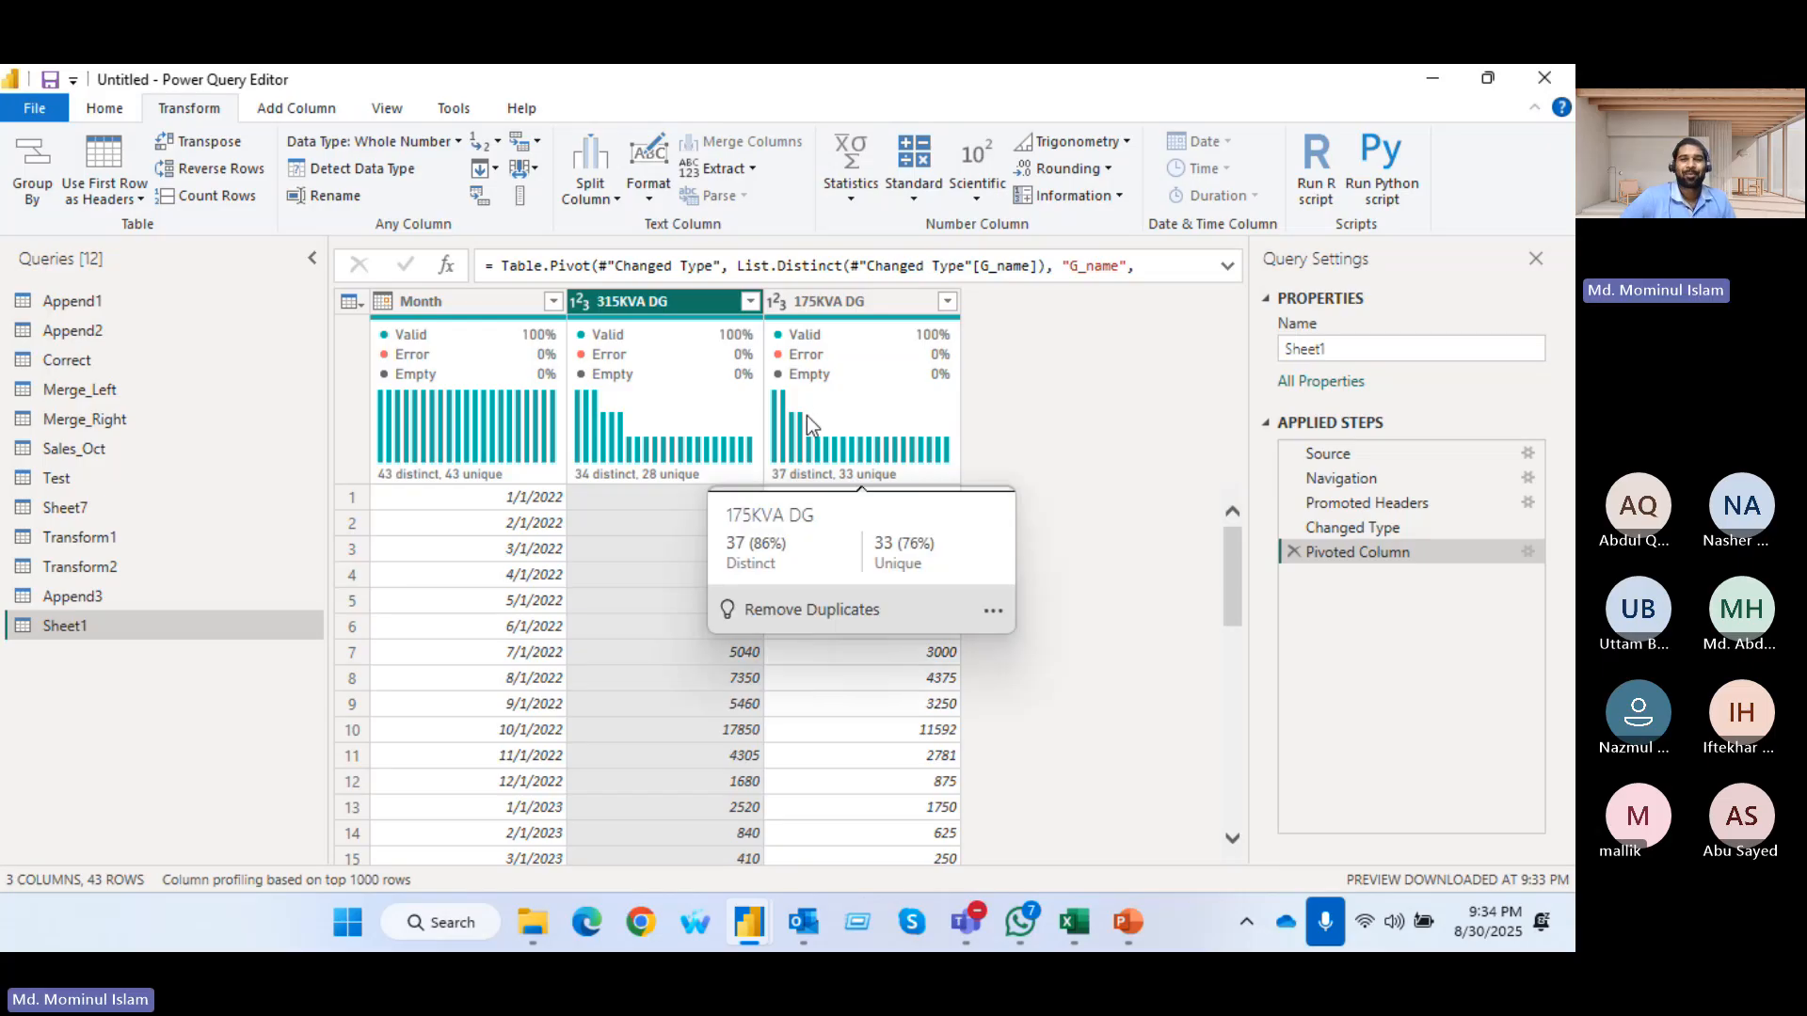
# Remove the Pivoted Column step from Sheet1 and check the distinct generator names in G_name without filtering them
pyautogui.click(1294, 553)
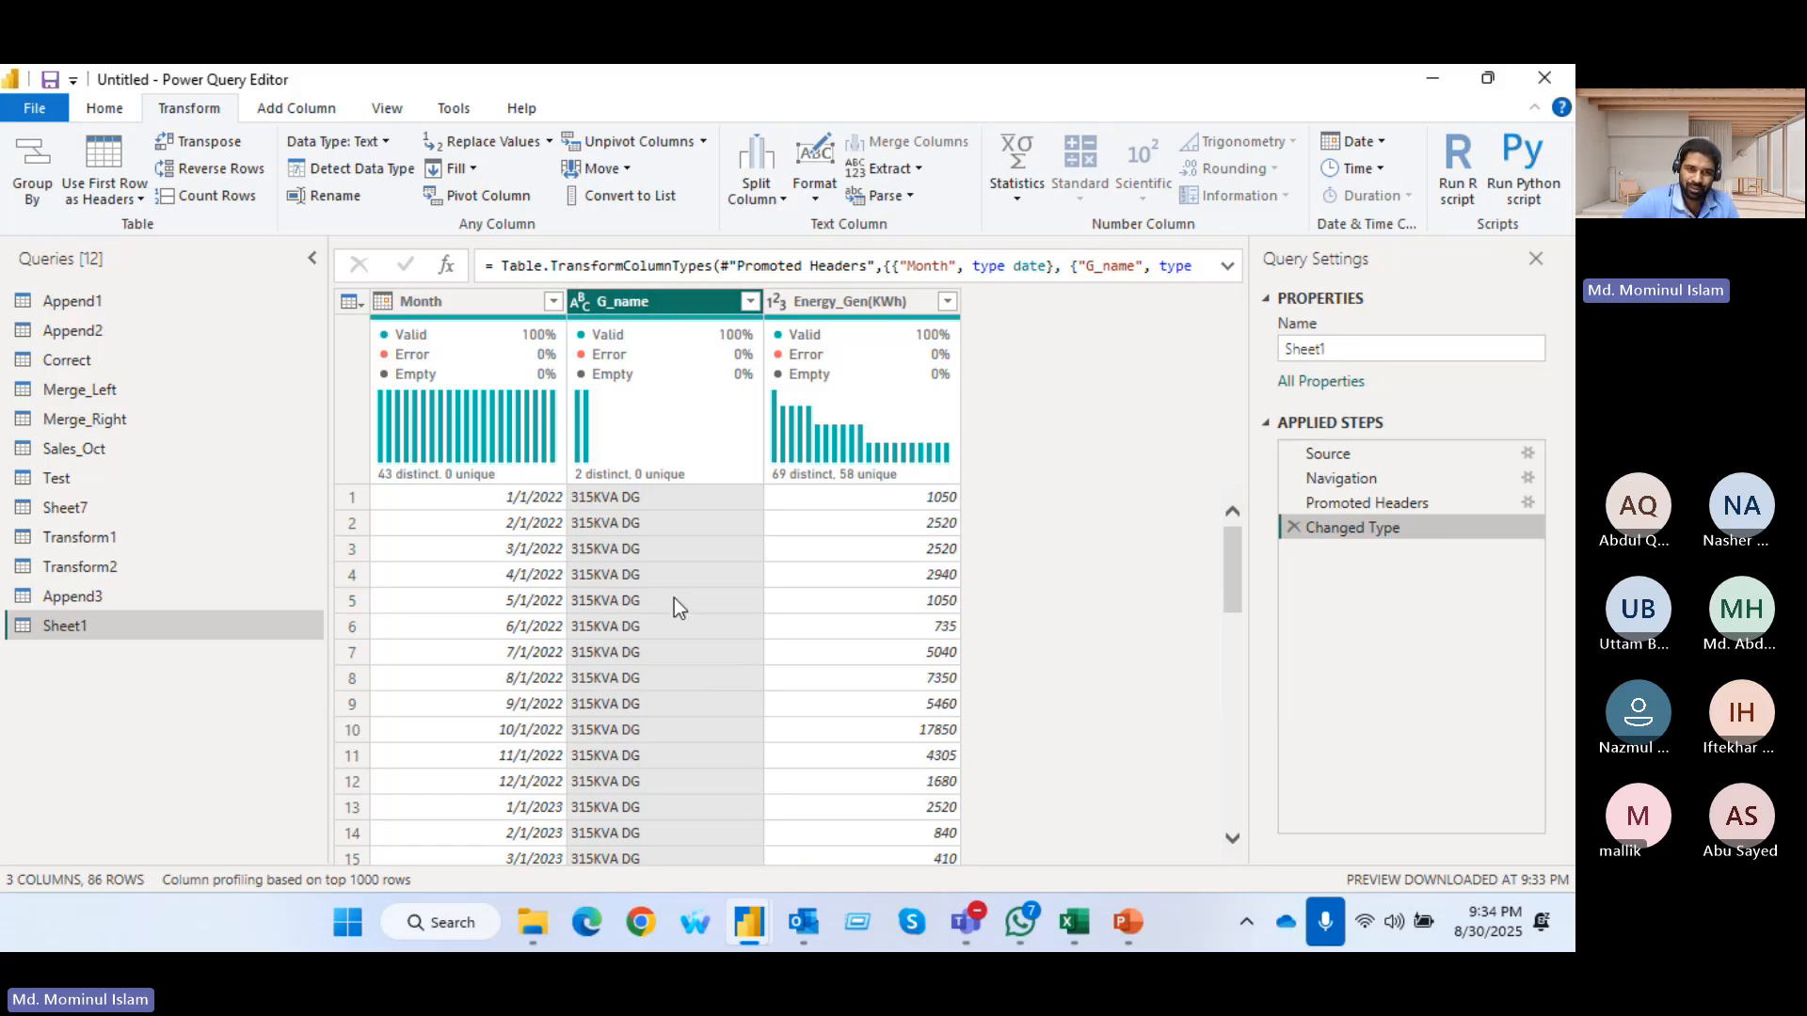
pyautogui.click(751, 301)
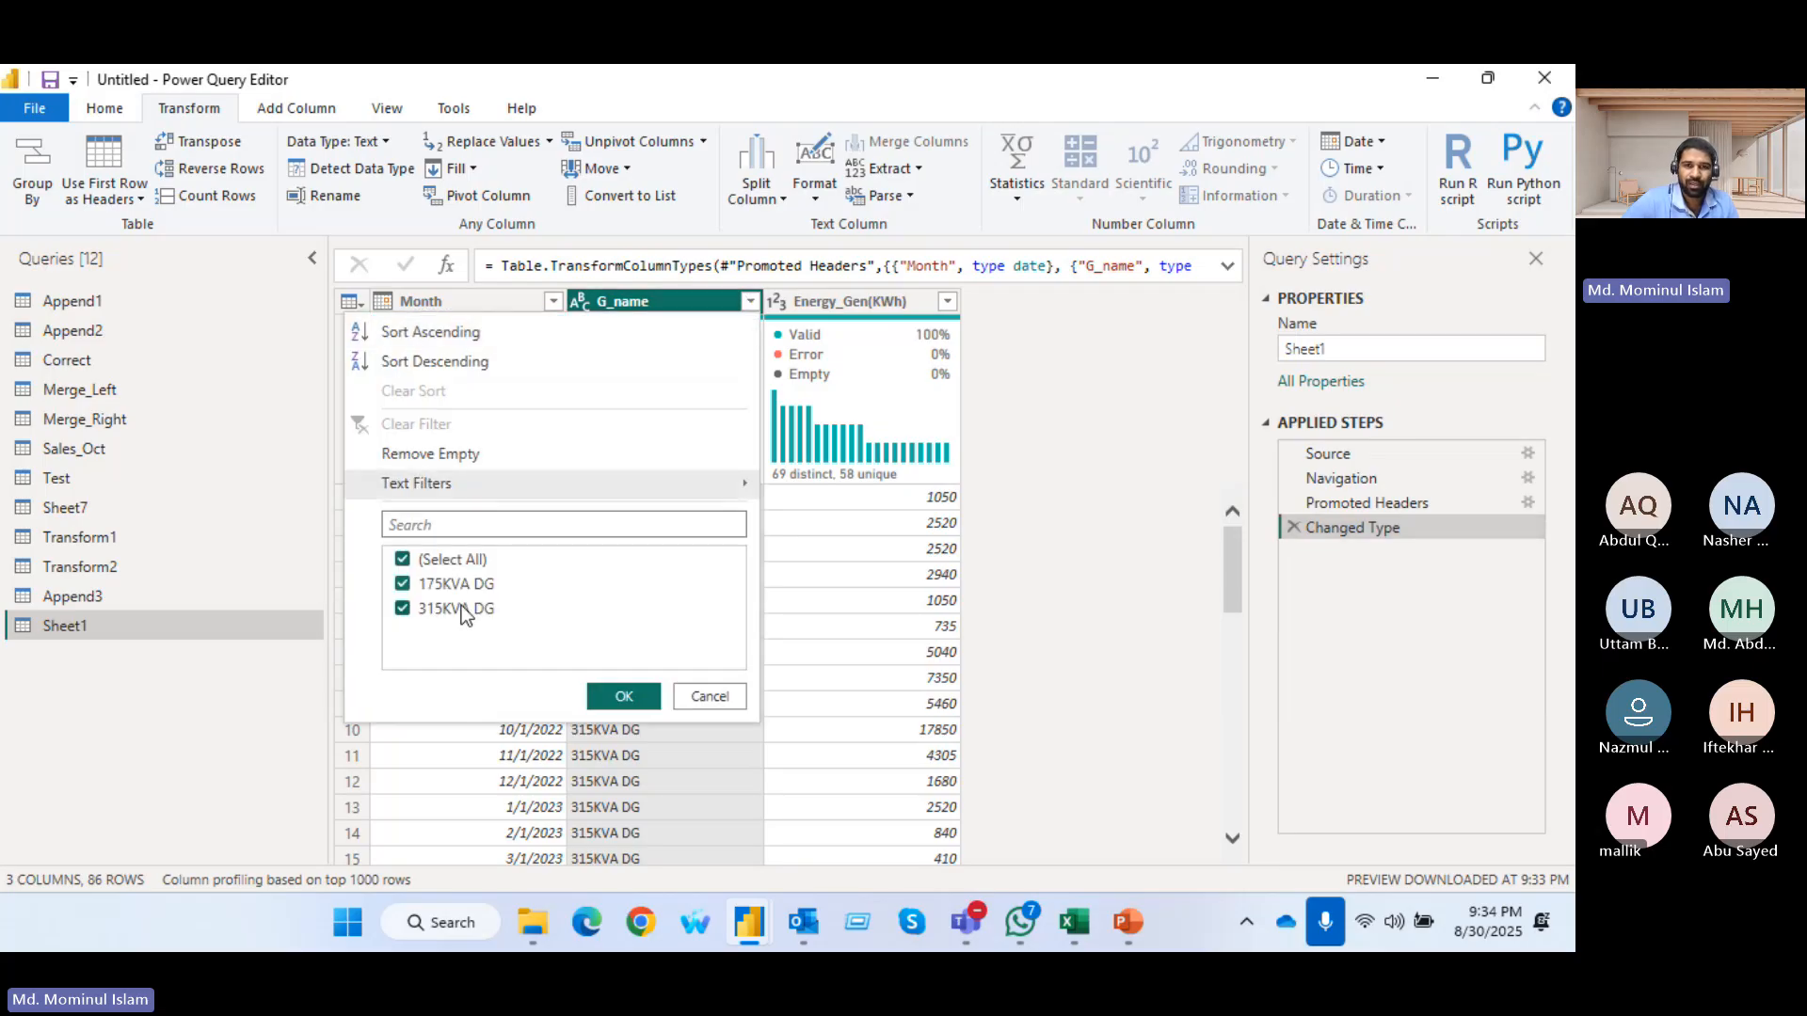
pyautogui.click(1030, 591)
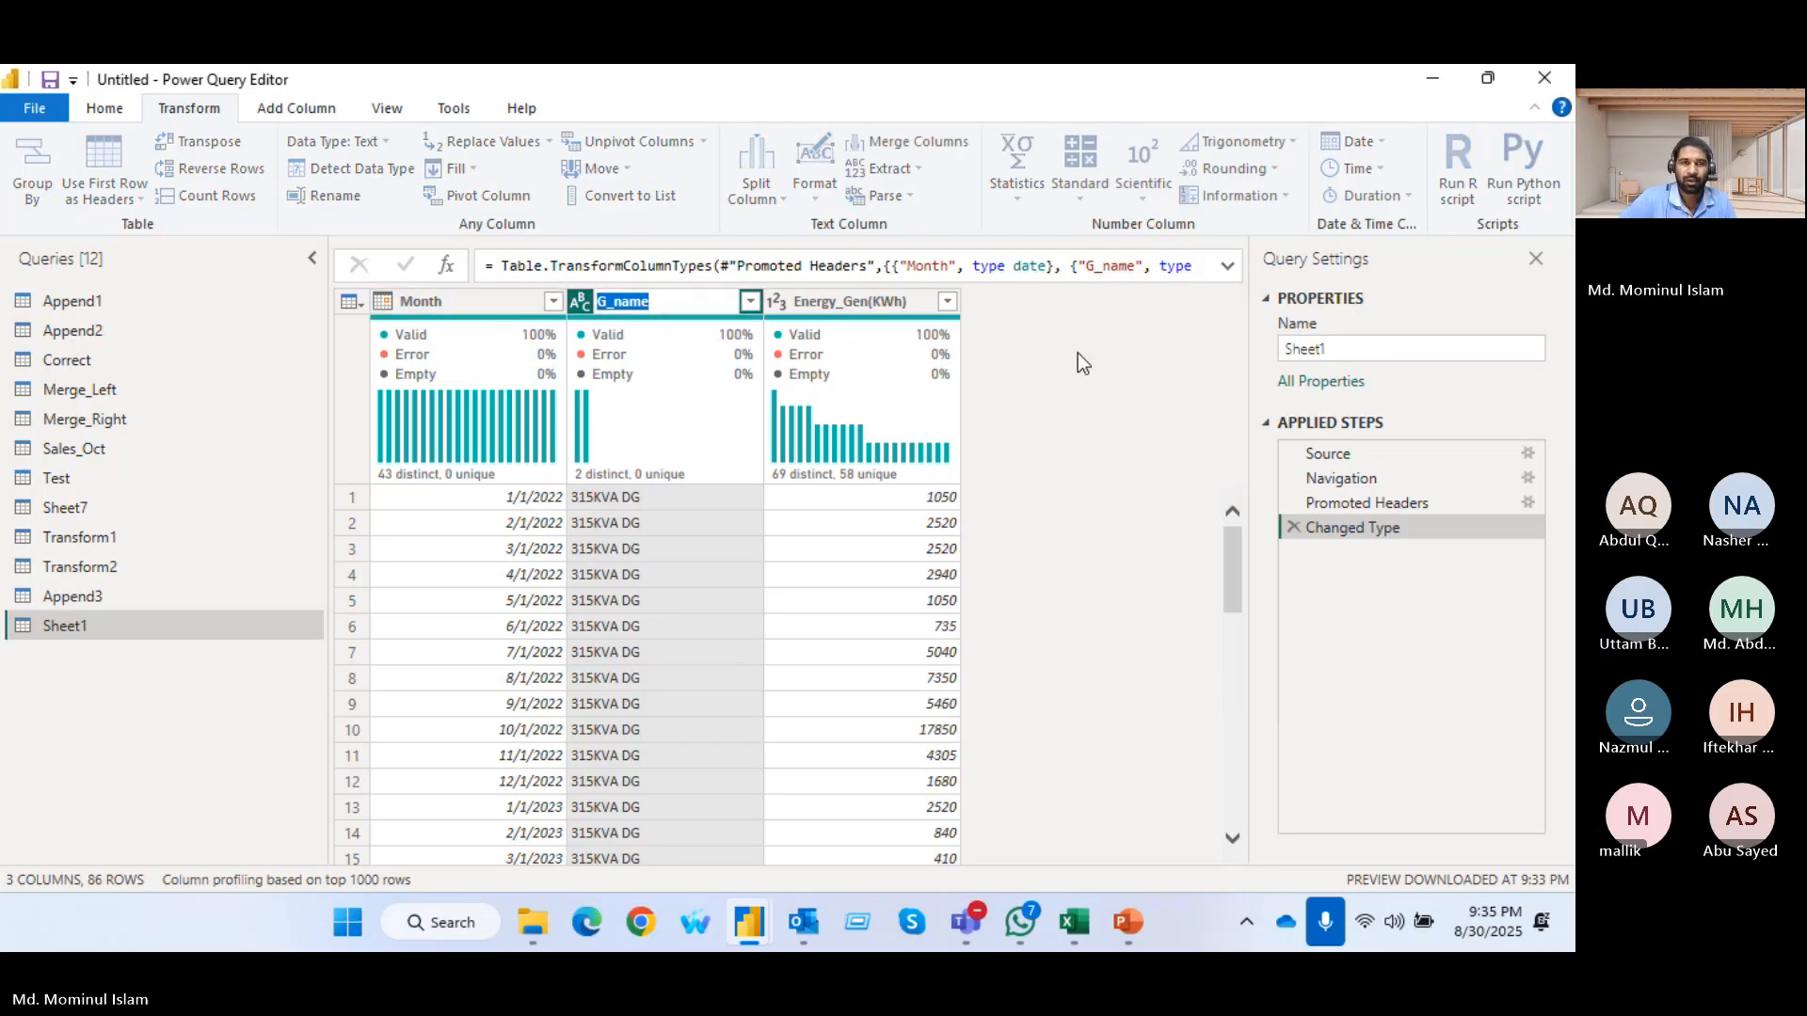
# Pivot G_name again into one column per generator, taking the cell values from Energy_Gen(KWh)
pyautogui.click(467, 196)
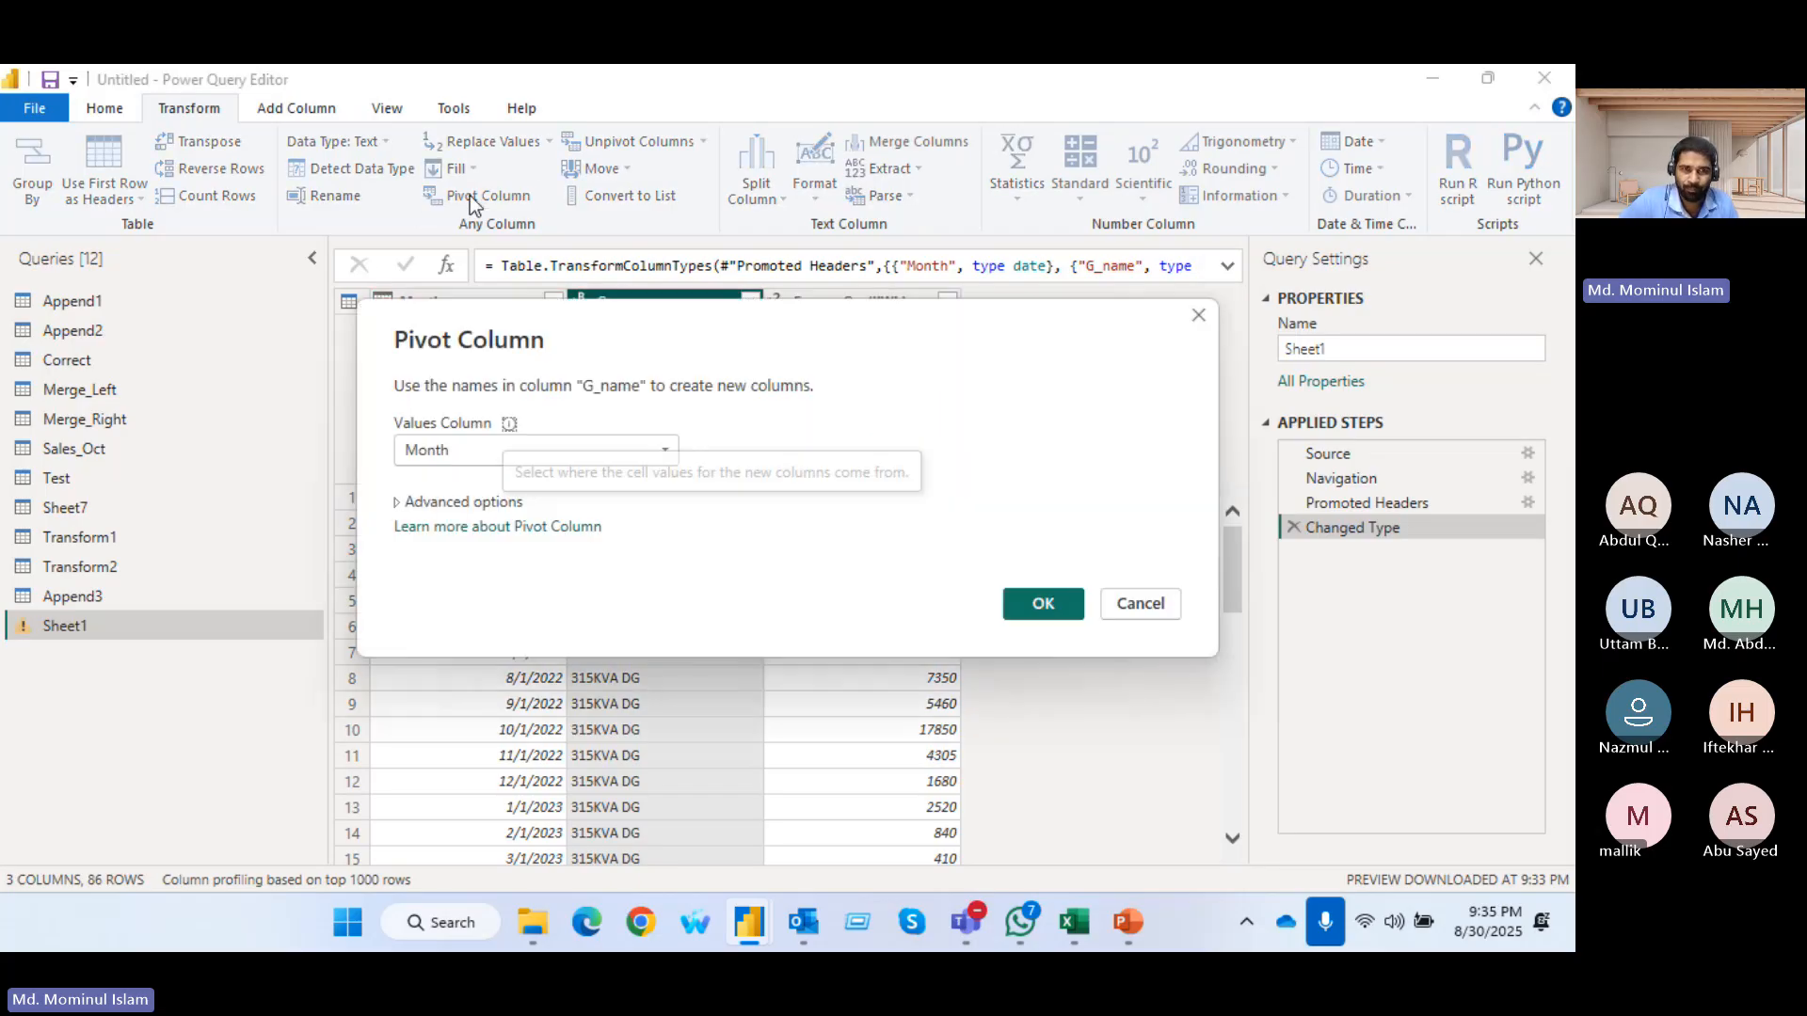
pyautogui.click(448, 448)
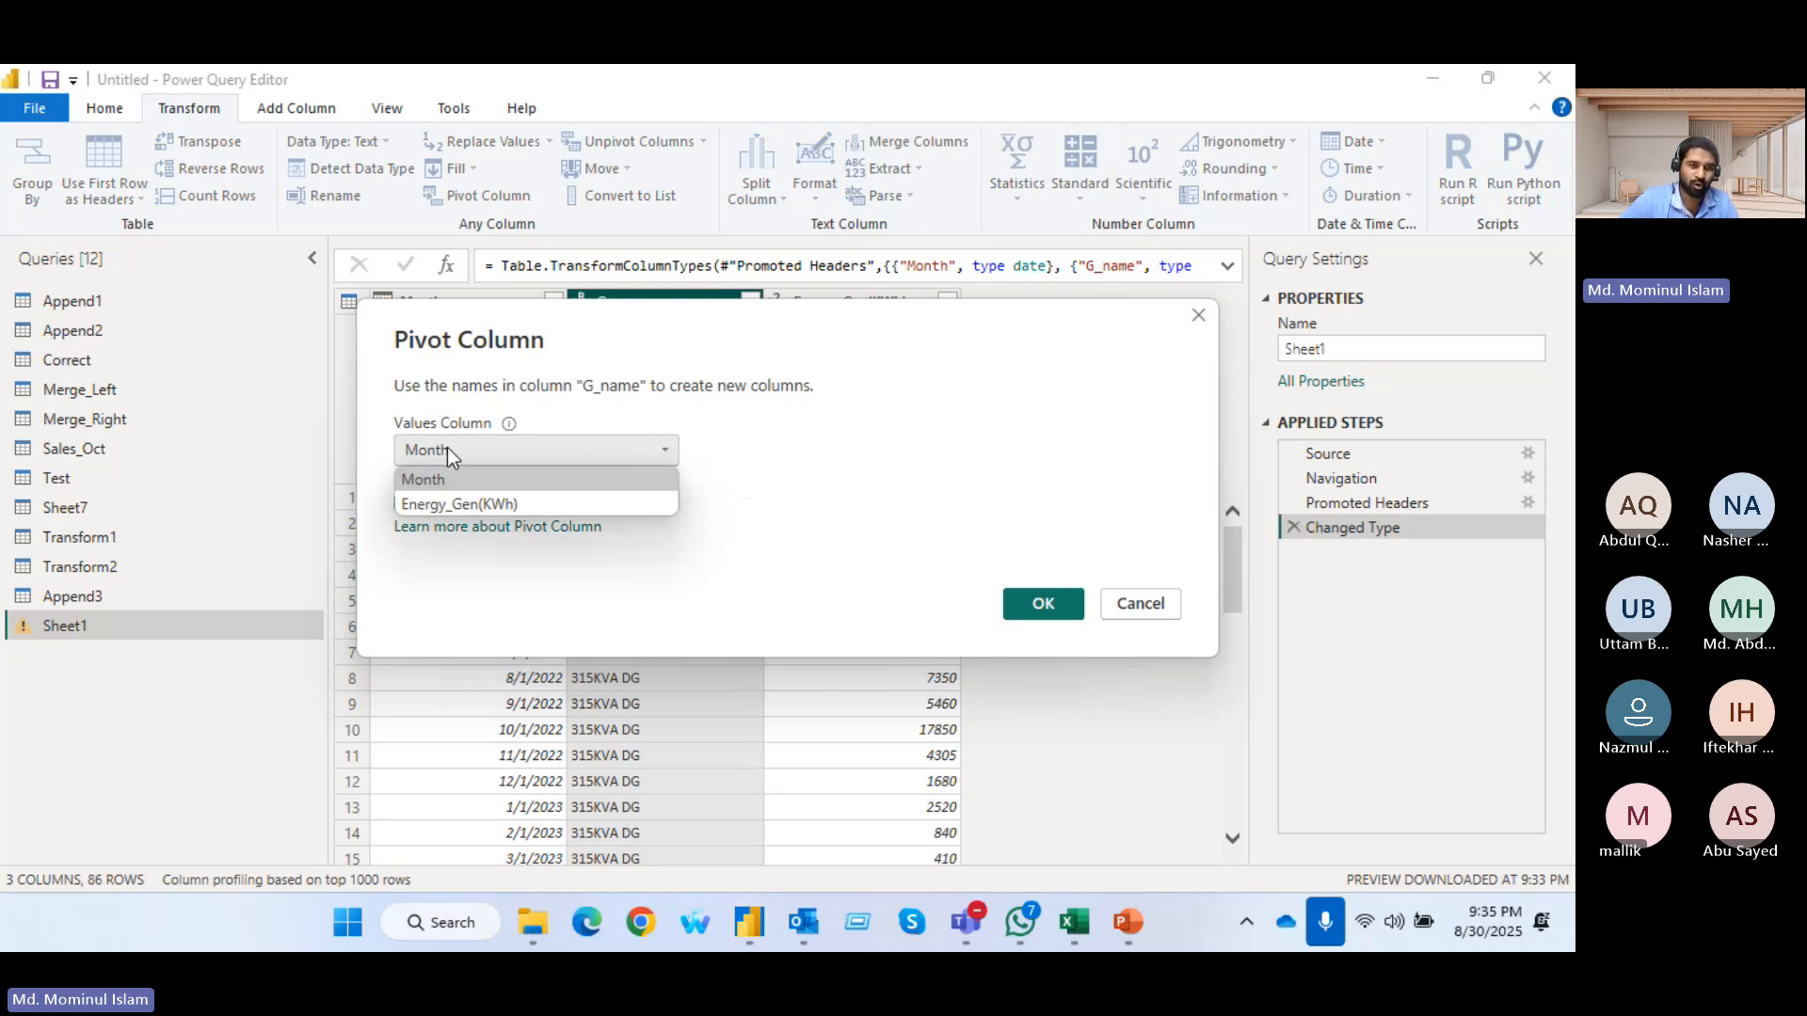
pyautogui.click(427, 502)
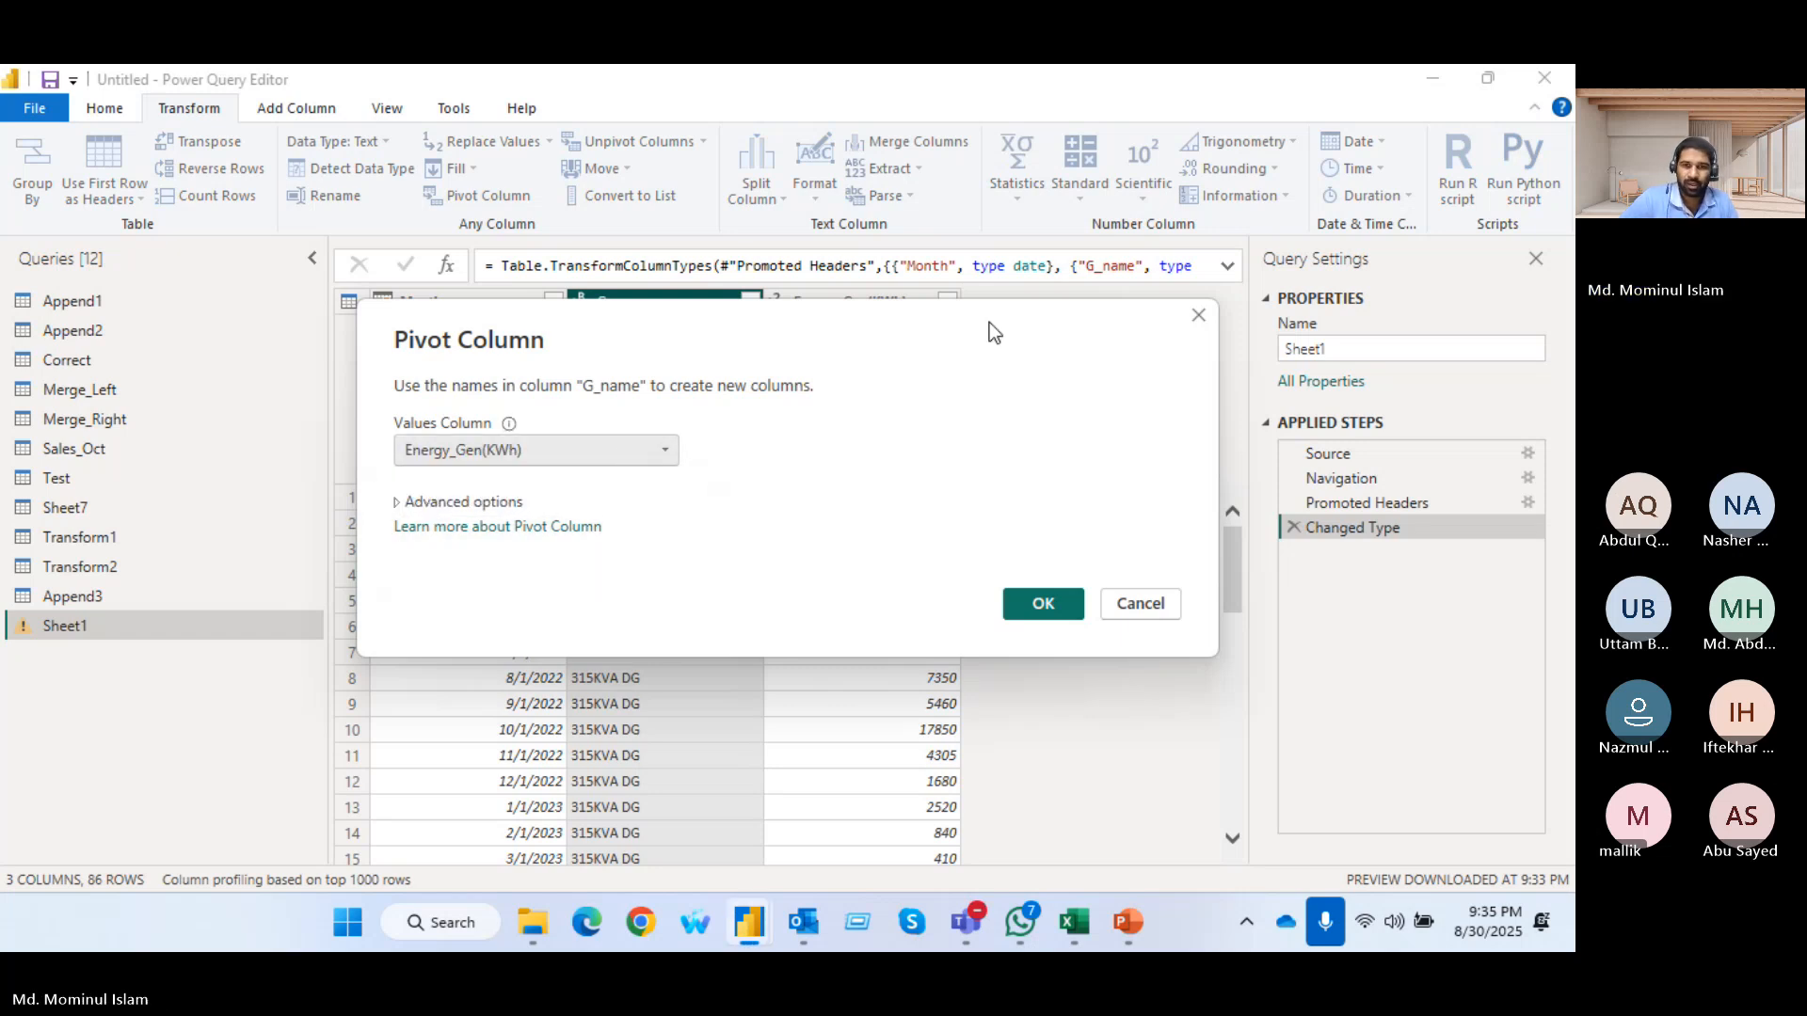
pyautogui.click(1041, 609)
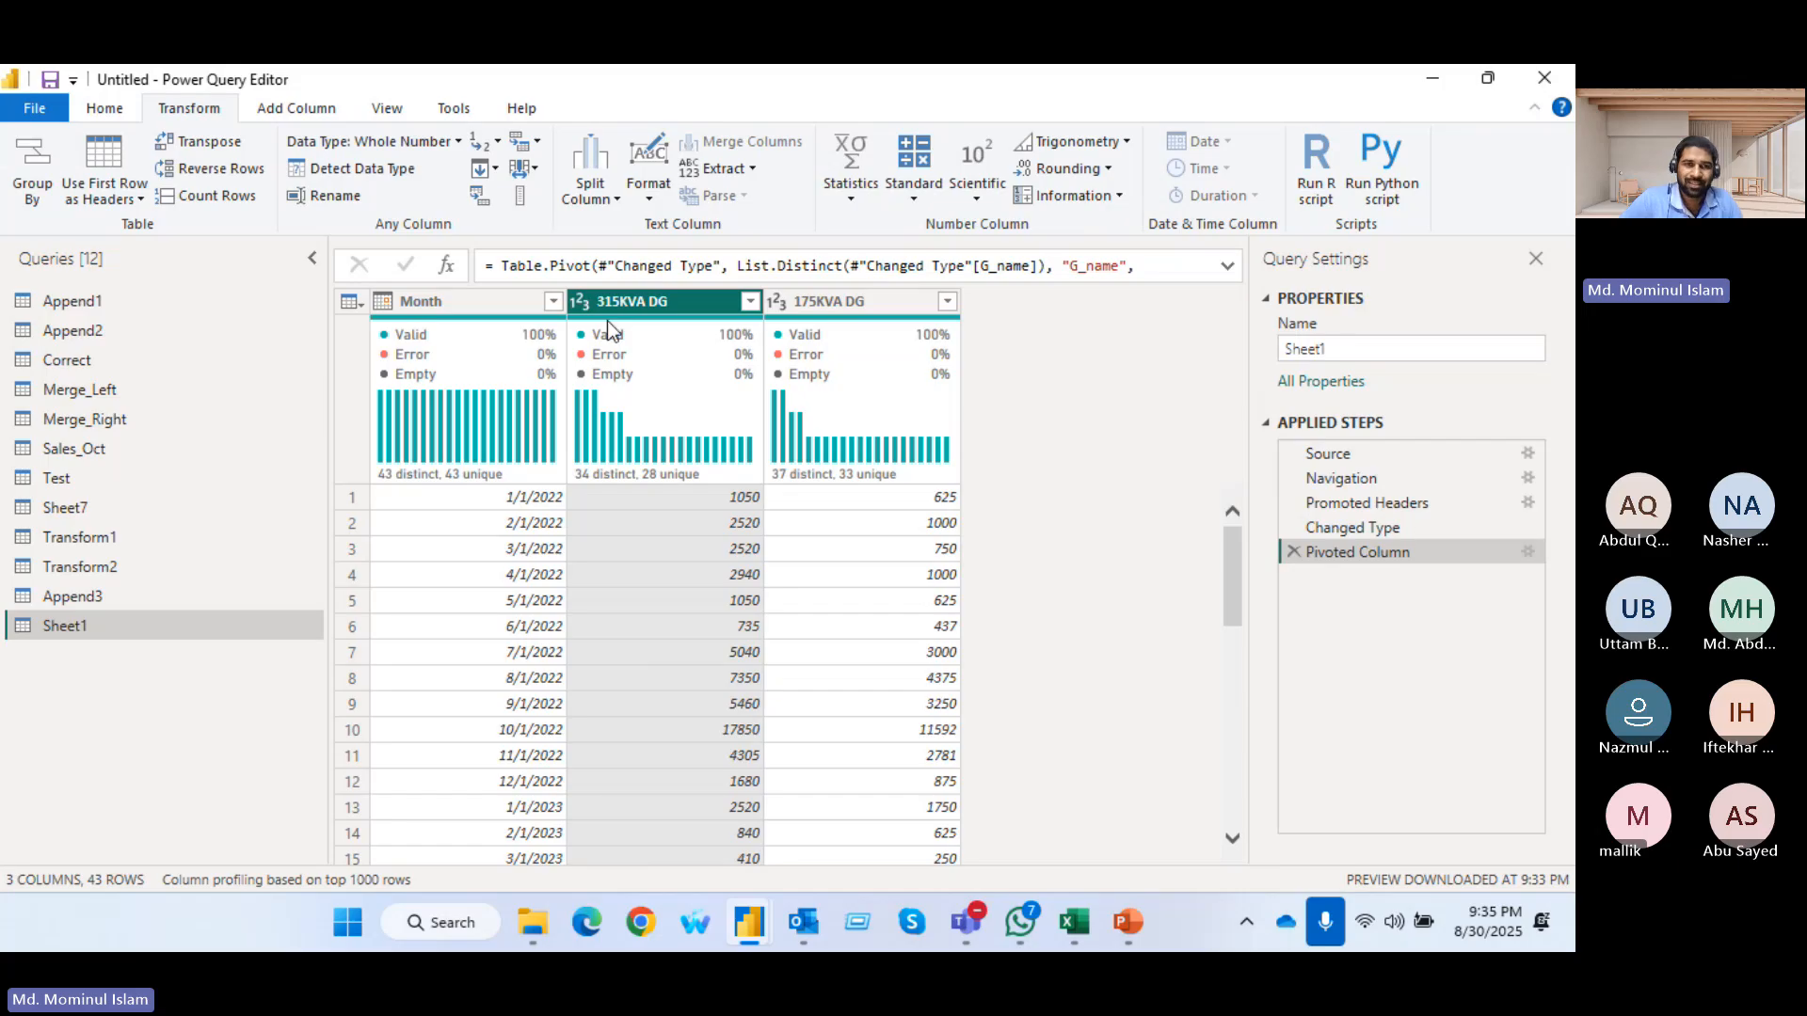
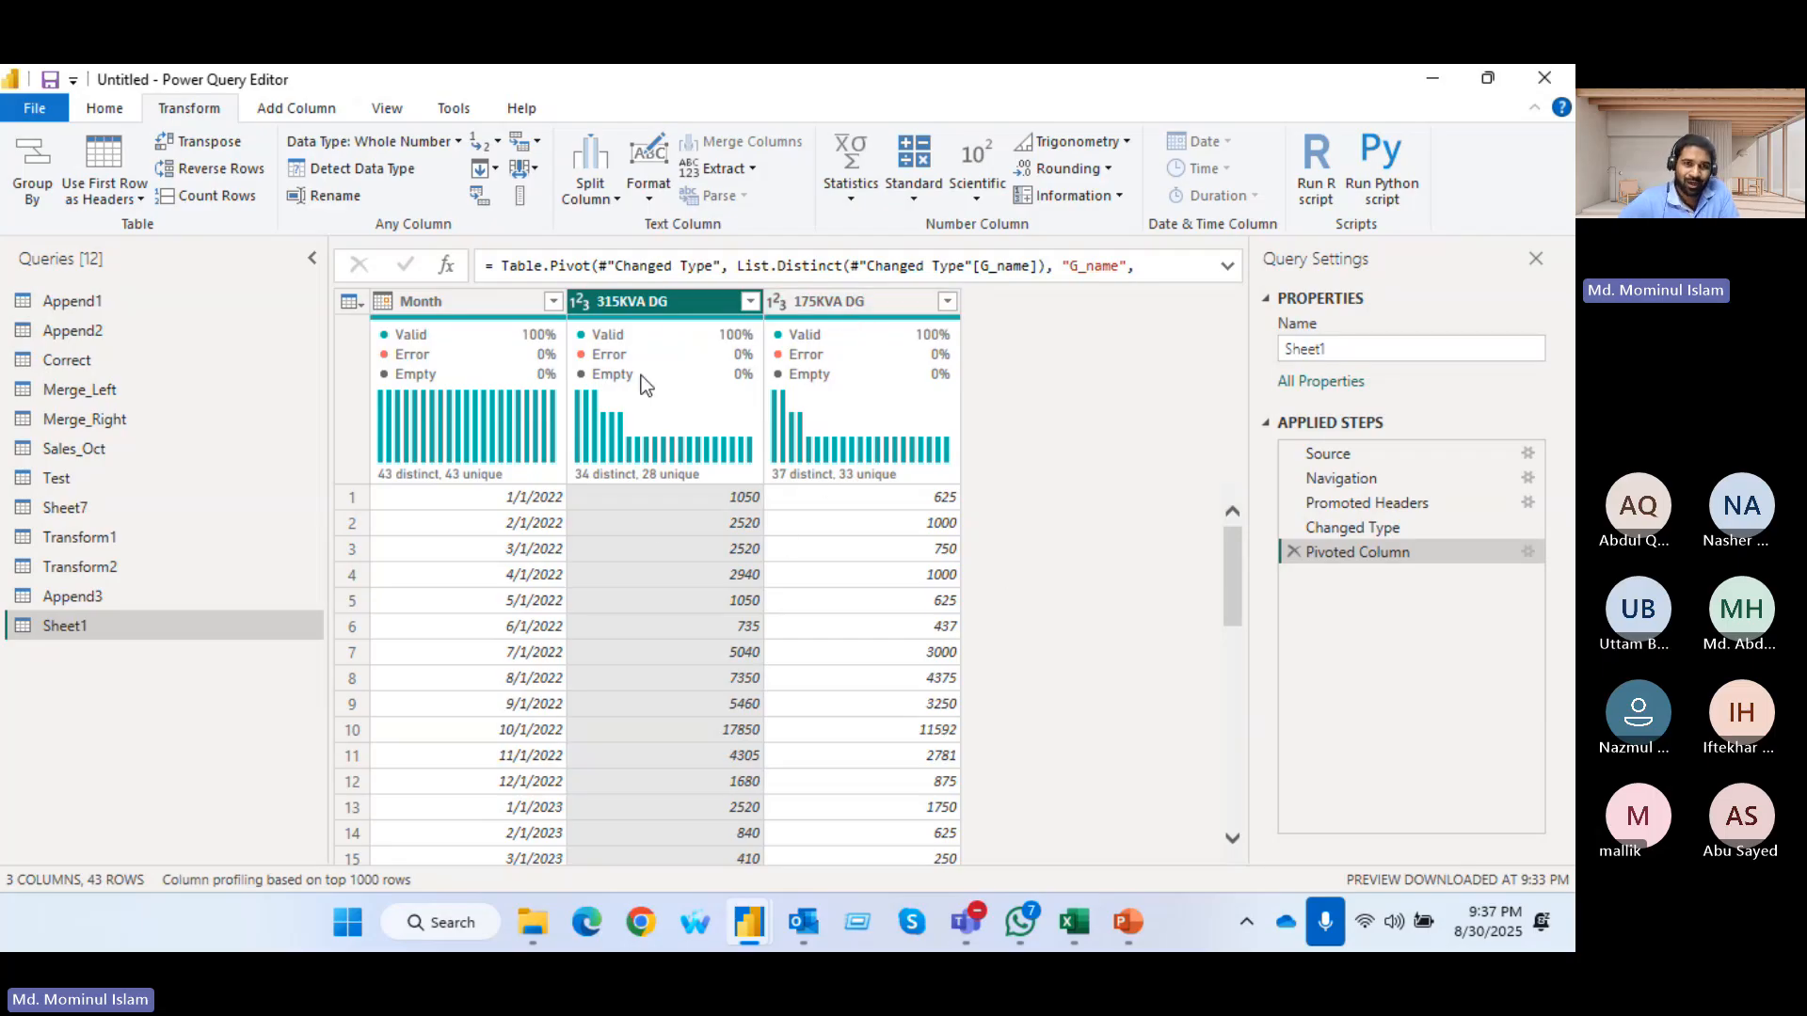
# Unpivot only the selected 315KVA DG and 175KVA DG columns of Sheet1 back into attribute and value columns
pyautogui.keyDown('ctrl'); pyautogui.click(826, 303); pyautogui.keyUp('ctrl')
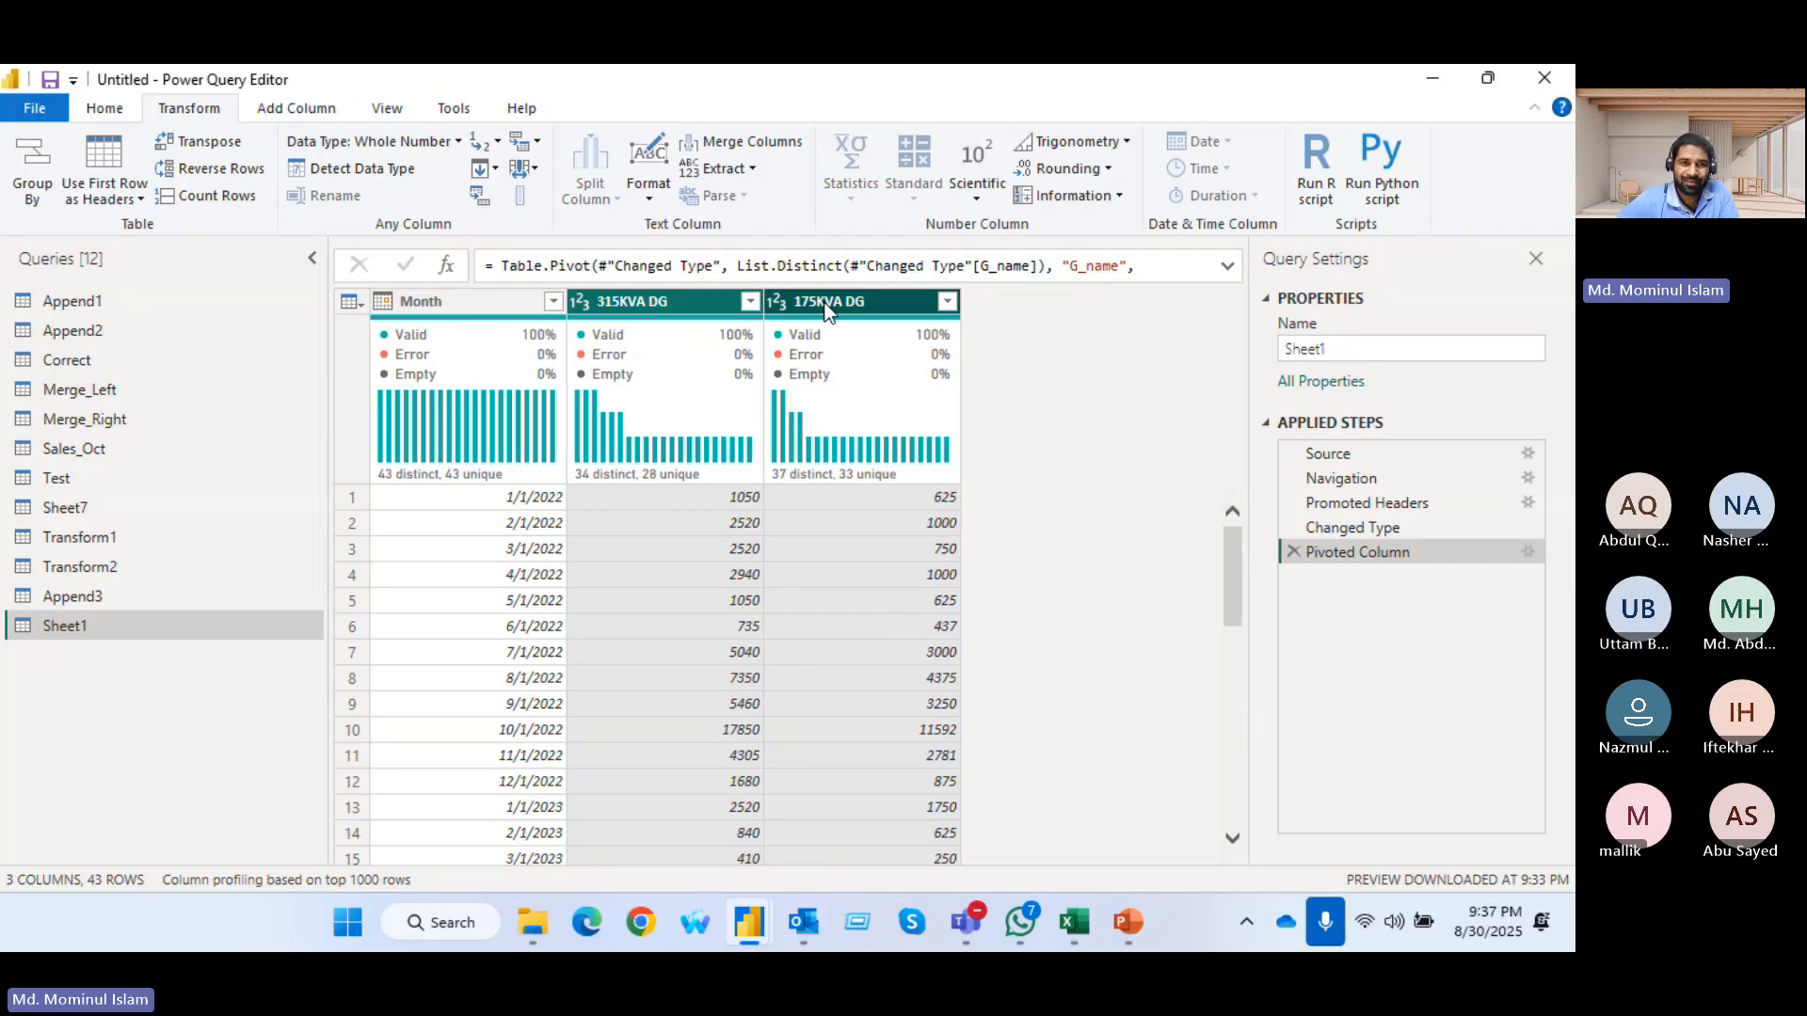
pyautogui.click(631, 304)
pyautogui.keyDown('ctrl'); pyautogui.click(824, 305); pyautogui.keyUp('ctrl')
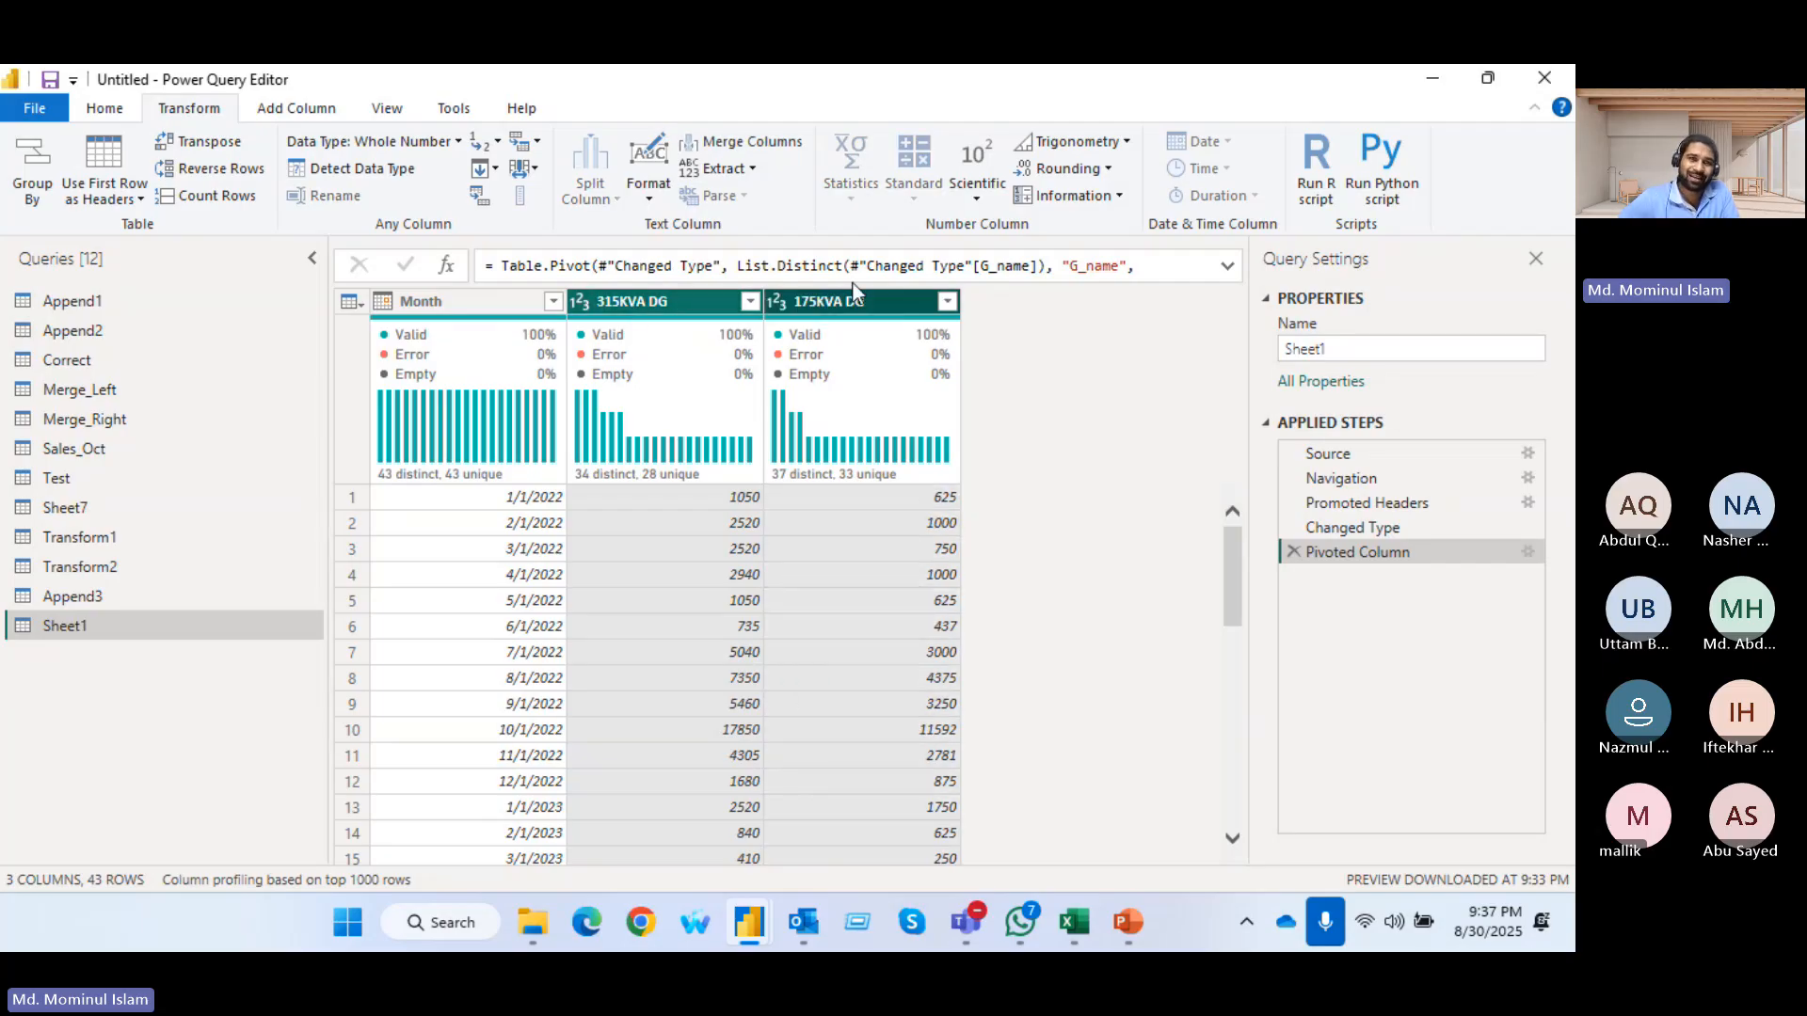
pyautogui.click(538, 146)
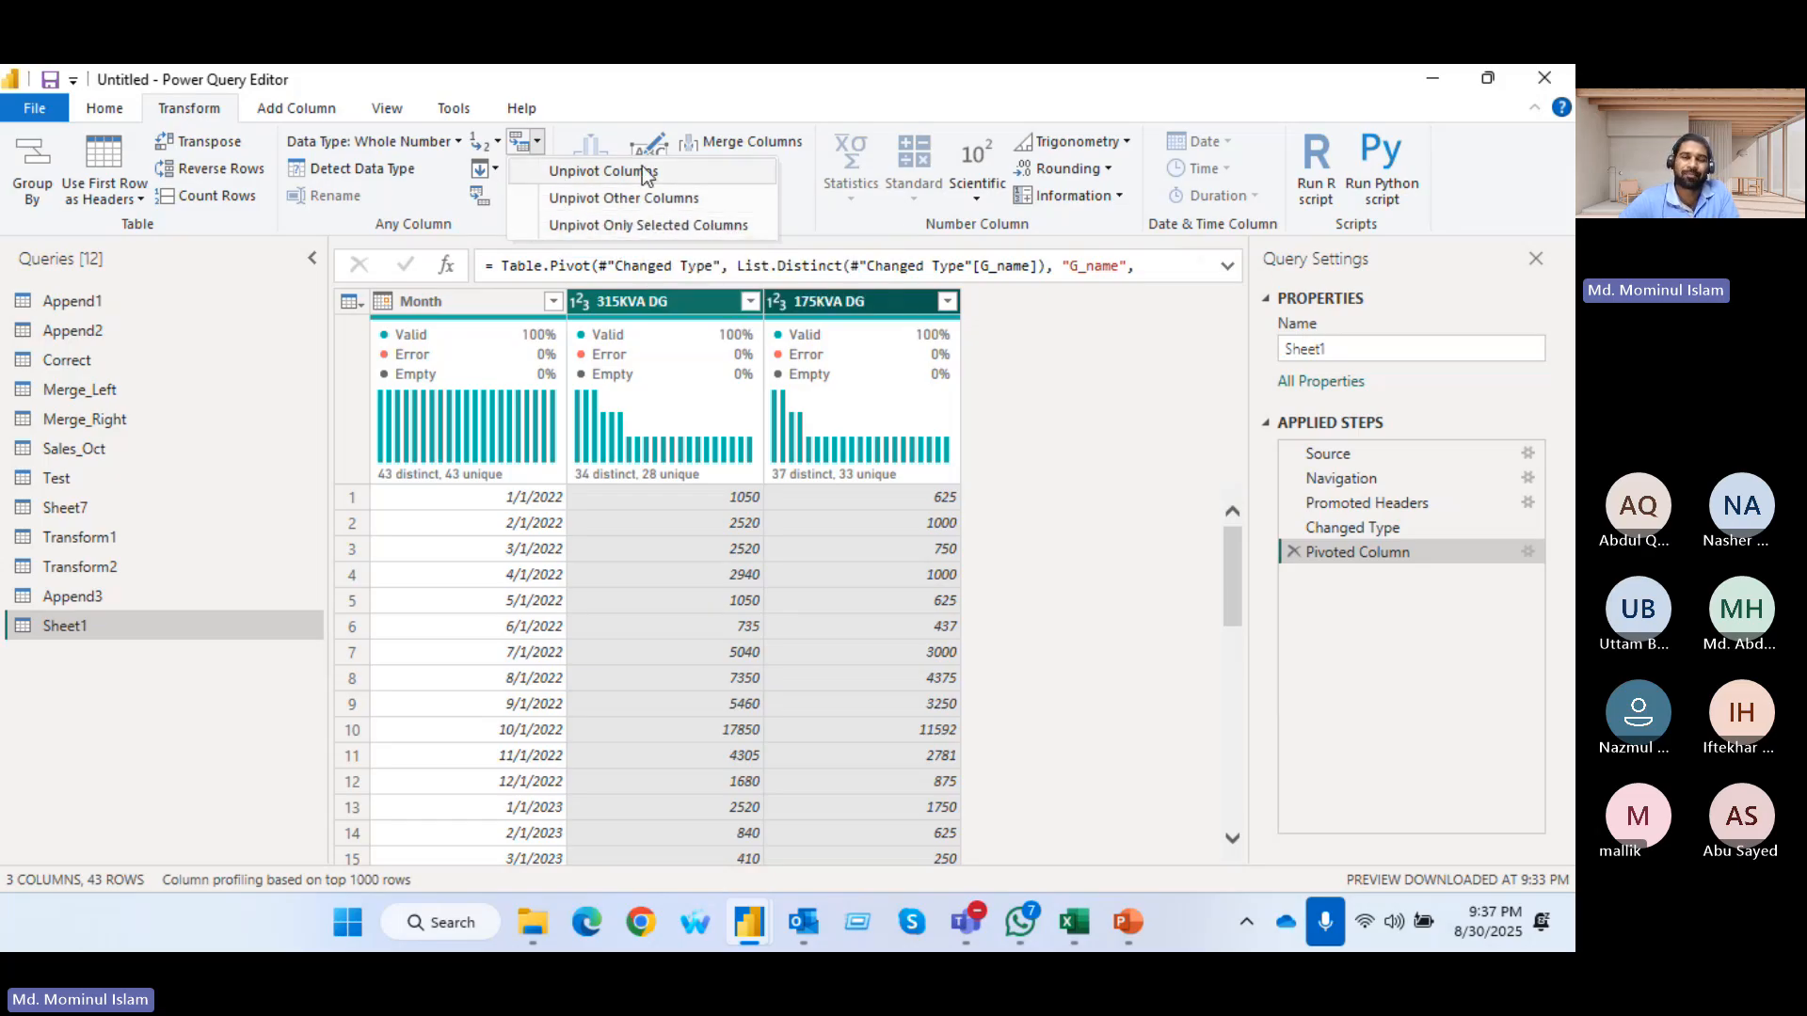
pyautogui.click(677, 224)
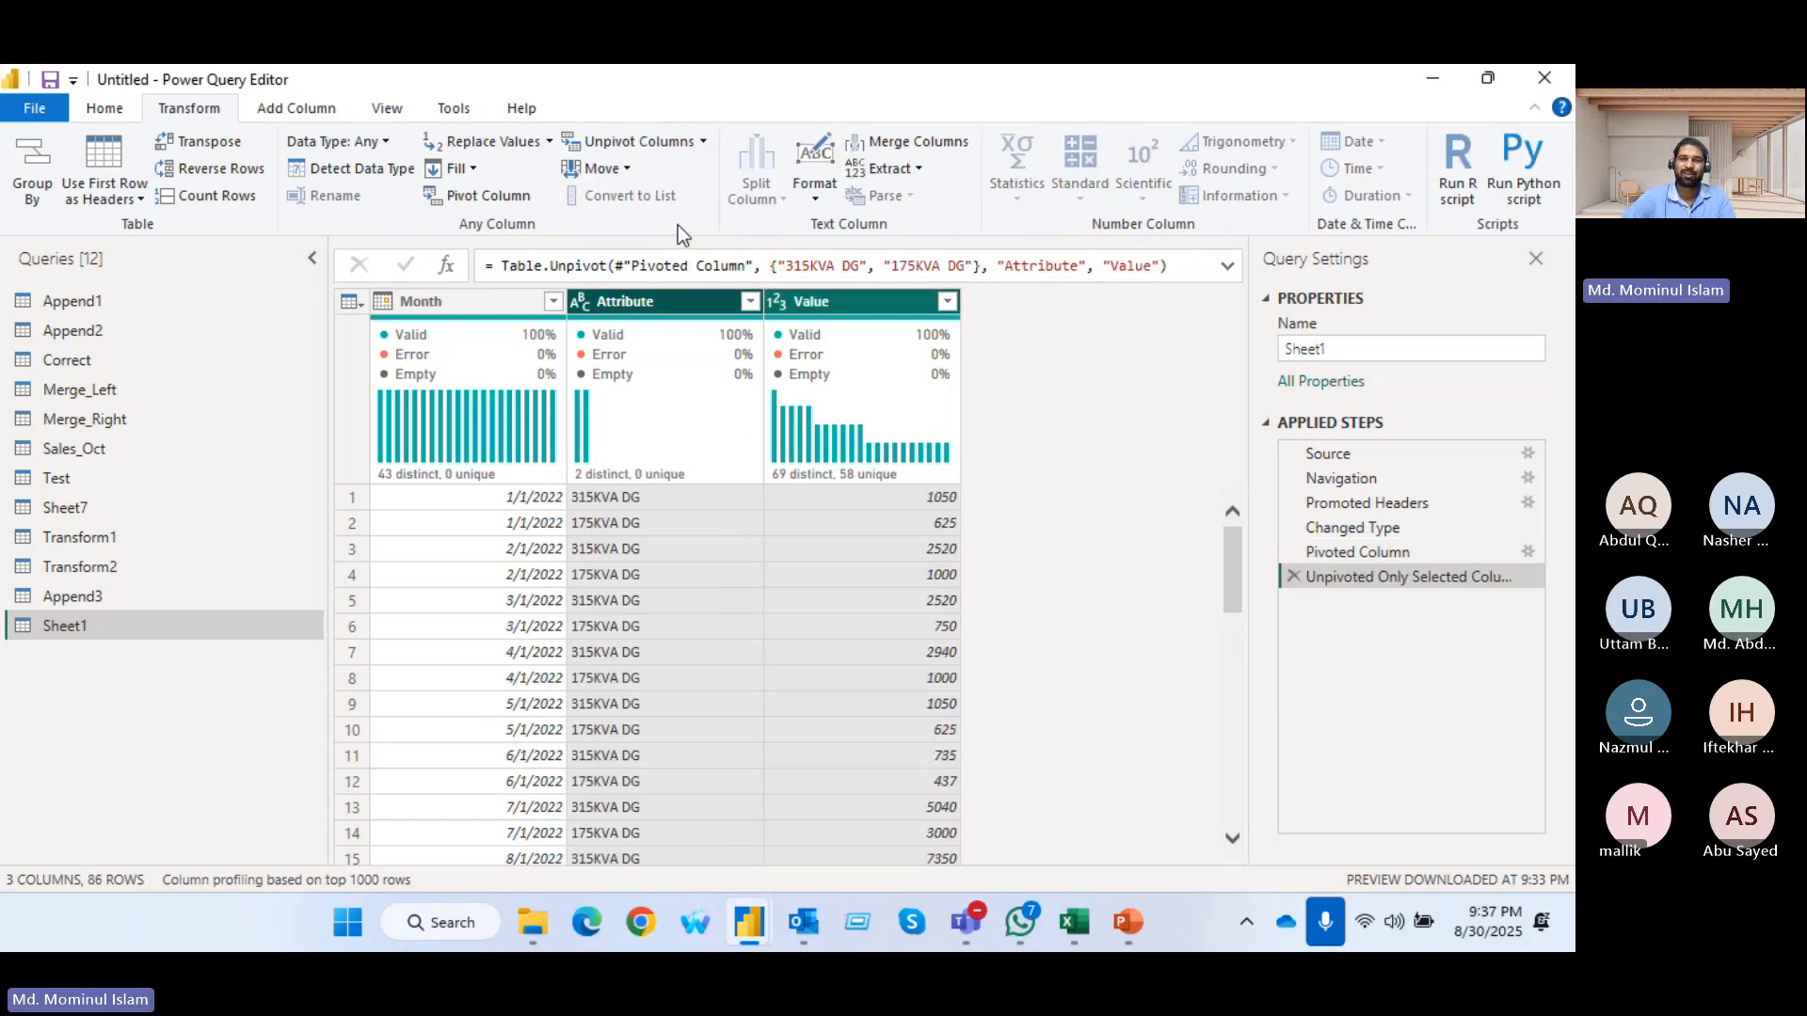
pyautogui.moveTo(906, 449)
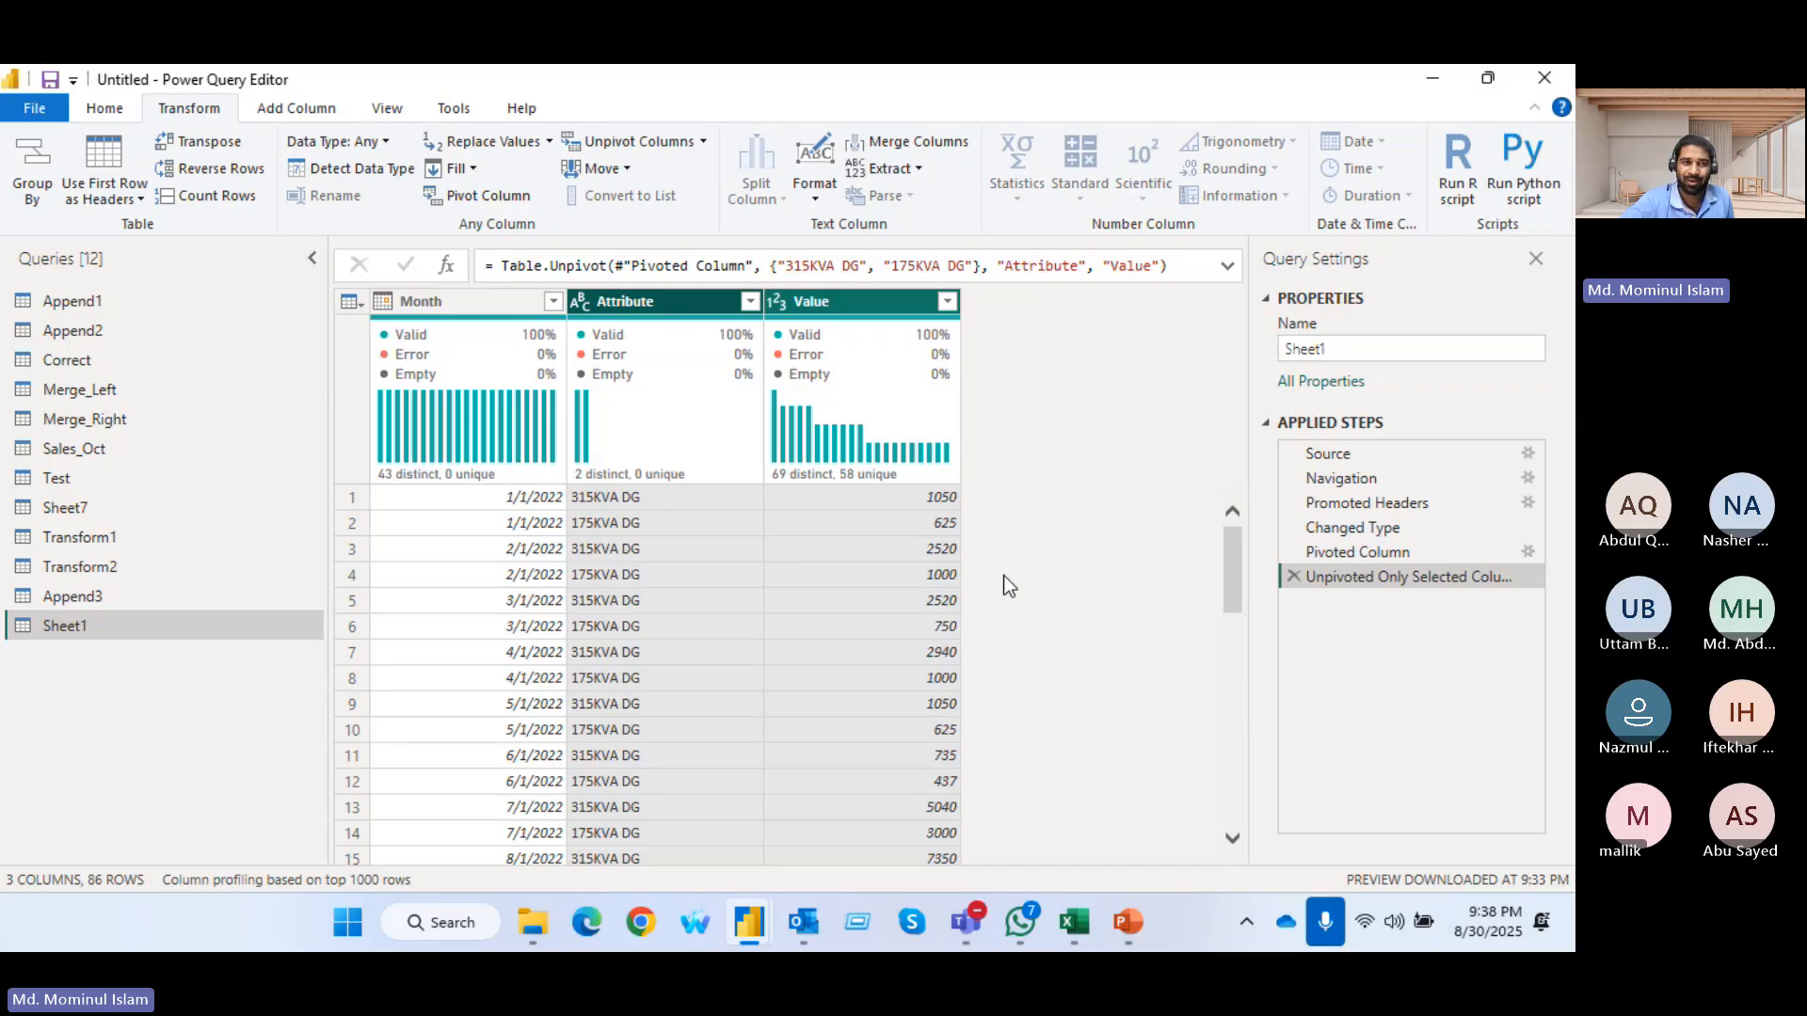
# Close the Power Query Editor applying the query changes, and open the report view
pyautogui.click(104, 108)
pyautogui.click(36, 170)
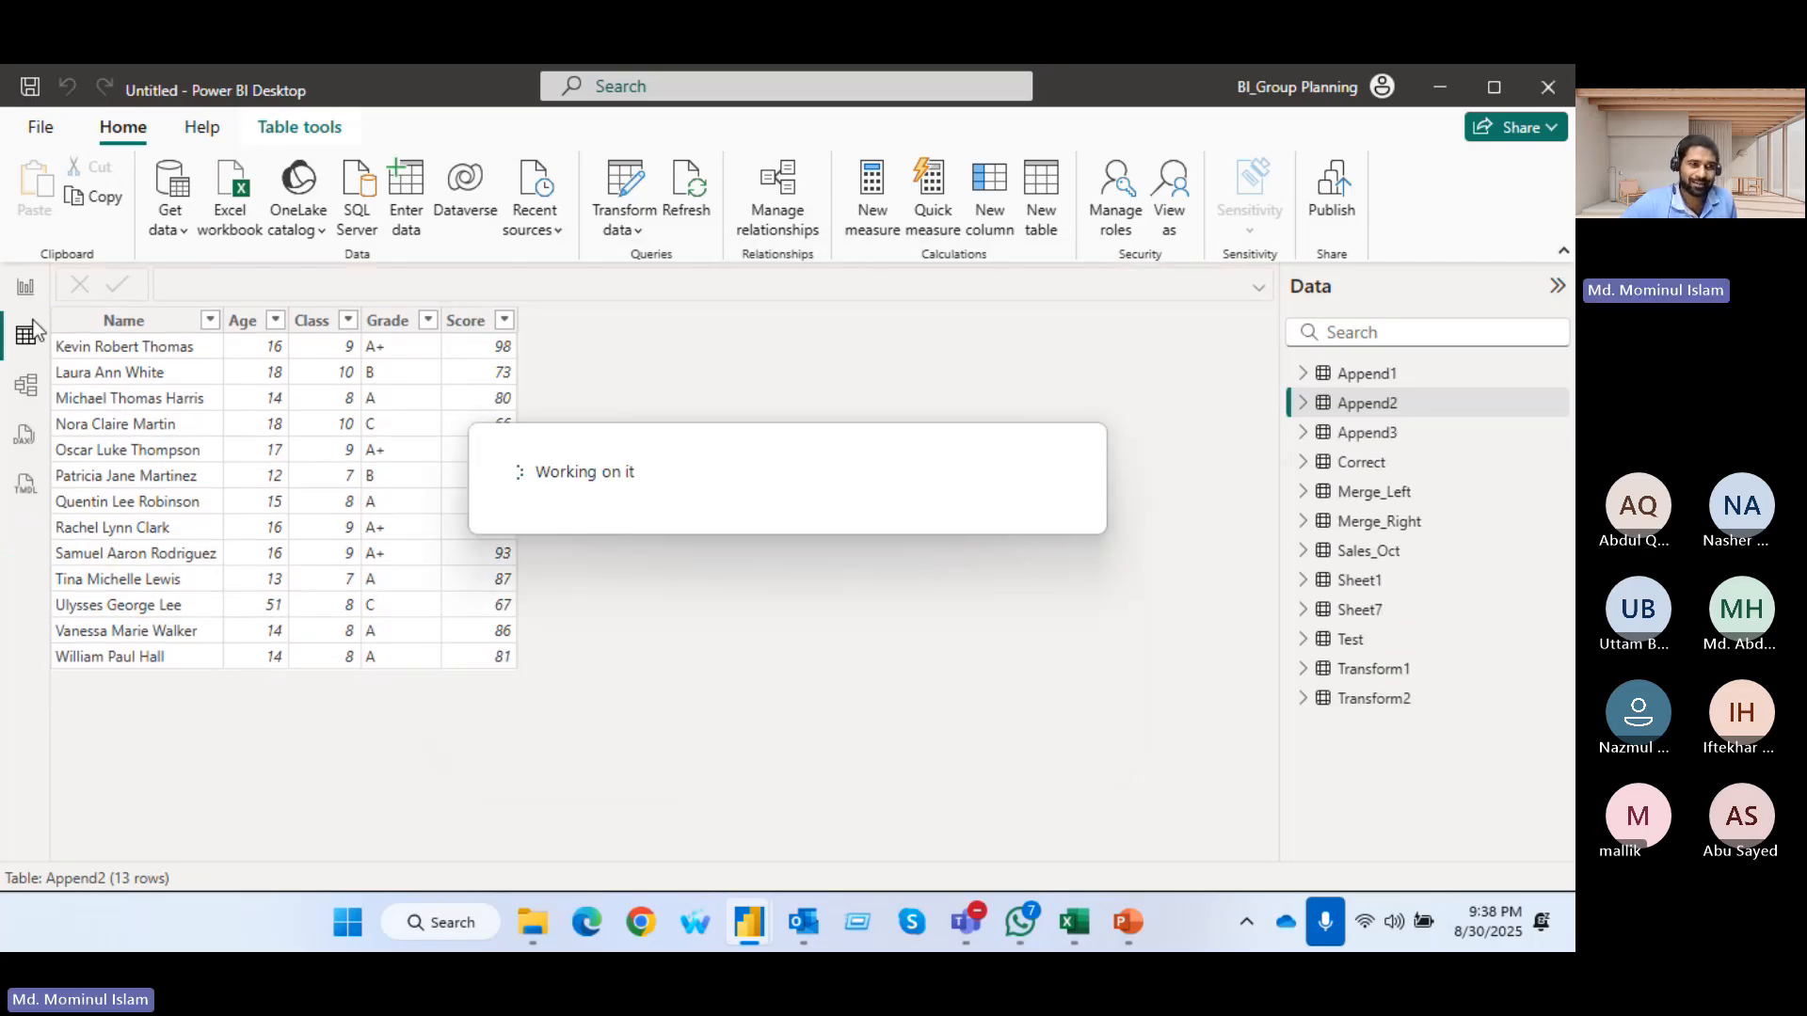
pyautogui.click(26, 292)
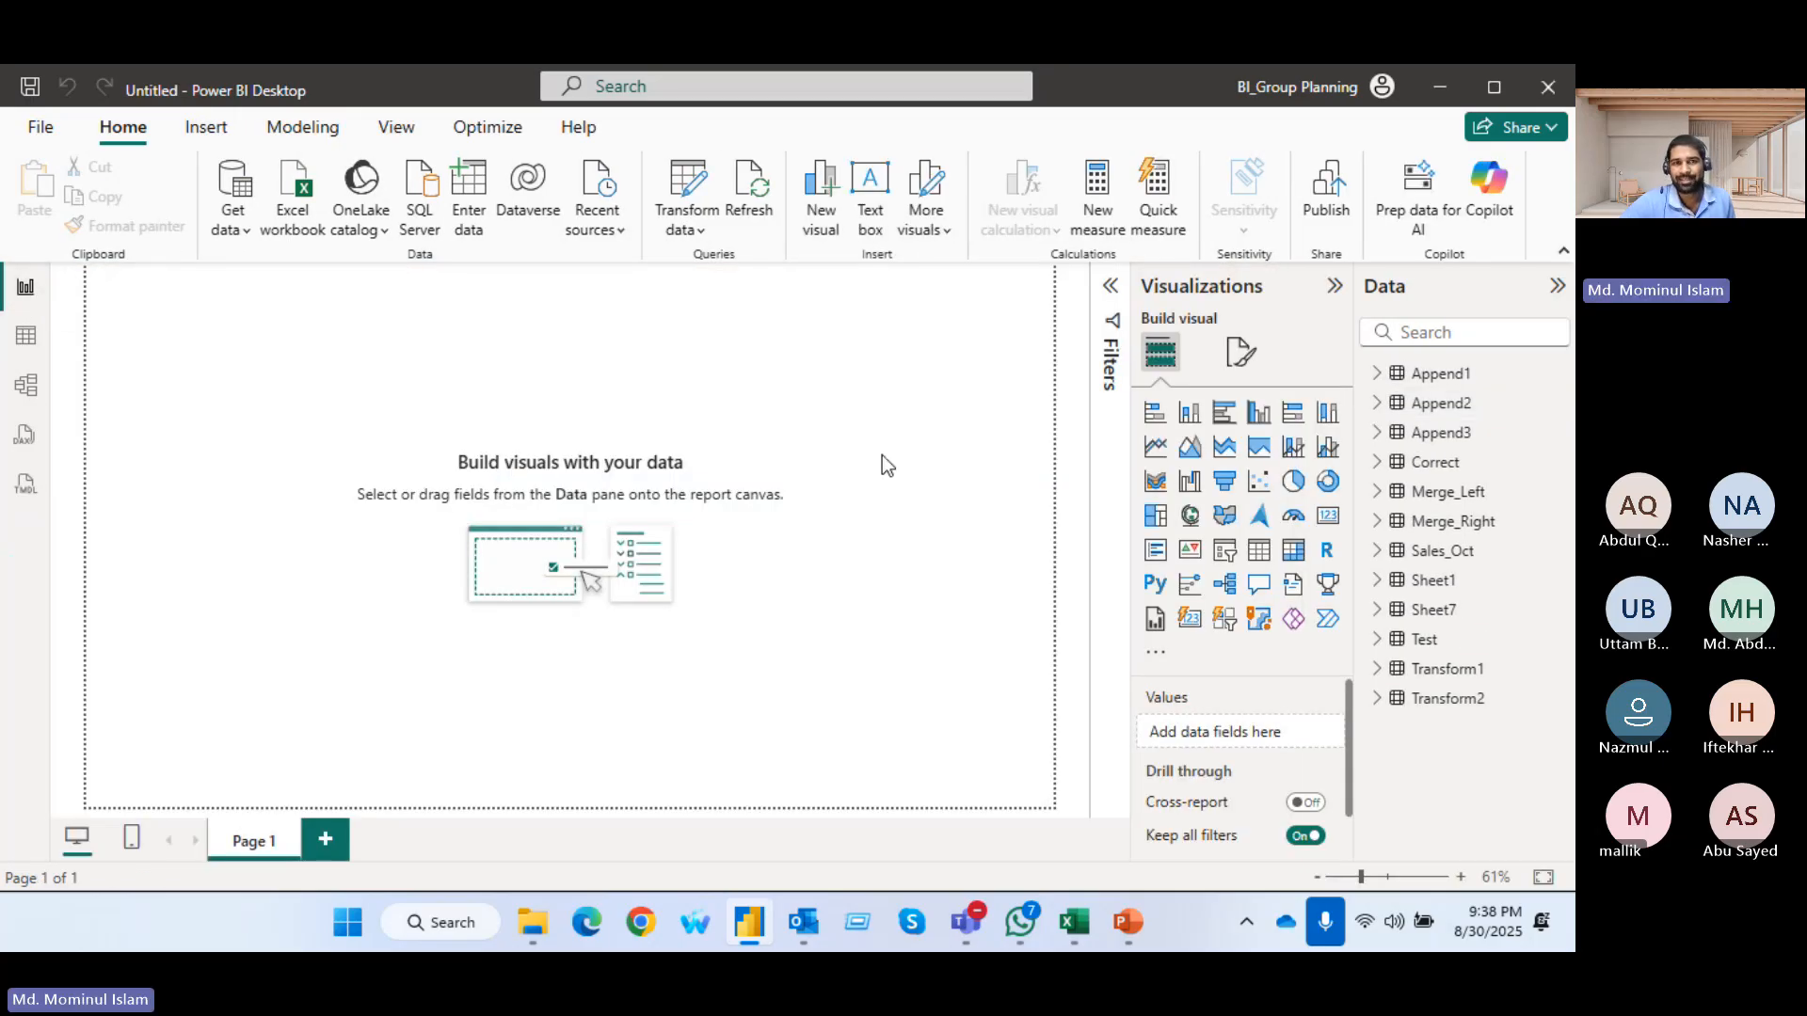
# Turn off the page gridlines and place an enlarged, empty clustered column chart near the middle of Page 1
pyautogui.click(1261, 420)
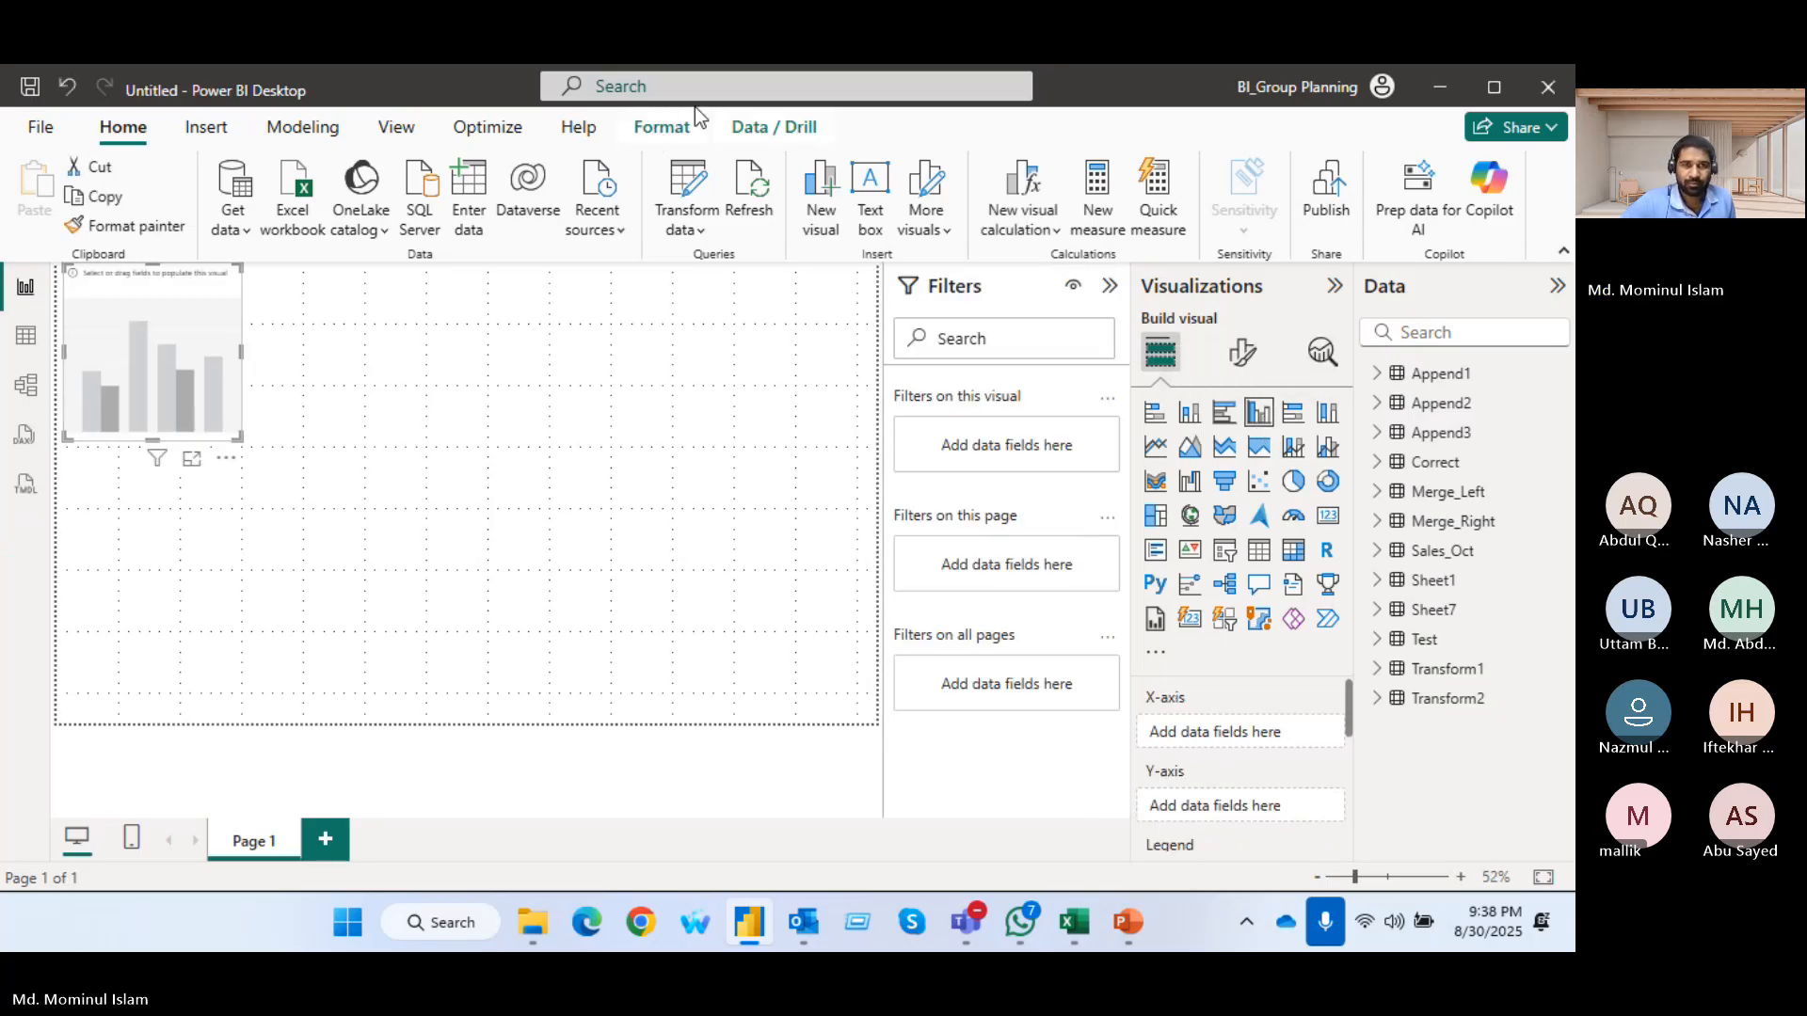
pyautogui.click(396, 127)
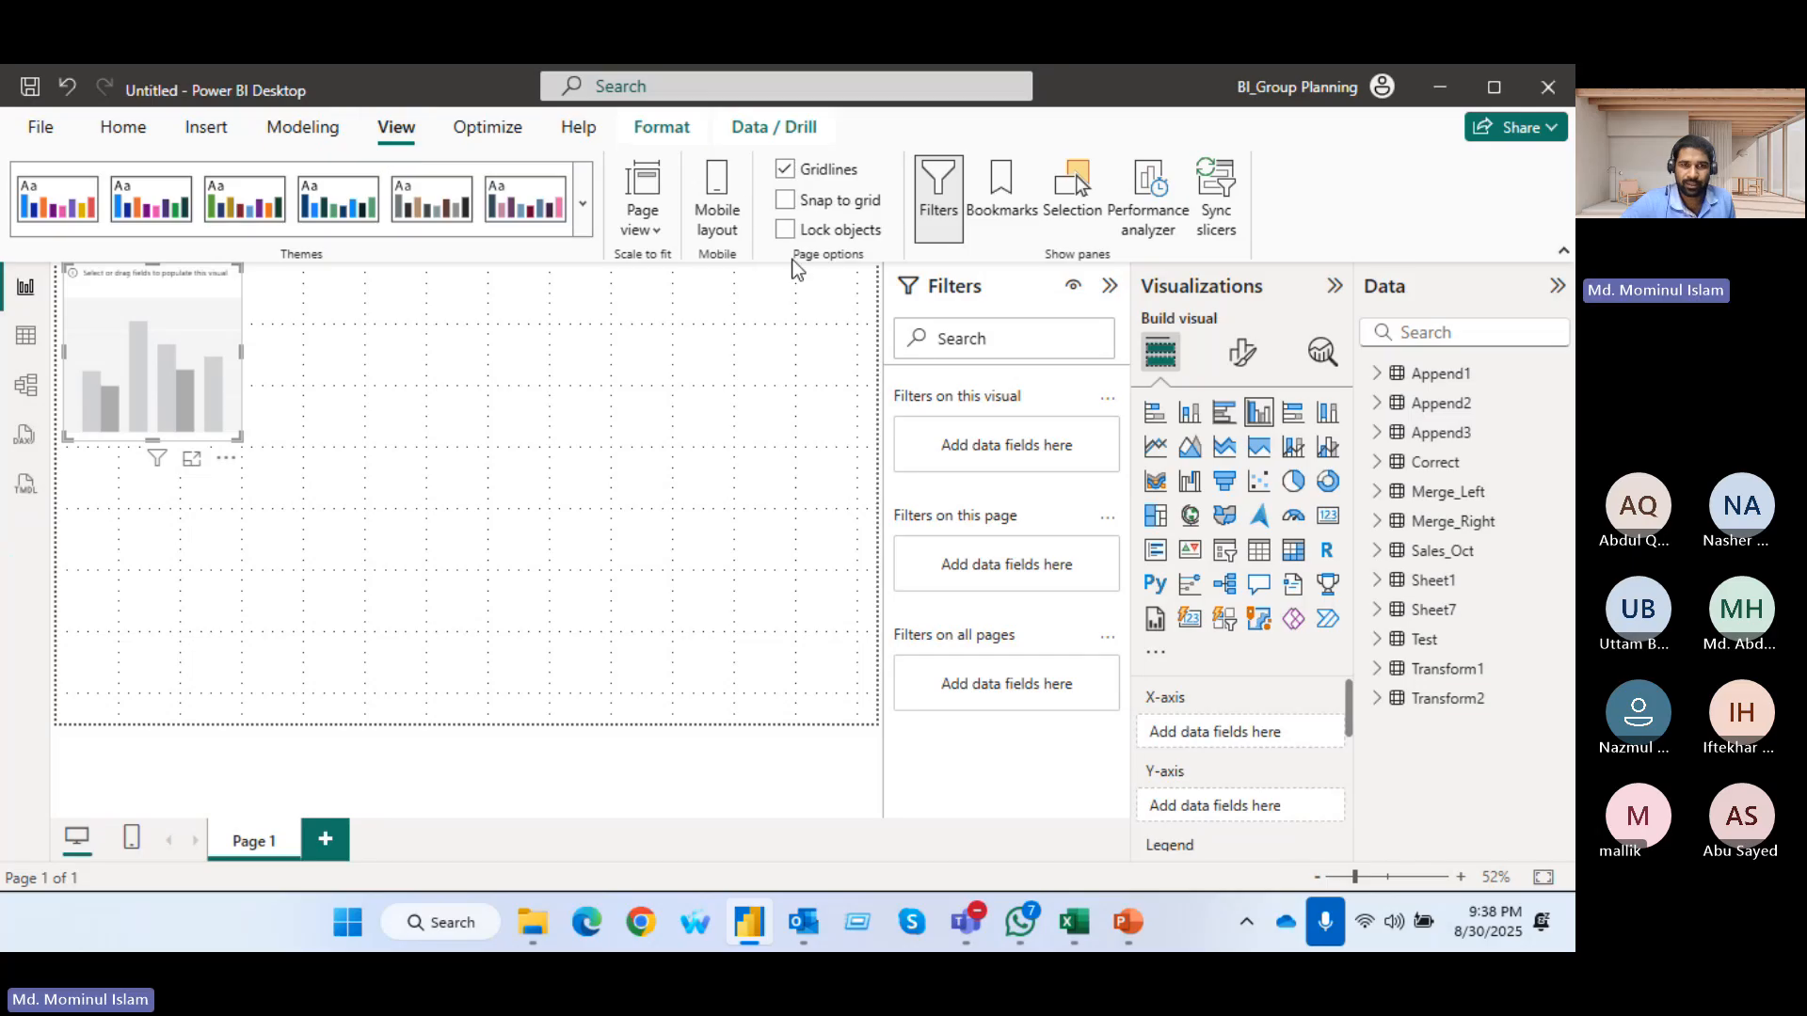
pyautogui.click(785, 169)
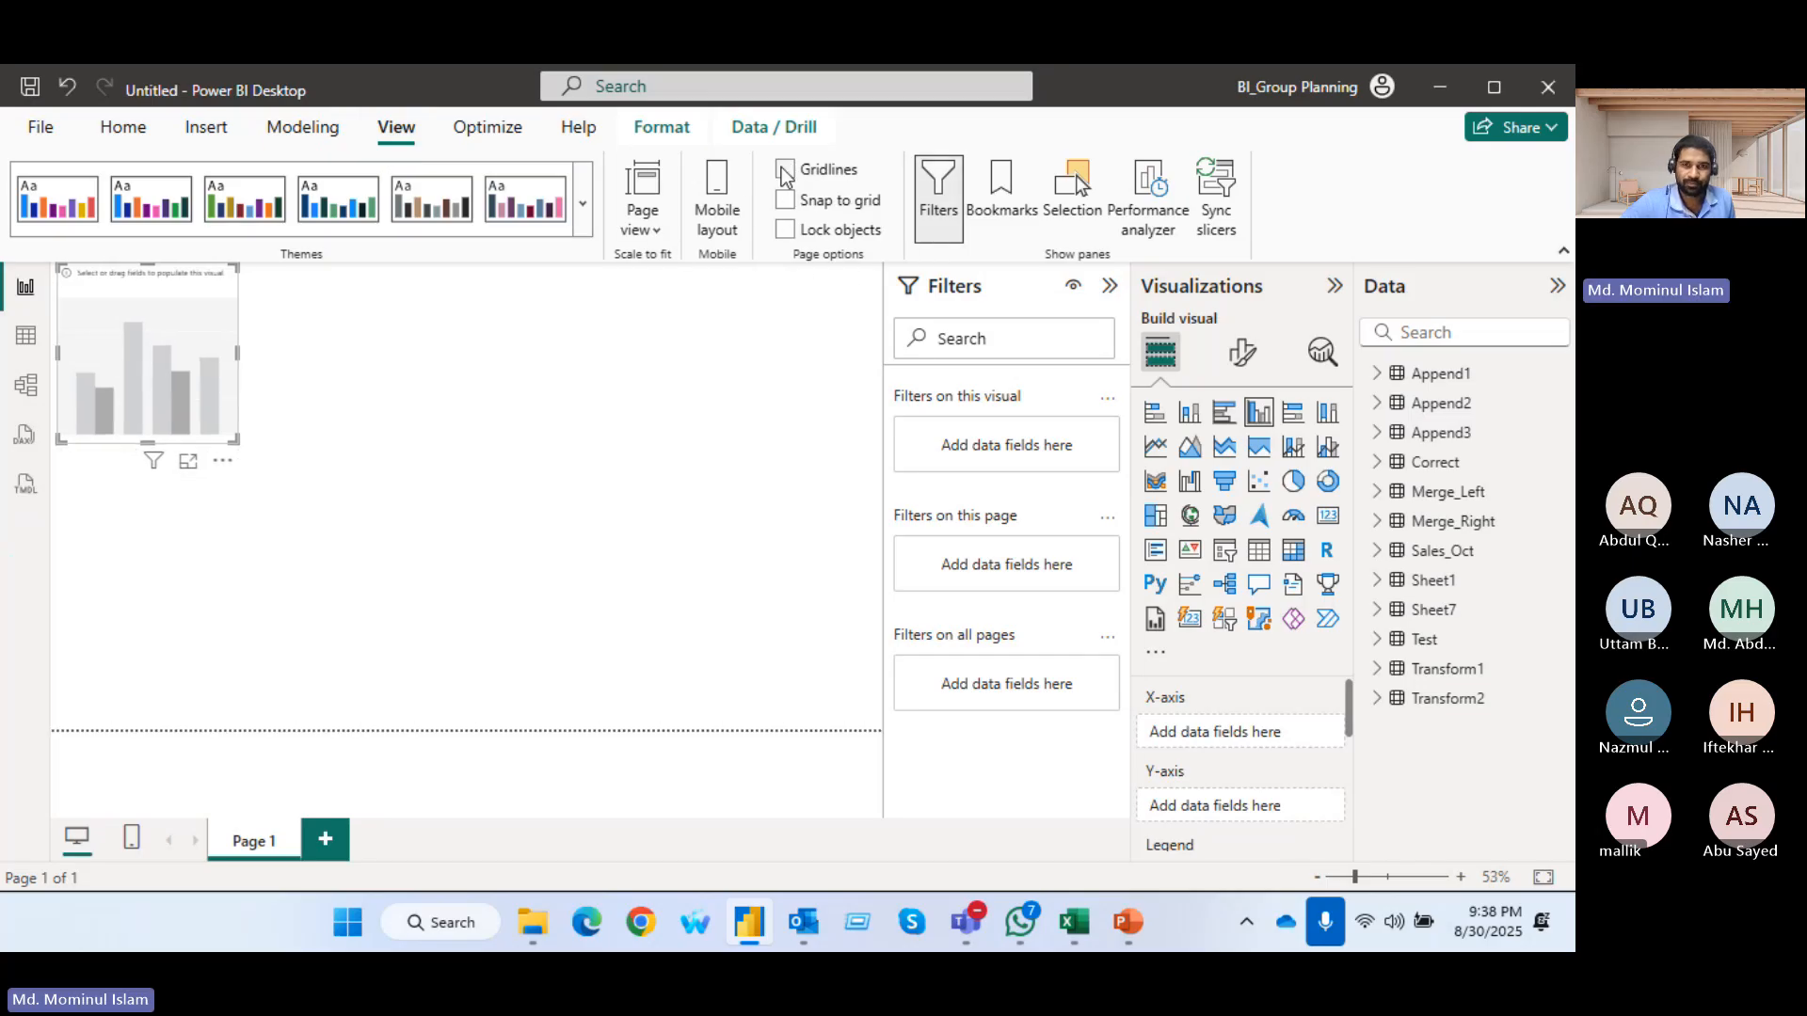
pyautogui.click(1109, 285)
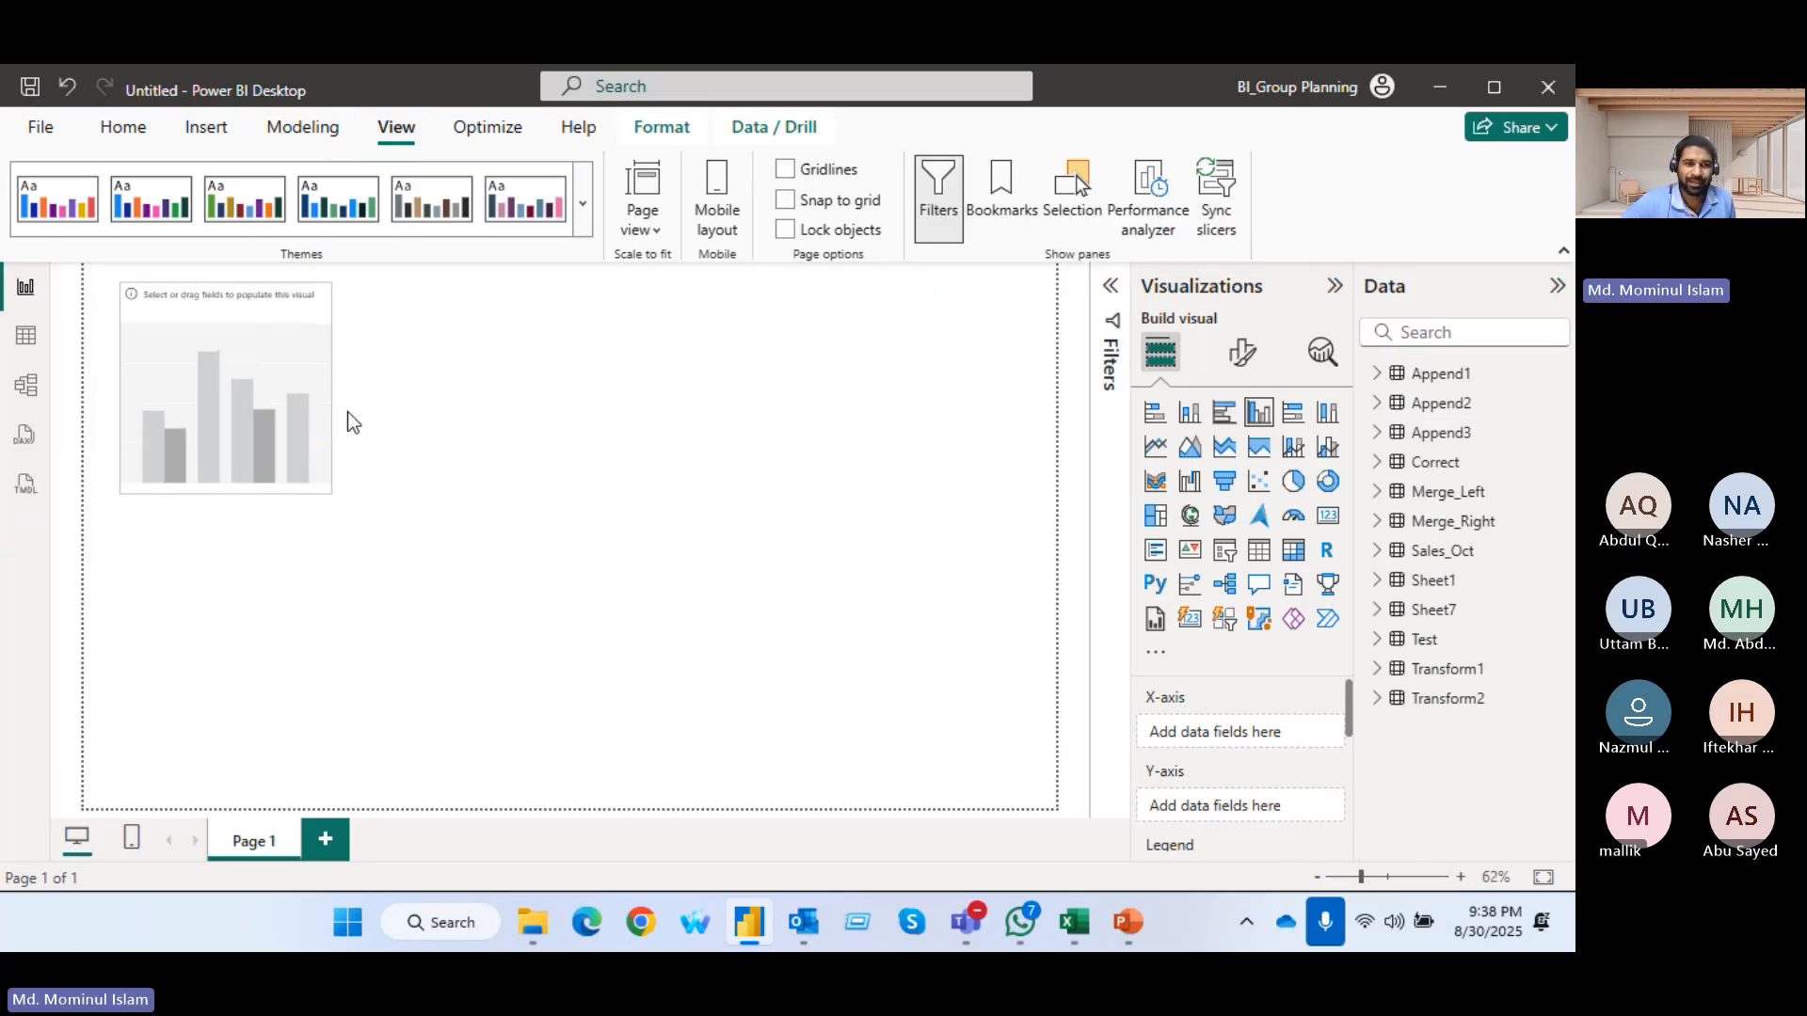
pyautogui.moveTo(597, 529); pyautogui.dragTo(871, 653)
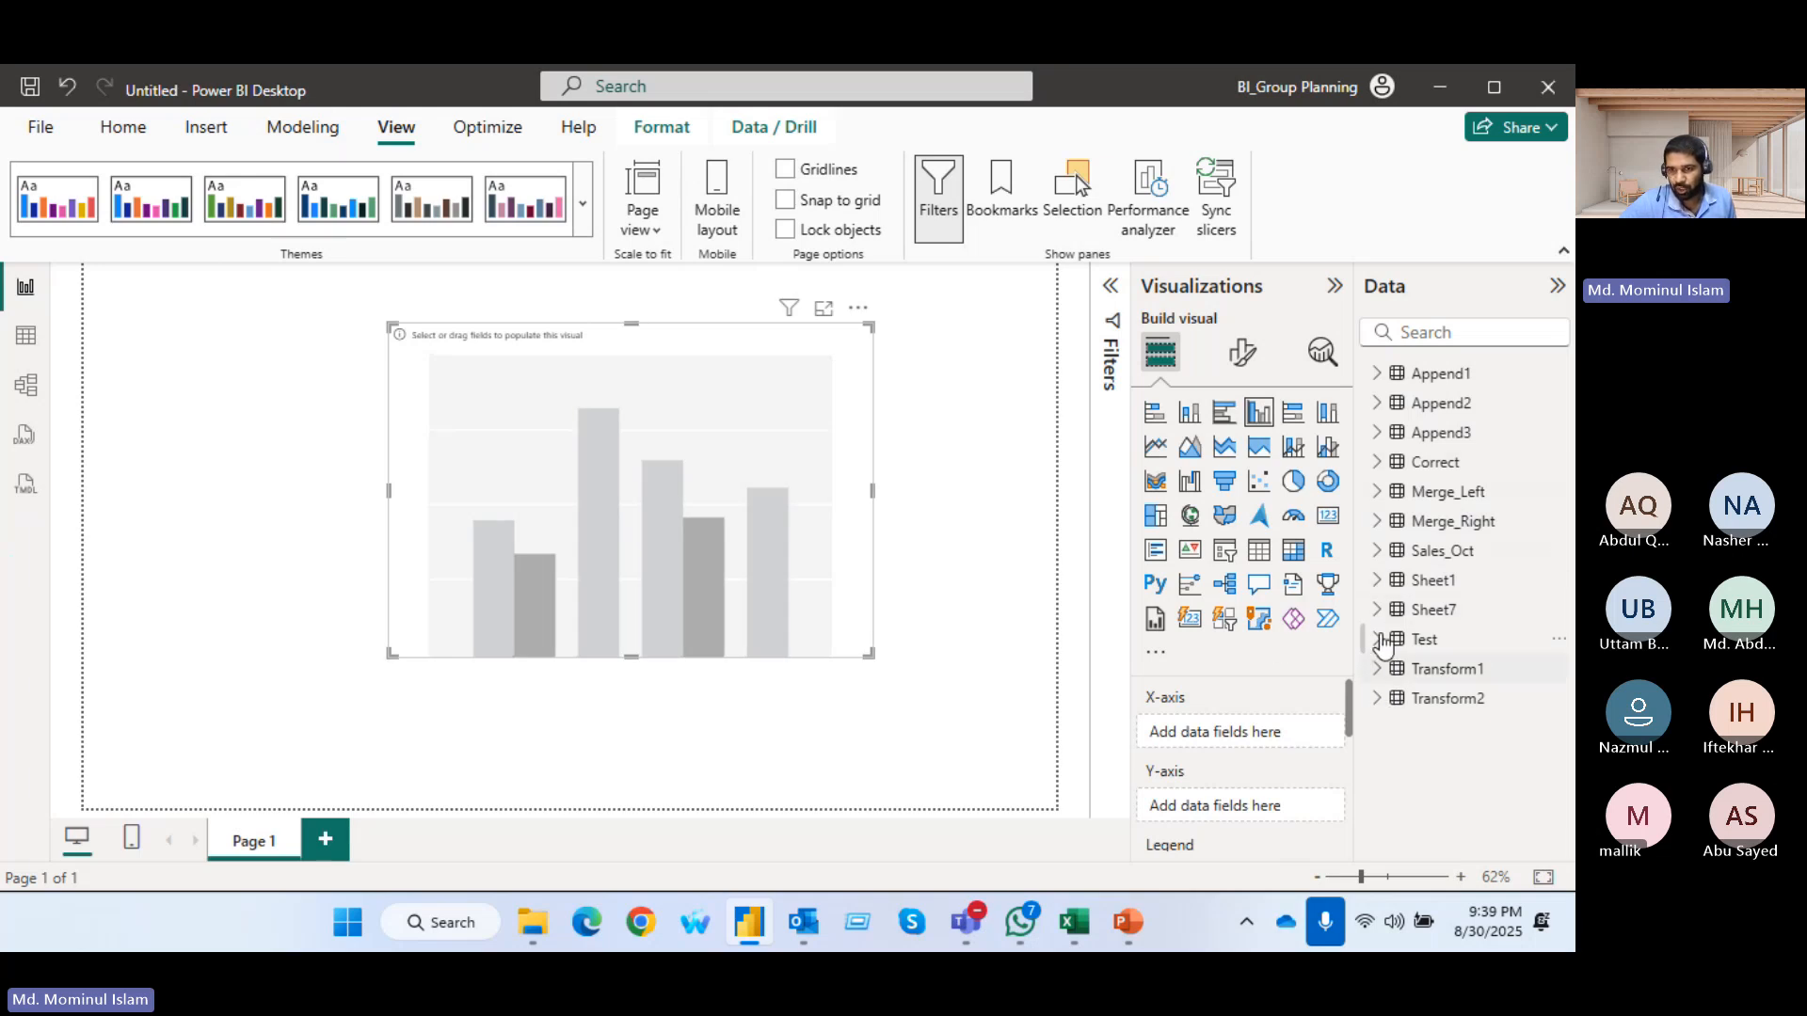
# Rename the Attribute field of the Sheet1 table to G_Name
pyautogui.click(1378, 582)
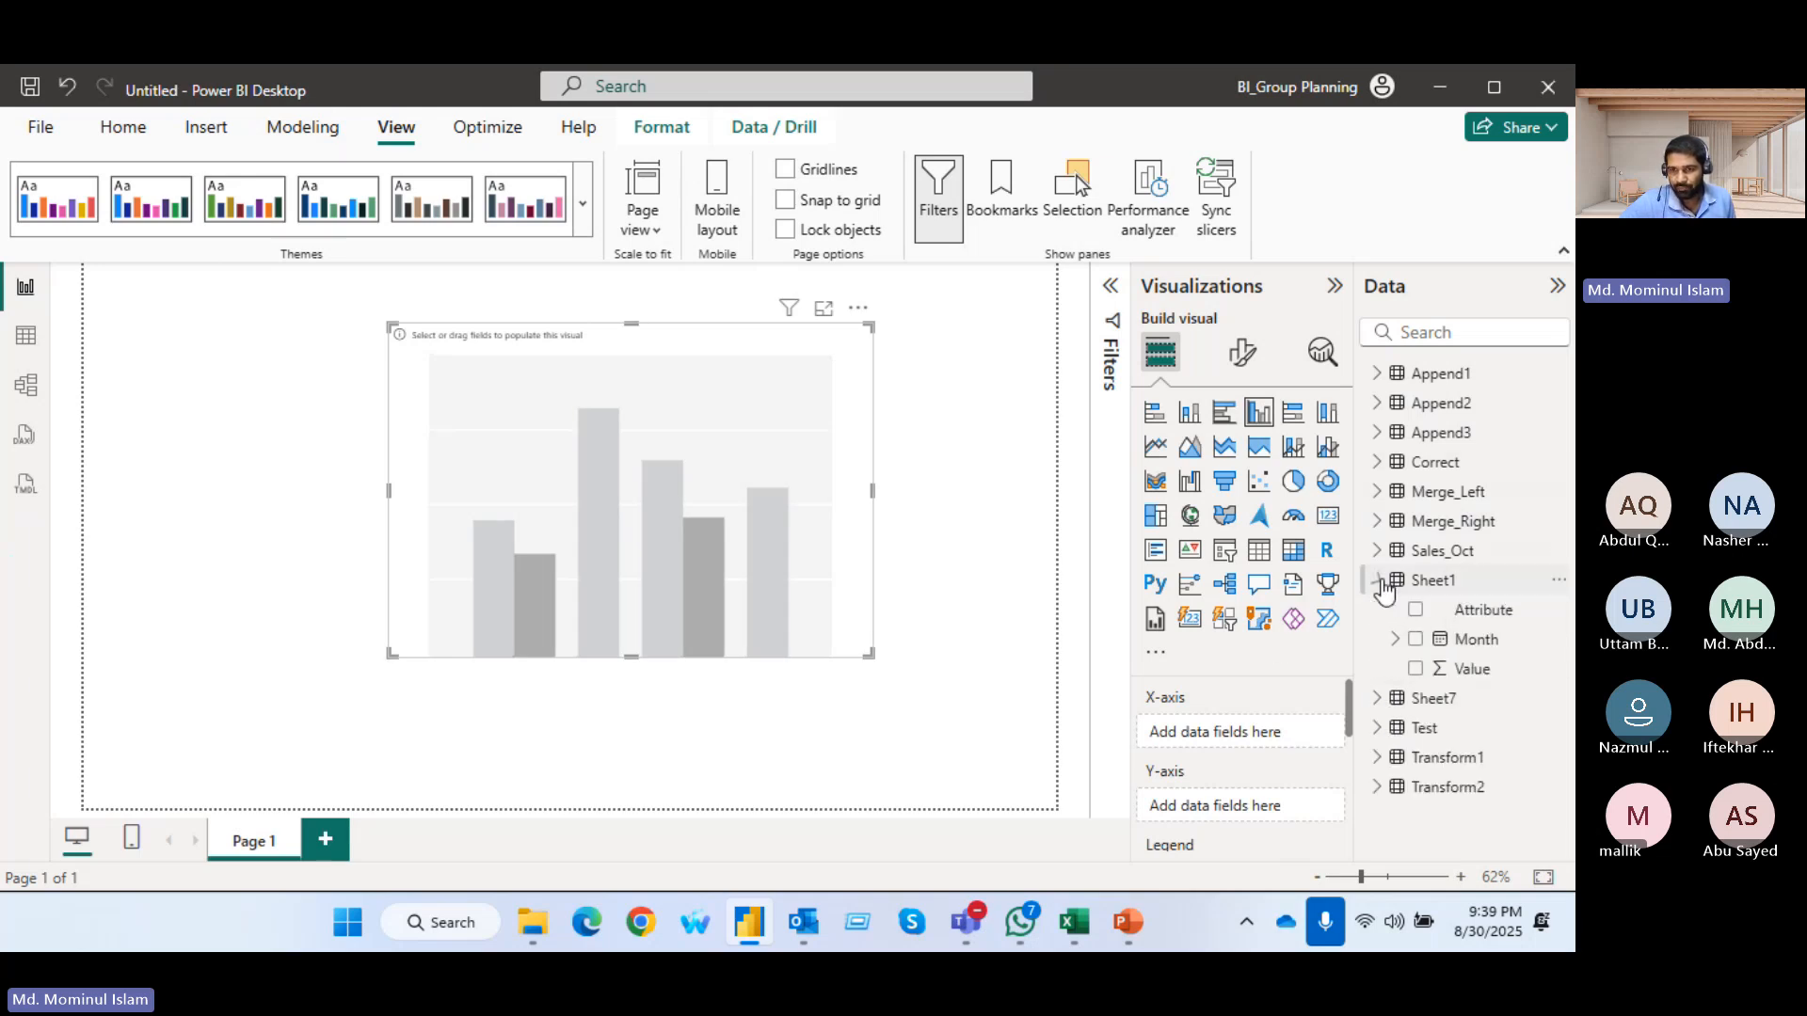
pyautogui.doubleClick(1485, 612)
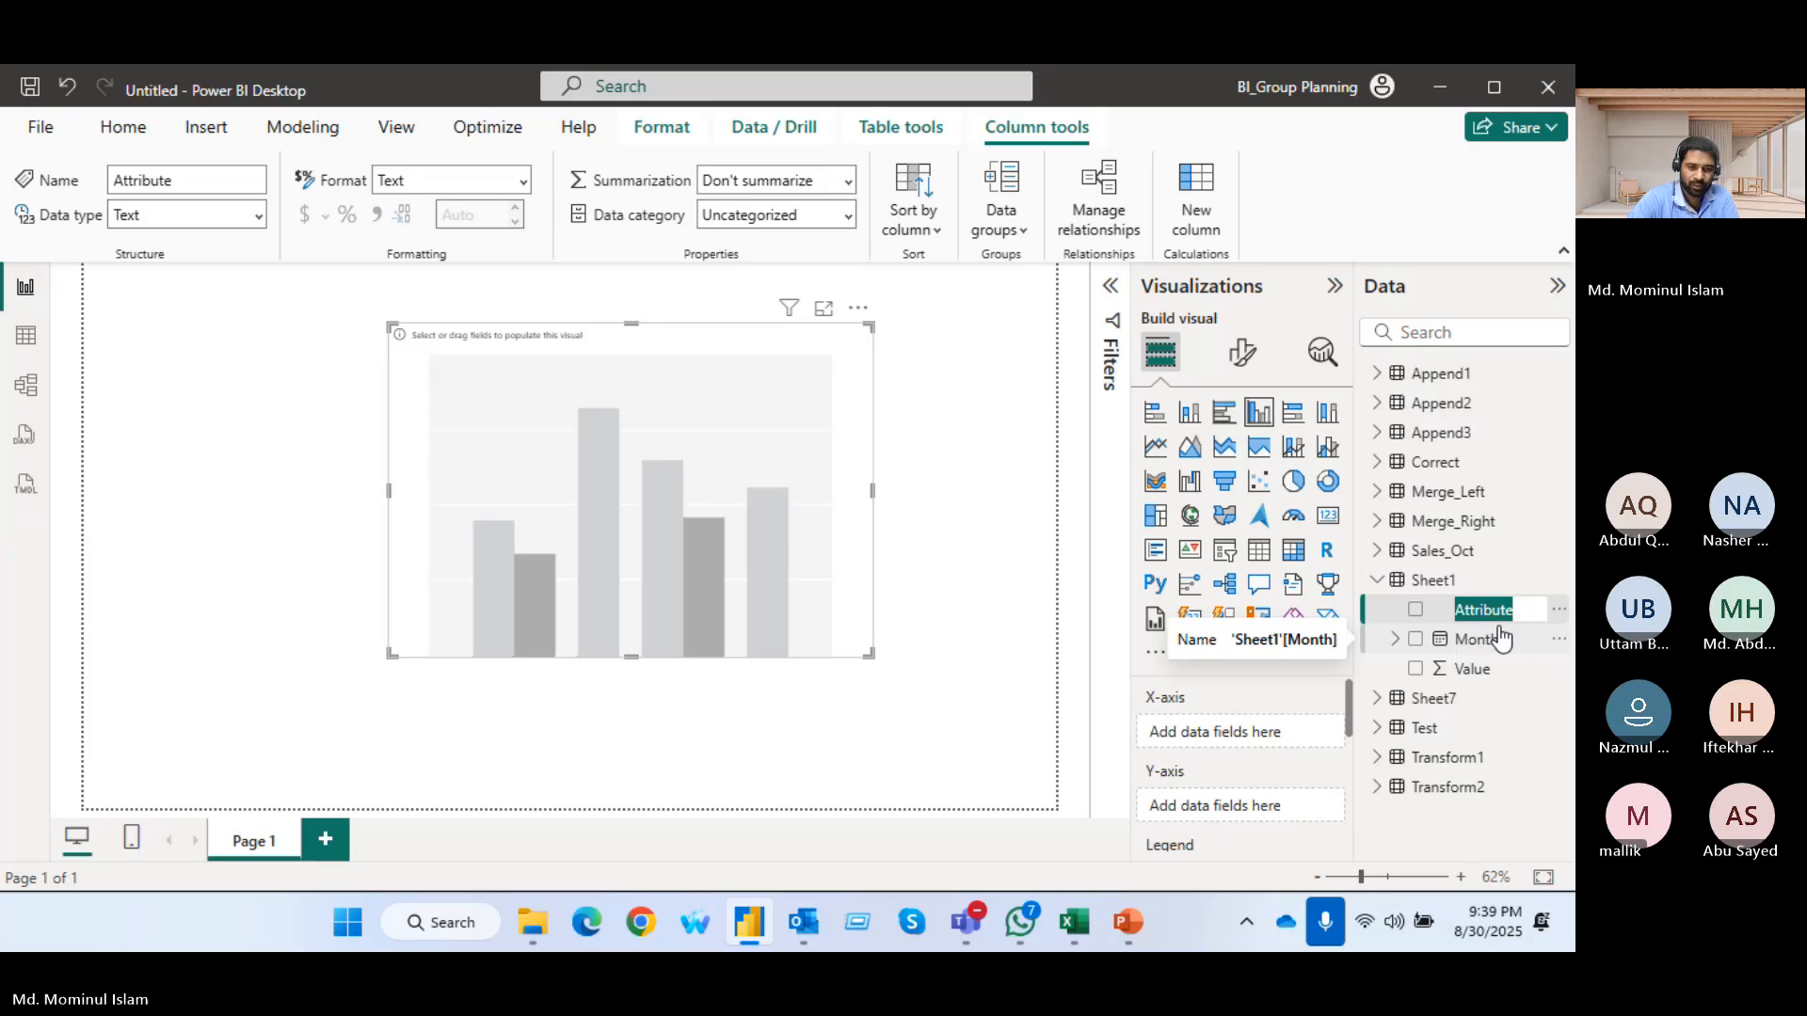
pyautogui.write('G')
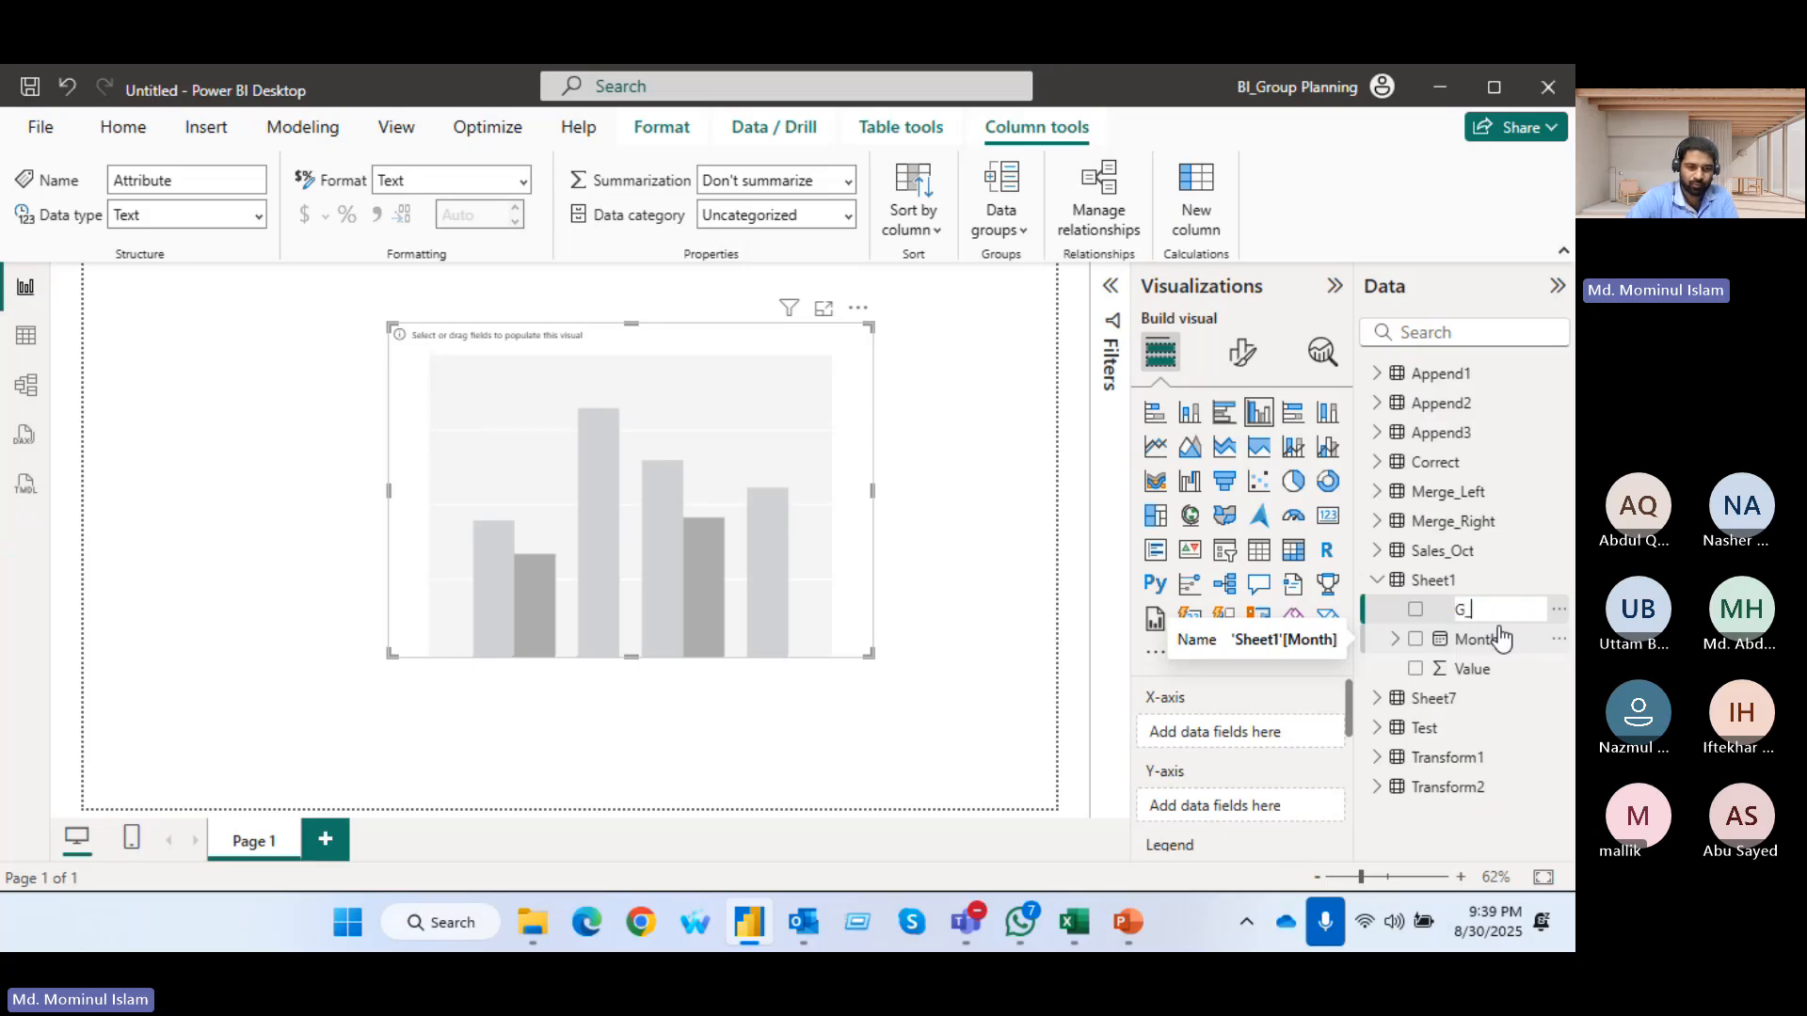
pyautogui.write('_Name')
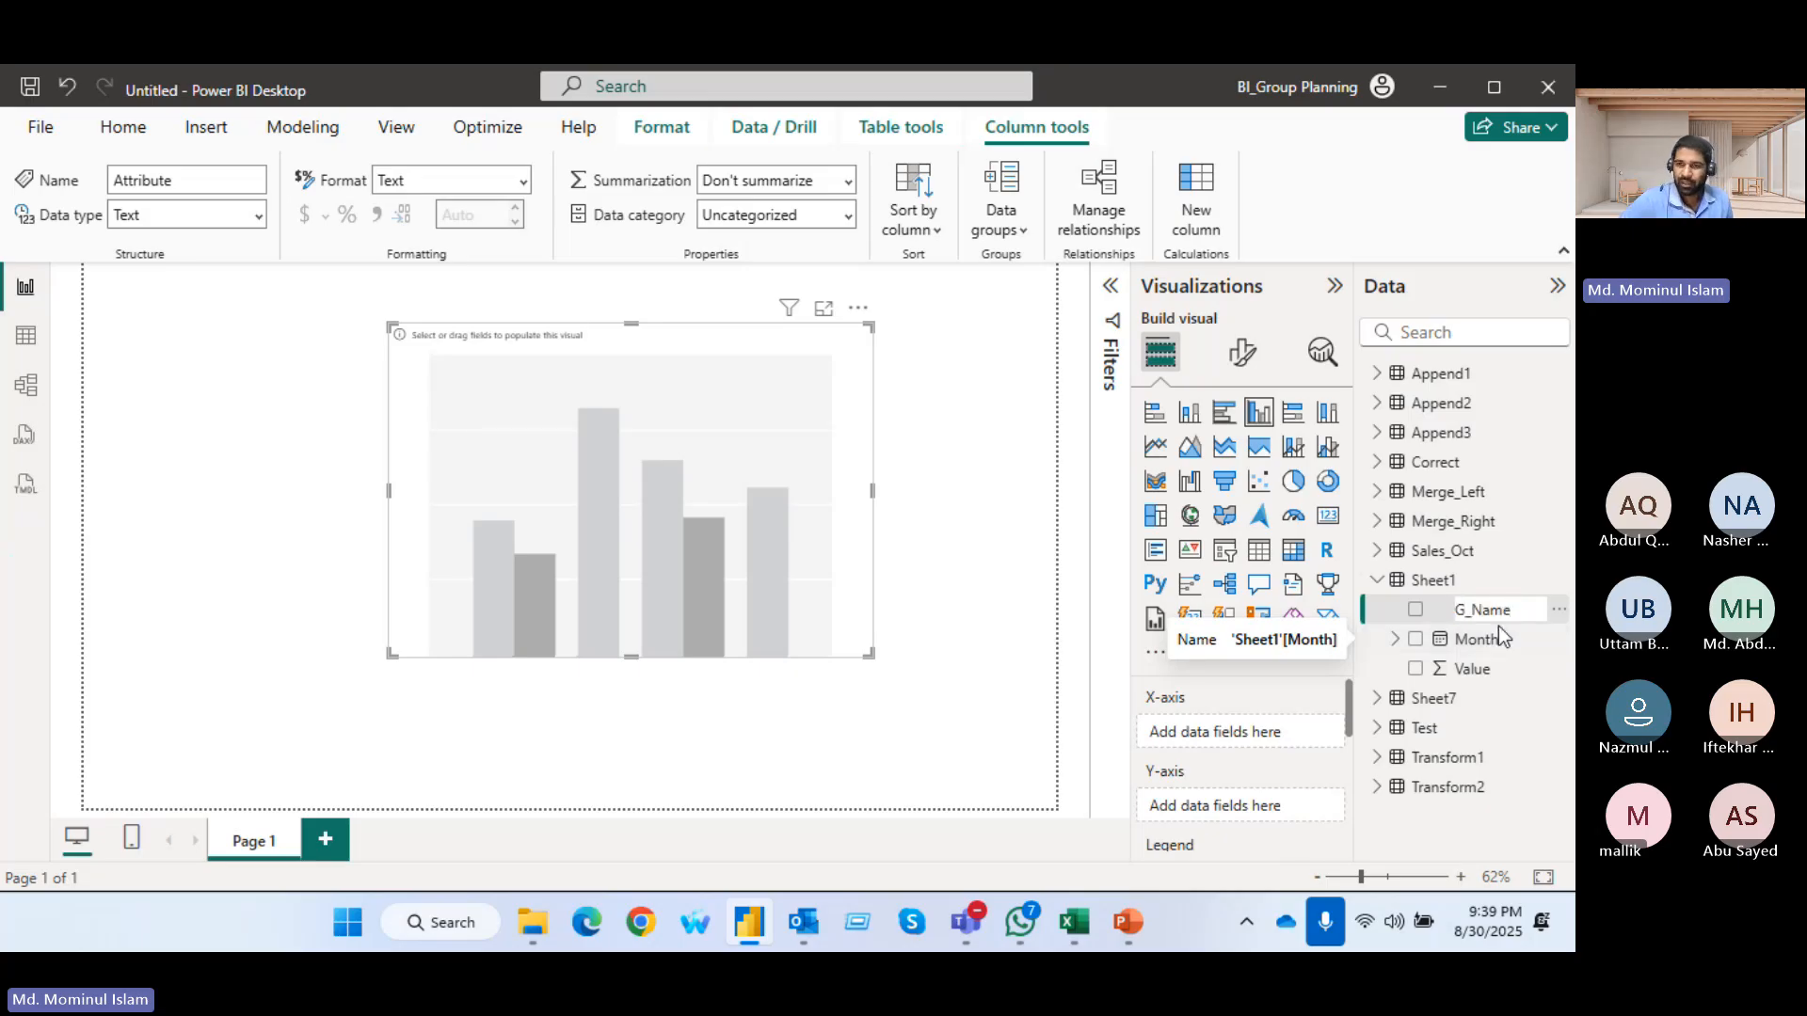
pyautogui.press('Return')
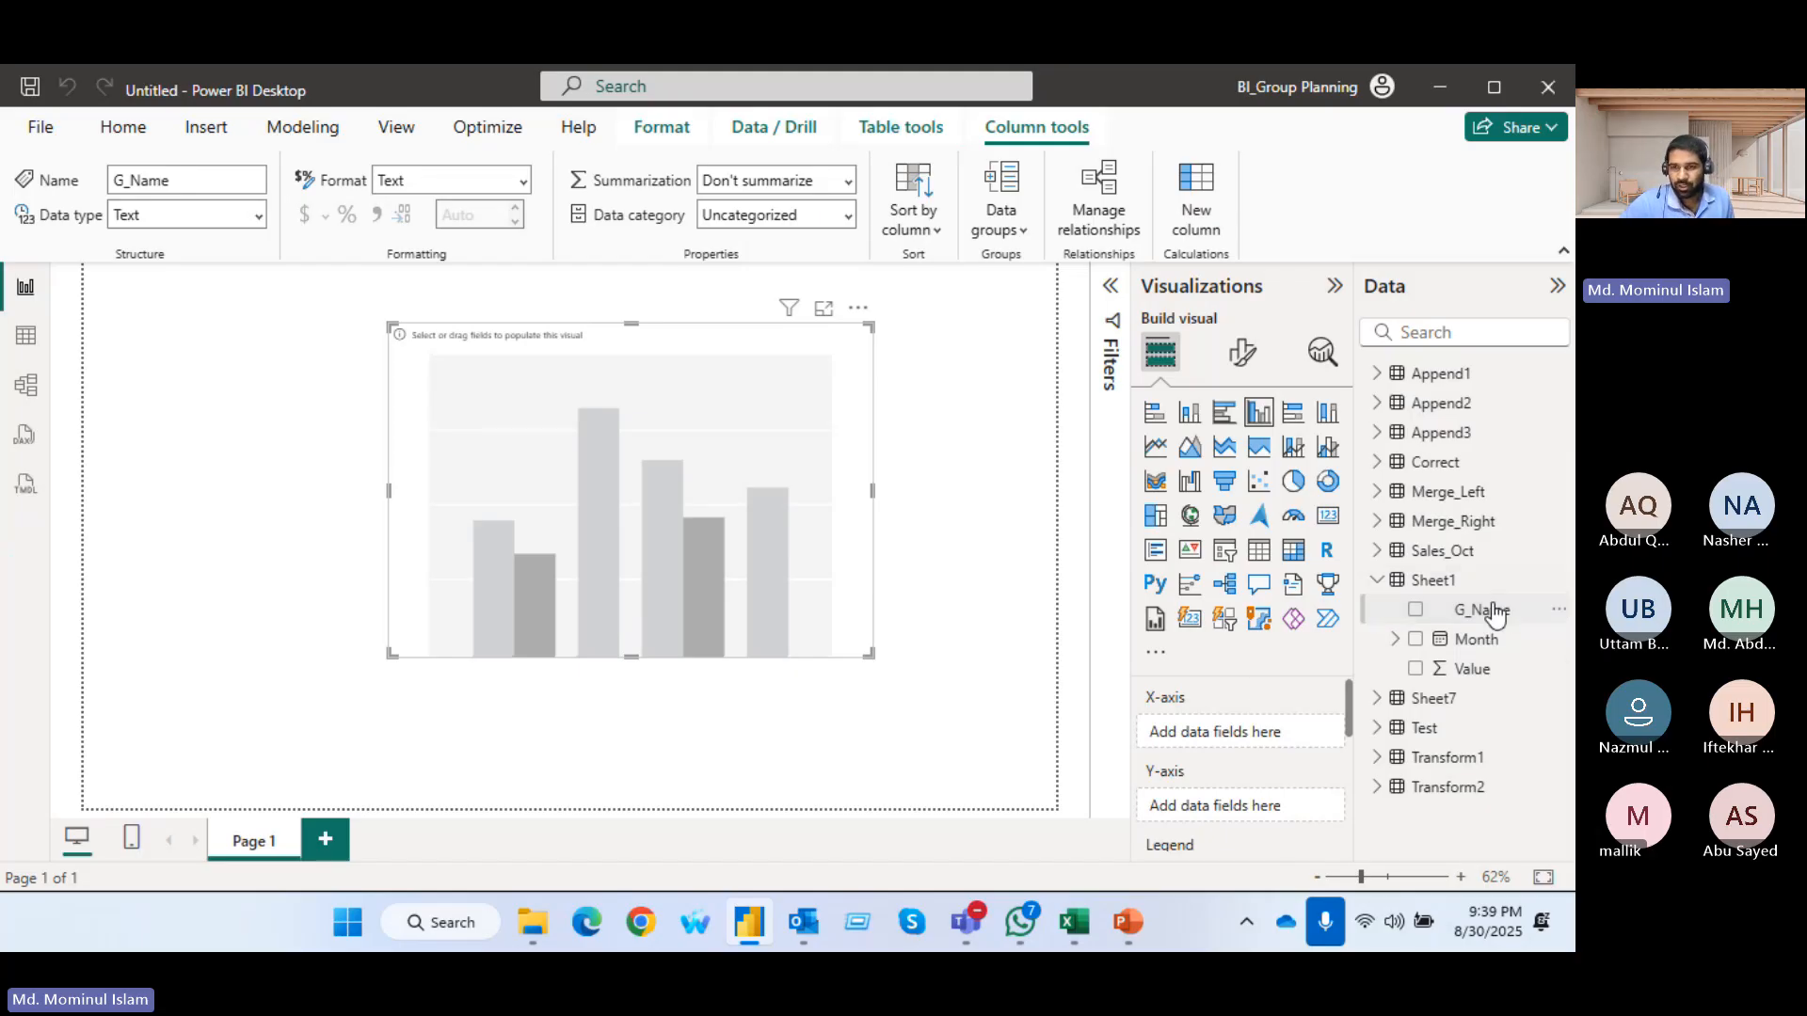
# Plot the sum of Value by G_Name in the column chart and enlarge the chart across the page
pyautogui.click(1415, 610)
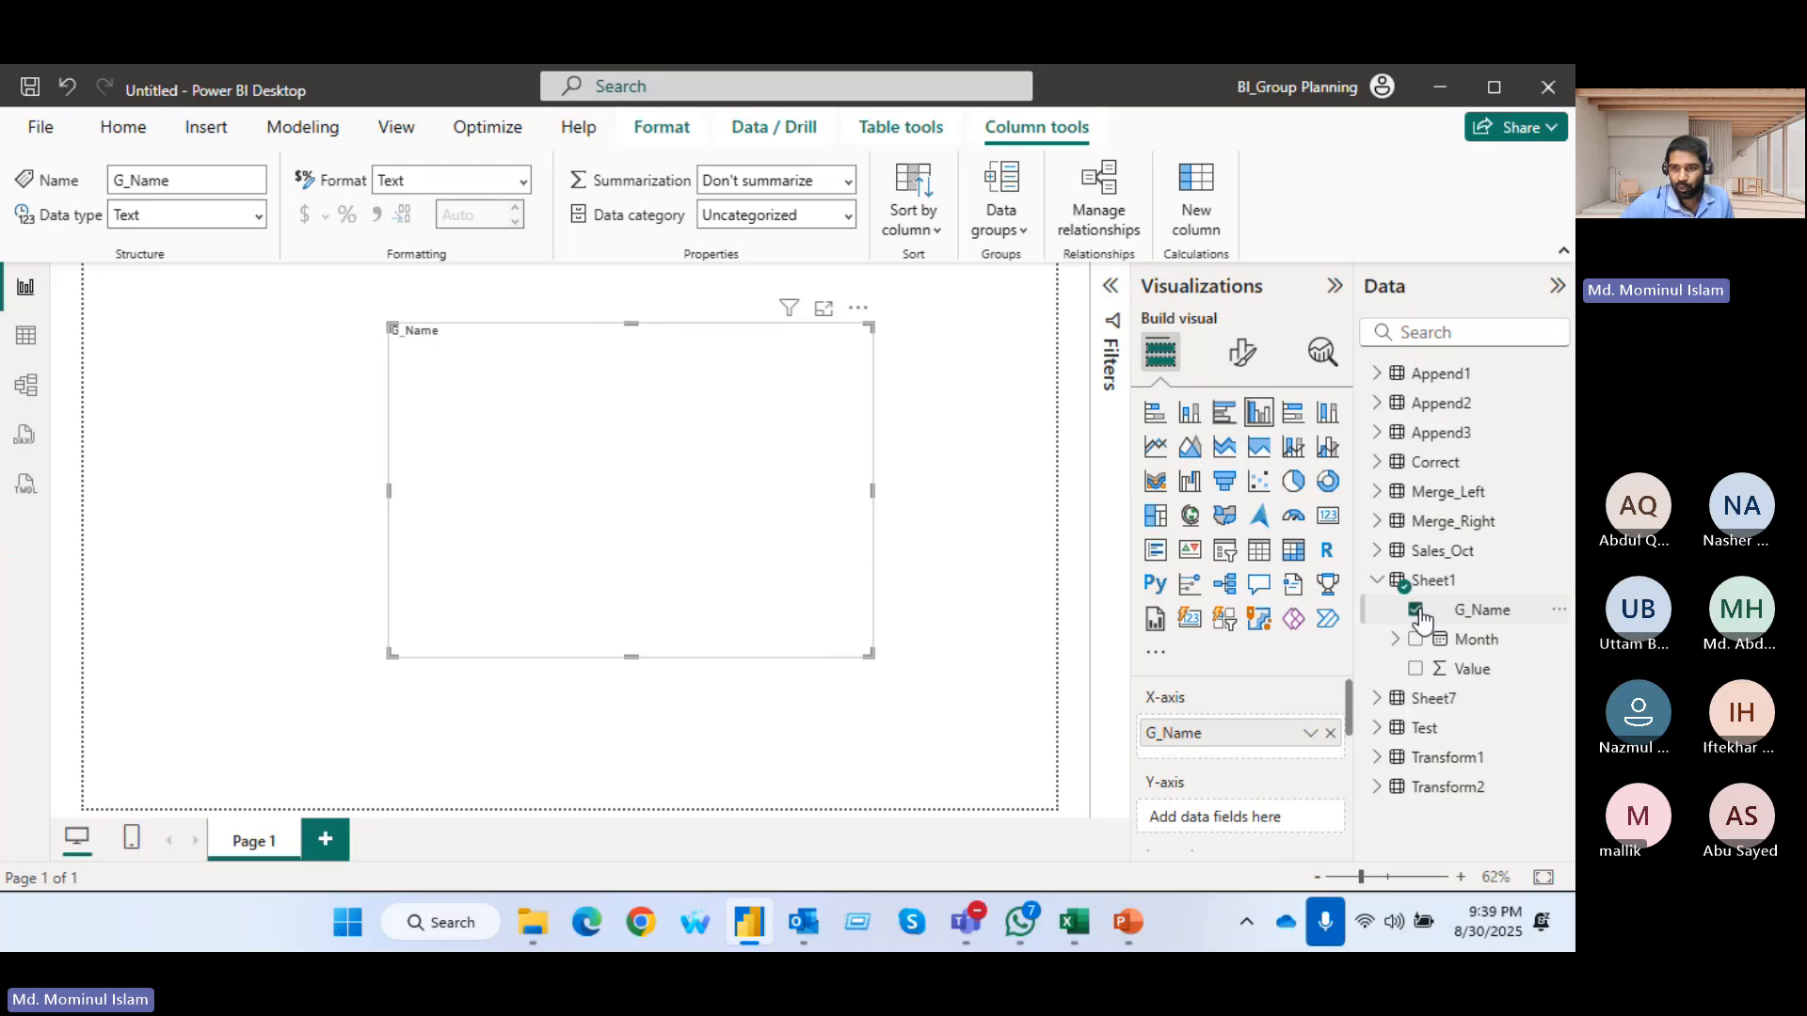
pyautogui.click(1416, 668)
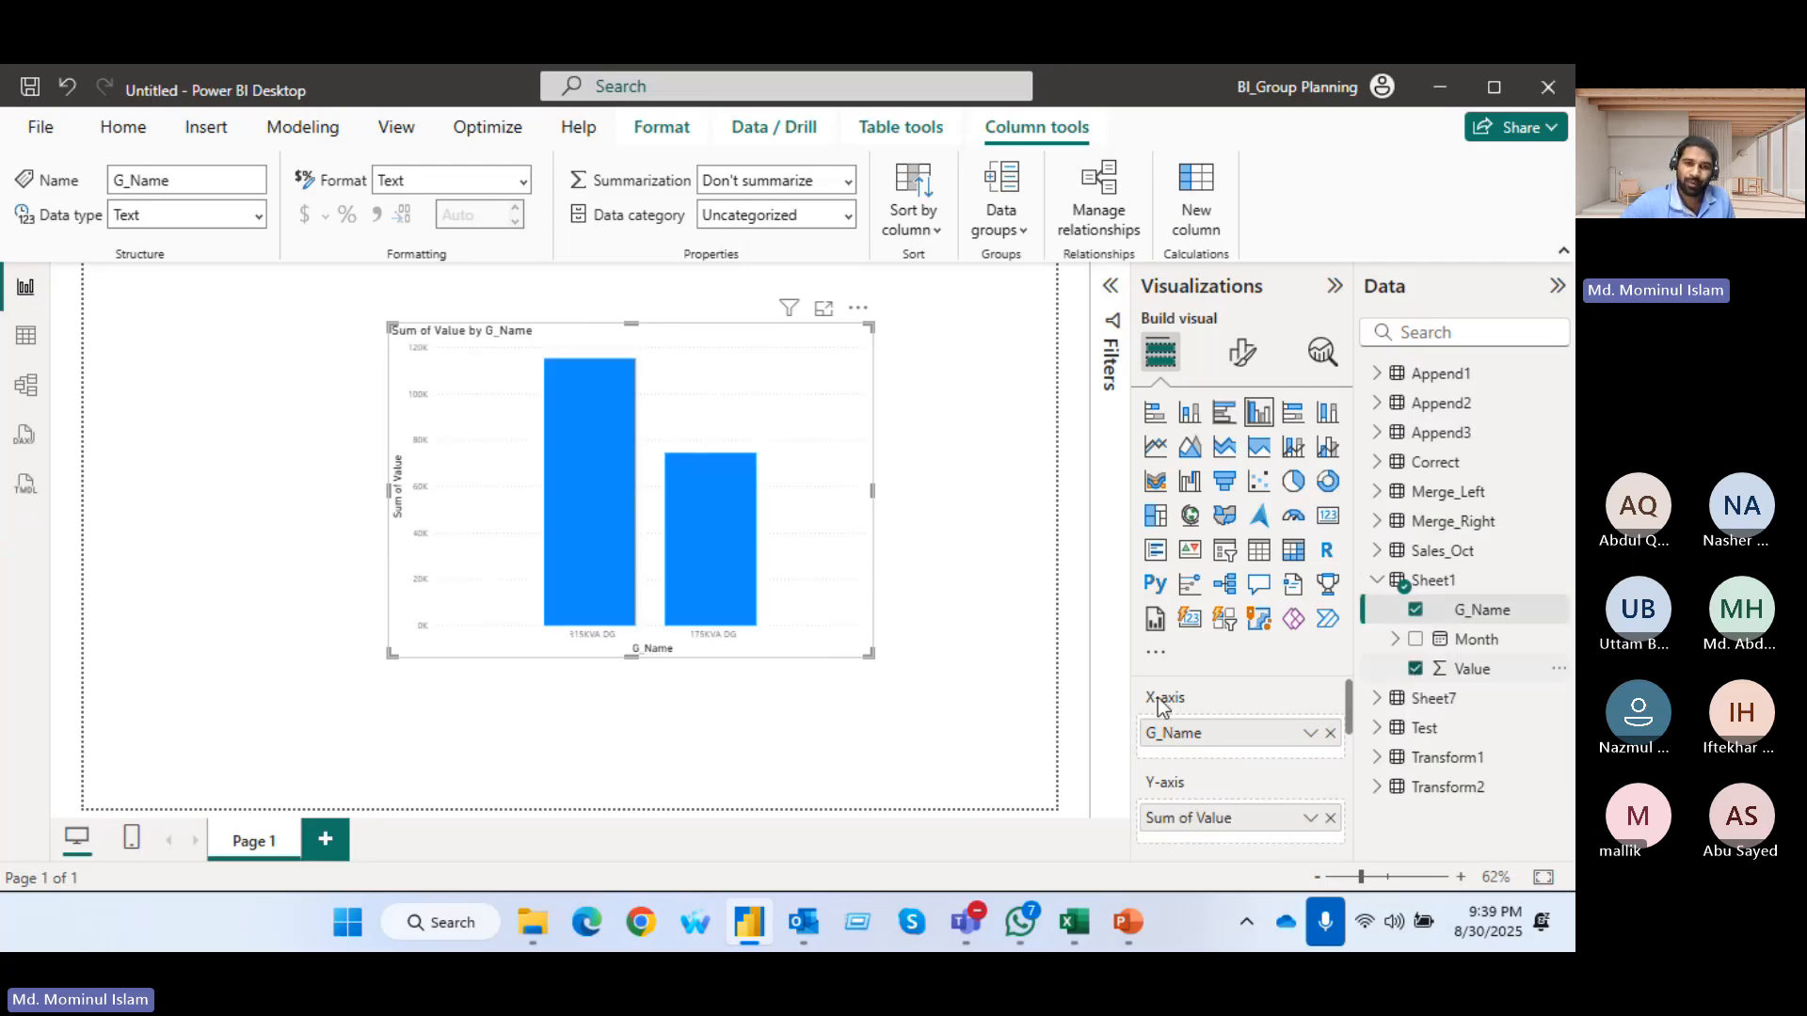
pyautogui.moveTo(864, 653); pyautogui.dragTo(950, 705)
pyautogui.click(386, 519)
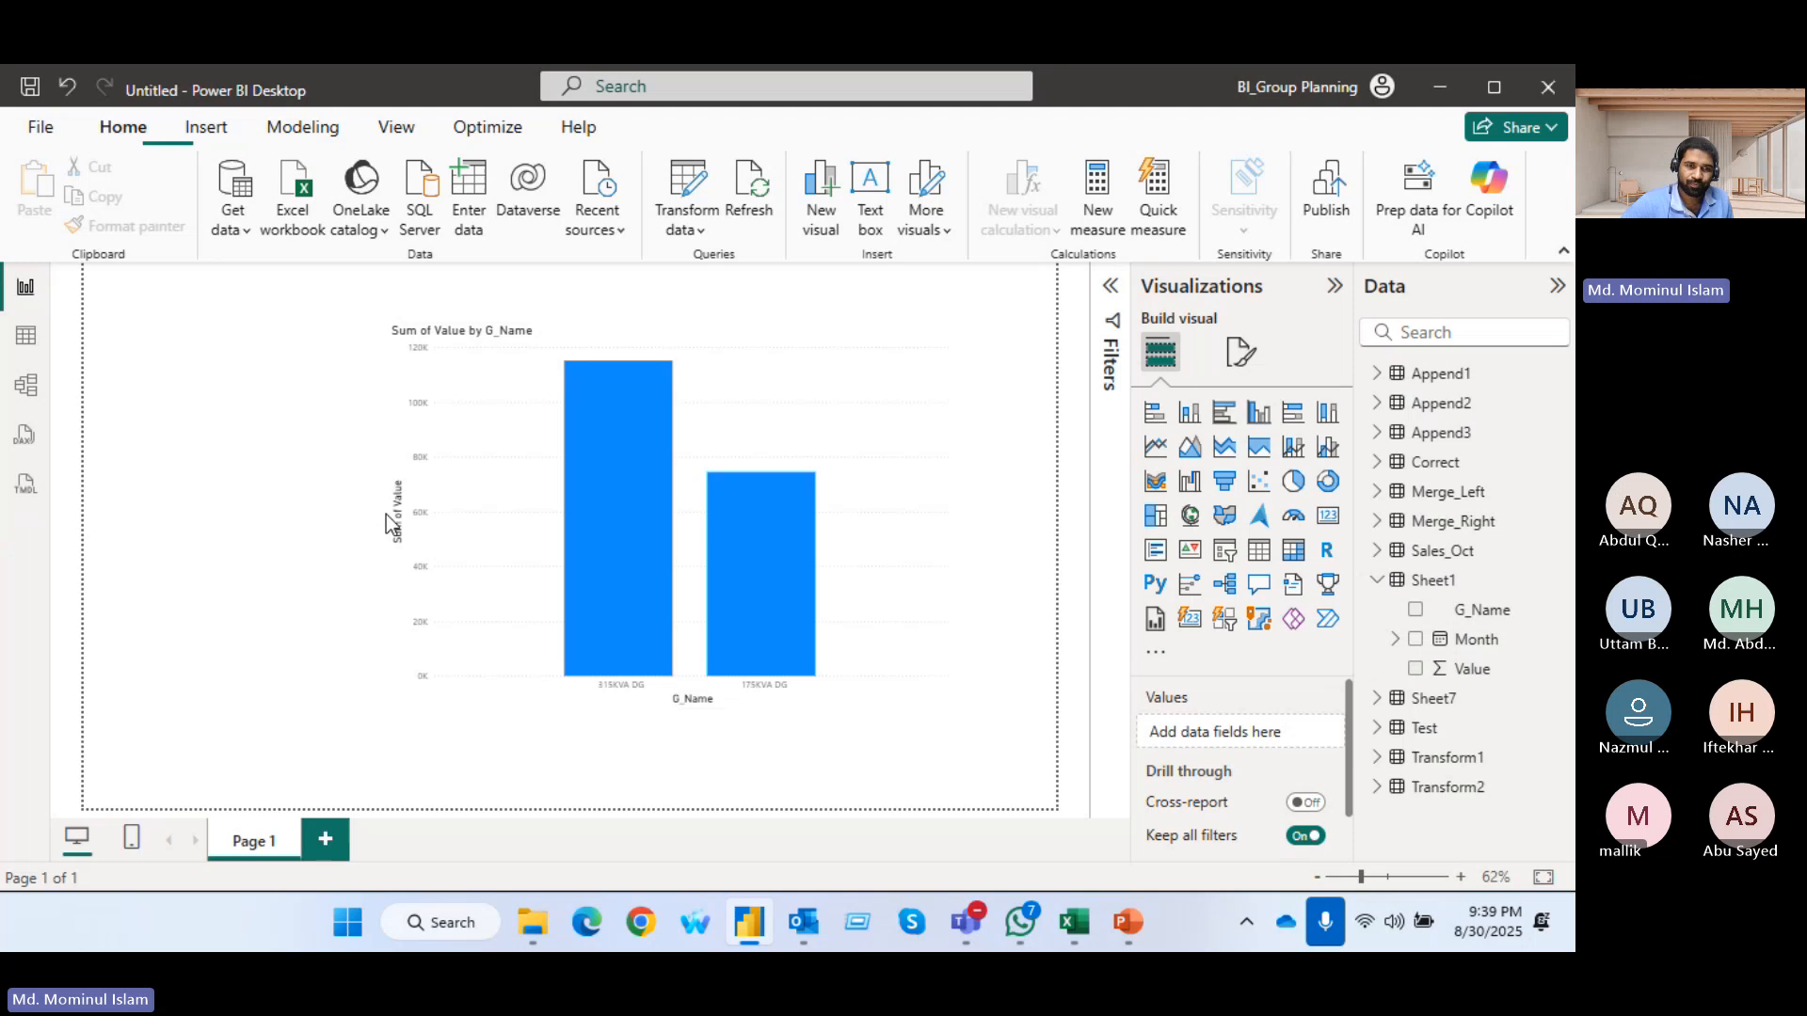
pyautogui.click(435, 521)
pyautogui.moveTo(387, 519); pyautogui.dragTo(226, 520)
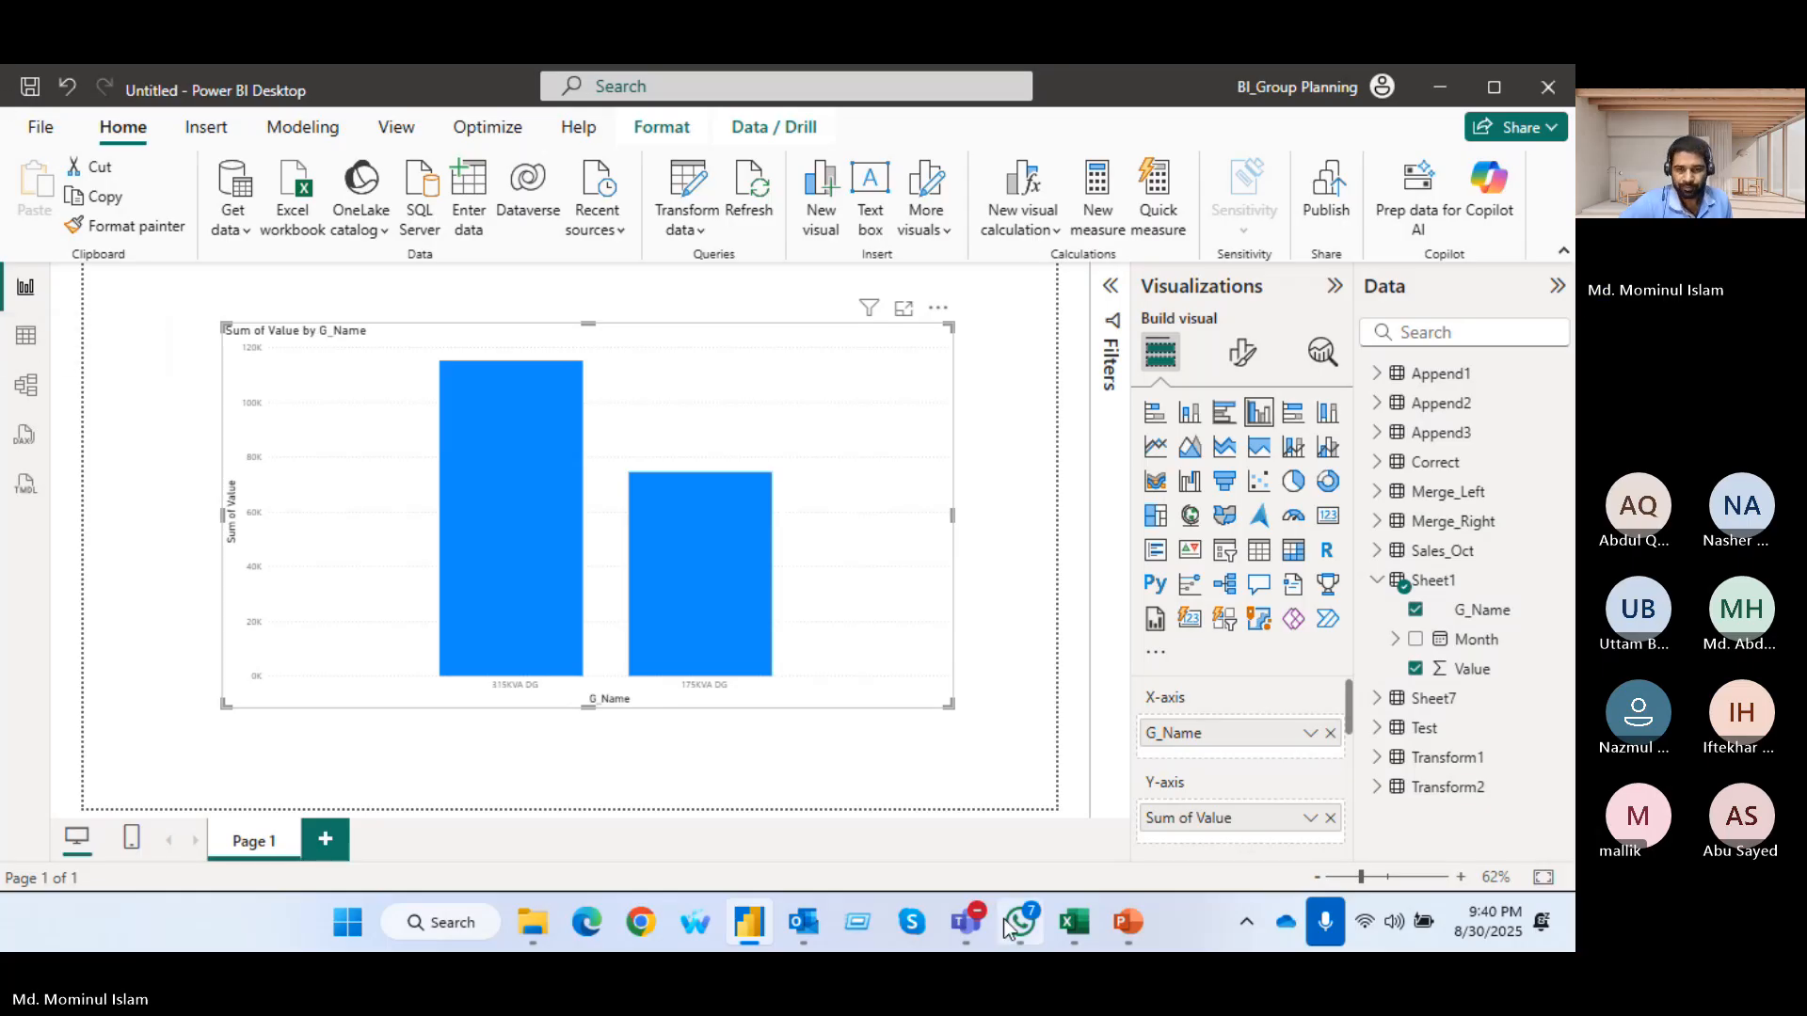
# Check the Microsoft Teams meeting window and return to Power BI Desktop
pyautogui.moveTo(966, 923)
pyautogui.click(825, 803)
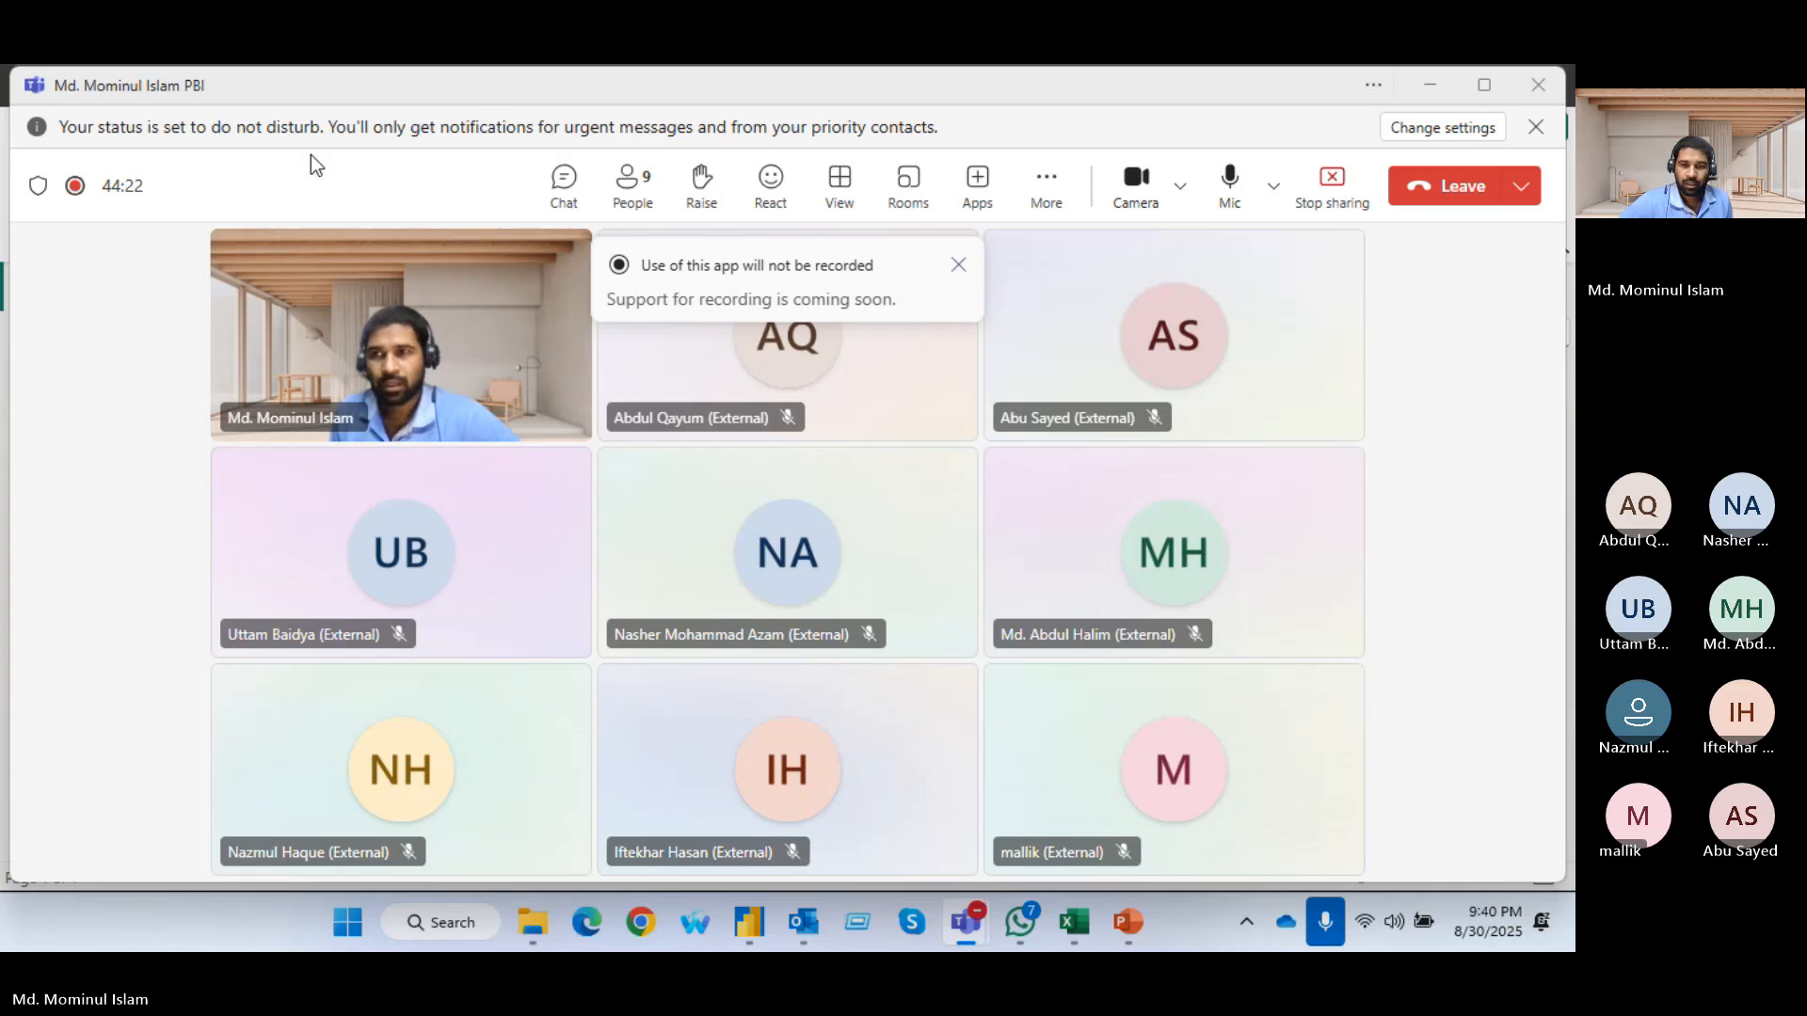
pyautogui.click(745, 924)
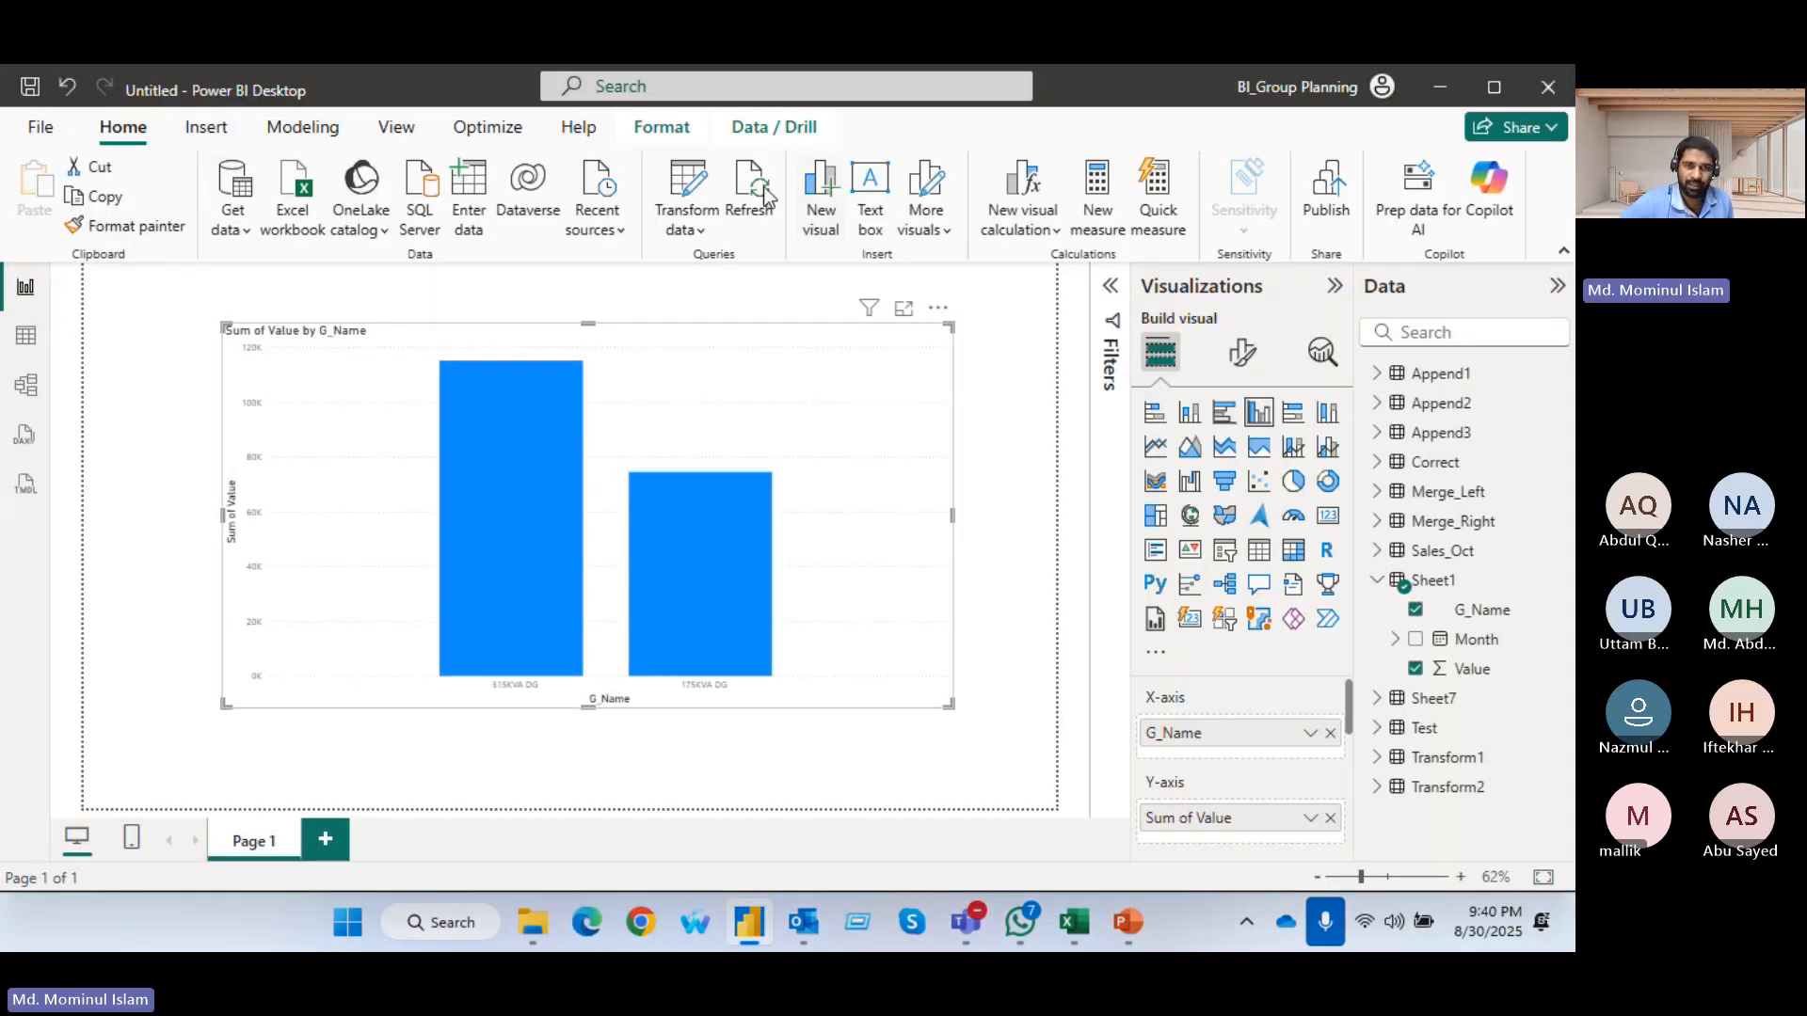
# Reopen the Power Query Editor and go through the queries to the Sales_Oct data
pyautogui.click(675, 189)
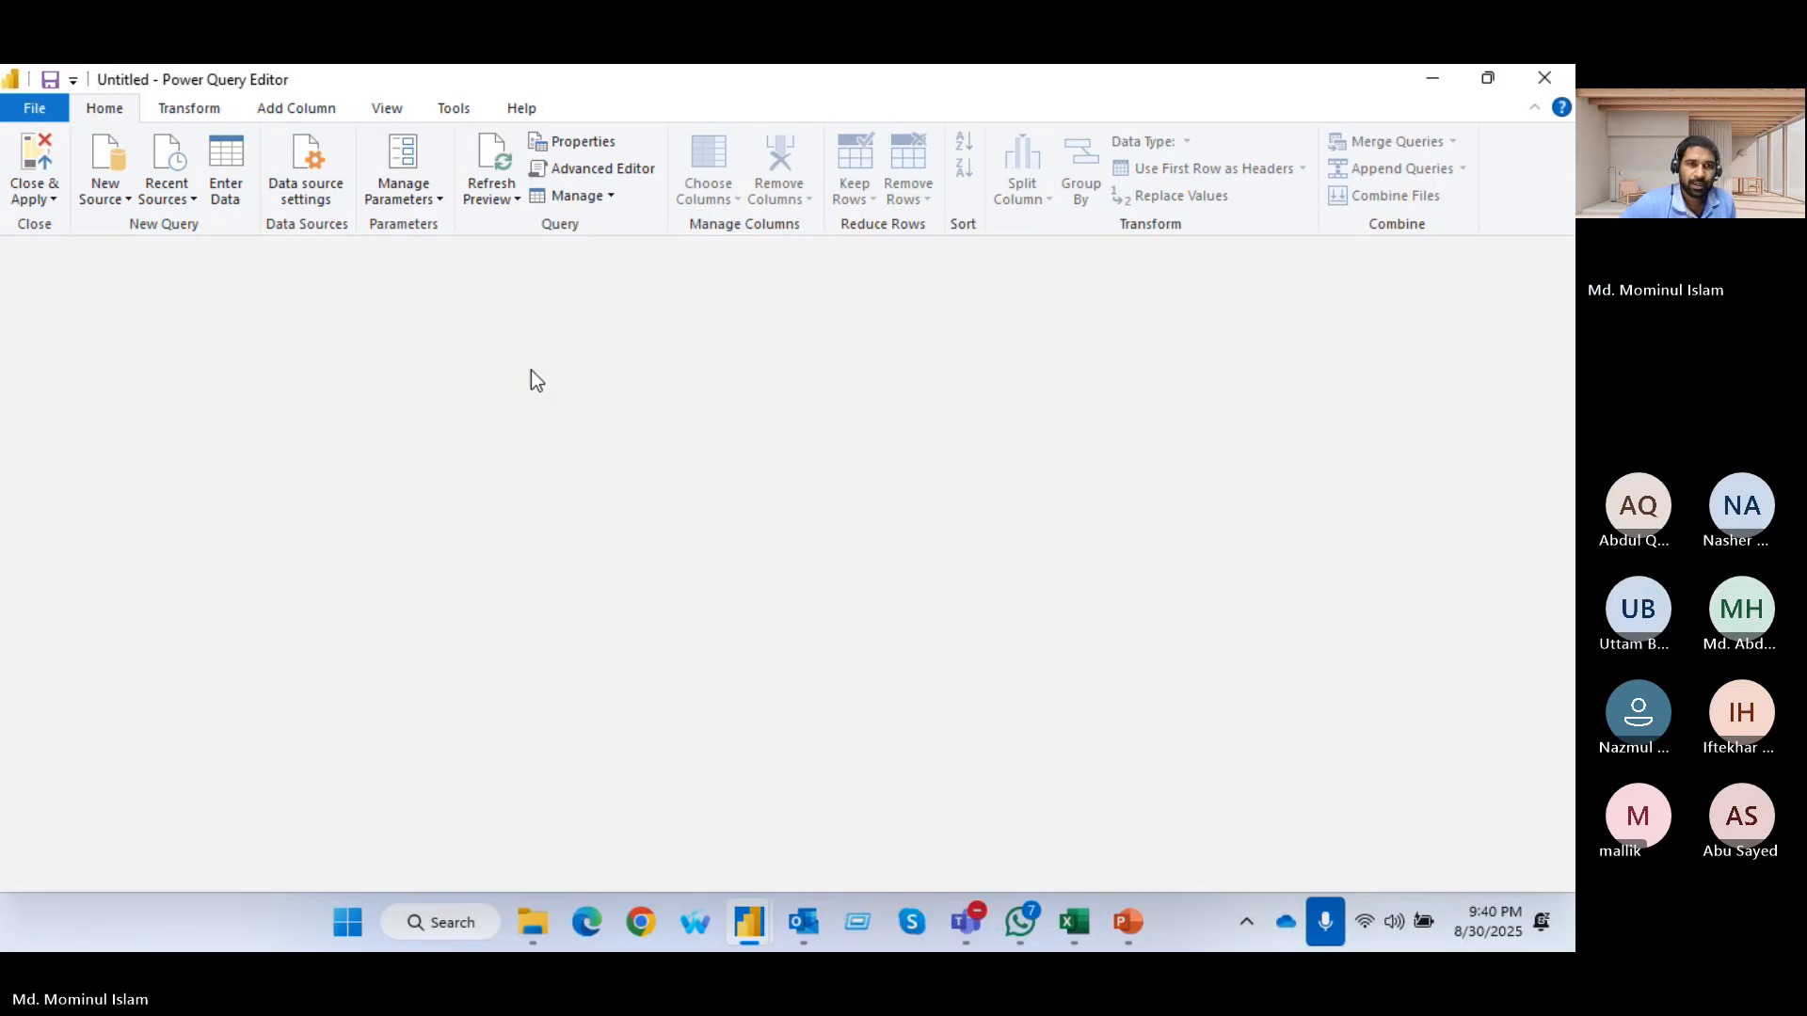
pyautogui.click(186, 111)
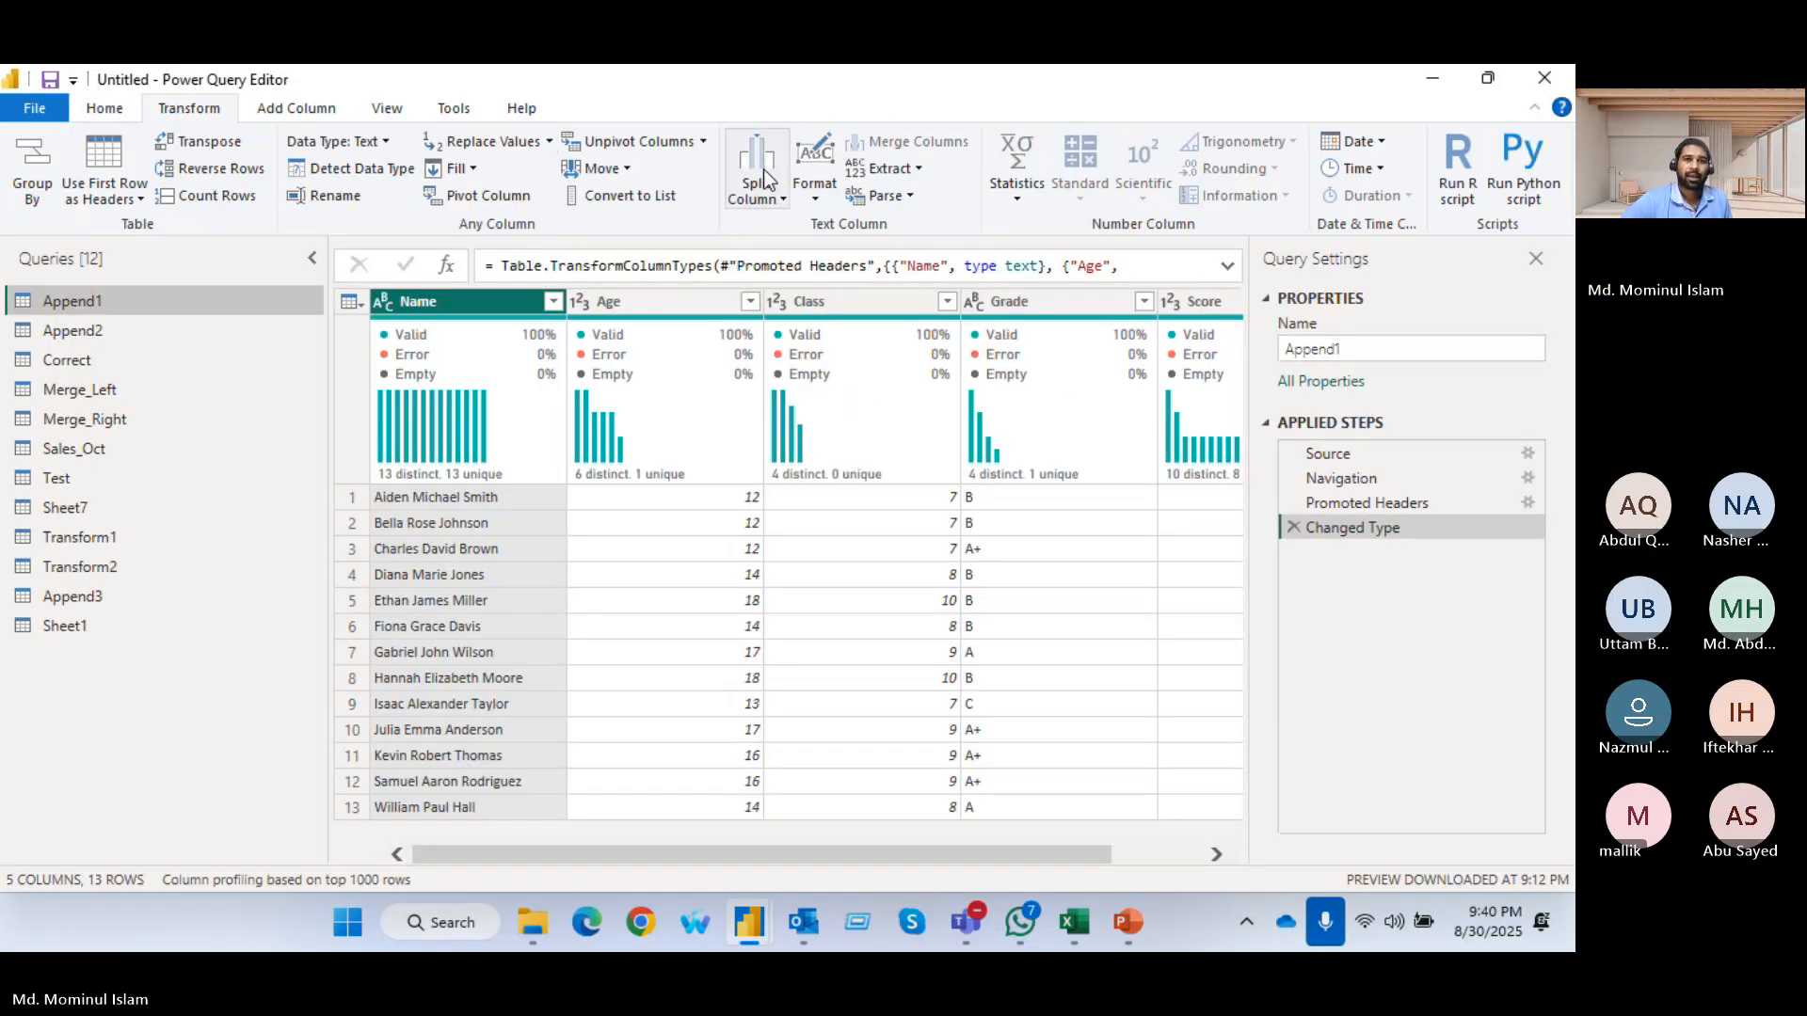
pyautogui.click(703, 142)
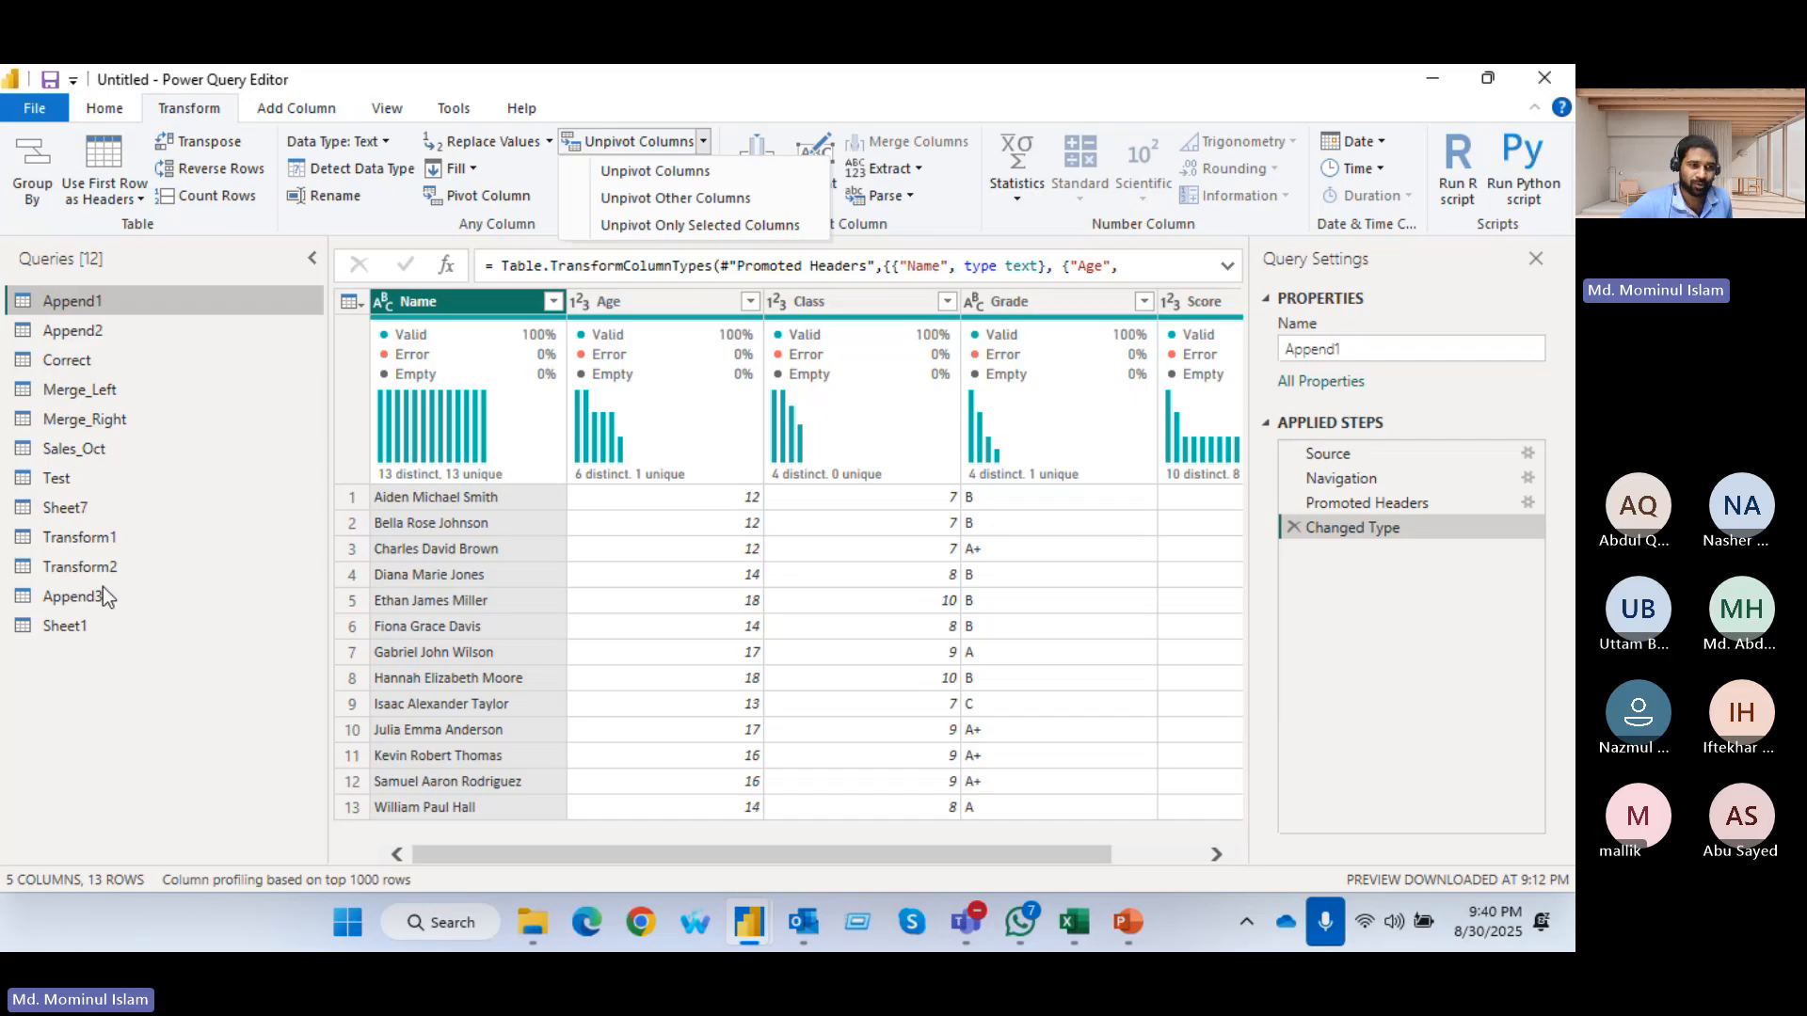
pyautogui.click(88, 536)
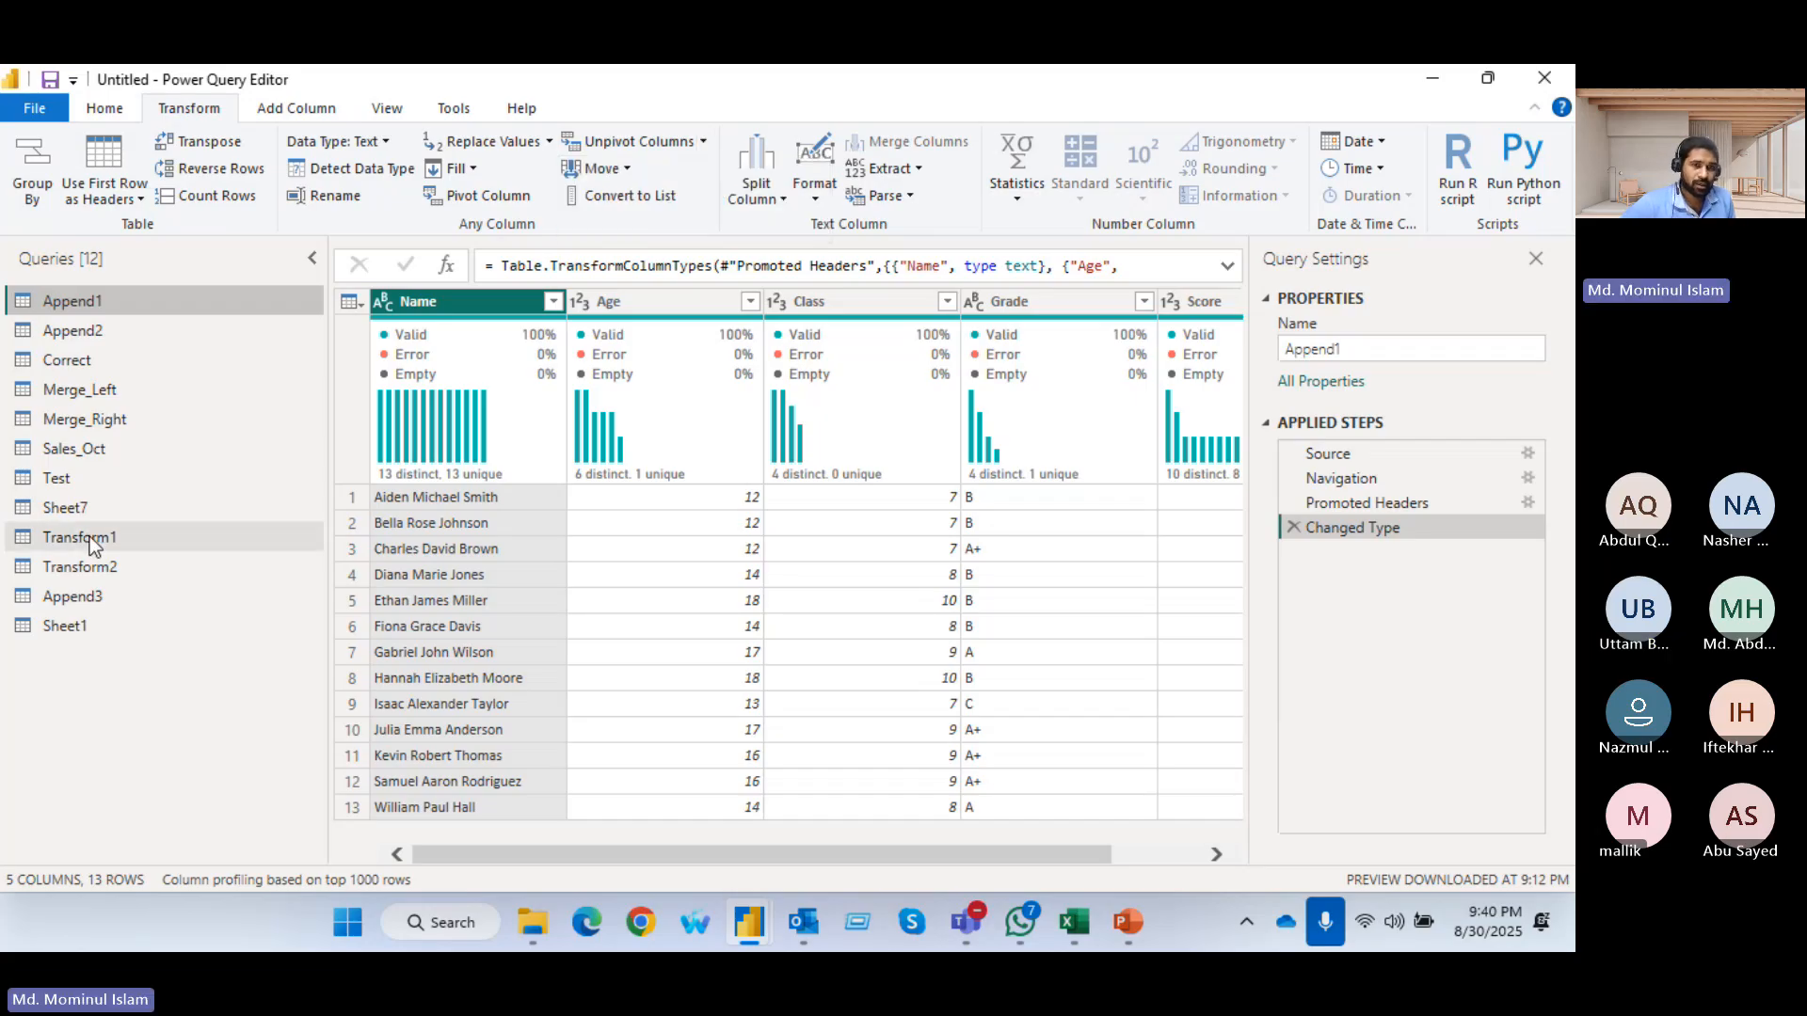
pyautogui.click(98, 540)
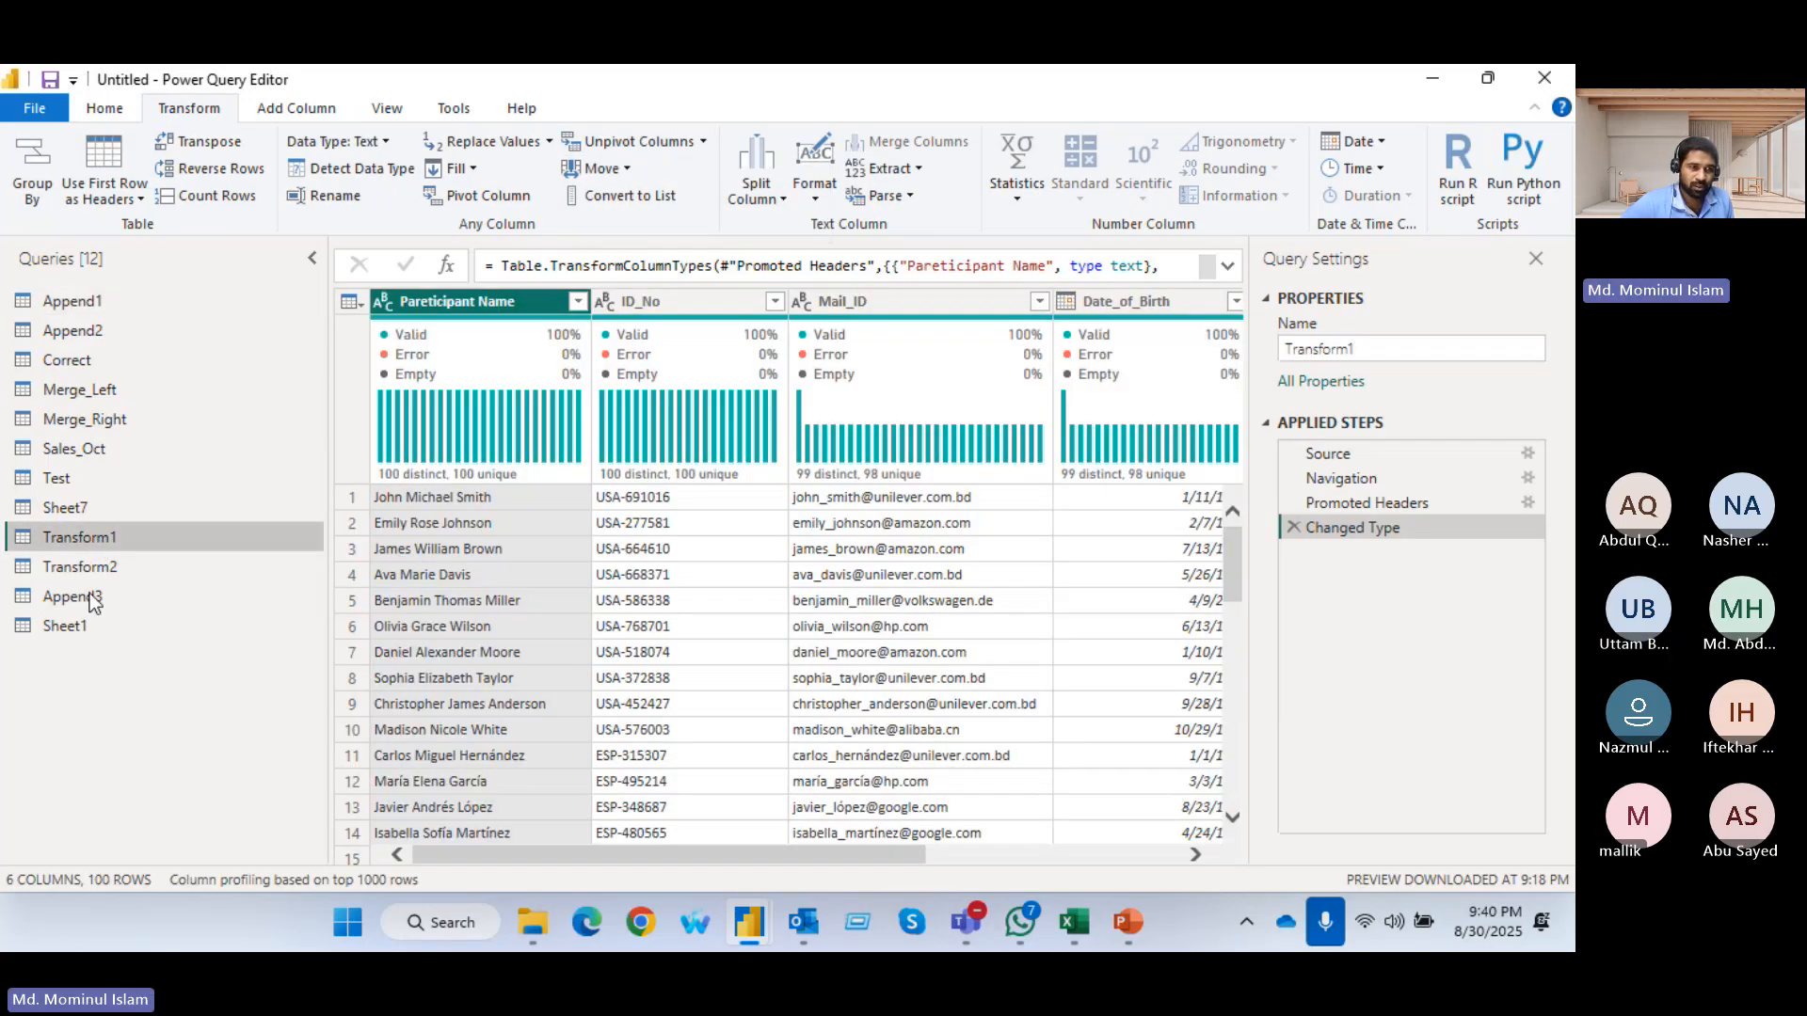
pyautogui.click(98, 303)
pyautogui.click(98, 454)
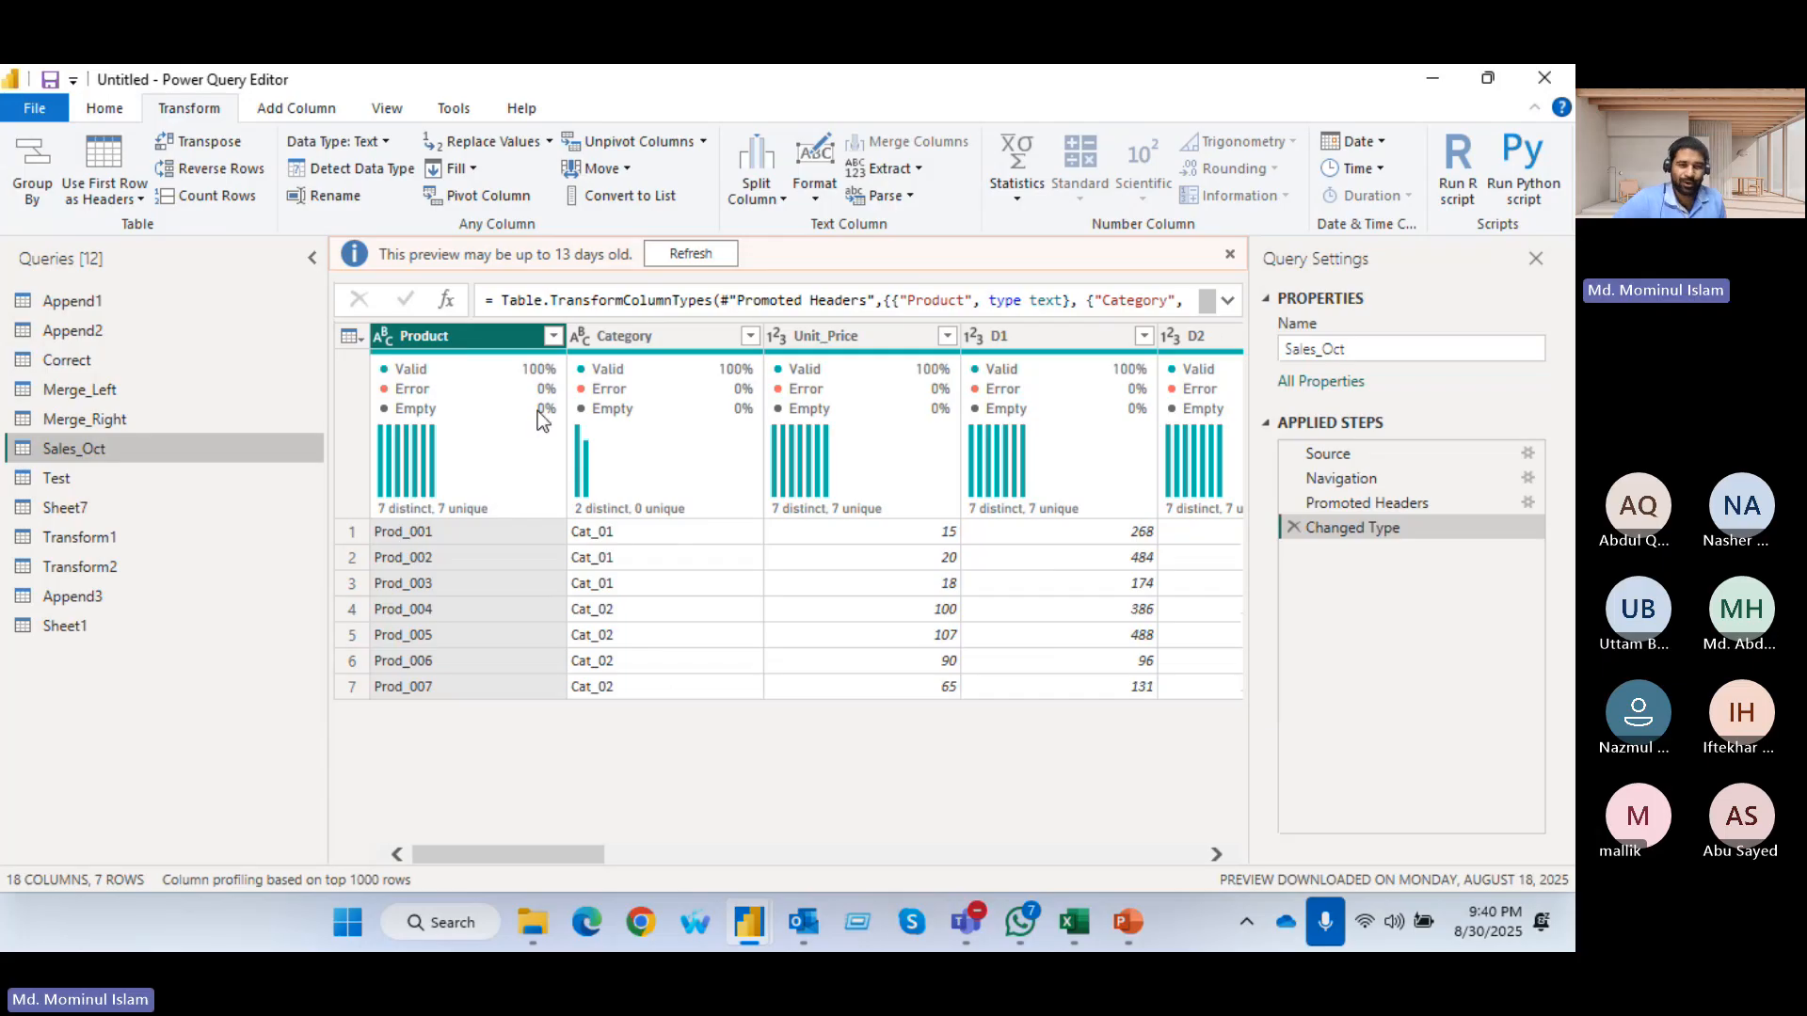
pyautogui.moveTo(461, 495)
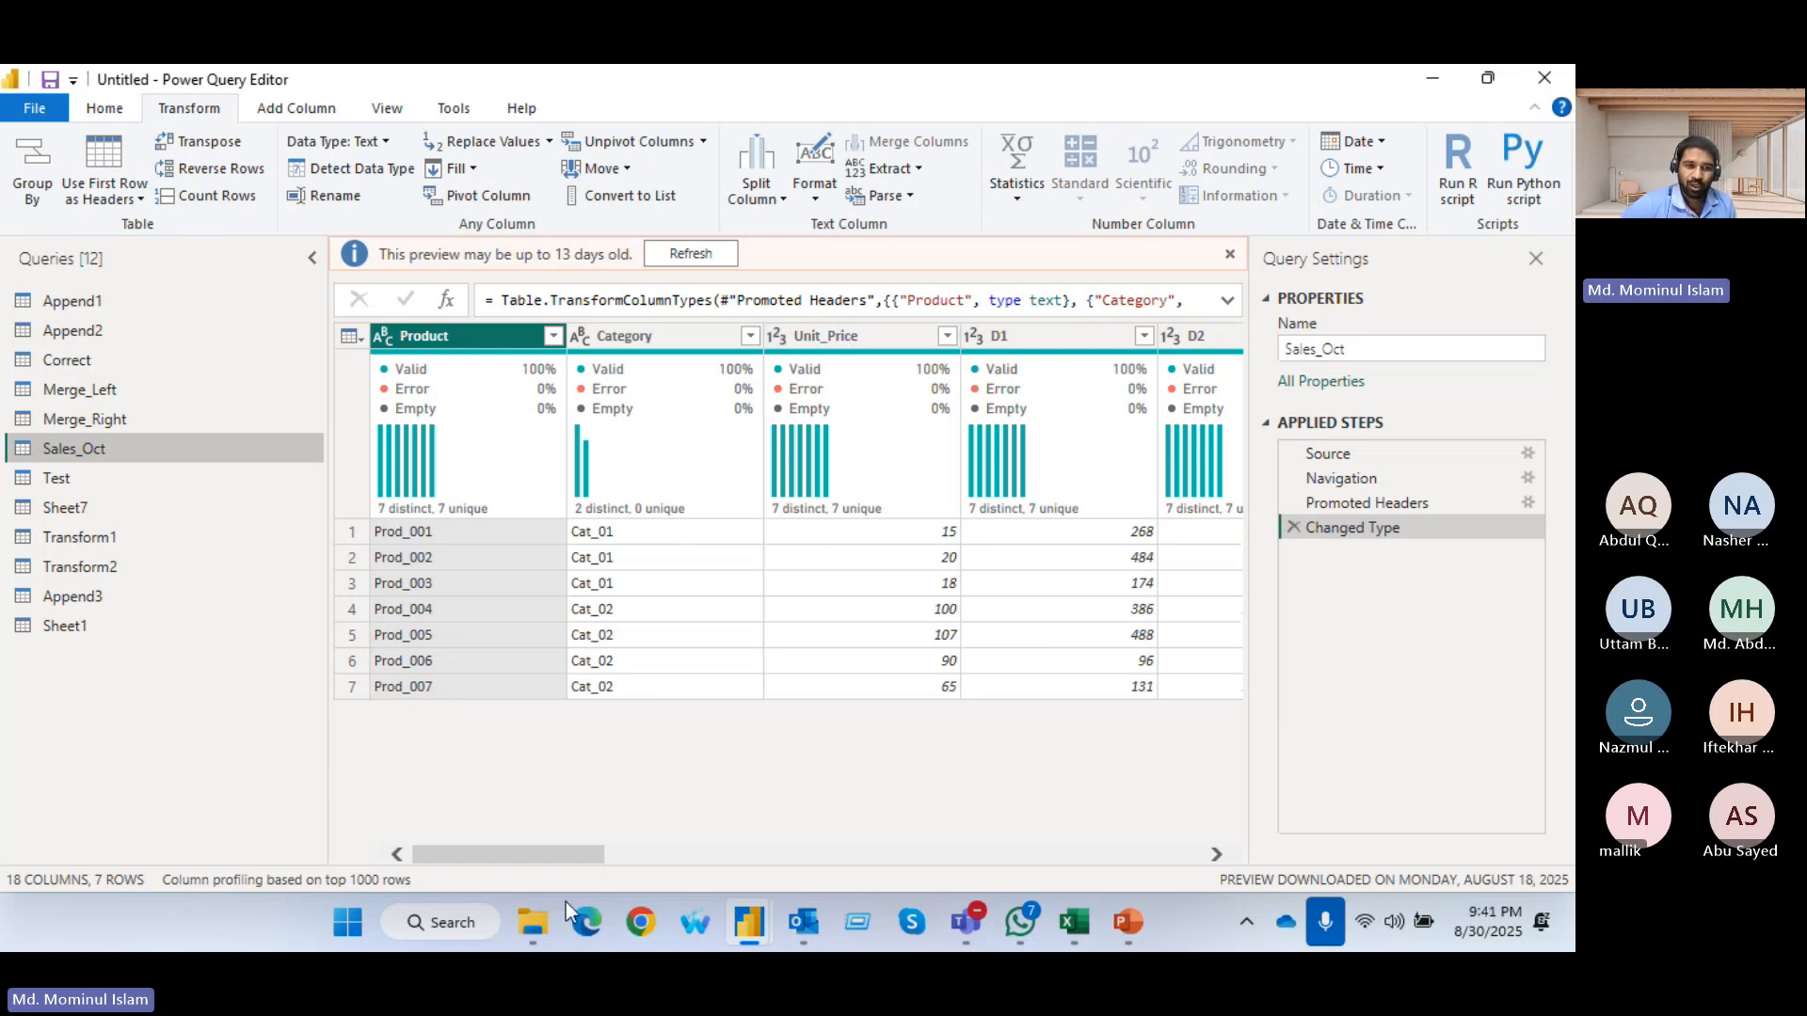
# Refresh the outdated data preview of the Sales_Oct query
pyautogui.moveTo(502, 856); pyautogui.dragTo(567, 864)
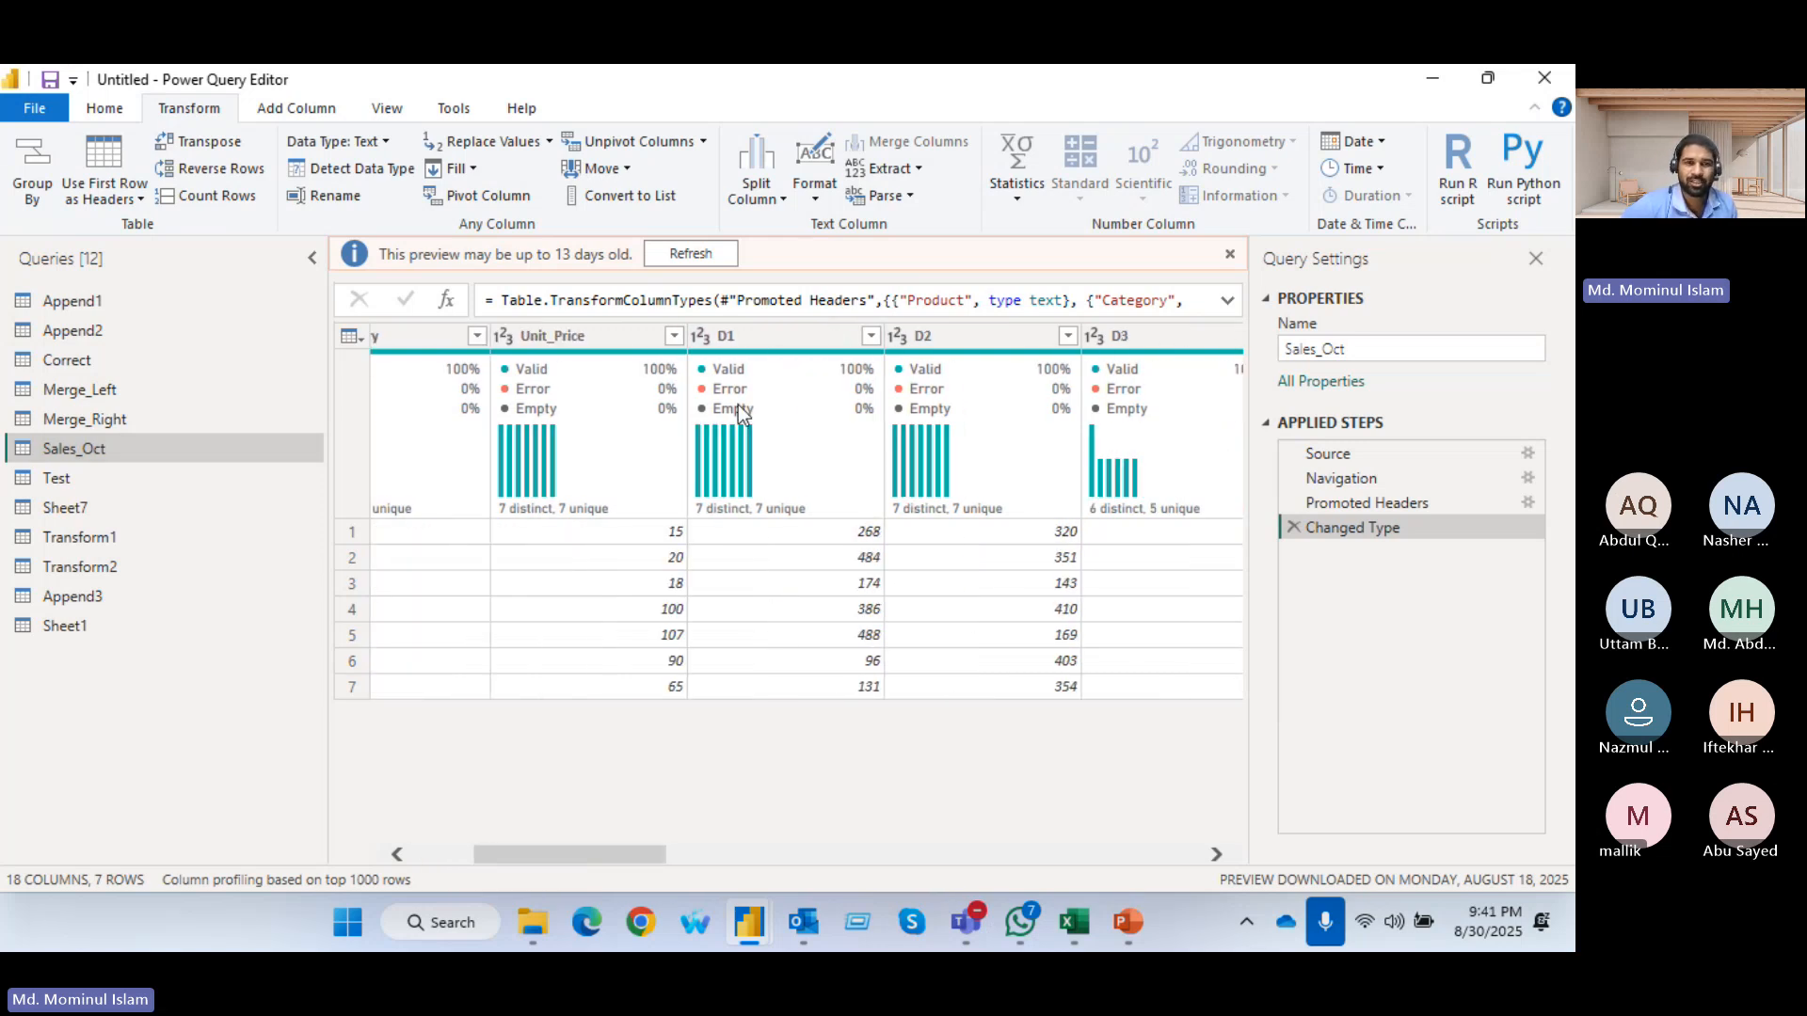
pyautogui.click(766, 340)
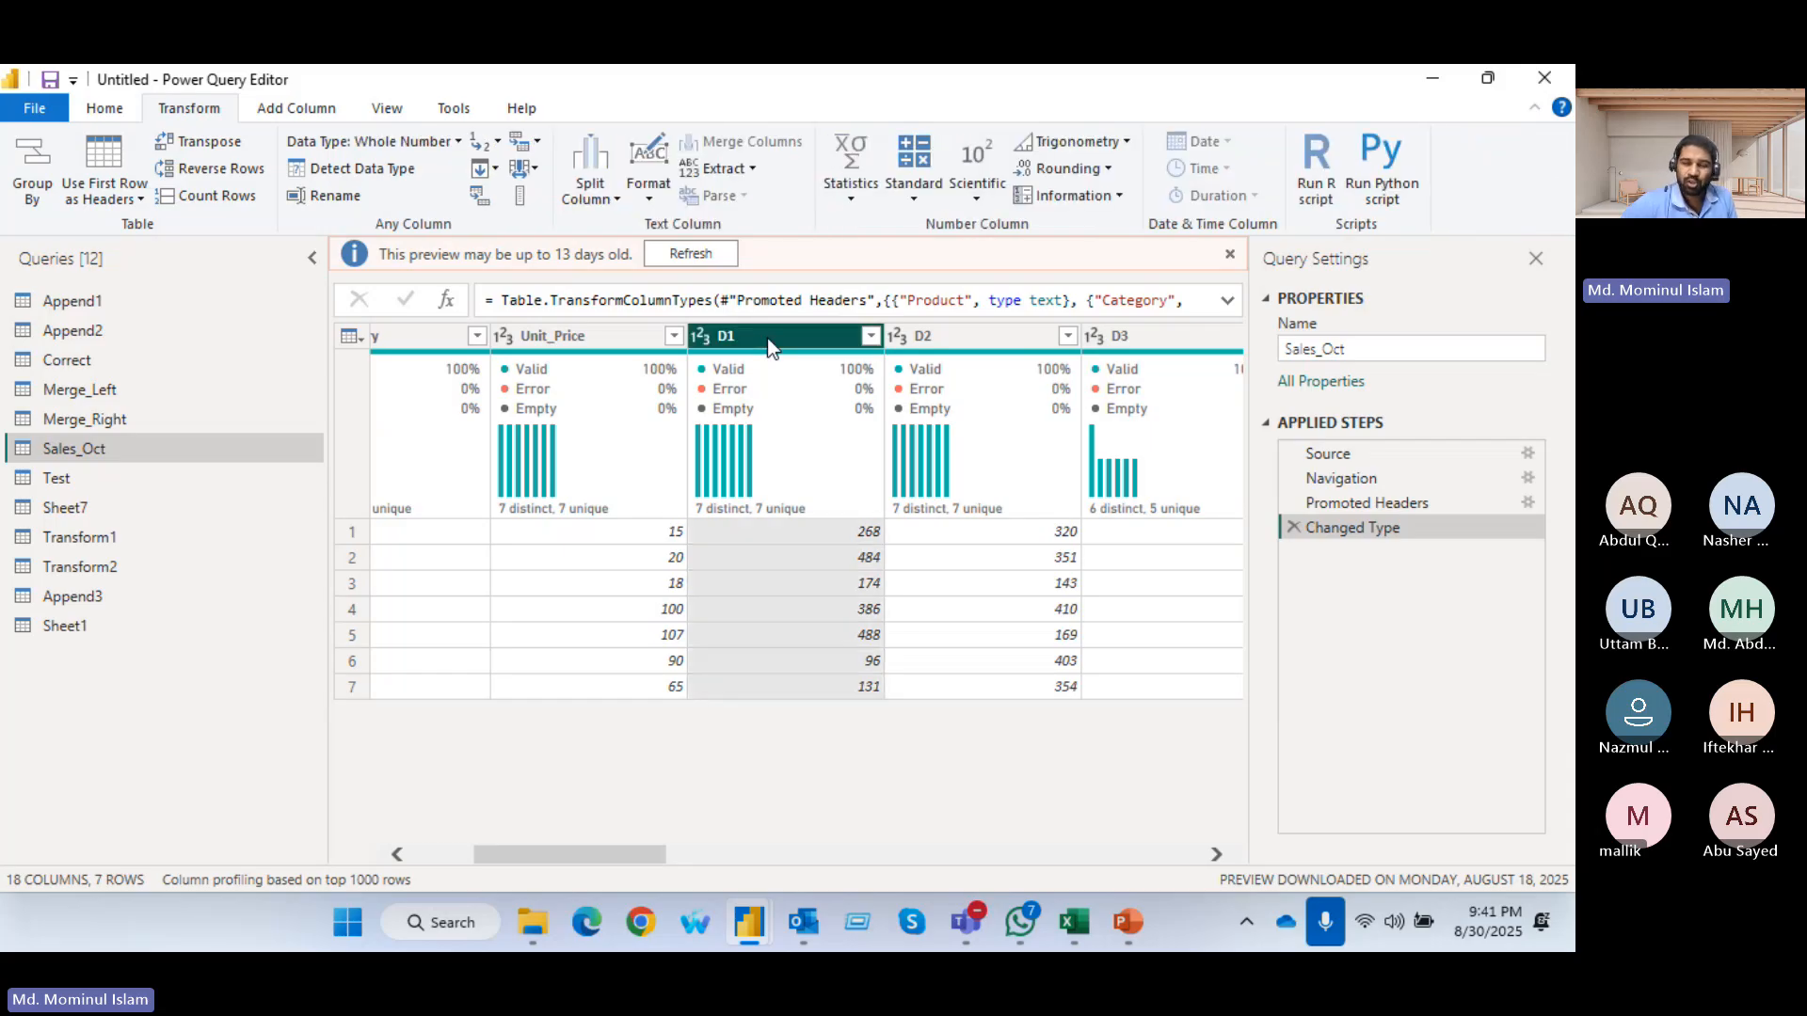
pyautogui.click(697, 253)
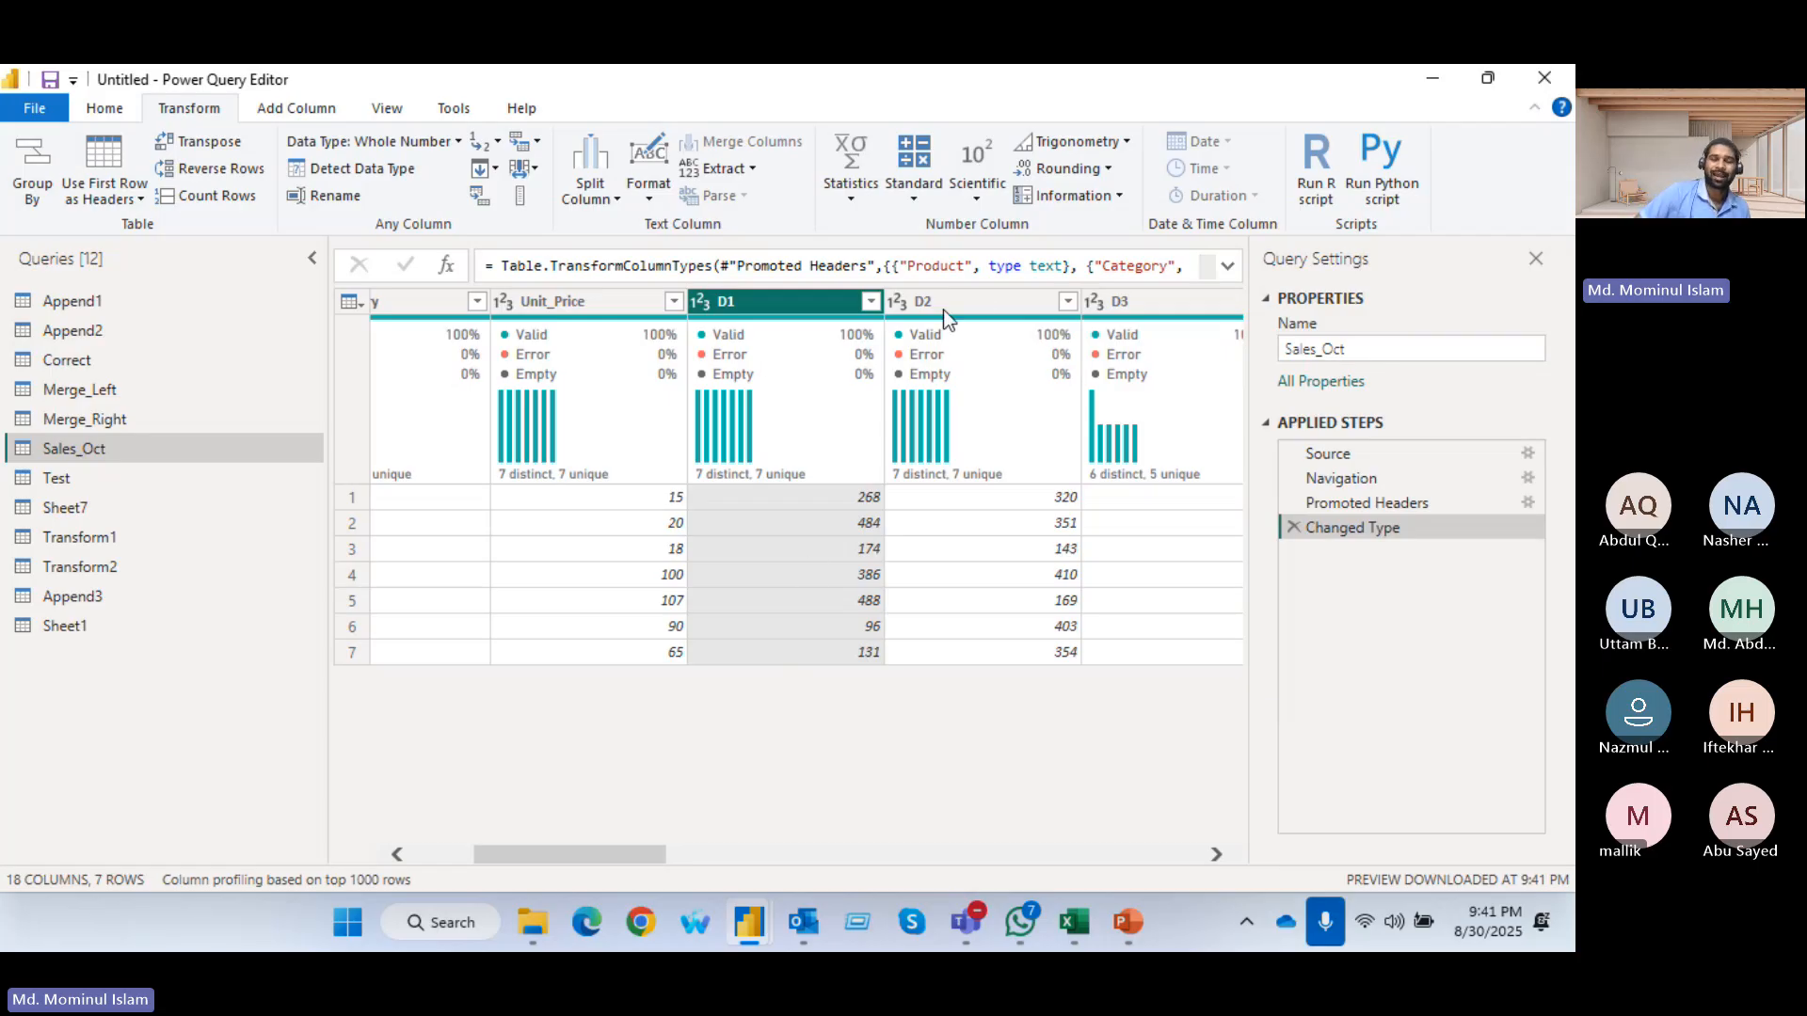
# Unpivot the daily columns D1 through D15 of Sales_Oct using Unpivot Columns
pyautogui.click(895, 346)
pyautogui.click(1089, 303)
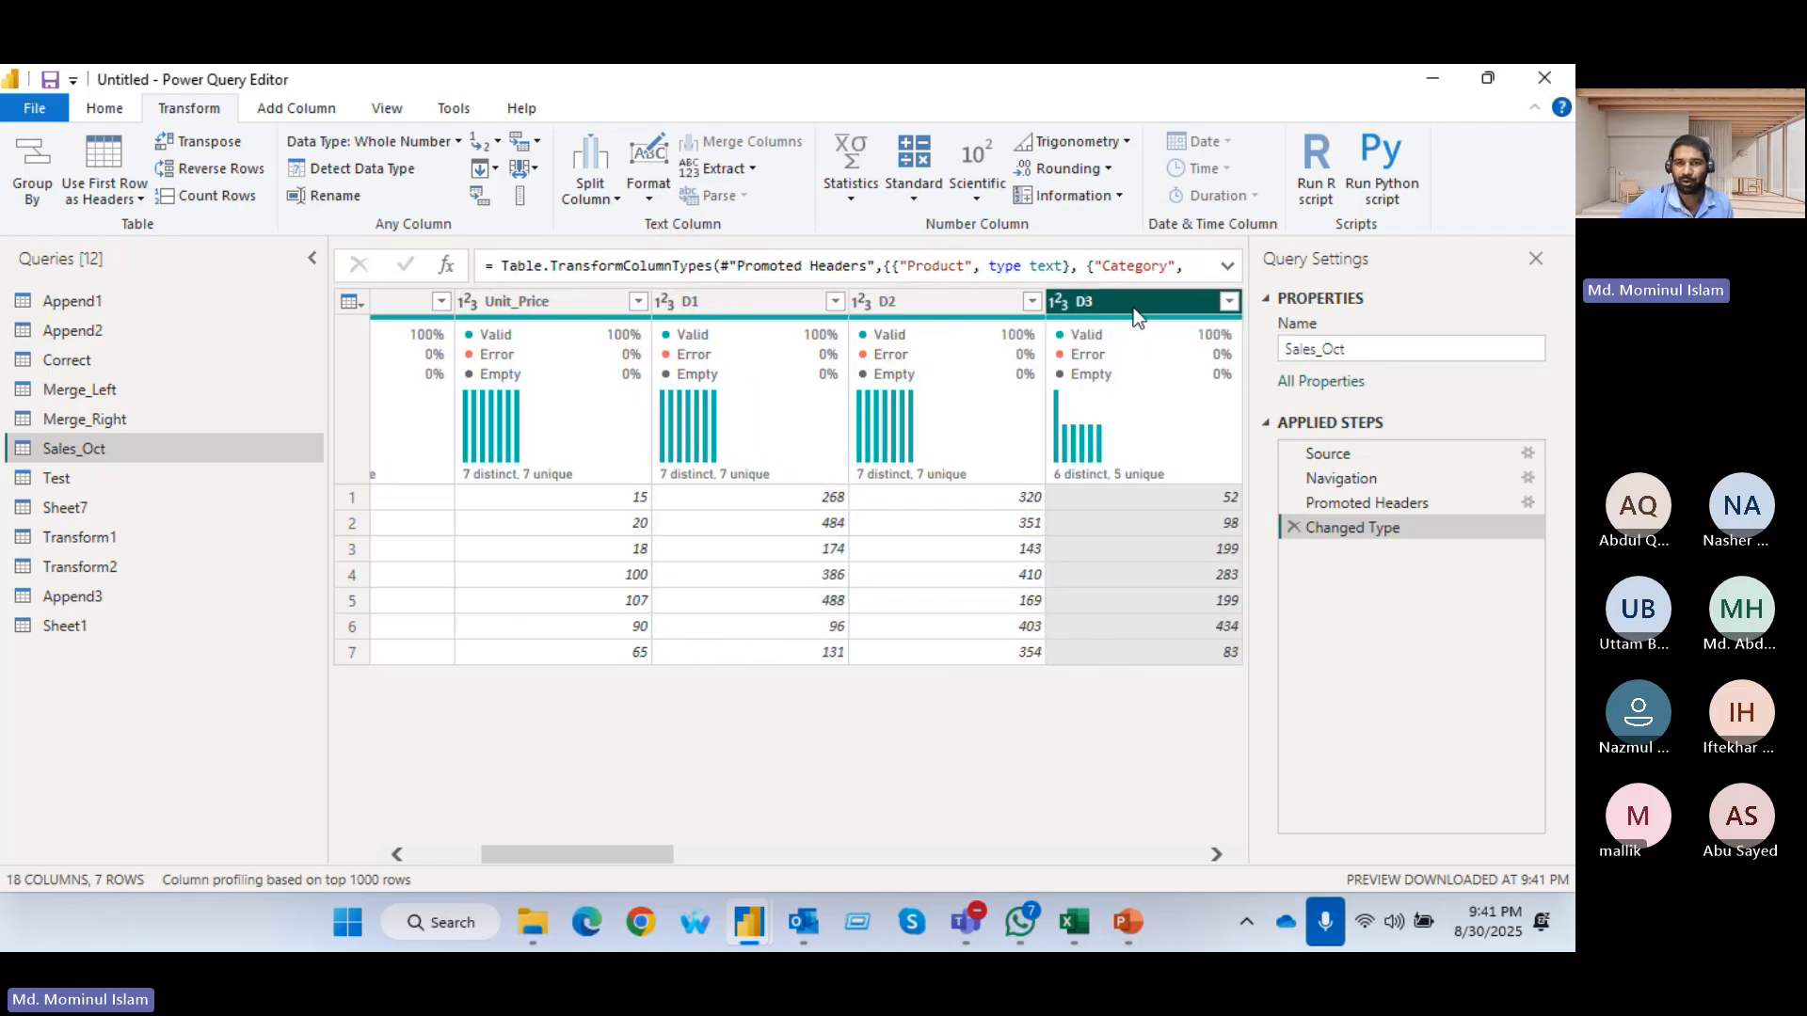
pyautogui.moveTo(561, 851); pyautogui.dragTo(1149, 849)
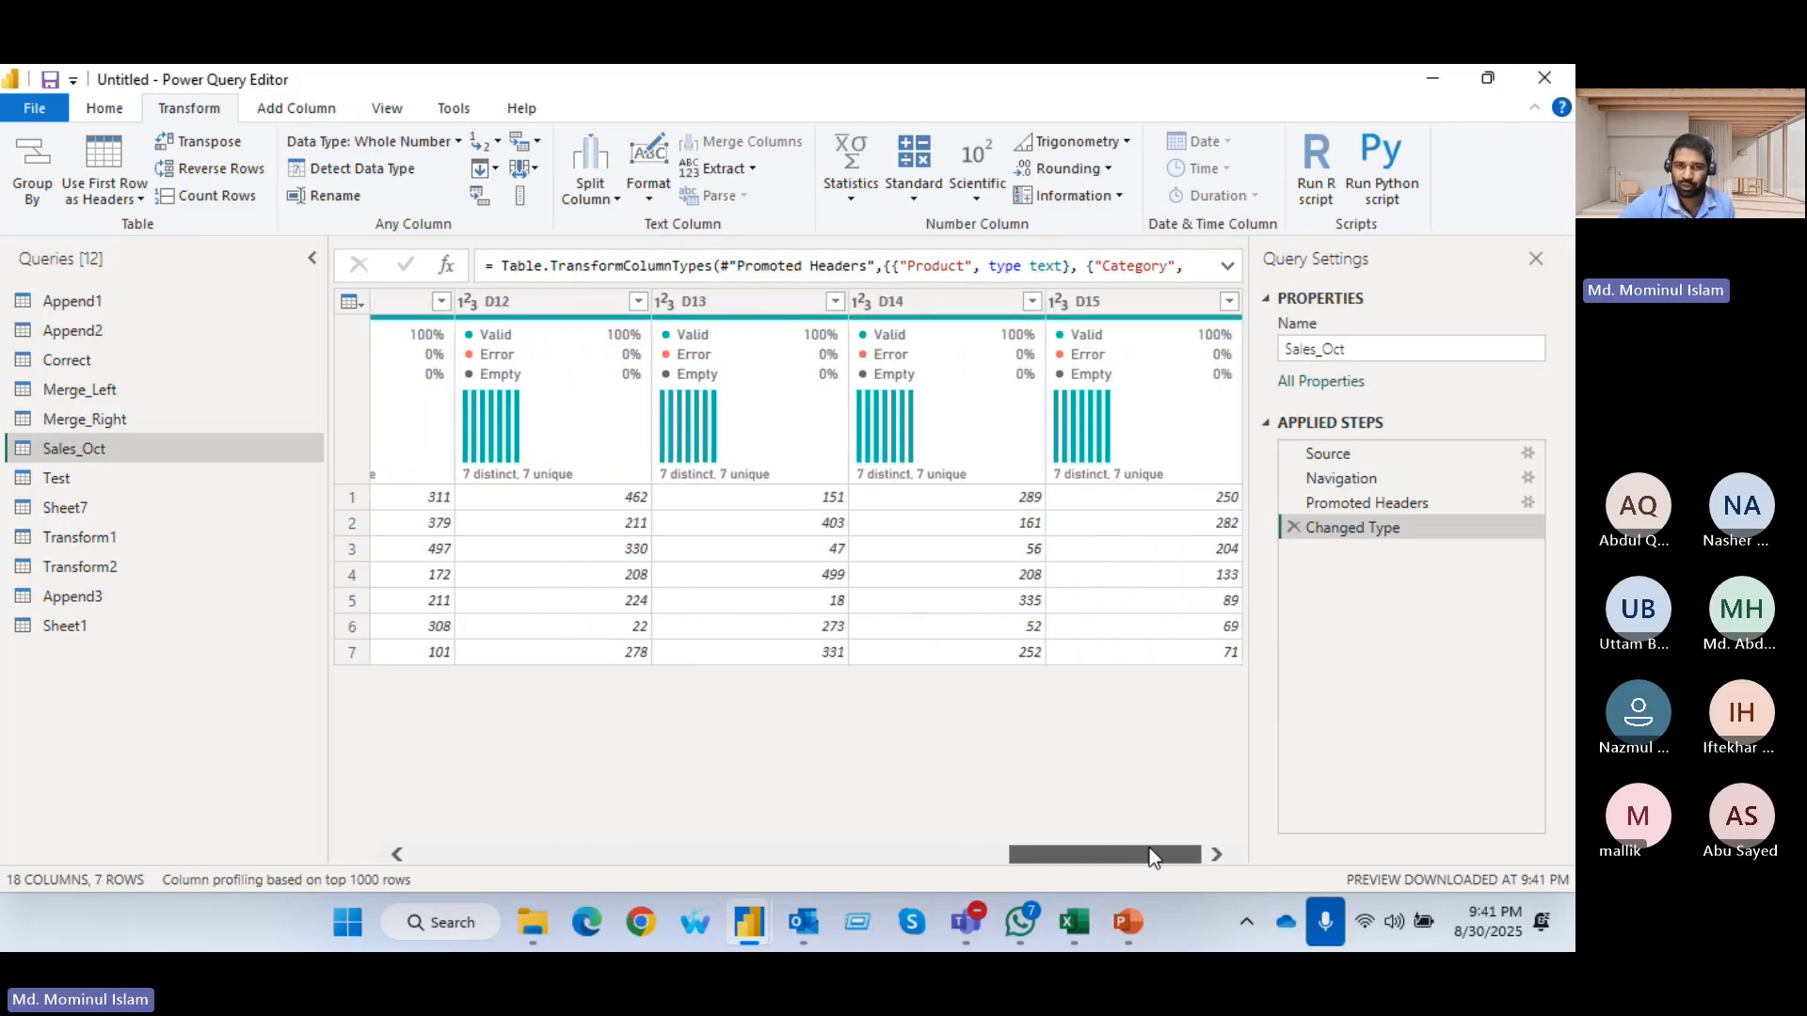
pyautogui.click(1110, 299)
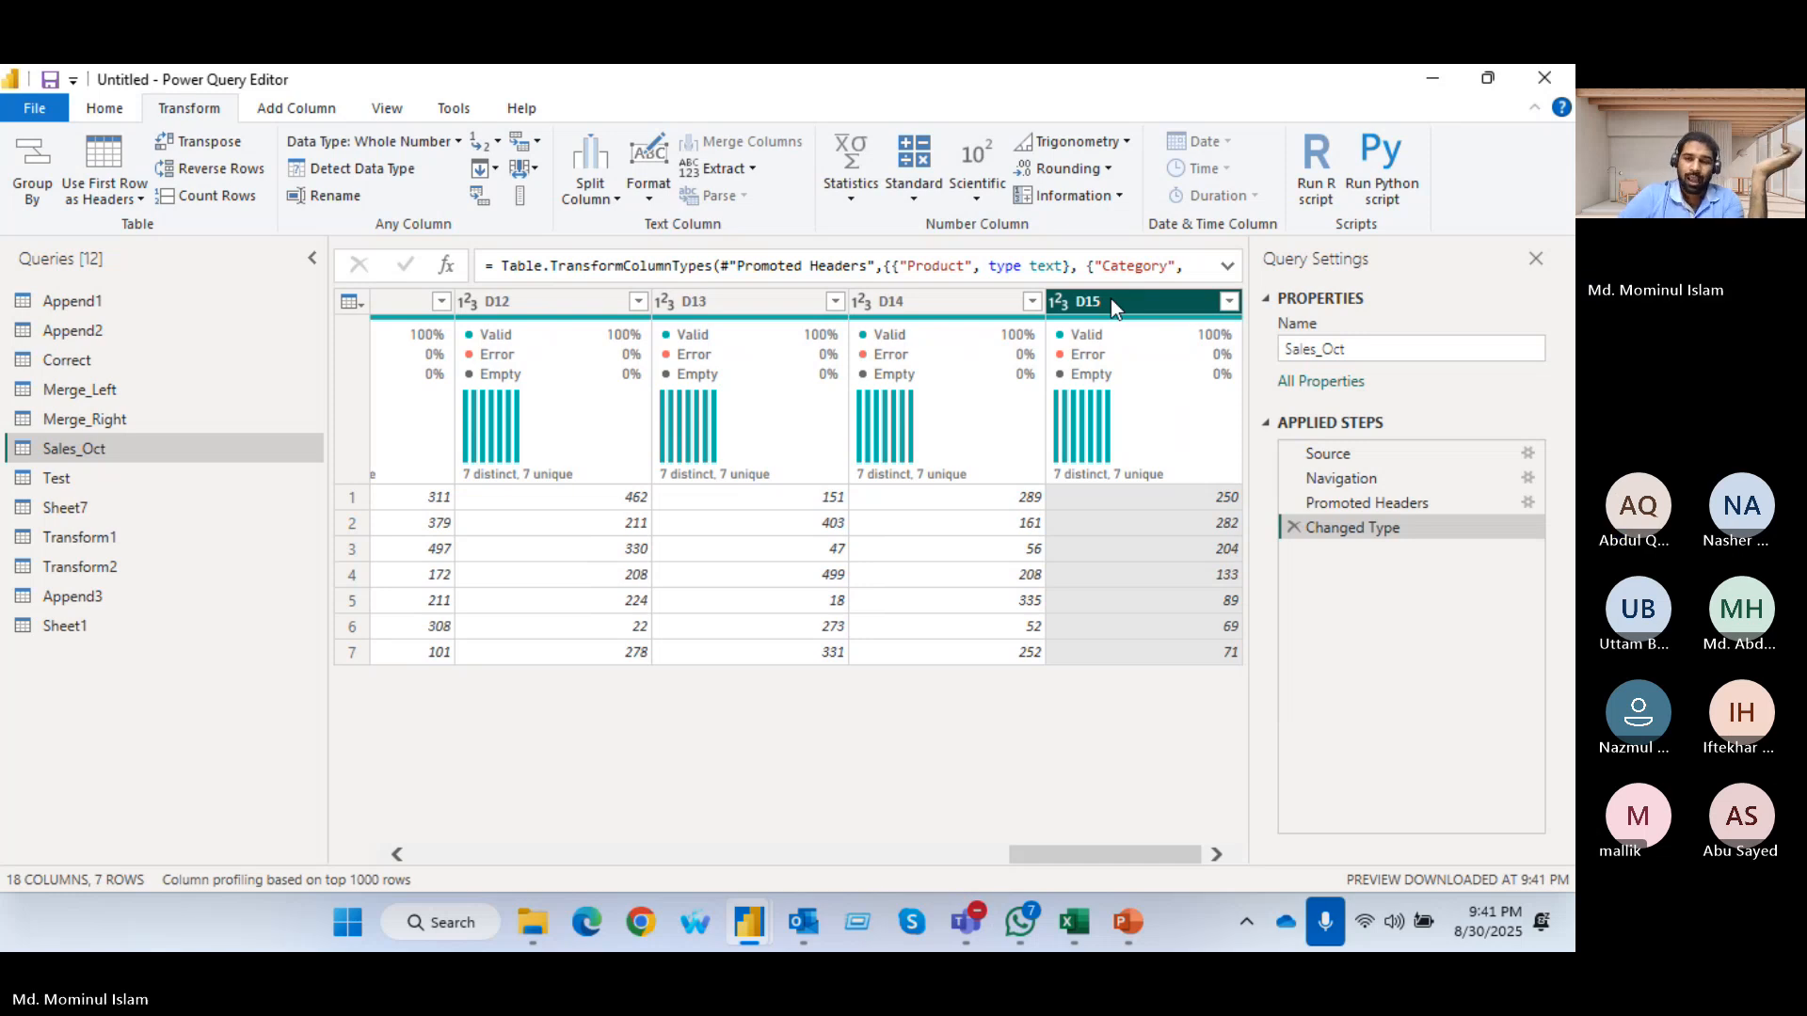
pyautogui.moveTo(1042, 862); pyautogui.dragTo(431, 811)
pyautogui.click(1026, 303)
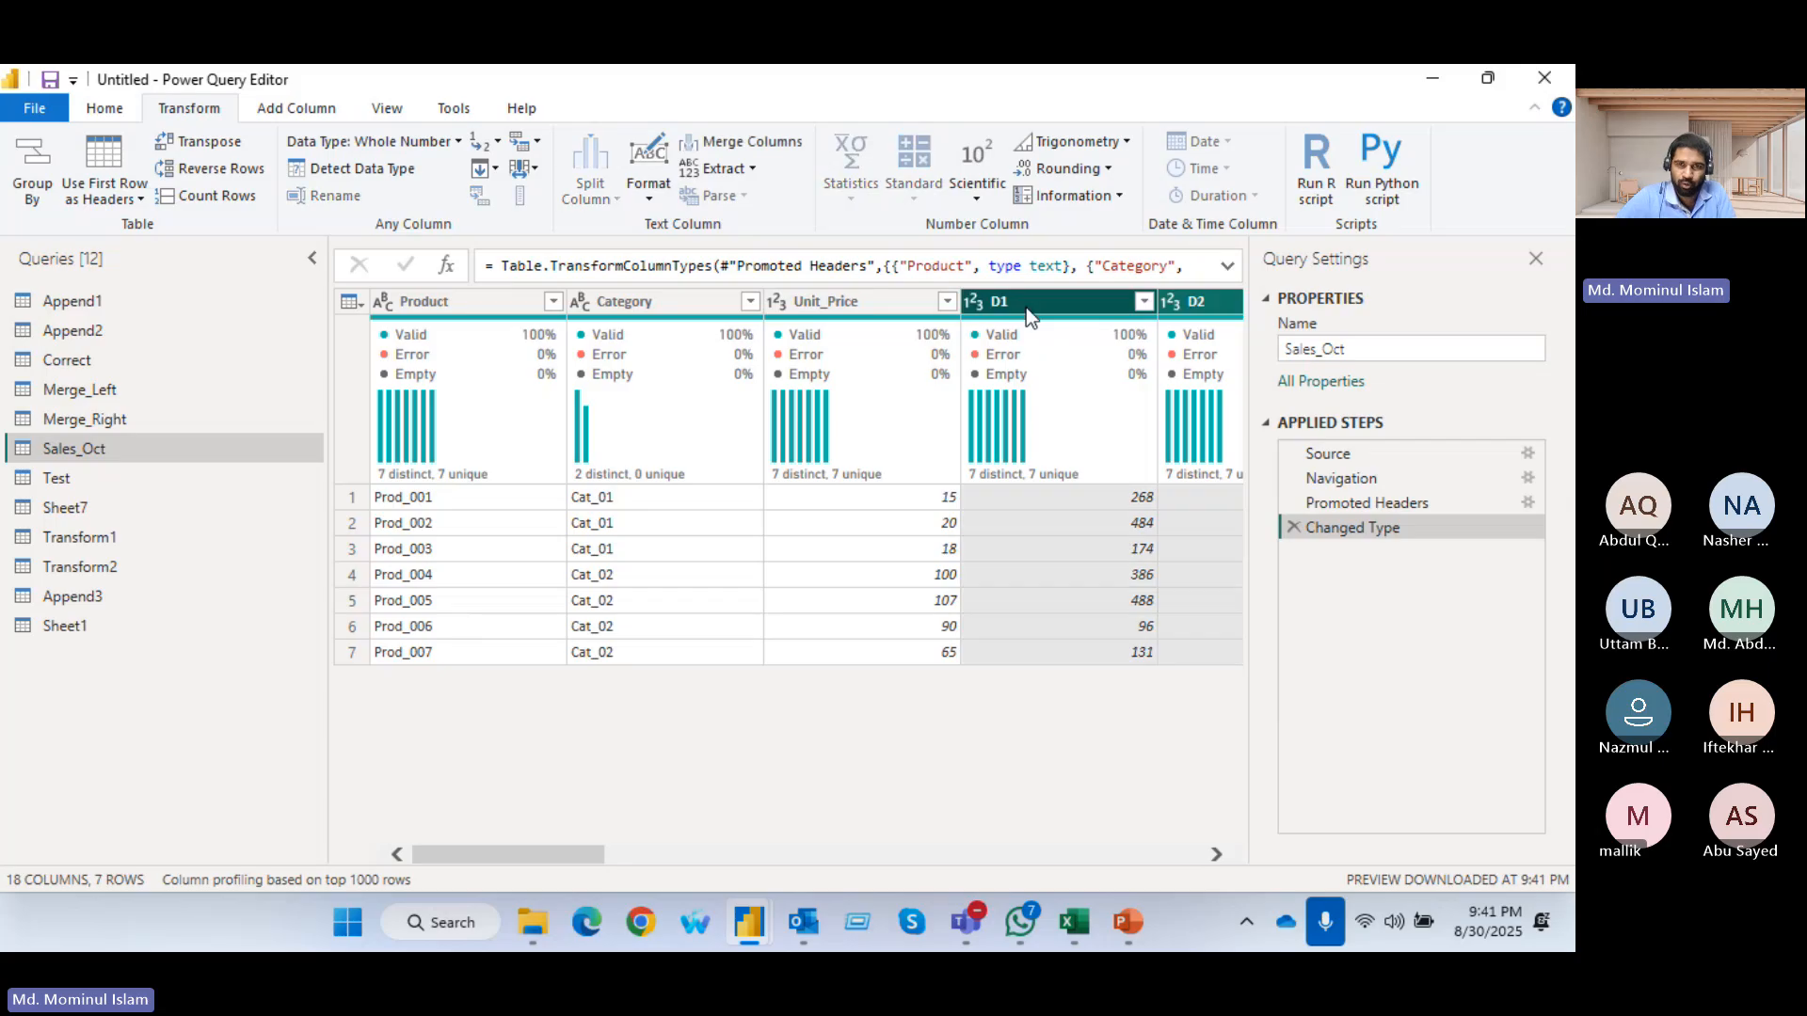
pyautogui.moveTo(565, 854); pyautogui.dragTo(1111, 857)
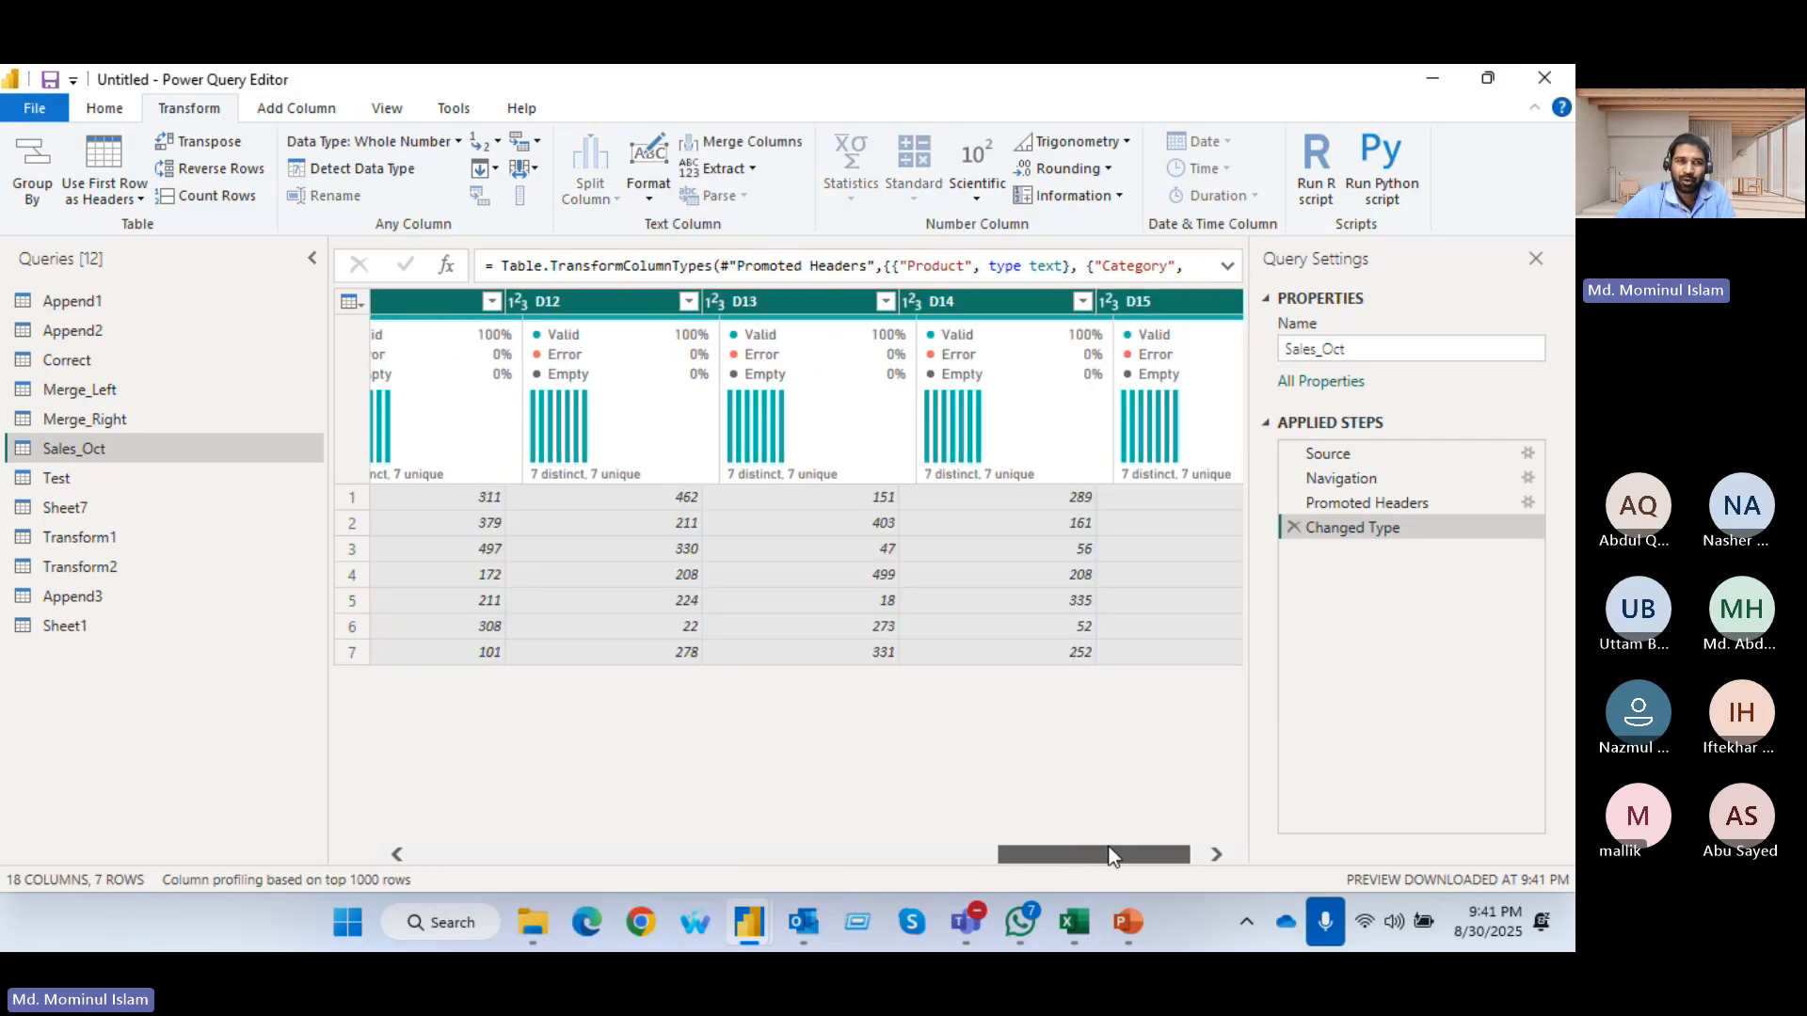
pyautogui.click(529, 139)
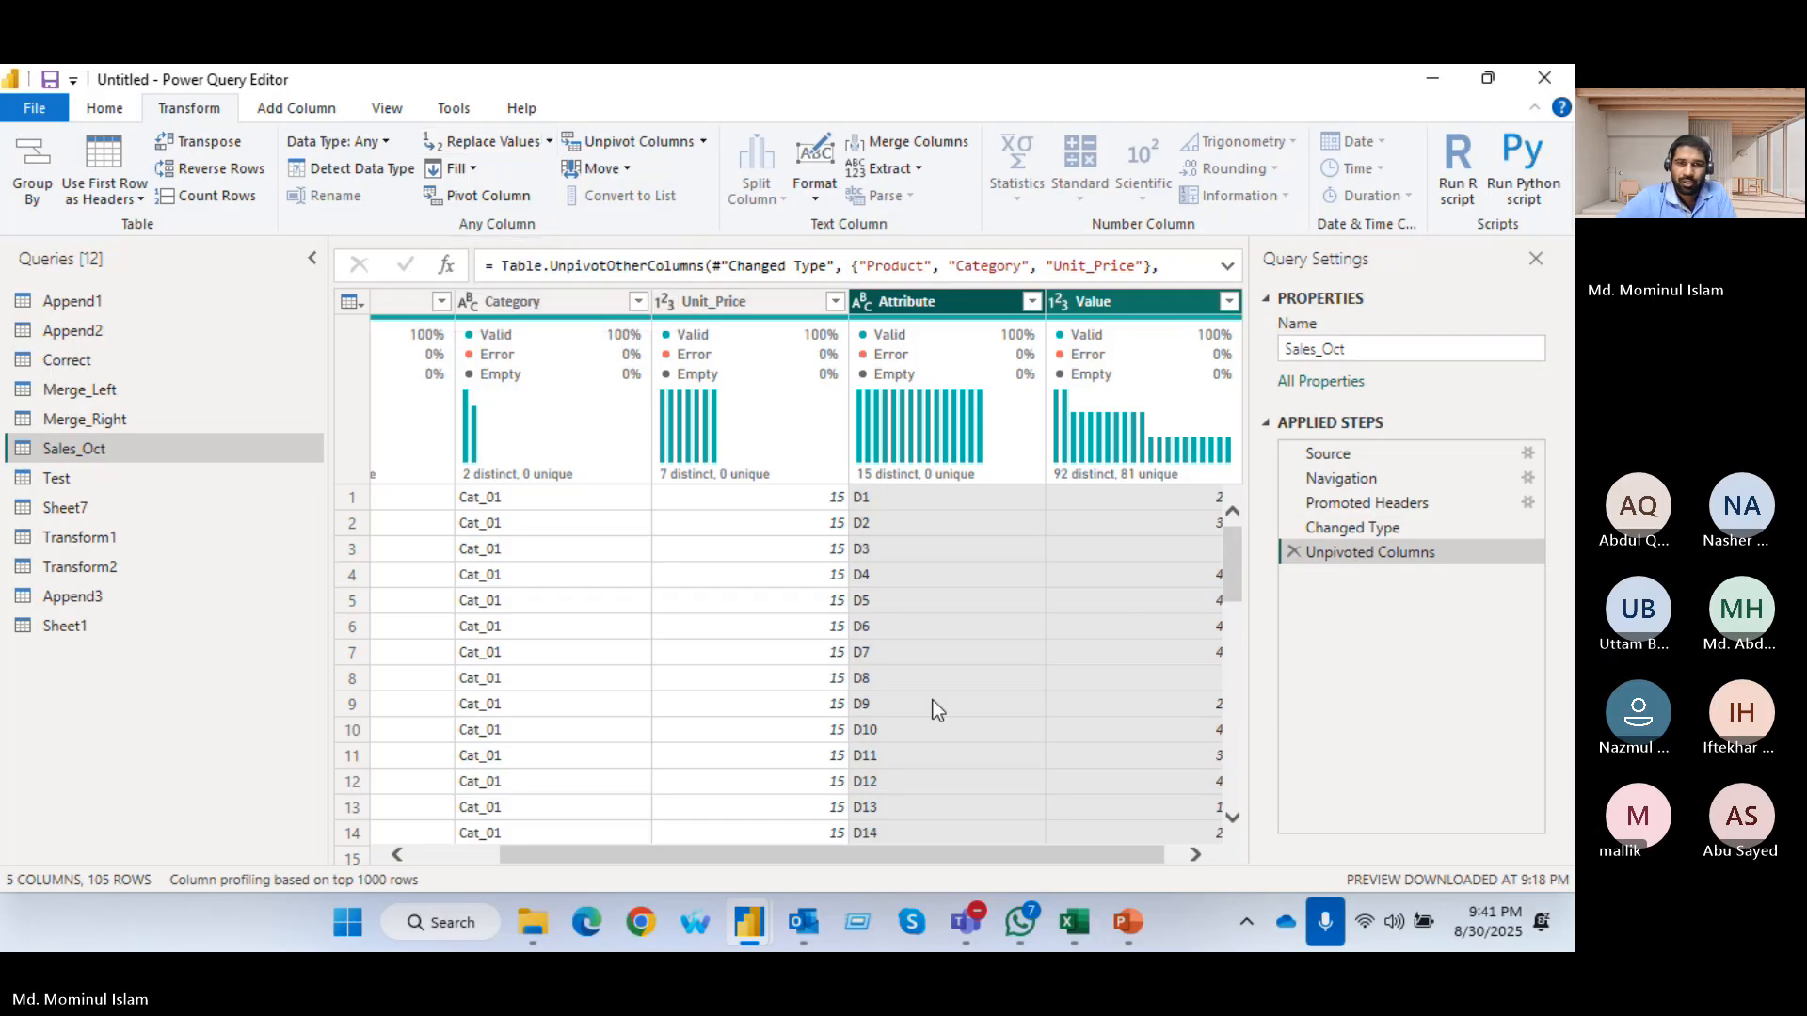
# Look through the unpivoted Sales_Oct rows and delete the Unpivoted Columns step
pyautogui.hscroll(1, 930, 849)
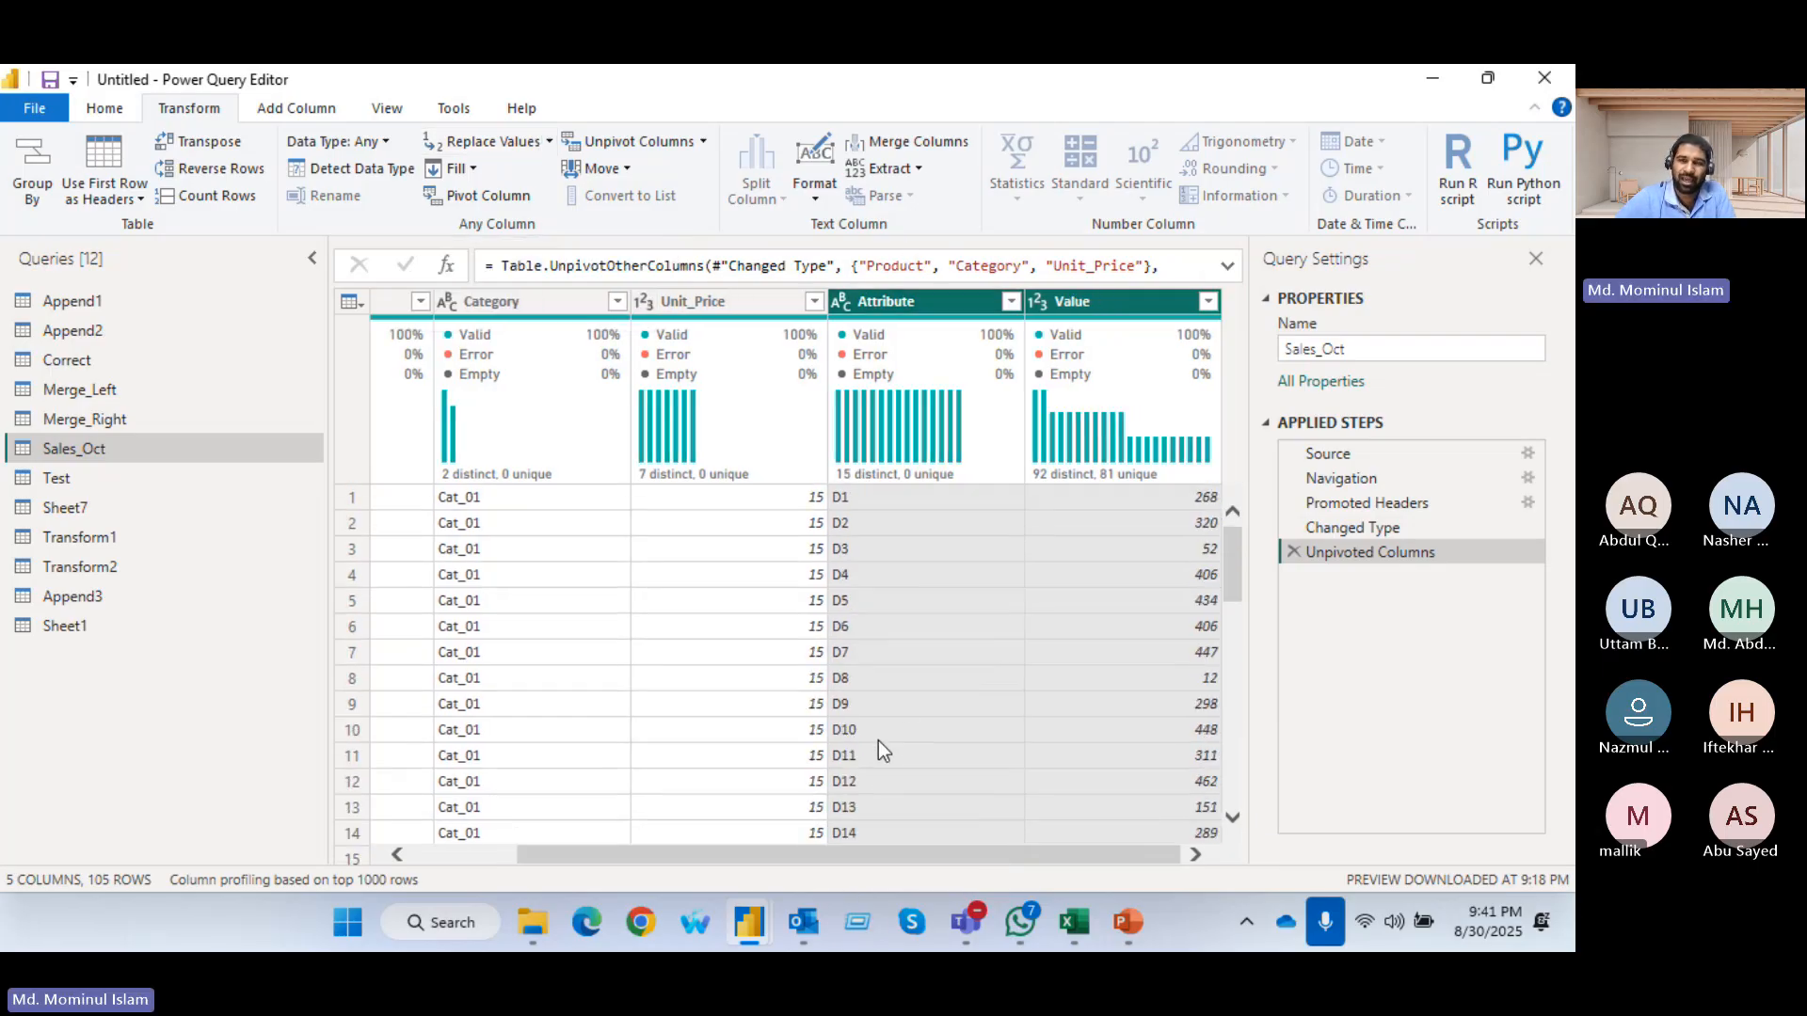
pyautogui.scroll(-9, 1110, 555)
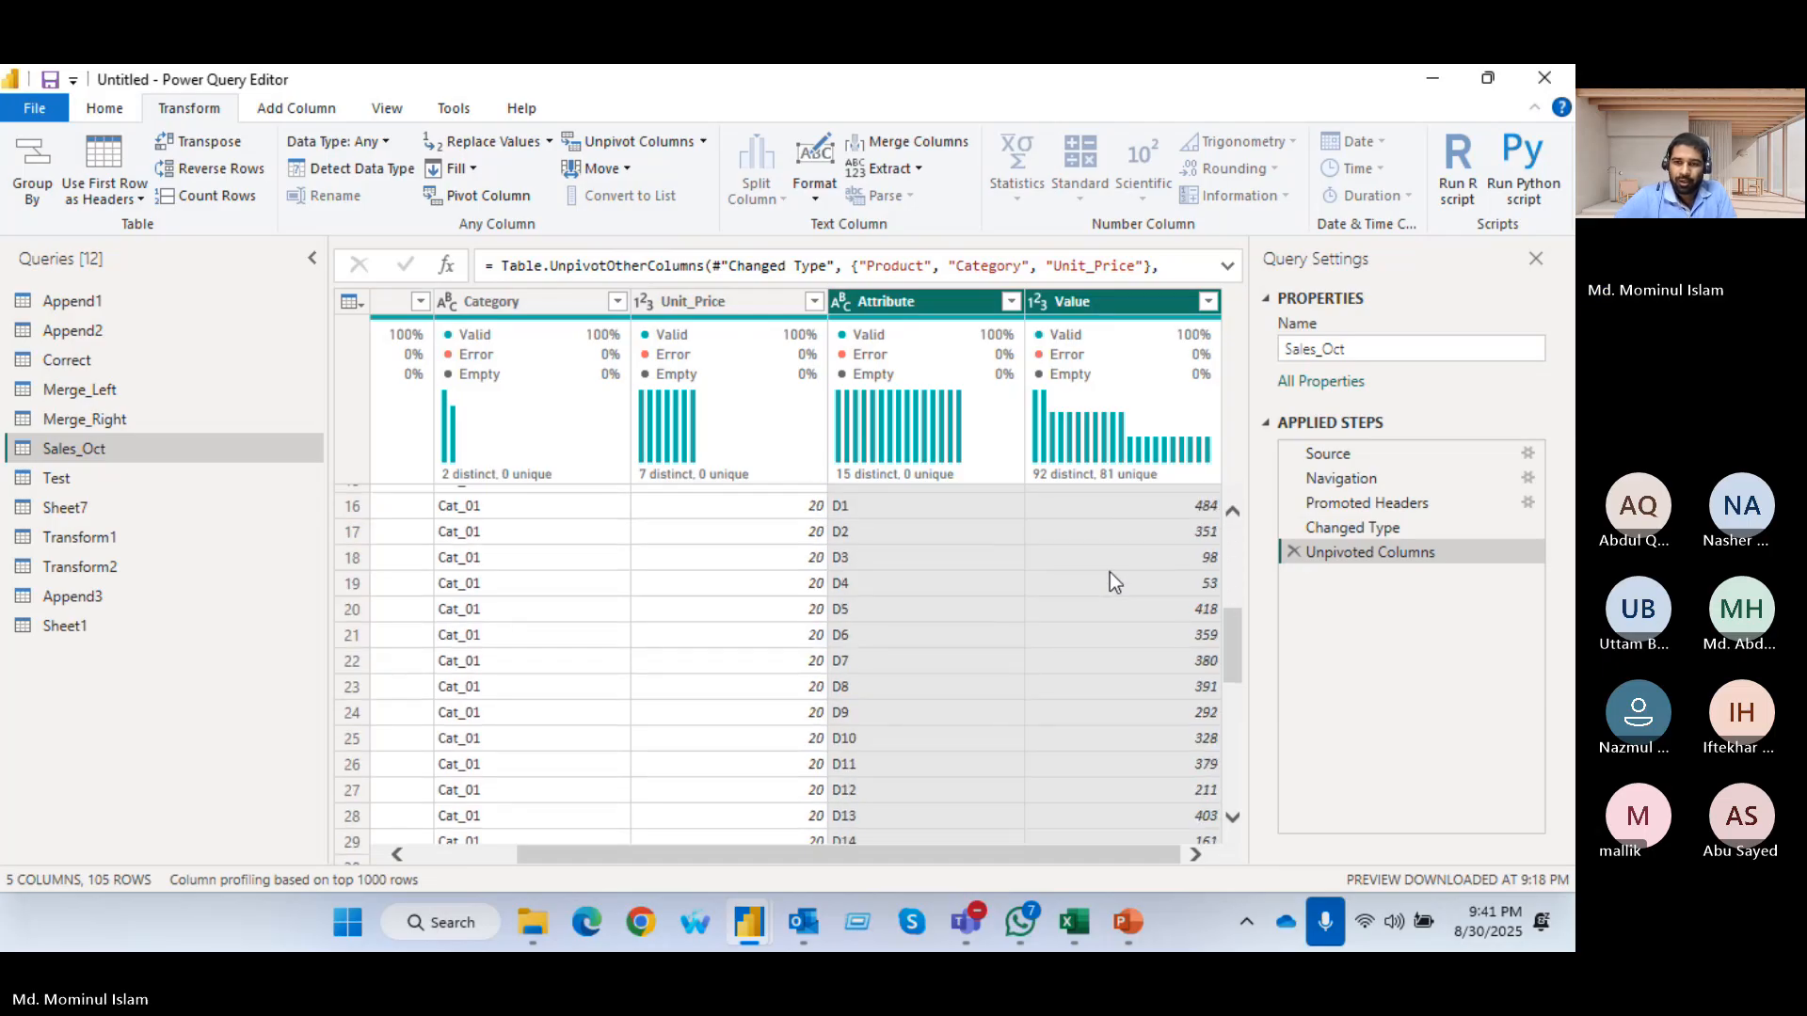
pyautogui.scroll(-16, 1104, 680)
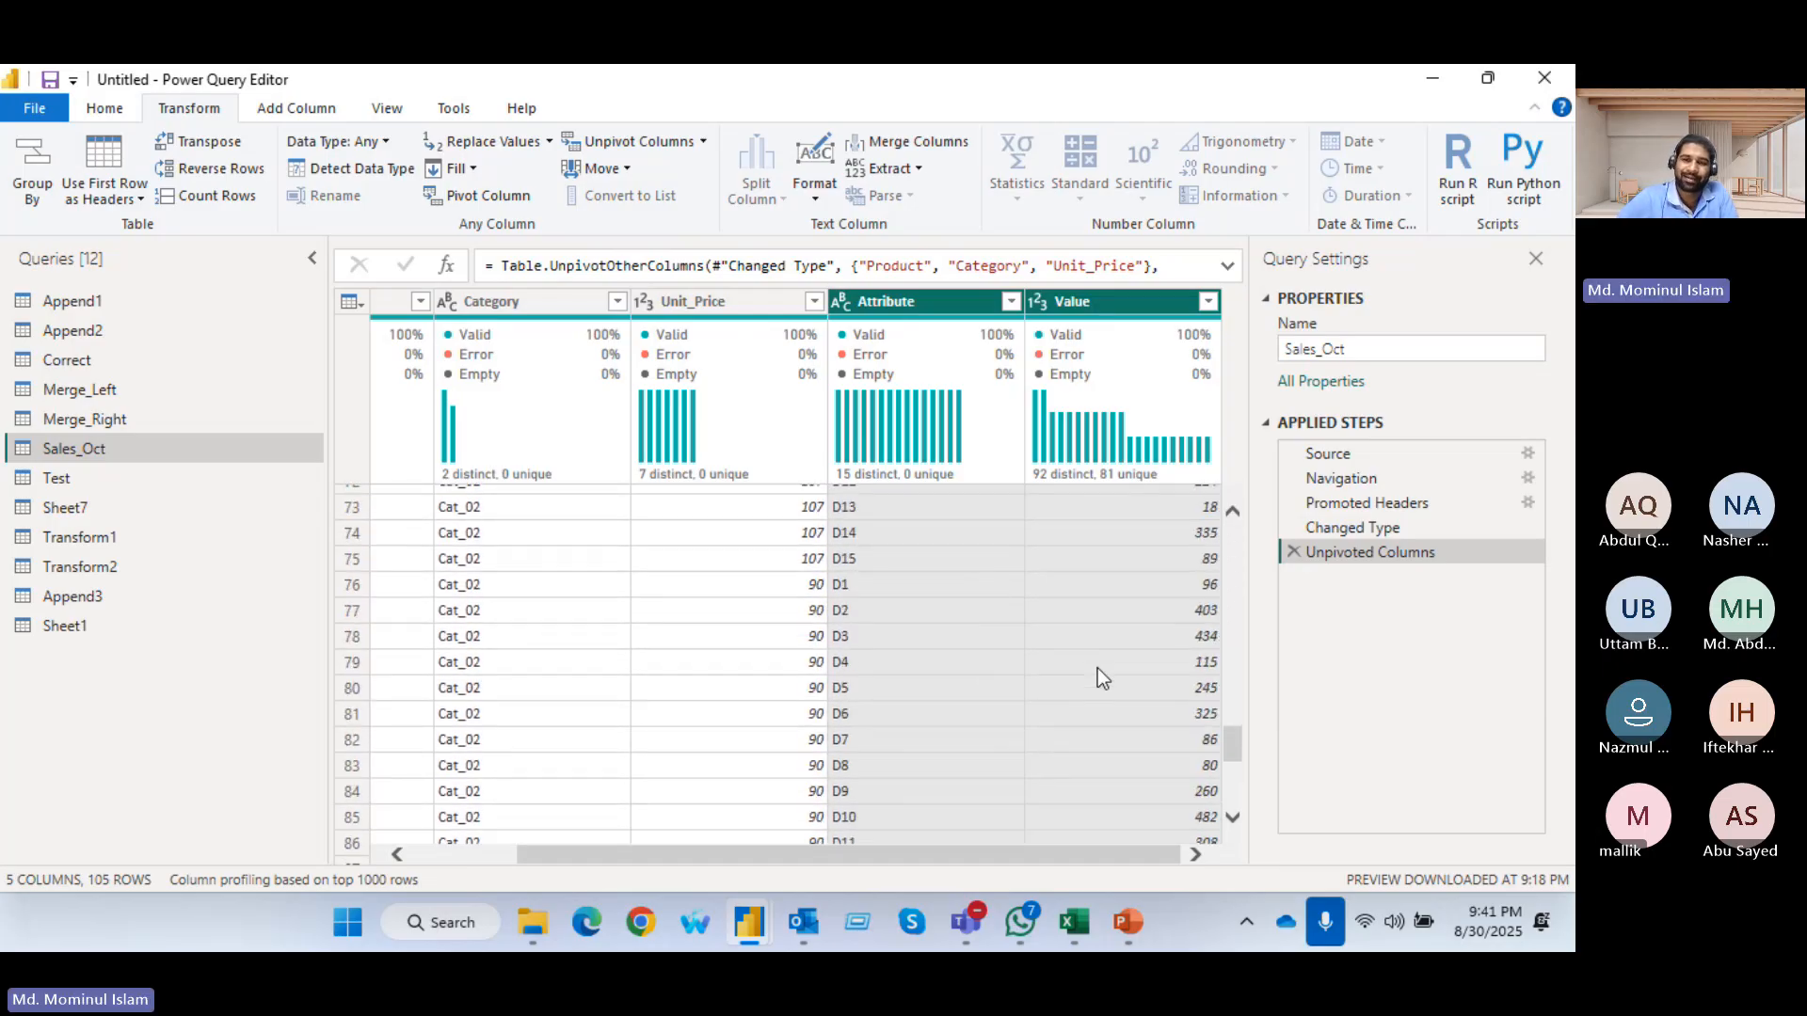
pyautogui.scroll(-6, 1098, 669)
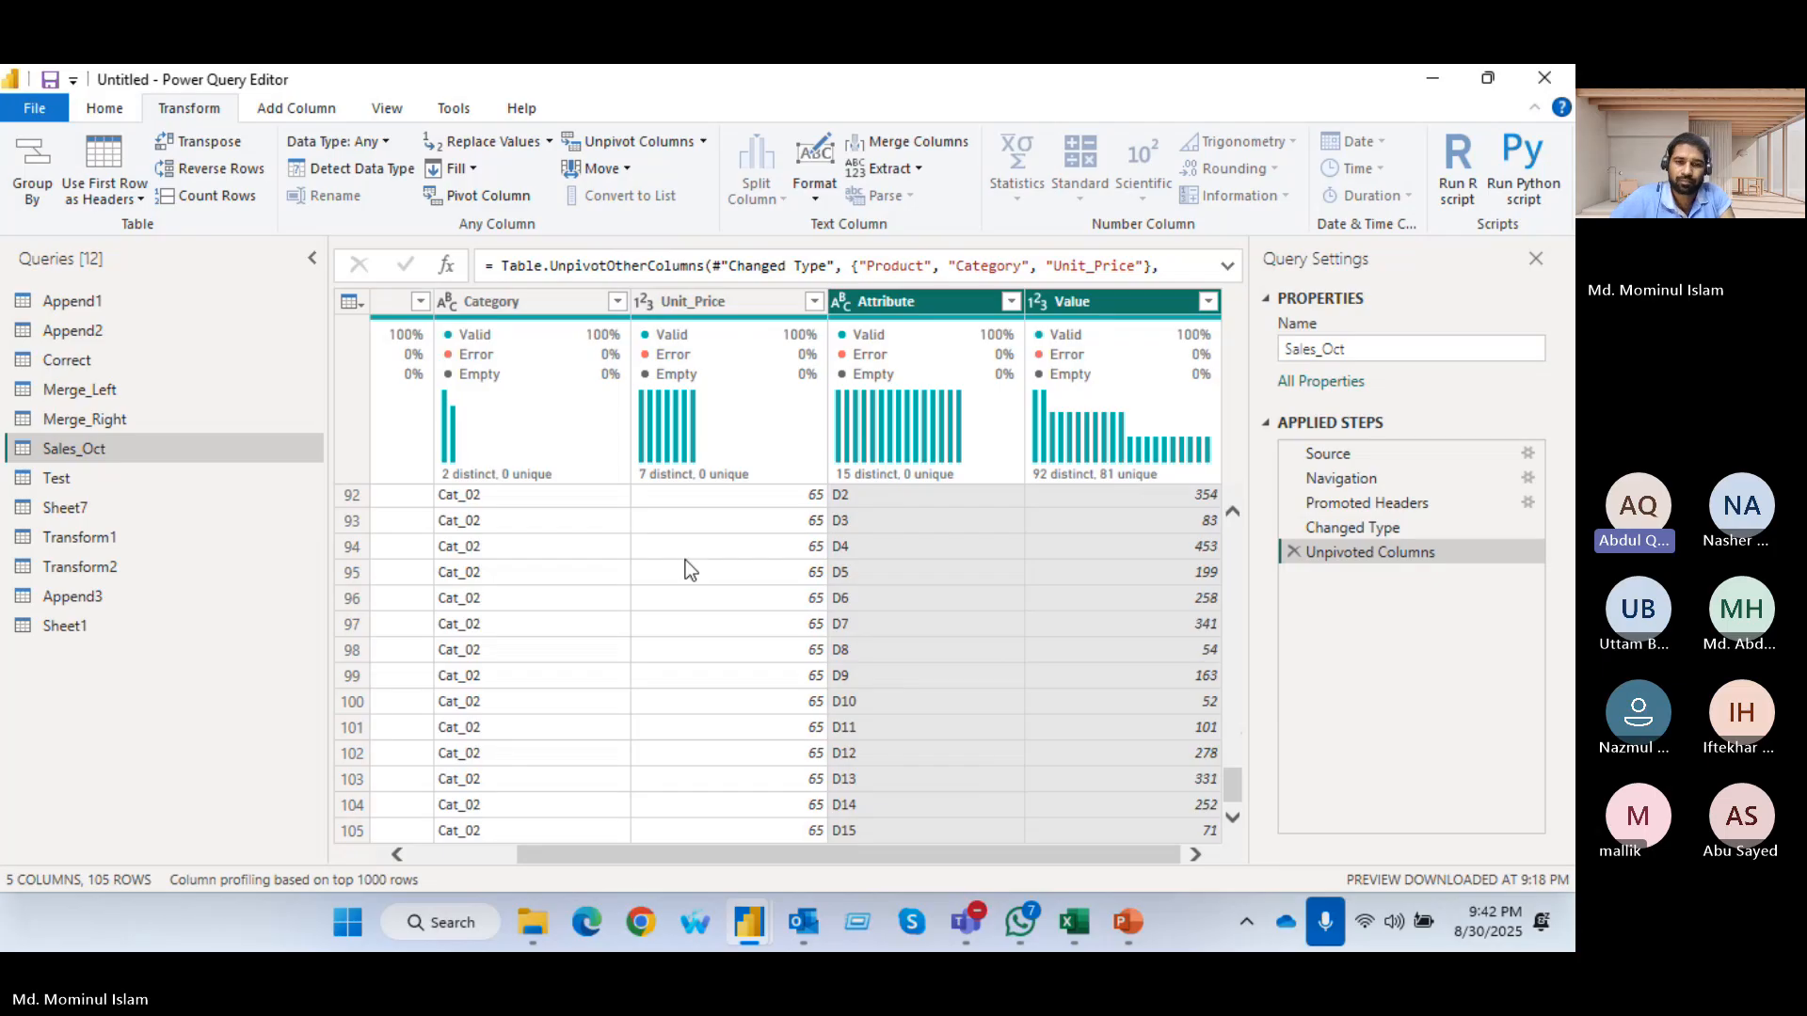
pyautogui.moveTo(586, 858); pyautogui.dragTo(465, 856)
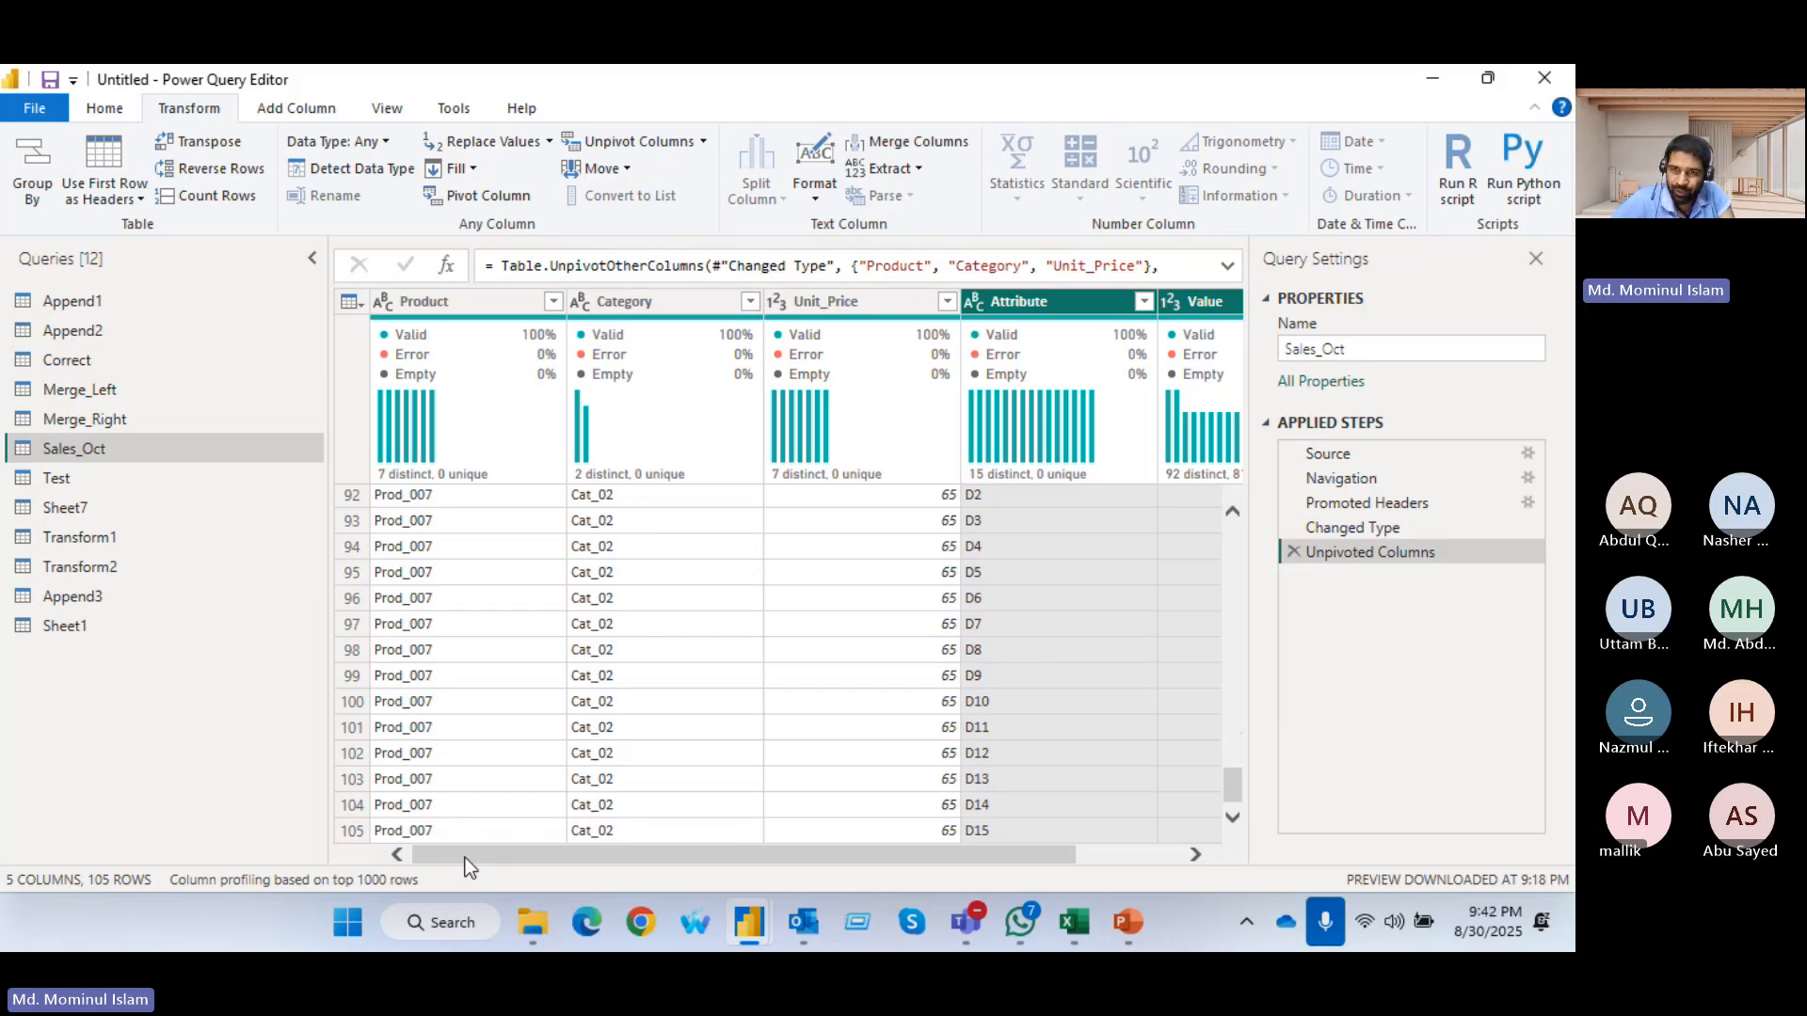
pyautogui.click(1293, 551)
# Select the Product, Category and Unit_Price columns and apply Unpivot Other Columns to the rest of Sales_Oct
pyautogui.click(458, 302)
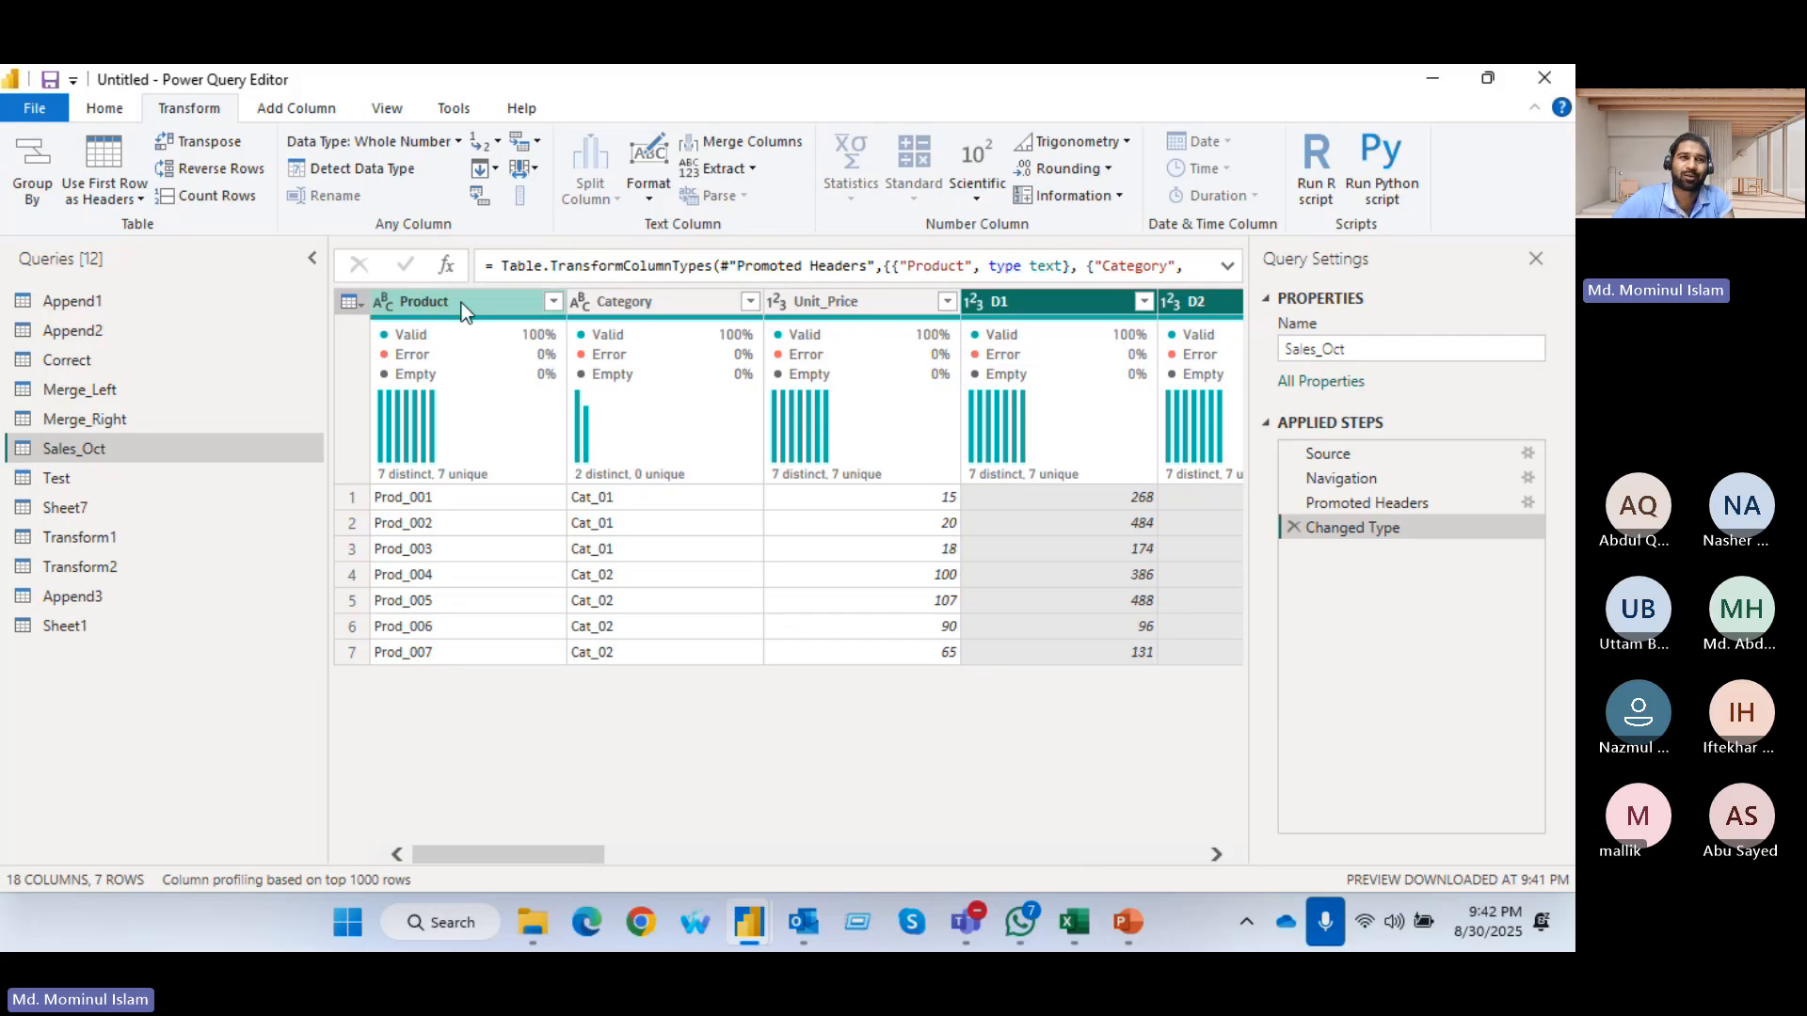
pyautogui.keyDown('ctrl'); pyautogui.click(884, 303); pyautogui.keyUp('ctrl')
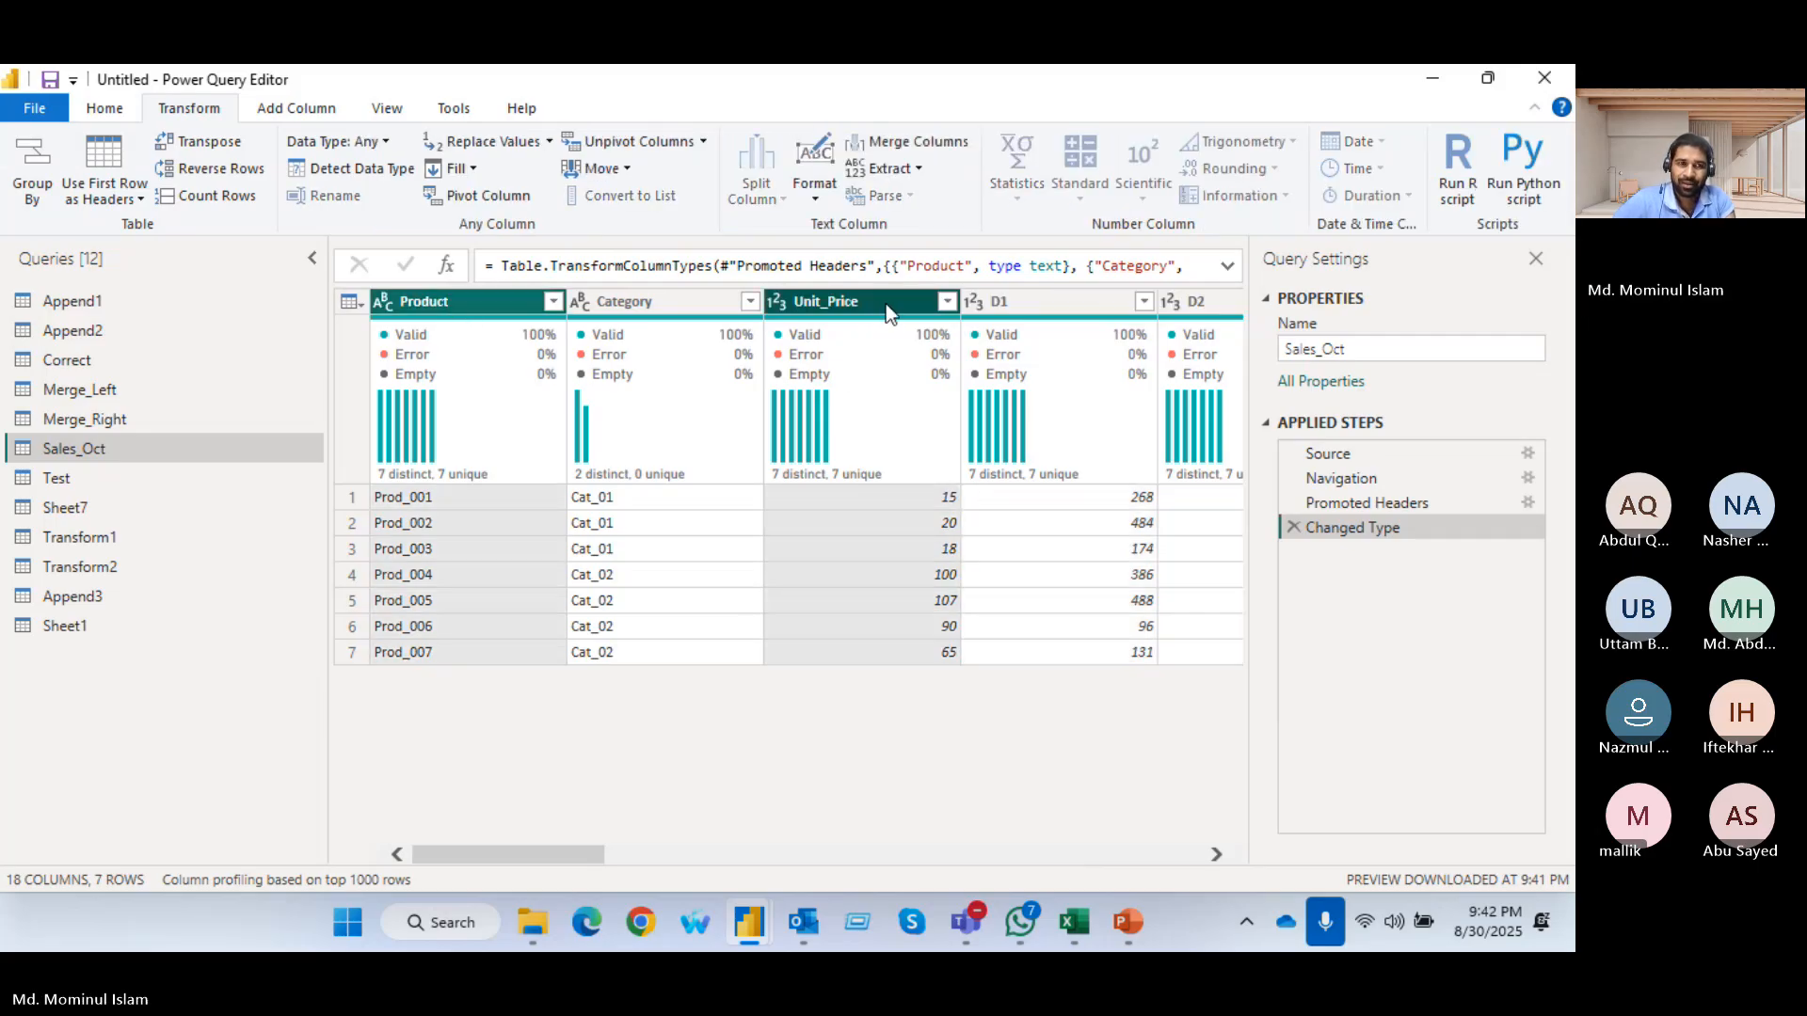
pyautogui.click(473, 308)
pyautogui.keyDown('ctrl'); pyautogui.click(659, 303); pyautogui.keyUp('ctrl')
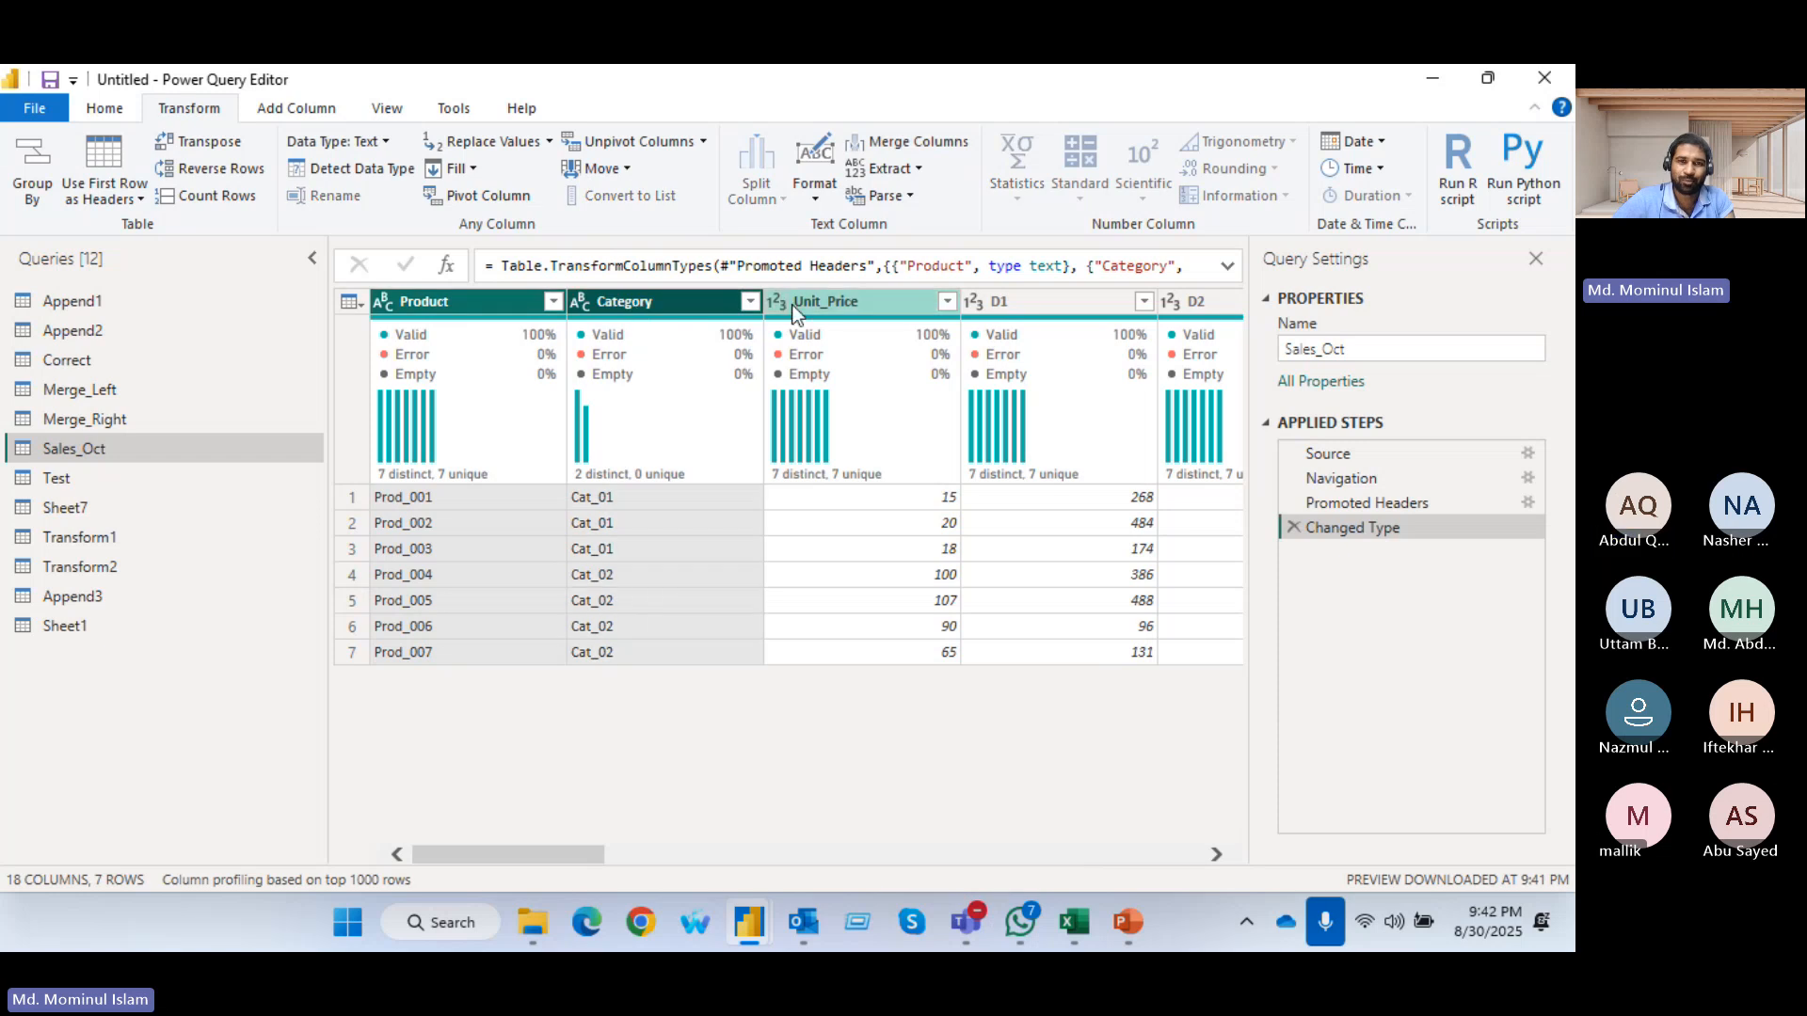
pyautogui.keyDown('ctrl'); pyautogui.click(832, 301); pyautogui.keyUp('ctrl')
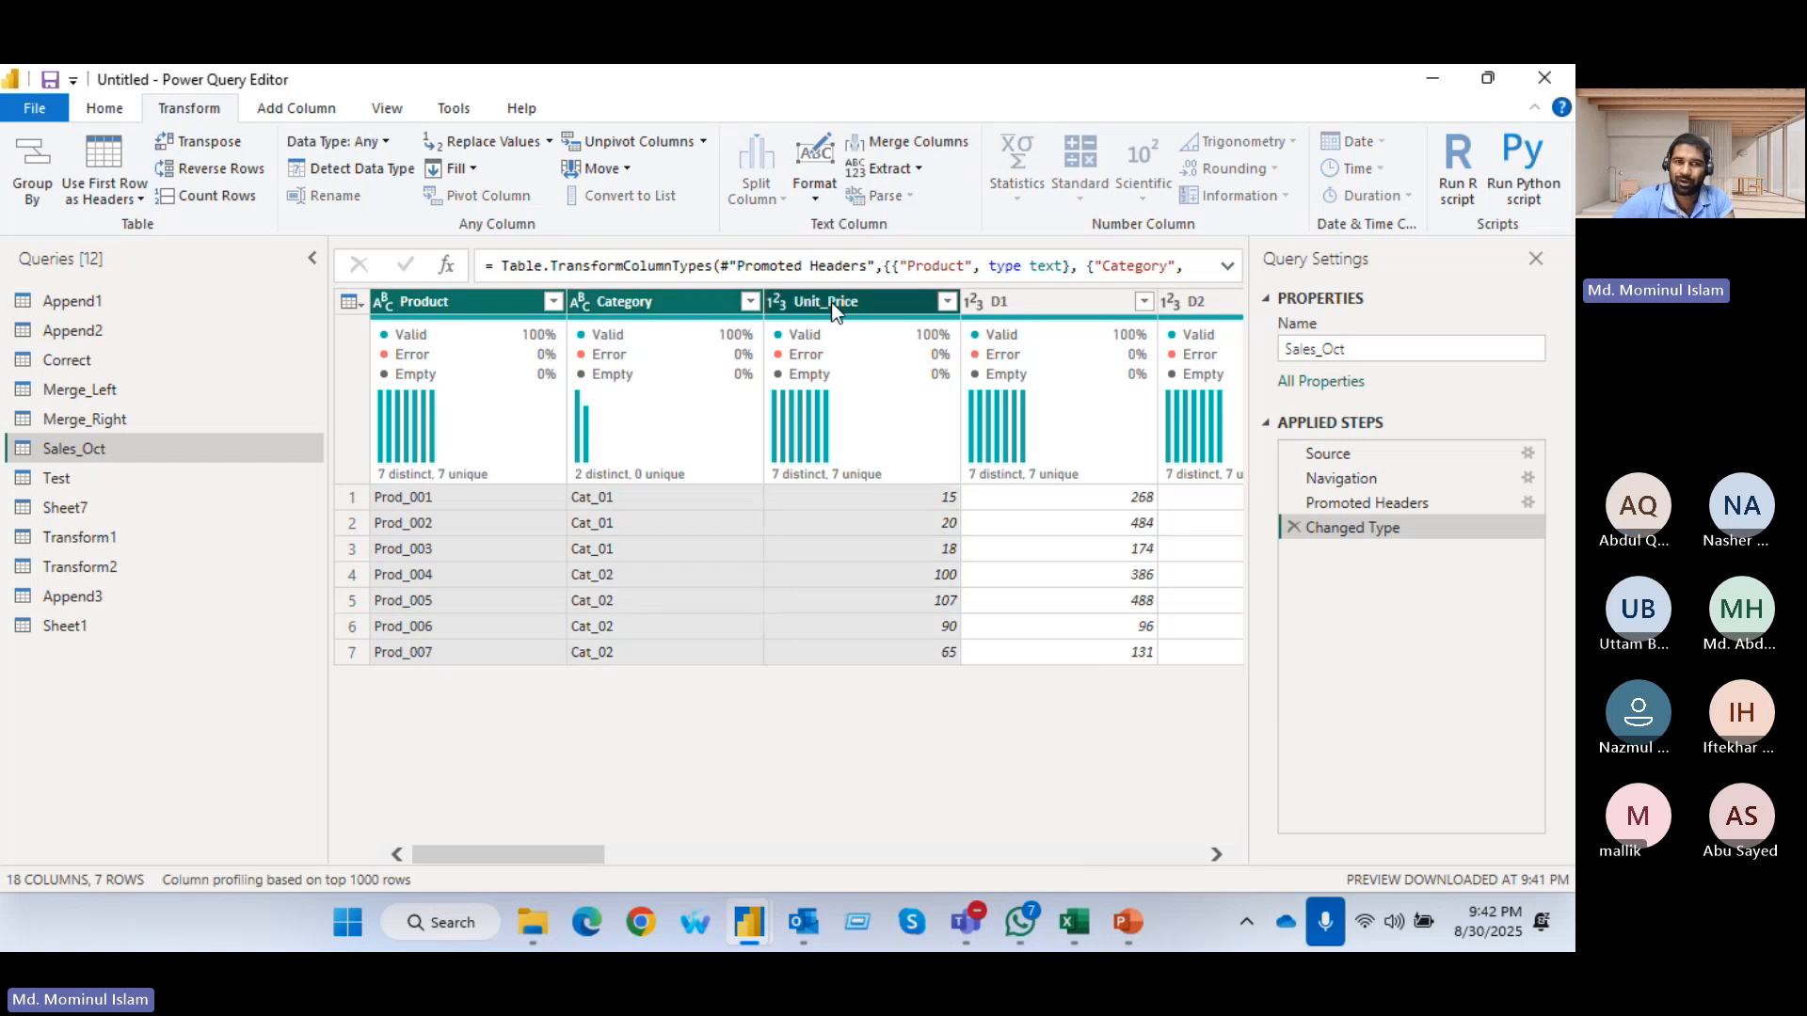
pyautogui.click(702, 140)
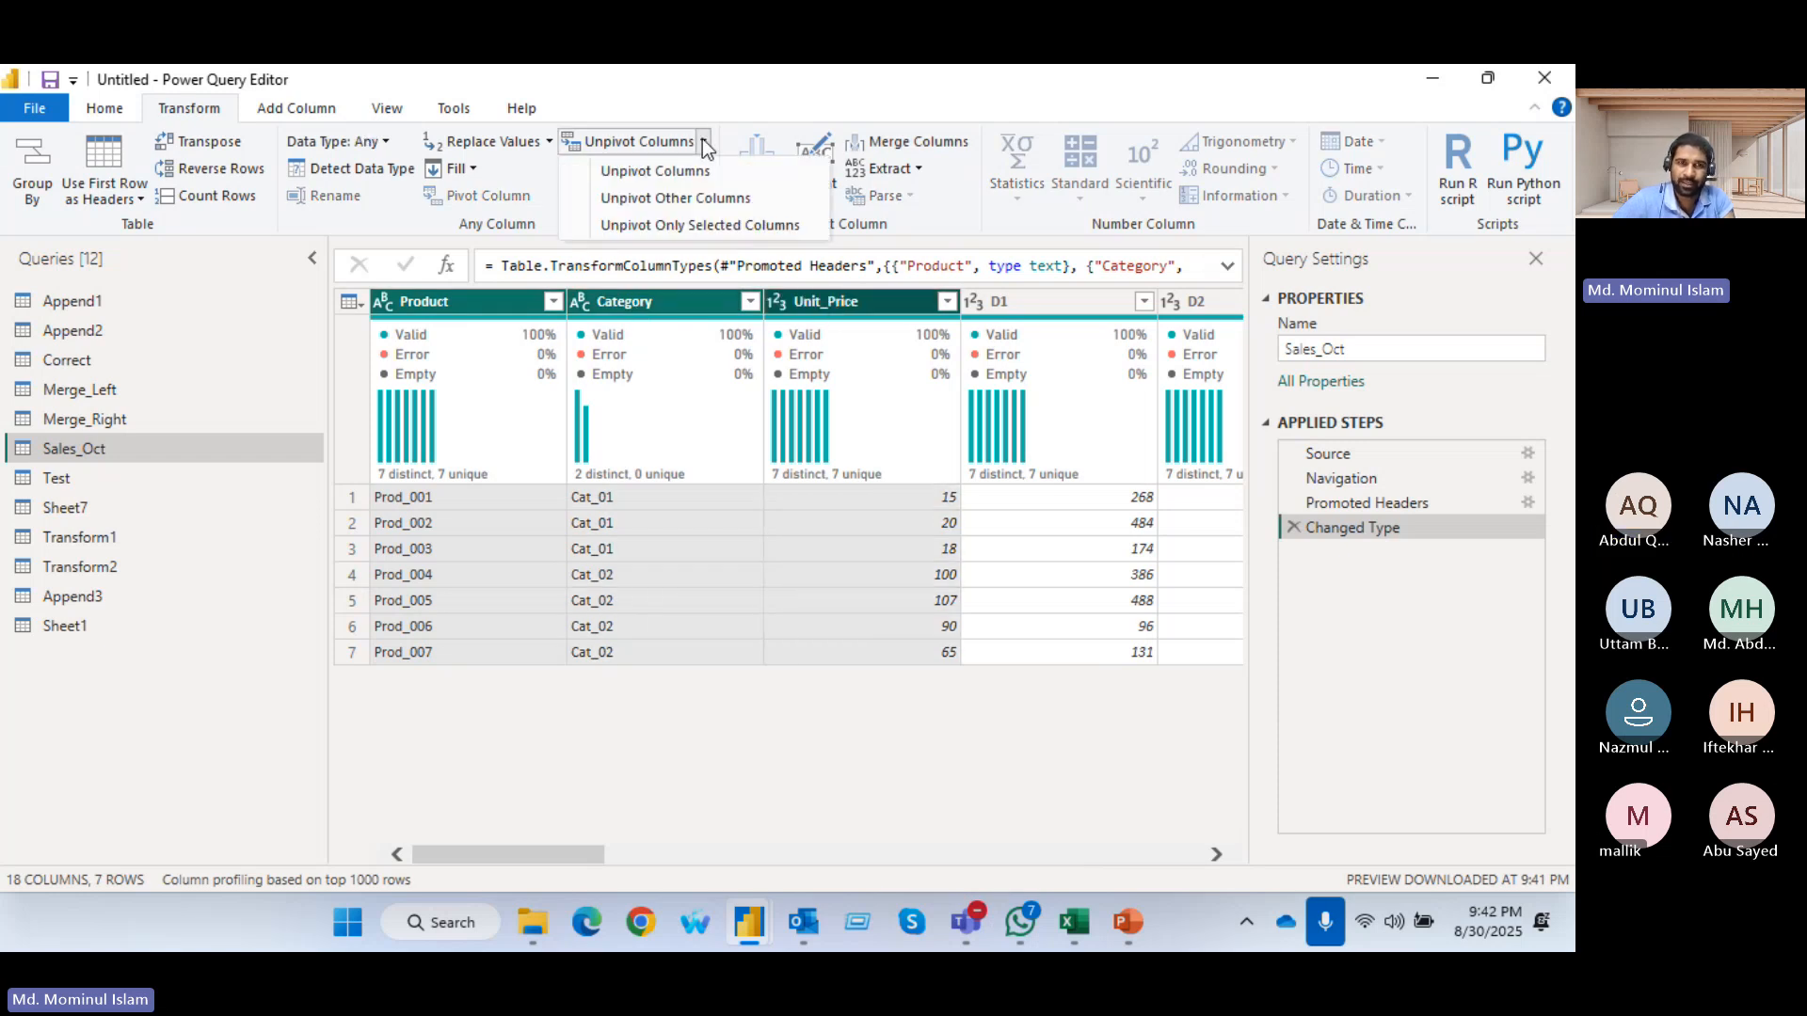
pyautogui.click(663, 195)
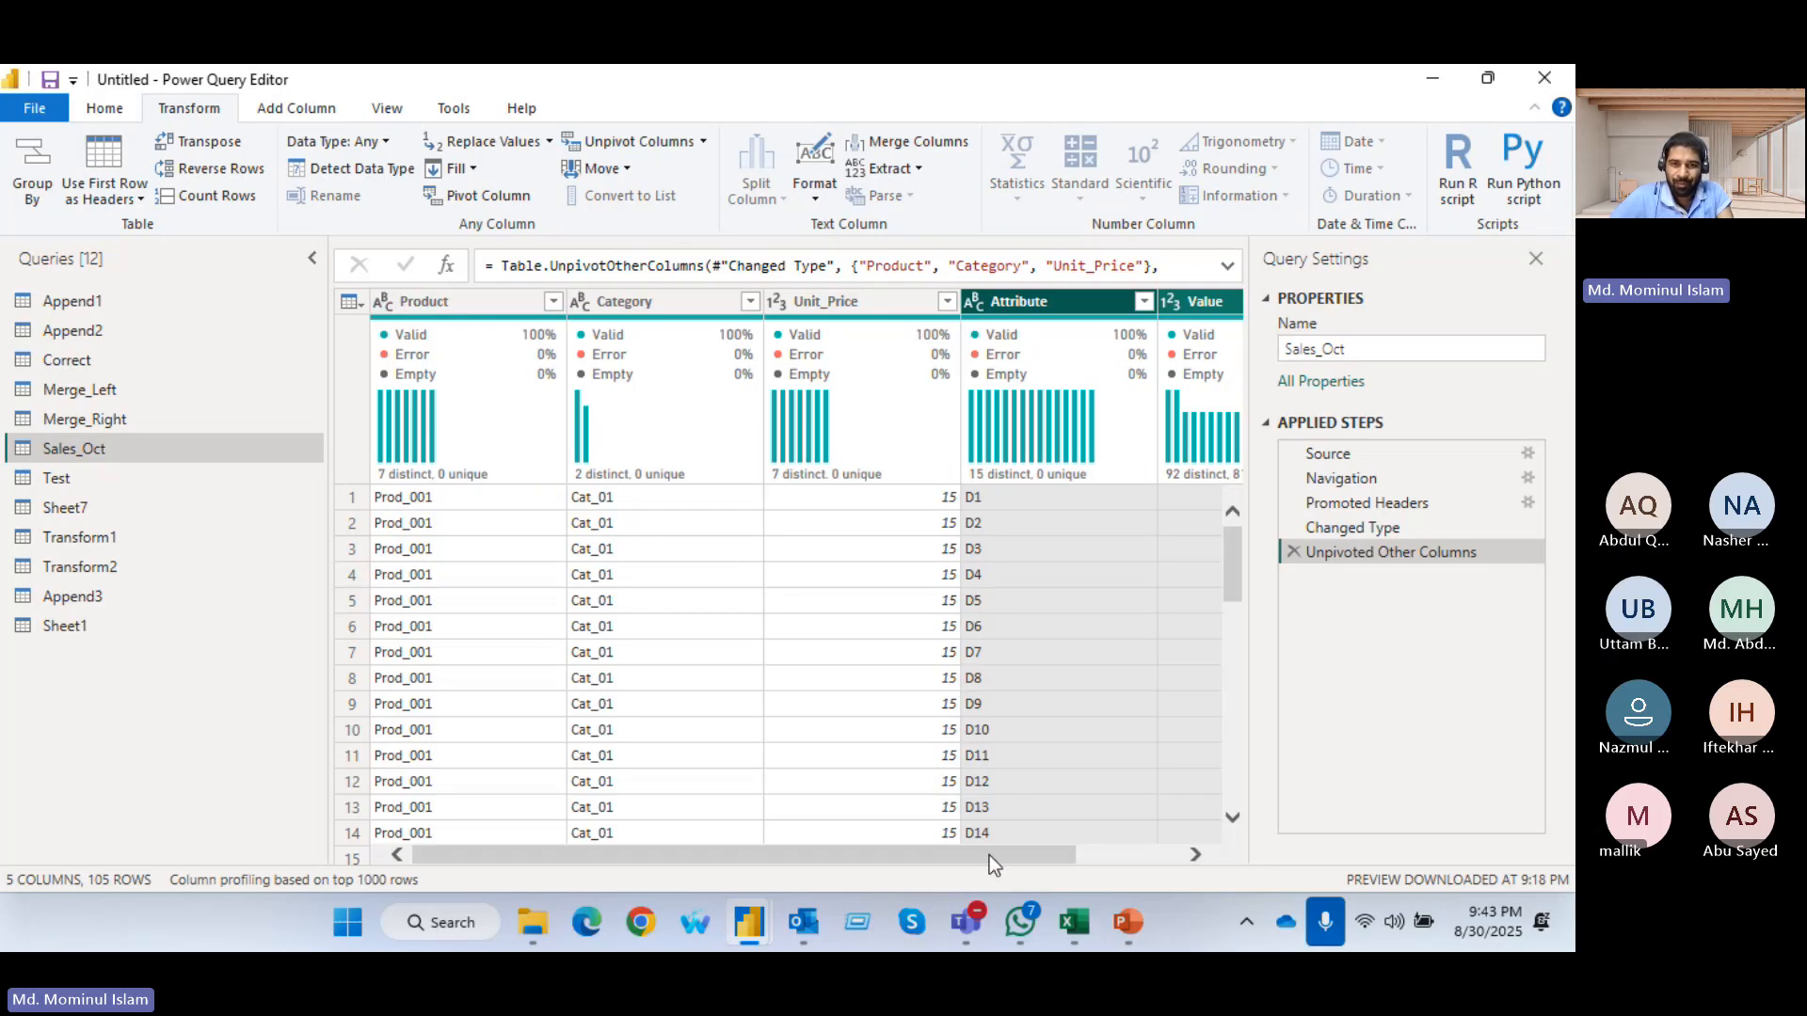
# Filter the Attribute column to D1 only and review the remaining rows from Product to Value
pyautogui.moveTo(990, 855); pyautogui.dragTo(1095, 856)
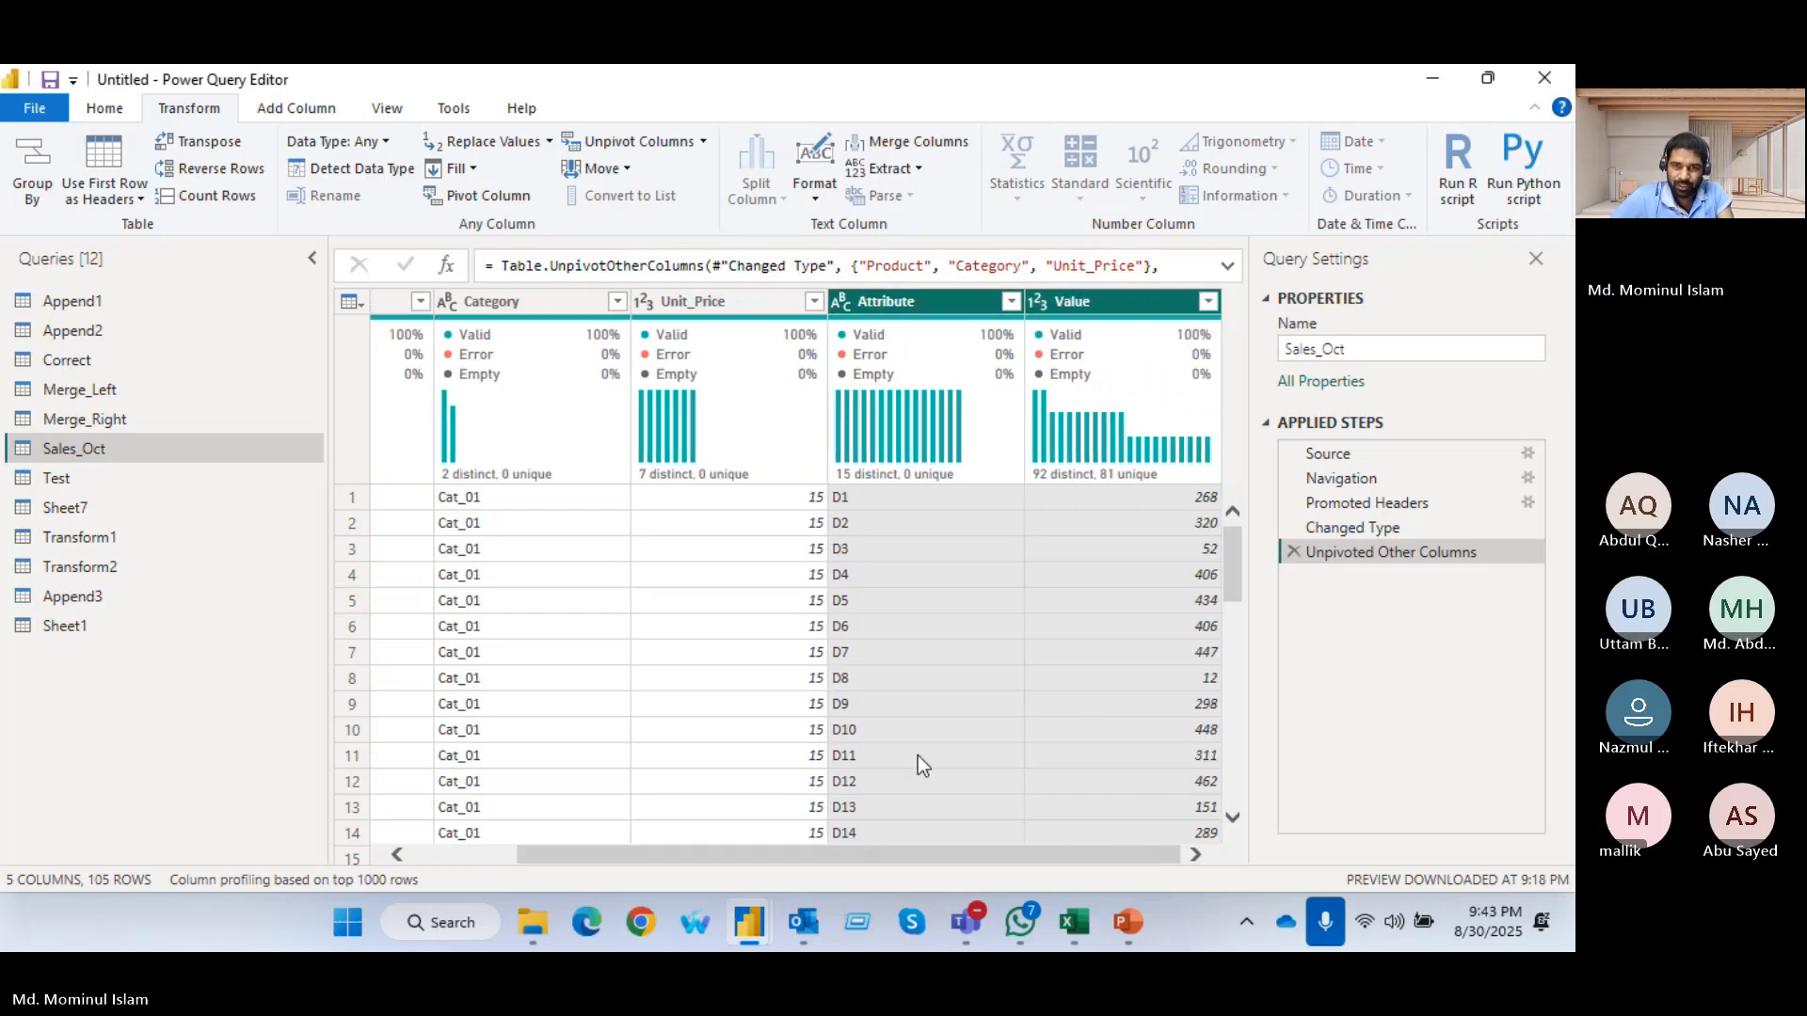
pyautogui.click(1013, 299)
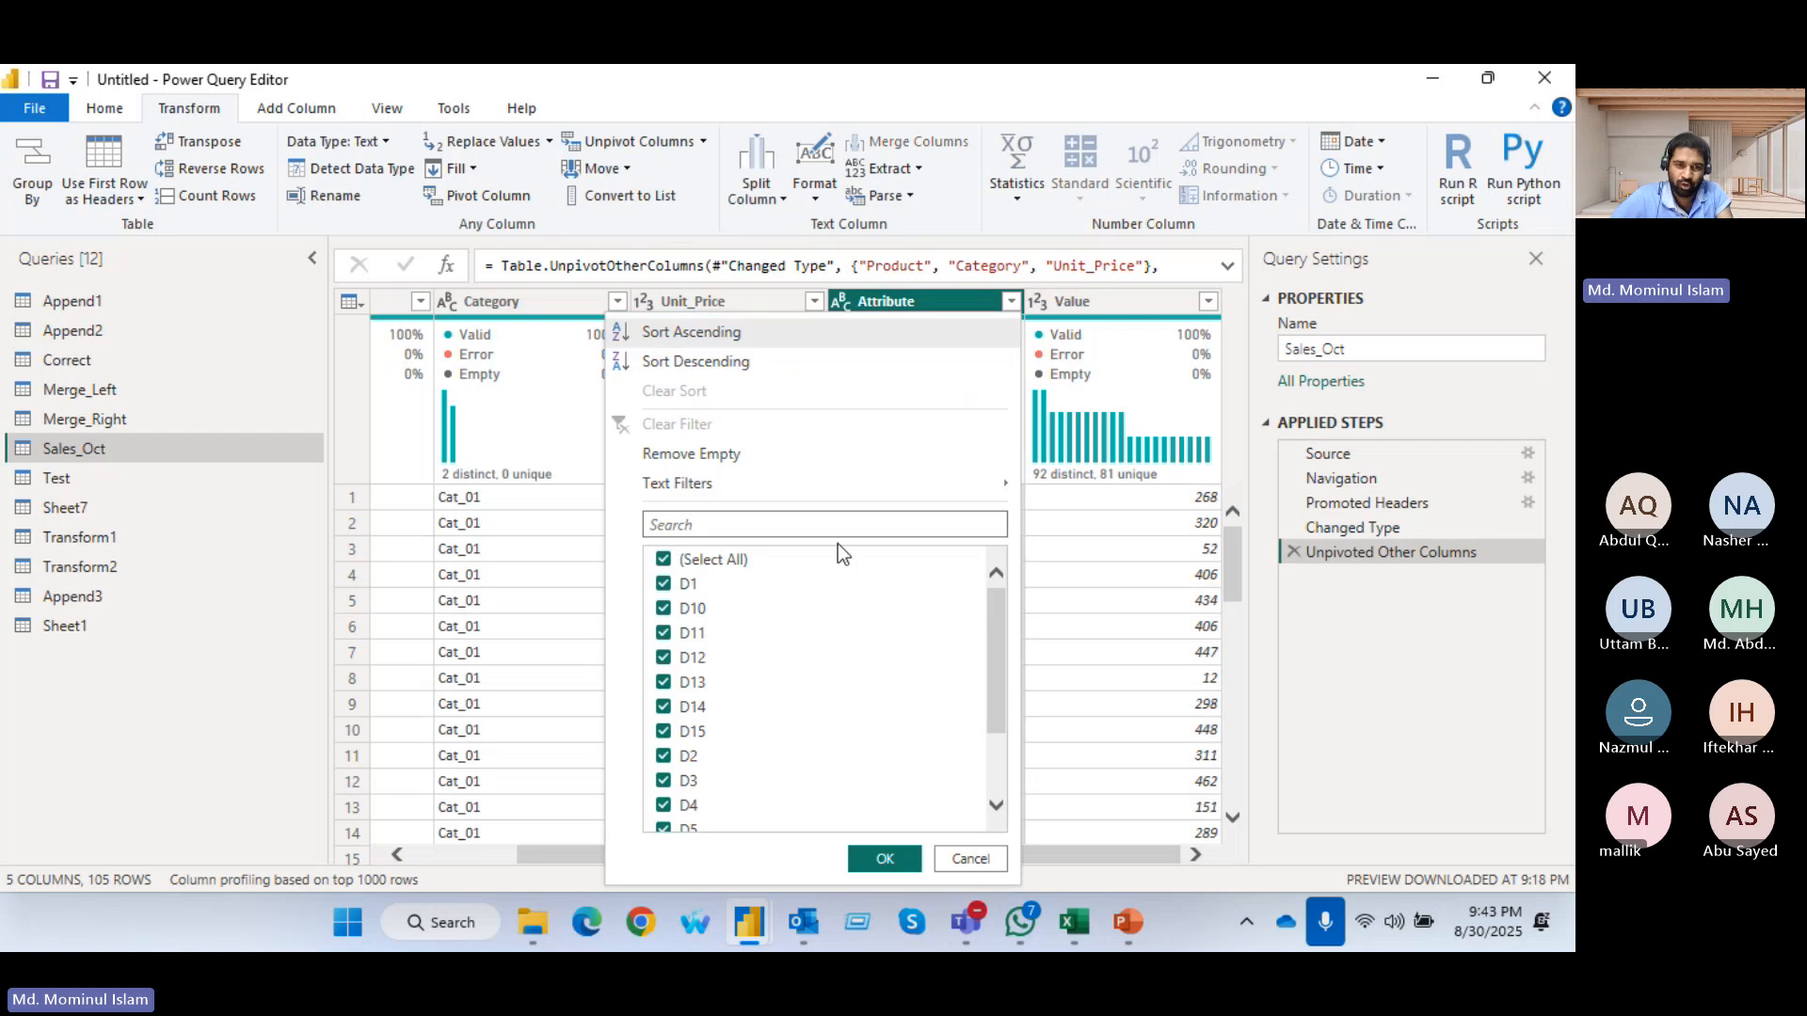
pyautogui.click(665, 560)
pyautogui.click(665, 584)
pyautogui.click(872, 860)
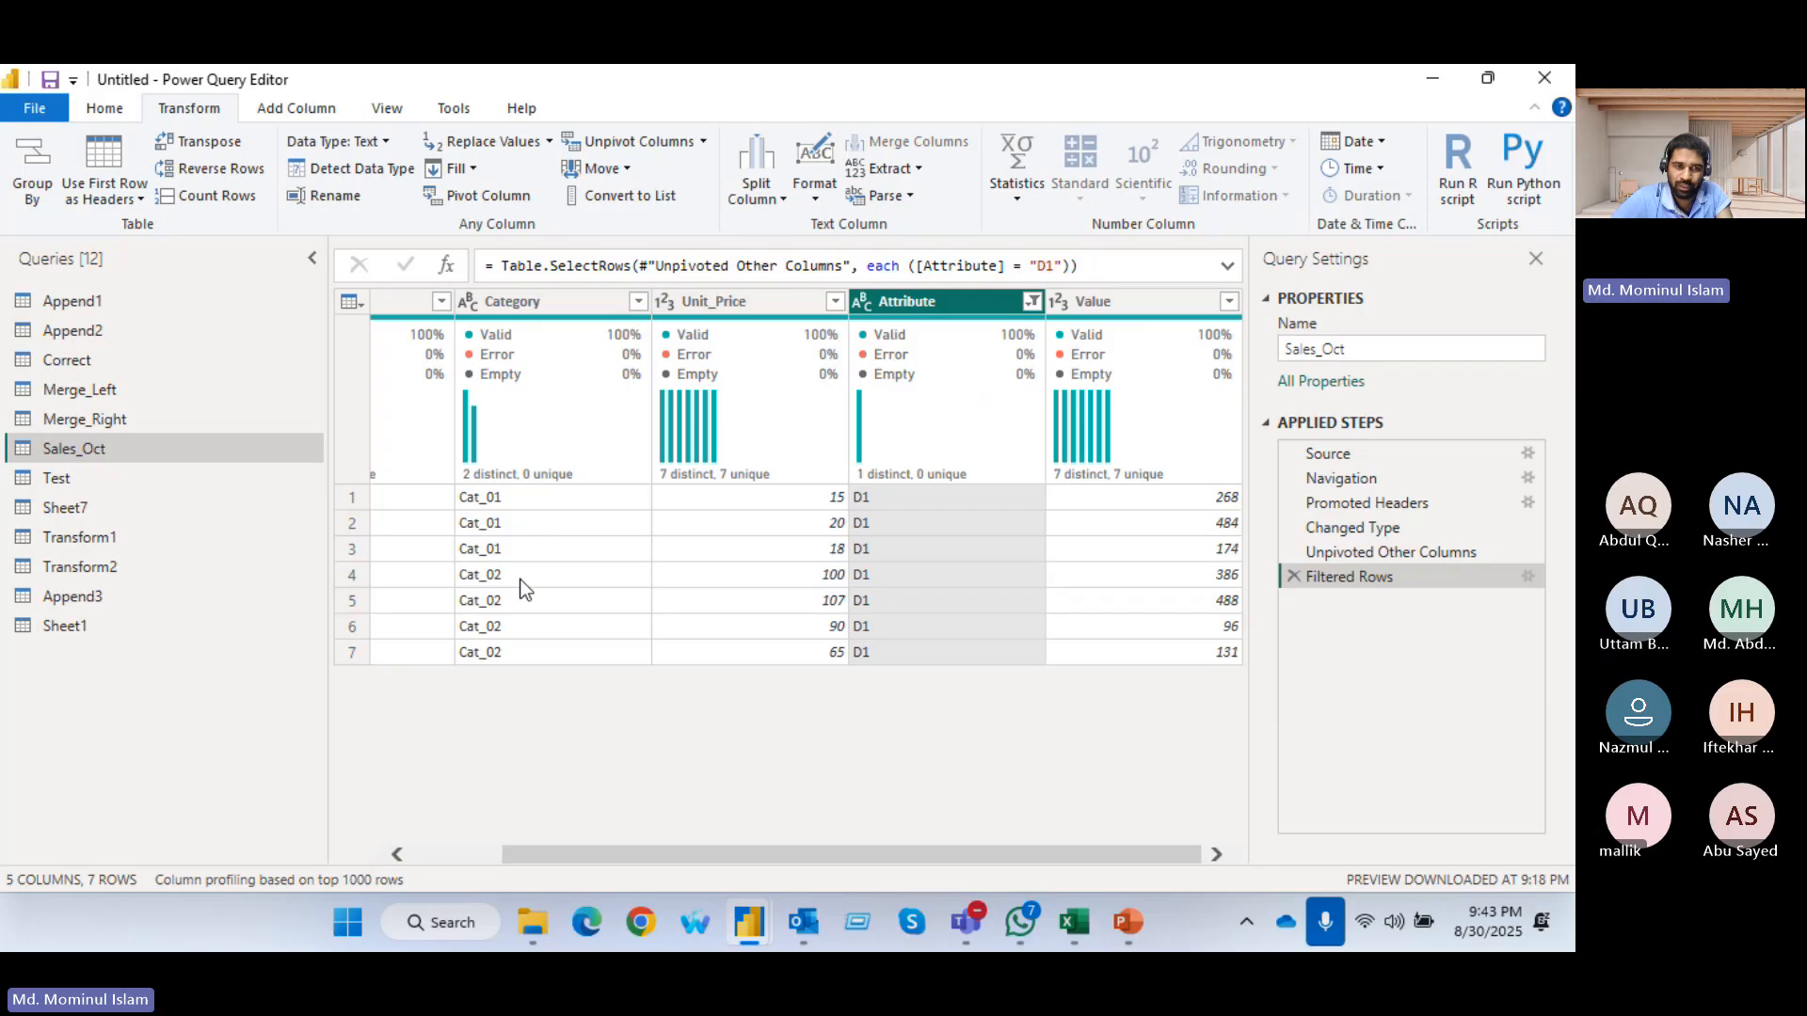
pyautogui.click(447, 854)
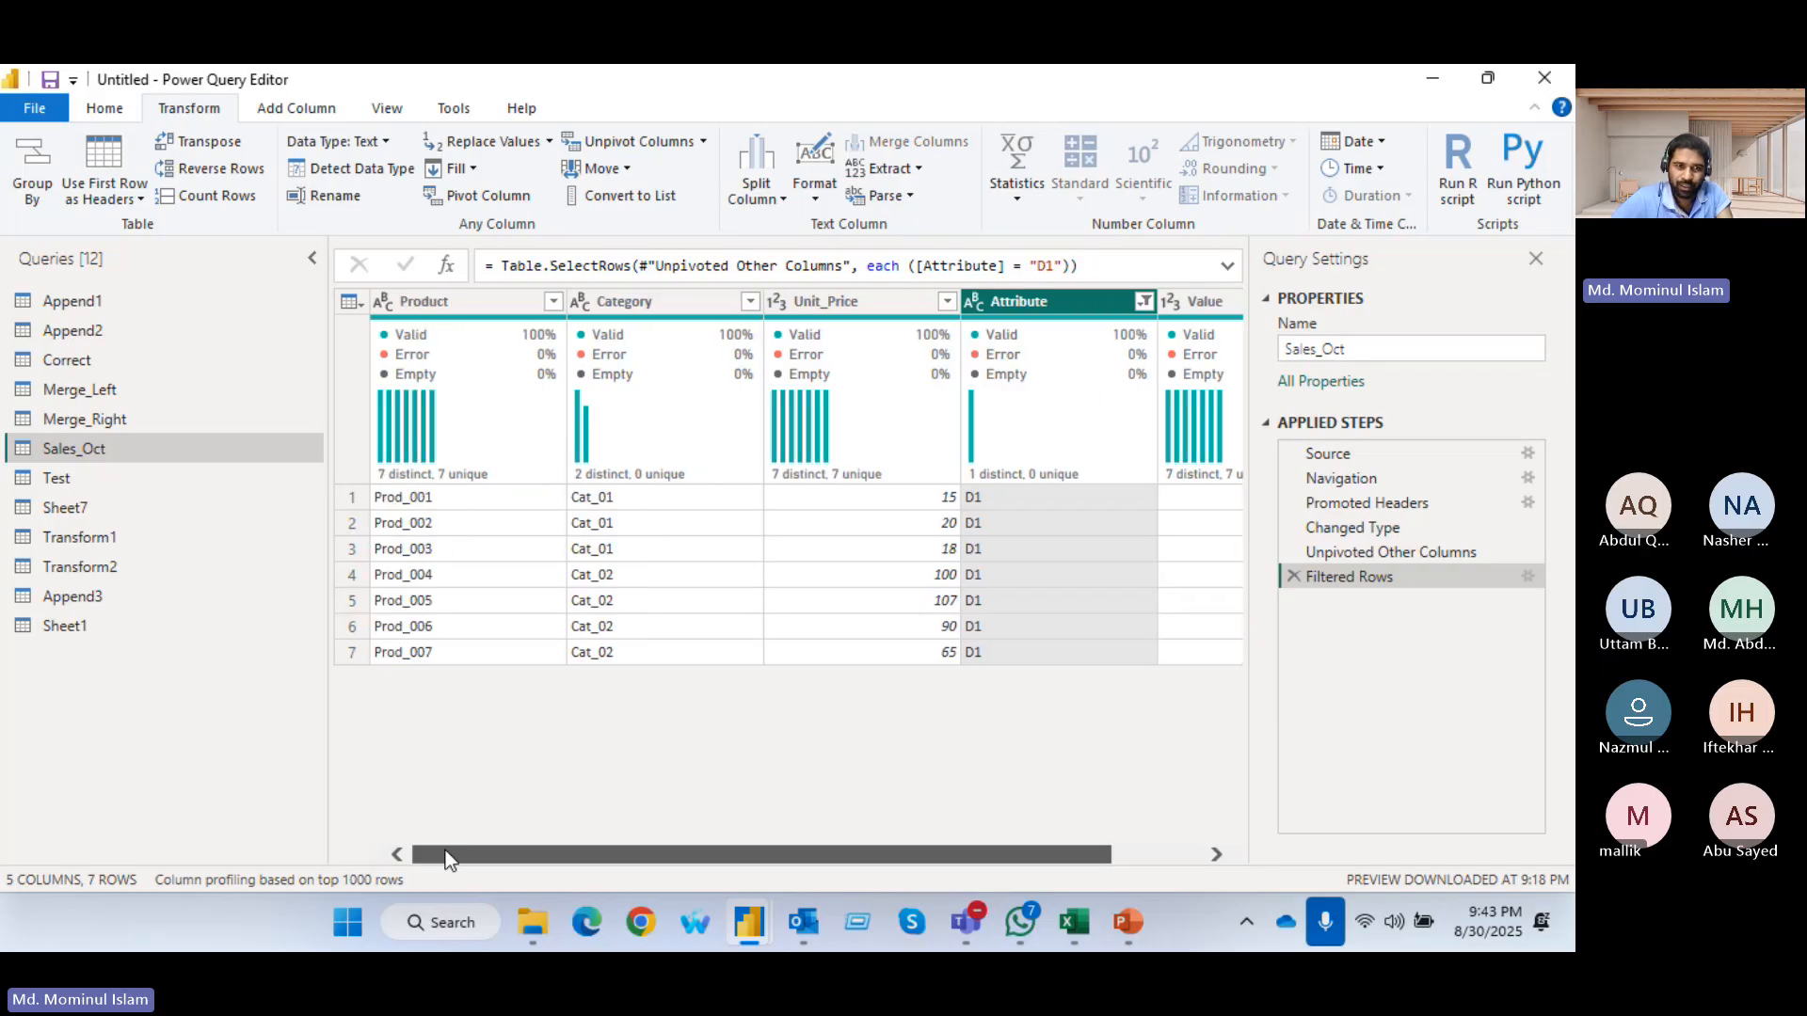
pyautogui.moveTo(817, 852); pyautogui.dragTo(916, 856)
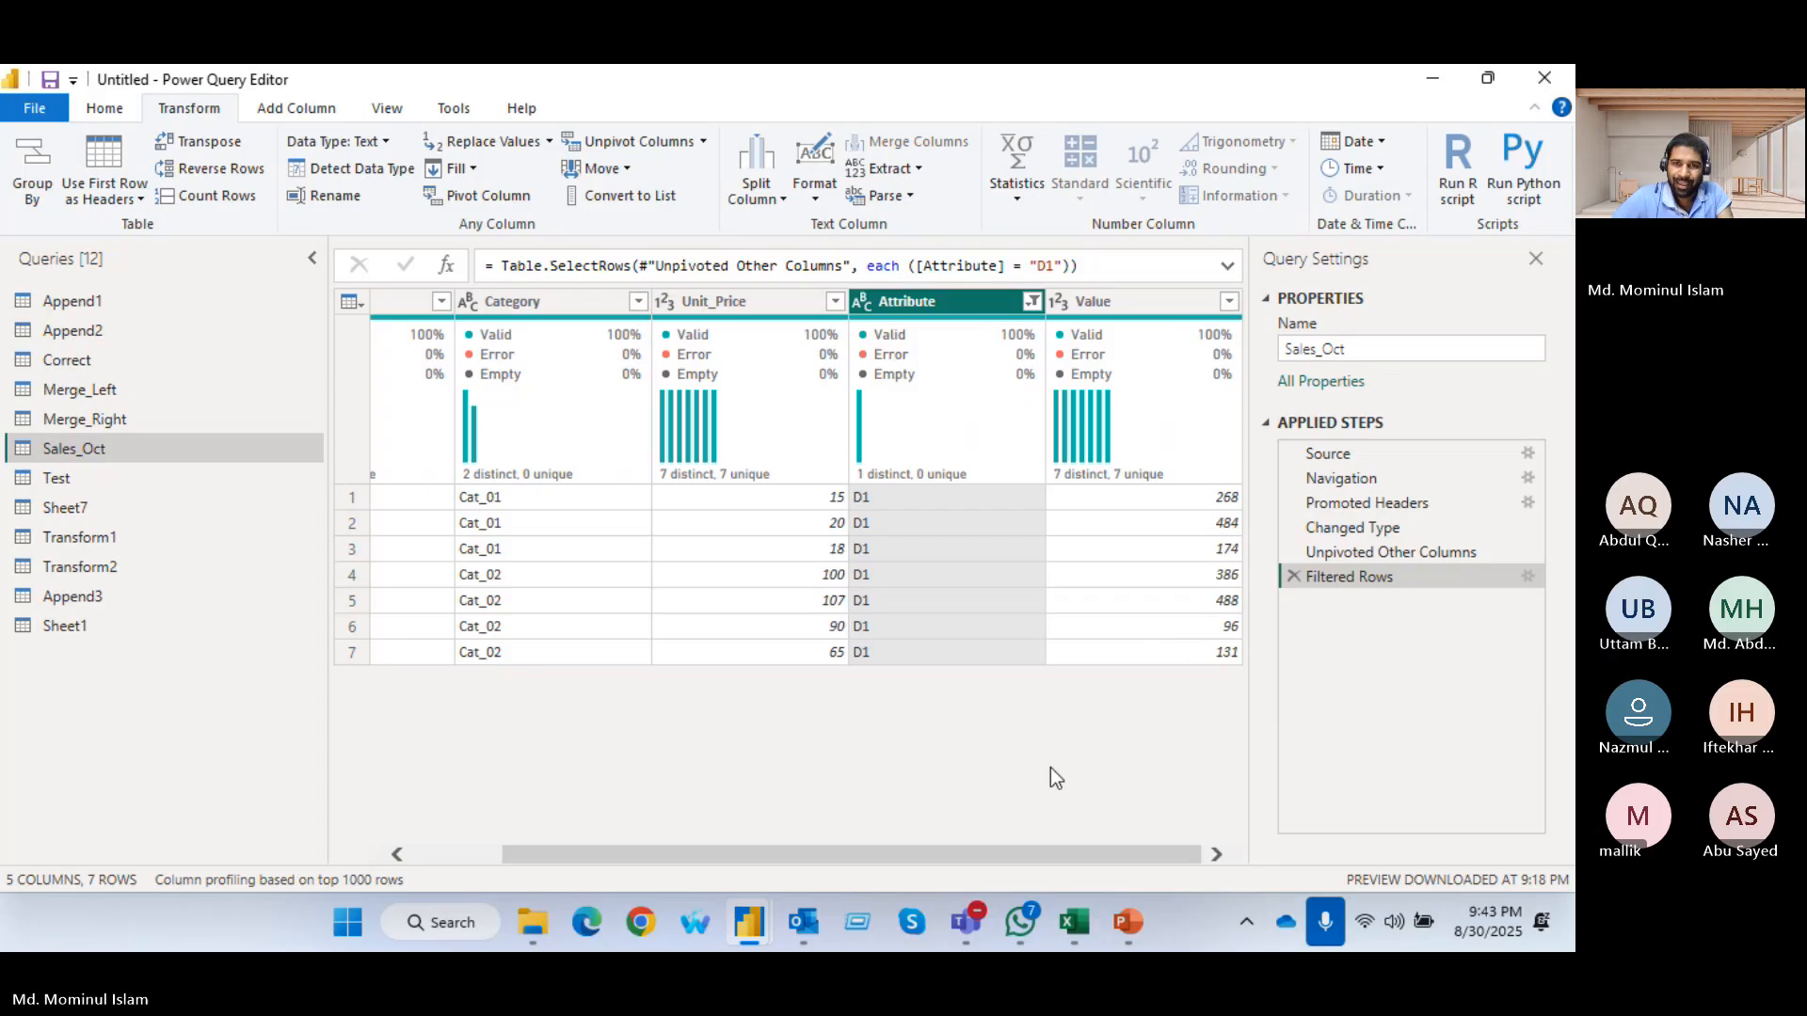
# Change the Attribute column filter to show only D2
pyautogui.click(1032, 301)
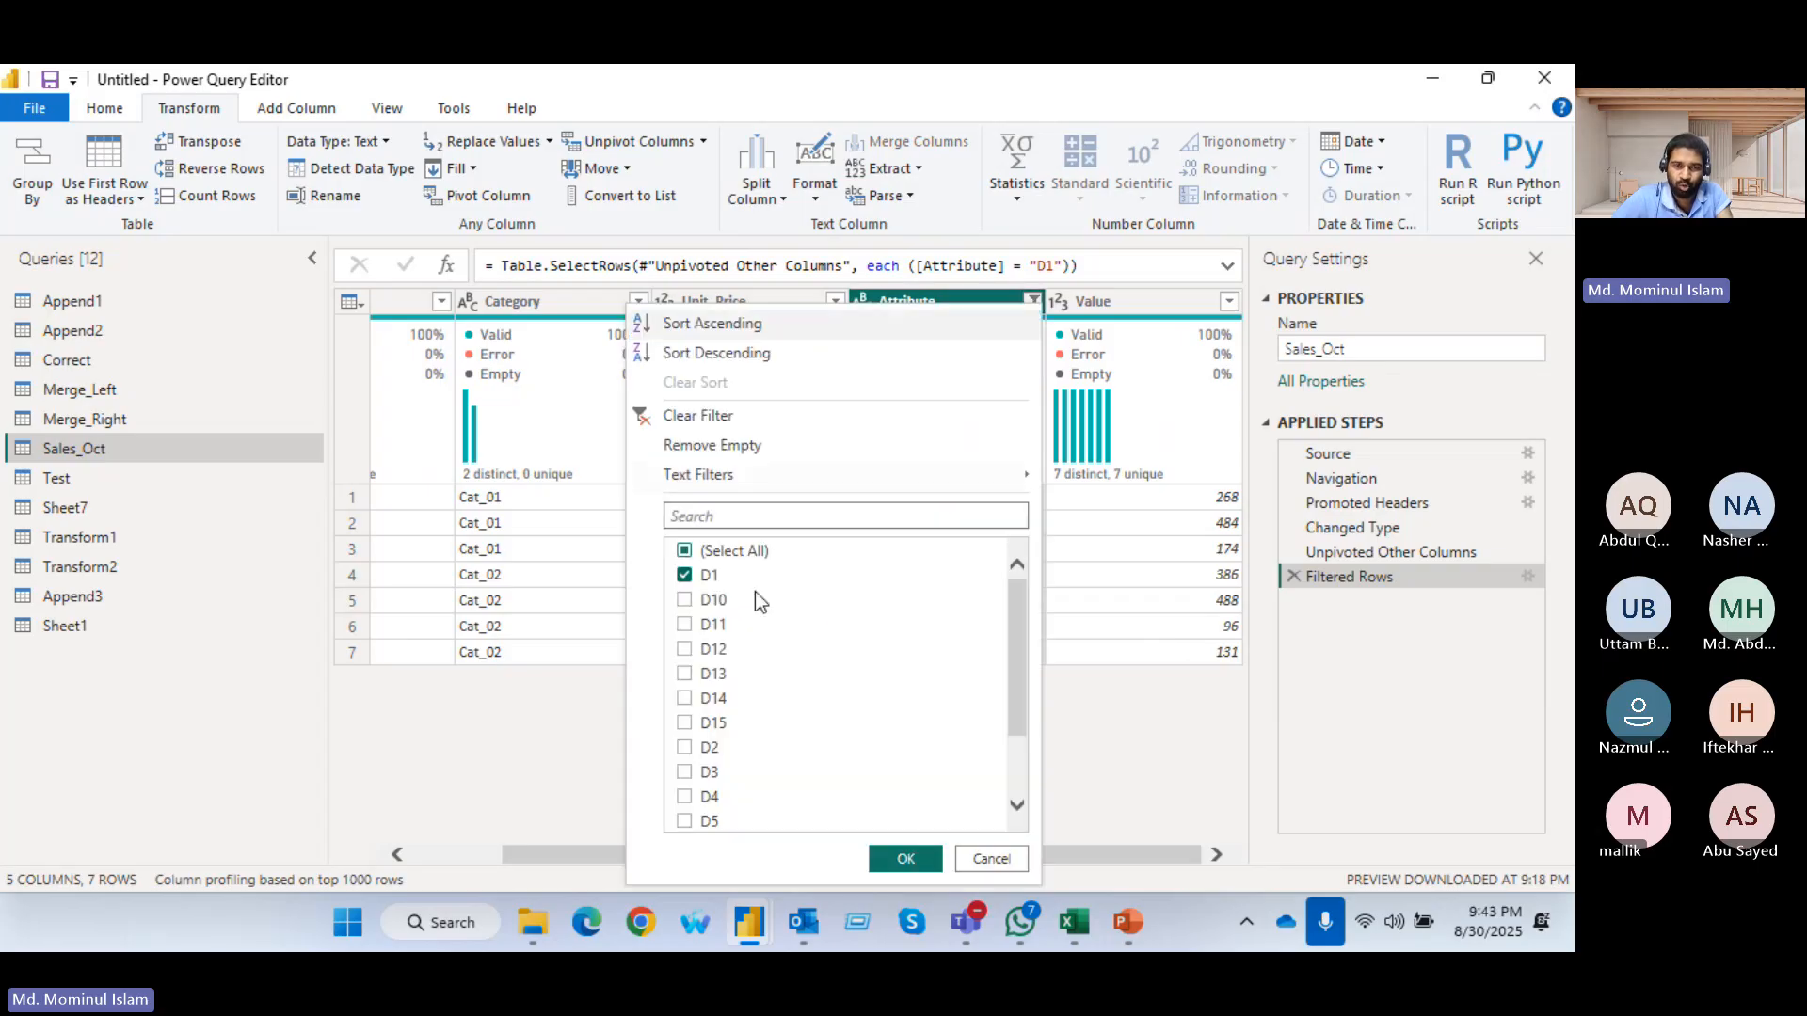
pyautogui.click(685, 576)
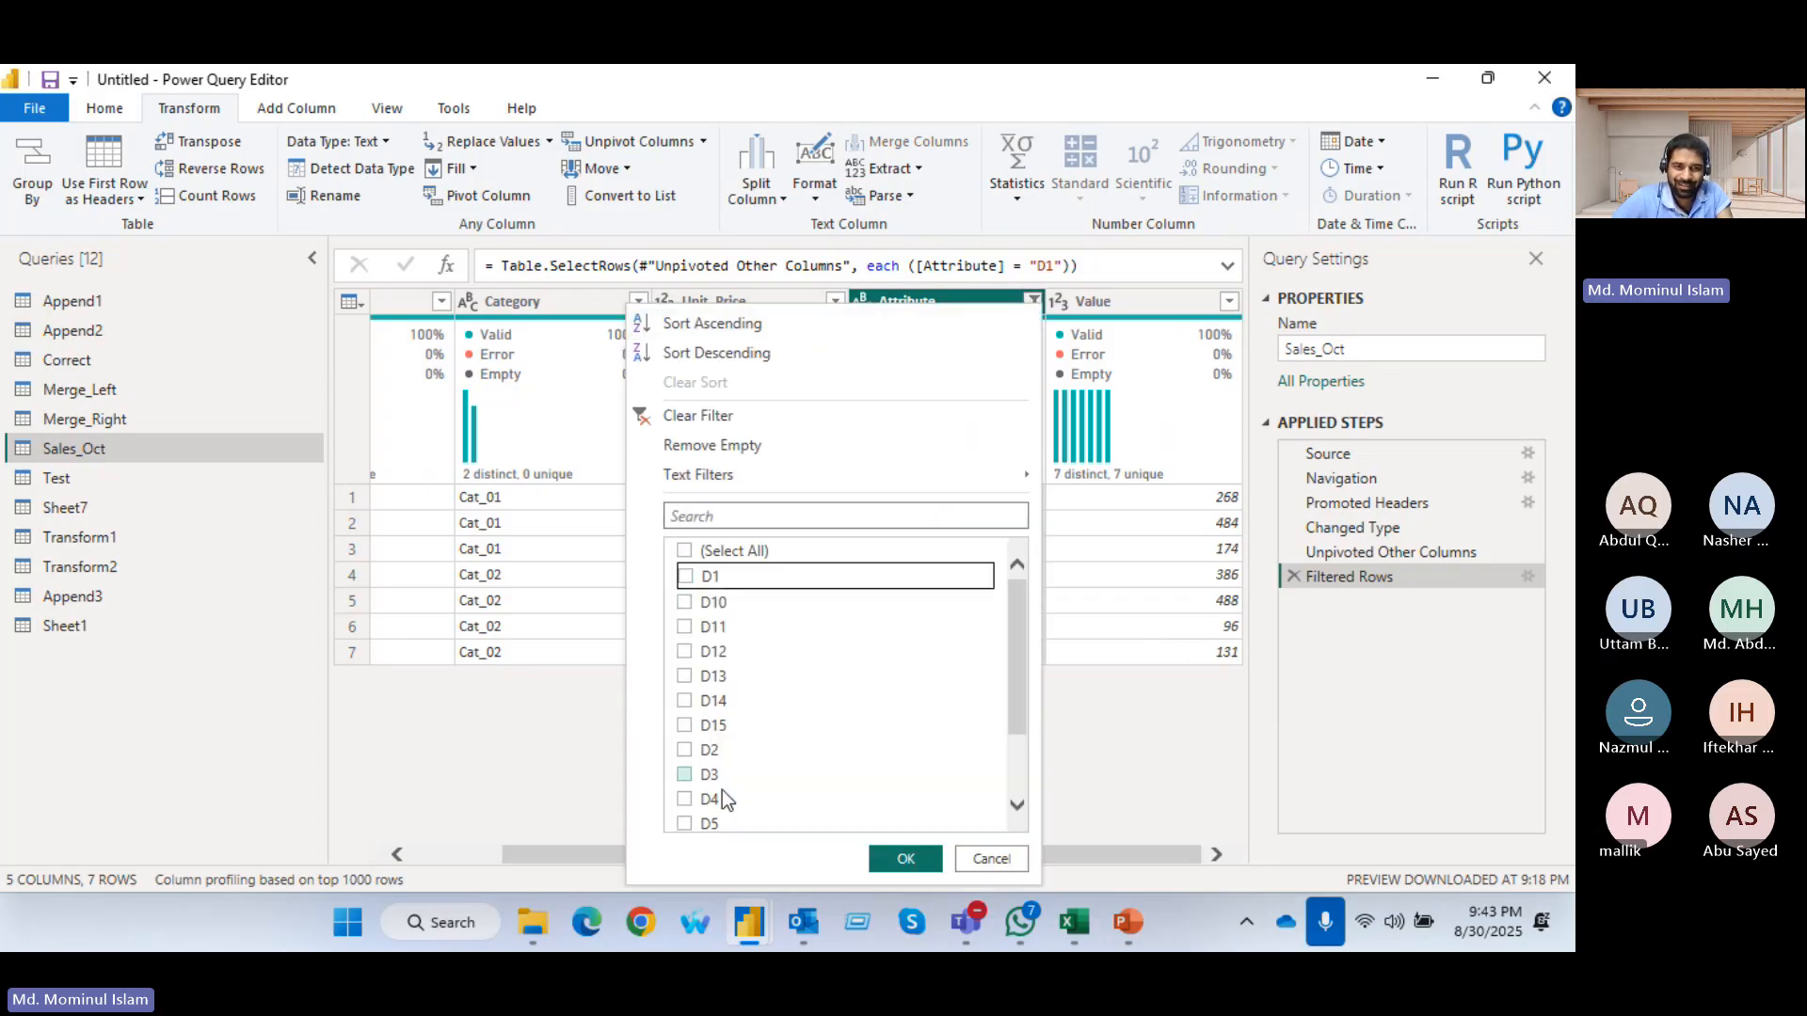
pyautogui.click(685, 750)
pyautogui.click(906, 858)
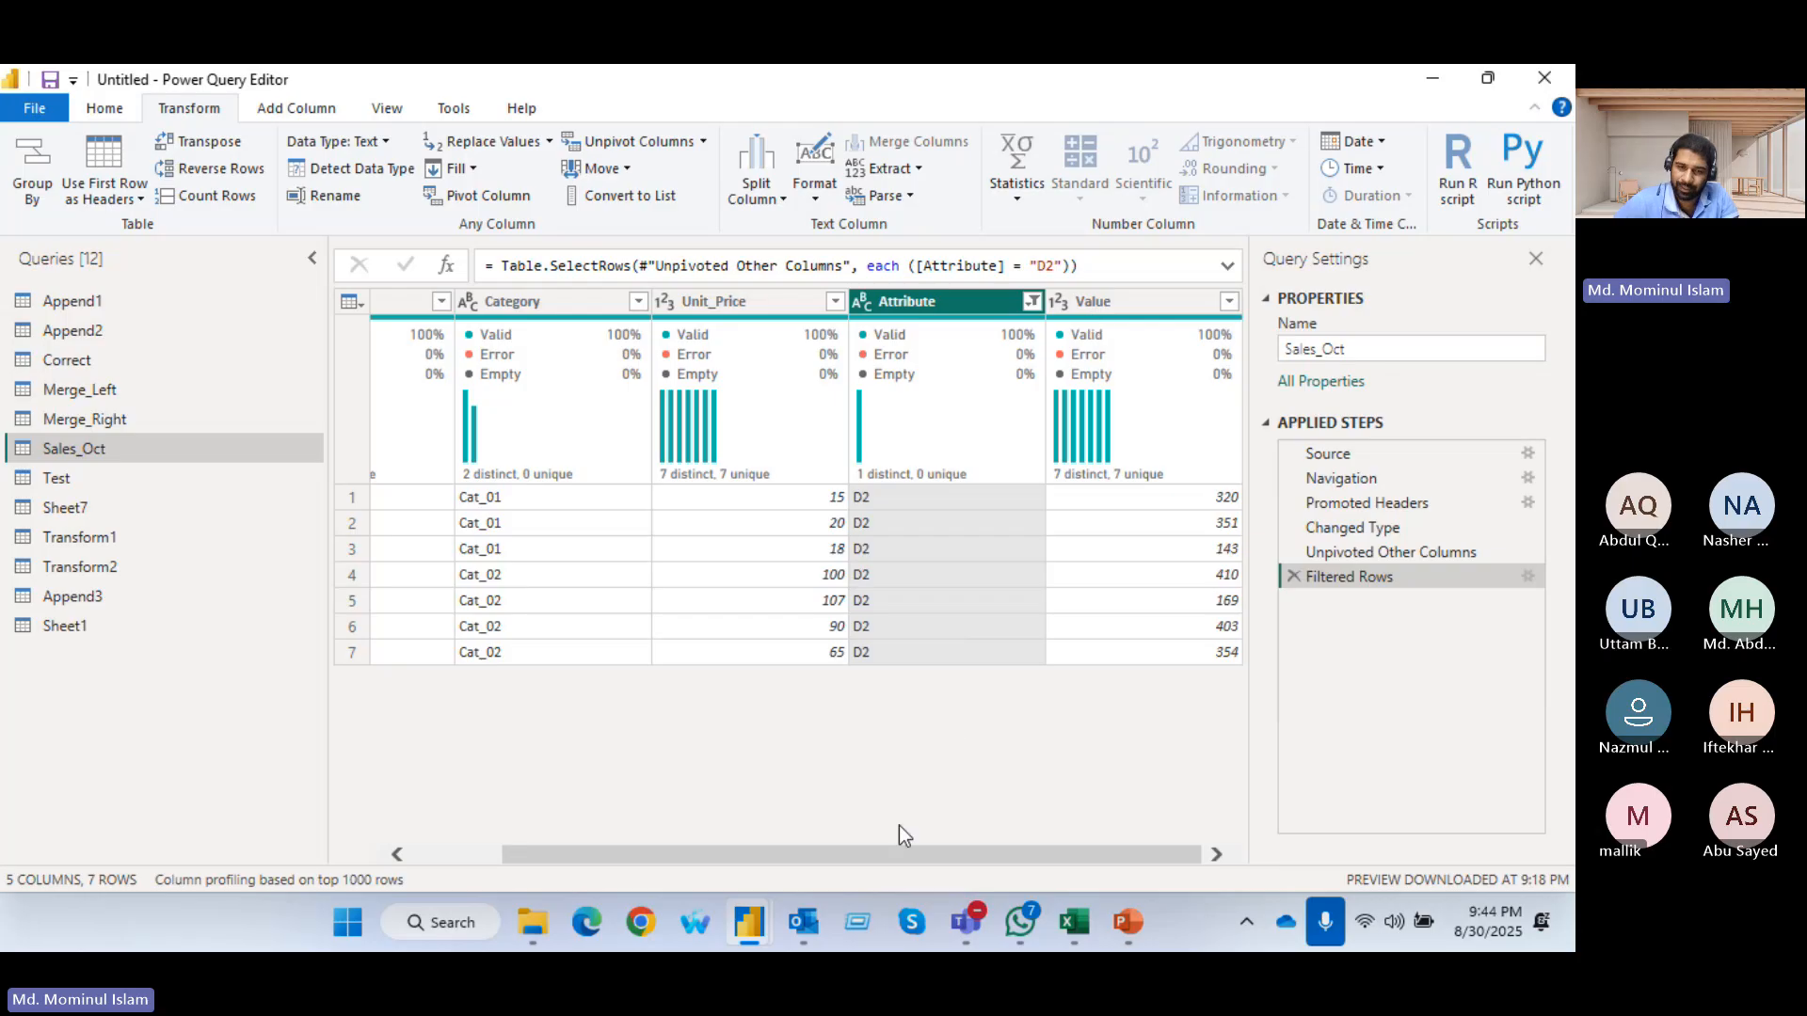
# Open the Training Data for transform workbook in Excel and show its Sales_Oct sheet
pyautogui.click(802, 926)
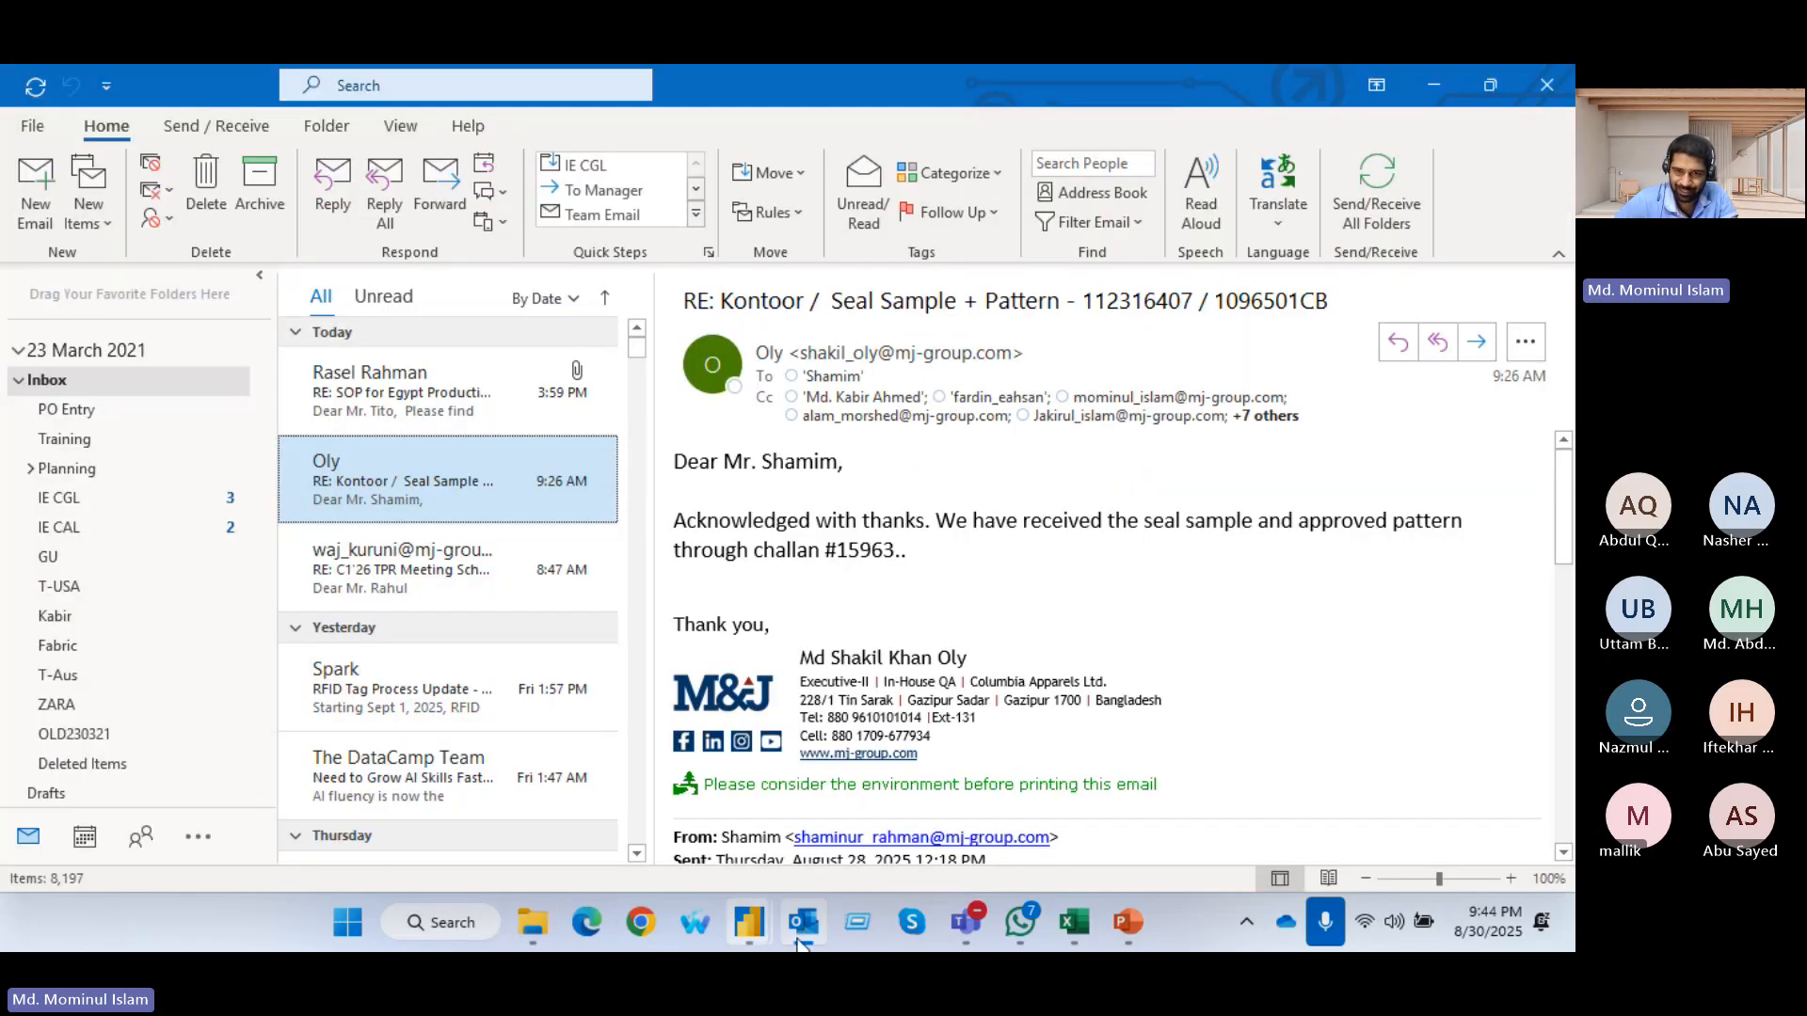
pyautogui.click(1070, 924)
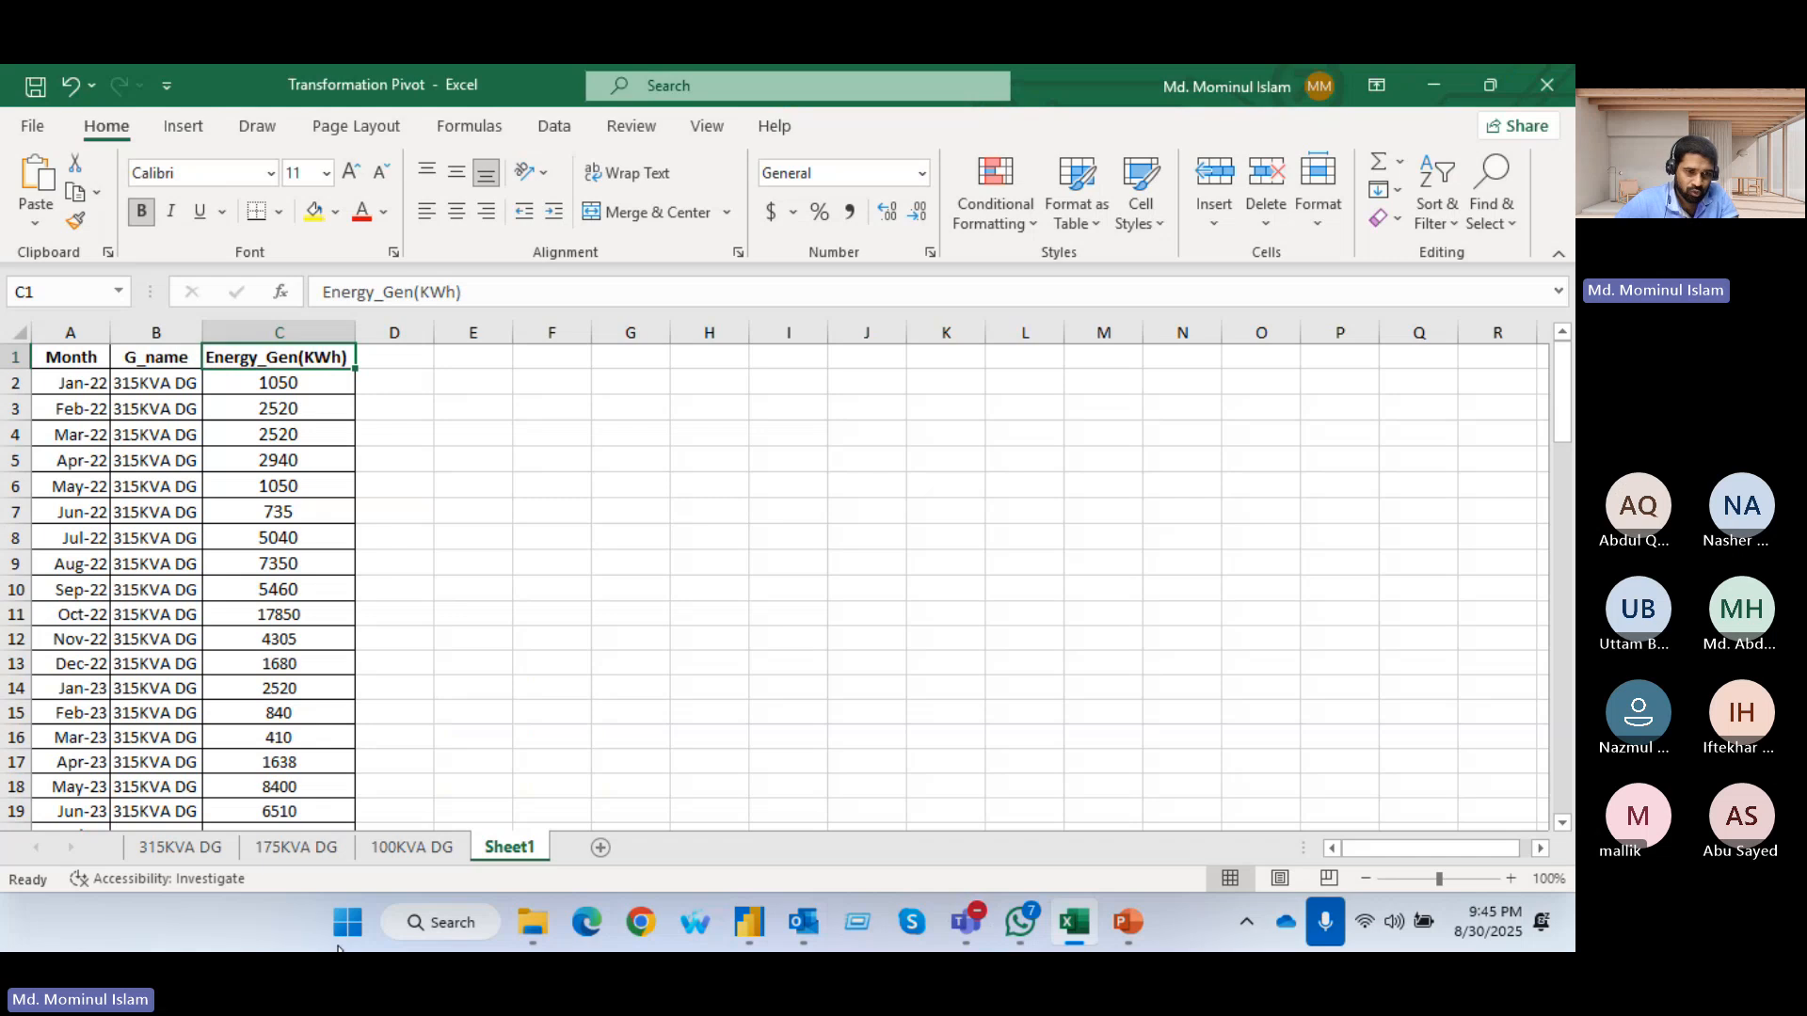
pyautogui.click(532, 924)
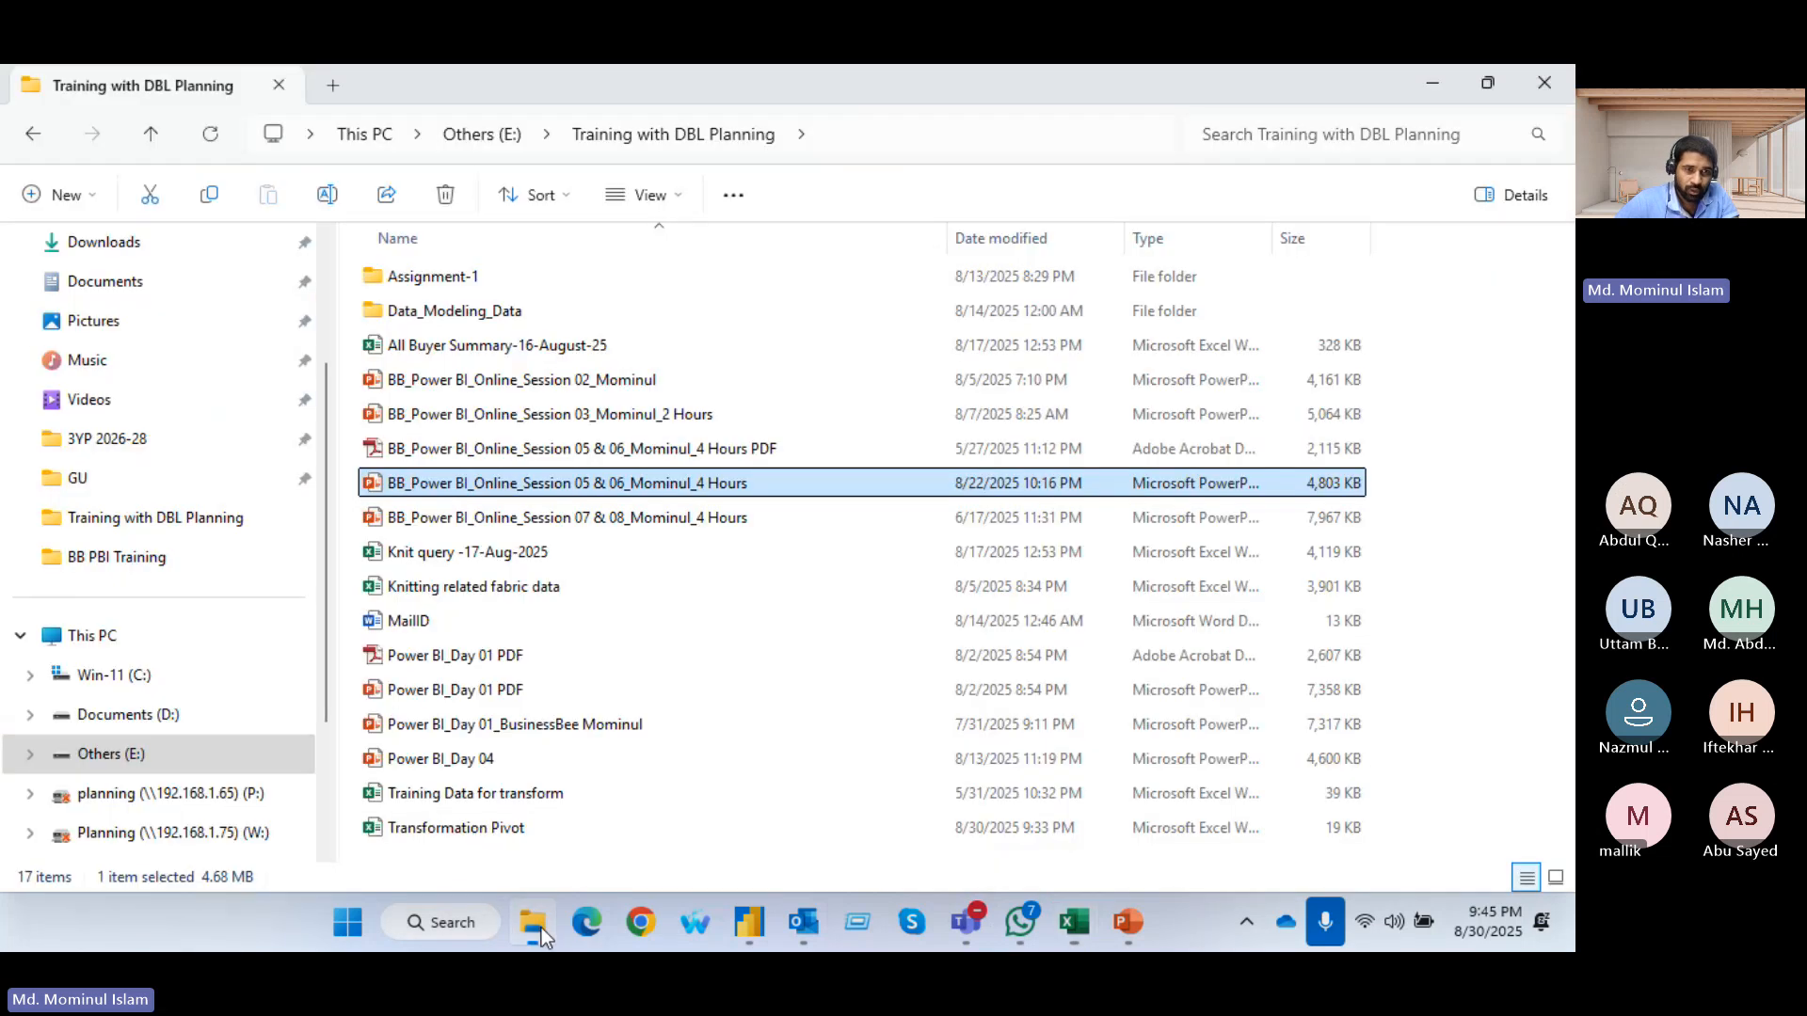
pyautogui.doubleClick(502, 804)
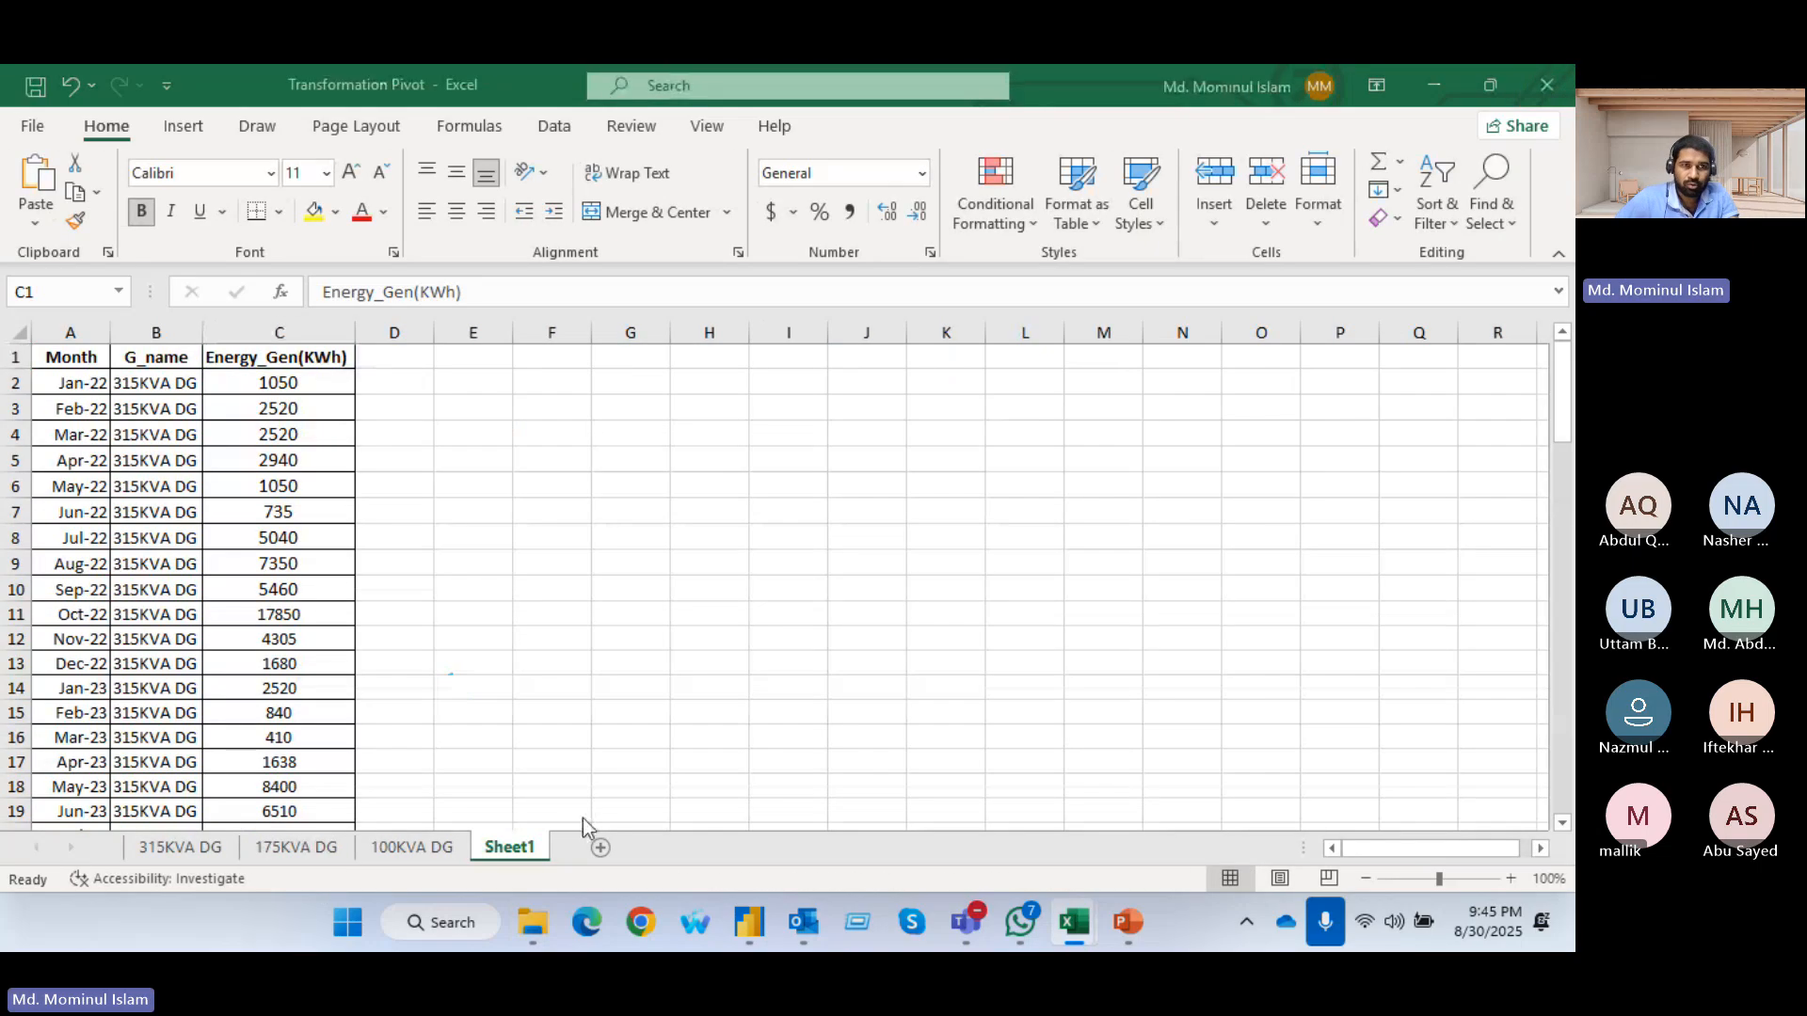
pyautogui.hotkey('alt', 'Tab')
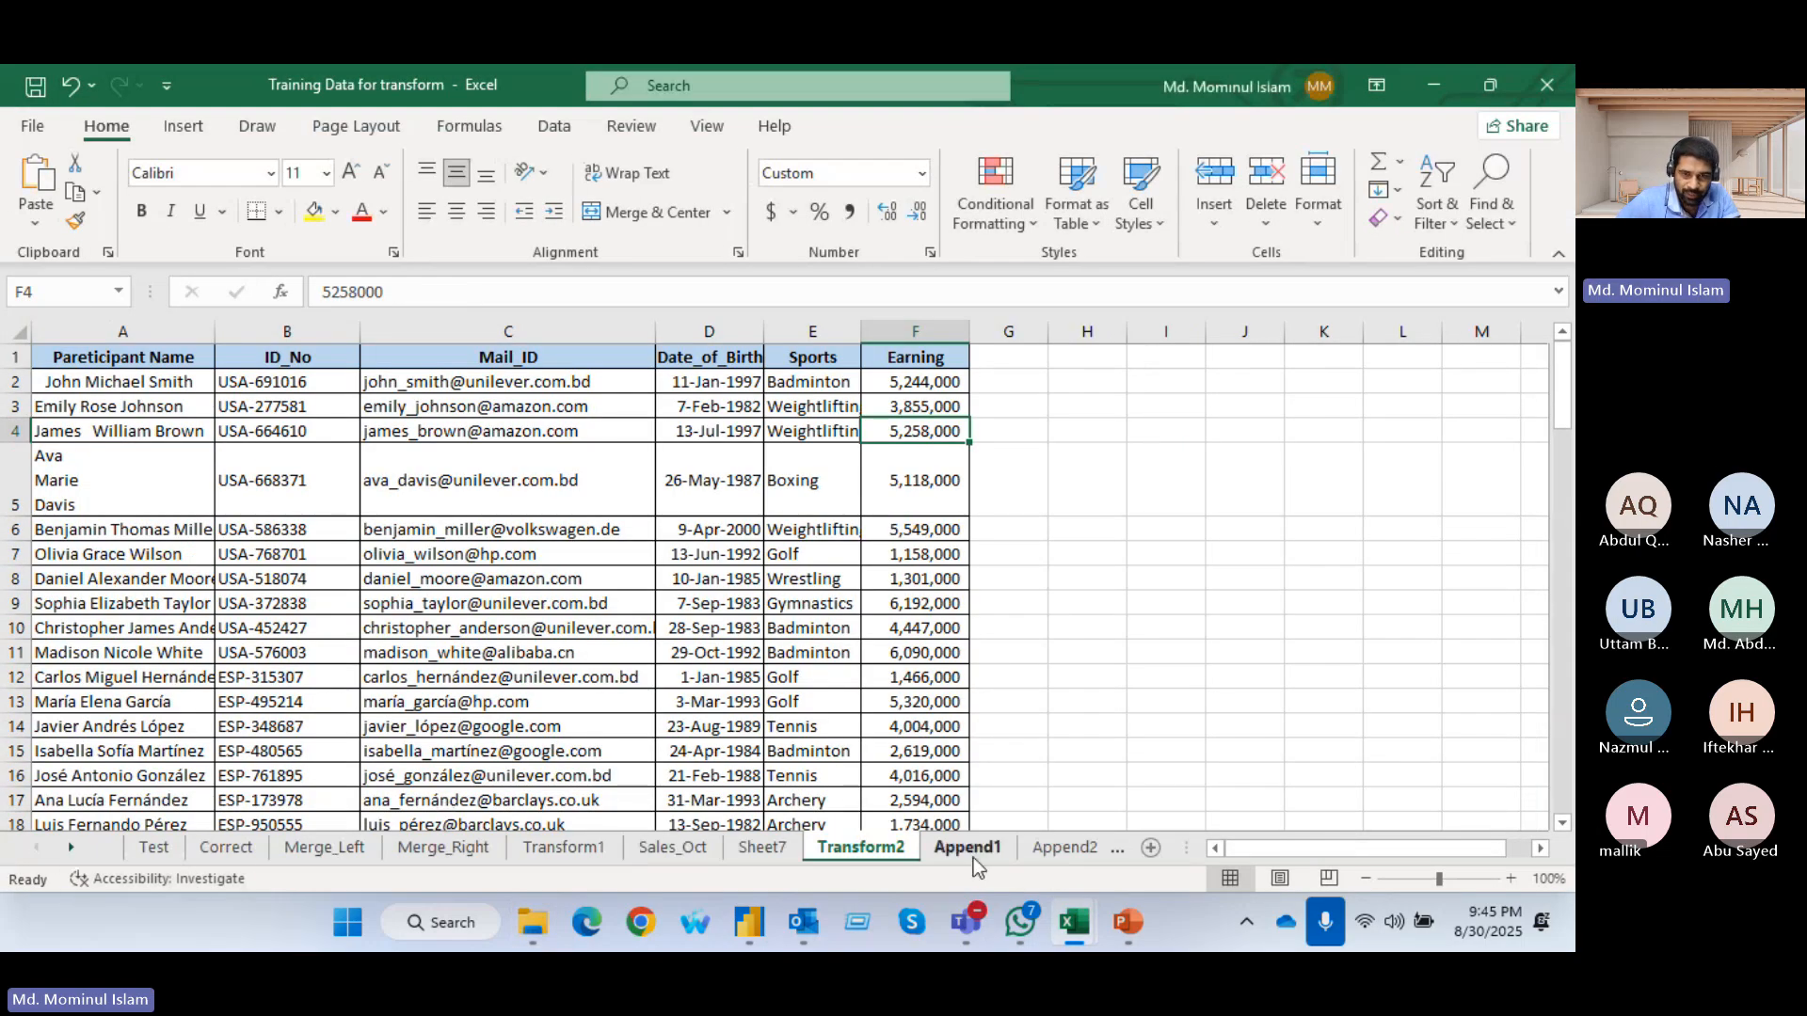
pyautogui.click(758, 852)
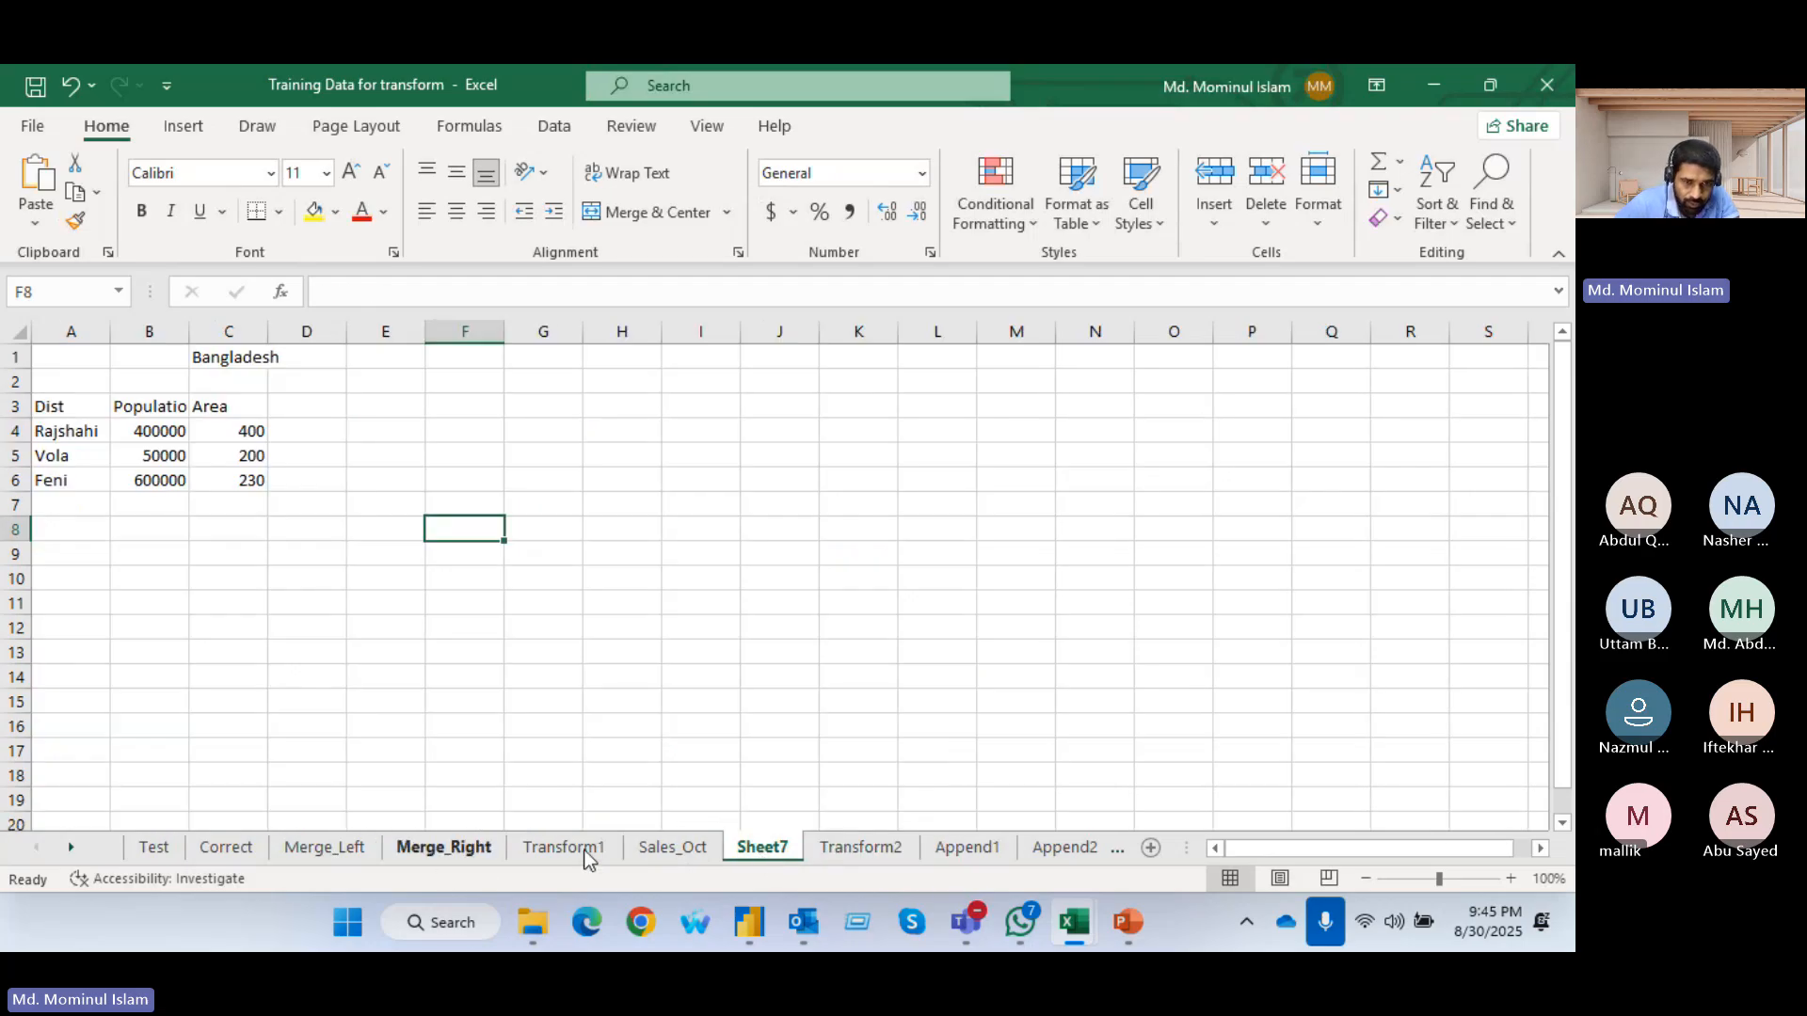
pyautogui.click(672, 847)
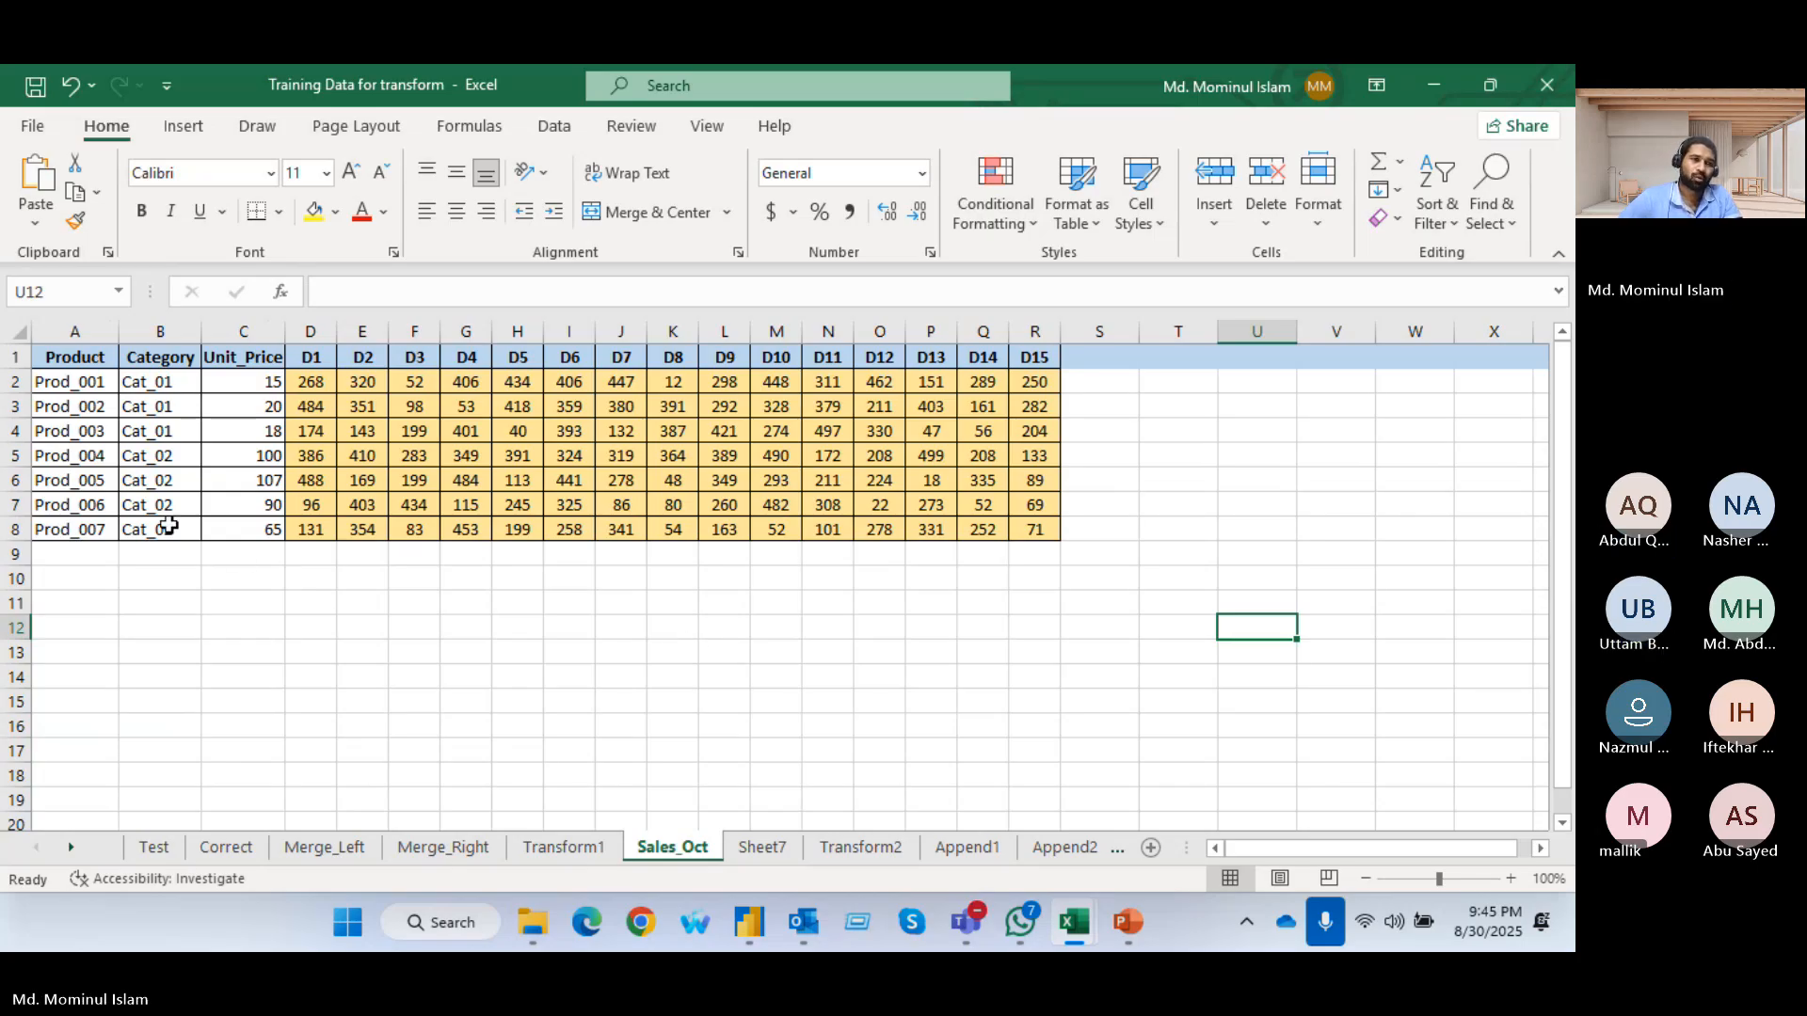
# Review how the Product, Category and Unit_Price columns relate to the D1 to D15 daily quantities in Sales_Oct
pyautogui.moveTo(52, 383); pyautogui.dragTo(235, 532)
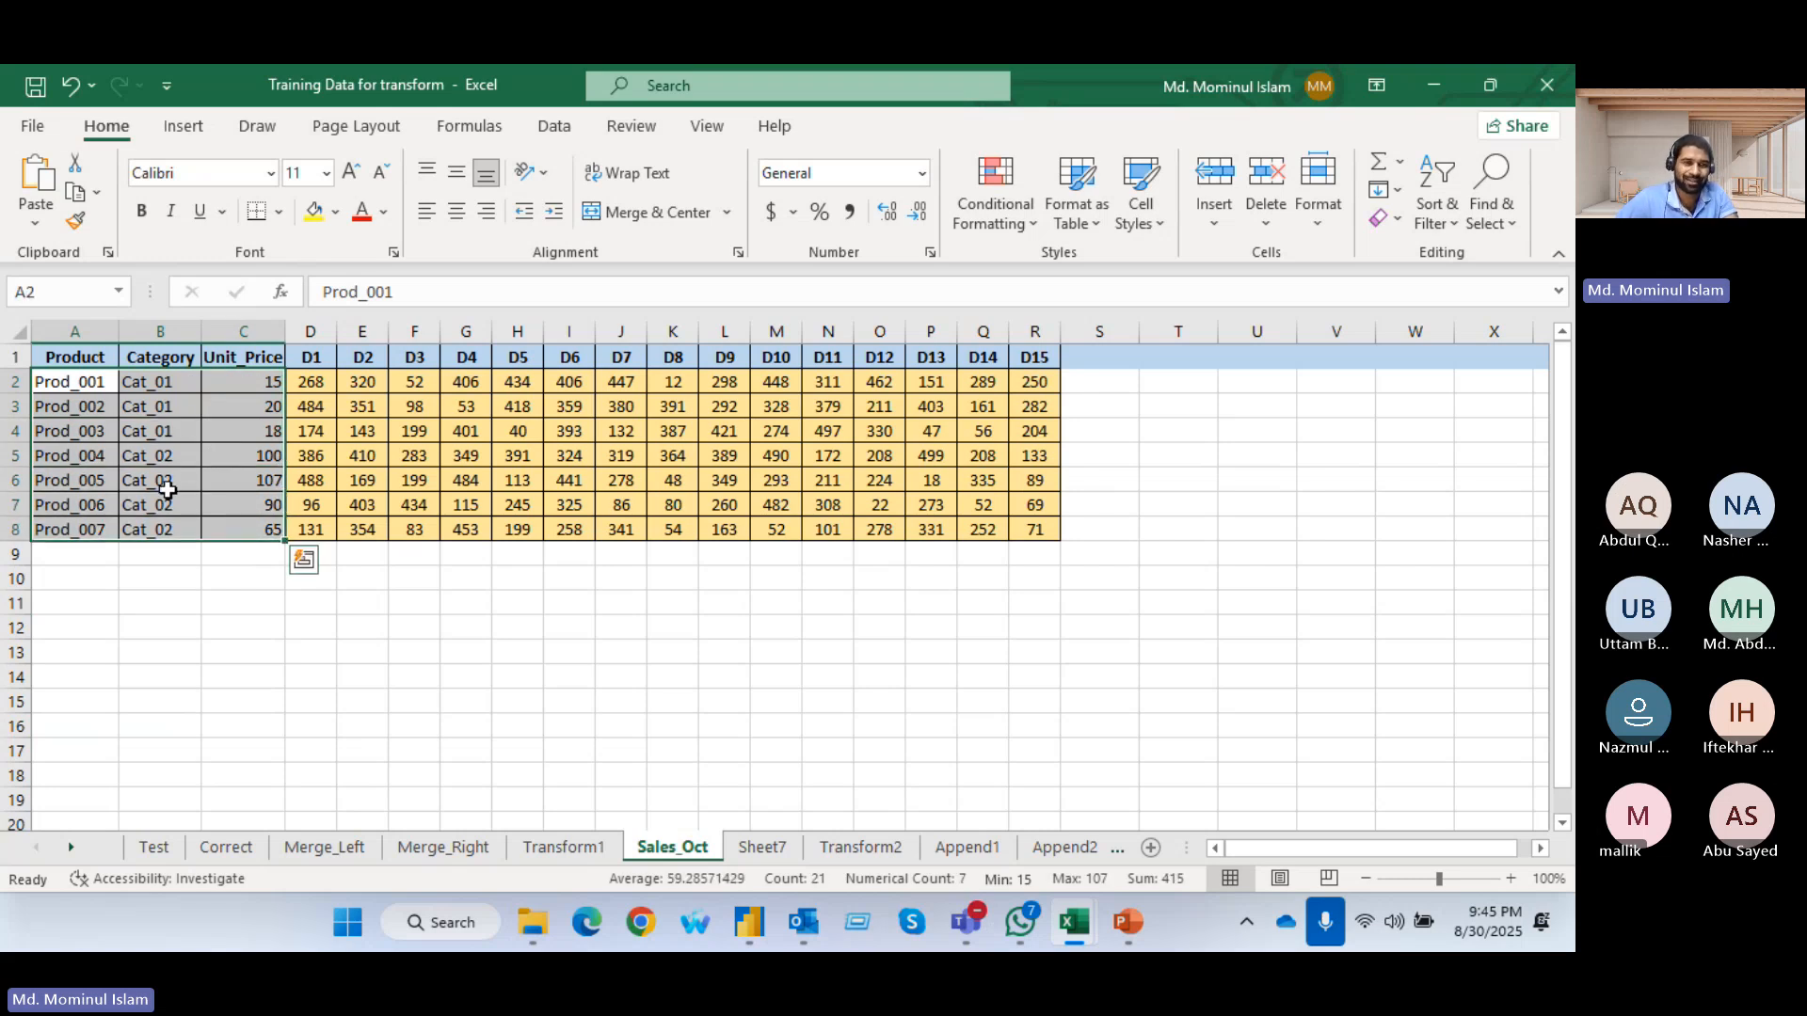
pyautogui.moveTo(52, 381); pyautogui.dragTo(476, 381)
pyautogui.click(409, 381)
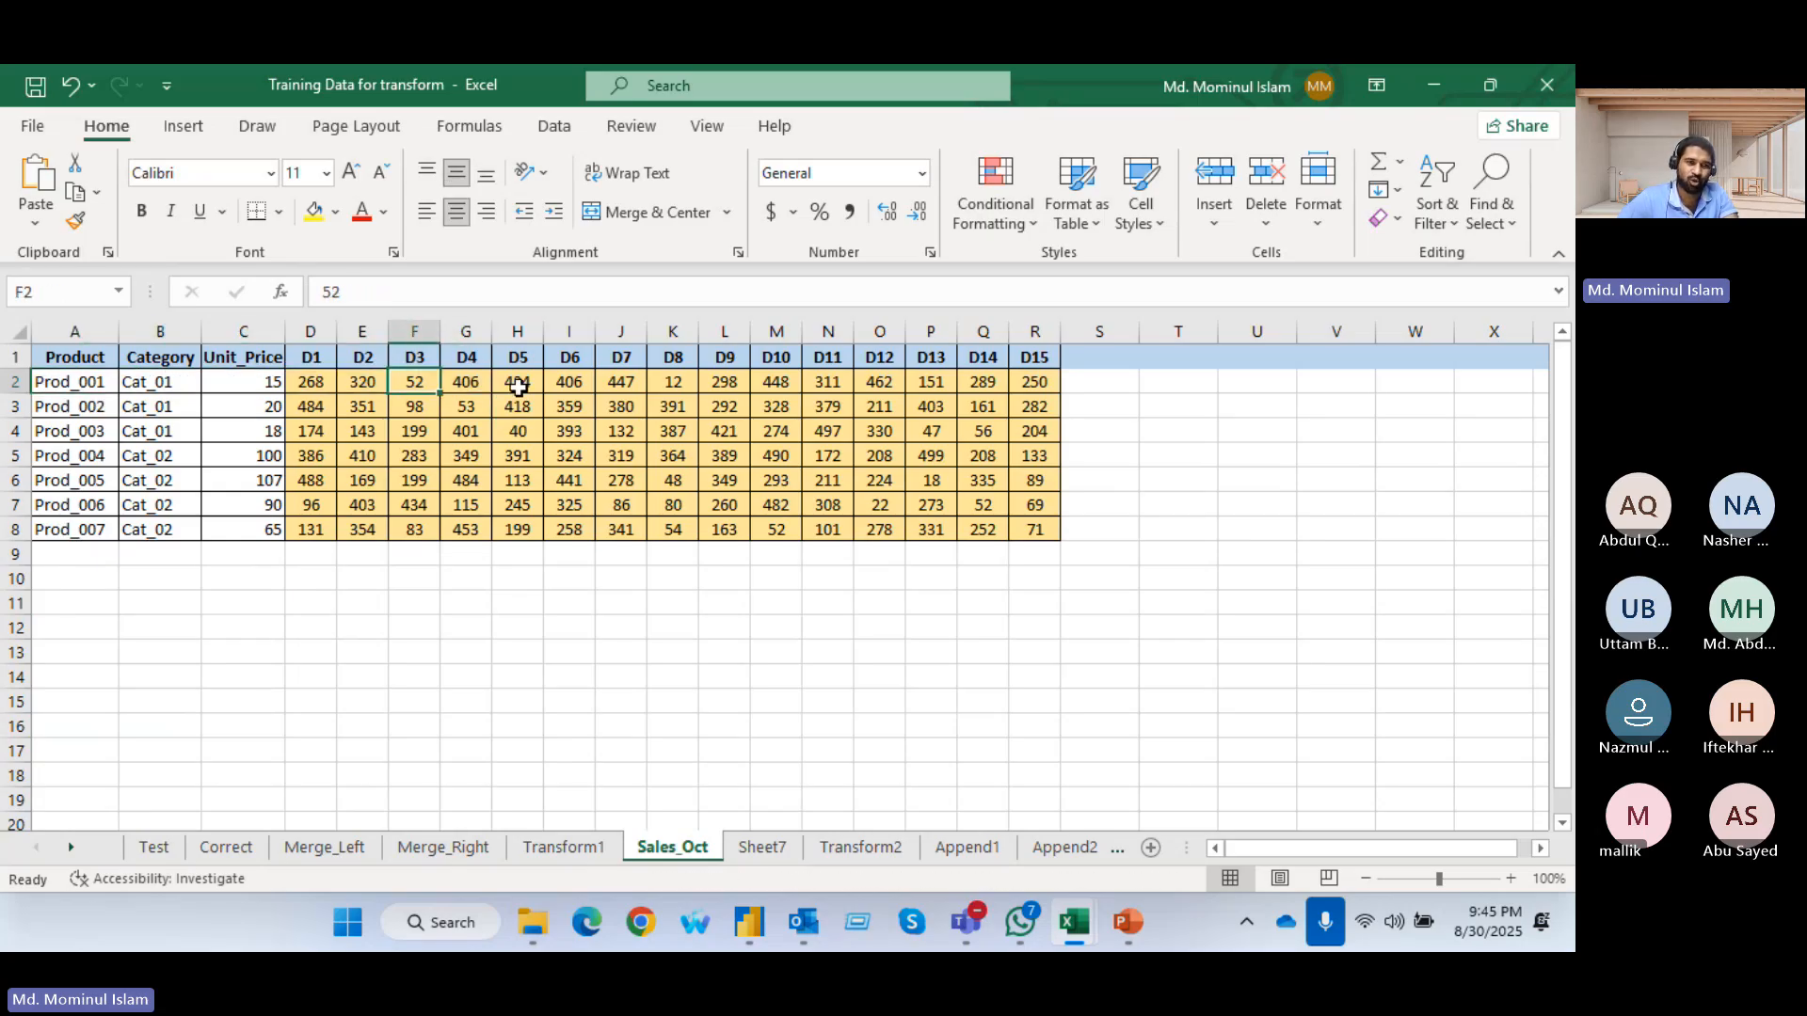
pyautogui.click(15, 406)
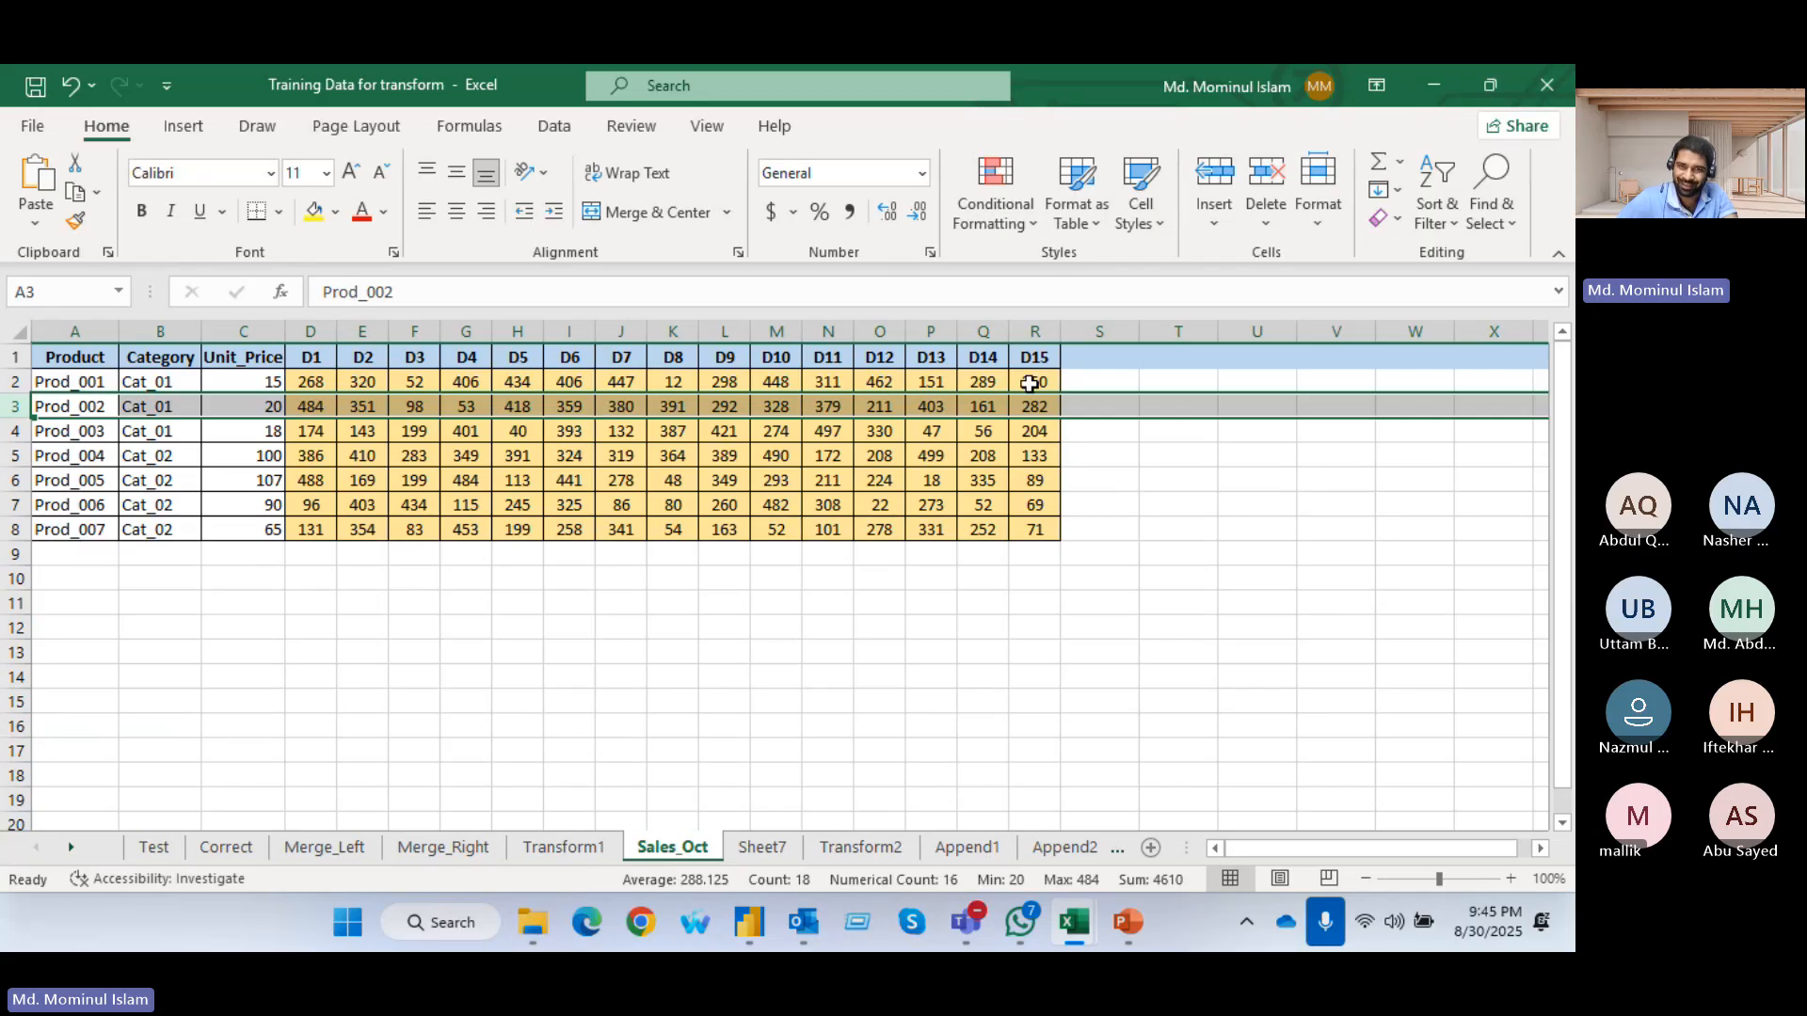
pyautogui.moveTo(1042, 356); pyautogui.dragTo(310, 355)
pyautogui.click(465, 775)
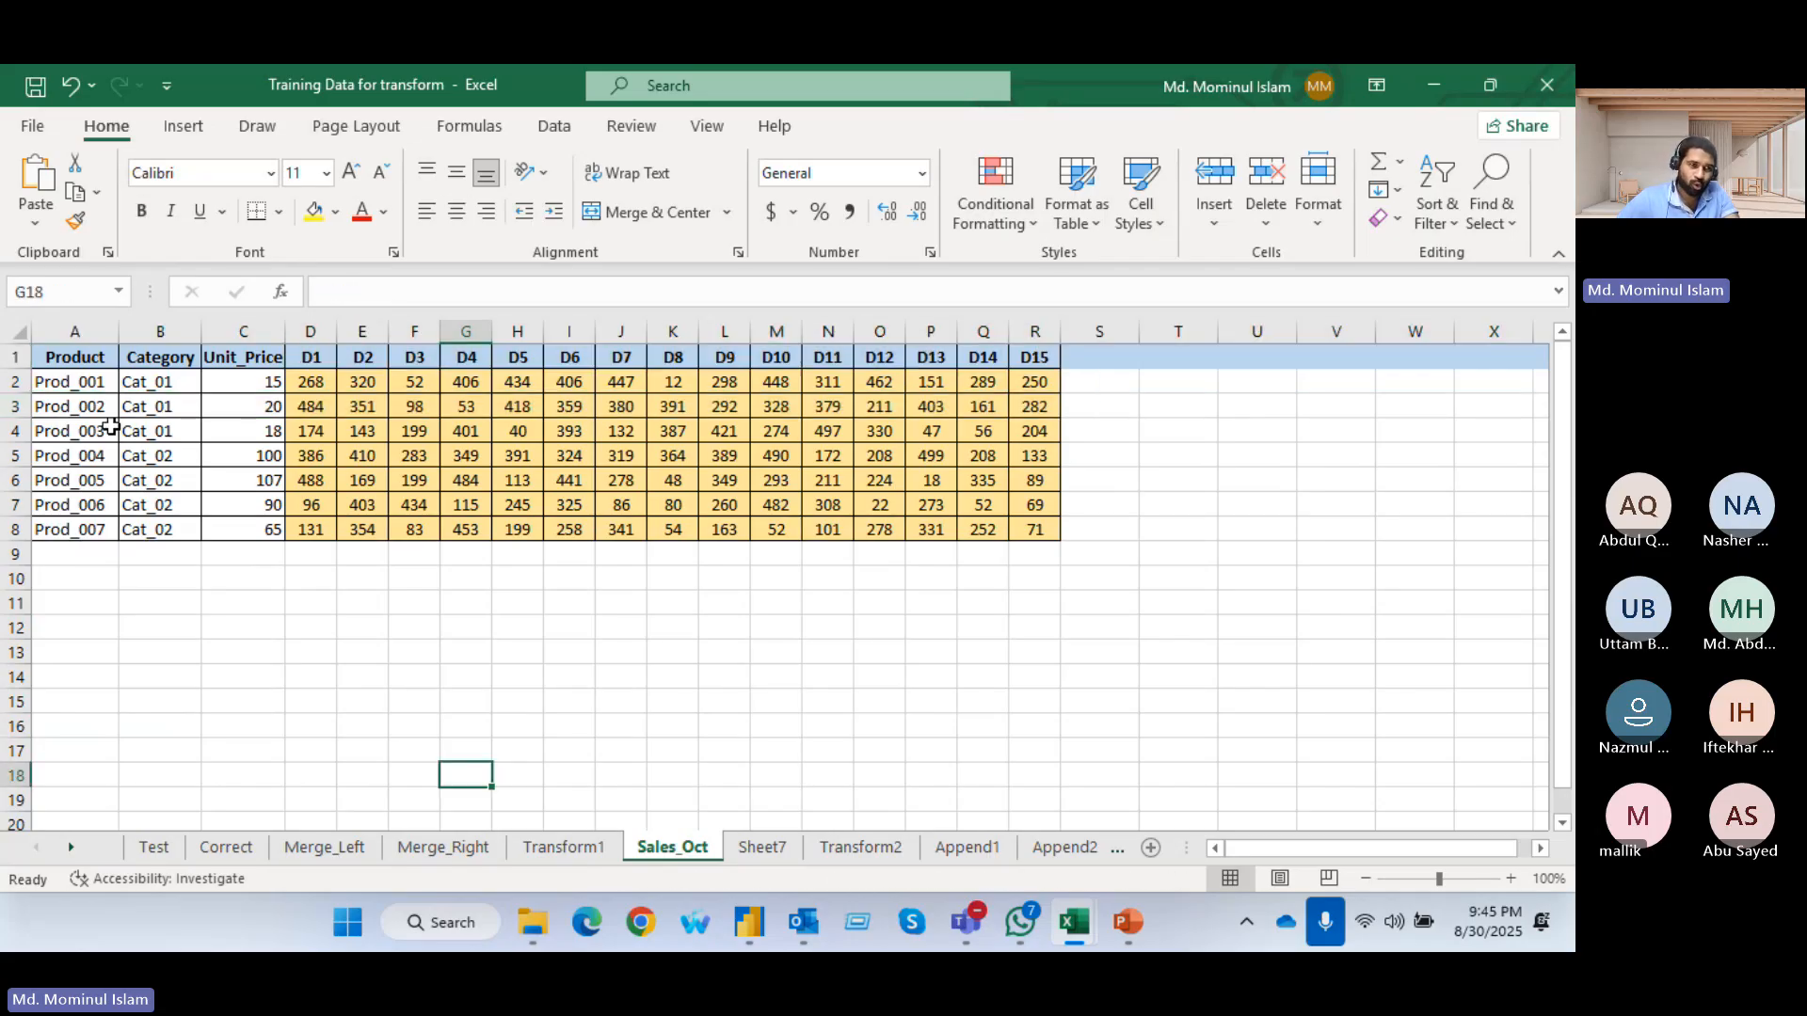
pyautogui.moveTo(64, 399); pyautogui.dragTo(246, 506)
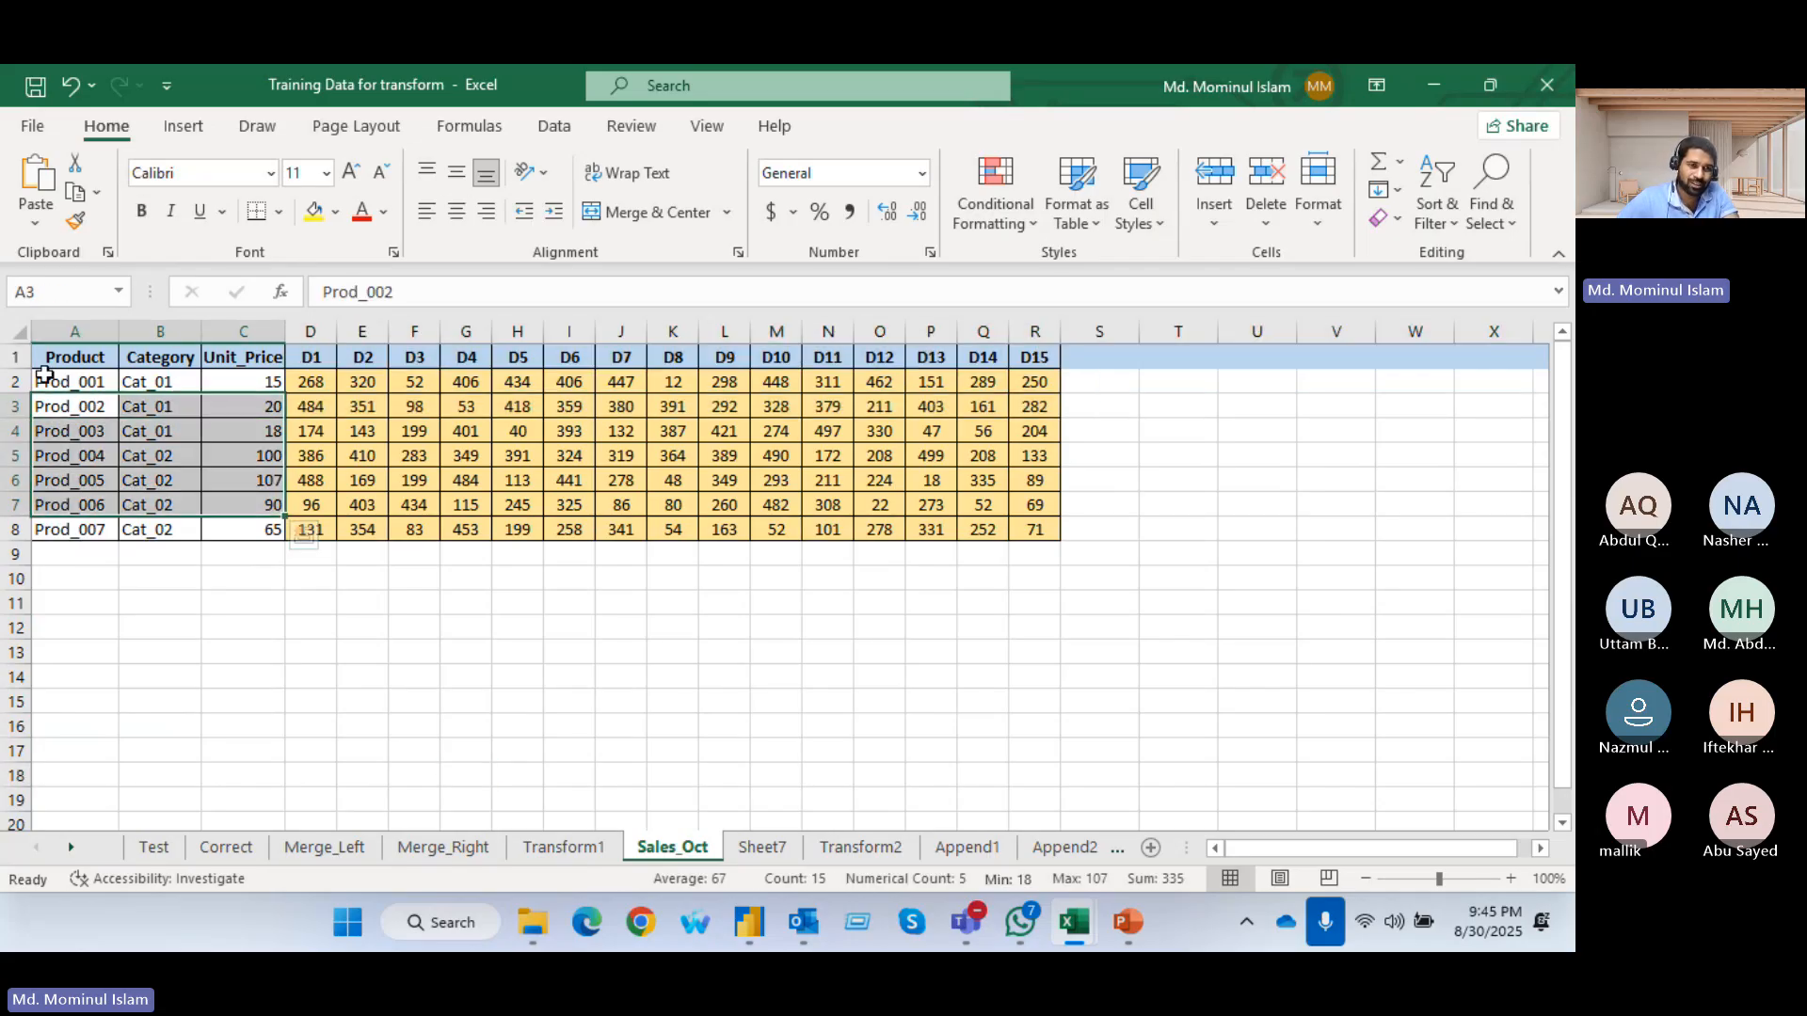
pyautogui.moveTo(47, 379); pyautogui.dragTo(253, 526)
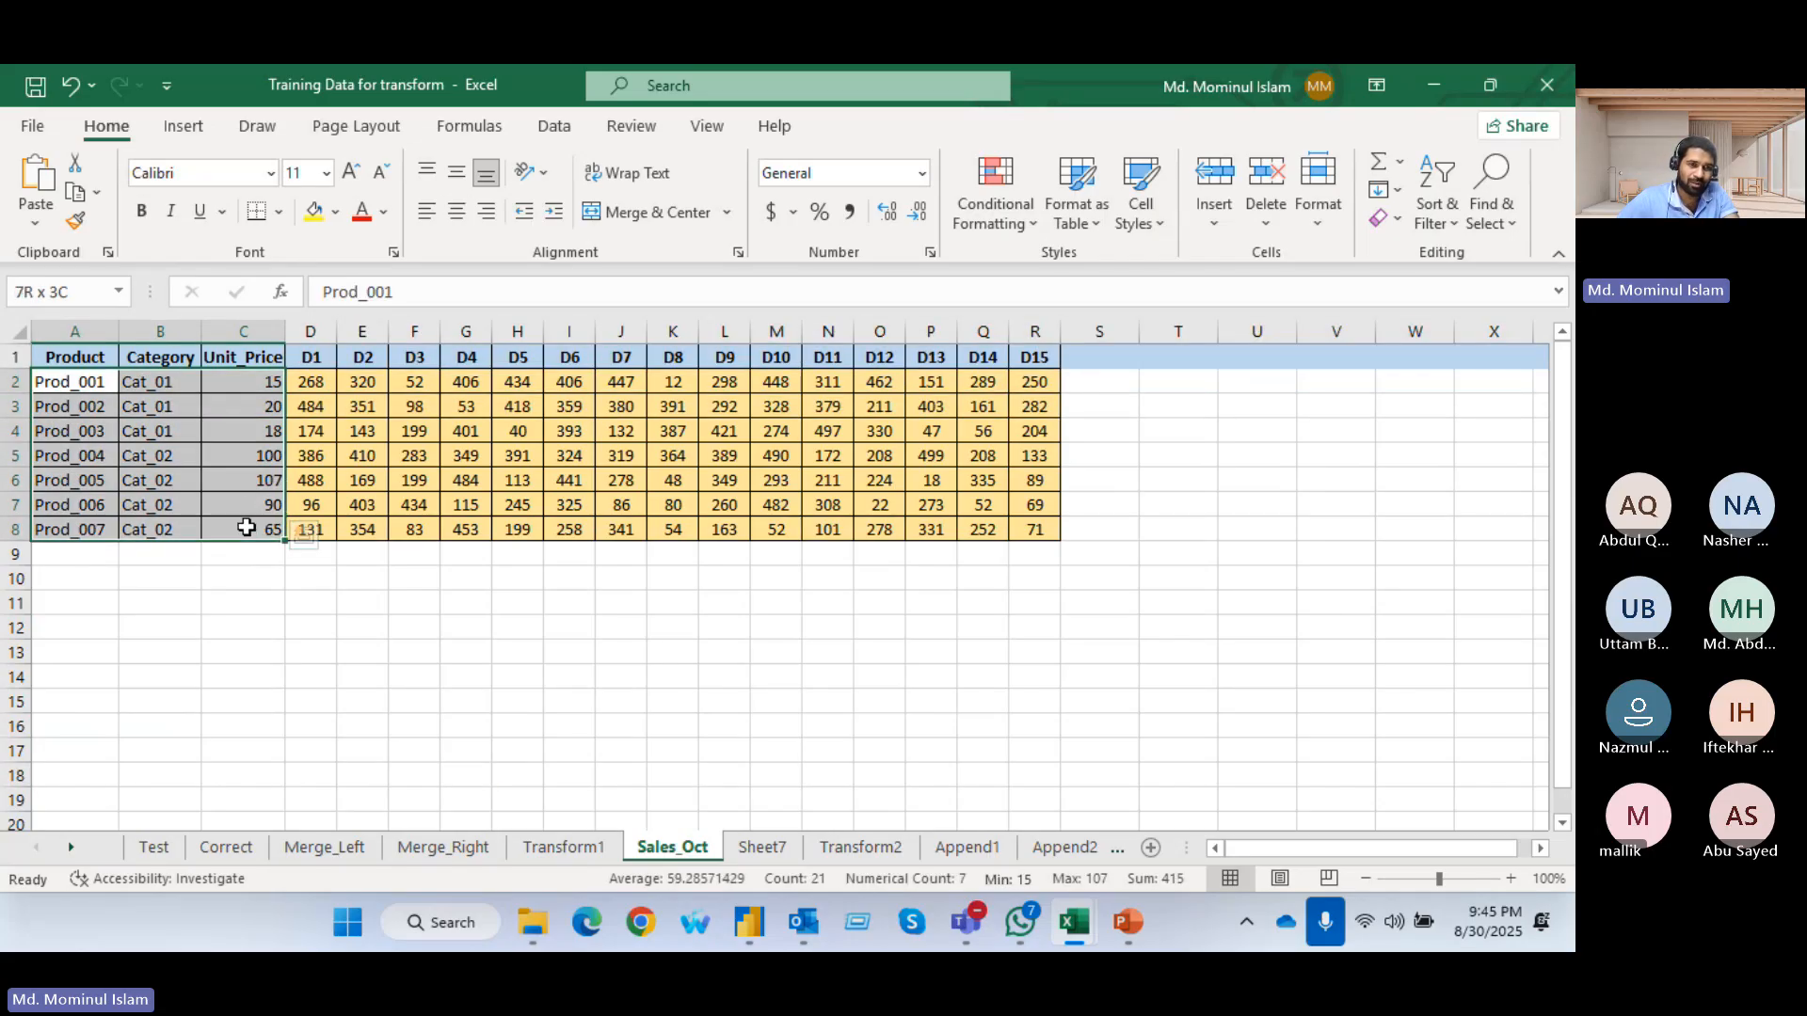
pyautogui.click(315, 329)
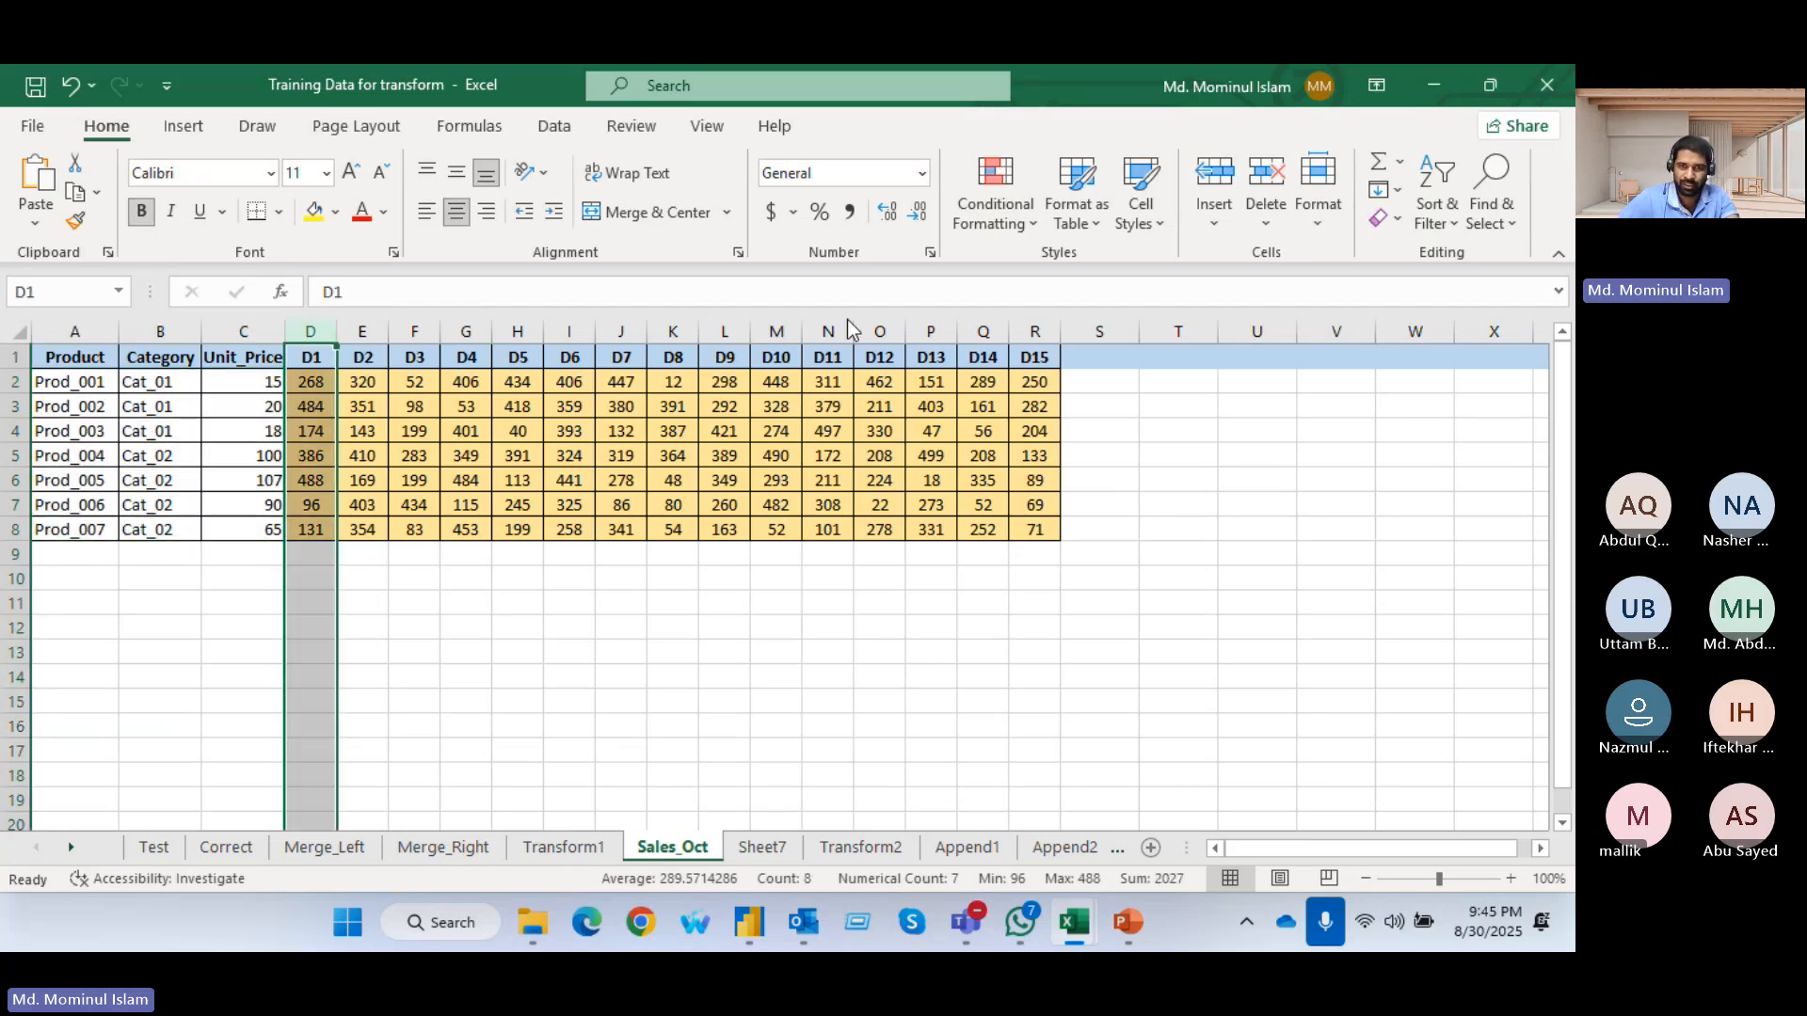
# Copy the whole Sales_Oct table, from Product to D15, into a new worksheet starting at A1
pyautogui.moveTo(1034, 356); pyautogui.dragTo(4, 529)
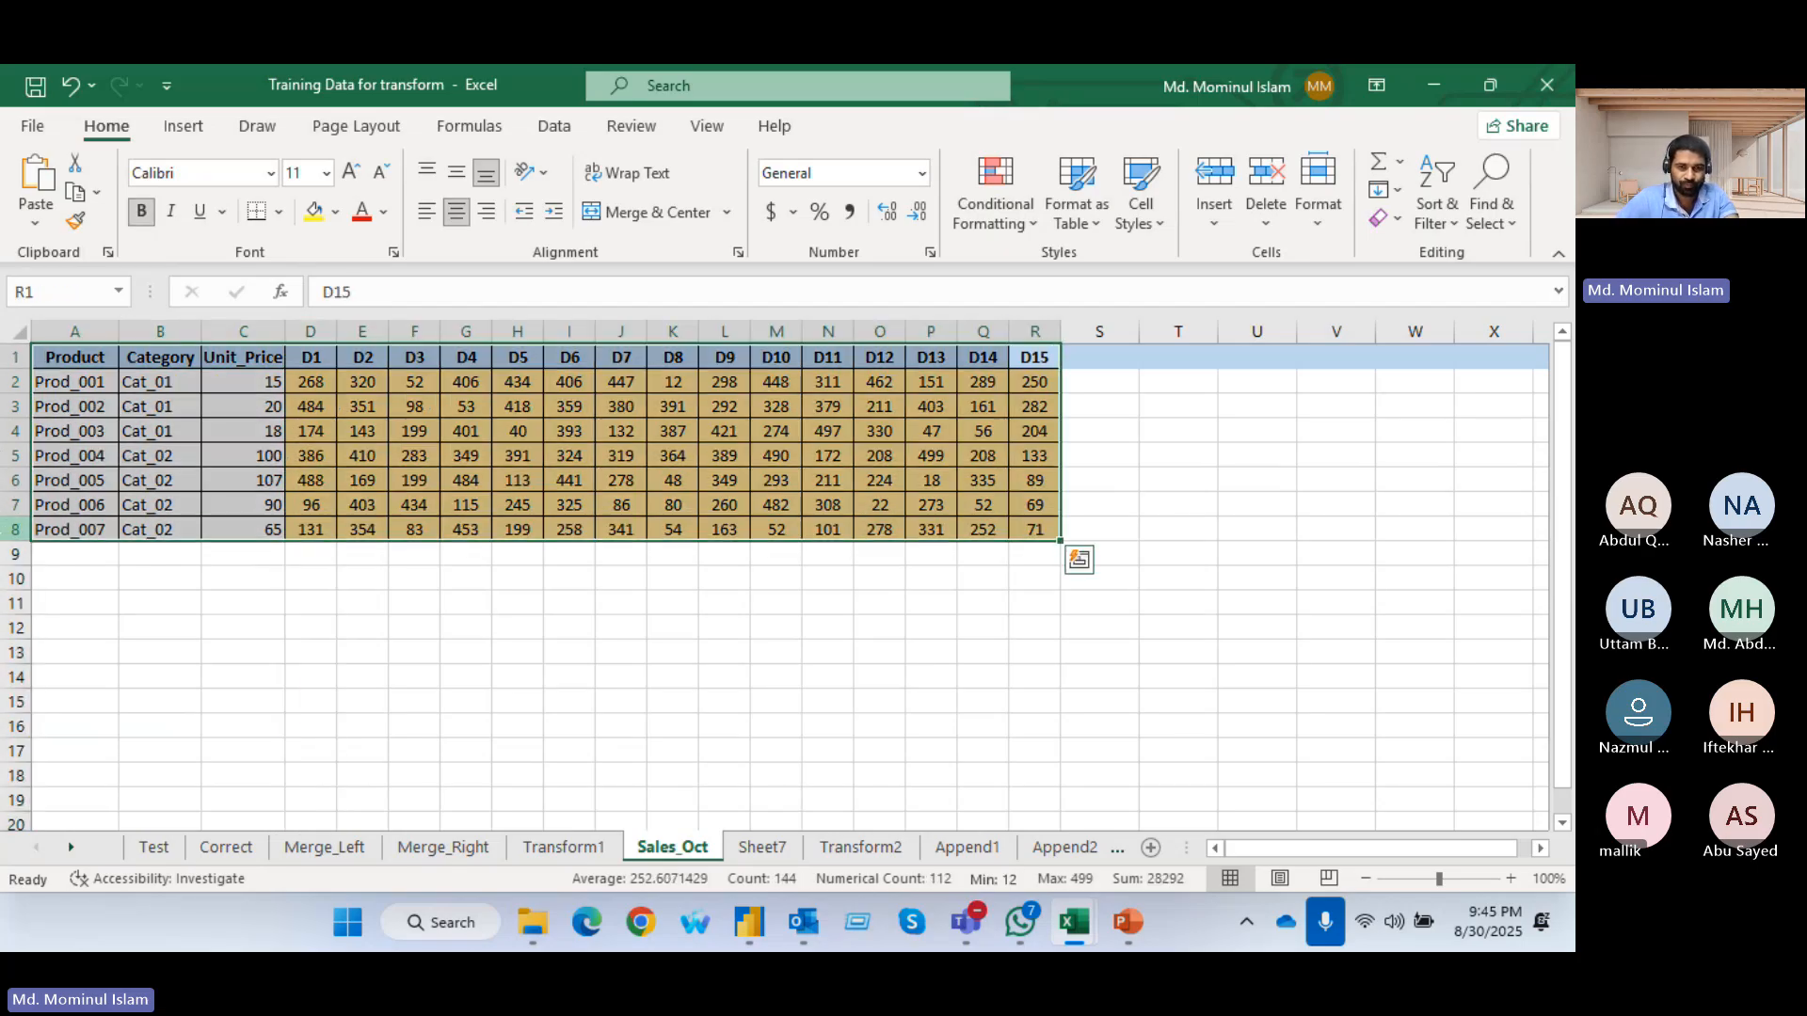
pyautogui.hotkey('ctrl', 'c')
pyautogui.click(1151, 848)
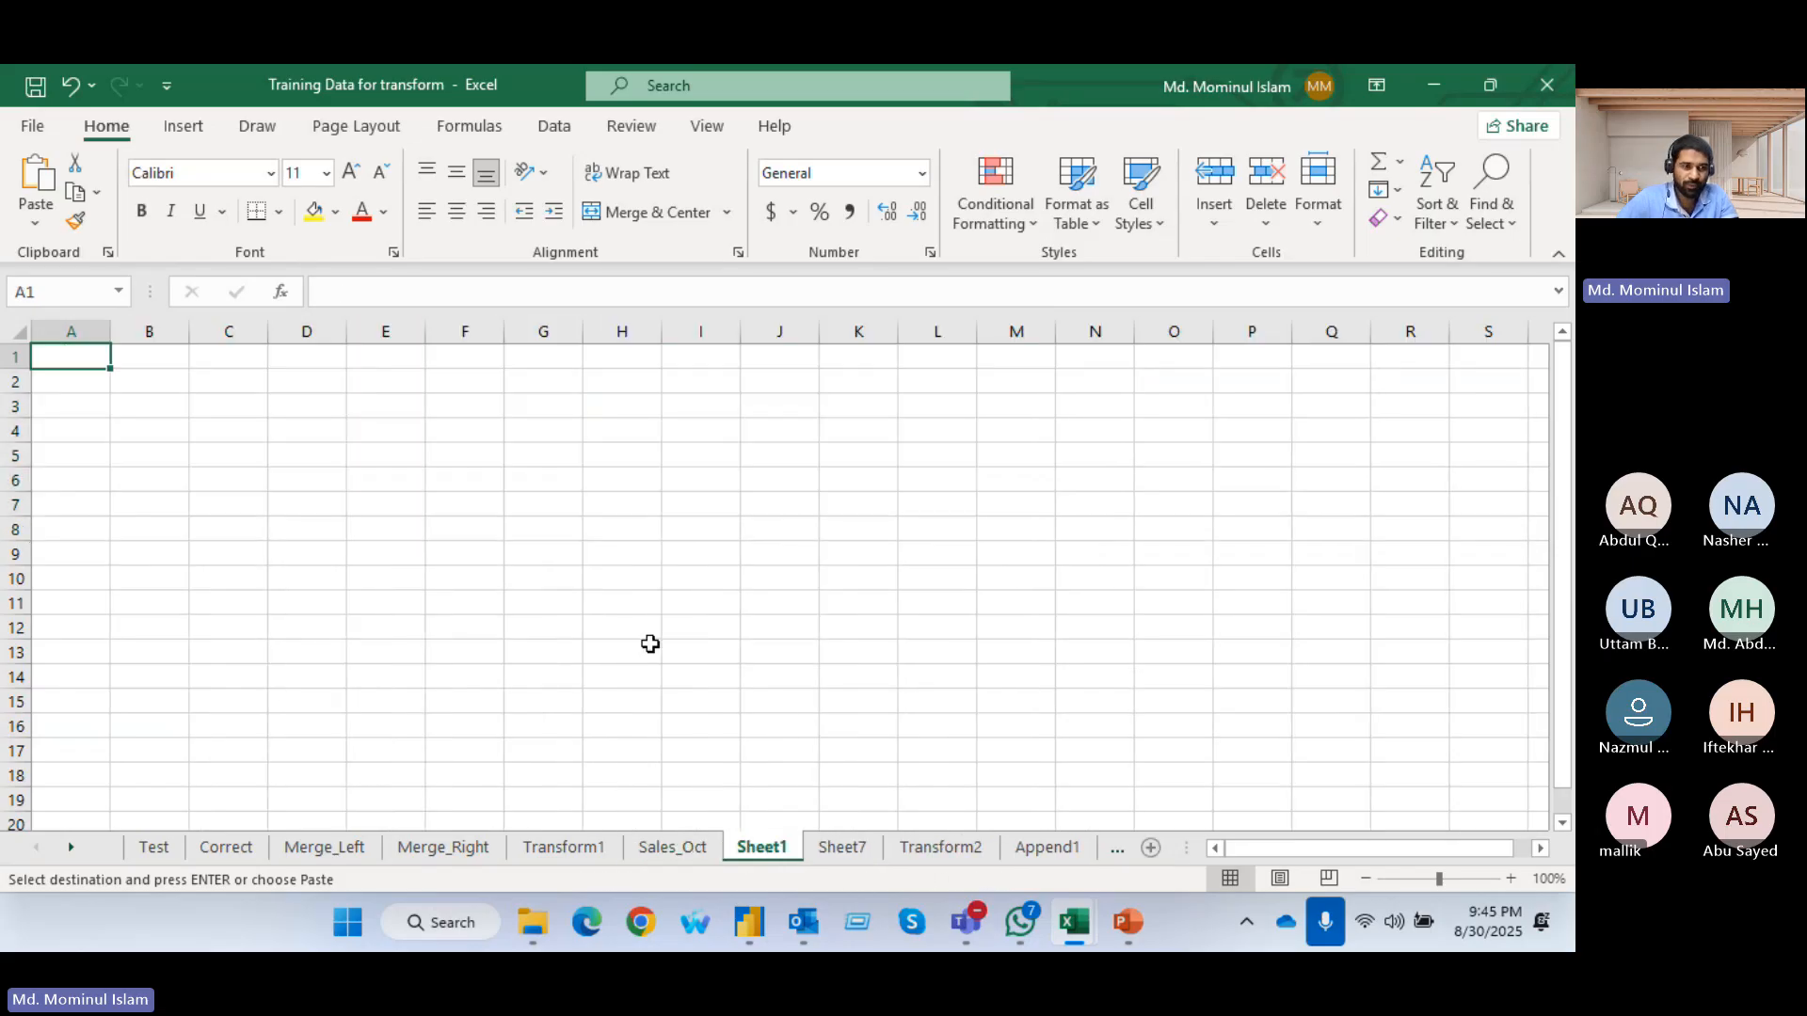
pyautogui.hotkey('ctrl', 'v')
pyautogui.click(179, 375)
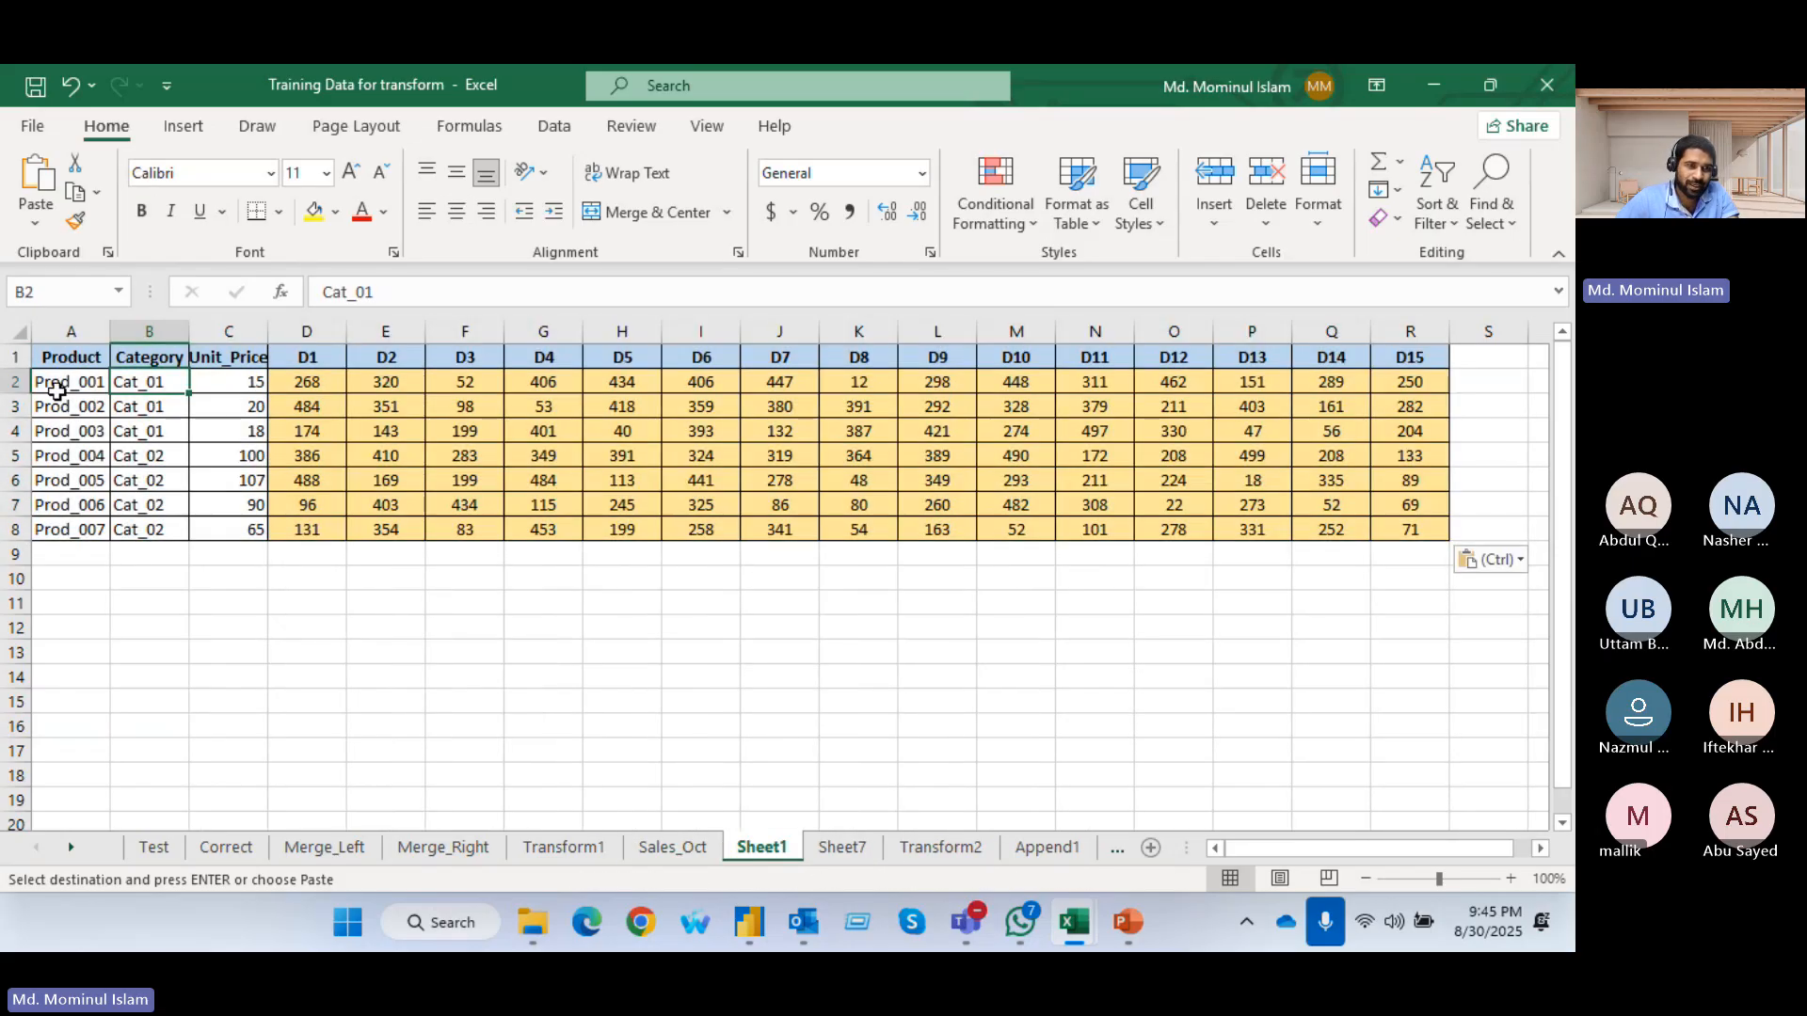
# Insert two blank columns between Unit_Price and D1 in the copied table
pyautogui.click(299, 331)
pyautogui.press('Escape')
pyautogui.hotkey('ctrl', 'shift', '+')
pyautogui.hotkey('ctrl', 'shift', '+')
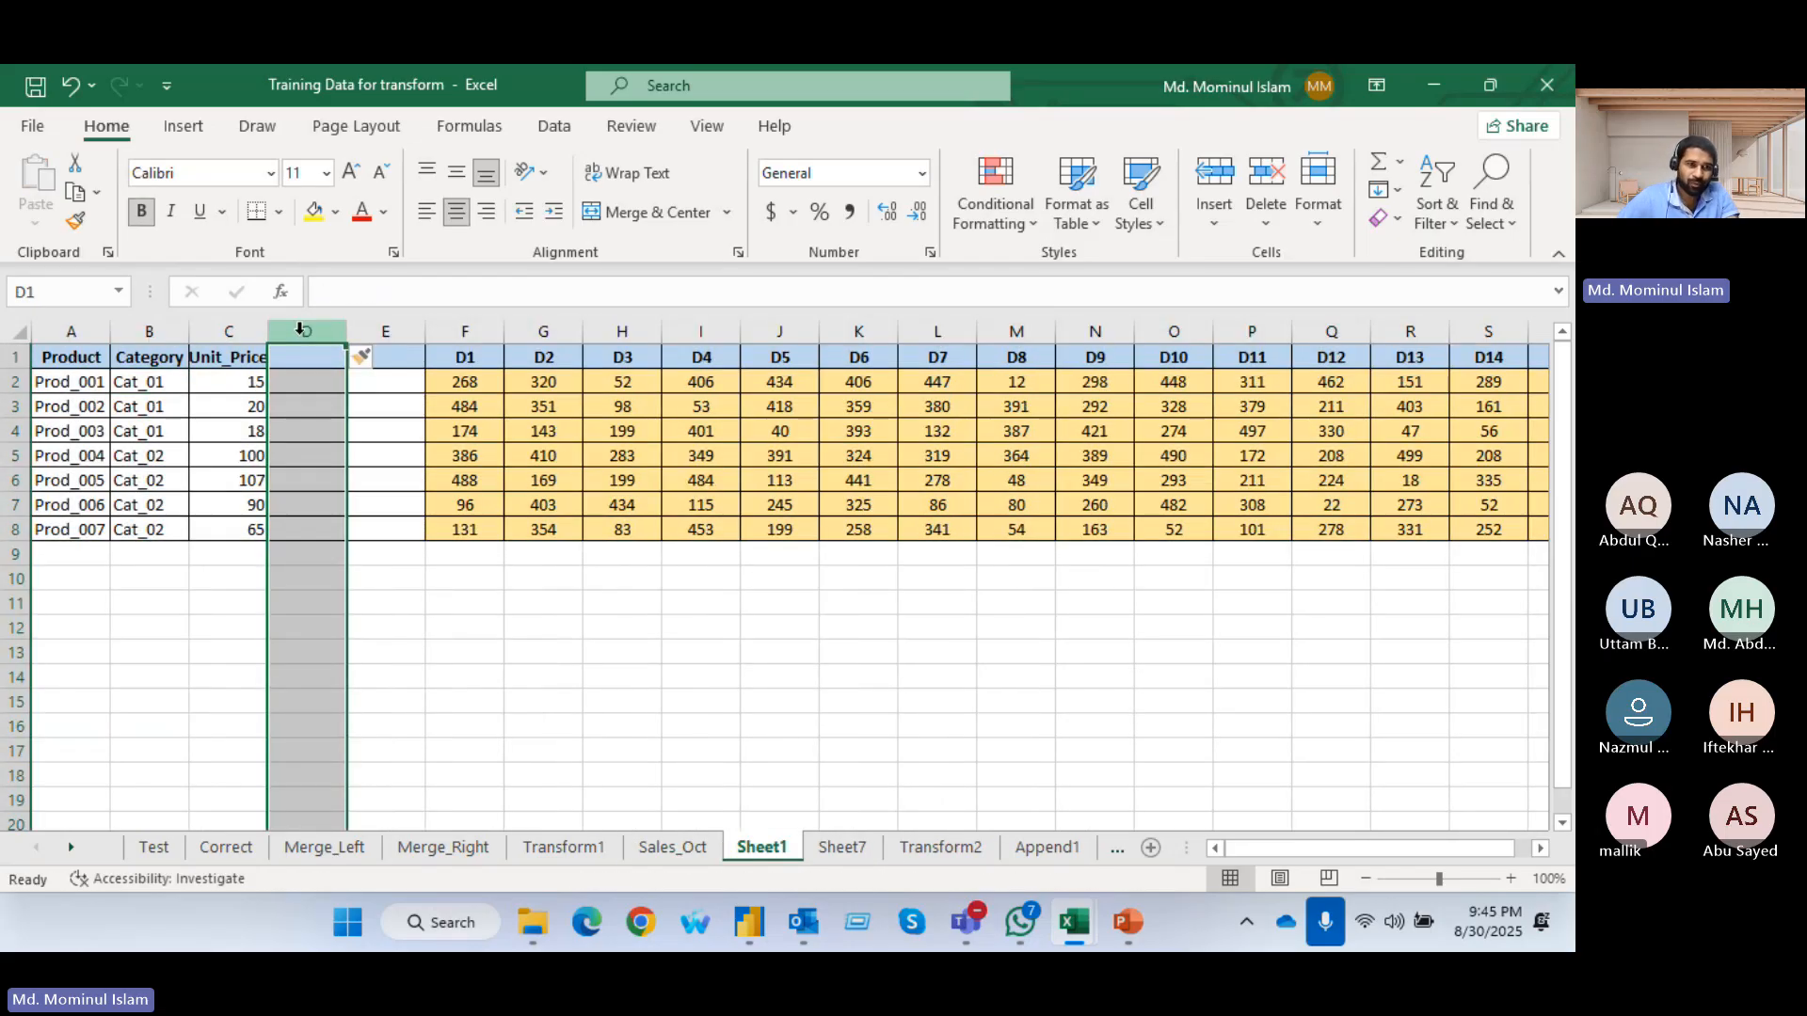
pyautogui.click(370, 459)
pyautogui.click(307, 334)
# Head the two blank columns Day and Qty, and copy the D1 label into the first Day cell
pyautogui.click(311, 363)
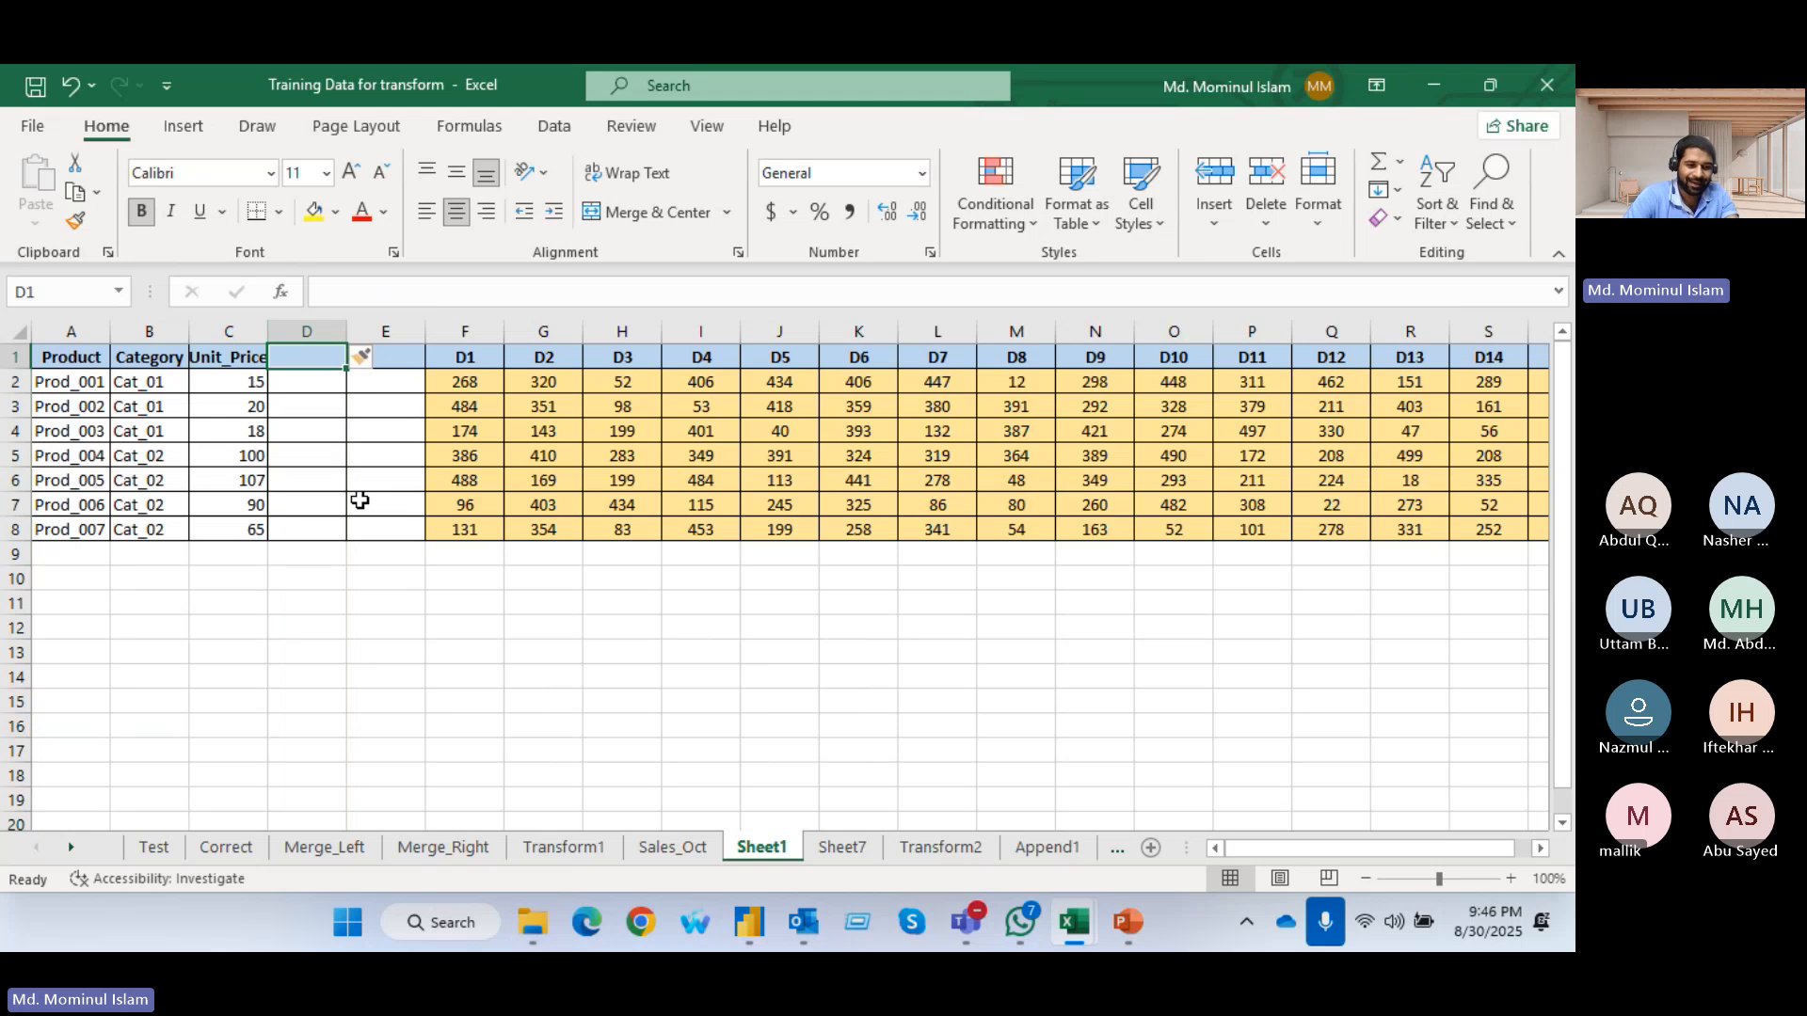
pyautogui.write('Day')
pyautogui.click(404, 593)
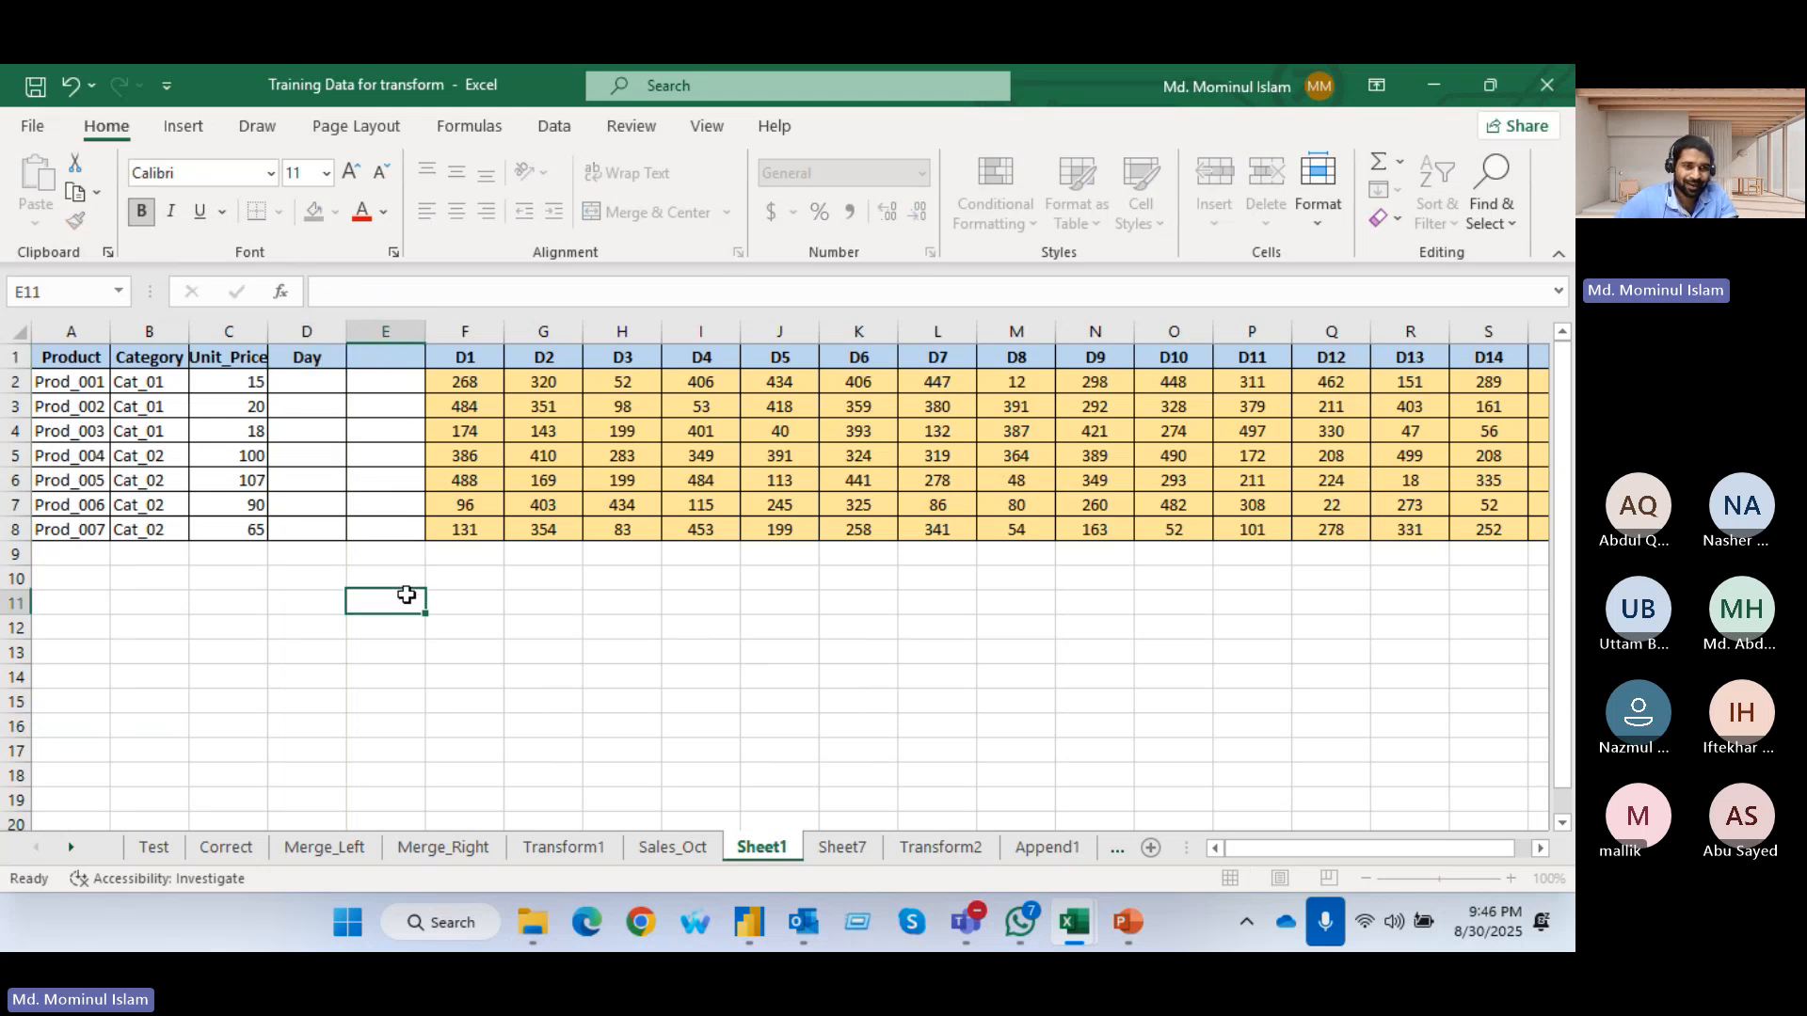
pyautogui.click(463, 358)
pyautogui.keyDown('ctrl'); pyautogui.moveTo(463, 370); pyautogui.dragTo(288, 392); pyautogui.keyUp('ctrl')
pyautogui.click(400, 356)
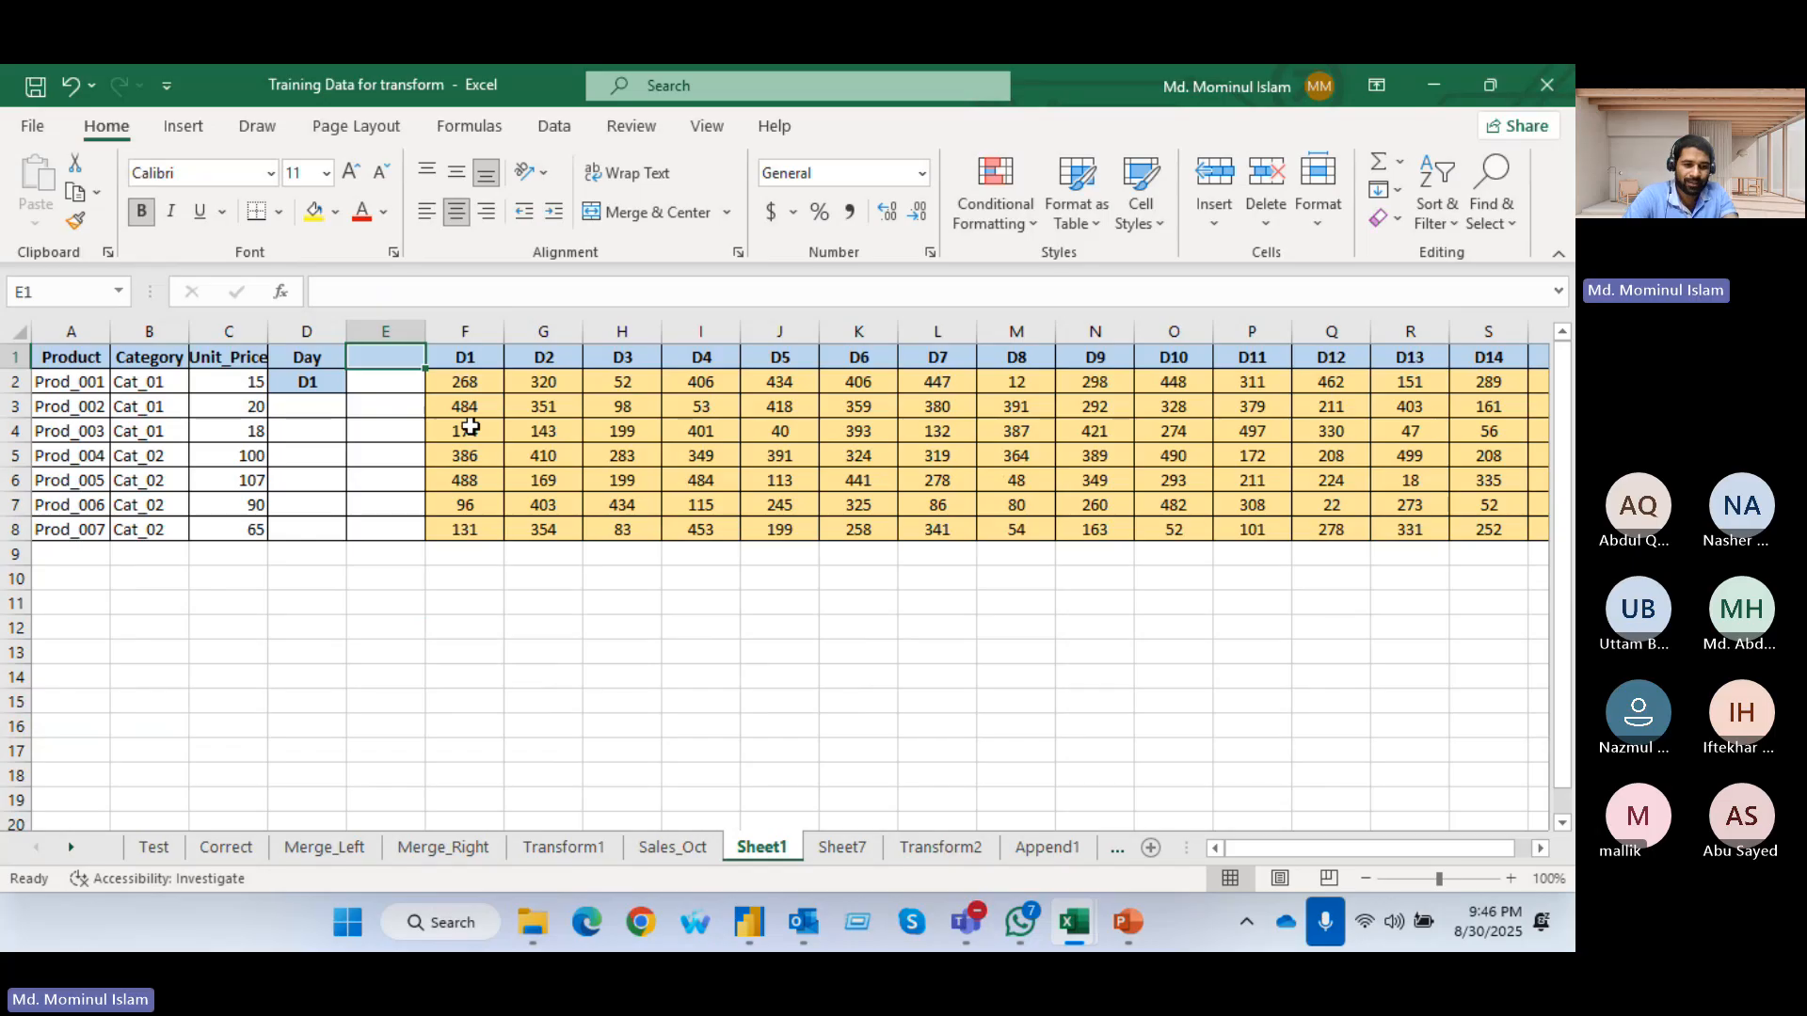
pyautogui.write('Qty')
pyautogui.click(415, 573)
# Copy the D1 quantities into the Qty column and fill the D1 label down the Day column through row 8
pyautogui.moveTo(461, 376); pyautogui.dragTo(304, 531)
pyautogui.hotkey('ctrl', 'd')
pyautogui.click(386, 673)
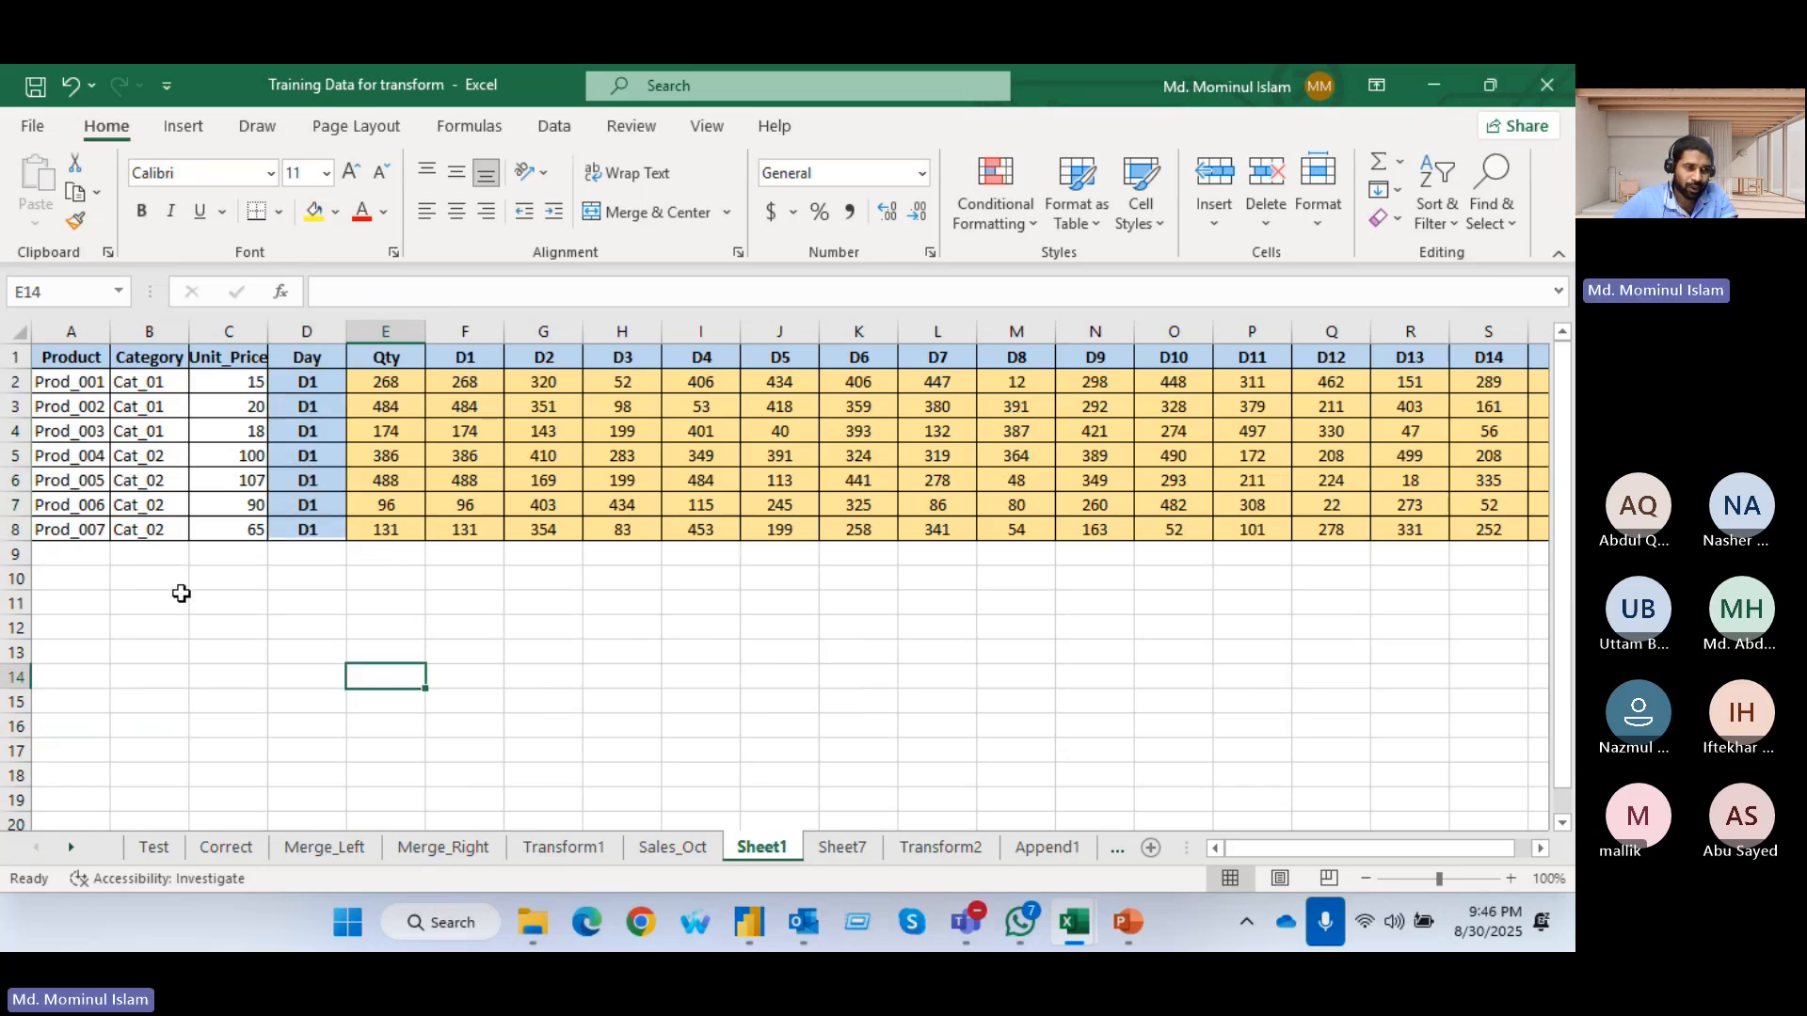
# Repeat the seven product rows in rows 9 to 15, with D2 as Day and the D2 column's quantities as Qty
pyautogui.click(87, 391)
pyautogui.moveTo(87, 395); pyautogui.dragTo(218, 713)
pyautogui.click(544, 676)
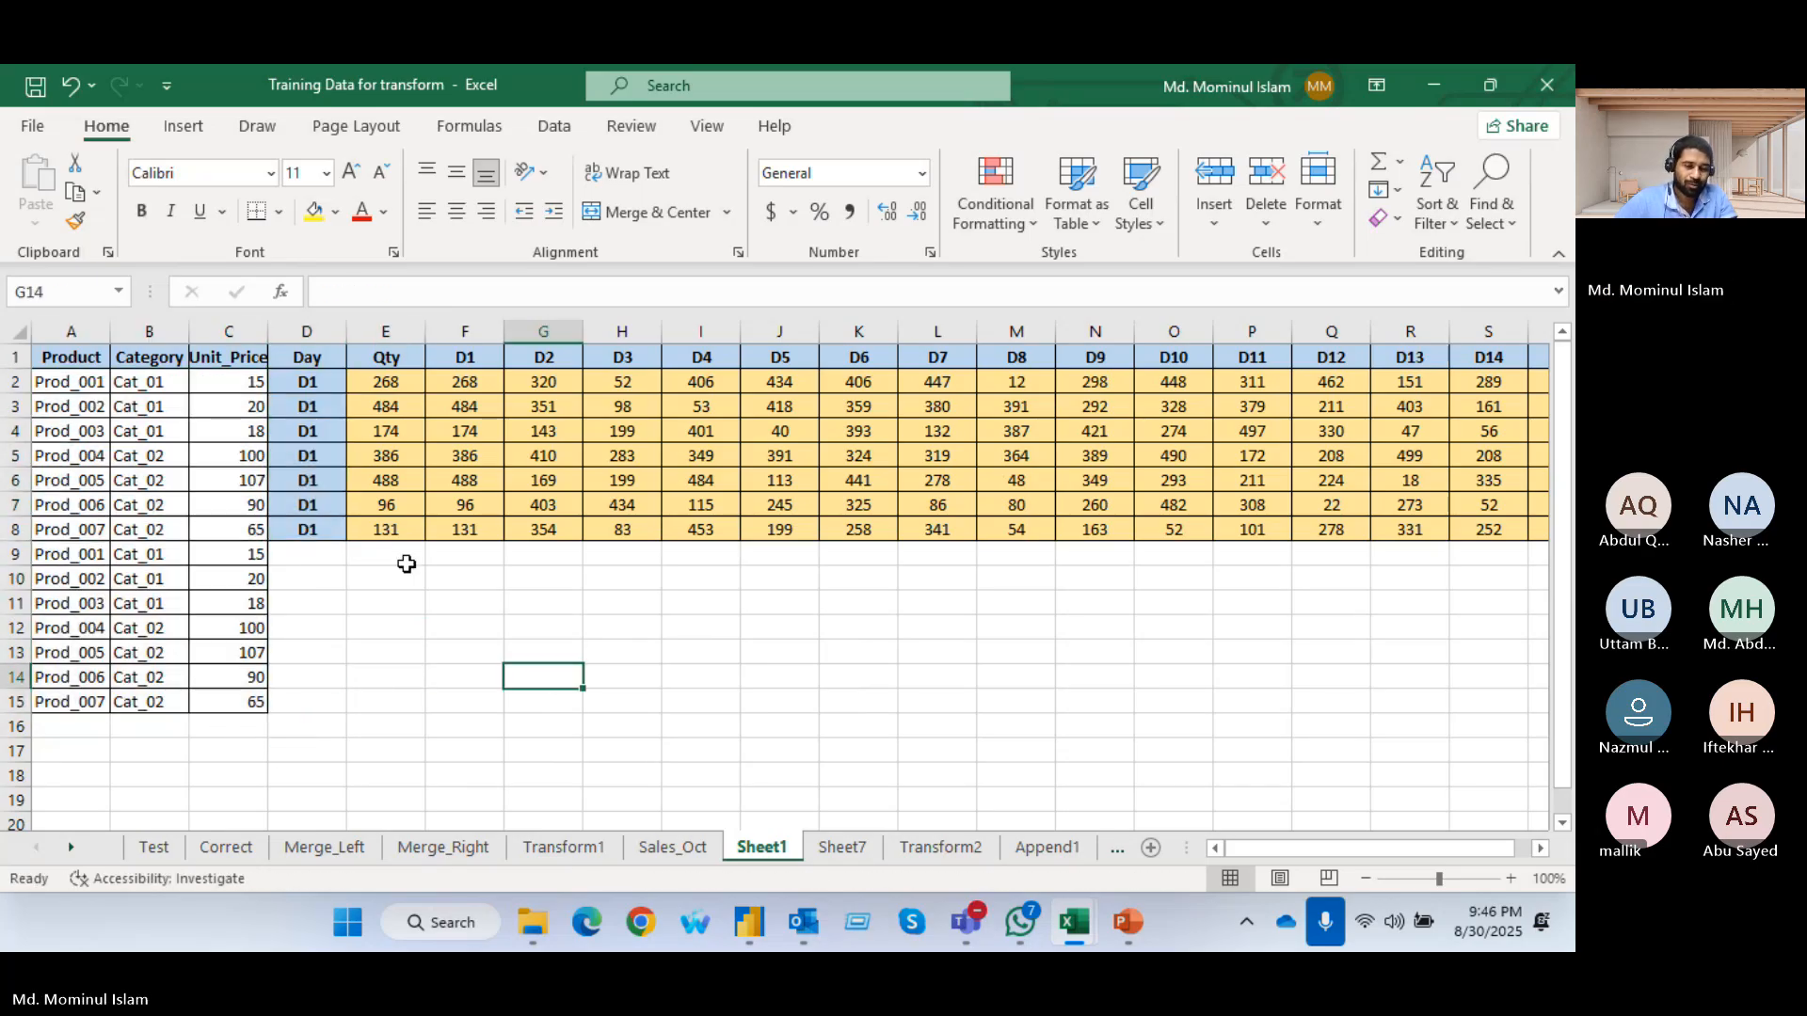
pyautogui.click(322, 372)
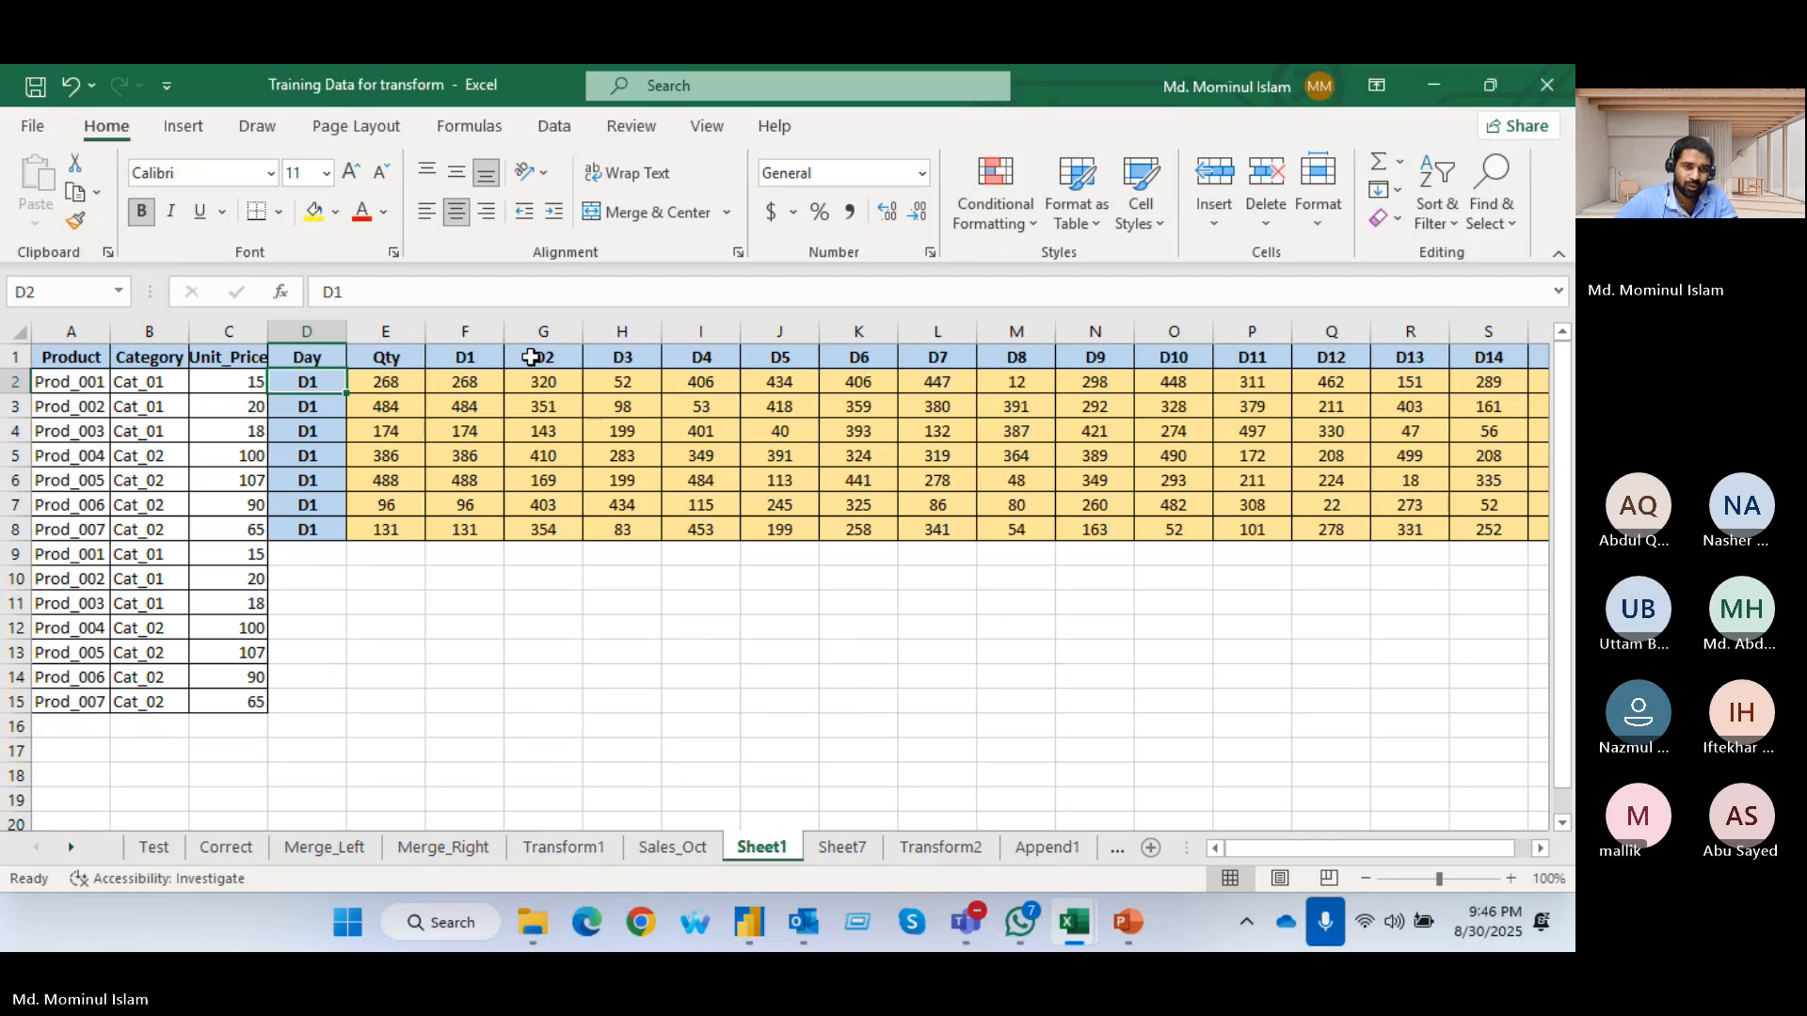
pyautogui.click(538, 355)
pyautogui.moveTo(549, 348); pyautogui.dragTo(318, 561)
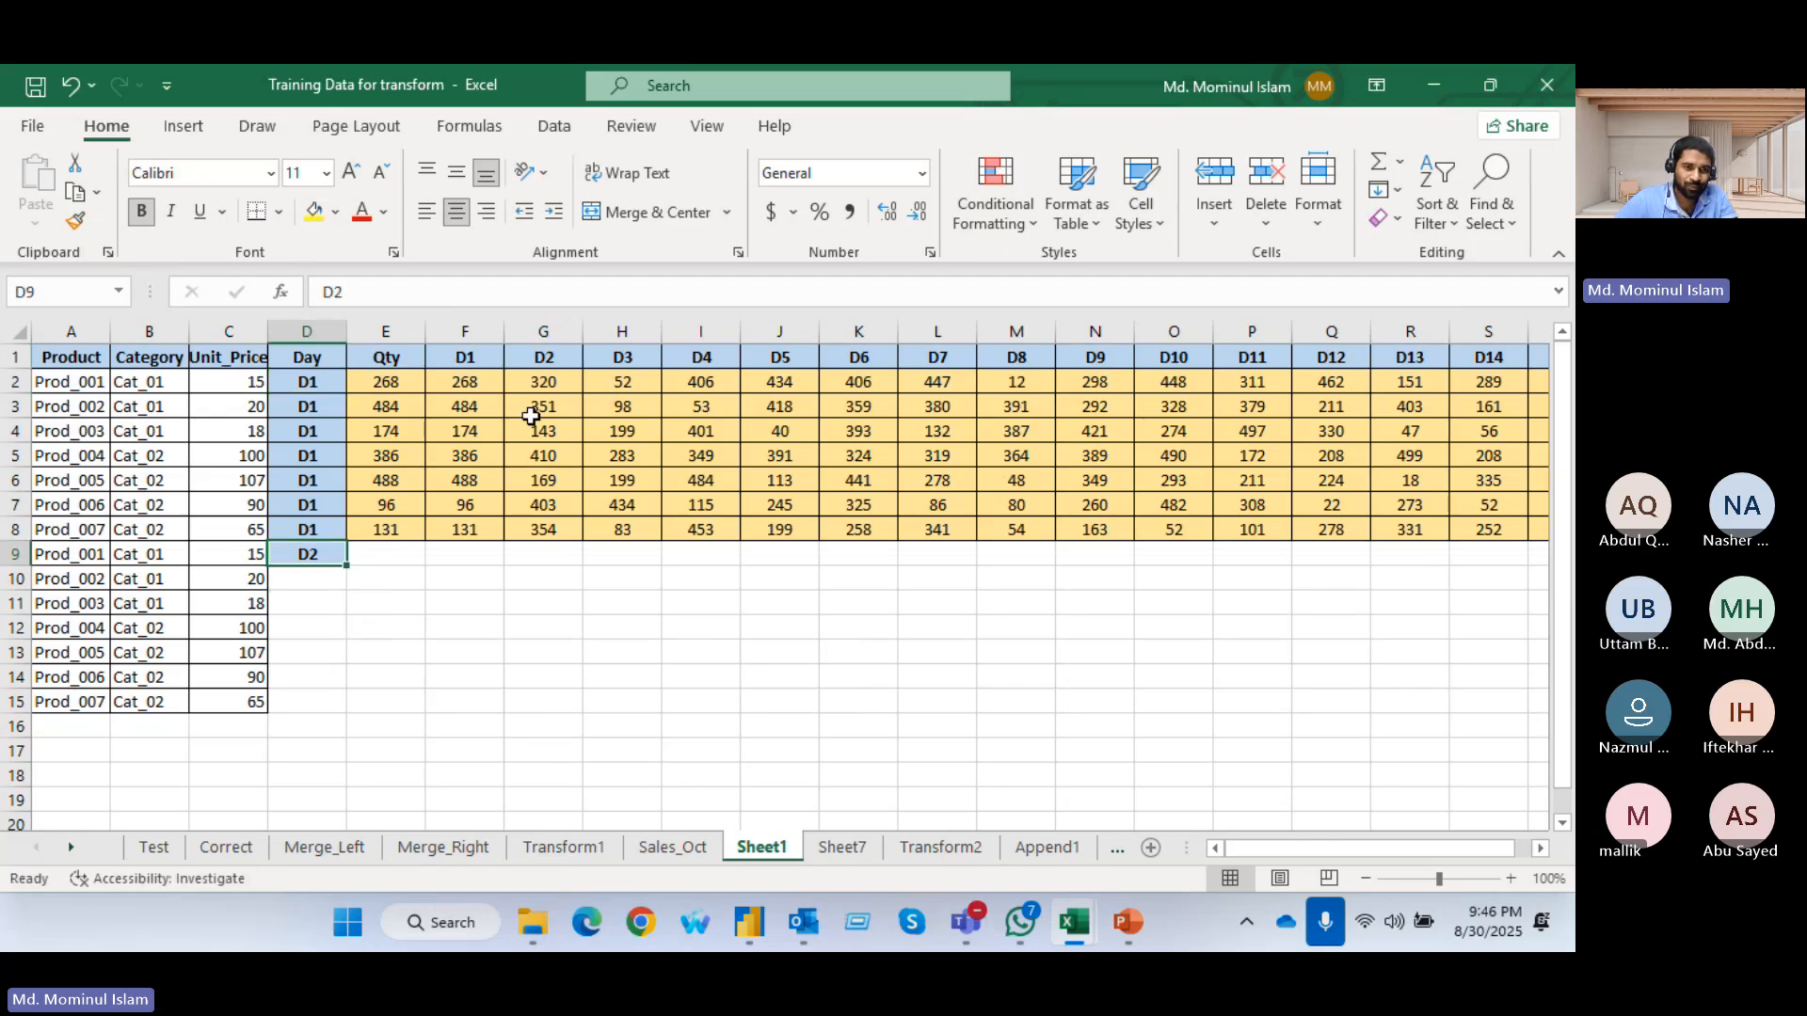
pyautogui.moveTo(541, 378); pyautogui.dragTo(544, 527)
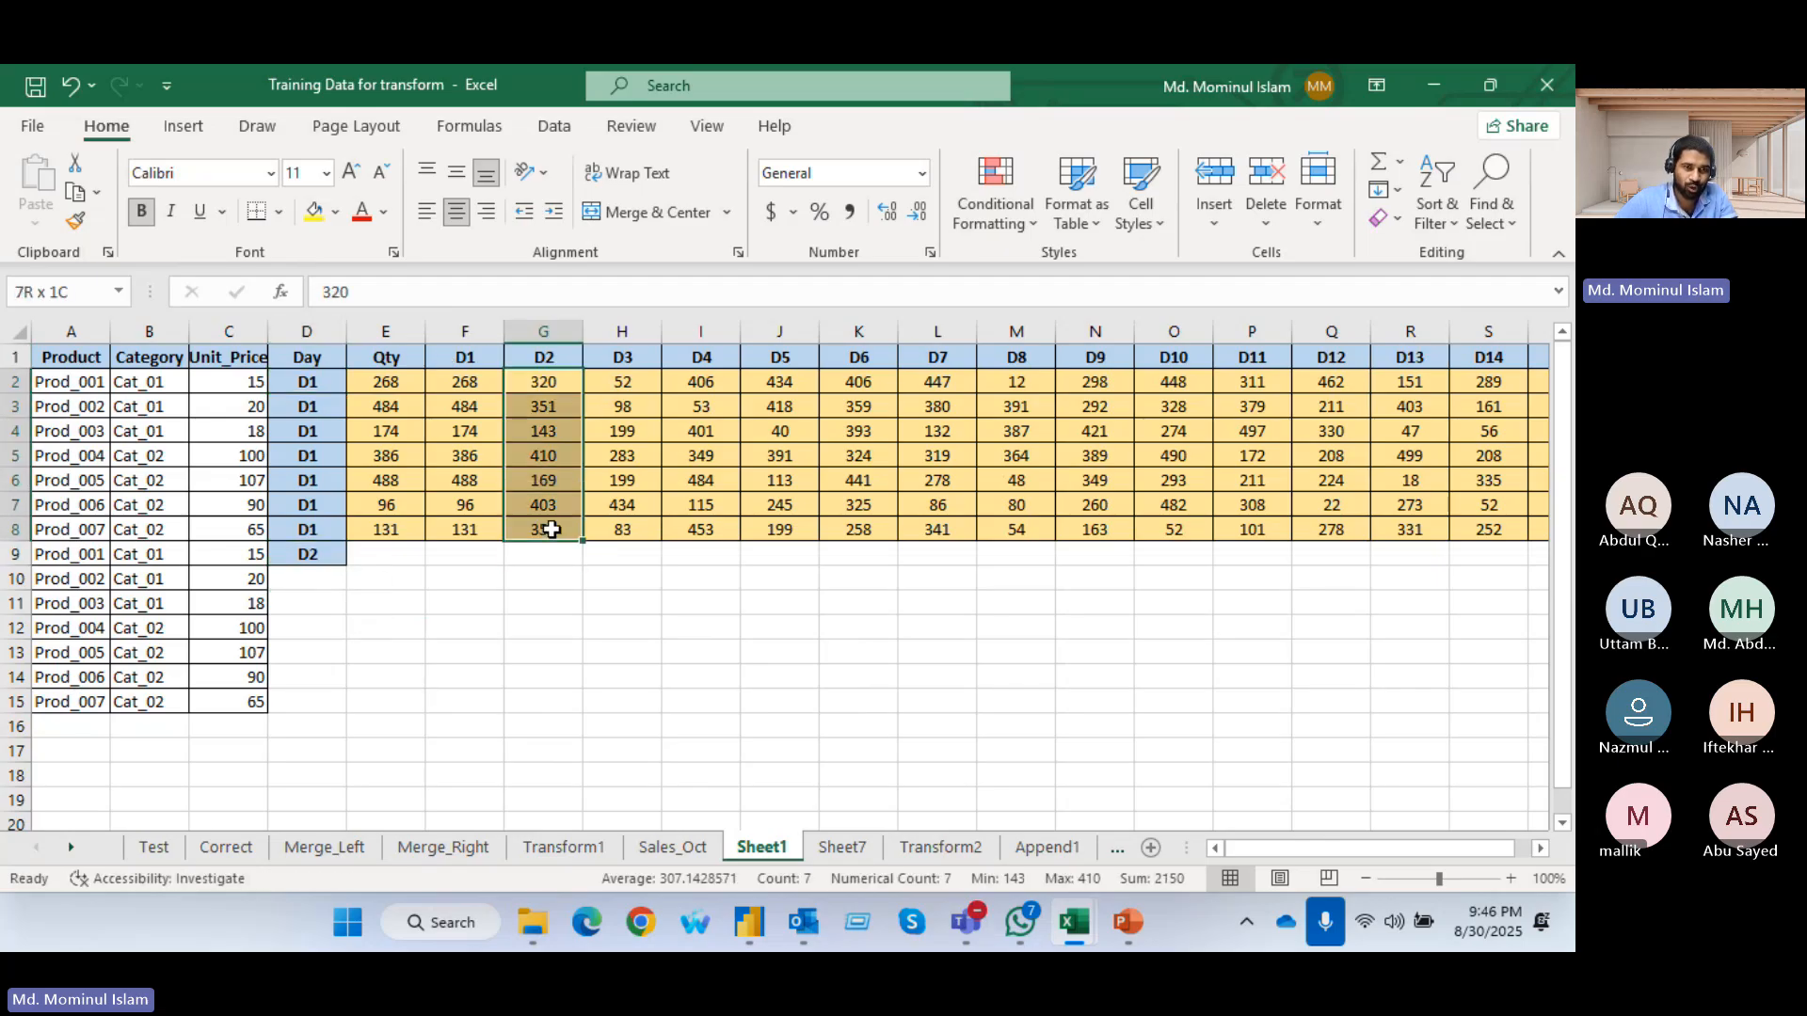
pyautogui.moveTo(542, 386); pyautogui.dragTo(307, 706)
pyautogui.hotkey('ctrl', 'd')
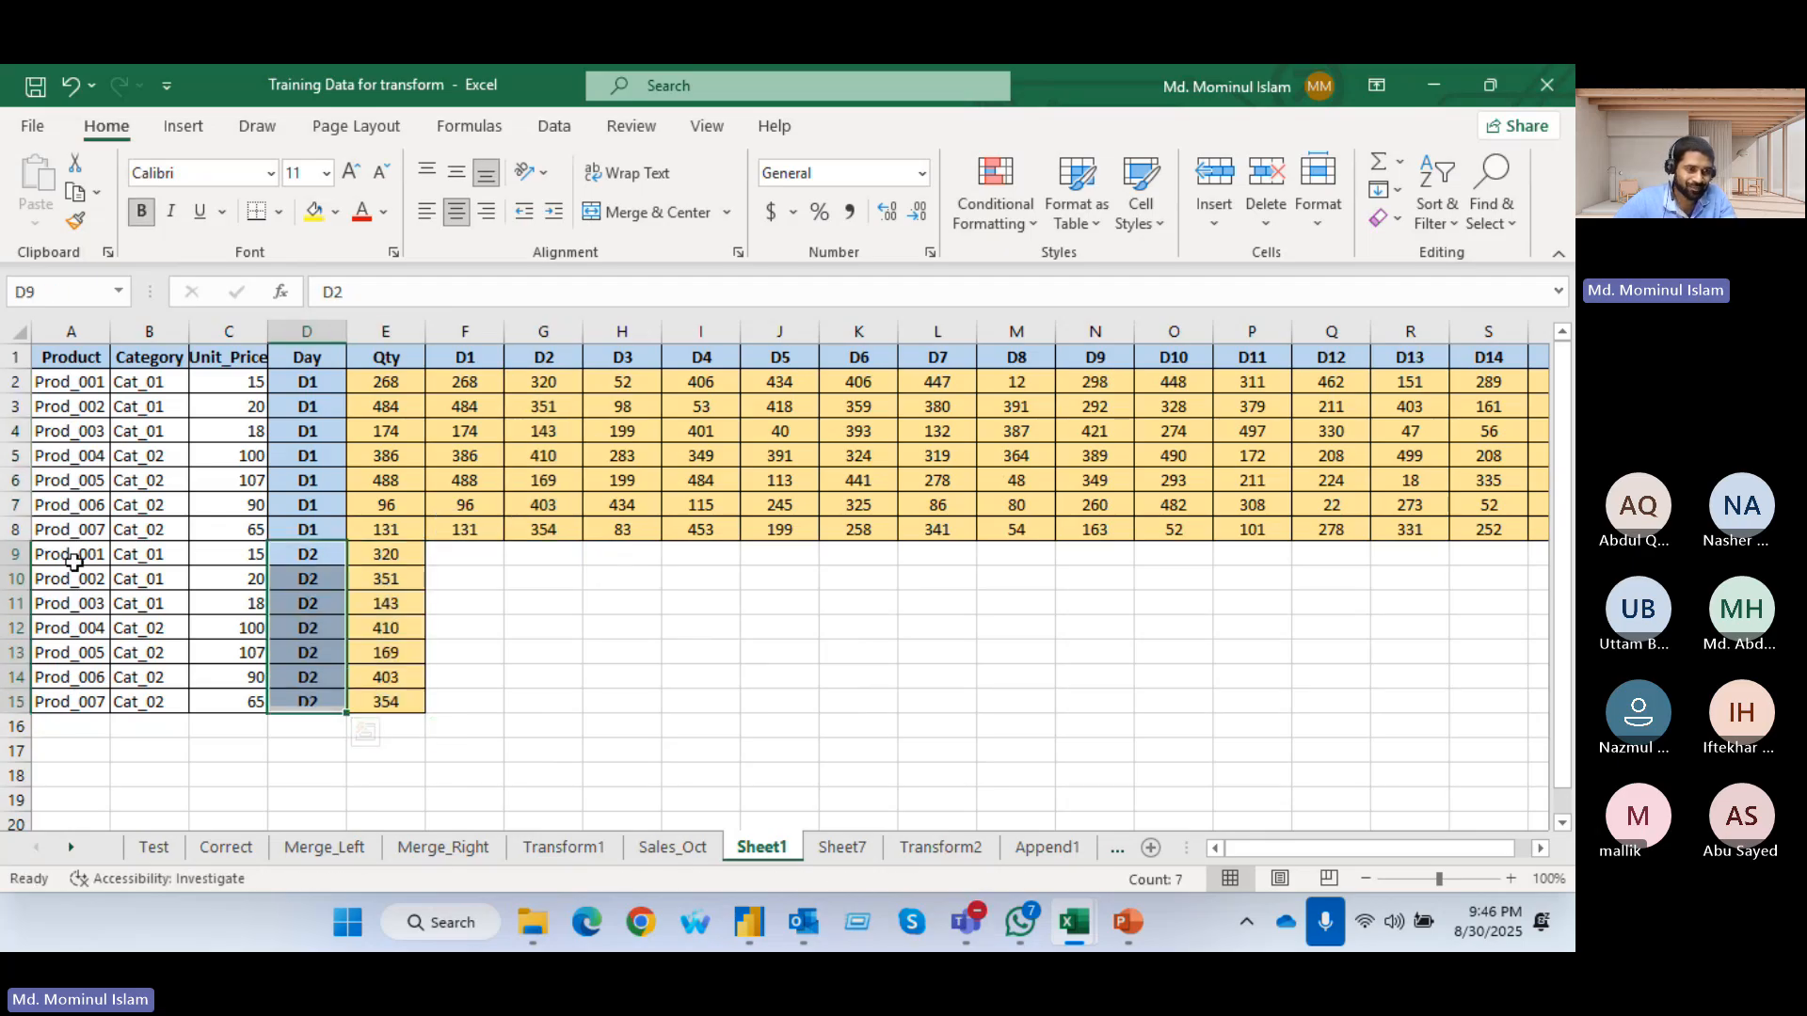
# Stack the seven product rows again in rows 16 to 22, with D3 as Day and the D3 column's quantities as Qty
pyautogui.moveTo(47, 553); pyautogui.dragTo(179, 697)
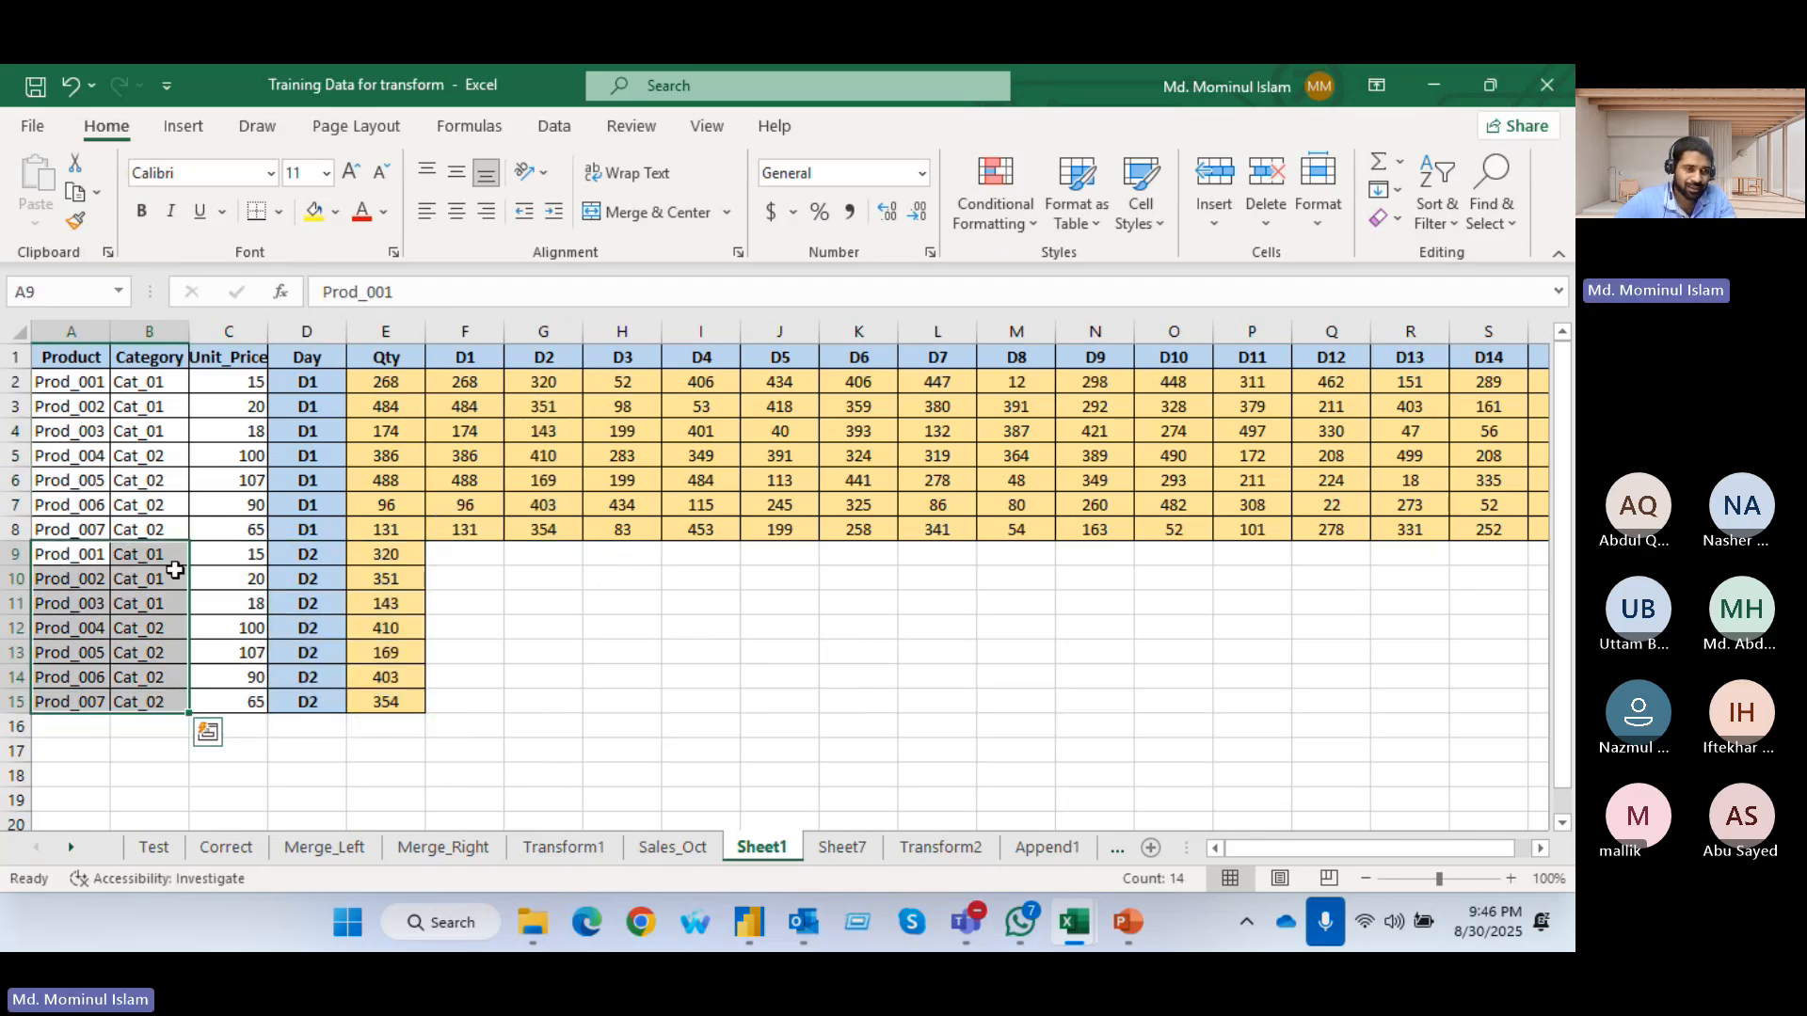
pyautogui.moveTo(75, 551); pyautogui.dragTo(226, 701)
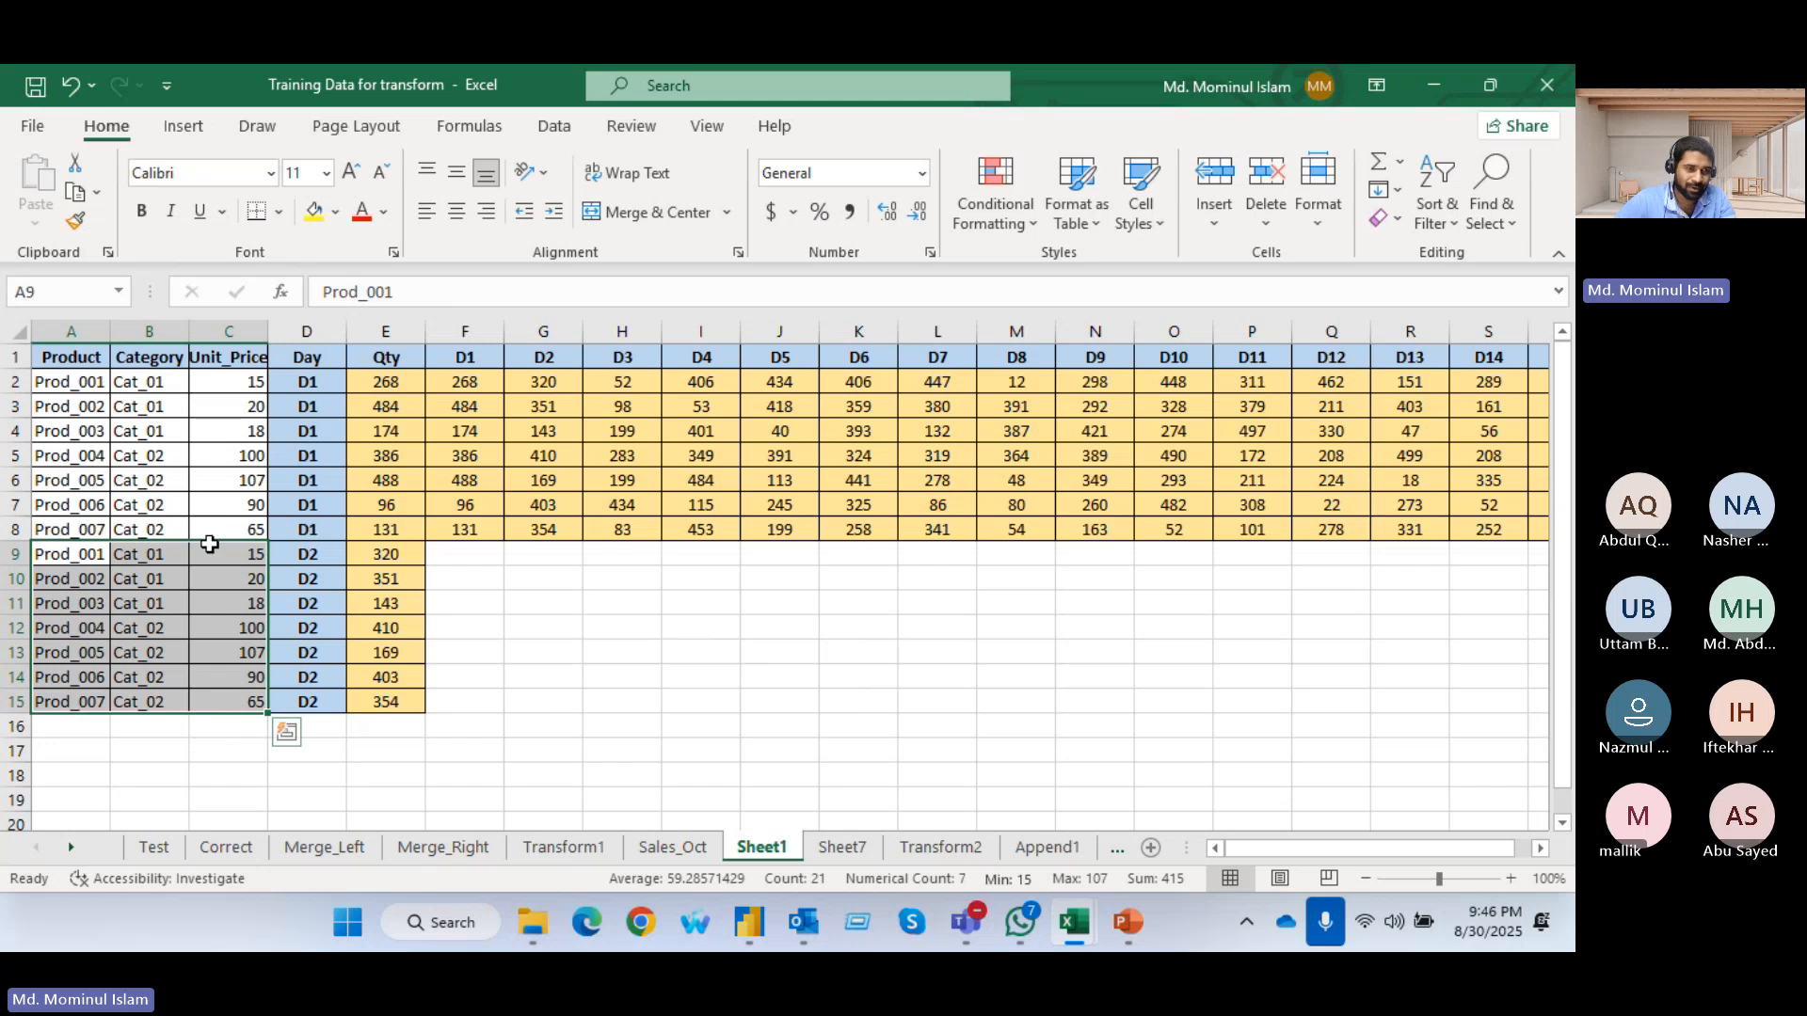
pyautogui.moveTo(211, 544); pyautogui.dragTo(201, 737)
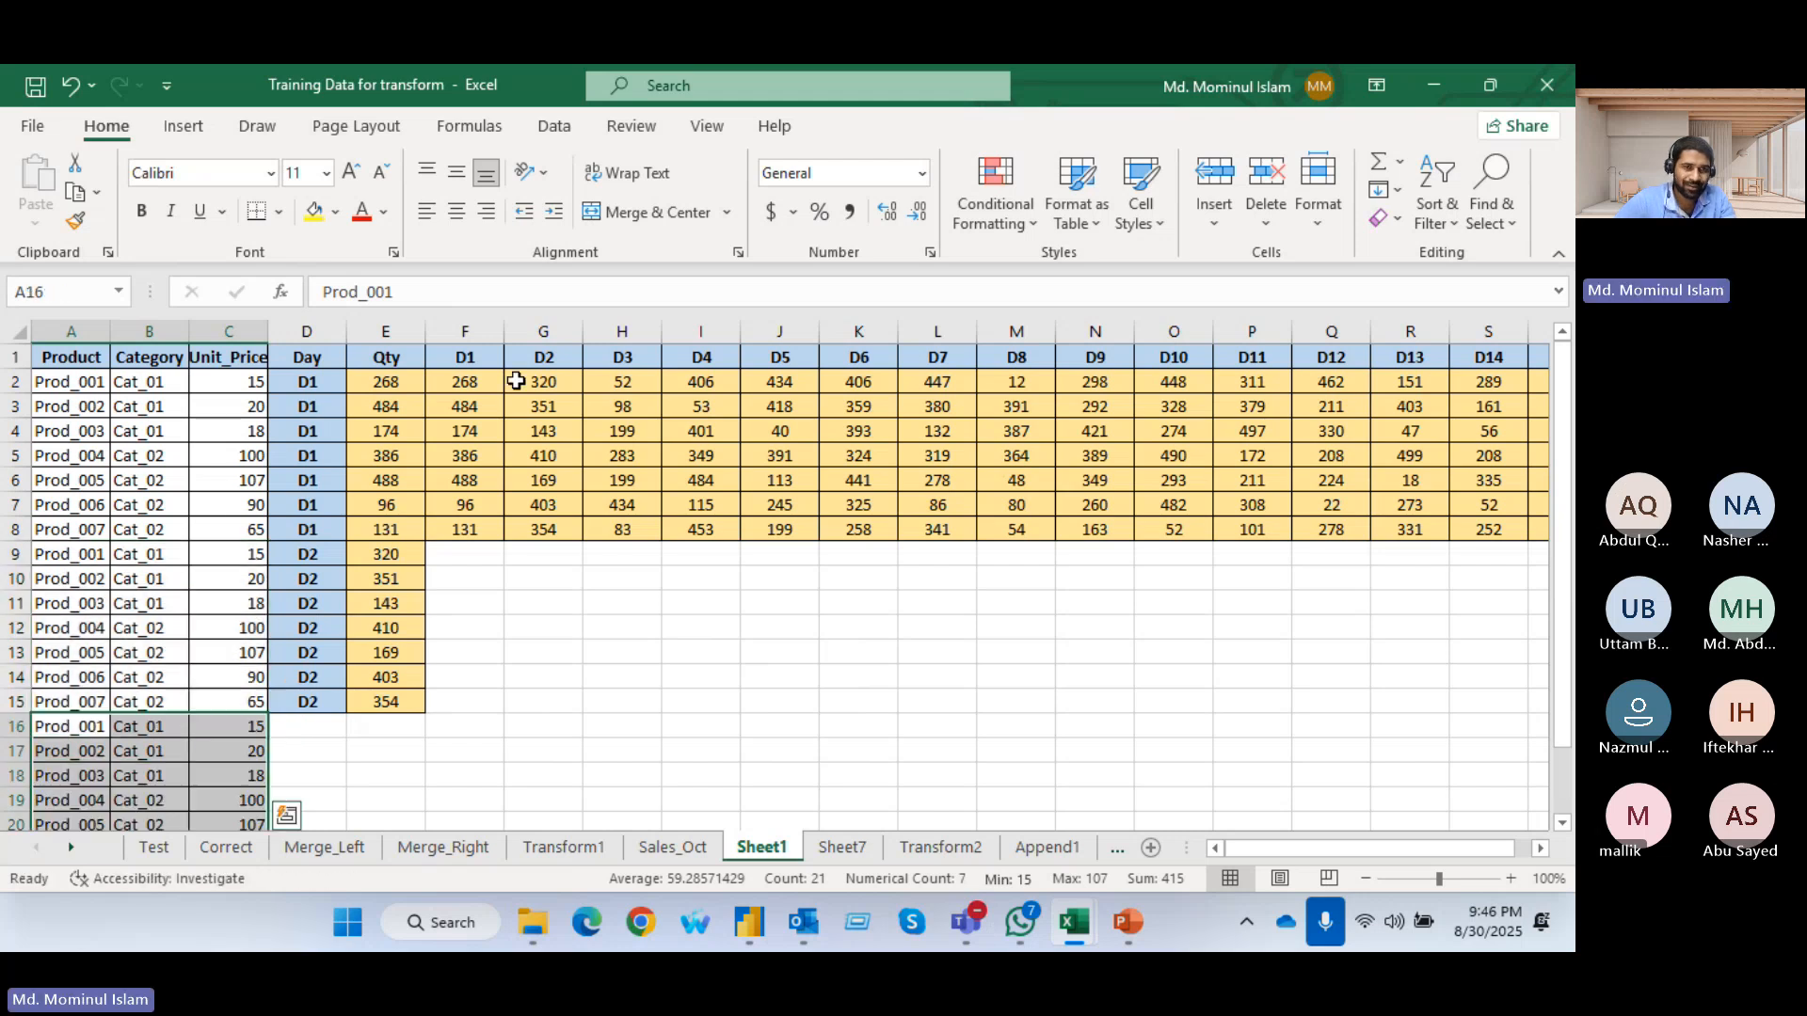
pyautogui.click(613, 359)
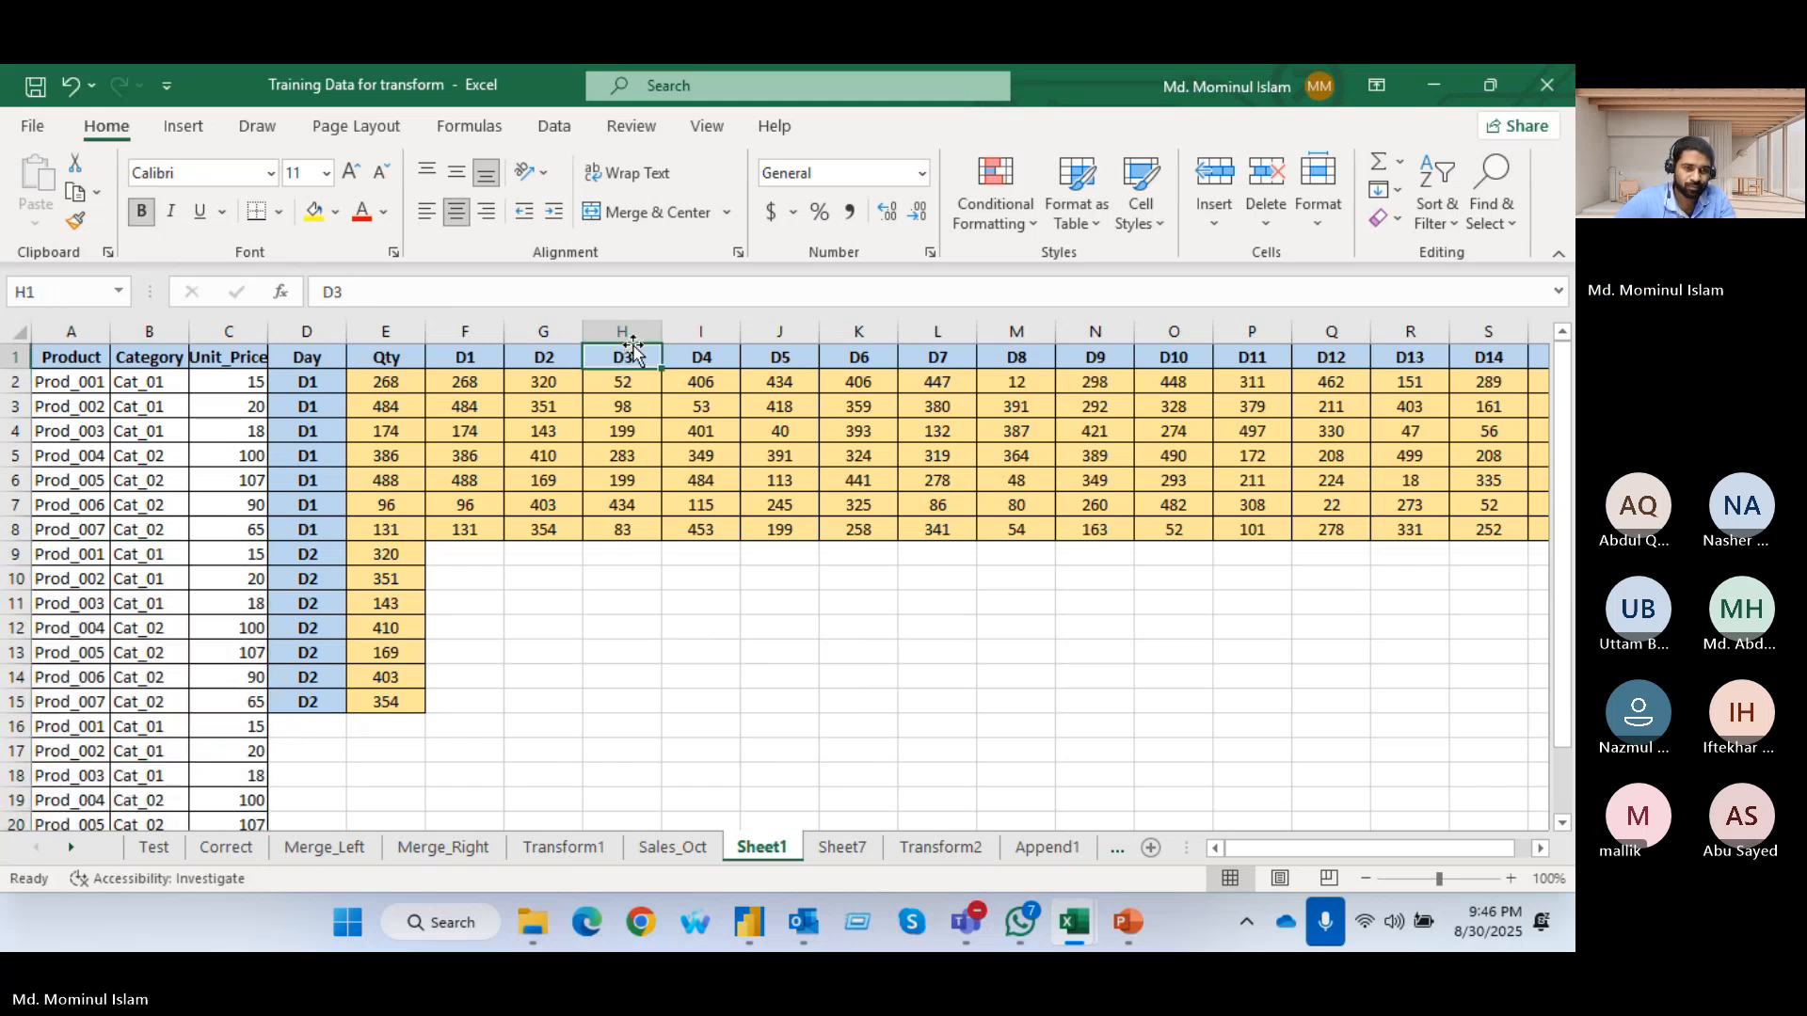
pyautogui.moveTo(625, 346); pyautogui.dragTo(318, 730)
pyautogui.moveTo(625, 383); pyautogui.dragTo(306, 726)
pyautogui.click(697, 626)
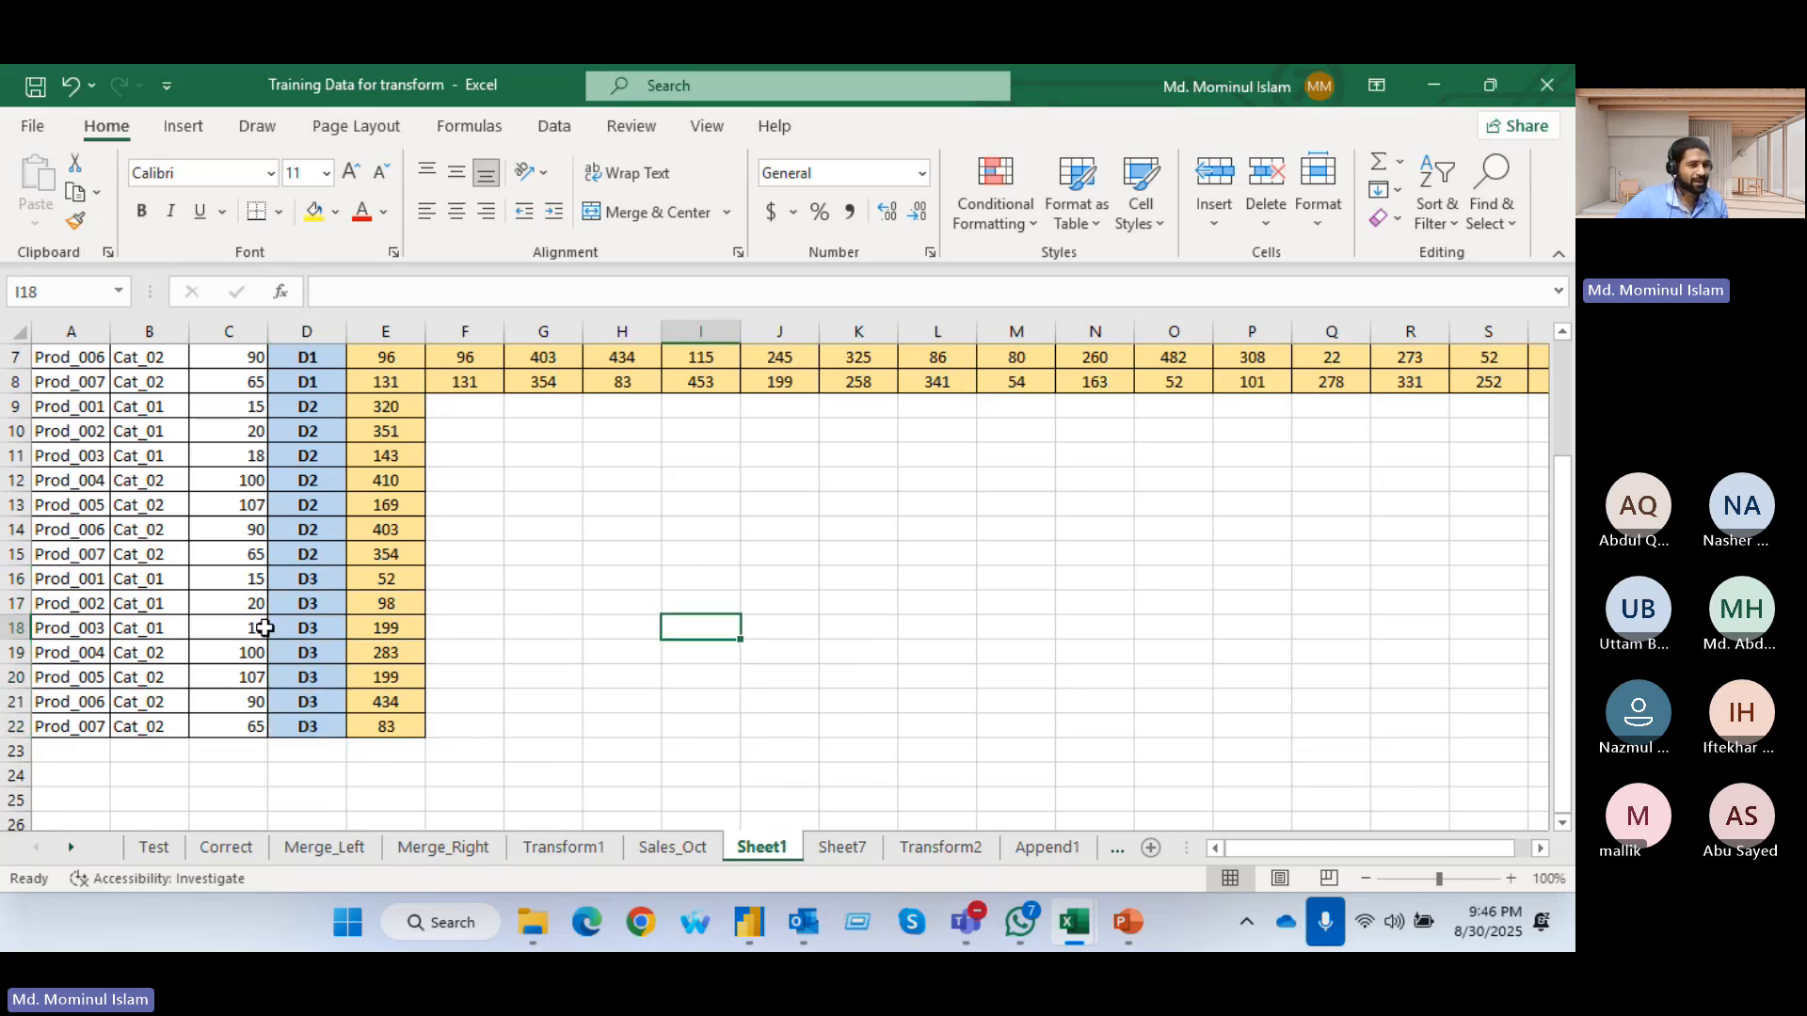
# Compare the D1 to D15 source columns with the manually stacked Product, Day and Qty rows
pyautogui.scroll(2, 120, 476)
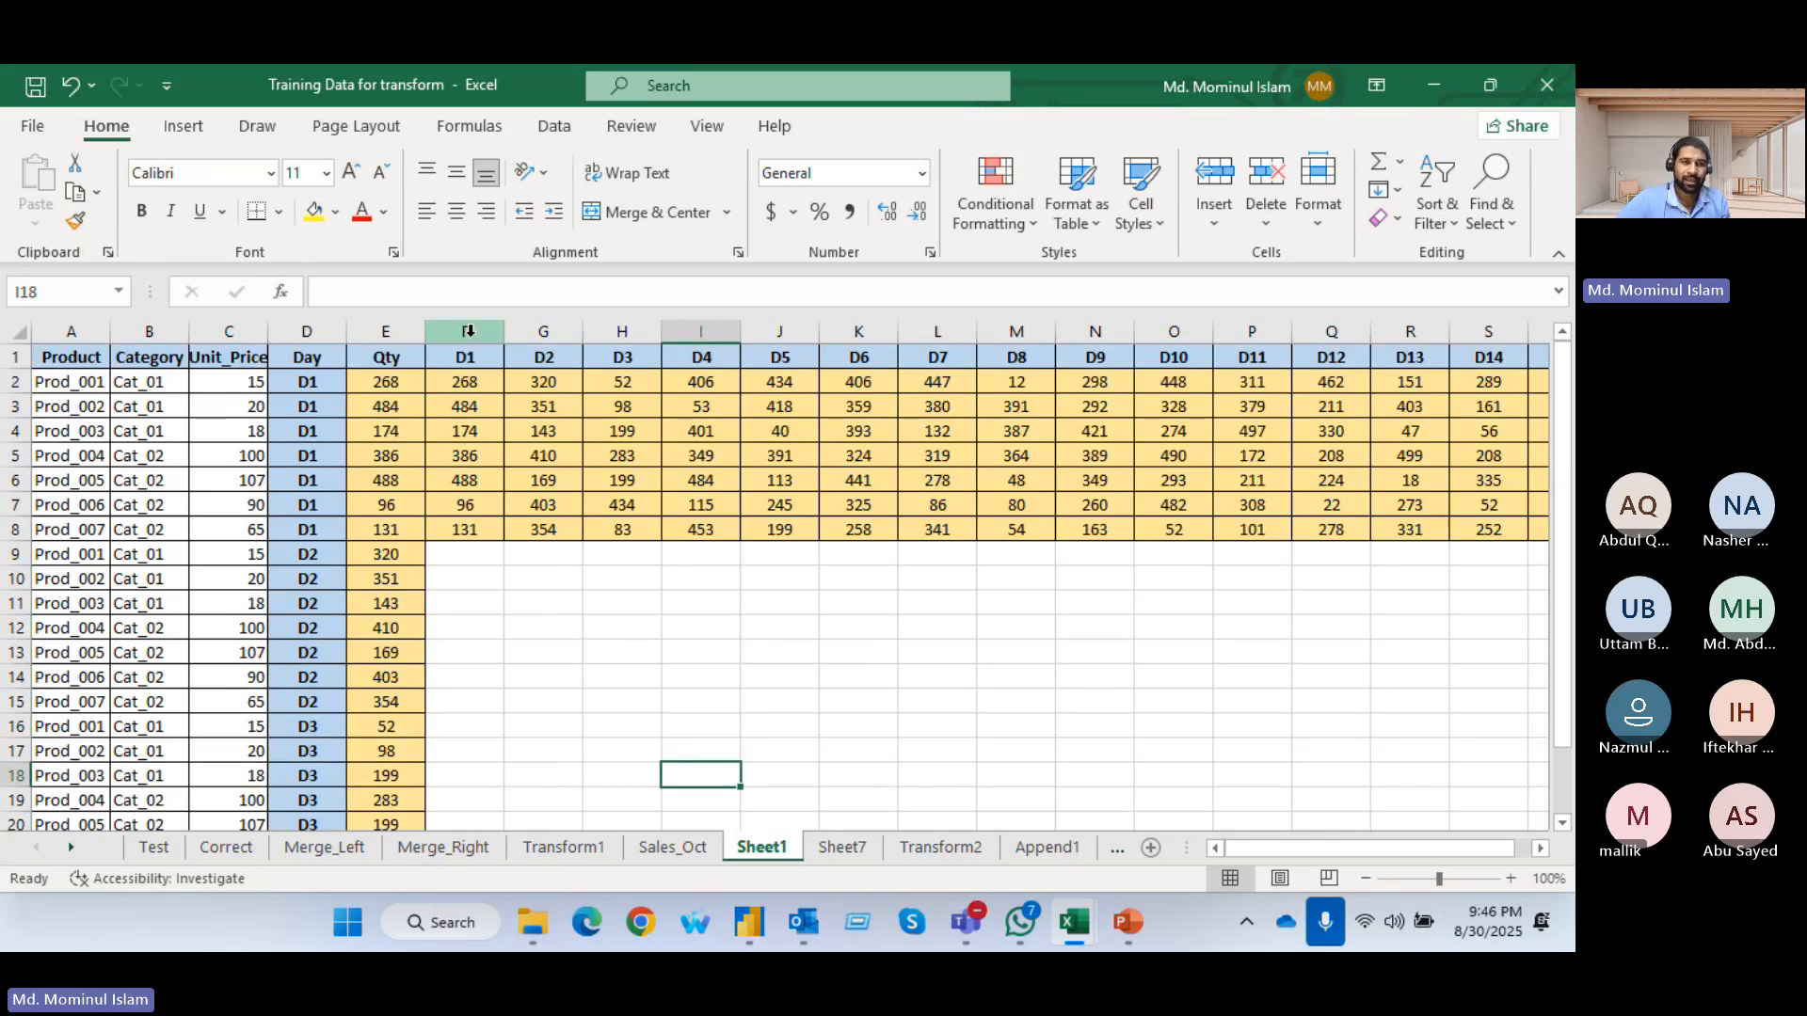
pyautogui.moveTo(465, 332); pyautogui.dragTo(1400, 383)
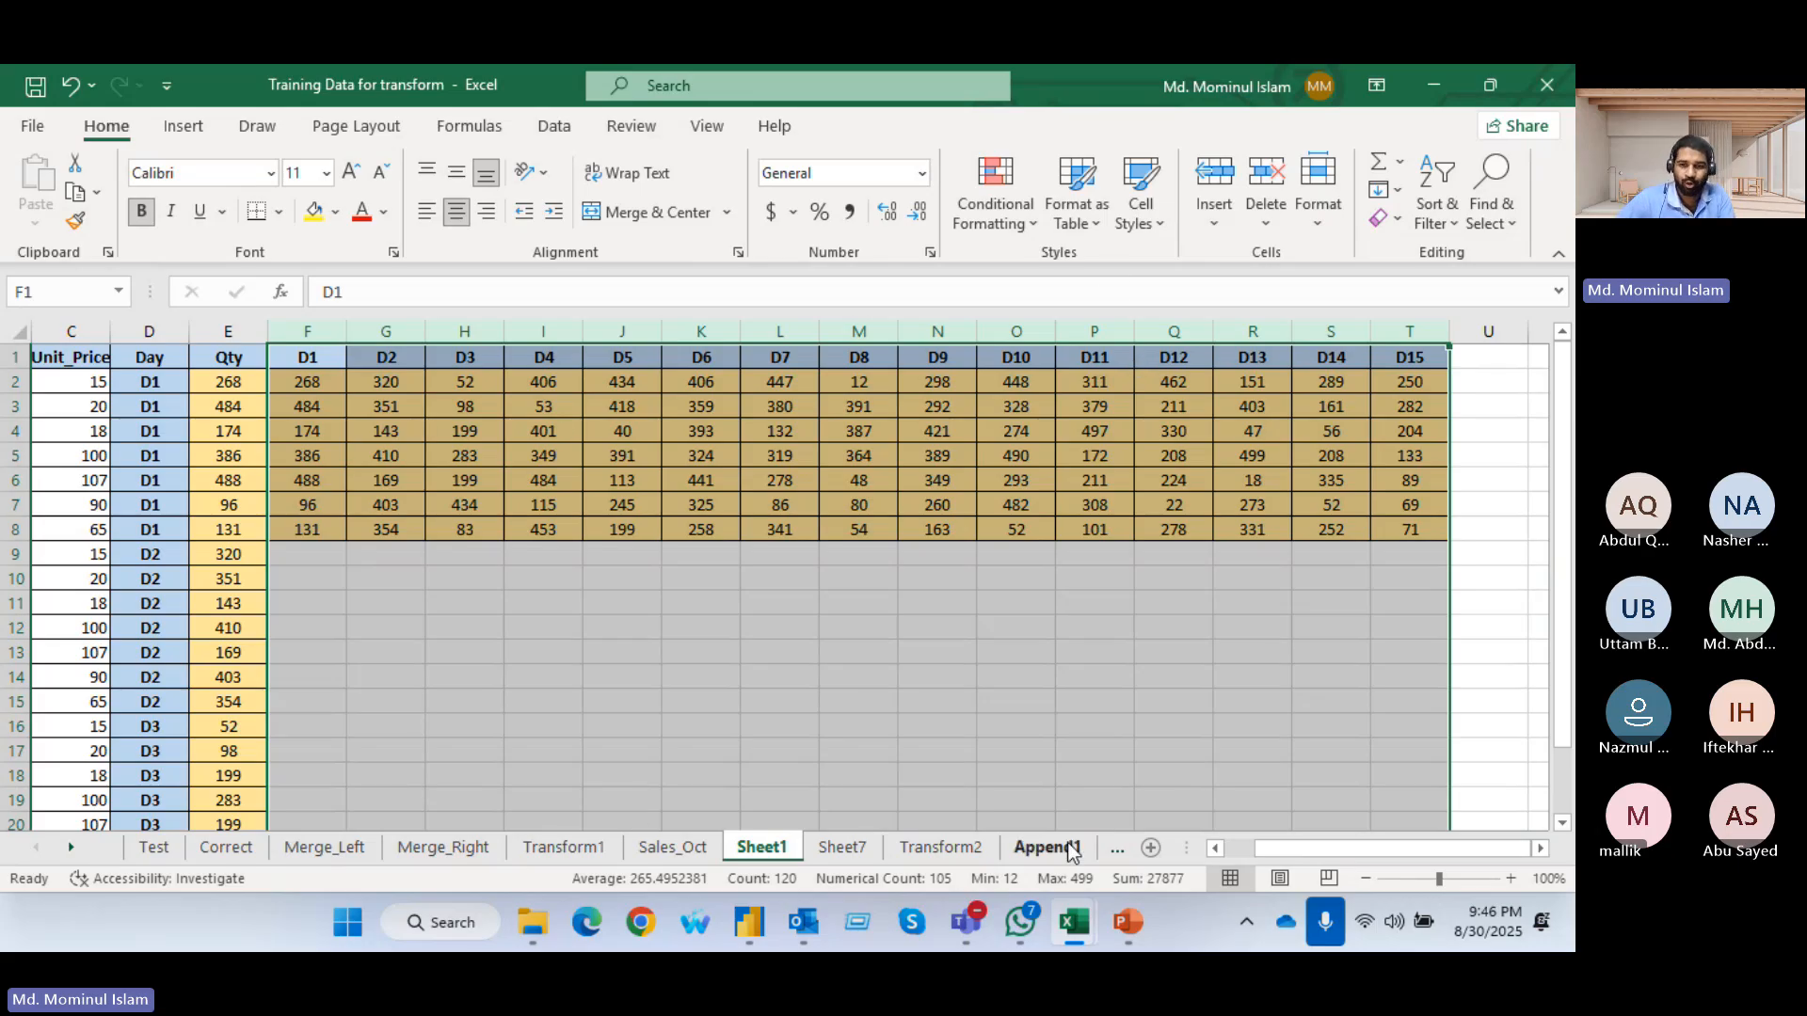
pyautogui.moveTo(1310, 848); pyautogui.dragTo(1282, 848)
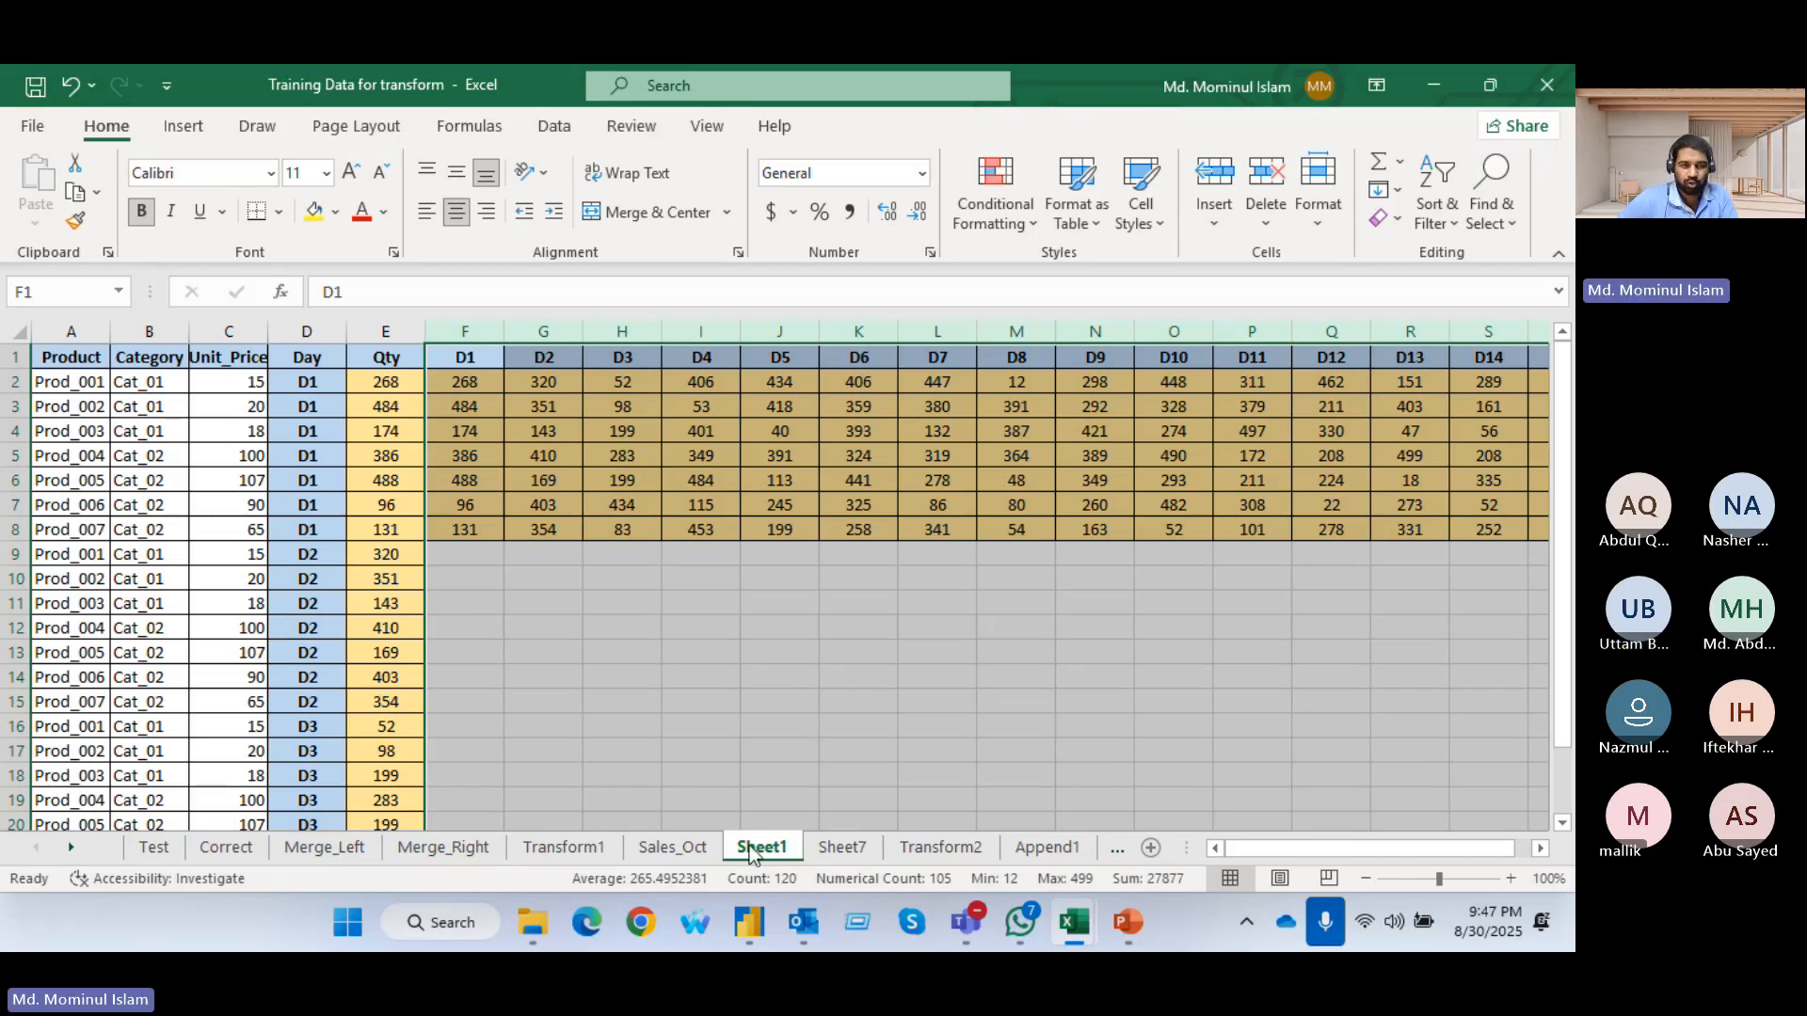
pyautogui.click(694, 655)
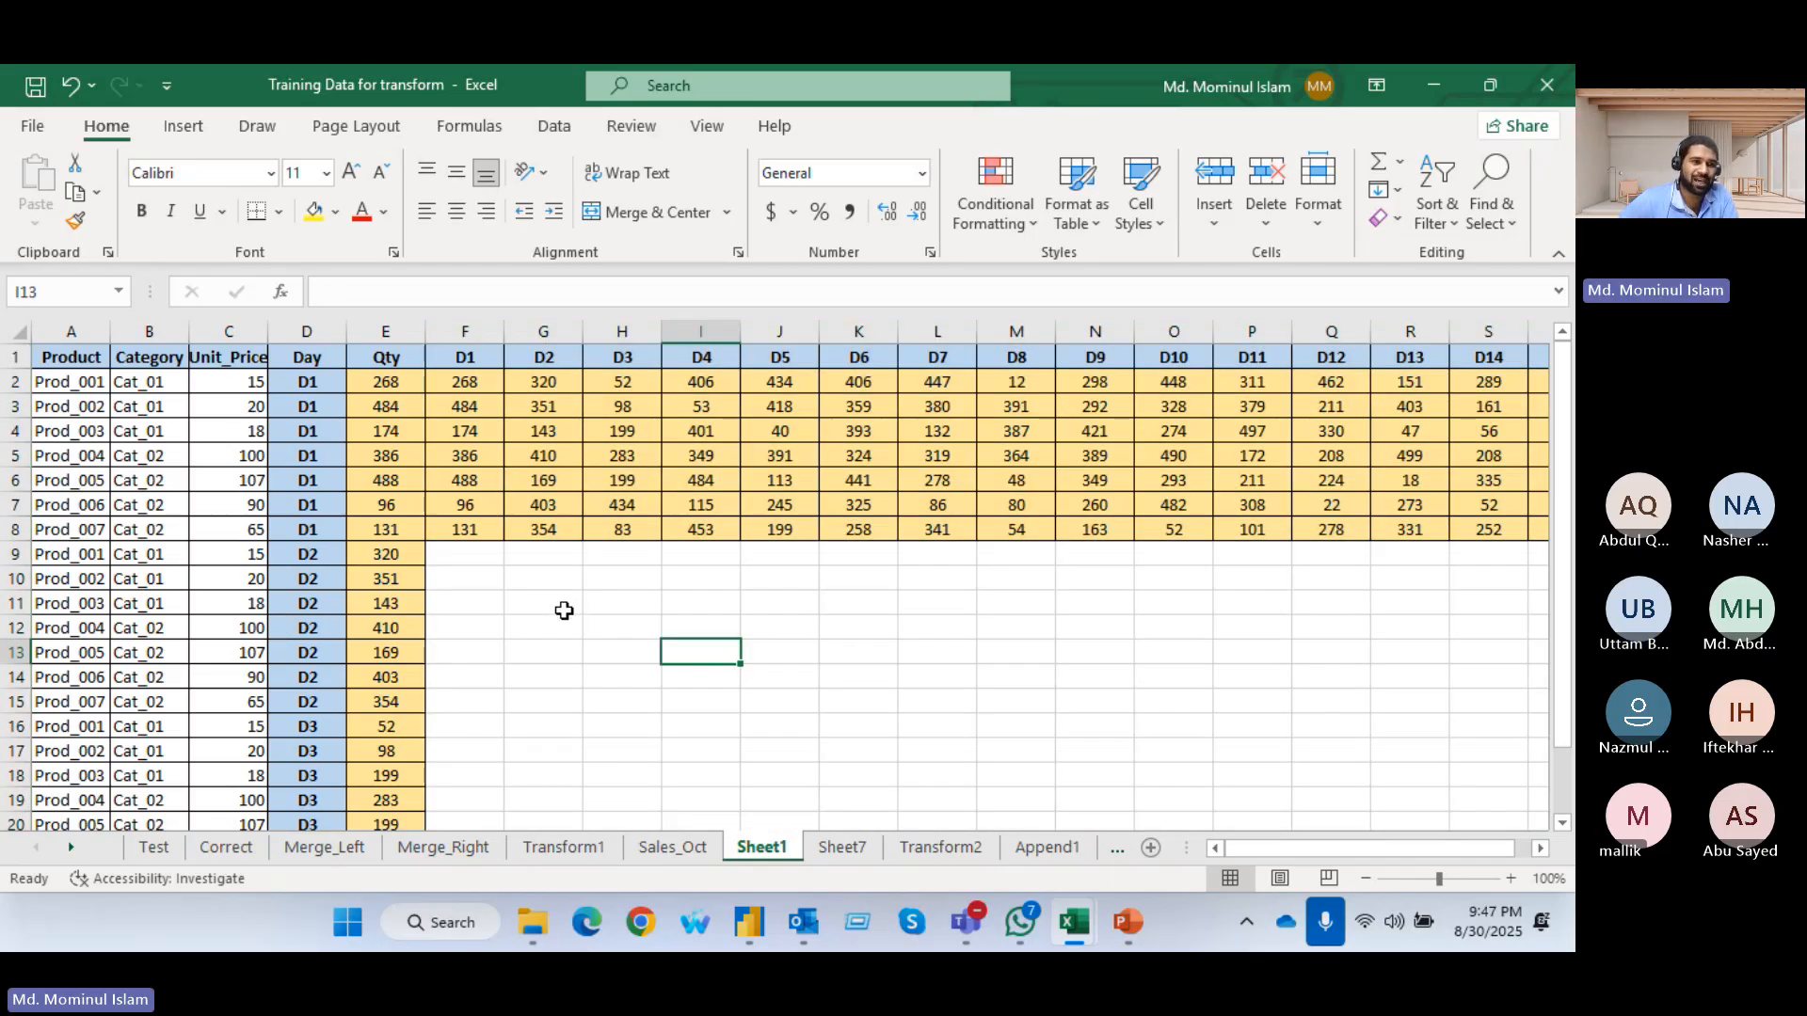
pyautogui.moveTo(113, 386); pyautogui.dragTo(87, 520)
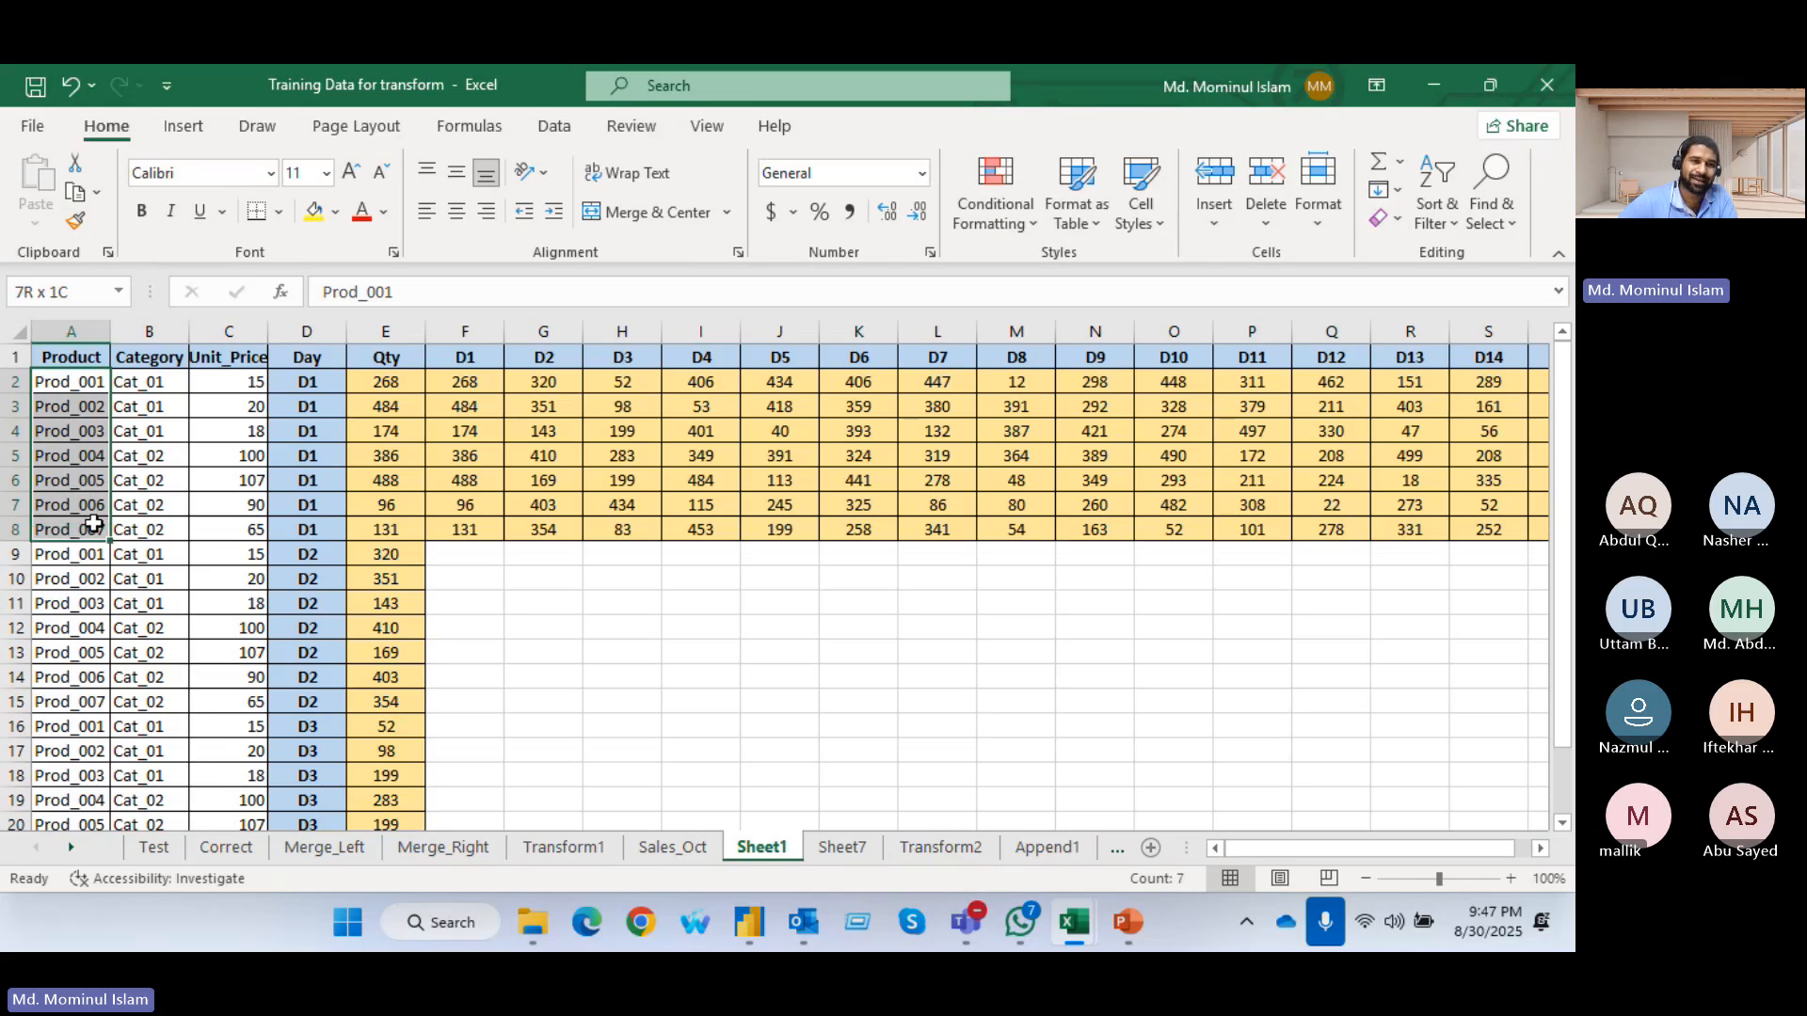
pyautogui.click(464, 329)
pyautogui.click(544, 330)
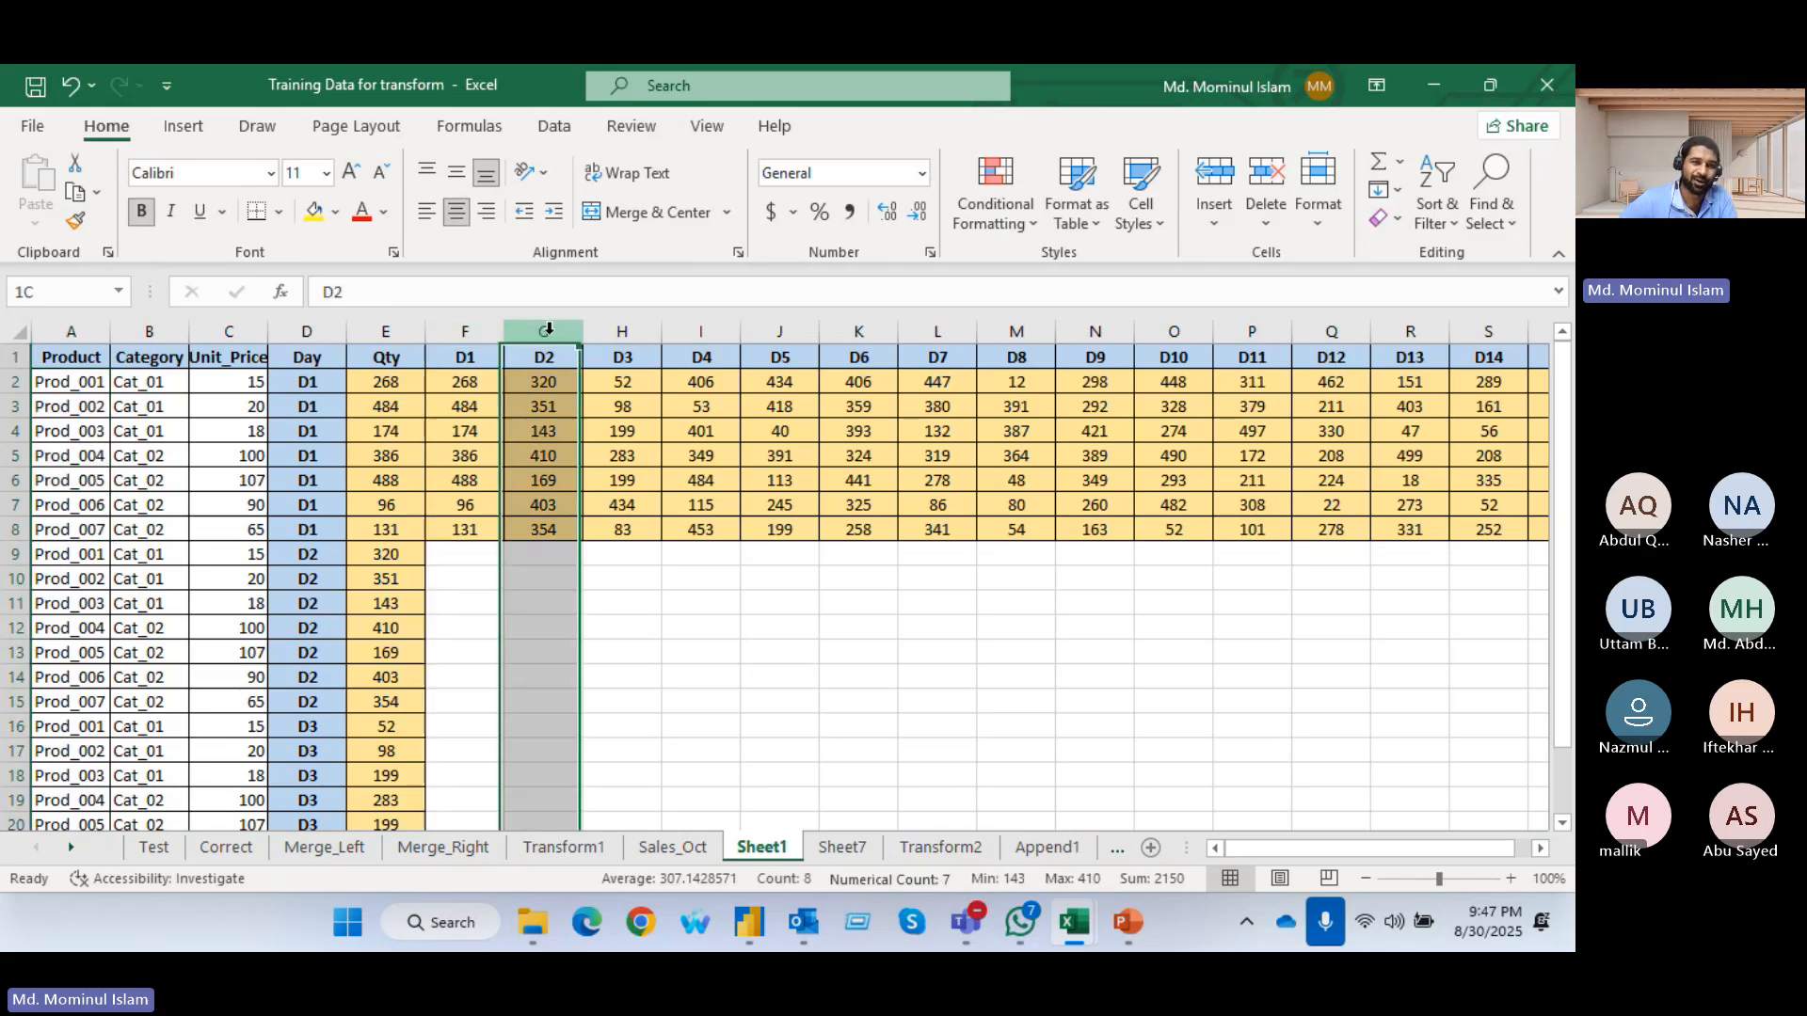
pyautogui.click(614, 330)
pyautogui.click(690, 329)
pyautogui.click(465, 357)
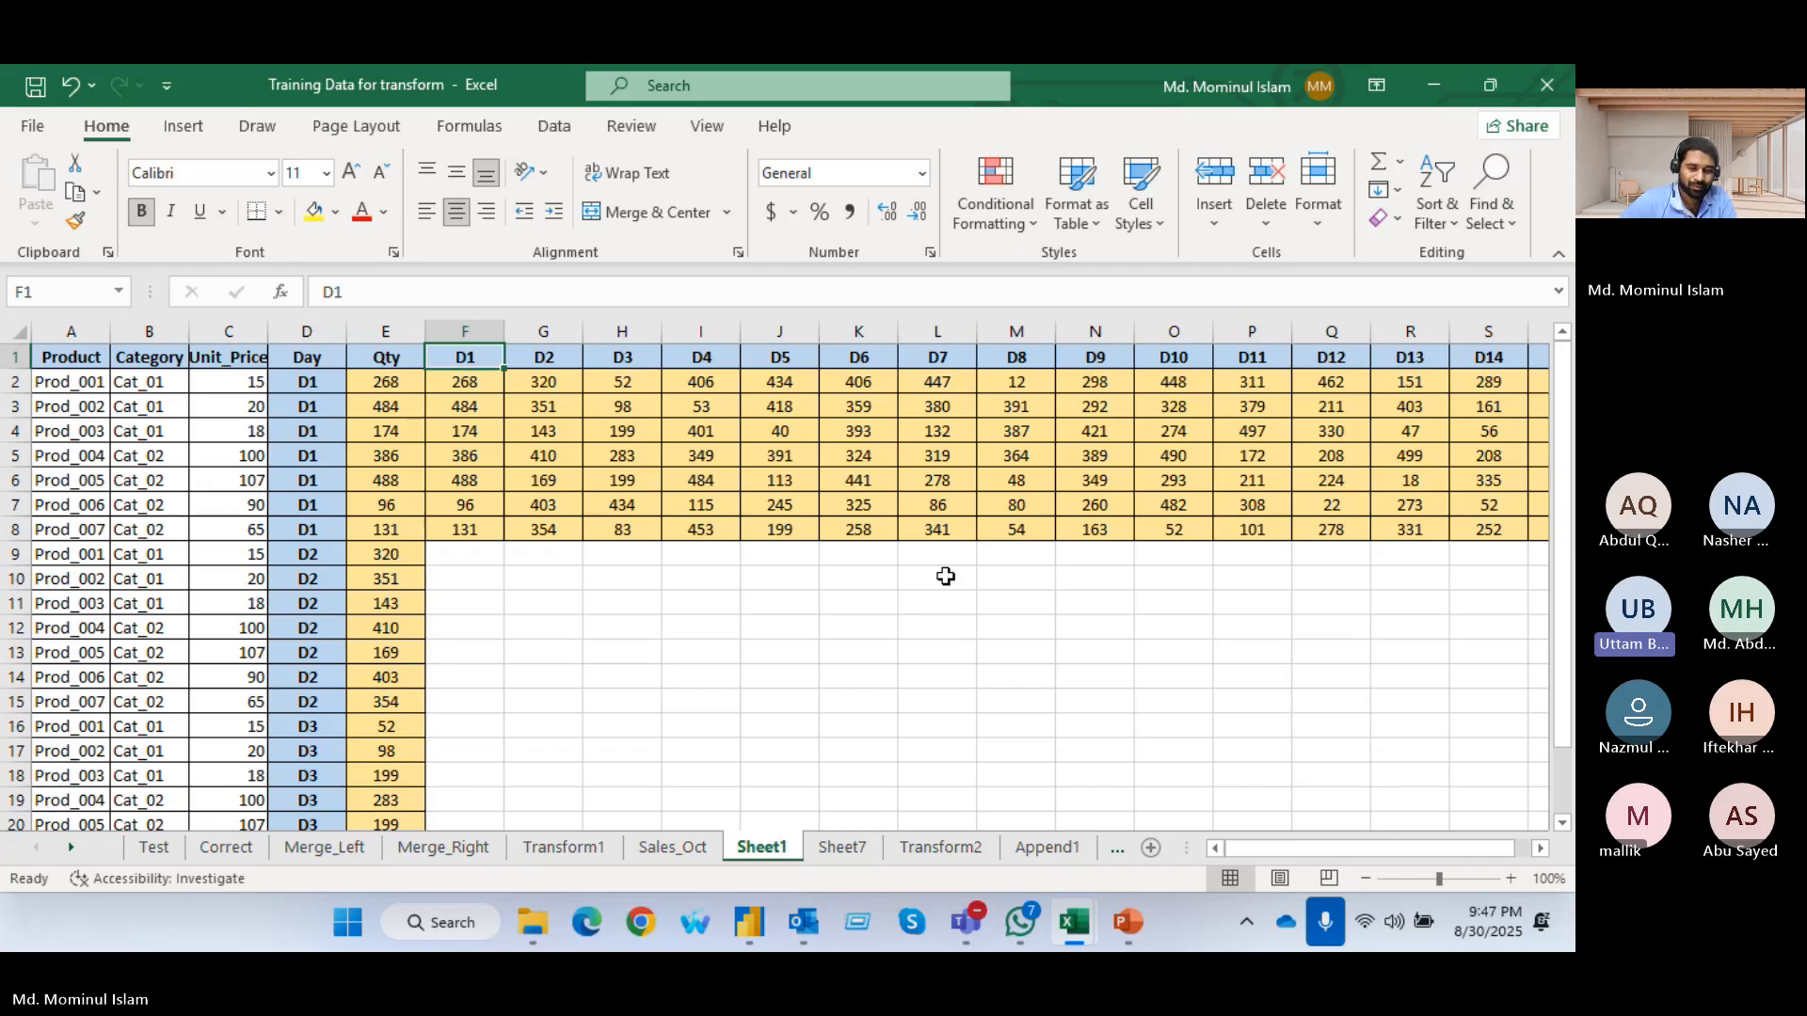
pyautogui.click(832, 650)
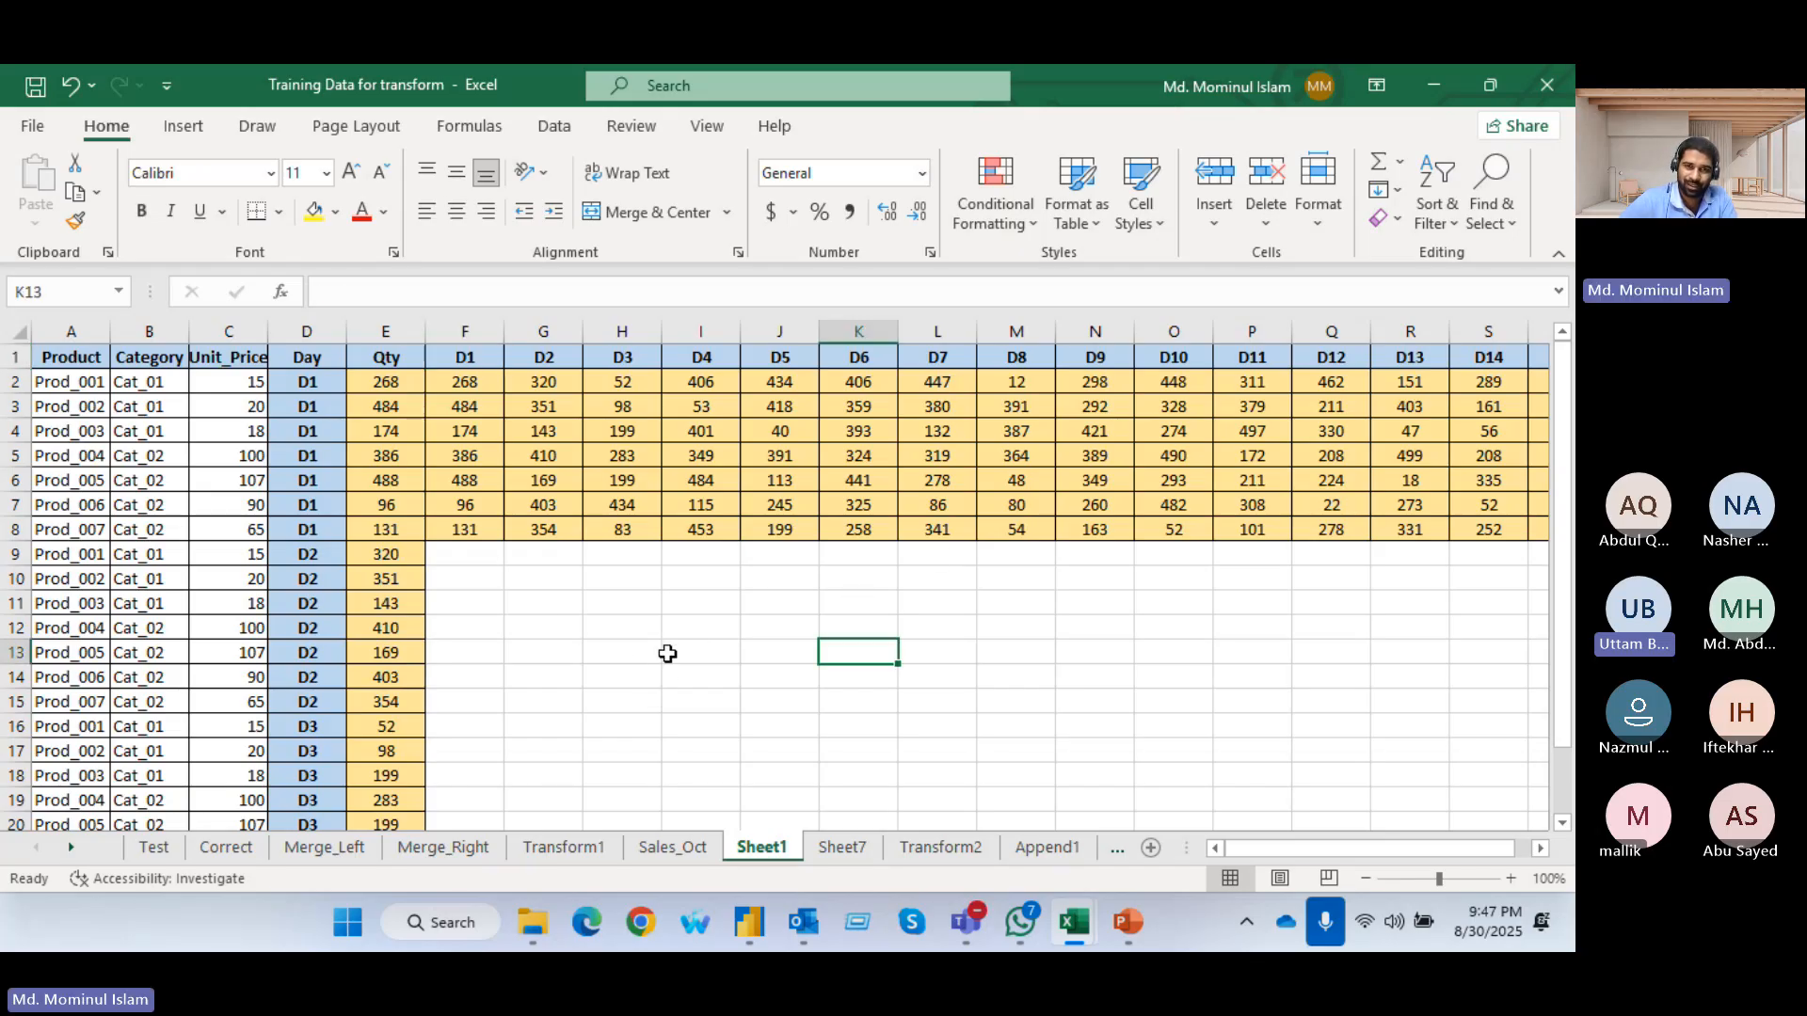
pyautogui.moveTo(625, 683); pyautogui.dragTo(625, 702)
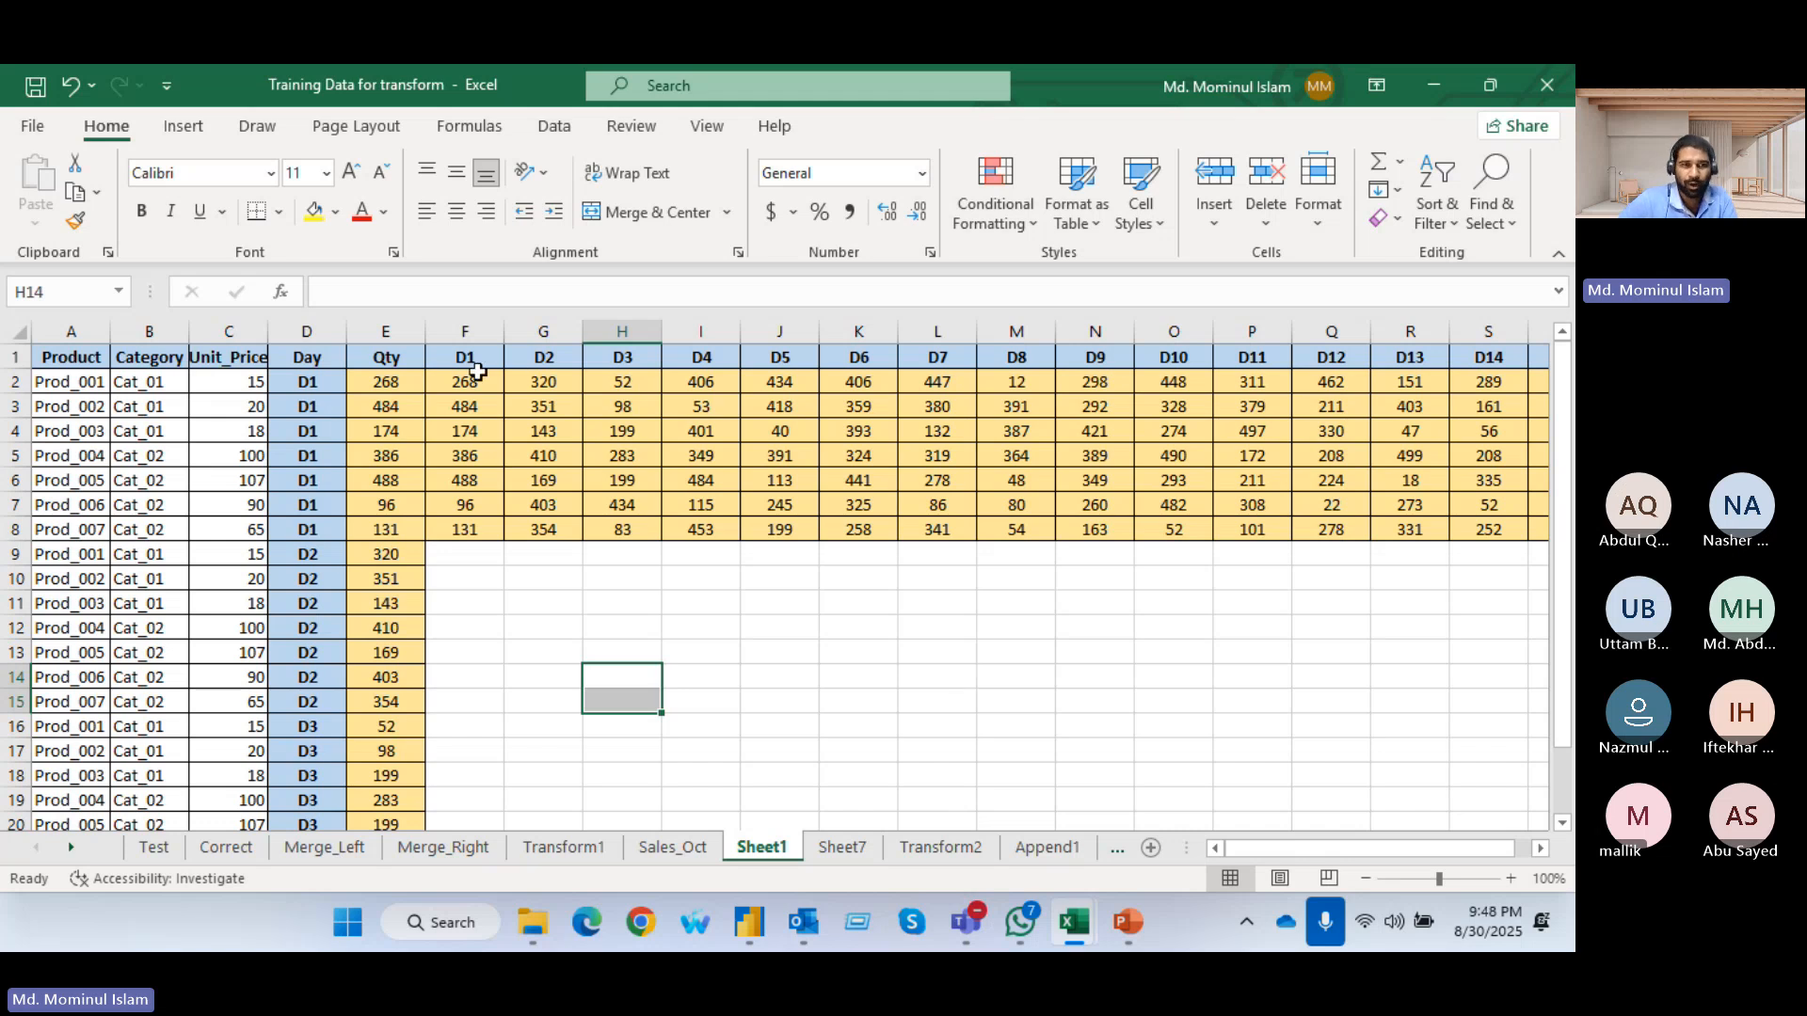
pyautogui.moveTo(475, 367); pyautogui.dragTo(1389, 358)
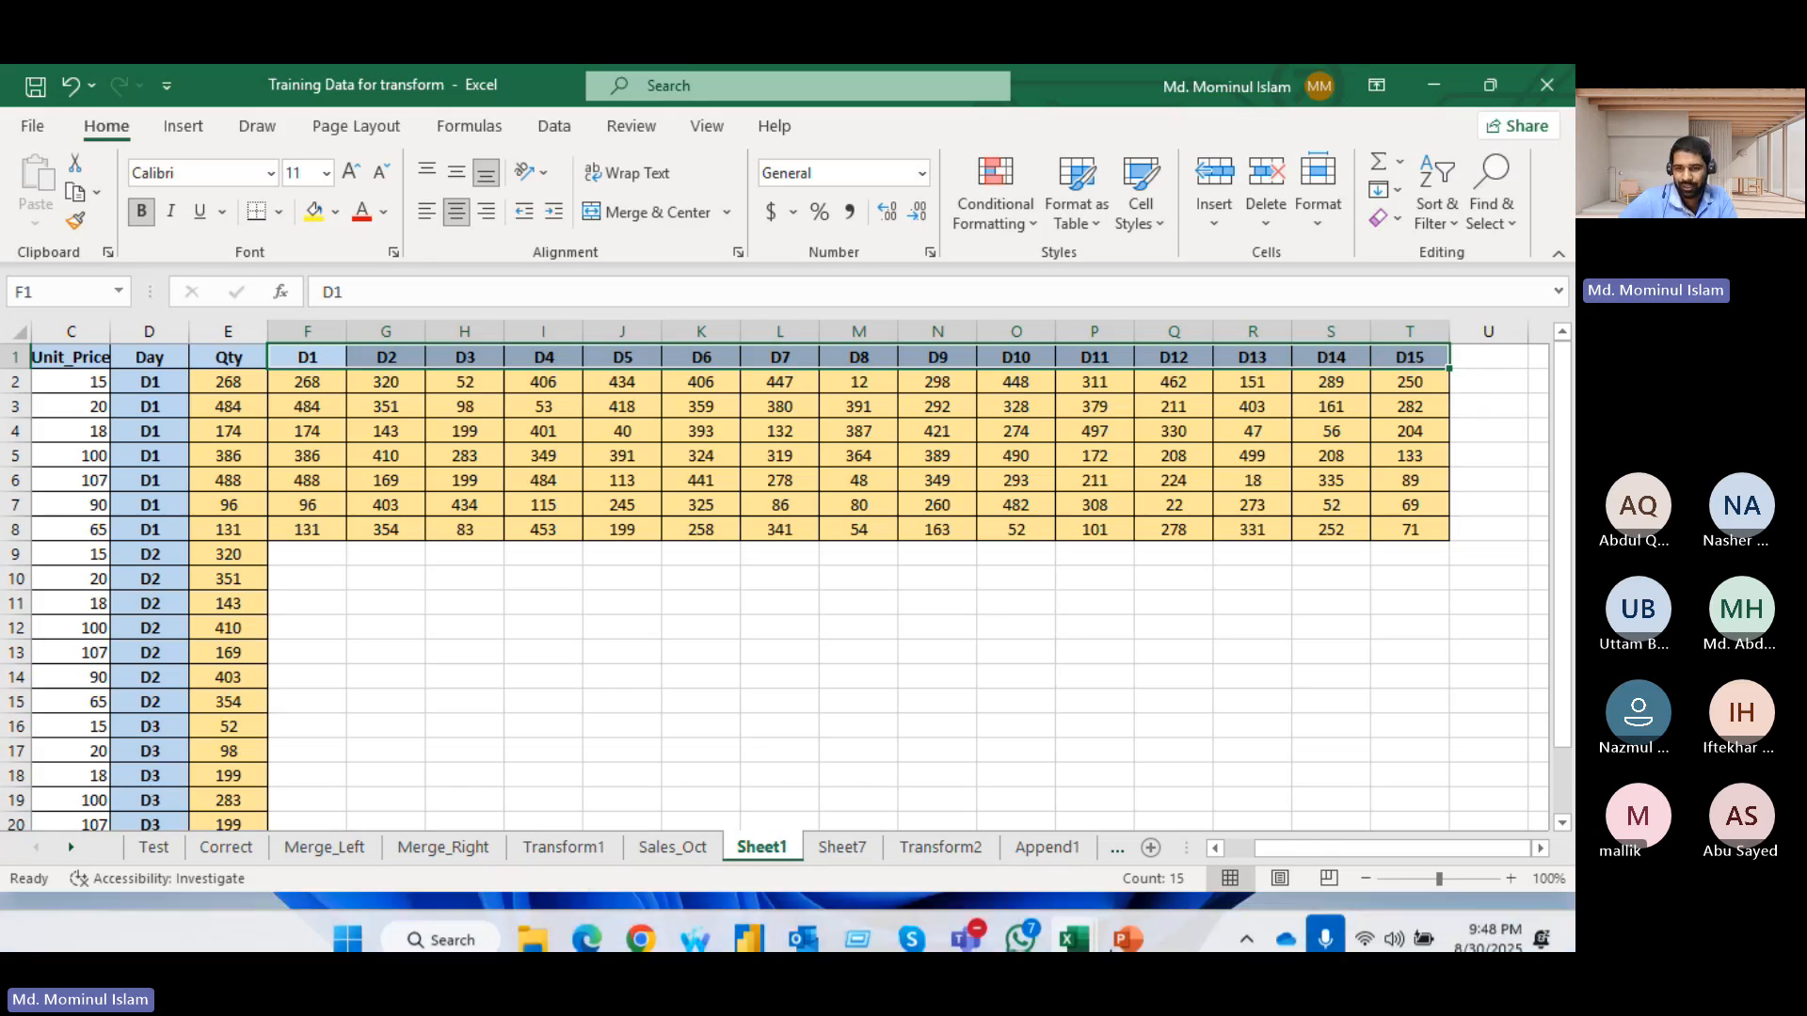
# Rename the D1 and D2 source column headers in row 1 as M1D1 and M1D2
pyautogui.moveTo(1261, 845); pyautogui.dragTo(1239, 845)
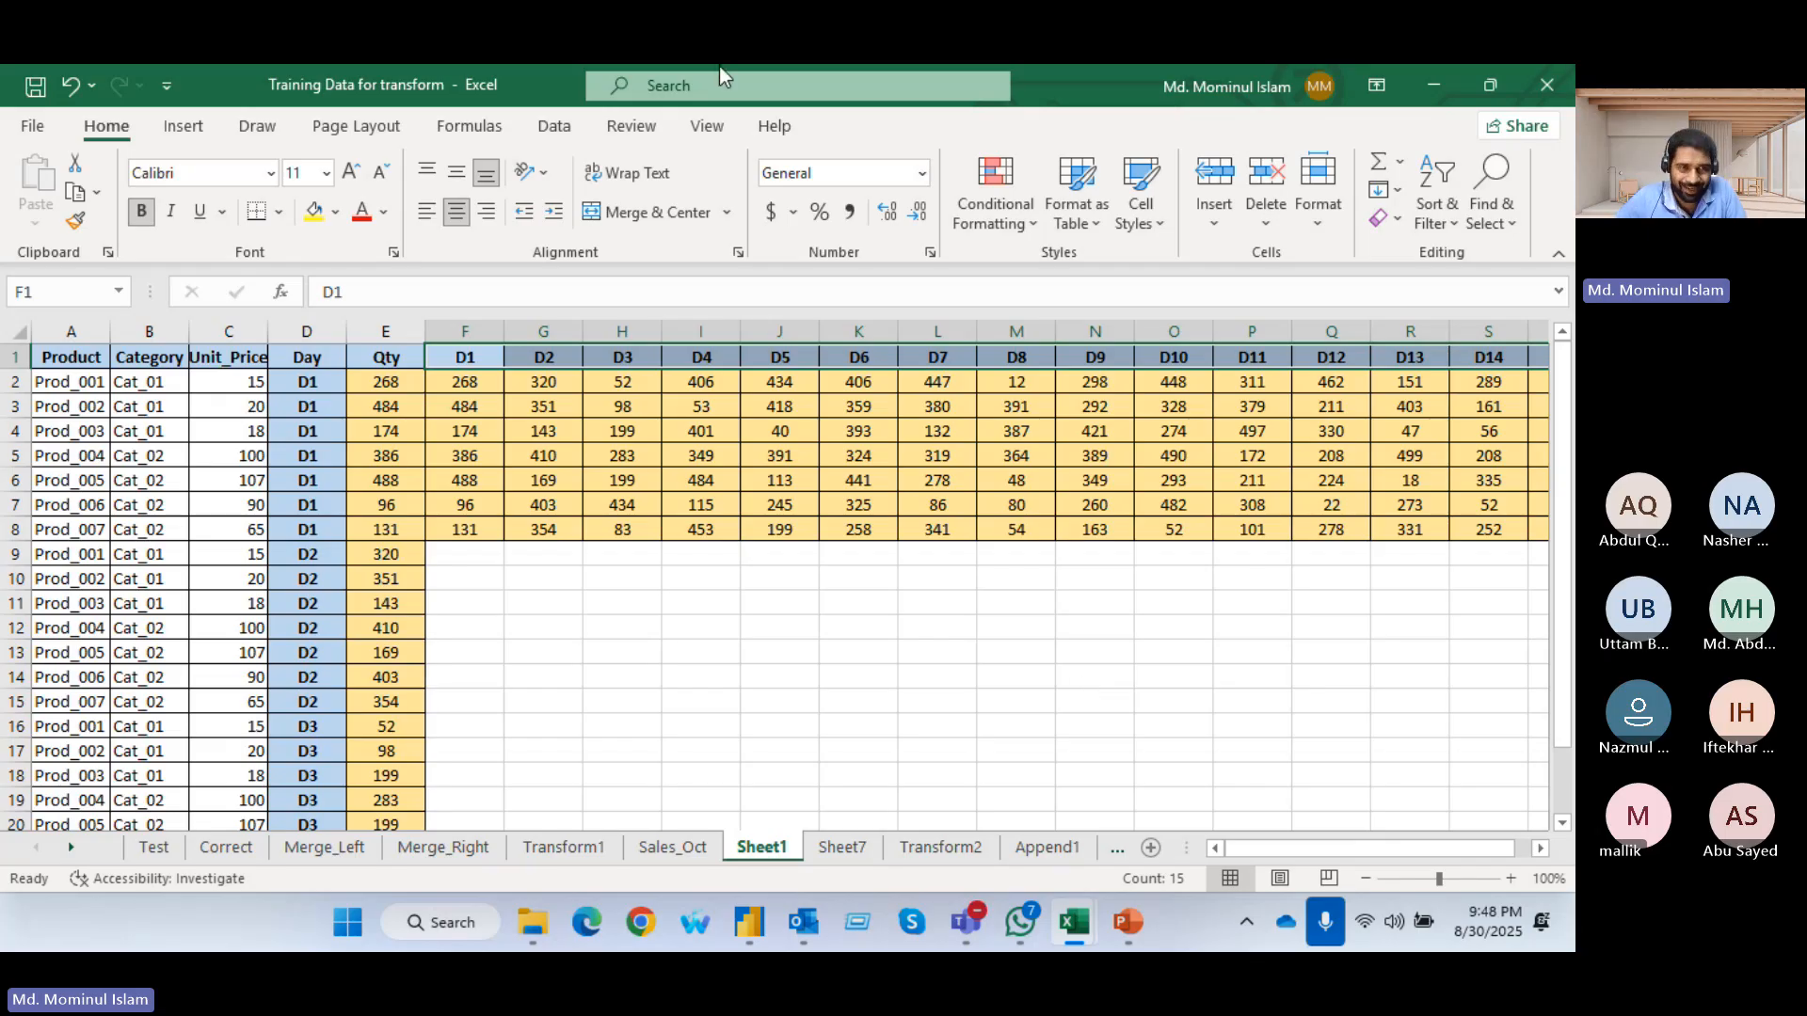
pyautogui.click(464, 355)
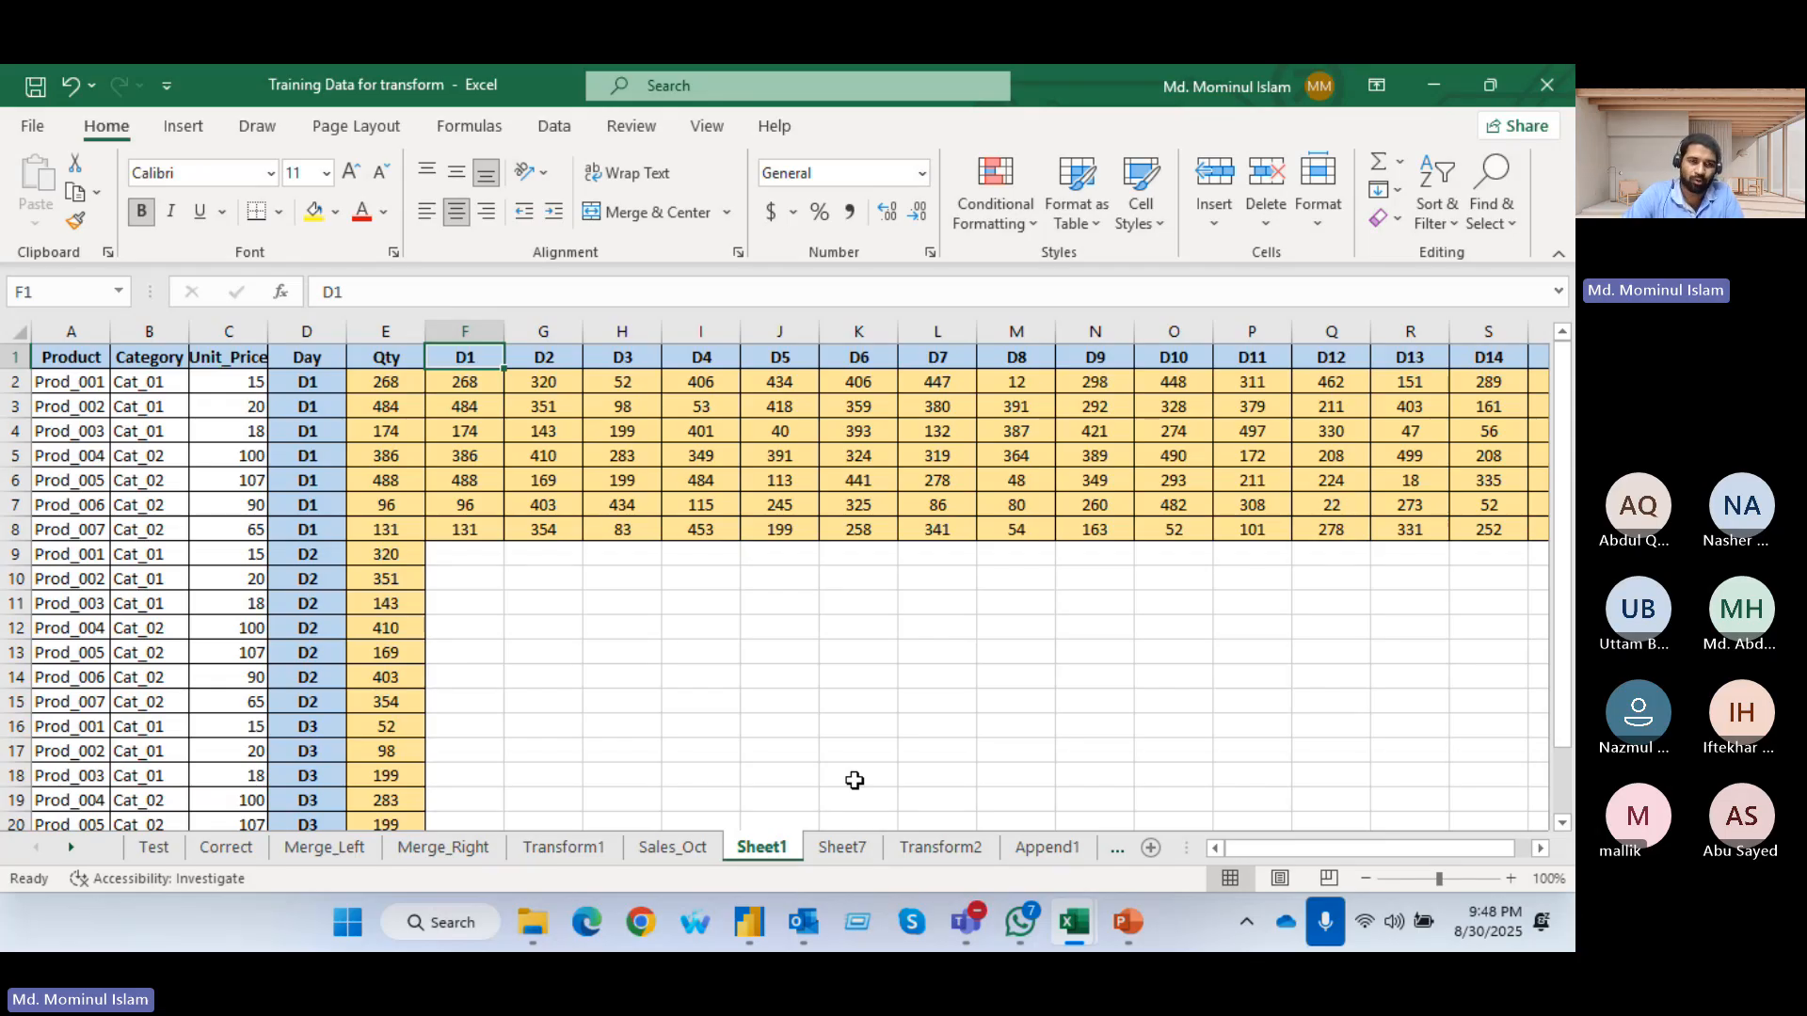
pyautogui.write('M')
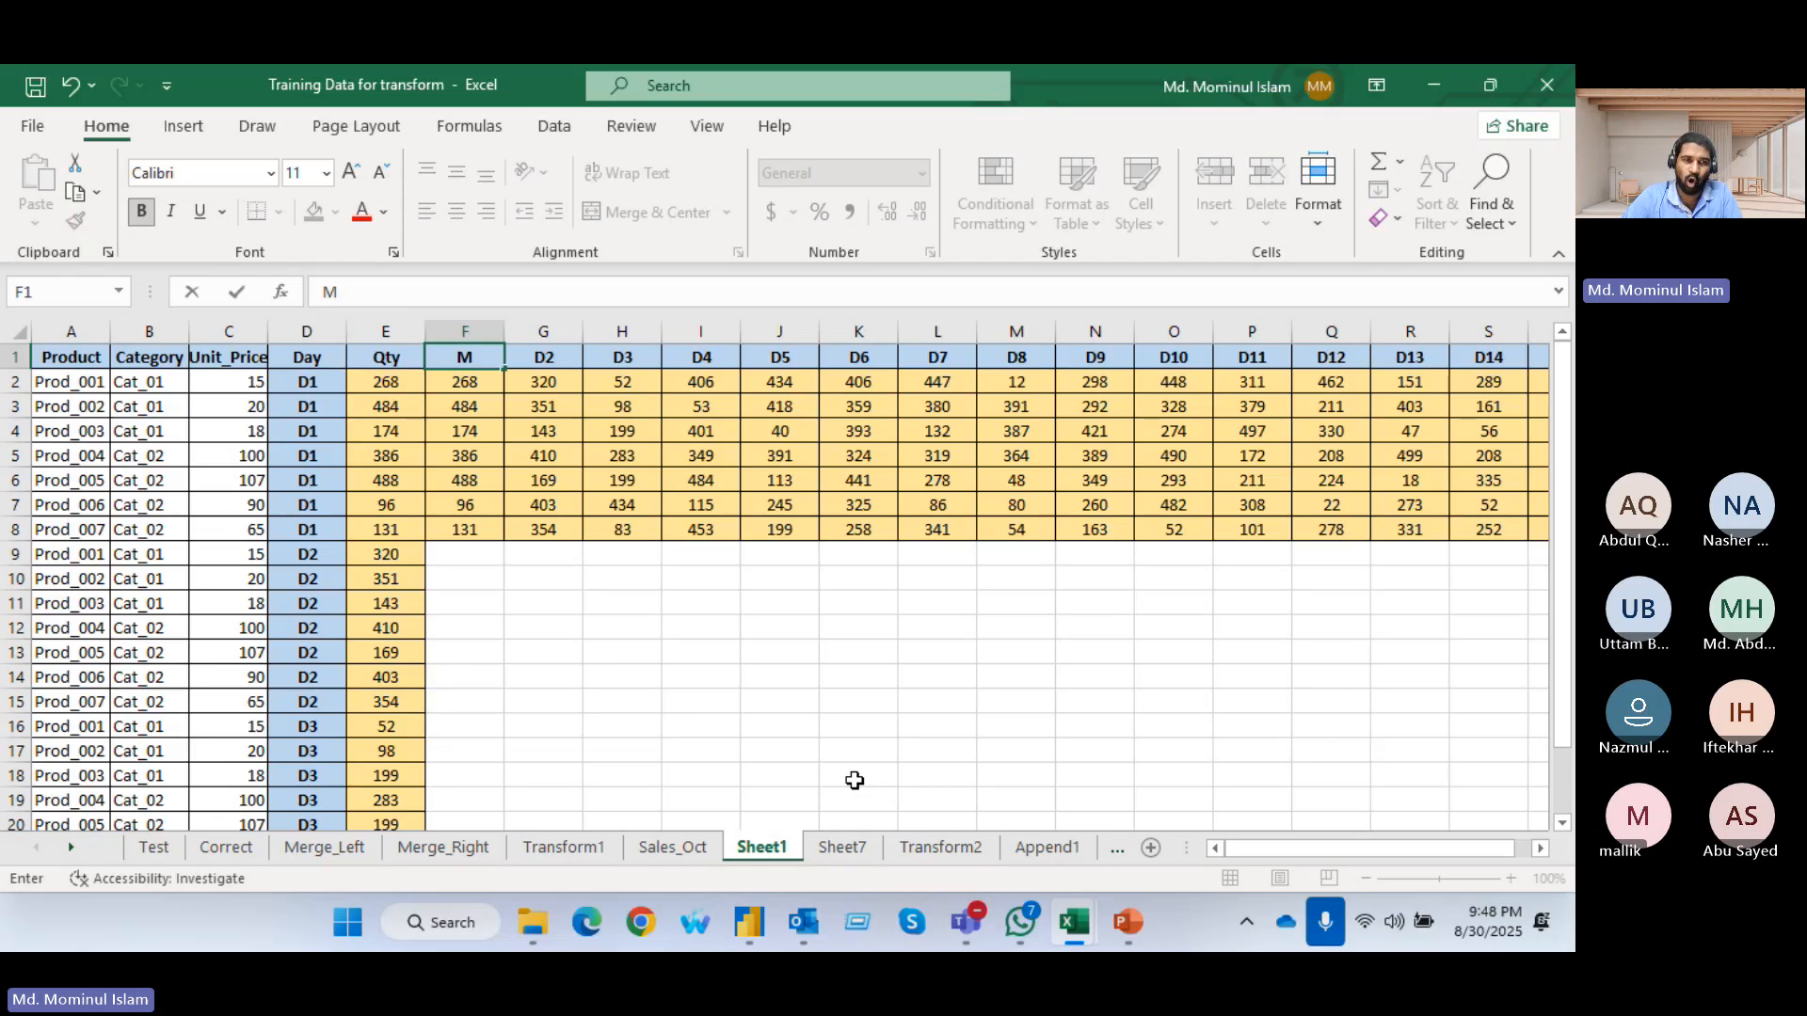
pyautogui.write('1D1')
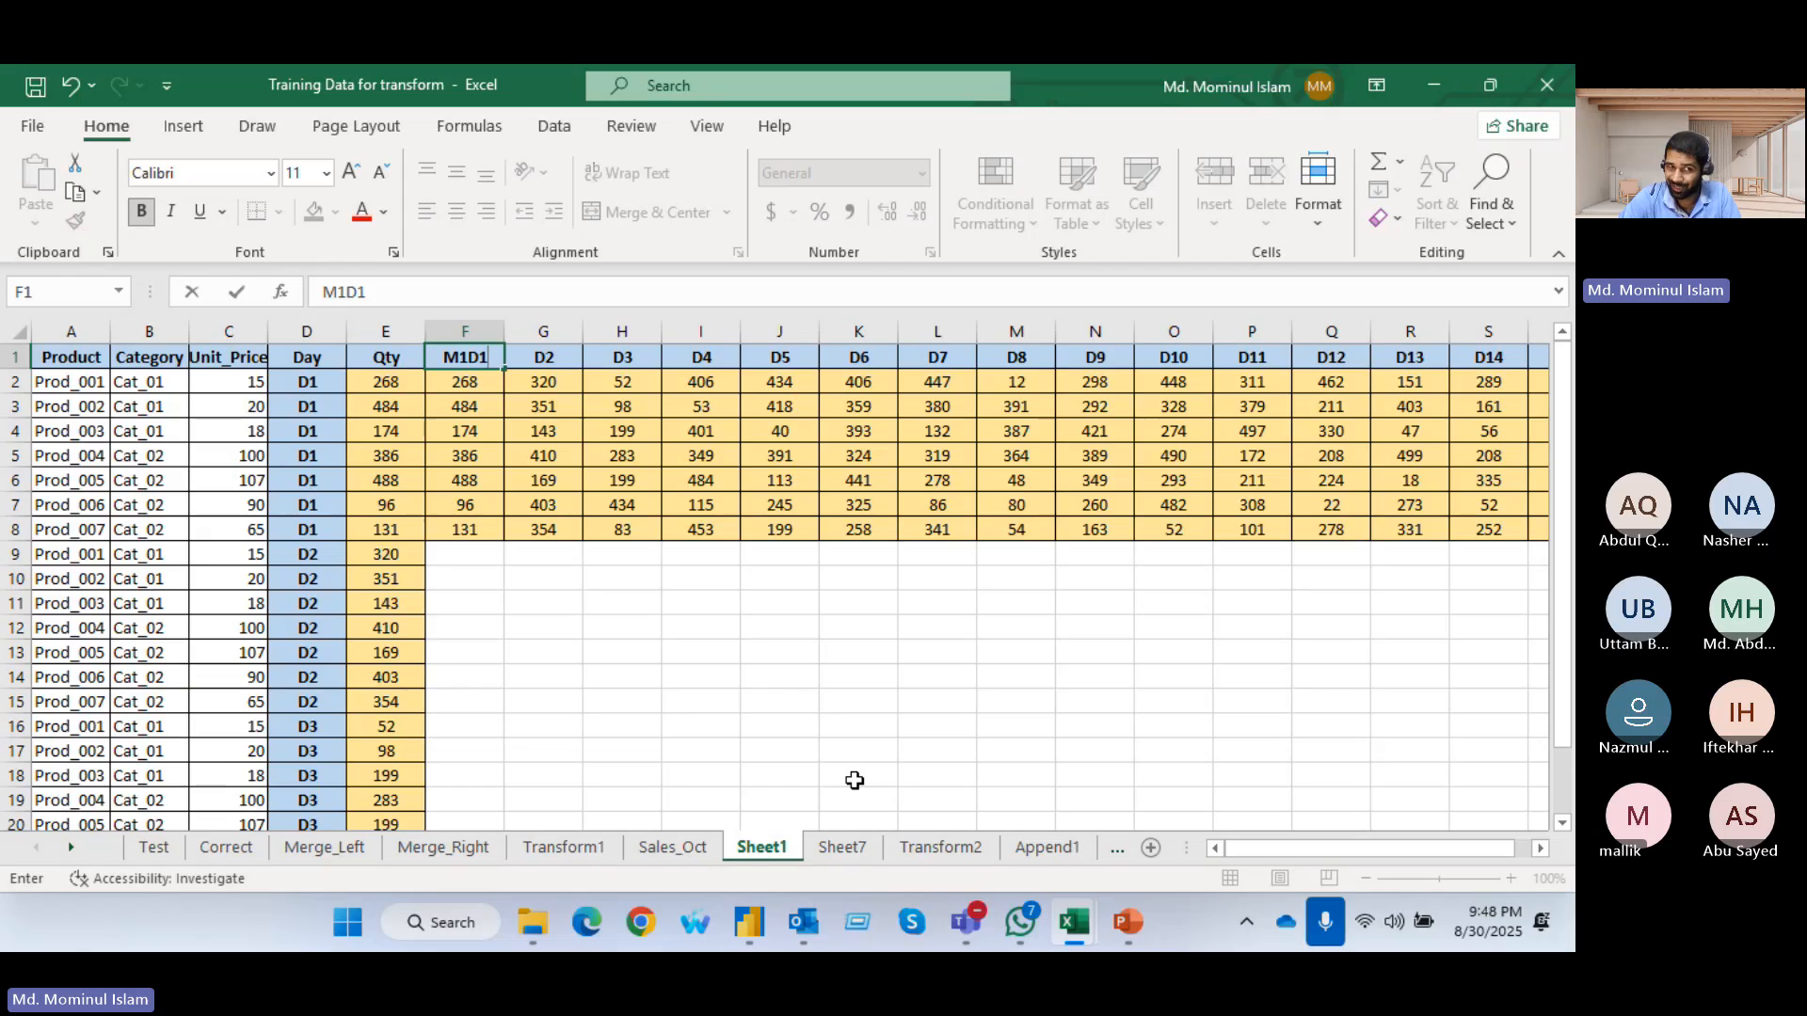
pyautogui.press('Tab')
pyautogui.write('M1')
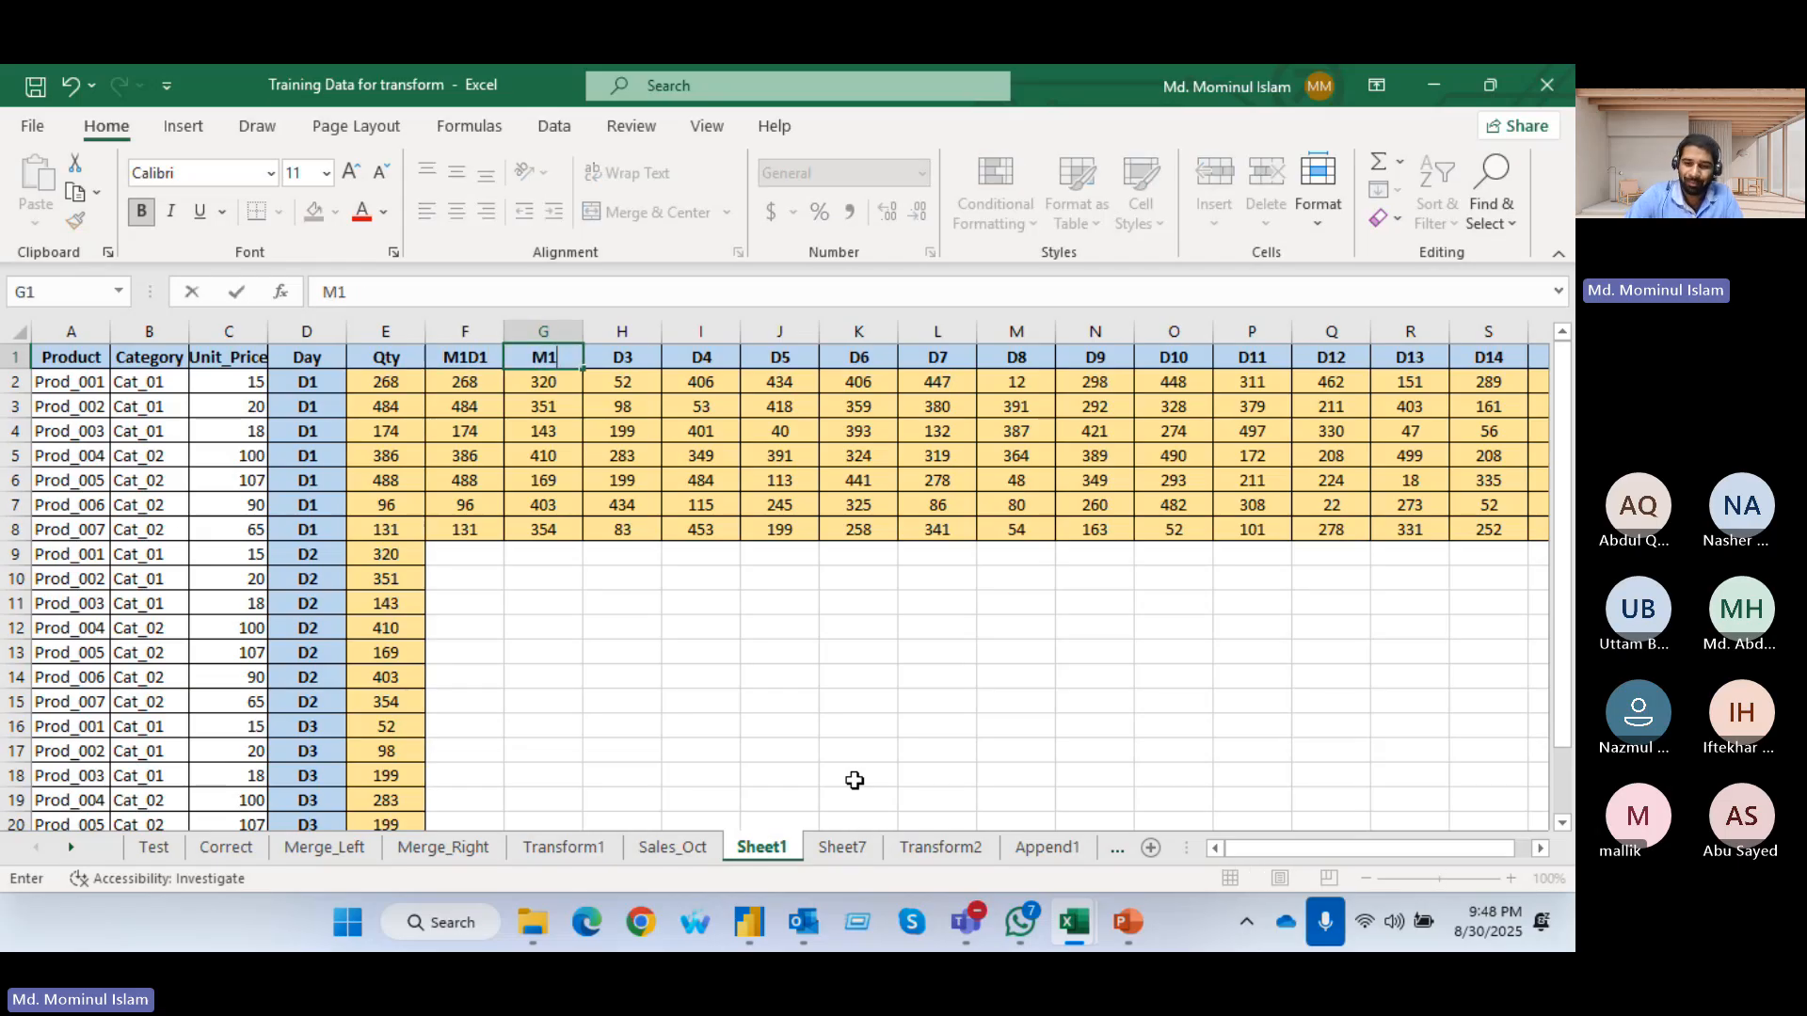
pyautogui.write('D2')
pyautogui.press('Tab')
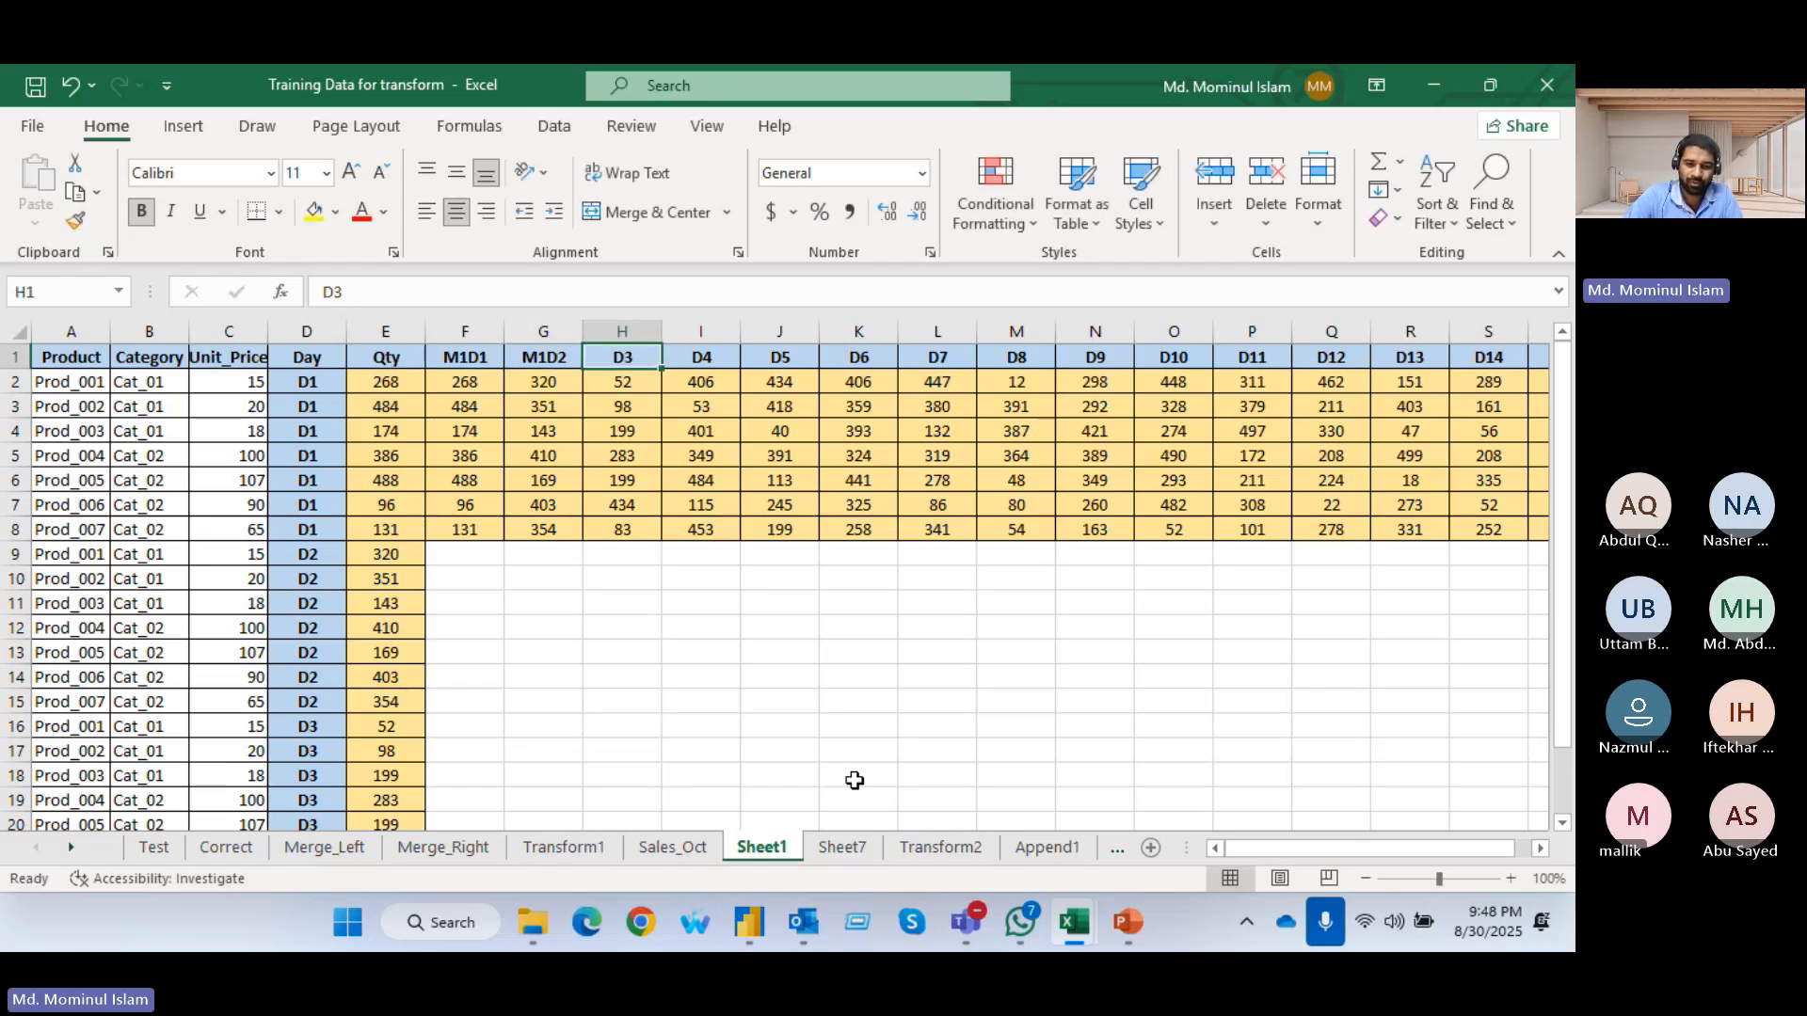
# Rename the D3 source column header in cell H1 as M1D3
pyautogui.write('<')
pyautogui.press('BackSpace')
pyautogui.write('Ma')
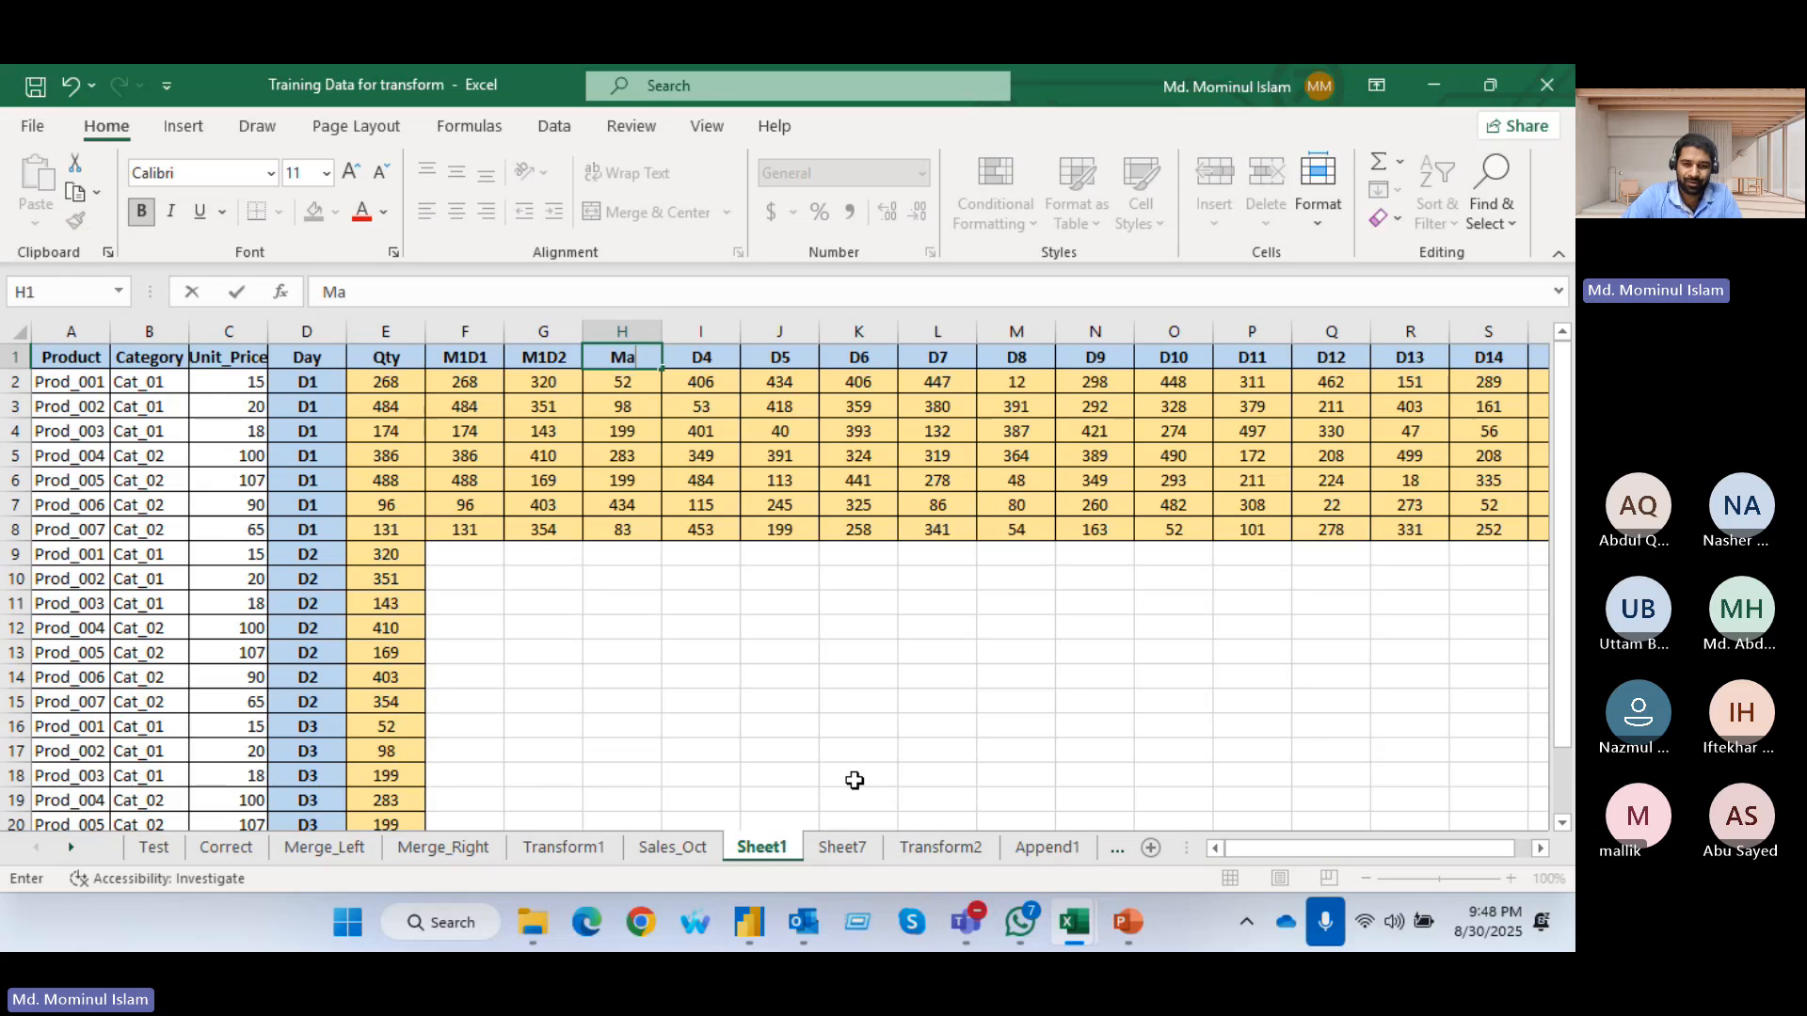
pyautogui.press('BackSpace')
pyautogui.write('1D3')
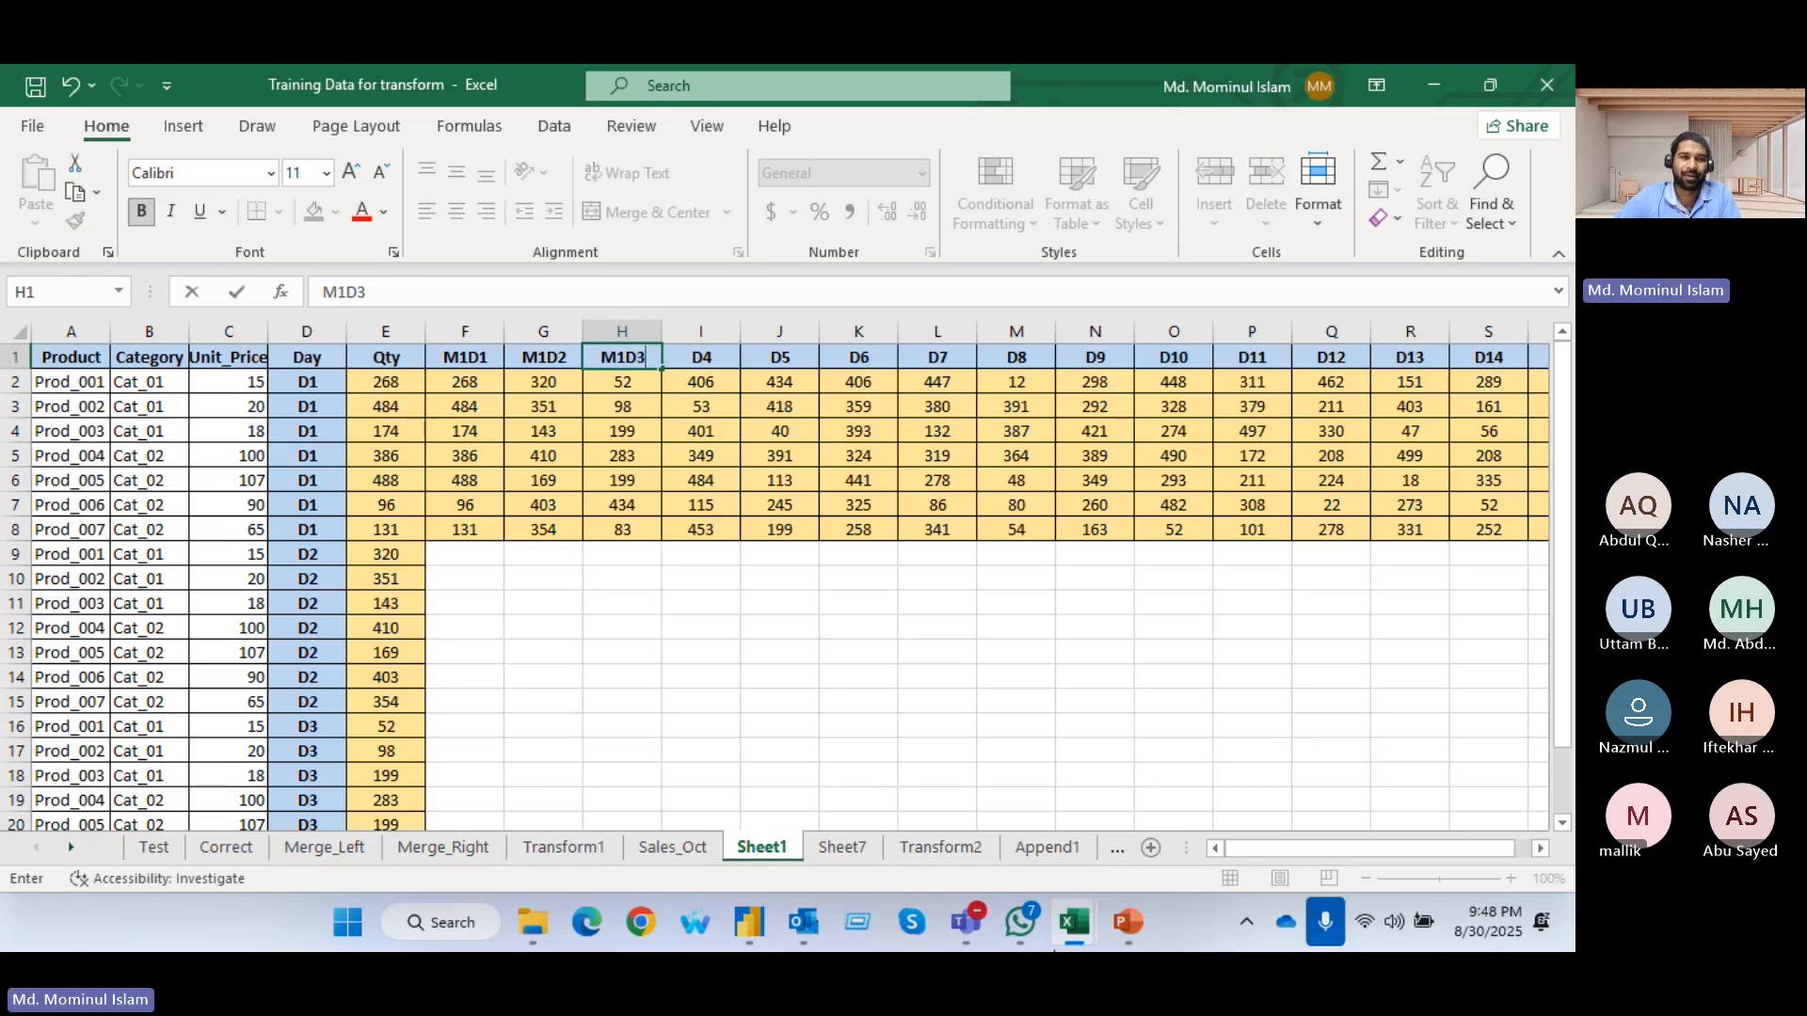
pyautogui.click(826, 596)
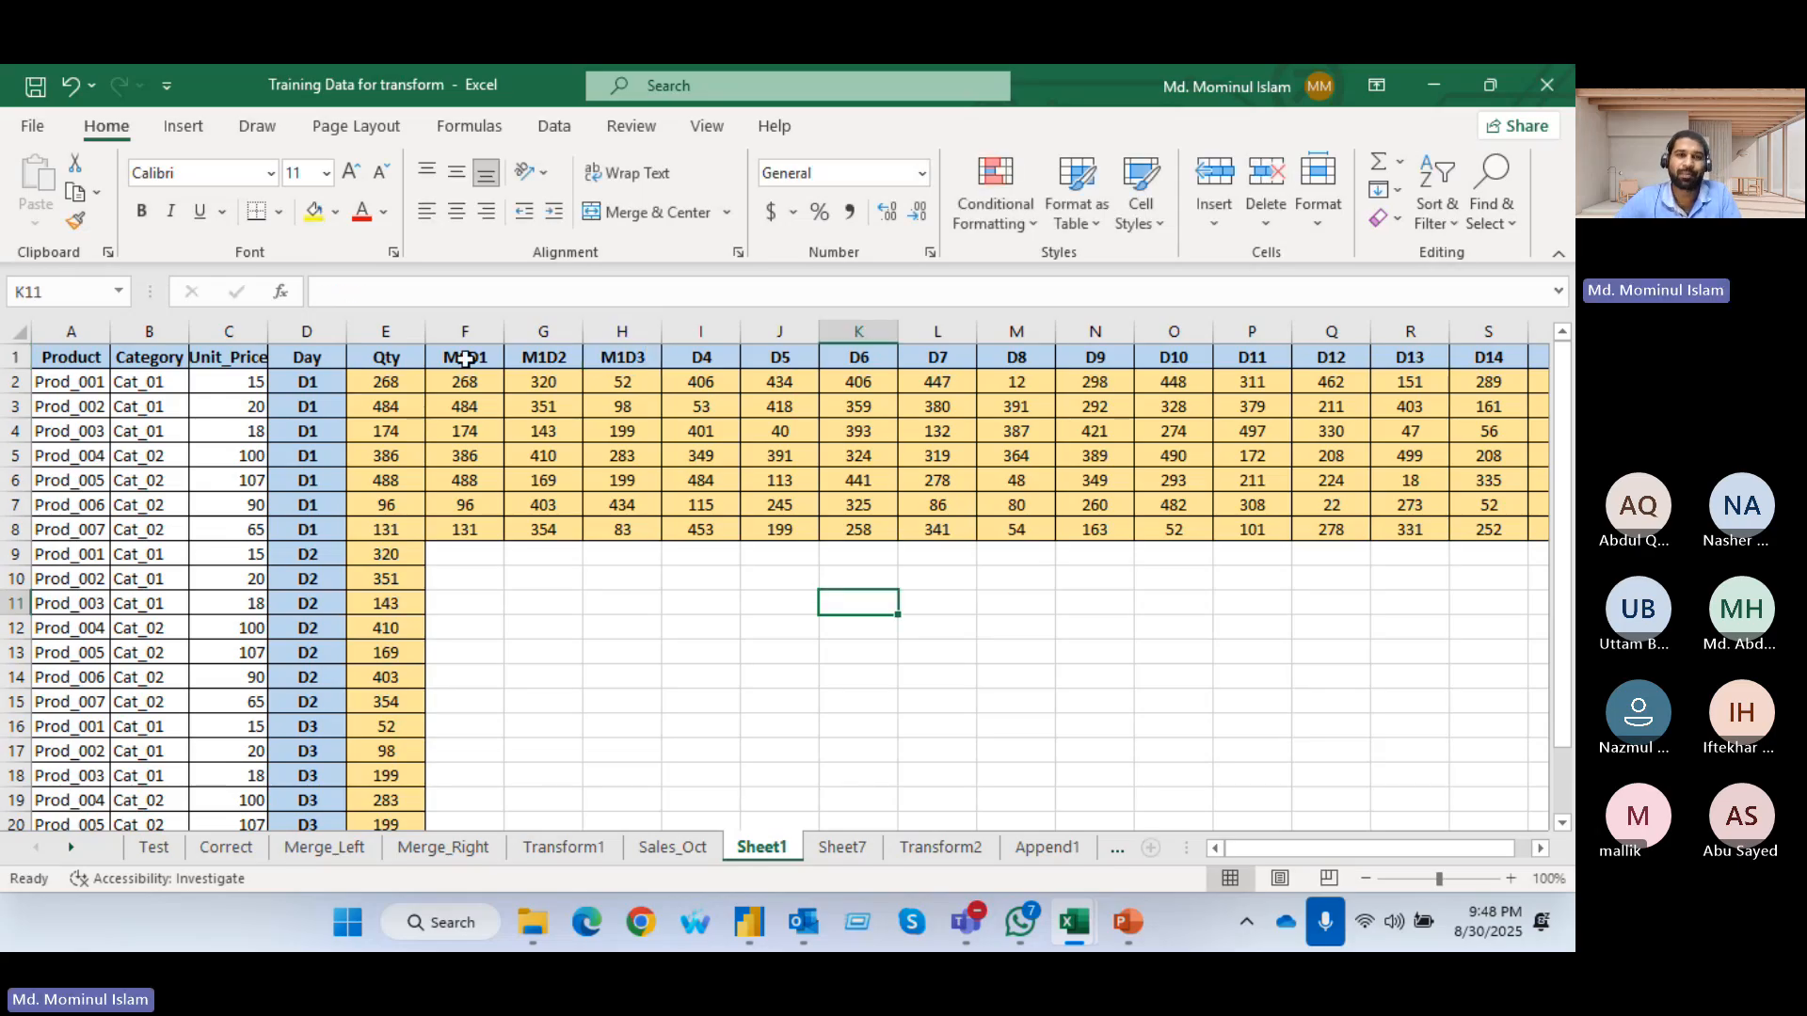
# Highlight the M1D1, M1D2 and M1D3 headers to examine the combined month and day labels
pyautogui.moveTo(466, 358); pyautogui.dragTo(617, 357)
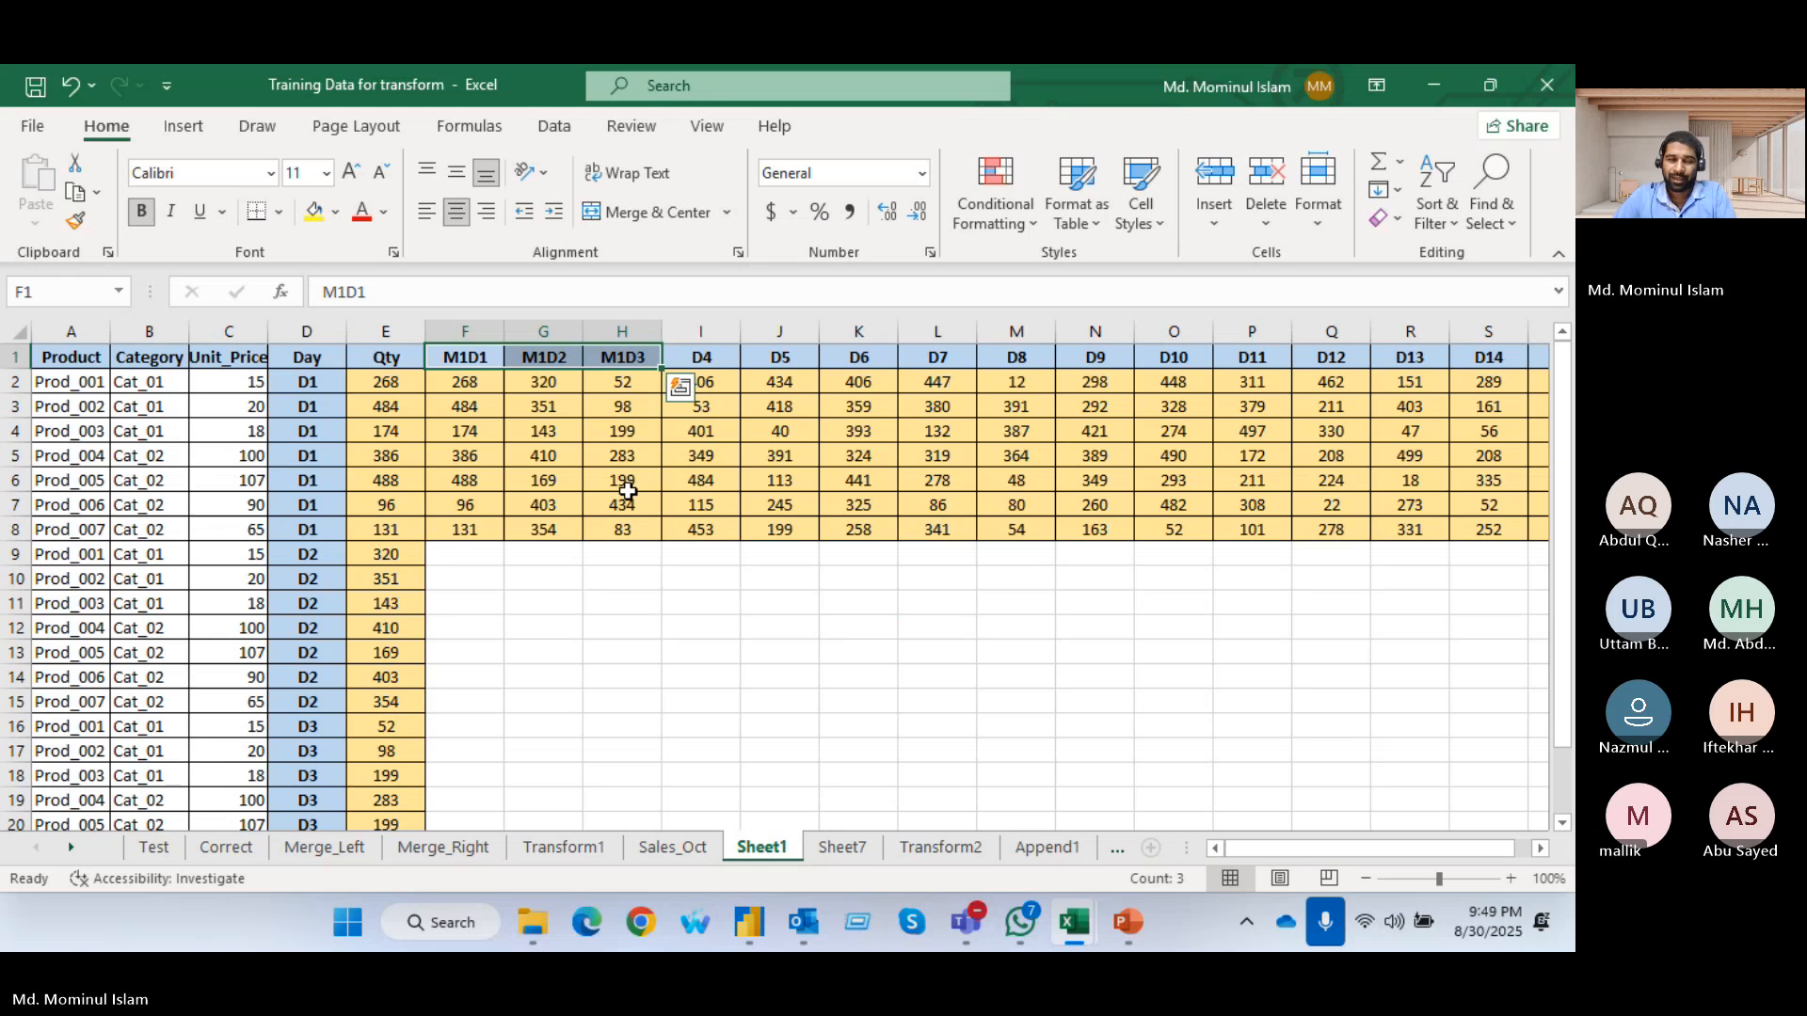
pyautogui.click(452, 353)
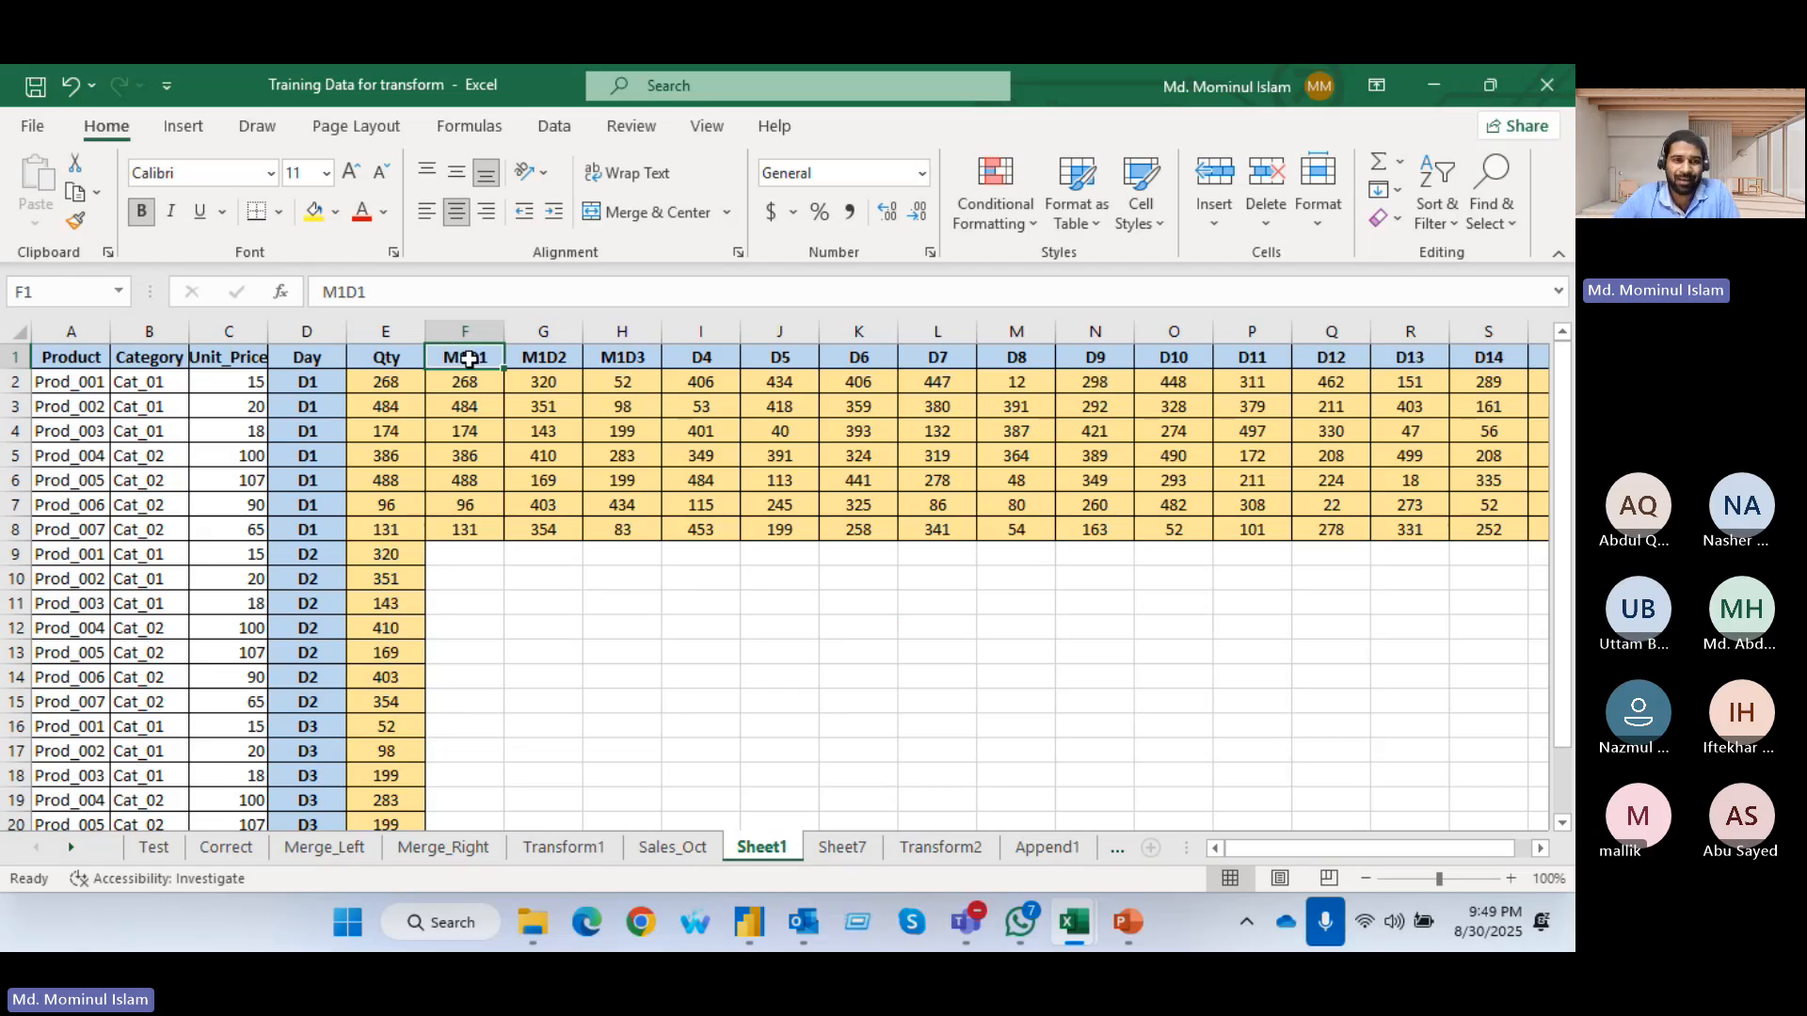
pyautogui.moveTo(471, 356); pyautogui.dragTo(637, 352)
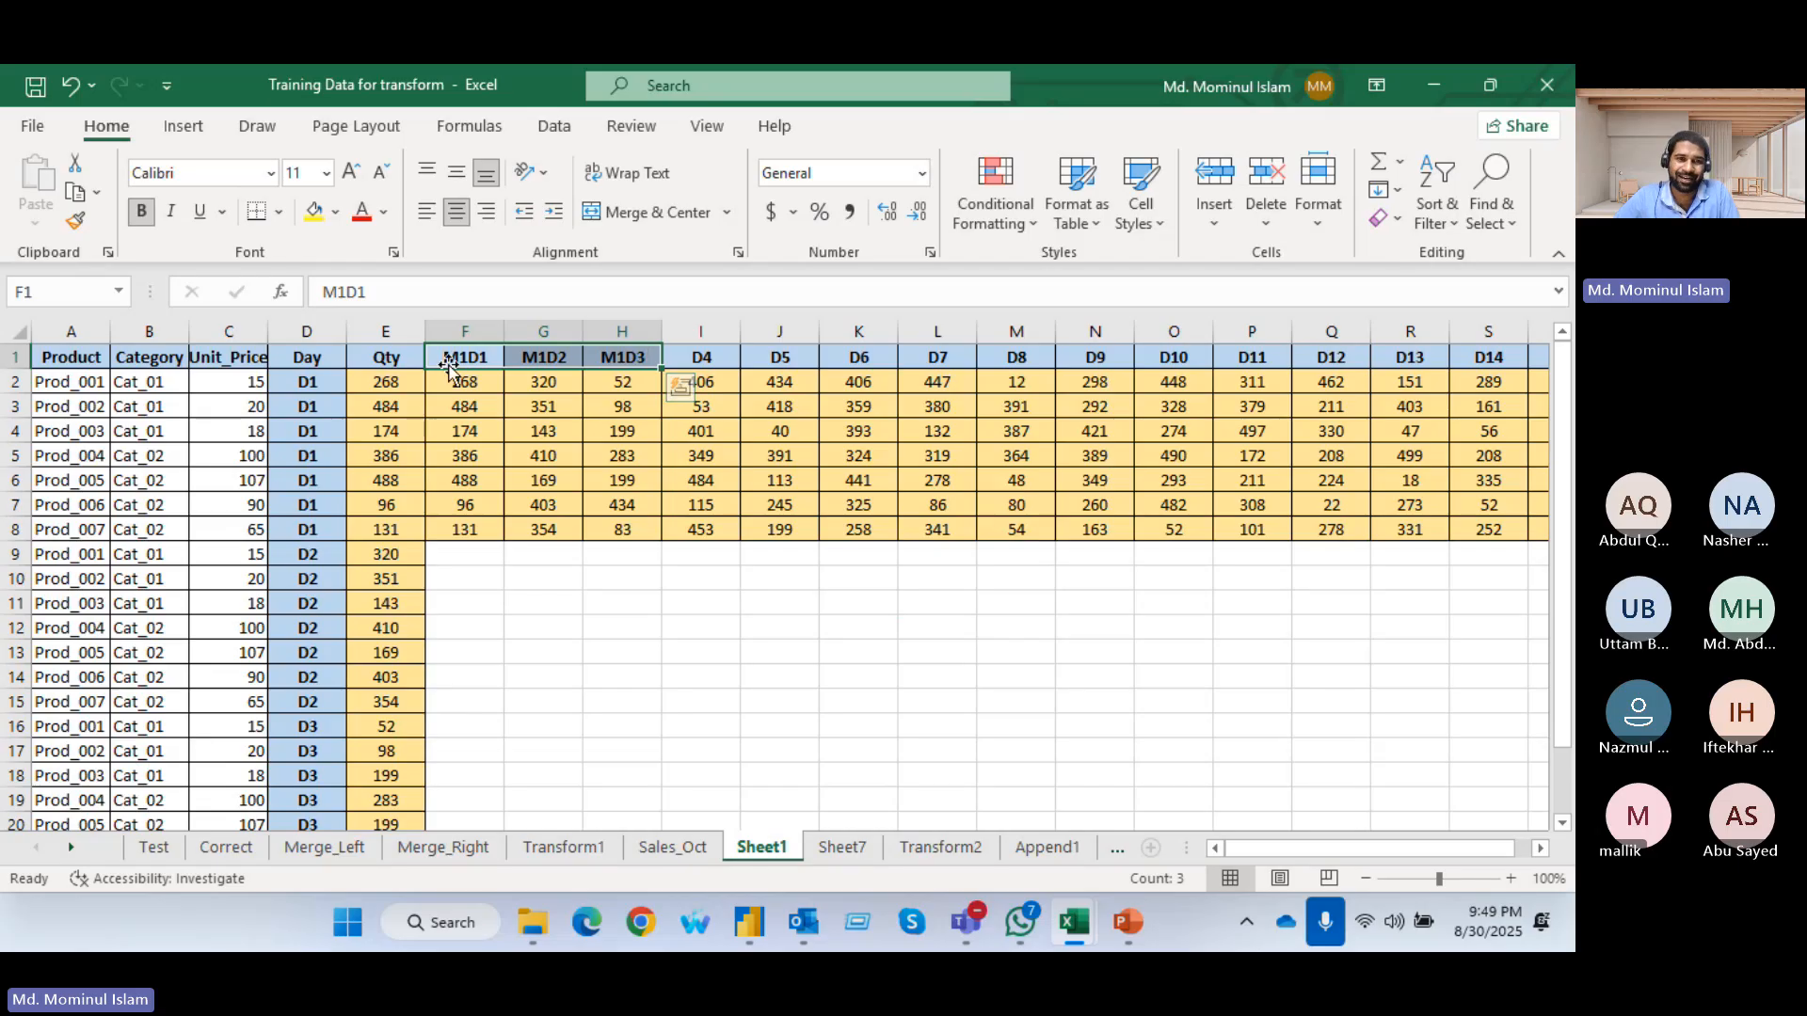
pyautogui.moveTo(457, 356); pyautogui.dragTo(642, 355)
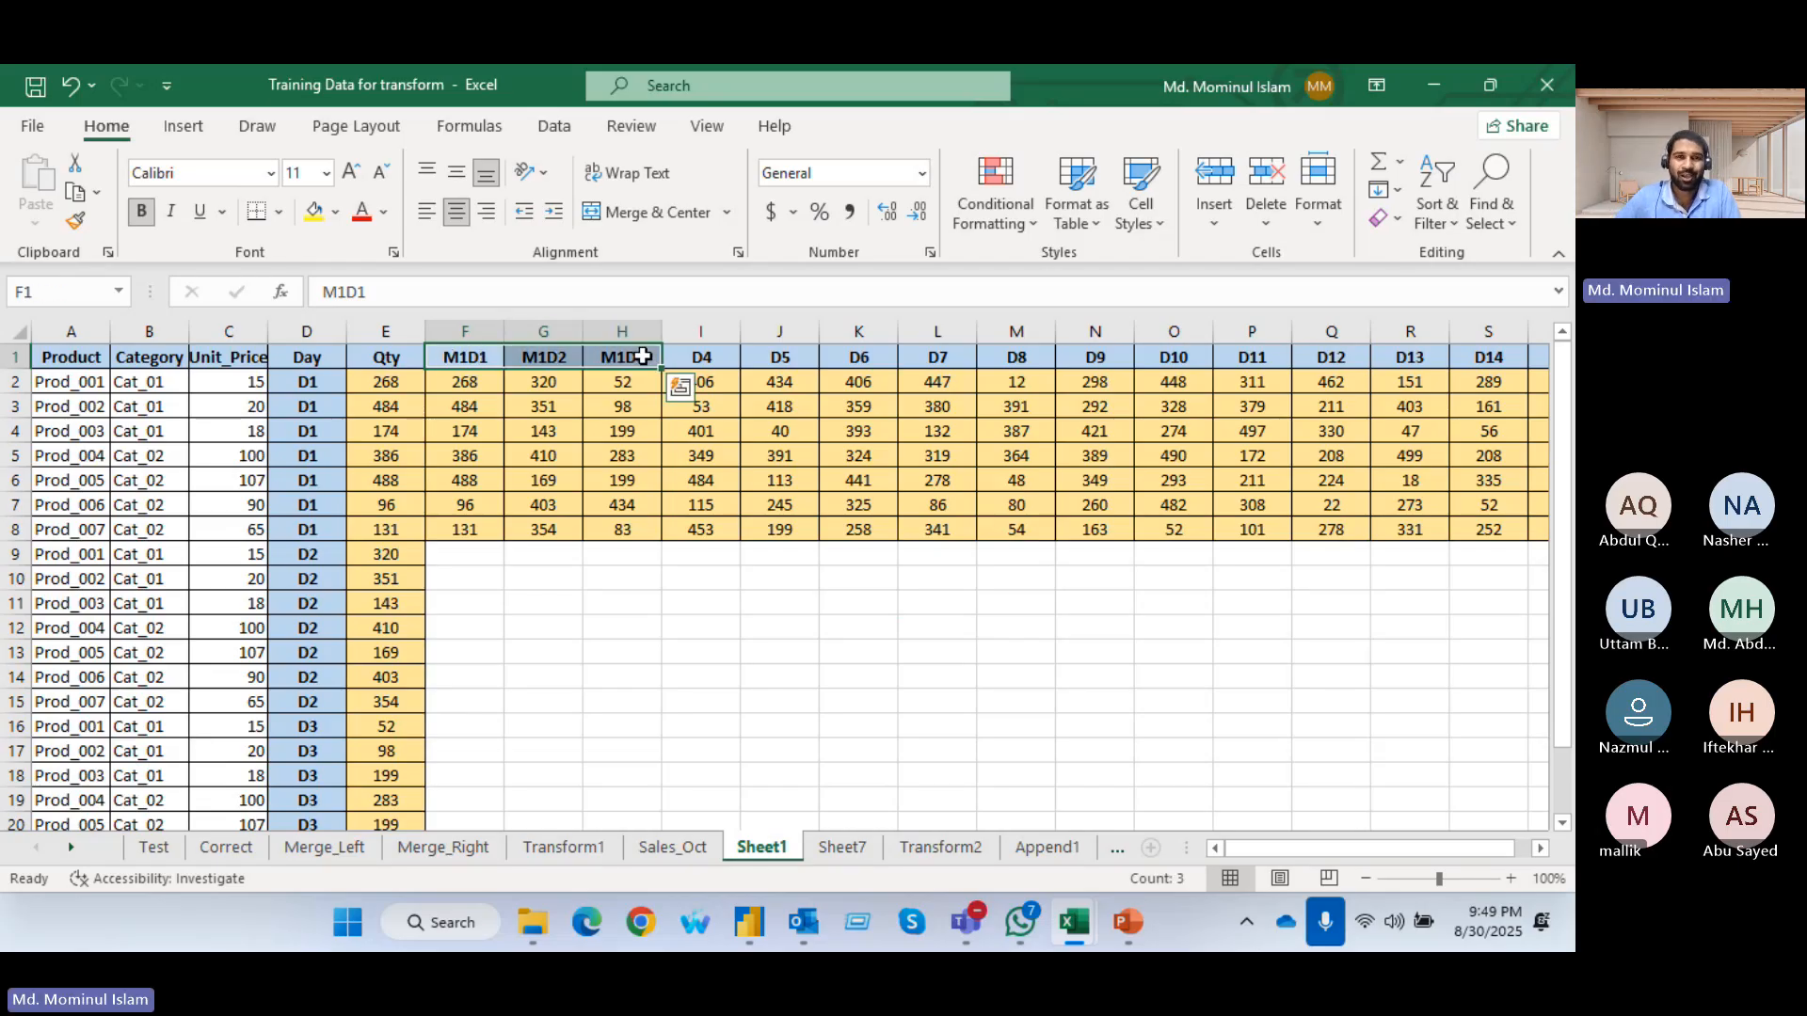
# Switch to Power Query Editor and set the Sales_Oct query's Attribute filter to include all day values
pyautogui.hotkey('alt', 'Tab')
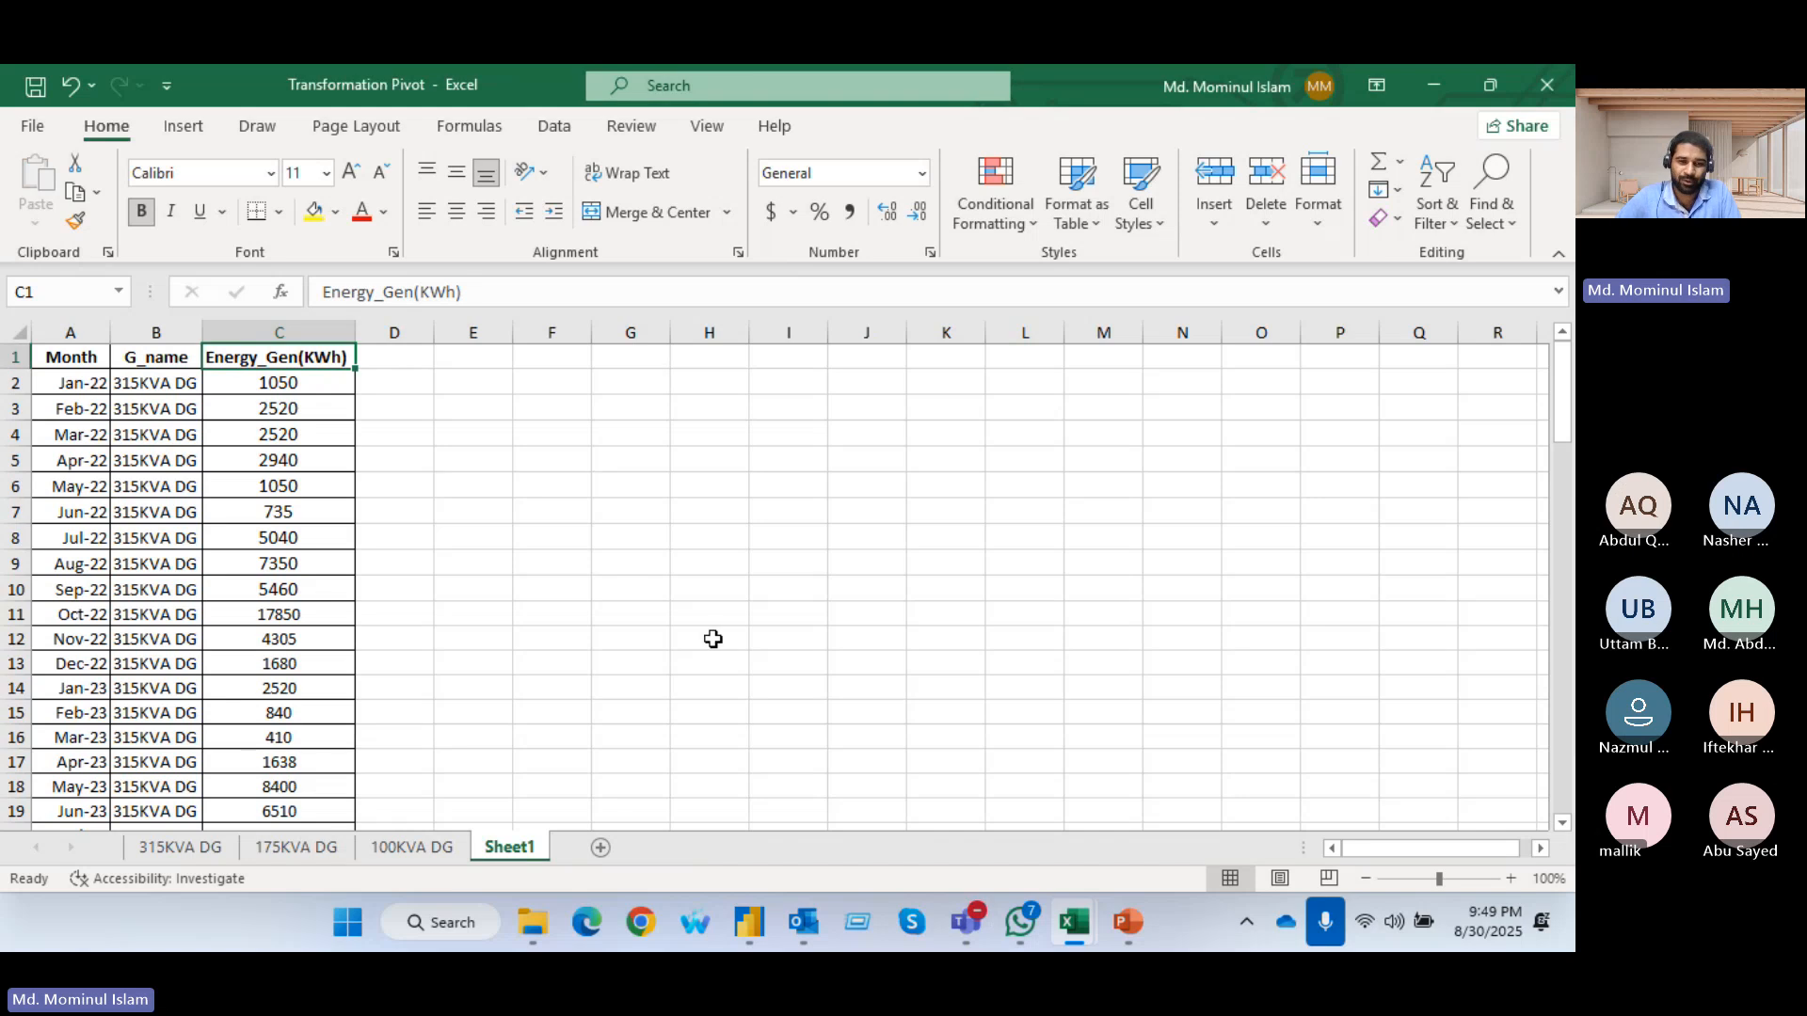
pyautogui.moveTo(753, 927)
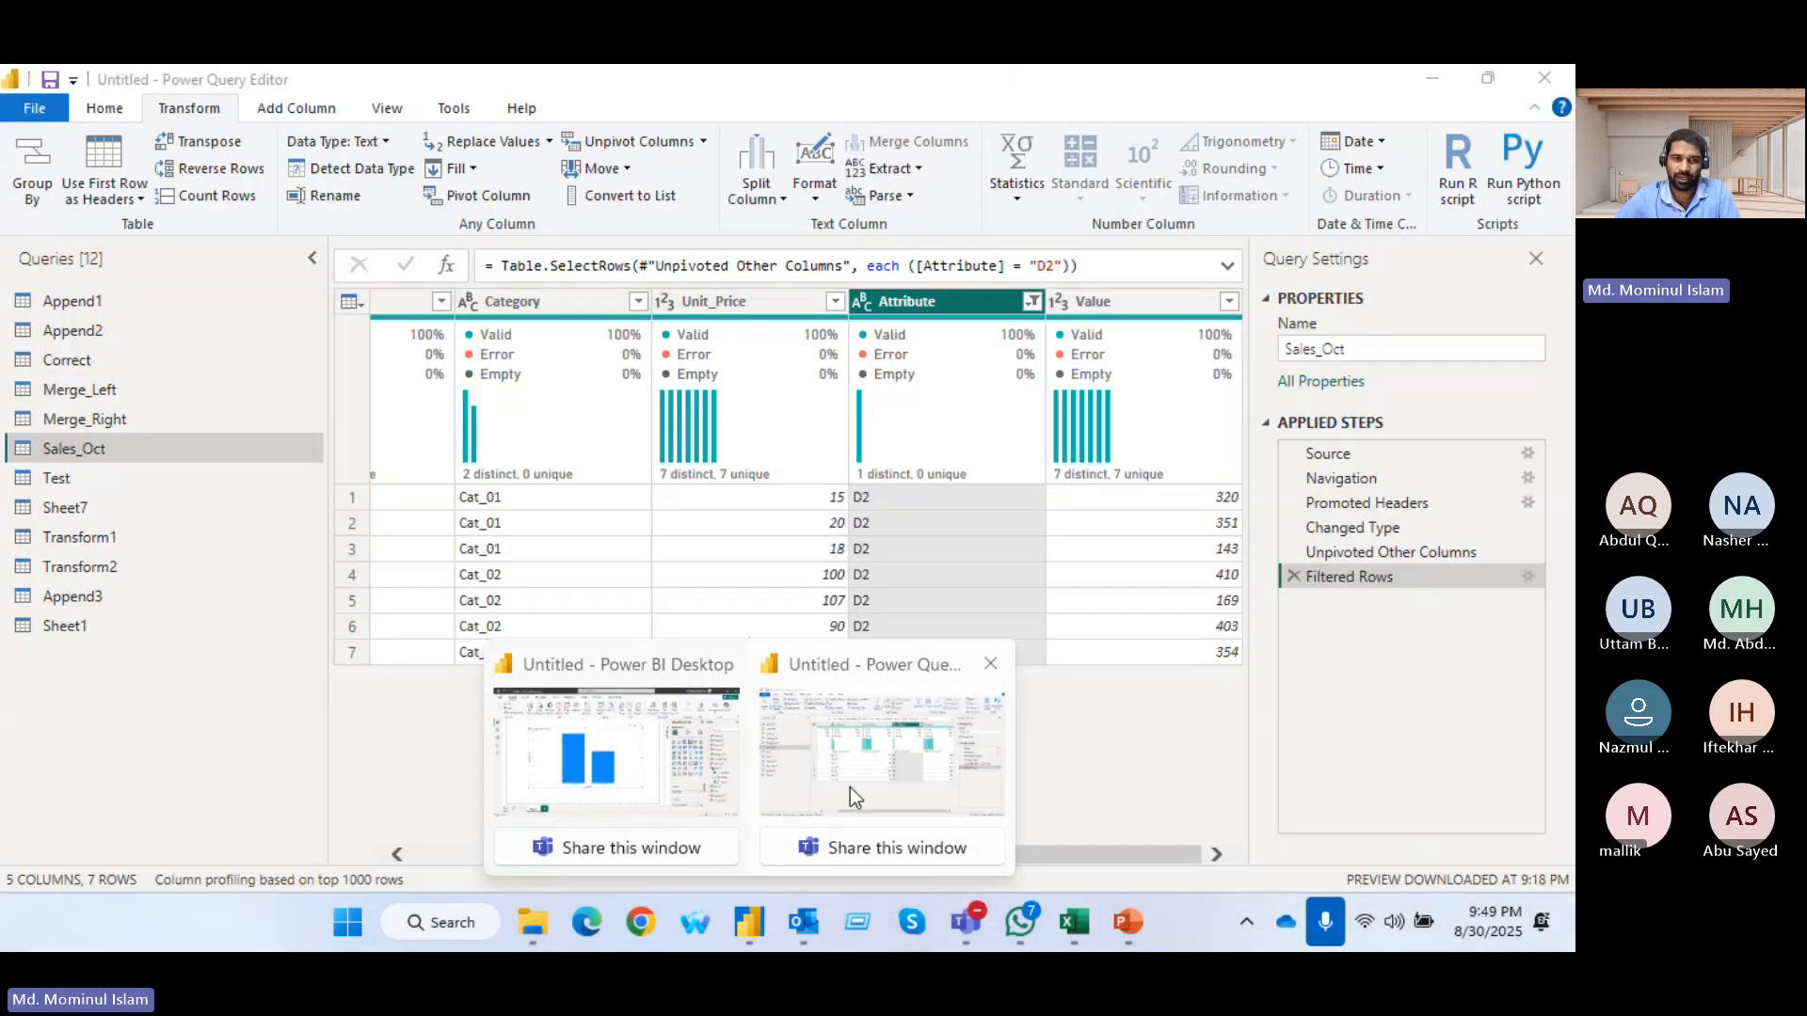
pyautogui.click(849, 787)
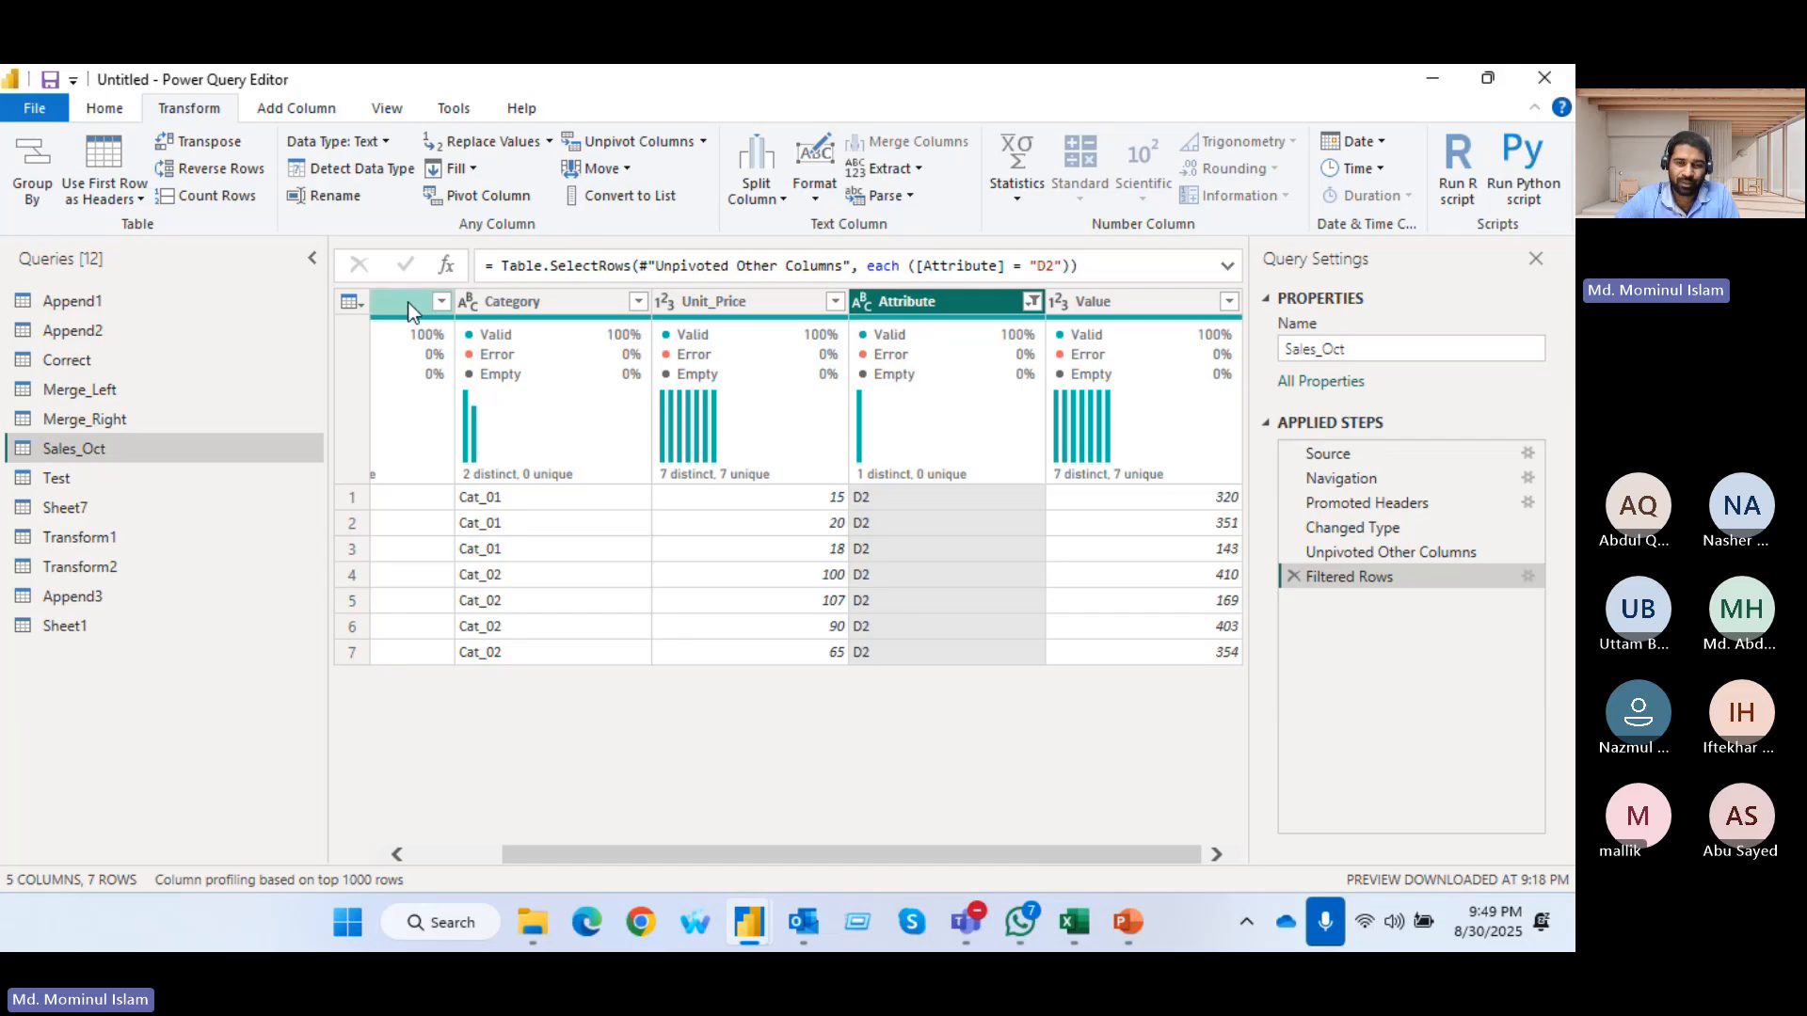
pyautogui.click(1032, 301)
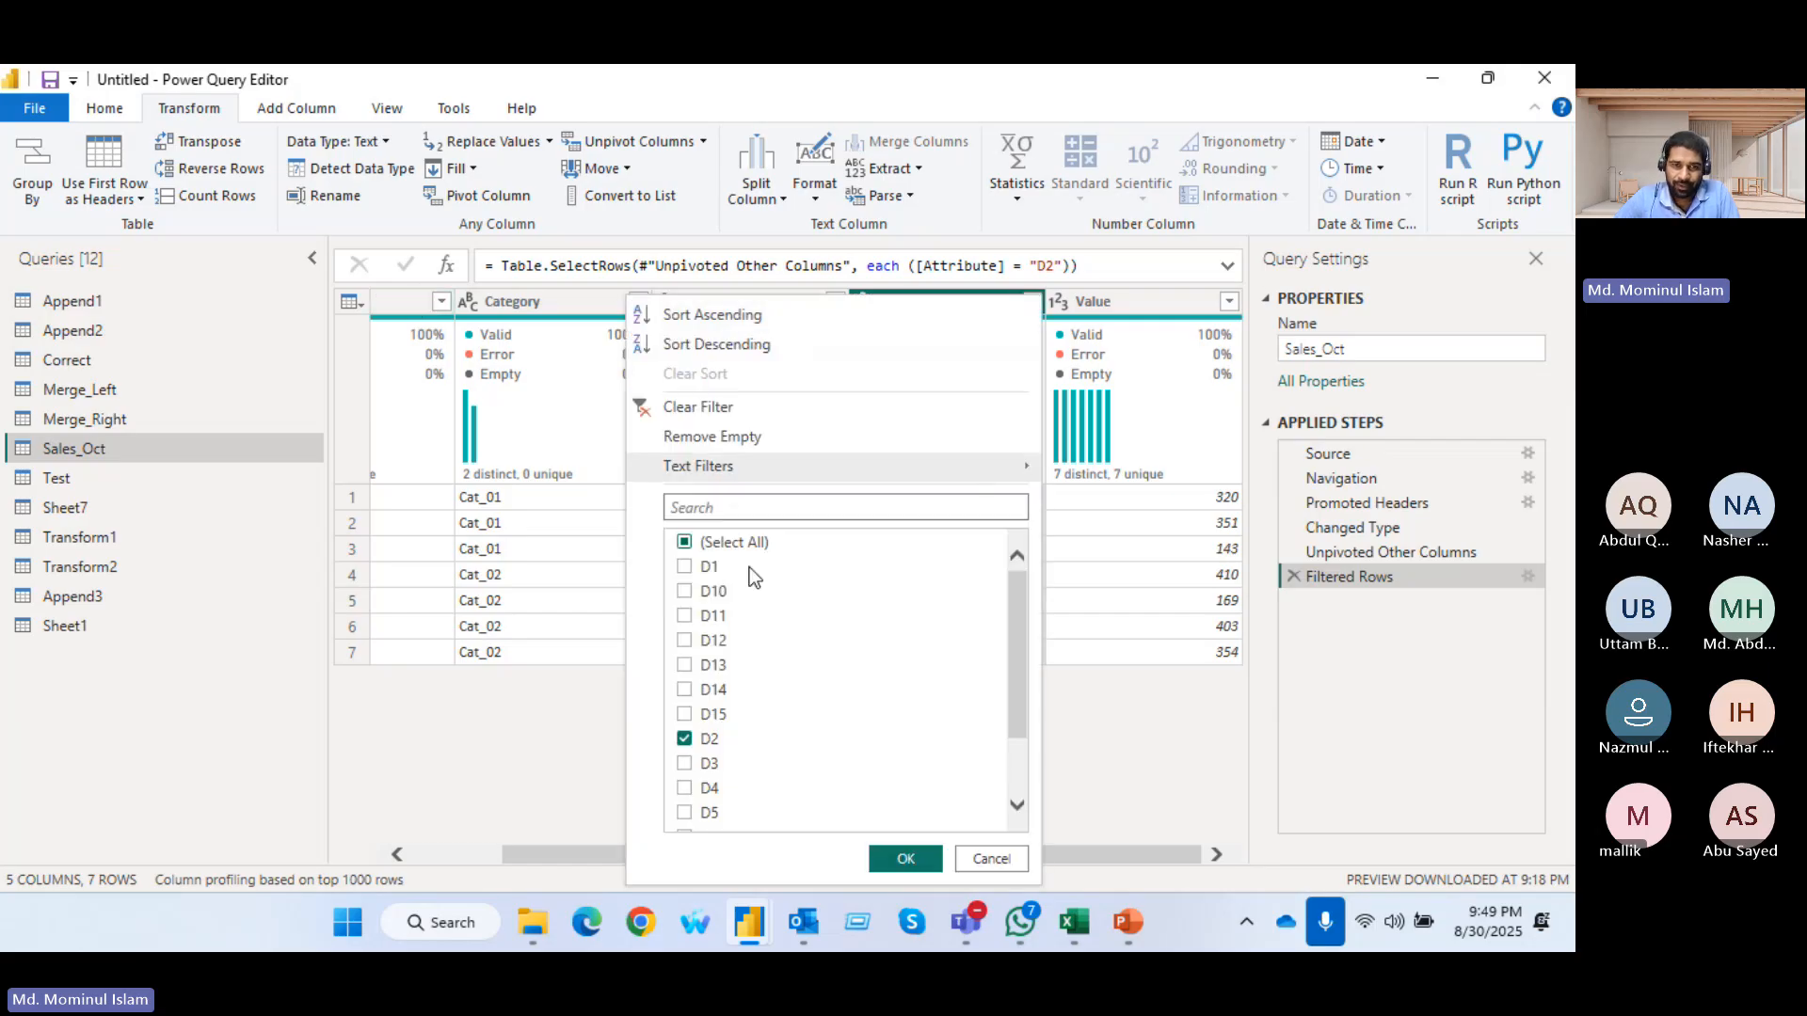
pyautogui.click(733, 551)
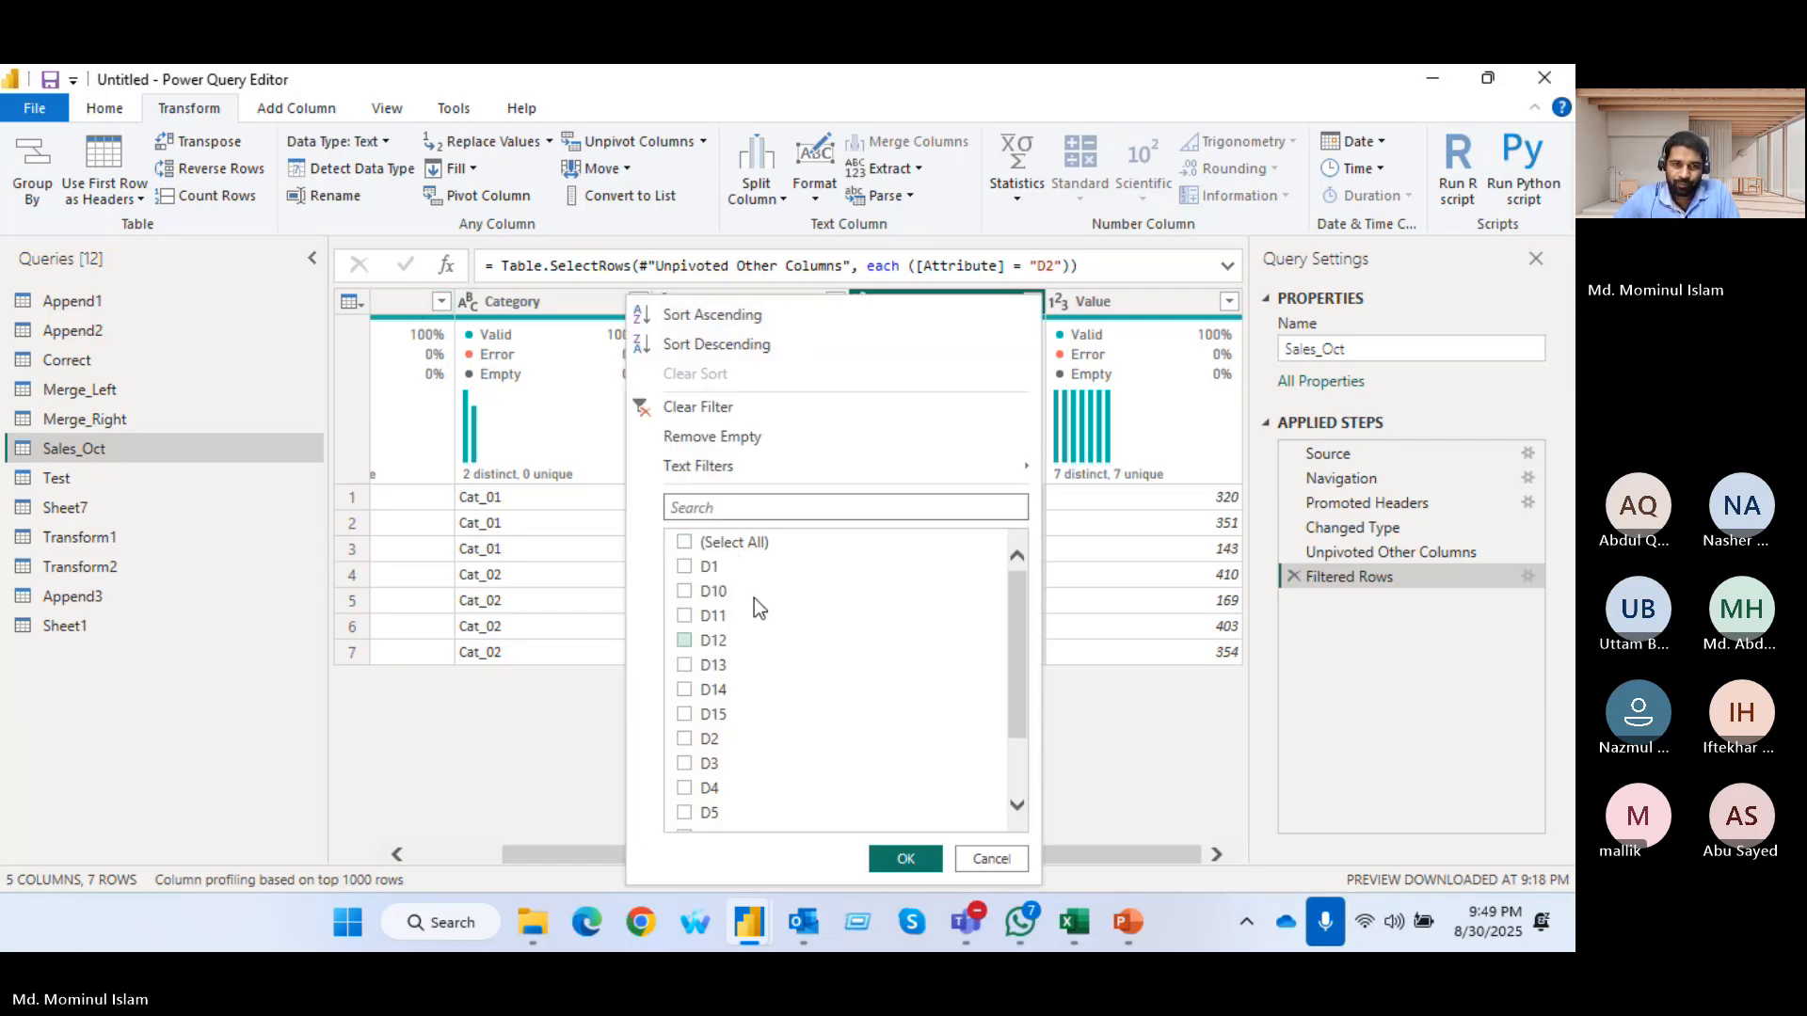
pyautogui.click(890, 861)
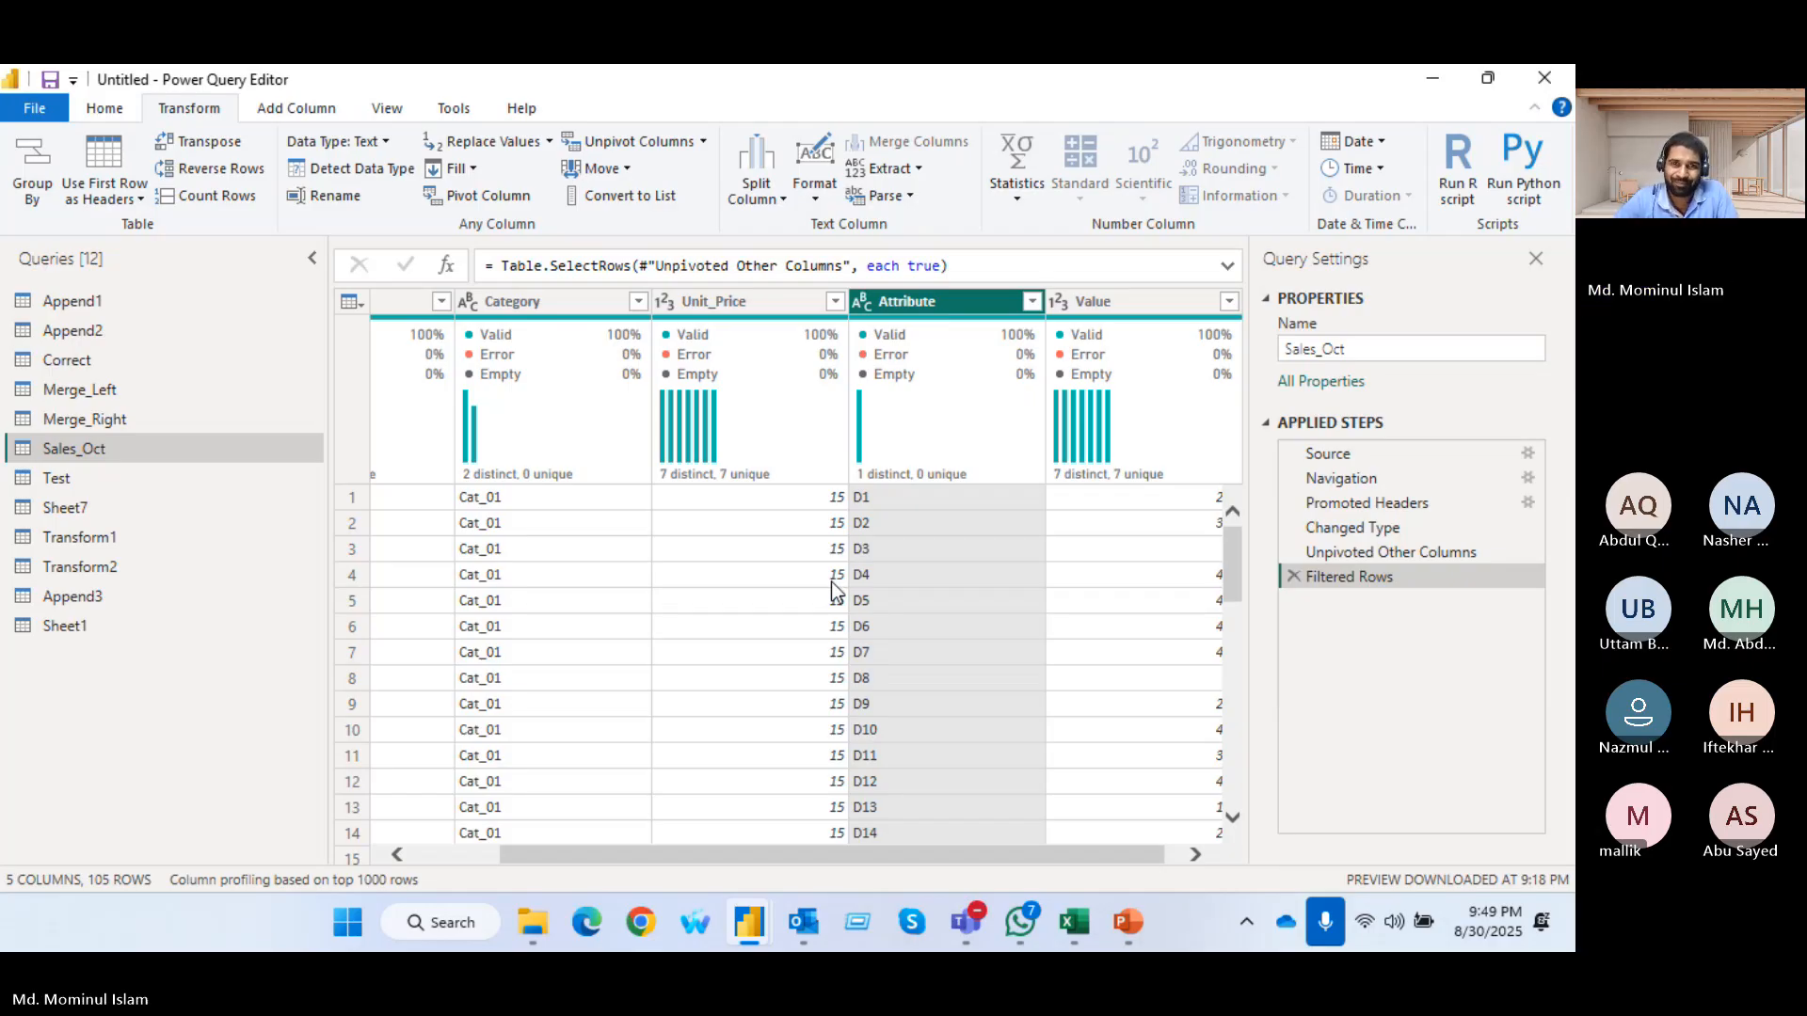
# Split the Attribute column at each change from non-digit to digit
pyautogui.click(113, 115)
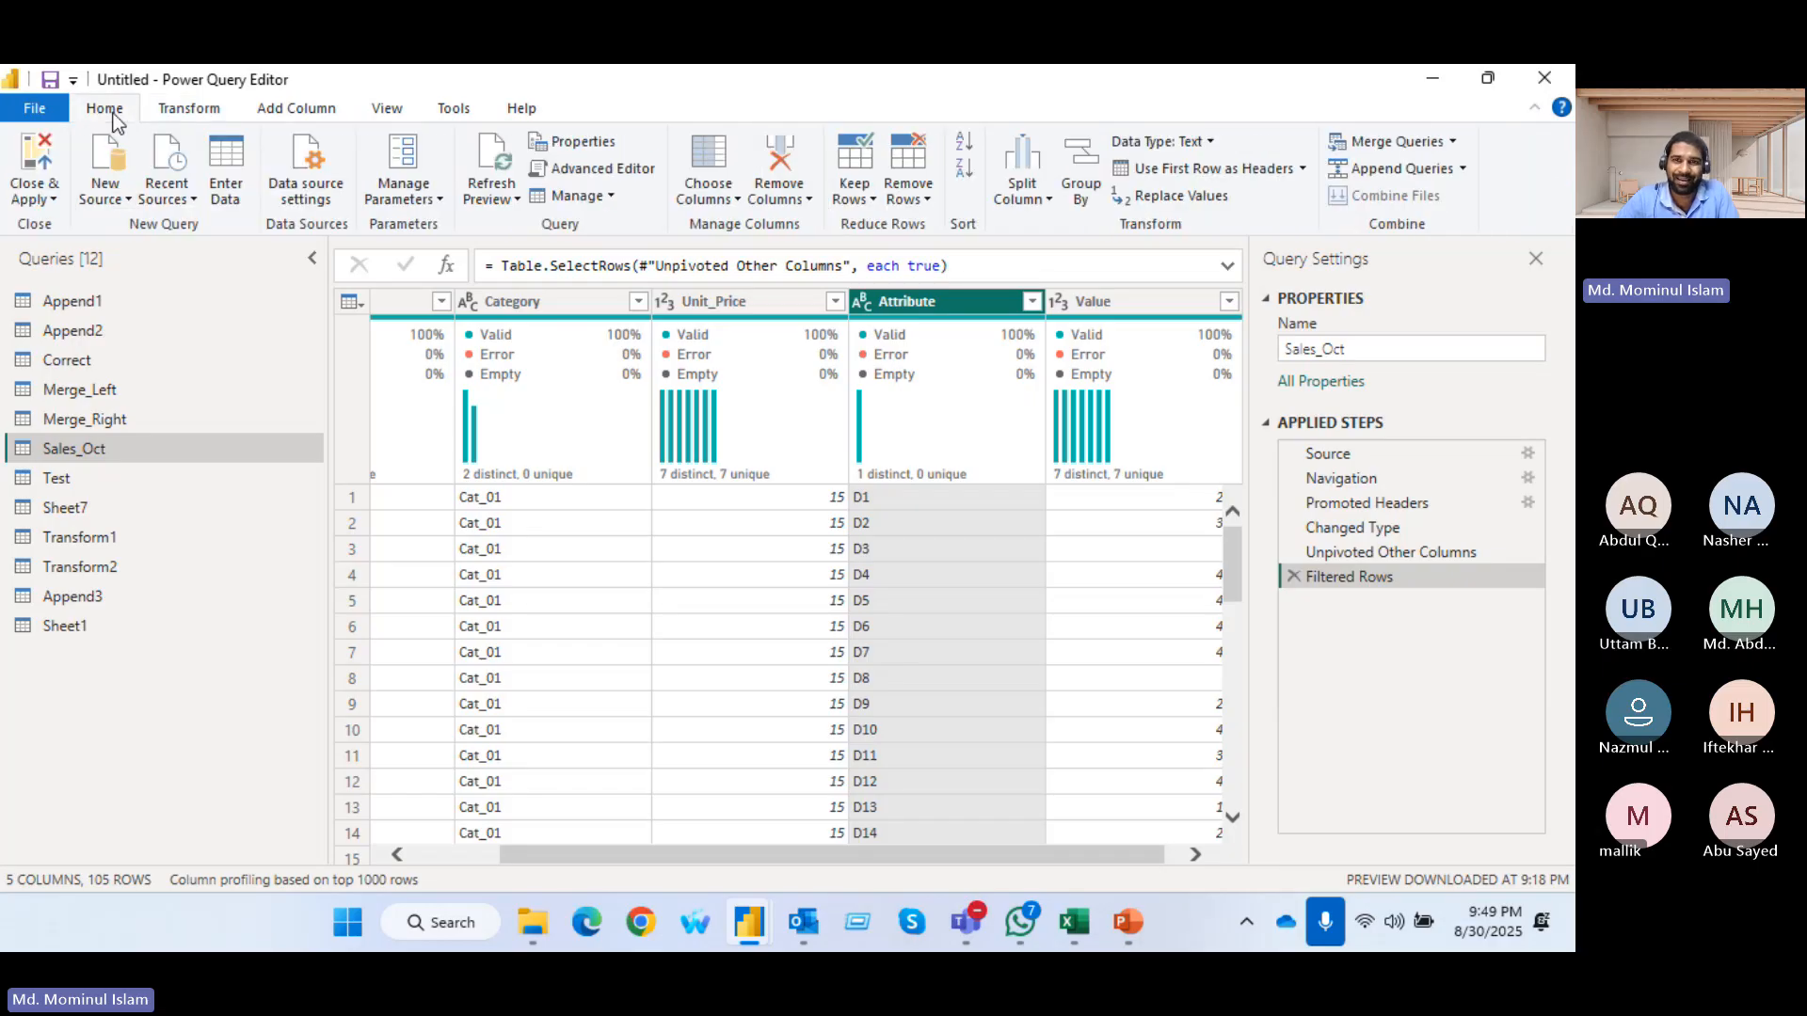
pyautogui.click(1046, 200)
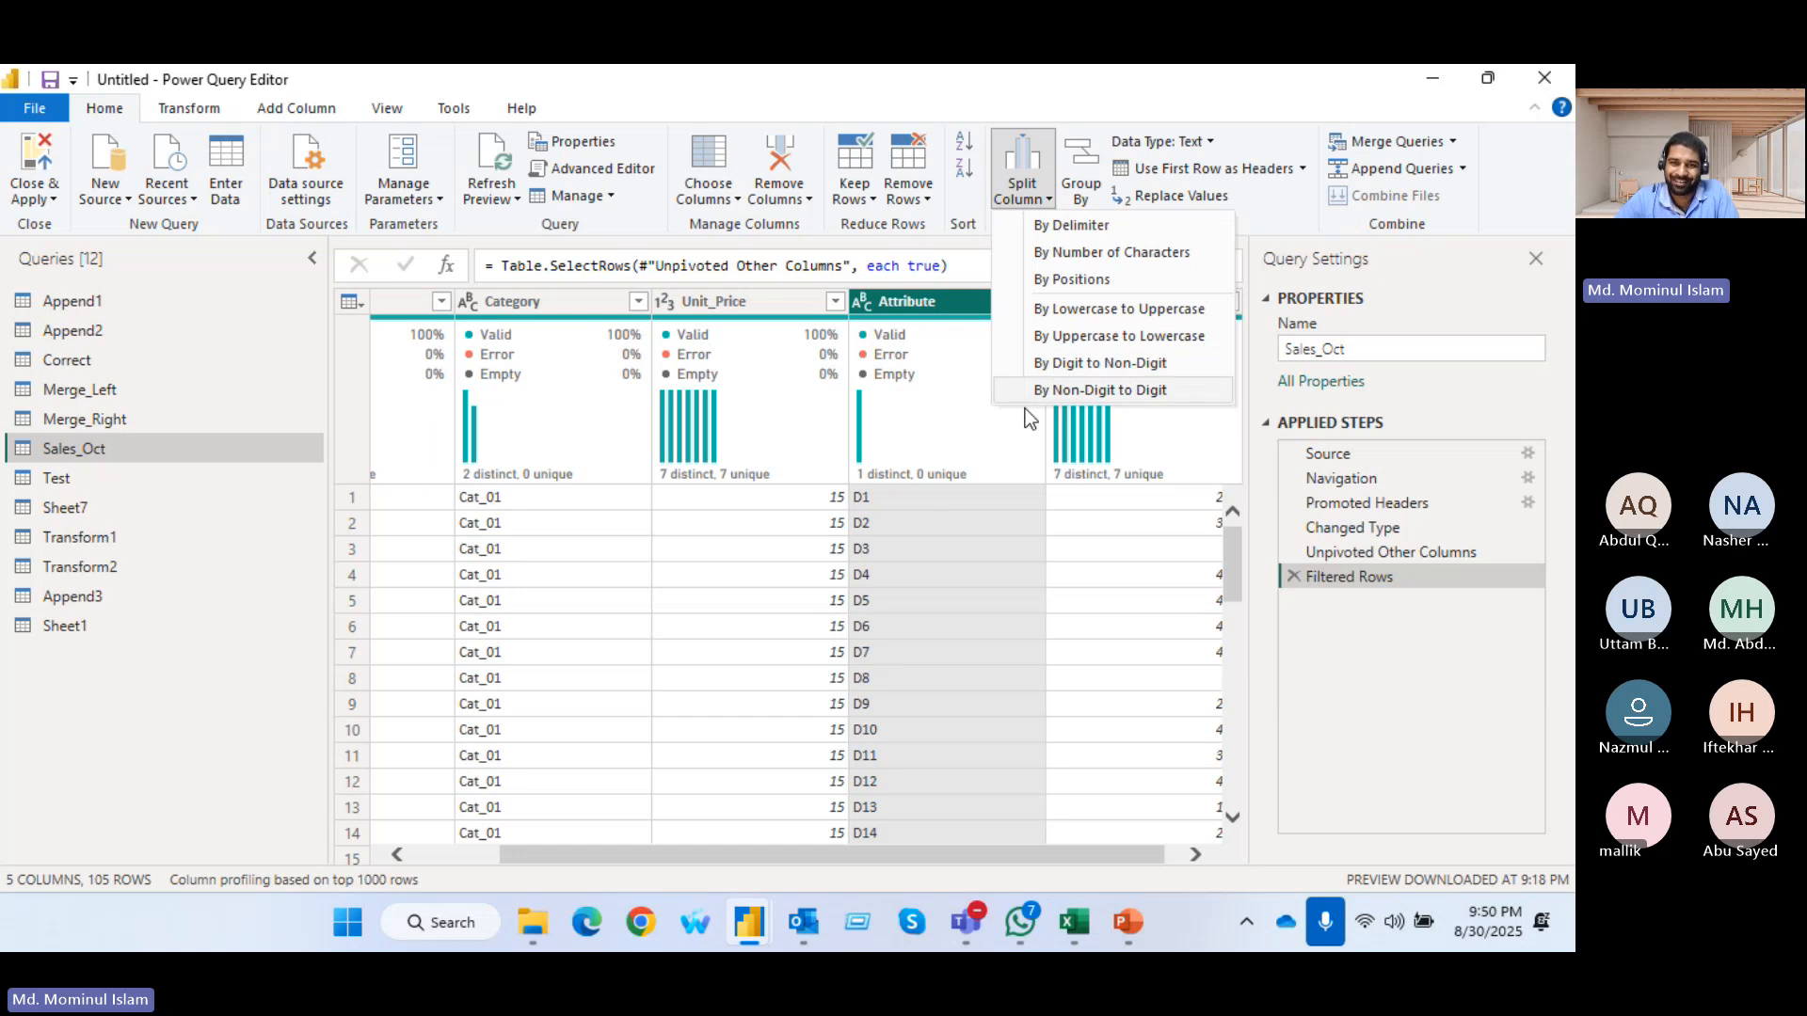
pyautogui.click(1094, 391)
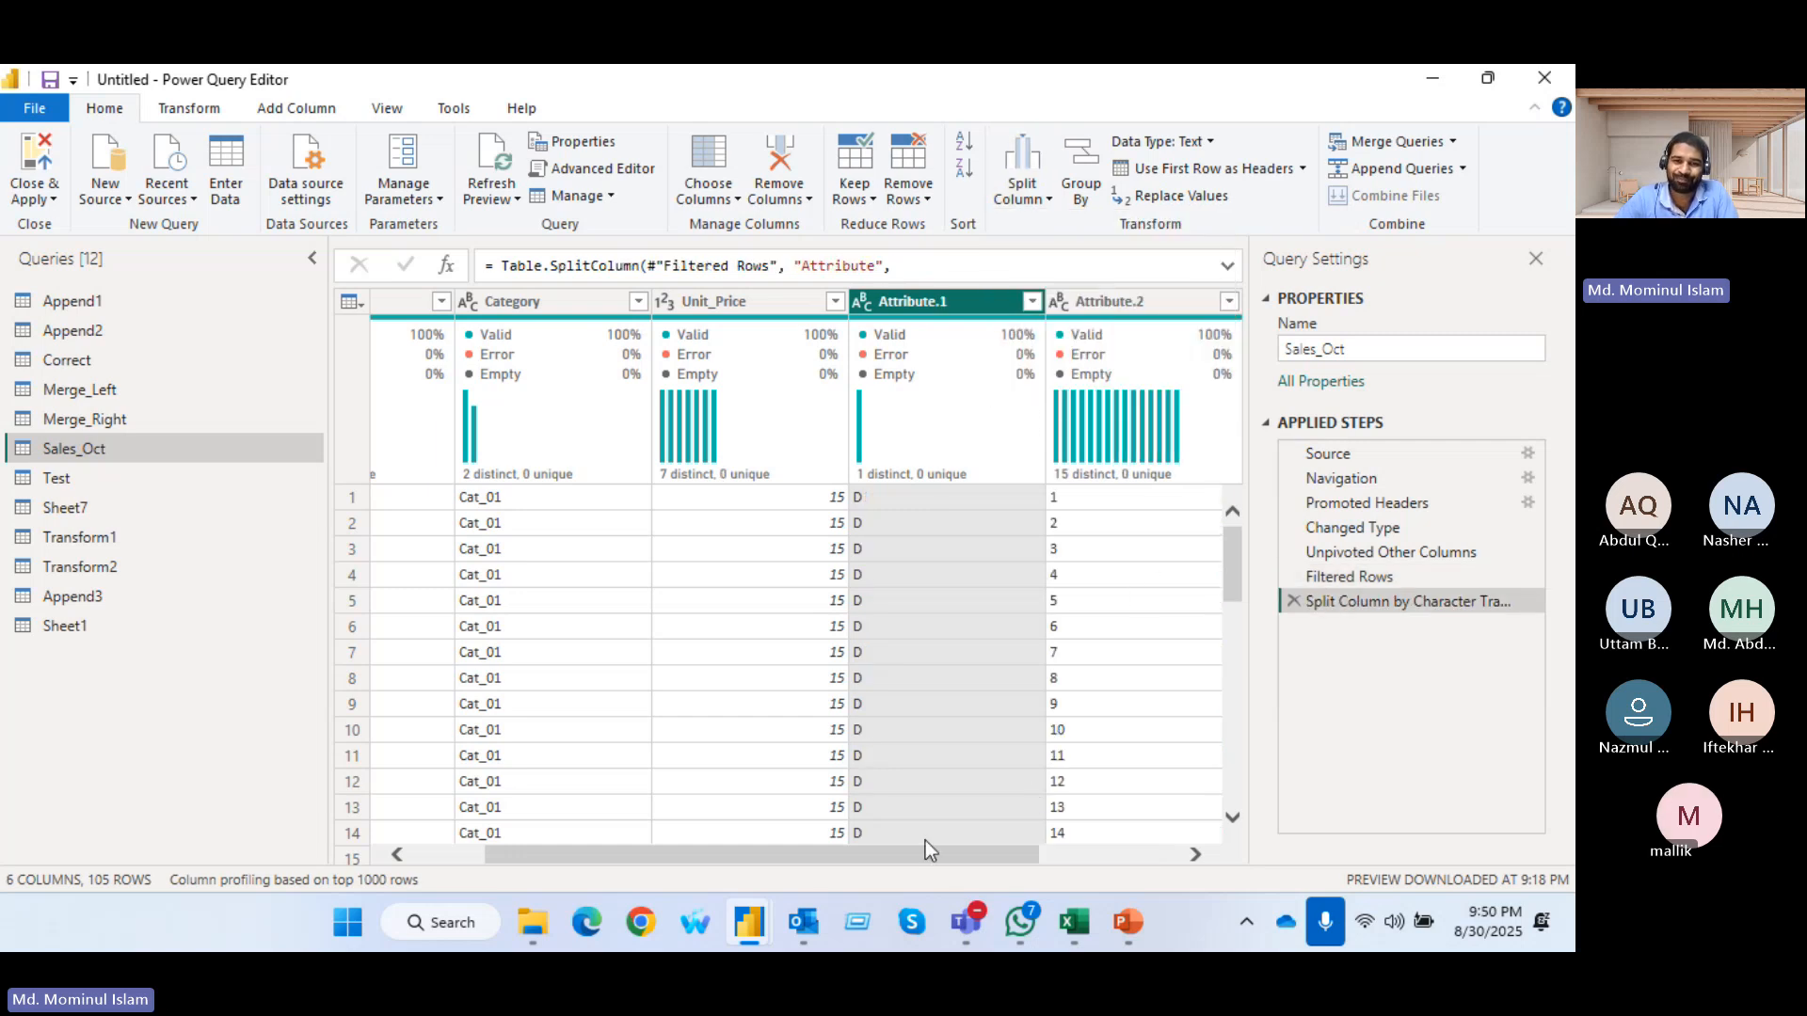
# Rename the Attribute.2 column holding the day numbers as Day
pyautogui.moveTo(924, 853); pyautogui.dragTo(1358, 858)
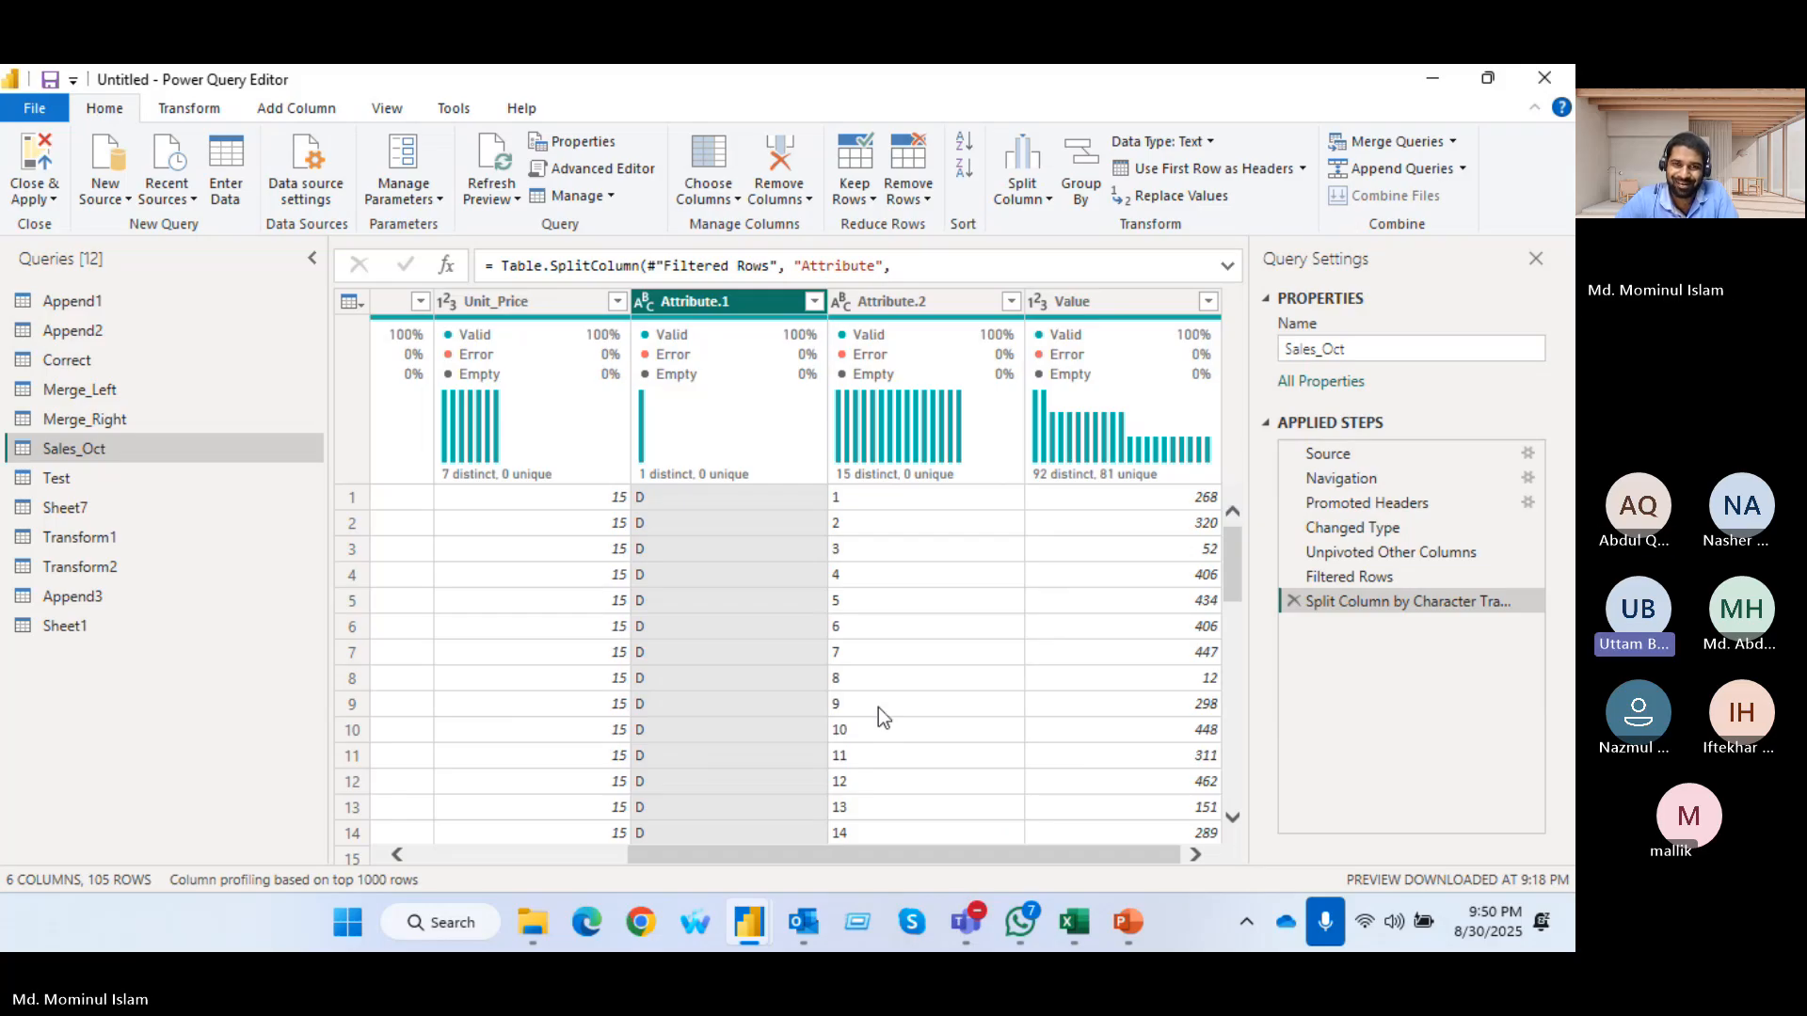
pyautogui.doubleClick(890, 303)
pyautogui.write('Day')
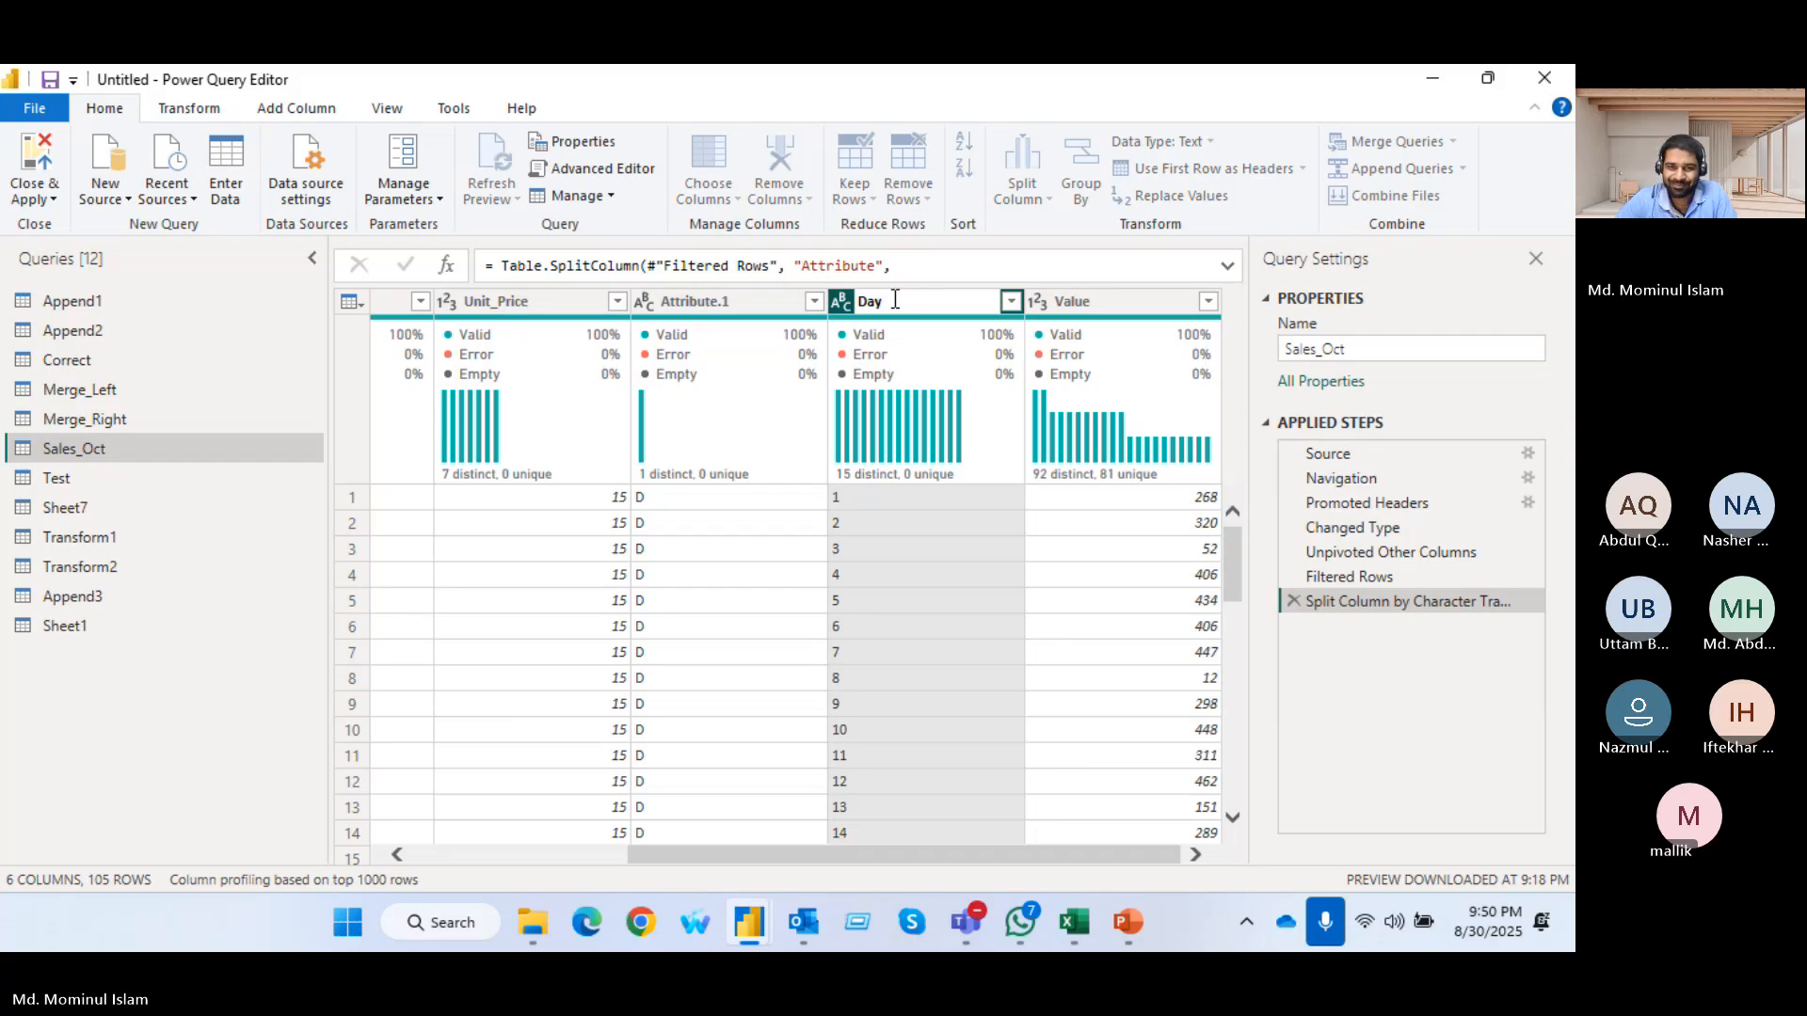
pyautogui.click(923, 478)
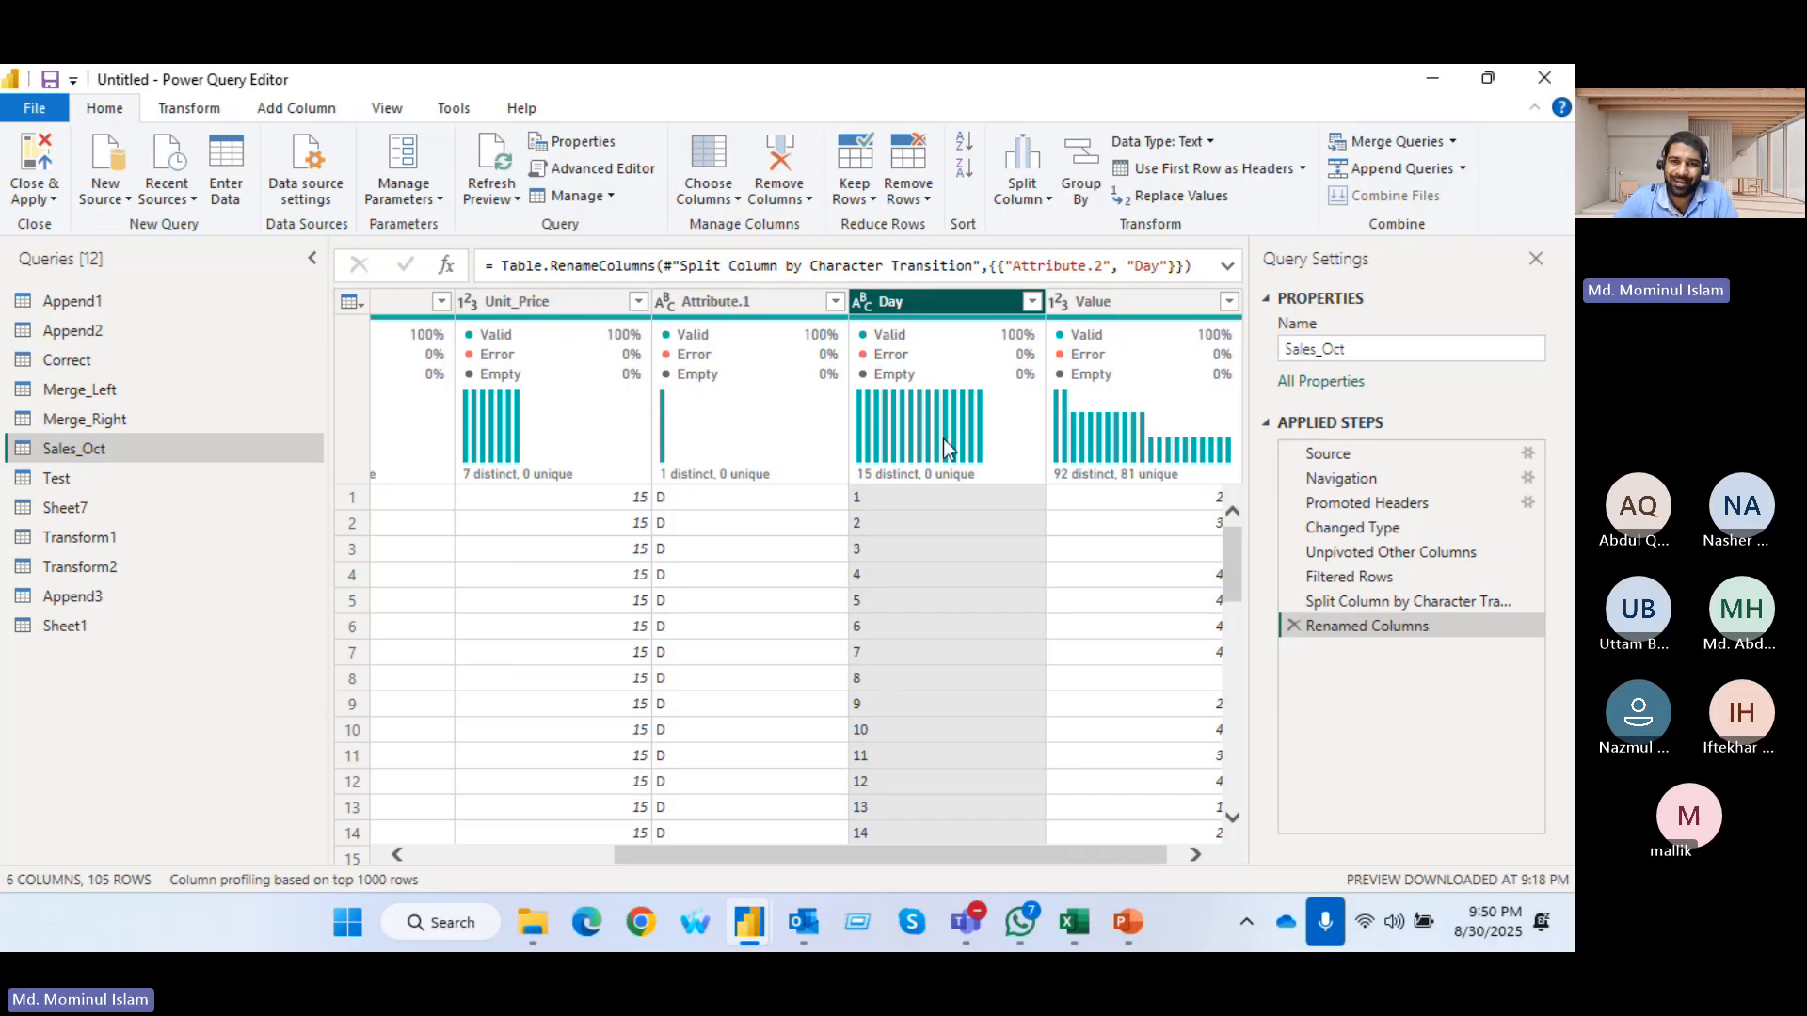
# Start a new column from examples based on all columns and name it Date
pyautogui.moveTo(1008, 326)
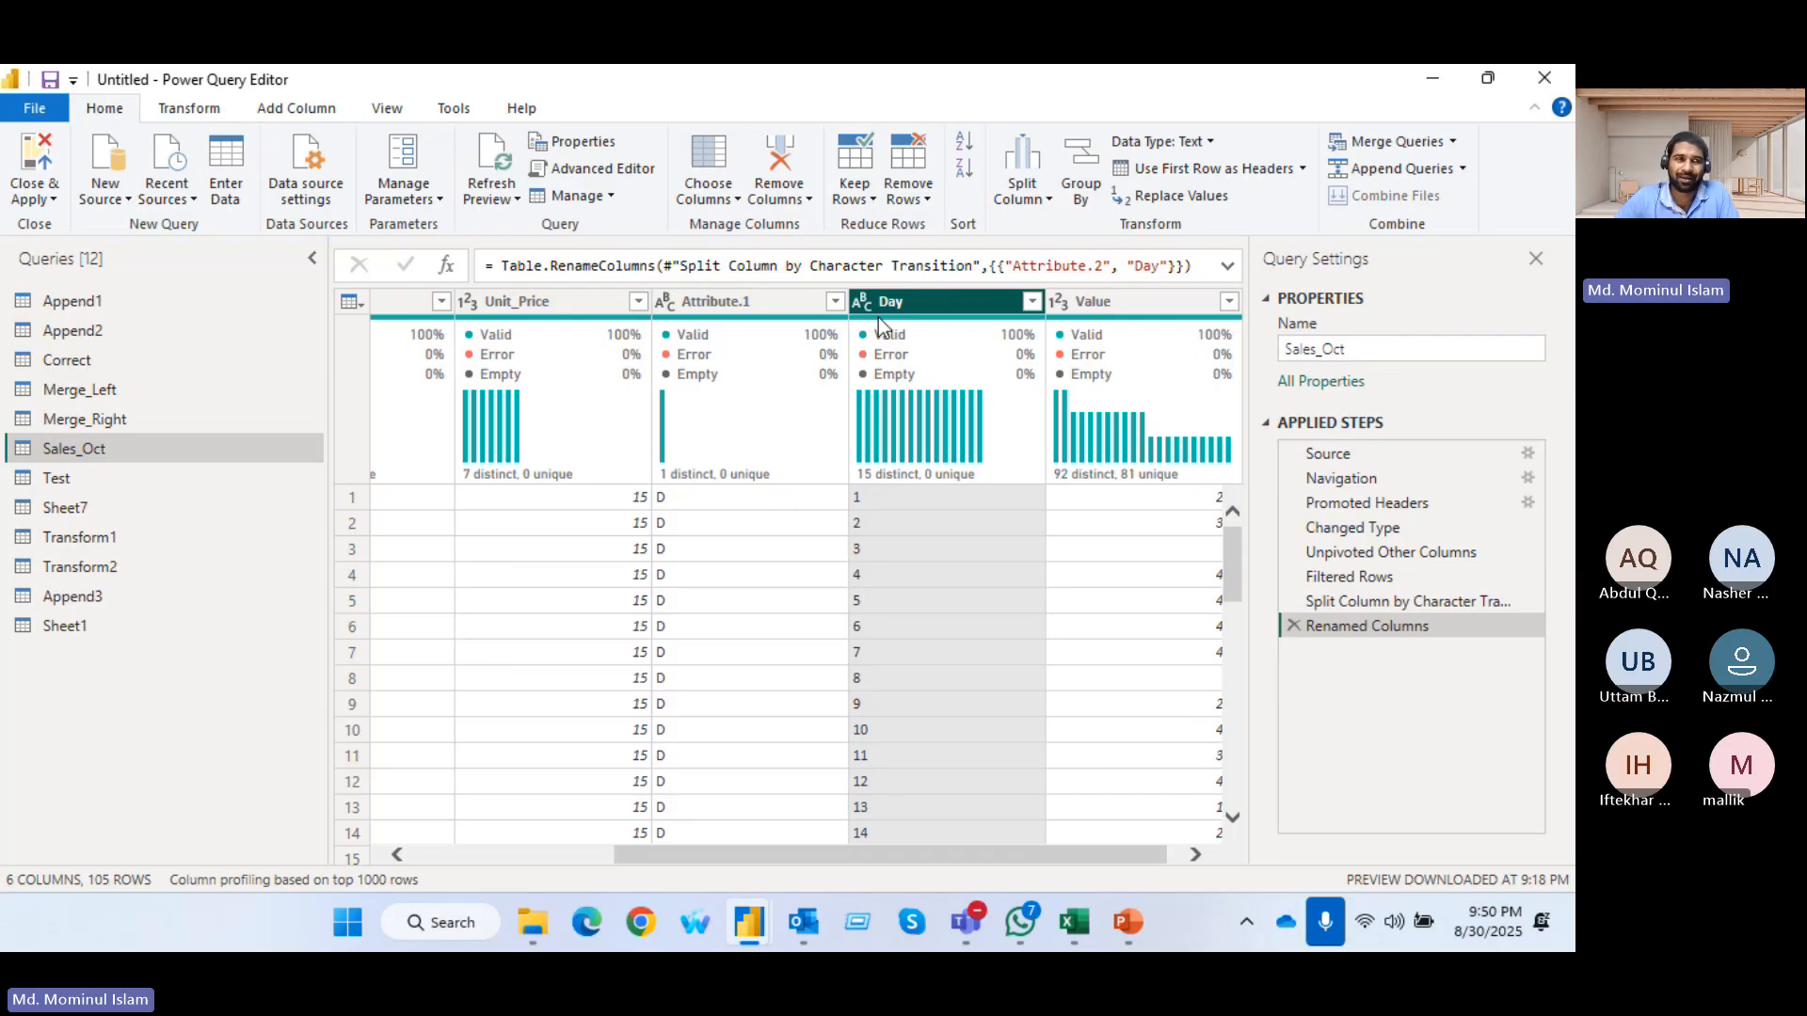
pyautogui.click(297, 109)
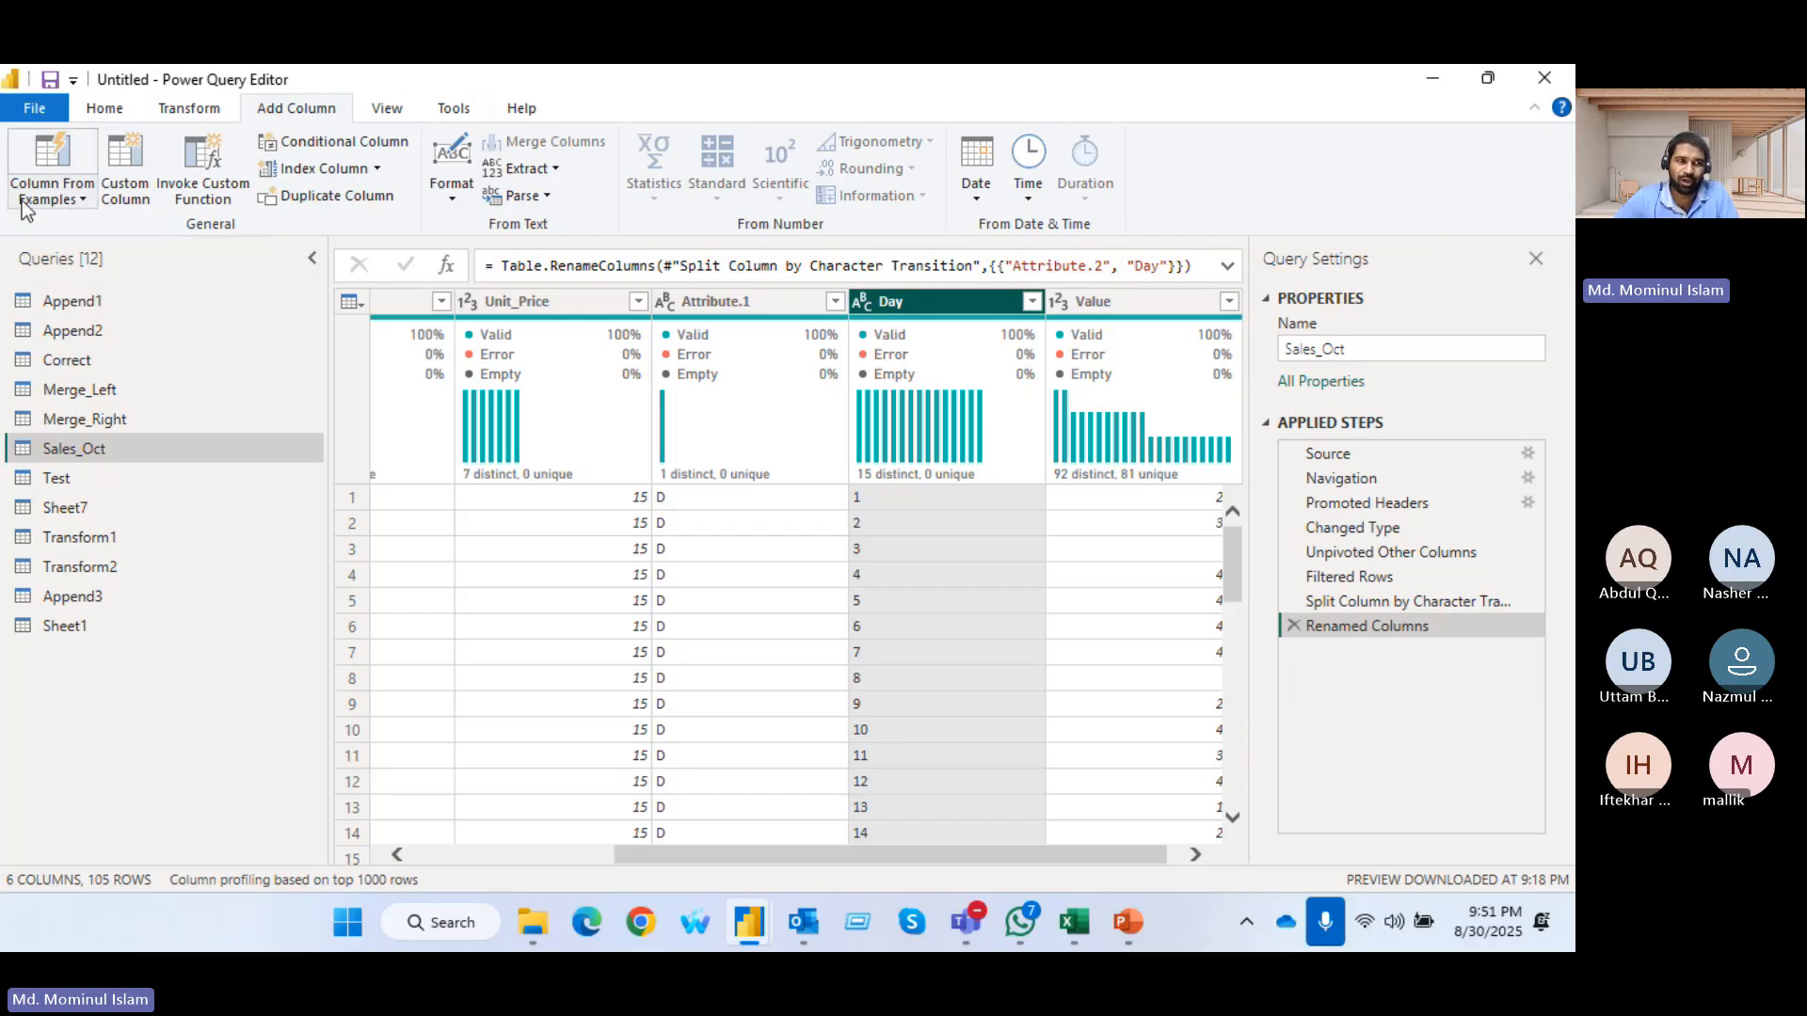
pyautogui.click(47, 157)
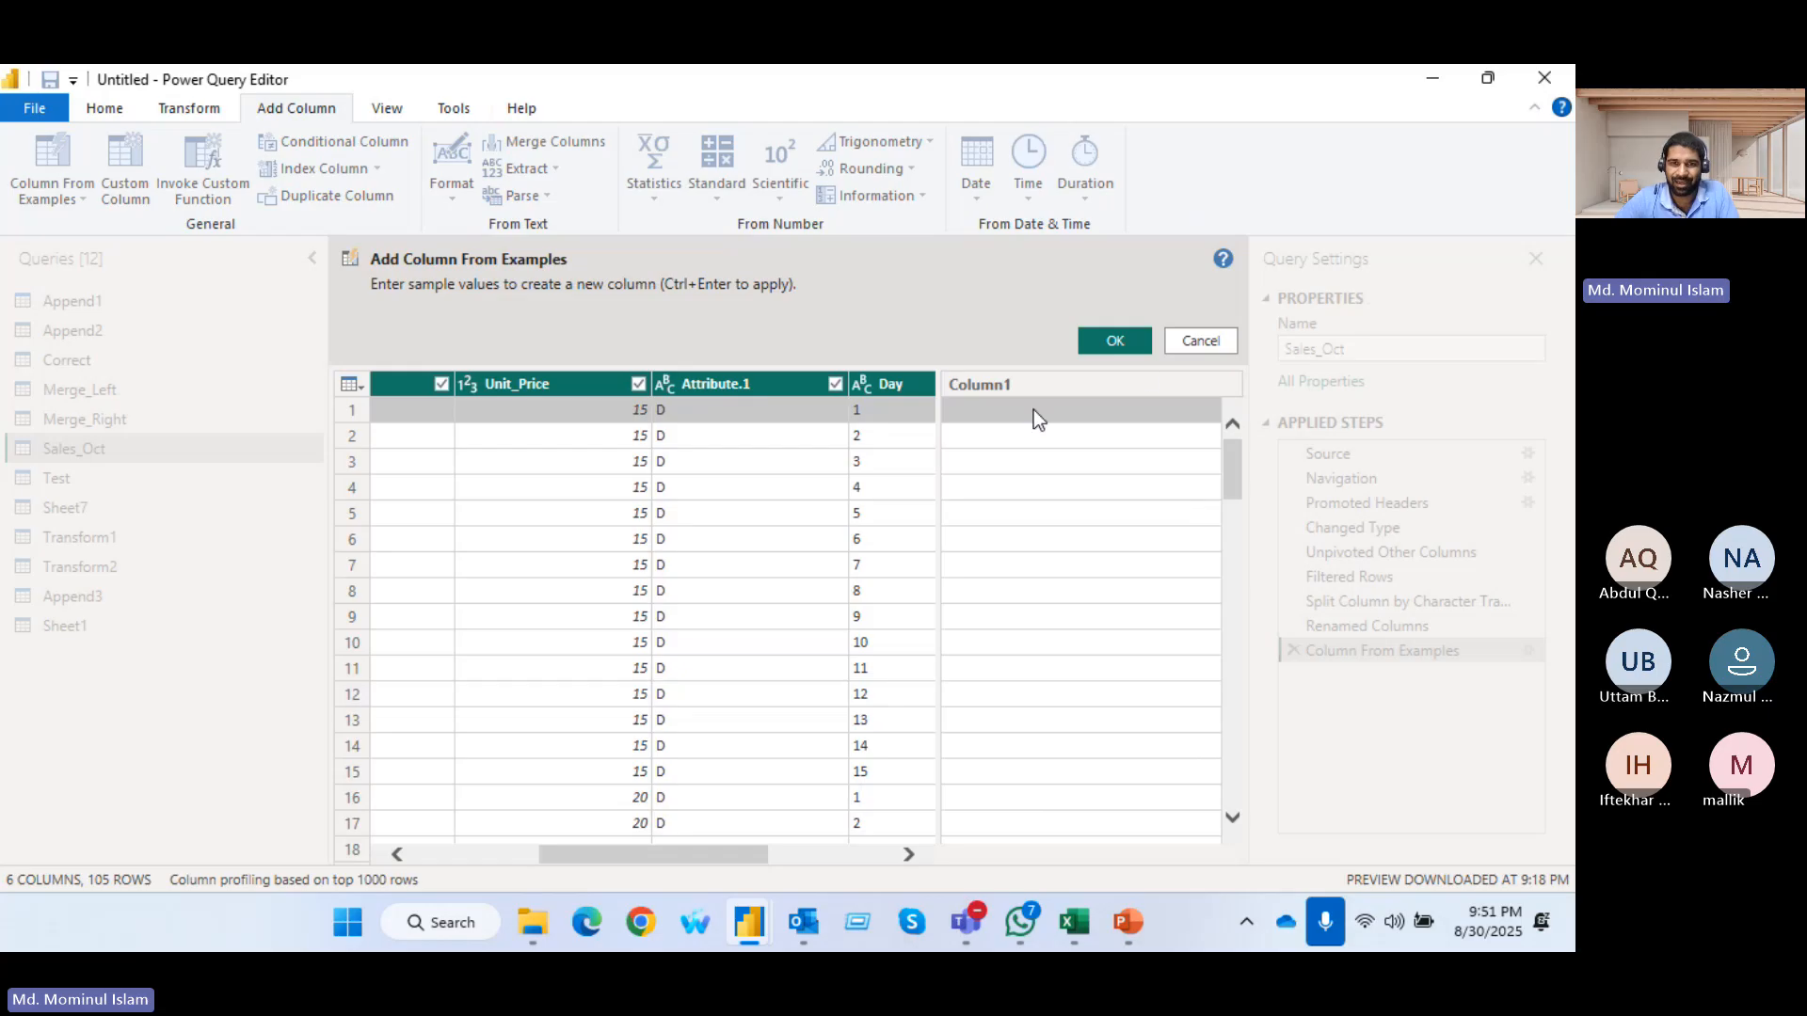
pyautogui.doubleClick(1033, 396)
pyautogui.write('D')
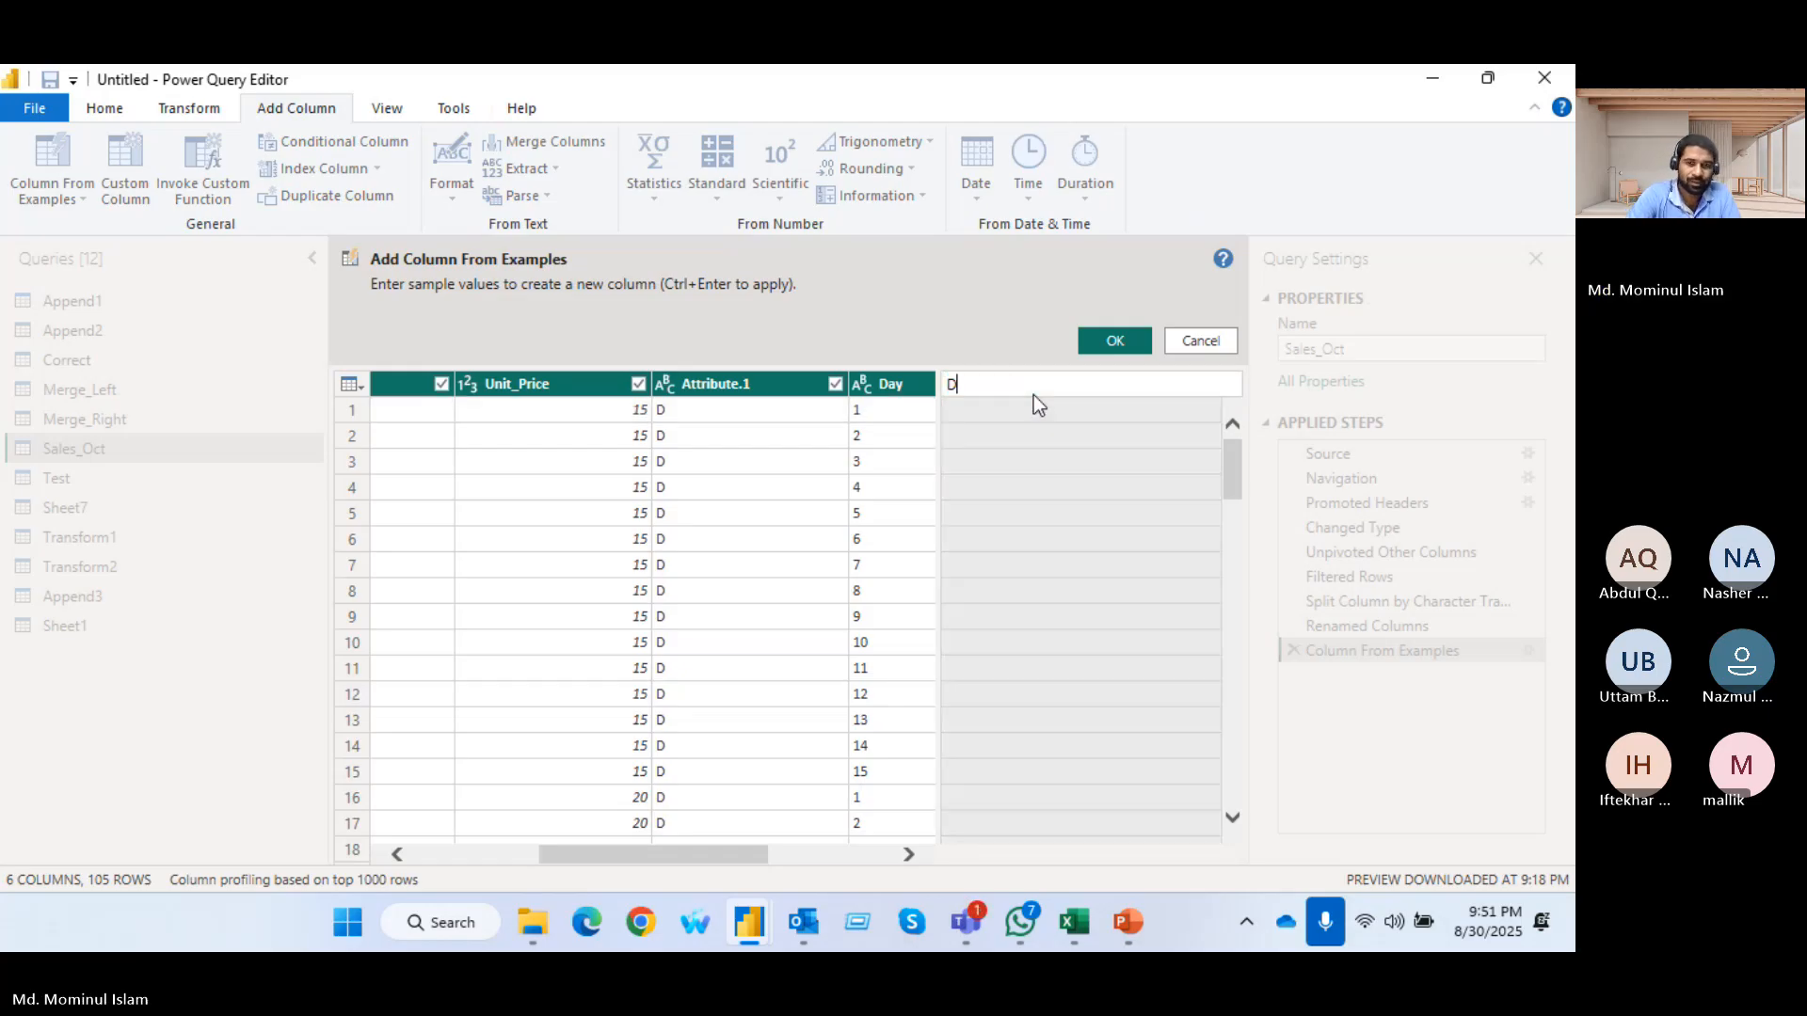
pyautogui.write('ate')
pyautogui.click(1033, 421)
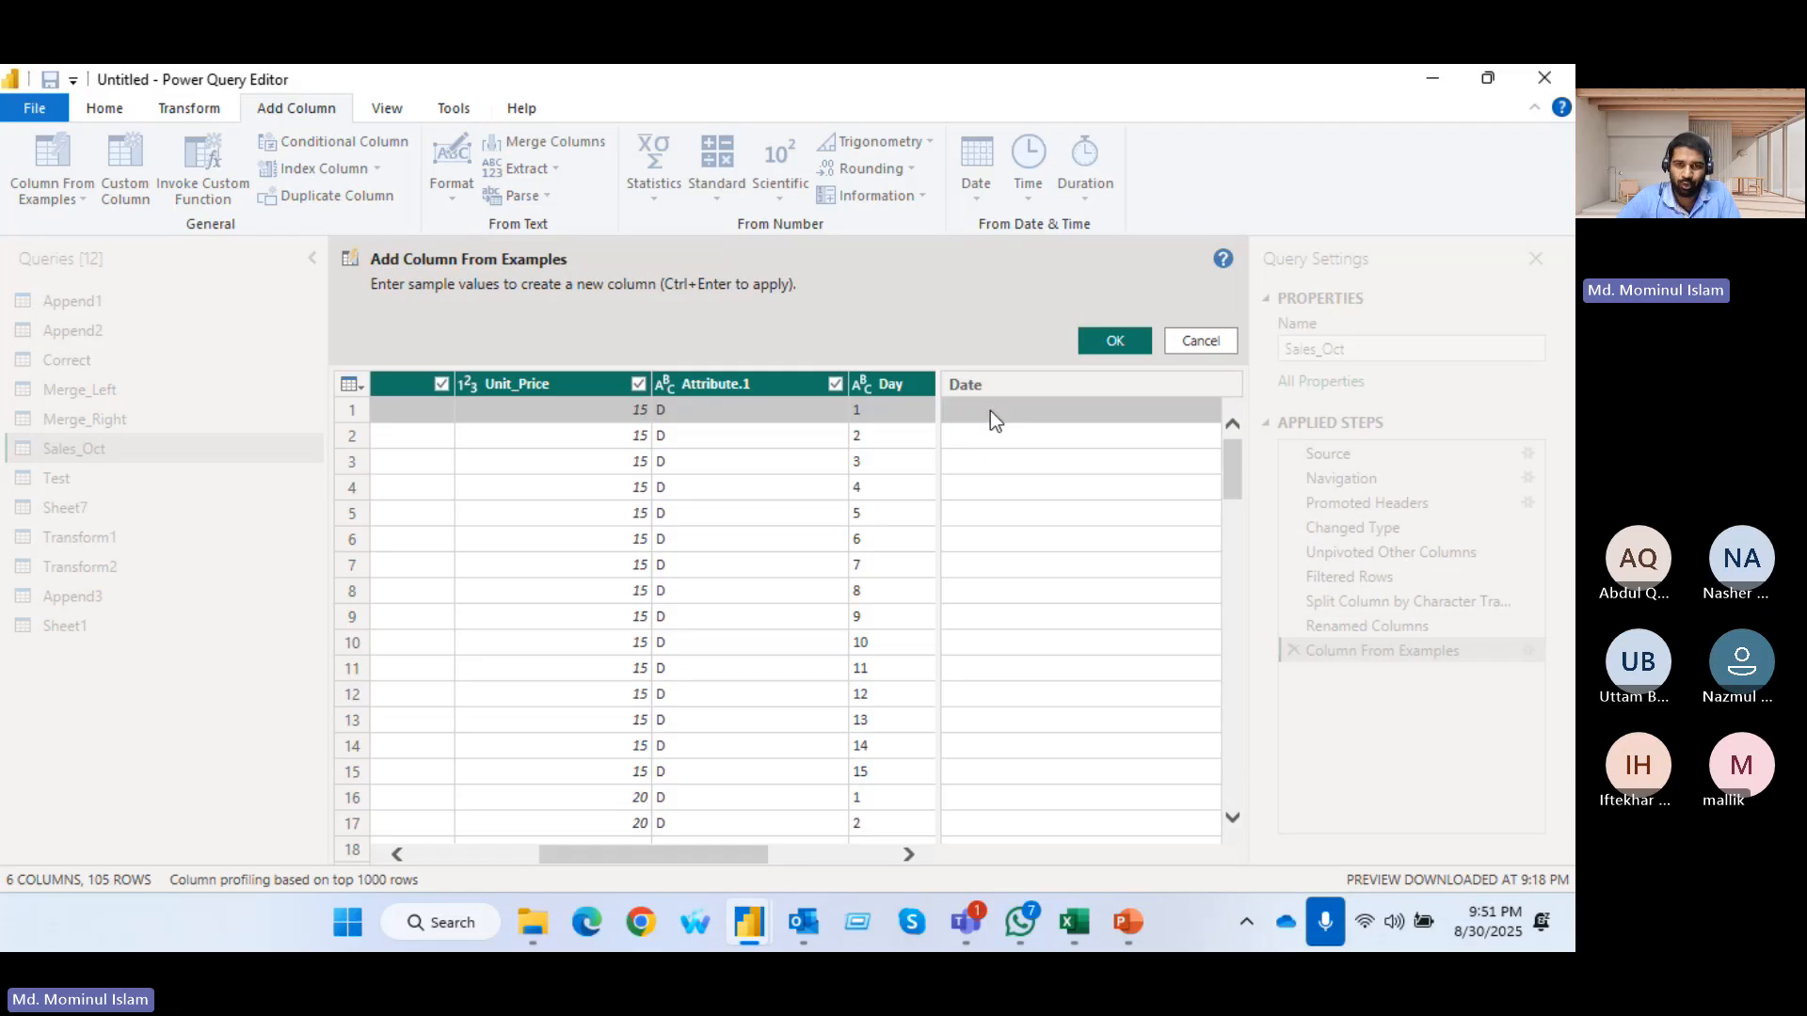
# Enter 1-1-2025 and 1-2-2025 as the sample values in the first two rows of the Date column
pyautogui.click(990, 411)
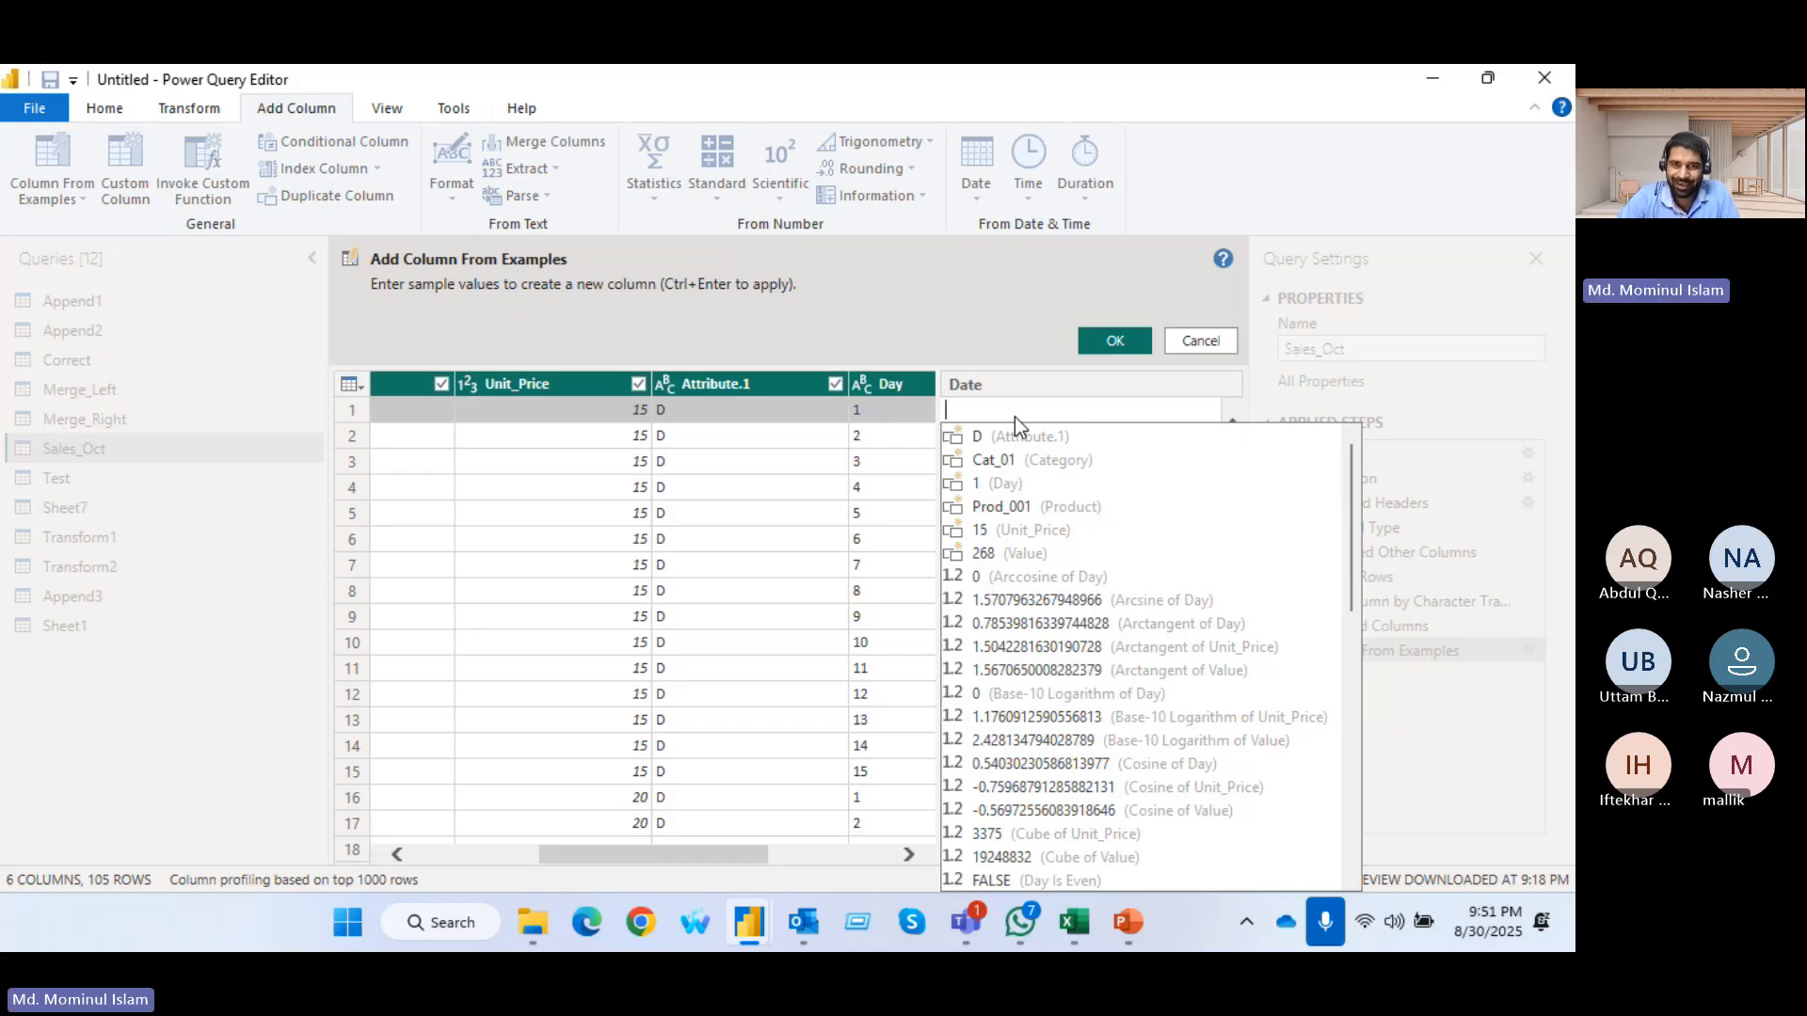
pyautogui.write('1-1-2025')
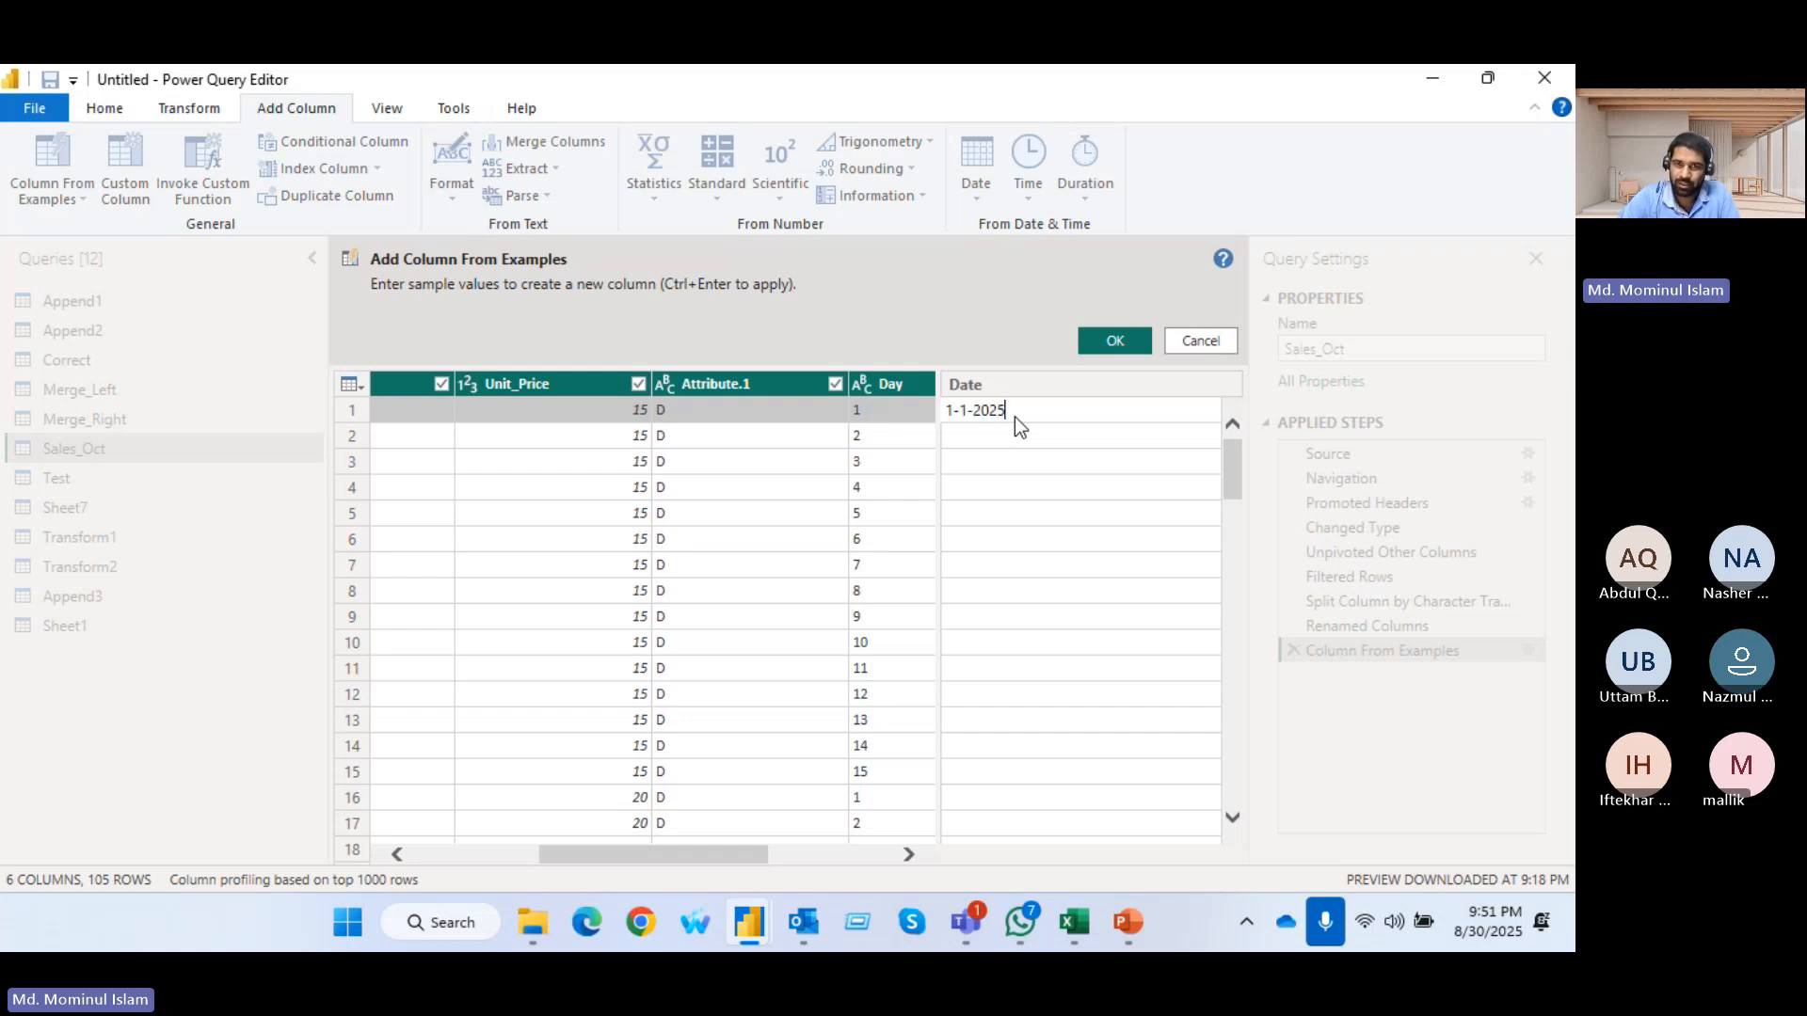
pyautogui.click(994, 436)
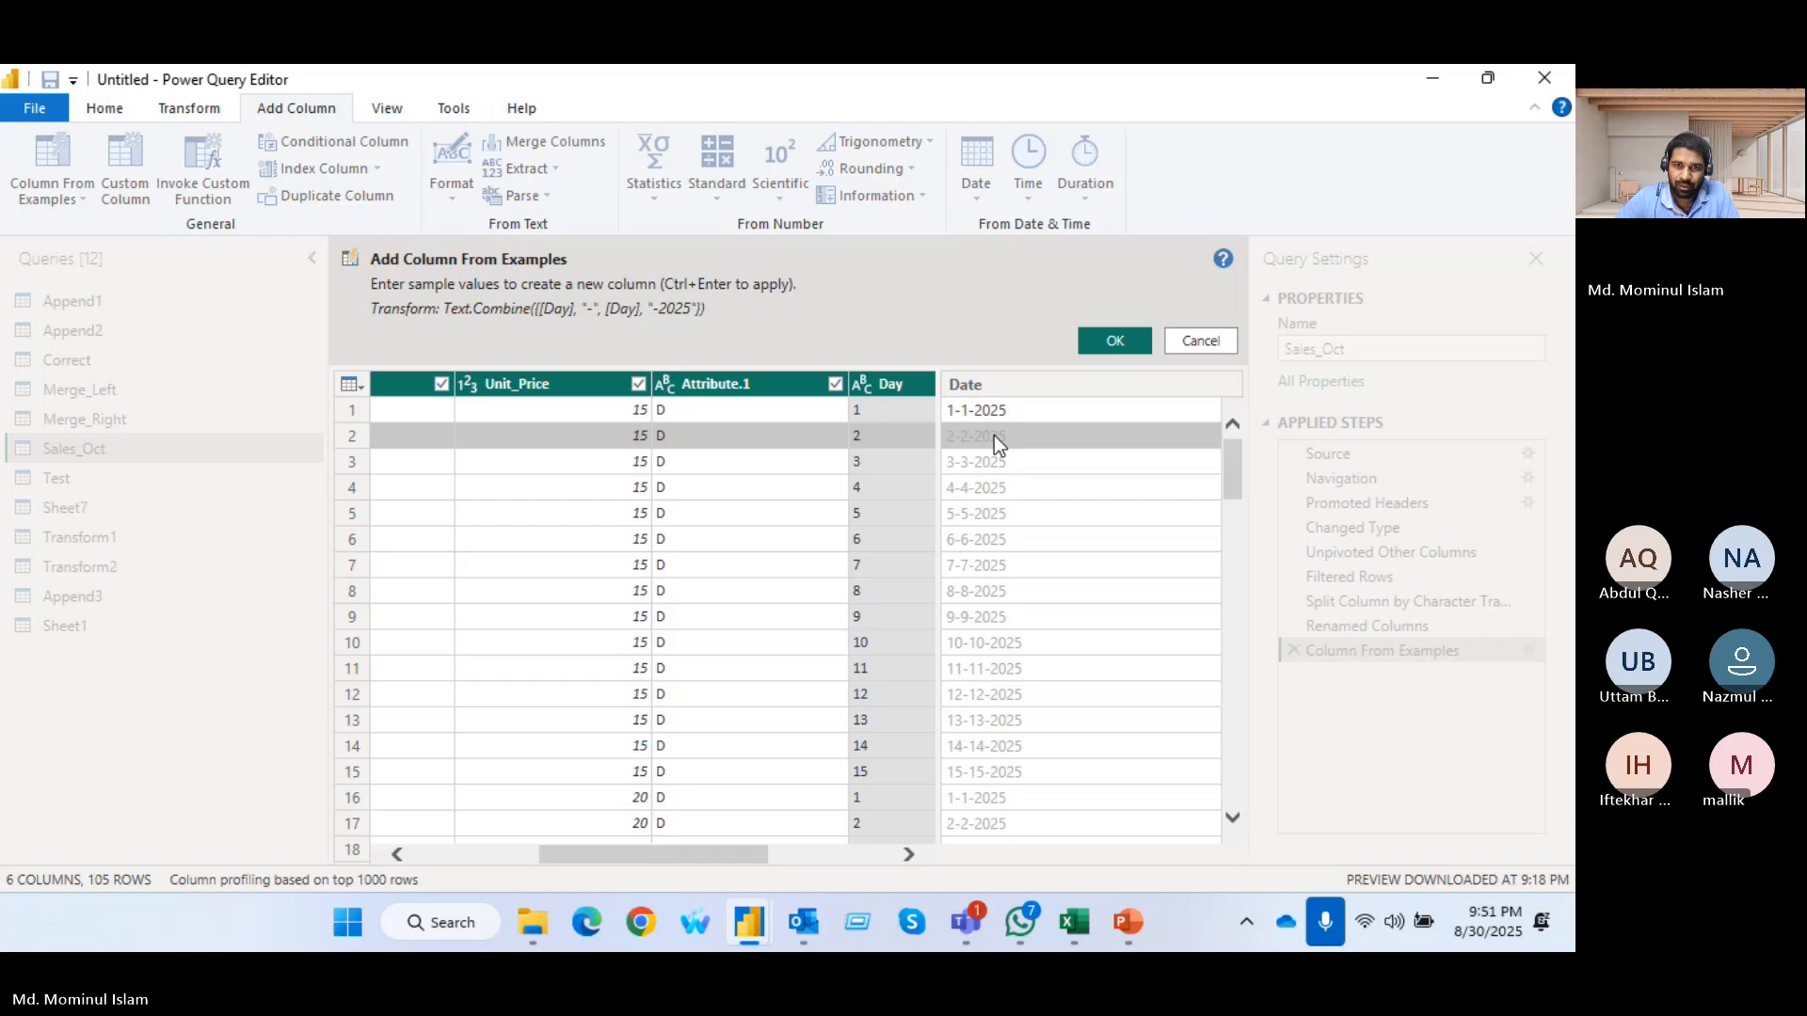
pyautogui.click(993, 435)
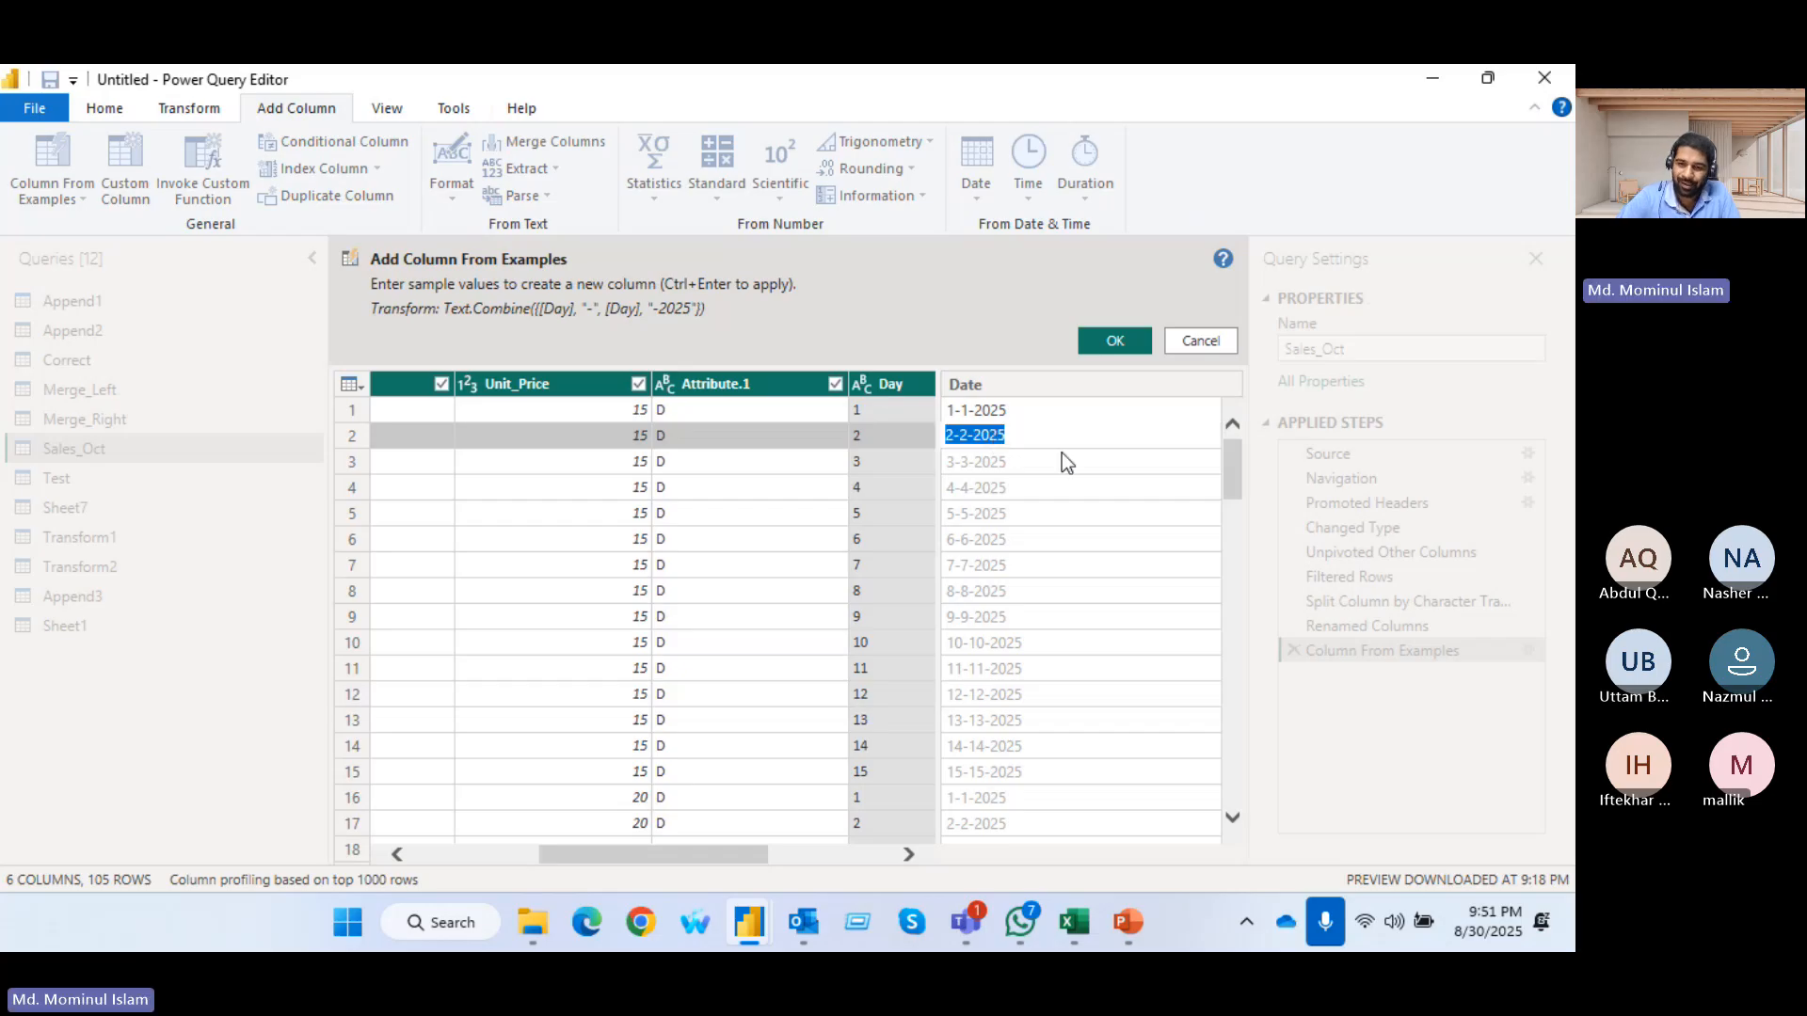
pyautogui.write('1-2-')
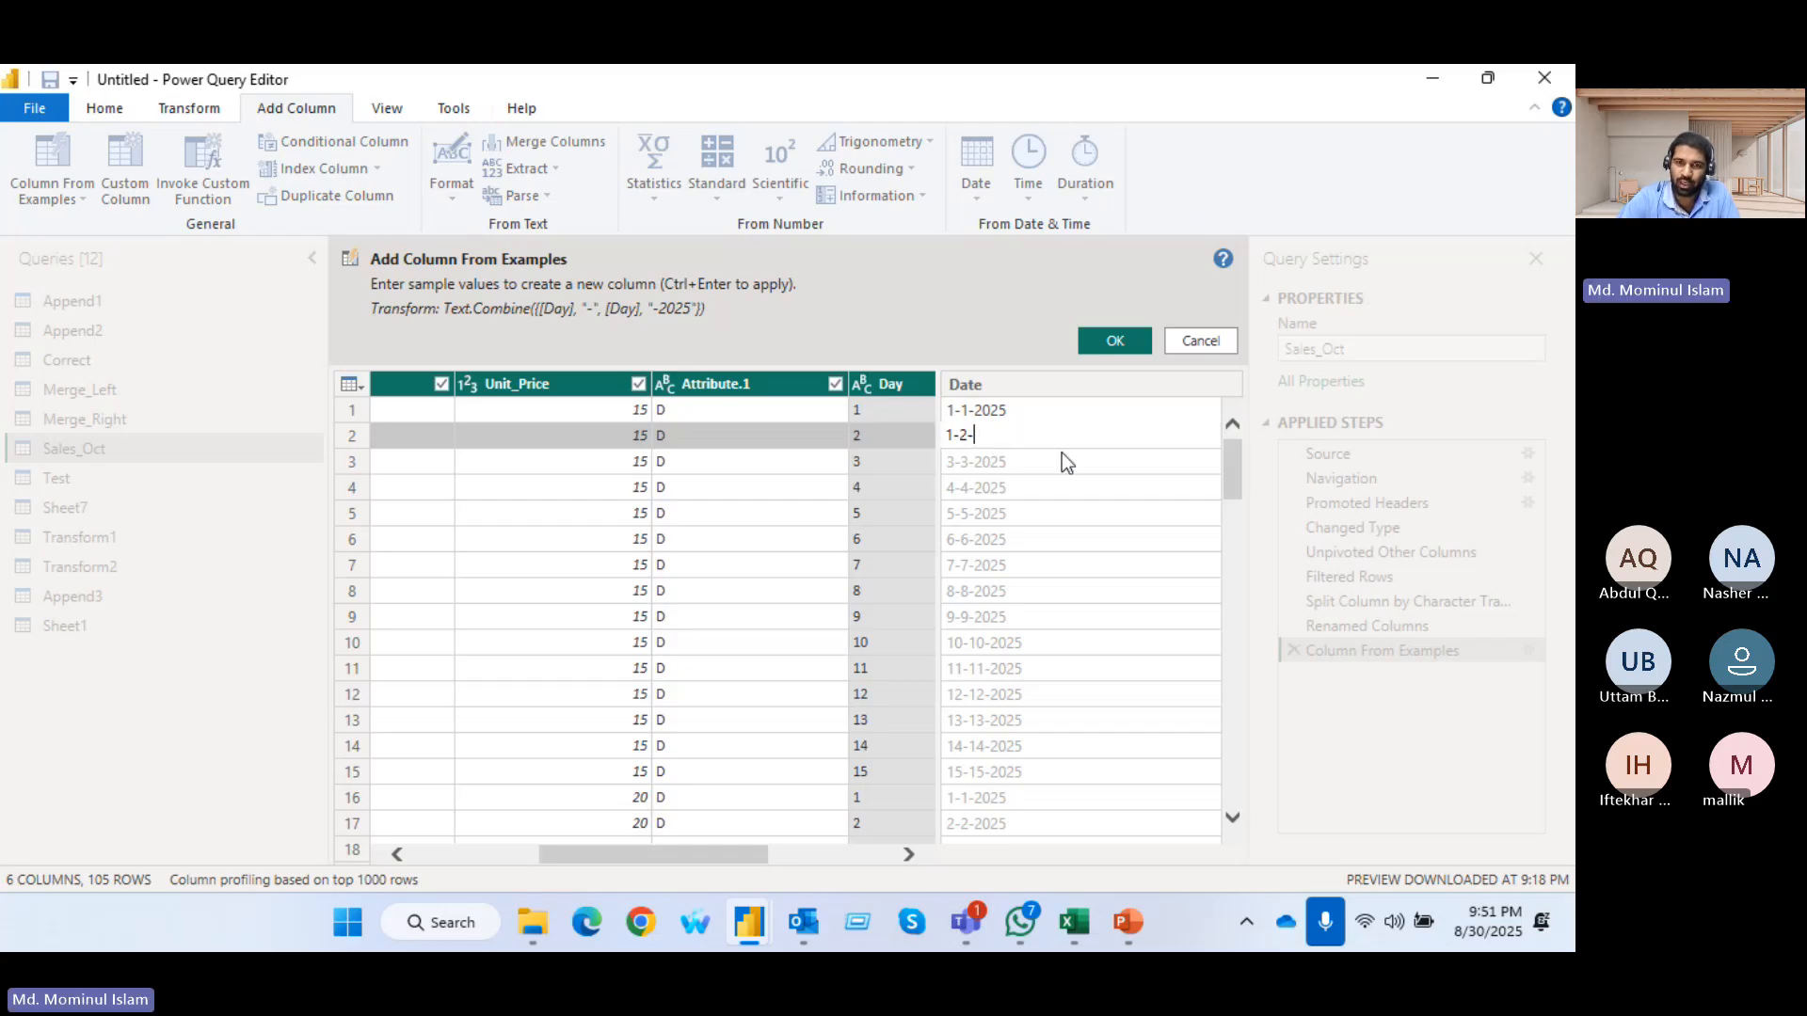
pyautogui.write('2025')
pyautogui.press('Return')
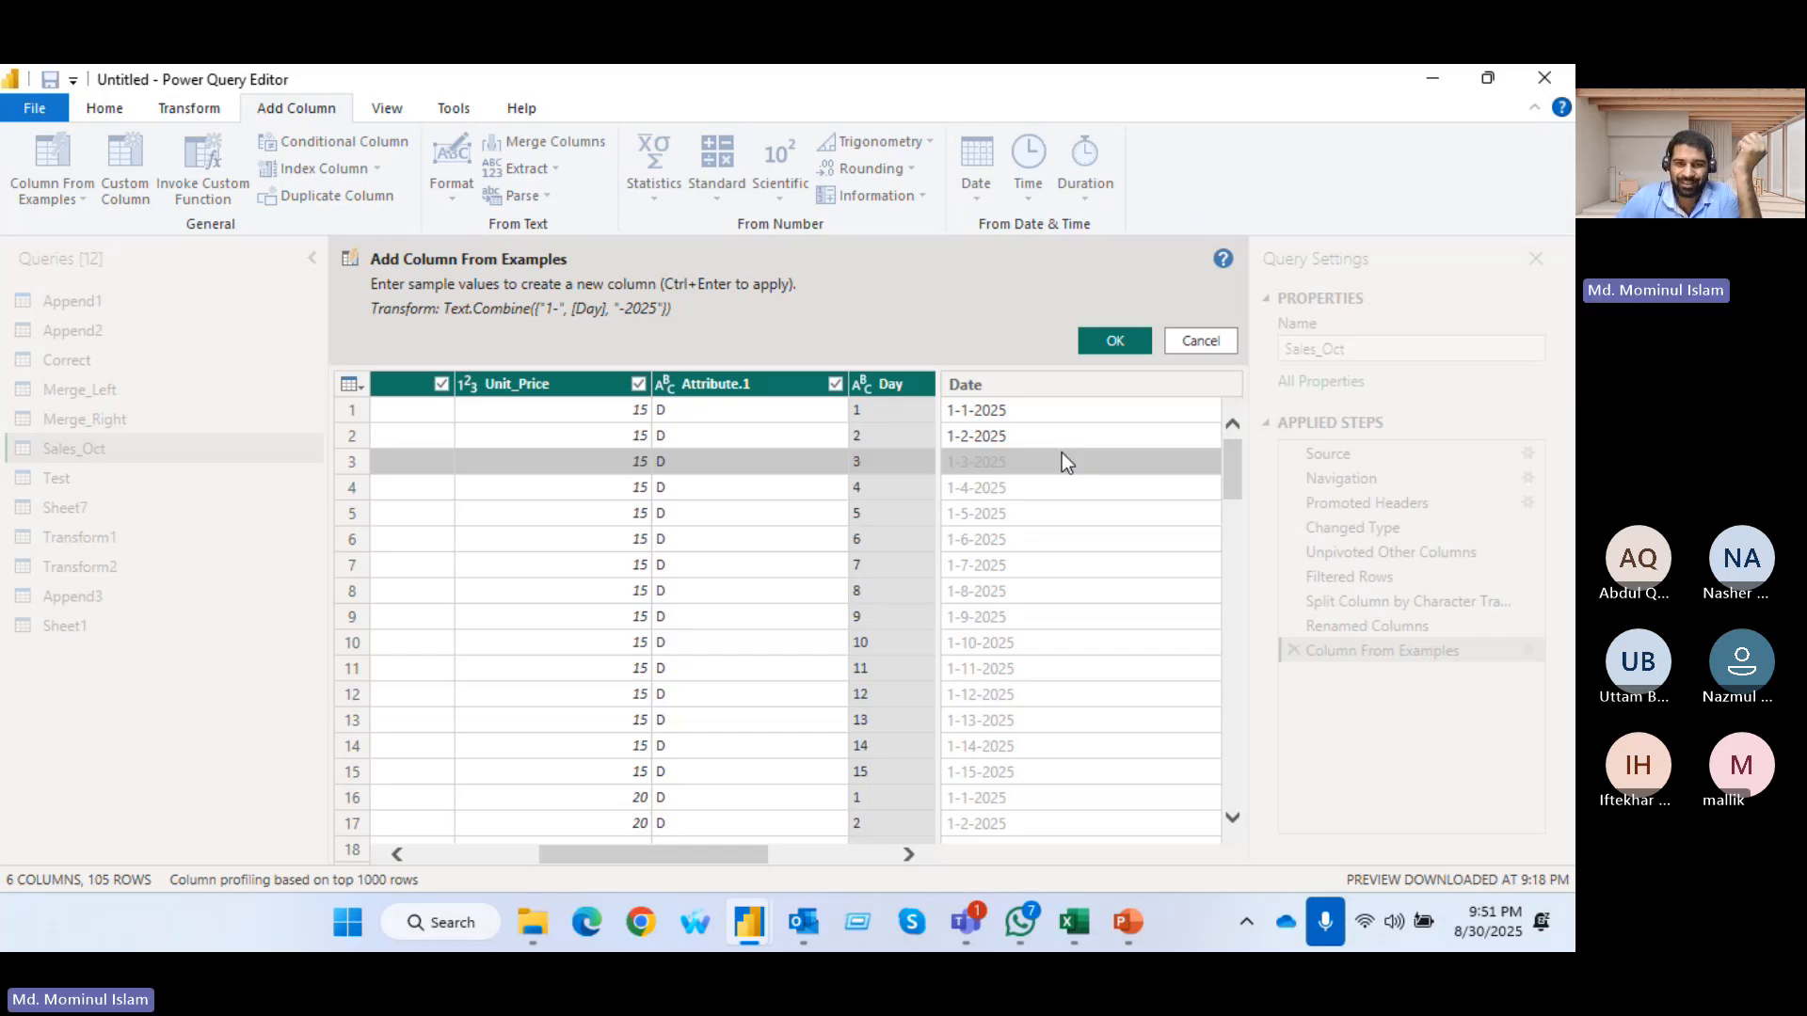
# Check the suggested dates down the rows and add the Date column to the Sales_Oct query
pyautogui.scroll(-1, 1126, 564)
pyautogui.scroll(-11, 1105, 610)
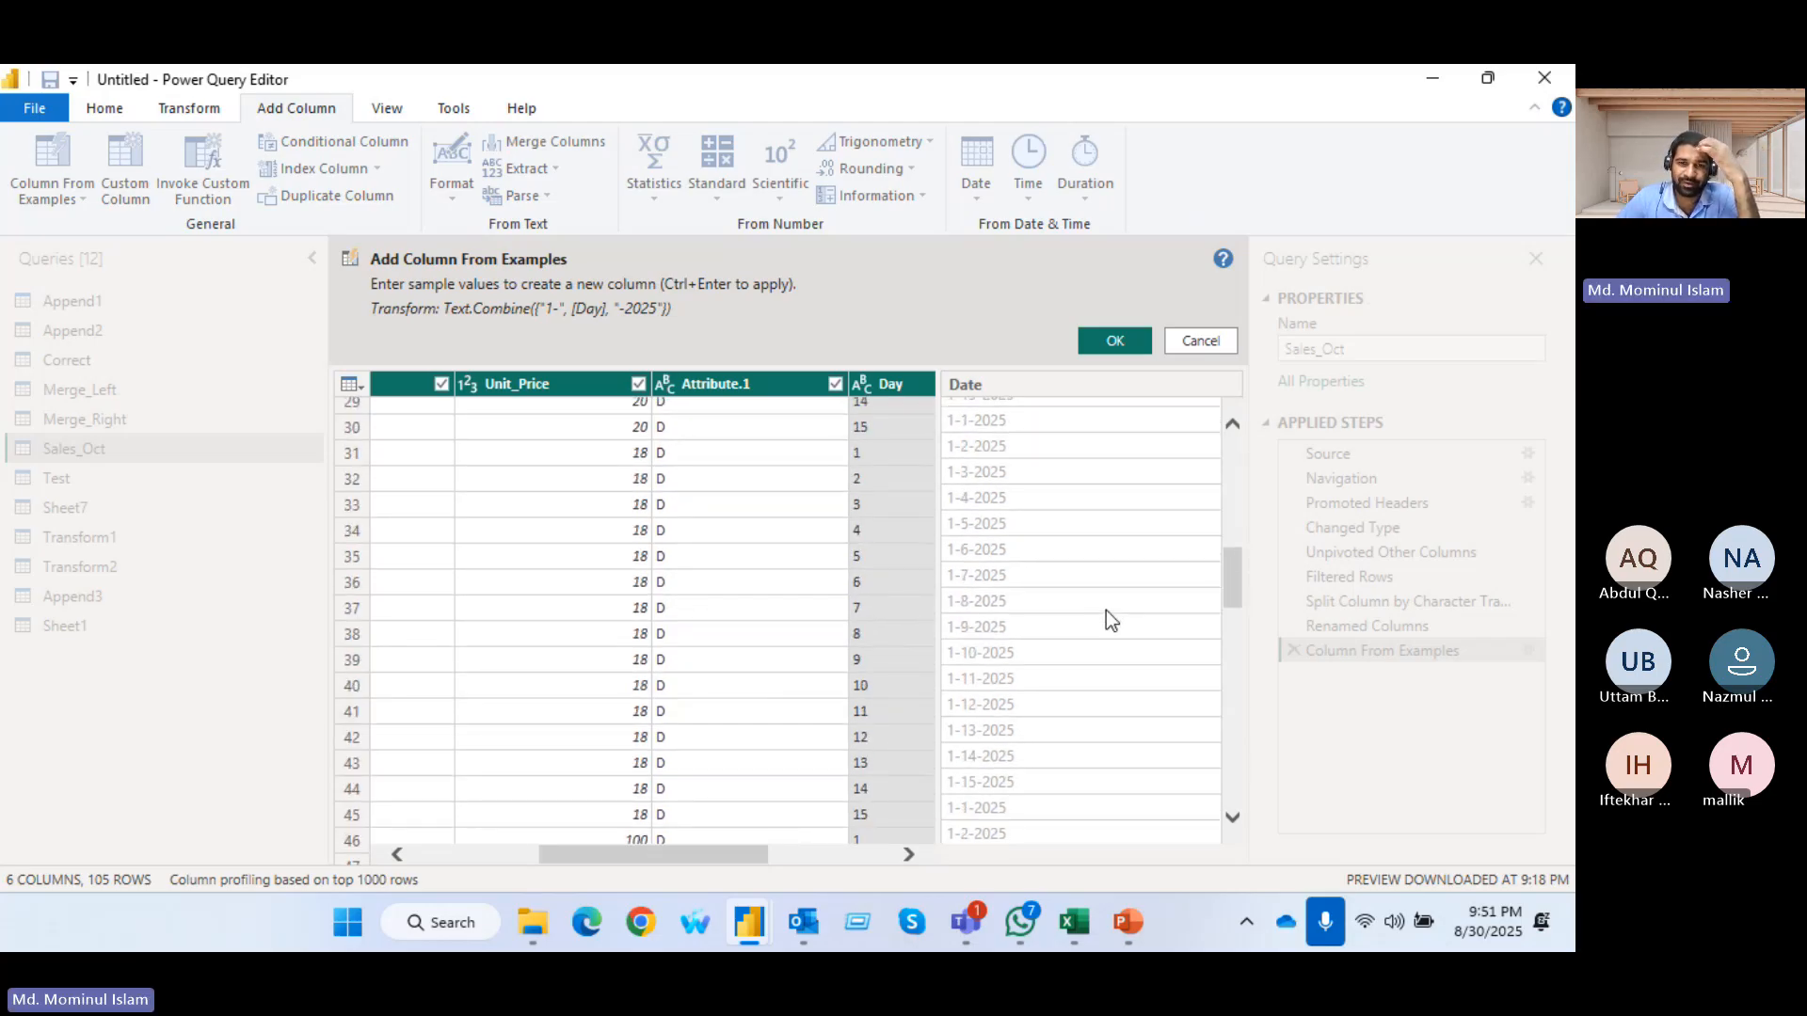
pyautogui.scroll(-9, 1105, 610)
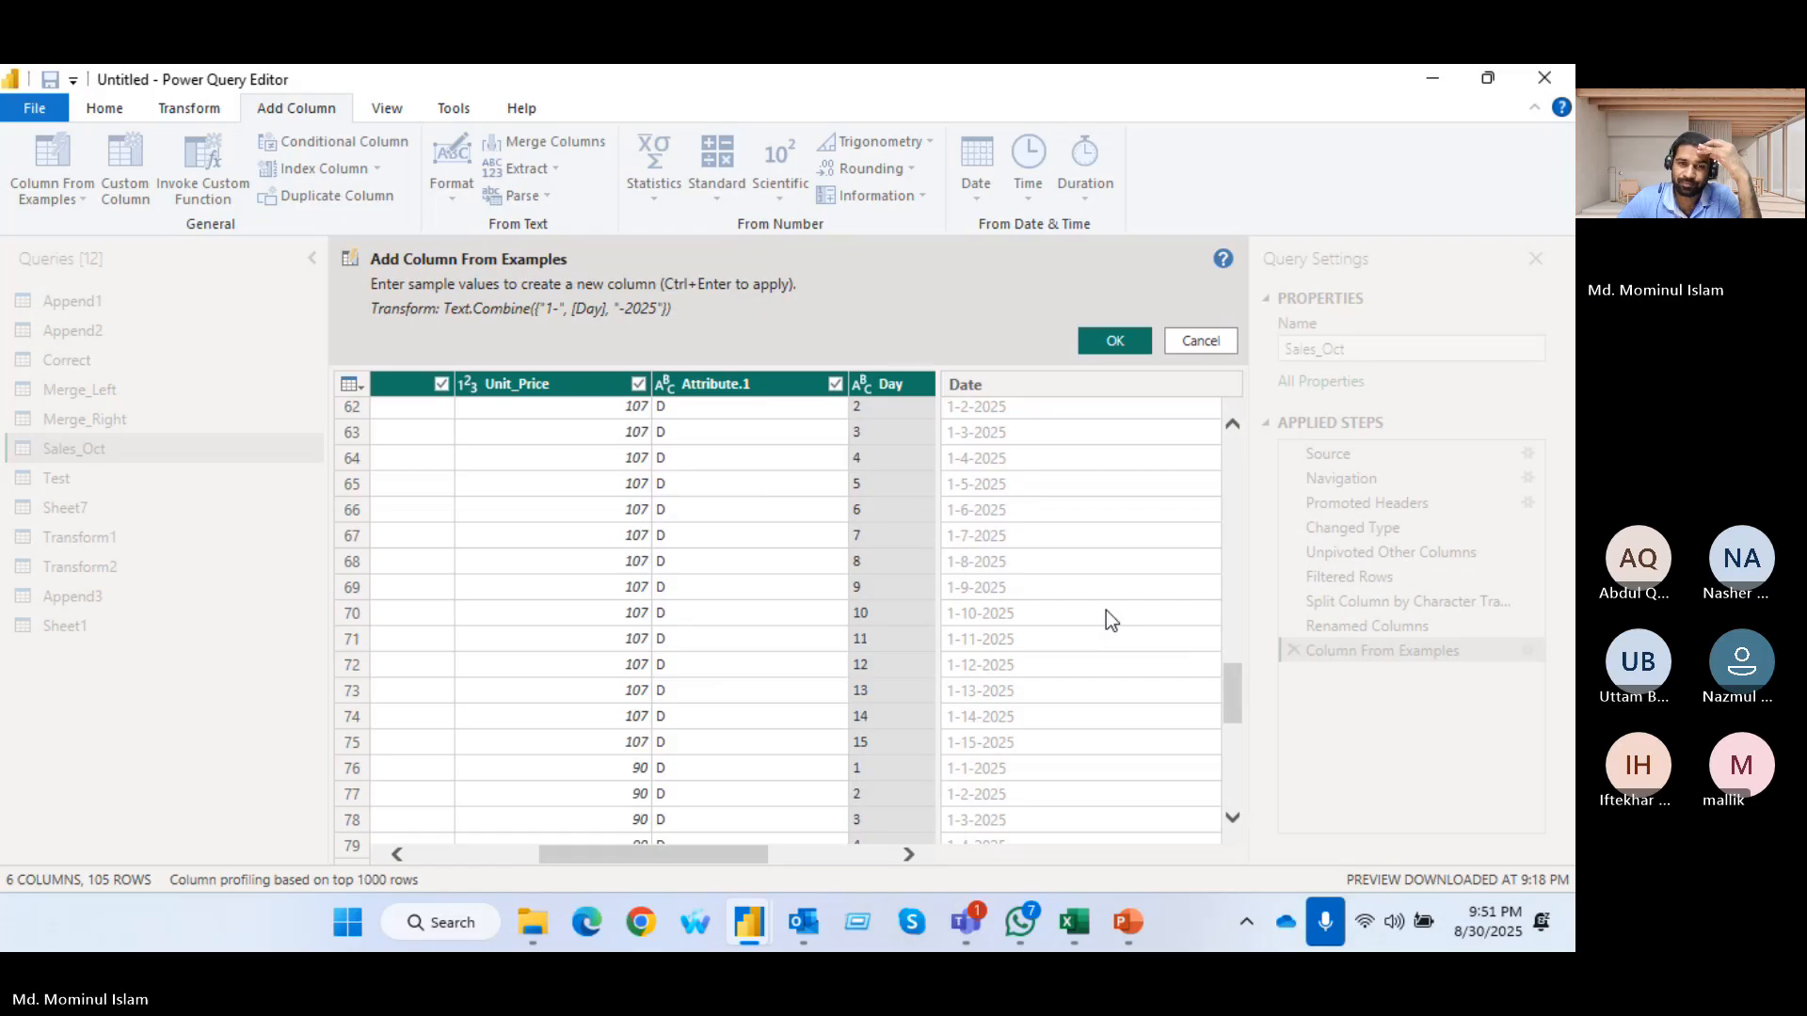
pyautogui.scroll(-3, 1107, 612)
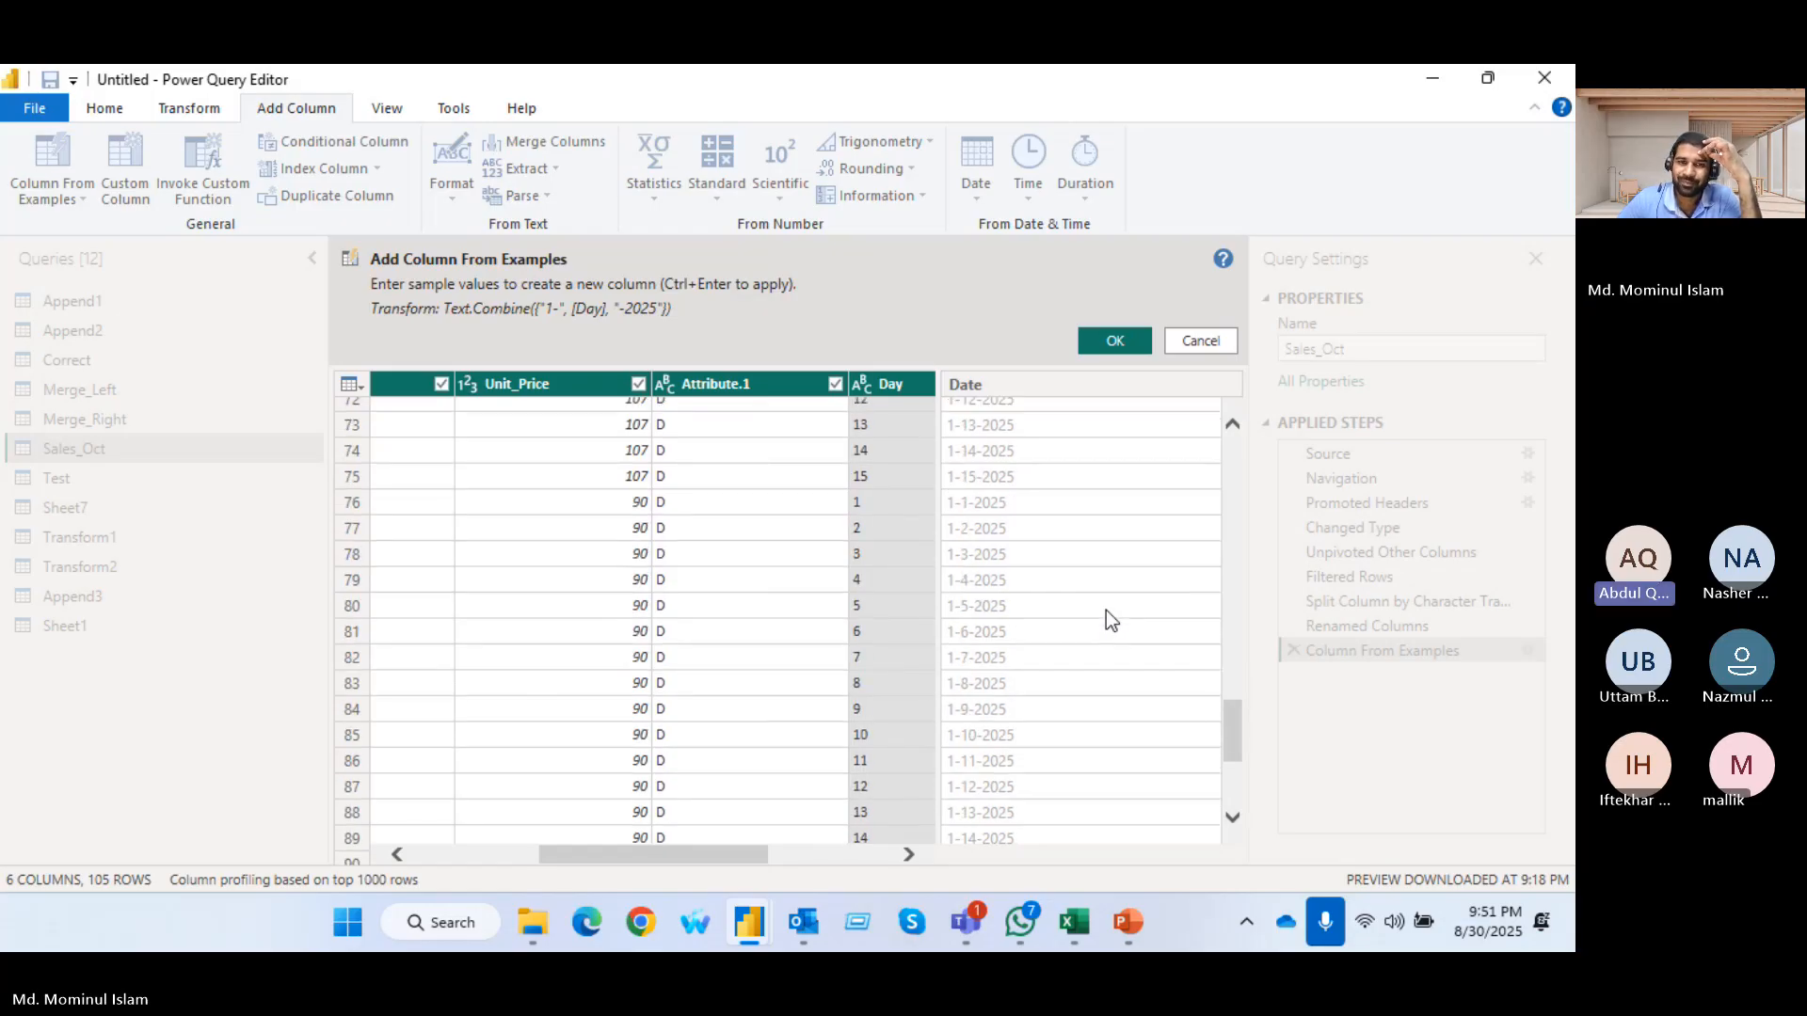
pyautogui.scroll(9, 1104, 609)
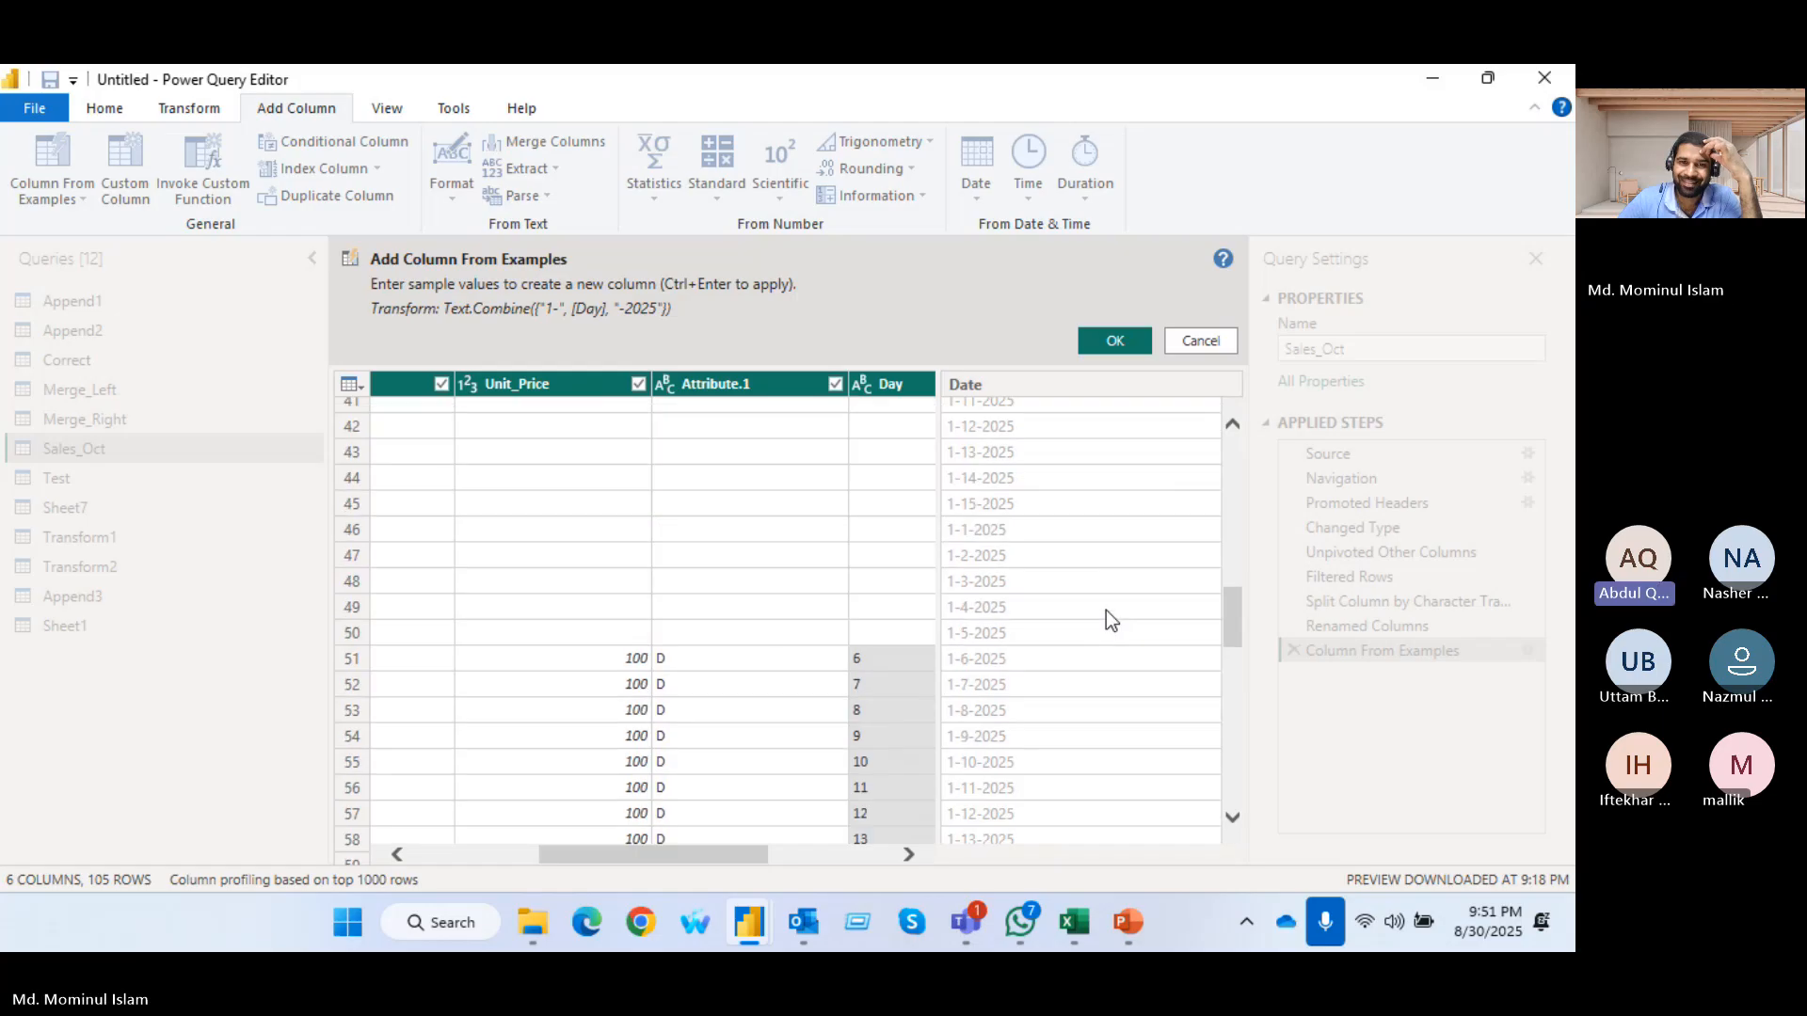
pyautogui.scroll(12, 1105, 609)
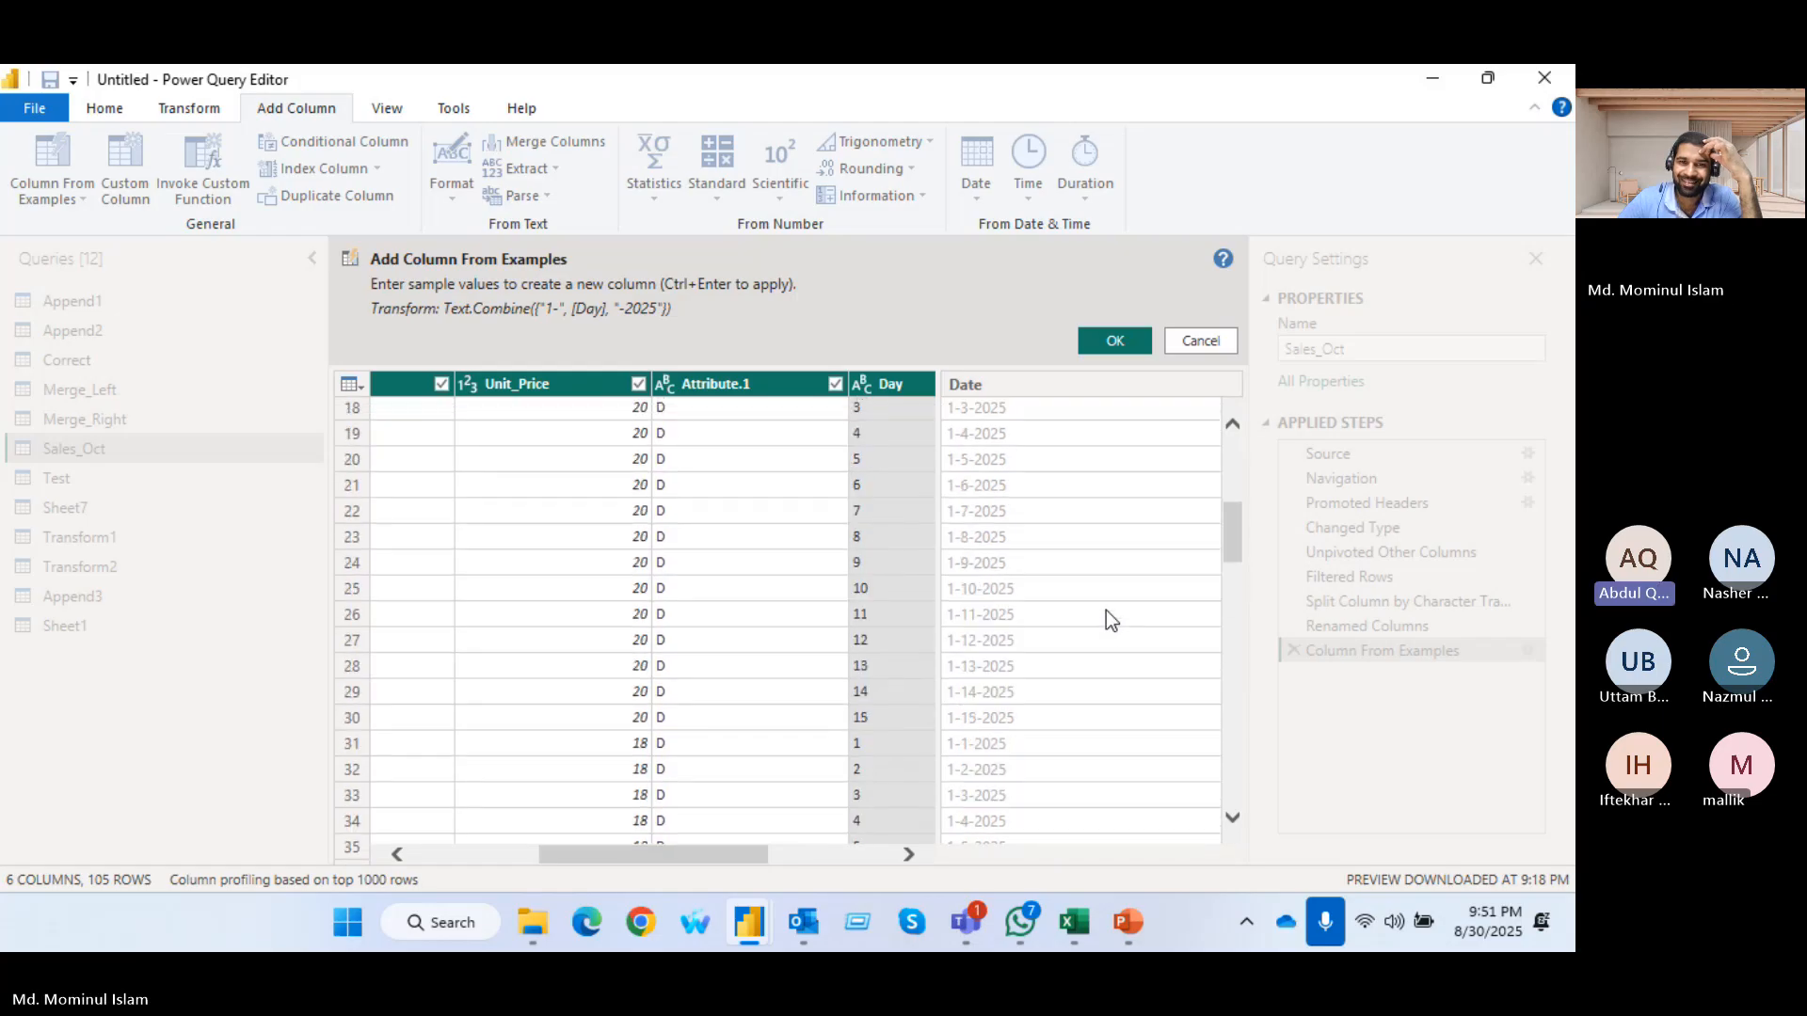
pyautogui.click(1116, 341)
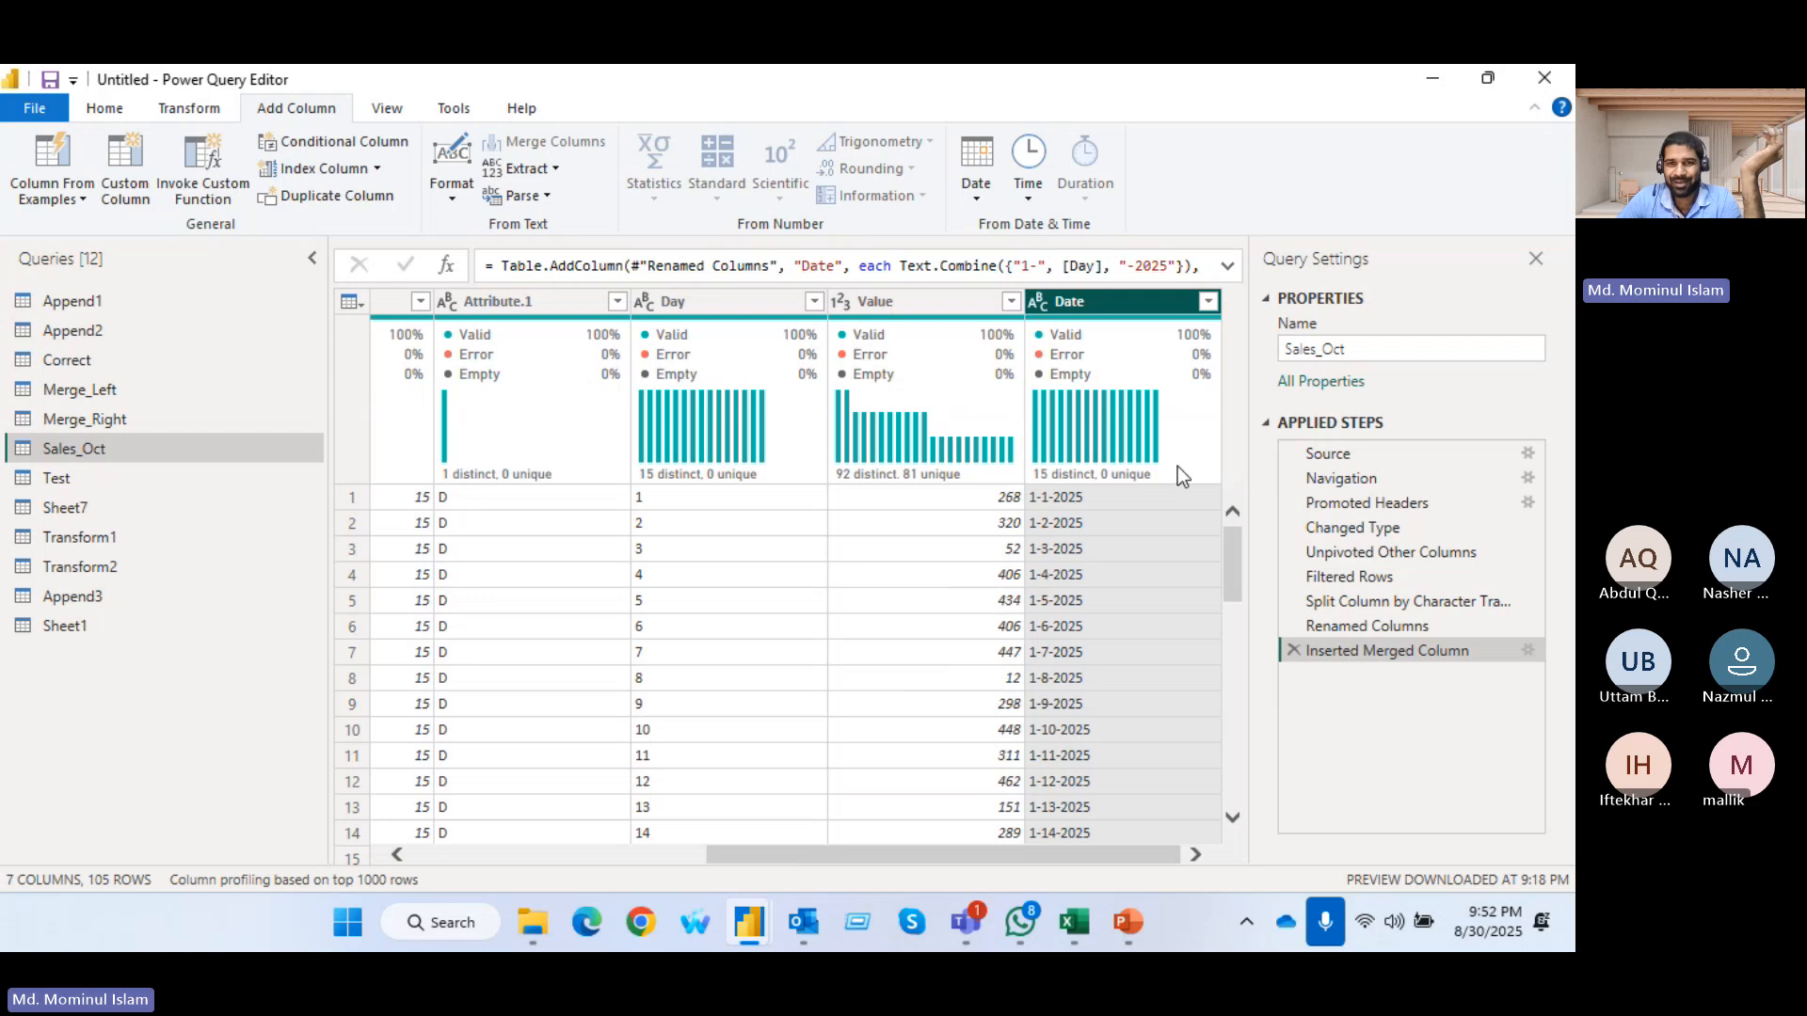
# Change the Date column's data type to Date and review the dates in its filter list
pyautogui.click(1042, 305)
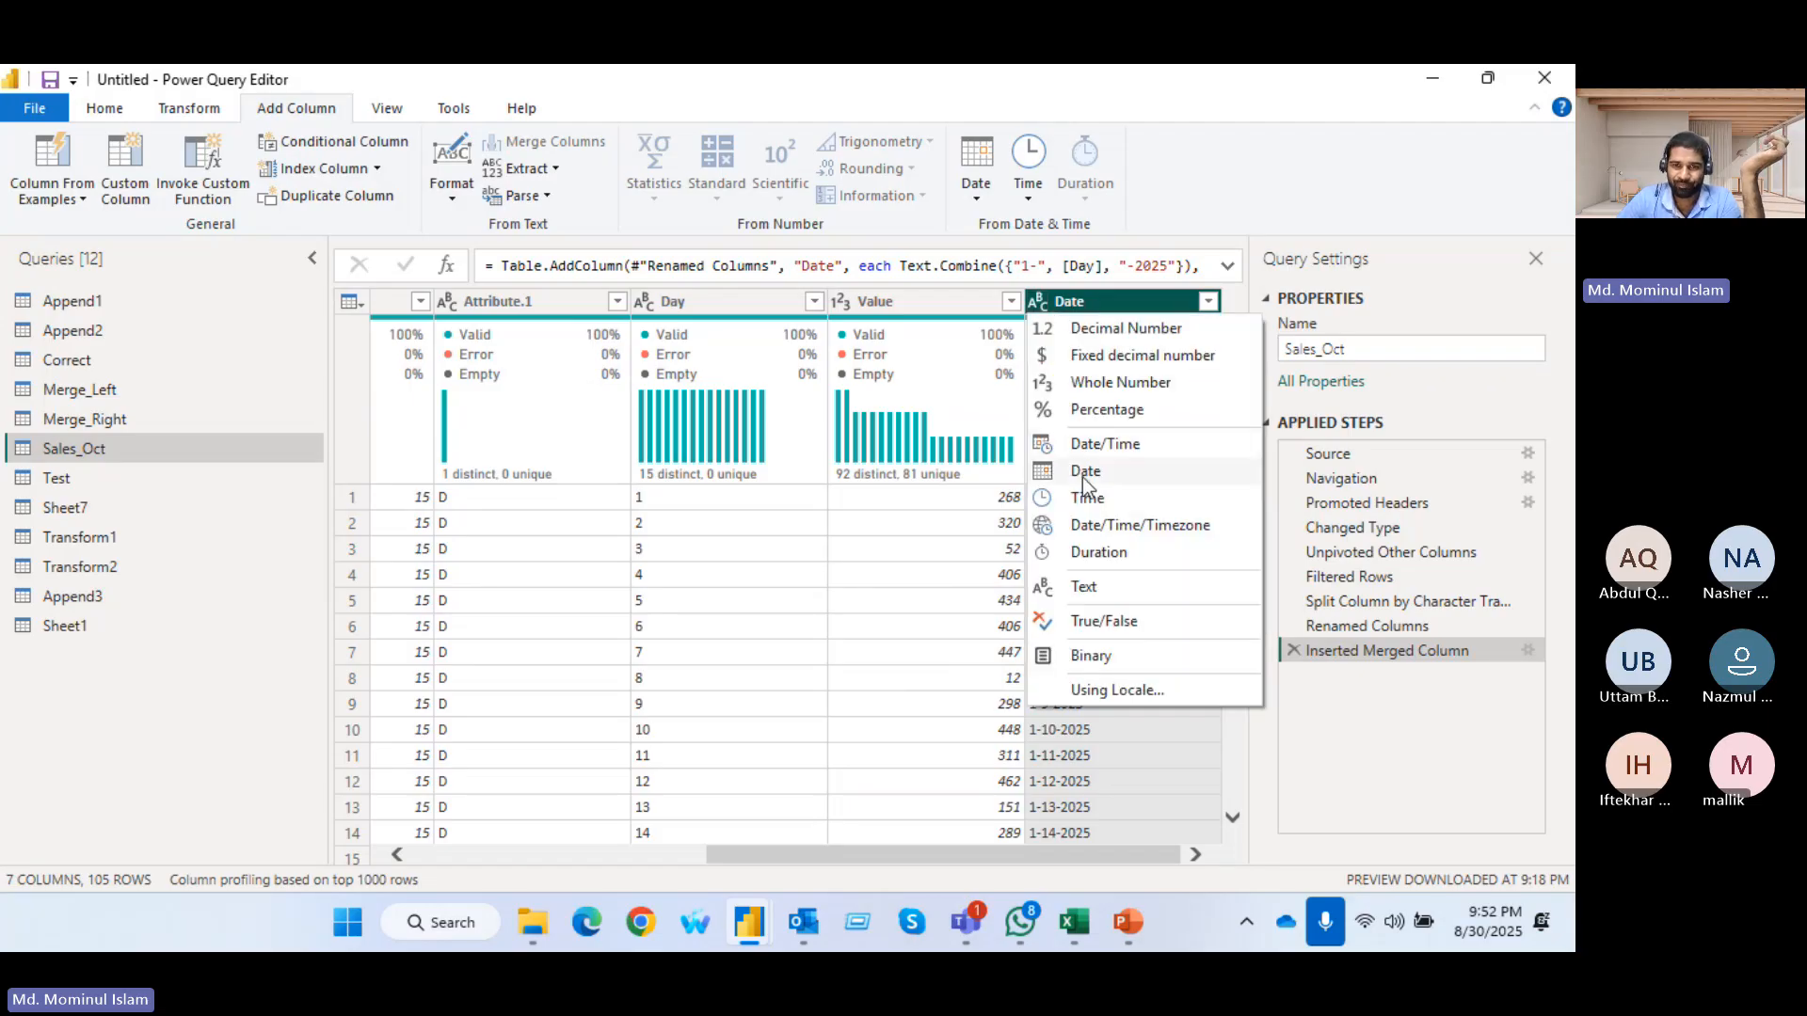
pyautogui.click(1084, 472)
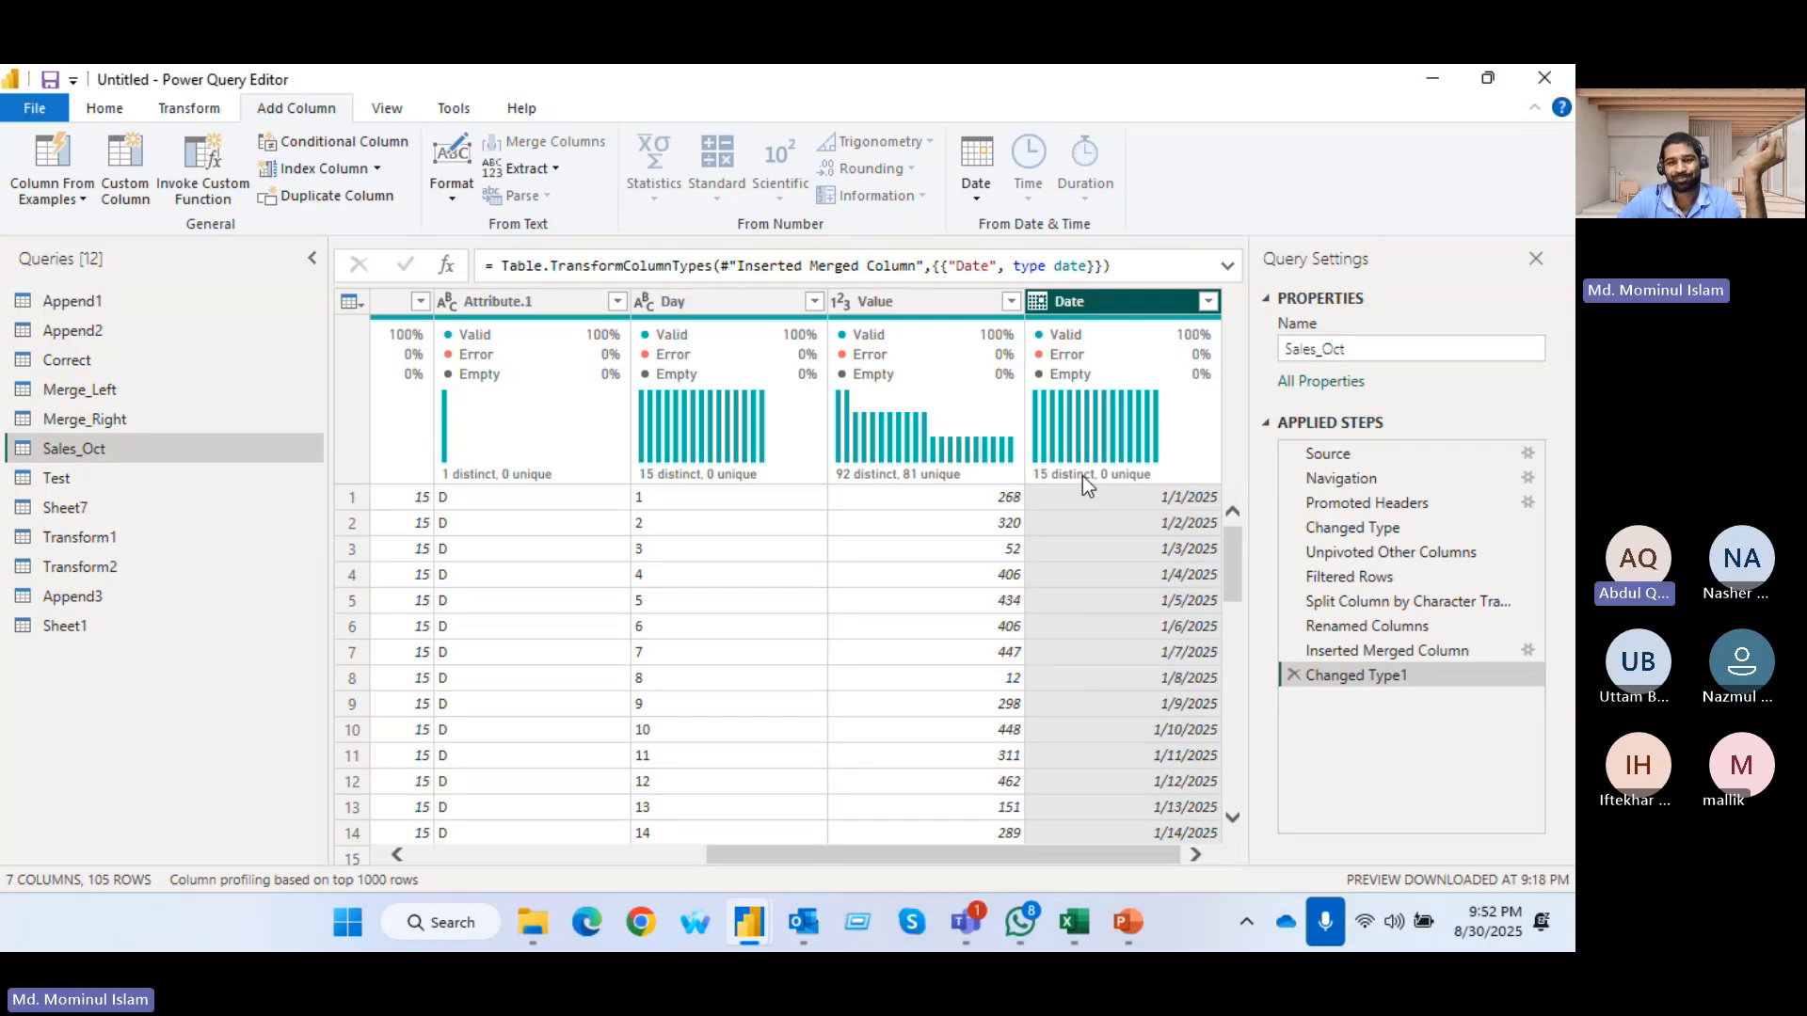
pyautogui.click(1207, 302)
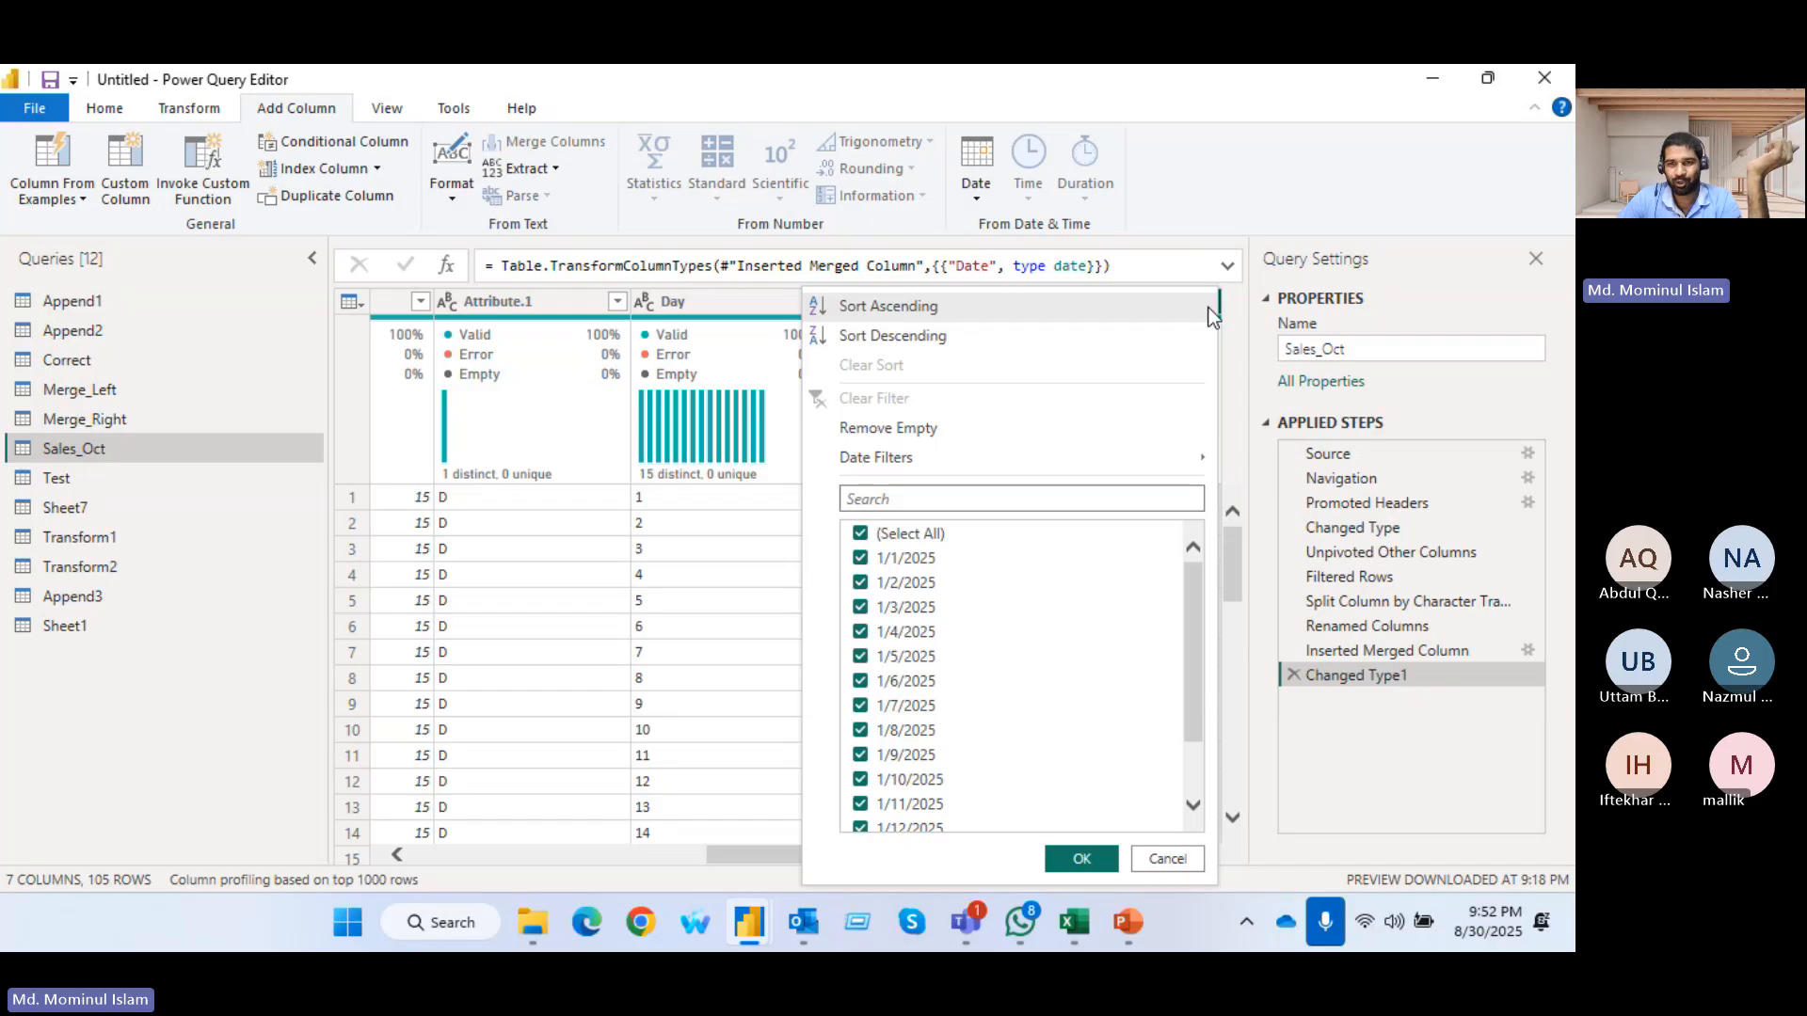
pyautogui.scroll(-1, 1009, 794)
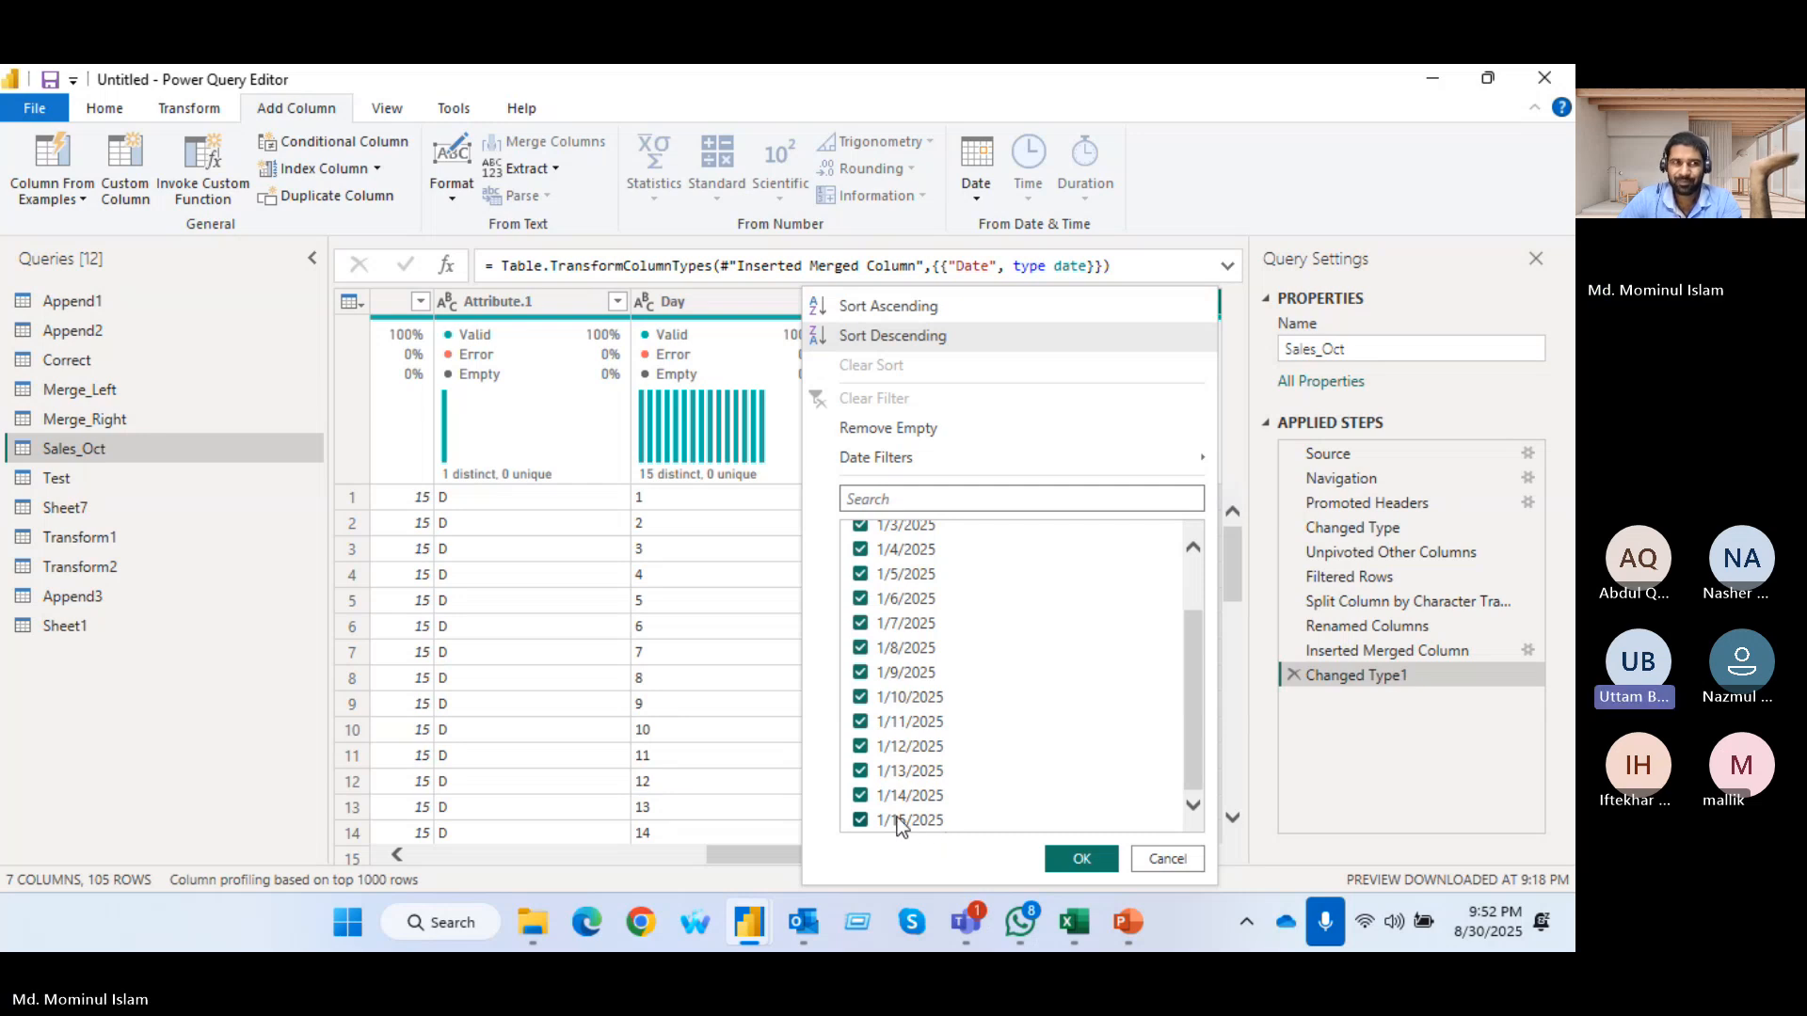
# Examine the Sales_Oct query's M code in the Advanced Editor and close it without edits
pyautogui.click(107, 110)
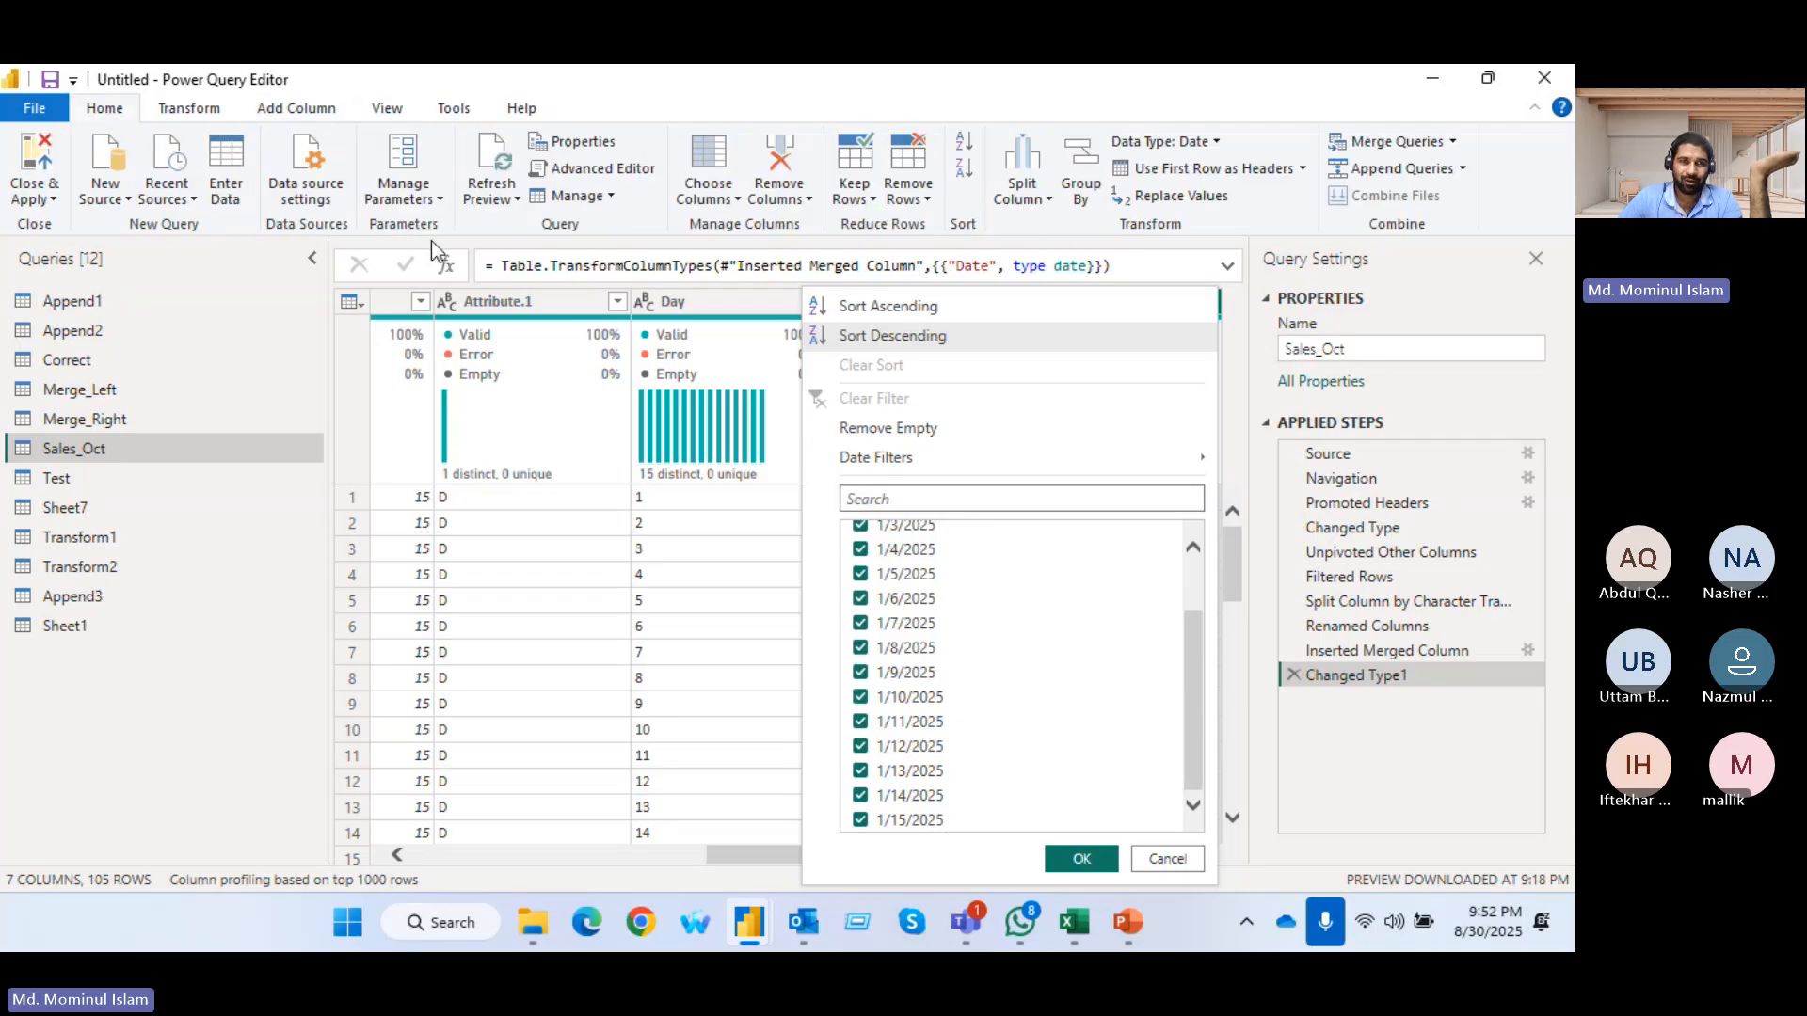
pyautogui.click(593, 171)
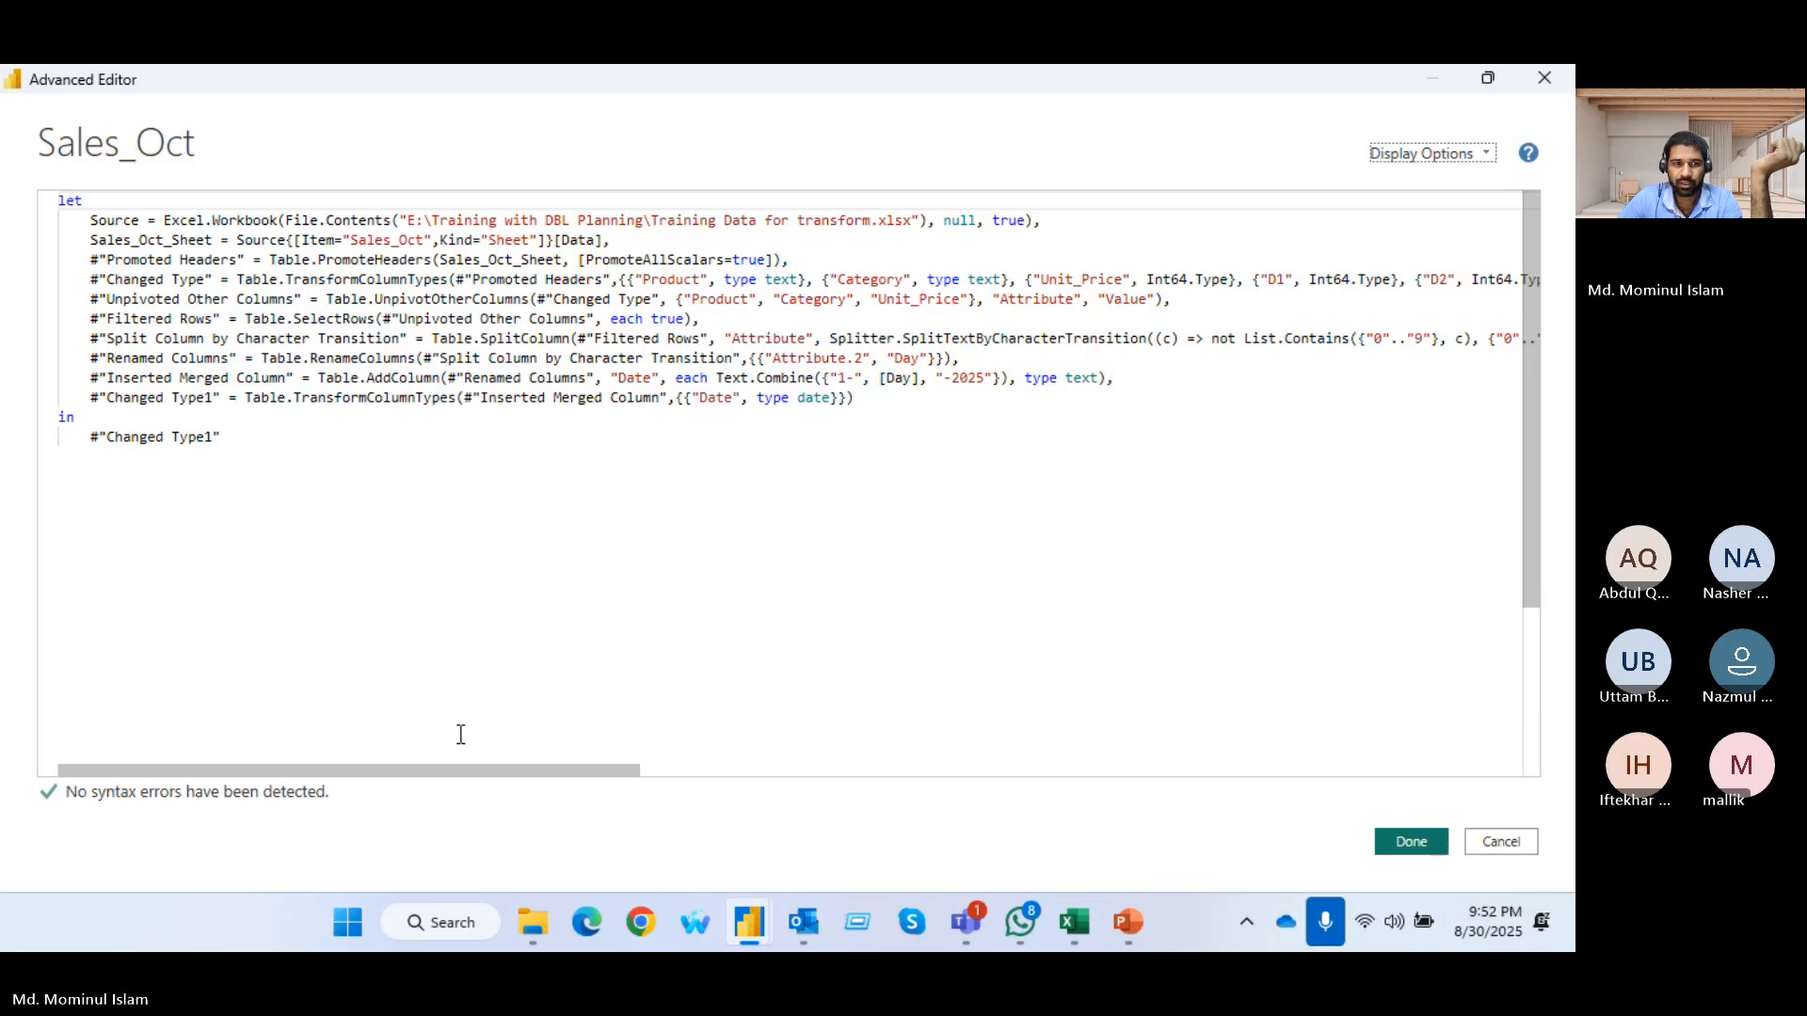
pyautogui.moveTo(450, 772); pyautogui.dragTo(138, 744)
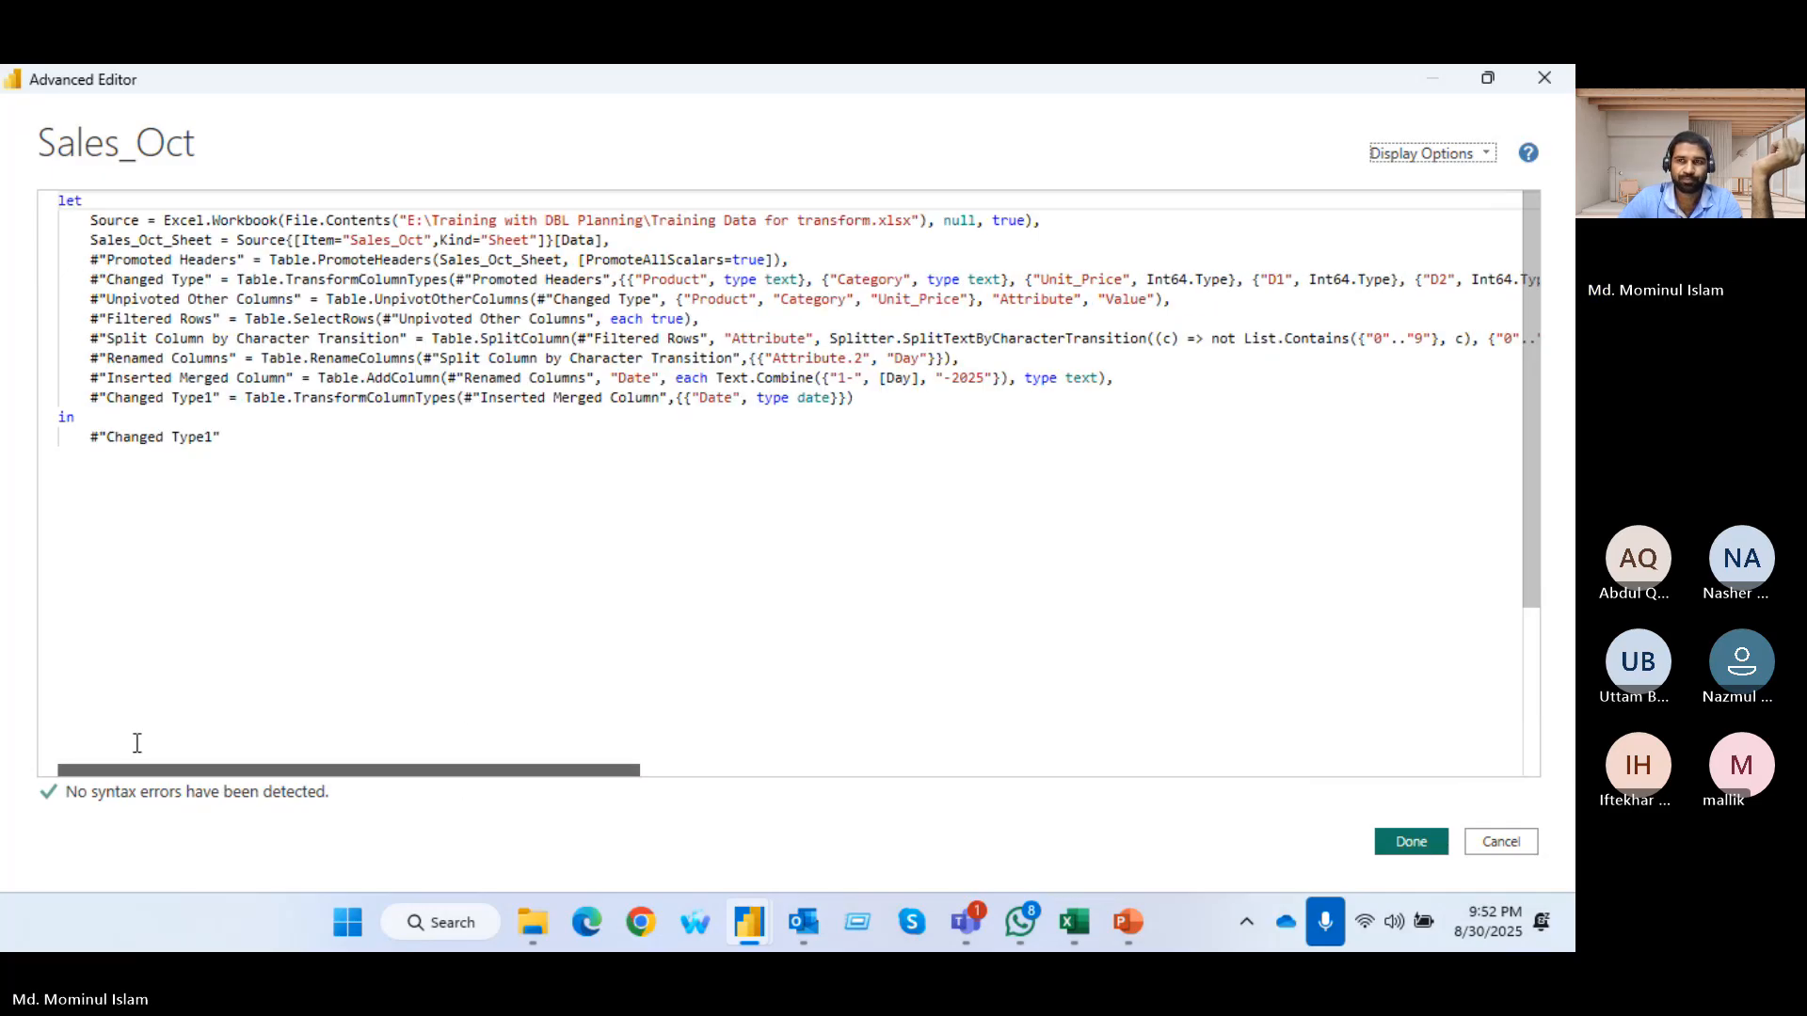
pyautogui.click(1542, 92)
pyautogui.click(758, 523)
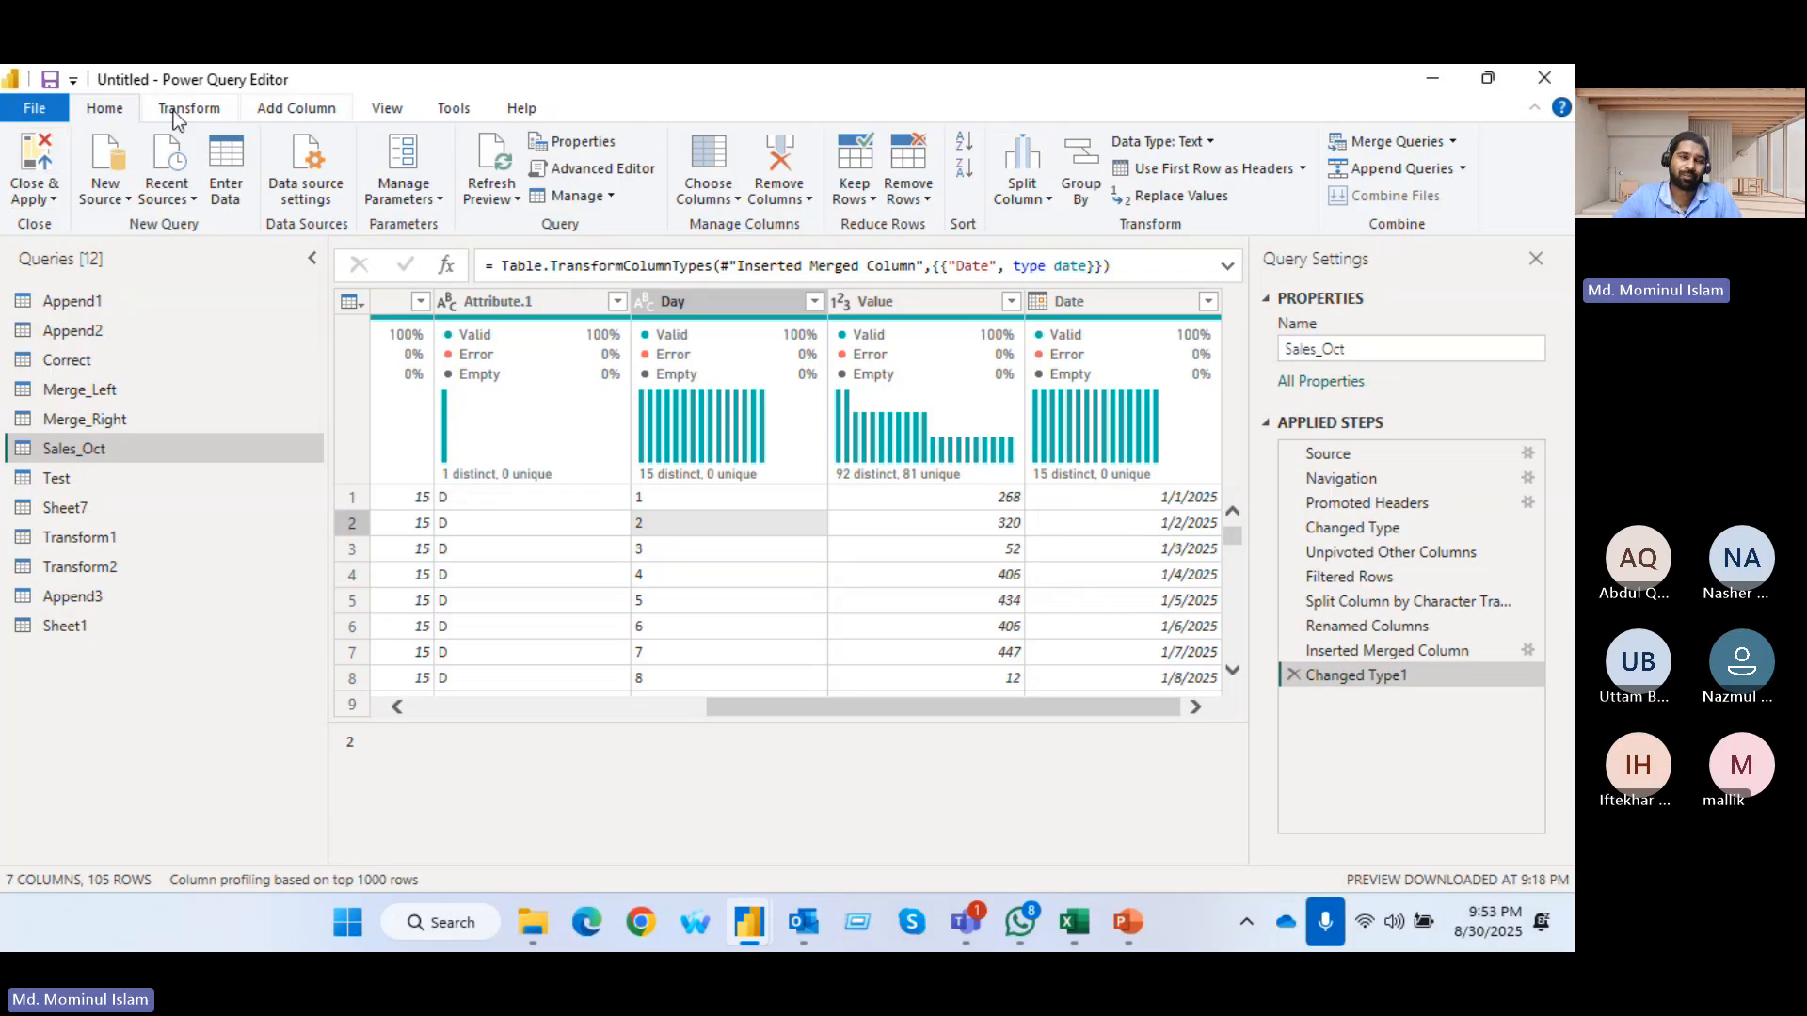
# Delete the Changed Type1 and Inserted Merged Column steps from the Sales_Oct query
pyautogui.click(297, 109)
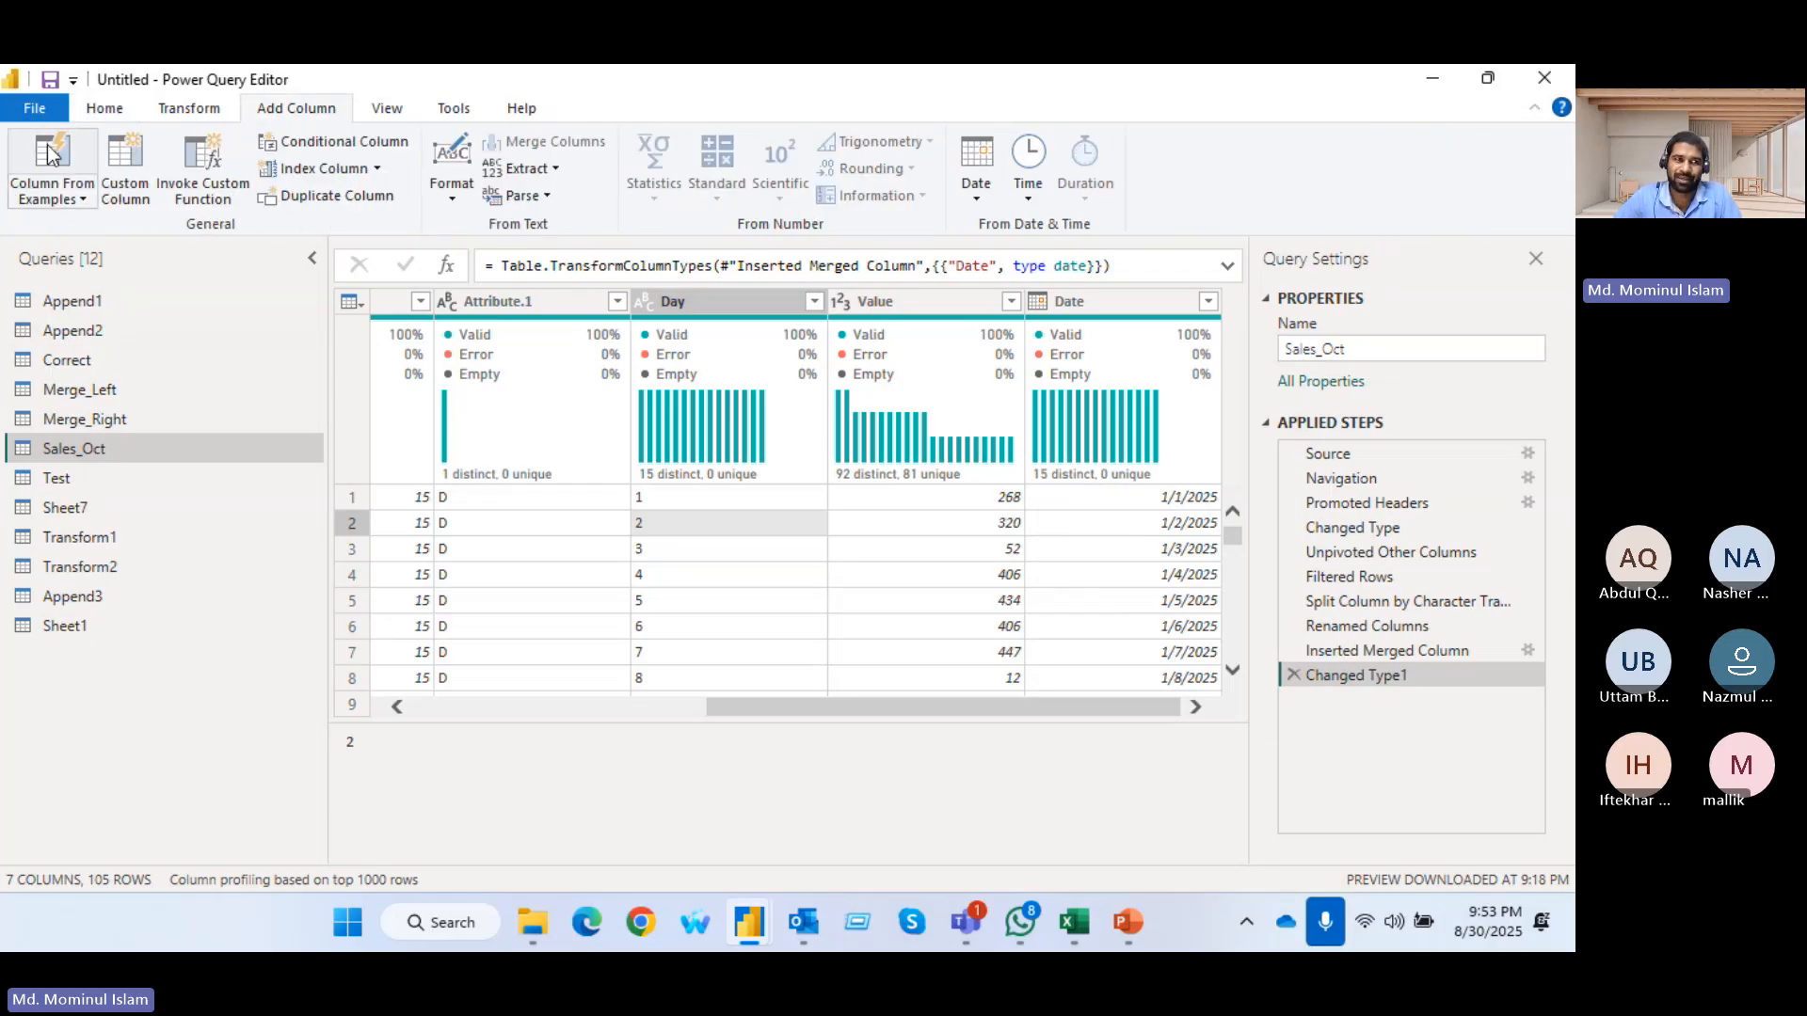
pyautogui.click(1293, 676)
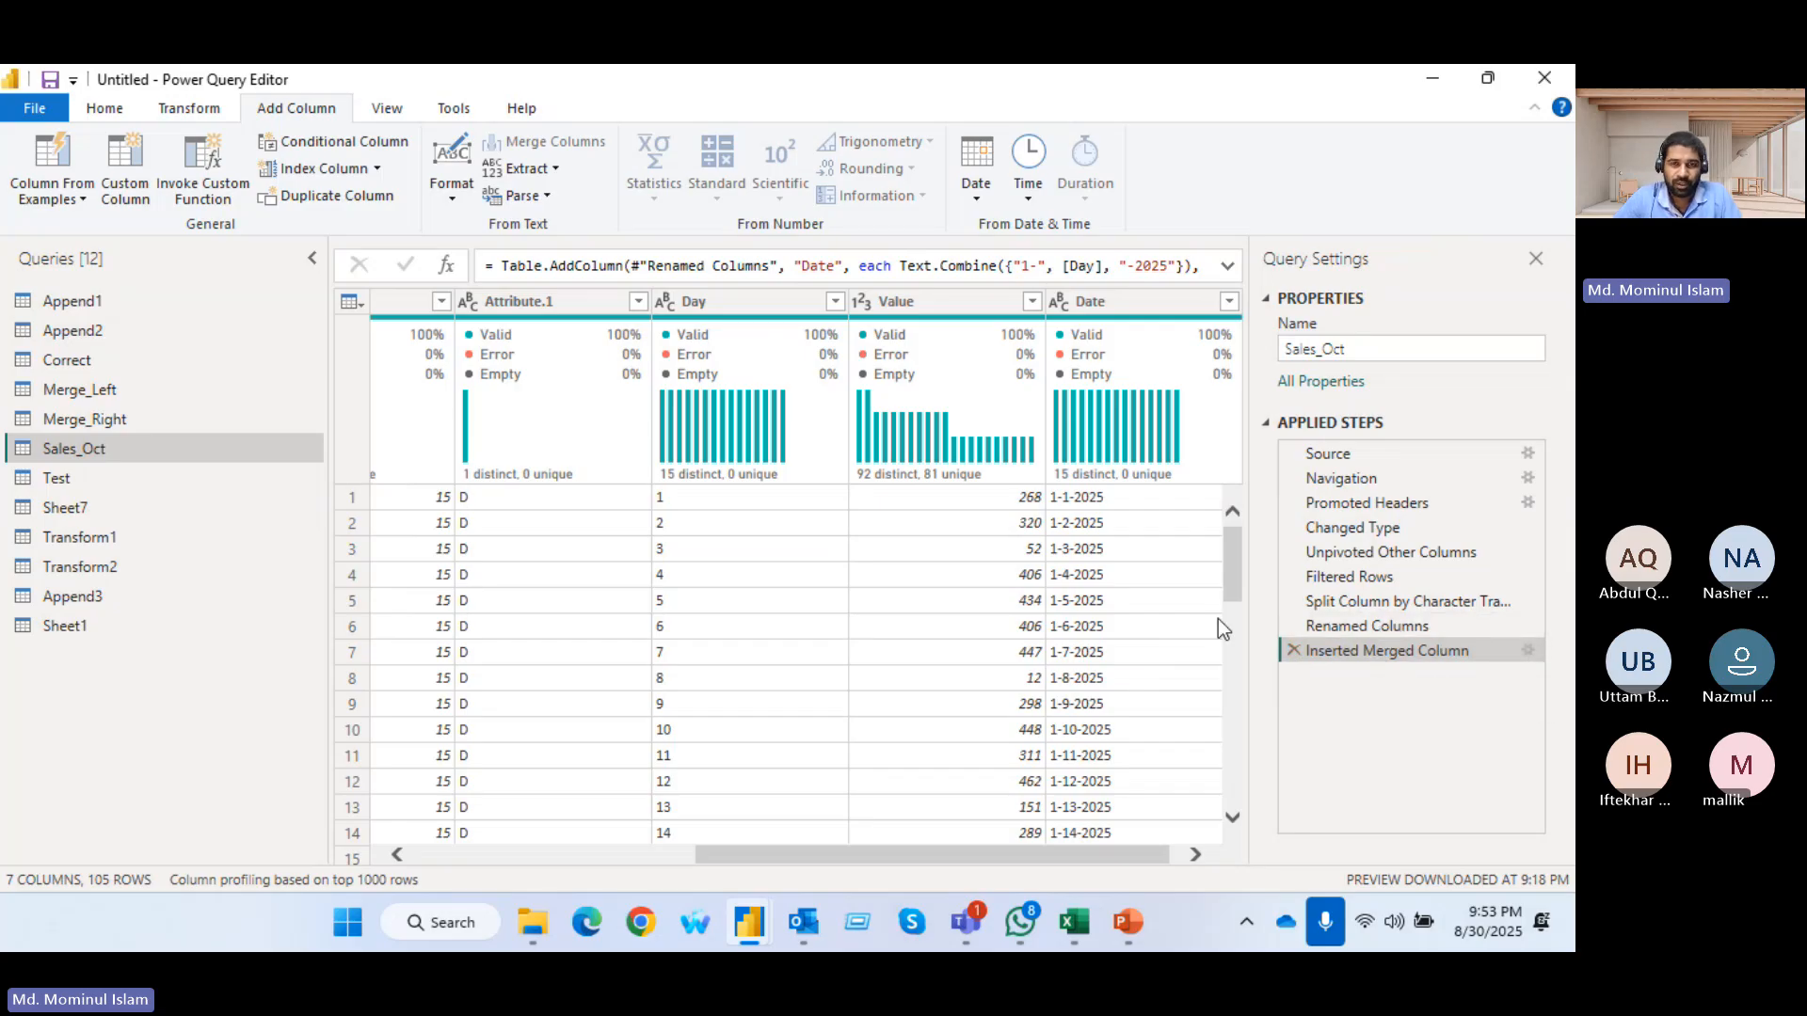
pyautogui.click(1292, 649)
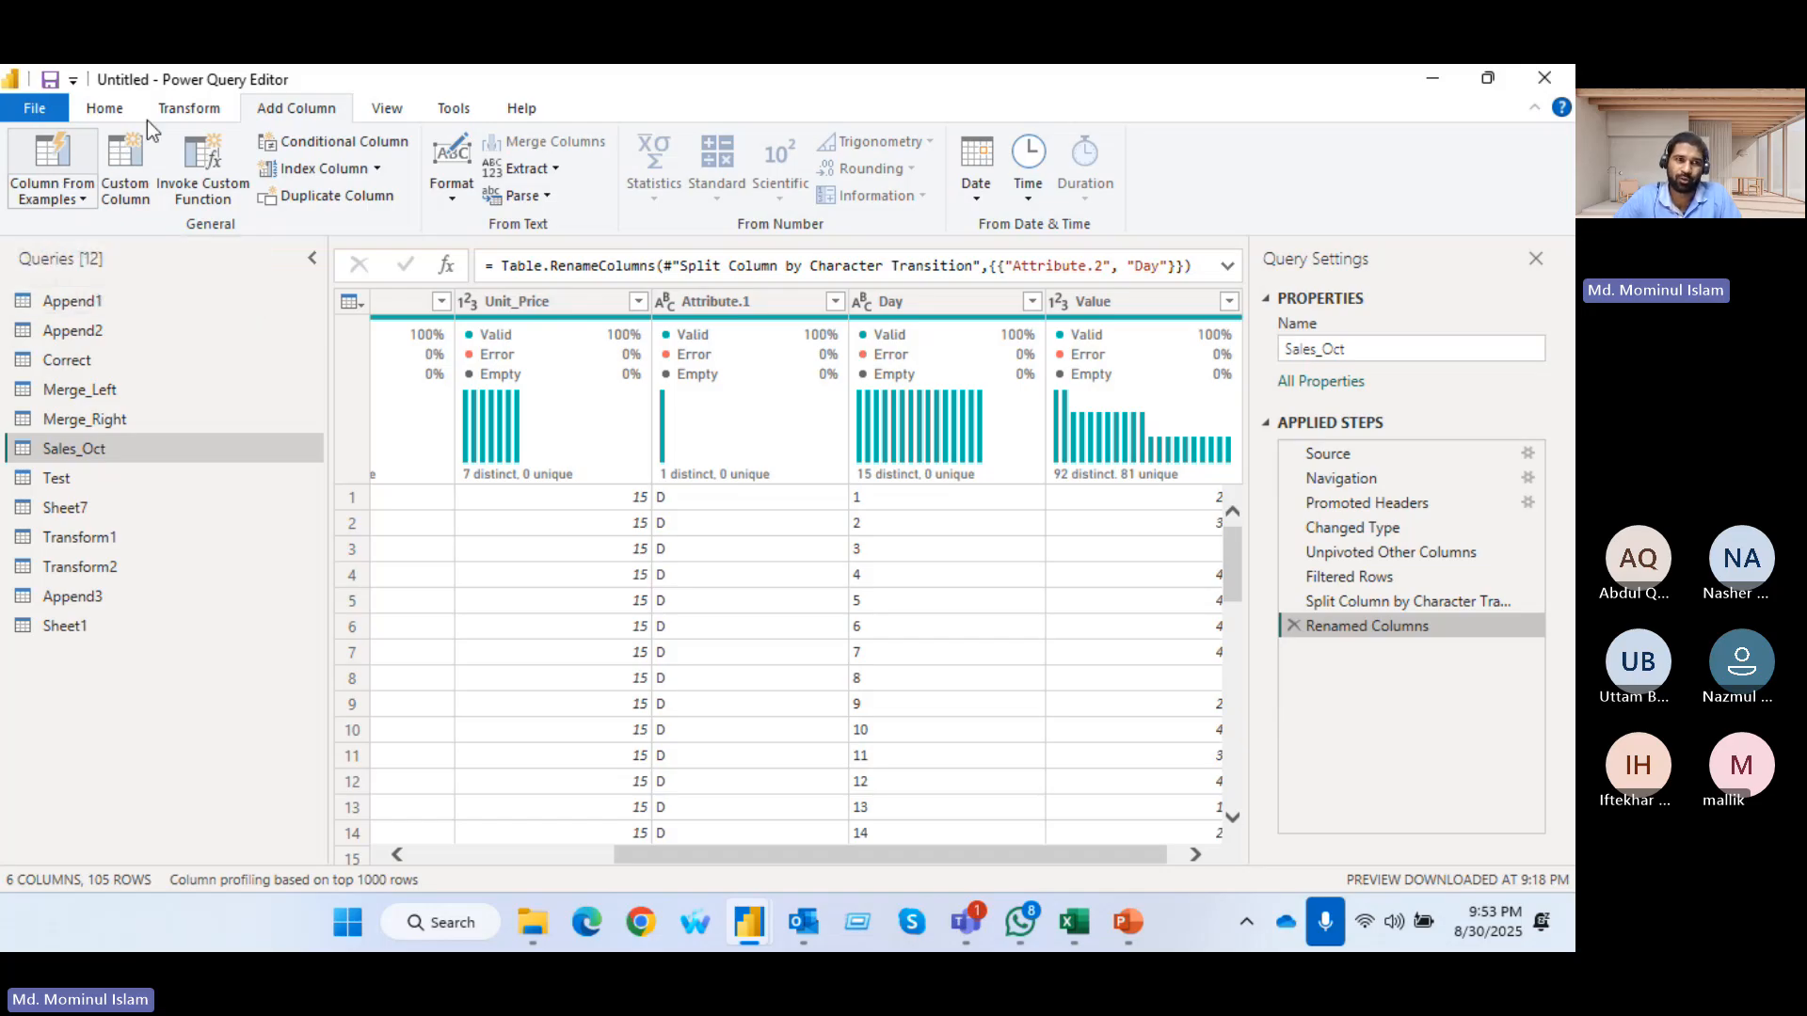
# Start another column from examples in Sales_Oct and name it Date
pyautogui.click(54, 166)
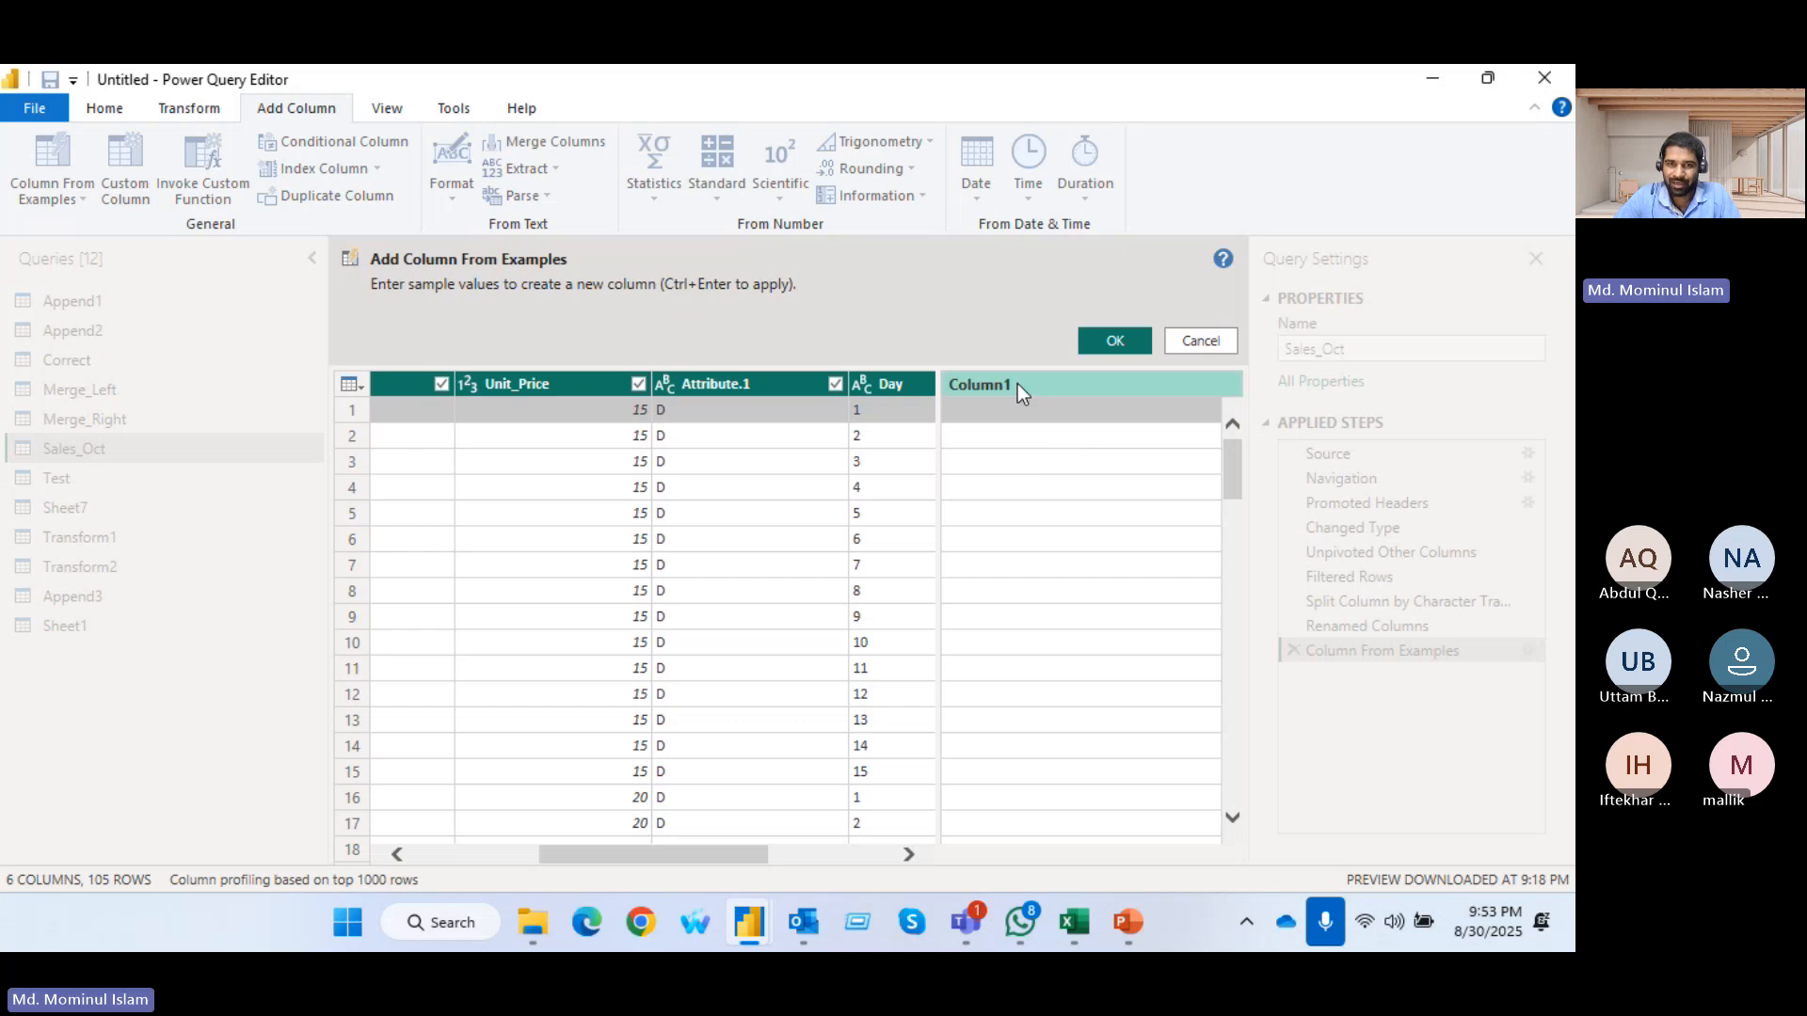
pyautogui.doubleClick(1018, 384)
pyautogui.write('ay')
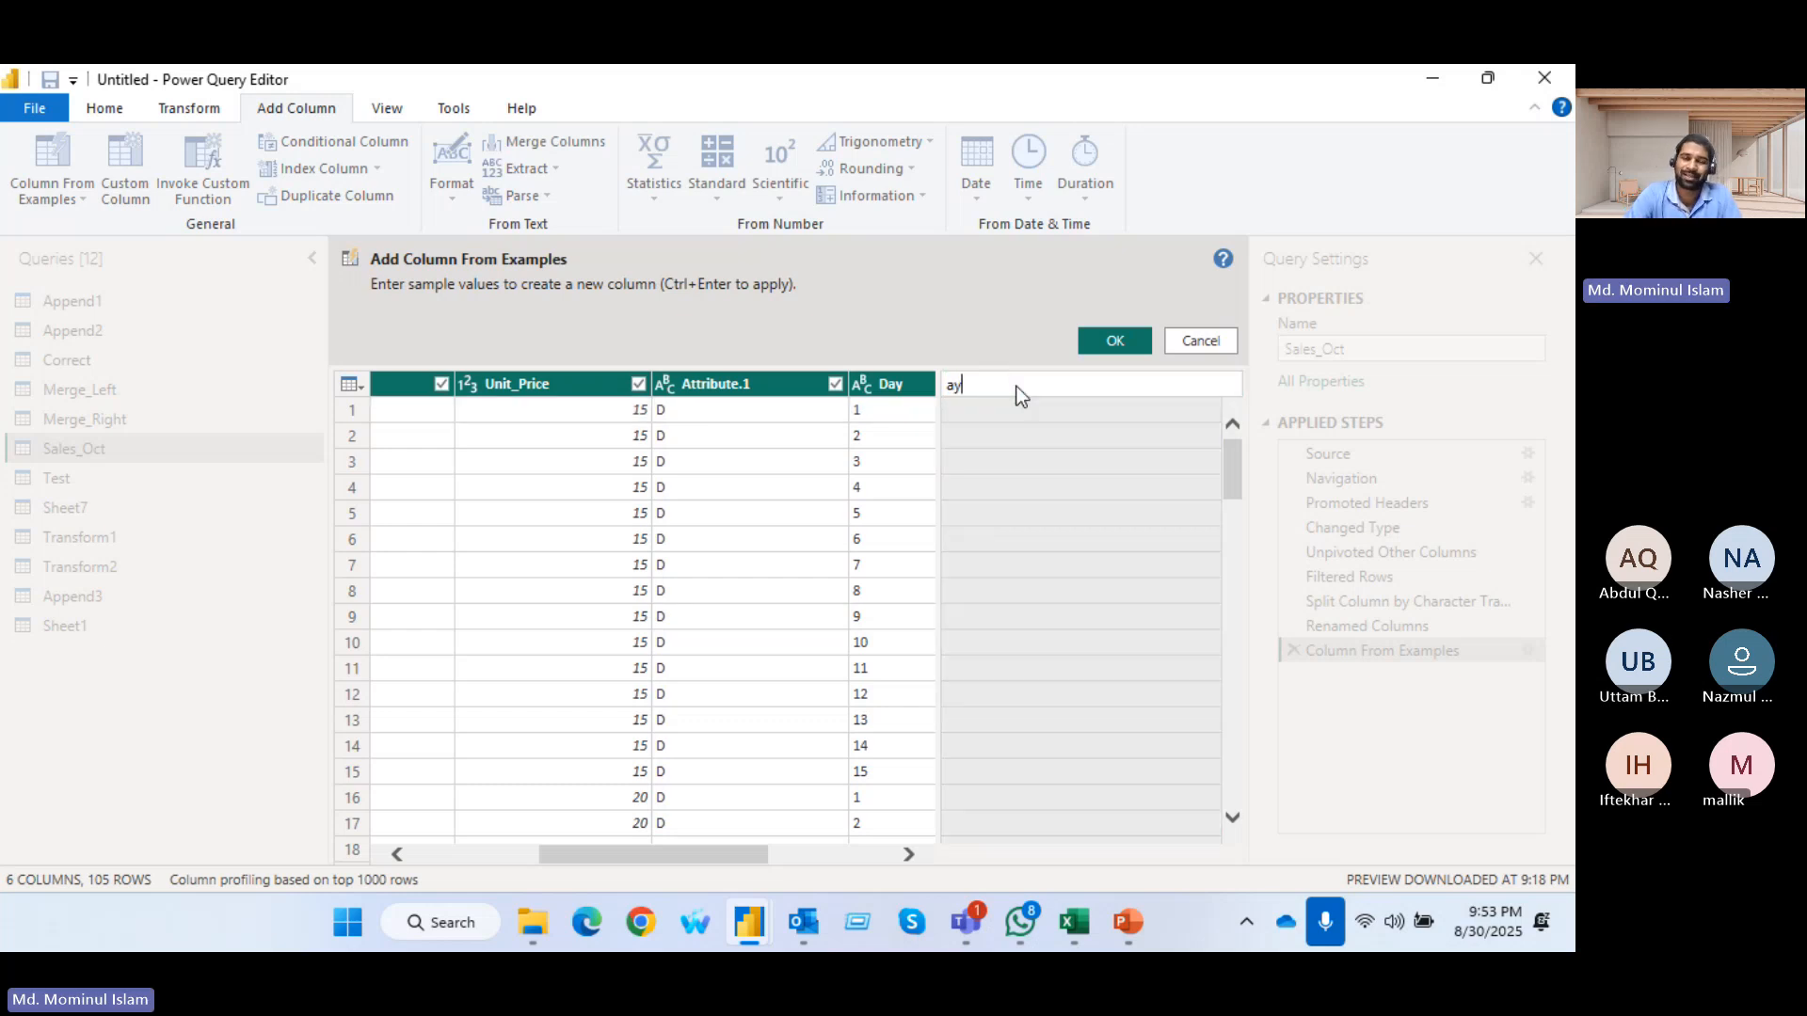
pyautogui.press('BackSpace')
pyautogui.press('BackSpace')
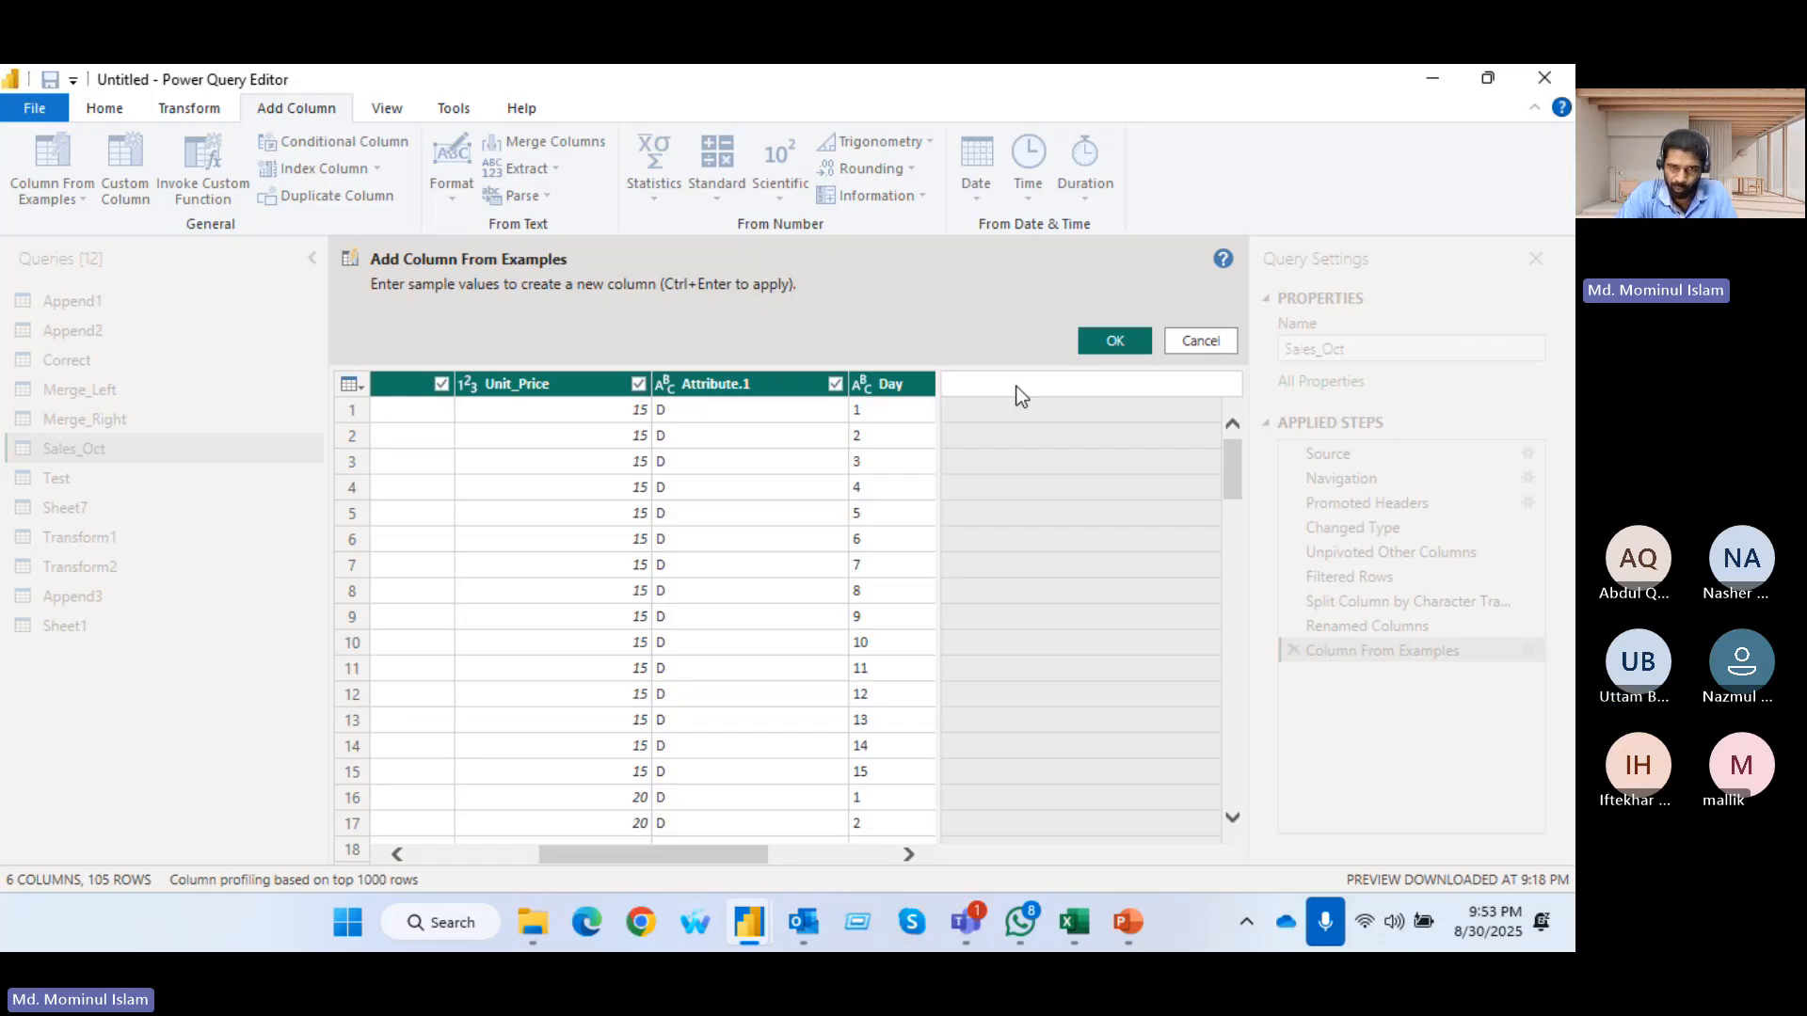
pyautogui.write('Date')
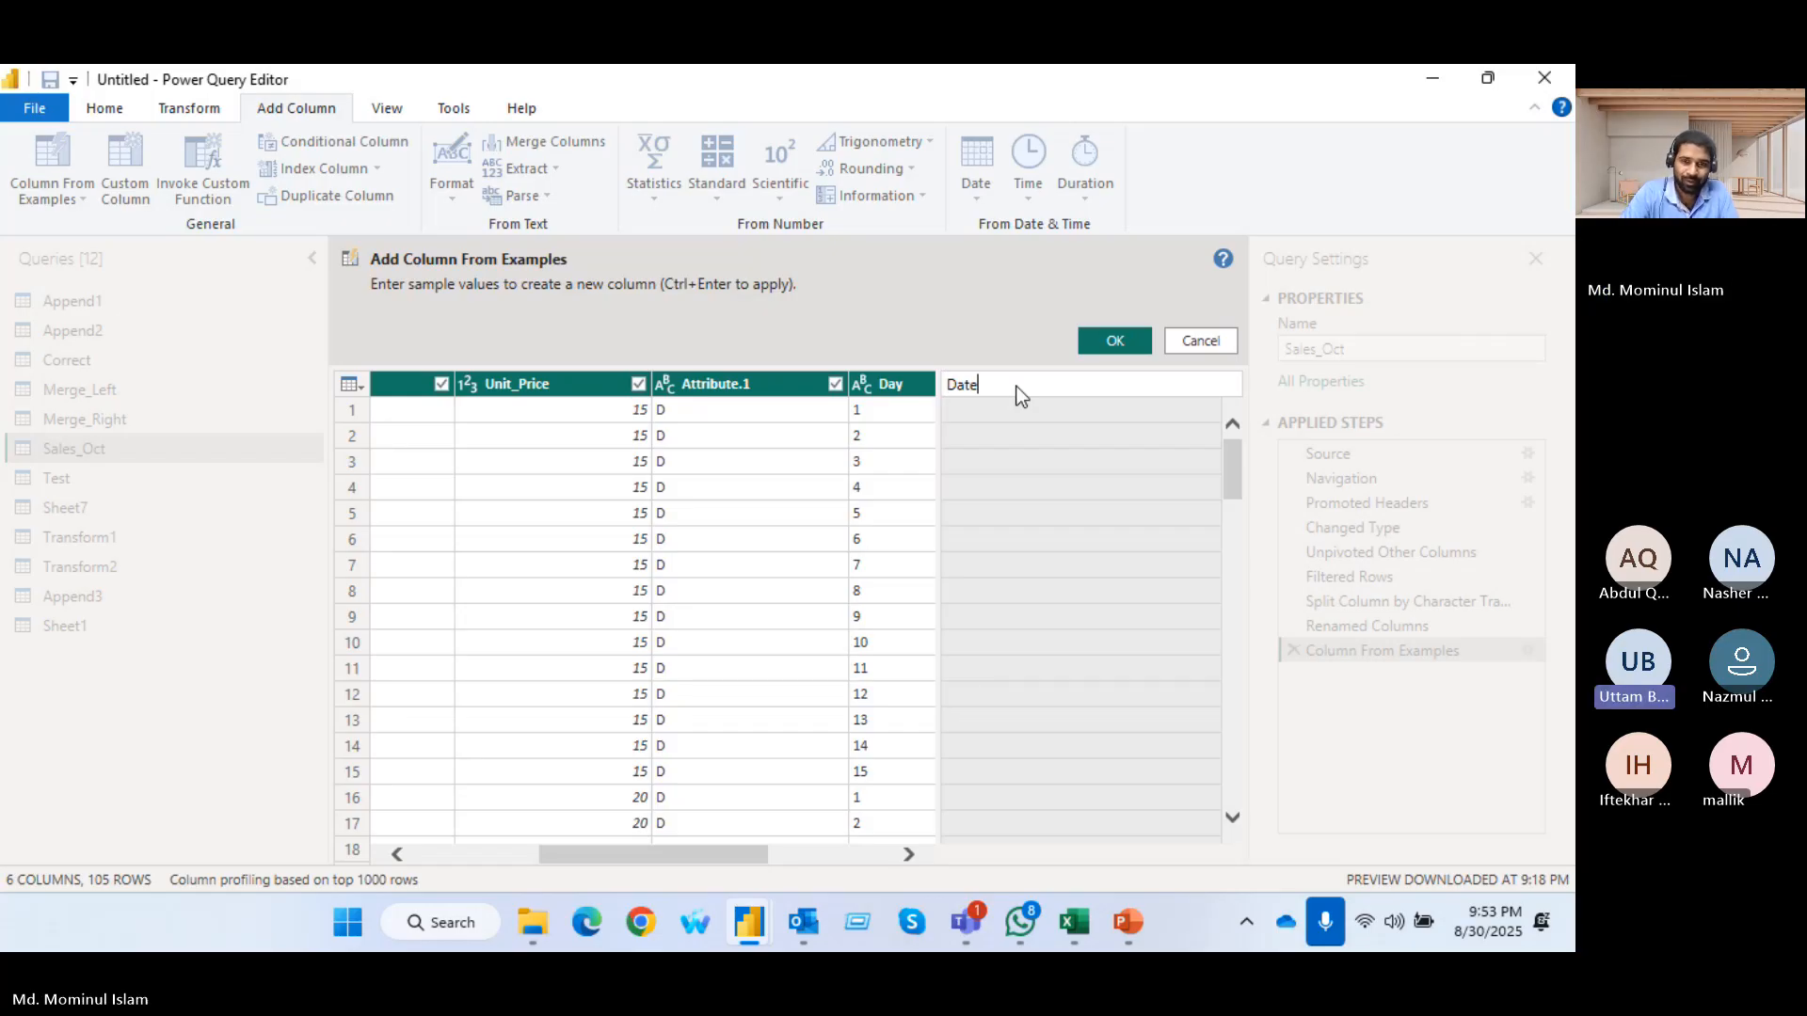
pyautogui.click(1002, 405)
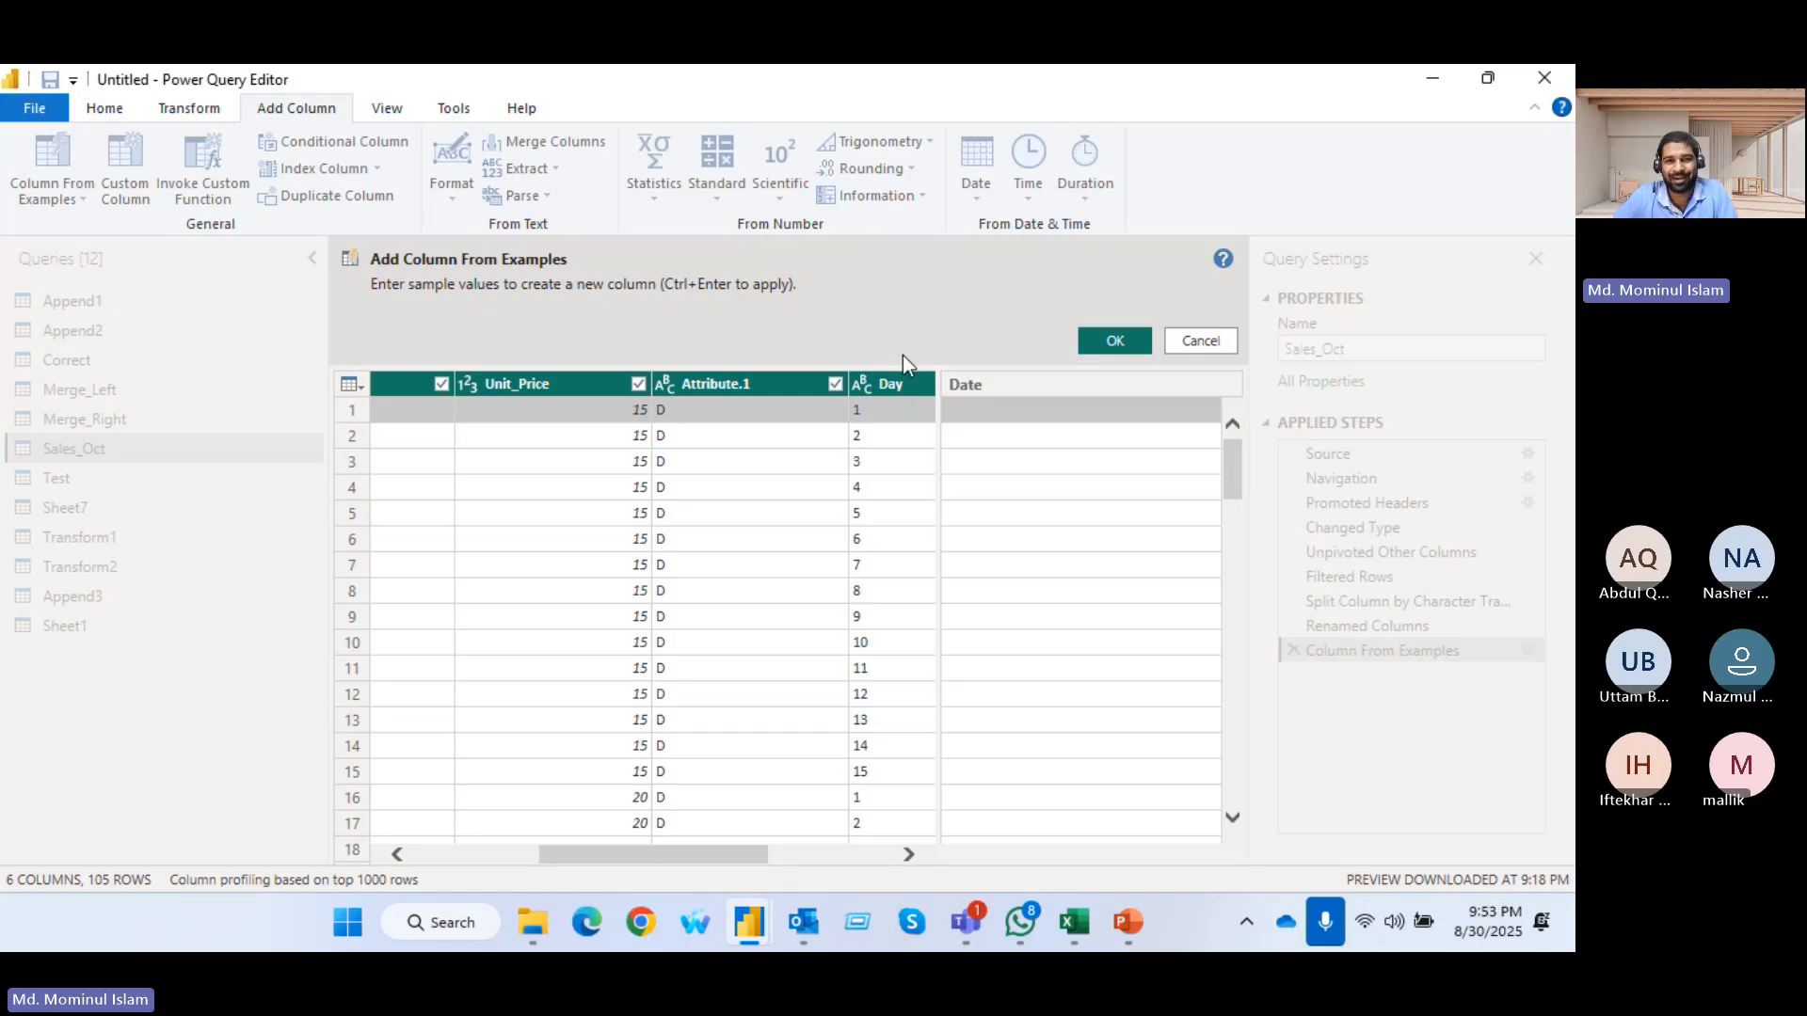
# Give 1-1-2025 and 1-2-2025 as examples in rows 1 and 2 and add the Date column to the query
pyautogui.click(991, 415)
pyautogui.write('1')
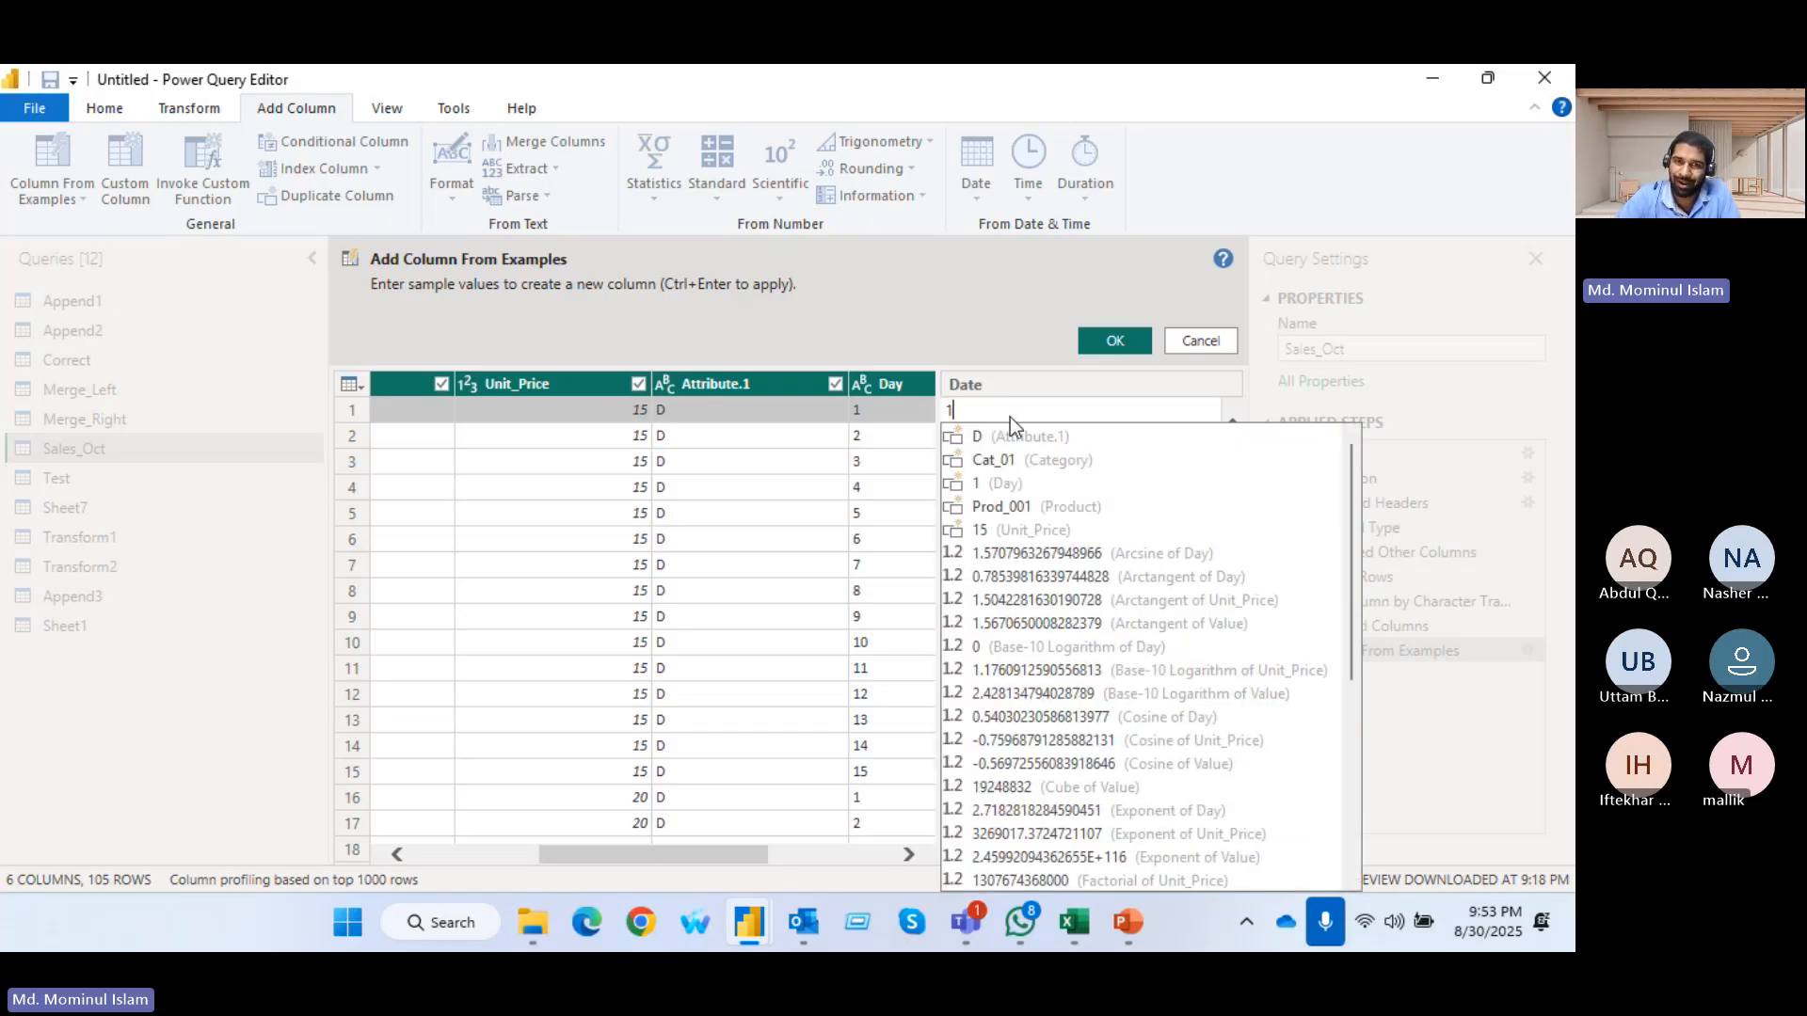
pyautogui.write('-1-')
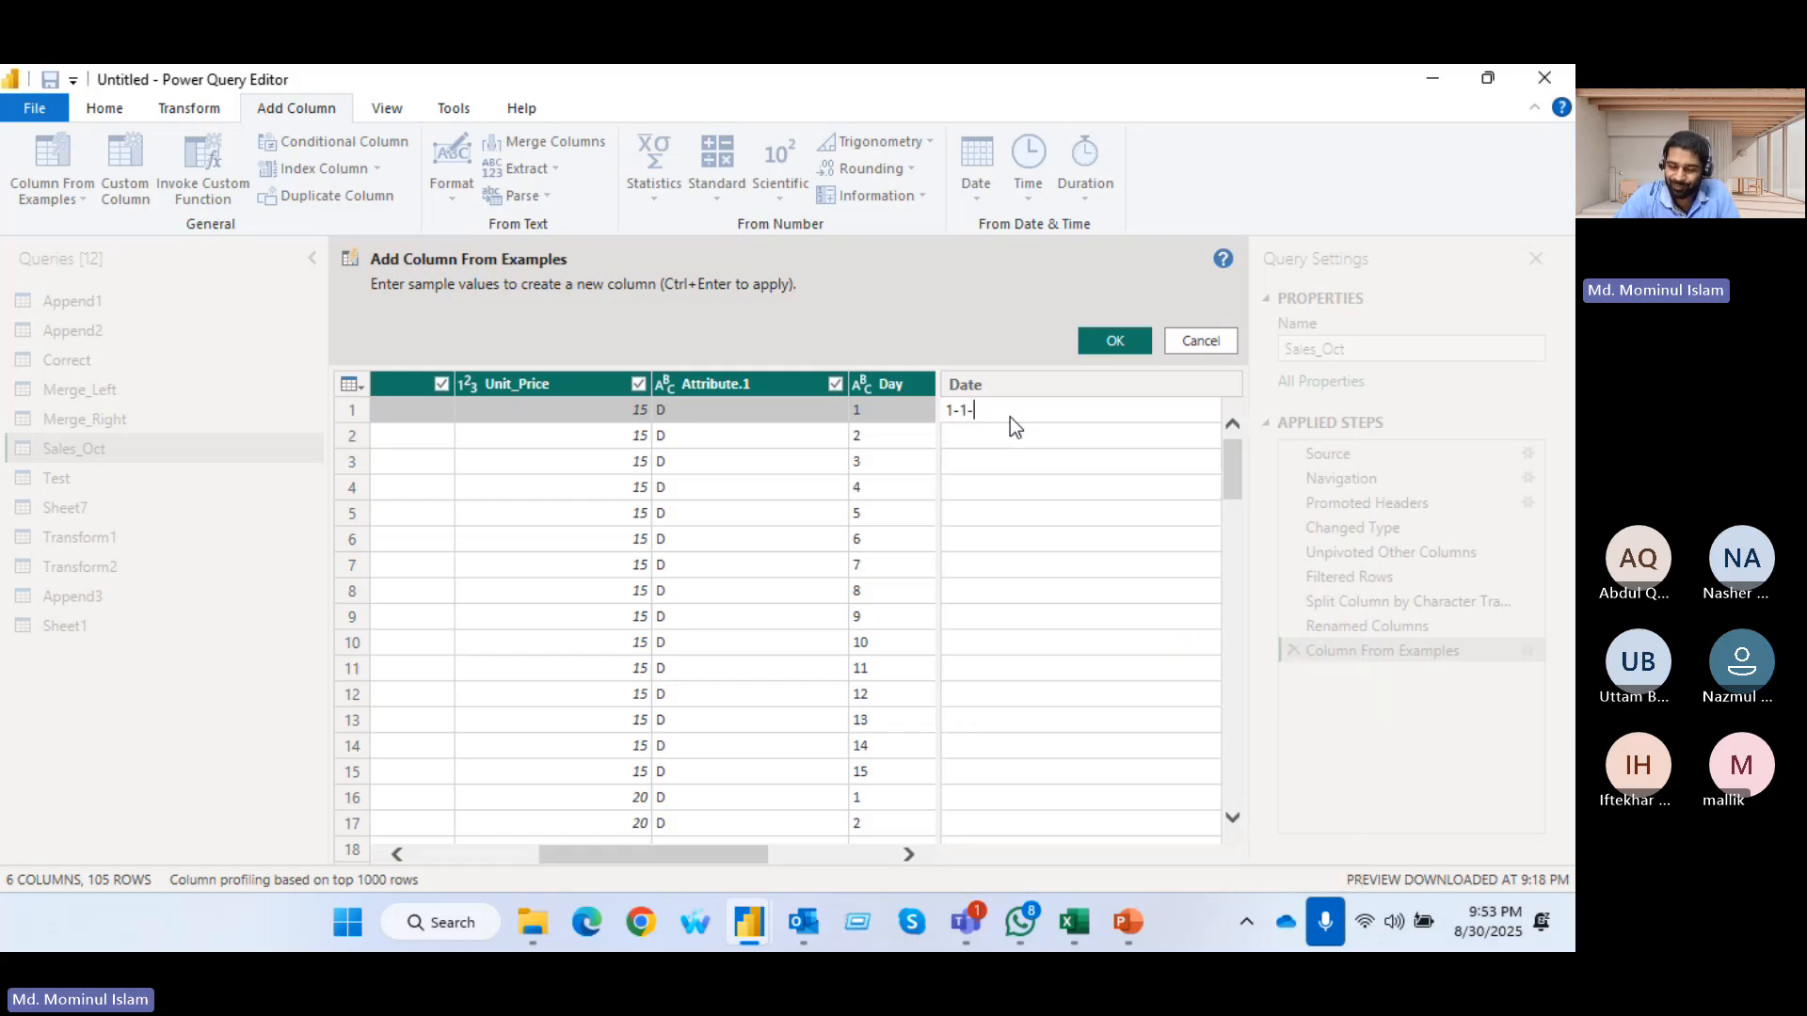
pyautogui.write('2025')
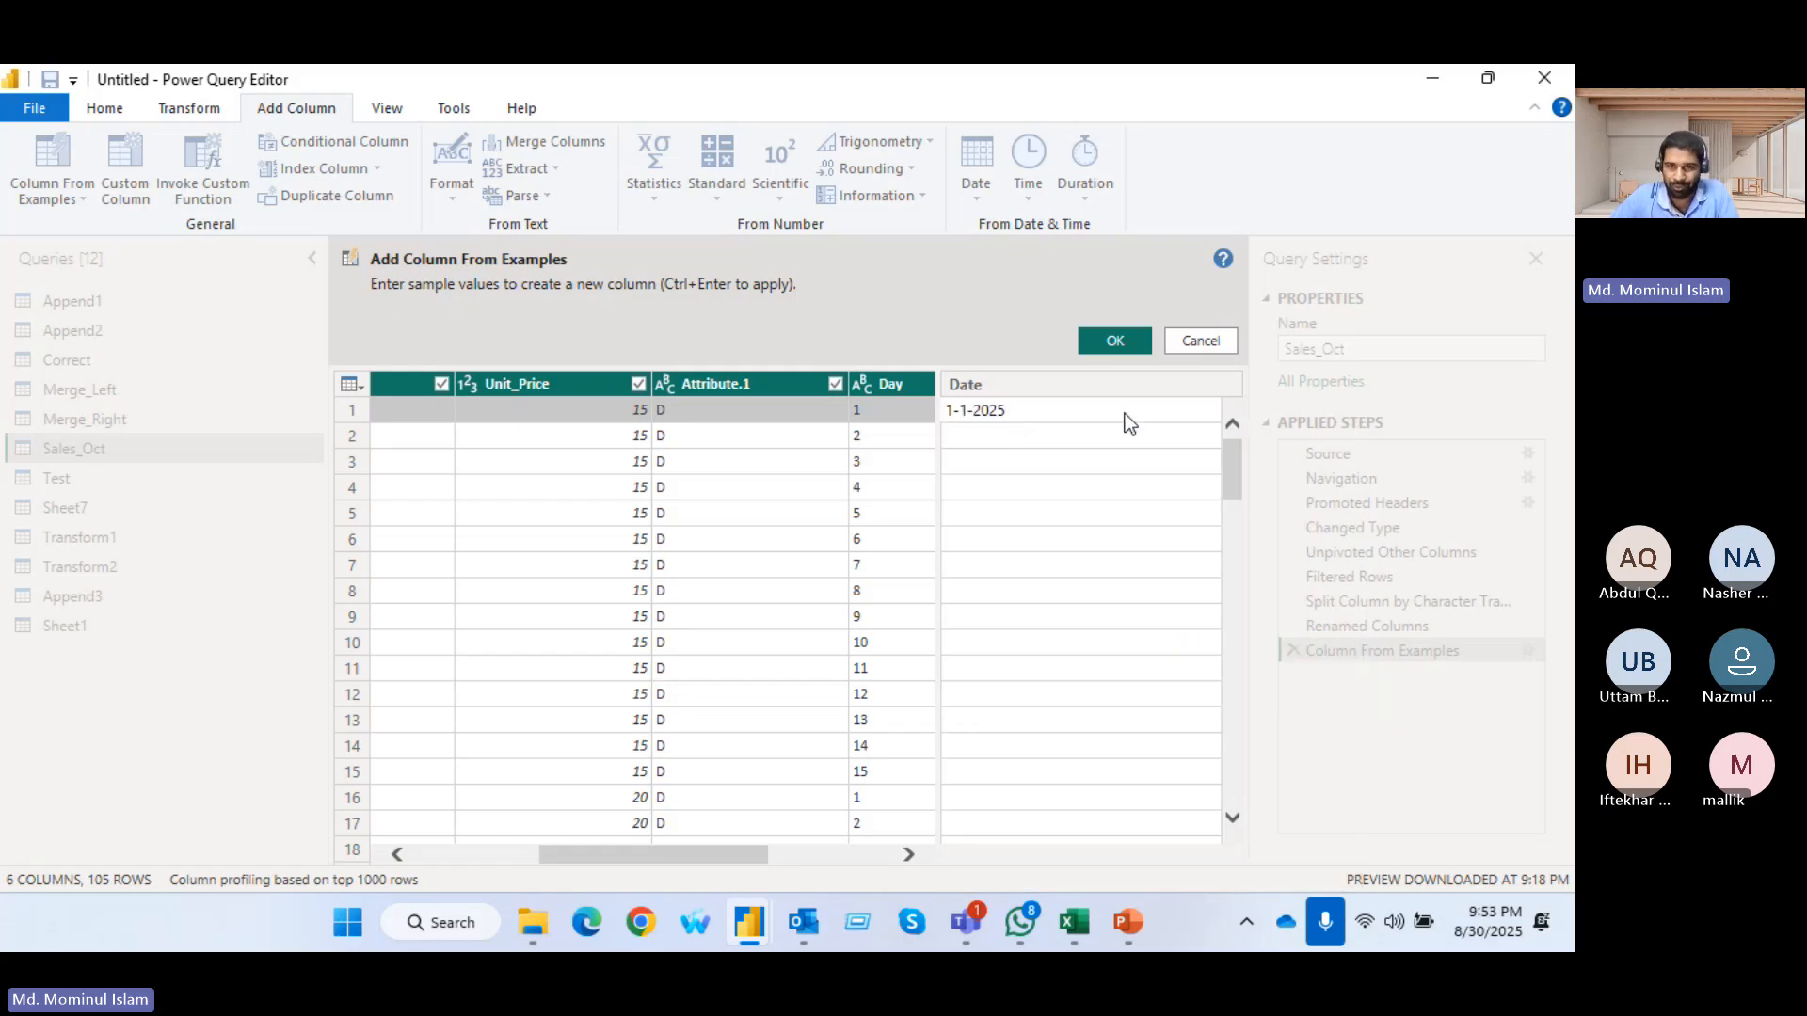
pyautogui.press('Return')
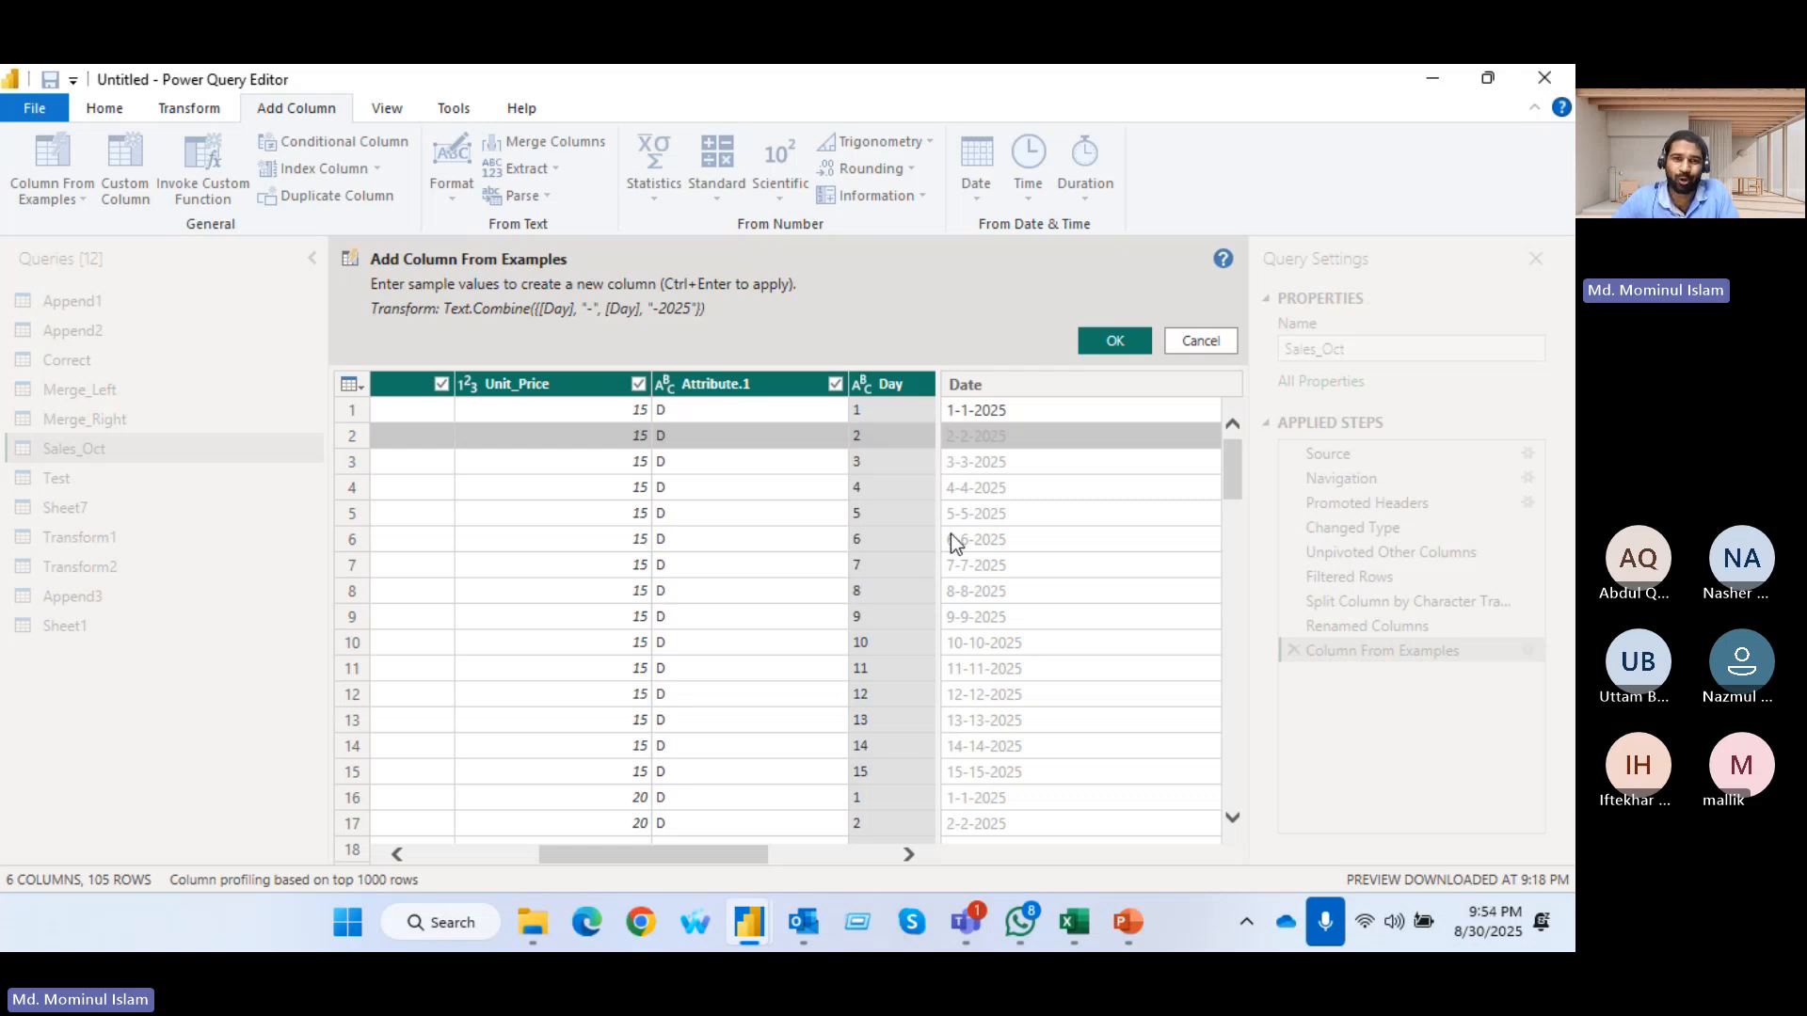
pyautogui.doubleClick(974, 442)
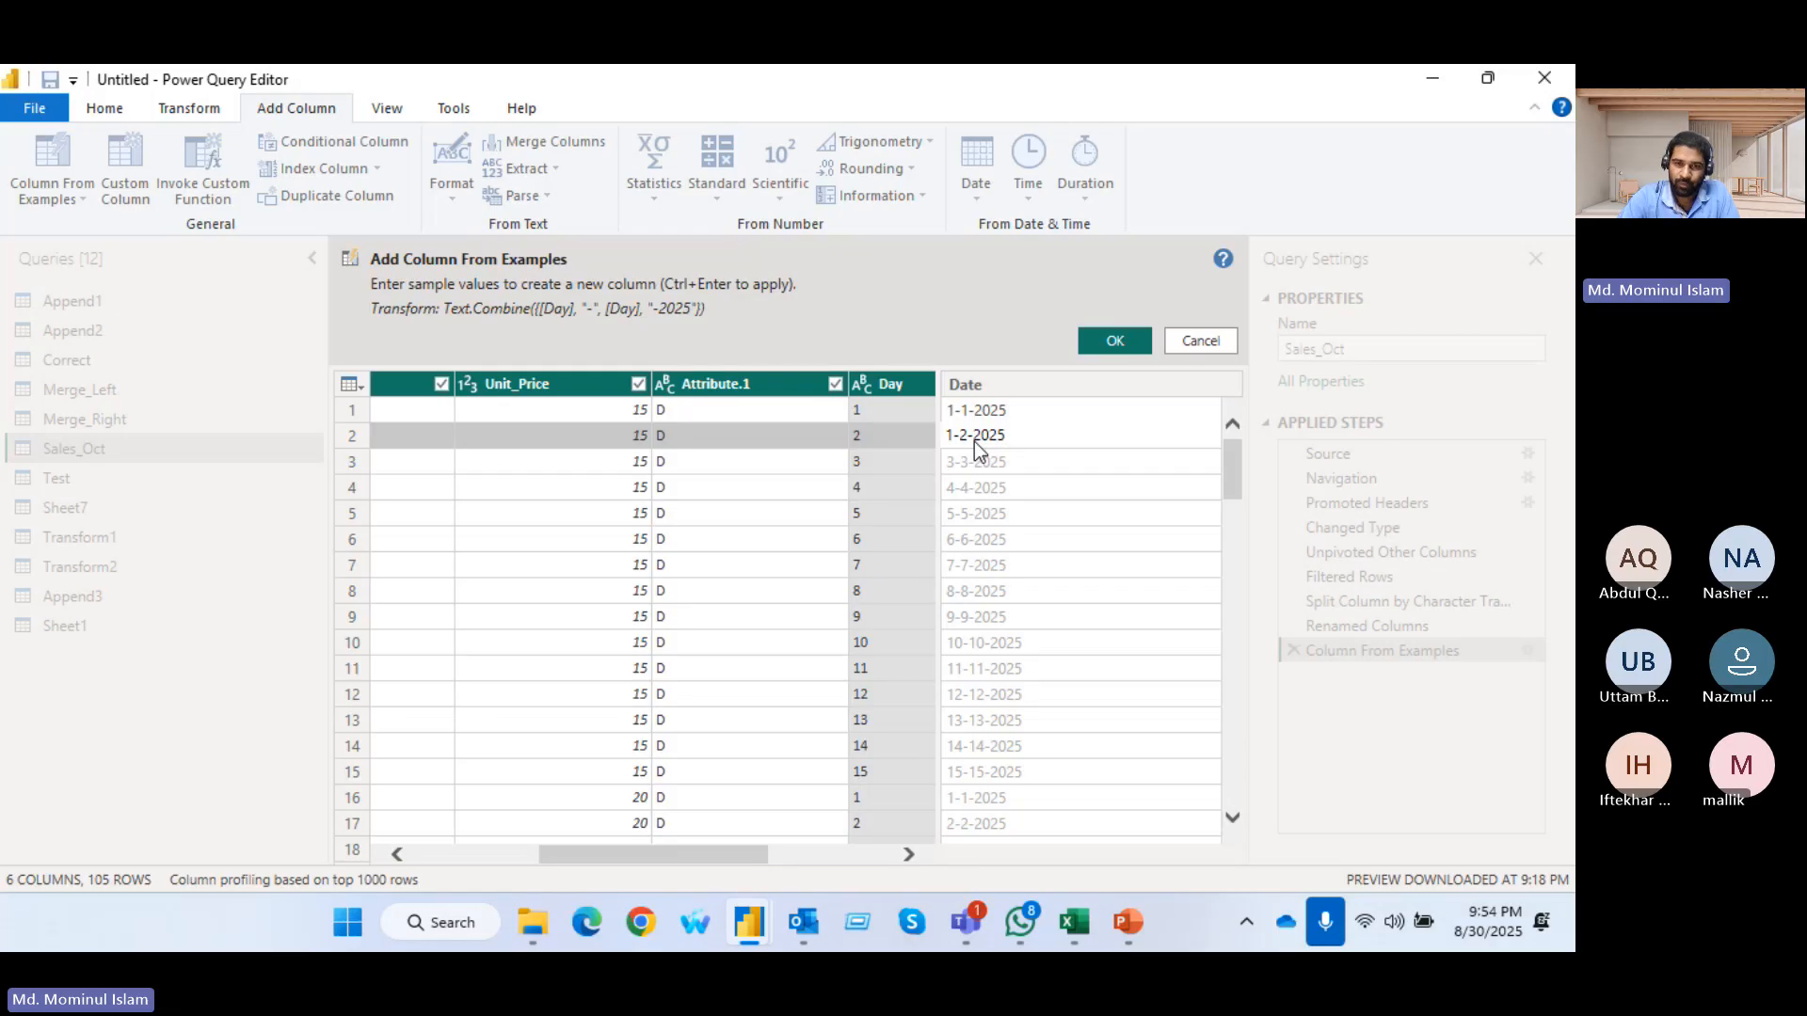
pyautogui.press('Return')
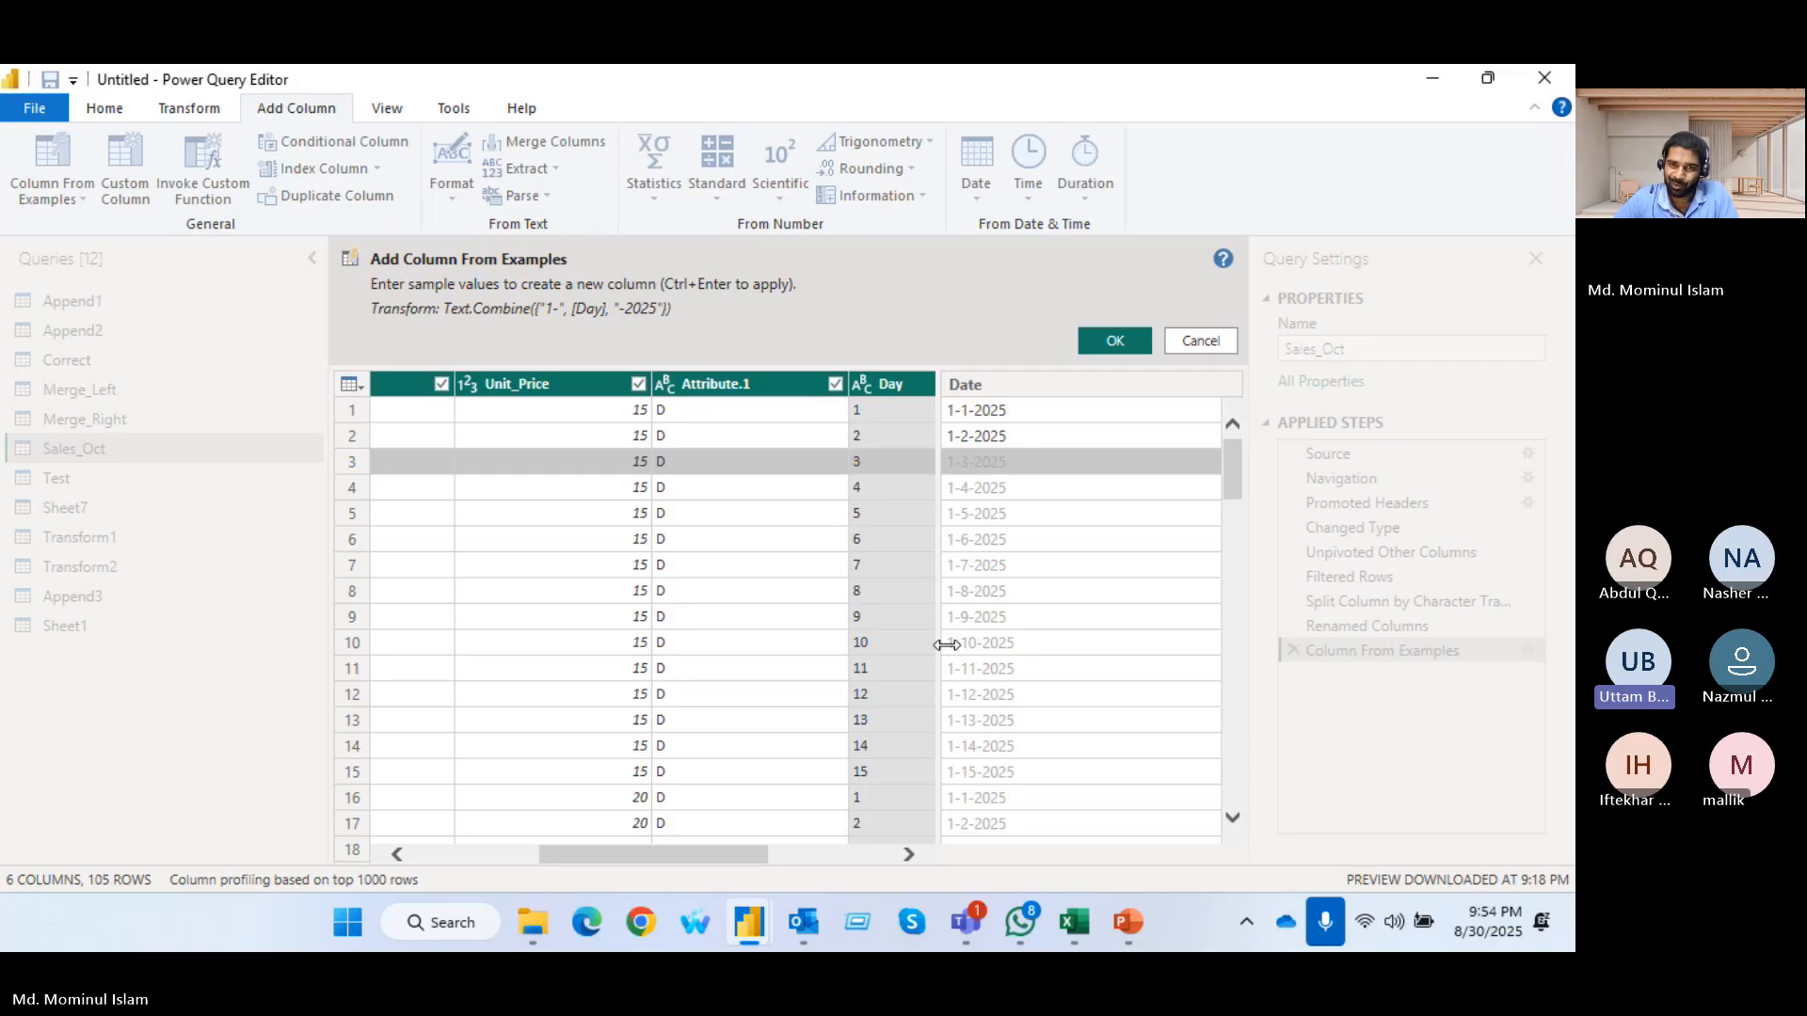
pyautogui.click(1106, 340)
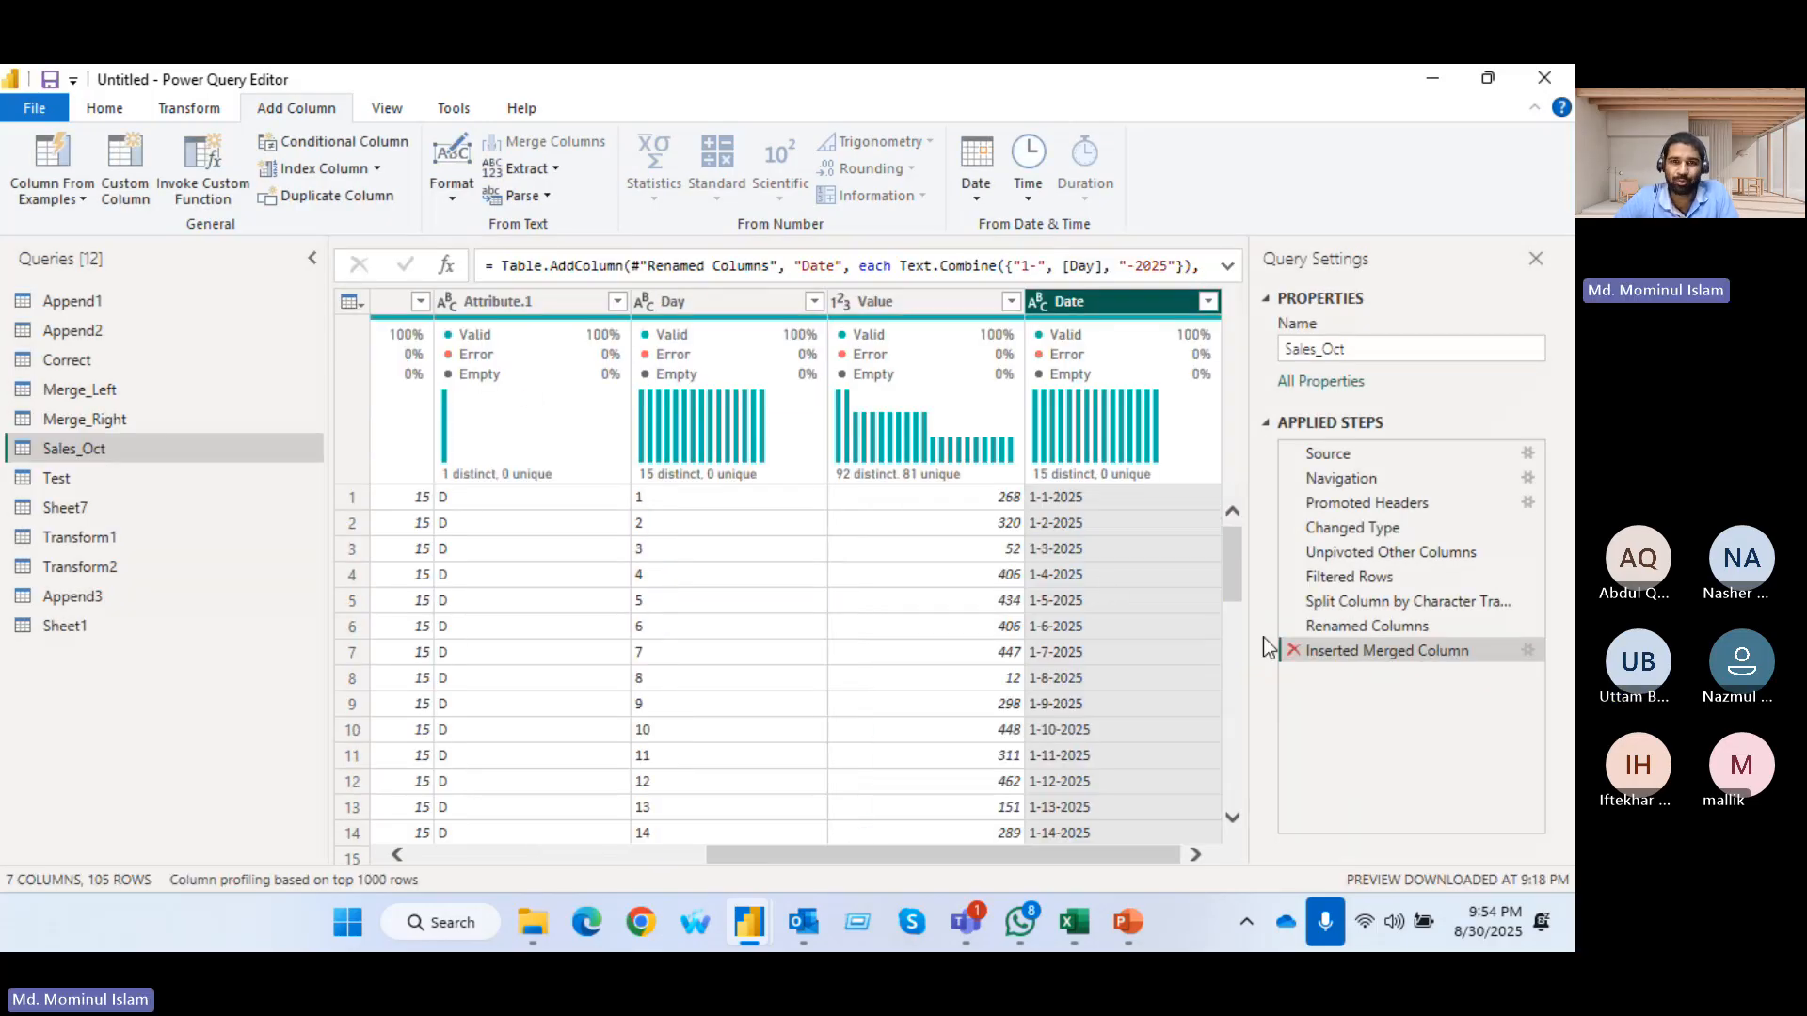
# Set the Date column's data type to Date and review the Text.Combine formula in the Inserted Merged Column step
pyautogui.click(1039, 301)
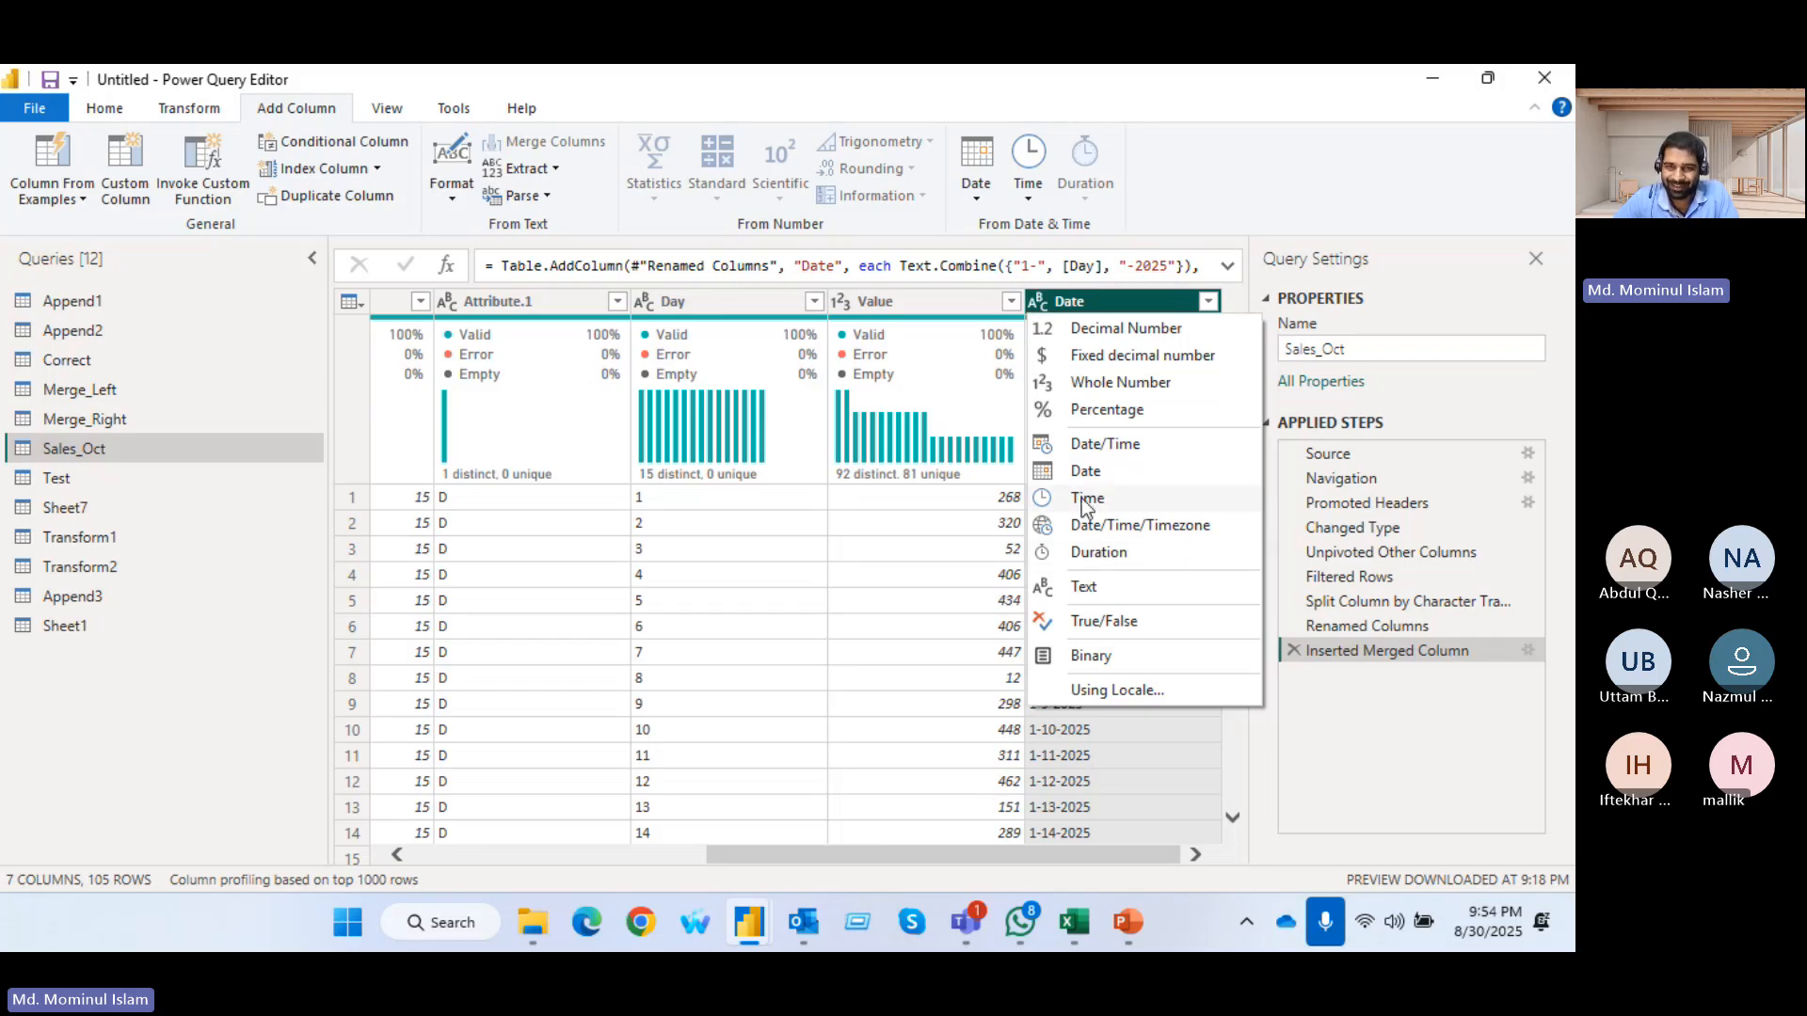
pyautogui.click(1093, 471)
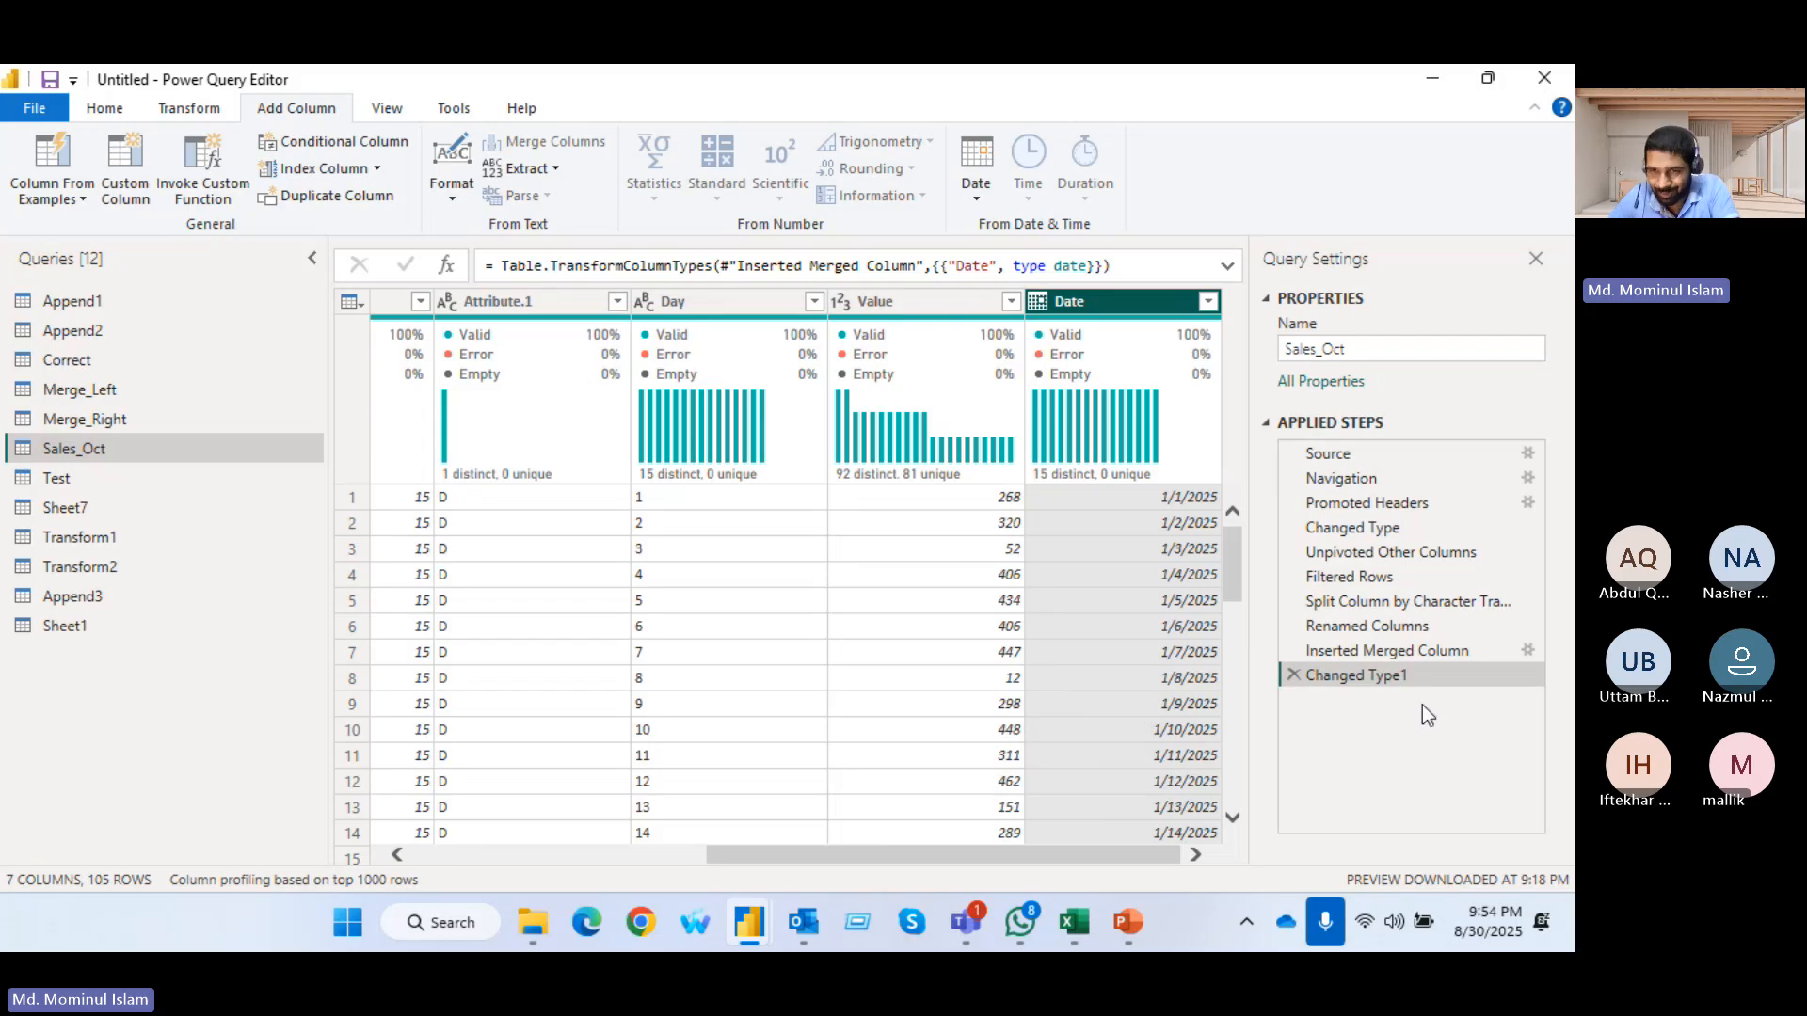
pyautogui.click(1436, 649)
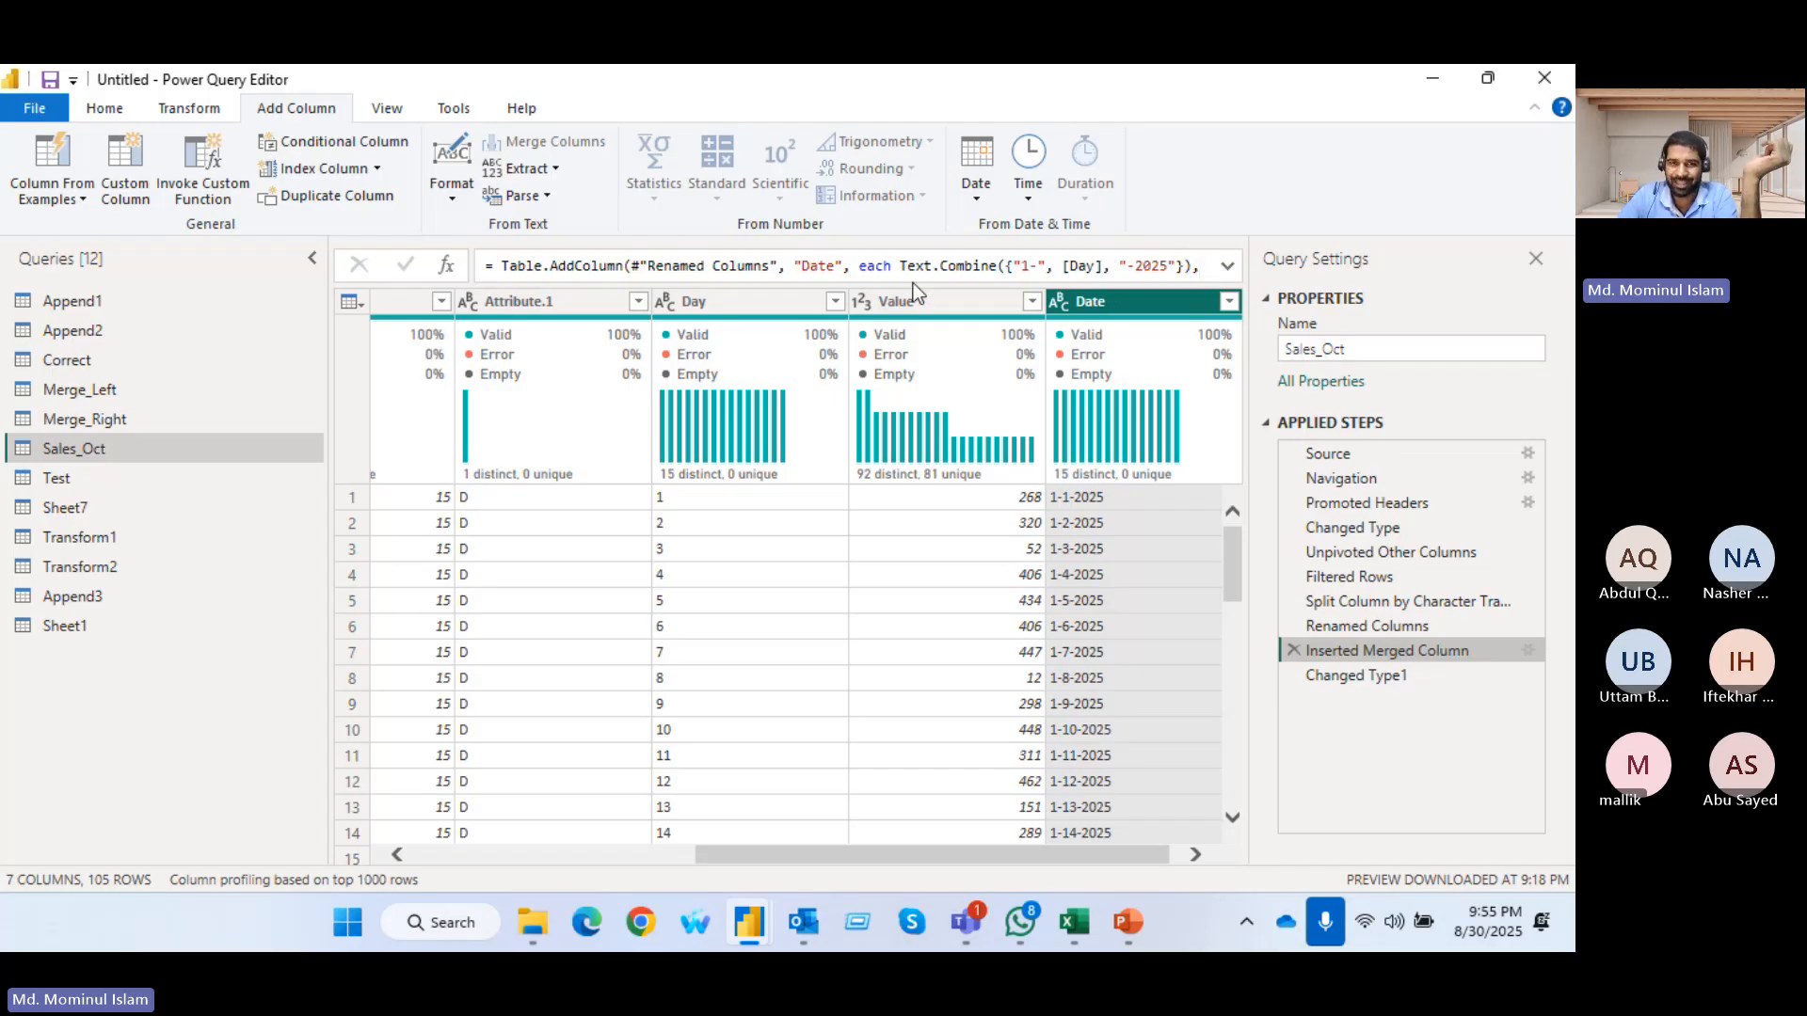
pyautogui.moveTo(901, 265); pyautogui.dragTo(1195, 273)
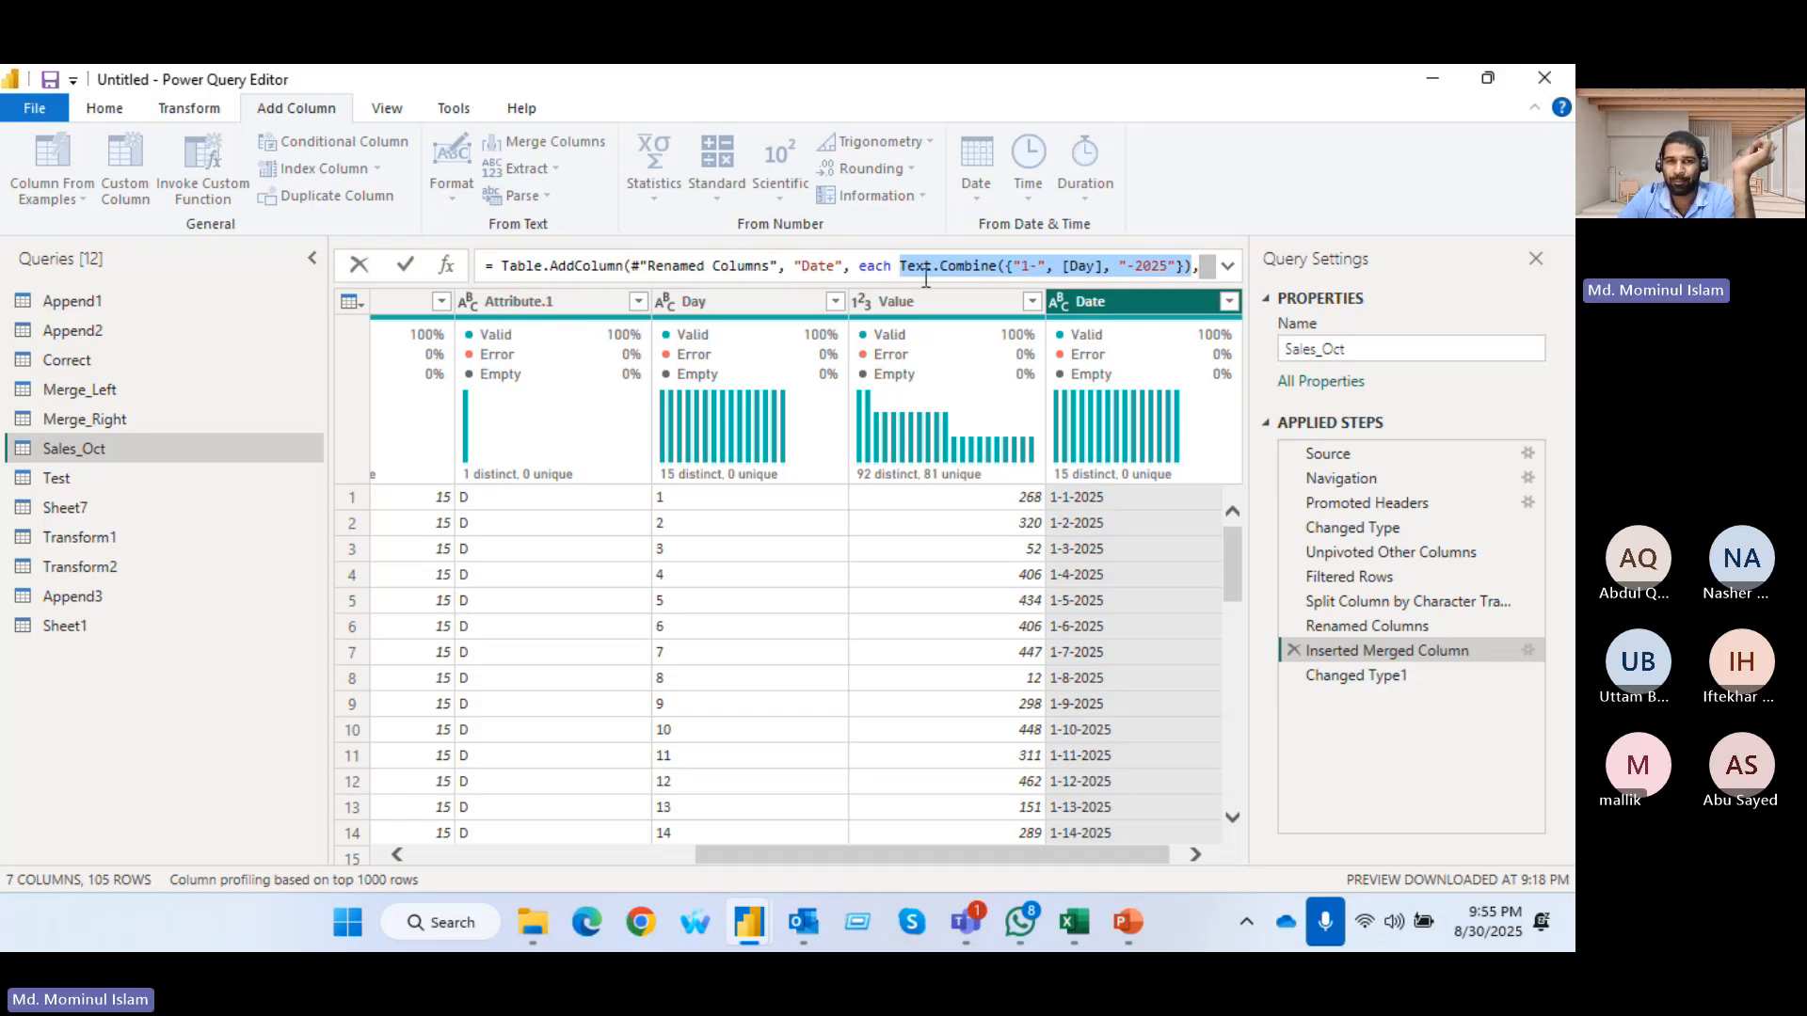
pyautogui.moveTo(999, 270)
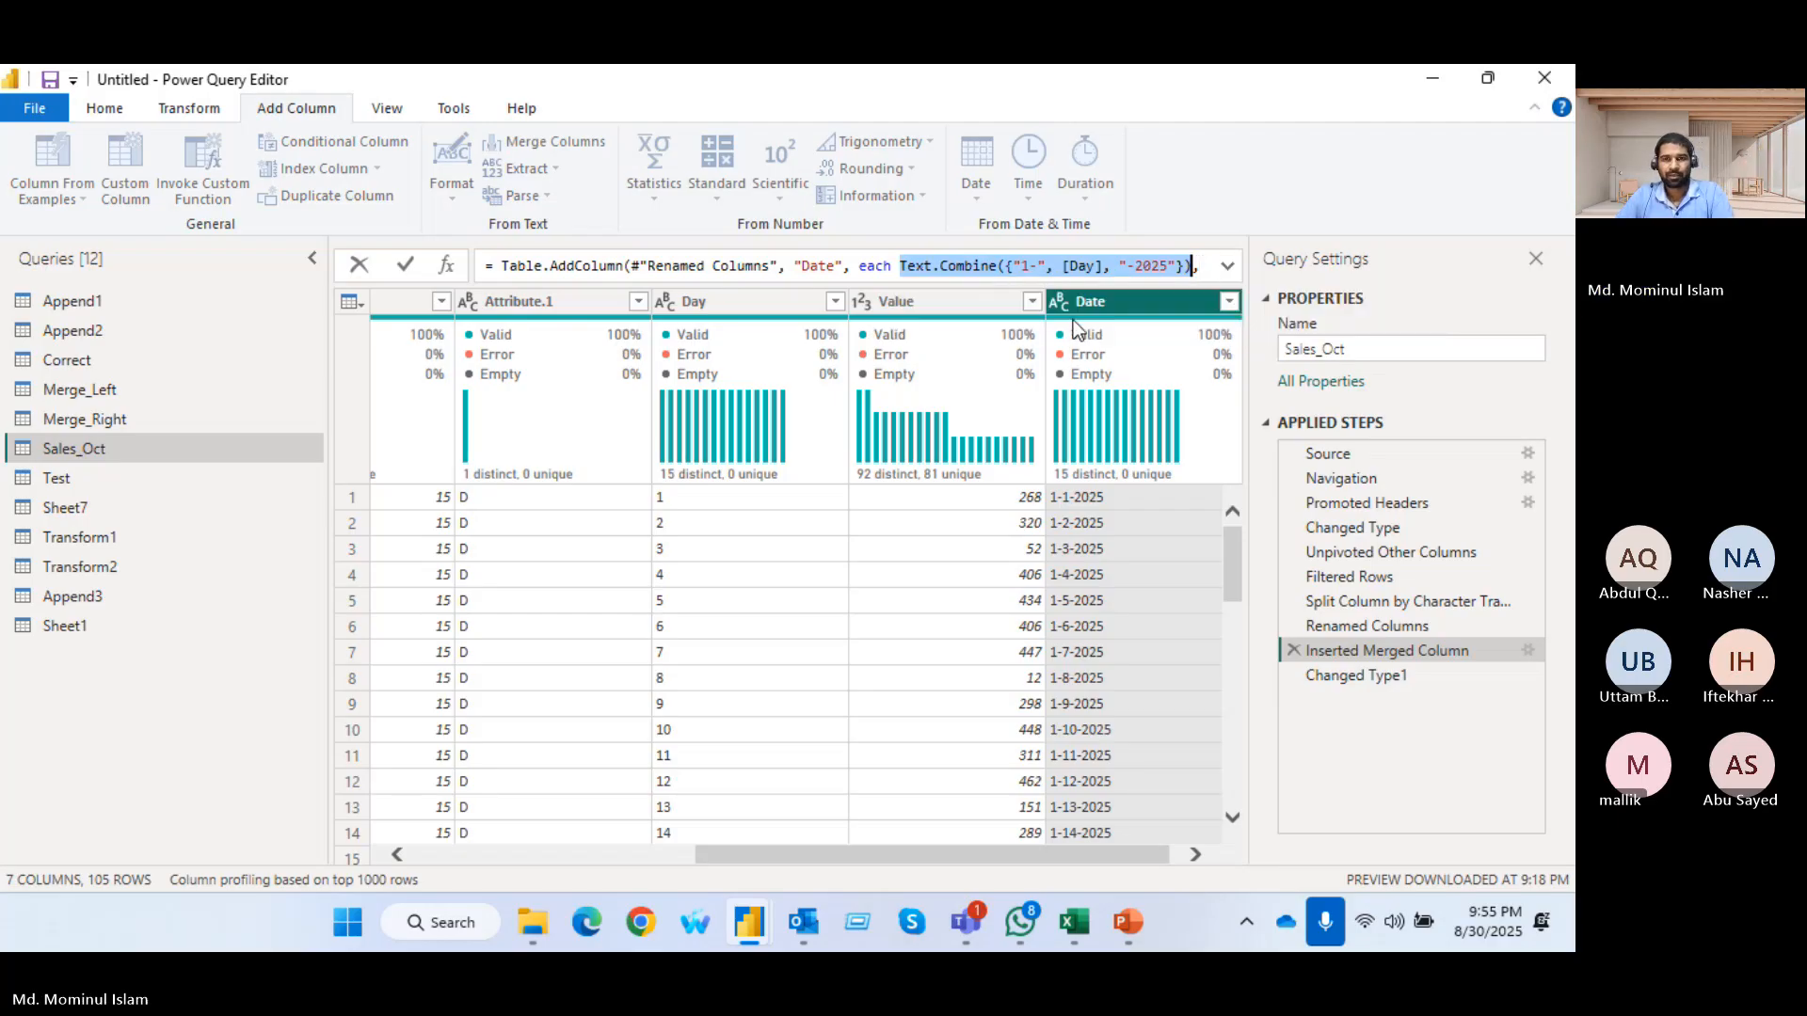
pyautogui.click(1074, 326)
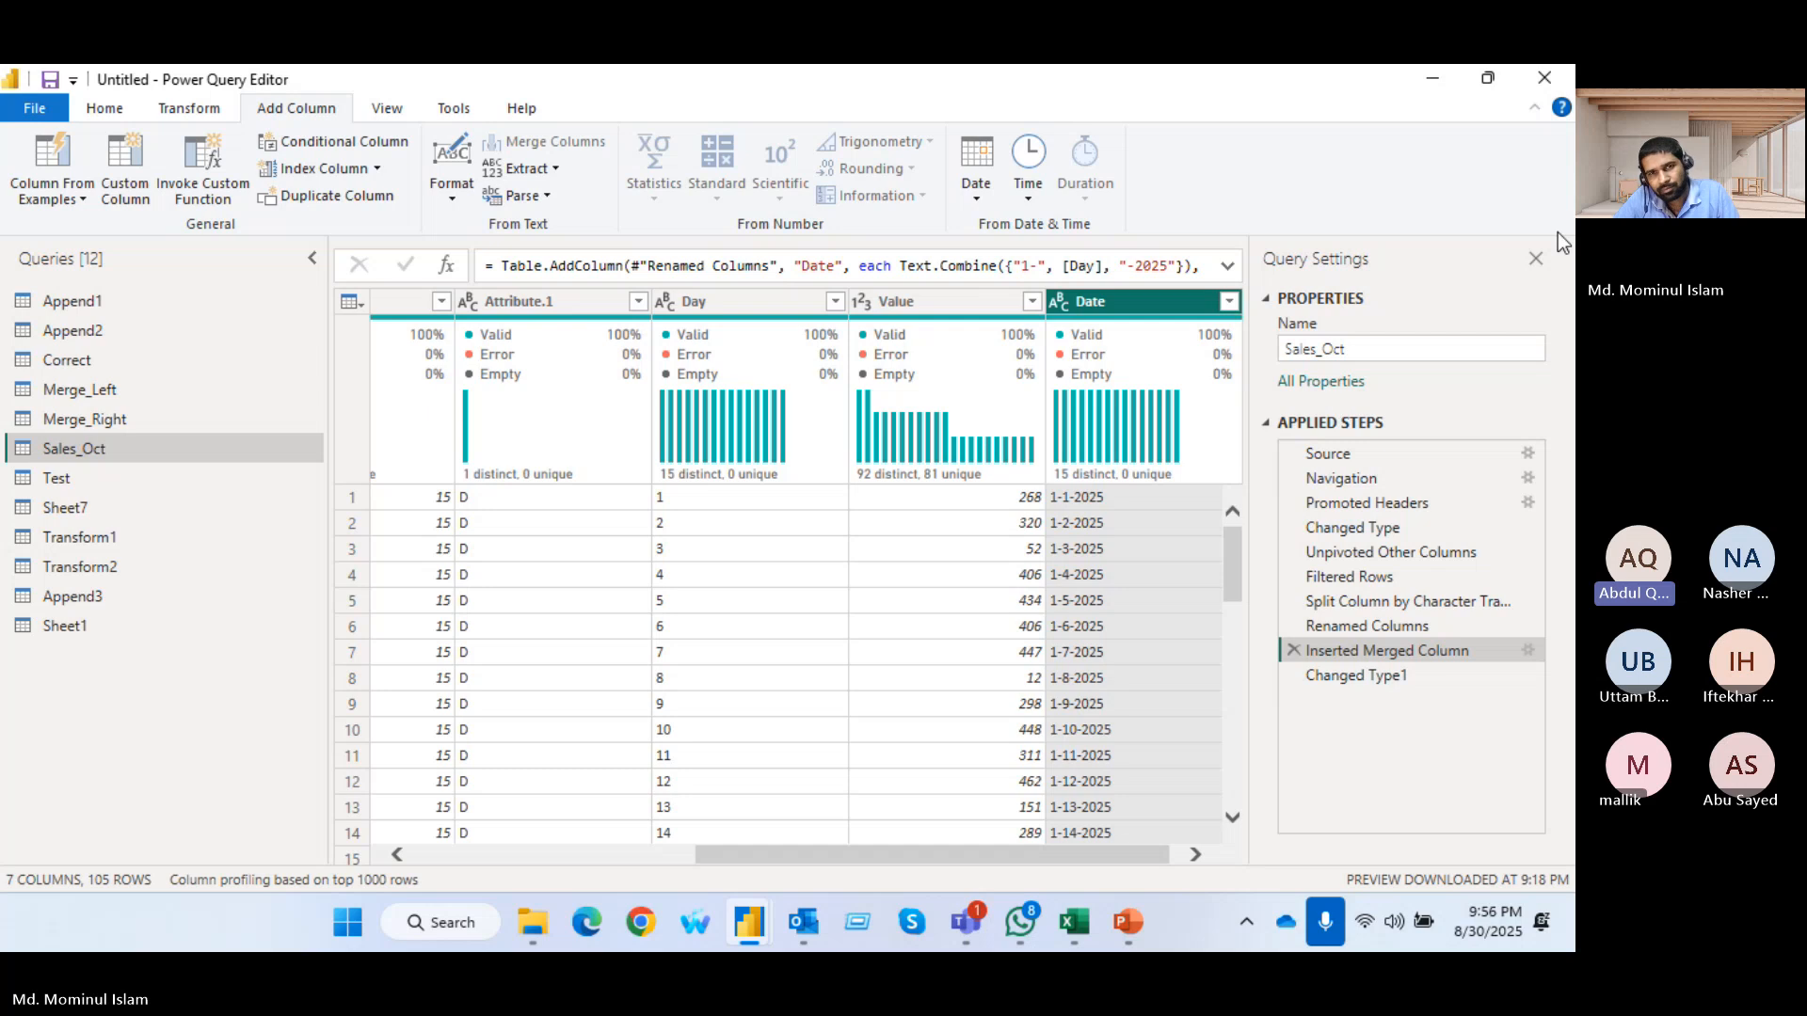
# Close and apply the query changes, and view the source Sales_Oct sheet in the Training Data for transform workbook in Excel
pyautogui.click(106, 109)
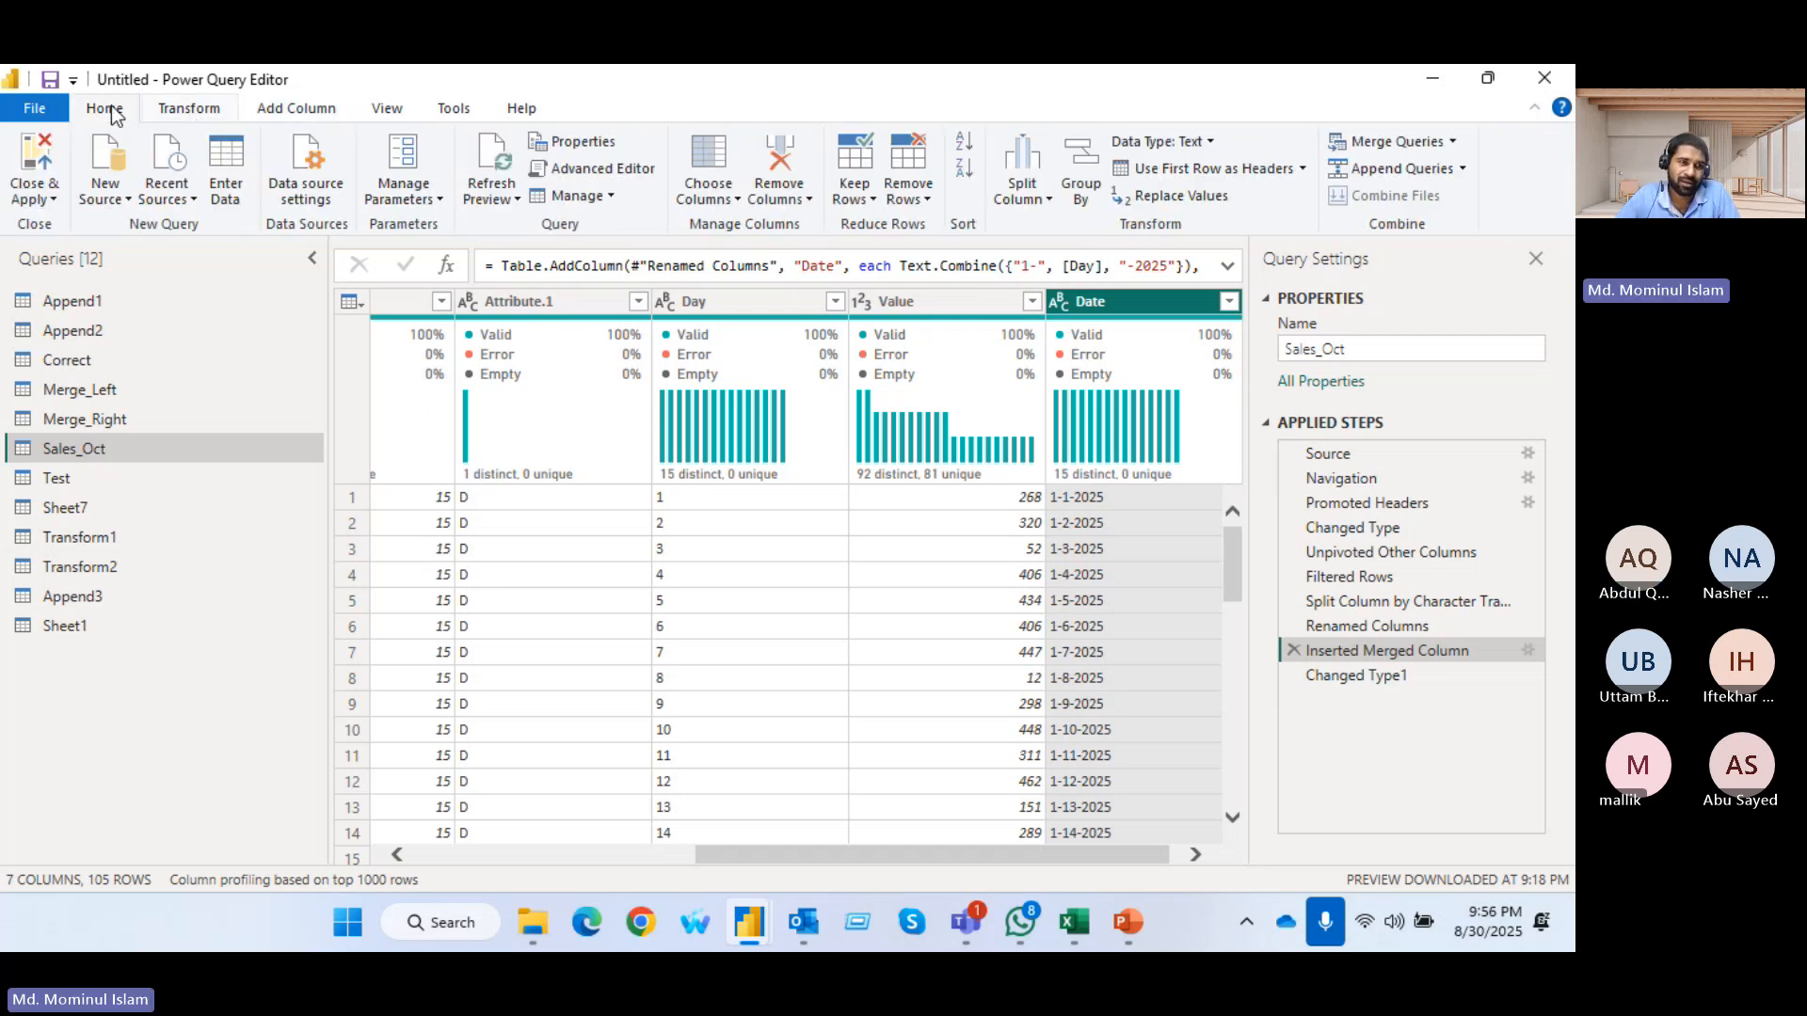
pyautogui.click(34, 156)
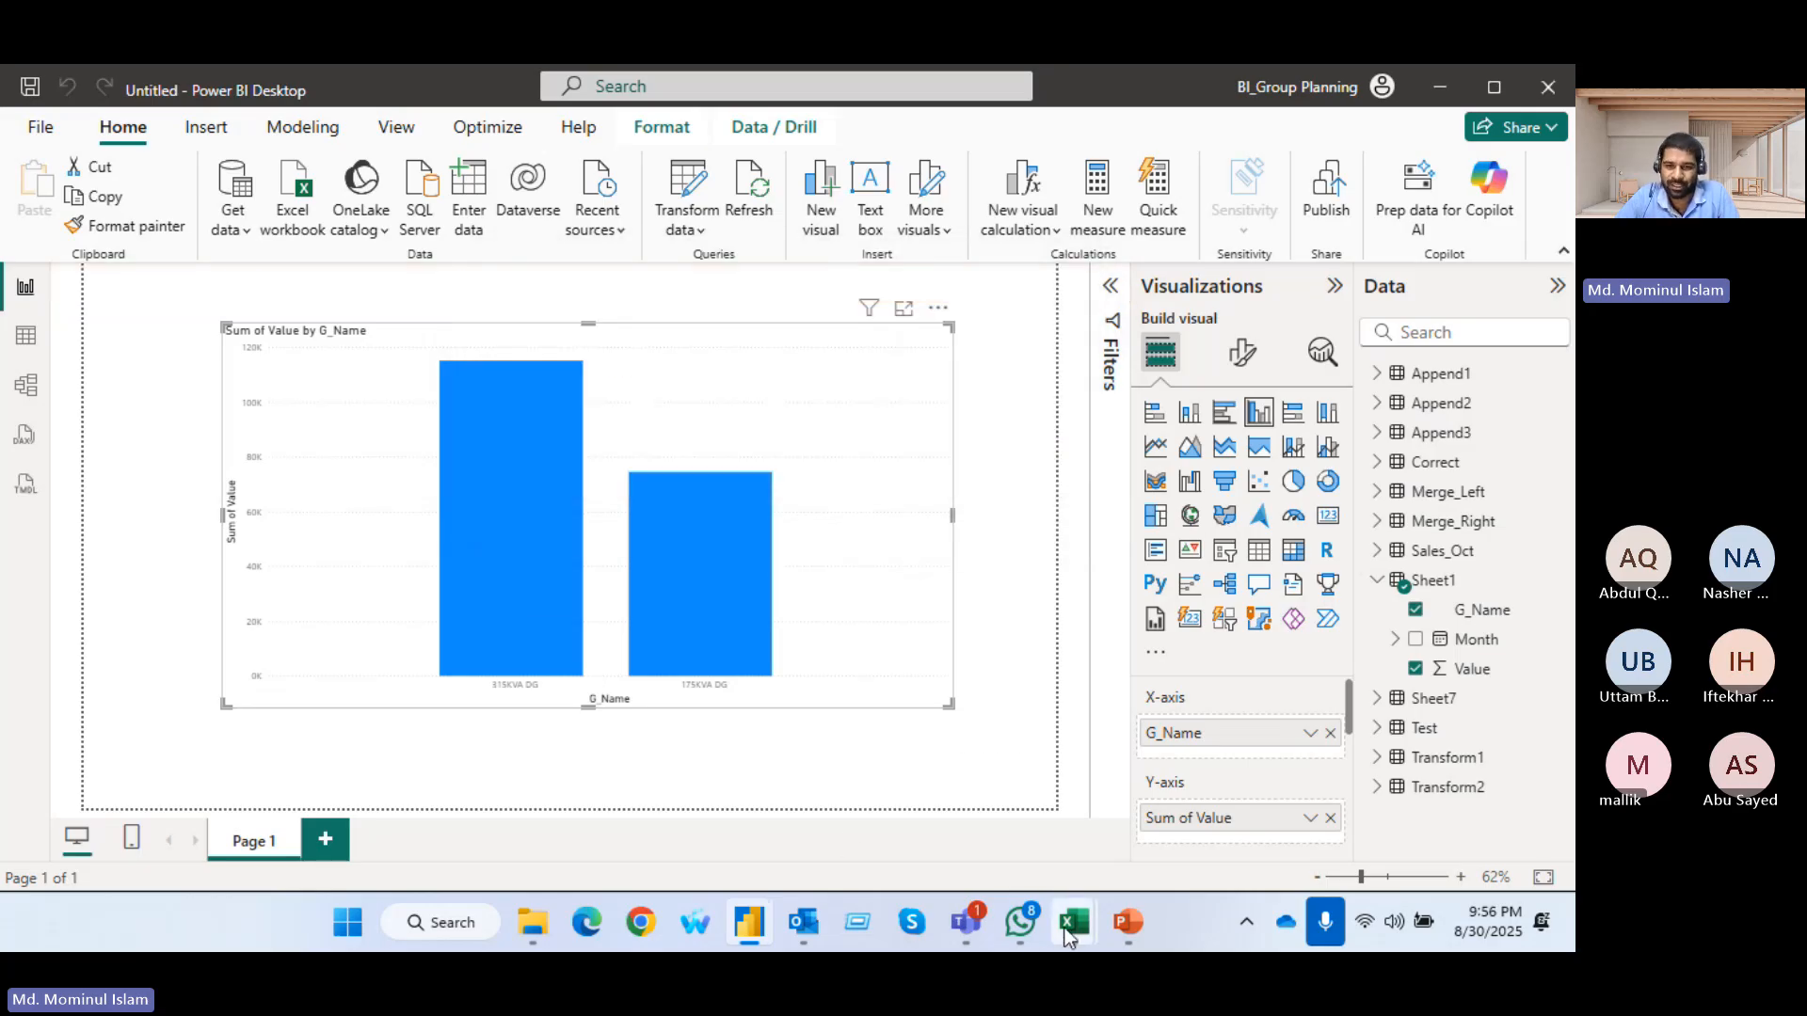
pyautogui.click(1210, 757)
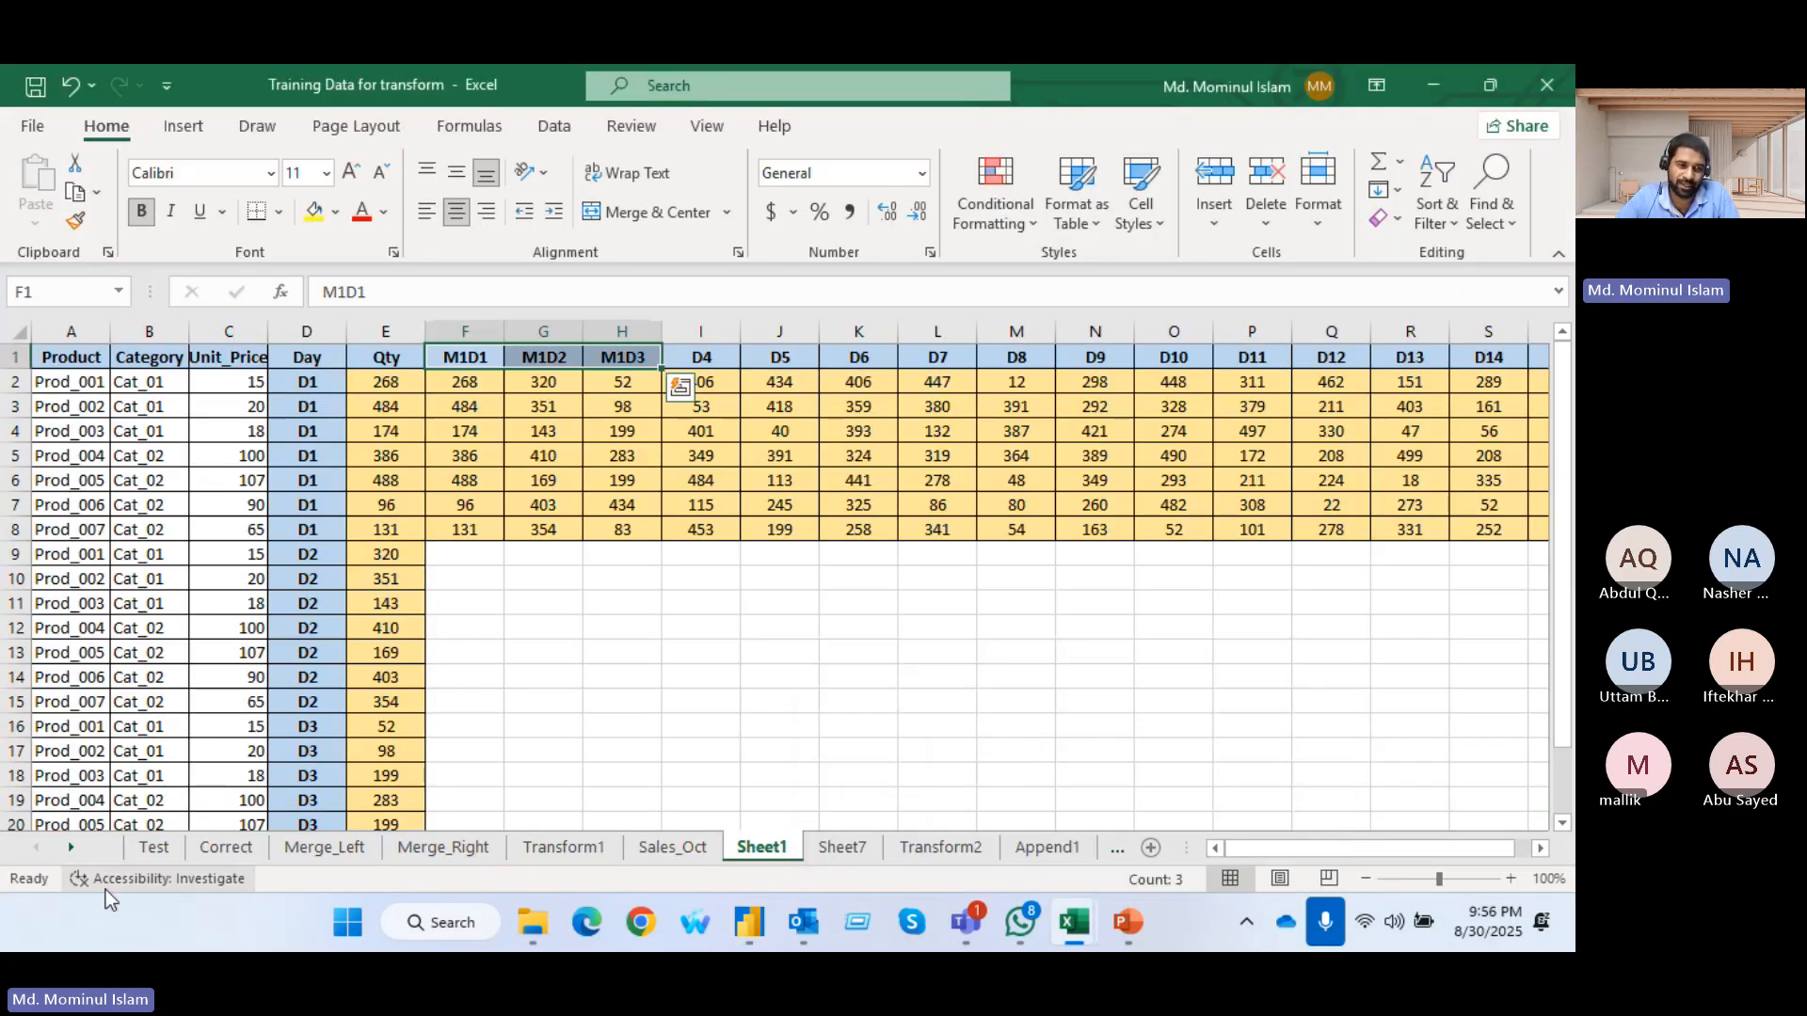
pyautogui.click(670, 847)
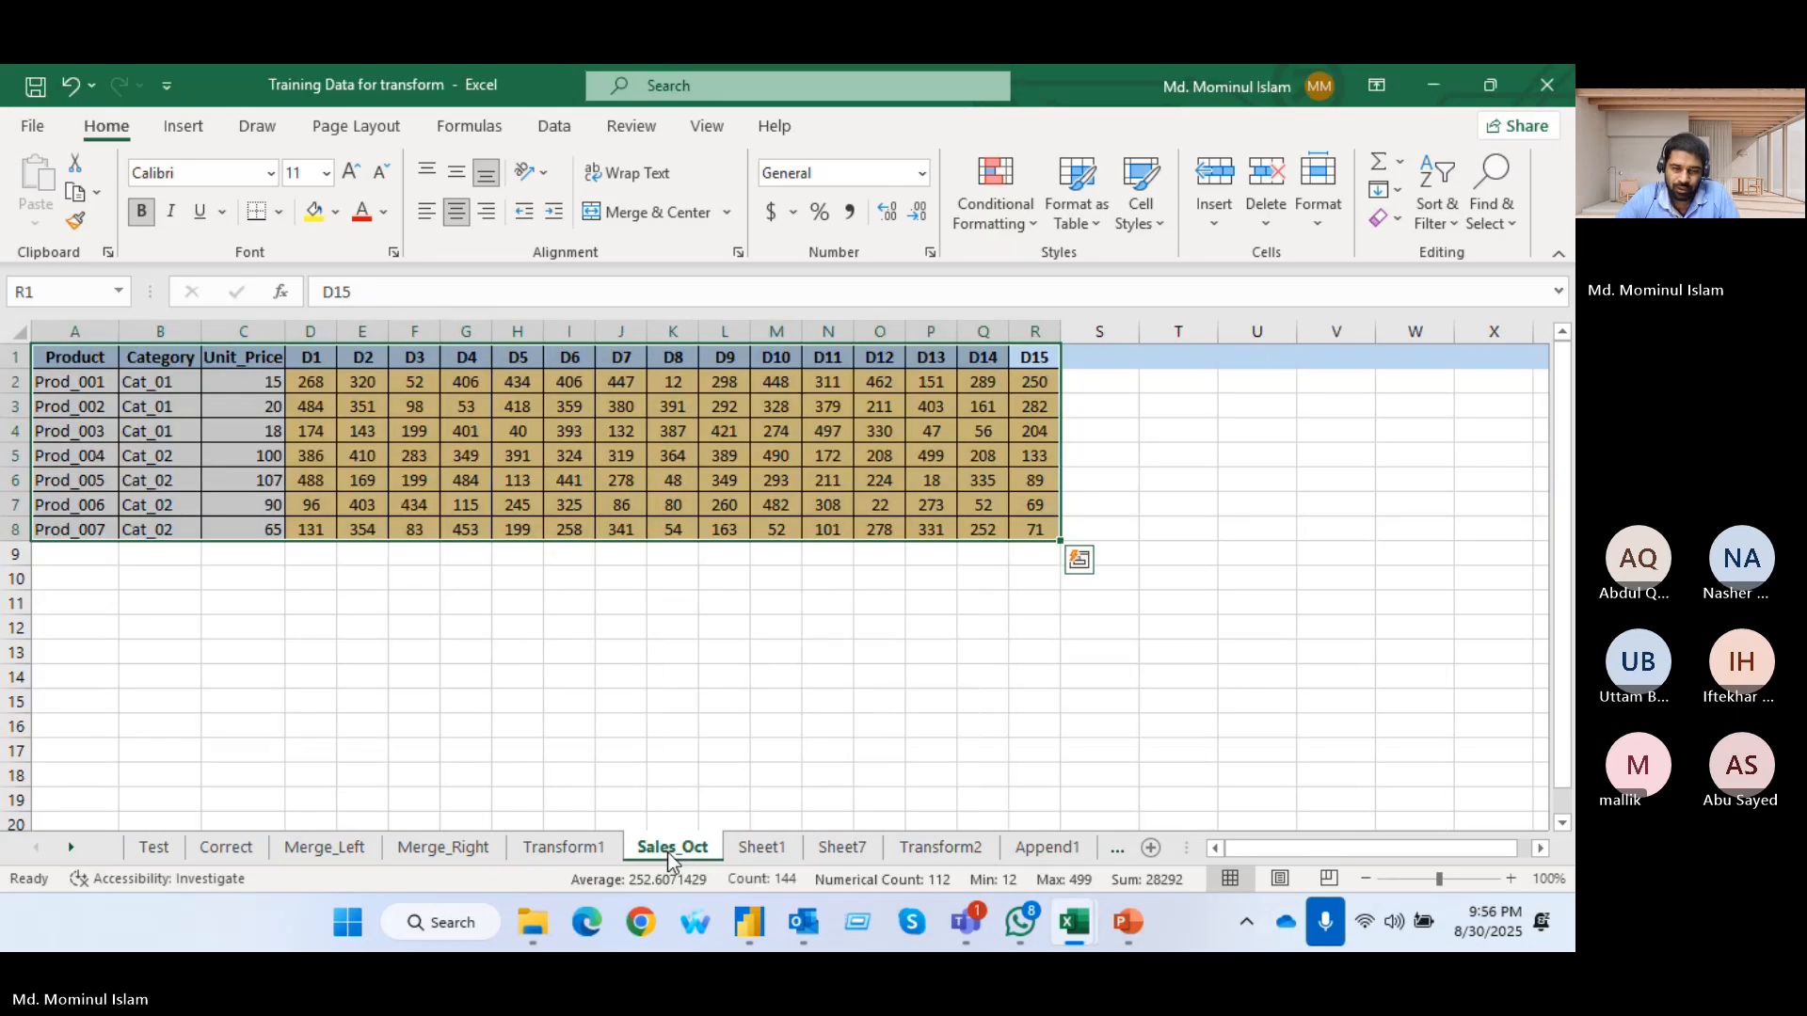
pyautogui.hotkey('alt', 'Tab')
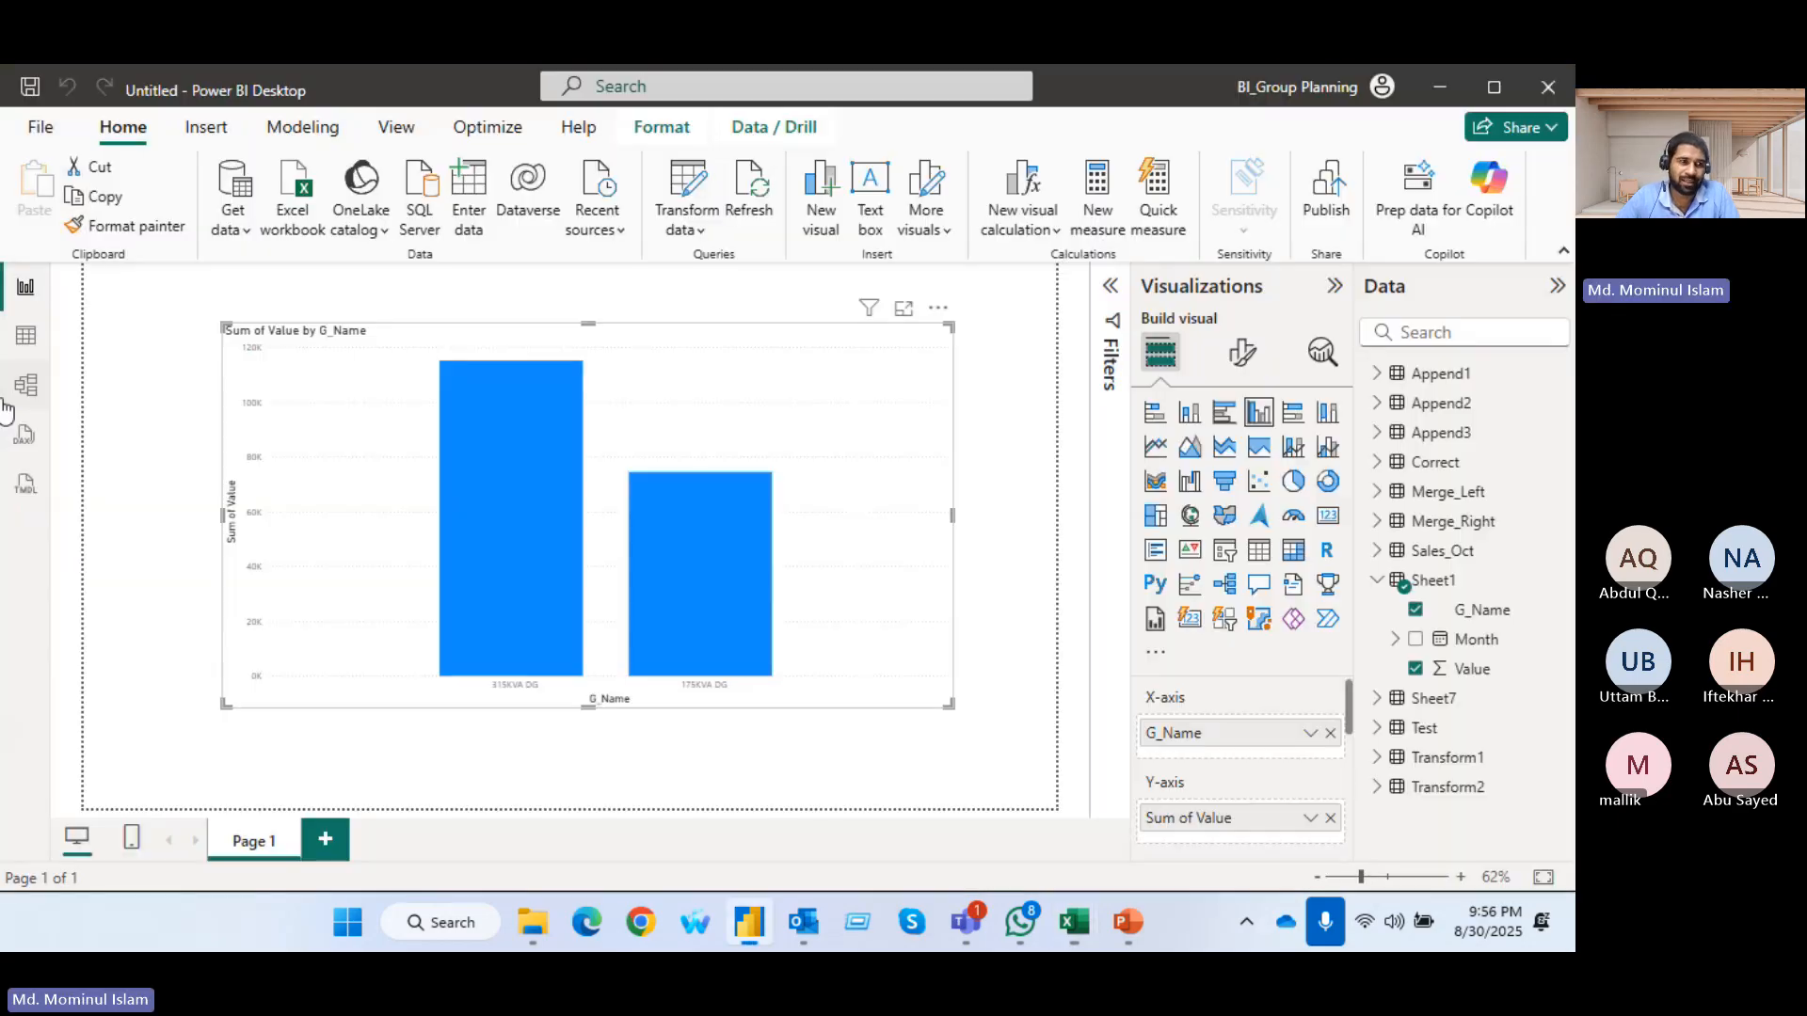
# Show the Sales_Oct table's data in Power BI Desktop and check the dates offered by its Date column filter
pyautogui.click(26, 339)
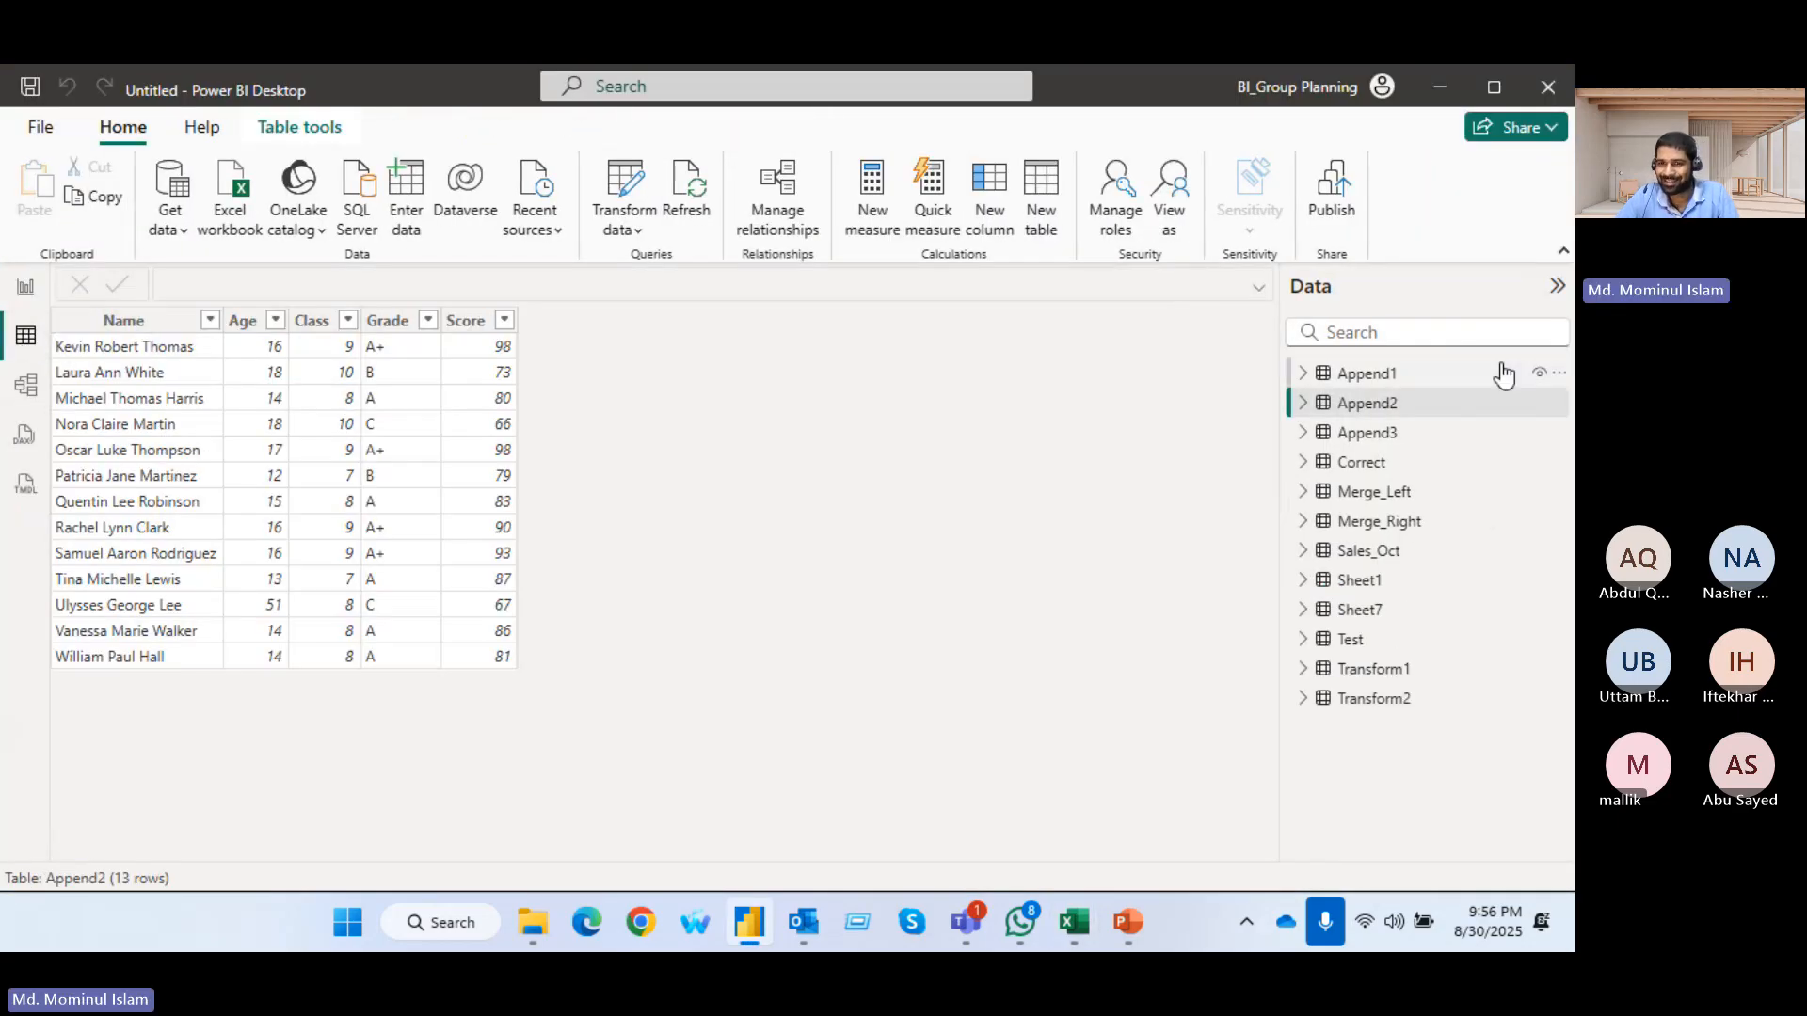
pyautogui.click(1370, 553)
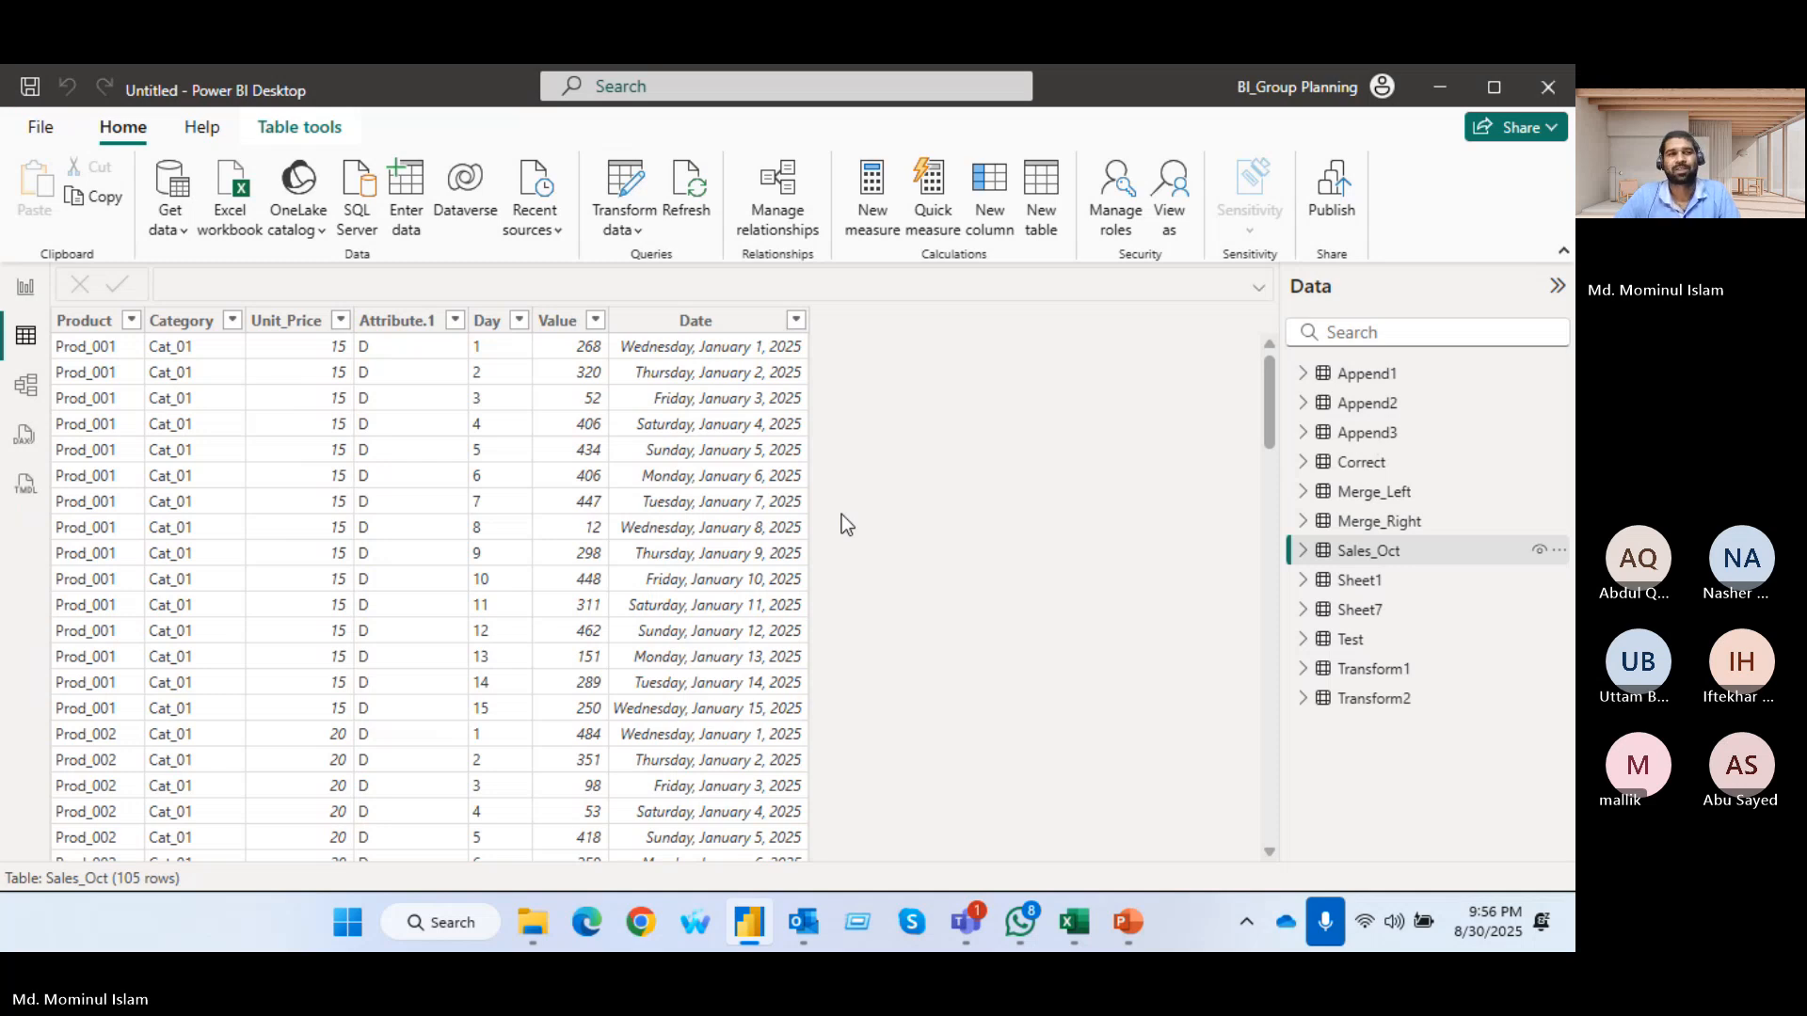
pyautogui.click(796, 321)
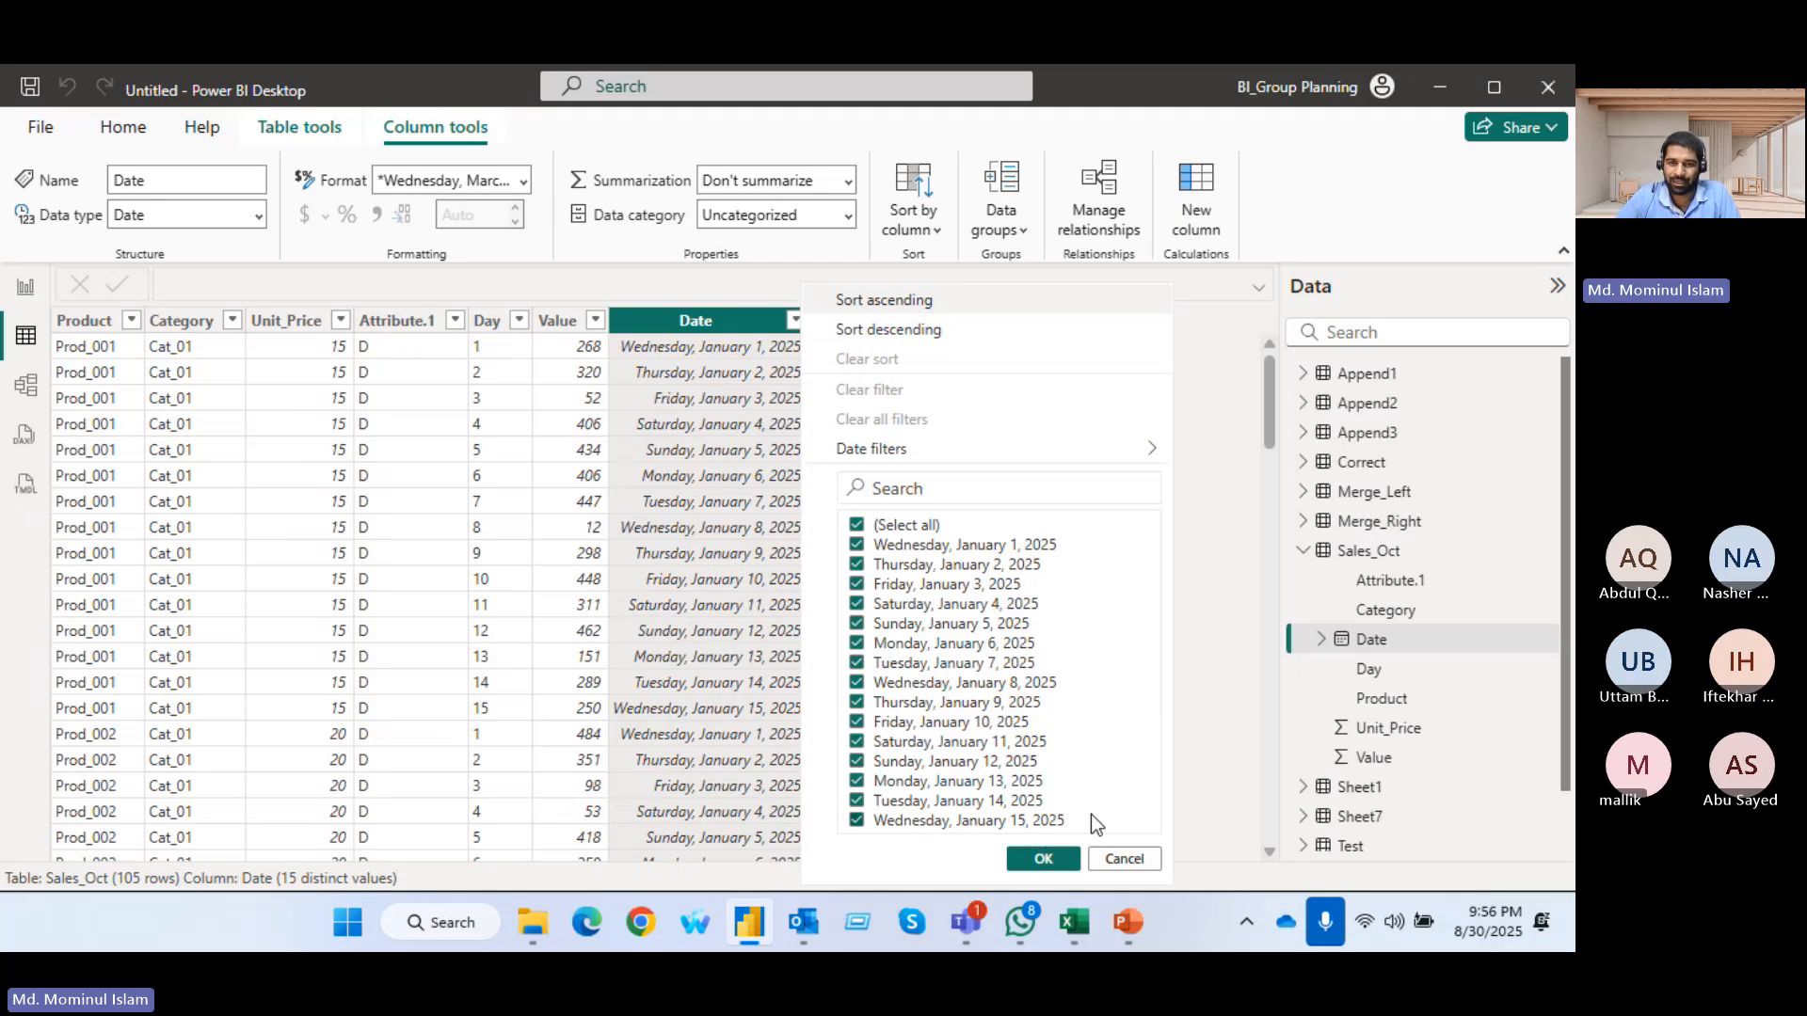
pyautogui.click(1208, 715)
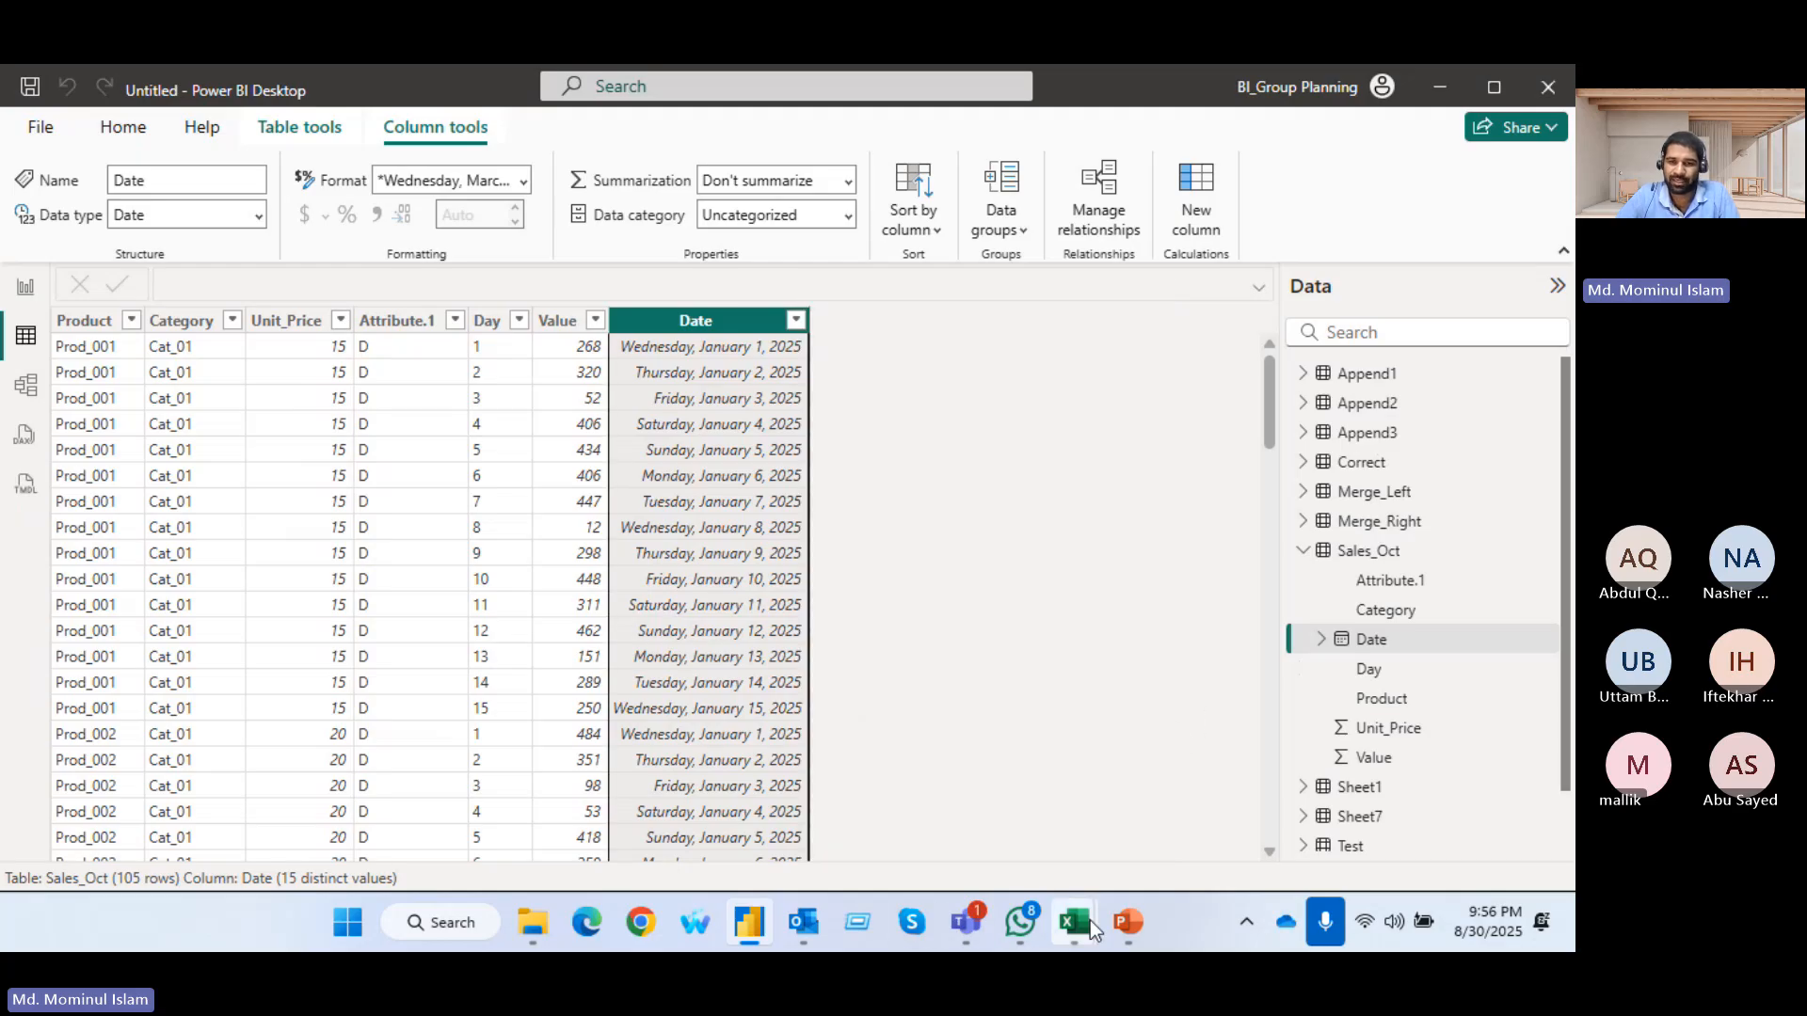
# In Excel's Training Data for transform workbook, extend the Sales_Oct headers with D16 and copy the D11 values into S2:S8
pyautogui.moveTo(1090, 920)
pyautogui.moveTo(974, 753)
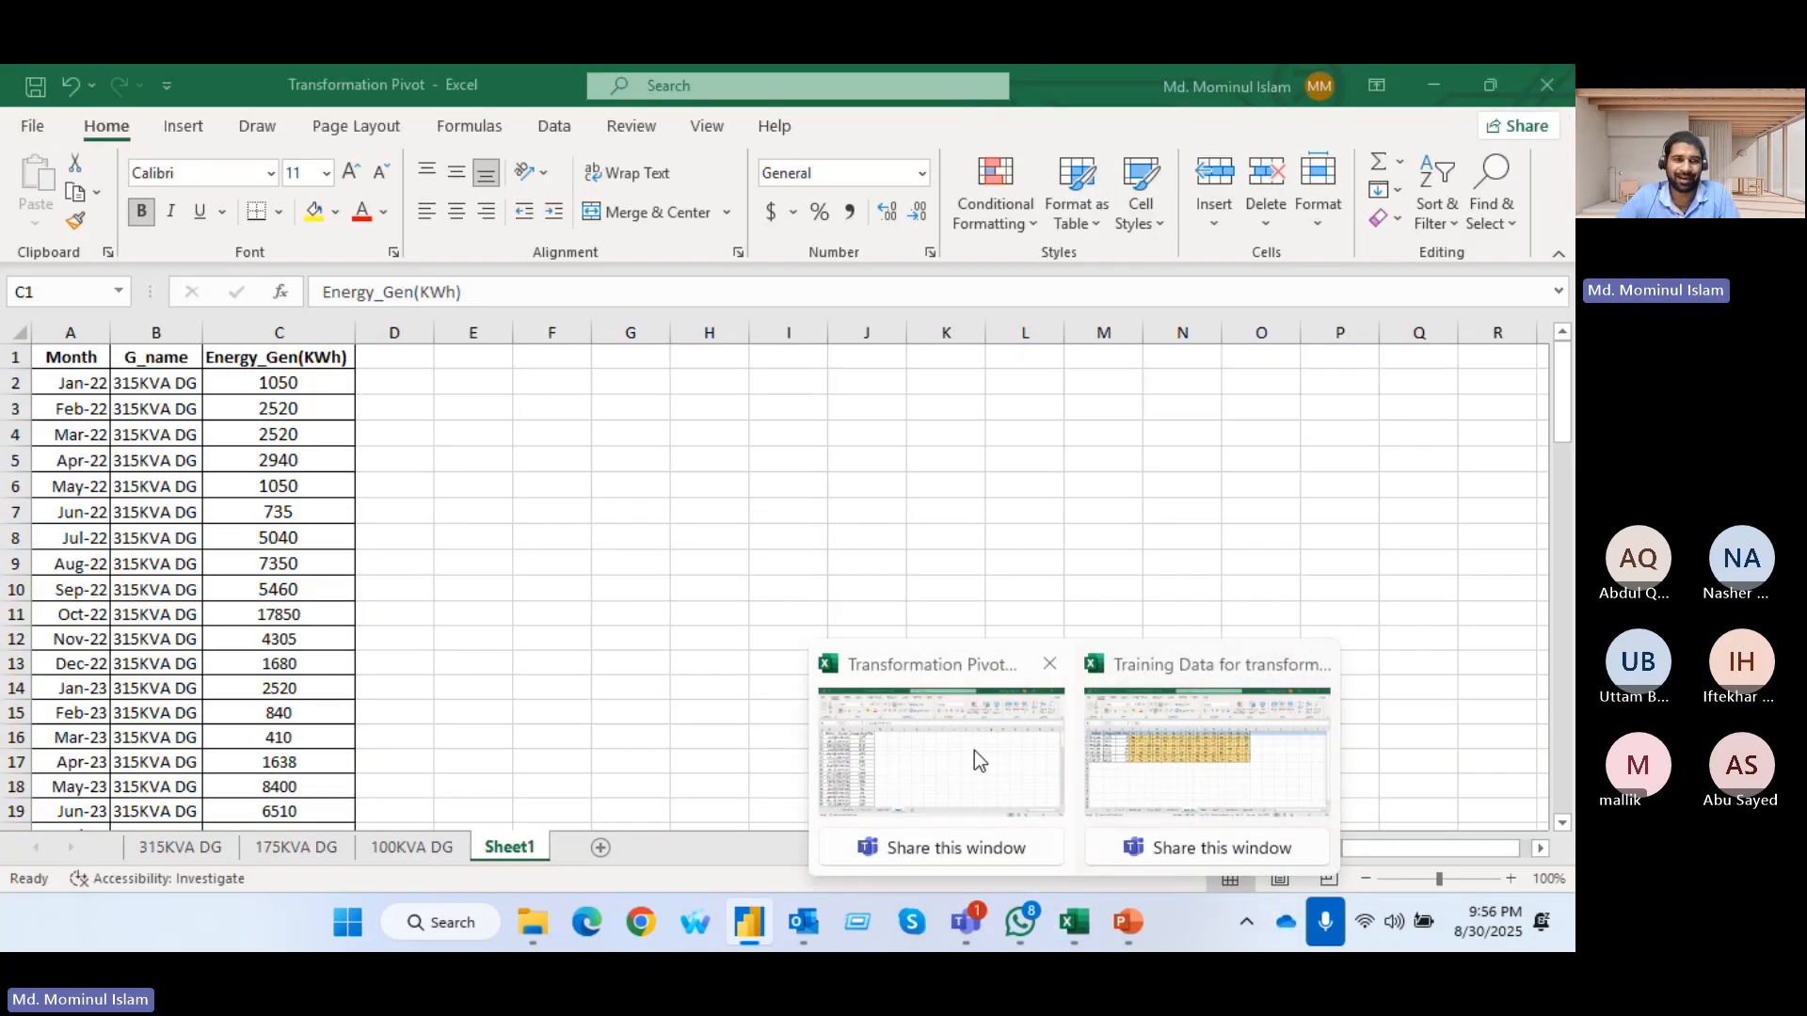
pyautogui.click(1120, 716)
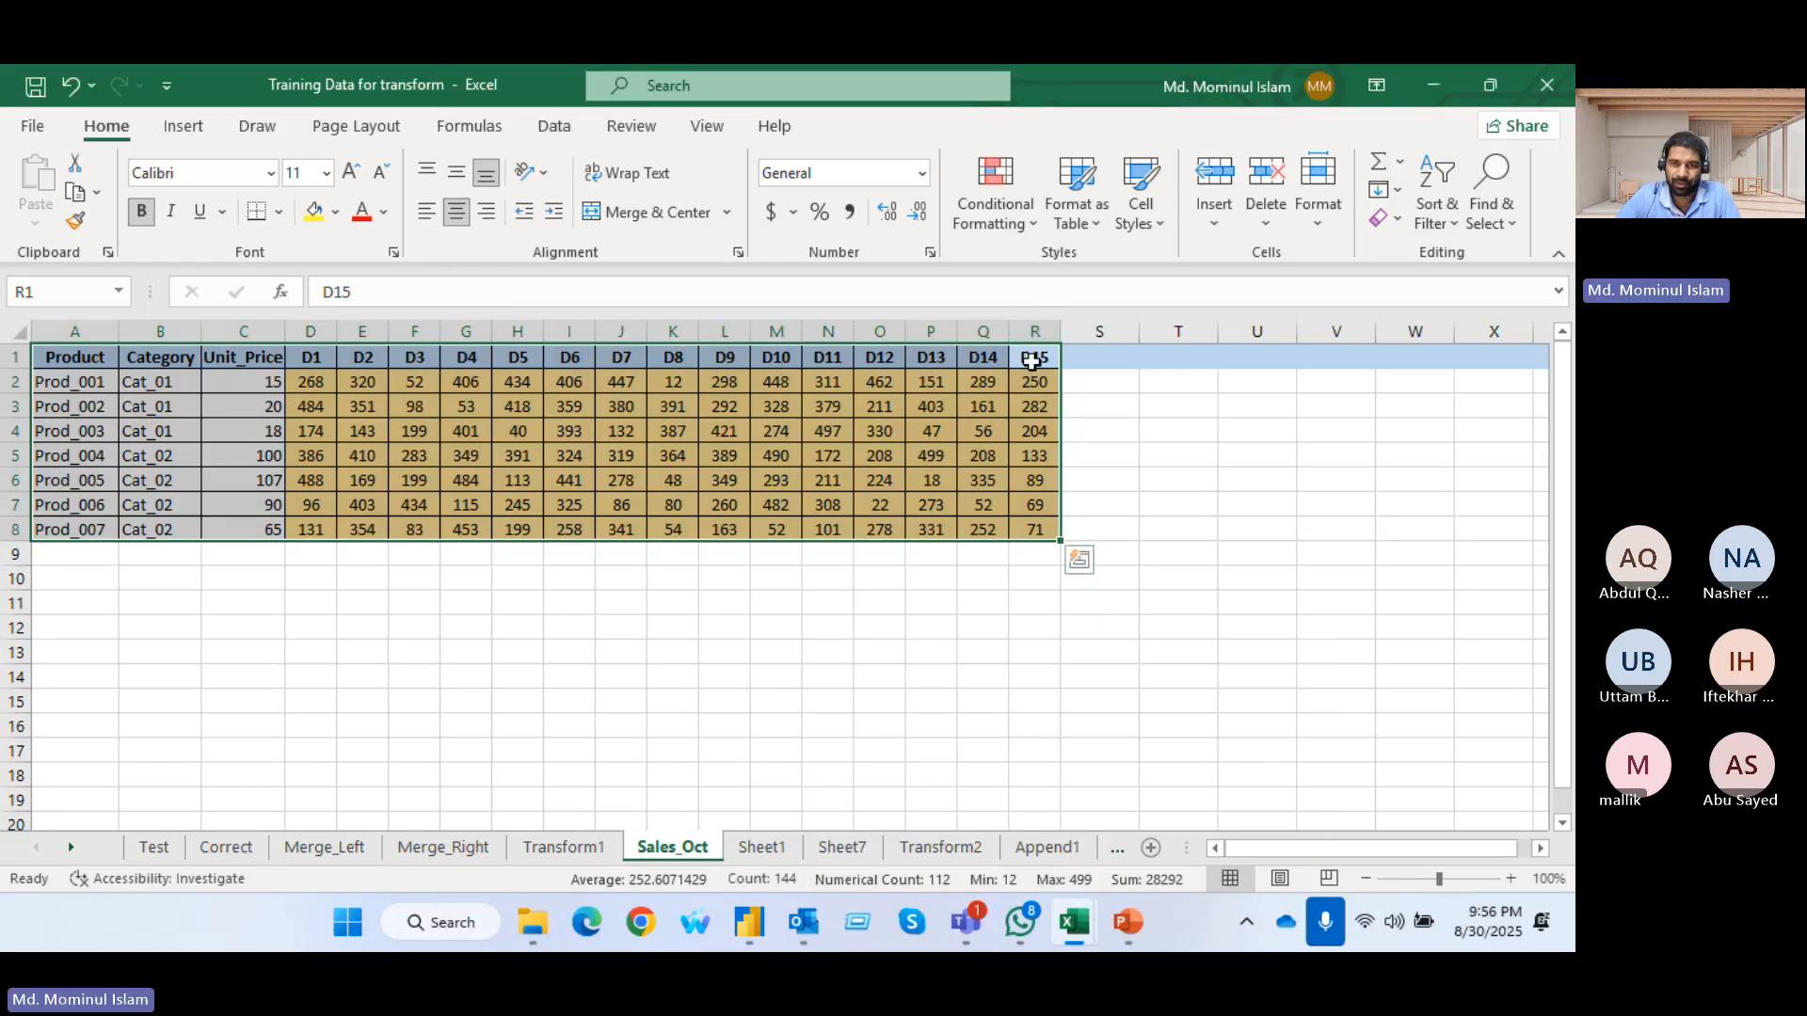
pyautogui.moveTo(1058, 367); pyautogui.dragTo(1113, 369)
pyautogui.moveTo(826, 382); pyautogui.dragTo(821, 527)
pyautogui.hotkey('ctrl', 'c')
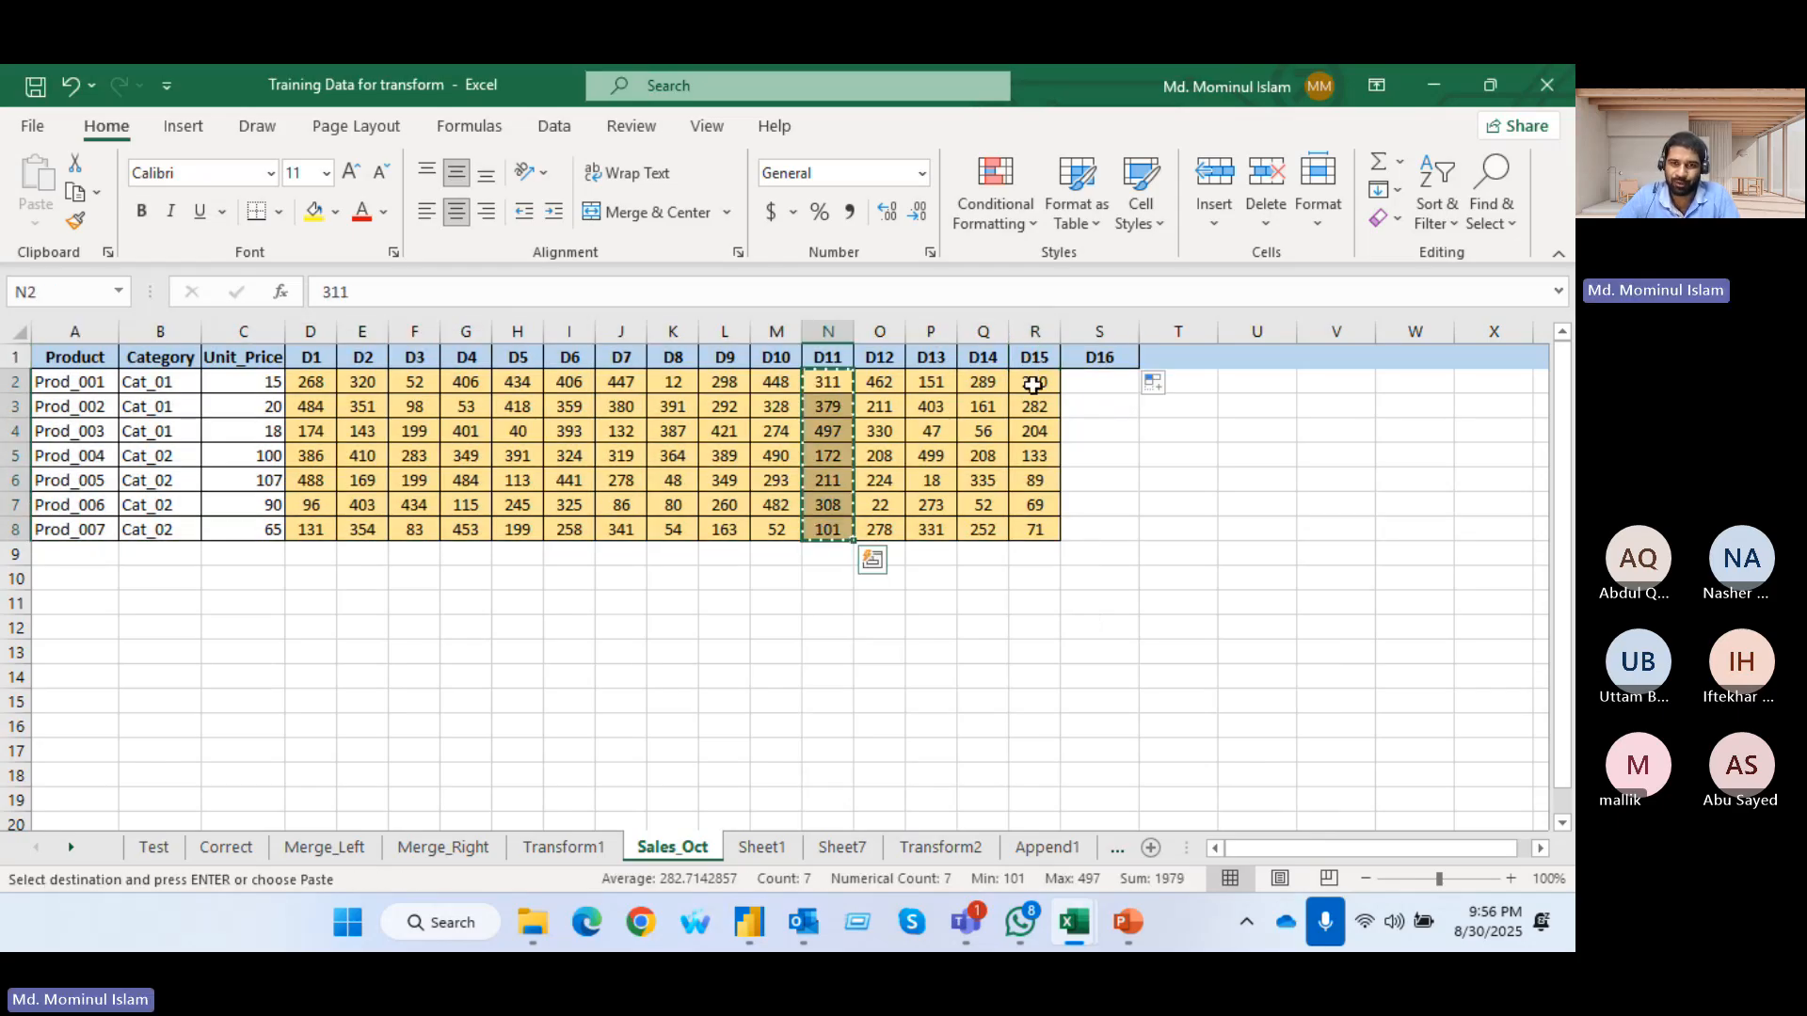
pyautogui.rightClick(1090, 388)
pyautogui.click(1187, 360)
pyautogui.click(1335, 455)
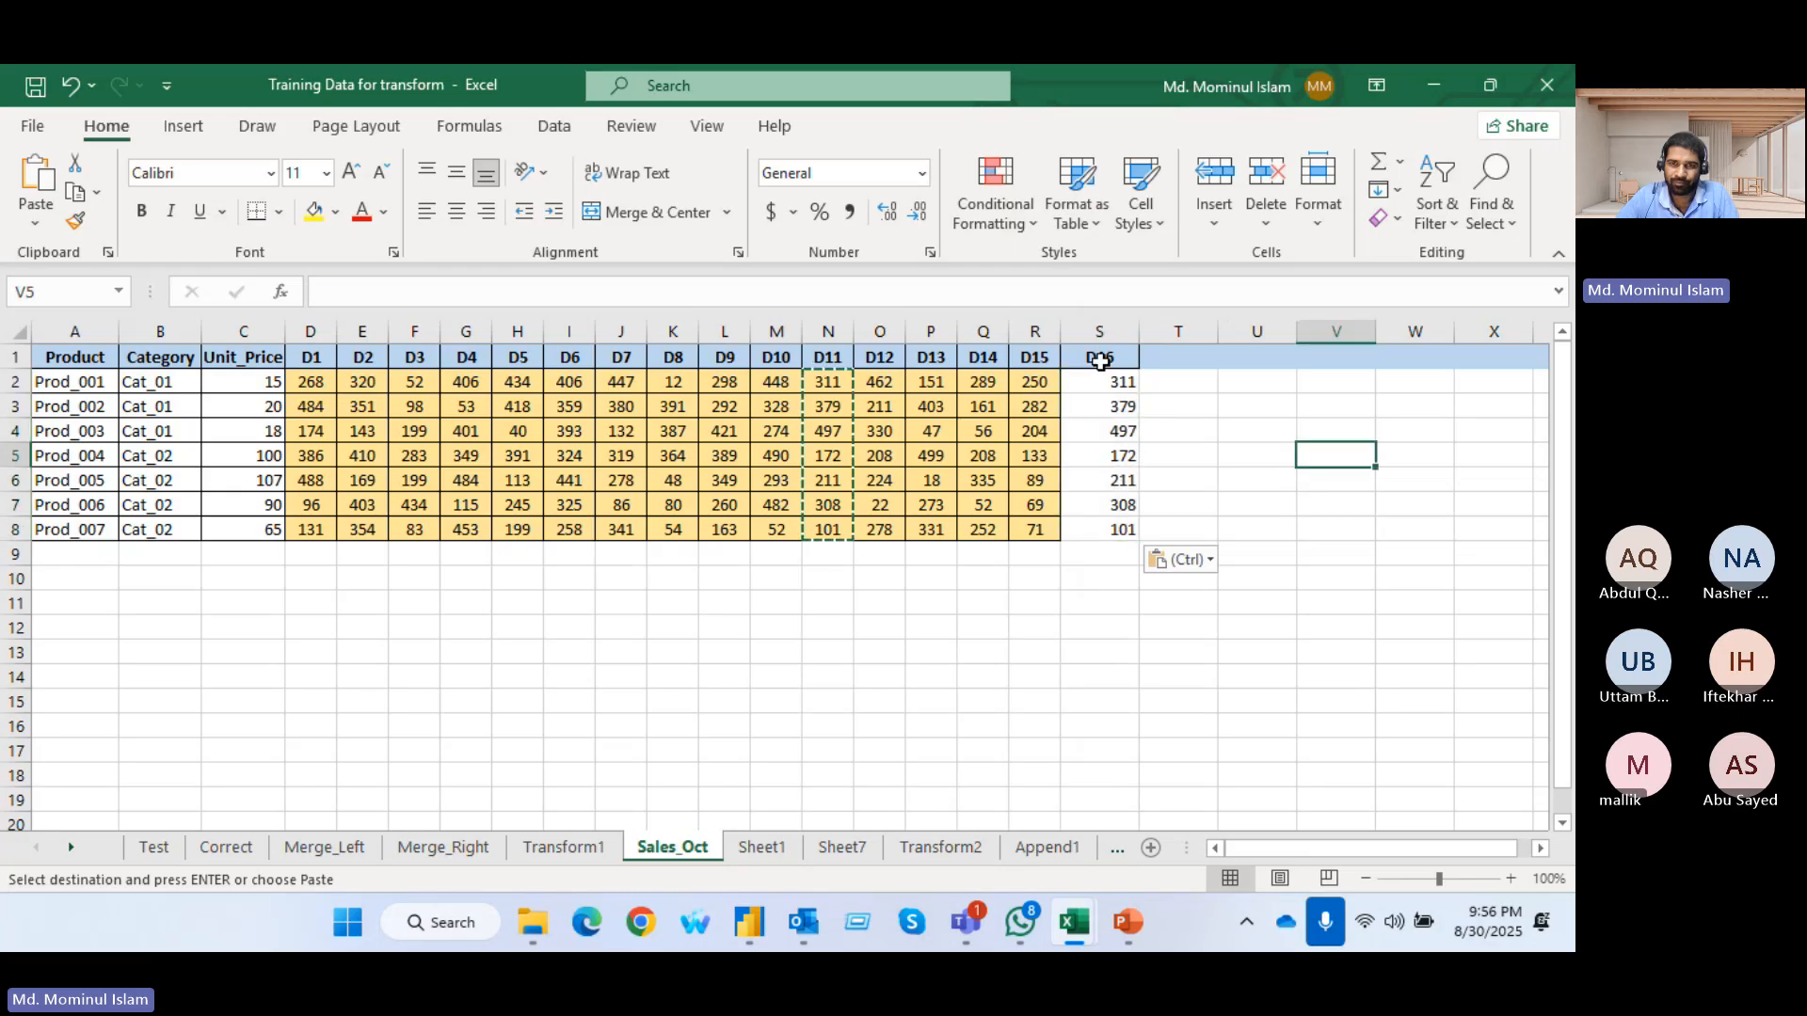
pyautogui.click(1094, 357)
pyautogui.moveTo(1035, 381); pyautogui.dragTo(1036, 529)
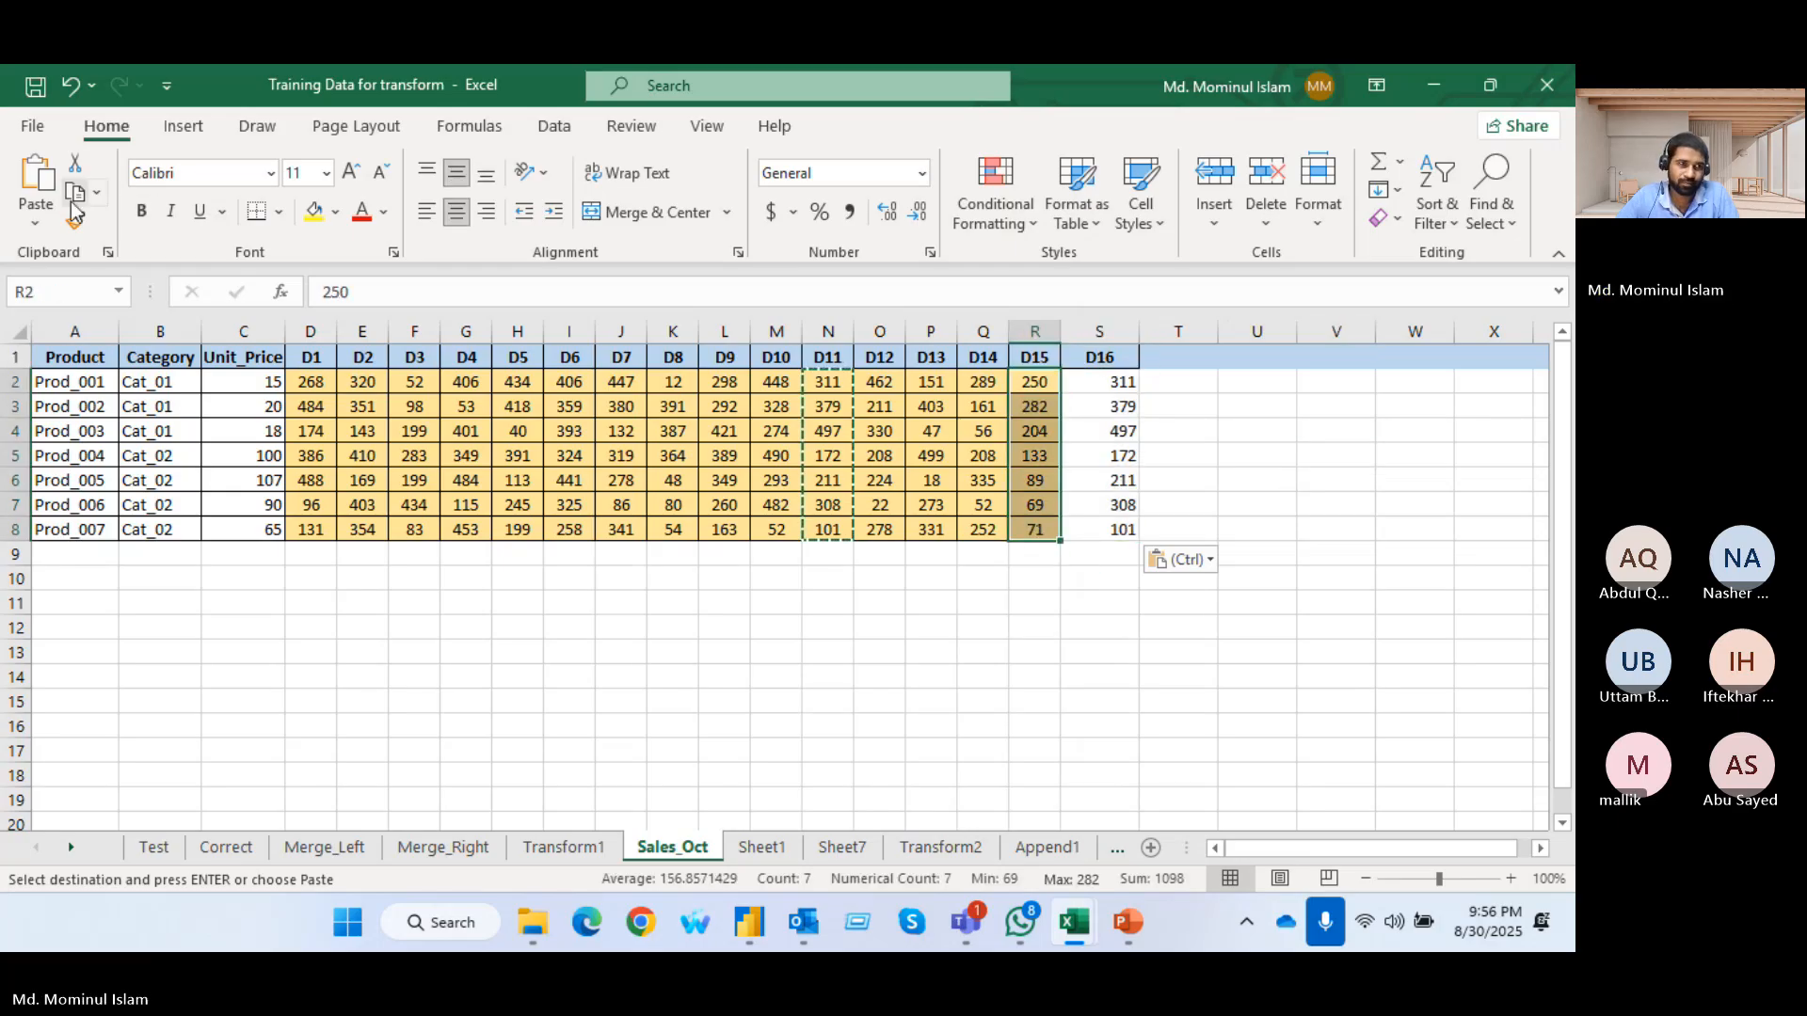
pyautogui.click(75, 223)
pyautogui.press('Escape')
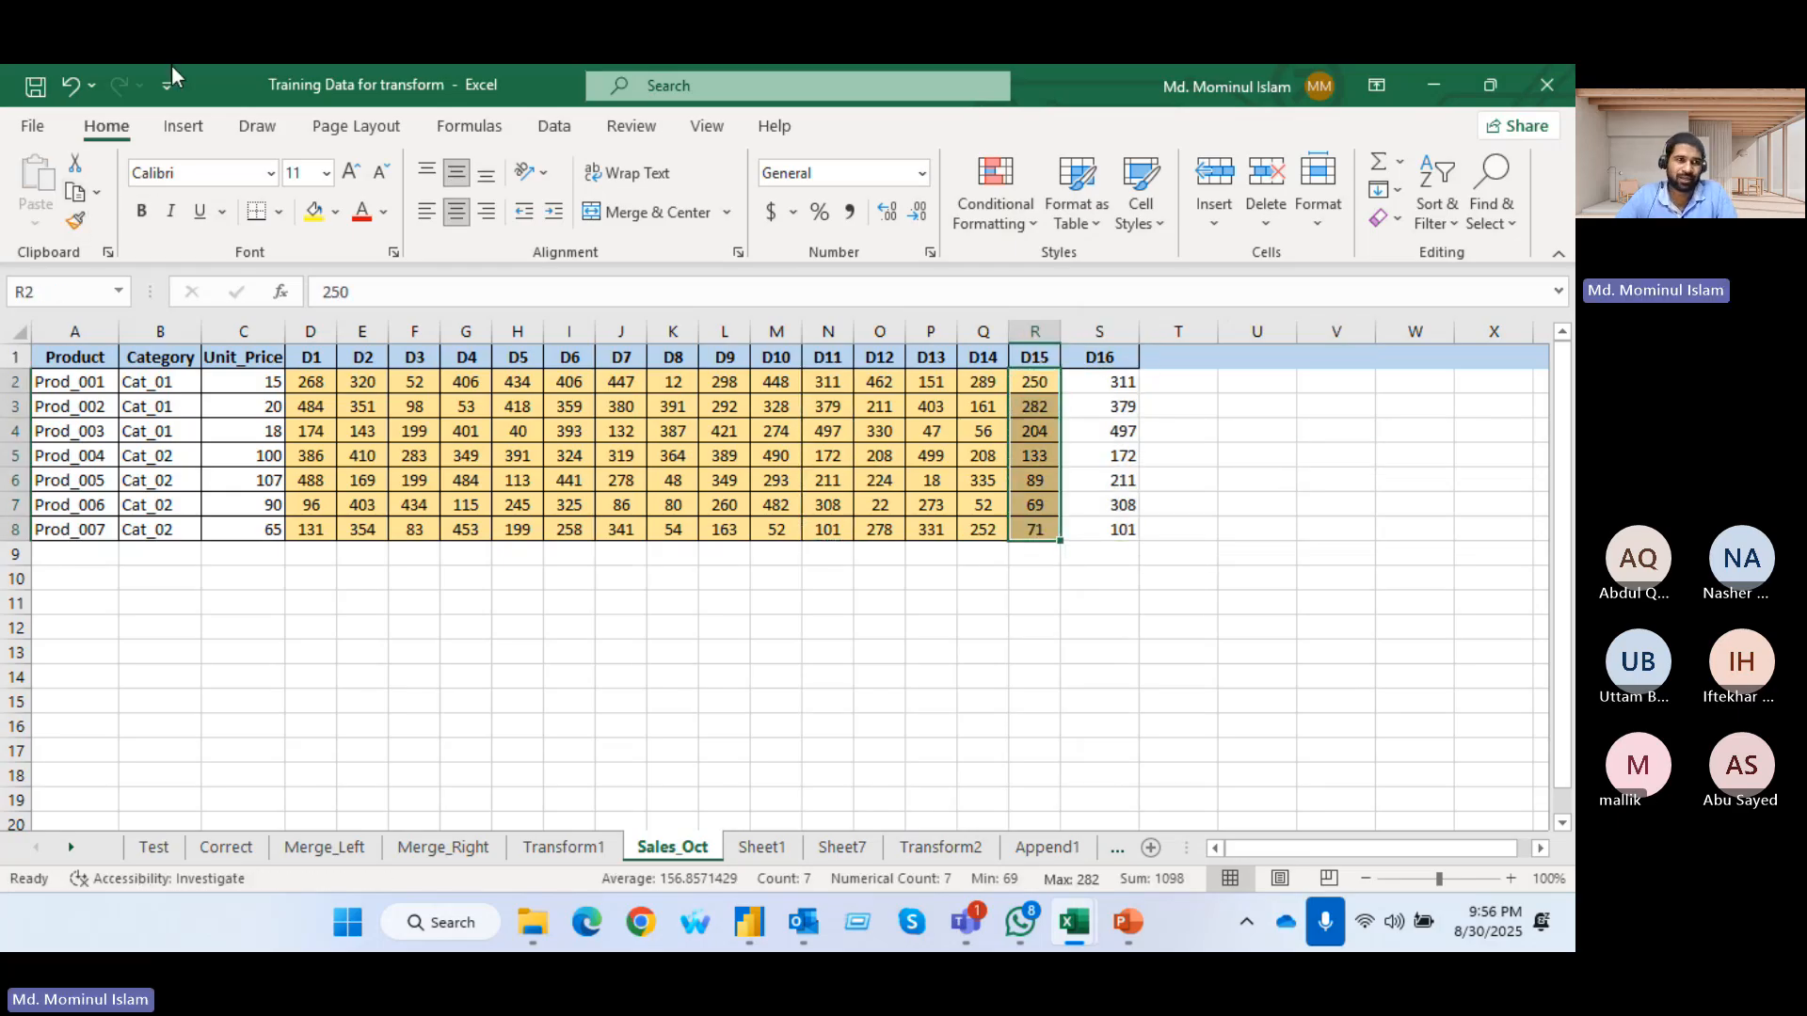
# Switch back to Power BI Desktop, refresh the Sales_Oct table's data and check the dates in its Date column filter
pyautogui.hotkey('alt', 'Tab')
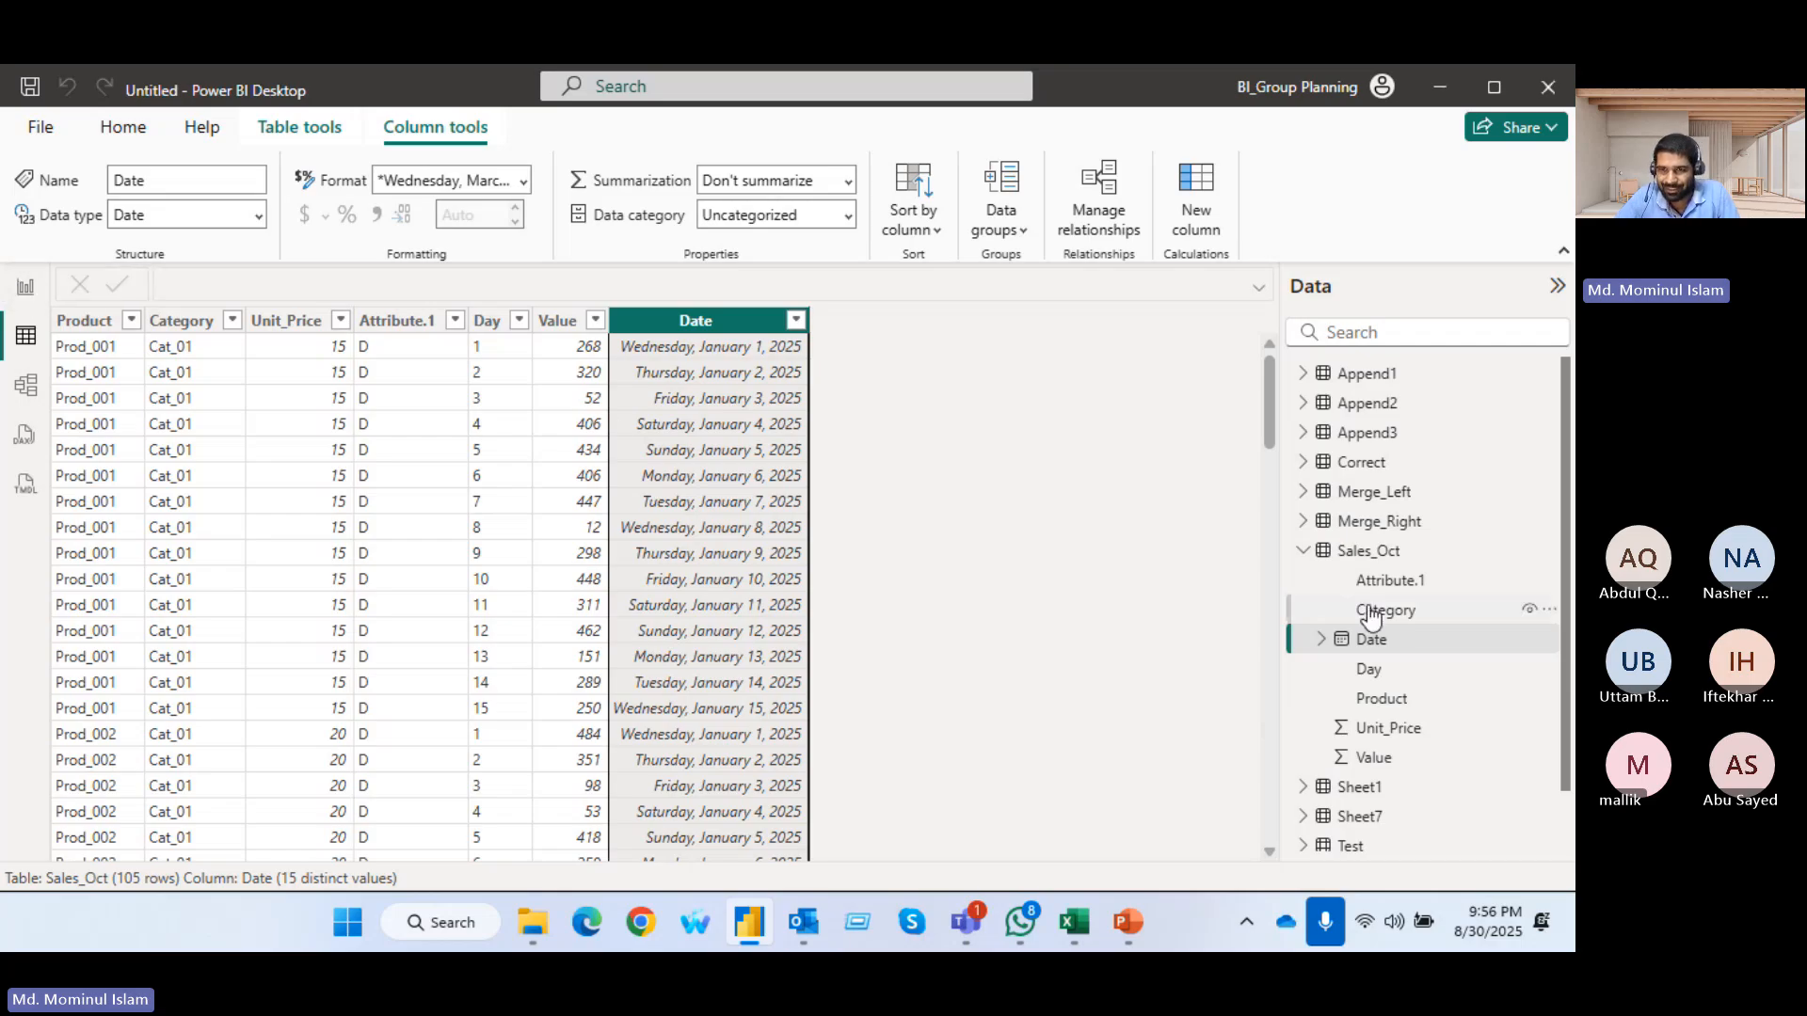
pyautogui.click(1550, 550)
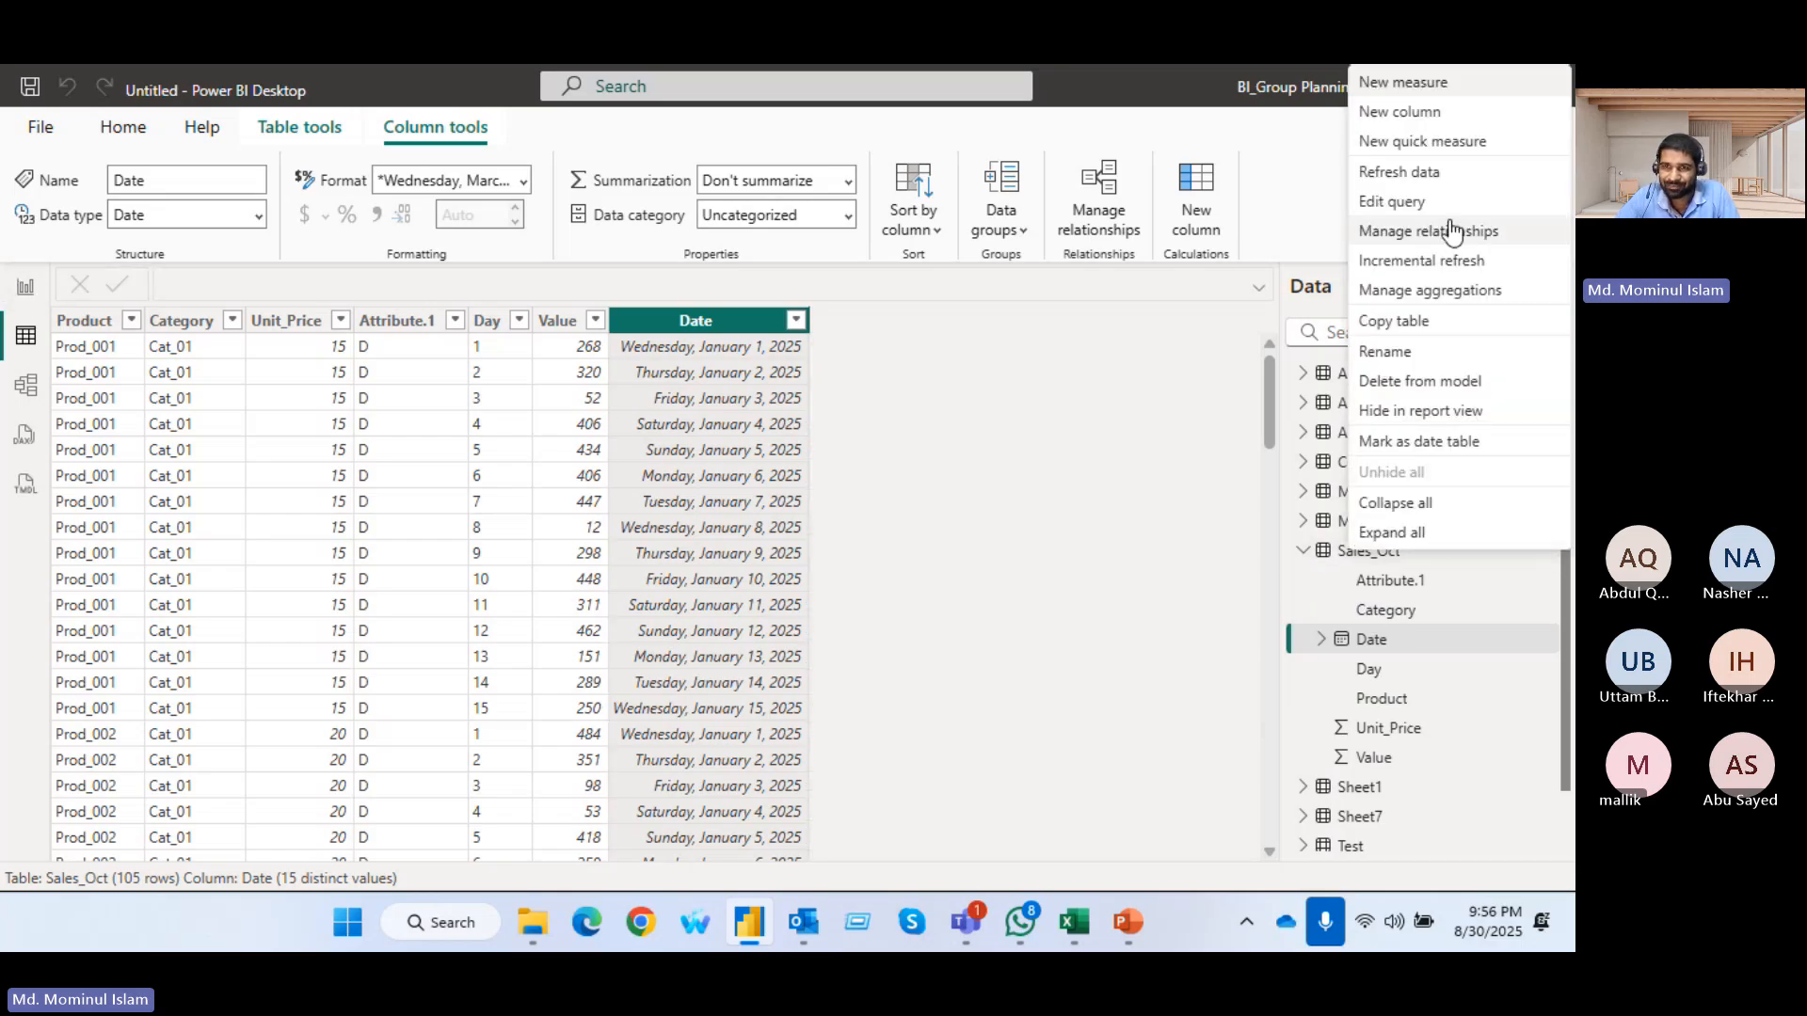
pyautogui.click(1412, 173)
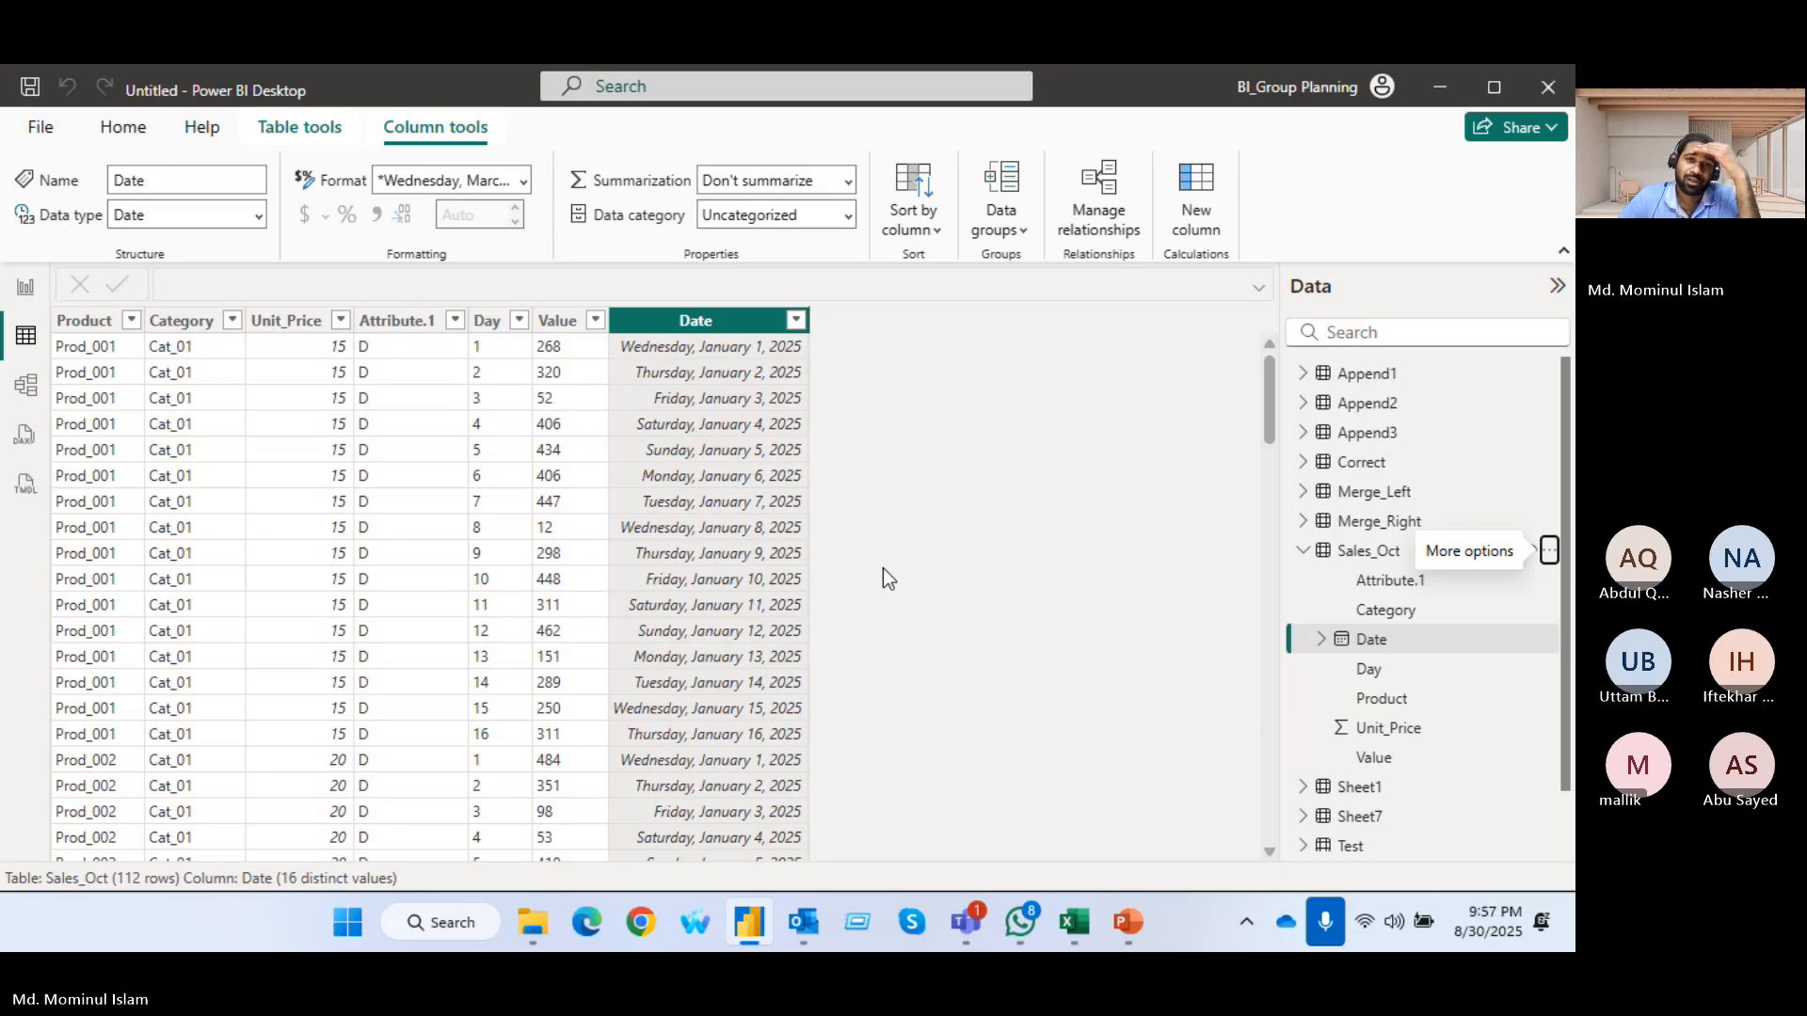
pyautogui.click(796, 321)
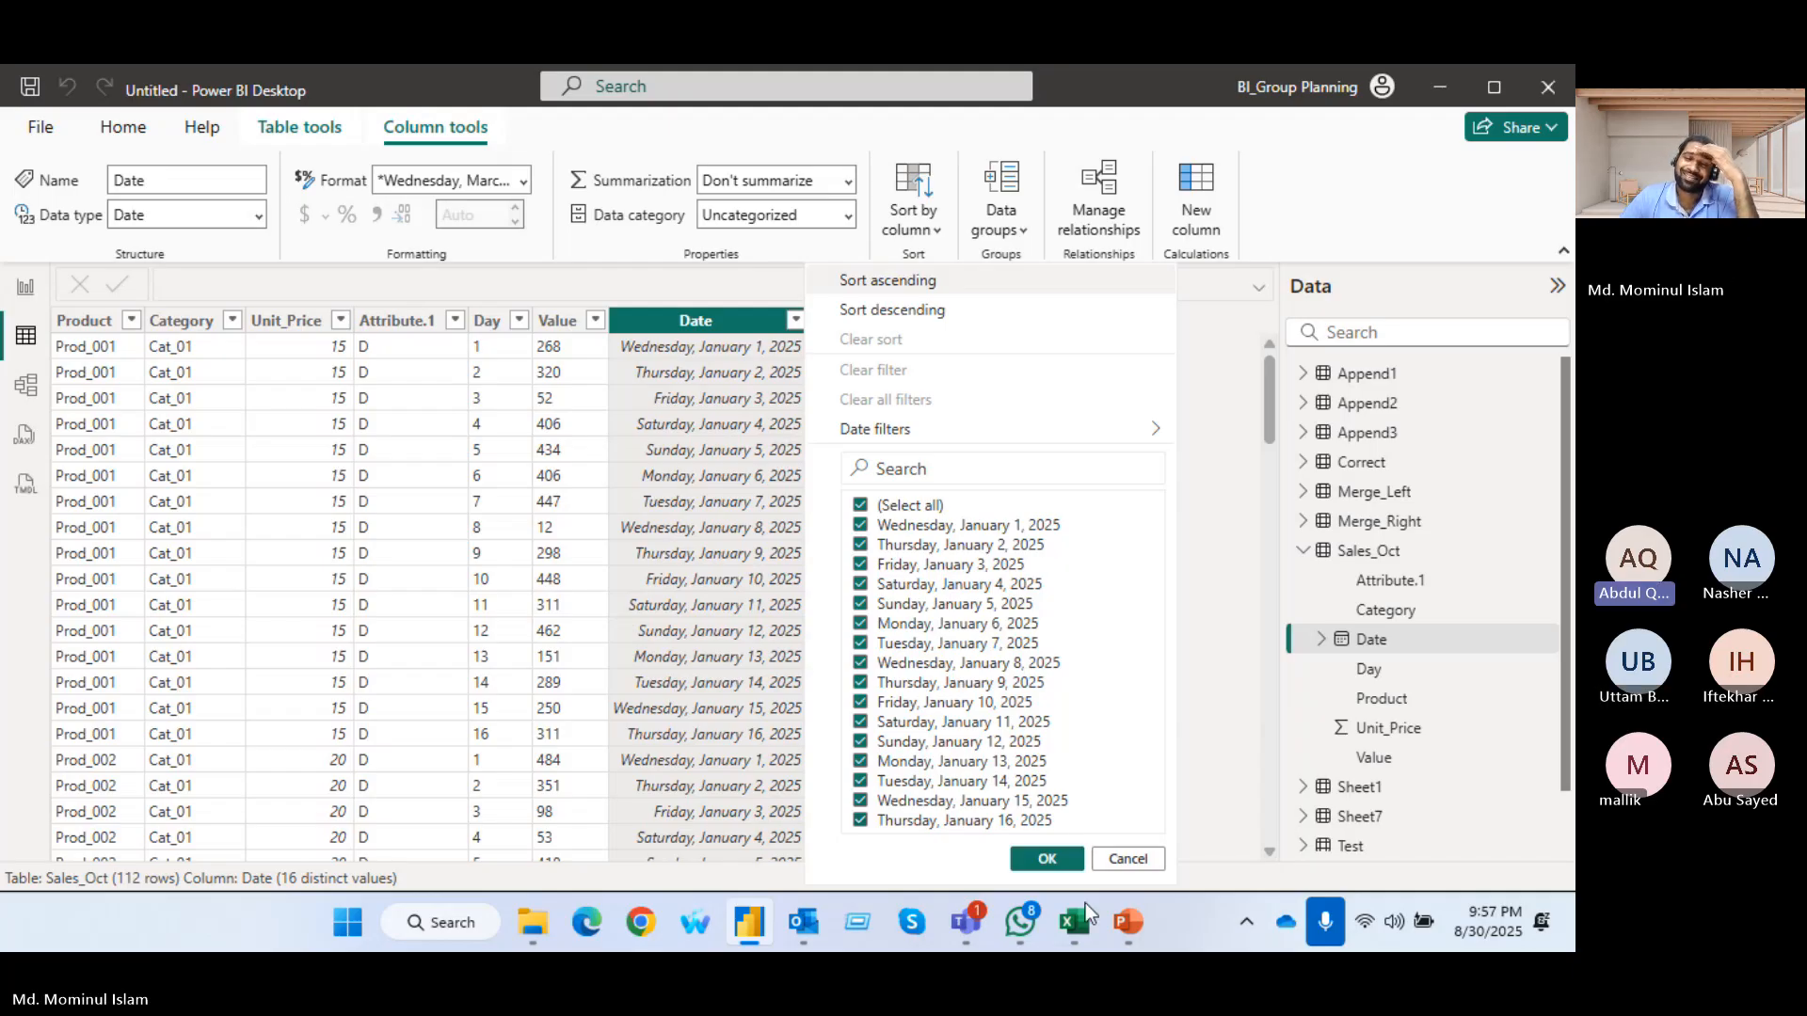
pyautogui.click(1303, 551)
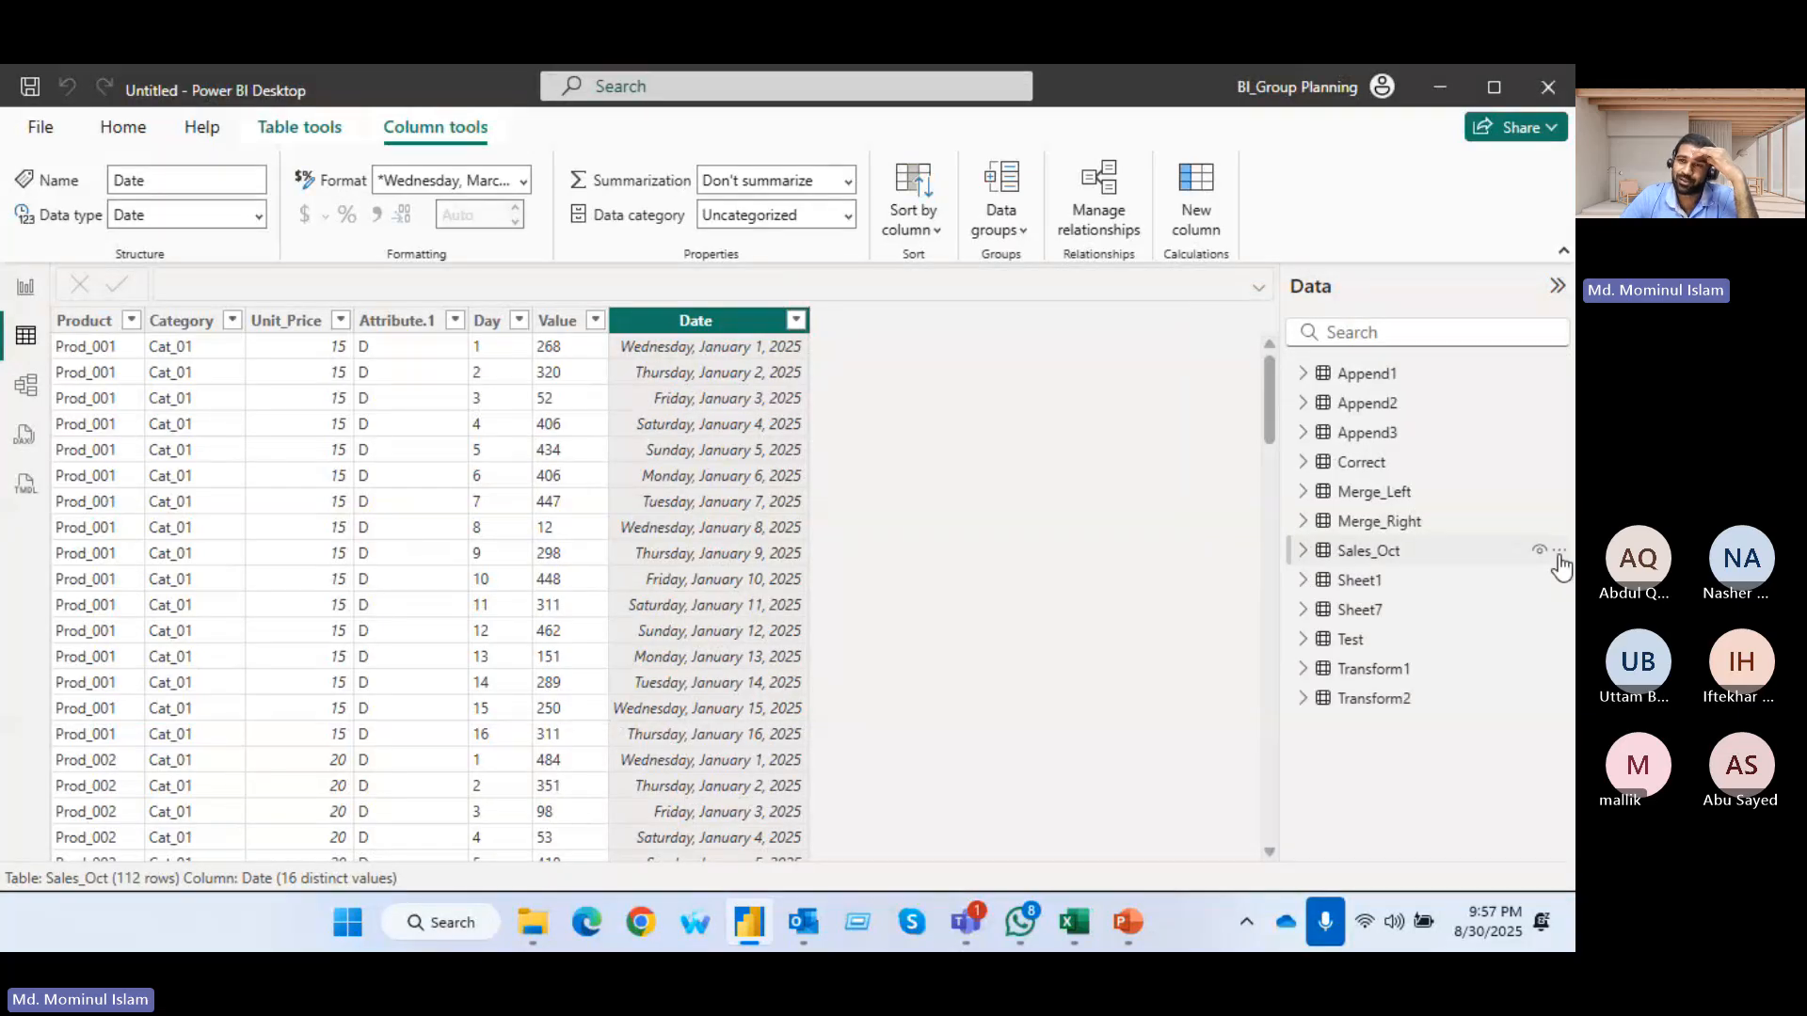
# Refresh the Sales_Oct table's data two more times and look through its rows down to the last product
pyautogui.click(1558, 553)
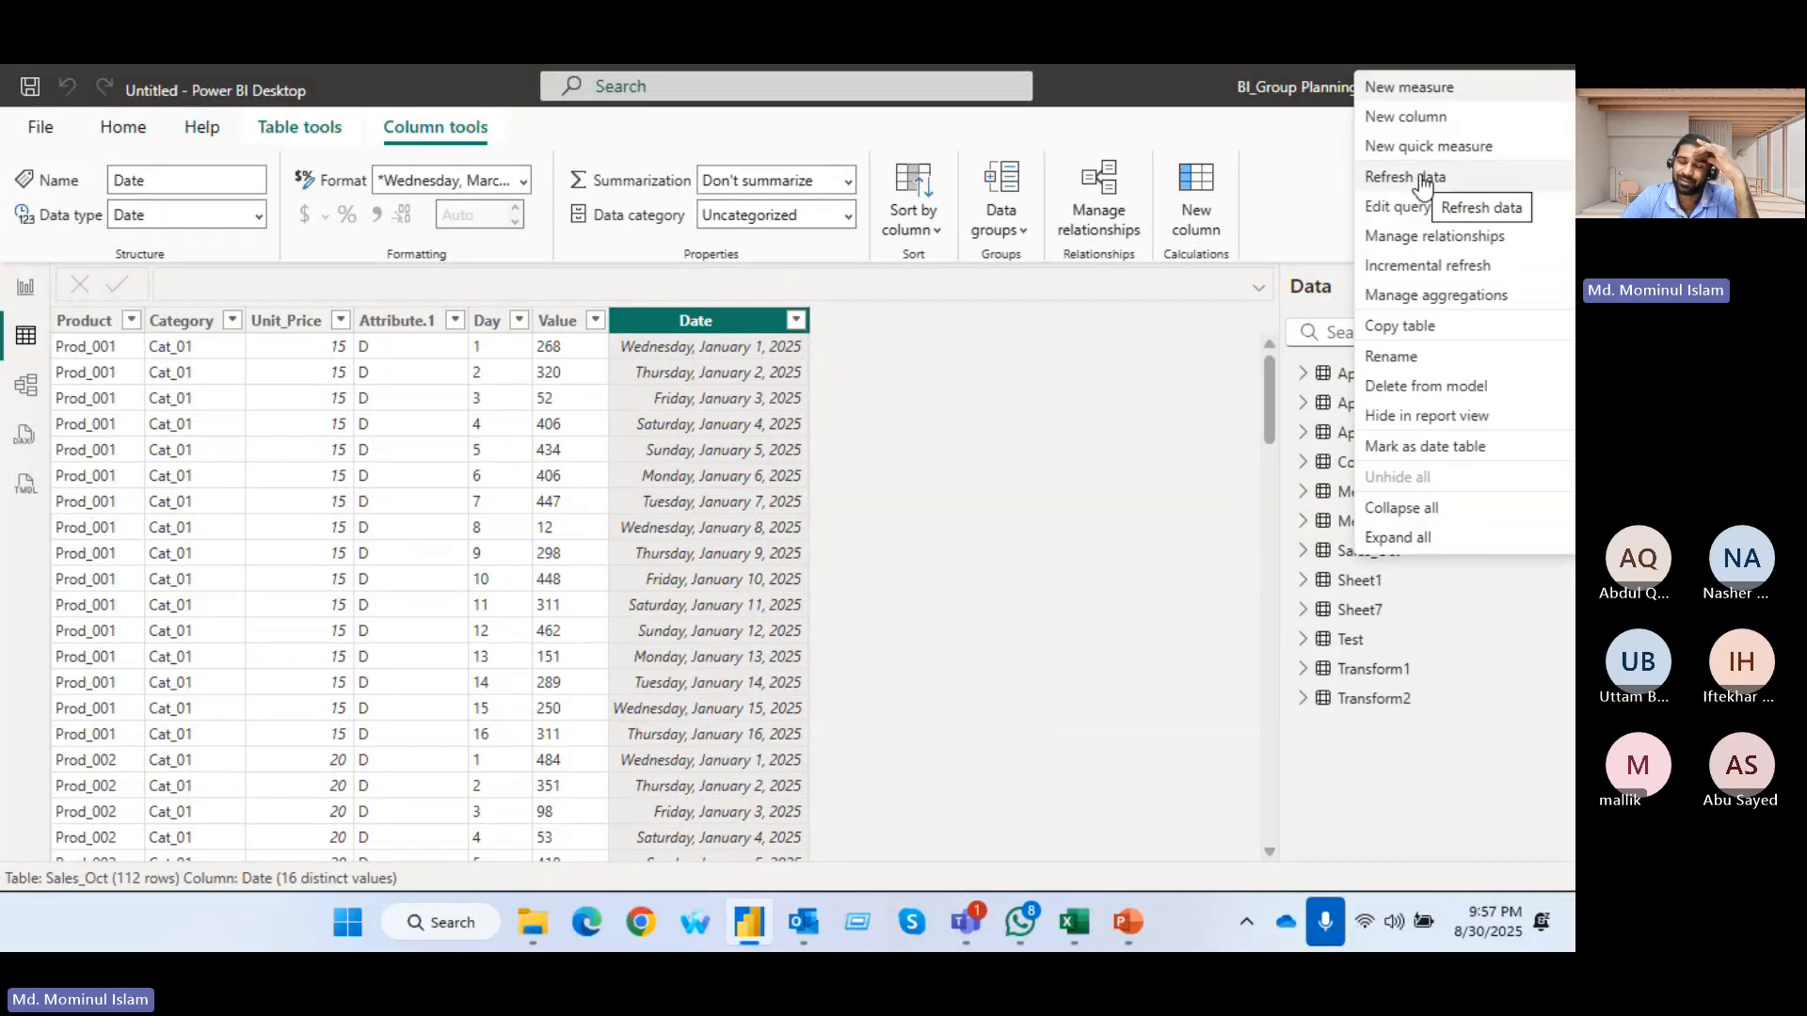
pyautogui.click(1338, 557)
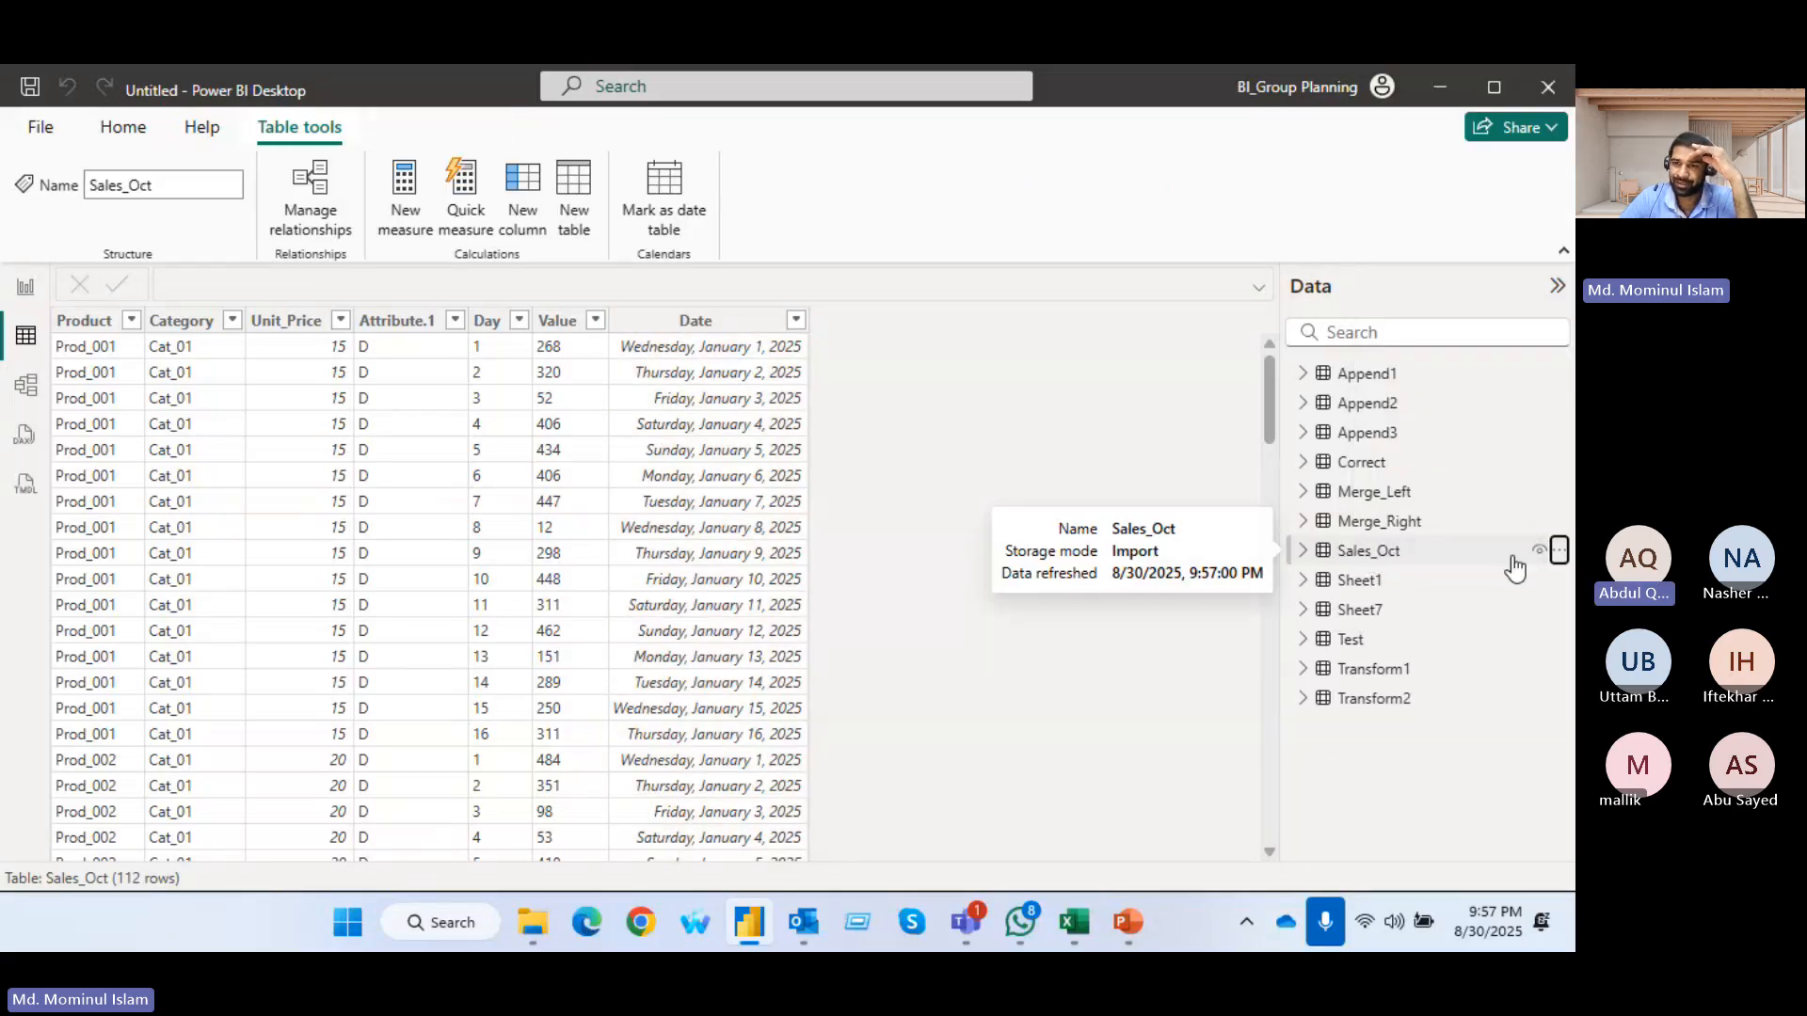
pyautogui.click(1559, 551)
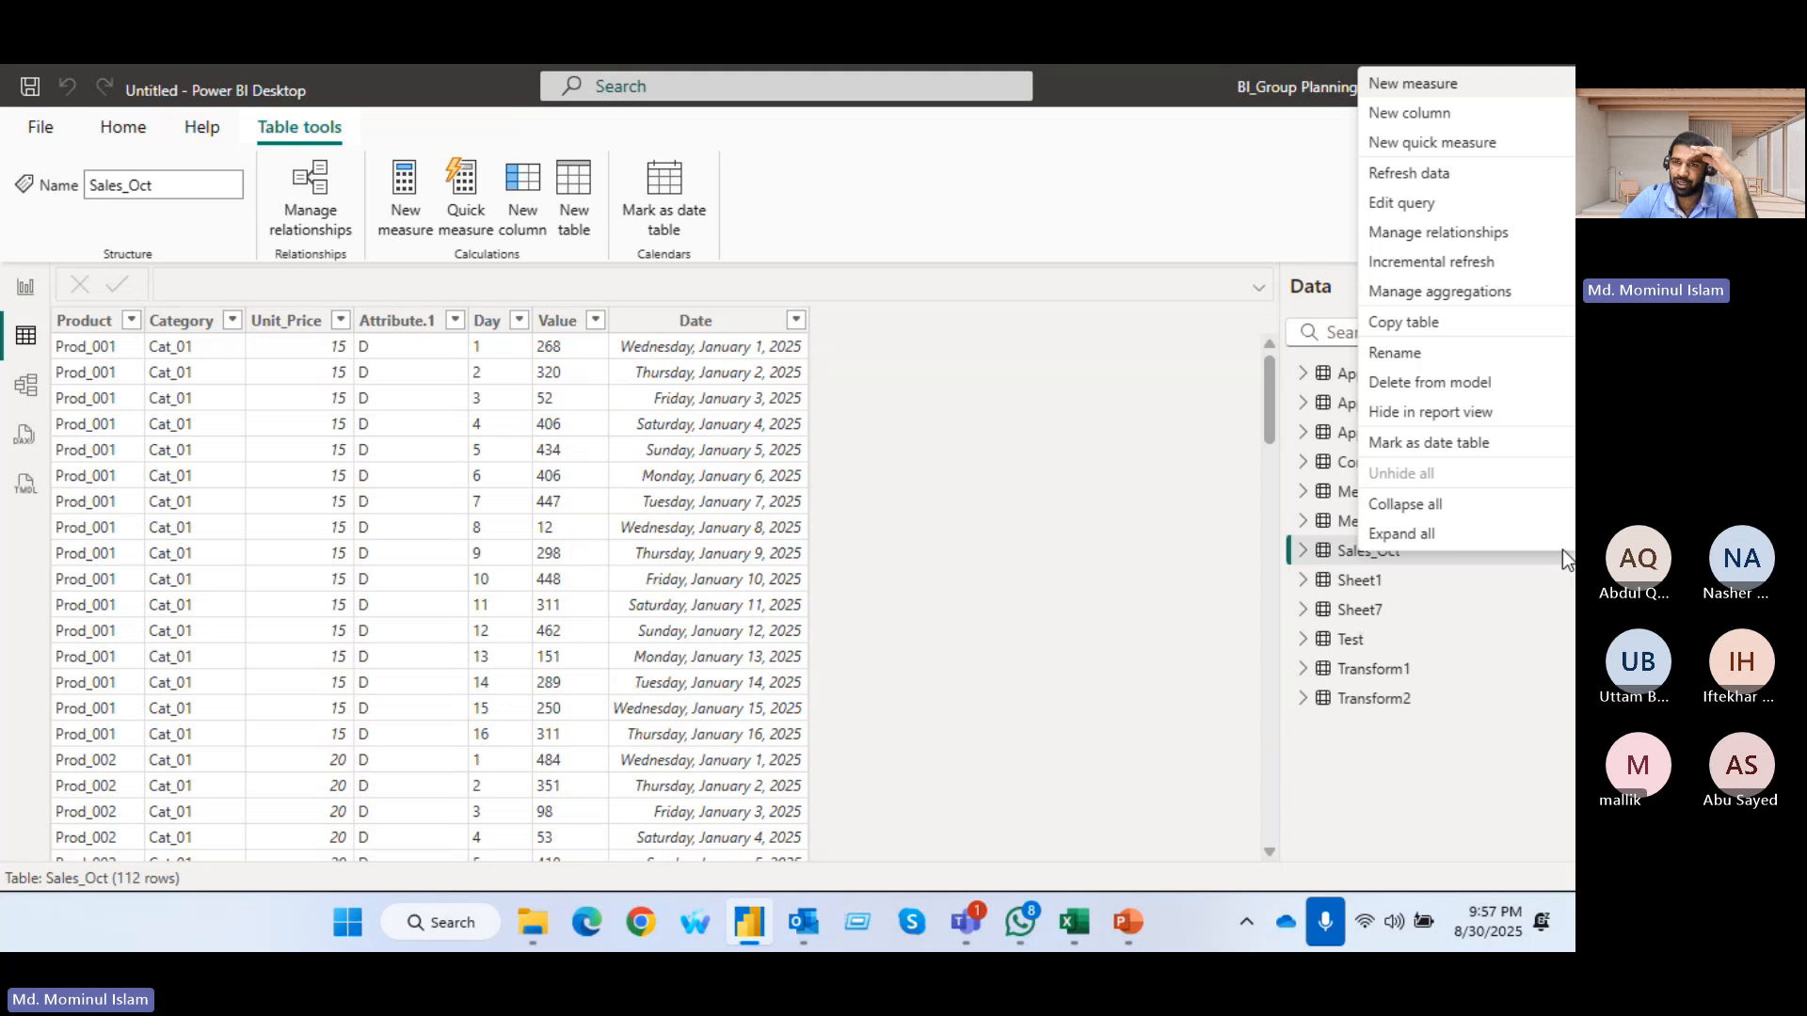
pyautogui.click(1421, 179)
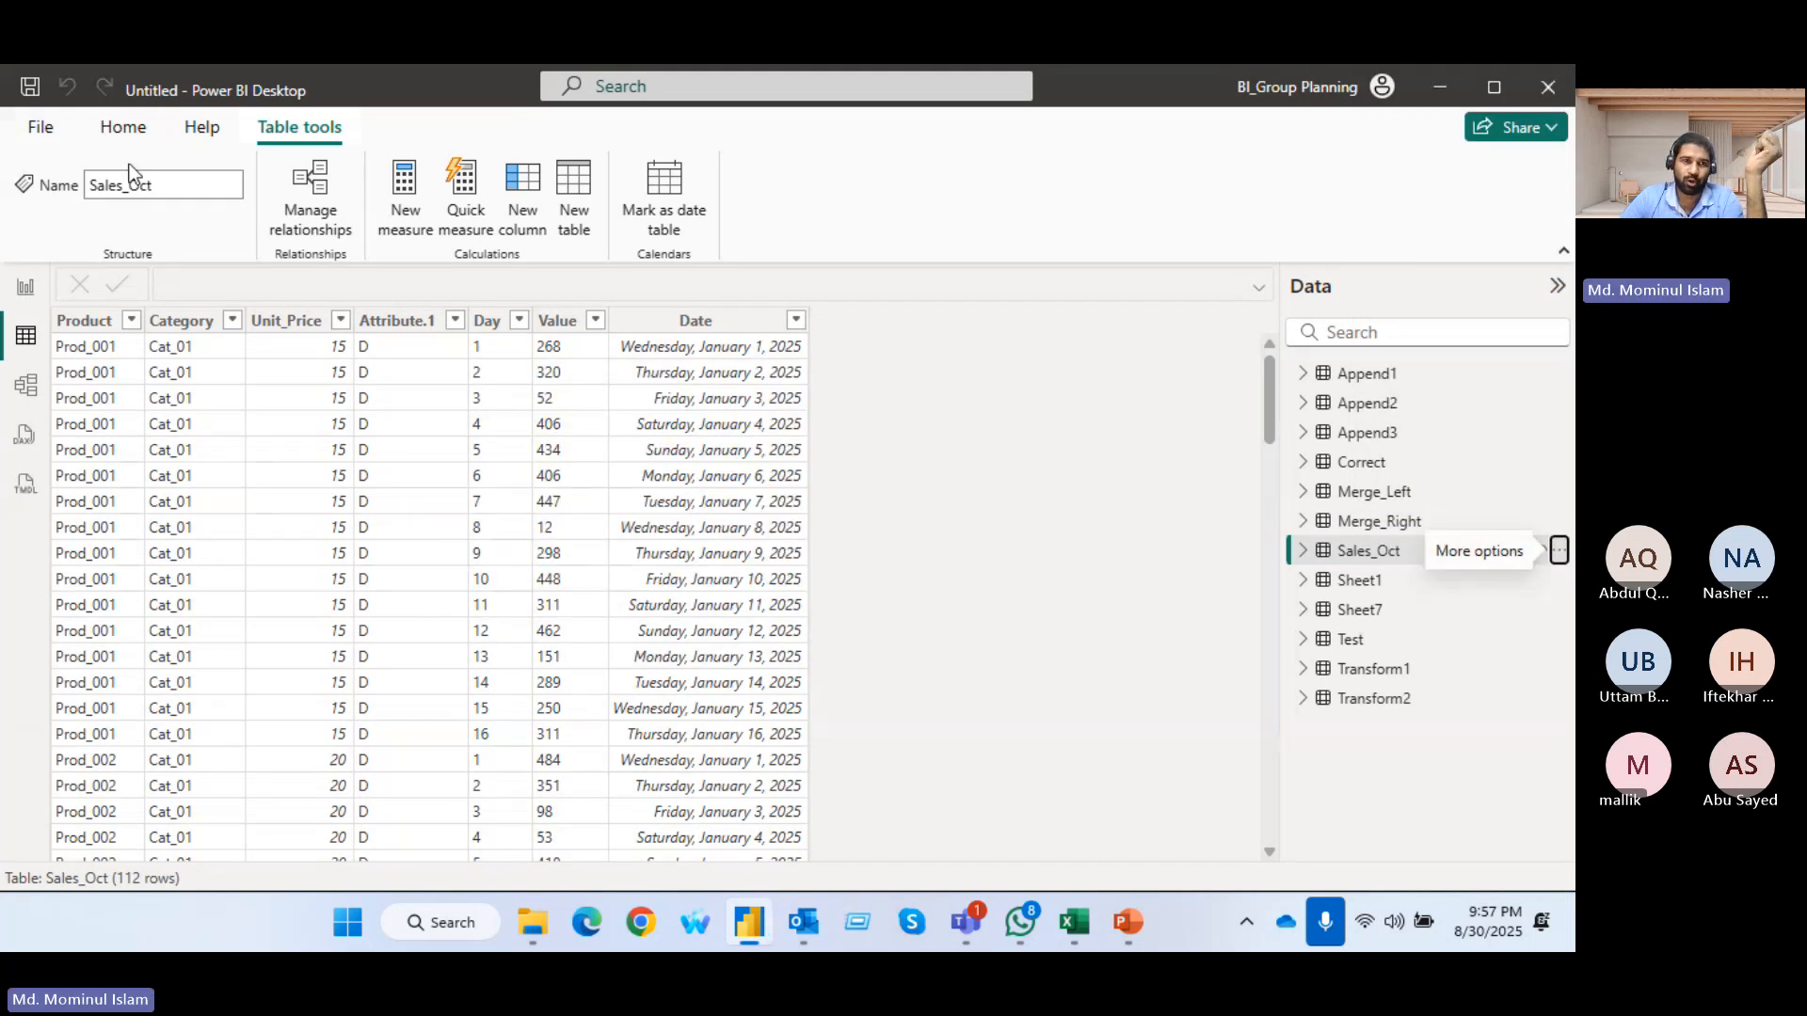
pyautogui.click(120, 132)
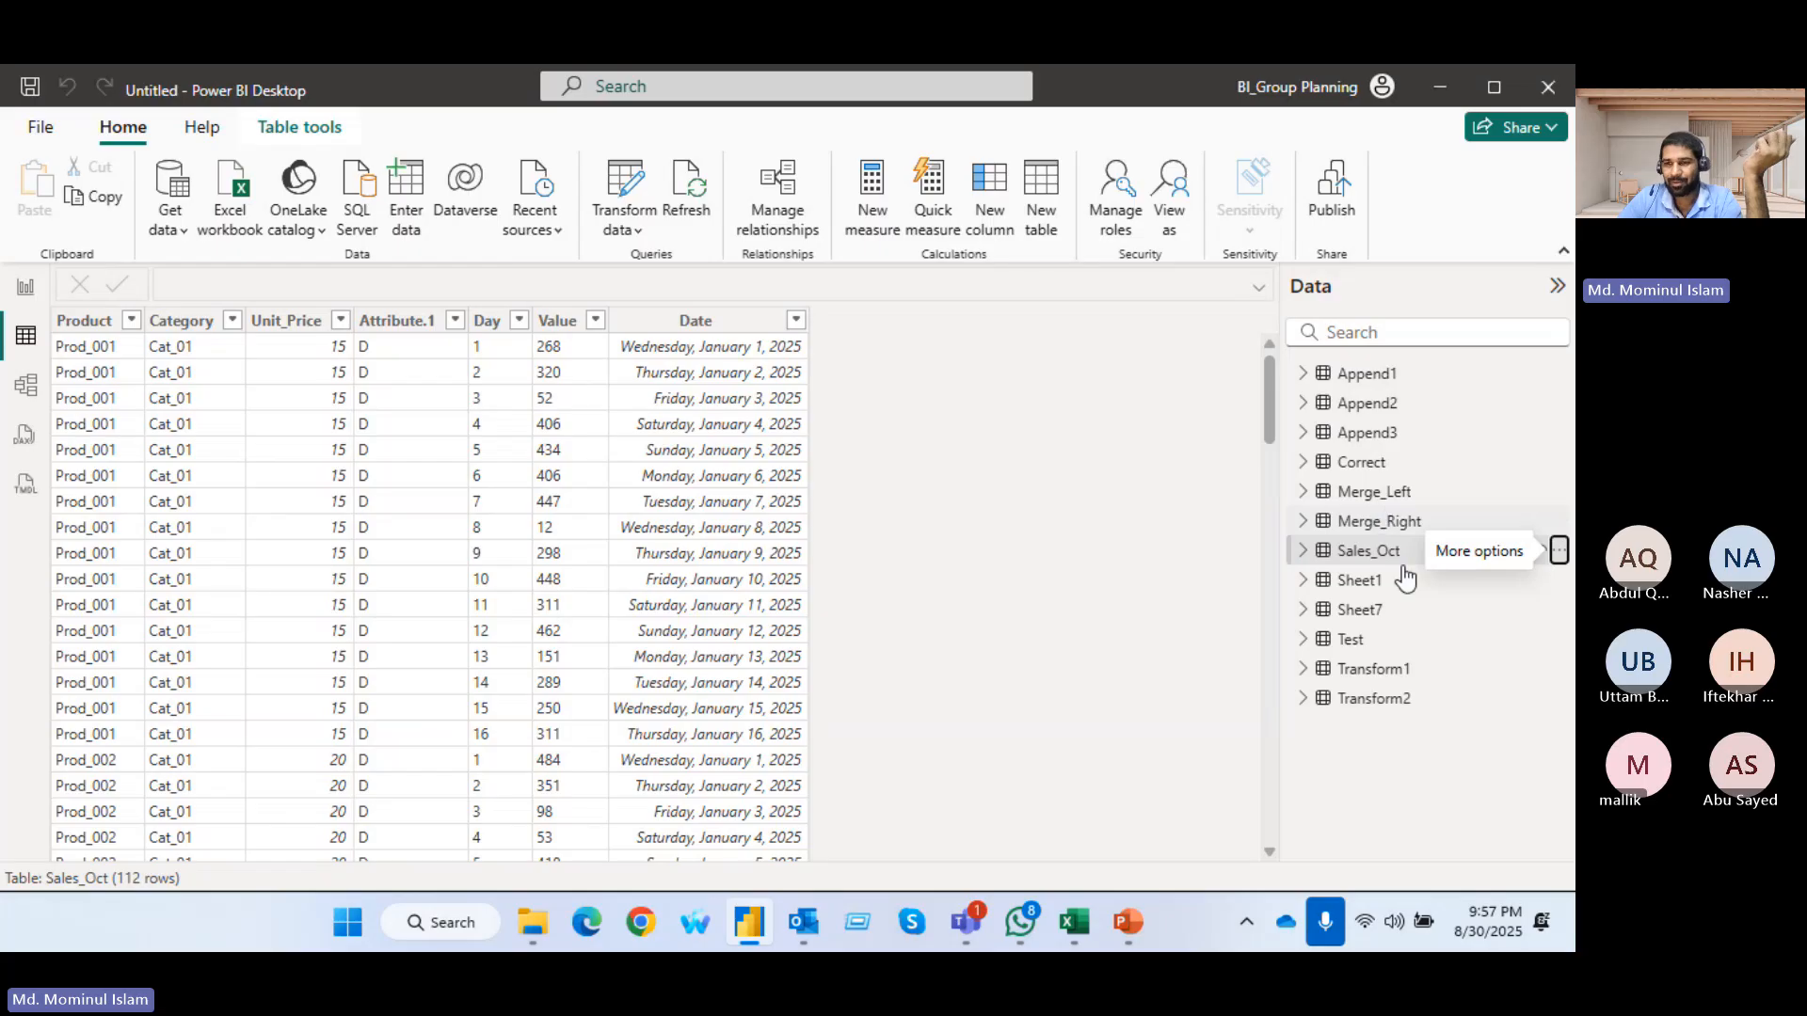
pyautogui.click(1560, 550)
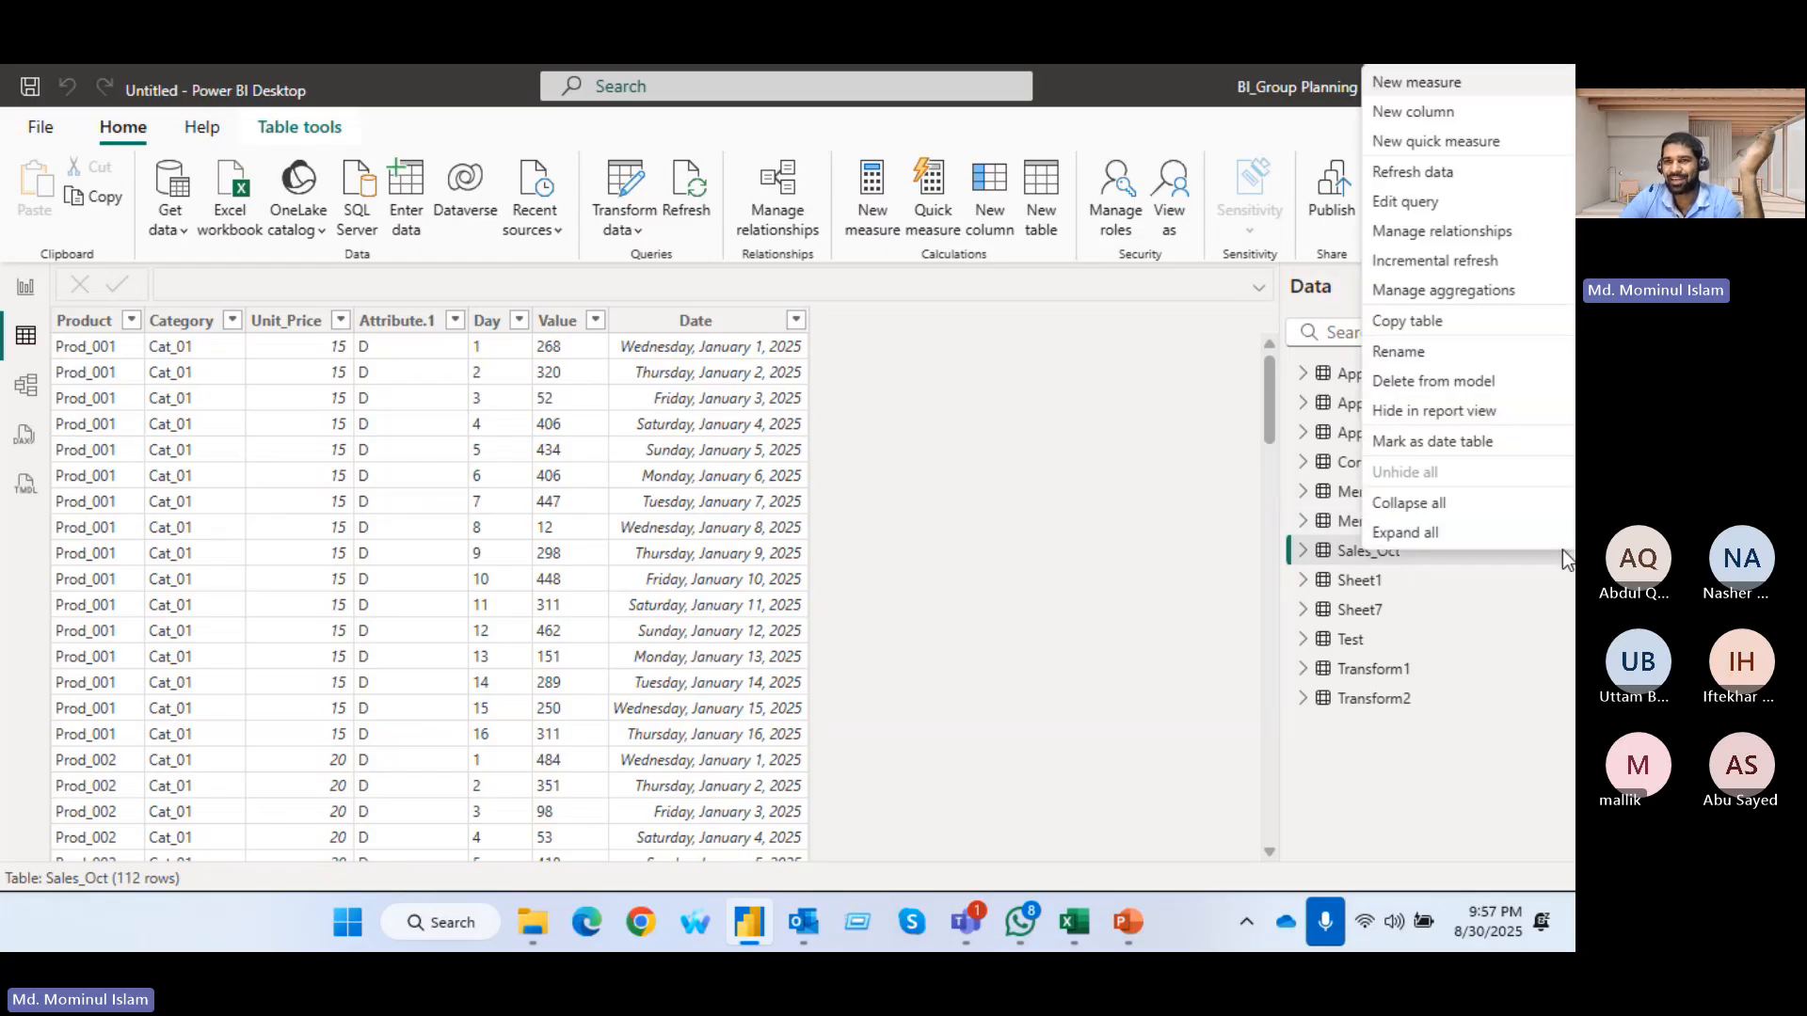
pyautogui.click(1412, 172)
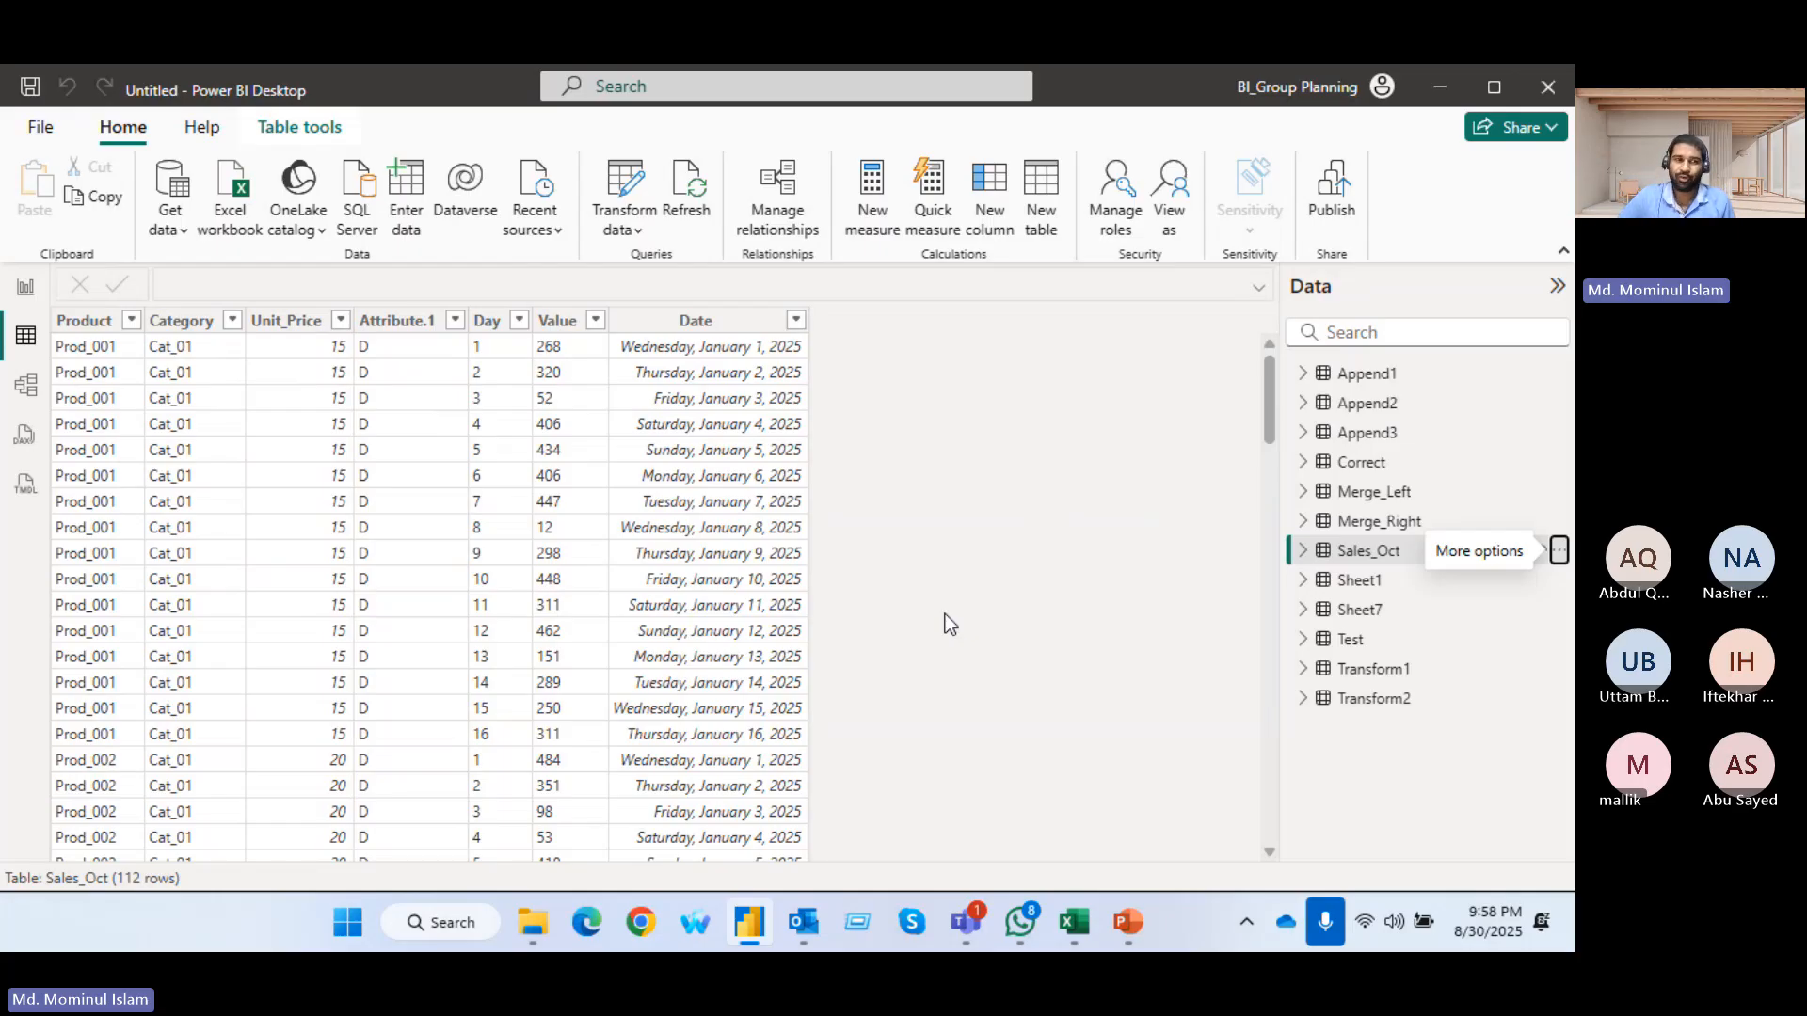
pyautogui.scroll(-20, 904, 629)
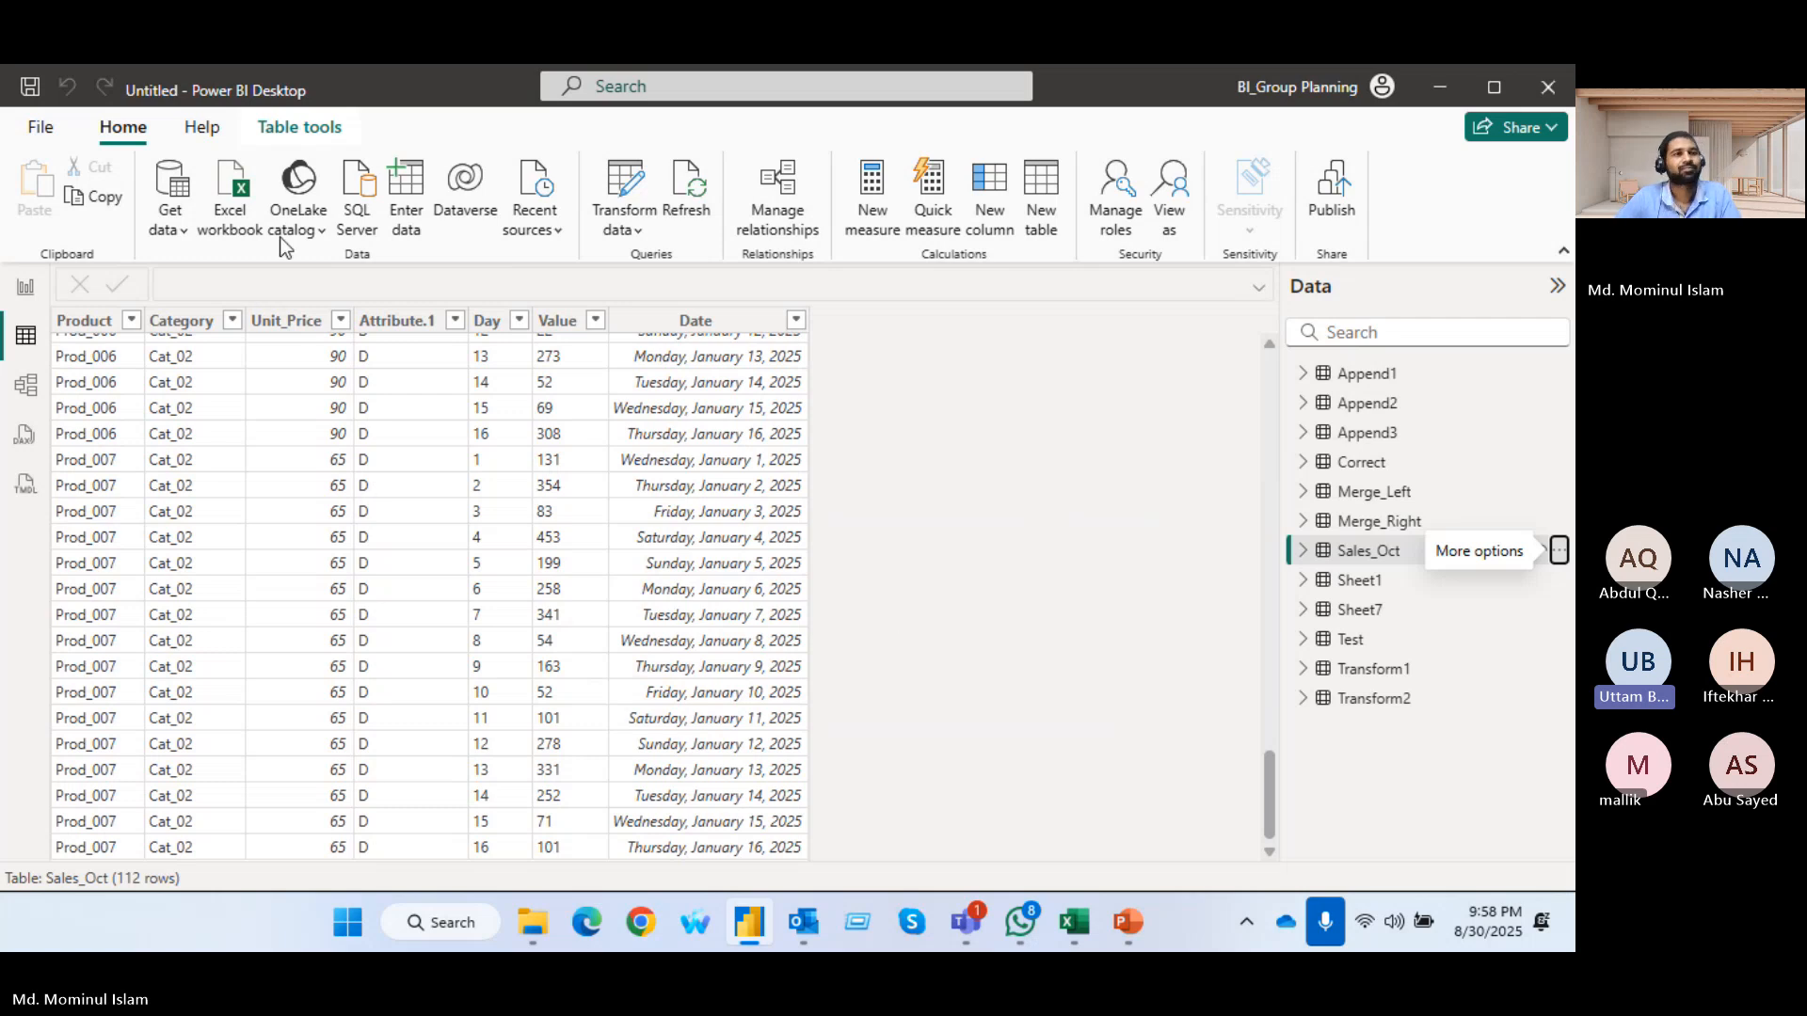
# Open the Power Query Editor and move the Class column of the Append1 query one place left, before Age
pyautogui.click(617, 179)
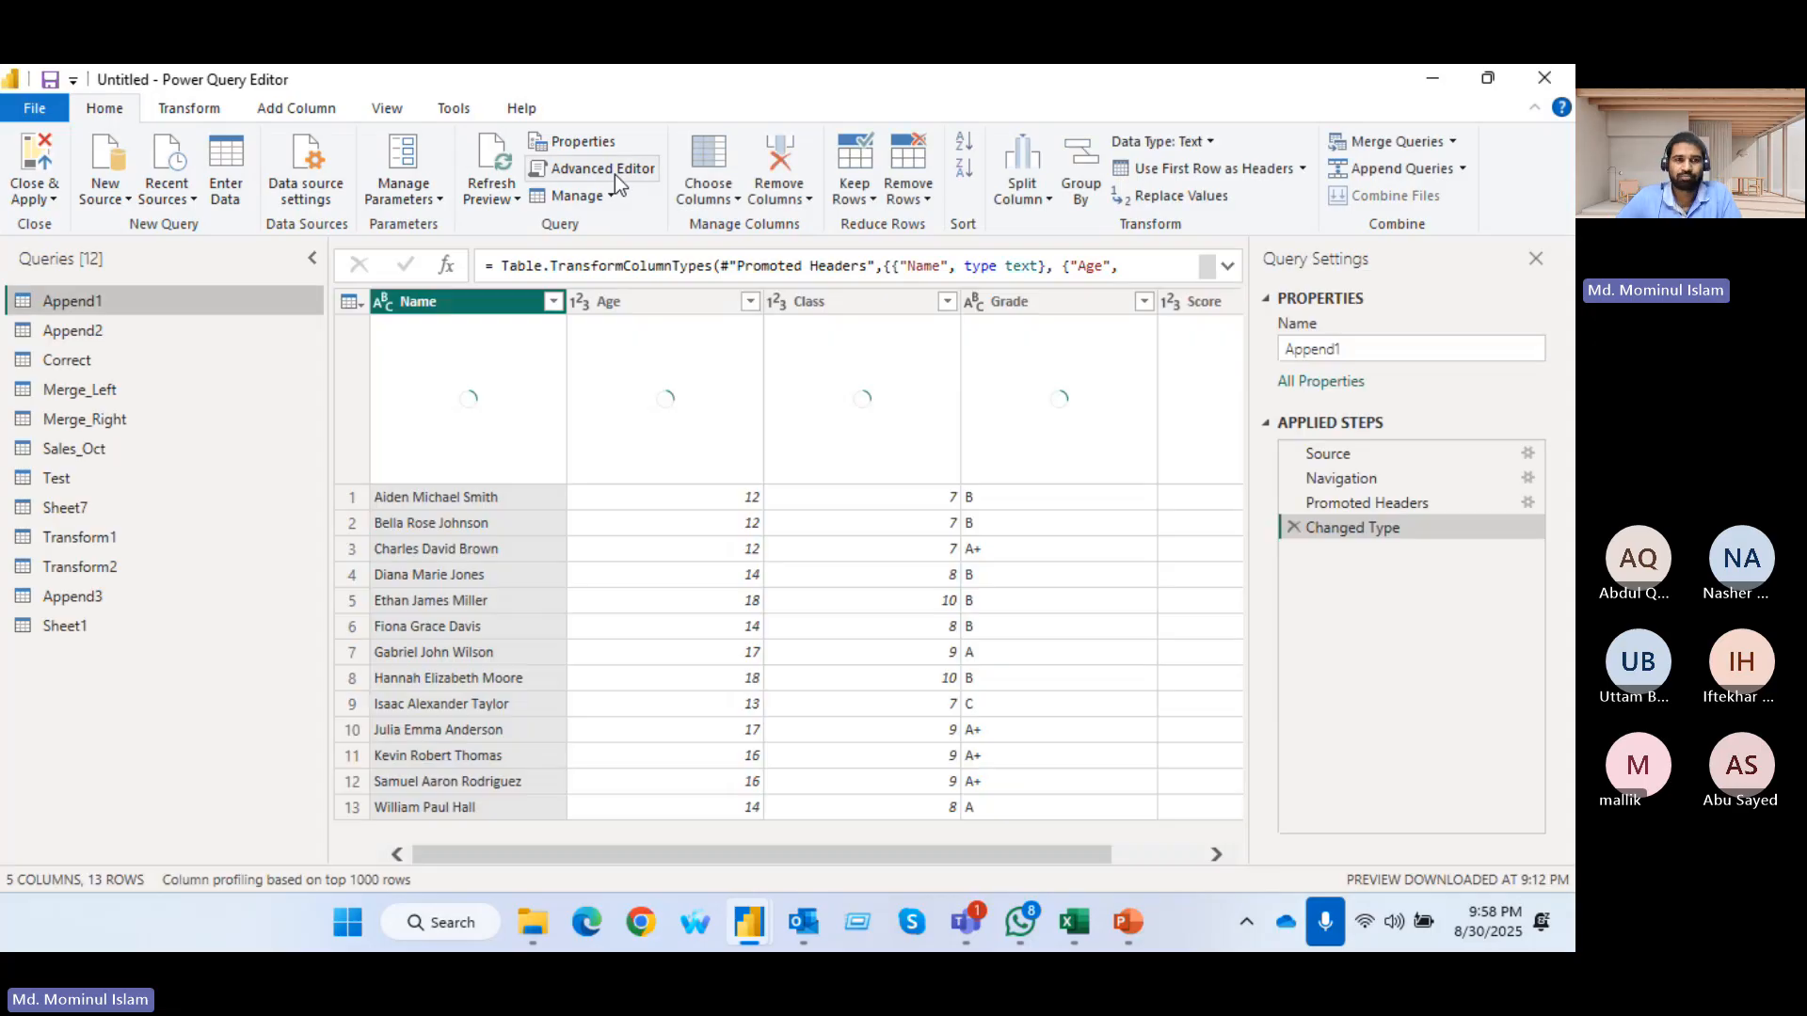
pyautogui.click(177, 109)
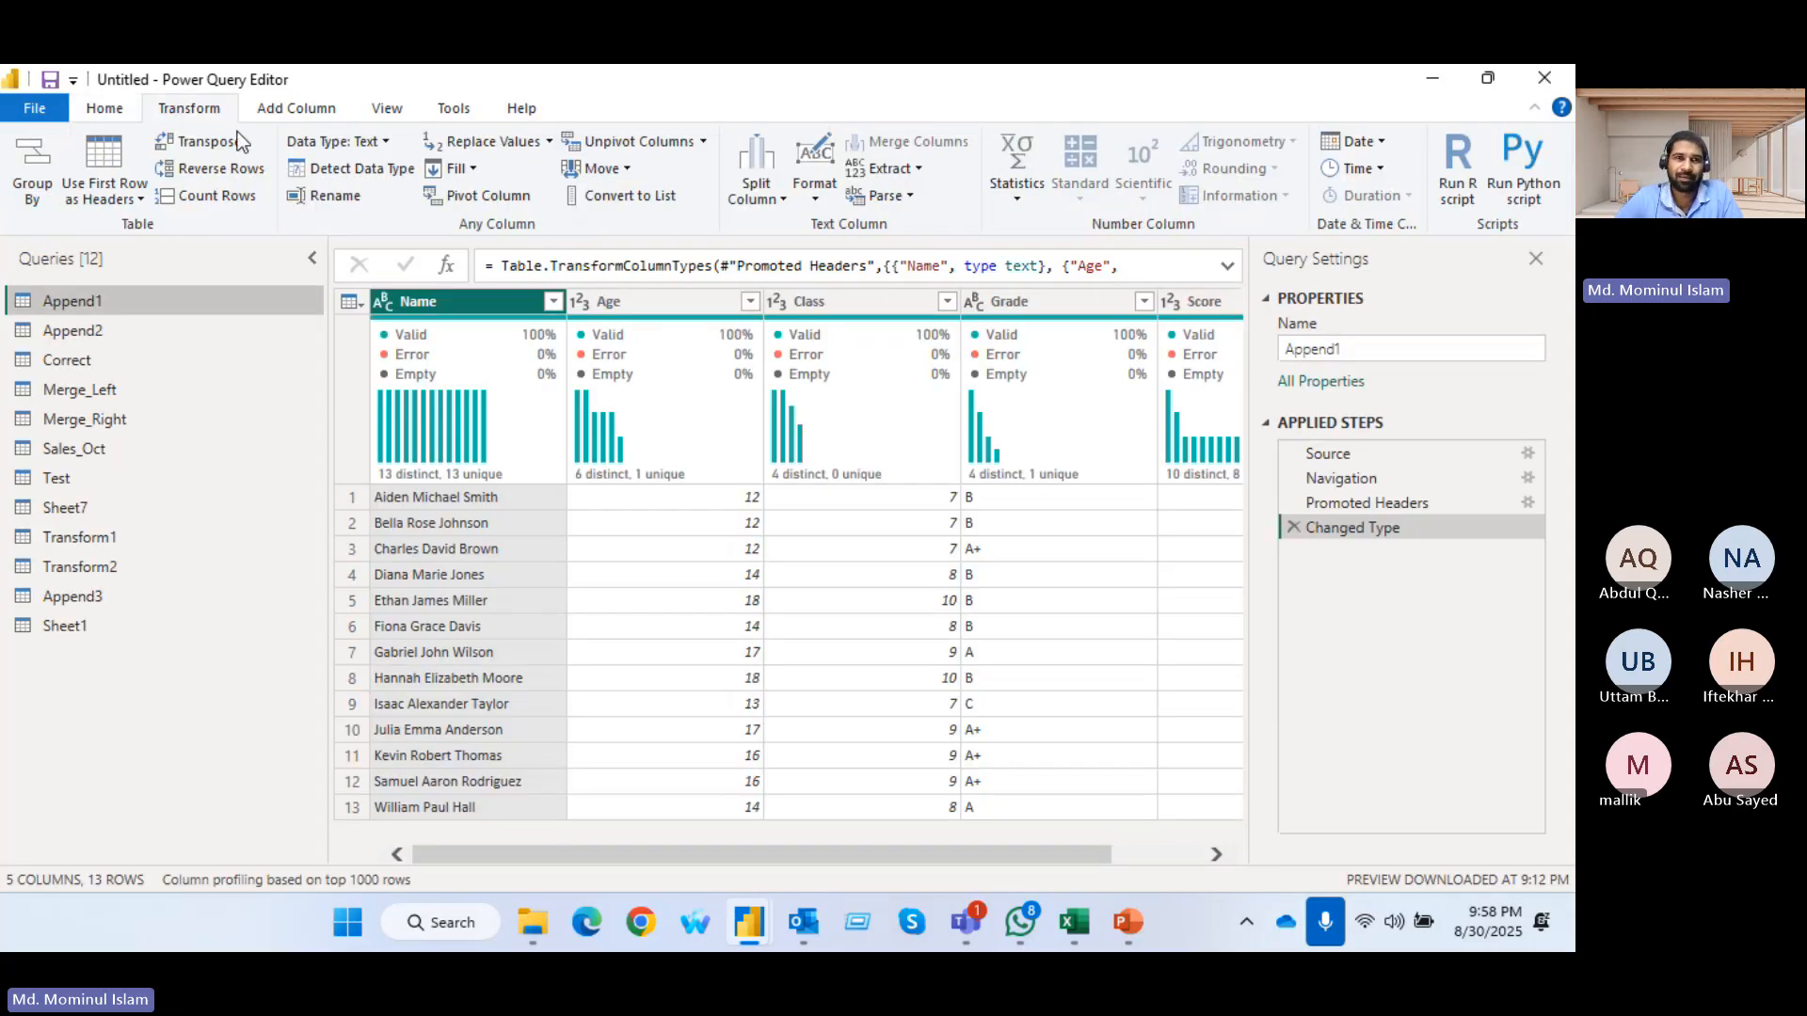
pyautogui.click(629, 170)
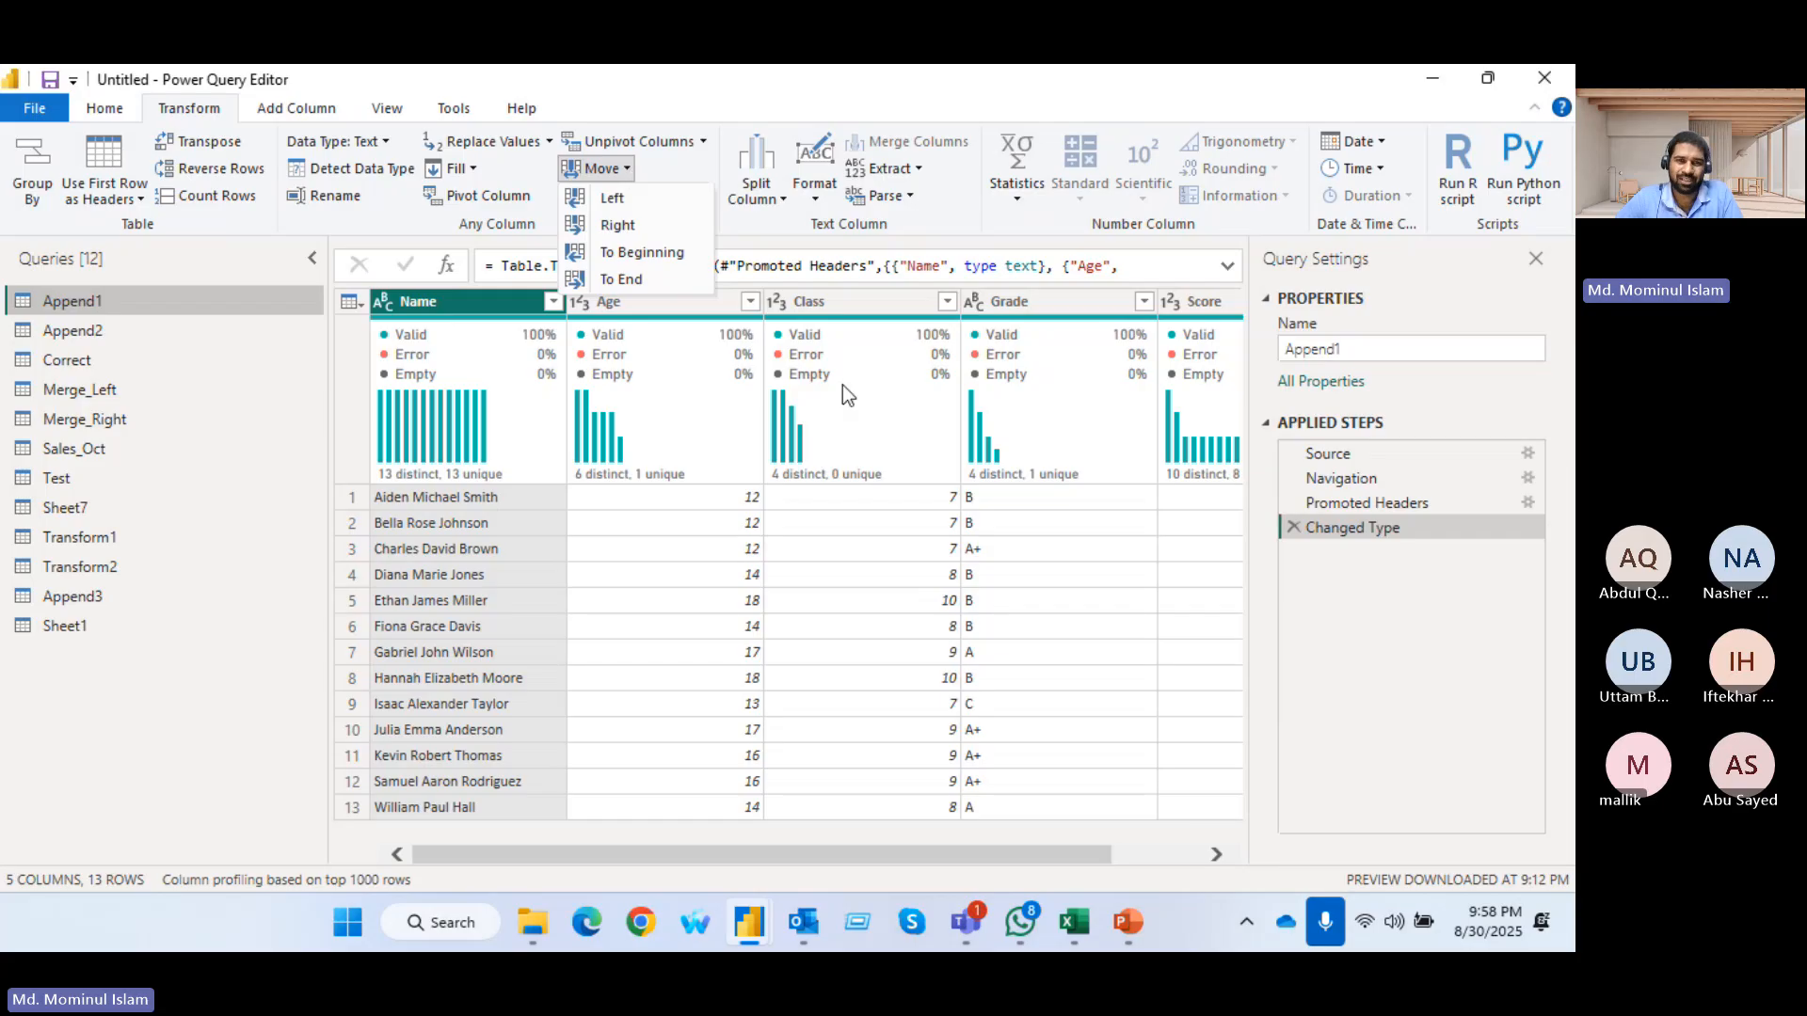
pyautogui.click(827, 297)
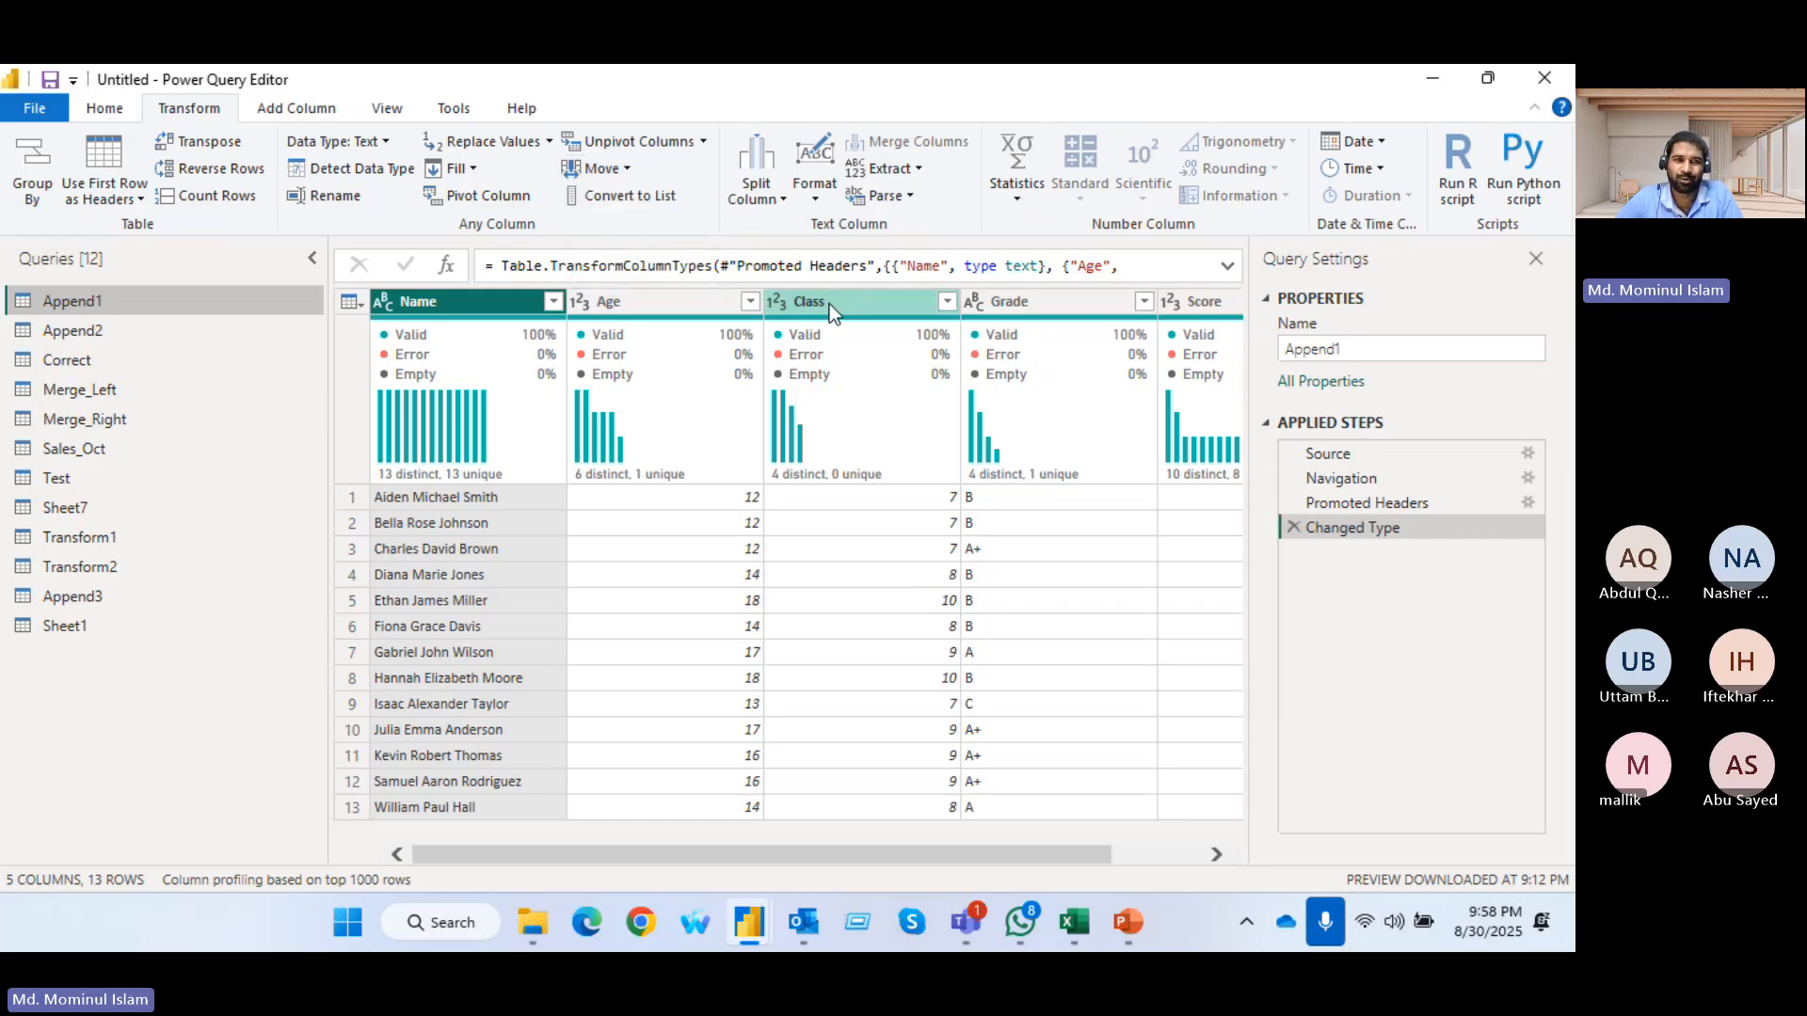
pyautogui.click(828, 303)
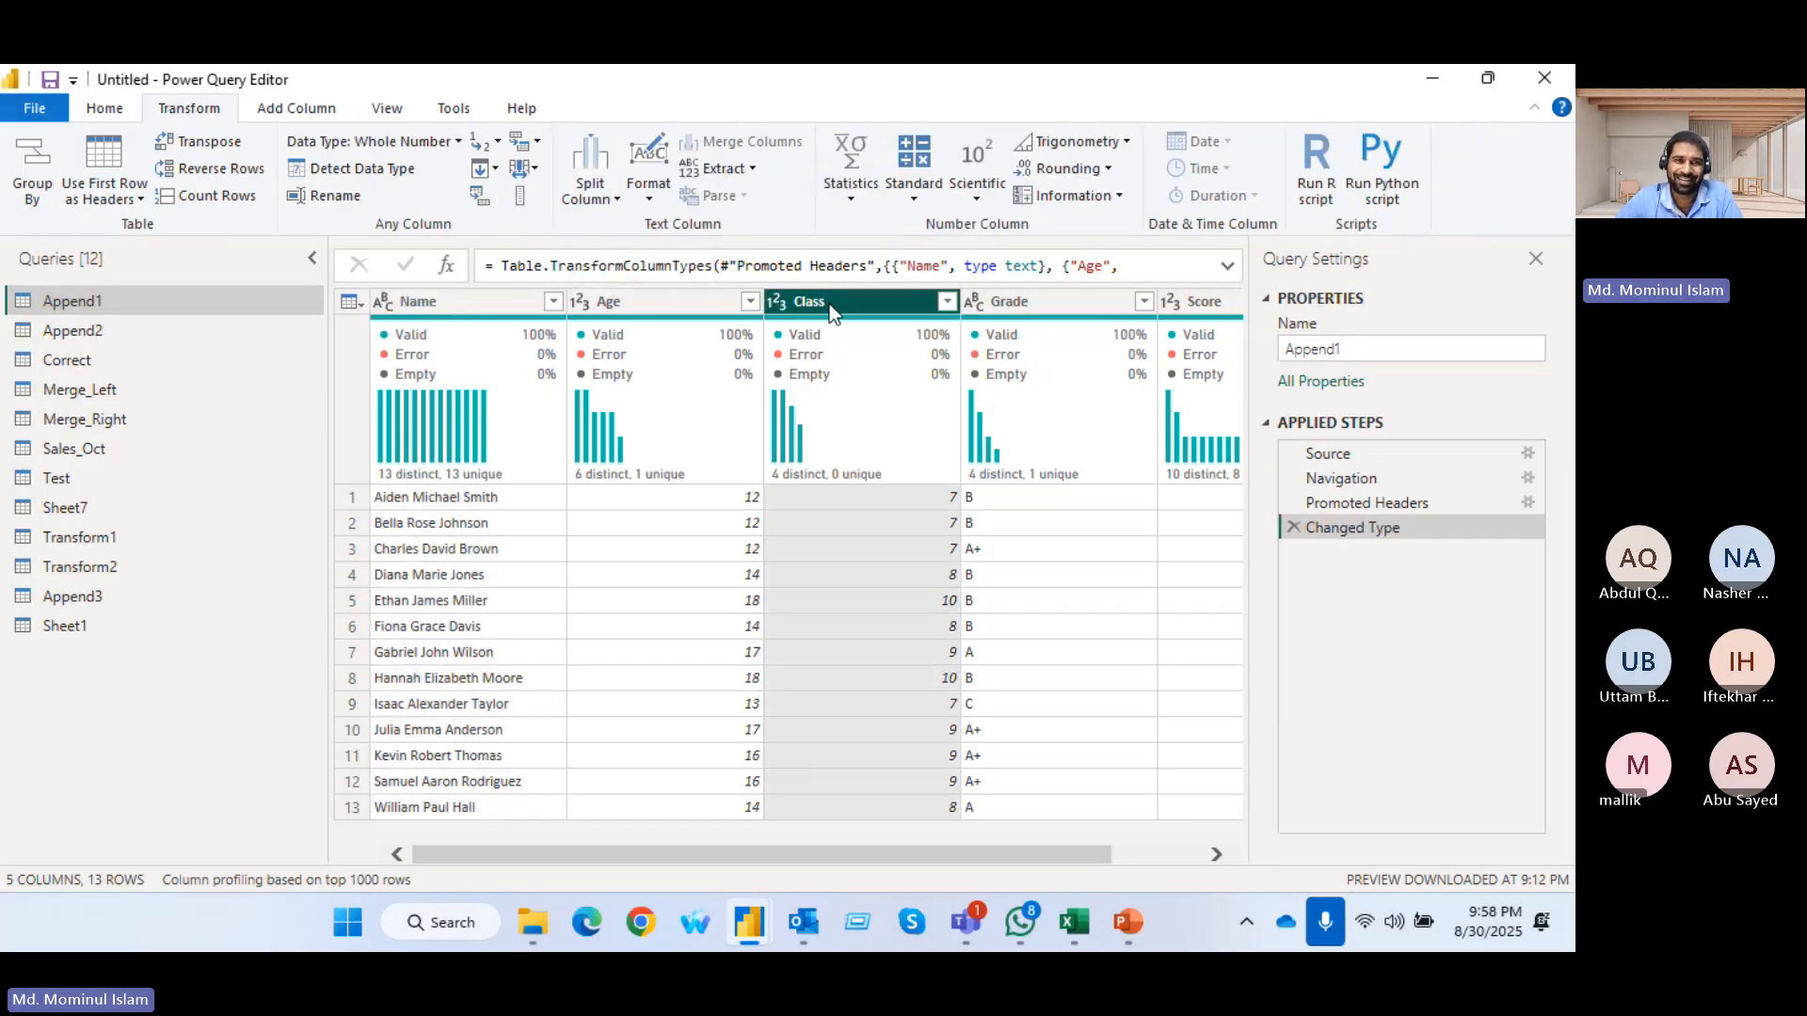
pyautogui.click(537, 167)
pyautogui.click(553, 201)
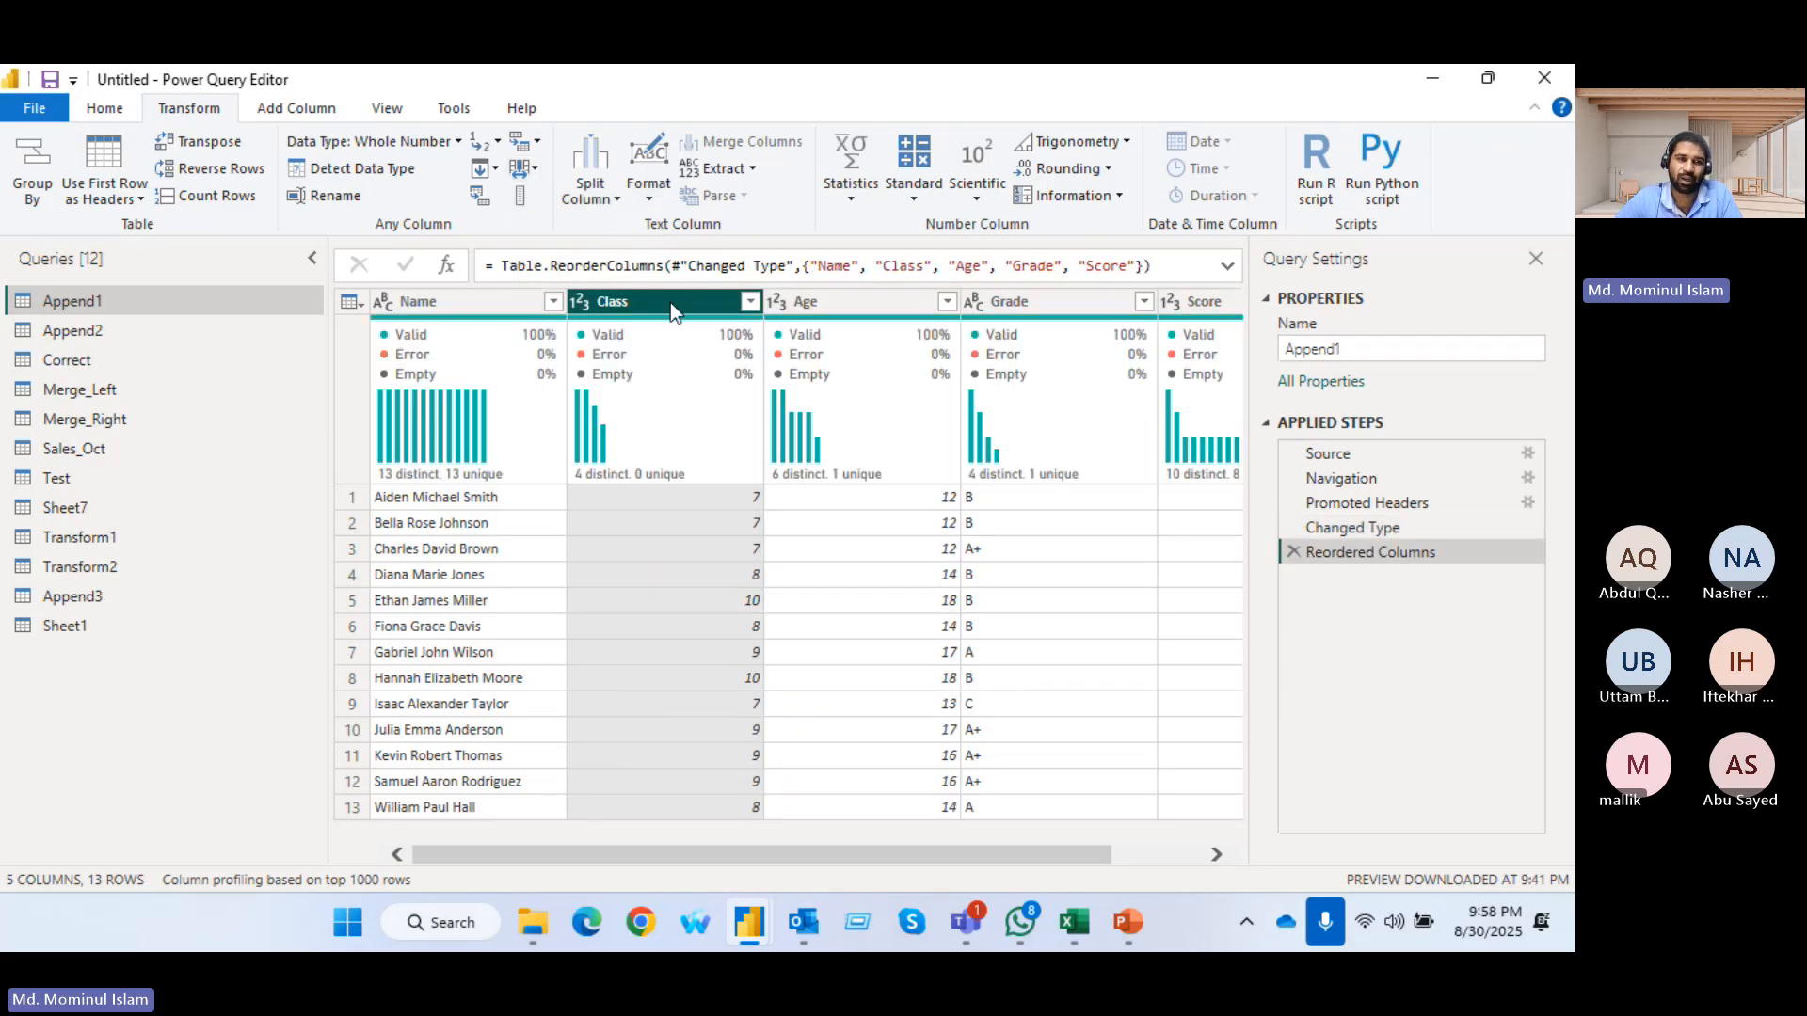
# Move the Class column of Append1 to the beginning of the table, and from there to the end
pyautogui.click(527, 170)
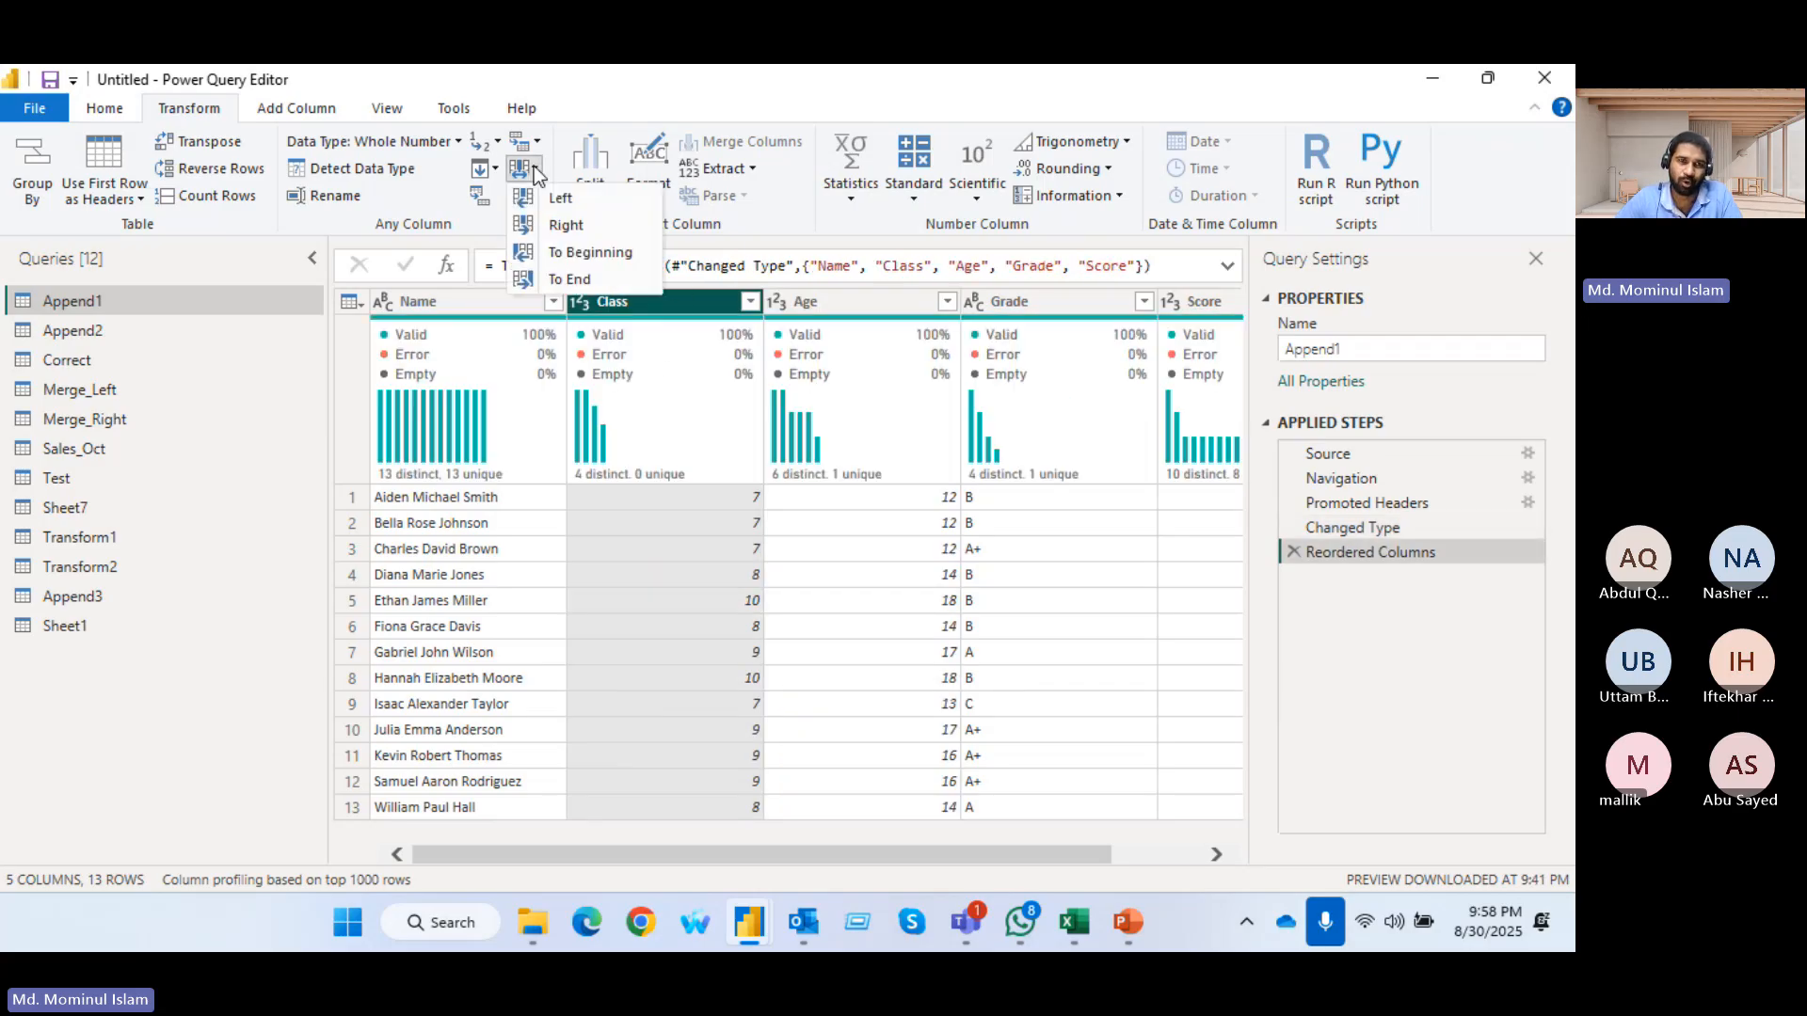
pyautogui.click(546, 252)
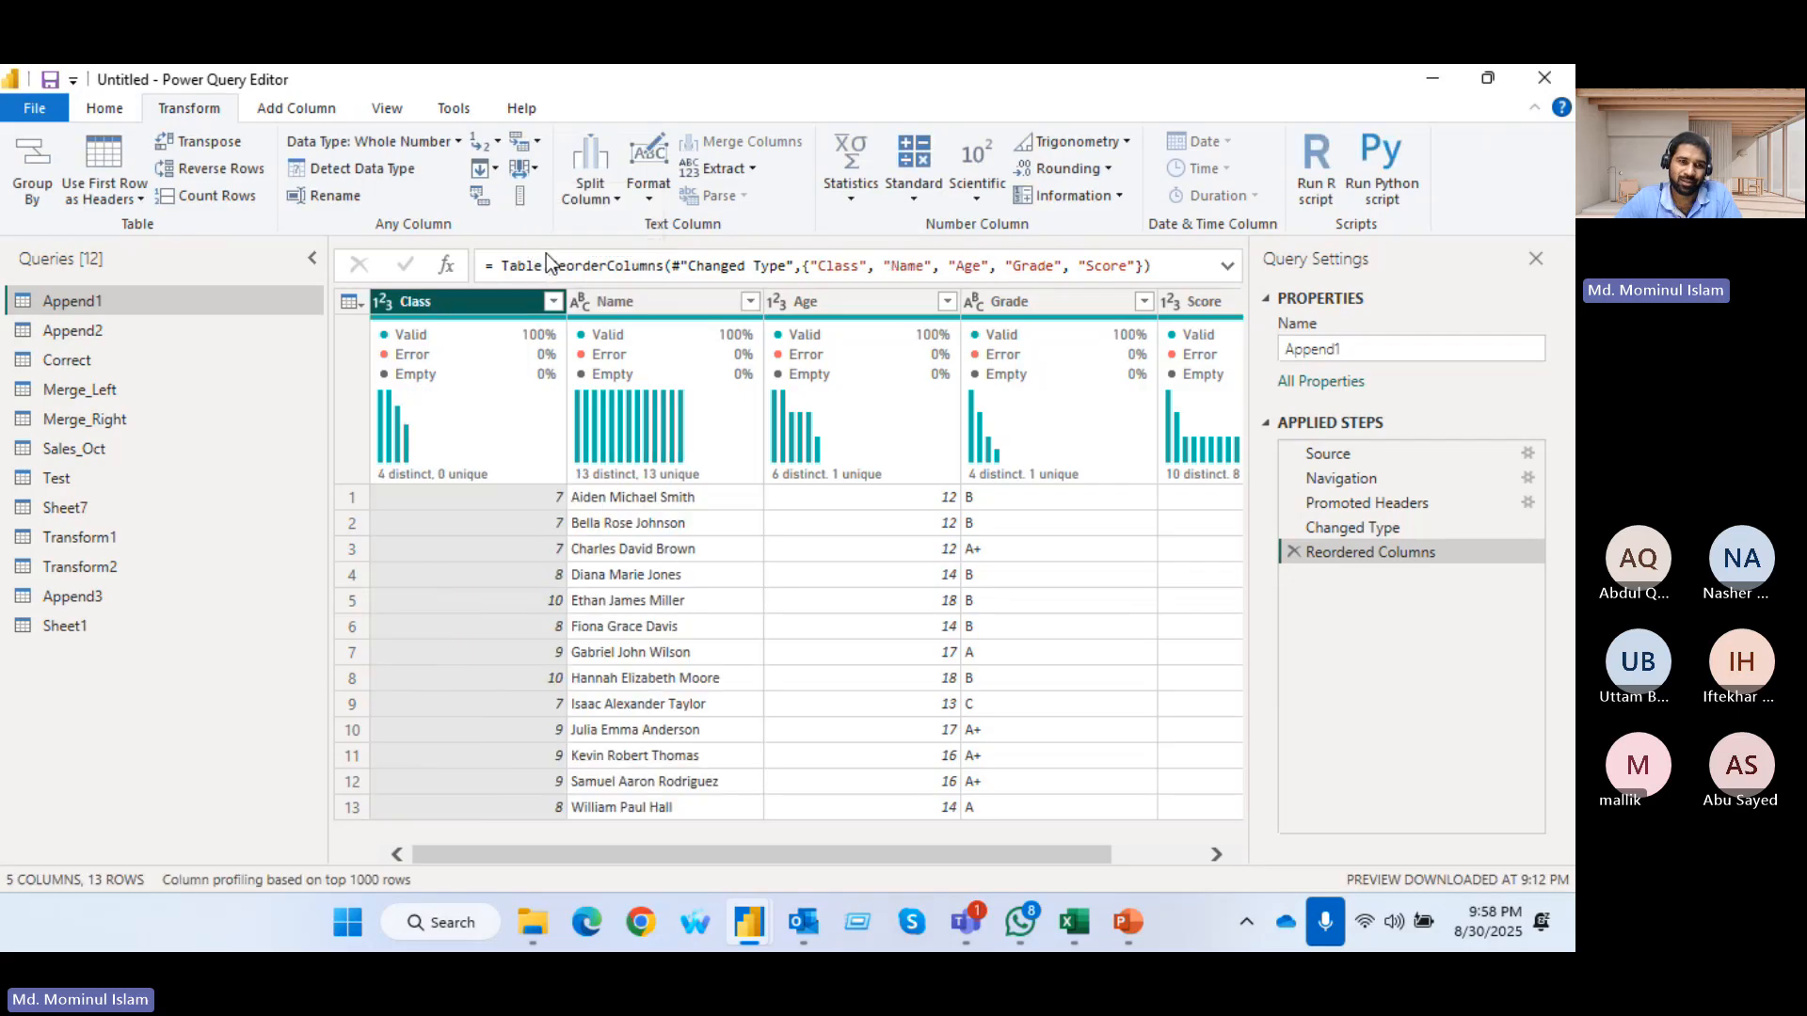
pyautogui.click(523, 170)
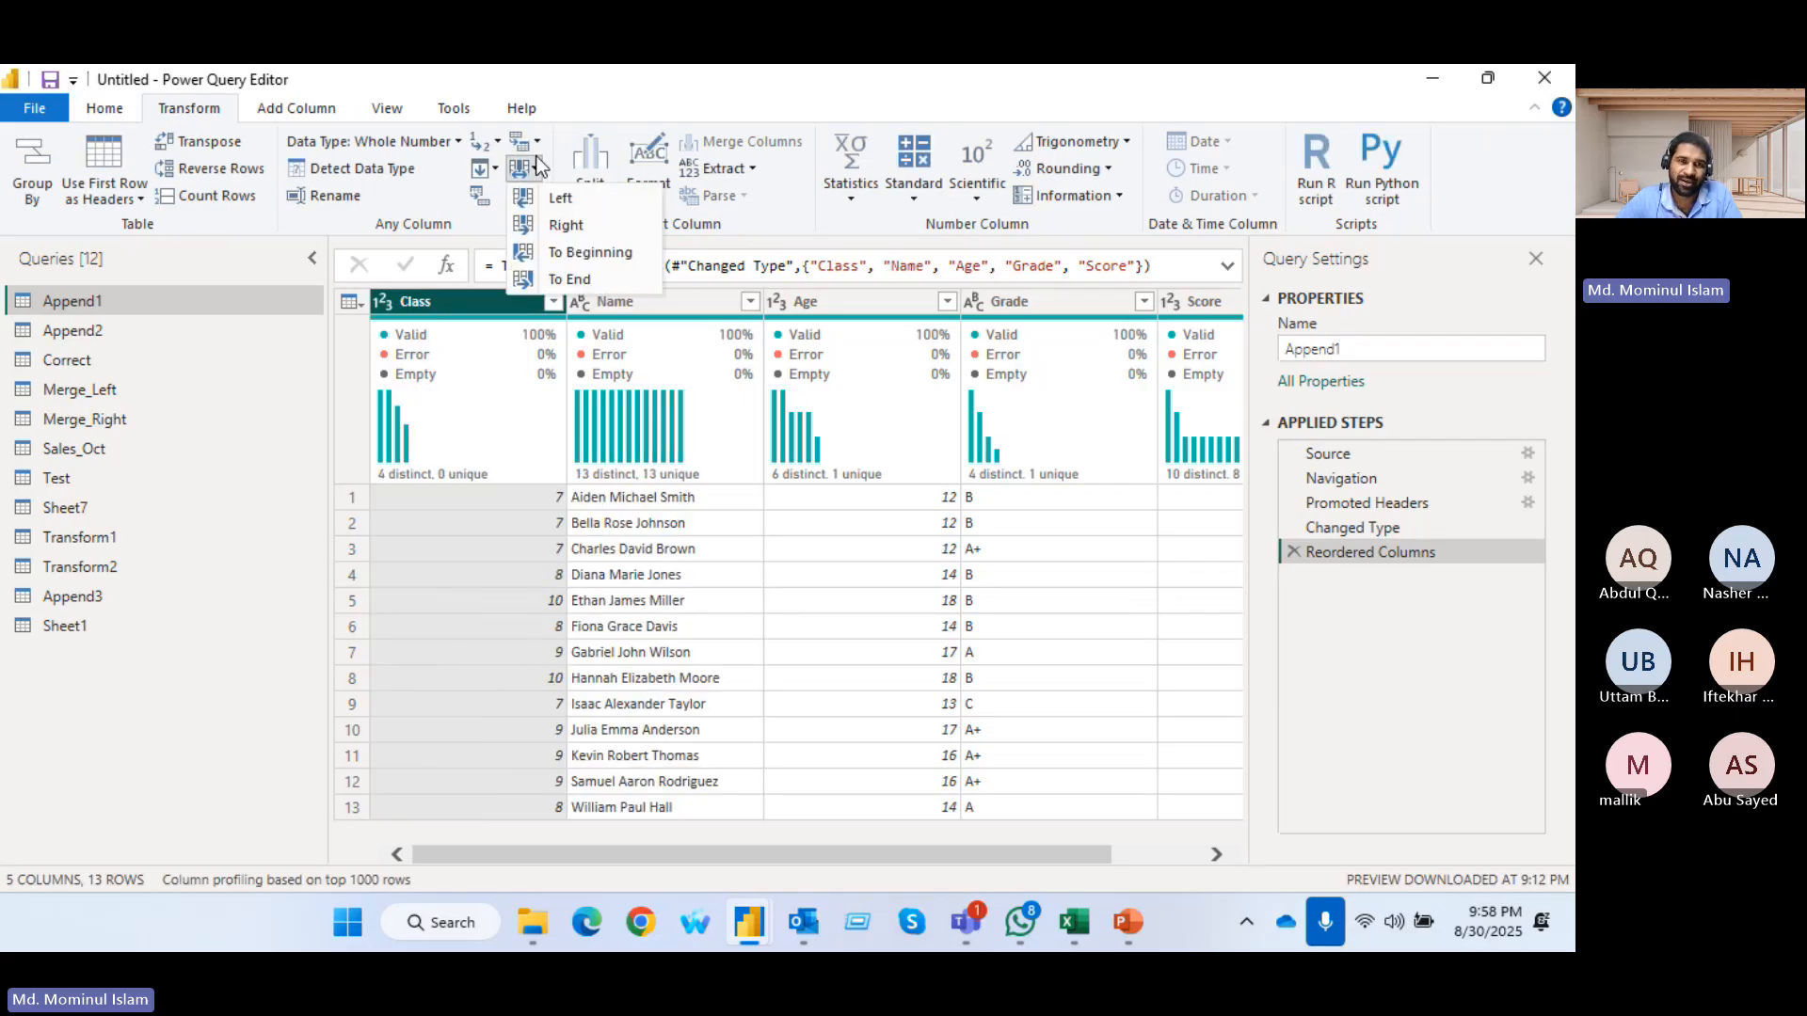
pyautogui.click(584, 280)
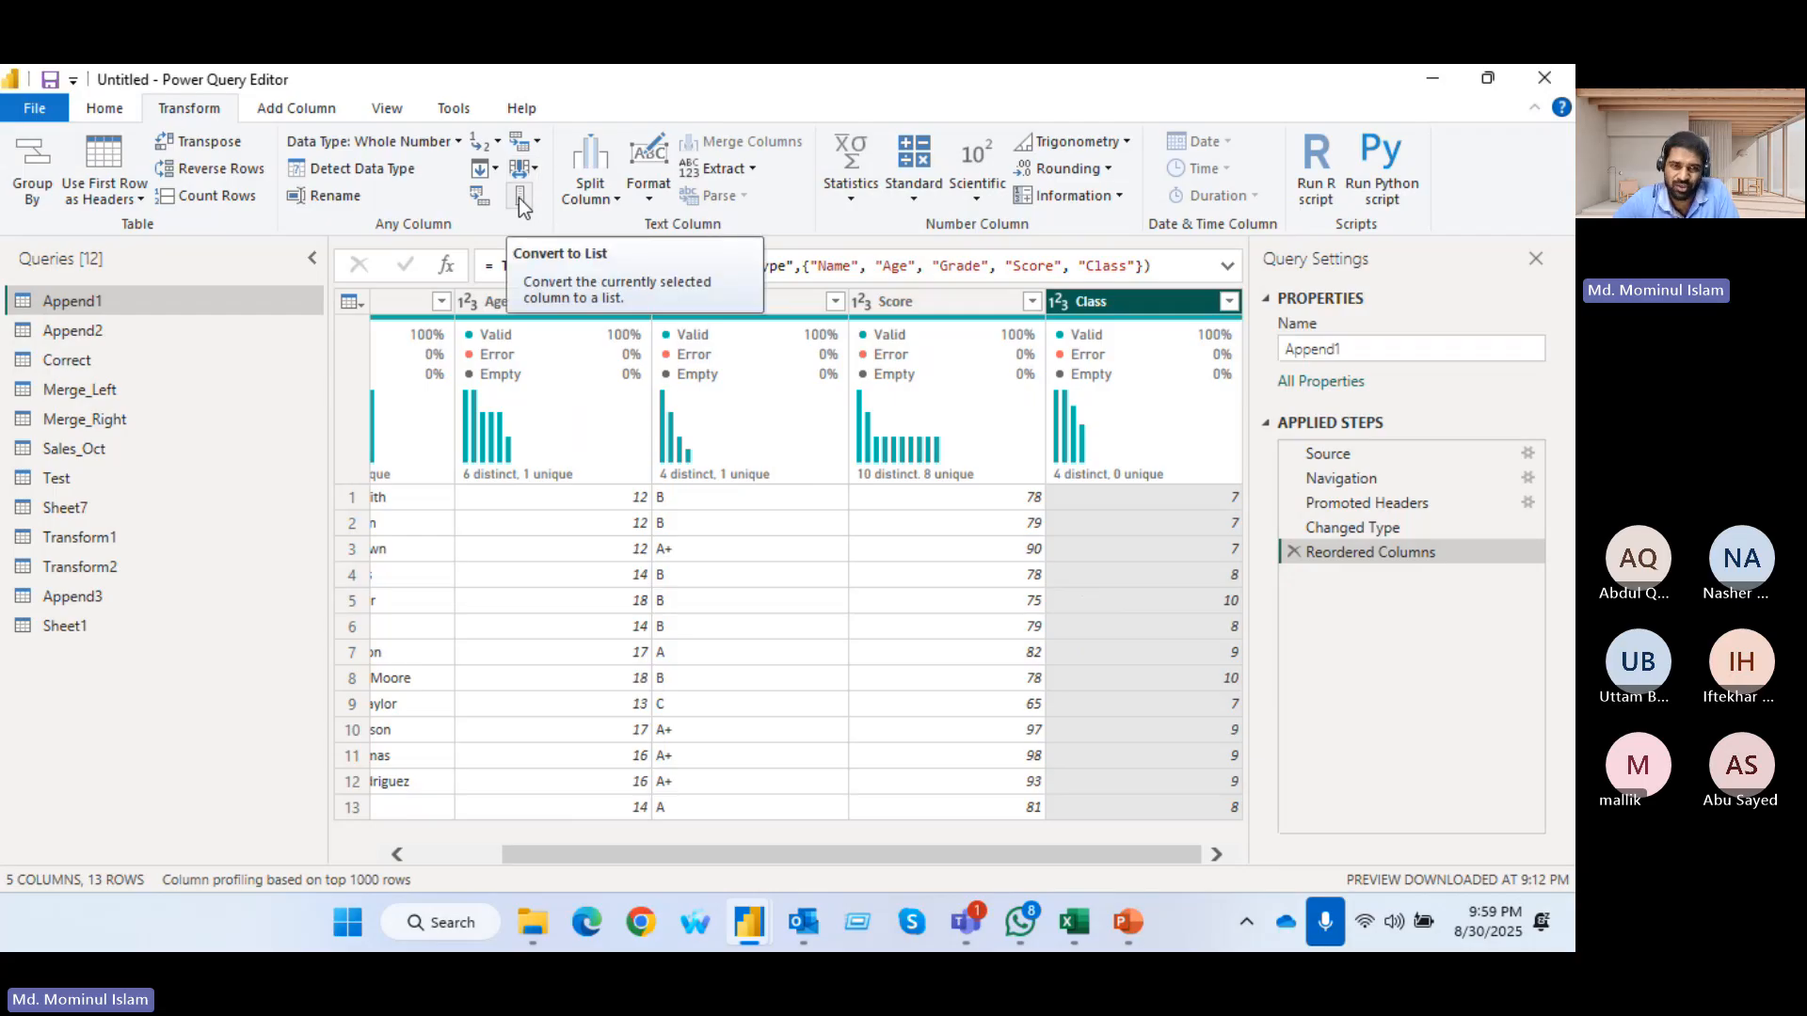
pyautogui.moveTo(613, 857); pyautogui.dragTo(471, 848)
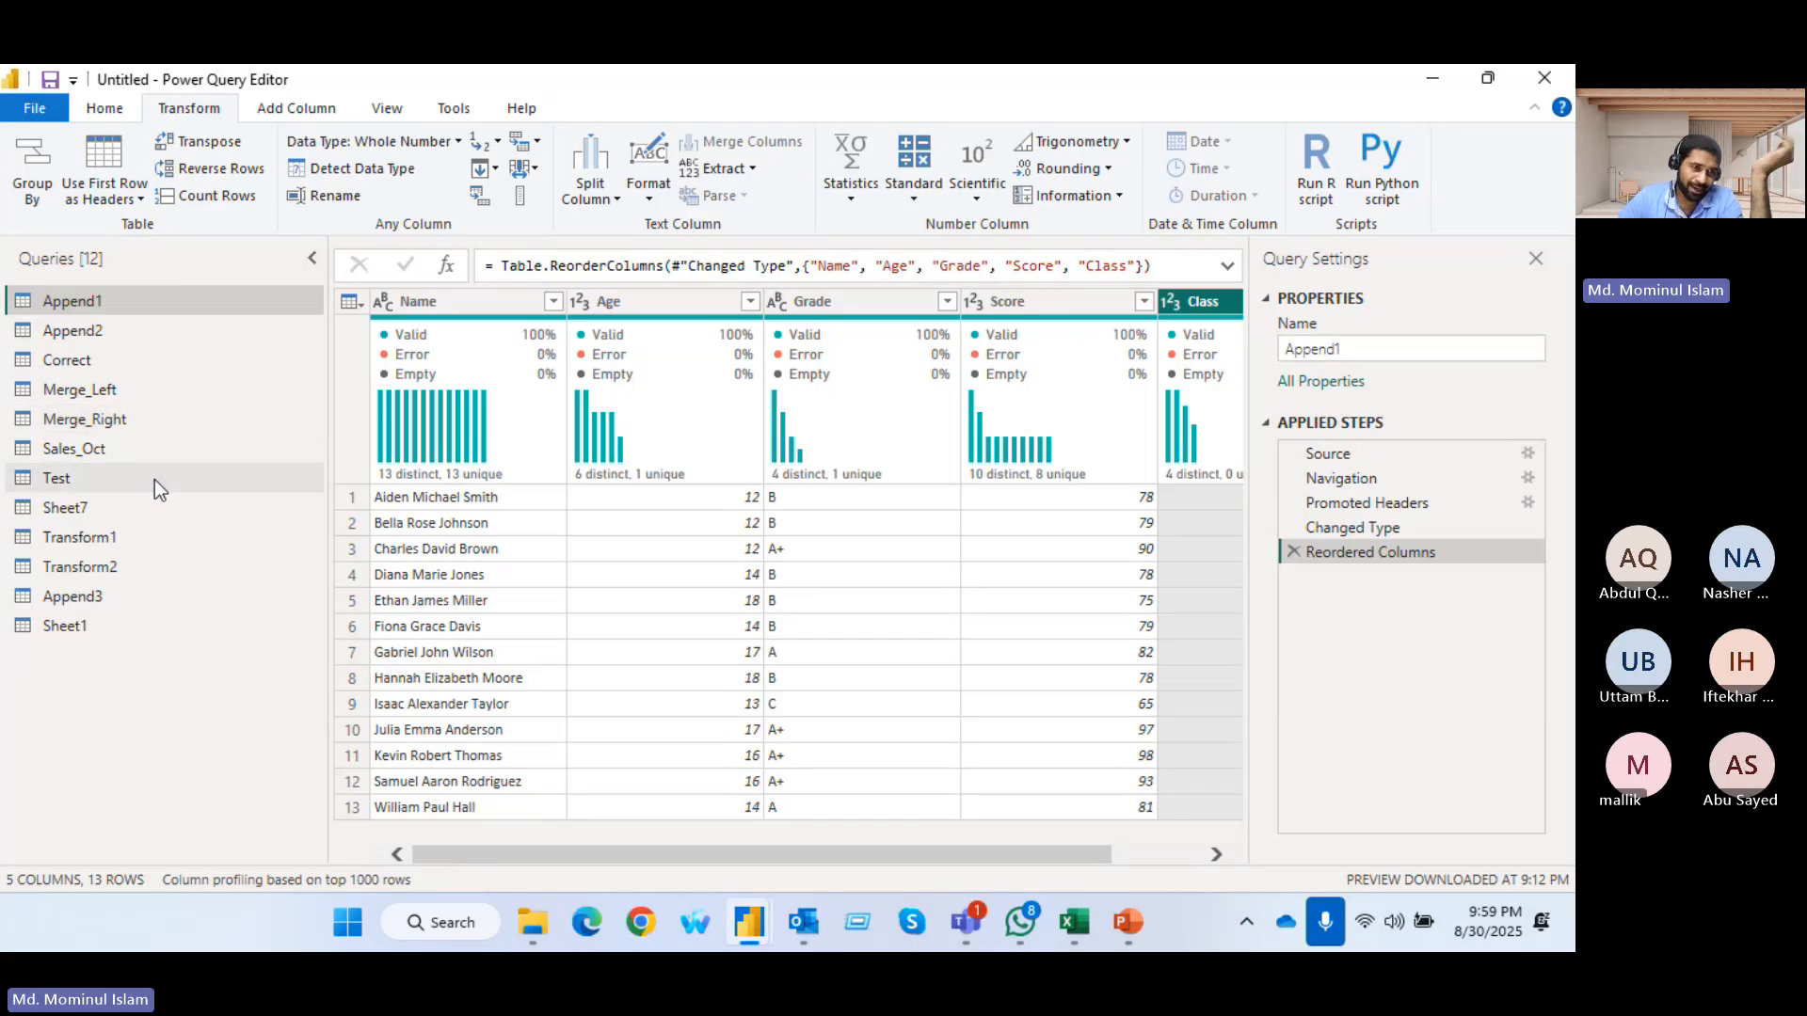
# Show the Sheet1 query and select its G_Name column
pyautogui.click(56, 625)
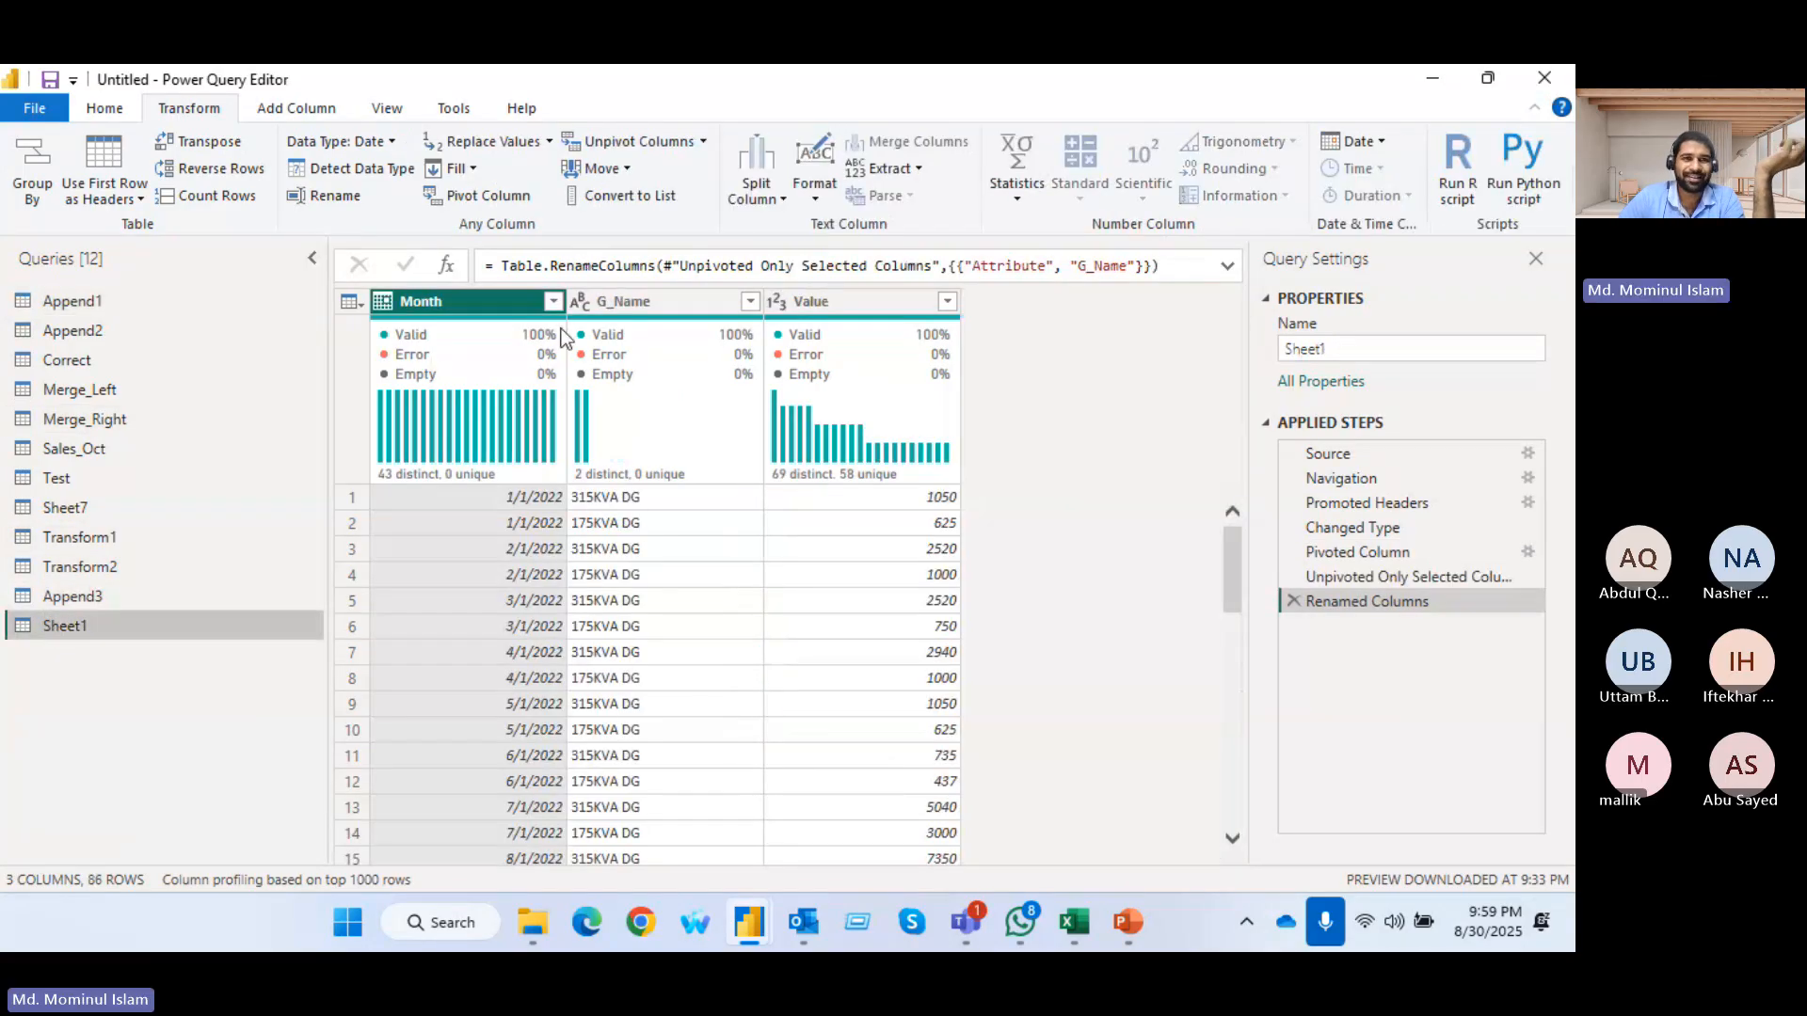
pyautogui.click(619, 301)
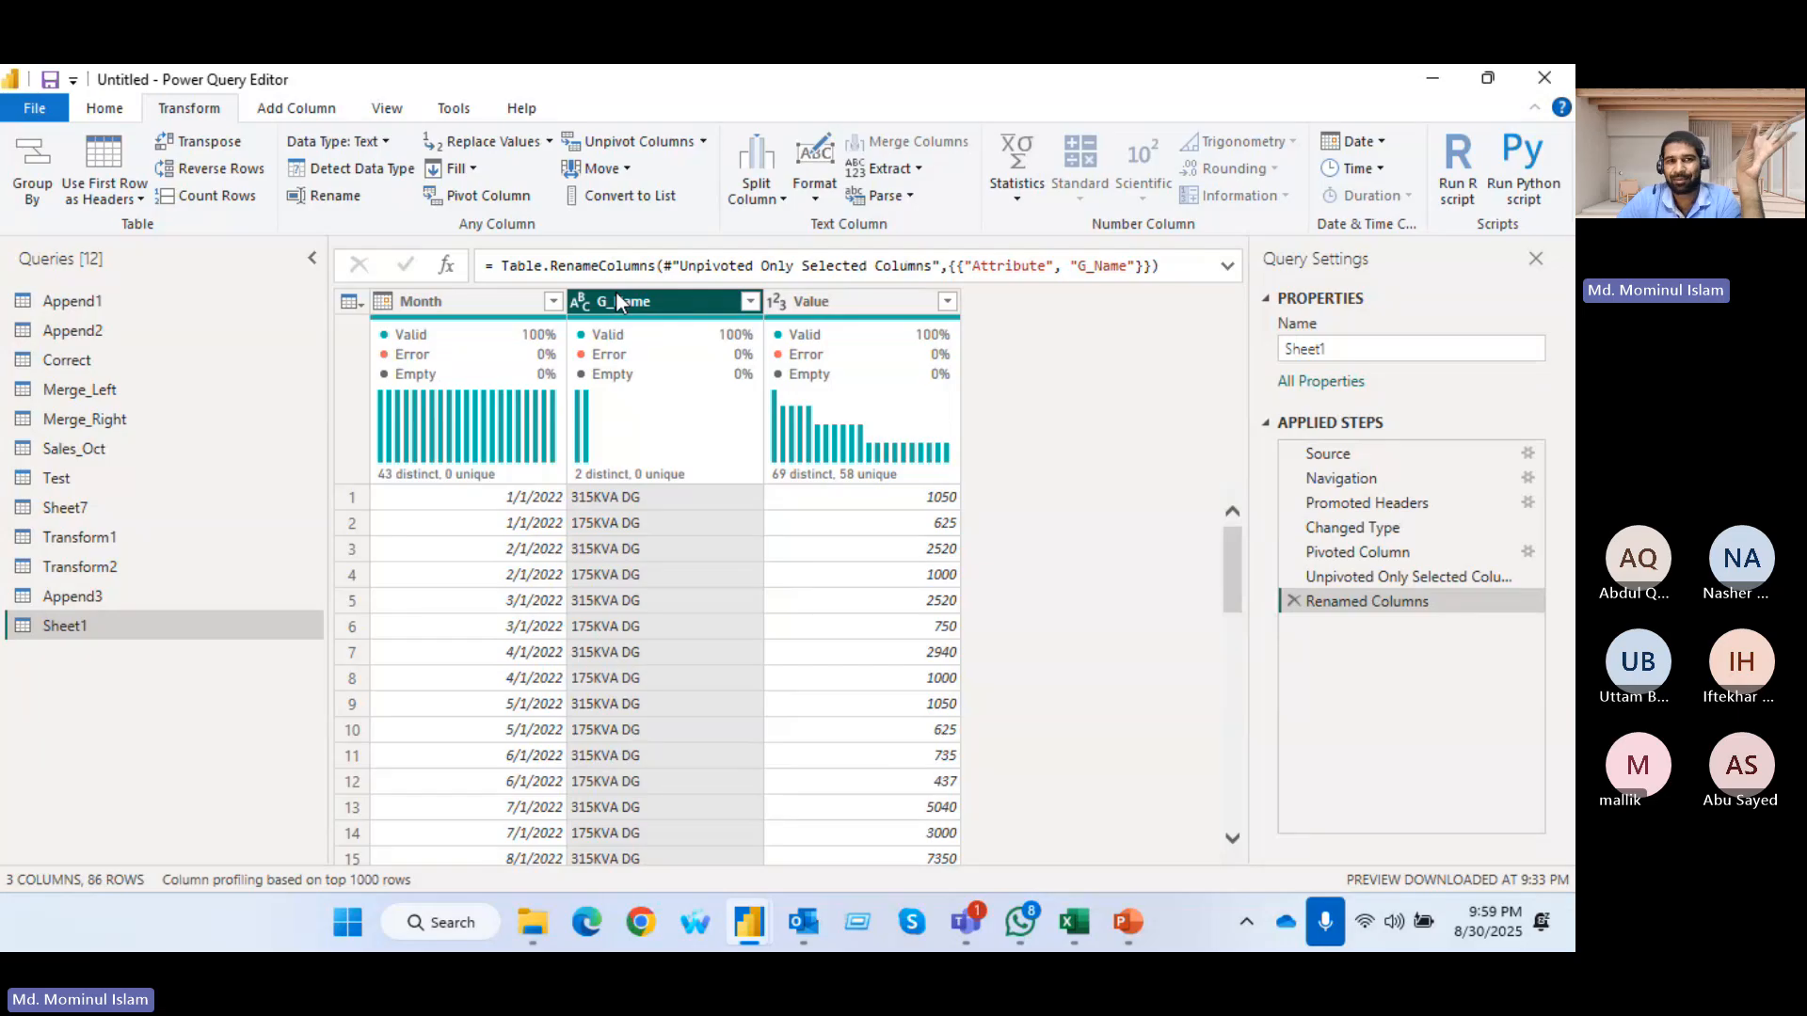
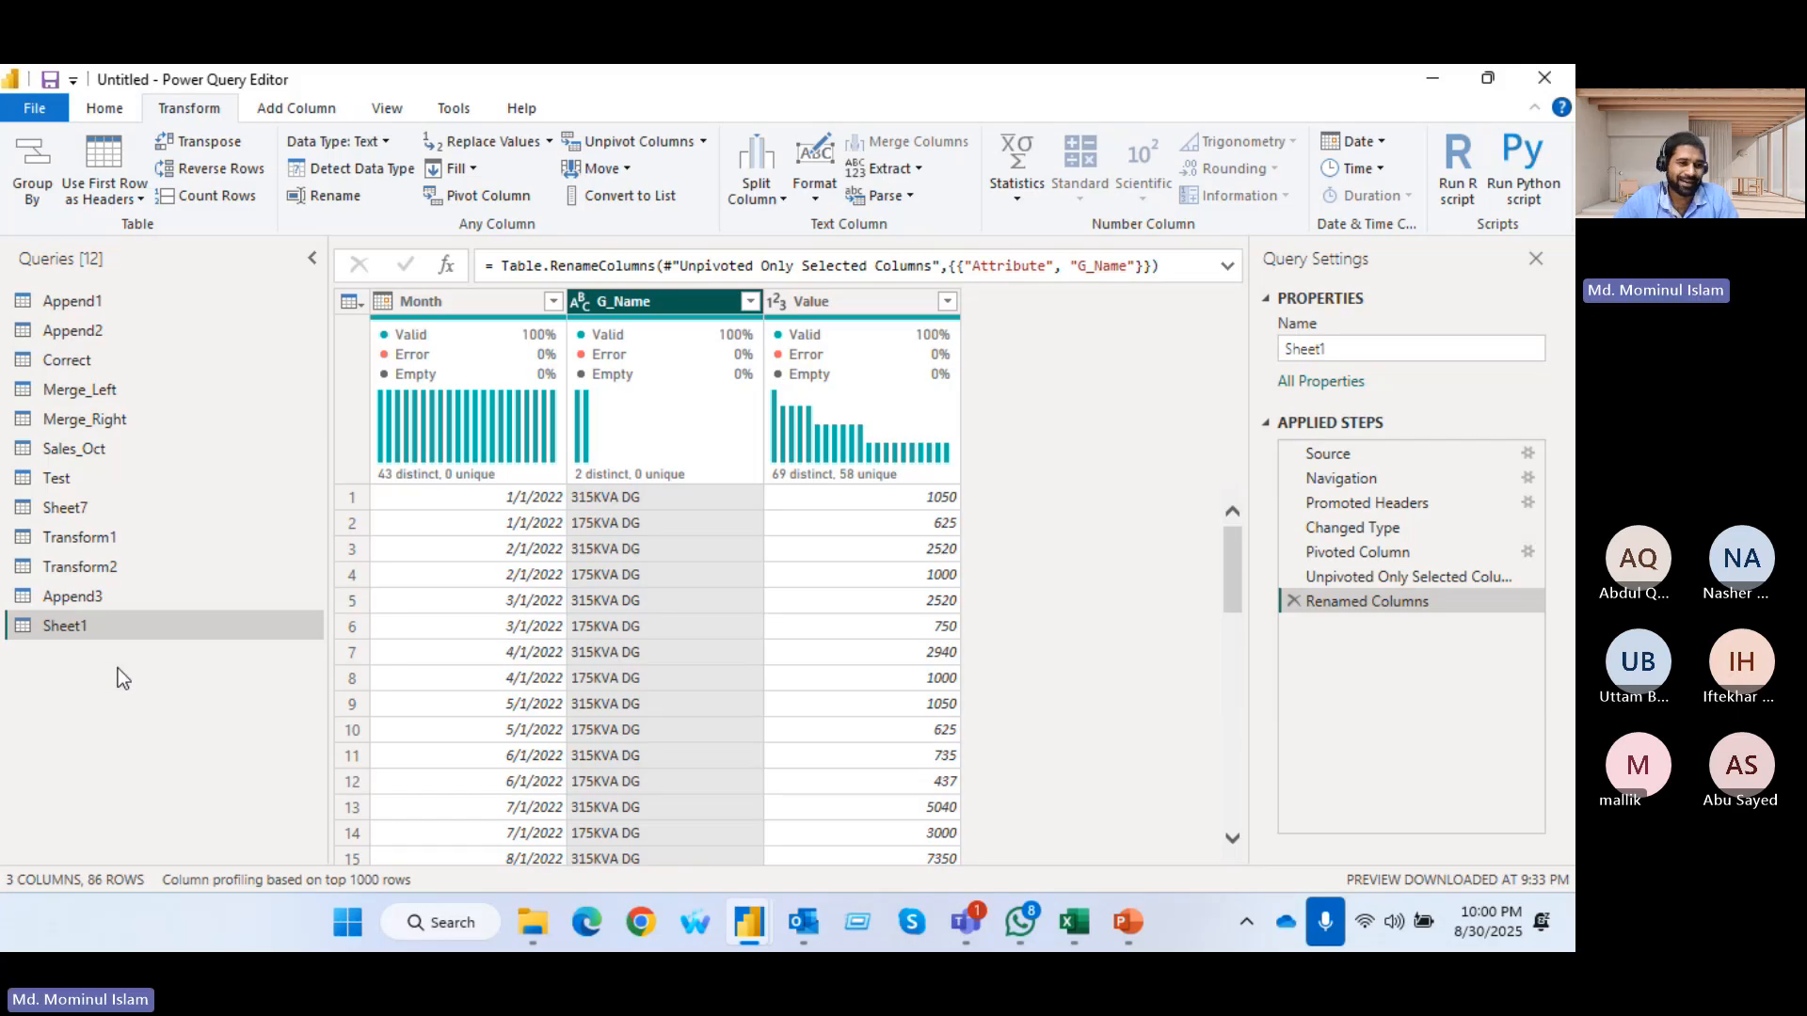
# Duplicate the Sheet1 query and rename the copy Generator
pyautogui.rightClick(99, 621)
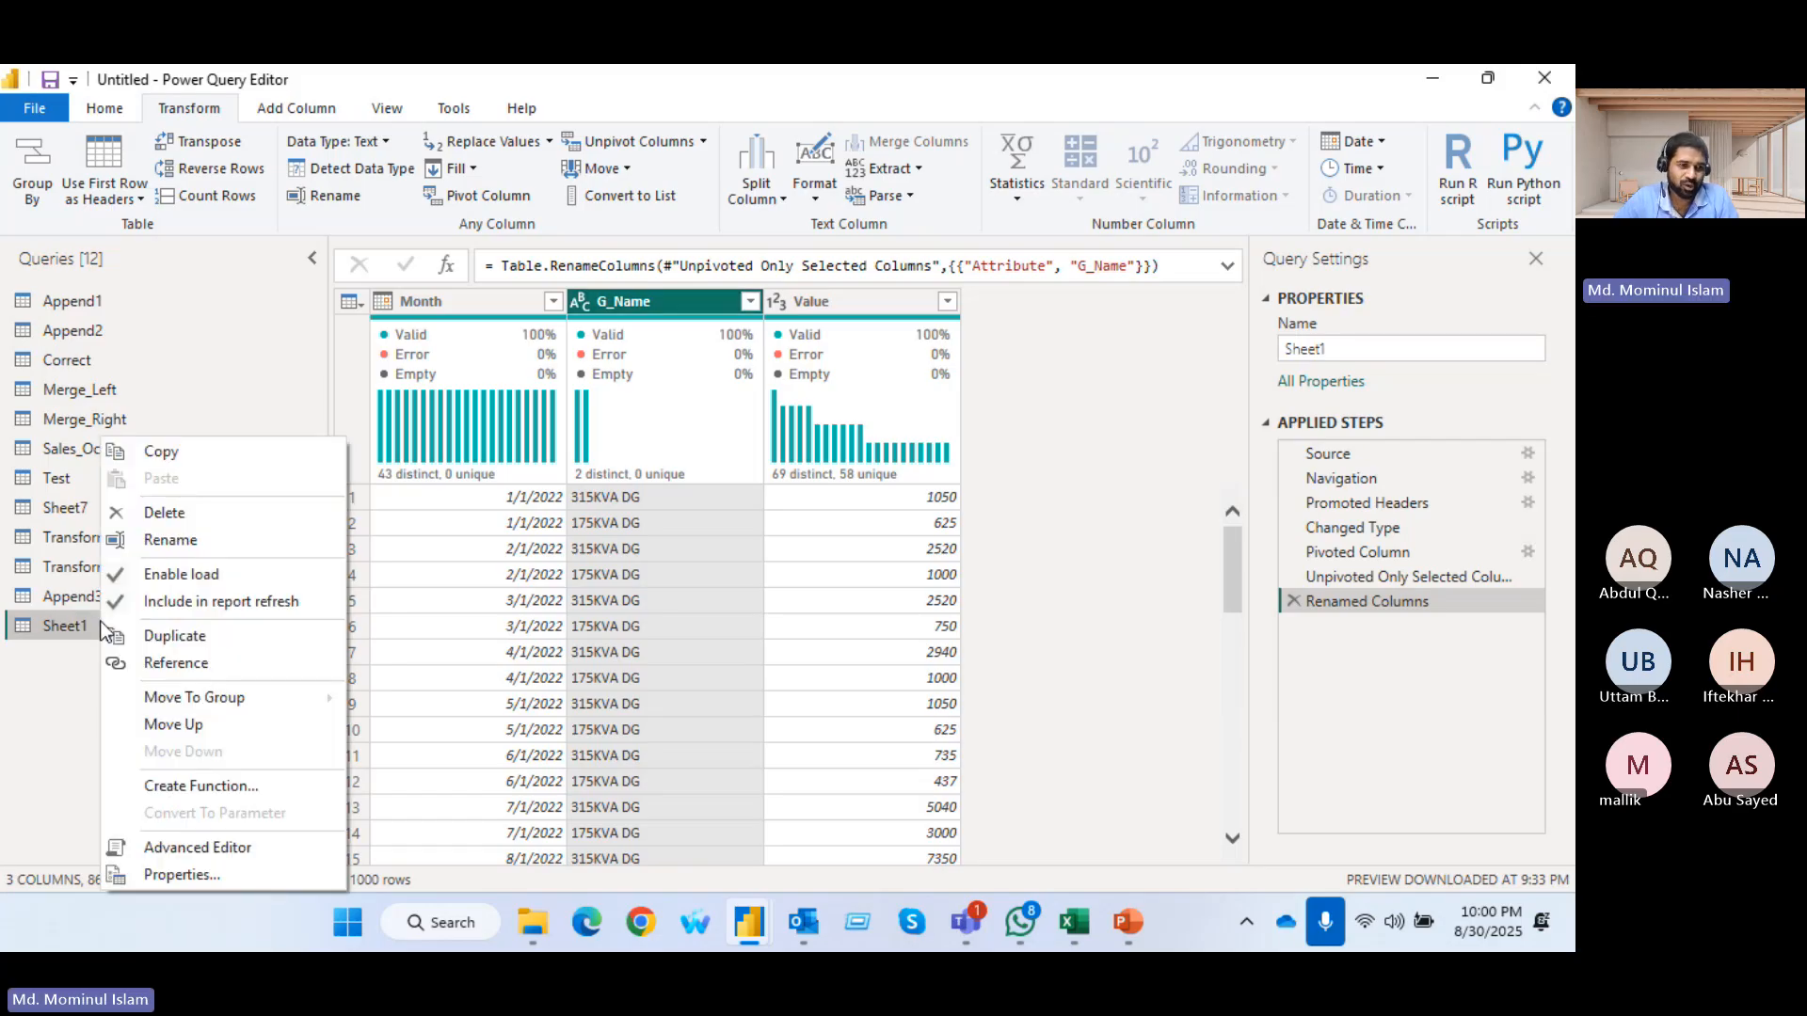
pyautogui.click(195, 644)
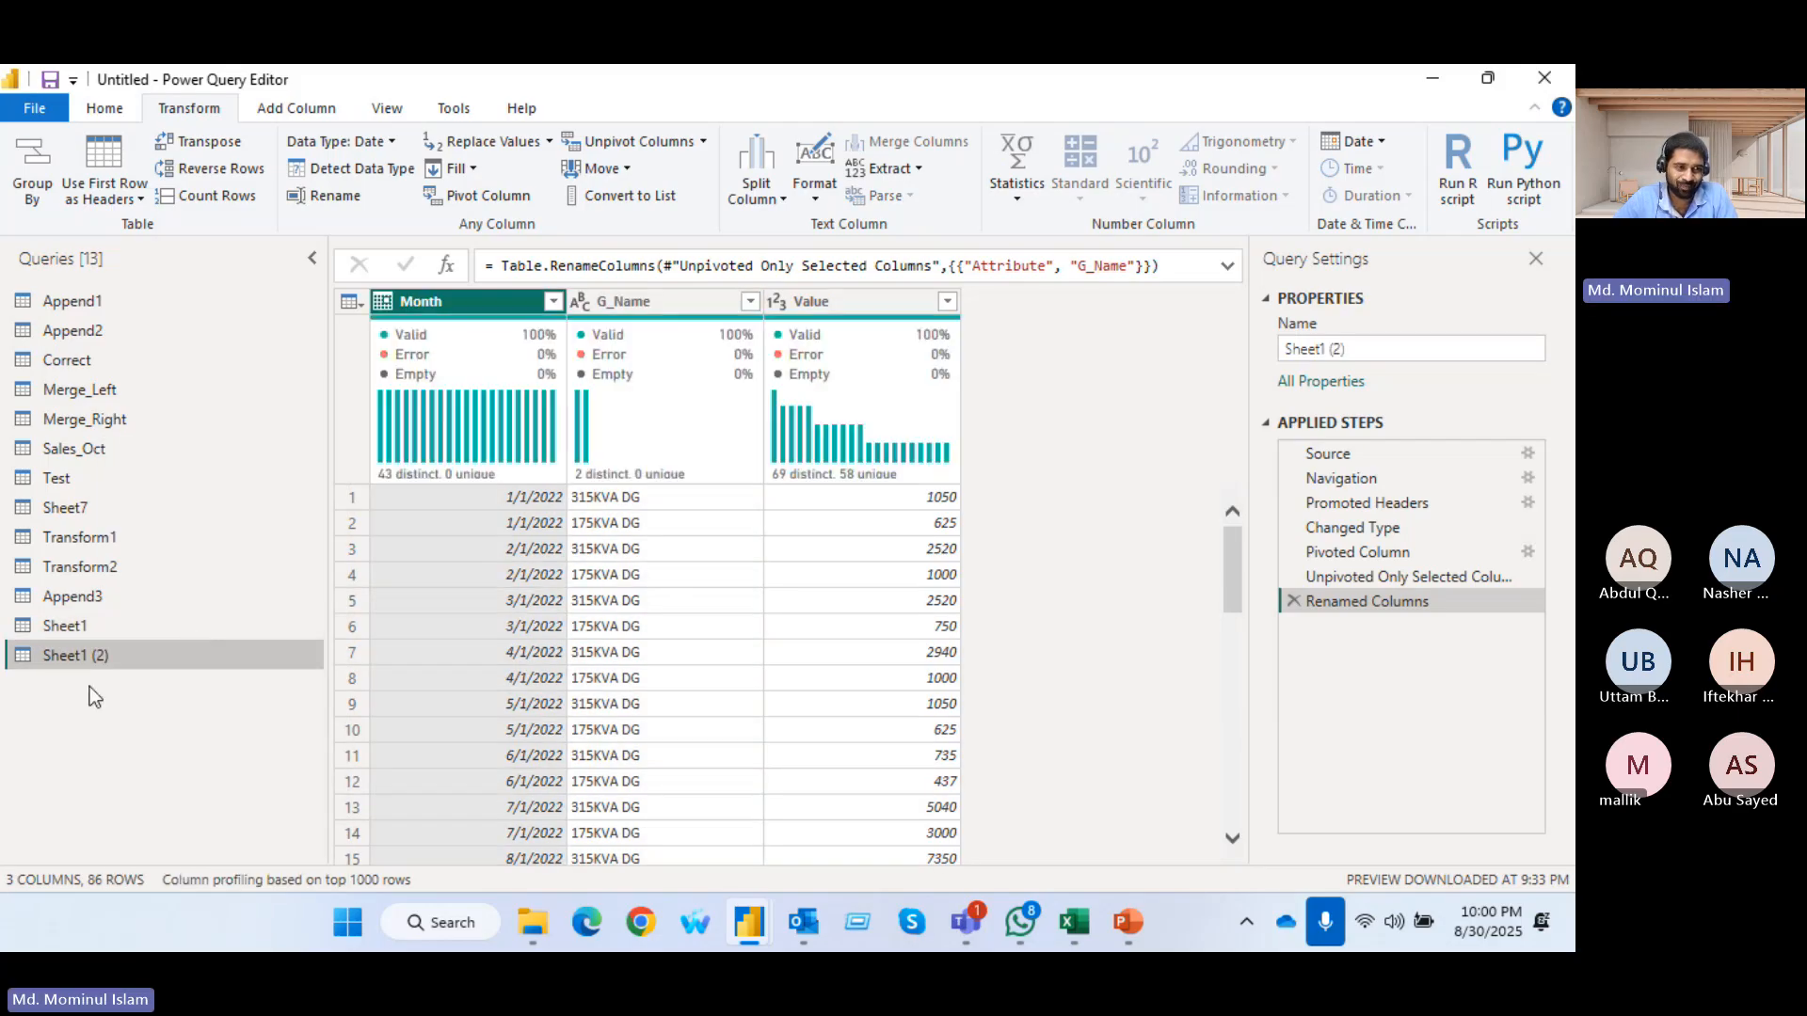
pyautogui.doubleClick(94, 657)
pyautogui.write('Generato')
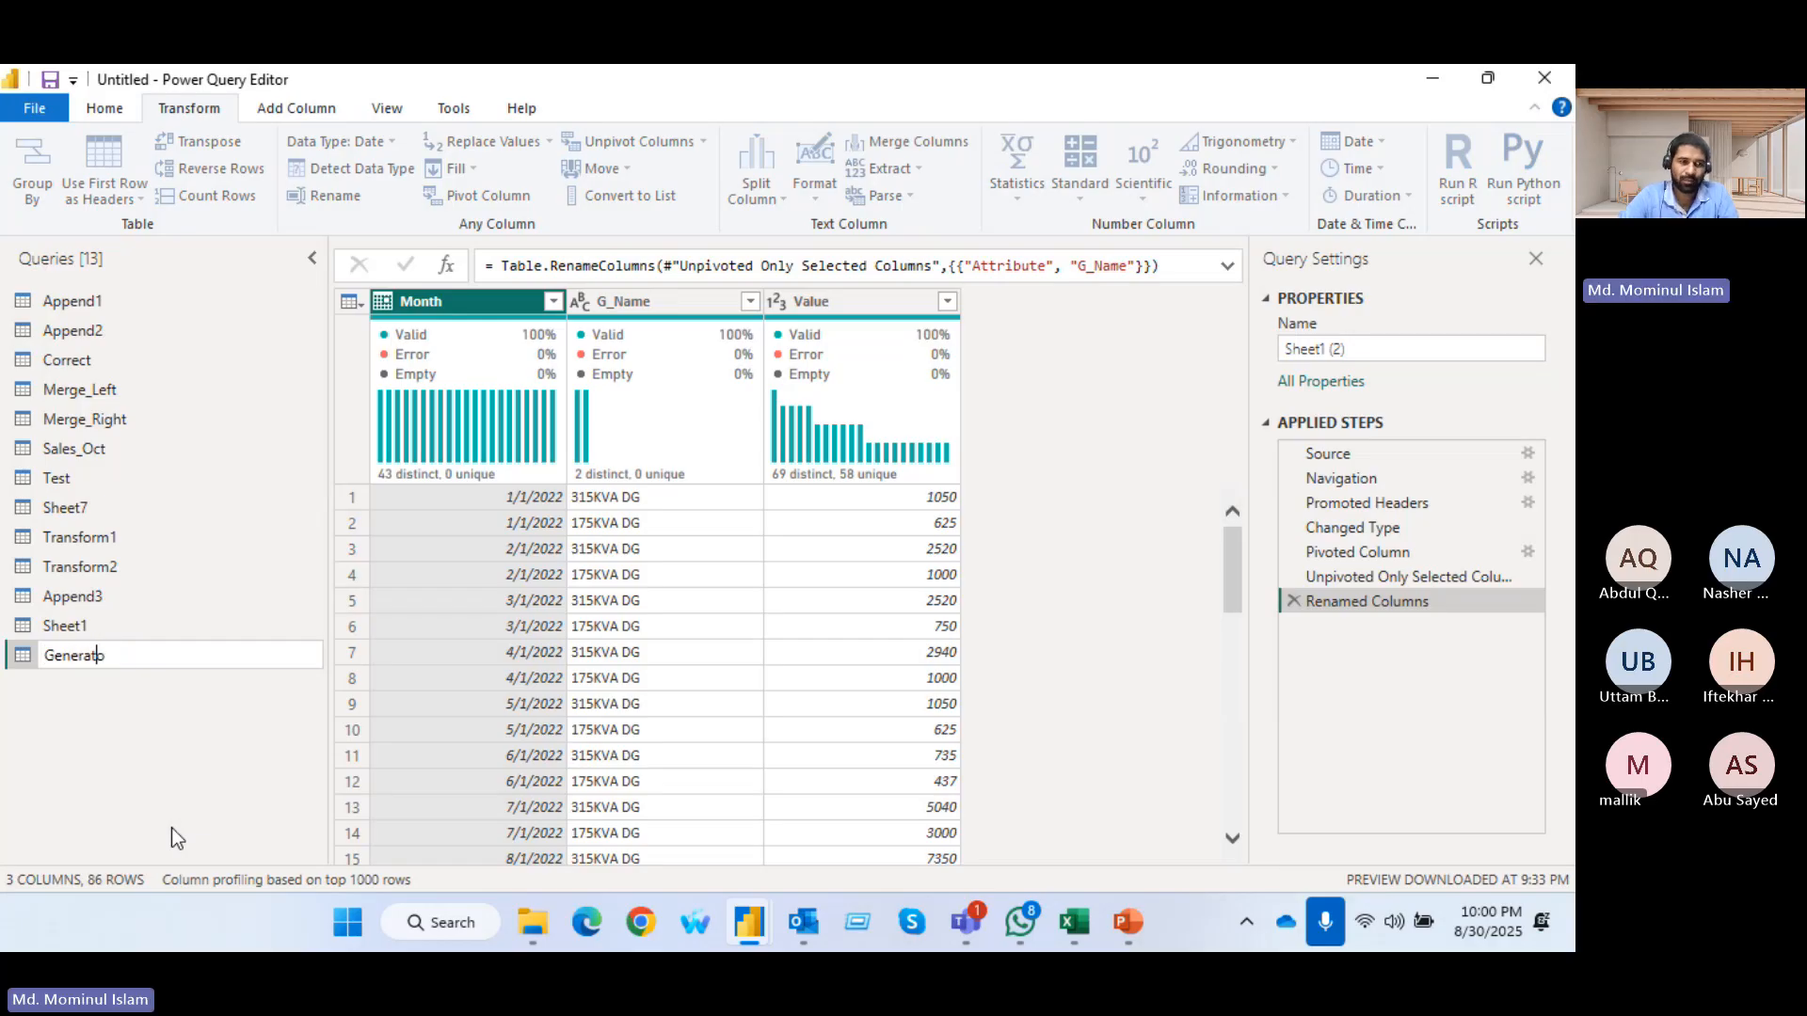
pyautogui.write('r')
pyautogui.press('Return')
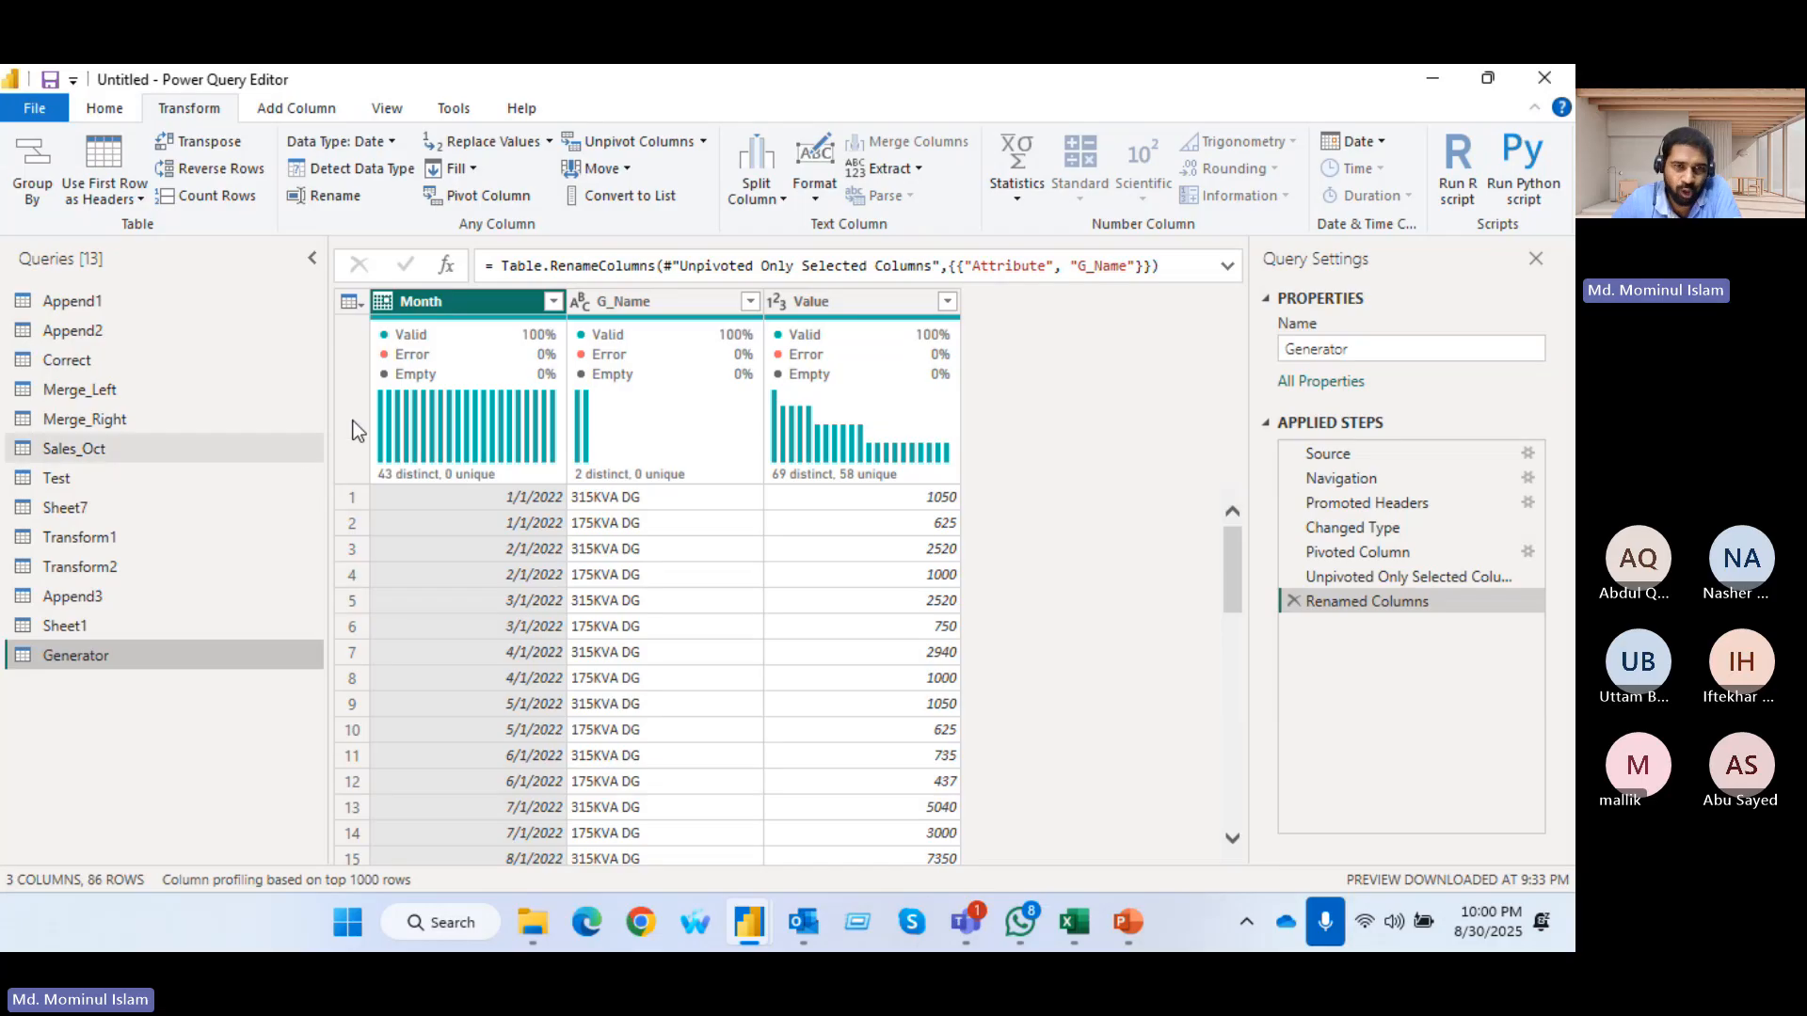
# Convert the G_Name column of the Generator query to a list and remove the list's duplicates
pyautogui.click(656, 300)
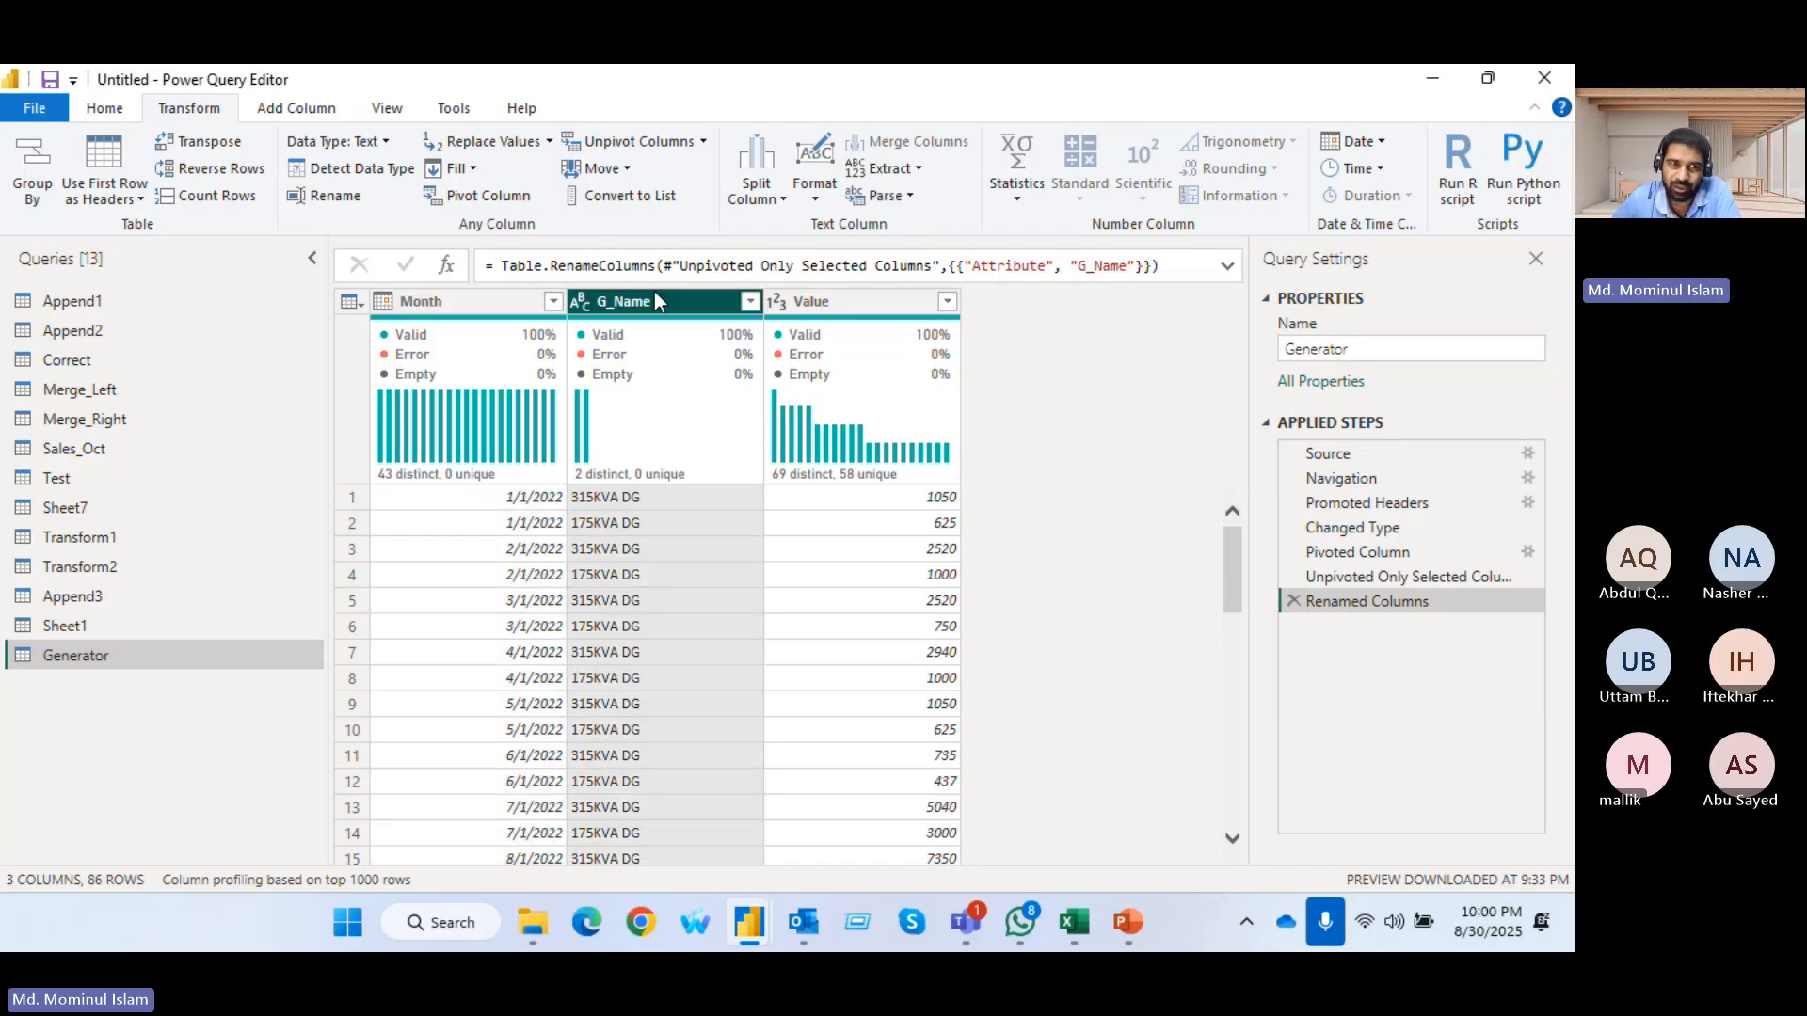
pyautogui.click(617, 198)
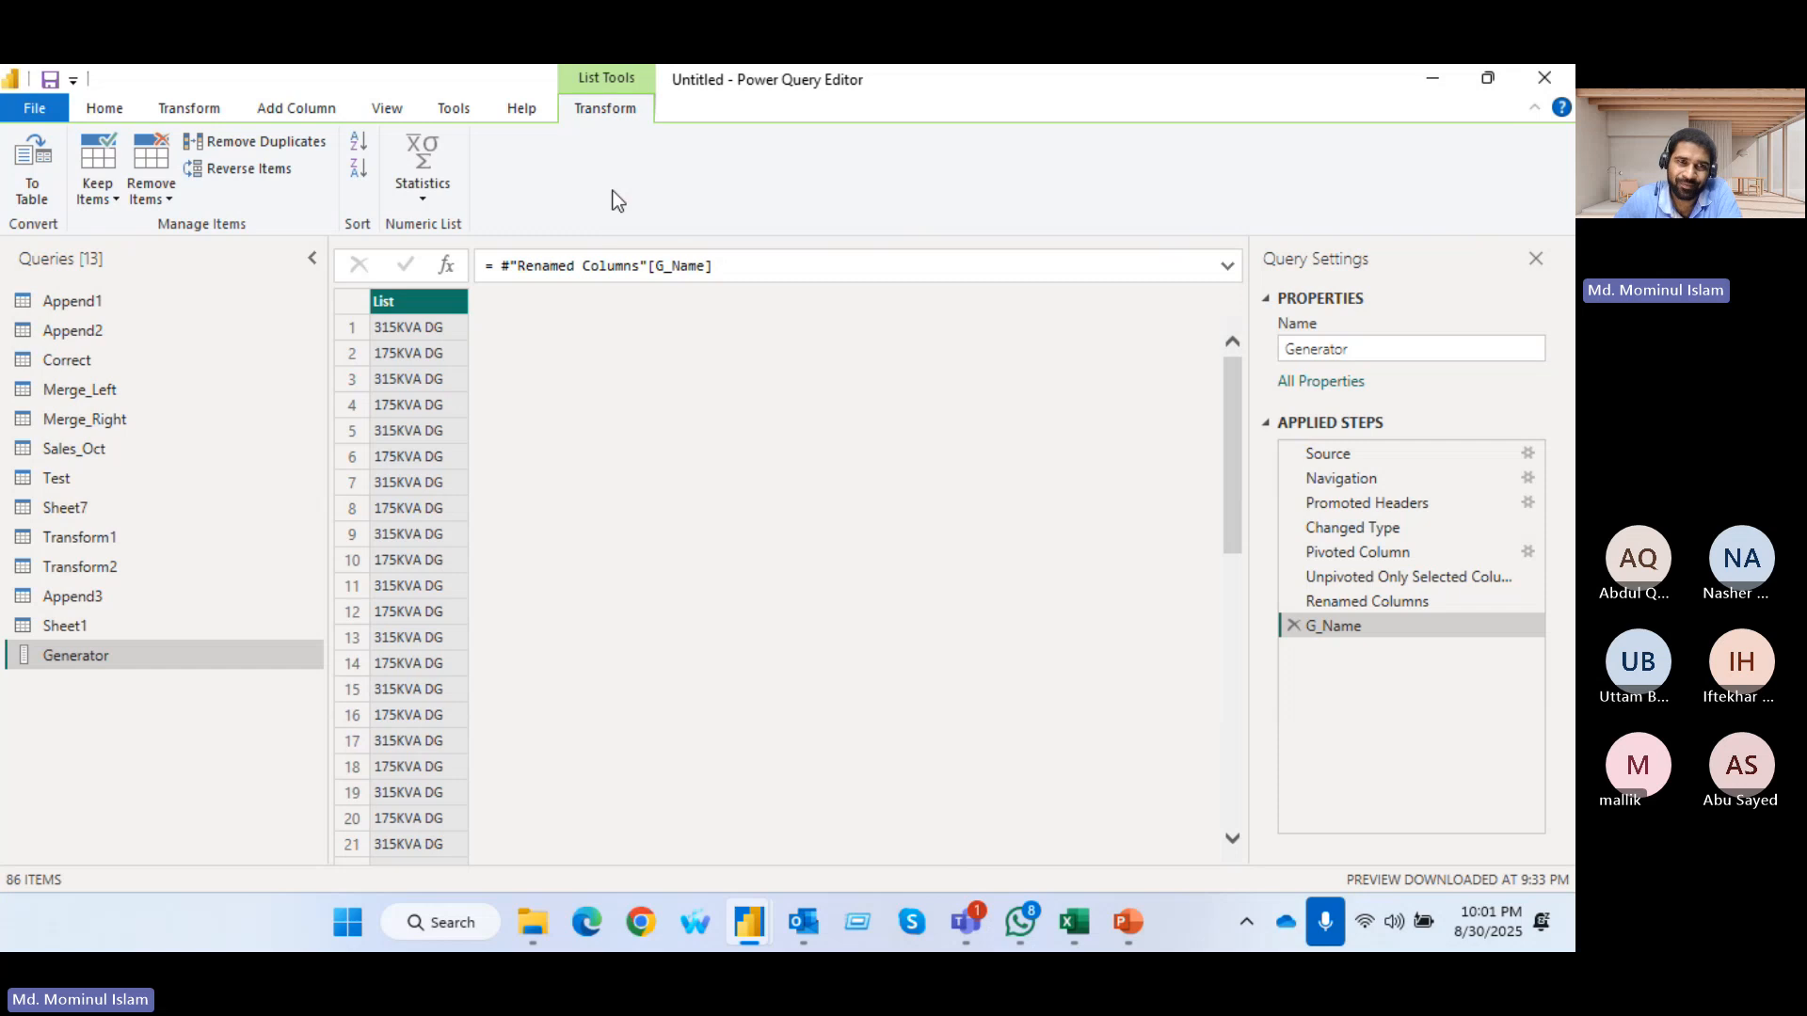
pyautogui.scroll(-2, 470, 569)
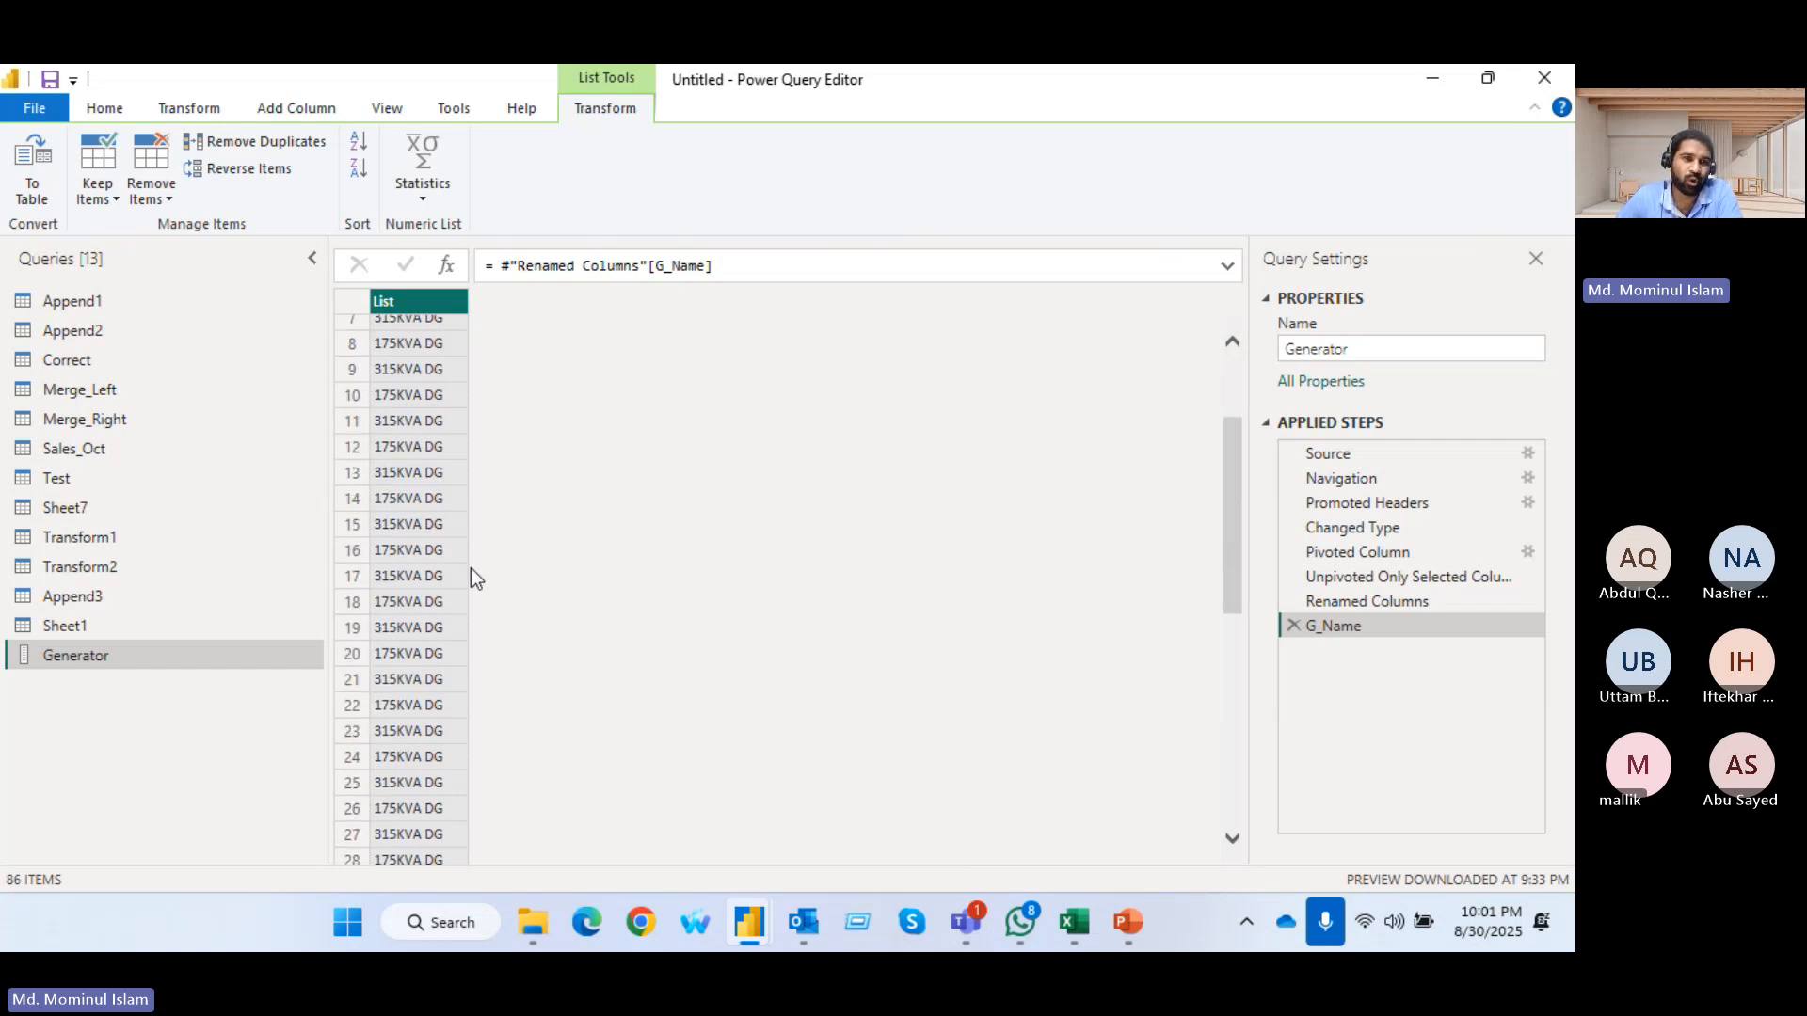
pyautogui.scroll(-18, 439, 511)
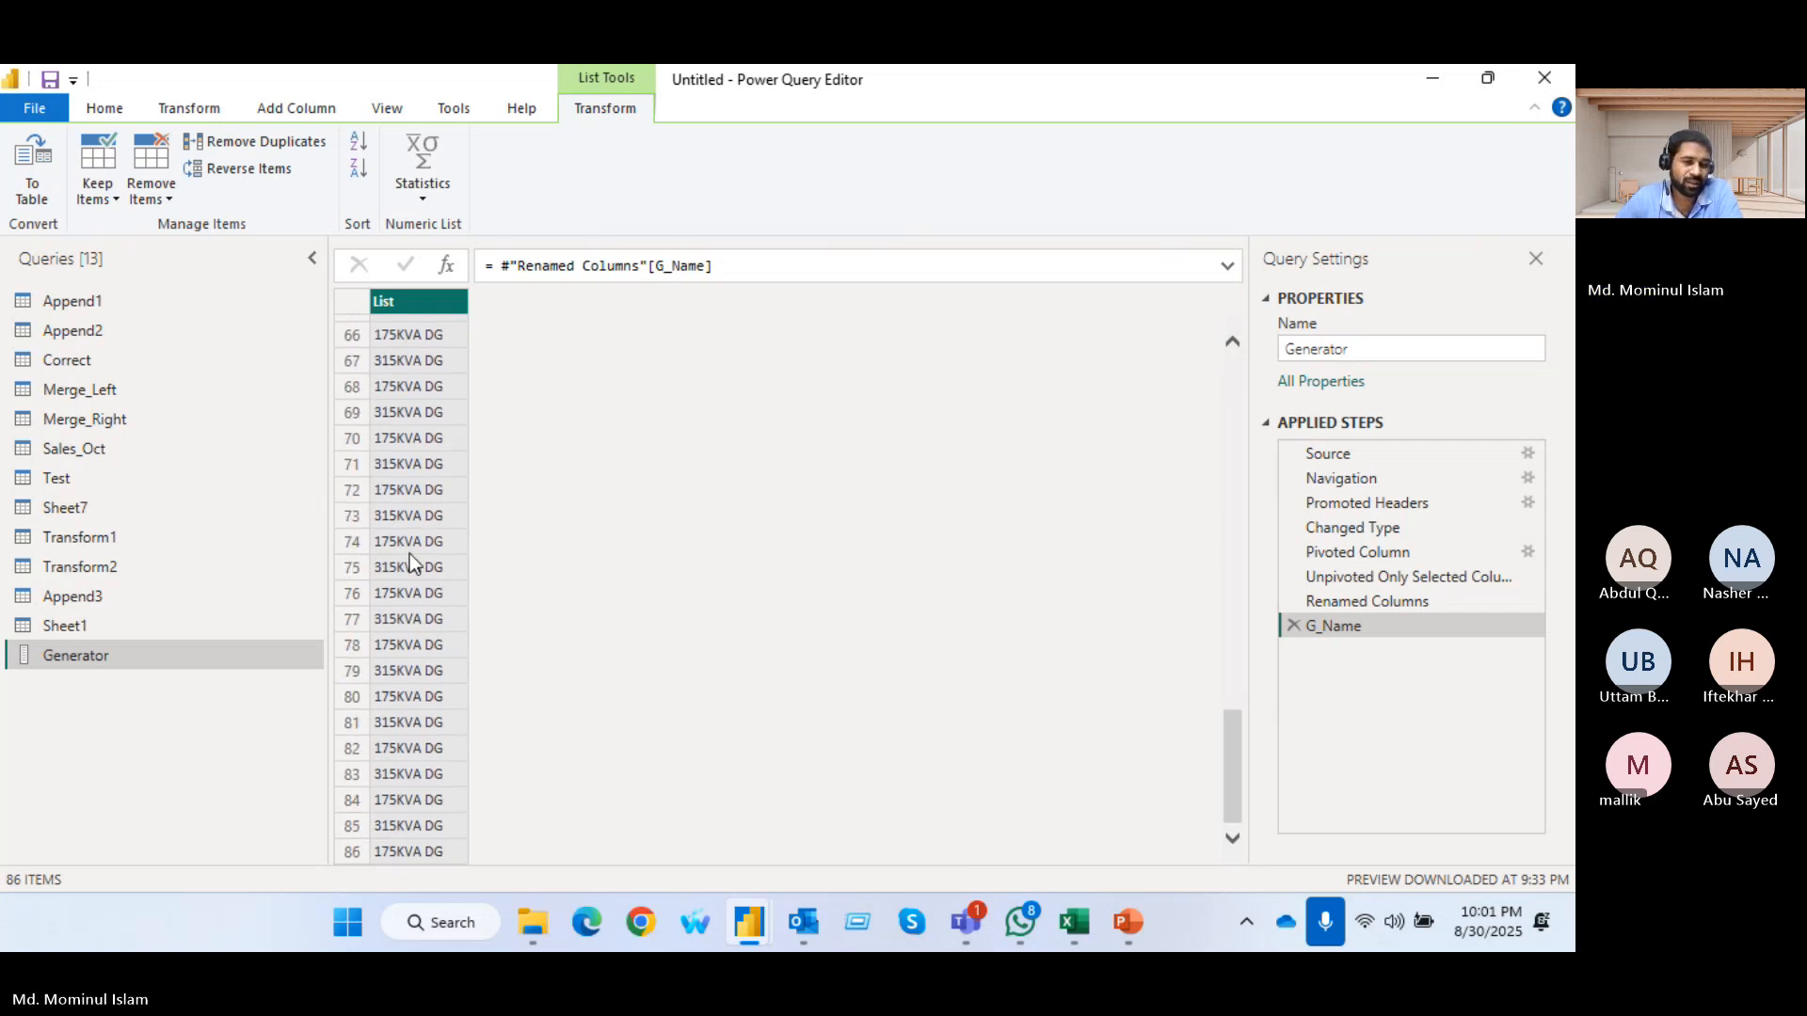
pyautogui.scroll(20, 426, 577)
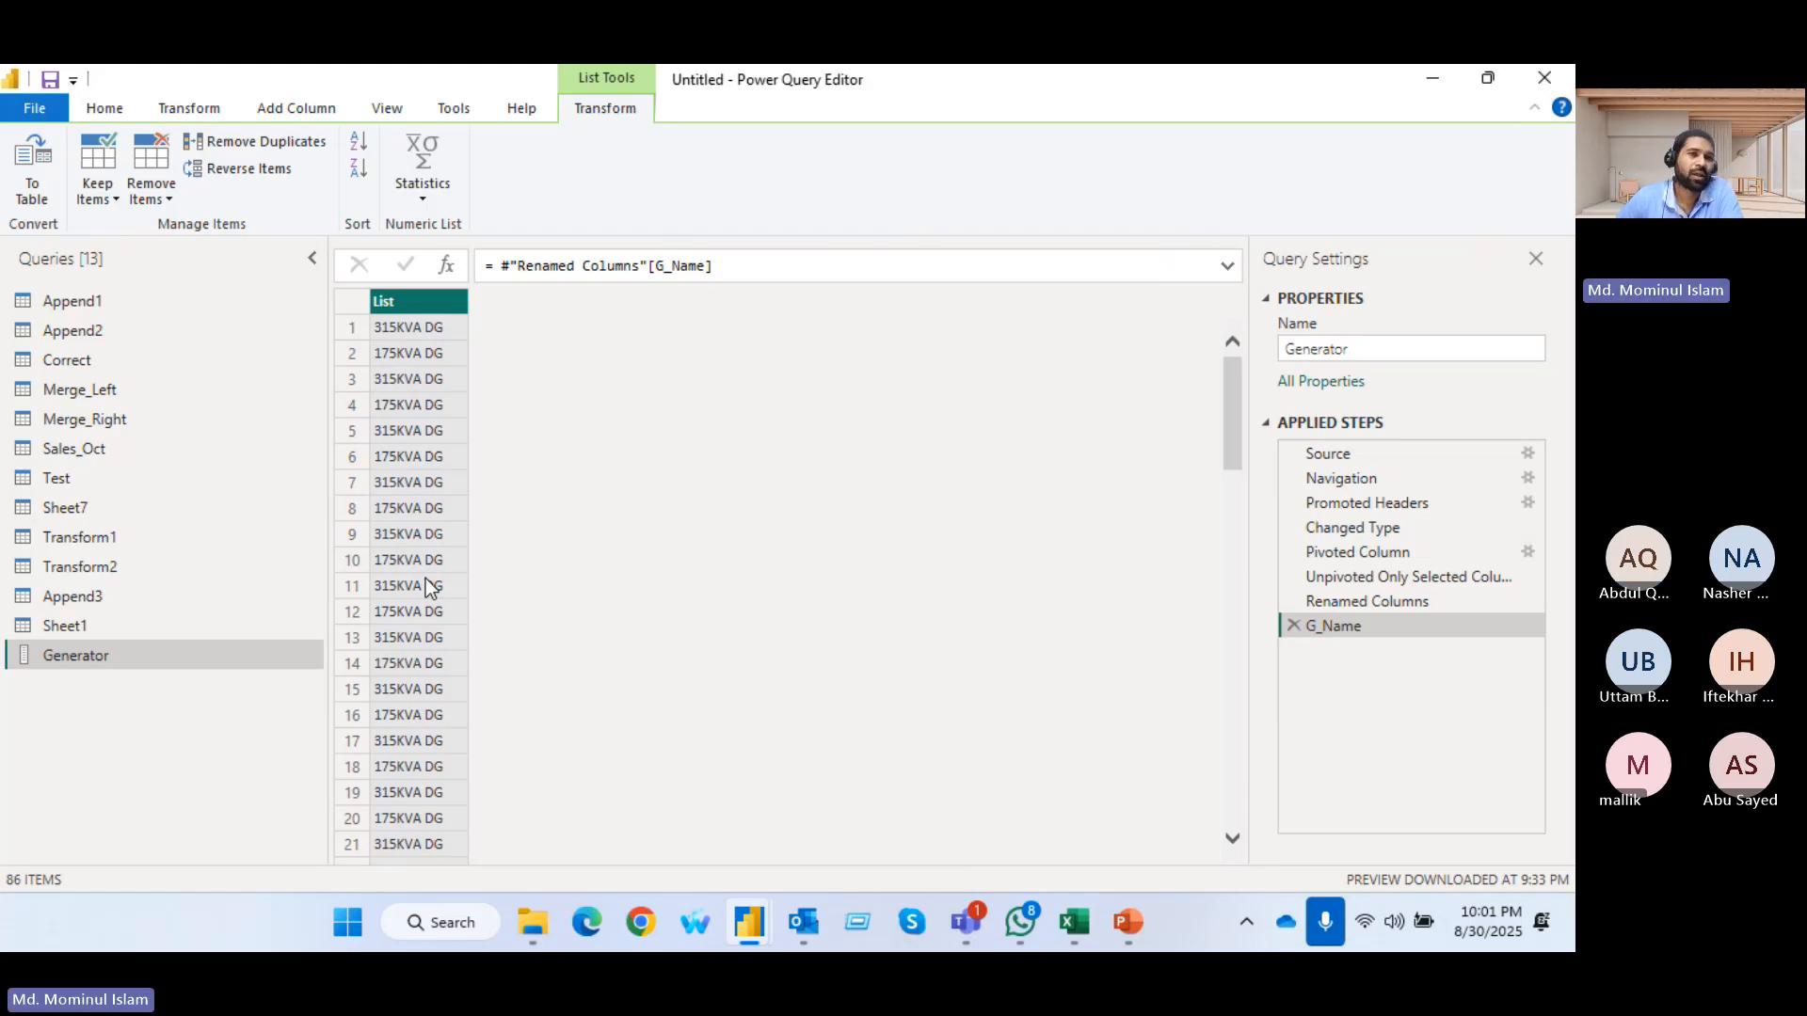
pyautogui.click(256, 141)
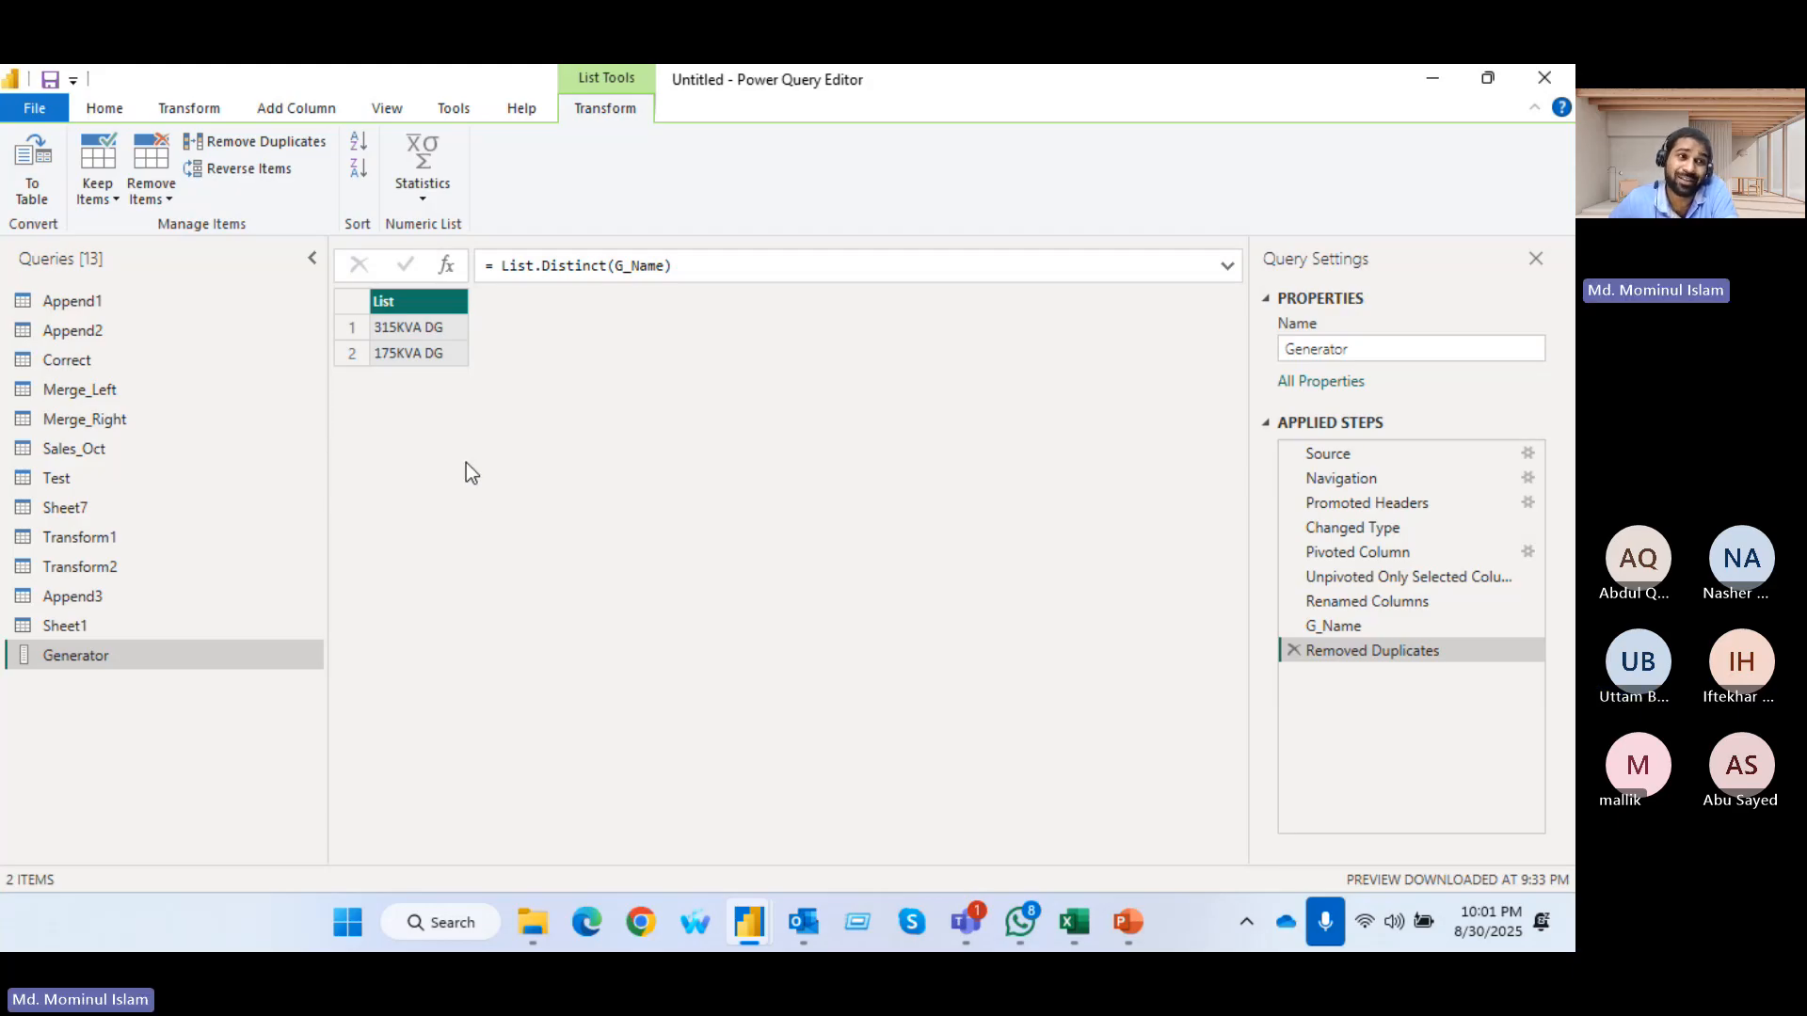
# Delete the Removed Duplicates and G_Name steps from the Generator query
pyautogui.click(1294, 649)
pyautogui.click(1294, 625)
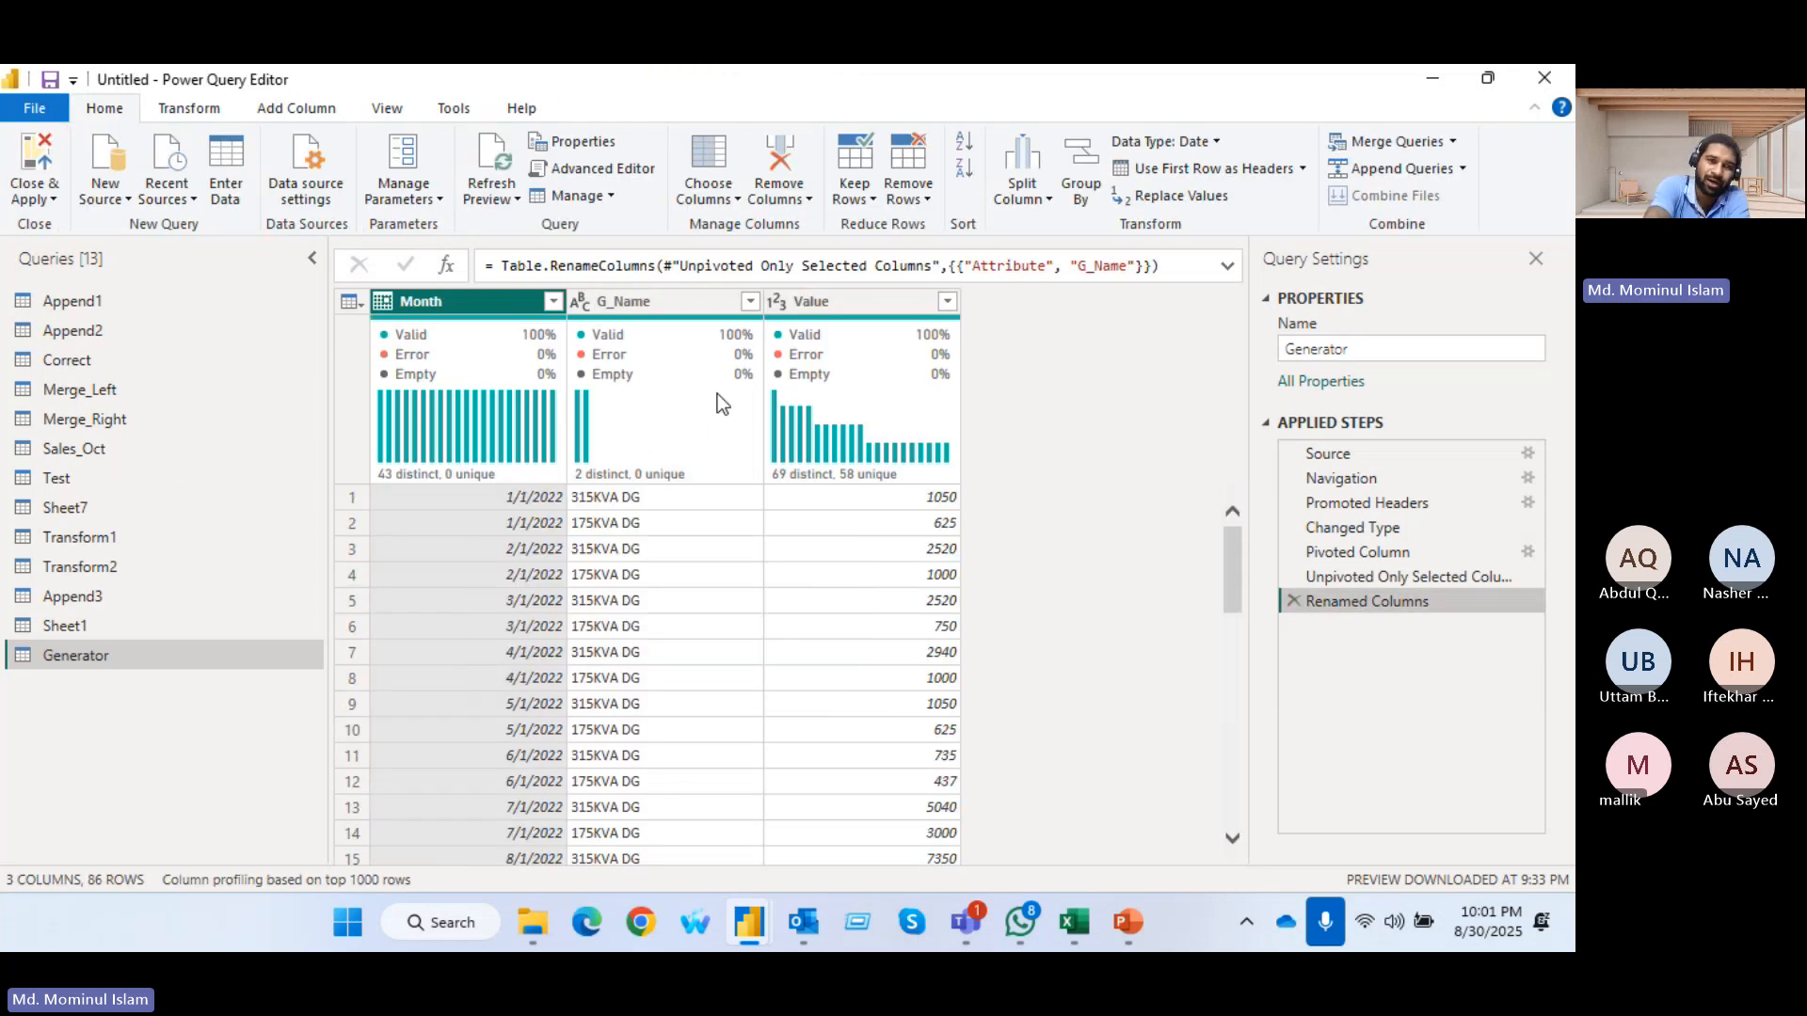
pyautogui.moveTo(718, 394)
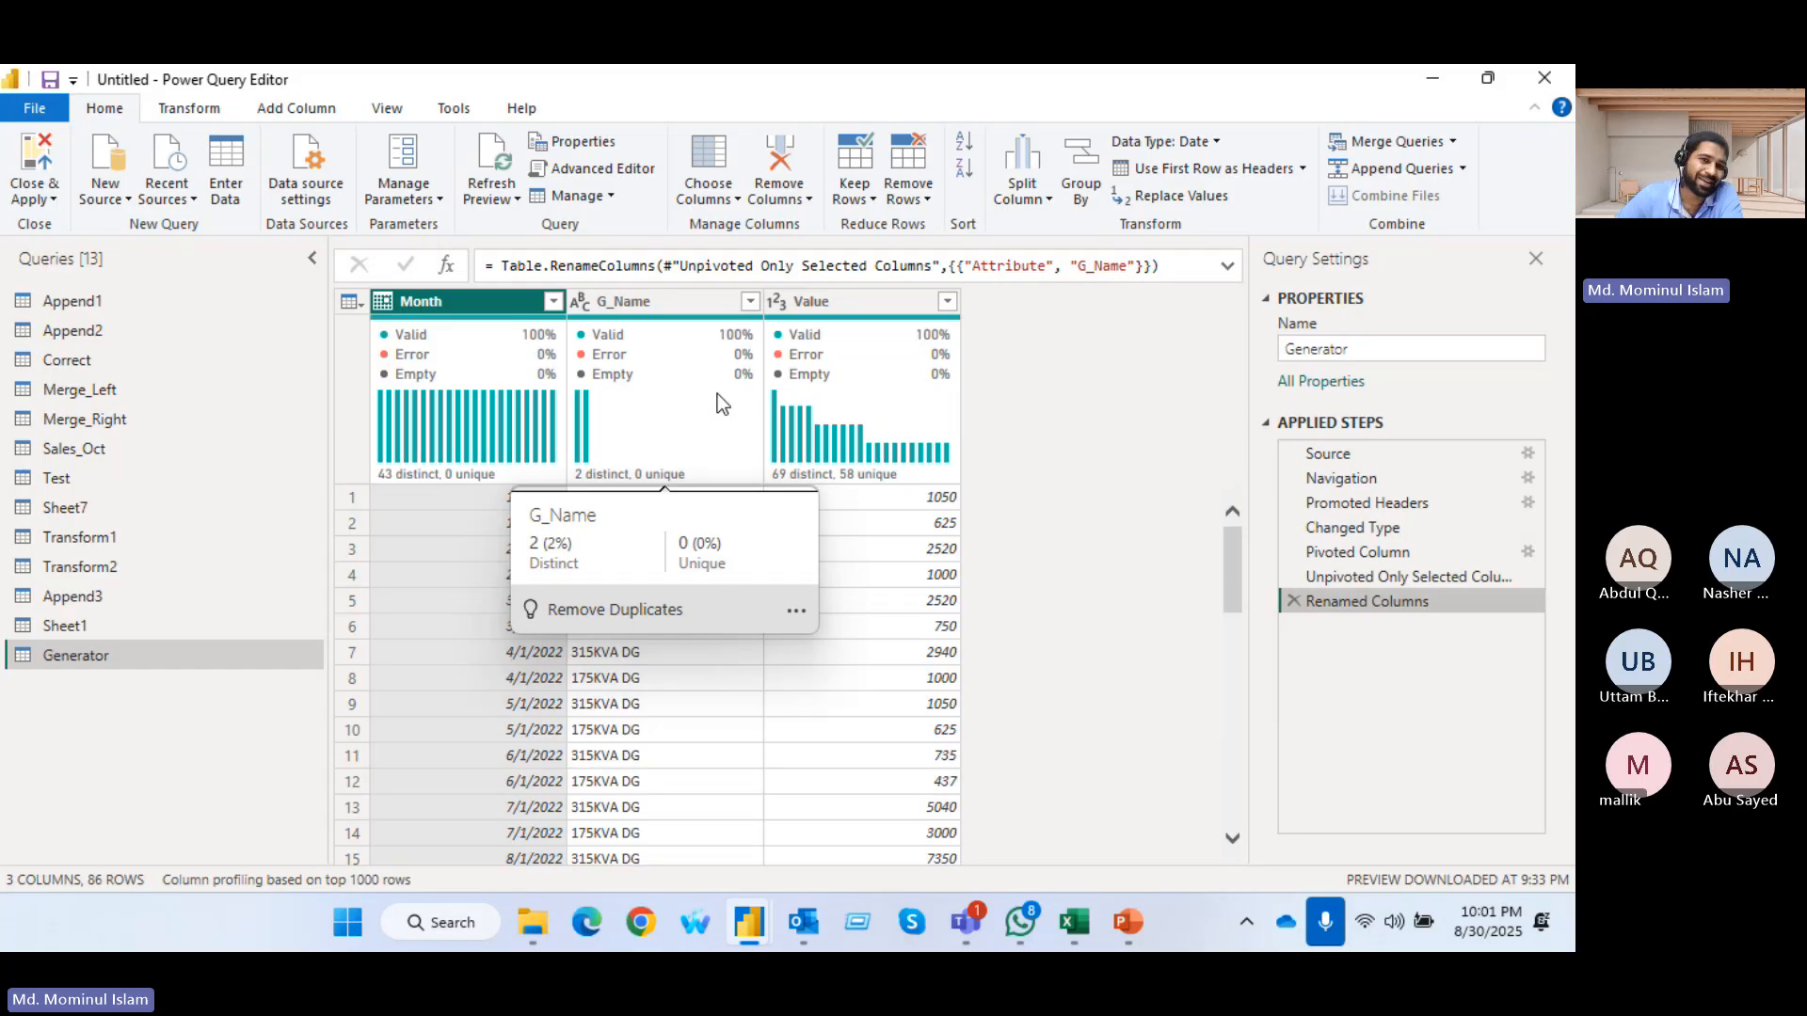
# Convert Generator's G_Name column to a list again and reduce it to its distinct values
pyautogui.click(674, 314)
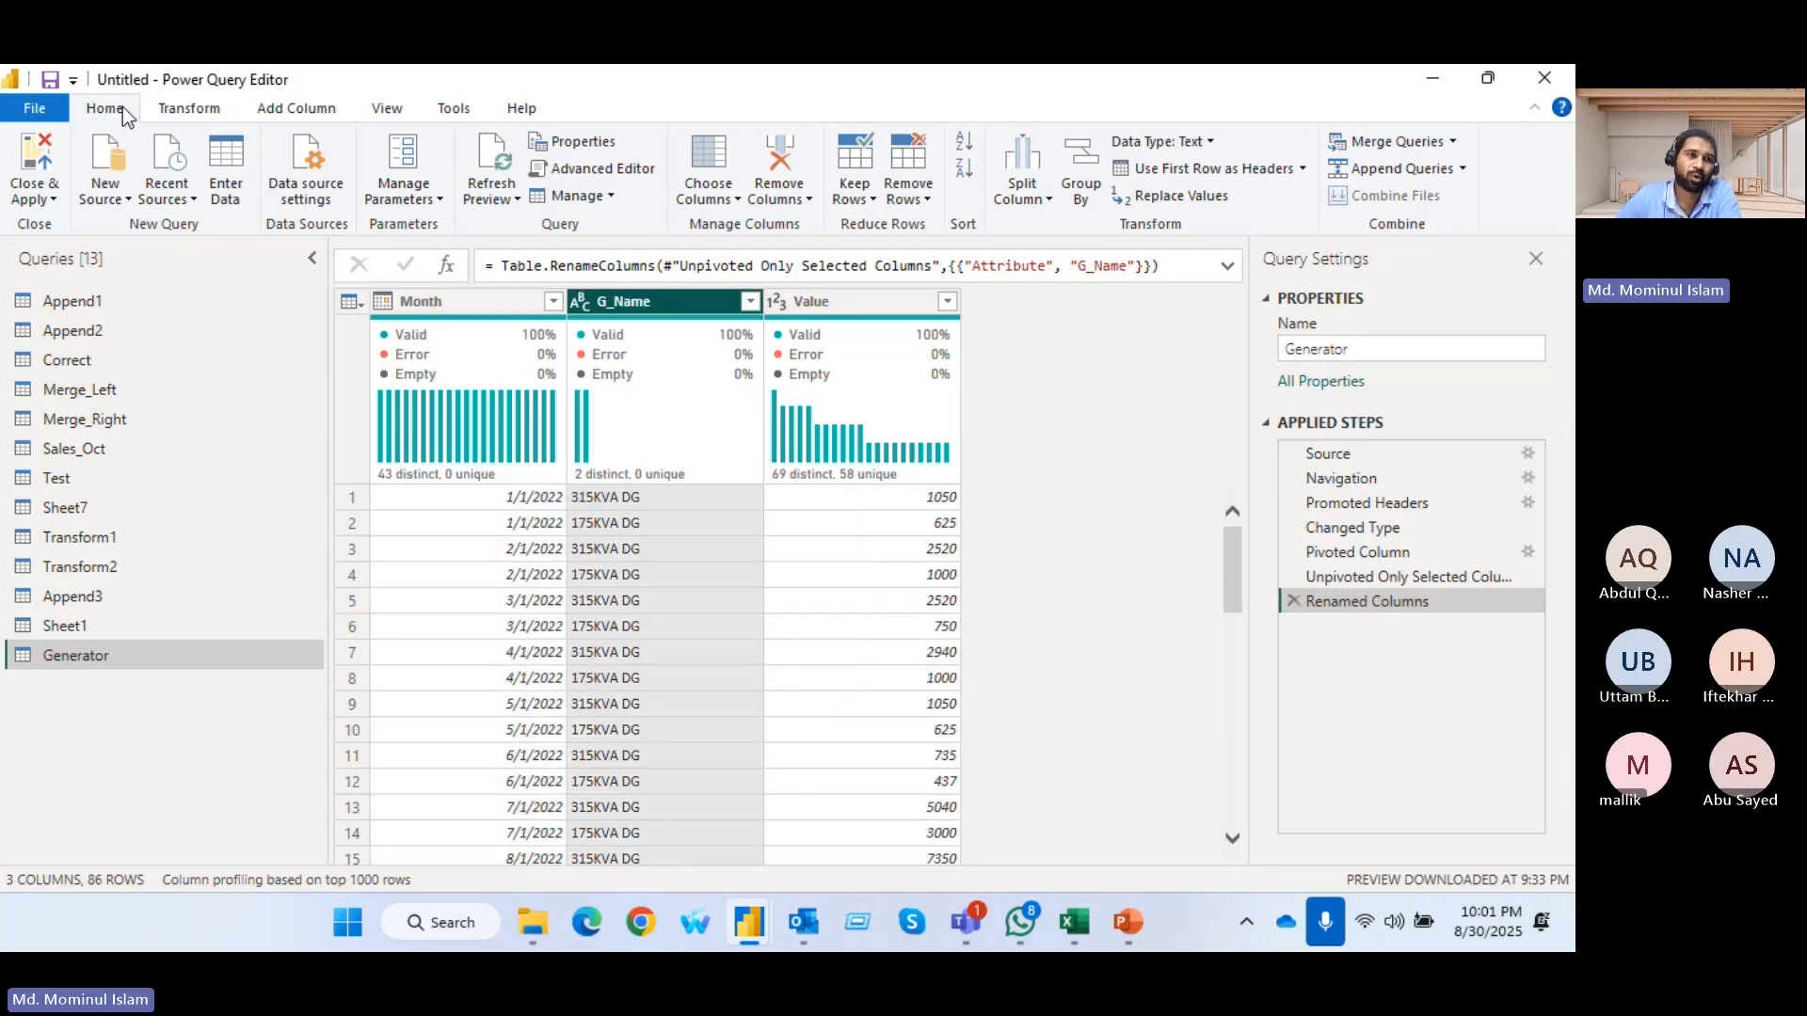
pyautogui.click(195, 111)
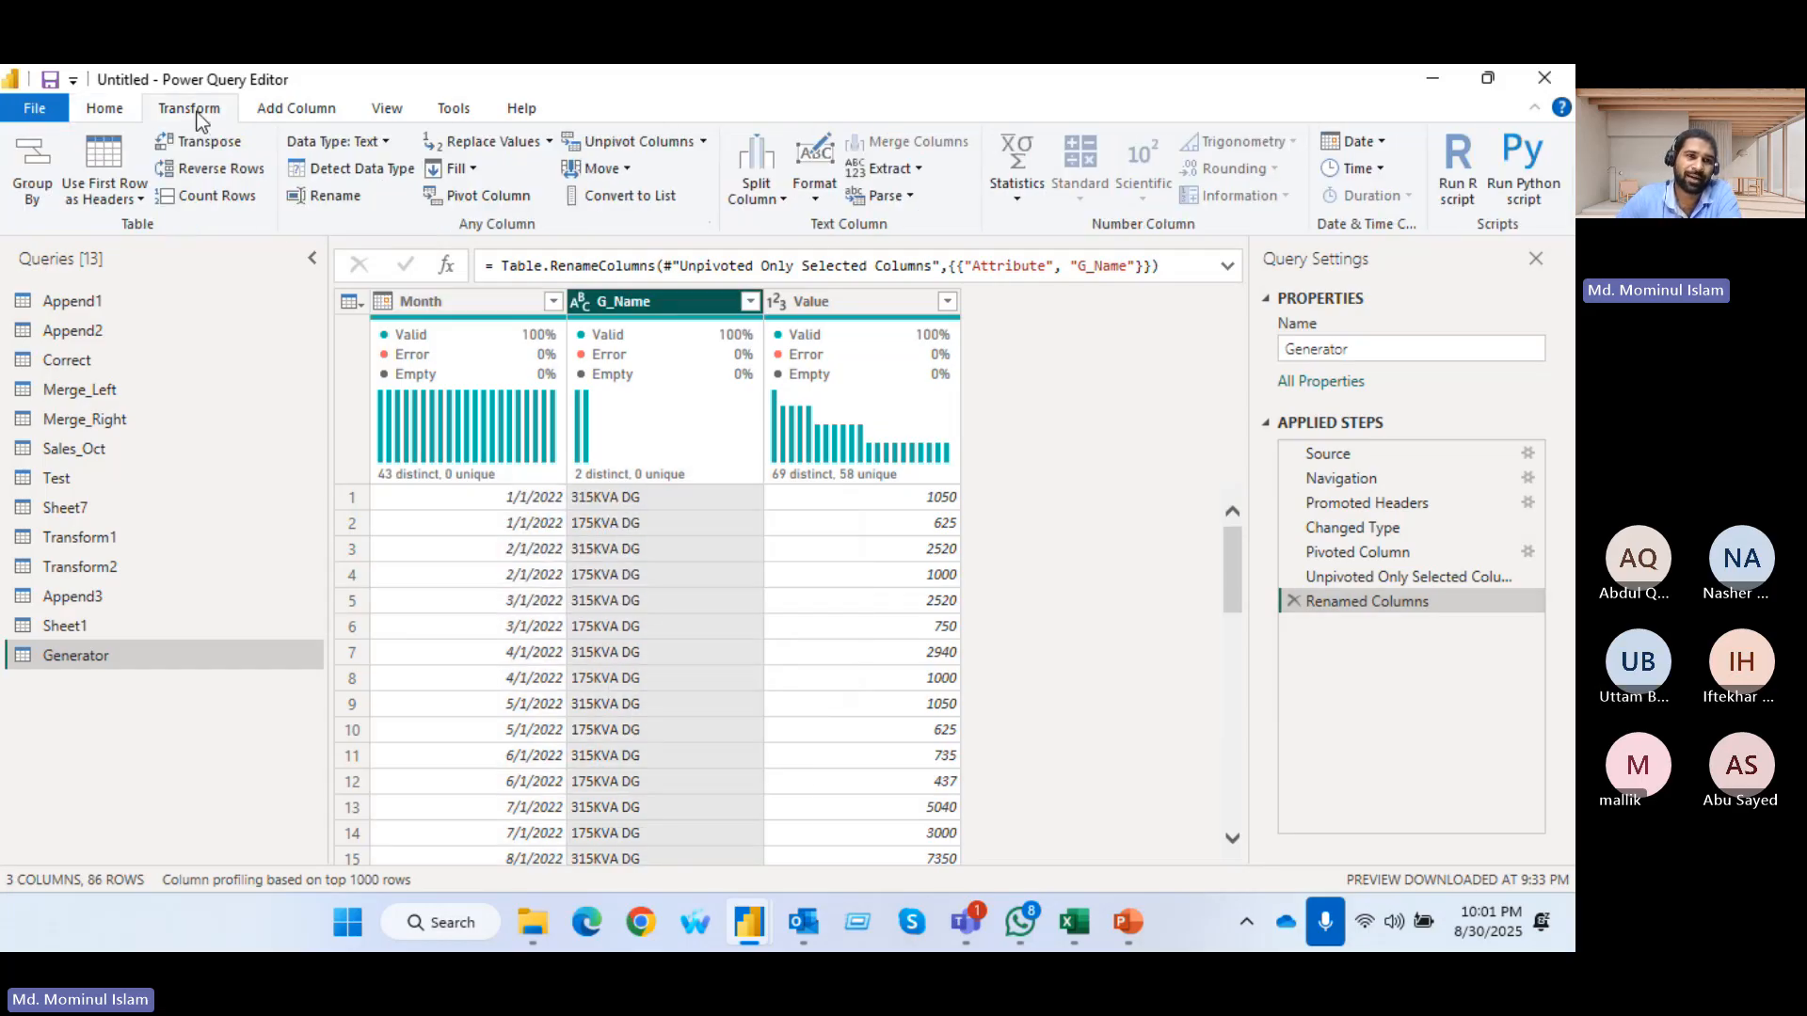
pyautogui.click(650, 196)
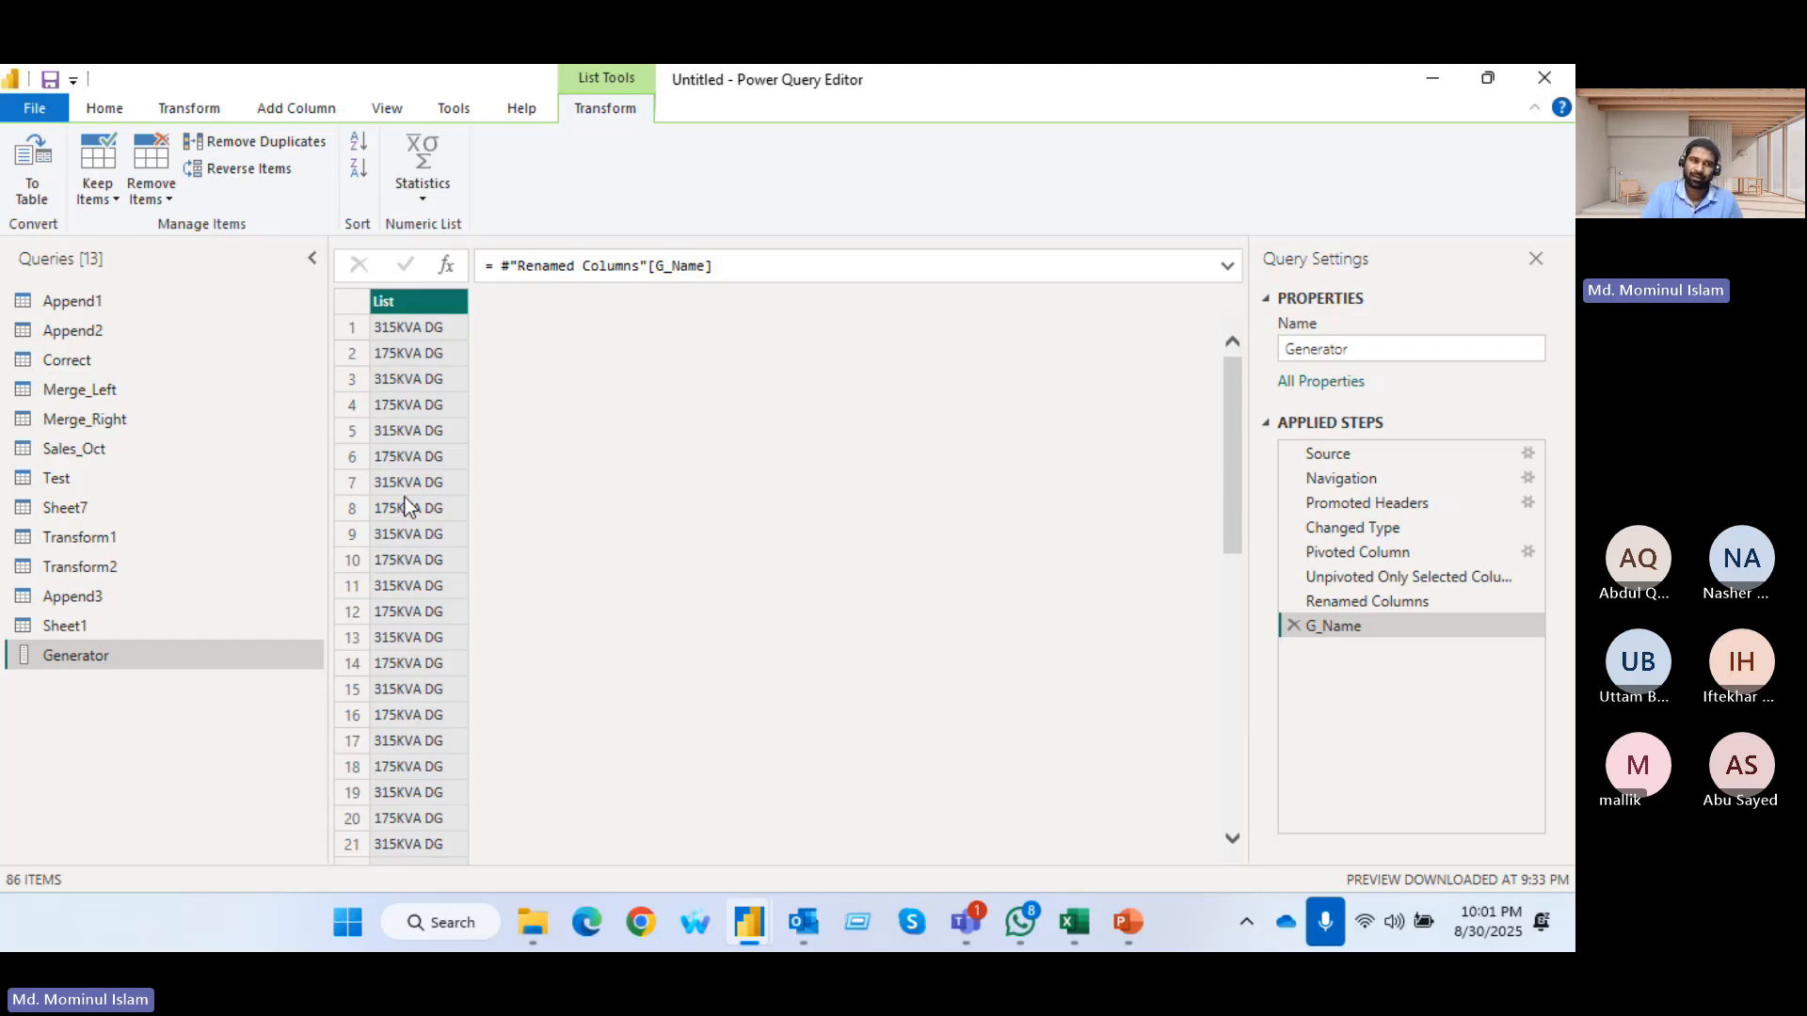
pyautogui.click(261, 145)
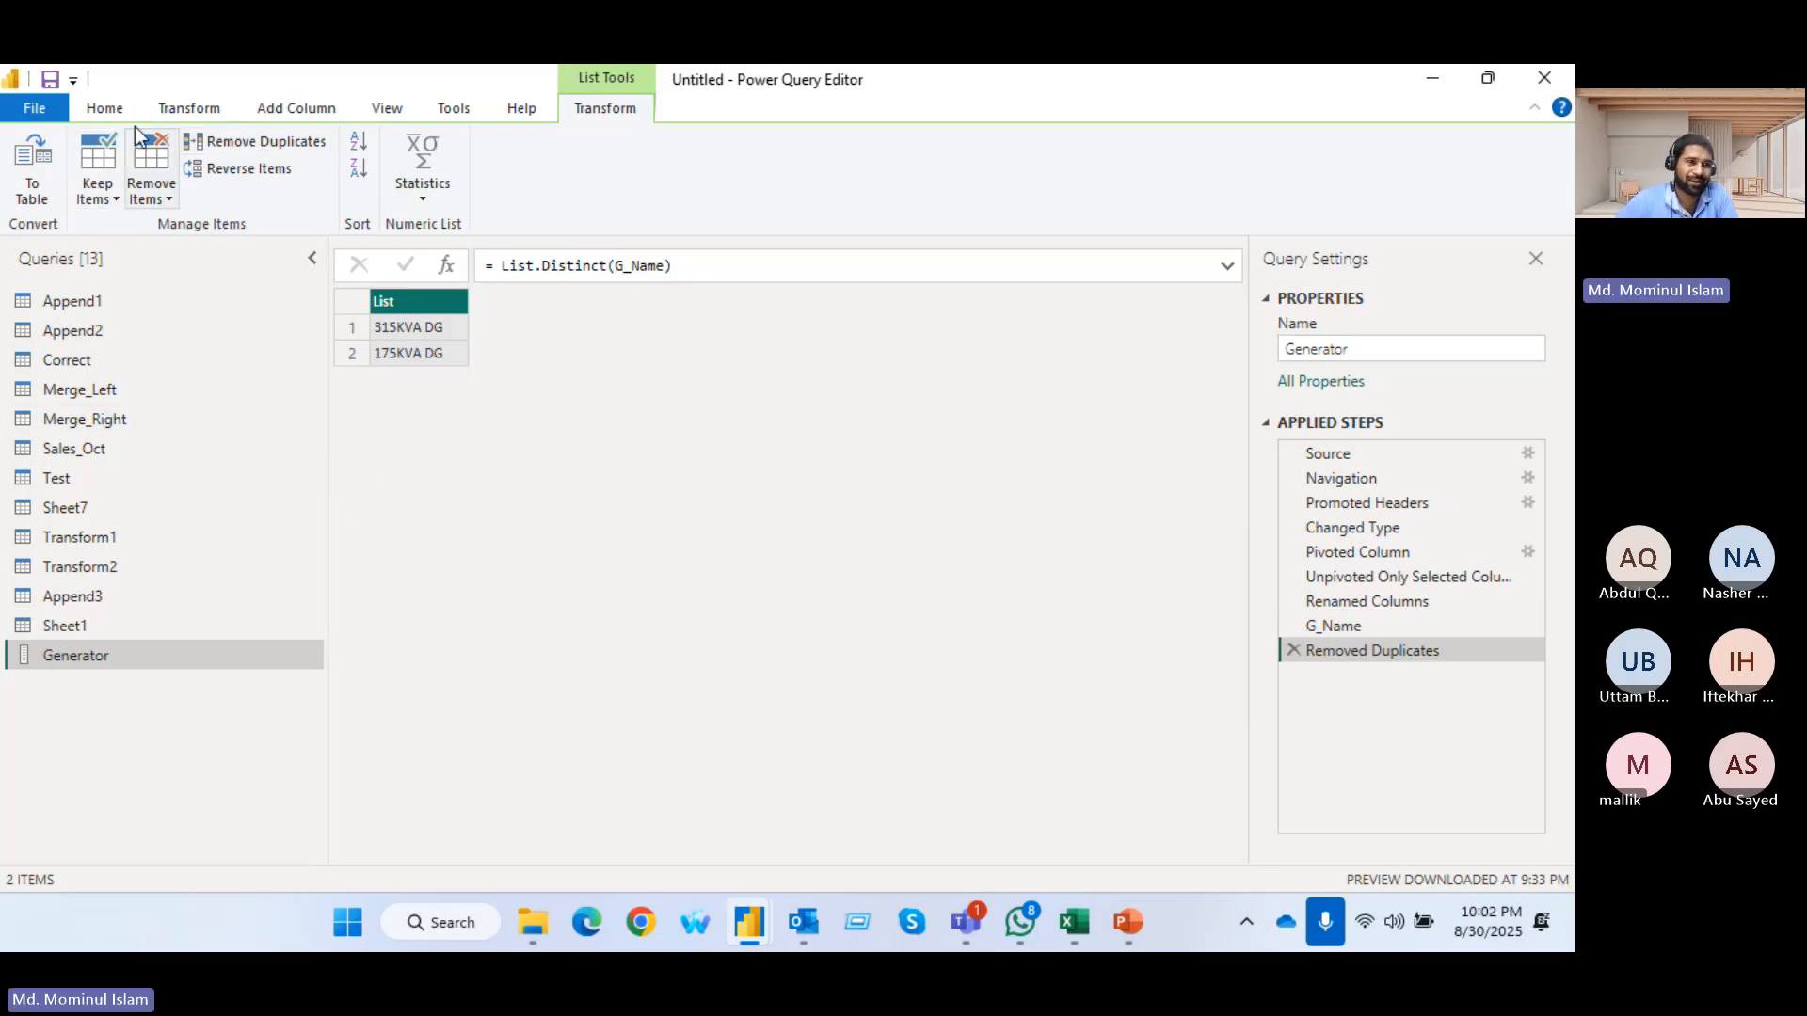
# Close and apply the query changes, and show the Sheet1 and Generator tables in Model view with the Properties pane collapsed
pyautogui.click(104, 108)
pyautogui.click(31, 158)
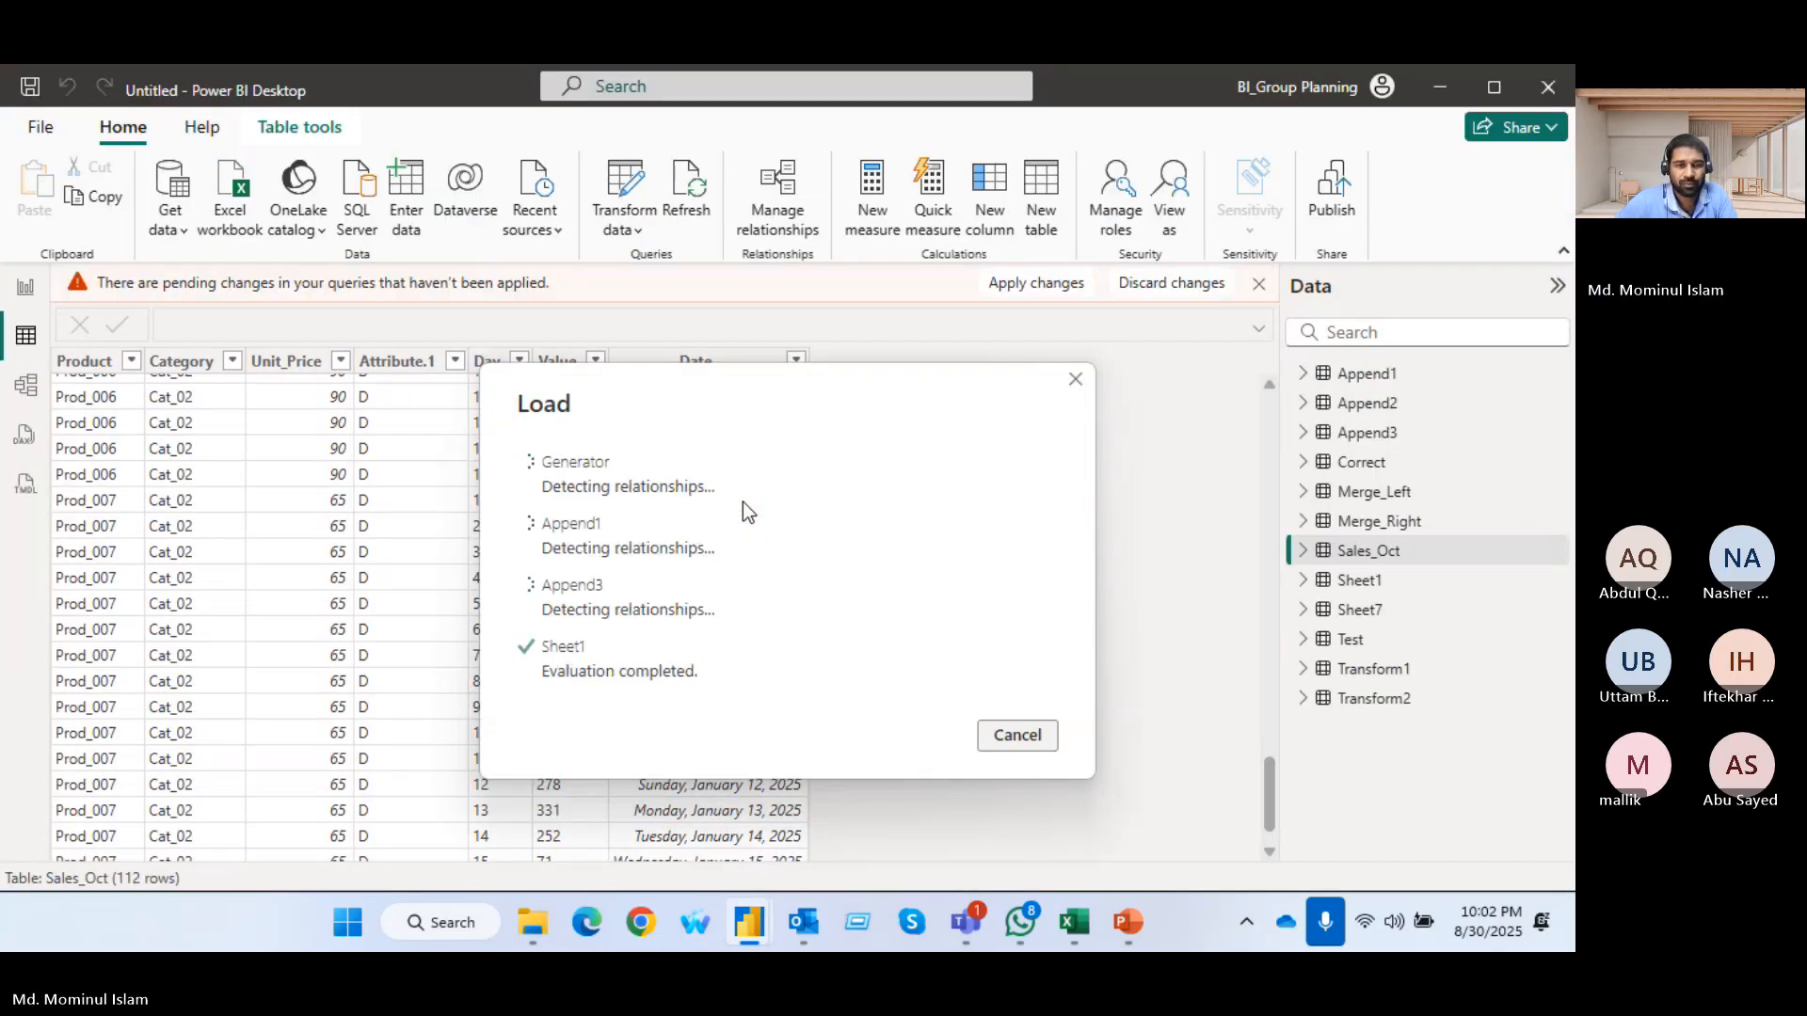
pyautogui.click(25, 399)
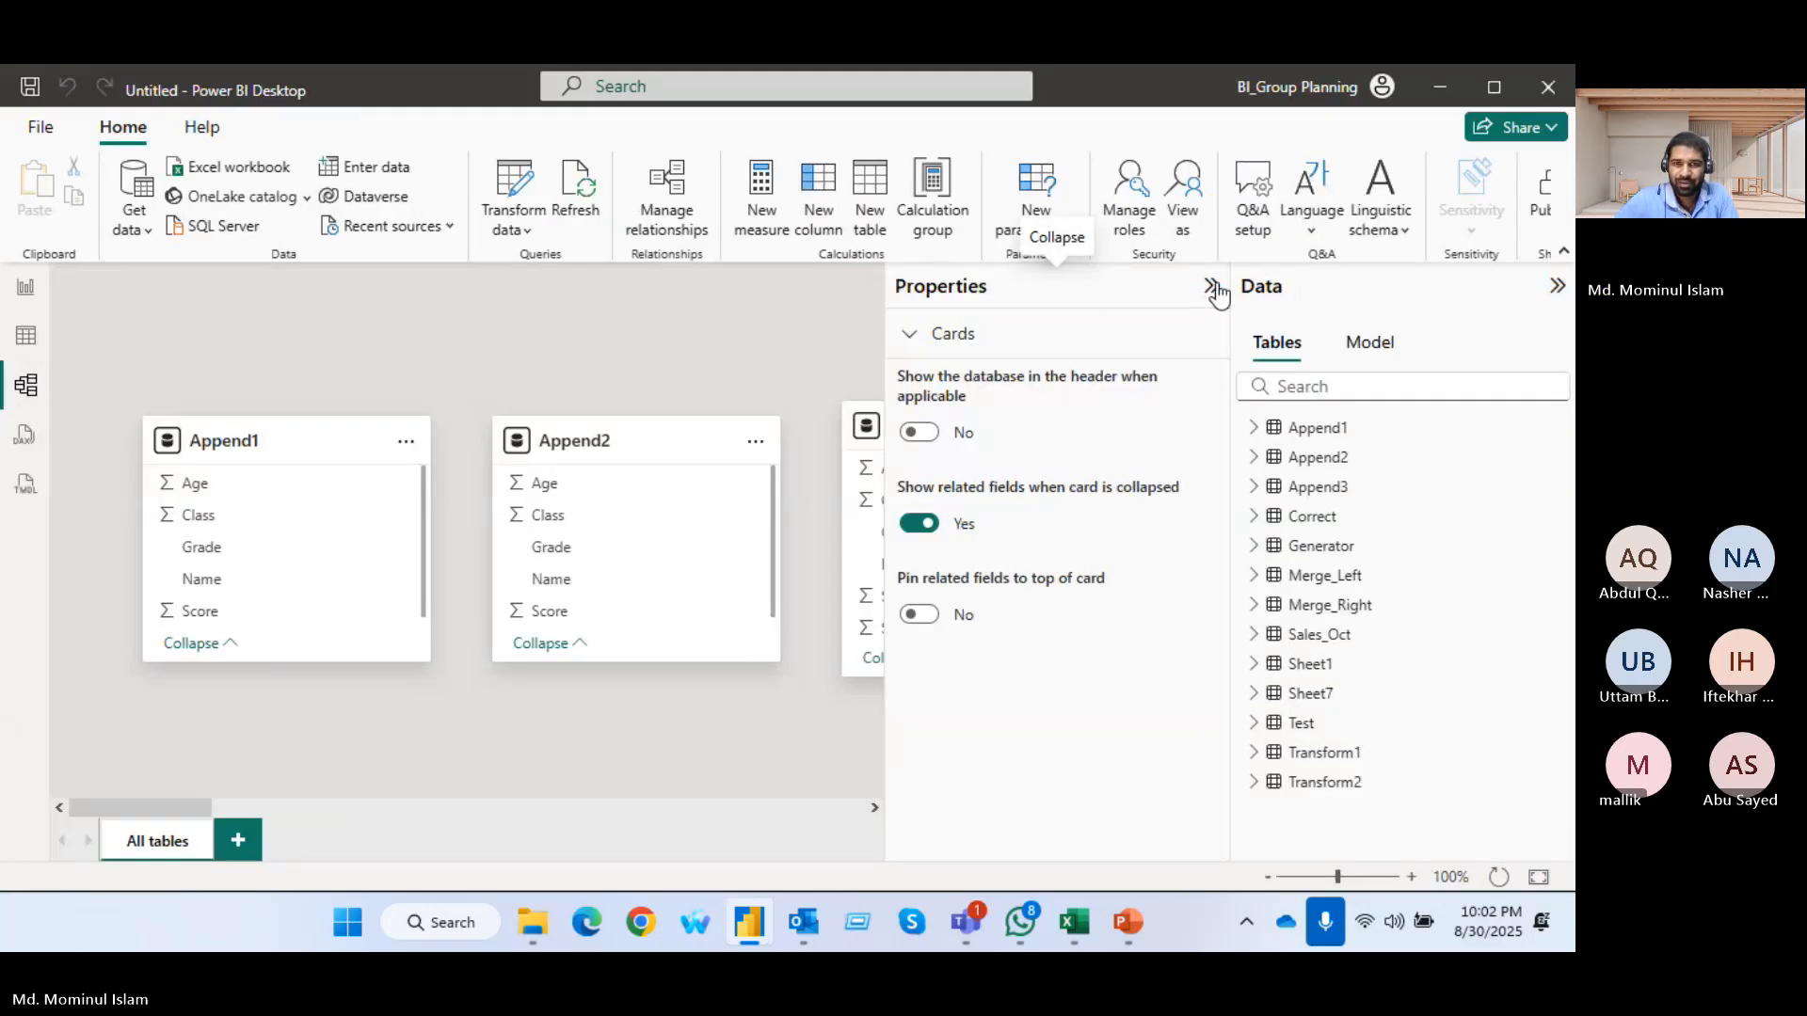
pyautogui.click(1212, 286)
pyautogui.moveTo(229, 806); pyautogui.dragTo(1074, 805)
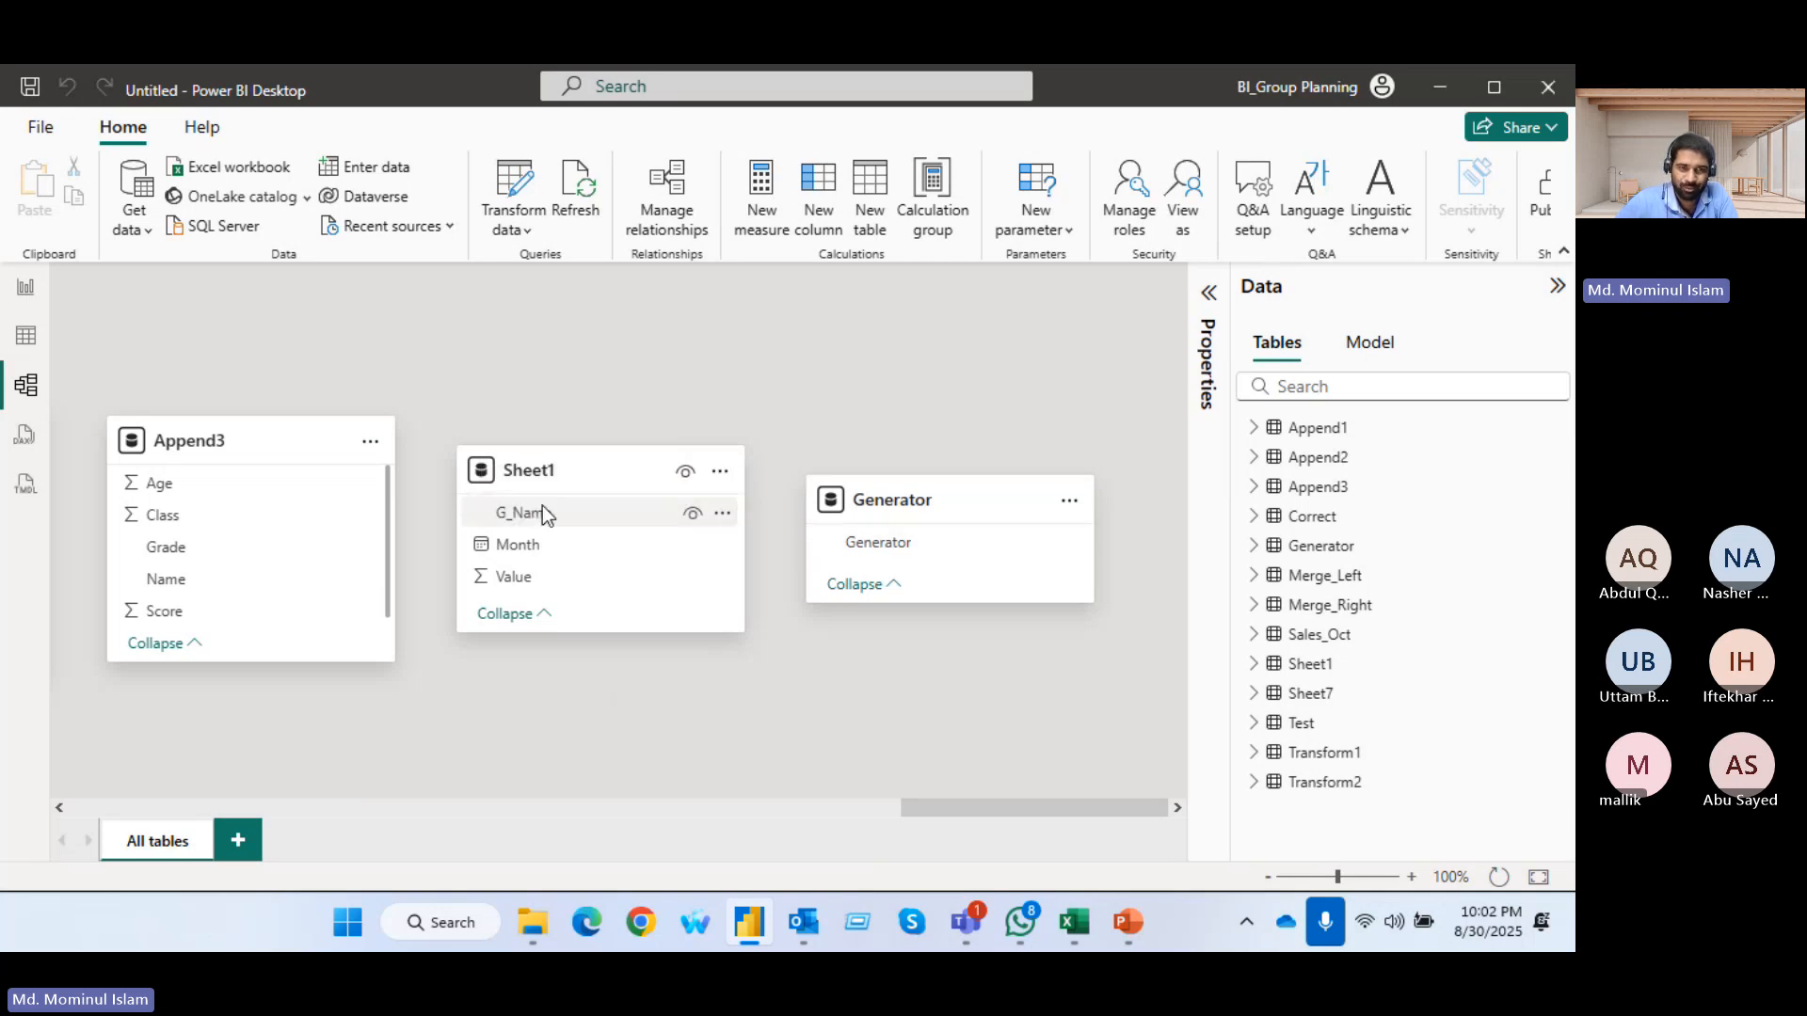
# Create a one-to-many, single-direction relationship from Generator to G_Name in Sheet1, and place the Generator card higher in the diagram
pyautogui.moveTo(542, 506); pyautogui.dragTo(542, 507)
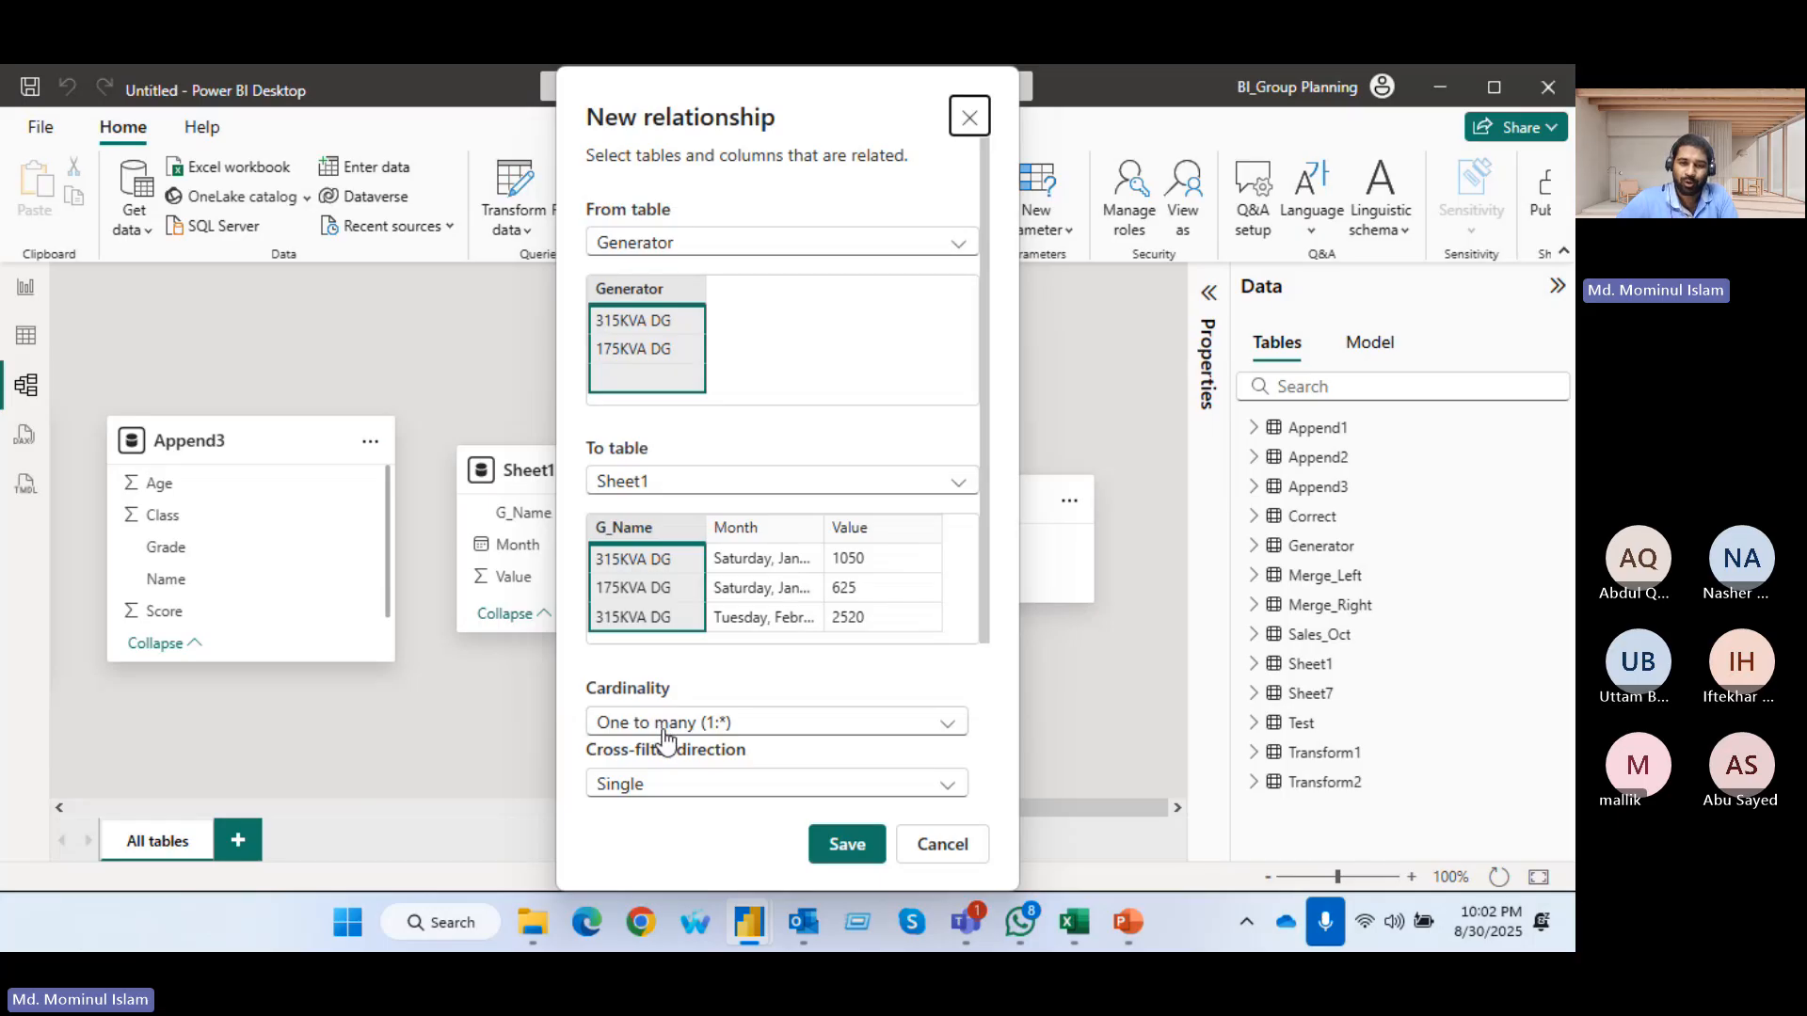
pyautogui.click(845, 844)
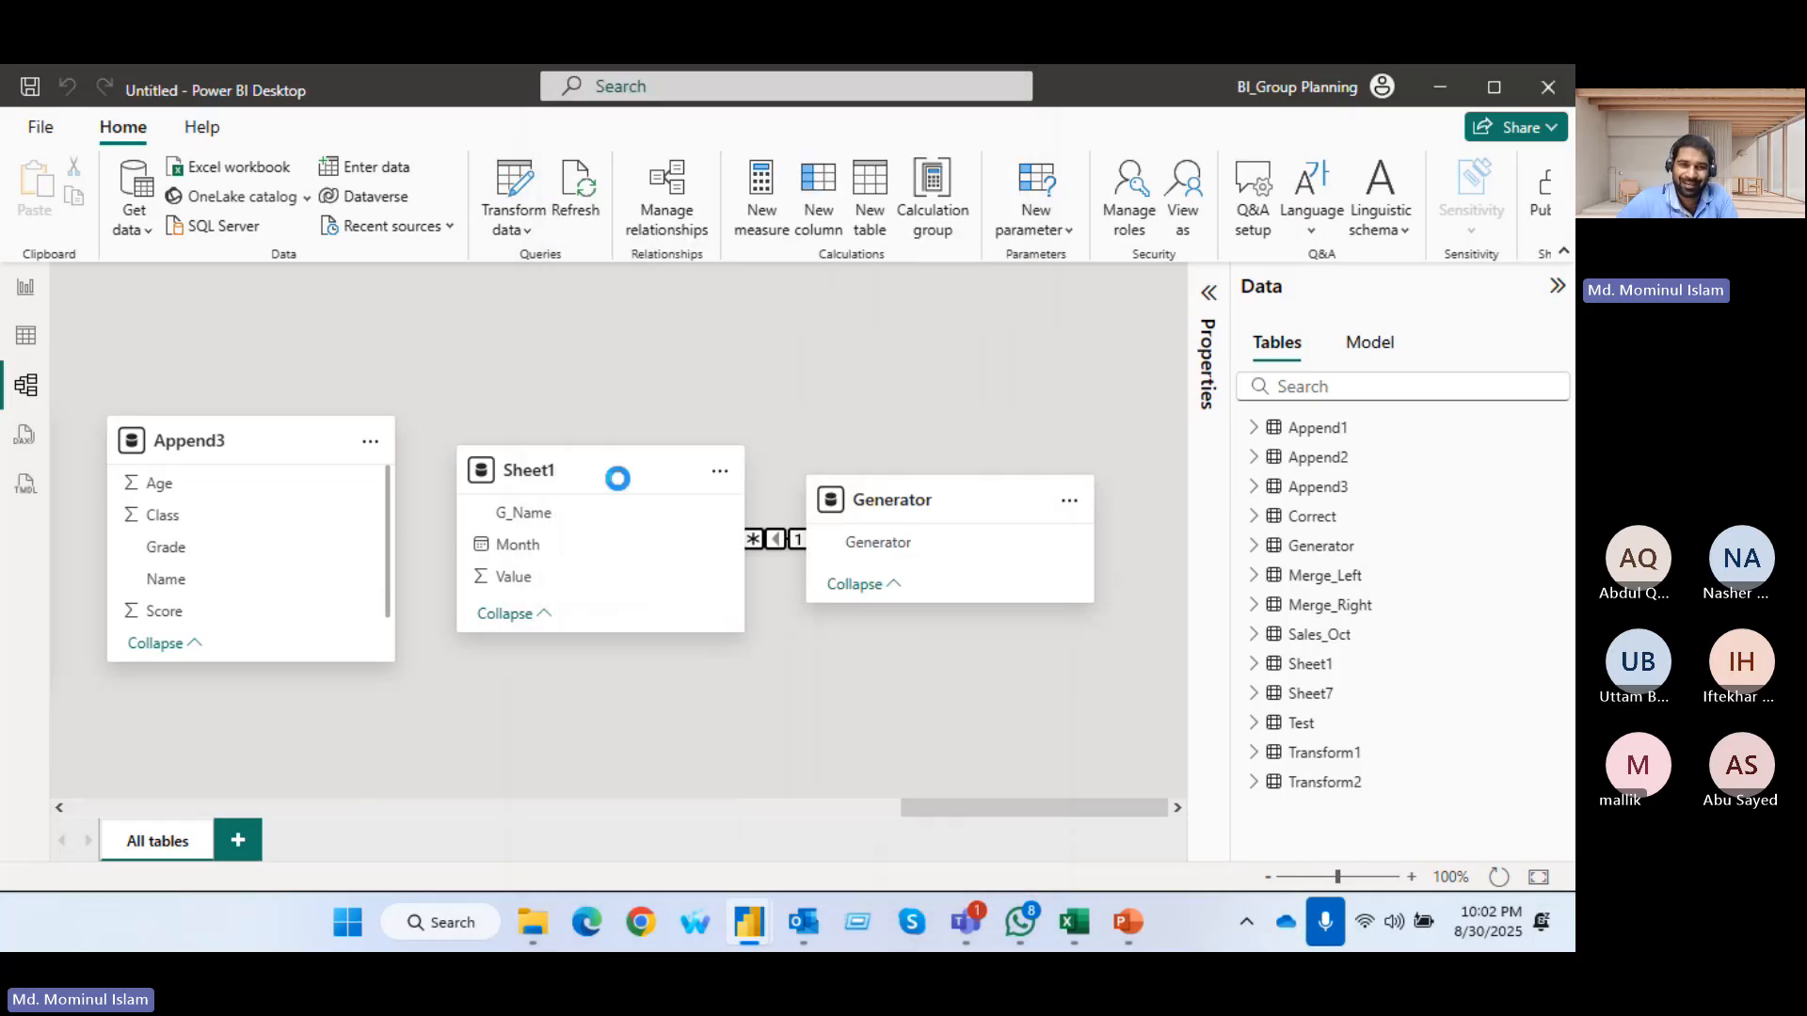
pyautogui.moveTo(923, 486); pyautogui.dragTo(944, 366)
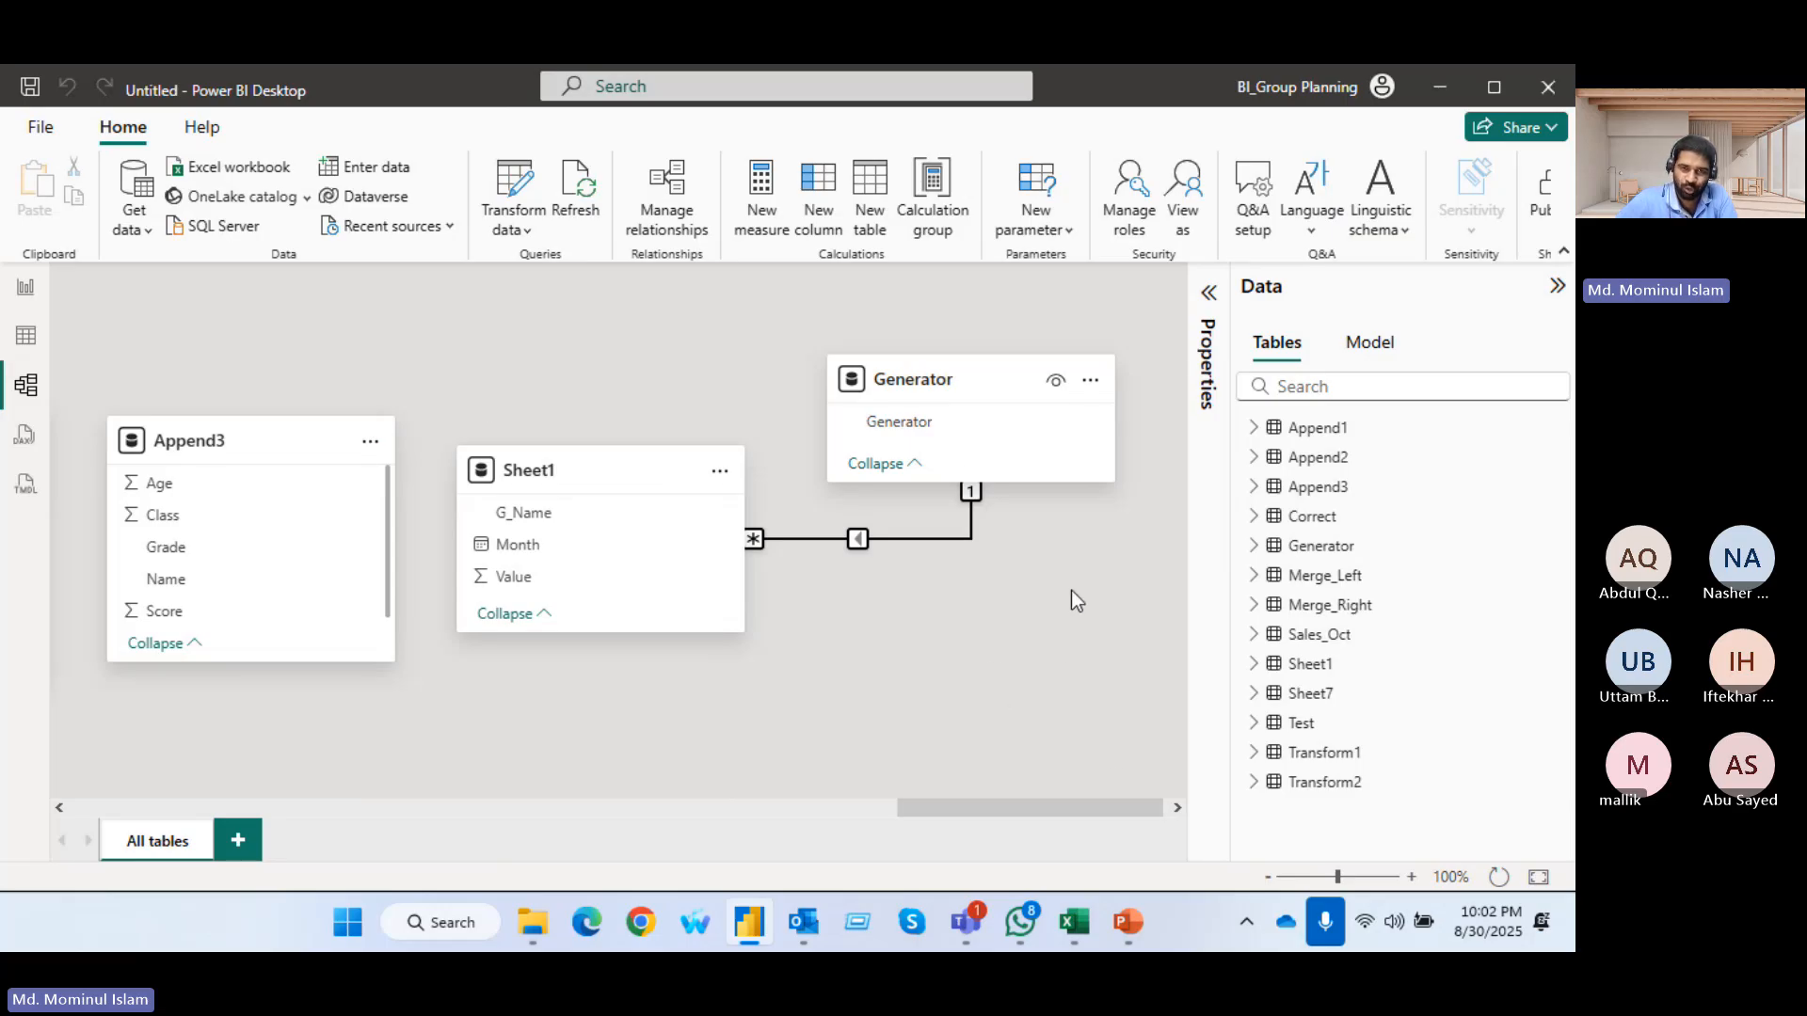
pyautogui.moveTo(900, 421)
pyautogui.mouseDown()
pyautogui.moveTo(938, 460)
pyautogui.moveTo(923, 431)
pyautogui.moveTo(1008, 686)
pyautogui.moveTo(892, 418)
pyautogui.mouseUp()
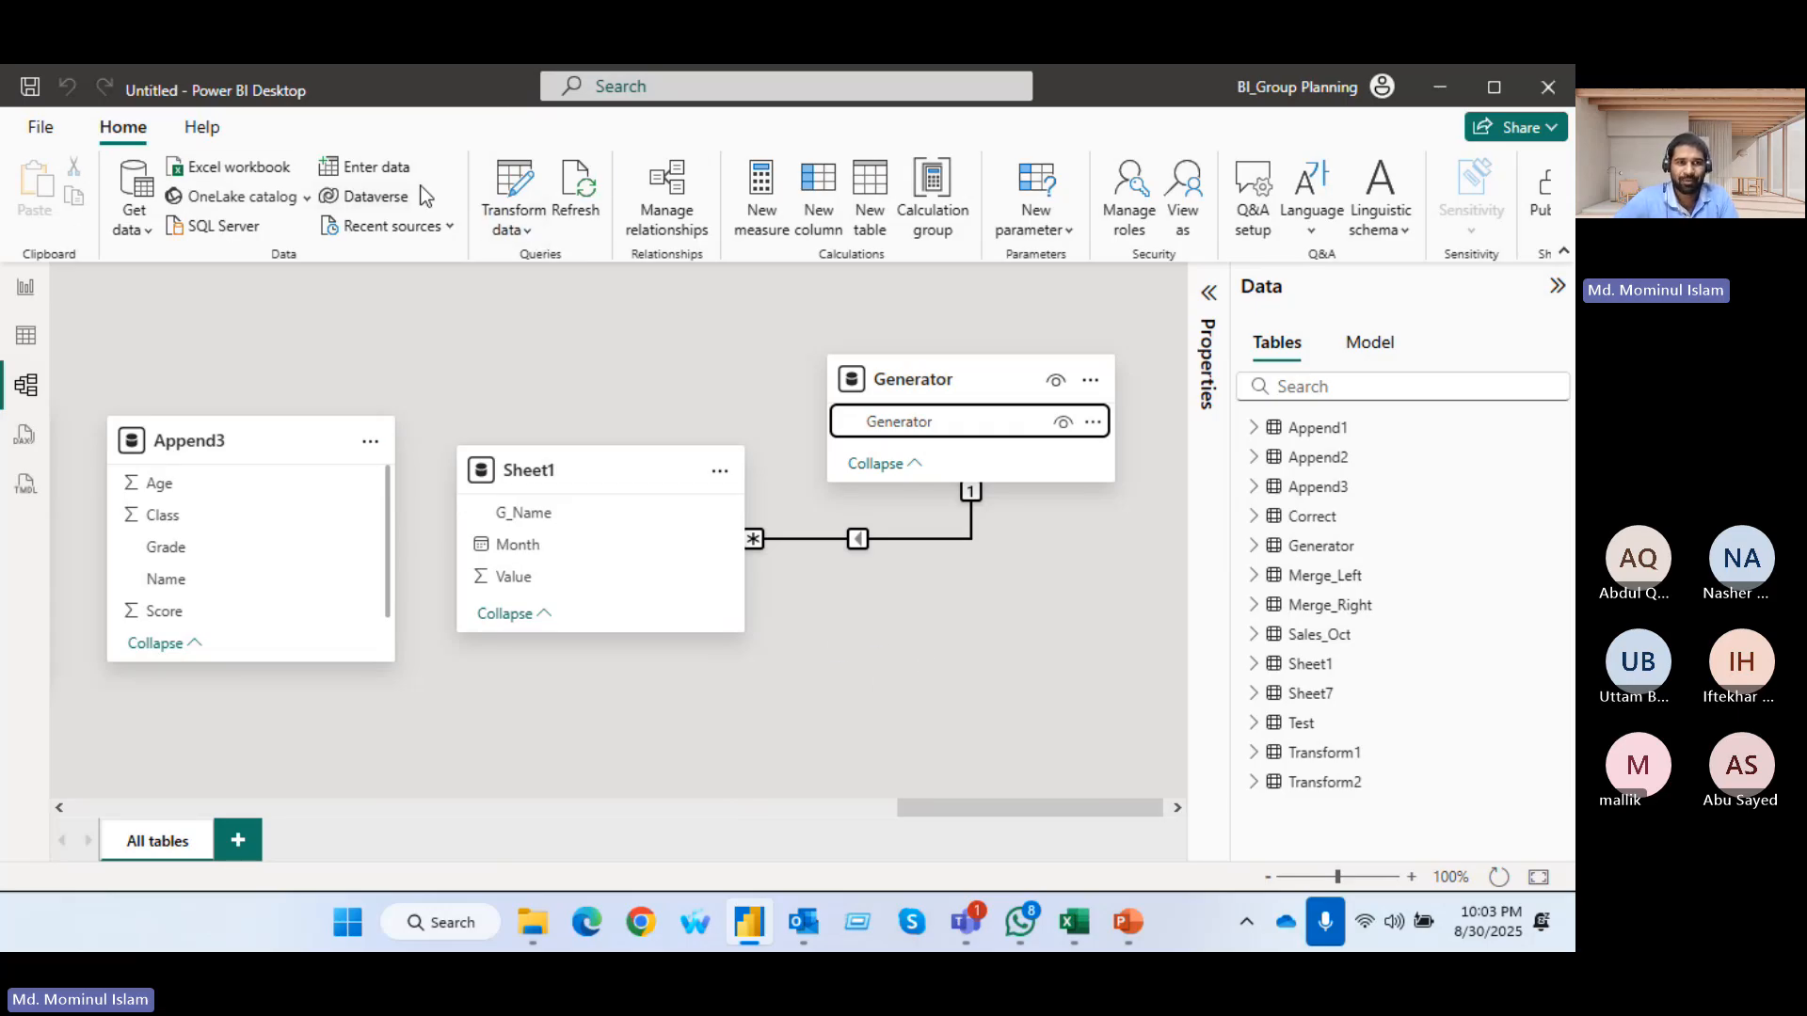
# Open the Power Query Editor, and switch to the Transformation Pivot workbook in Excel to look through Sheet1's data
pyautogui.click(519, 188)
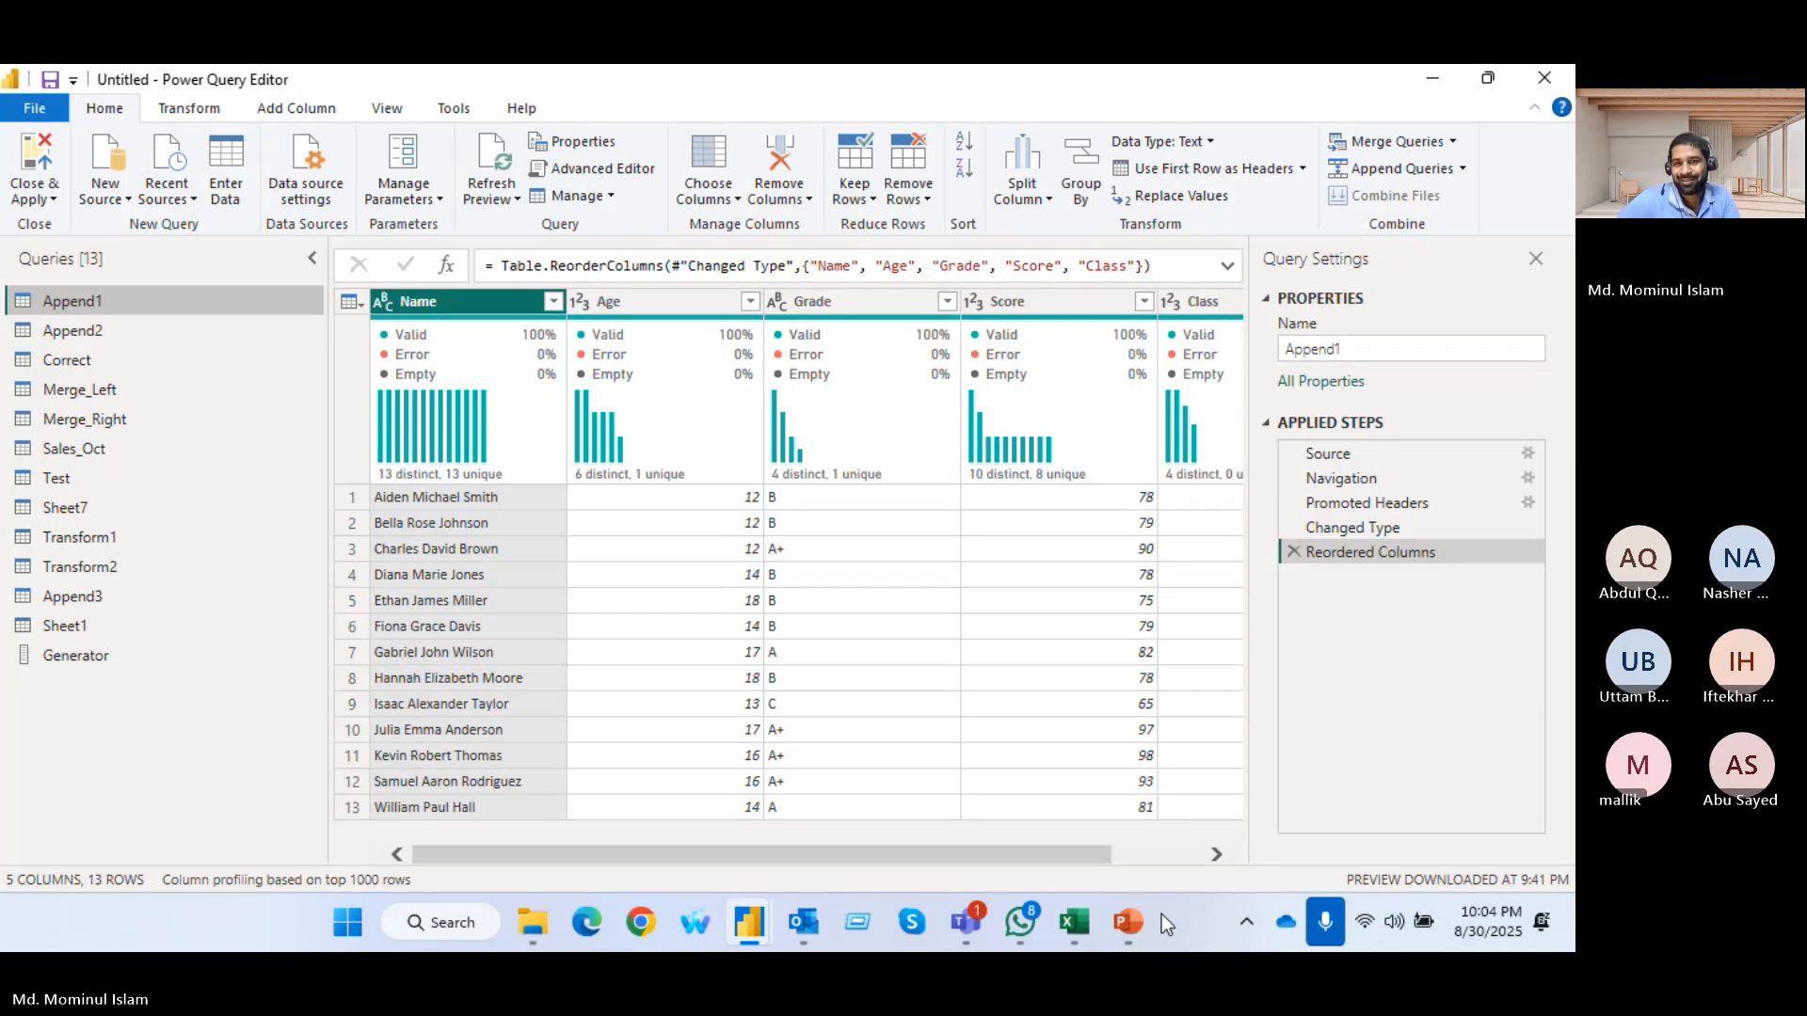
pyautogui.moveTo(1074, 922)
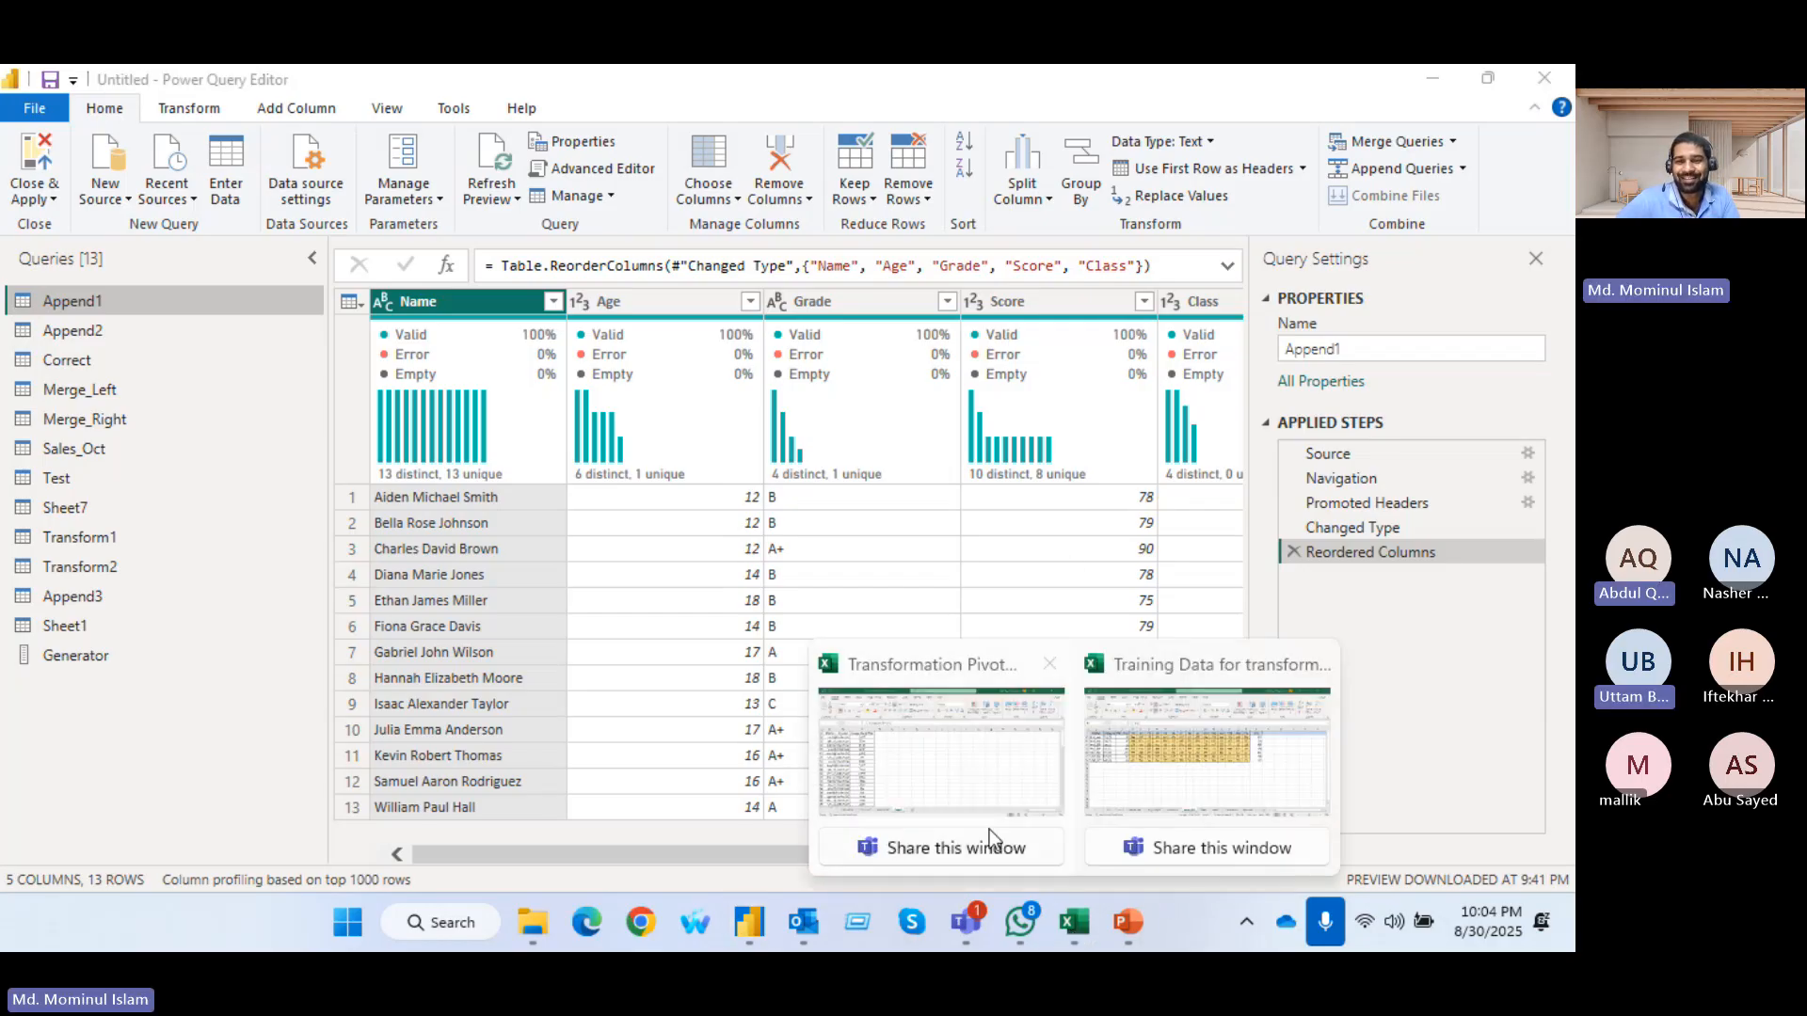
pyautogui.moveTo(990, 829)
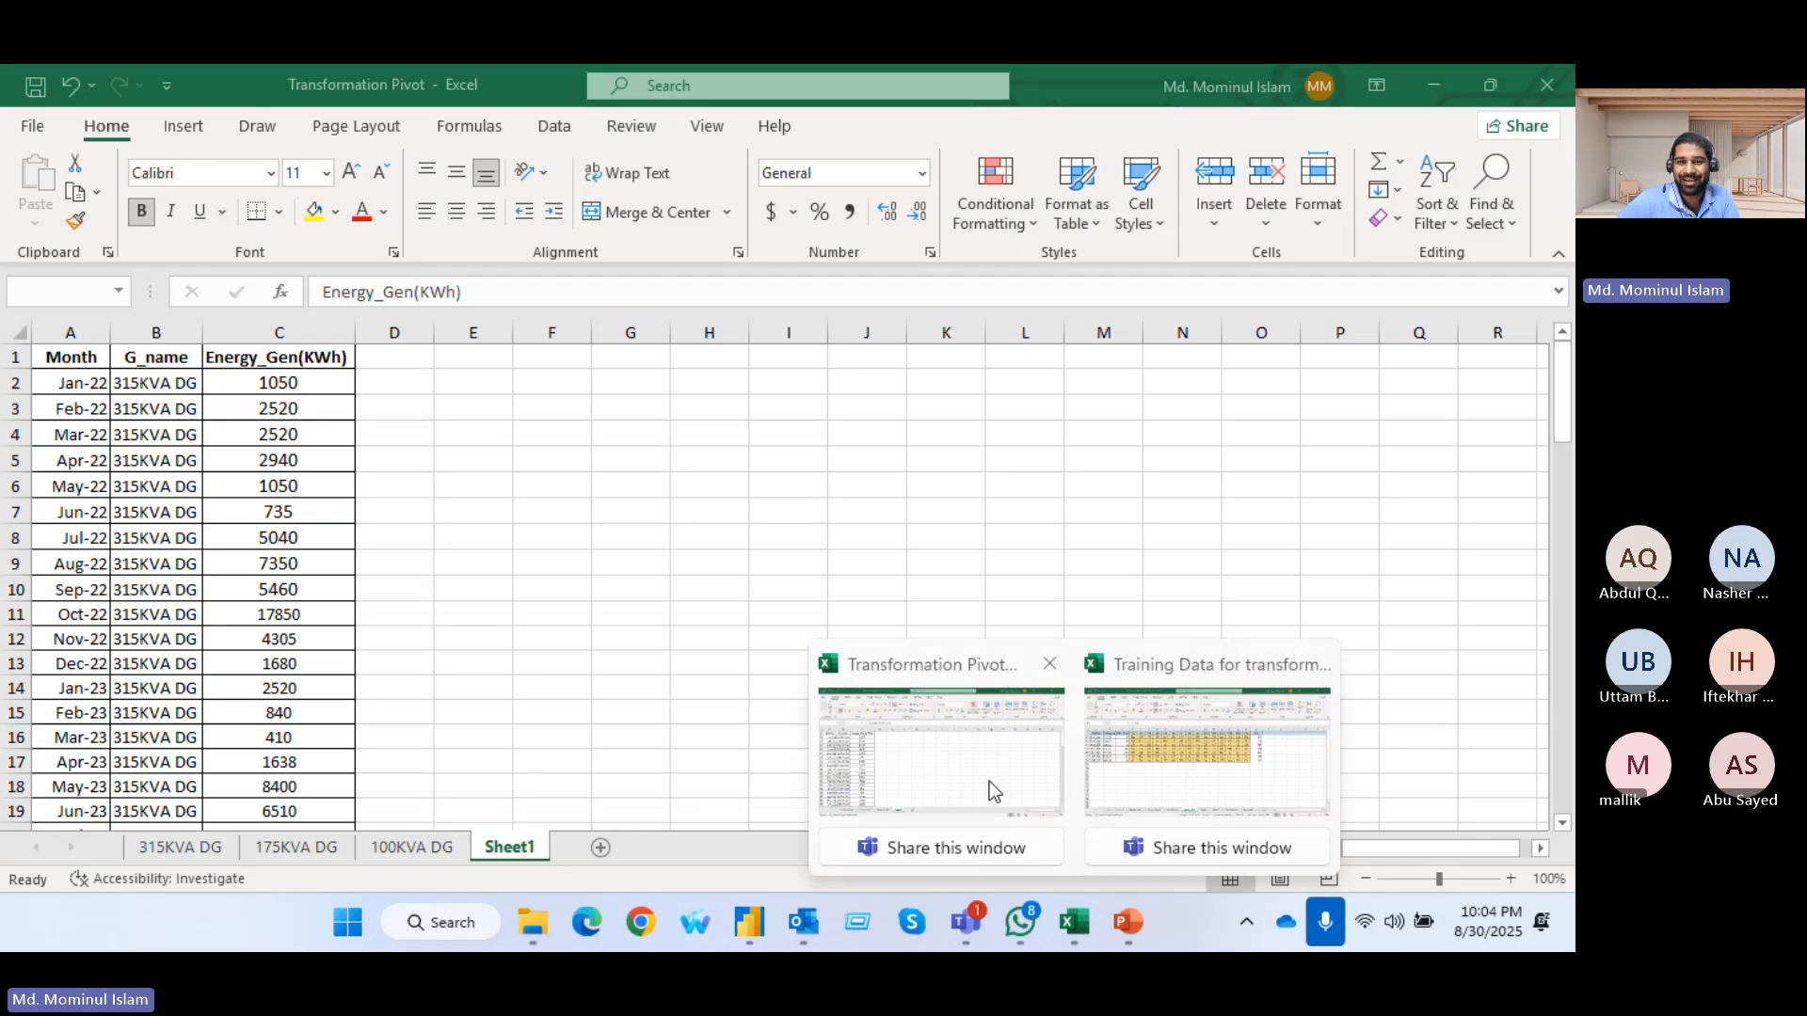
pyautogui.click(990, 783)
pyautogui.scroll(-3, 672, 700)
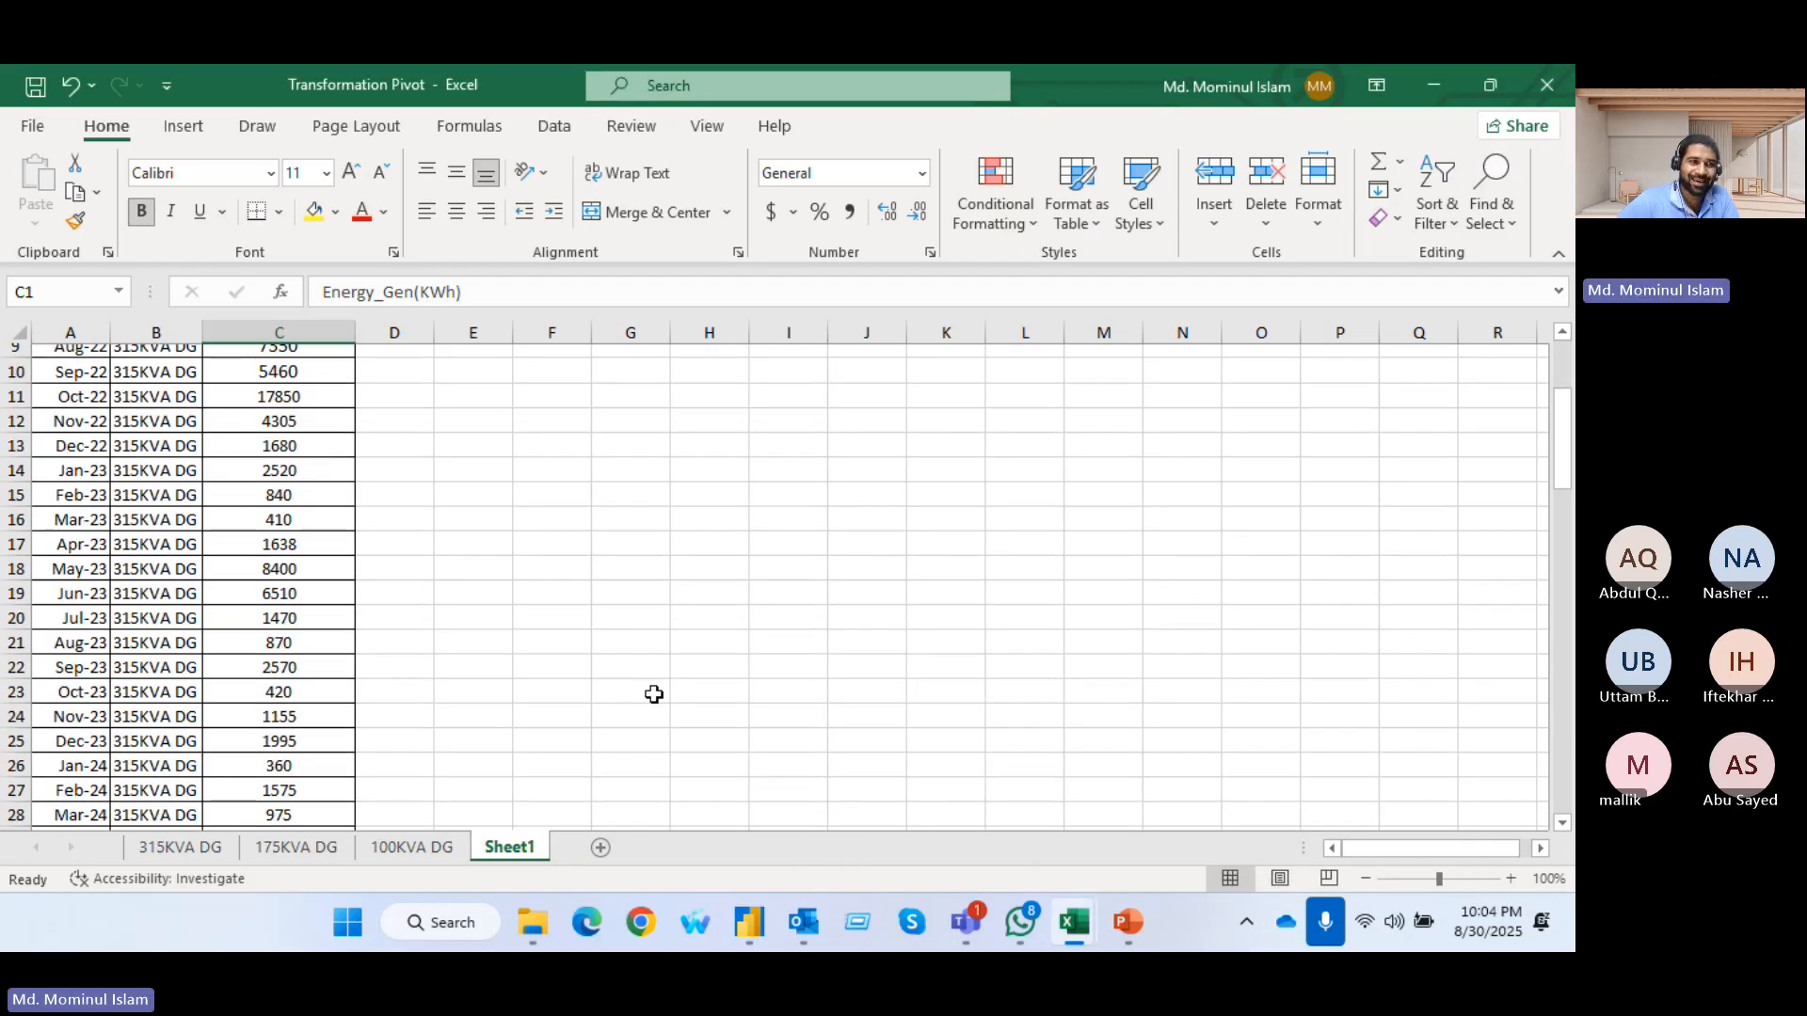
pyautogui.scroll(3, 653, 693)
# Load Sheet1's range A1:C87 into Excel's Power Query Editor as a table with headers
pyautogui.click(557, 132)
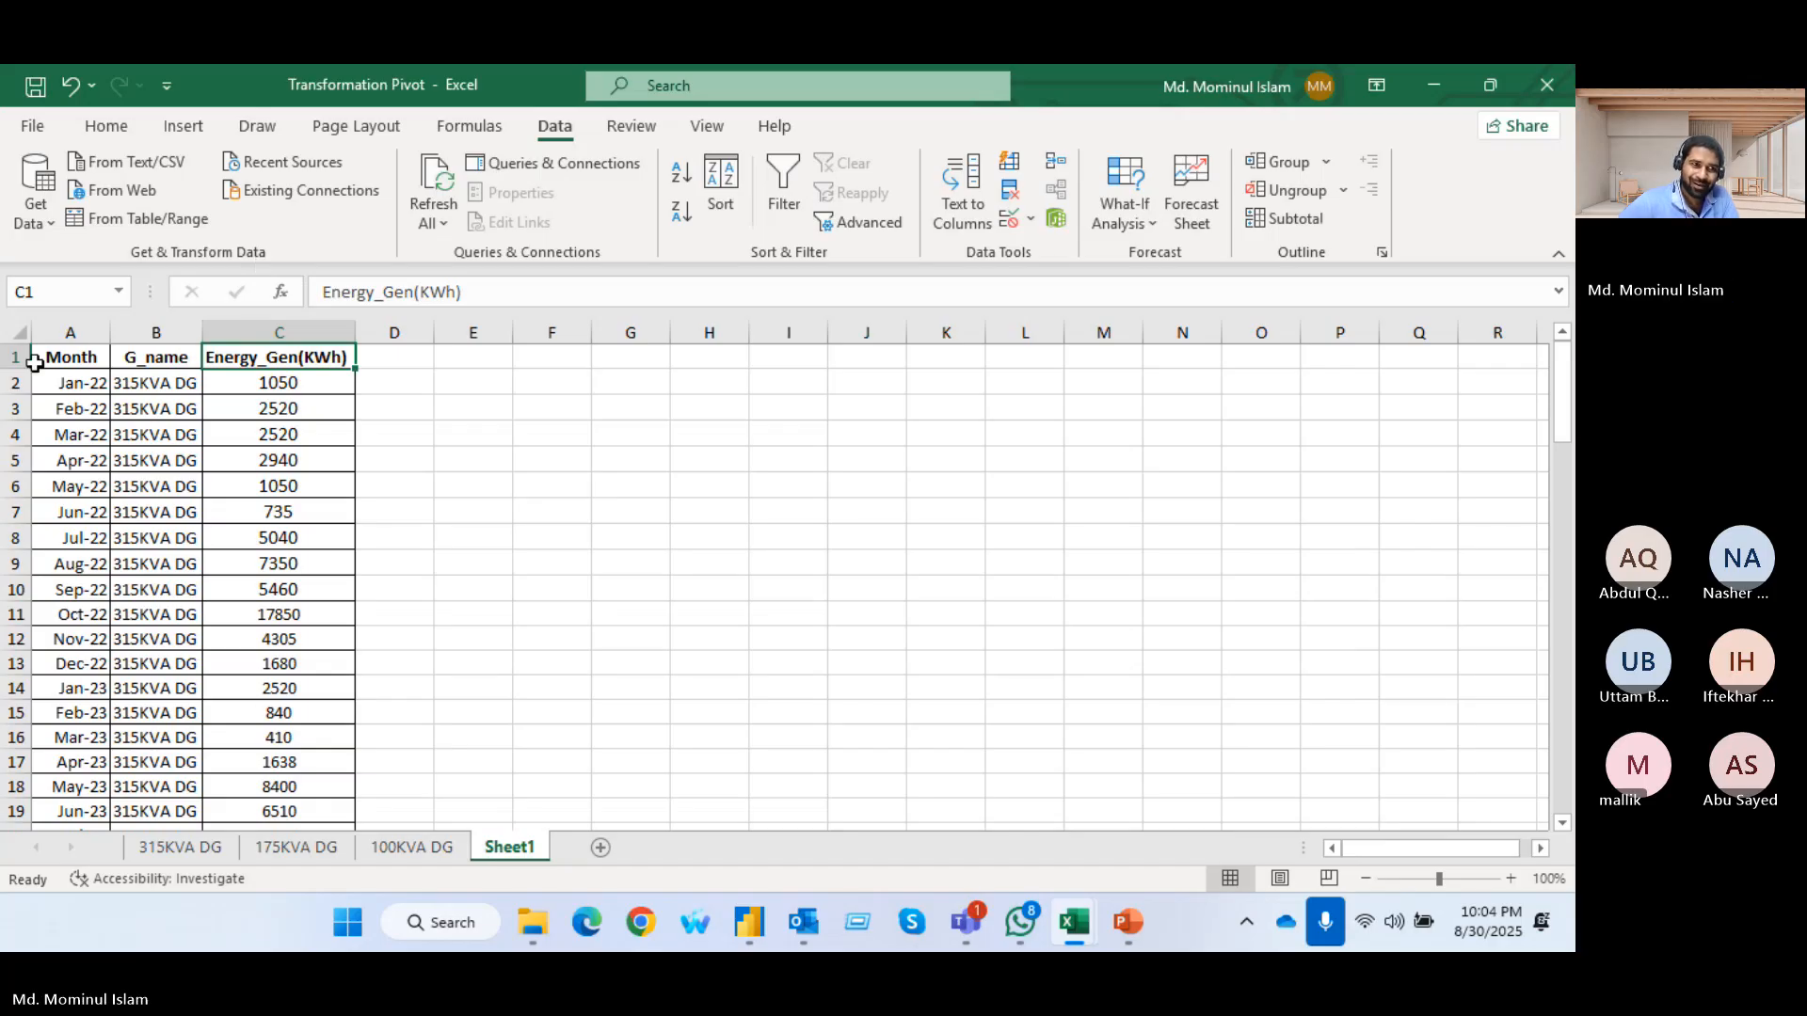
pyautogui.moveTo(38, 358); pyautogui.dragTo(259, 769)
pyautogui.scroll(16, 259, 564)
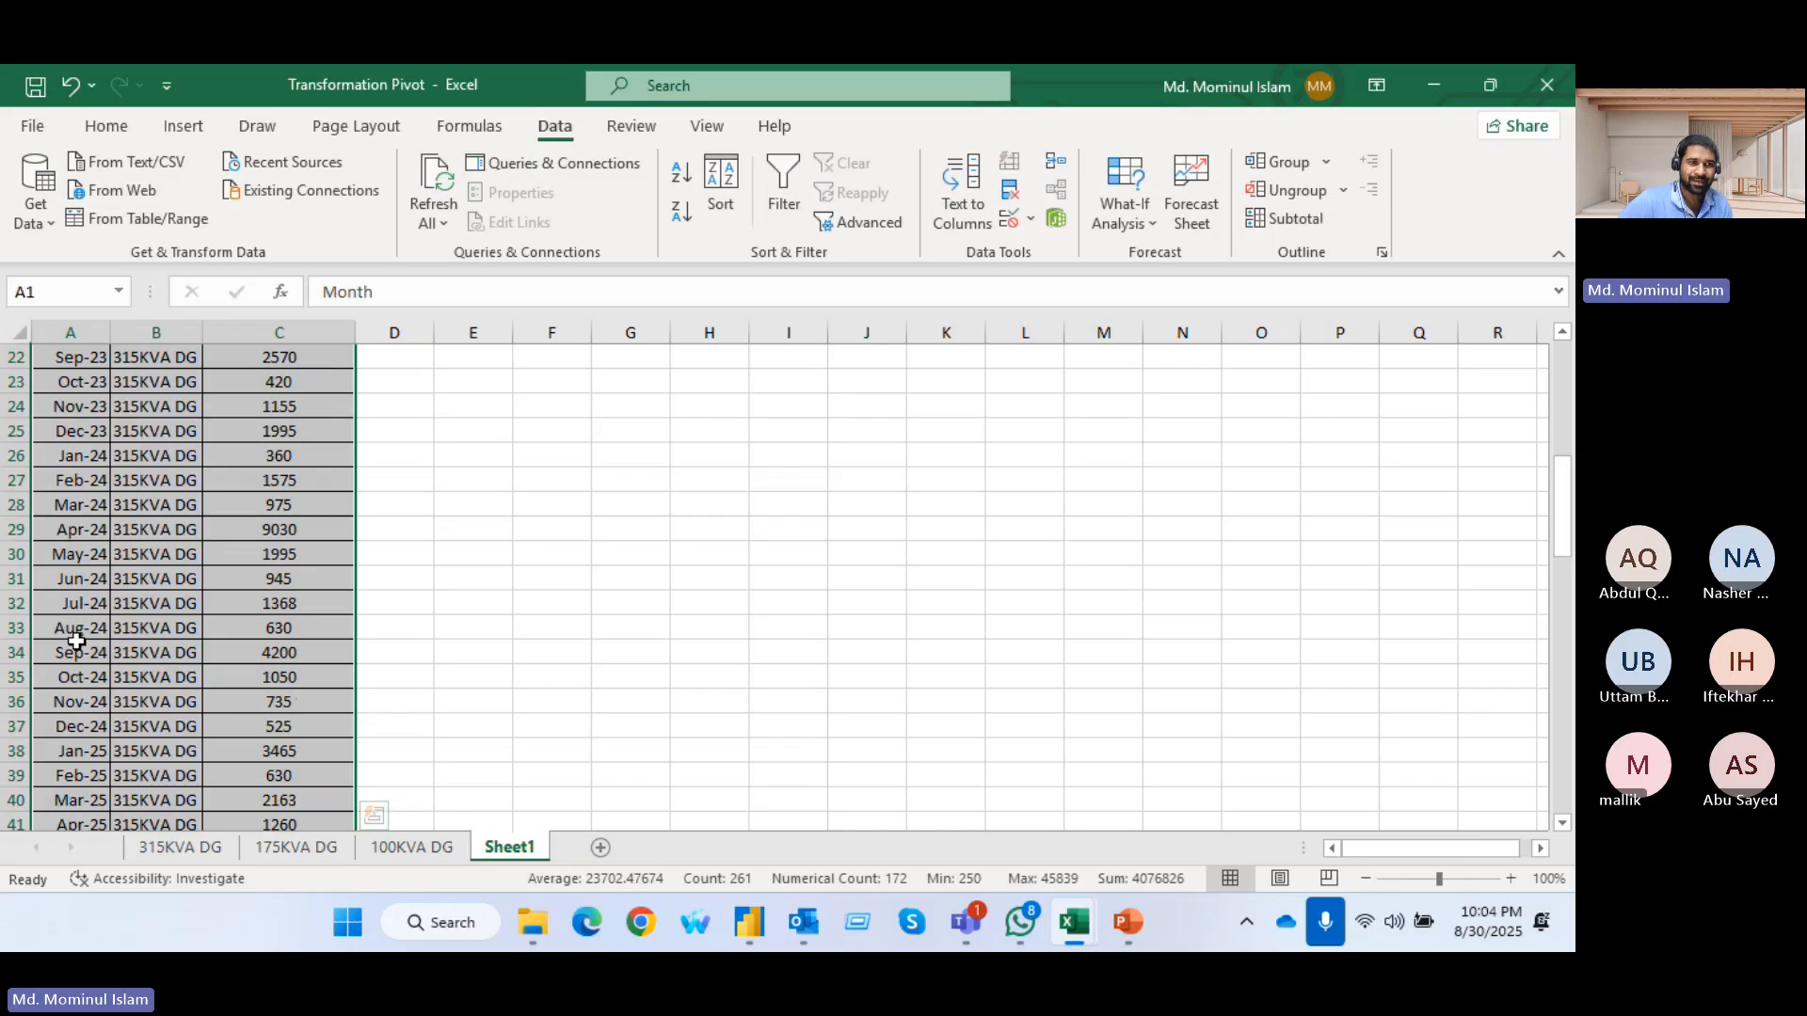
pyautogui.click(145, 221)
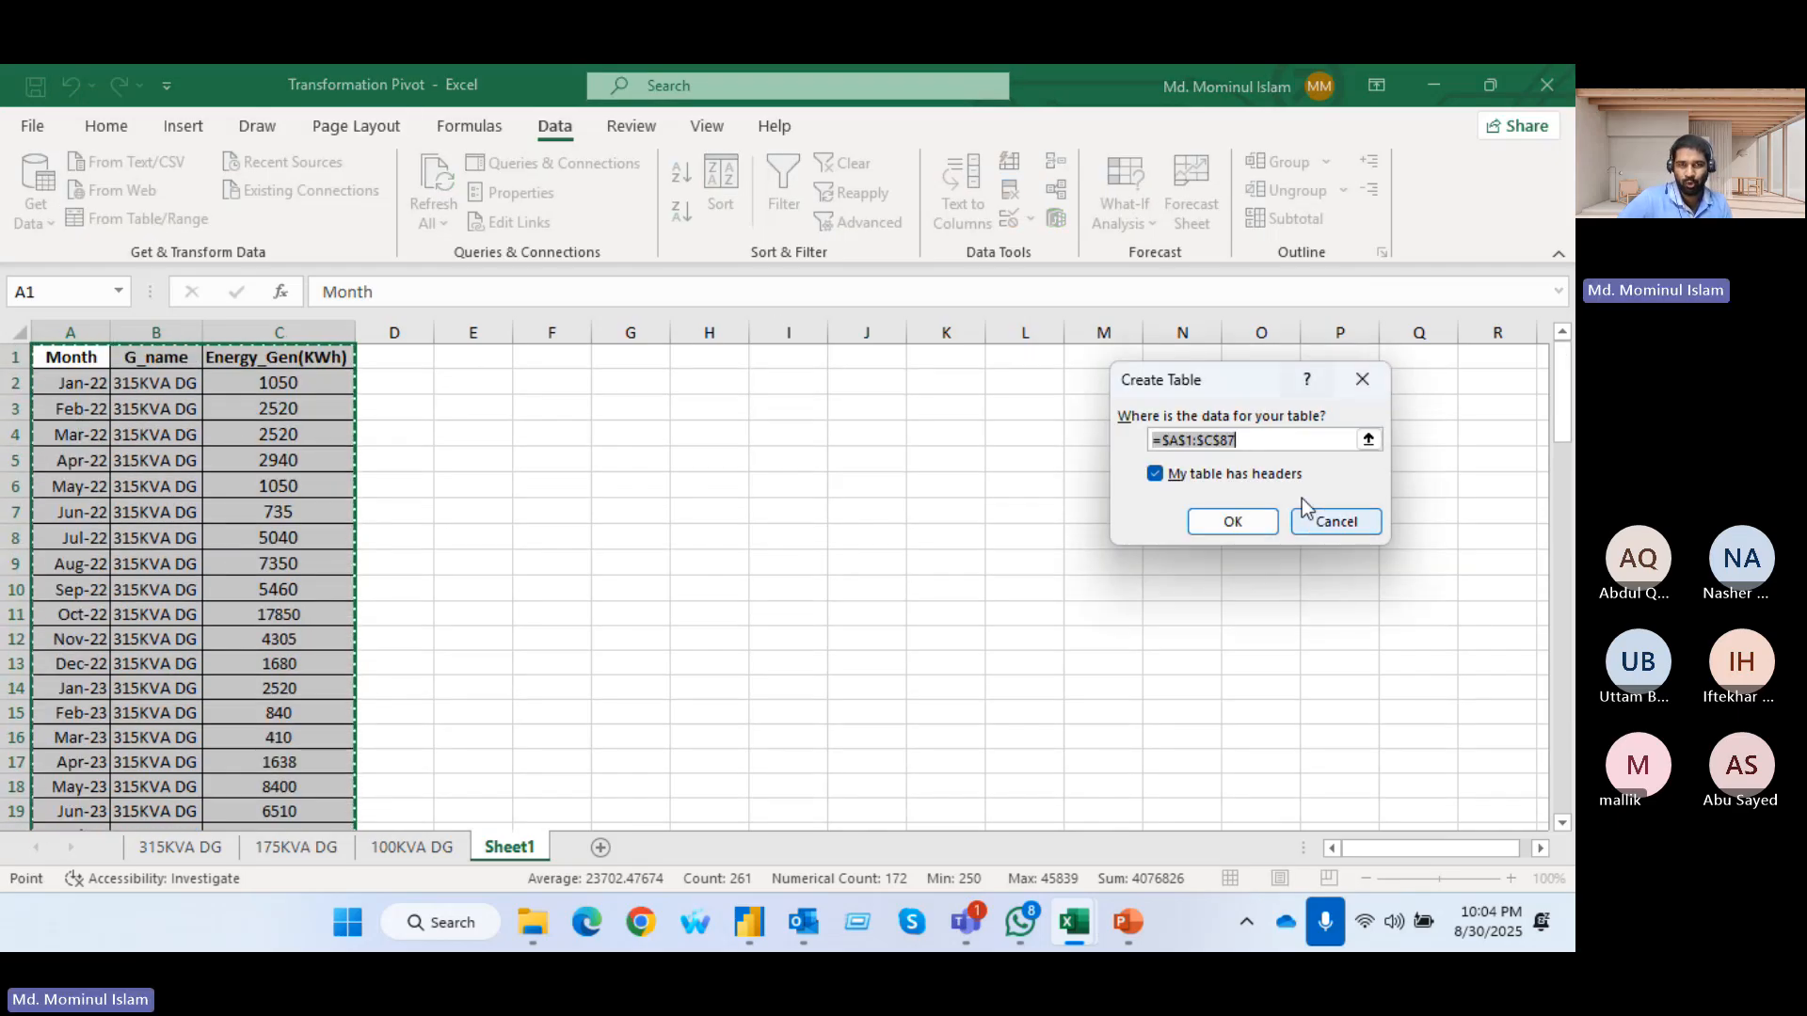
pyautogui.click(1232, 518)
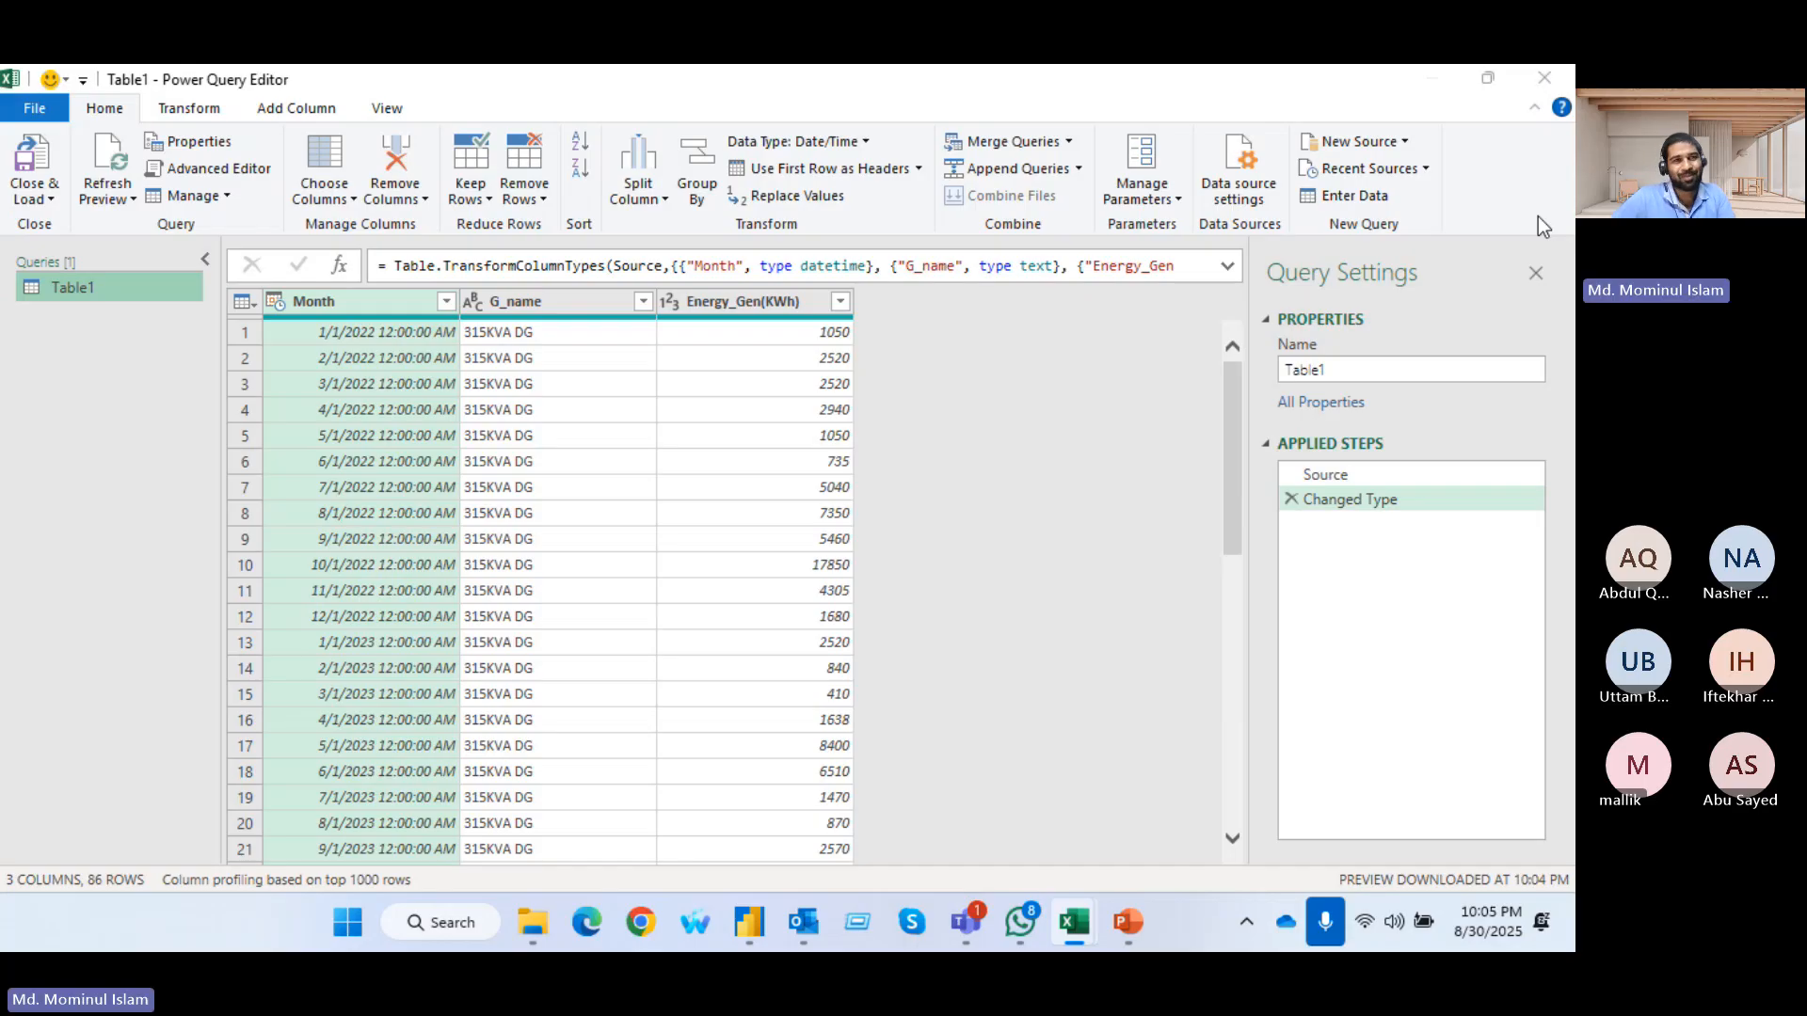
# Compare Excel's Power Query Editor with the one in Power BI, and close Excel's editor, discarding the changes
pyautogui.hotkey('alt', 'Tab')
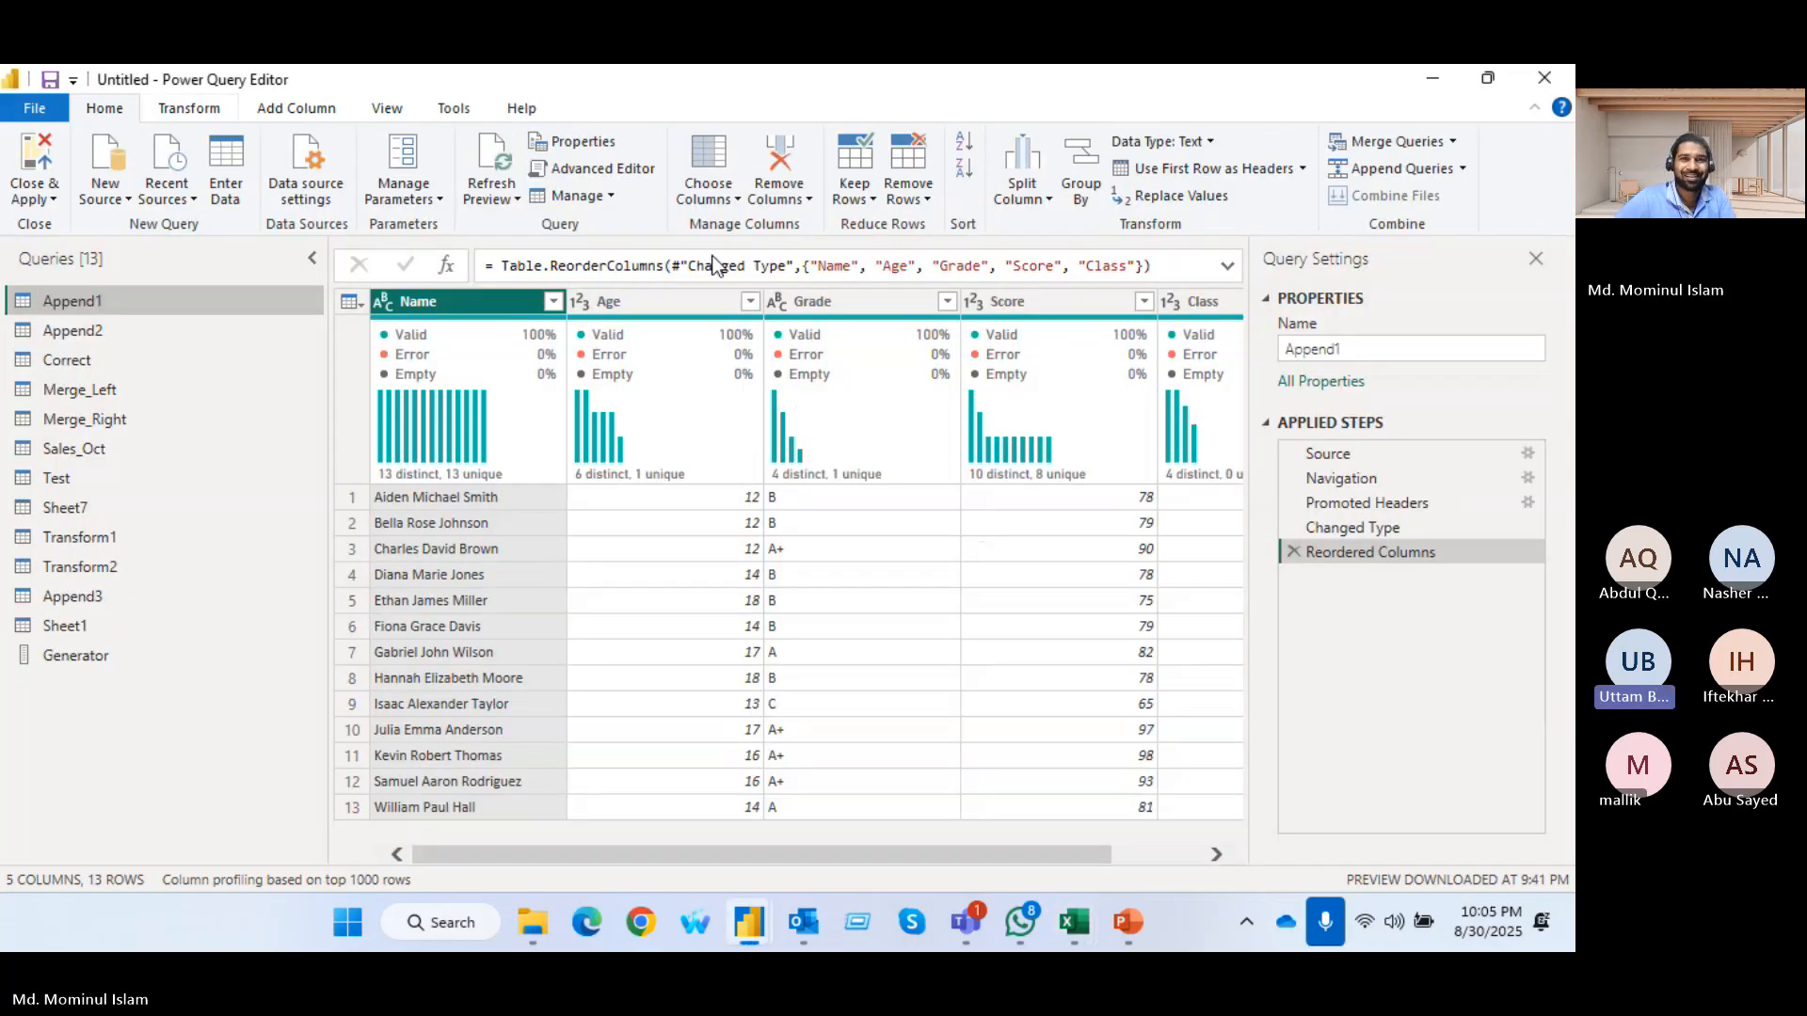
pyautogui.hotkey('alt', 'Tab')
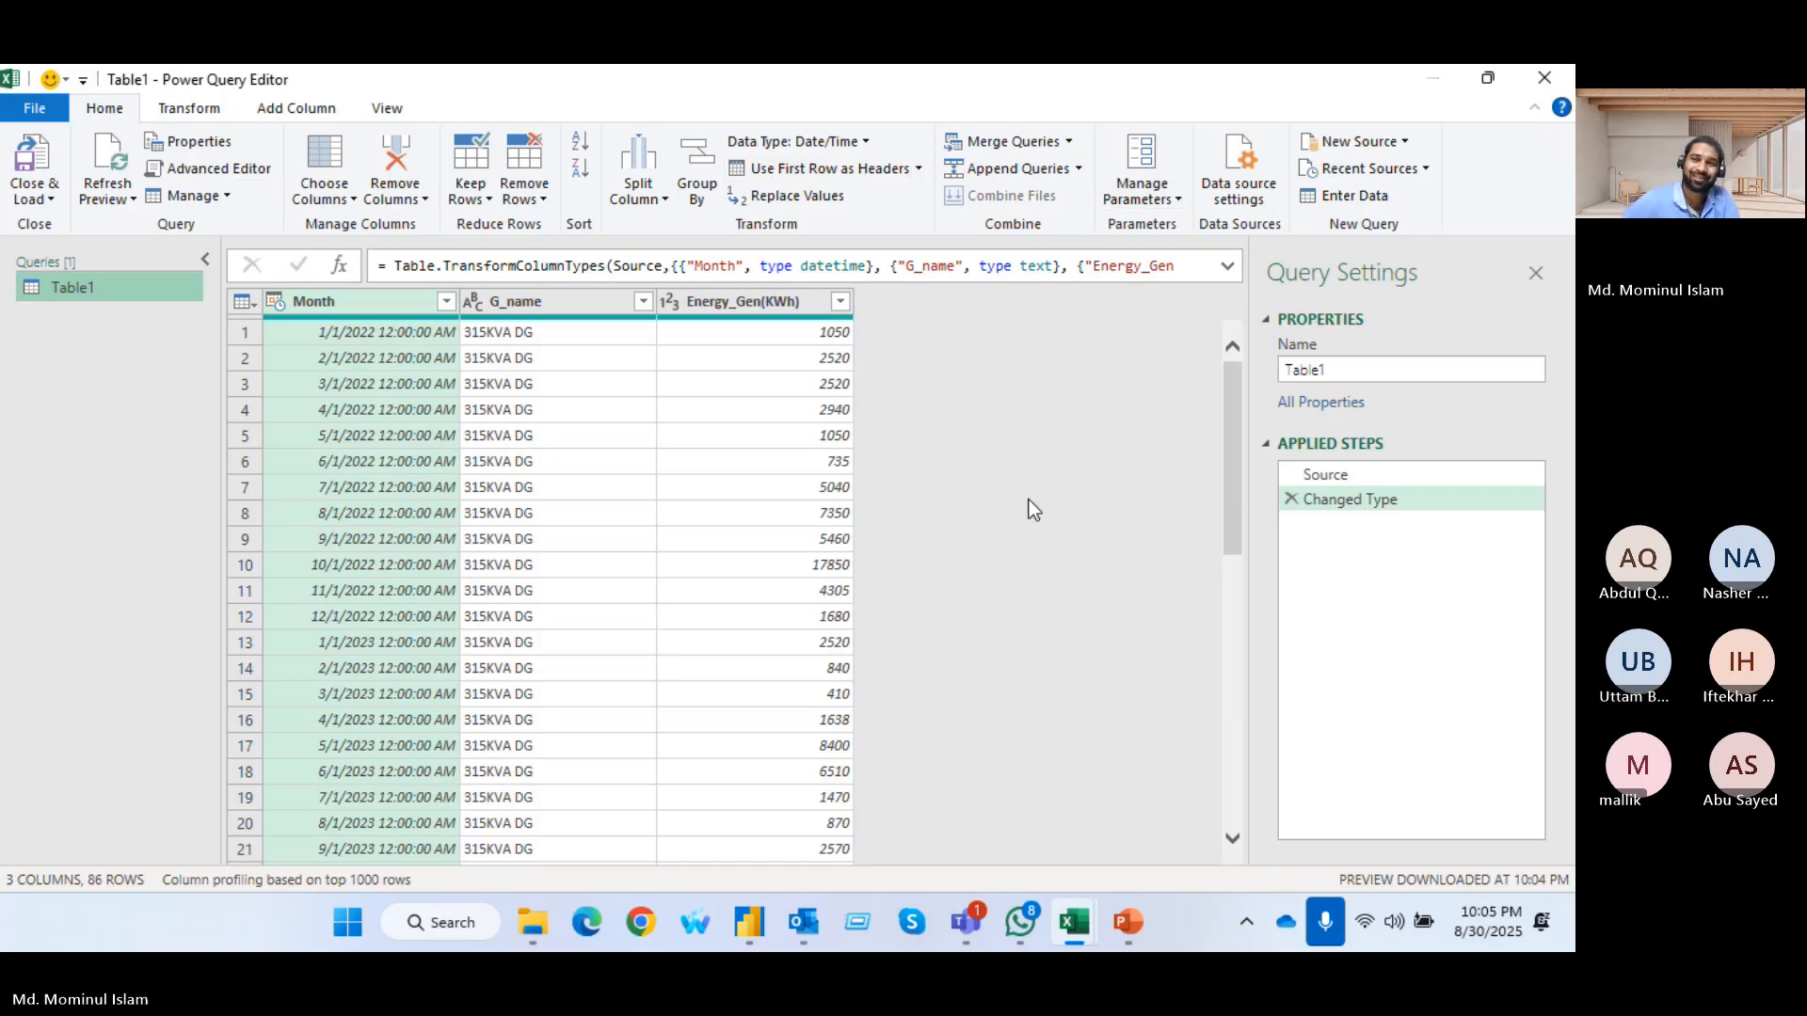
pyautogui.click(1544, 79)
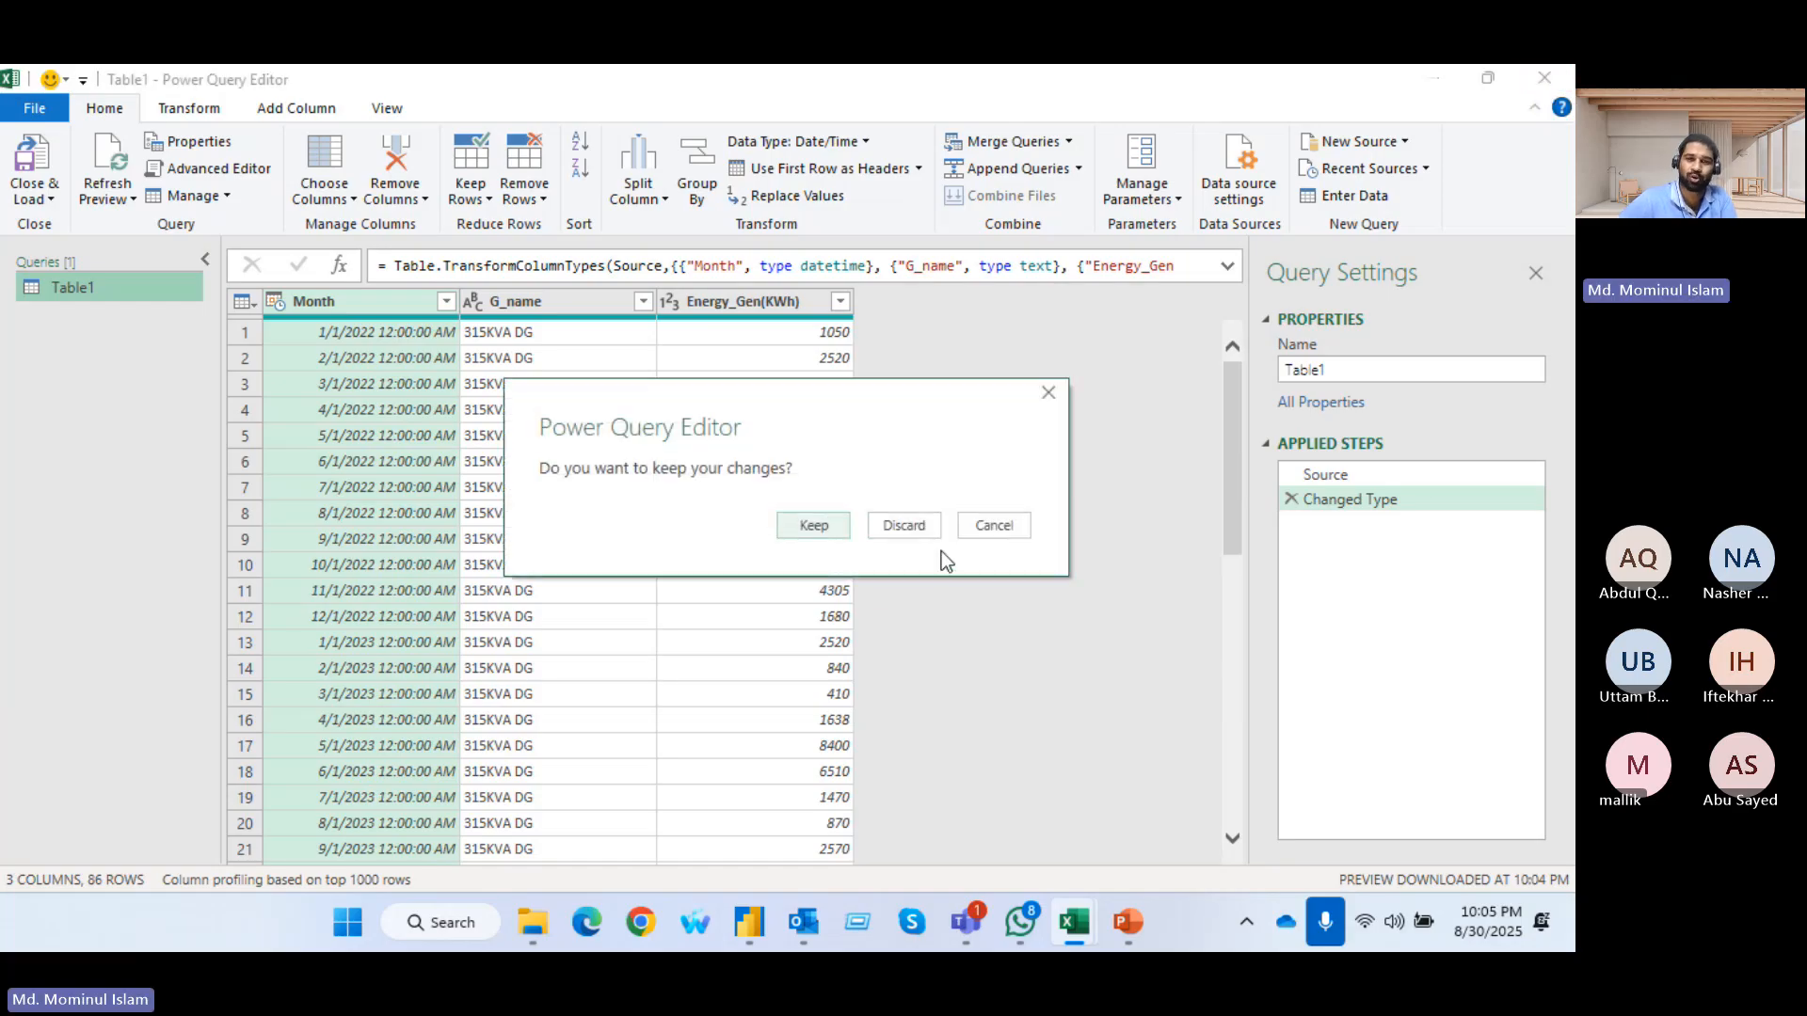
pyautogui.click(903, 526)
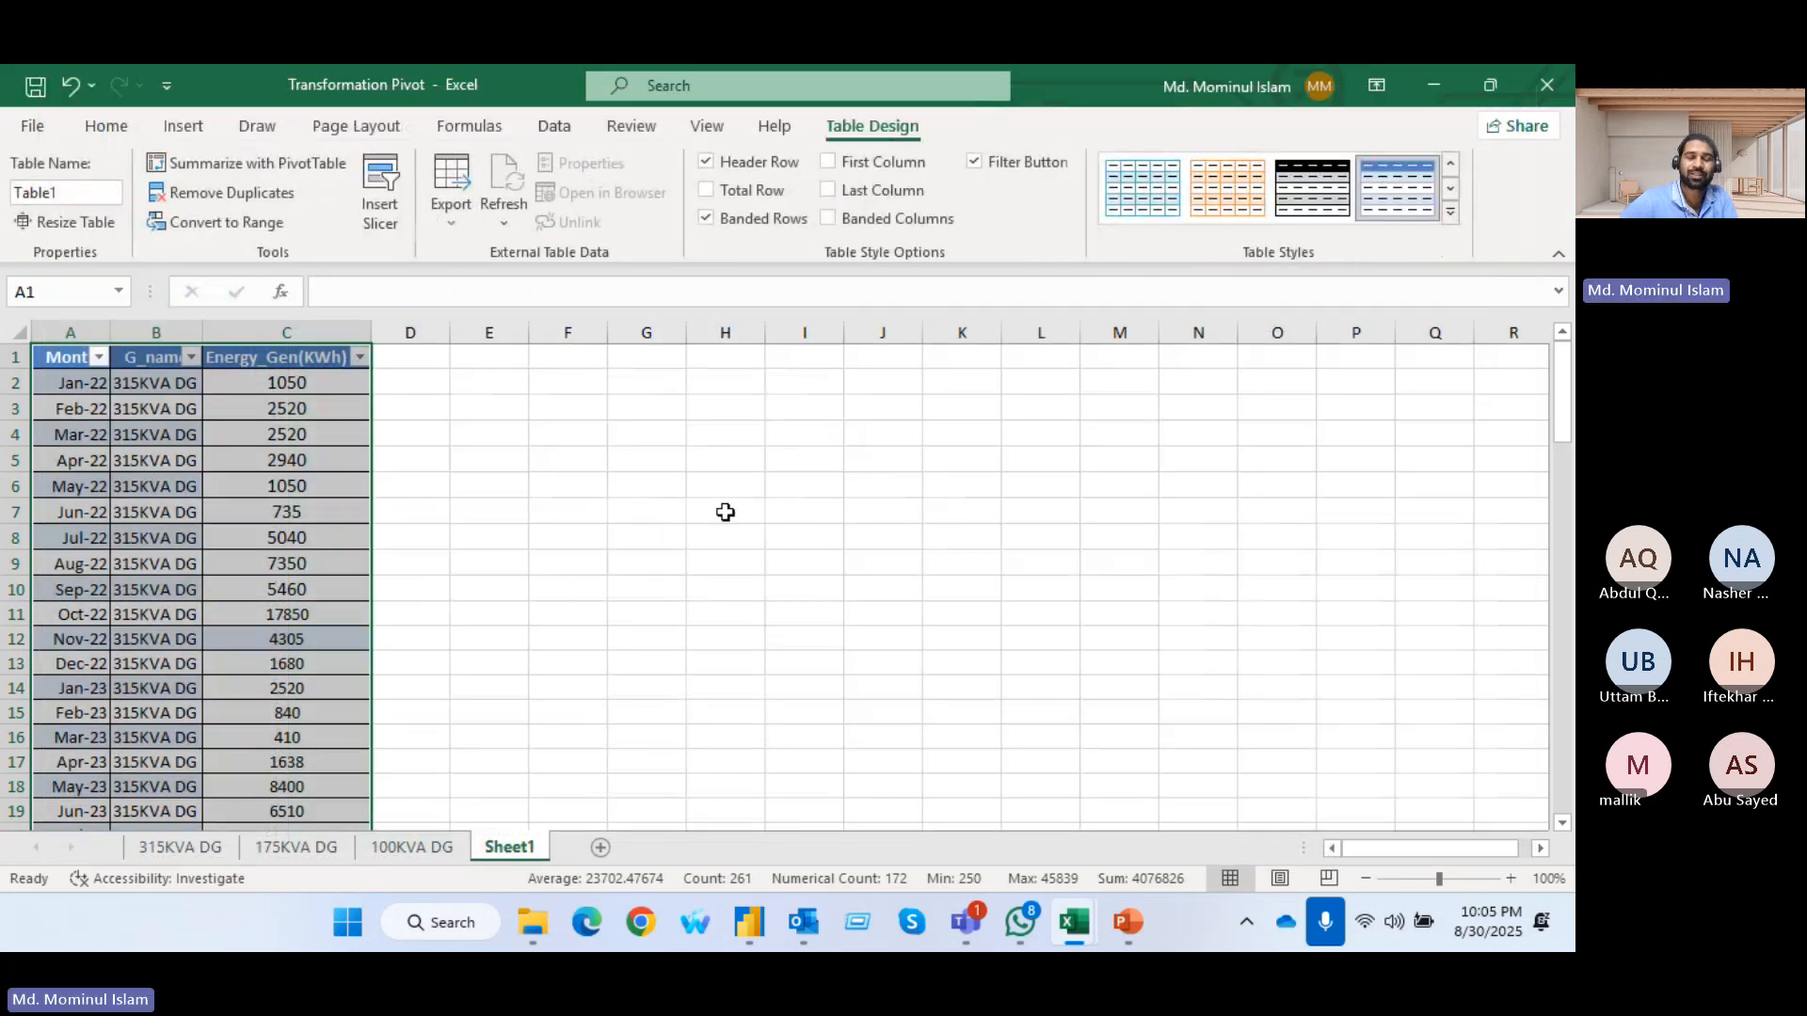
# Switch back to Power BI's Power Query Editor and look through the Split Column and Format options for text columns
pyautogui.hotkey('alt', 'Tab')
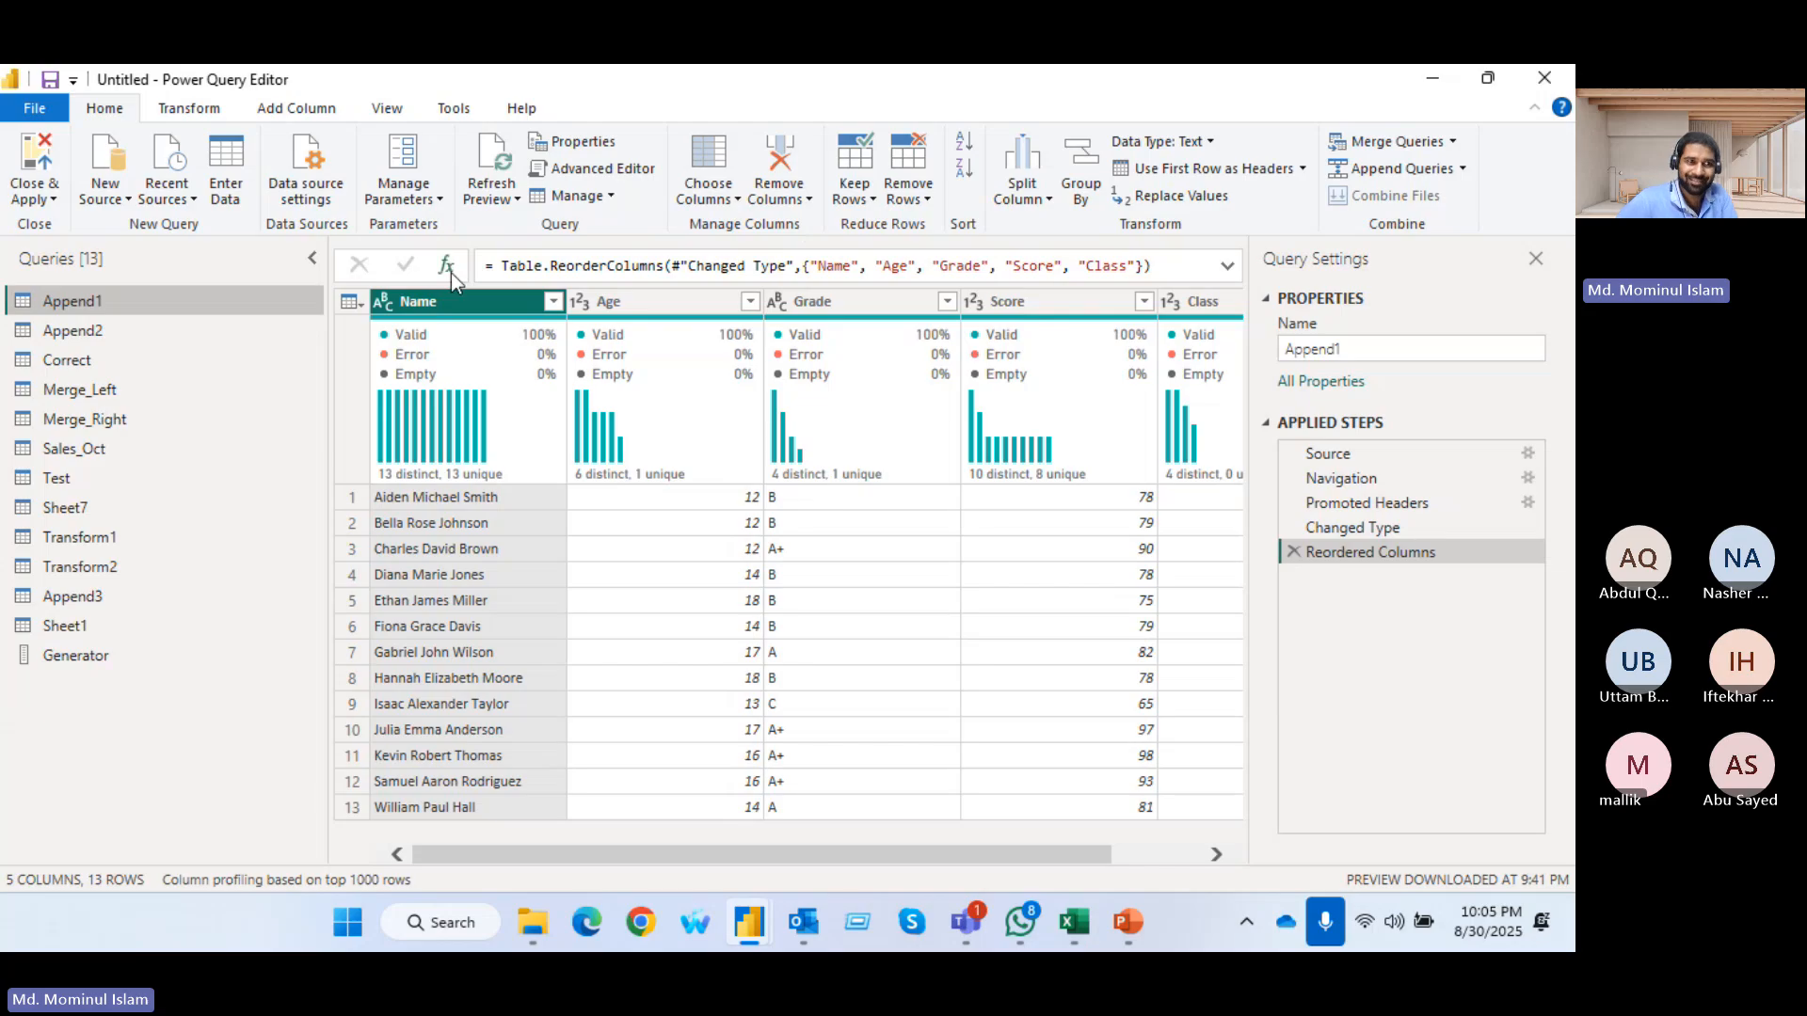
pyautogui.click(190, 108)
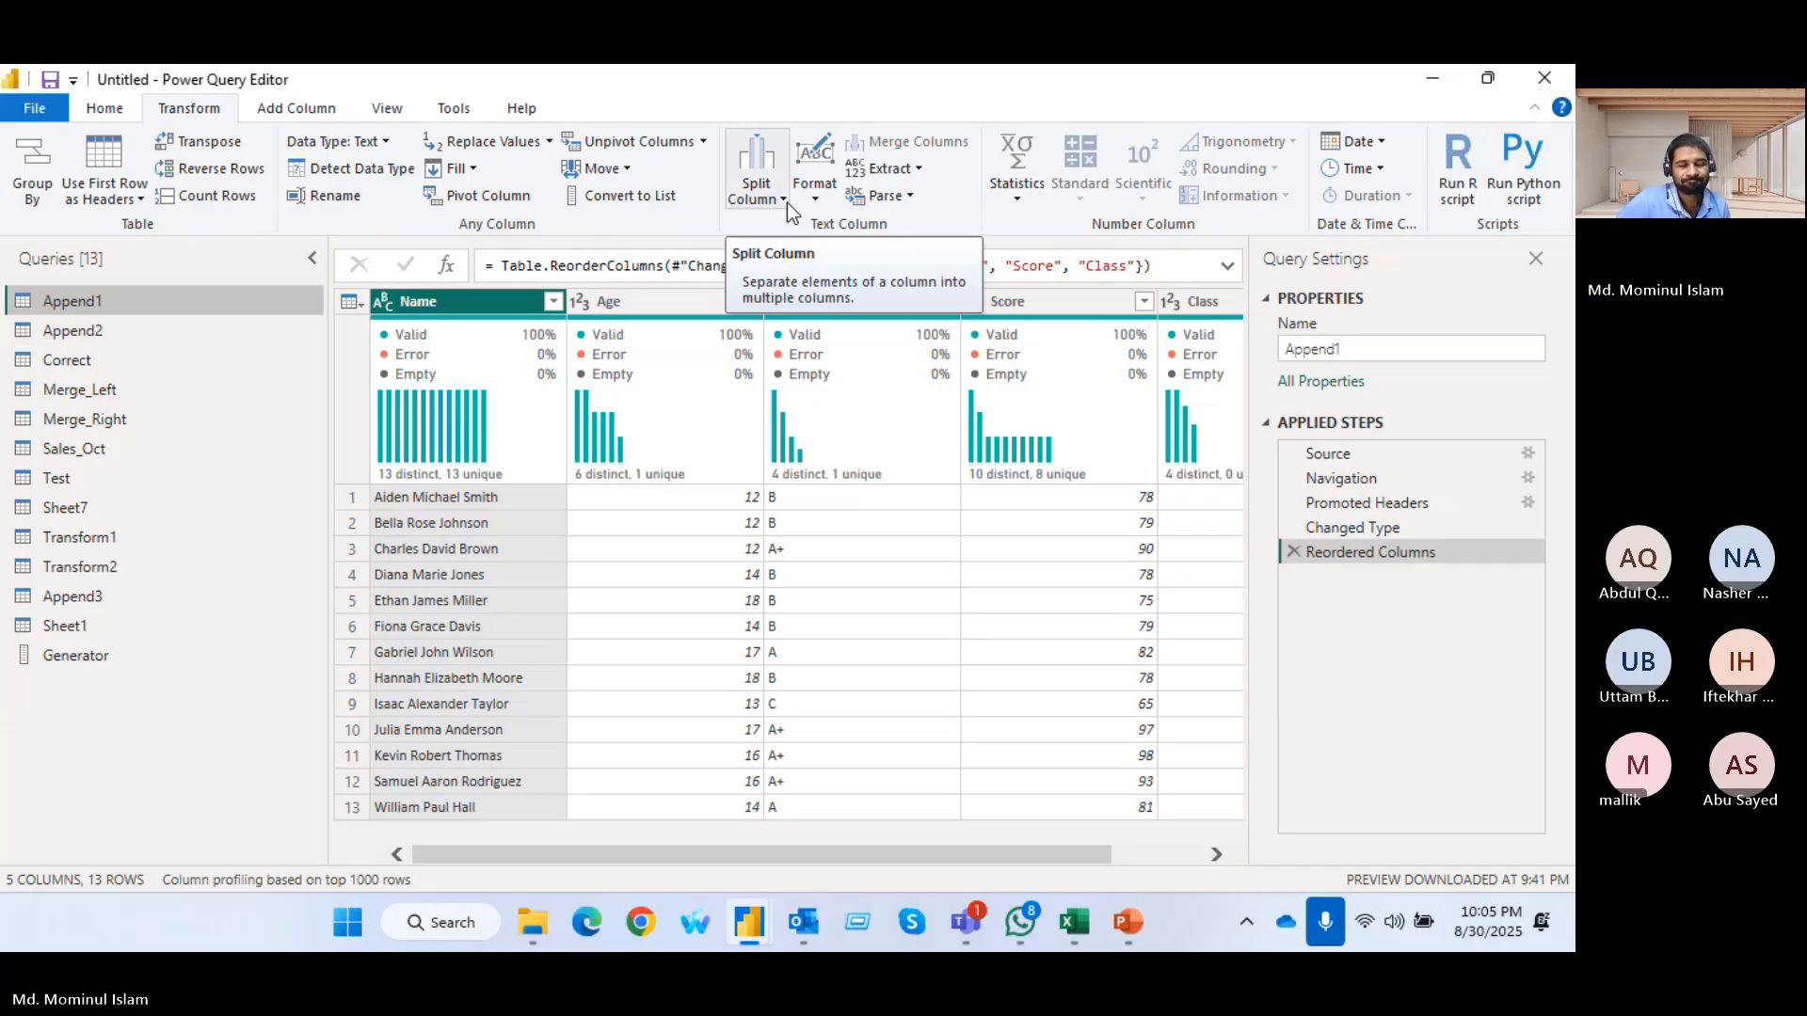
pyautogui.click(103, 110)
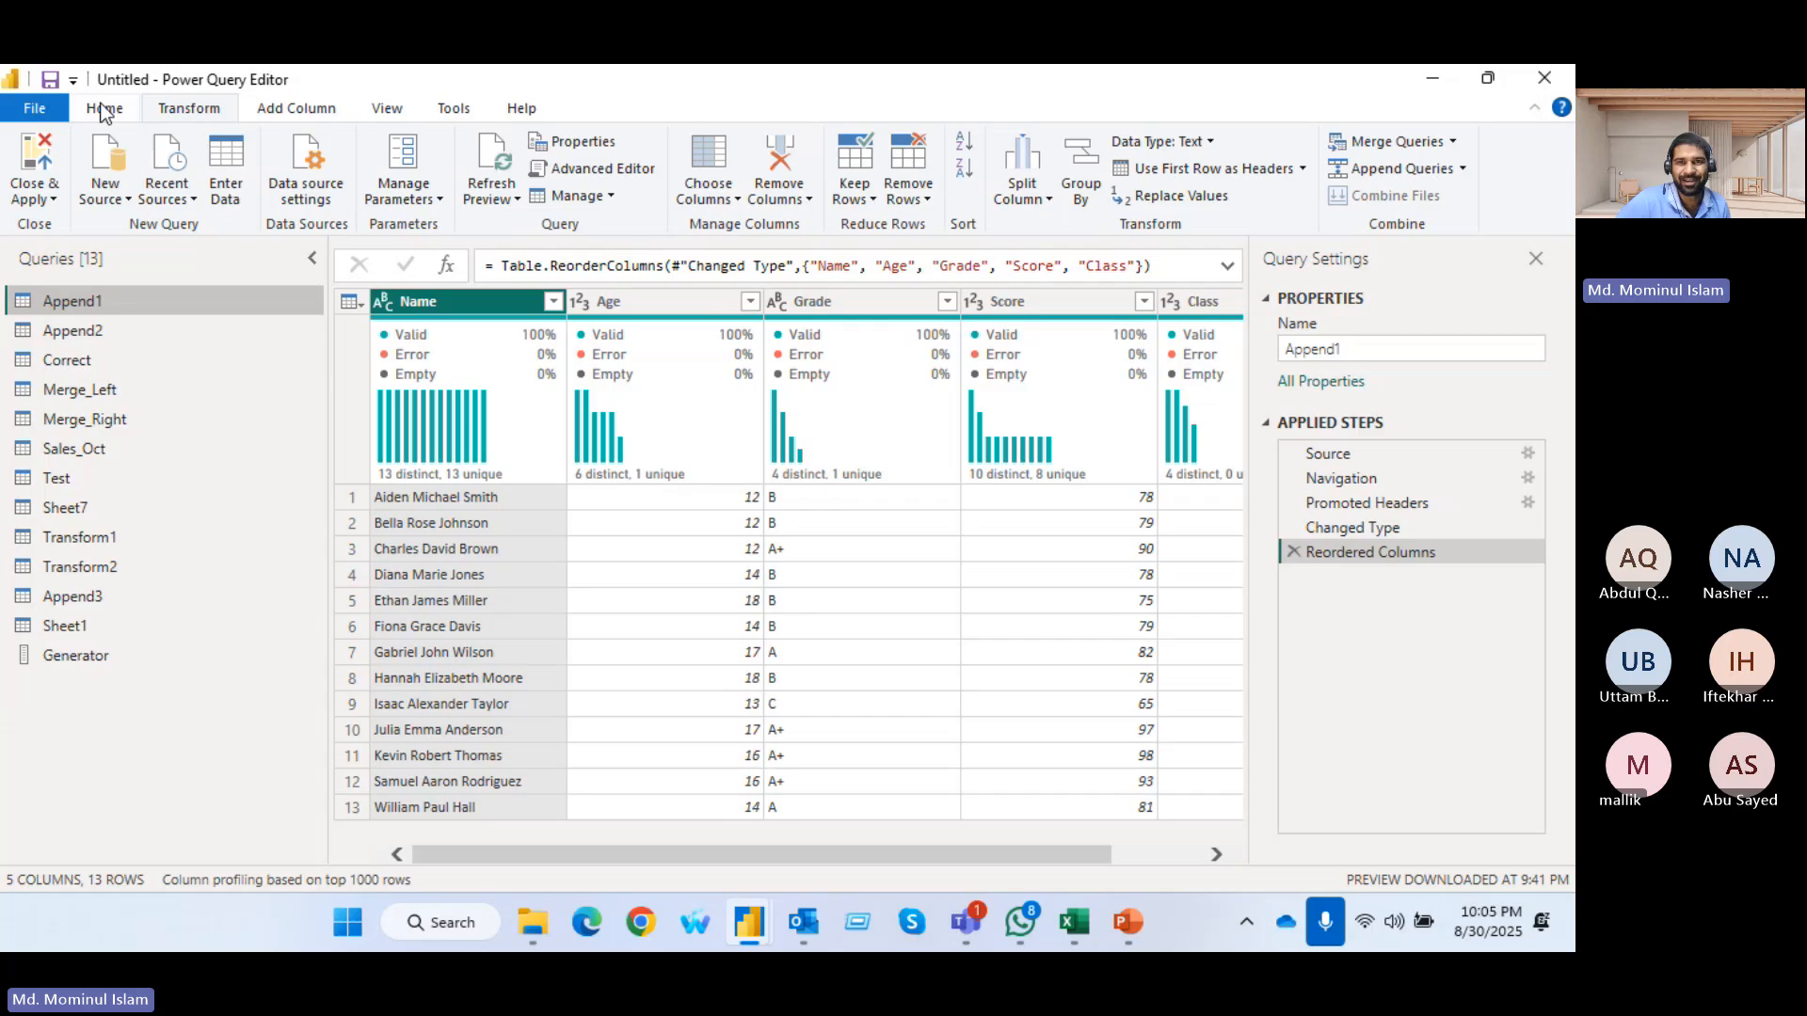
pyautogui.click(1049, 199)
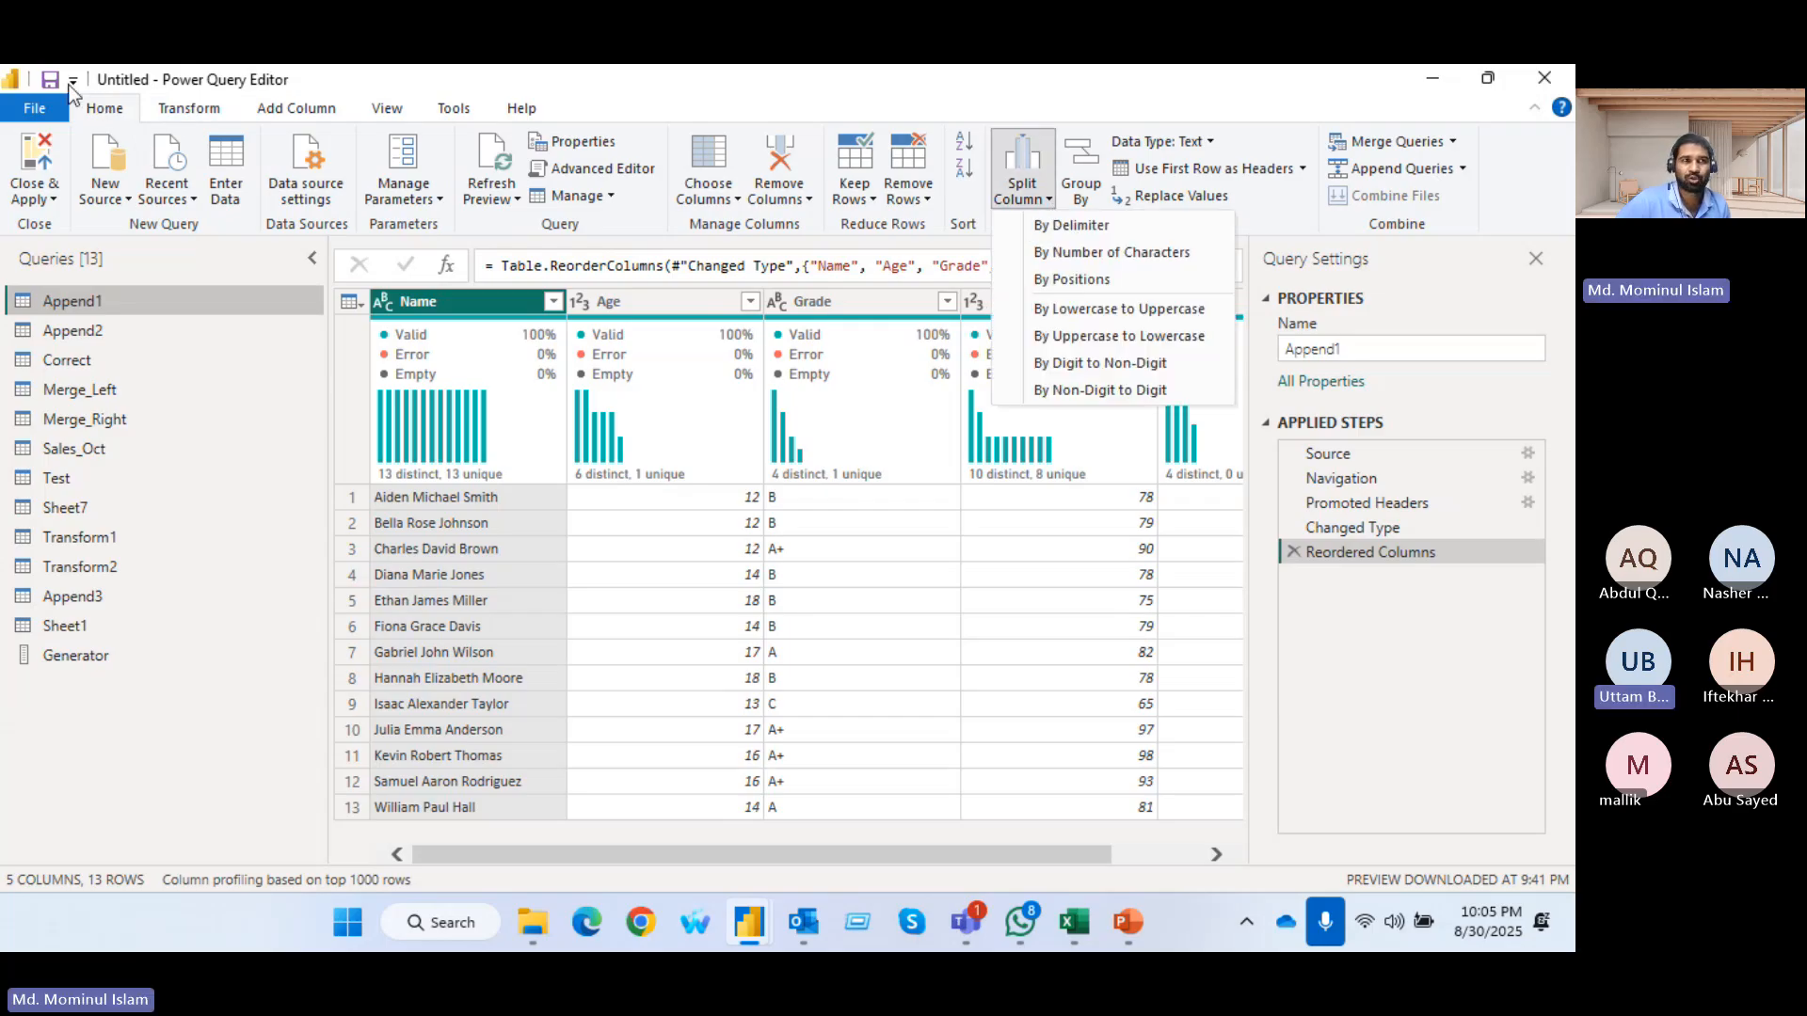
pyautogui.click(184, 113)
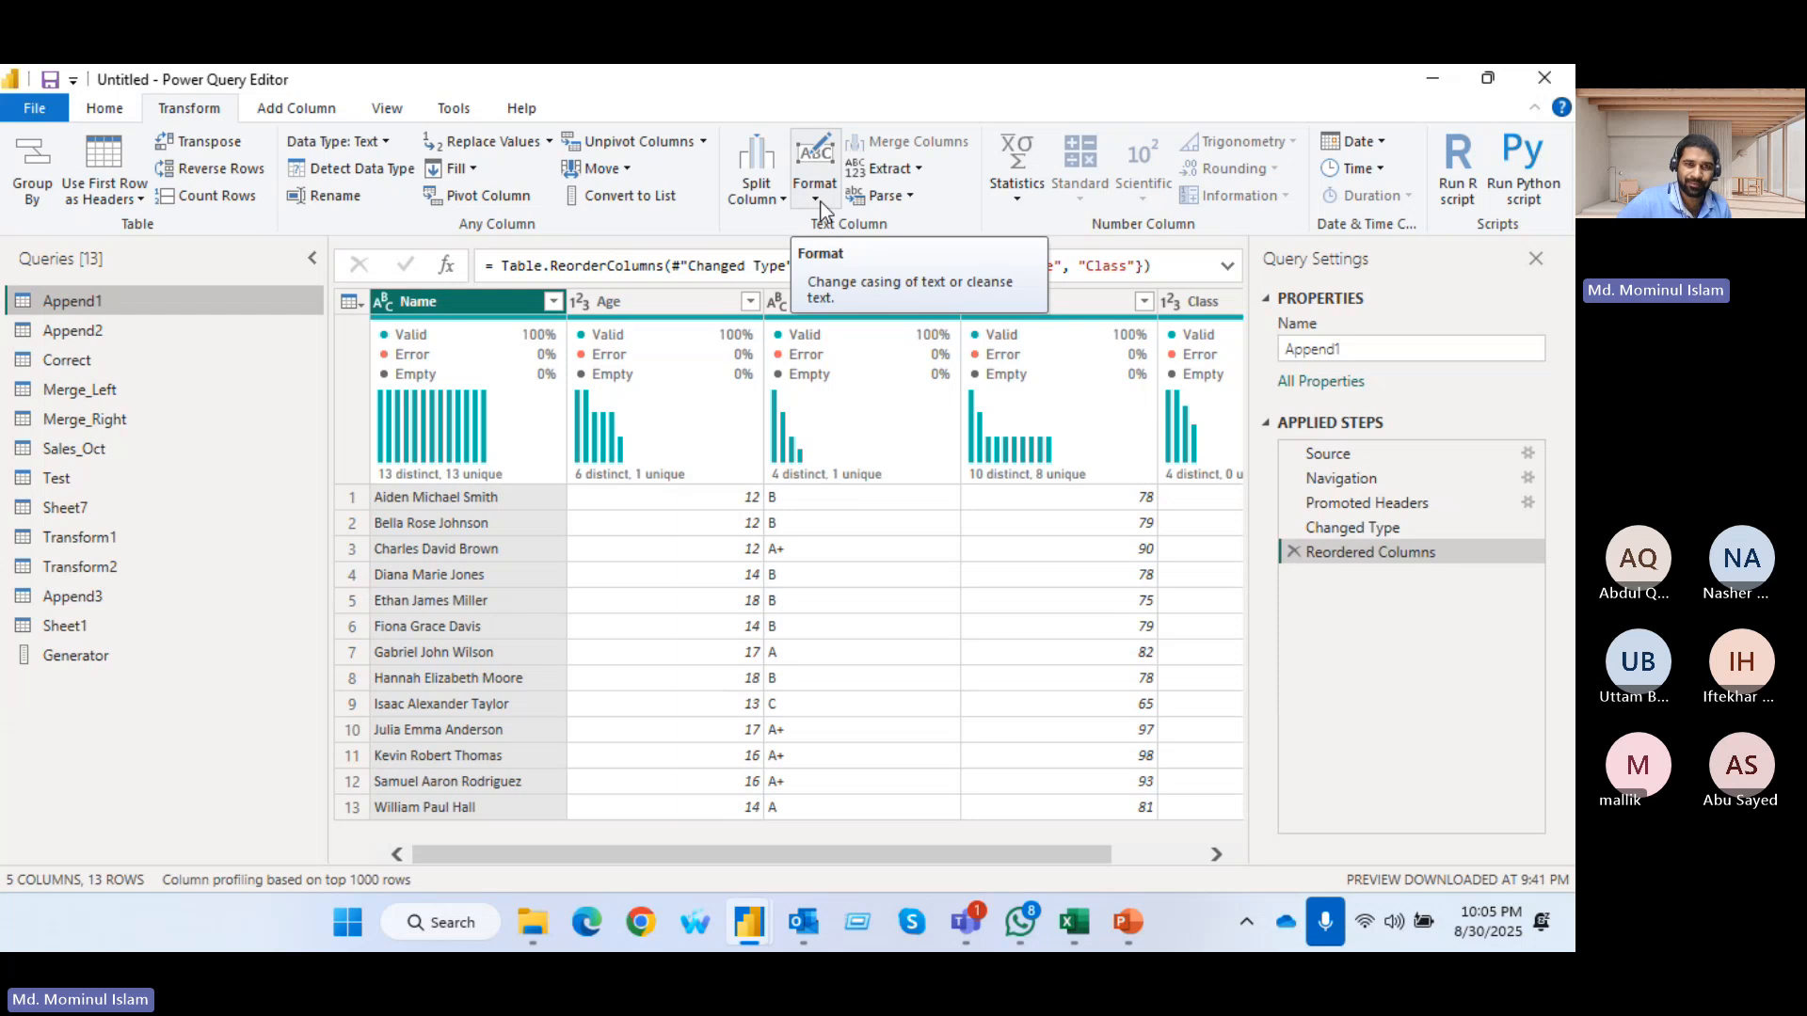
pyautogui.click(815, 199)
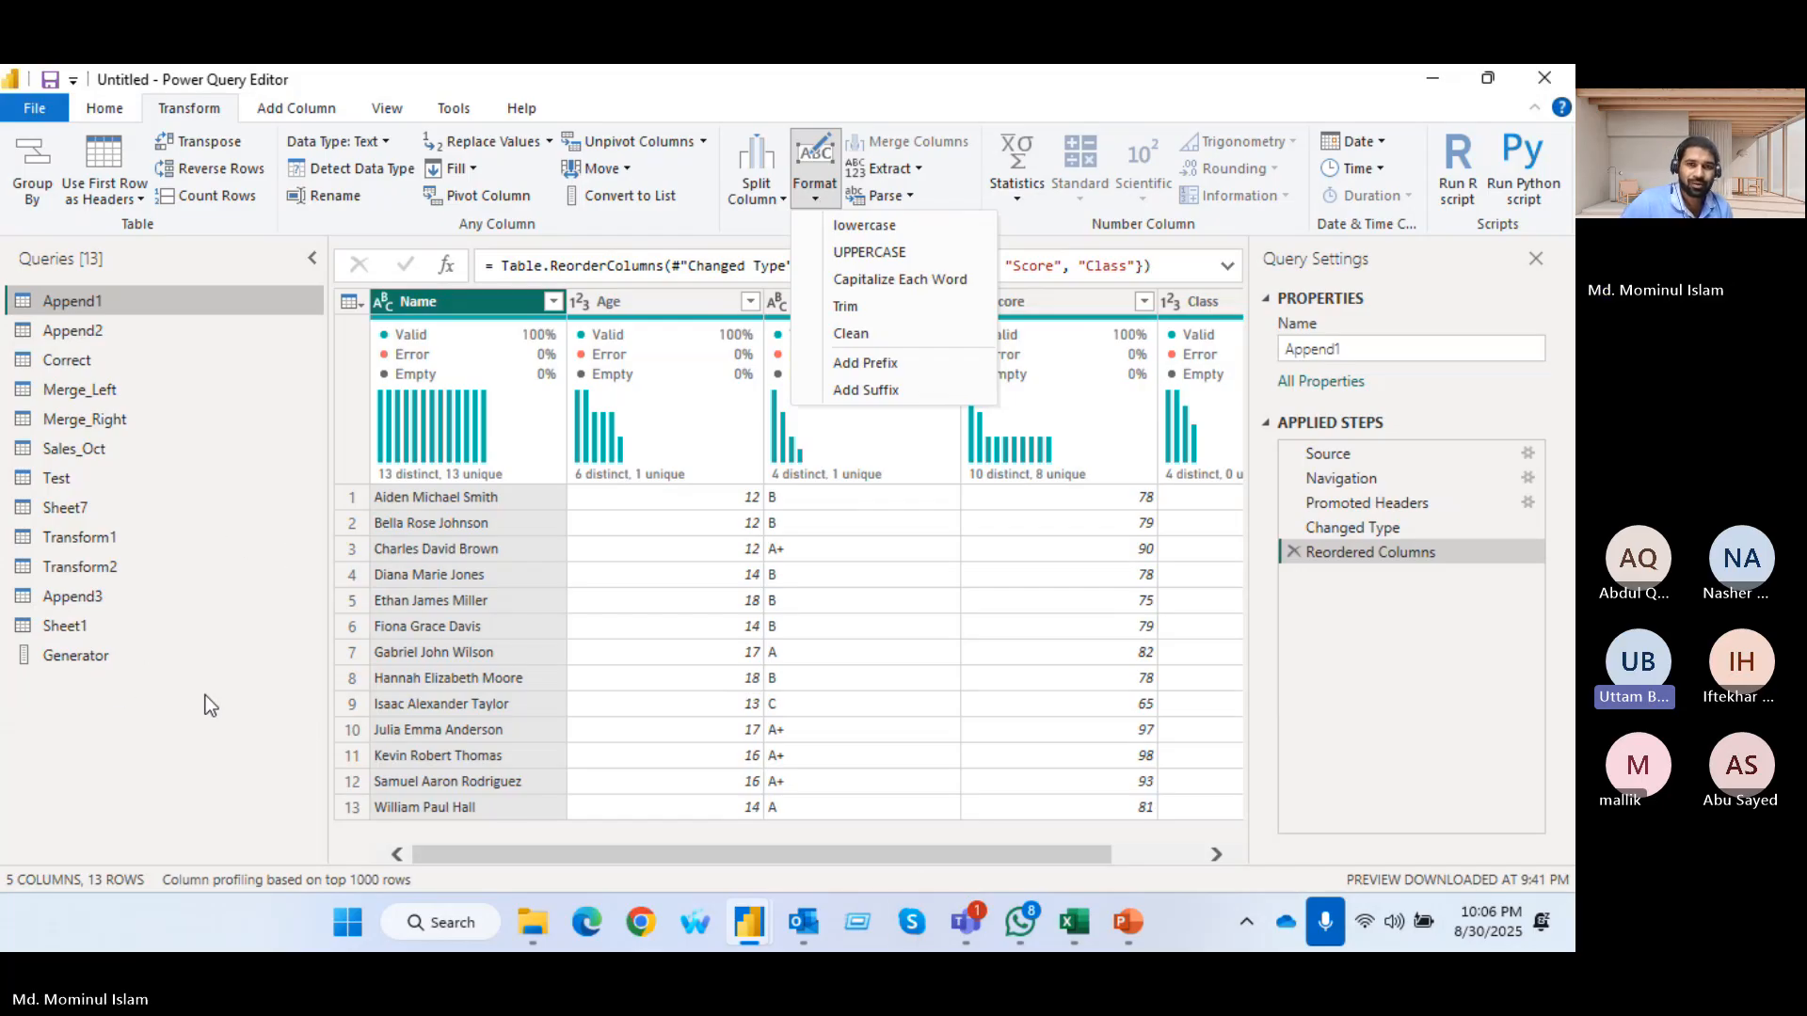
pyautogui.click(207, 755)
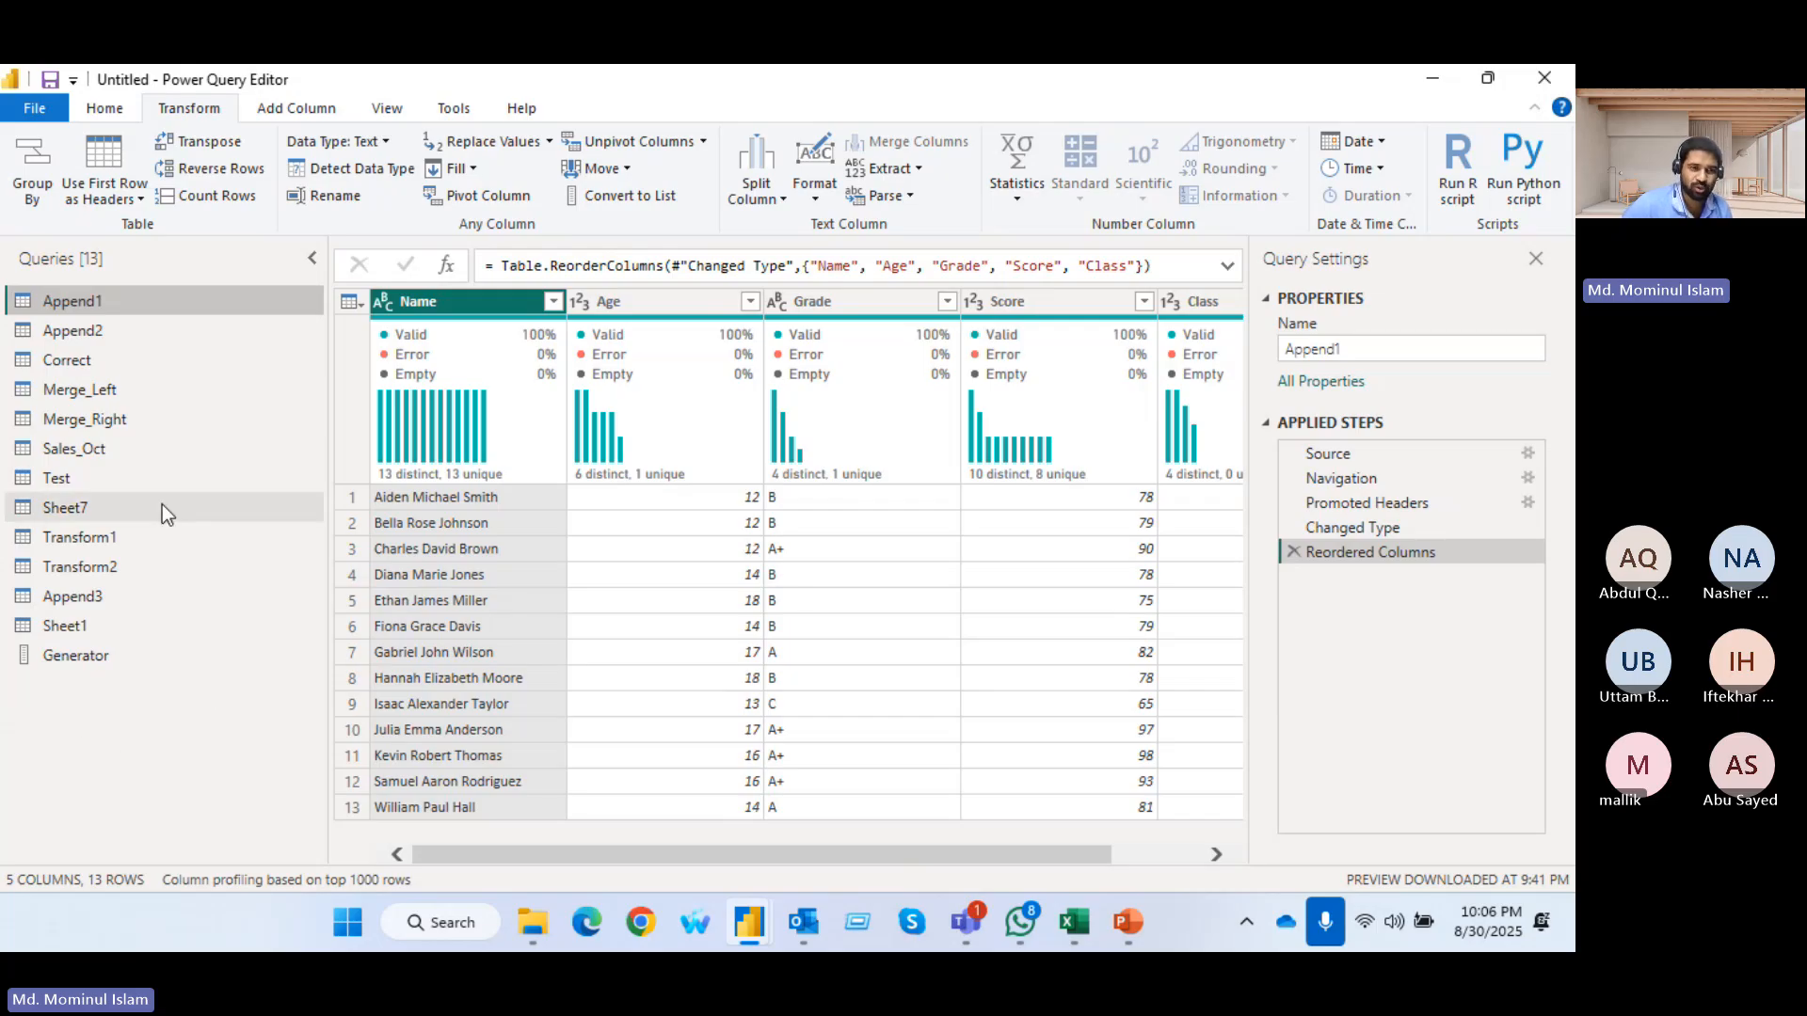
# Show whitespace in the data preview of the Transform2 query and refresh that preview
pyautogui.click(115, 544)
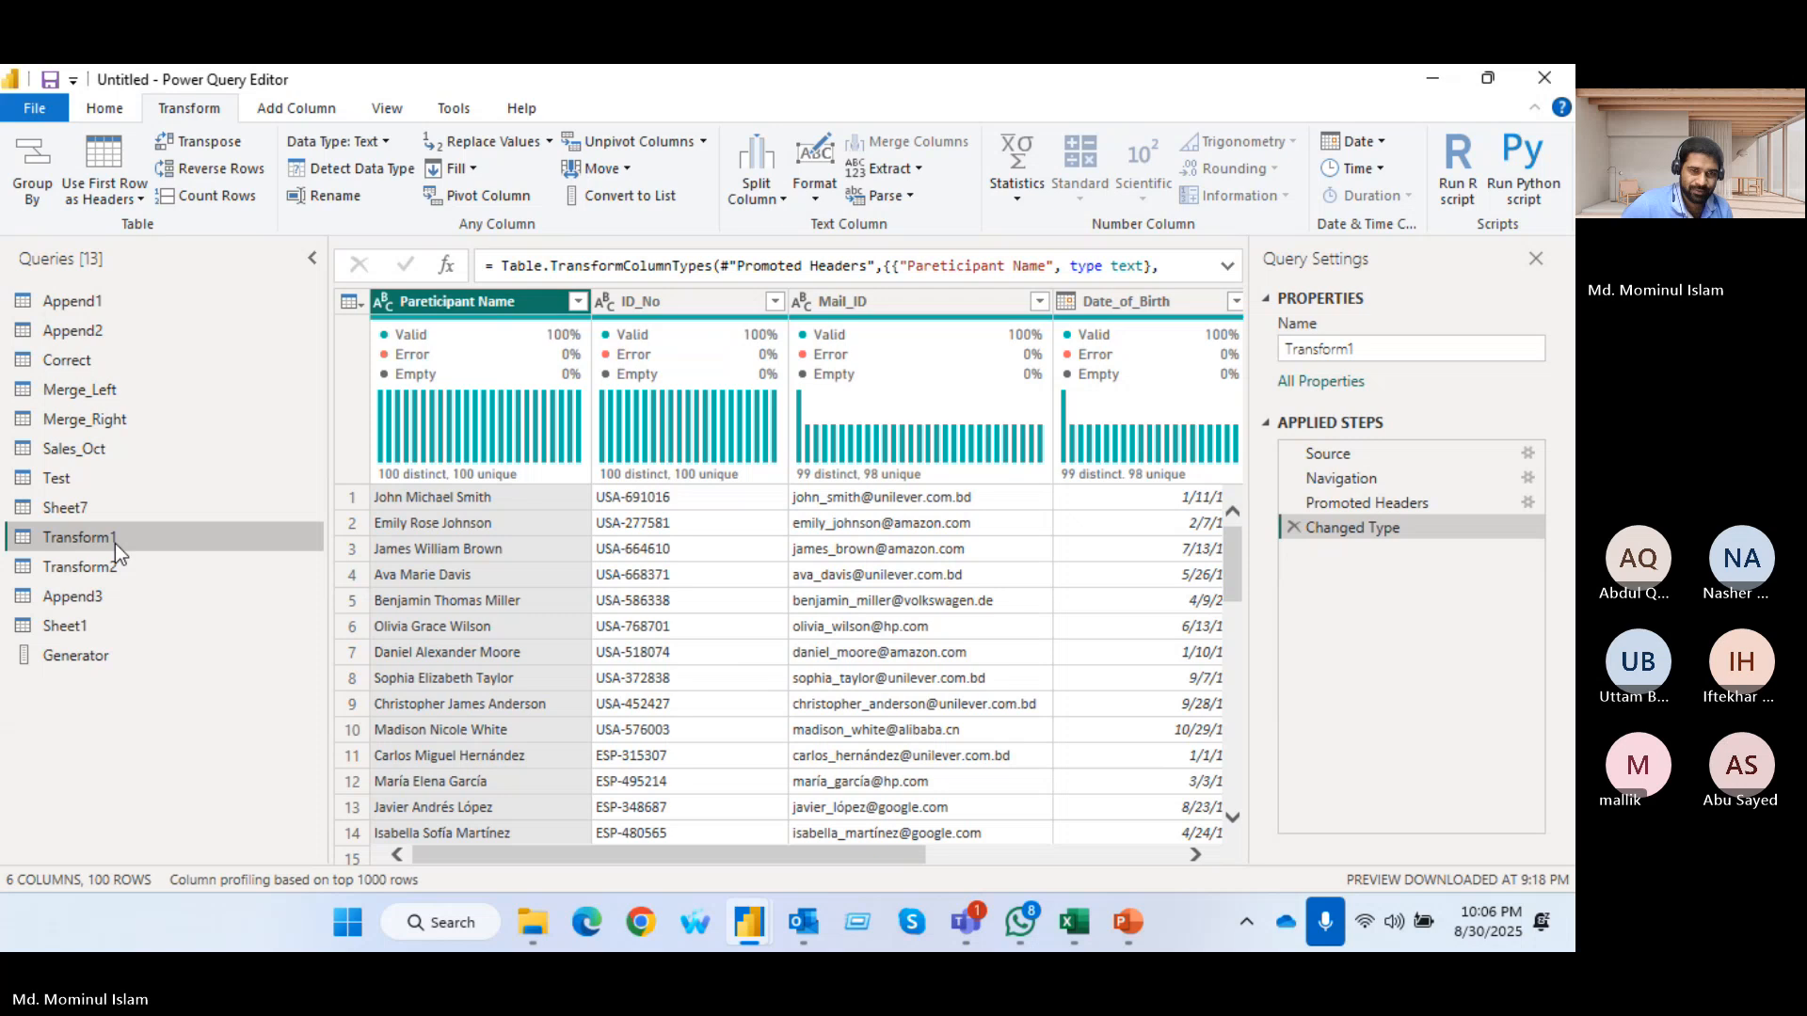
pyautogui.click(388, 108)
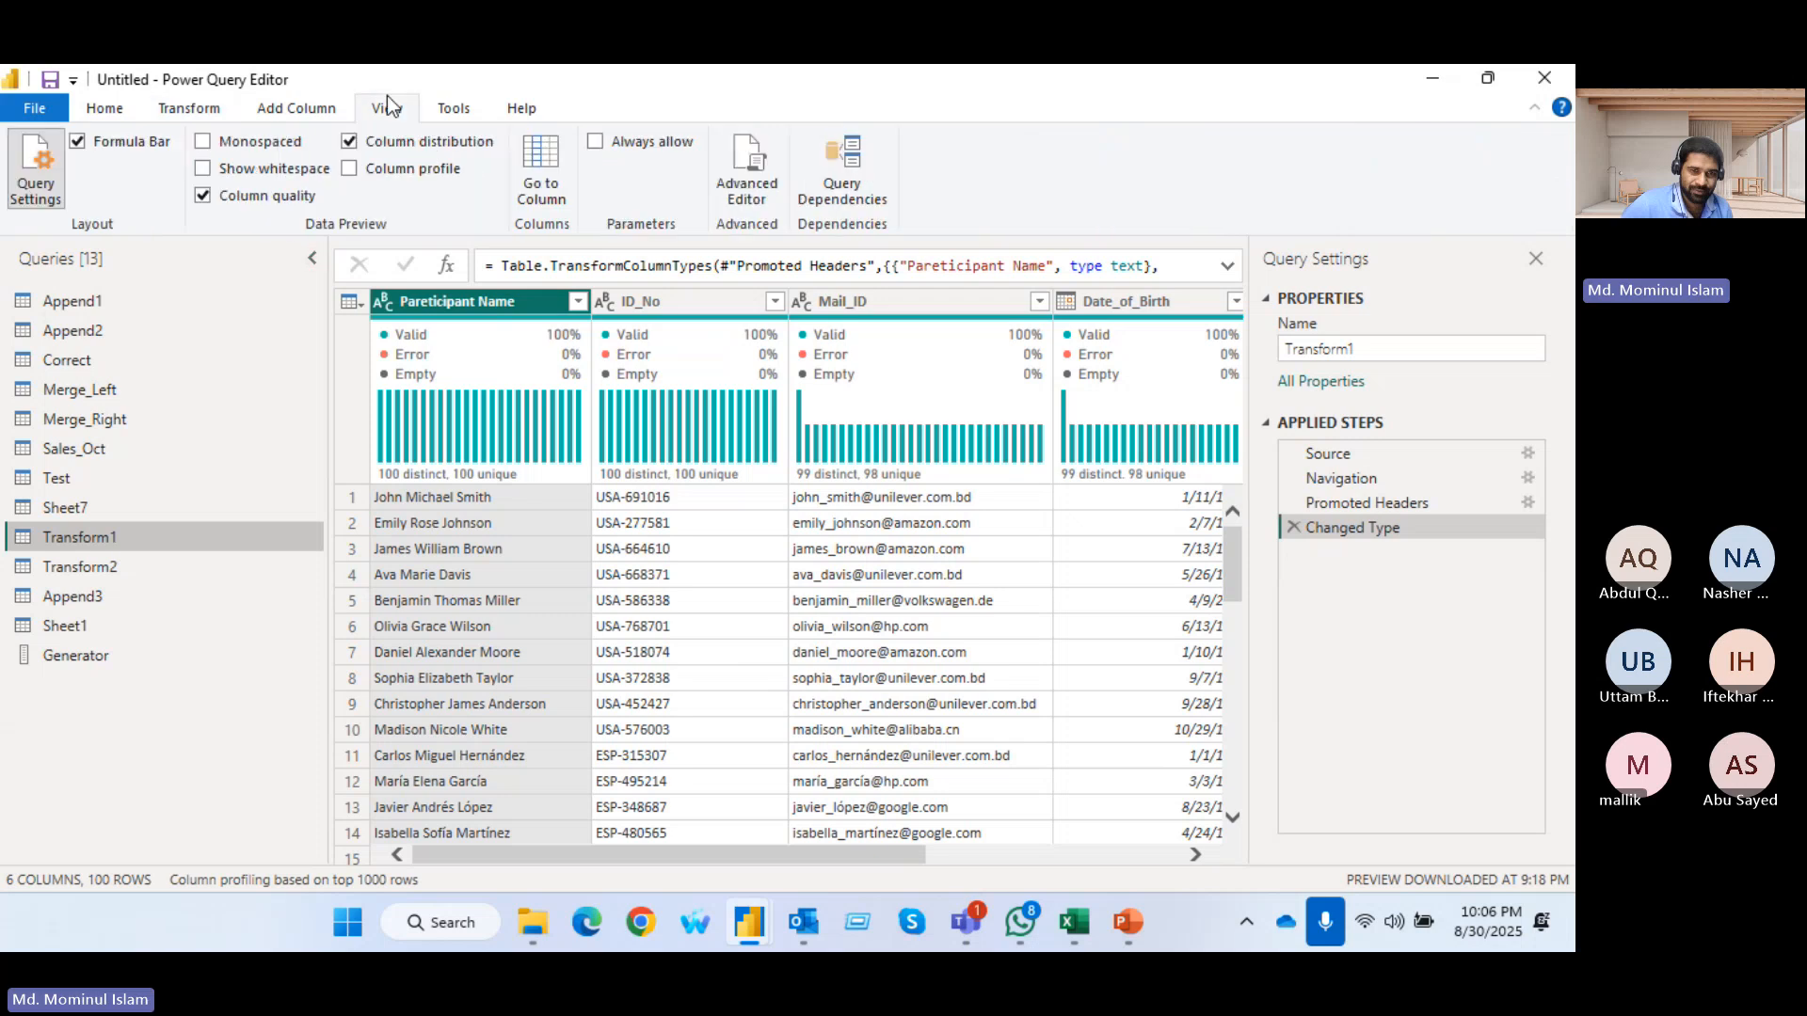
pyautogui.click(202, 168)
pyautogui.click(203, 194)
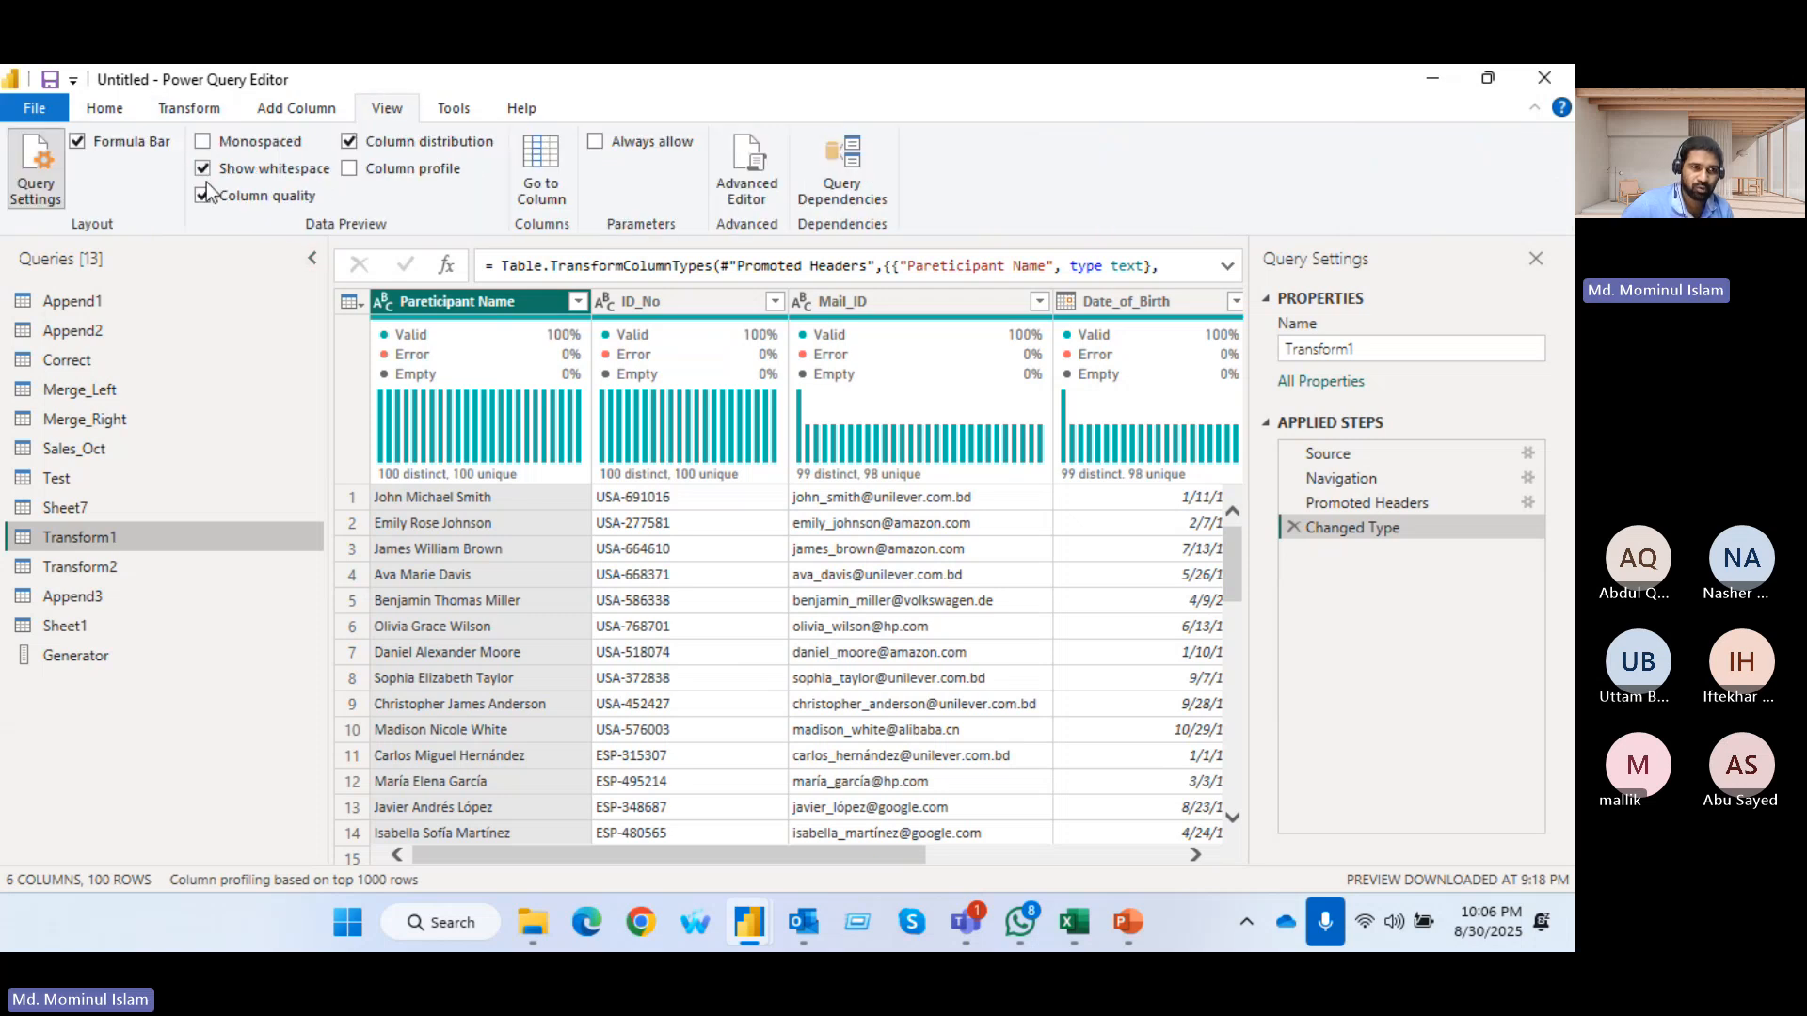
pyautogui.click(202, 168)
pyautogui.click(137, 566)
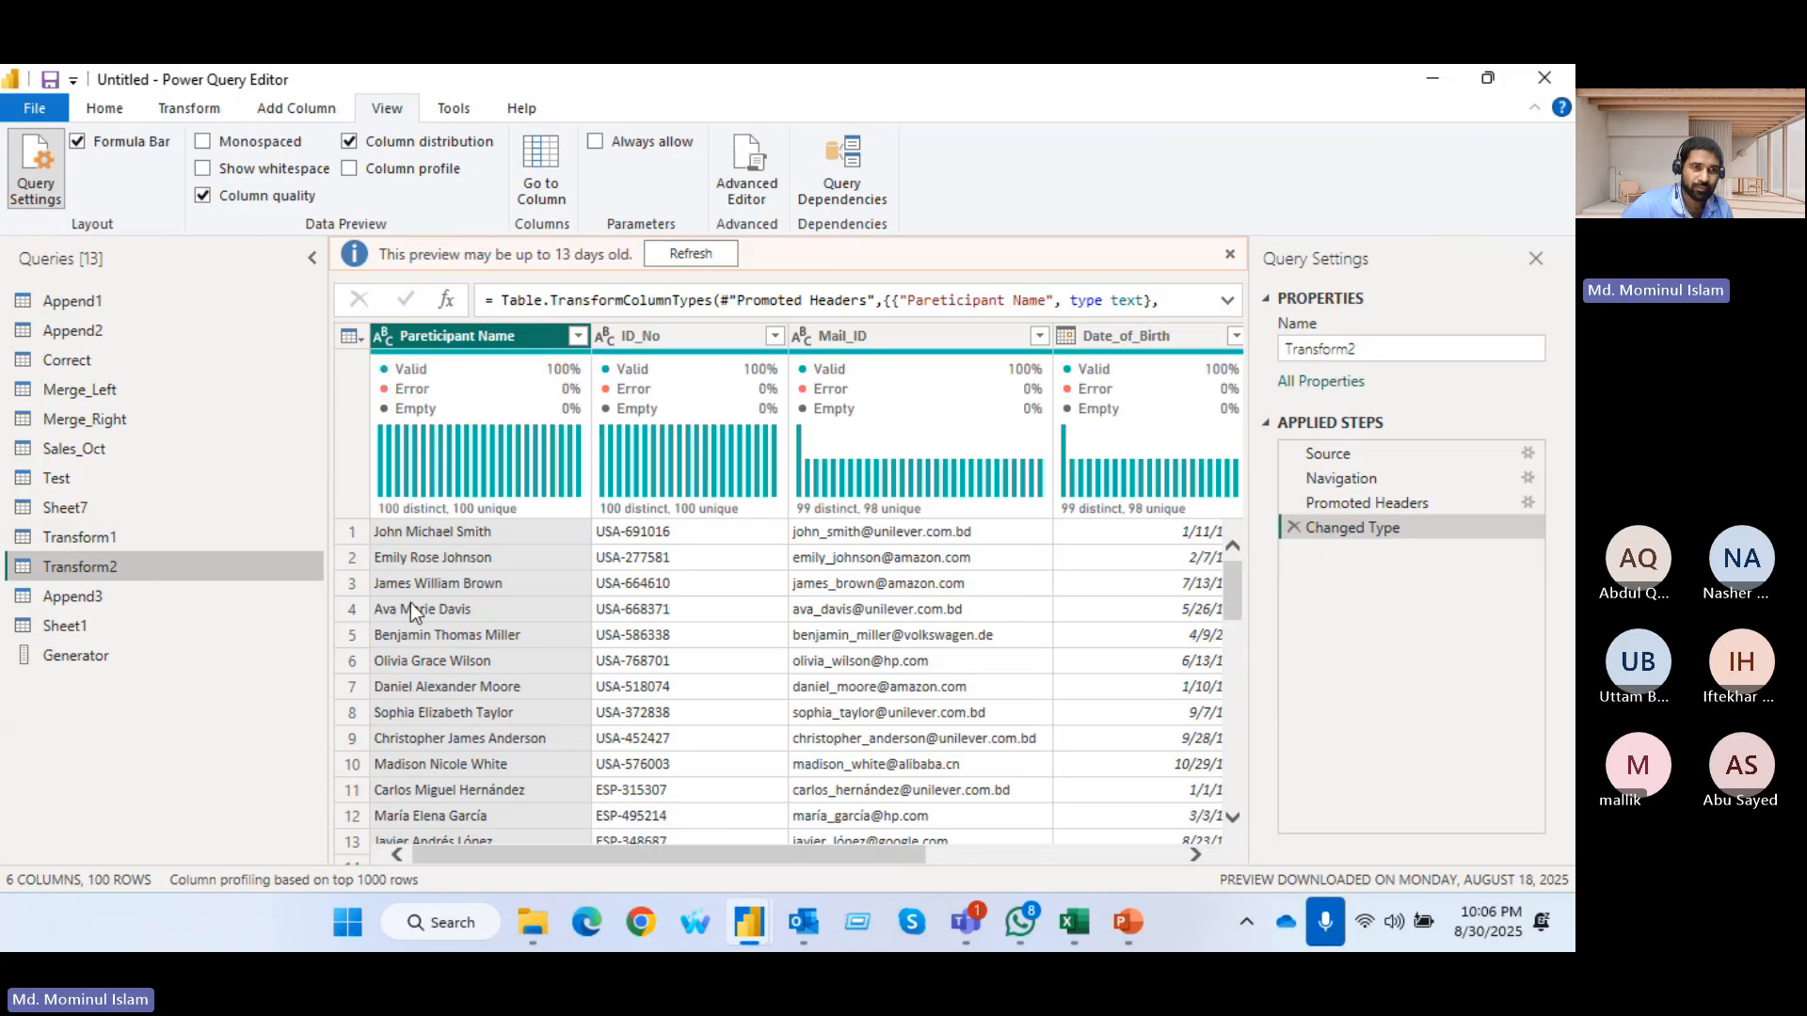
pyautogui.click(203, 168)
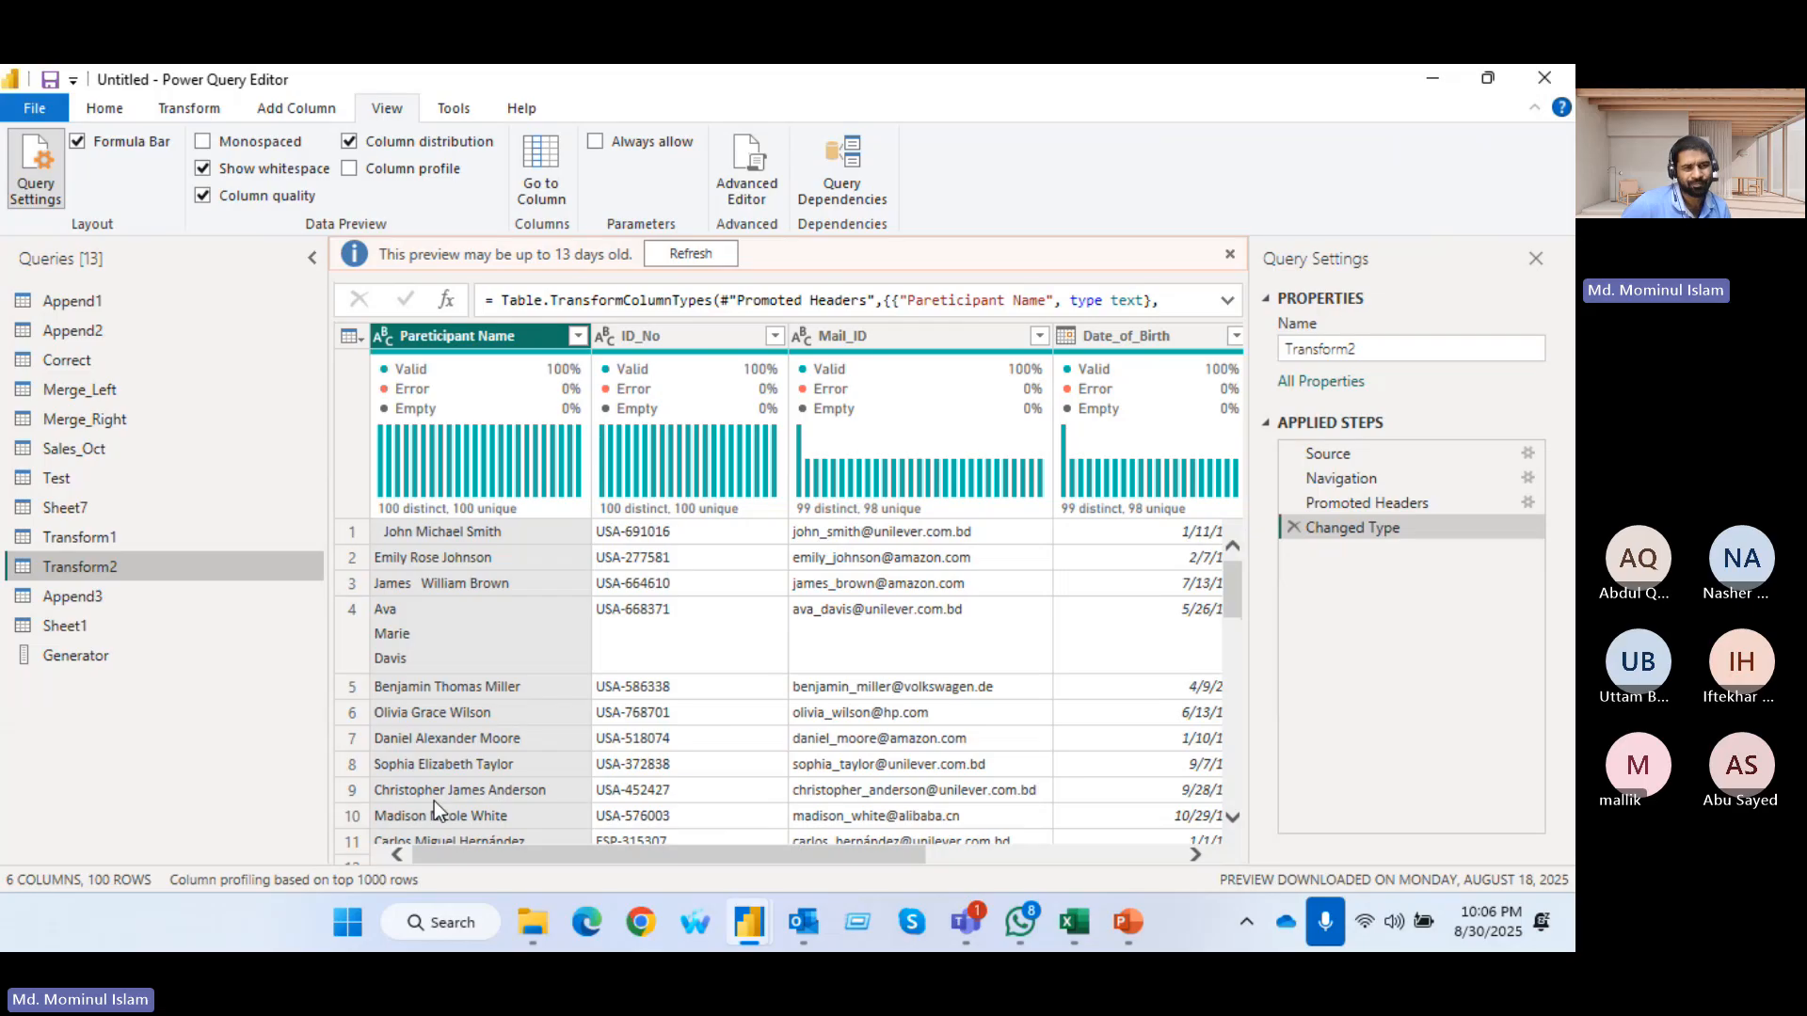
pyautogui.click(174, 111)
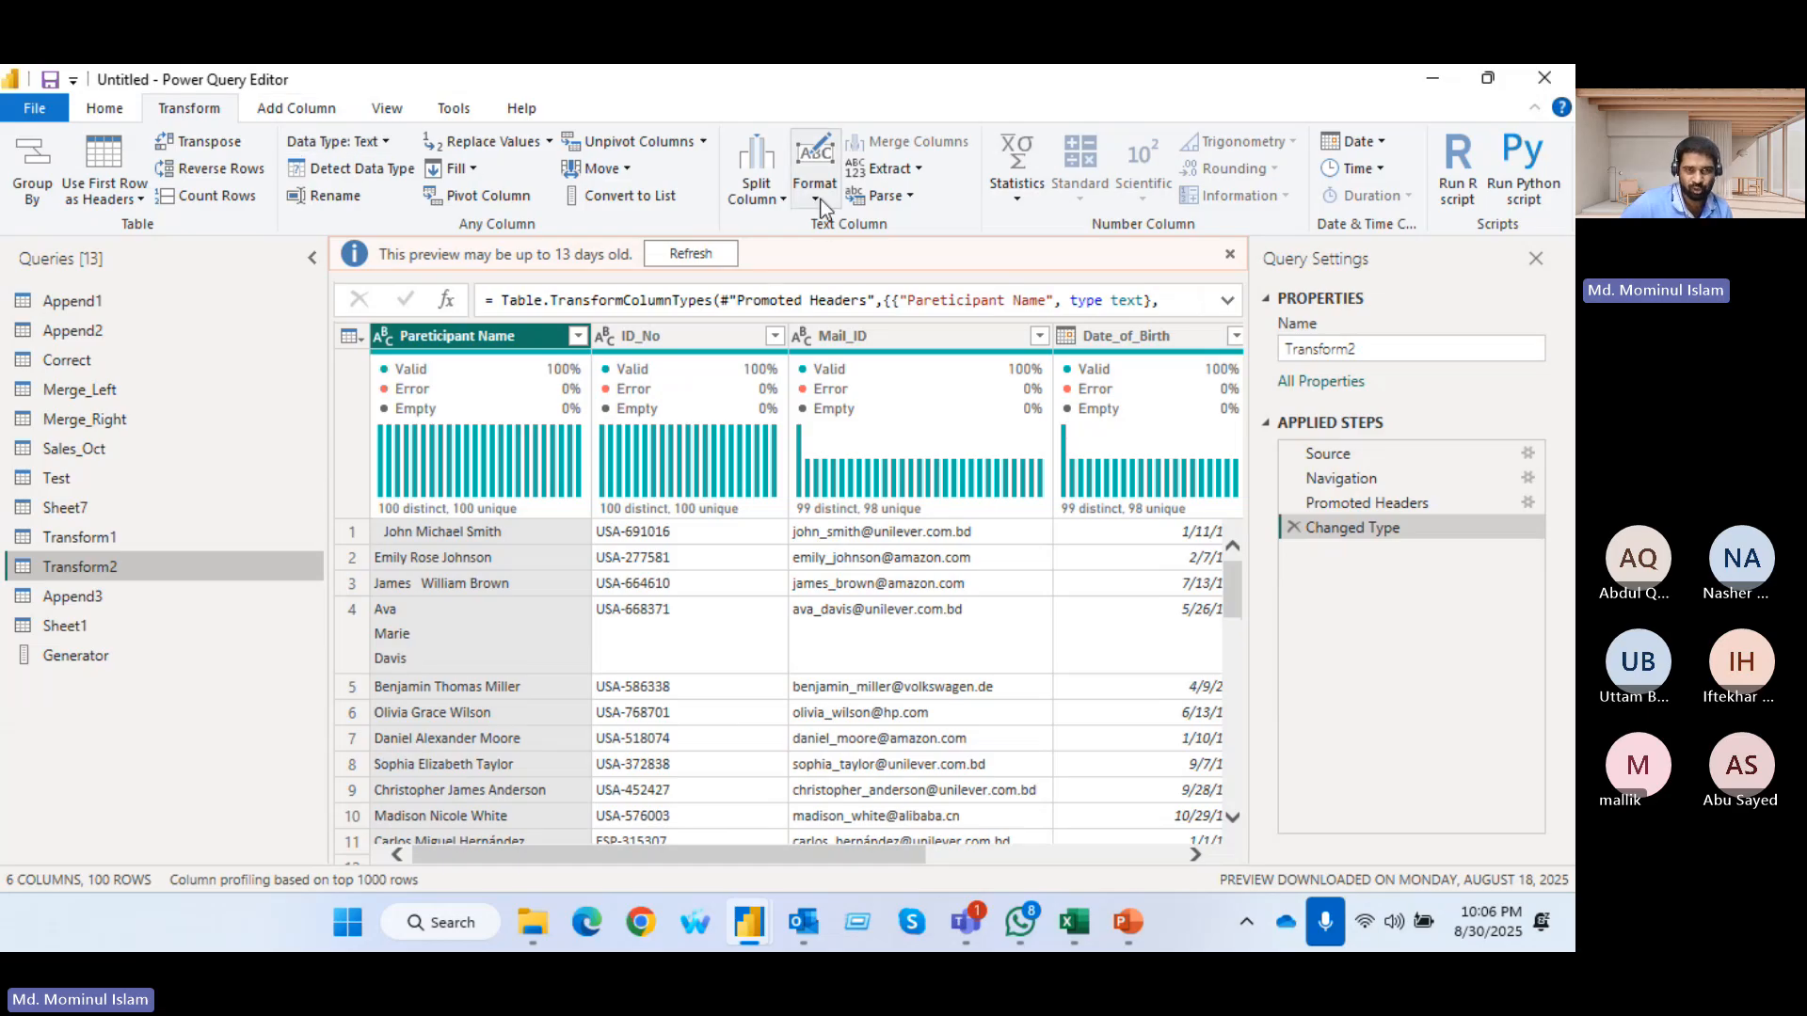
pyautogui.click(691, 253)
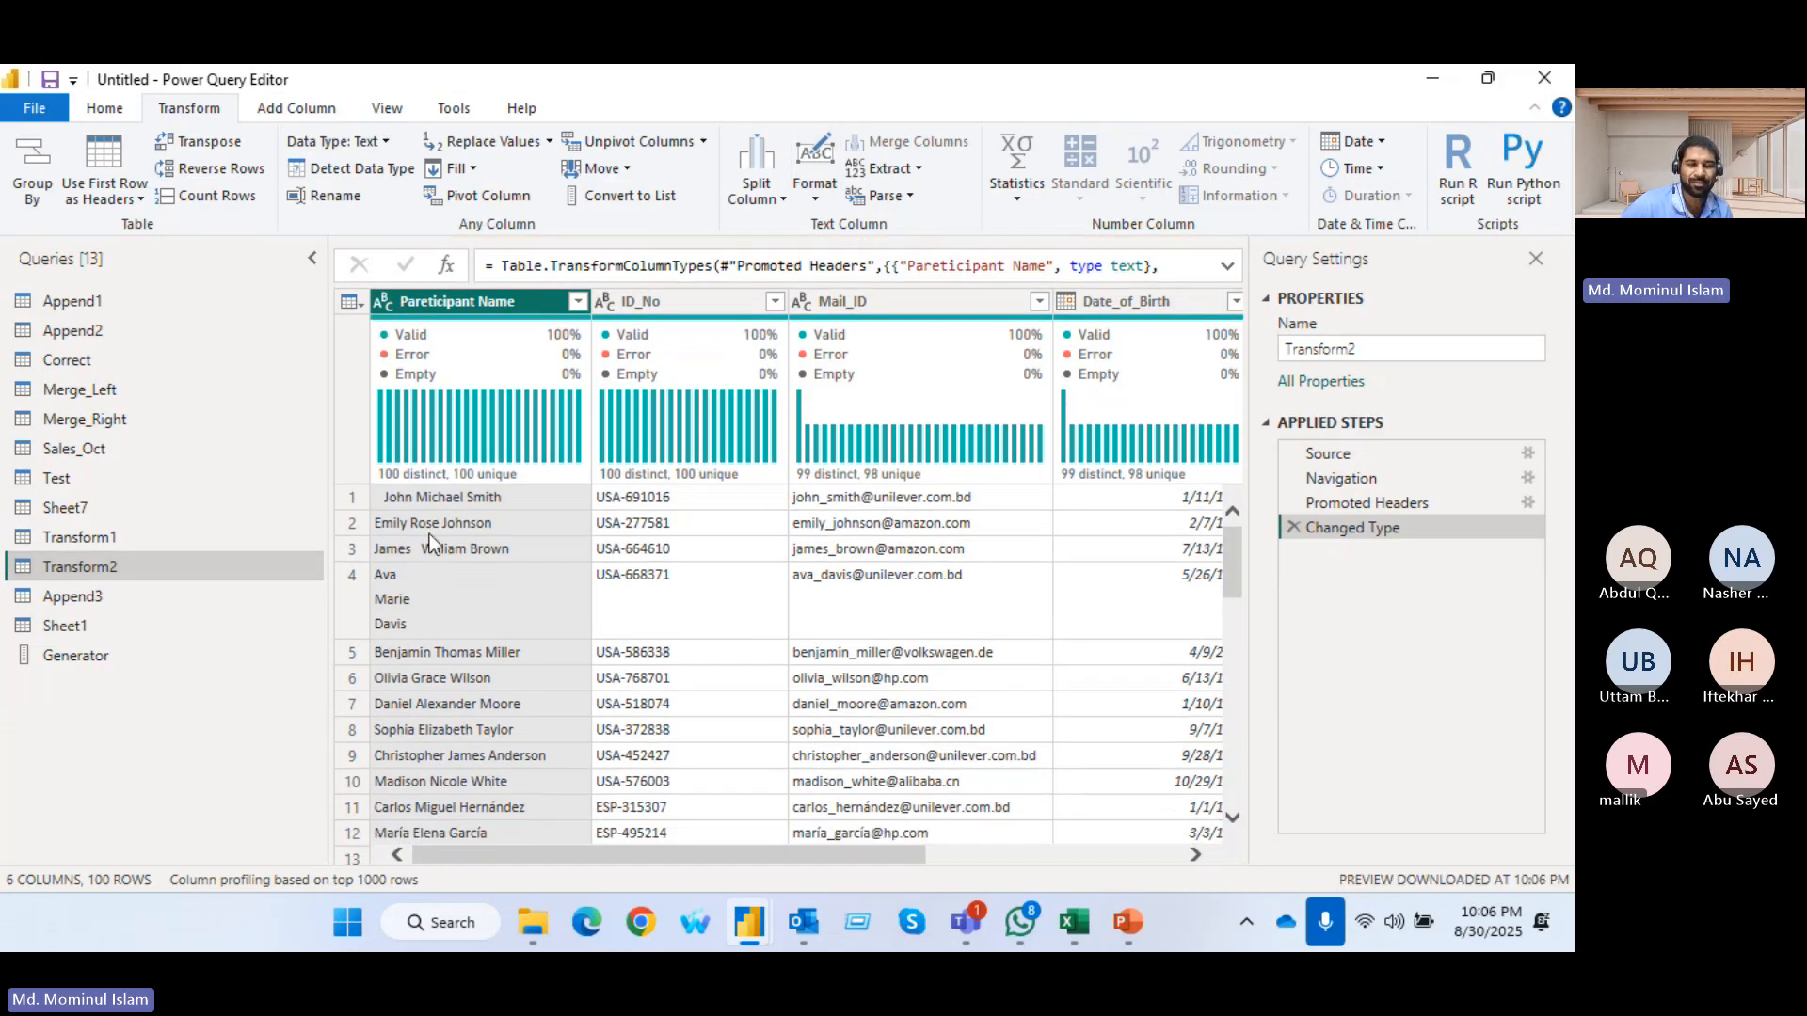
# Try the Trim format on the Pareticipant Name column and remove the resulting applied step
pyautogui.click(816, 195)
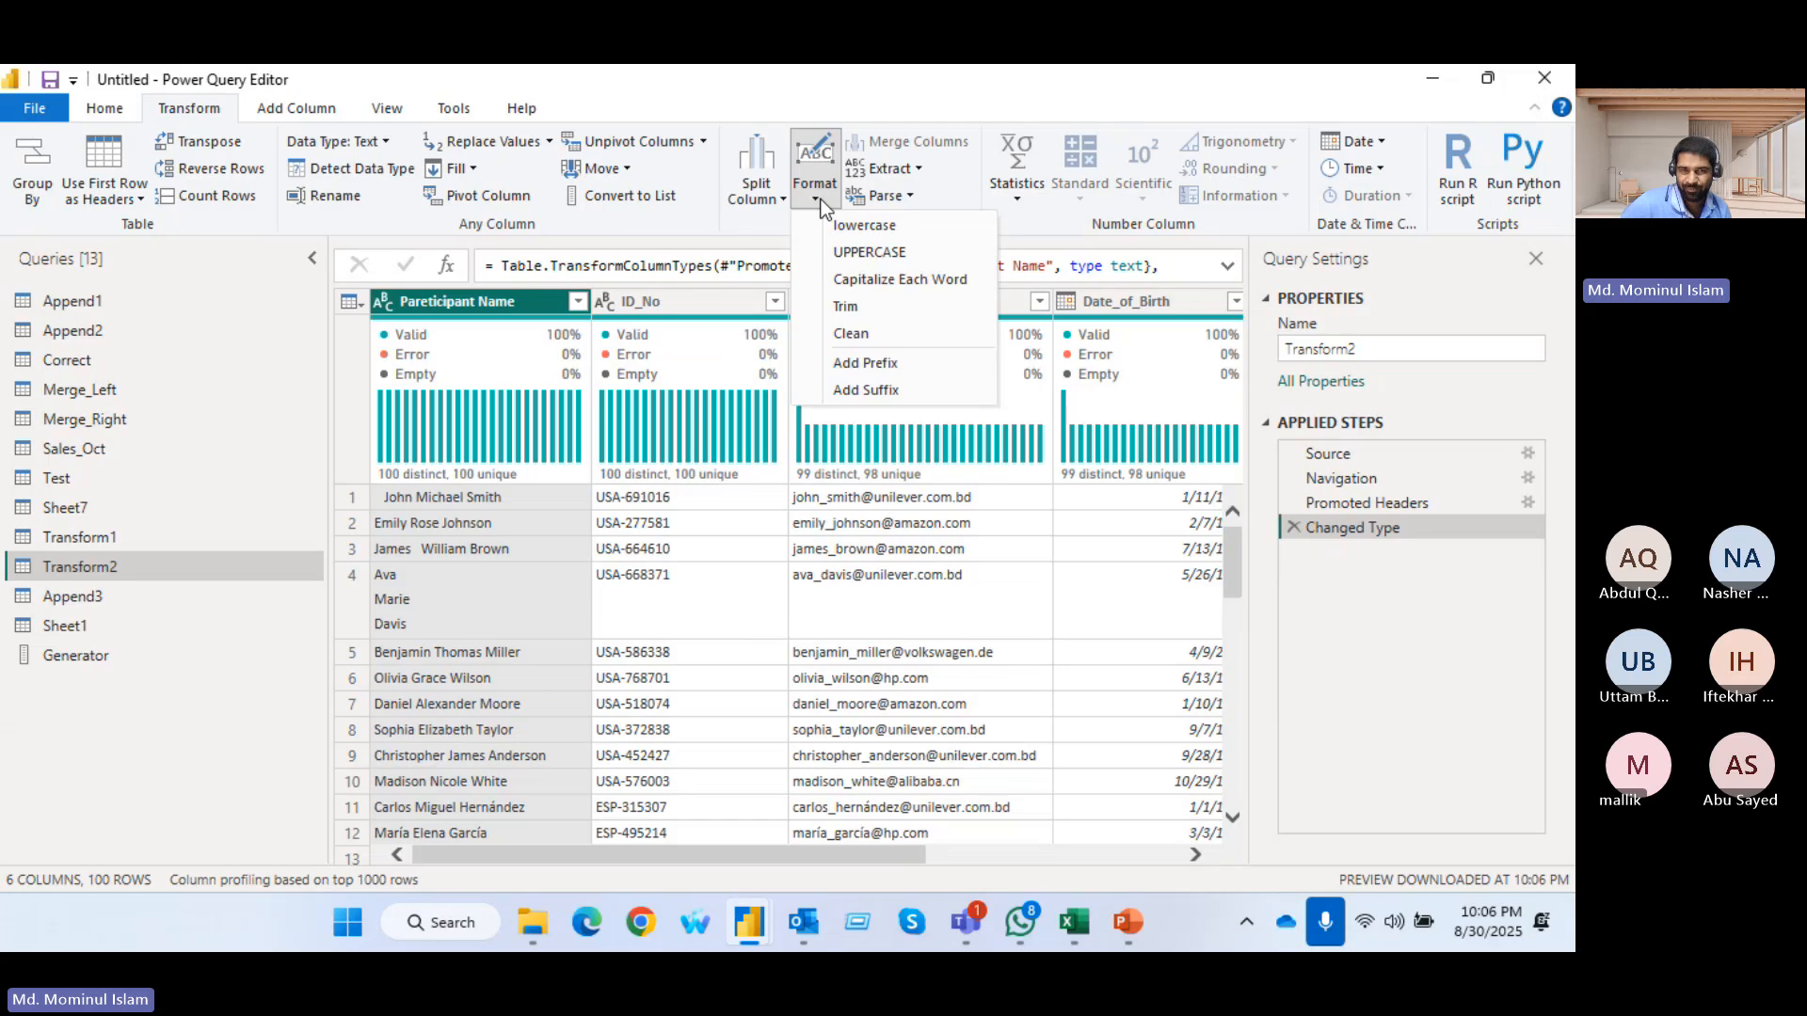
pyautogui.click(854, 306)
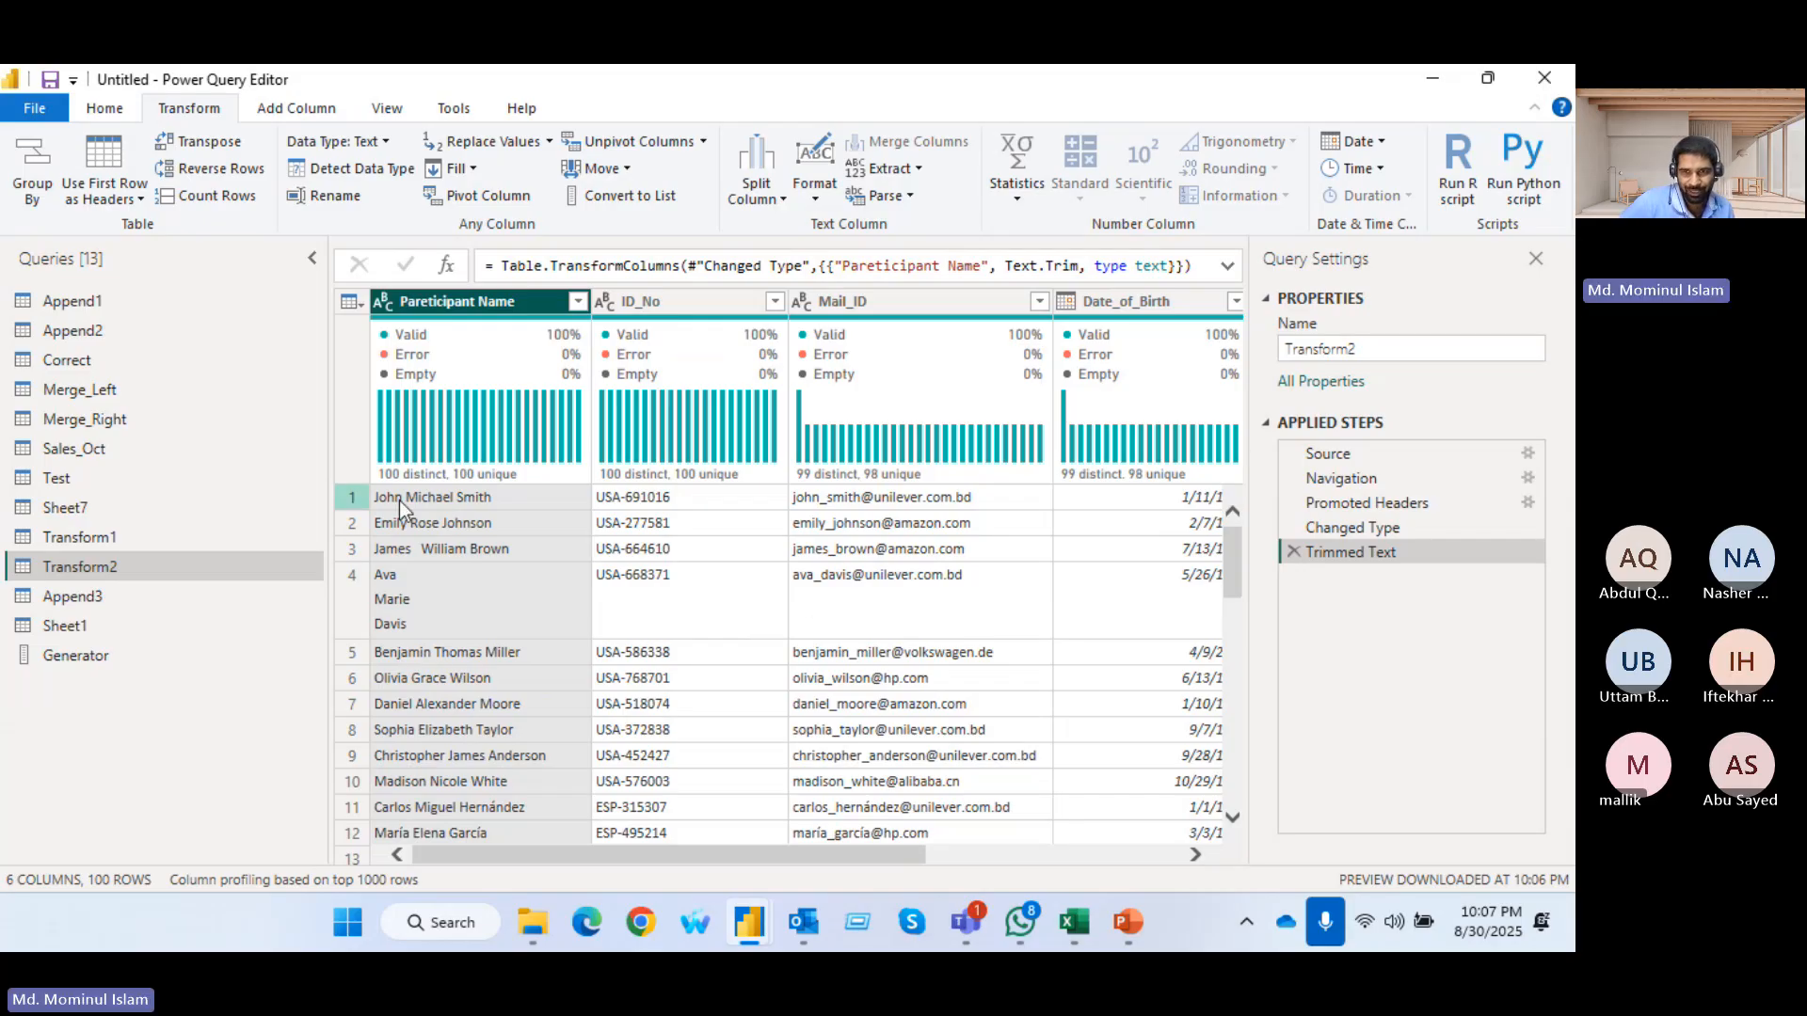
pyautogui.click(1293, 552)
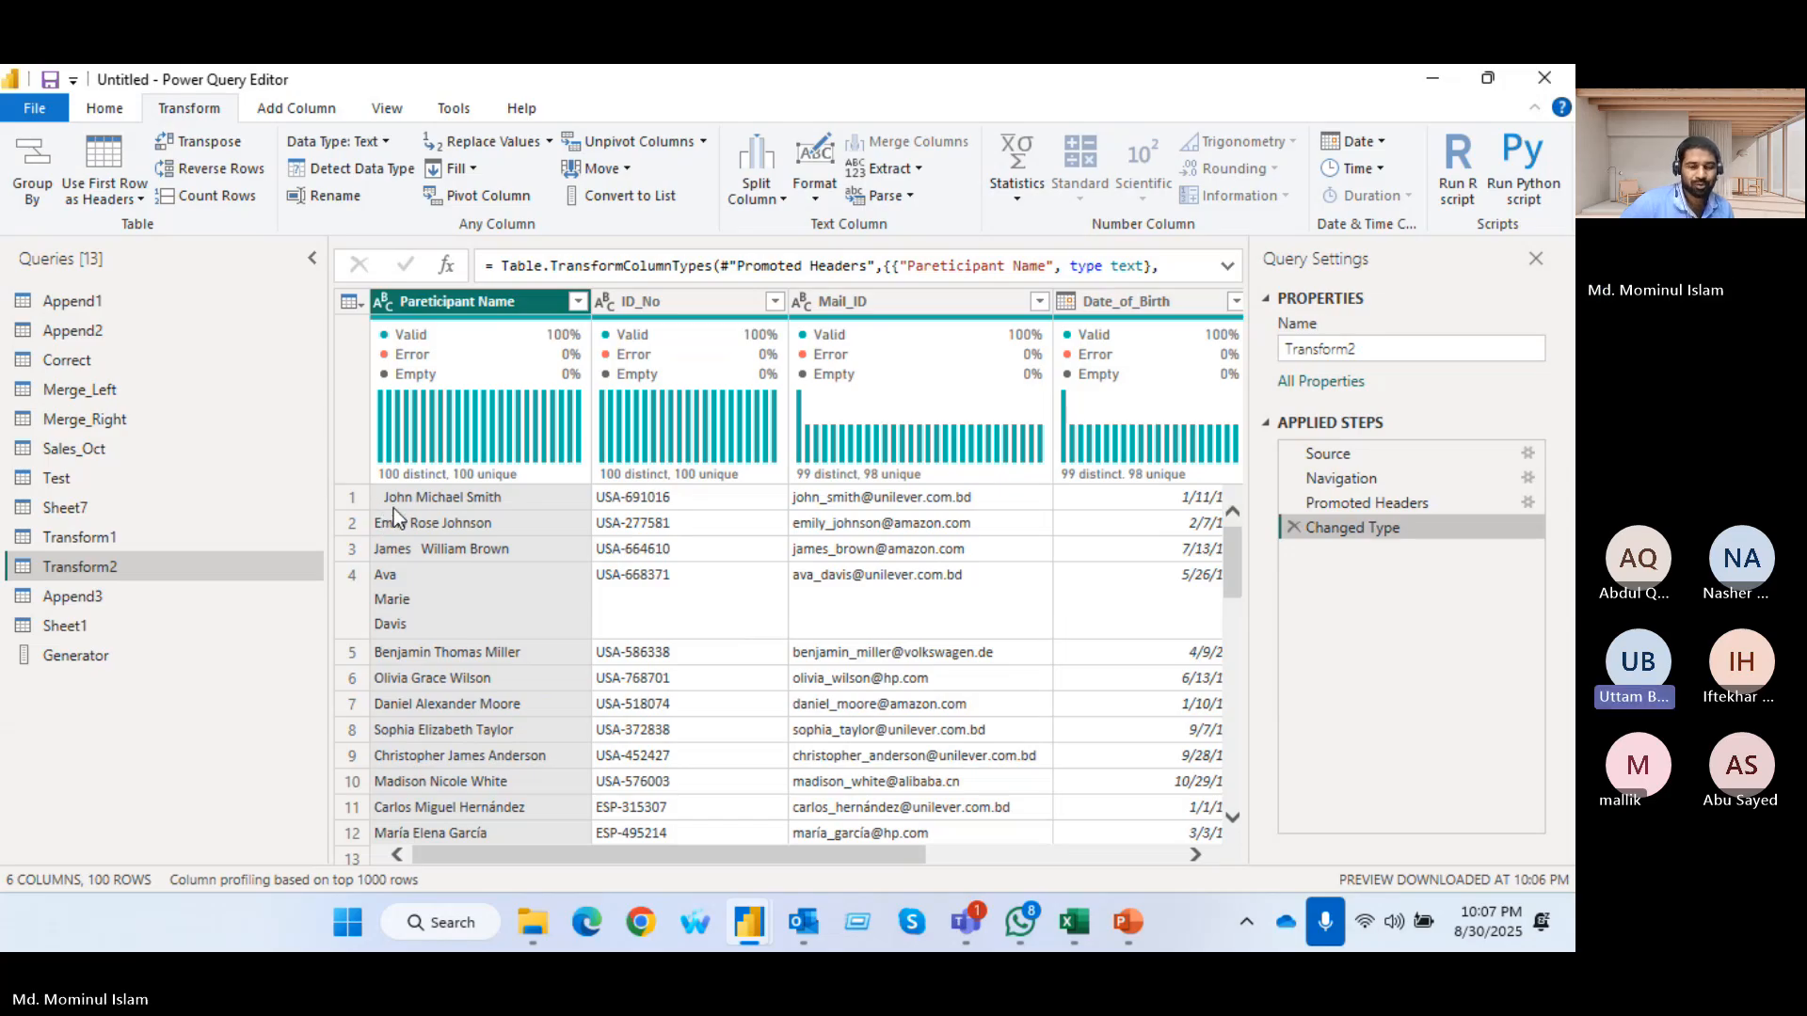
# Trim the text in Transform2's Pareticipant Name column and clean it of line breaks and non-printable characters
pyautogui.click(809, 197)
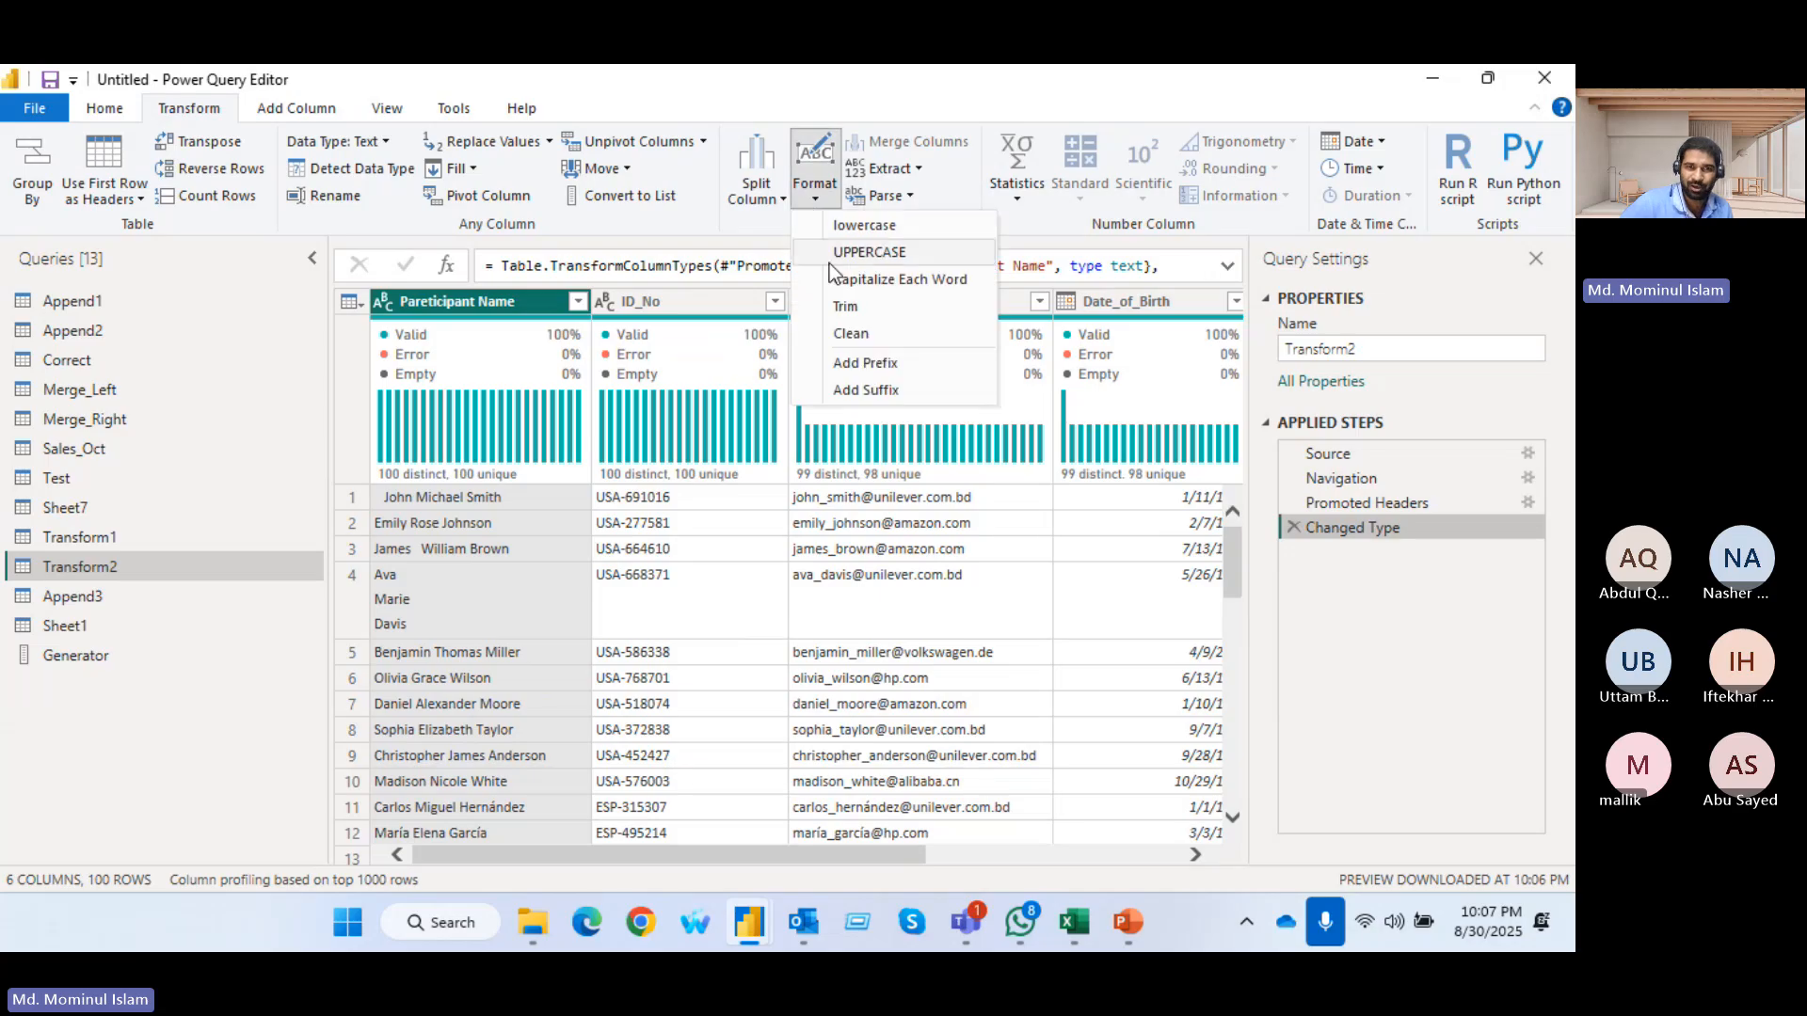
pyautogui.click(862, 308)
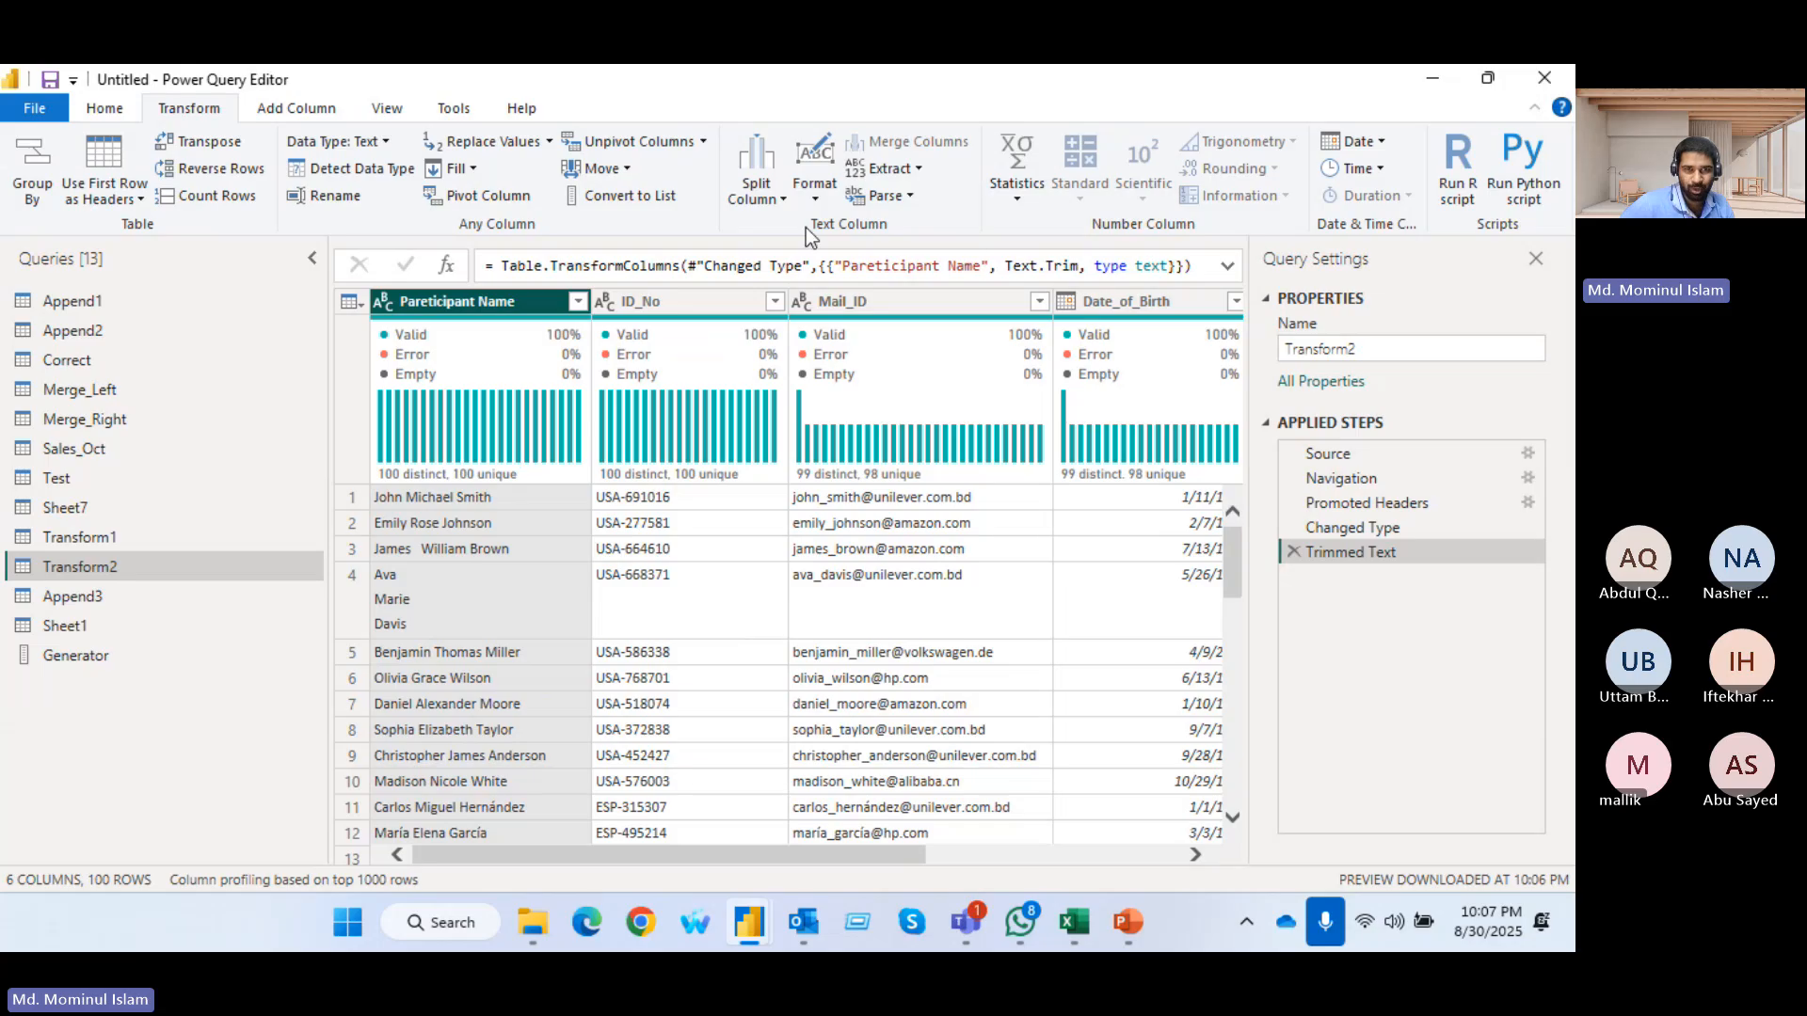
pyautogui.click(815, 194)
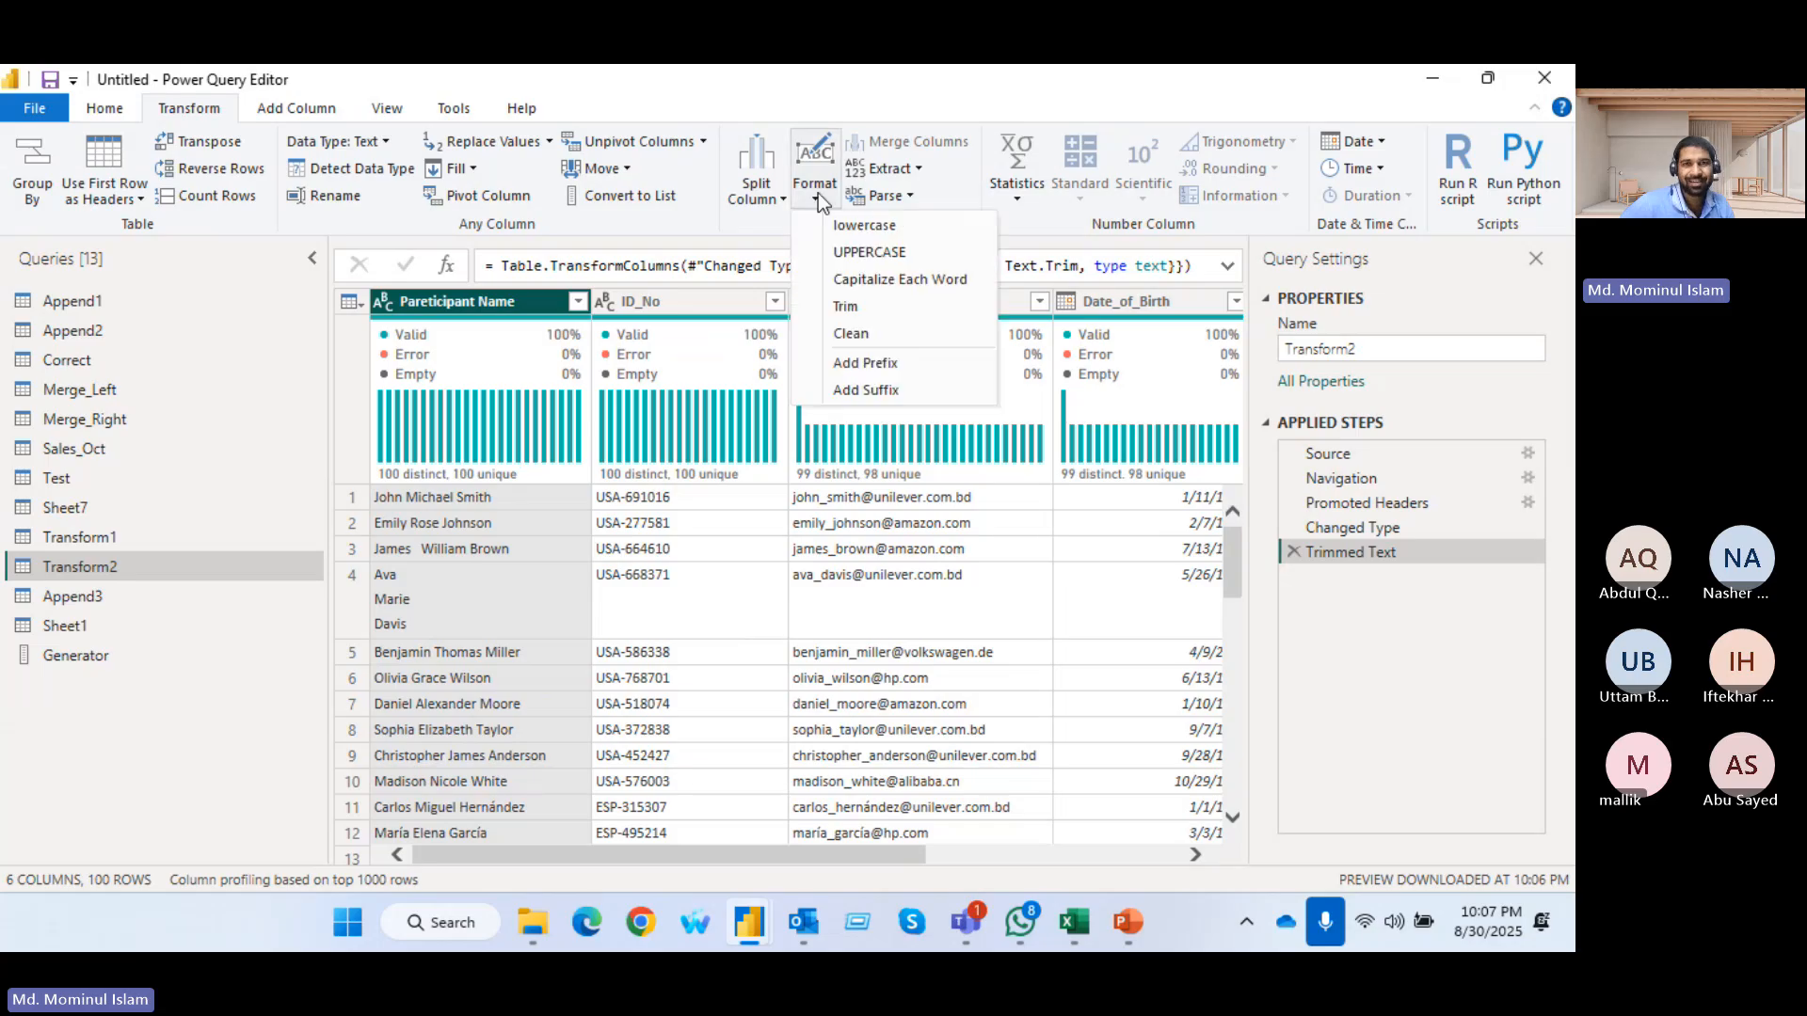
pyautogui.click(851, 334)
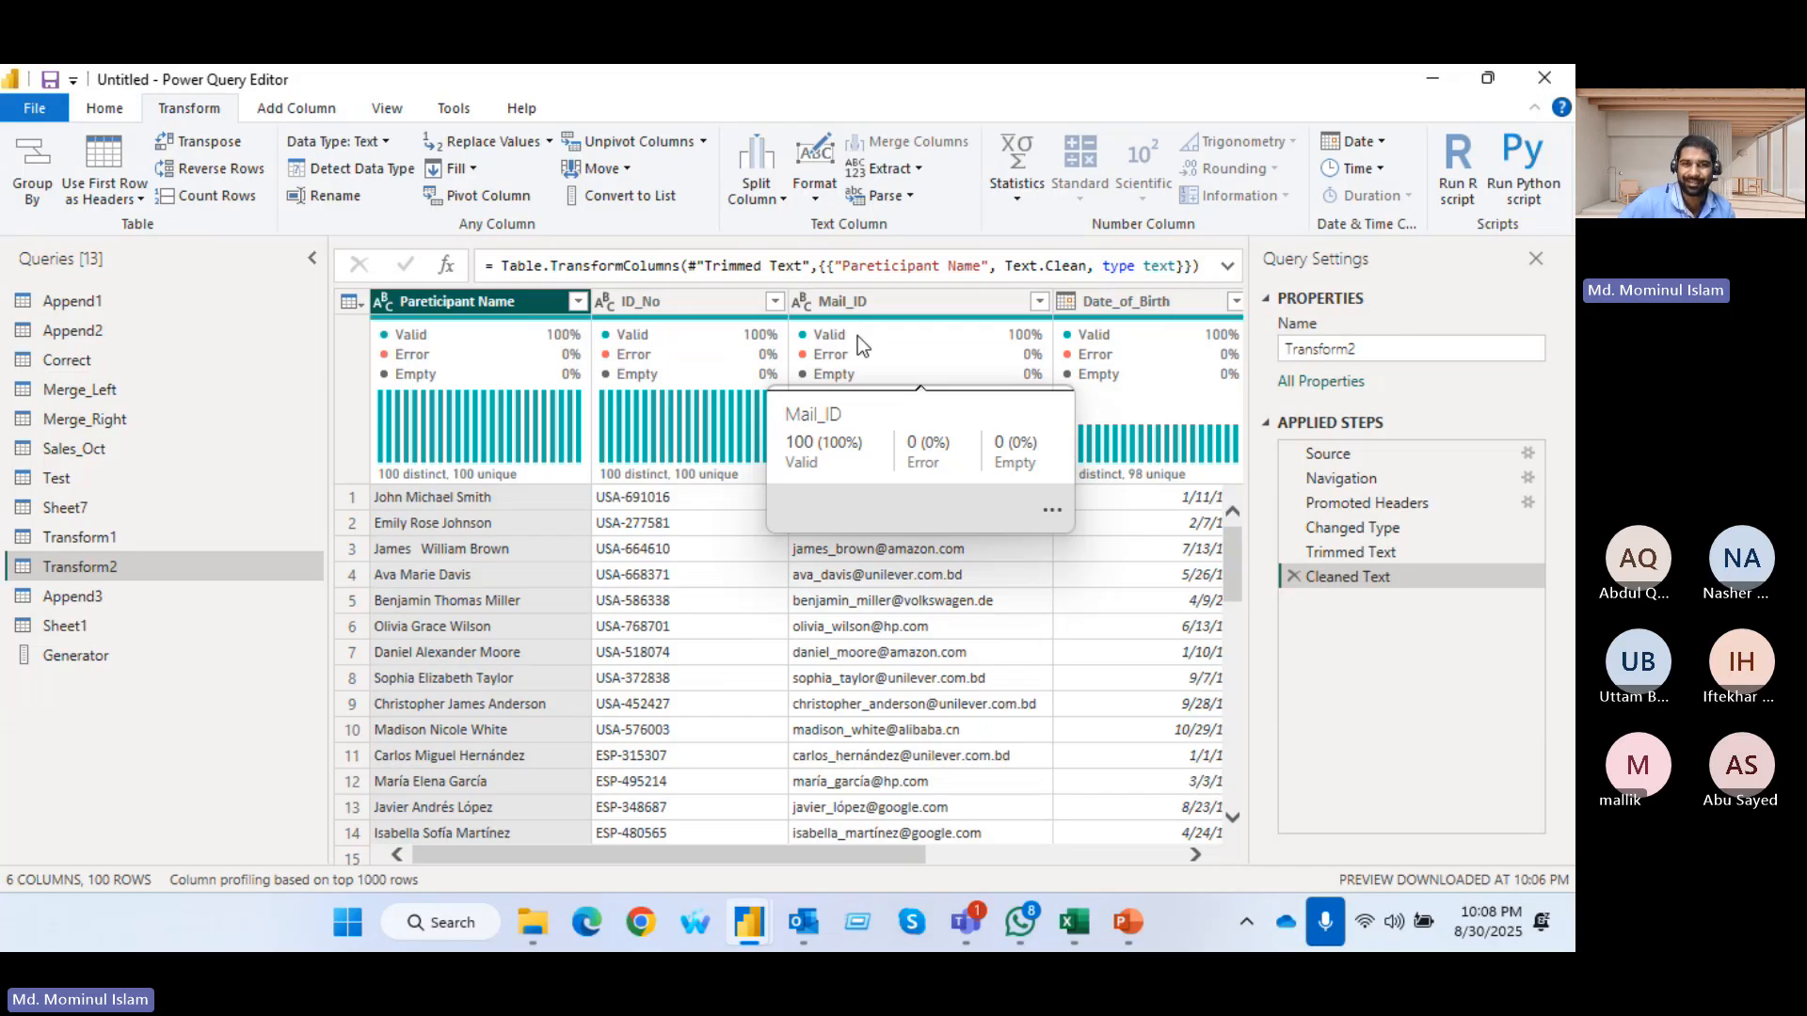
# Convert the Pareticipant Name column to lowercase, and capitalize each word in it
pyautogui.click(805, 201)
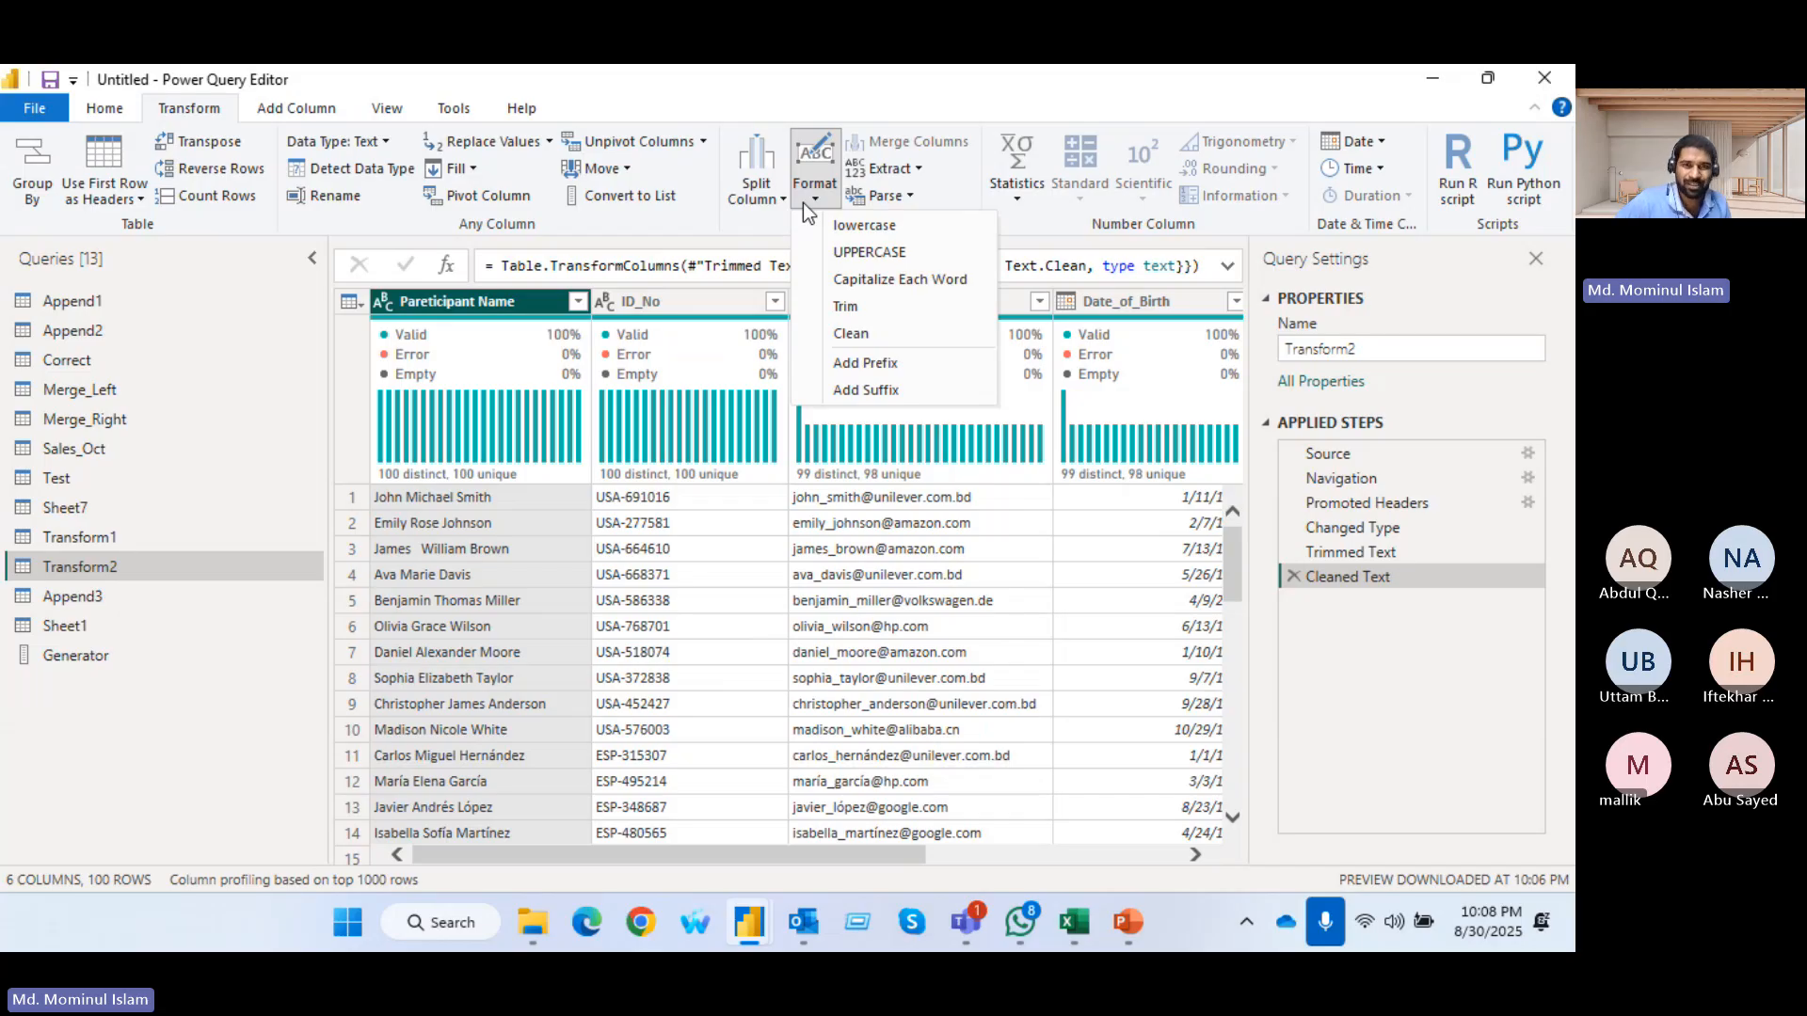
pyautogui.click(882, 227)
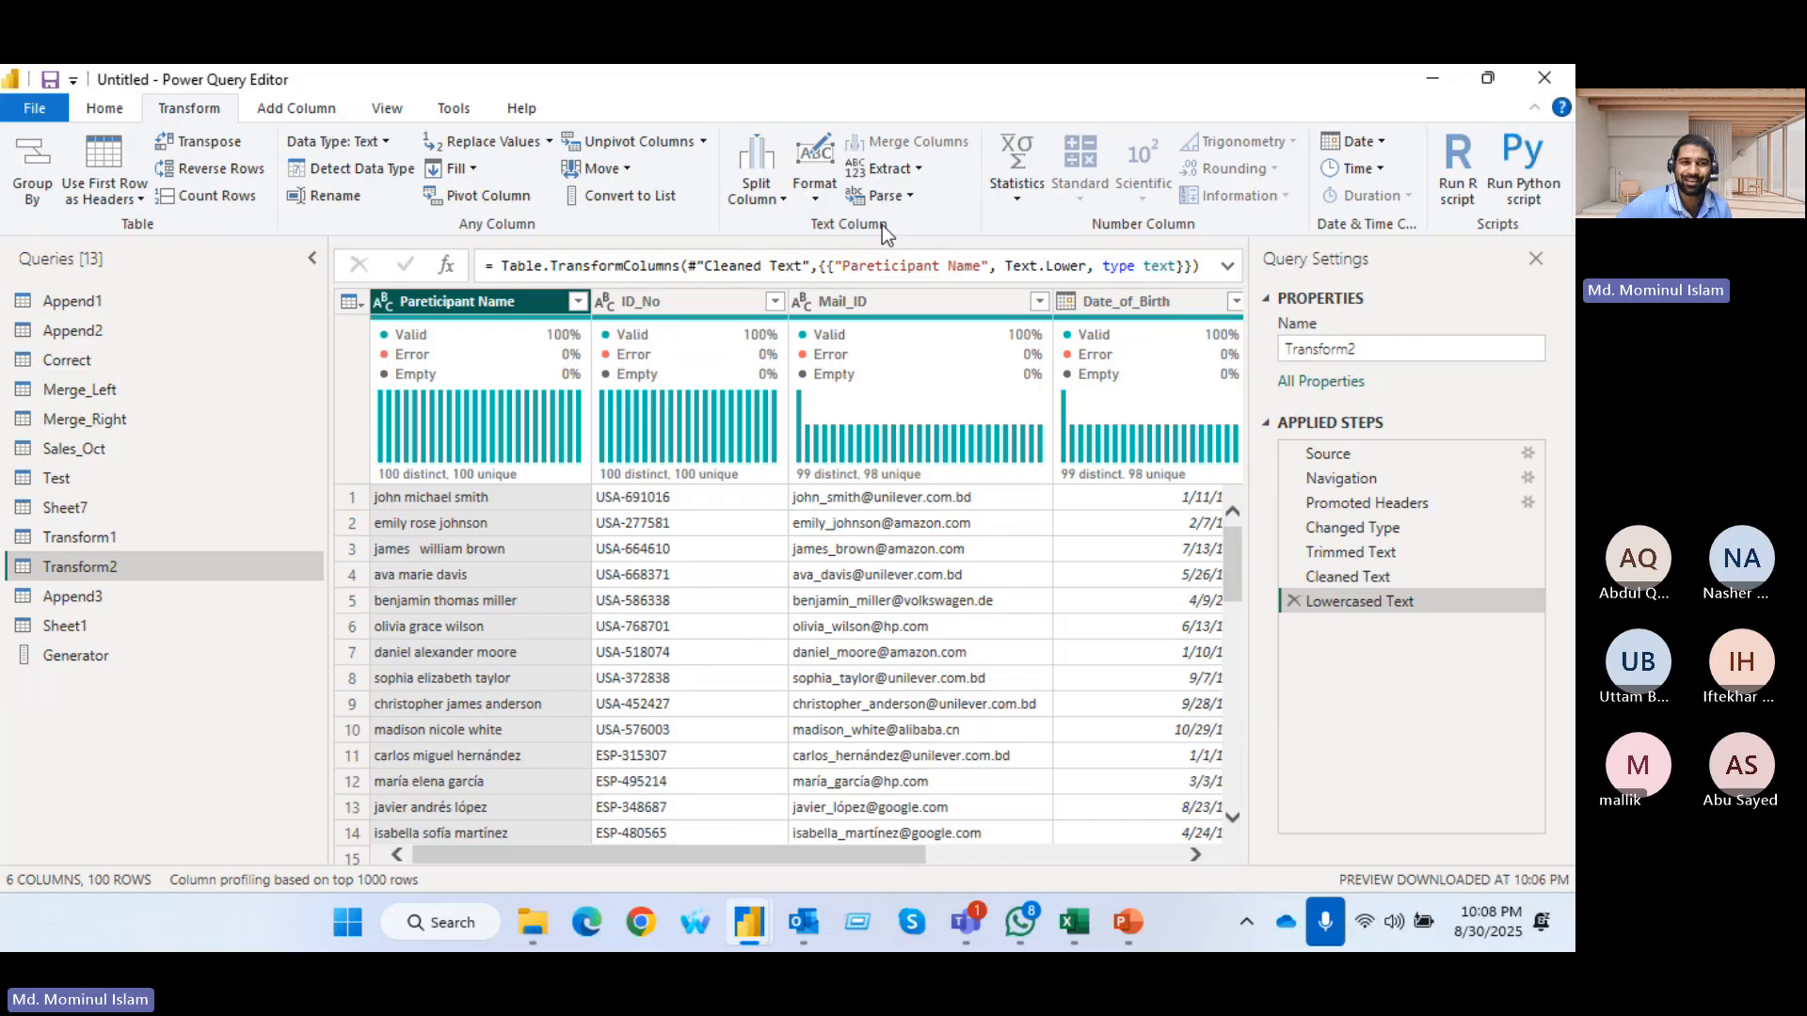
pyautogui.click(816, 198)
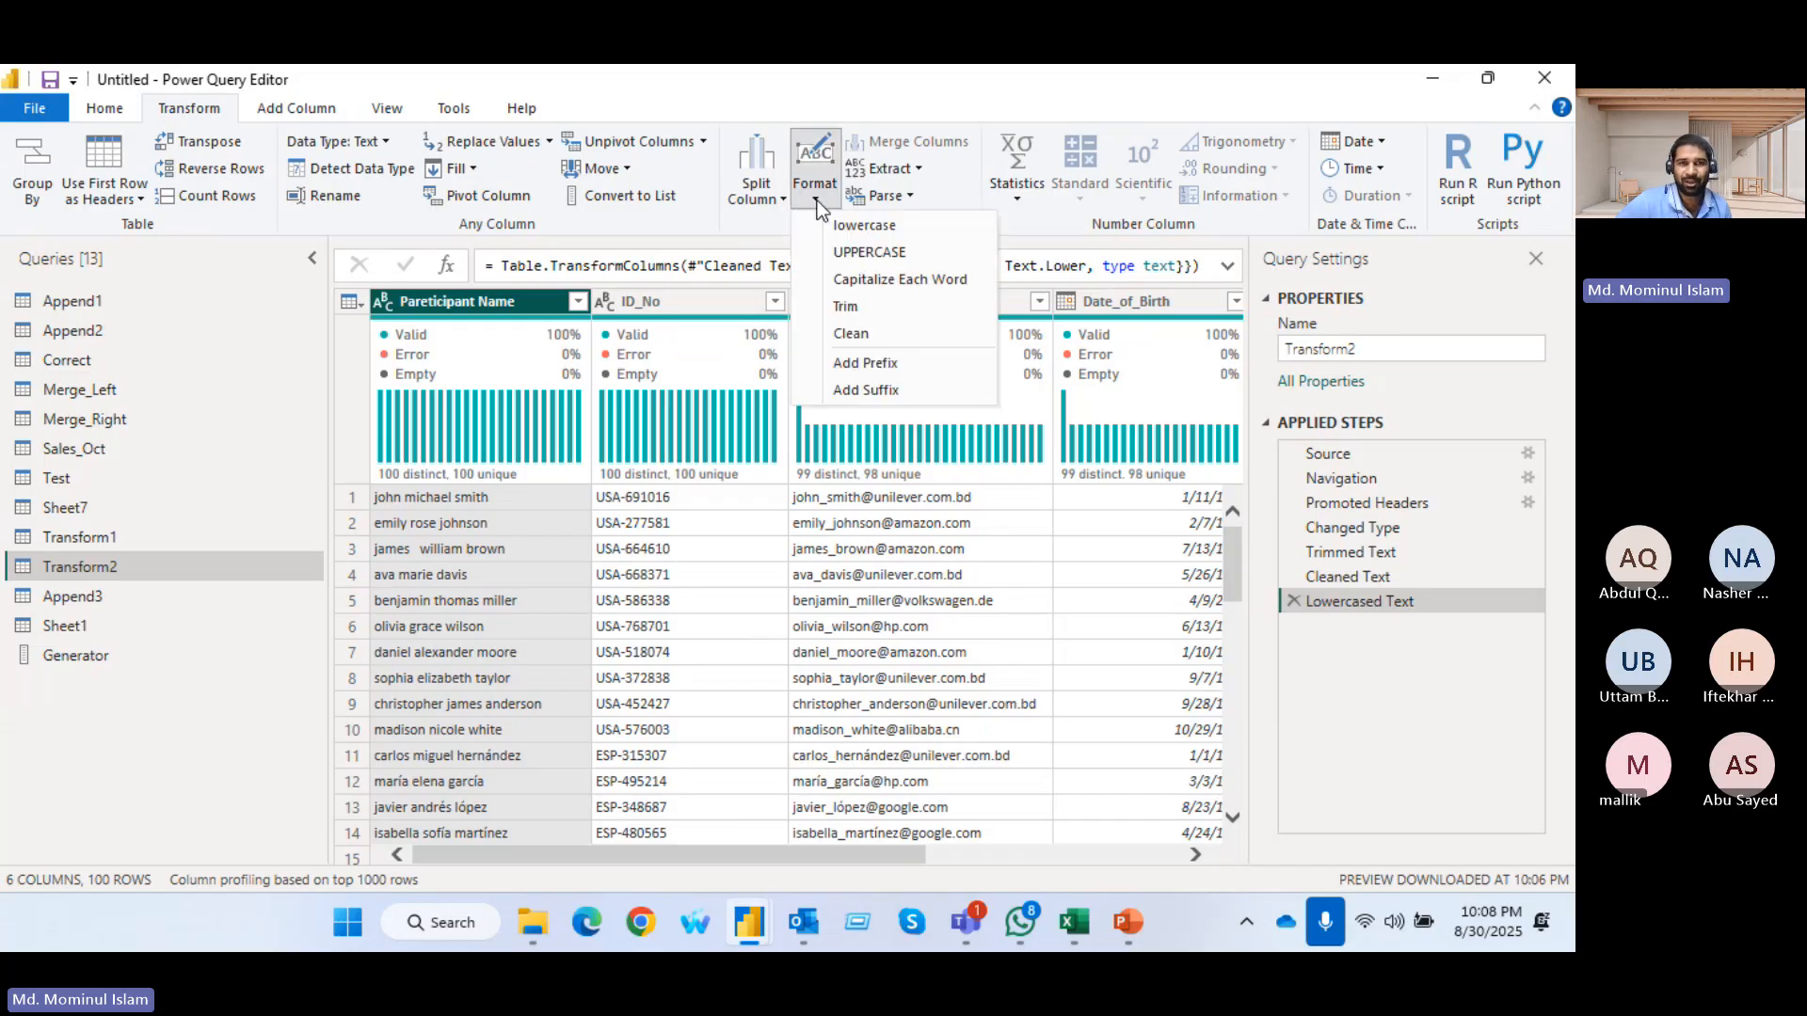
pyautogui.click(845, 283)
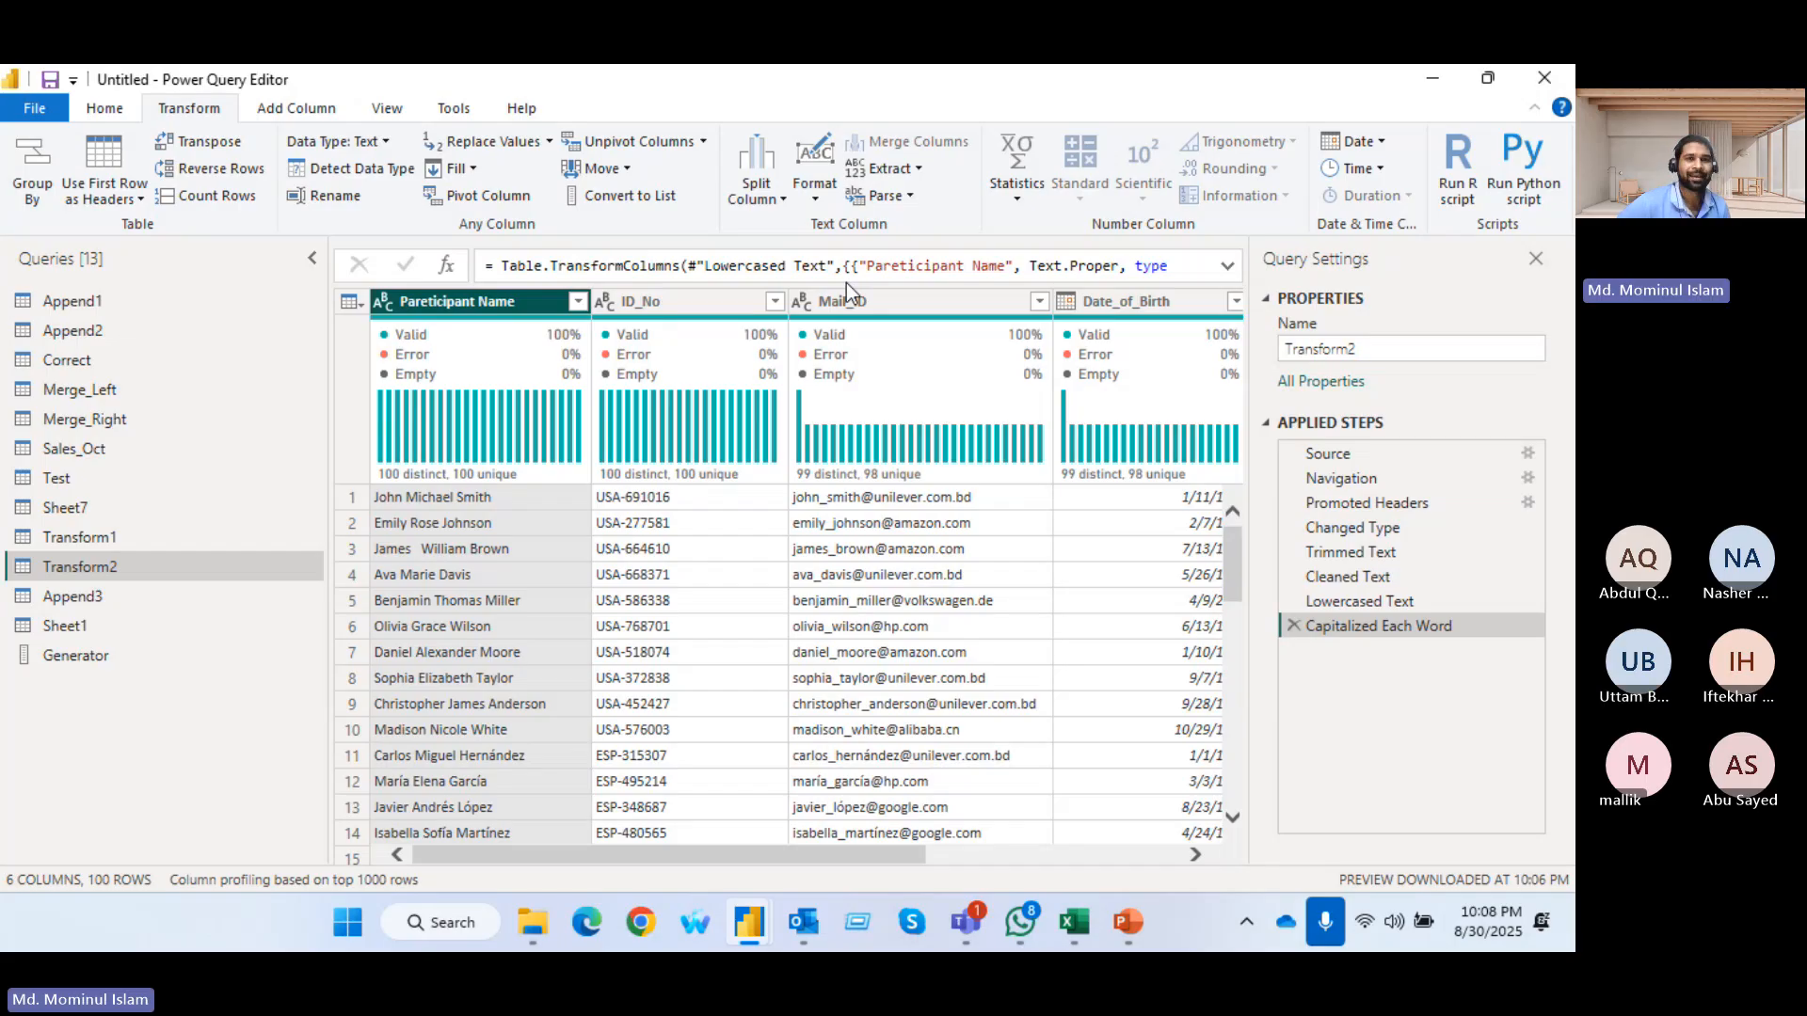
# Add the prefix "Code_" to every value in the ID_No column
pyautogui.click(821, 207)
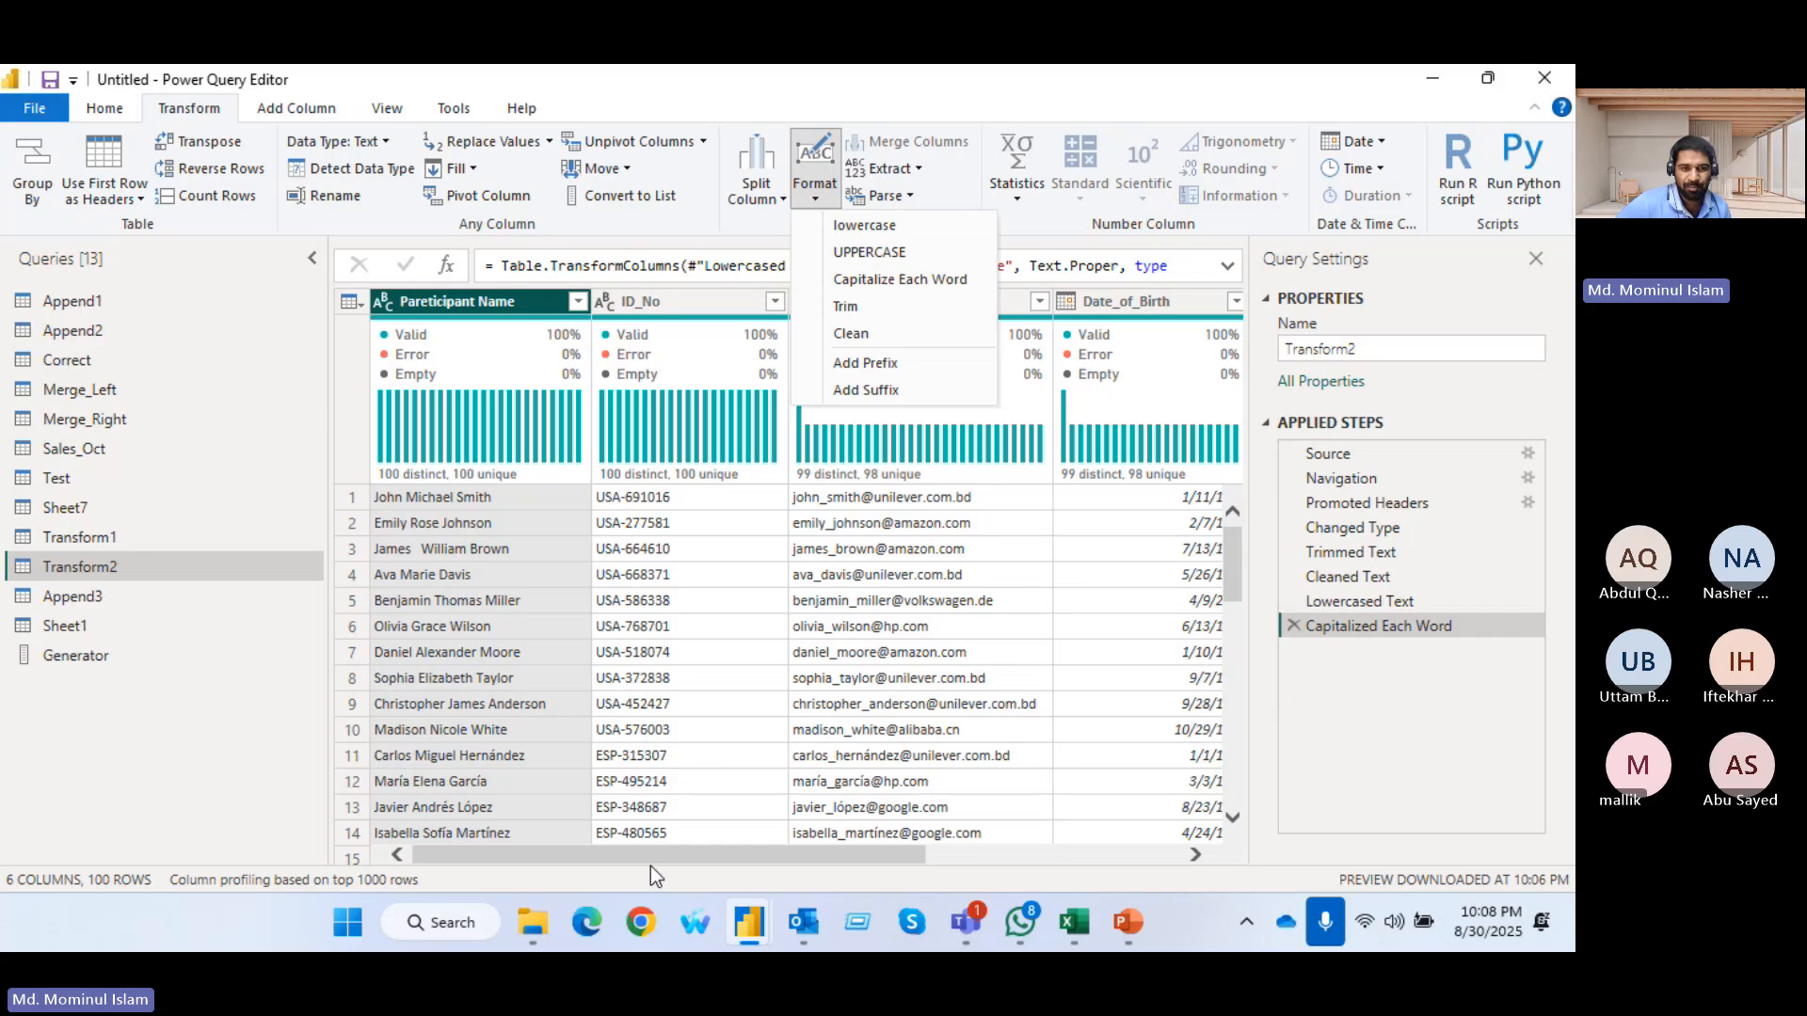
pyautogui.click(798, 862)
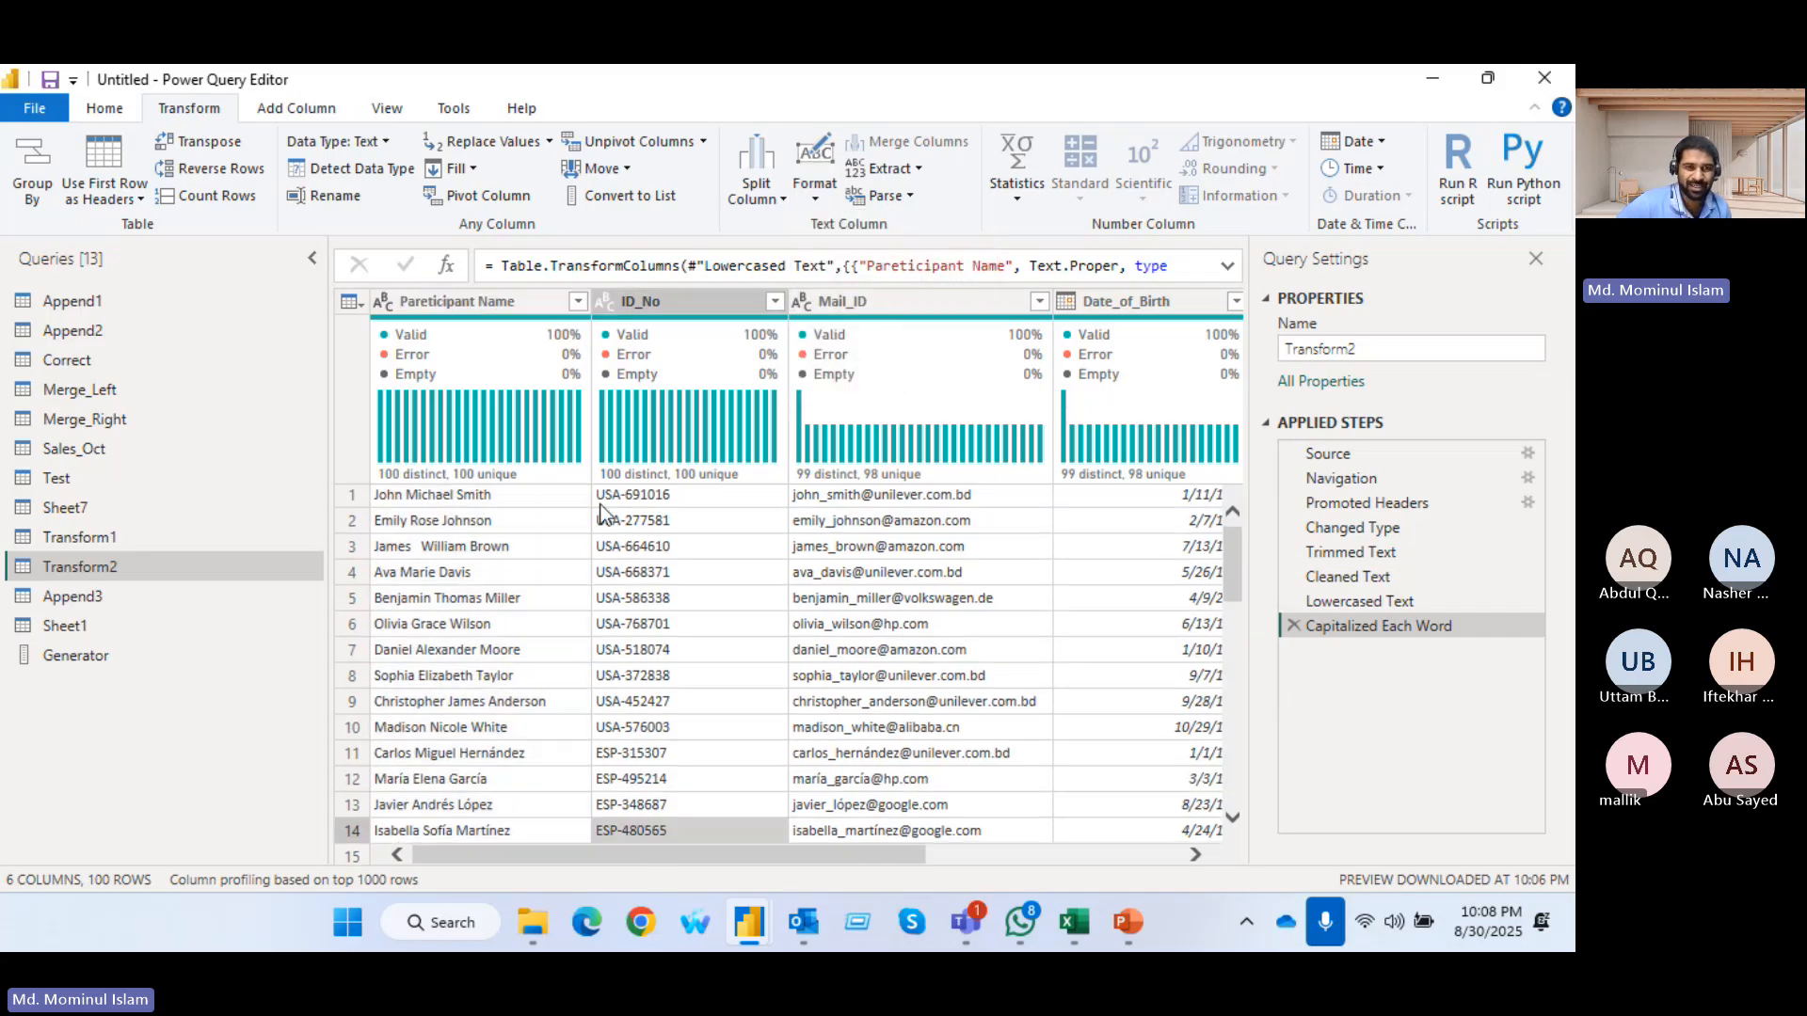
pyautogui.click(607, 519)
pyautogui.click(683, 301)
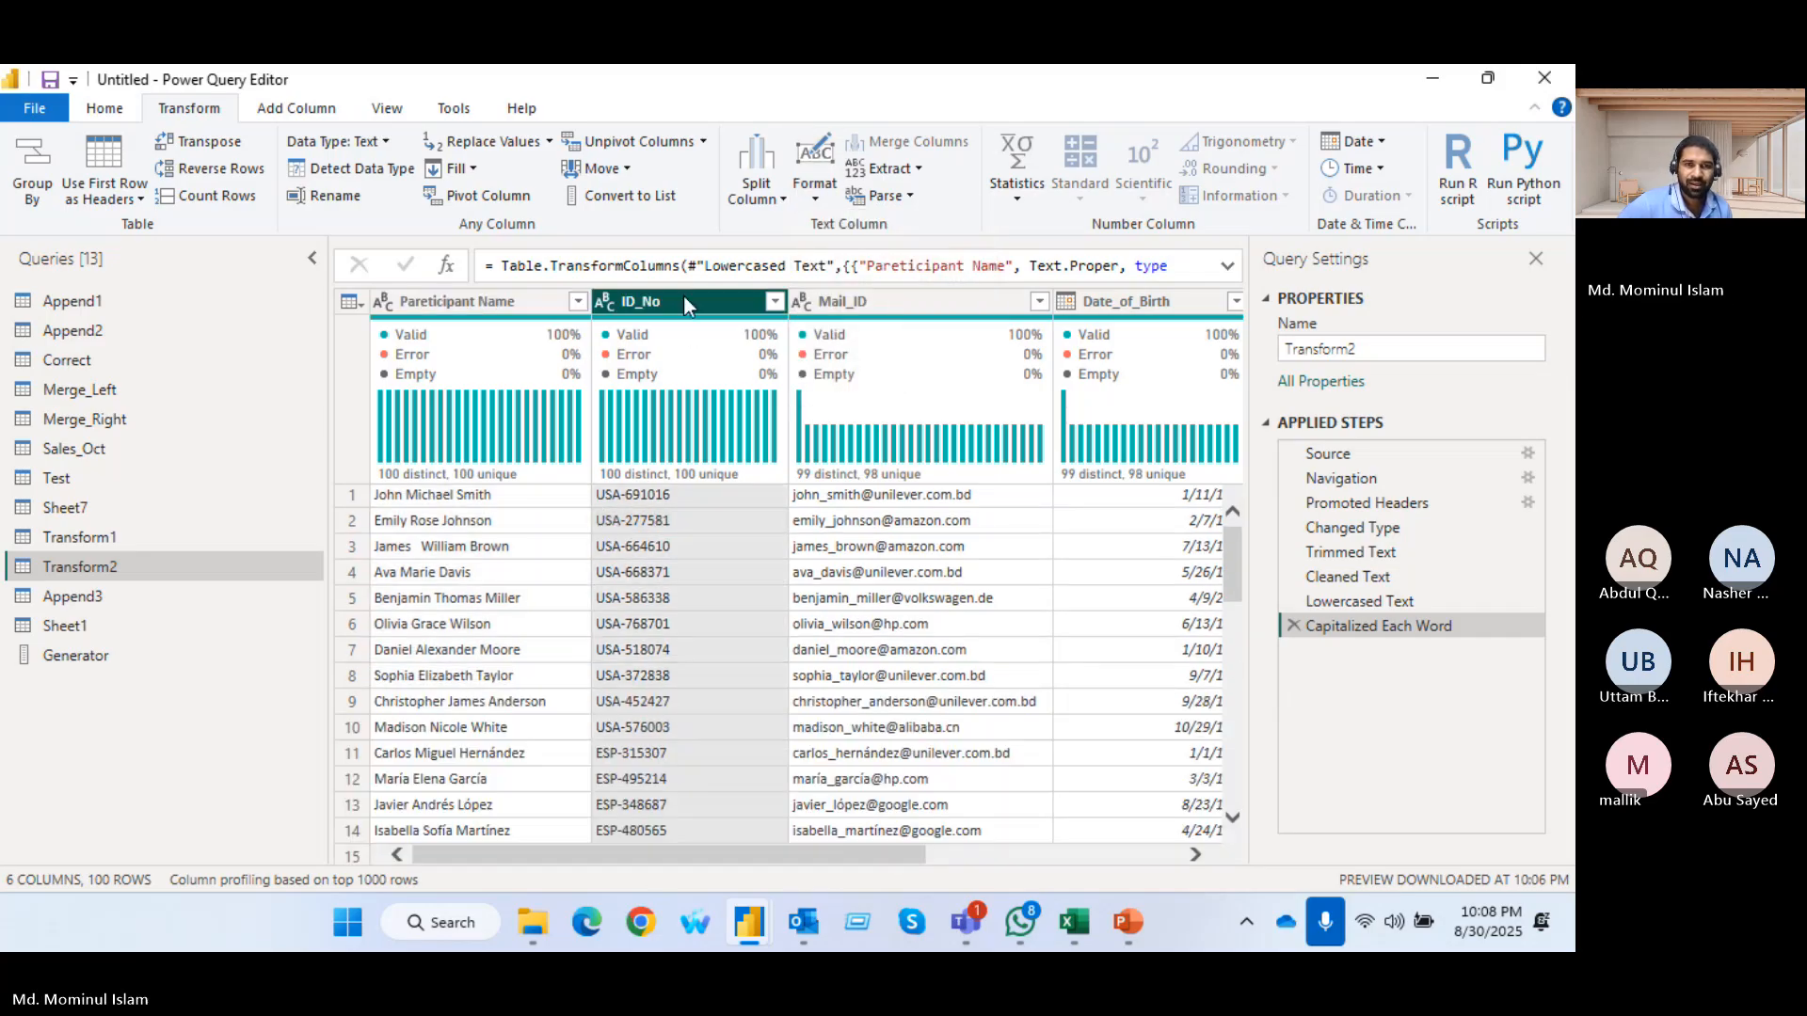
pyautogui.click(806, 196)
pyautogui.click(869, 360)
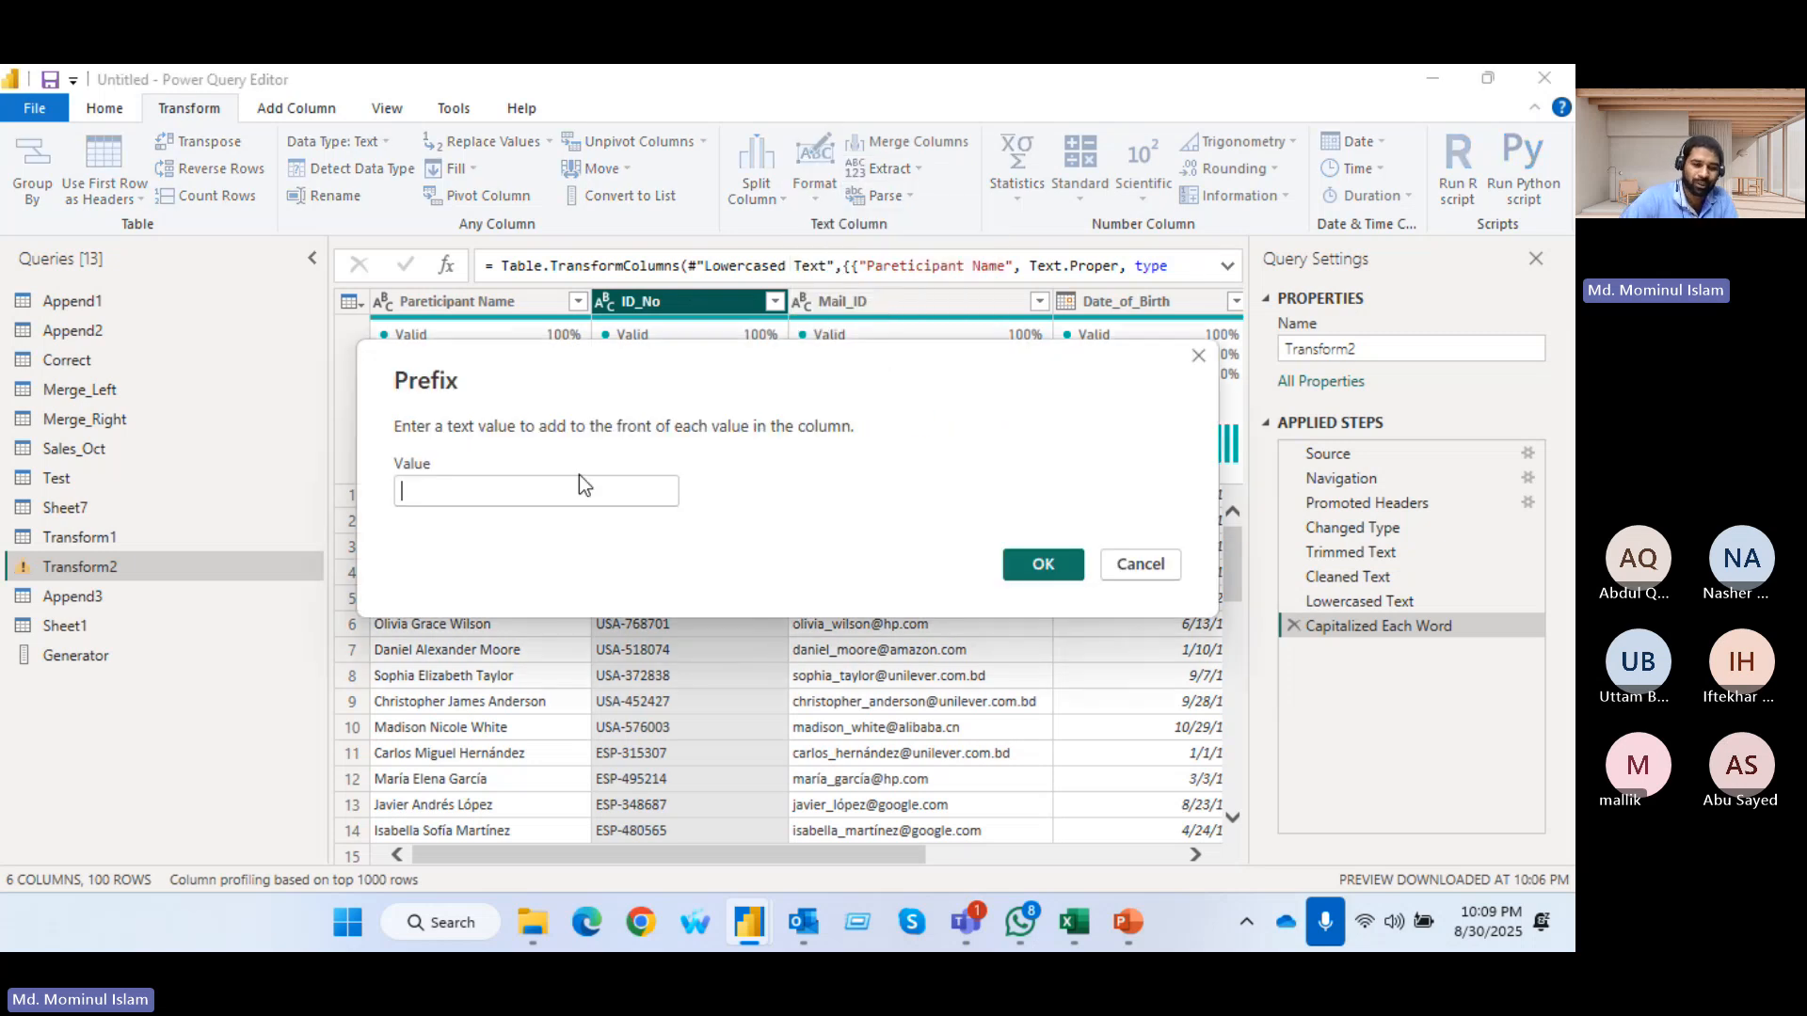
pyautogui.click(579, 476)
pyautogui.write('Code')
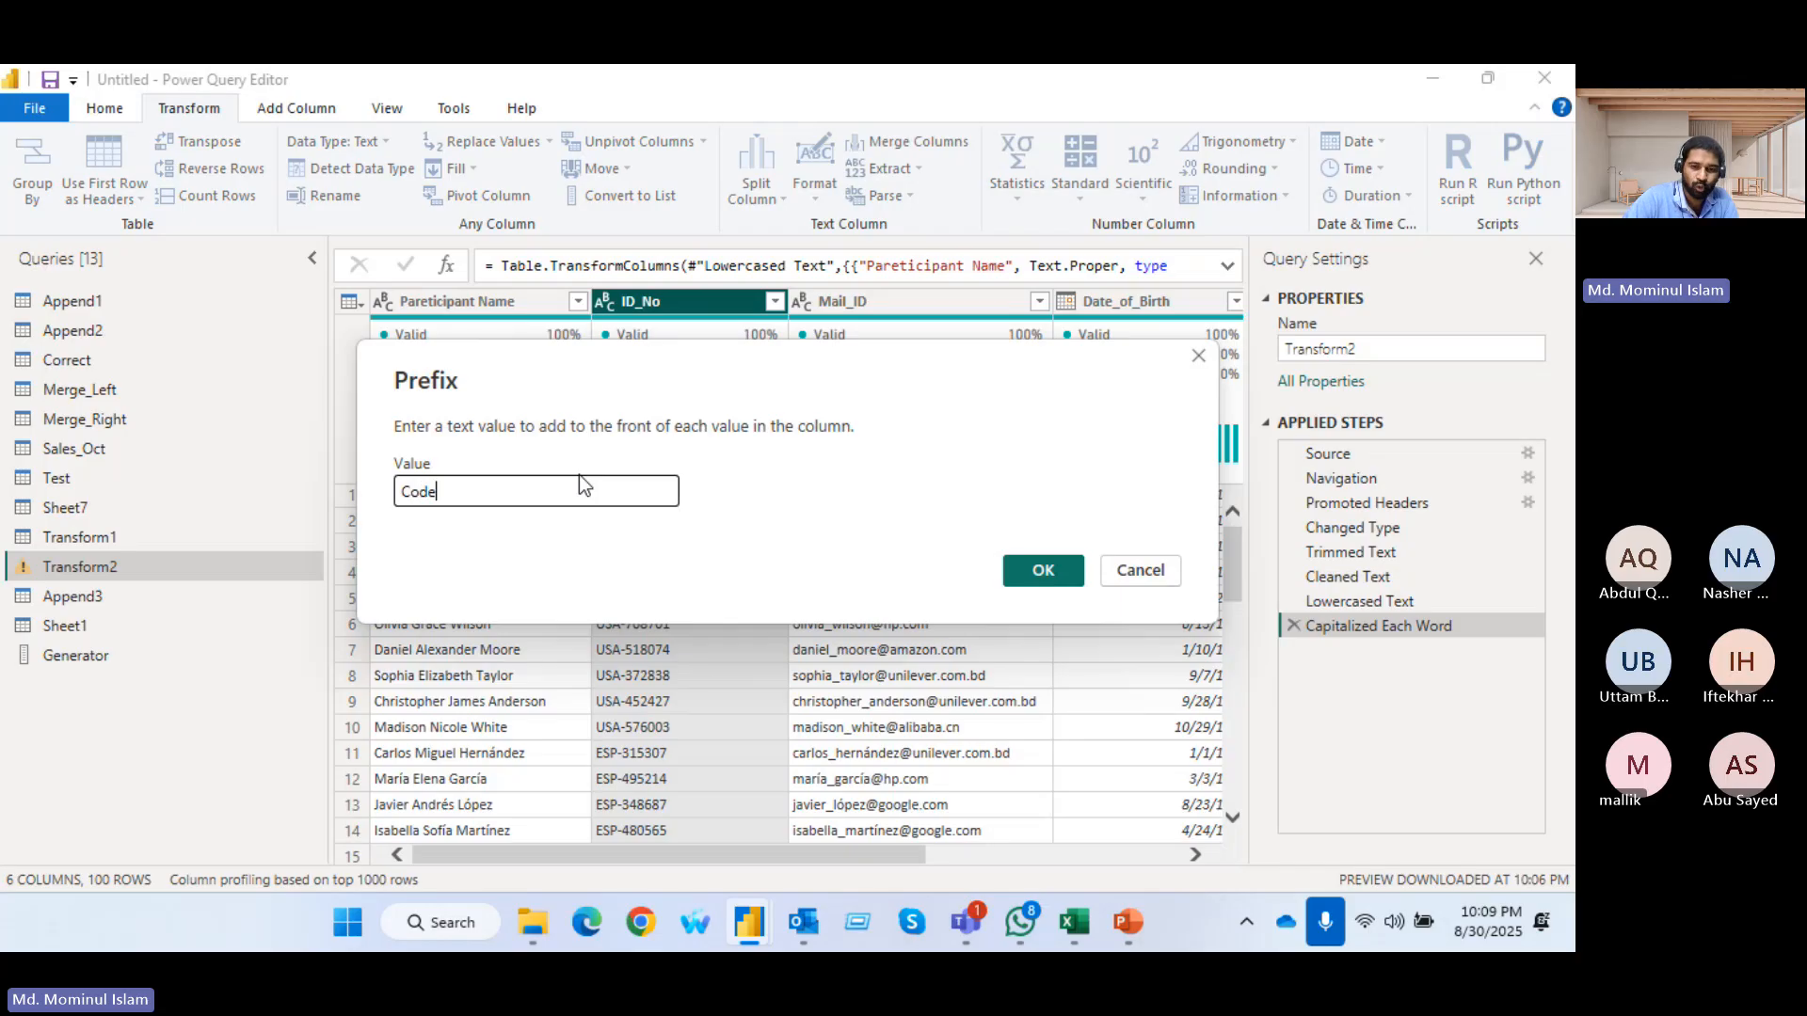
pyautogui.write('_')
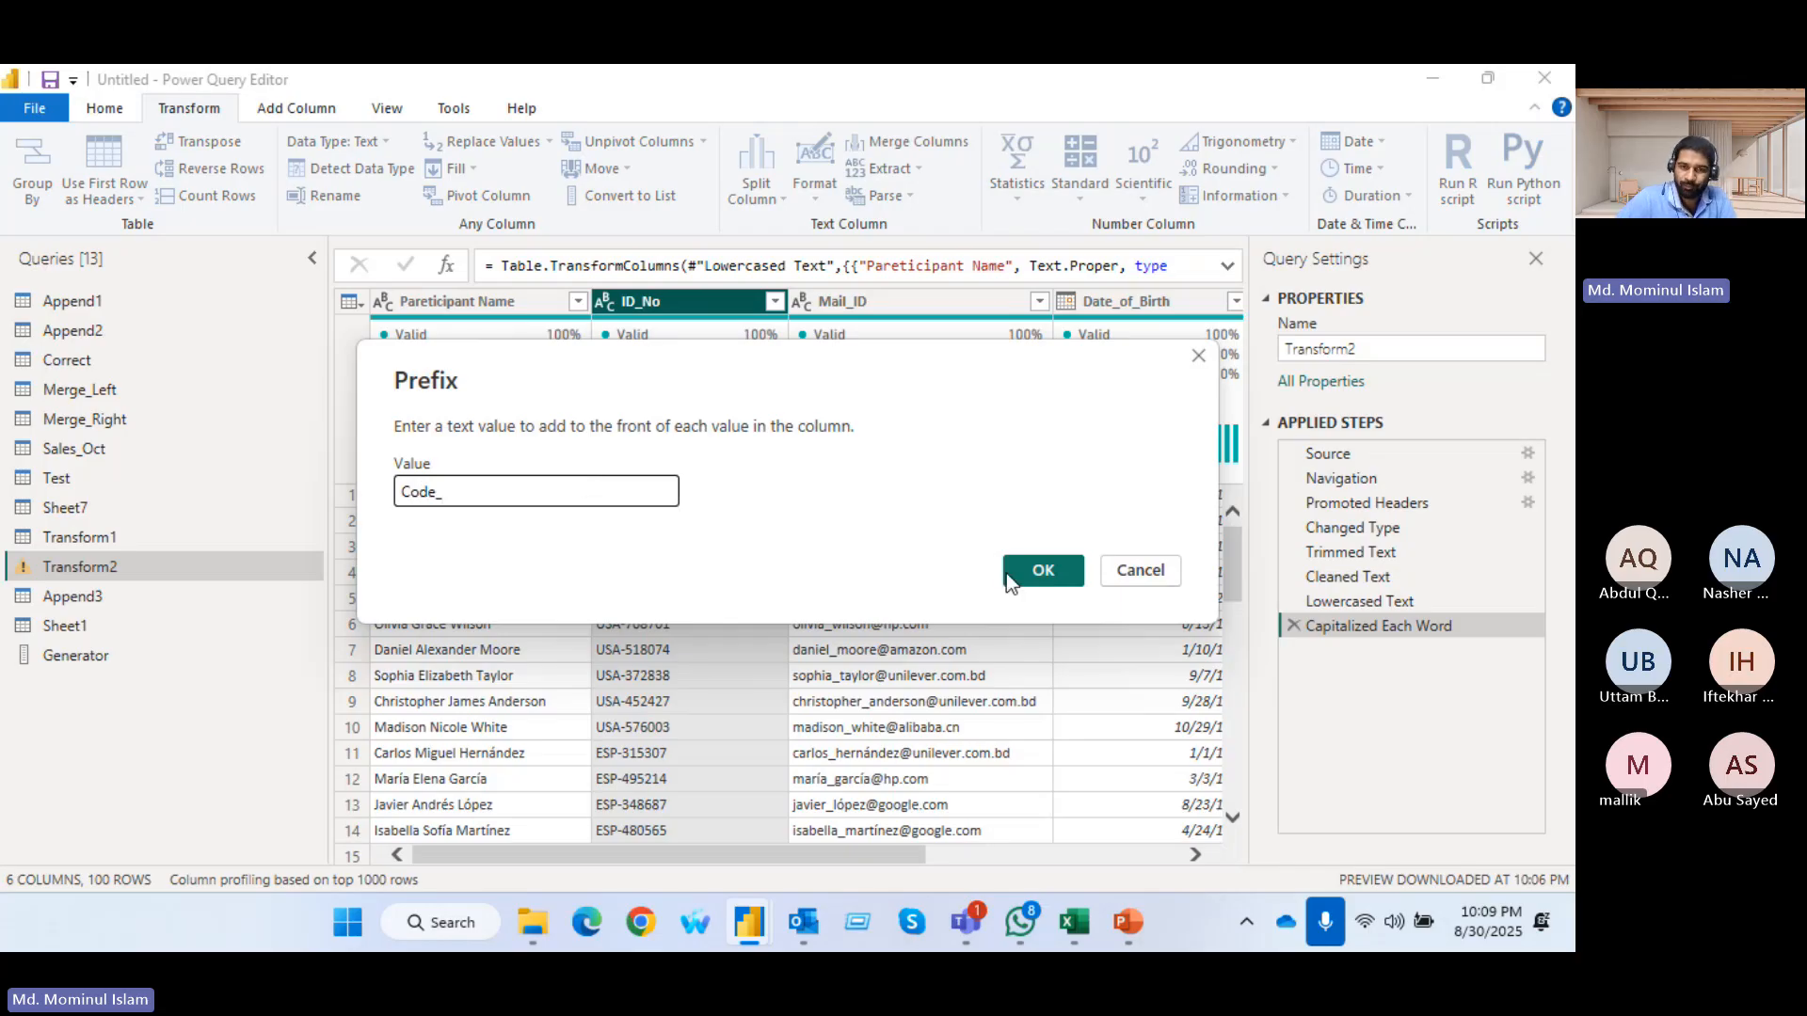
pyautogui.click(1009, 571)
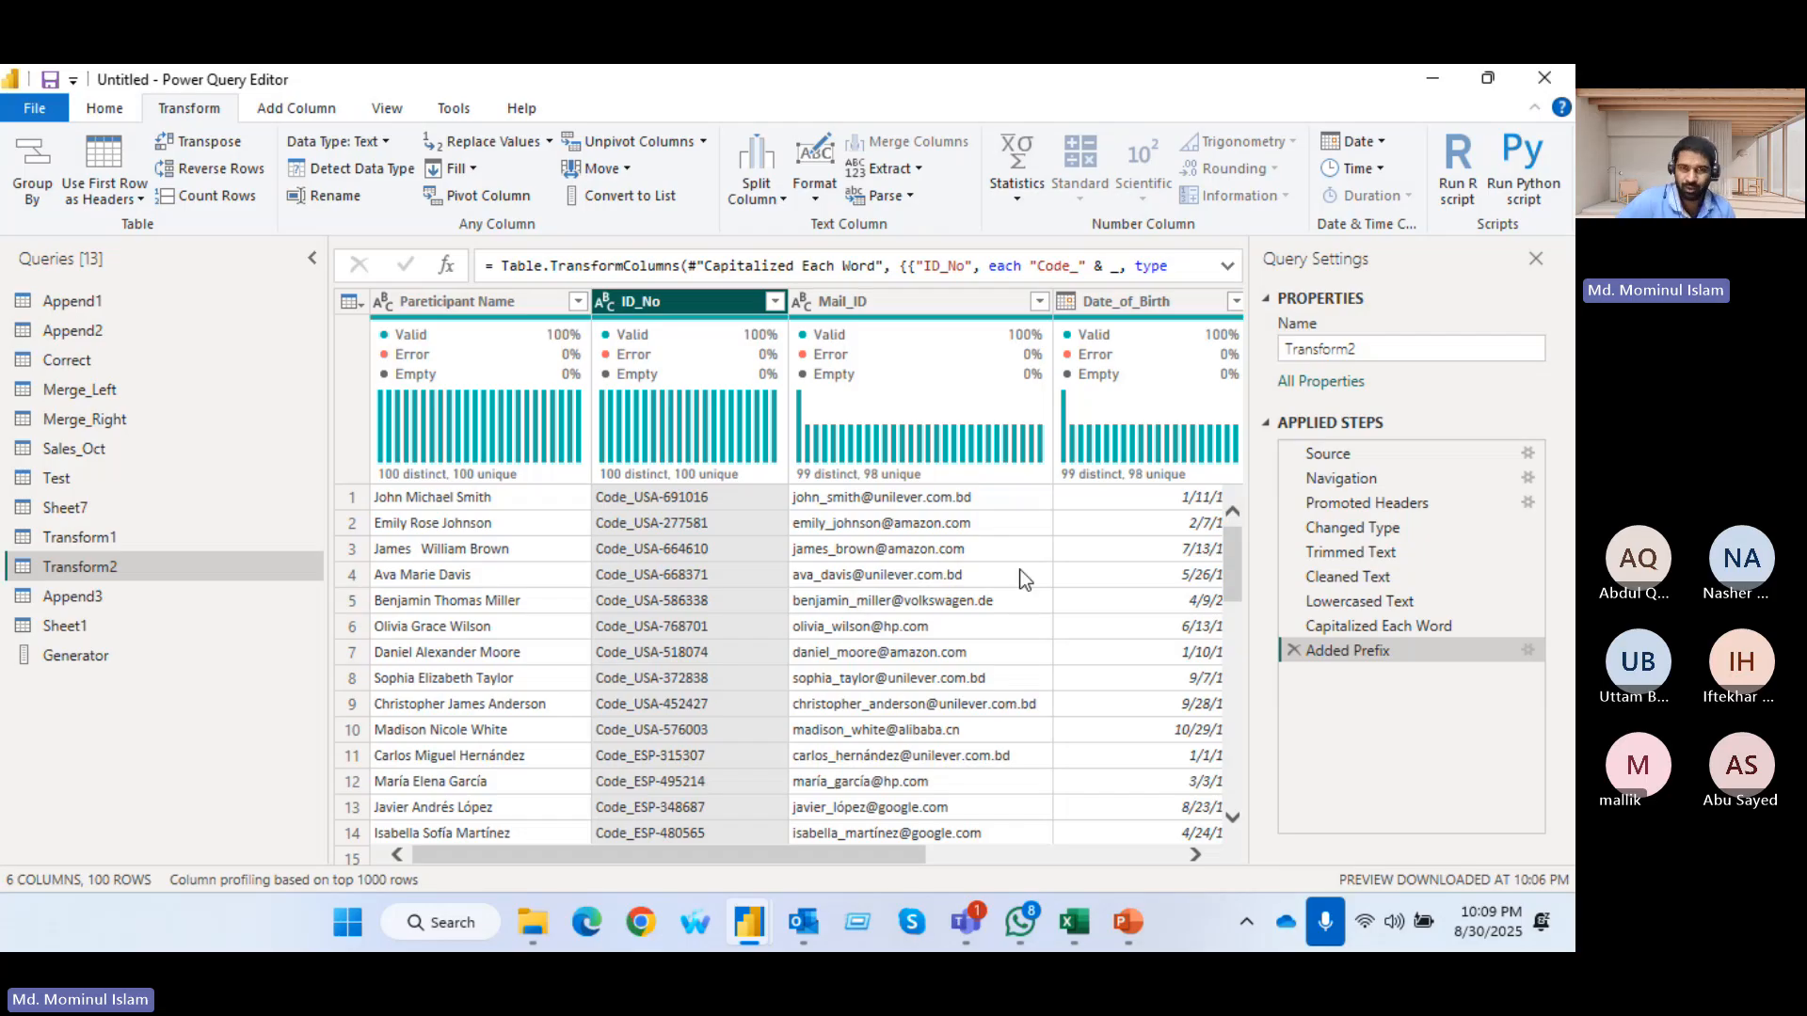
pyautogui.click(919, 169)
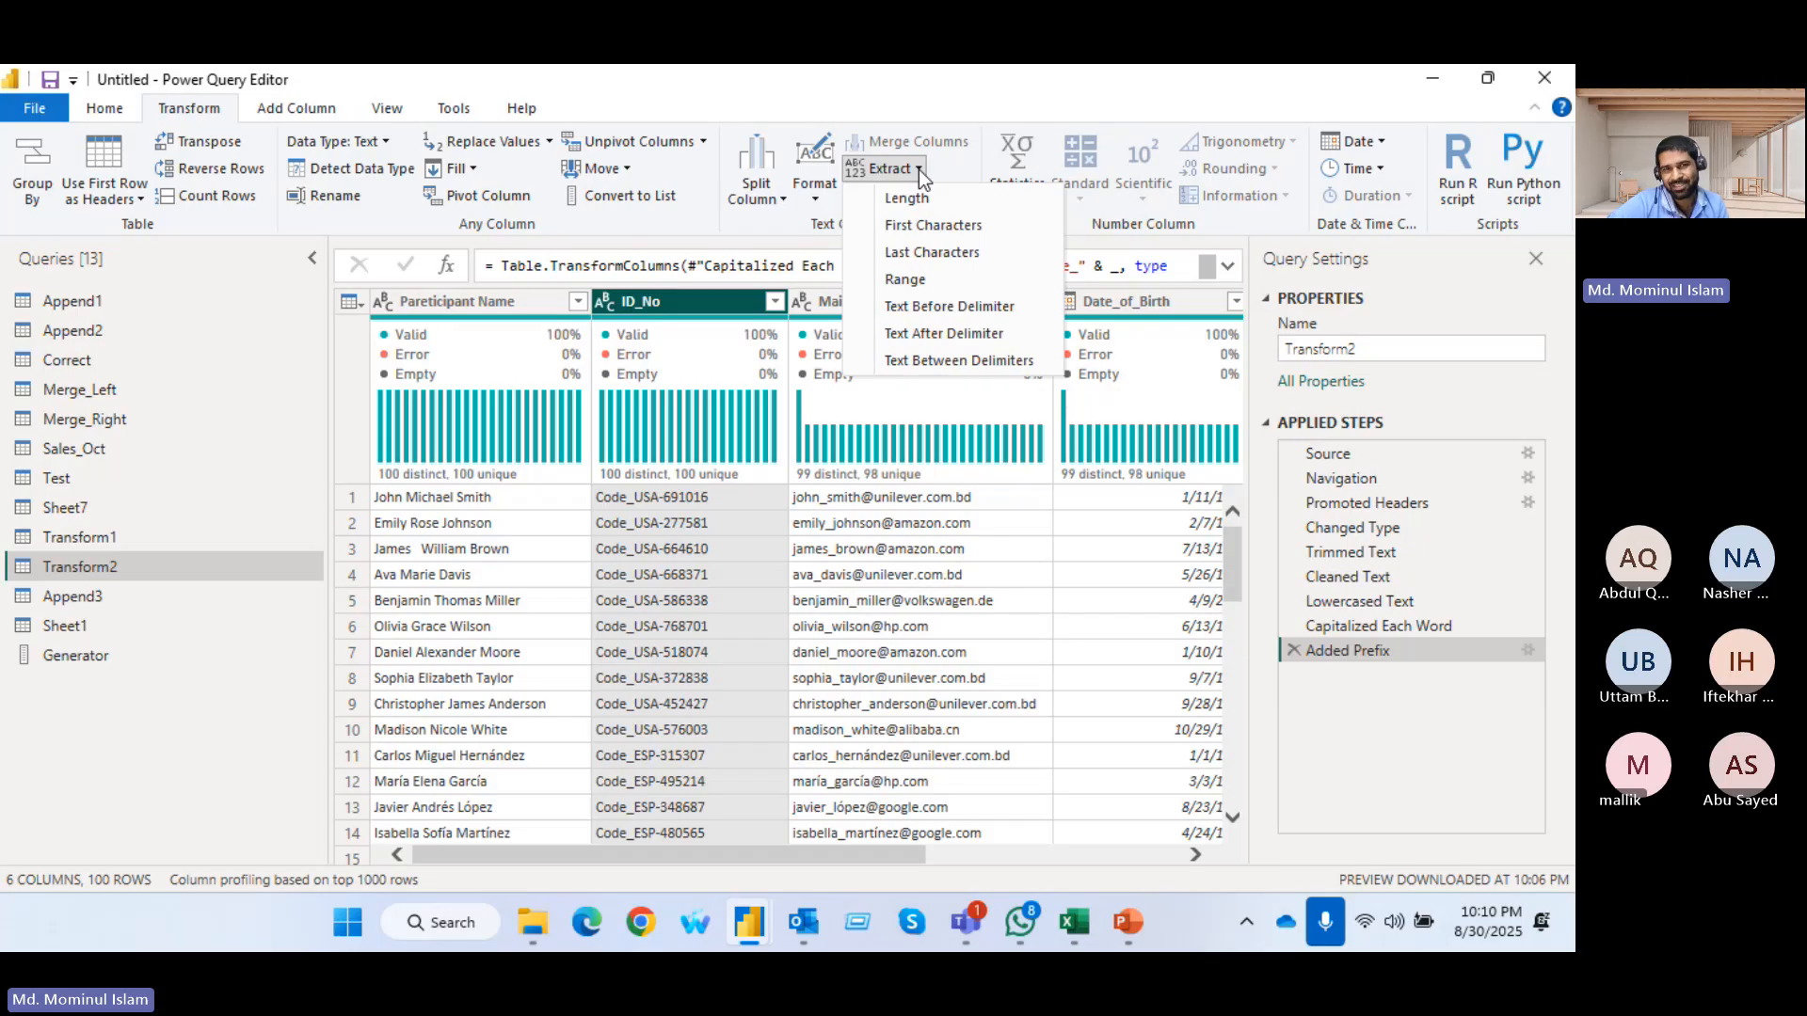
pyautogui.click(785, 196)
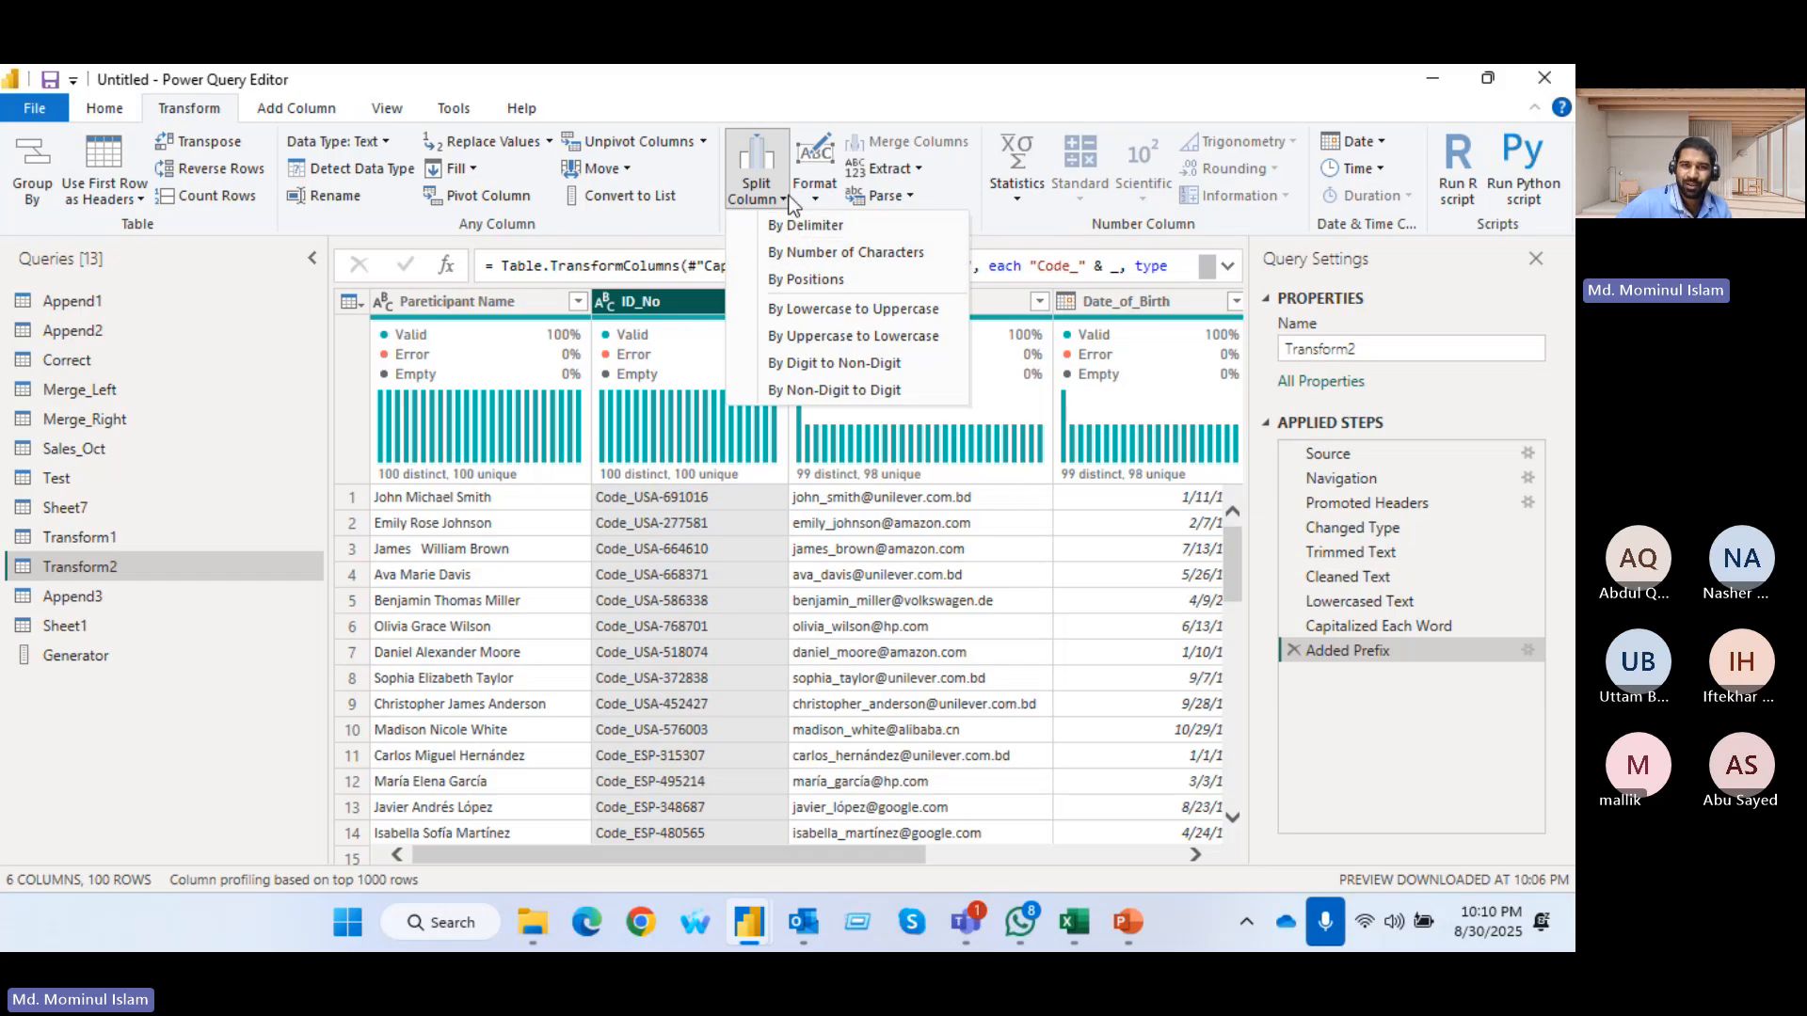
pyautogui.click(919, 167)
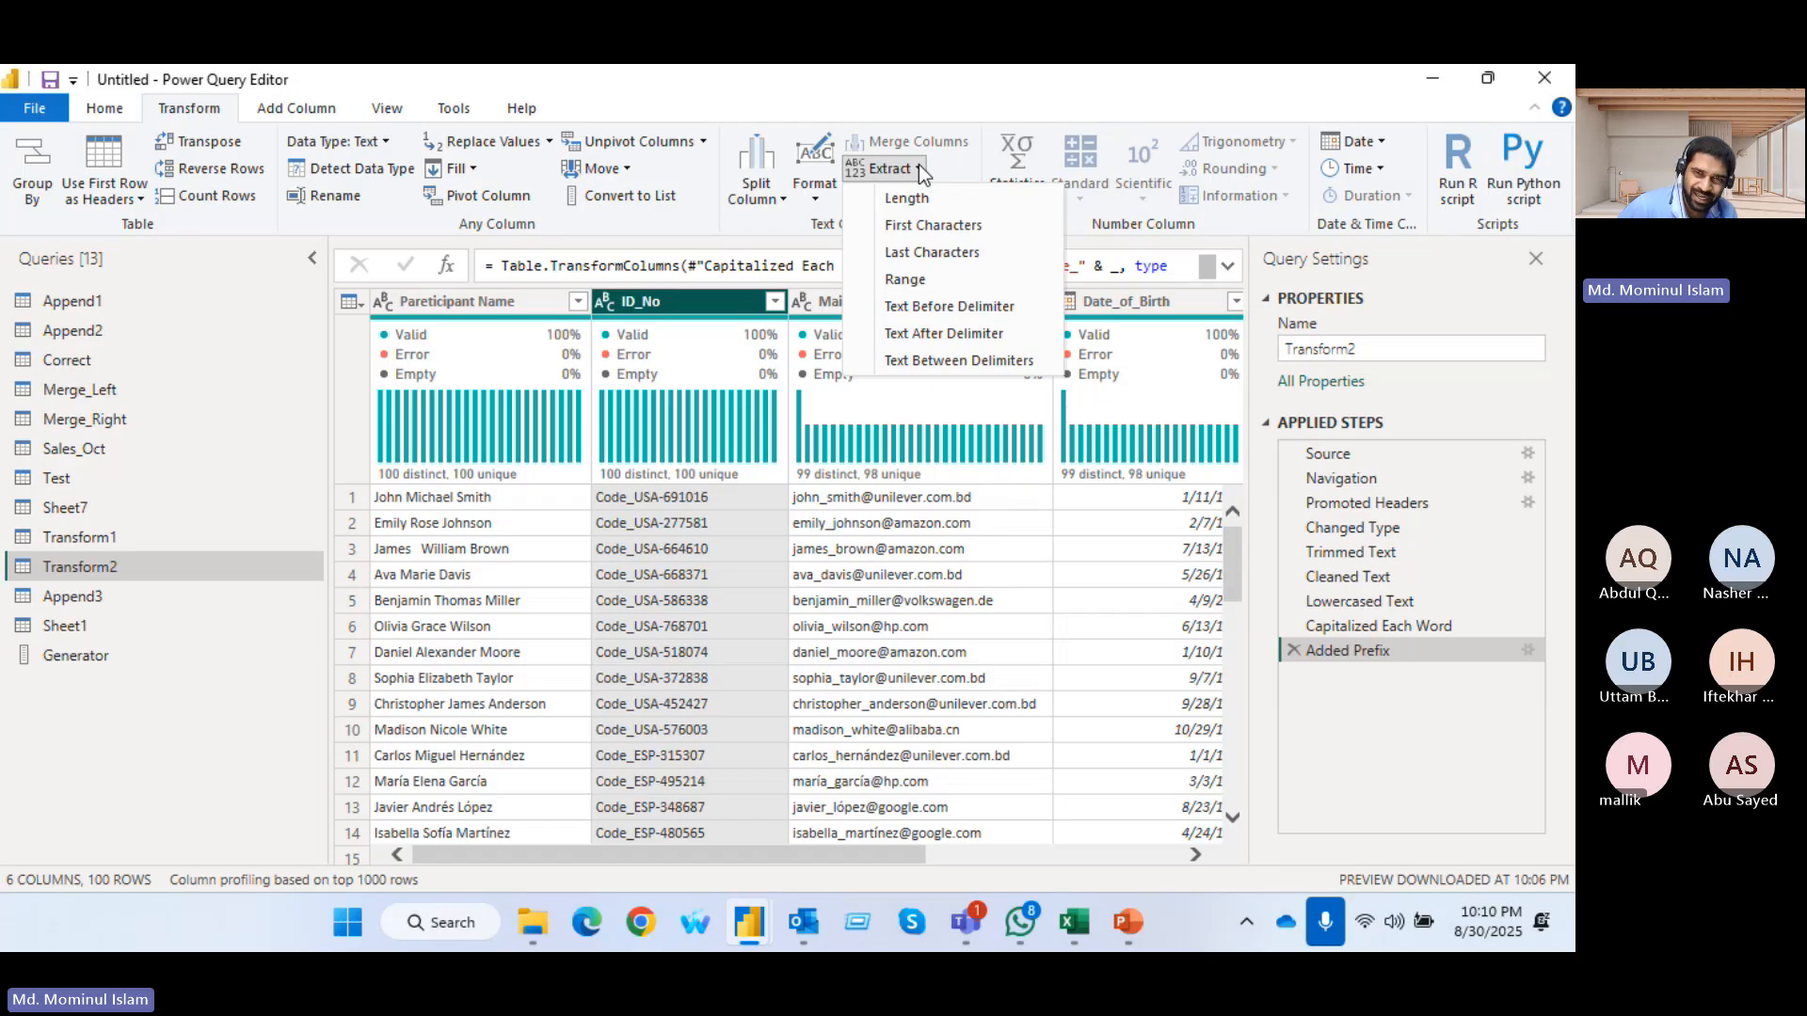
pyautogui.click(965, 167)
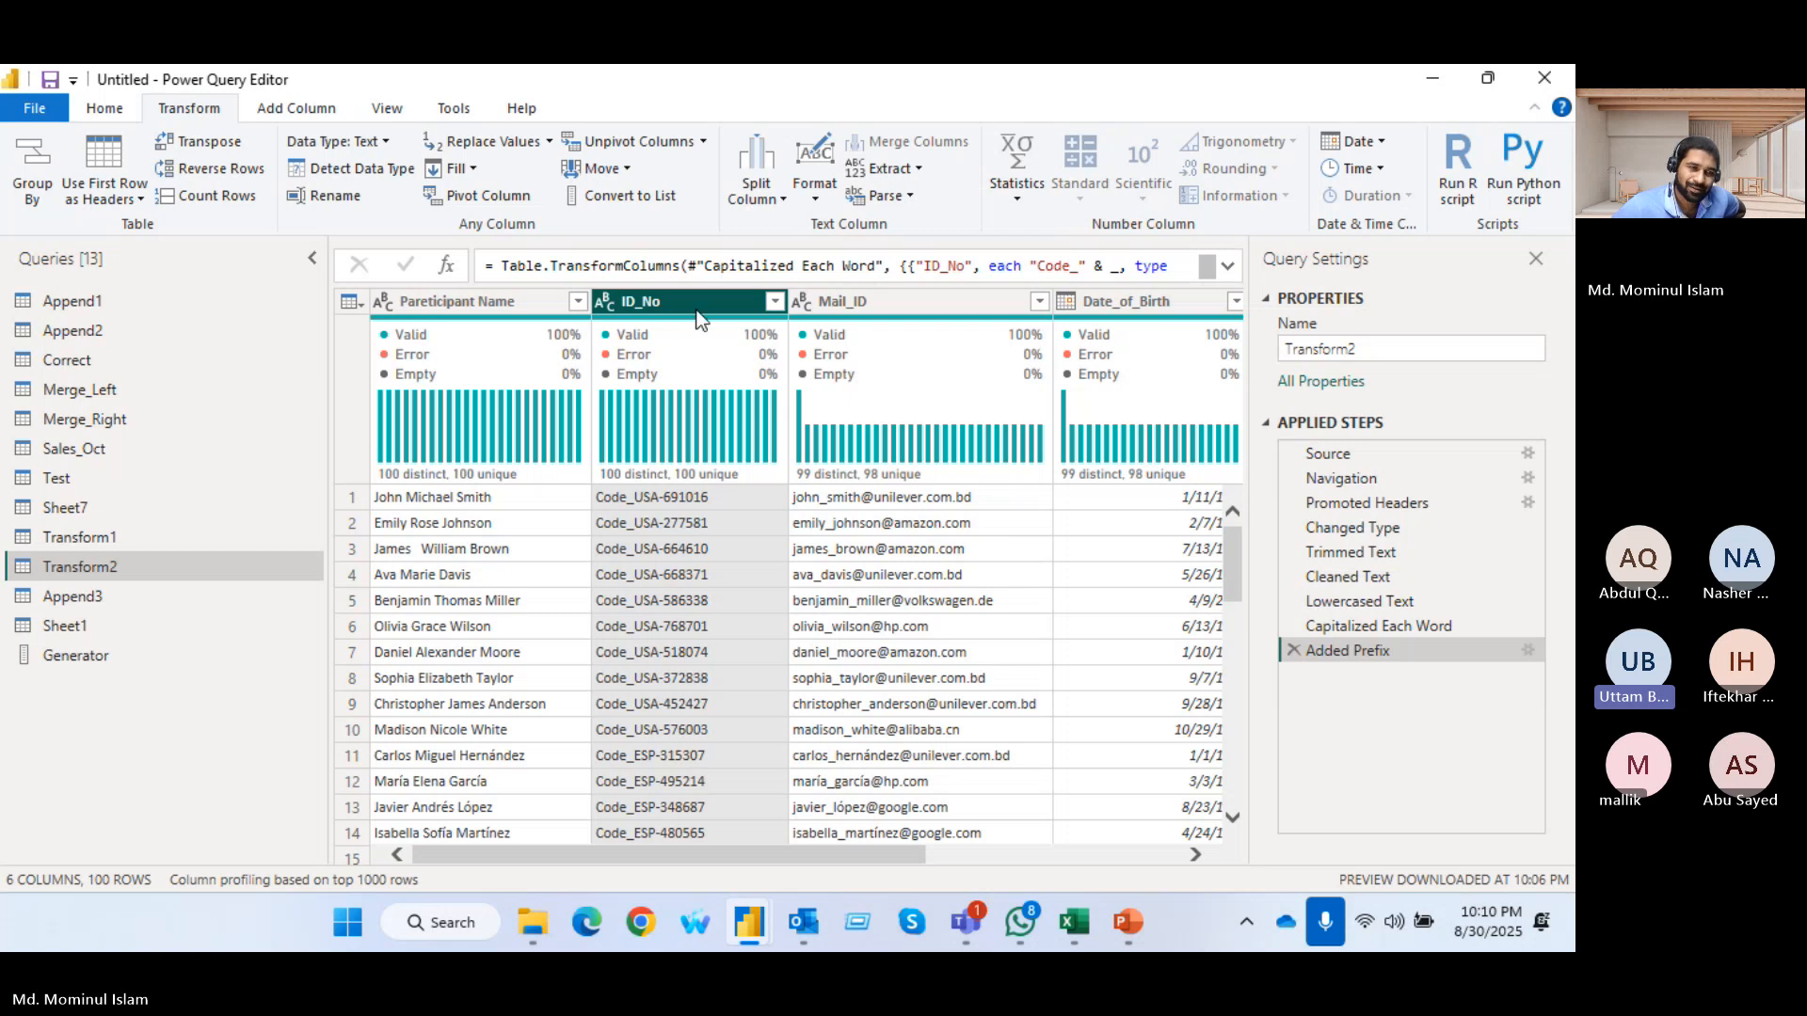
# Remove the Sales_Oct query's applied steps from Changed Type1 back through Split Column by Character Transition, keeping Filtered Rows as the last step
pyautogui.click(85, 452)
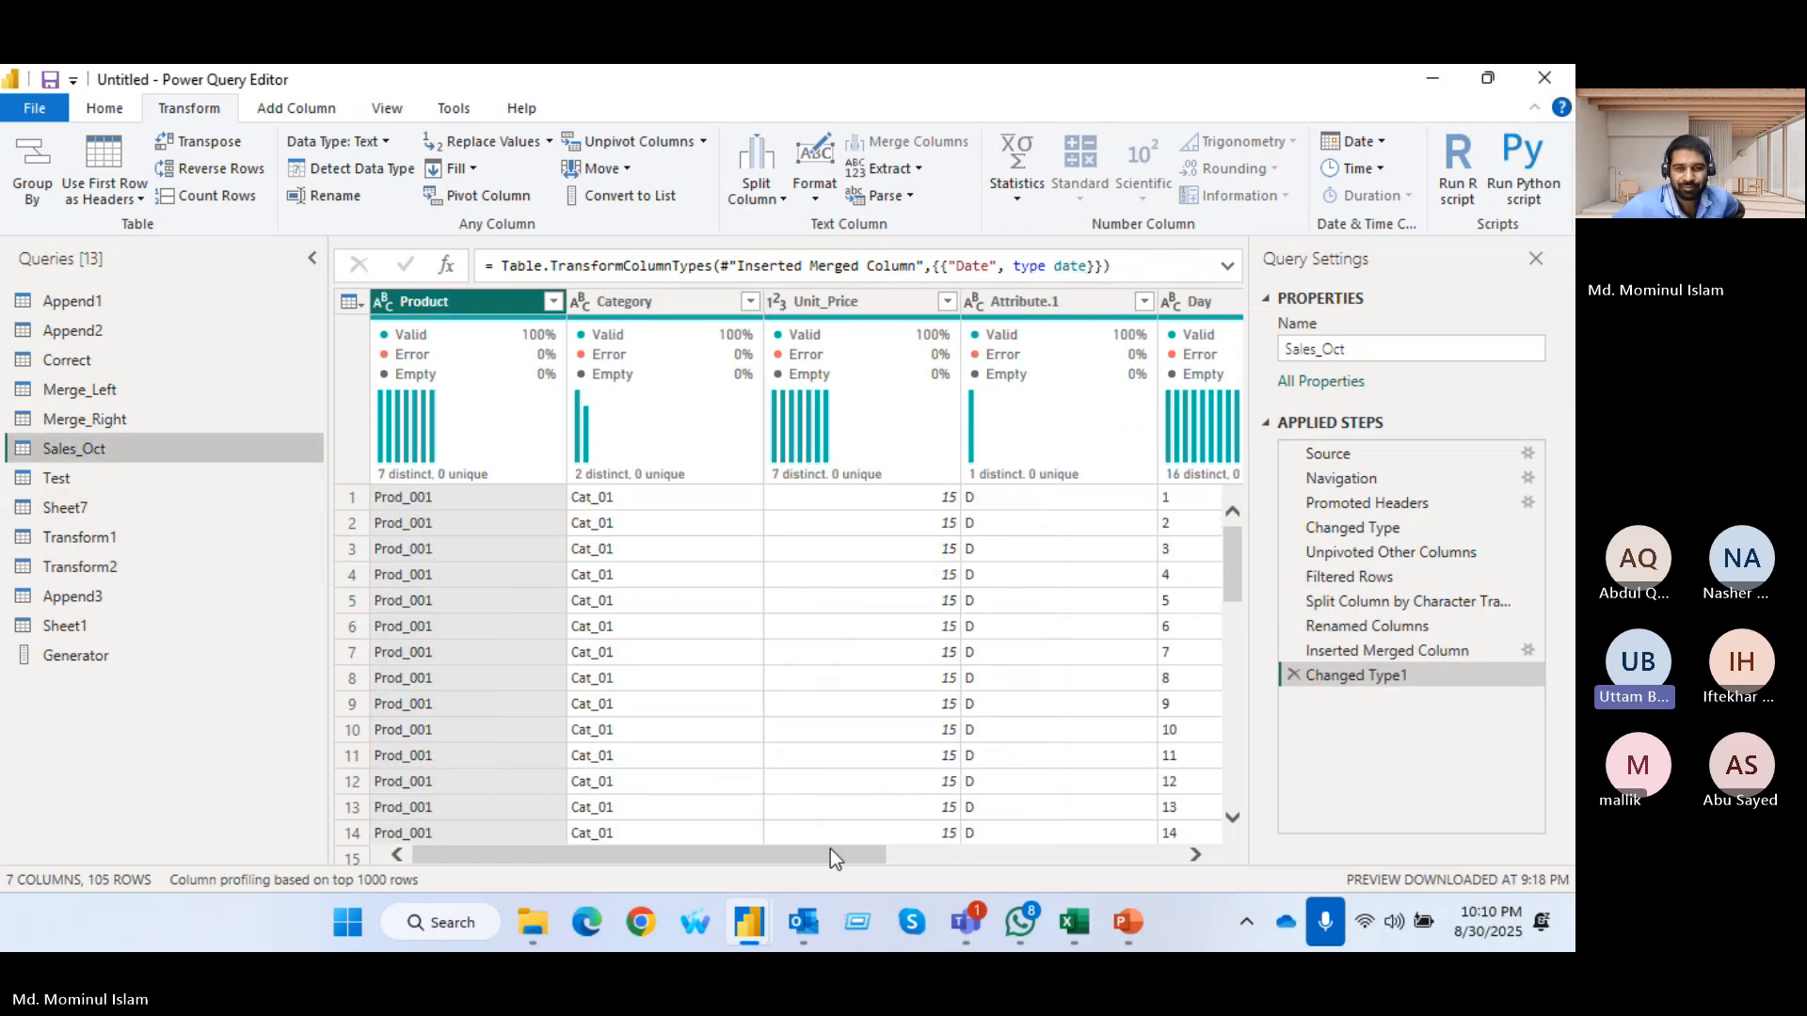
pyautogui.moveTo(830, 848); pyautogui.dragTo(974, 854)
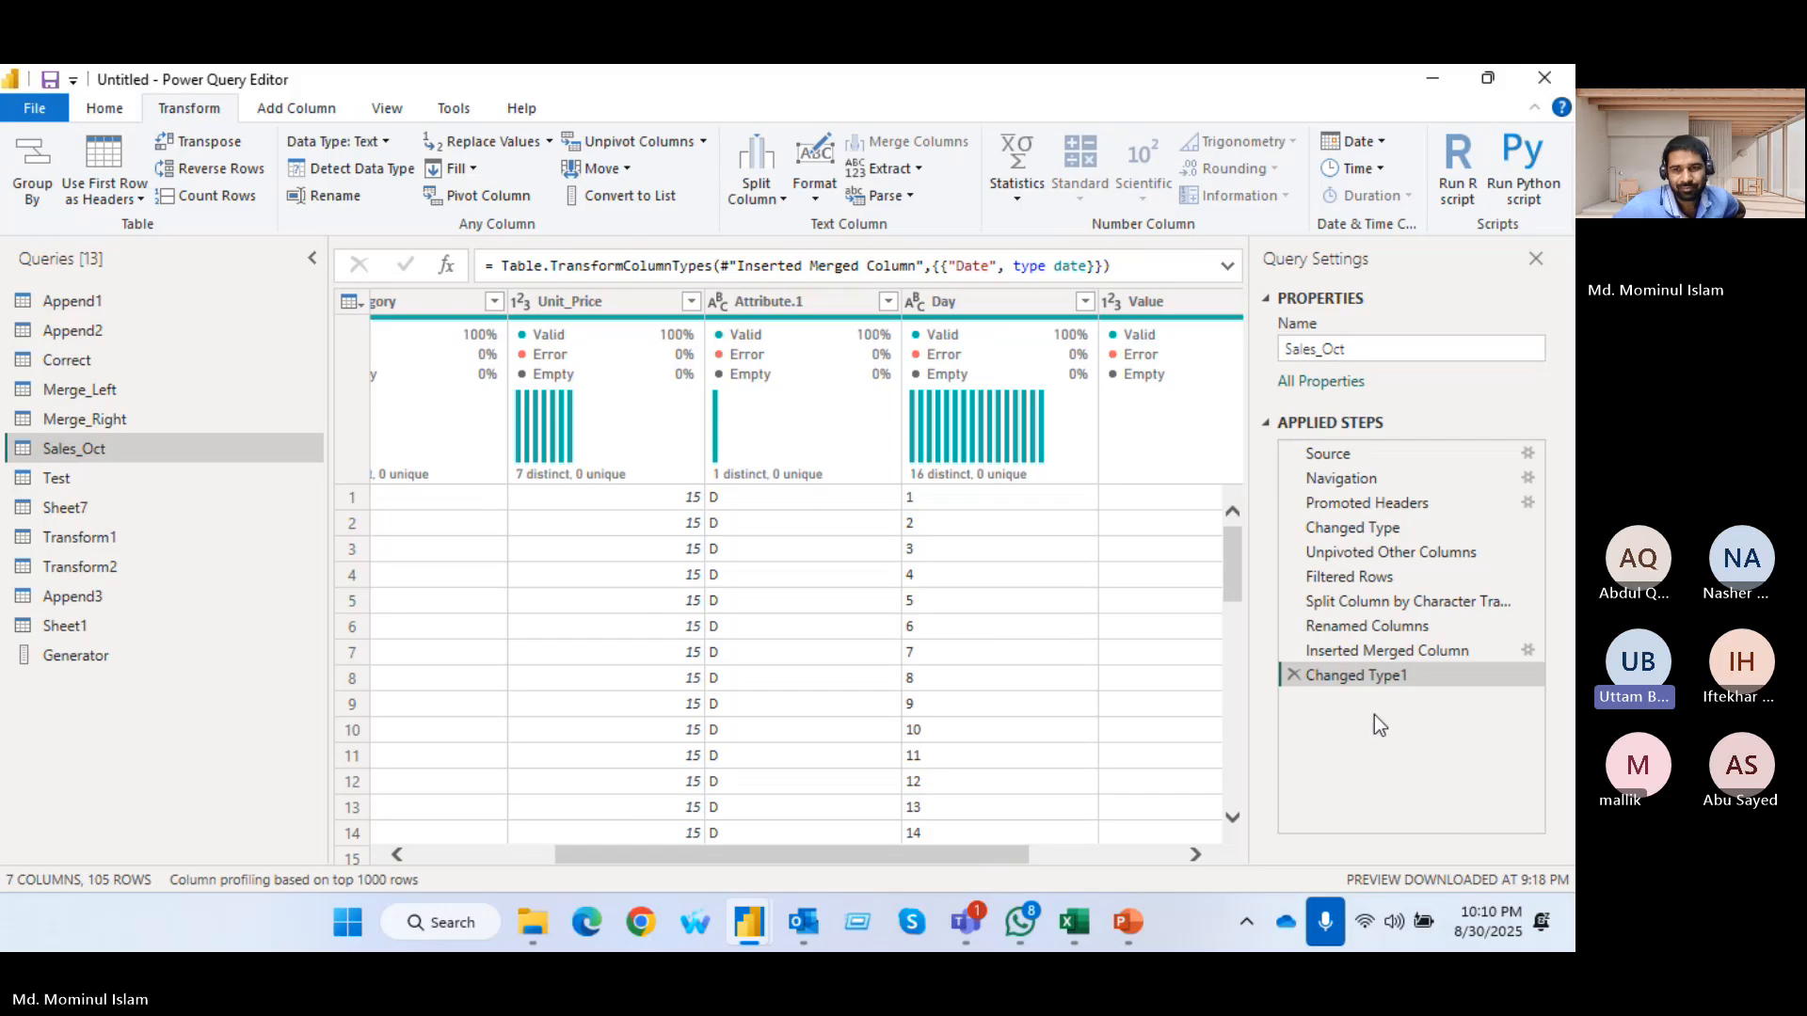
pyautogui.click(1292, 677)
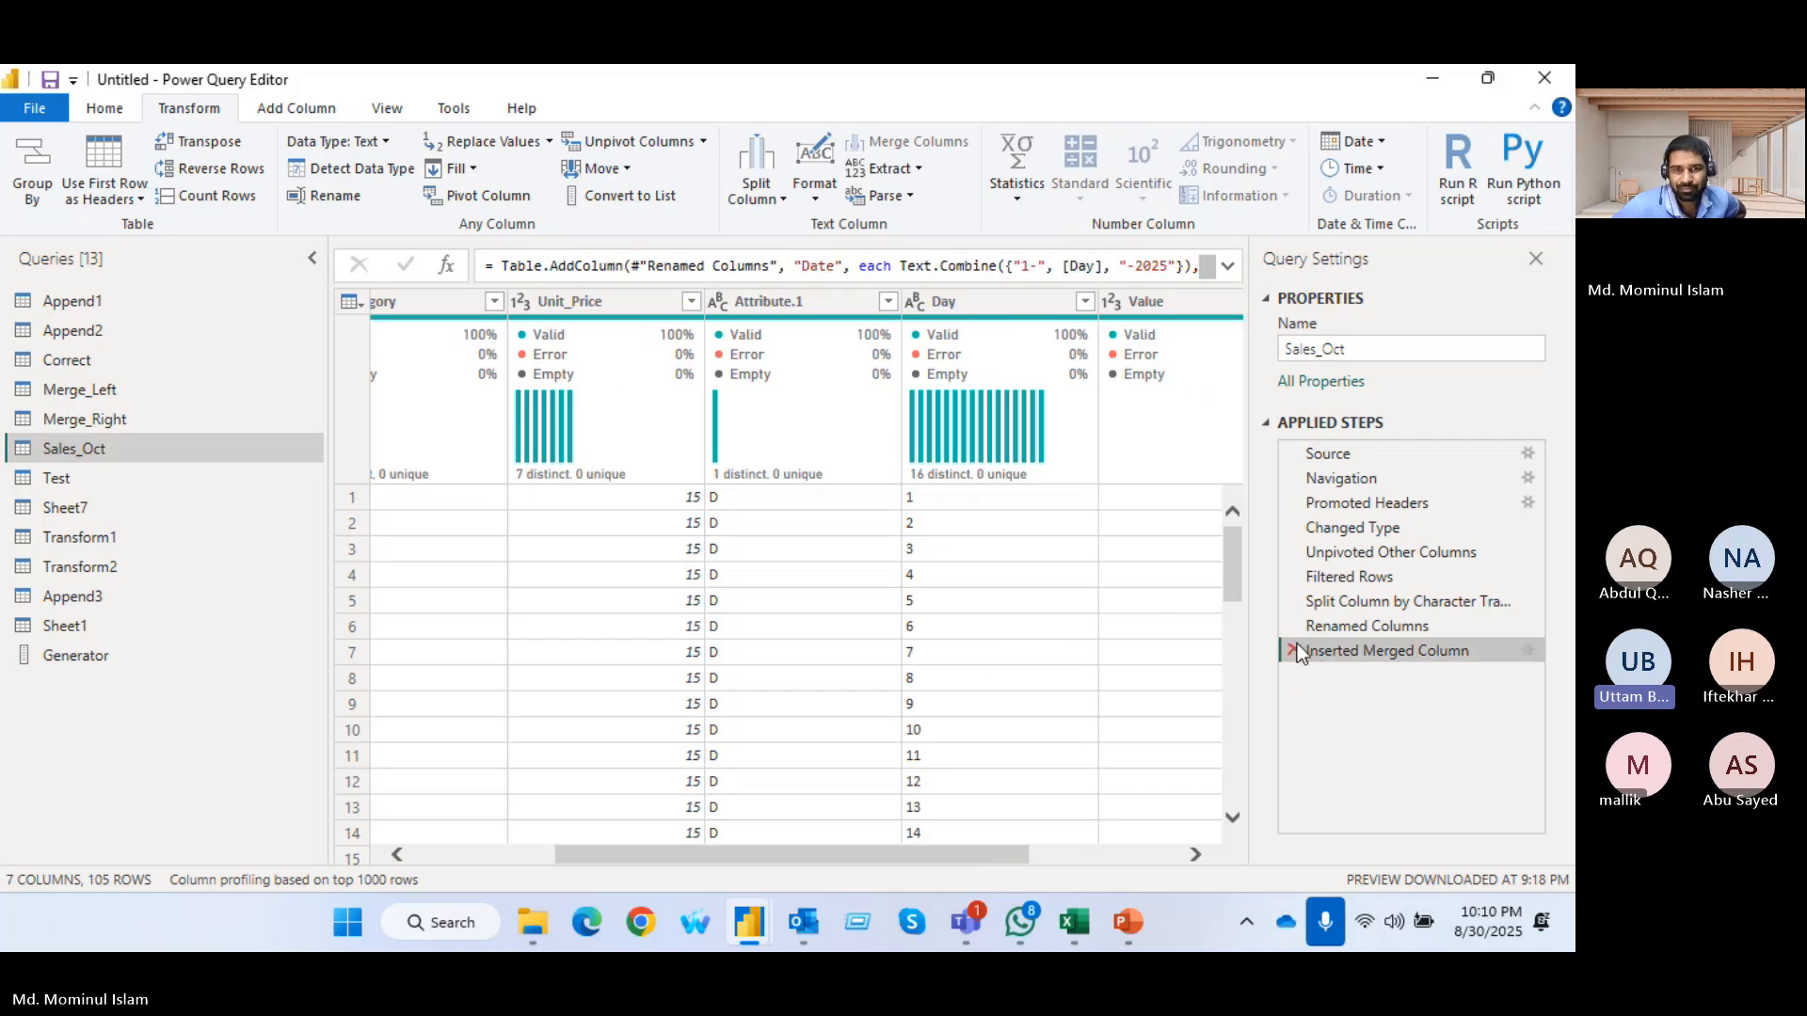
pyautogui.click(1292, 649)
pyautogui.click(1294, 626)
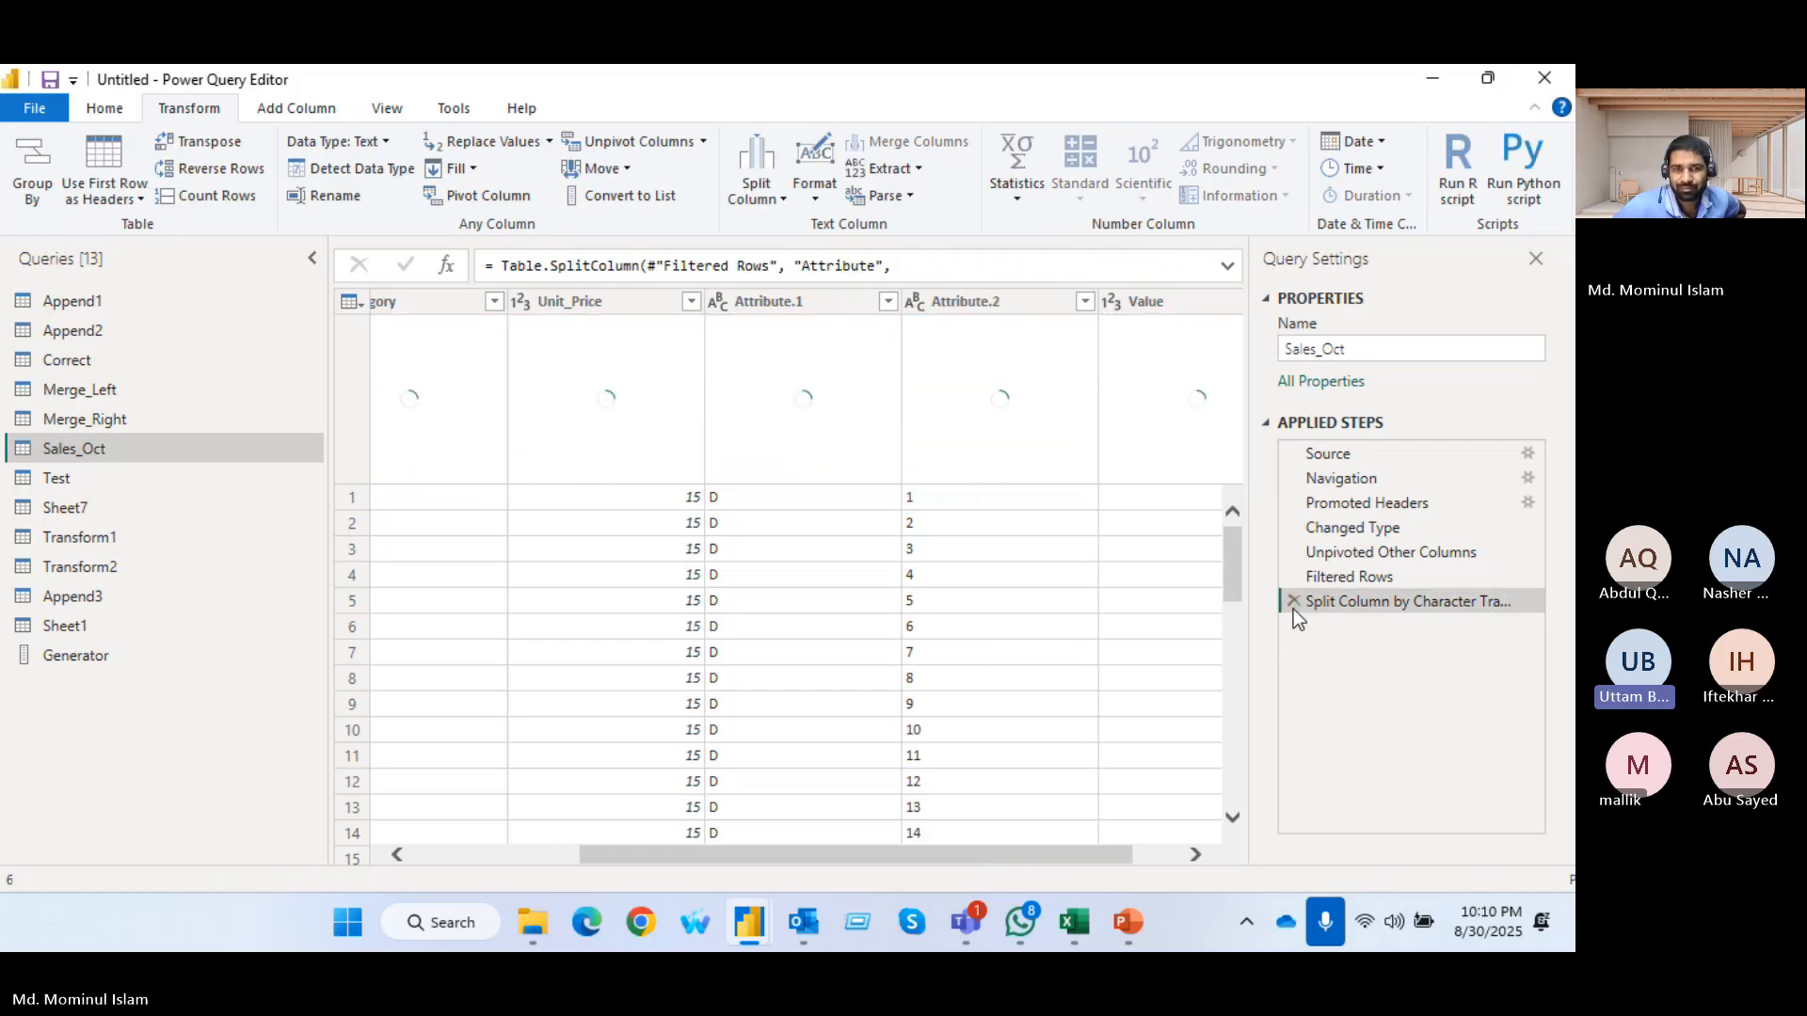
pyautogui.click(1293, 601)
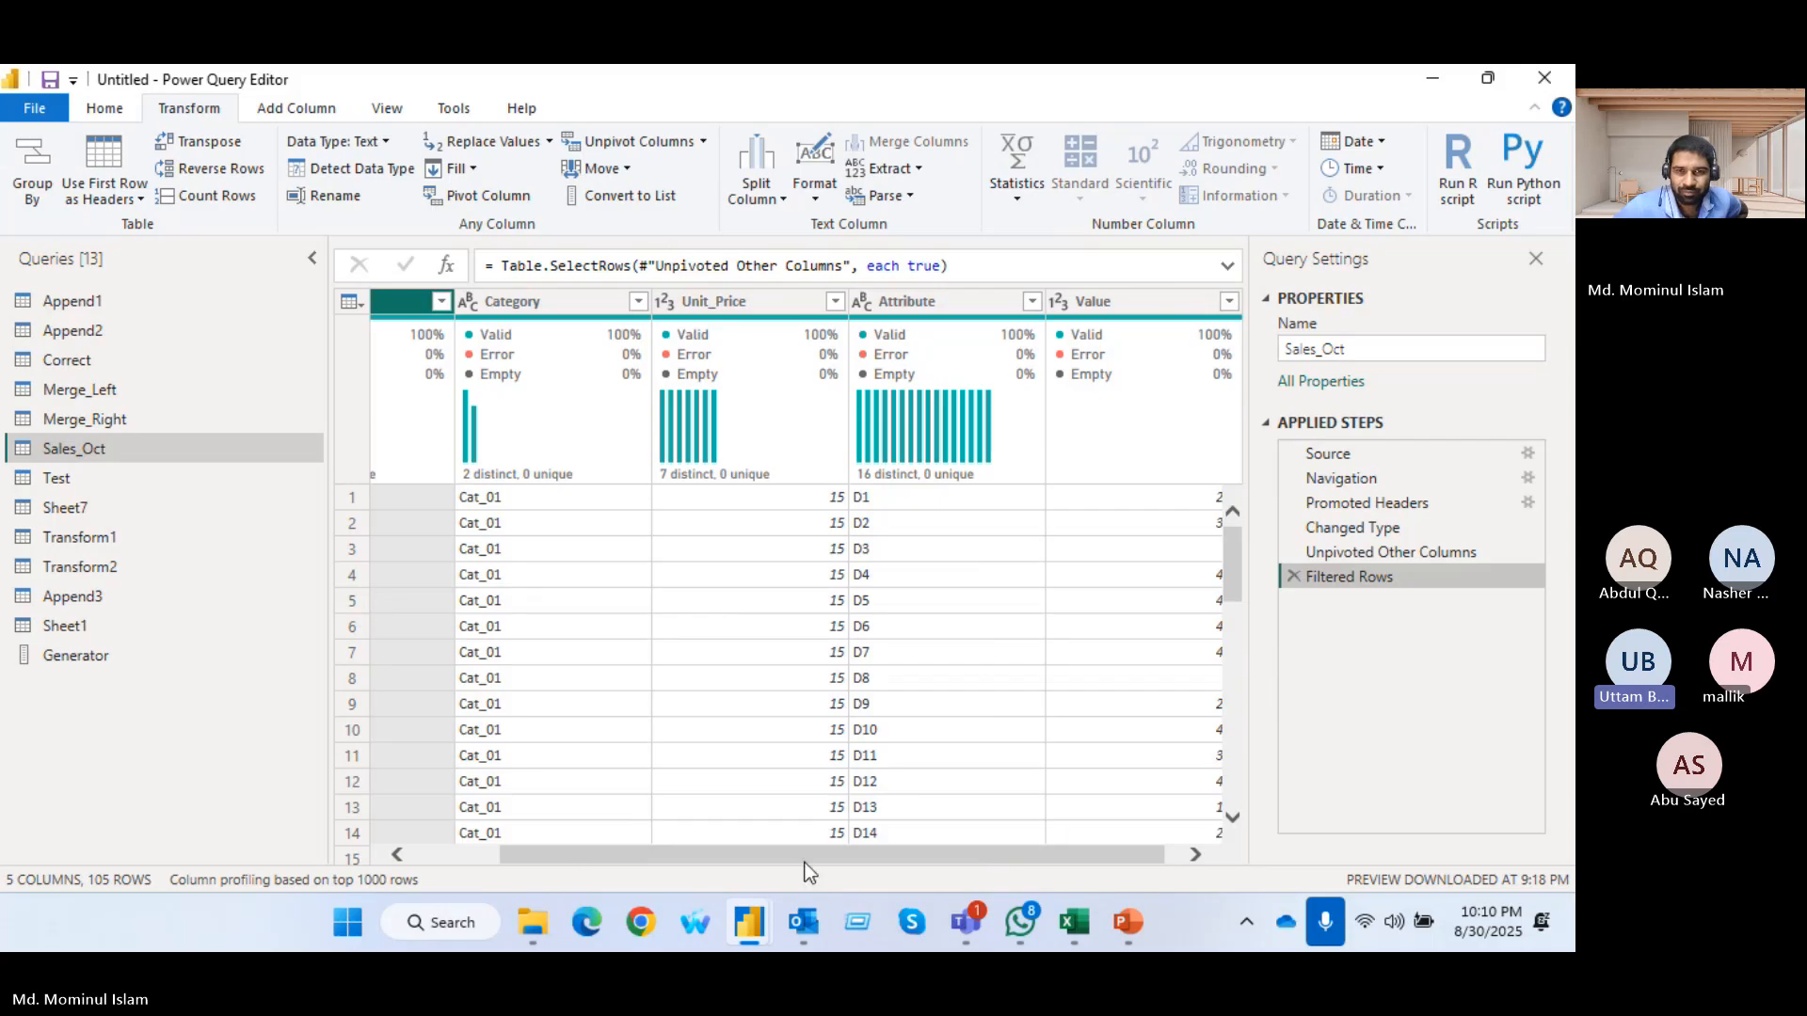
pyautogui.moveTo(838, 857); pyautogui.dragTo(986, 857)
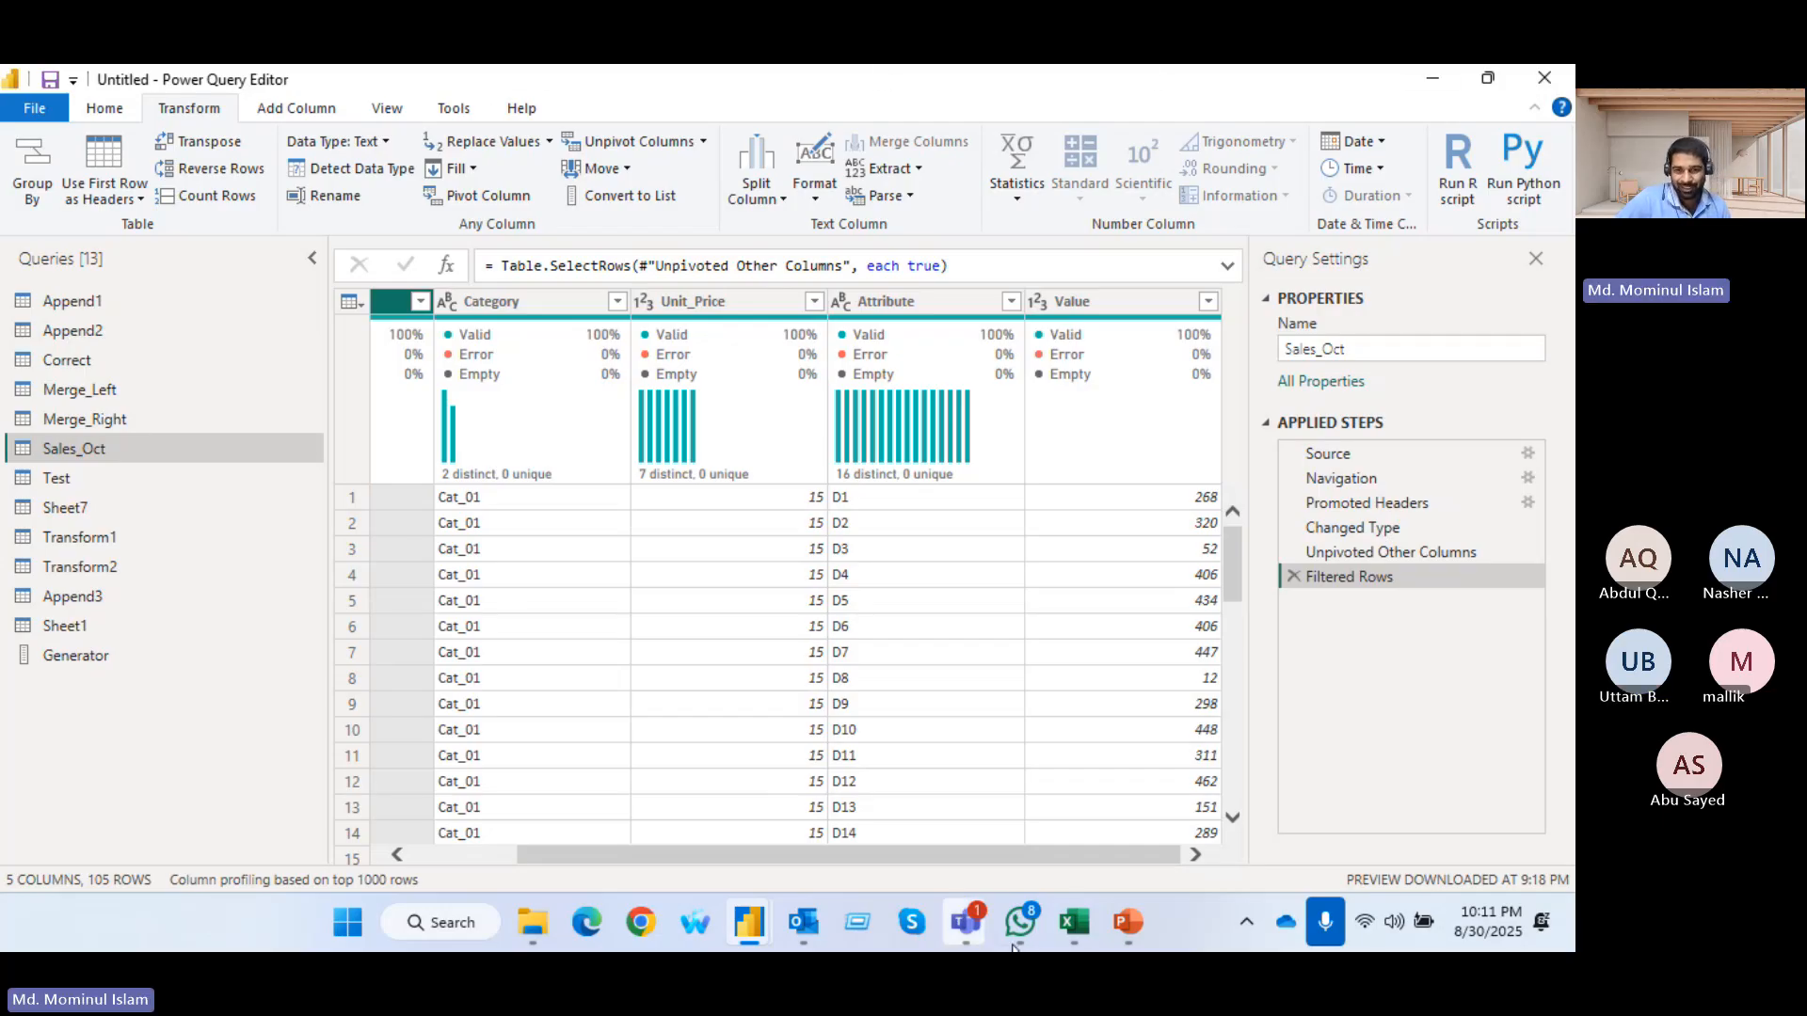
# Switch to the Teams meeting, admit the participant waiting in the lobby, and return to Power Query Editor
pyautogui.moveTo(1012, 924)
pyautogui.moveTo(1071, 927)
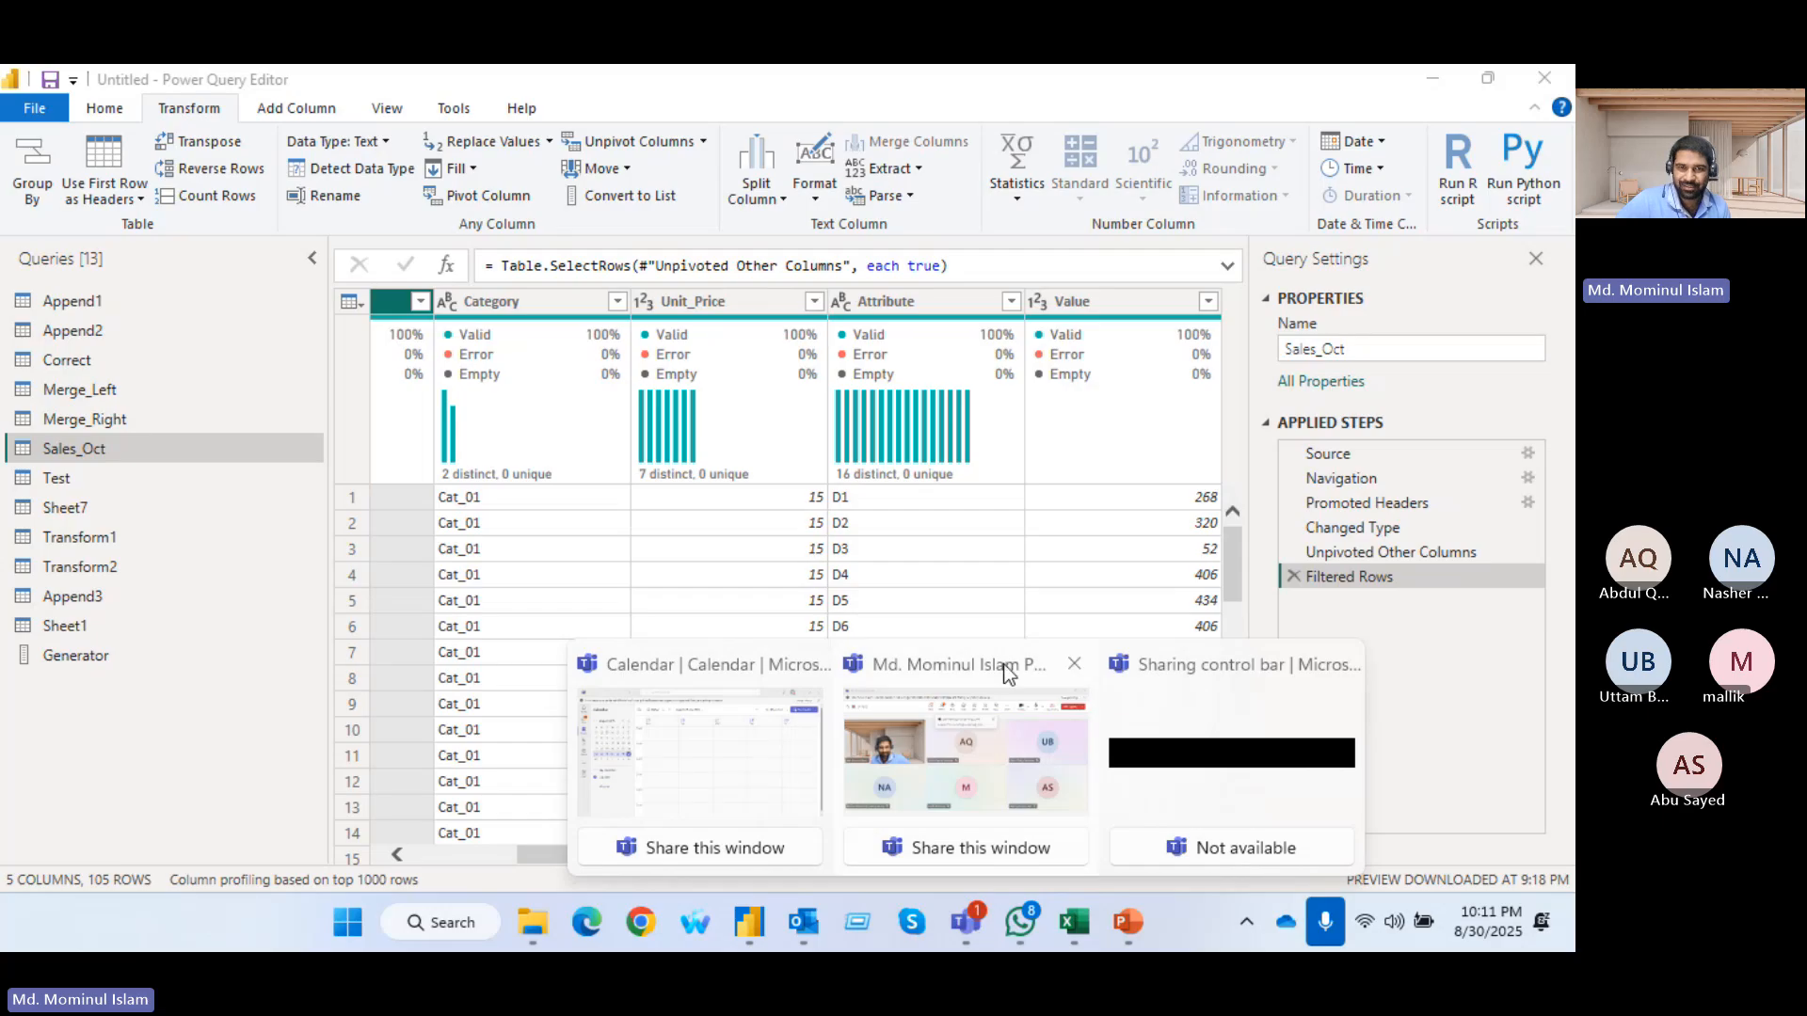
pyautogui.click(997, 670)
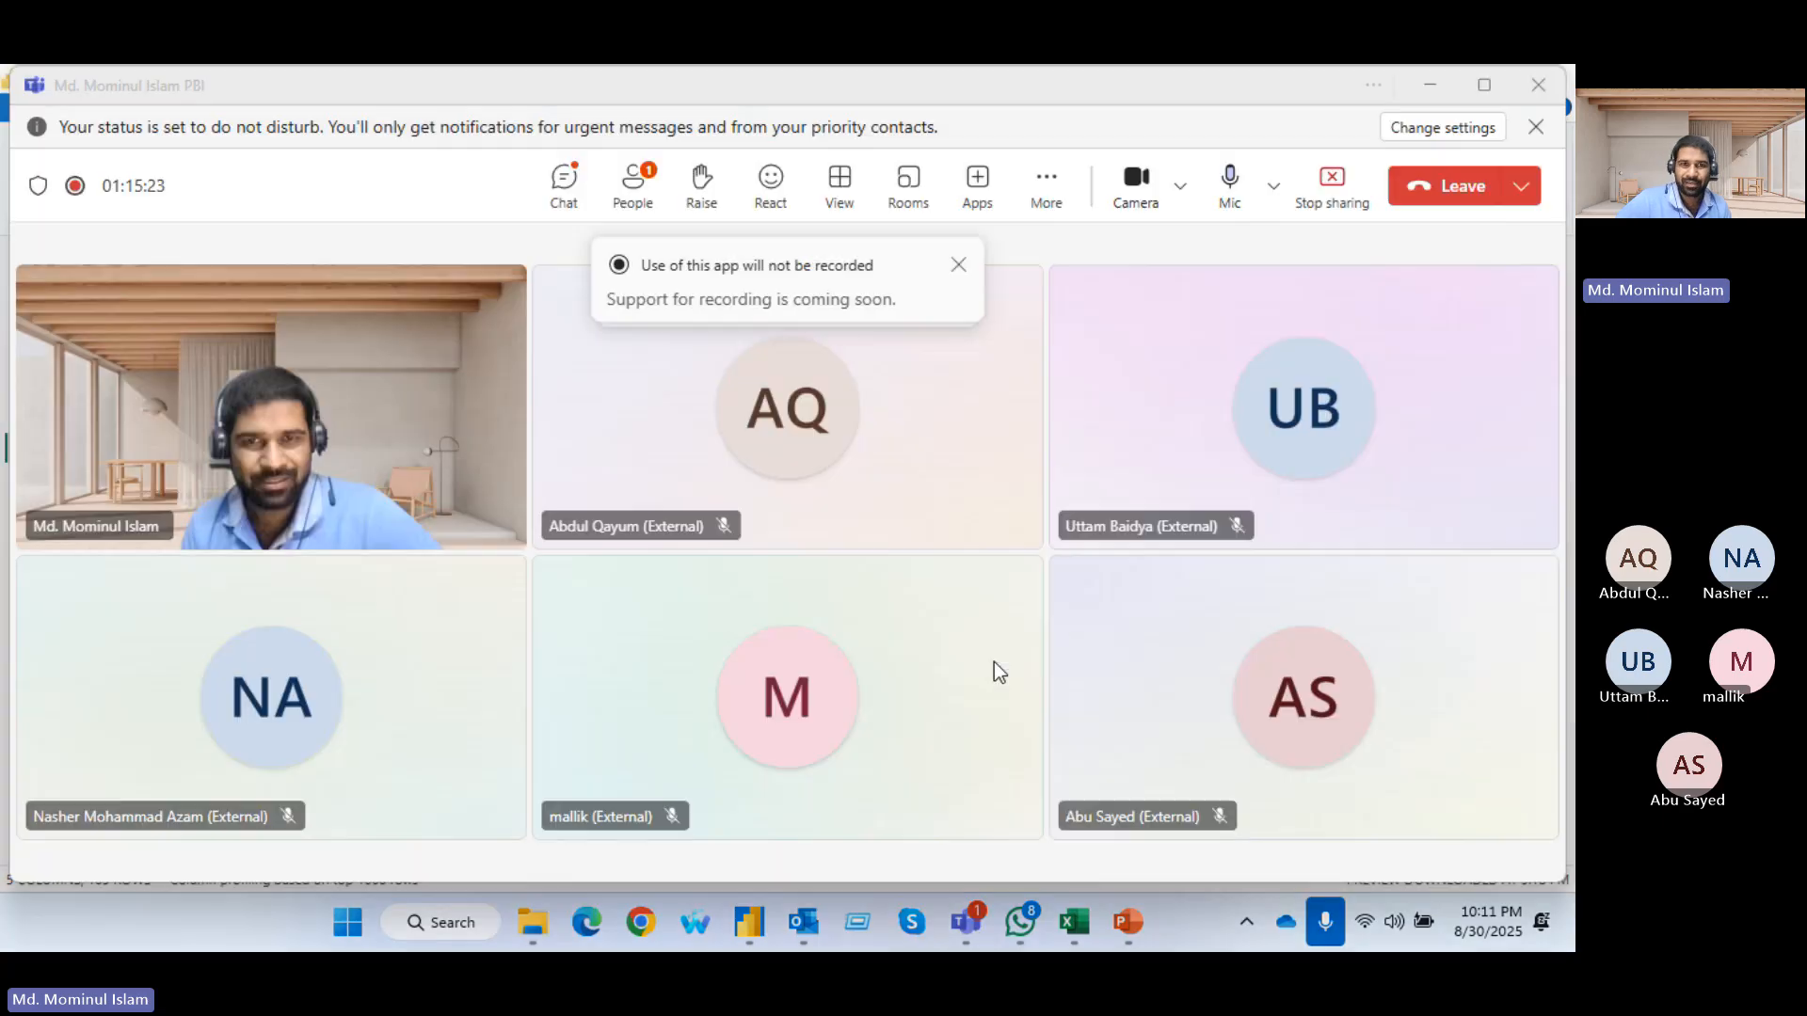
pyautogui.click(959, 266)
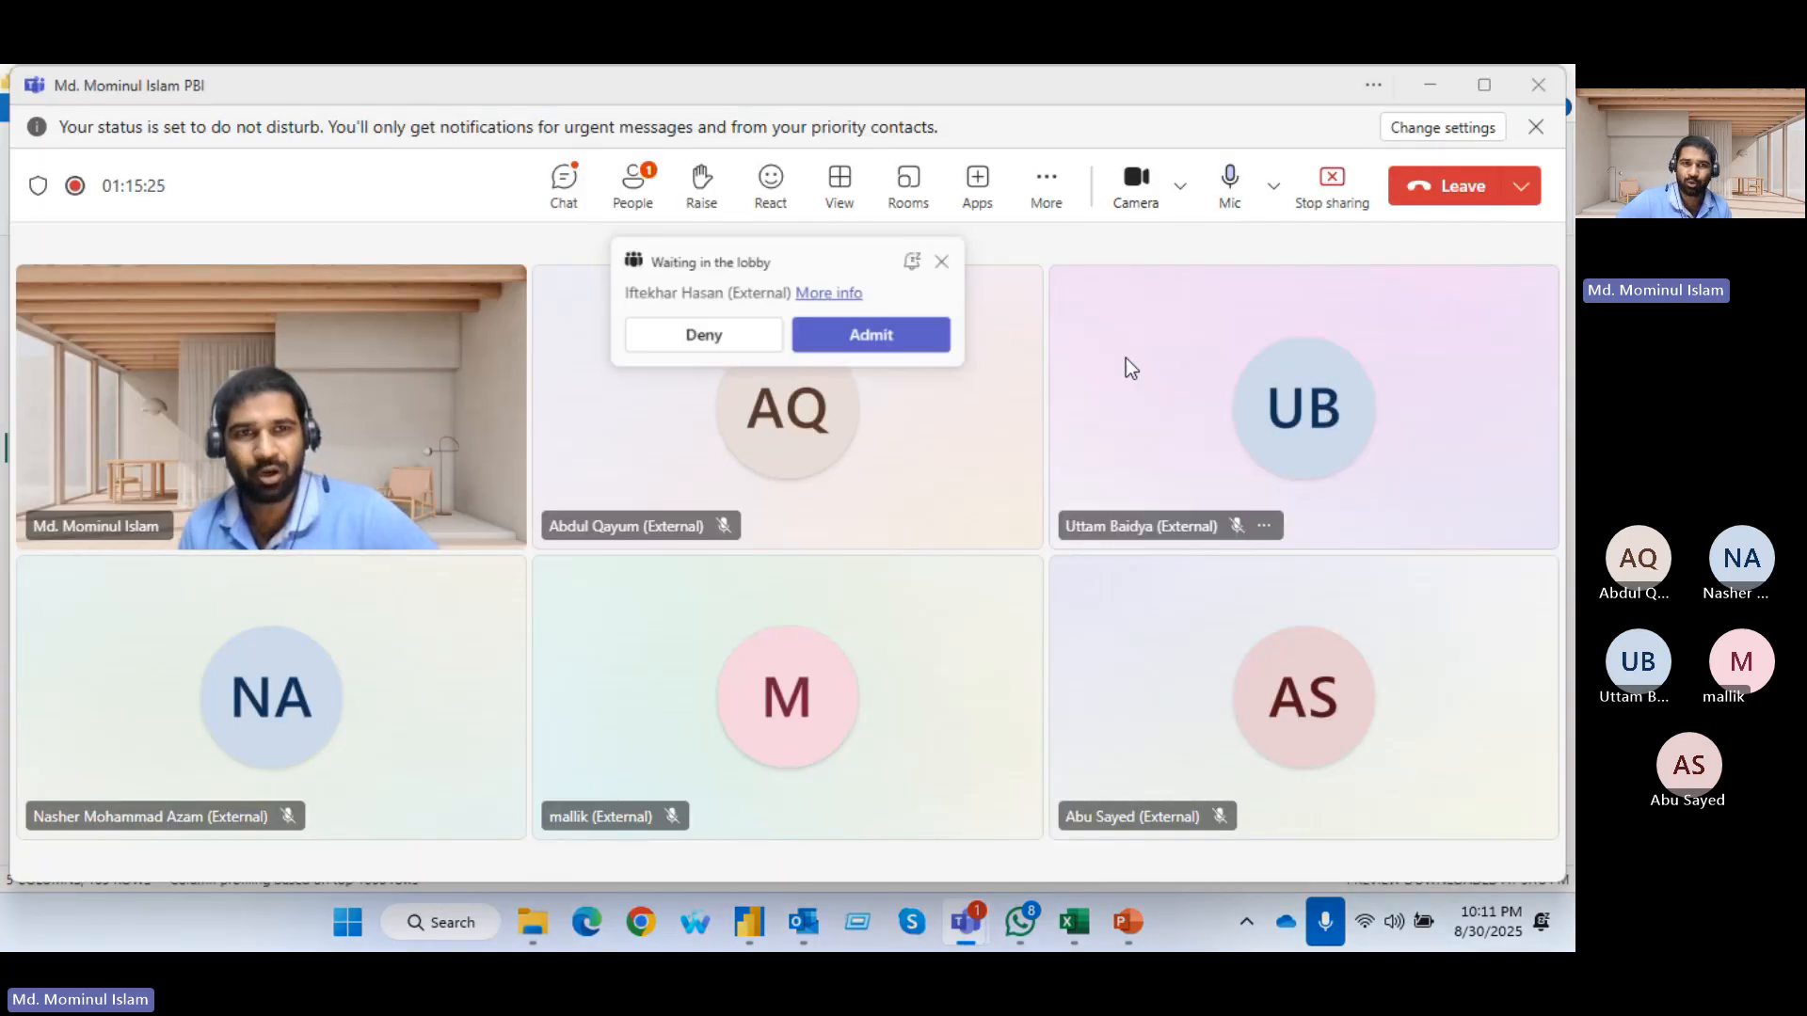
pyautogui.click(895, 340)
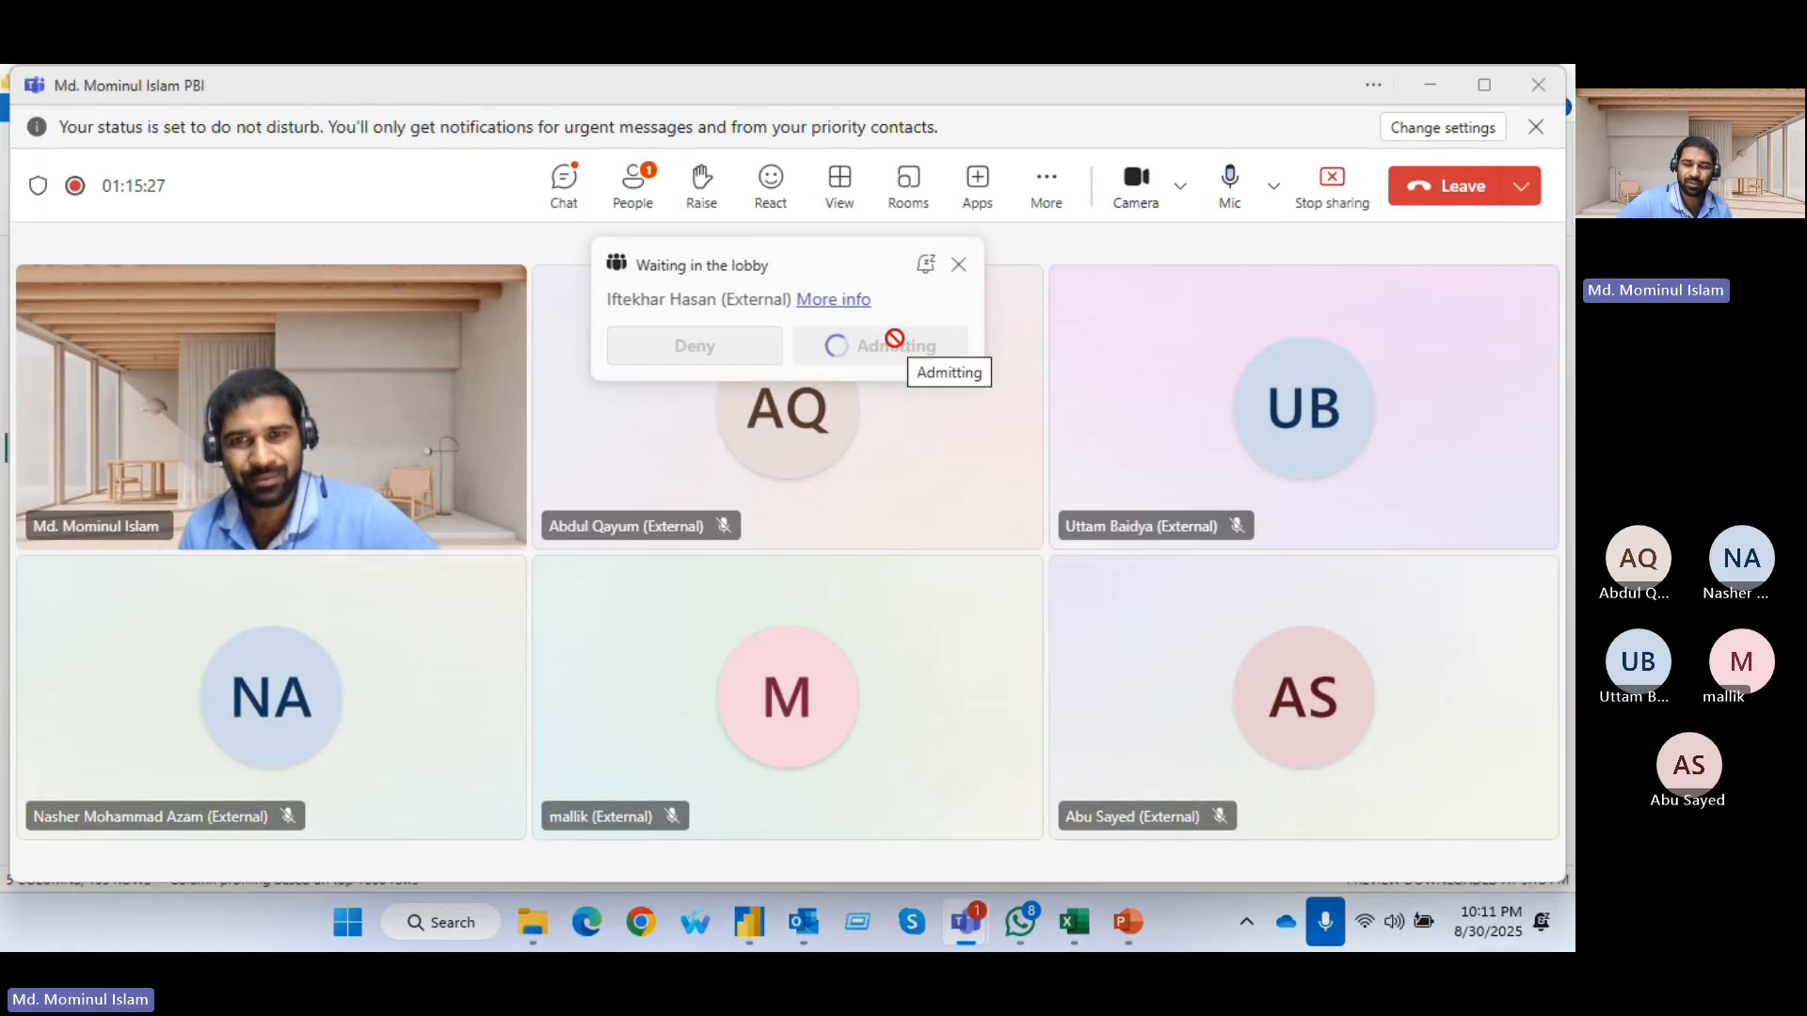
pyautogui.click(1431, 87)
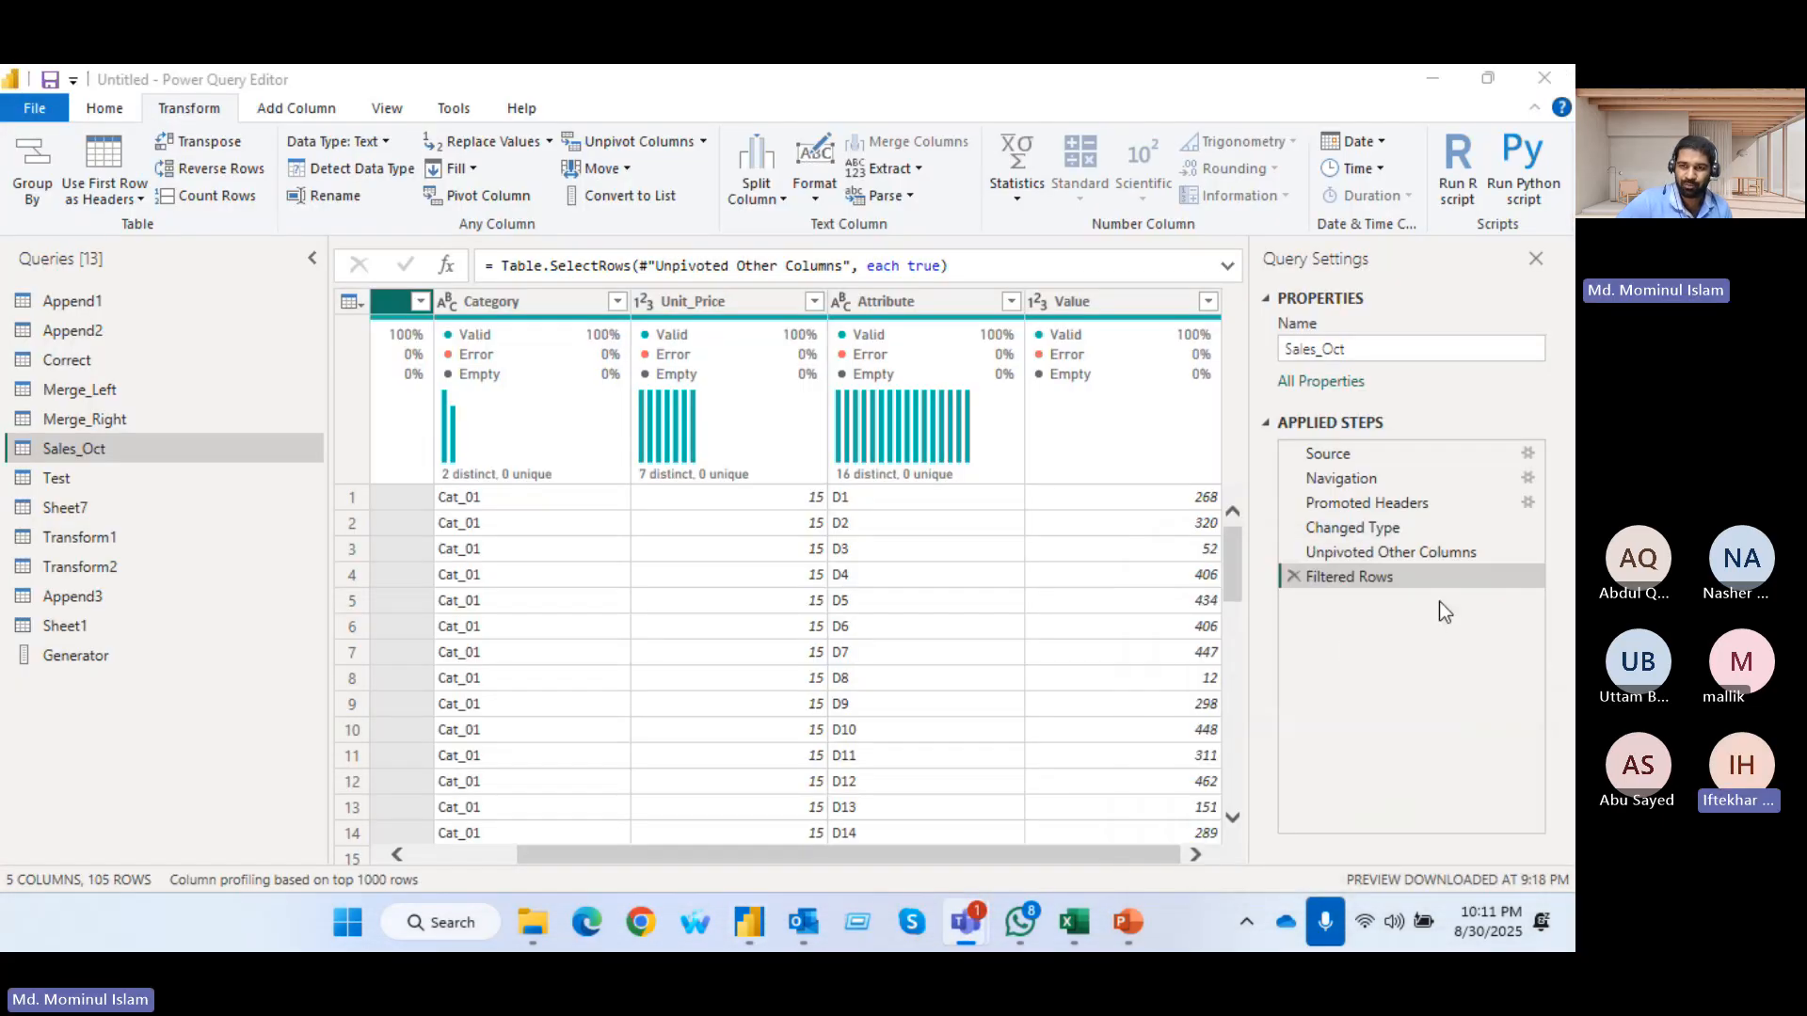
# Rename the Attribute column of Sales_Oct to Day
pyautogui.click(900, 301)
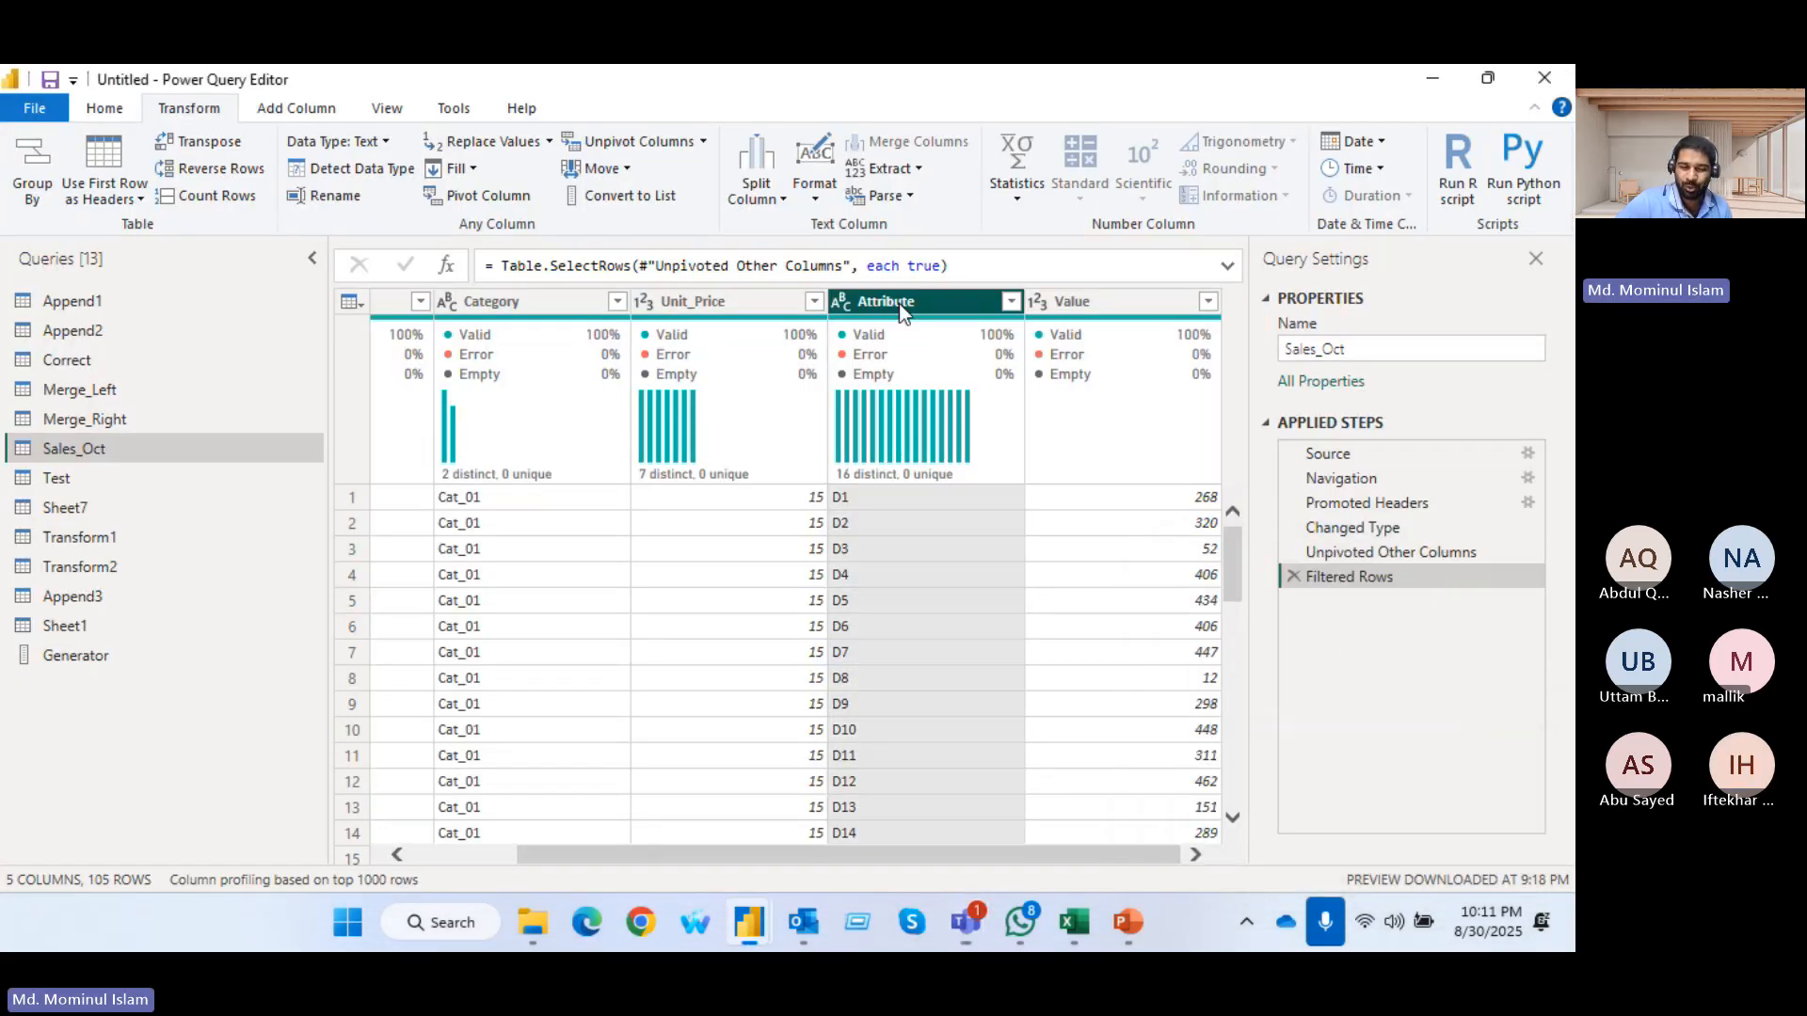
pyautogui.doubleClick(887, 301)
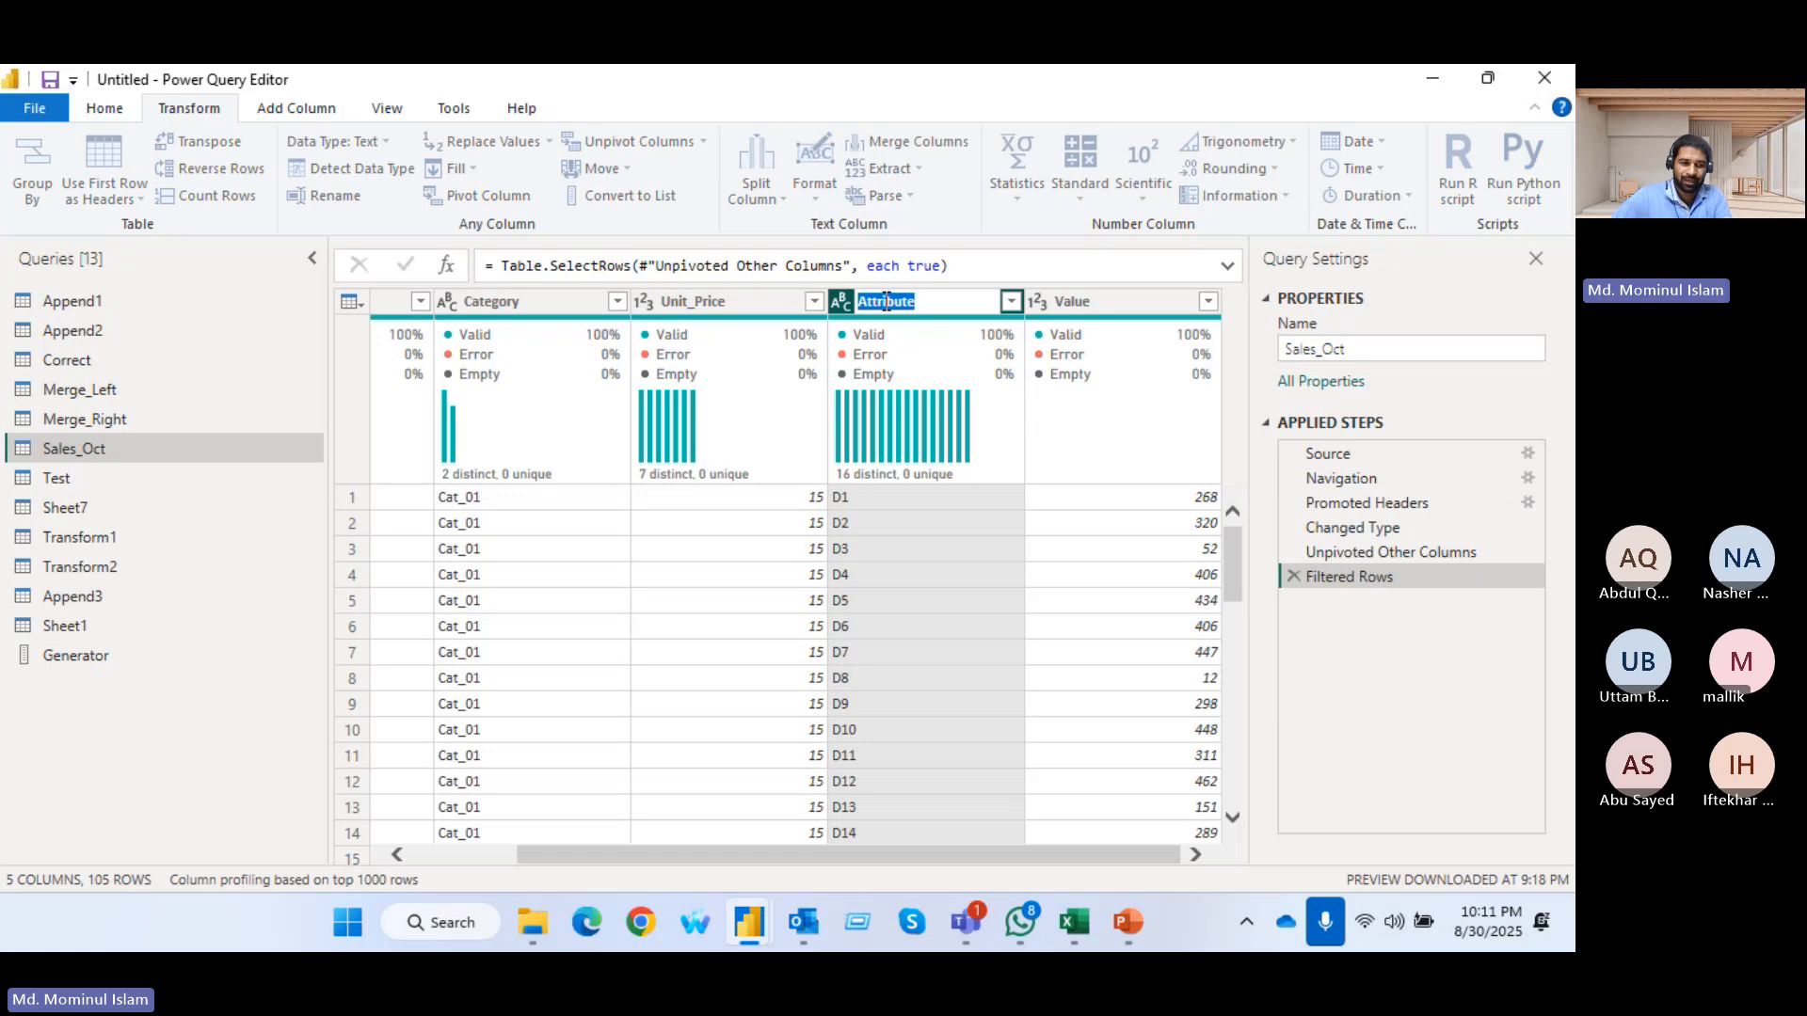
pyautogui.write('D')
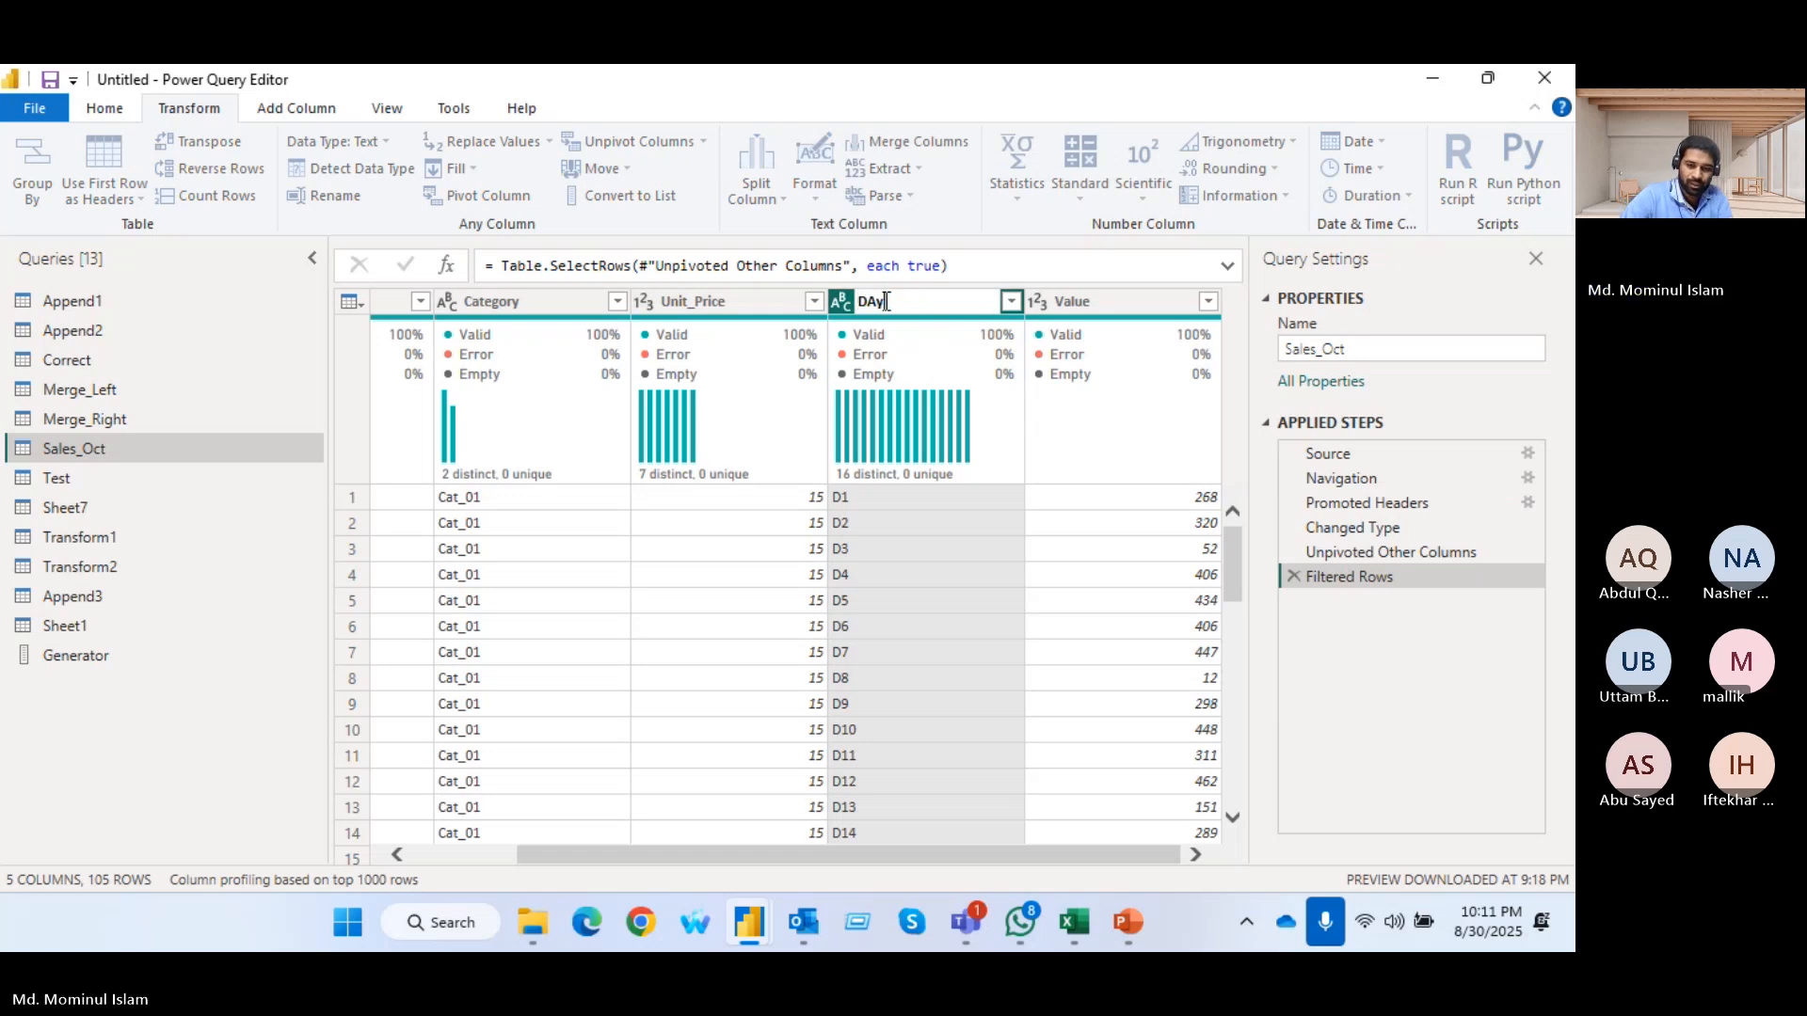
pyautogui.write('ay')
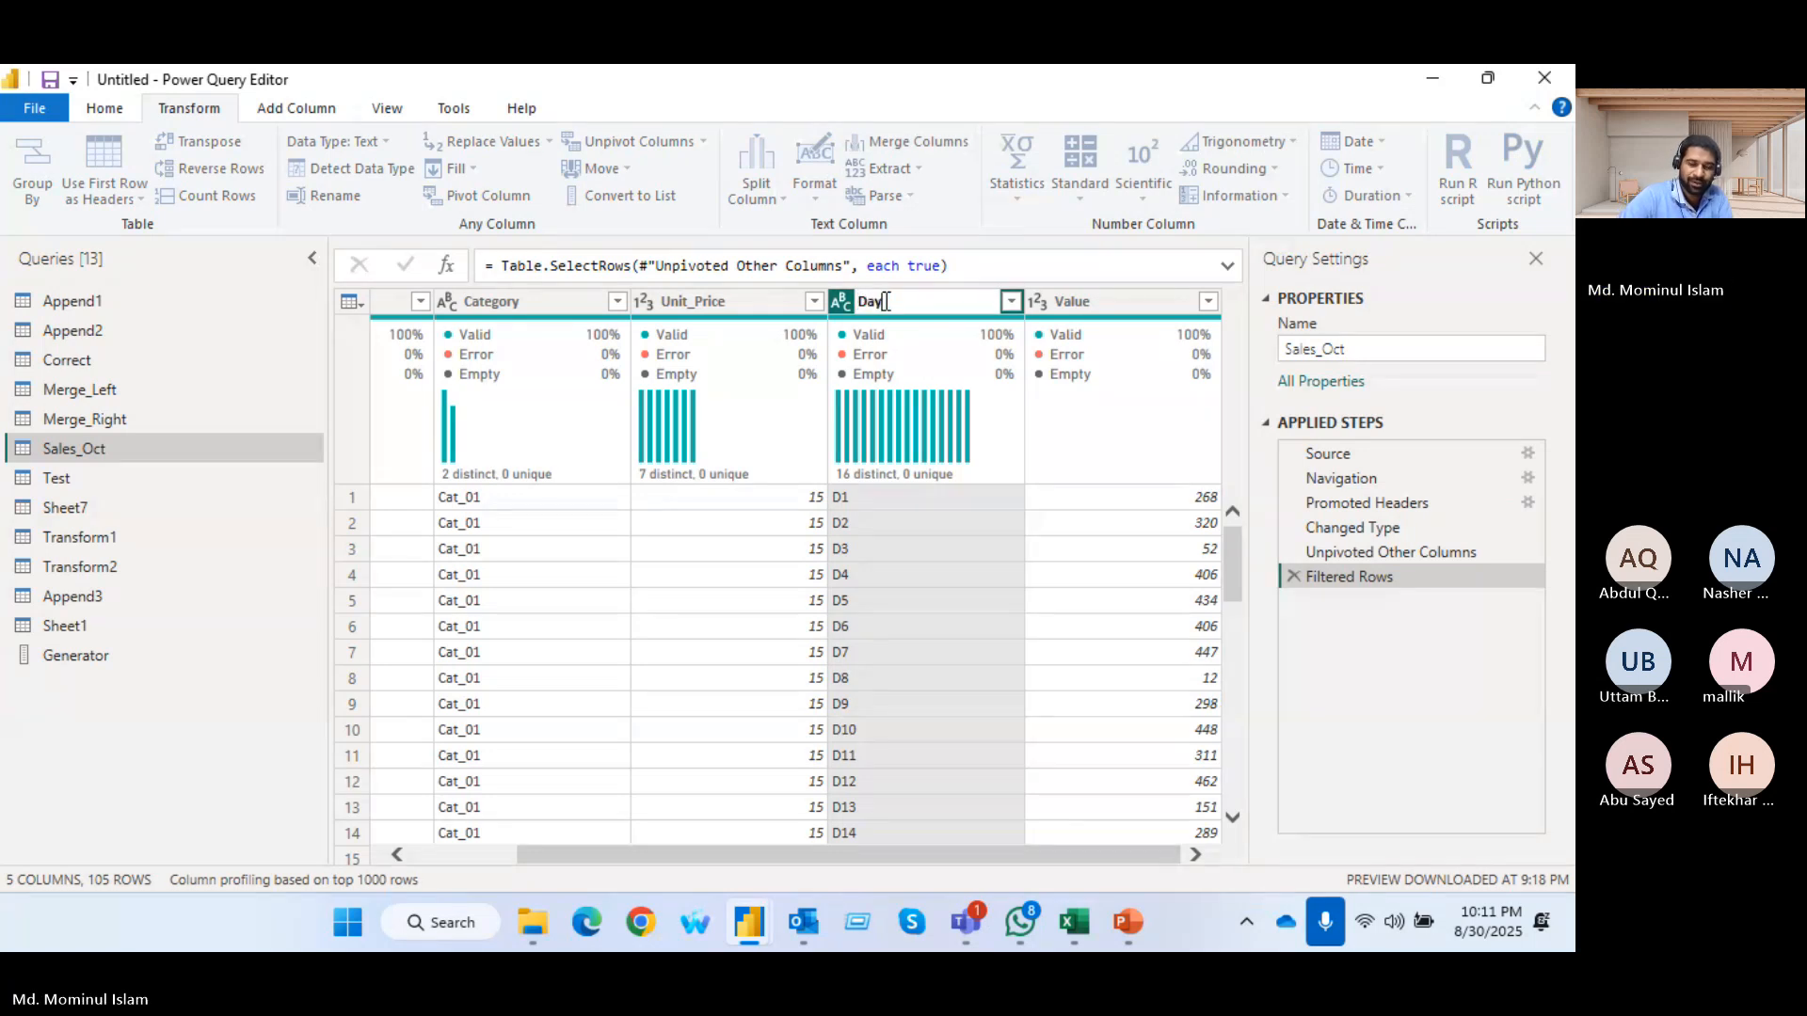
pyautogui.press('Return')
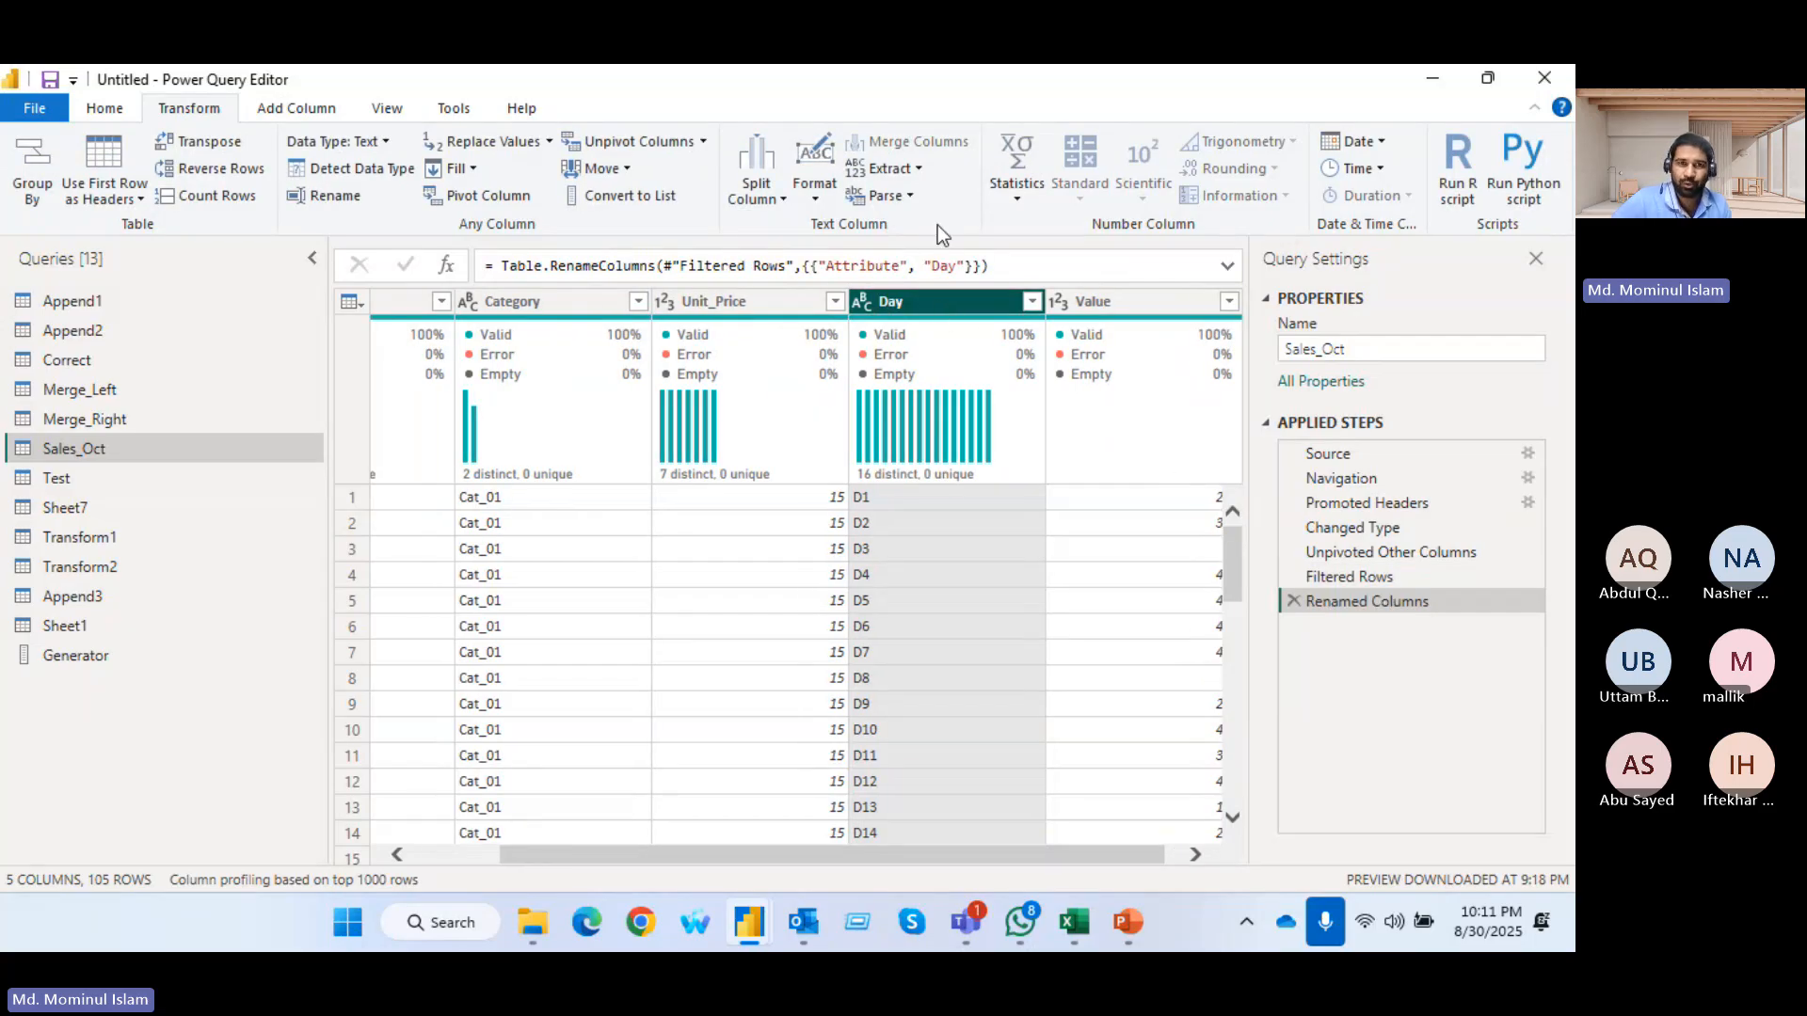
# Try splitting the Day column by non-digit to digit, and remove the resulting applied step
pyautogui.click(756, 188)
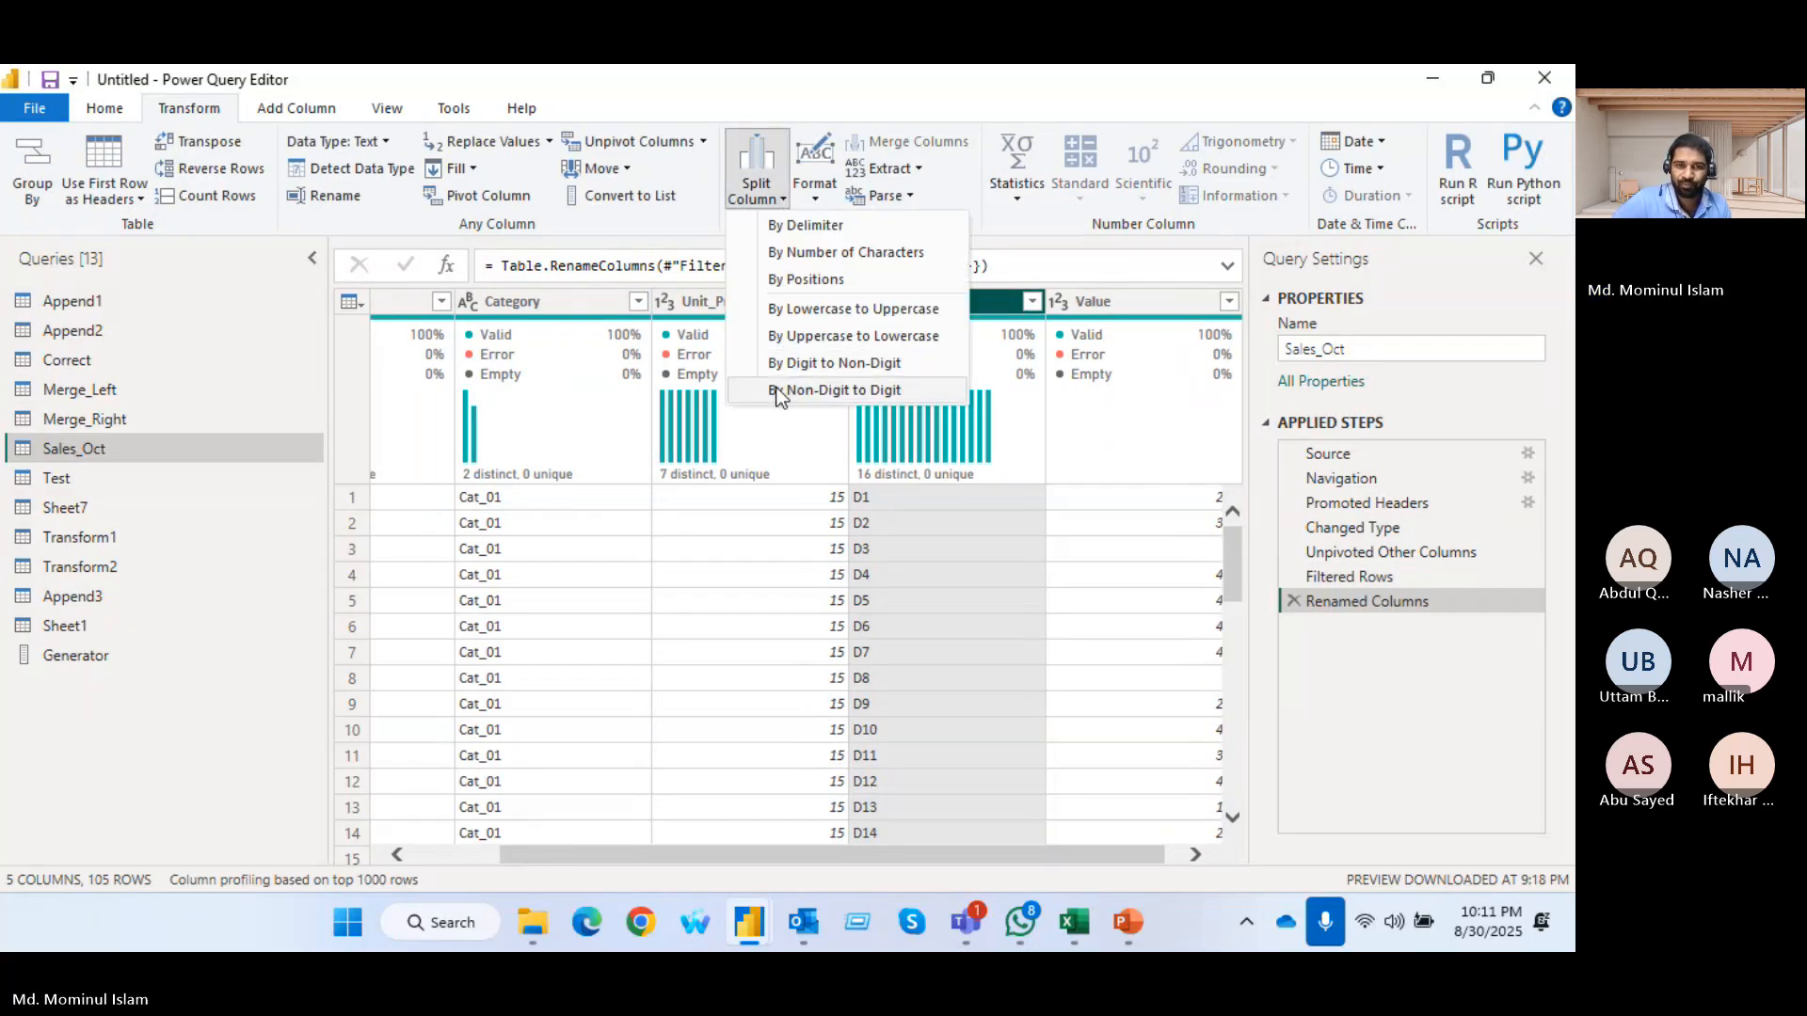
pyautogui.click(779, 391)
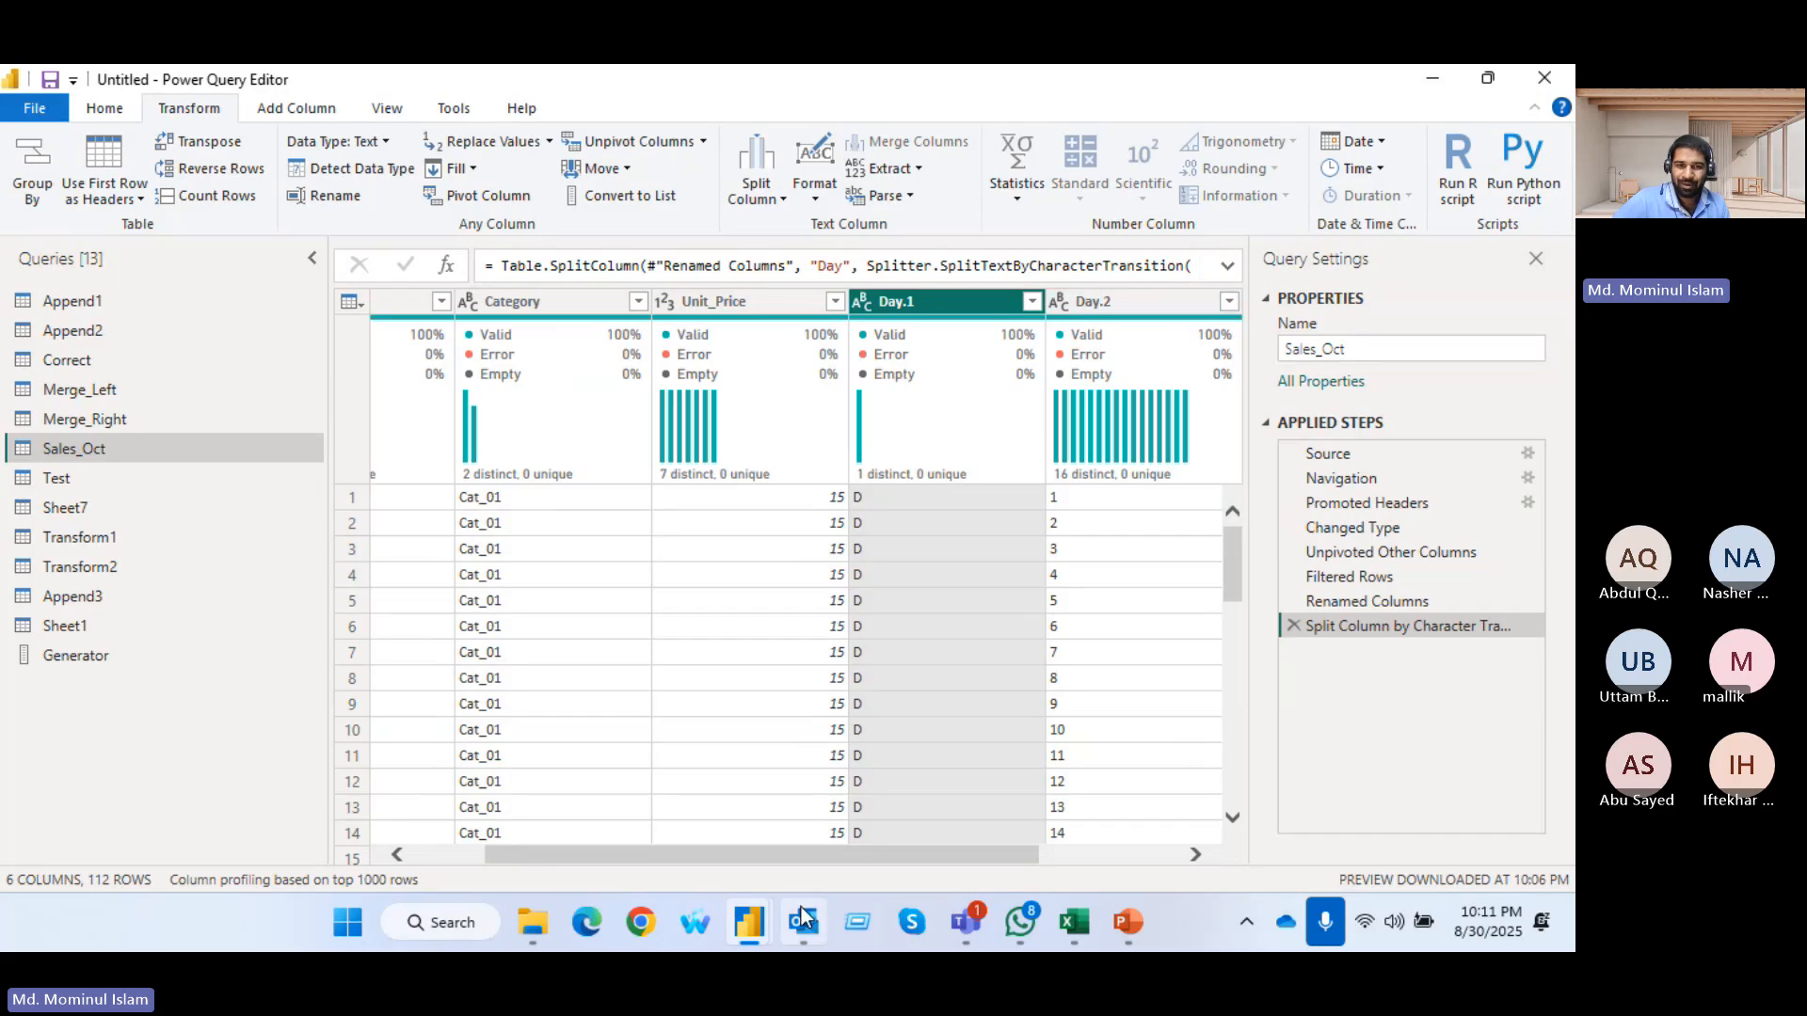
pyautogui.moveTo(809, 851); pyautogui.dragTo(975, 851)
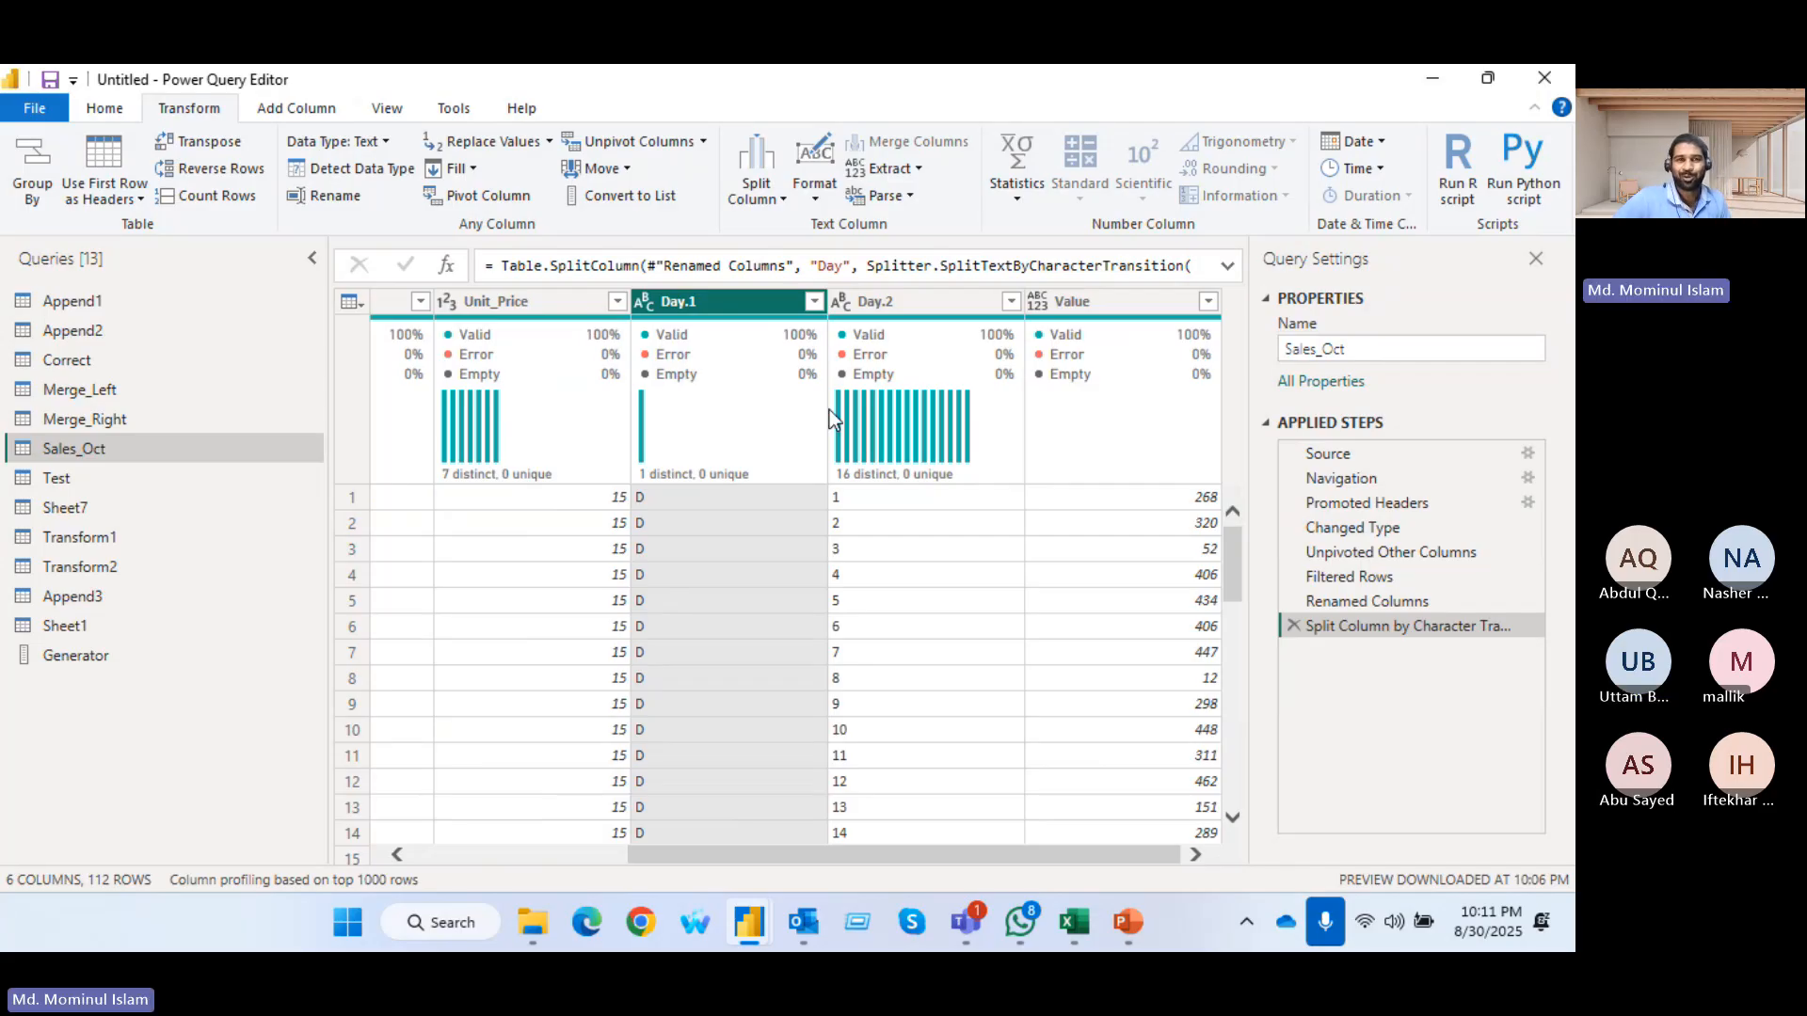
pyautogui.click(1294, 626)
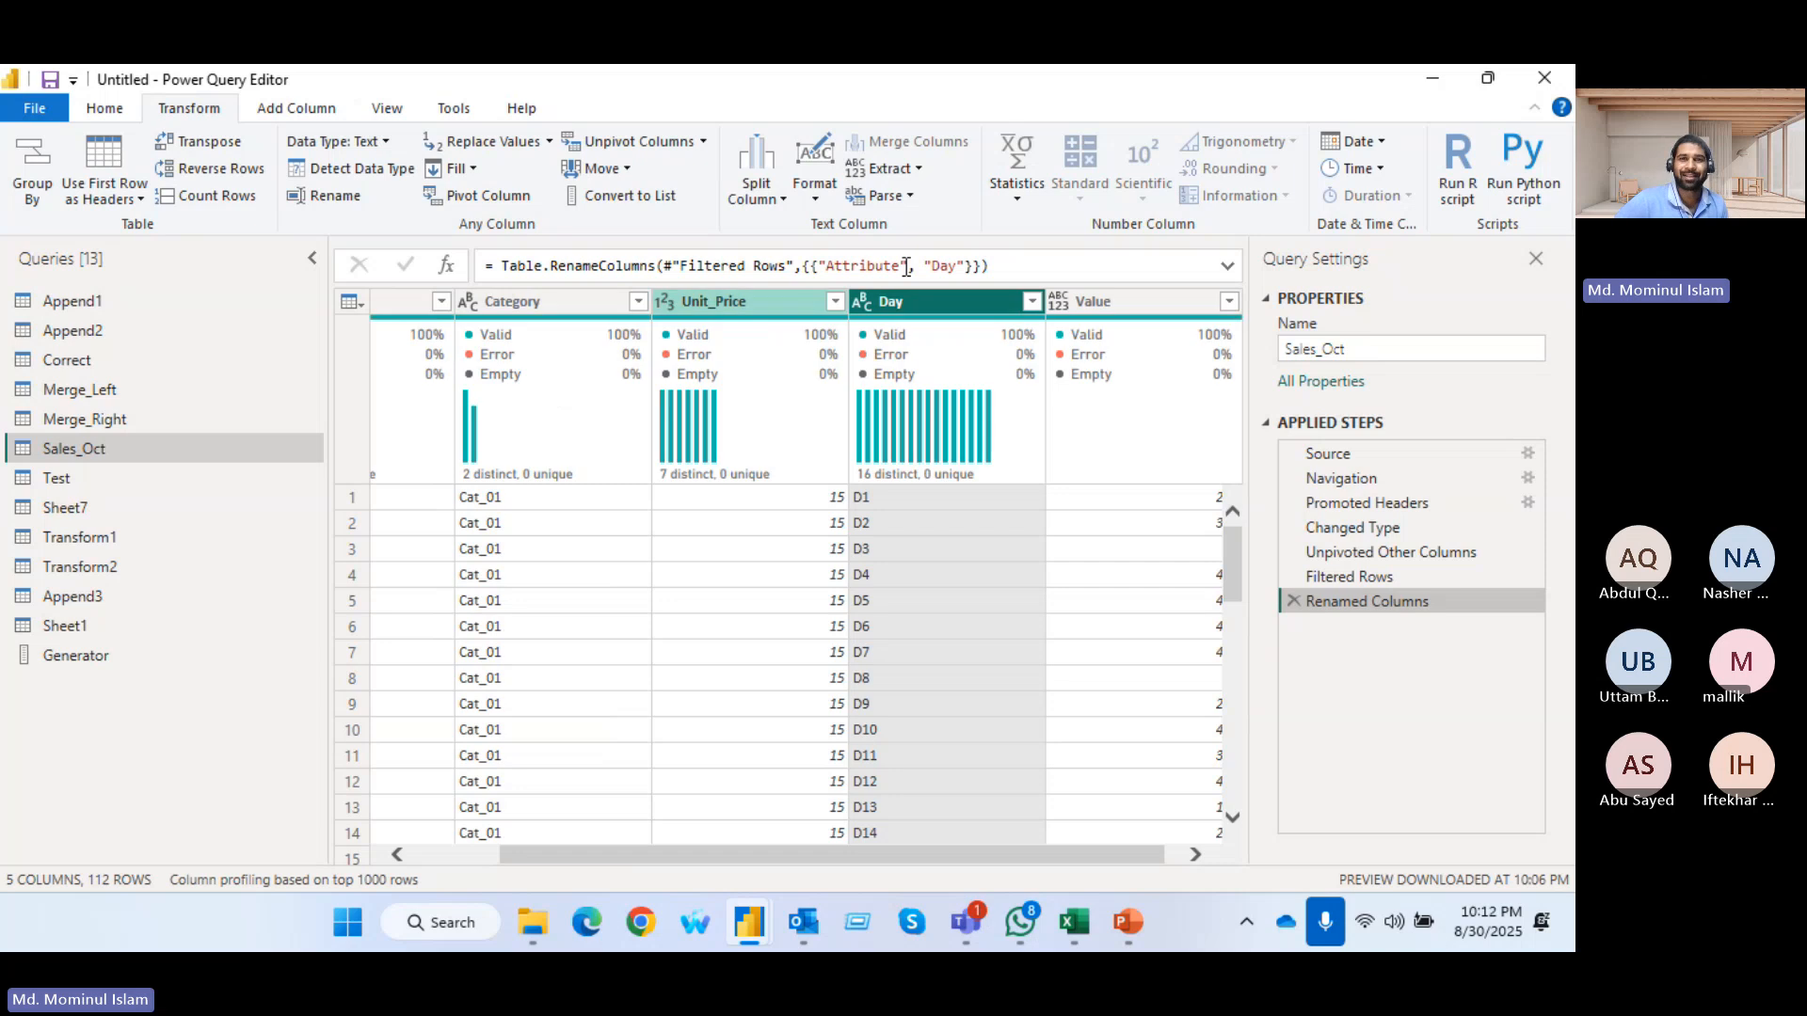
# Extract the text after the delimiter "D" in the Day column
pyautogui.click(921, 167)
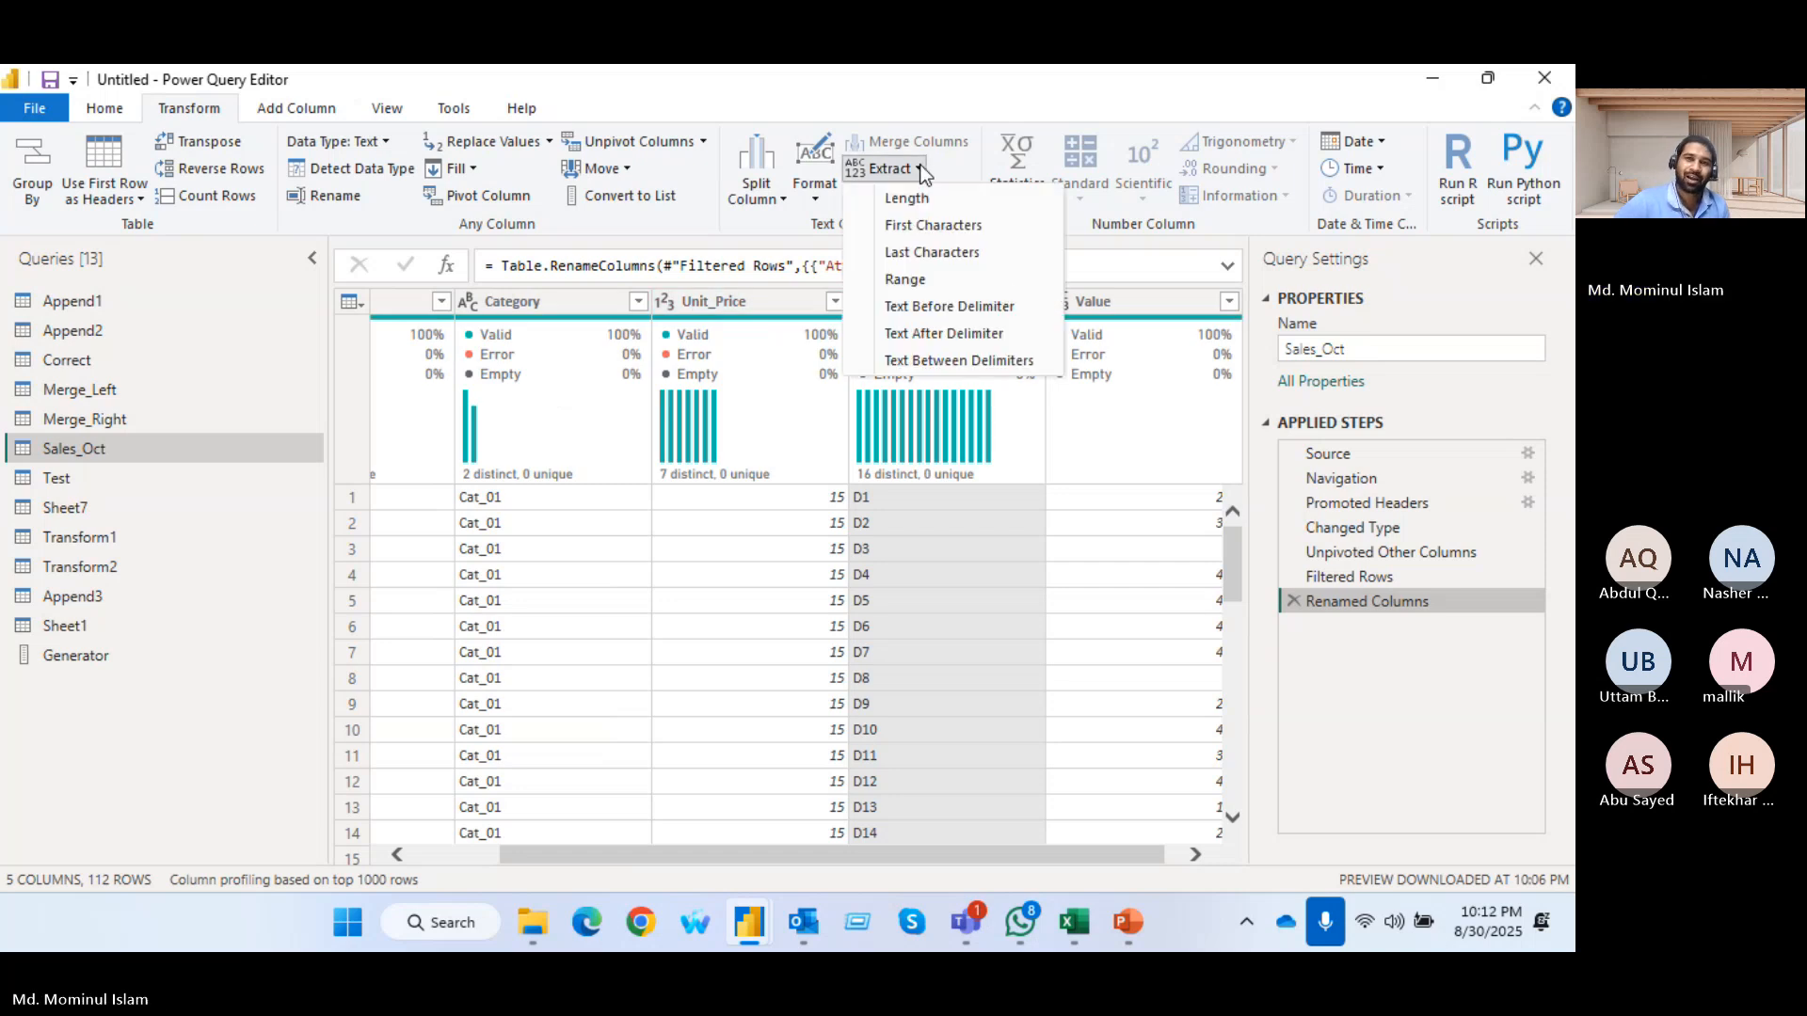
pyautogui.click(958, 335)
pyautogui.write('D')
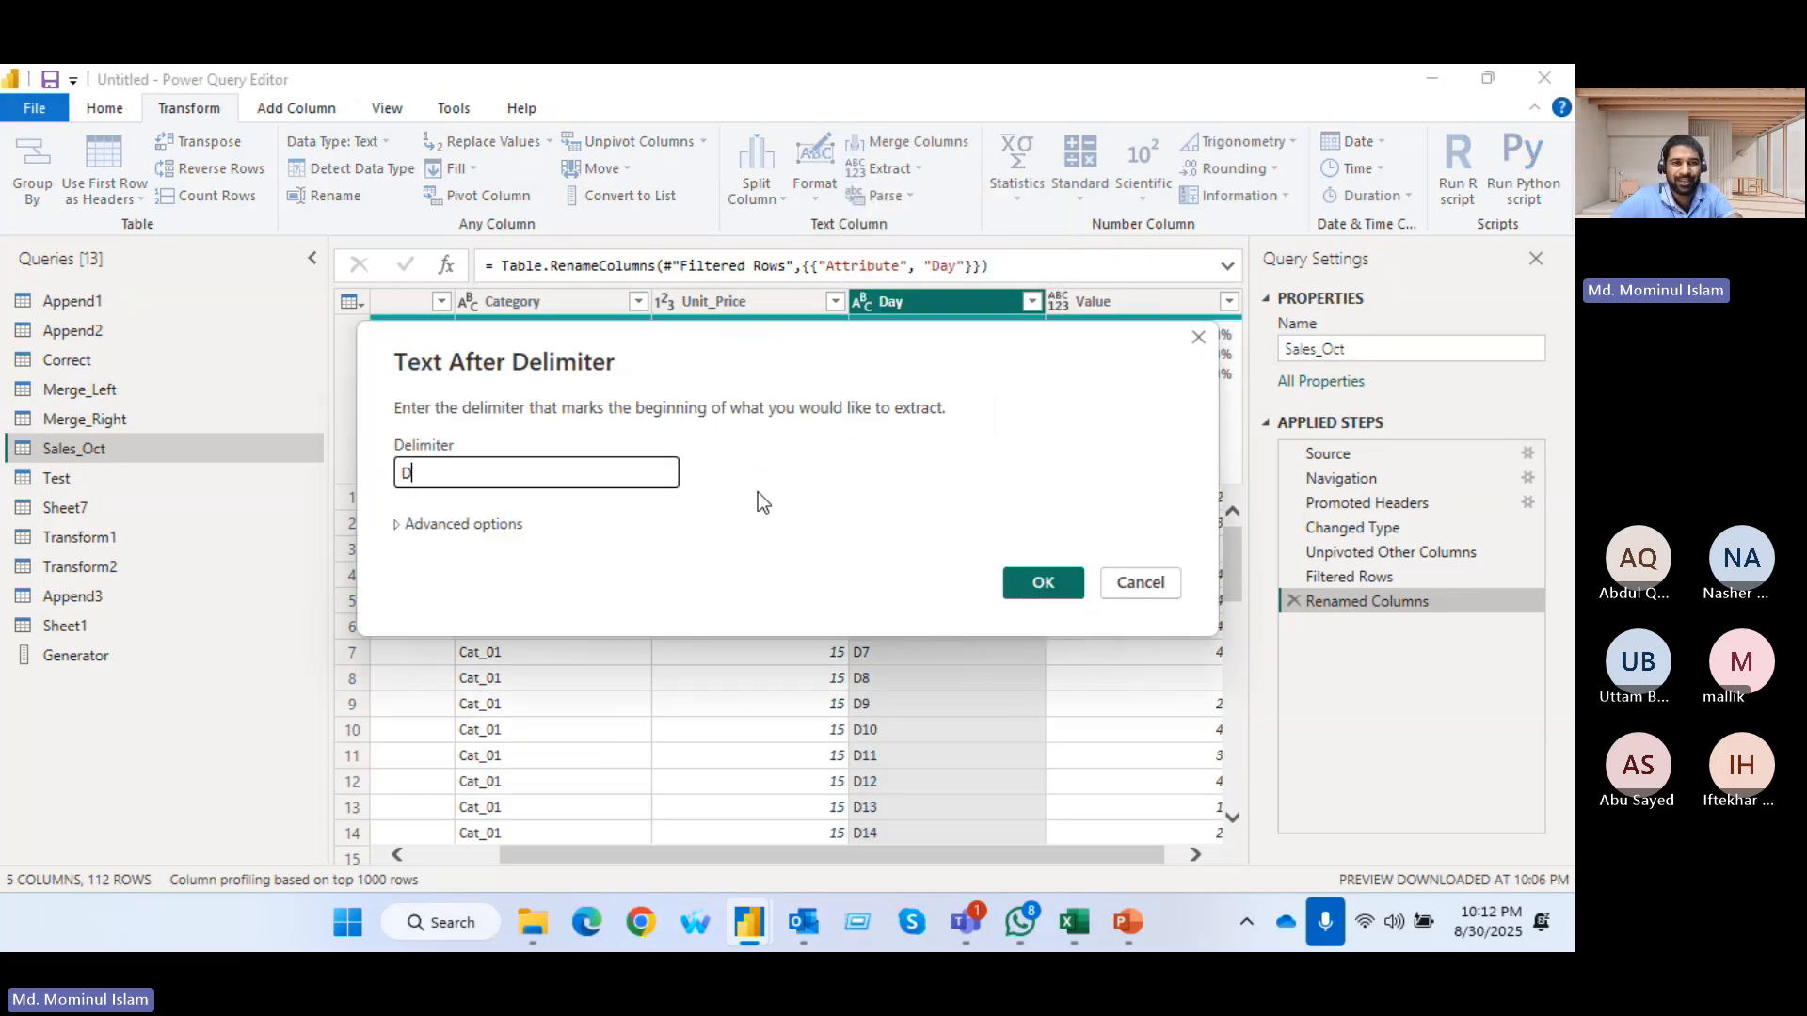
pyautogui.click(1030, 595)
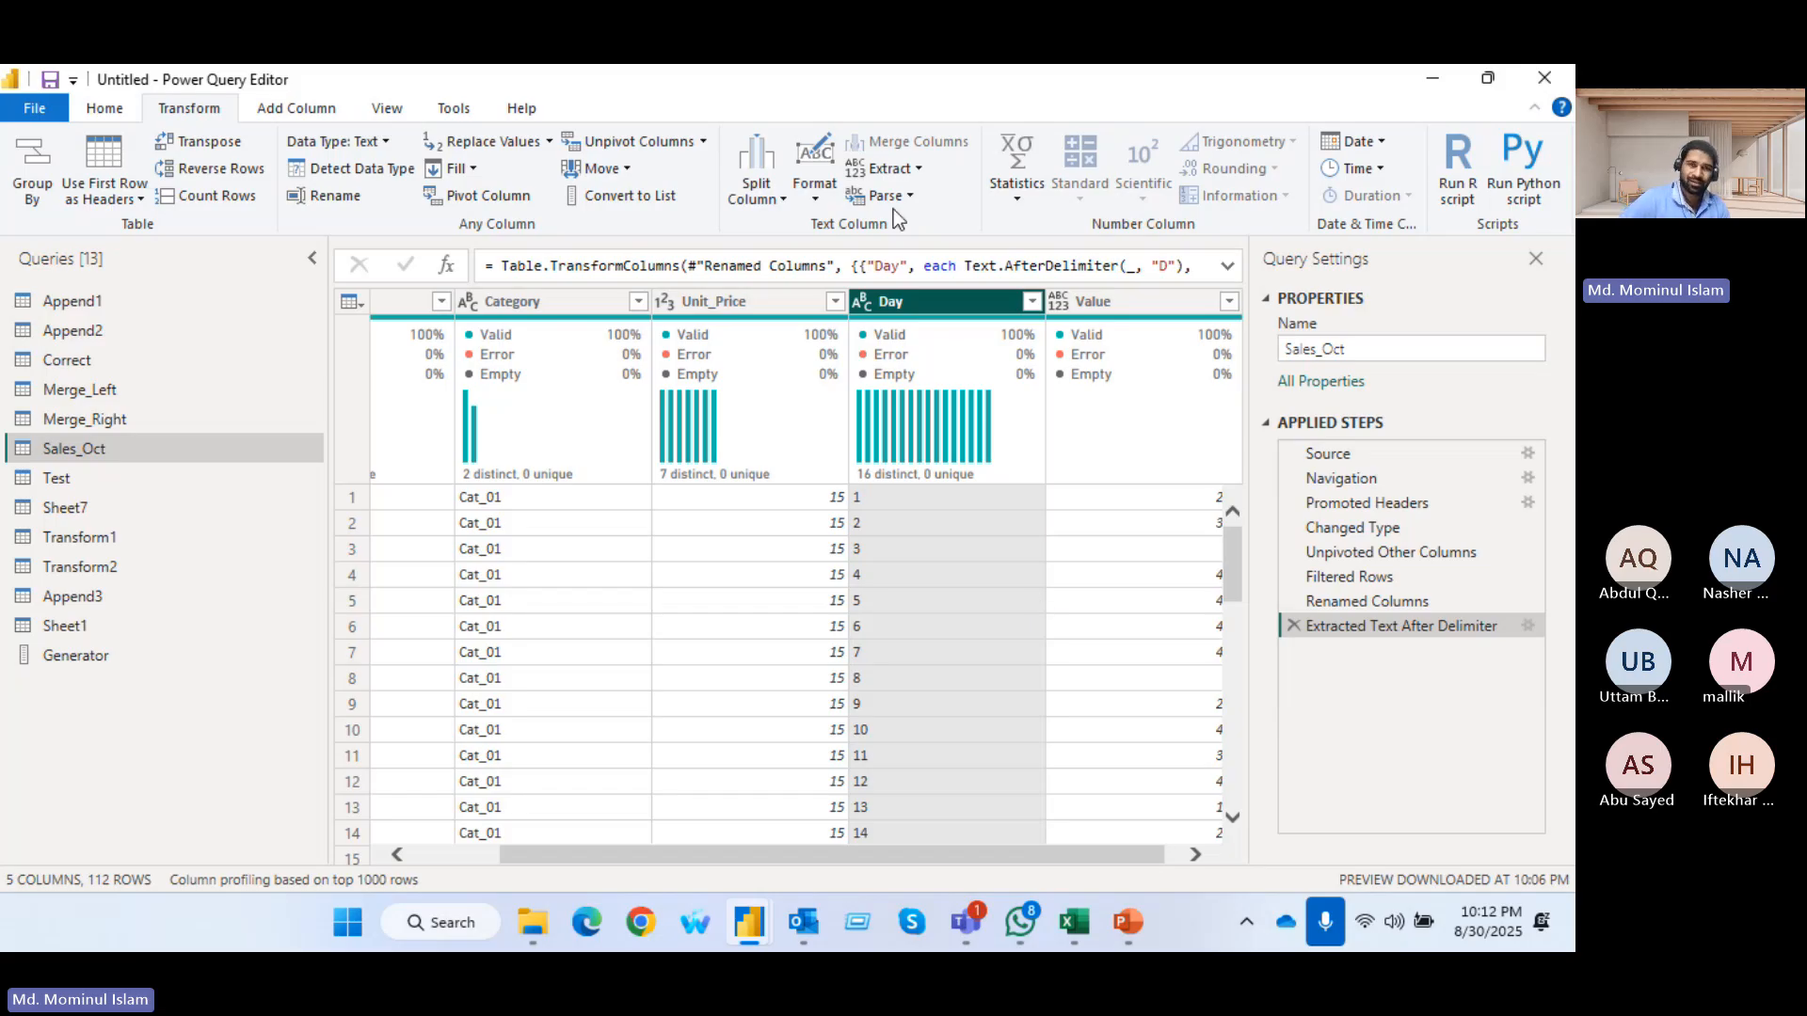
# Switch to the PowerPoint presentation and start the slide show from slide 13, which covers the text Format options
pyautogui.click(920, 169)
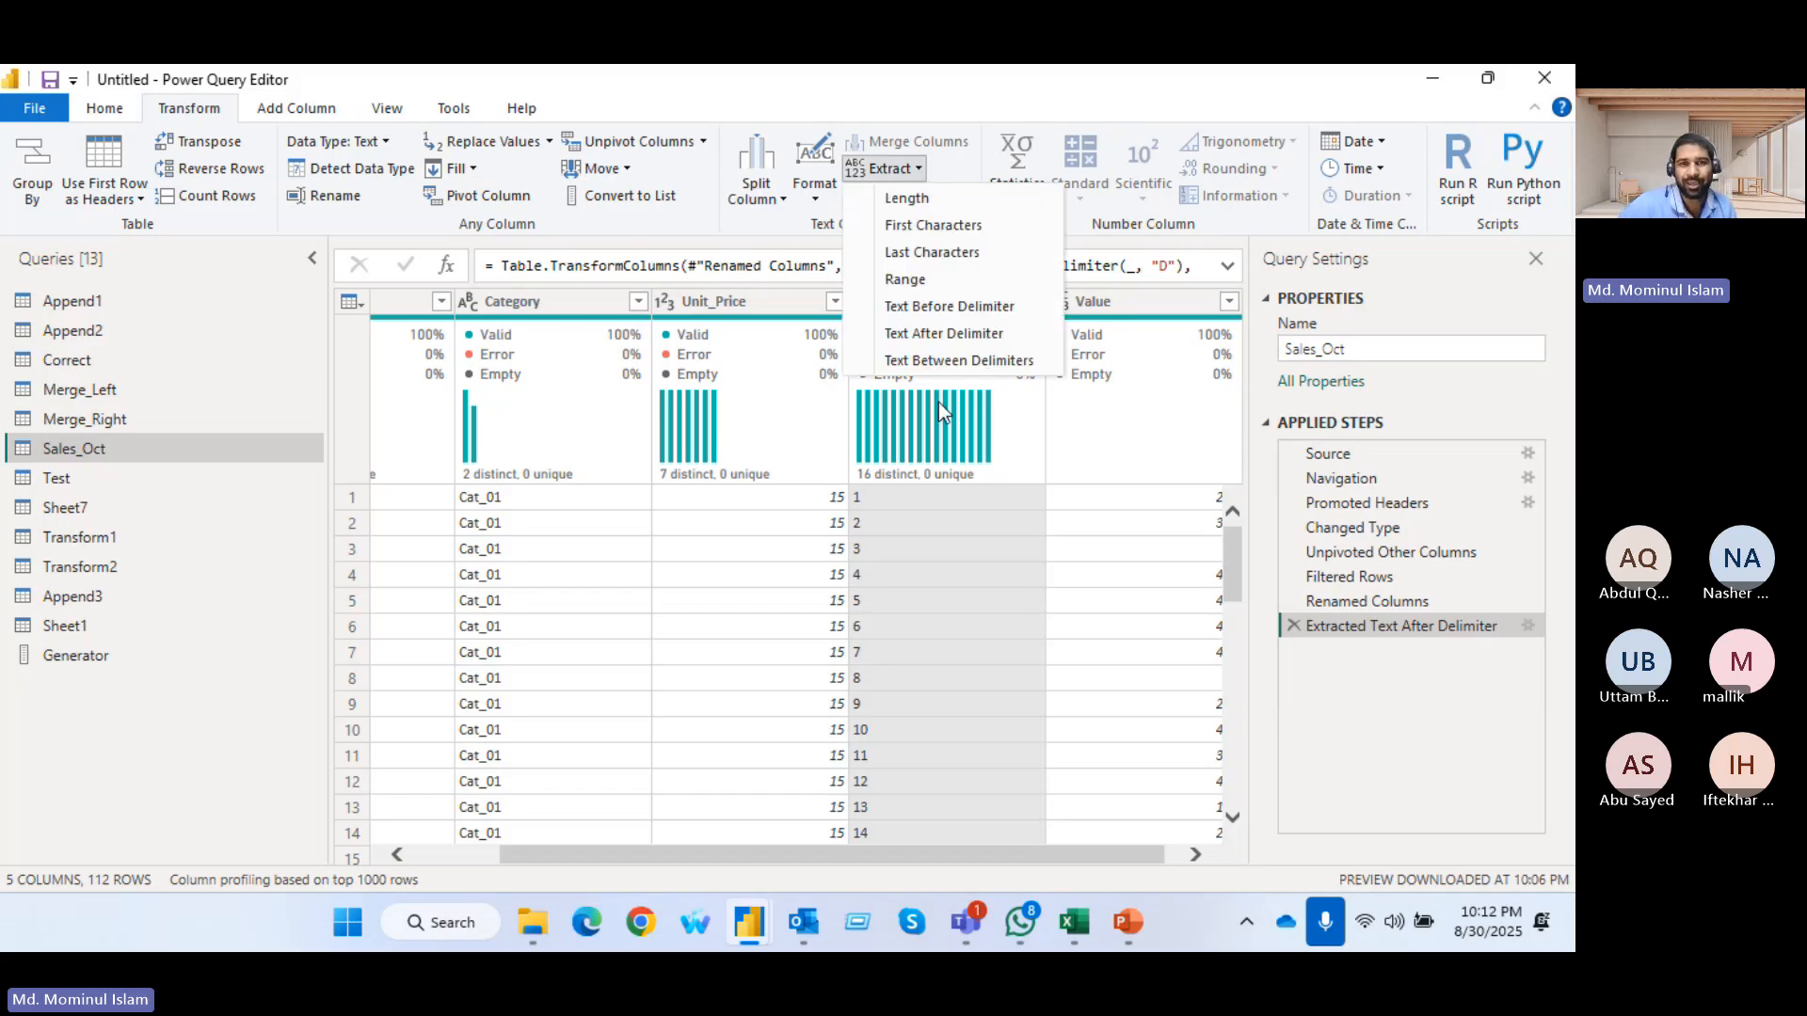
pyautogui.click(1127, 924)
pyautogui.scroll(-4, 191, 663)
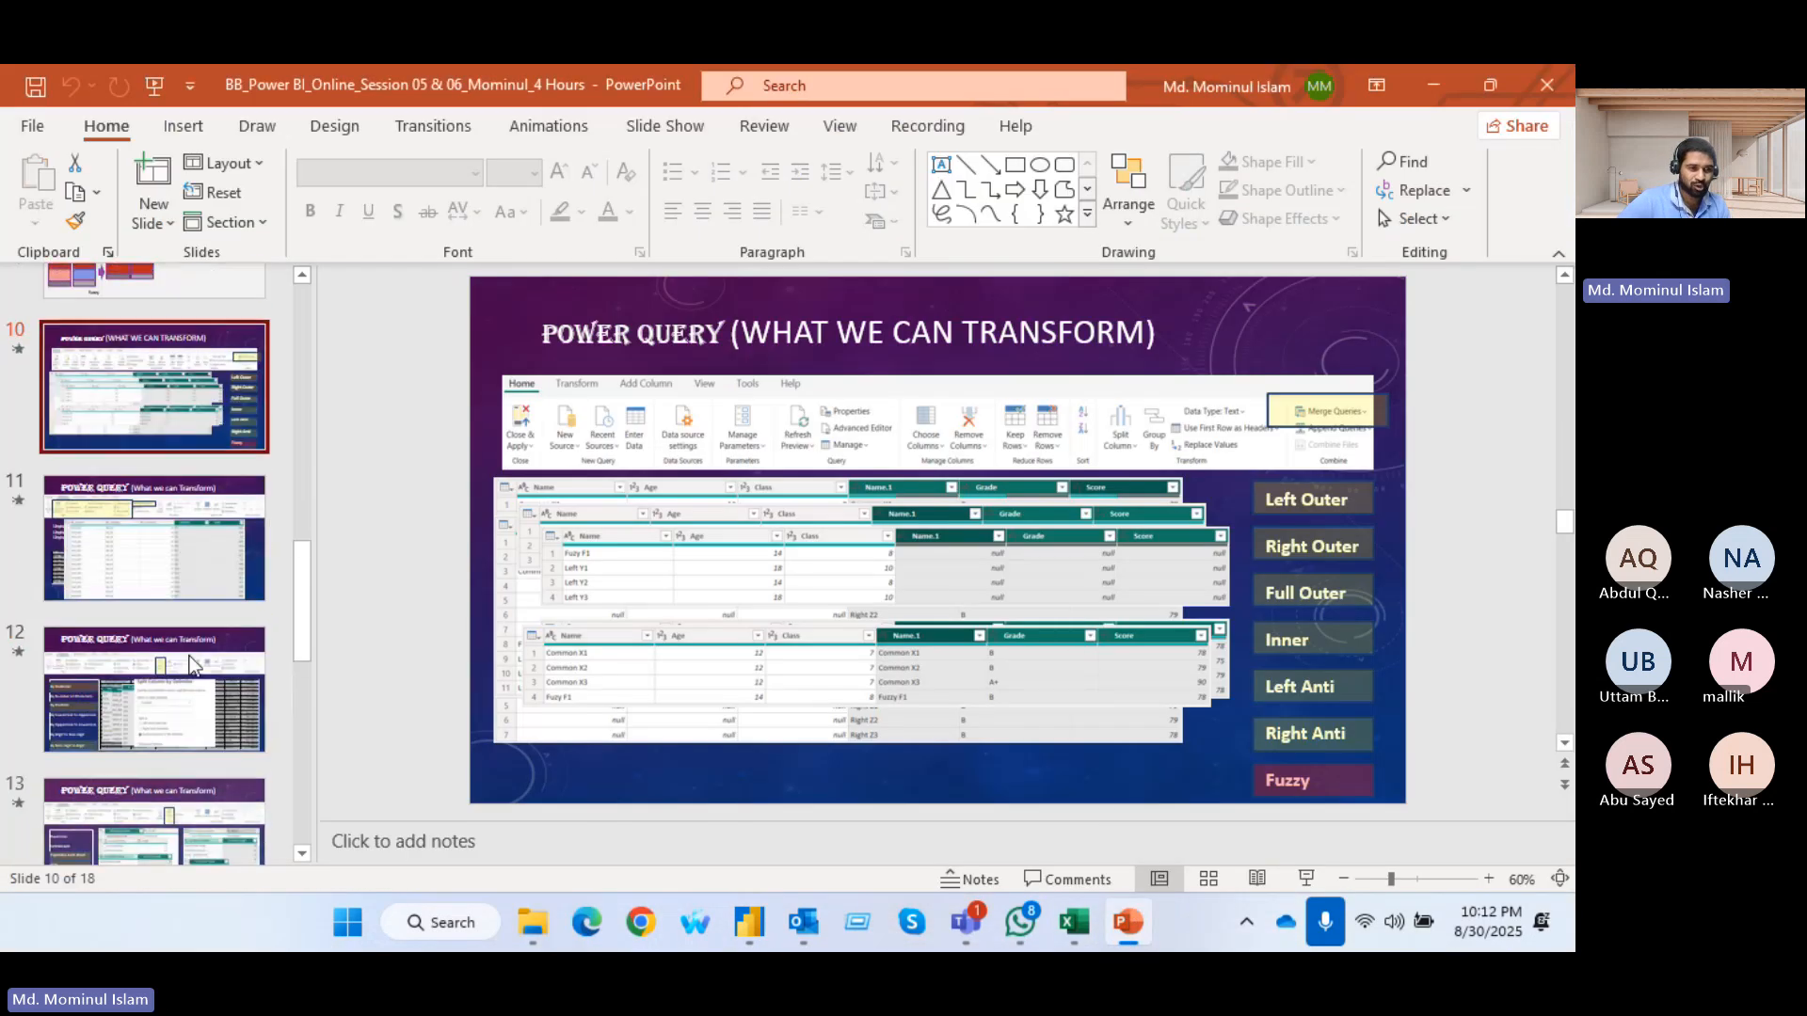
pyautogui.scroll(-1, 188, 649)
pyautogui.click(179, 602)
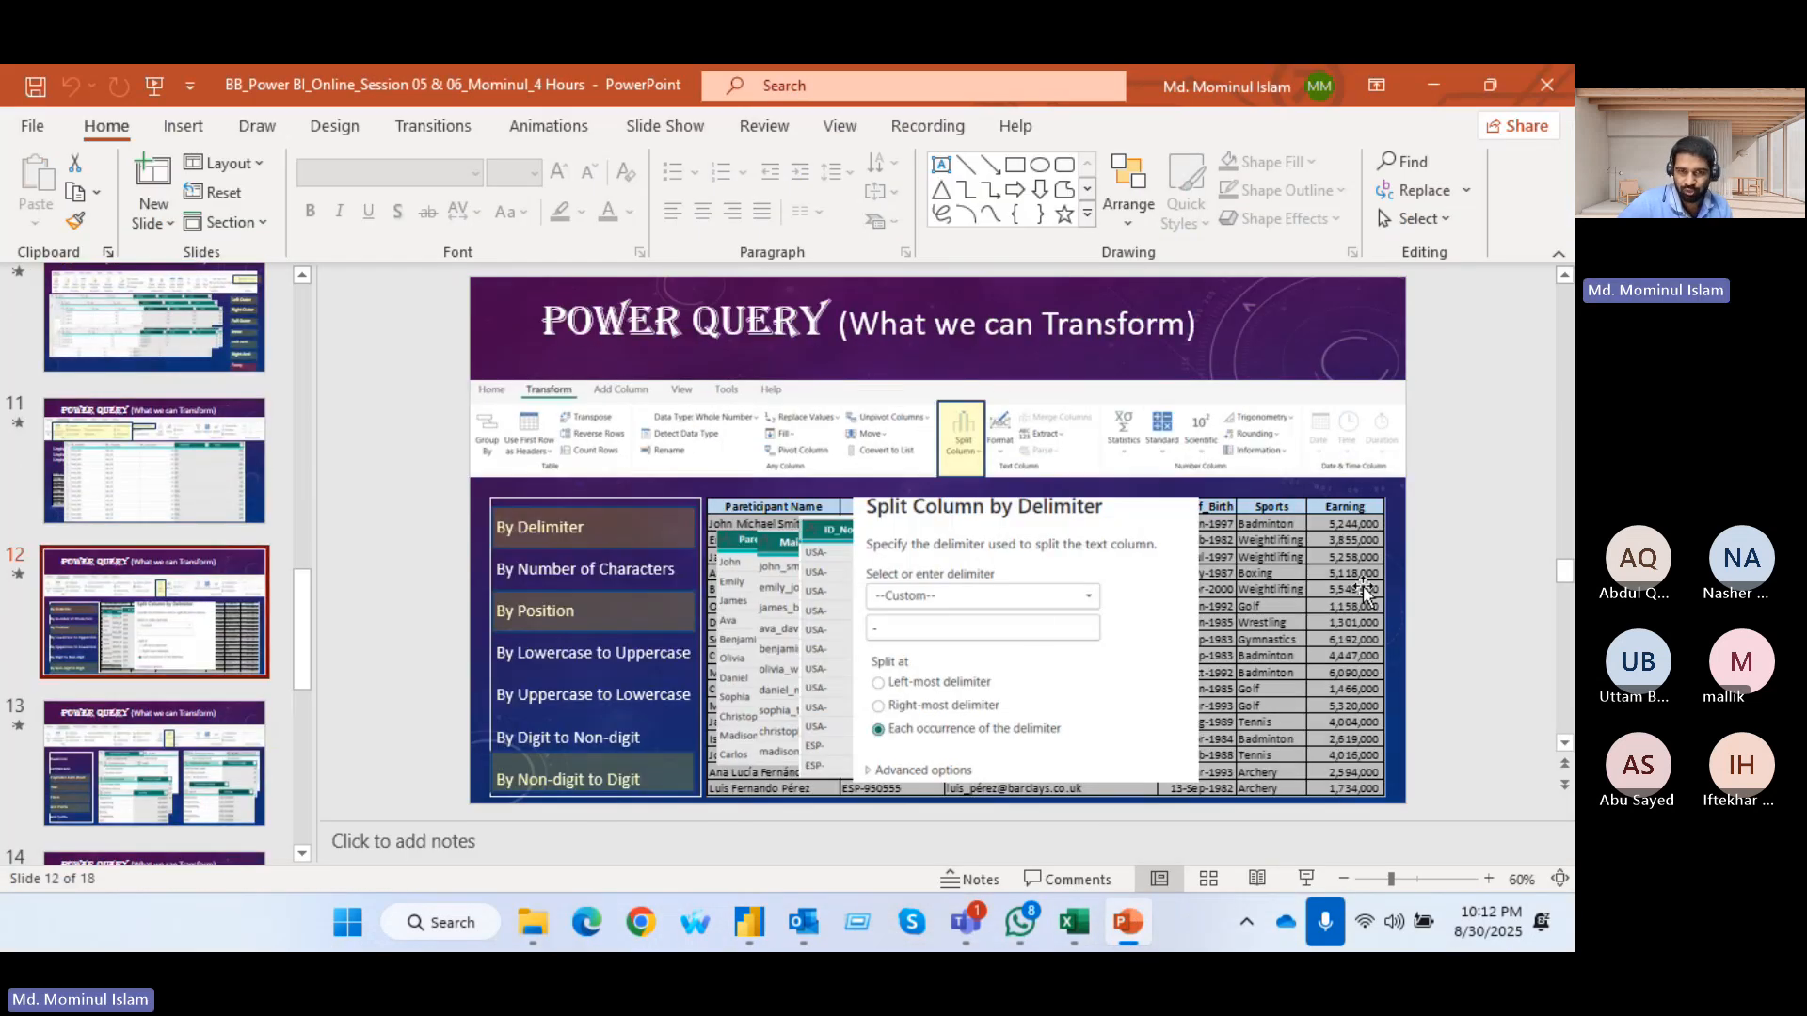
pyautogui.click(132, 796)
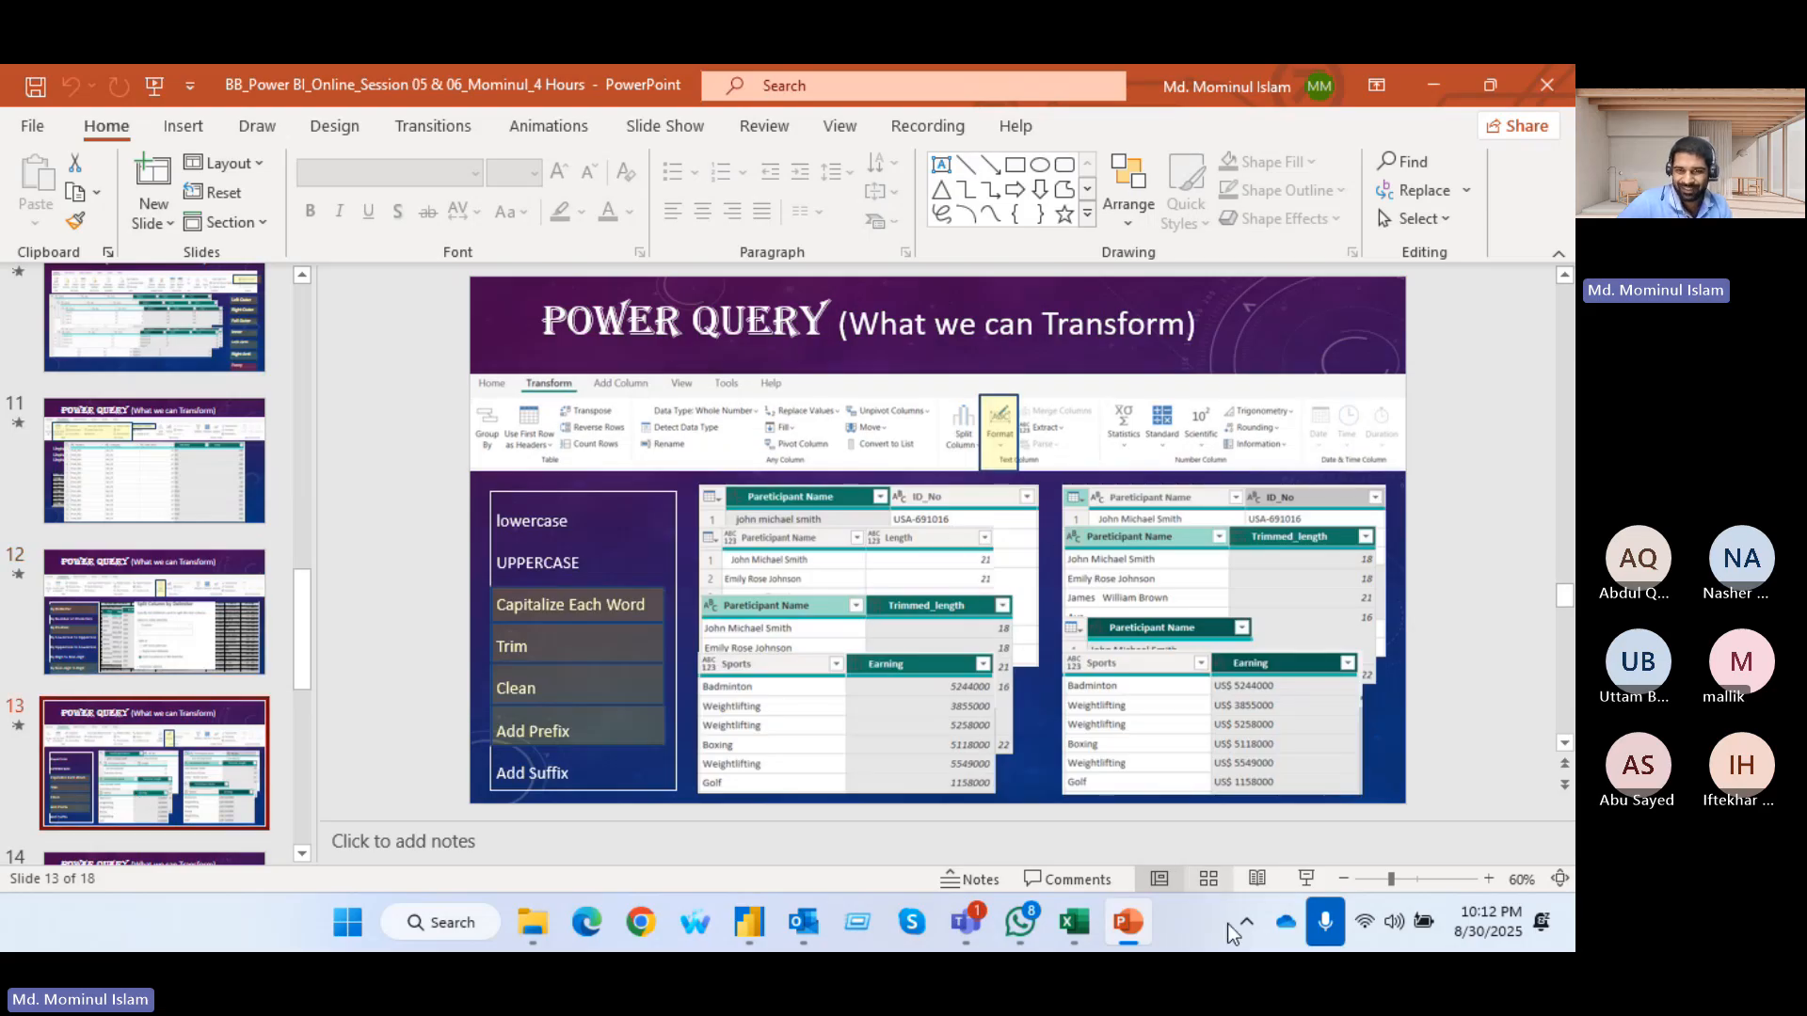
pyautogui.click(1306, 878)
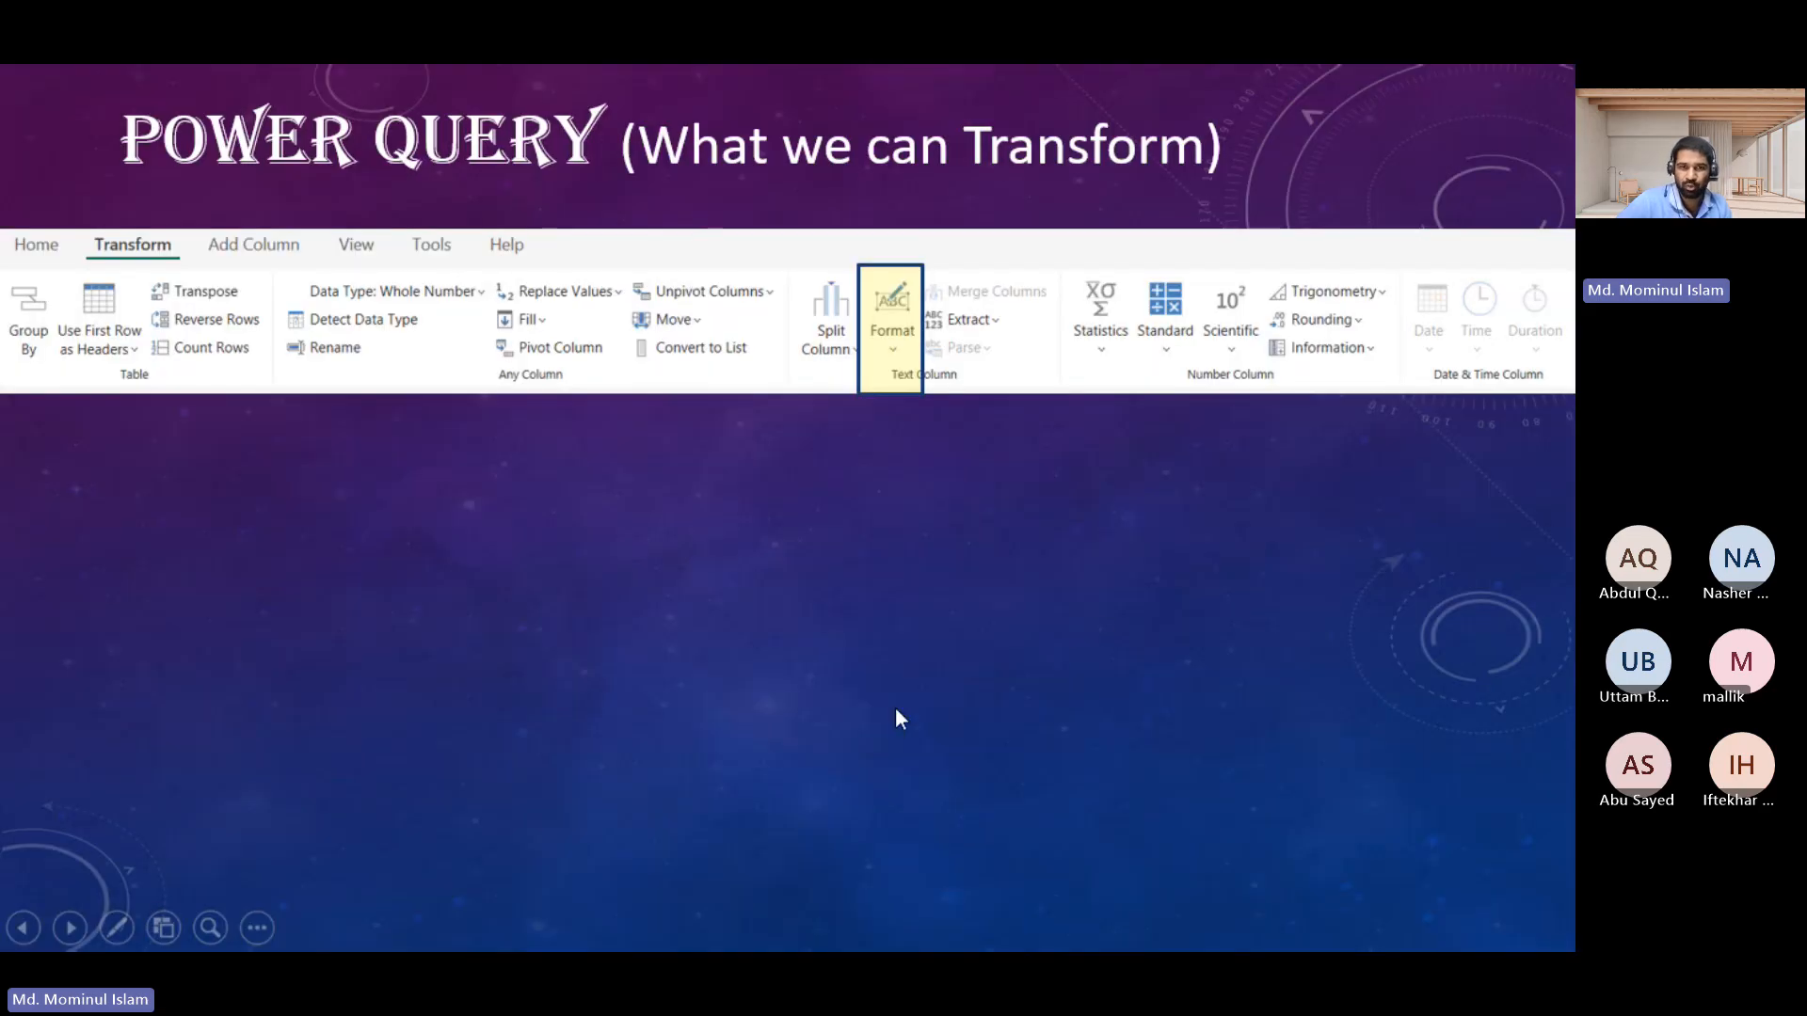
# Step through the slides on Format options, Split Column versus Extract, and Number Column tools, and exit the slide show
pyautogui.click(1115, 557)
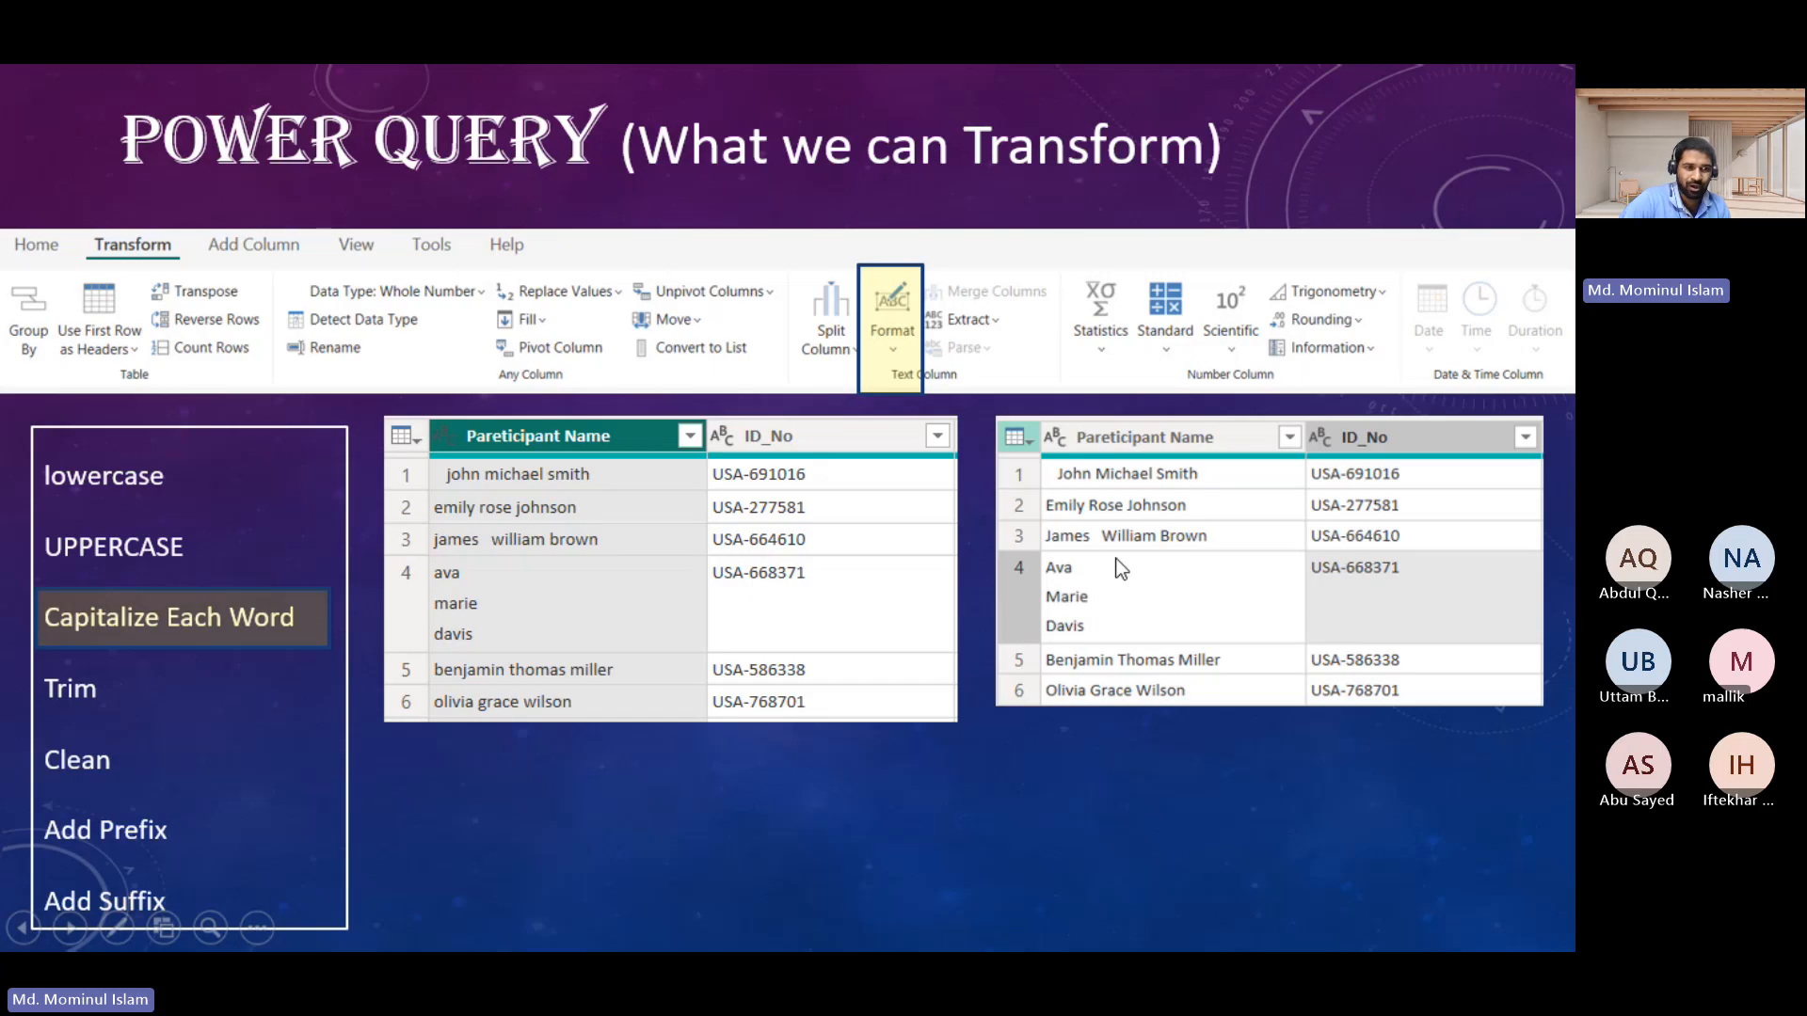
pyautogui.press('Right')
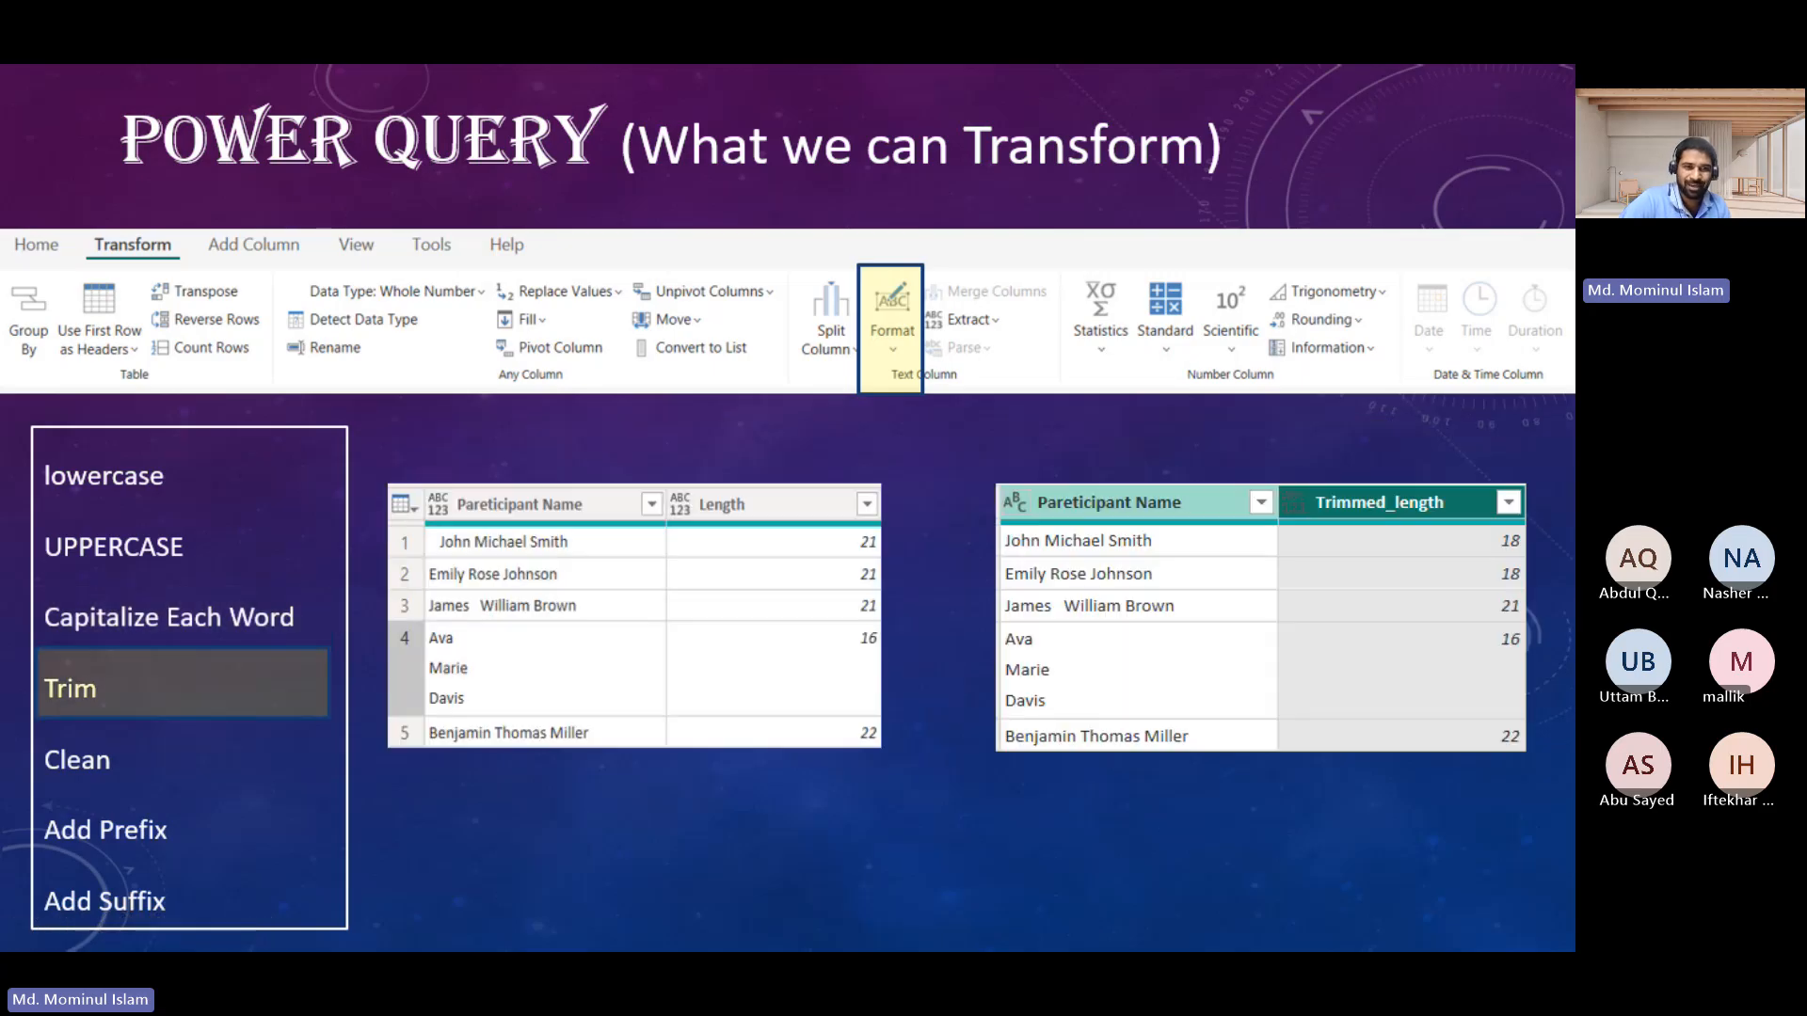
pyautogui.press('Right')
pyautogui.press('Right')
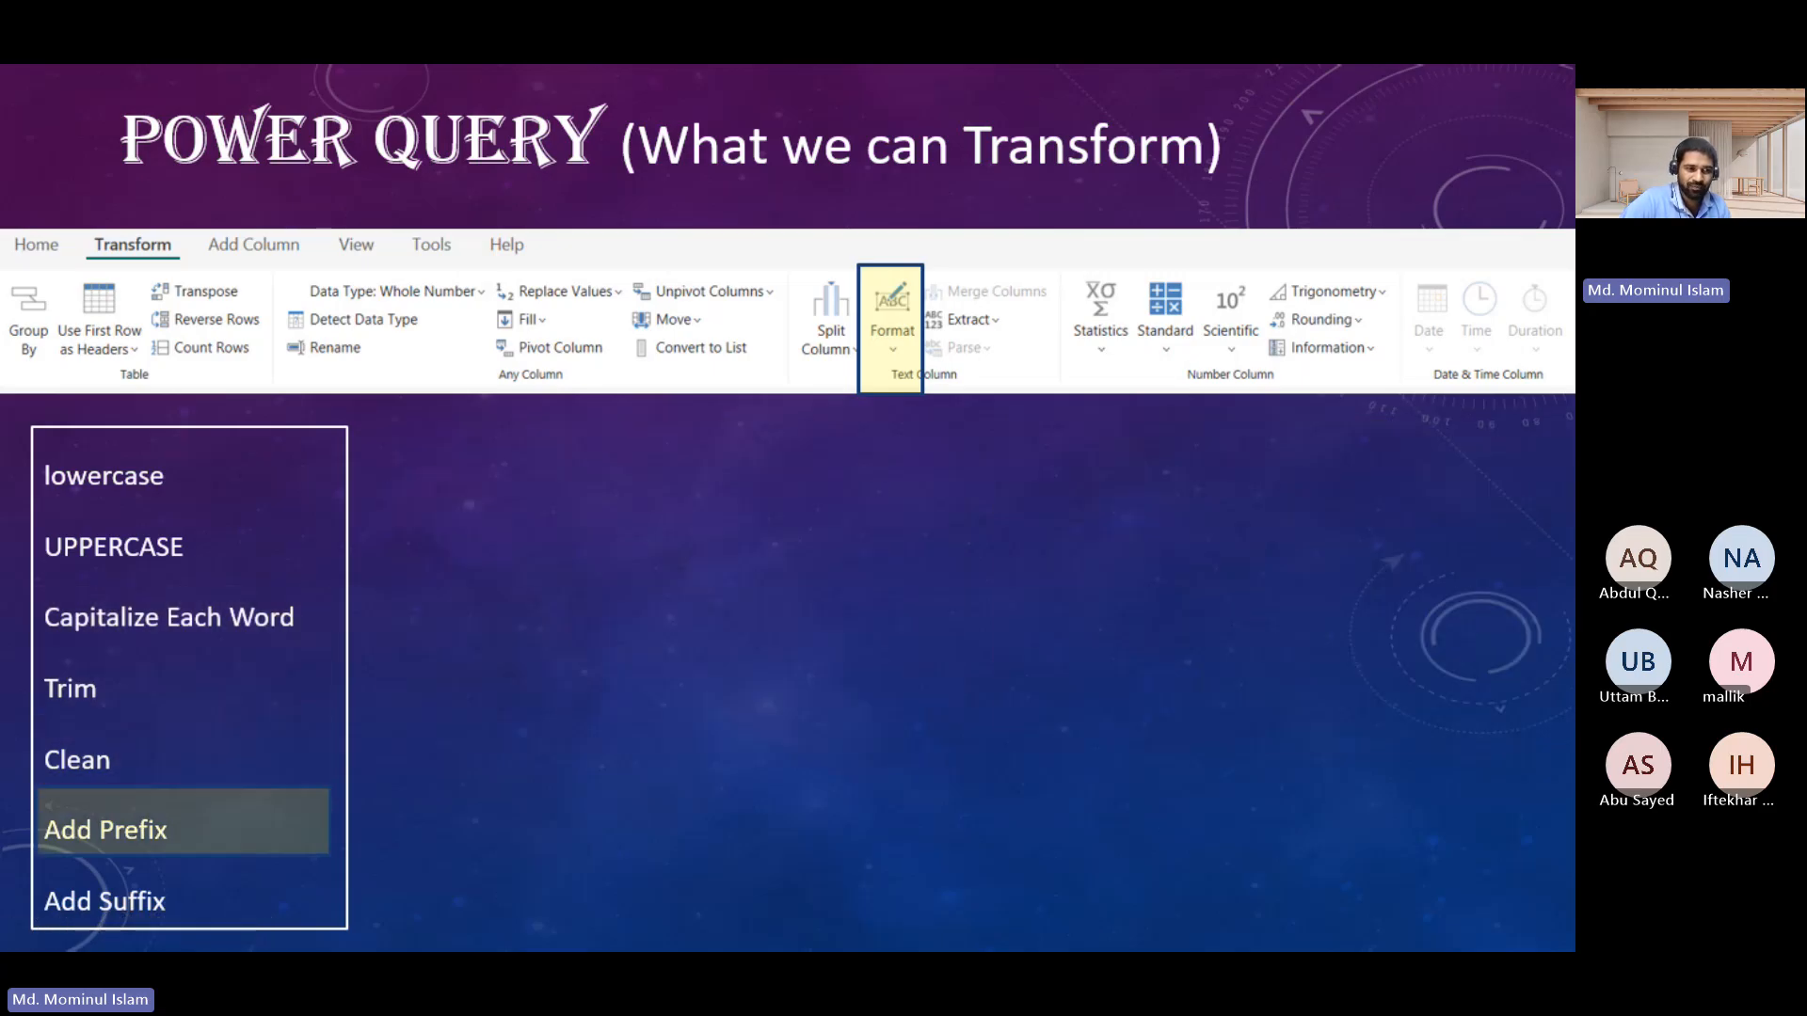
pyautogui.press('Right')
pyautogui.press('Right')
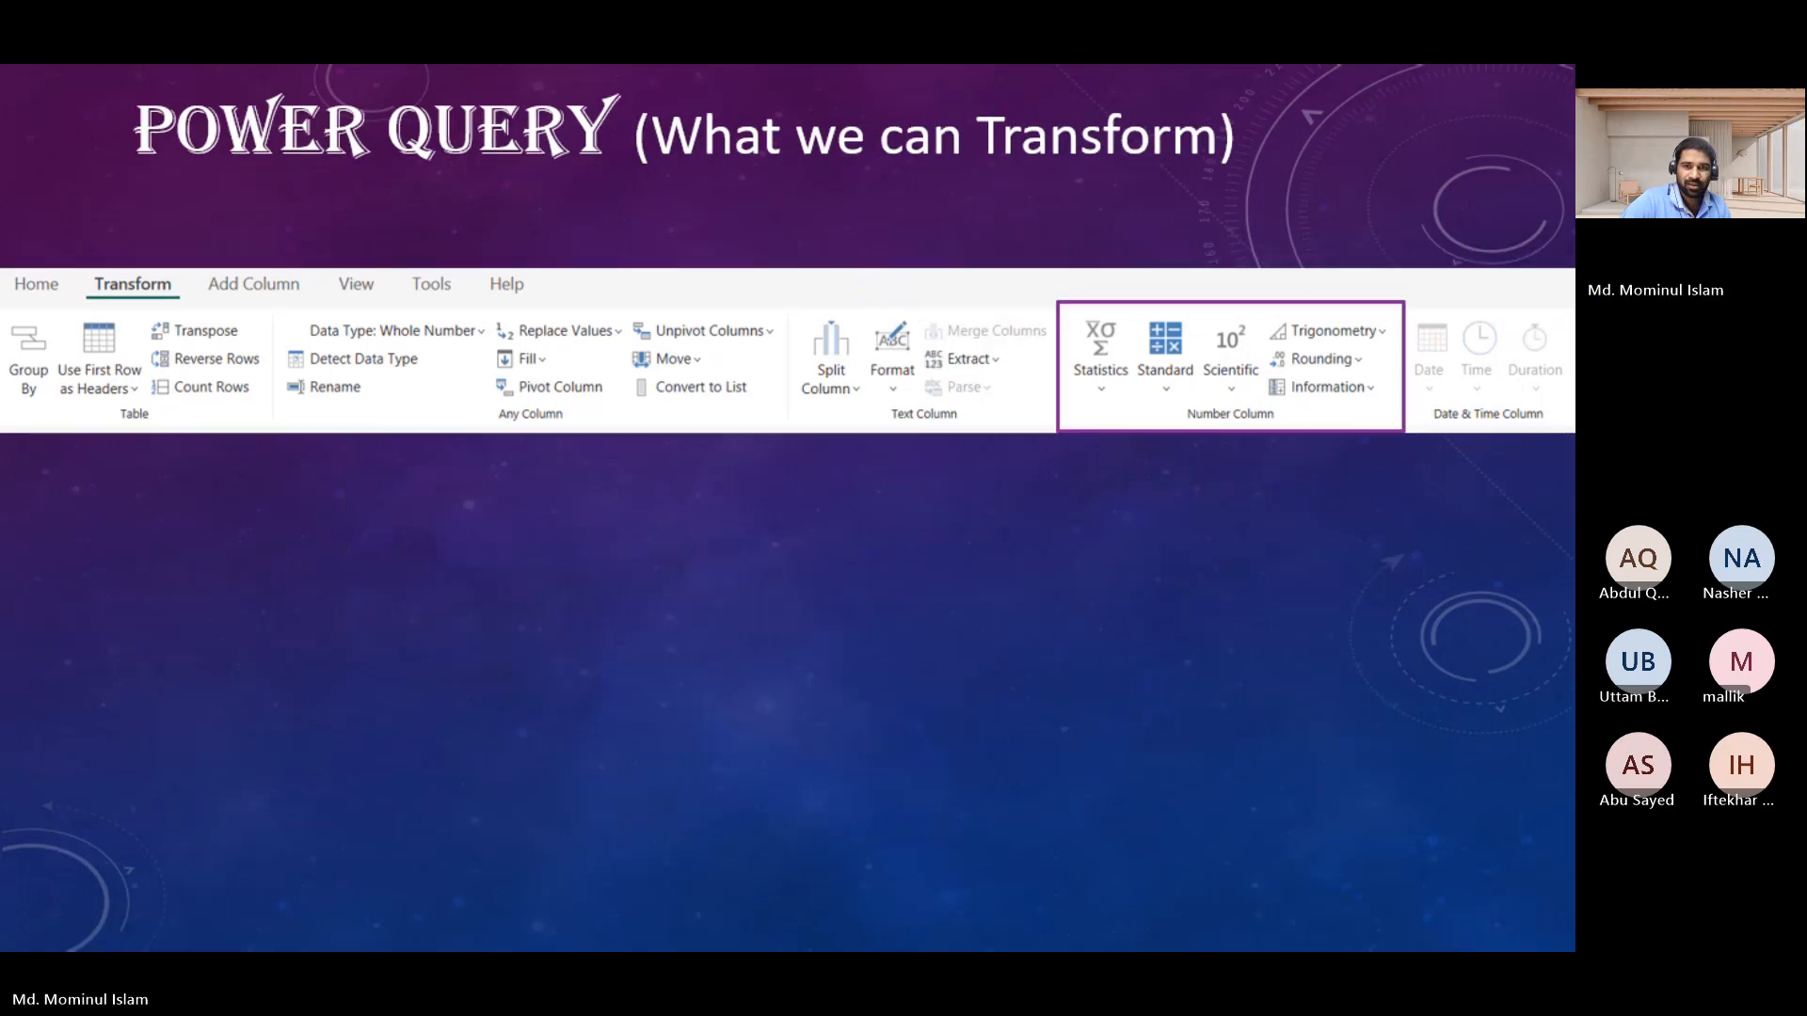
pyautogui.press('Left')
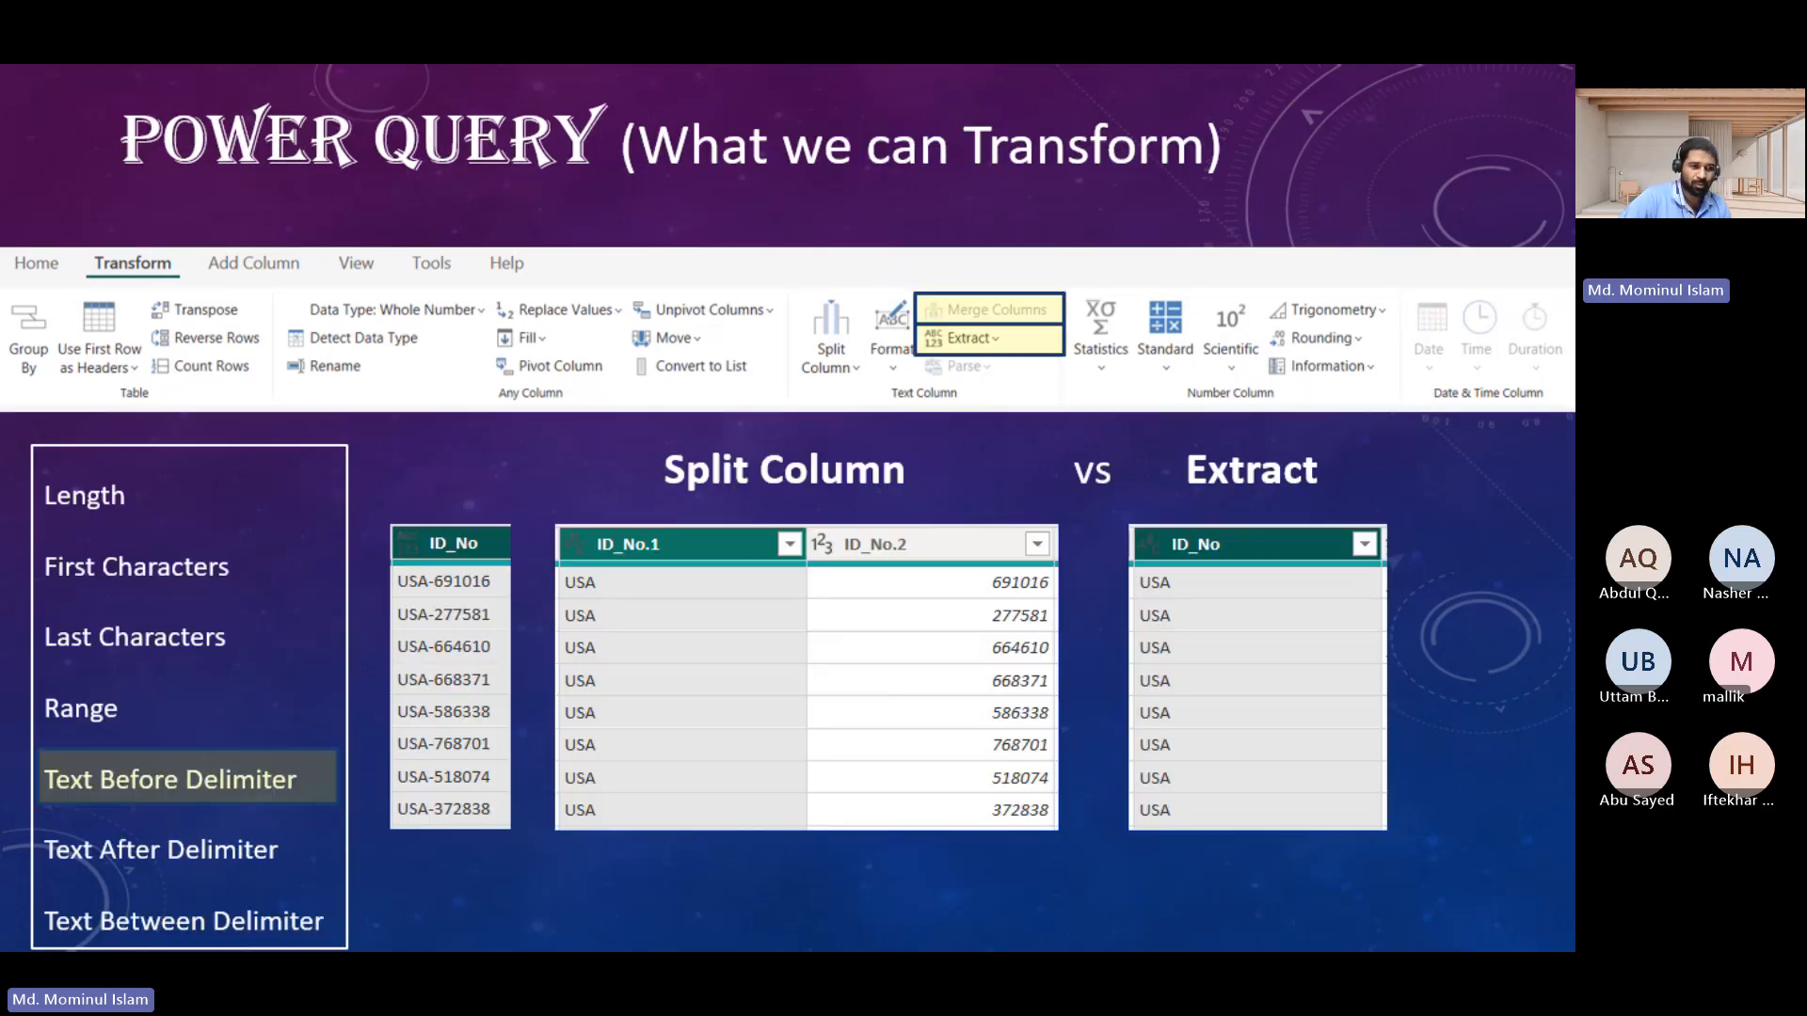
pyautogui.press('Right')
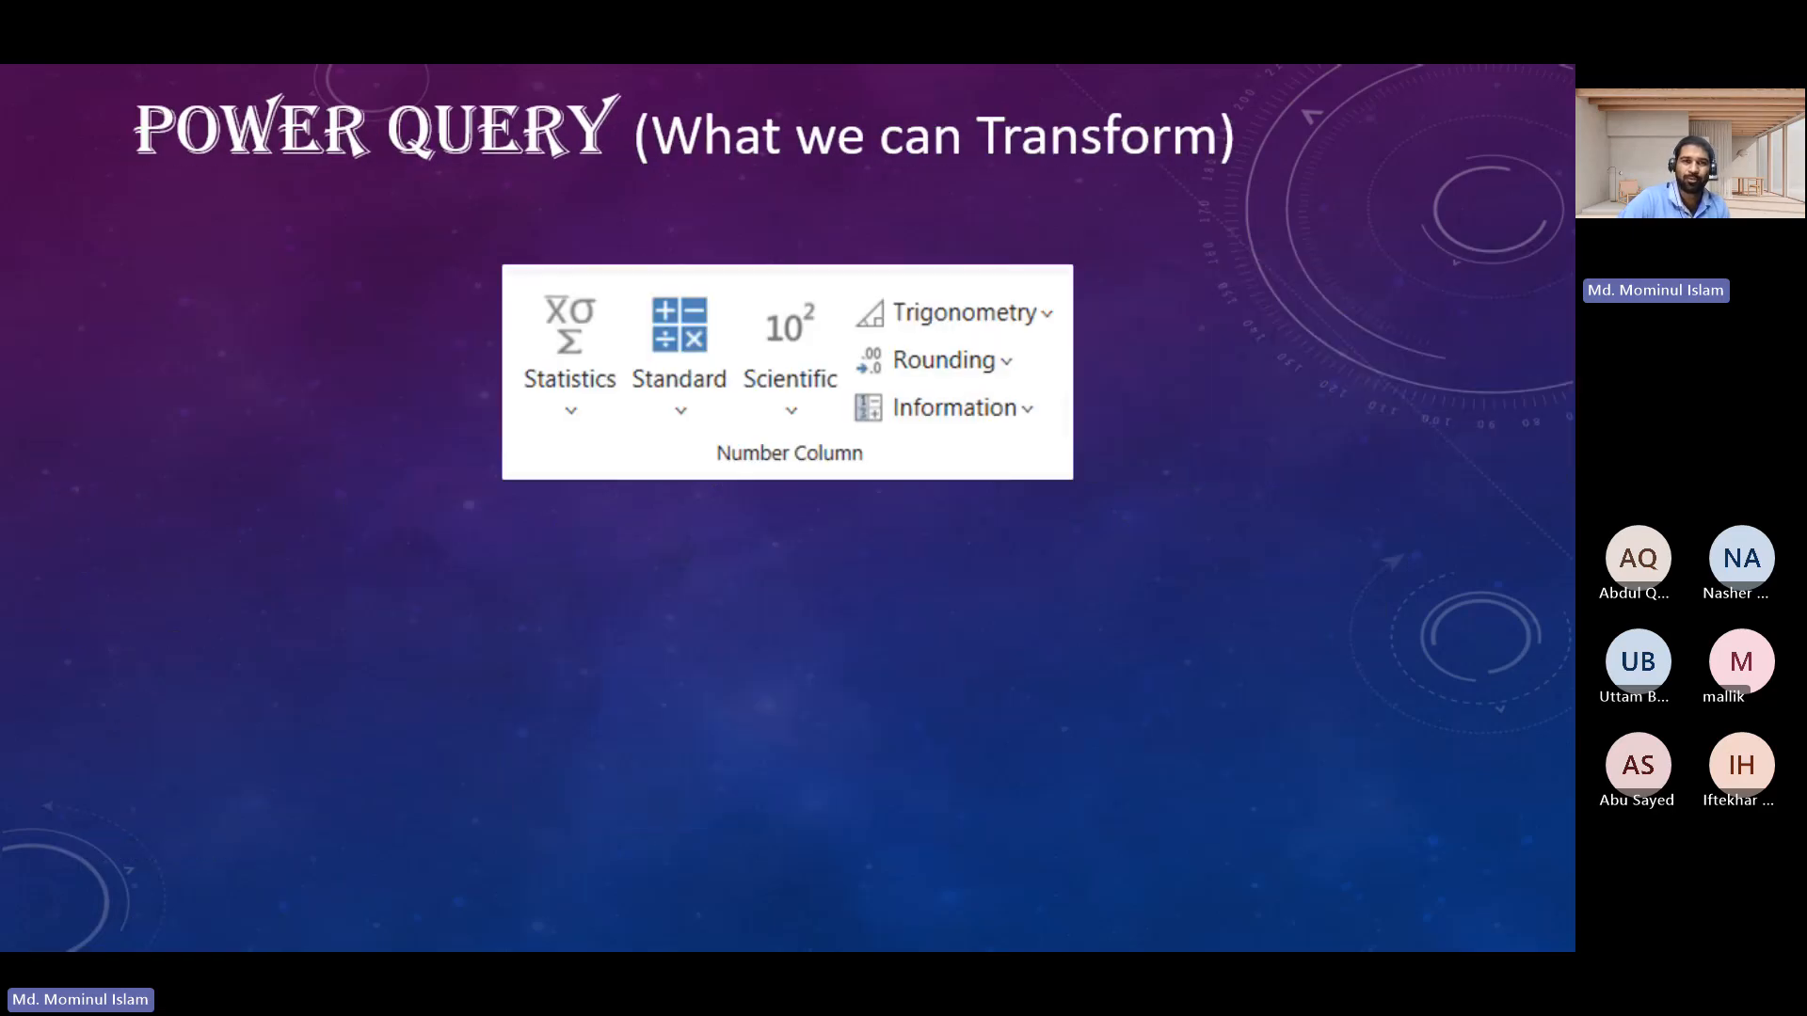
pyautogui.press('Escape')
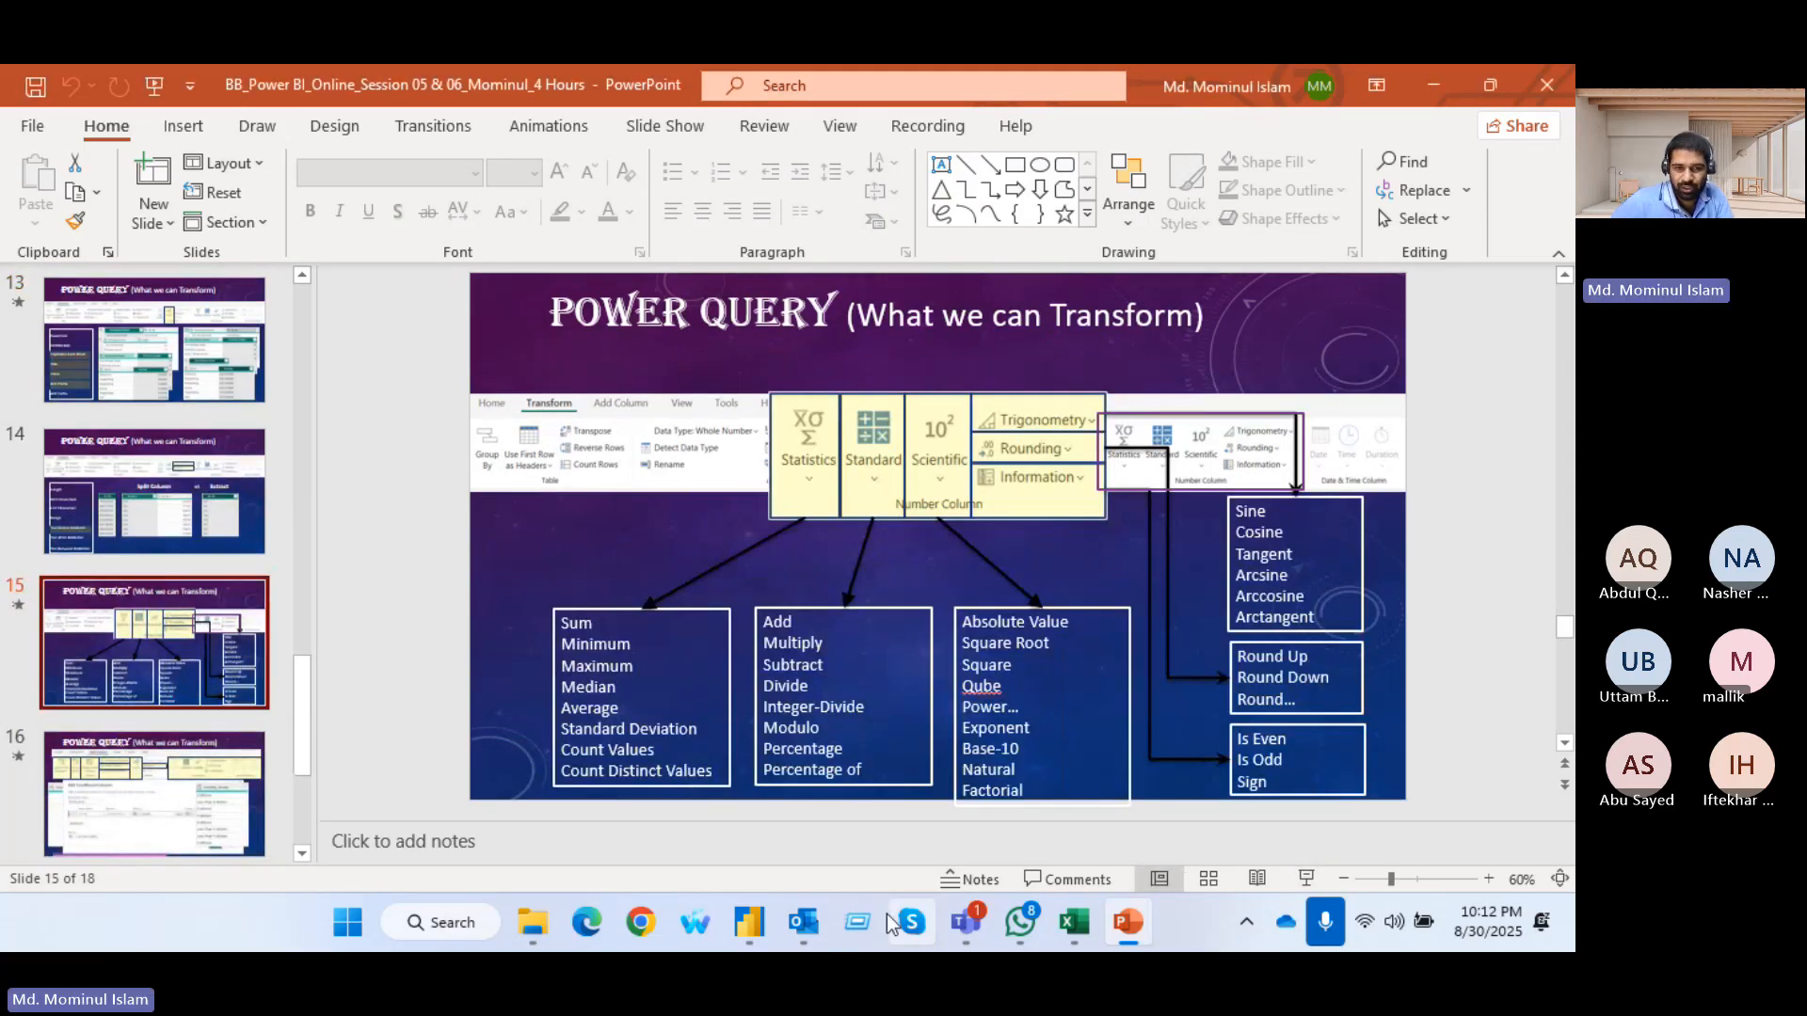
# Switch to Power Query Editor and review the Parse and Statistics options offered for the text-typed Day column
pyautogui.moveTo(763, 927)
pyautogui.click(906, 749)
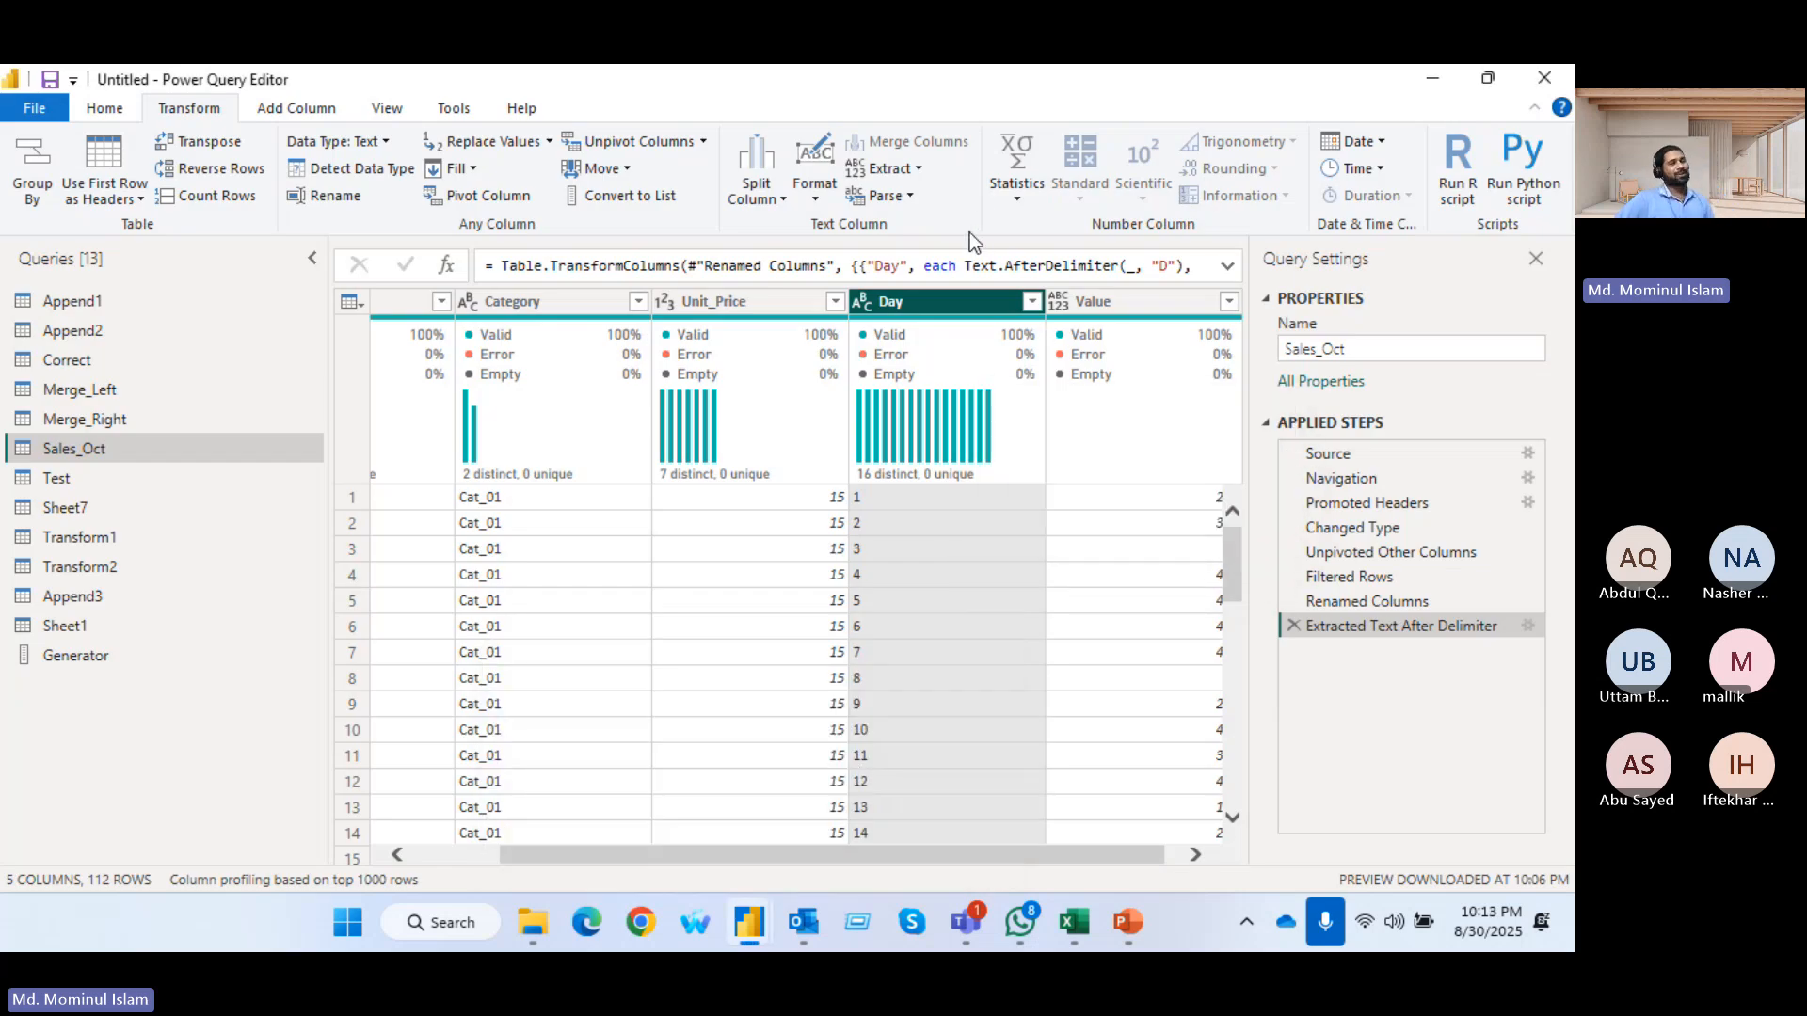
pyautogui.click(910, 195)
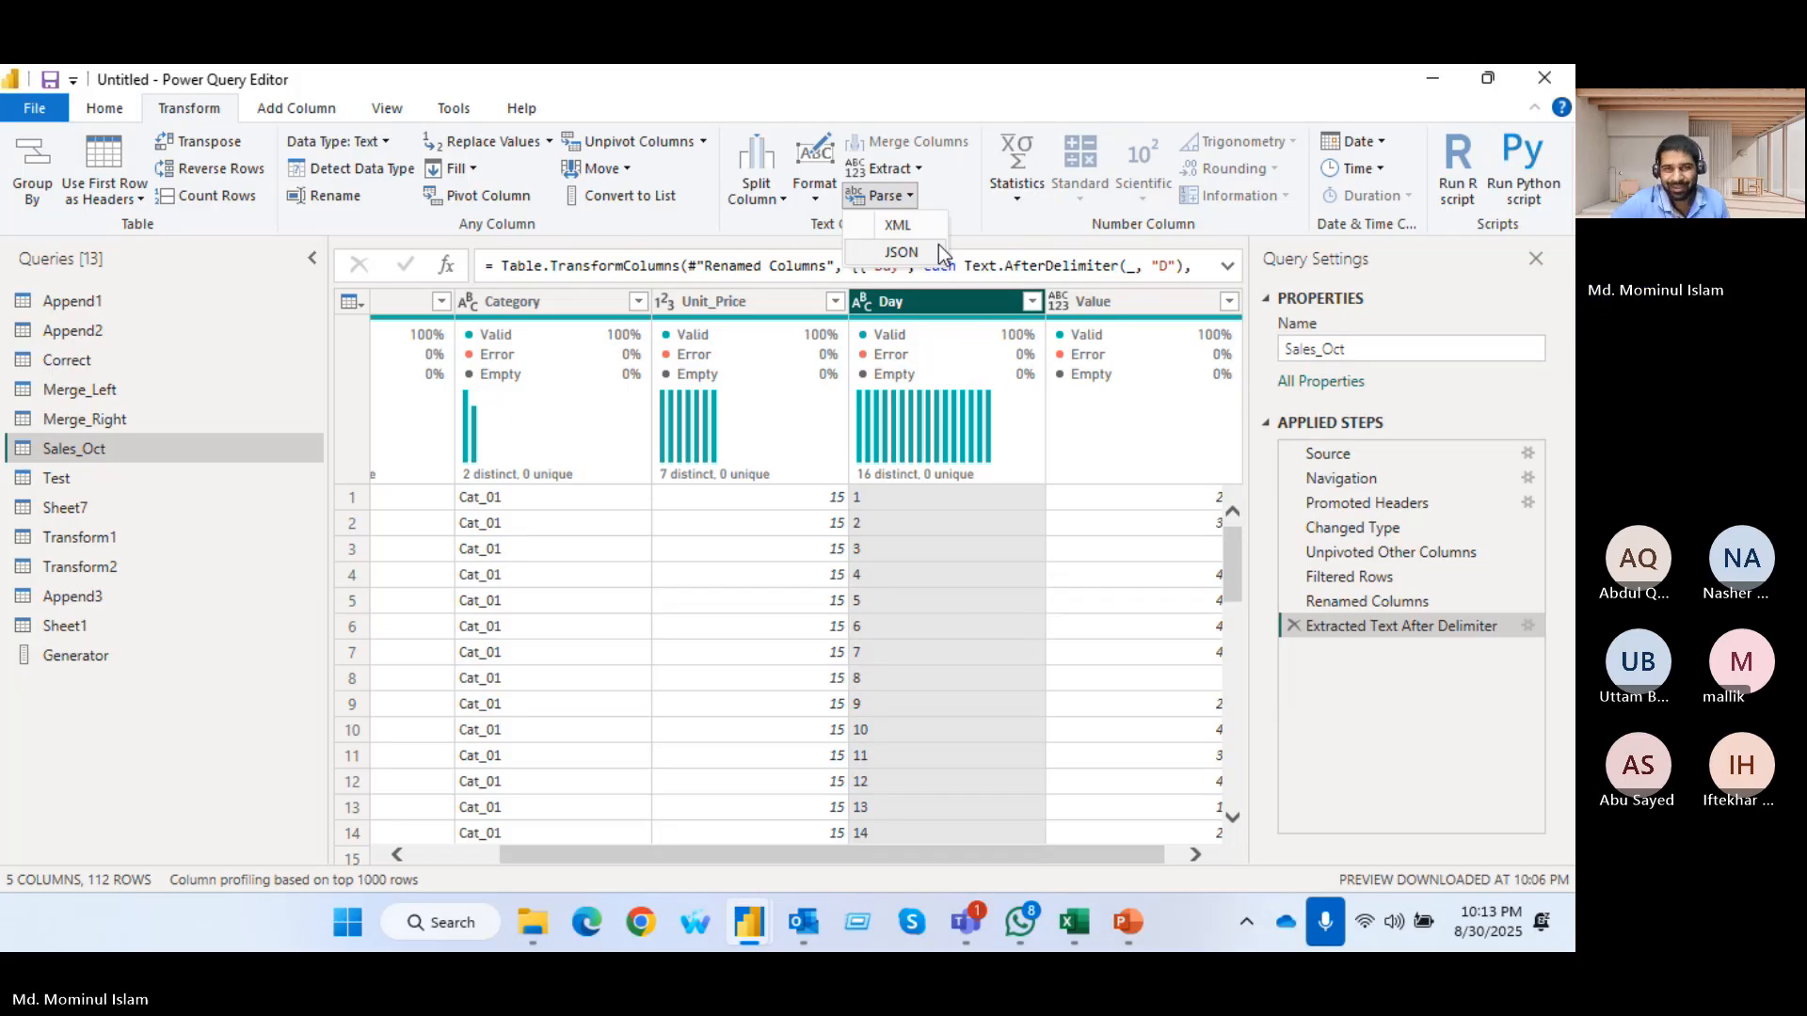
pyautogui.click(1009, 222)
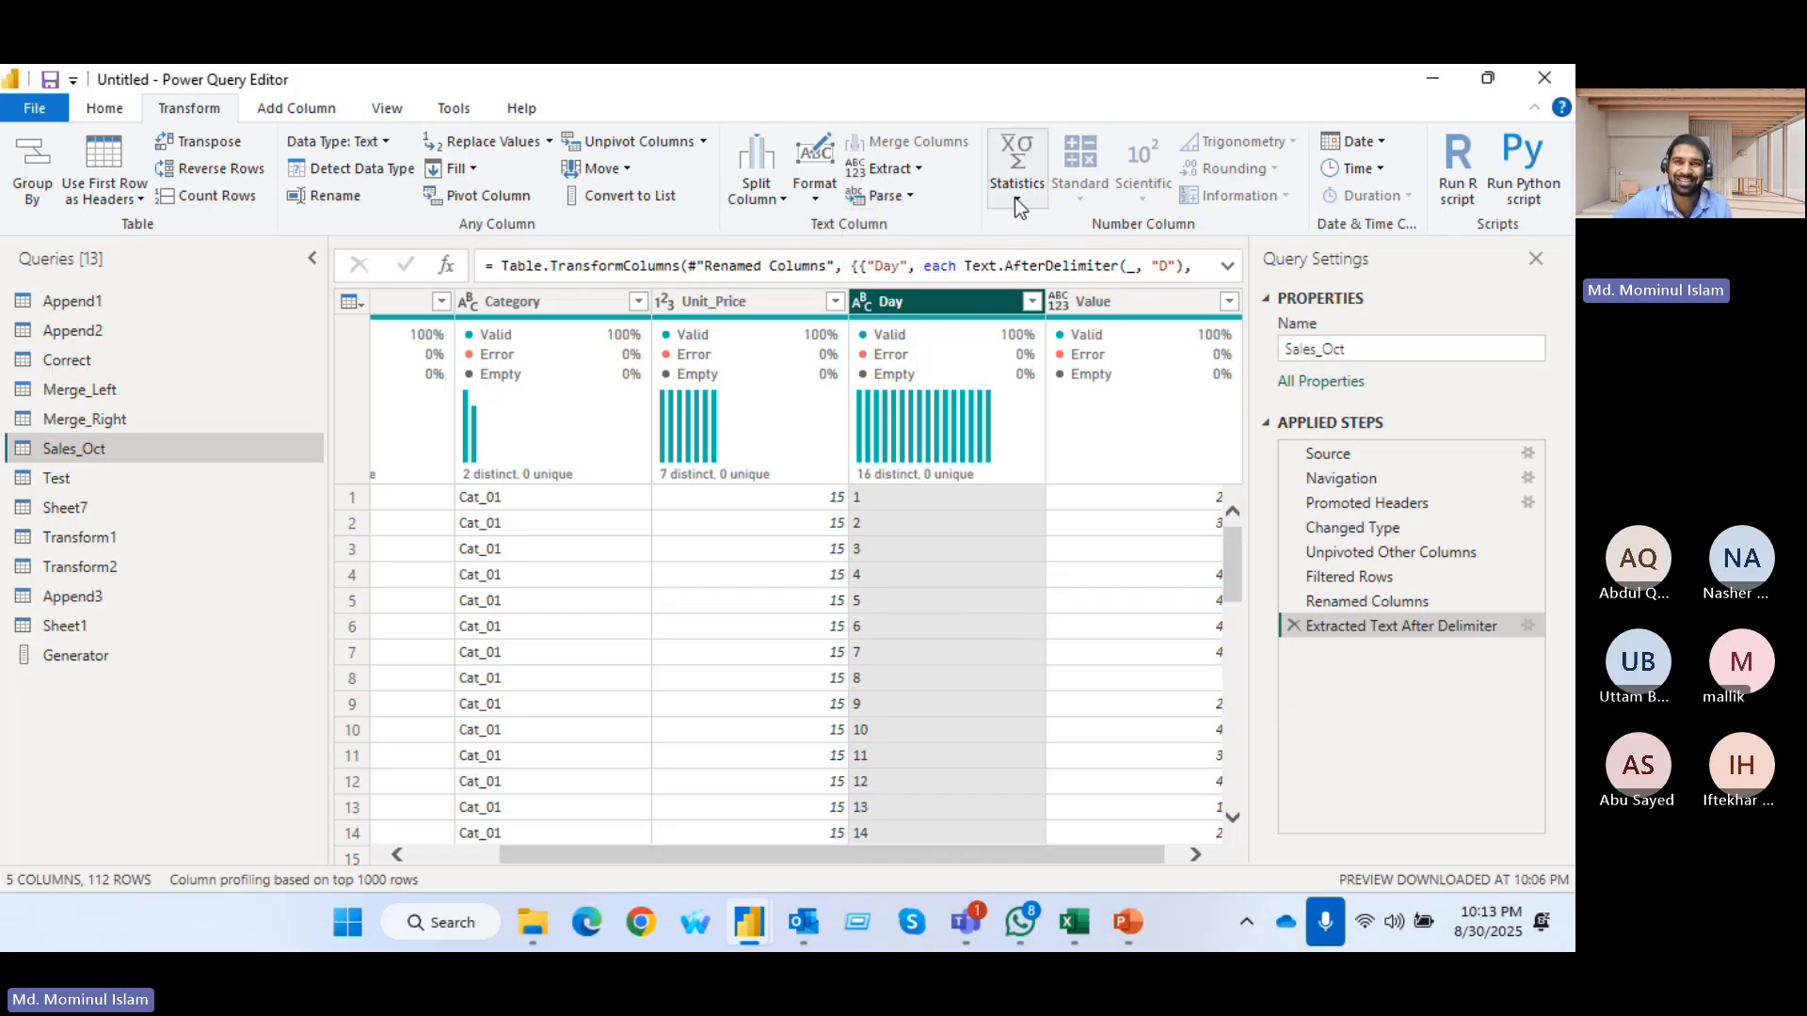
pyautogui.click(1014, 198)
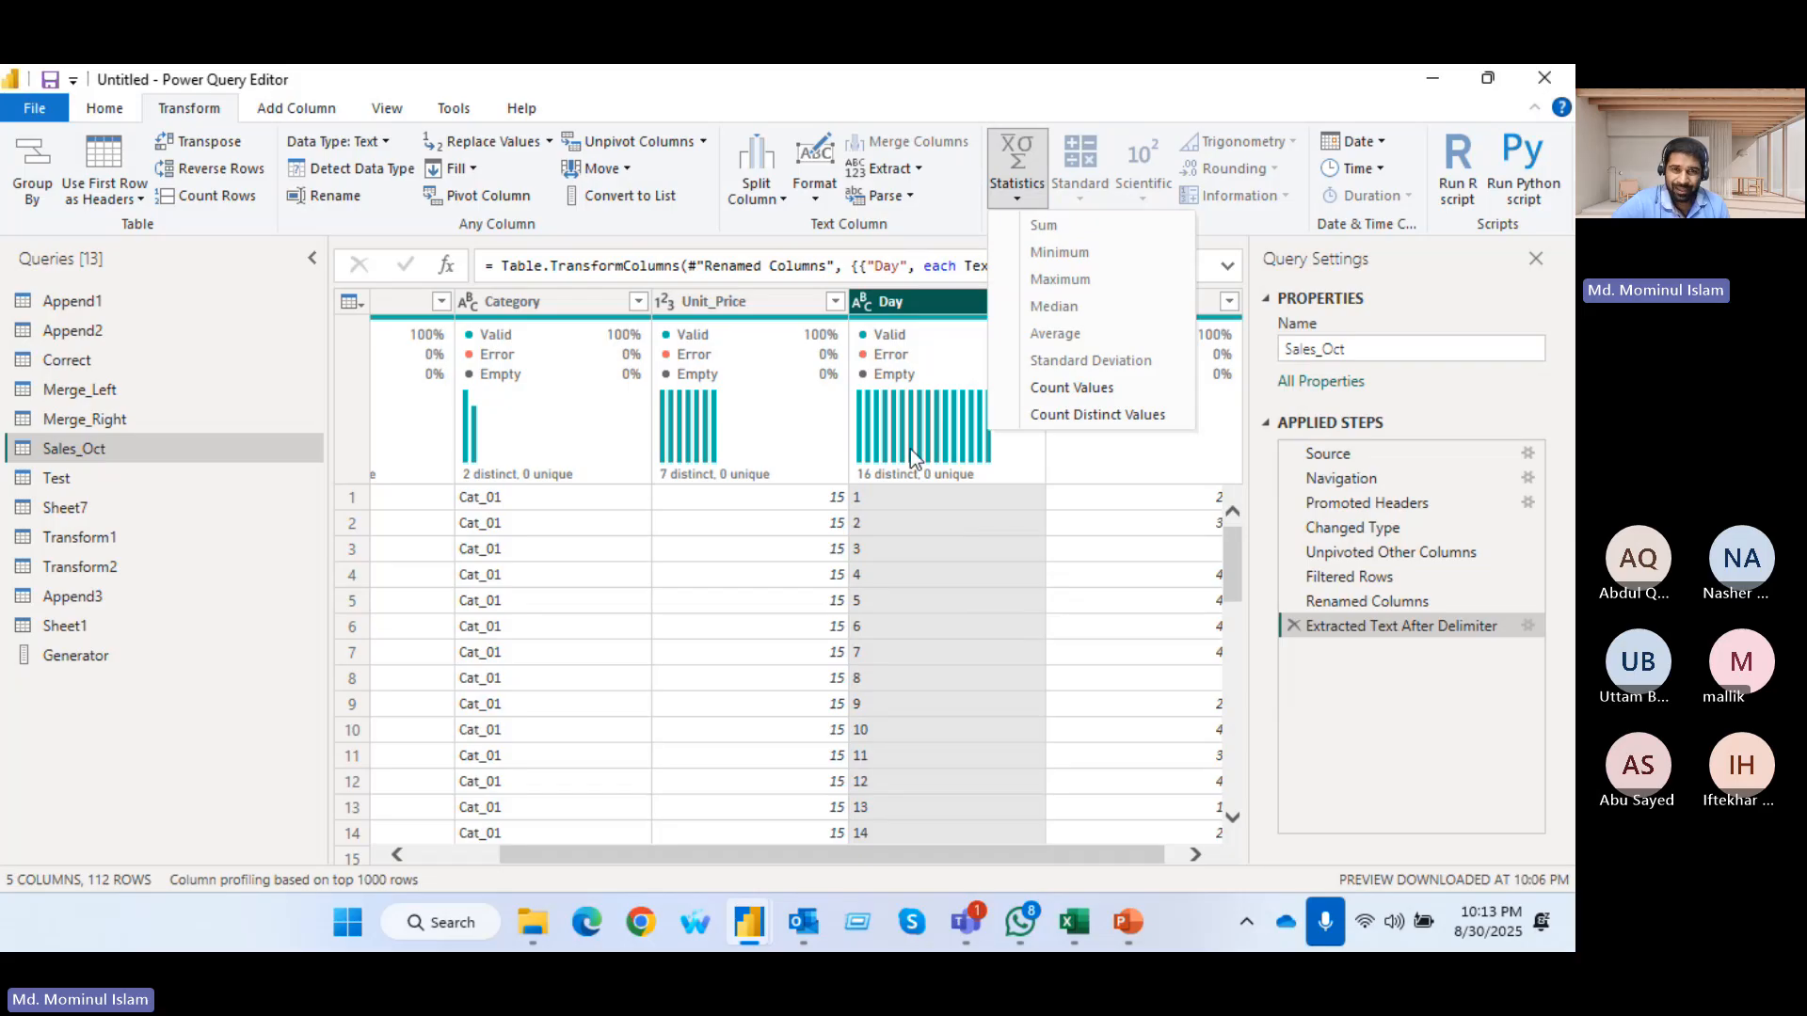
pyautogui.click(902, 303)
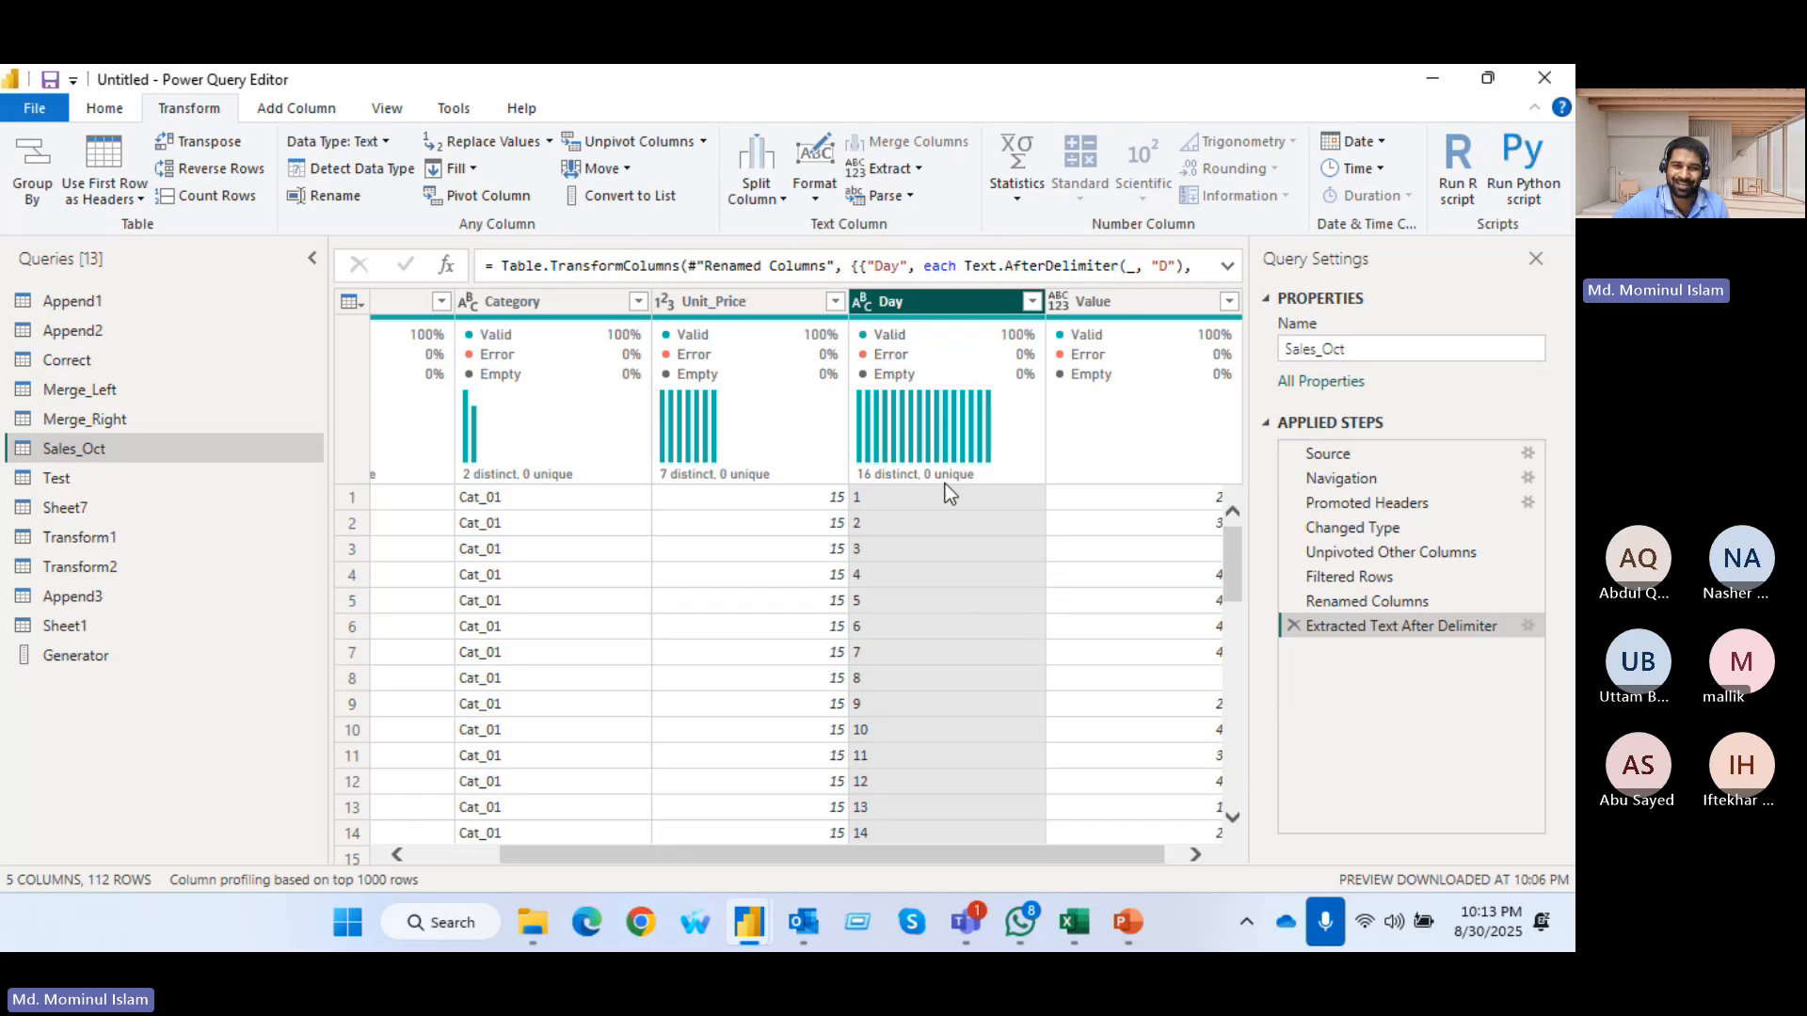
# Change the Day column's data type to Whole Number
pyautogui.click(863, 305)
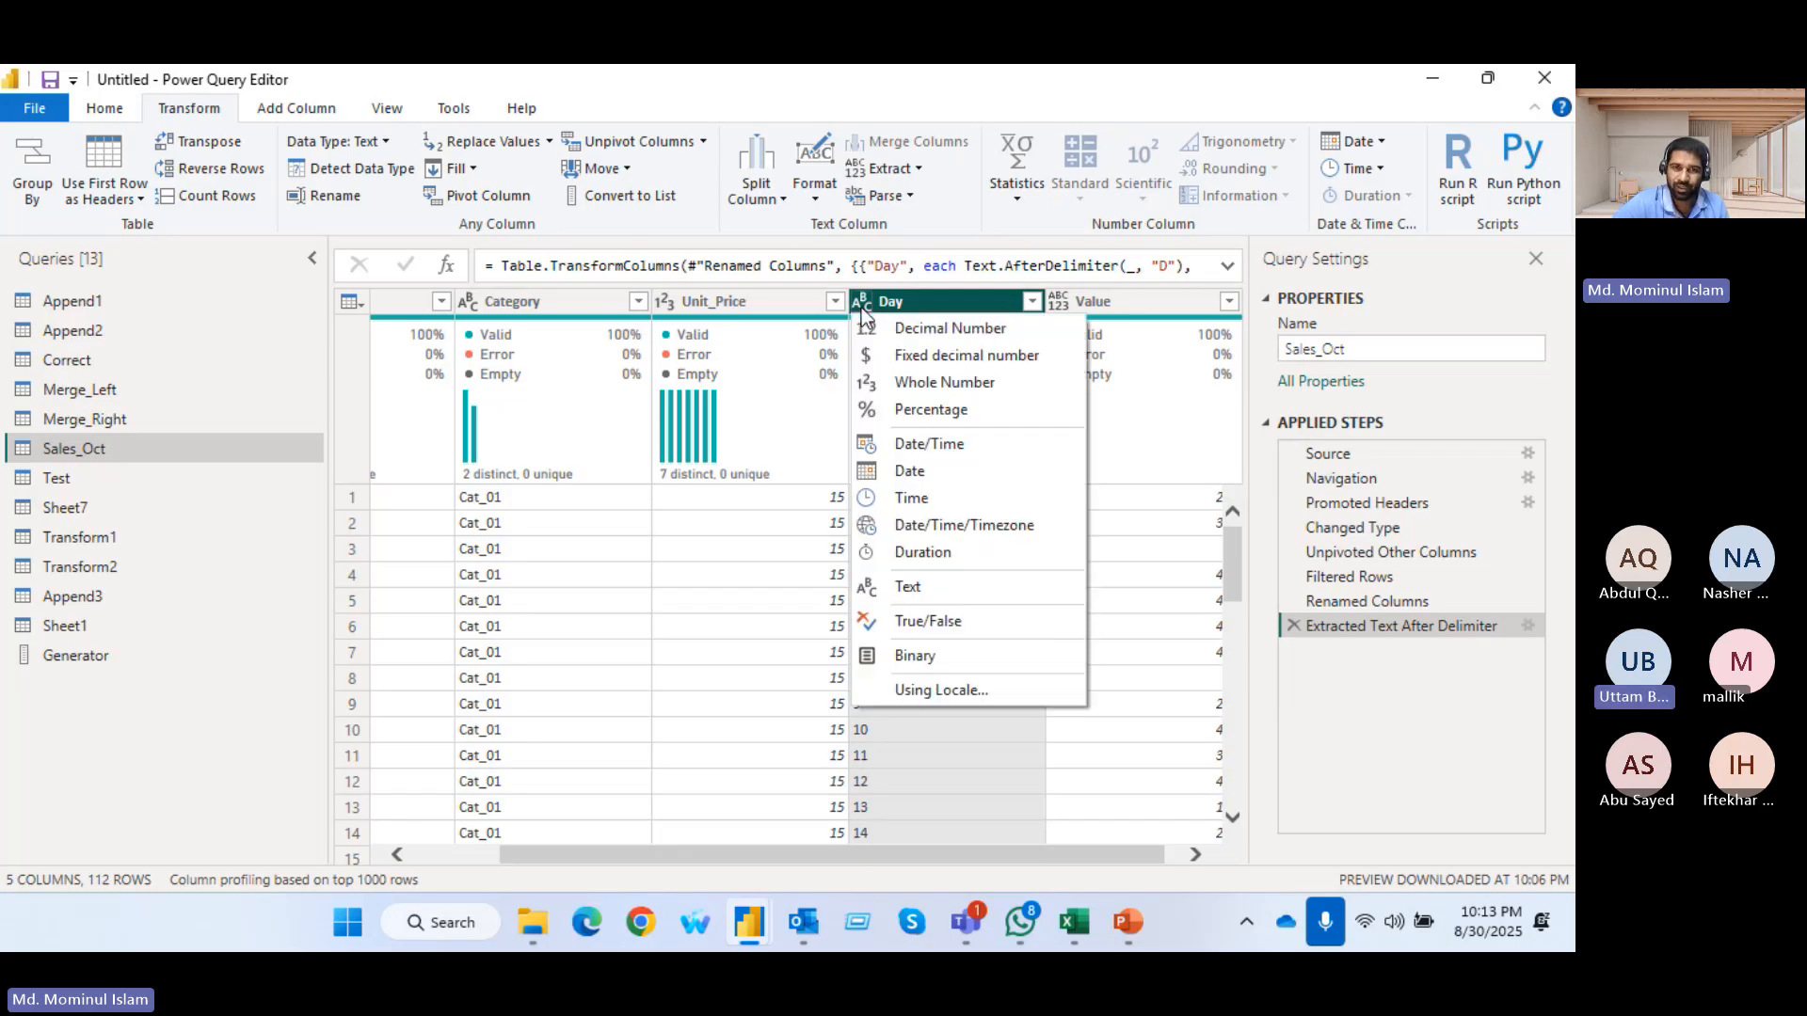
pyautogui.click(960, 302)
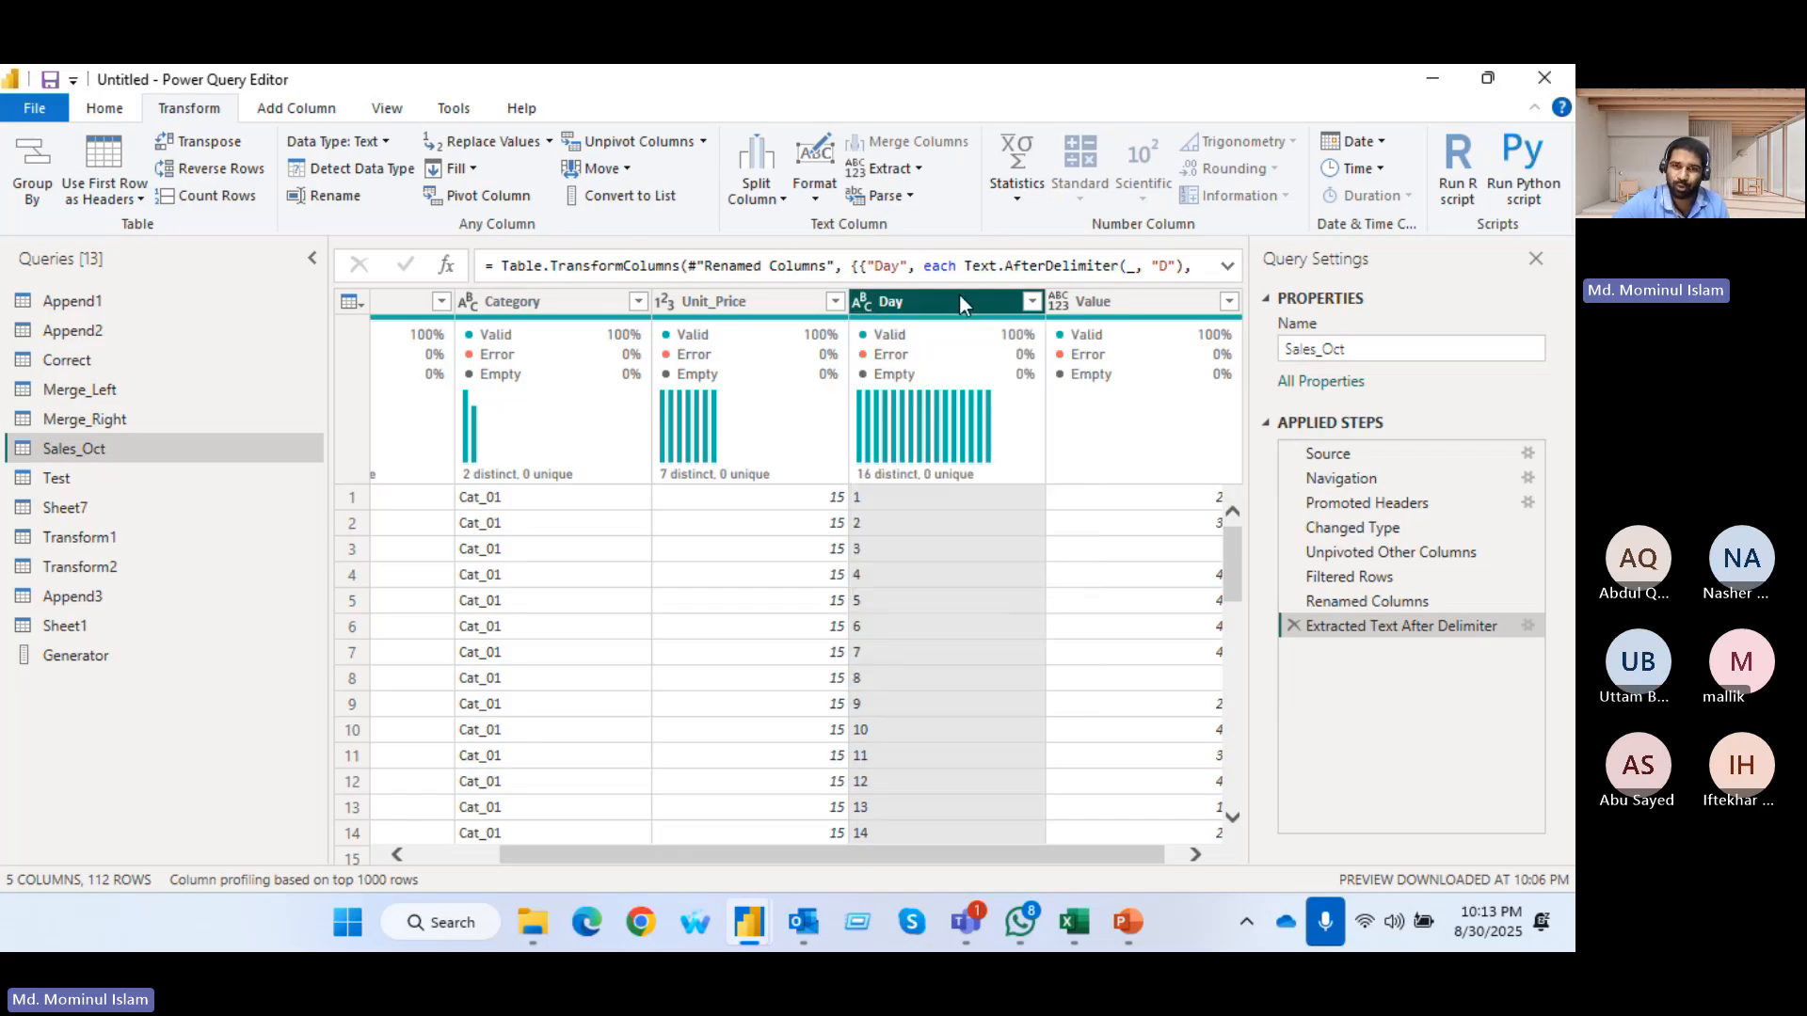
pyautogui.click(1018, 202)
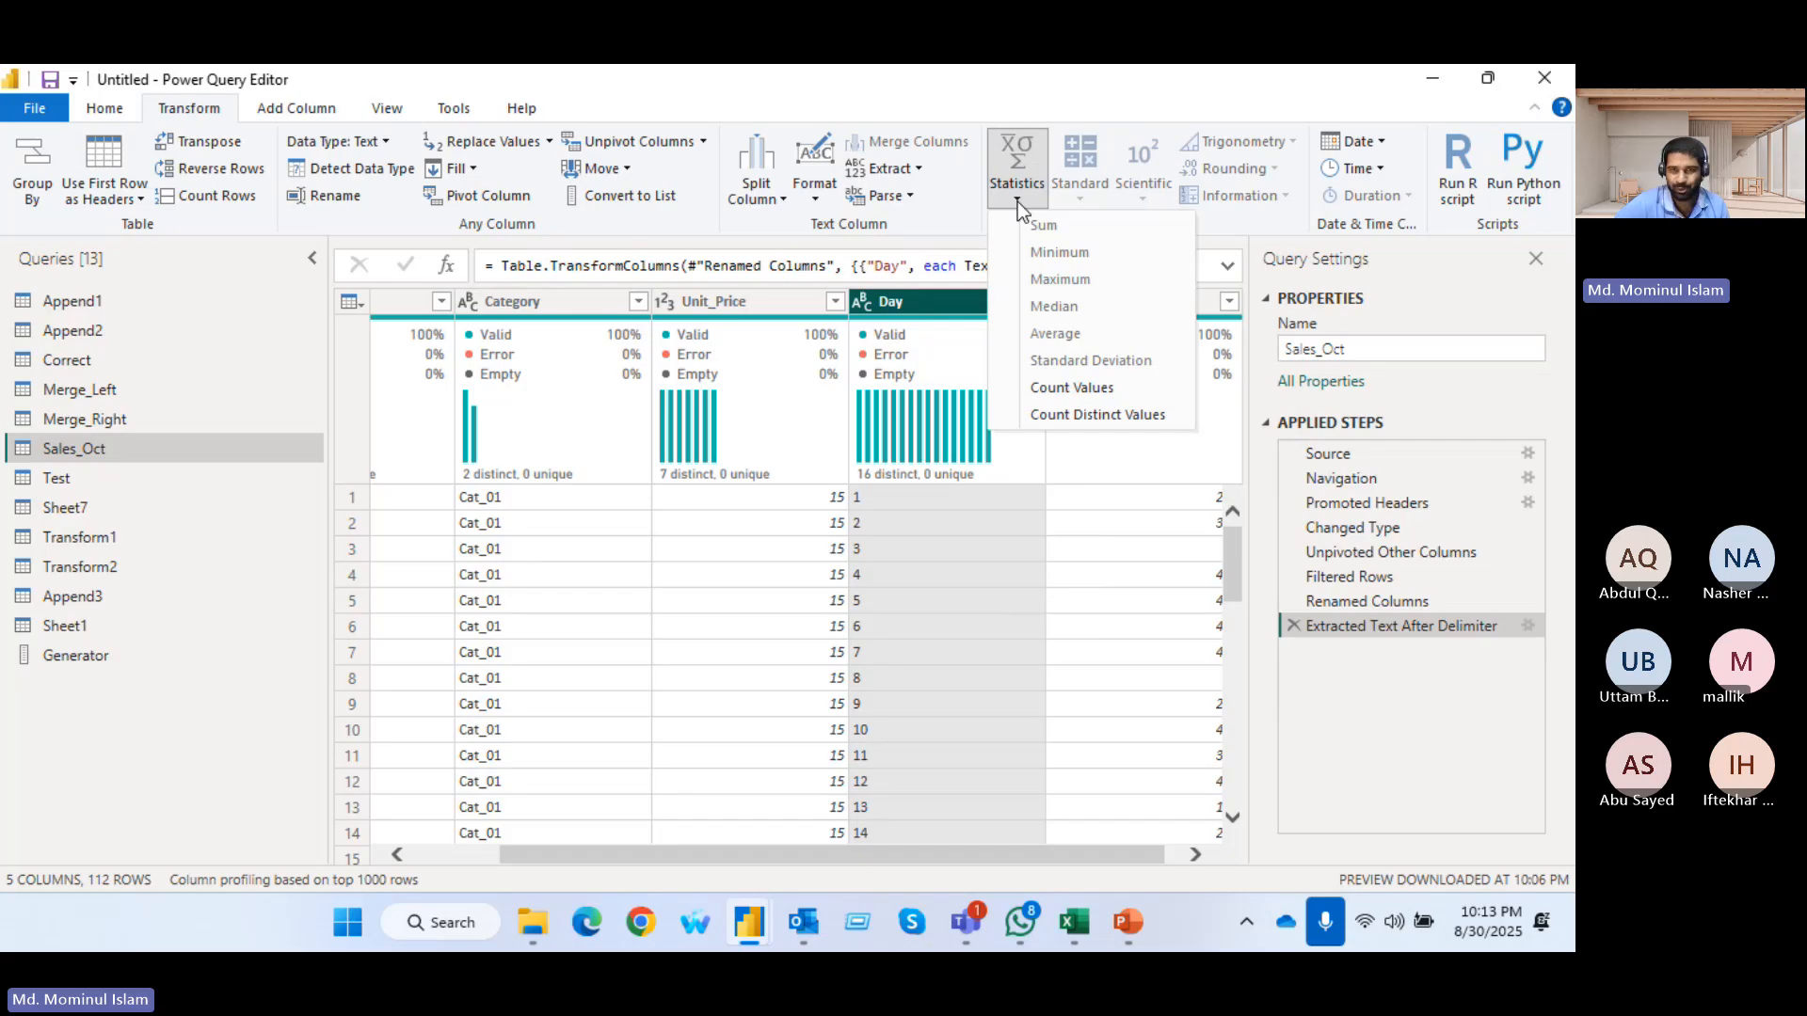
pyautogui.click(866, 300)
pyautogui.click(866, 299)
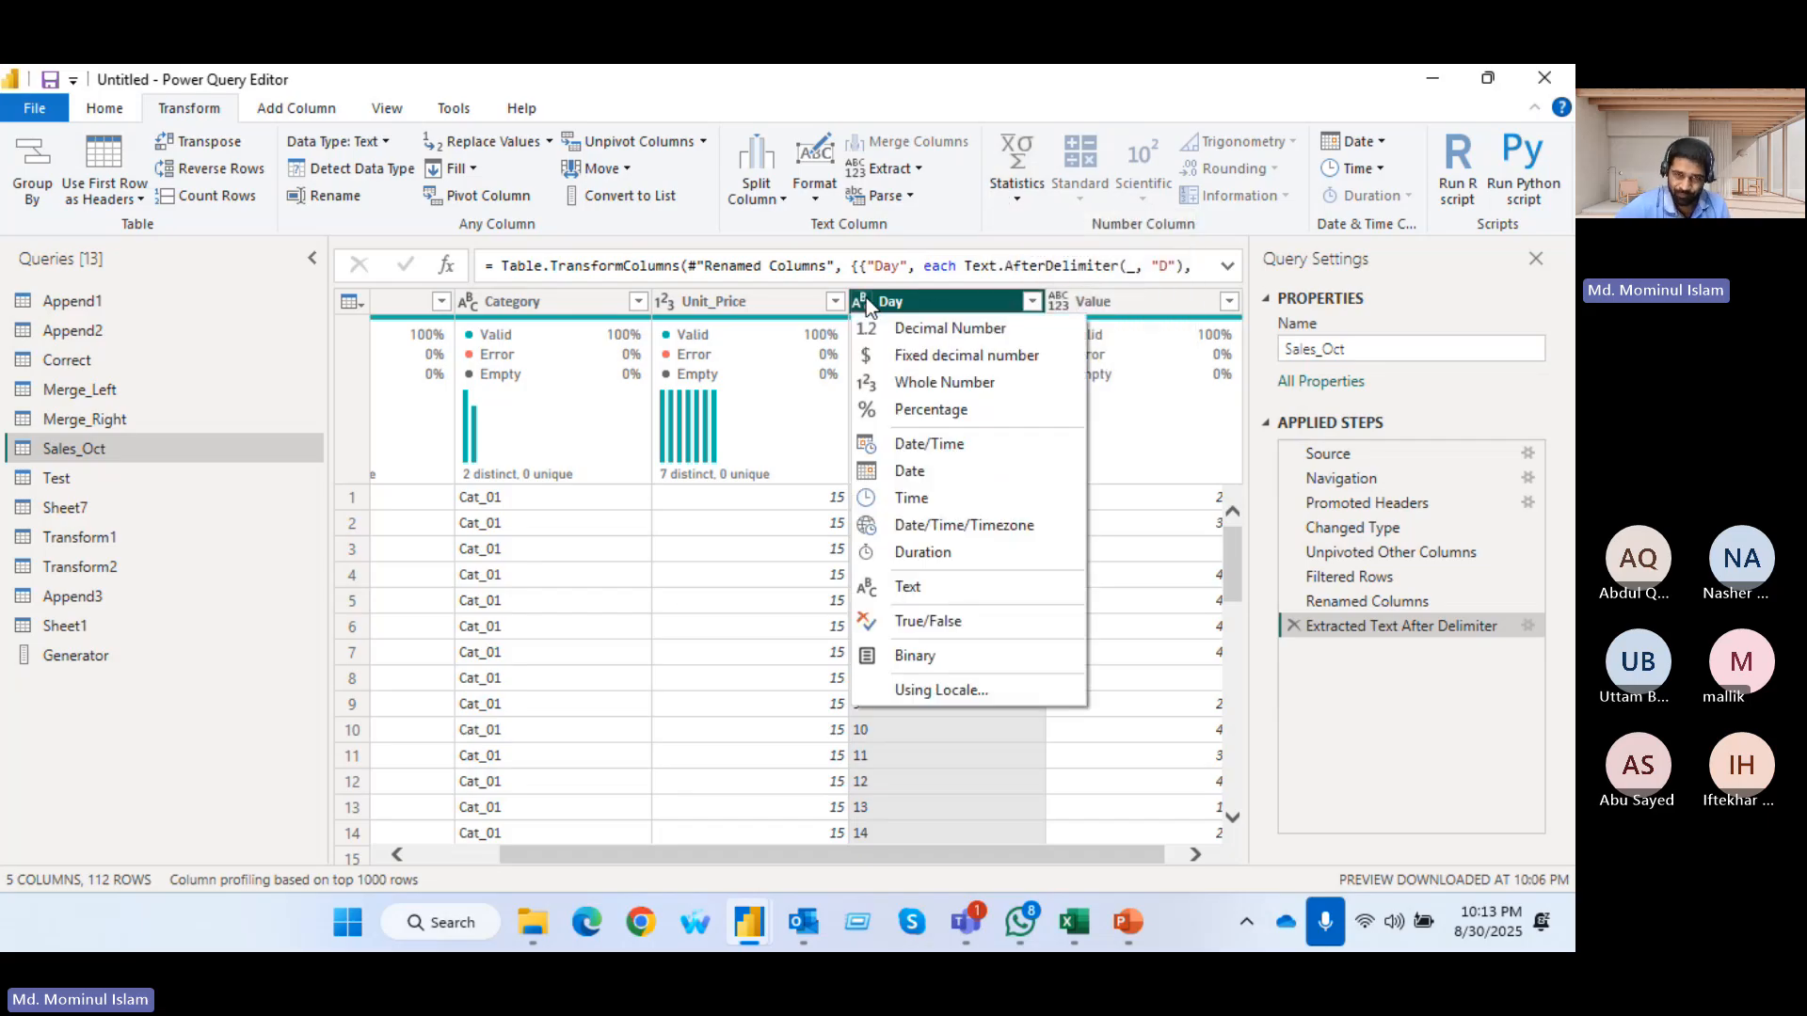
pyautogui.click(967, 388)
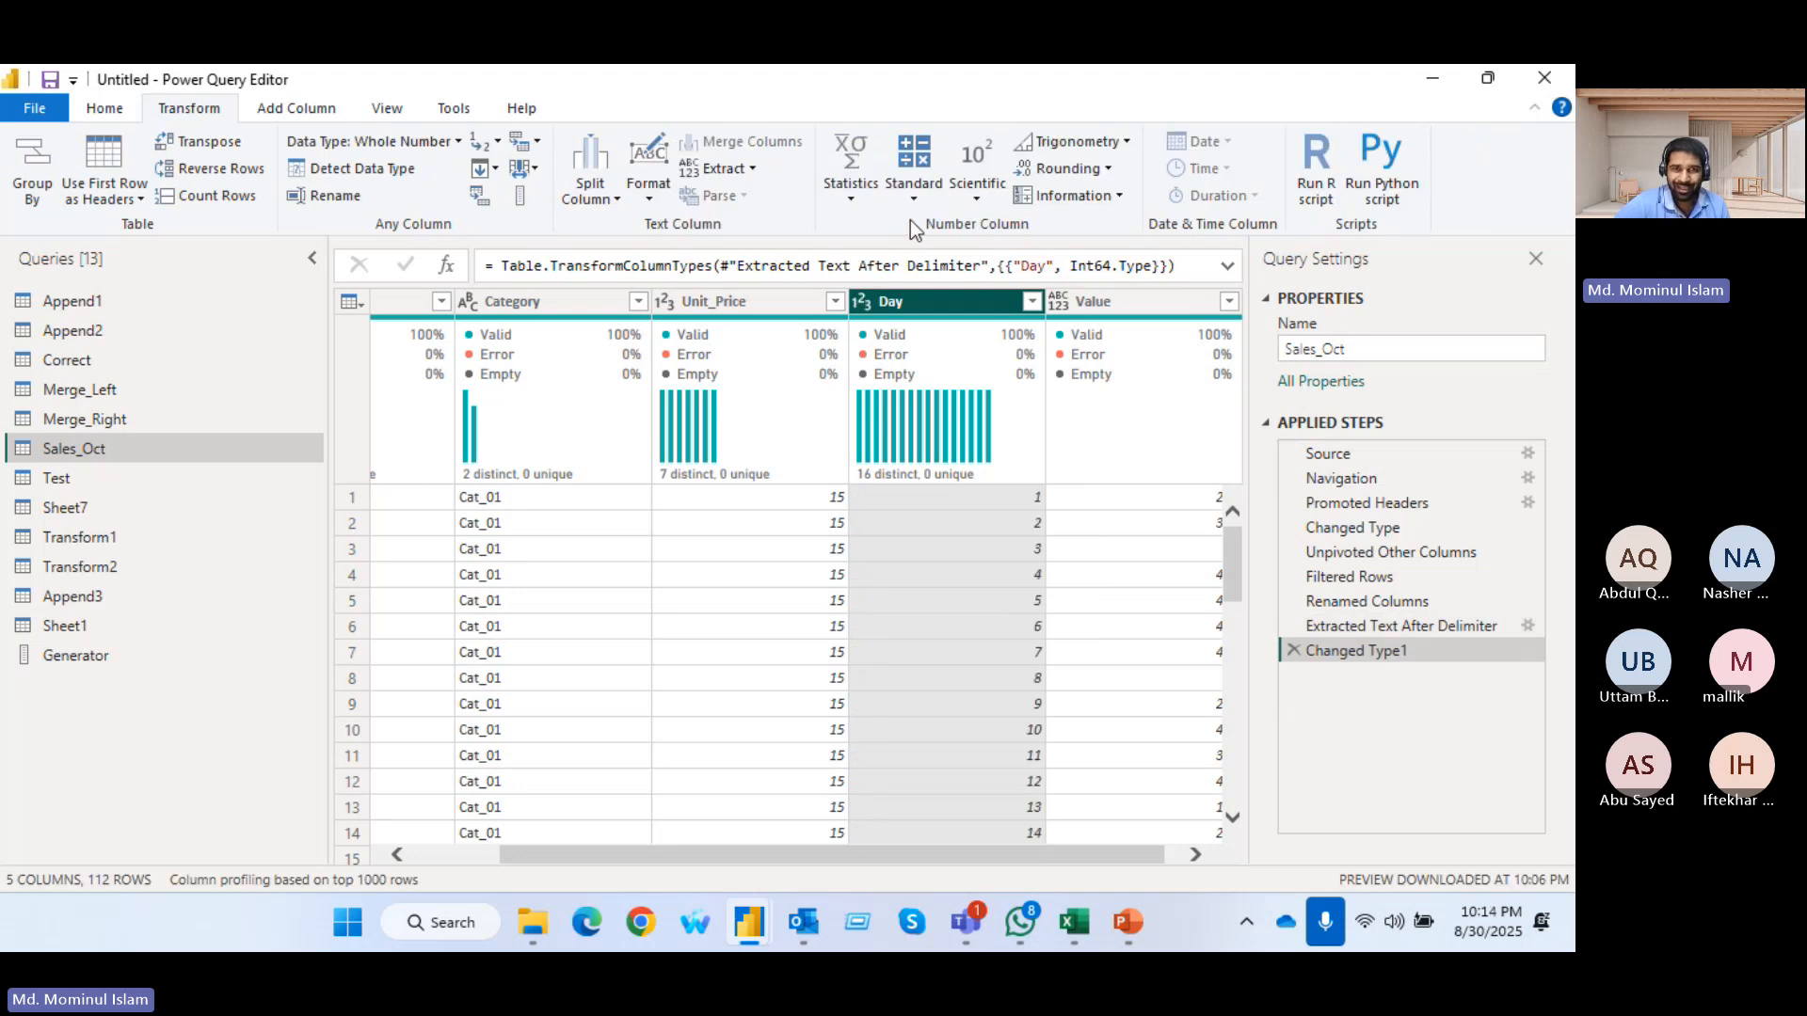
# Try the Sum statistic on the Value column, and remove the resulting applied step
pyautogui.click(831, 200)
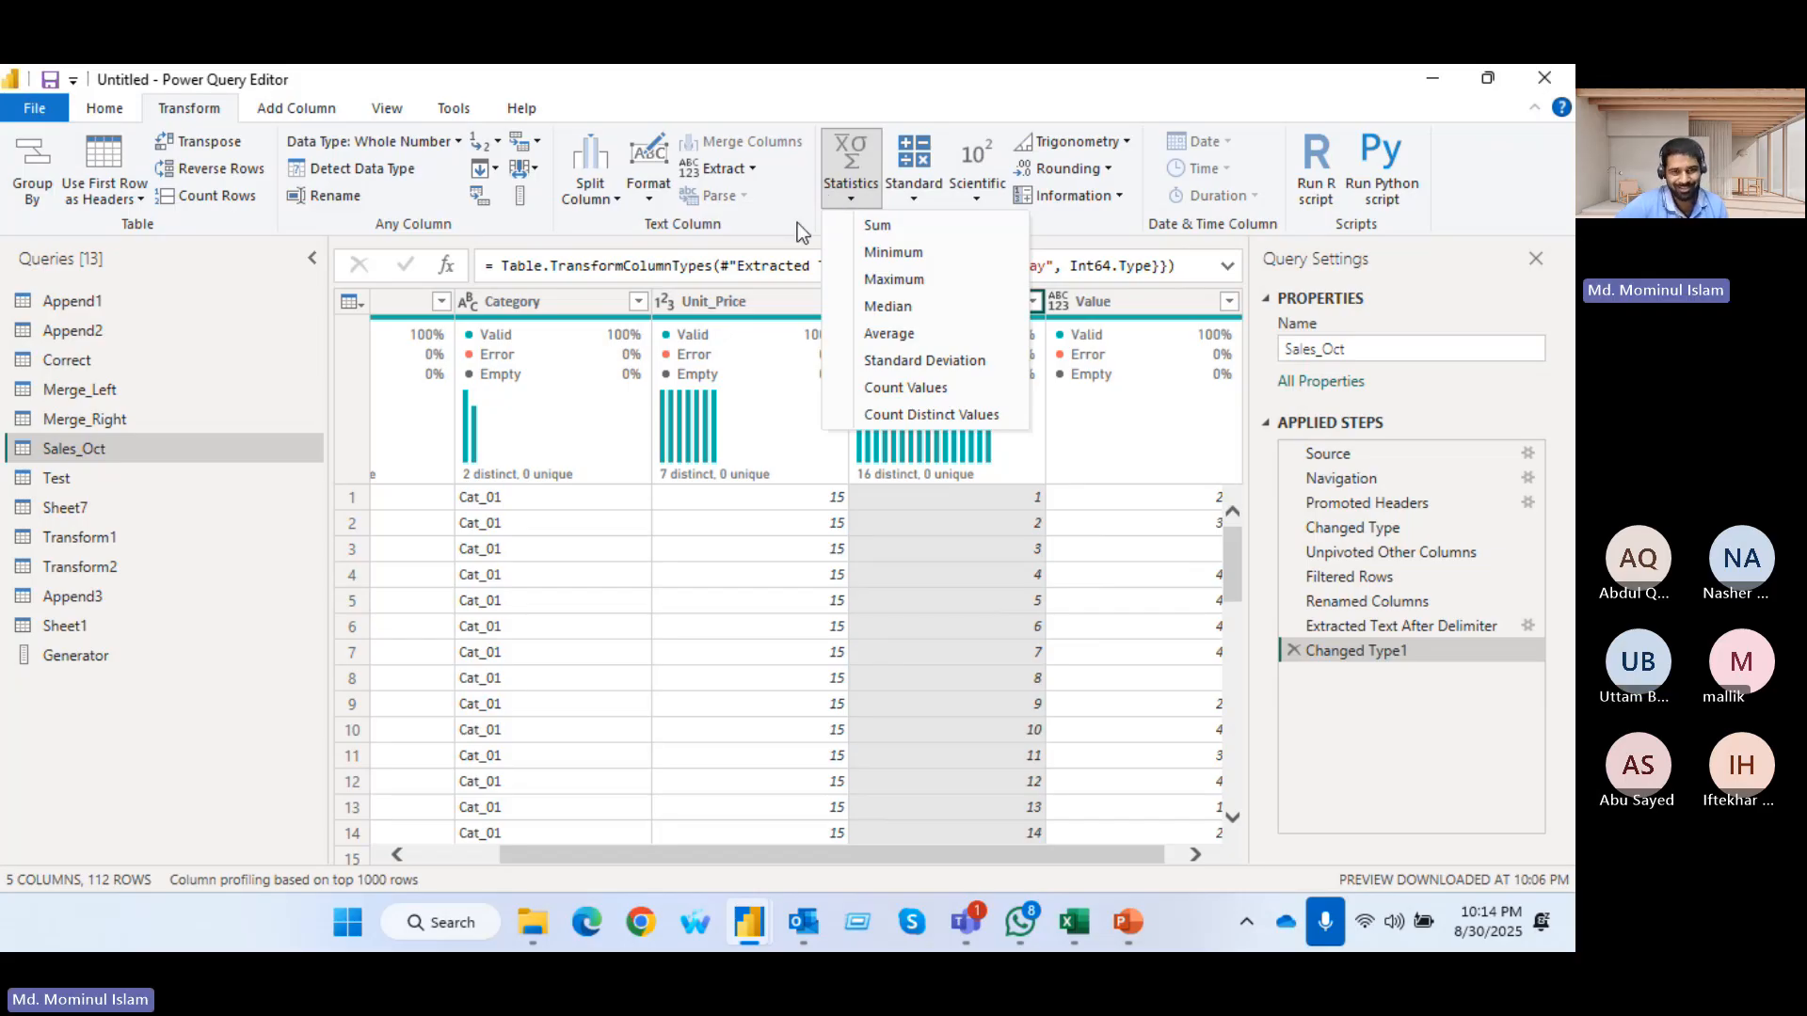
pyautogui.click(728, 559)
pyautogui.moveTo(555, 862); pyautogui.dragTo(852, 856)
pyautogui.click(1096, 305)
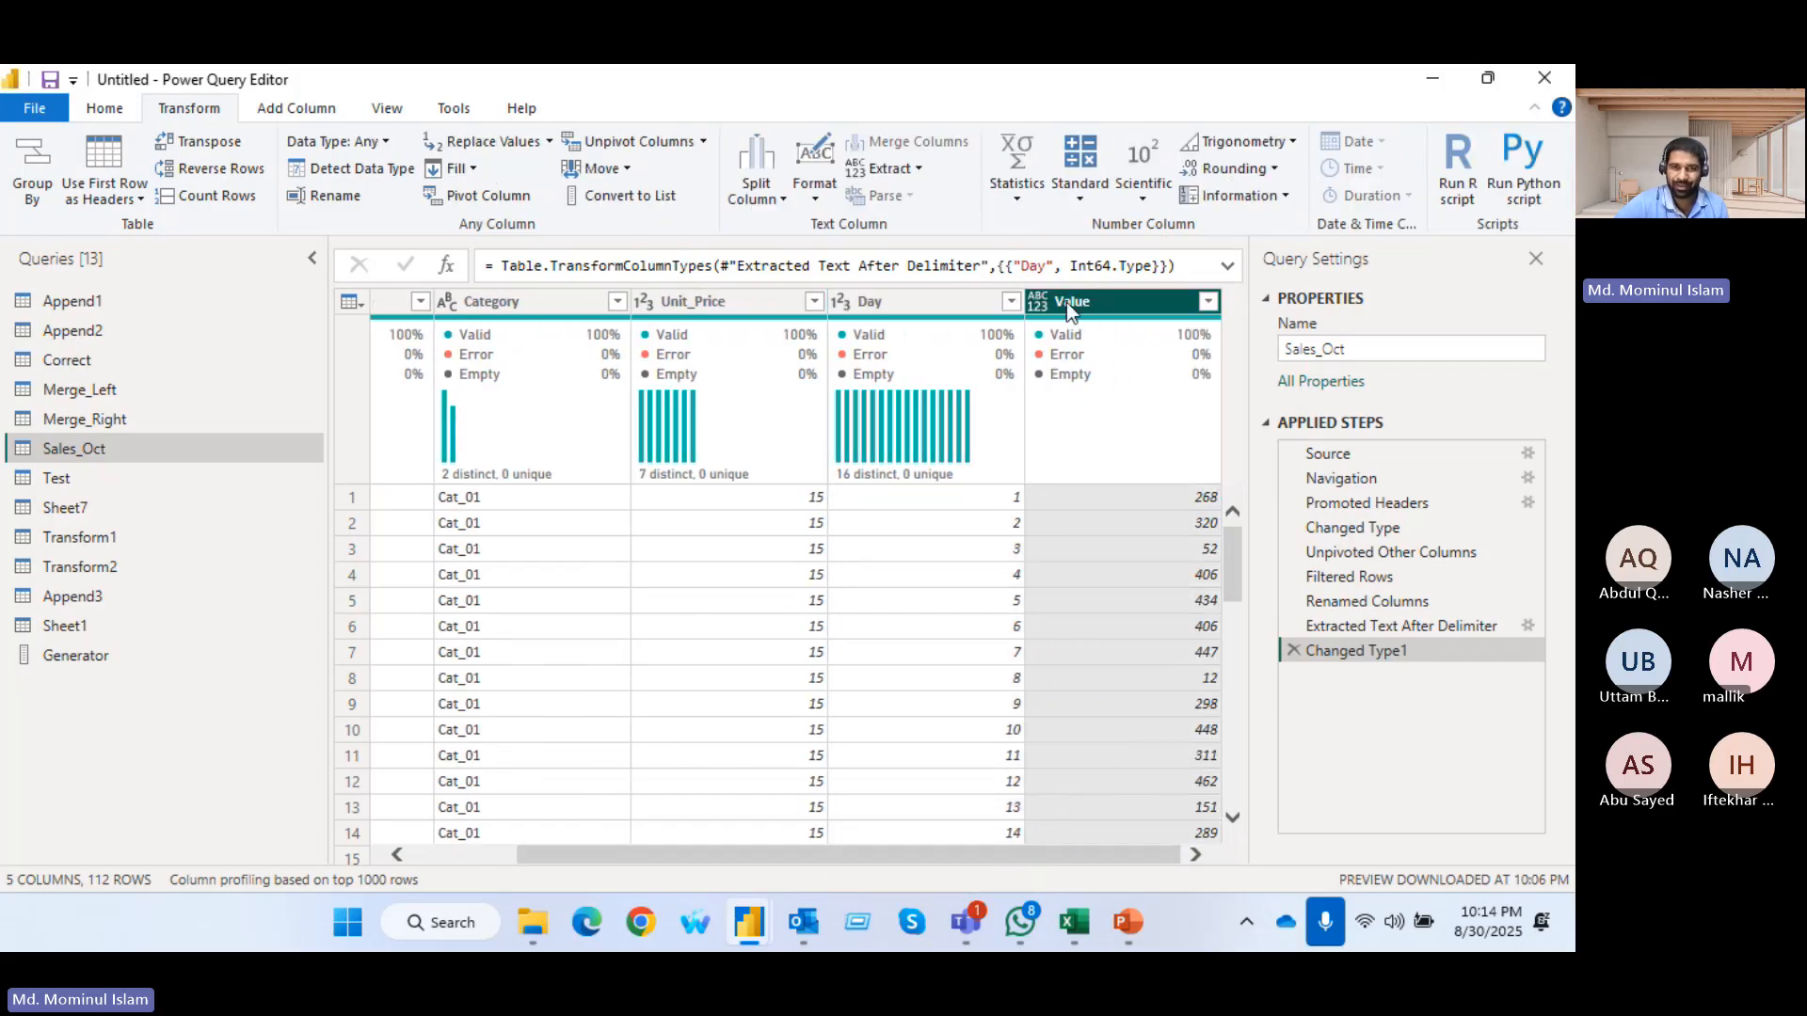
pyautogui.click(1007, 200)
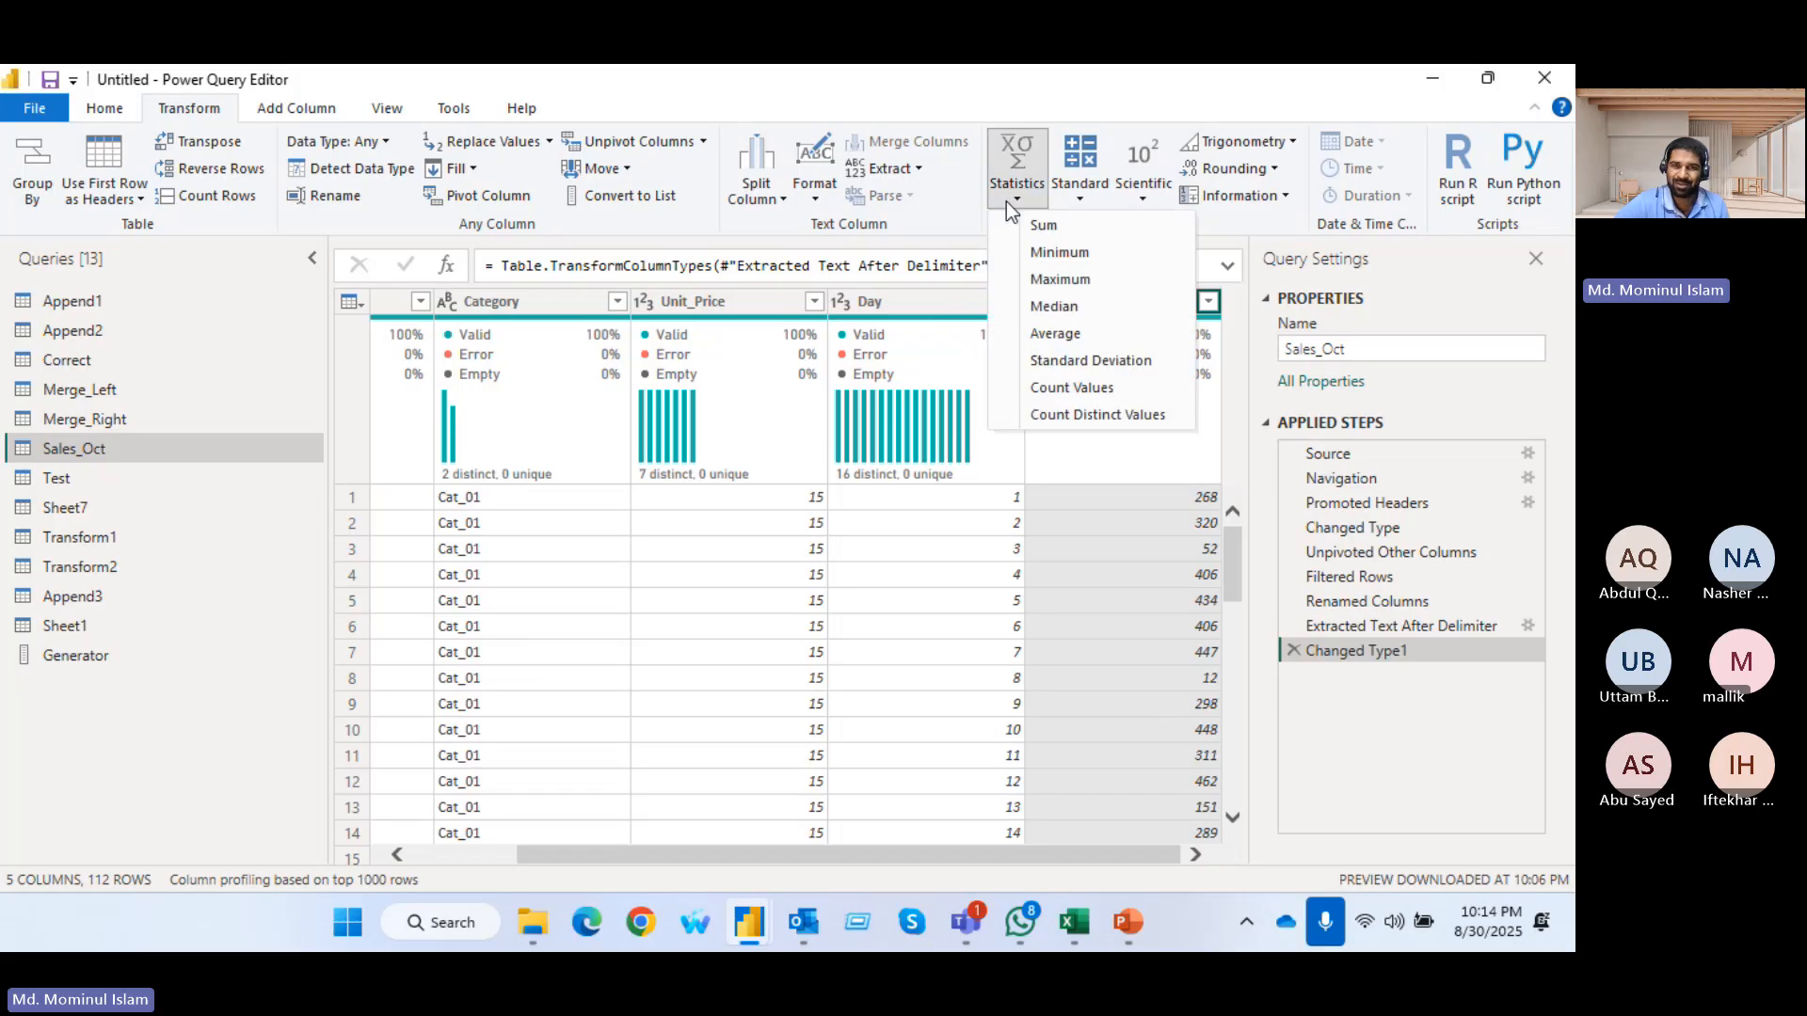
pyautogui.click(1043, 225)
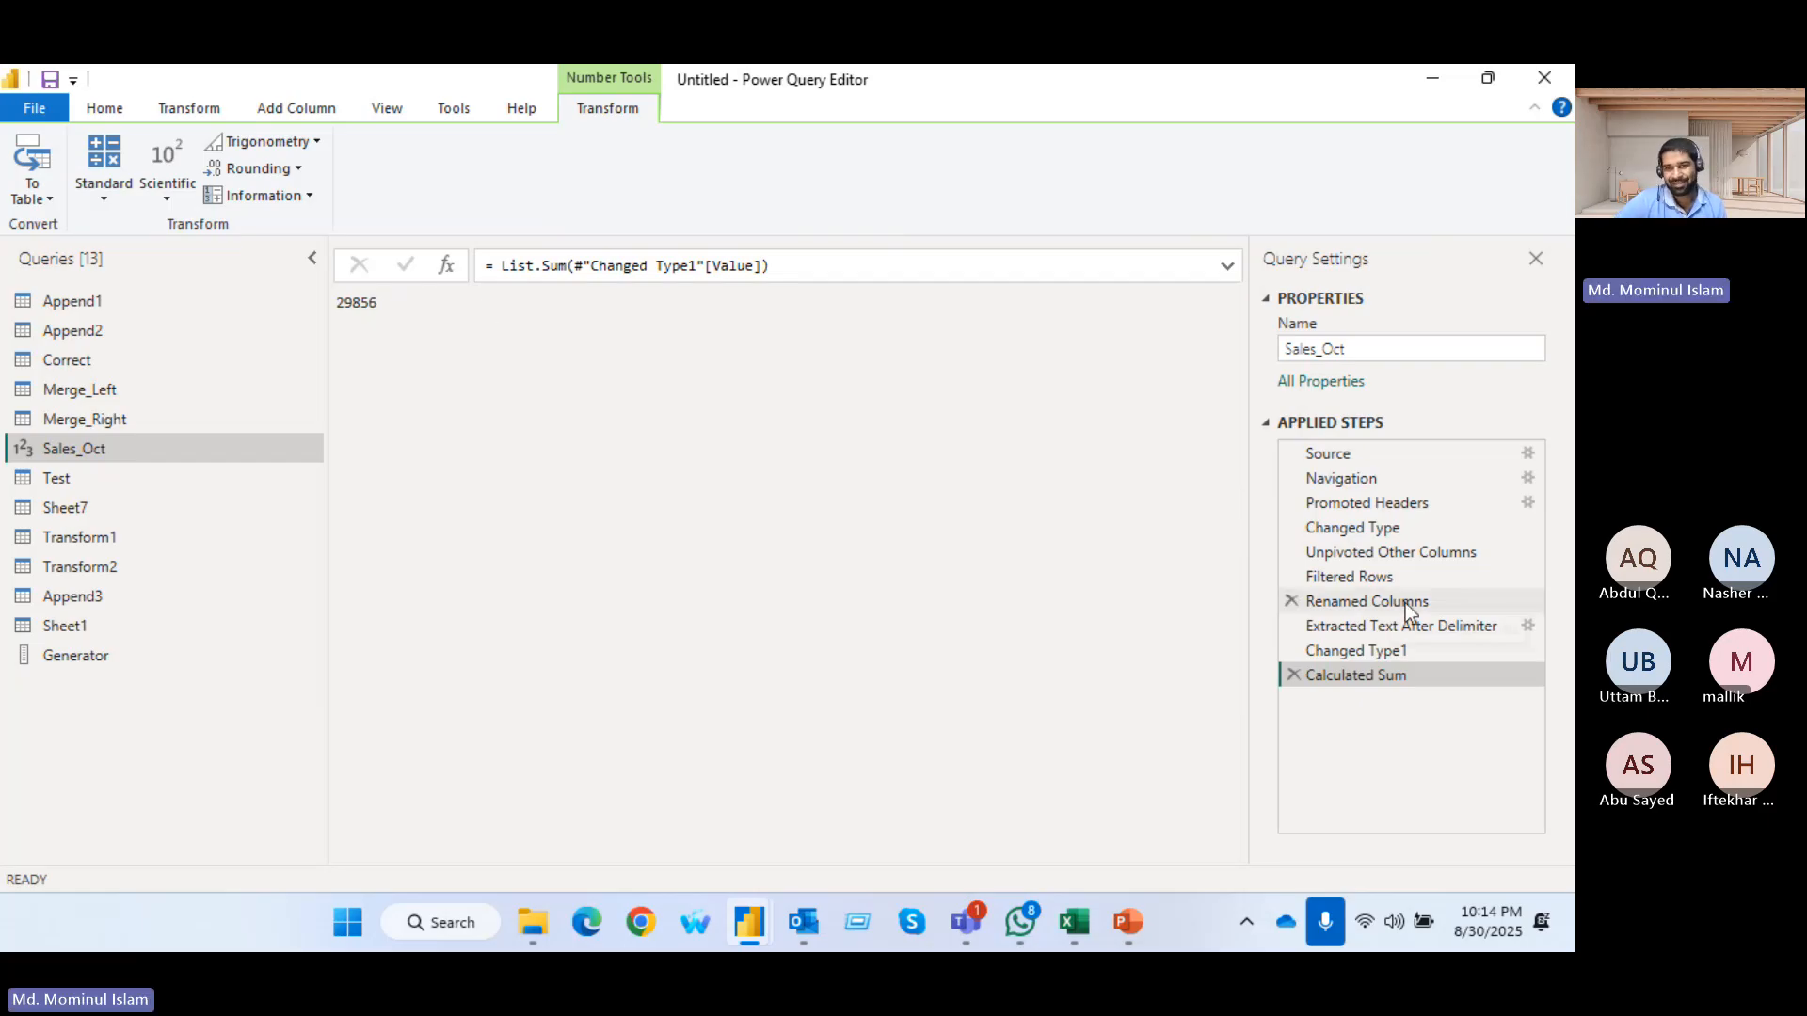
pyautogui.click(1292, 675)
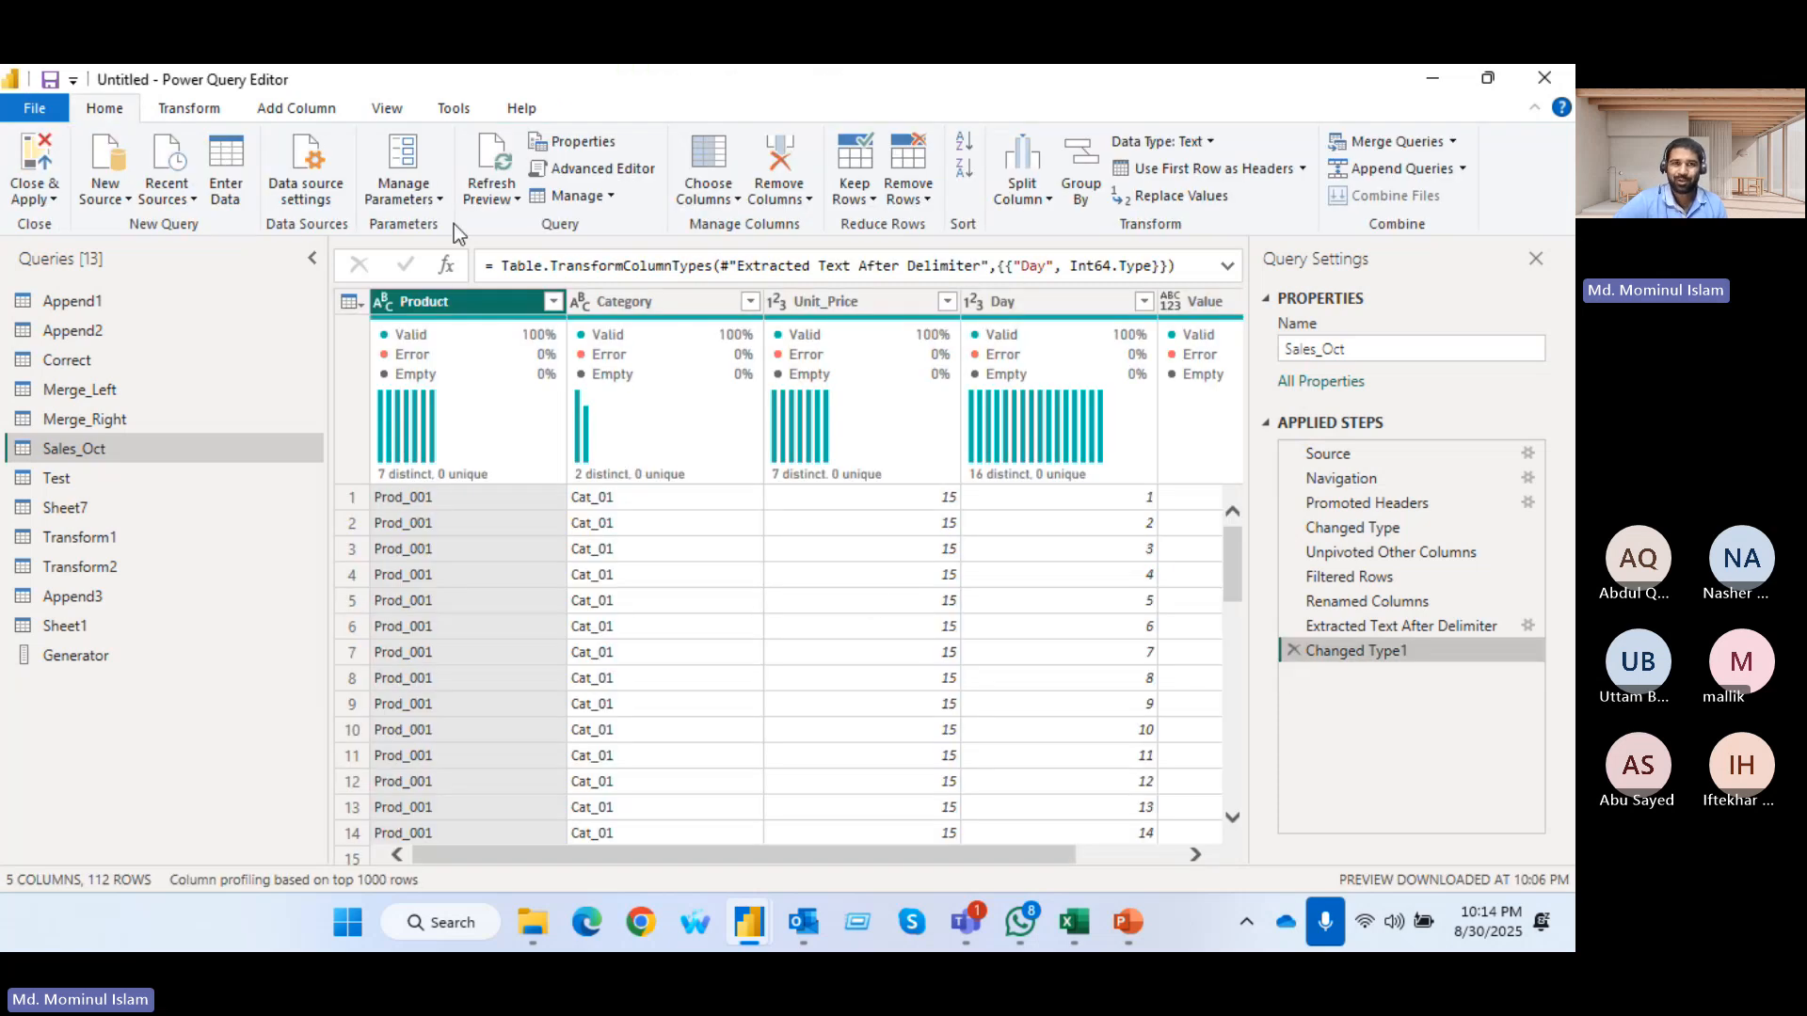
# Compare the Statistics options for the Product column, and review the Standard operations offered for the Value column
pyautogui.click(179, 109)
pyautogui.click(1011, 196)
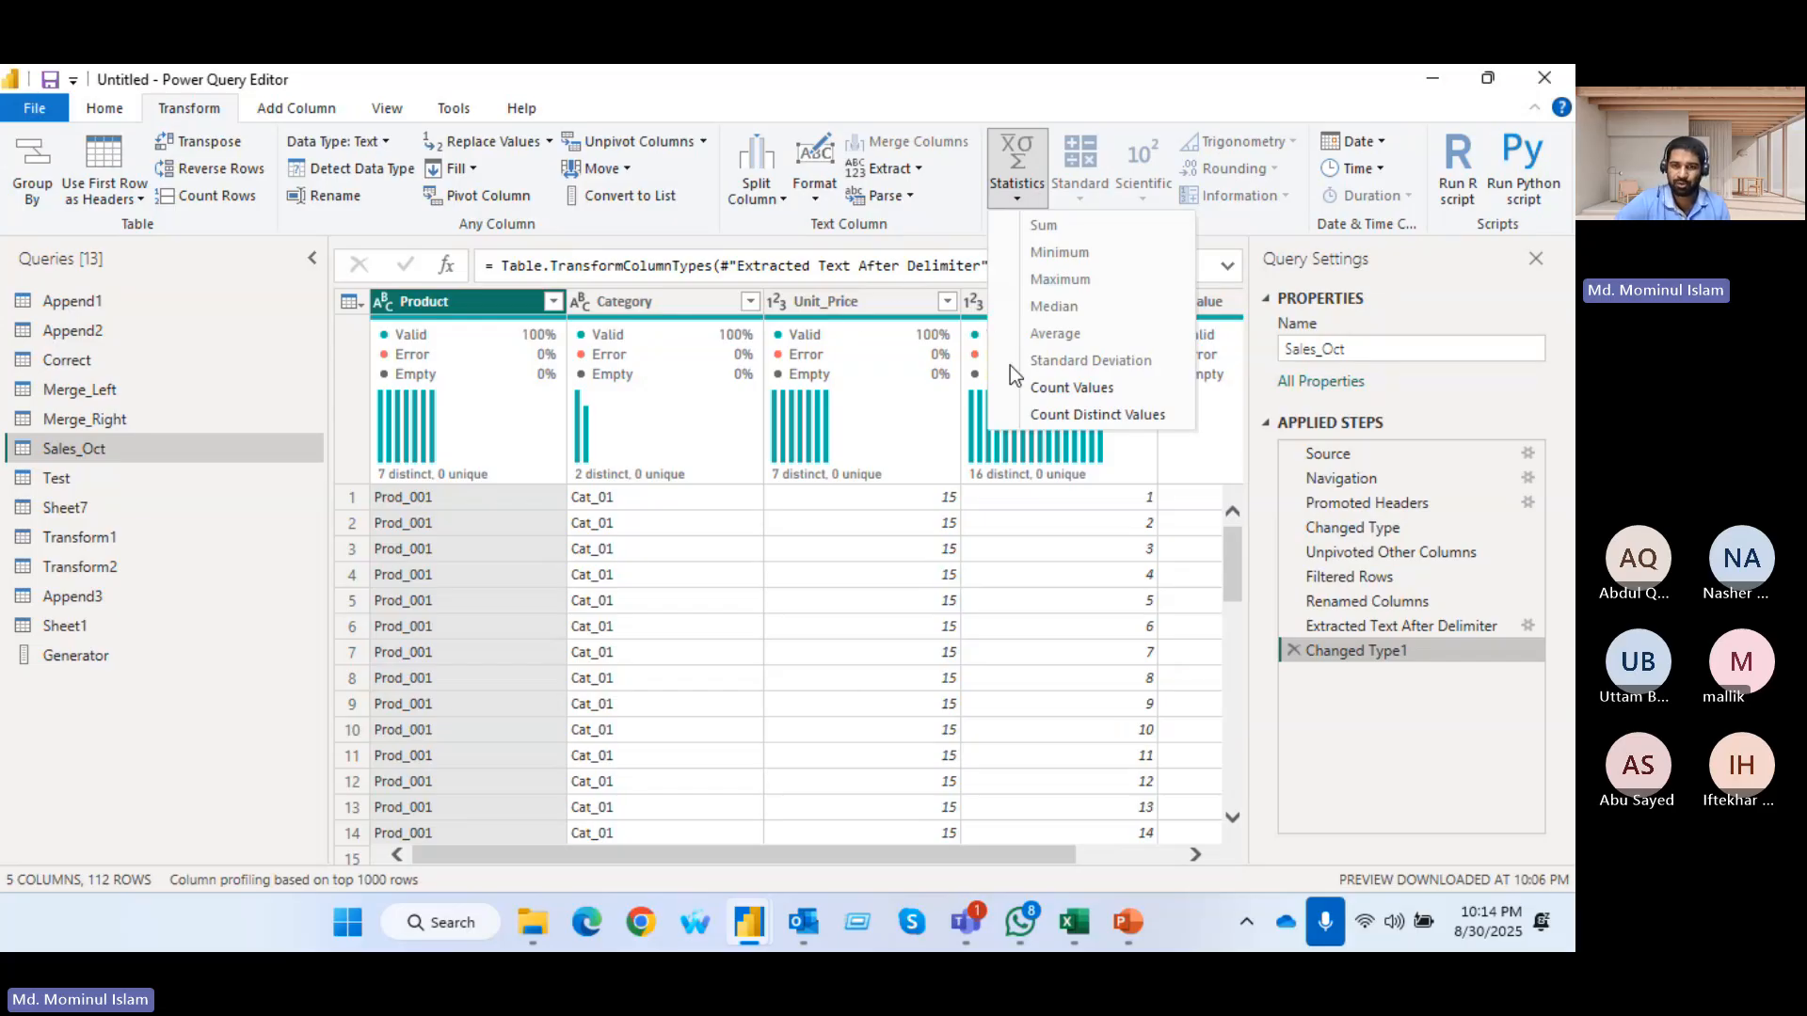
pyautogui.click(895, 852)
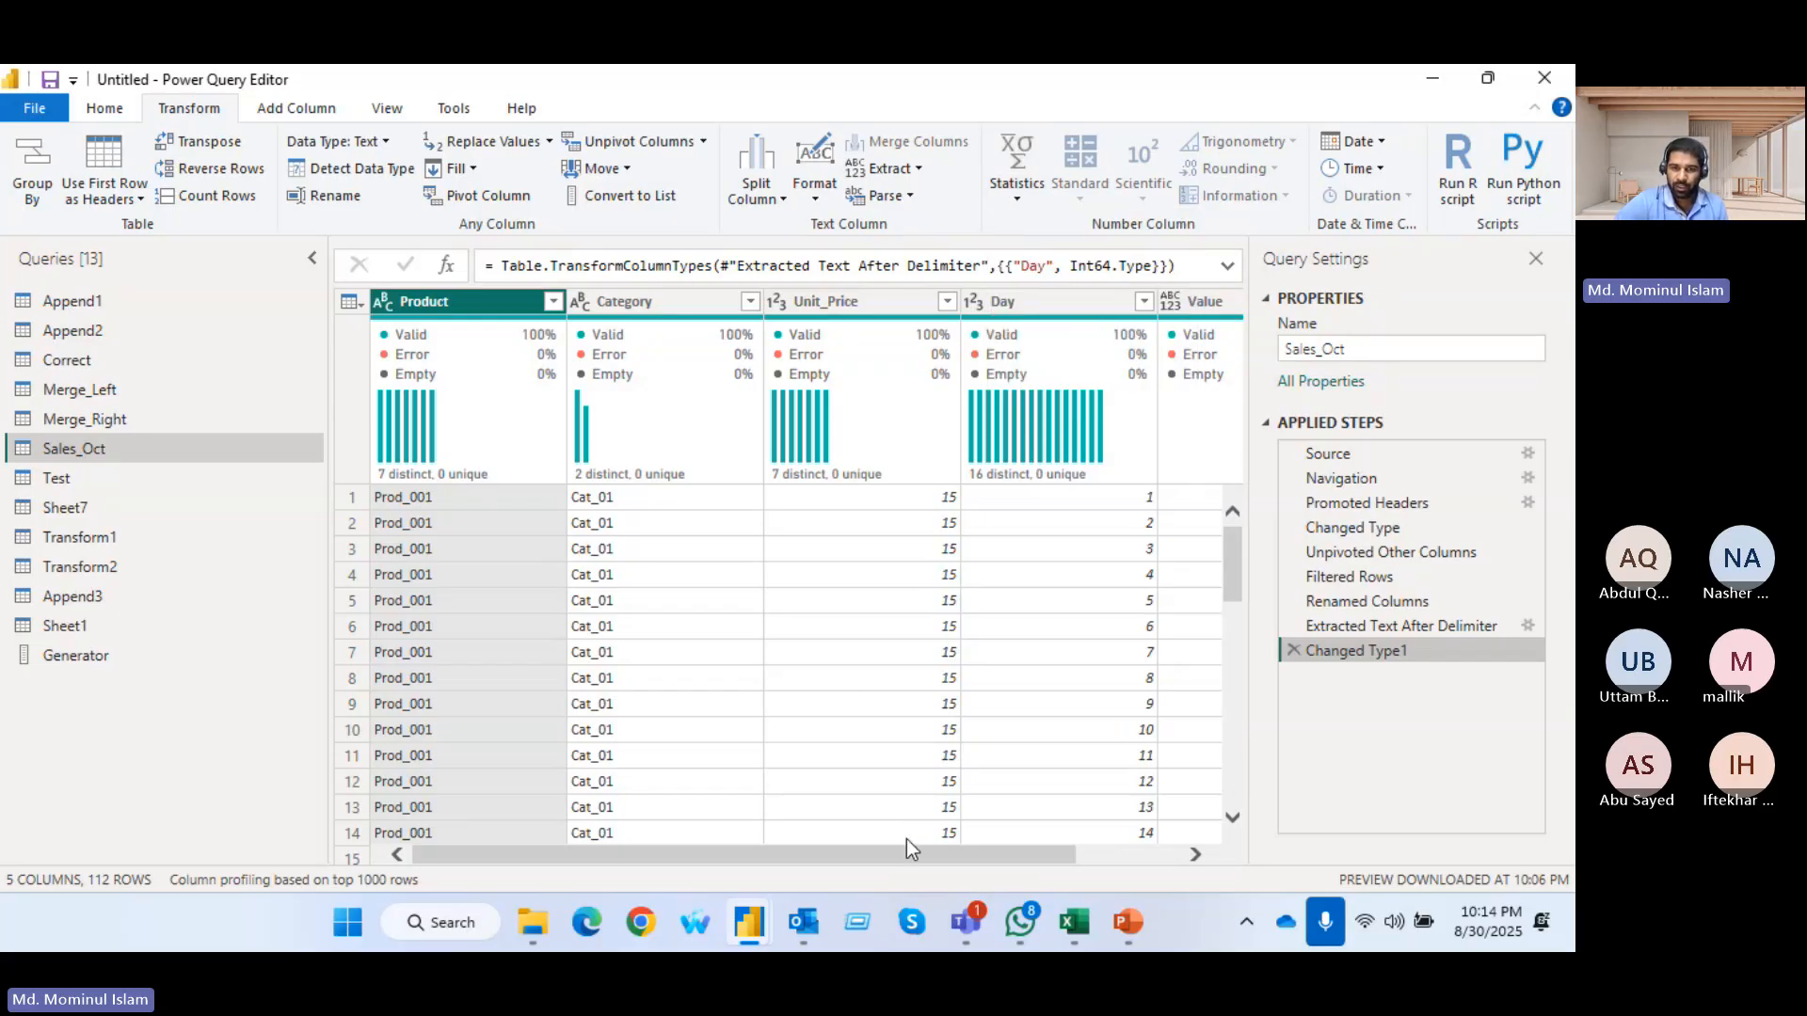
pyautogui.moveTo(906, 850); pyautogui.dragTo(1005, 855)
pyautogui.click(1144, 302)
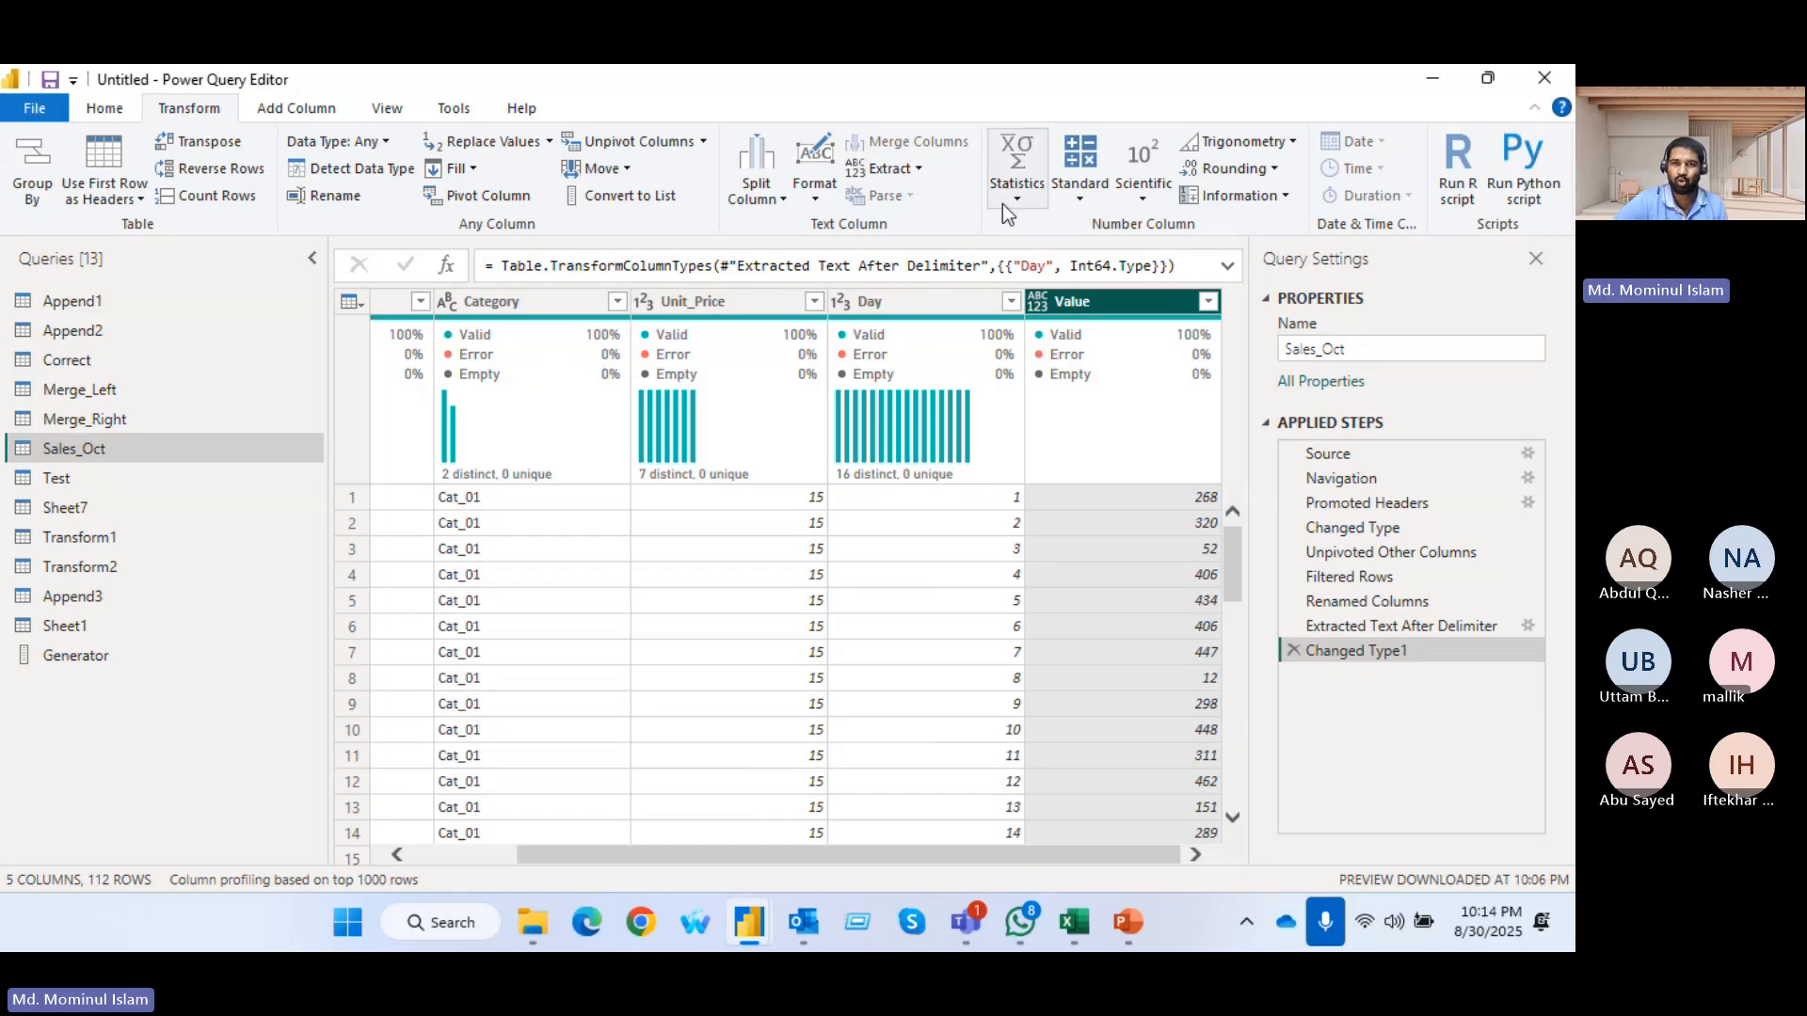
pyautogui.click(1082, 195)
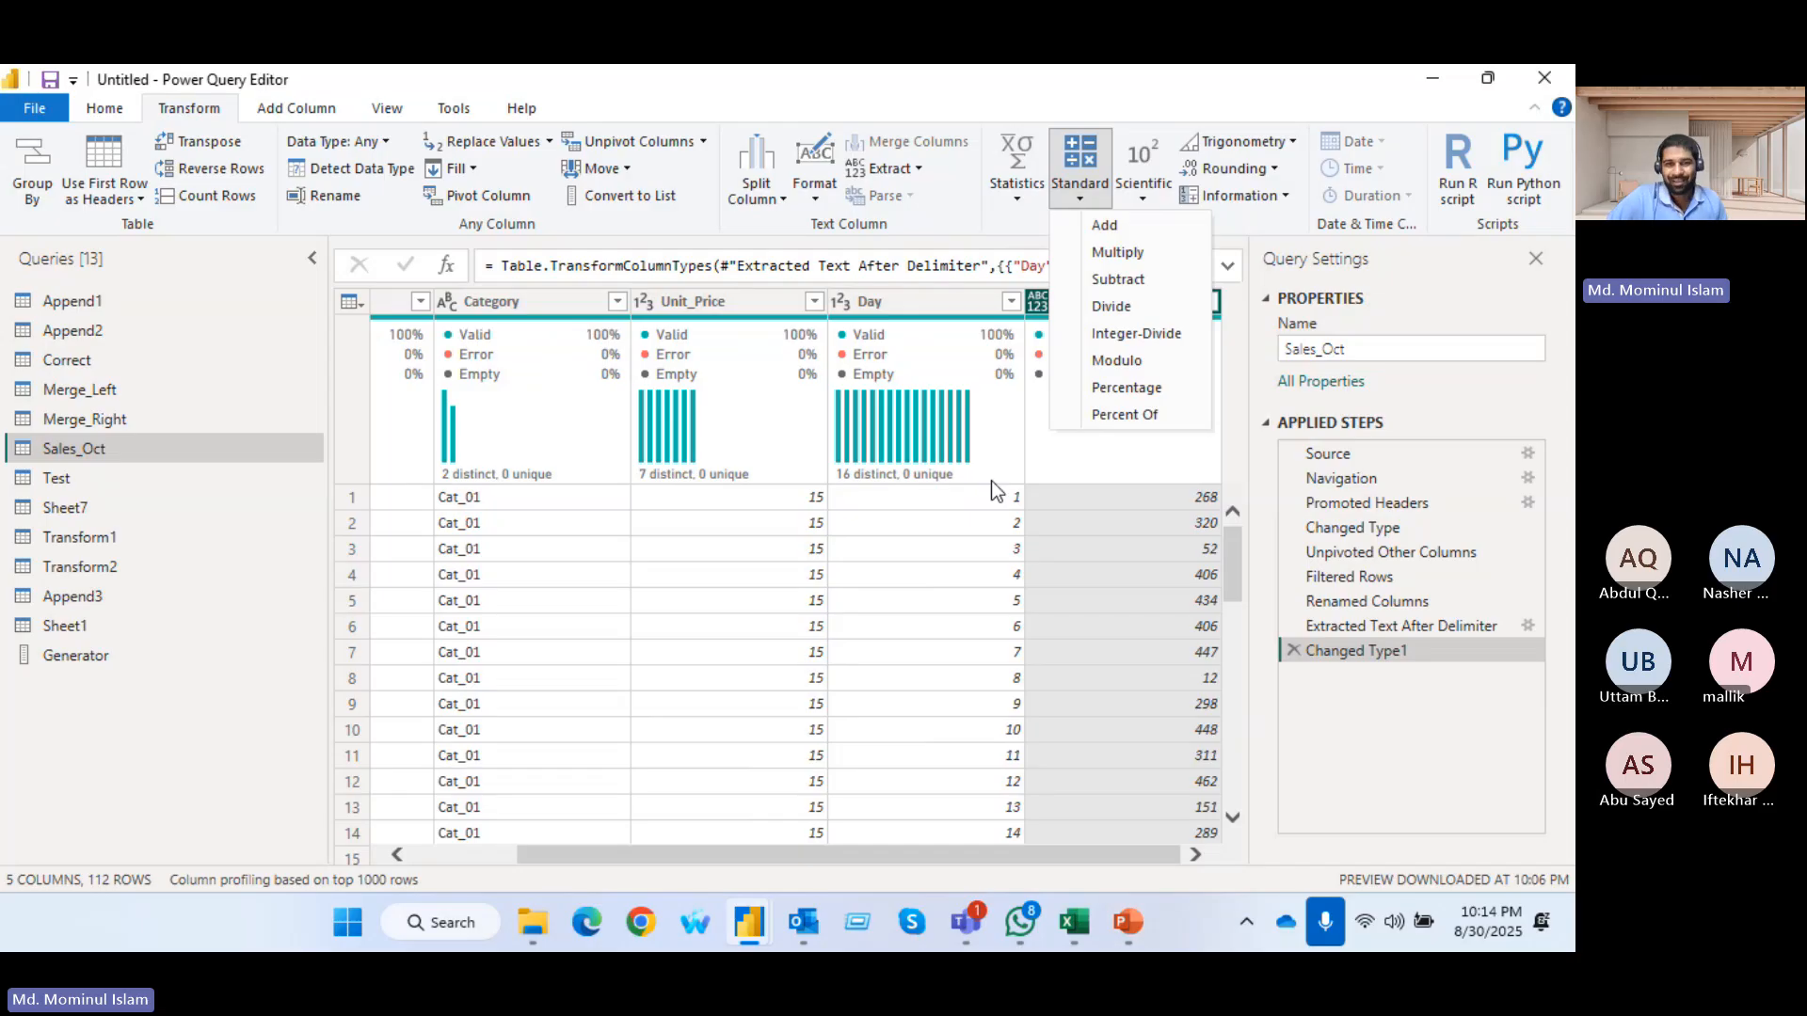
pyautogui.click(1167, 315)
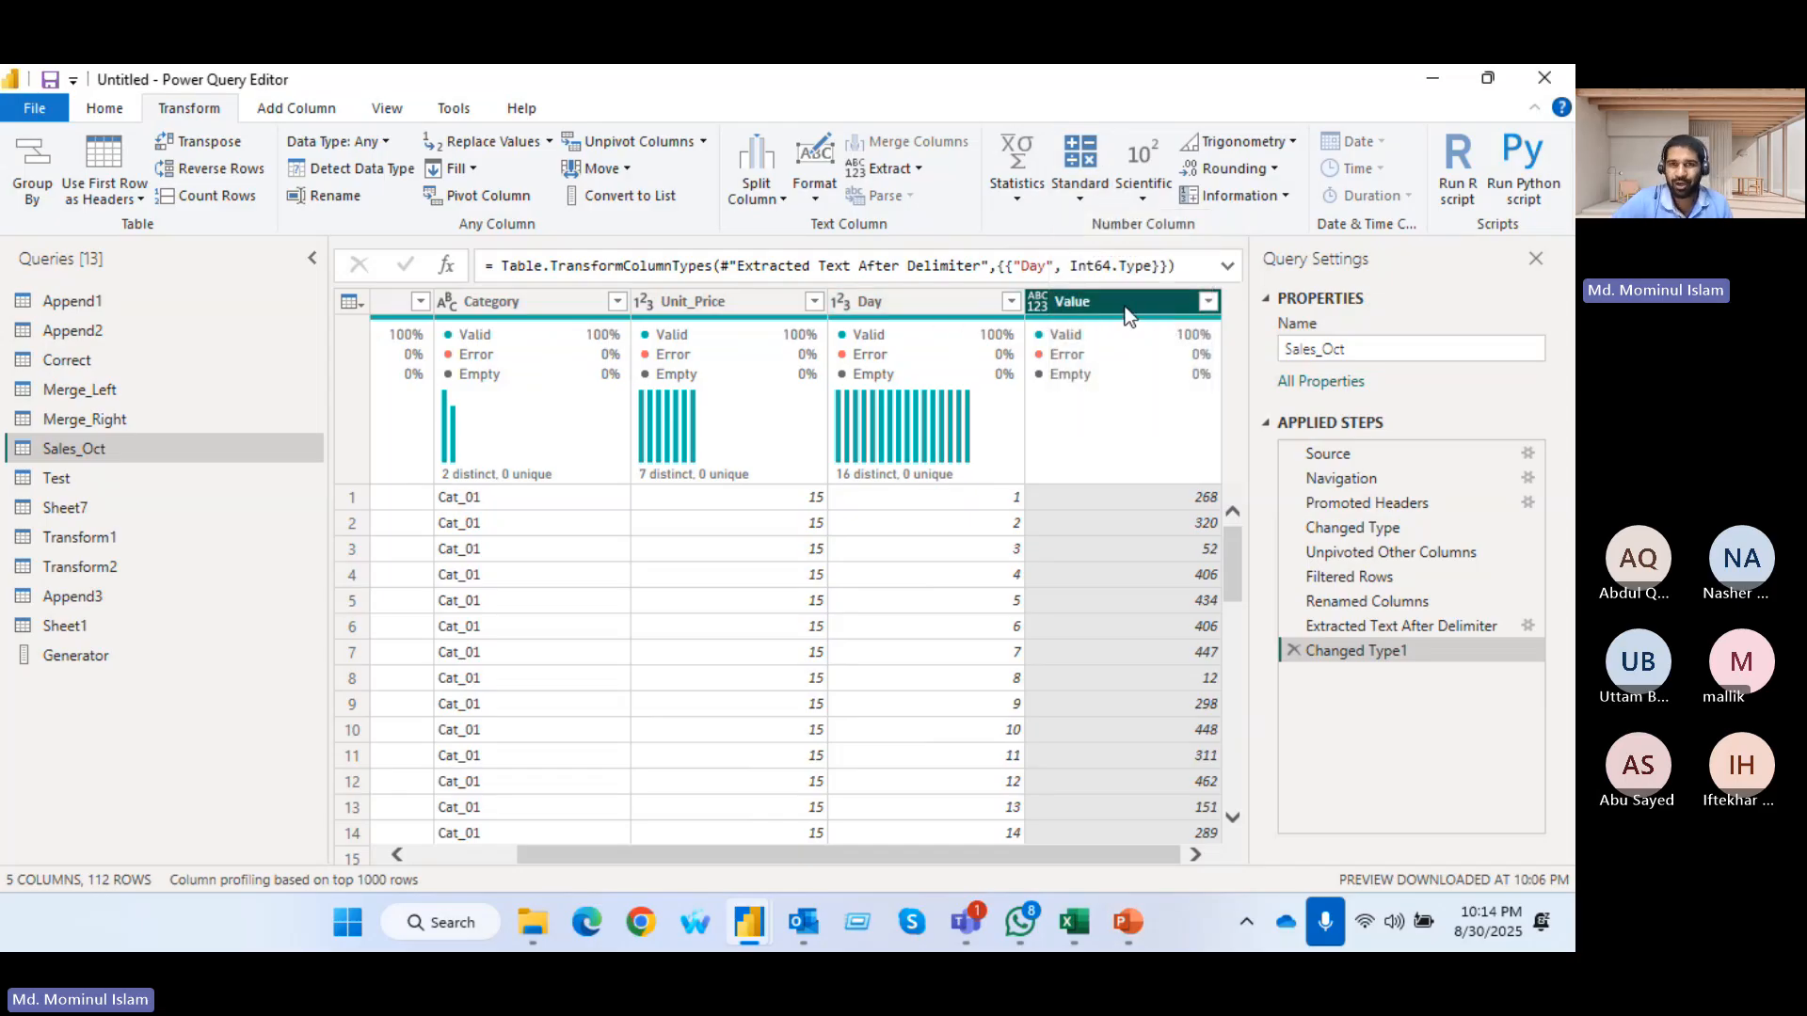
# Add 1000 to each number in the Value column with the Standard Add operation
pyautogui.click(1080, 174)
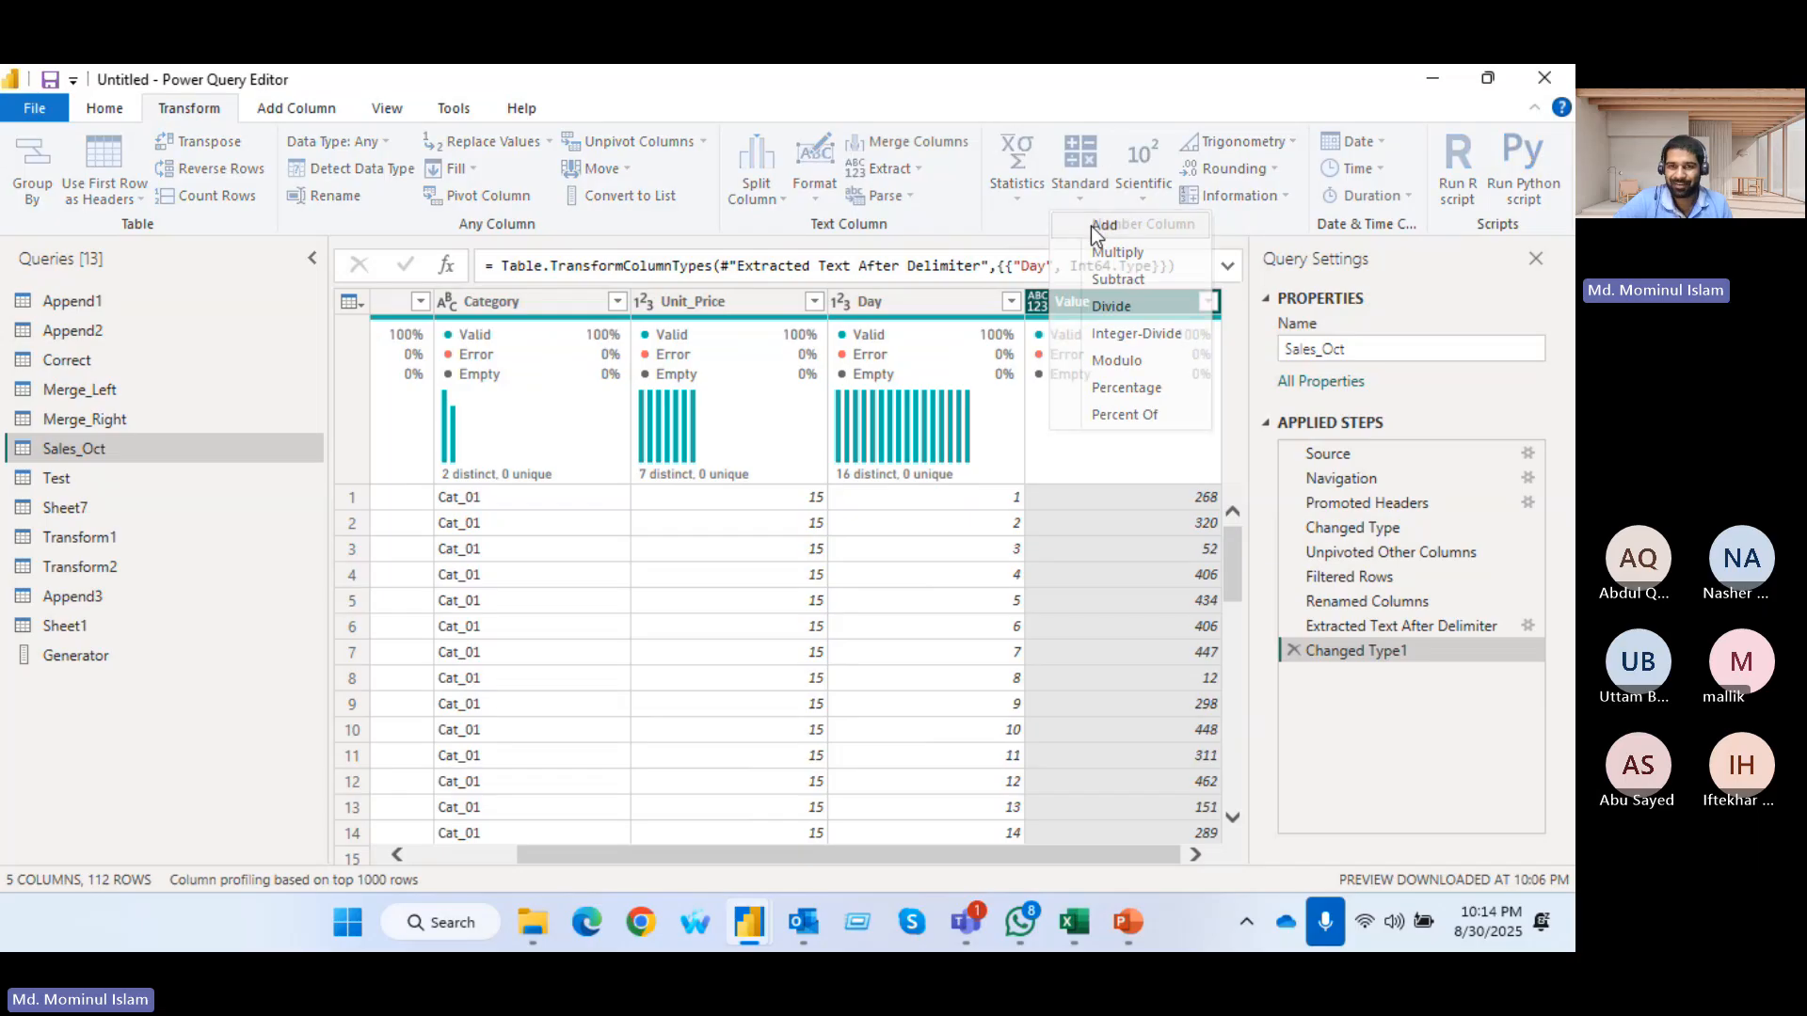
pyautogui.click(1092, 228)
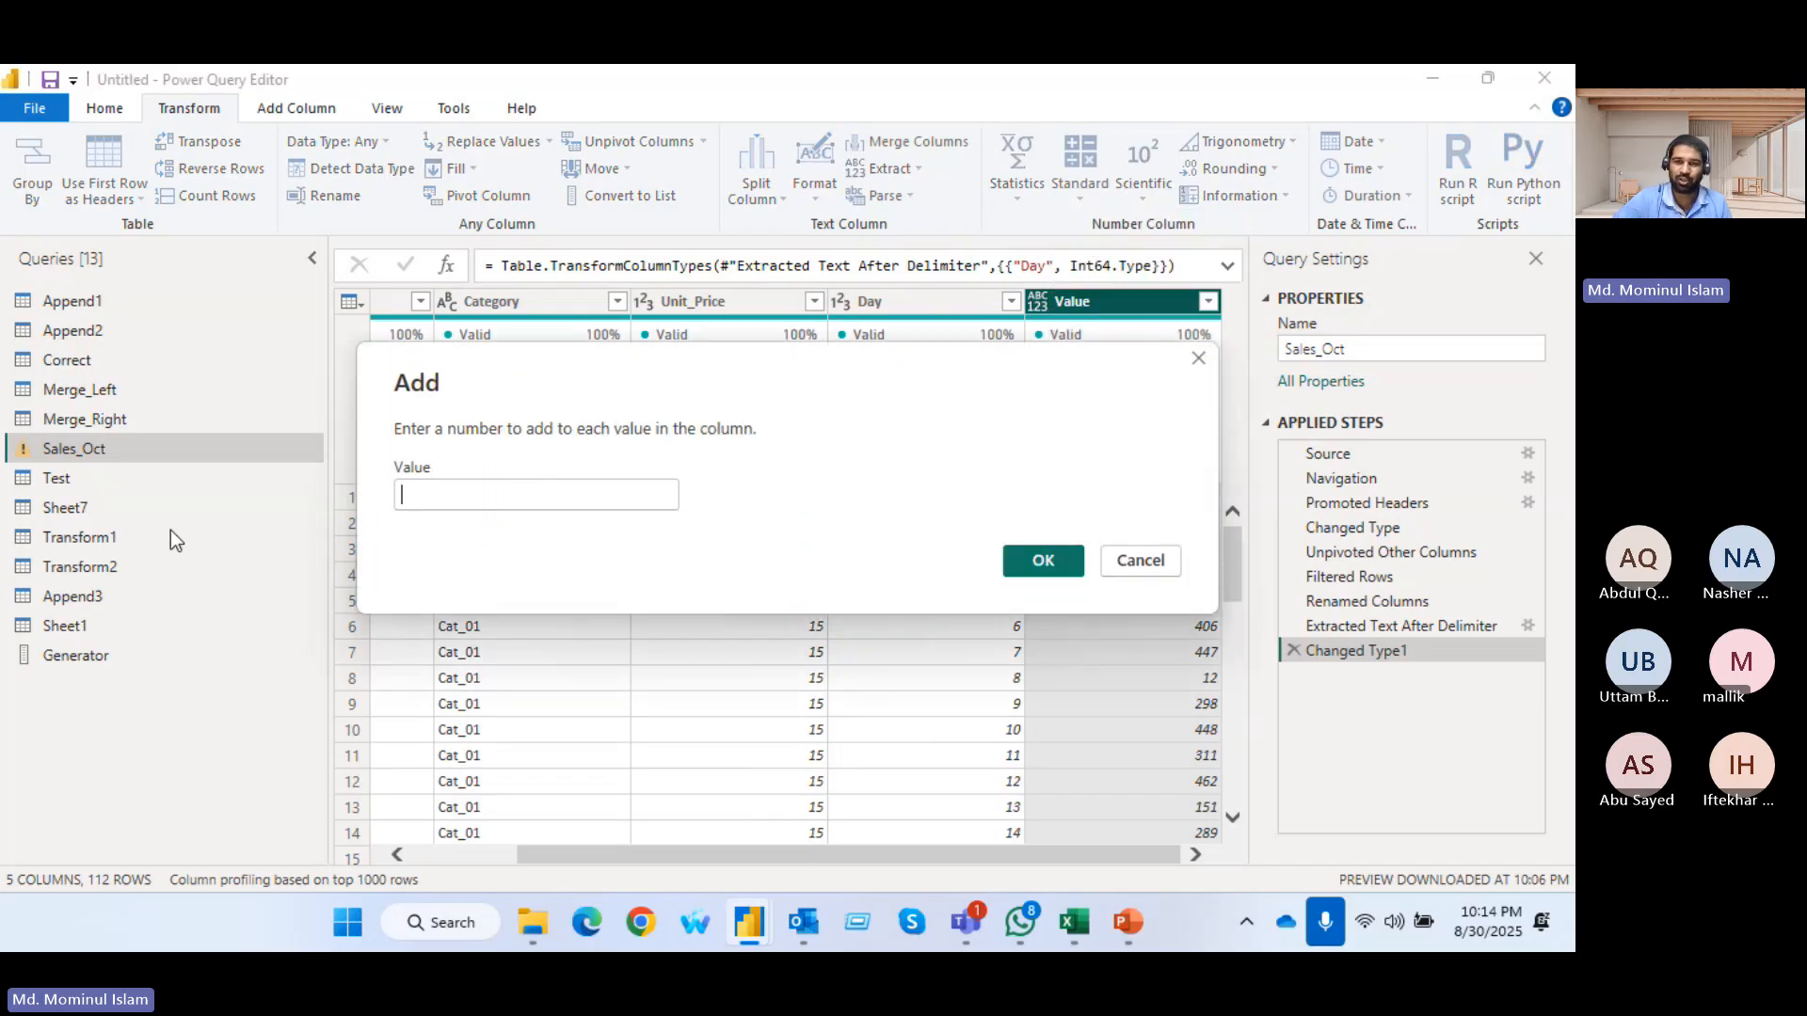
pyautogui.moveTo(876, 382); pyautogui.dragTo(625, 376)
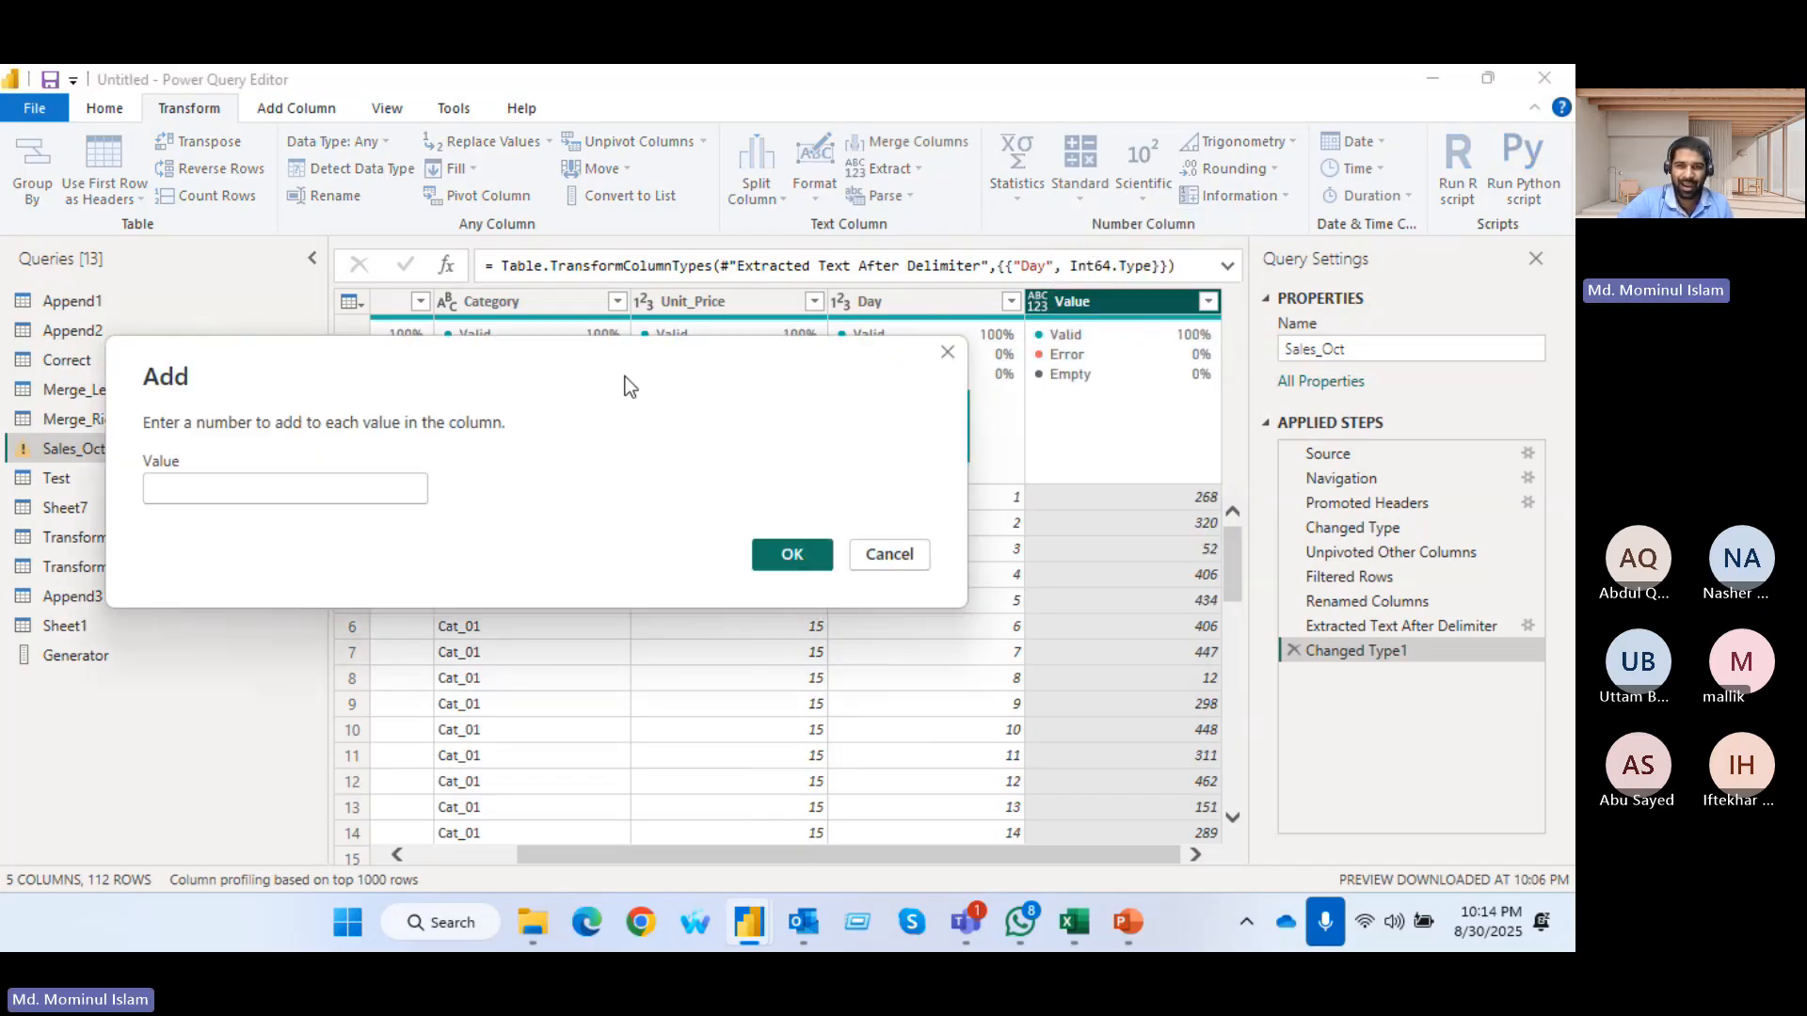
pyautogui.click(289, 489)
pyautogui.write('1000')
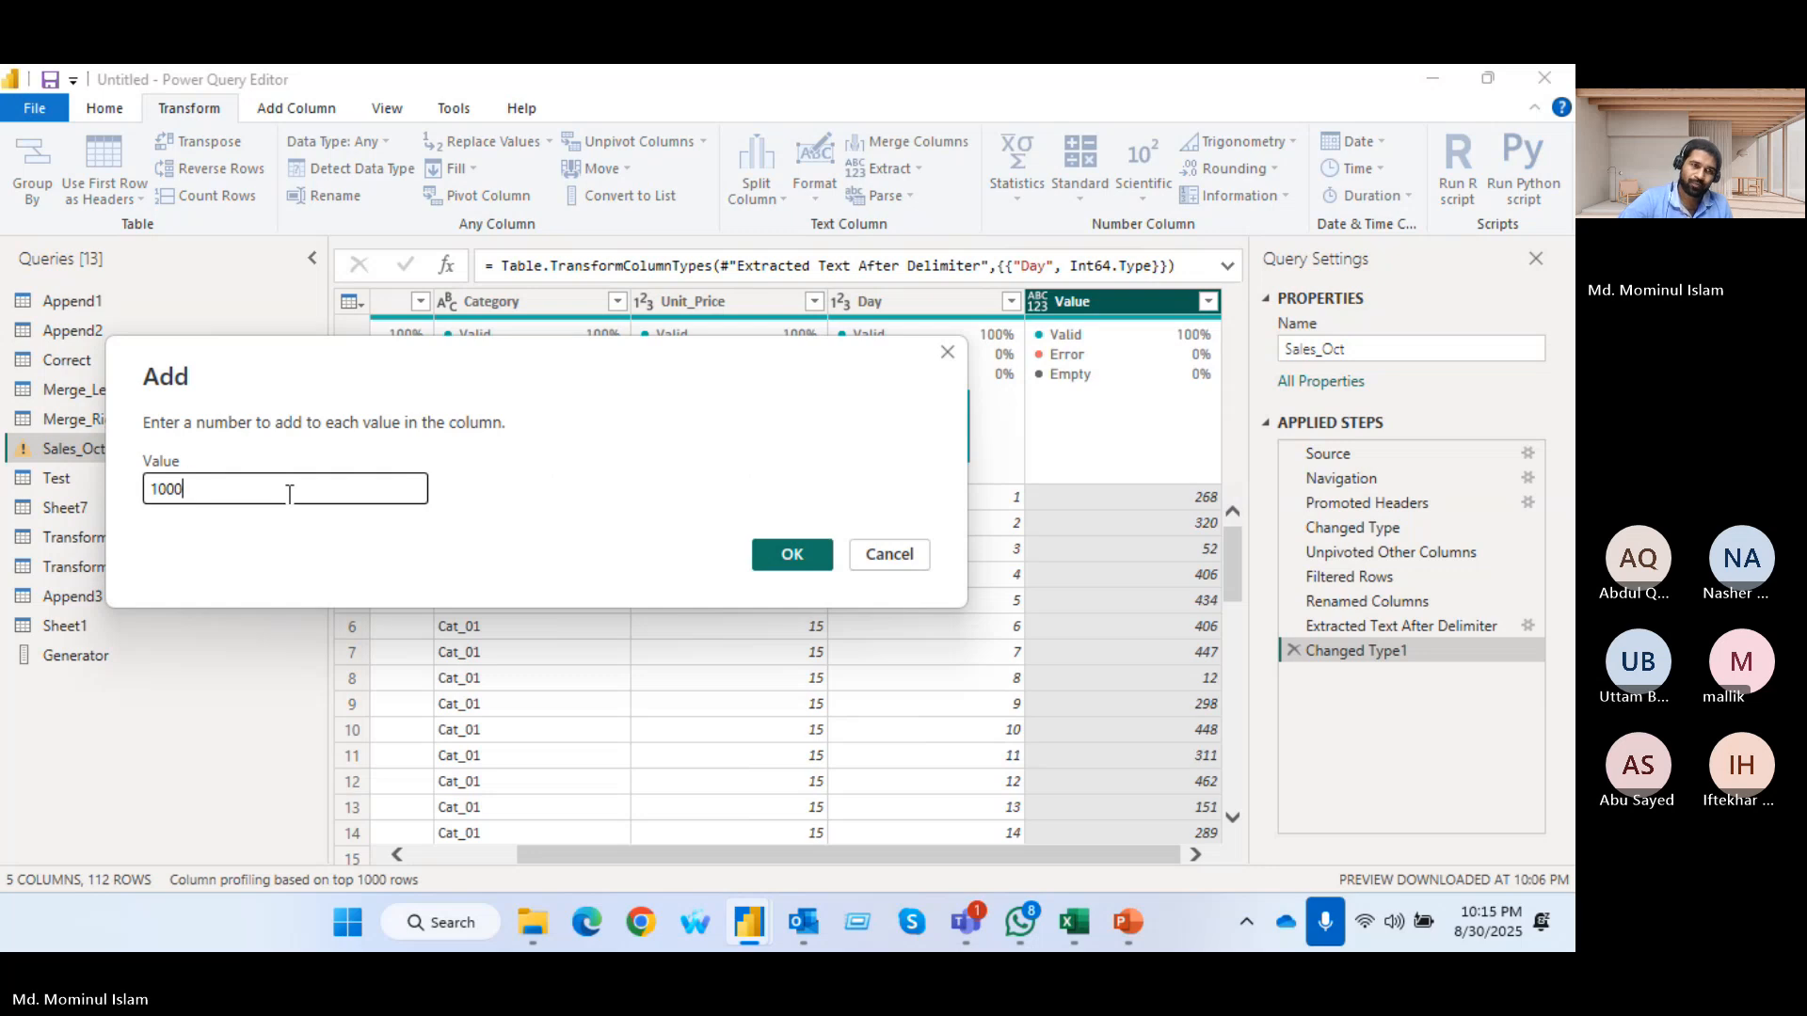
pyautogui.click(782, 551)
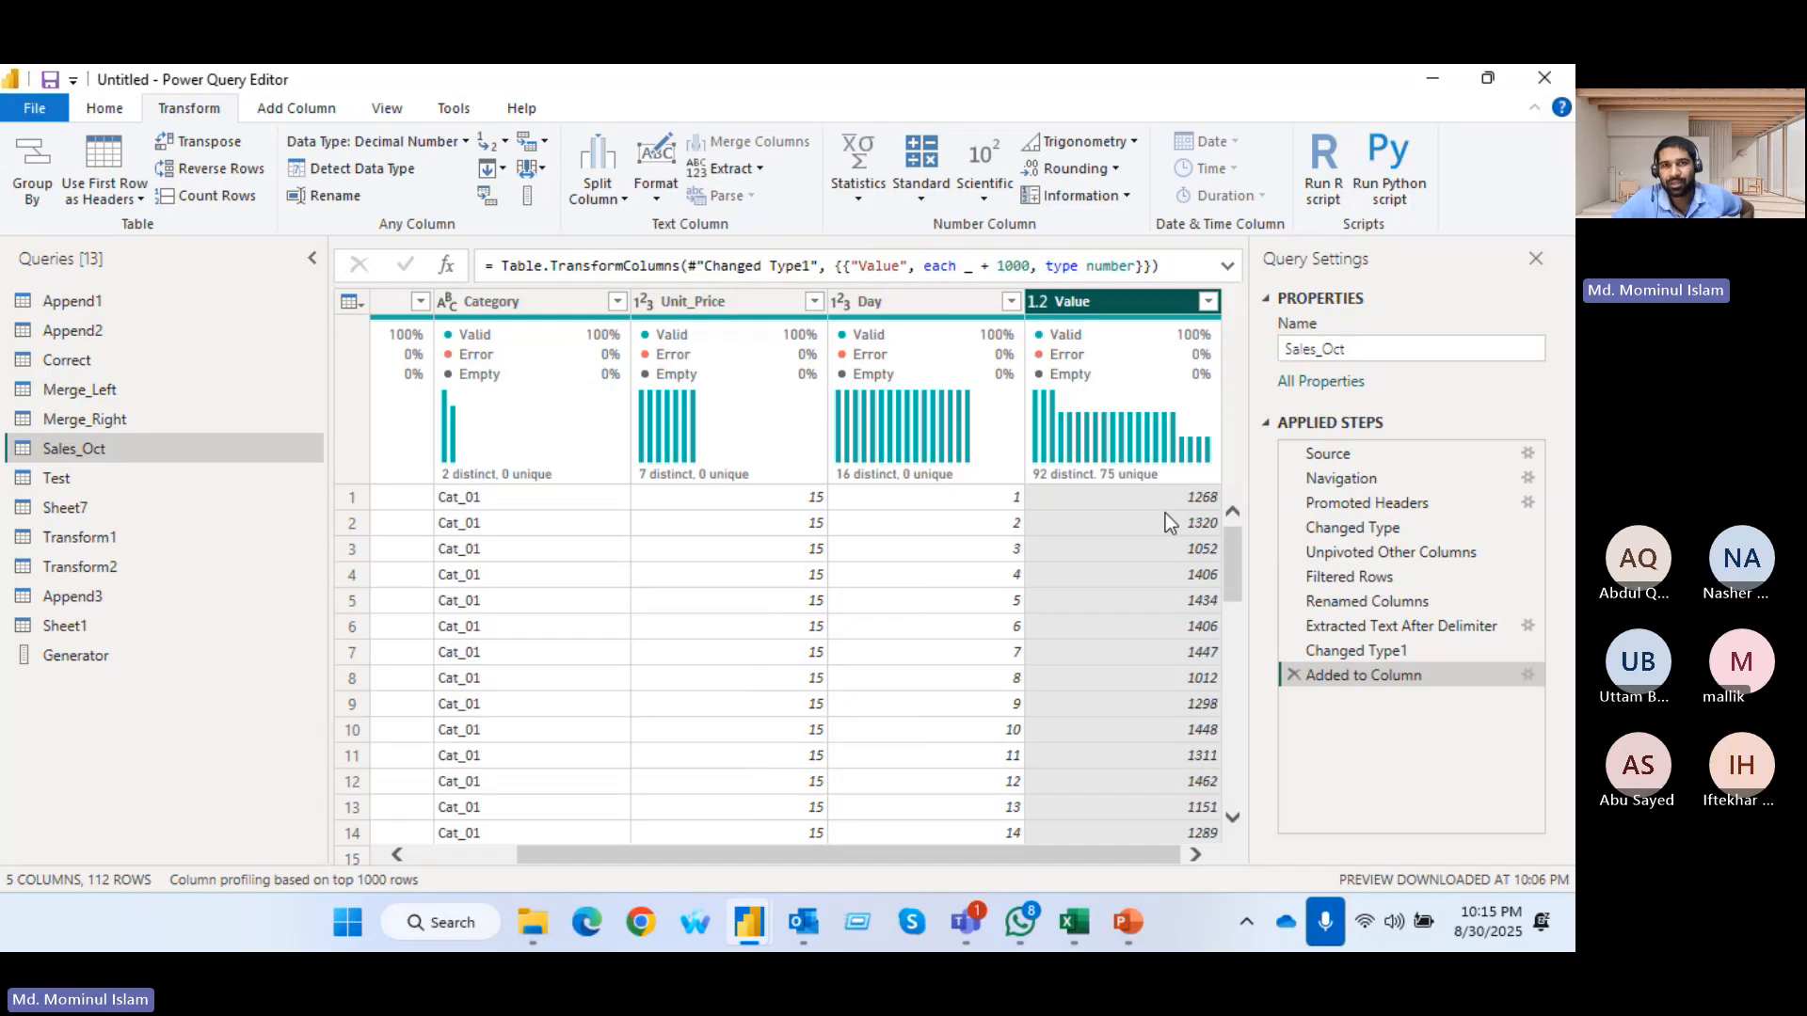
pyautogui.click(919, 198)
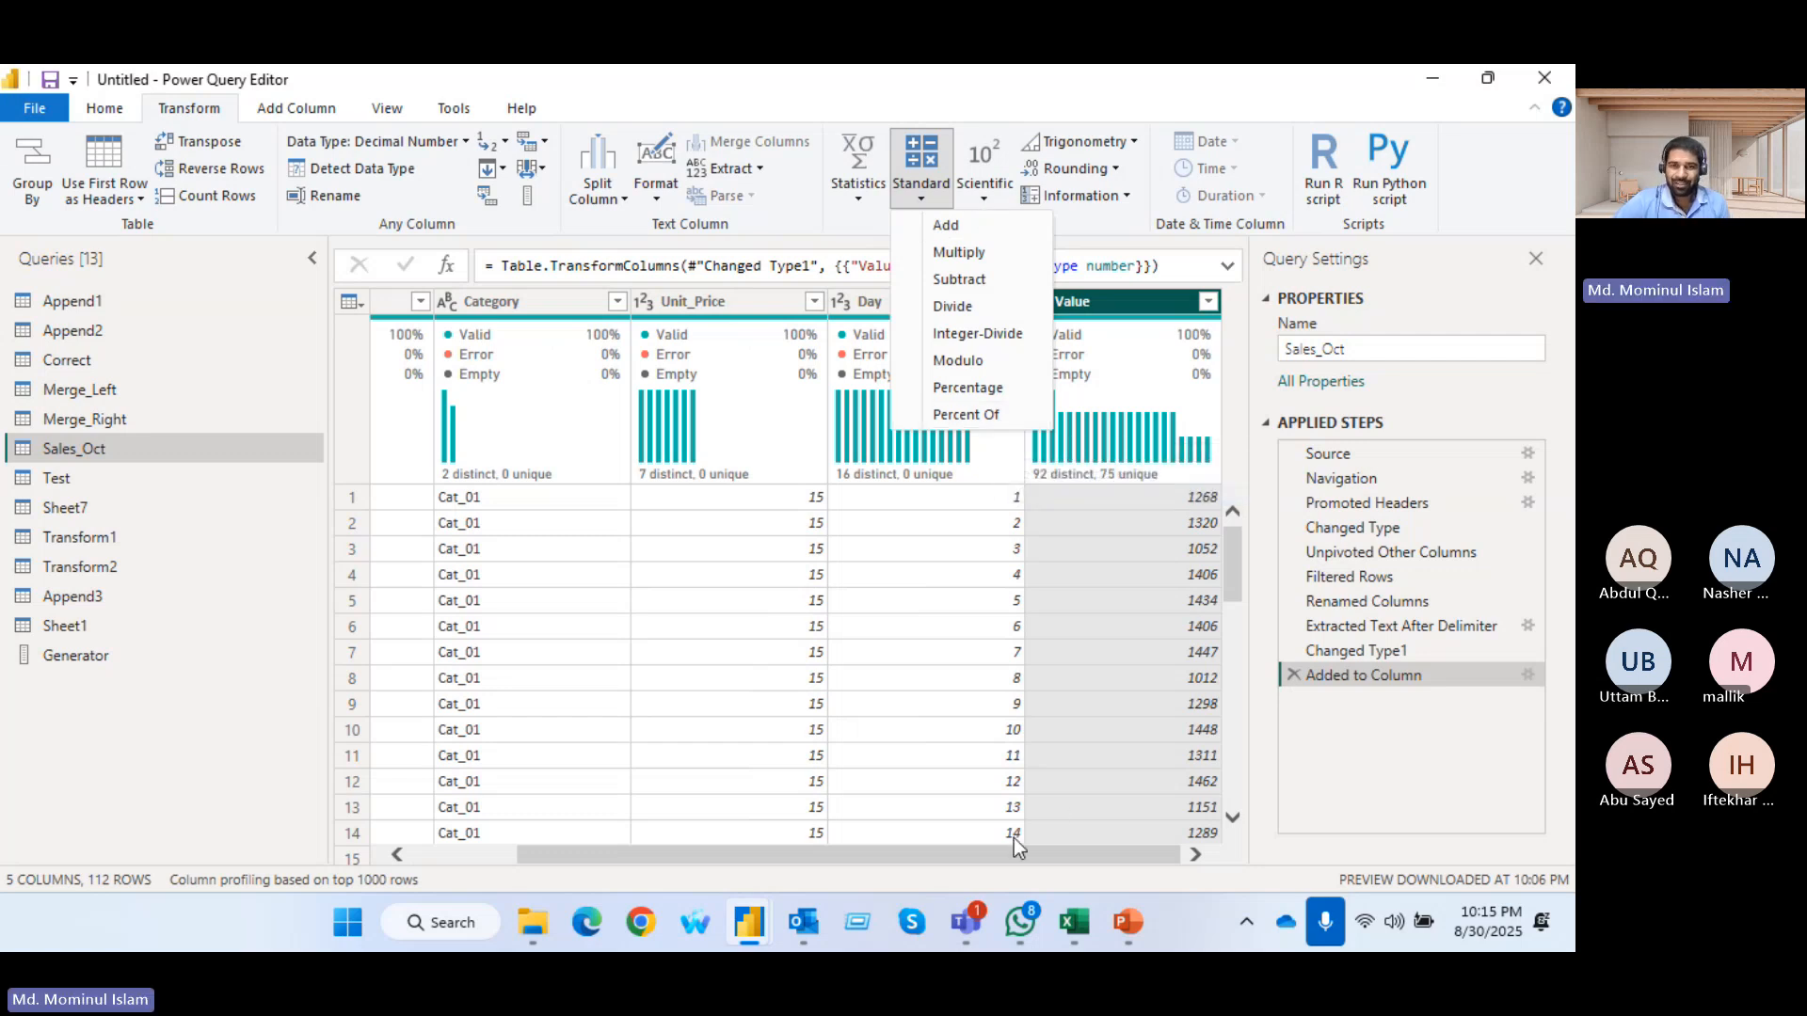
pyautogui.click(1002, 681)
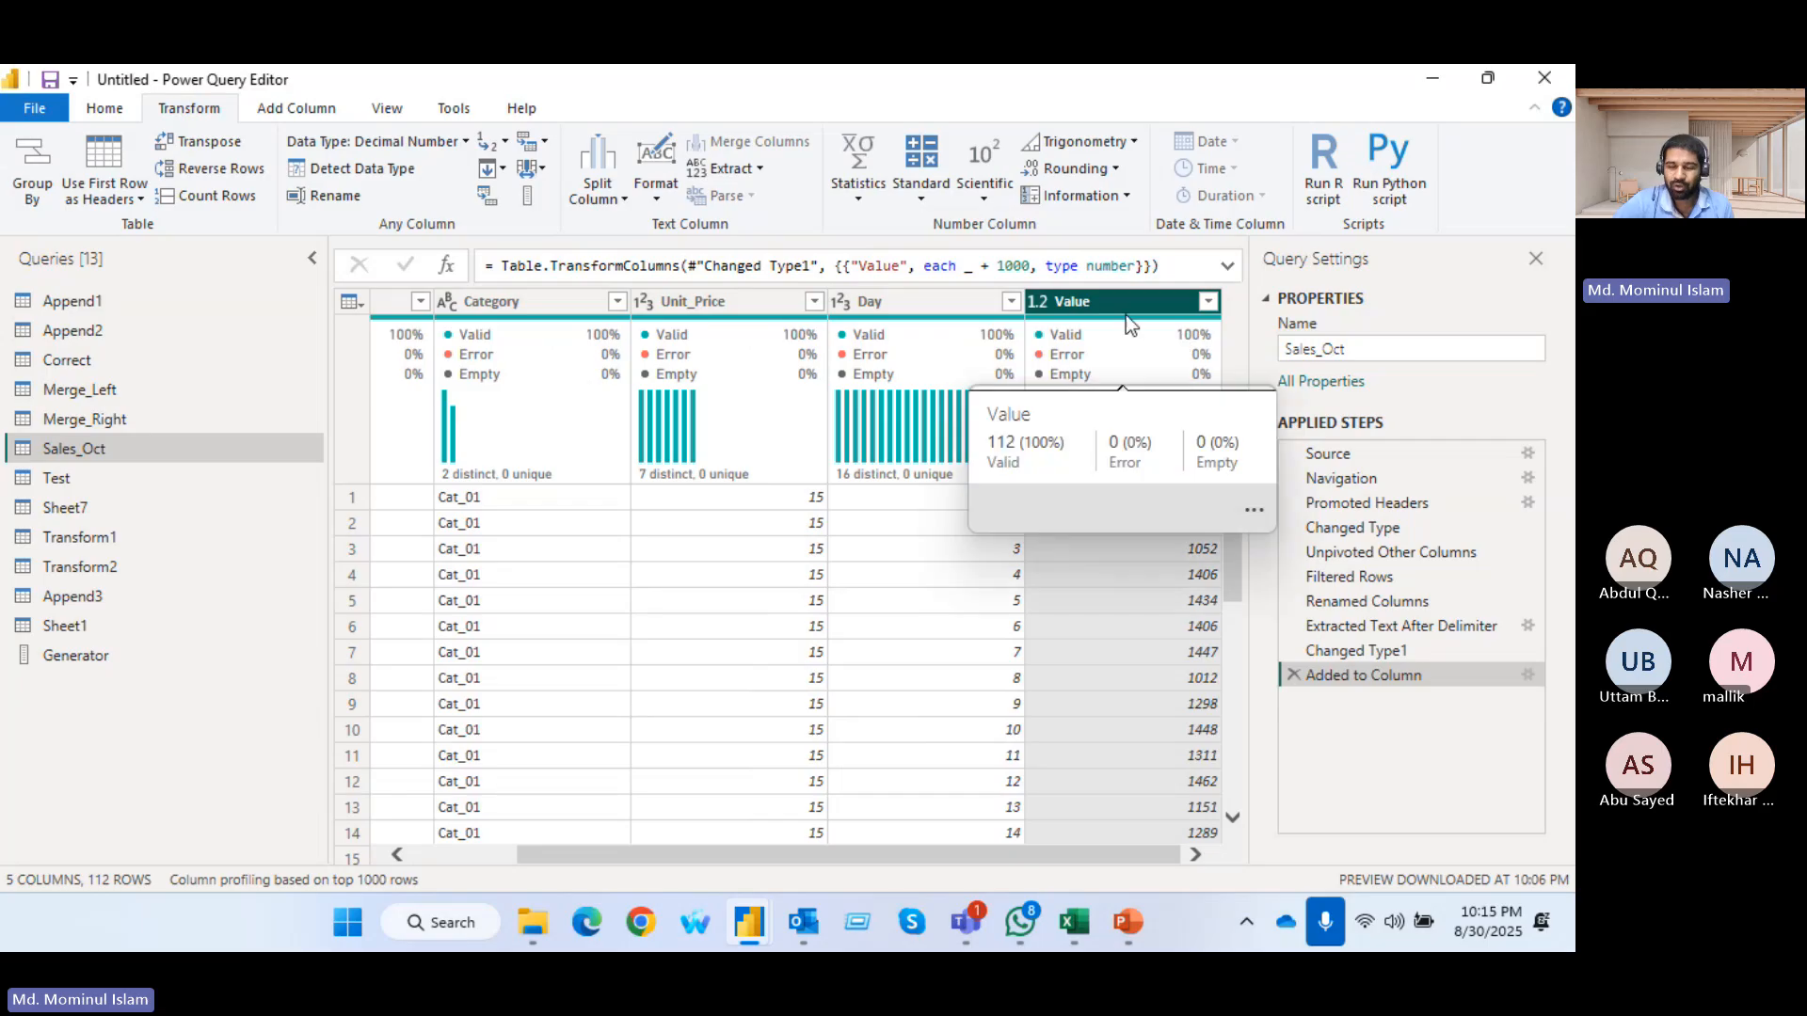
# Try renaming the Value column to Unit, and remove both the rename step and the Added to Column step
pyautogui.click(681, 302)
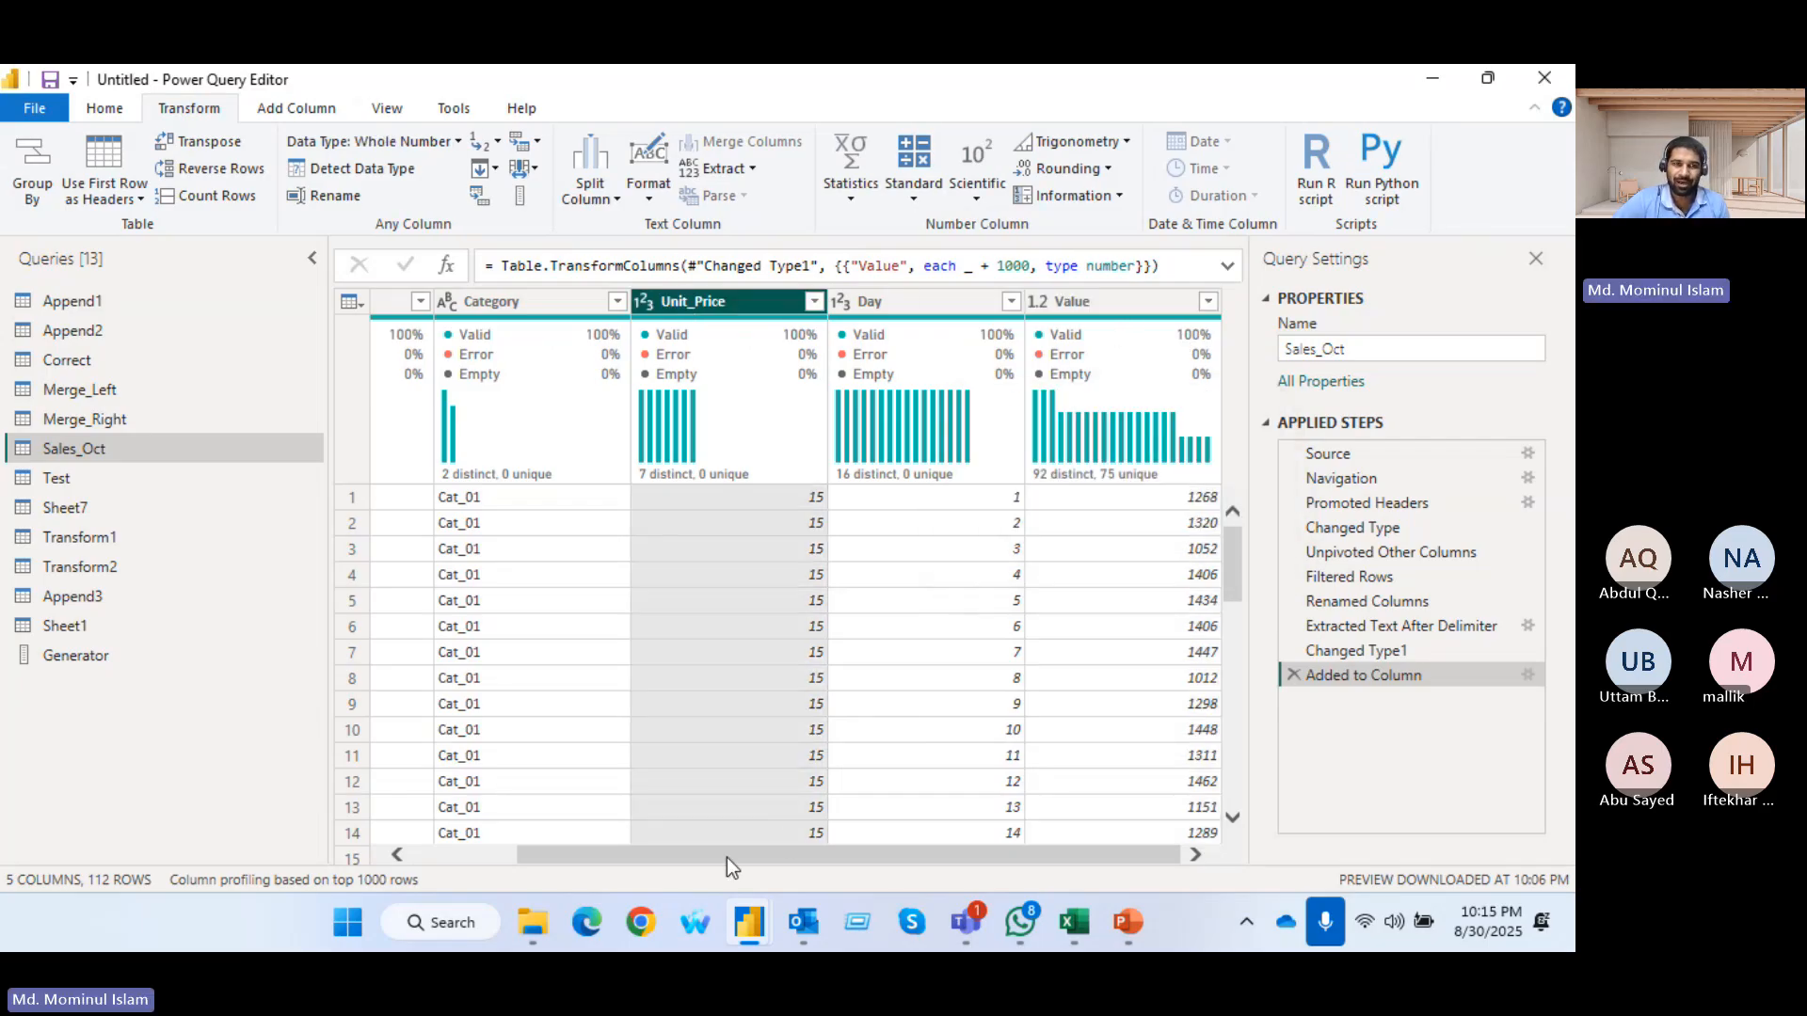
pyautogui.moveTo(727, 856); pyautogui.dragTo(1161, 894)
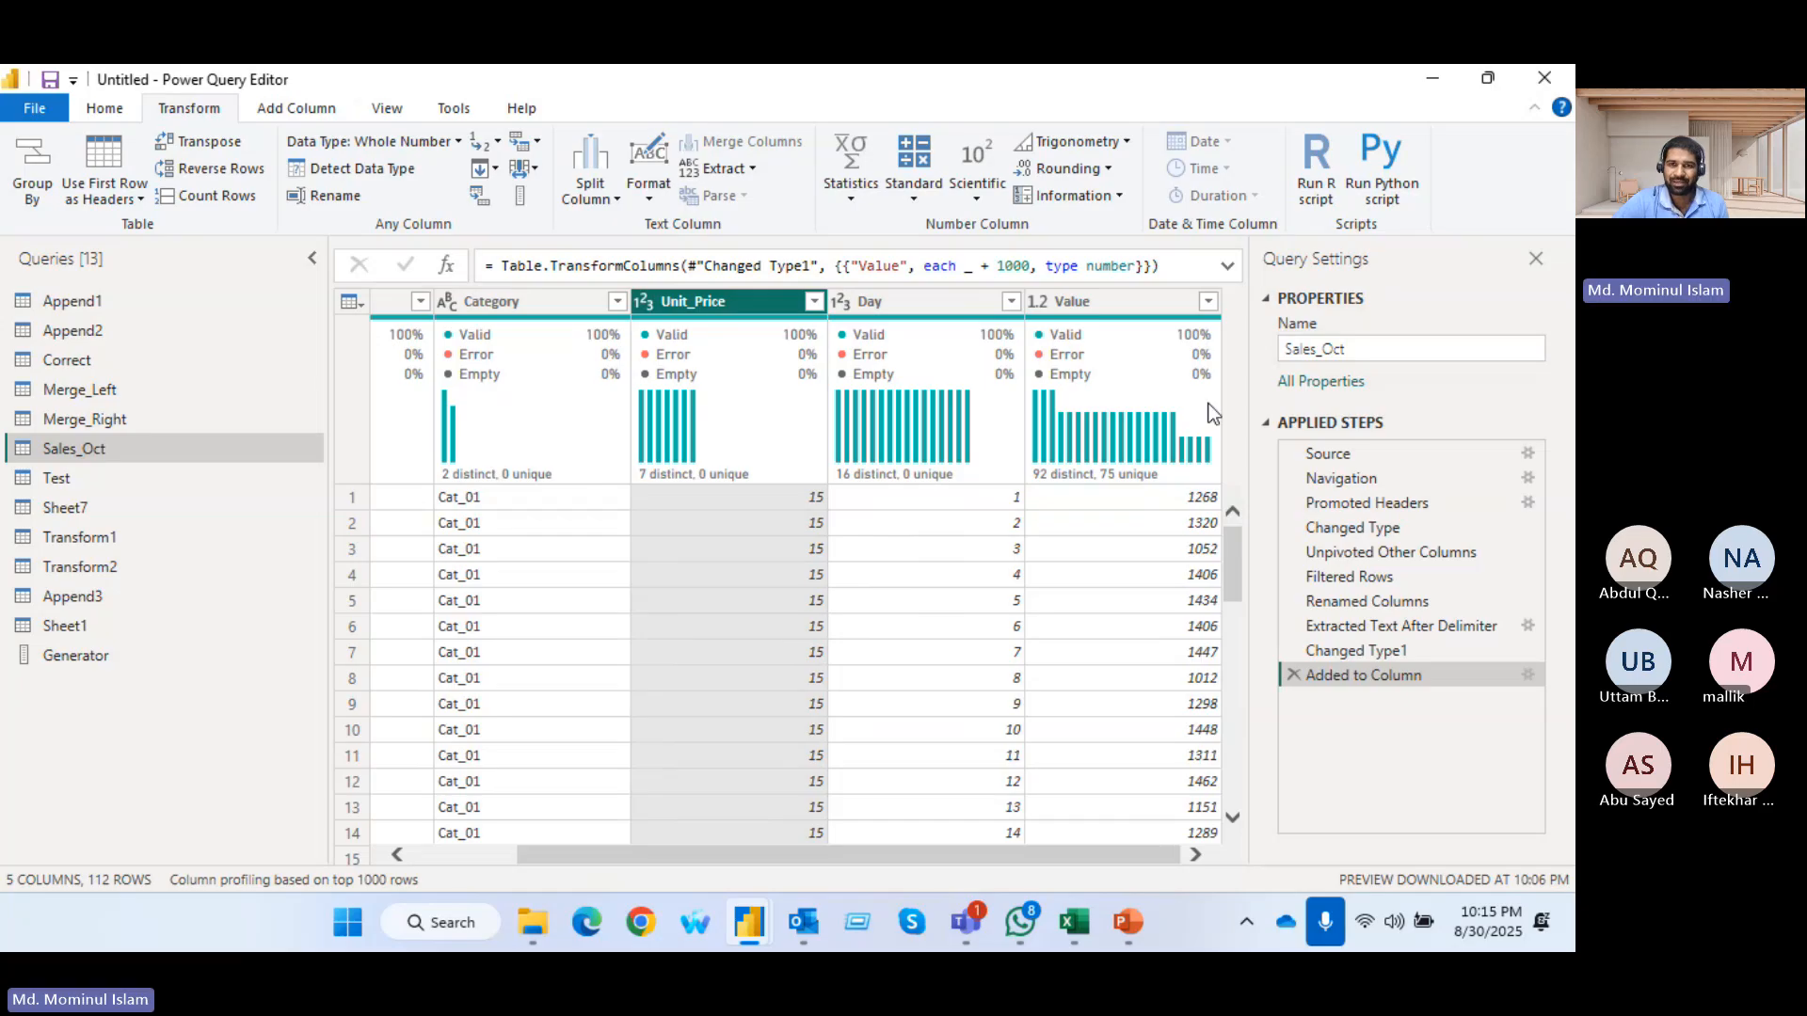
pyautogui.doubleClick(1087, 304)
pyautogui.write('Unit')
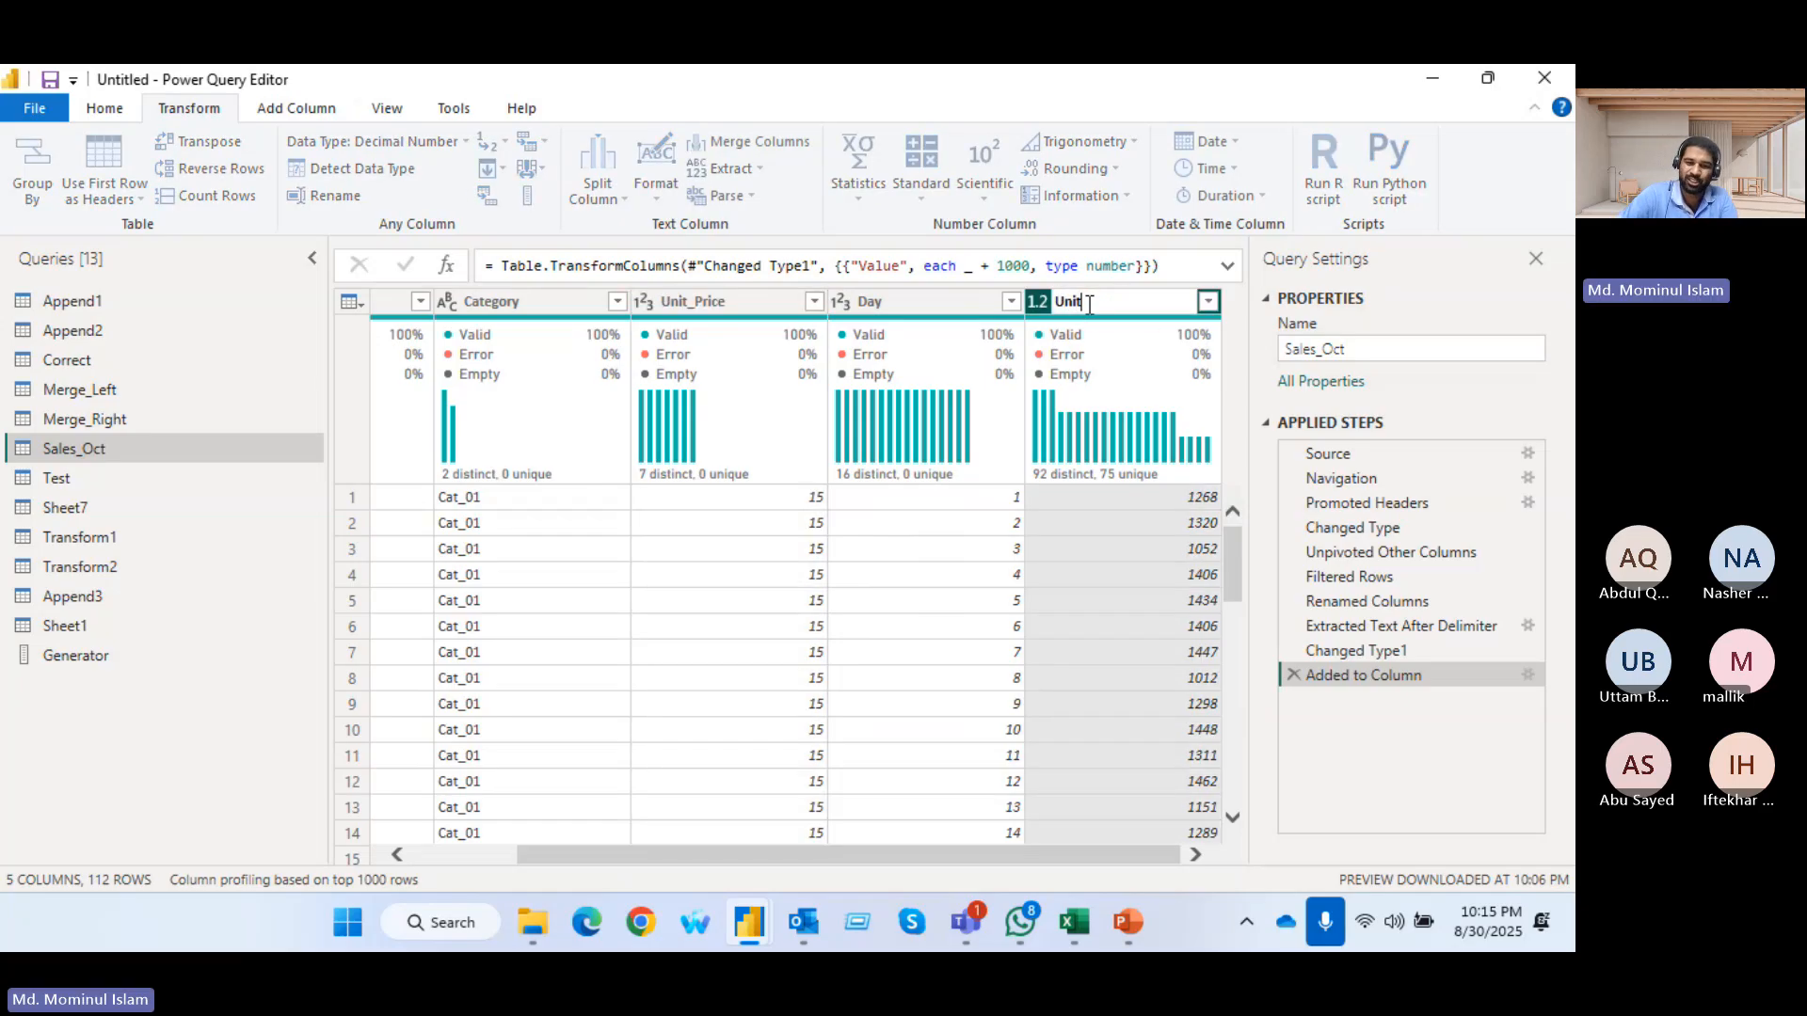
pyautogui.press('Return')
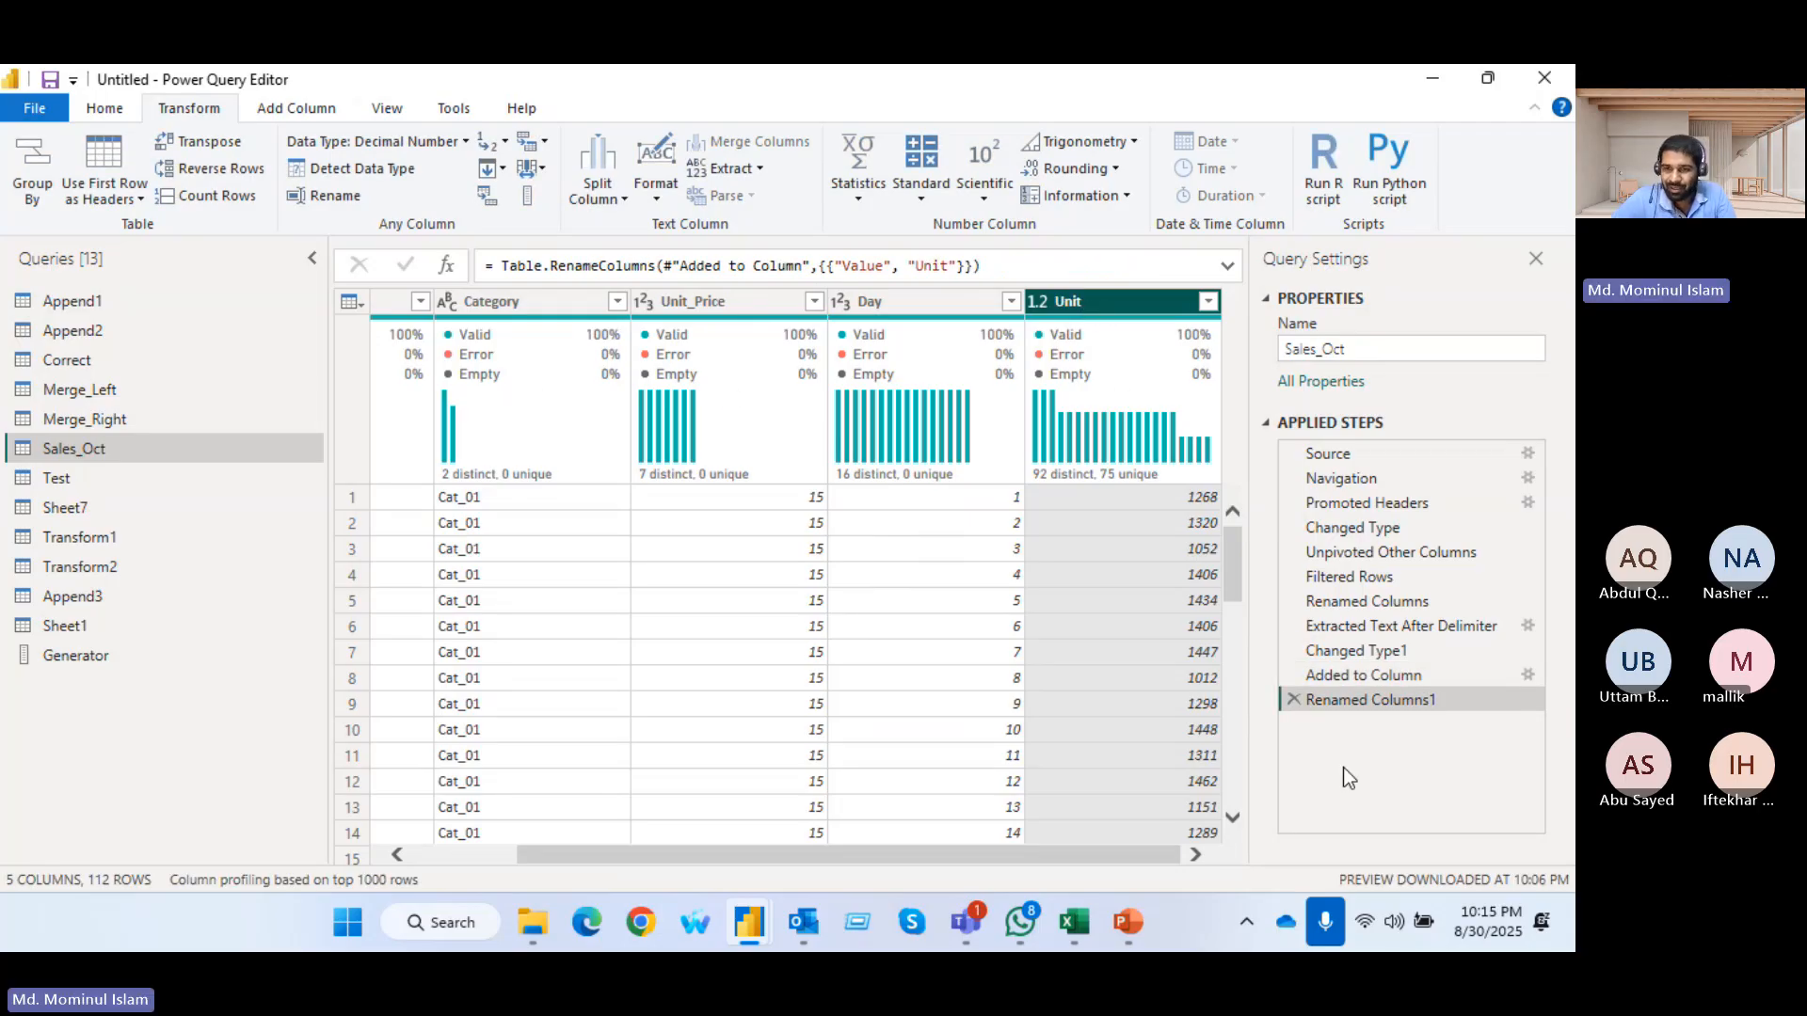
pyautogui.click(1293, 699)
pyautogui.click(1293, 675)
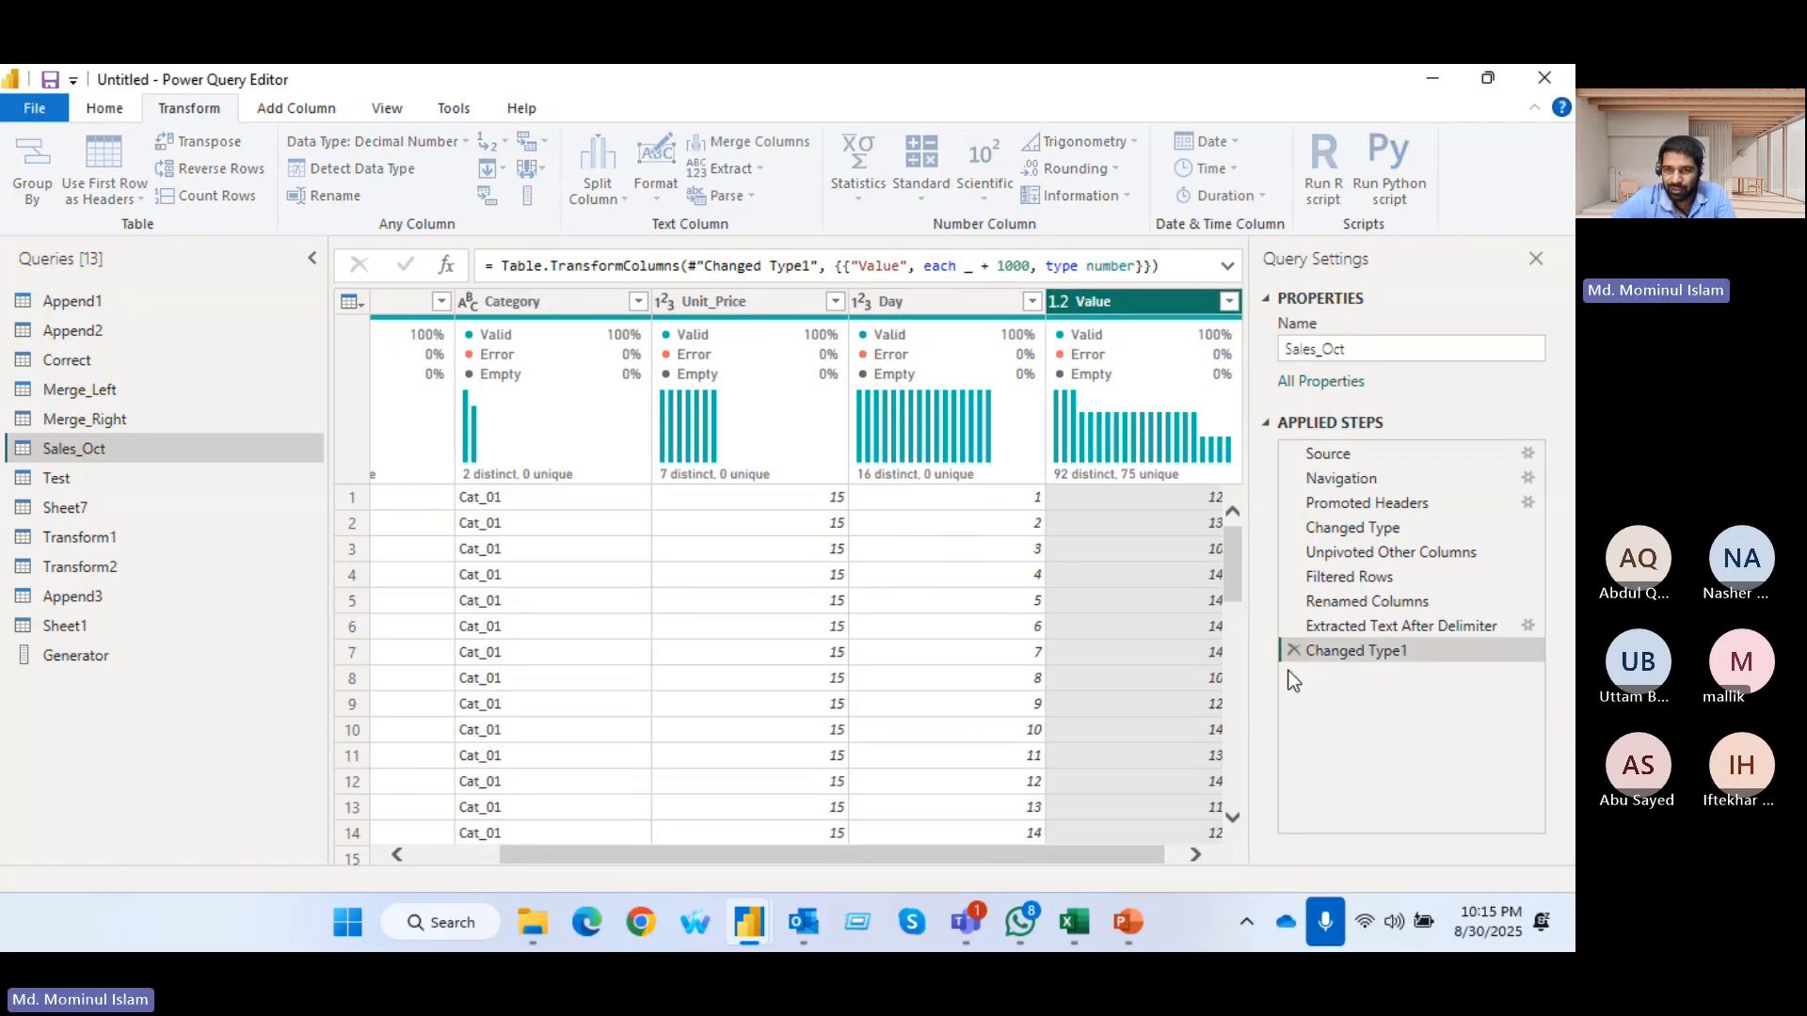
# Rename the Value column to Unit_sales
pyautogui.doubleClick(1118, 303)
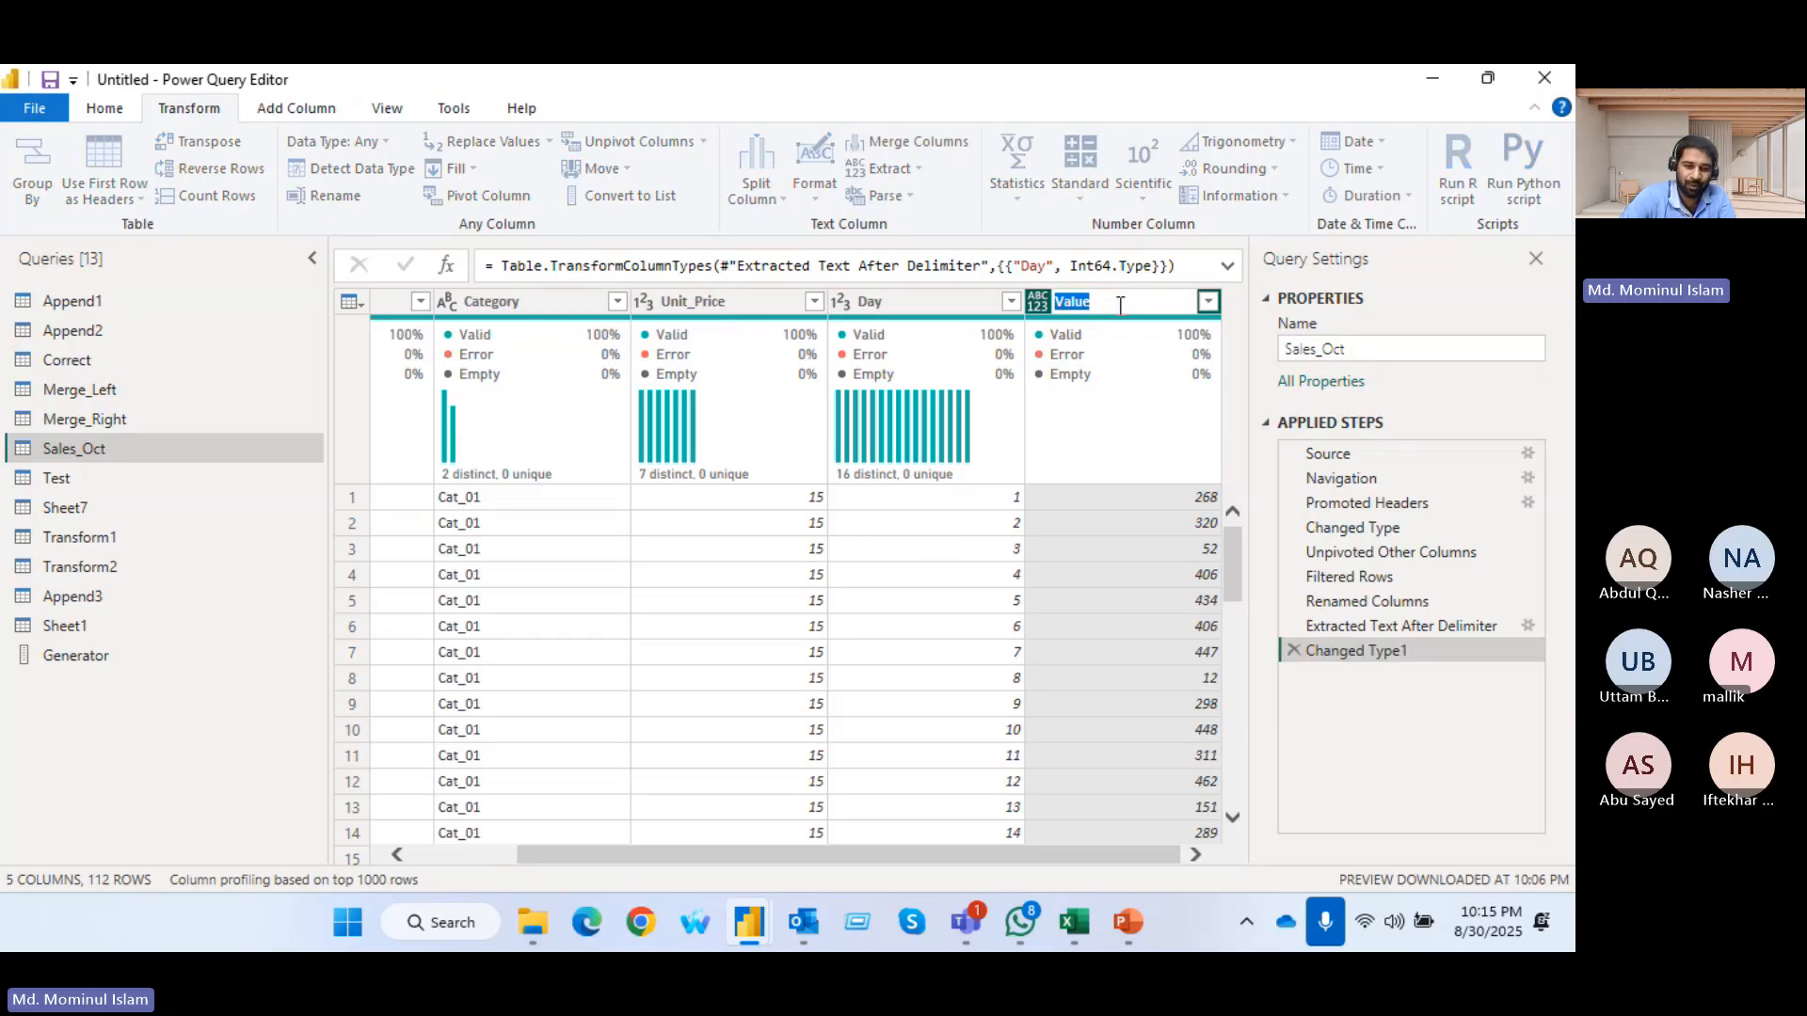
pyautogui.write('Unit')
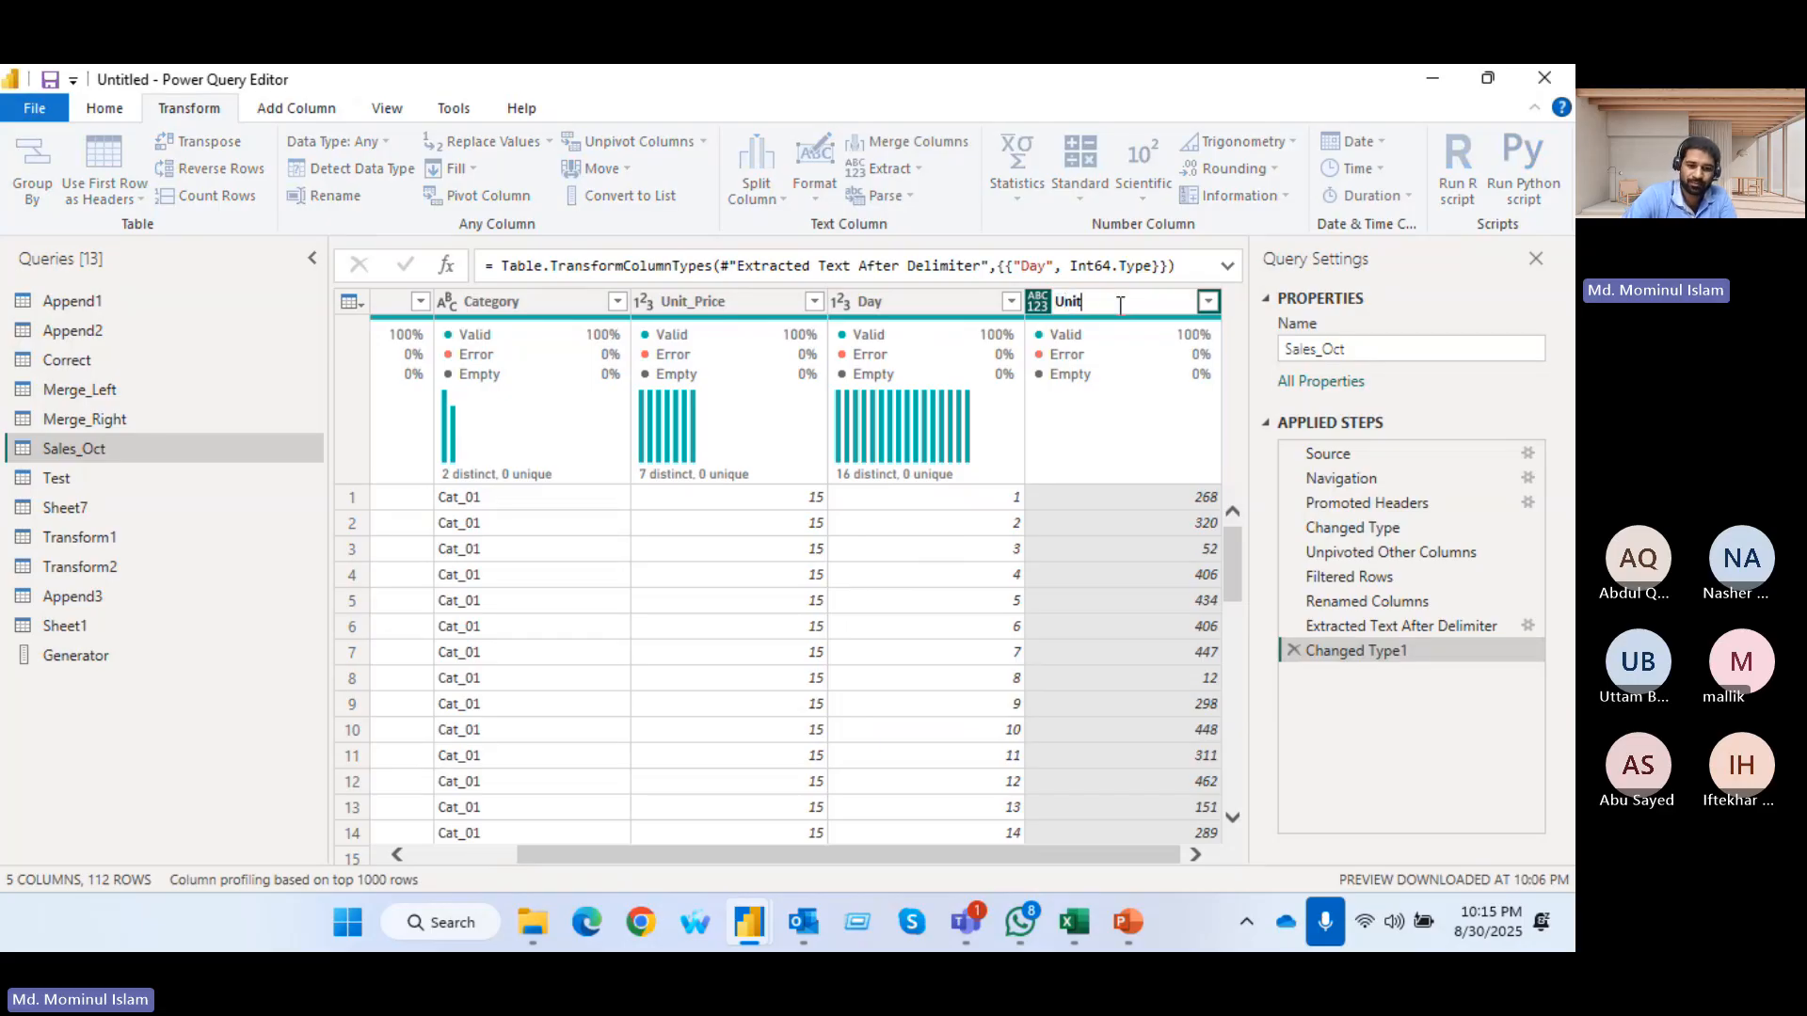
pyautogui.write('_sales')
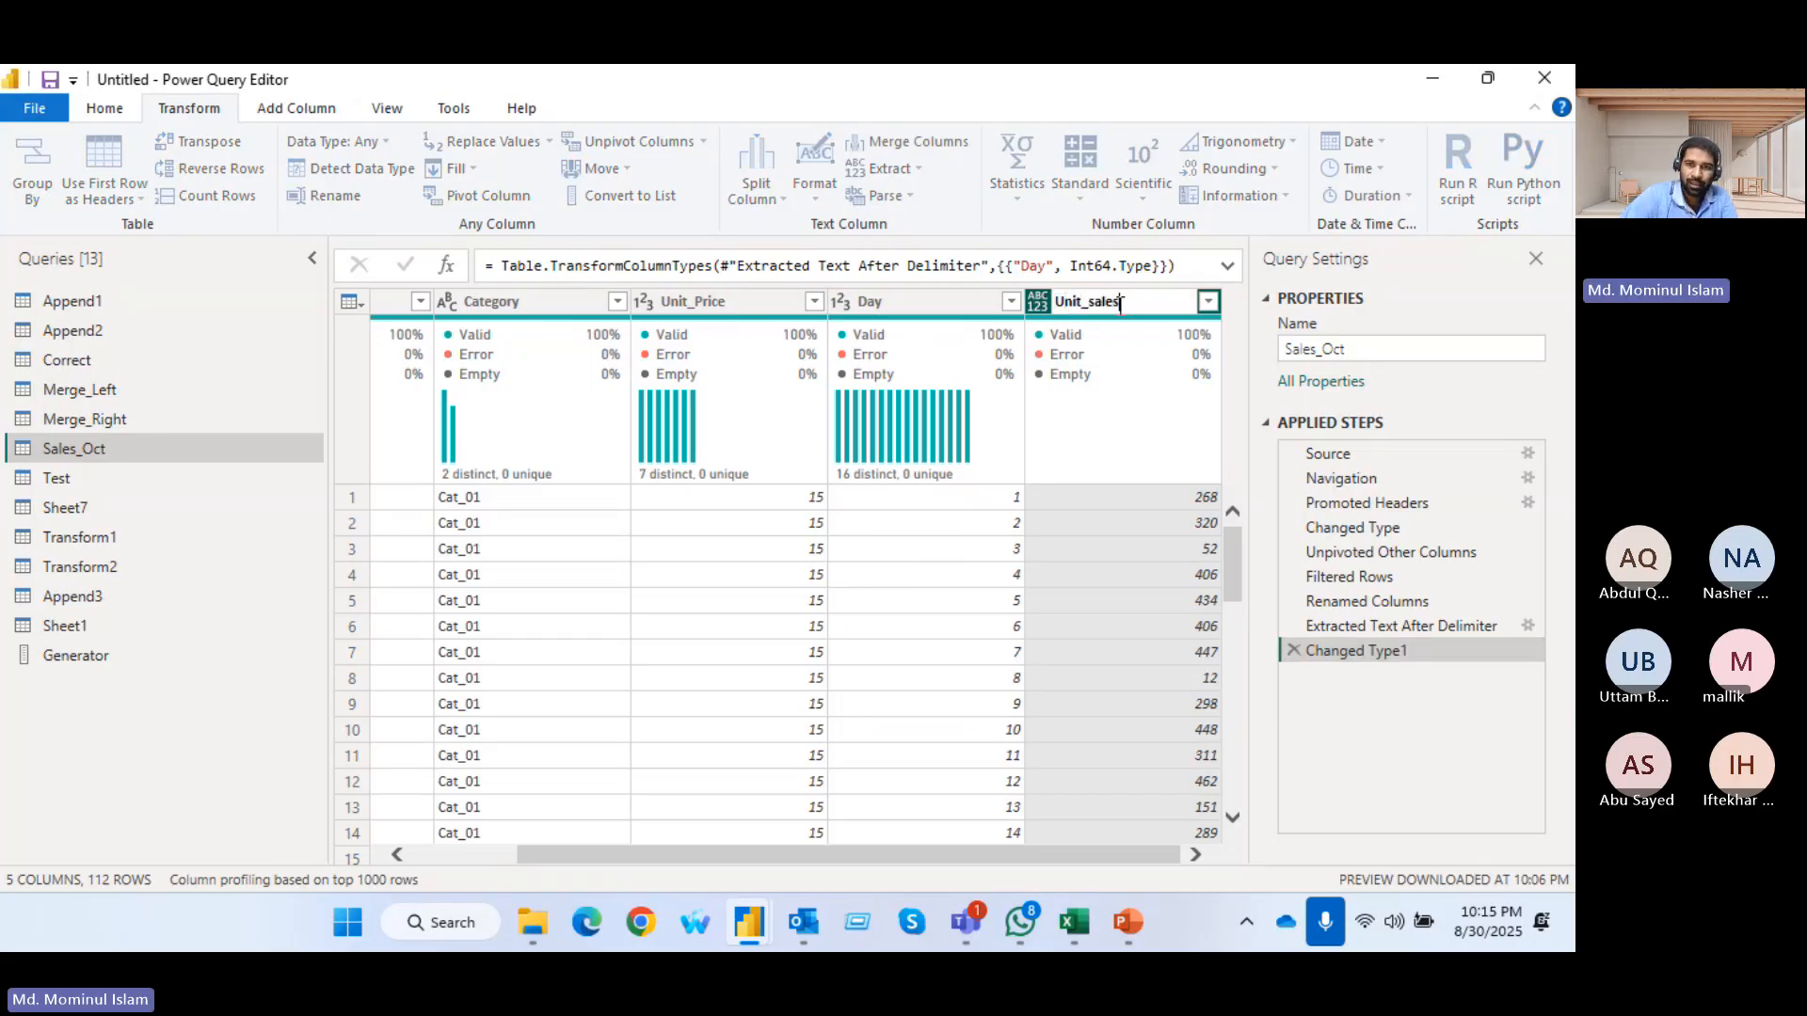
pyautogui.press('Return')
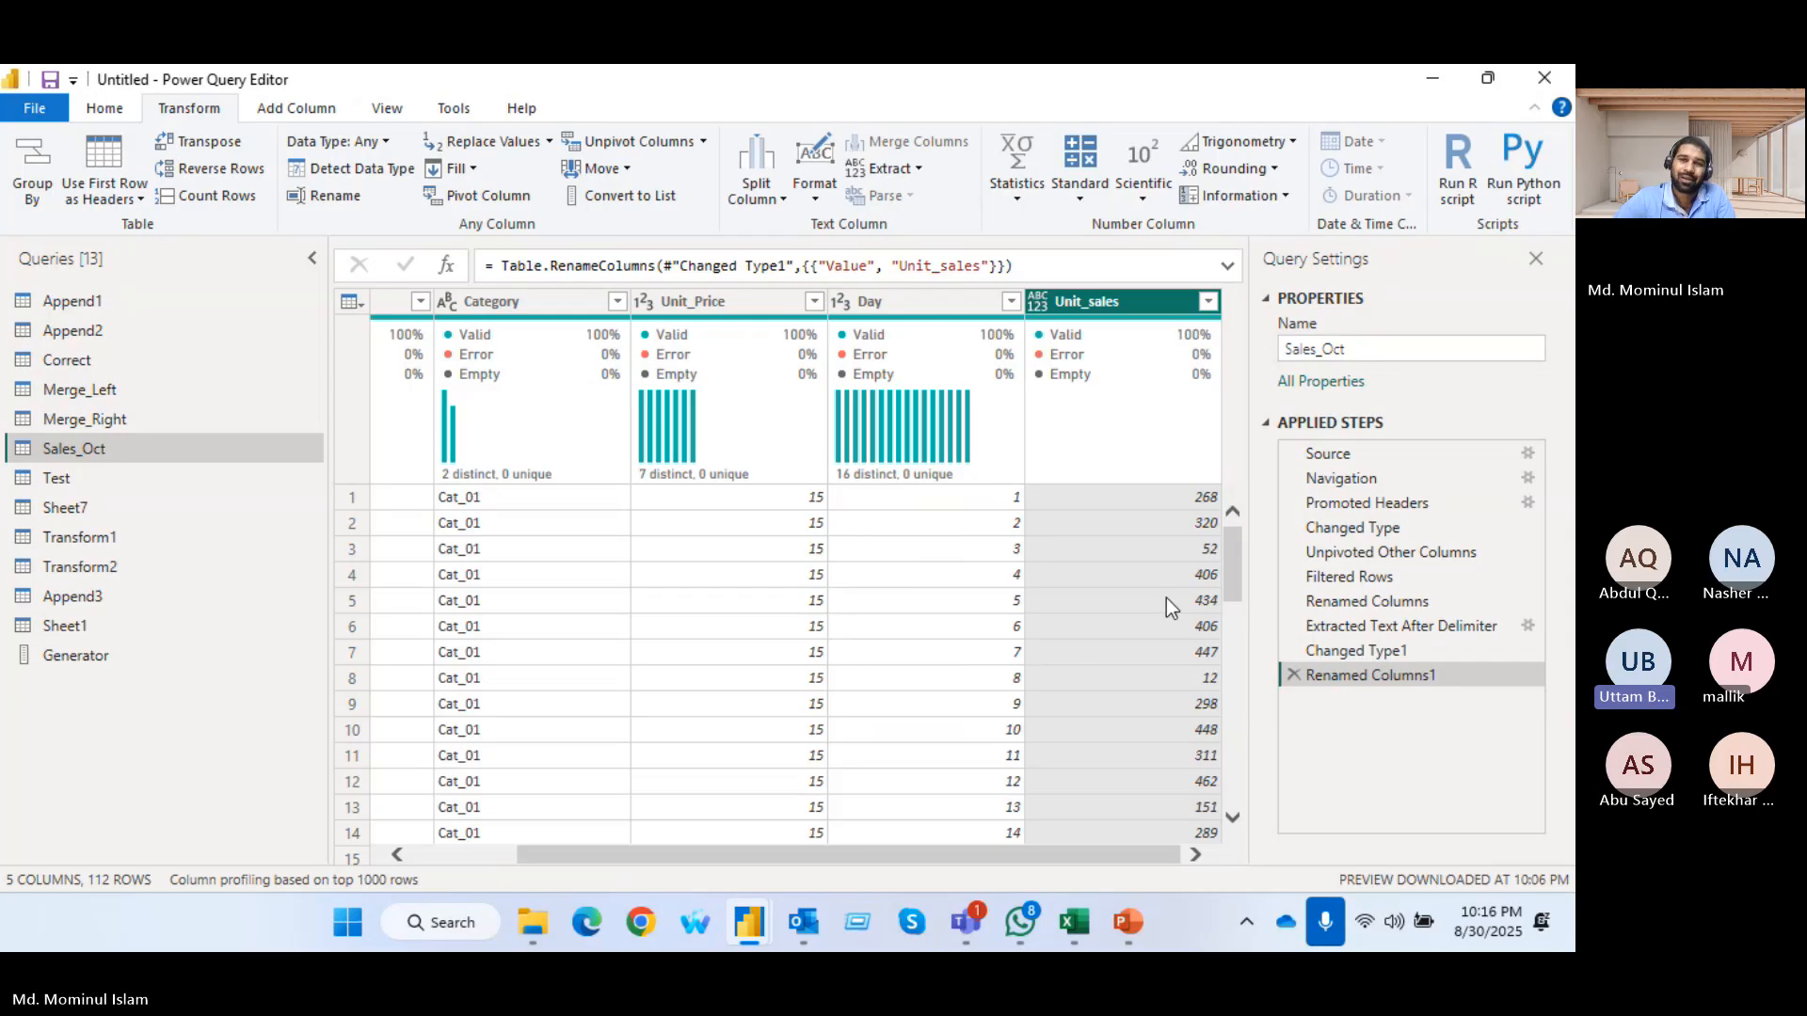
pyautogui.click(1091, 193)
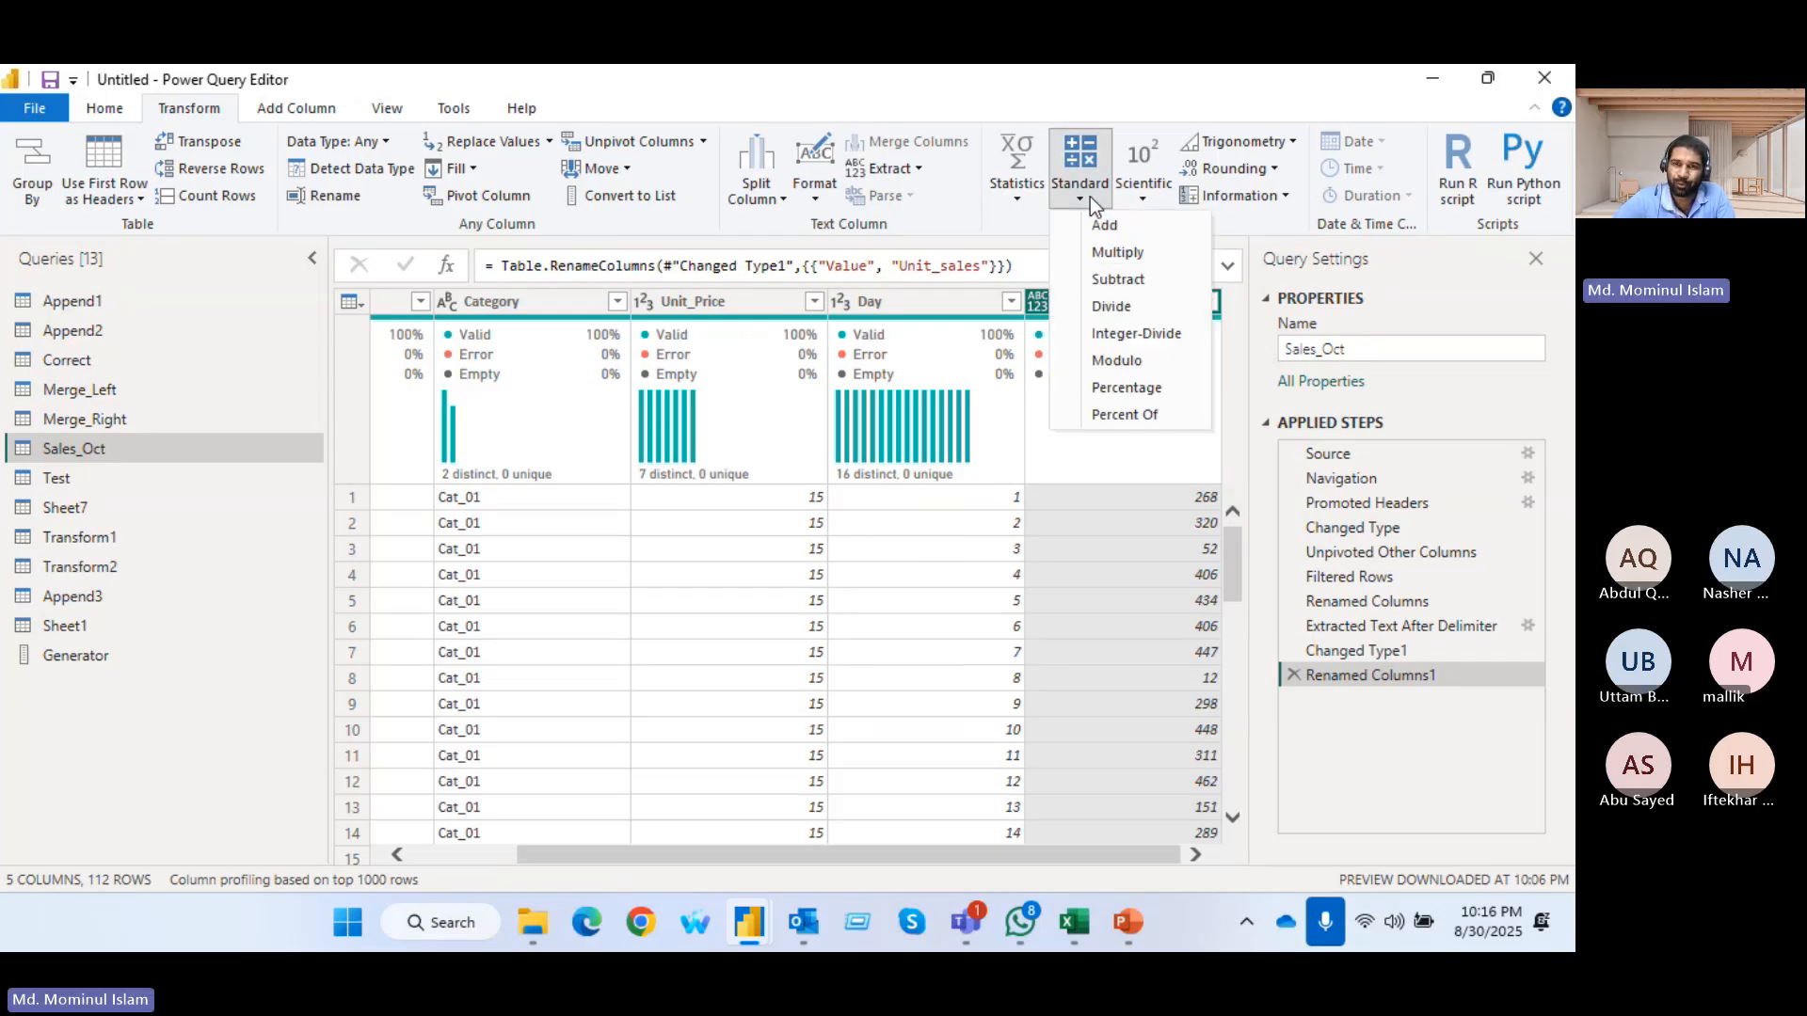
pyautogui.click(1143, 252)
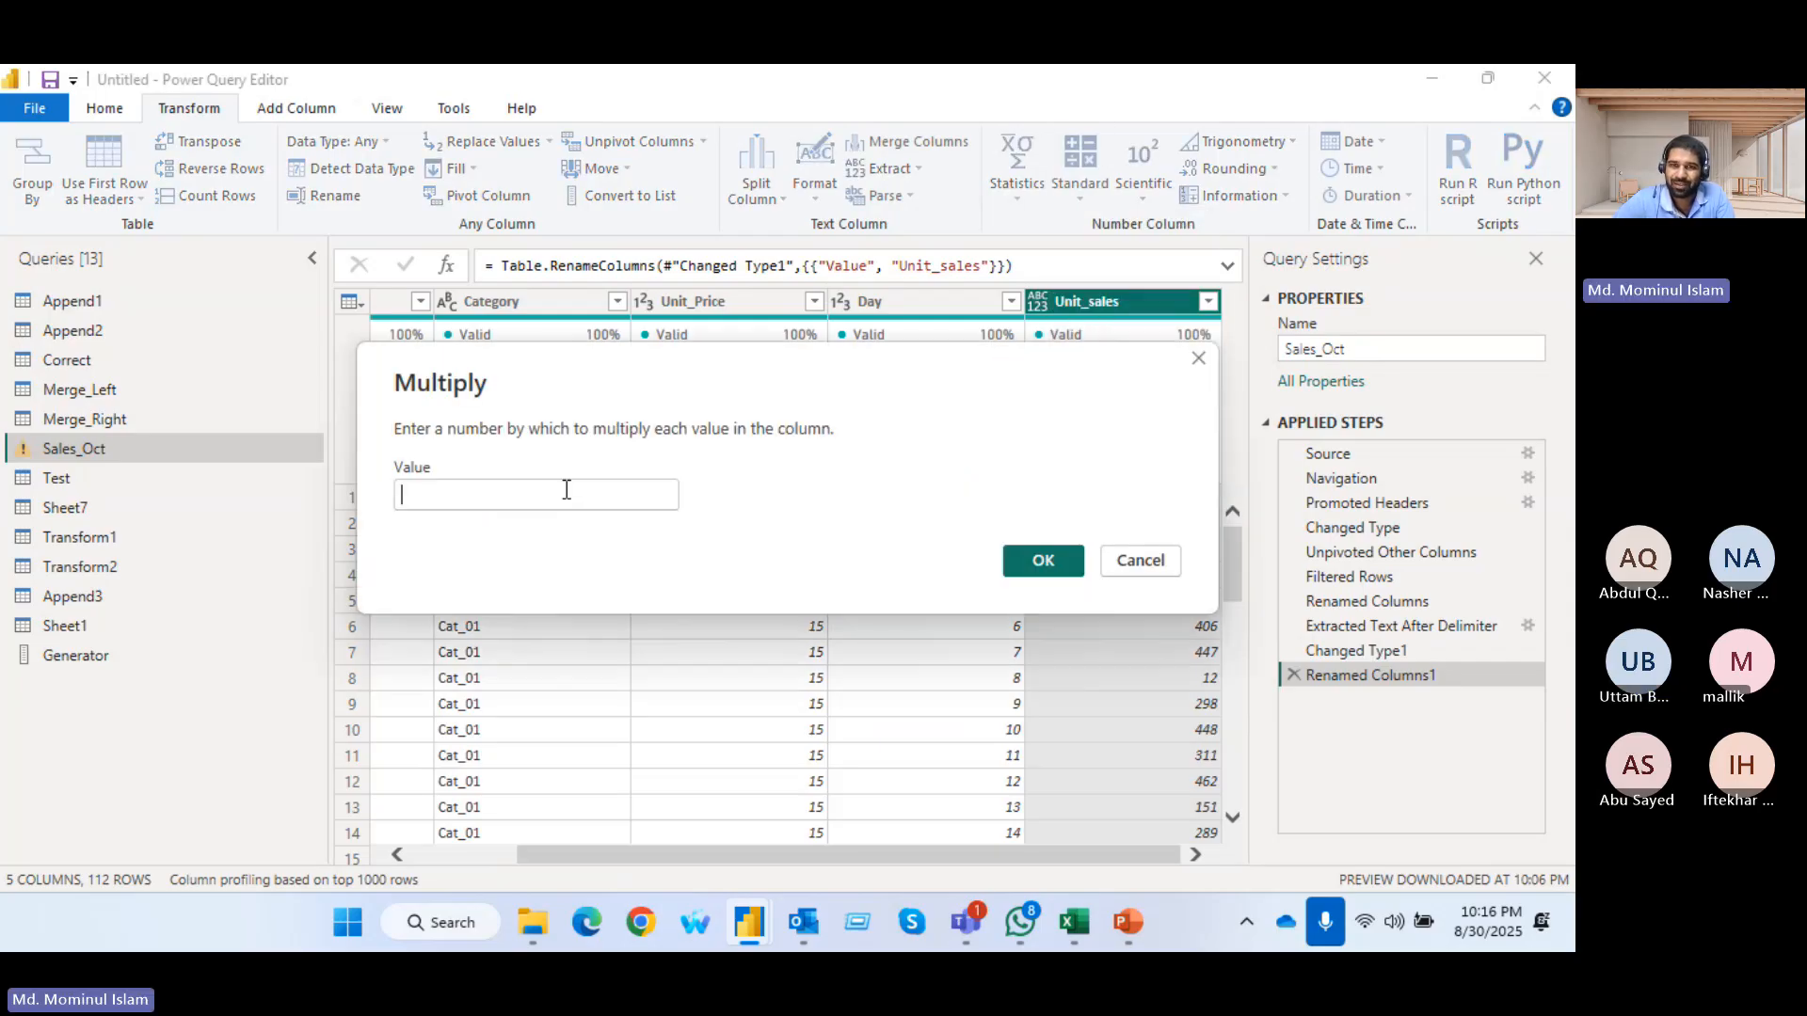
pyautogui.click(514, 491)
pyautogui.write('U')
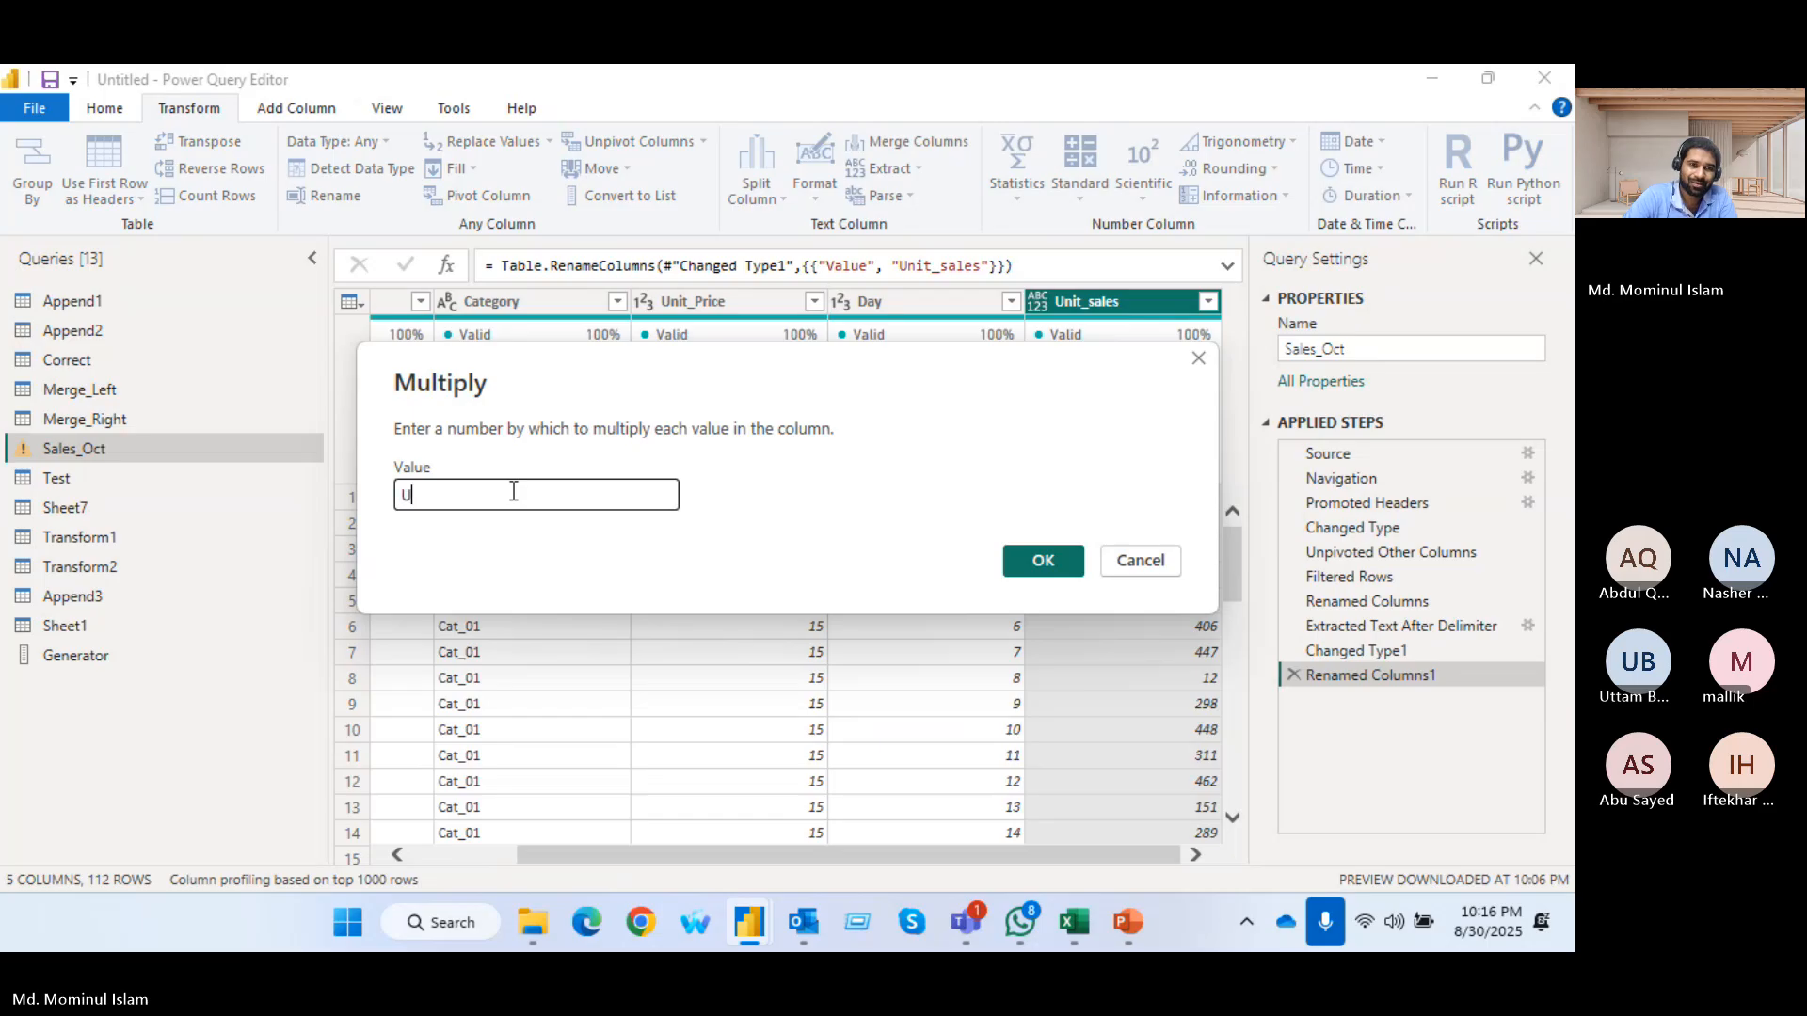
pyautogui.press('BackSpace')
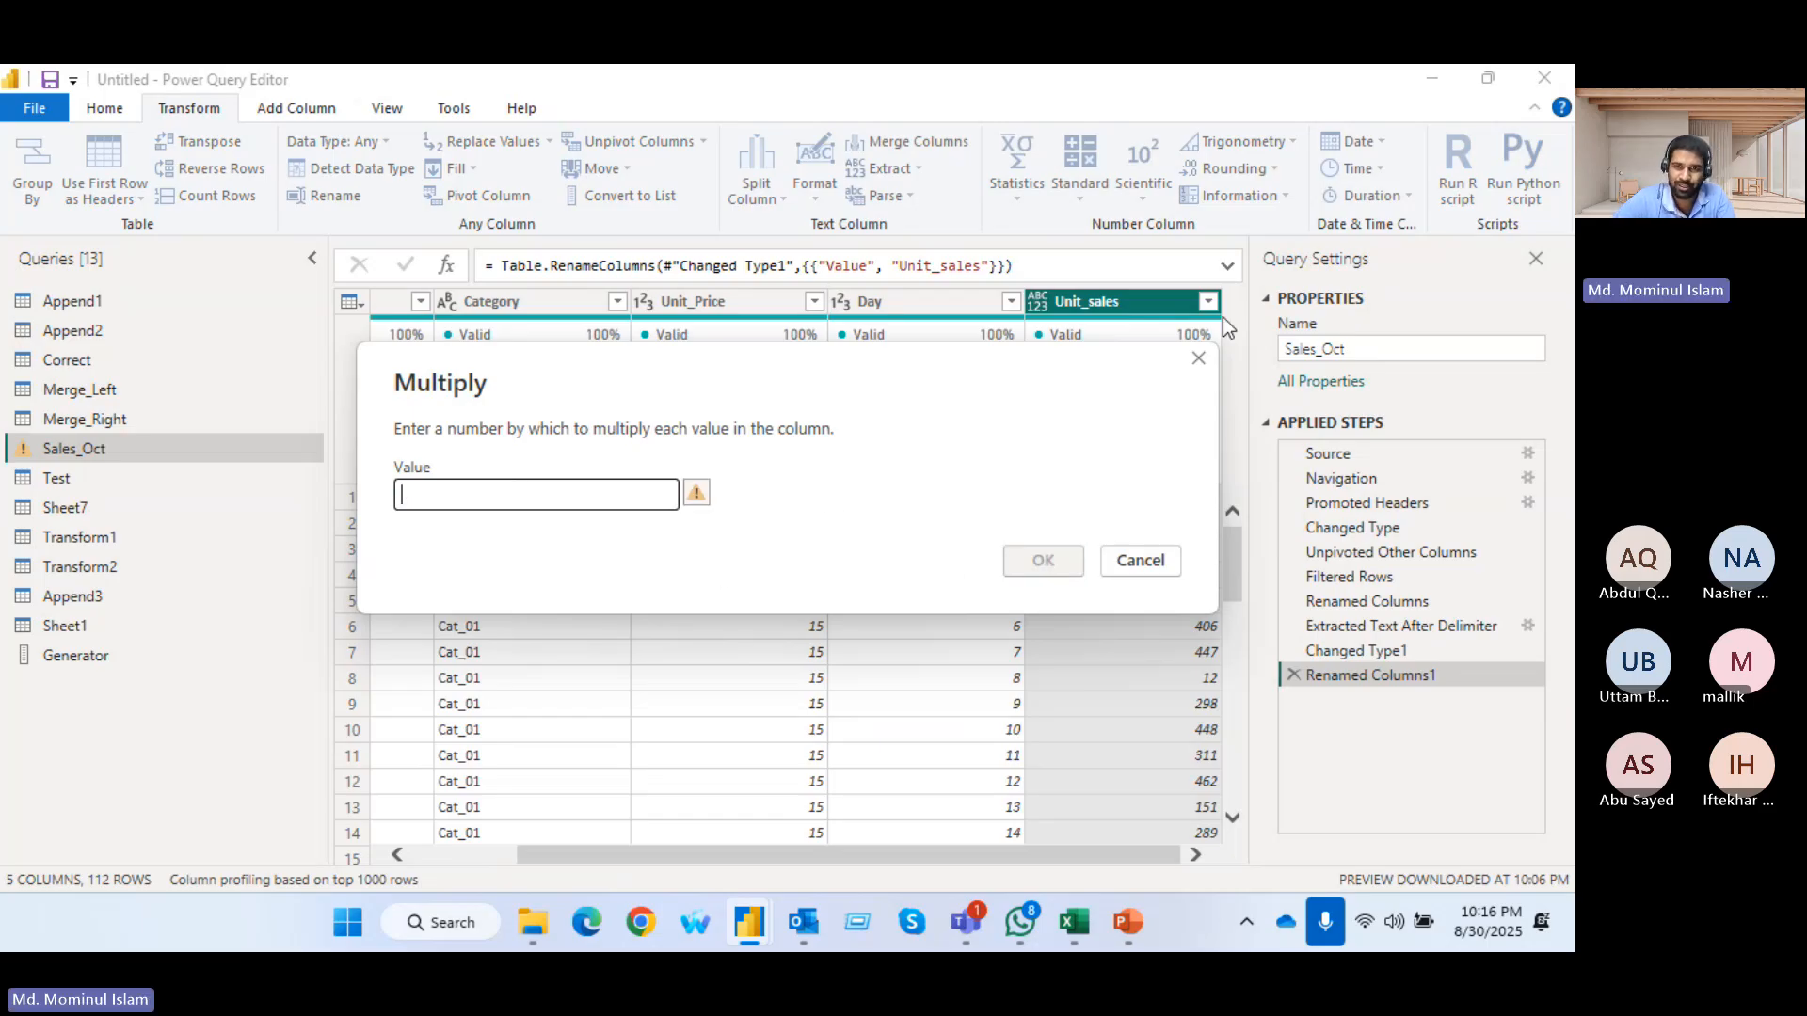
pyautogui.click(1198, 358)
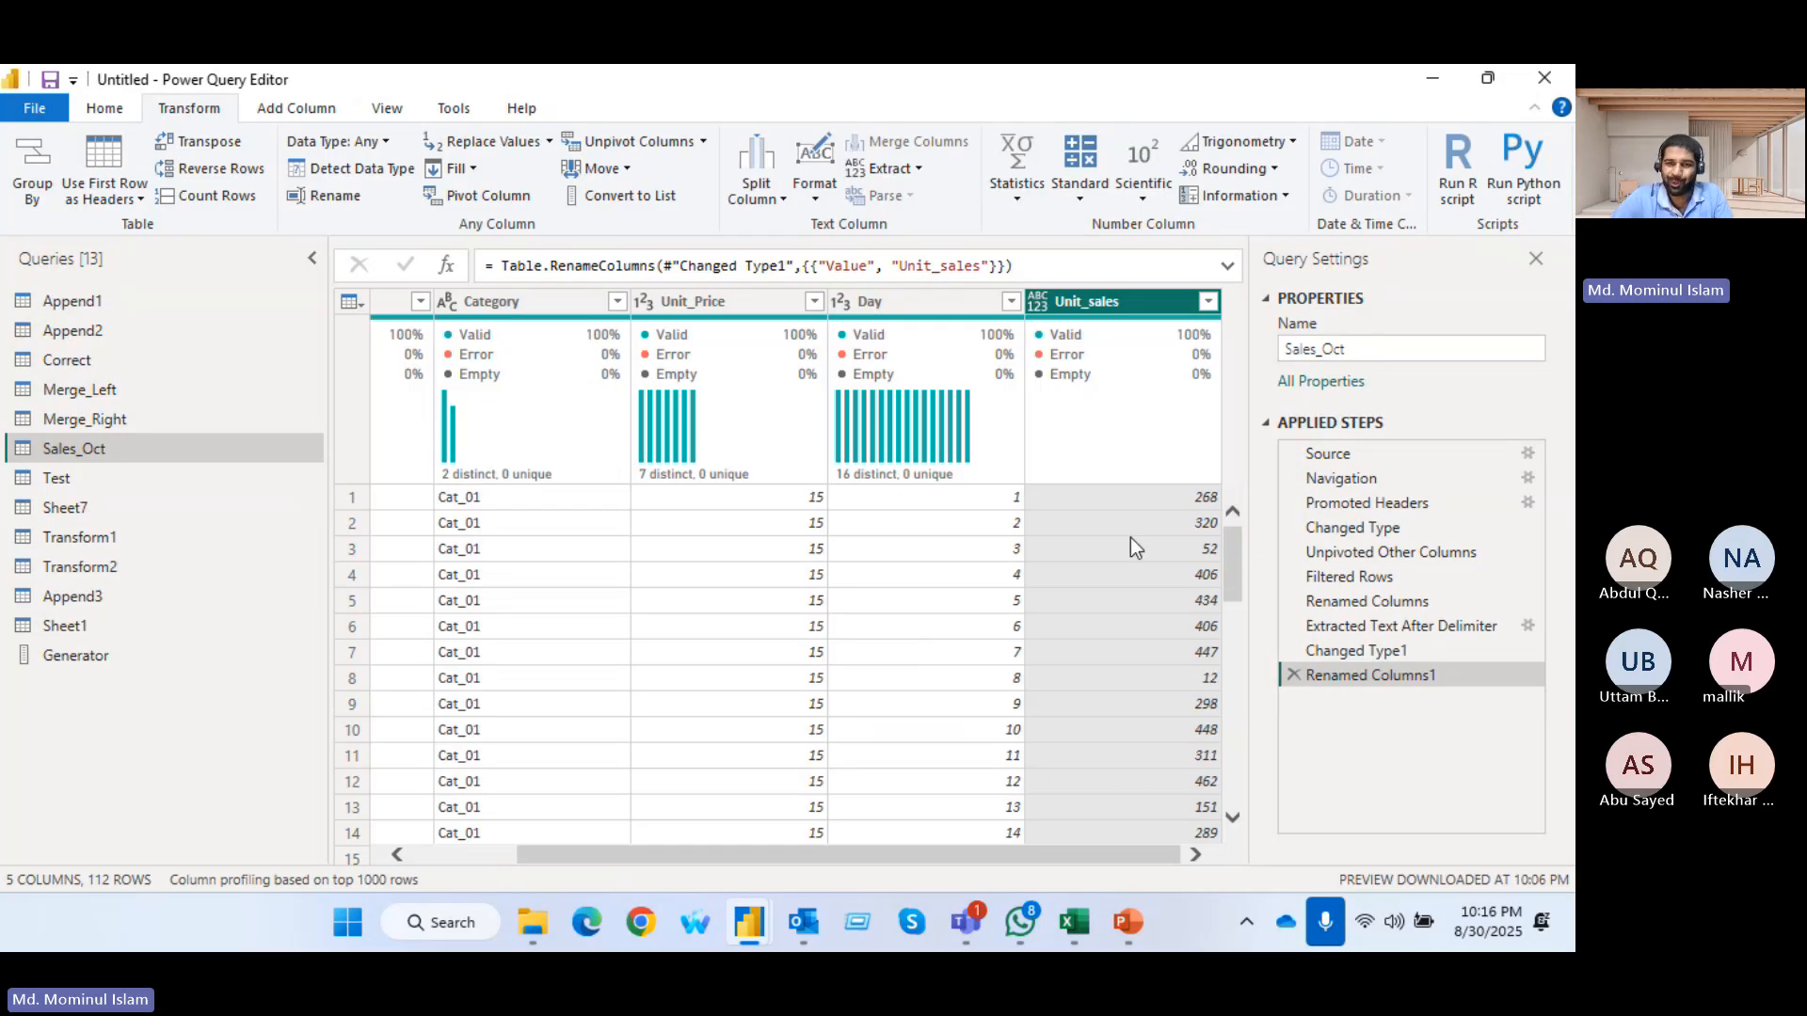
pyautogui.click(1082, 198)
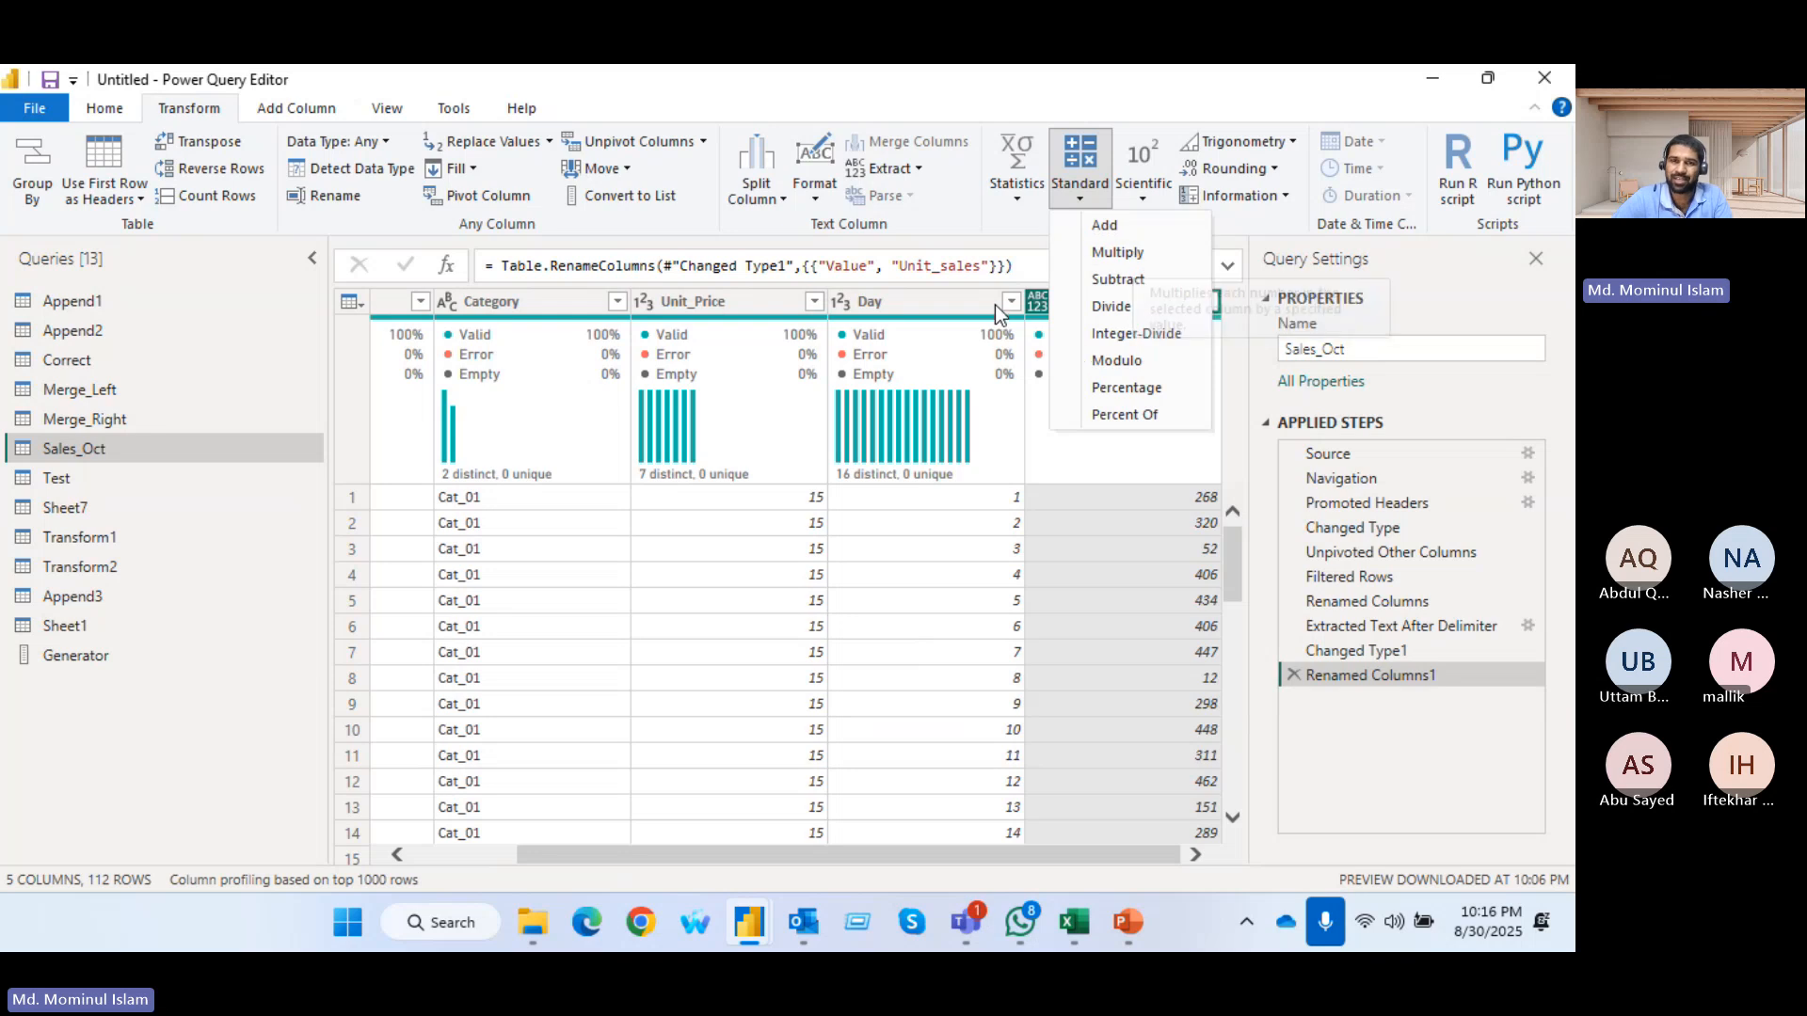
pyautogui.click(985, 217)
# Replace the Unit_sales values with their square roots using the Scientific operations, and look through the resulting rows
pyautogui.click(1142, 183)
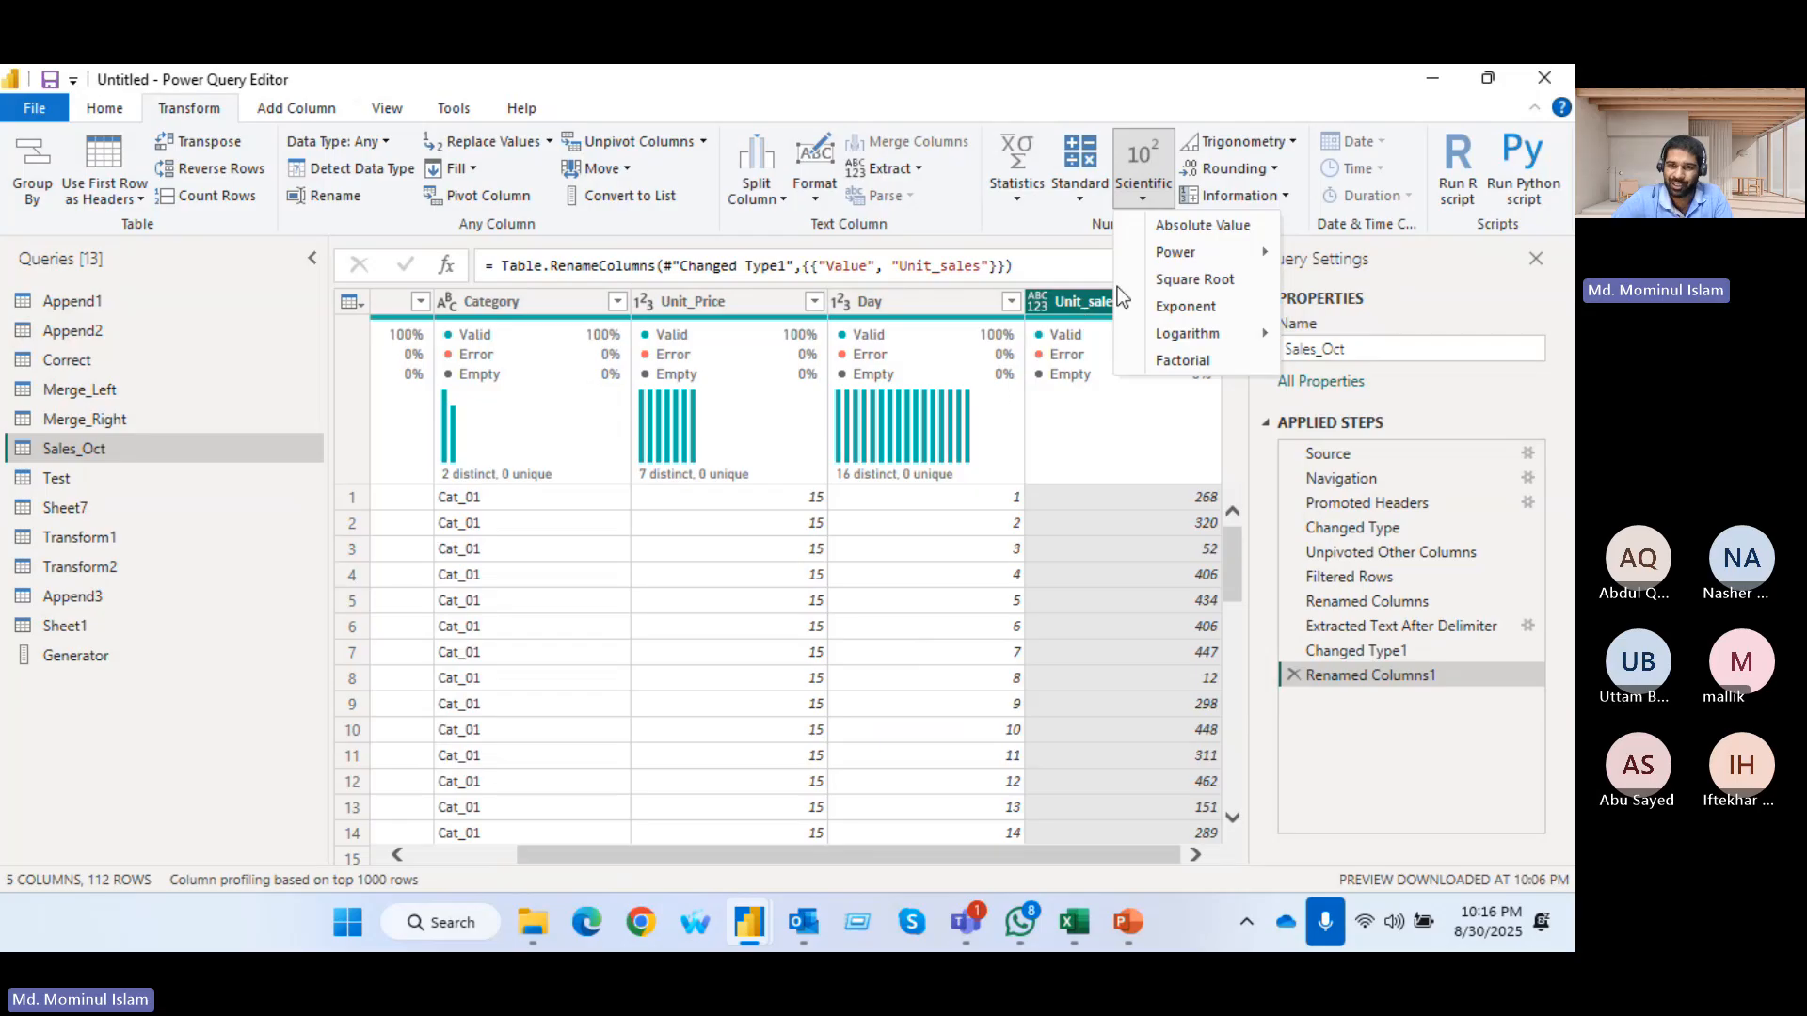
pyautogui.click(1197, 279)
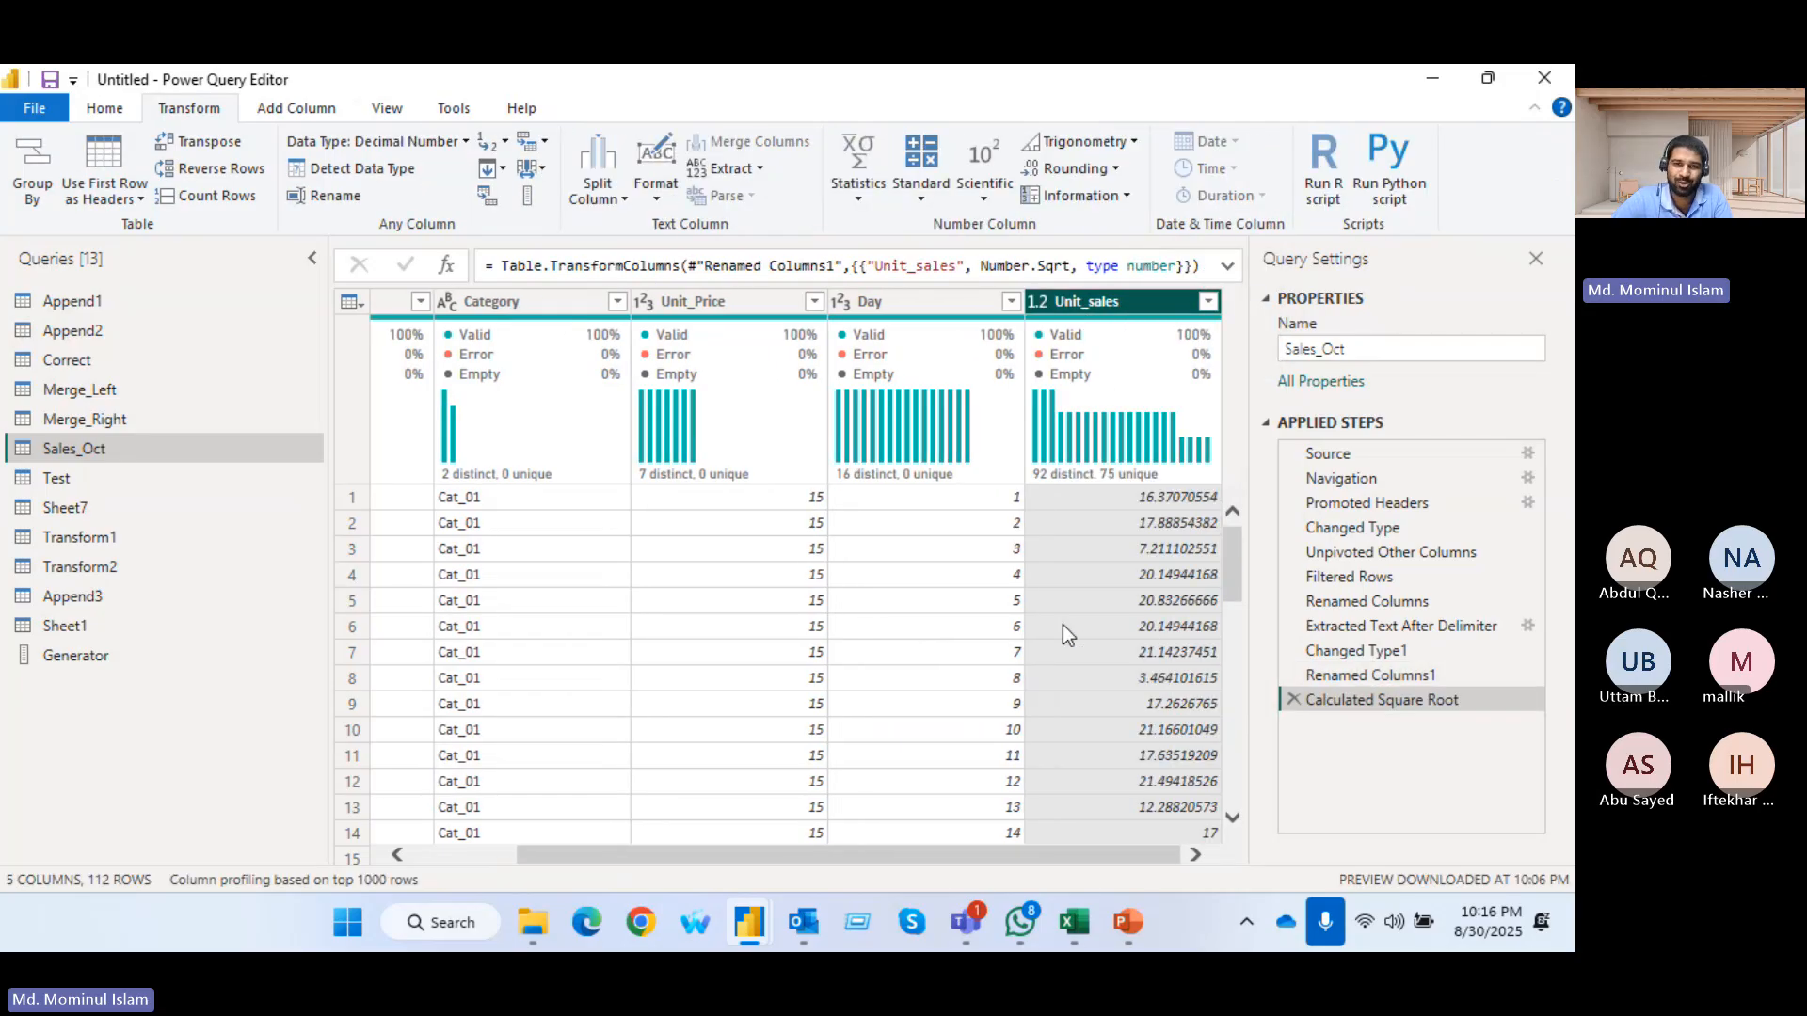
pyautogui.scroll(-14, 1064, 625)
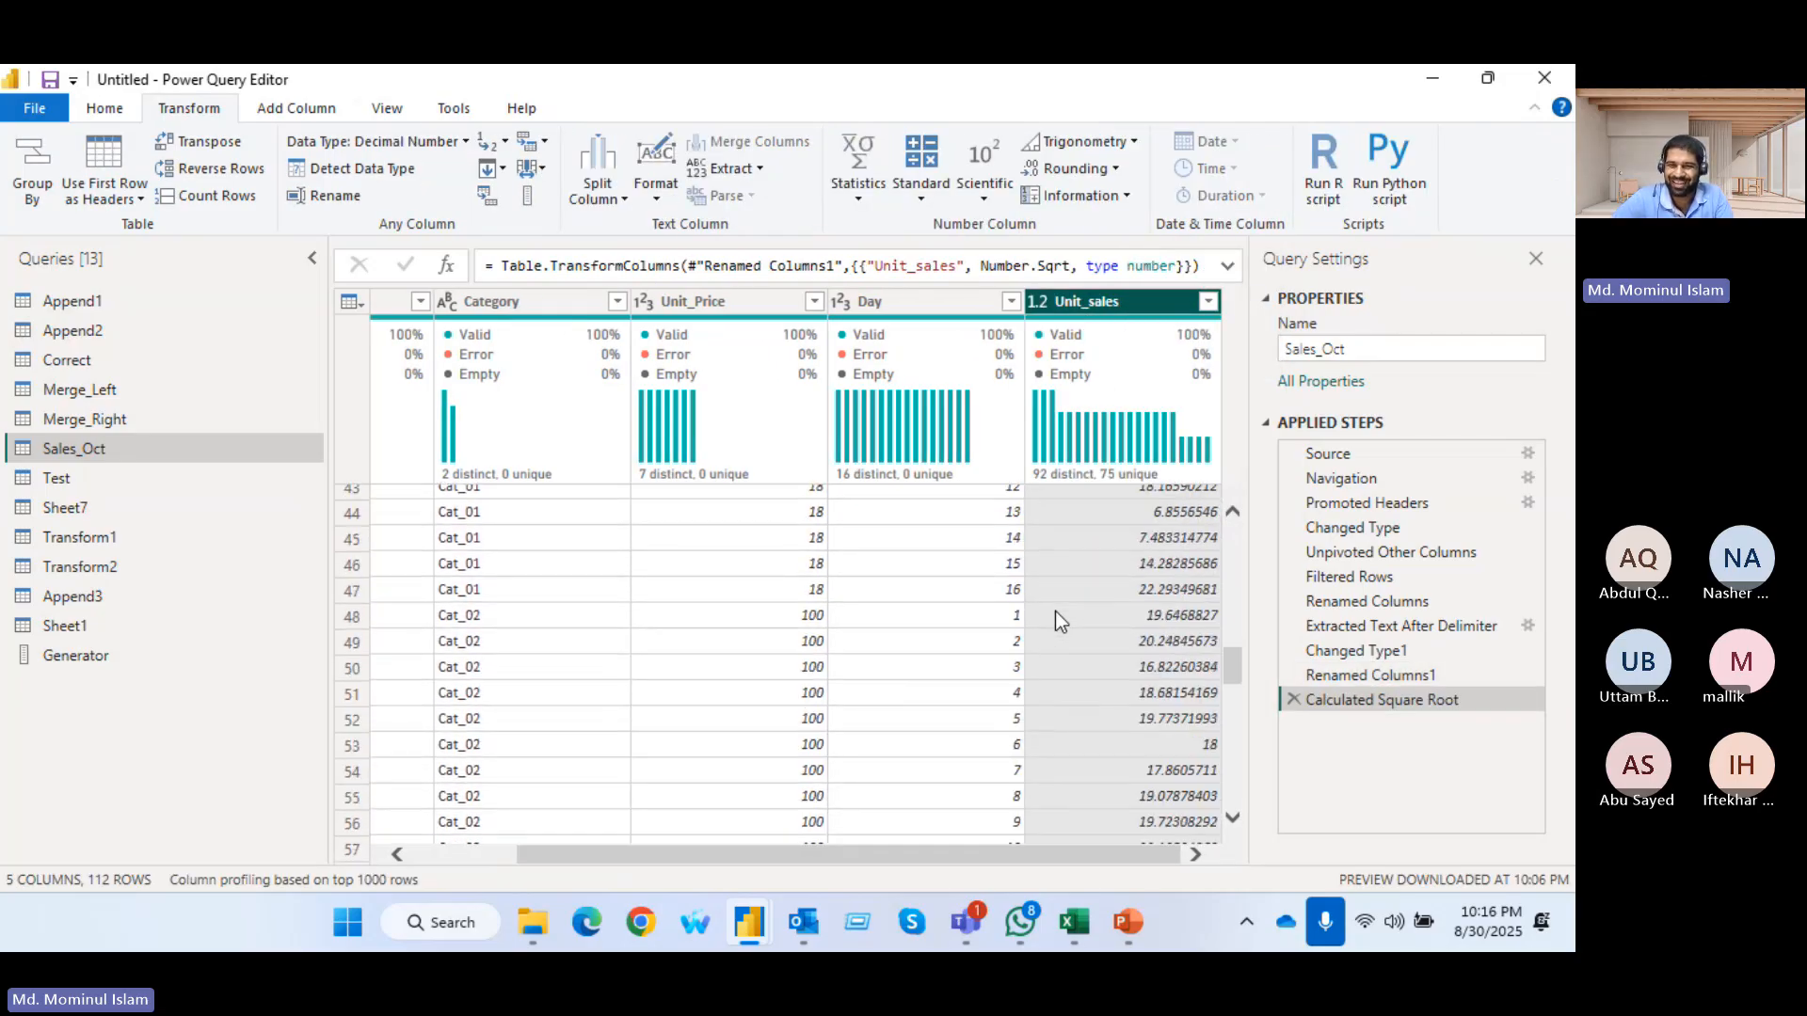
pyautogui.scroll(-12, 1054, 612)
pyautogui.scroll(17, 1054, 612)
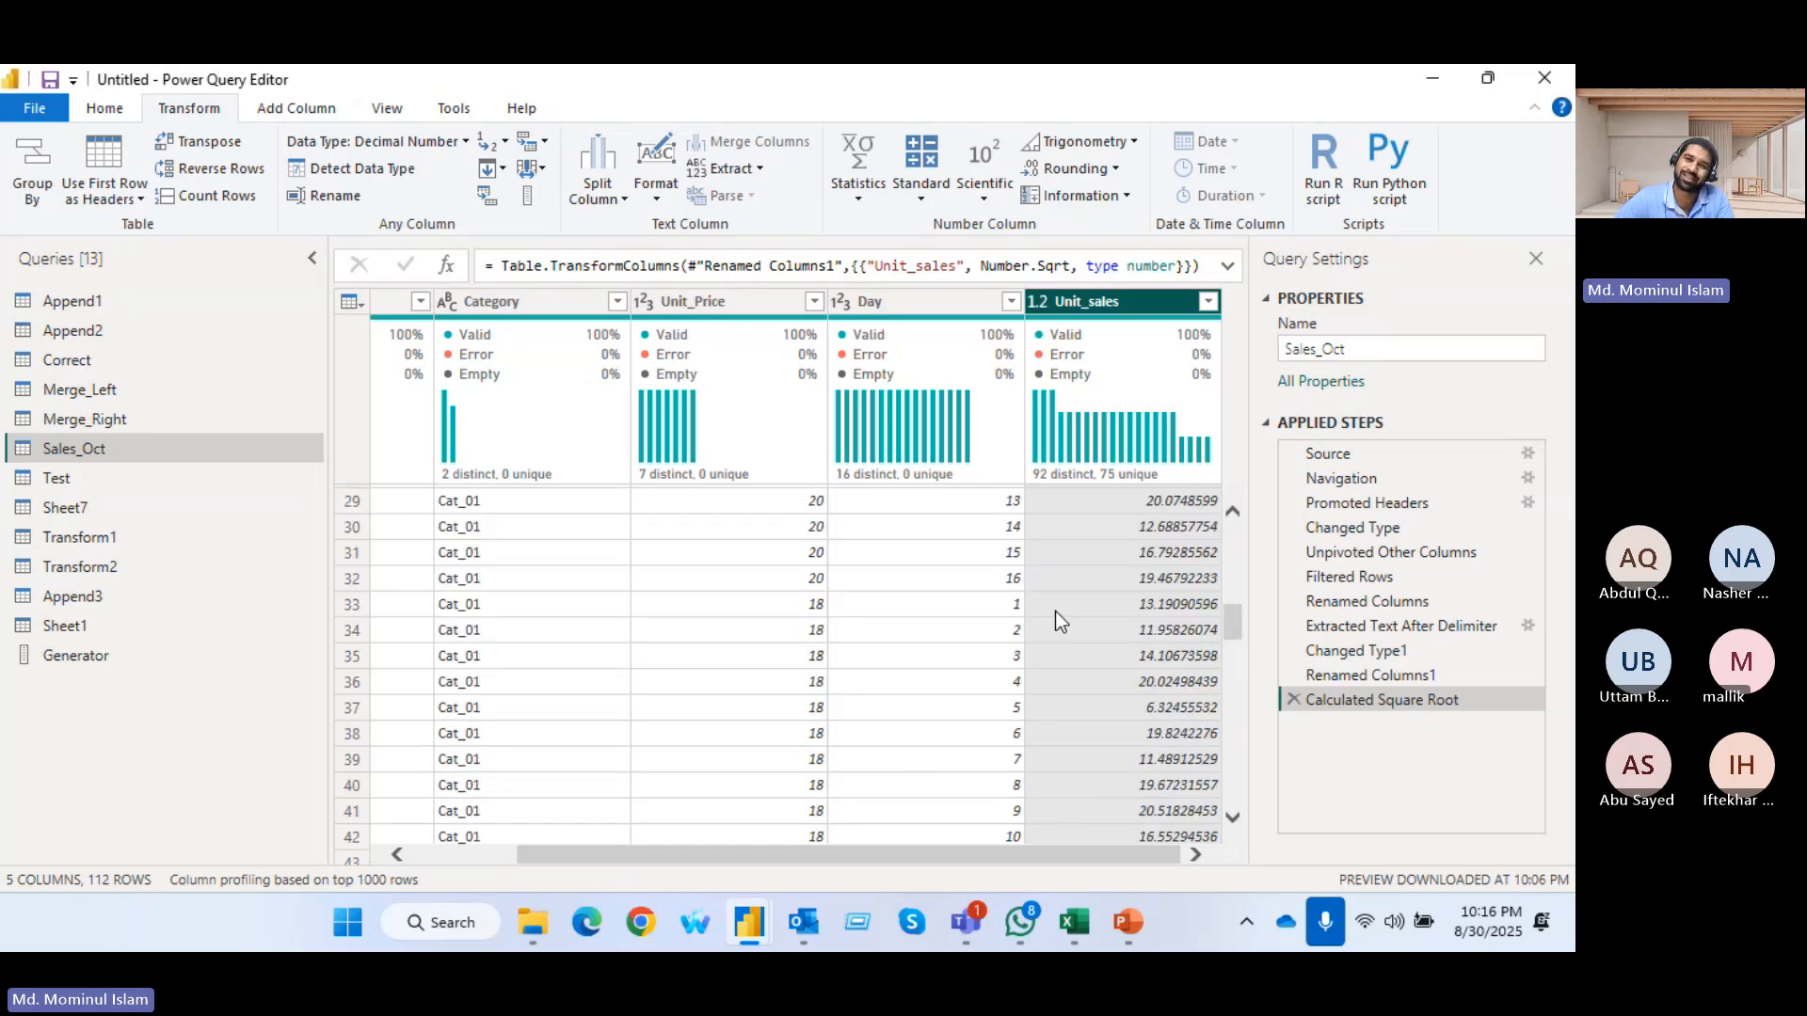
pyautogui.scroll(9, 1056, 613)
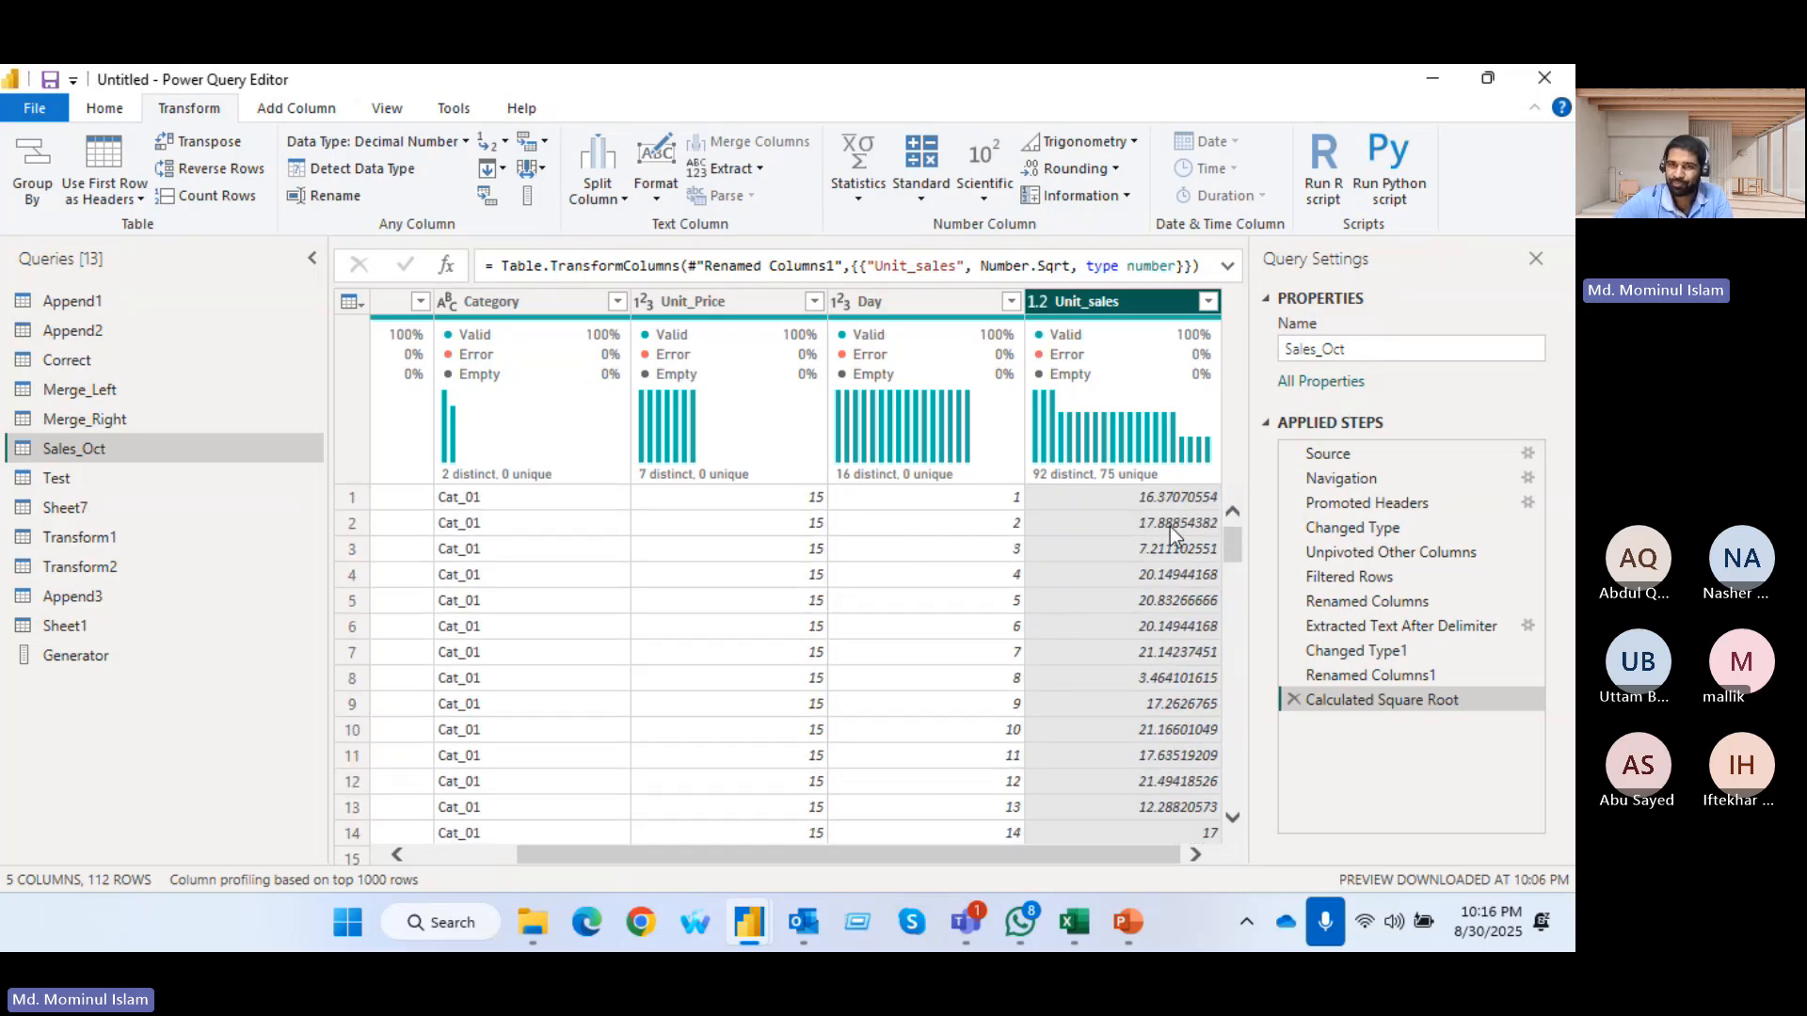
# Try rounding up the Unit_sales values, and remove the resulting Rounded Up step
pyautogui.click(1135, 142)
pyautogui.click(1137, 137)
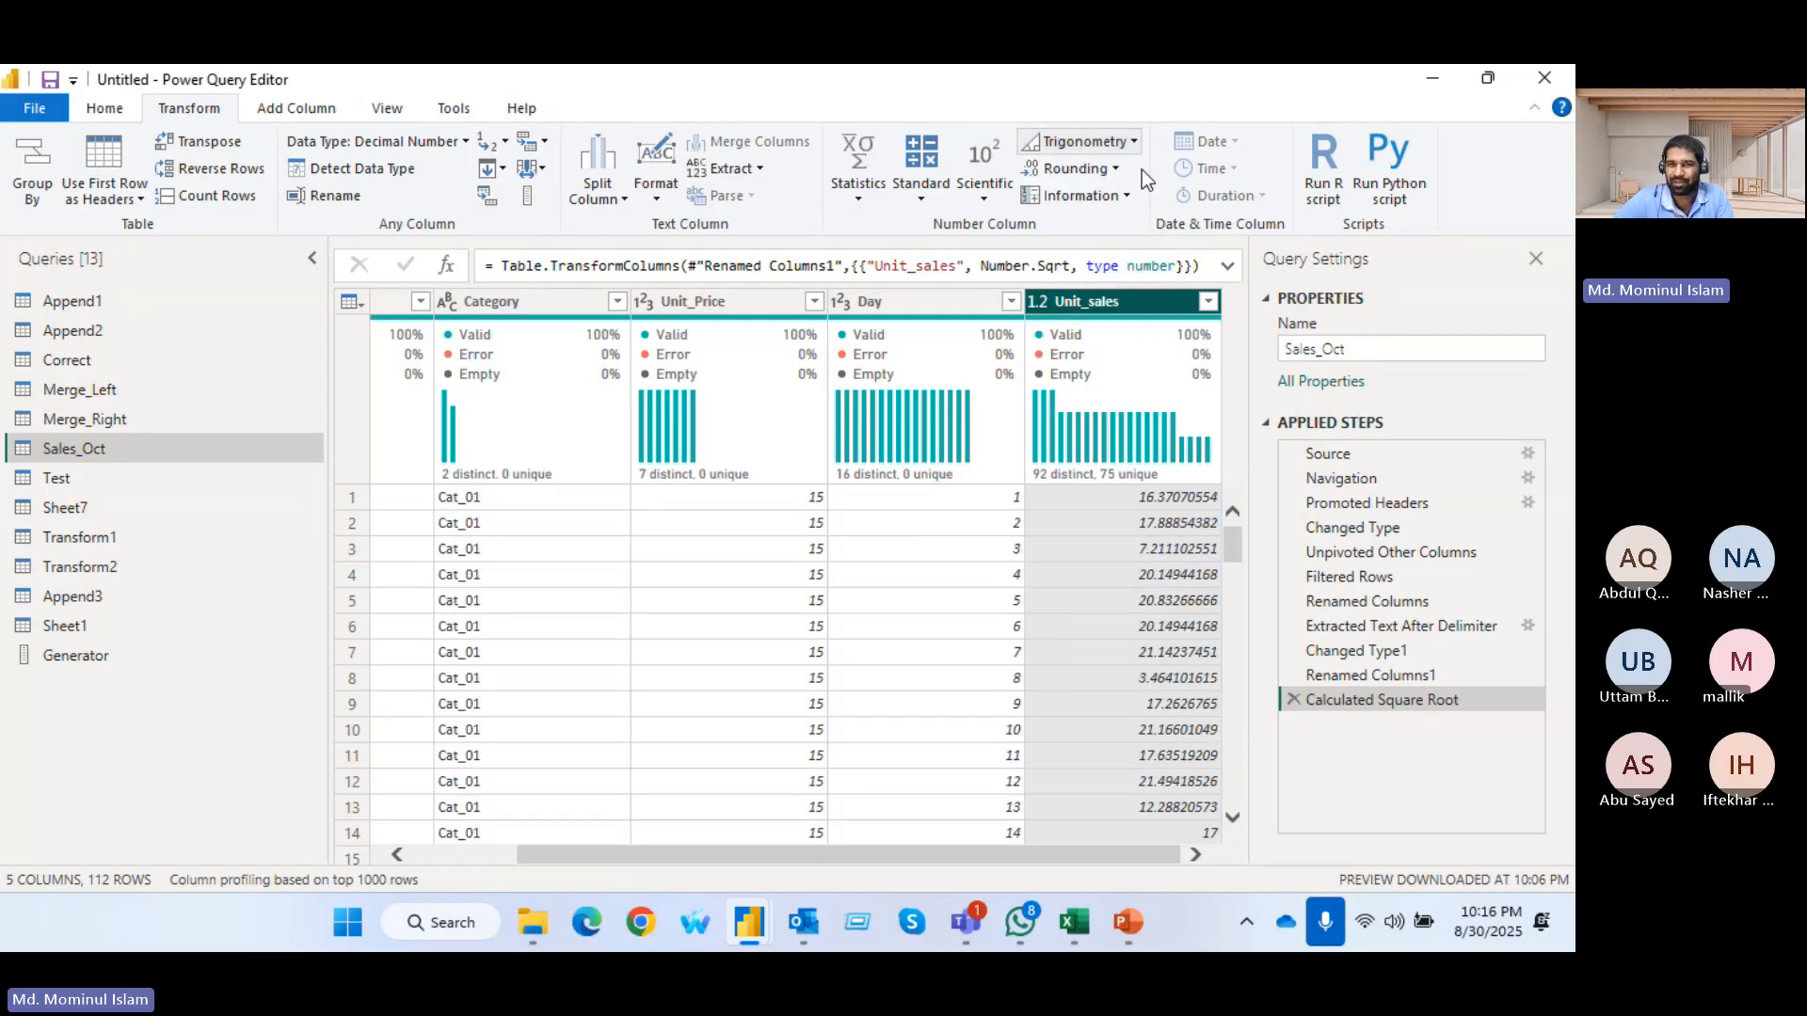
pyautogui.click(1114, 167)
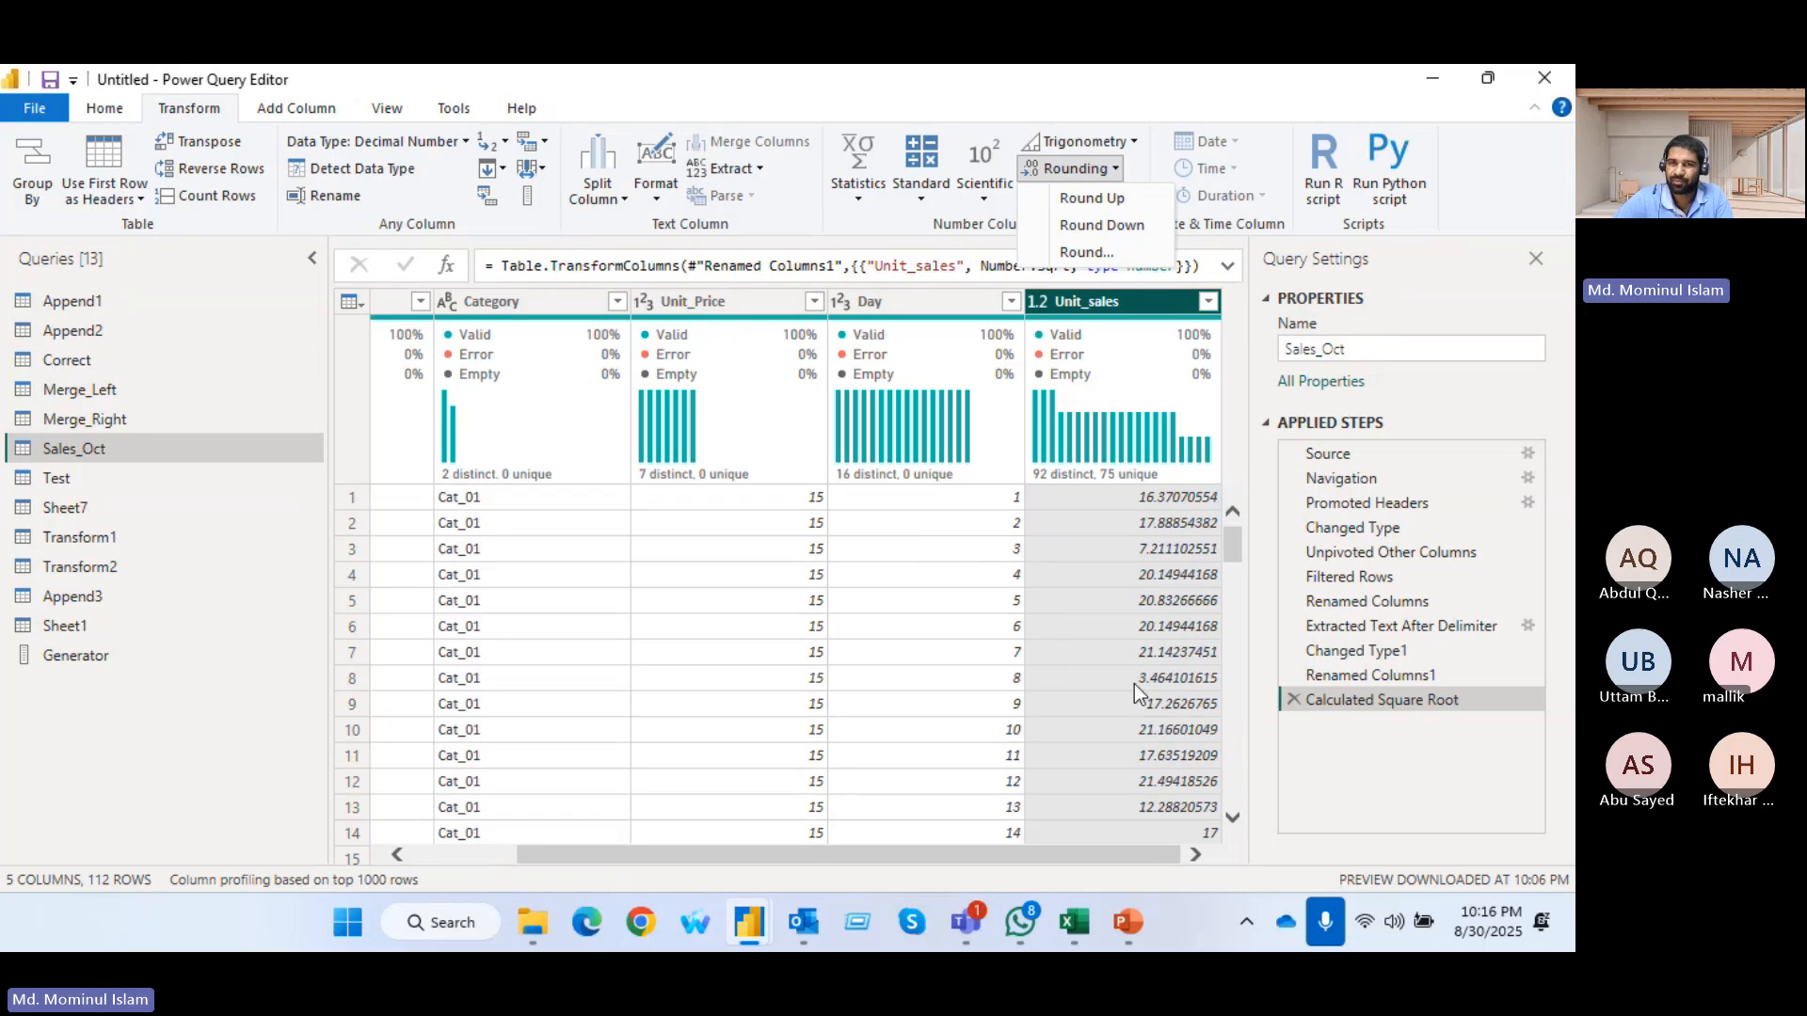
pyautogui.click(1090, 205)
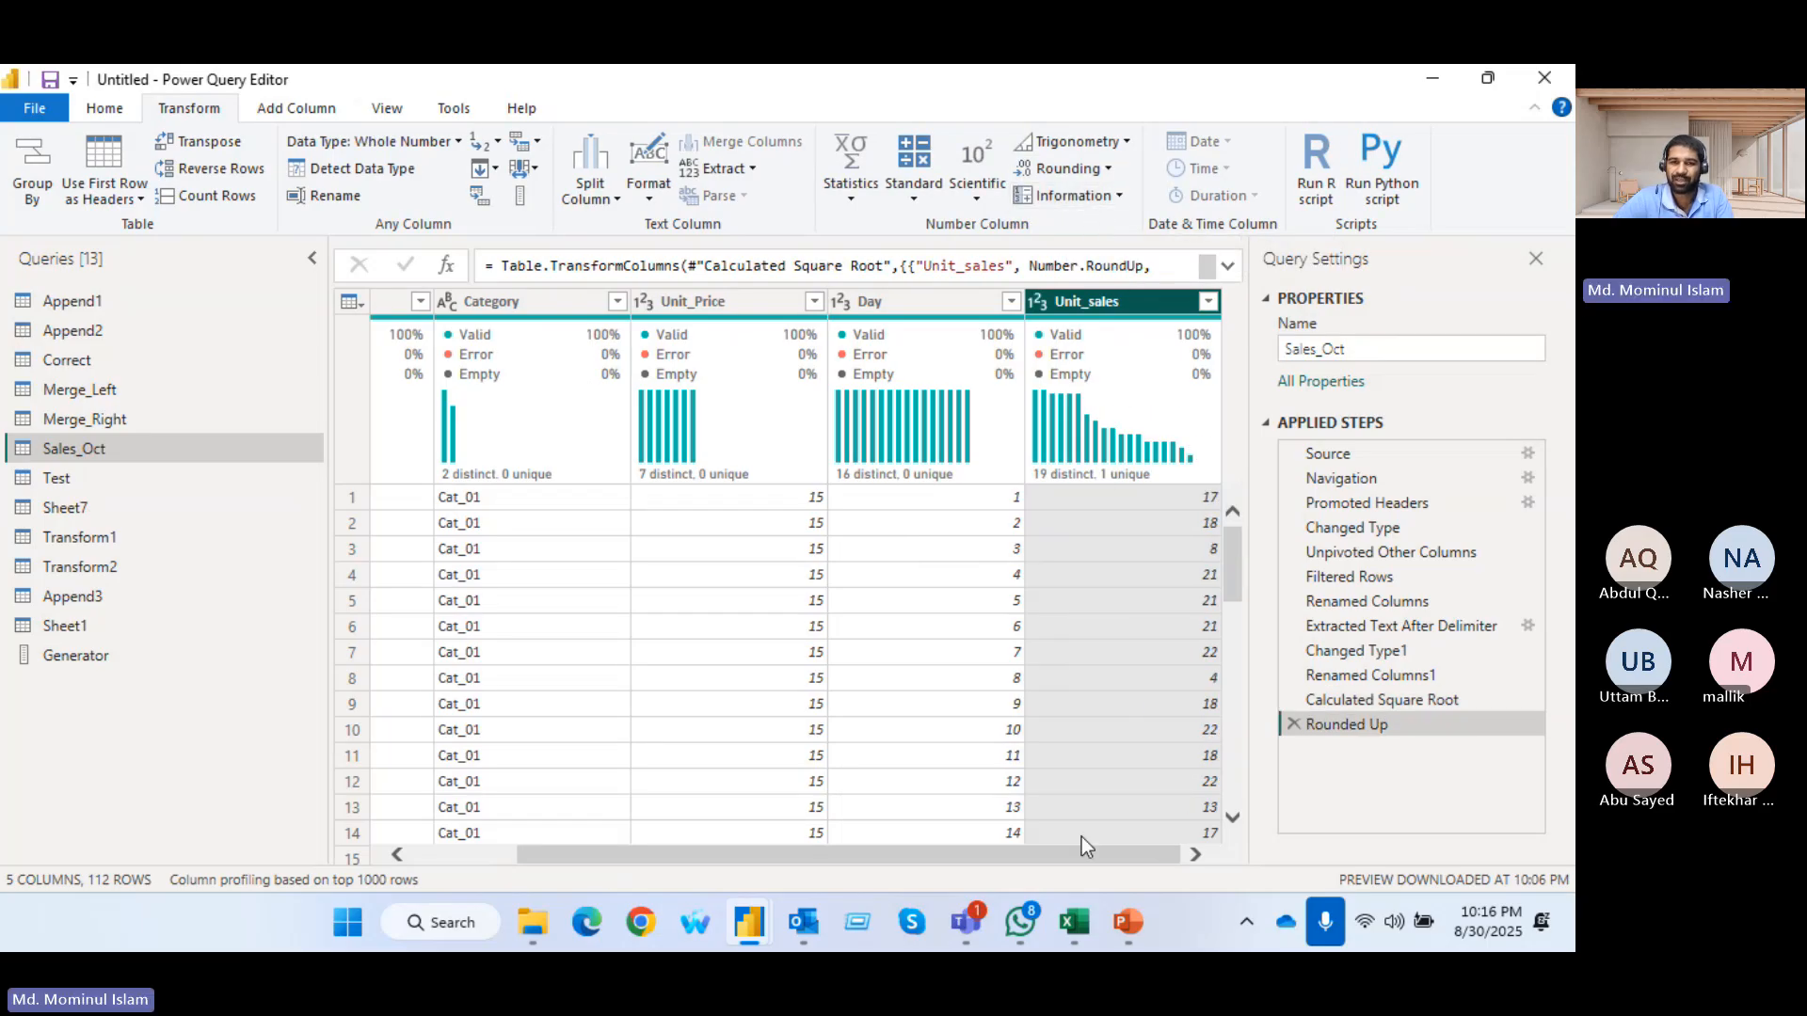
pyautogui.click(1037, 838)
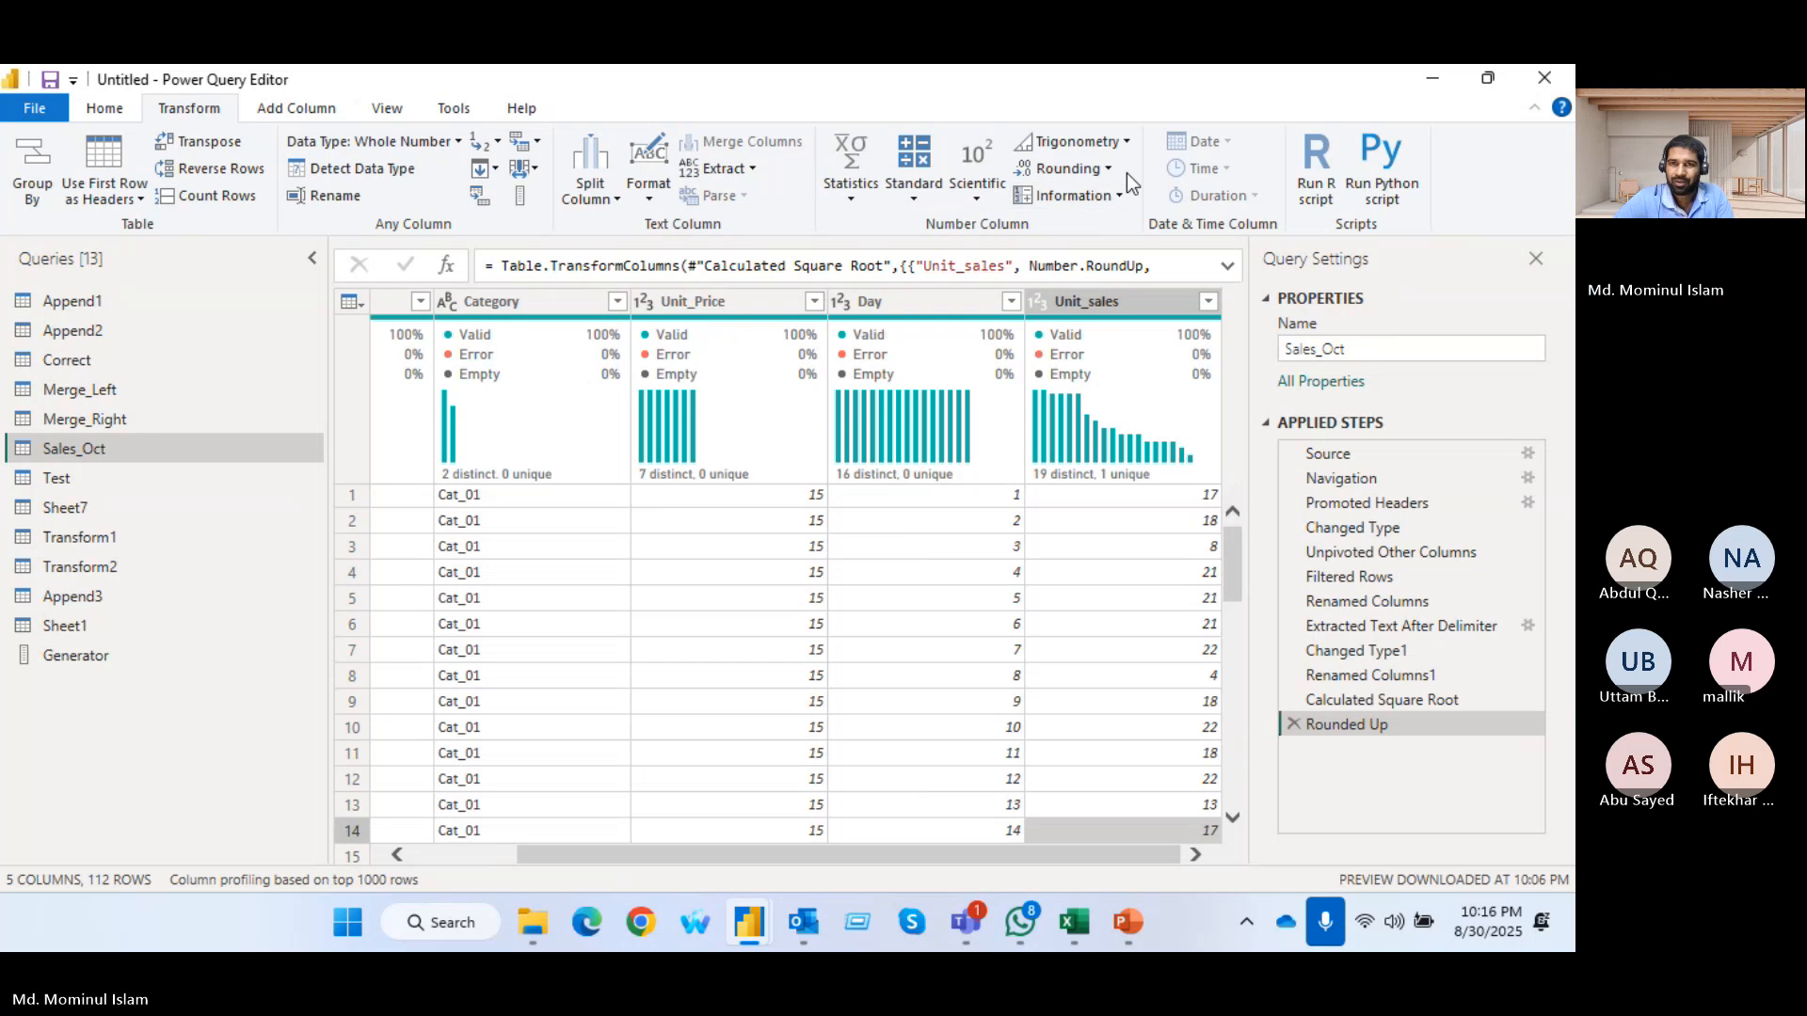
pyautogui.click(1291, 725)
# Round the Unit_sales values to 2 decimal places
pyautogui.click(1159, 303)
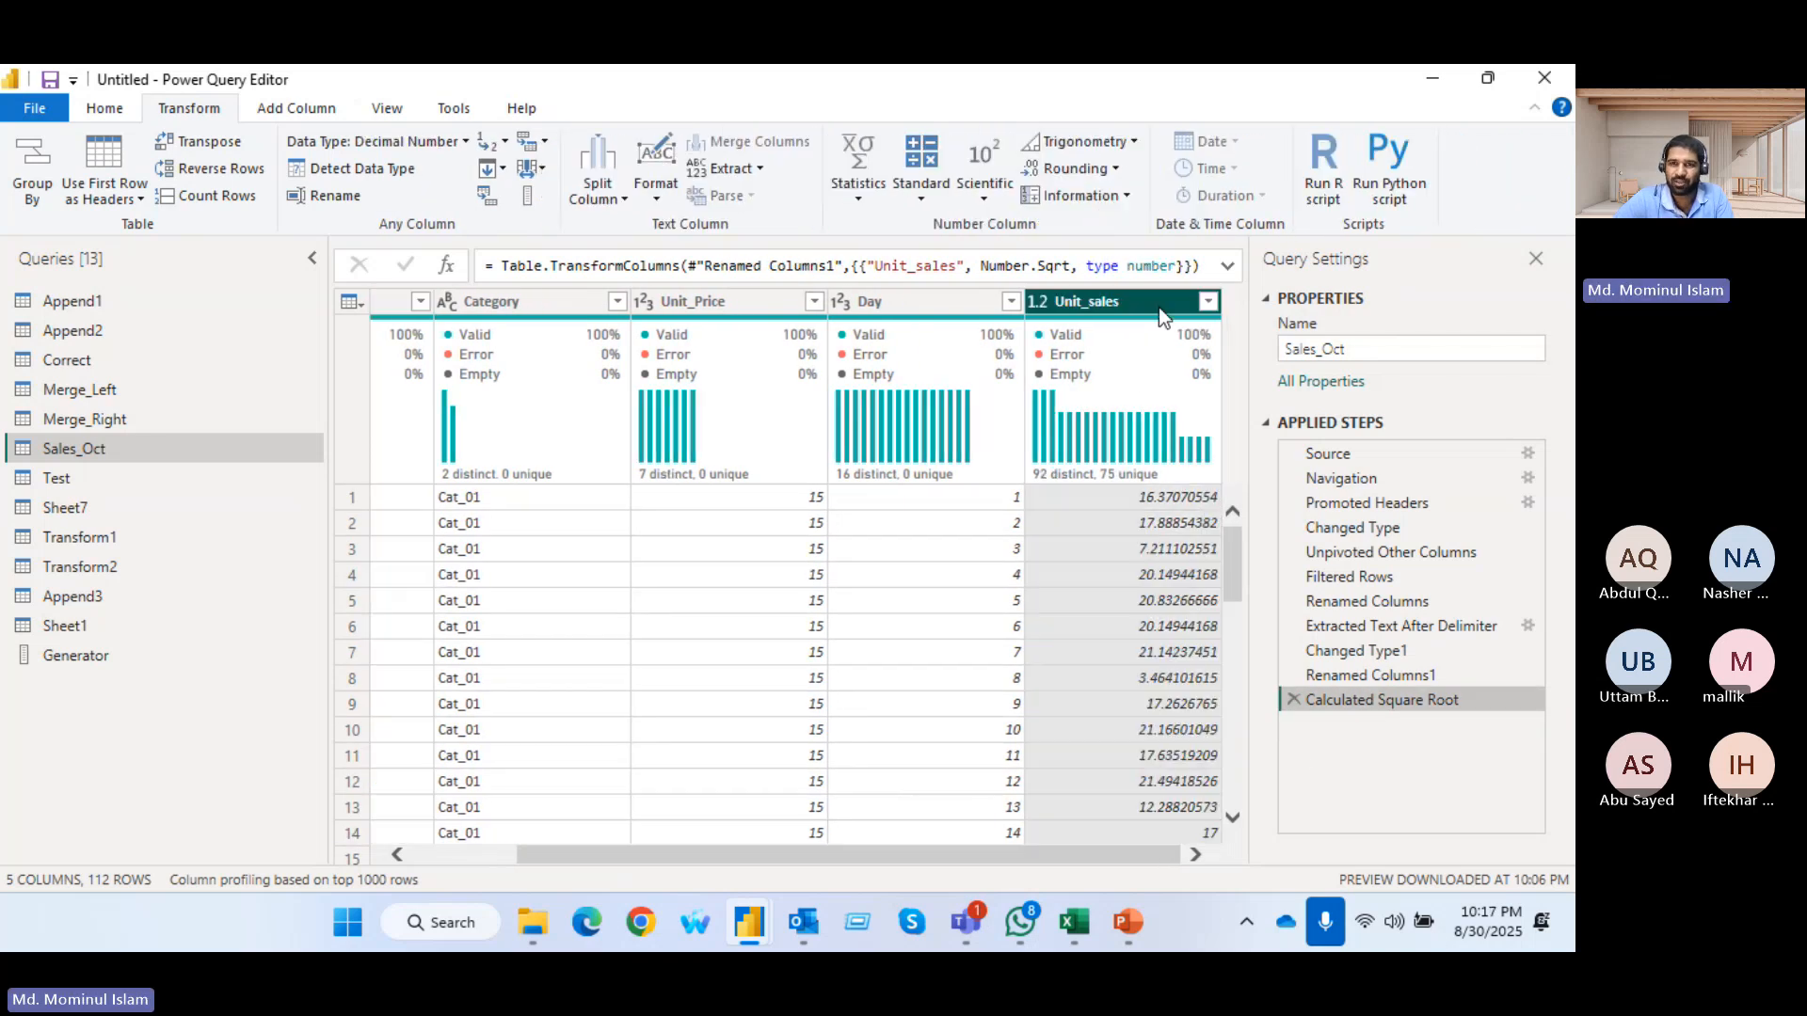
pyautogui.click(1120, 169)
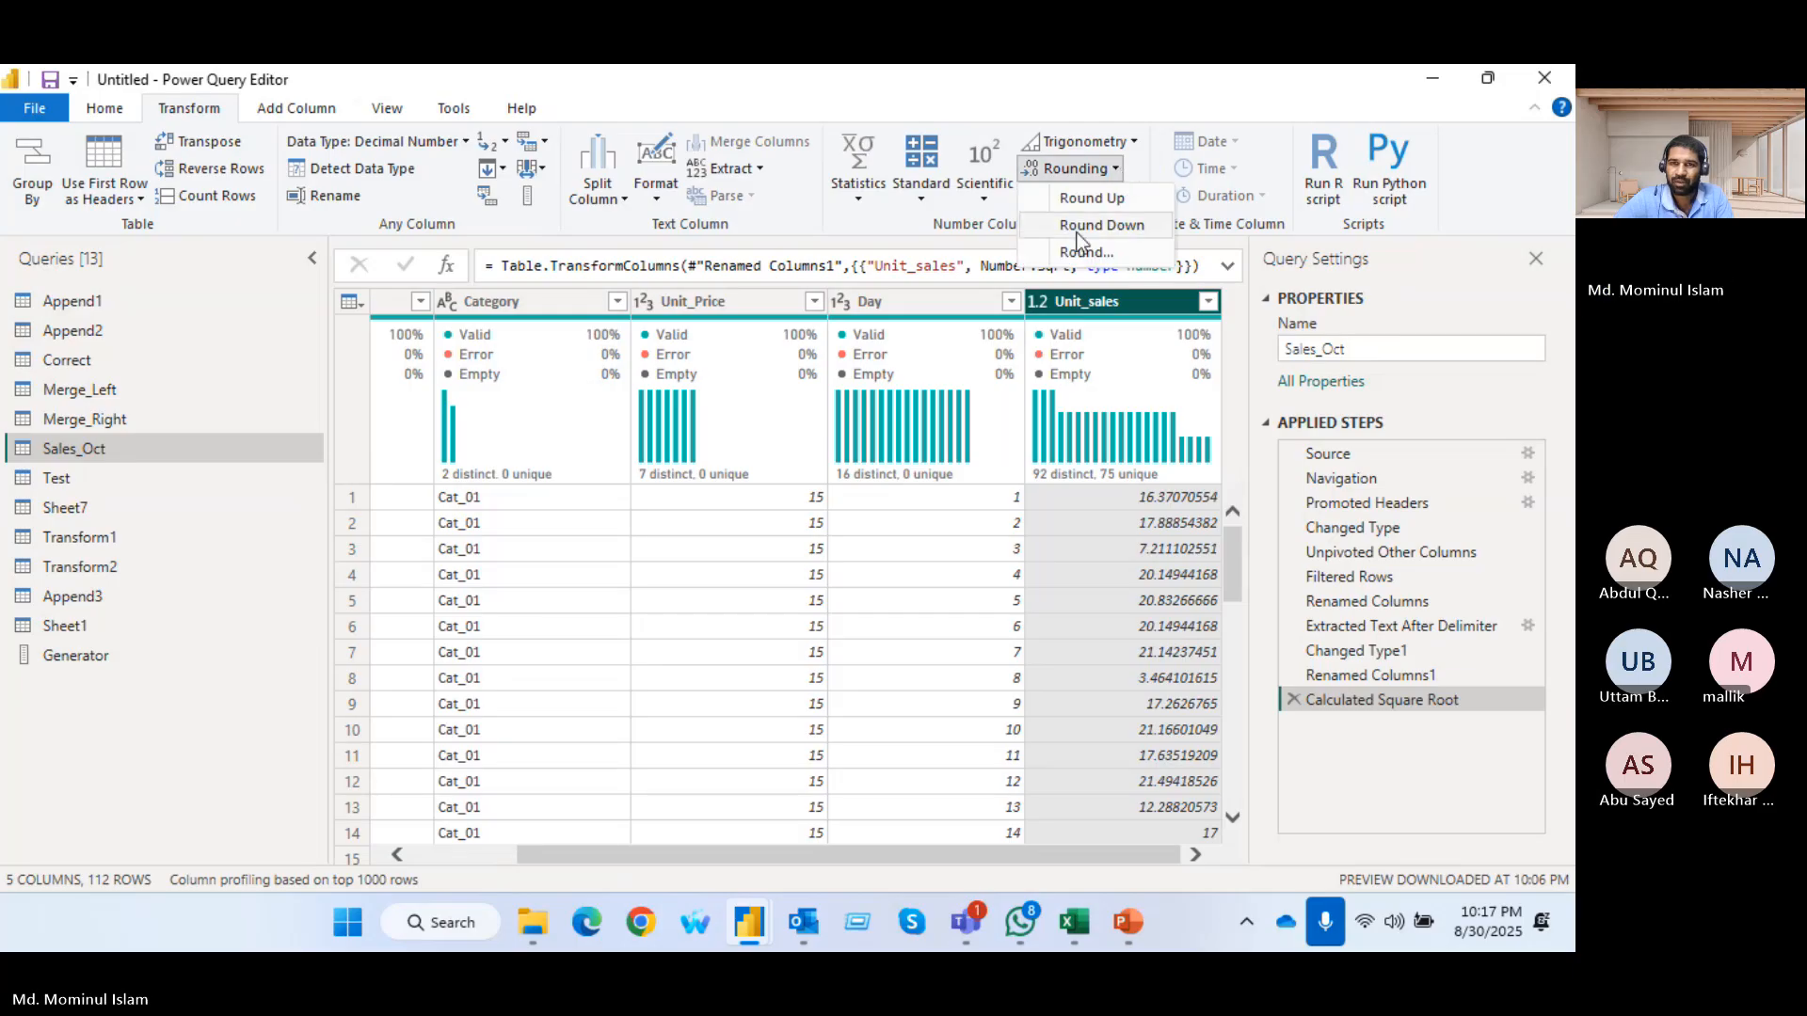
pyautogui.click(1091, 253)
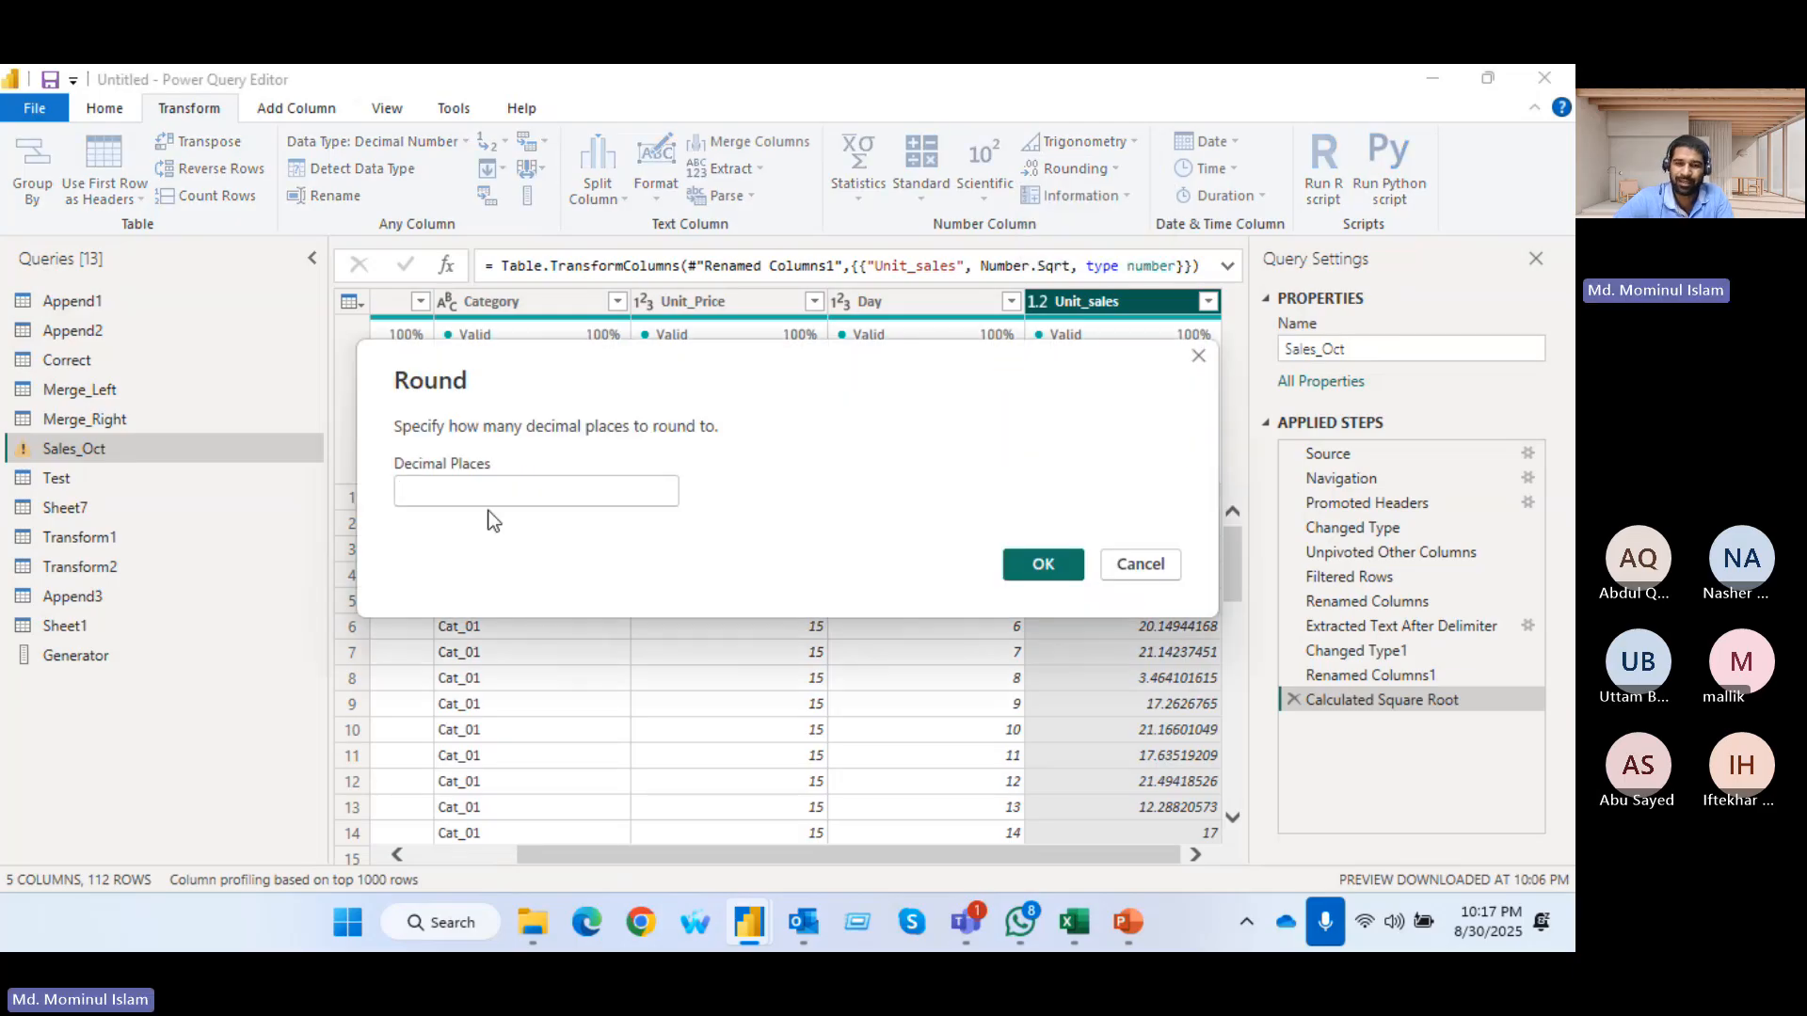
pyautogui.click(541, 492)
pyautogui.write('2')
pyautogui.click(1016, 571)
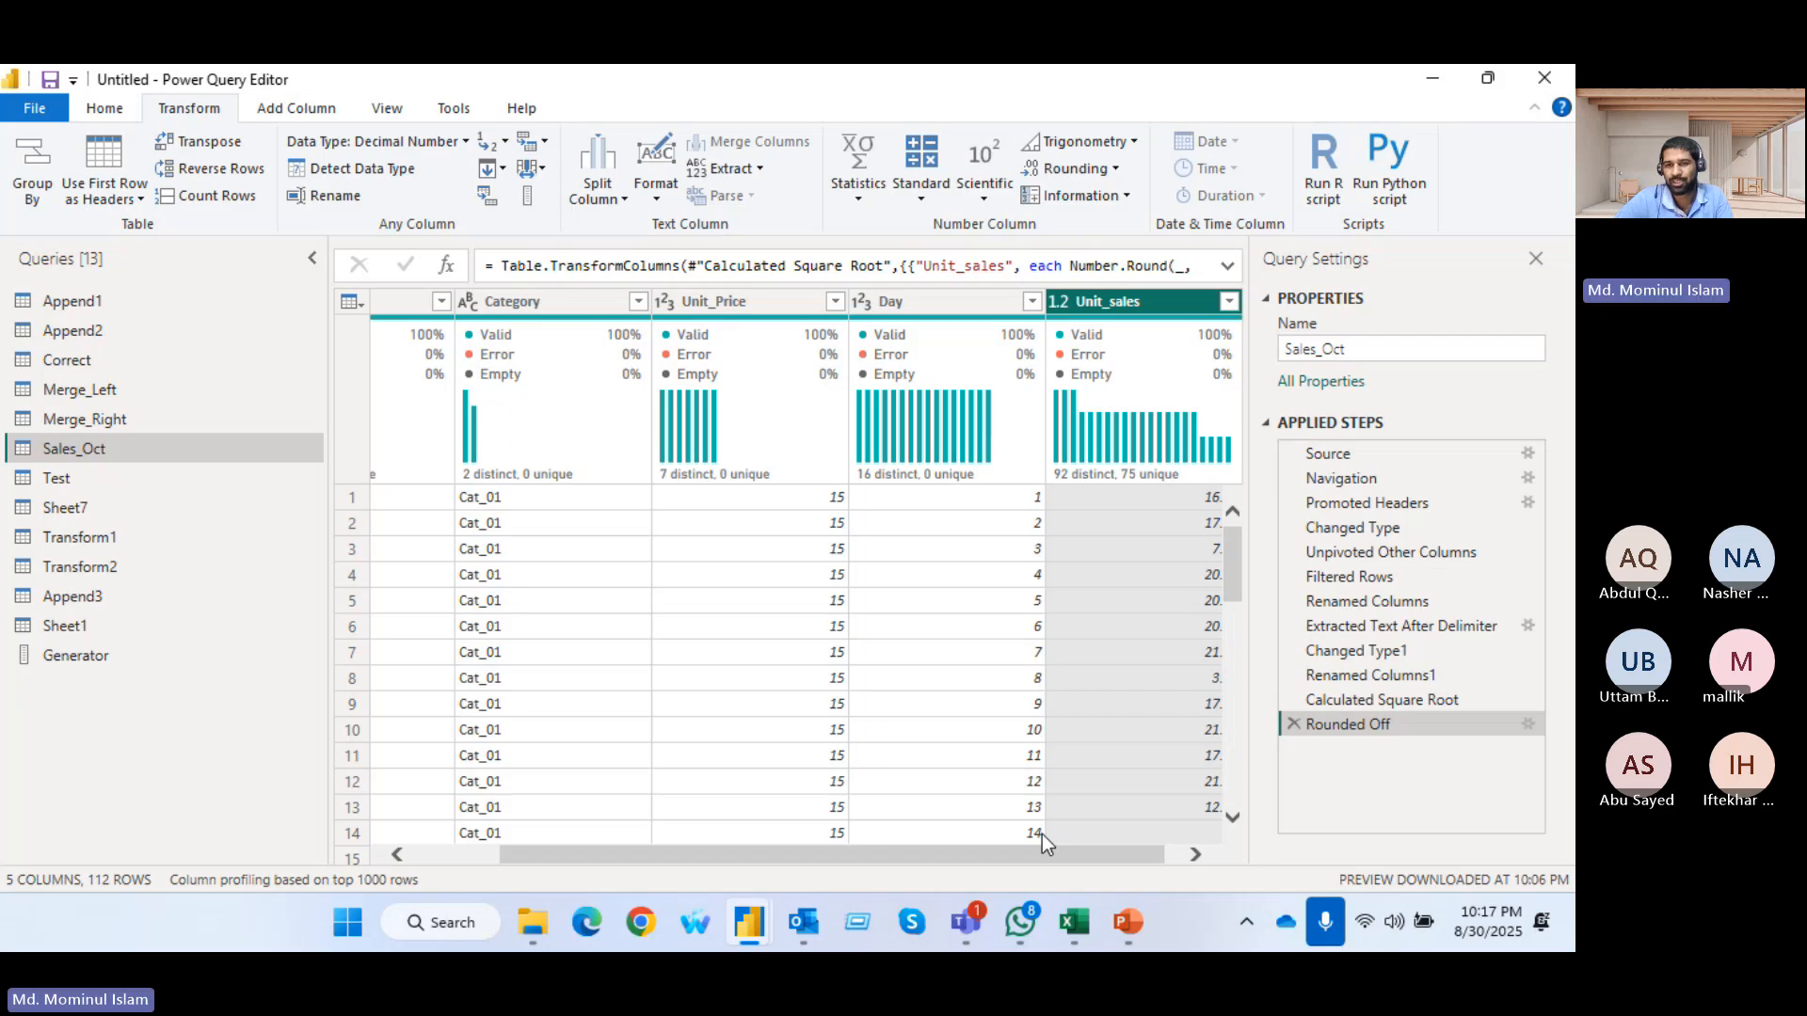
pyautogui.moveTo(1047, 854); pyautogui.dragTo(1302, 869)
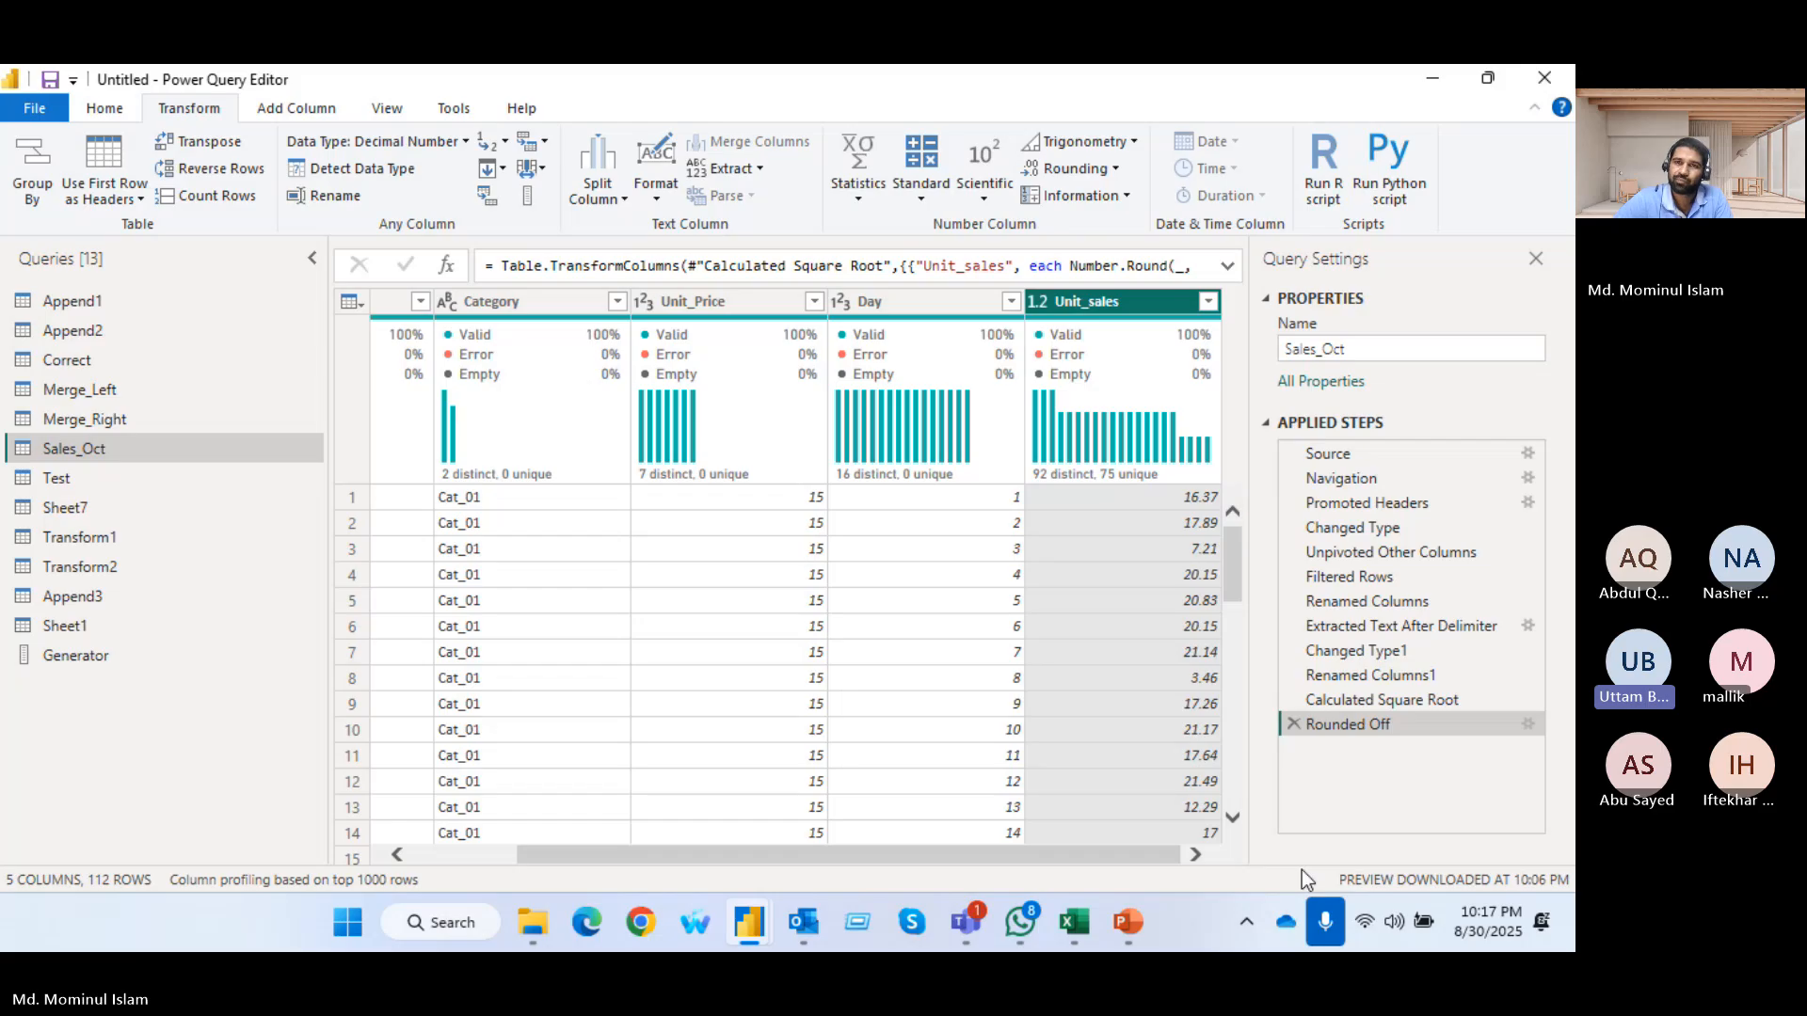
# Try the Is Even information check on the Day column, and remove the resulting applied step
pyautogui.click(1131, 192)
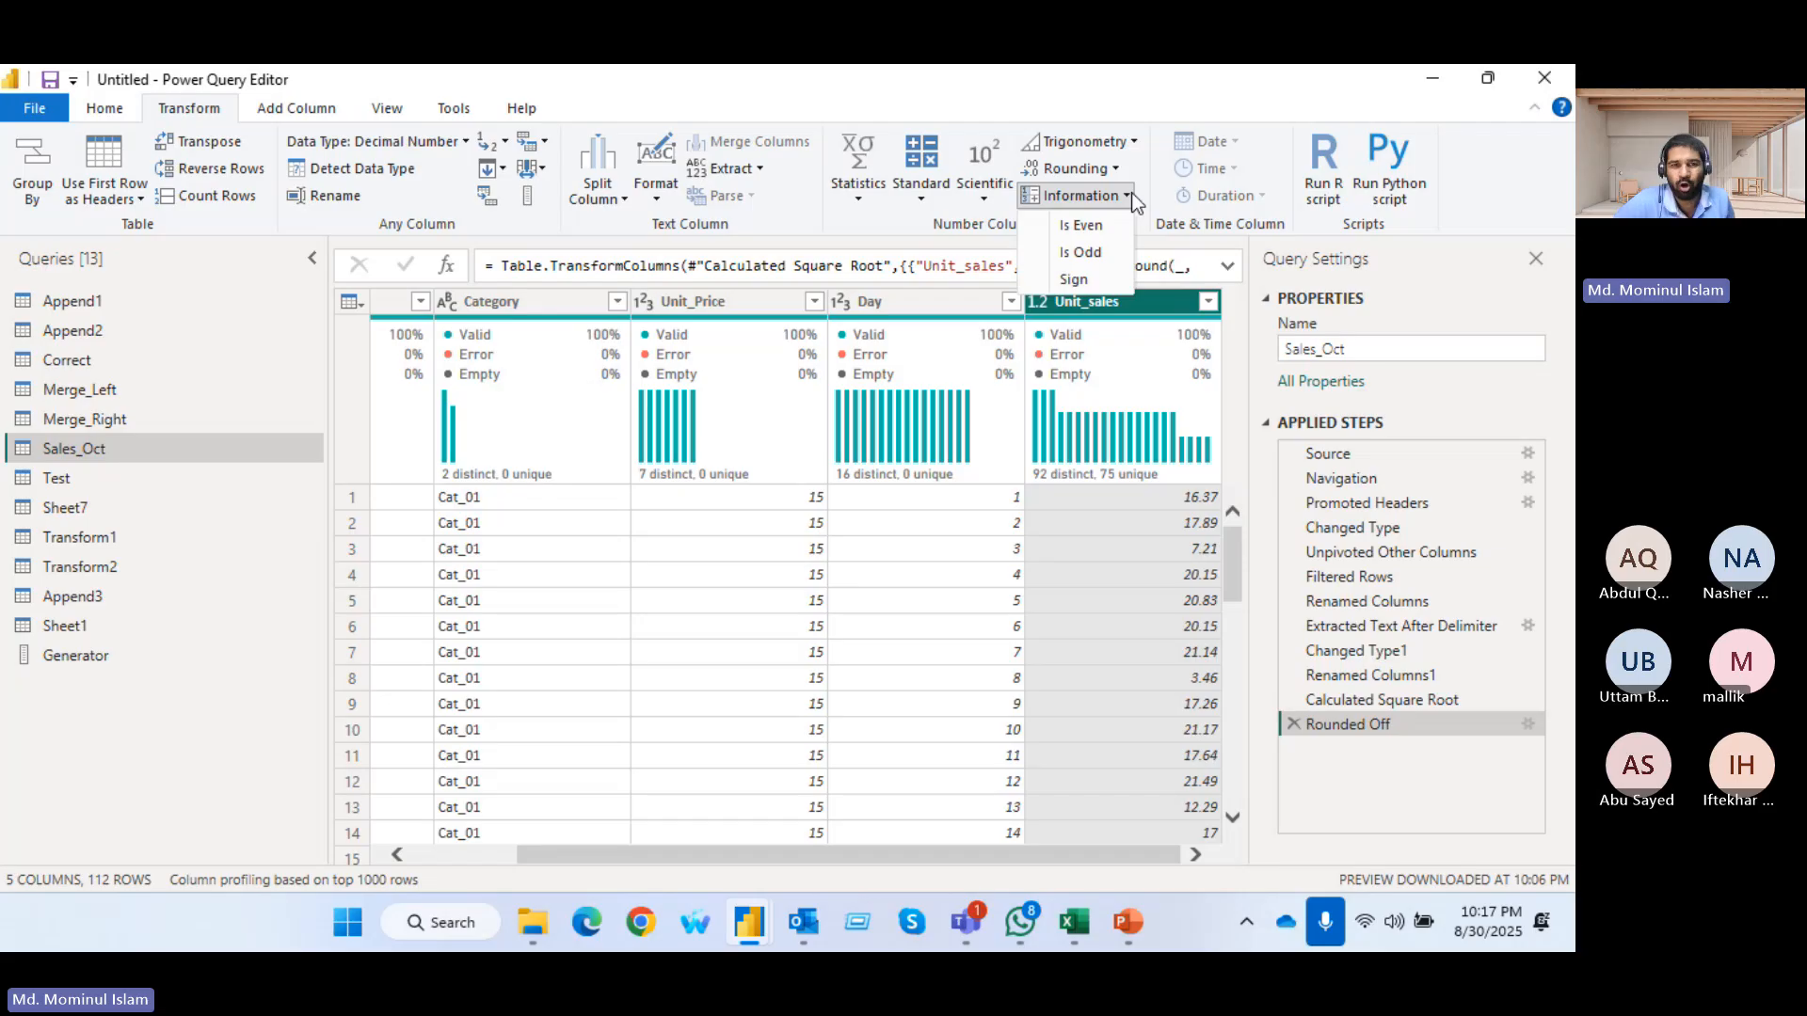
pyautogui.click(926, 653)
pyautogui.click(926, 303)
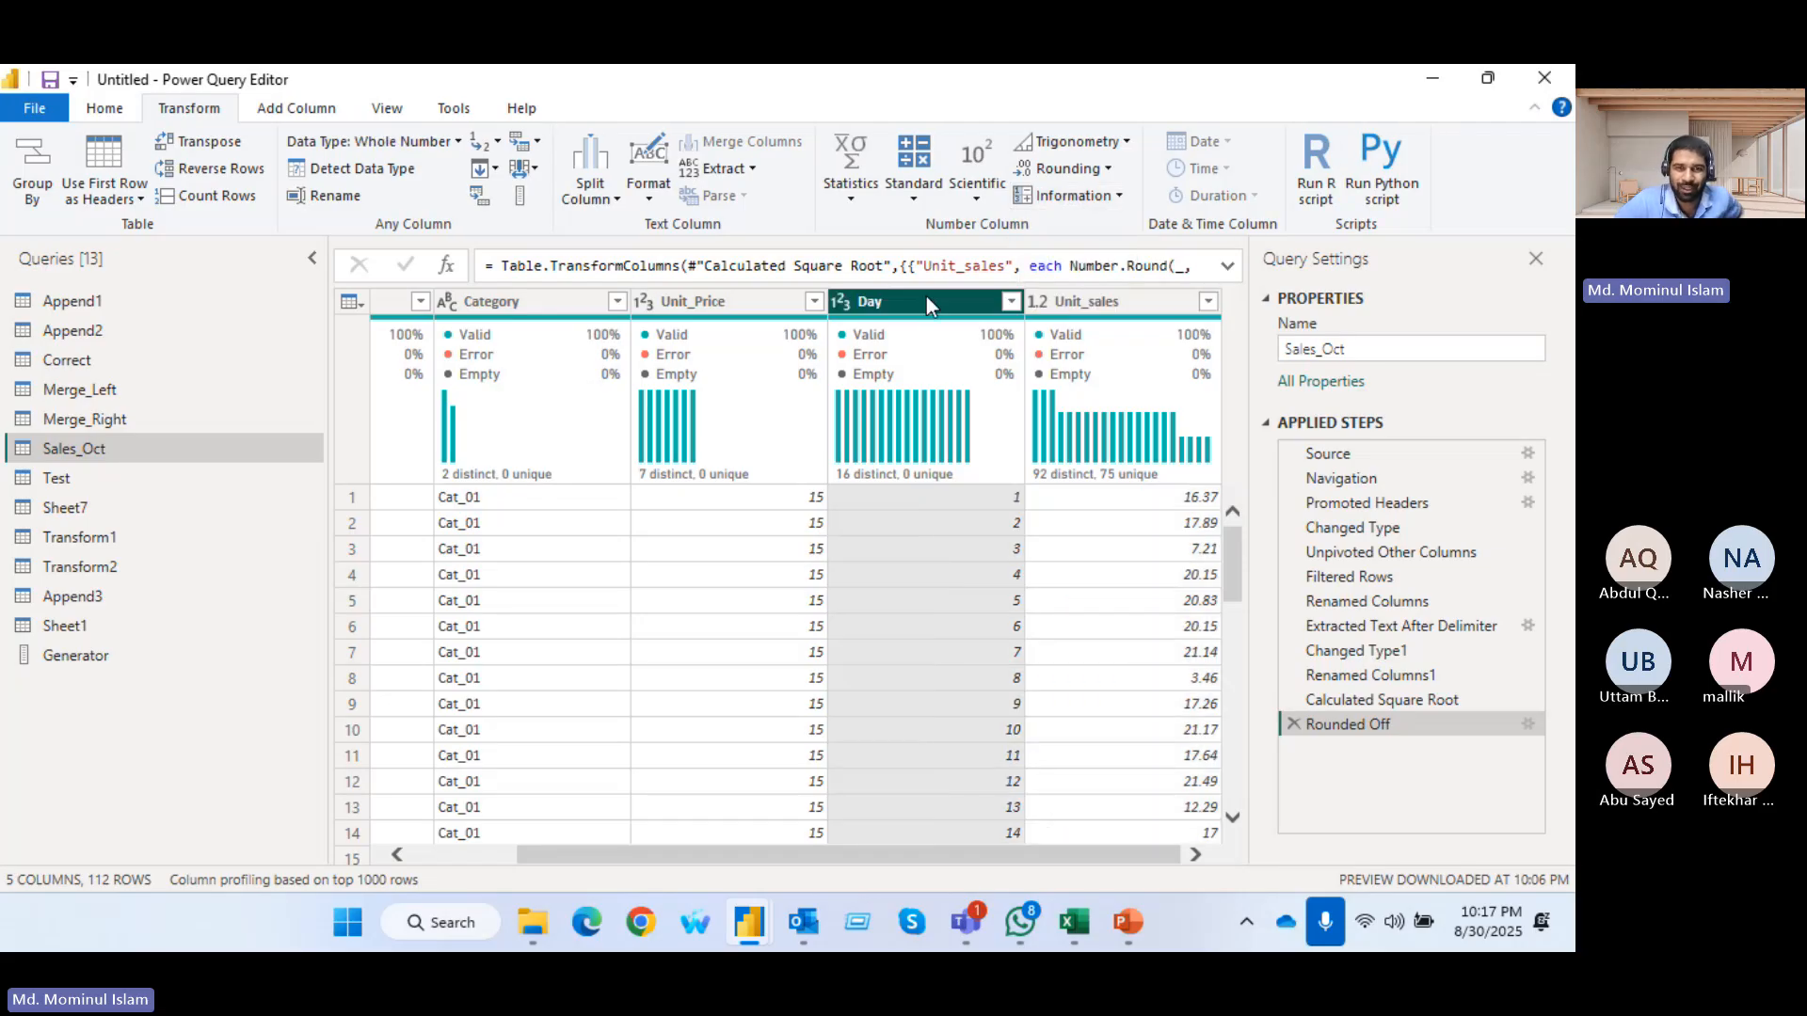
pyautogui.click(1125, 195)
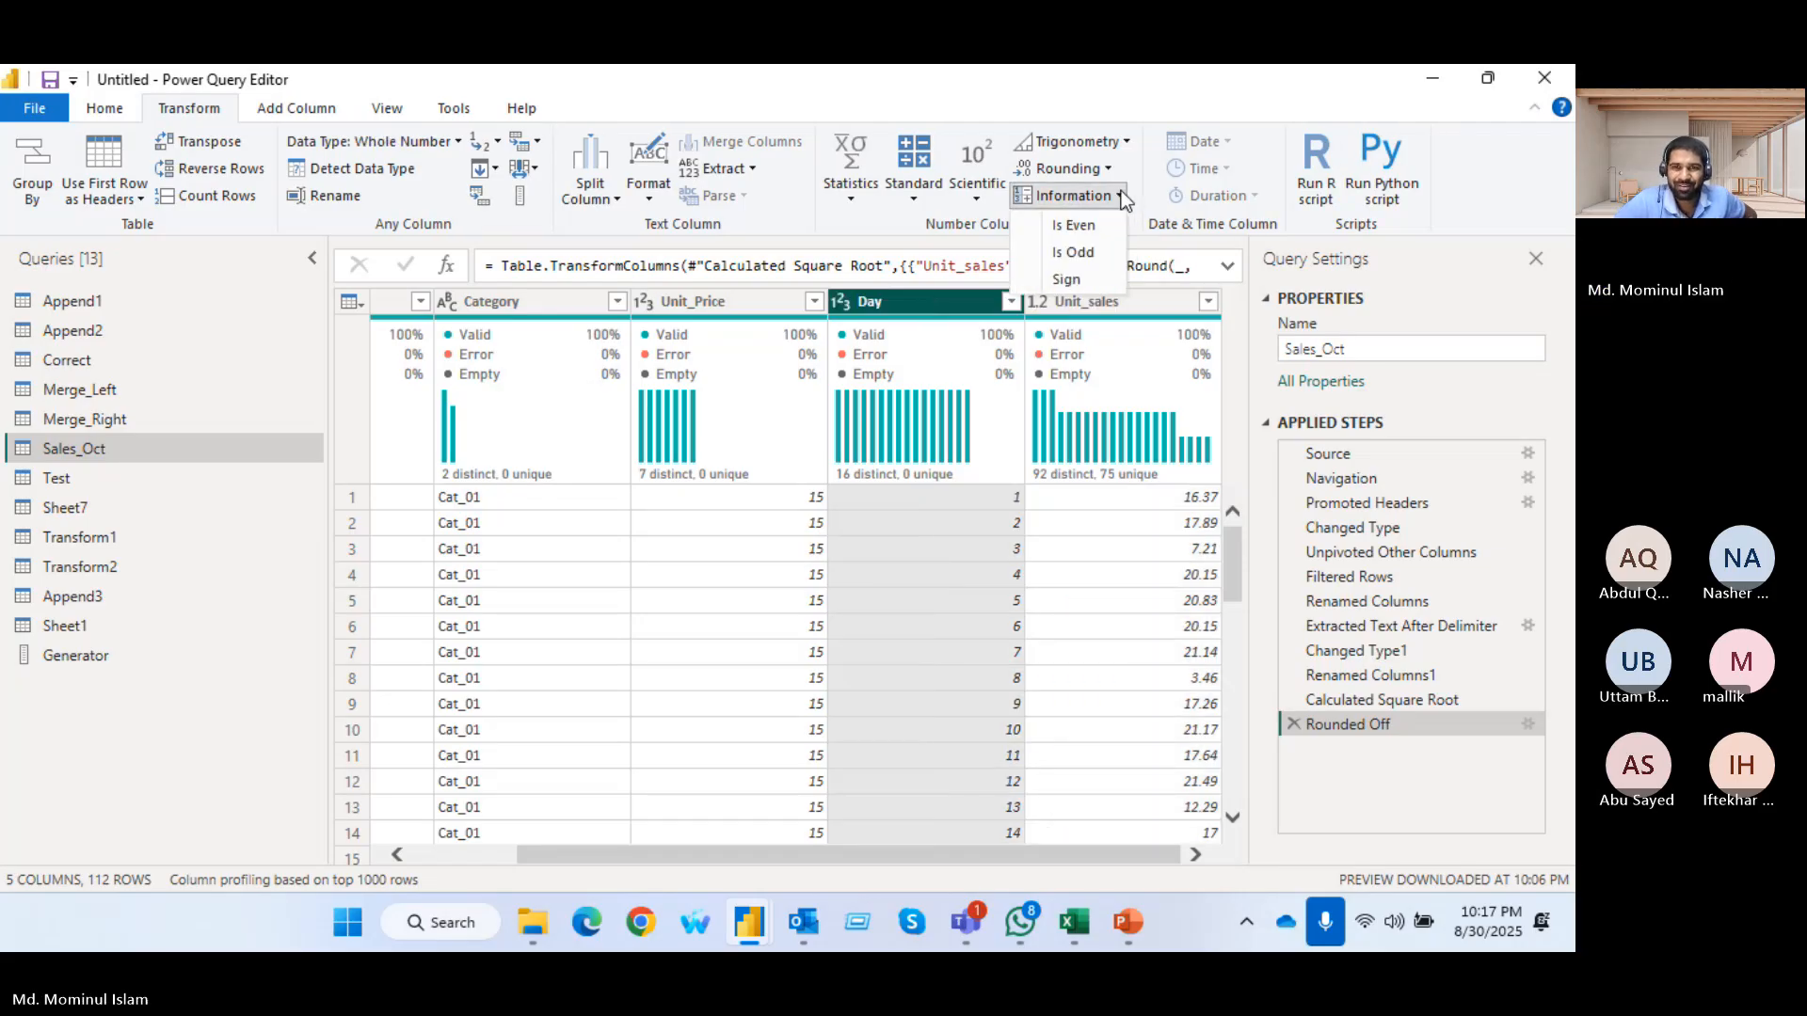
pyautogui.click(1088, 228)
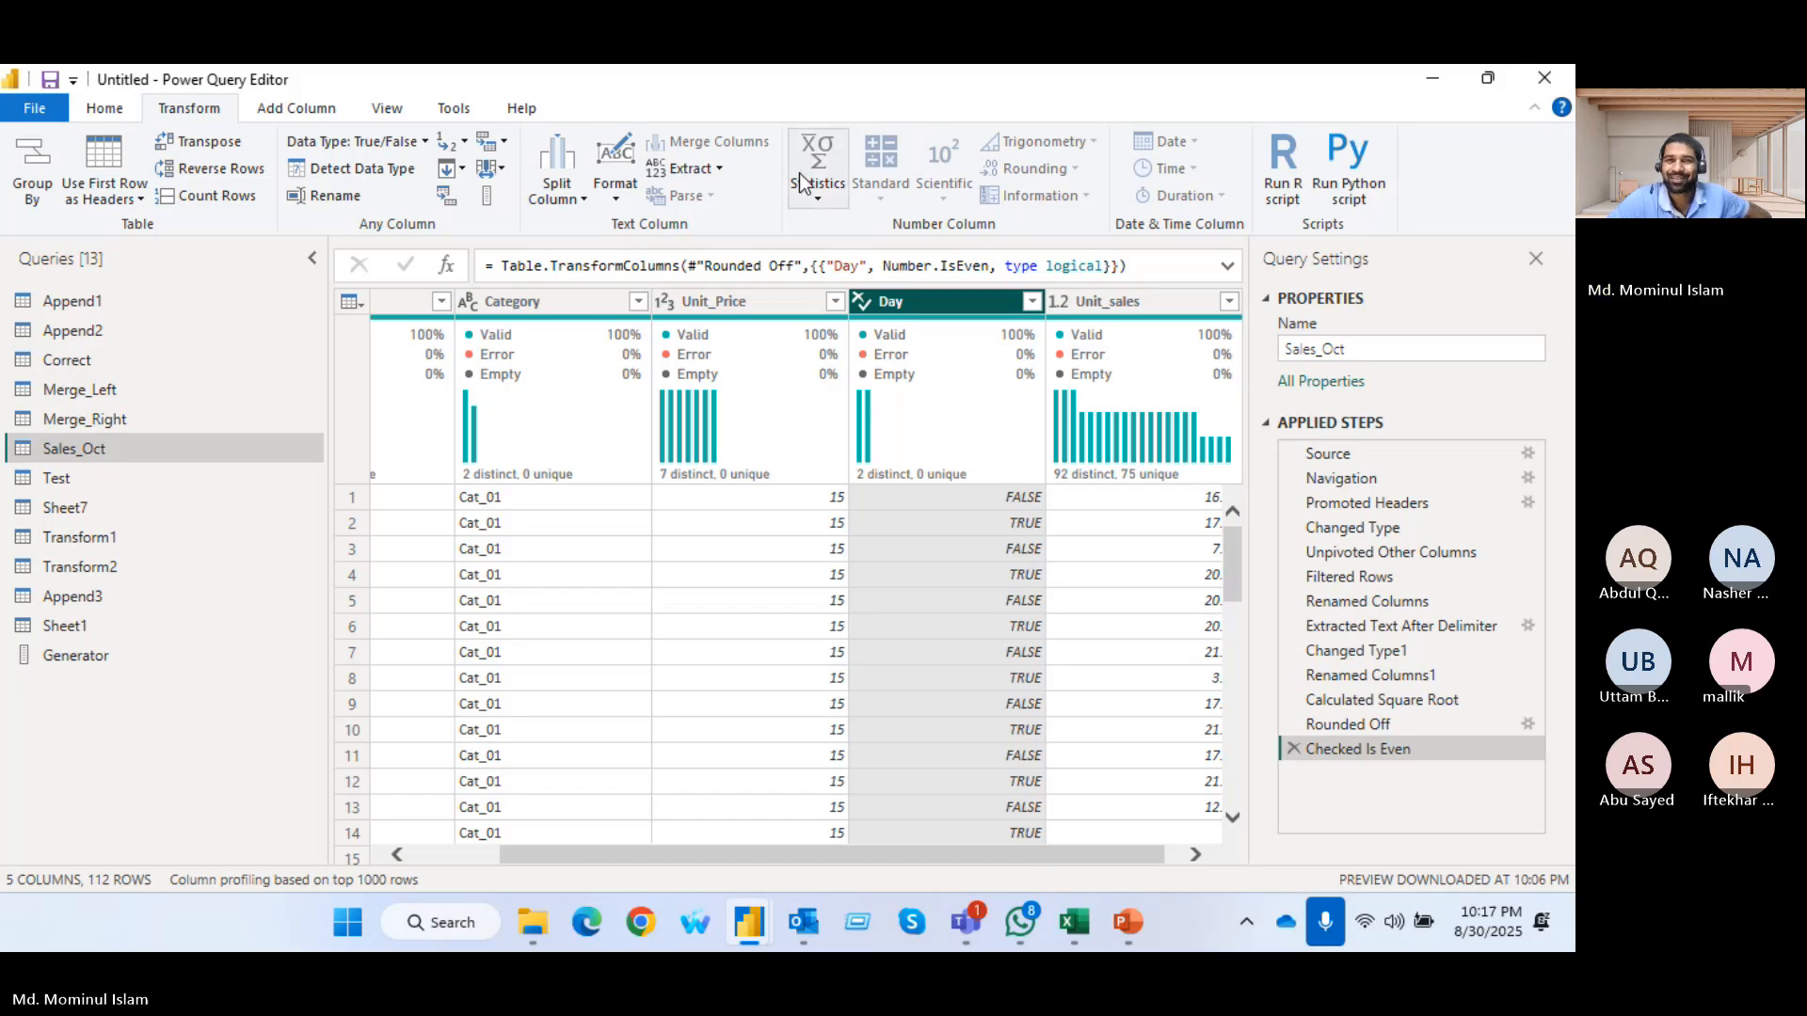
pyautogui.click(1293, 748)
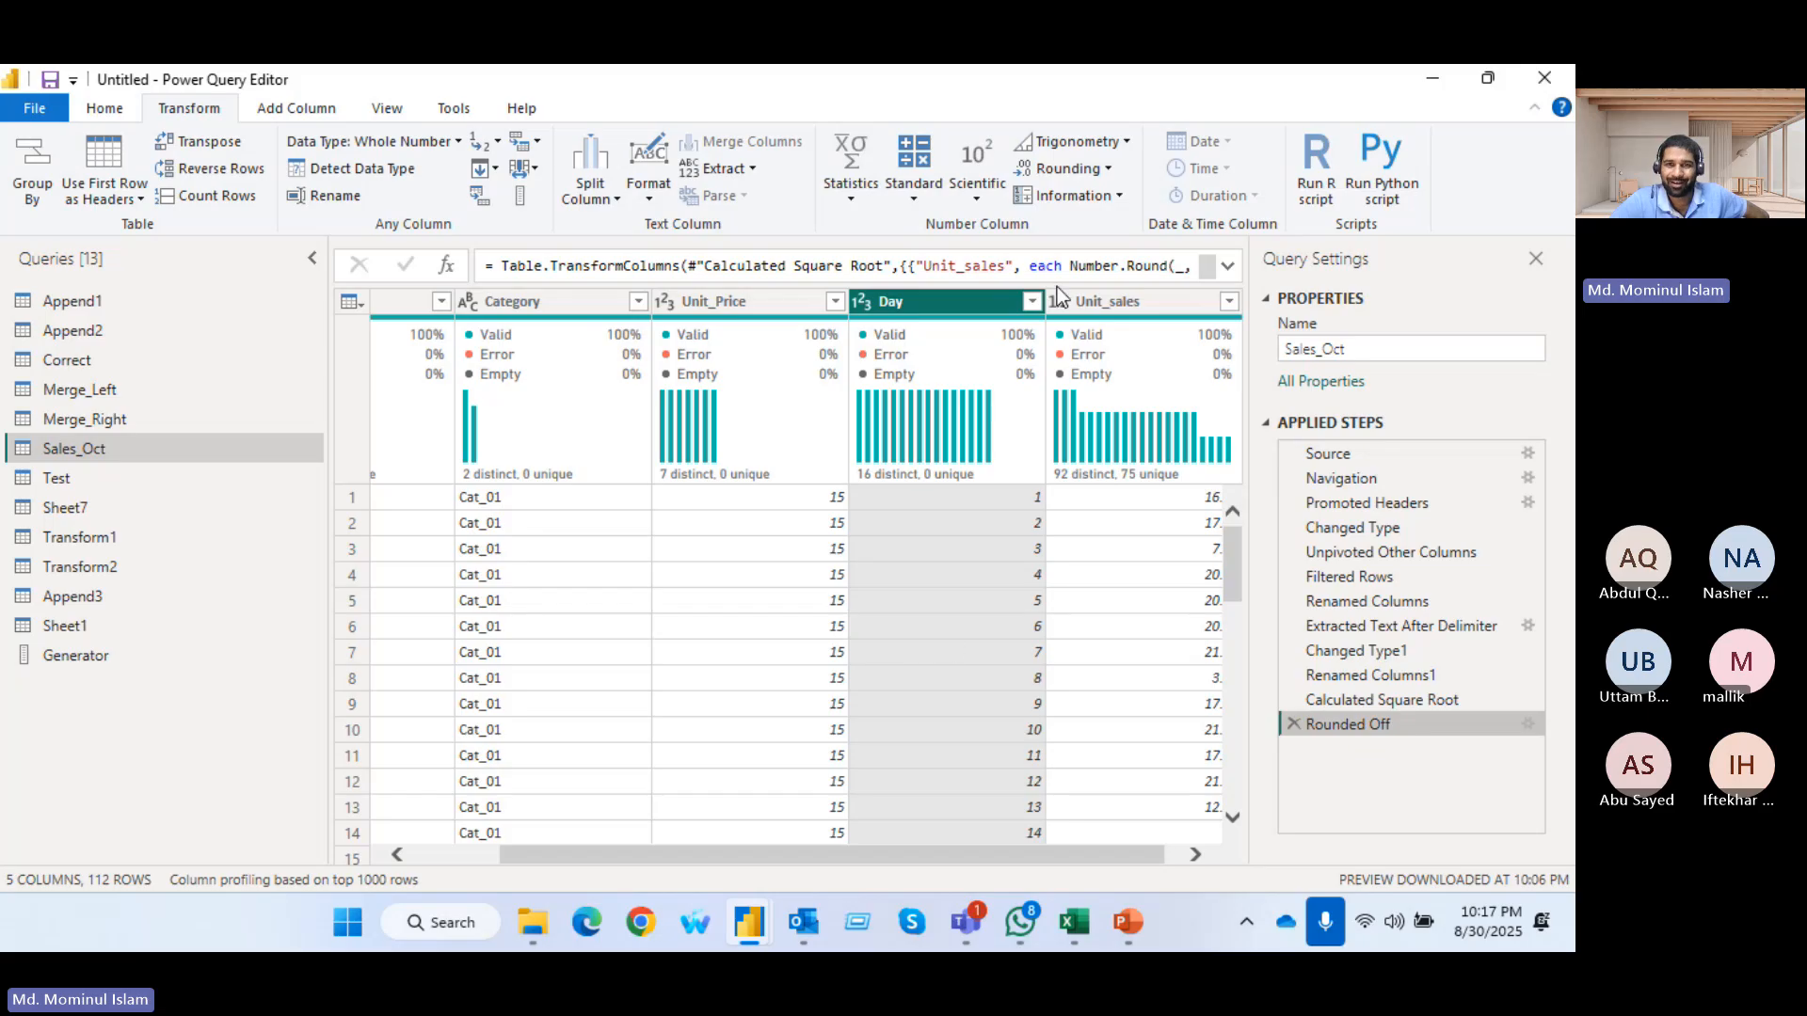
# Try extracting the Sign of the Day column's values, review the rows, and remove the Extracted Sign step
pyautogui.click(1115, 197)
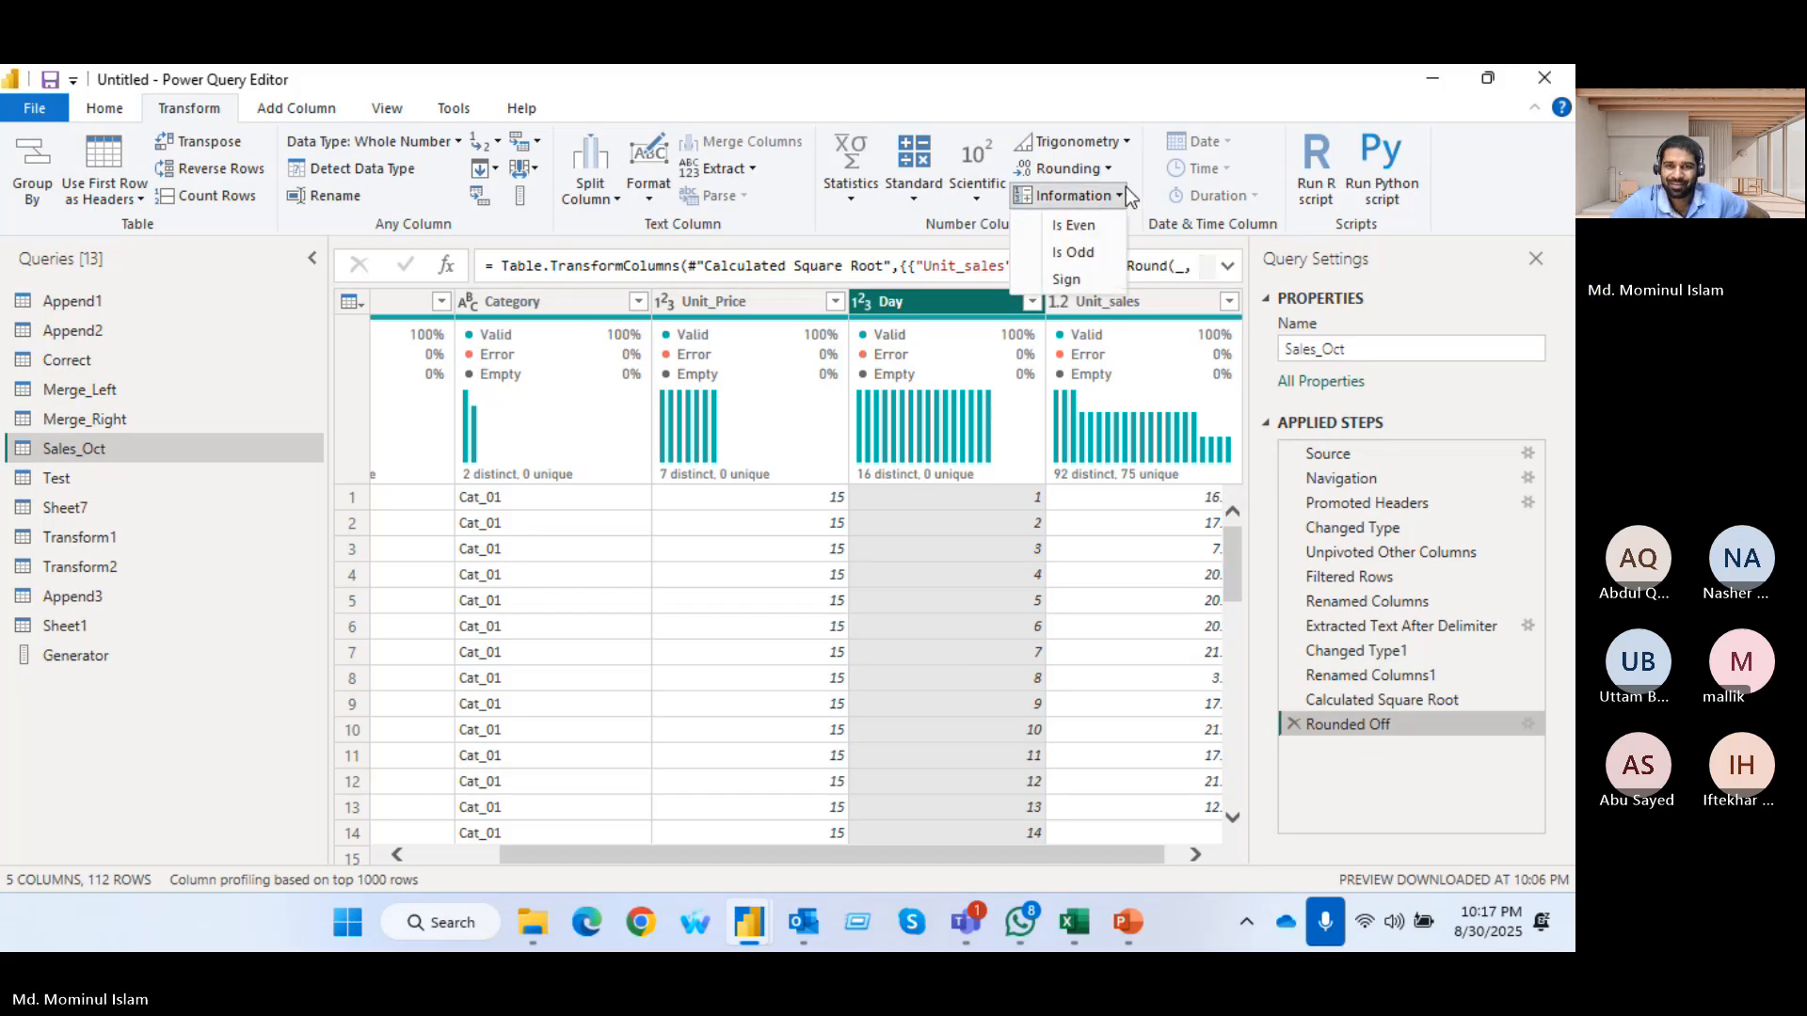
pyautogui.click(1066, 280)
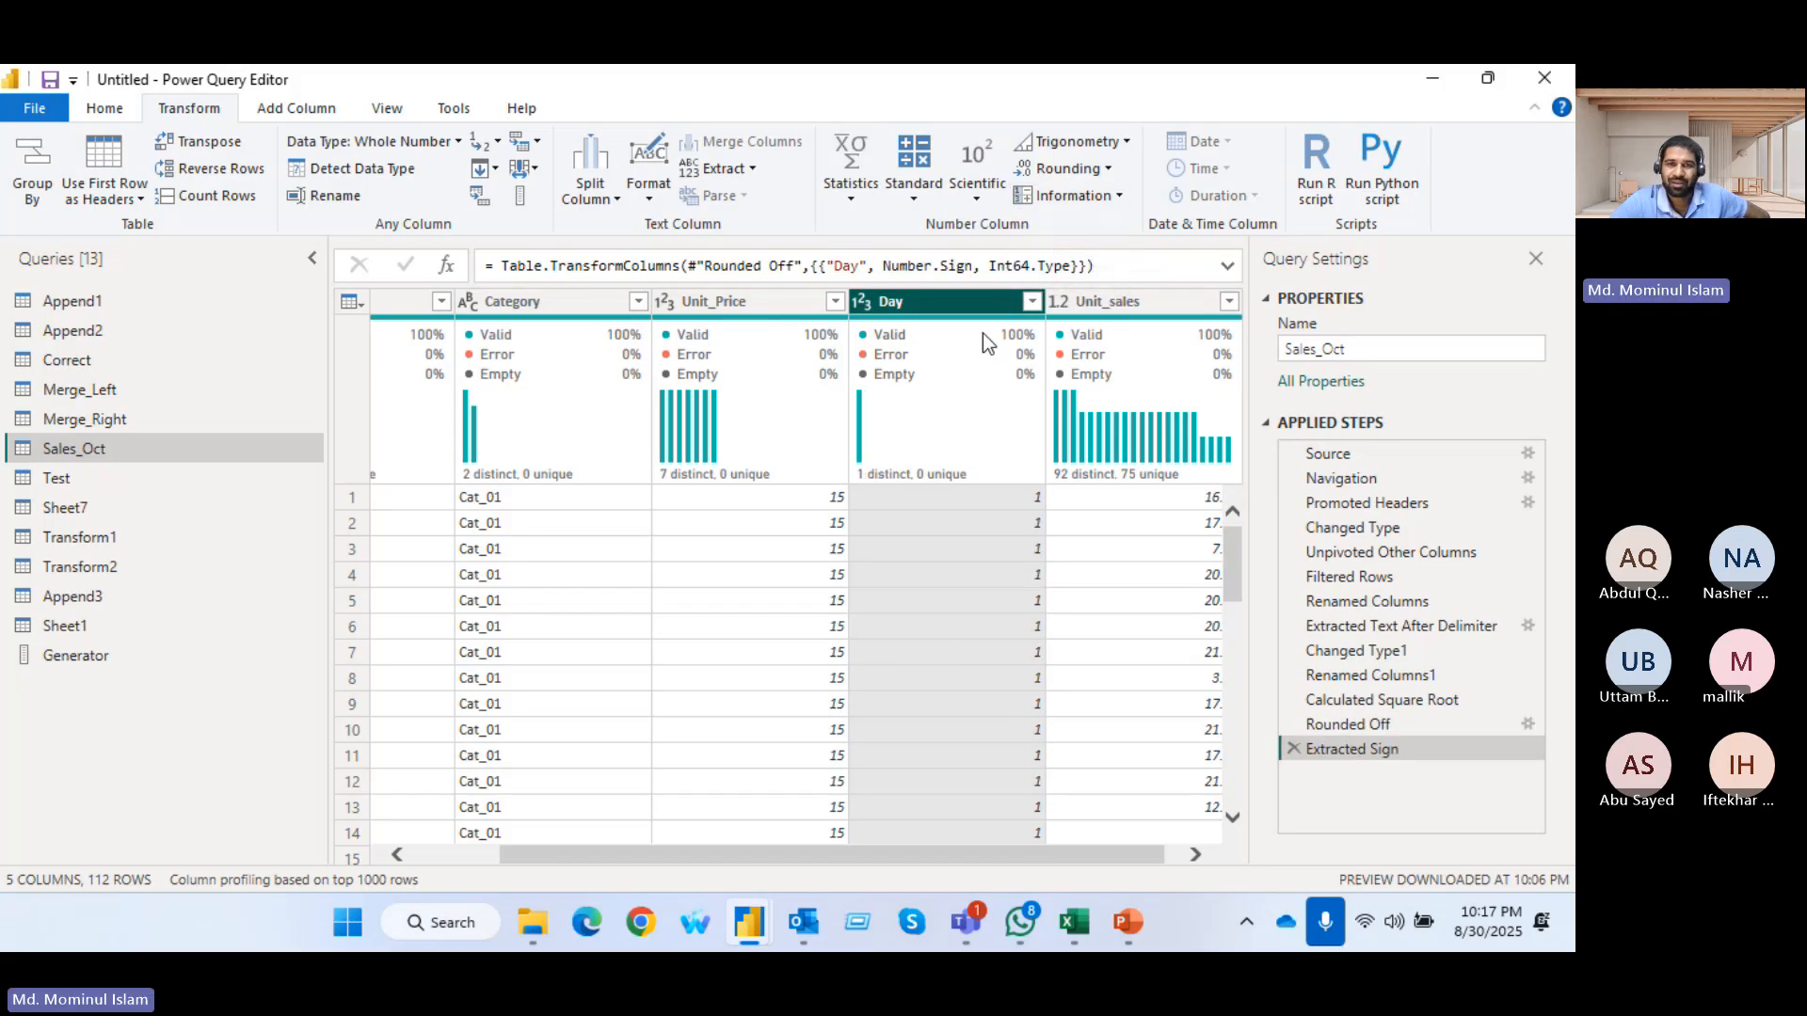
pyautogui.scroll(-10, 991, 651)
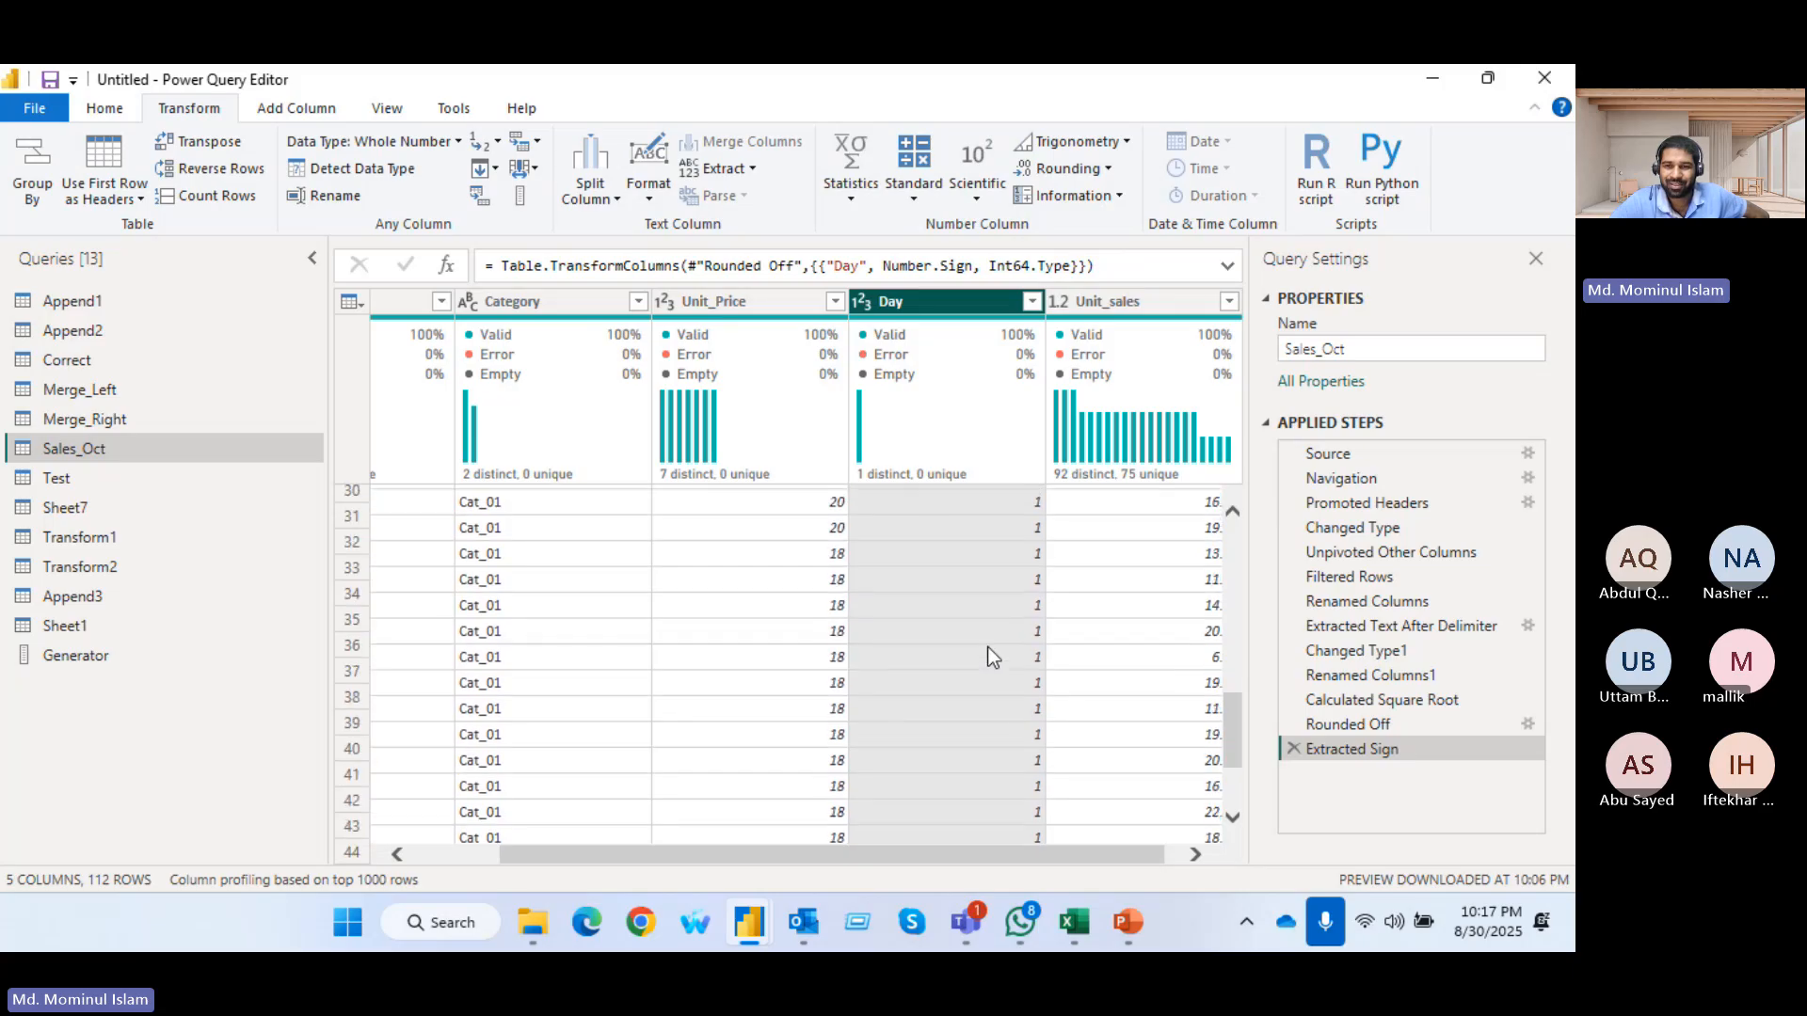
pyautogui.scroll(-5, 988, 649)
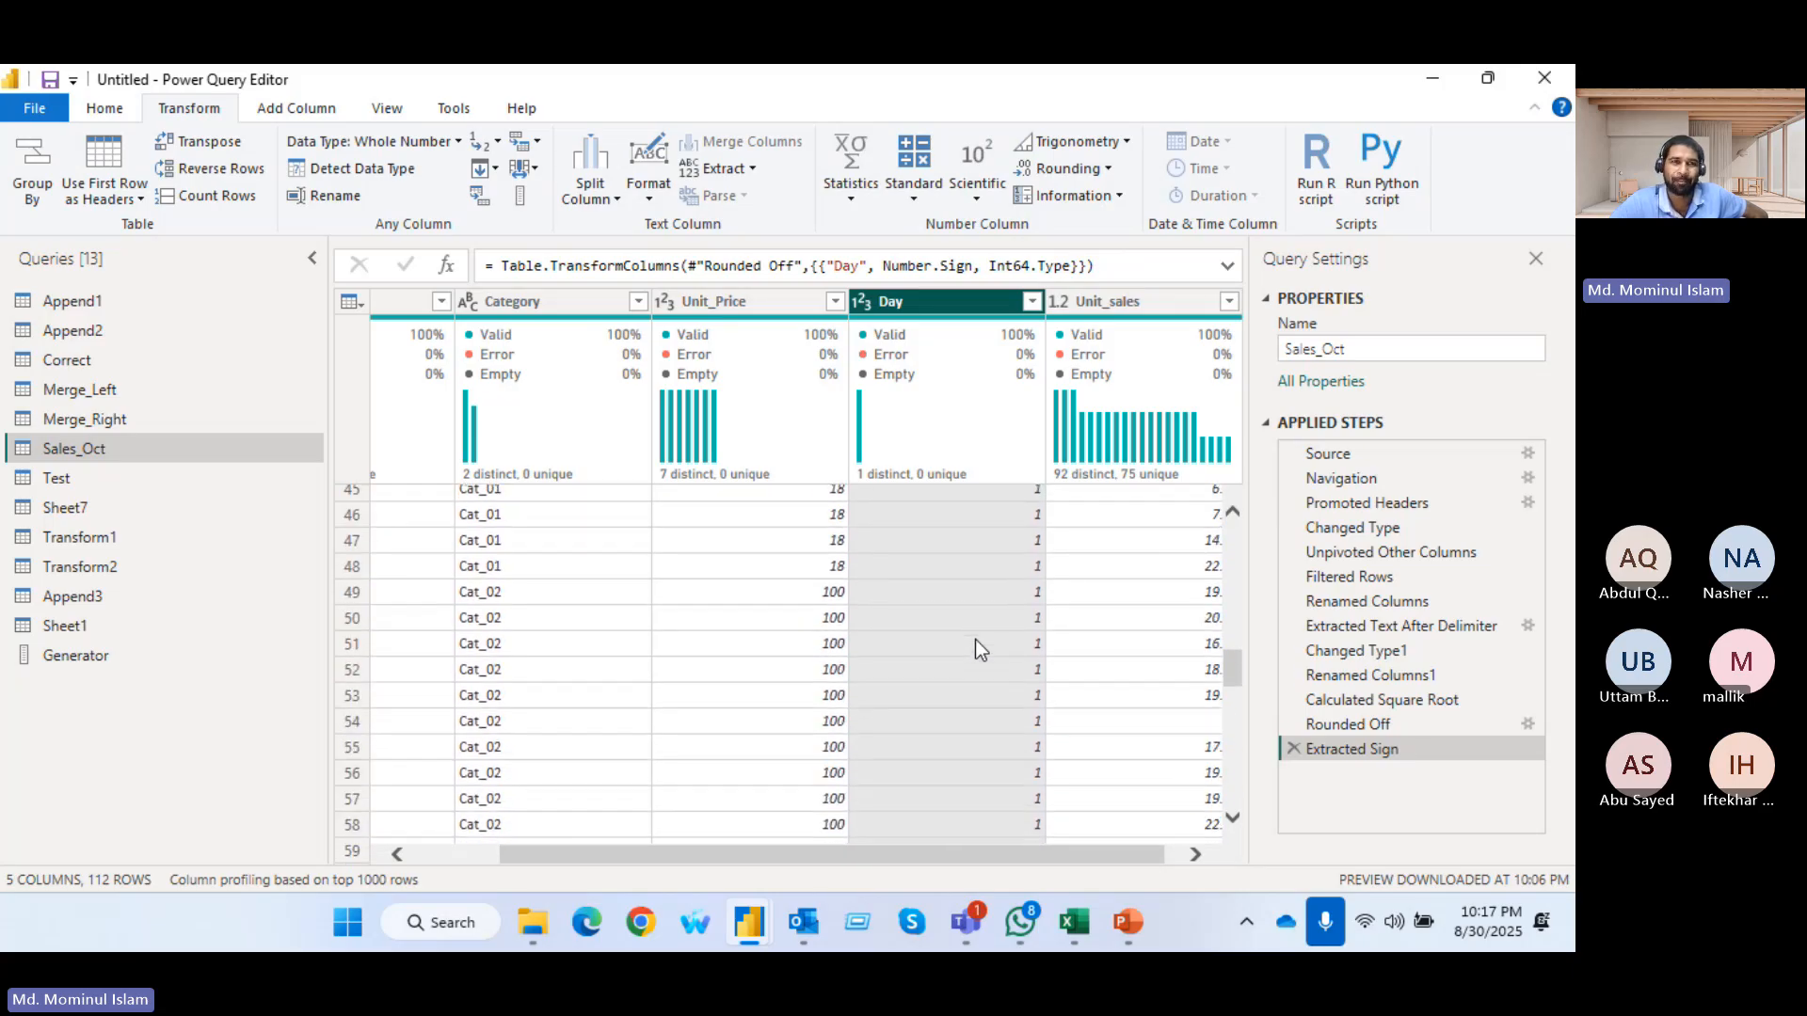
pyautogui.scroll(13, 975, 640)
pyautogui.click(1293, 749)
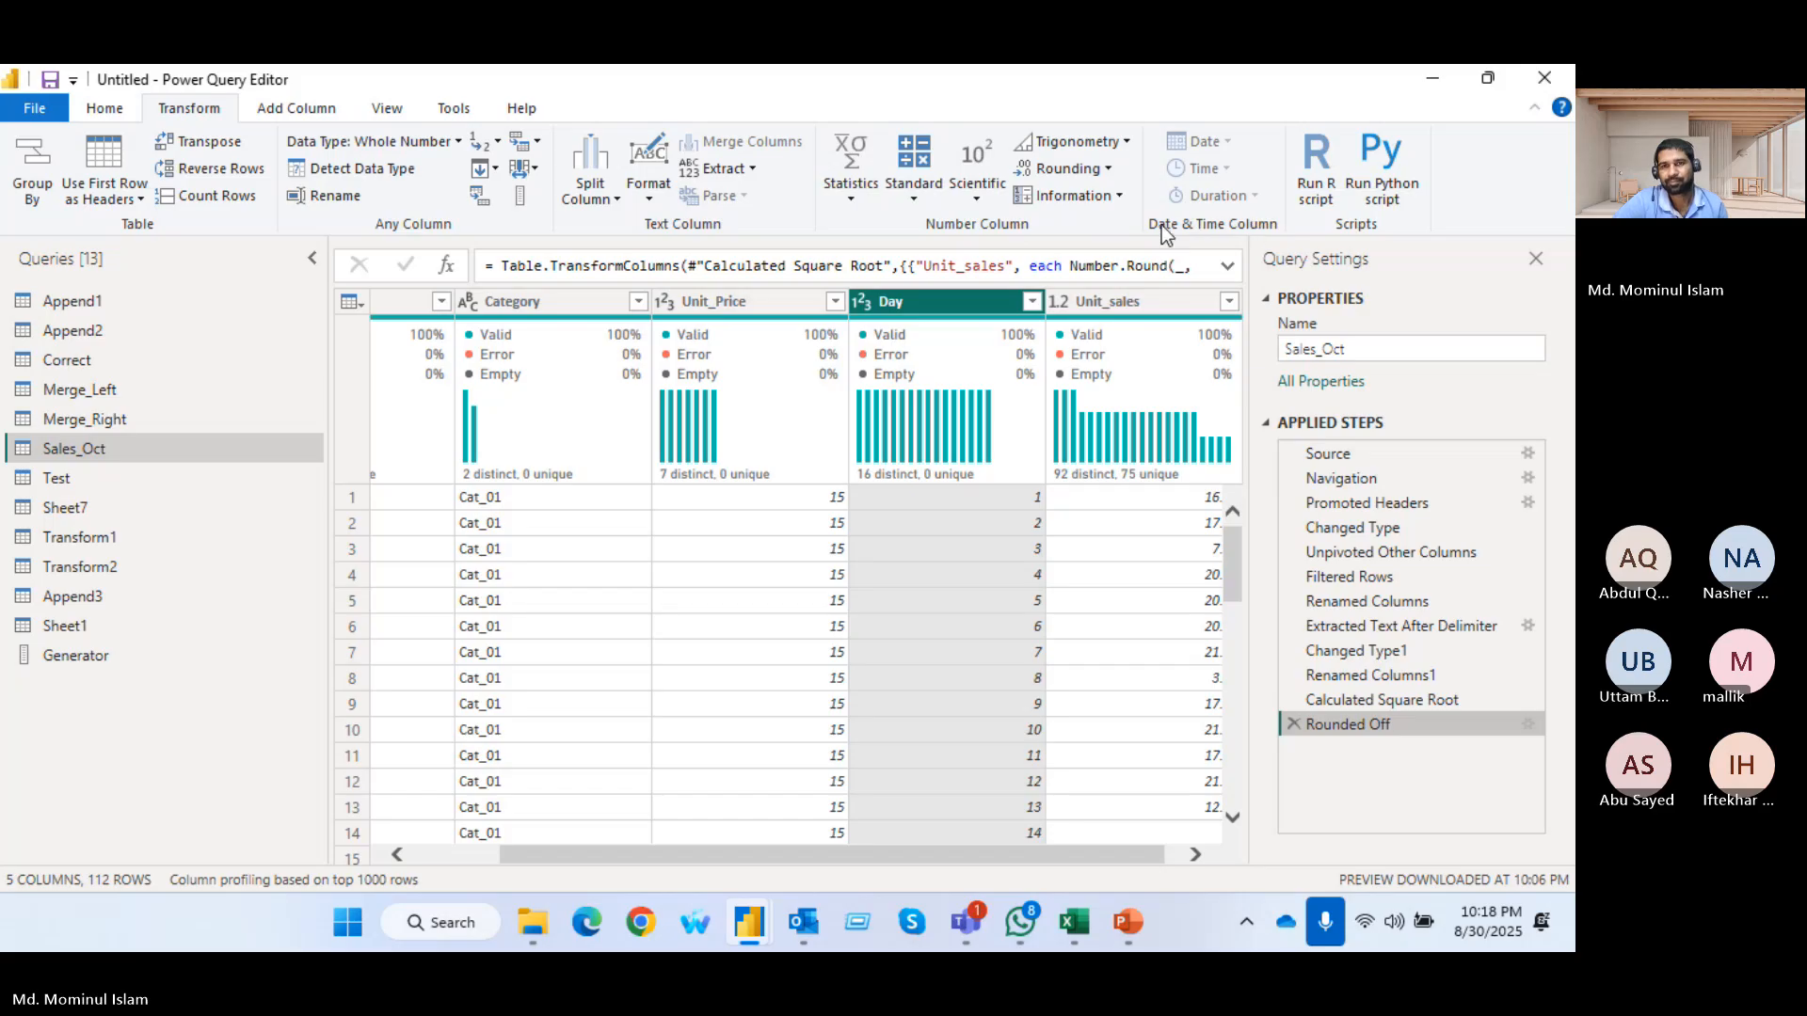
pyautogui.moveTo(621, 859); pyautogui.dragTo(590, 858)
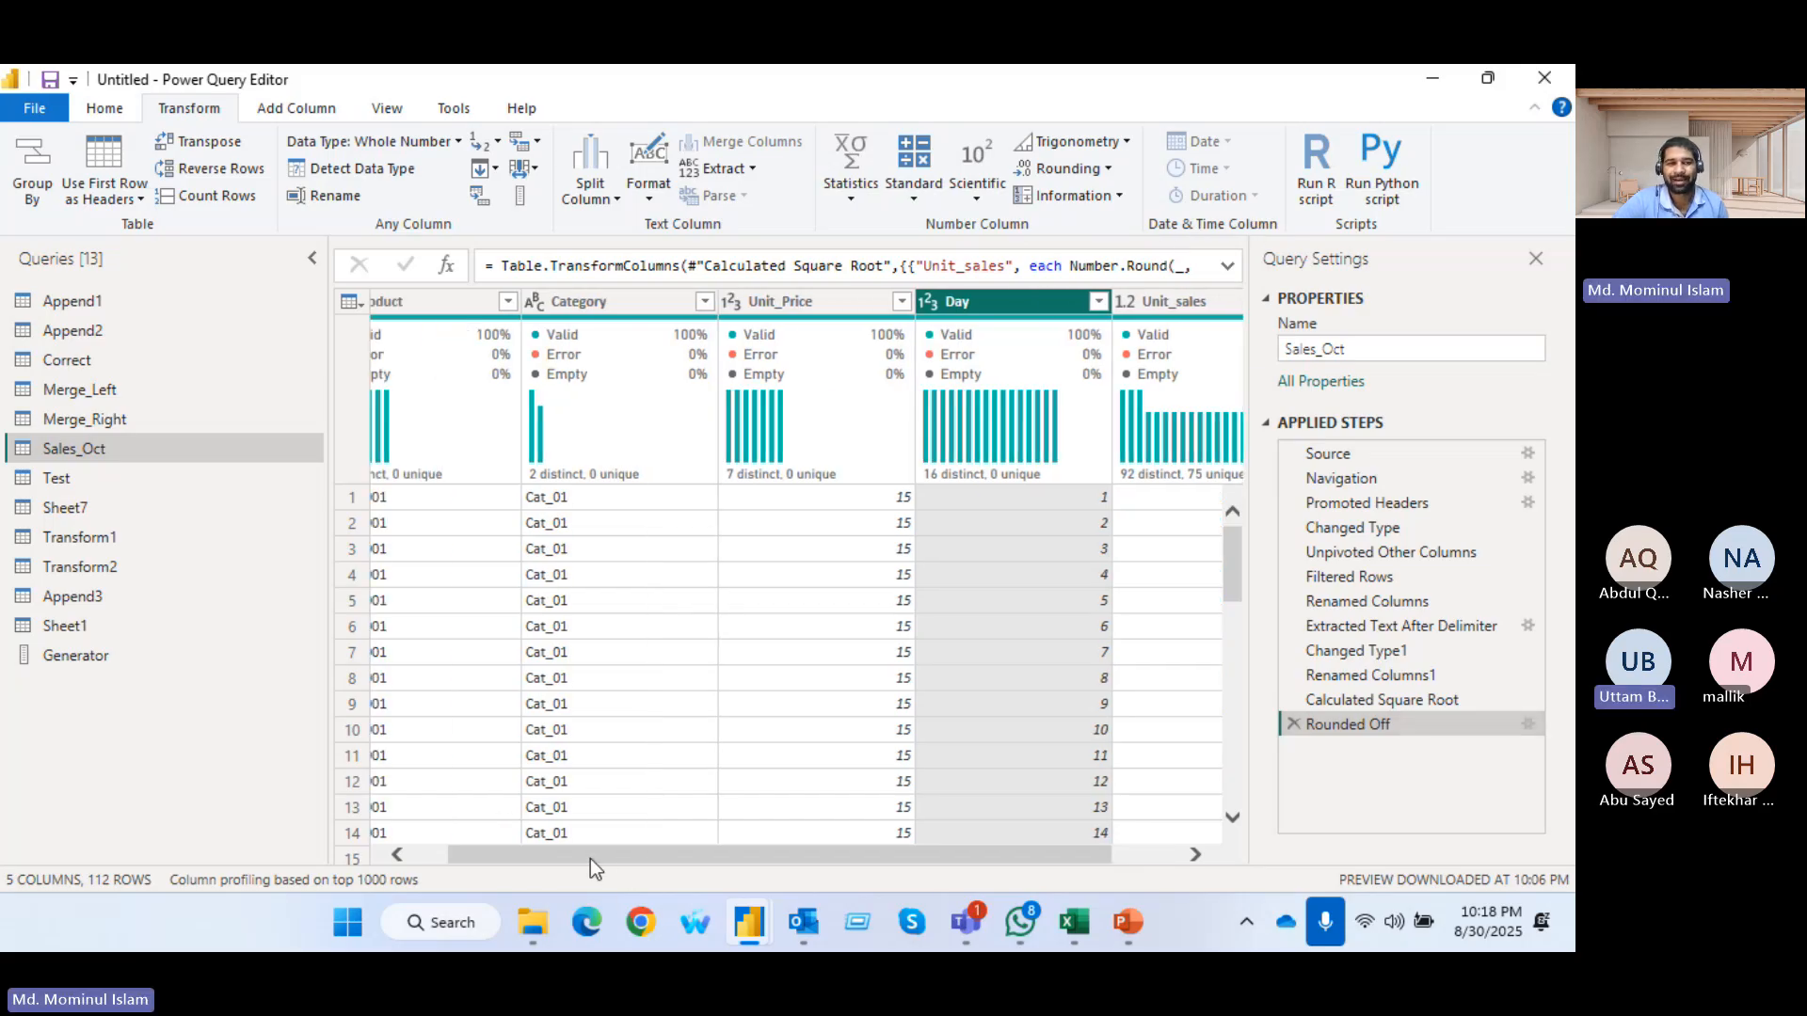
# Look through the Append3, Sales_Oct, Sheet7, Append1 and Sheet1 queries for a table with a date column
pyautogui.click(674, 833)
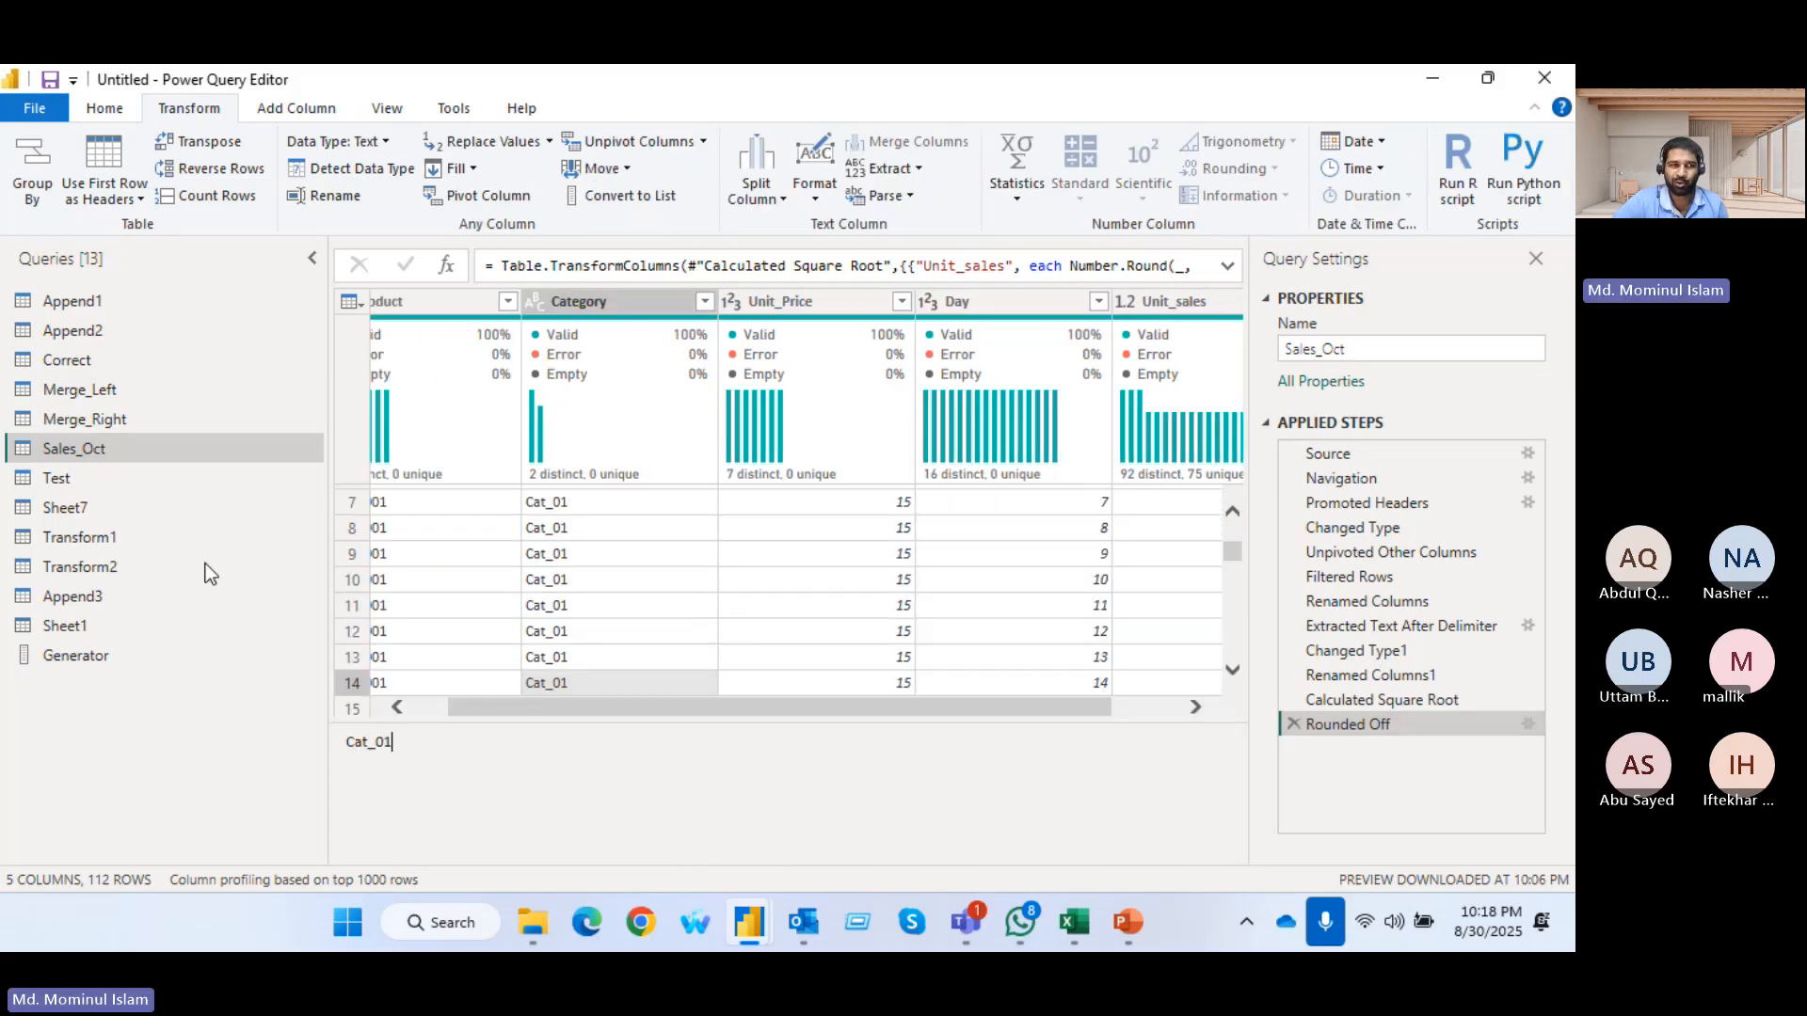
pyautogui.click(98, 595)
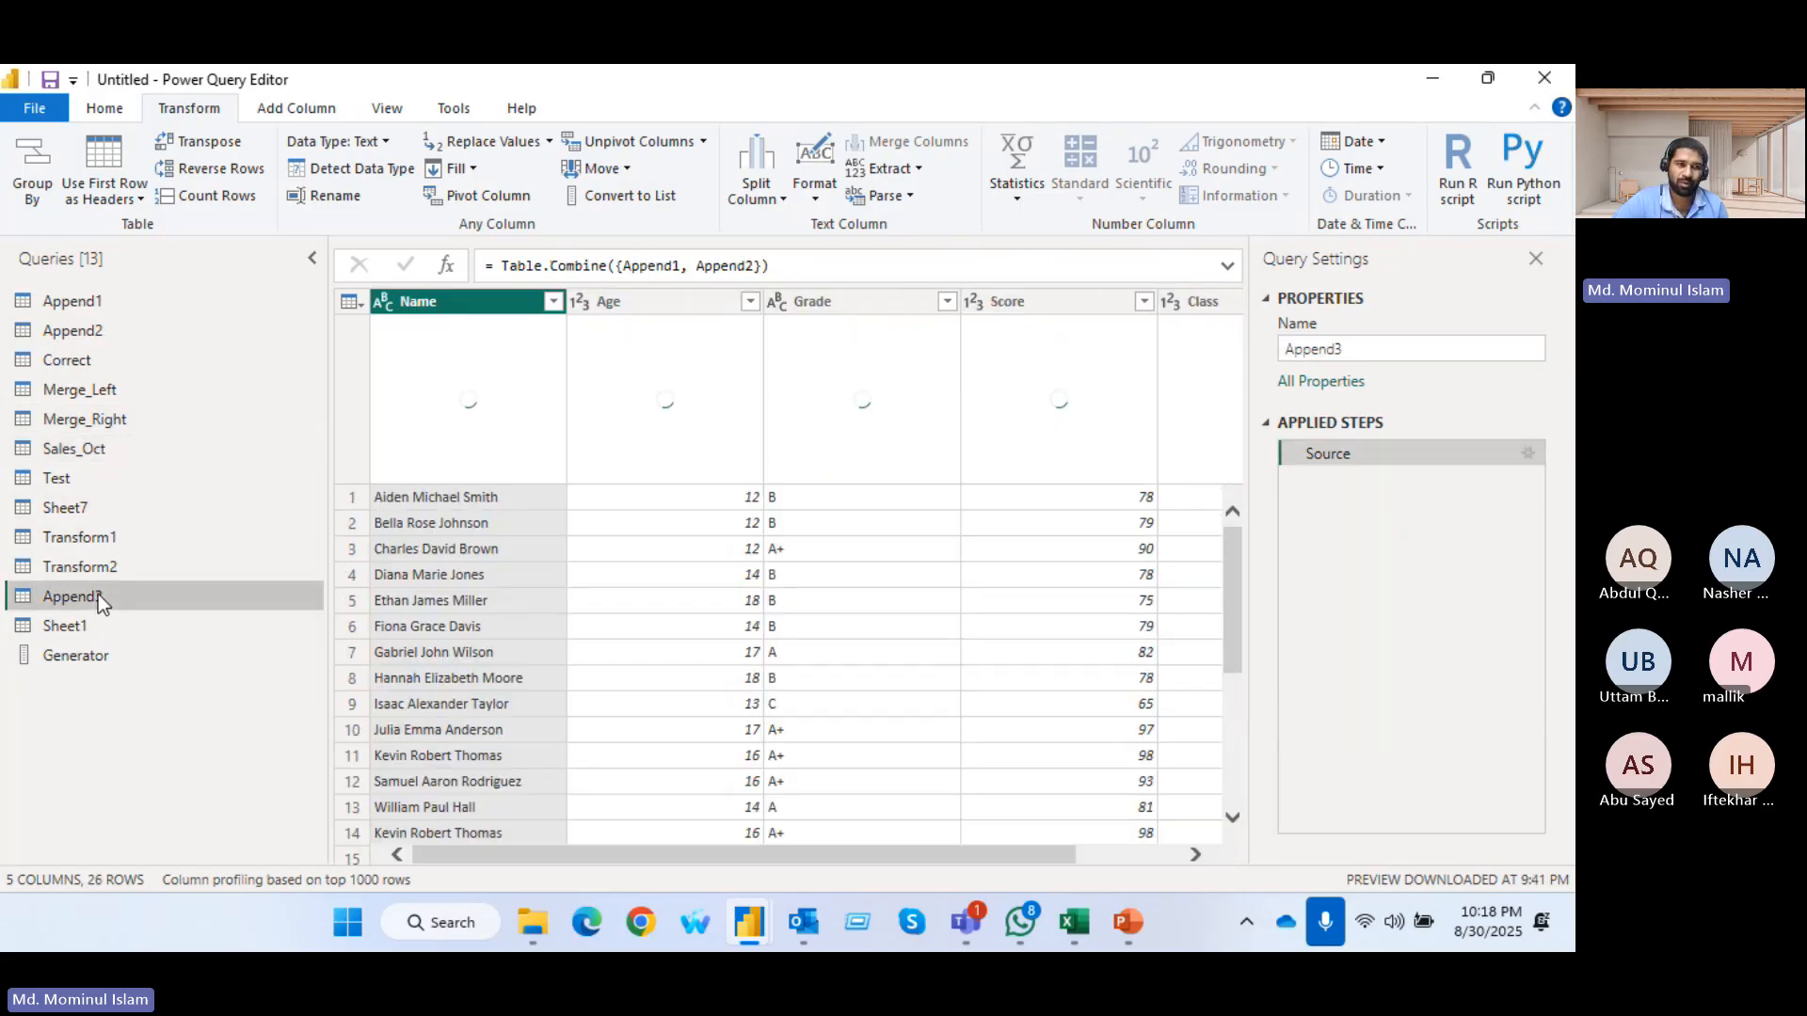
pyautogui.click(105, 444)
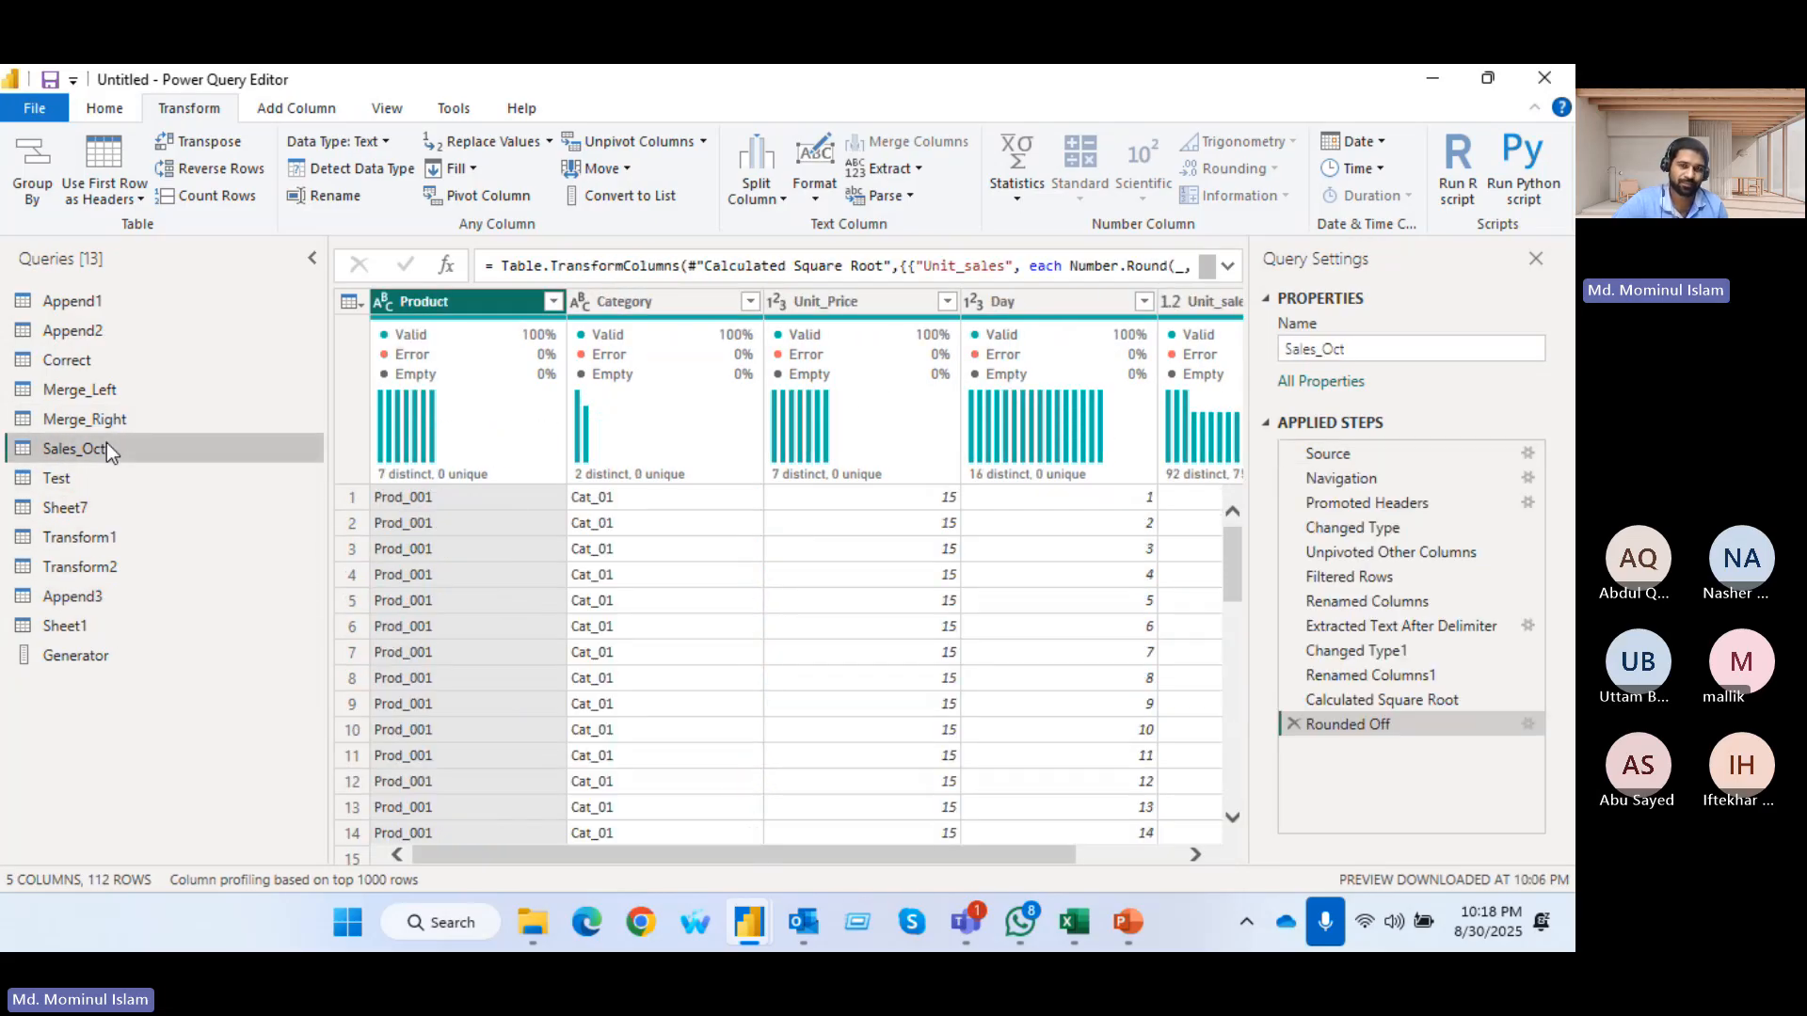
pyautogui.moveTo(845, 850); pyautogui.dragTo(1101, 820)
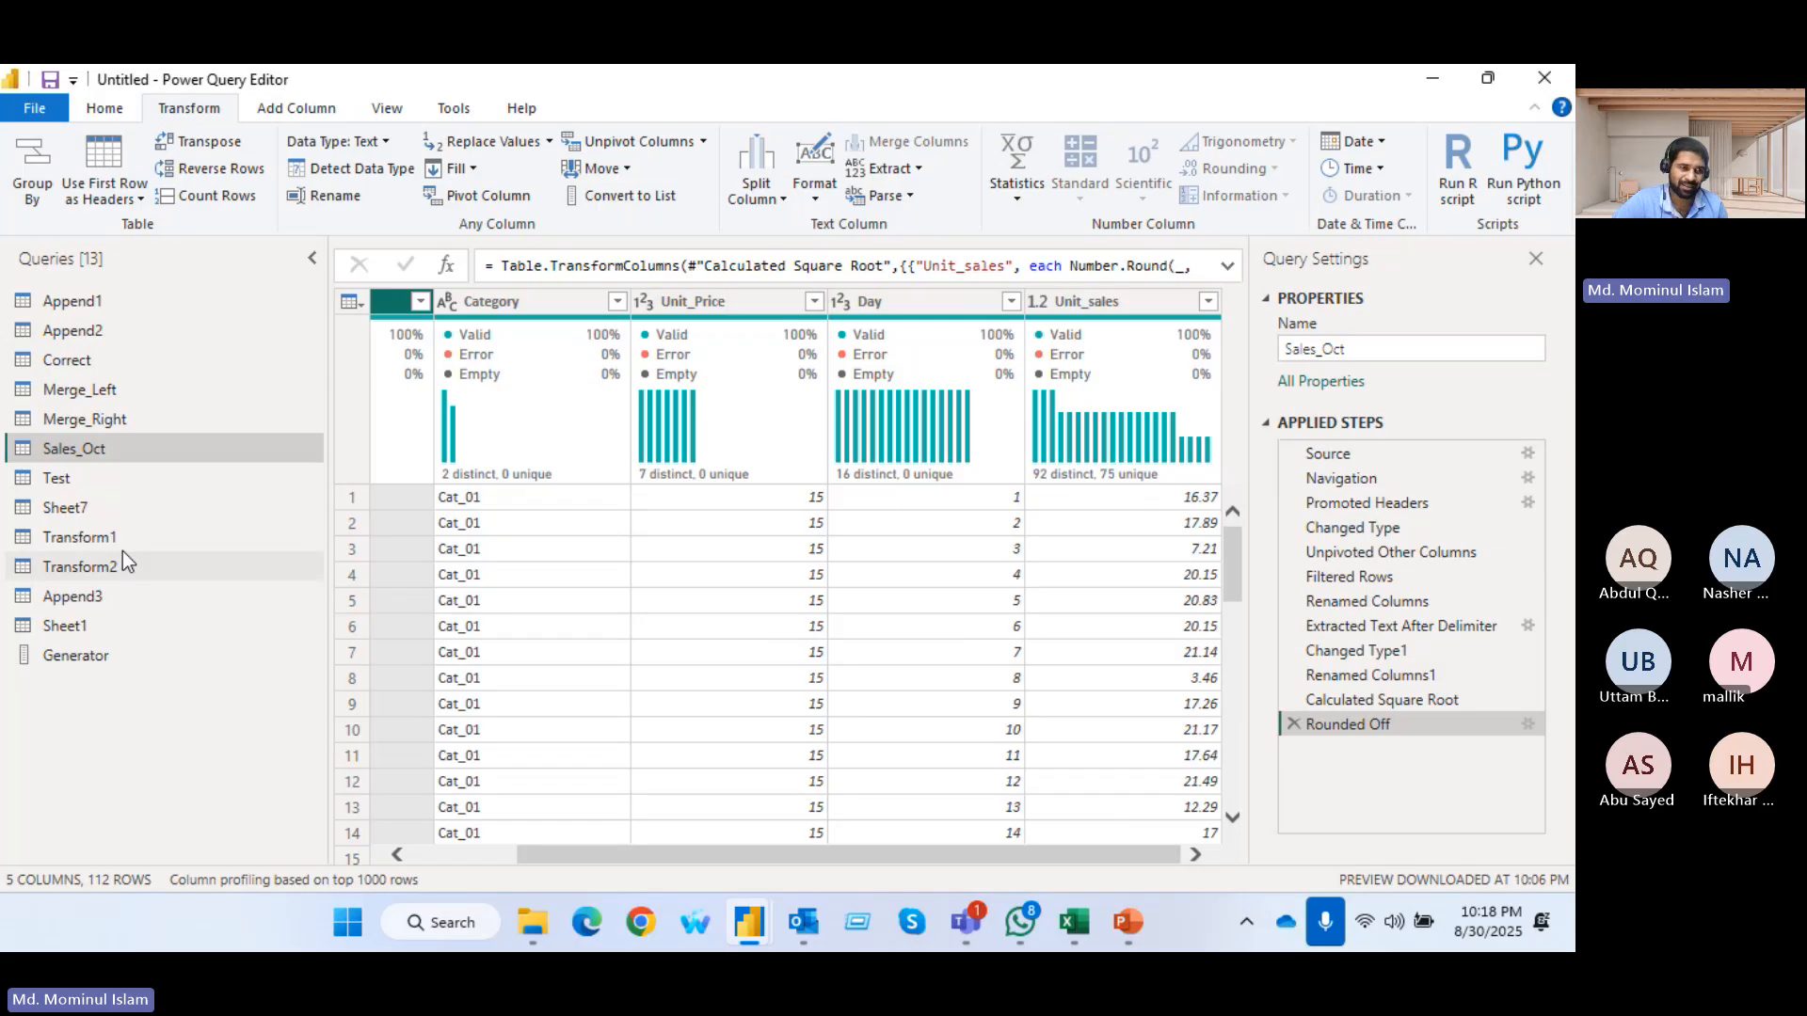
pyautogui.click(105, 521)
pyautogui.click(111, 300)
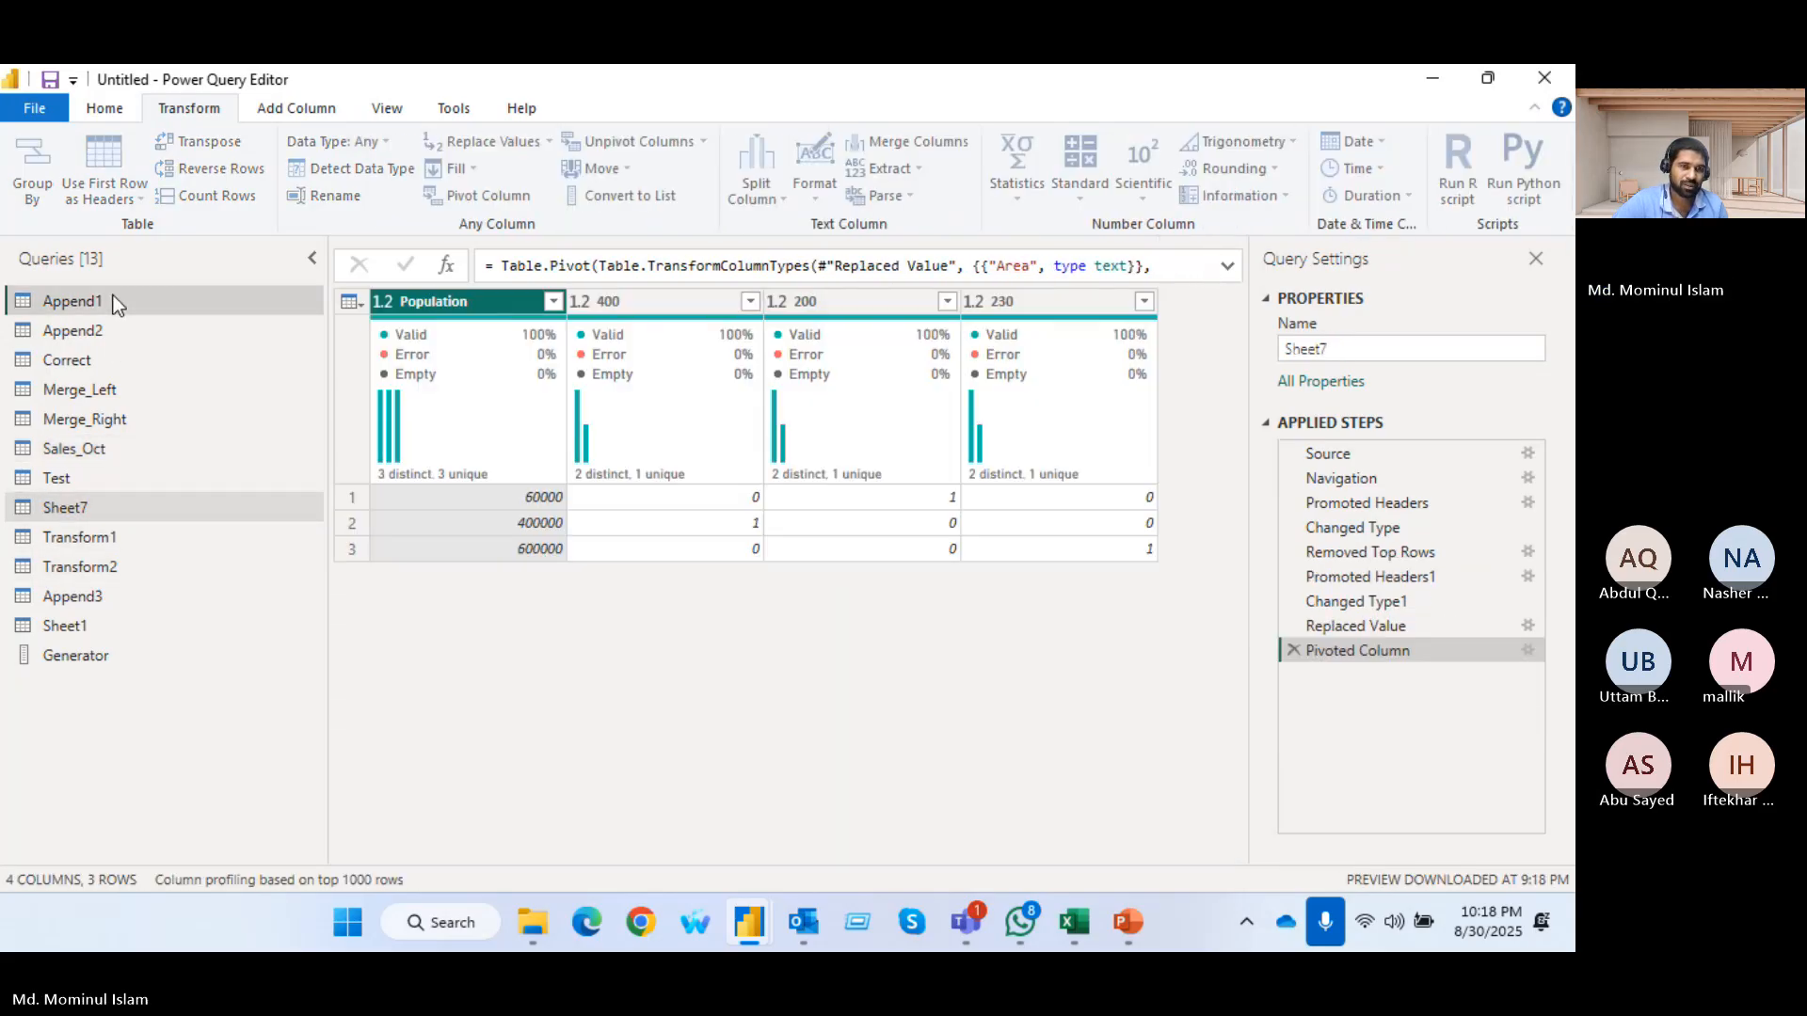
pyautogui.moveTo(574, 858); pyautogui.dragTo(1004, 867)
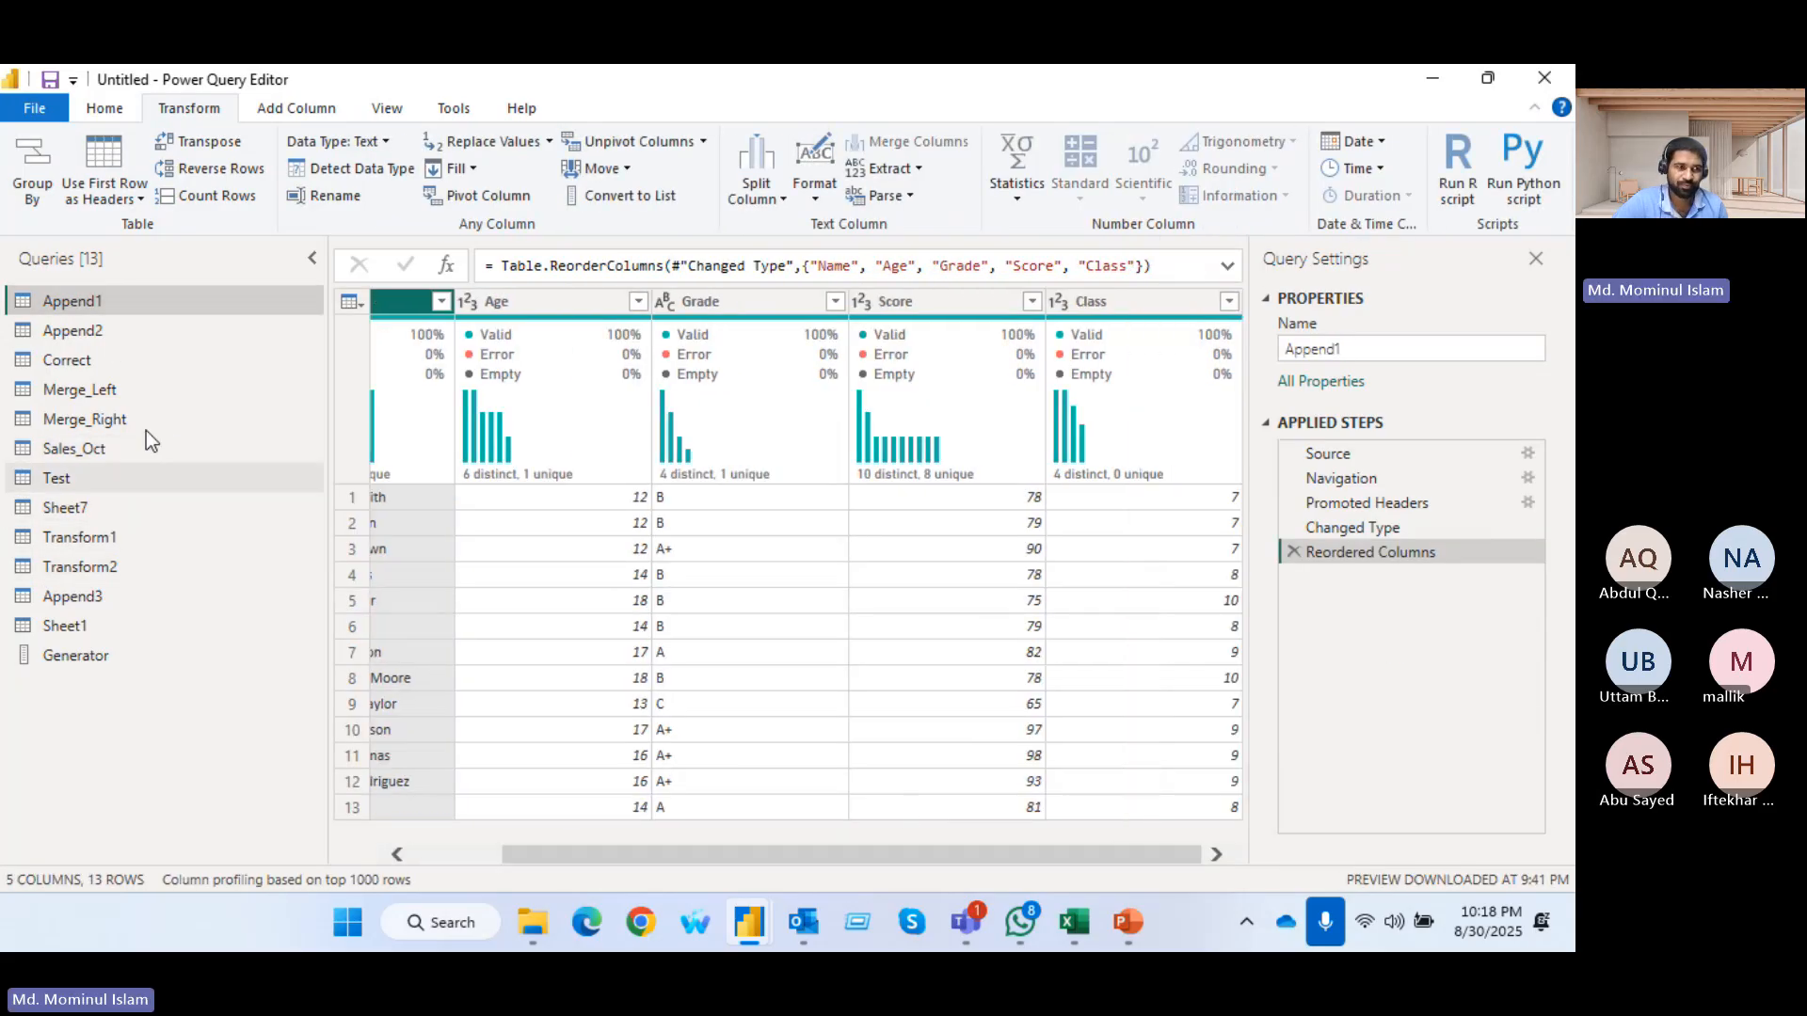
pyautogui.click(90, 630)
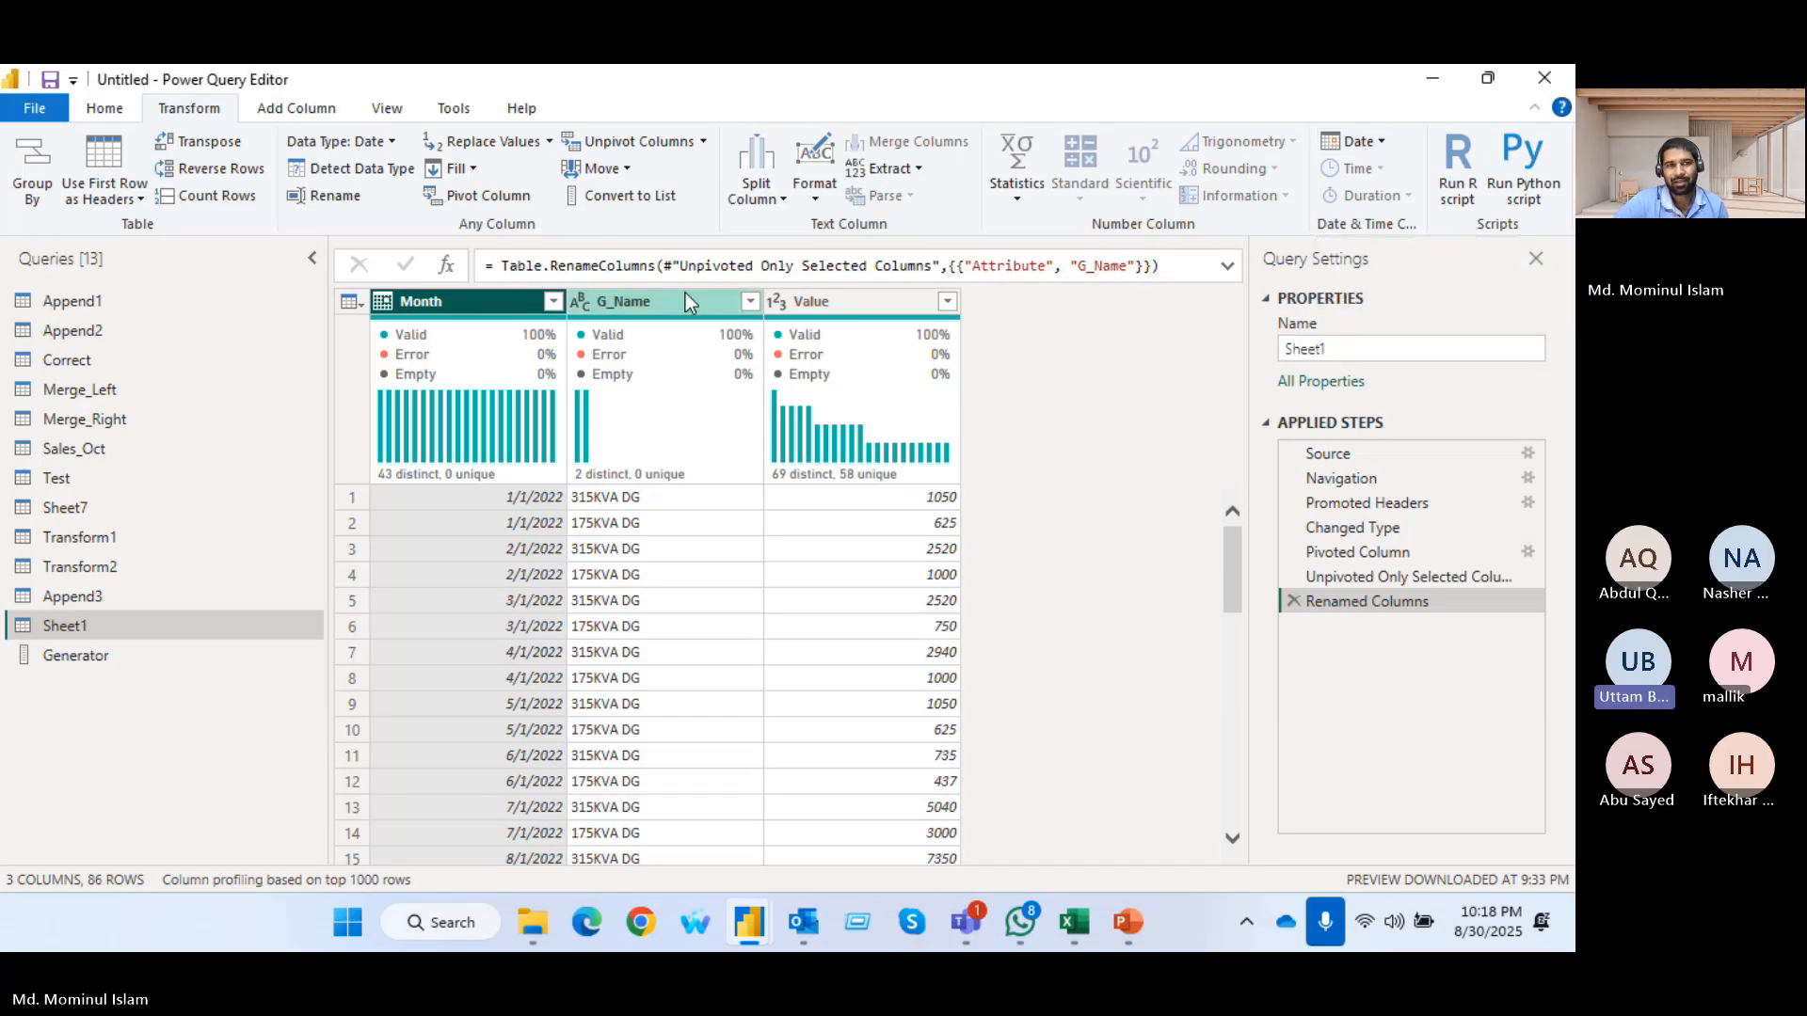
pyautogui.click(664, 309)
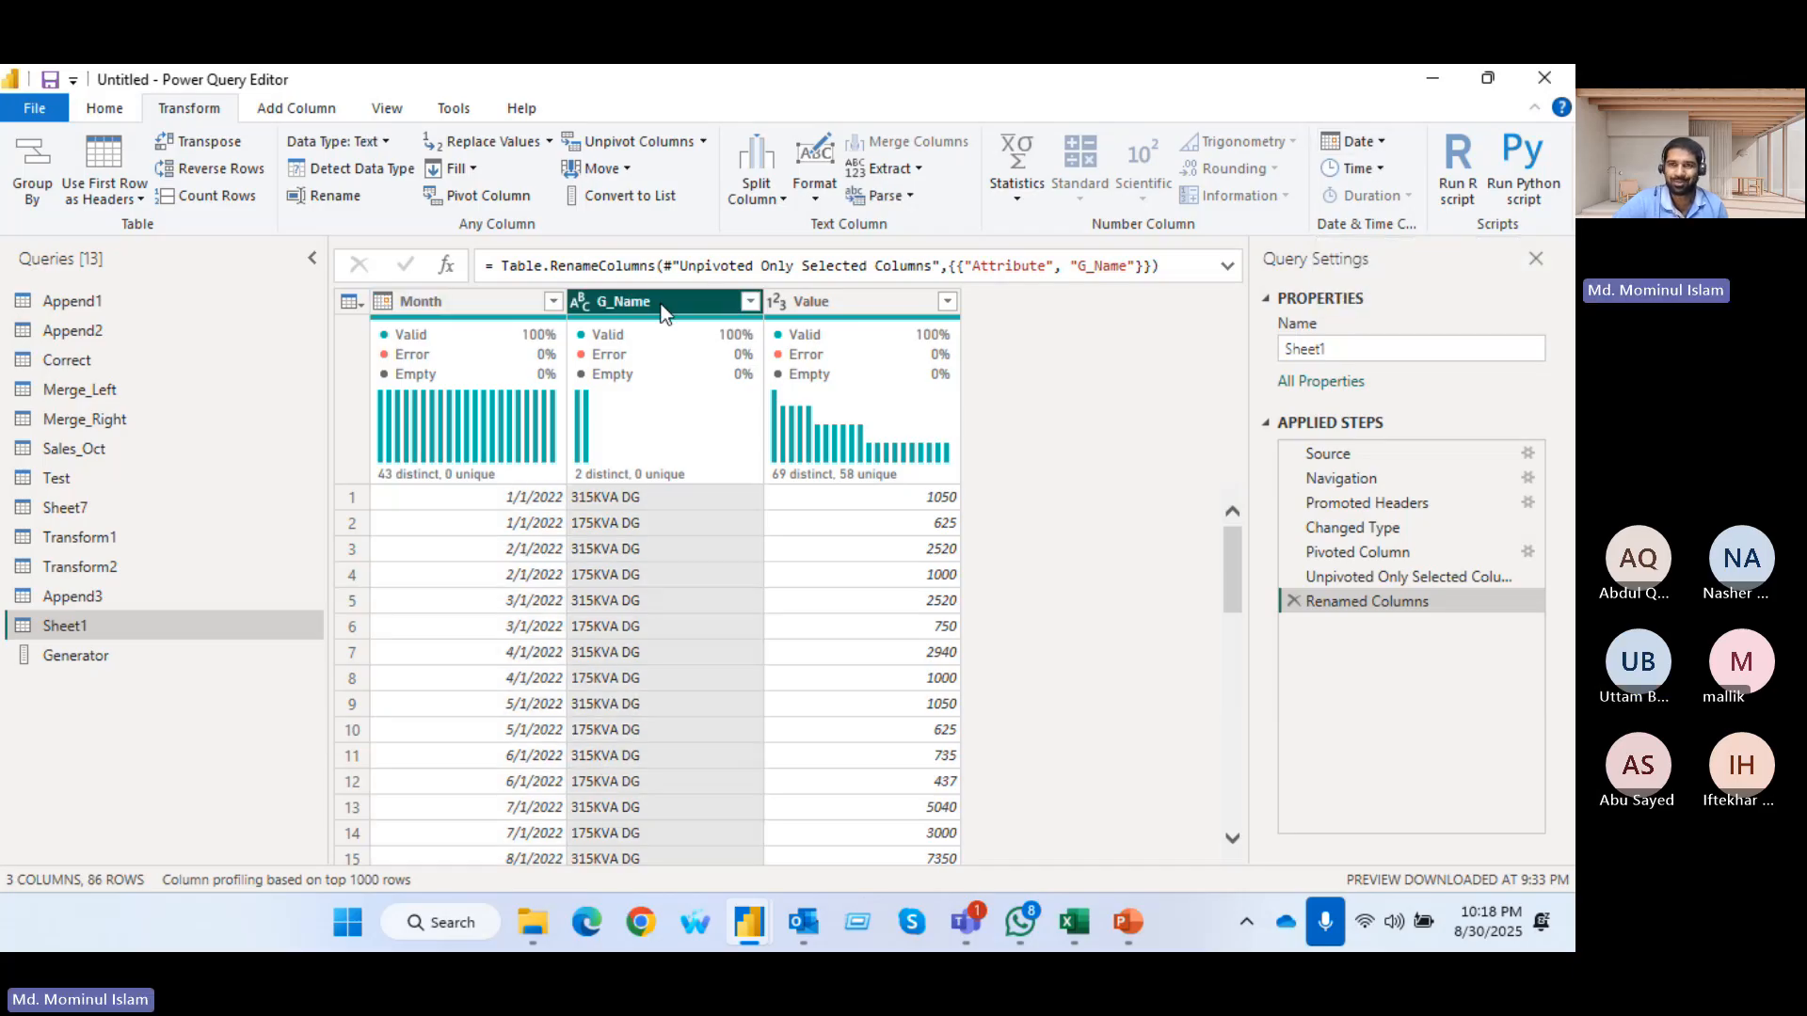
pyautogui.click(839, 303)
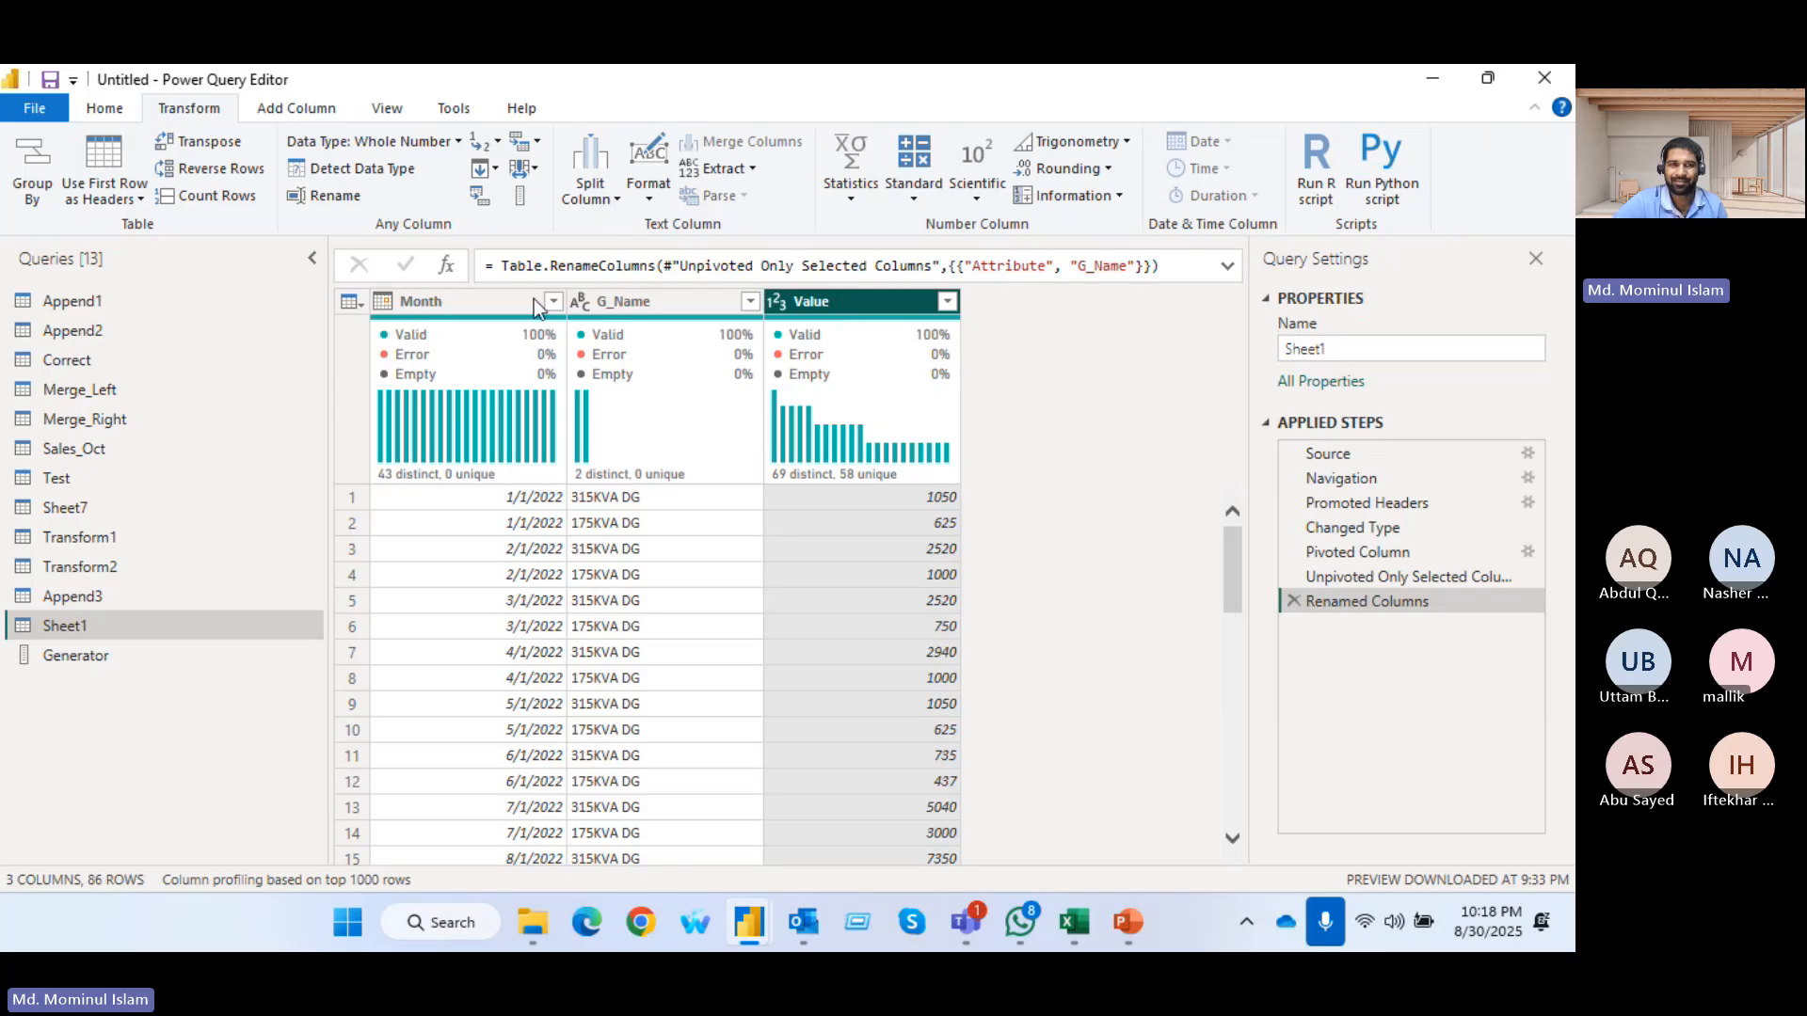
# Try extracting the year from the Month column of Sheet1, and remove the resulting Extracted Year step
pyautogui.click(442, 301)
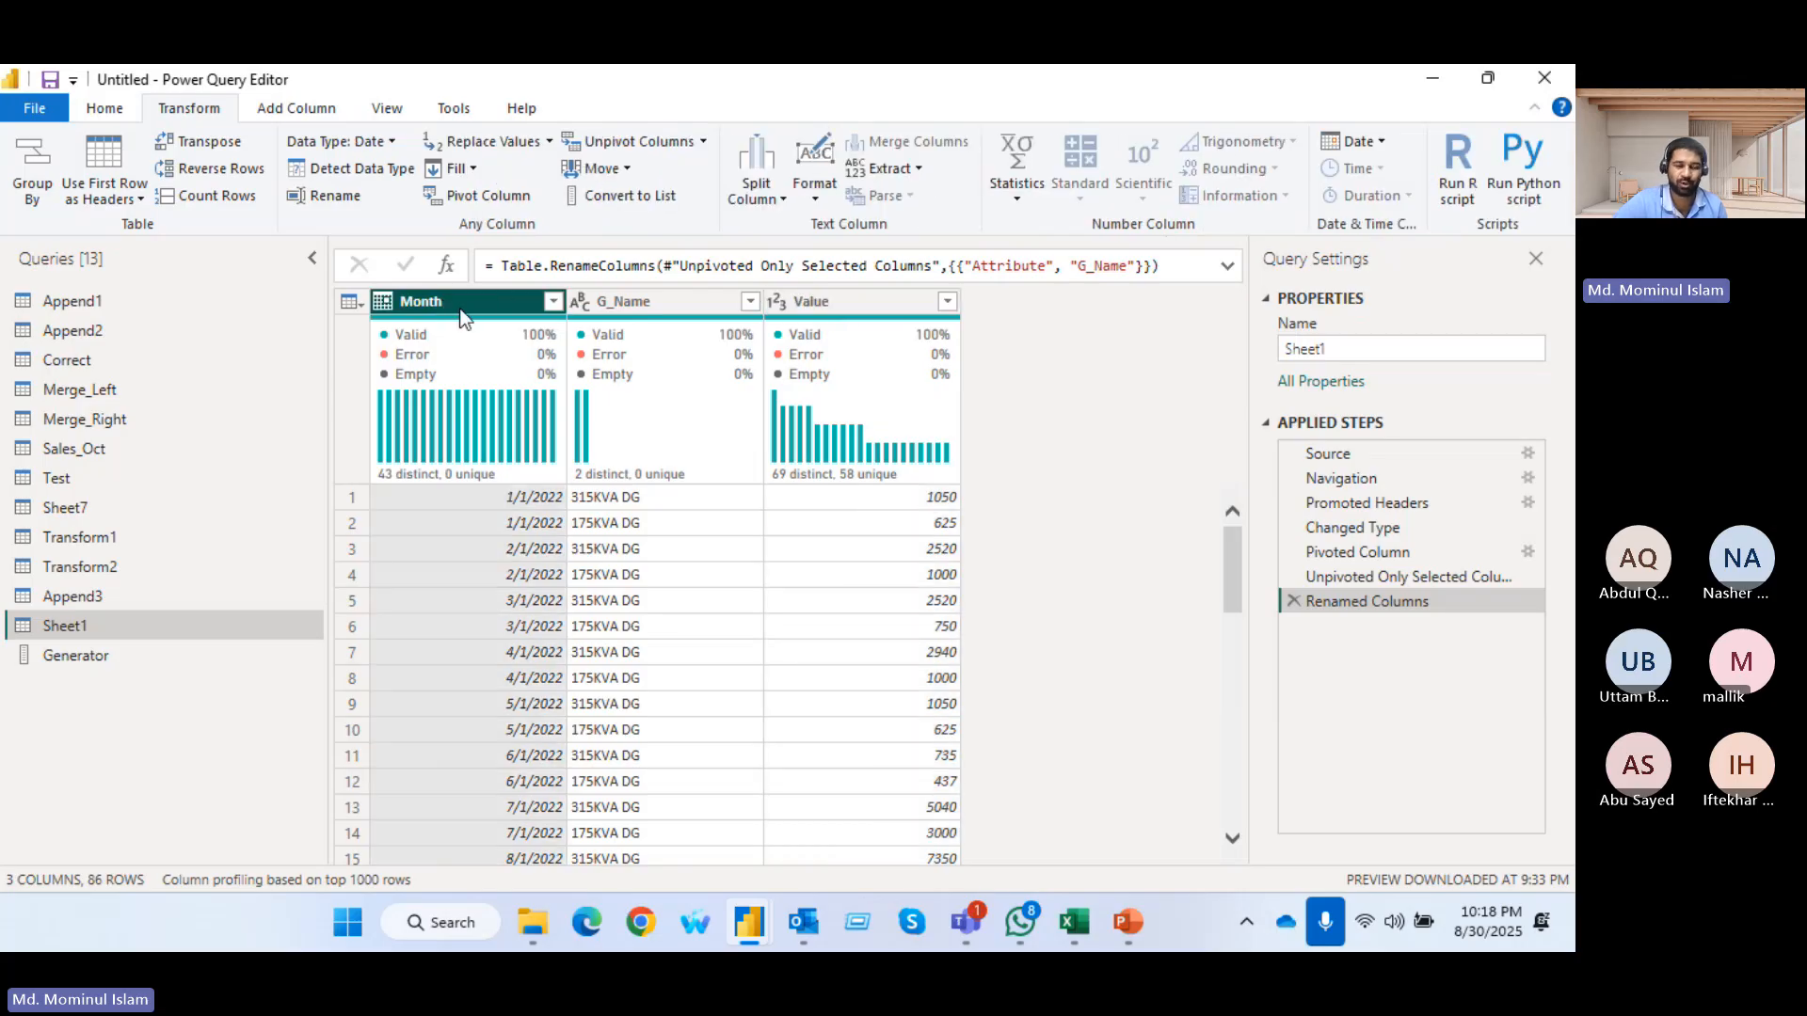
pyautogui.click(1379, 141)
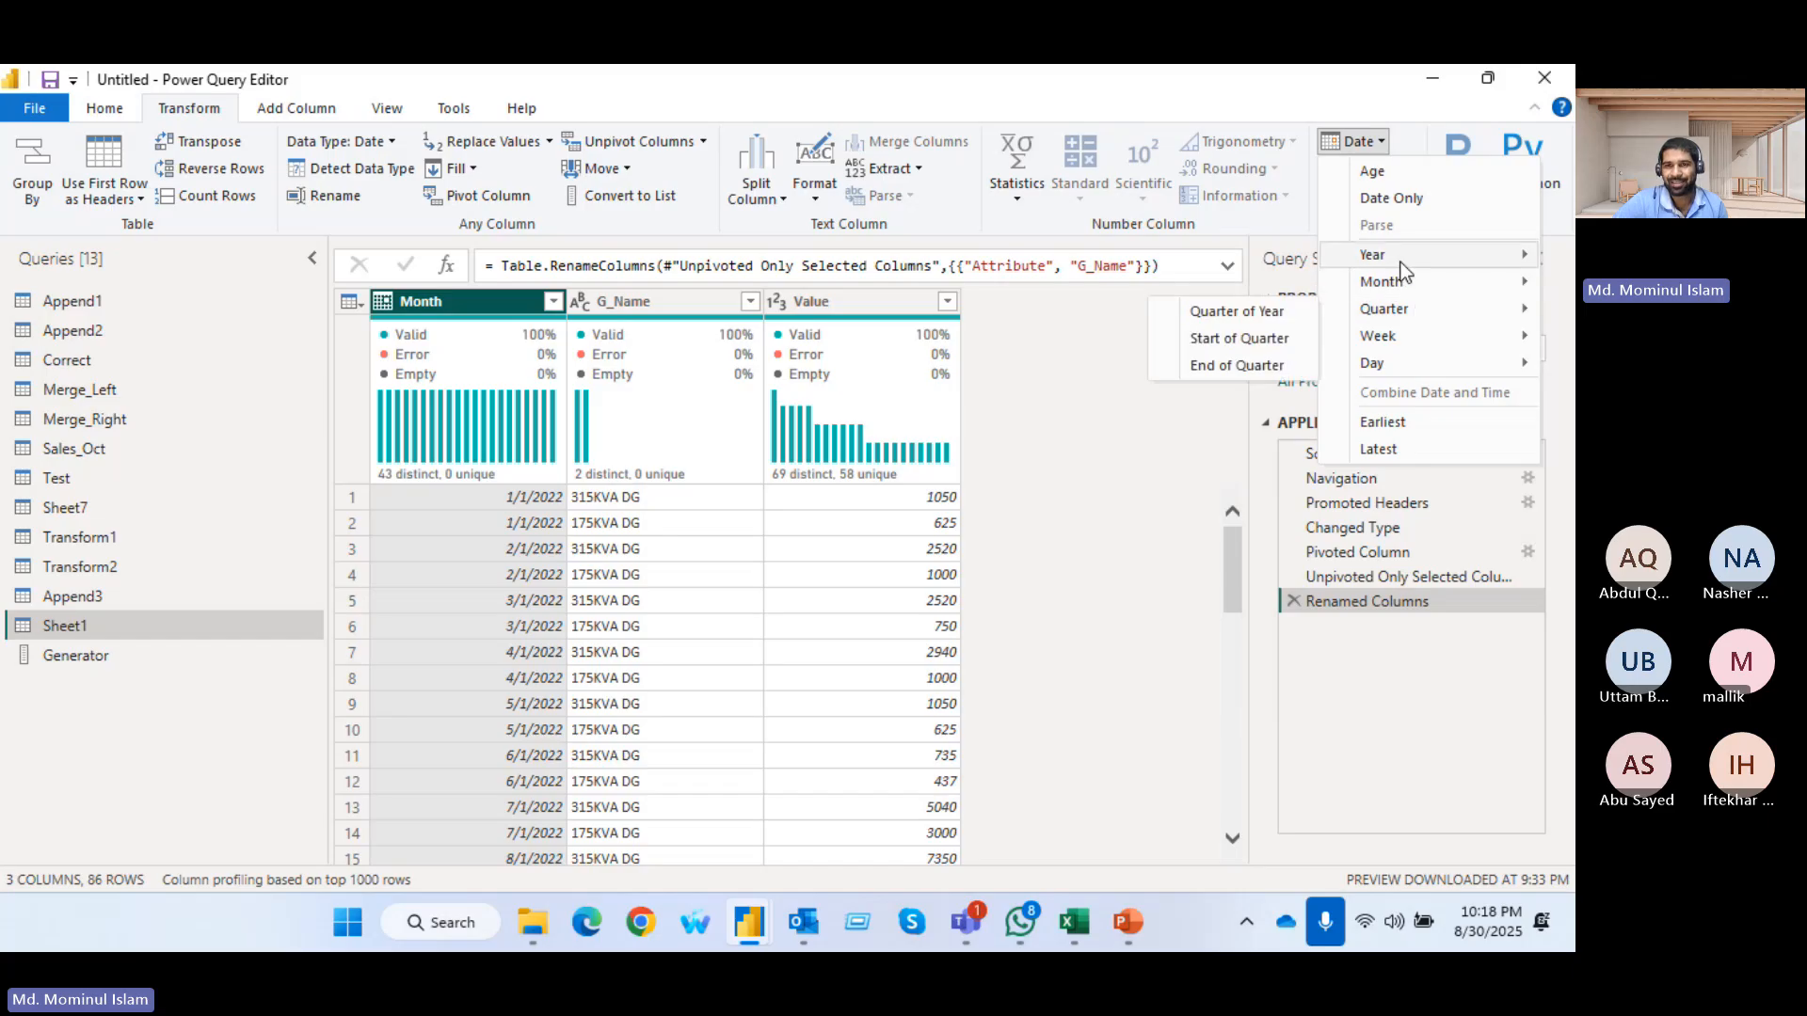
pyautogui.moveTo(1400, 260)
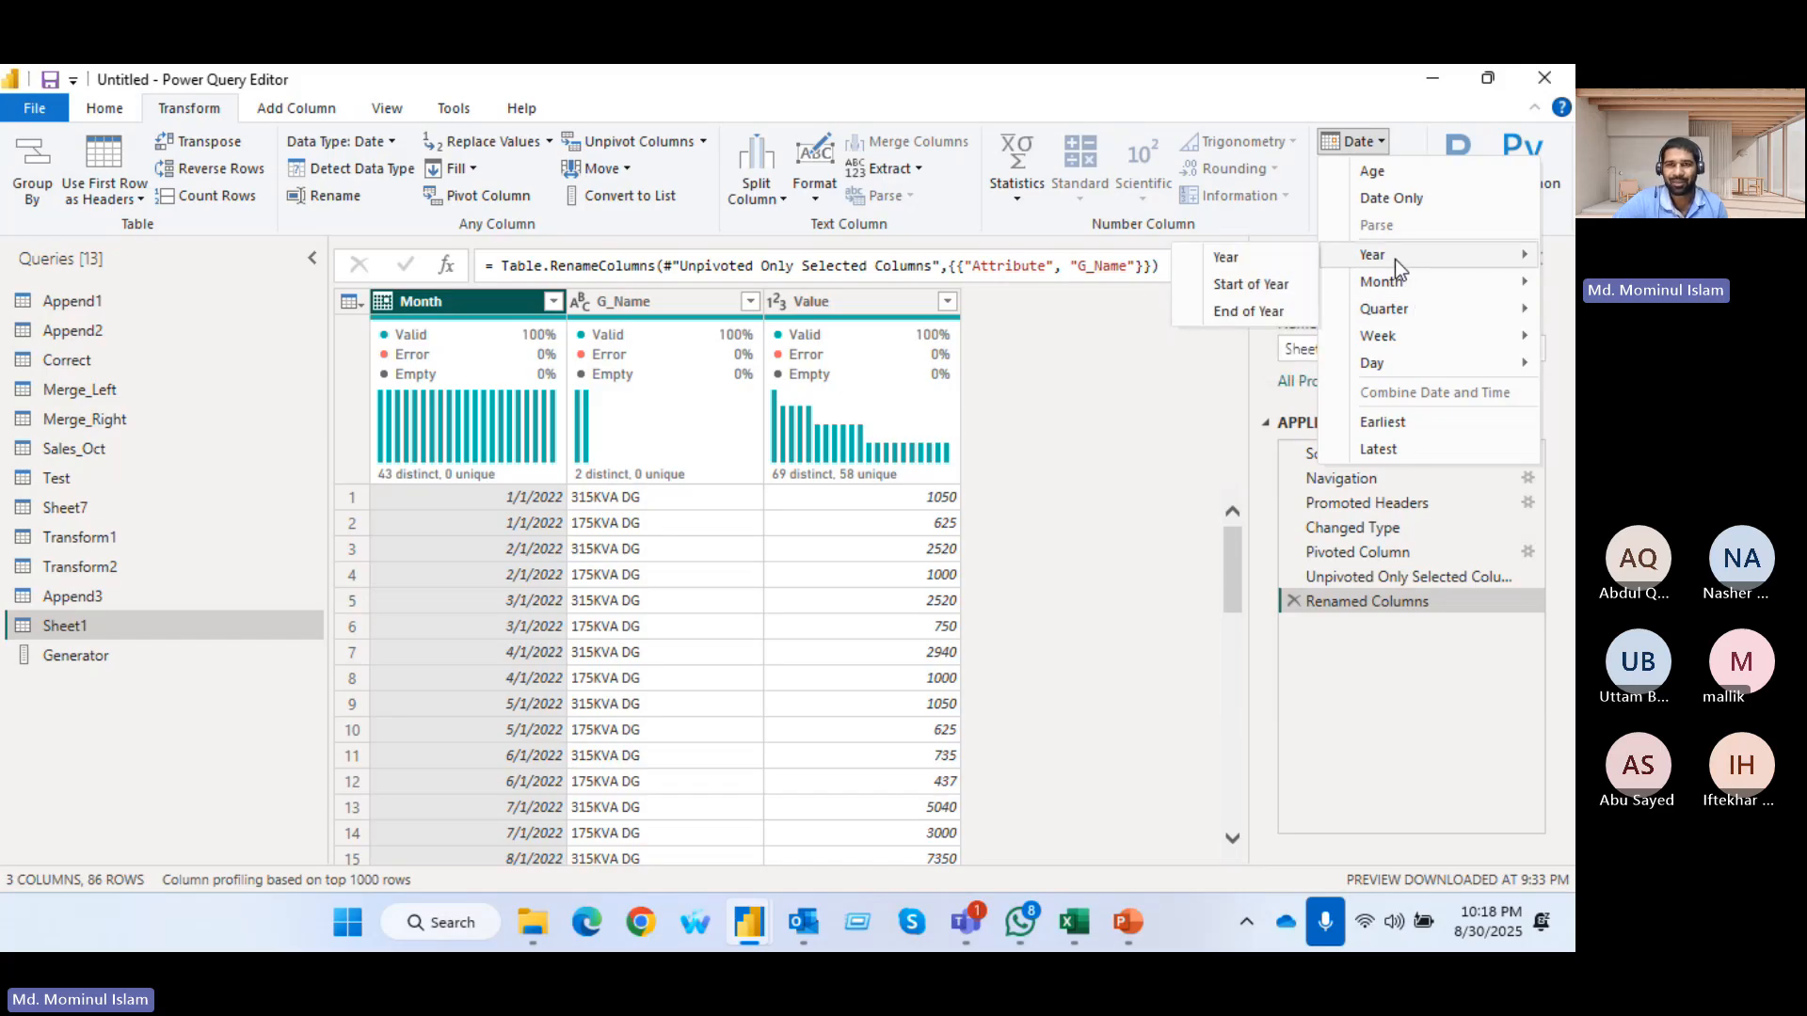
pyautogui.click(1276, 259)
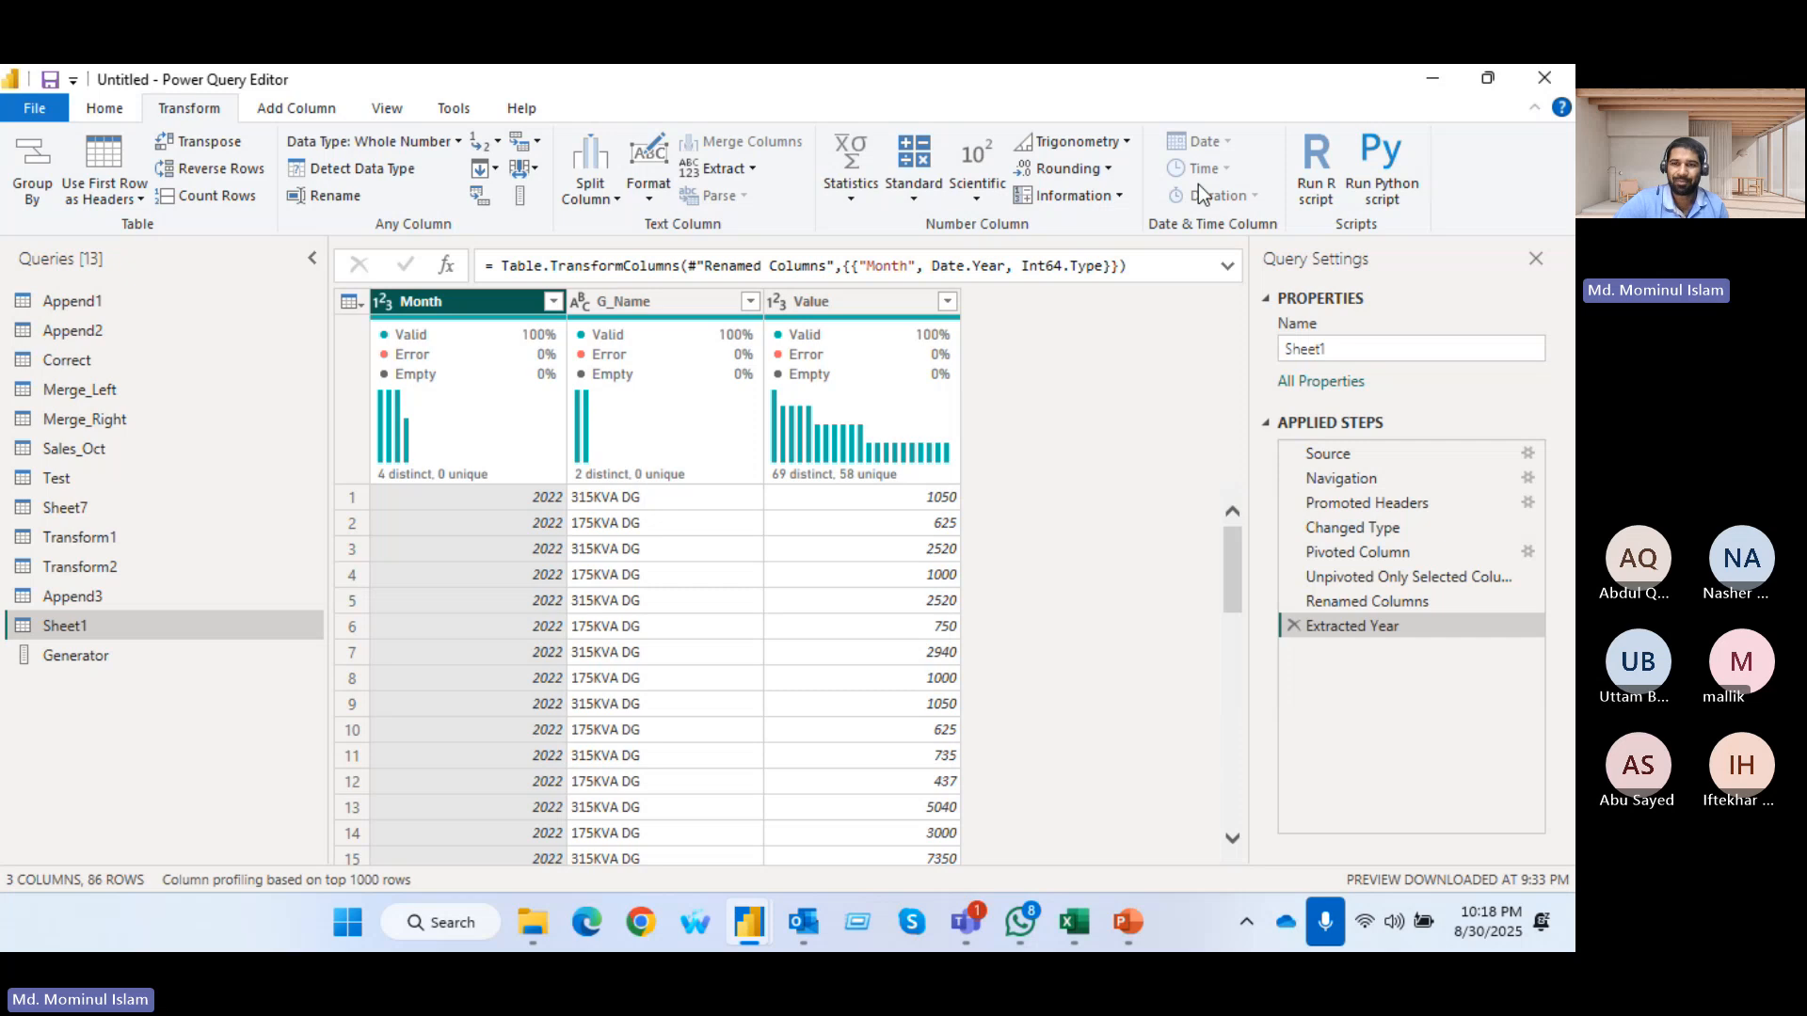
pyautogui.click(1291, 625)
# Try converting the Month column's dates to the name of the month, and remove the Extracted Month Name step
pyautogui.click(1382, 141)
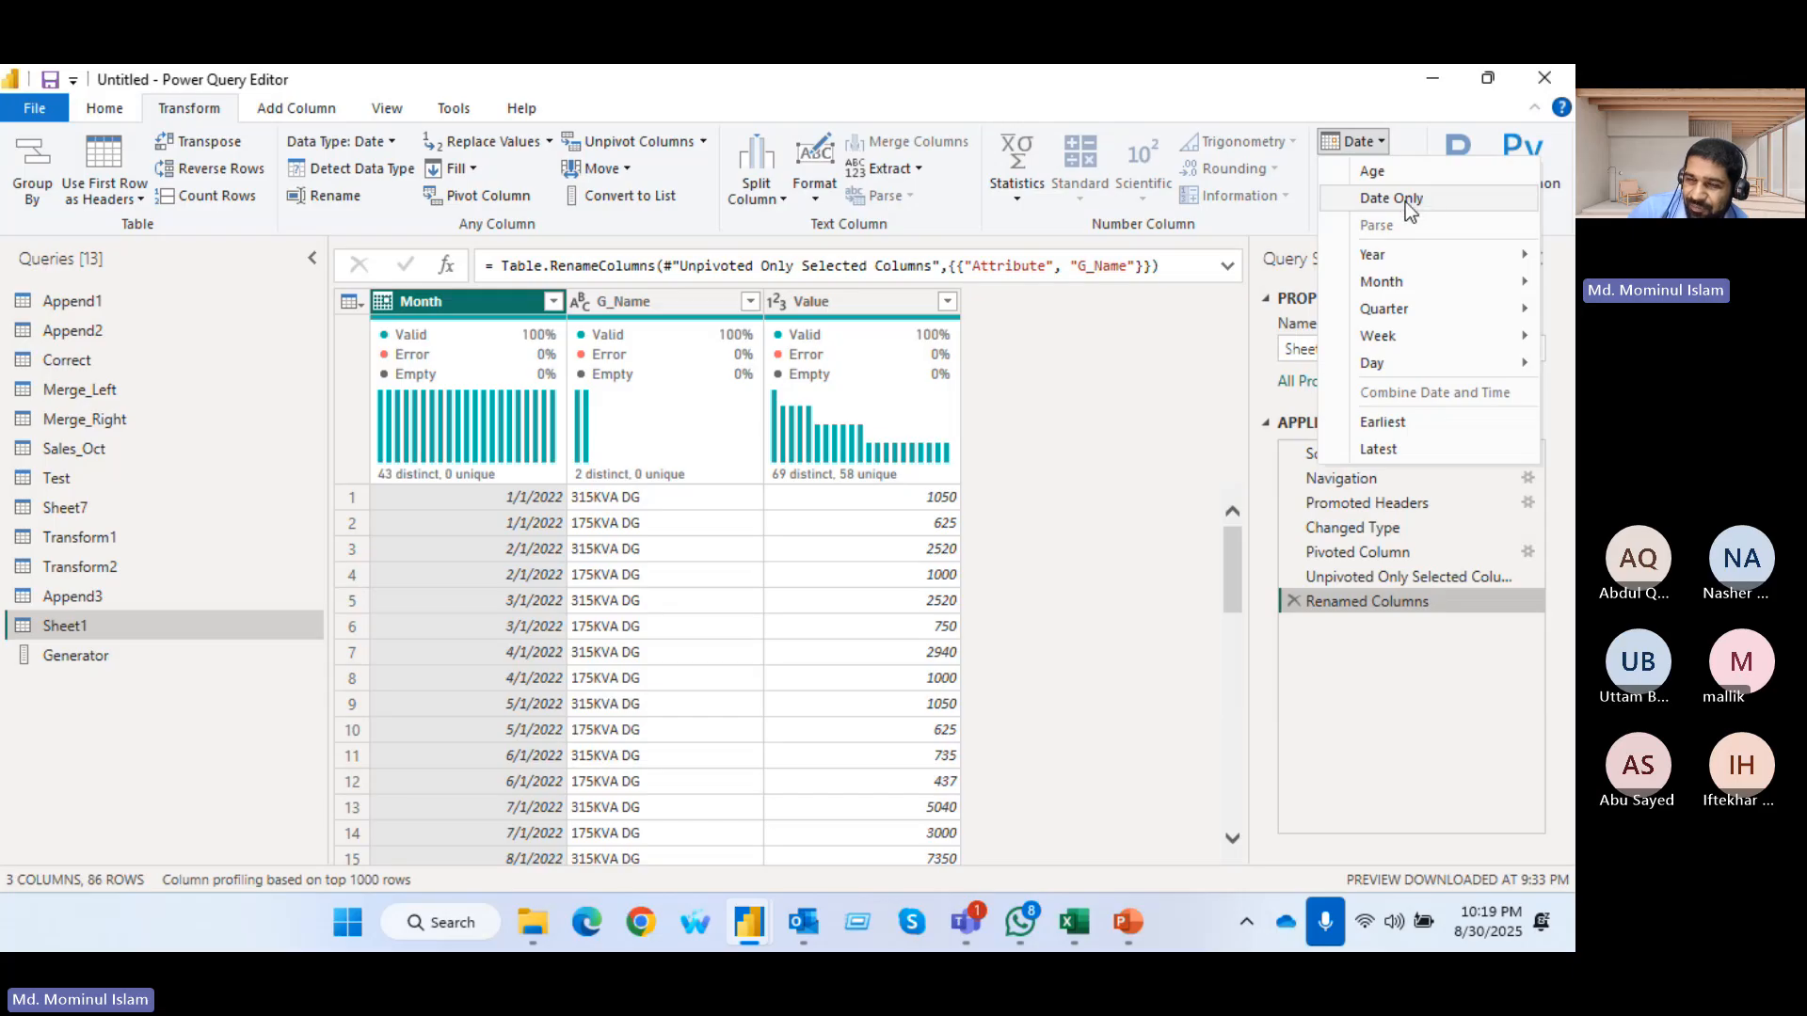
pyautogui.moveTo(1392, 282)
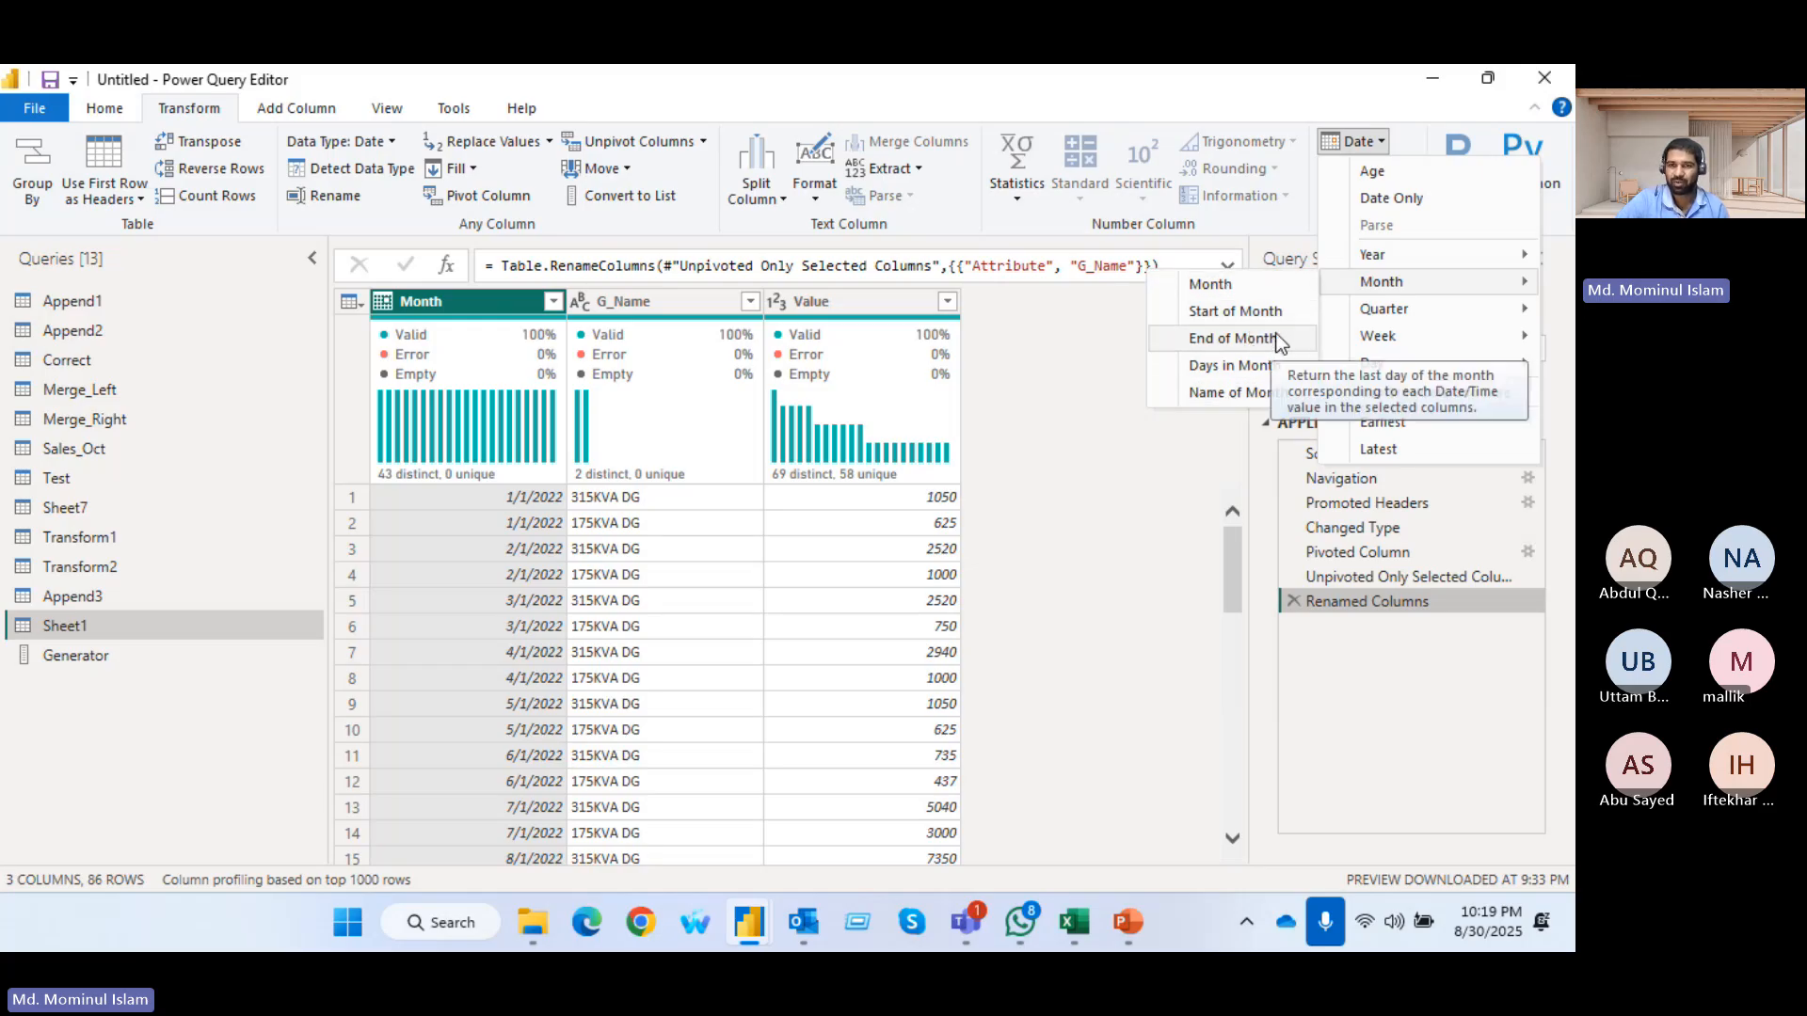
pyautogui.click(1235, 395)
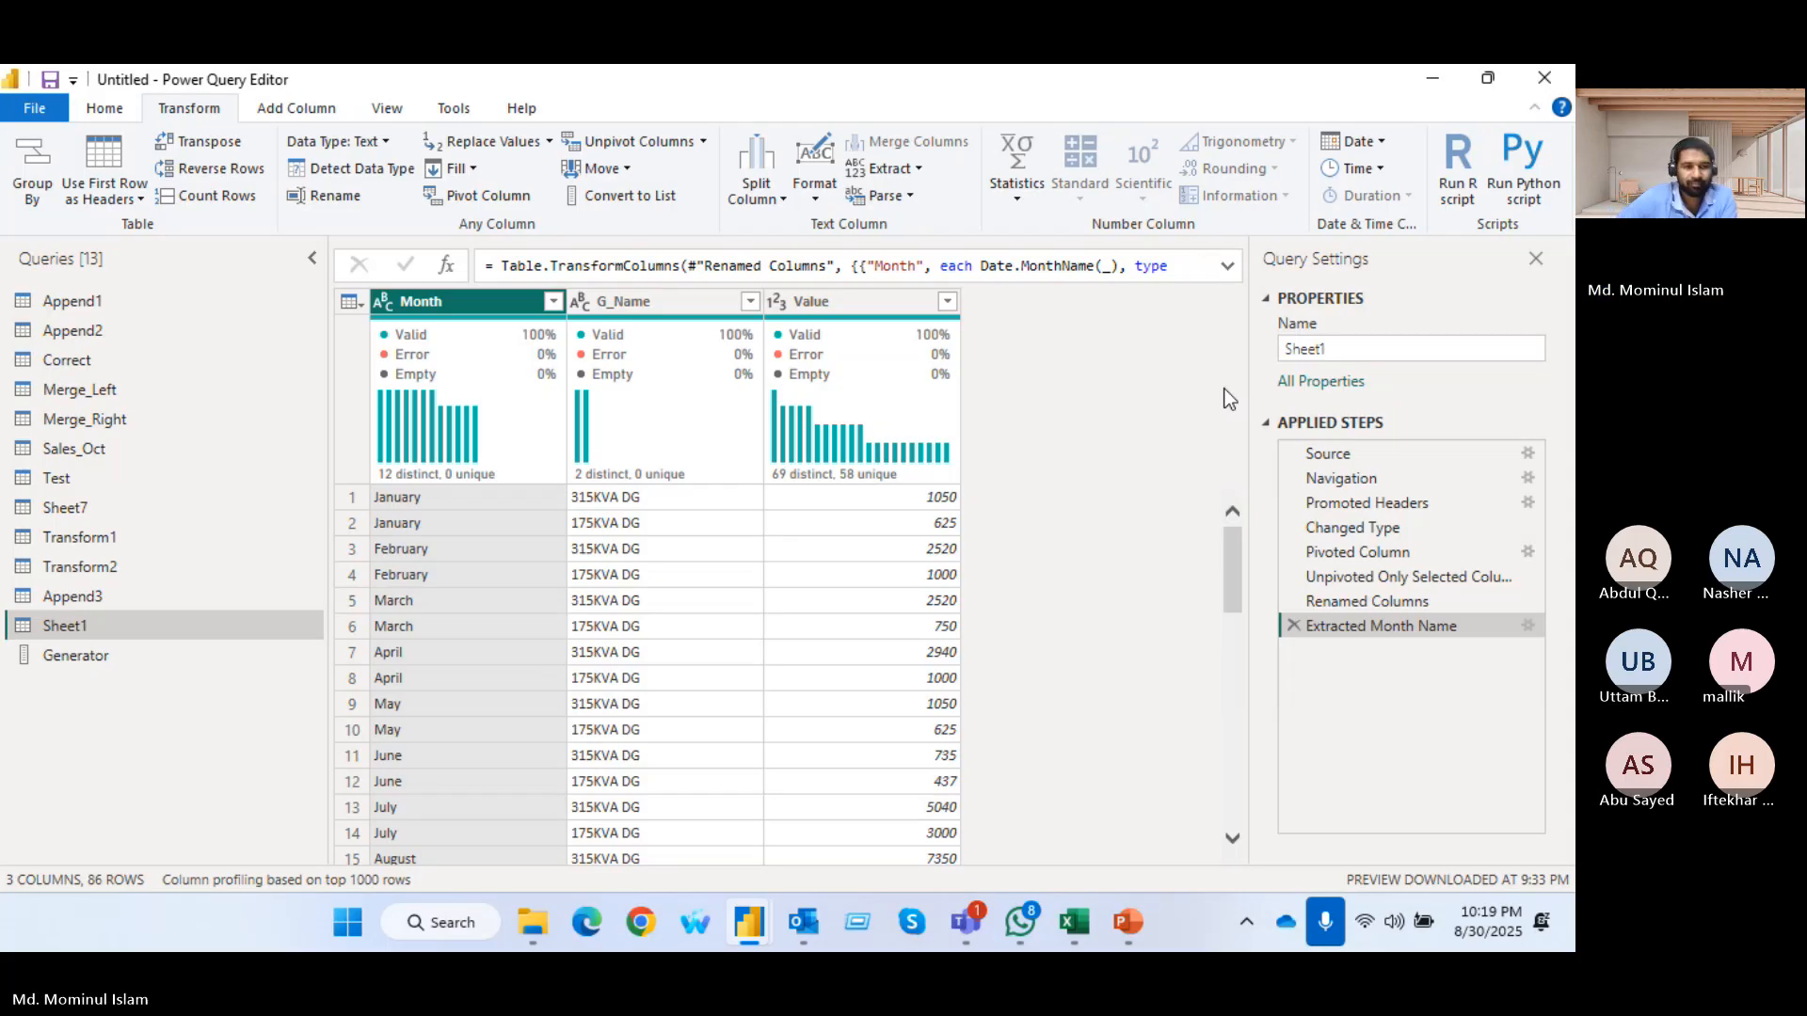
pyautogui.click(1294, 626)
# Transform the Month column's dates to the end of the month
pyautogui.click(1381, 143)
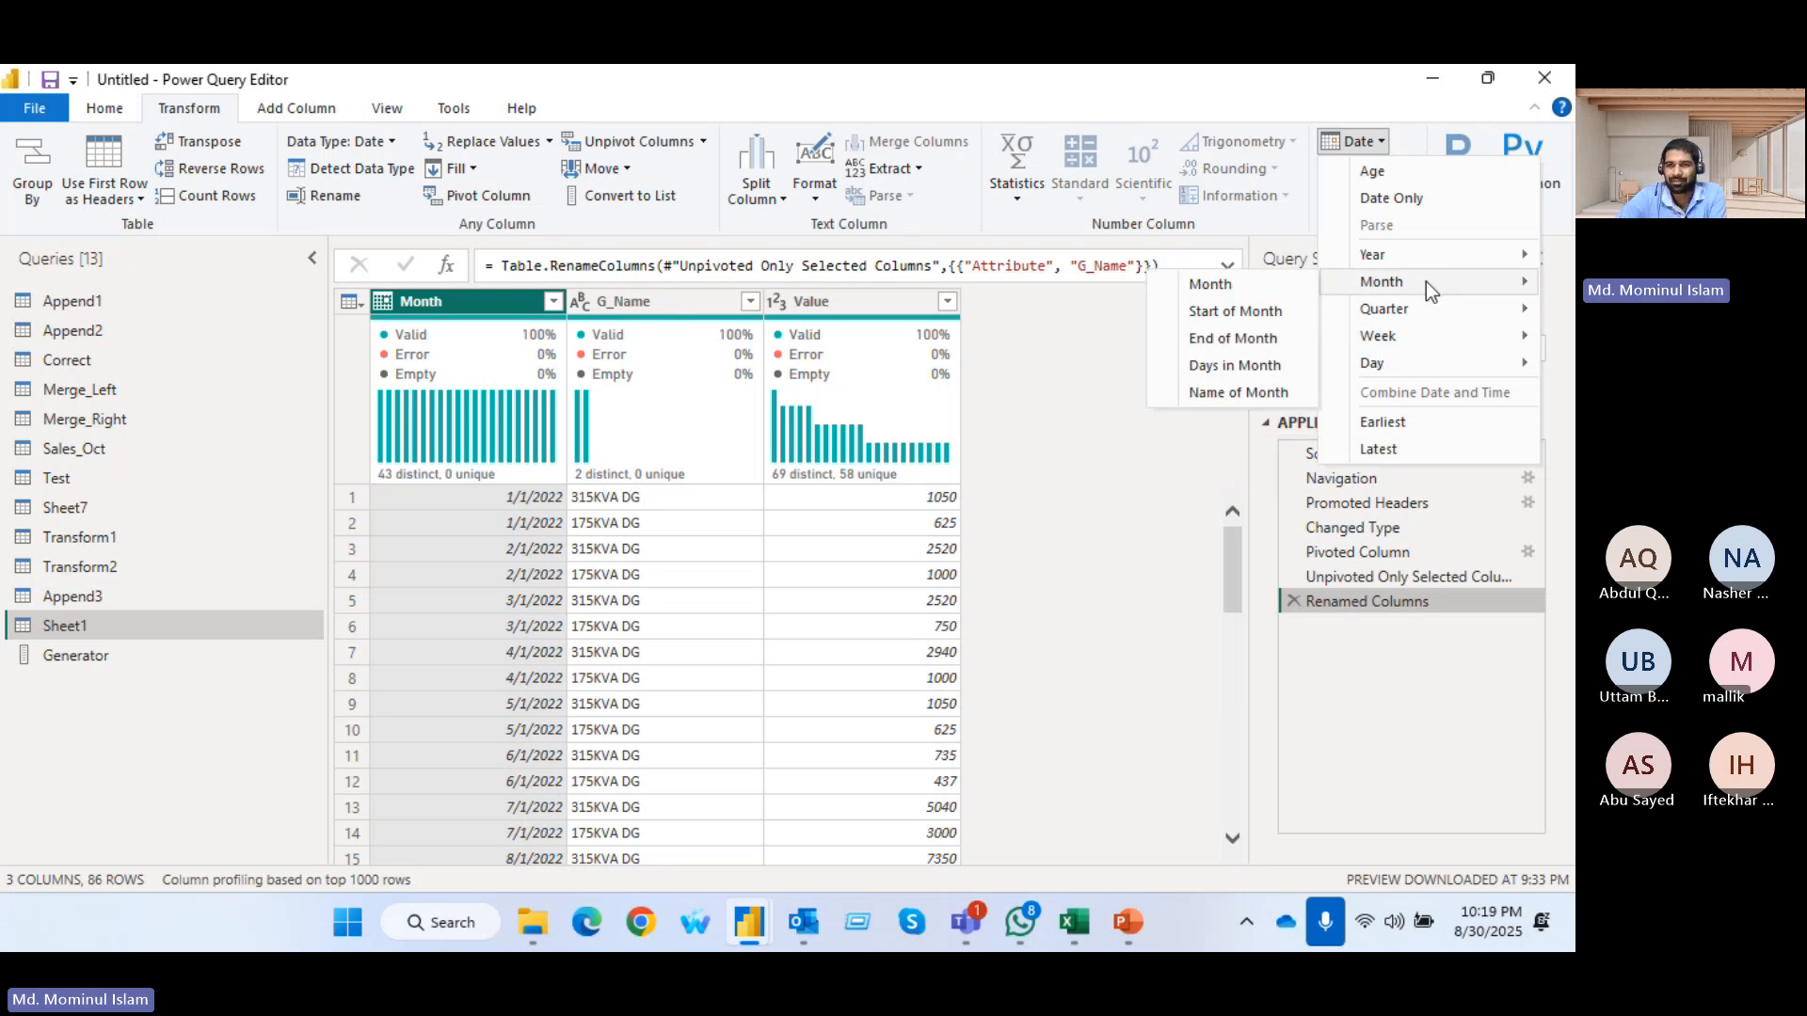
pyautogui.click(1278, 337)
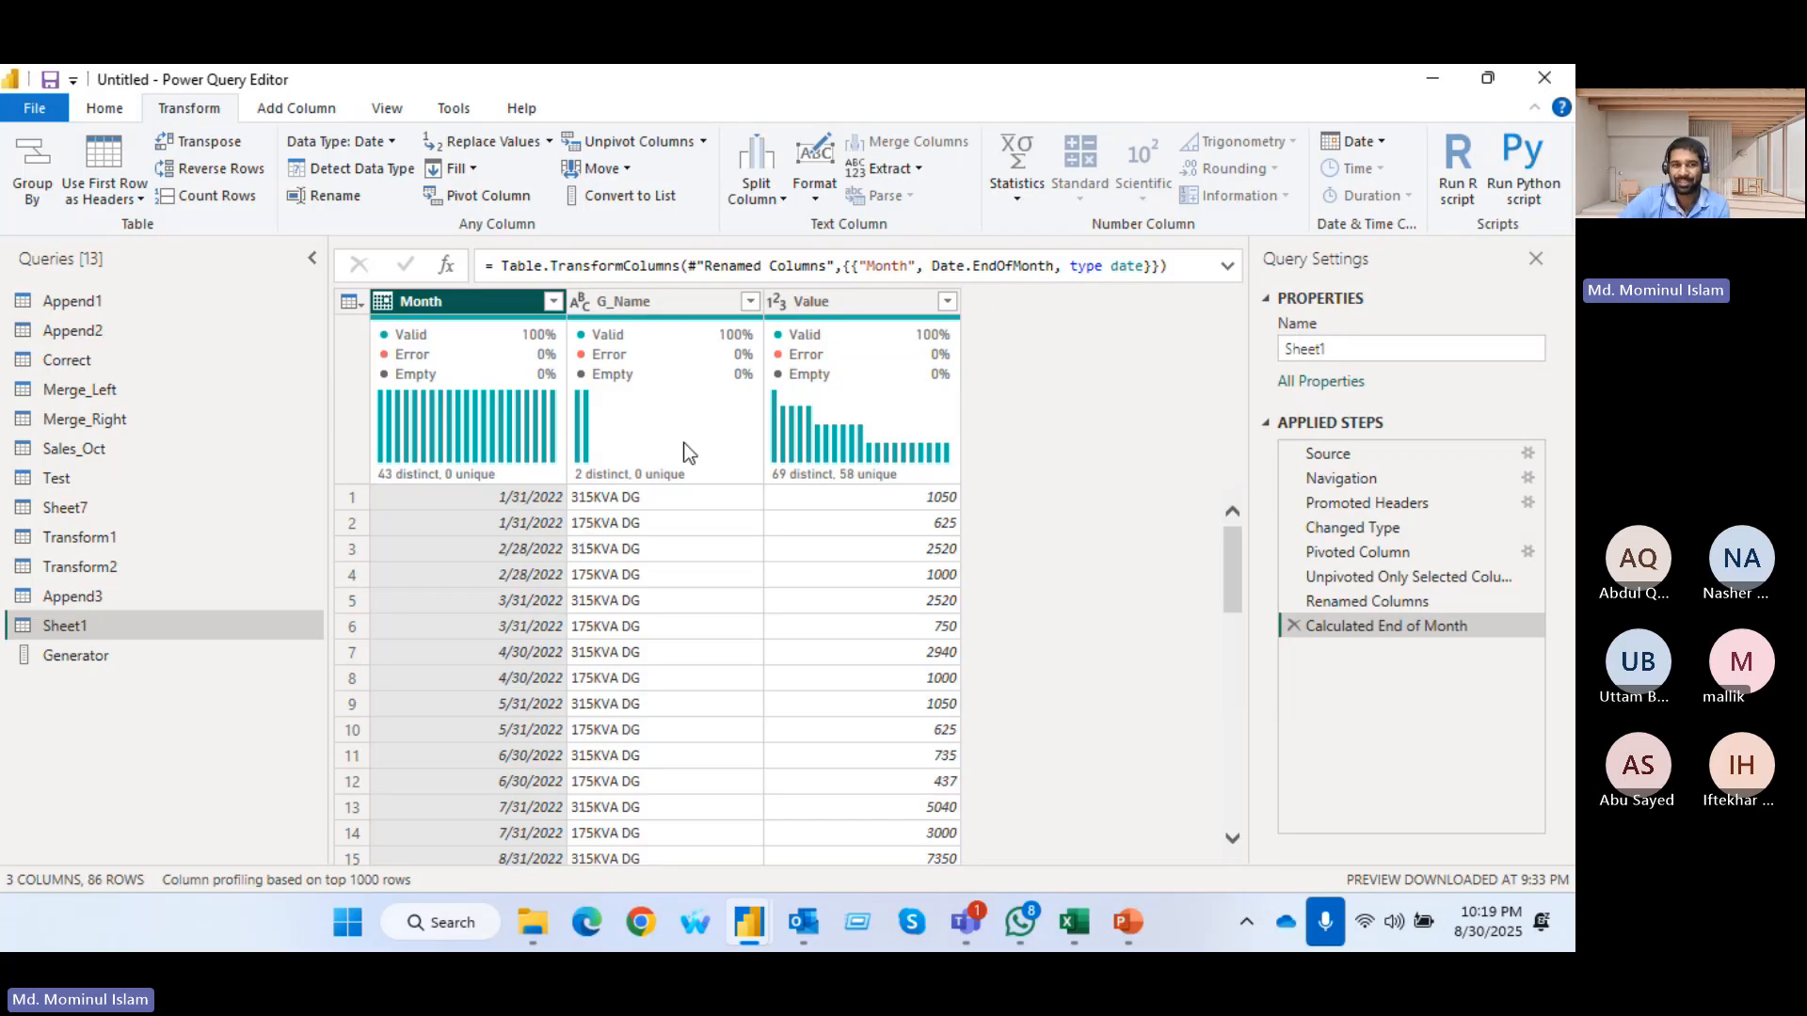
pyautogui.moveTo(683, 442)
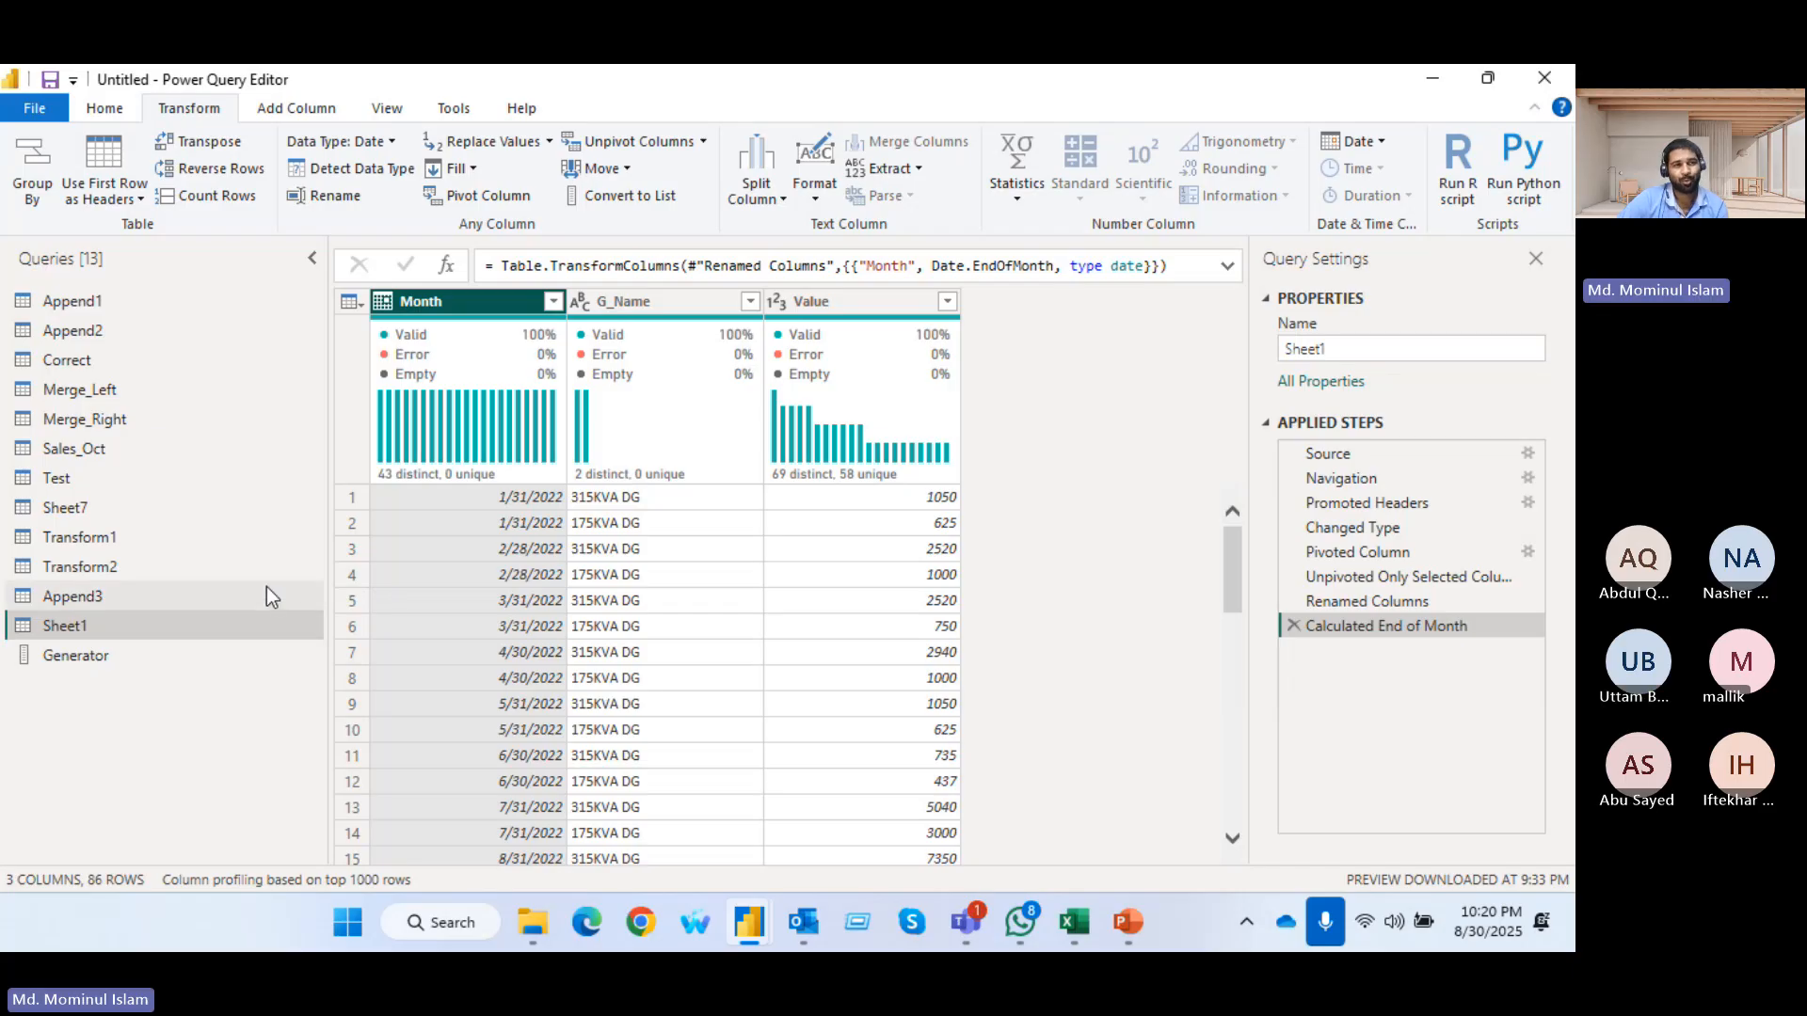
pyautogui.click(284, 115)
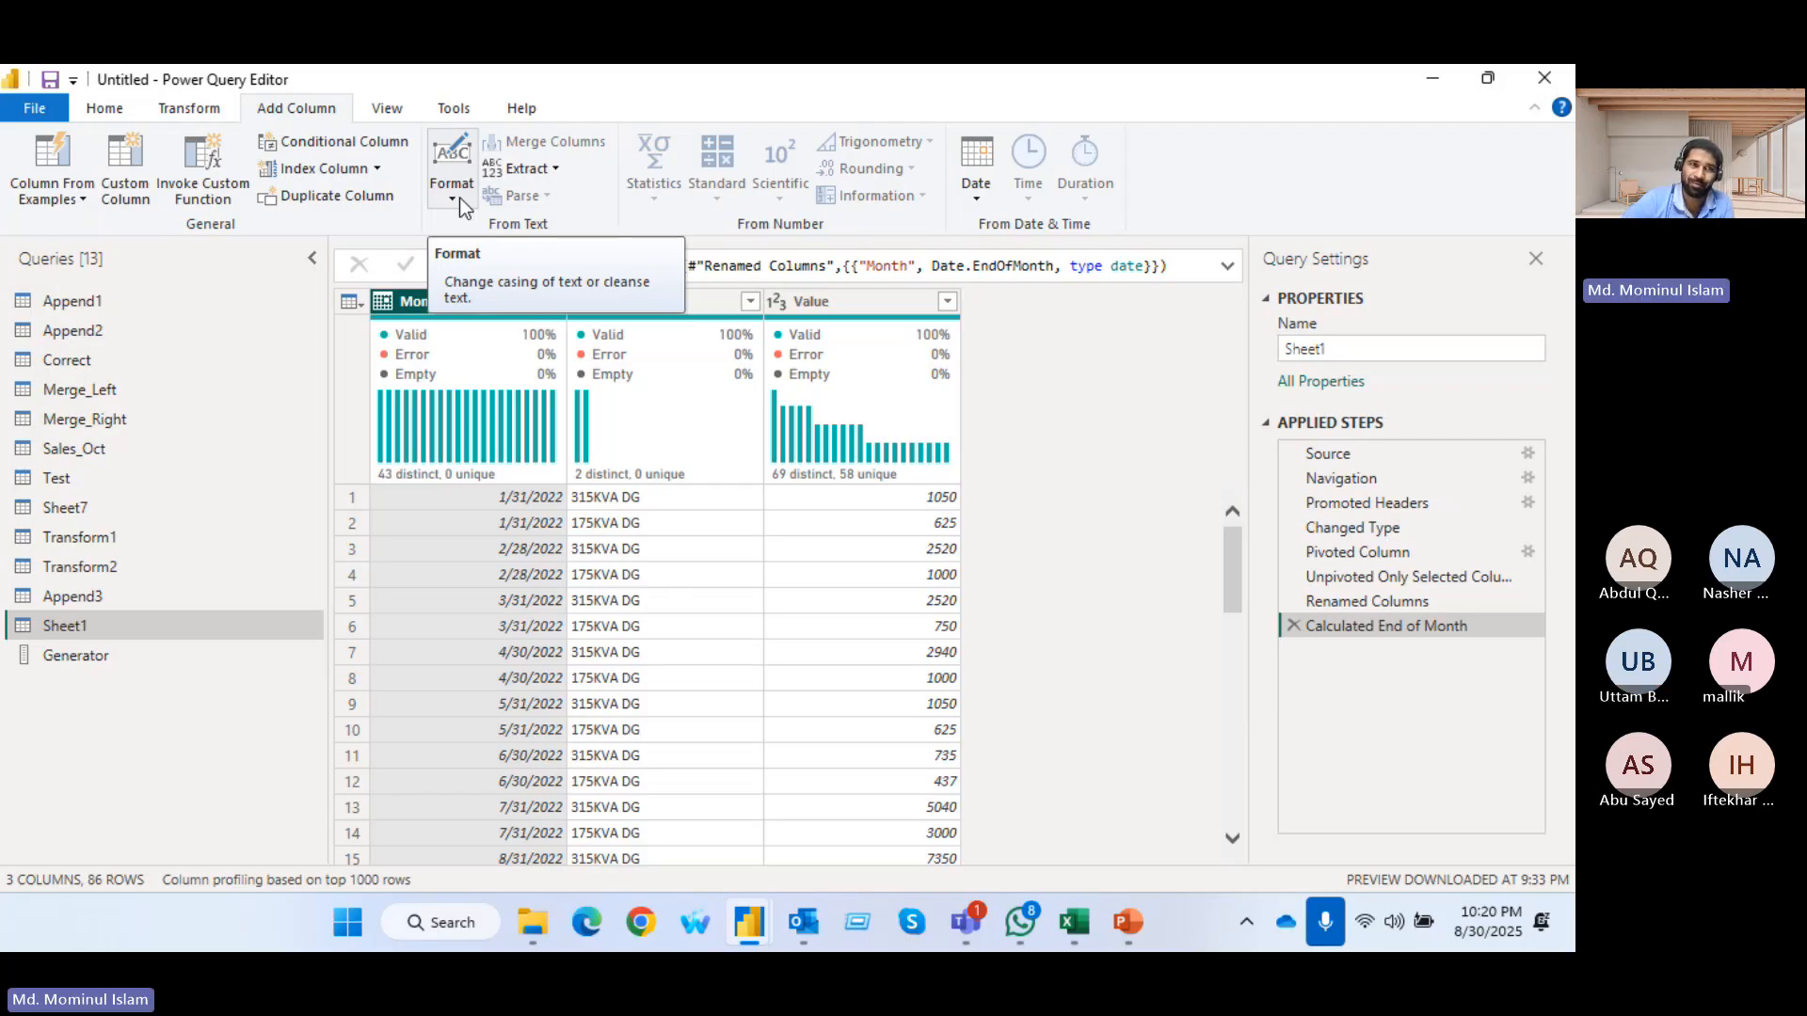
pyautogui.click(562, 167)
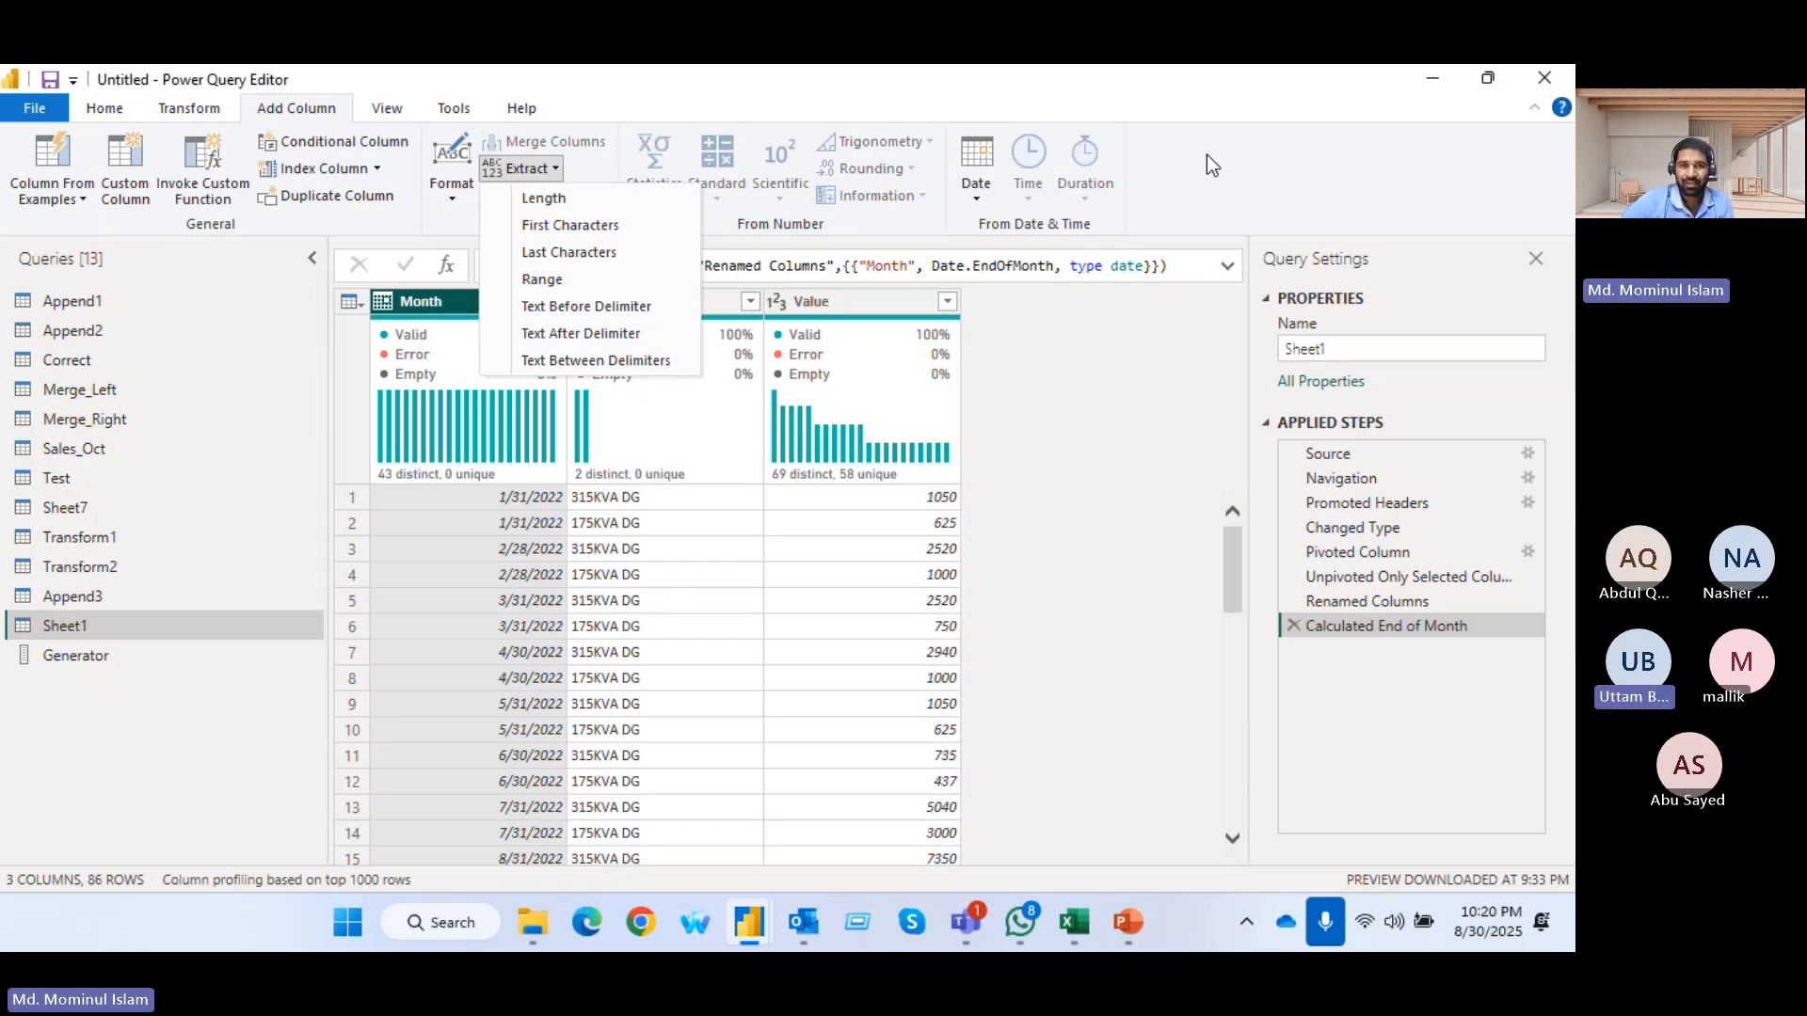
pyautogui.click(1278, 197)
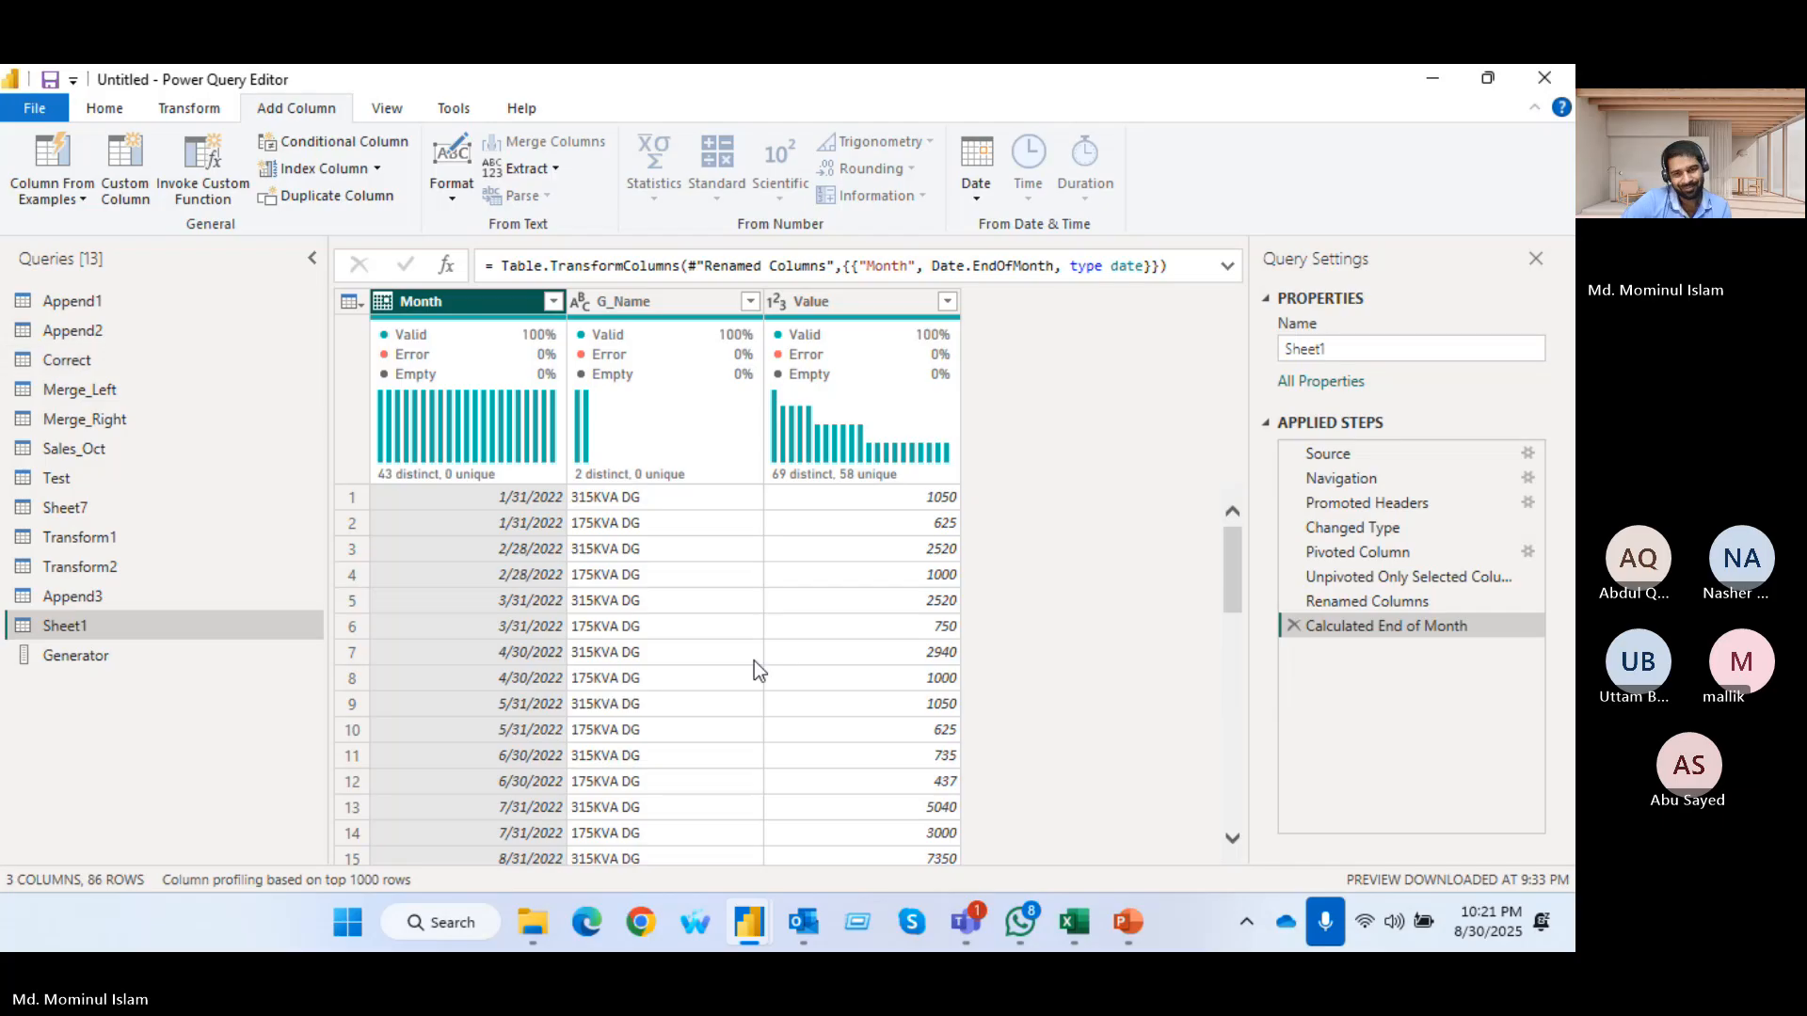
# Switch to the Transformation Pivot workbook in Excel and insert an empty table column before Energy_Gen(KWh) on Sheet1
pyautogui.click(1069, 932)
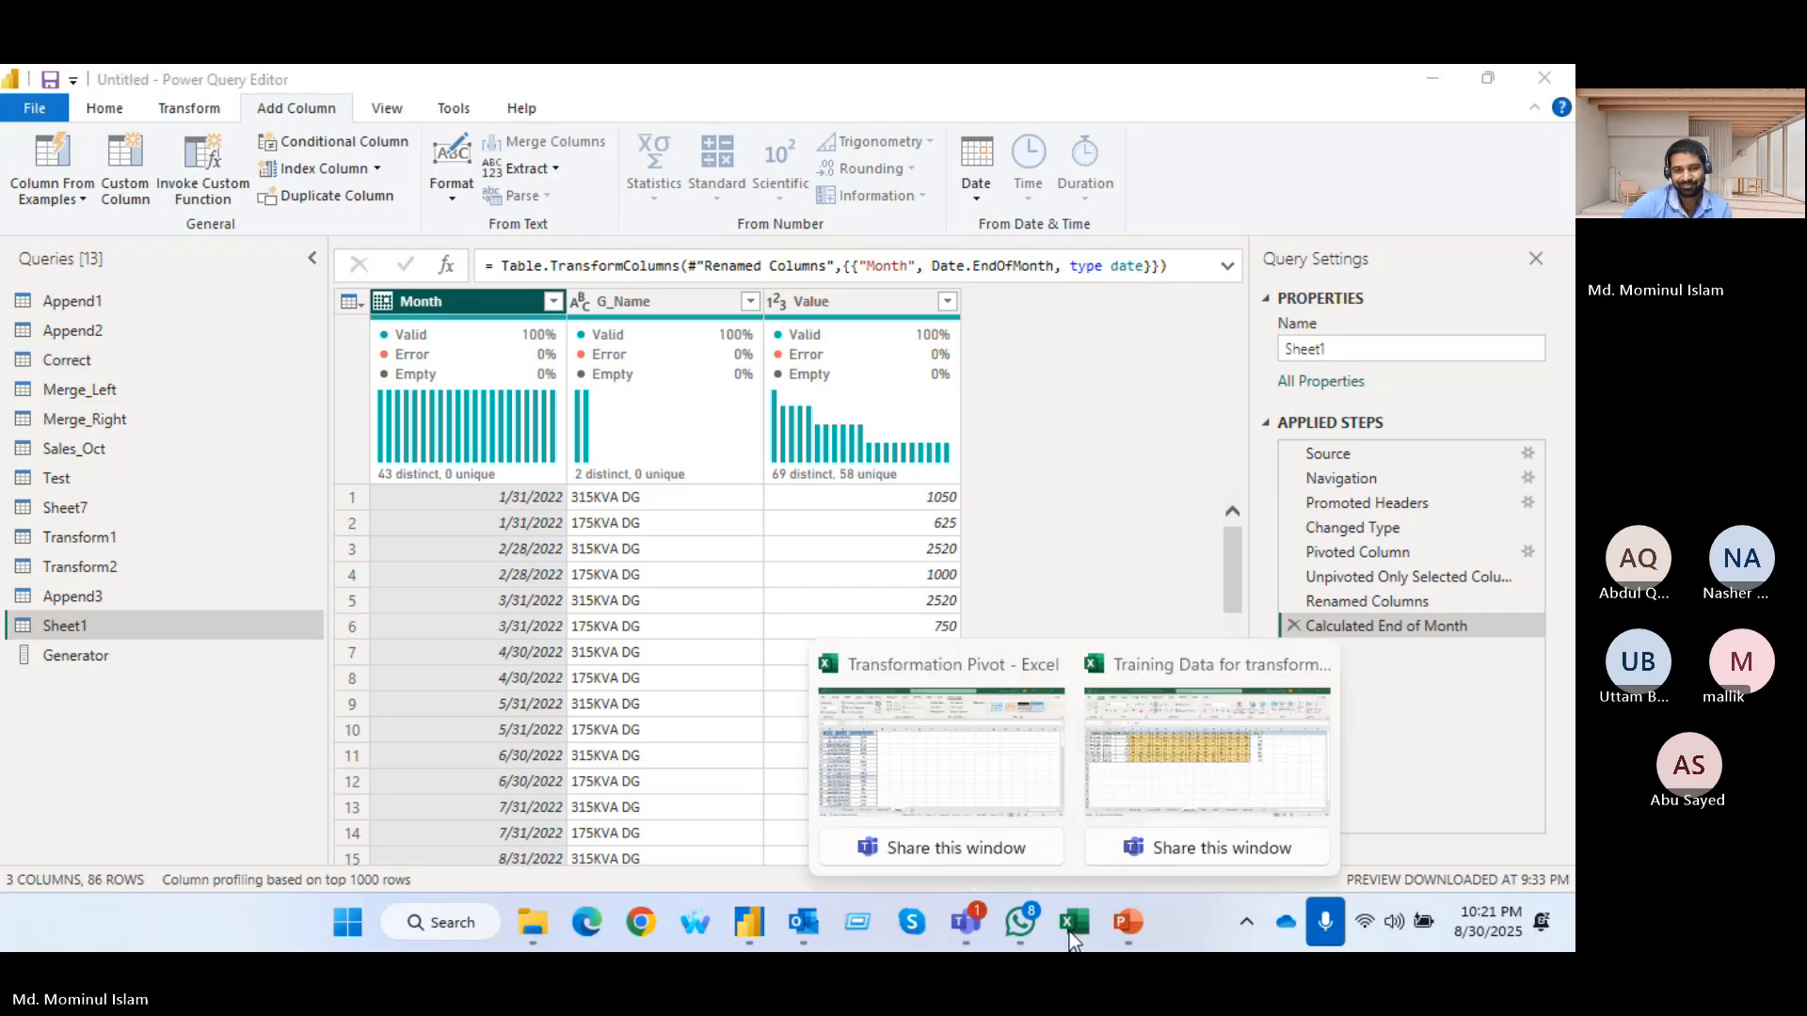
pyautogui.click(986, 752)
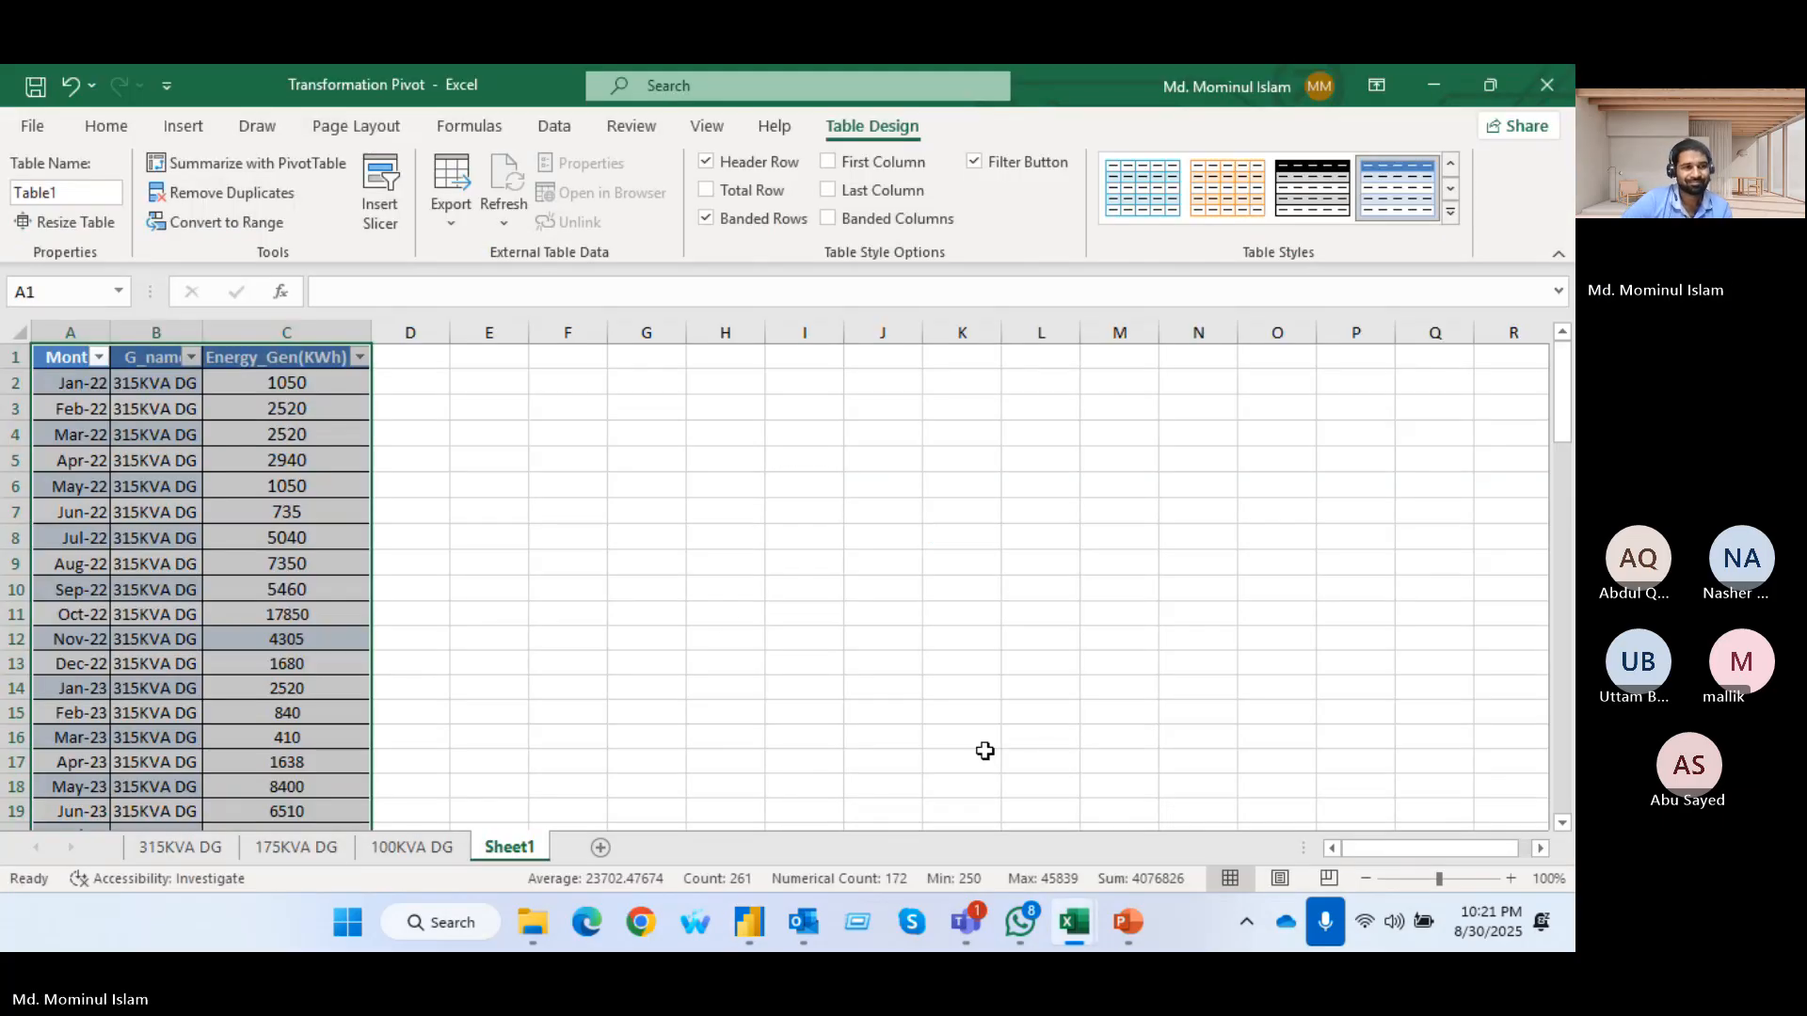
pyautogui.click(672, 589)
pyautogui.click(274, 329)
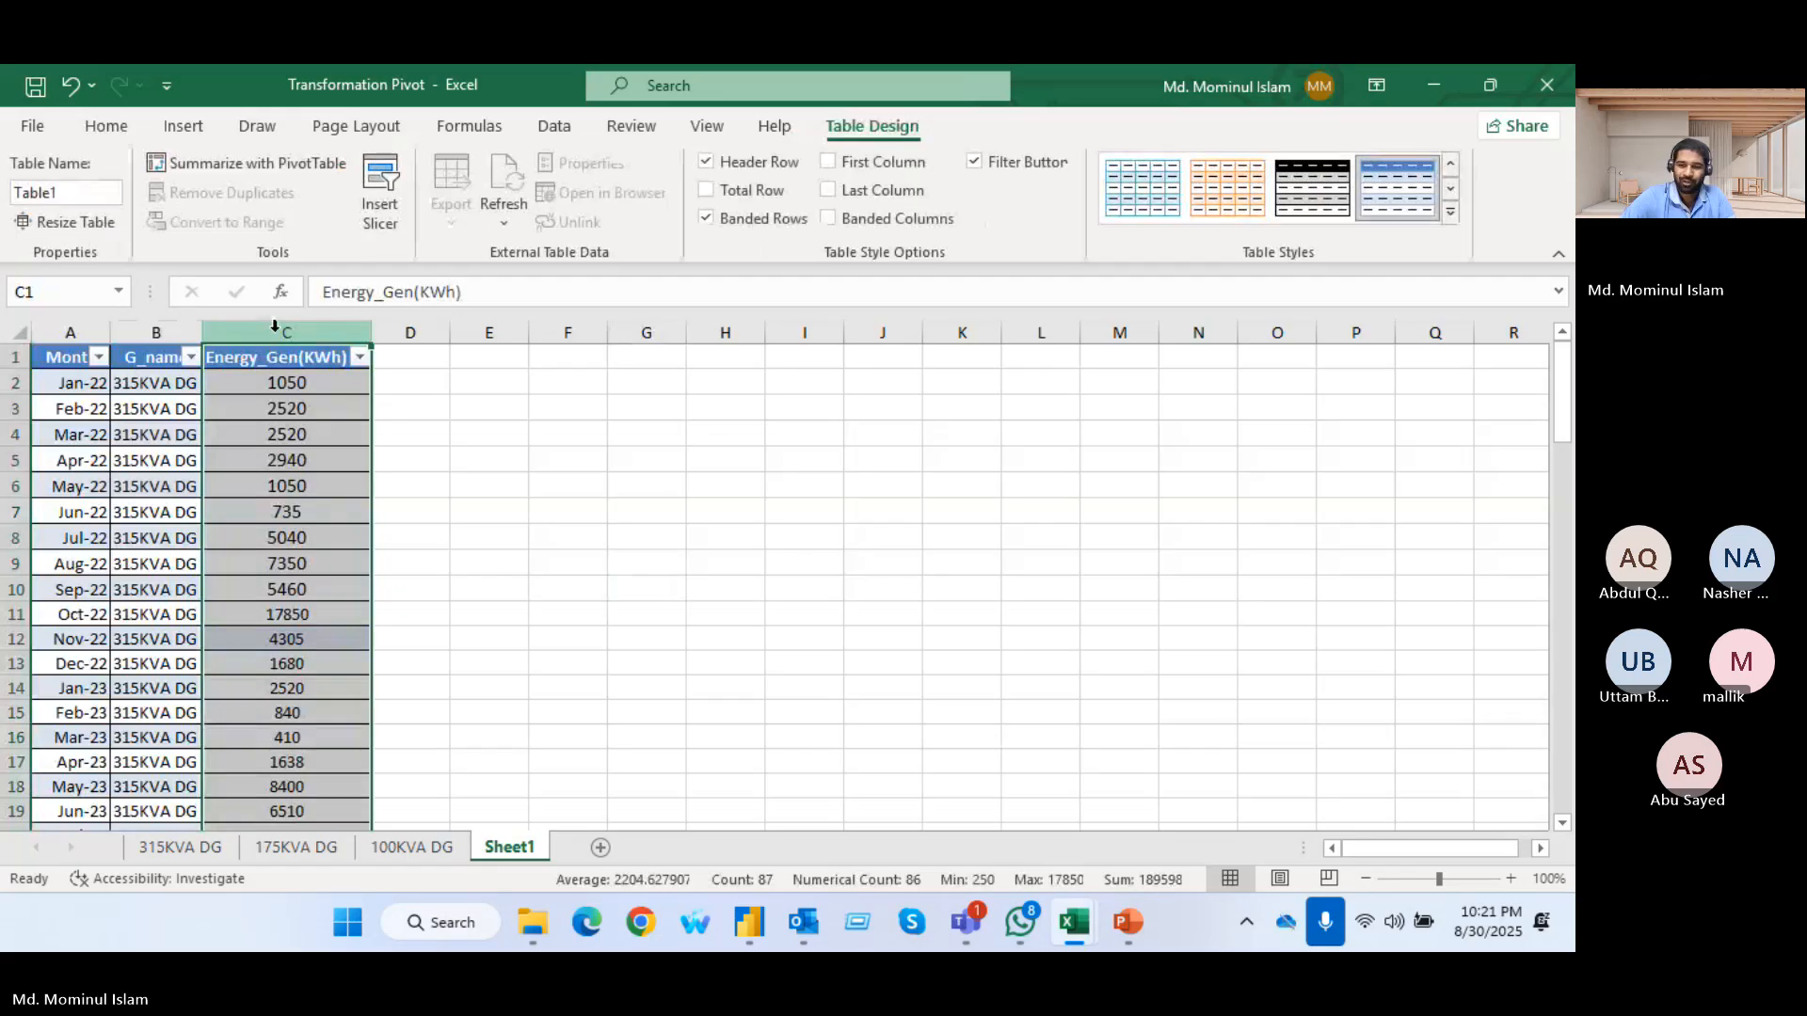
pyautogui.hotkey('ctrl', 'shift', '+')
pyautogui.moveTo(297, 333); pyautogui.dragTo(371, 351)
pyautogui.click(938, 502)
# Name the empty table column's header GEN
pyautogui.click(238, 356)
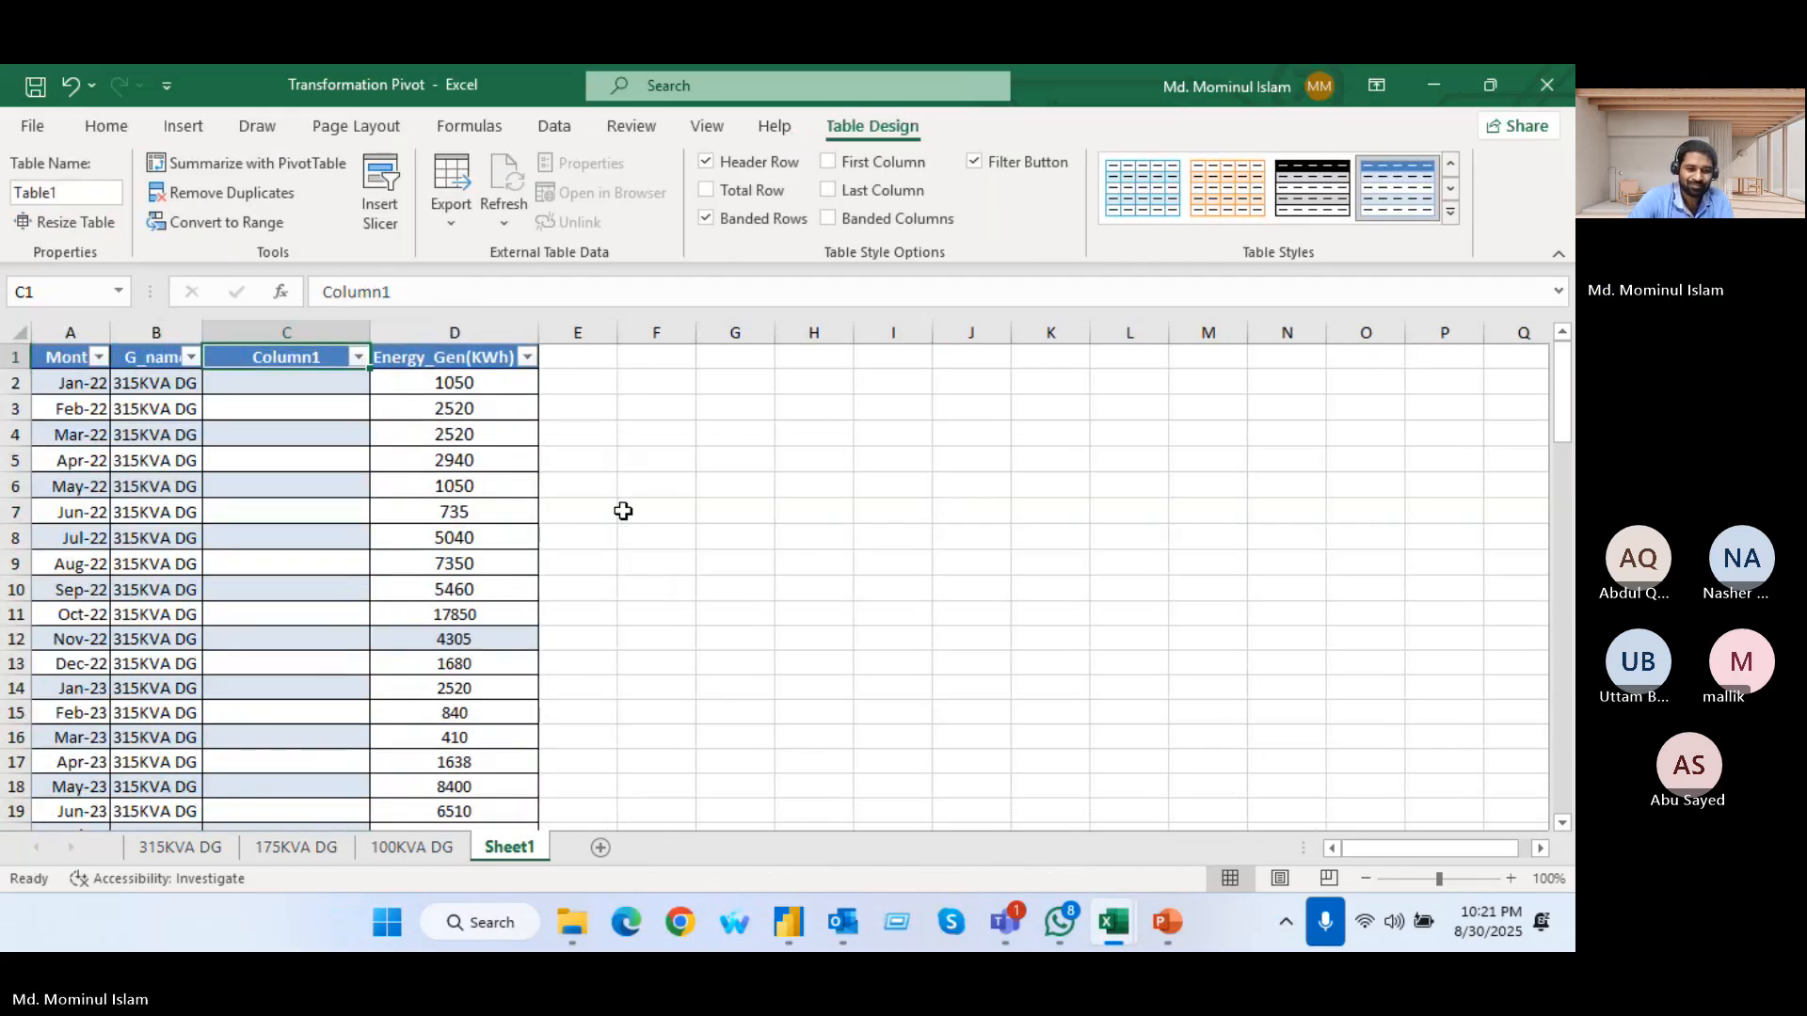
pyautogui.write('GEN')
pyautogui.press('Return')
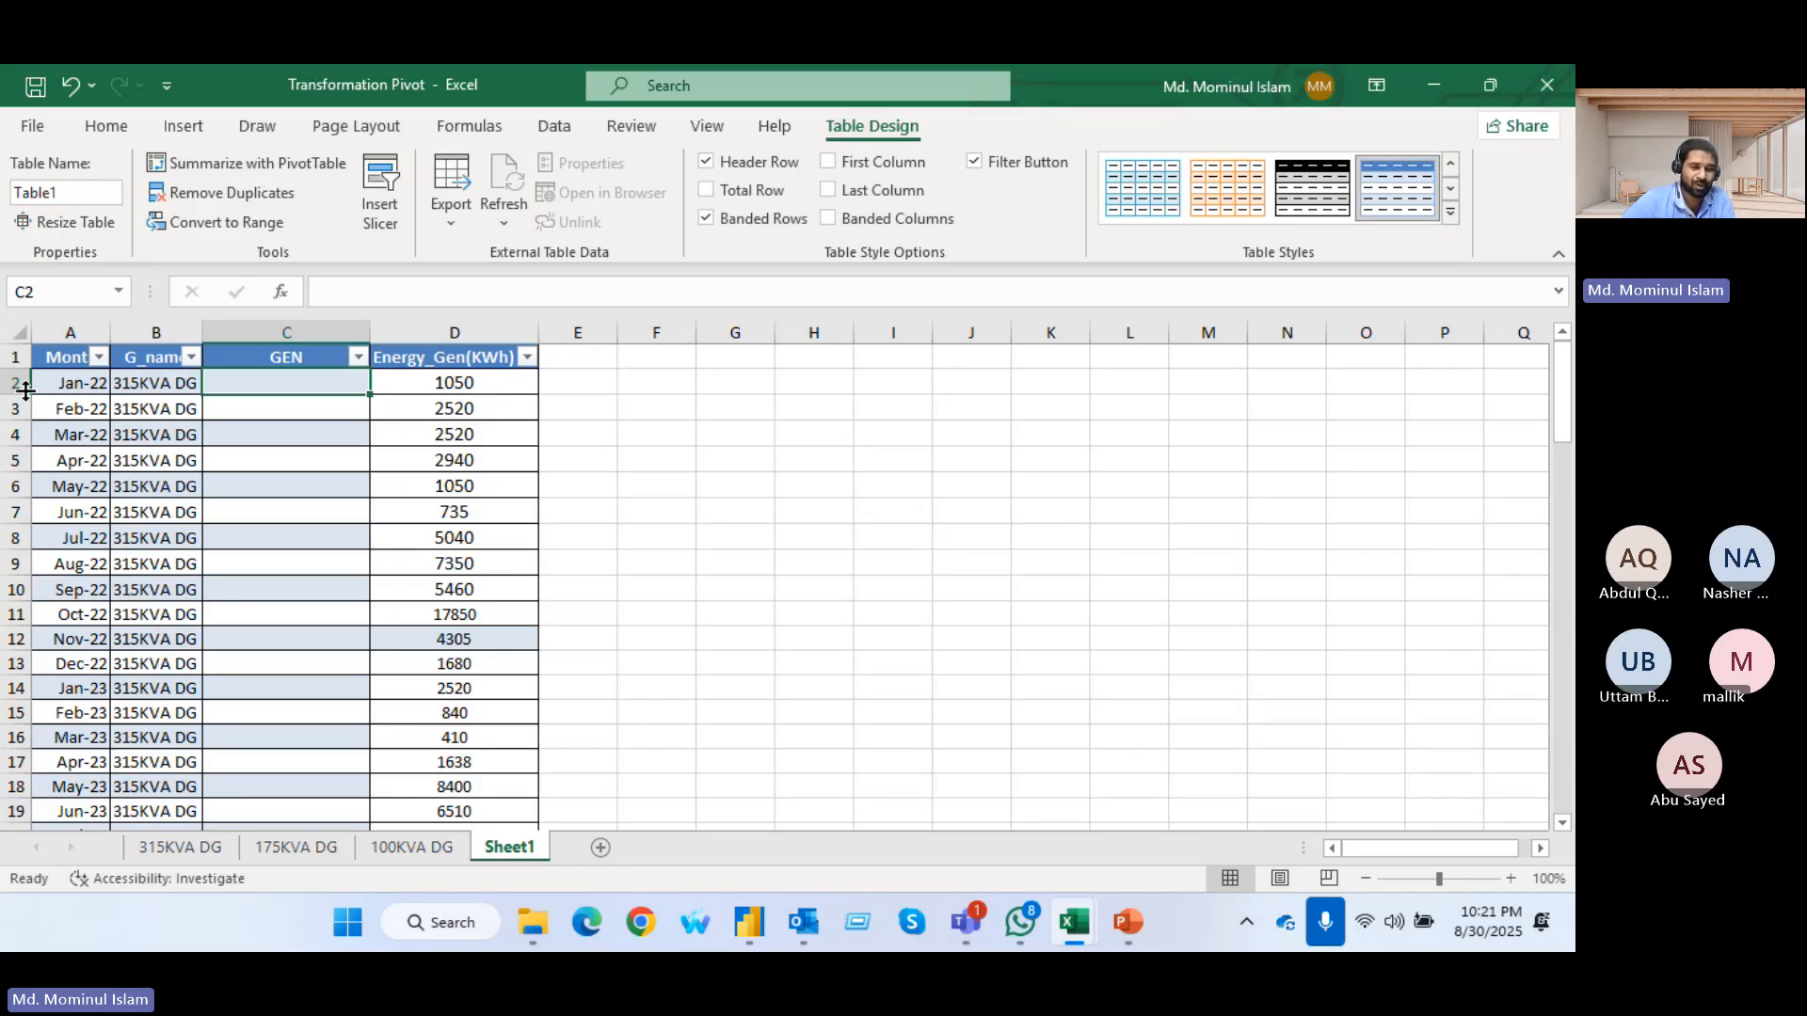
# Copy the text 315KVA from the G_name value in B2 and paste it into C2 as the first GEN entry
pyautogui.click(134, 380)
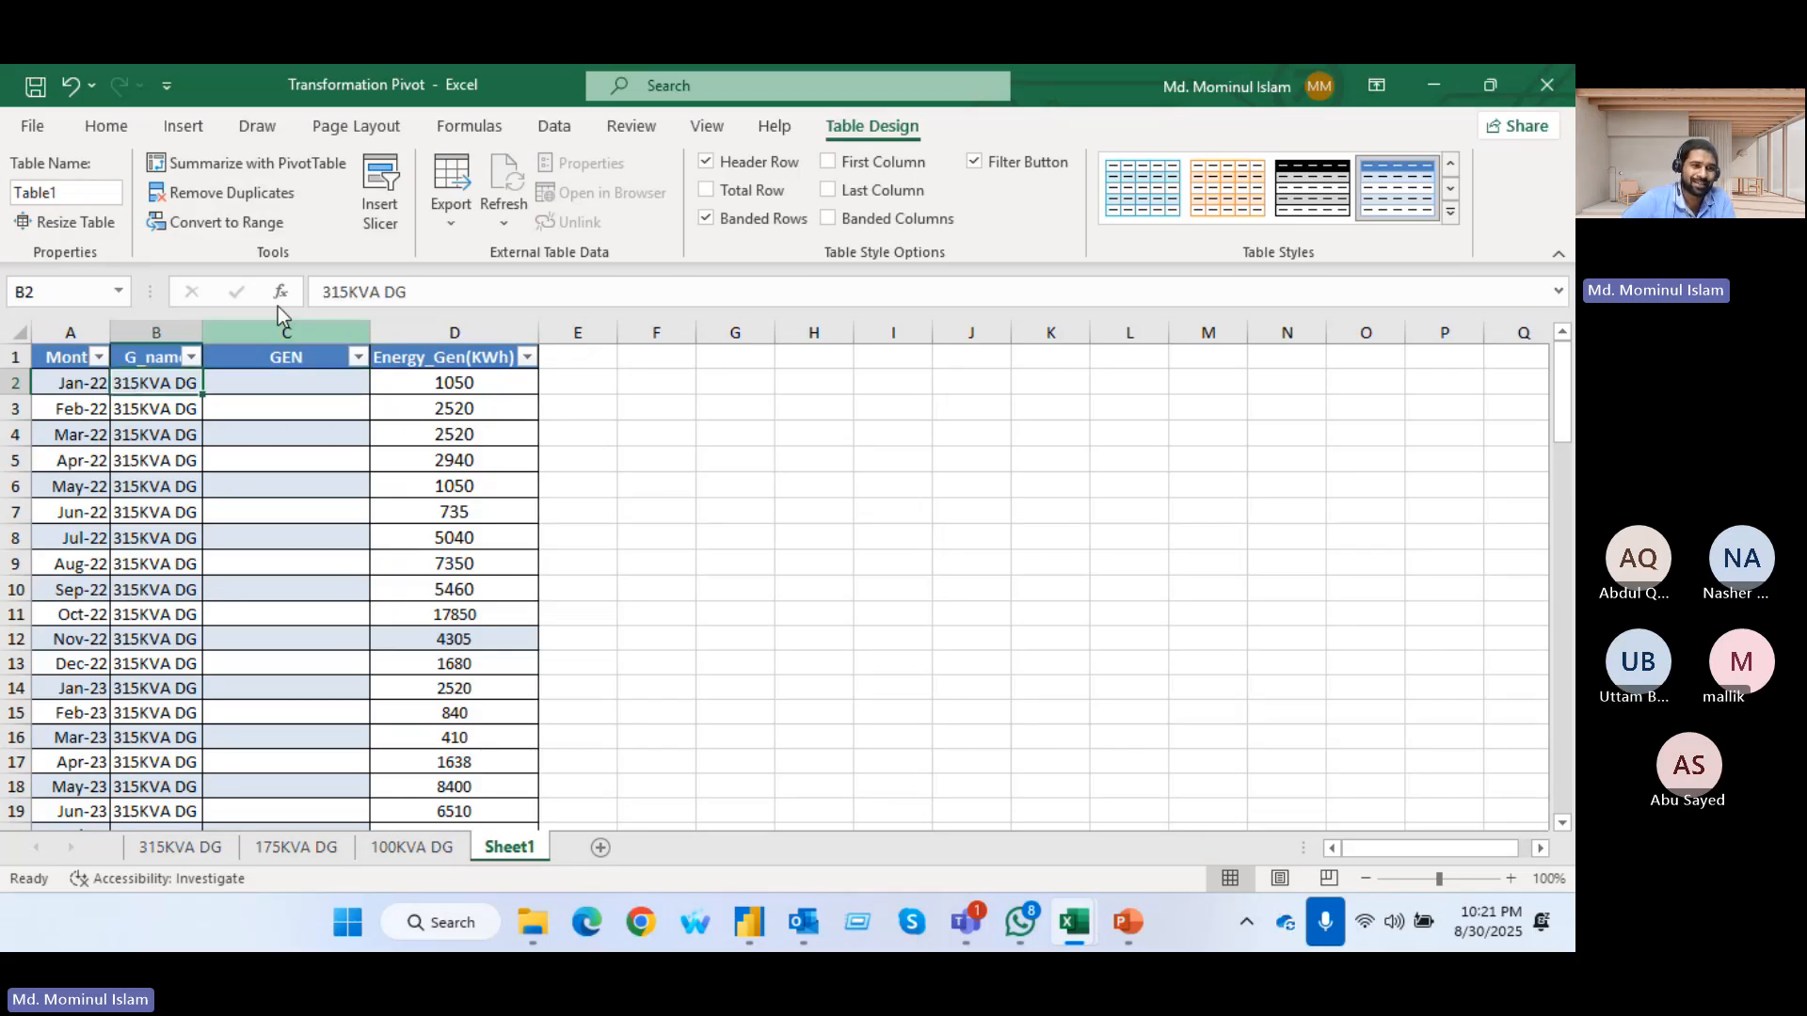
pyautogui.moveTo(321, 293); pyautogui.dragTo(381, 290)
pyautogui.press('super+c')
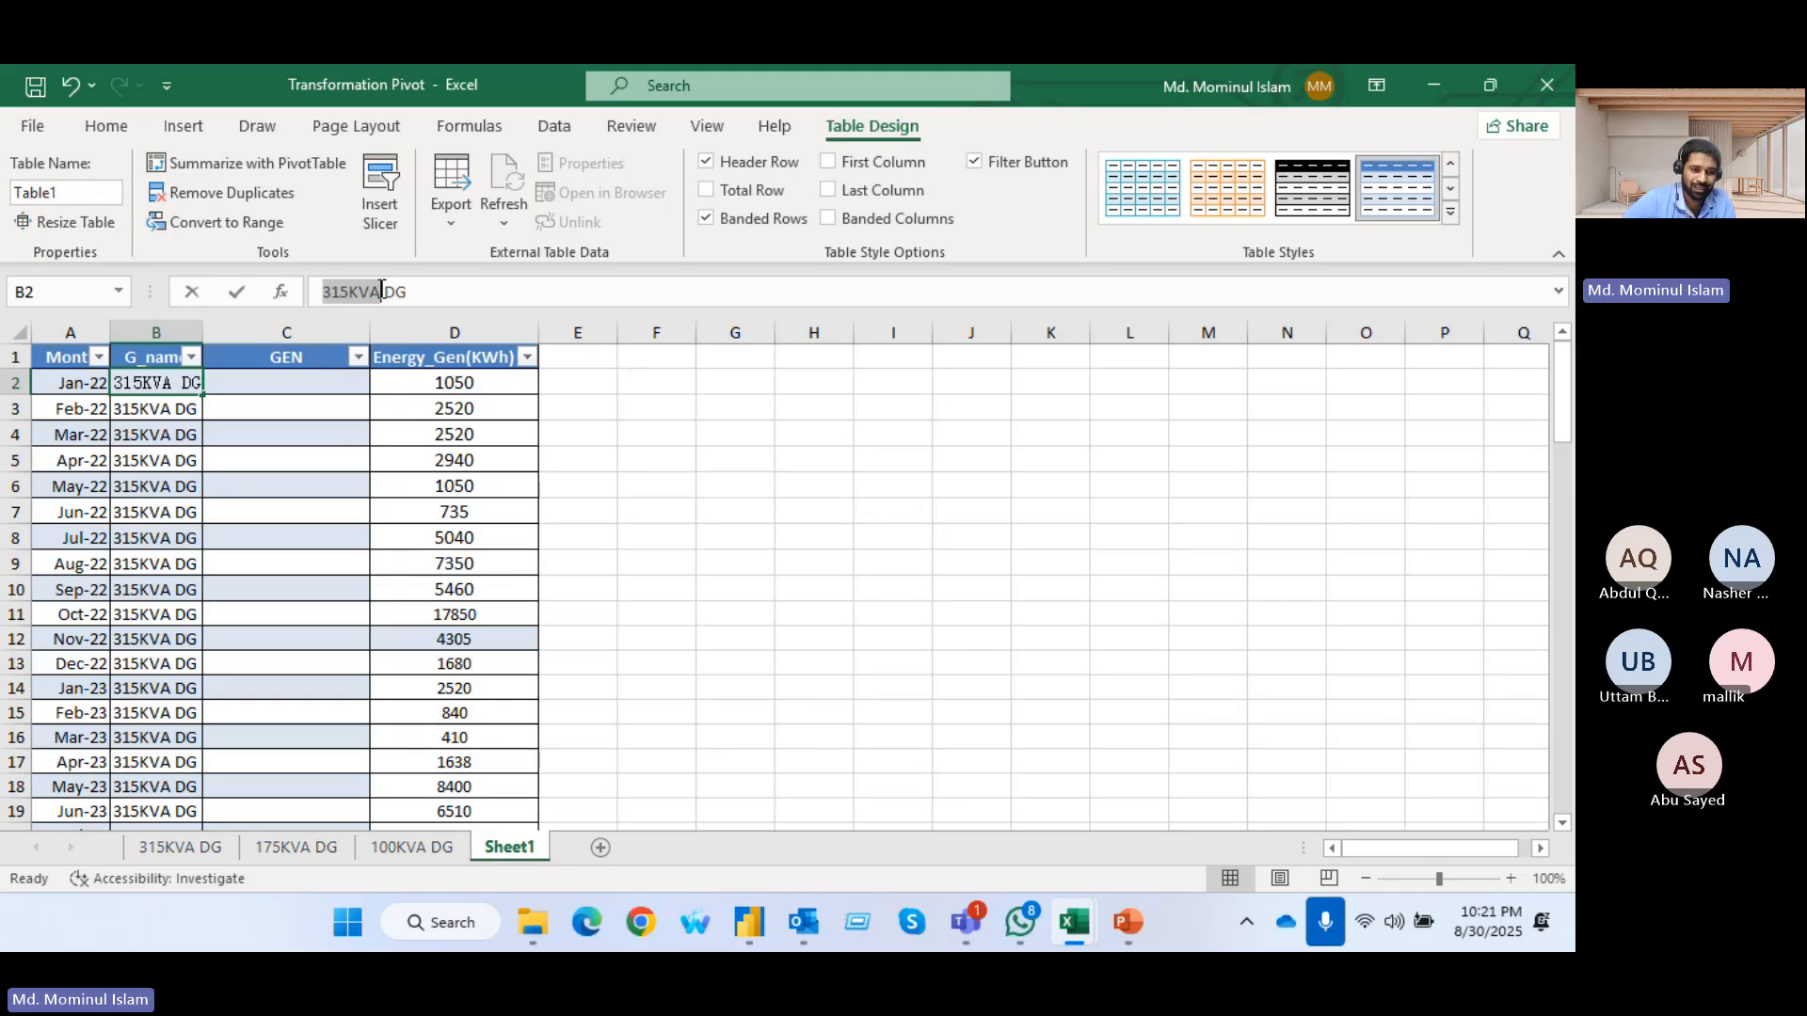
pyautogui.press('Return')
pyautogui.rightClick(292, 389)
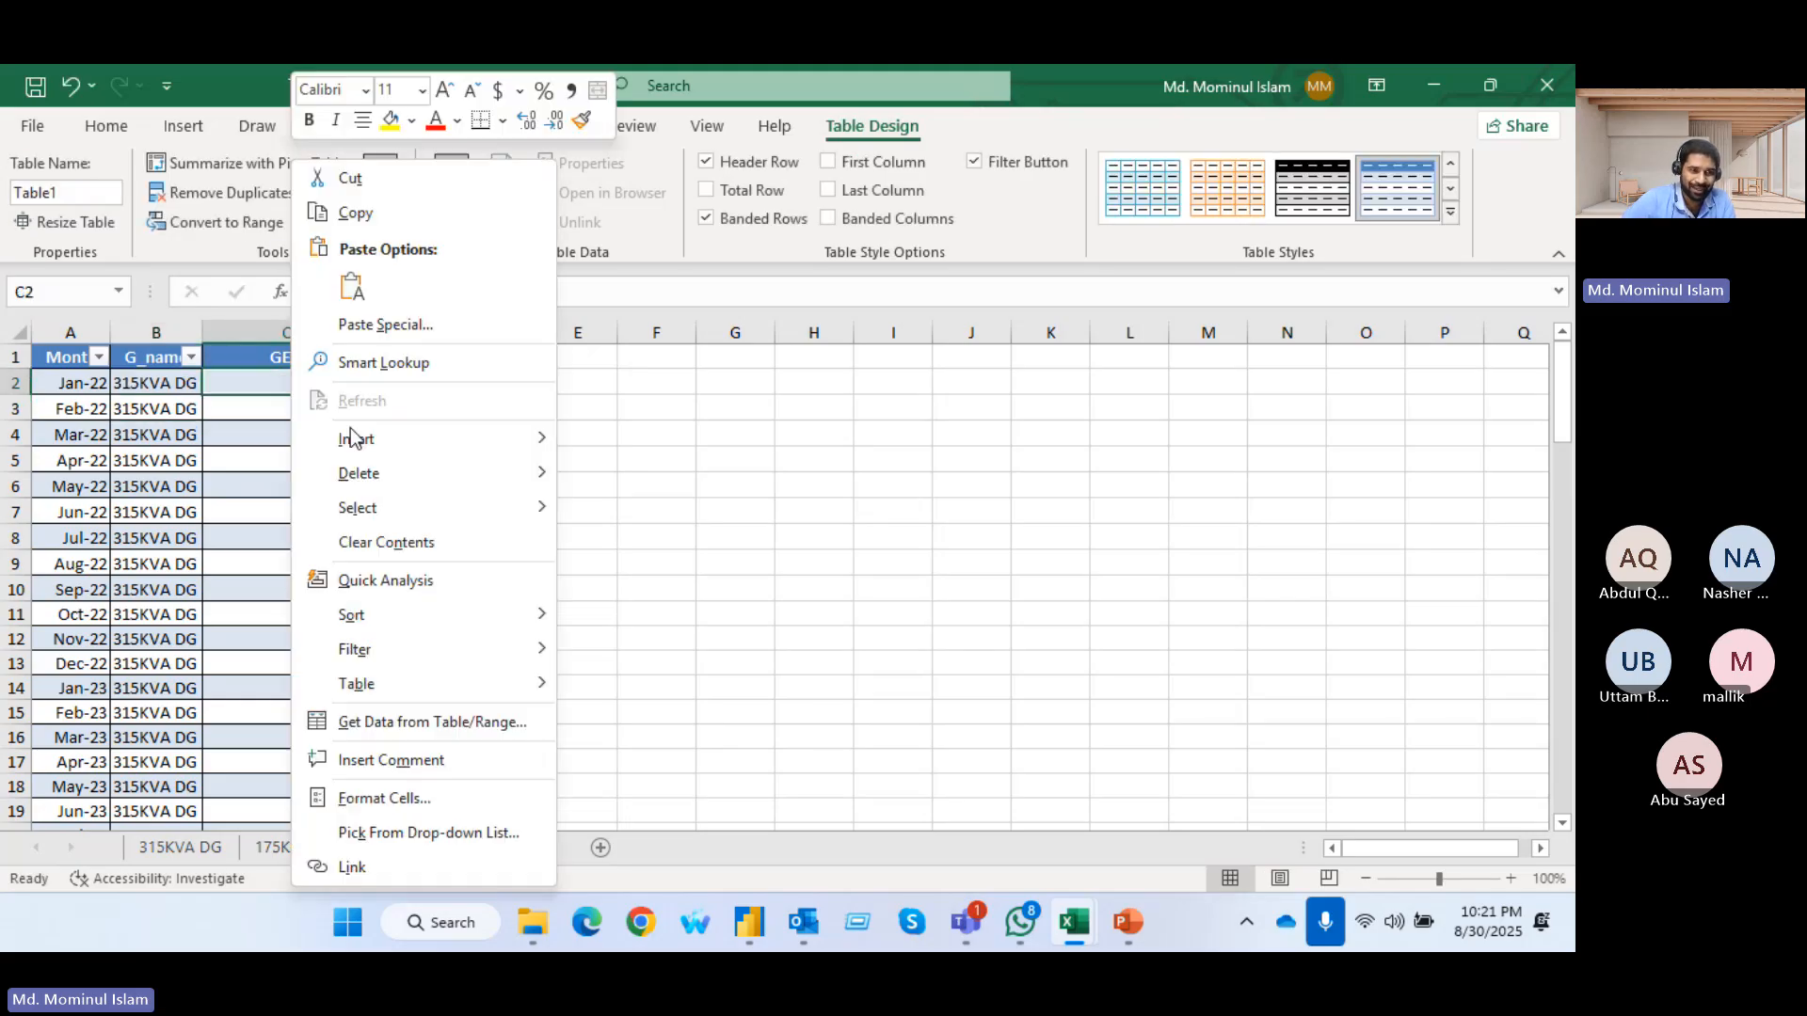
pyautogui.click(352, 285)
pyautogui.click(735, 563)
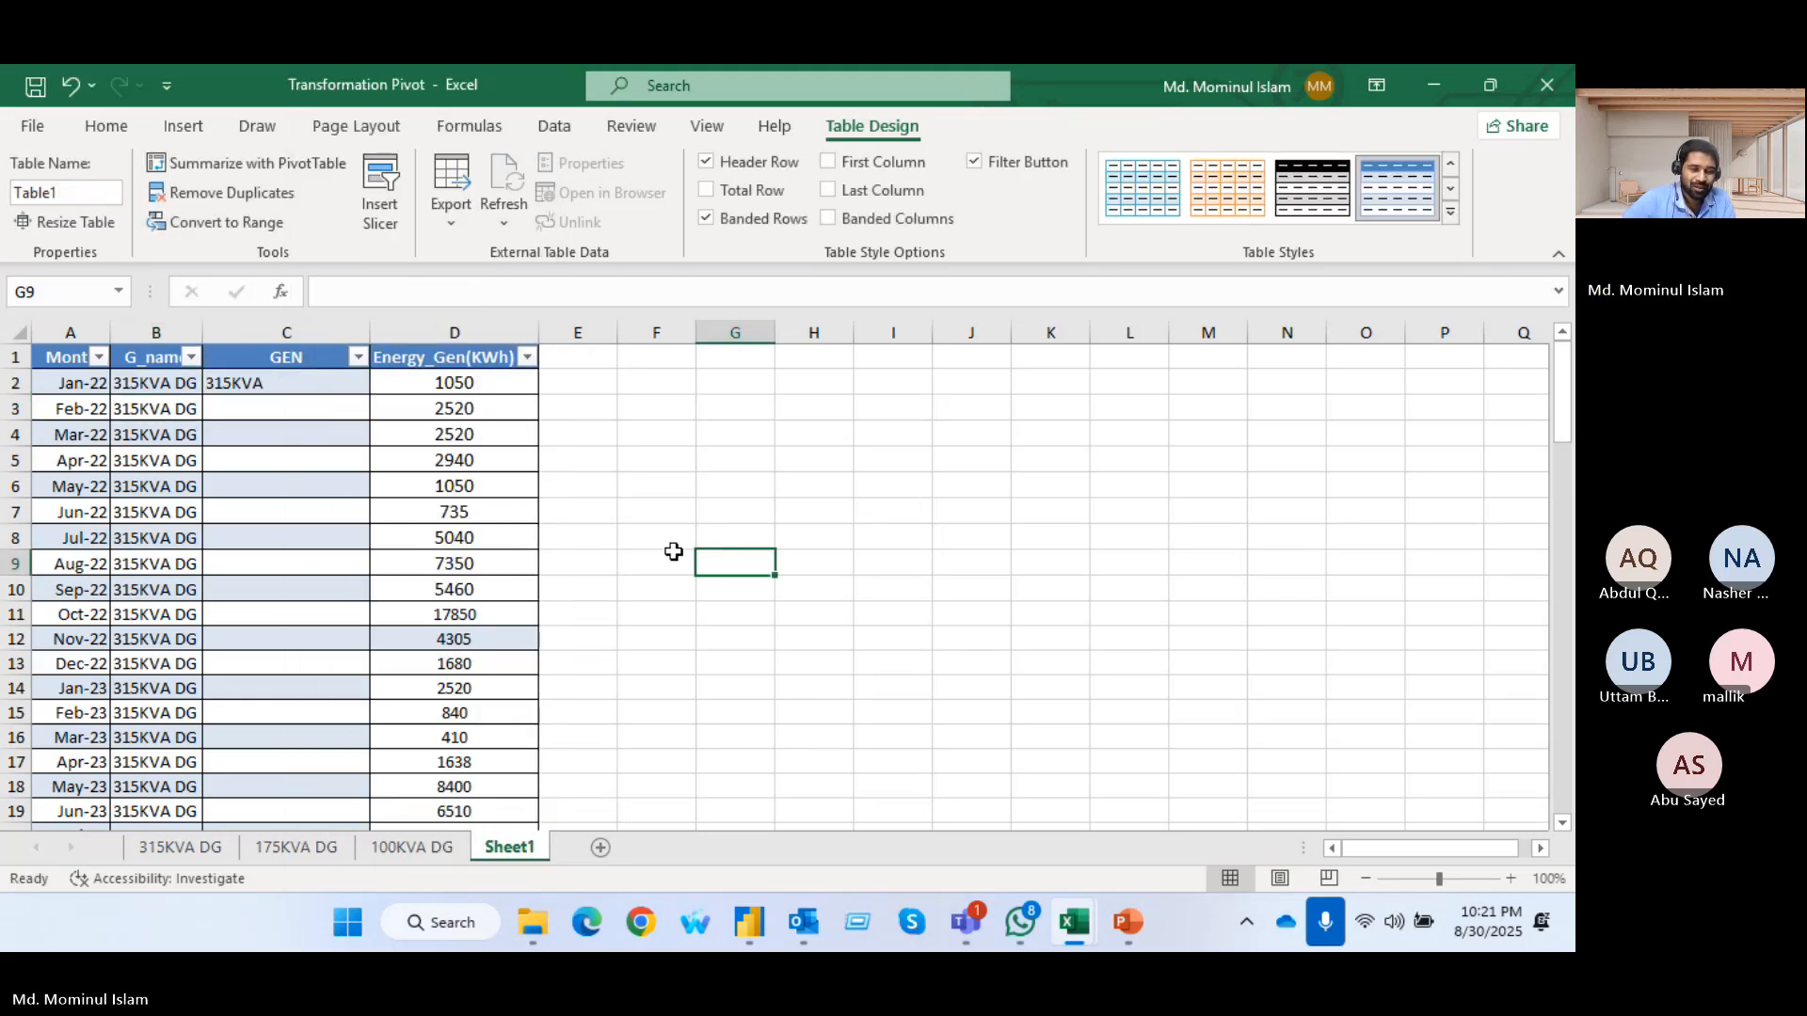
# Flash Fill the rest of the GEN column from the 315KVA example and check the filled rows
pyautogui.click(296, 403)
pyautogui.hotkey('ctrl', 'e')
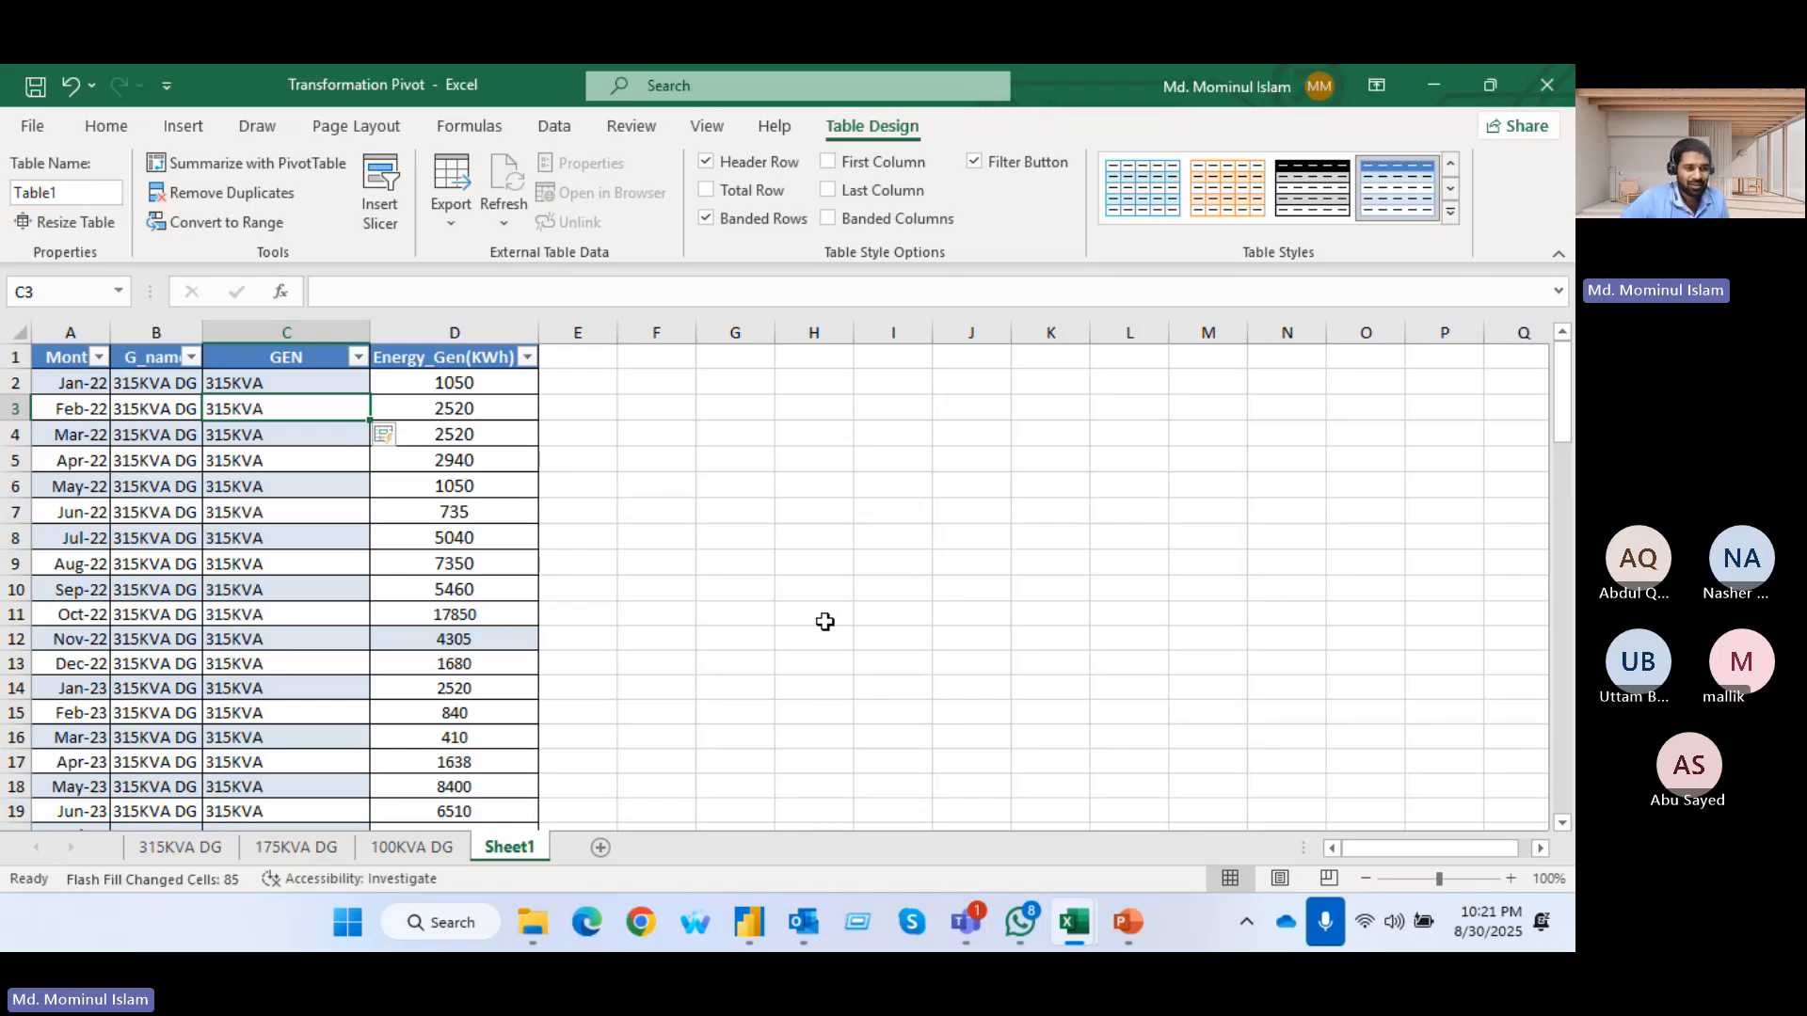
pyautogui.scroll(-20, 284, 515)
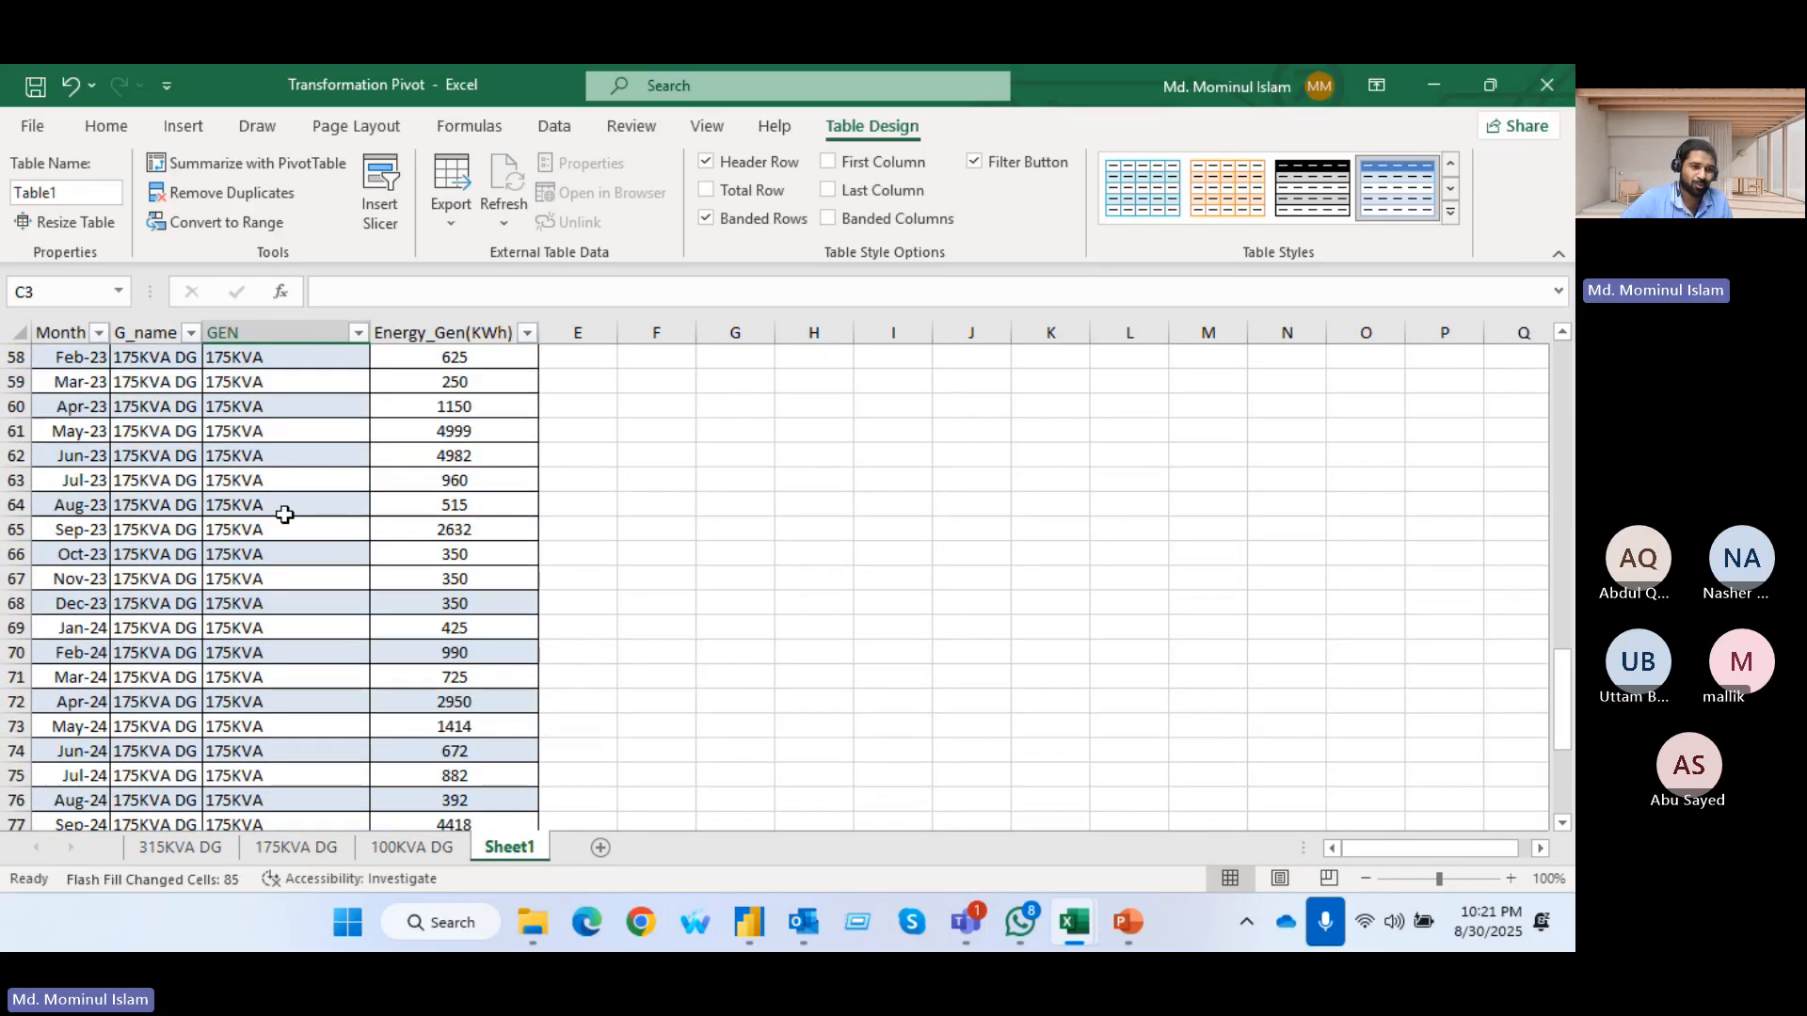
pyautogui.scroll(20, 284, 516)
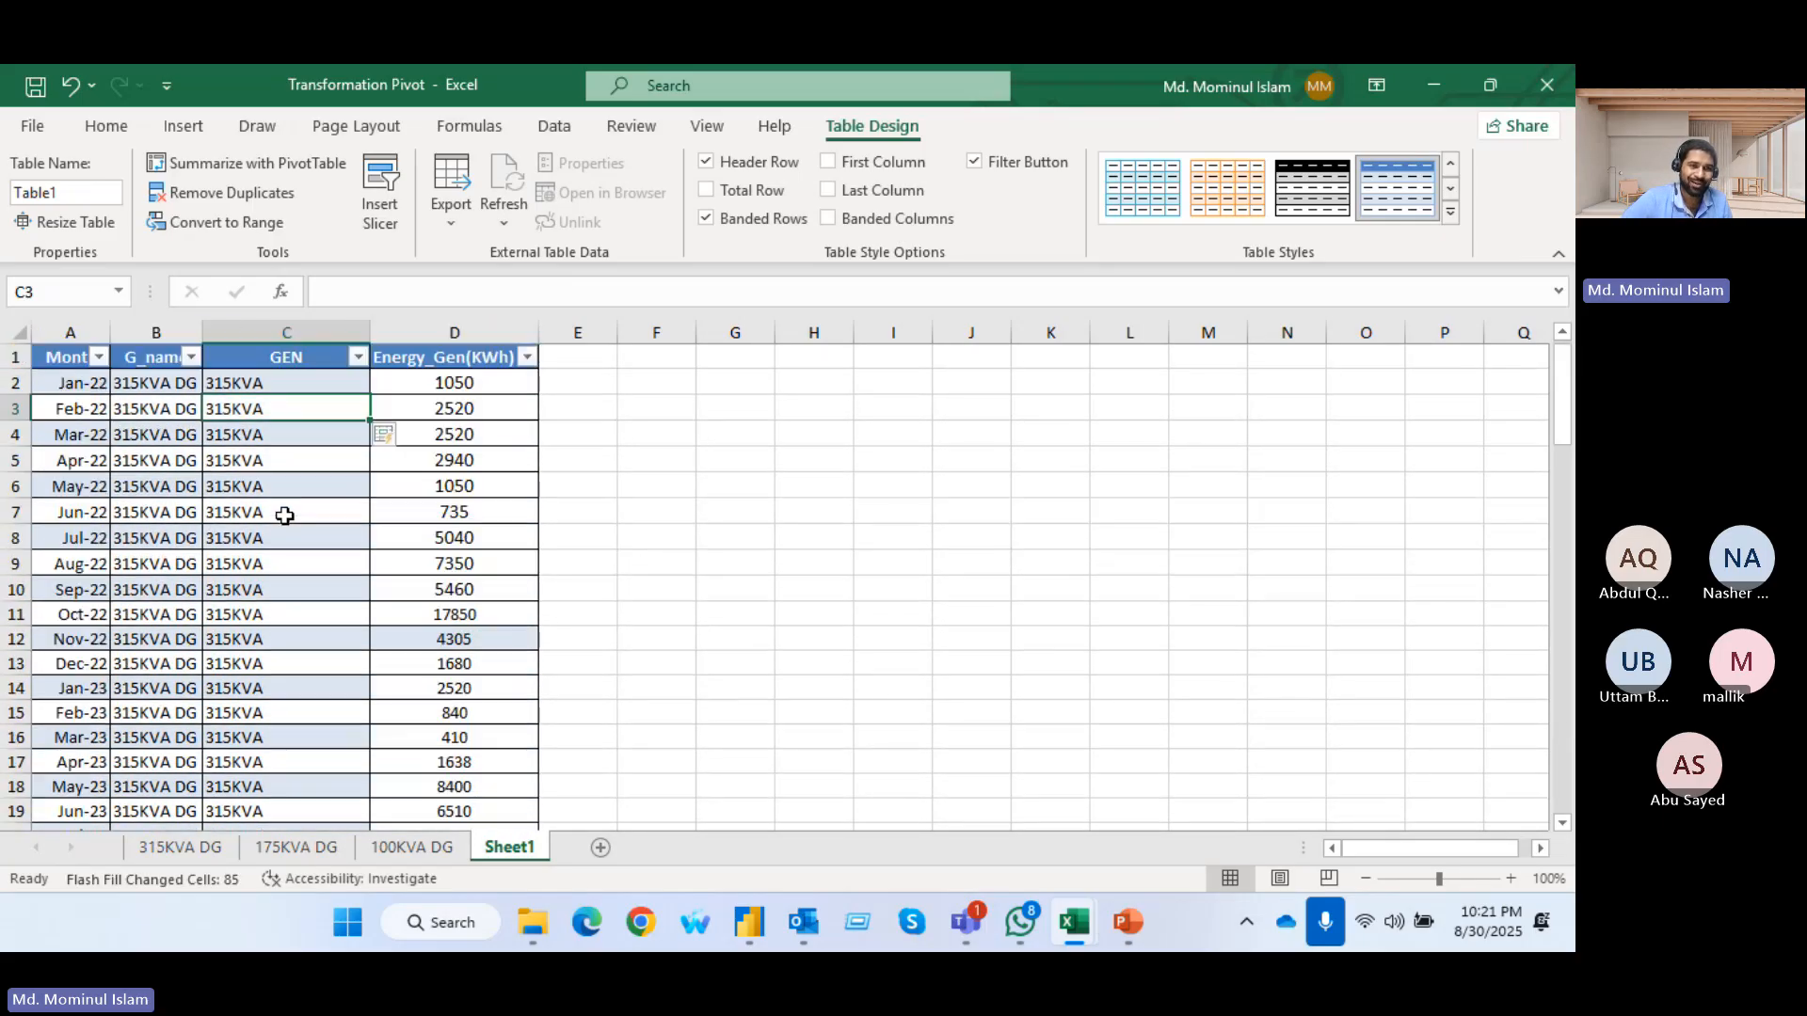
pyautogui.click(735, 382)
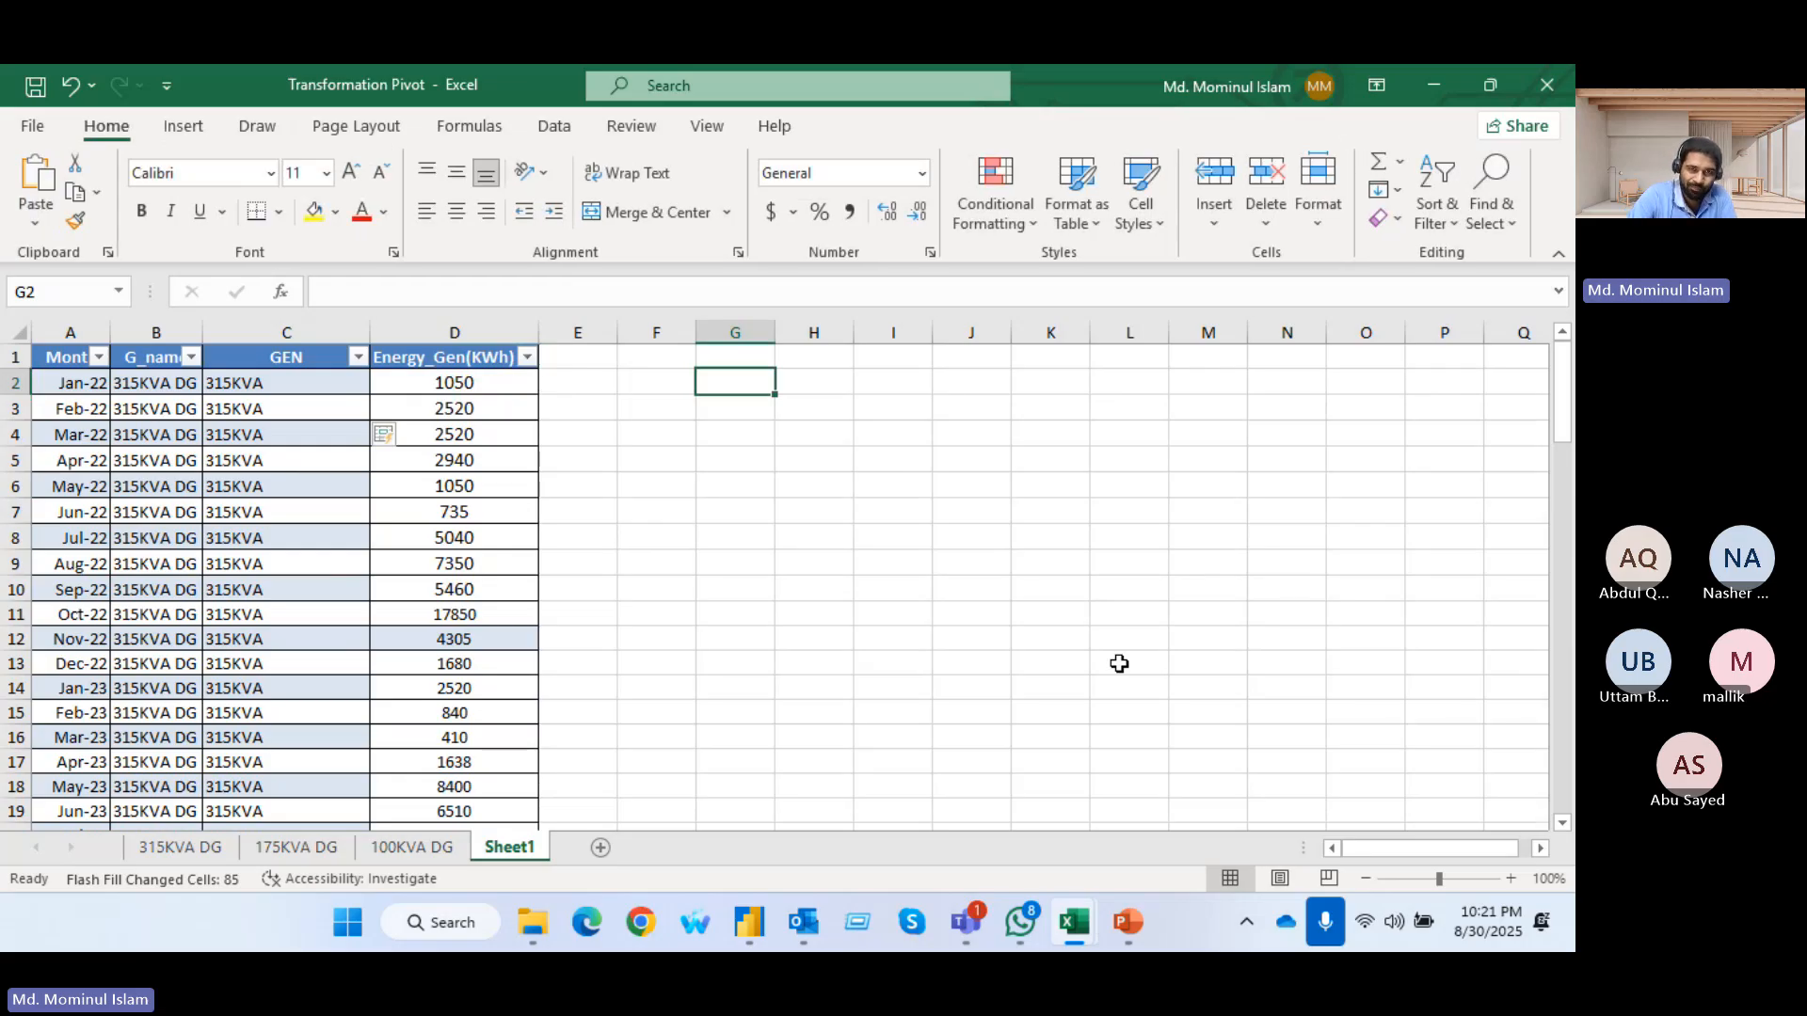
# Enter the sample dates 1/1, 8/1, 9/1 and 5/1 in cells G2 to G5 beside the table
pyautogui.write('1')
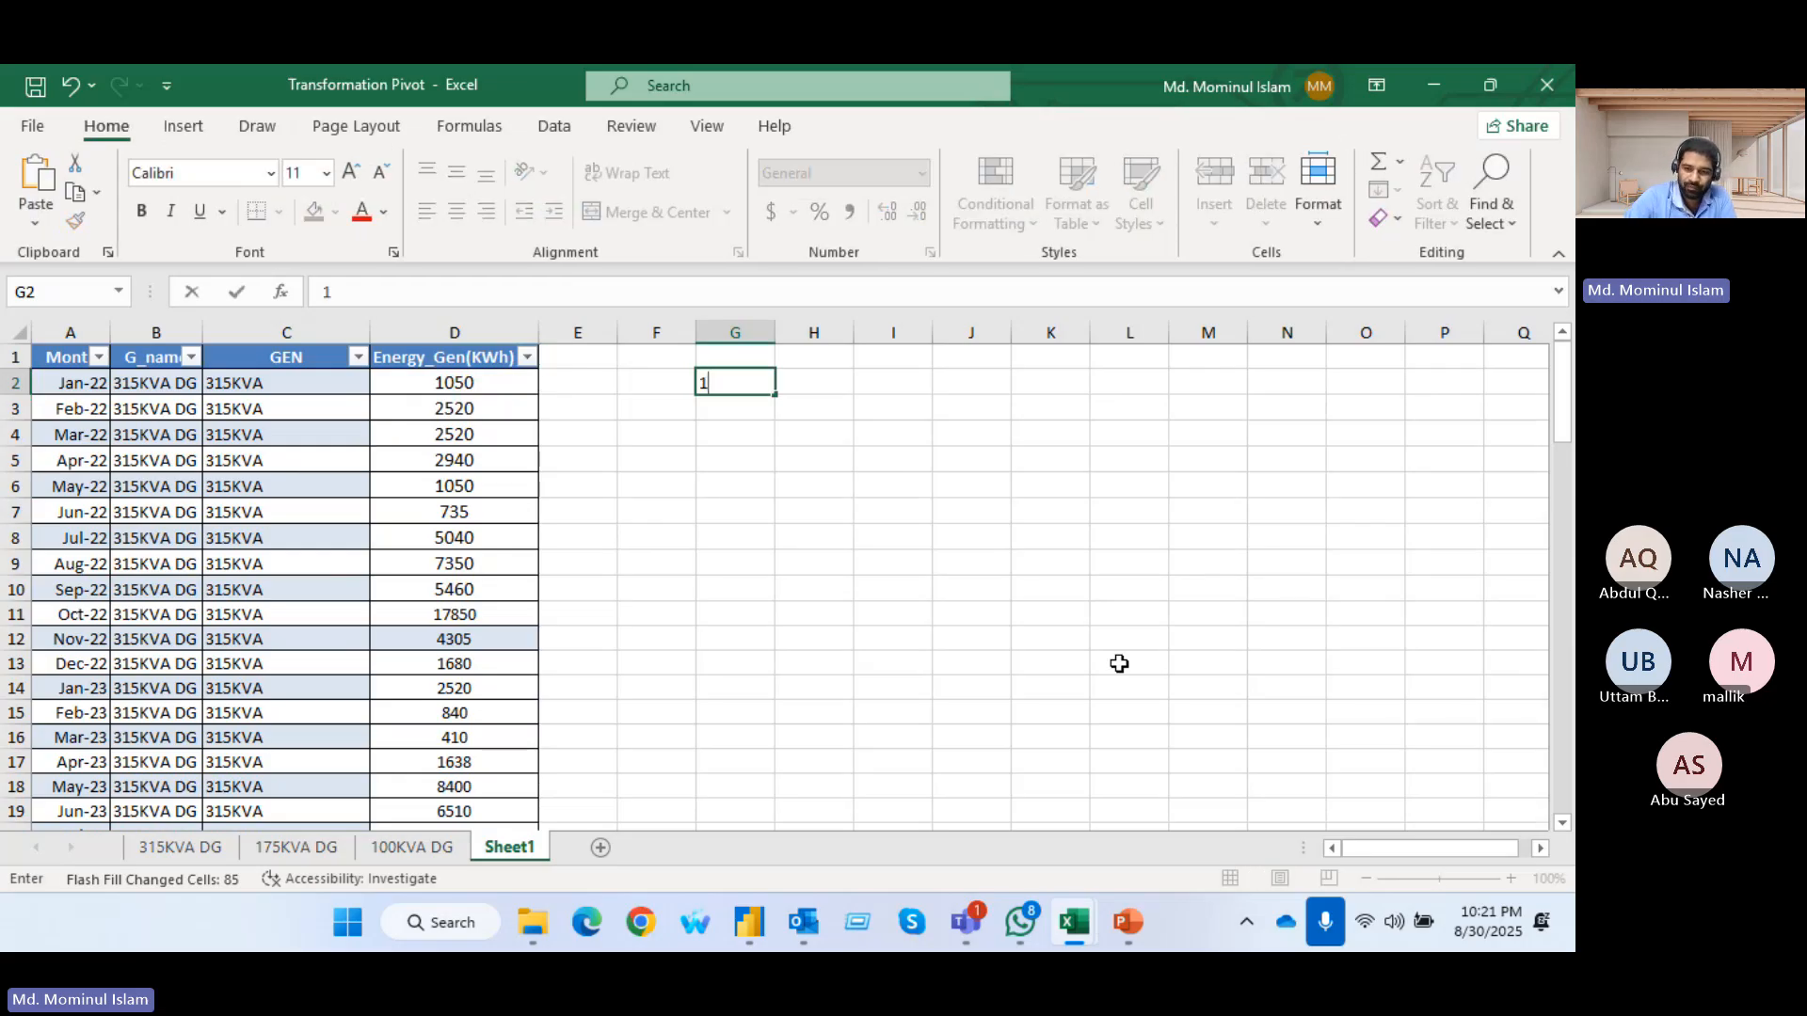
pyautogui.write('//')
pyautogui.press('BackSpace')
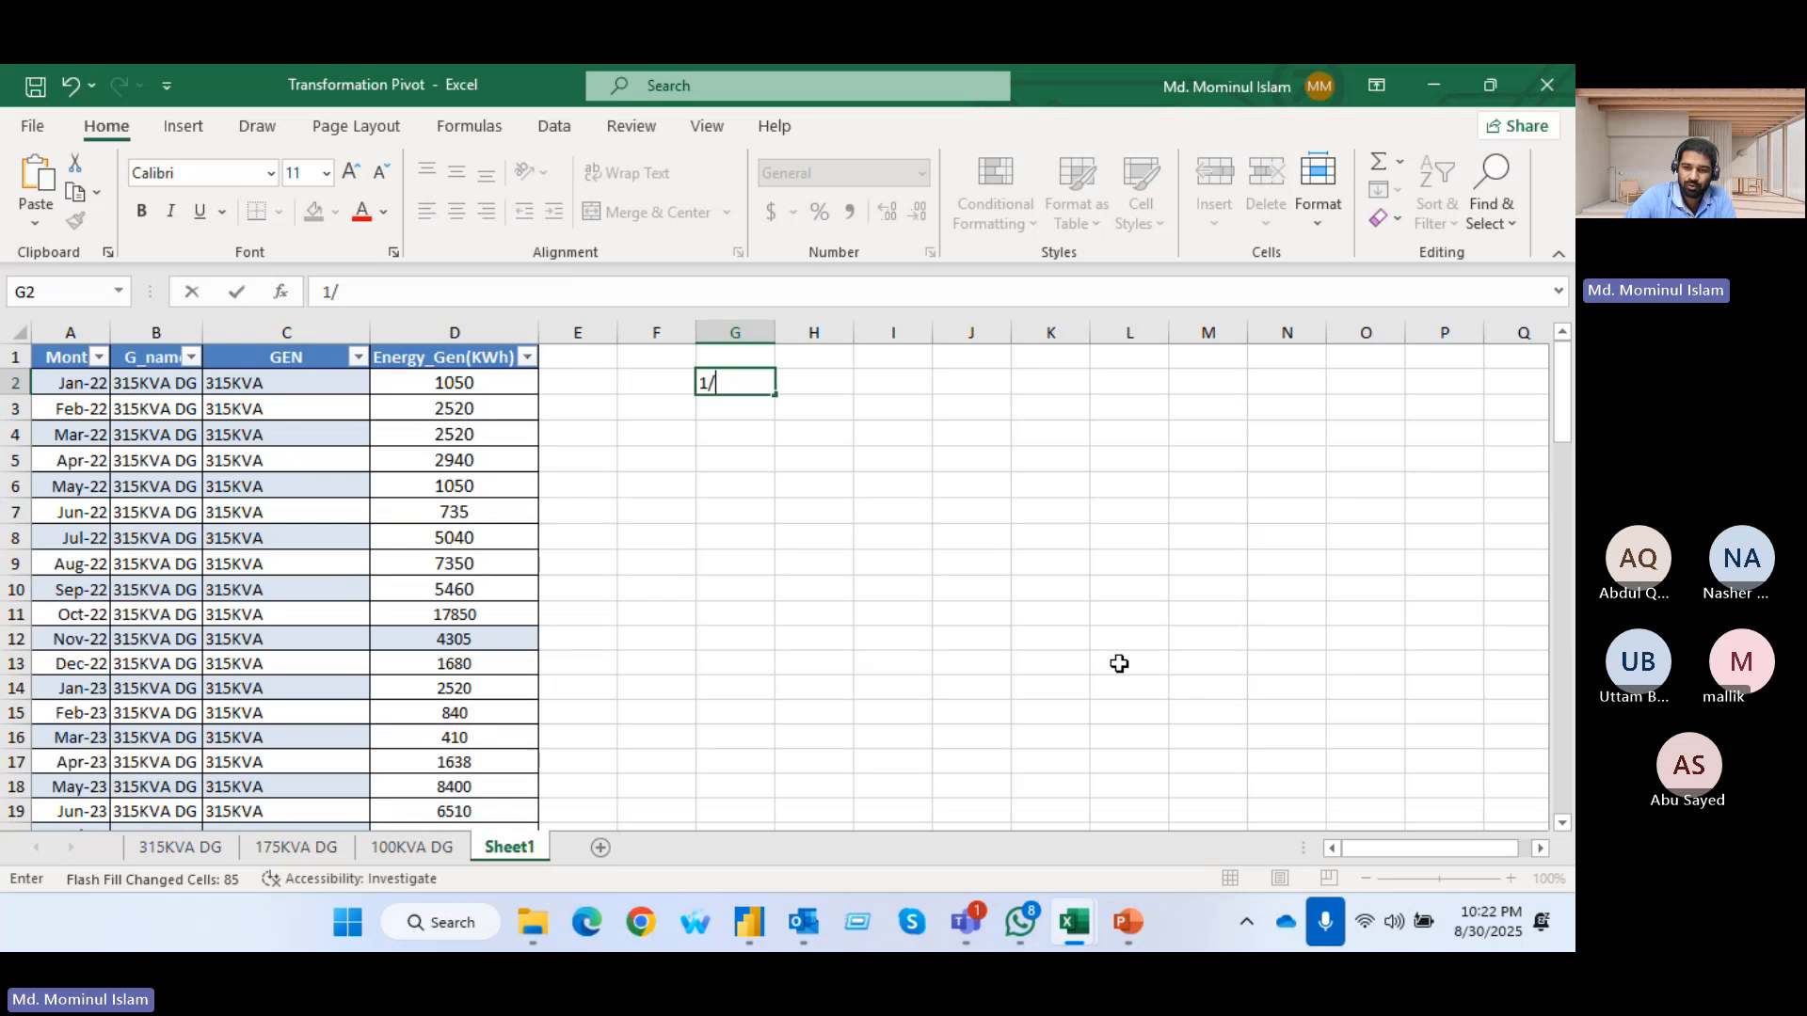
pyautogui.write('1')
pyautogui.press('Return')
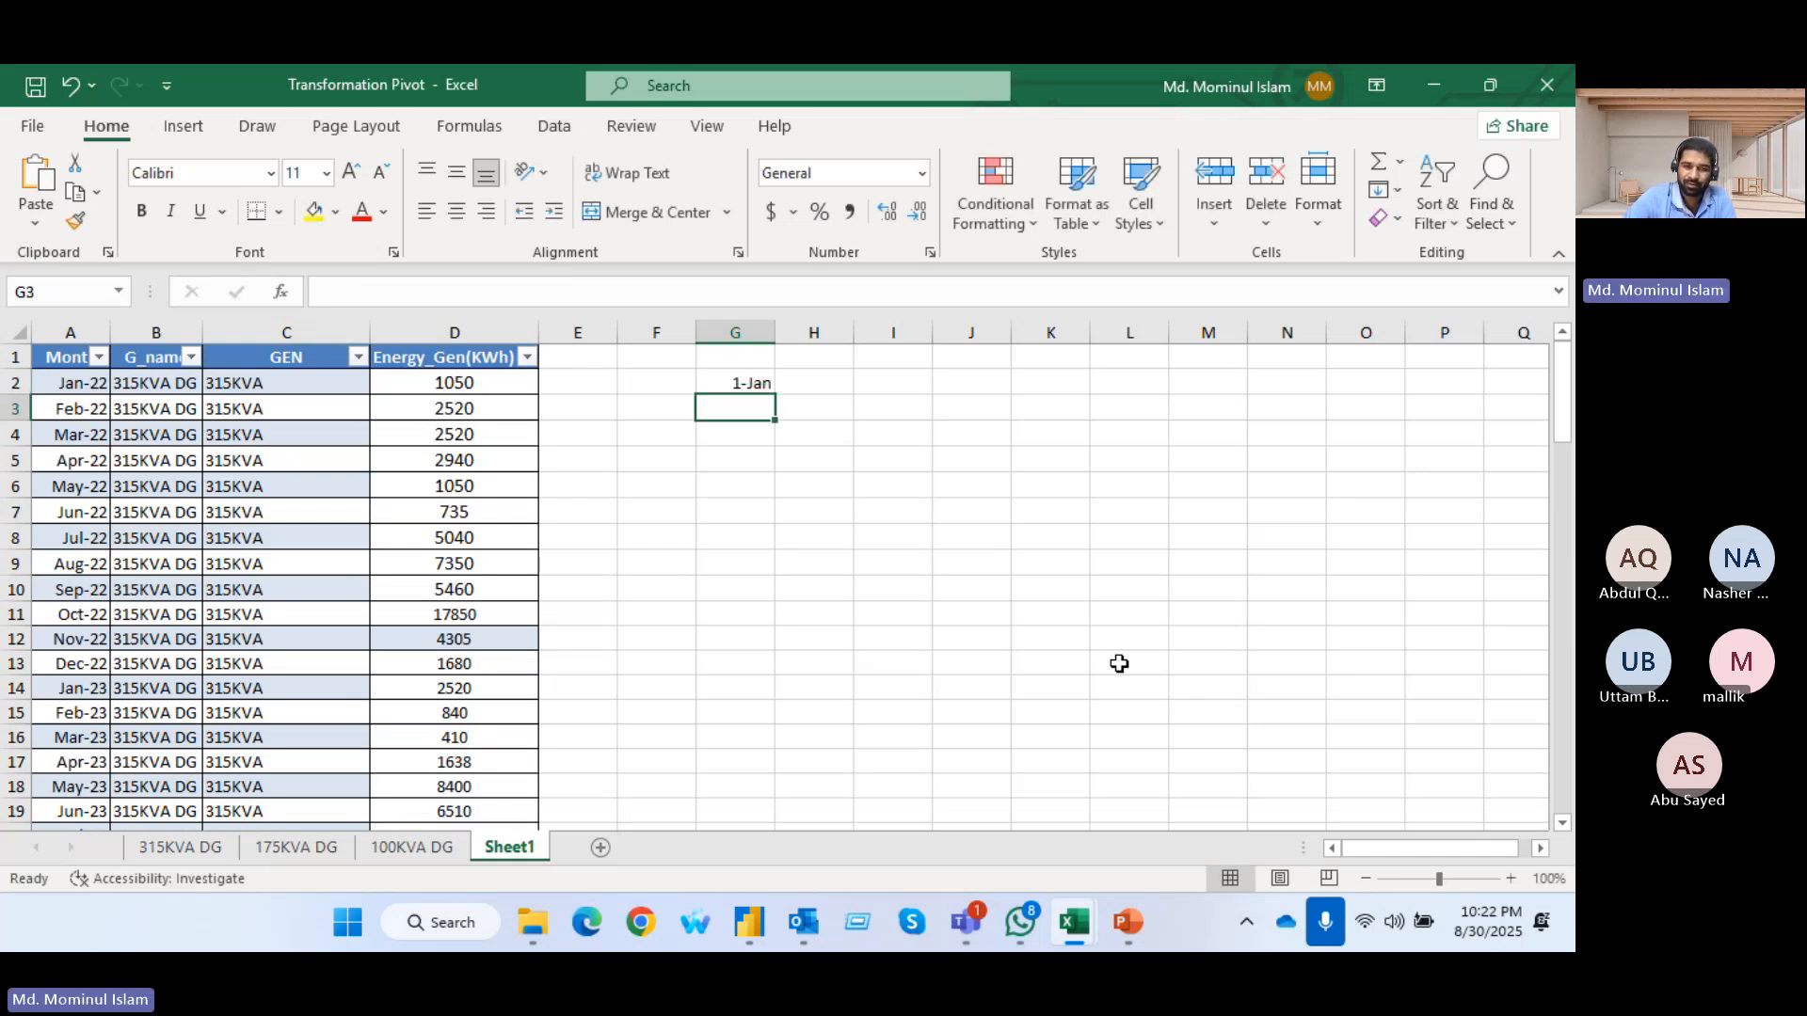
pyautogui.press('Up')
pyautogui.press('Down')
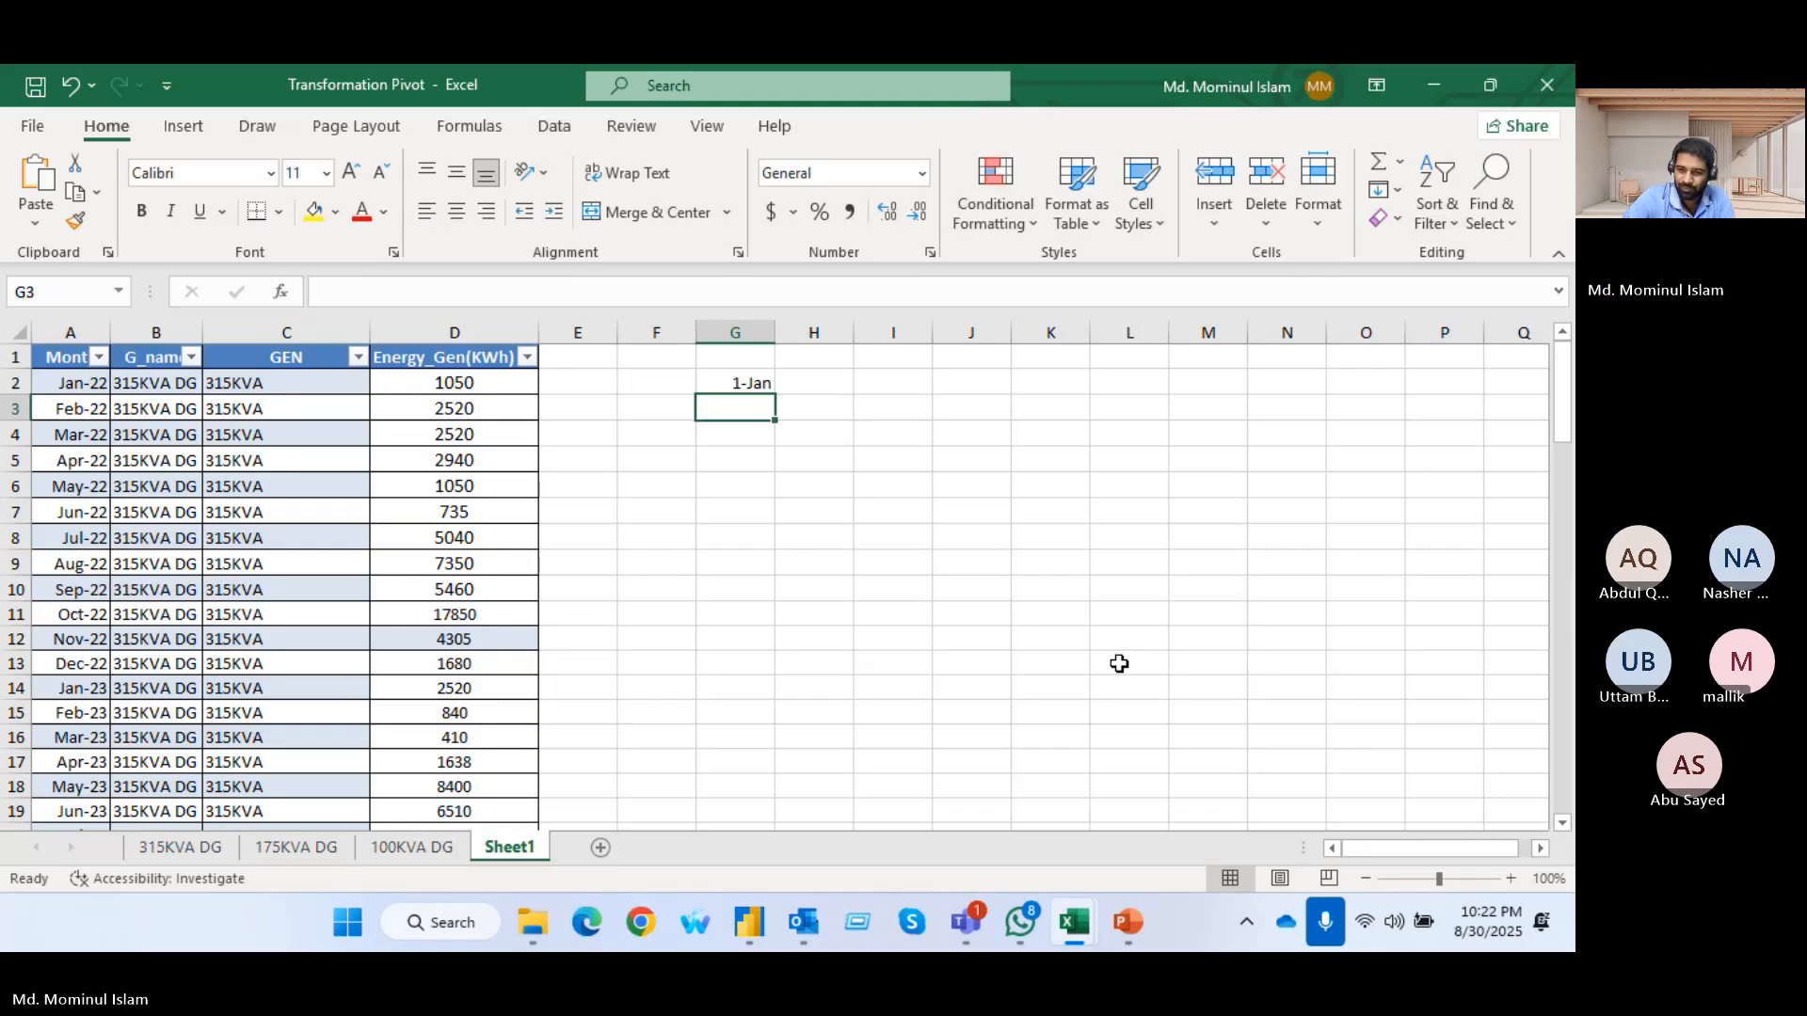
pyautogui.write('8/1')
pyautogui.press('Return')
pyautogui.write('9/1')
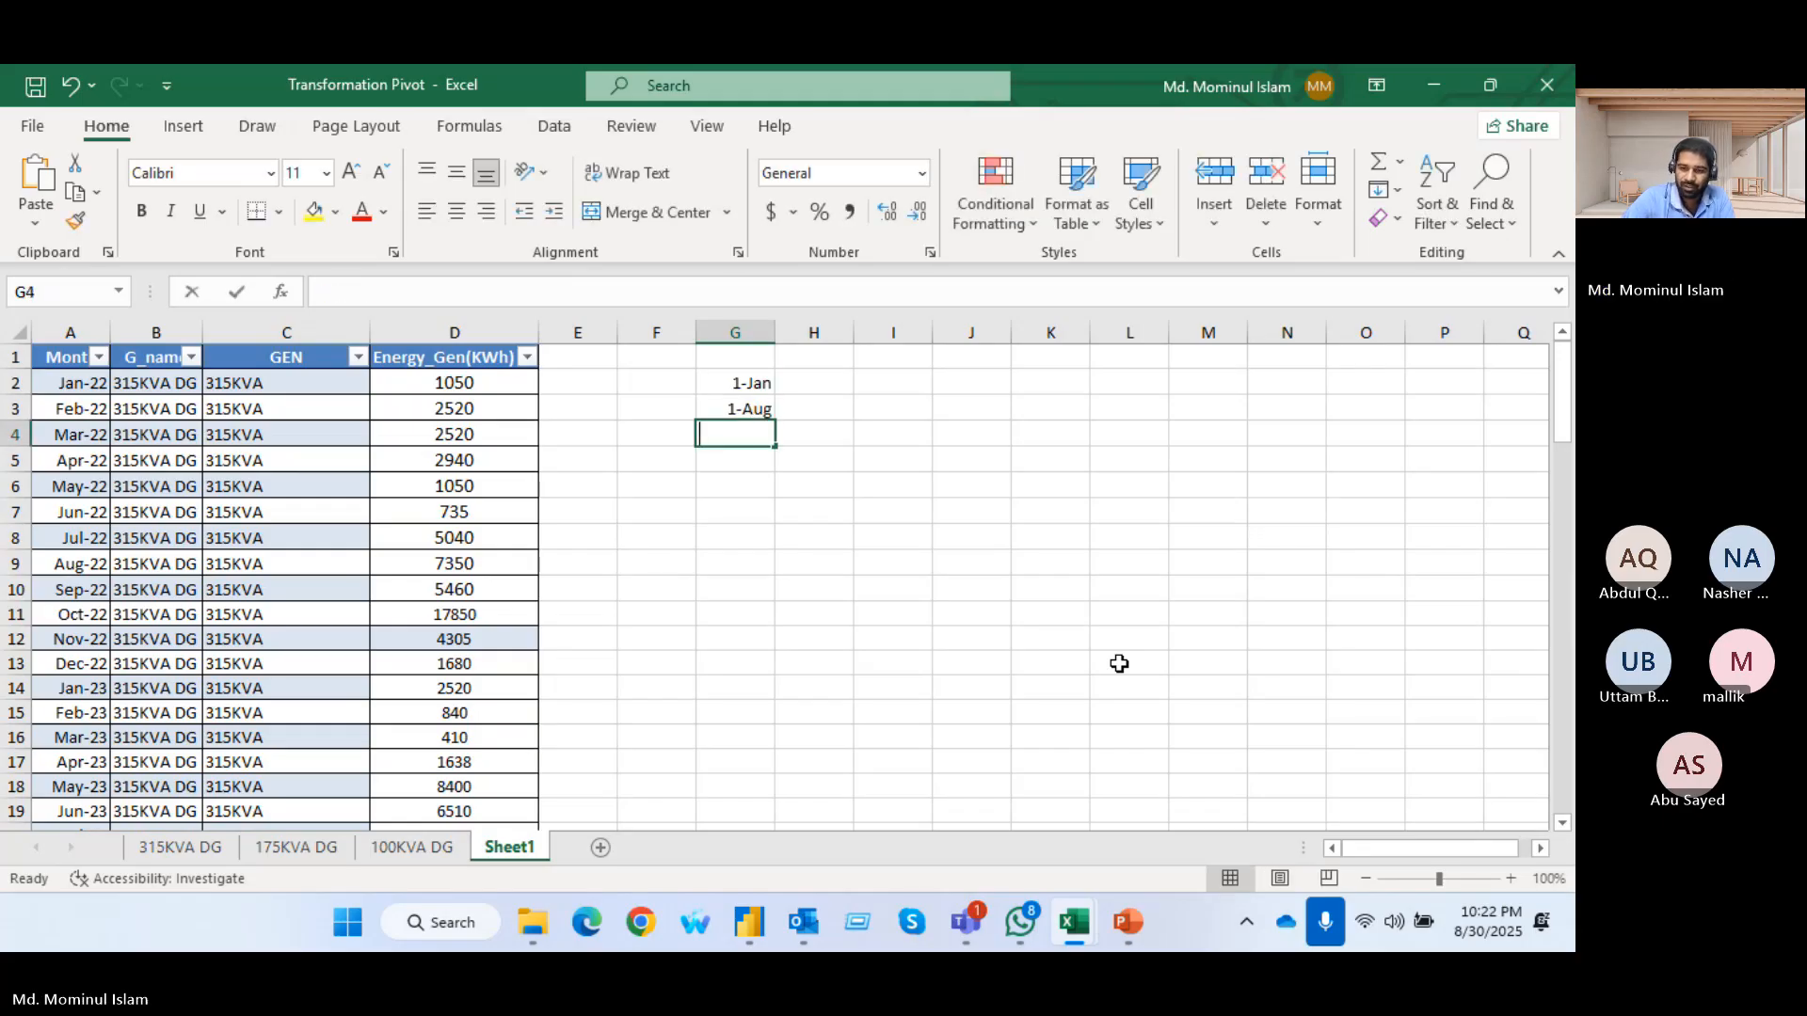
pyautogui.press('Return')
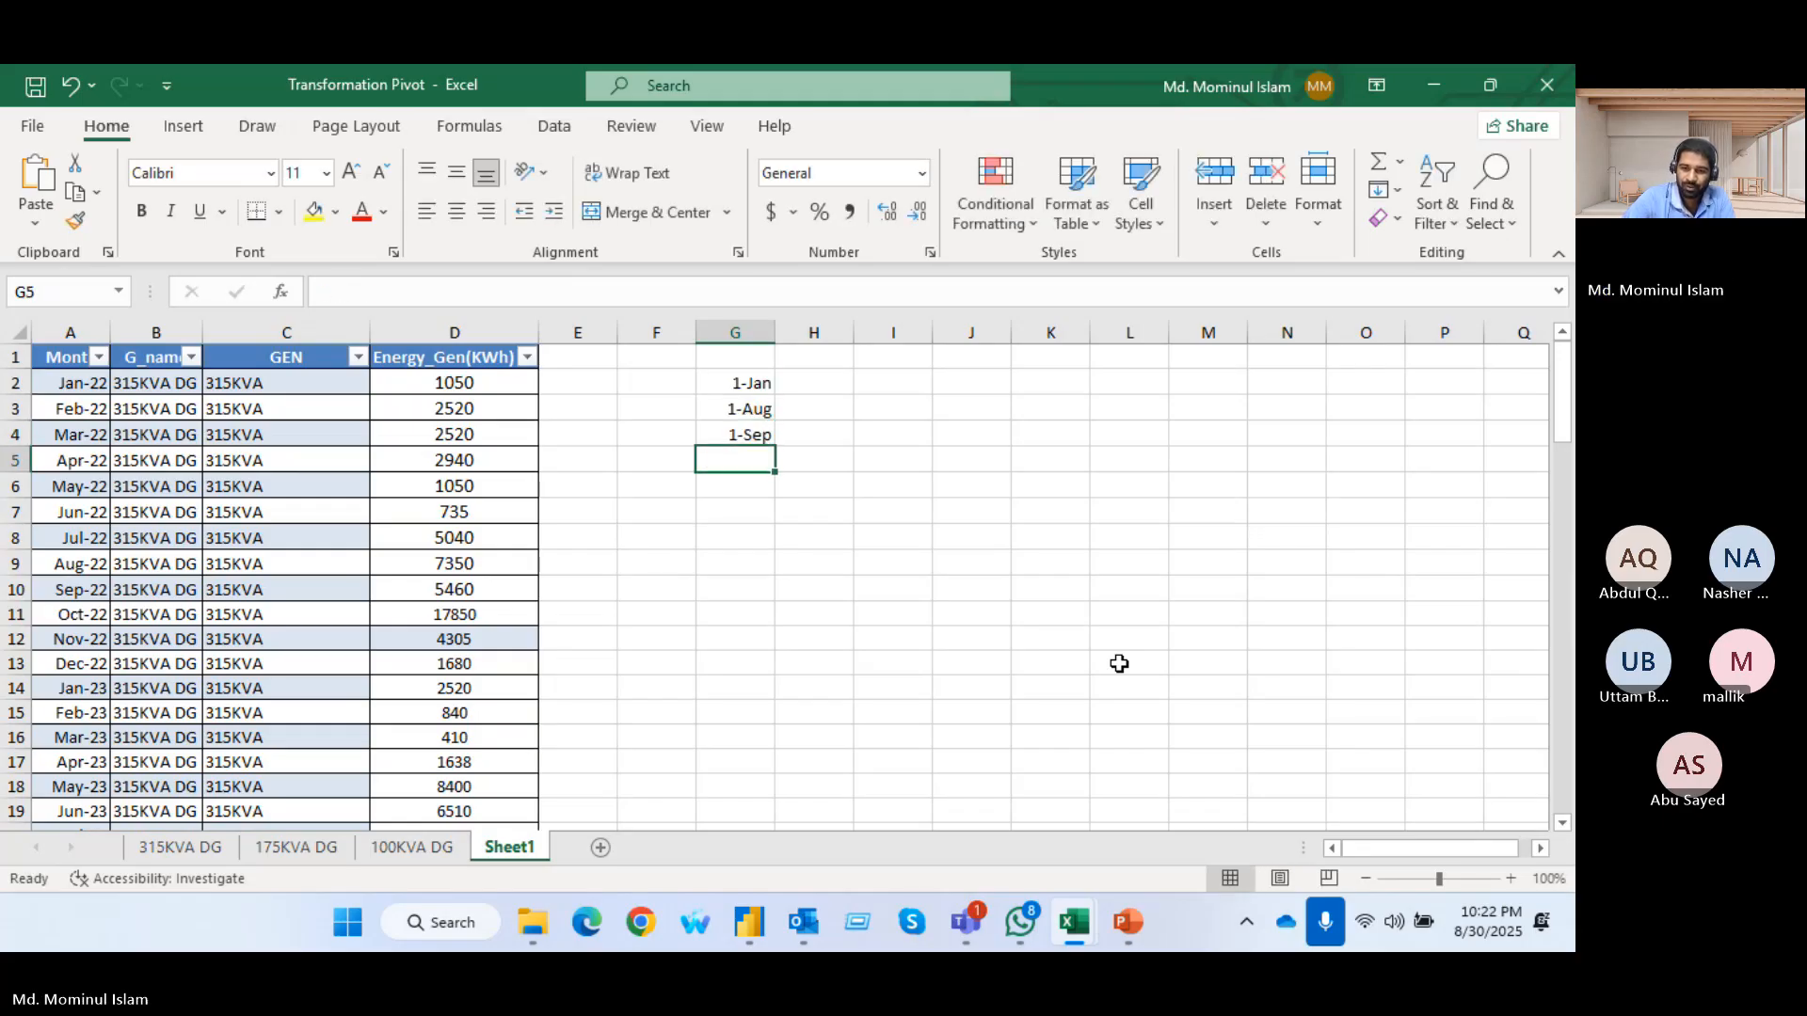
pyautogui.write('5/1')
pyautogui.press('Return')
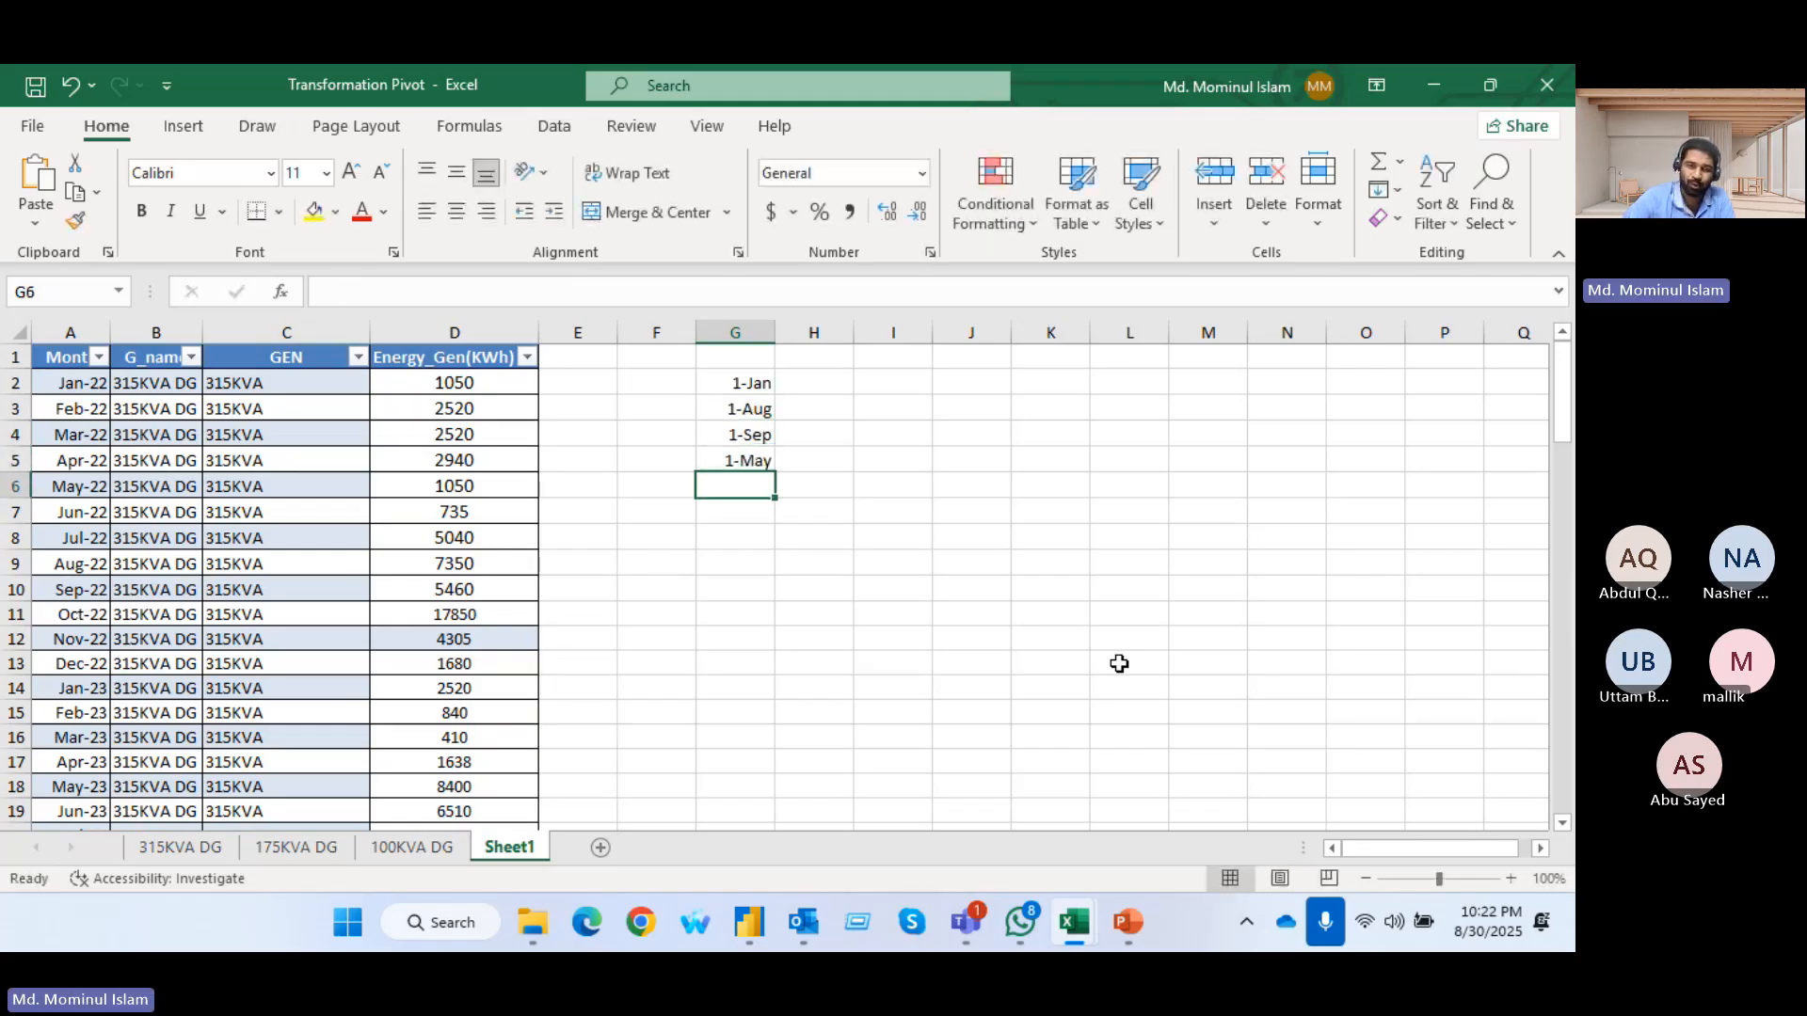
# Enter Jan in H2 as the example and Flash Fill the month names down to H5
pyautogui.click(811, 374)
pyautogui.write('Jan')
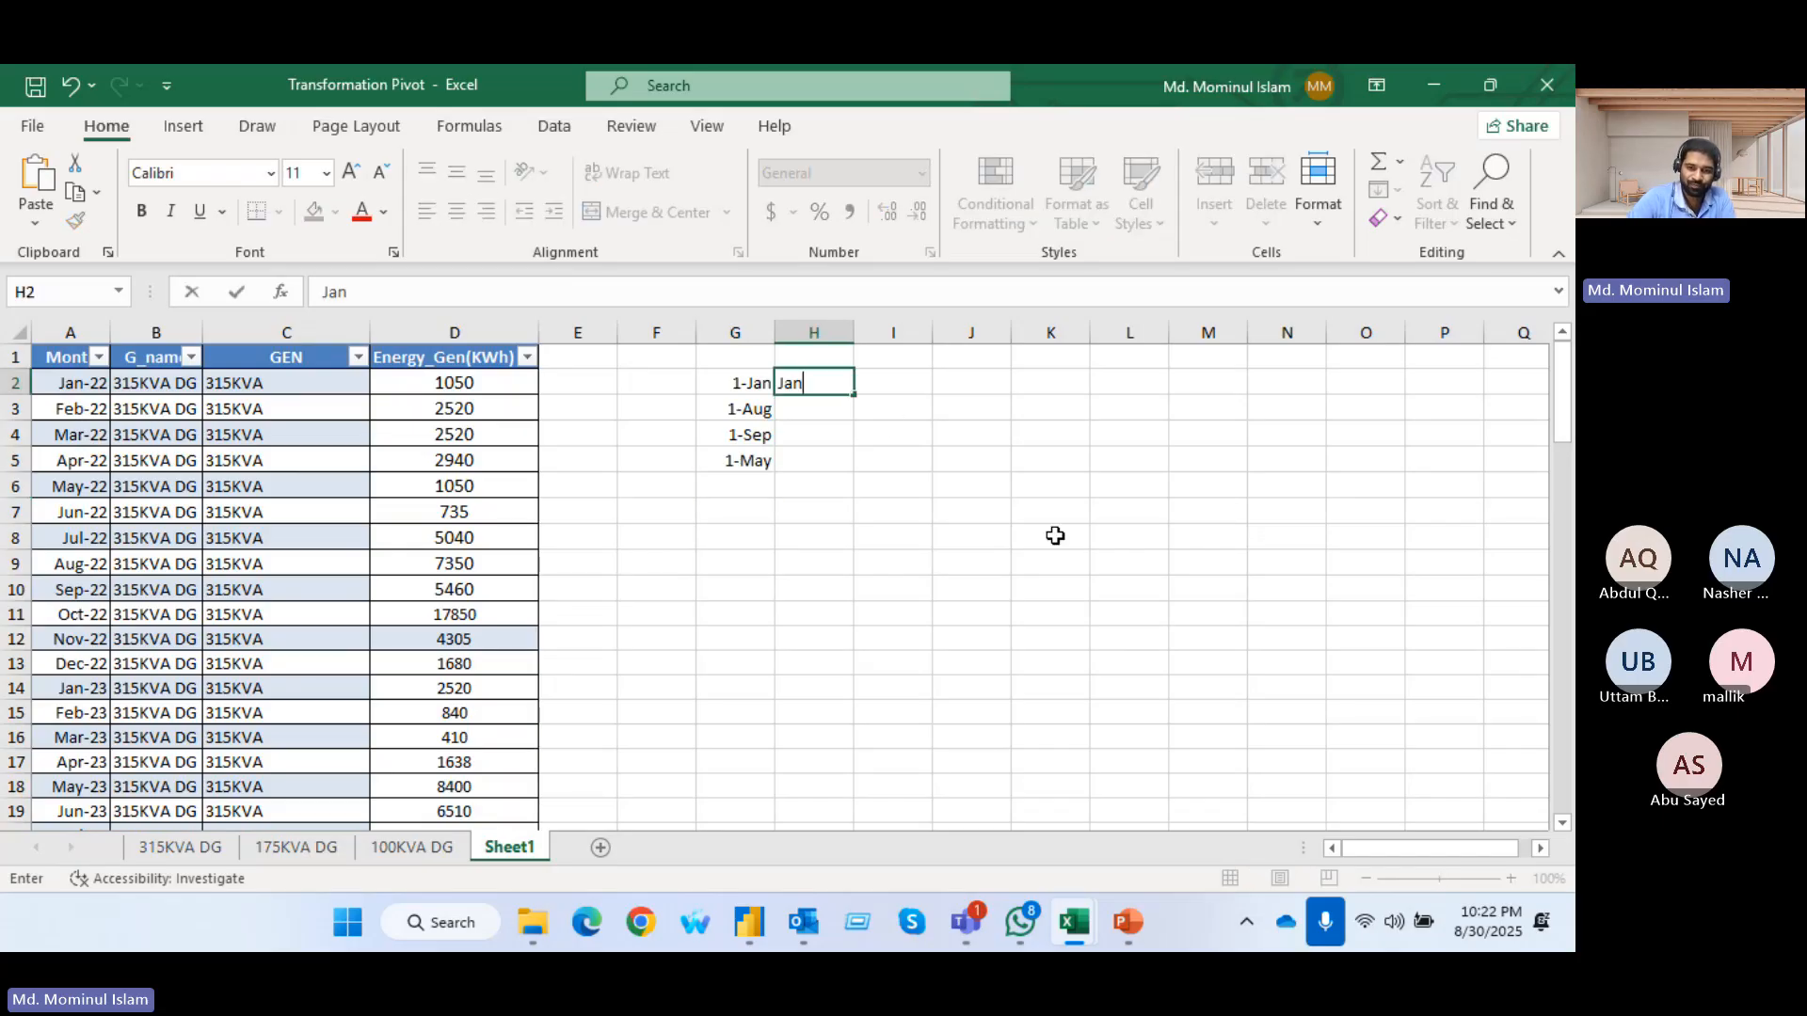
pyautogui.press('Return')
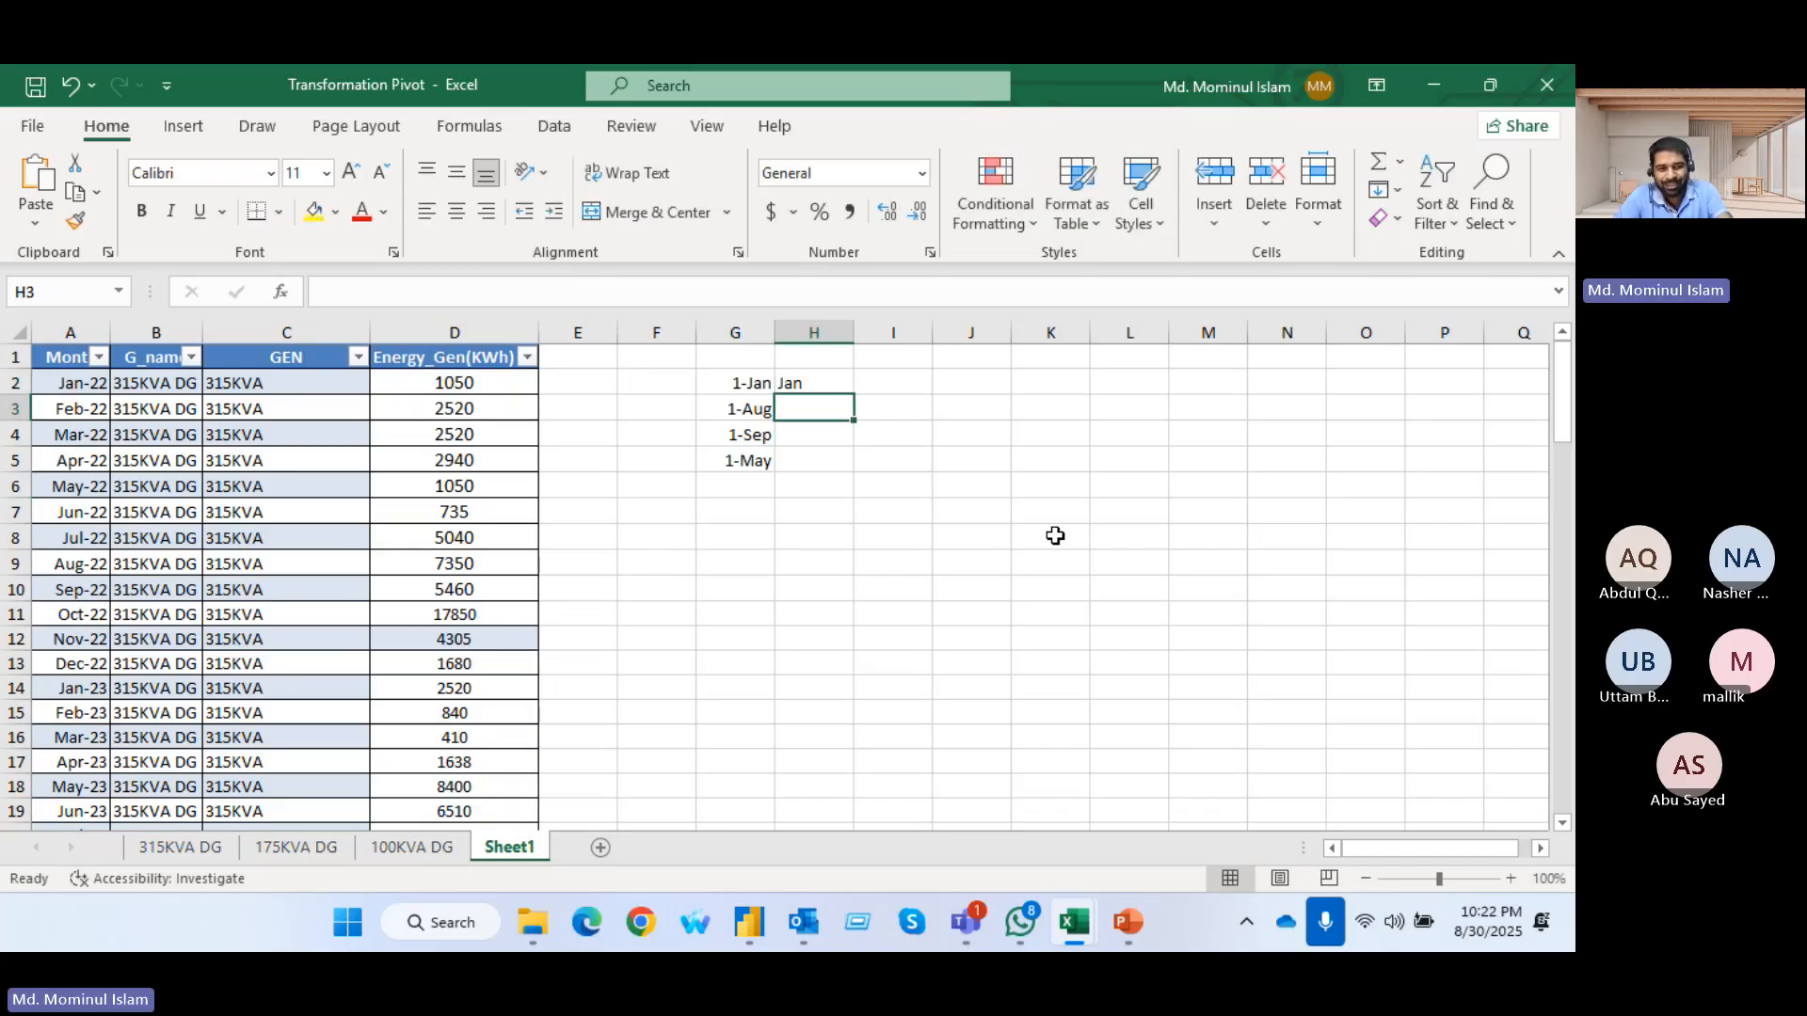
pyautogui.hotkey('ctrl', 'e')
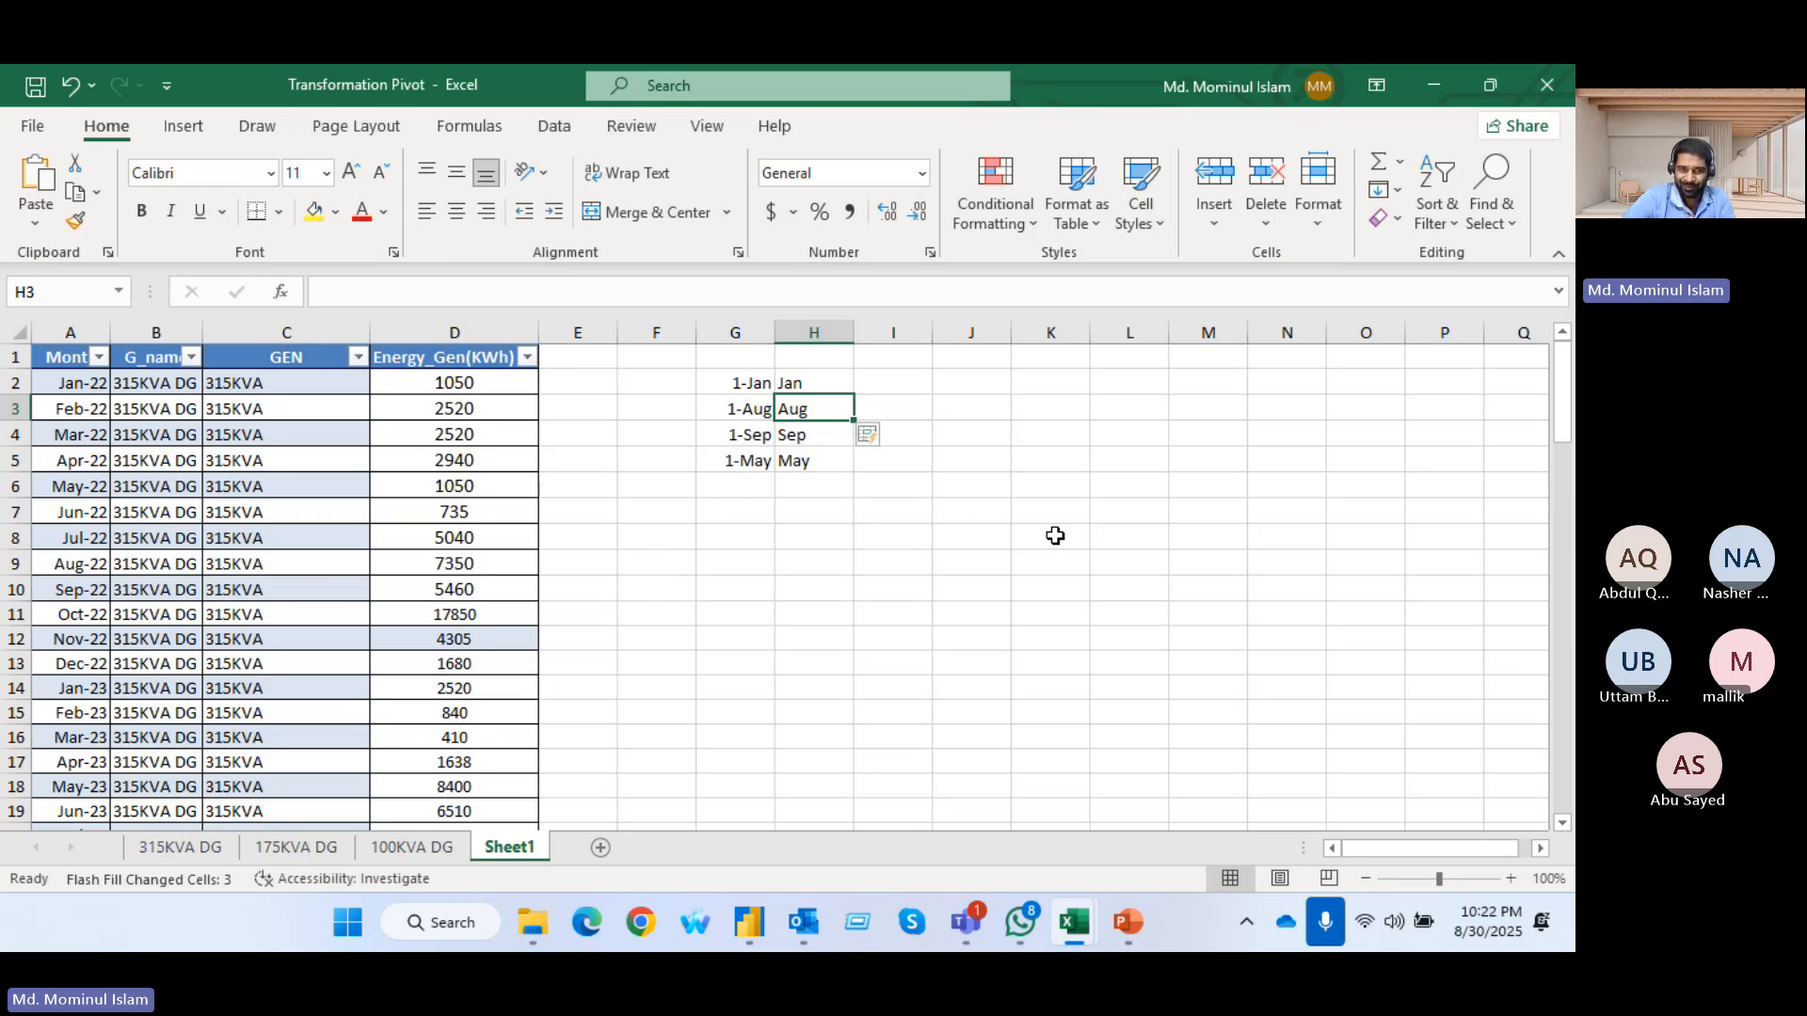
# Check the flash-filled month names in H2:H5 against the dates beside them
pyautogui.press('Up')
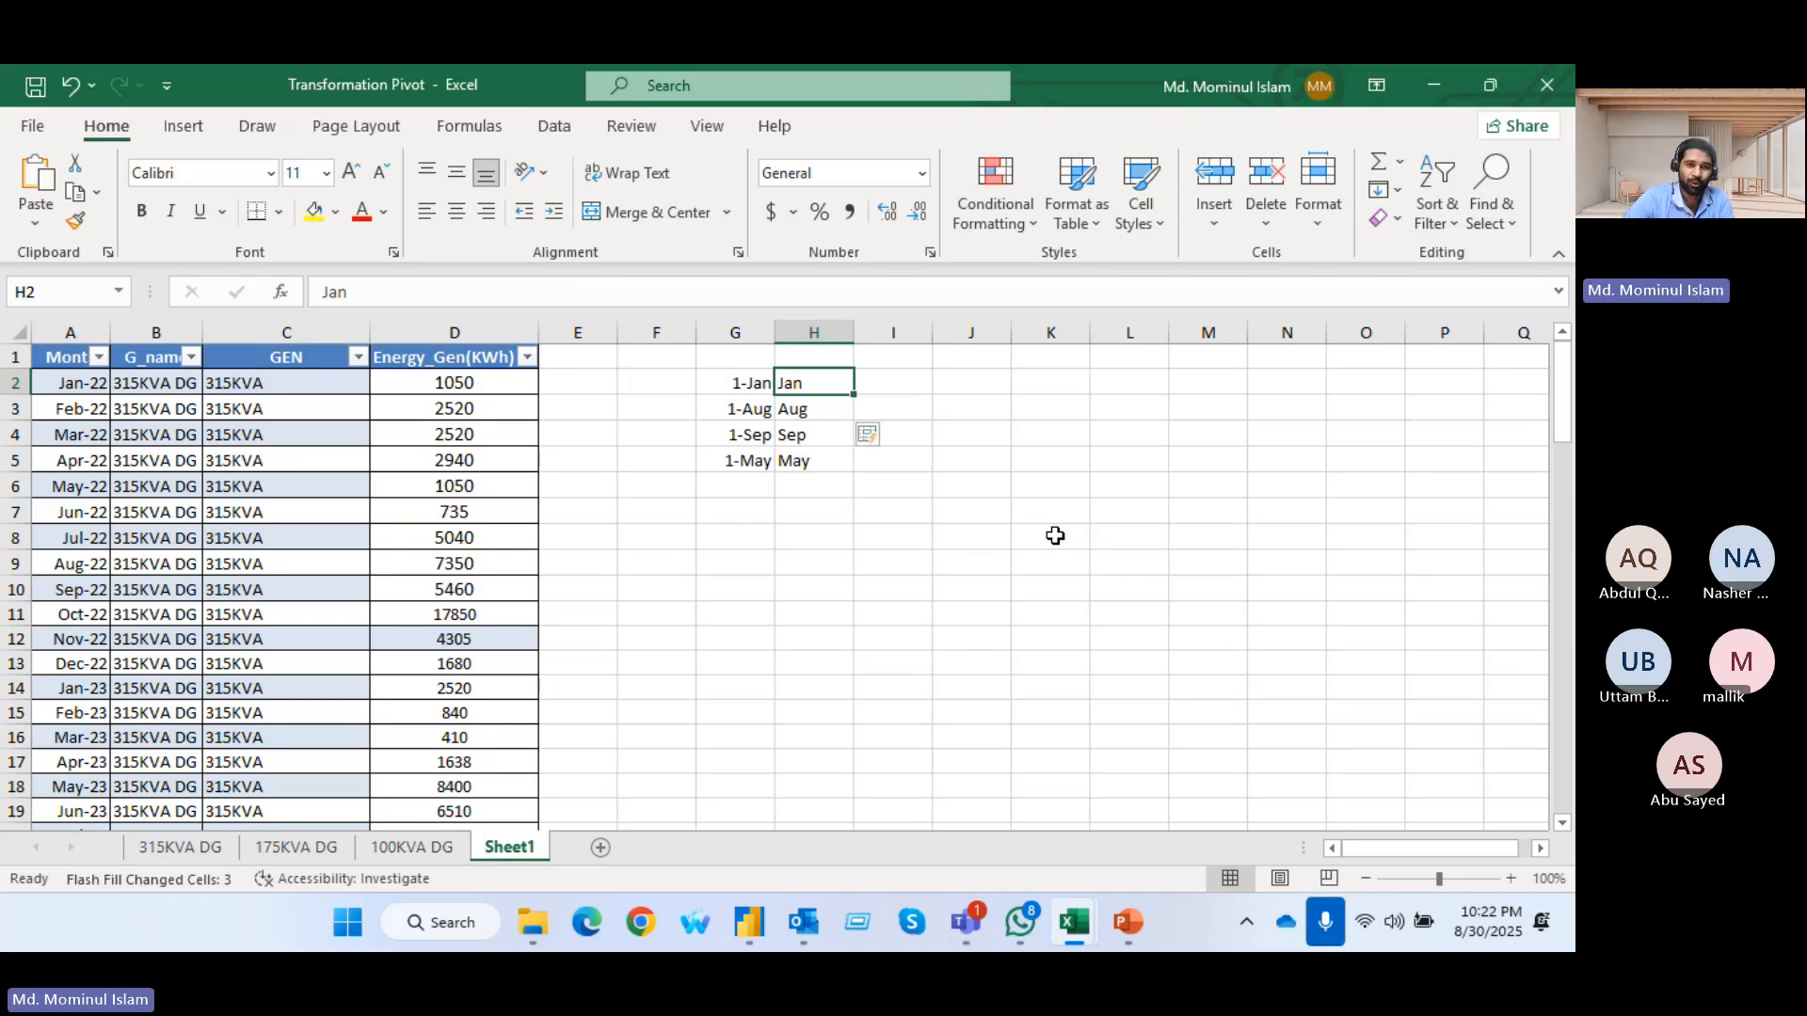
pyautogui.press('Down')
pyautogui.press('Down')
pyautogui.press('Up')
pyautogui.press('Up')
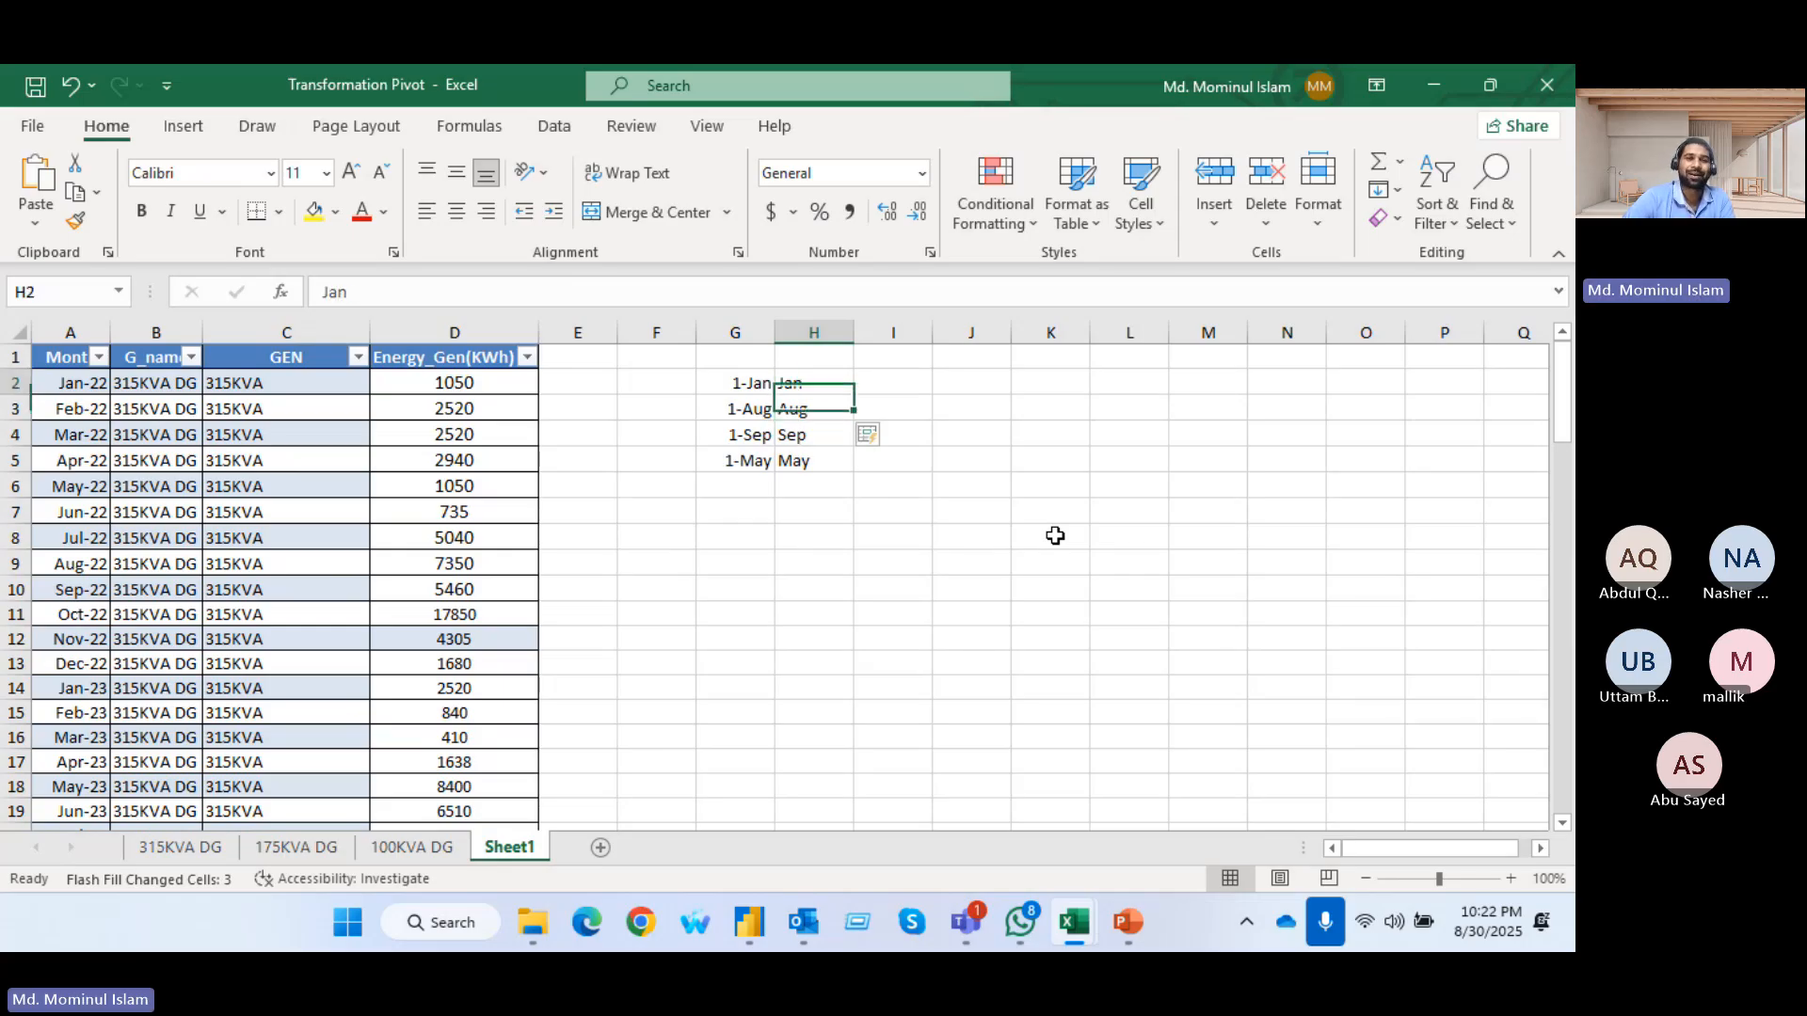
pyautogui.press('Down')
pyautogui.press('Down')
pyautogui.press('Down')
pyautogui.press('Down')
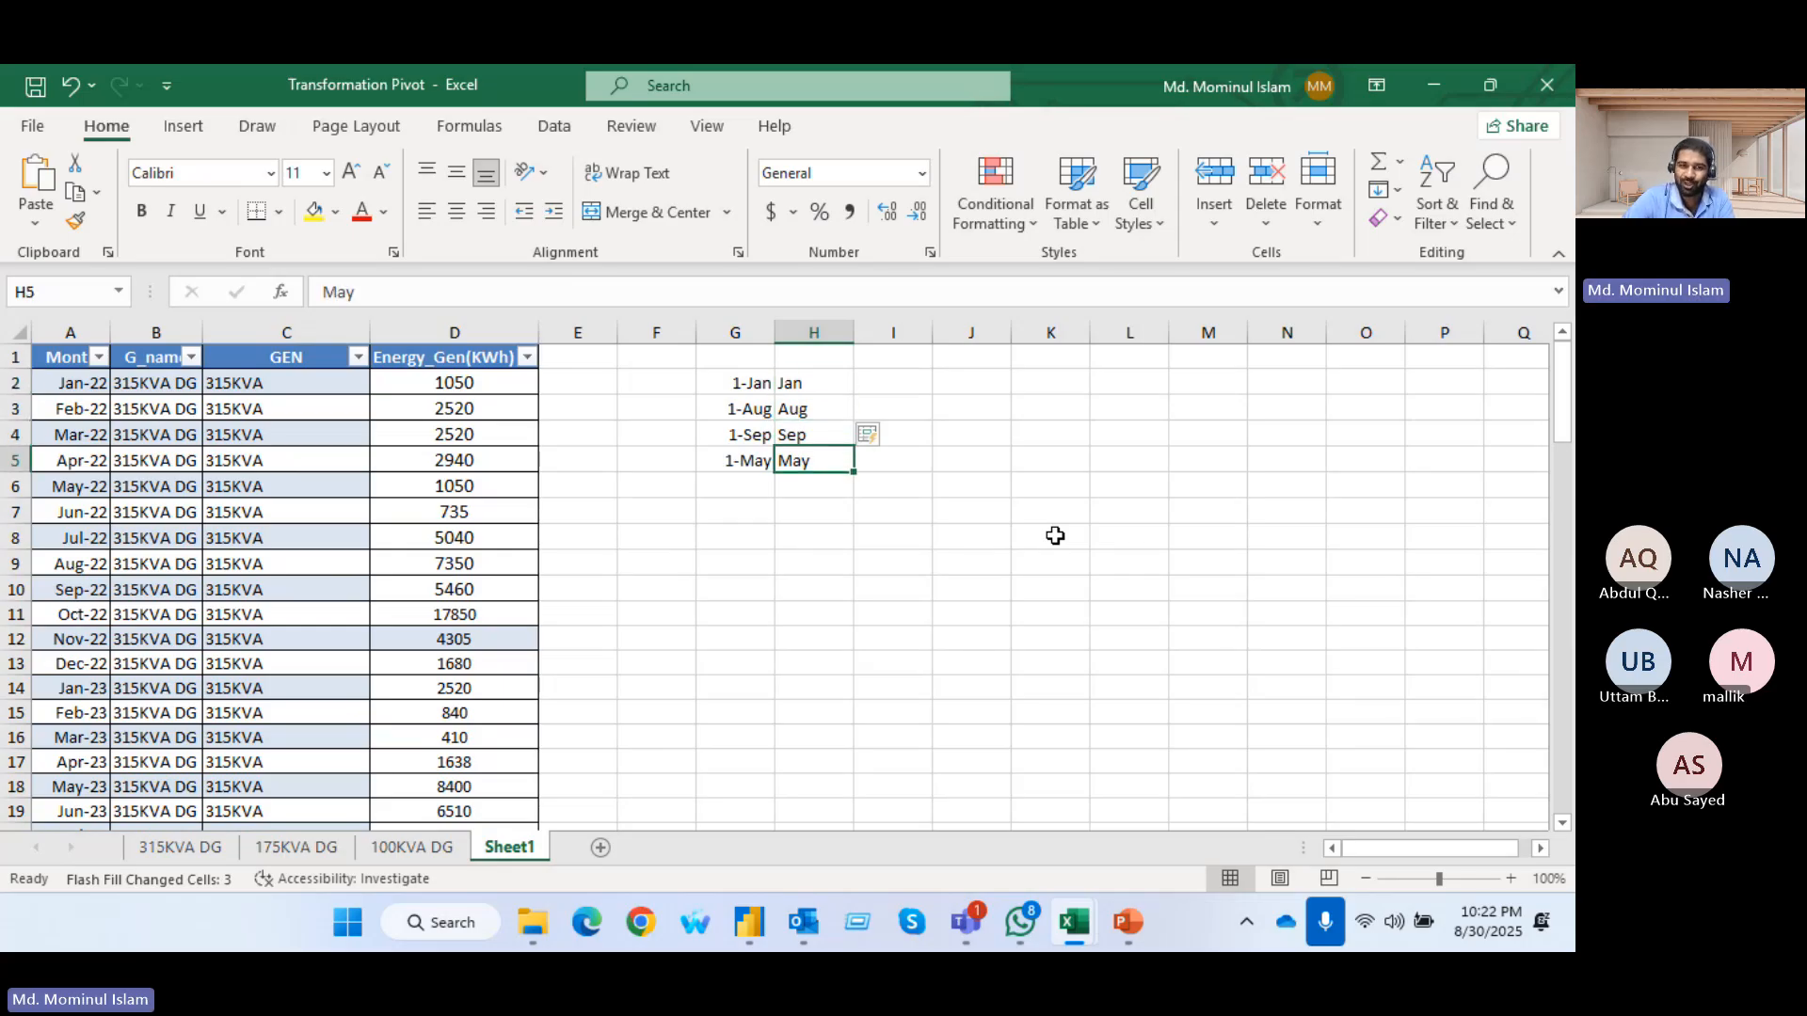
pyautogui.press('Up')
pyautogui.press('Up')
pyautogui.press('Up')
pyautogui.press('Up')
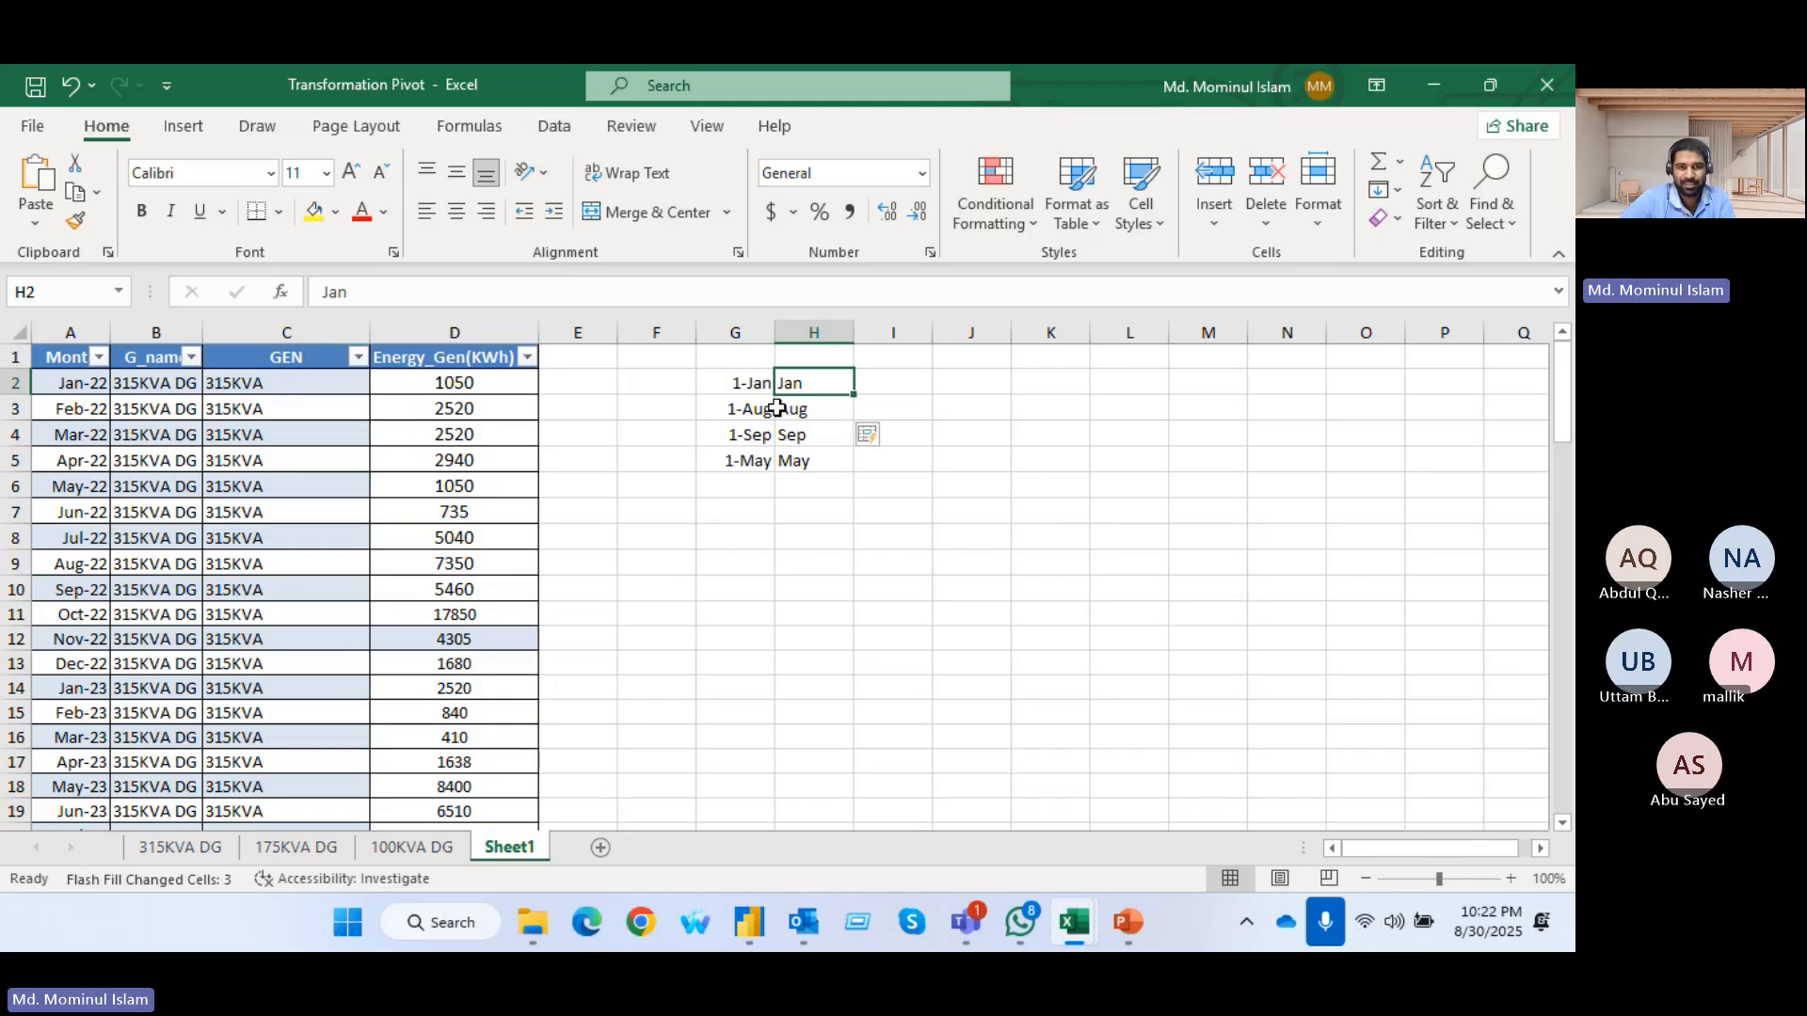
# Clear the month names from H2:H5
pyautogui.moveTo(798, 394); pyautogui.dragTo(835, 459)
pyautogui.click(991, 460)
pyautogui.press('Delete')
# Format the dates in G2:G5 with the 3/14/12 date type
pyautogui.moveTo(743, 375); pyautogui.dragTo(753, 464)
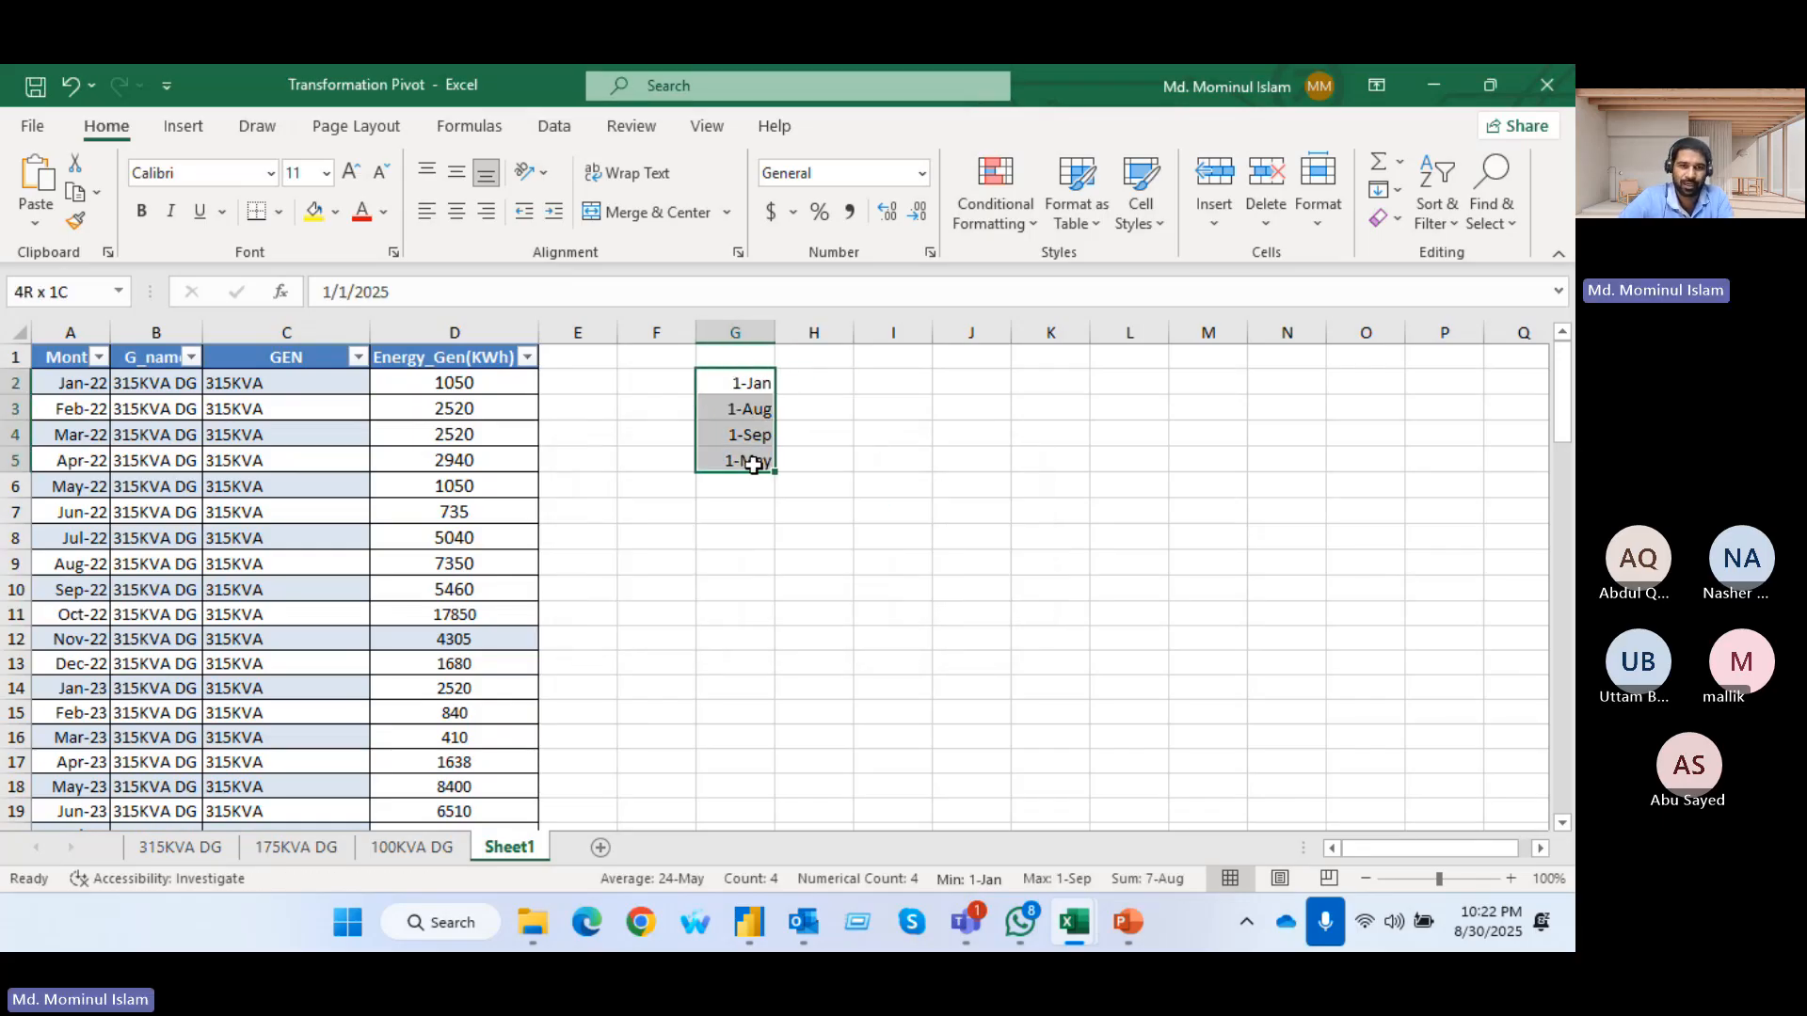
pyautogui.rightClick(754, 461)
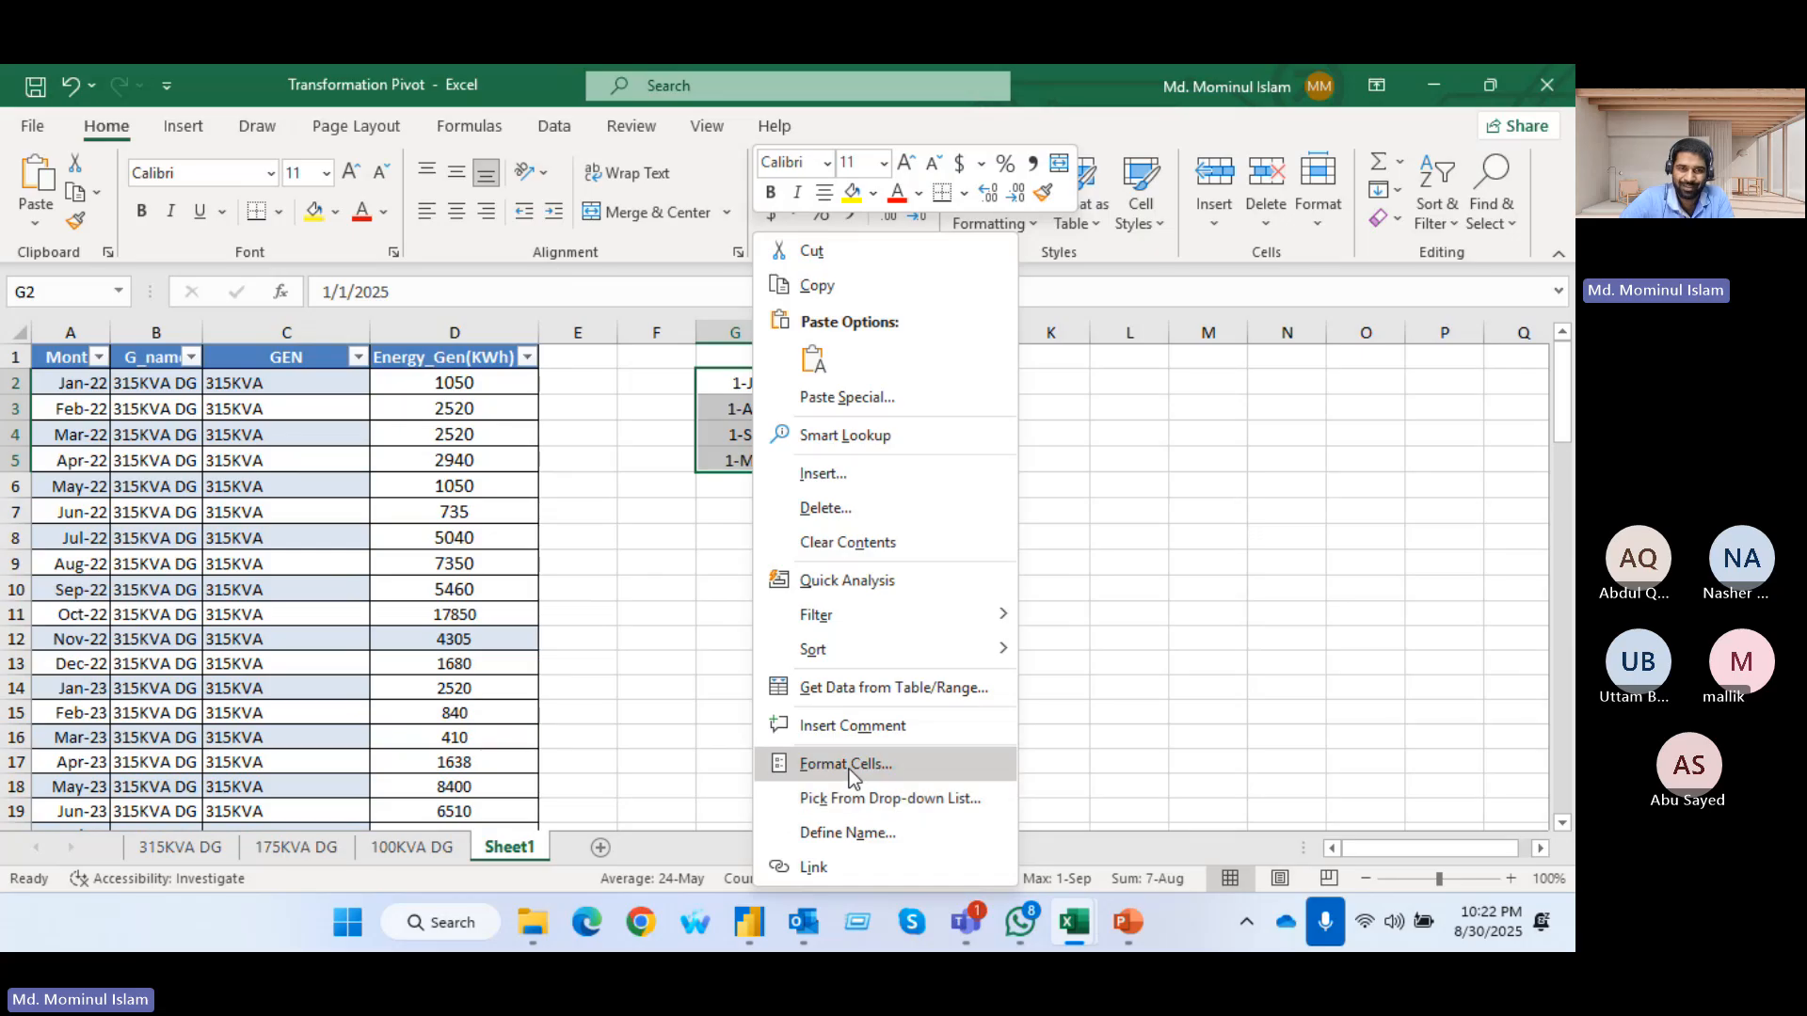
pyautogui.click(849, 766)
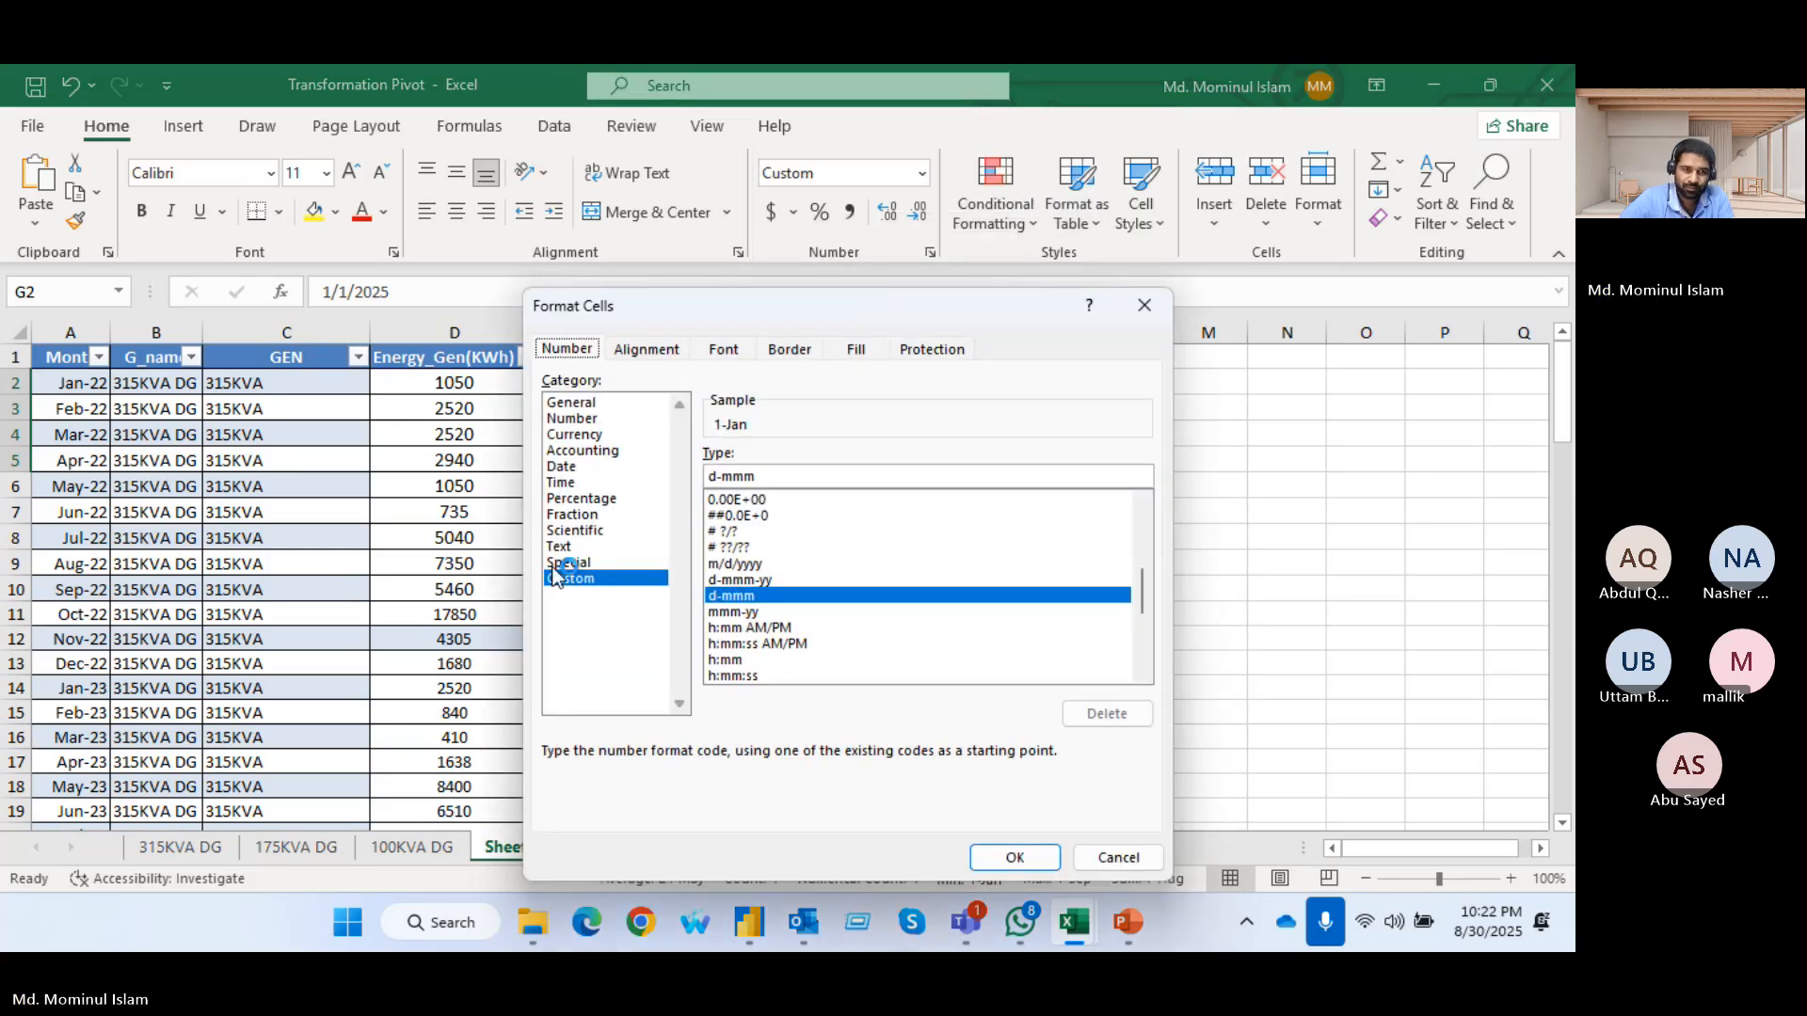
pyautogui.click(565, 468)
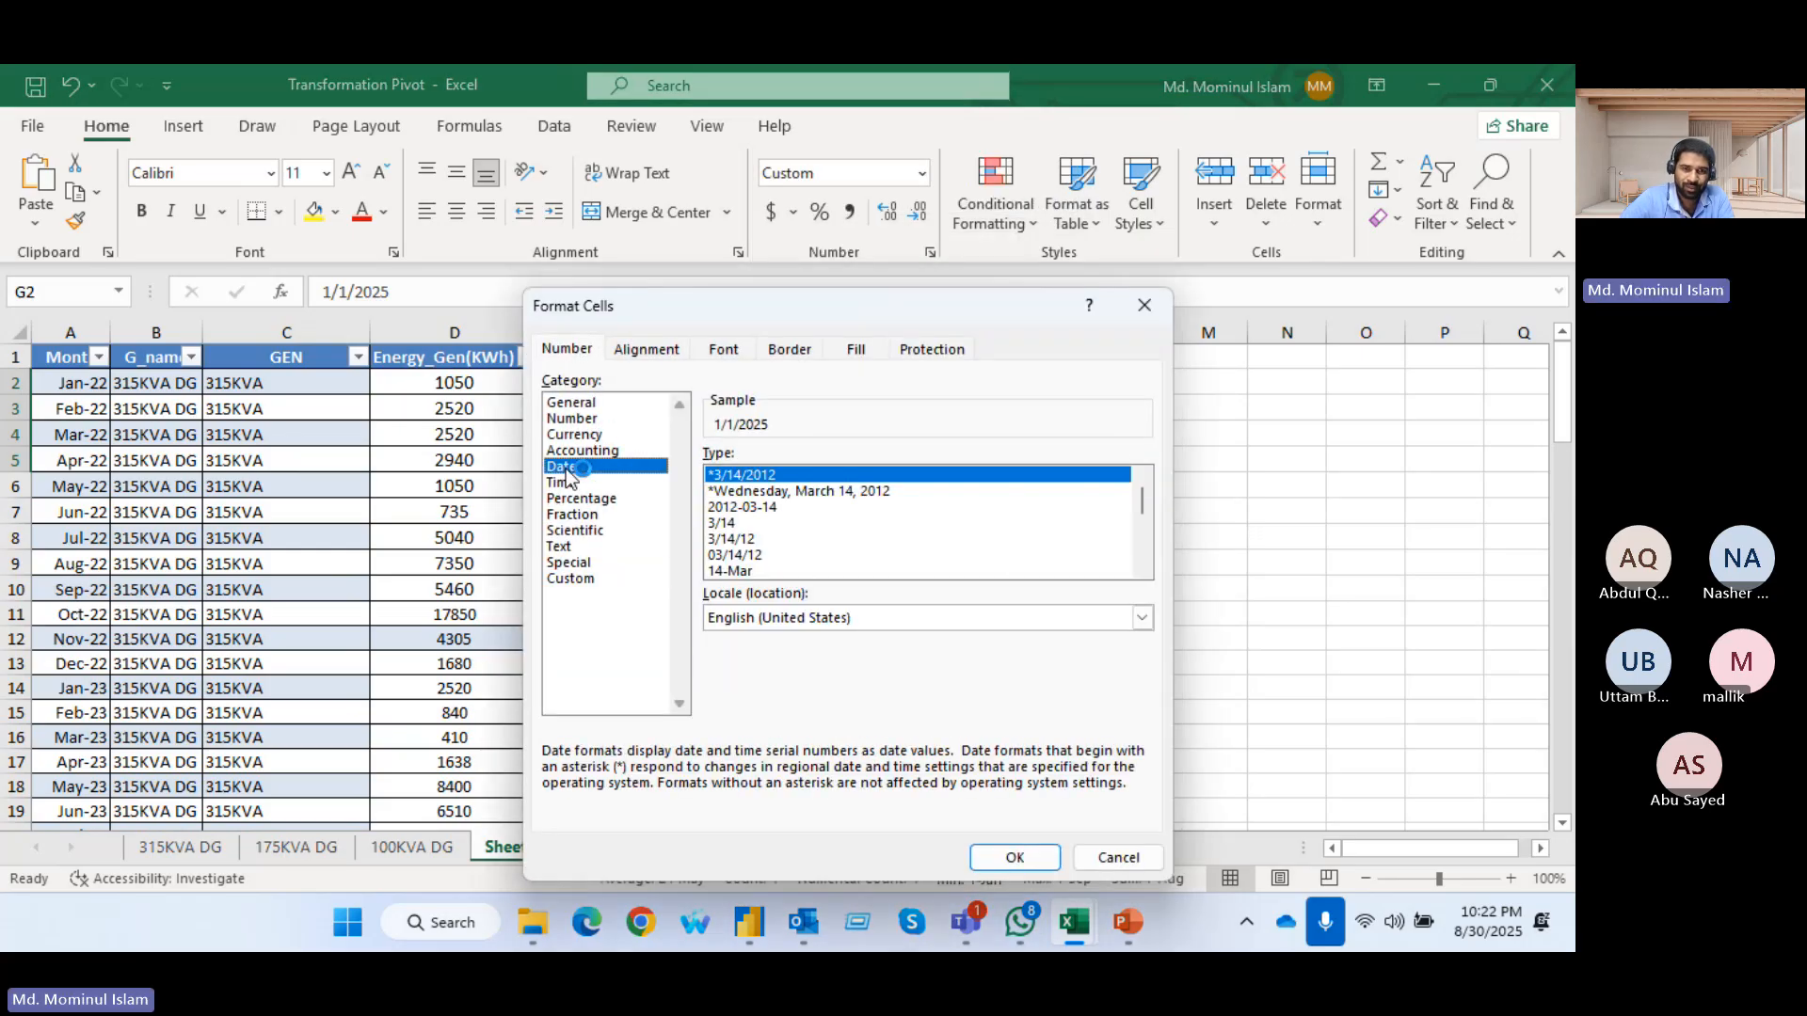
pyautogui.click(739, 539)
pyautogui.click(1015, 857)
pyautogui.click(960, 568)
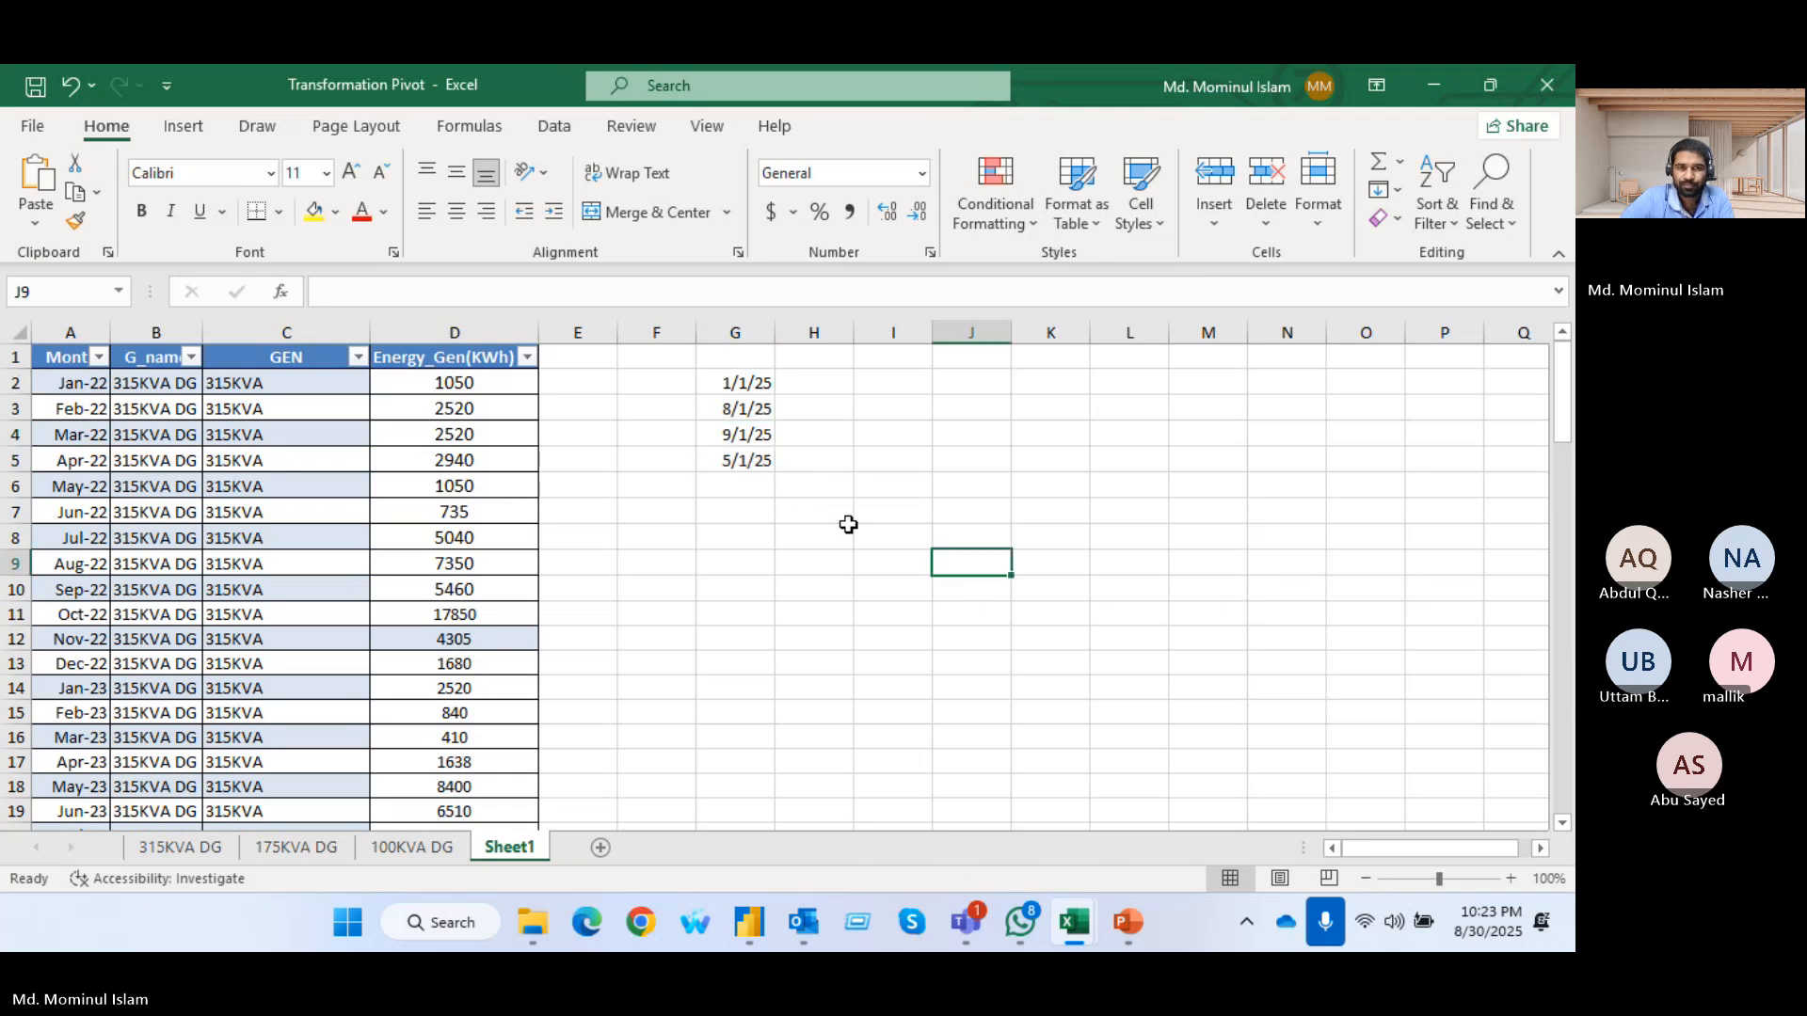
# Enter 1 in H2 as the example and Flash Fill the numbers down to H5
pyautogui.click(820, 391)
pyautogui.write('1')
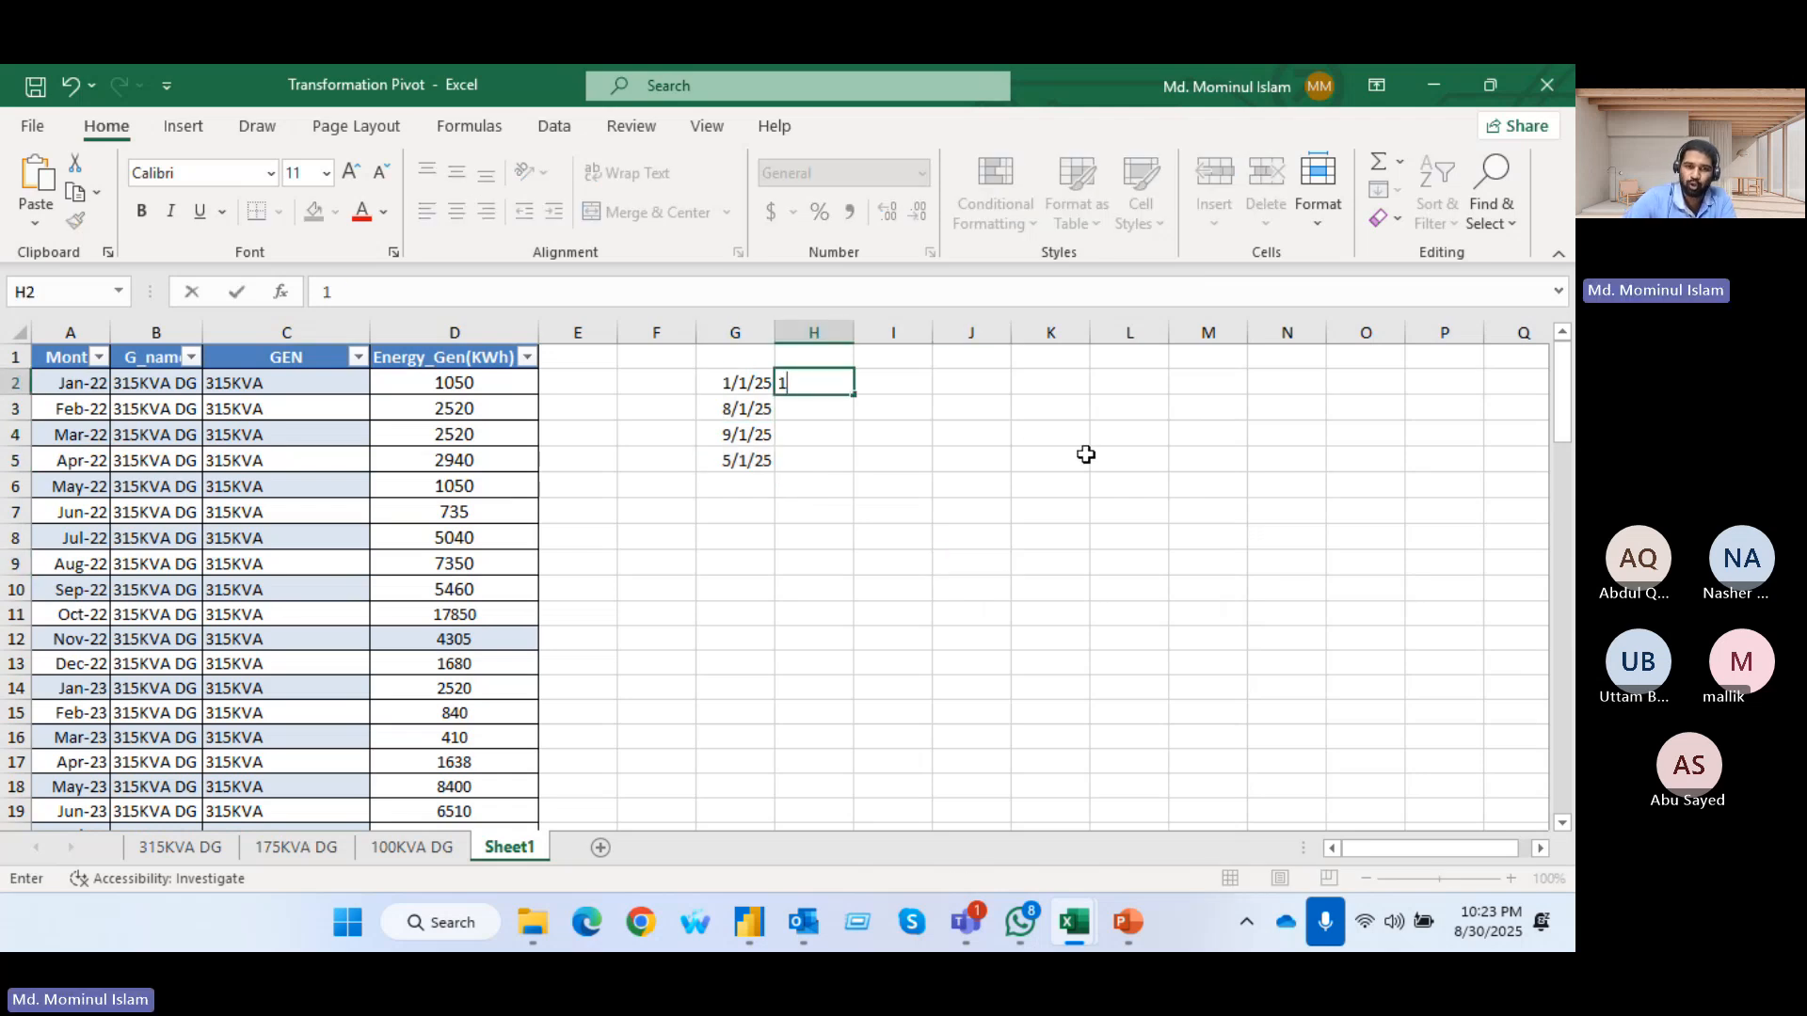
pyautogui.press('Return')
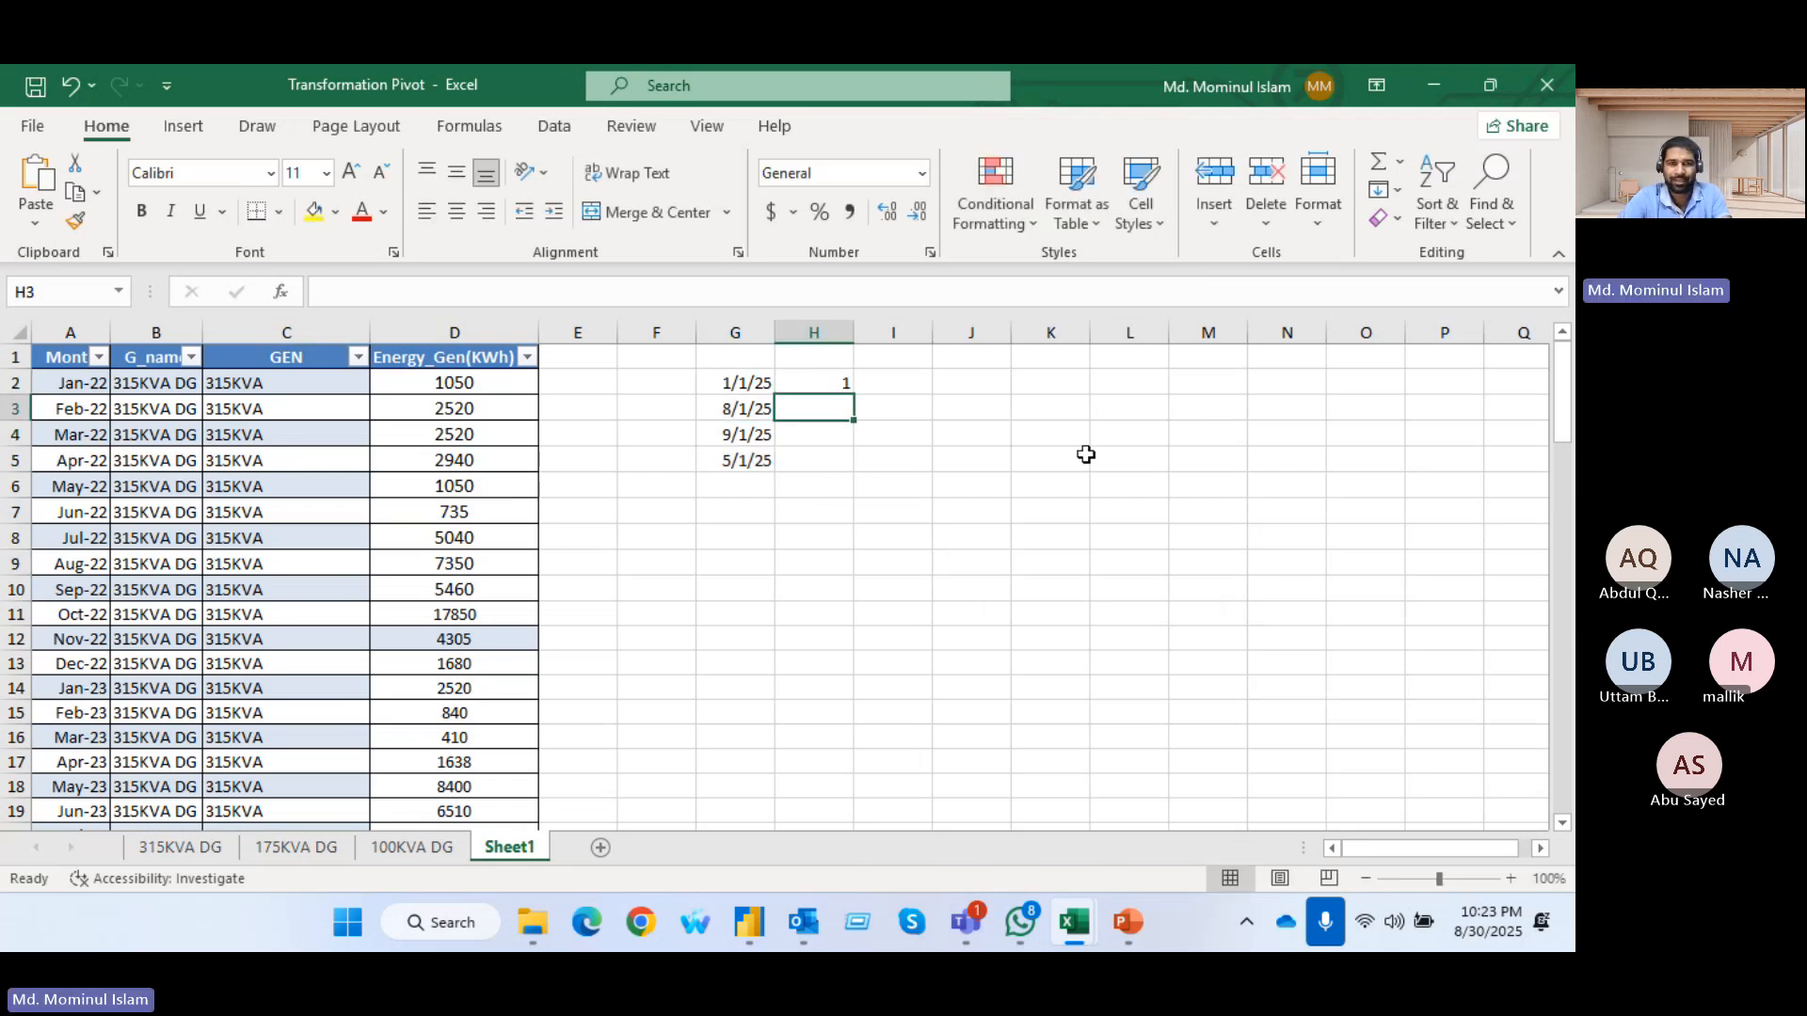
pyautogui.hotkey('ctrl', 'e')
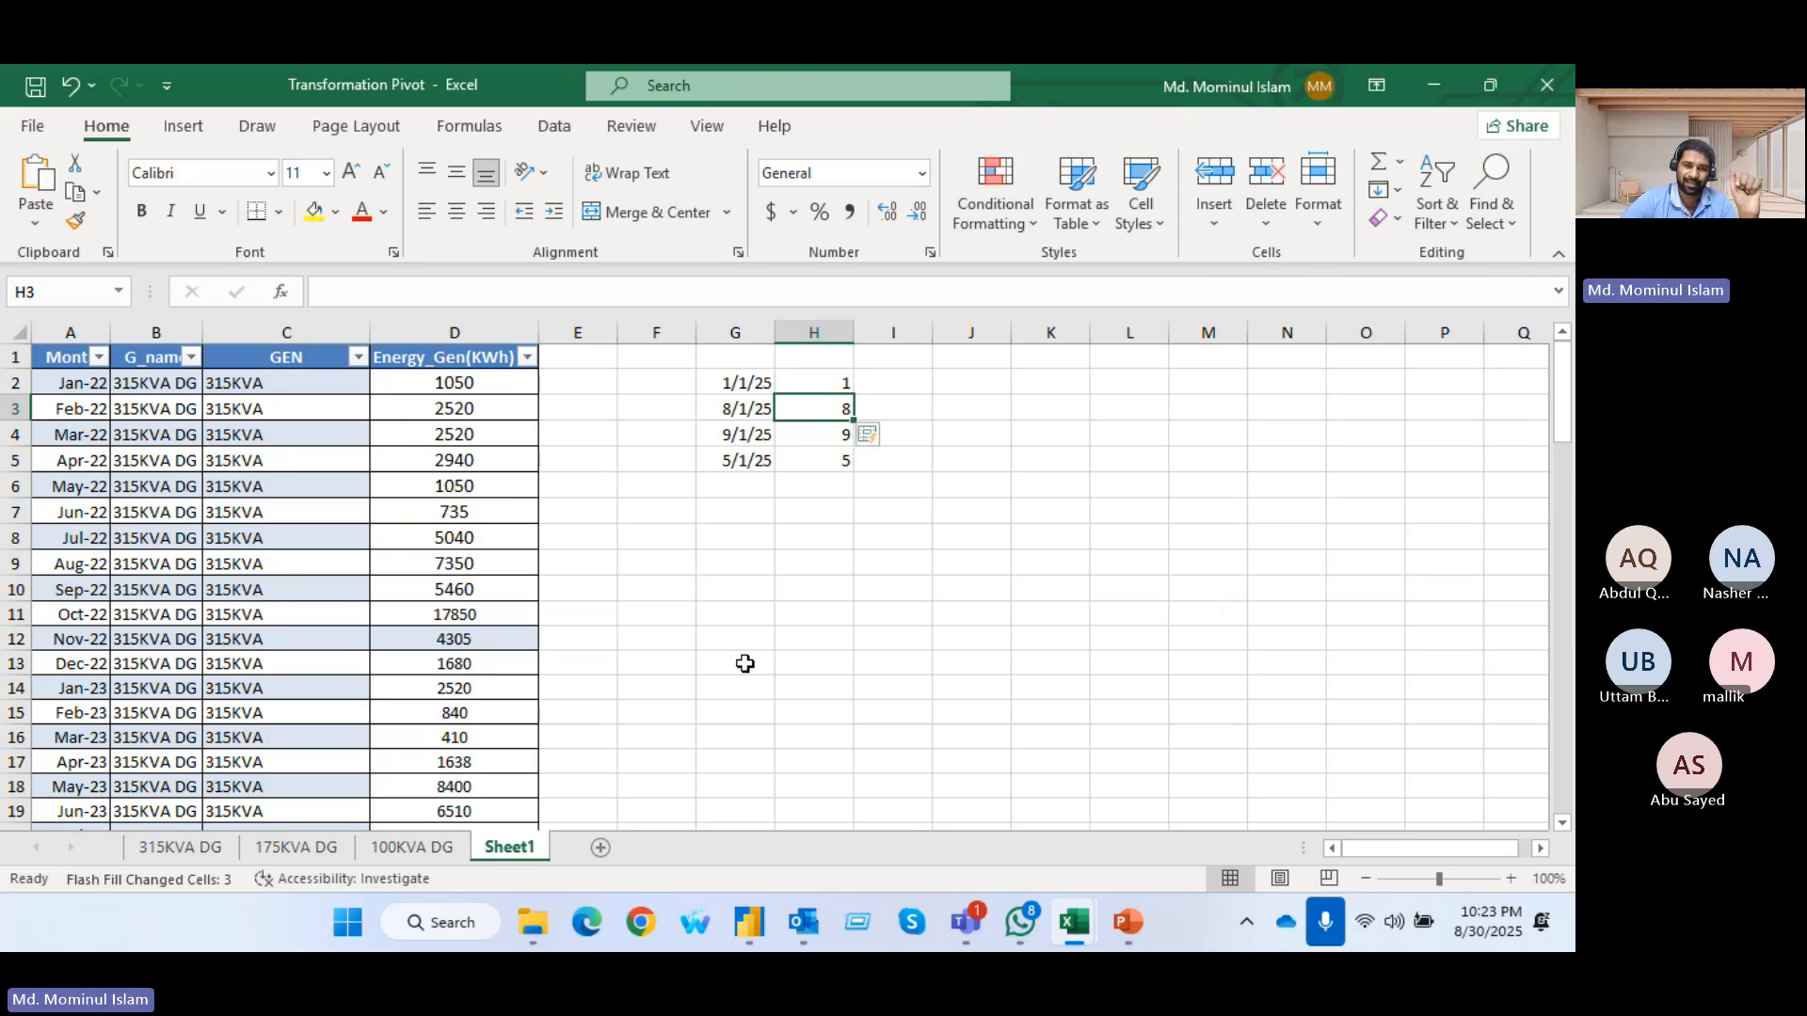
# Change the date in G3 to 8/3/2025 and the date in G4 to 9/5/2025
pyautogui.click(749, 410)
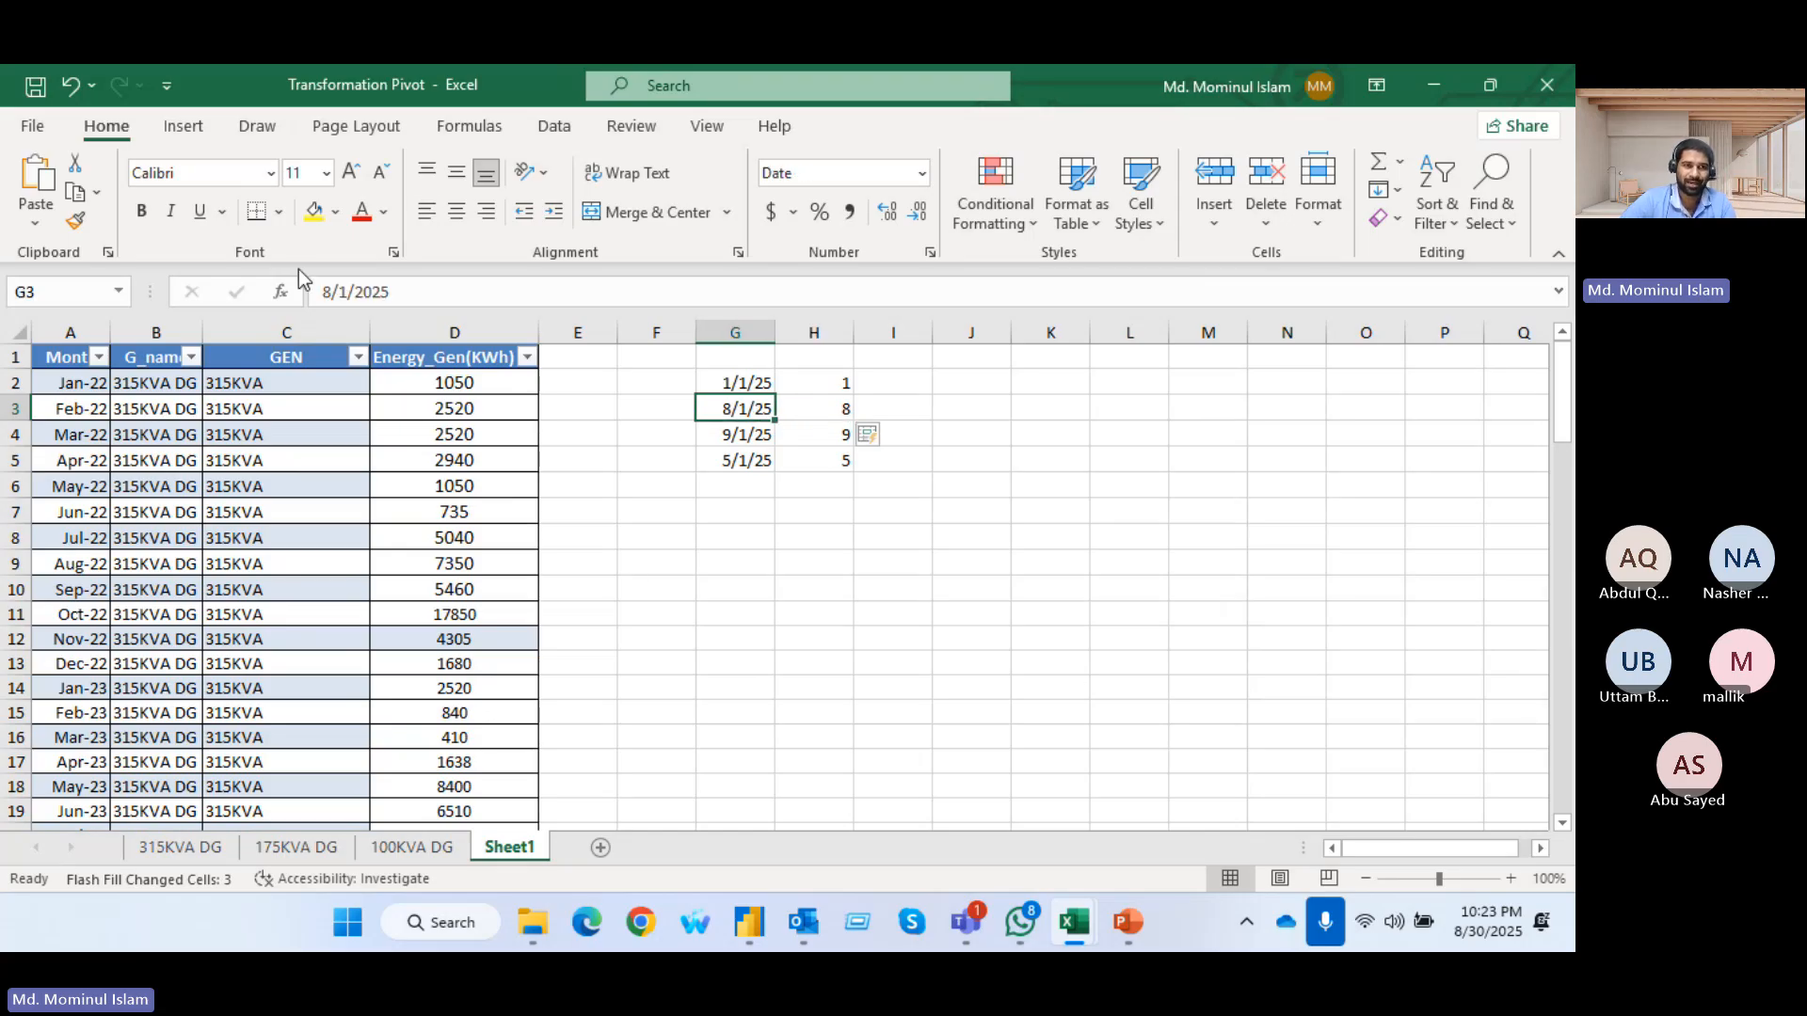
pyautogui.click(344, 292)
pyautogui.press('BackSpace')
pyautogui.write('3')
pyautogui.press('Return')
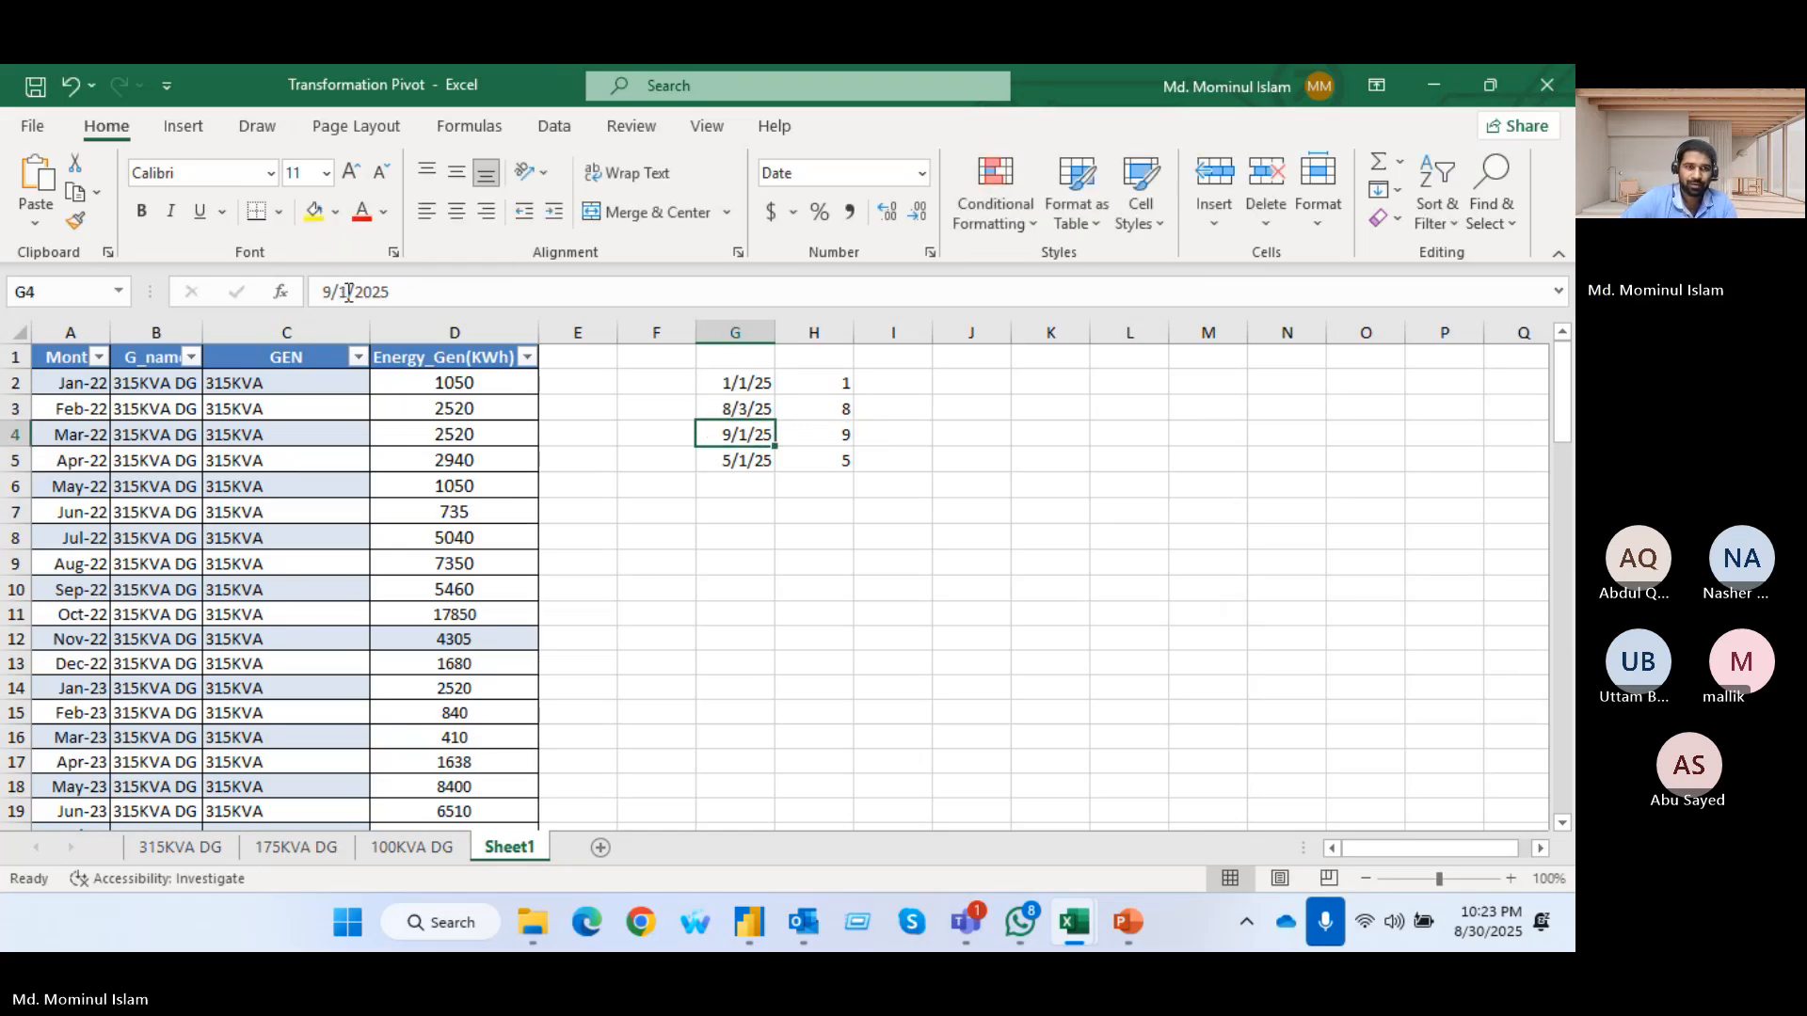
pyautogui.click(345, 292)
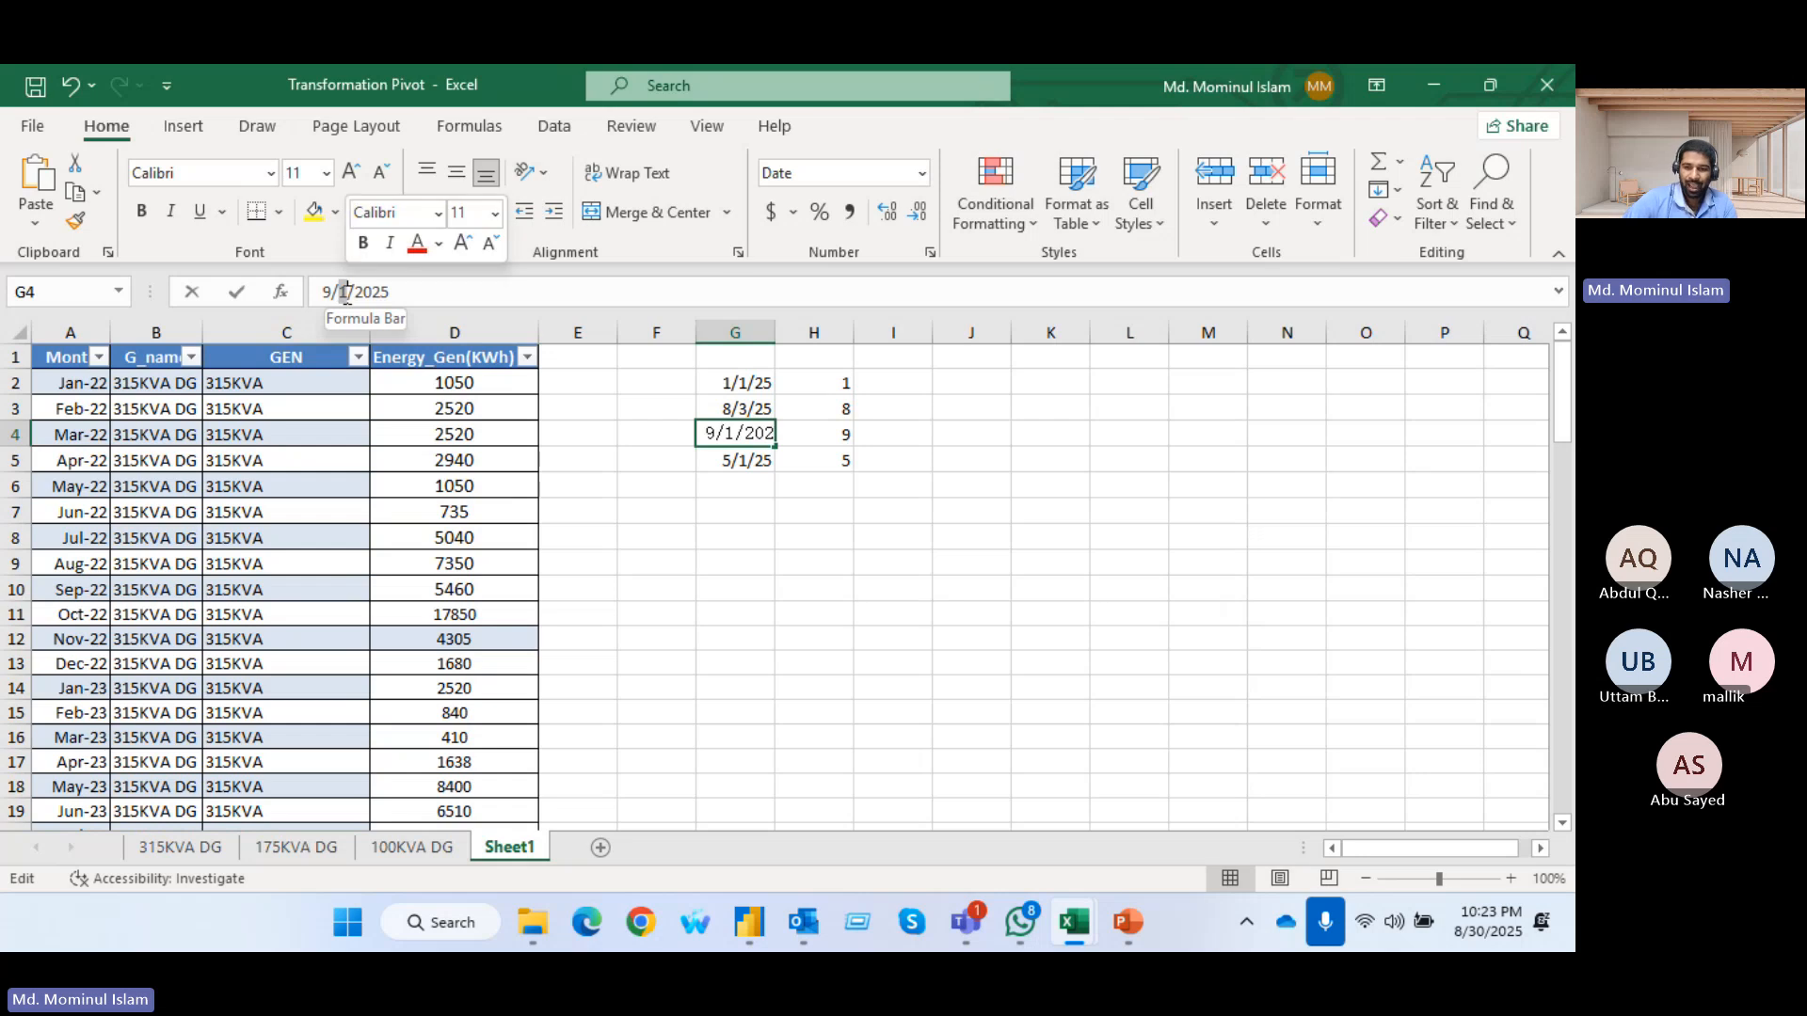
pyautogui.press('BackSpace')
pyautogui.write('5')
pyautogui.press('Return')
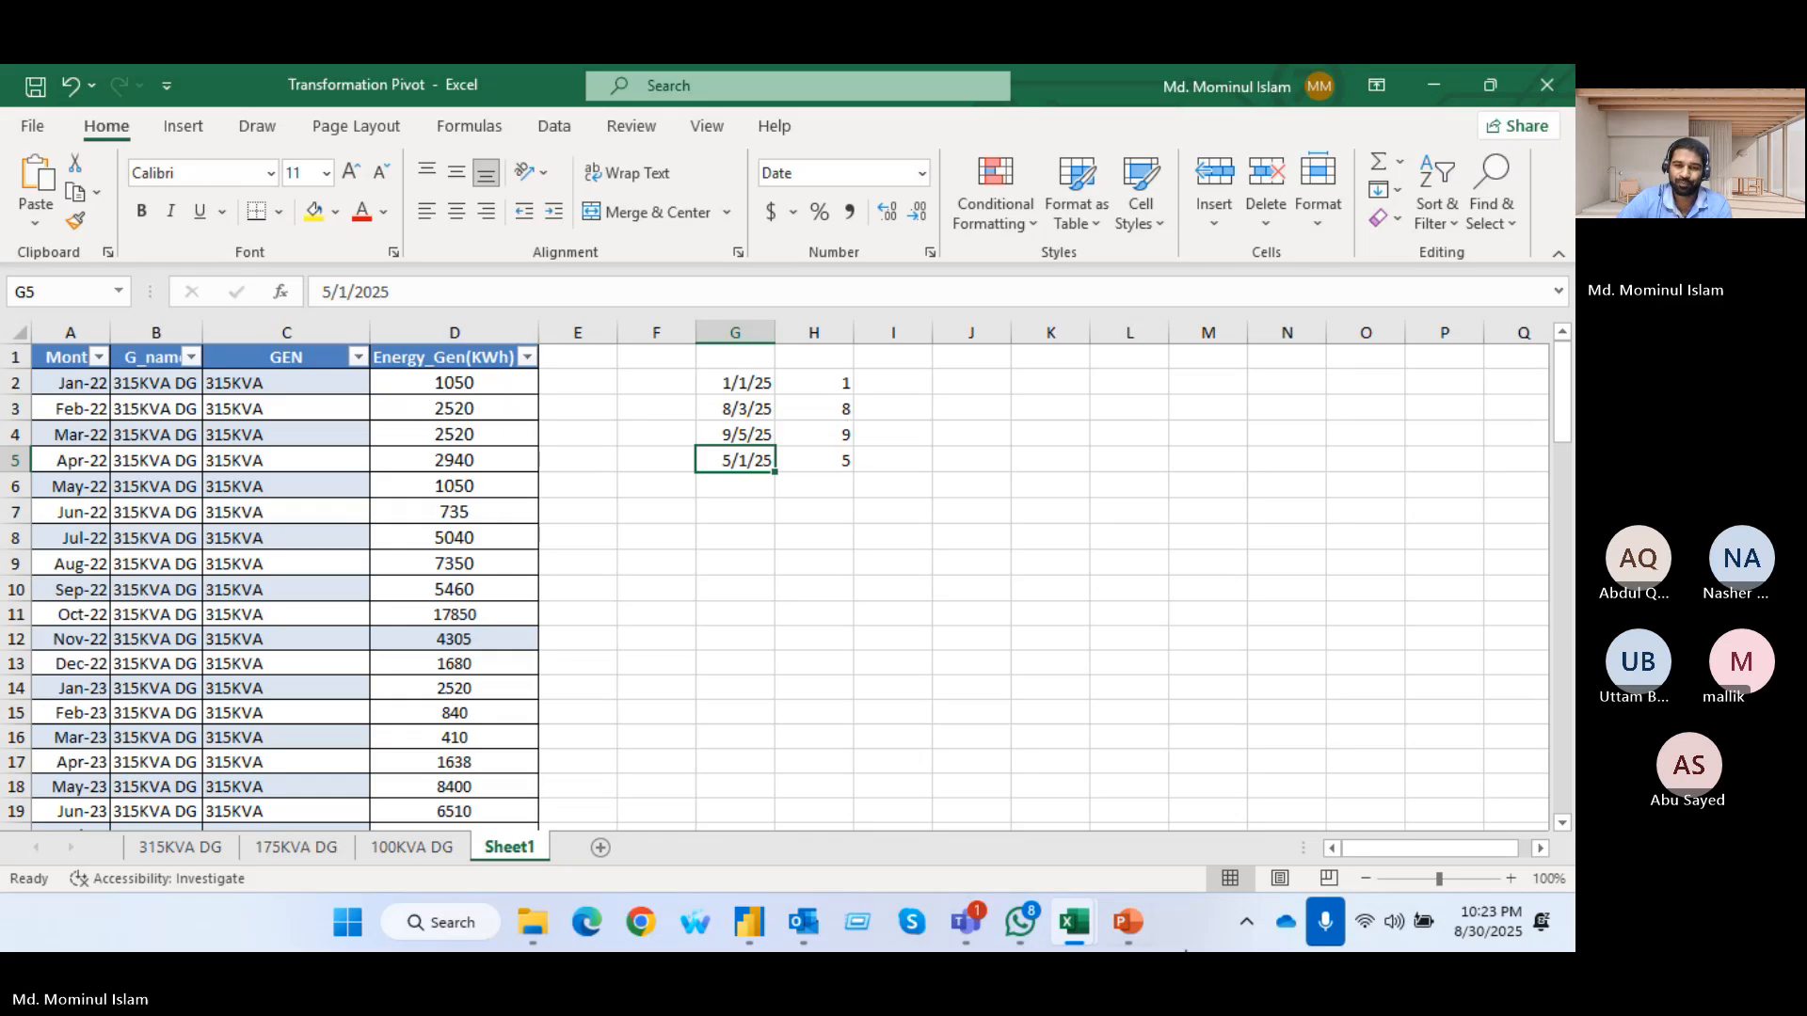
# Switch to the Teams meeting and admit the participant waiting in the lobby
pyautogui.moveTo(969, 917)
pyautogui.click(889, 802)
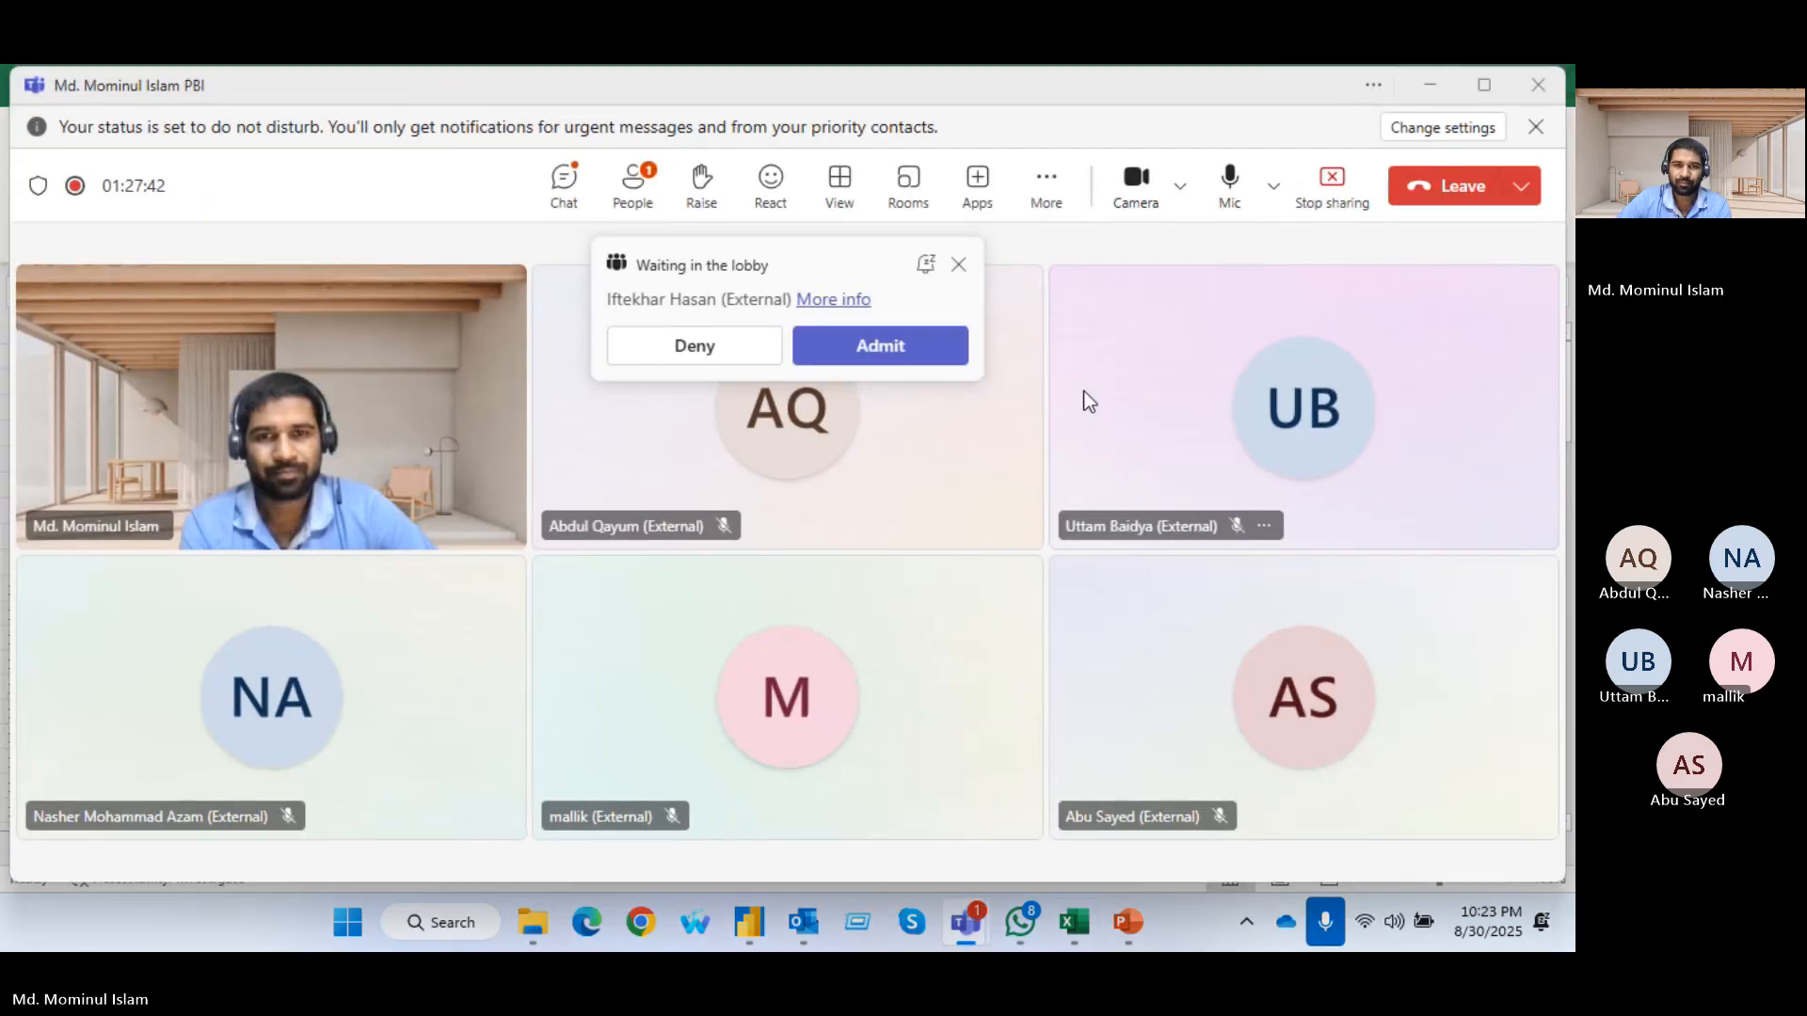
pyautogui.click(899, 342)
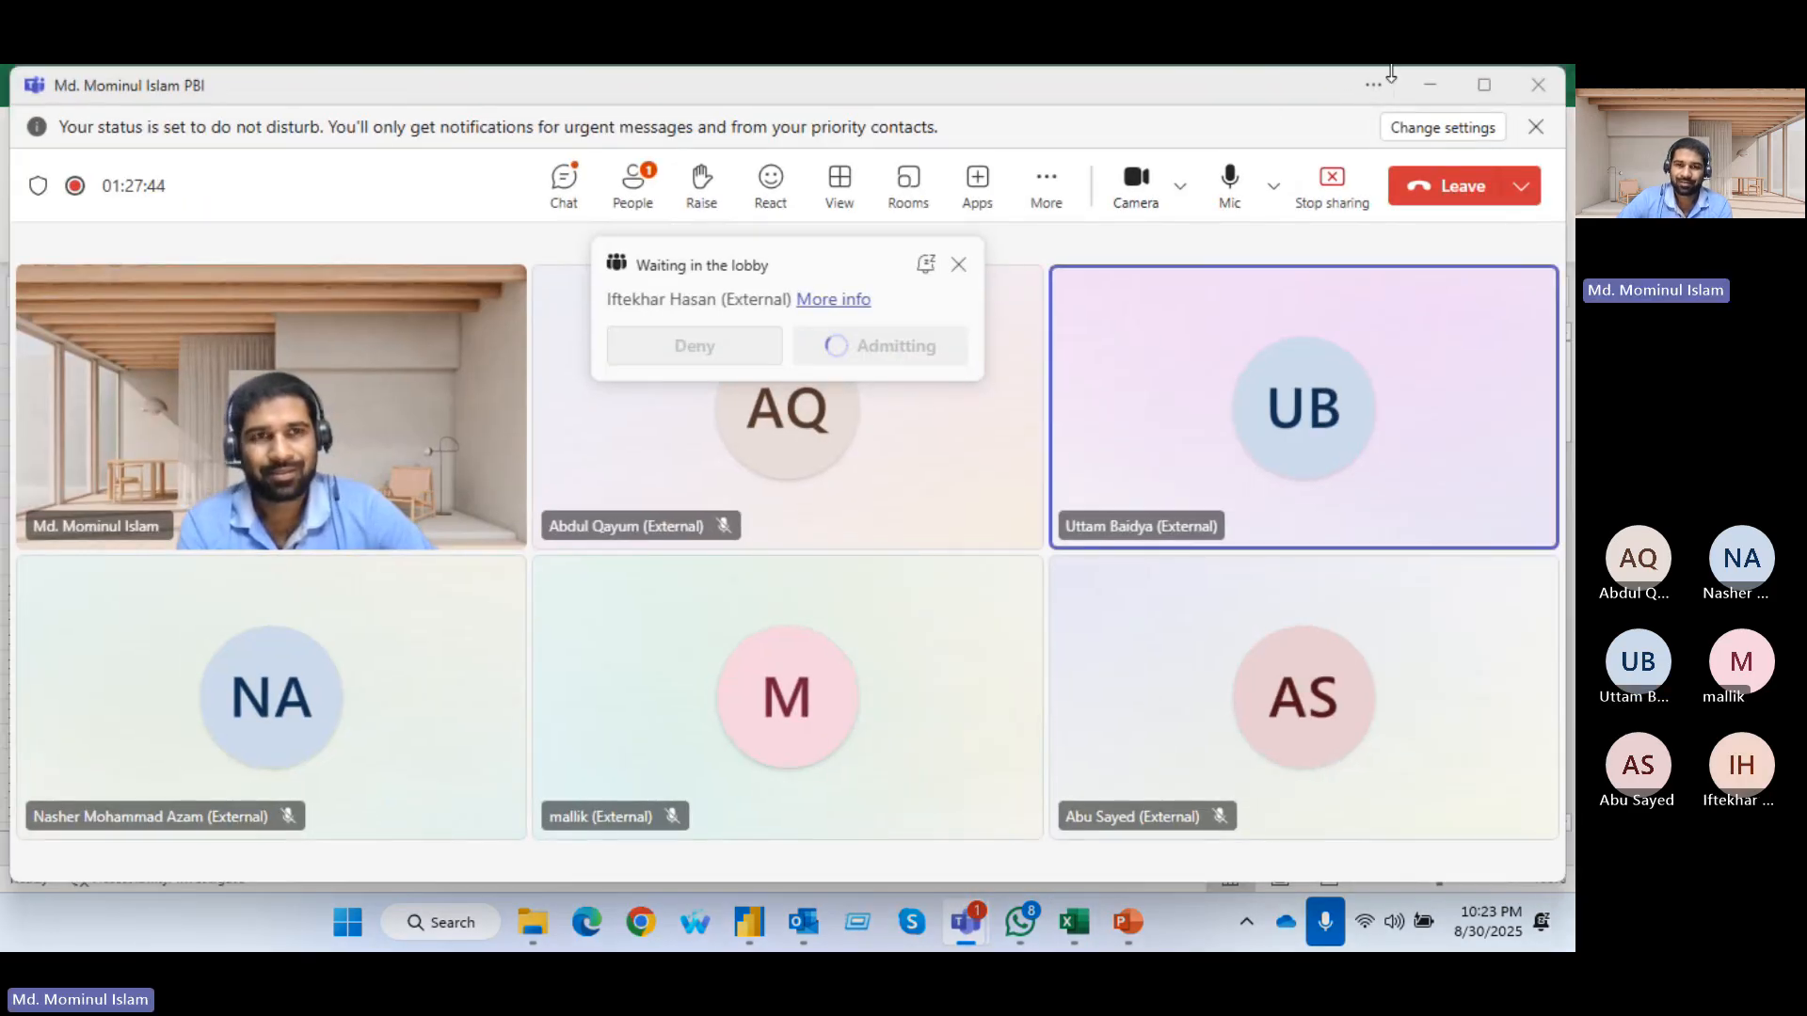
# Switch back to the Transformation Pivot workbook in Excel
pyautogui.moveTo(1065, 907)
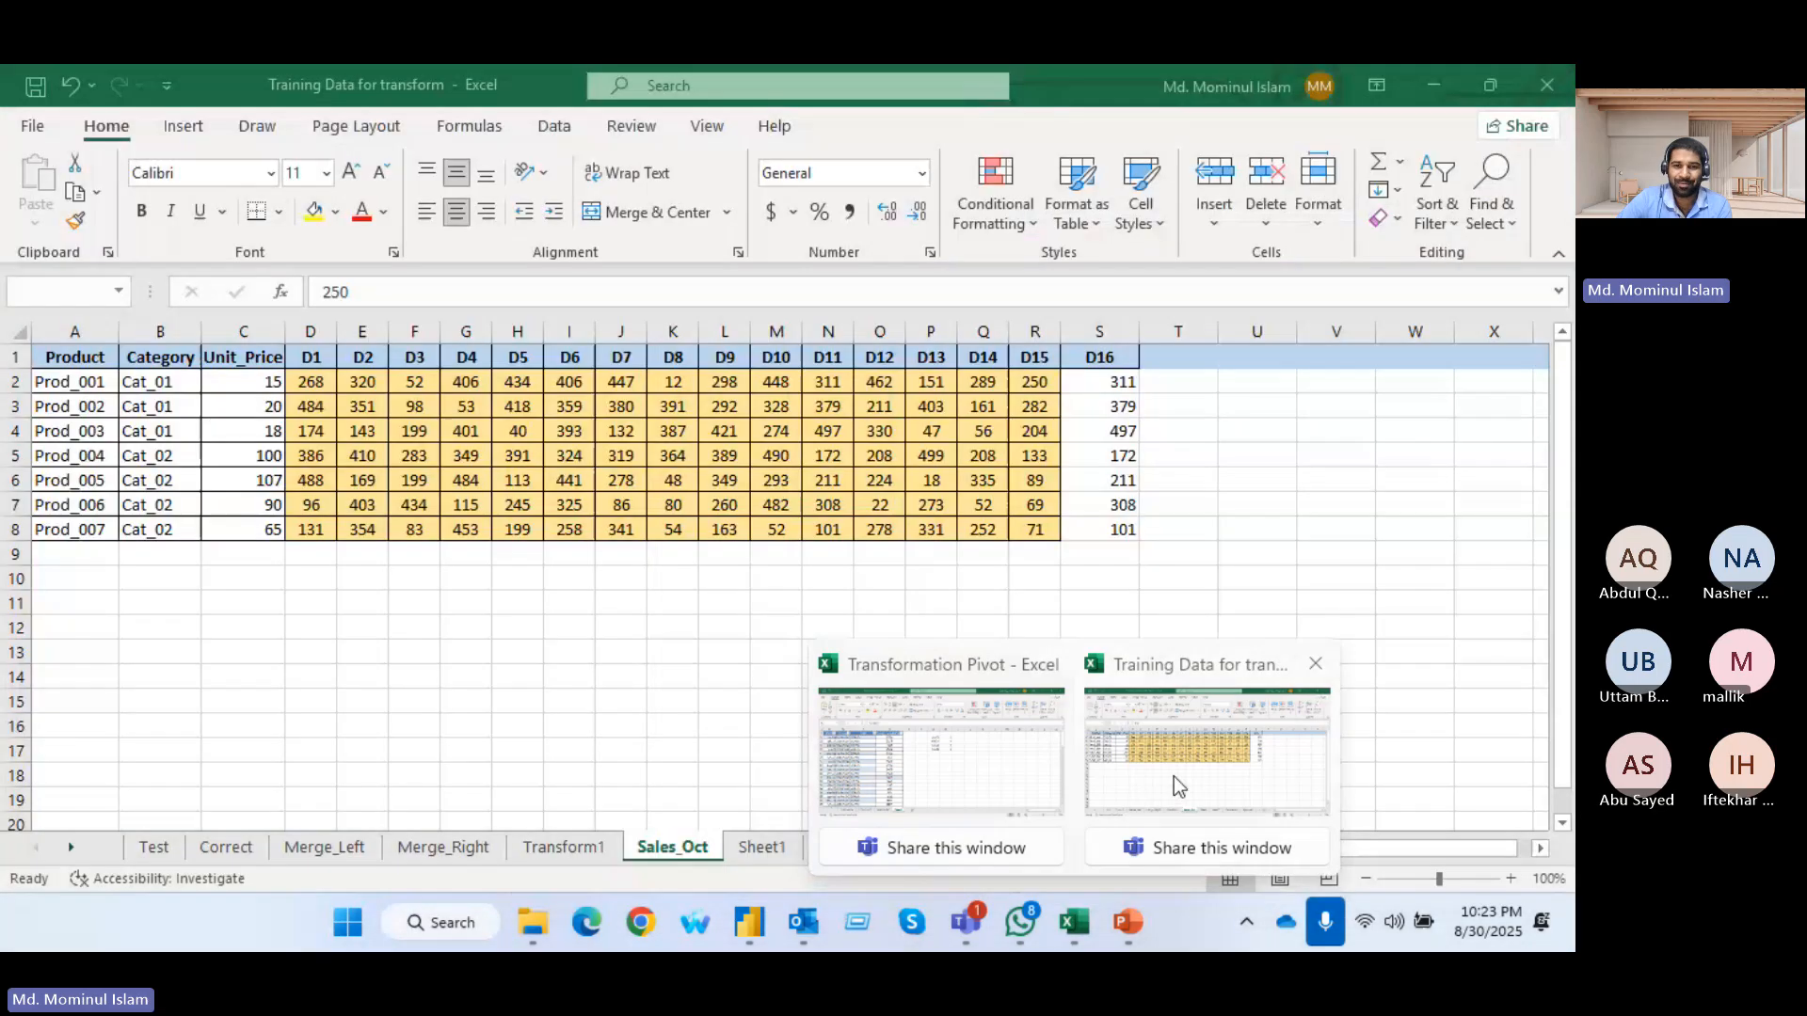
pyautogui.click(1177, 787)
pyautogui.click(1072, 916)
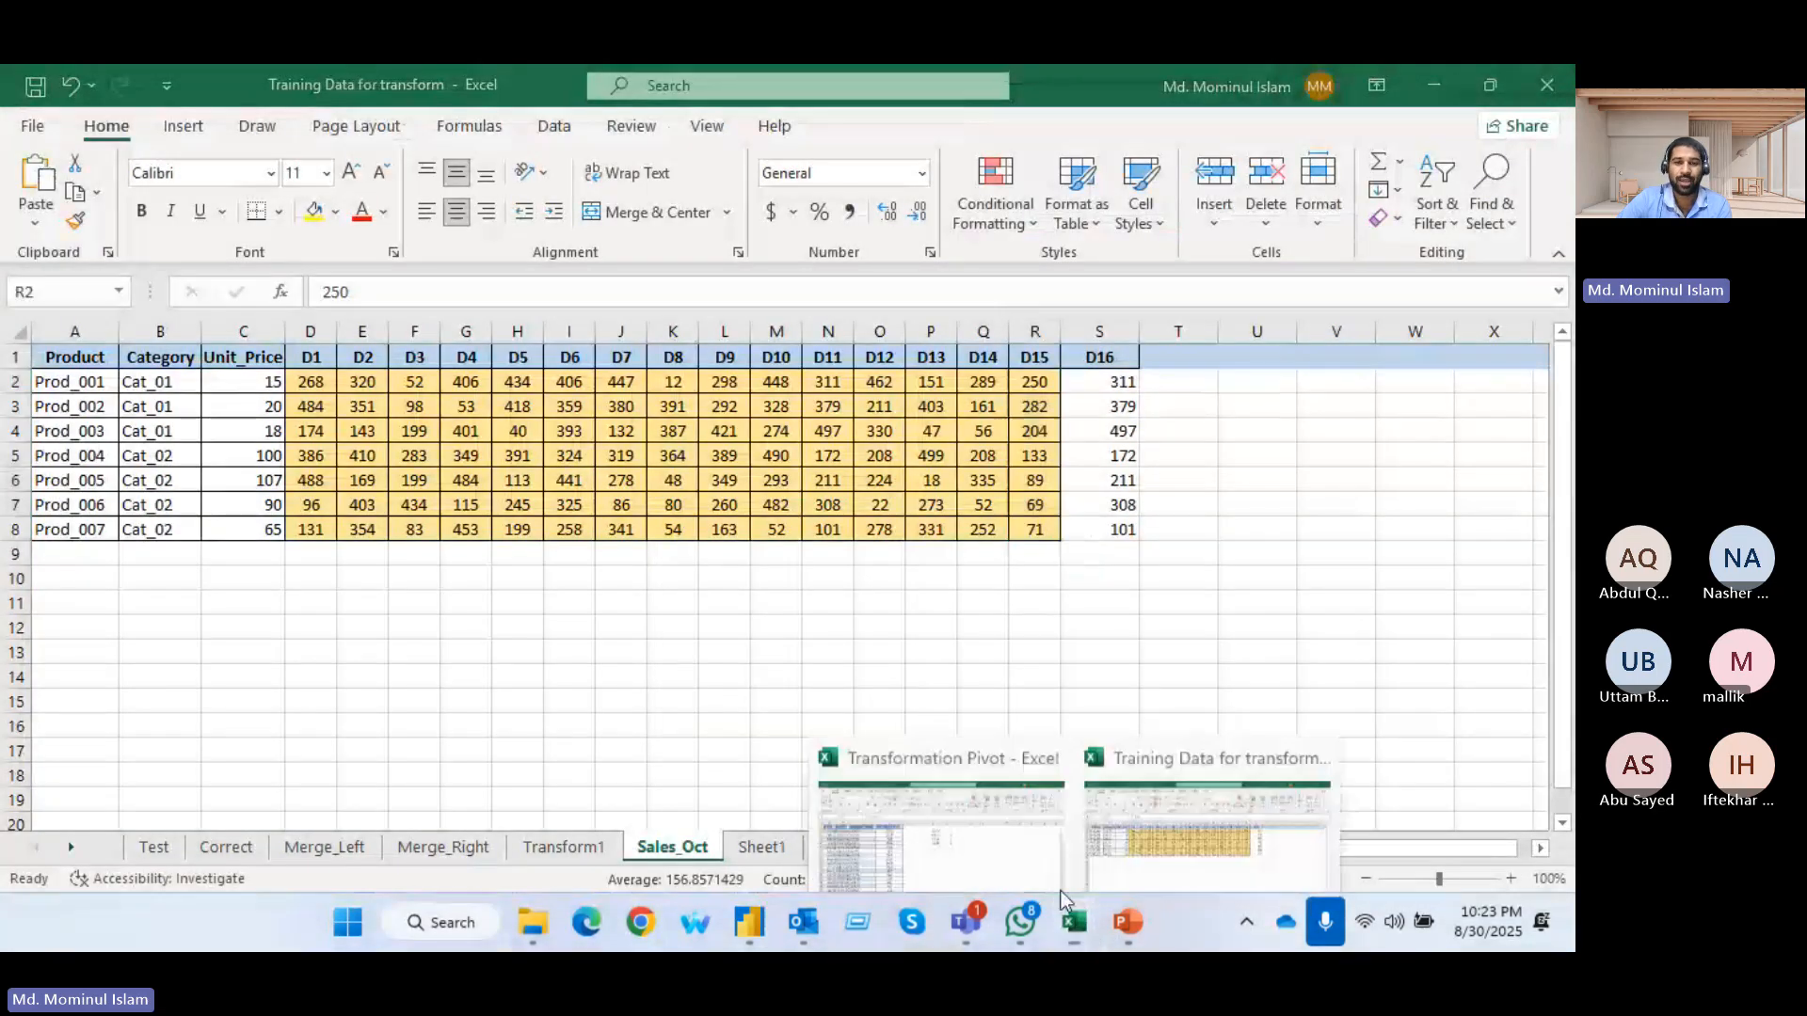
pyautogui.moveTo(1073, 927)
pyautogui.click(962, 774)
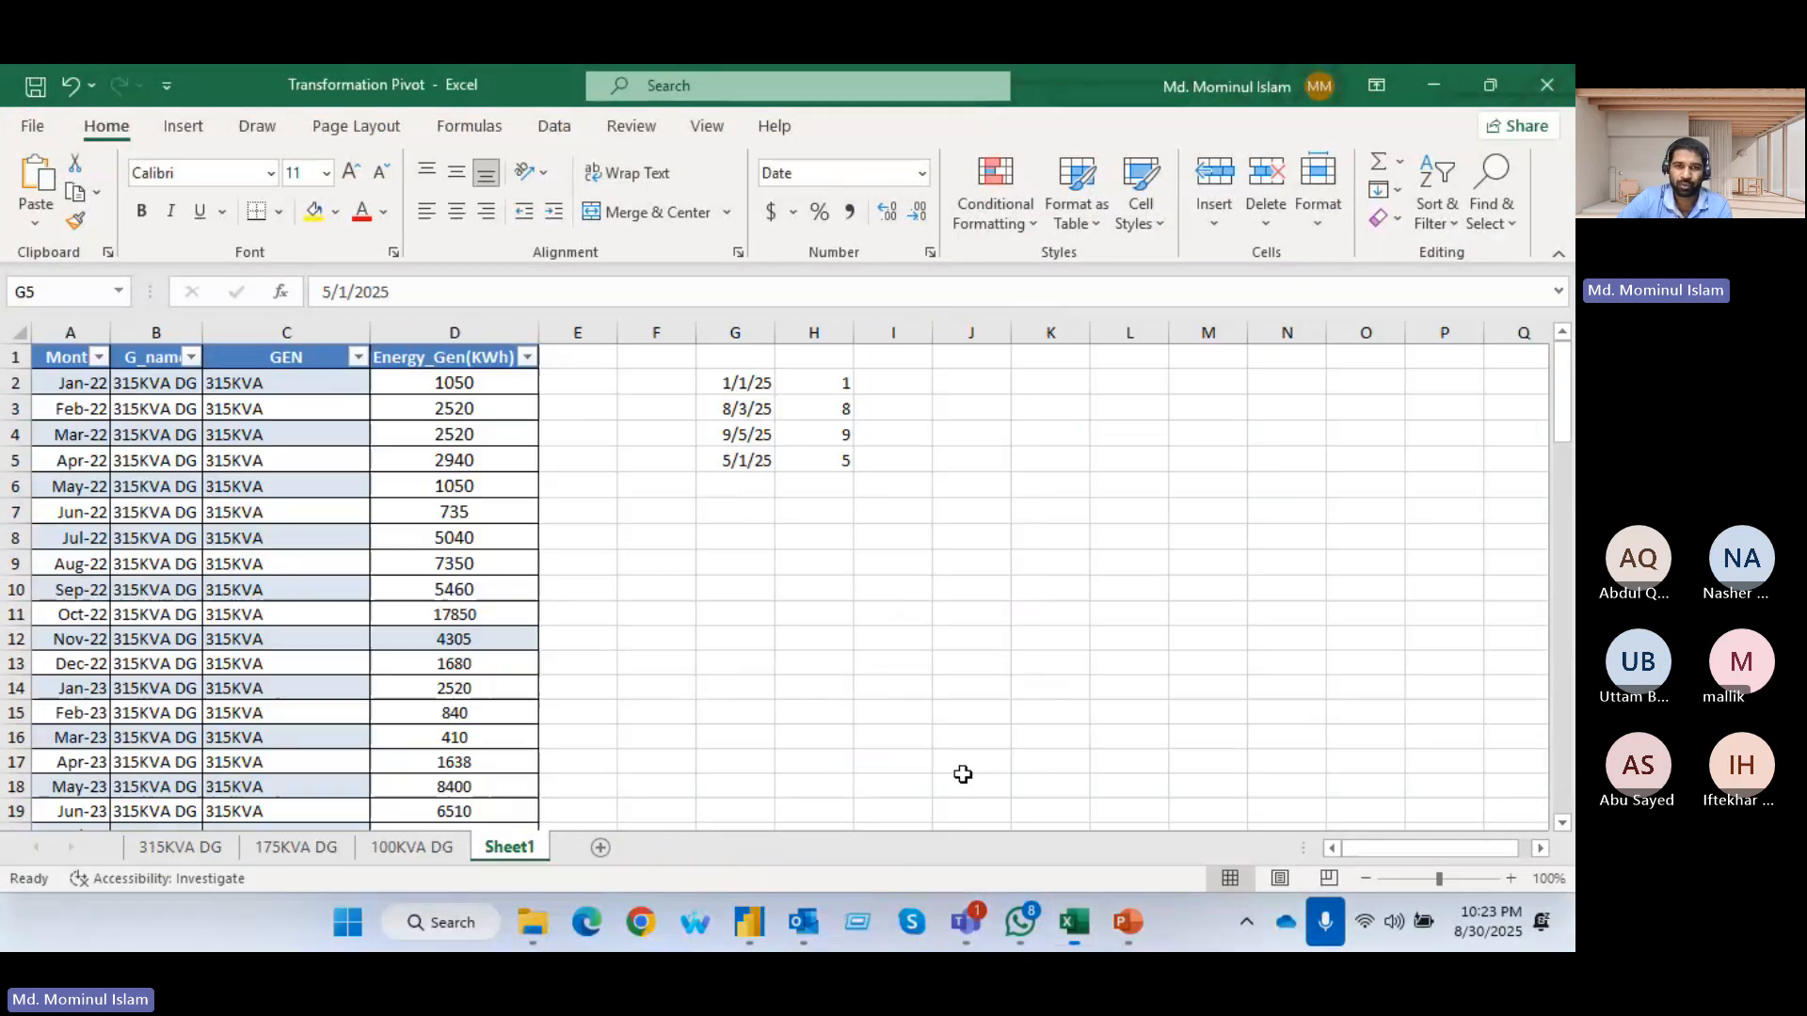
# Replace the flash-filled value in H3 with 3, the day number of its date
pyautogui.moveTo(842, 428); pyautogui.dragTo(831, 406)
pyautogui.click(837, 409)
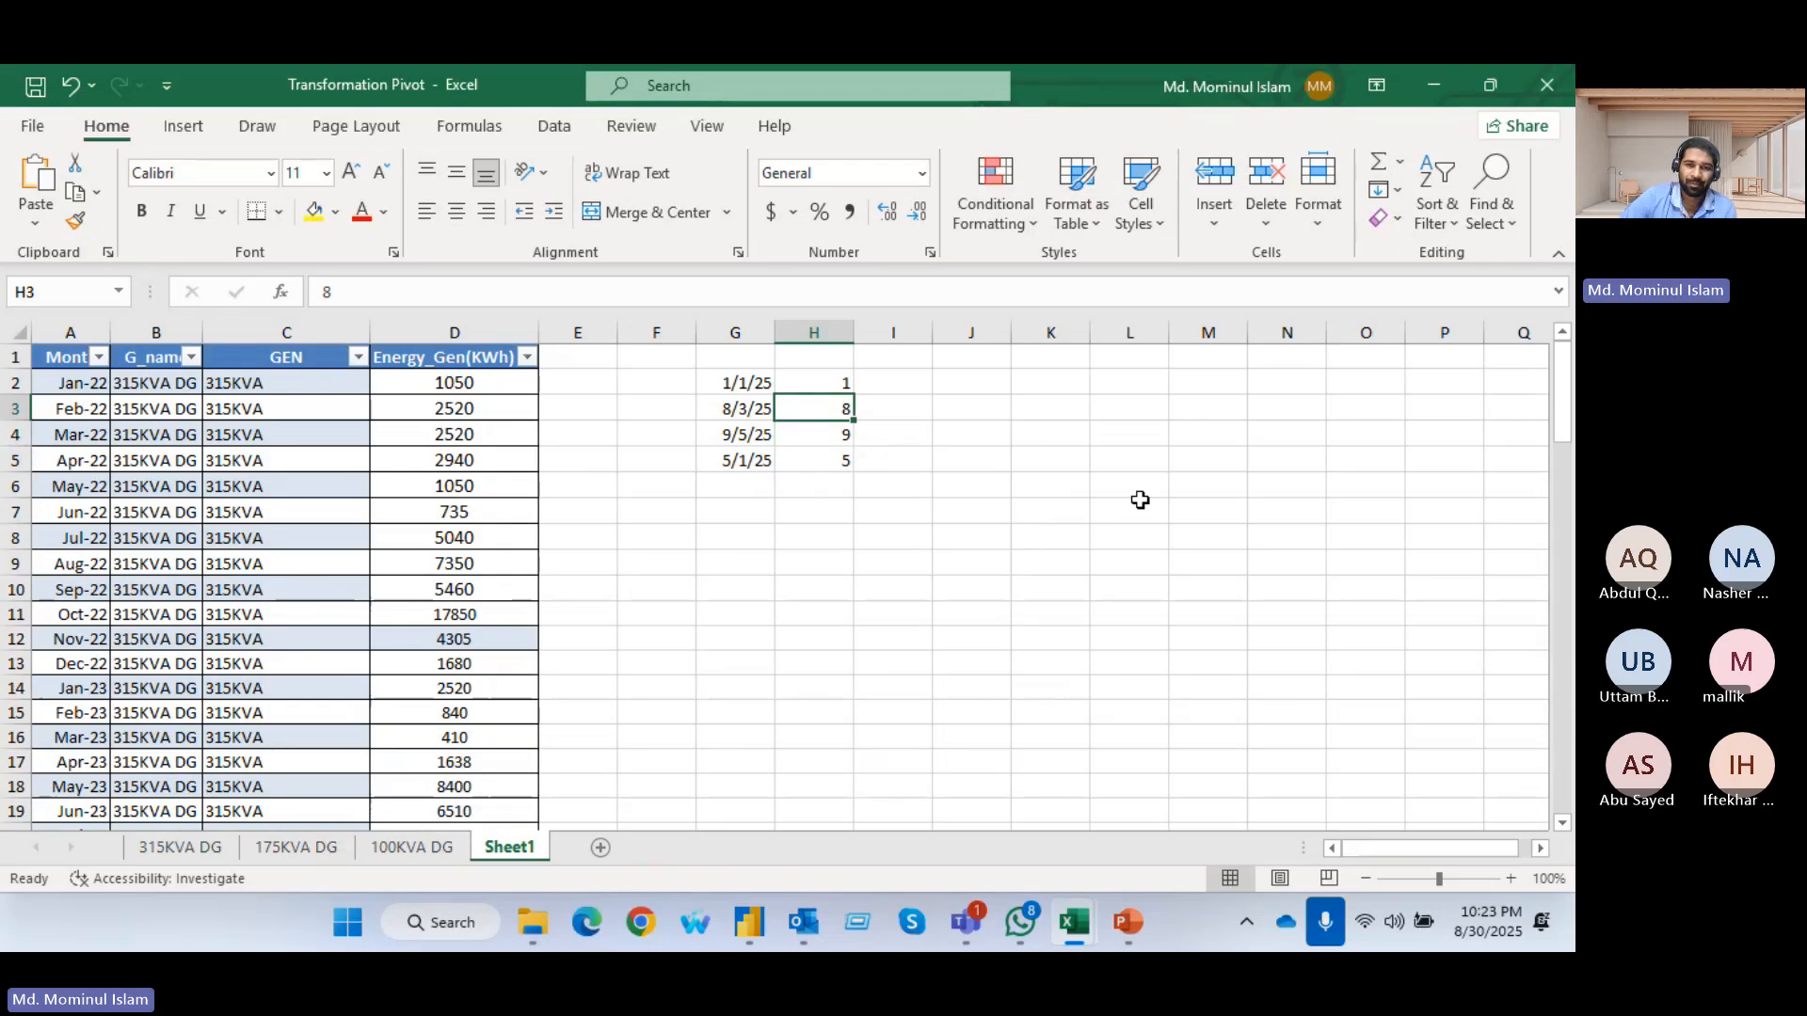
pyautogui.write('3')
pyautogui.press('Return')
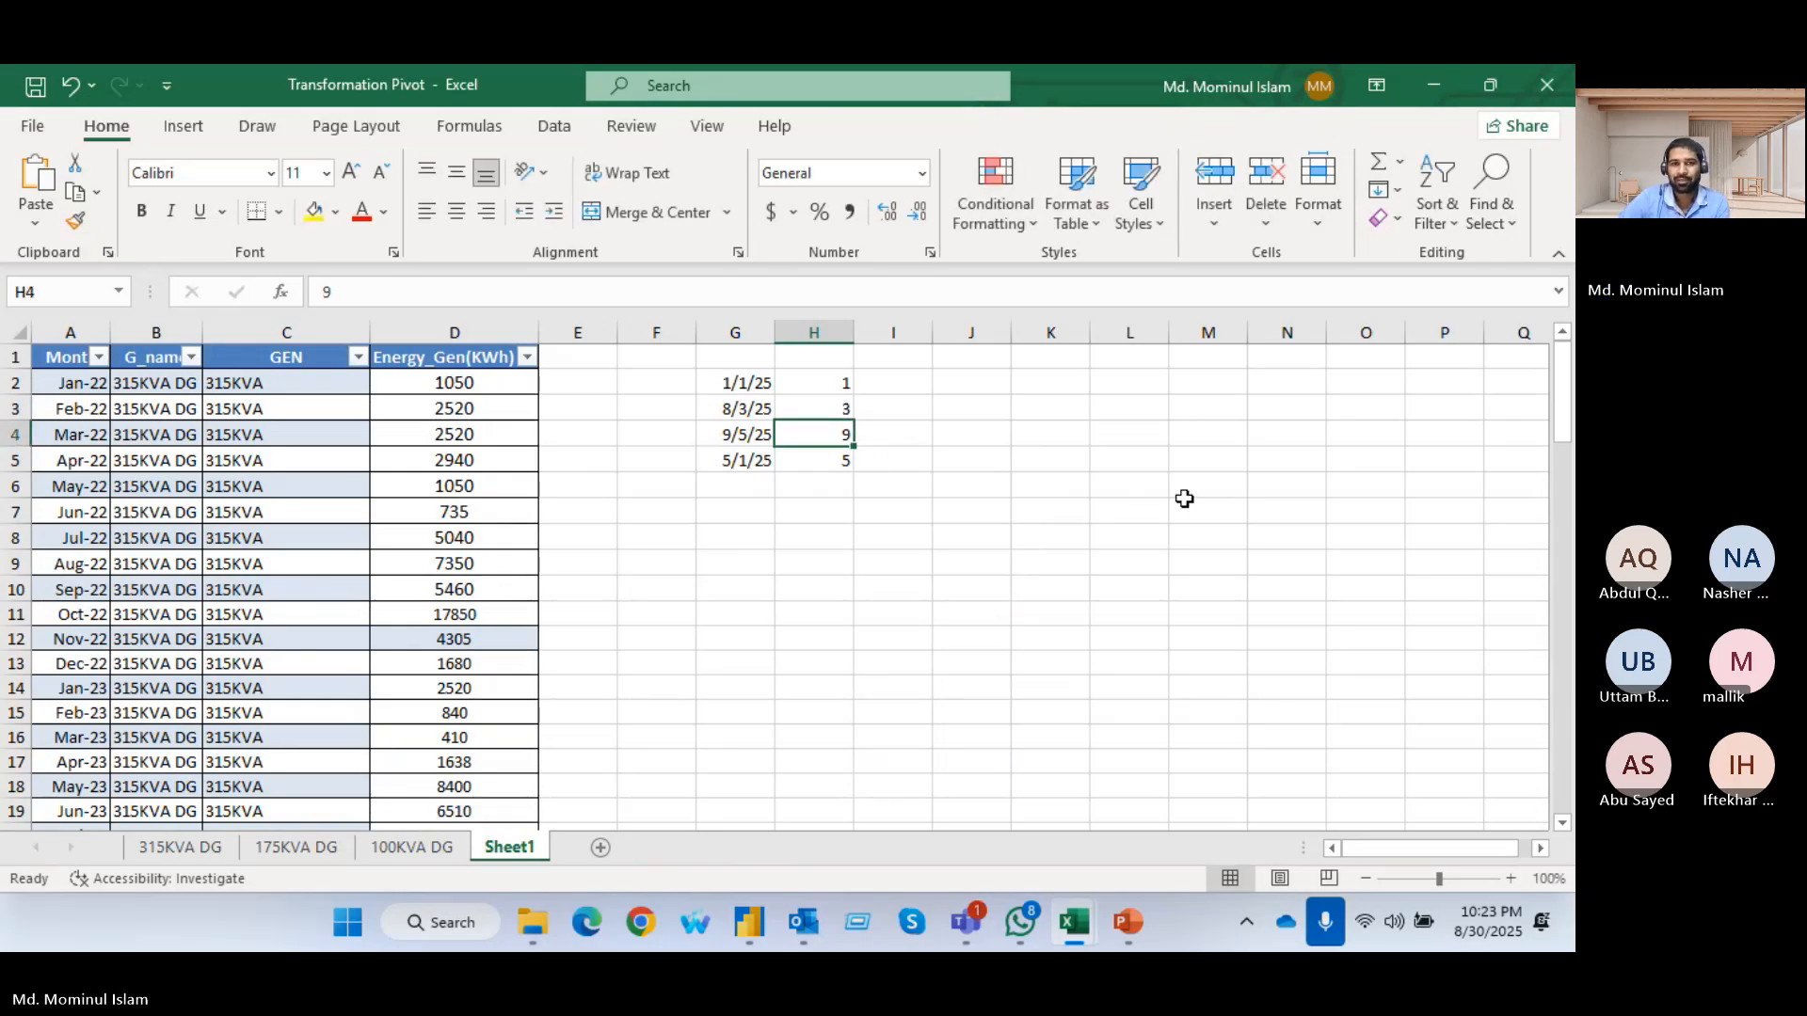
# Clear the example numbers from H2:H5 and select H2 for a new example
pyautogui.click(807, 380)
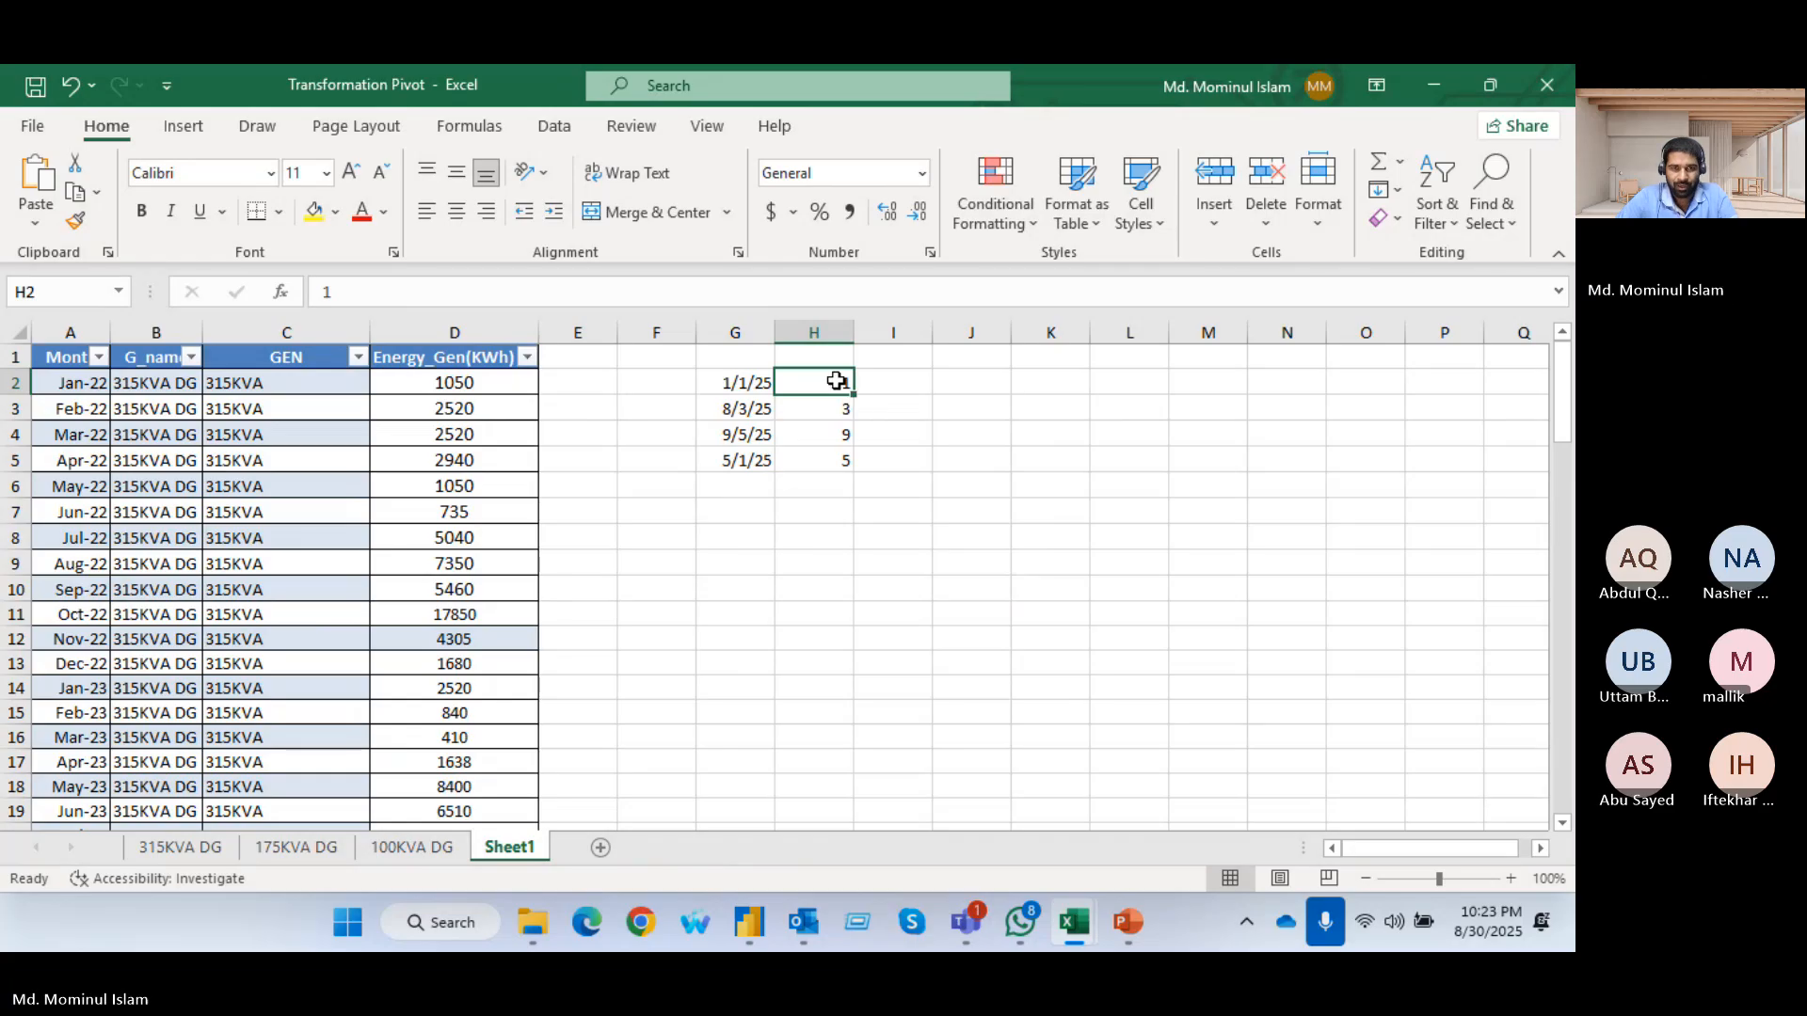
pyautogui.moveTo(834, 377); pyautogui.dragTo(830, 456)
pyautogui.press('Delete')
pyautogui.click(818, 383)
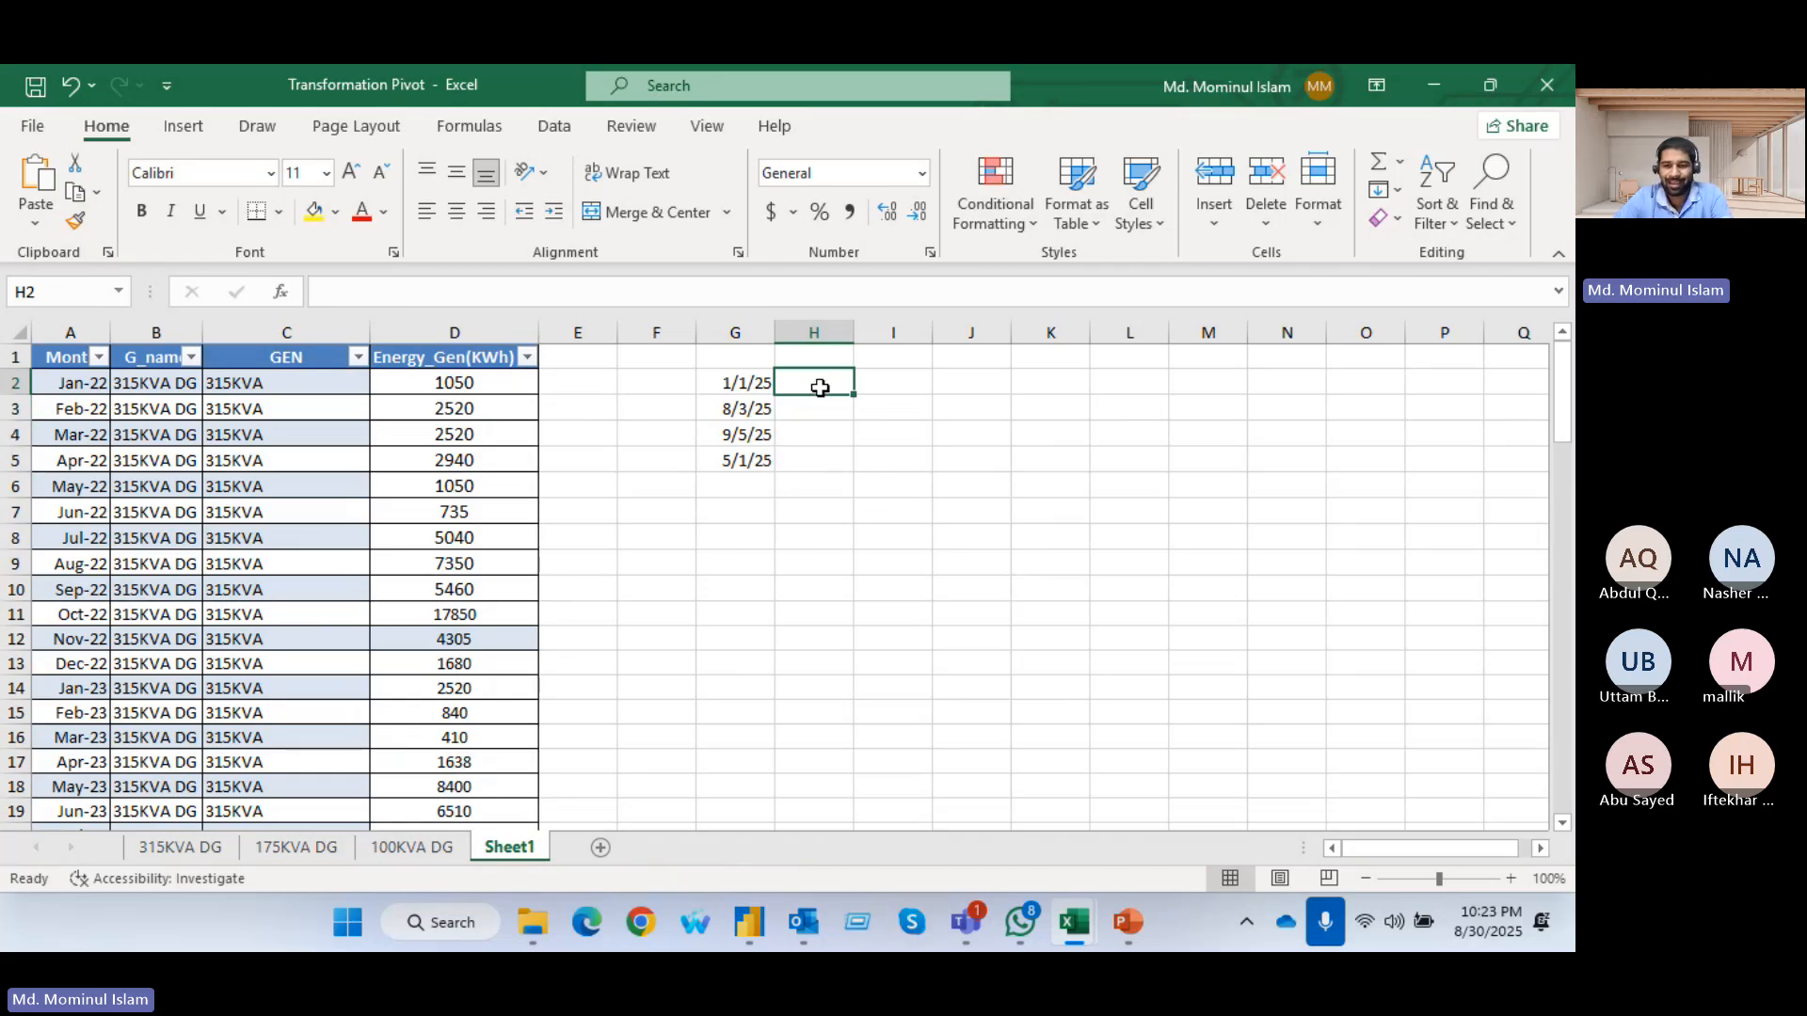
# Enter 1 in H2 and flash-fill the values beside the dates, correcting H3 to 3 so the column extracts day numbers
pyautogui.write('1')
pyautogui.press('Return')
pyautogui.hotkey('ctrl', 'e')
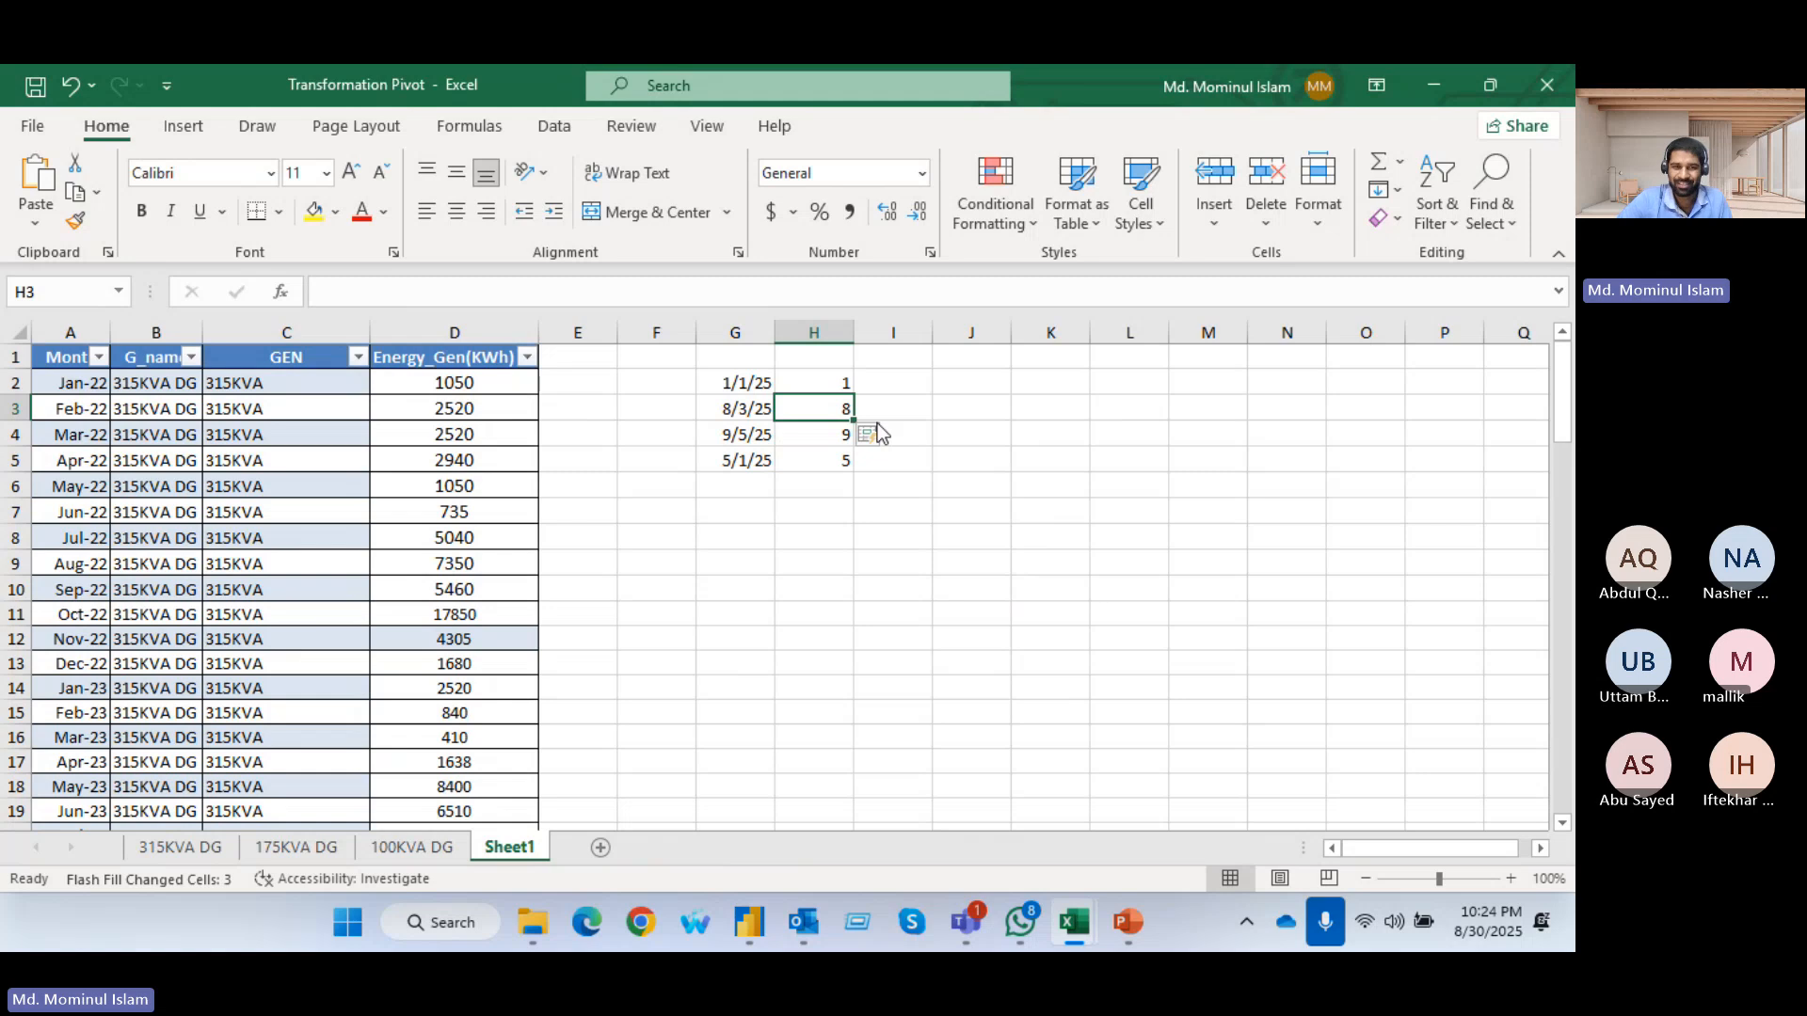
pyautogui.write('3')
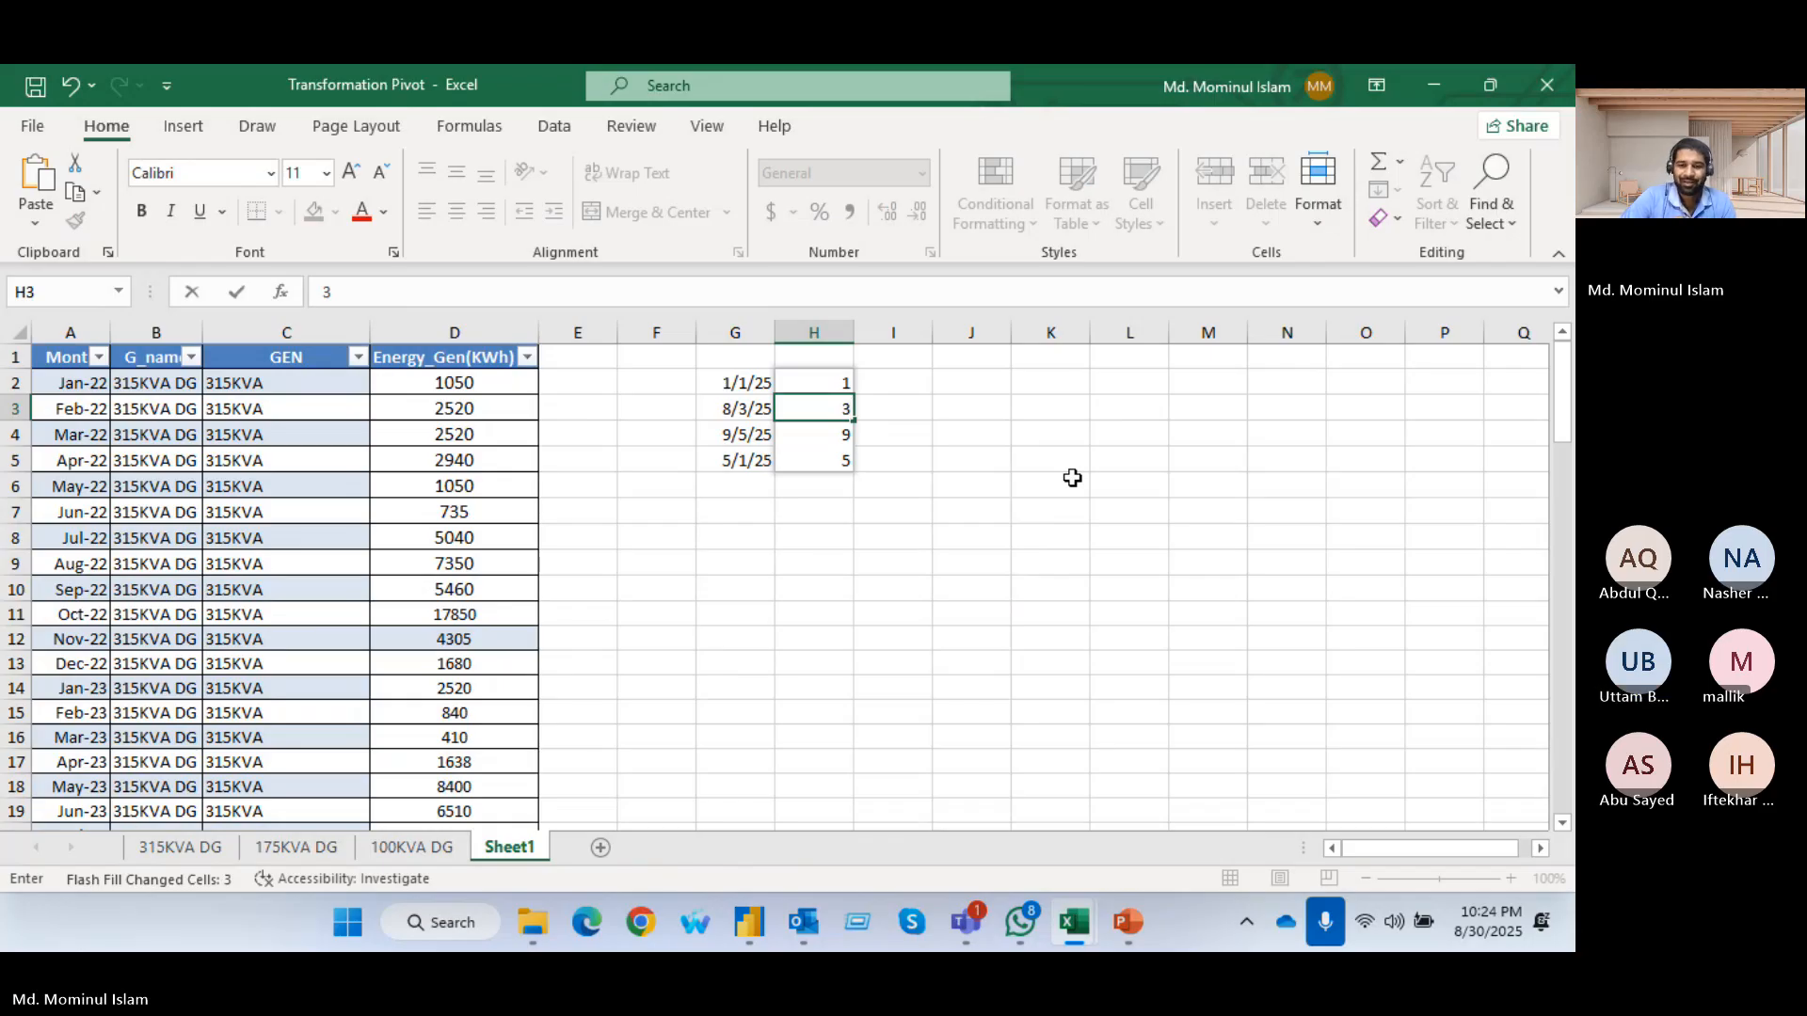
pyautogui.press('Return')
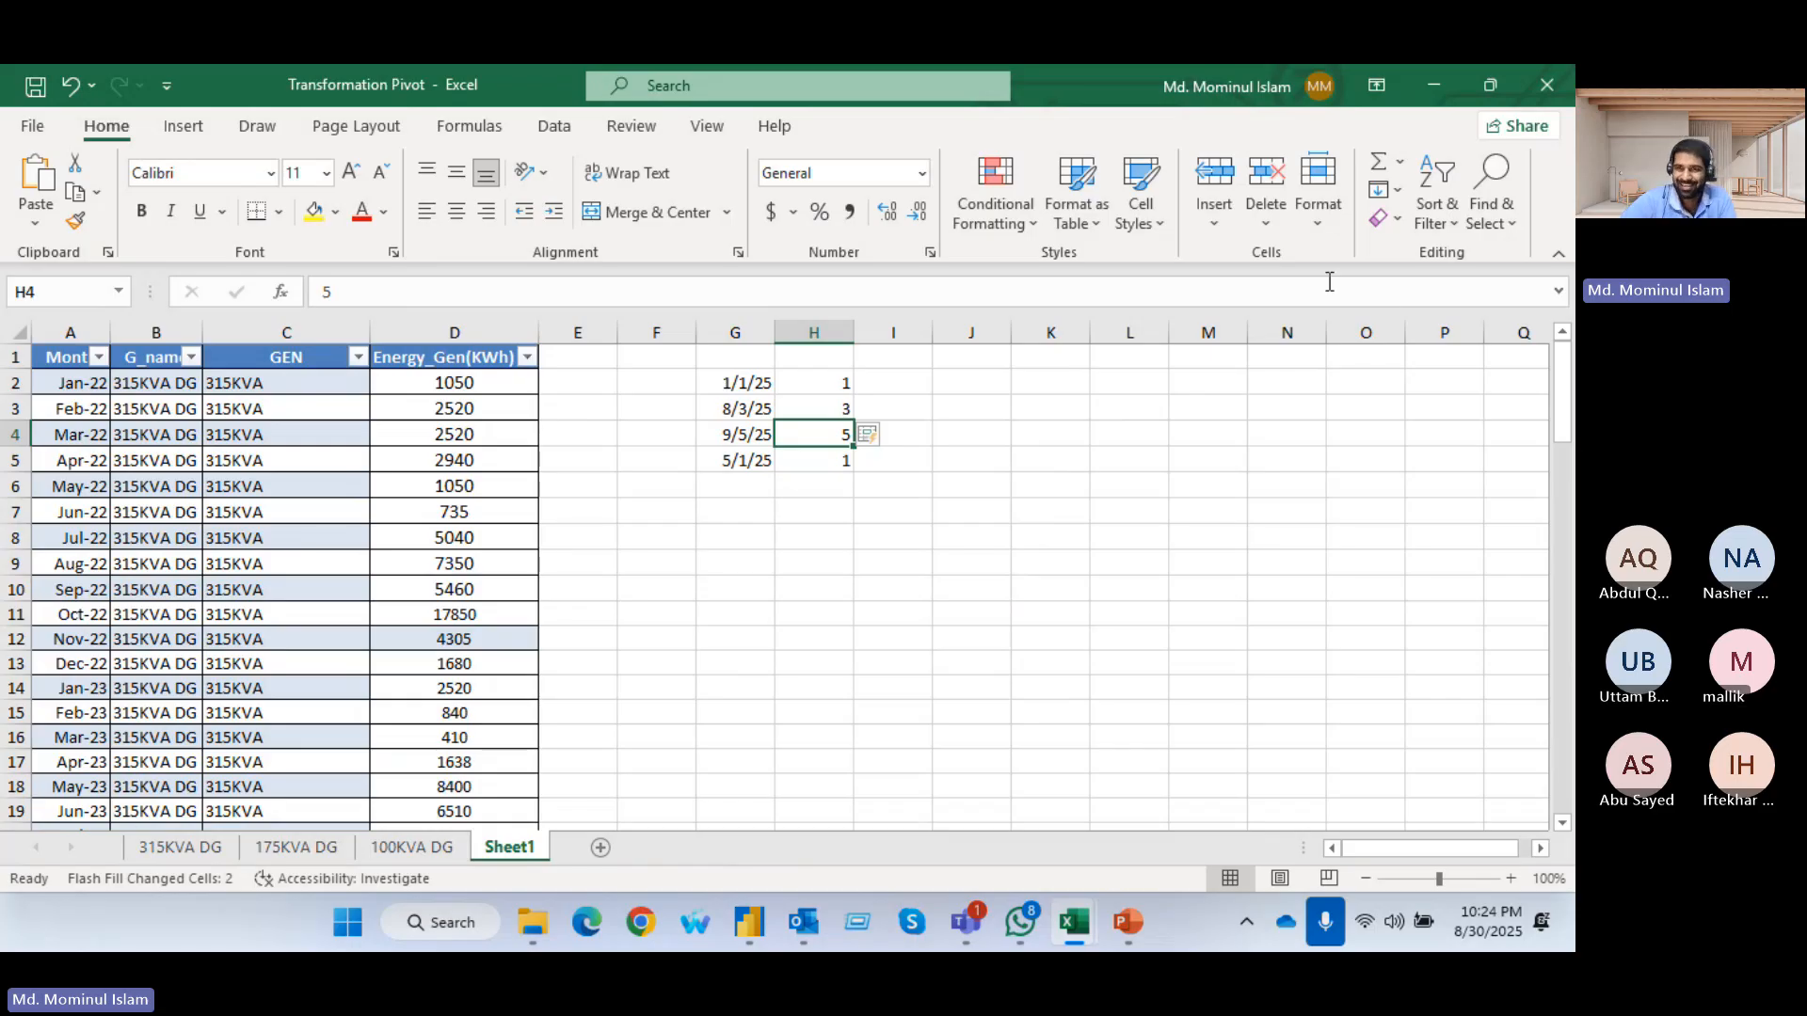
pyautogui.click(1397, 191)
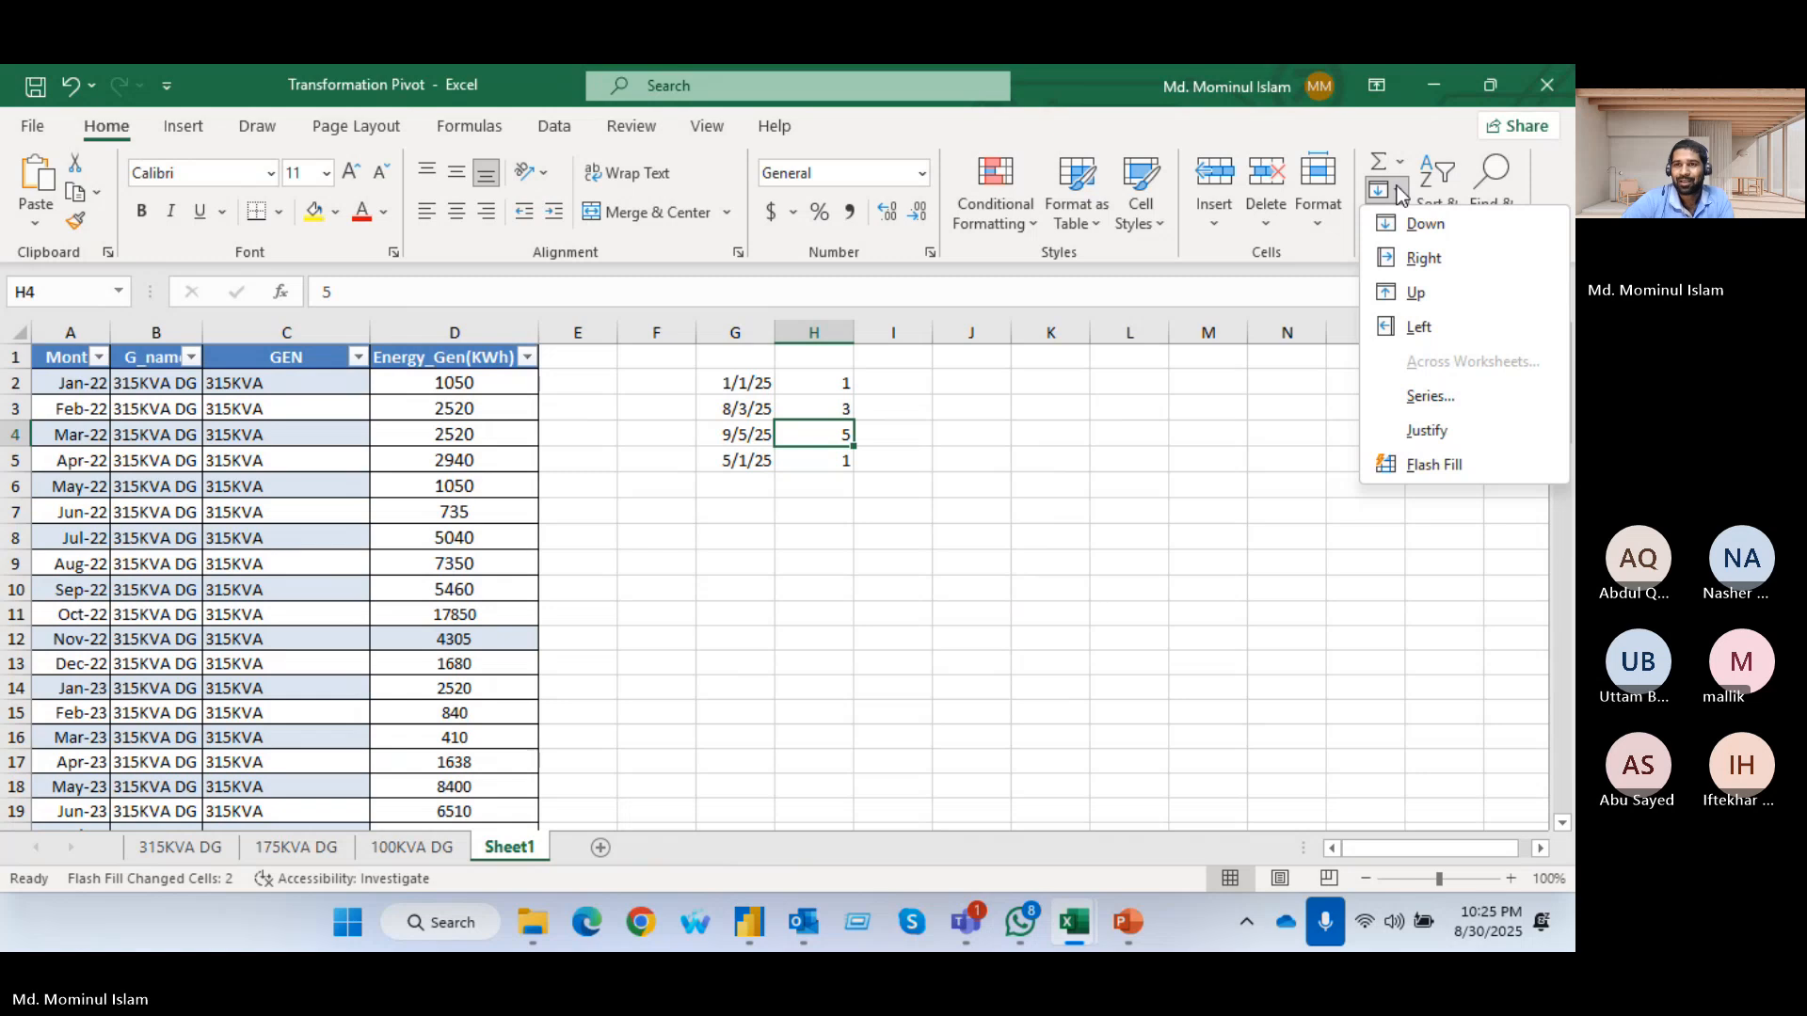
pyautogui.click(1458, 472)
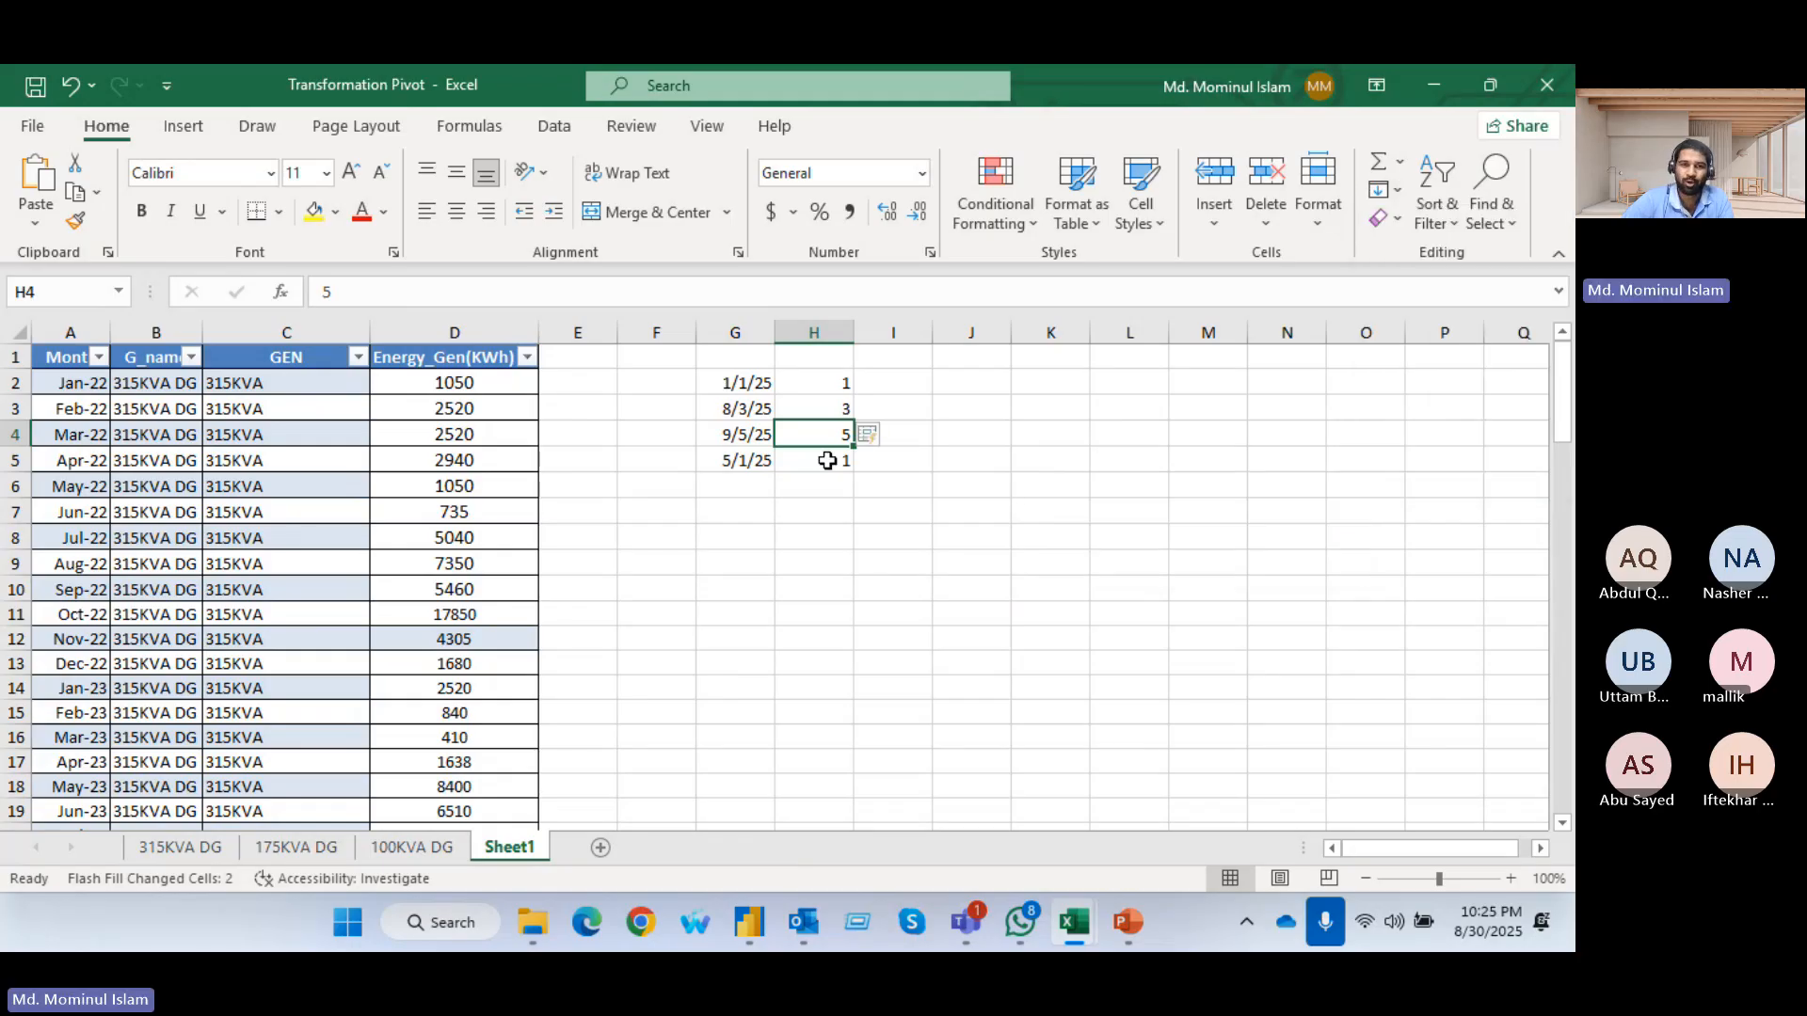
# Clear H2:H5 and enter the day-number examples 1 in H2 and 3 in H3
pyautogui.moveTo(838, 379); pyautogui.dragTo(823, 475)
pyautogui.press('Delete')
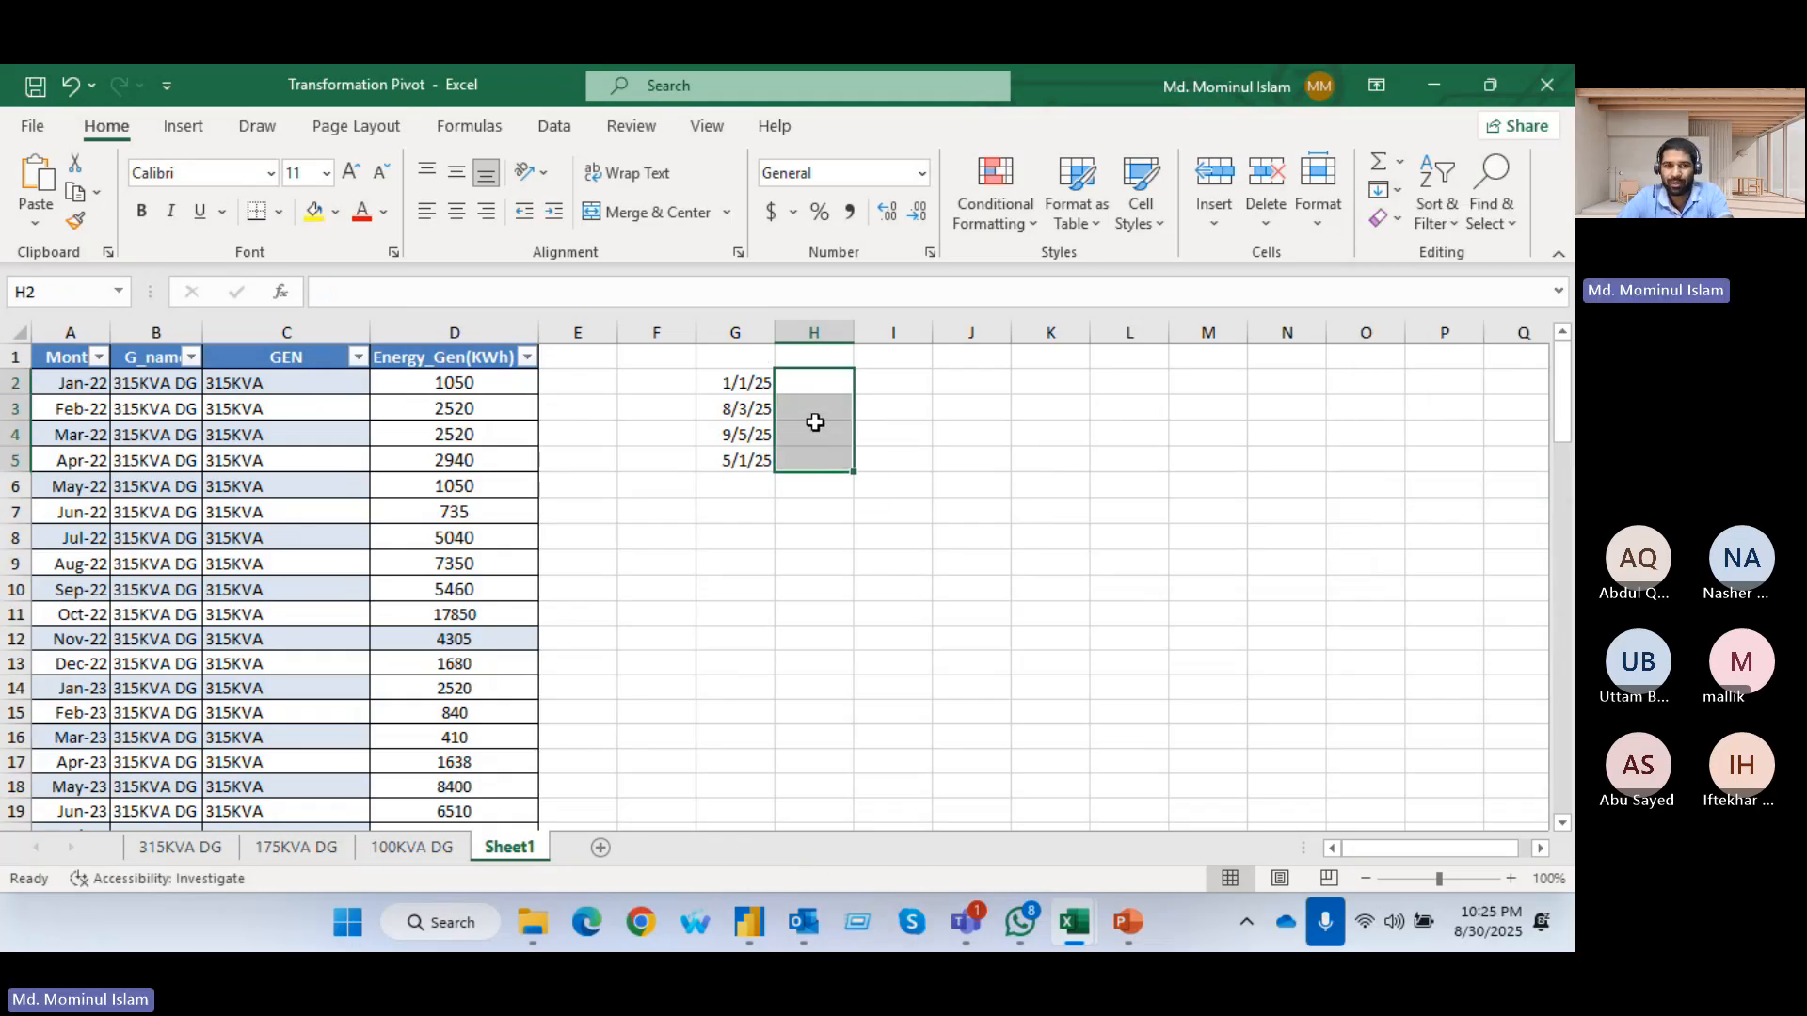
pyautogui.click(795, 376)
pyautogui.write('1')
pyautogui.press('Return')
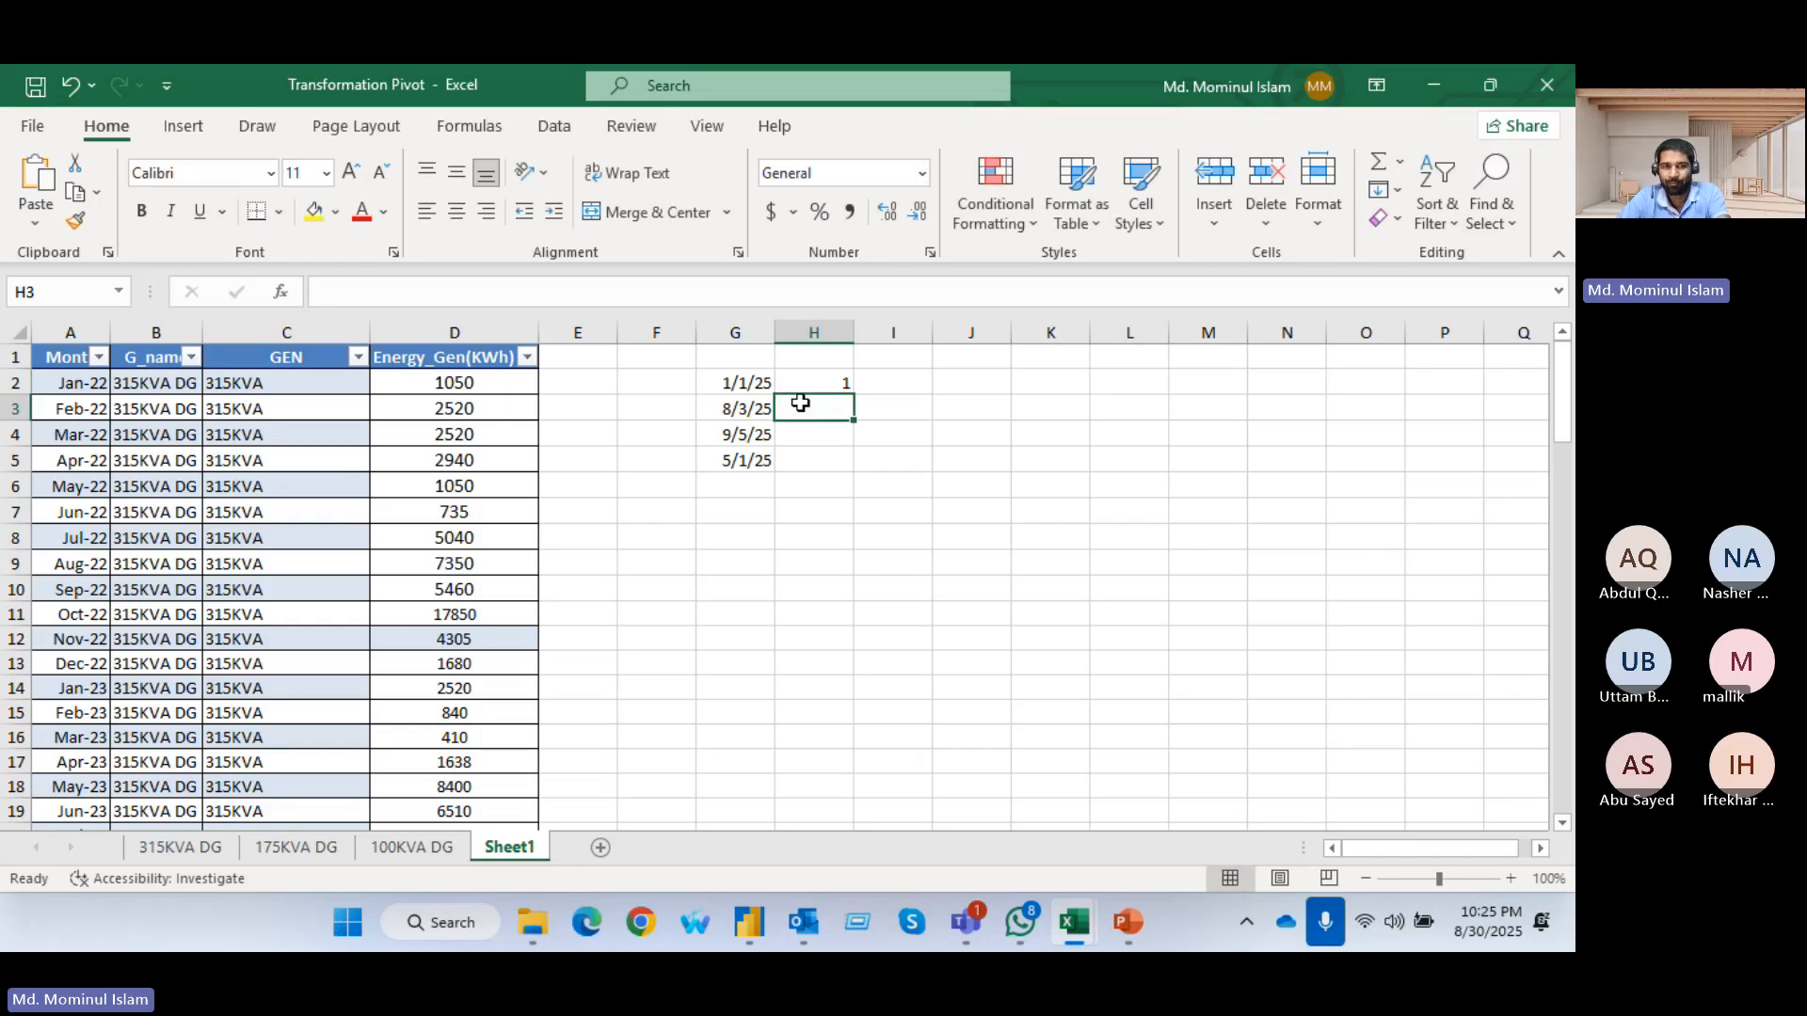
pyautogui.doubleClick(801, 400)
pyautogui.write('3')
pyautogui.press('Return')
pyautogui.press('Return')
pyautogui.press('Return')
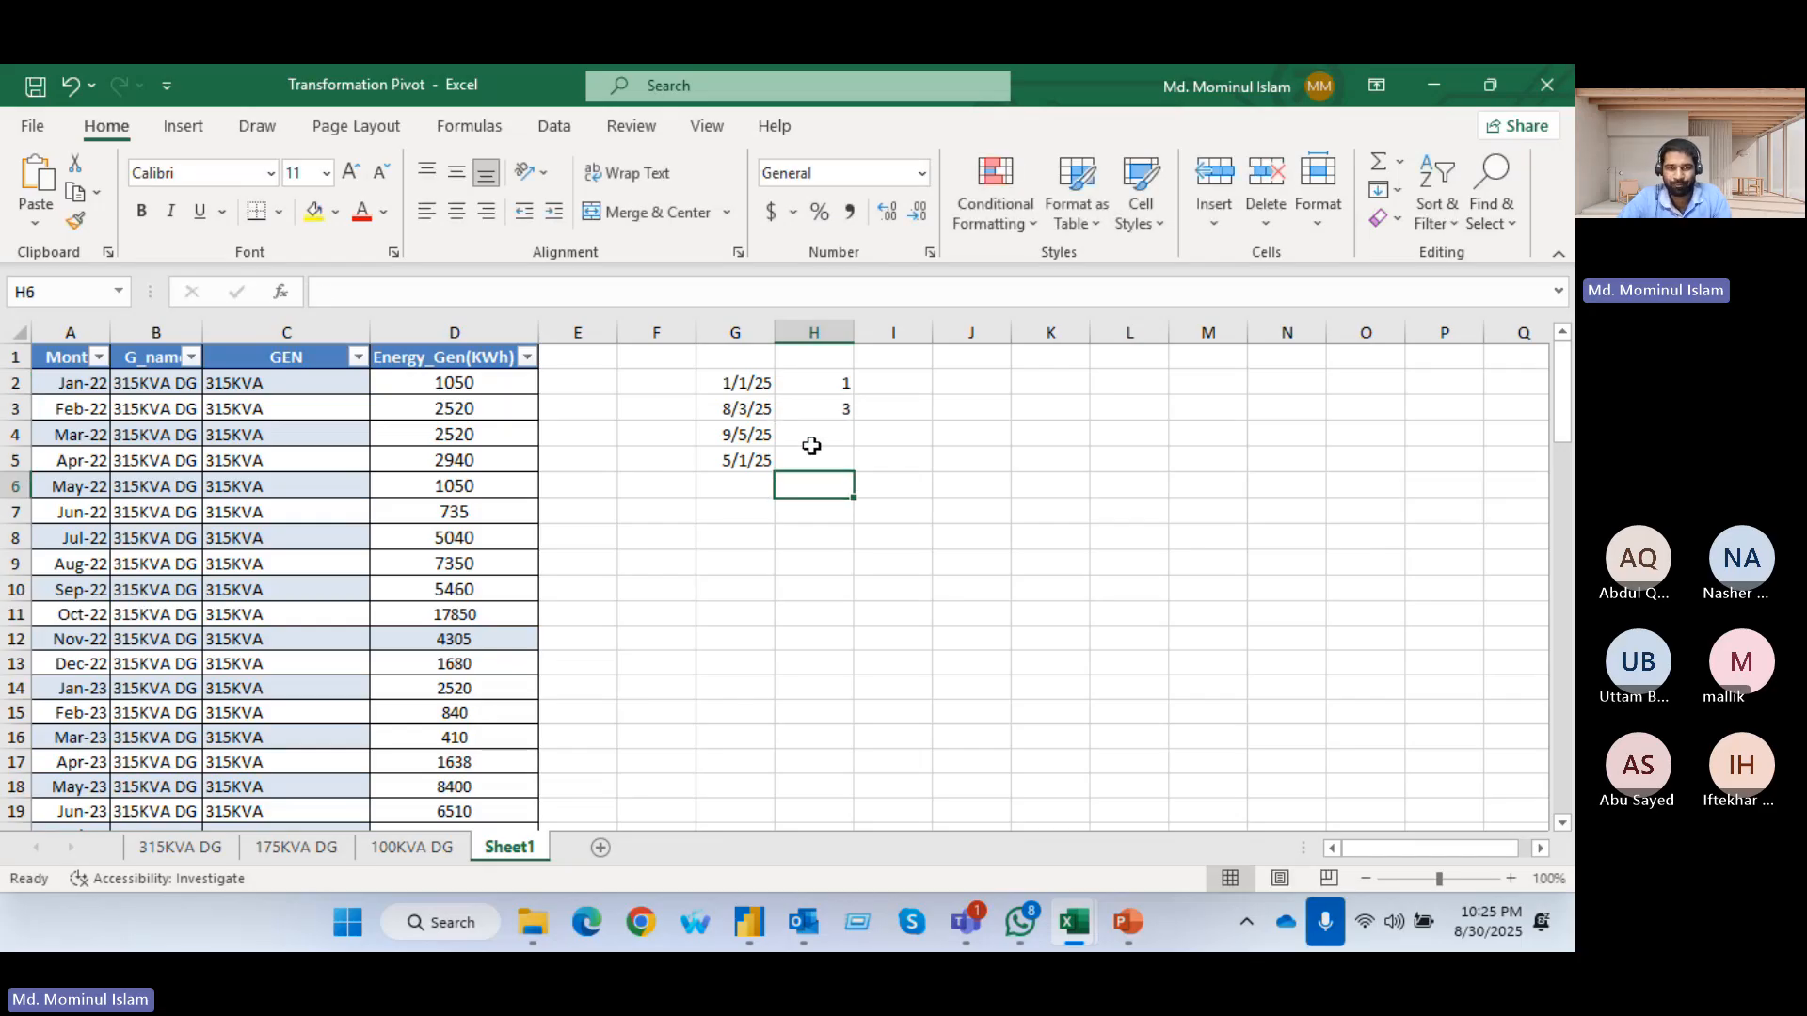
# Flash-fill the remaining day numbers from H4 and select the dates with their results in G2:H5
pyautogui.press('Up')
pyautogui.press('Up')
pyautogui.click(1450, 224)
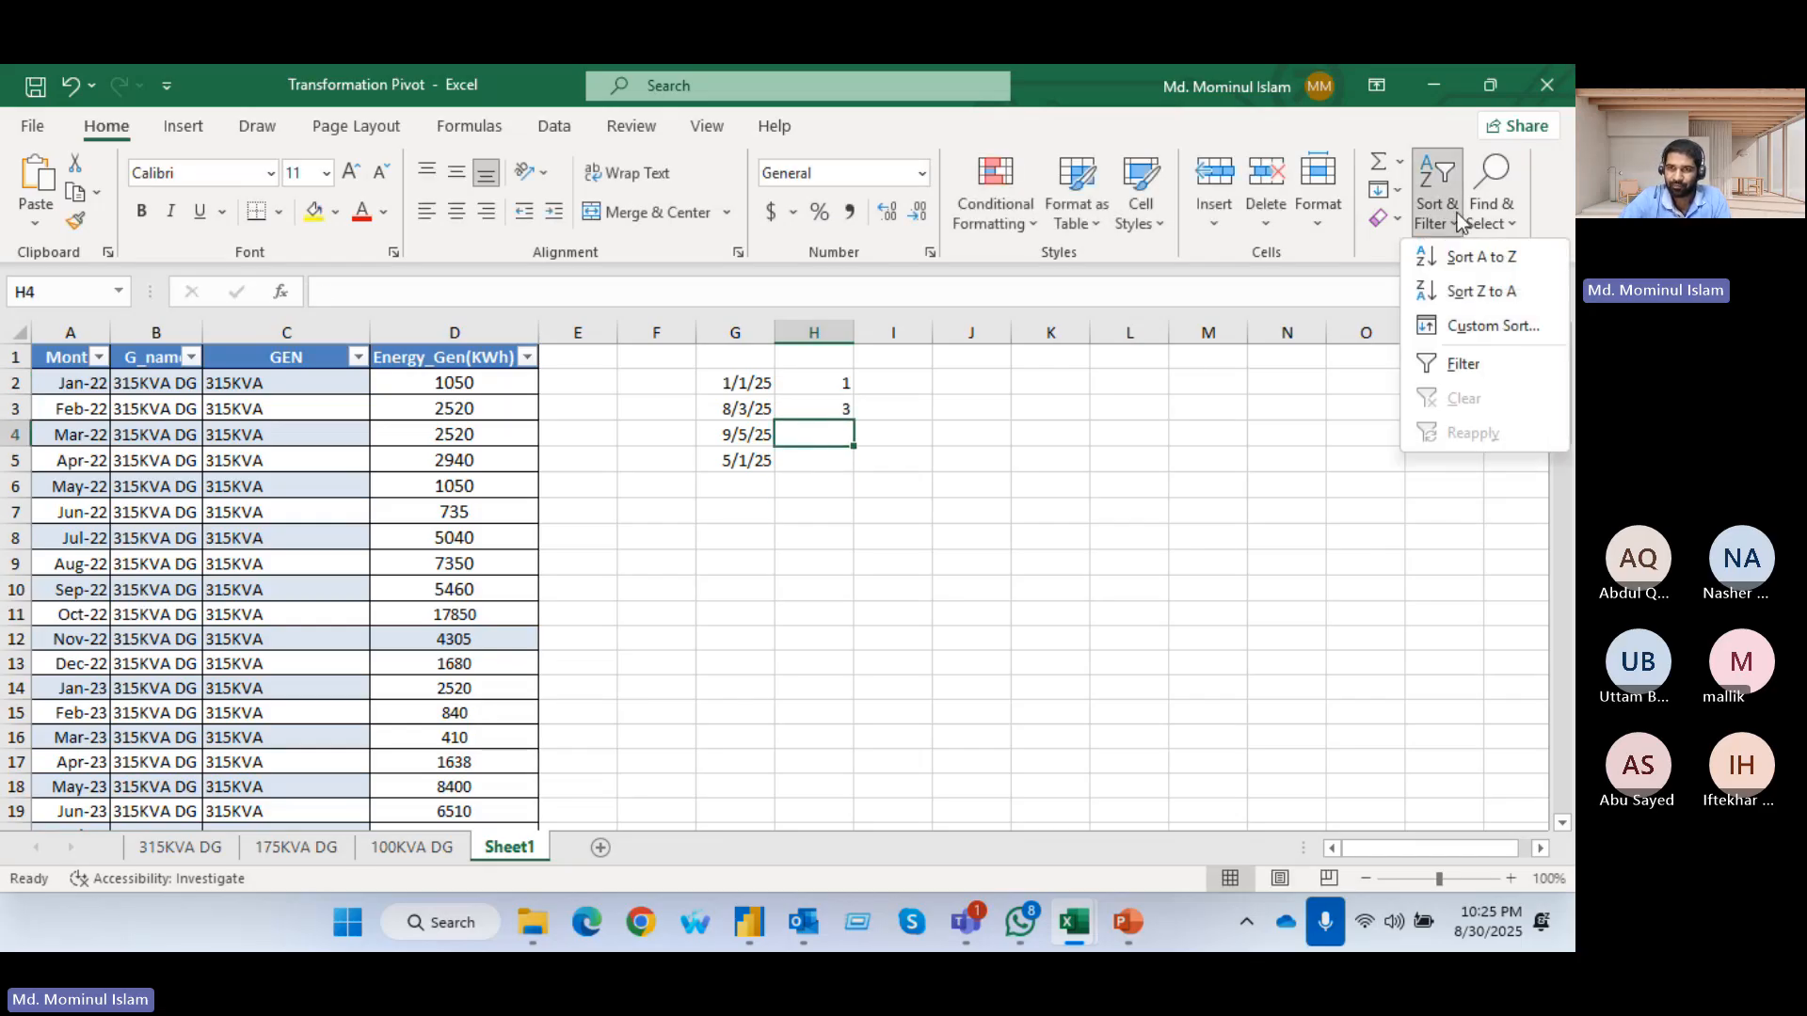
pyautogui.click(1397, 192)
pyautogui.click(1396, 192)
pyautogui.click(1414, 464)
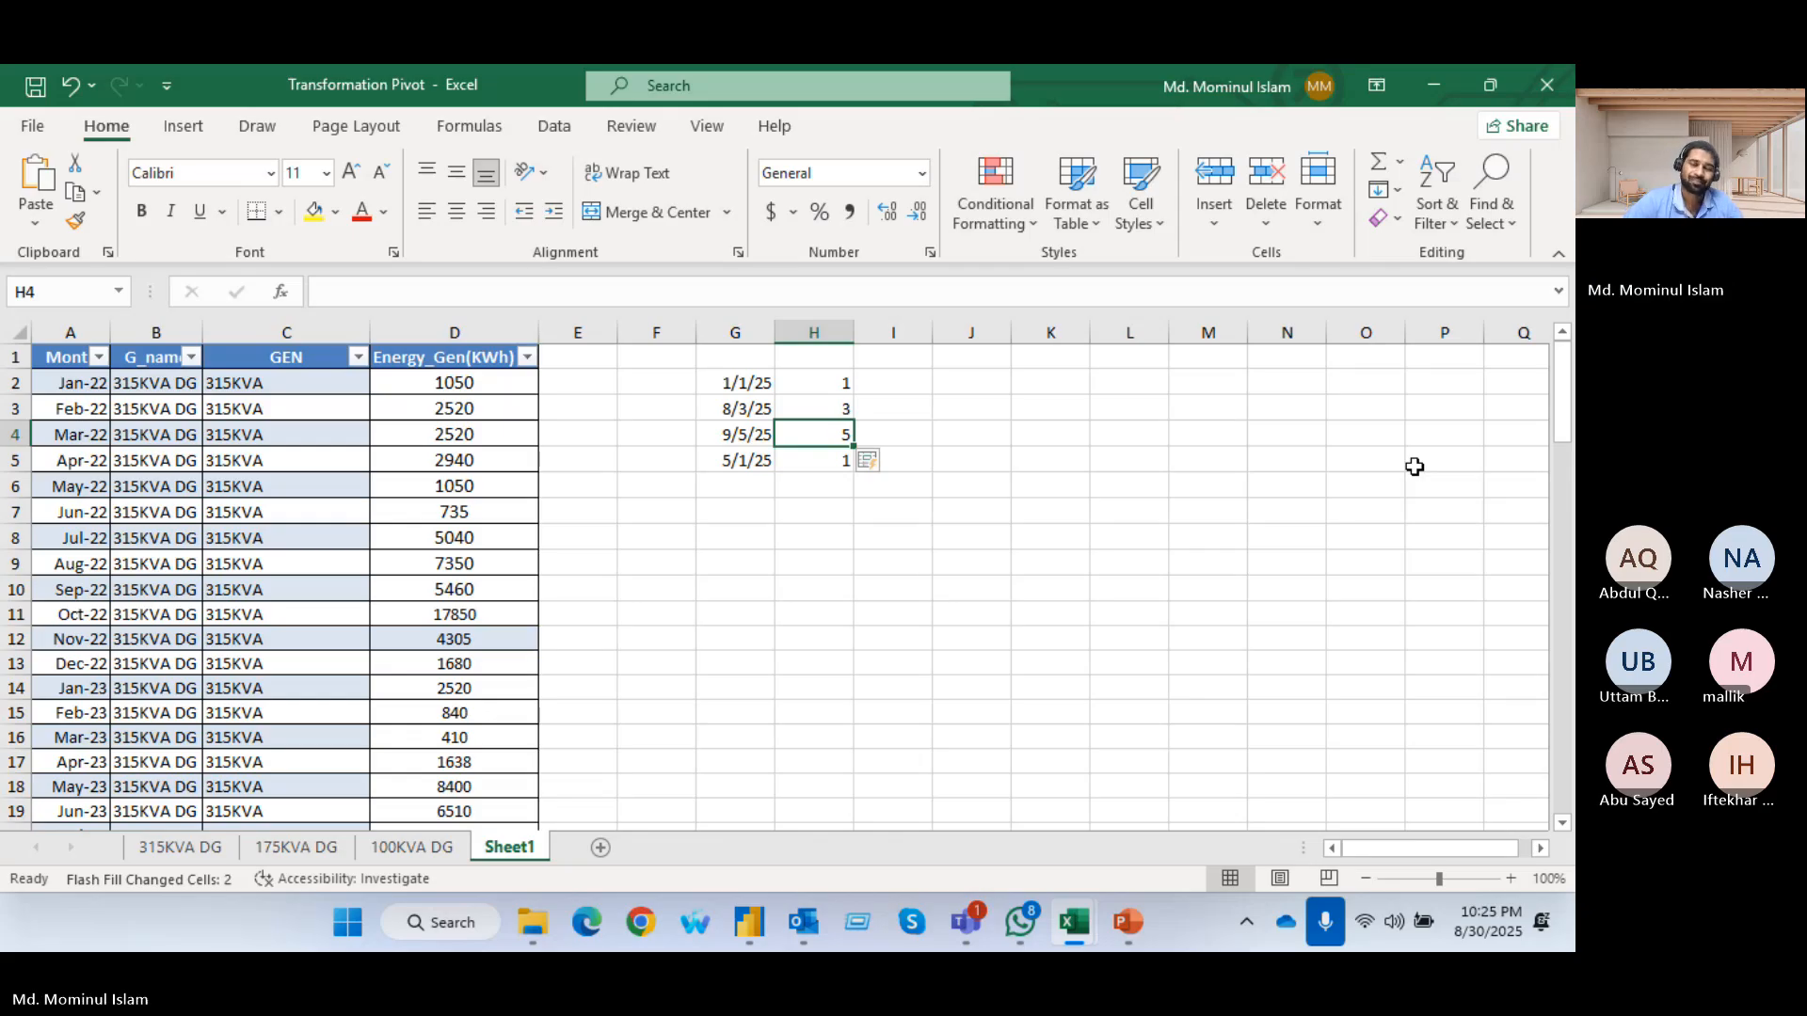
pyautogui.click(1116, 538)
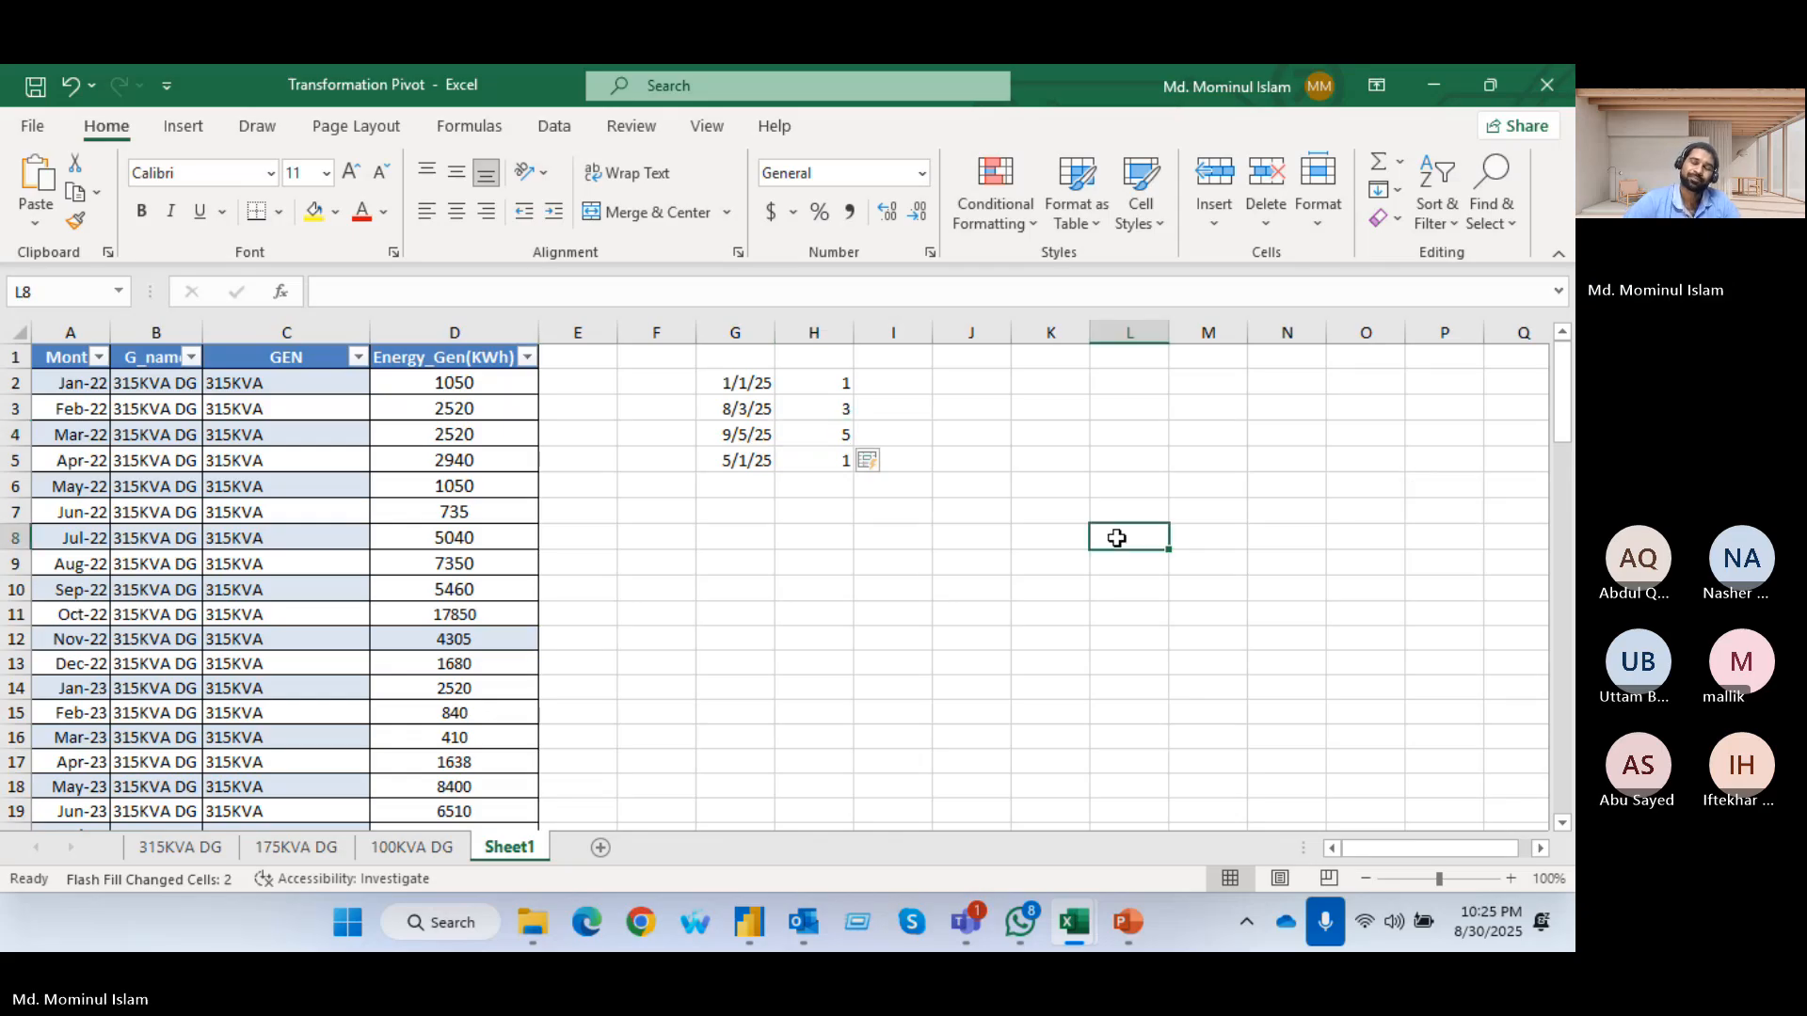
pyautogui.moveTo(720, 384); pyautogui.dragTo(807, 450)
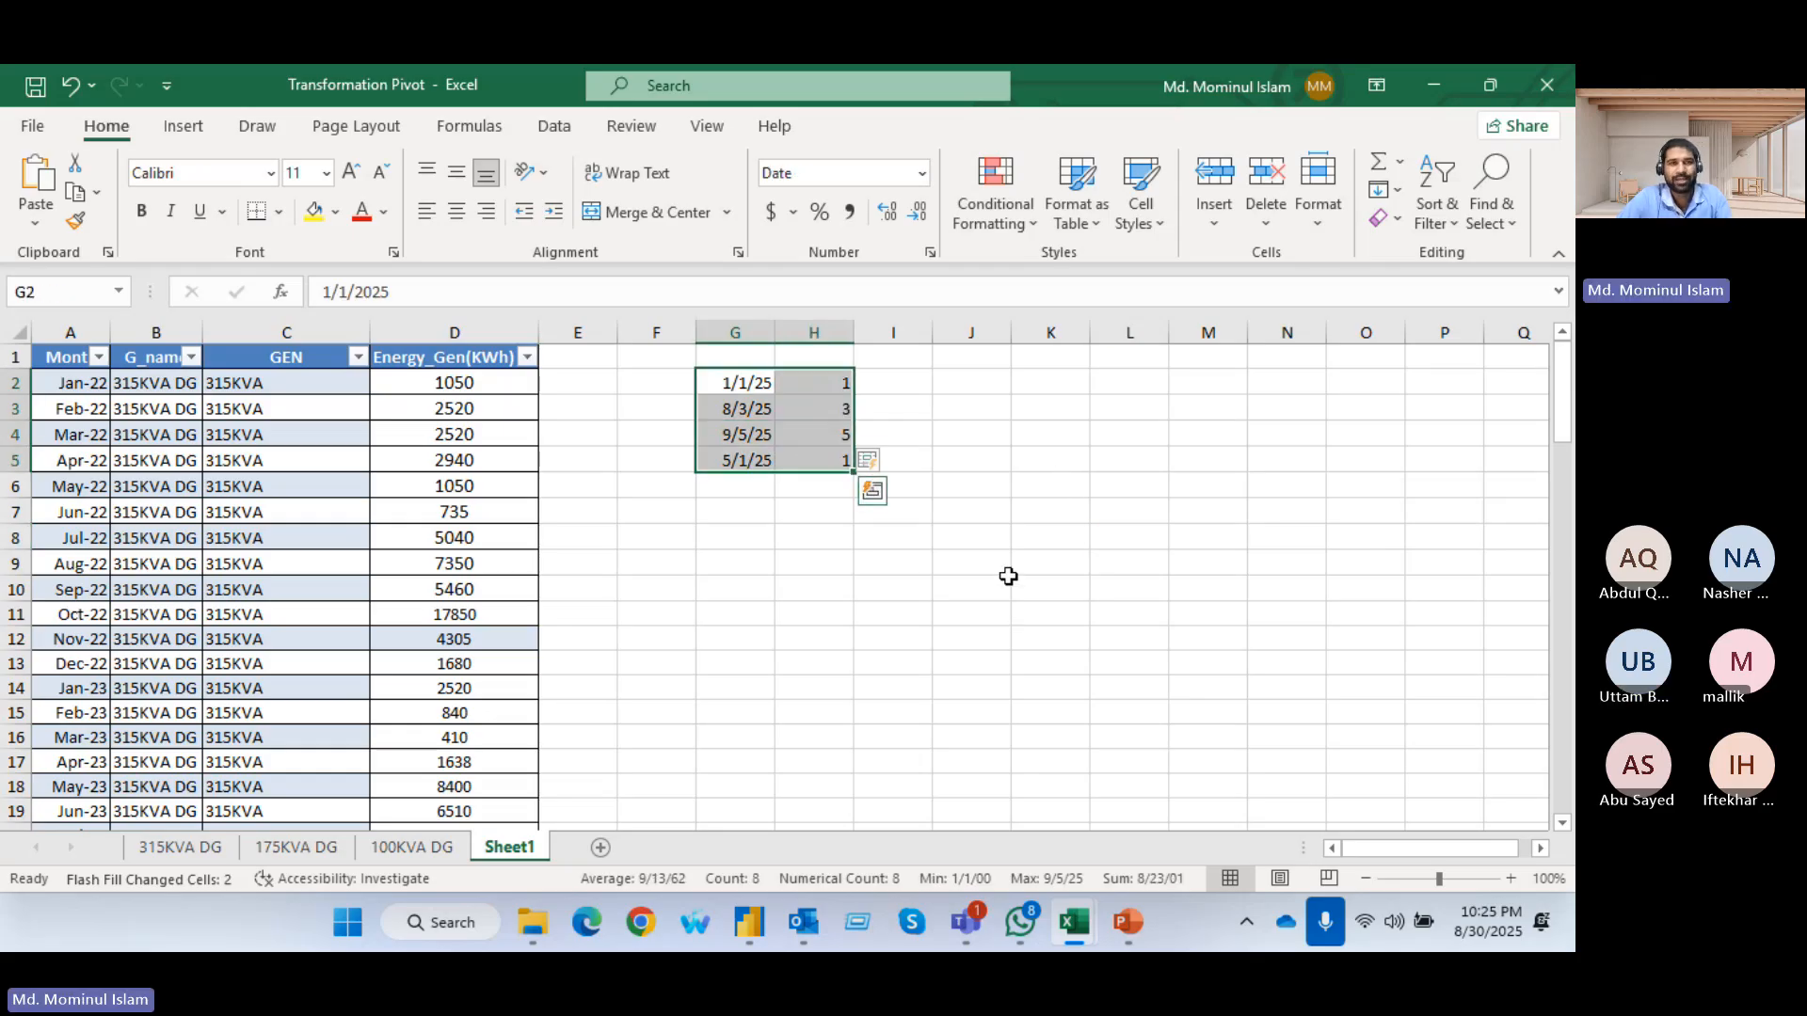
# Switch to the Power Query Editor and open the Sales_Oct query
pyautogui.hotkey('alt', 'Tab')
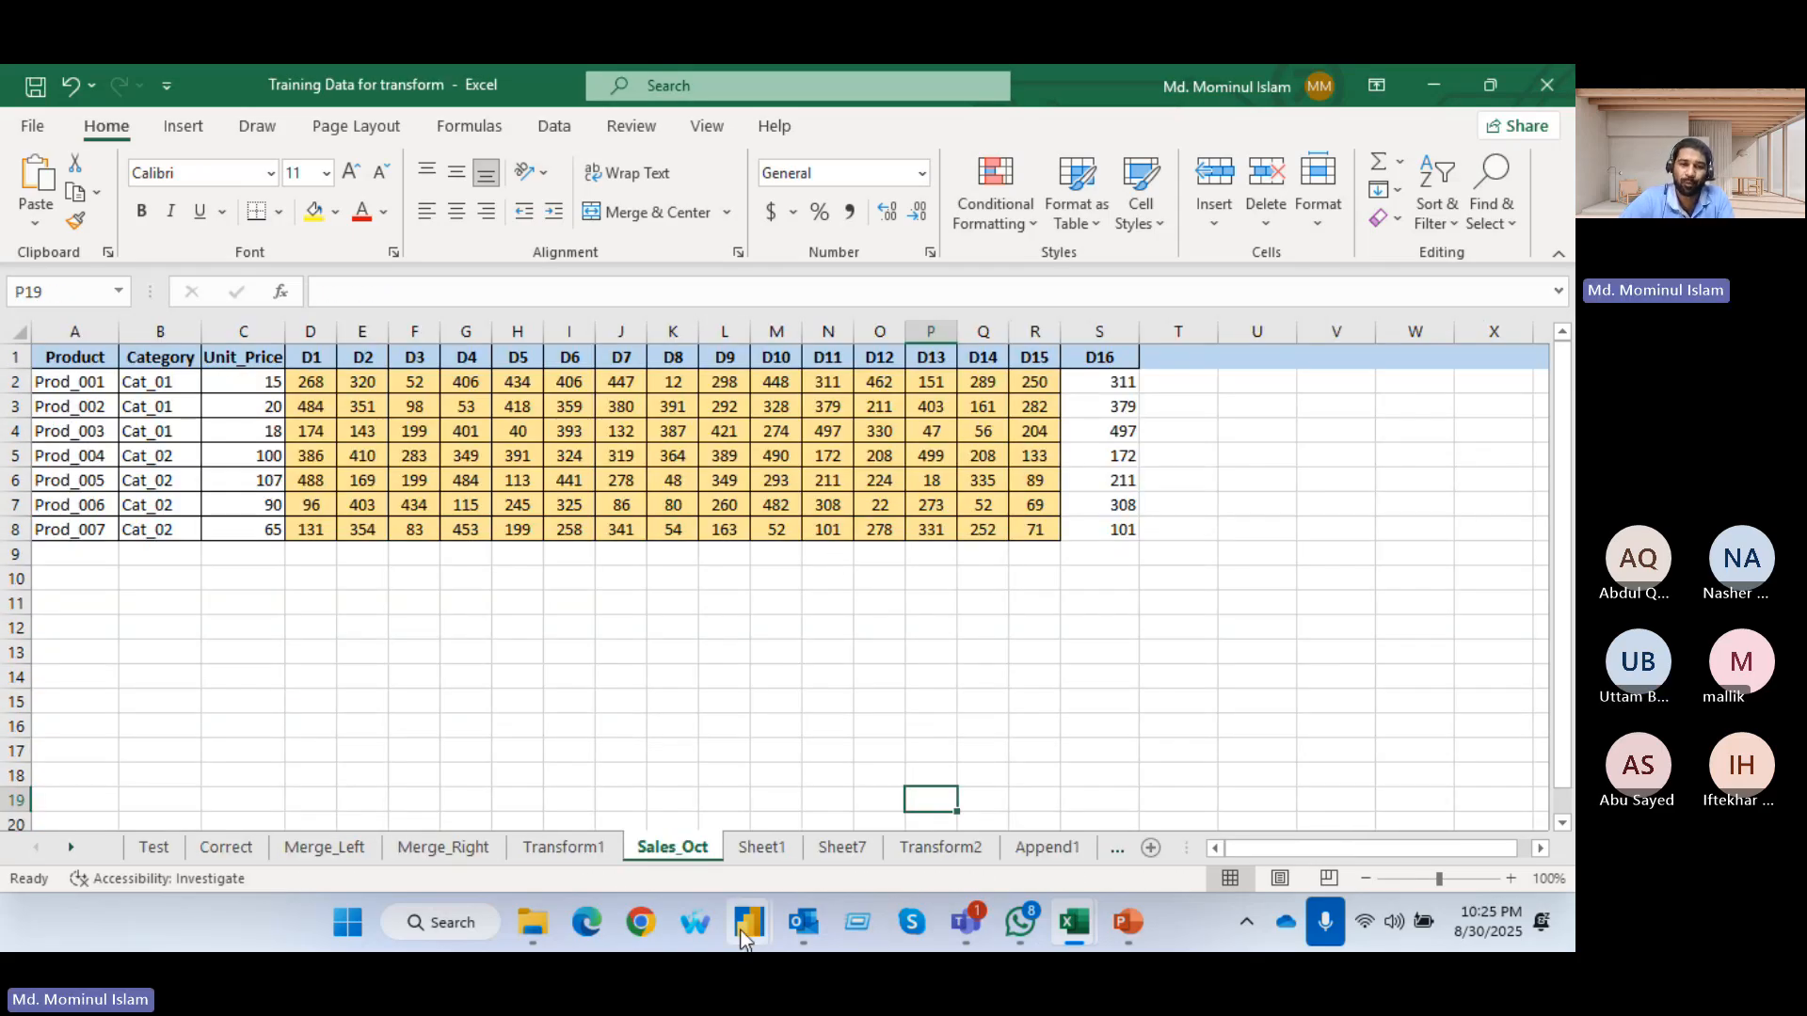
pyautogui.moveTo(743, 931)
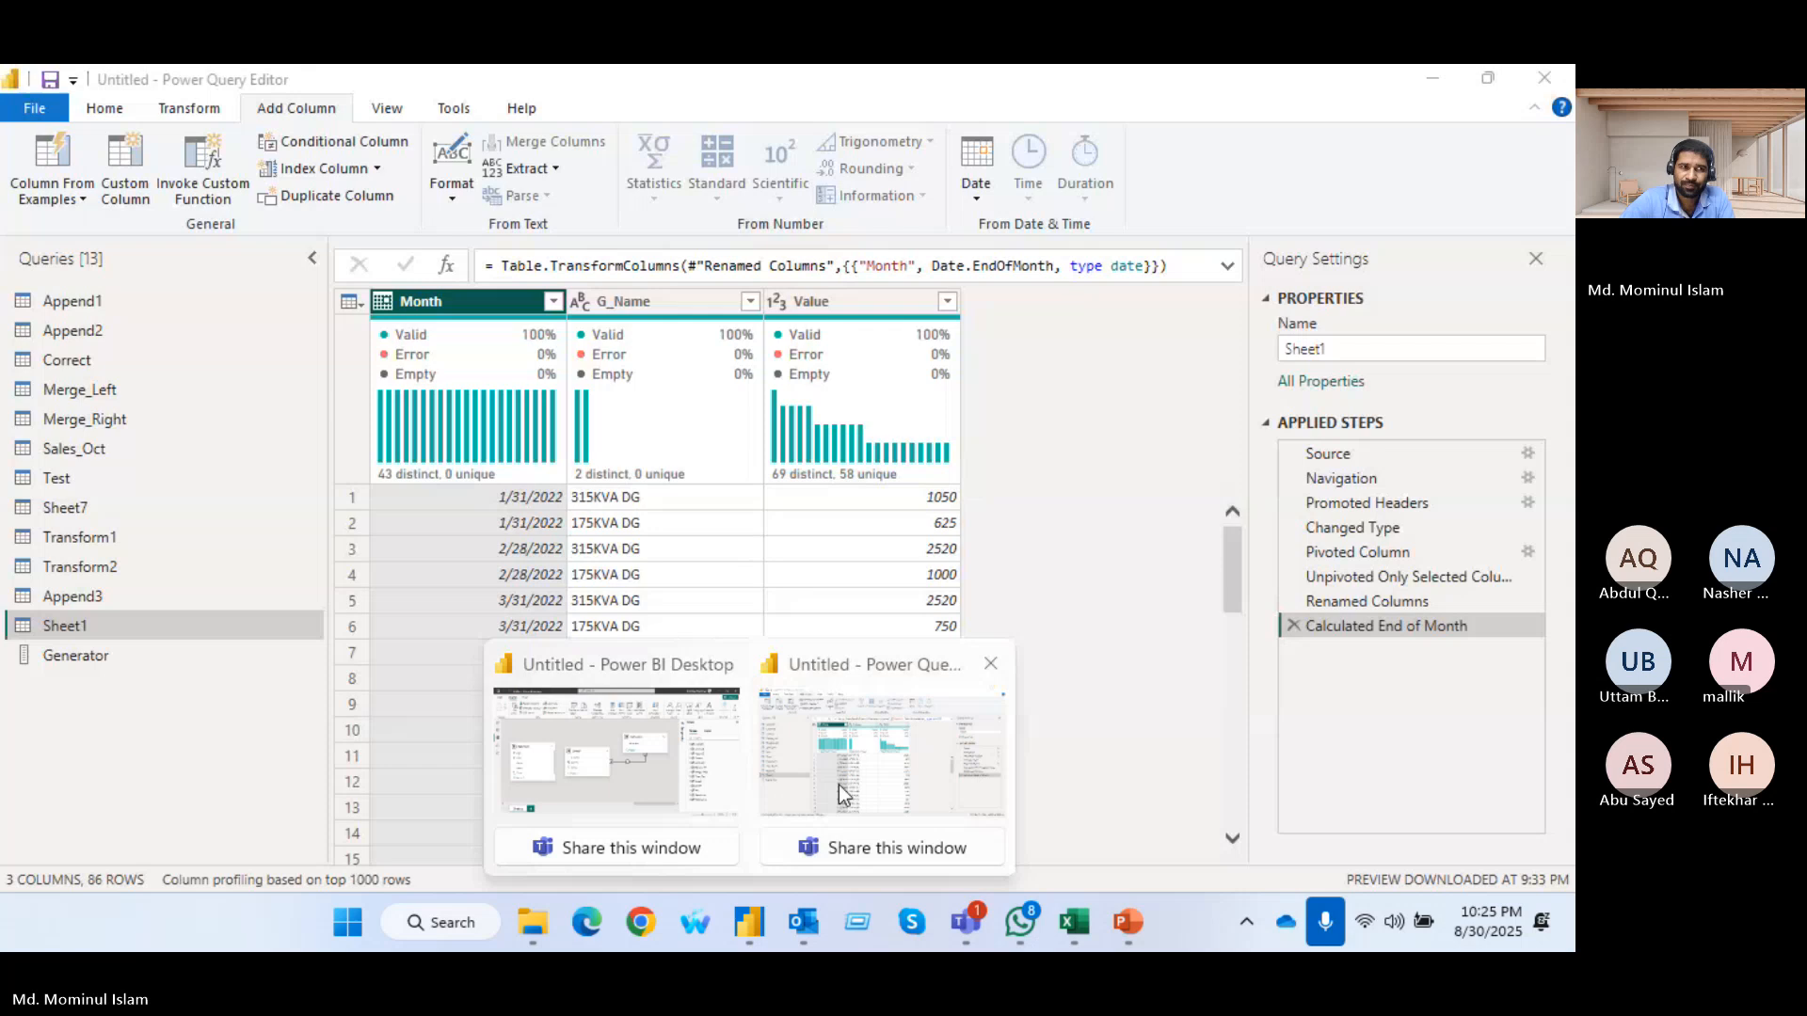
pyautogui.click(839, 785)
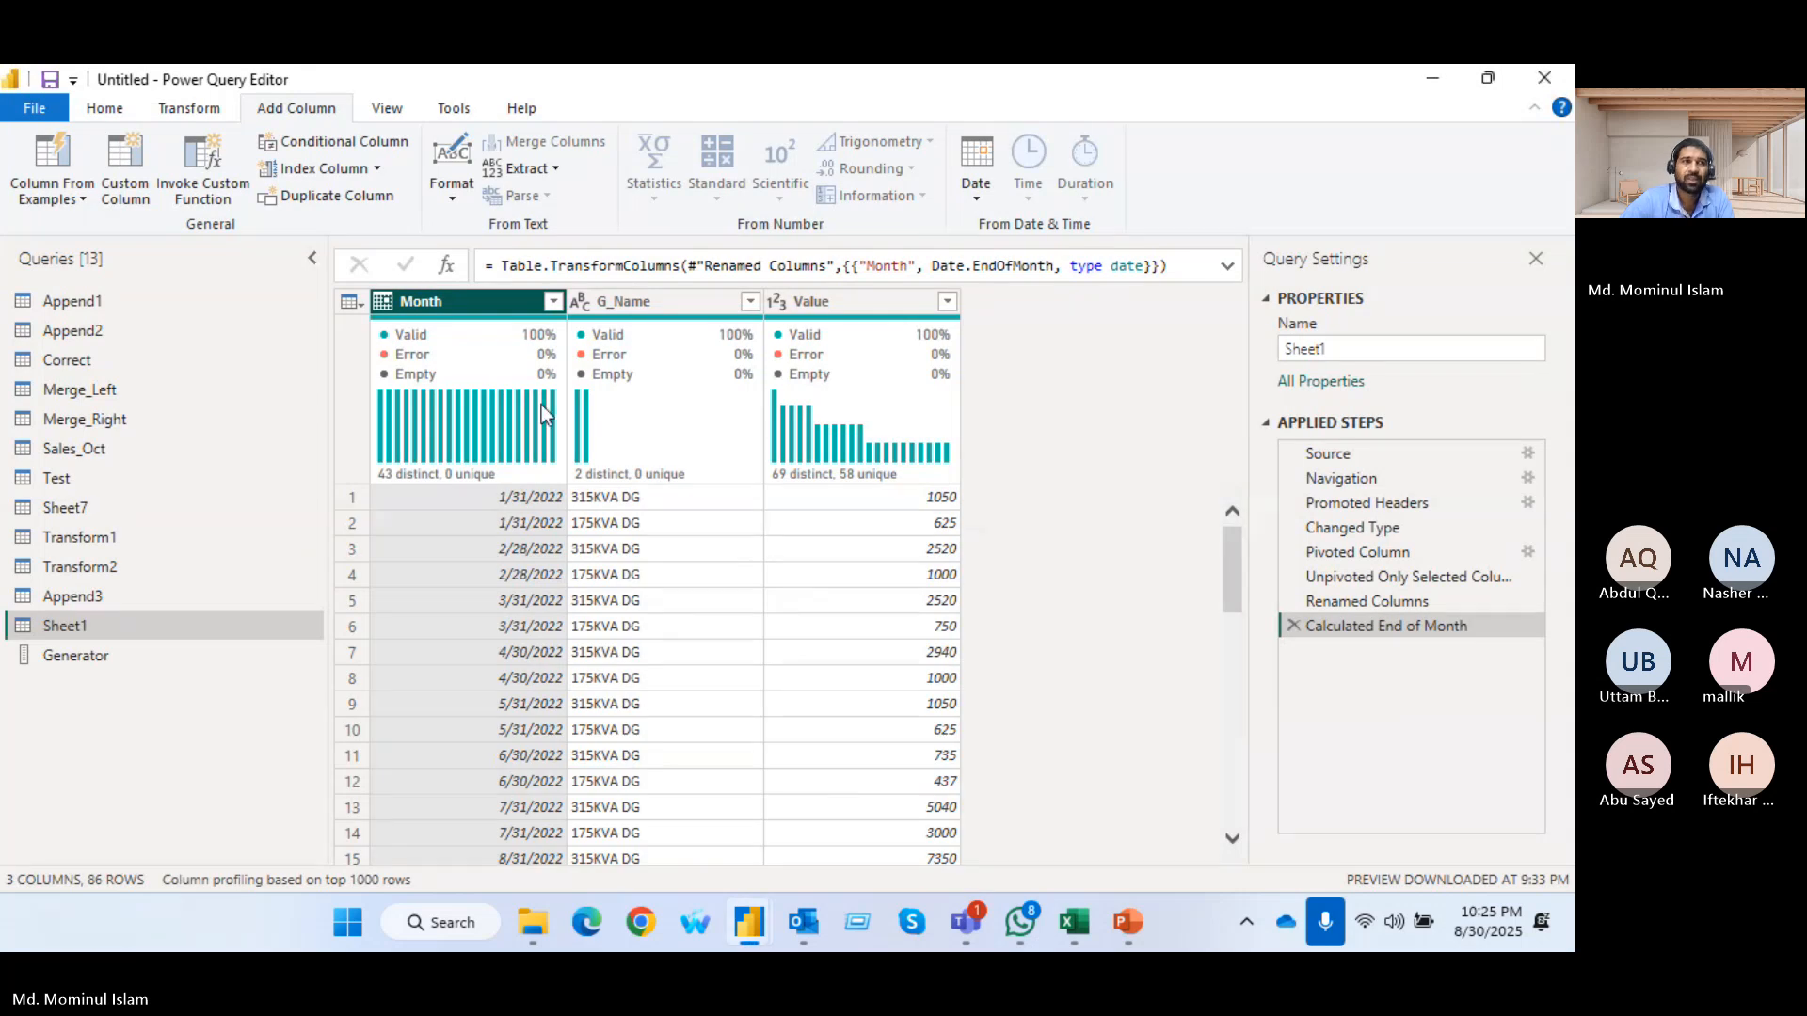
pyautogui.click(45, 451)
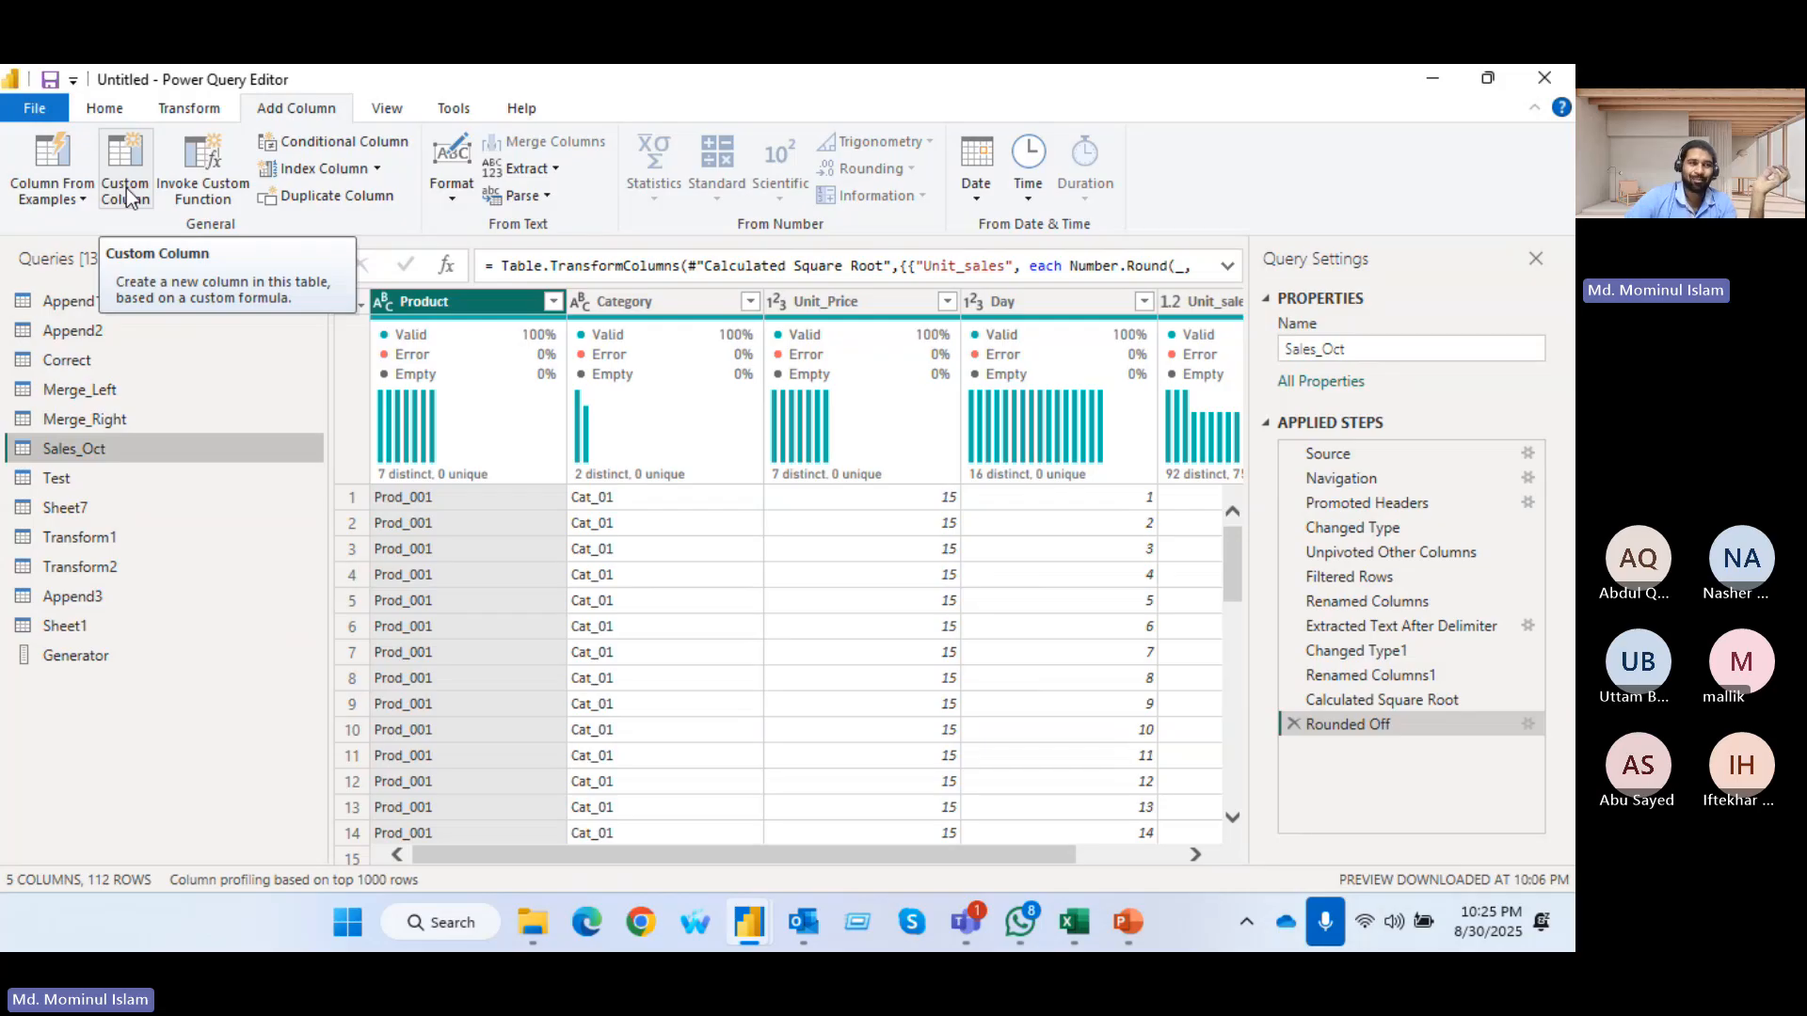
# Examine the step names in the Sales_Oct query's M code in the Advanced Editor, leaving the code unedited
pyautogui.click(105, 107)
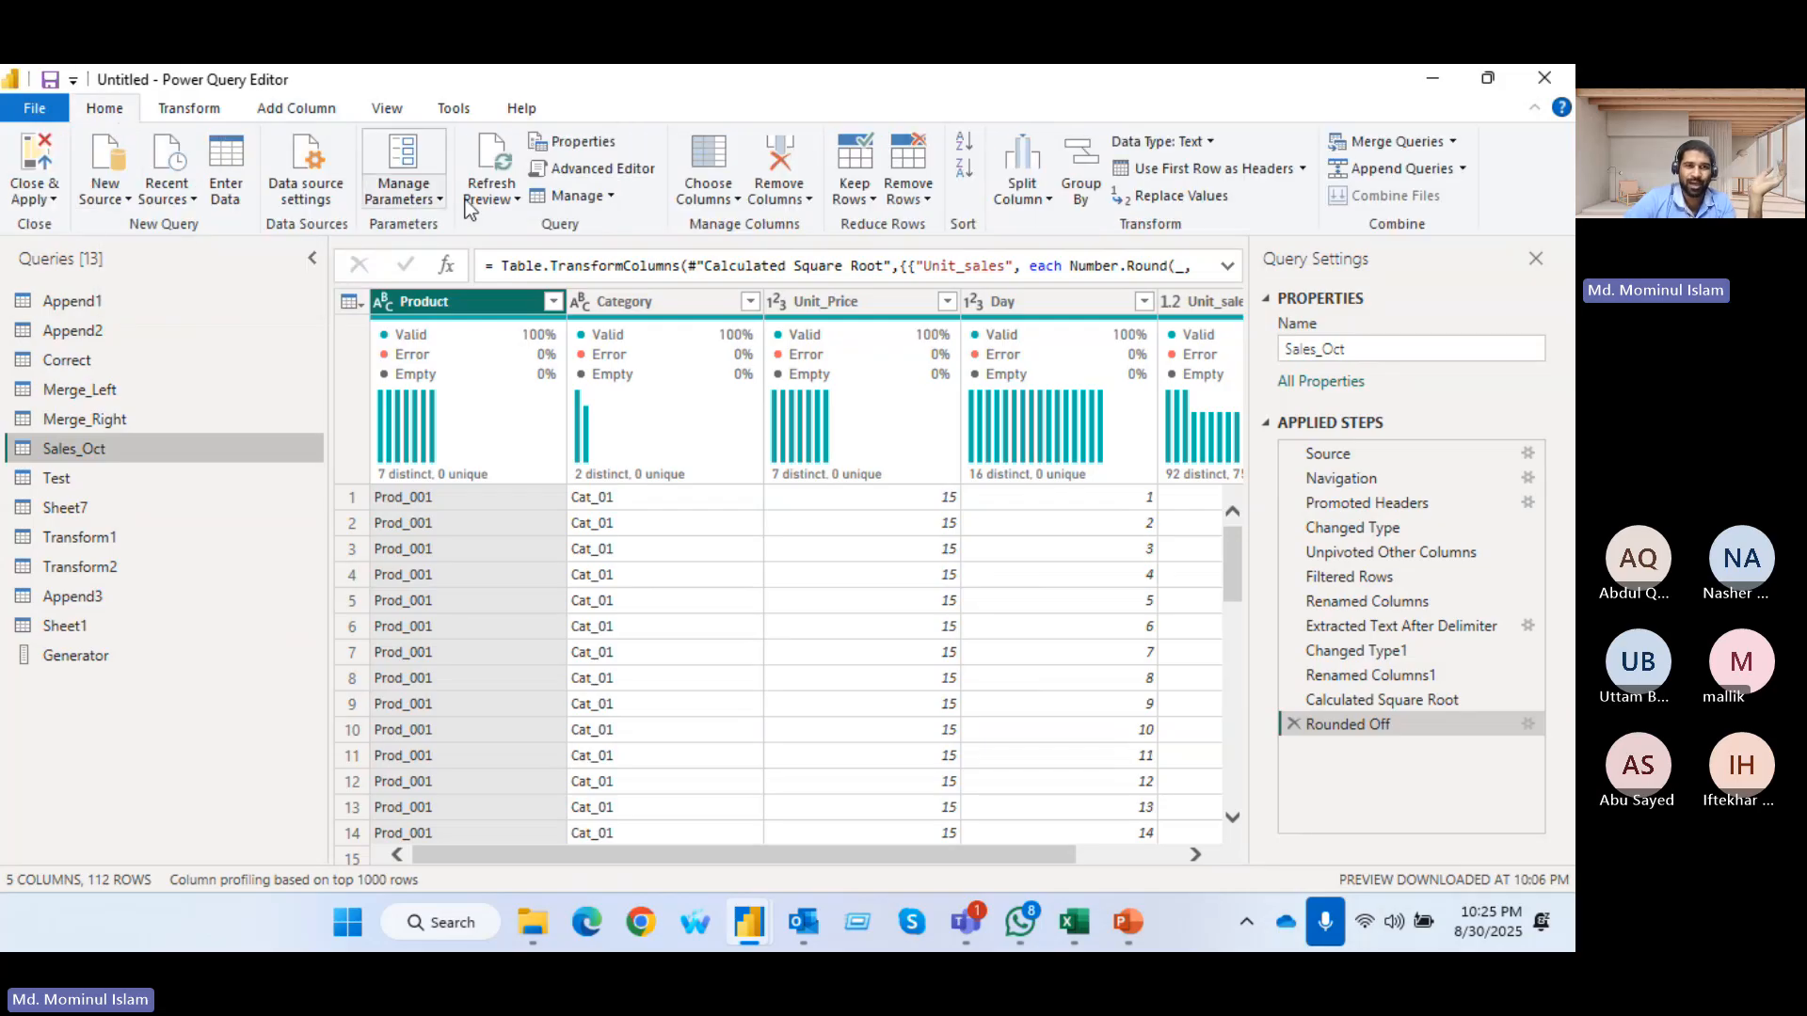
pyautogui.click(624, 168)
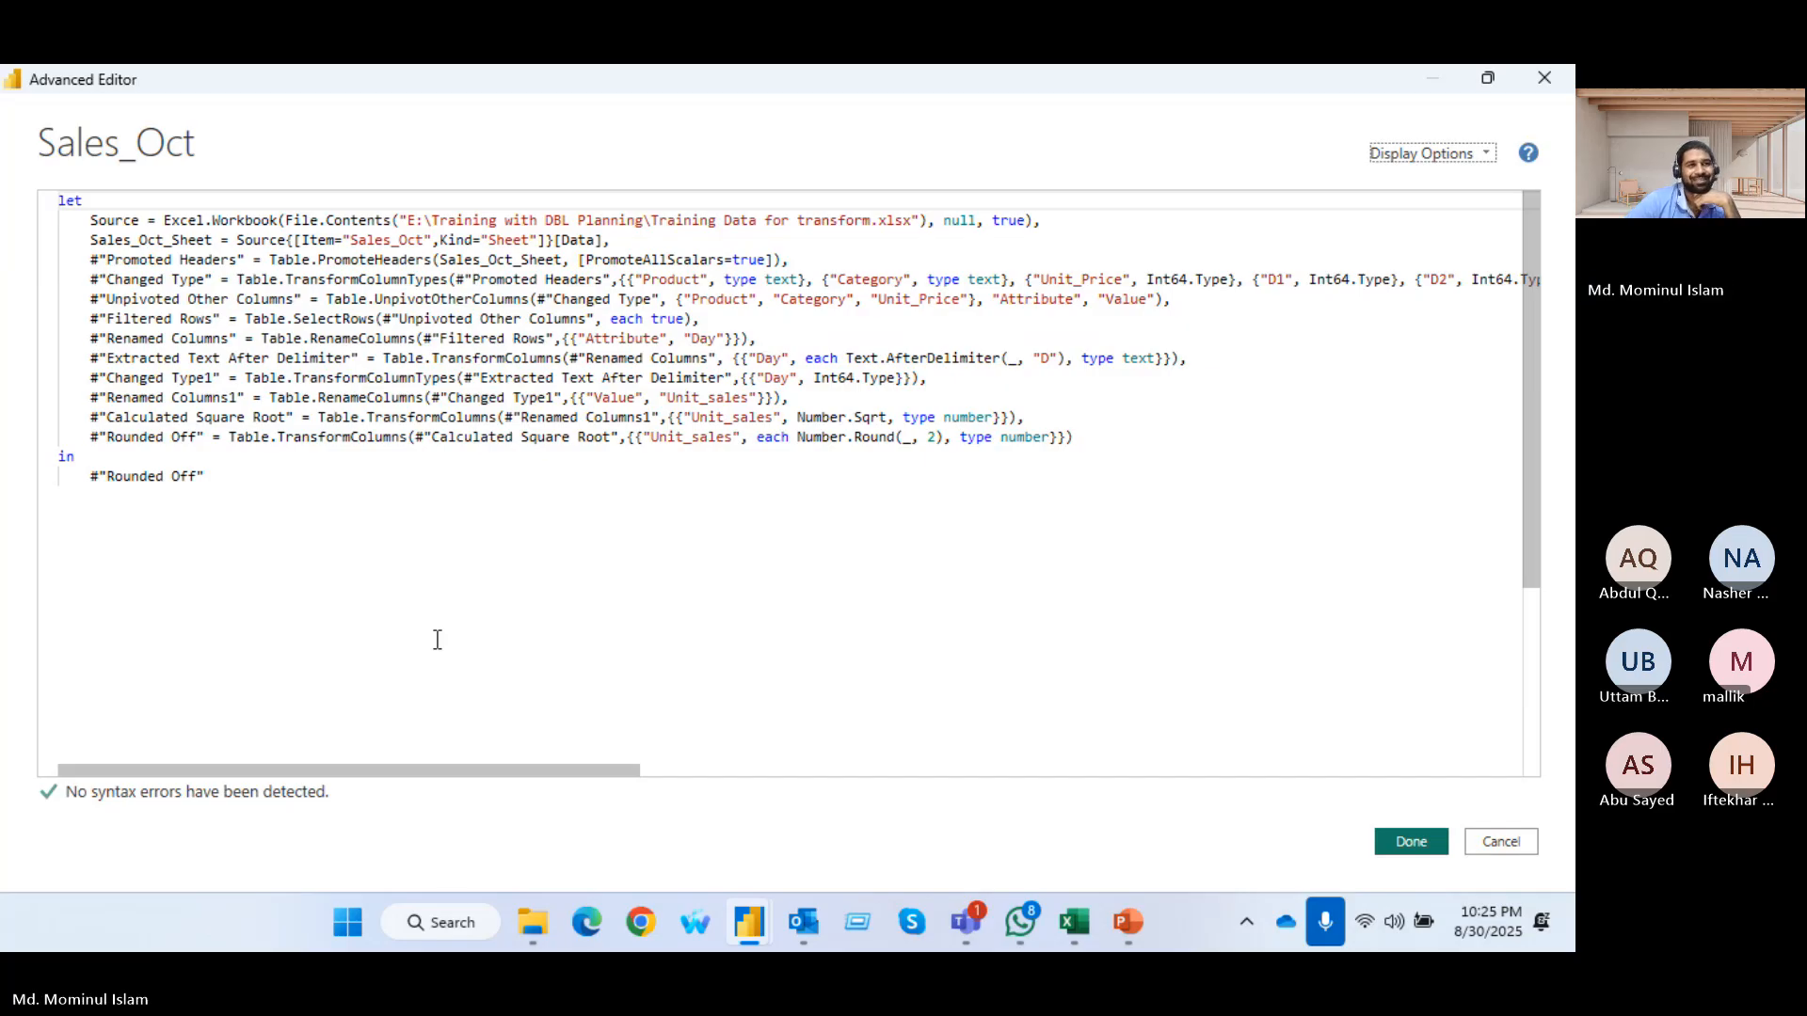
pyautogui.click(91, 417)
pyautogui.moveTo(106, 412); pyautogui.dragTo(300, 419)
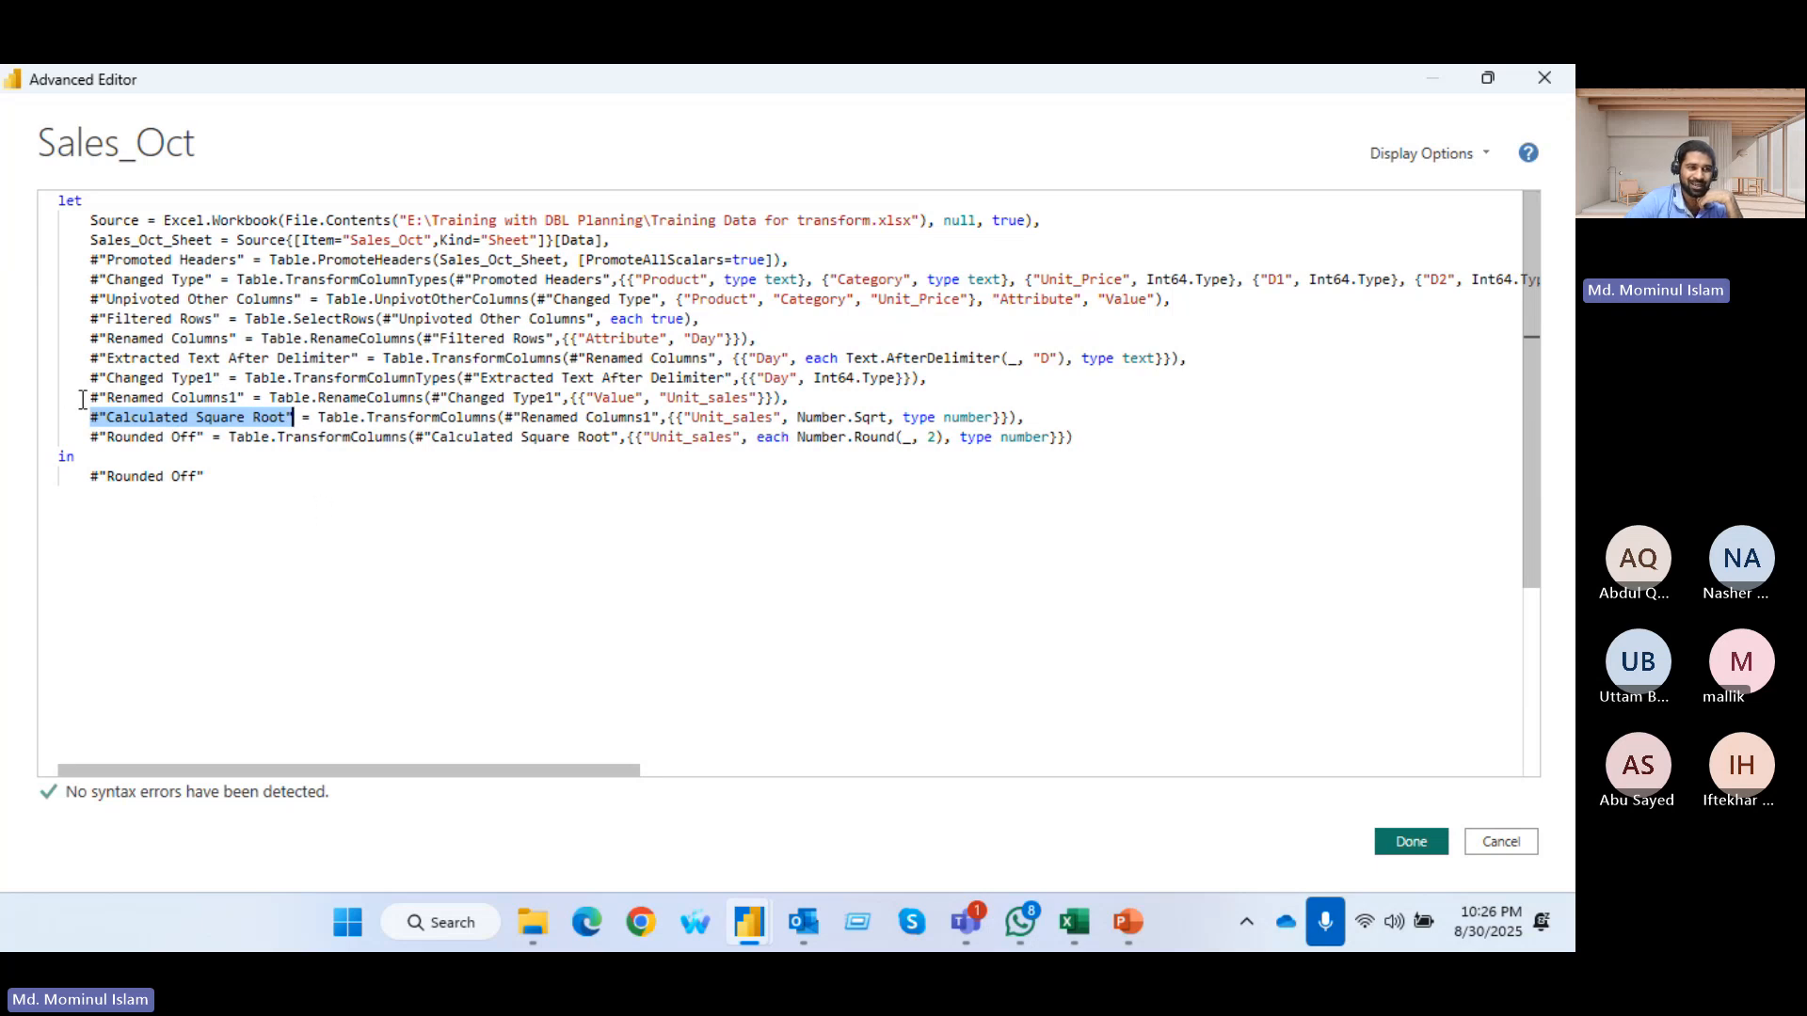
pyautogui.moveTo(83, 397); pyautogui.dragTo(251, 399)
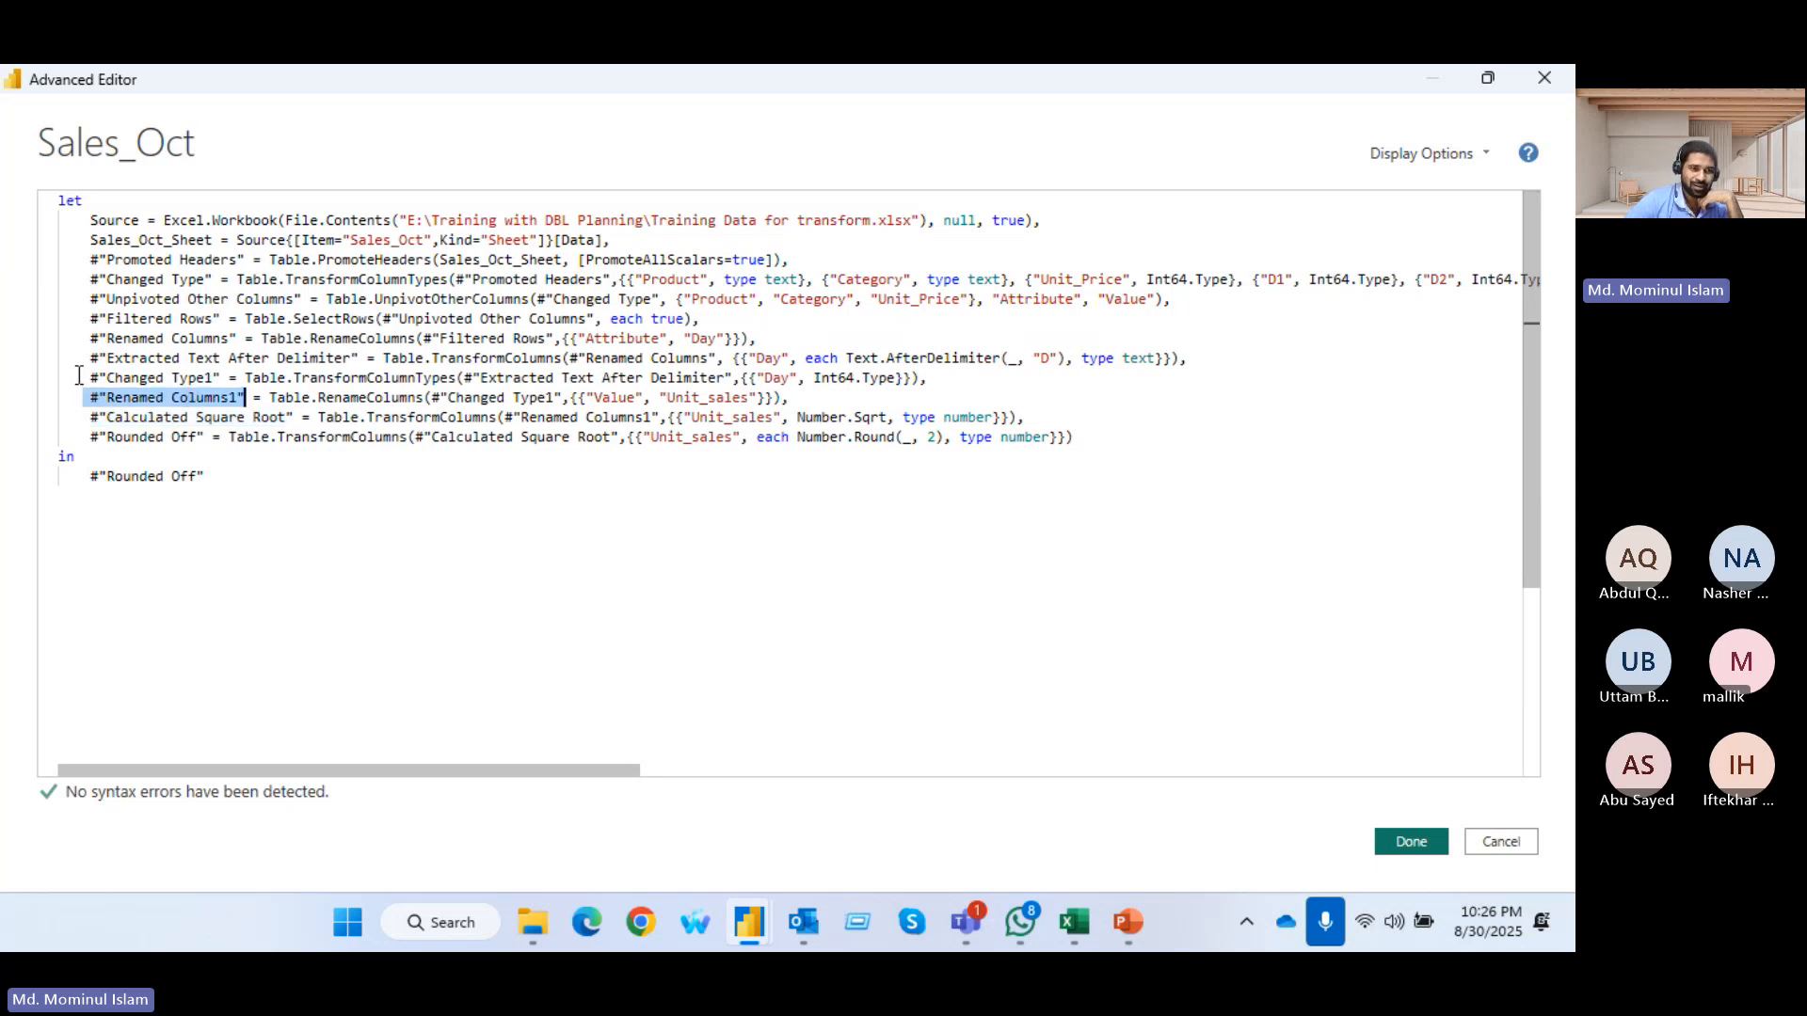
pyautogui.moveTo(77, 377); pyautogui.dragTo(231, 379)
pyautogui.moveTo(81, 359); pyautogui.dragTo(359, 359)
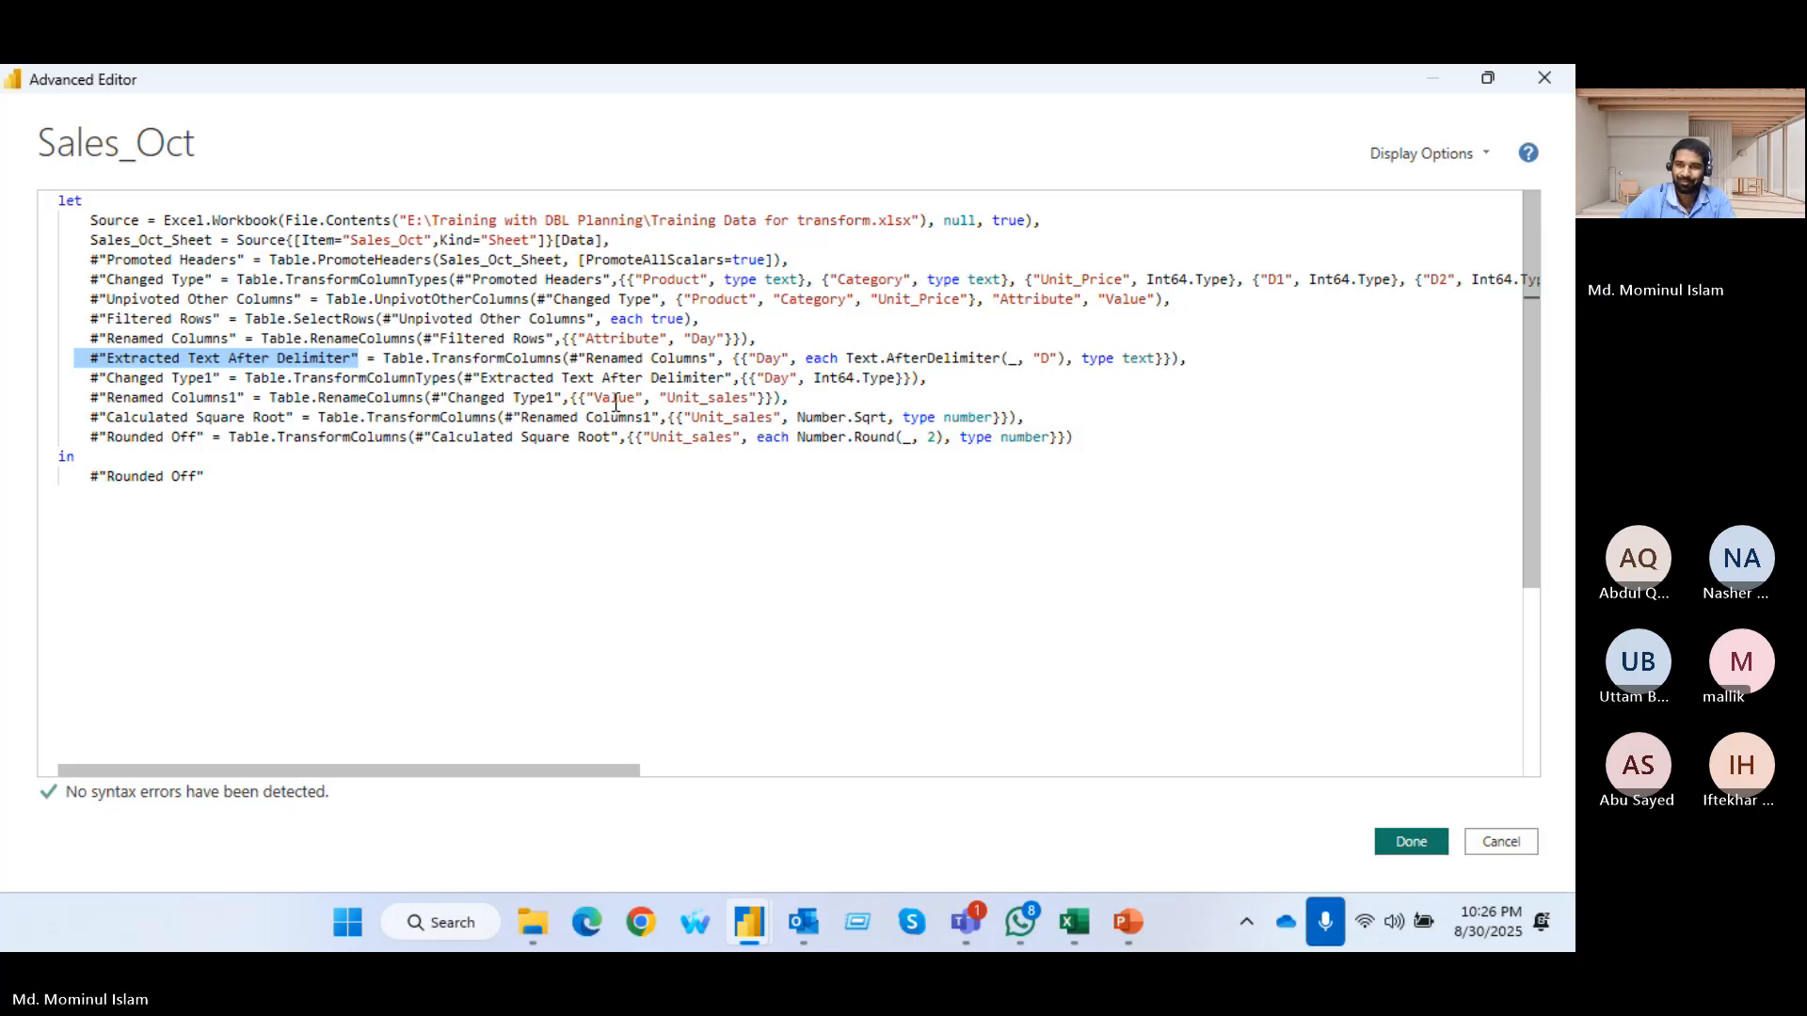
pyautogui.click(1547, 79)
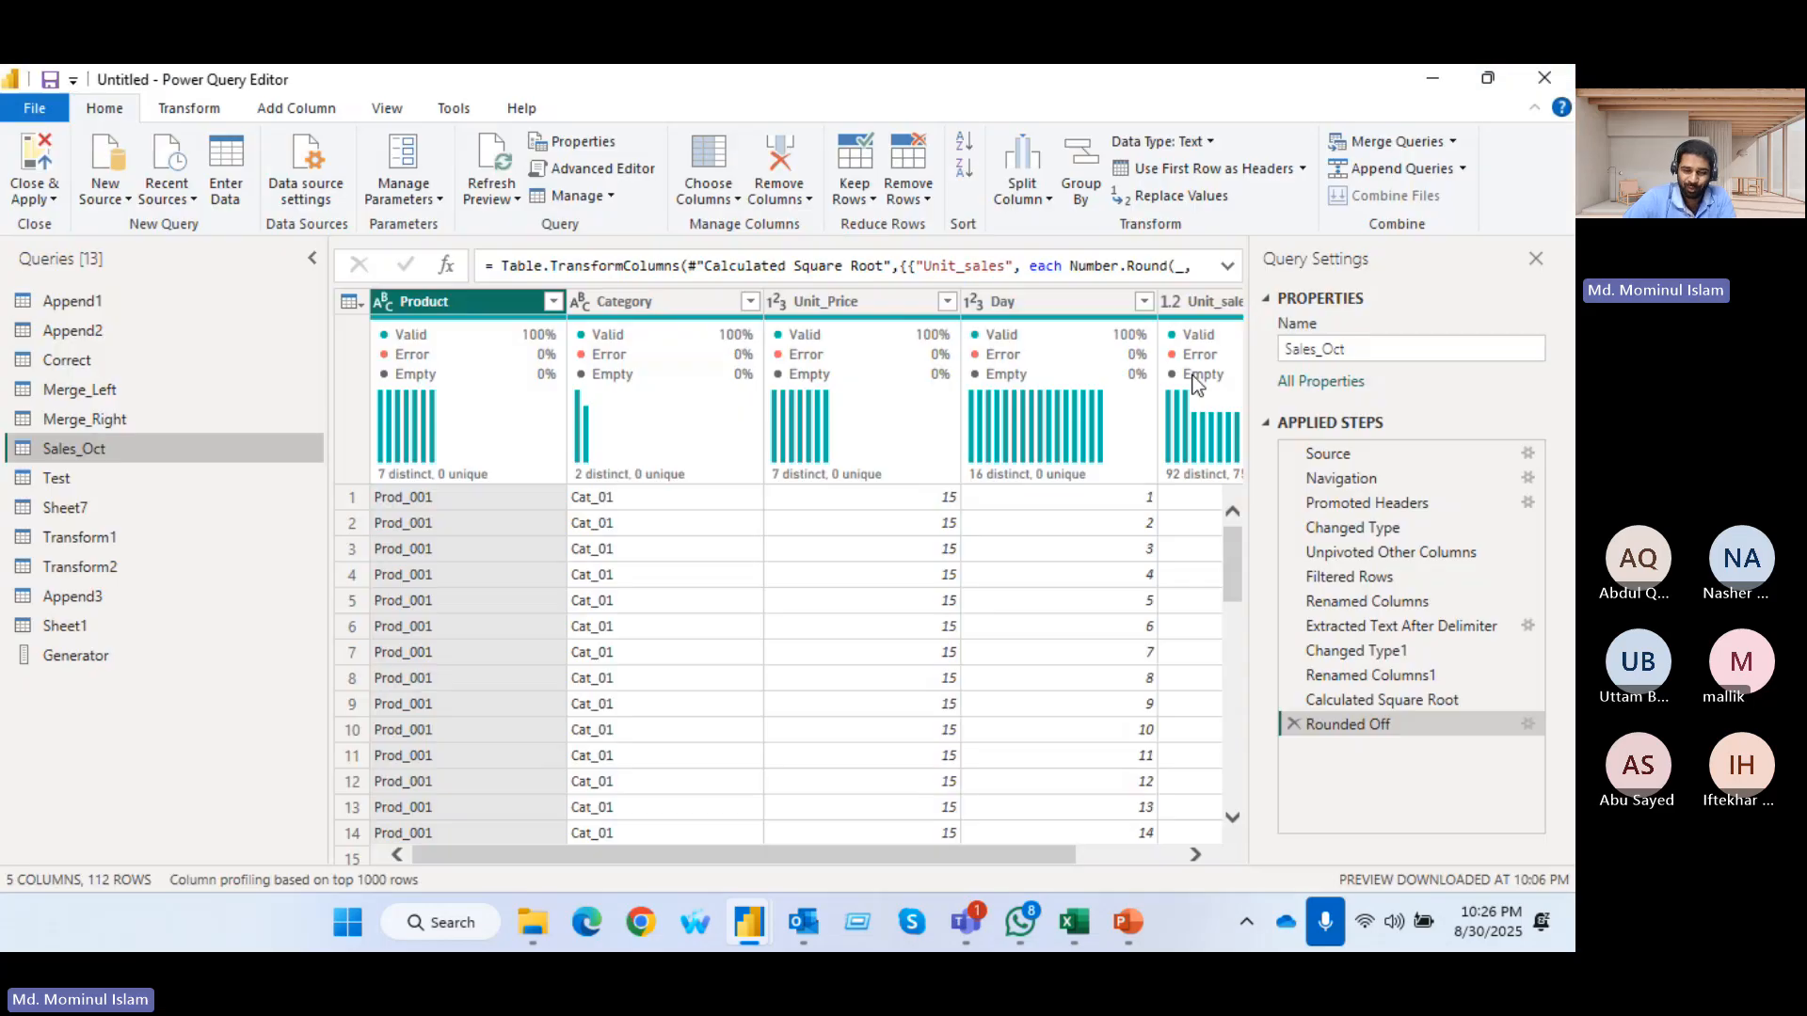
pyautogui.moveTo(1195, 384)
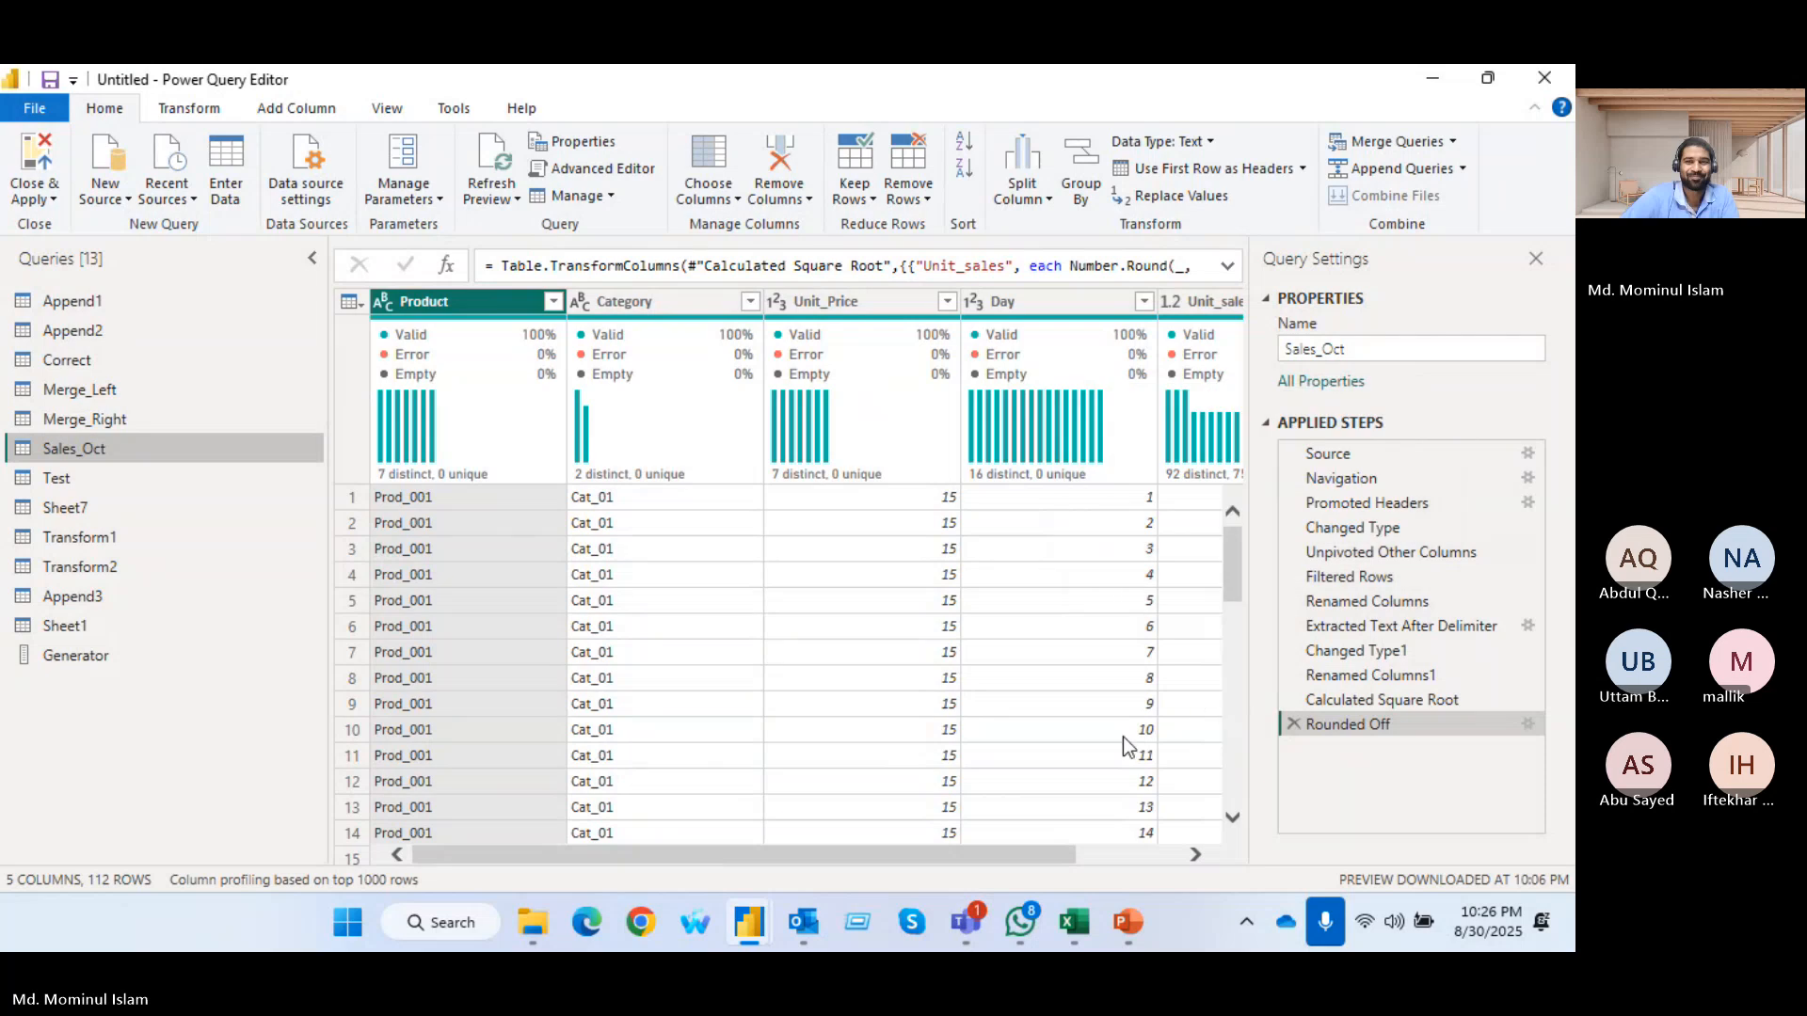
pyautogui.moveTo(665, 854); pyautogui.dragTo(915, 851)
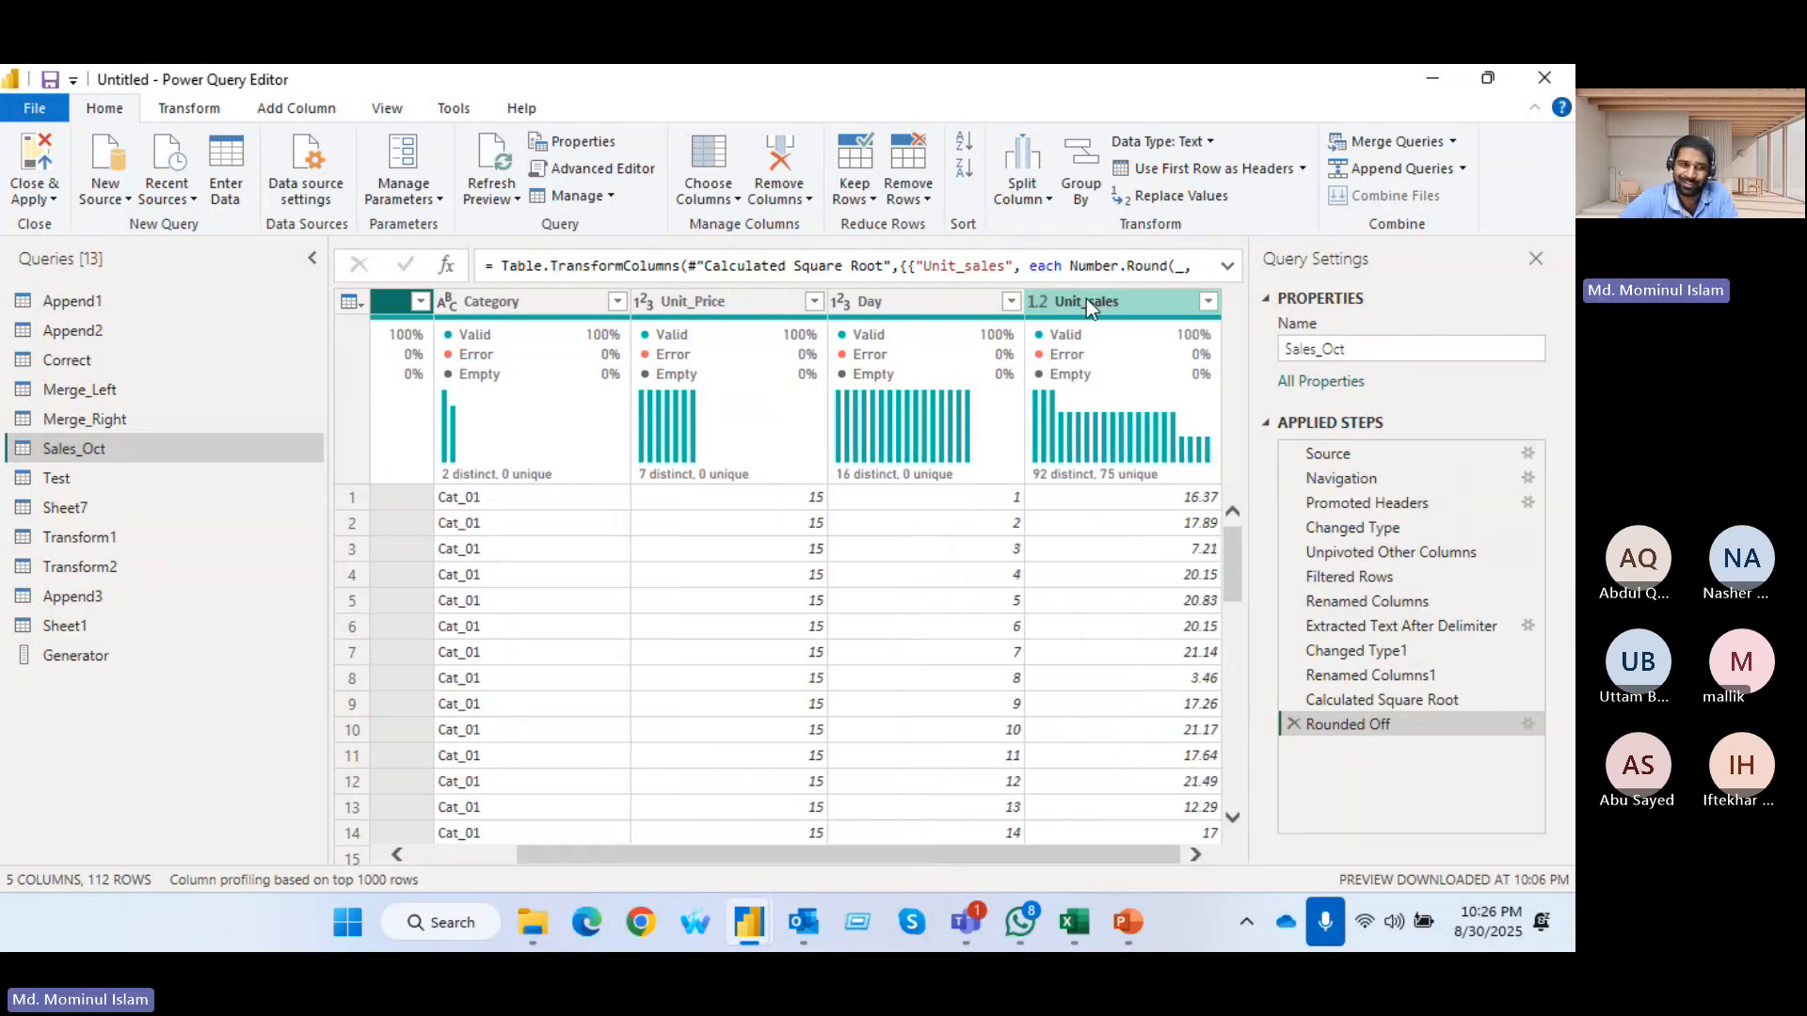
pyautogui.click(299, 109)
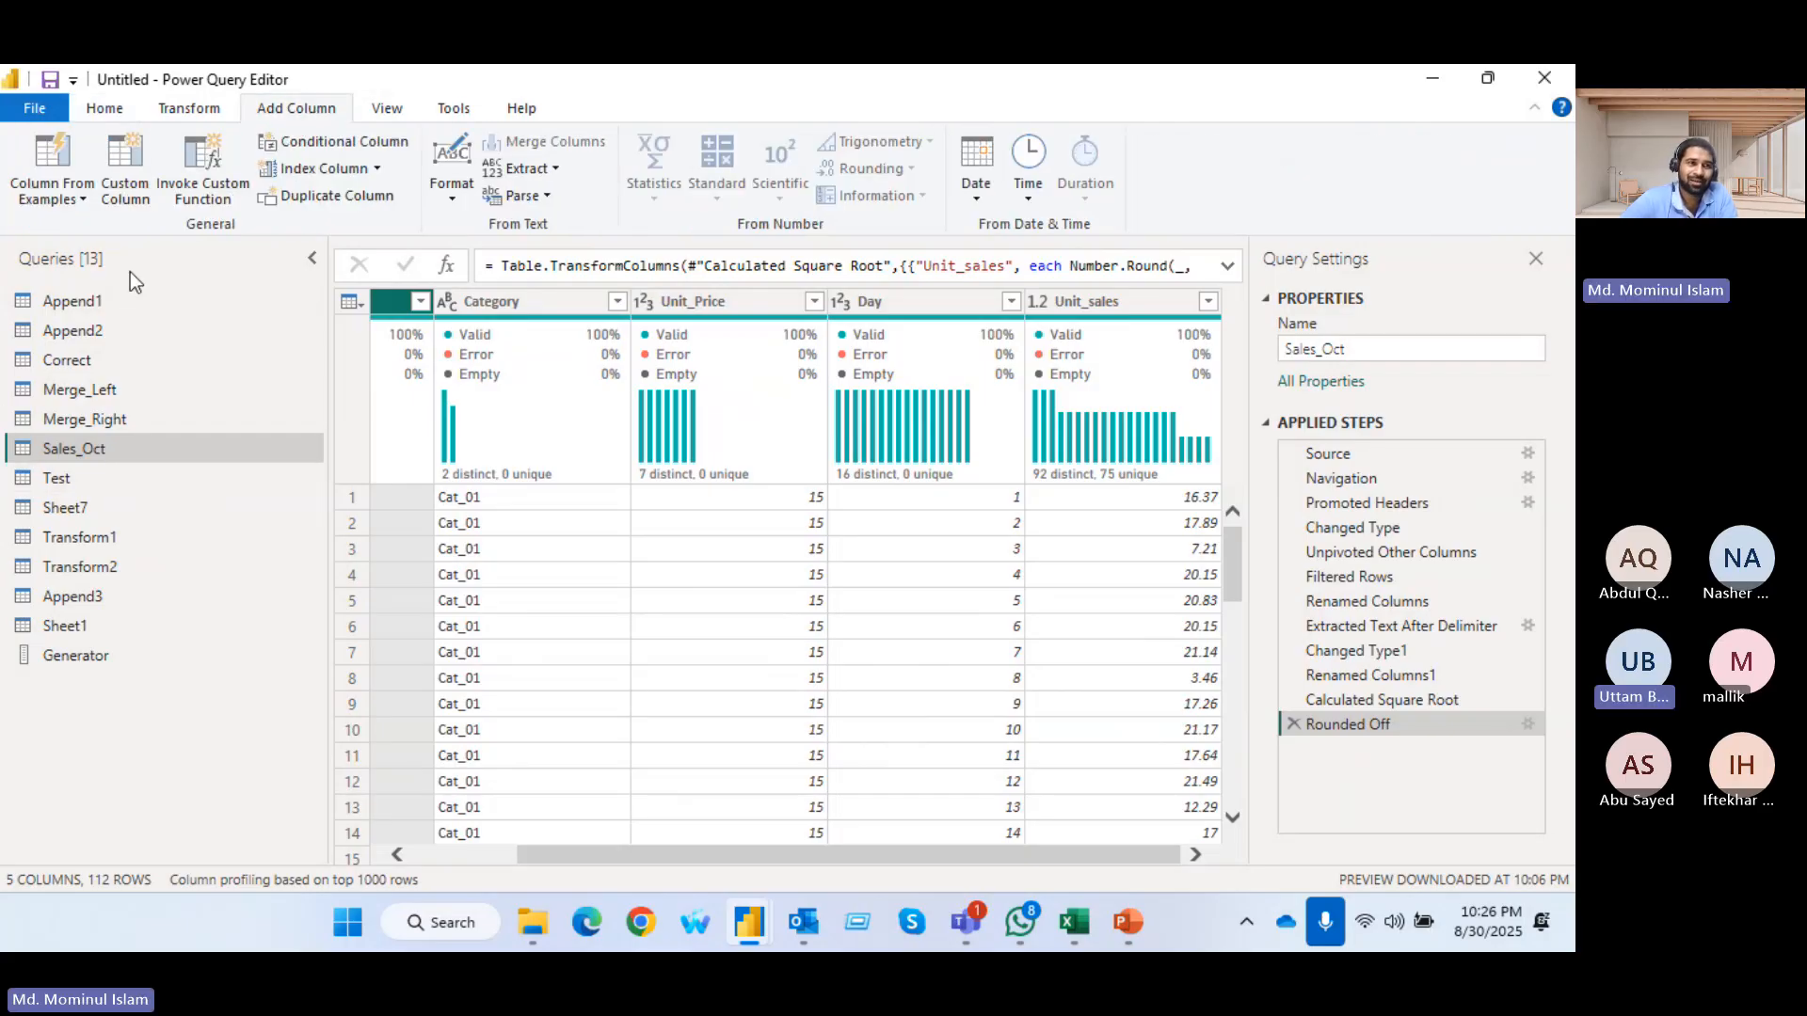
pyautogui.click(134, 166)
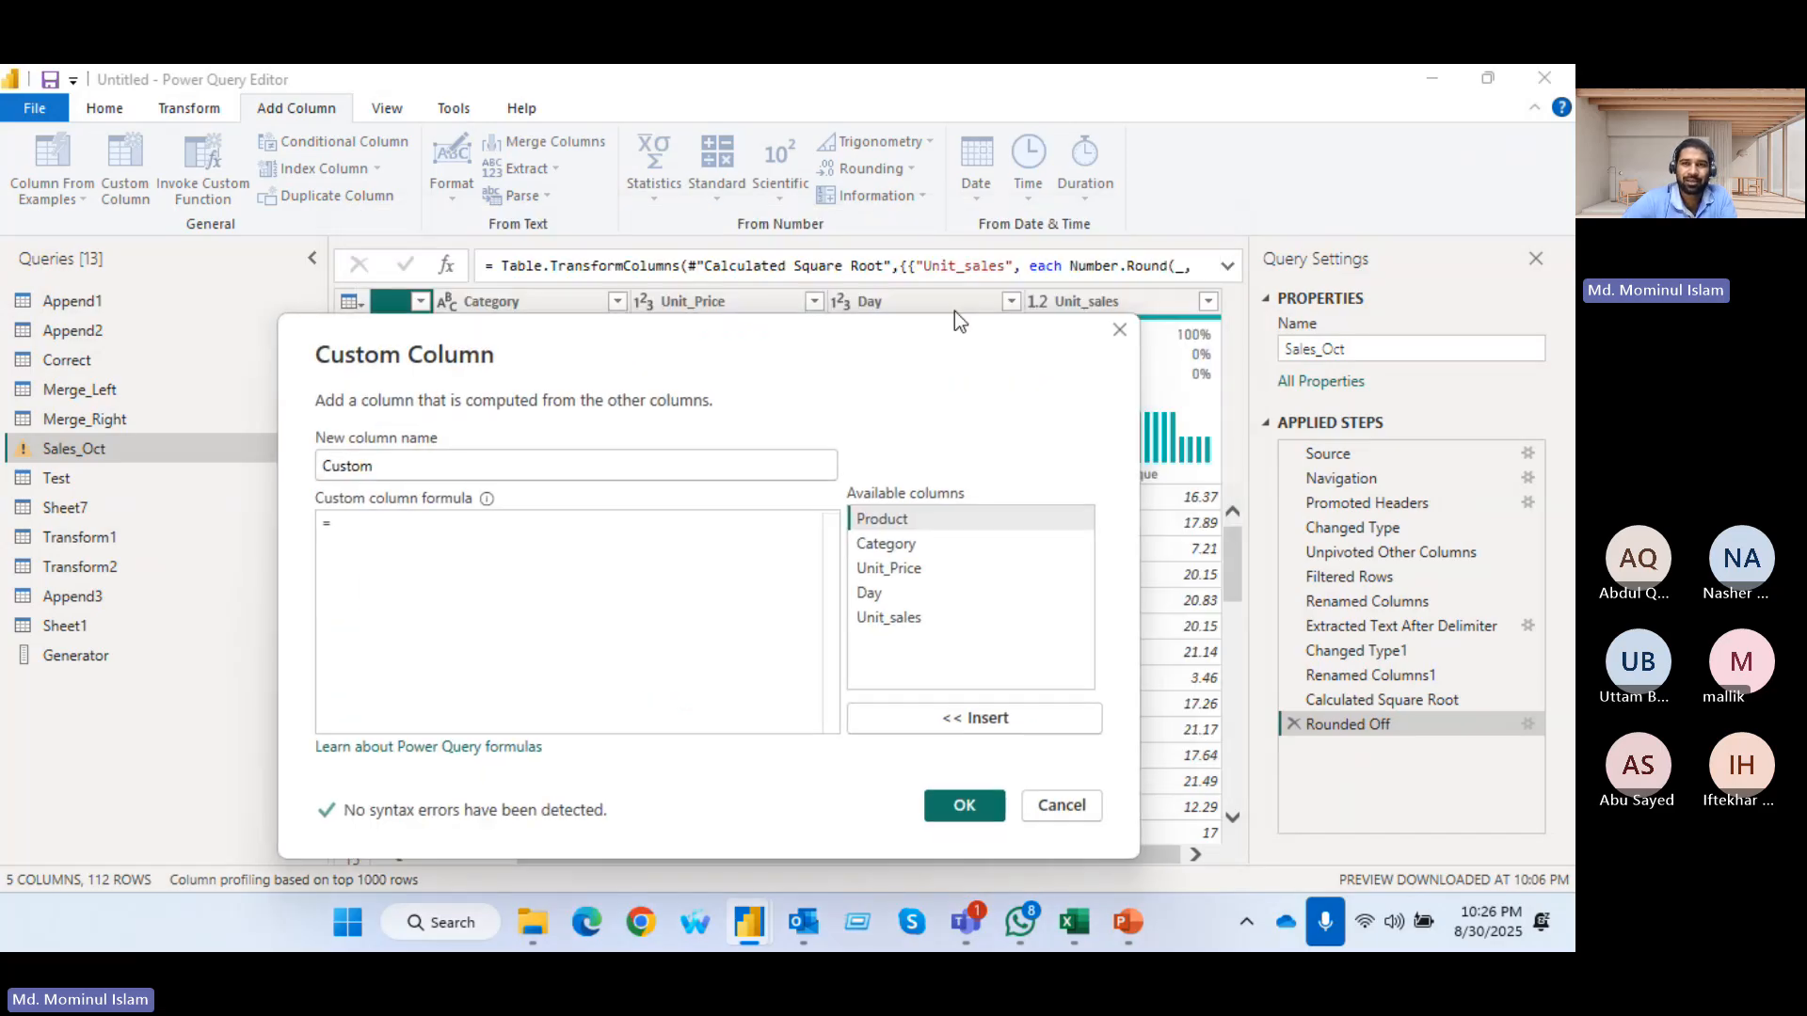
pyautogui.moveTo(821, 355); pyautogui.dragTo(734, 456)
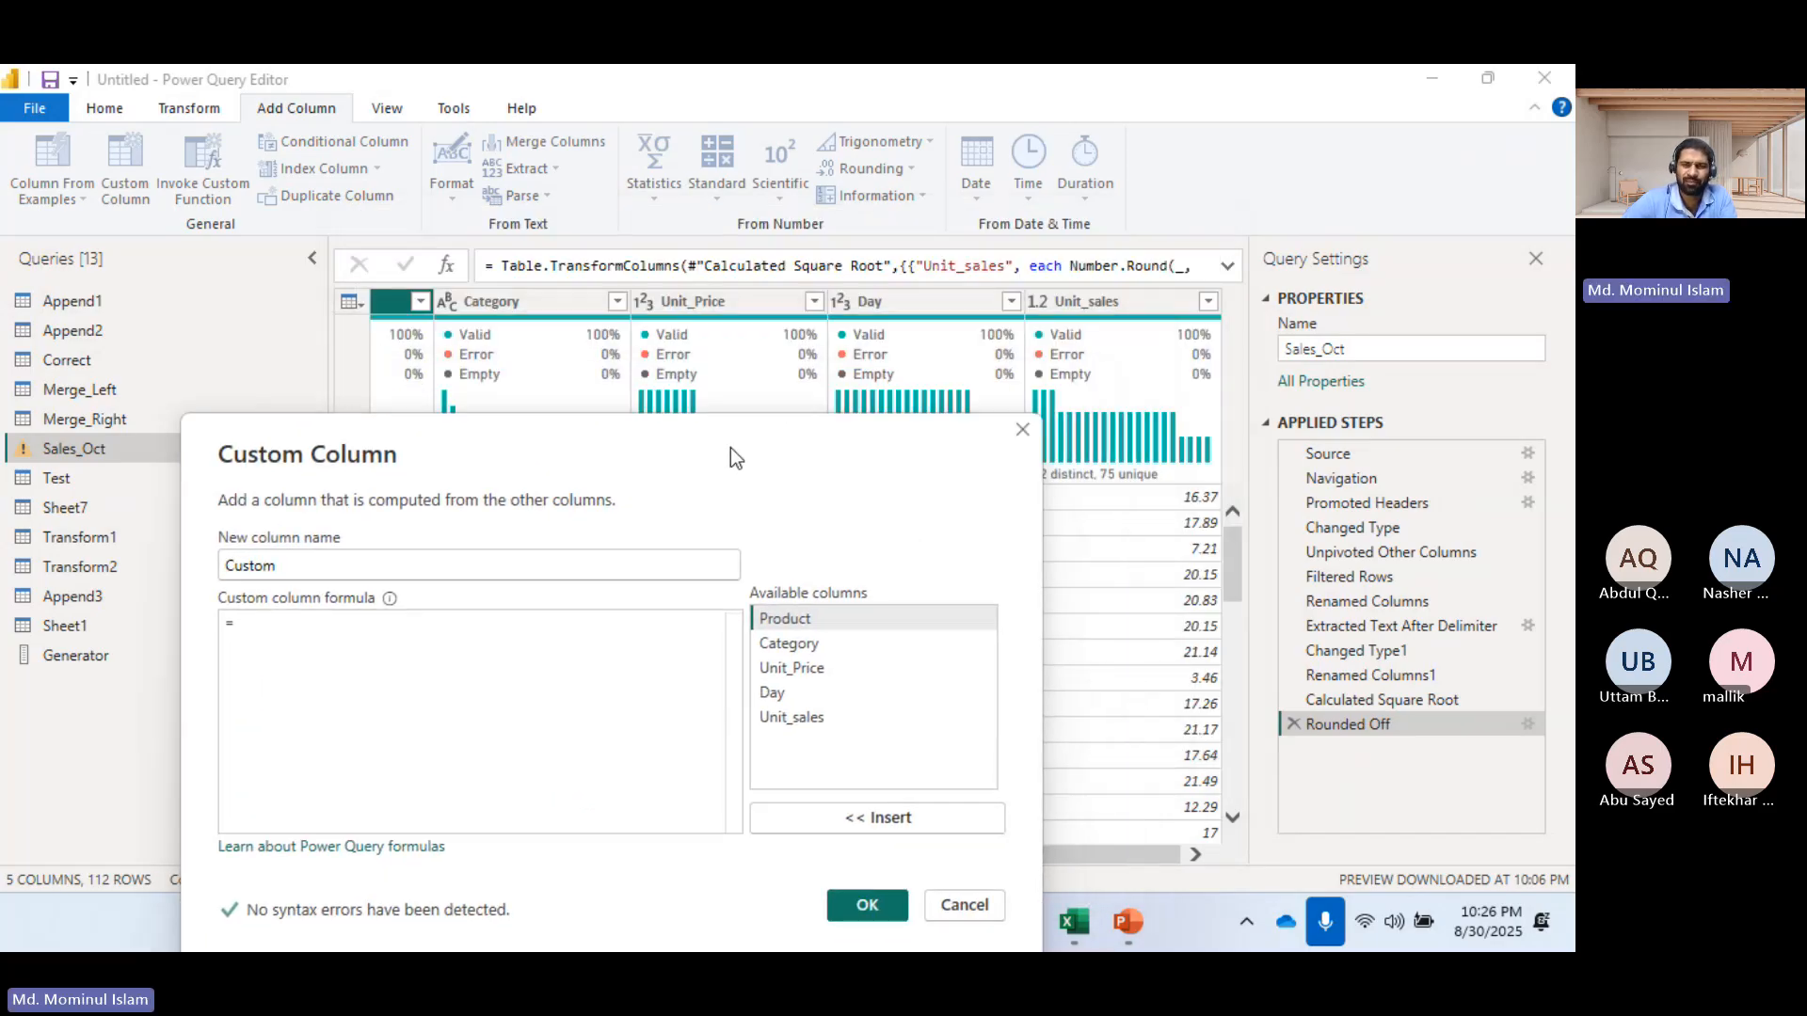
pyautogui.click(1023, 430)
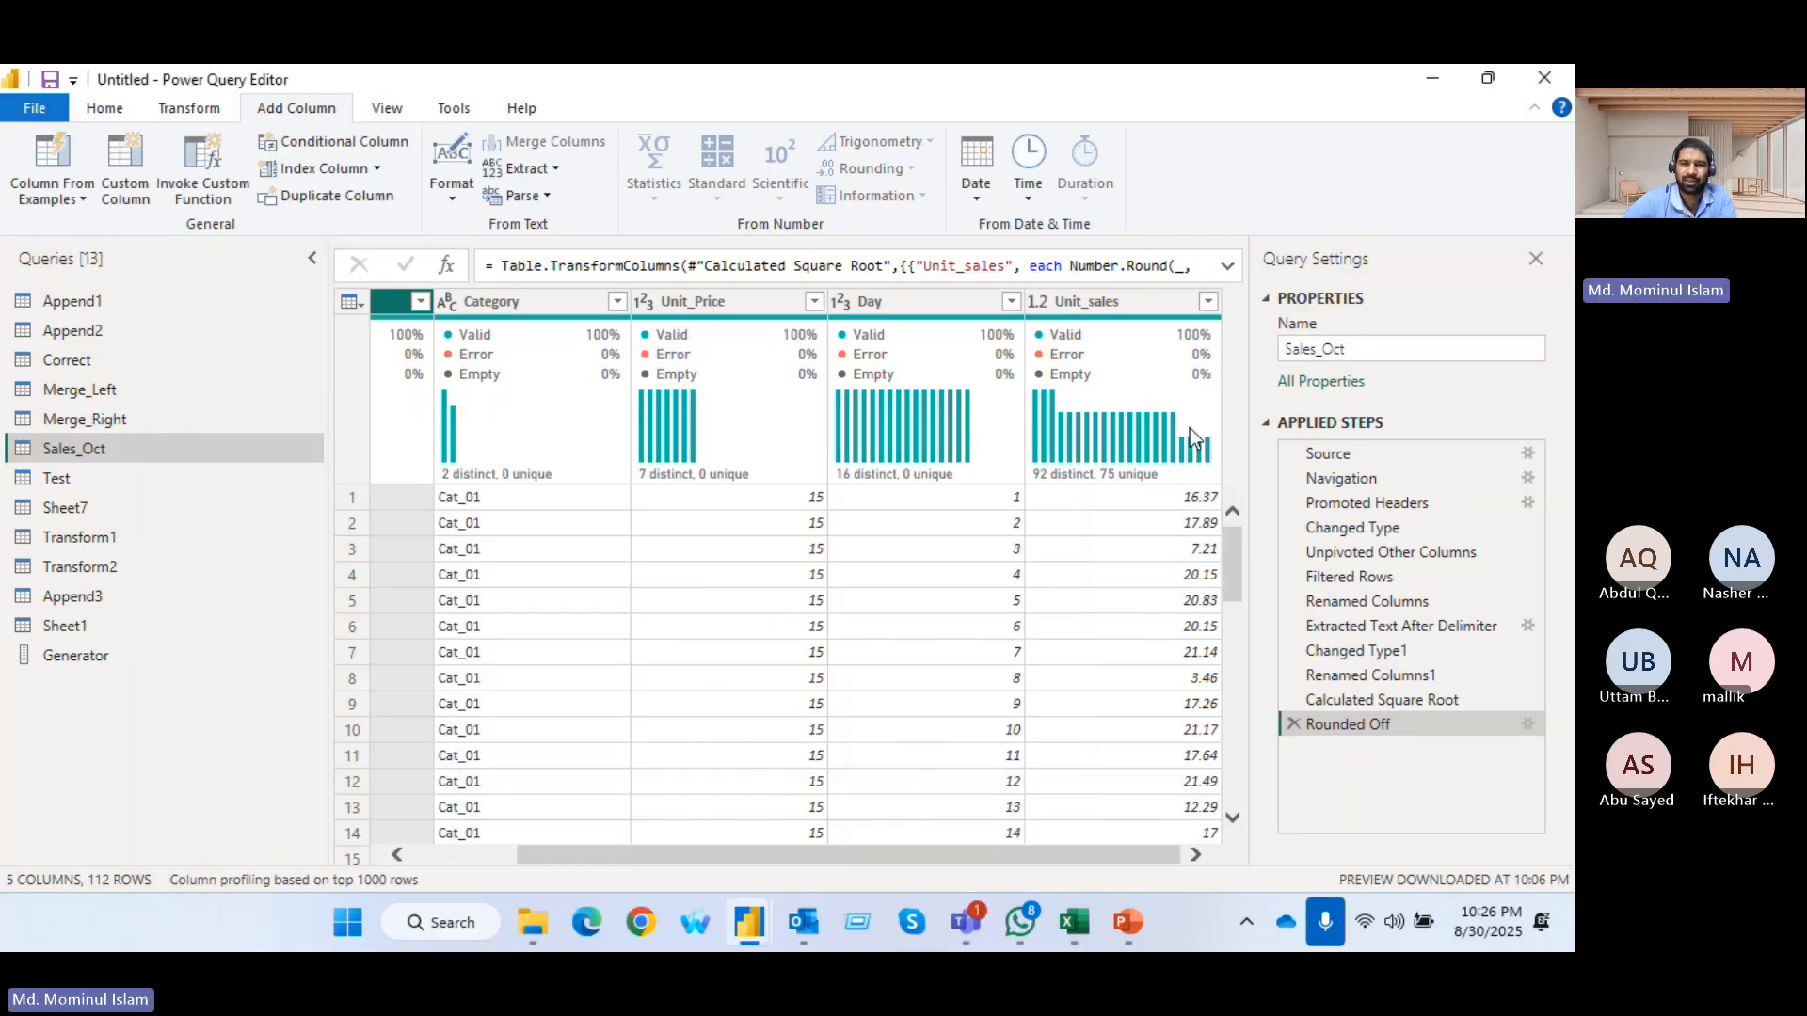
# Delete the Rounded Off and Calculated Square Root steps from the Sales_Oct query
pyautogui.click(1293, 725)
pyautogui.click(1293, 702)
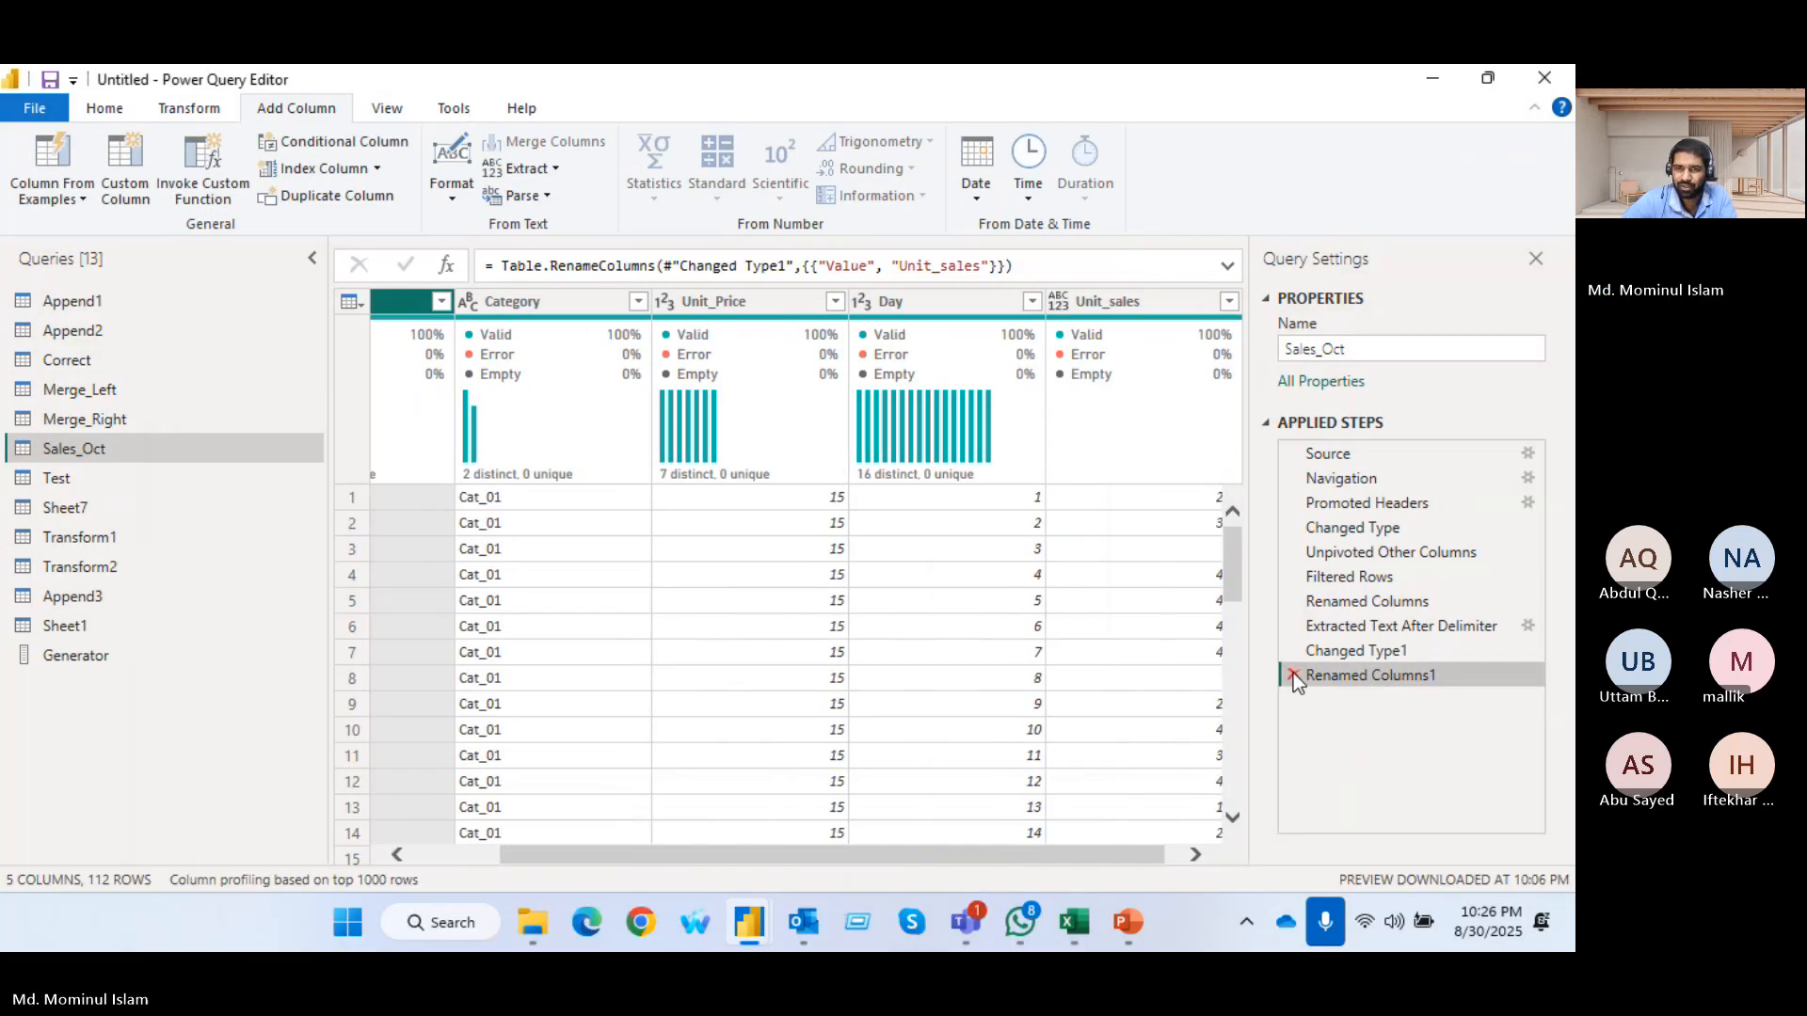
pyautogui.moveTo(922, 854); pyautogui.dragTo(940, 854)
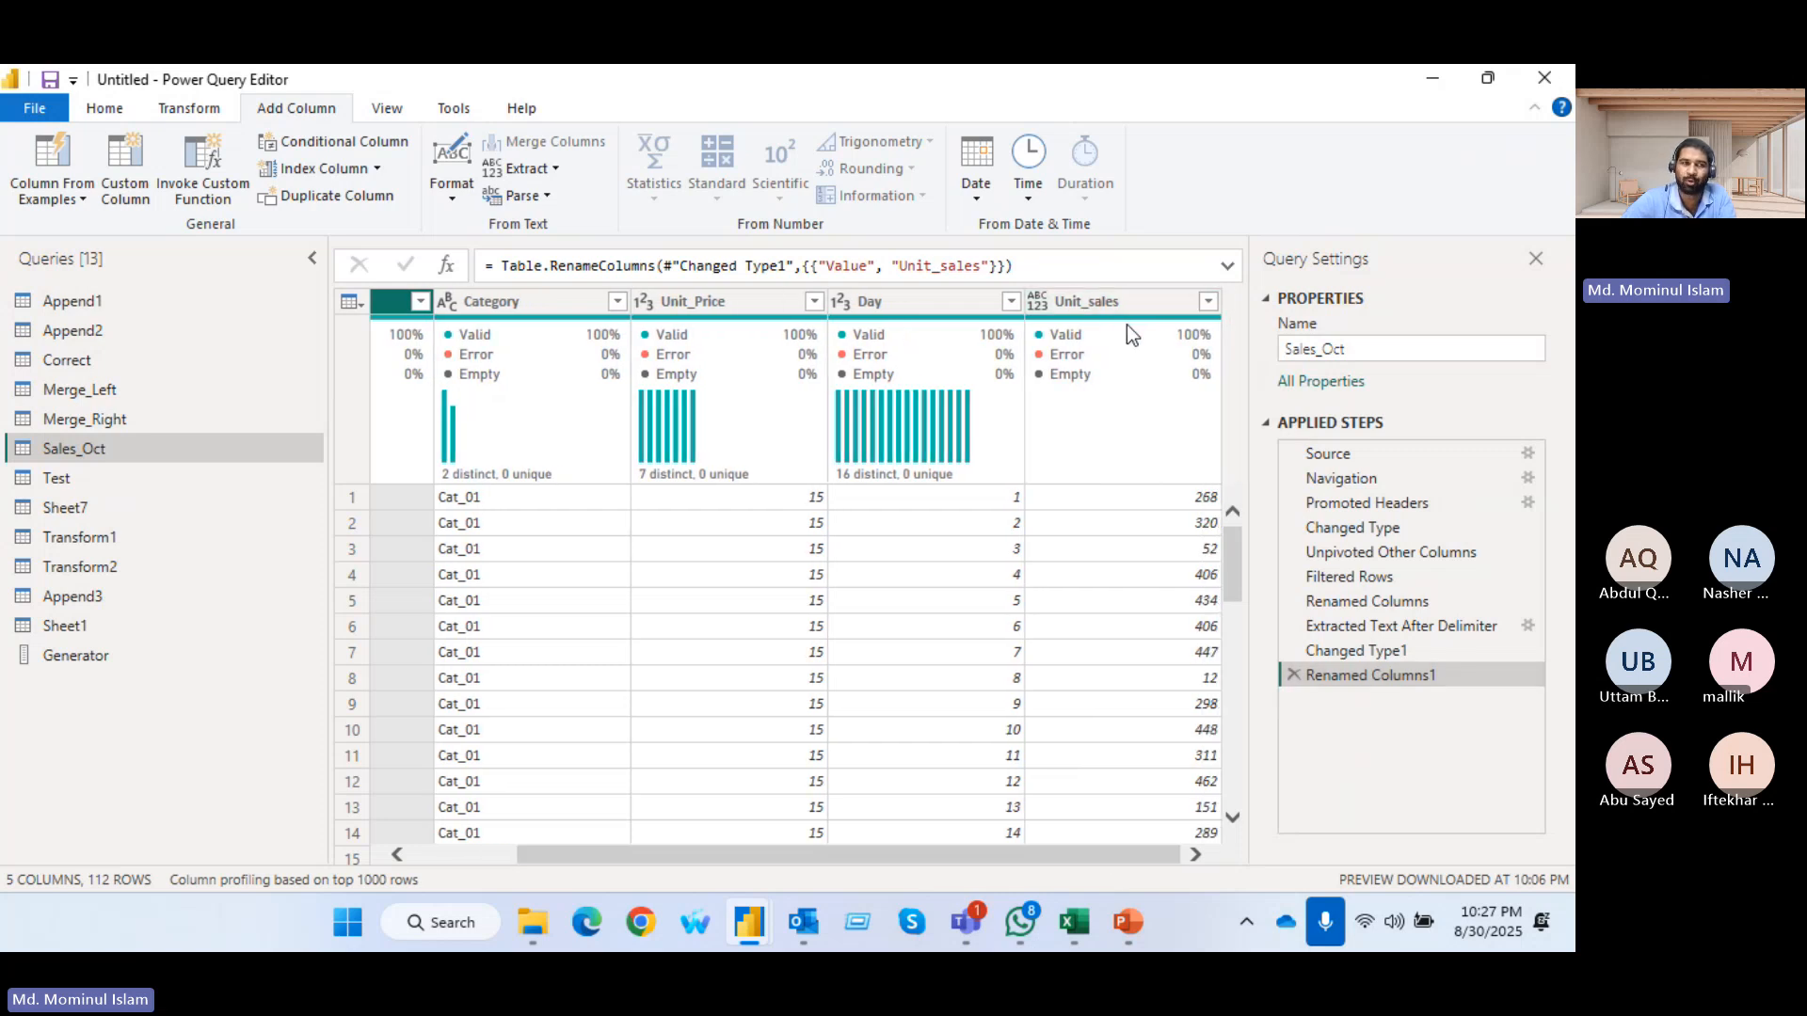
# Add a custom column named Sales_Value to the Sales_Oct query with the formula [Unit_Price]*[Unit_sales]
pyautogui.click(119, 170)
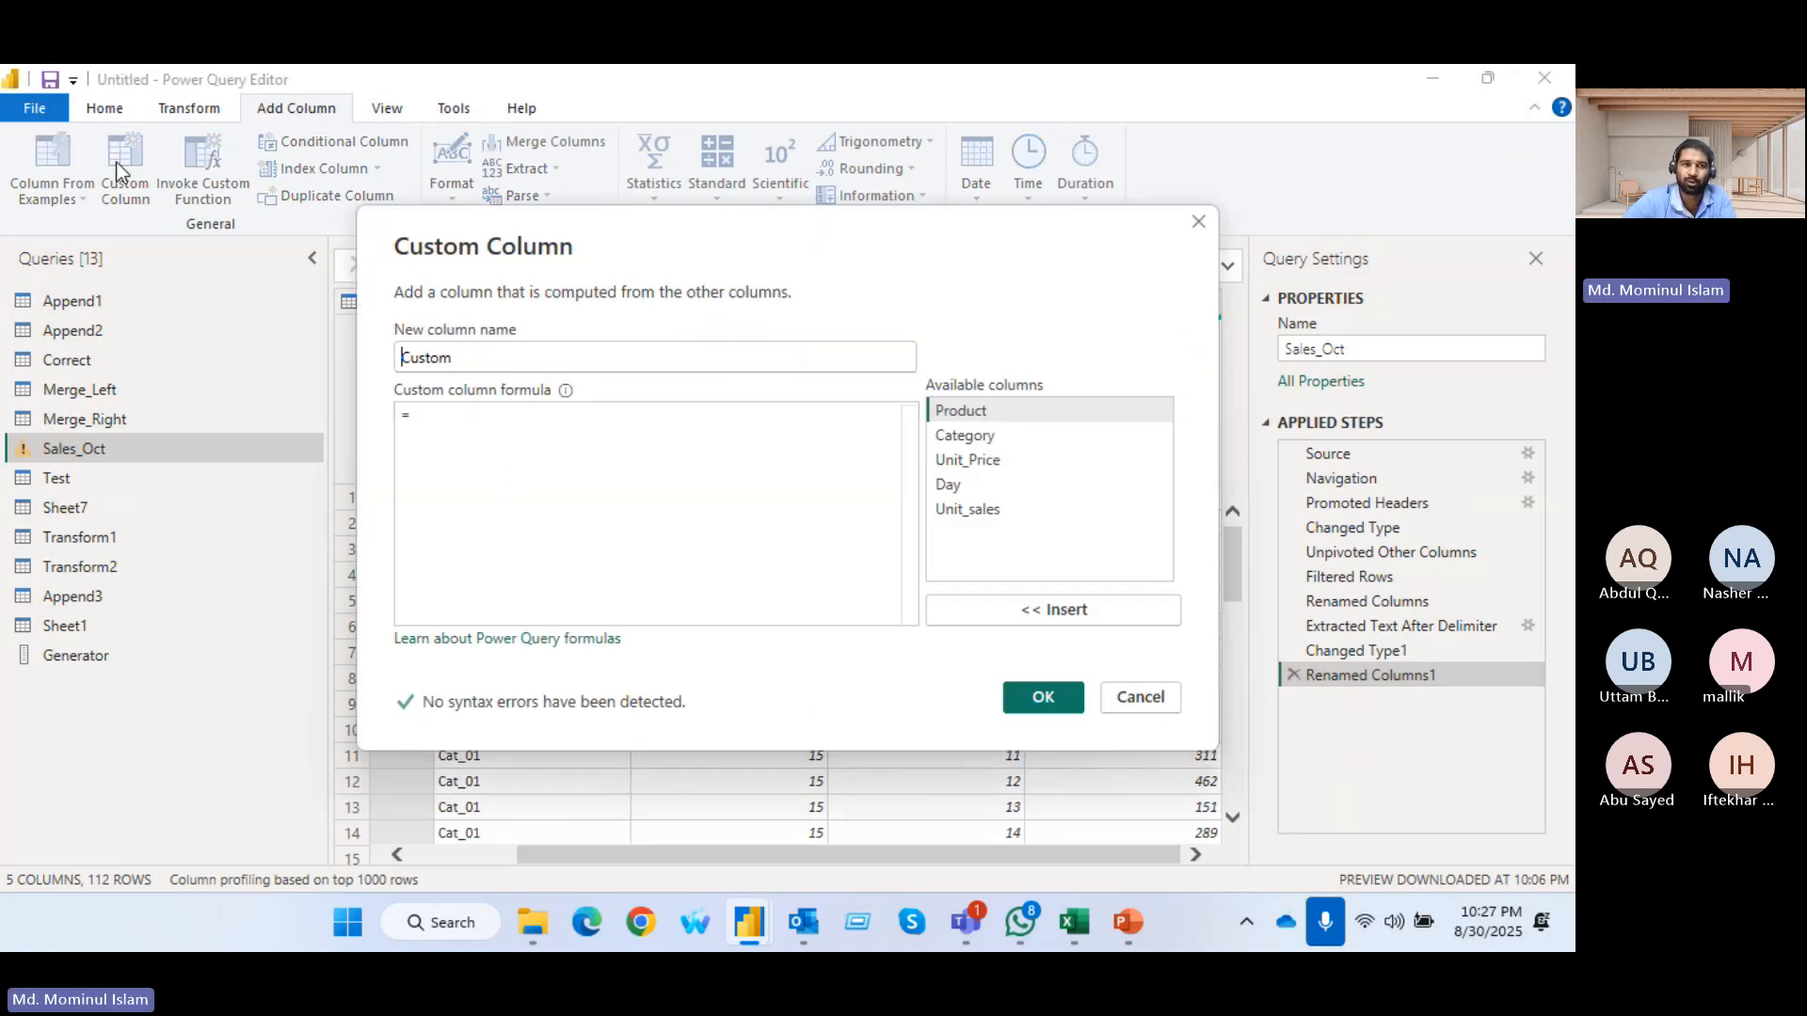
pyautogui.moveTo(810, 216); pyautogui.dragTo(511, 248)
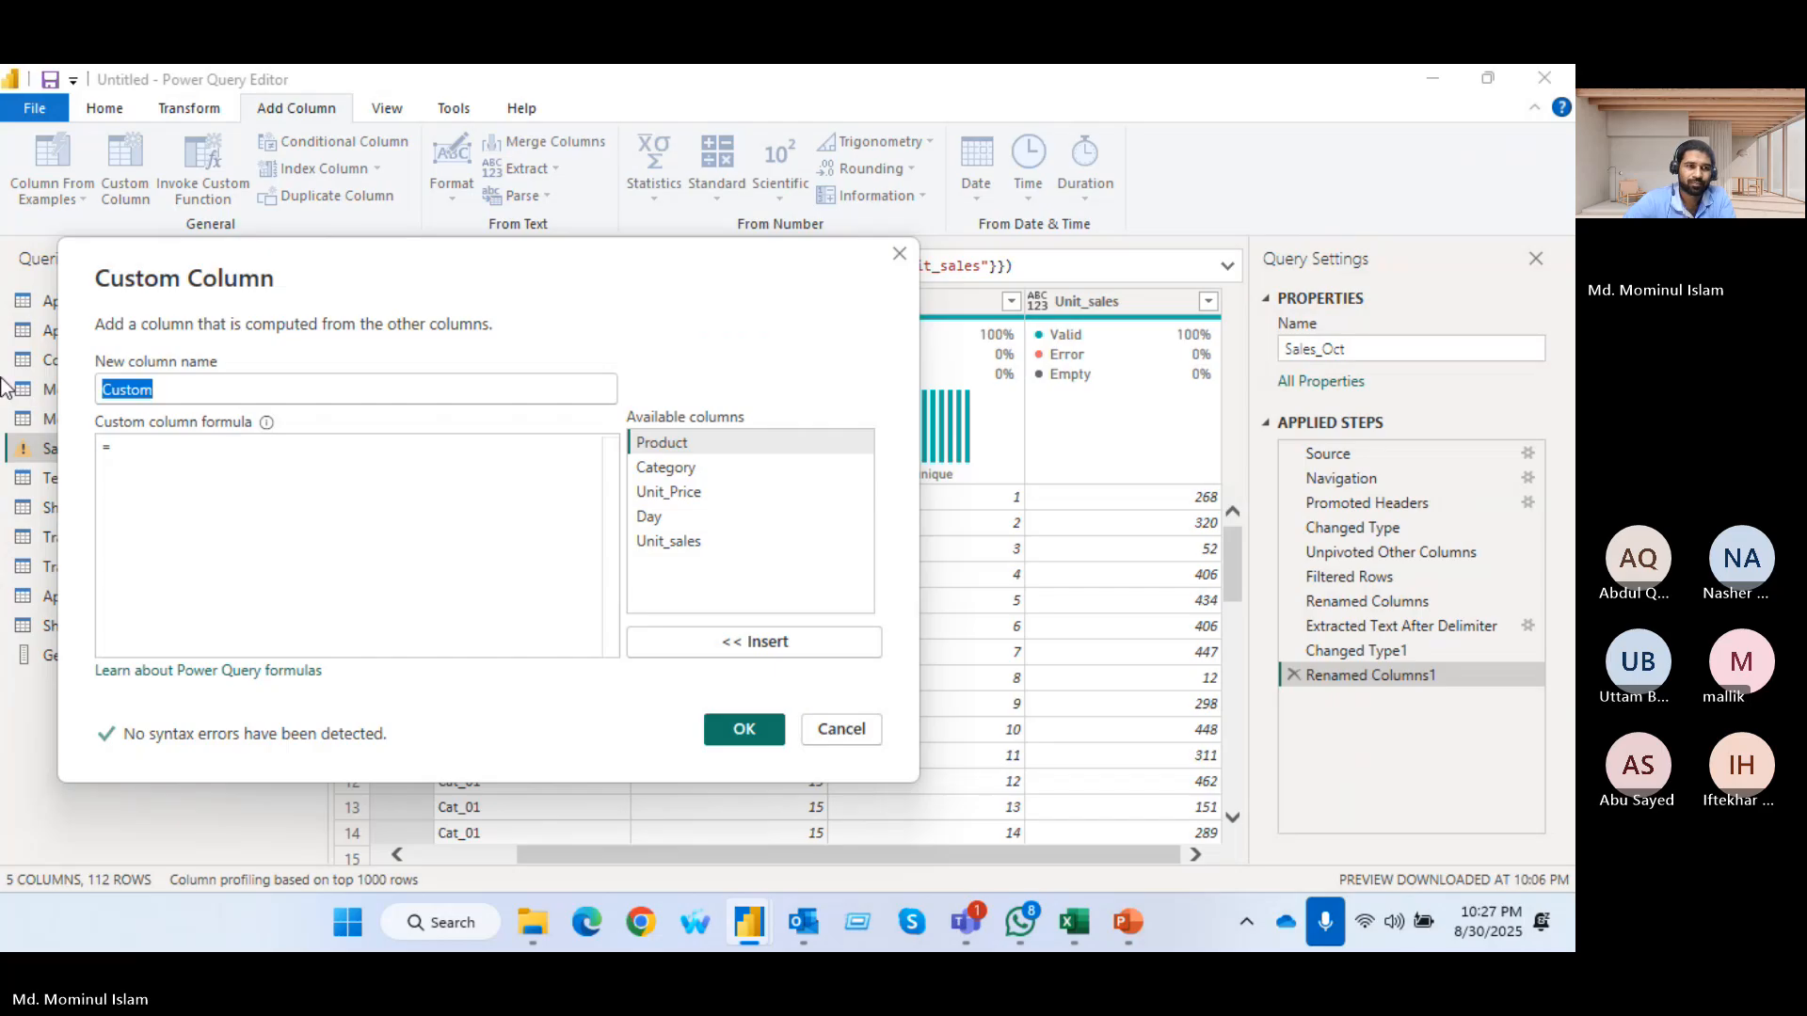
pyautogui.write('Sales')
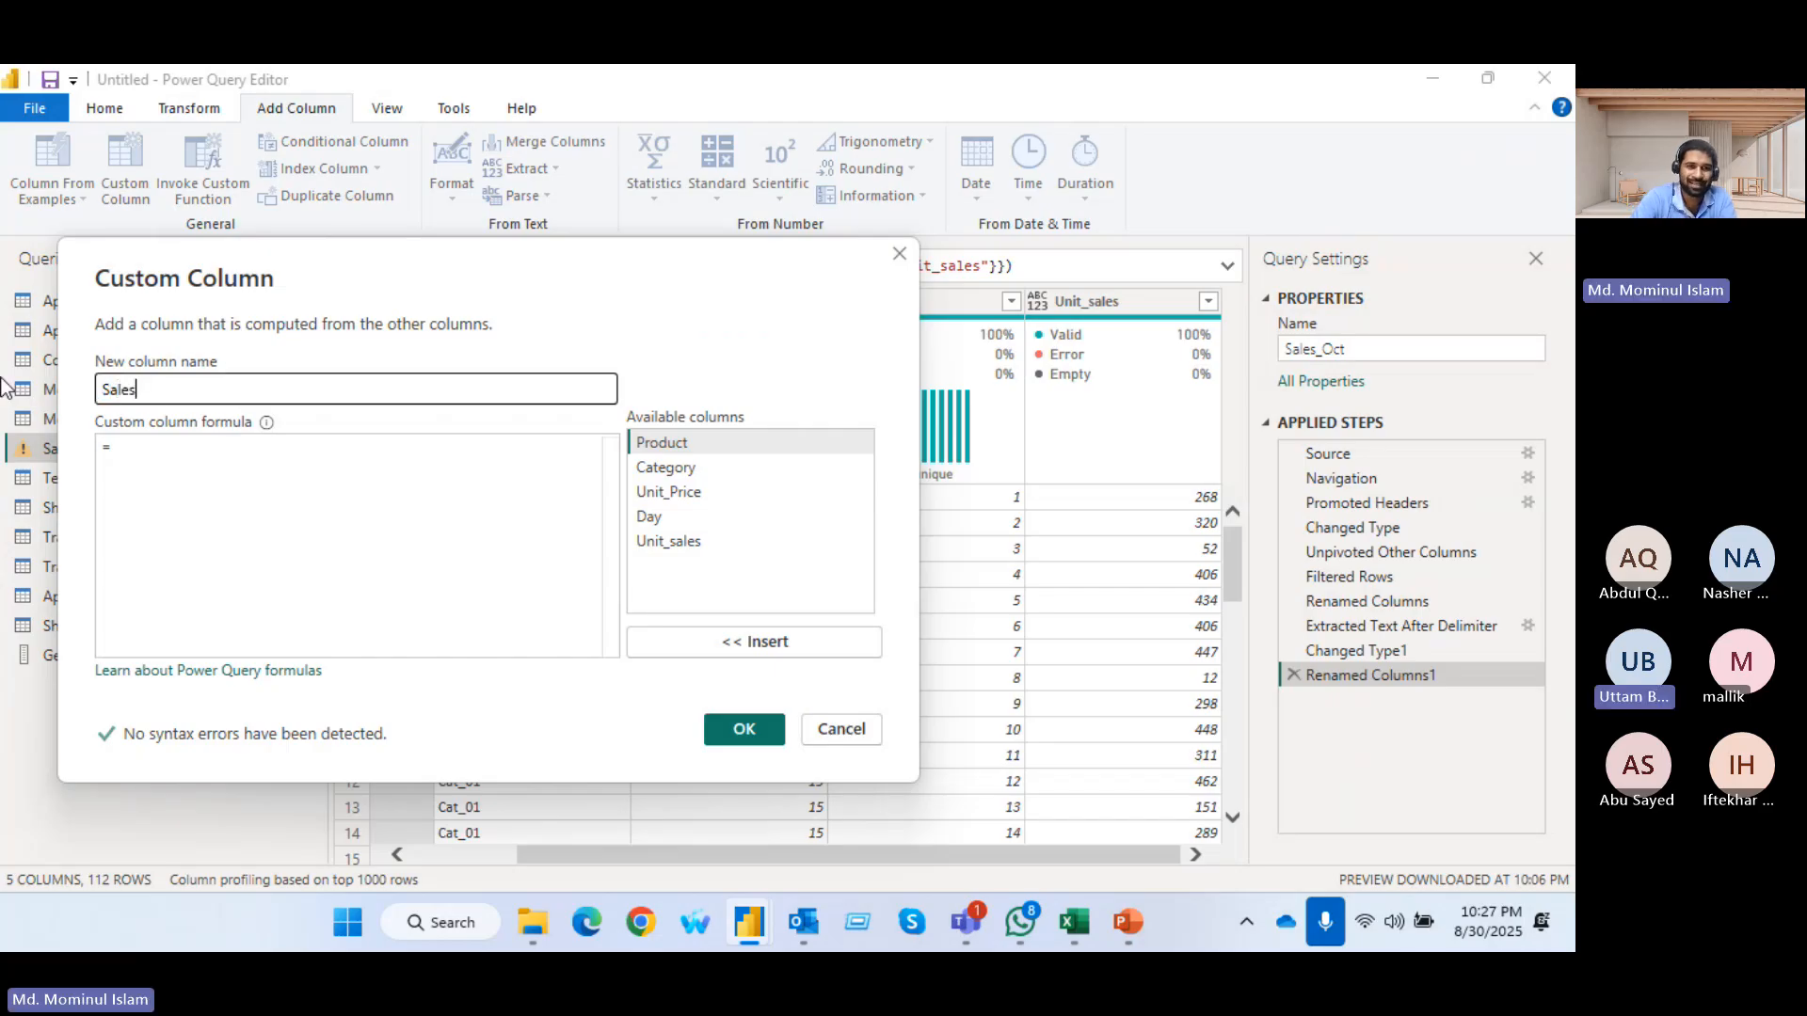
pyautogui.write('_')
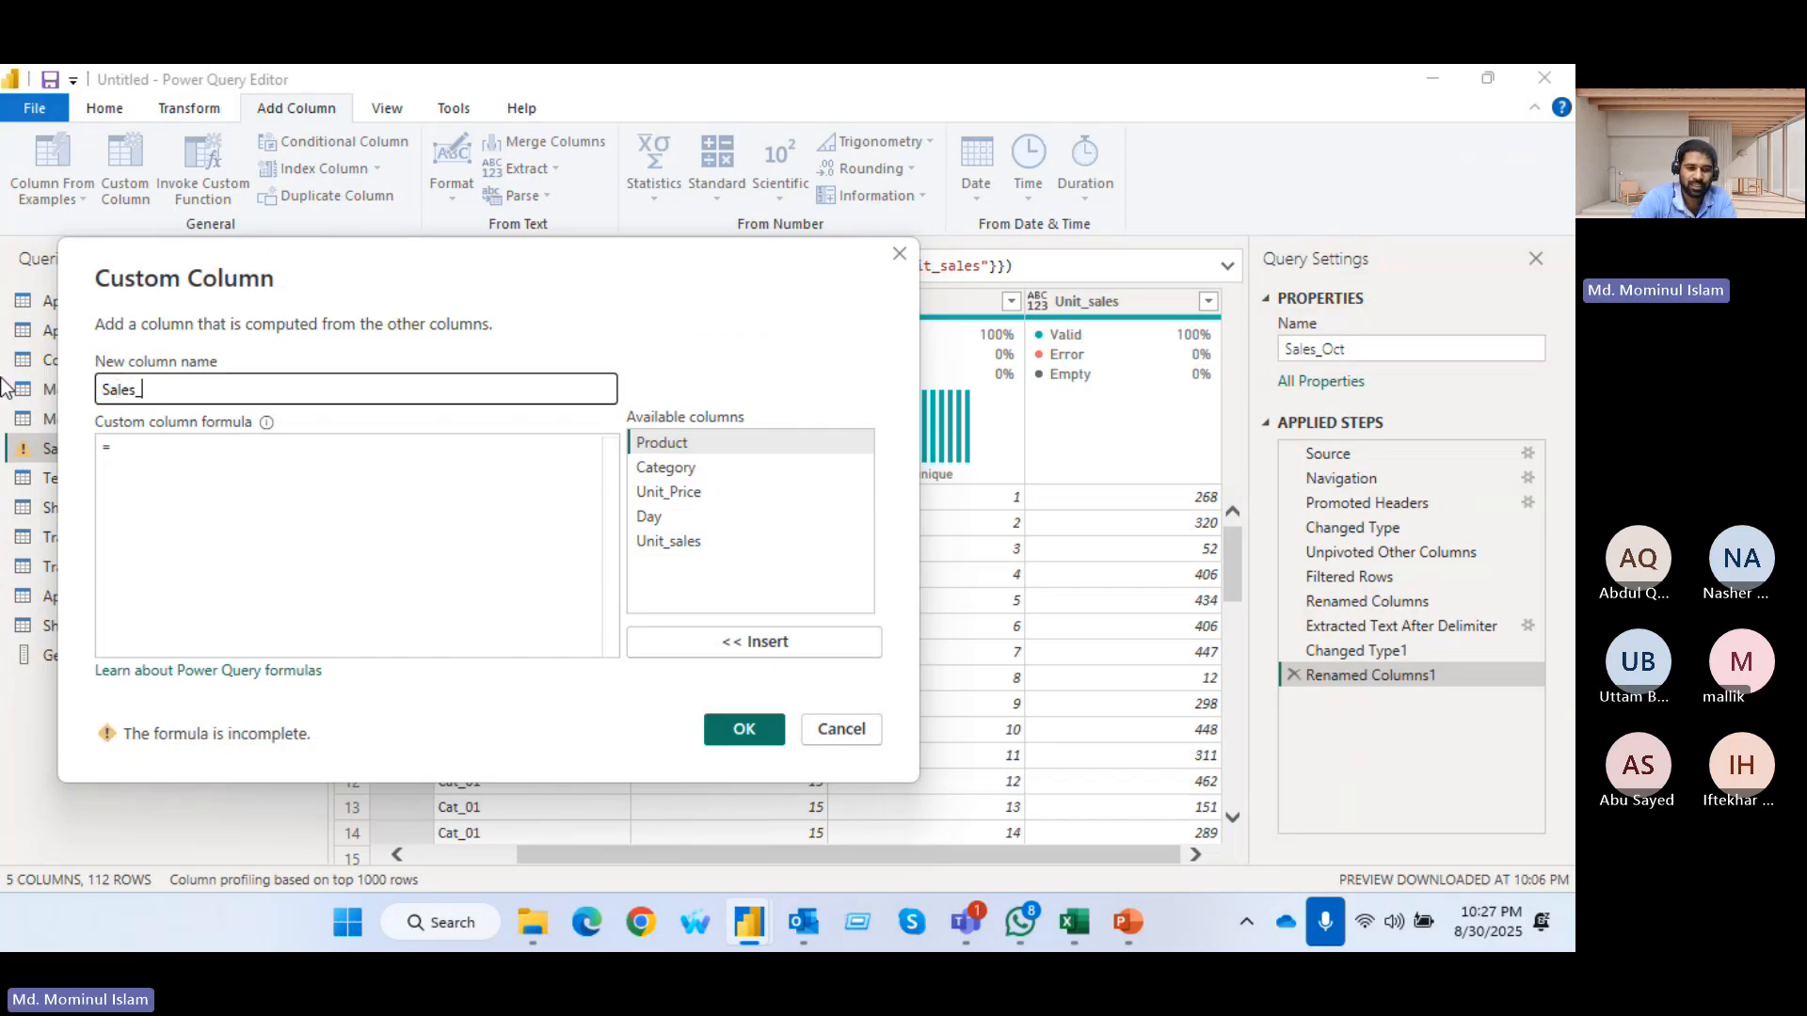
pyautogui.write('Value')
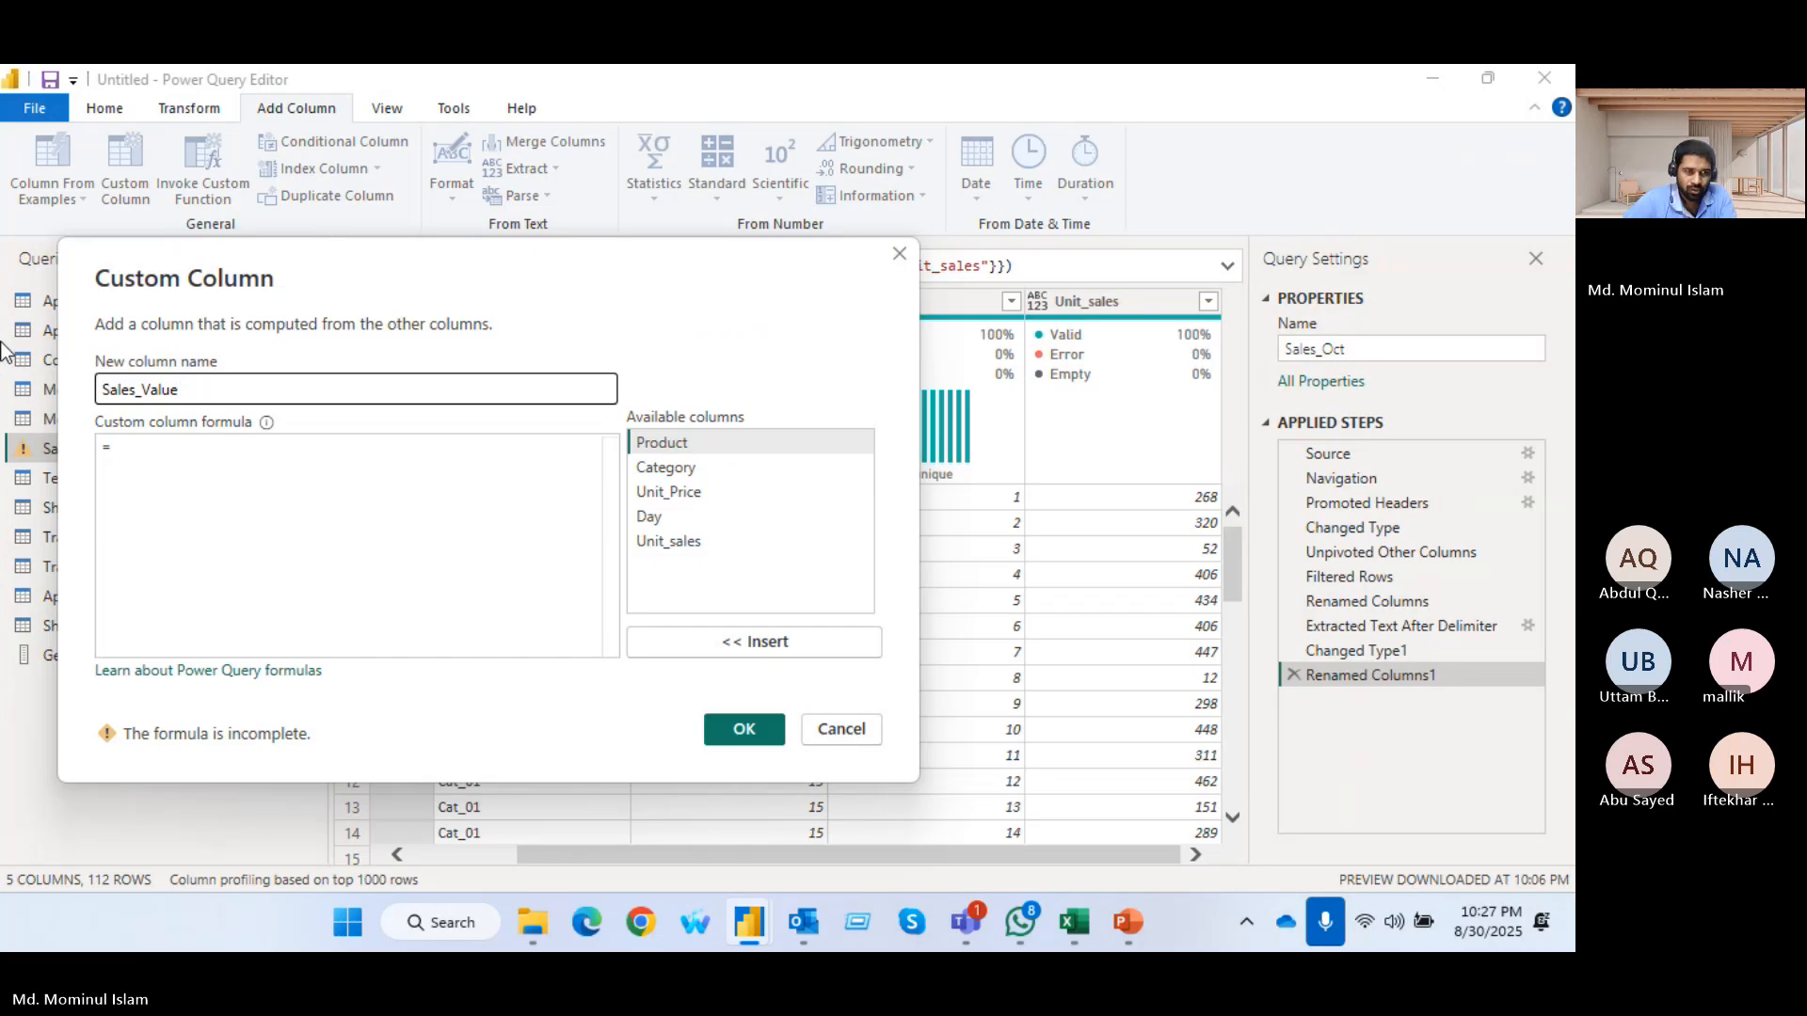
pyautogui.click(130, 449)
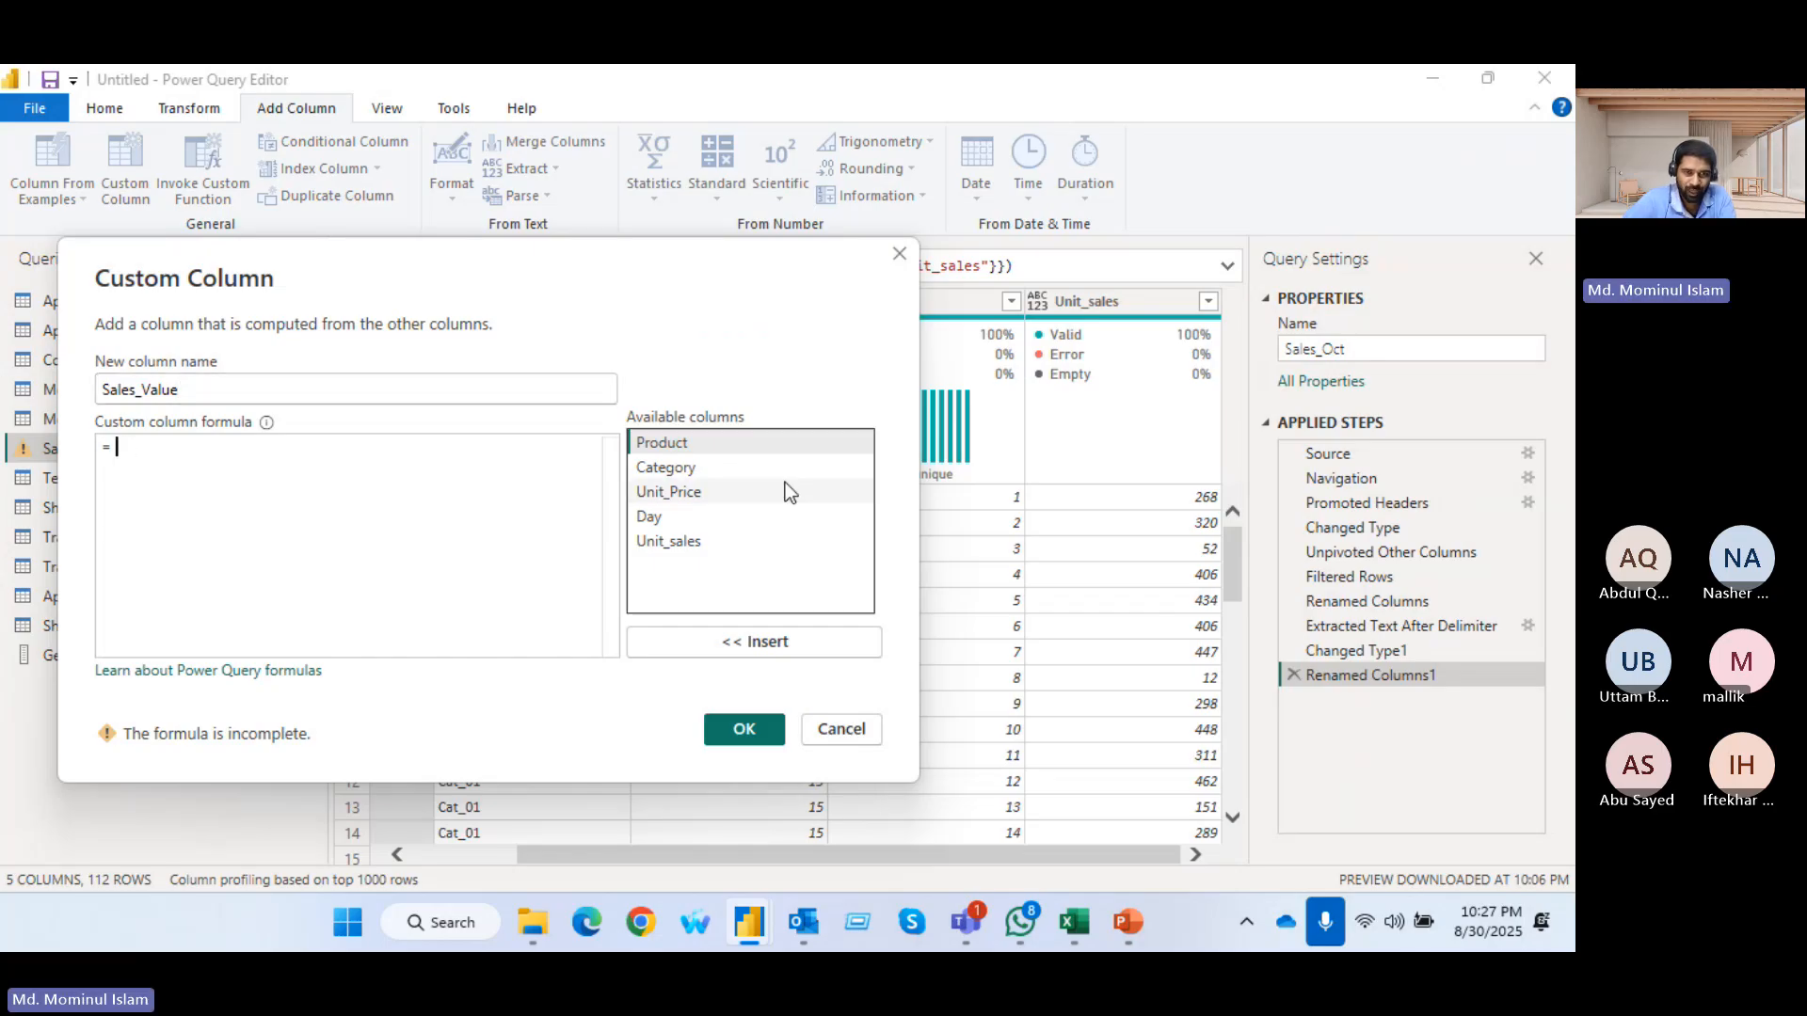
pyautogui.doubleClick(684, 492)
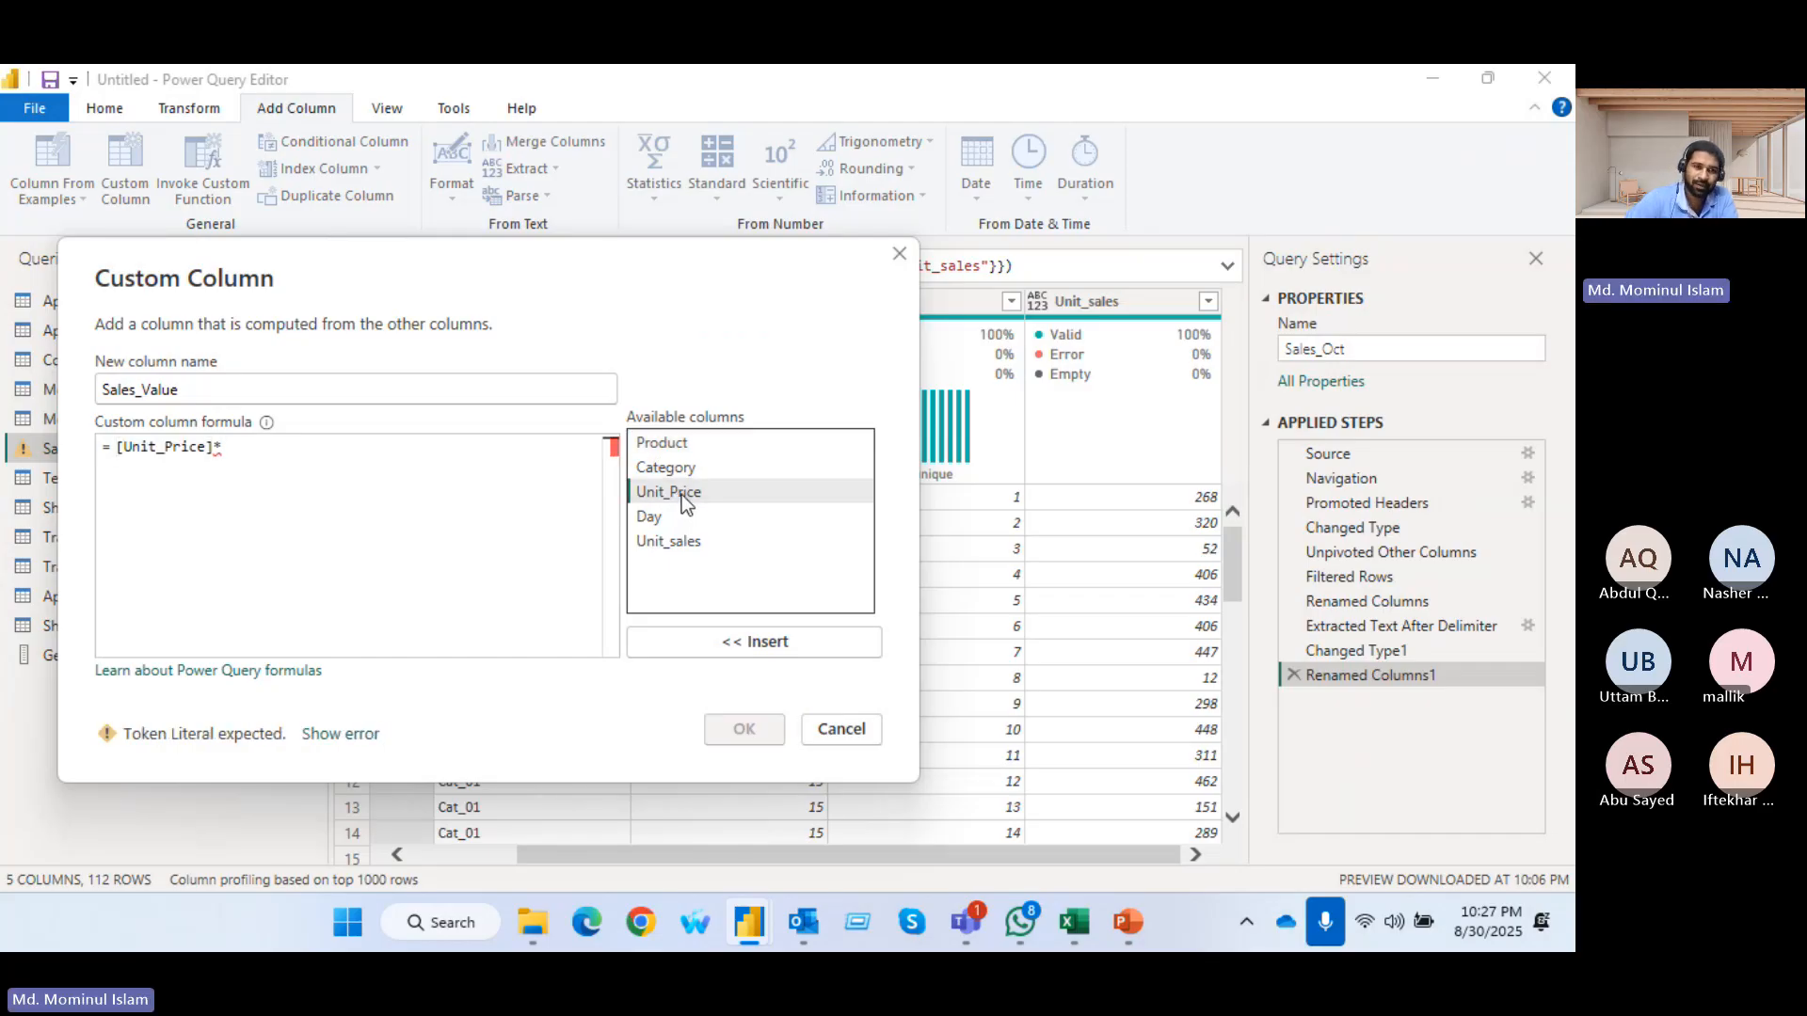
pyautogui.doubleClick(697, 542)
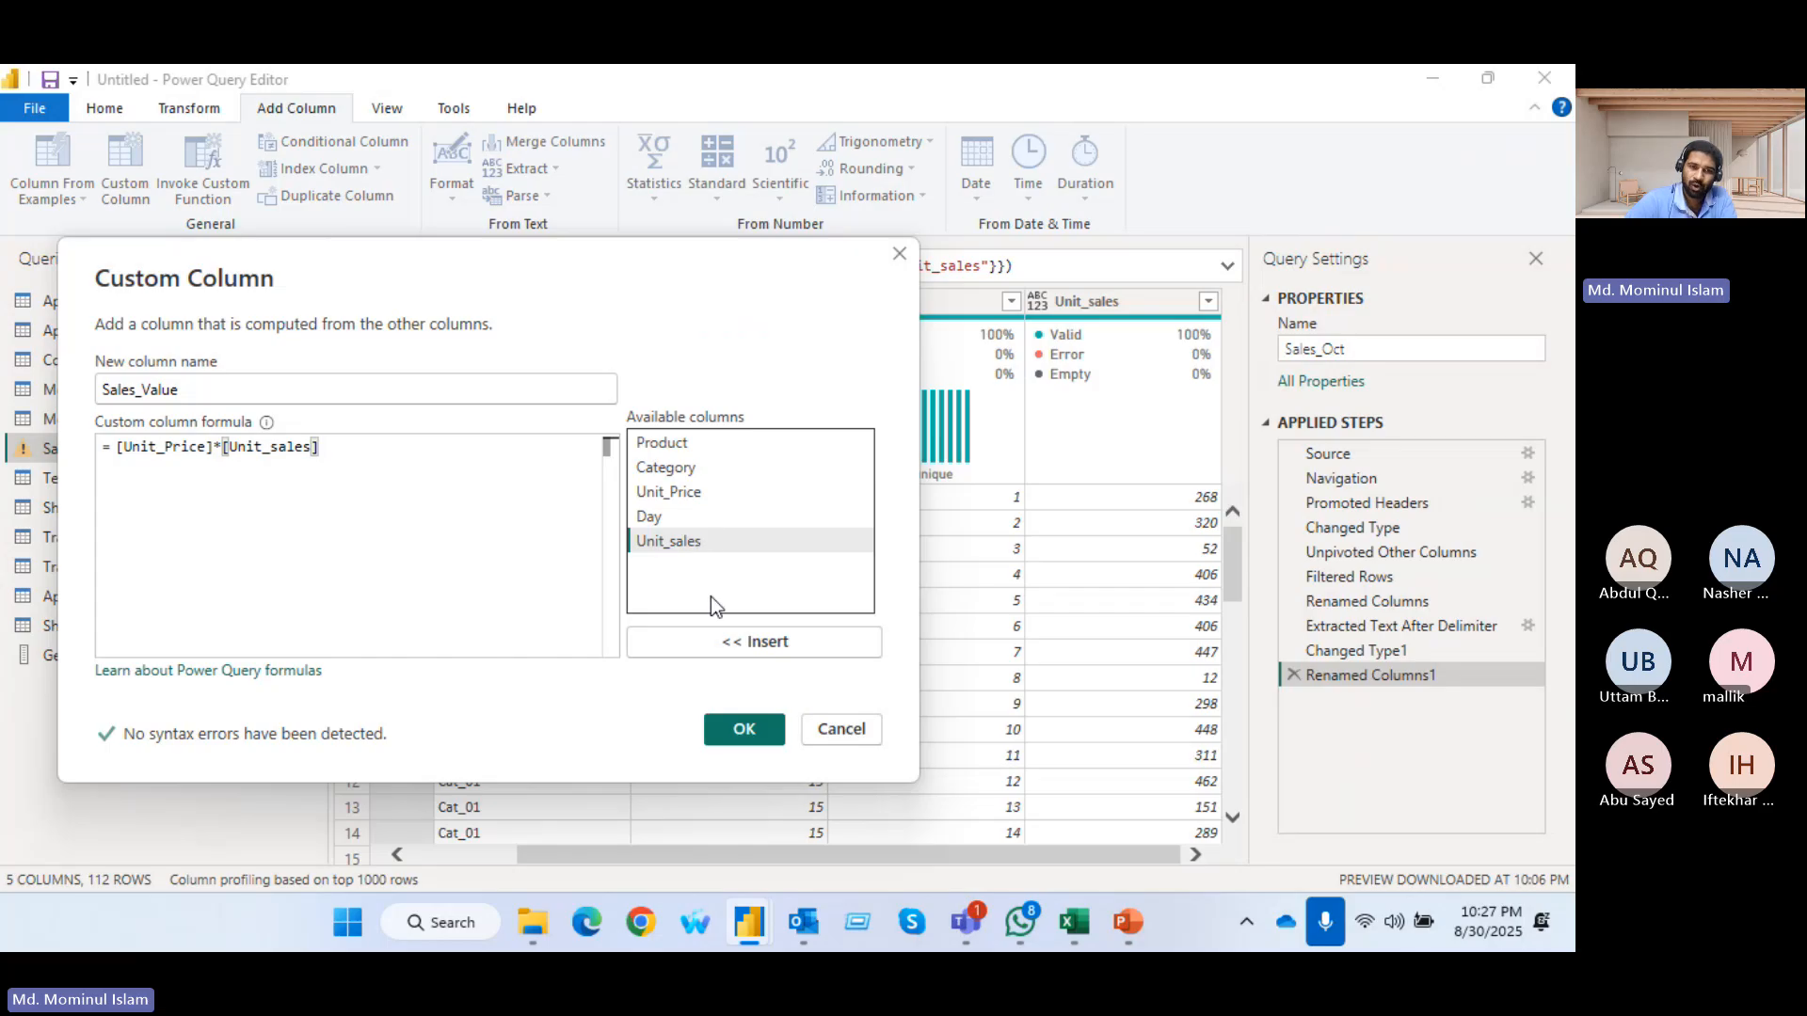
pyautogui.click(744, 729)
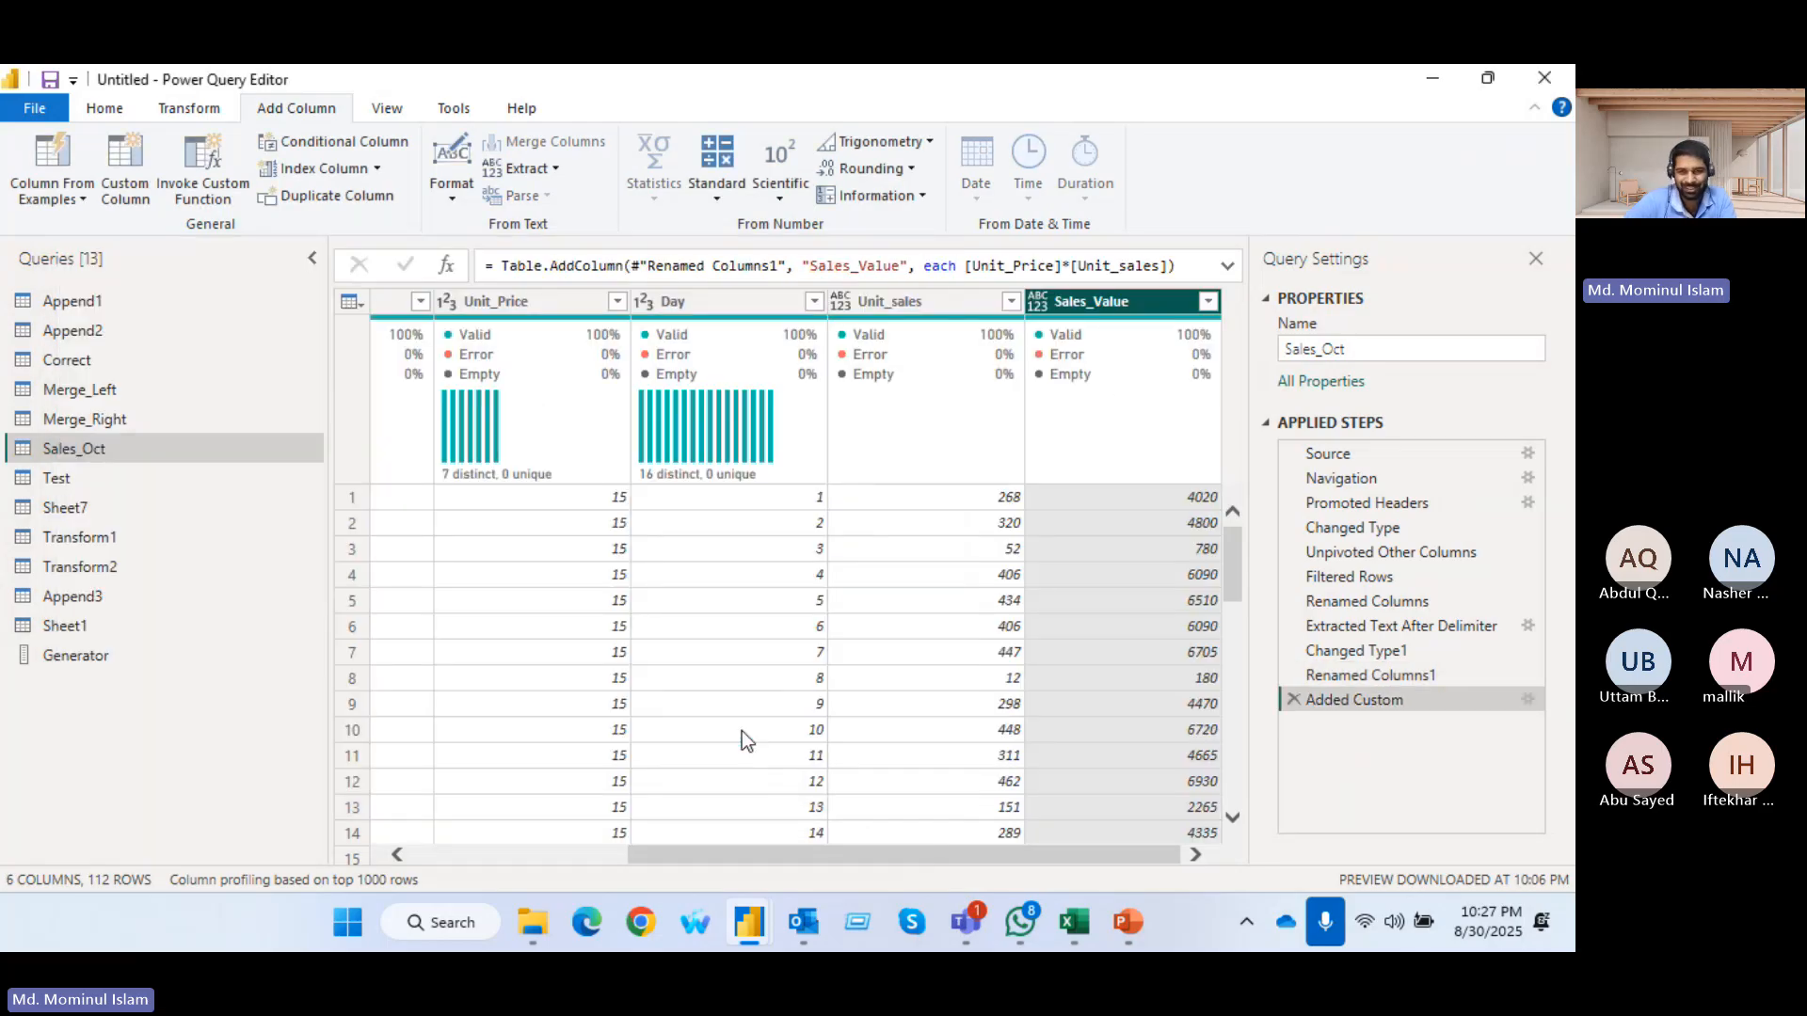
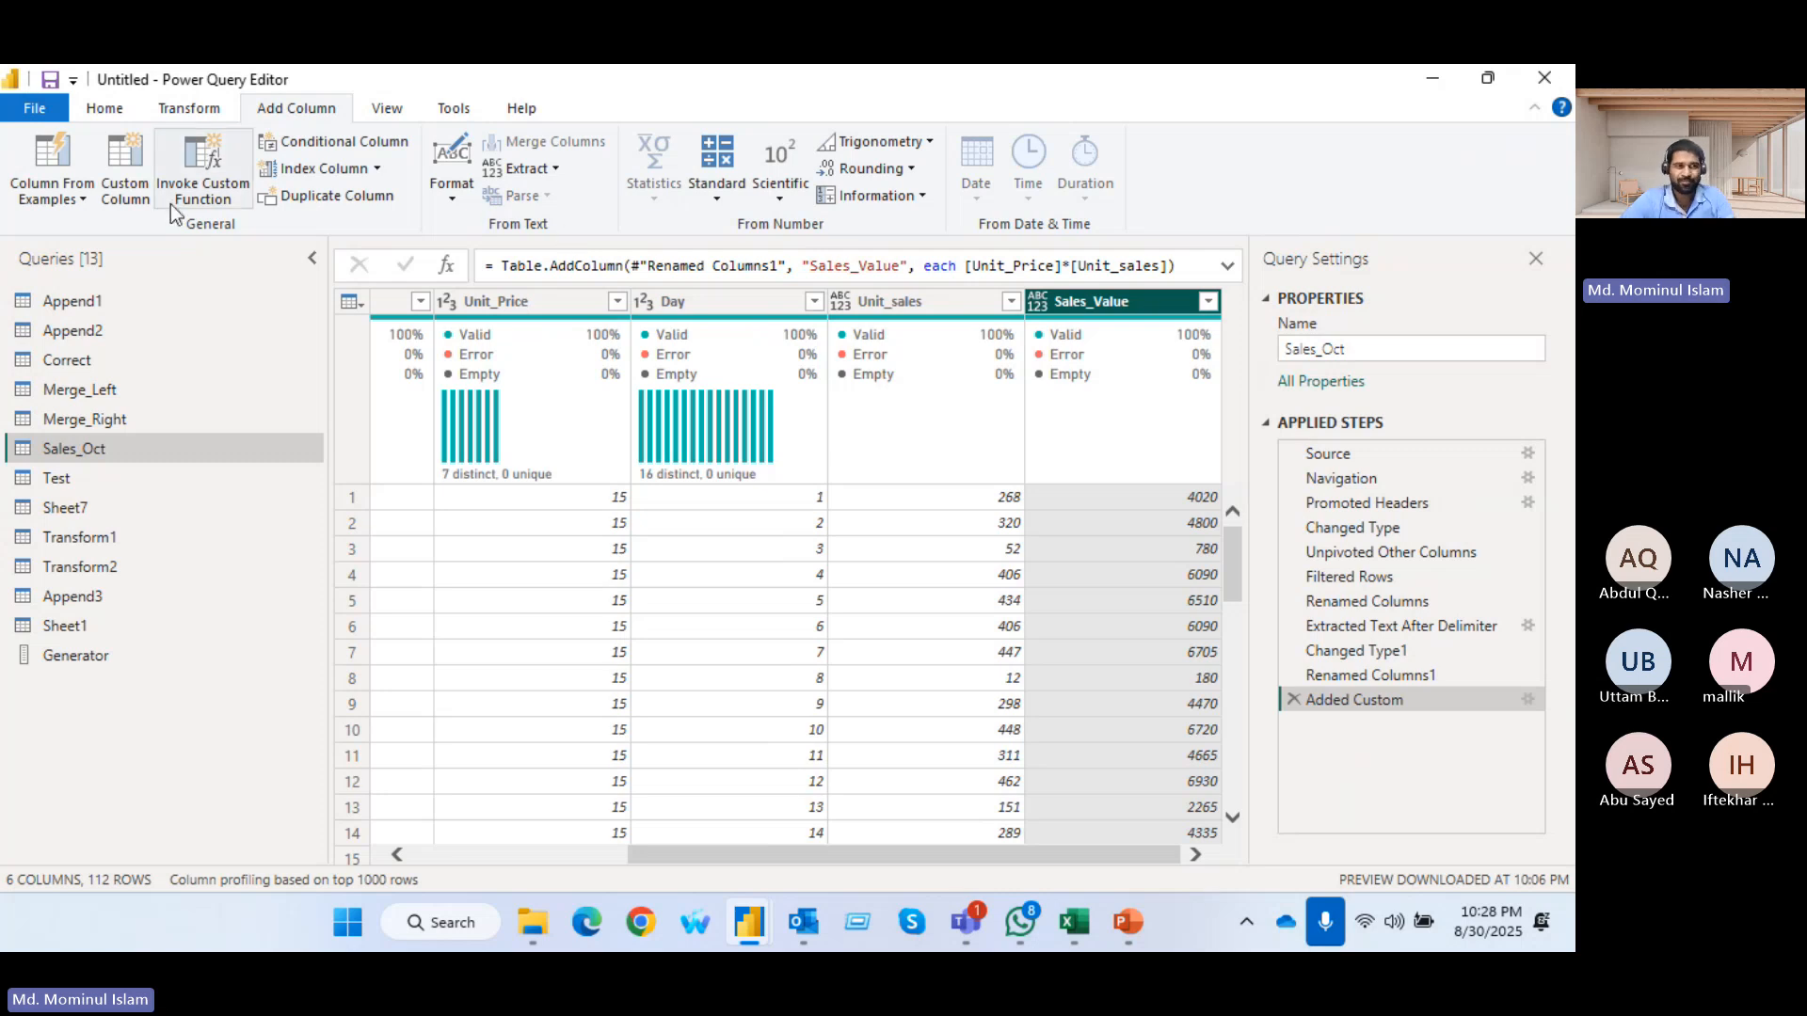
# Start a custom column named Date in the Sales_Oct query and begin its formula with the Text.Combine function
pyautogui.click(124, 158)
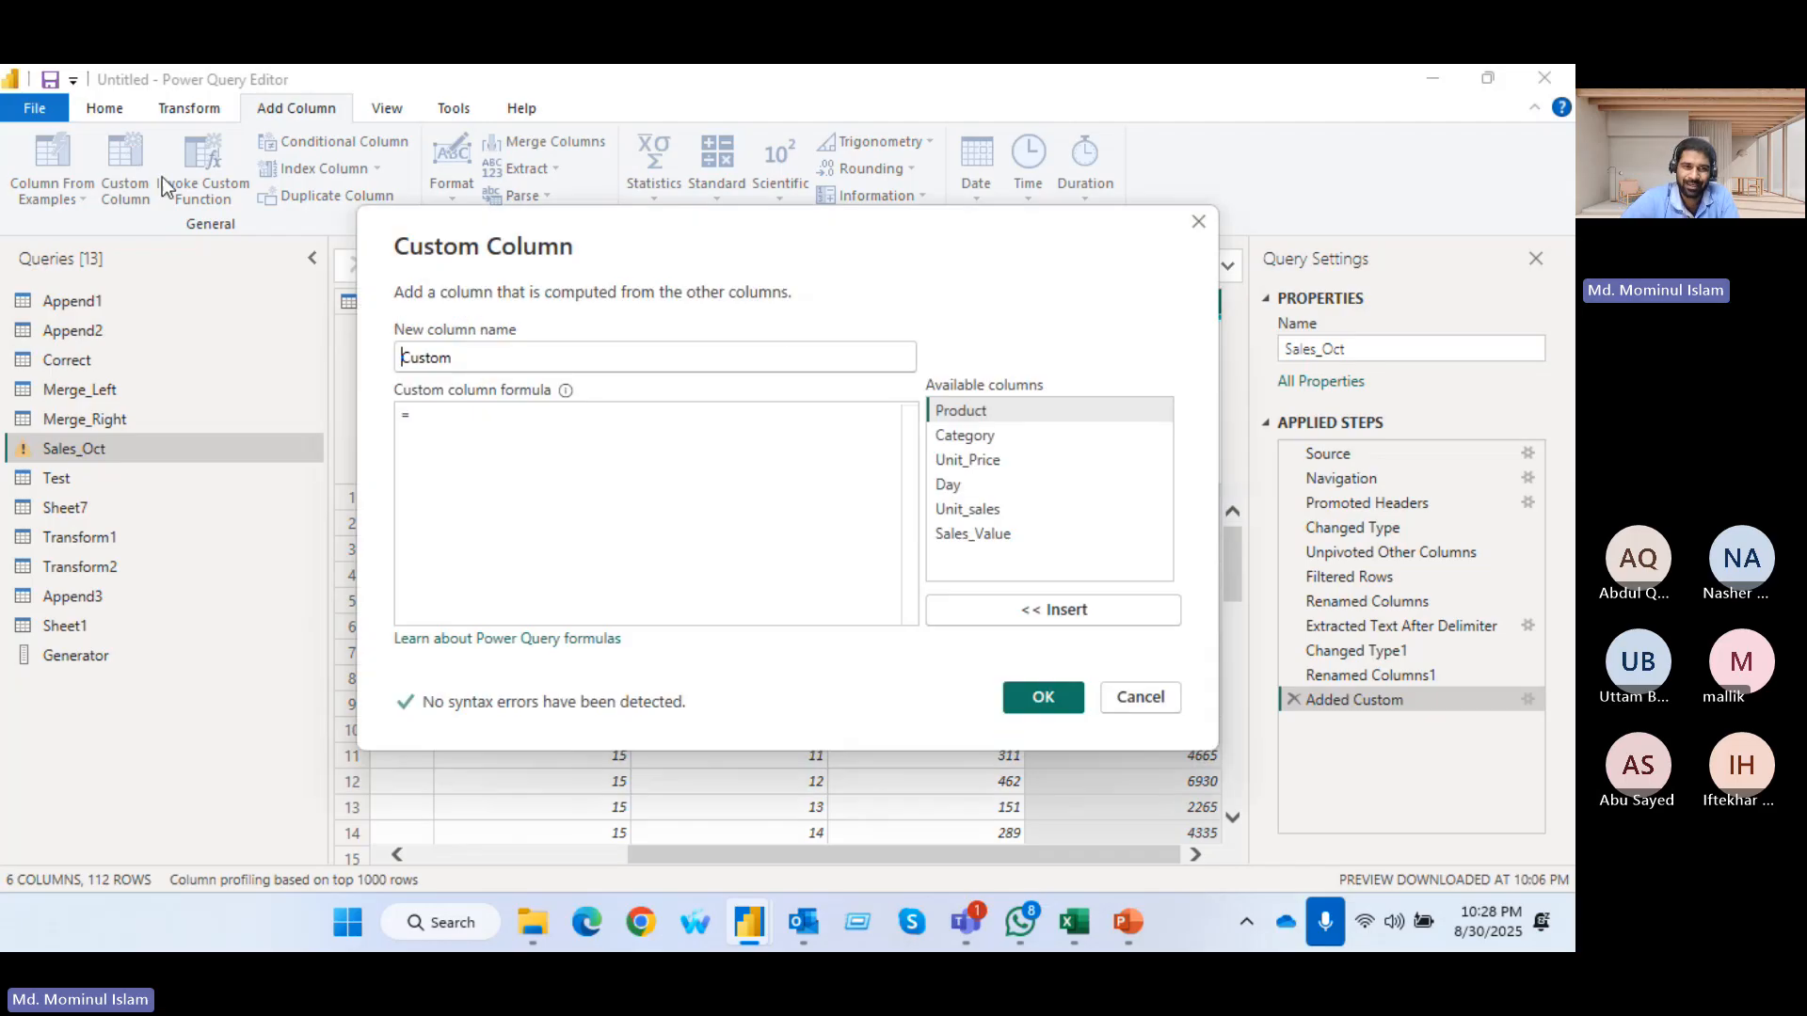
pyautogui.doubleClick(476, 358)
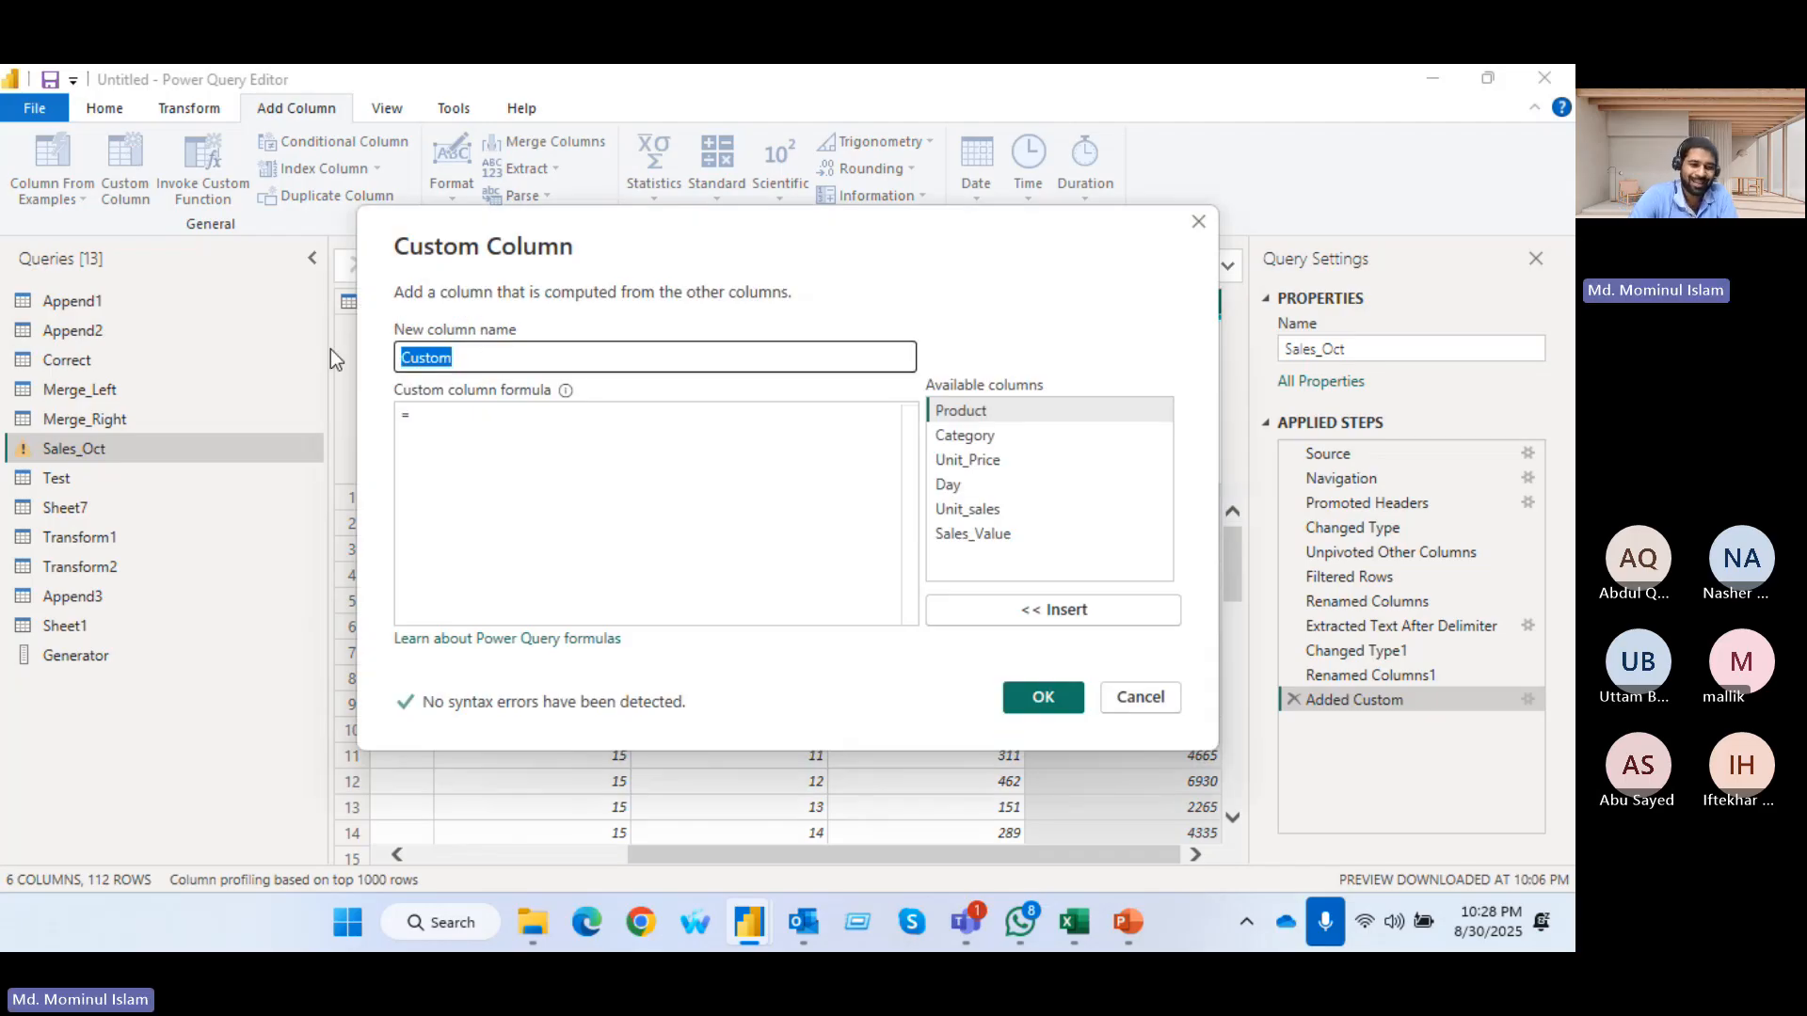
pyautogui.write('Date')
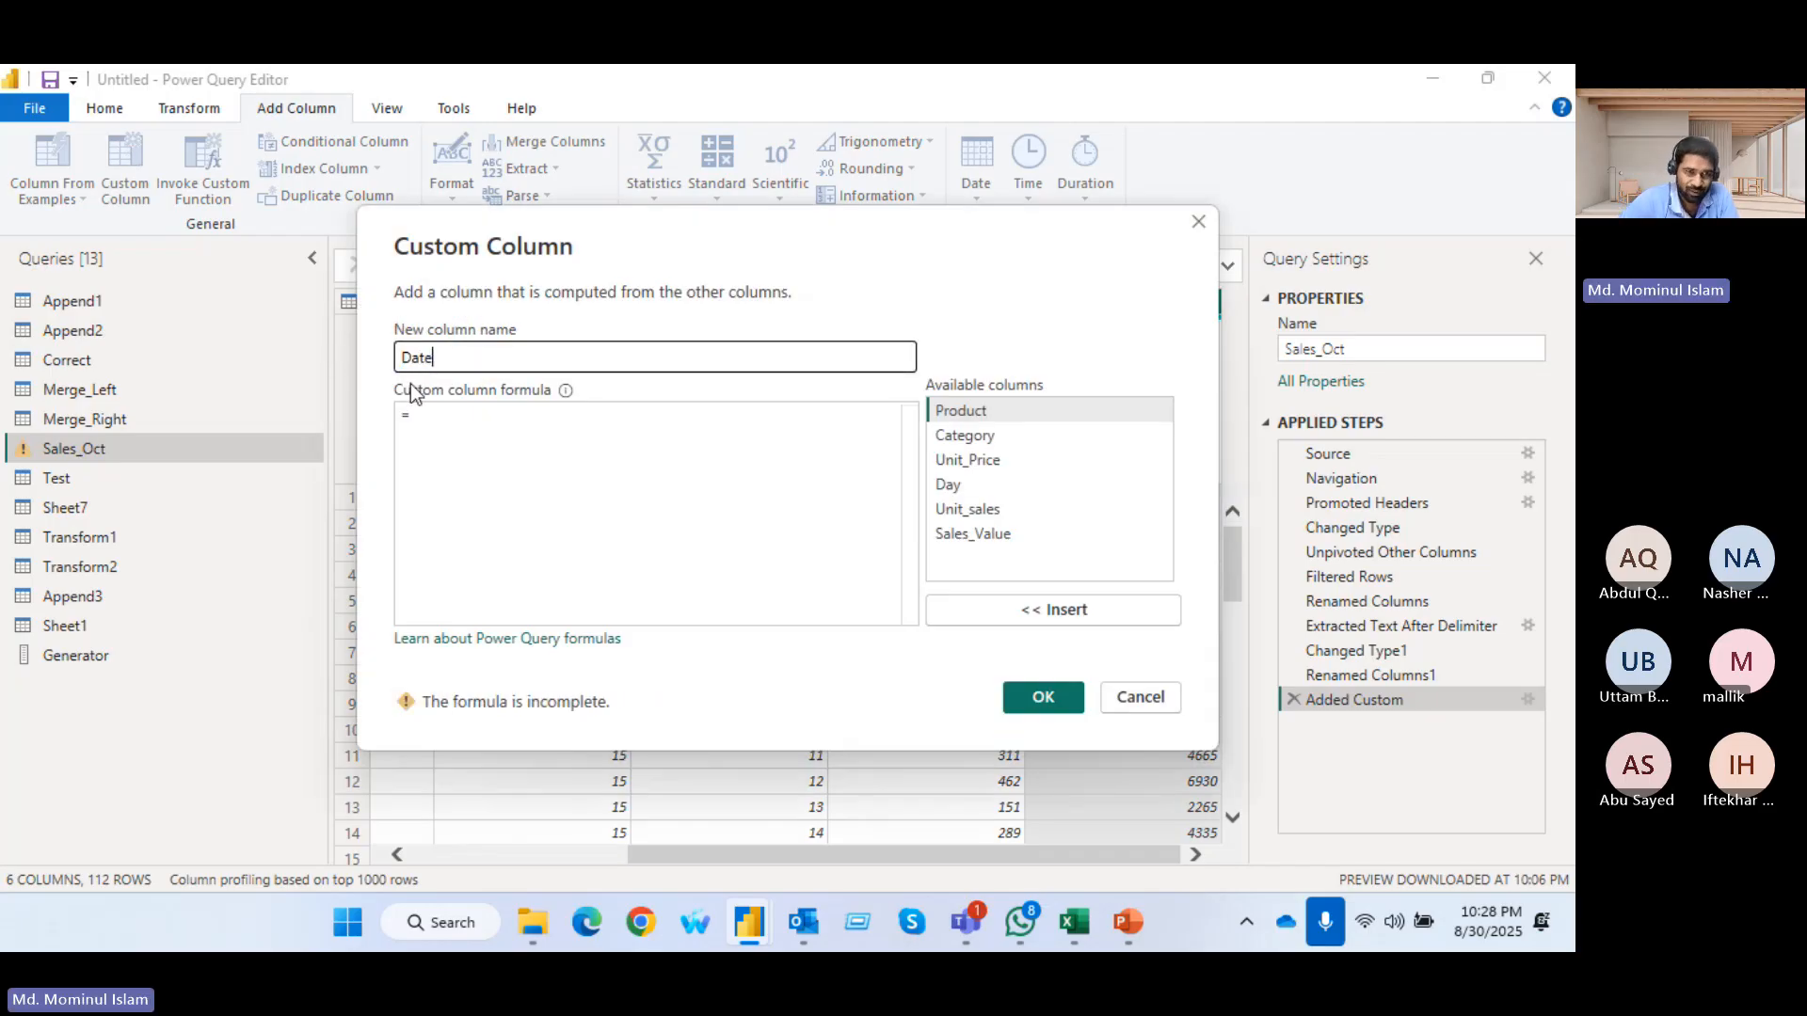
pyautogui.click(443, 441)
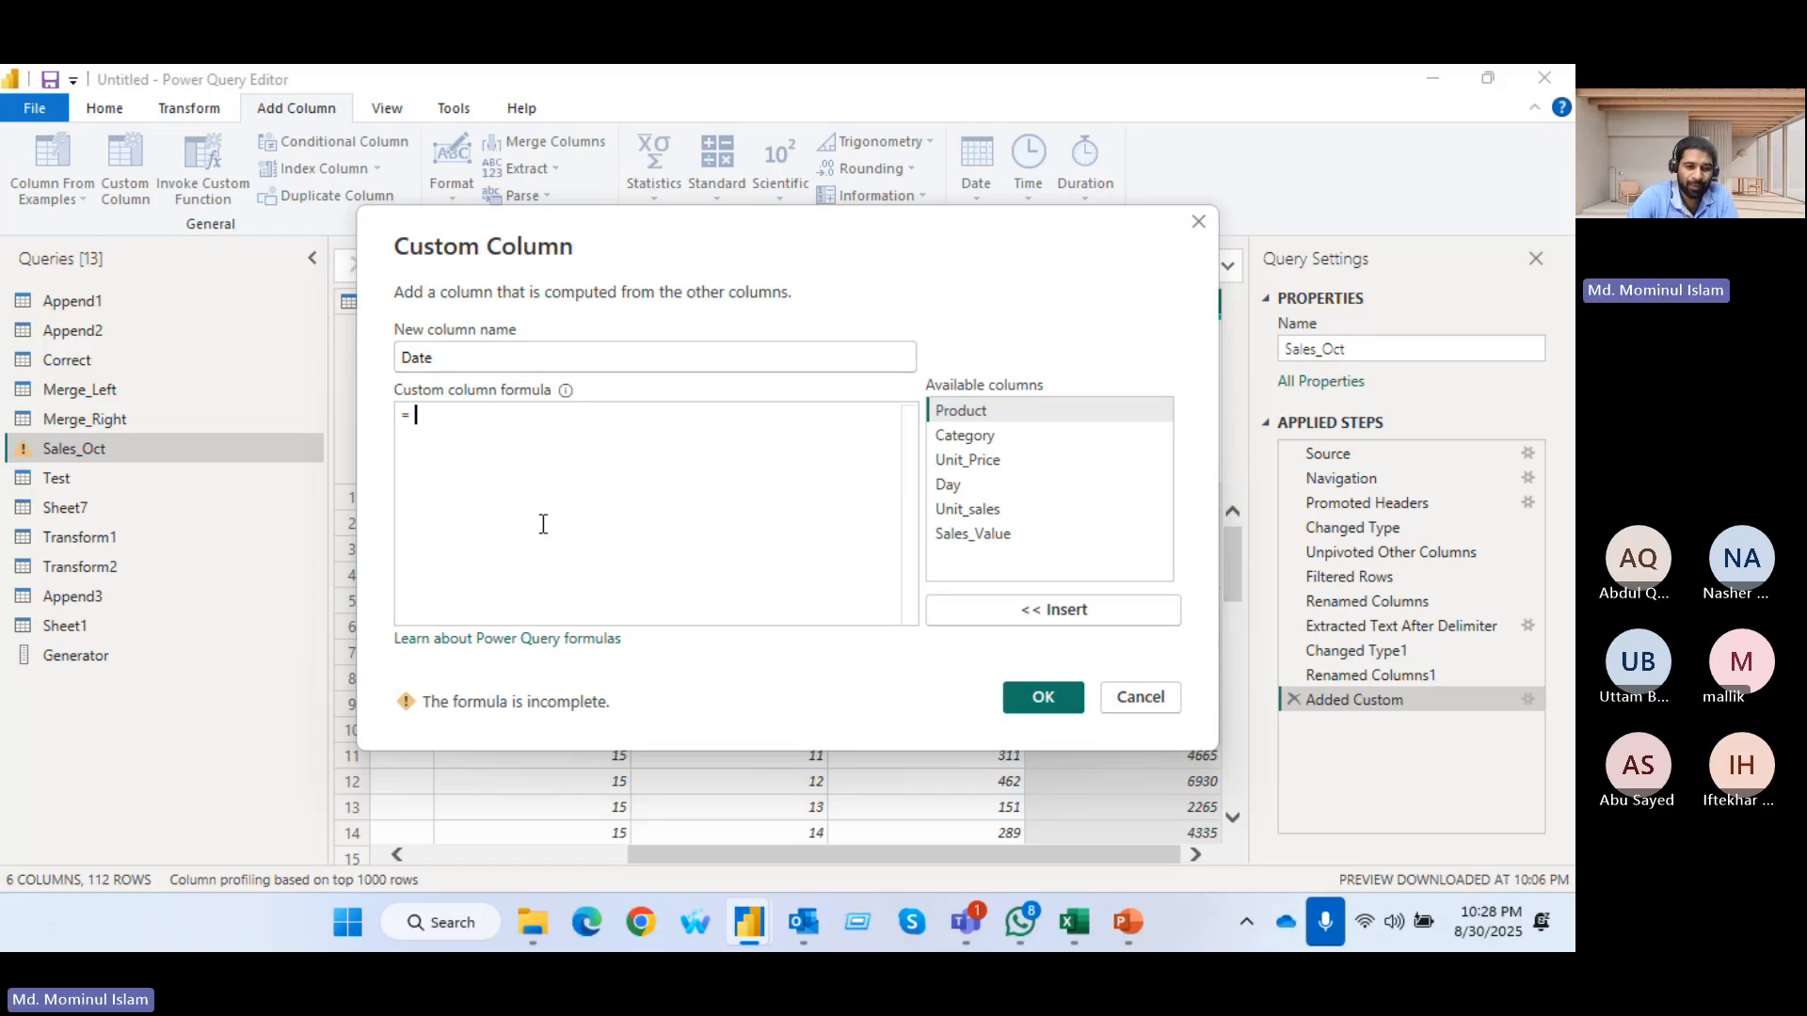
pyautogui.write('combi')
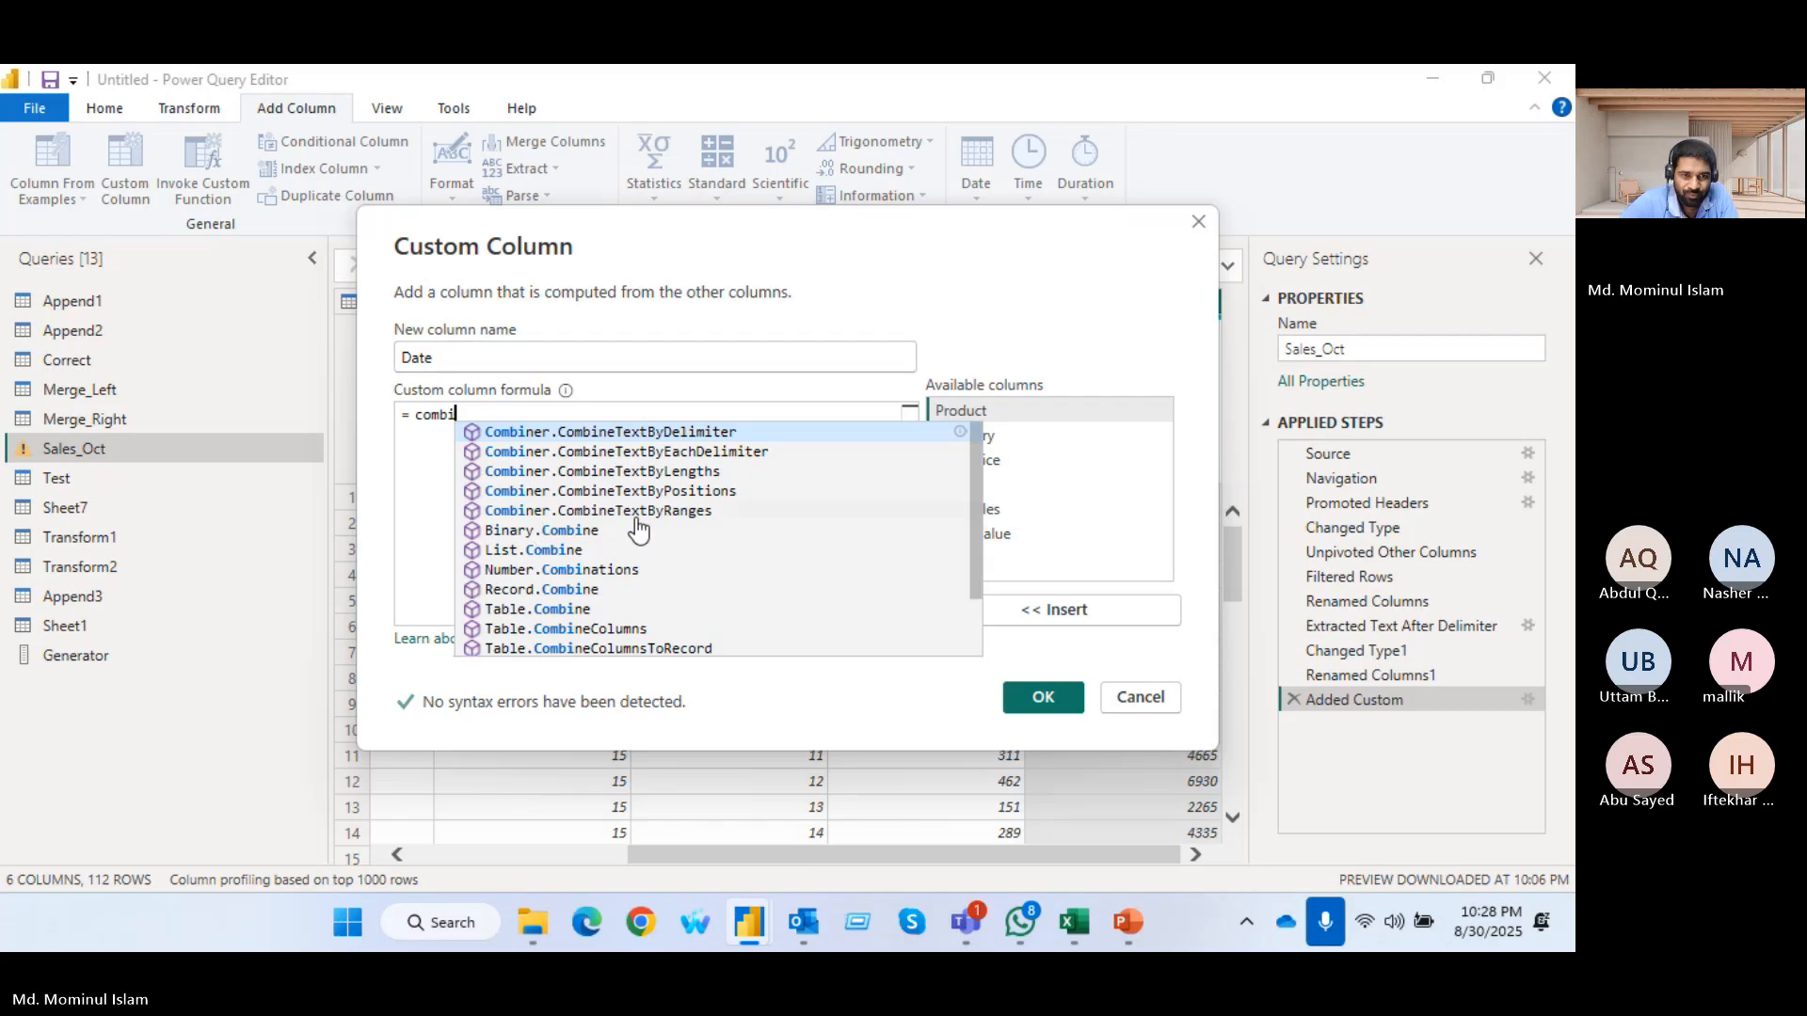
pyautogui.scroll(-1, 640, 541)
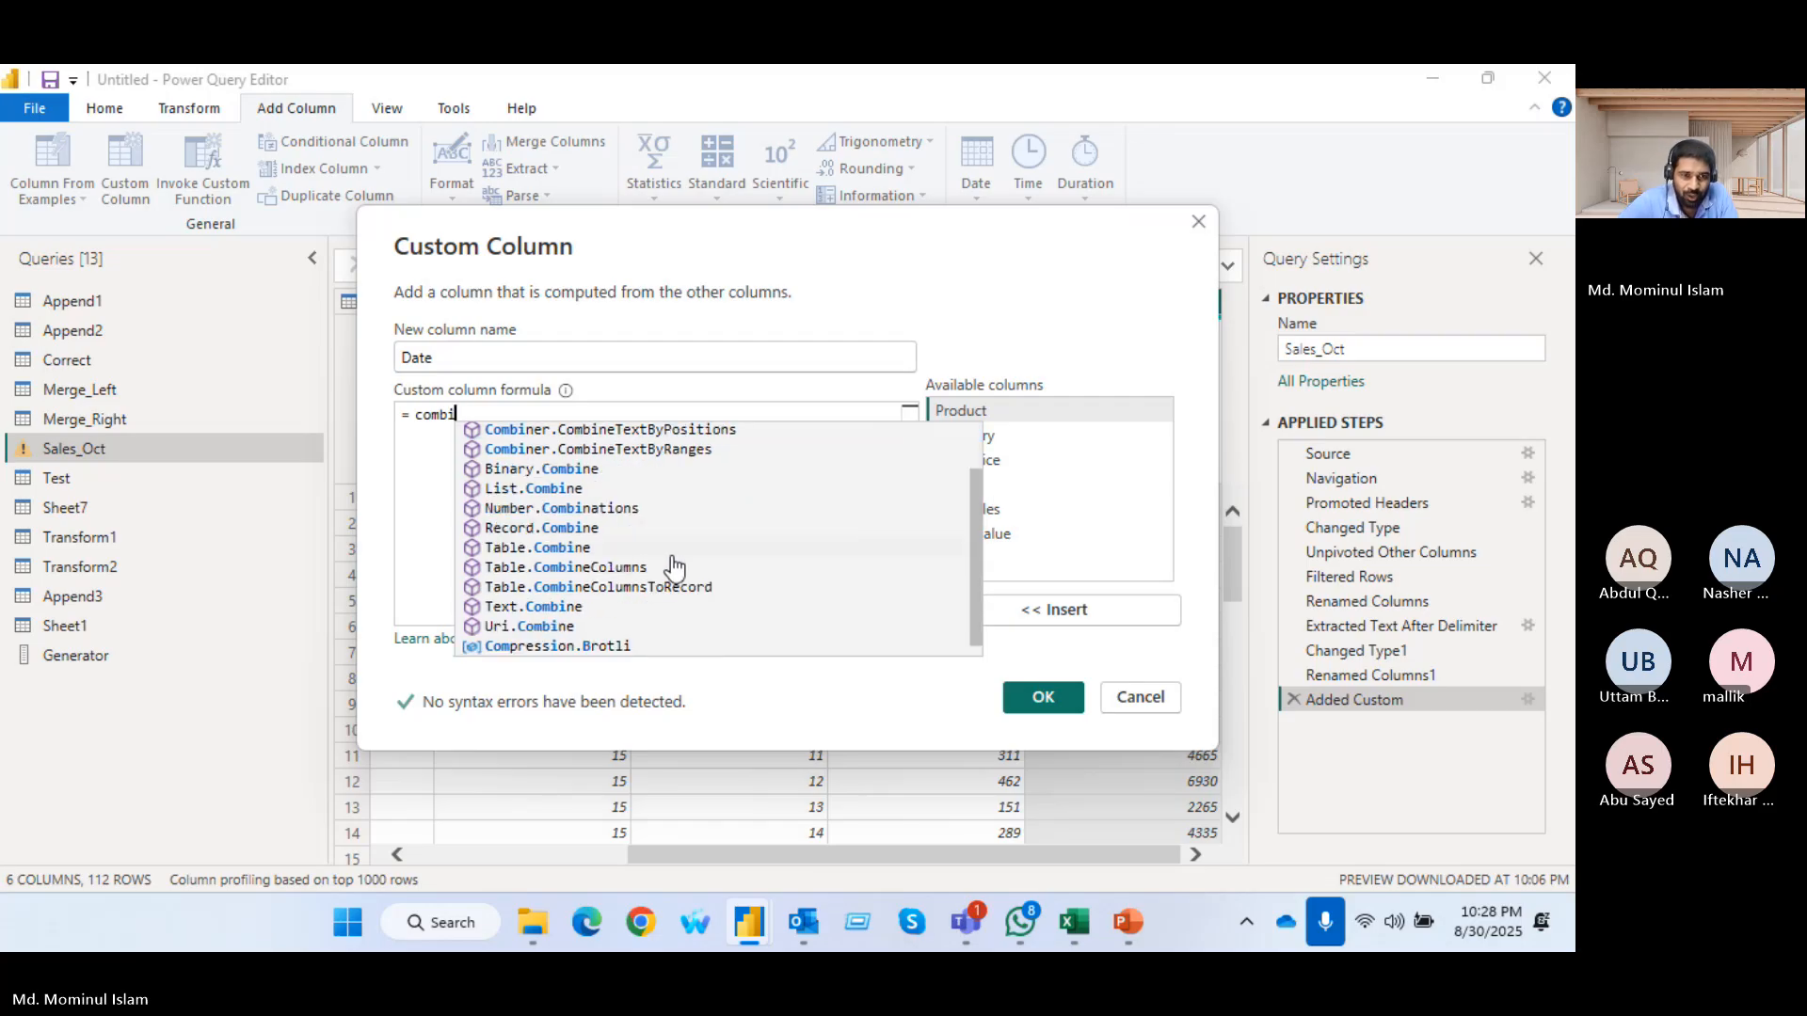
pyautogui.click(555, 607)
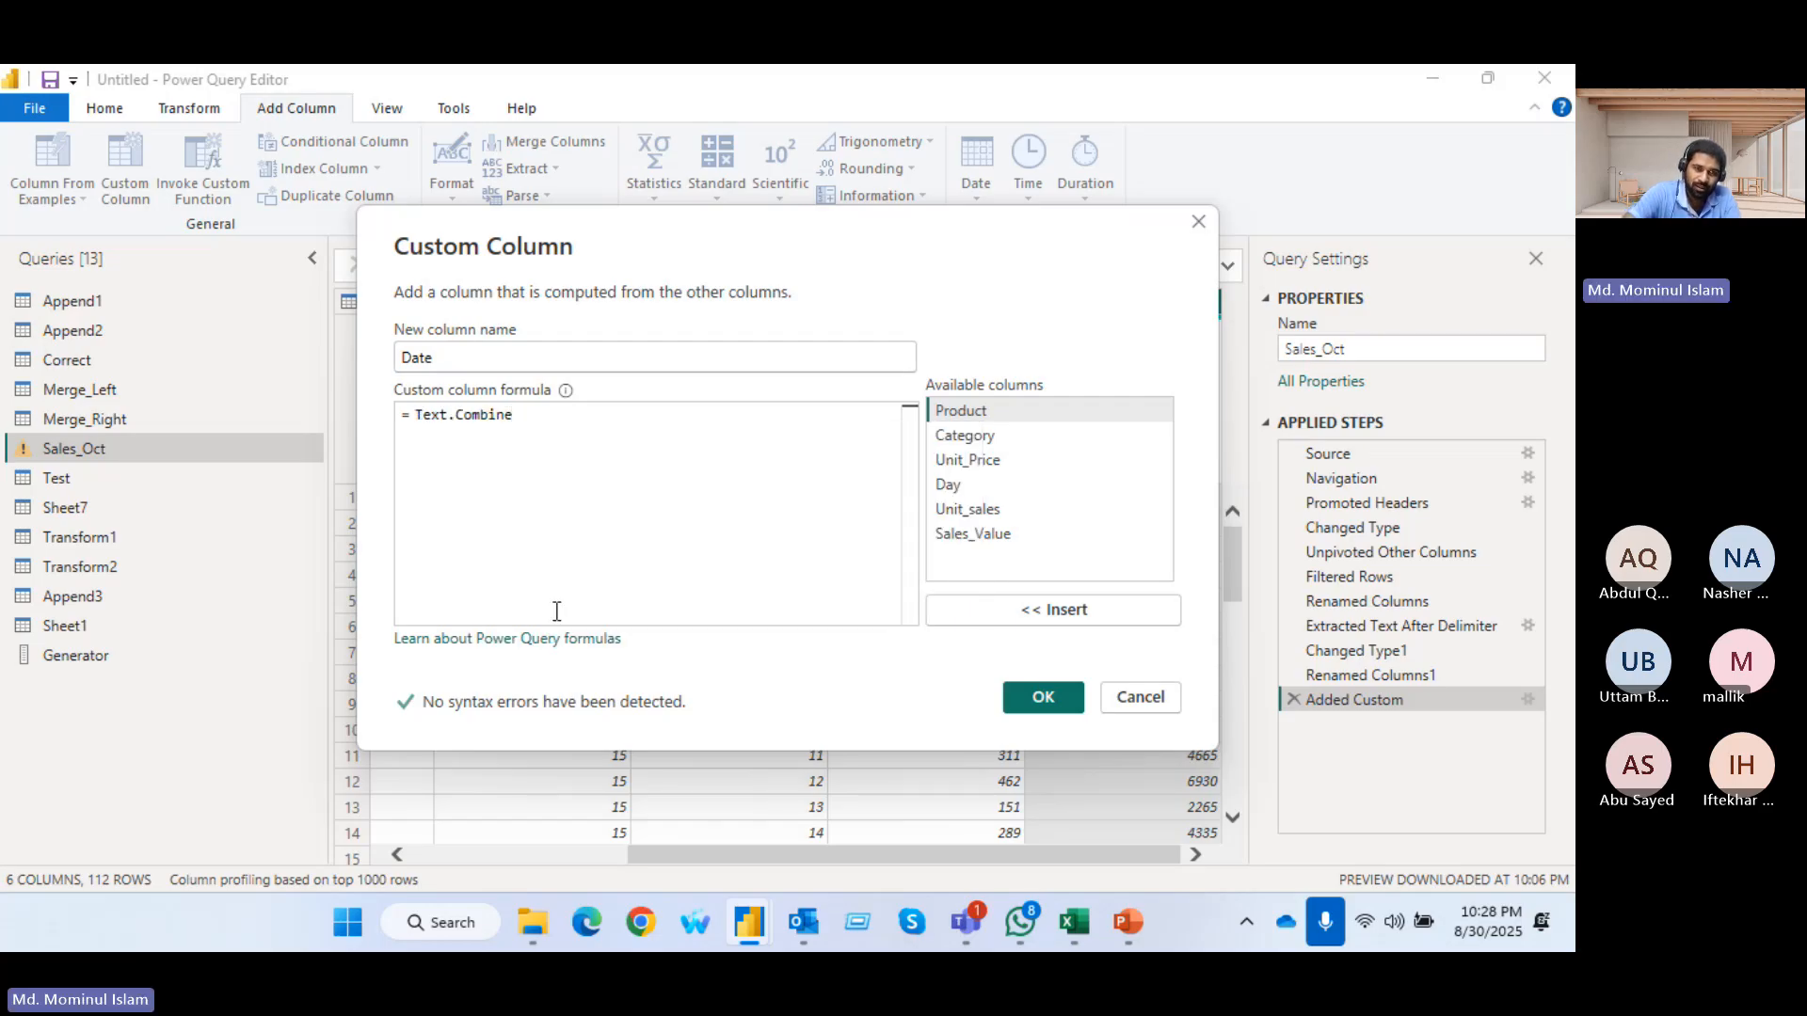
pyautogui.write('(')
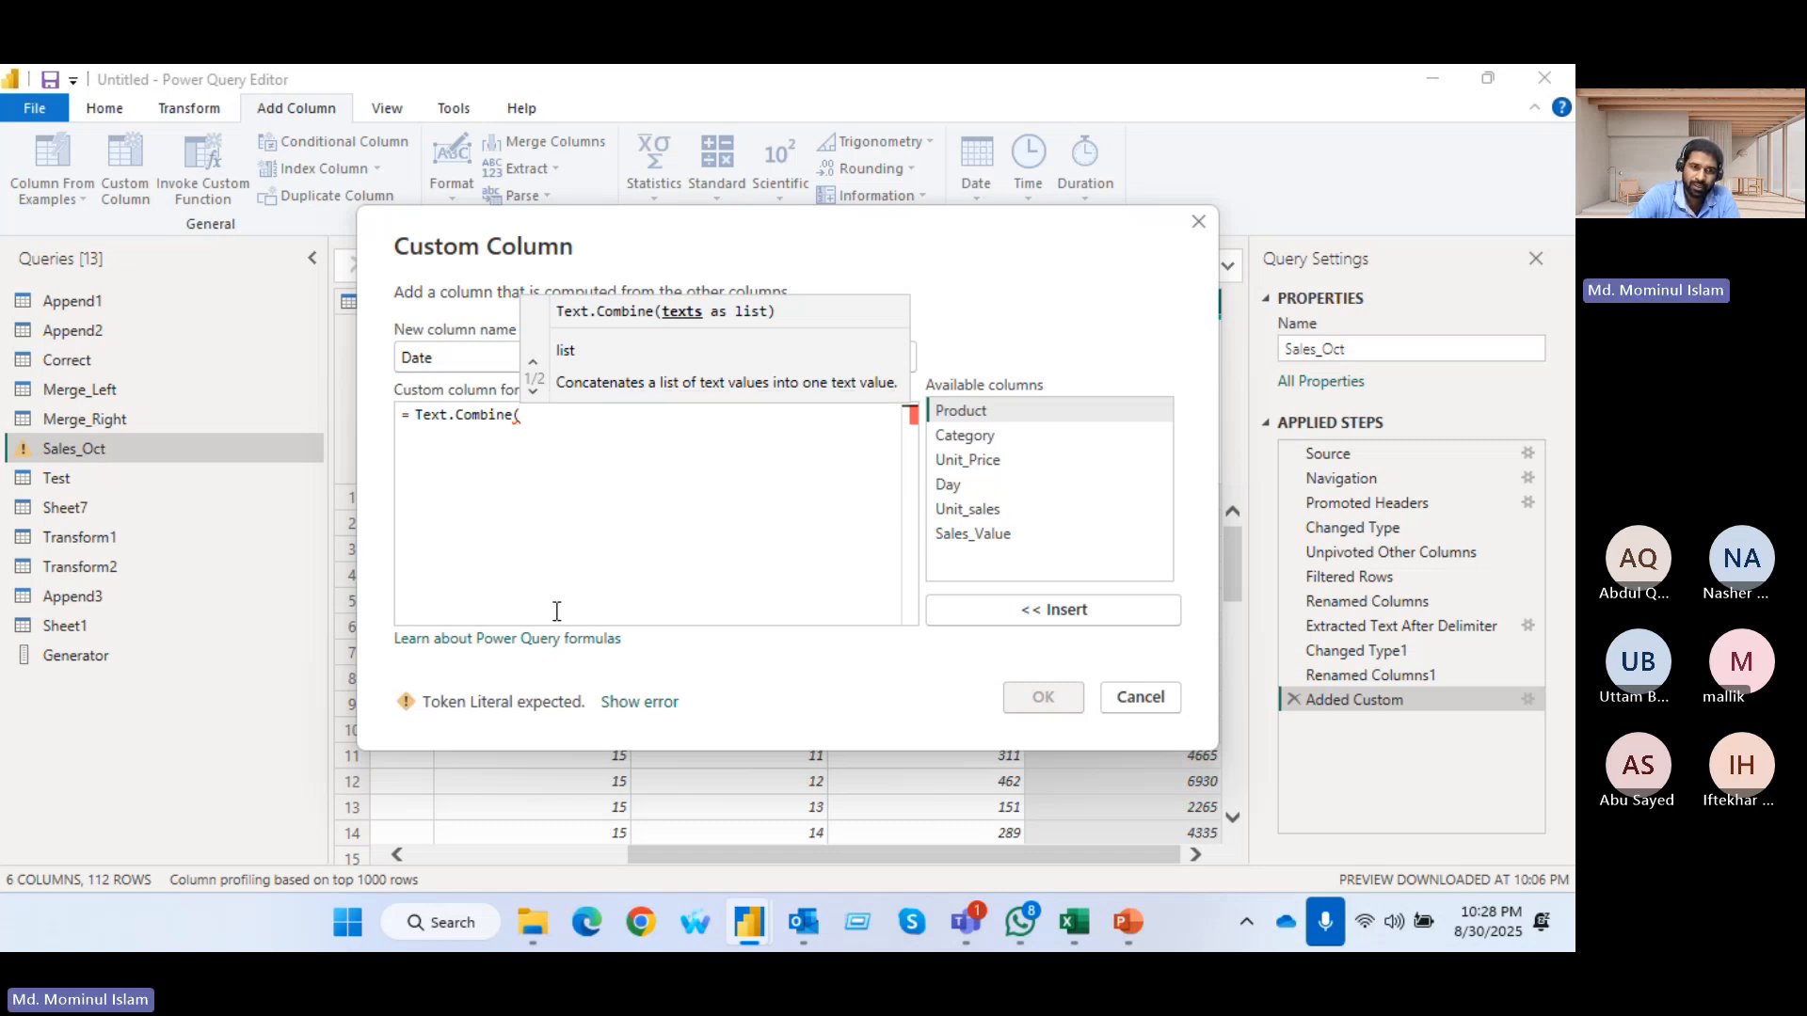
pyautogui.write('{')
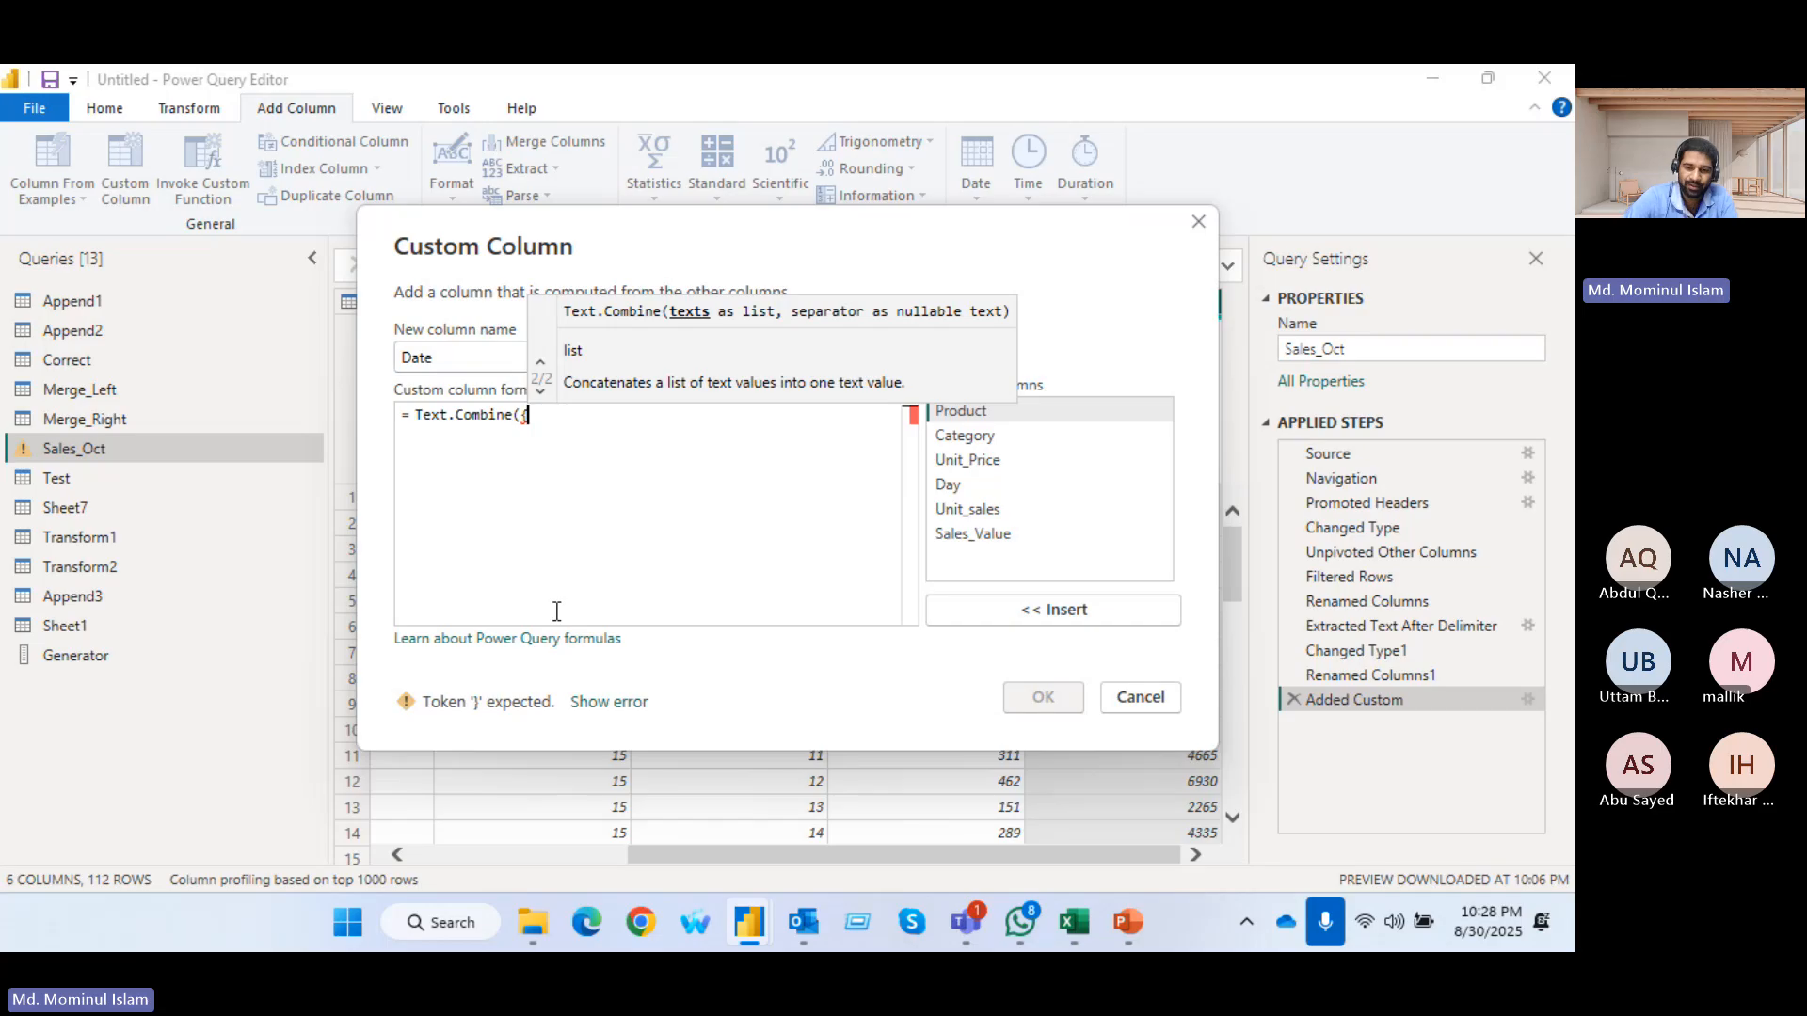
pyautogui.write('""')
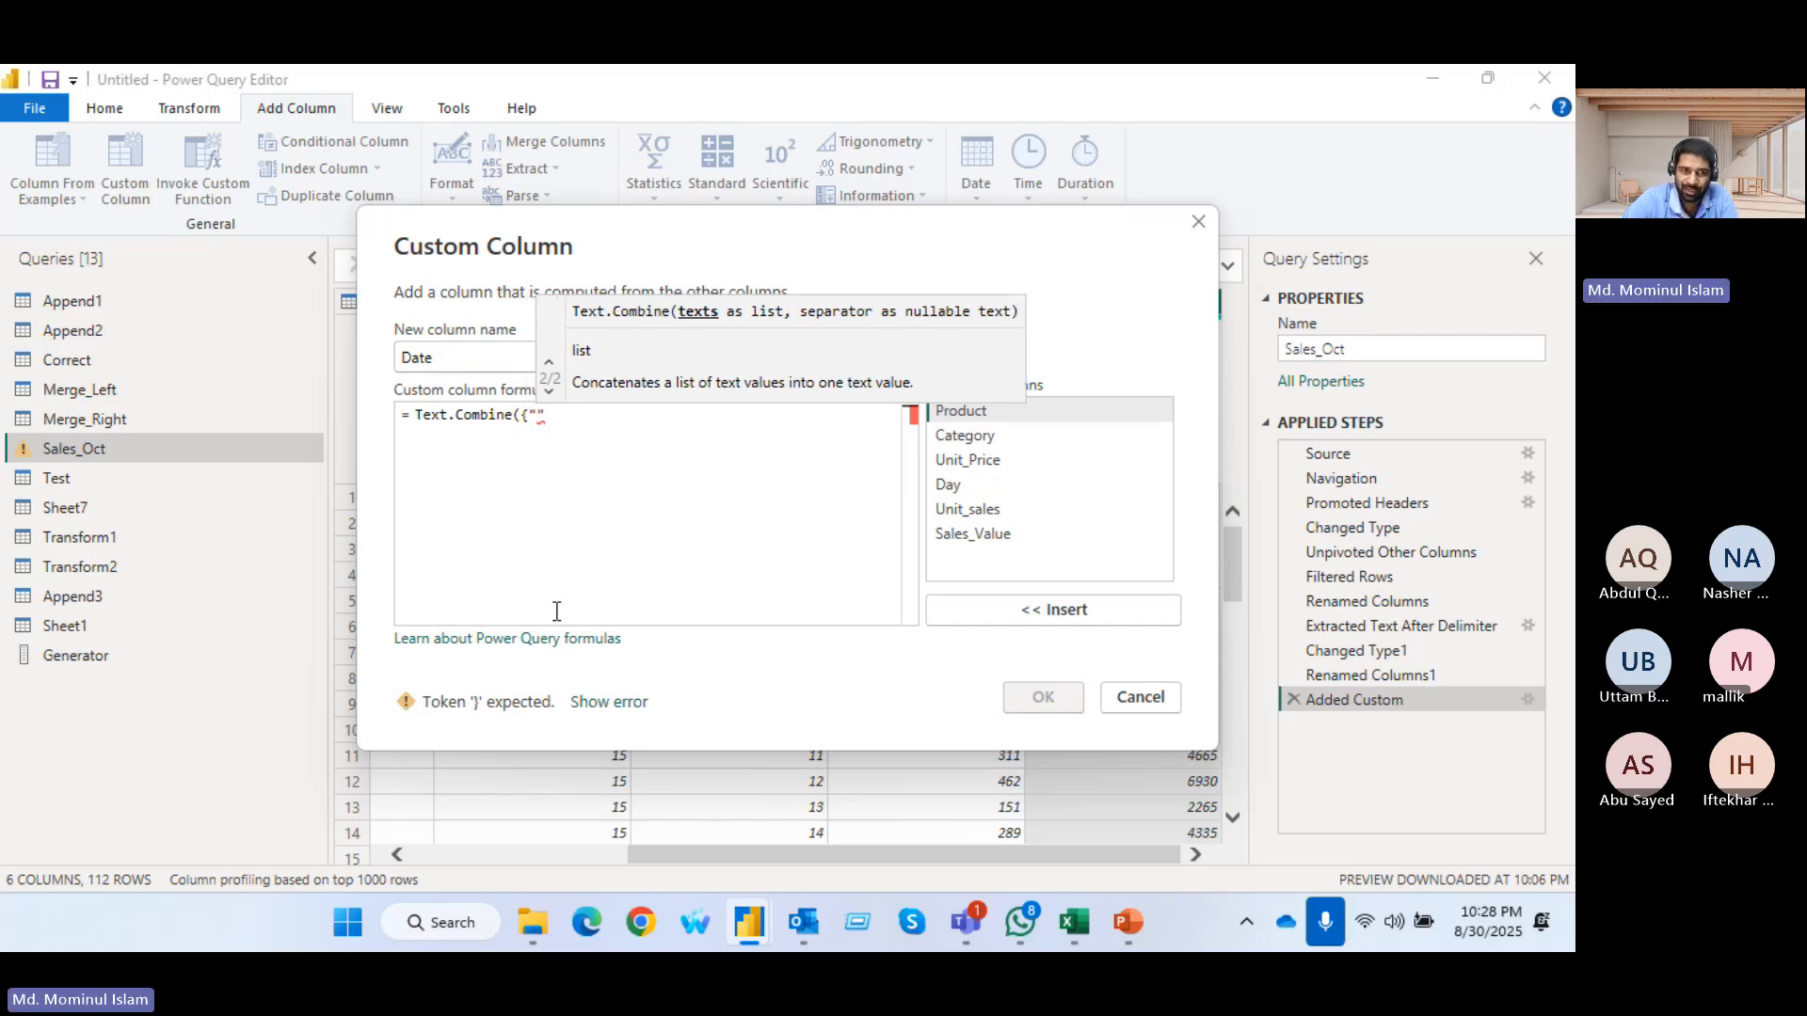
pyautogui.write('-')
# Open a list in the Text.Combine formula with "1-" and the Day column as its first two items
pyautogui.press('BackSpace')
pyautogui.write('1-')
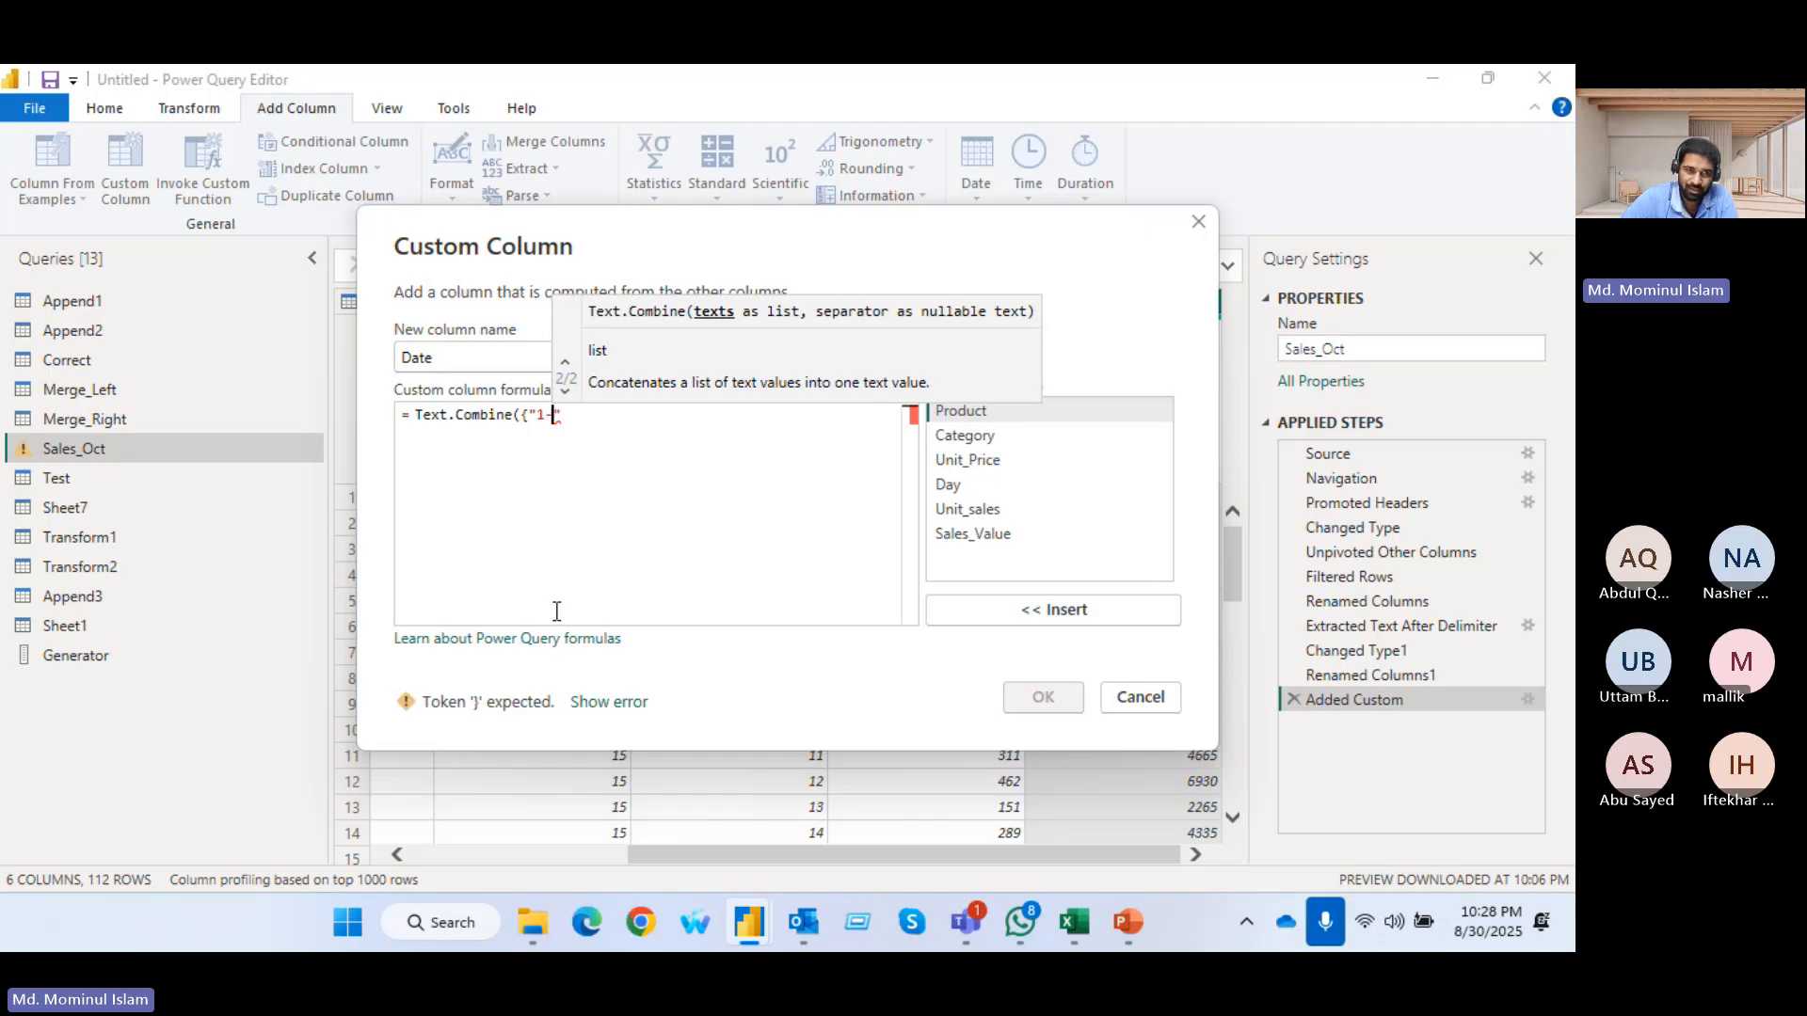
pyautogui.click(613, 425)
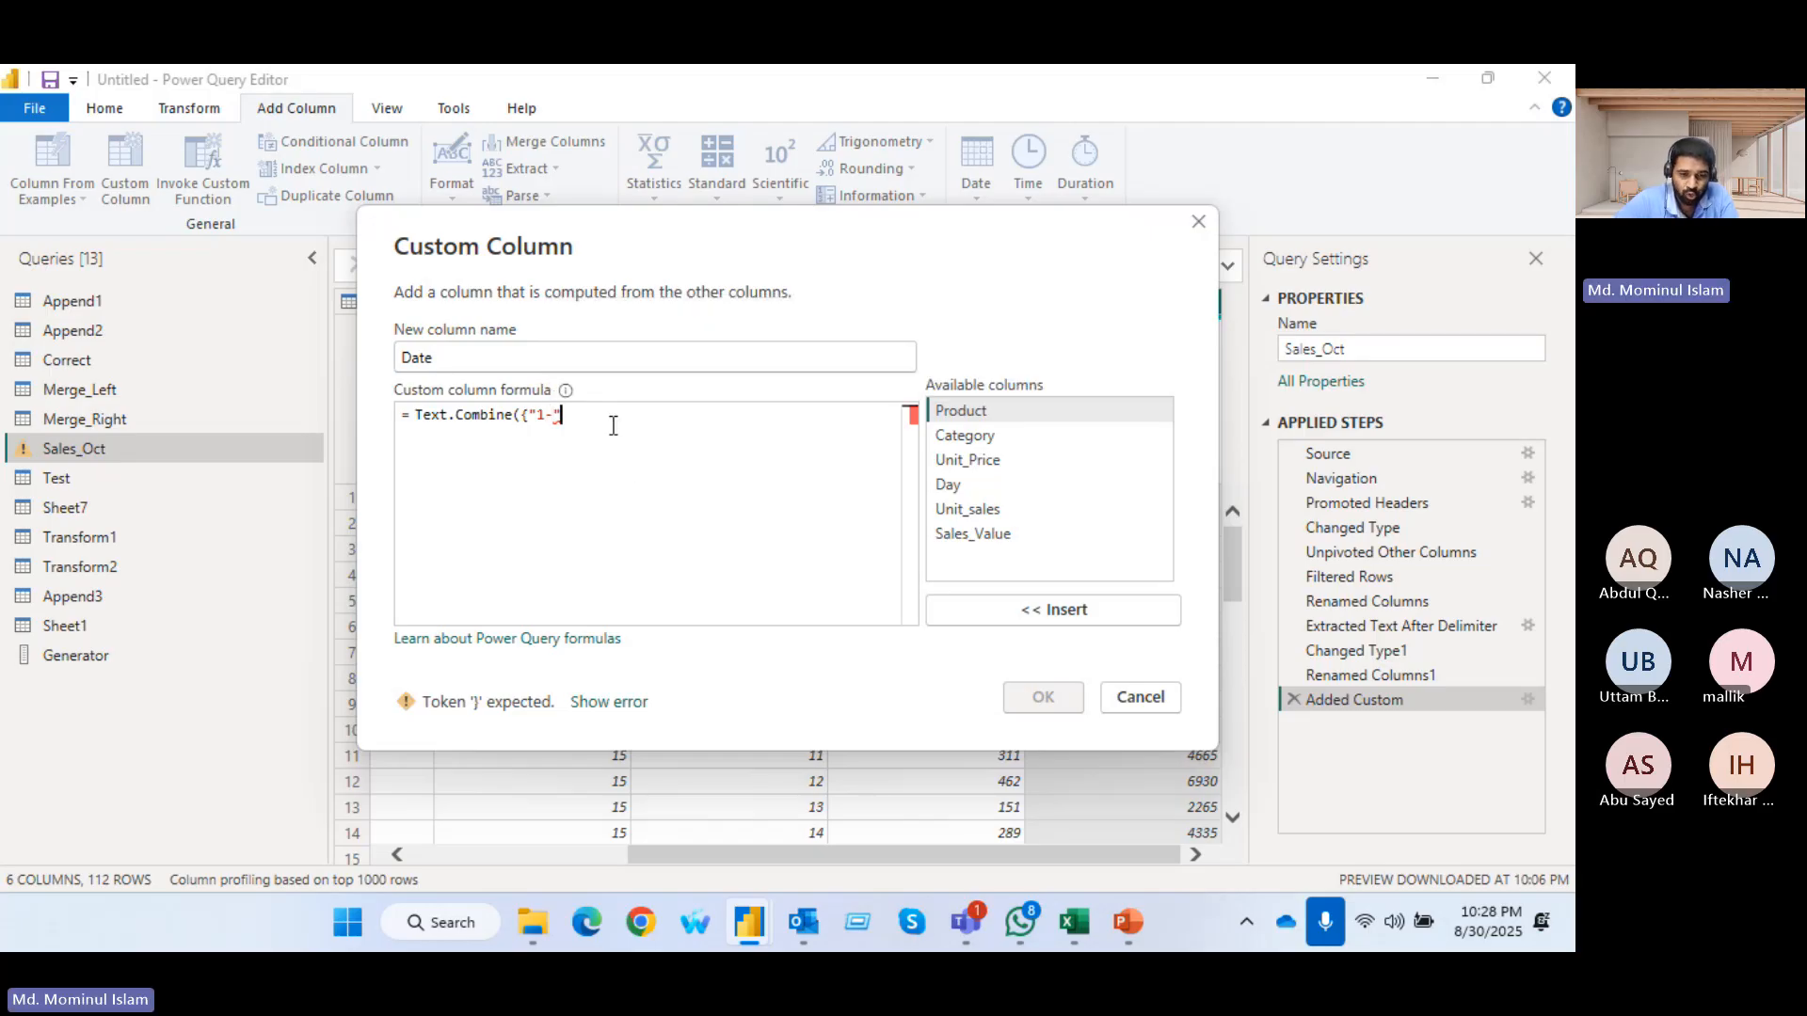
pyautogui.write(',')
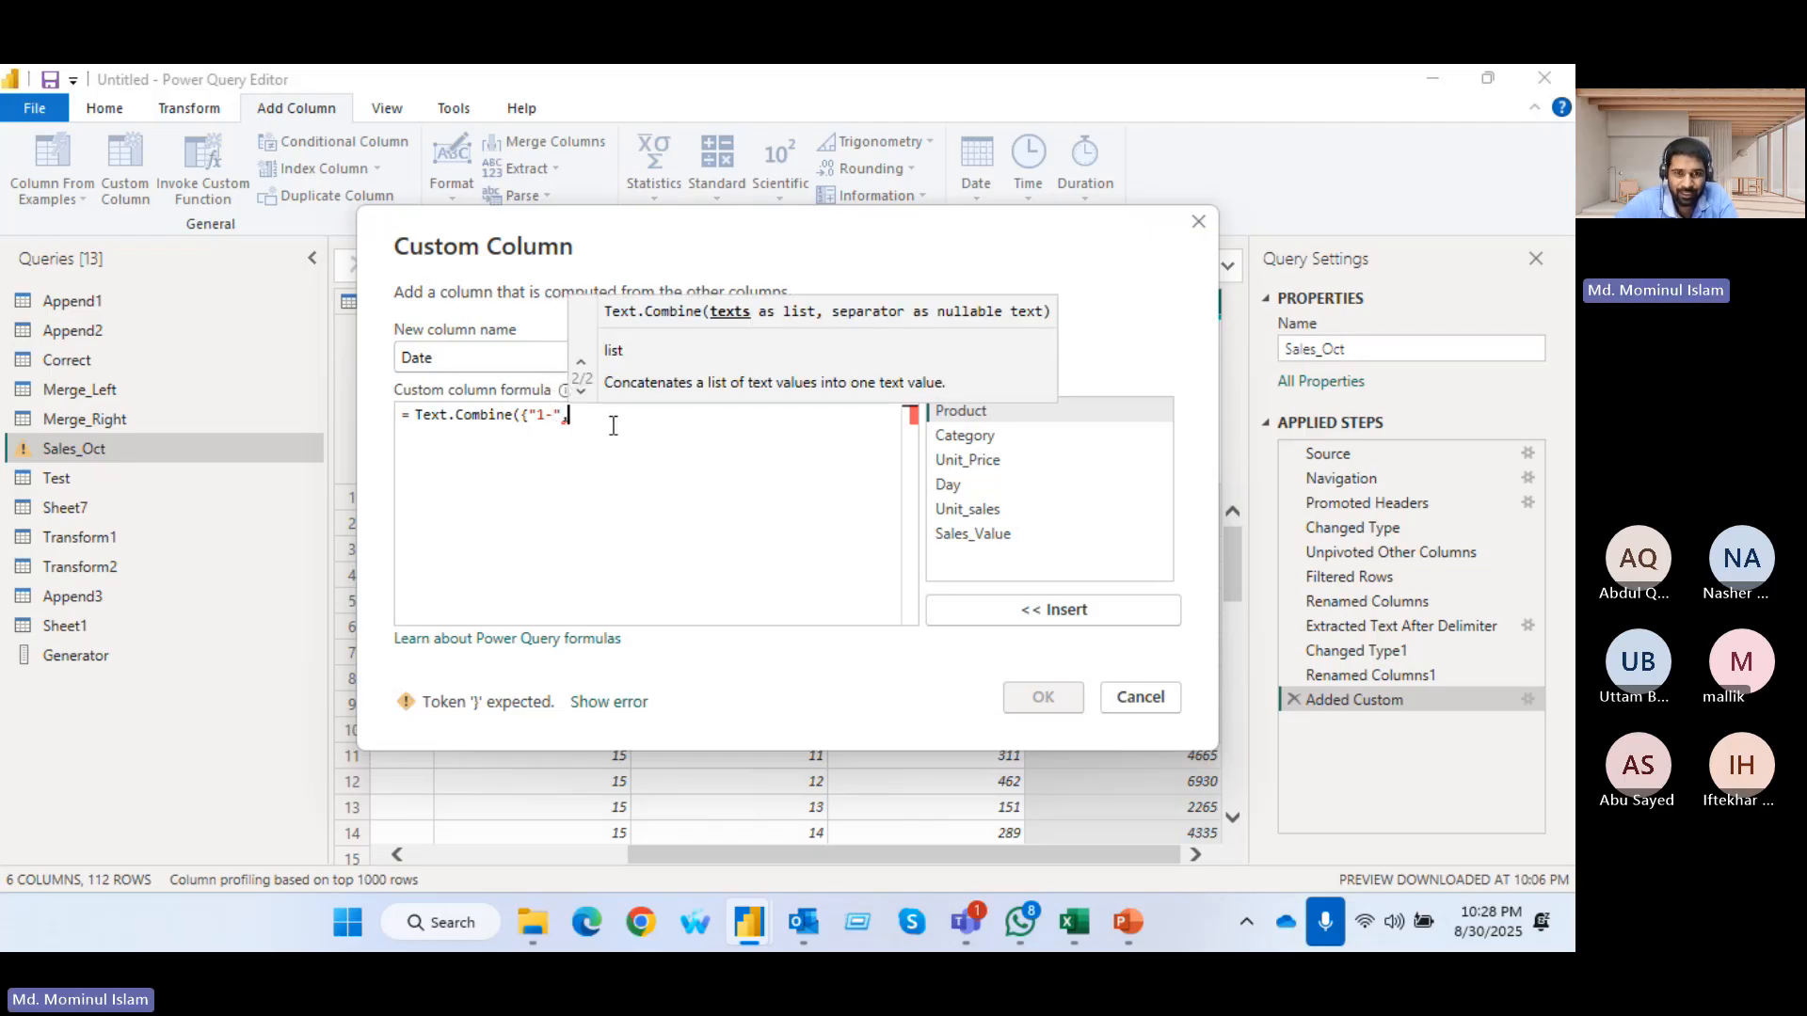
pyautogui.doubleClick(958, 487)
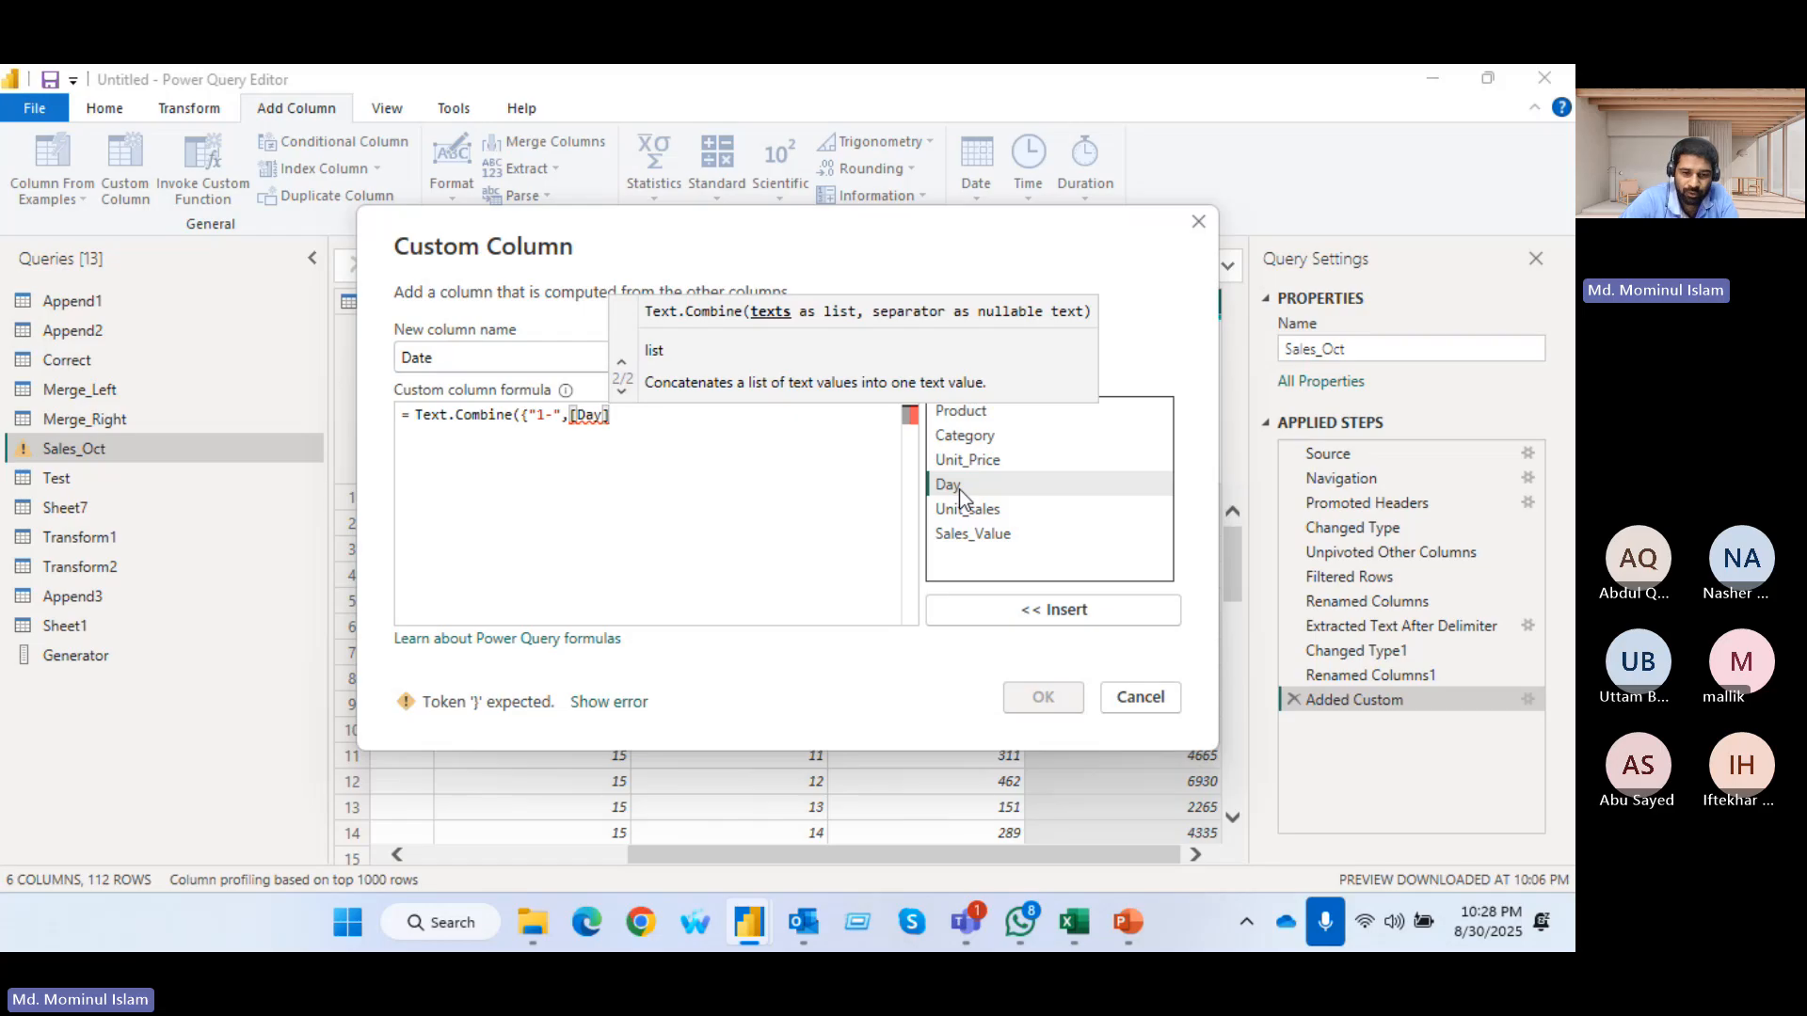
# Finish the formula as Text.Combine({"1-",[Day],"-2025"}) and create the Date column
pyautogui.write(',')
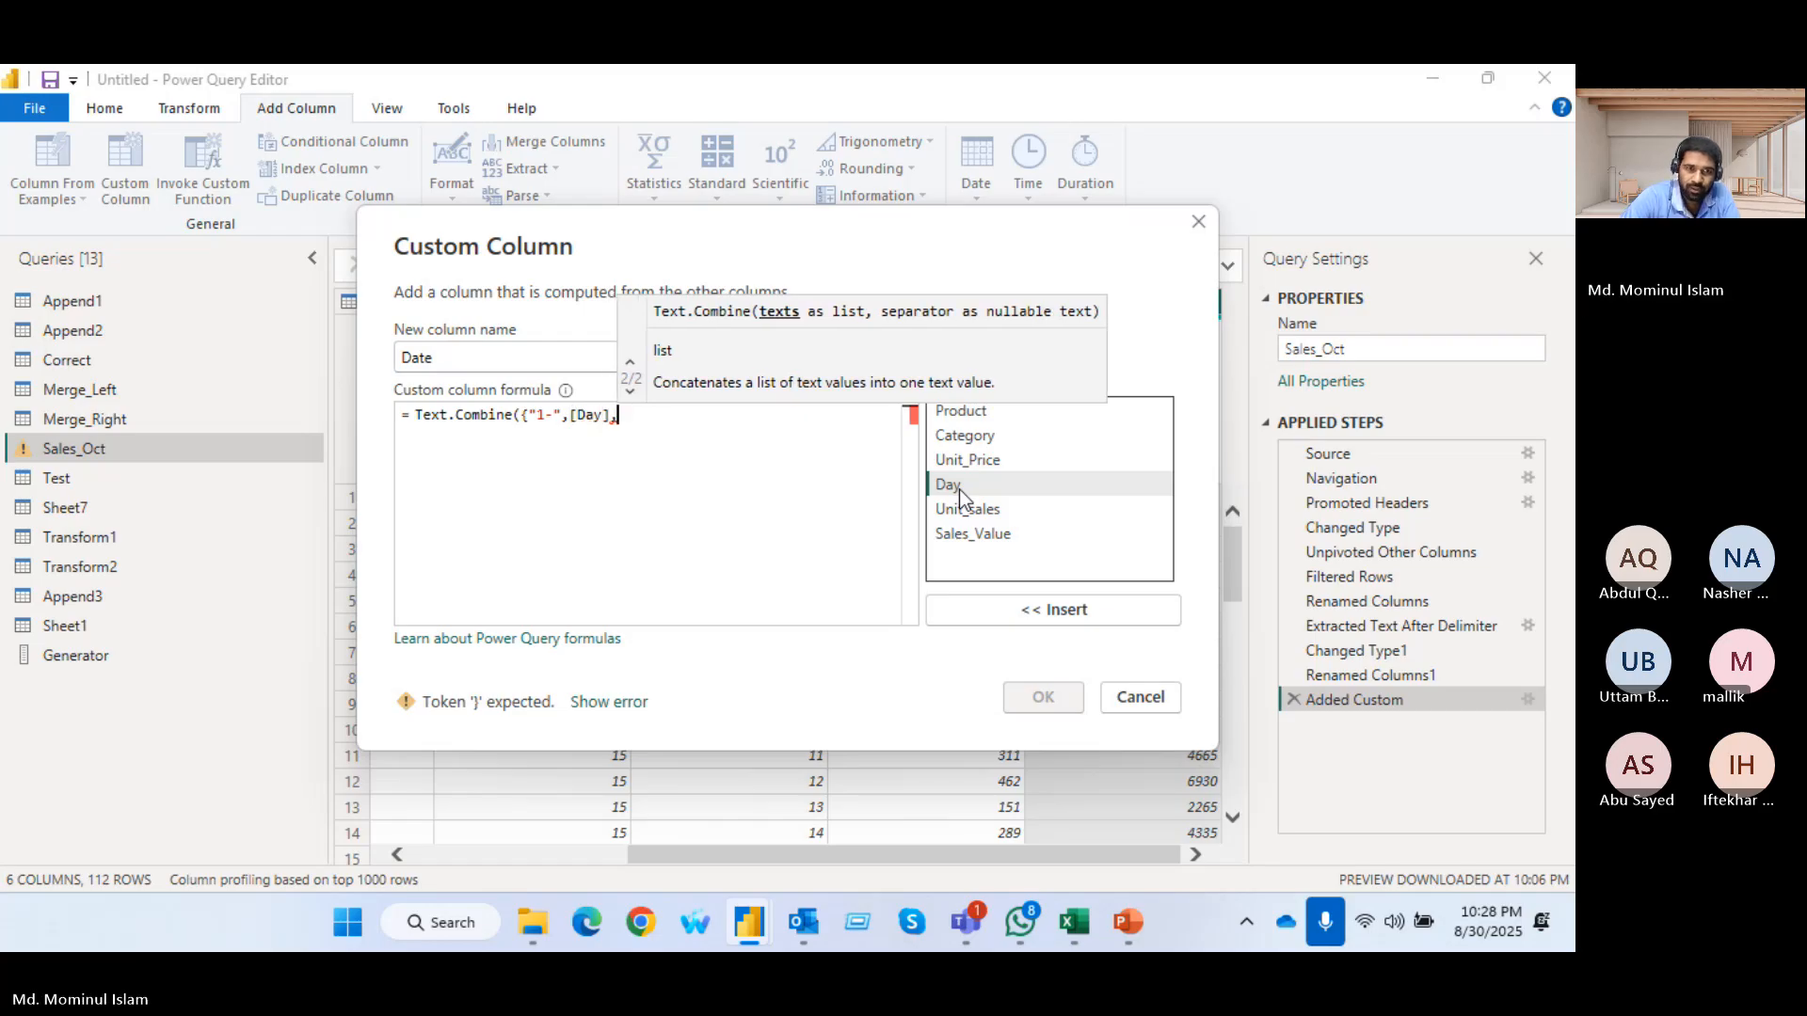
pyautogui.write('"-2025')
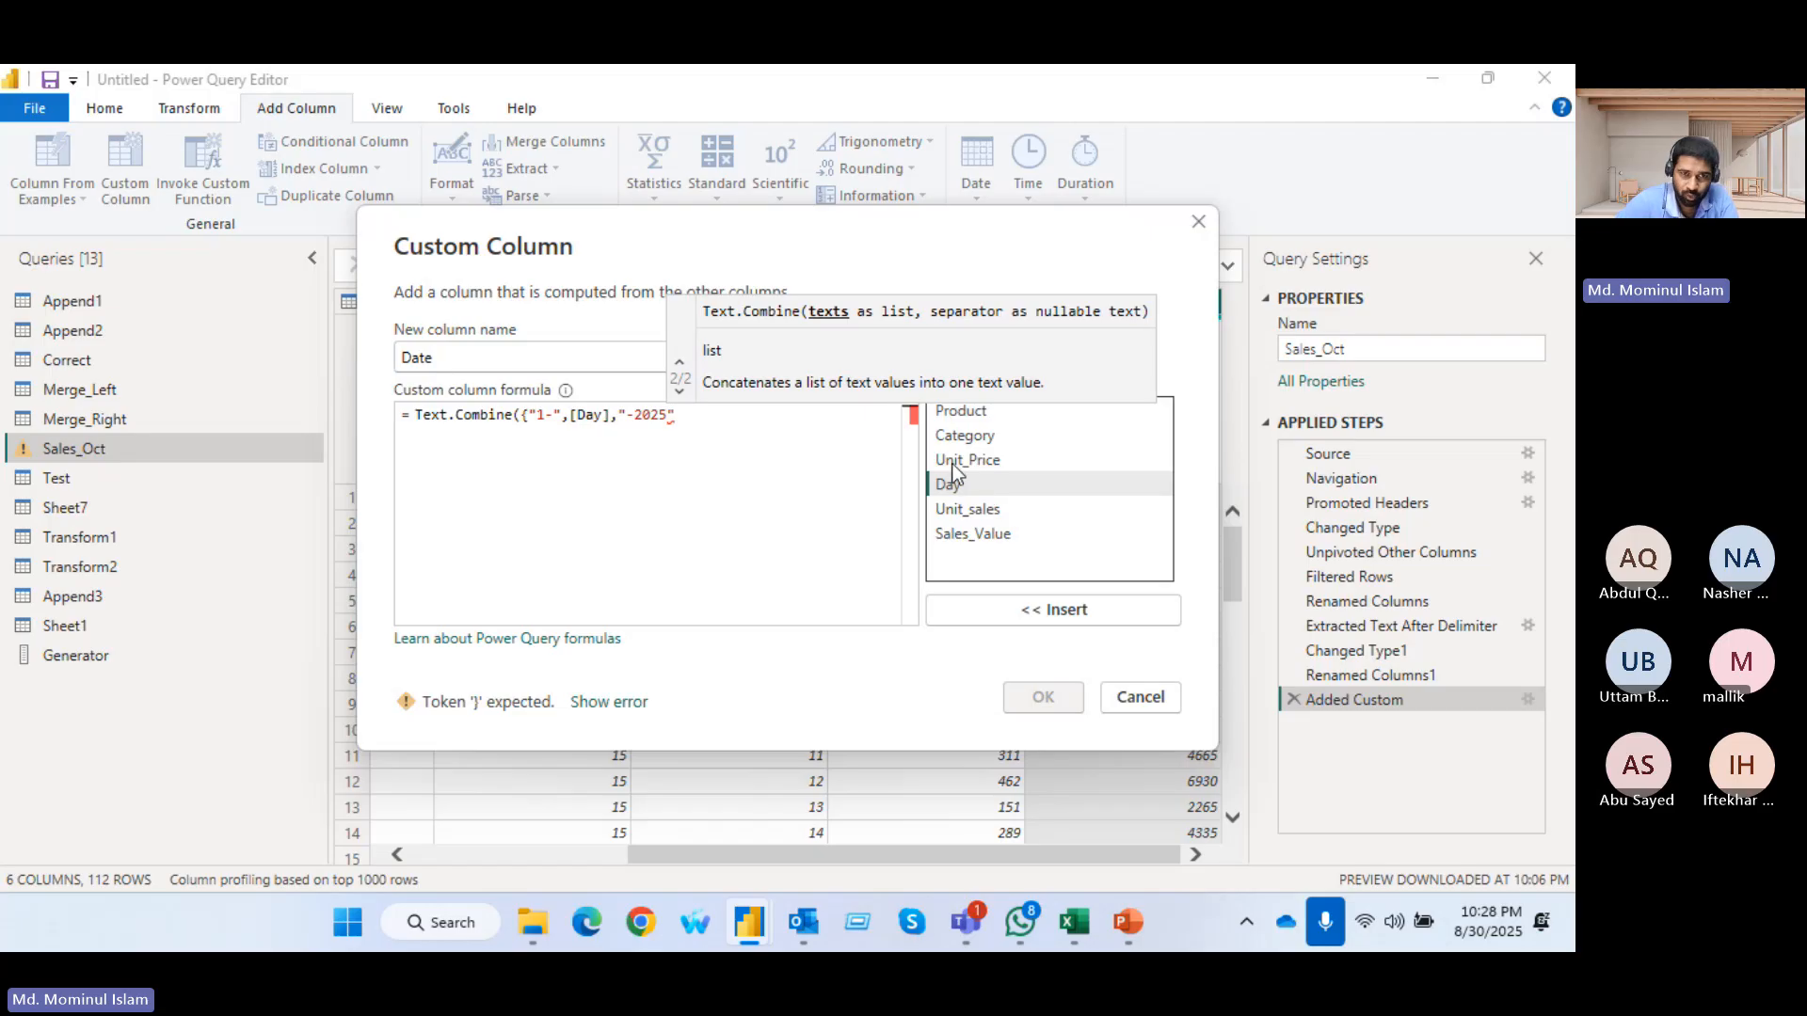
pyautogui.click(715, 425)
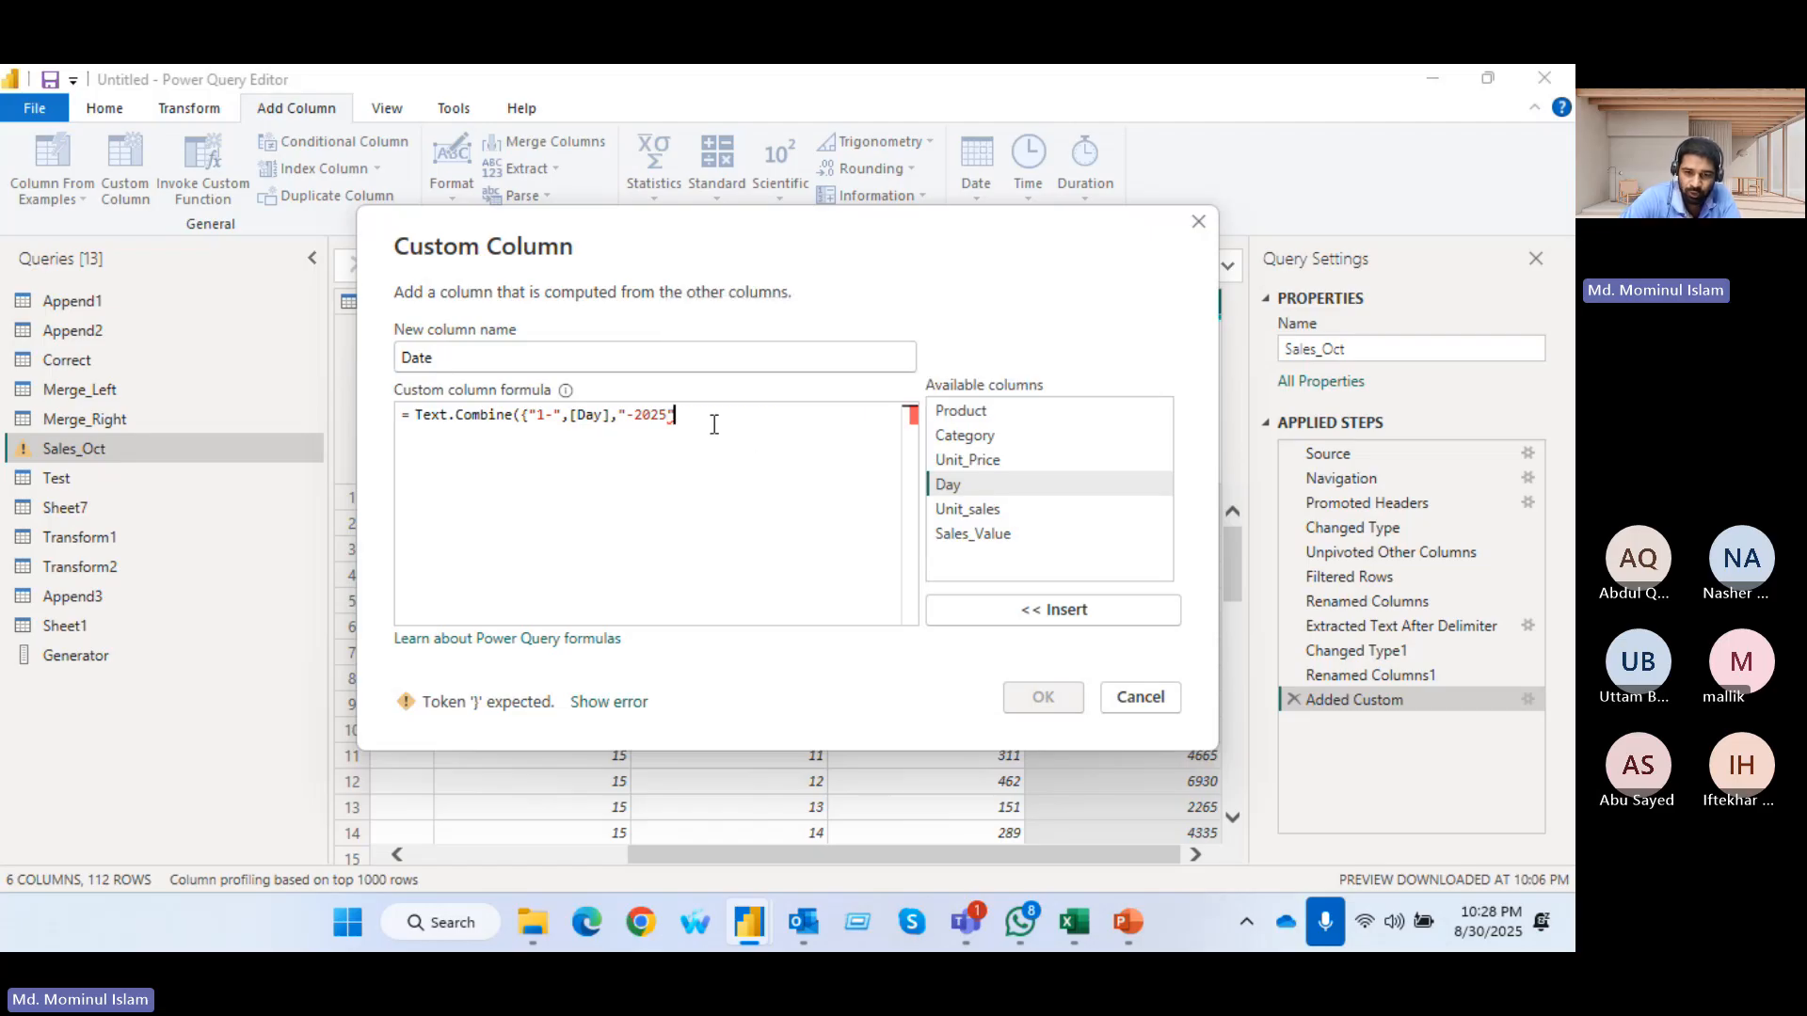
pyautogui.write('})')
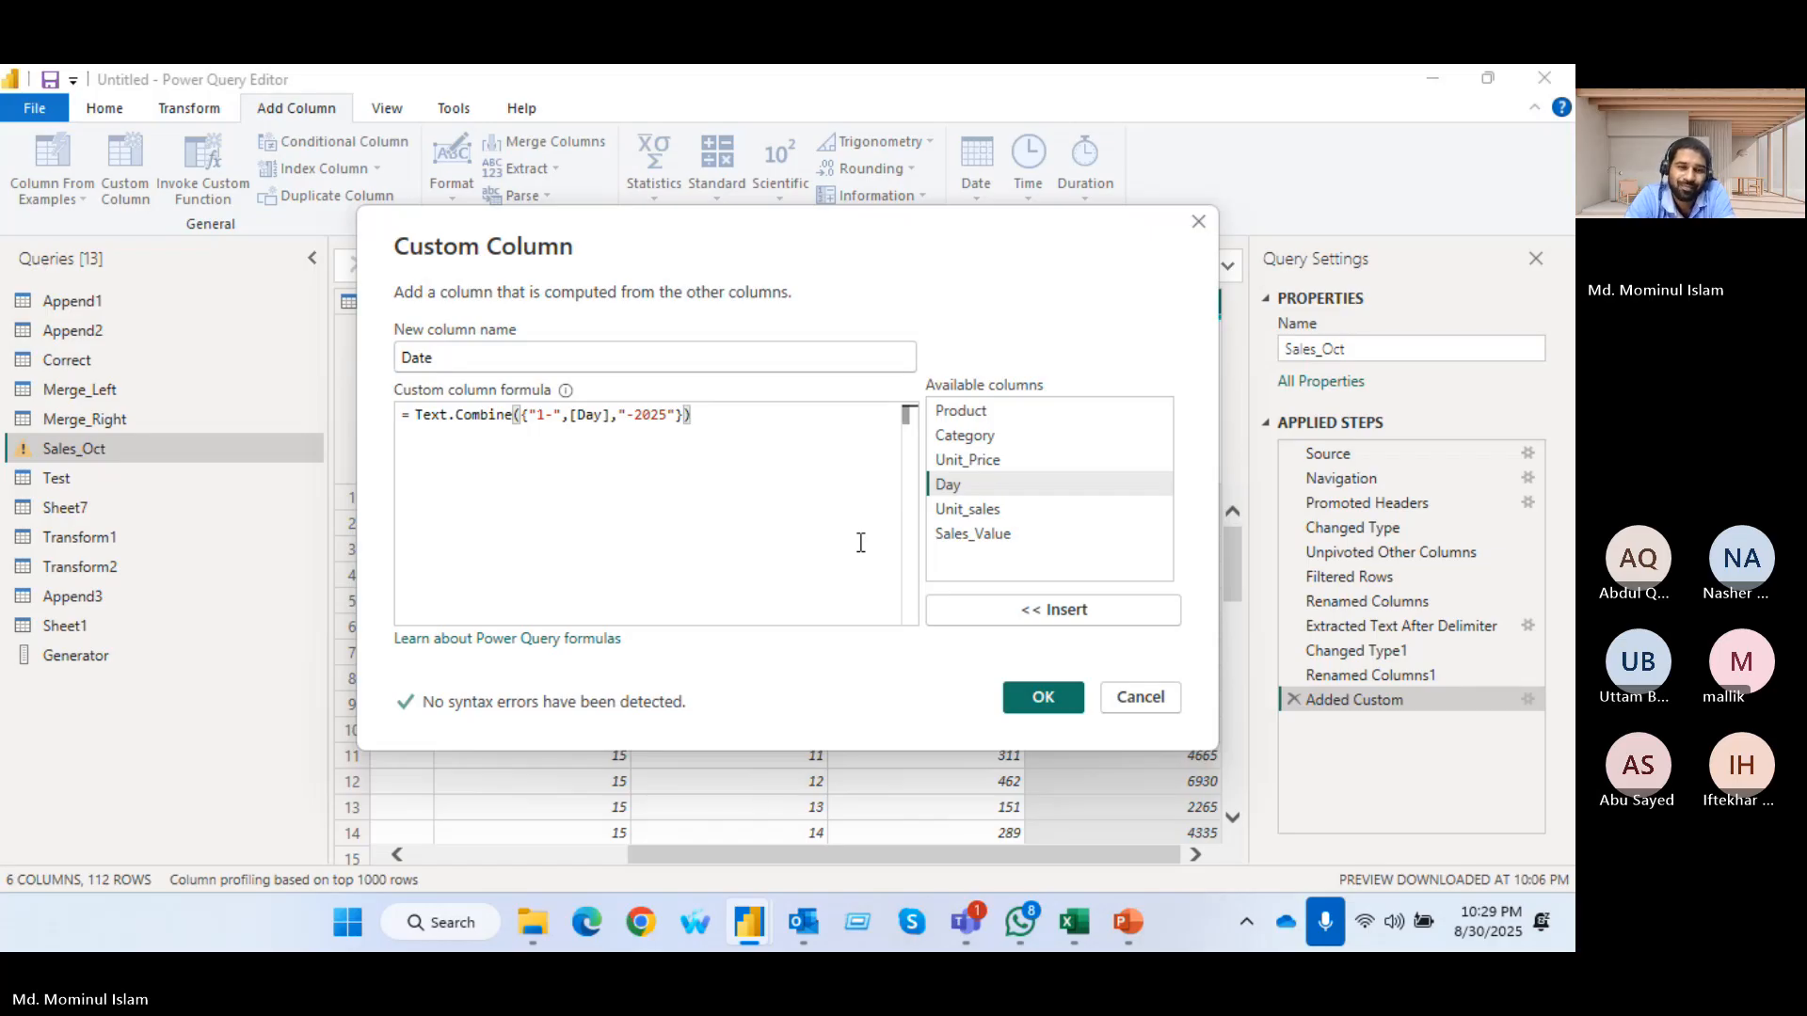
pyautogui.press('BackSpace')
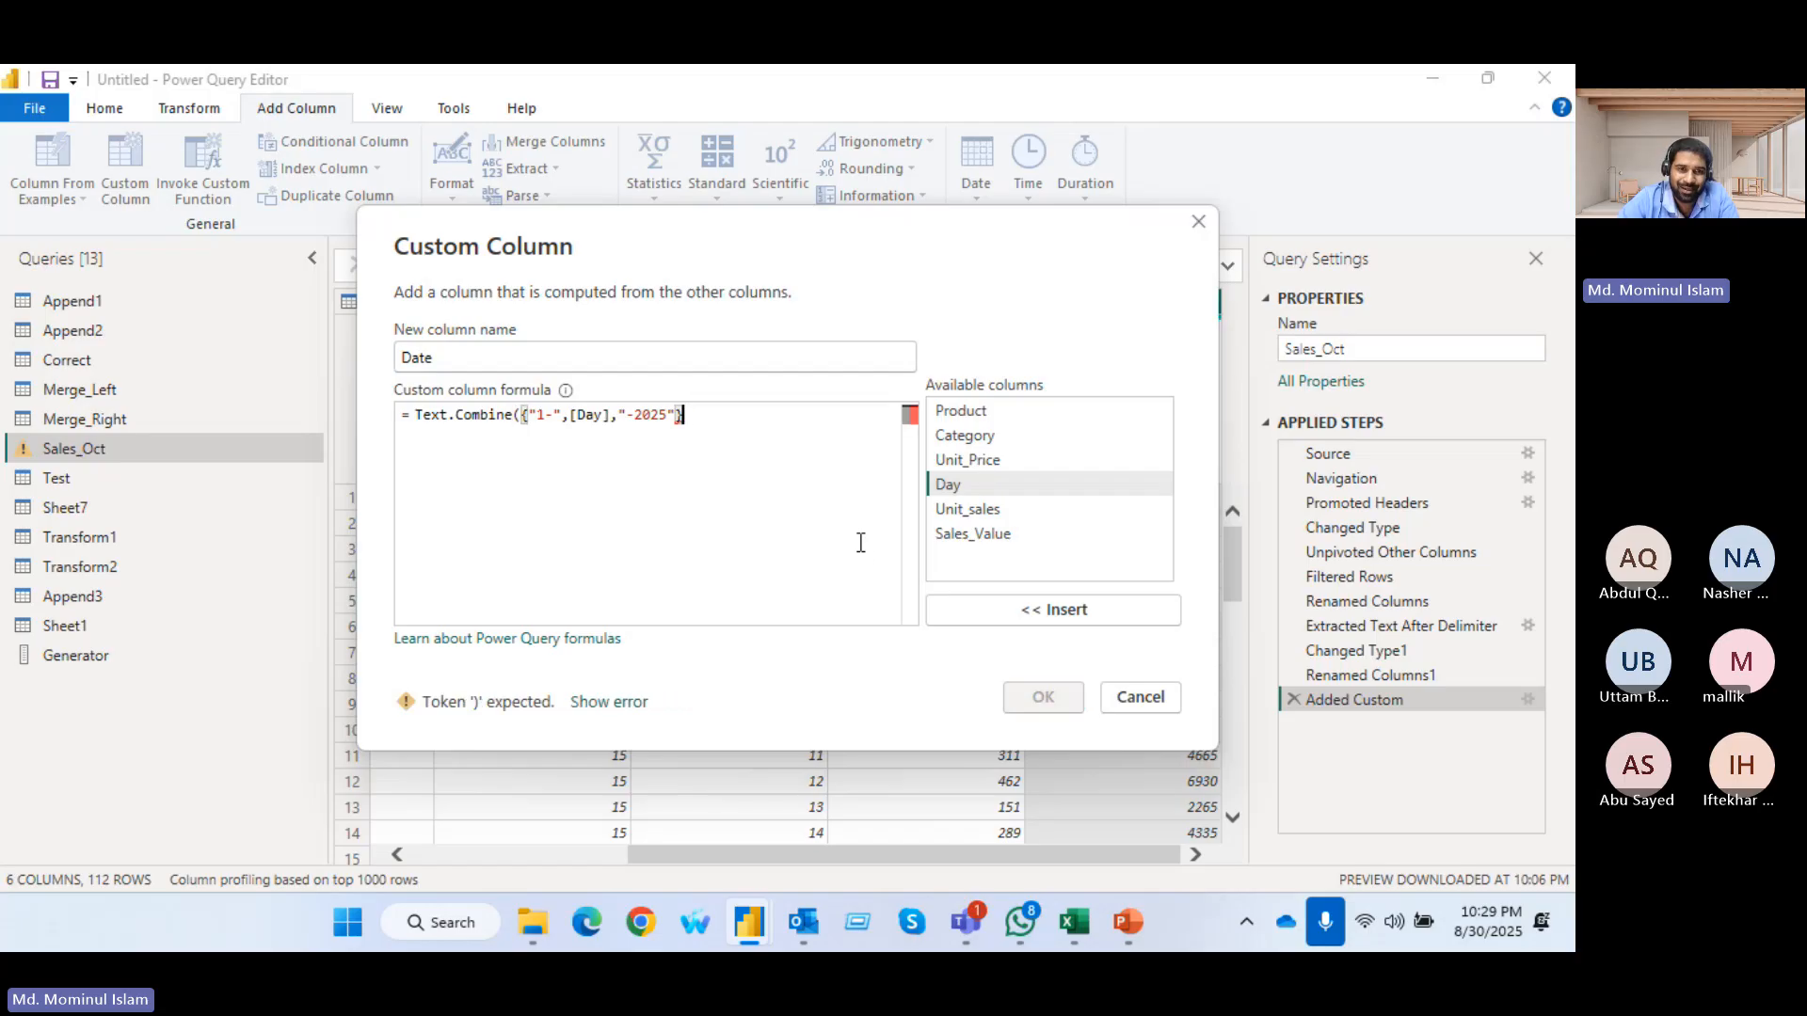
pyautogui.press('BackSpace')
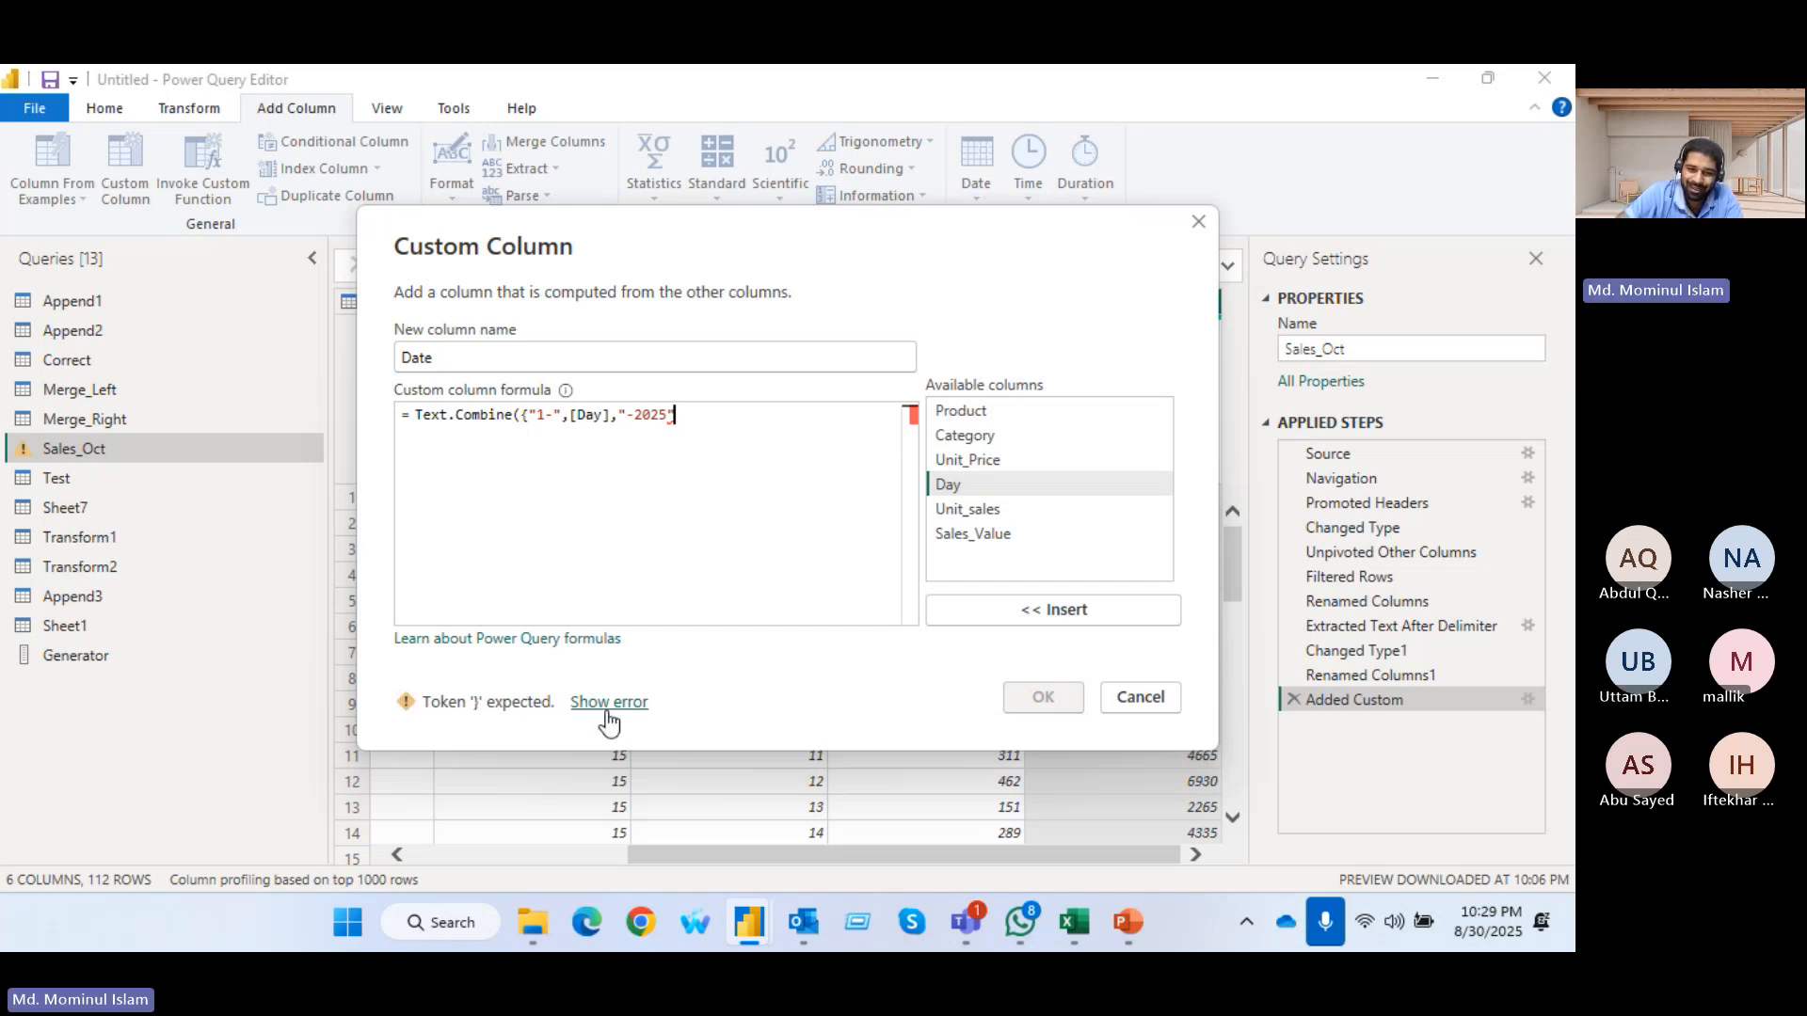
pyautogui.write('})')
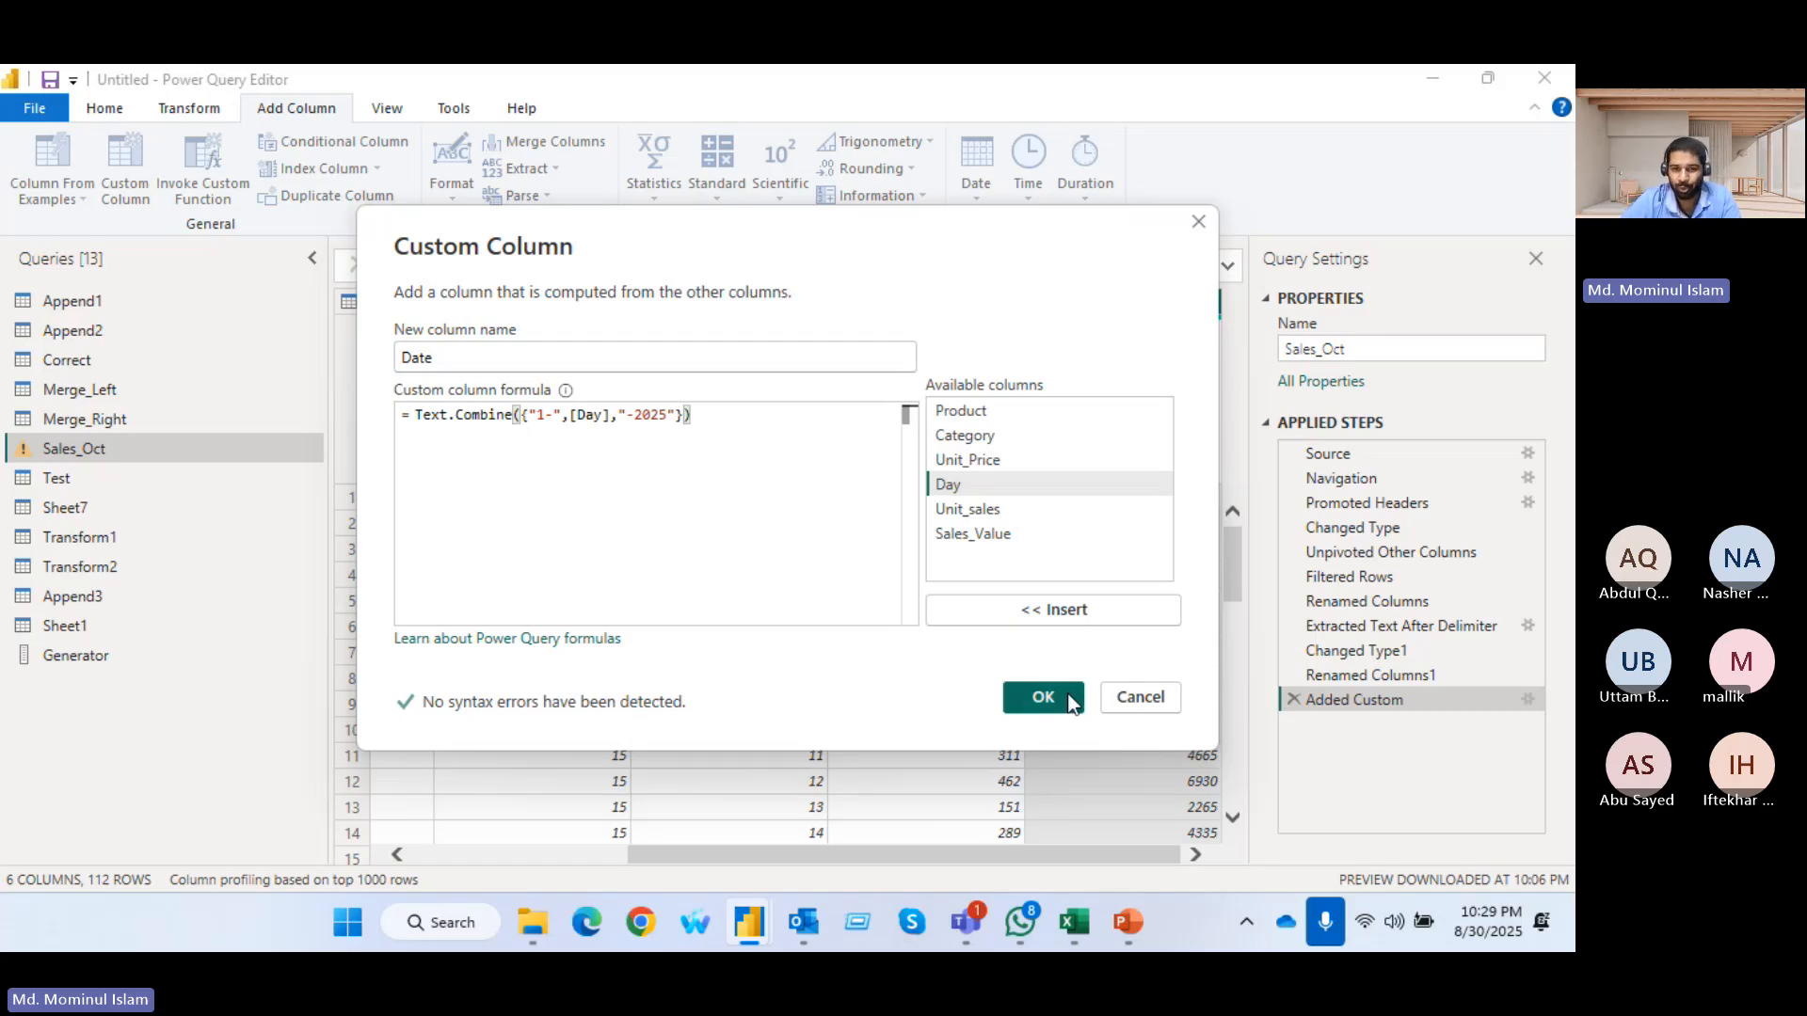
pyautogui.click(1043, 698)
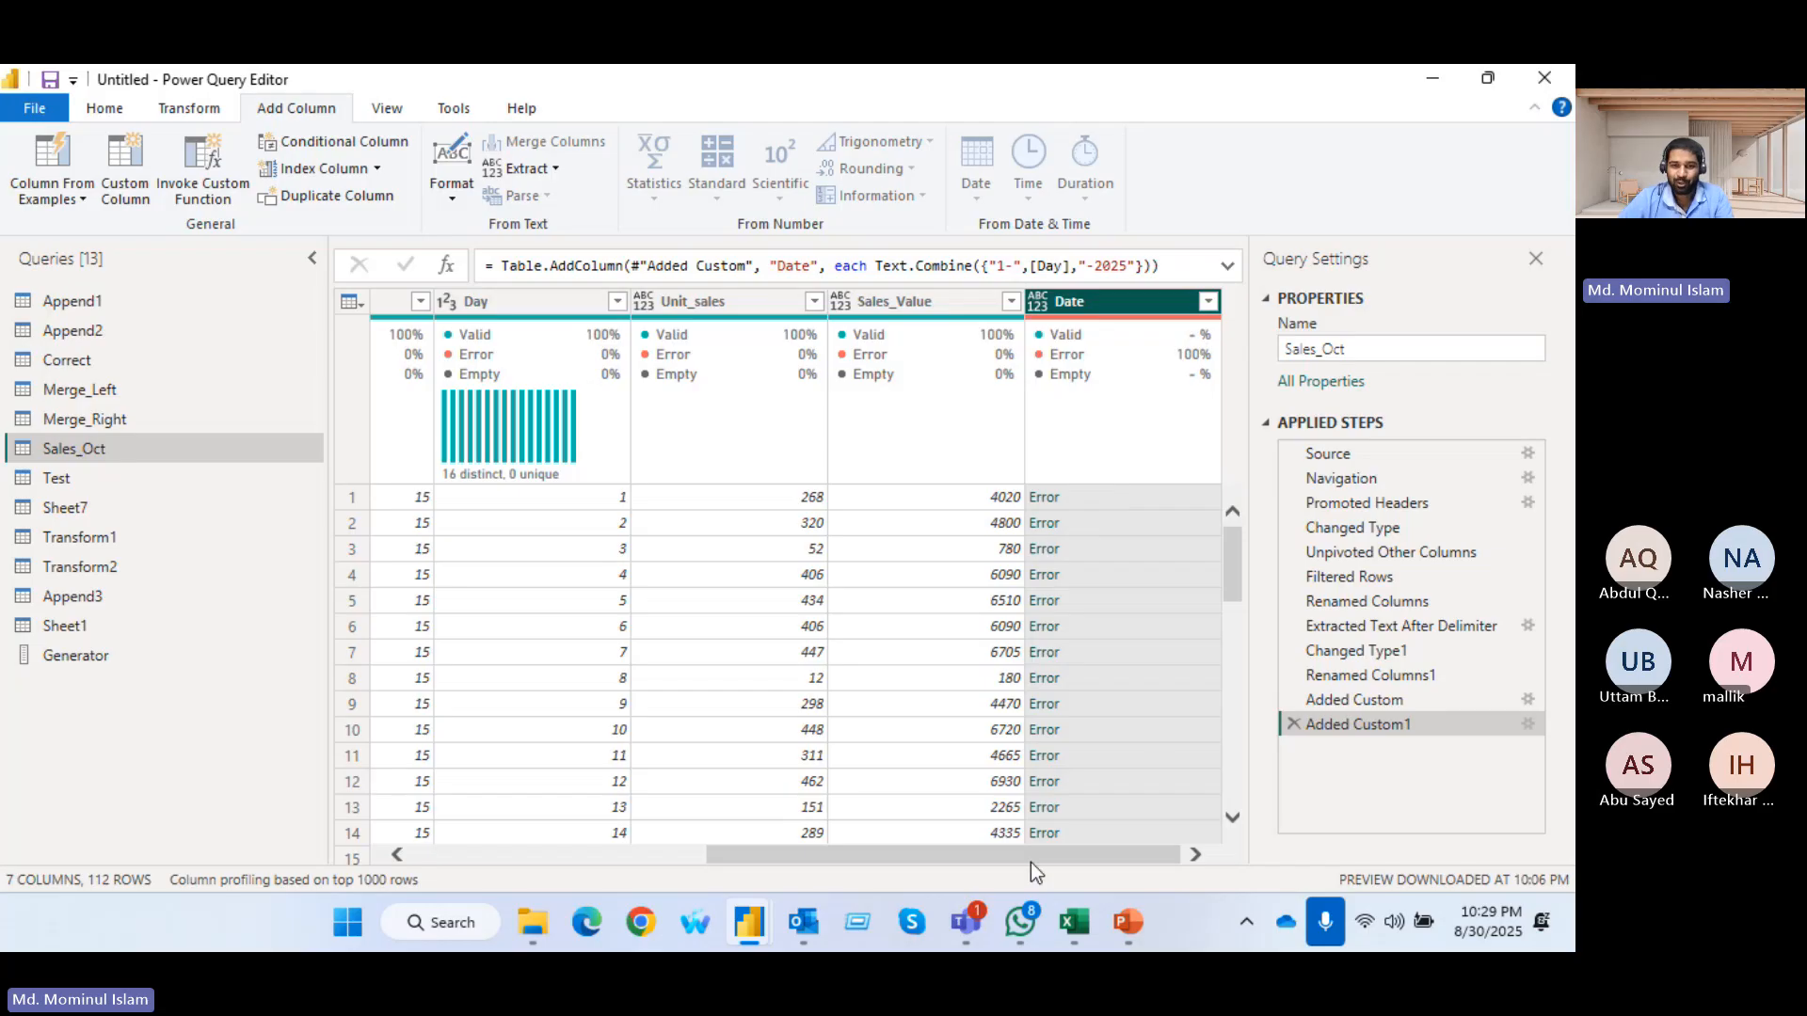
# Switch to Google Chrome using the Person 1 profile and search Google for "m code in power bi" in a new tab
pyautogui.click(642, 931)
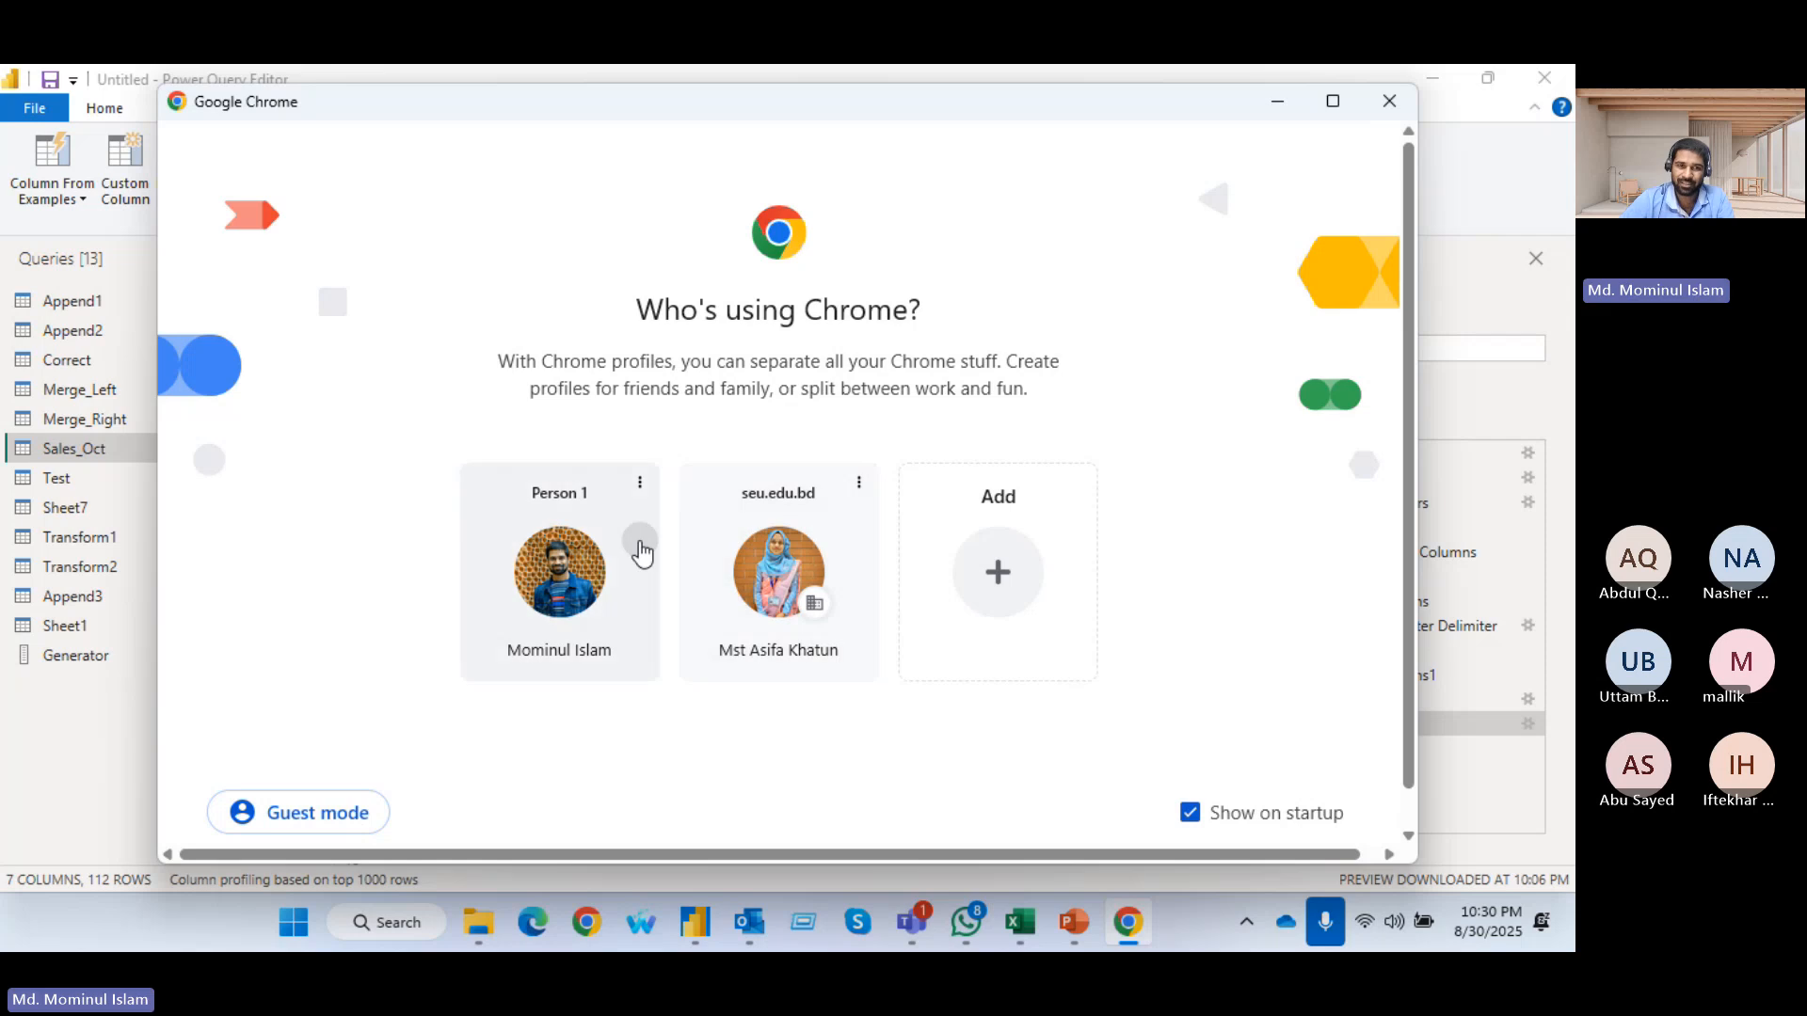
pyautogui.click(643, 554)
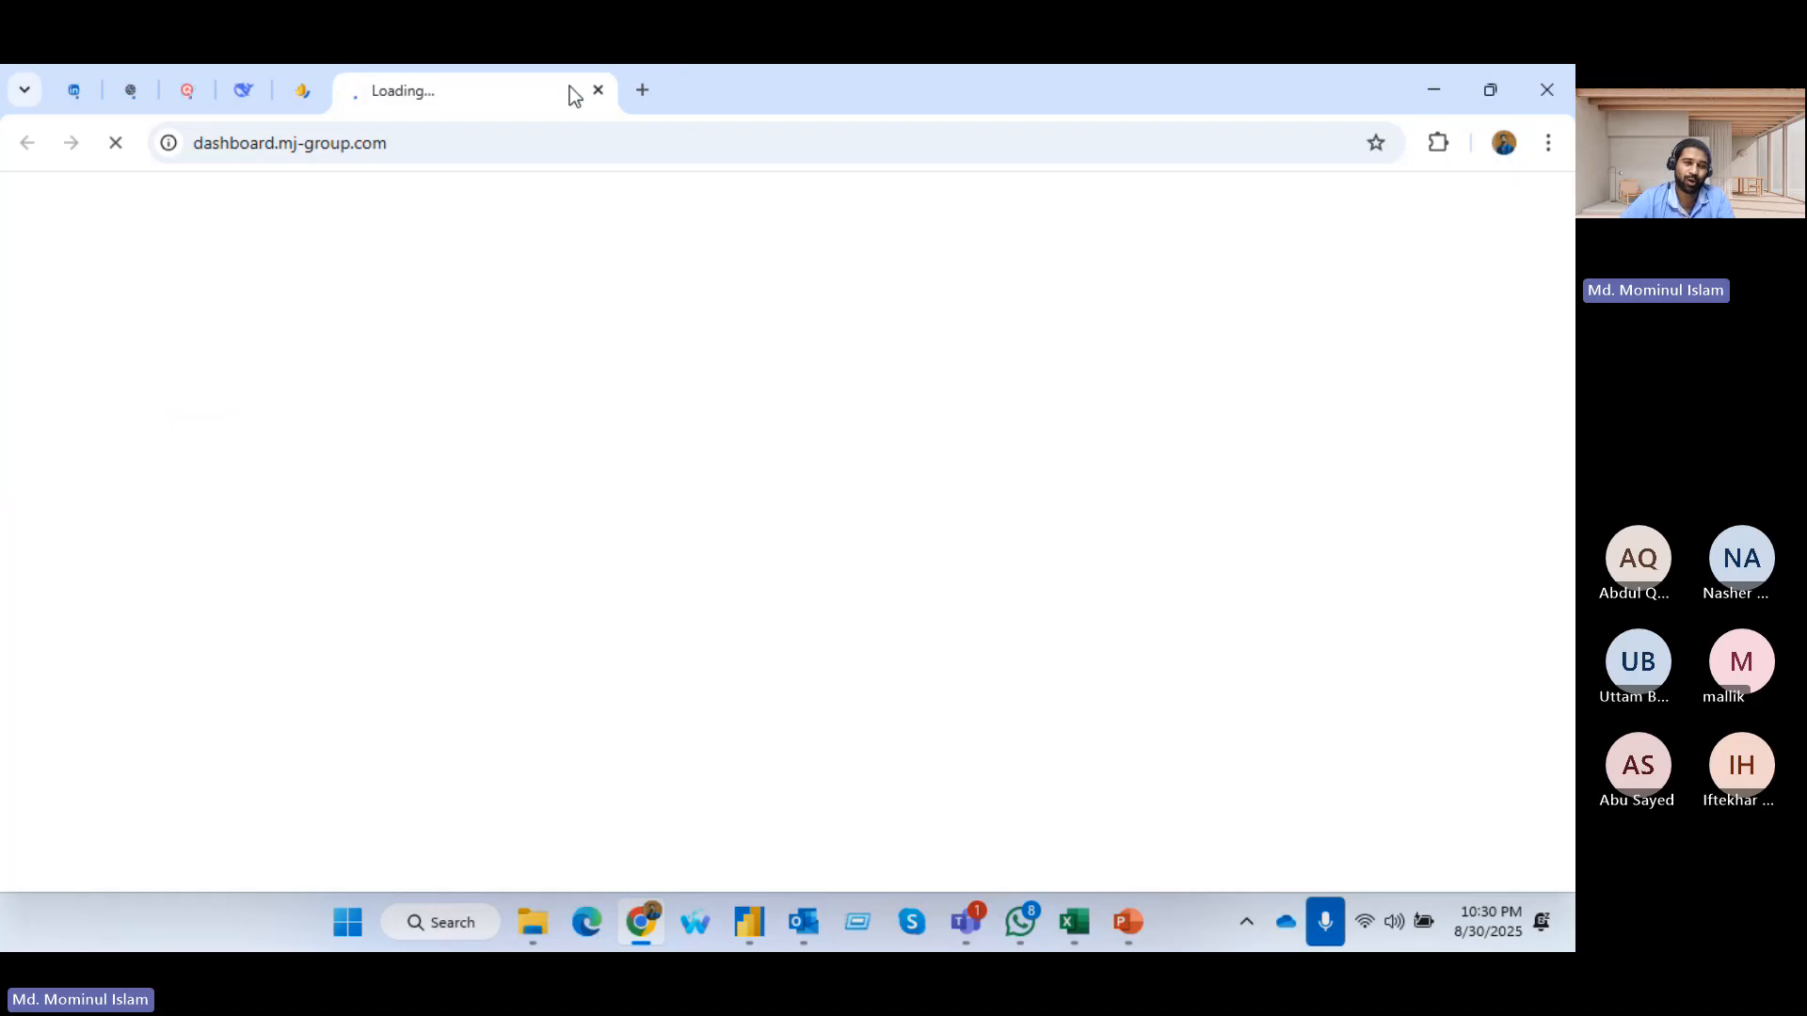
pyautogui.click(638, 92)
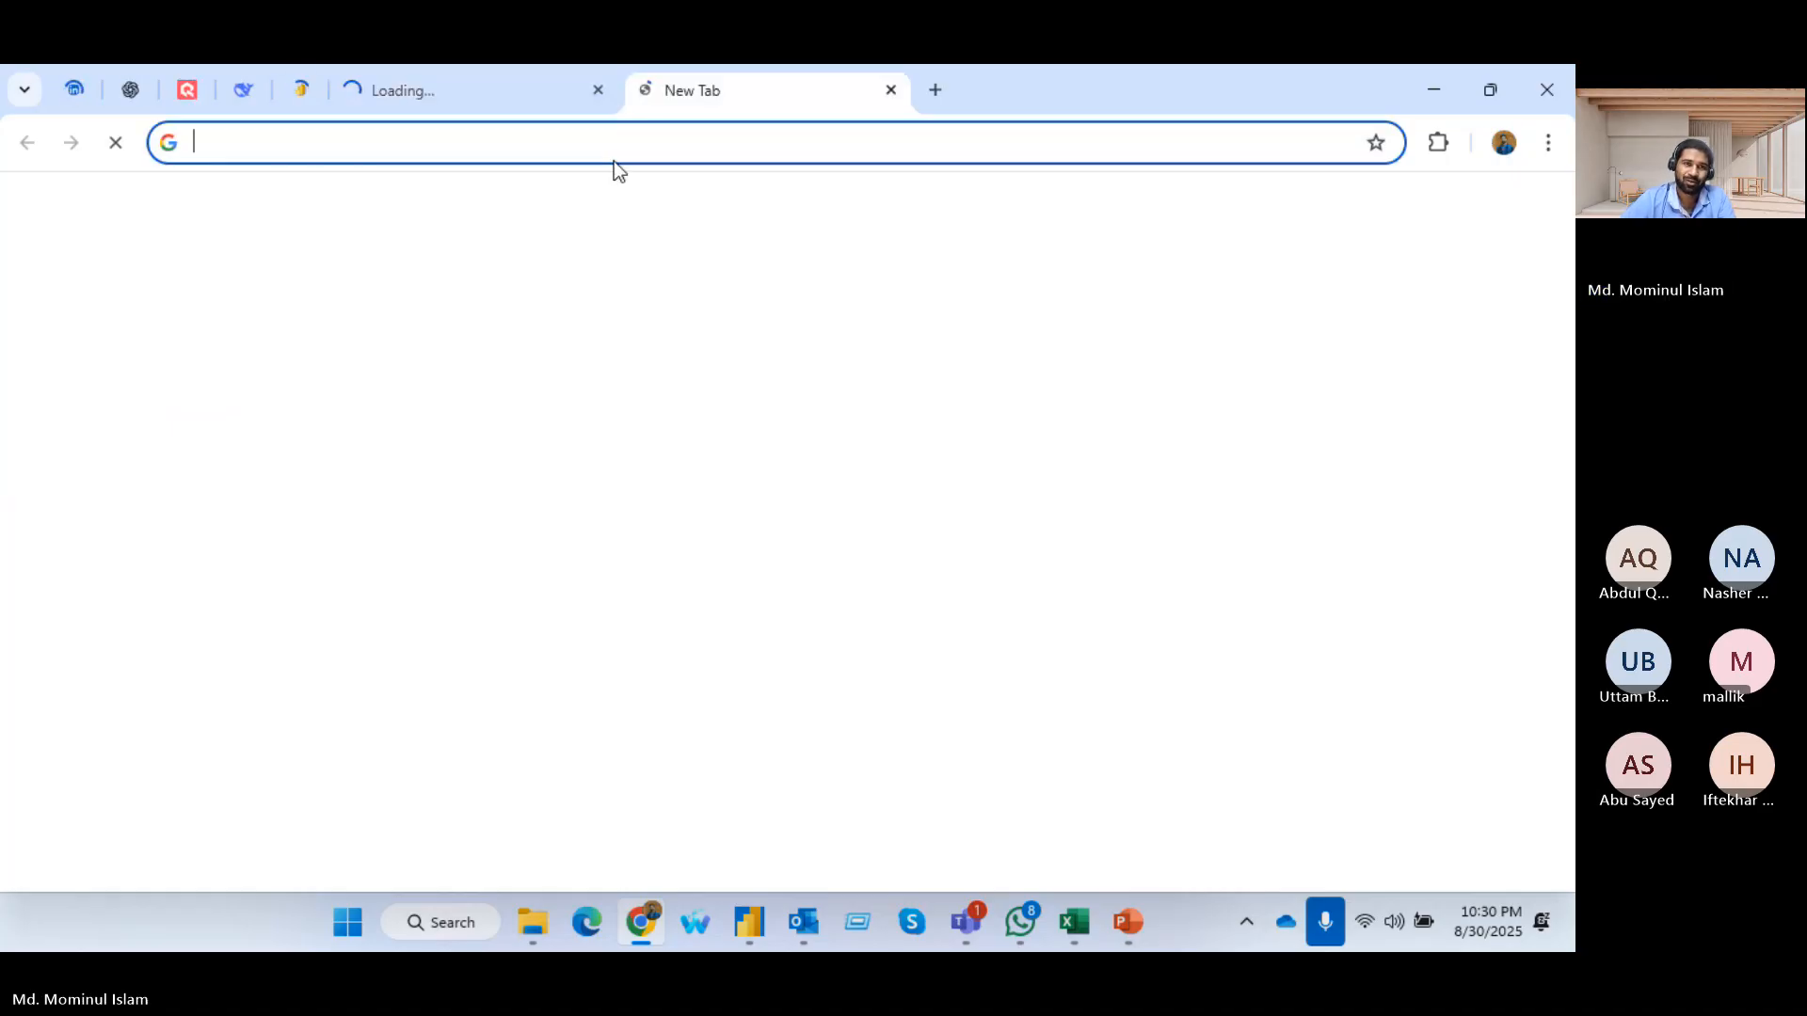
pyautogui.write('m')
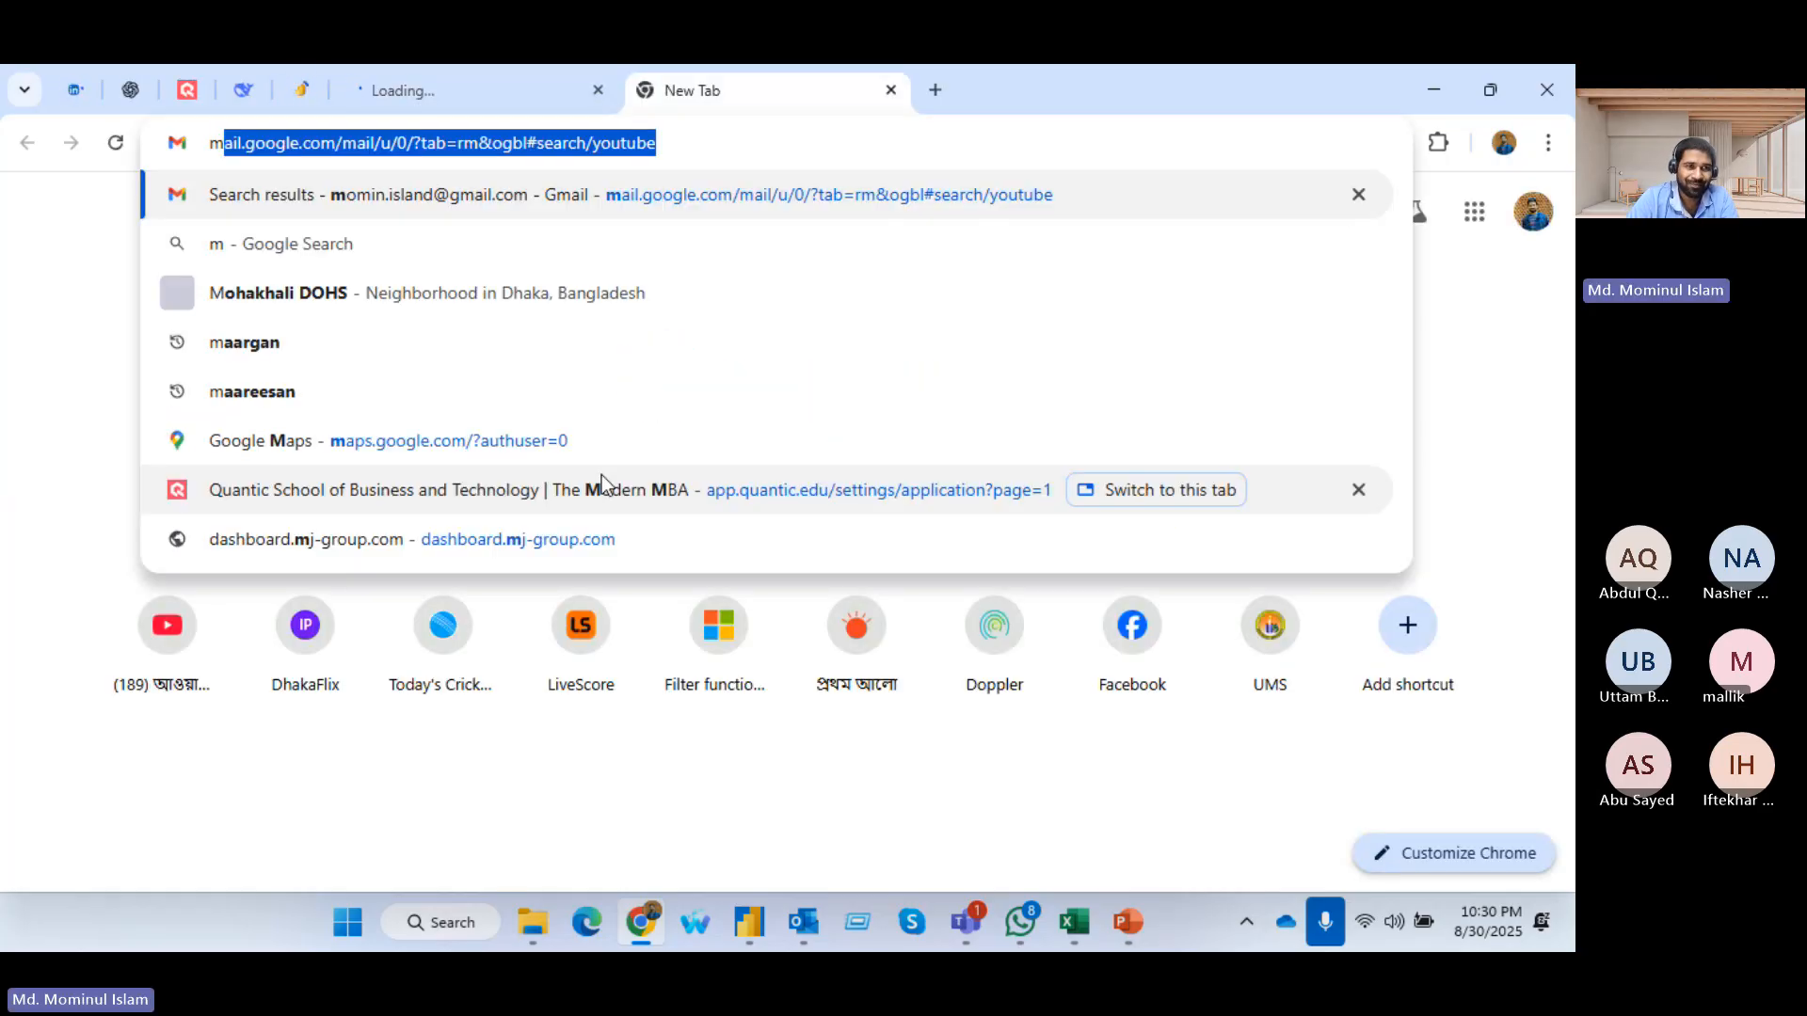
pyautogui.press('BackSpace')
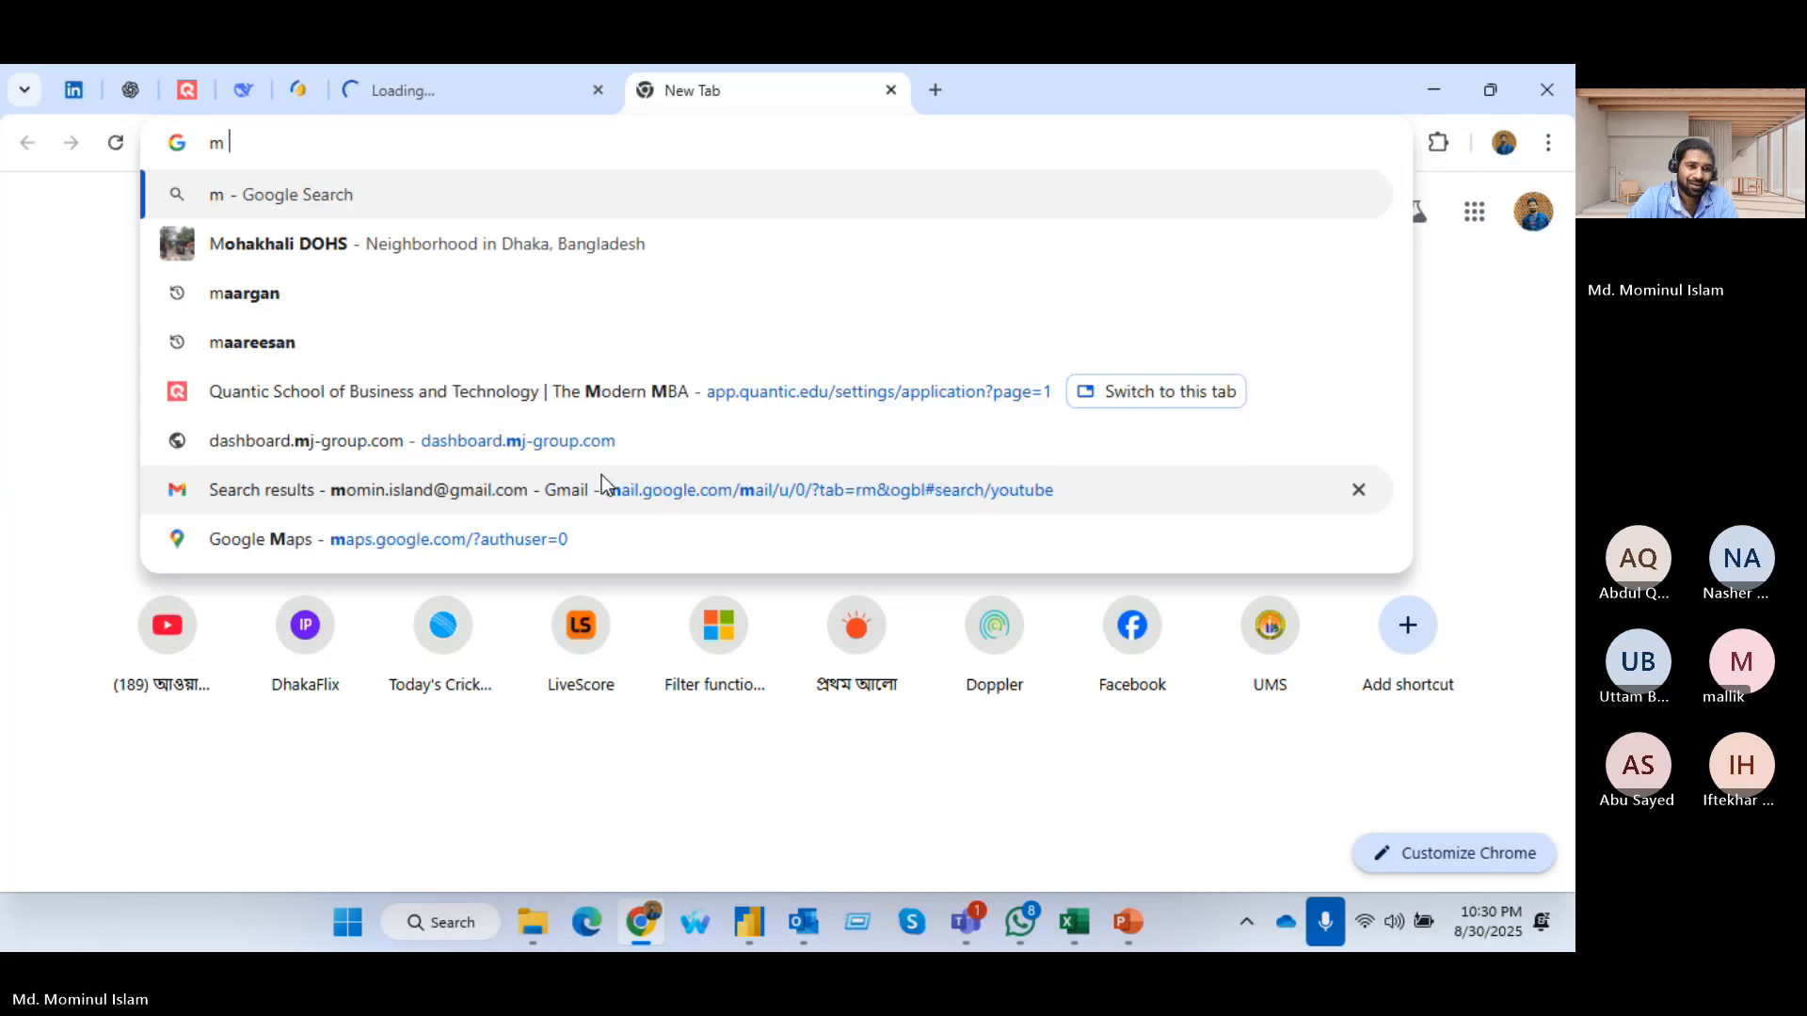
pyautogui.write('code')
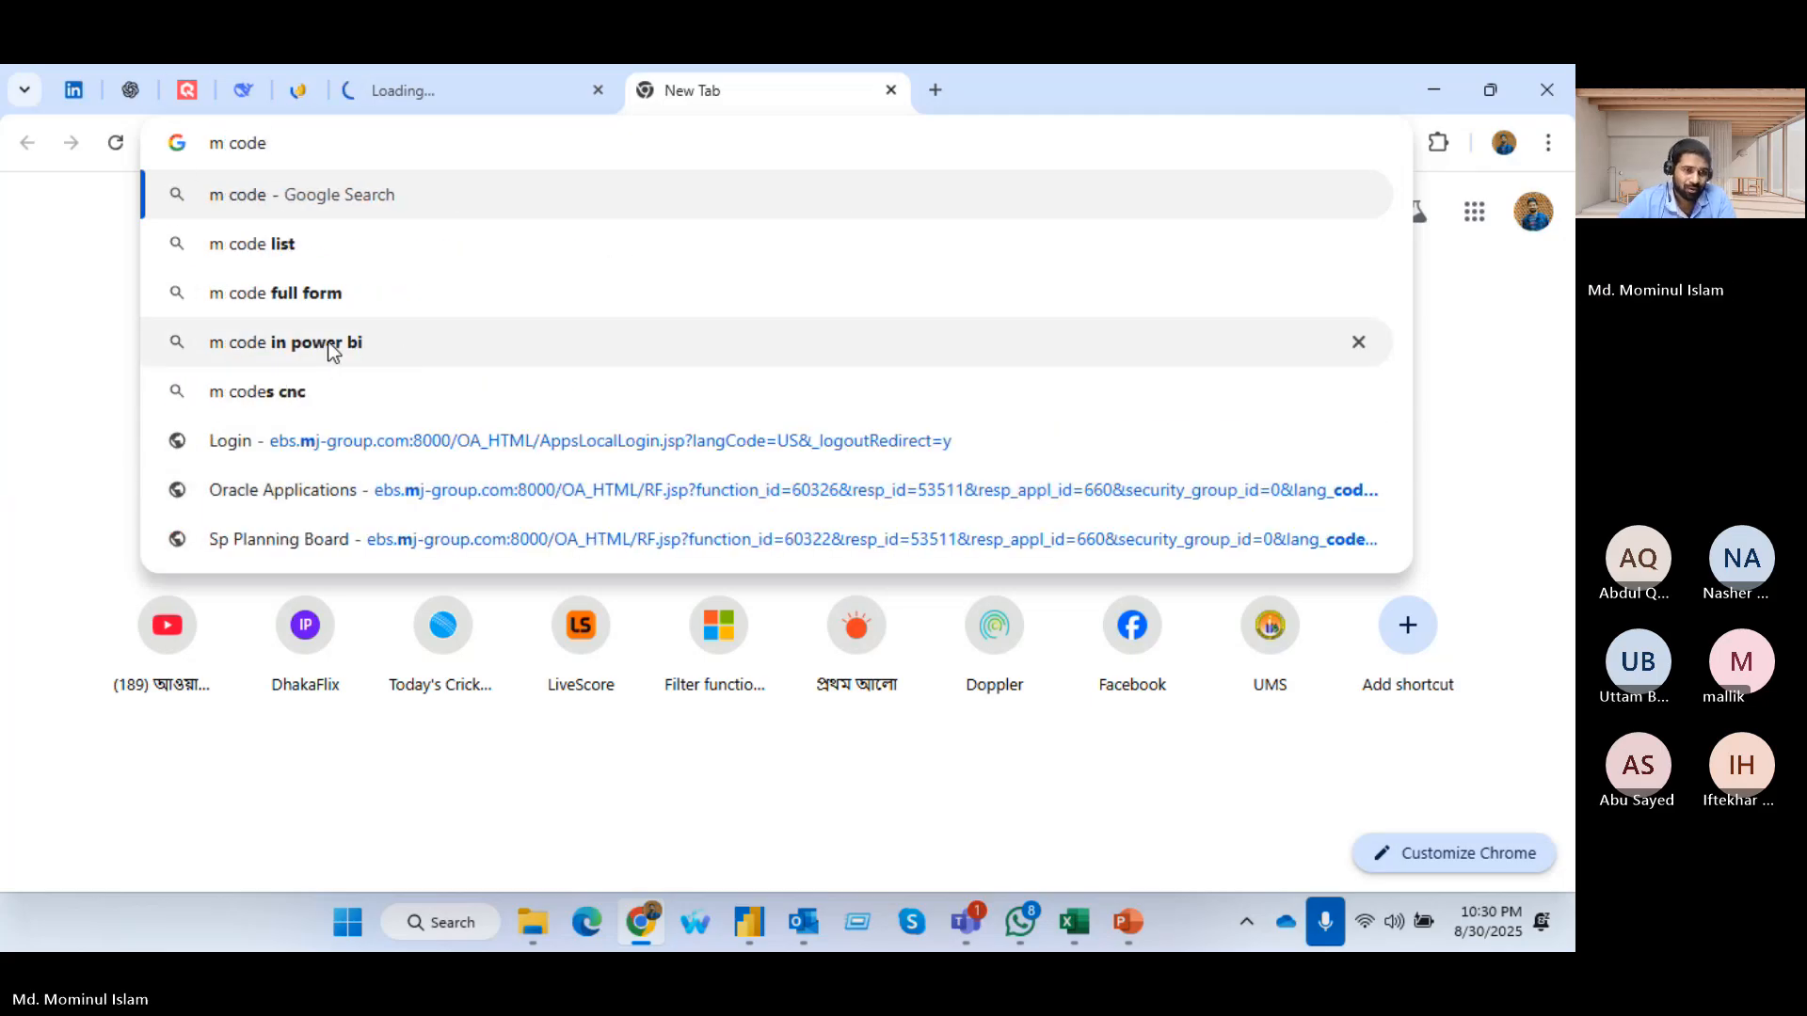
pyautogui.click(402, 353)
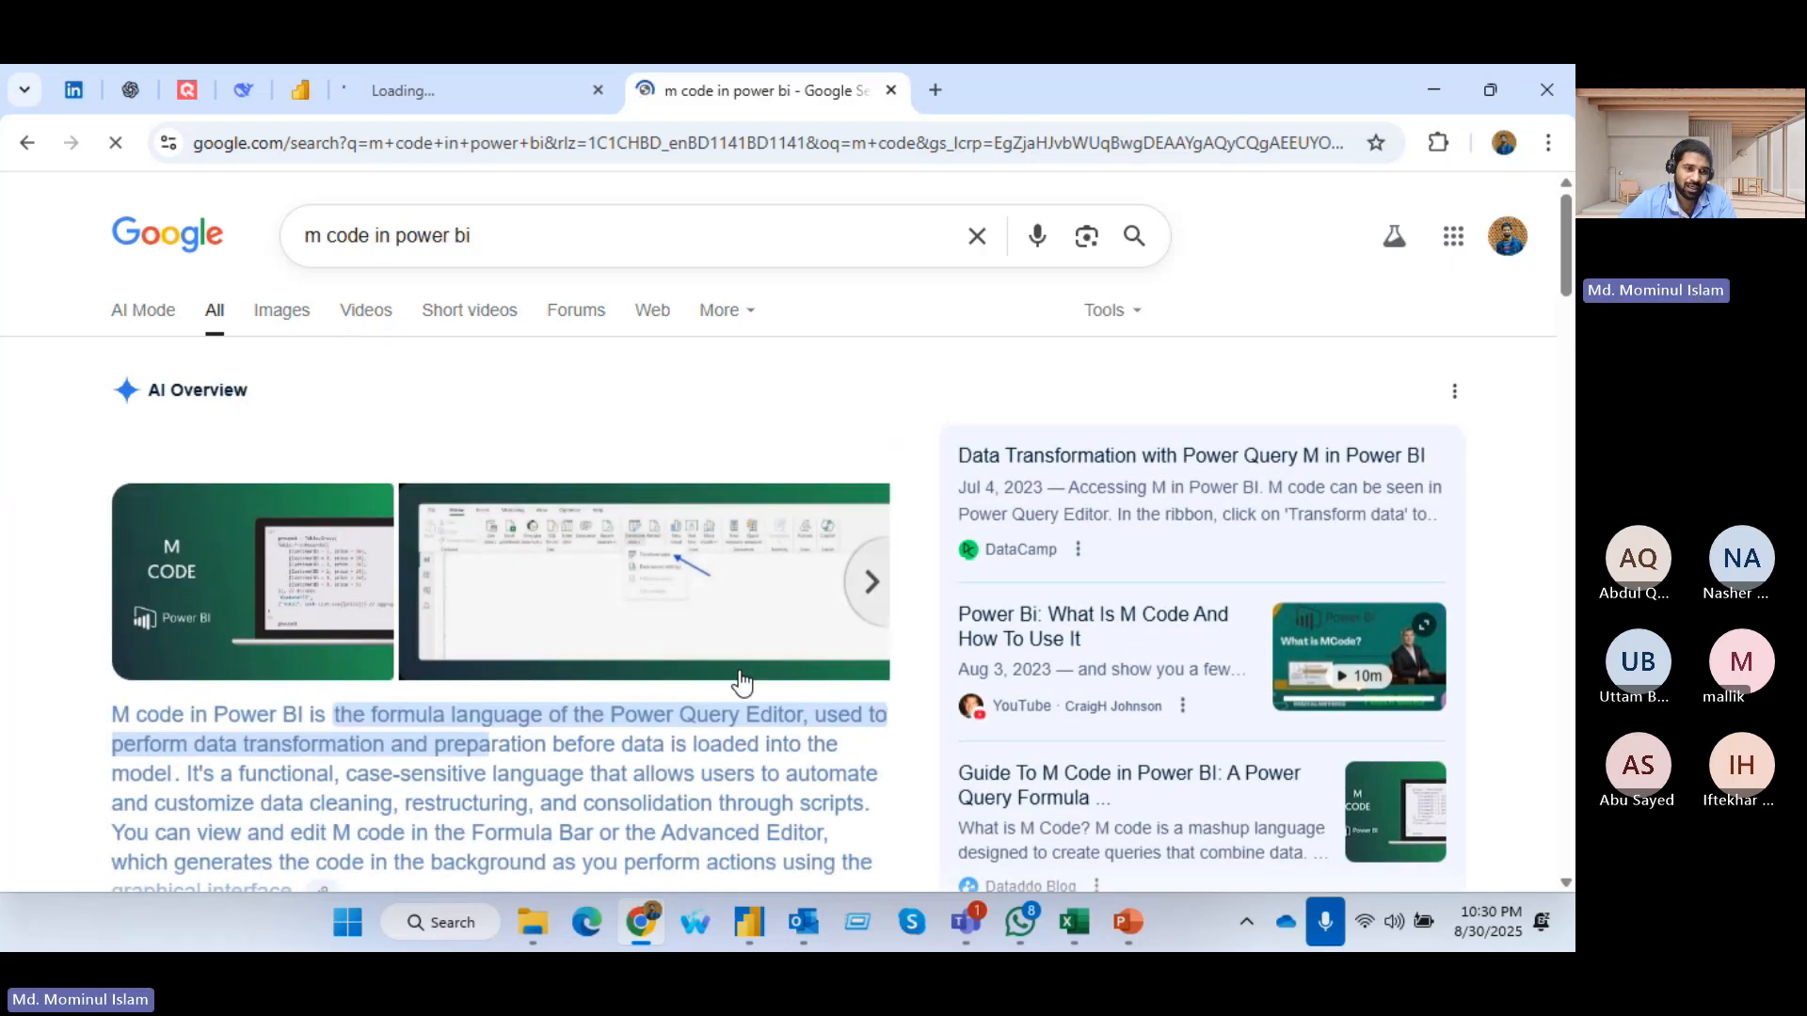
# Open Microsoft's Power Query M formula language reference from the search results
pyautogui.scroll(-6, 565, 612)
pyautogui.scroll(-4, 499, 574)
pyautogui.scroll(4, 375, 283)
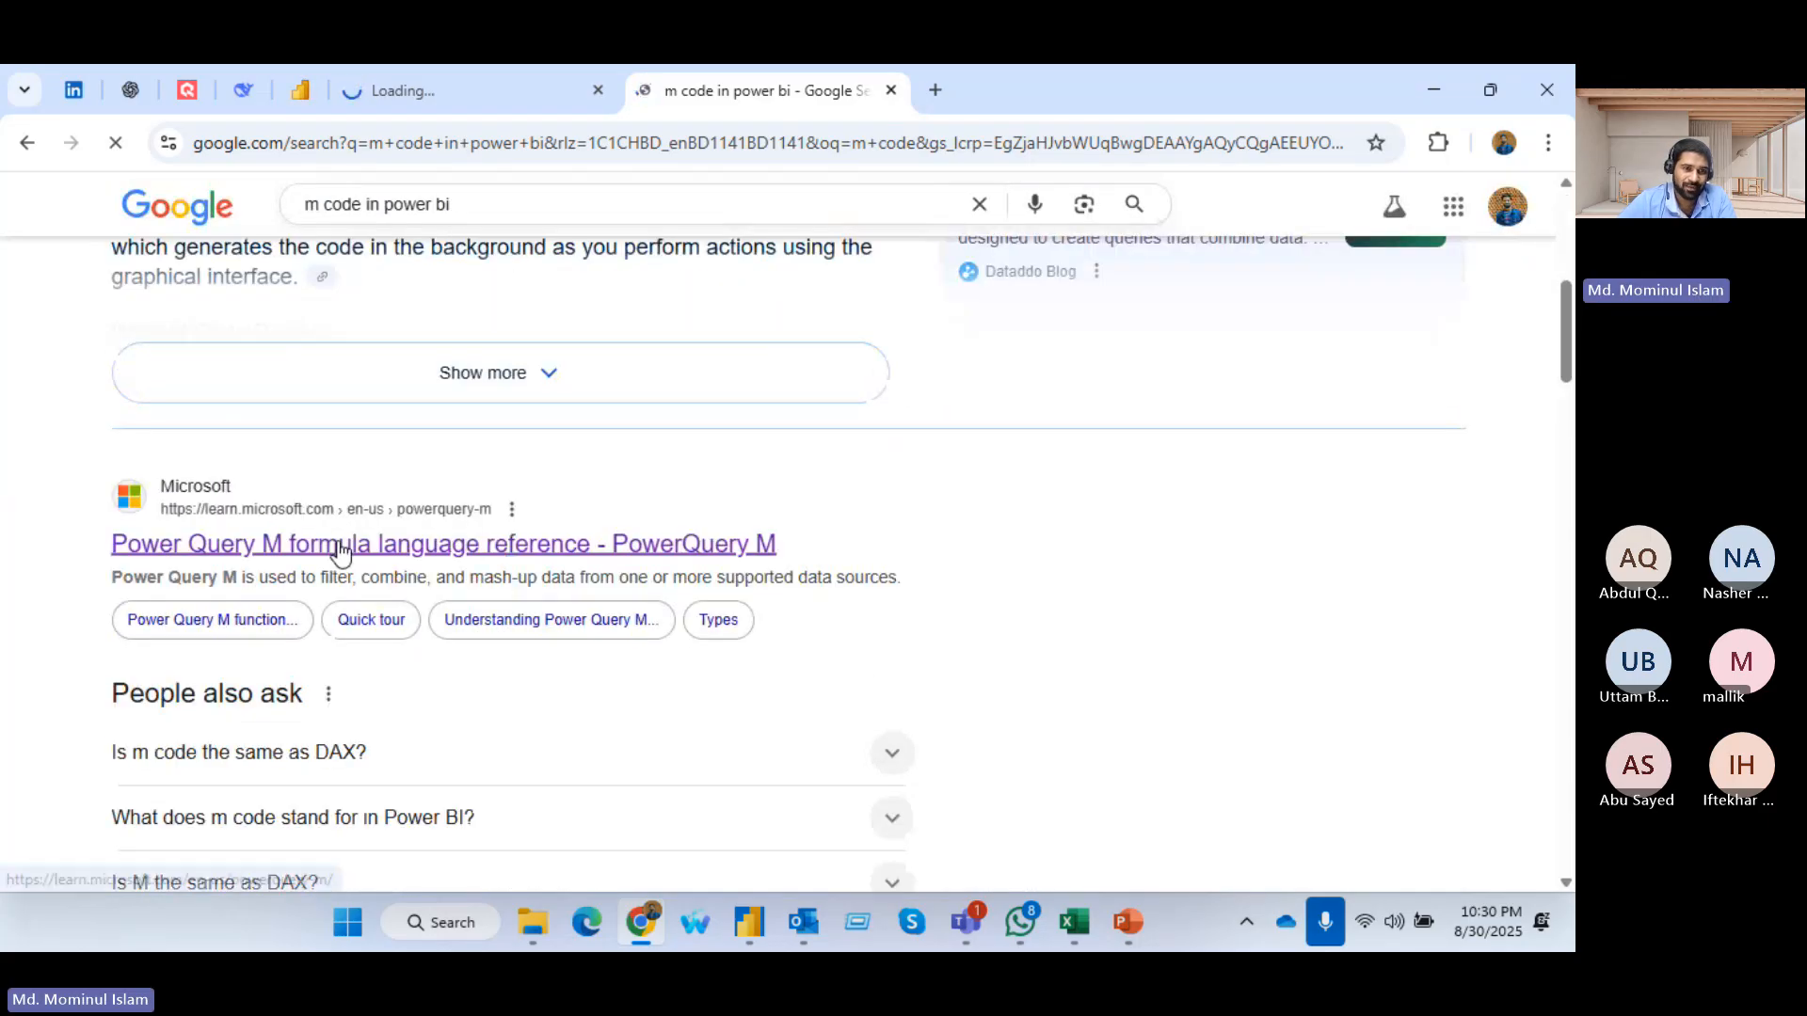
pyautogui.click(337, 546)
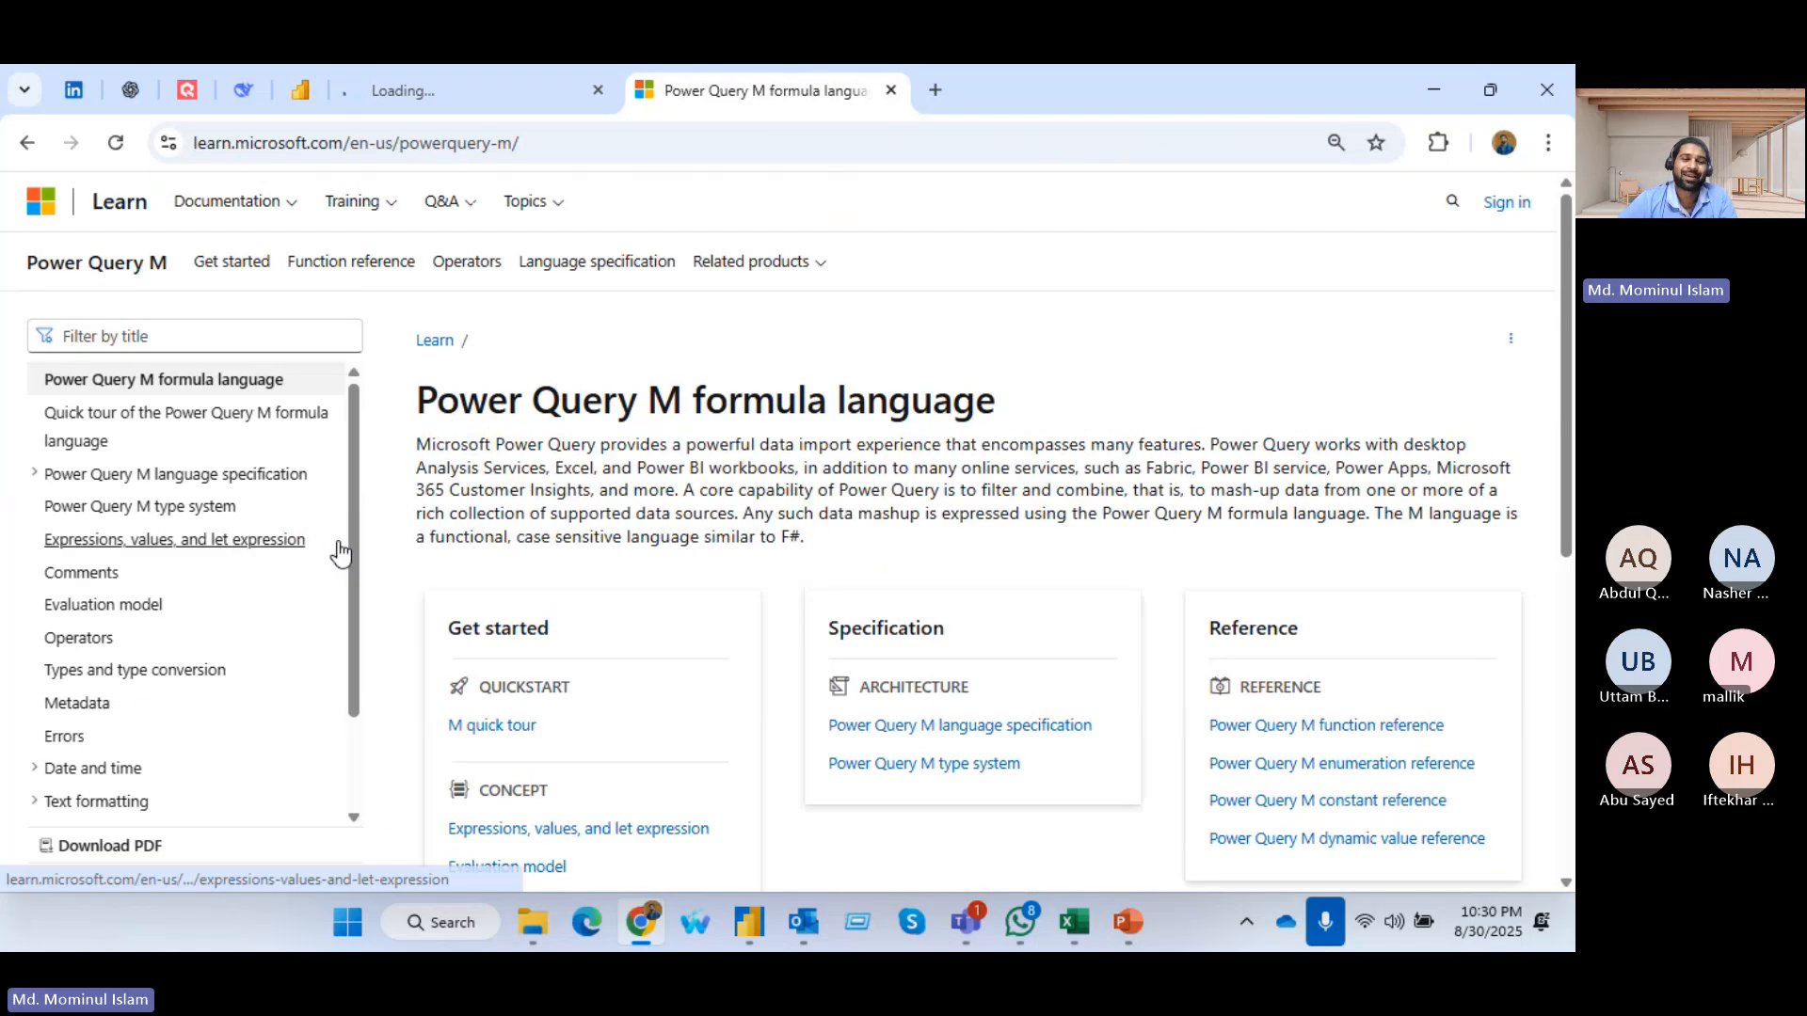
# Filter the reference contents for "text.combine" and search for it in all Power Query documentation
pyautogui.click(189, 334)
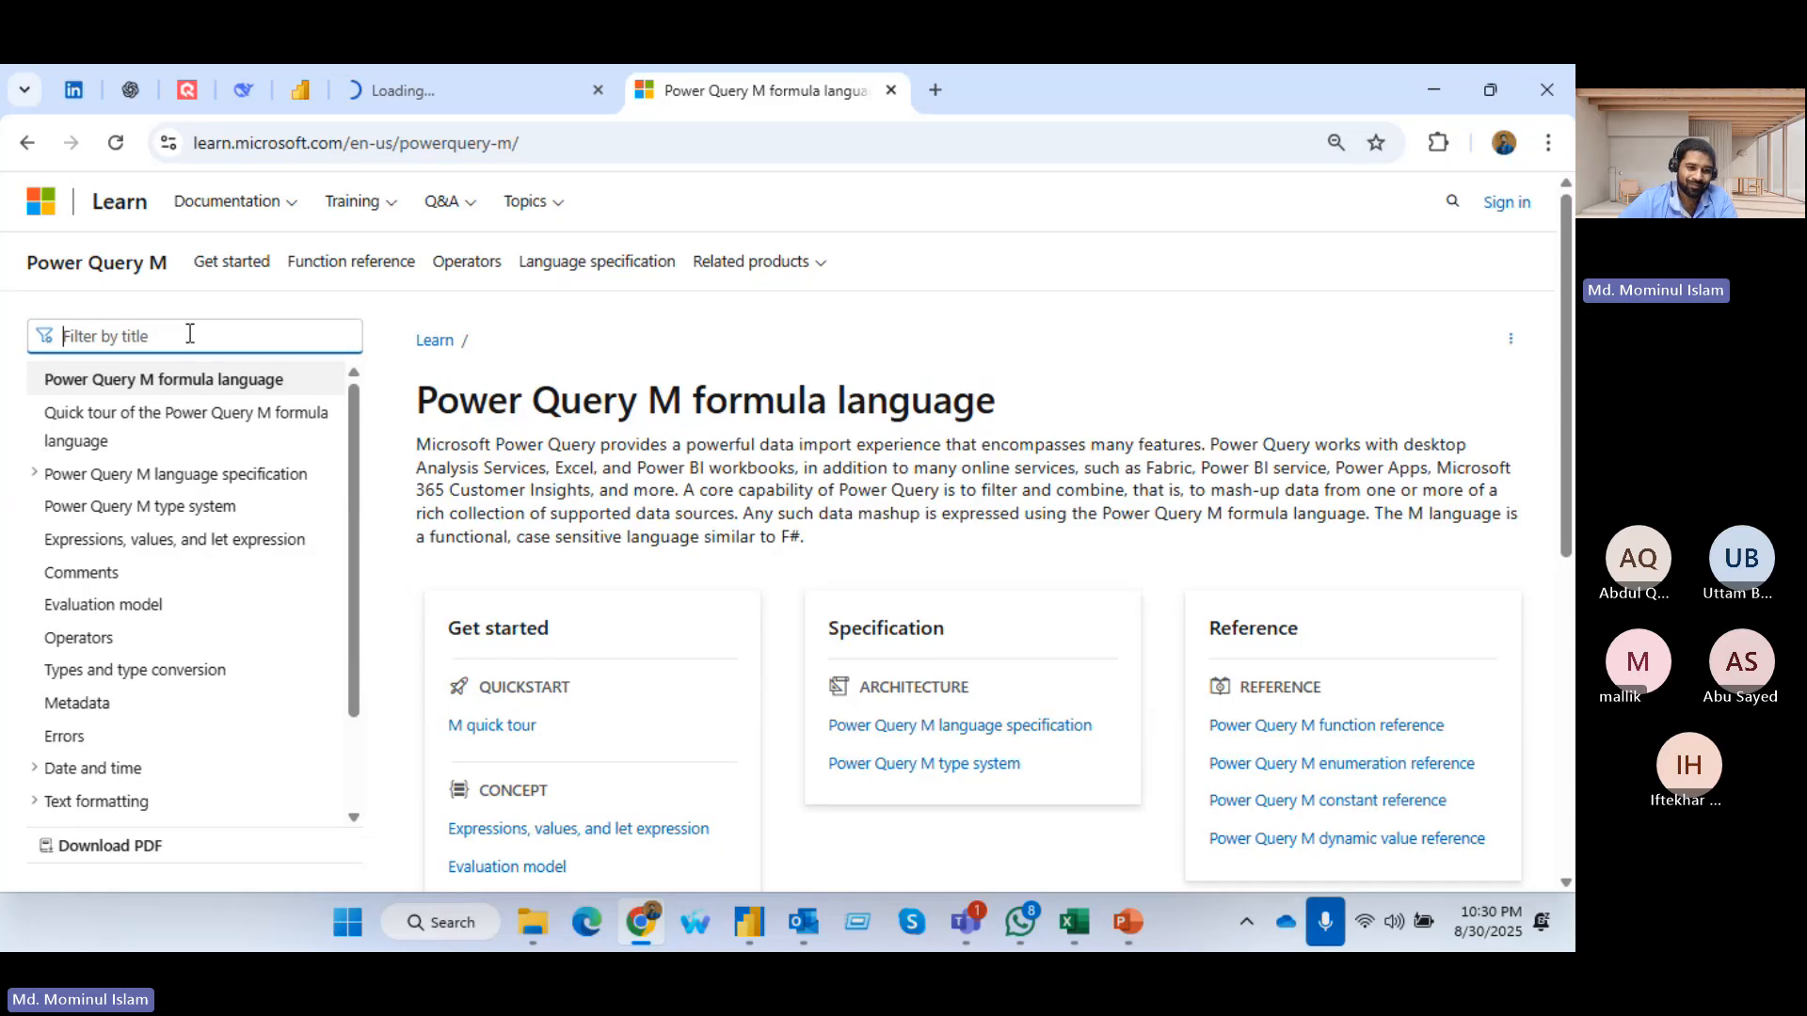
pyautogui.write('text')
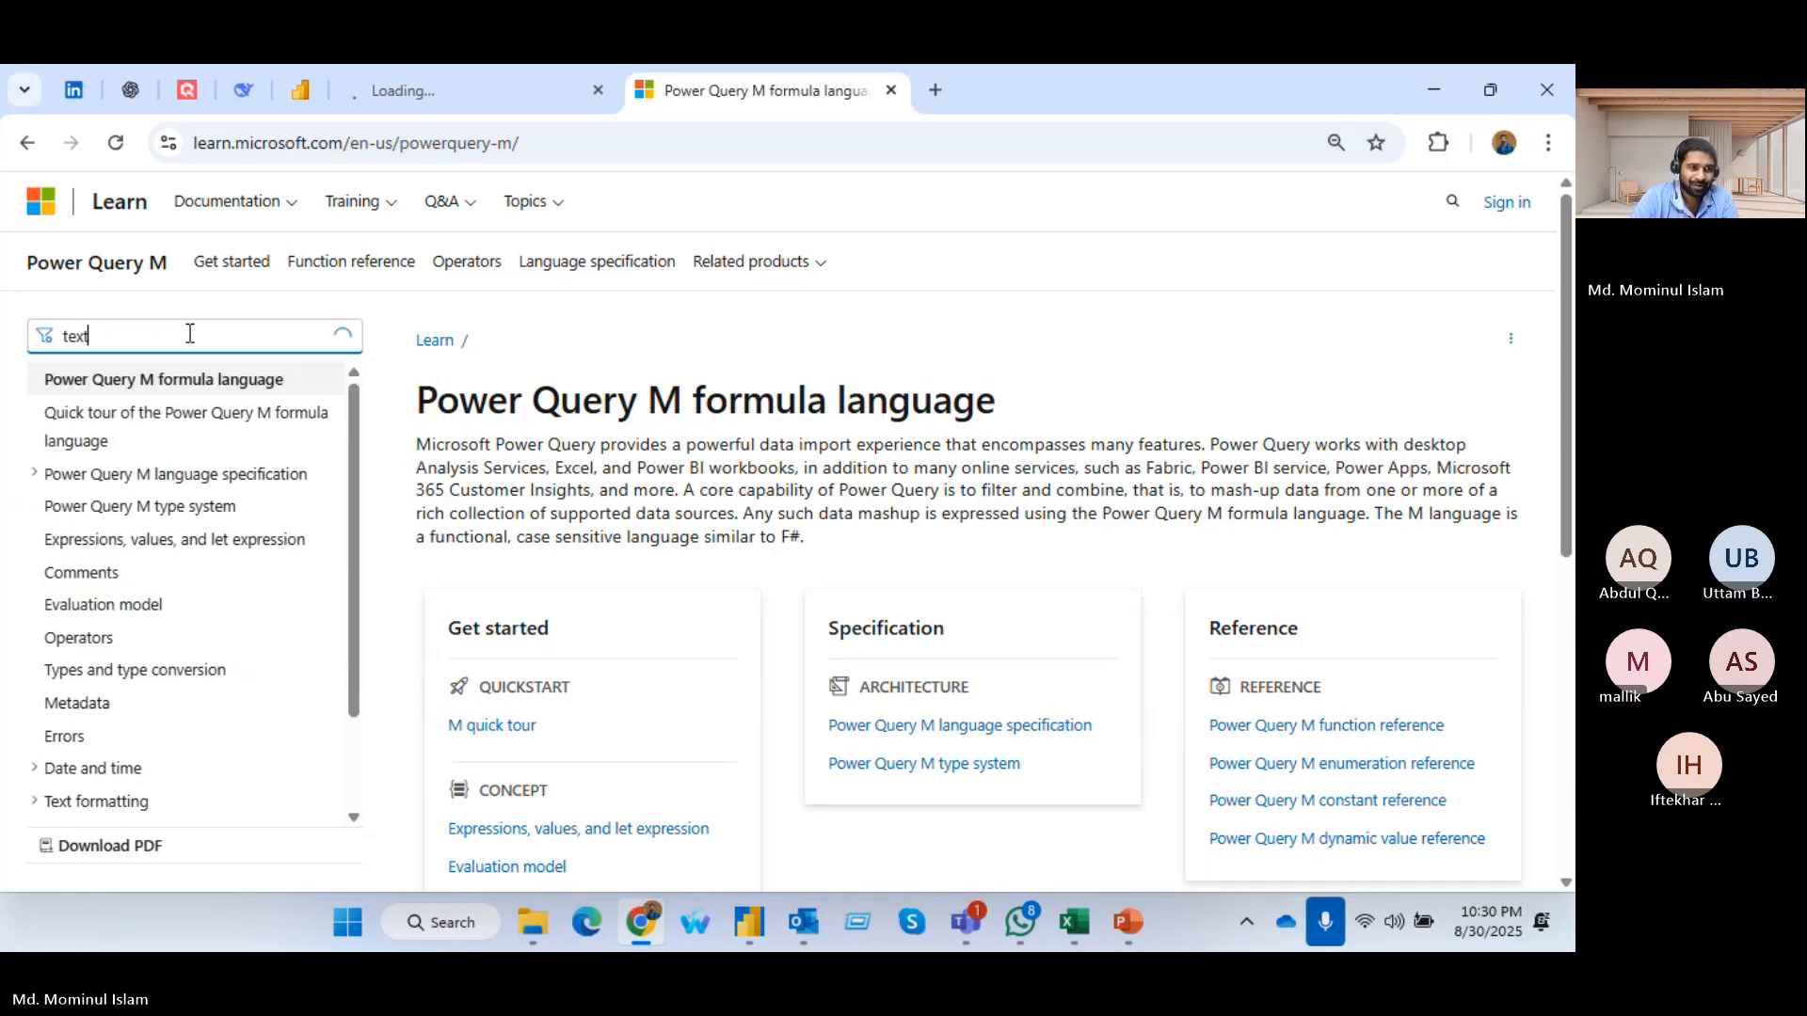
pyautogui.write('.c')
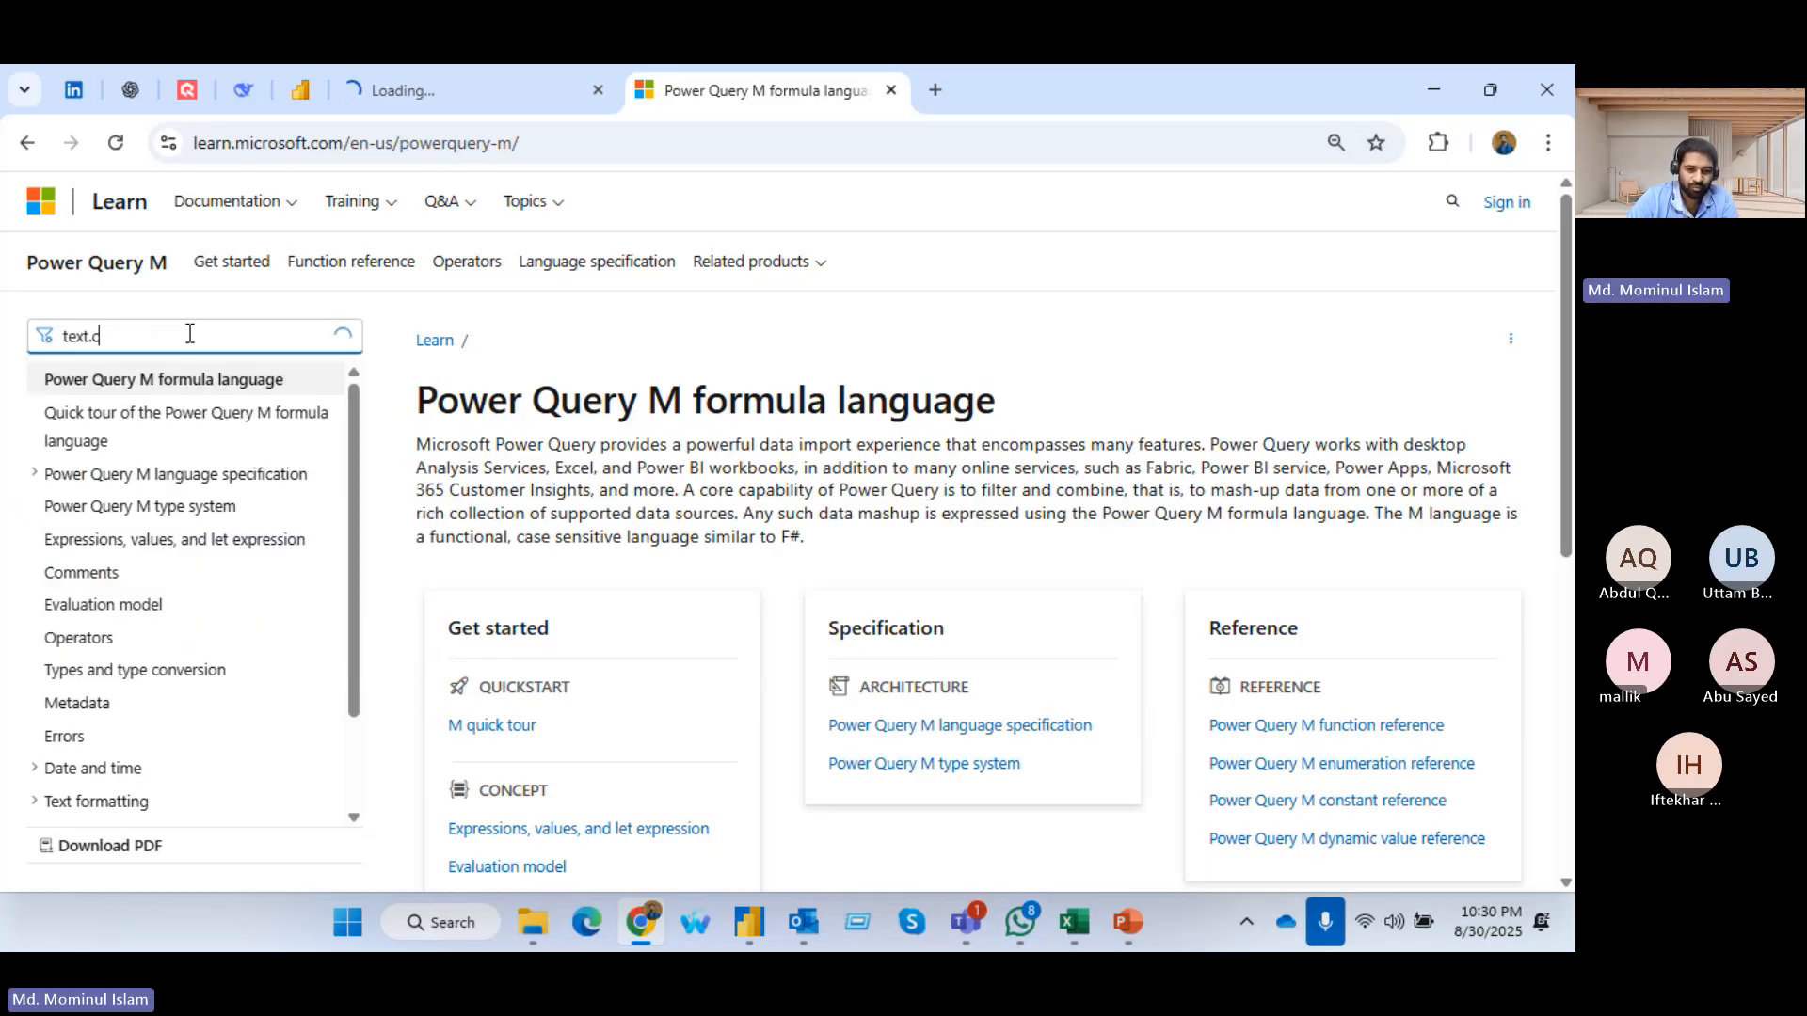
pyautogui.write('ombine')
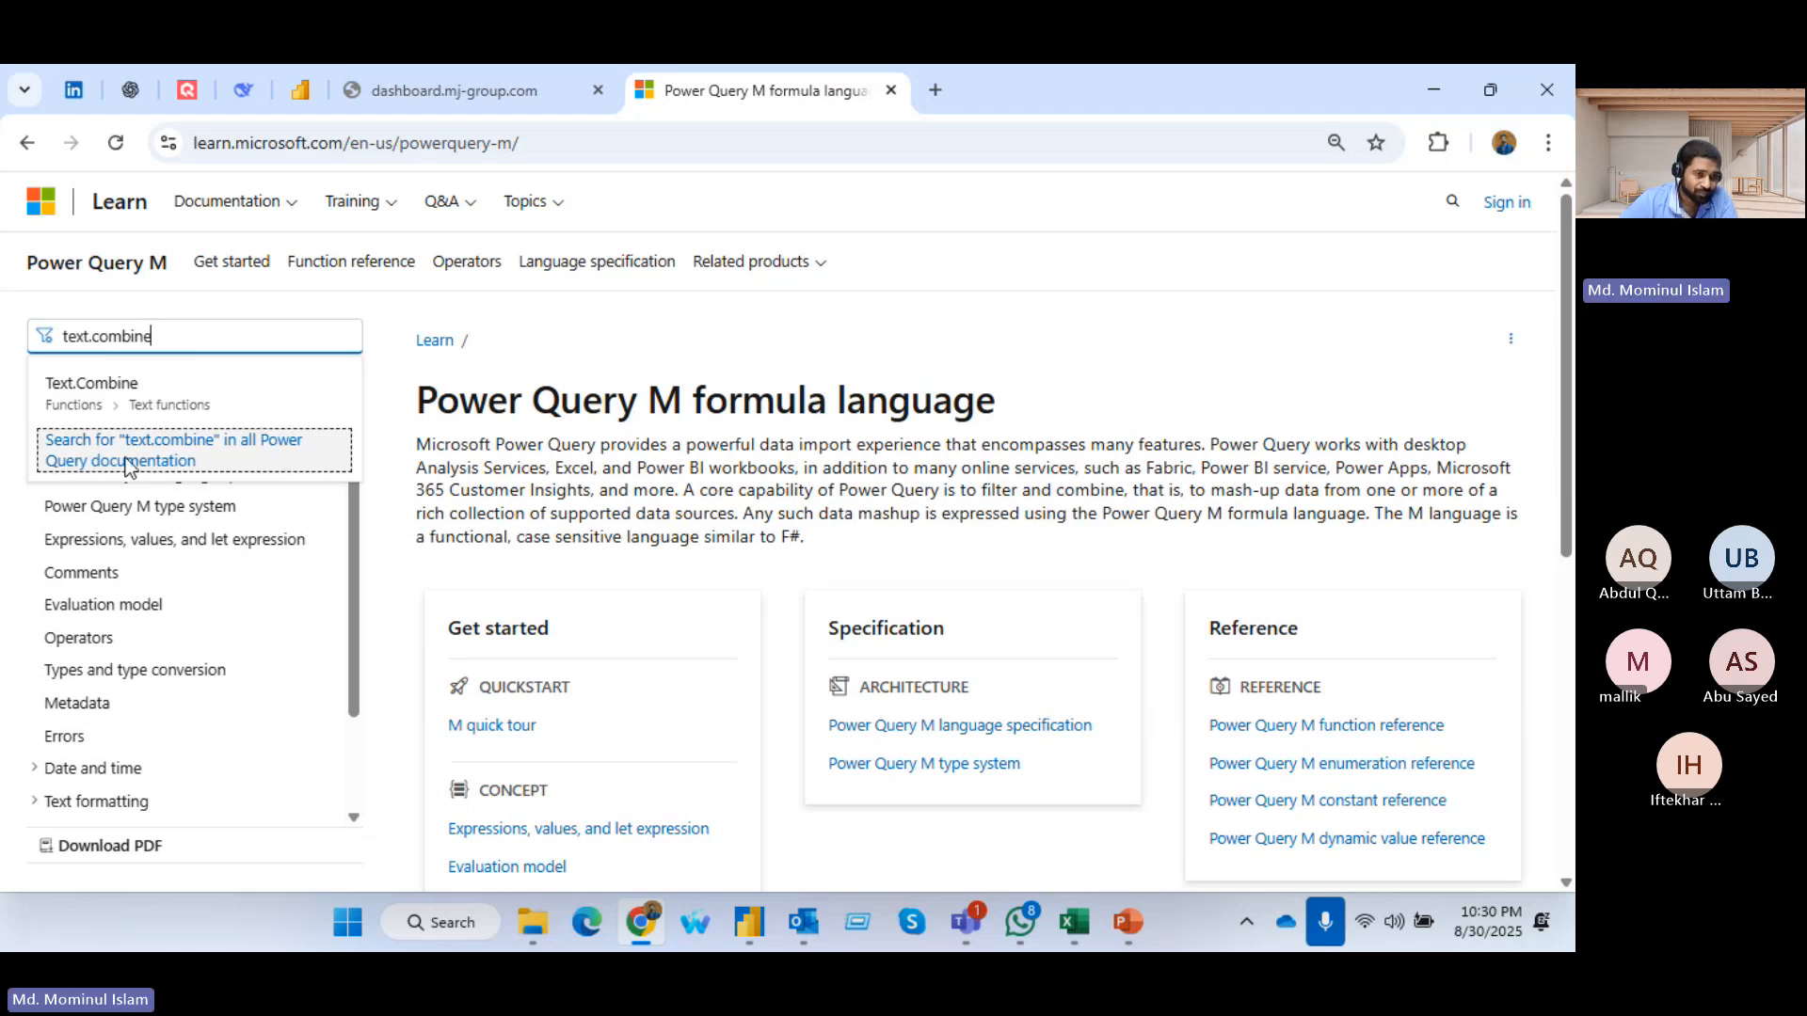
pyautogui.click(212, 458)
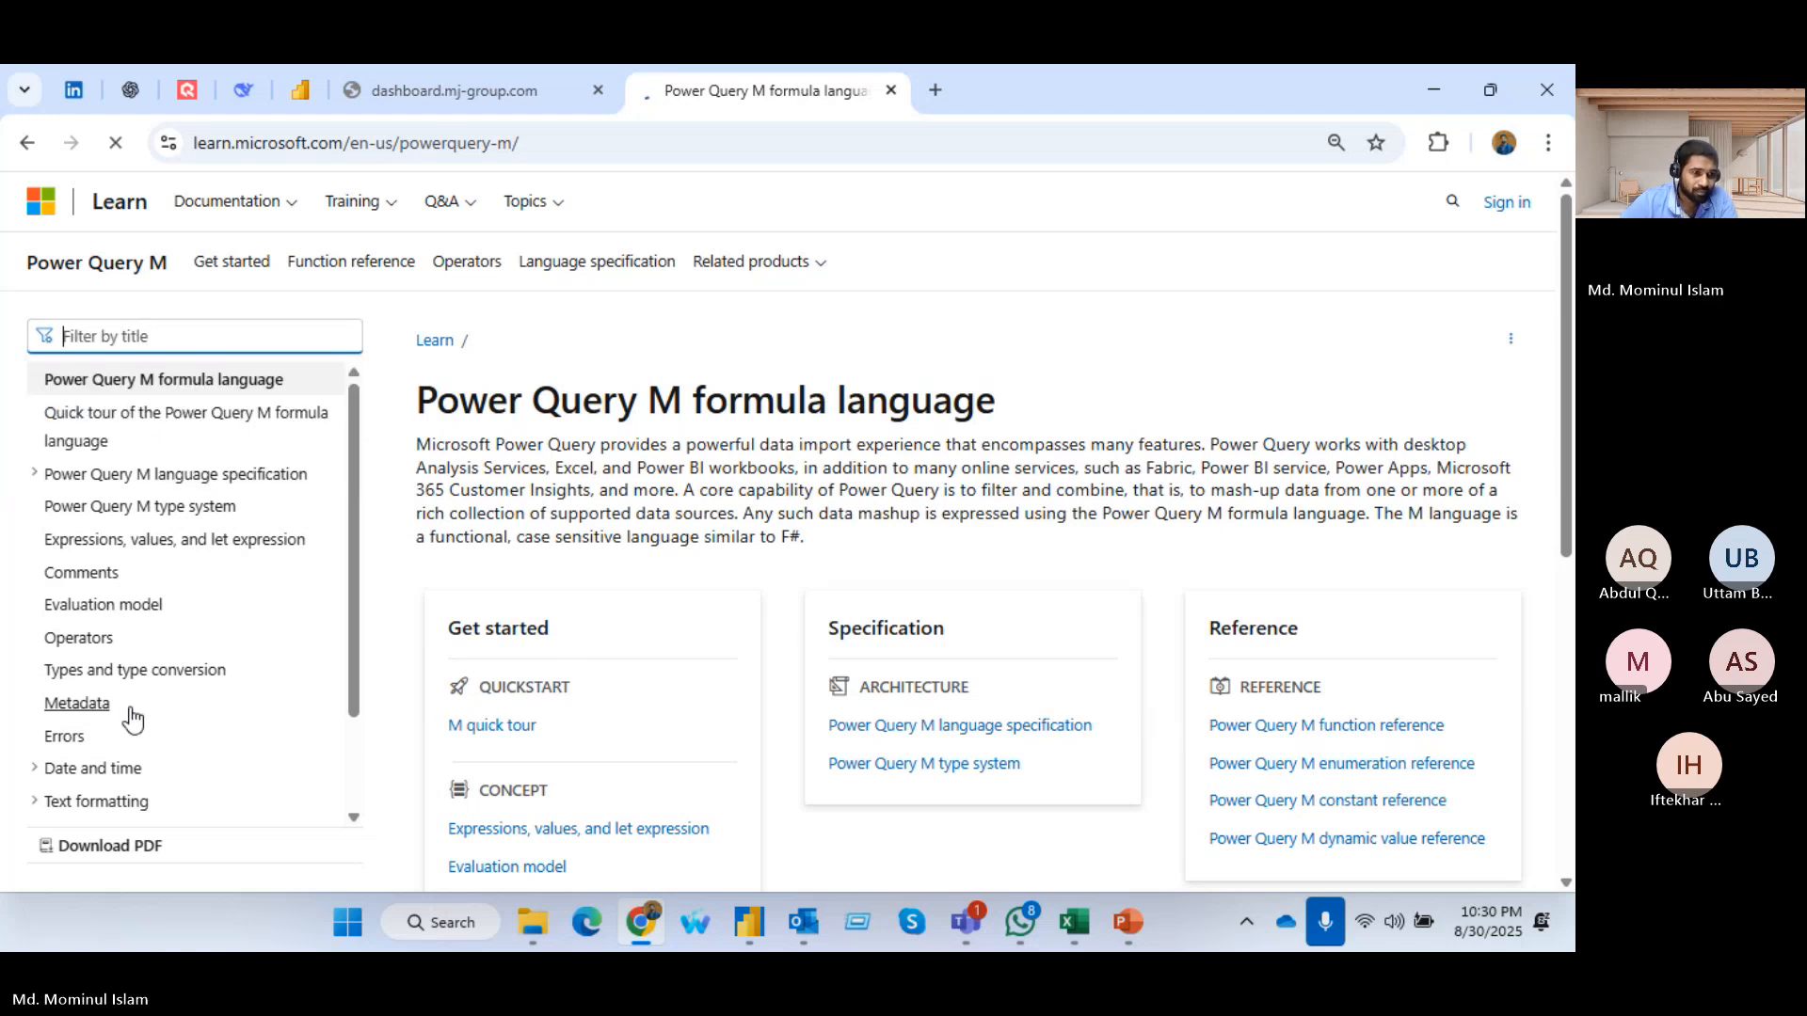
# Open the Text.Combine page under Text functions in the reference contents and view its syntax and first example
pyautogui.scroll(-1, 151, 696)
pyautogui.click(34, 682)
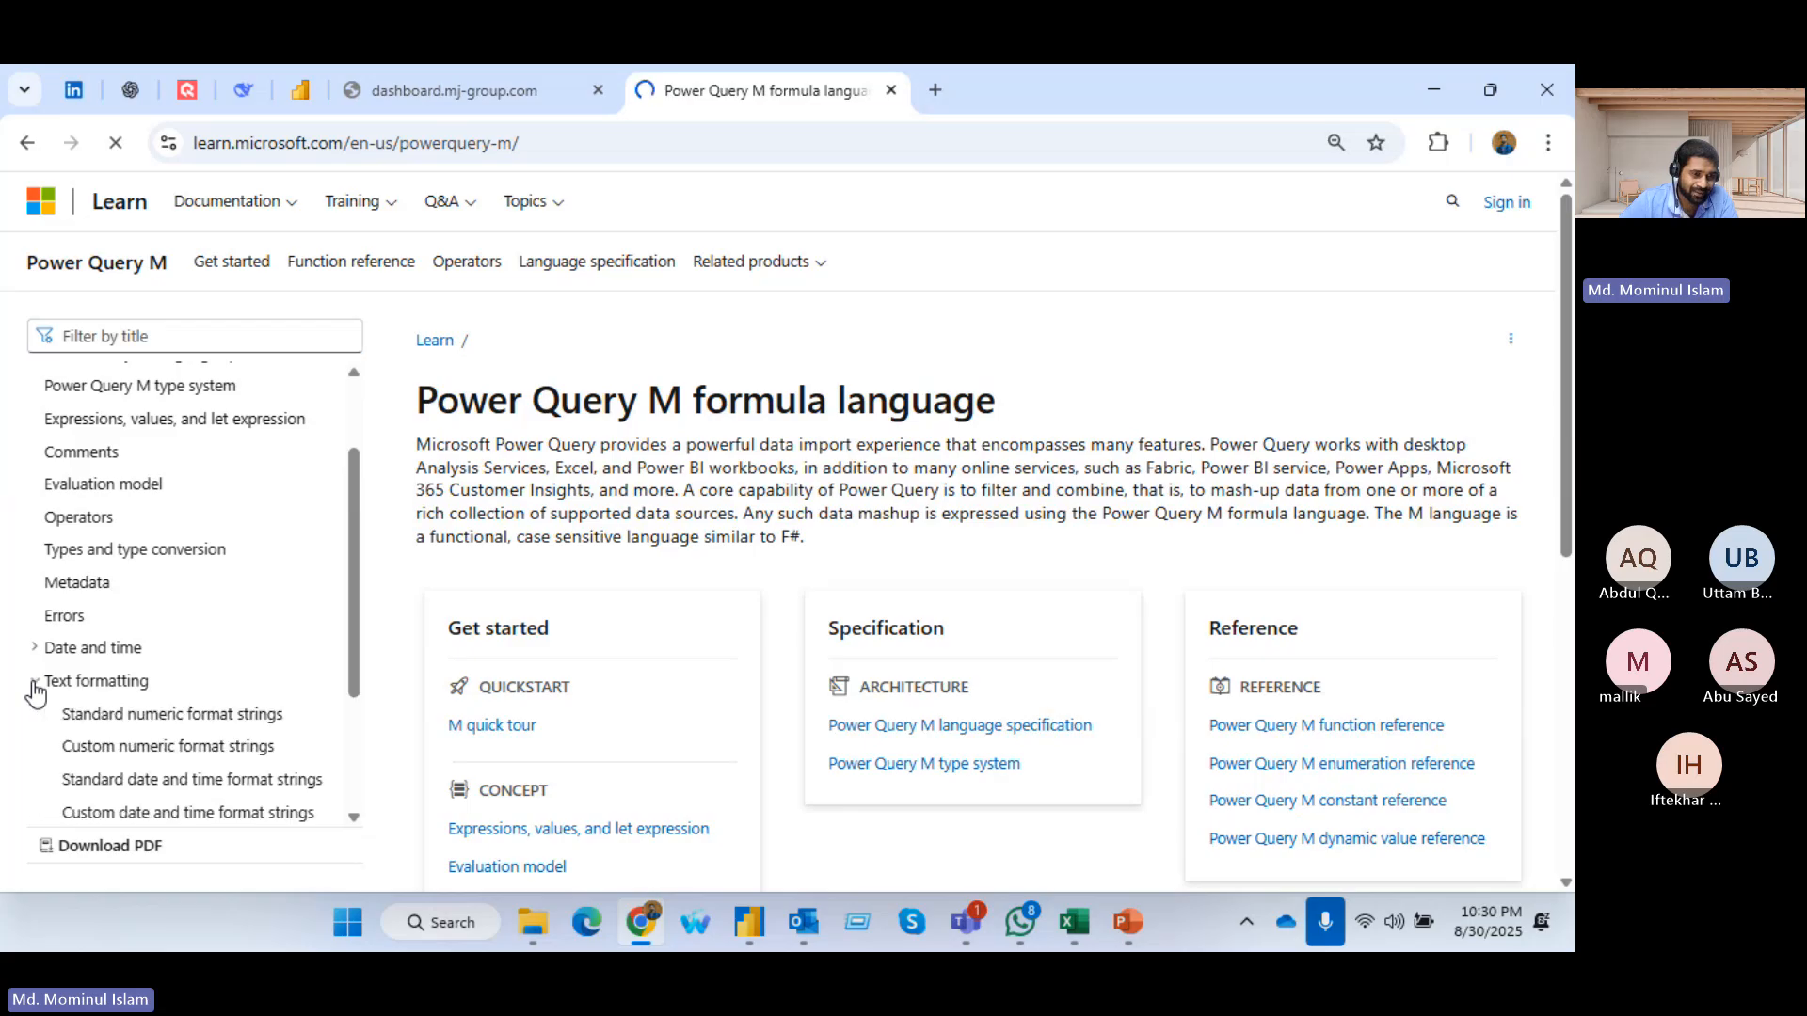
pyautogui.click(38, 680)
pyautogui.scroll(-2, 51, 663)
pyautogui.click(33, 713)
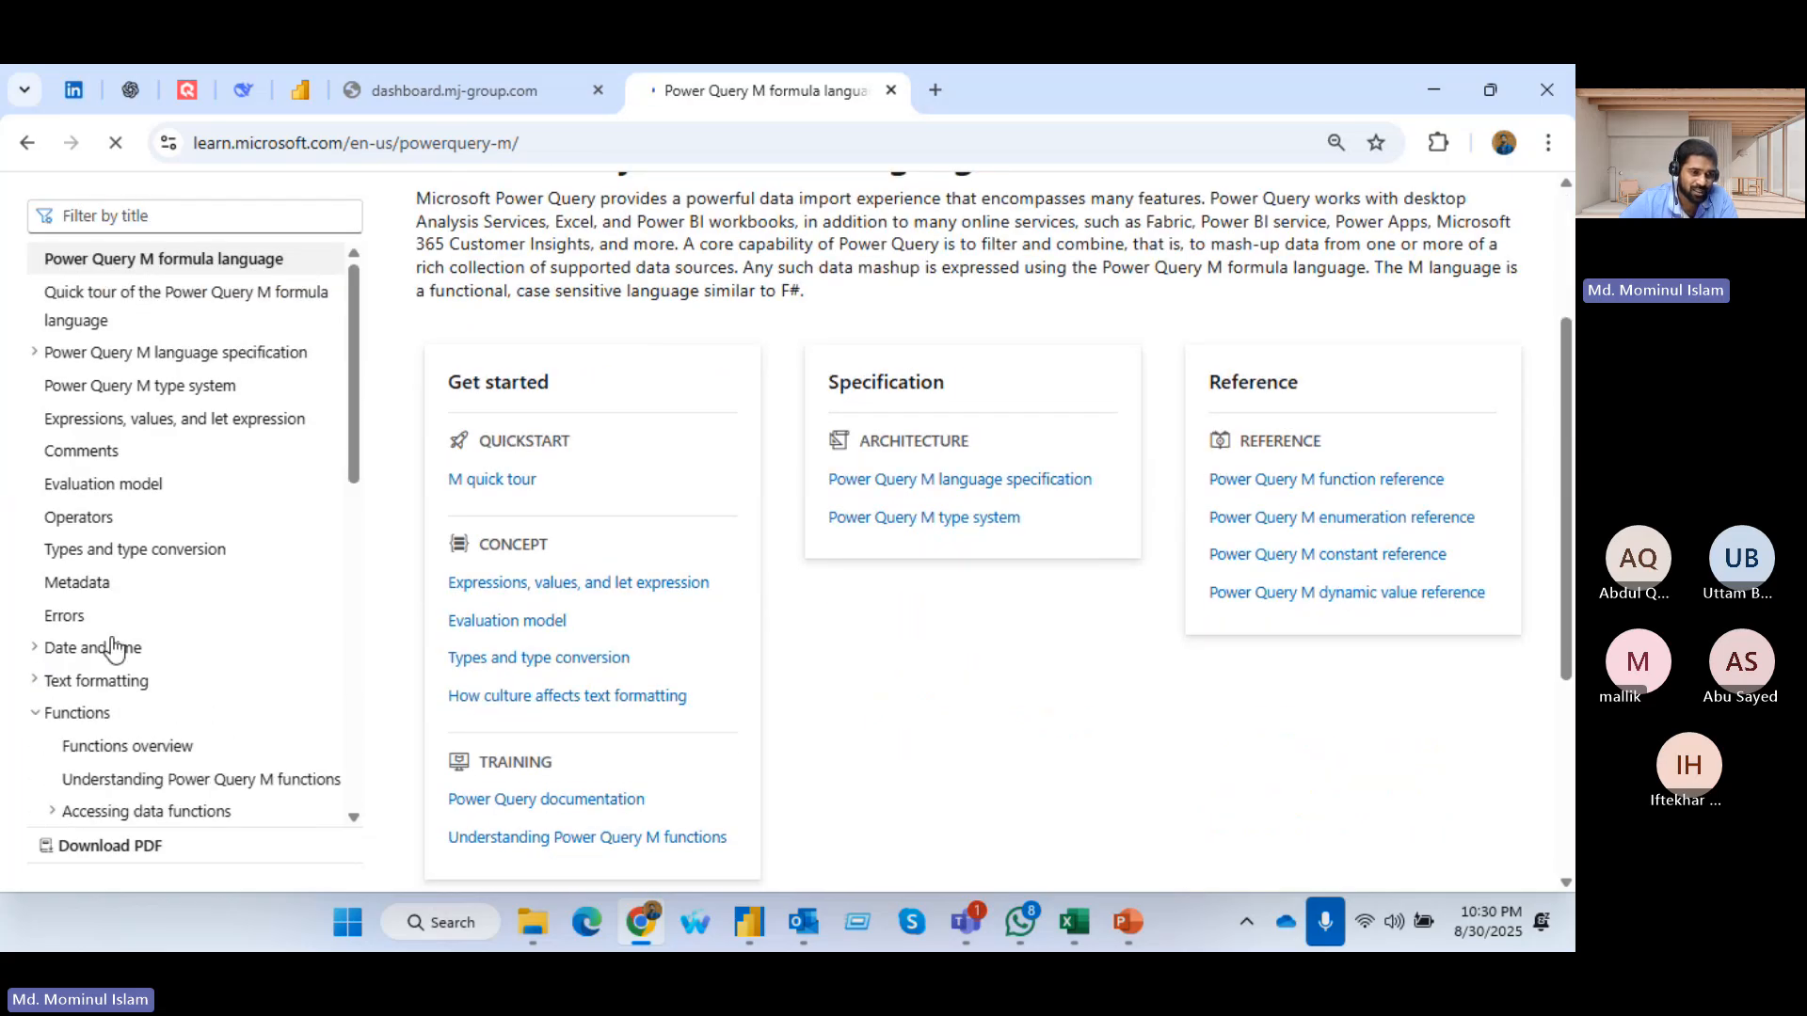
pyautogui.scroll(-5, 34, 612)
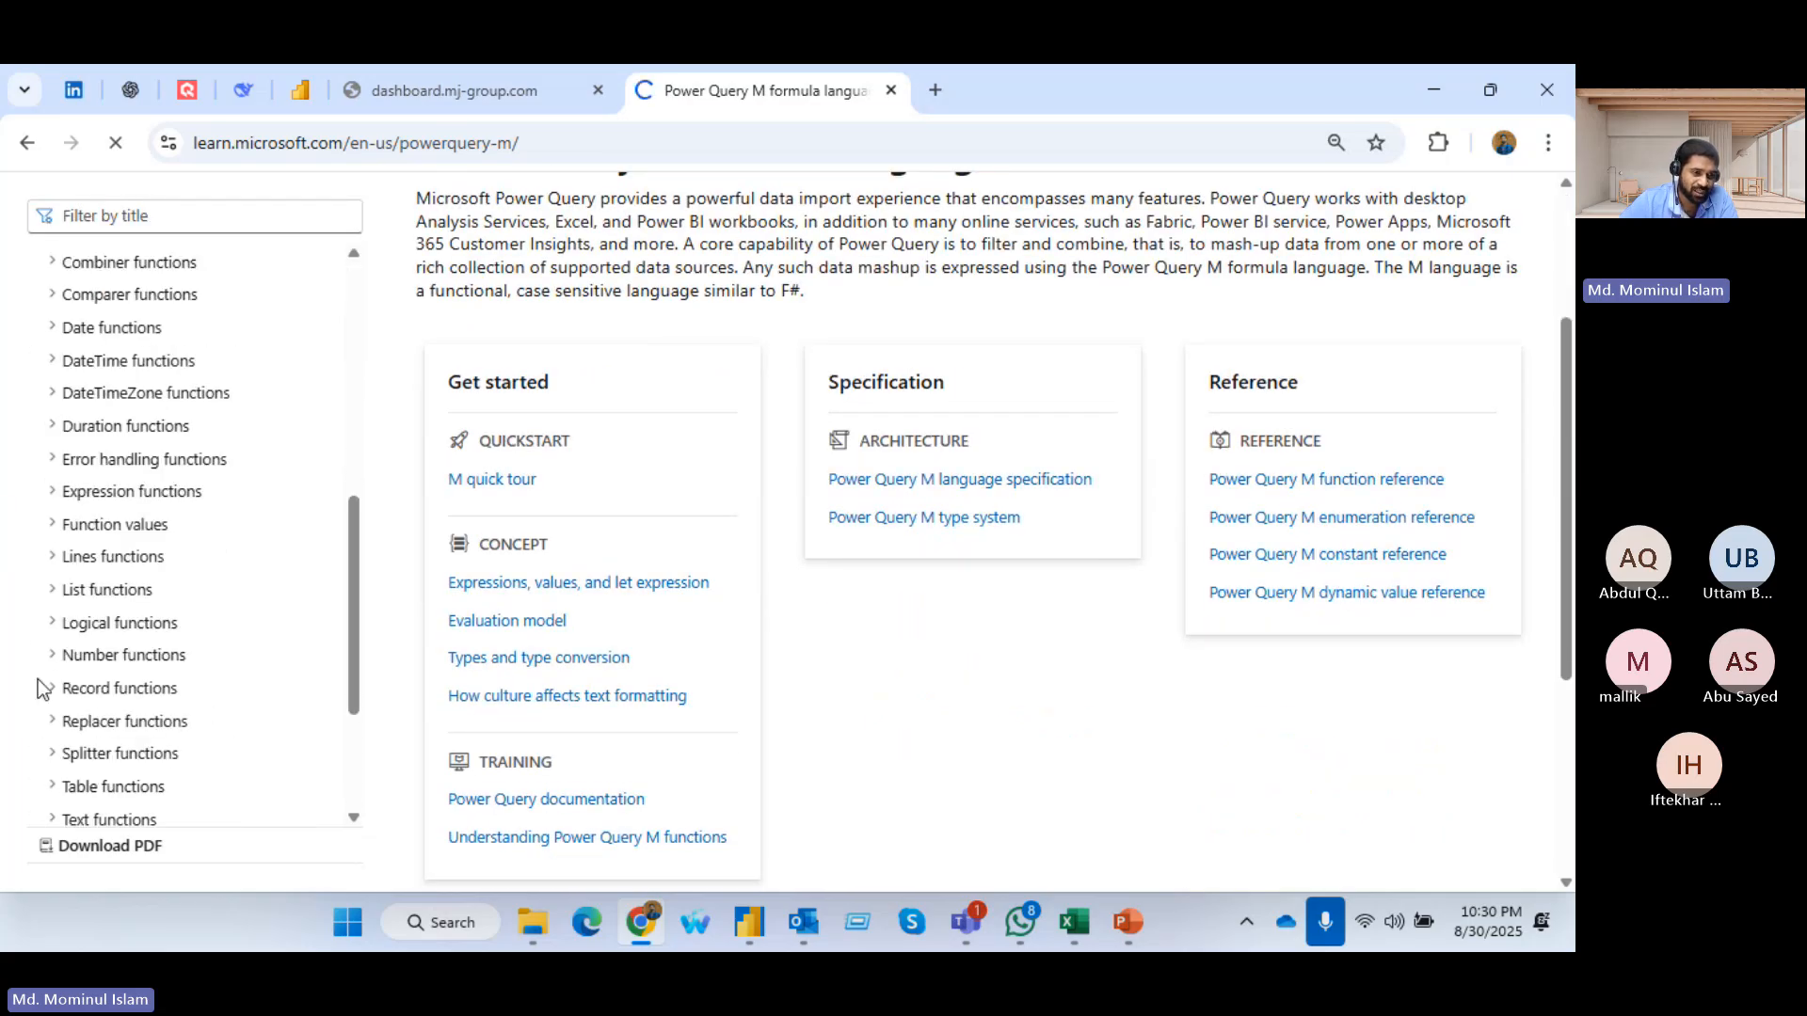
pyautogui.scroll(-3, 37, 693)
pyautogui.click(45, 596)
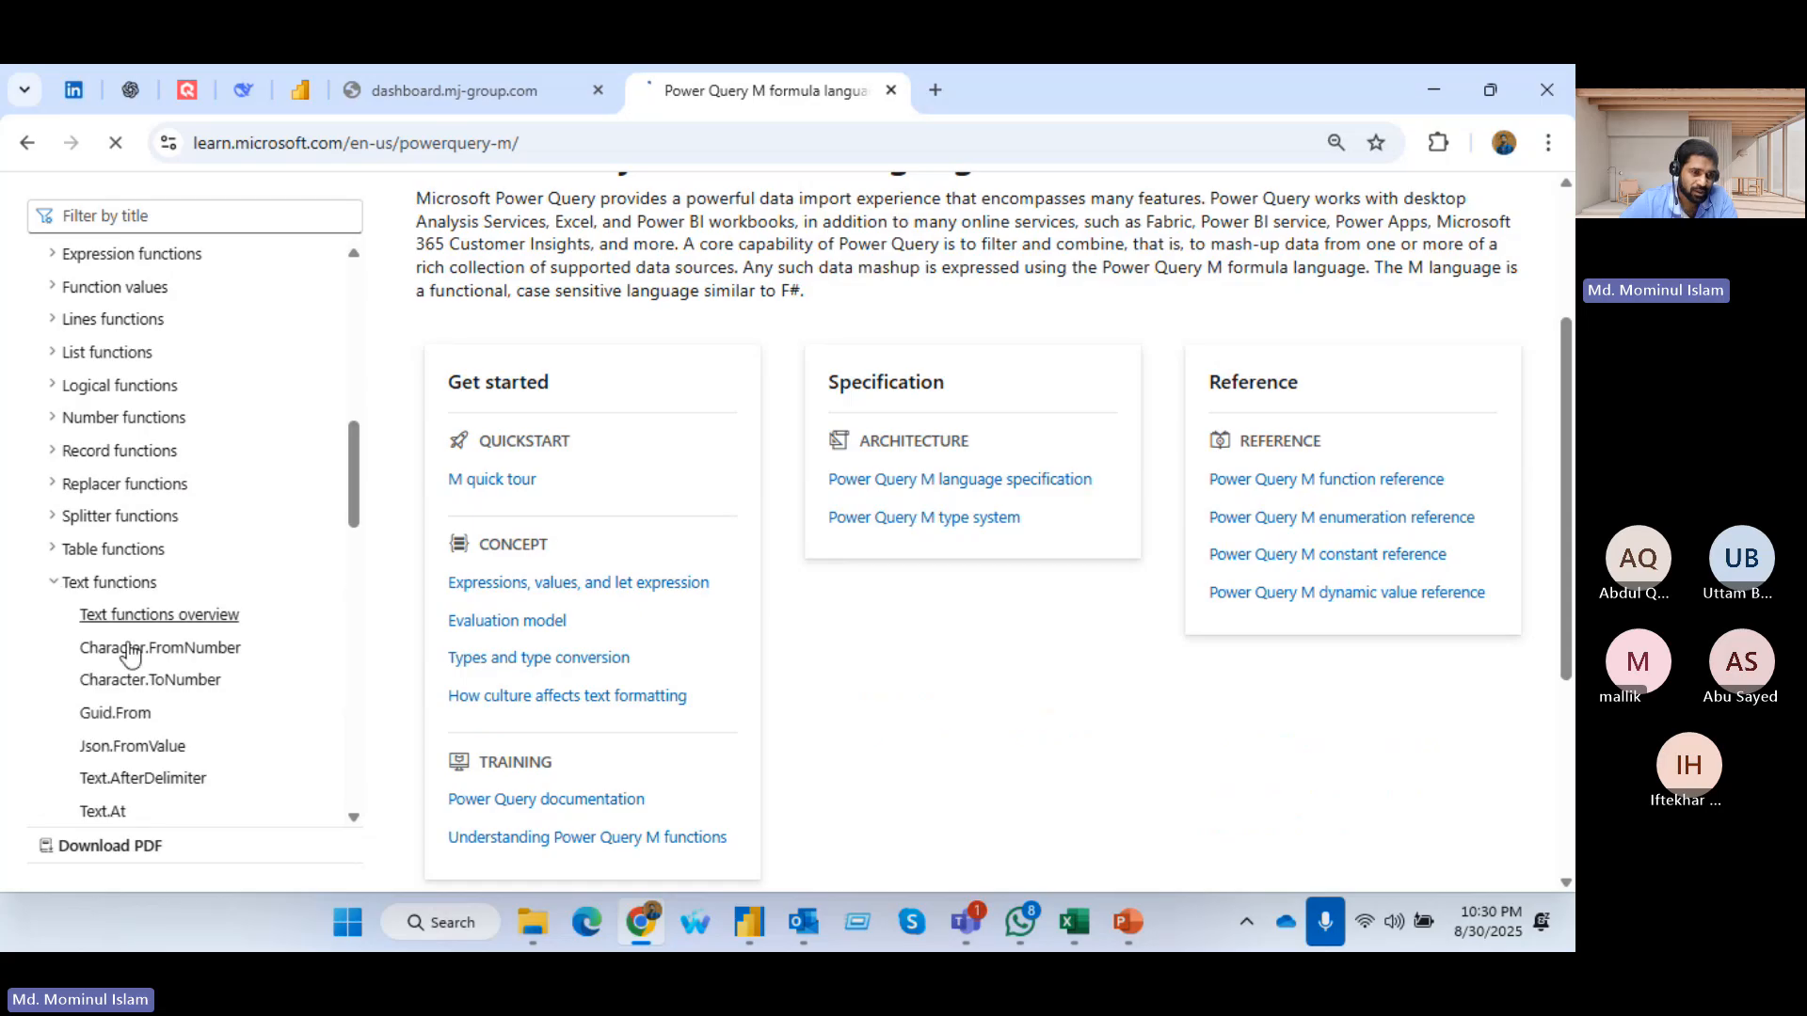
pyautogui.scroll(-5, 95, 545)
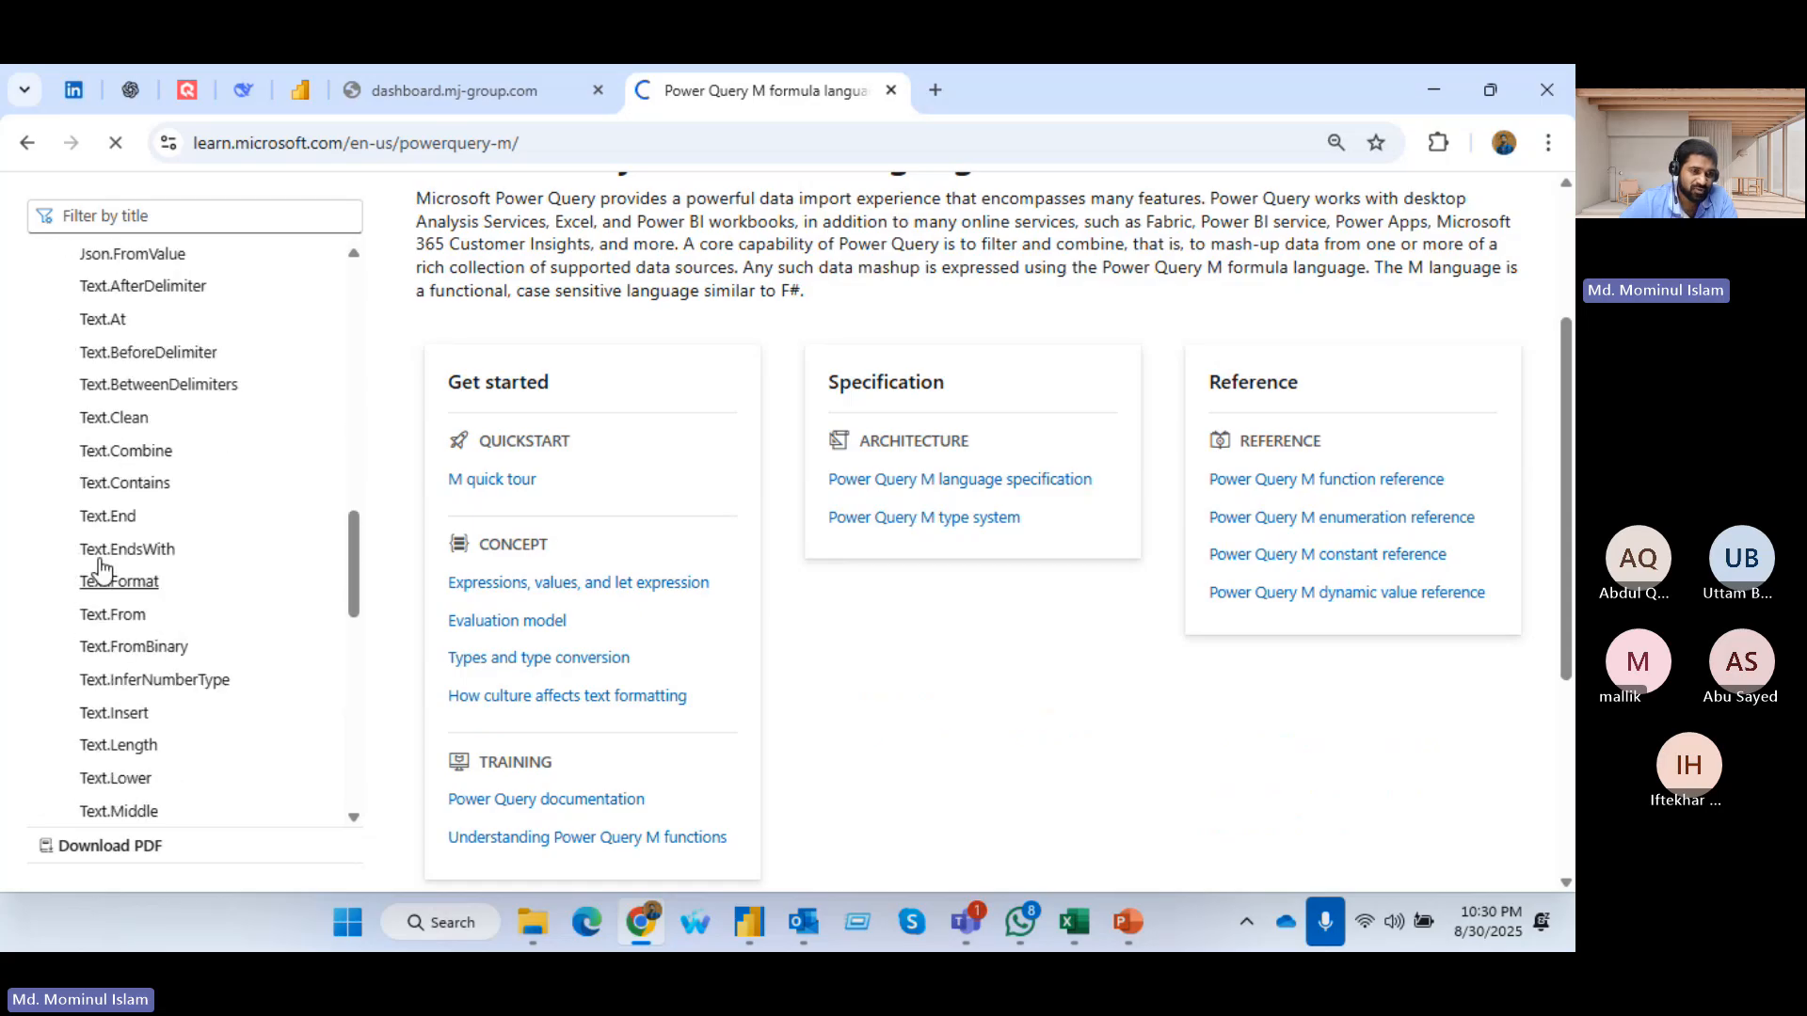
pyautogui.click(121, 452)
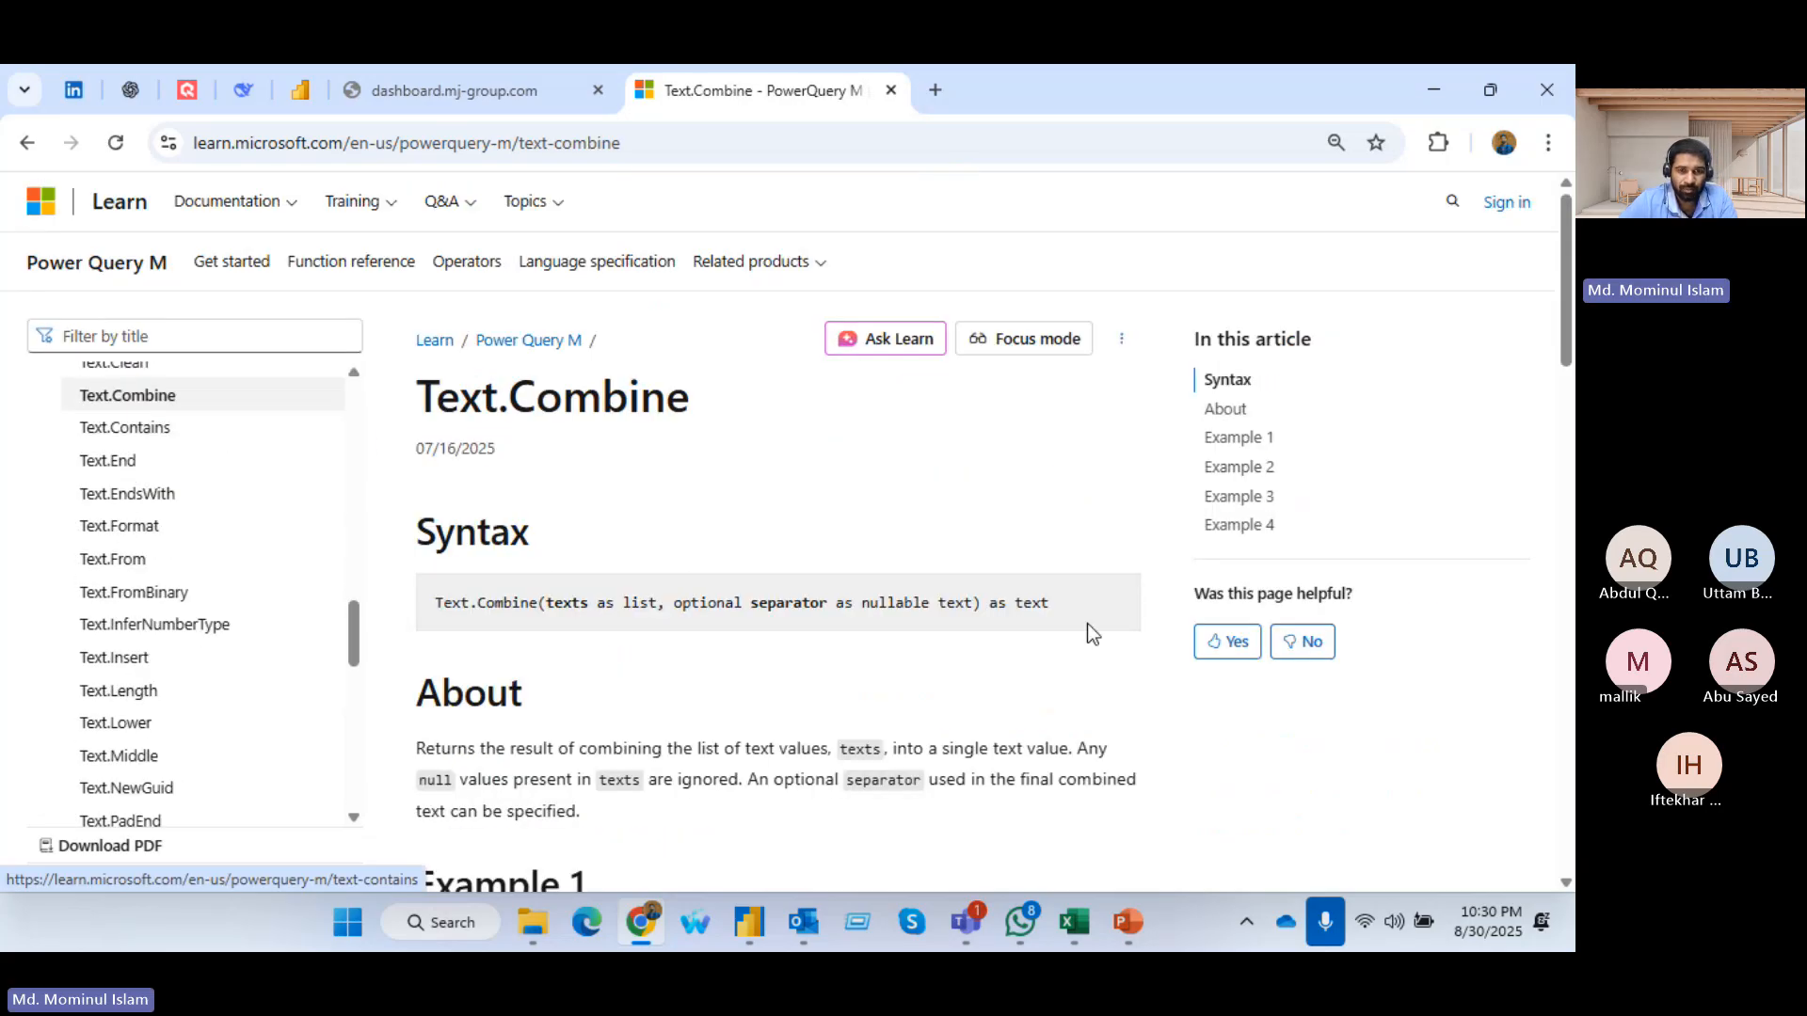
pyautogui.scroll(-4, 1087, 623)
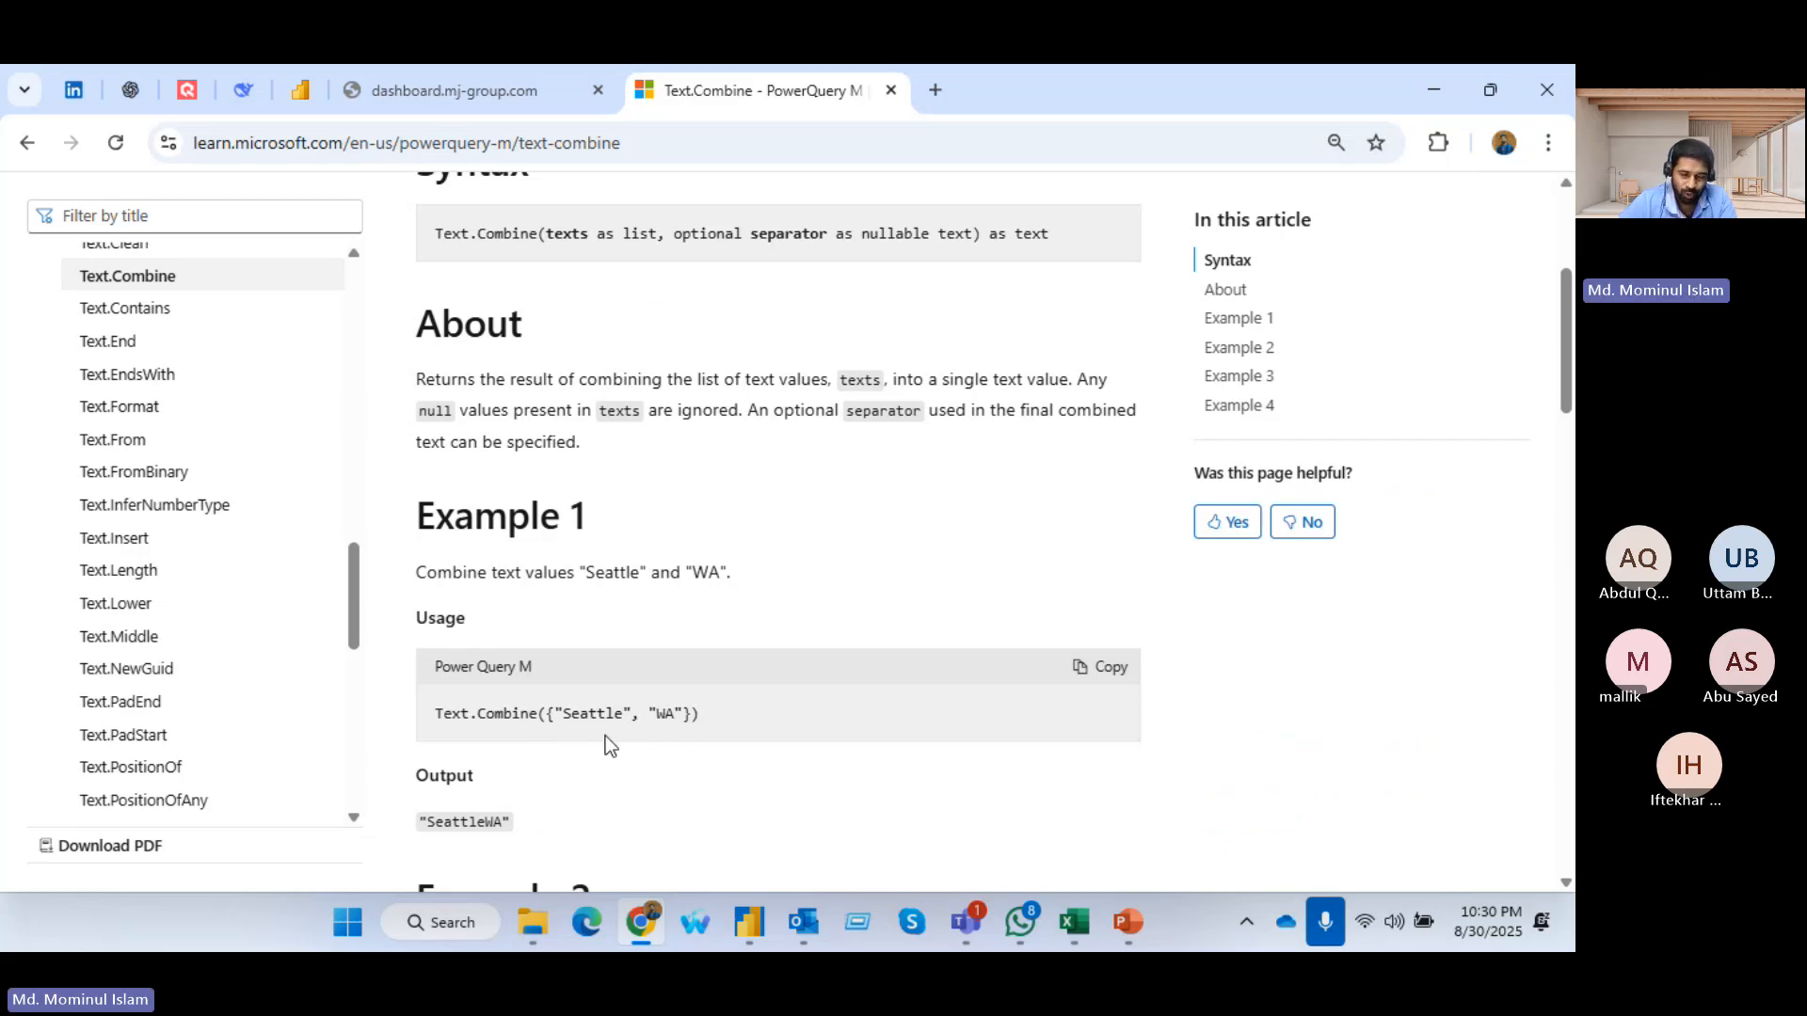
# Switch to Power Query Editor, compare the Date column's formula with the Text.Combine documentation, and open the first row's error
pyautogui.hotkey('alt', 'Tab')
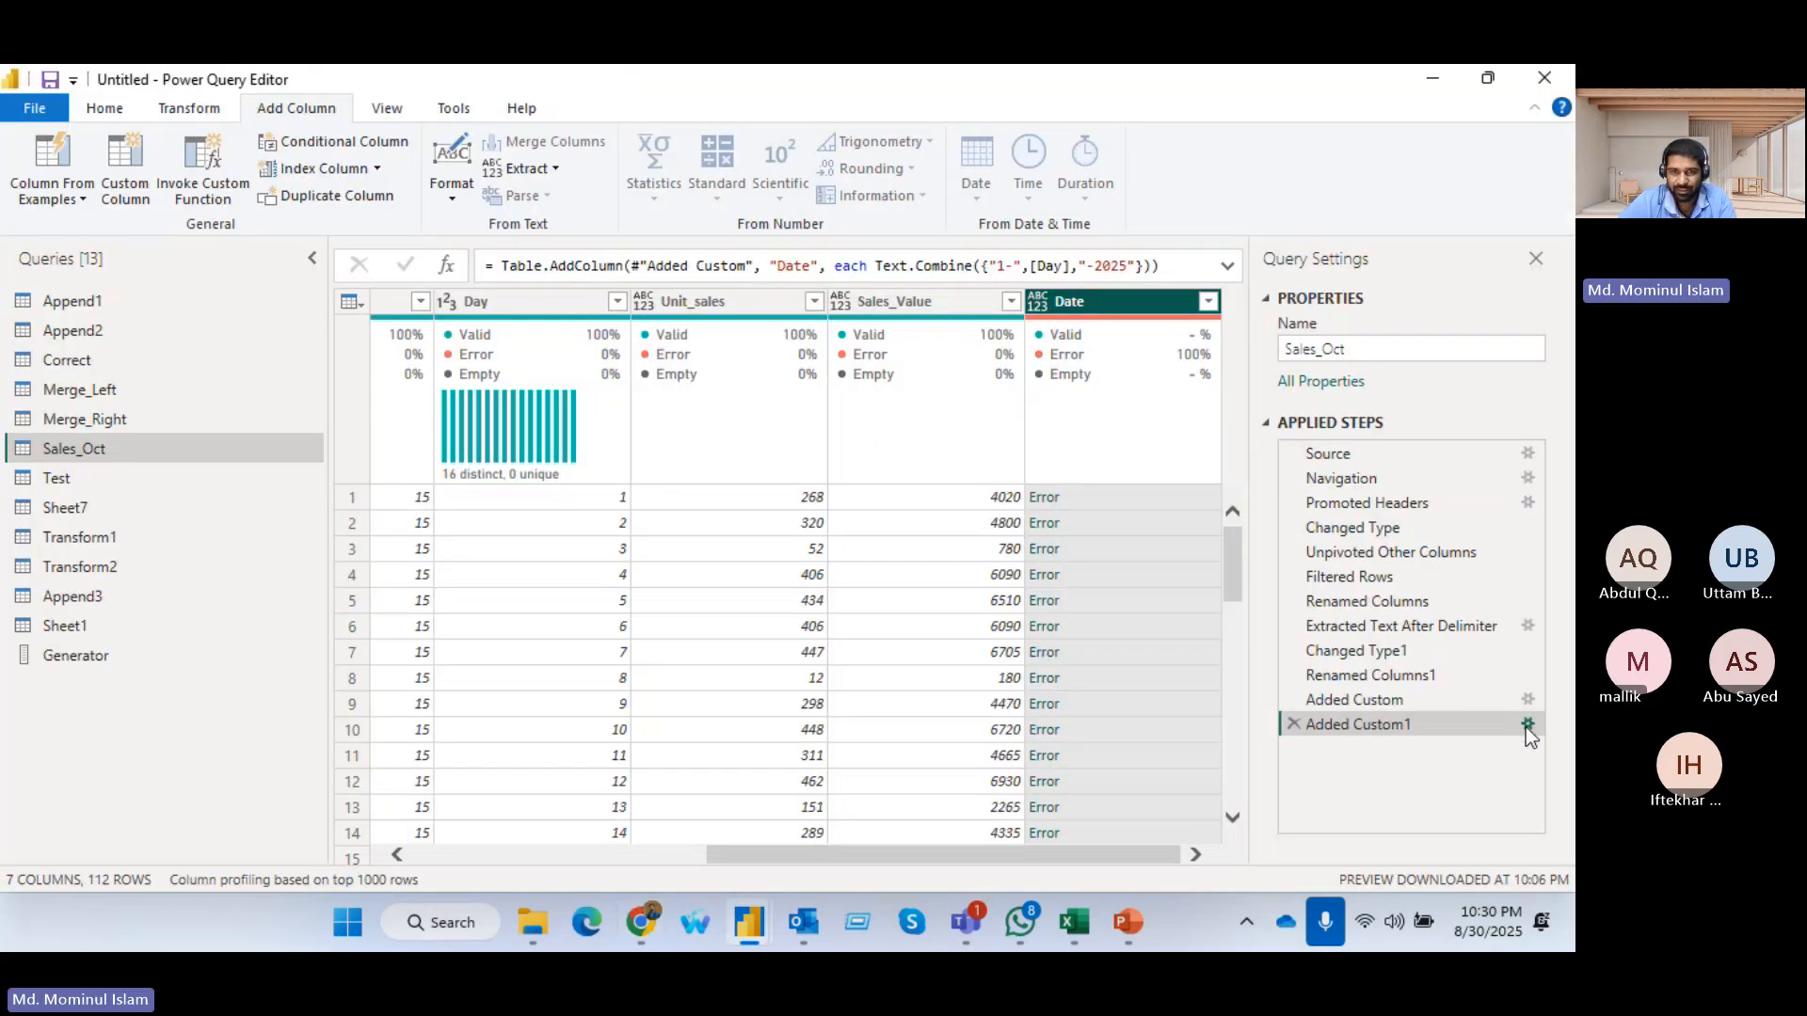
pyautogui.click(1527, 726)
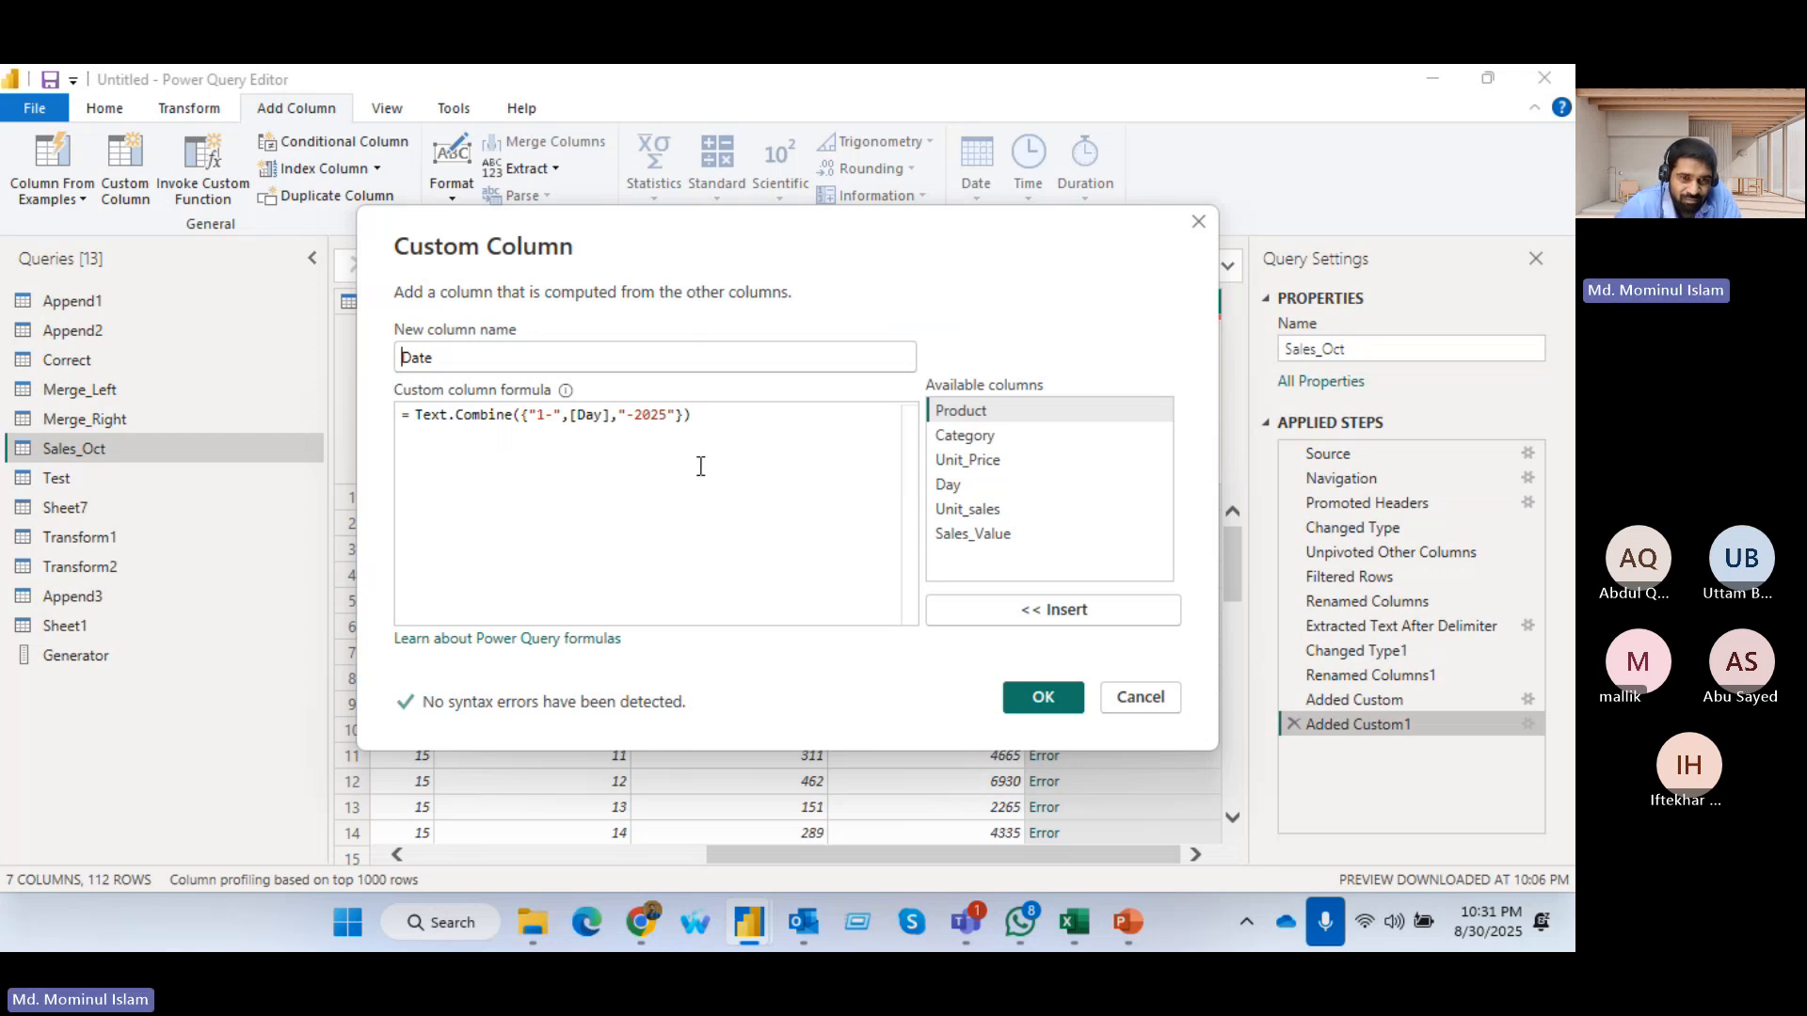
pyautogui.hotkey('alt', 'Tab')
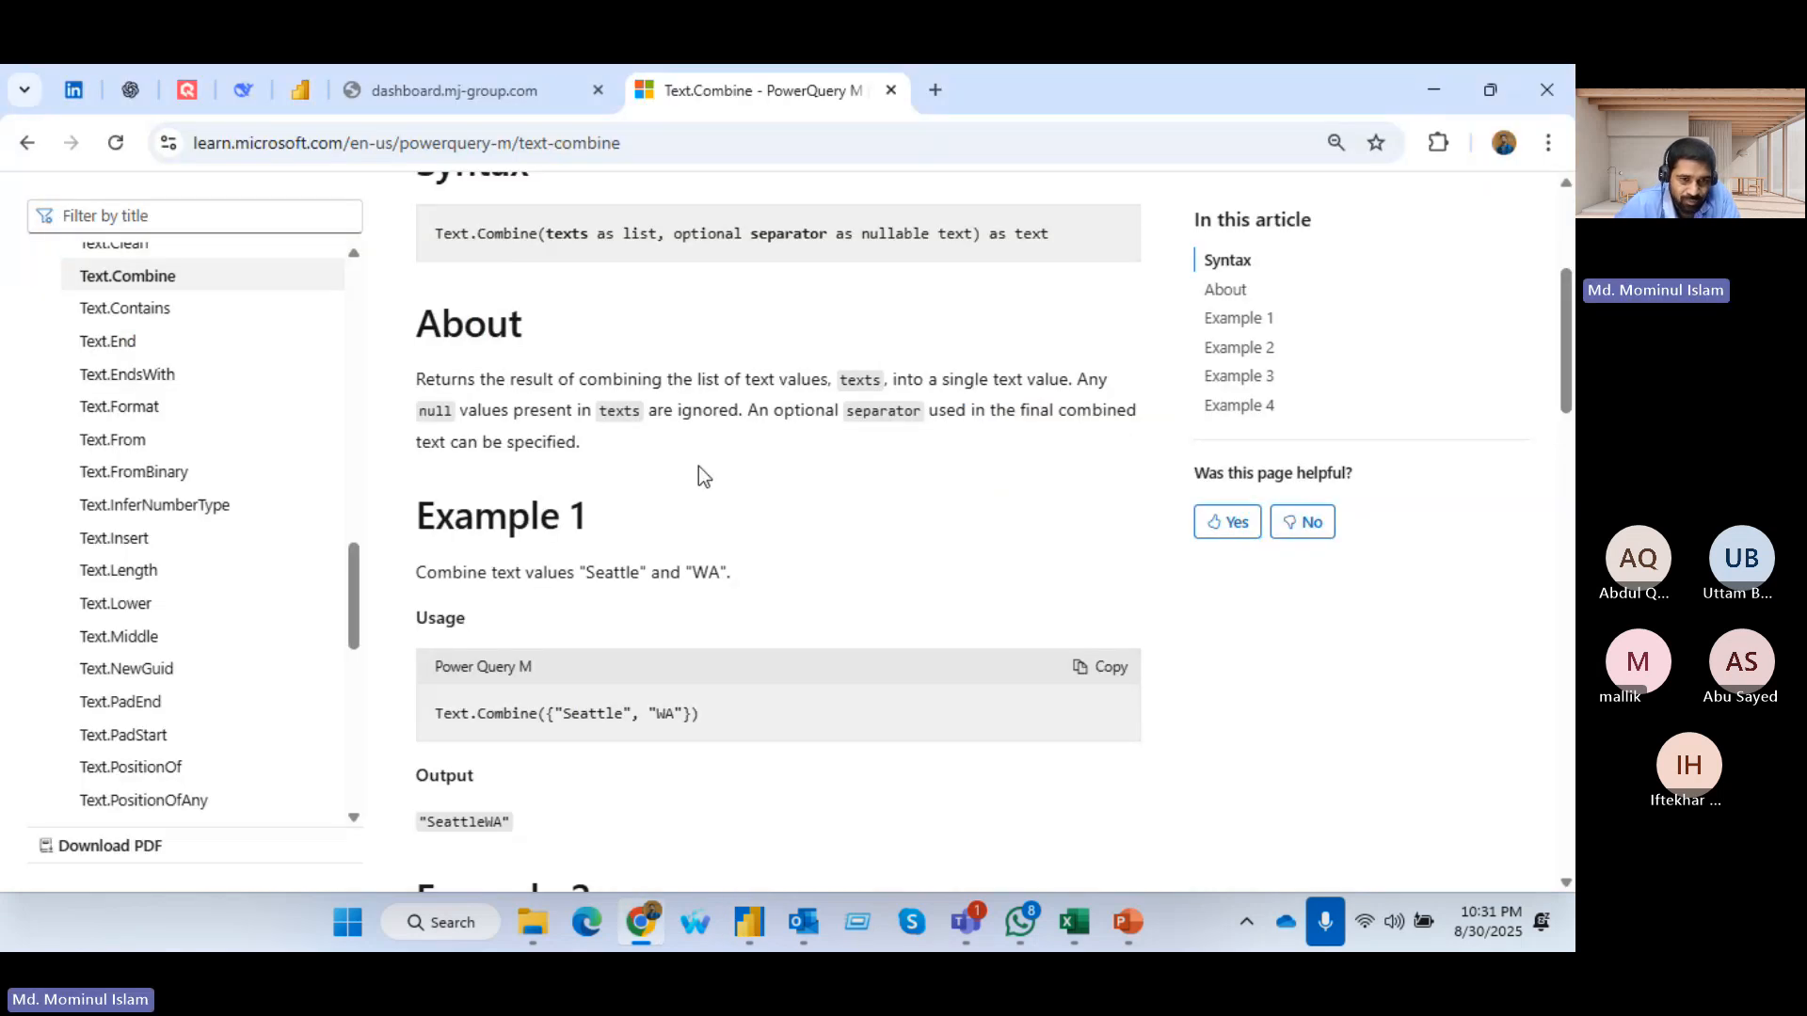
pyautogui.hotkey('alt', 'Tab')
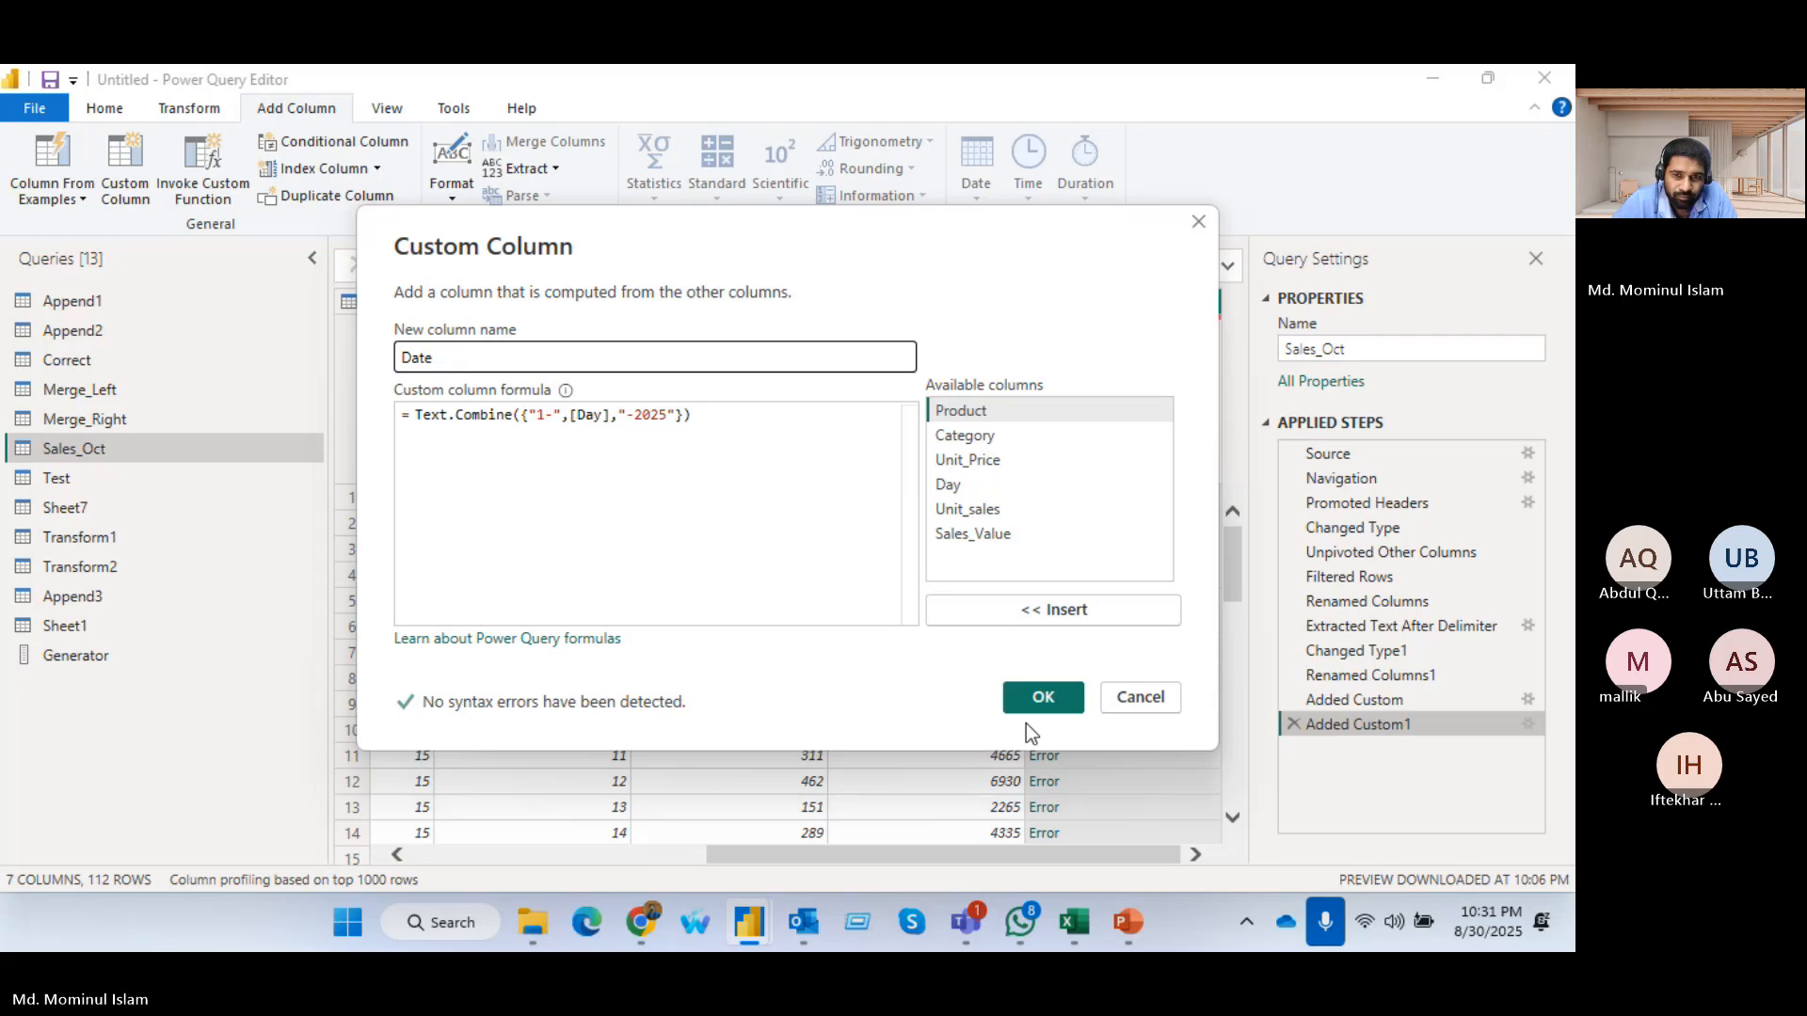
pyautogui.click(1035, 701)
pyautogui.click(1047, 508)
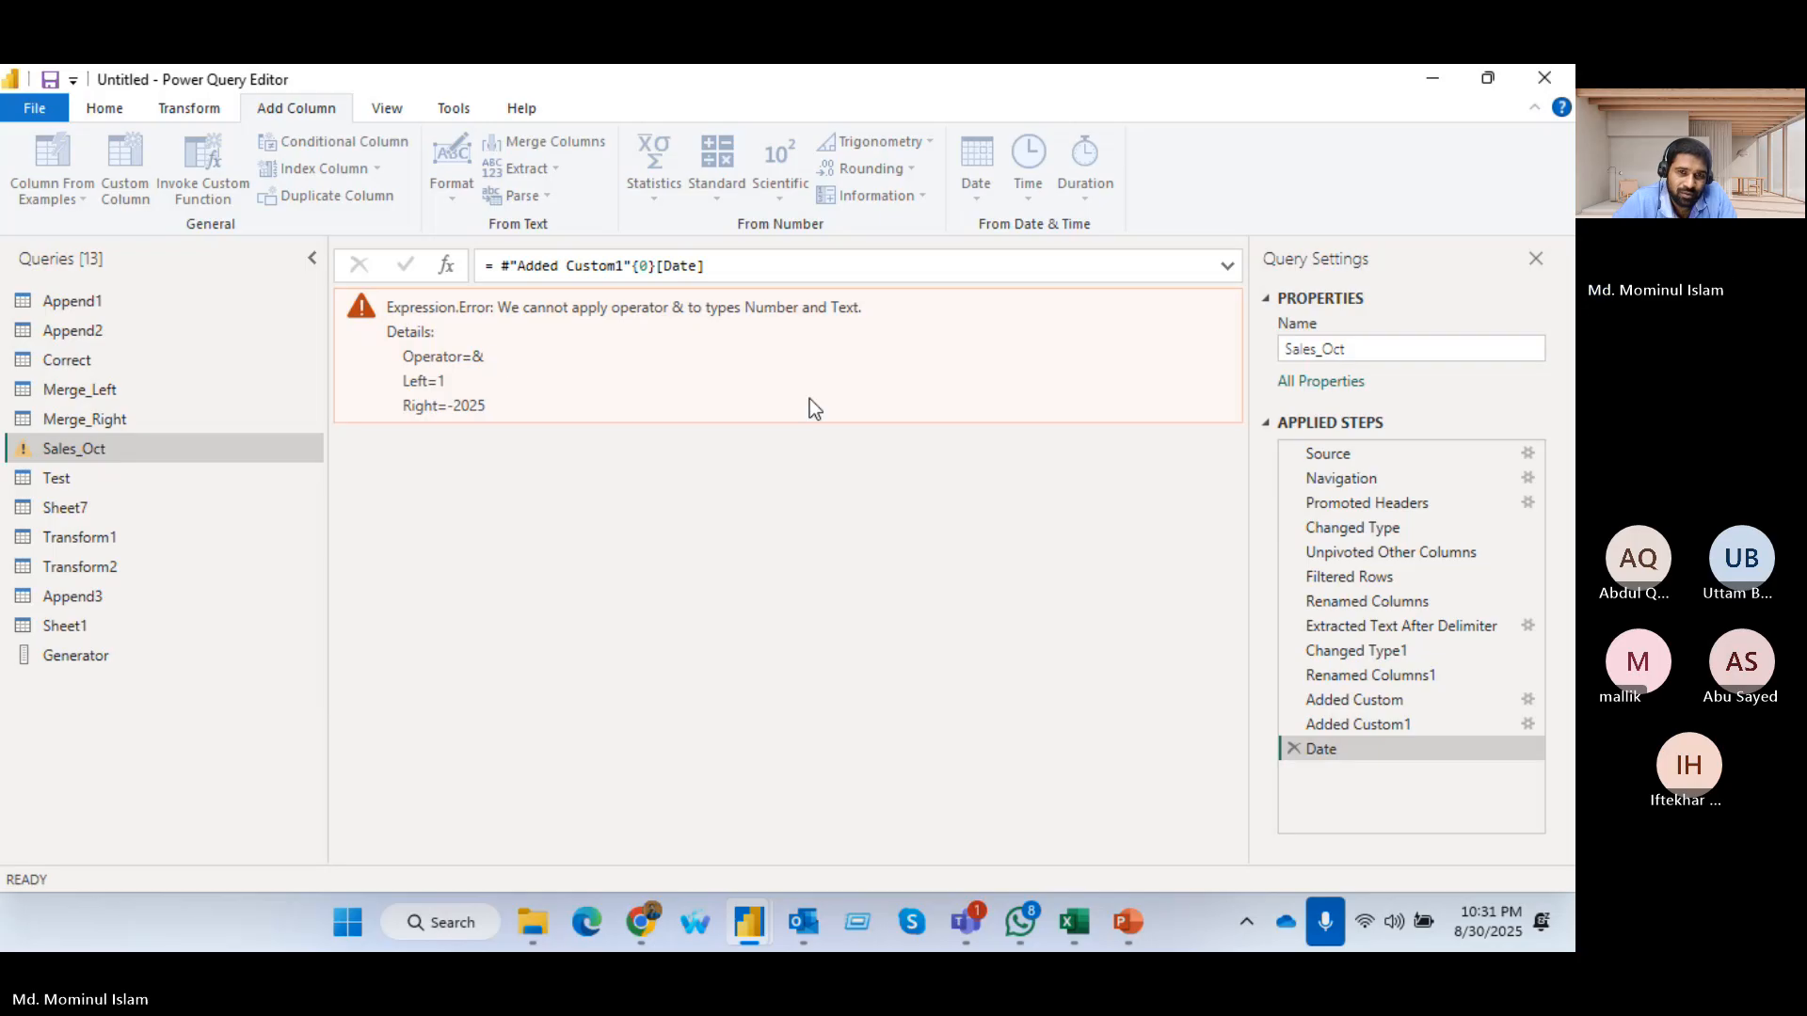
# Switch to Chrome and examine the Text.Combine usage examples, including the one that passes a separator
pyautogui.hotkey('alt', 'Tab')
pyautogui.scroll(-2, 567, 738)
pyautogui.scroll(-1, 726, 597)
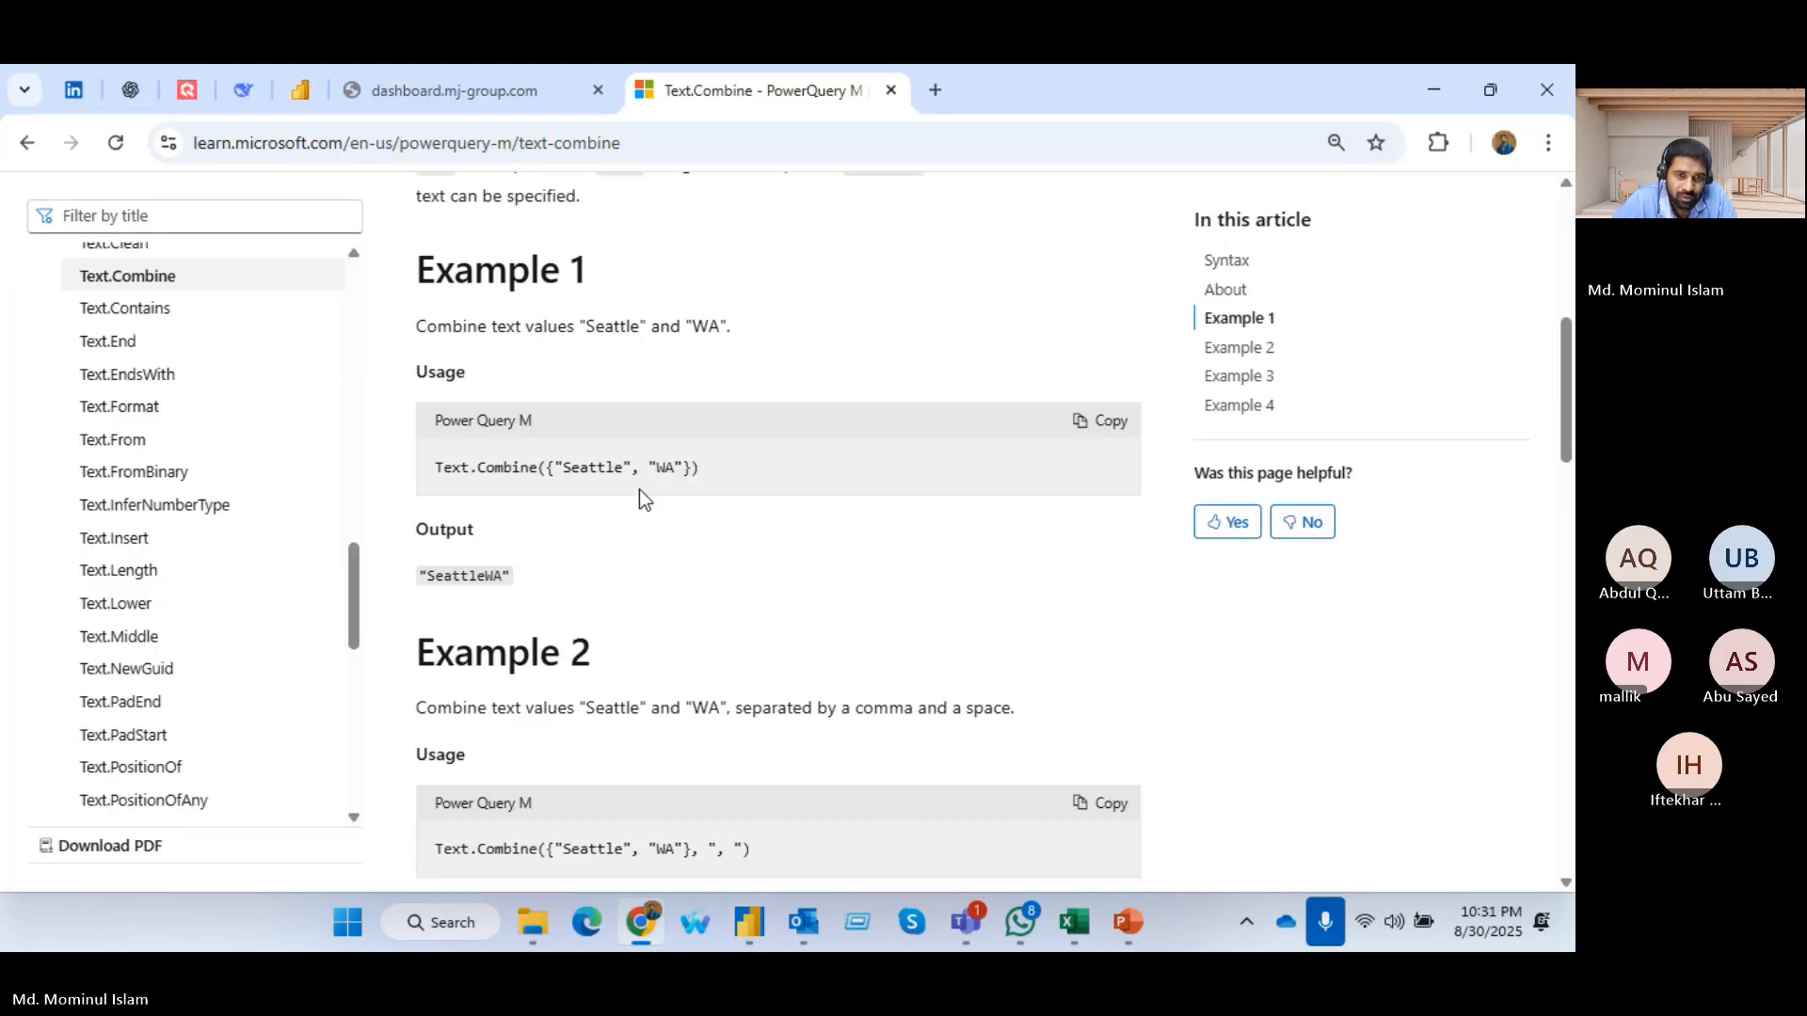
pyautogui.scroll(-2, 673, 496)
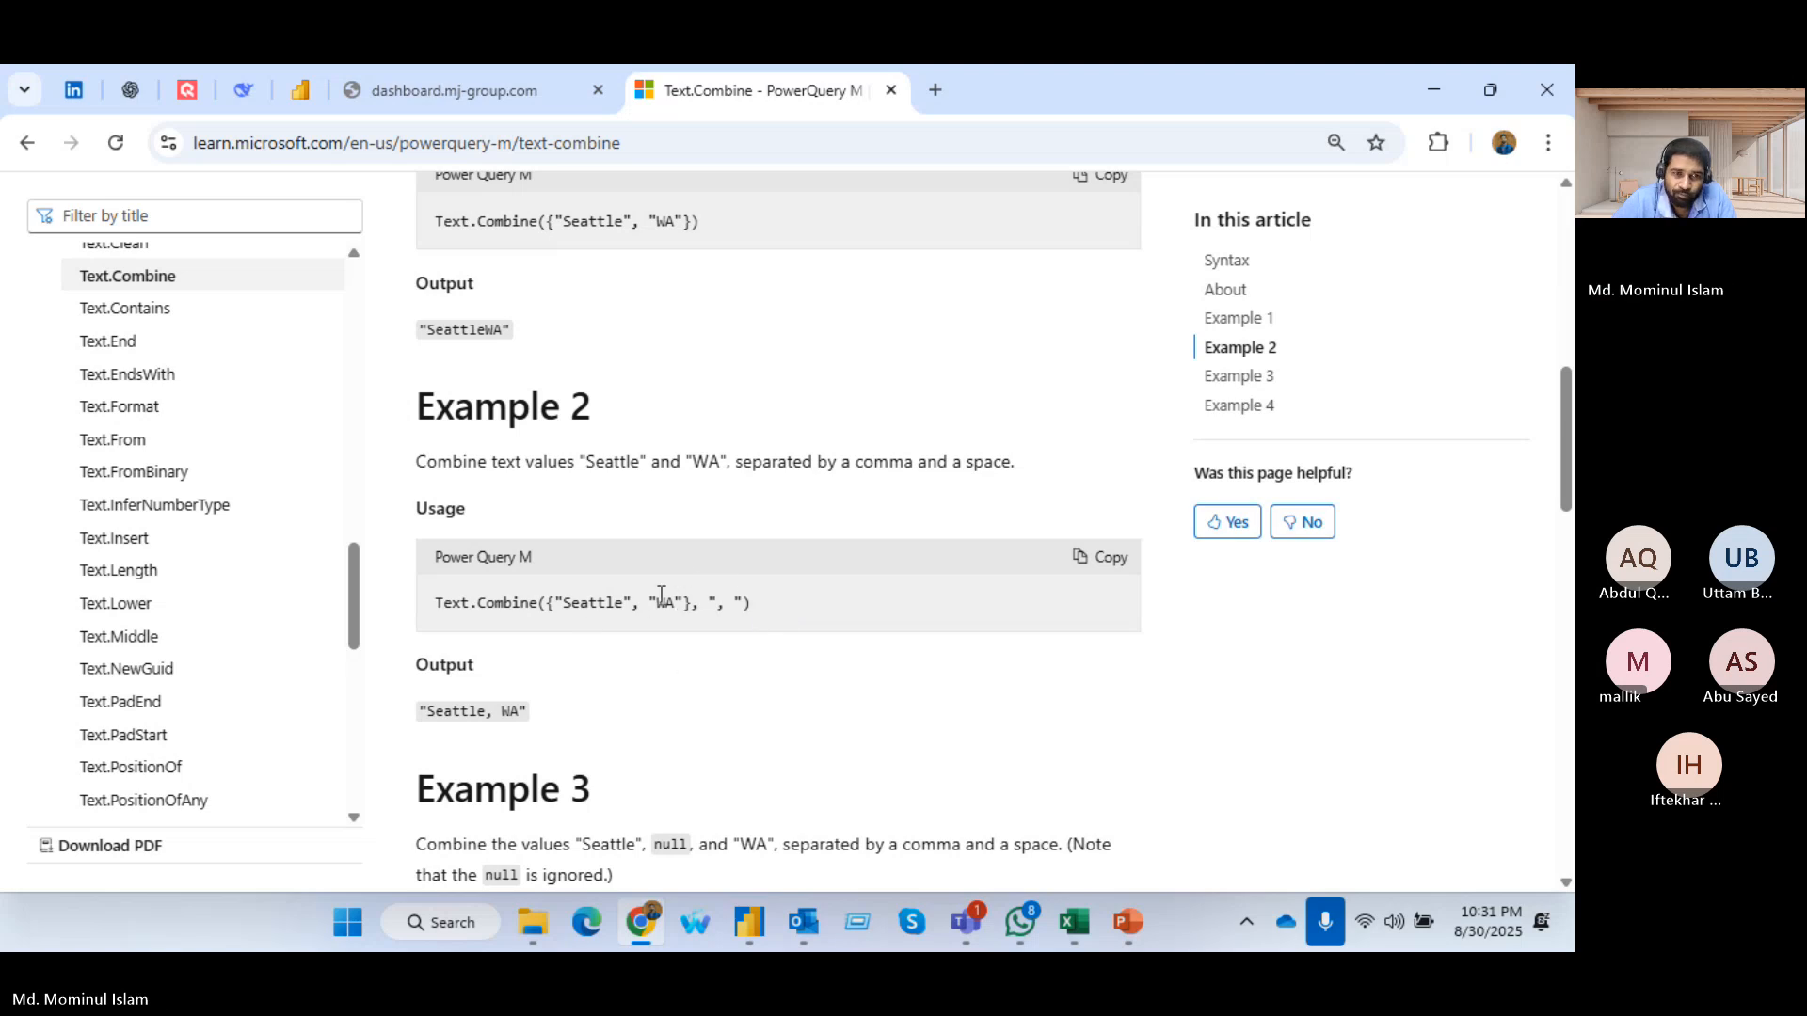
pyautogui.scroll(-1, 661, 595)
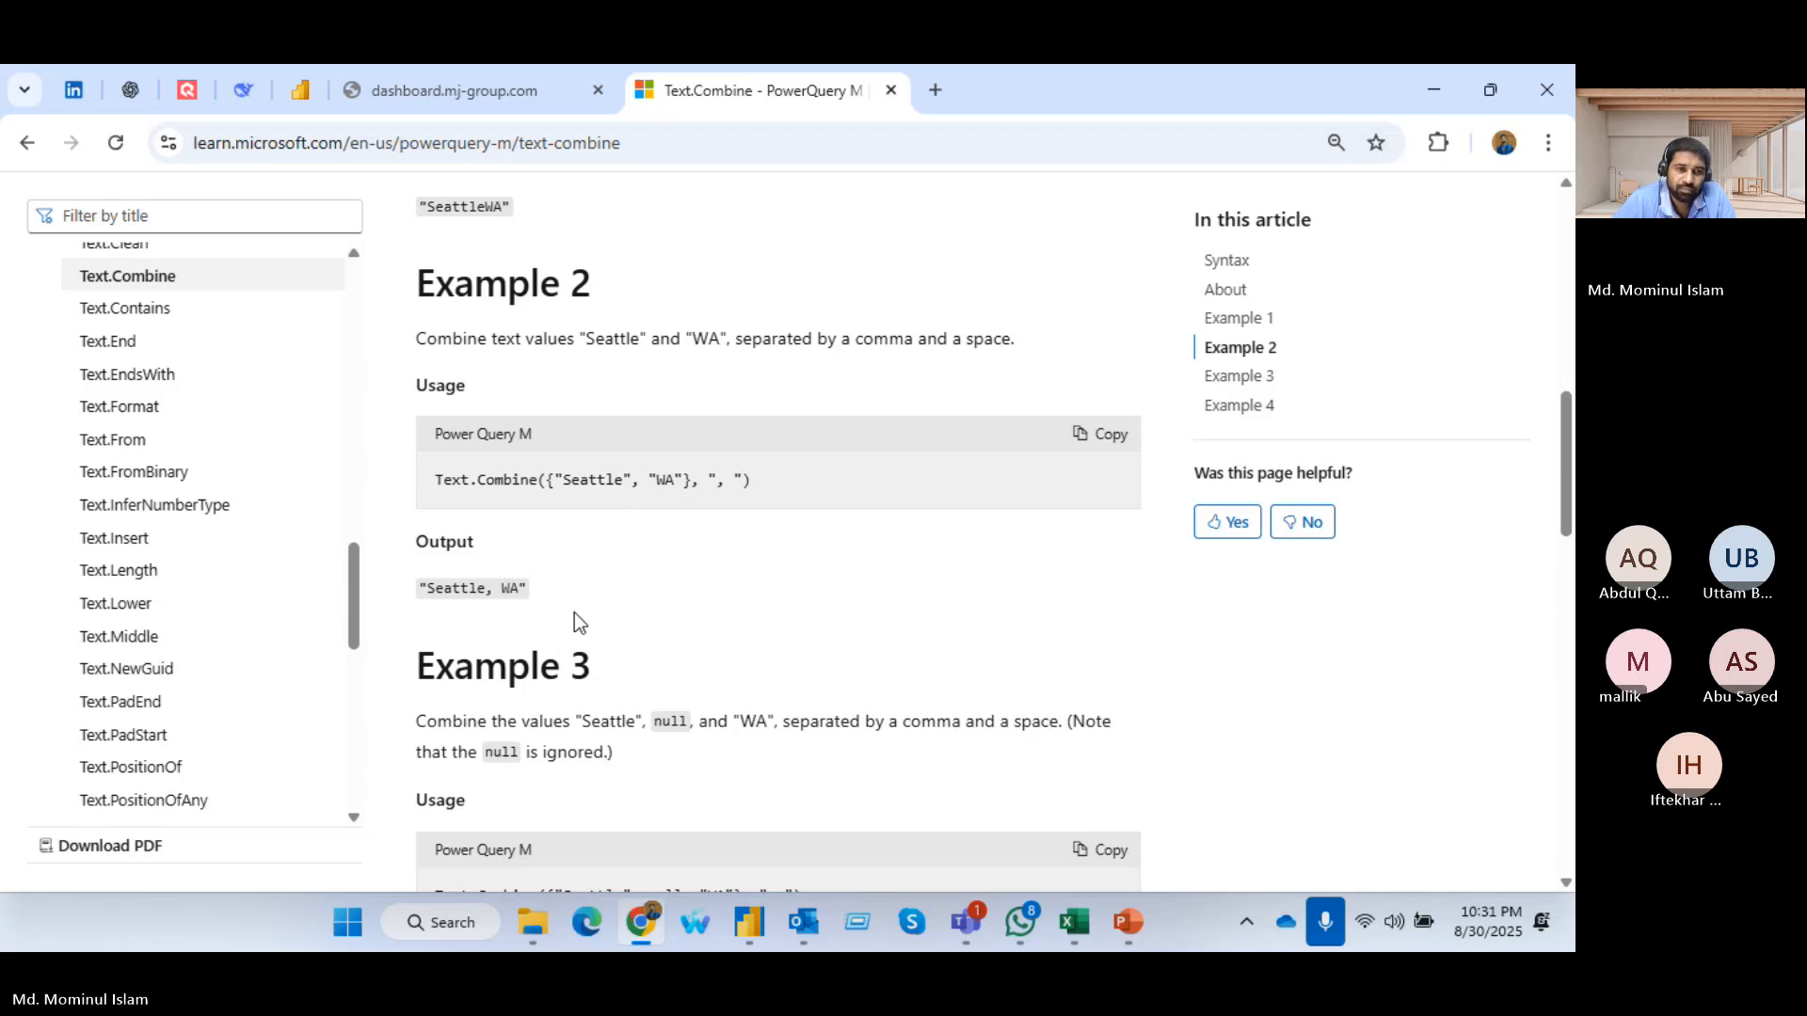
pyautogui.scroll(1, 651, 555)
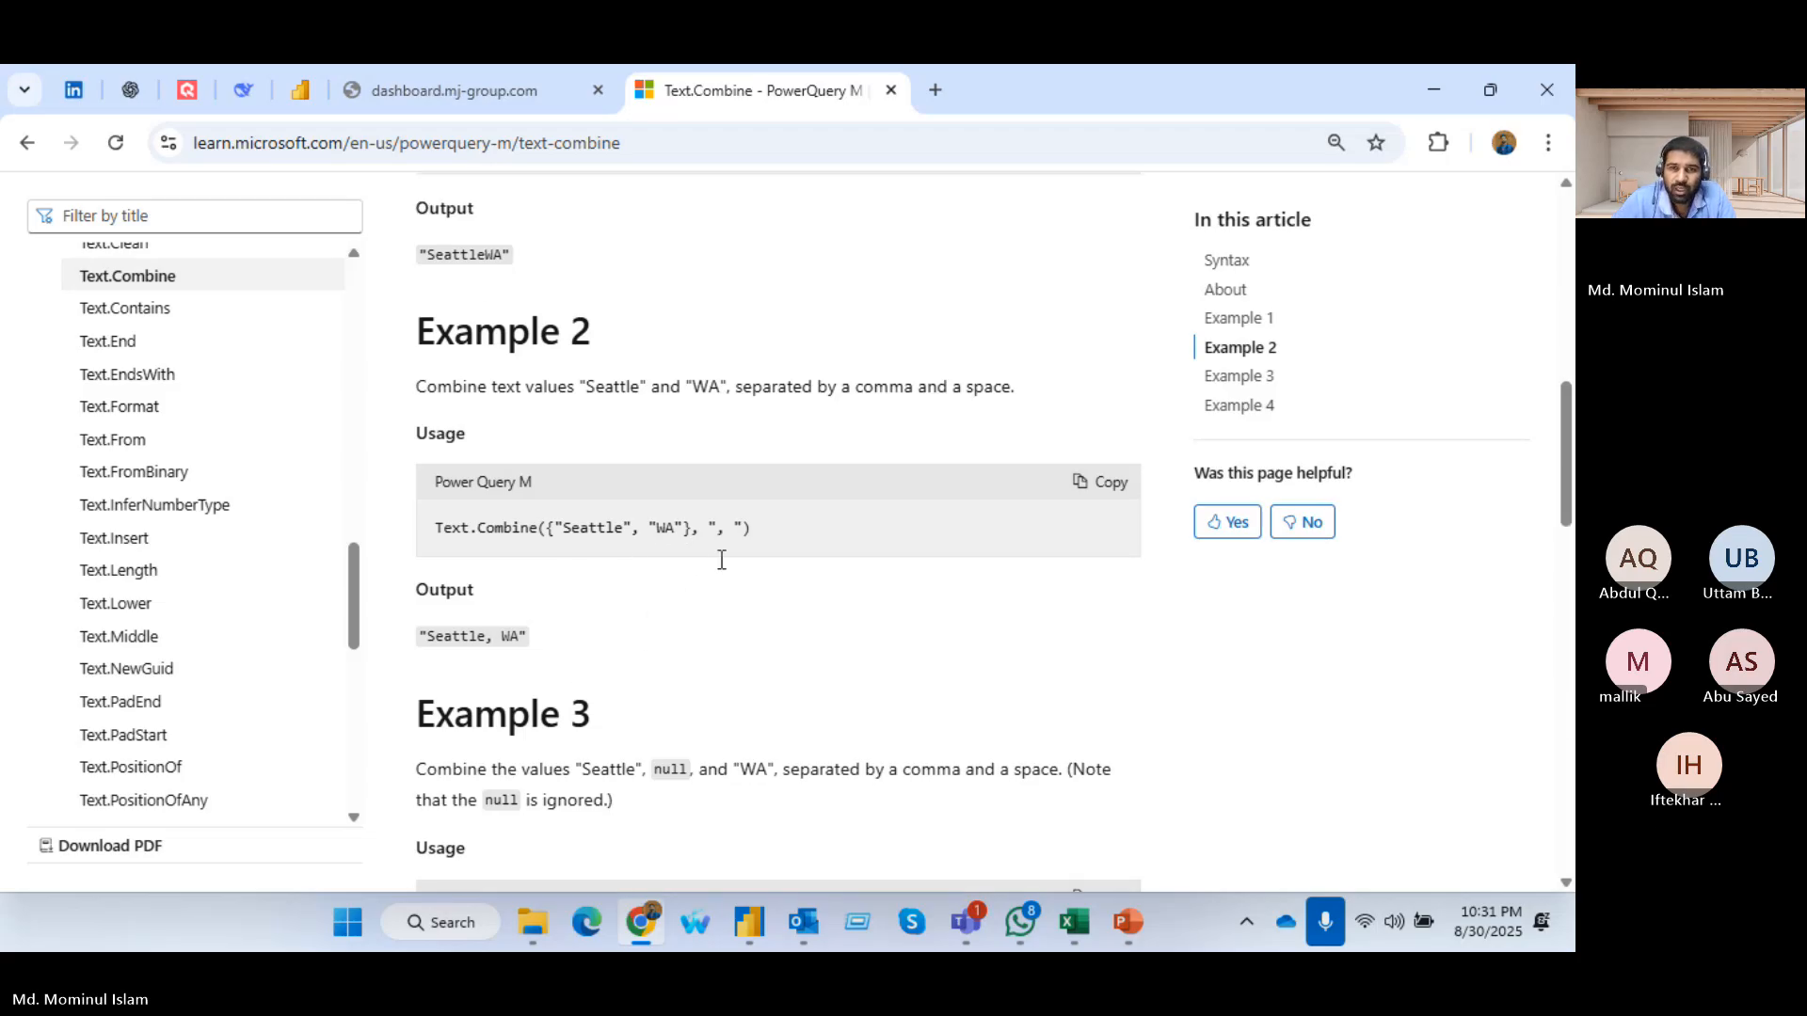
pyautogui.hotkey('alt', 'Tab')
pyautogui.hotkey('alt', 'Tab')
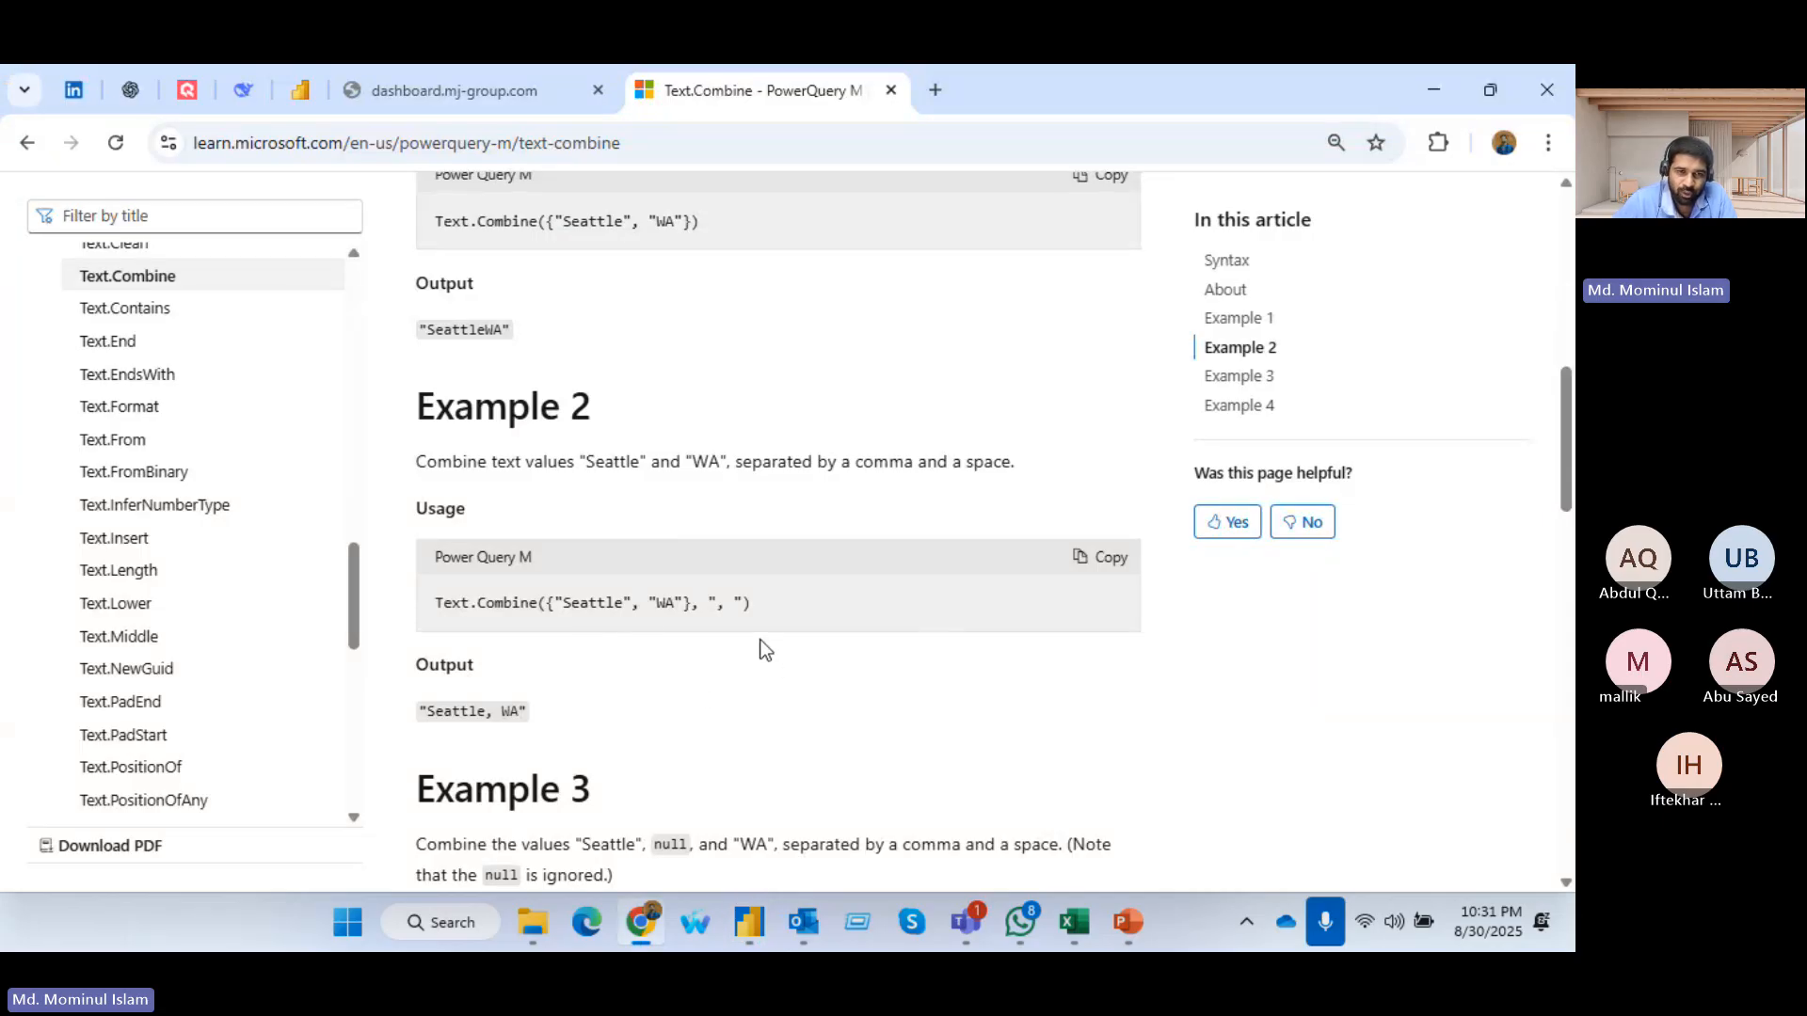
pyautogui.scroll(3, 706, 648)
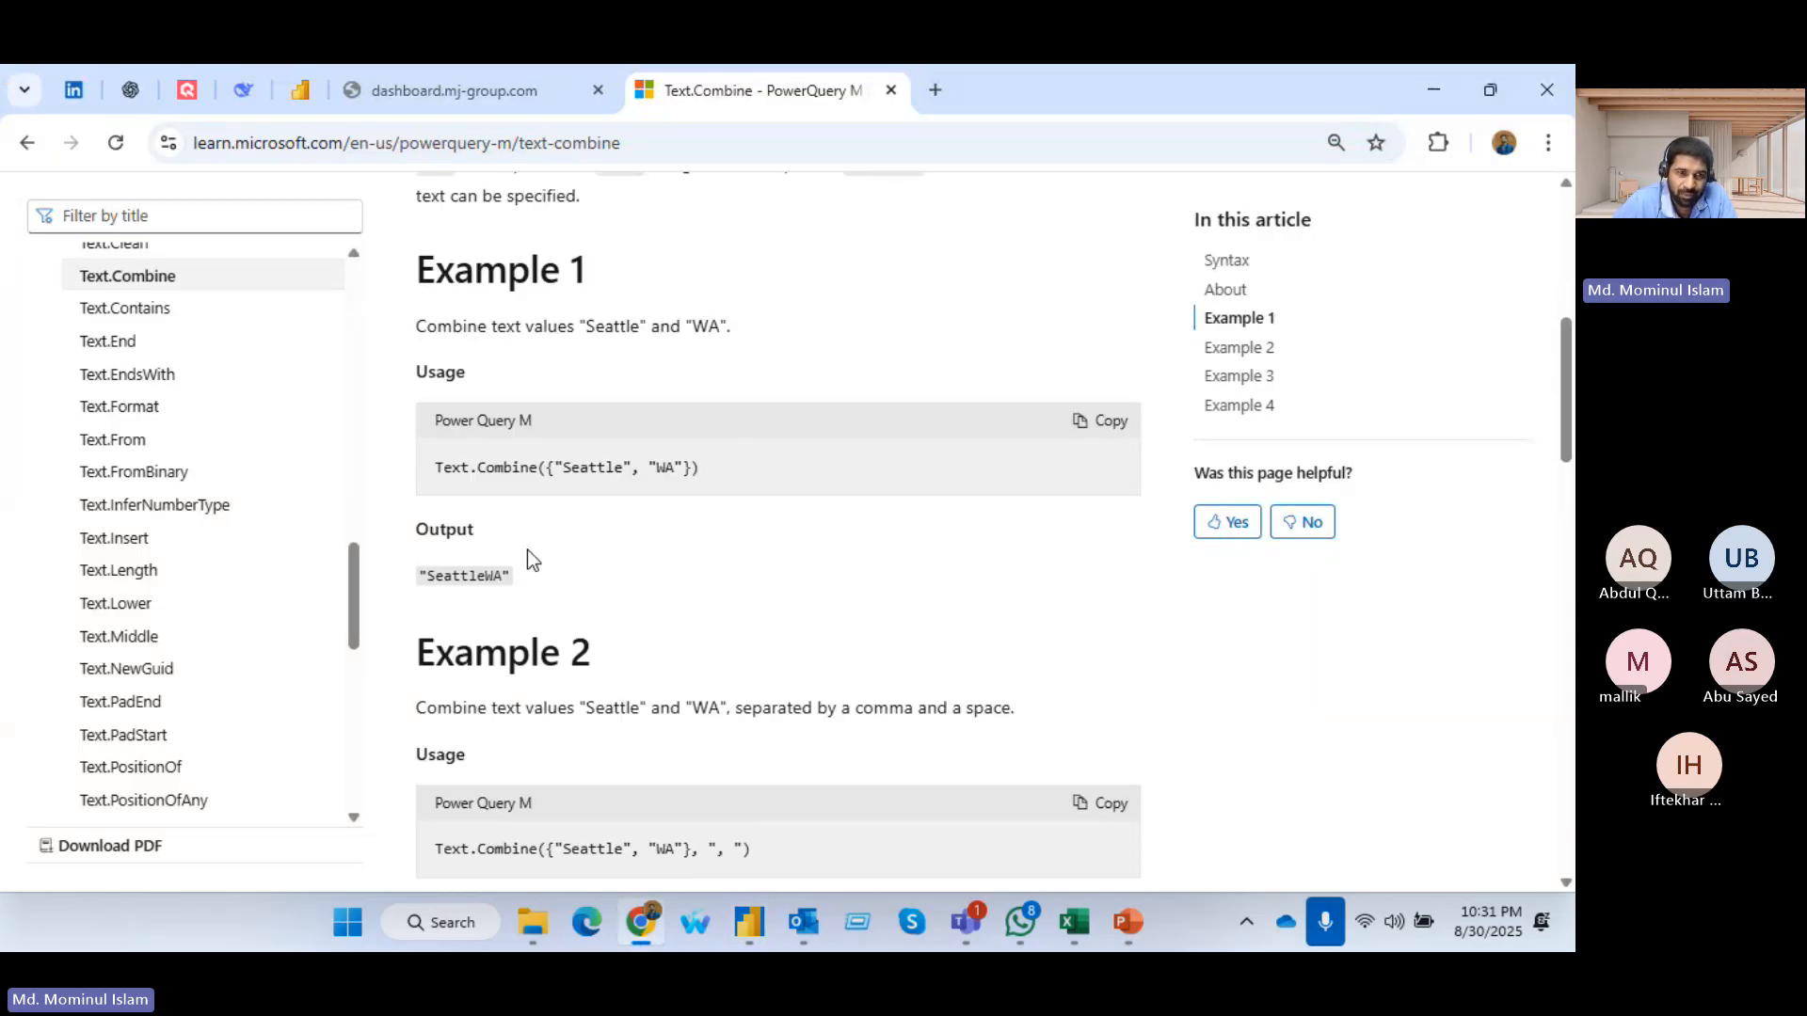
# Switch to Power Query Editor and remove the Date drill-down step from Sales_Oct's applied steps
pyautogui.hotkey('alt', 'Tab')
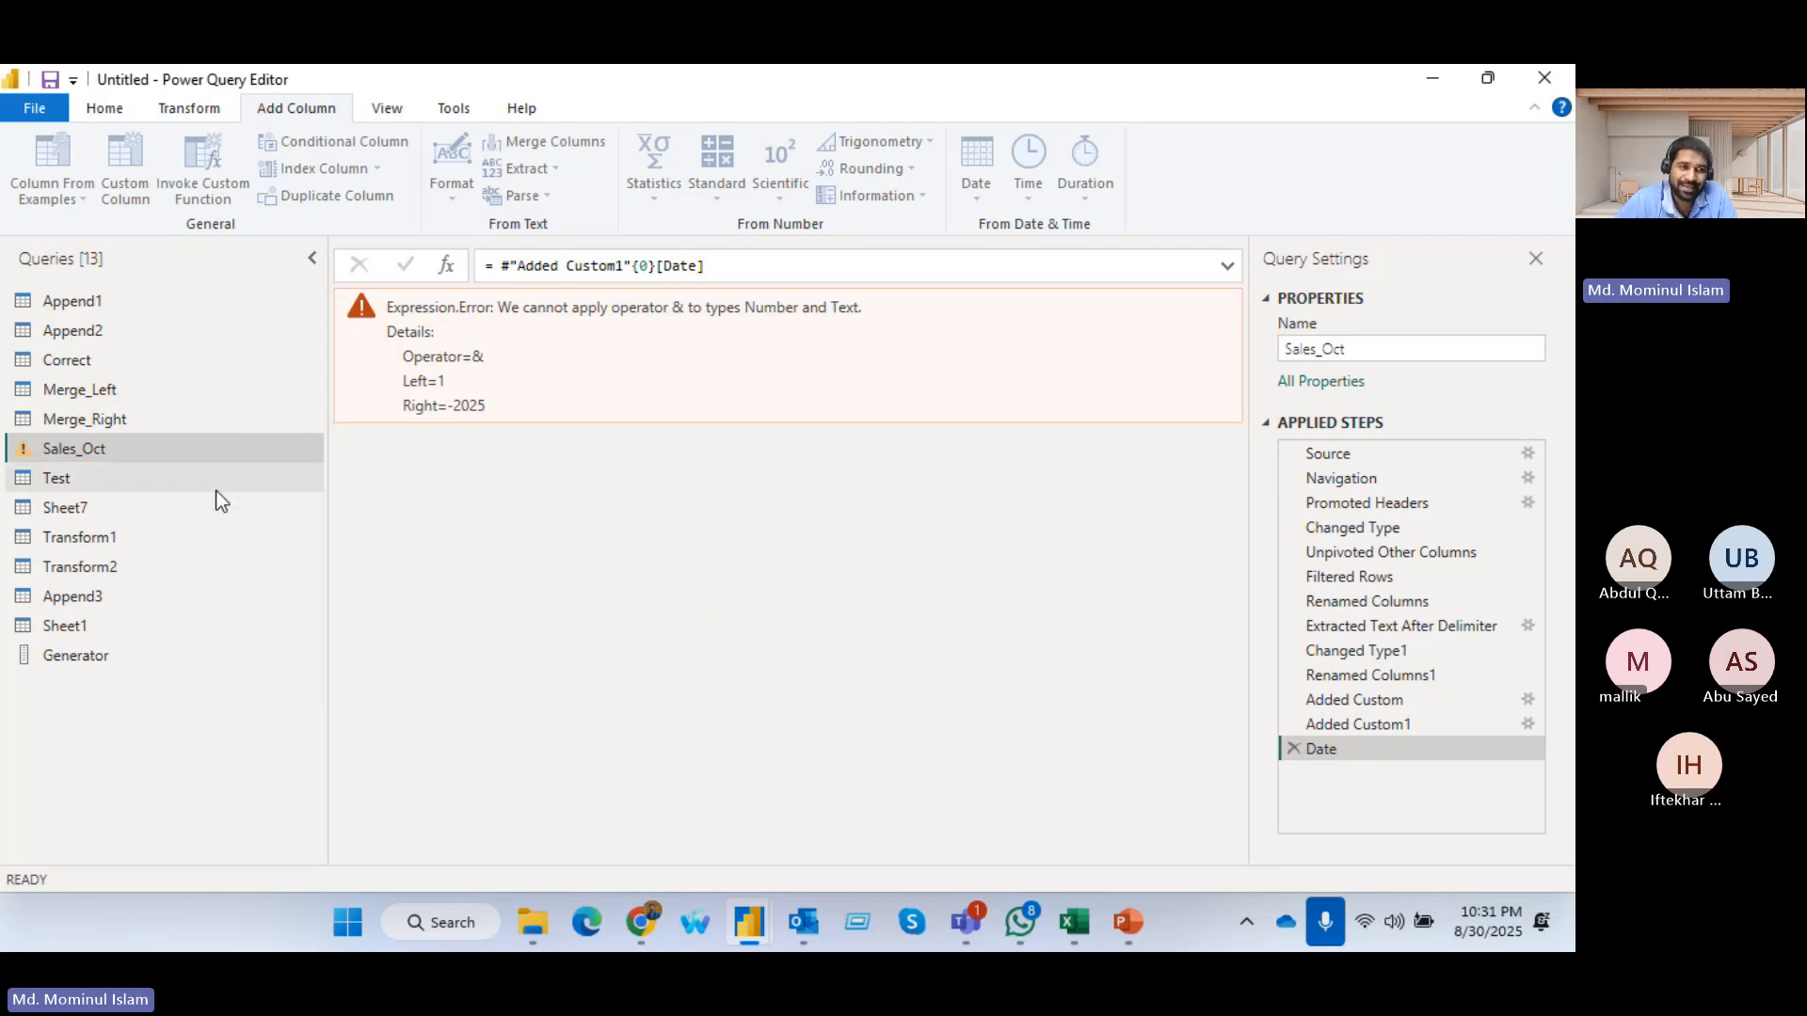
pyautogui.click(1294, 749)
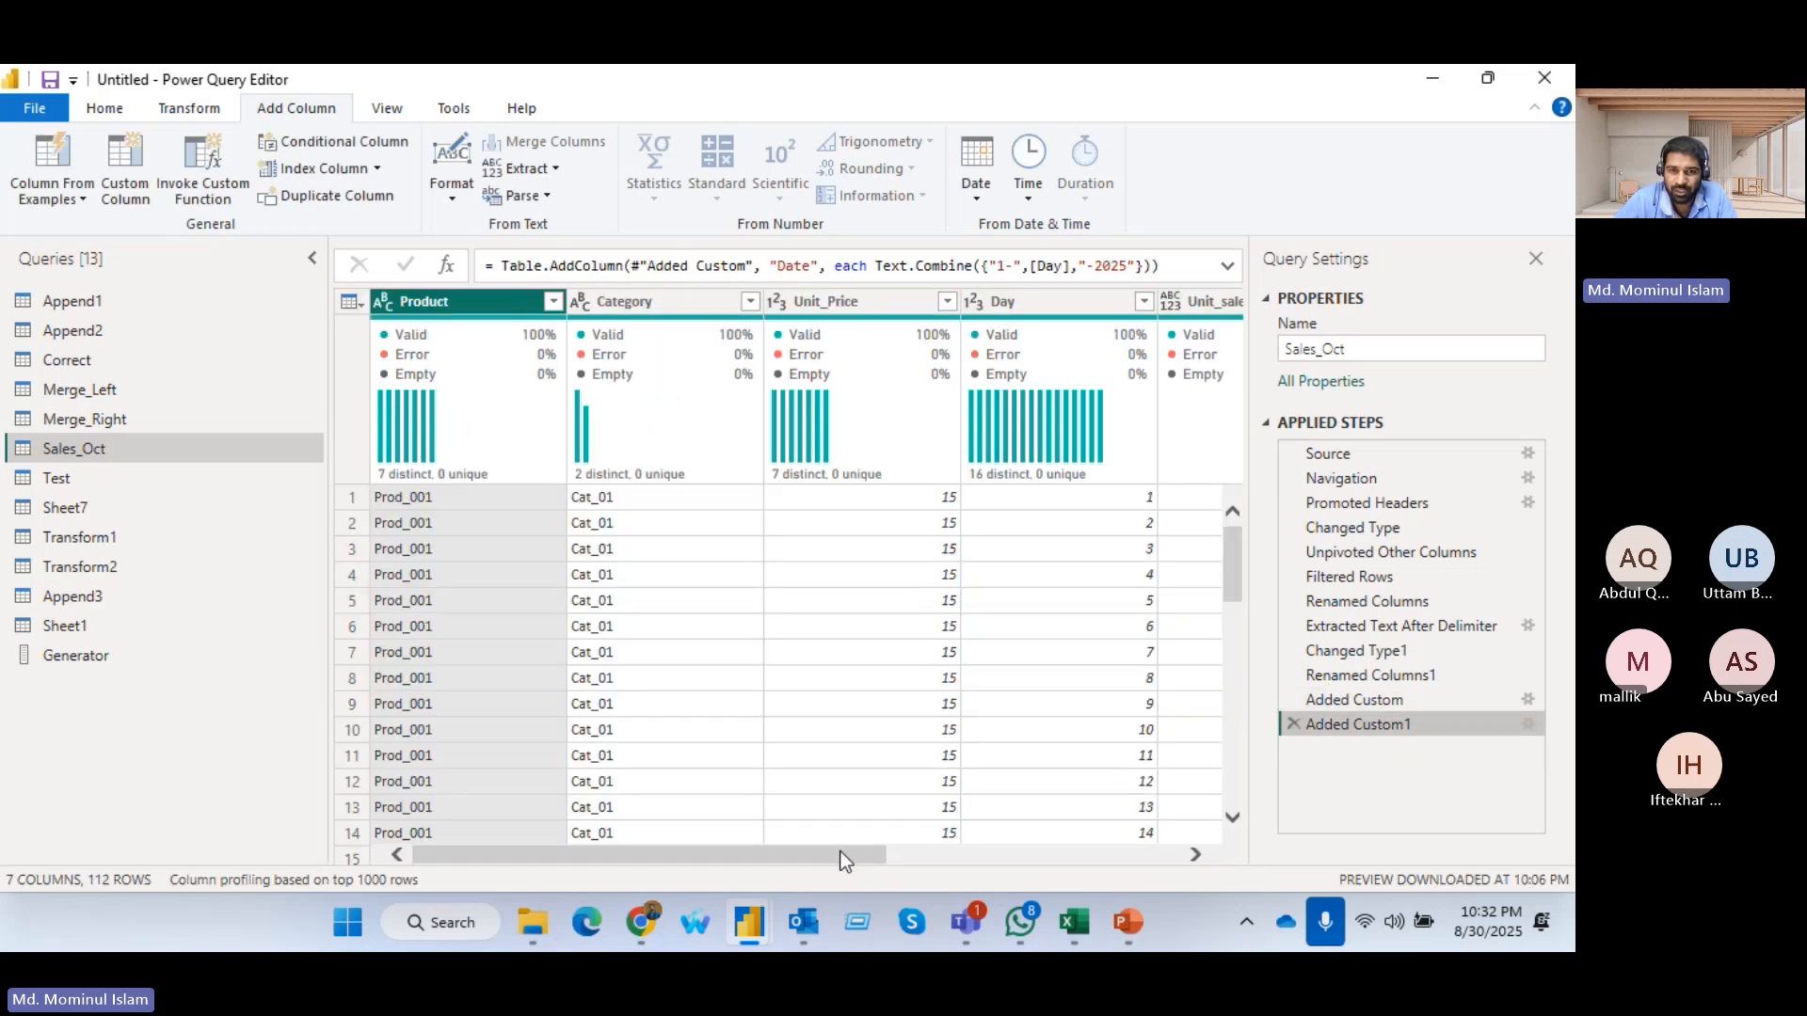
pyautogui.moveTo(844, 861); pyautogui.dragTo(1138, 861)
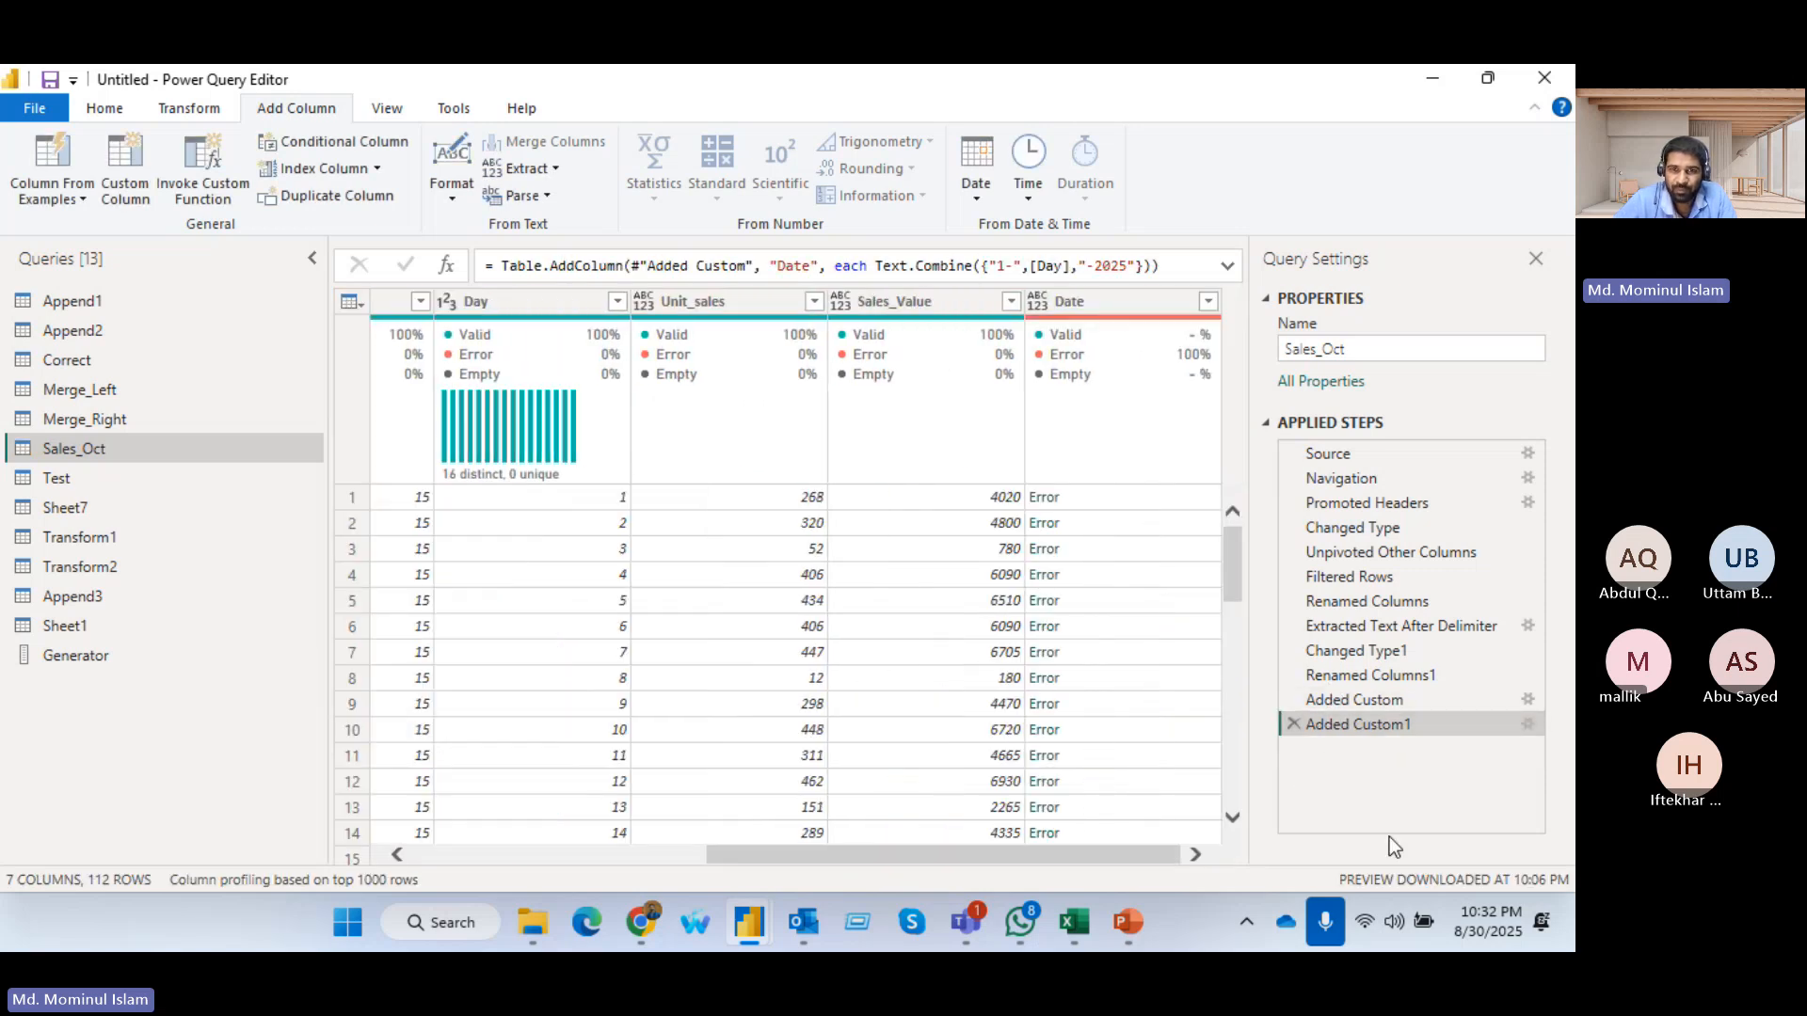
# Reopen the Date column's custom formula and remove the hyphens, leaving "1" and "2025" as its text items
pyautogui.click(1529, 725)
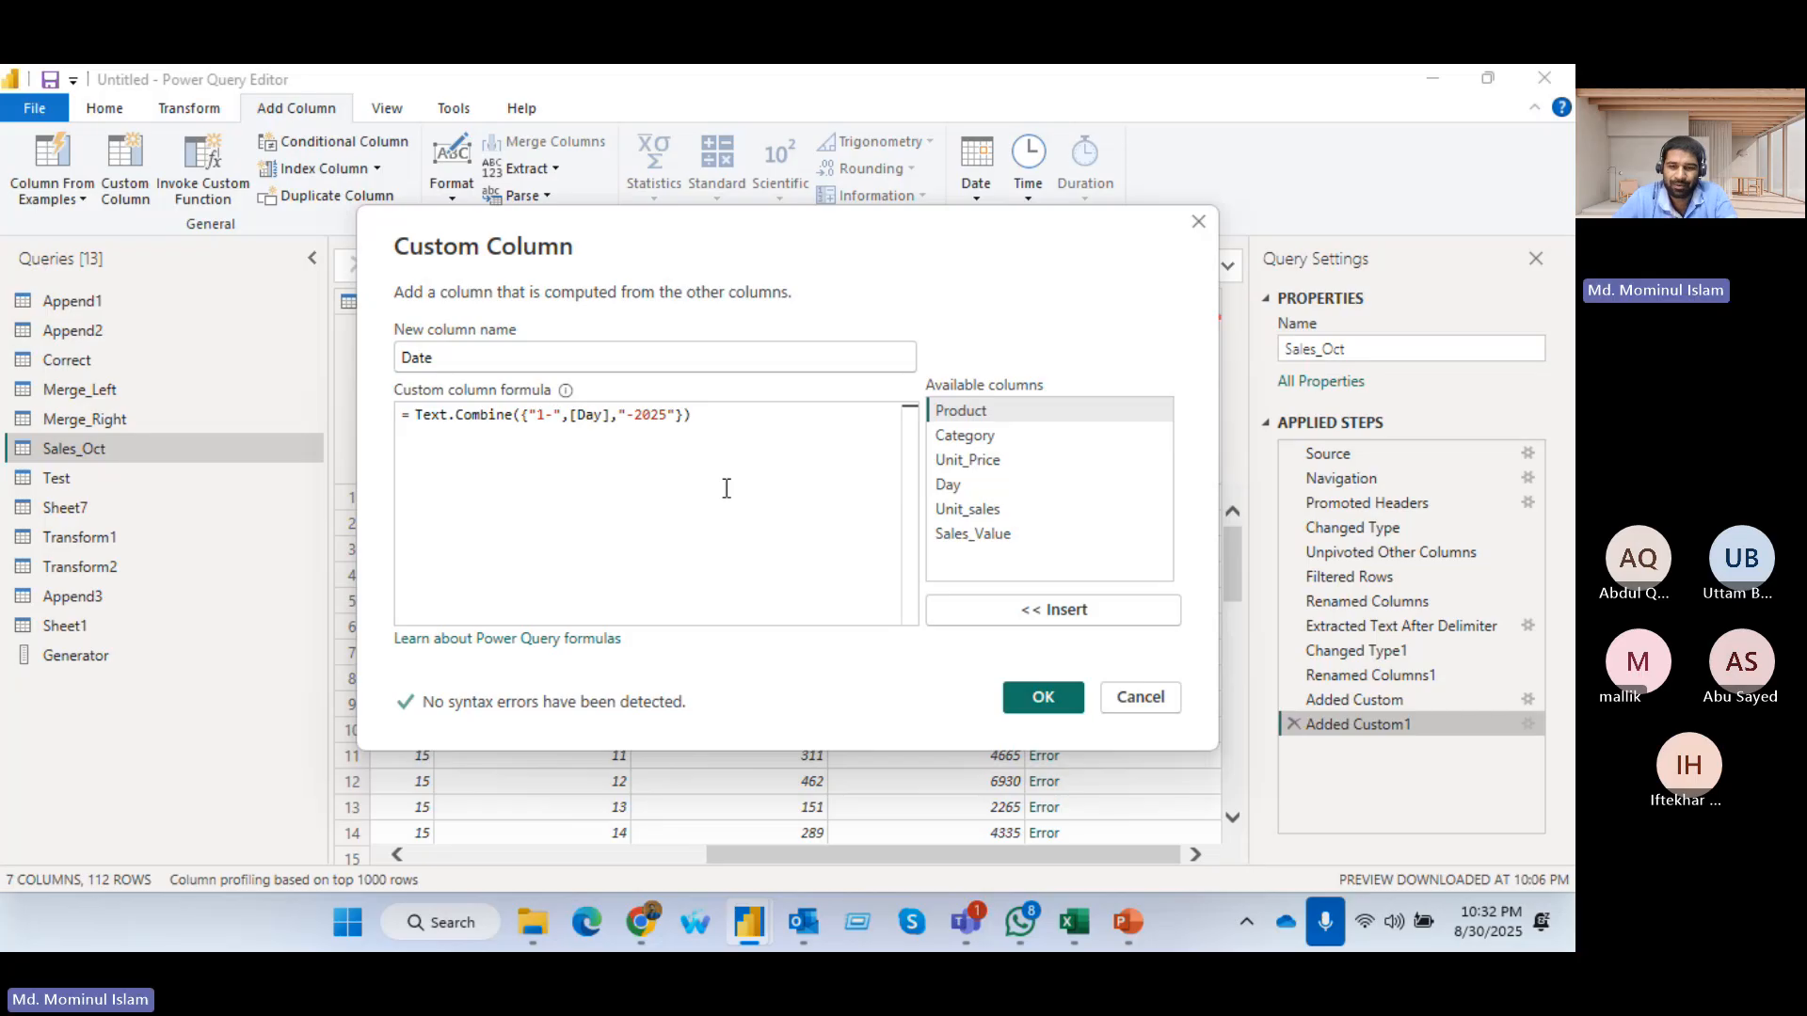
pyautogui.press('BackSpace')
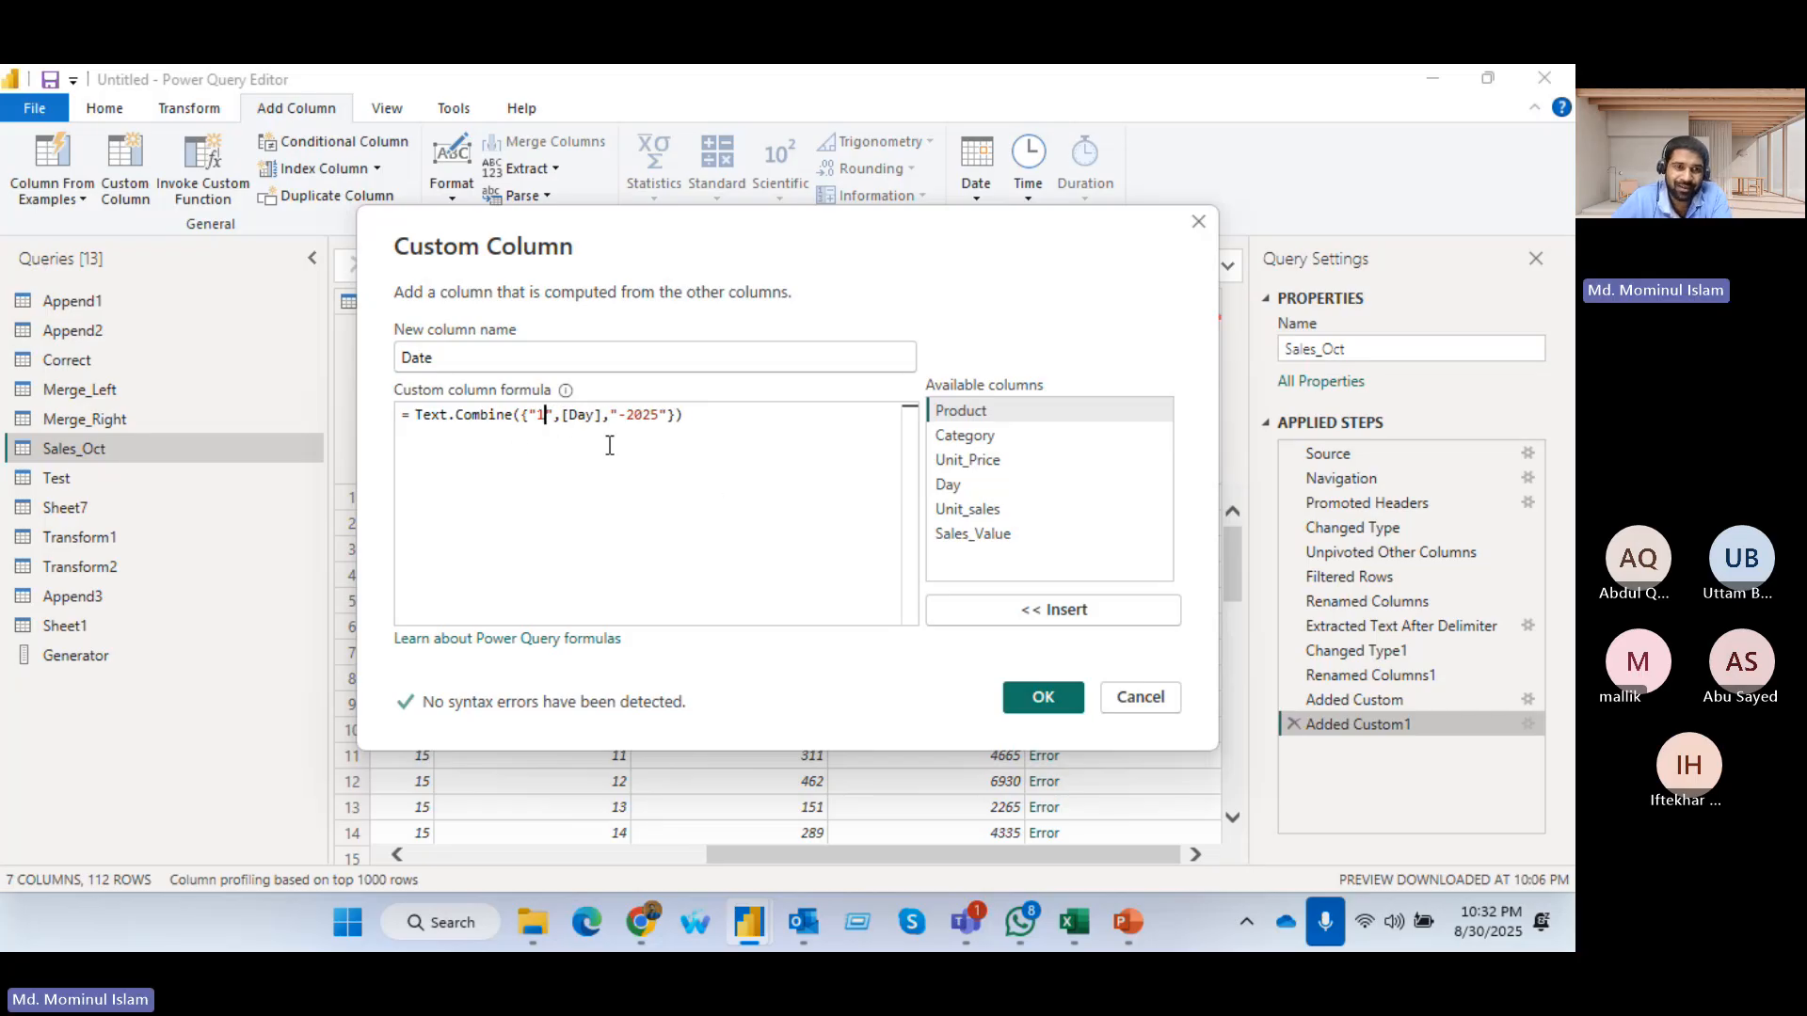
pyautogui.click(629, 419)
pyautogui.press('BackSpace')
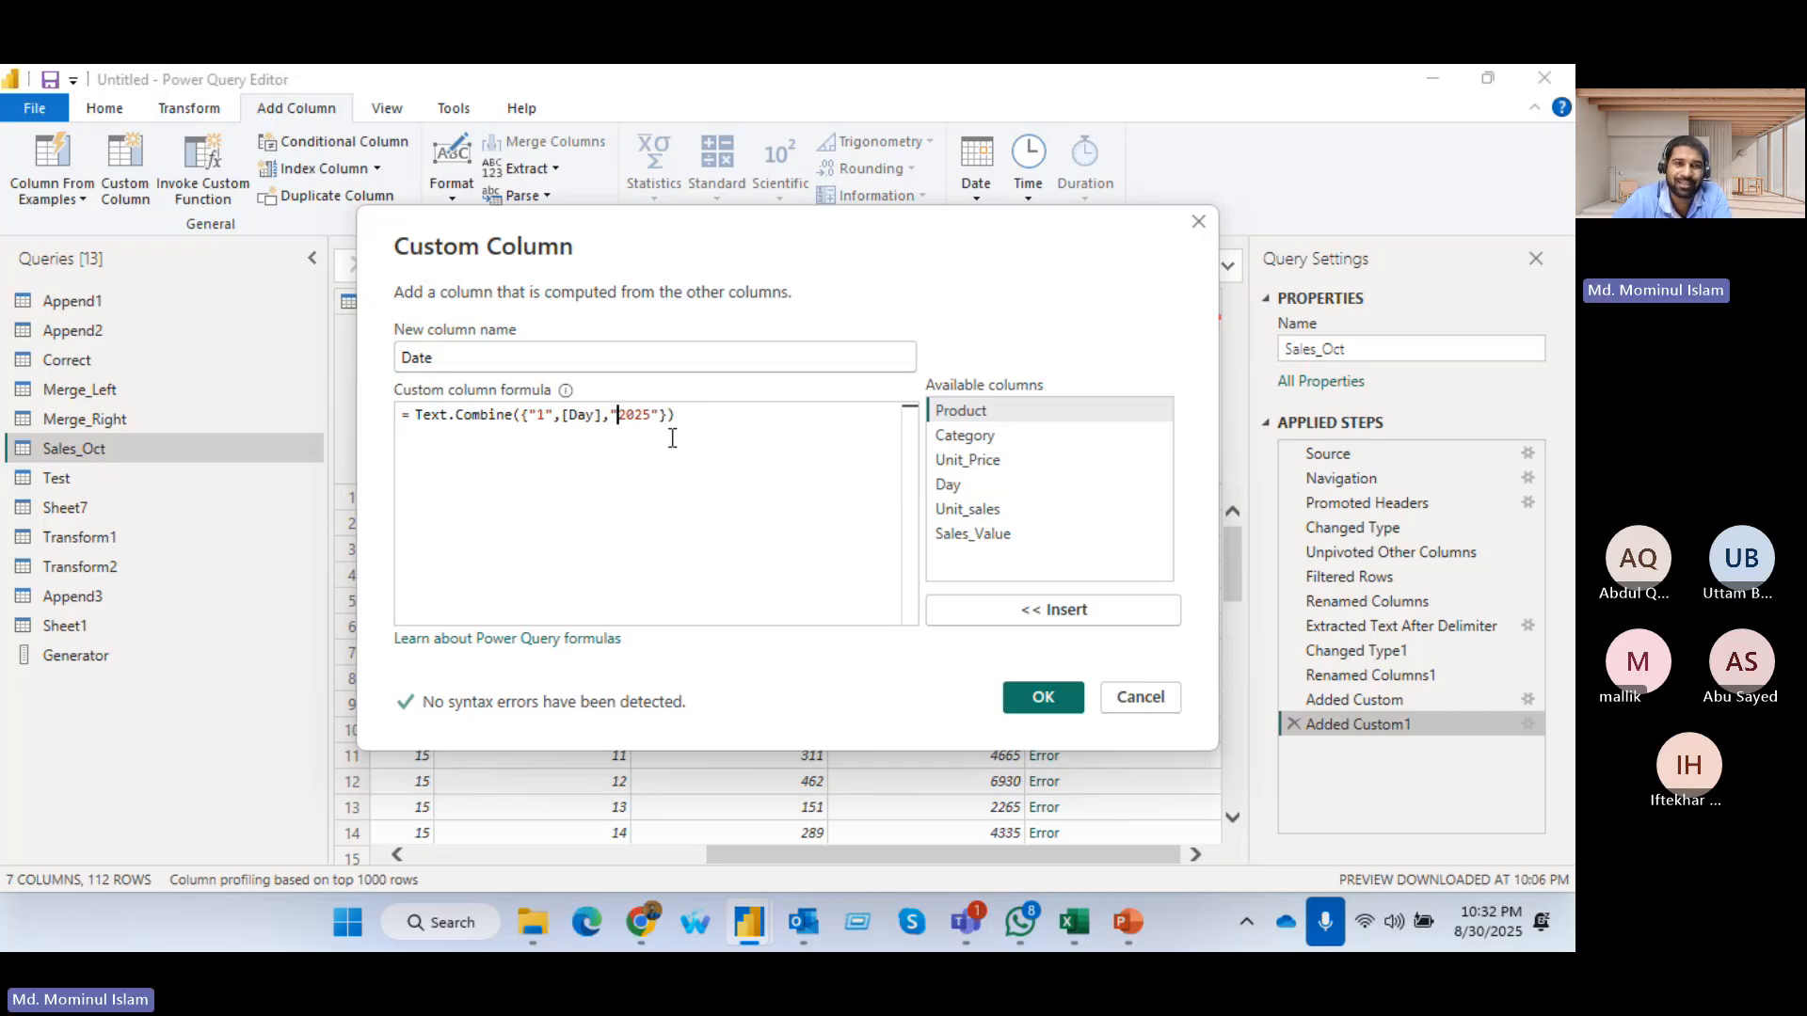
# Add "-" as the Text.Combine separator, apply the Date column formula, and open the first row's error
pyautogui.click(667, 417)
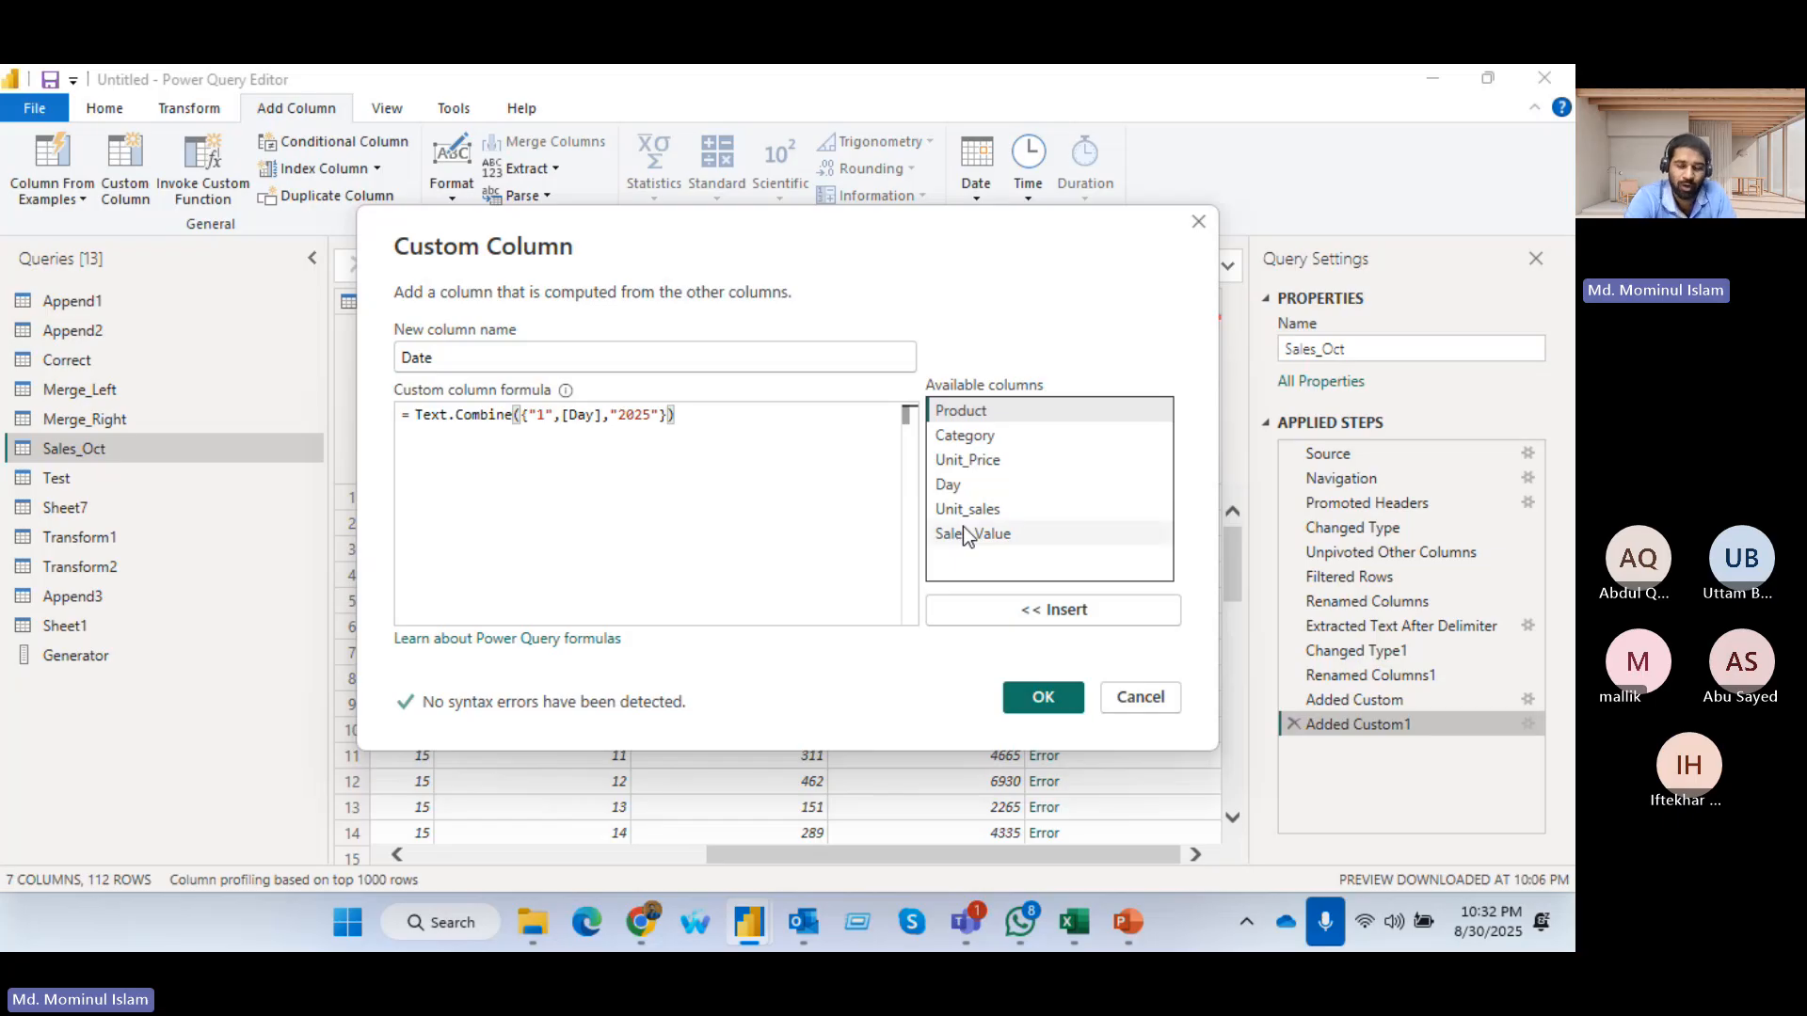
pyautogui.write(',')
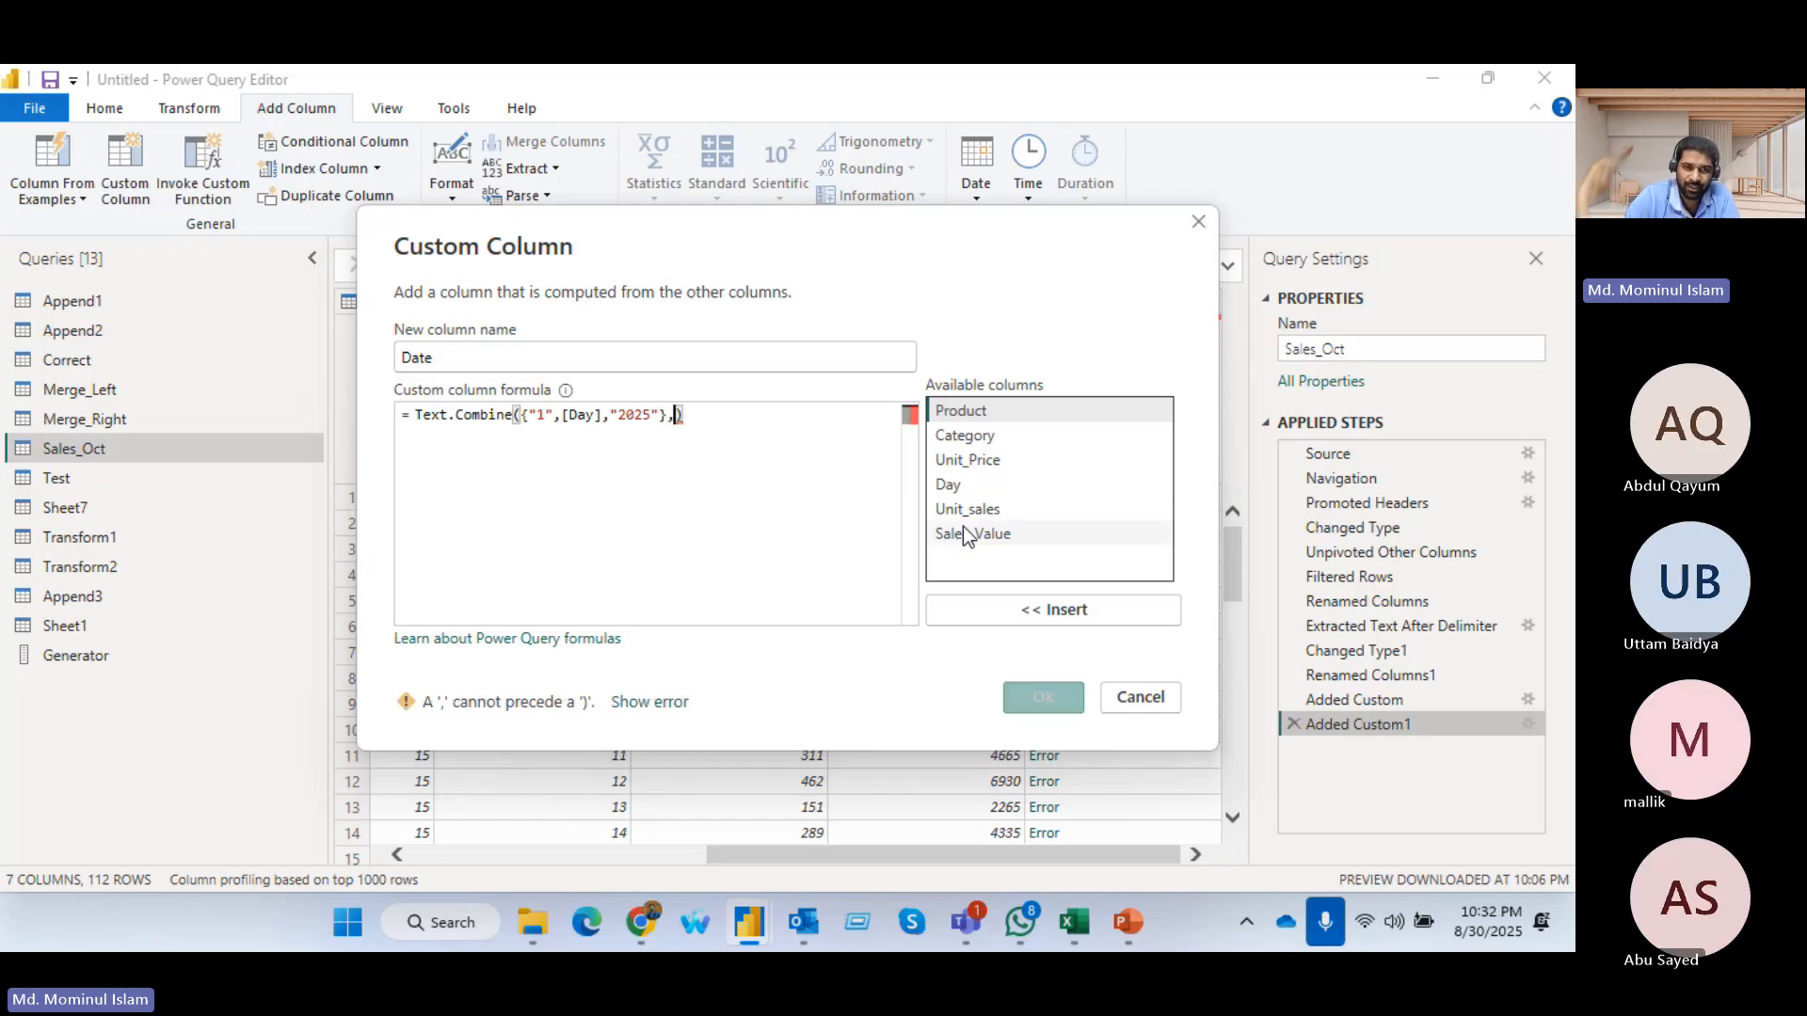
pyautogui.write('""')
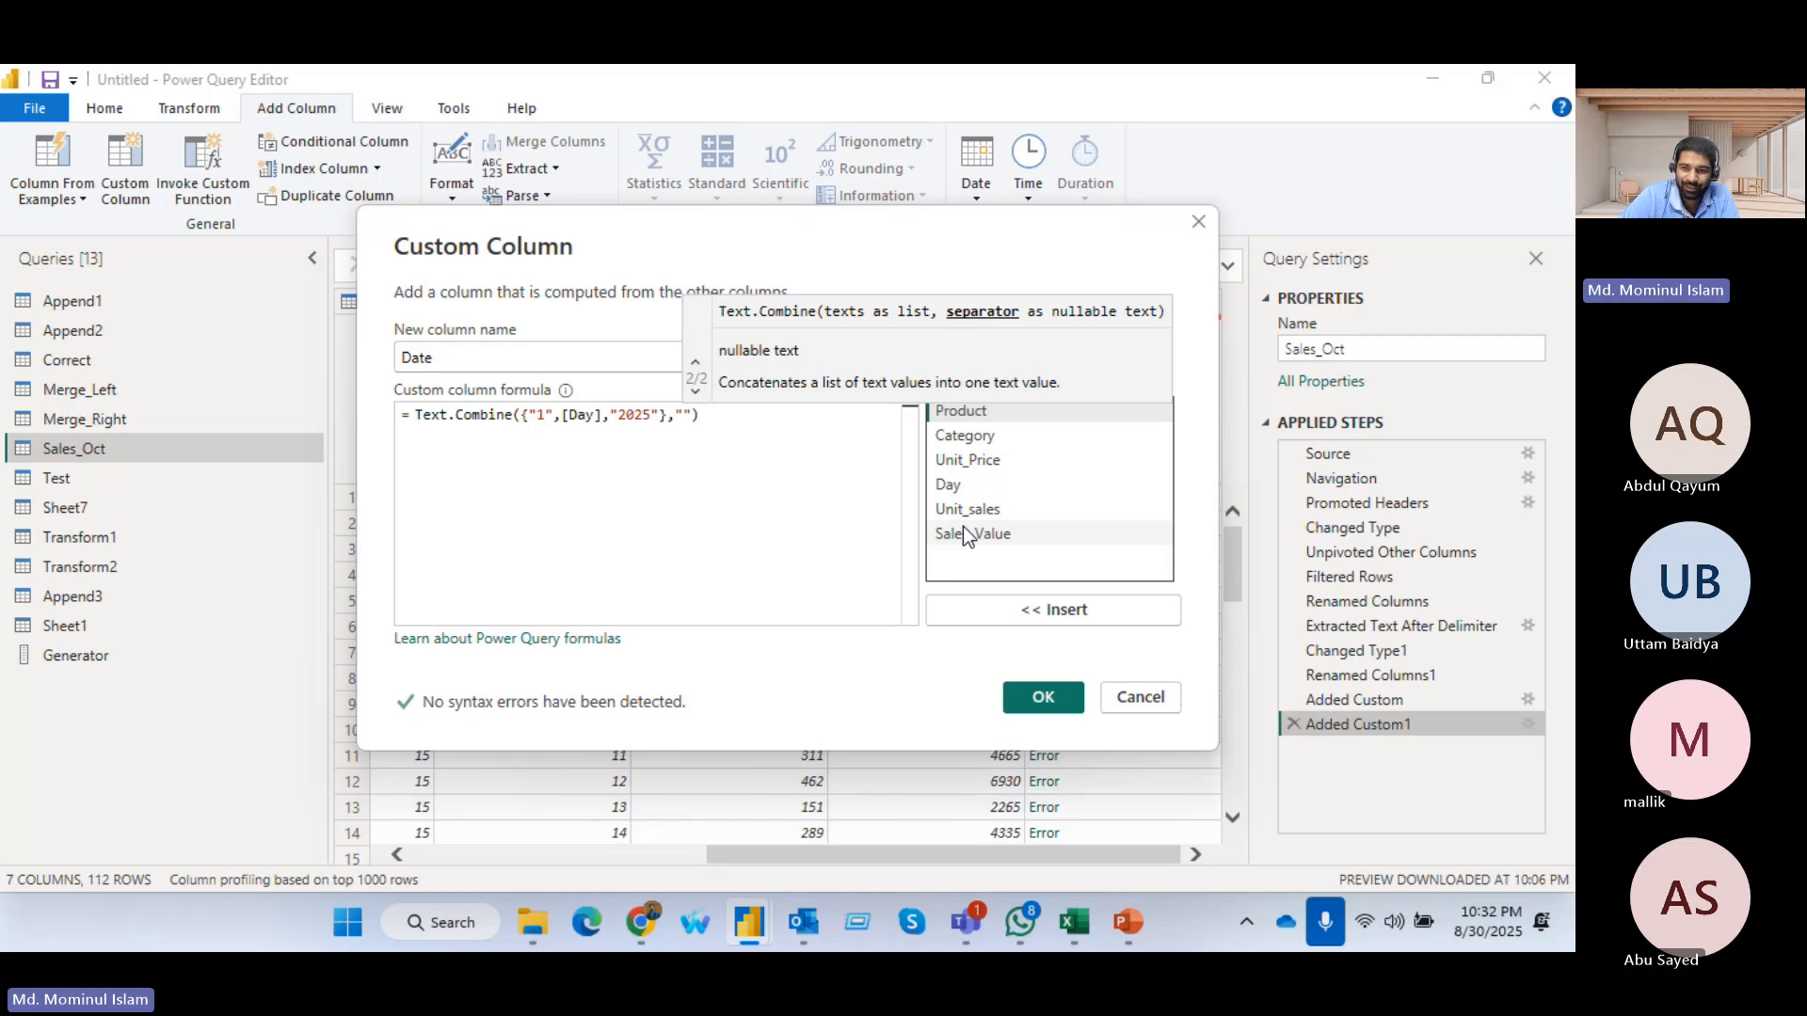
pyautogui.write('-')
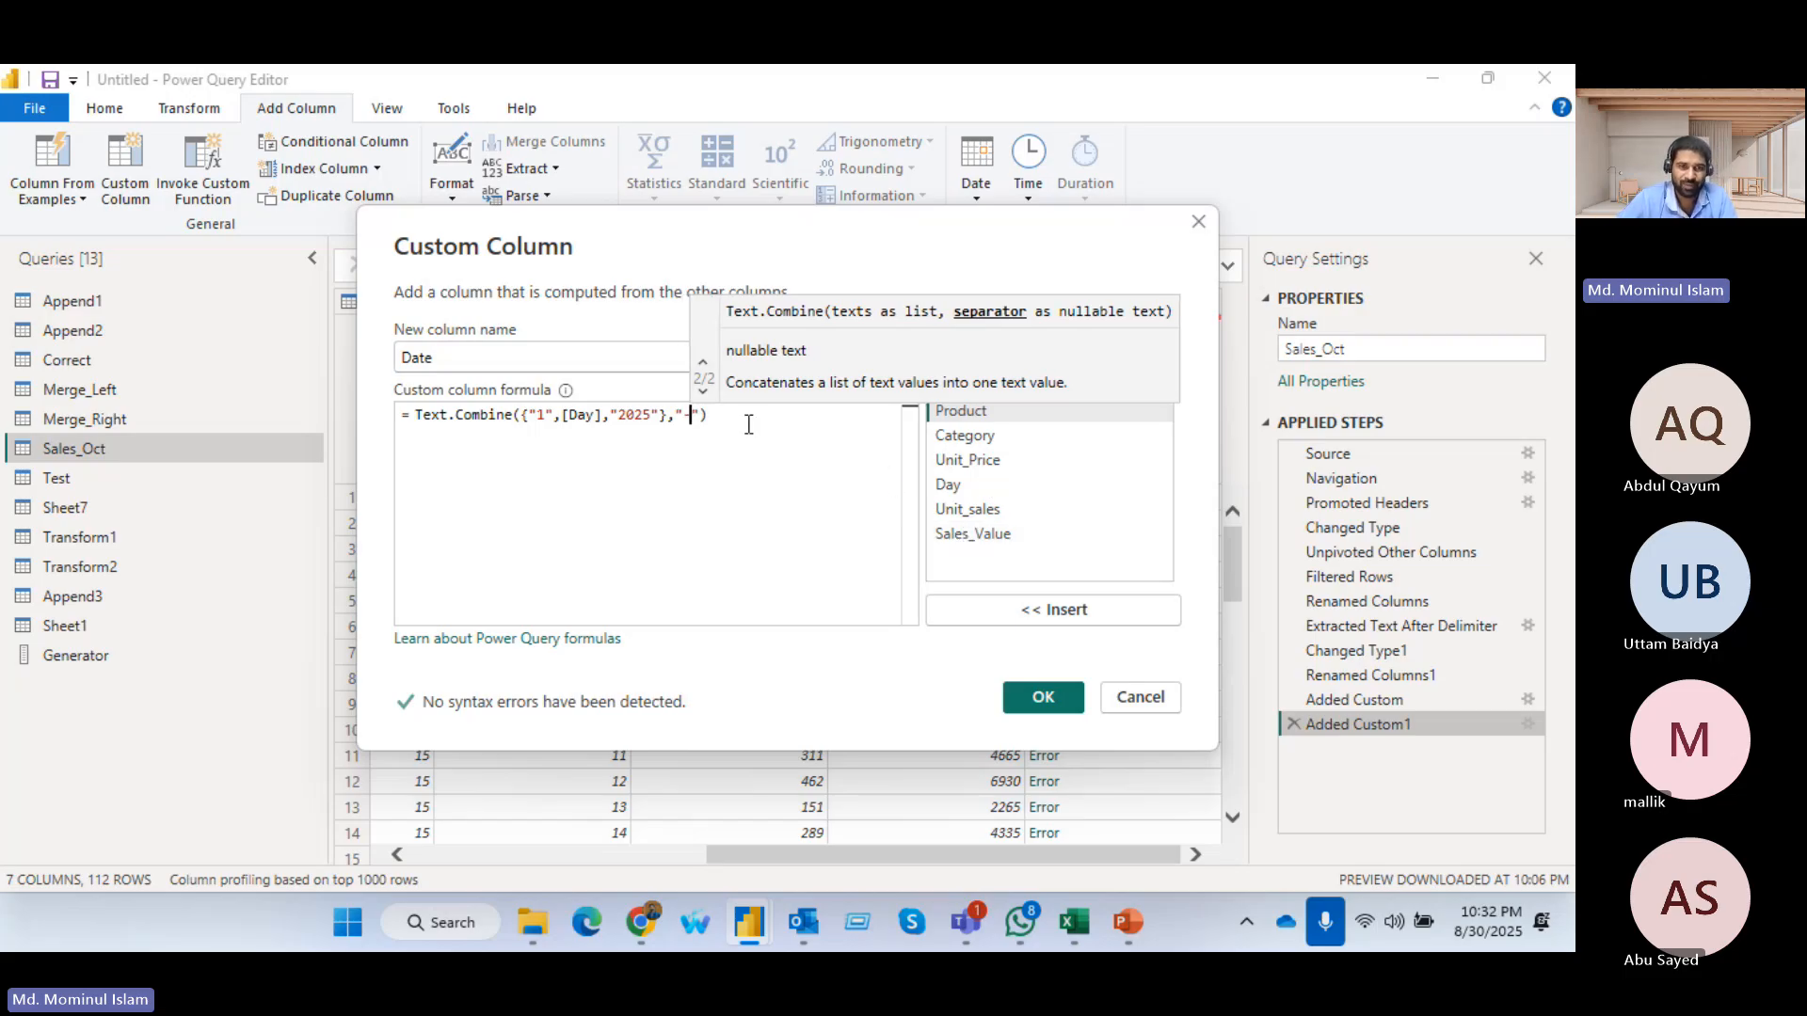
pyautogui.click(1030, 698)
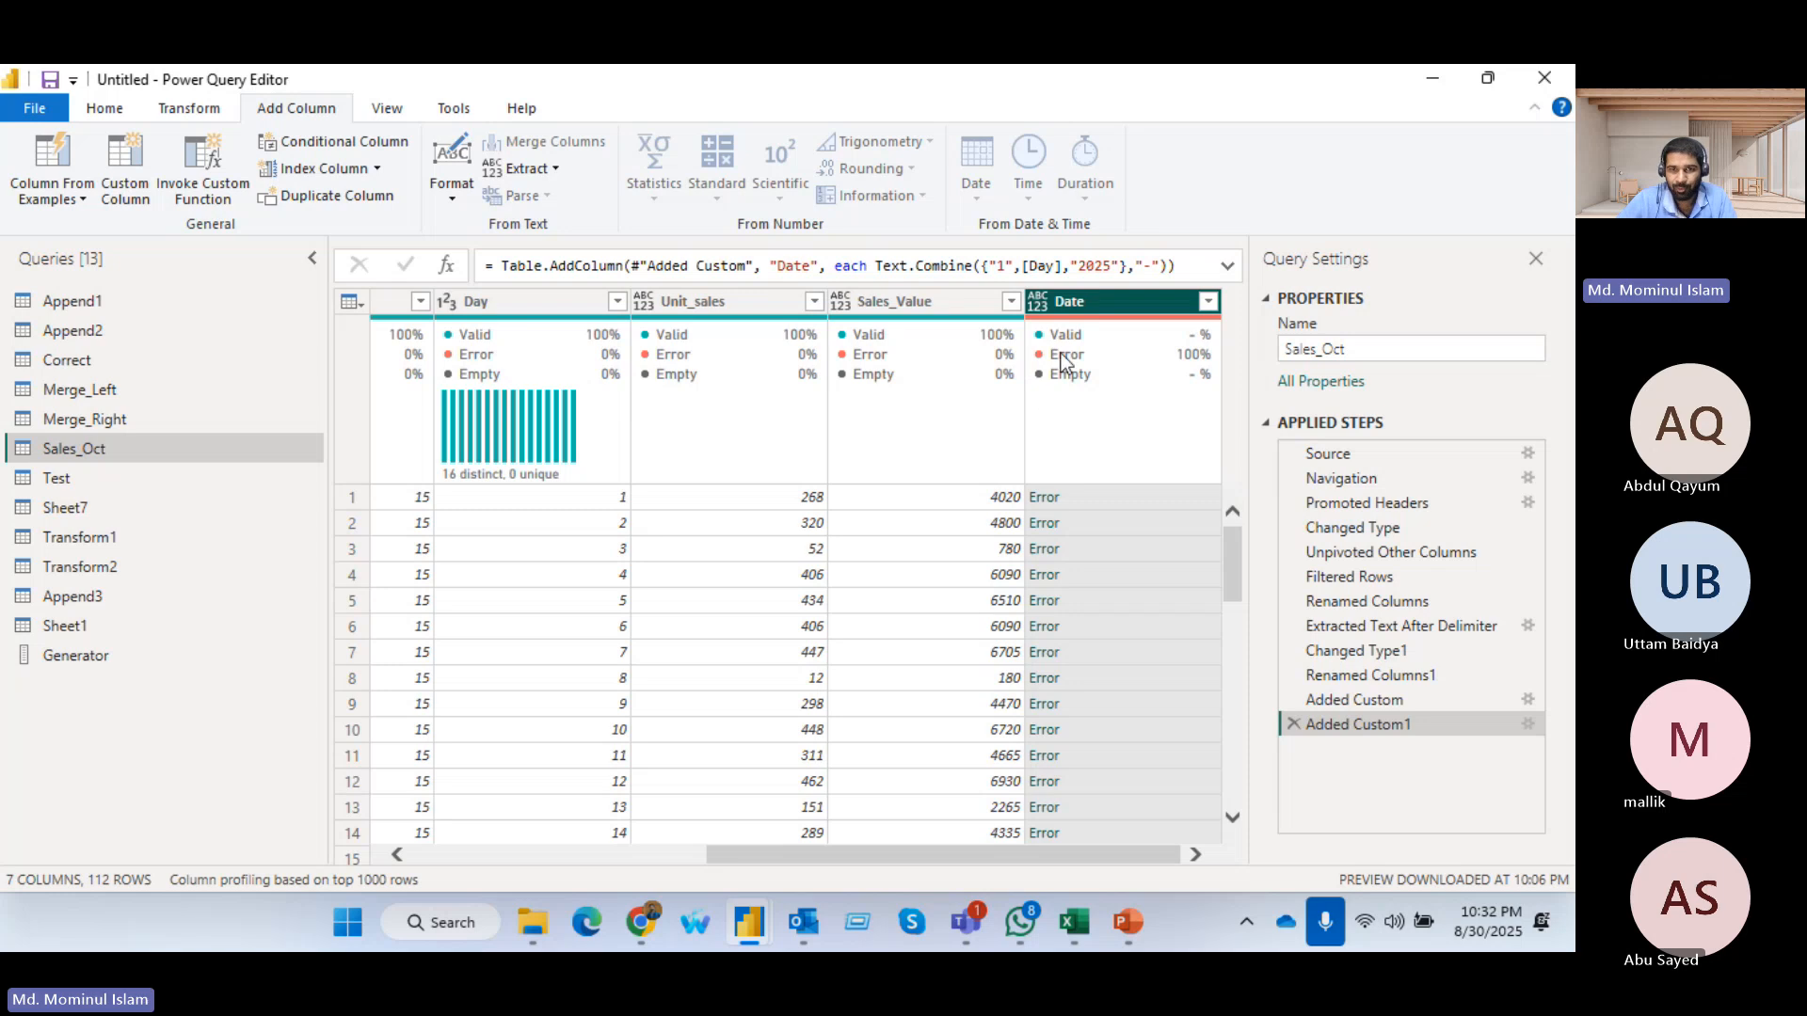
pyautogui.click(1047, 499)
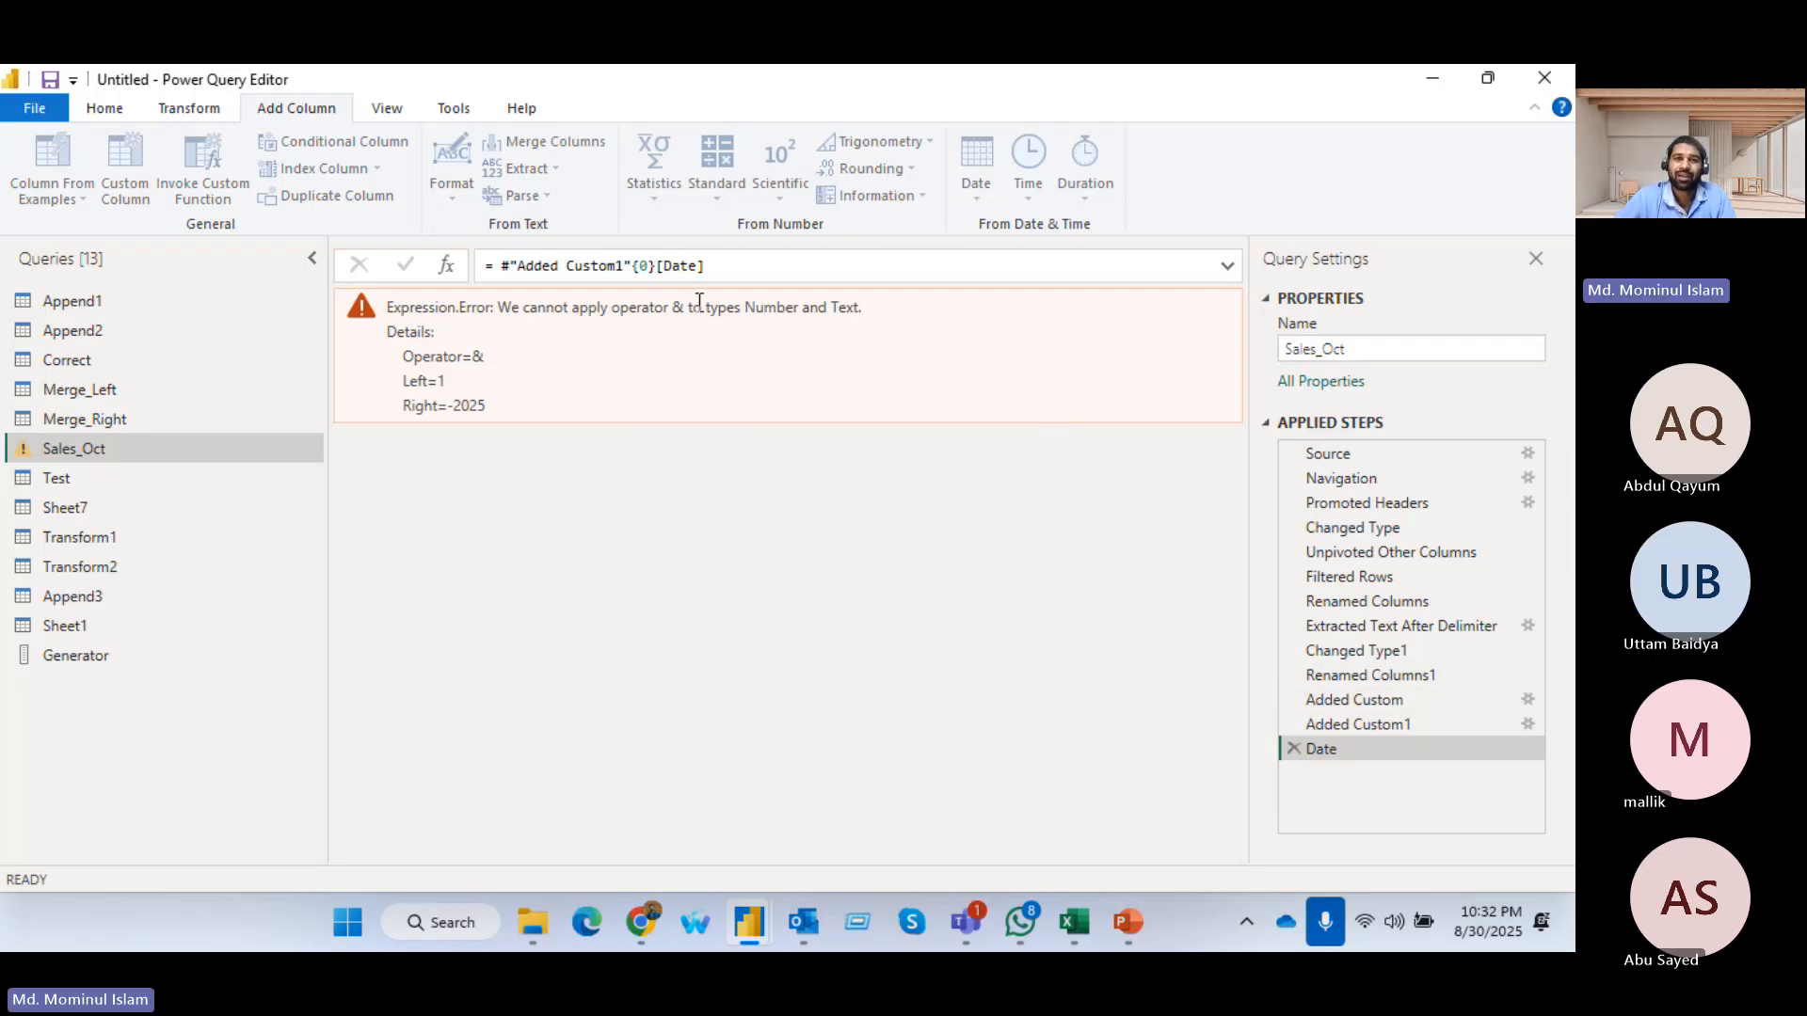
# Remove the Date drill-down step from Sales_Oct's applied steps and inspect the Date column
pyautogui.click(1292, 748)
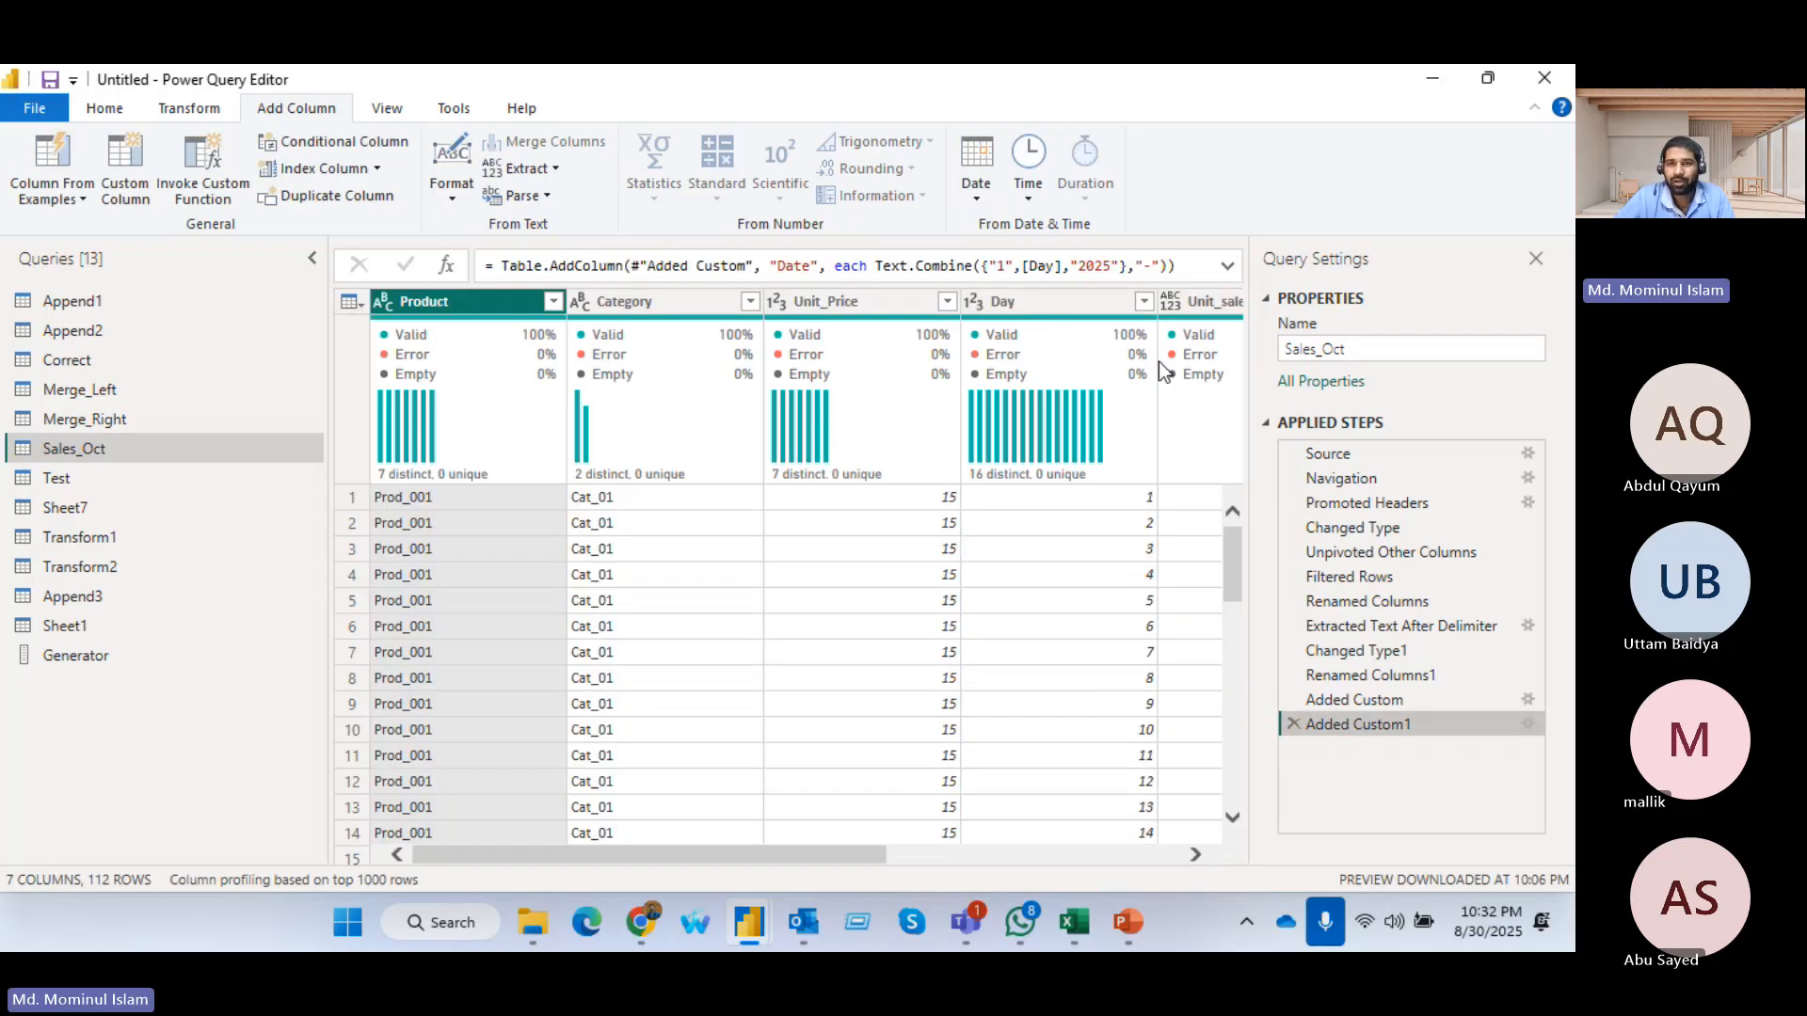
pyautogui.moveTo(798, 854); pyautogui.dragTo(1070, 861)
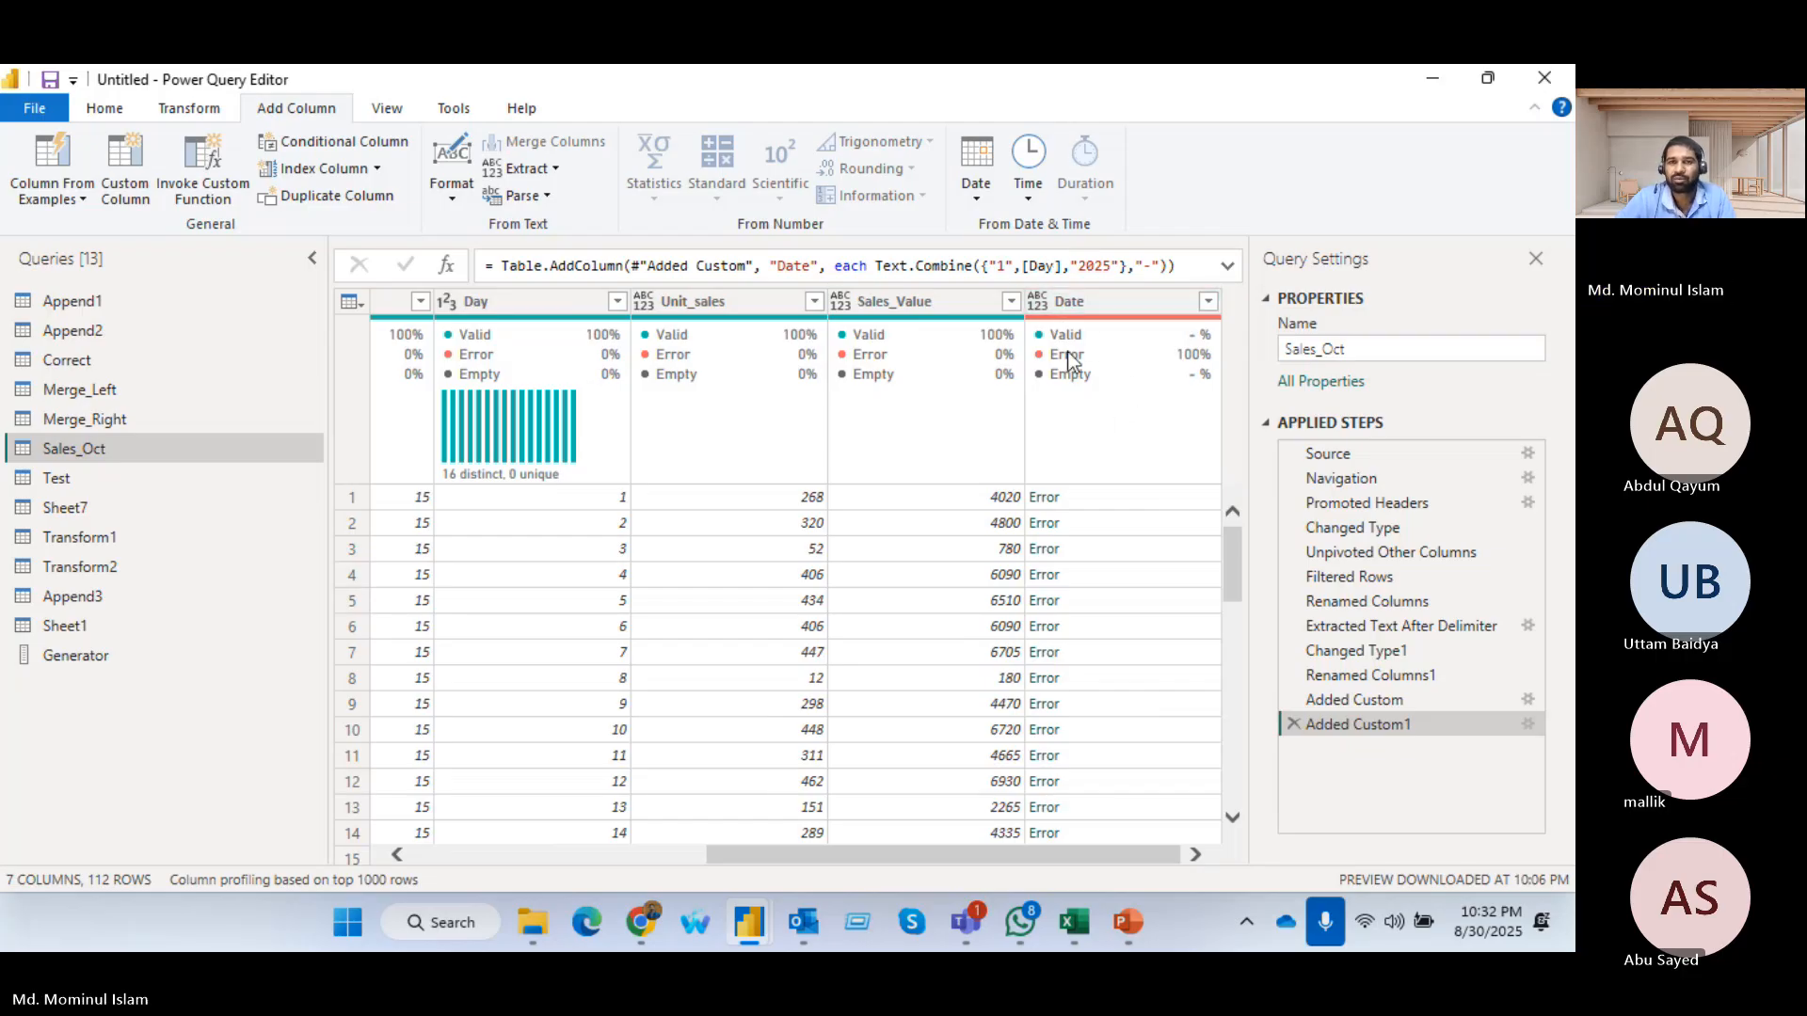
# Reopen the Date column's custom formula, remove the quotation marks around 1 and 2025, and apply it
pyautogui.click(1527, 724)
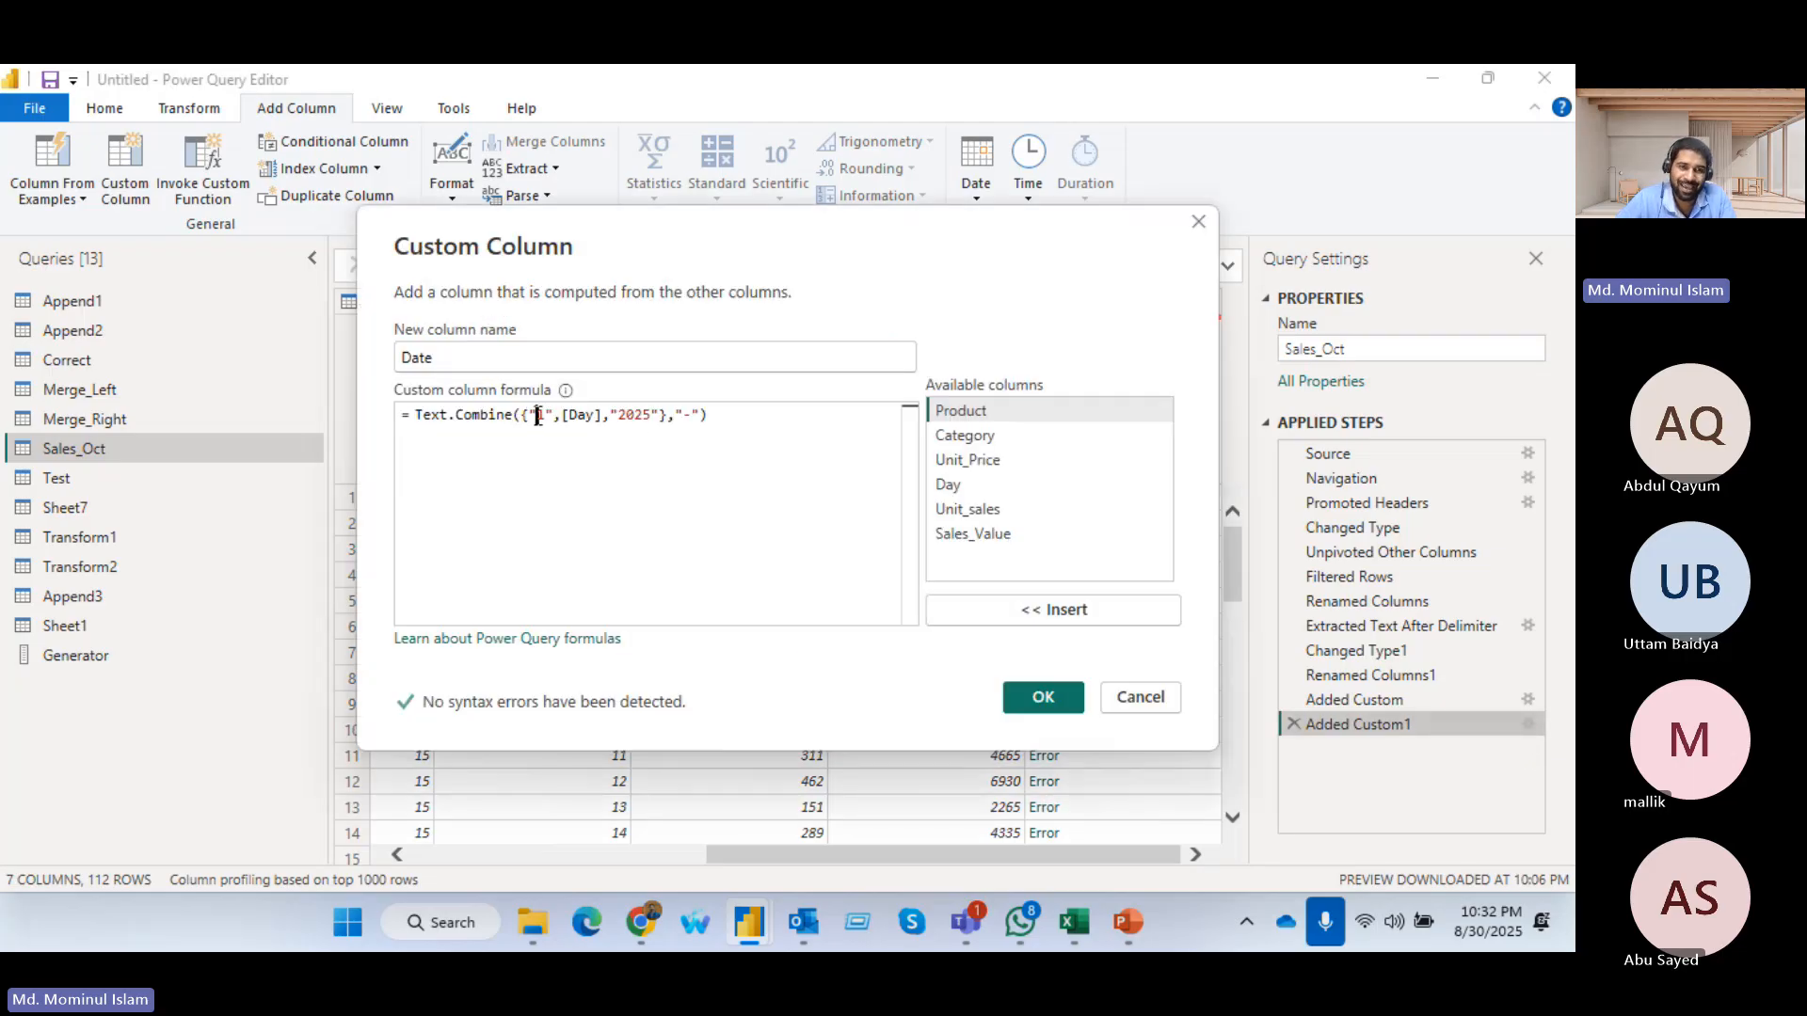
pyautogui.press('BackSpace')
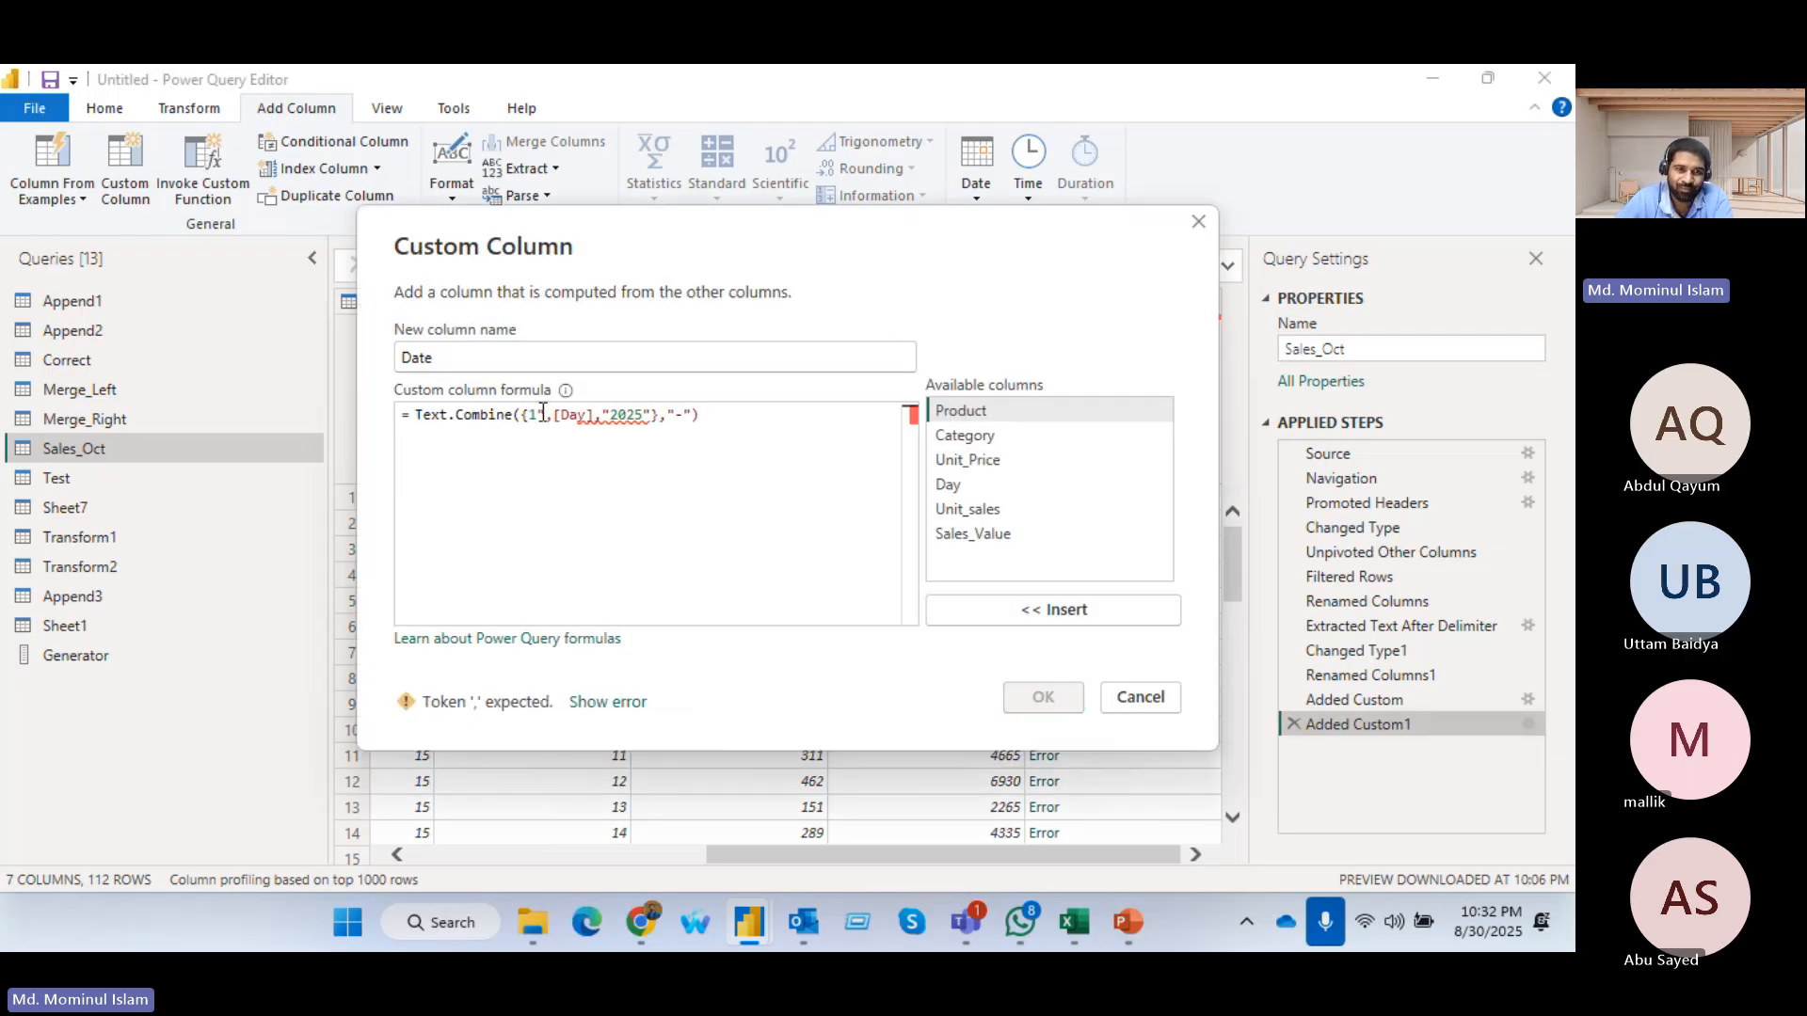
pyautogui.click(543, 415)
pyautogui.press('BackSpace')
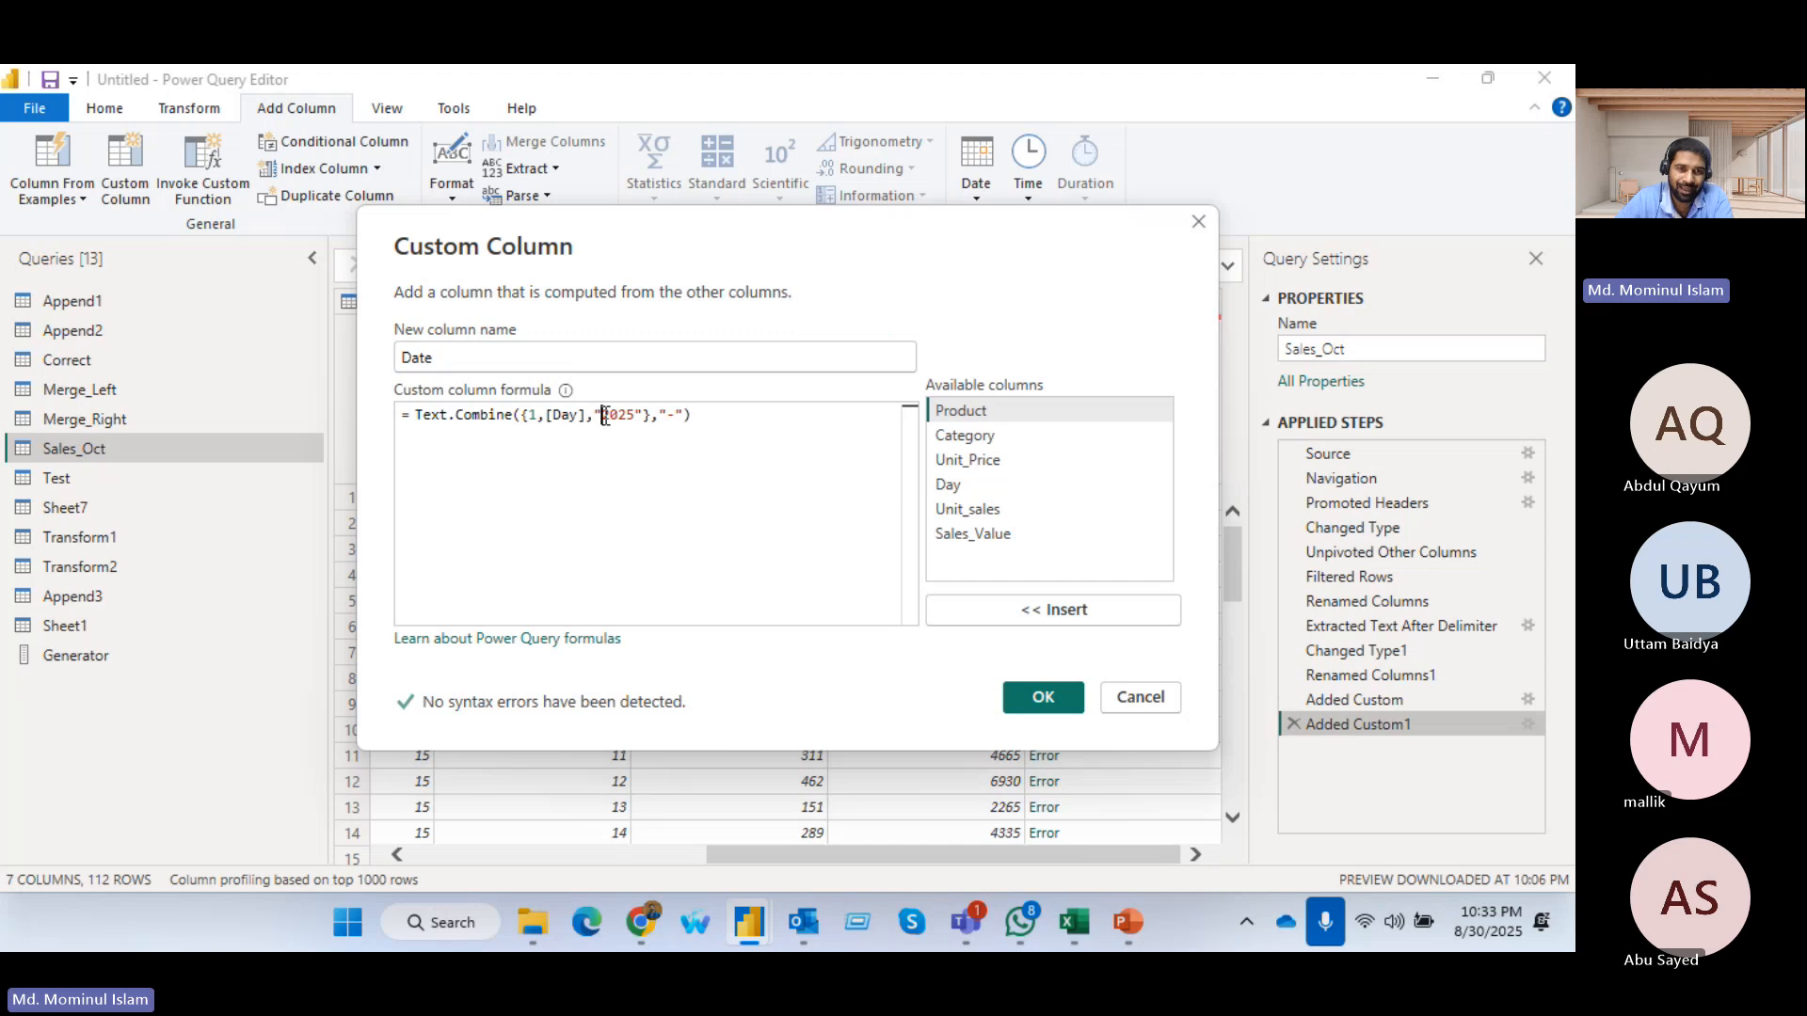
pyautogui.click(605, 415)
pyautogui.press('BackSpace')
pyautogui.click(638, 415)
pyautogui.press('BackSpace')
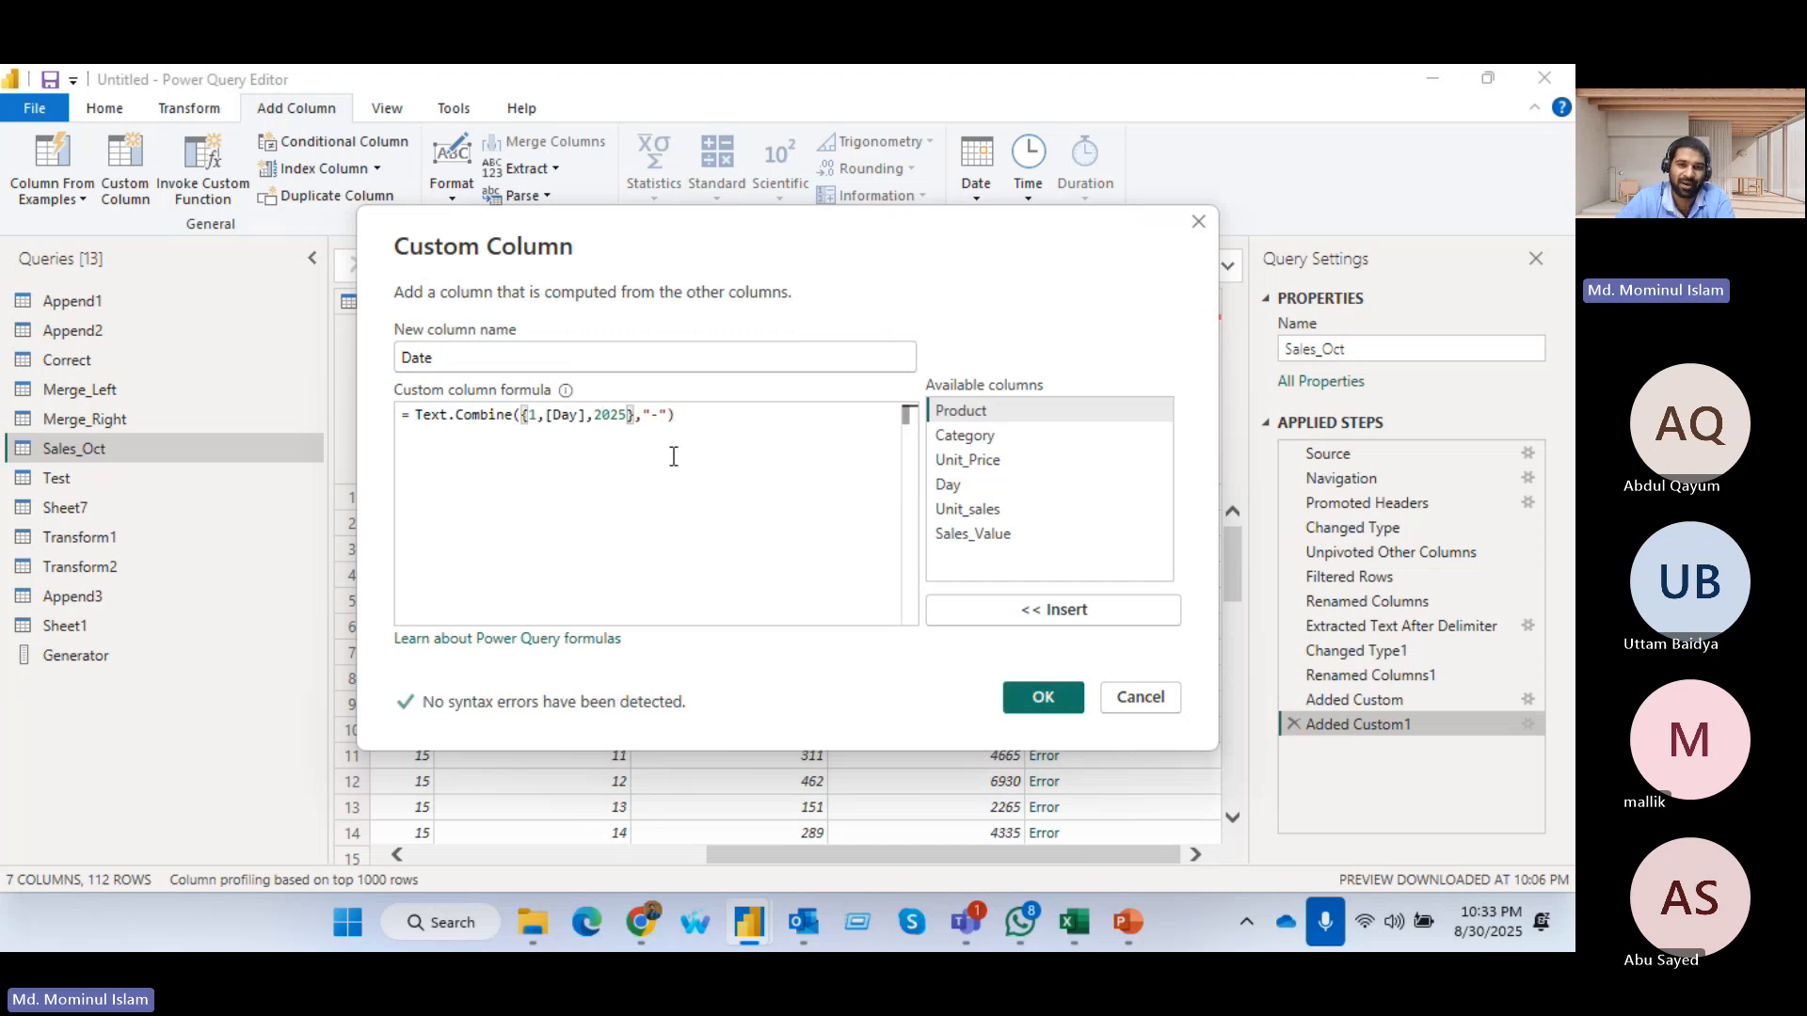
pyautogui.click(1034, 697)
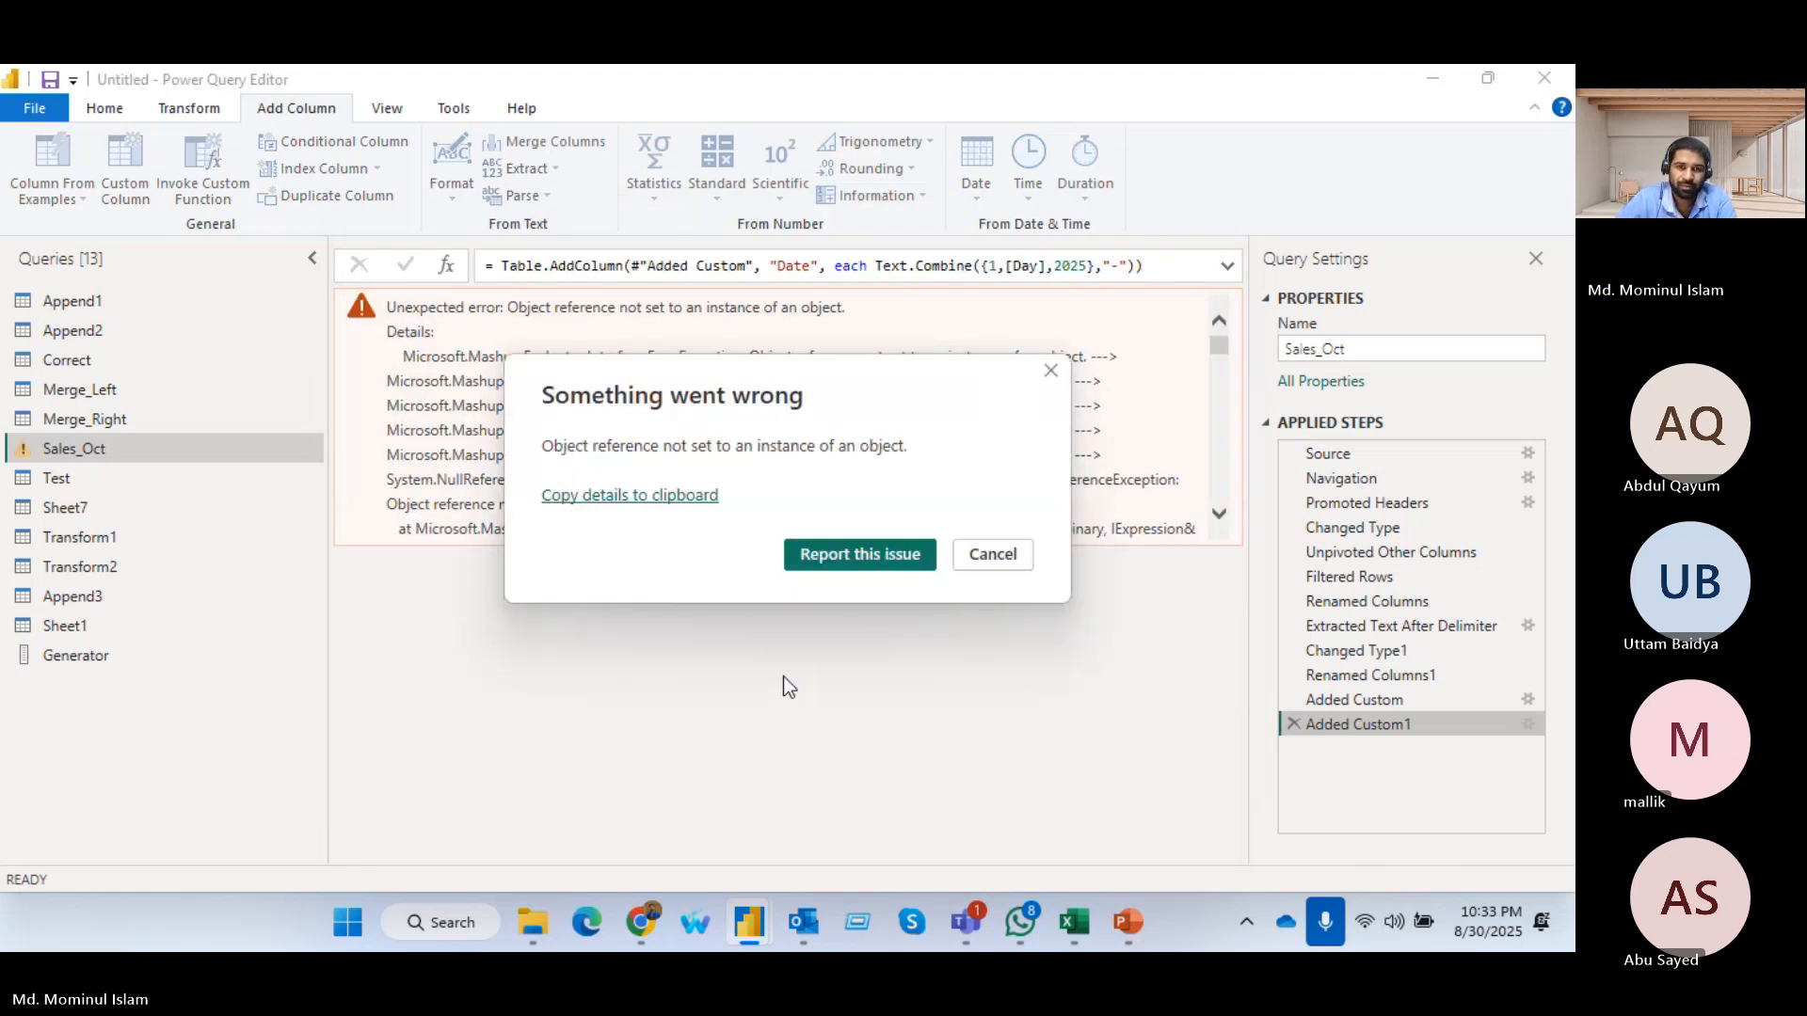
# Dismiss the error and issue-report dialogs and delete the Date column's custom step from Sales_Oct
pyautogui.click(990, 553)
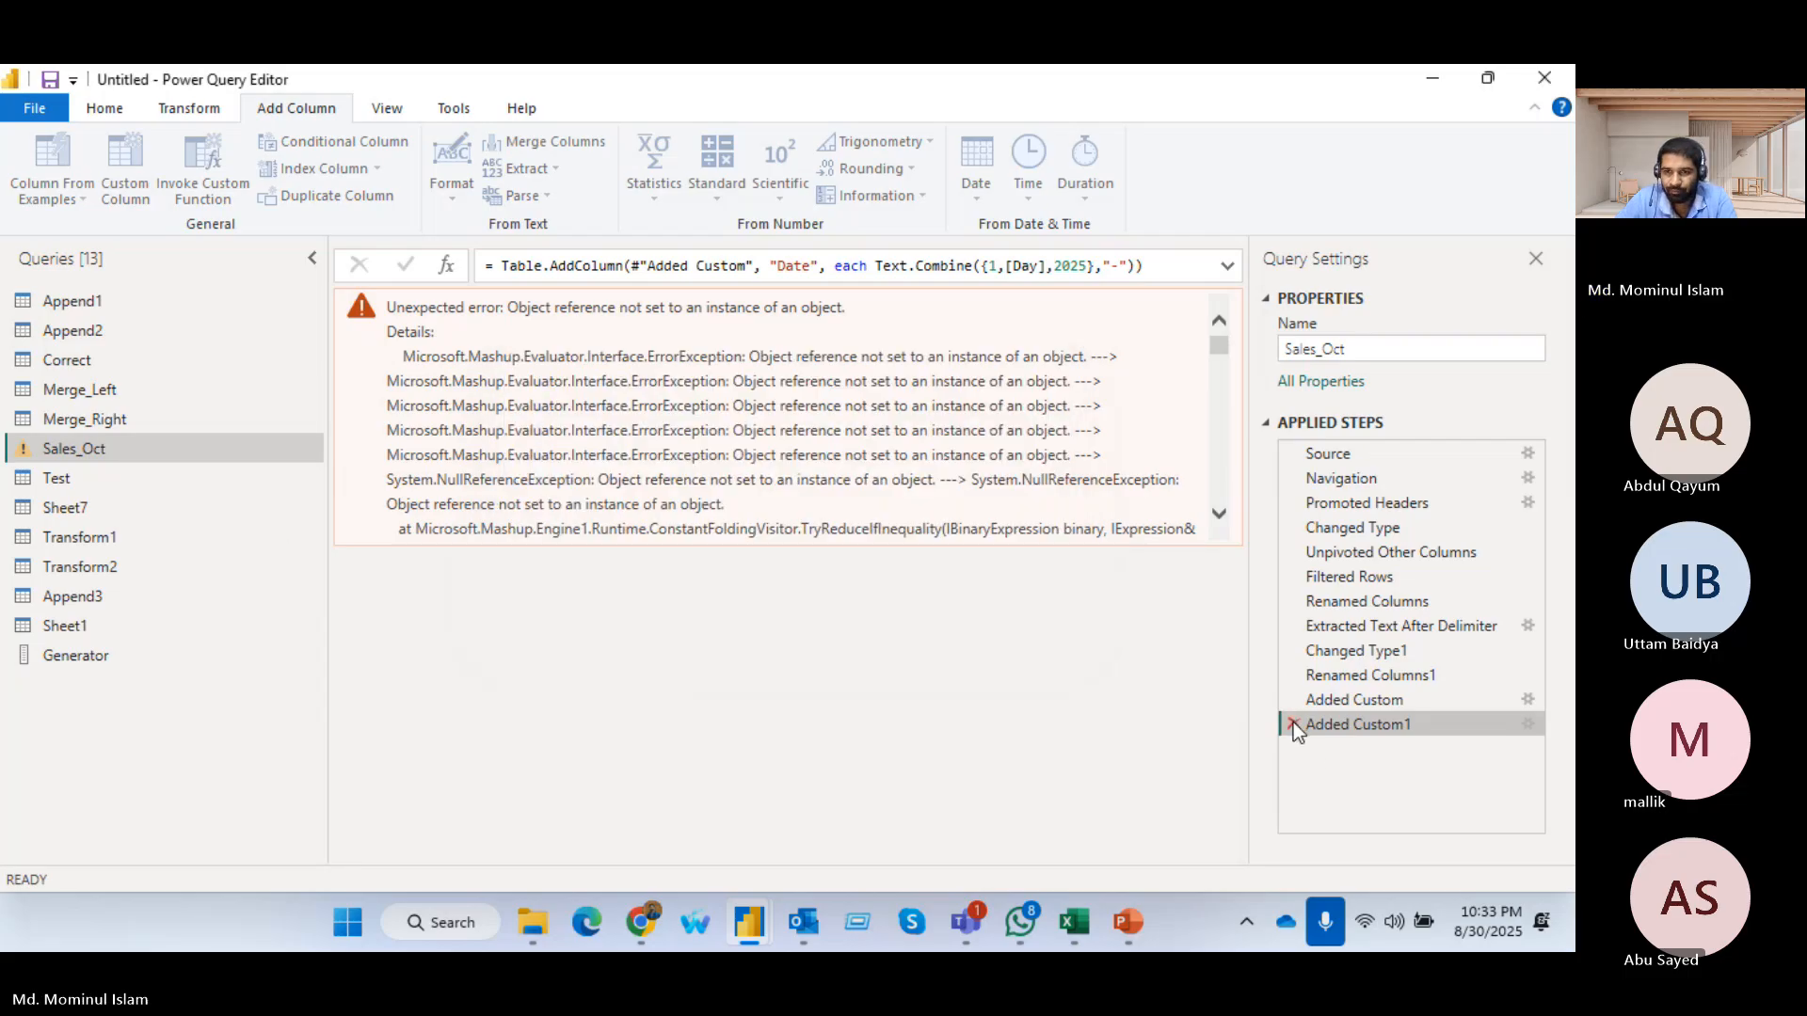
pyautogui.click(1391, 701)
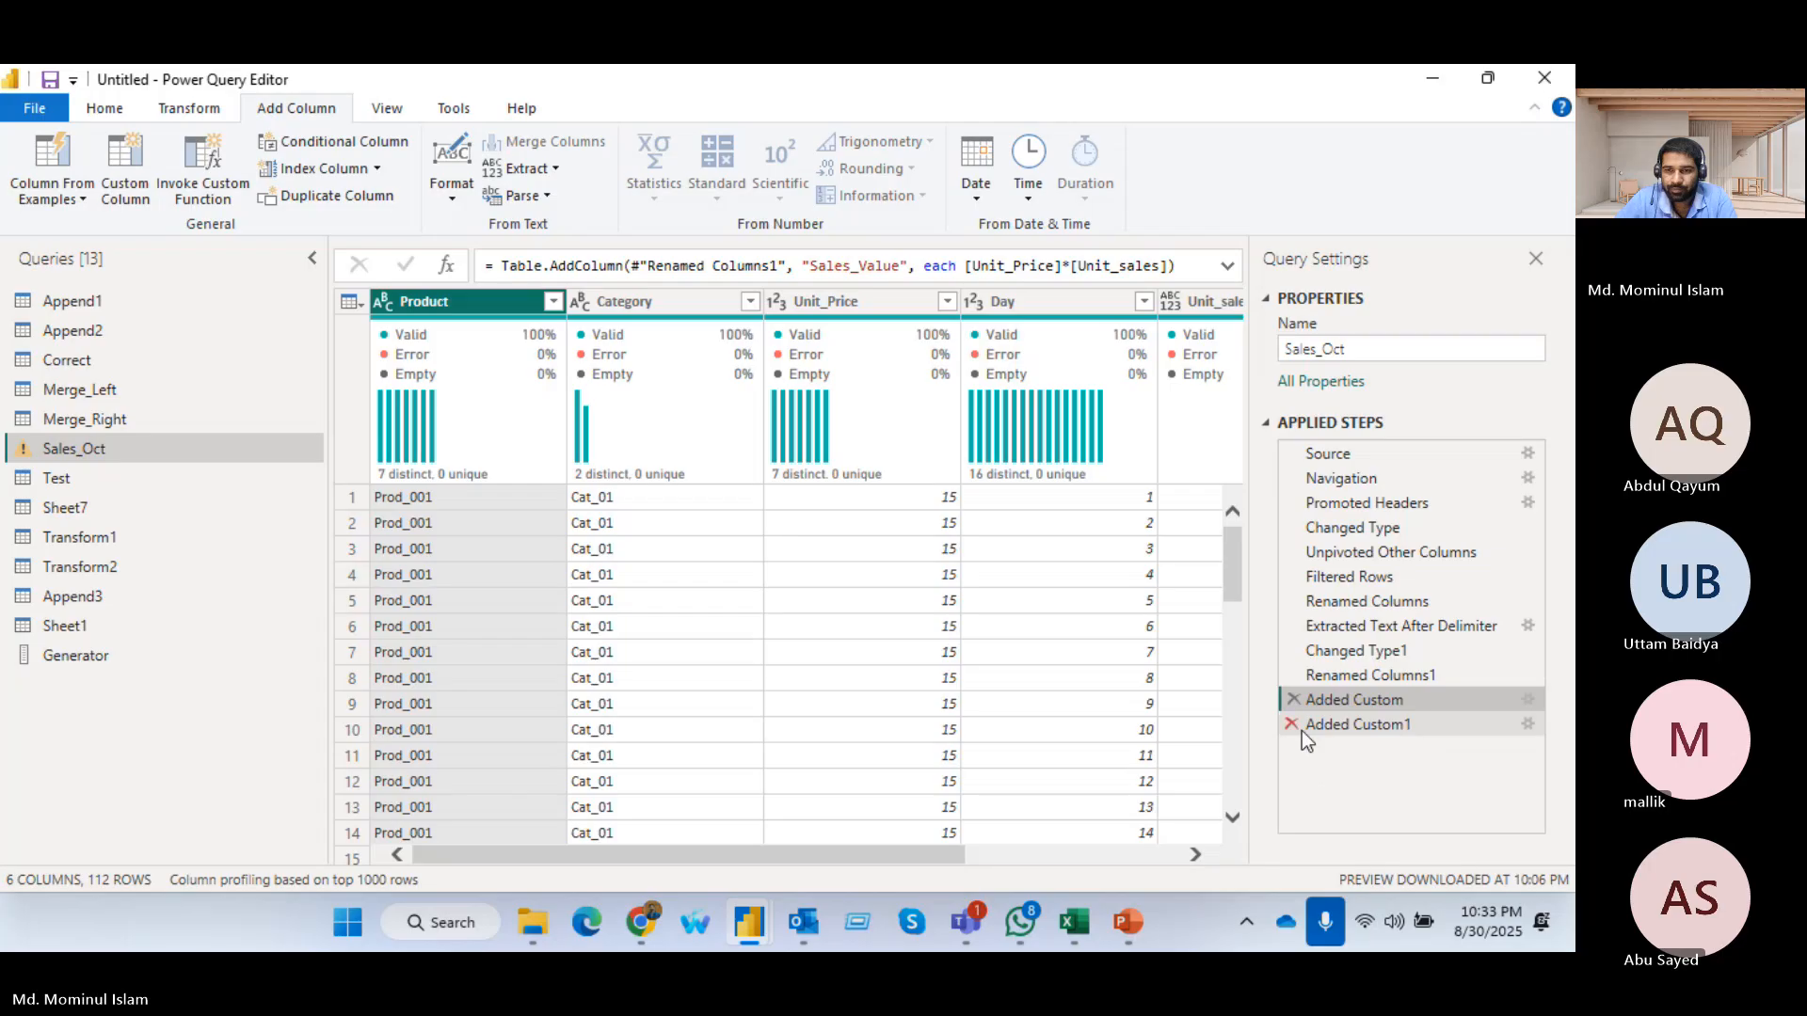
pyautogui.click(1382, 727)
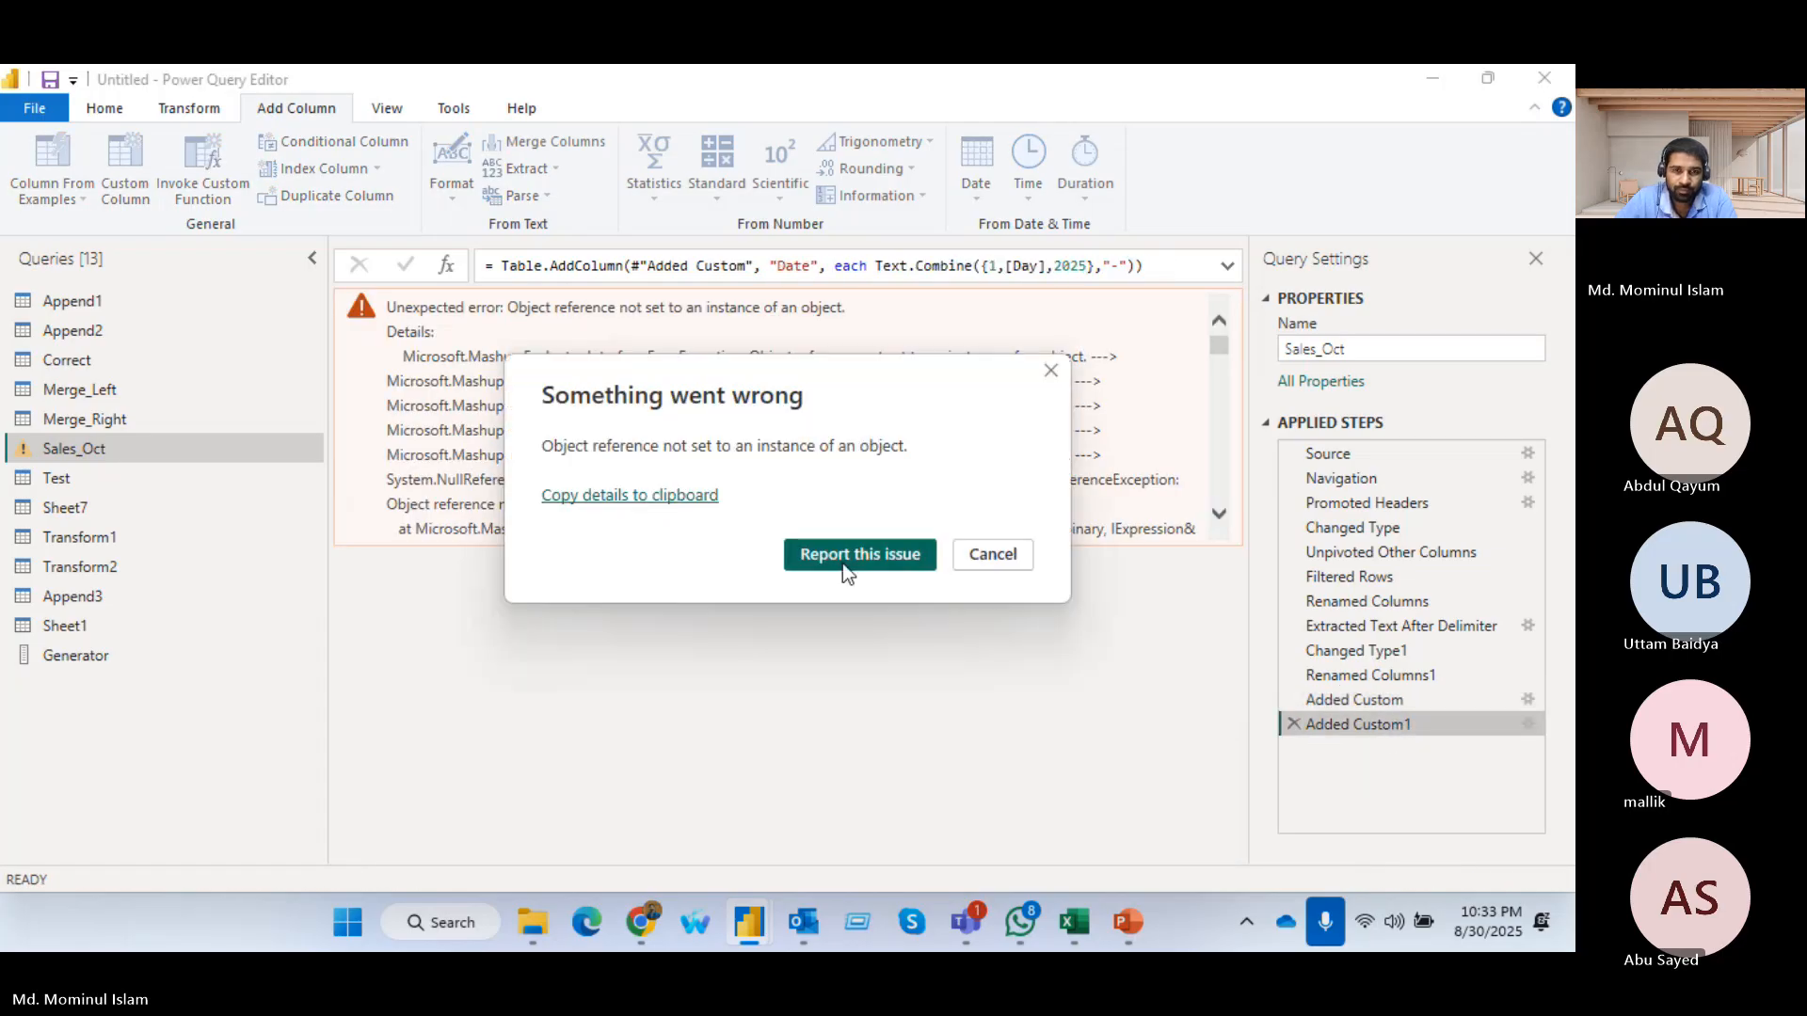
pyautogui.click(995, 557)
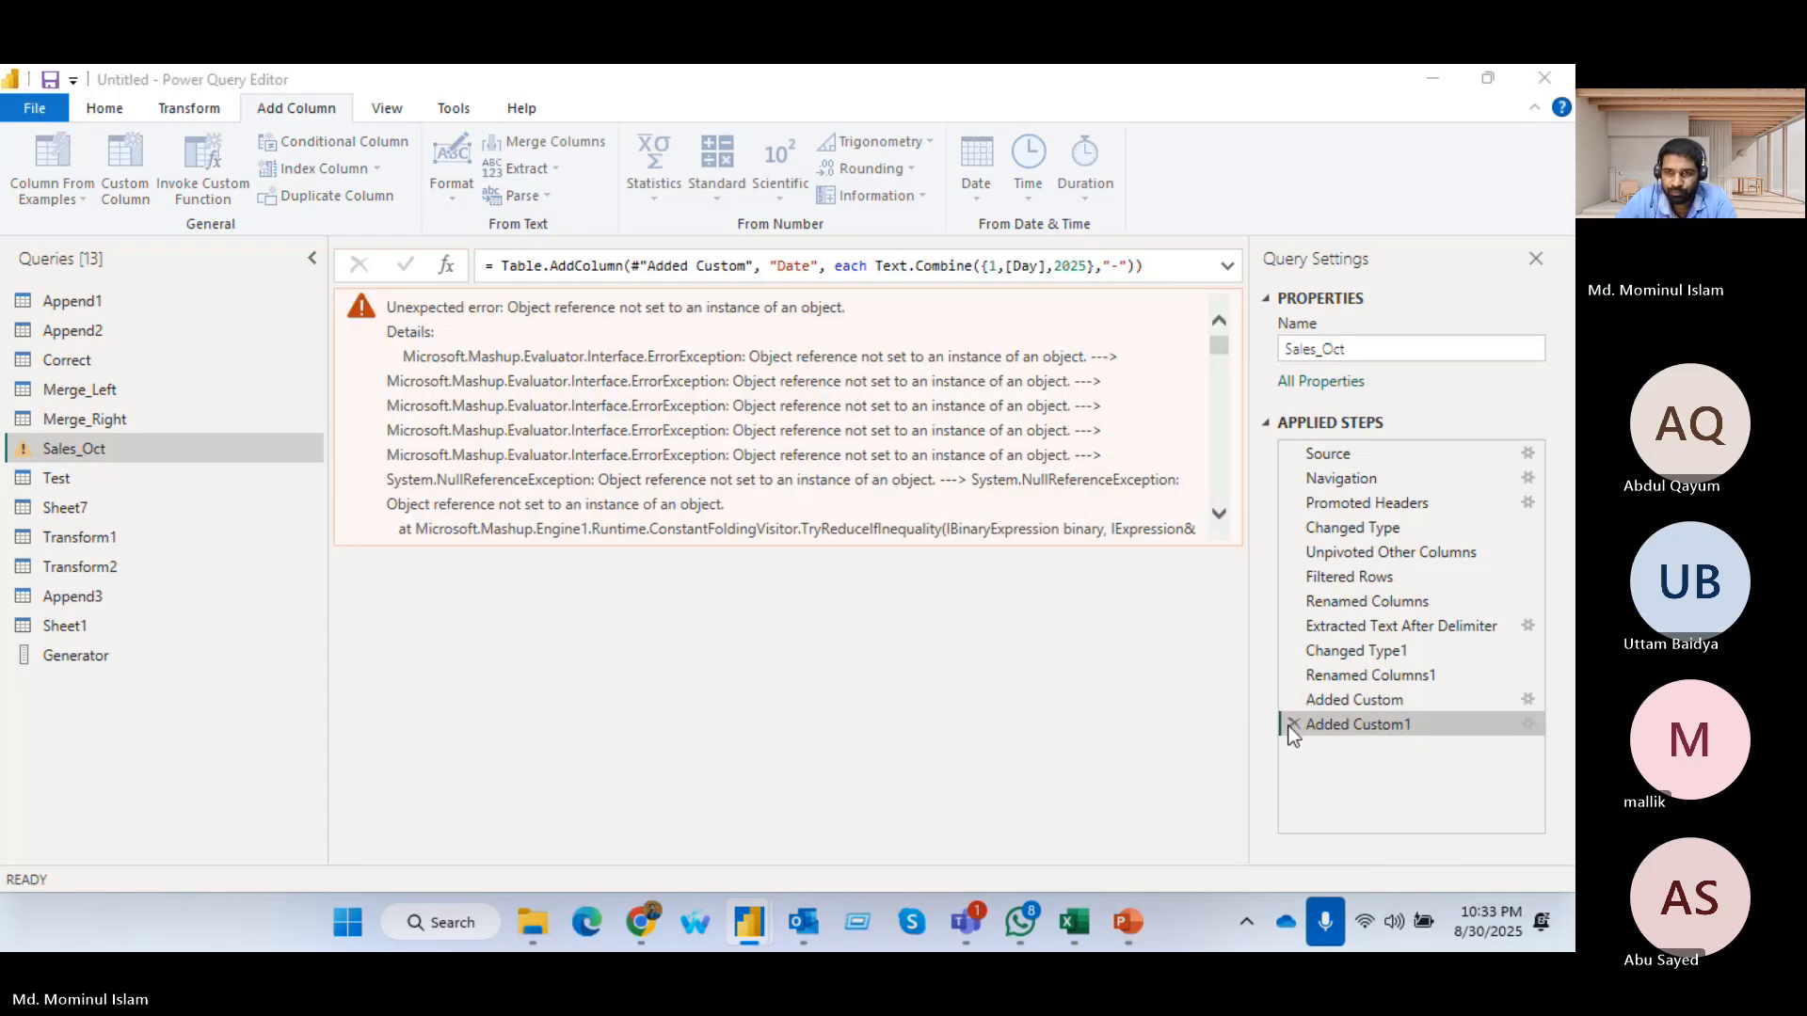
pyautogui.scroll(-2, 633, 805)
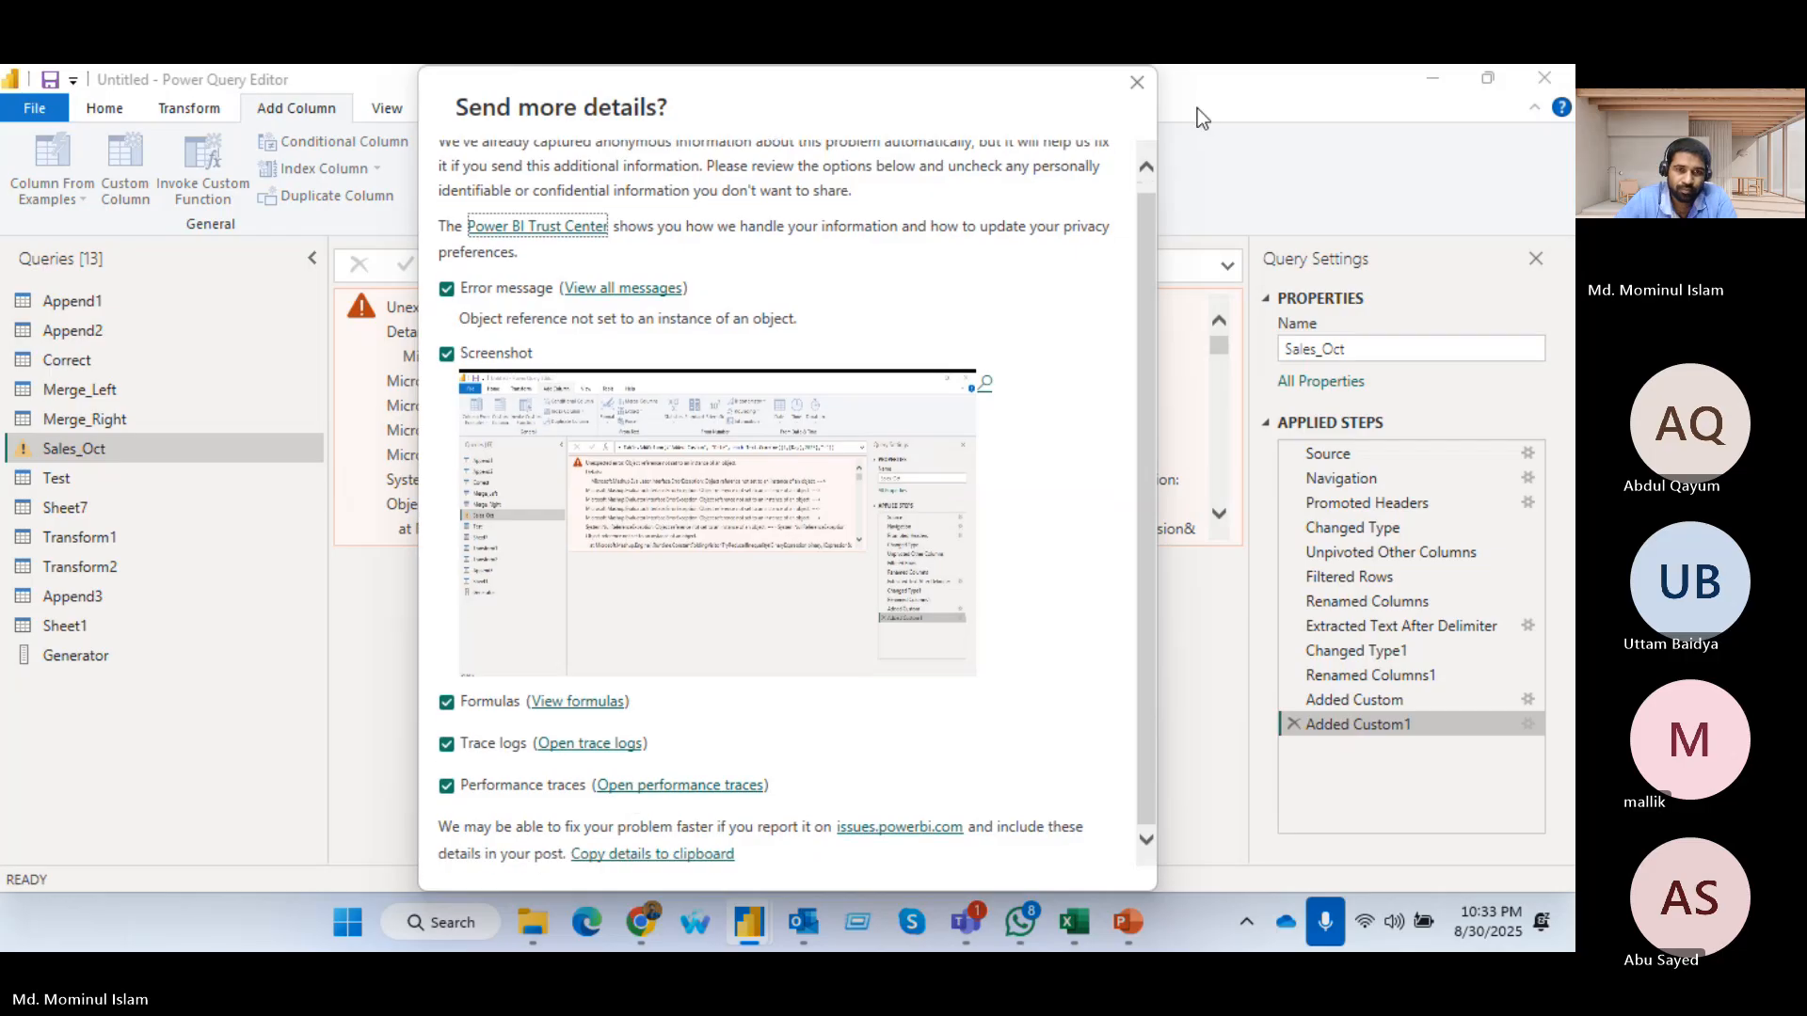
pyautogui.click(1135, 83)
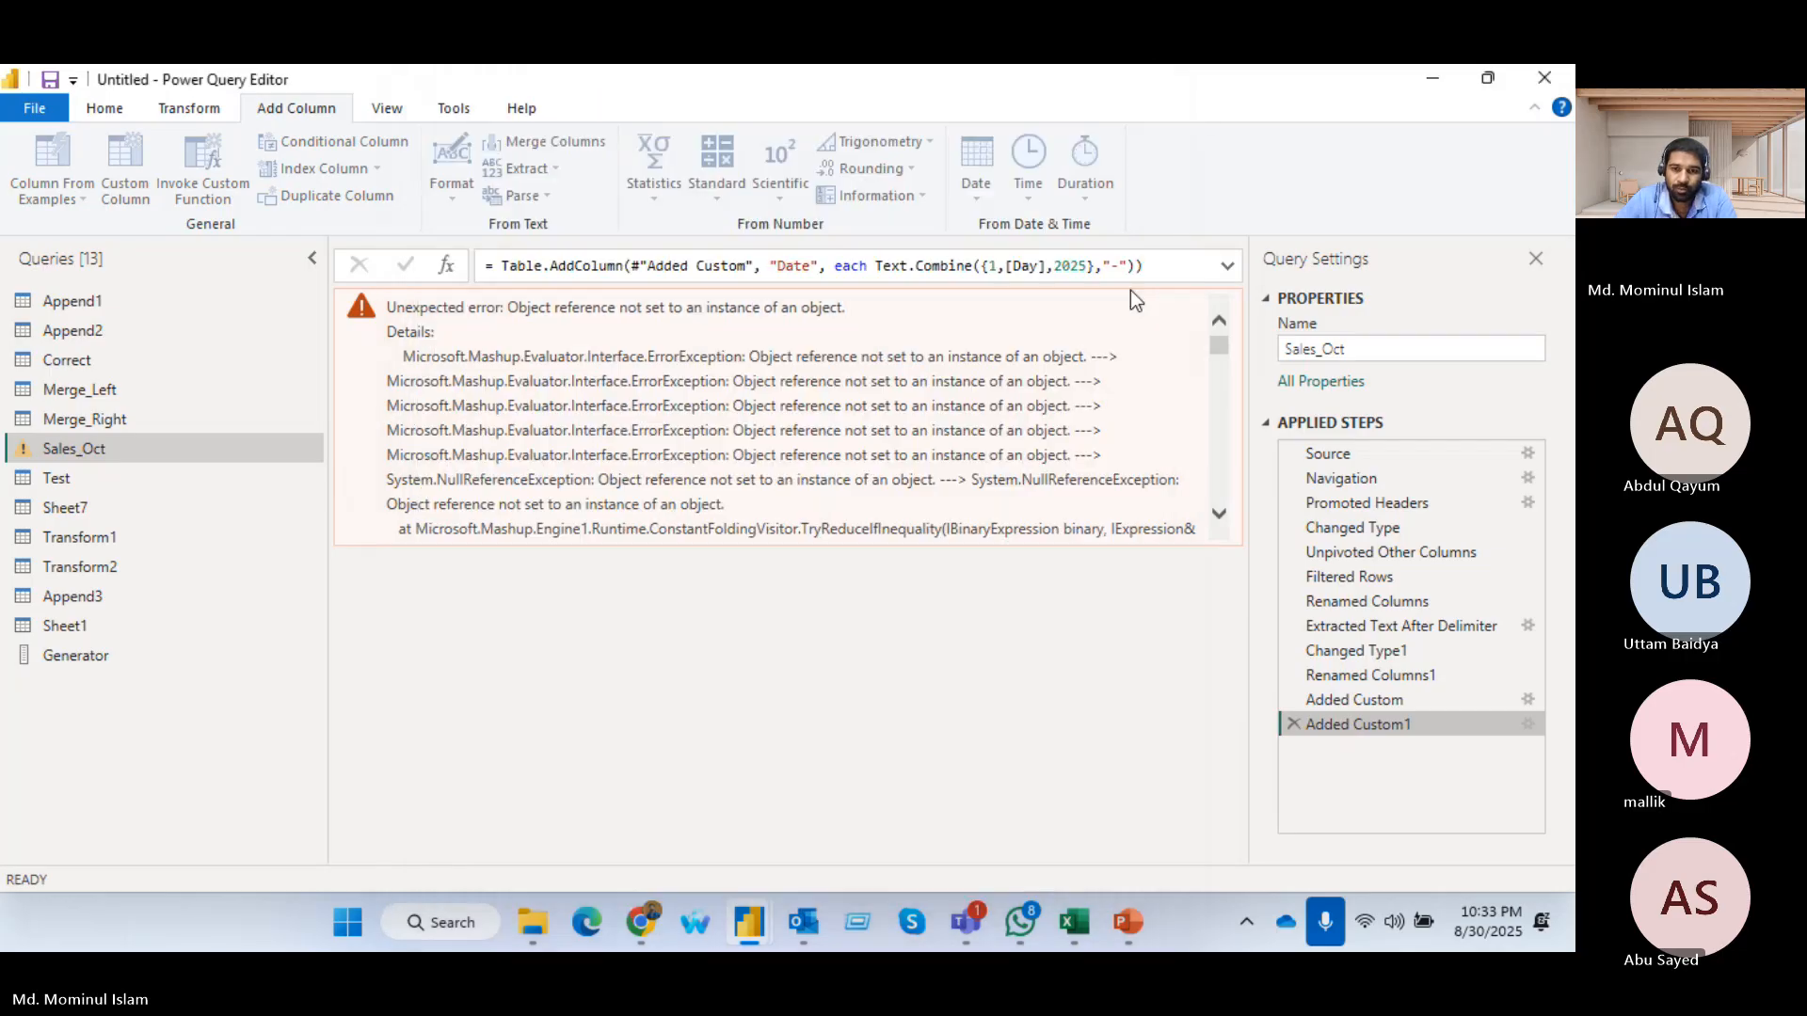
pyautogui.click(1293, 725)
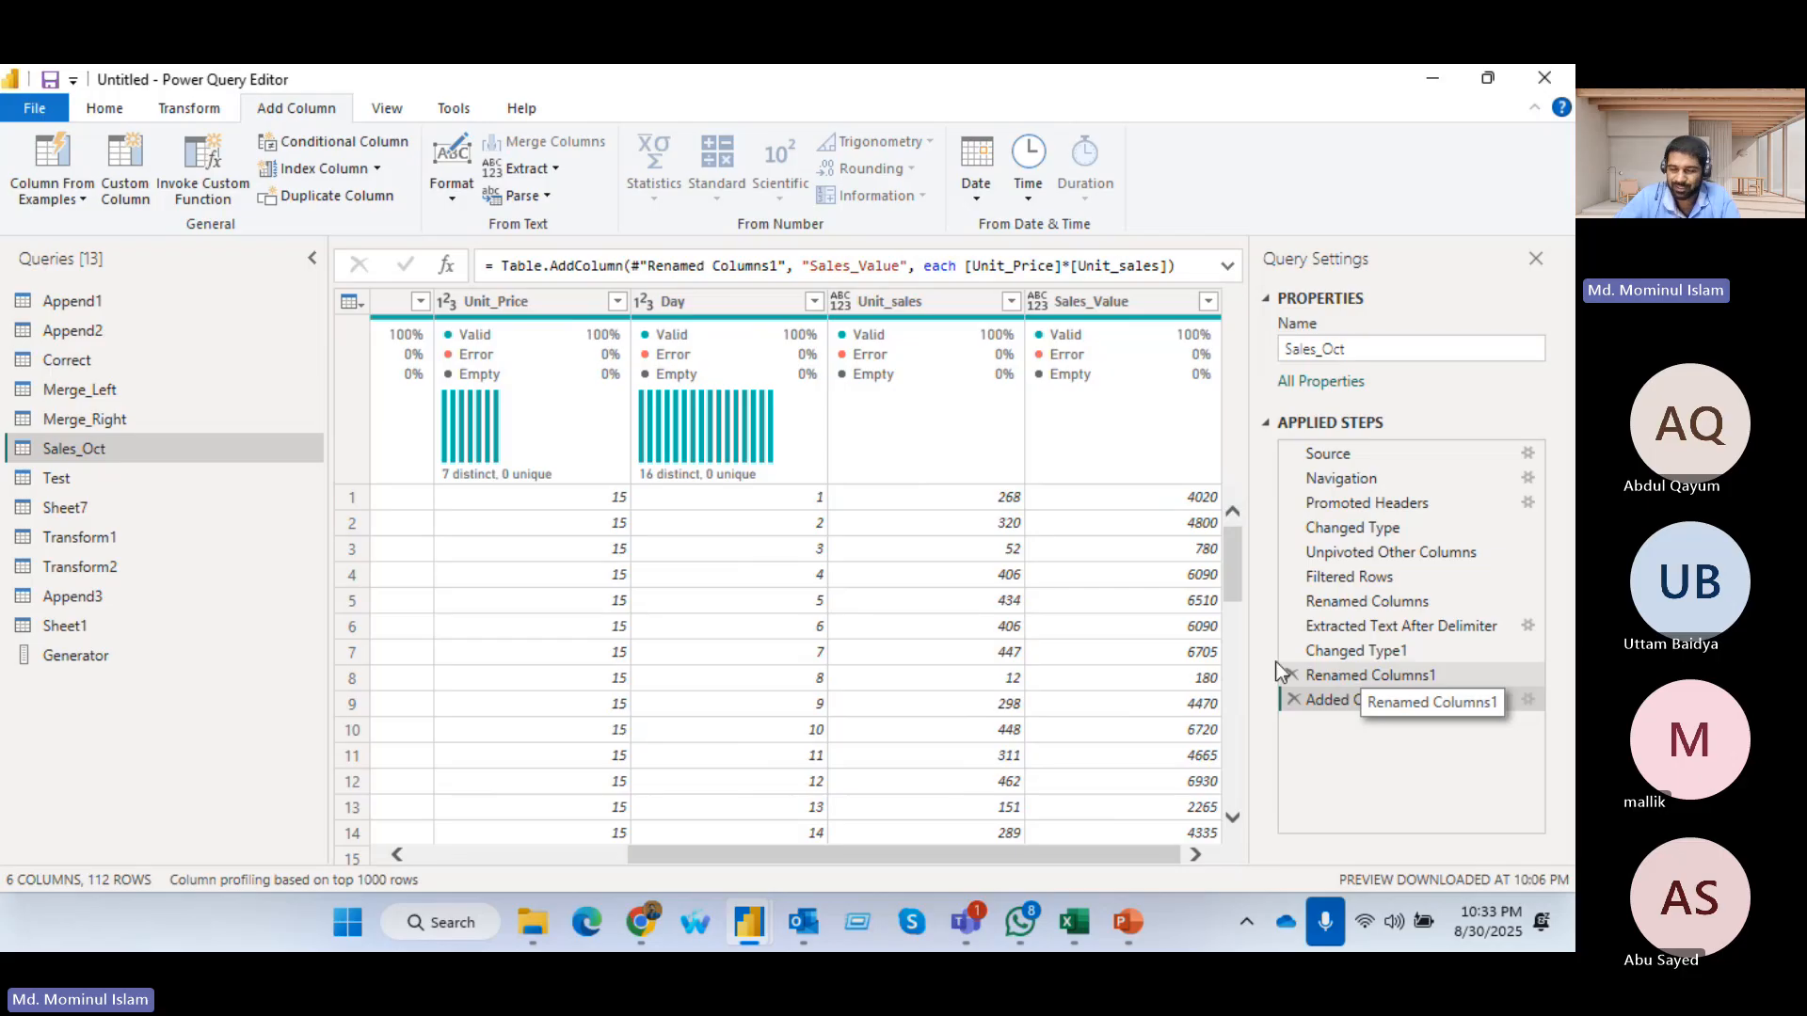
# Start a new custom column in Sales_Oct and name it Date
pyautogui.click(1093, 299)
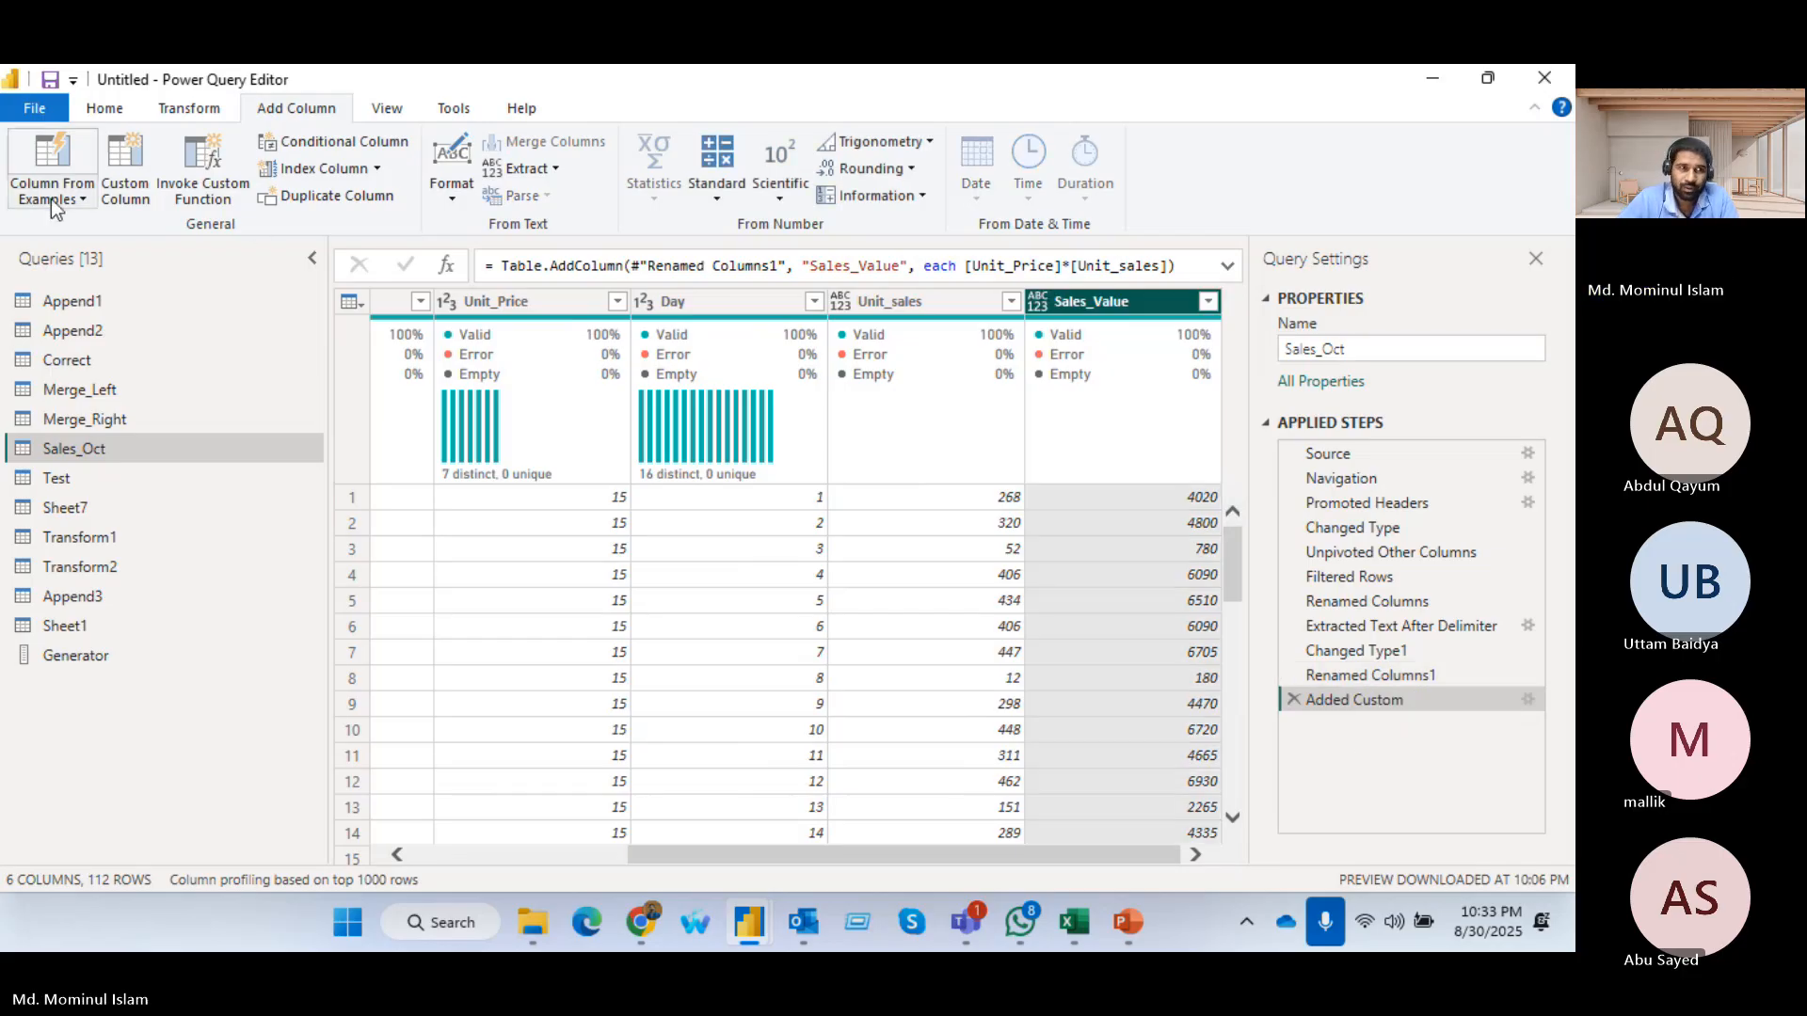
pyautogui.click(124, 169)
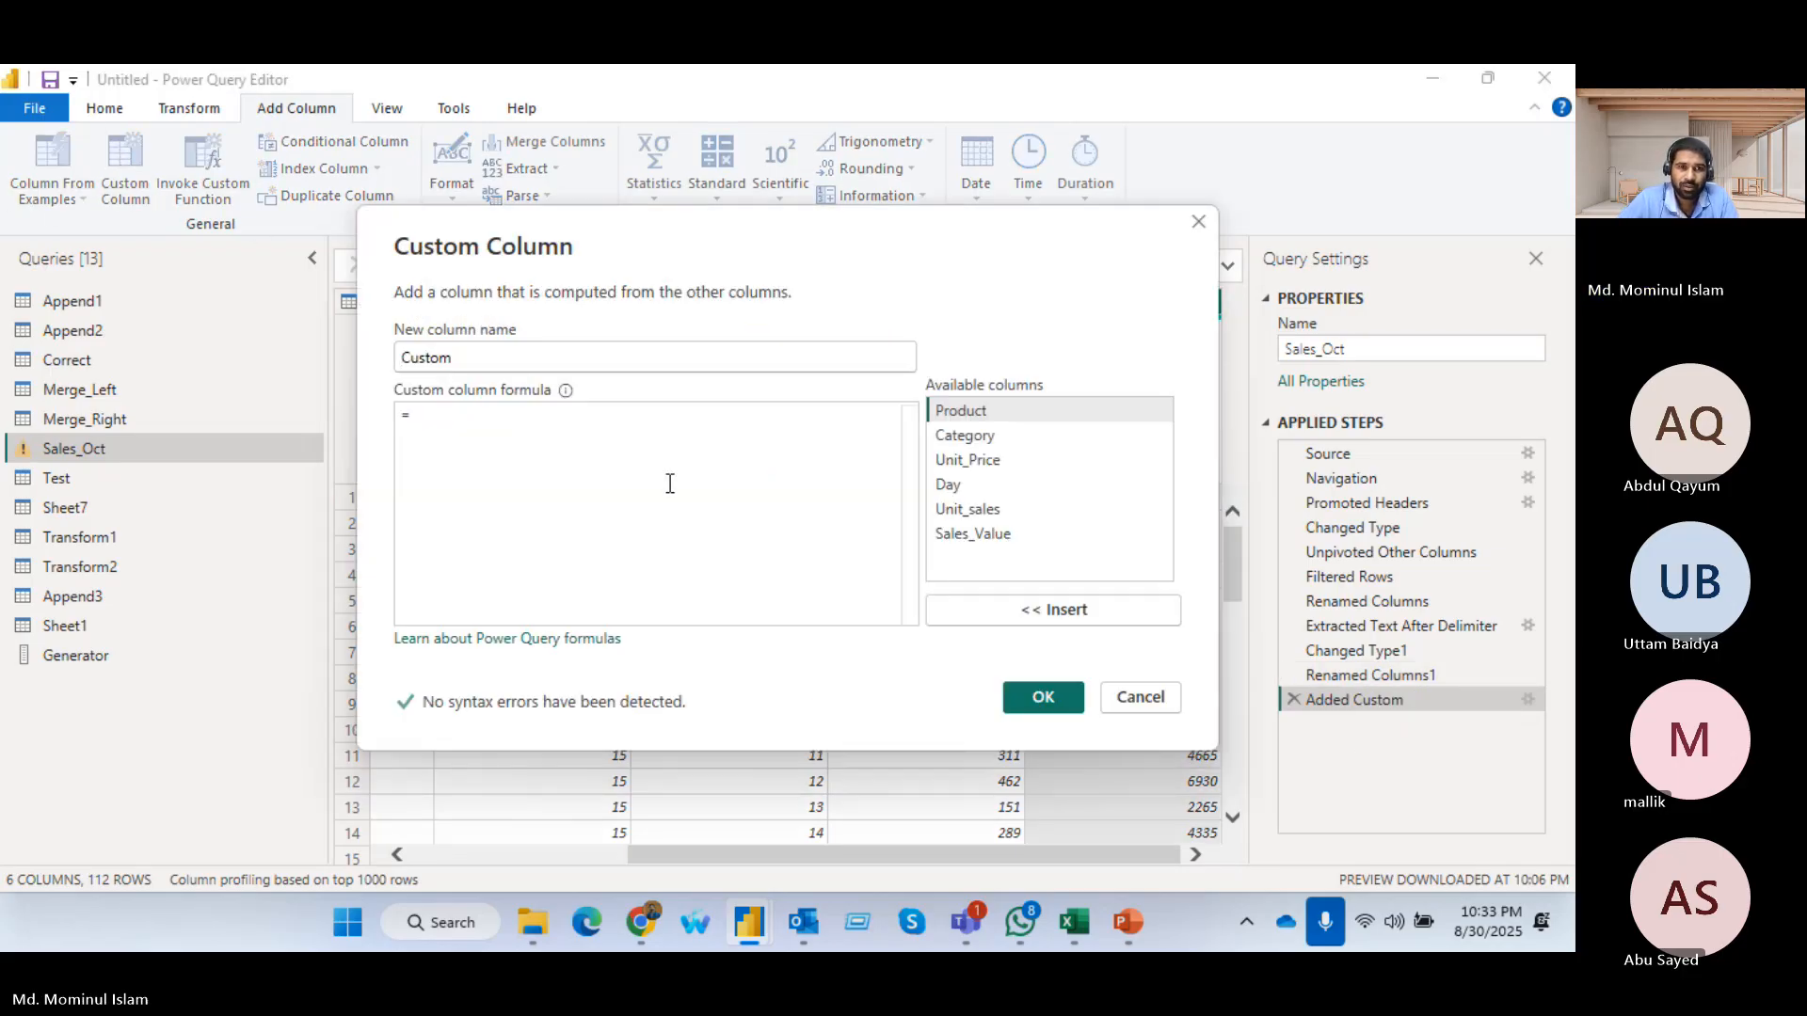
pyautogui.doubleClick(490, 361)
pyautogui.write('D')
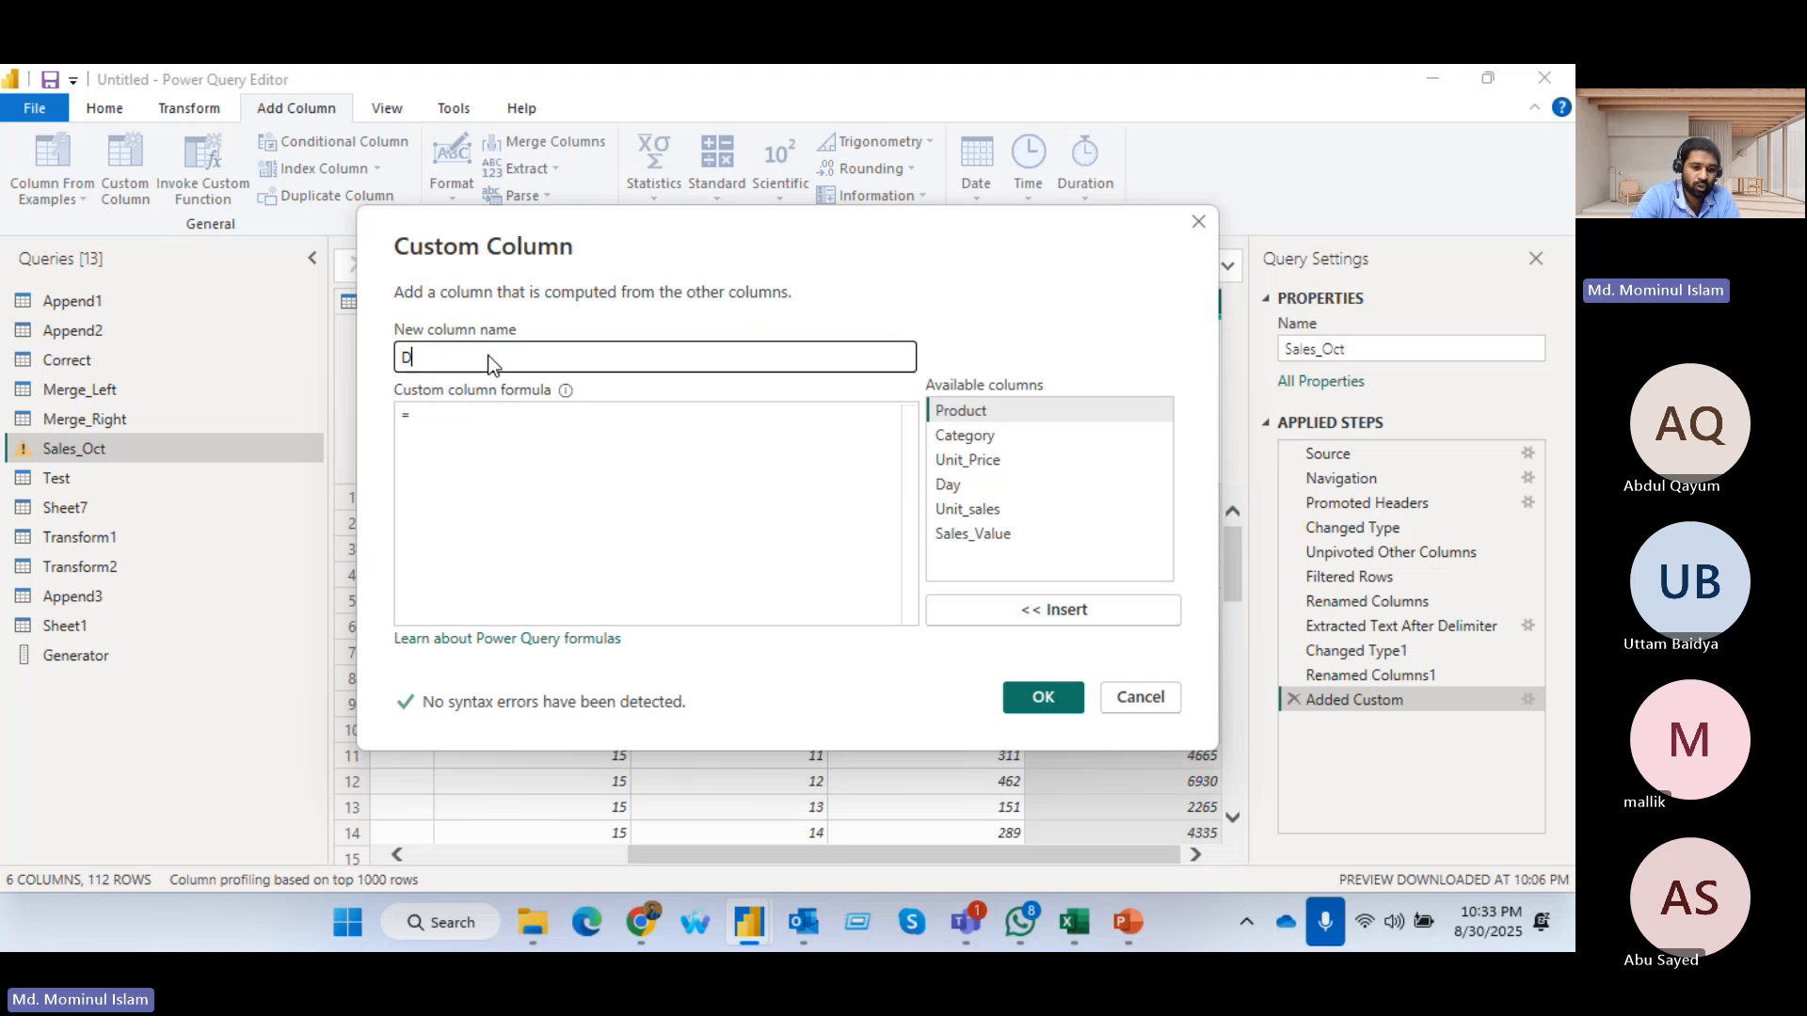
pyautogui.write('ate')
pyautogui.click(453, 426)
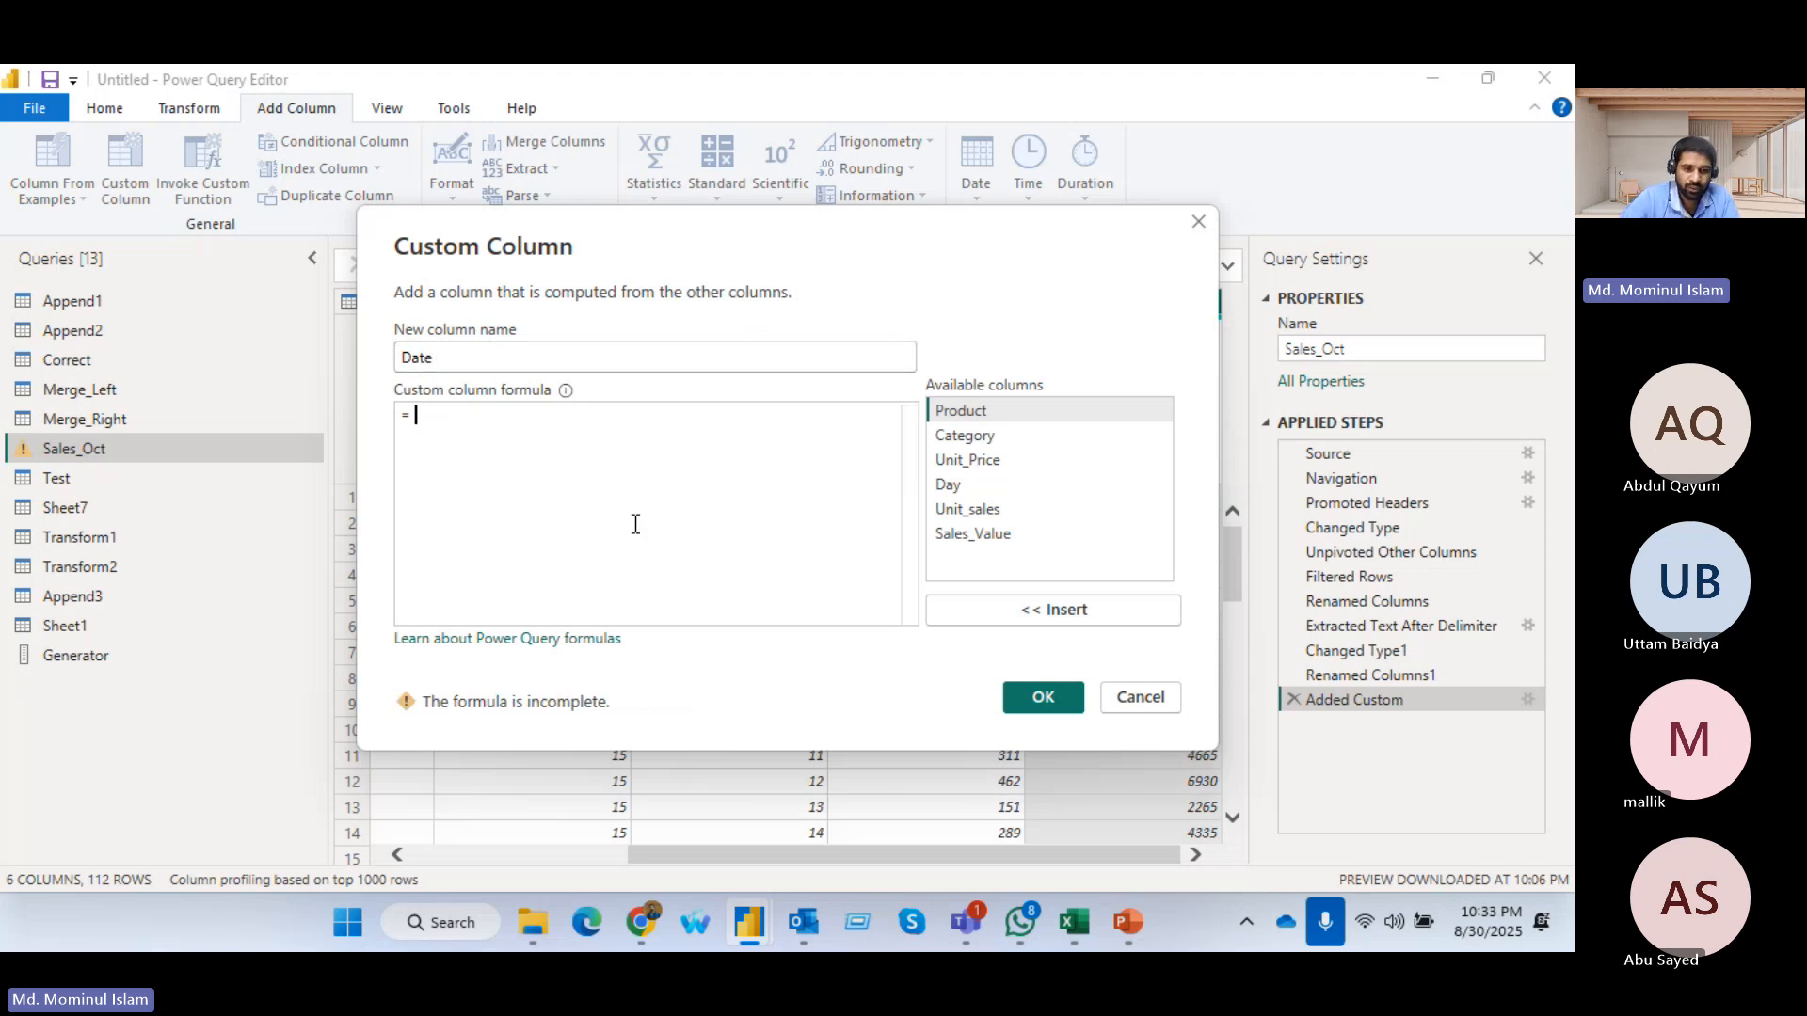
# Begin the Date formula with Text.Combine and a list containing 1 and the Day column
pyautogui.write('text')
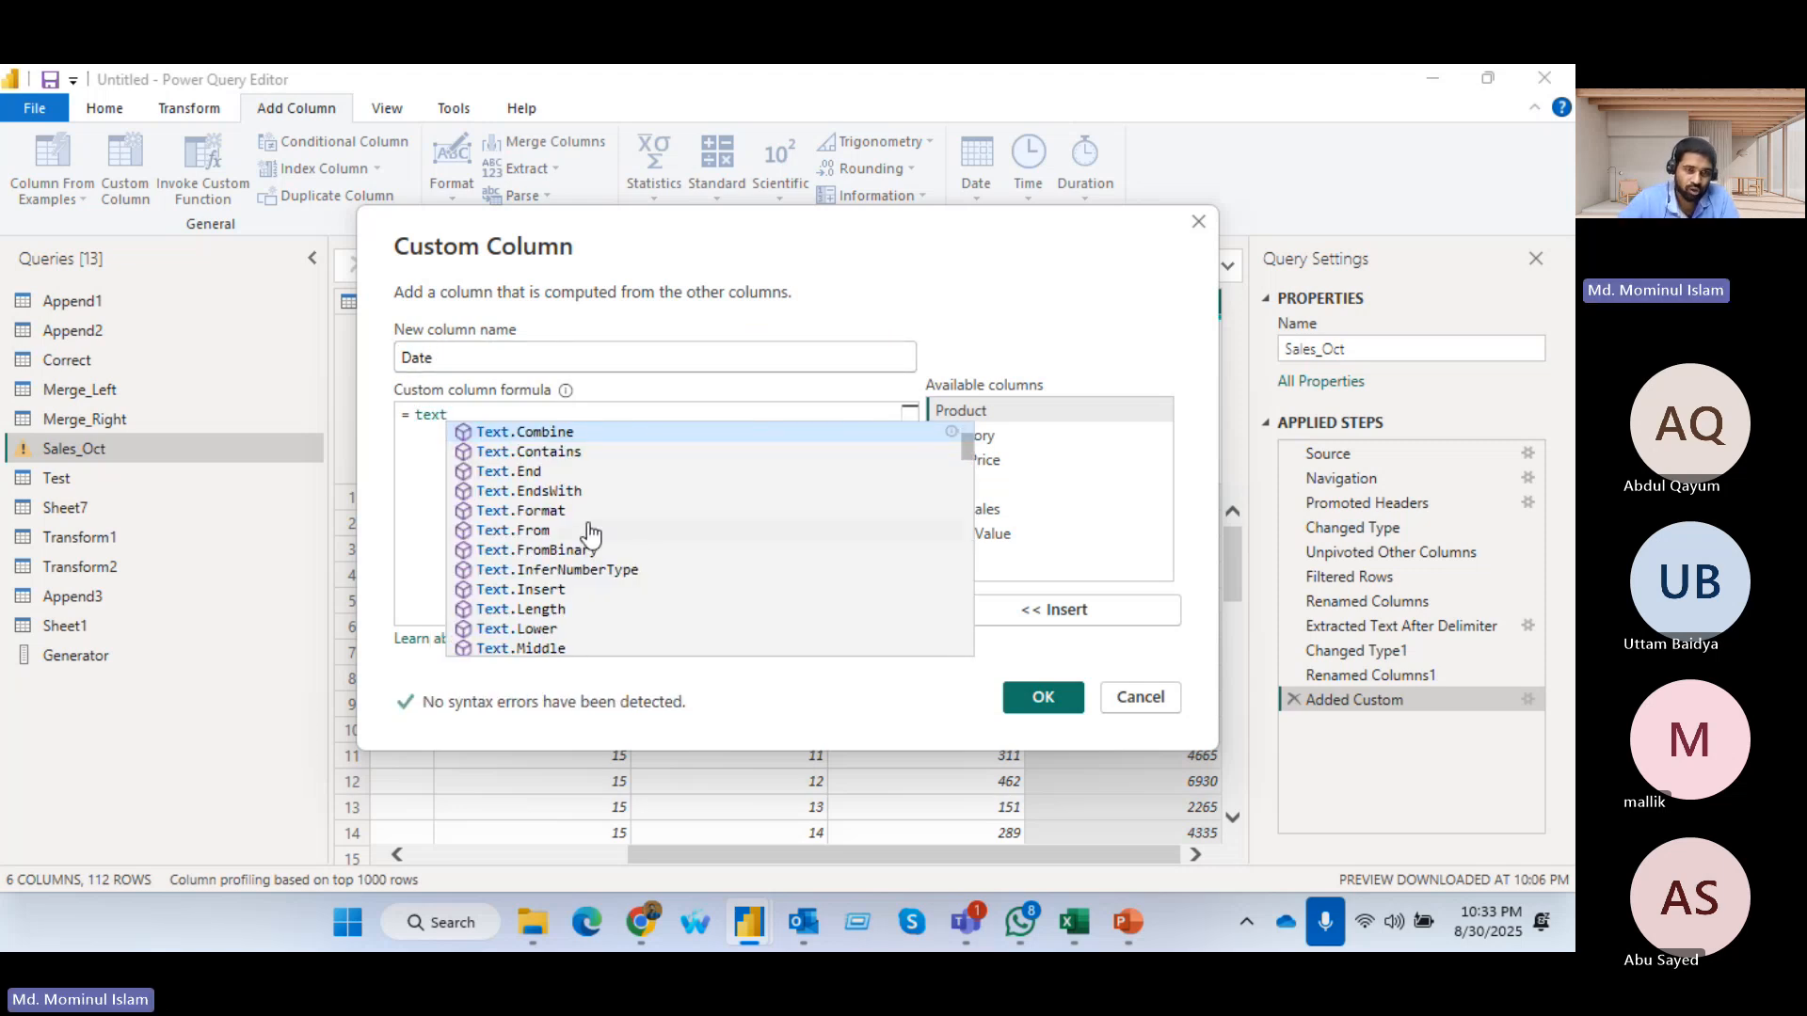
pyautogui.click(533, 432)
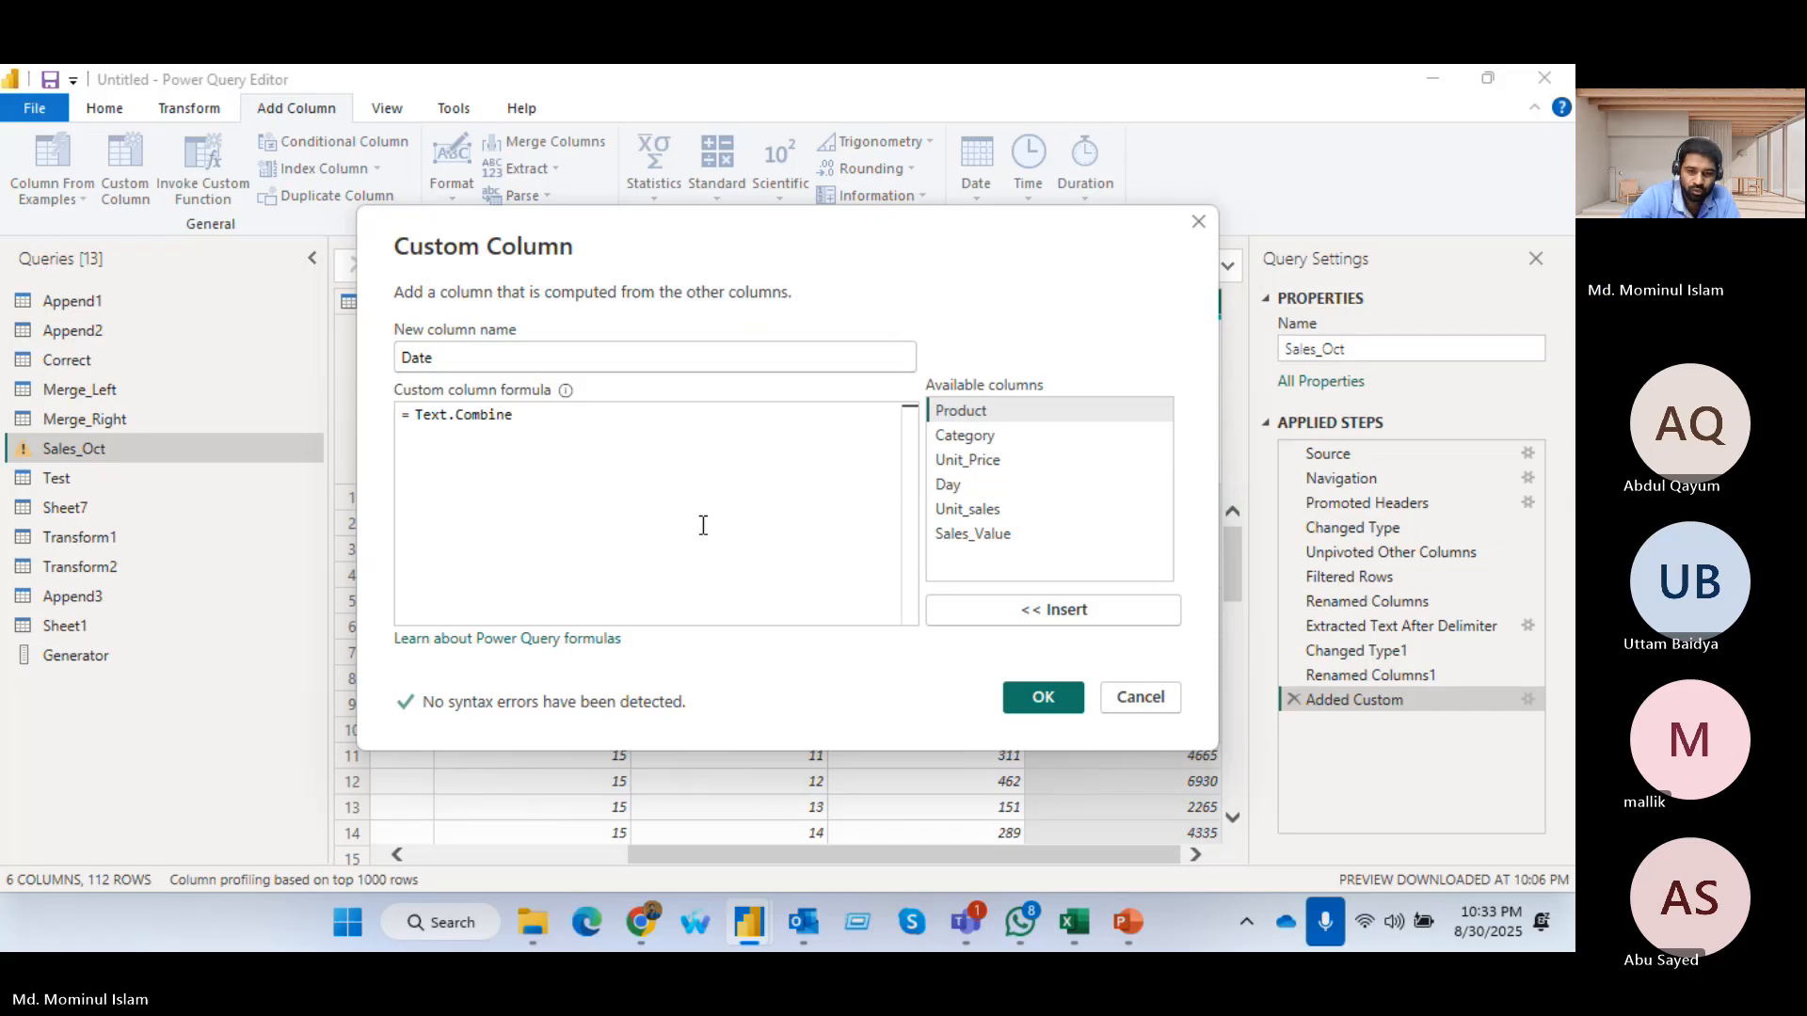
pyautogui.write('(')
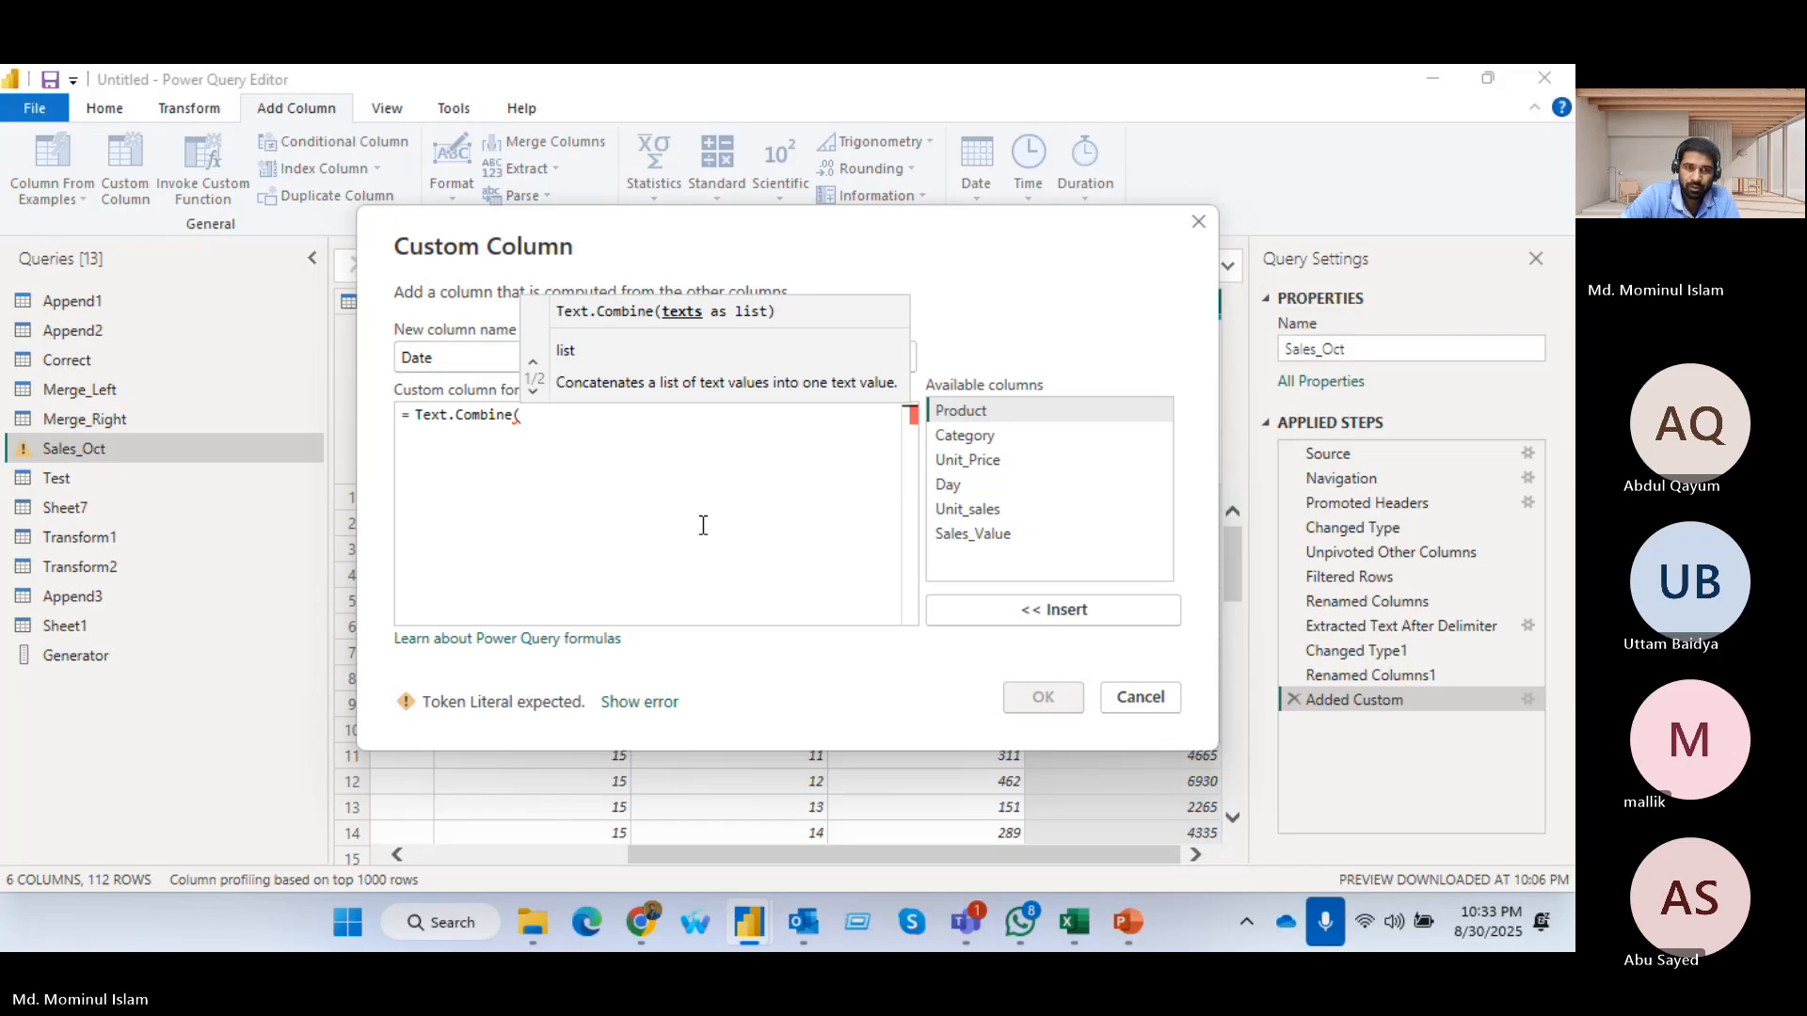
pyautogui.write('{')
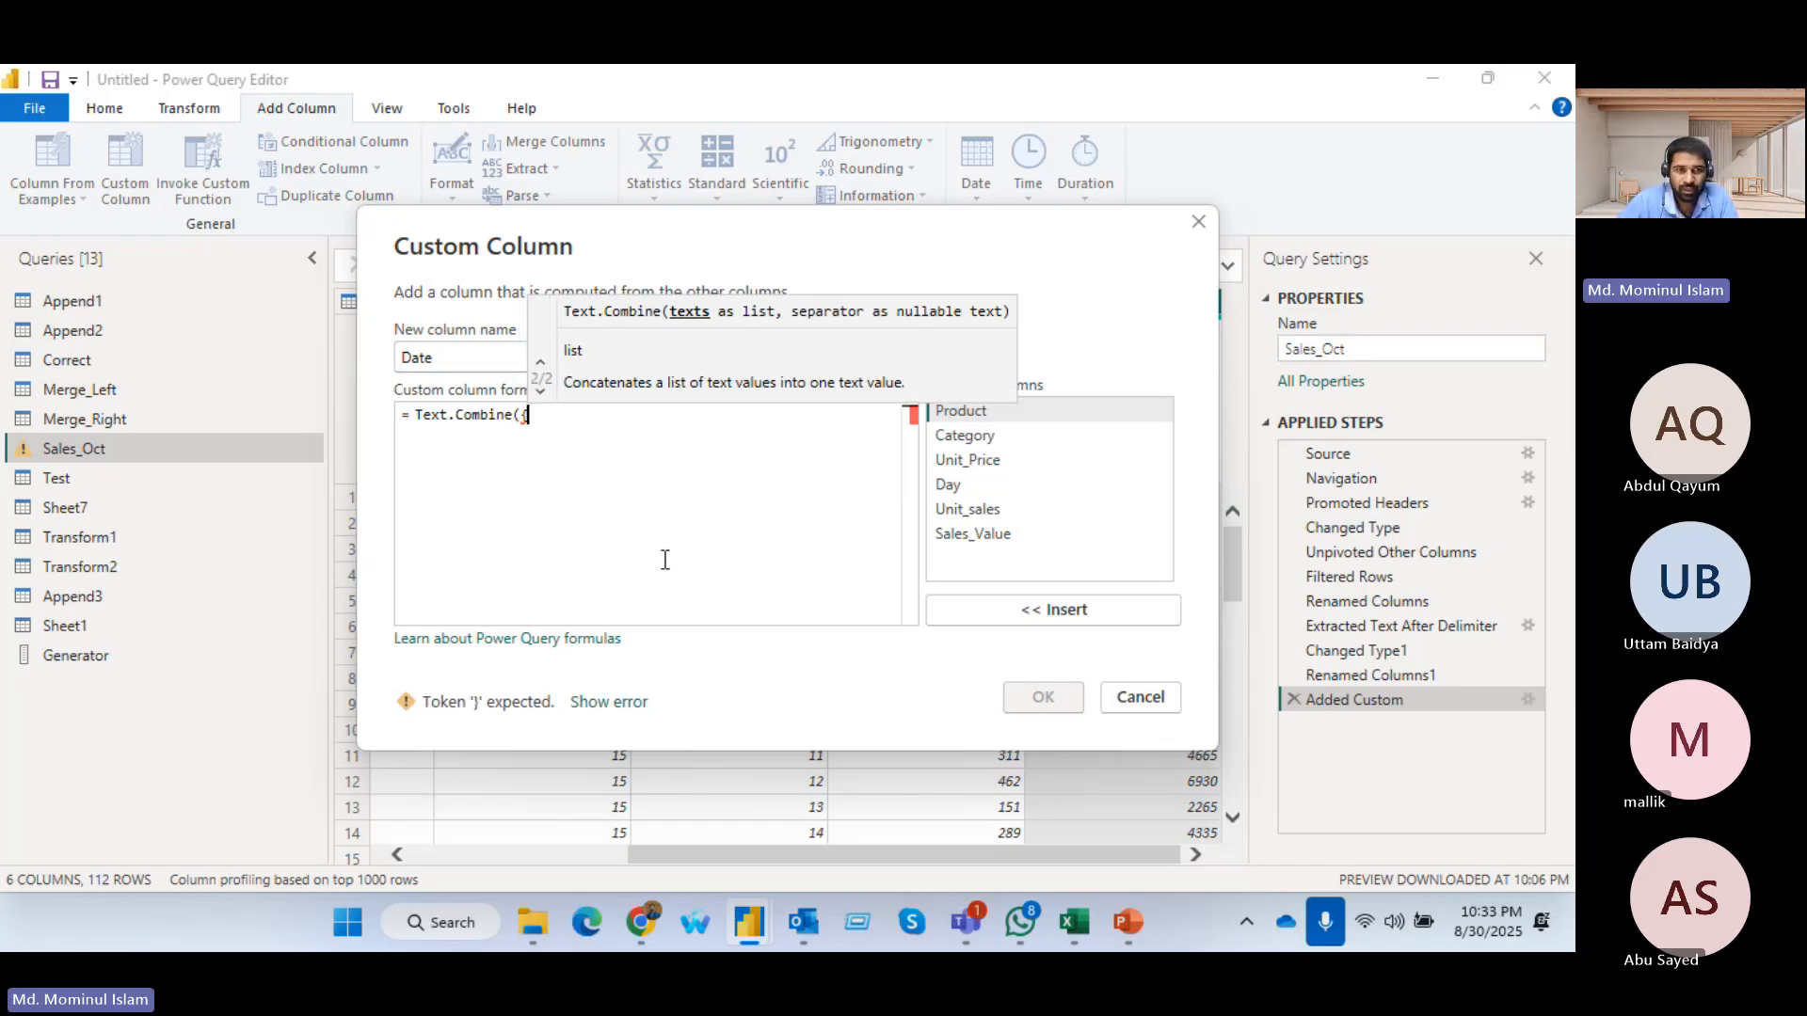
pyautogui.write(',,')
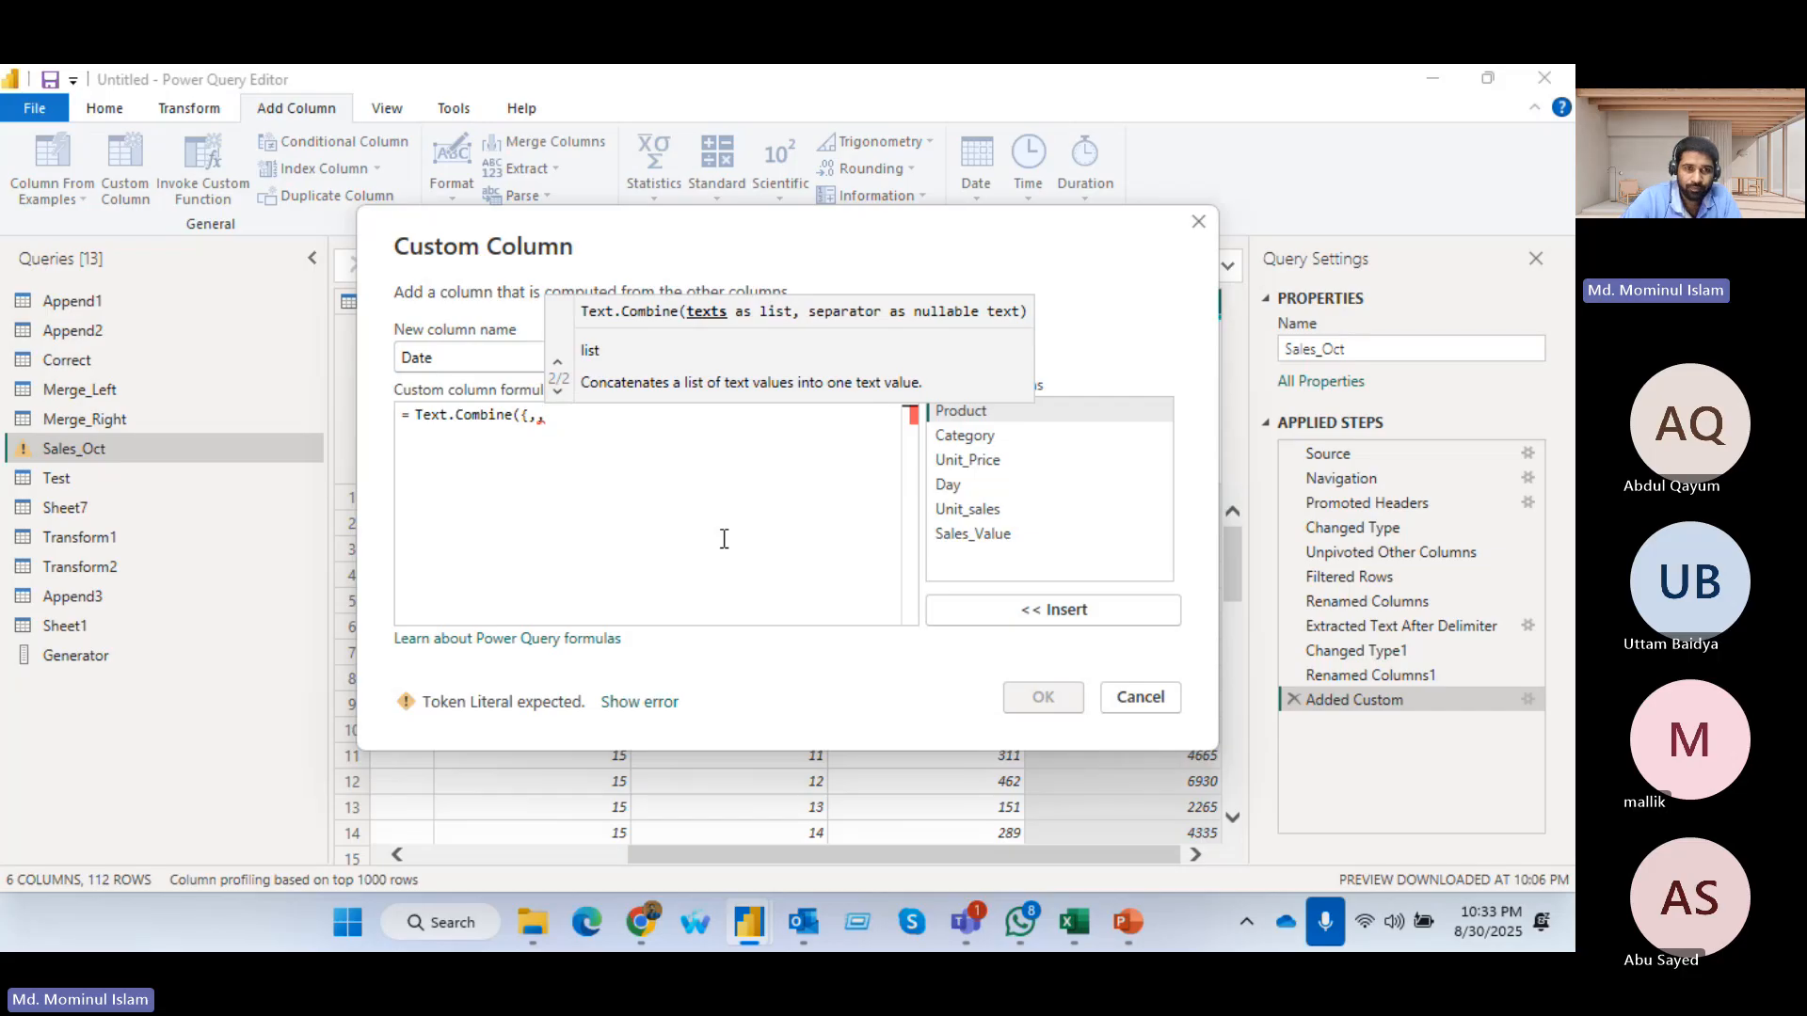
pyautogui.press('BackSpace')
pyautogui.press('BackSpace')
pyautogui.write('1,')
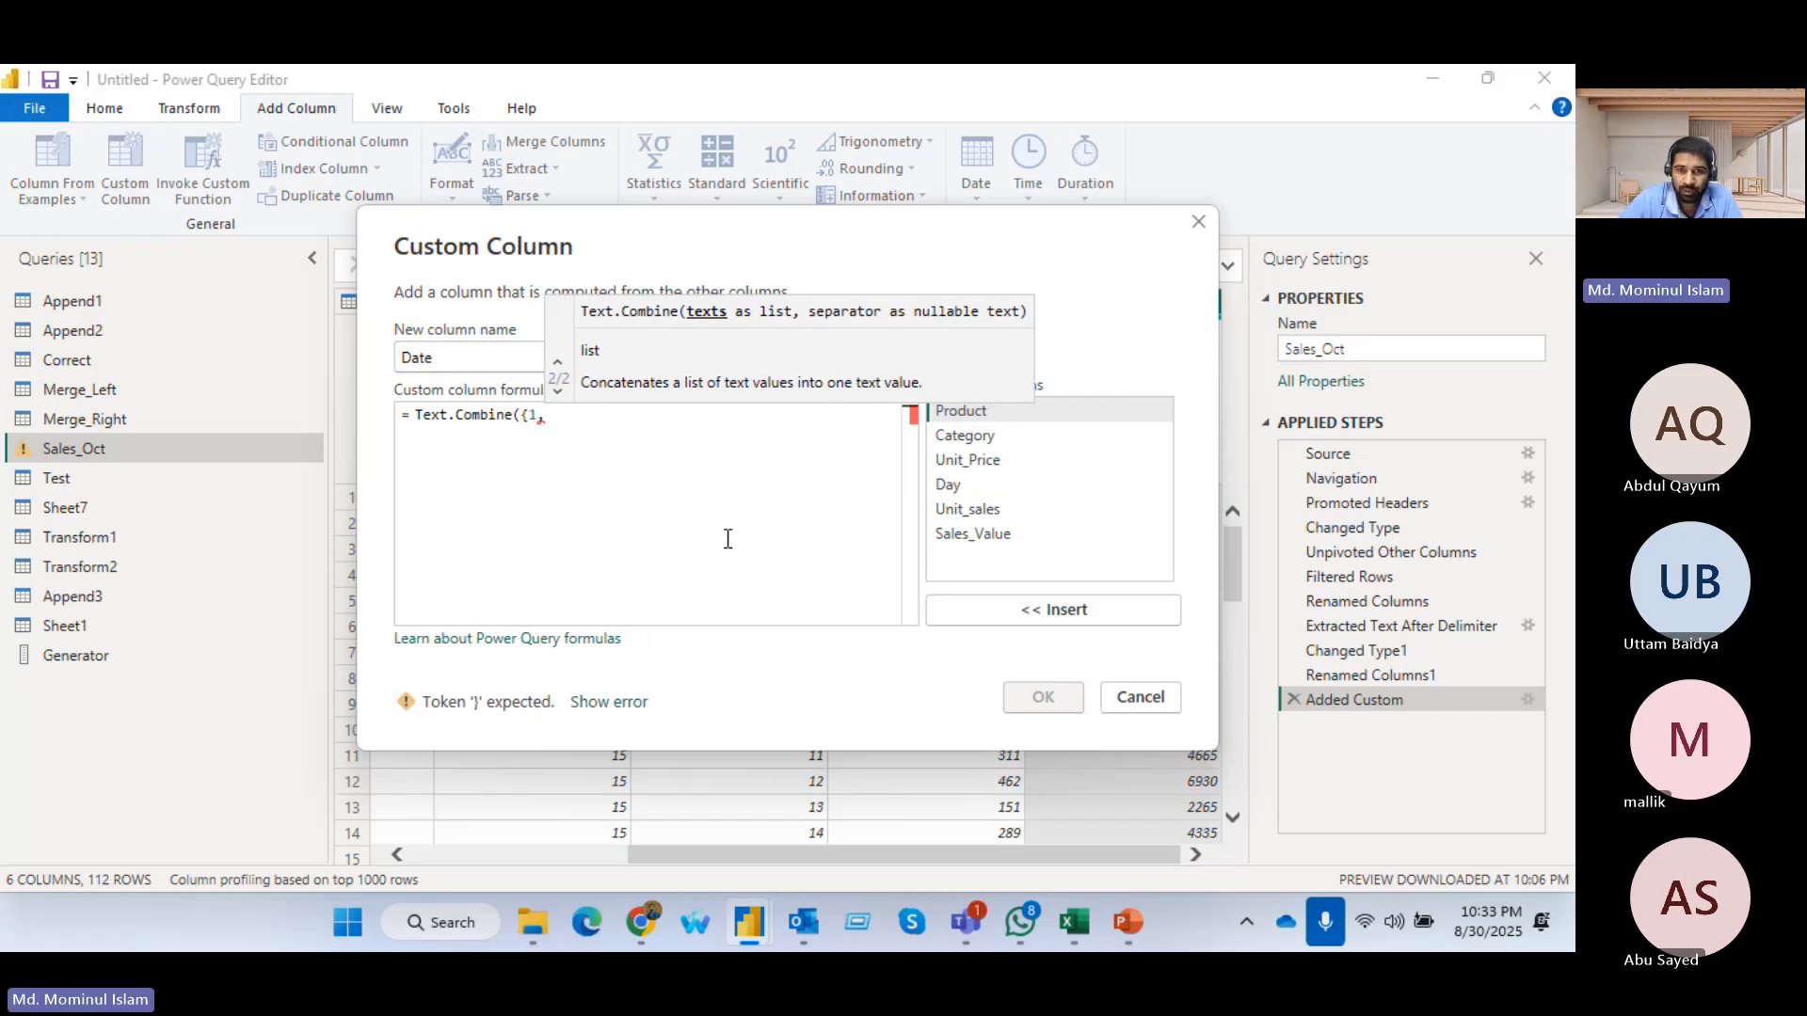
pyautogui.doubleClick(954, 484)
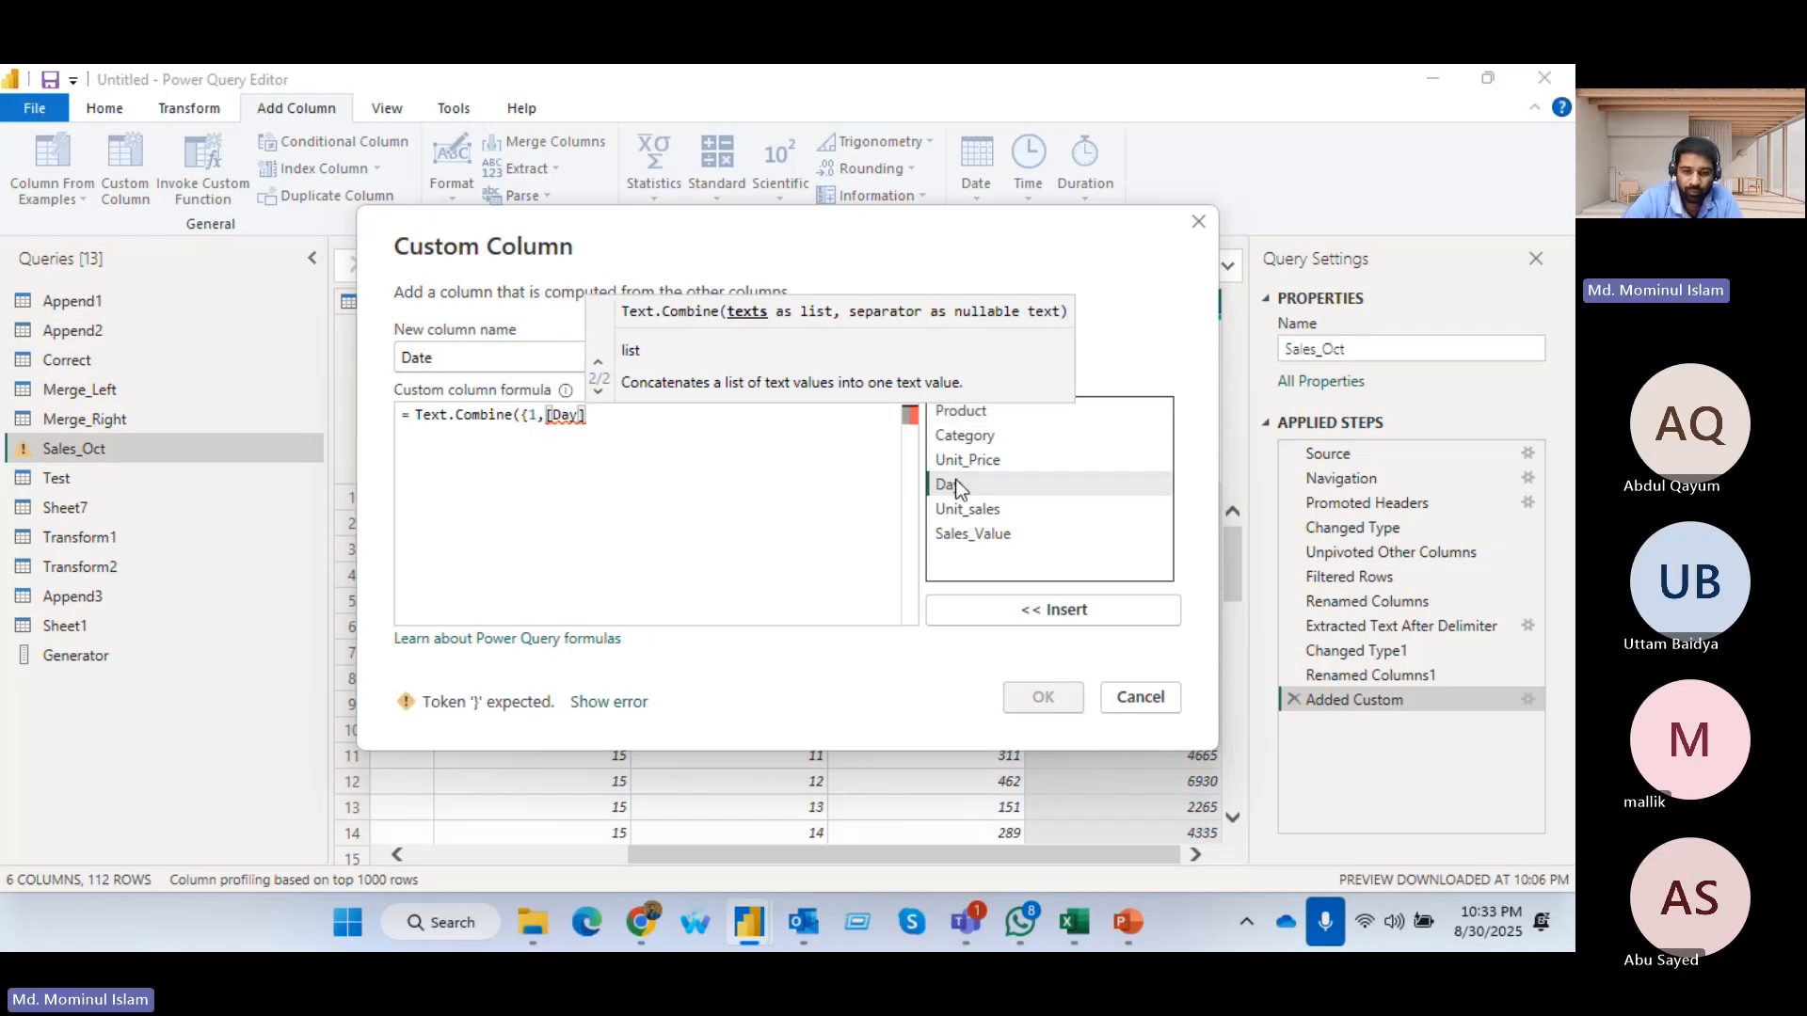
# Complete the list with 2025, set "-" as the separator, apply the Date formula, and dismiss the error dialog
pyautogui.write(',2025')
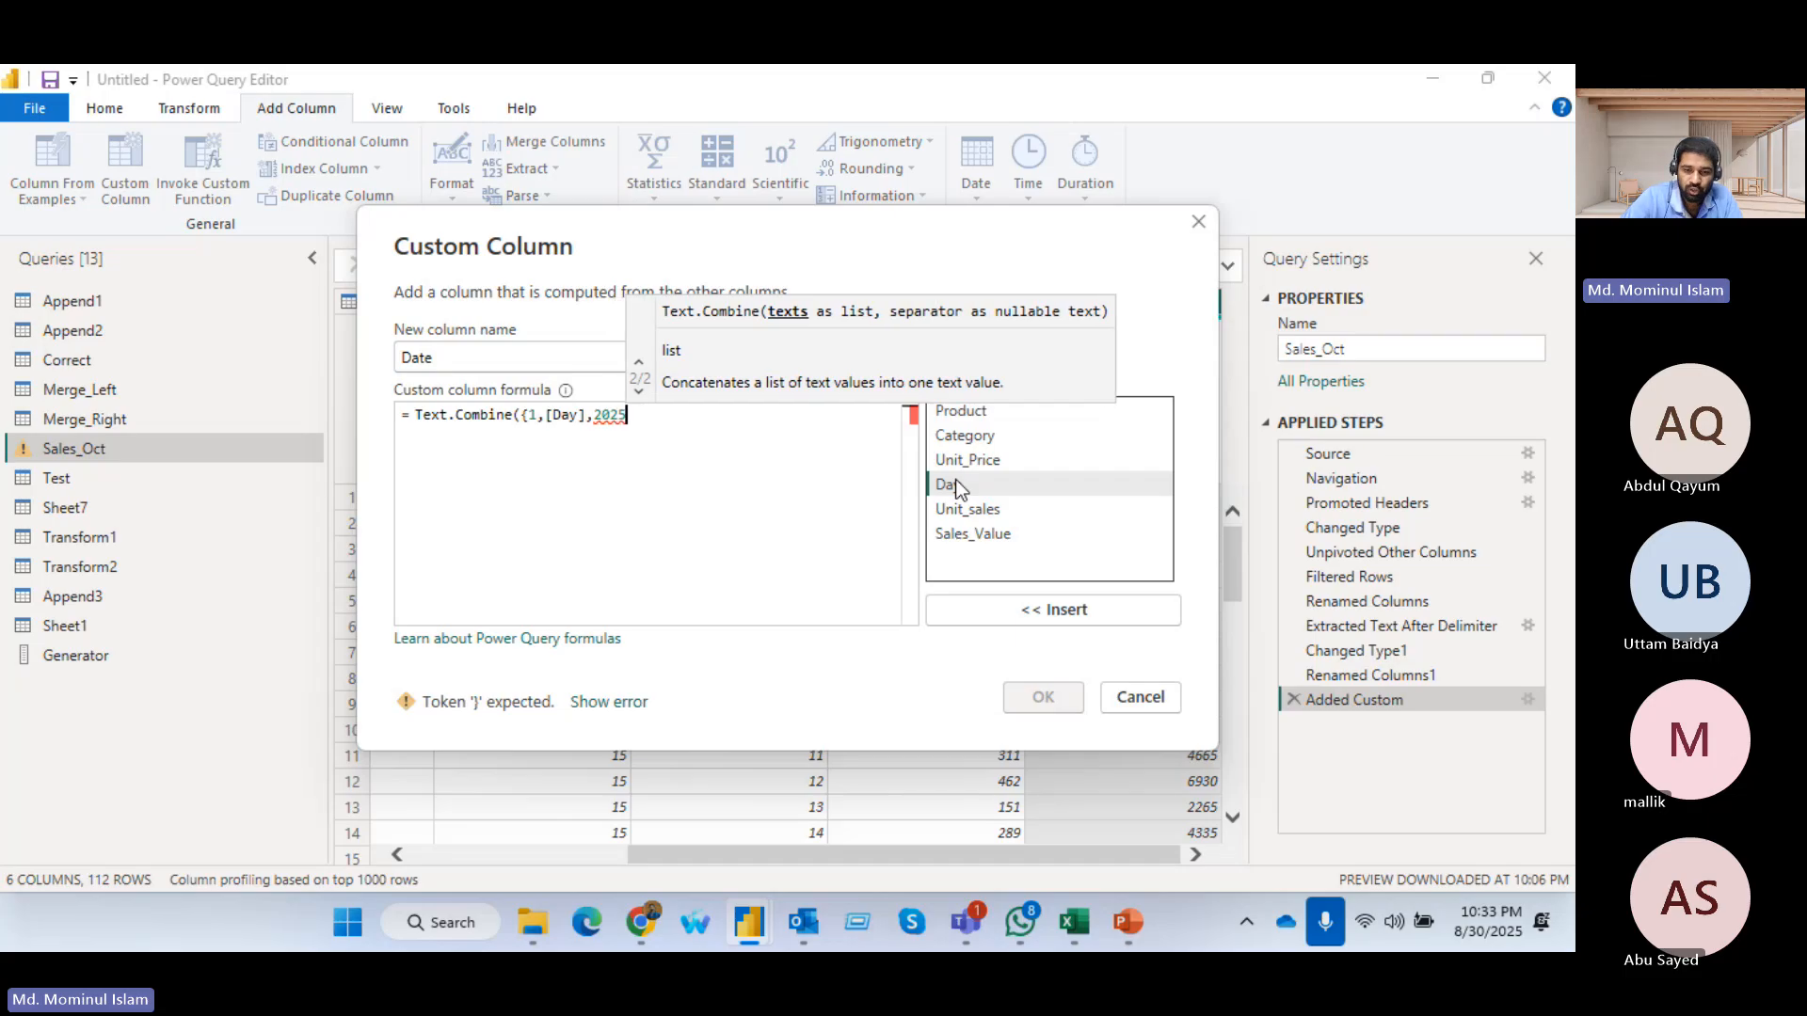
pyautogui.write('}')
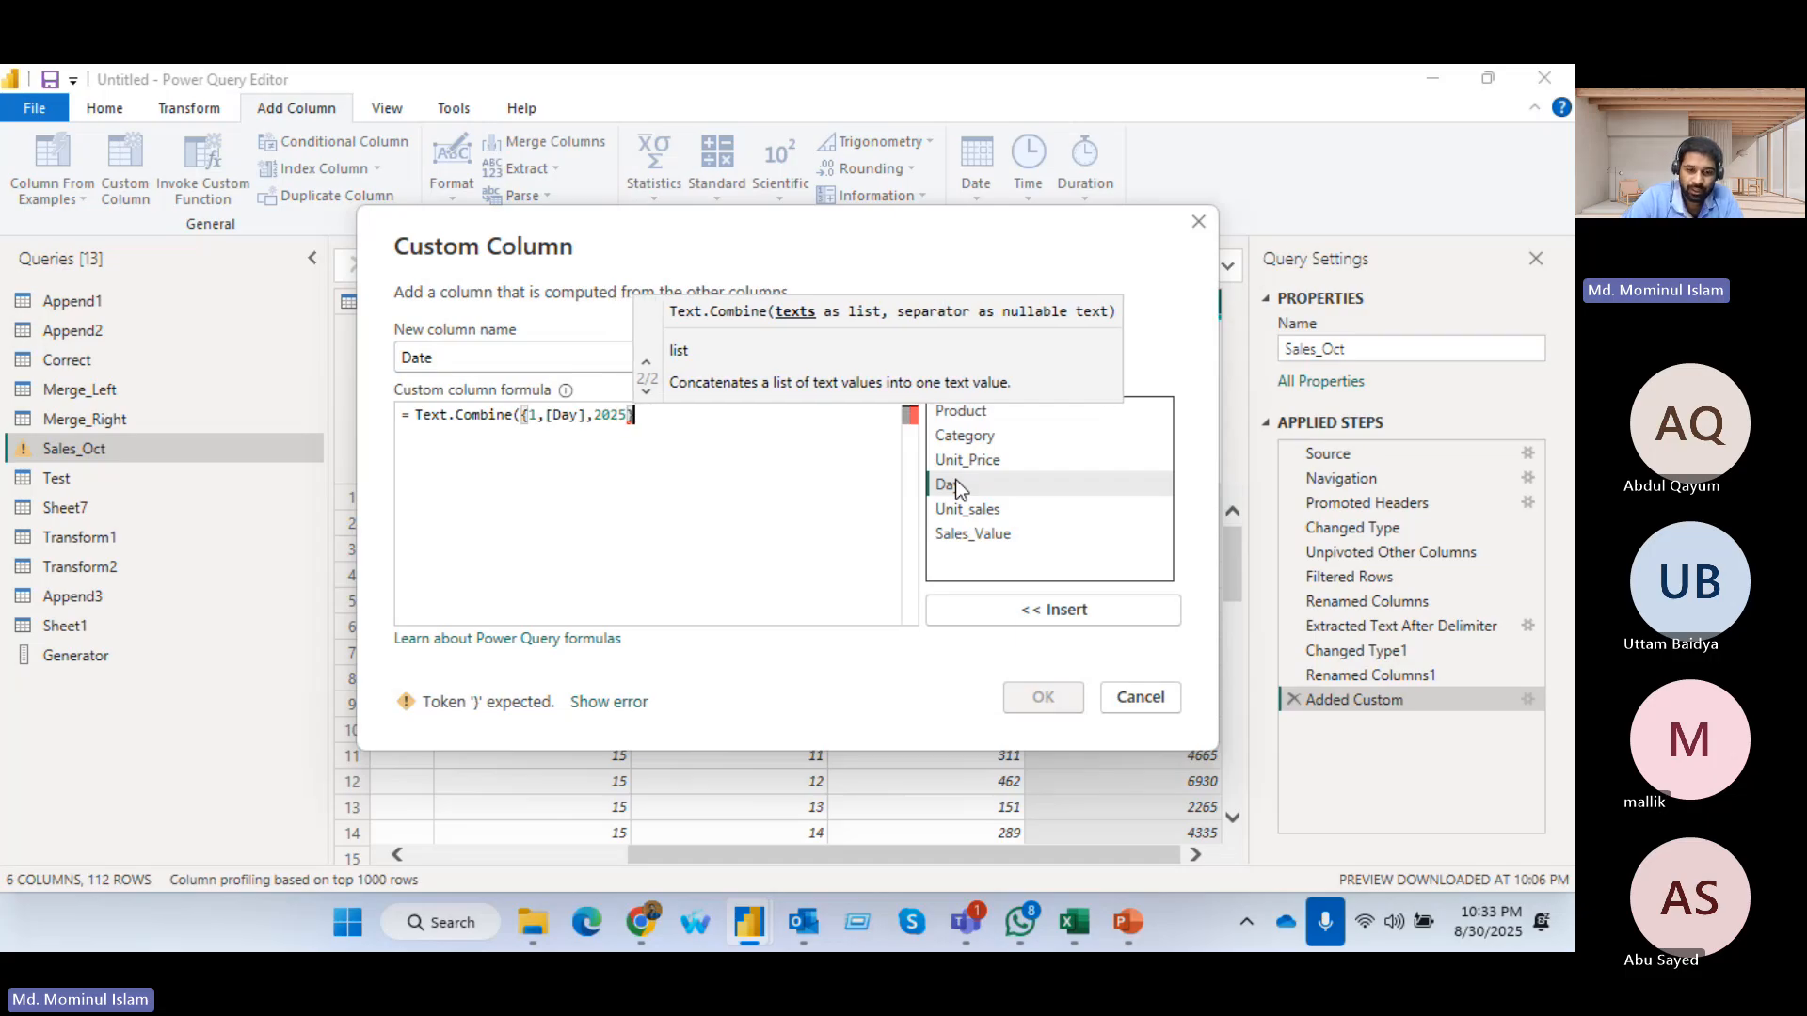
pyautogui.write(',')
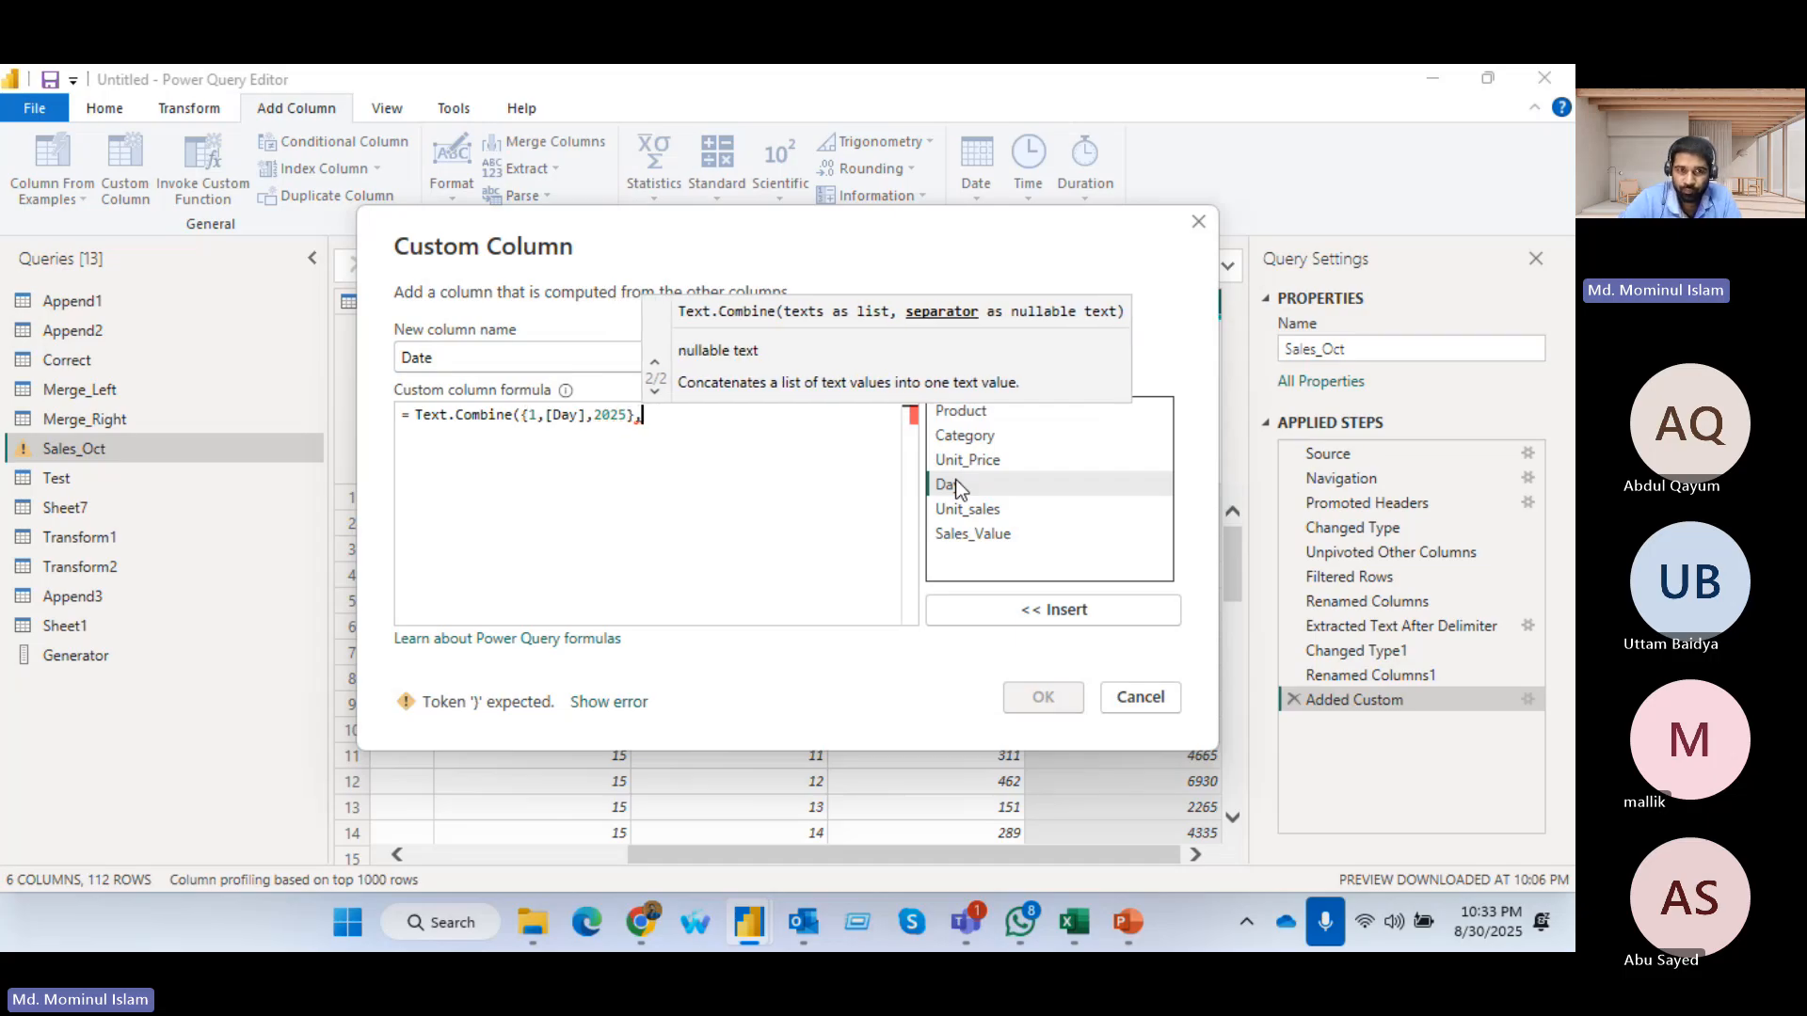
pyautogui.write('"-')
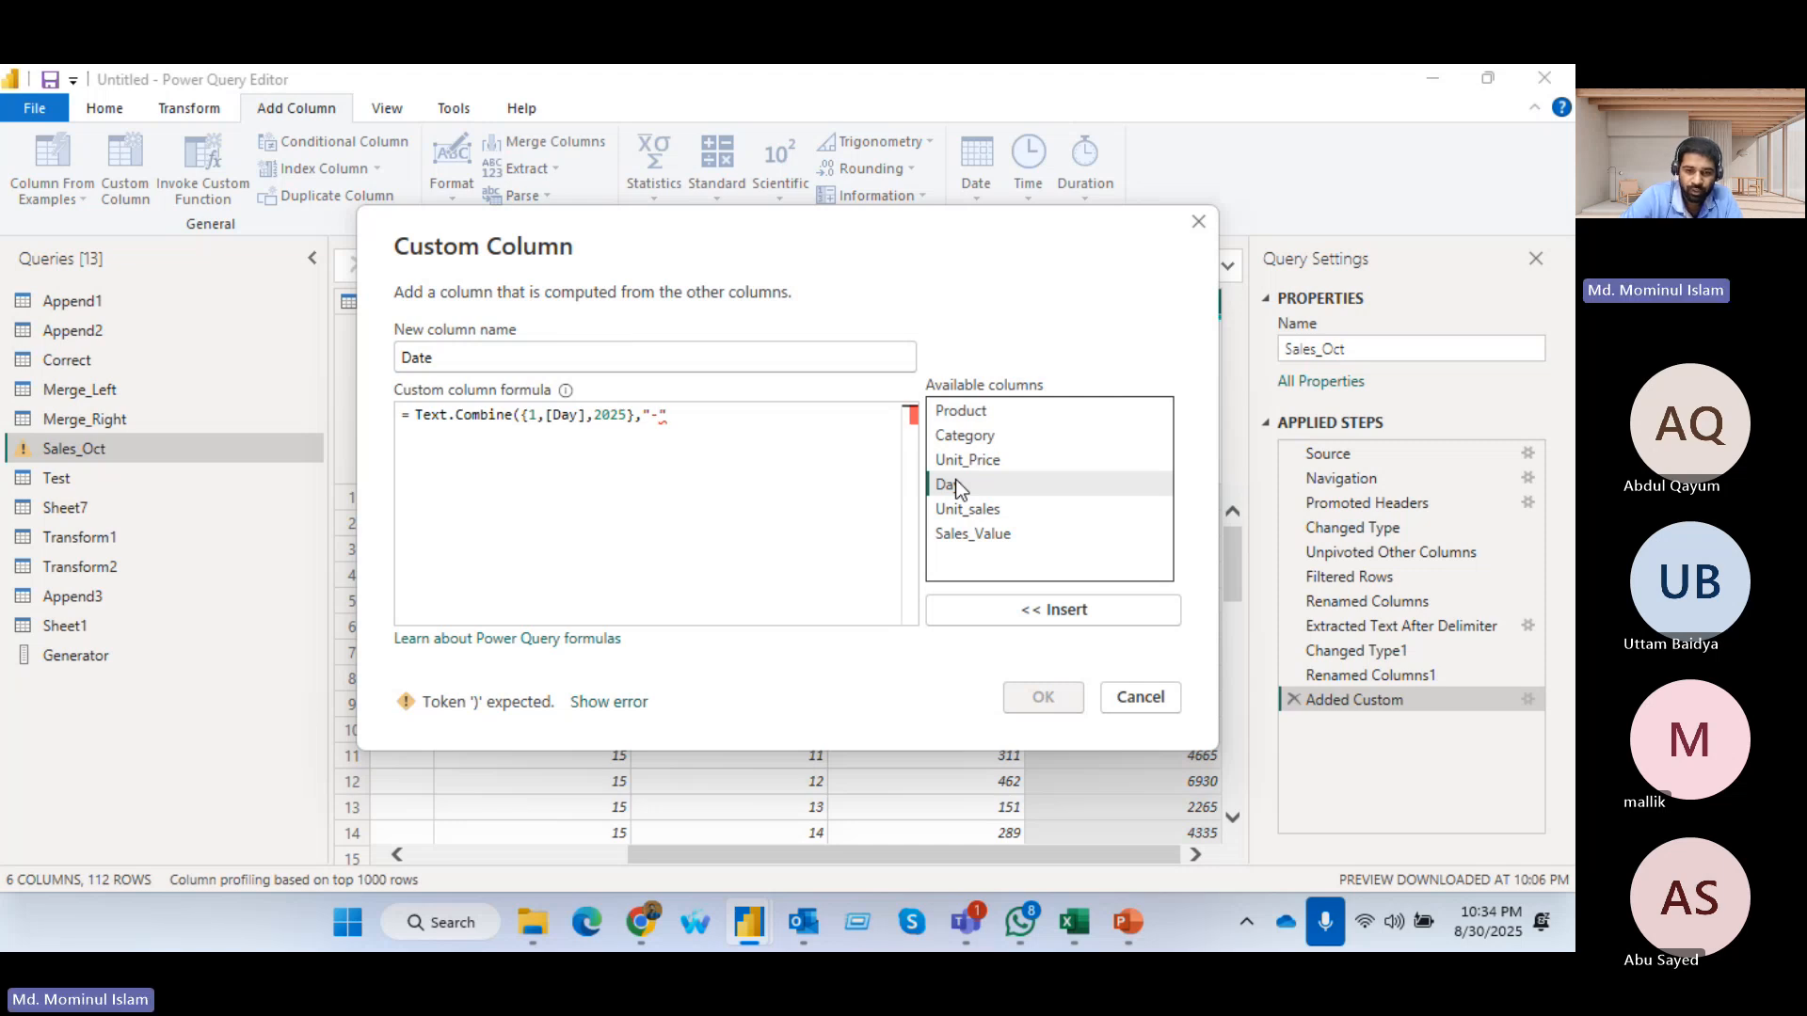
pyautogui.write(')')
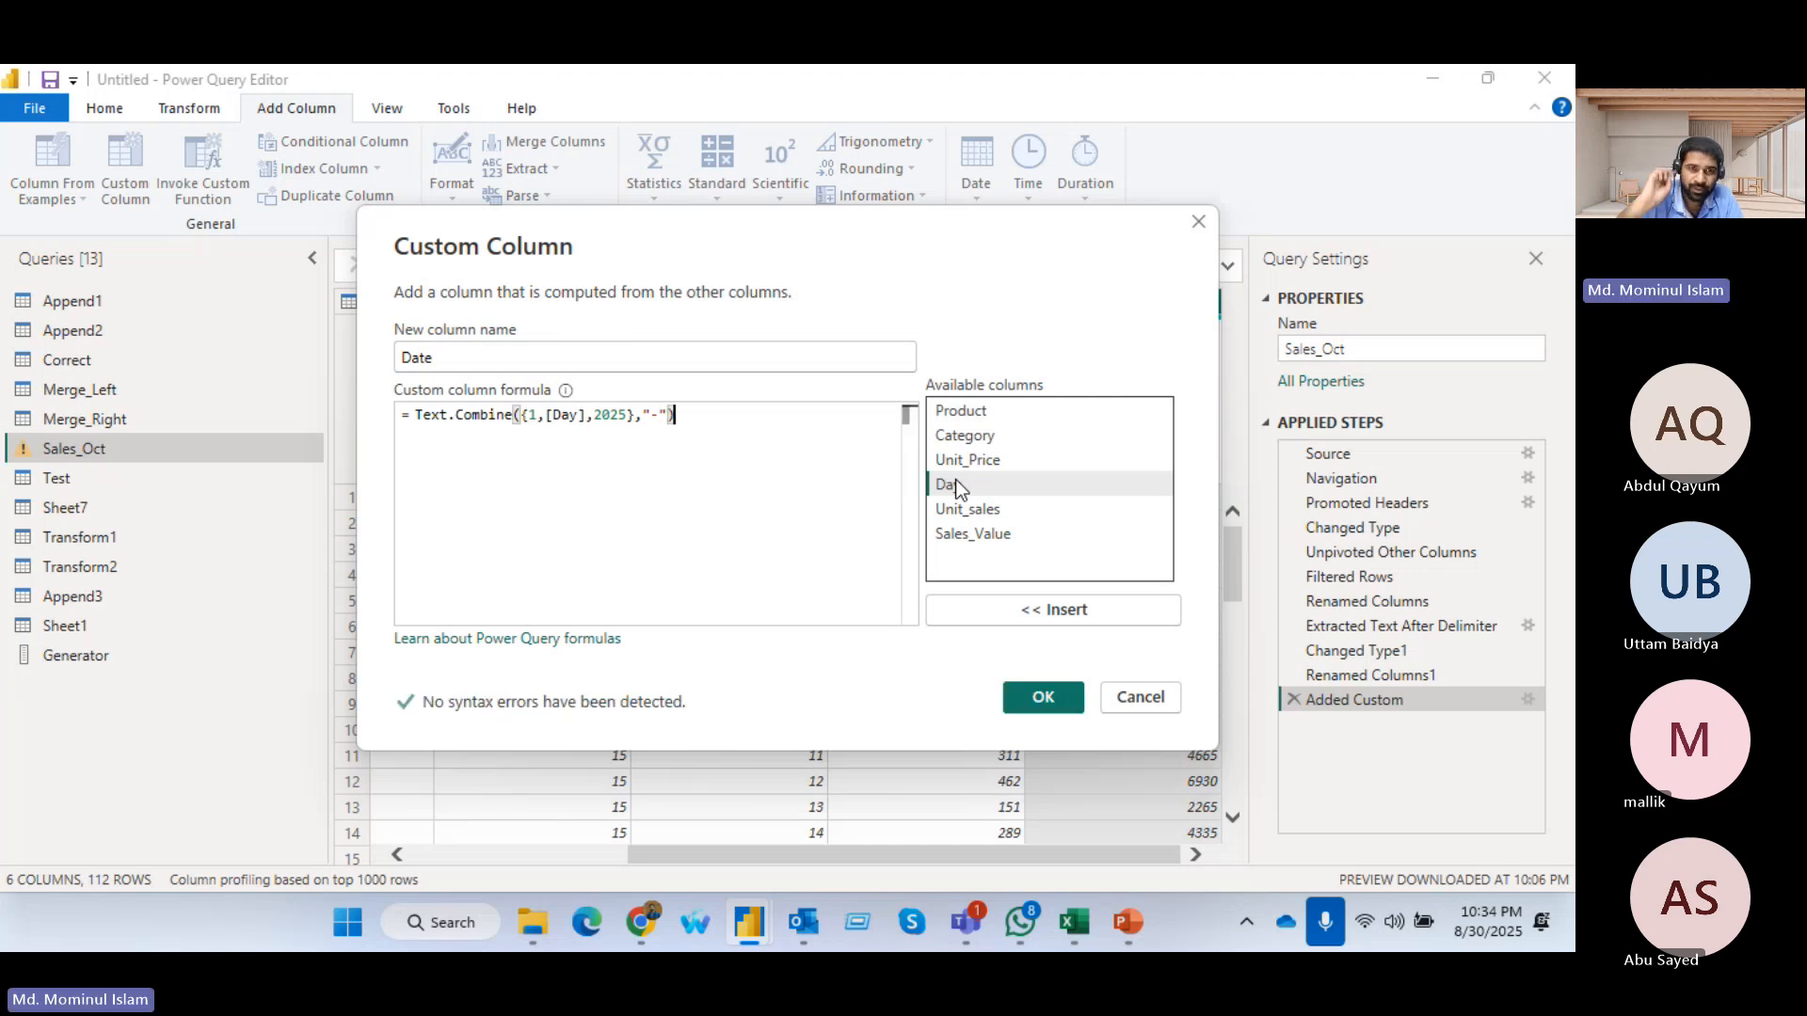
pyautogui.click(1043, 696)
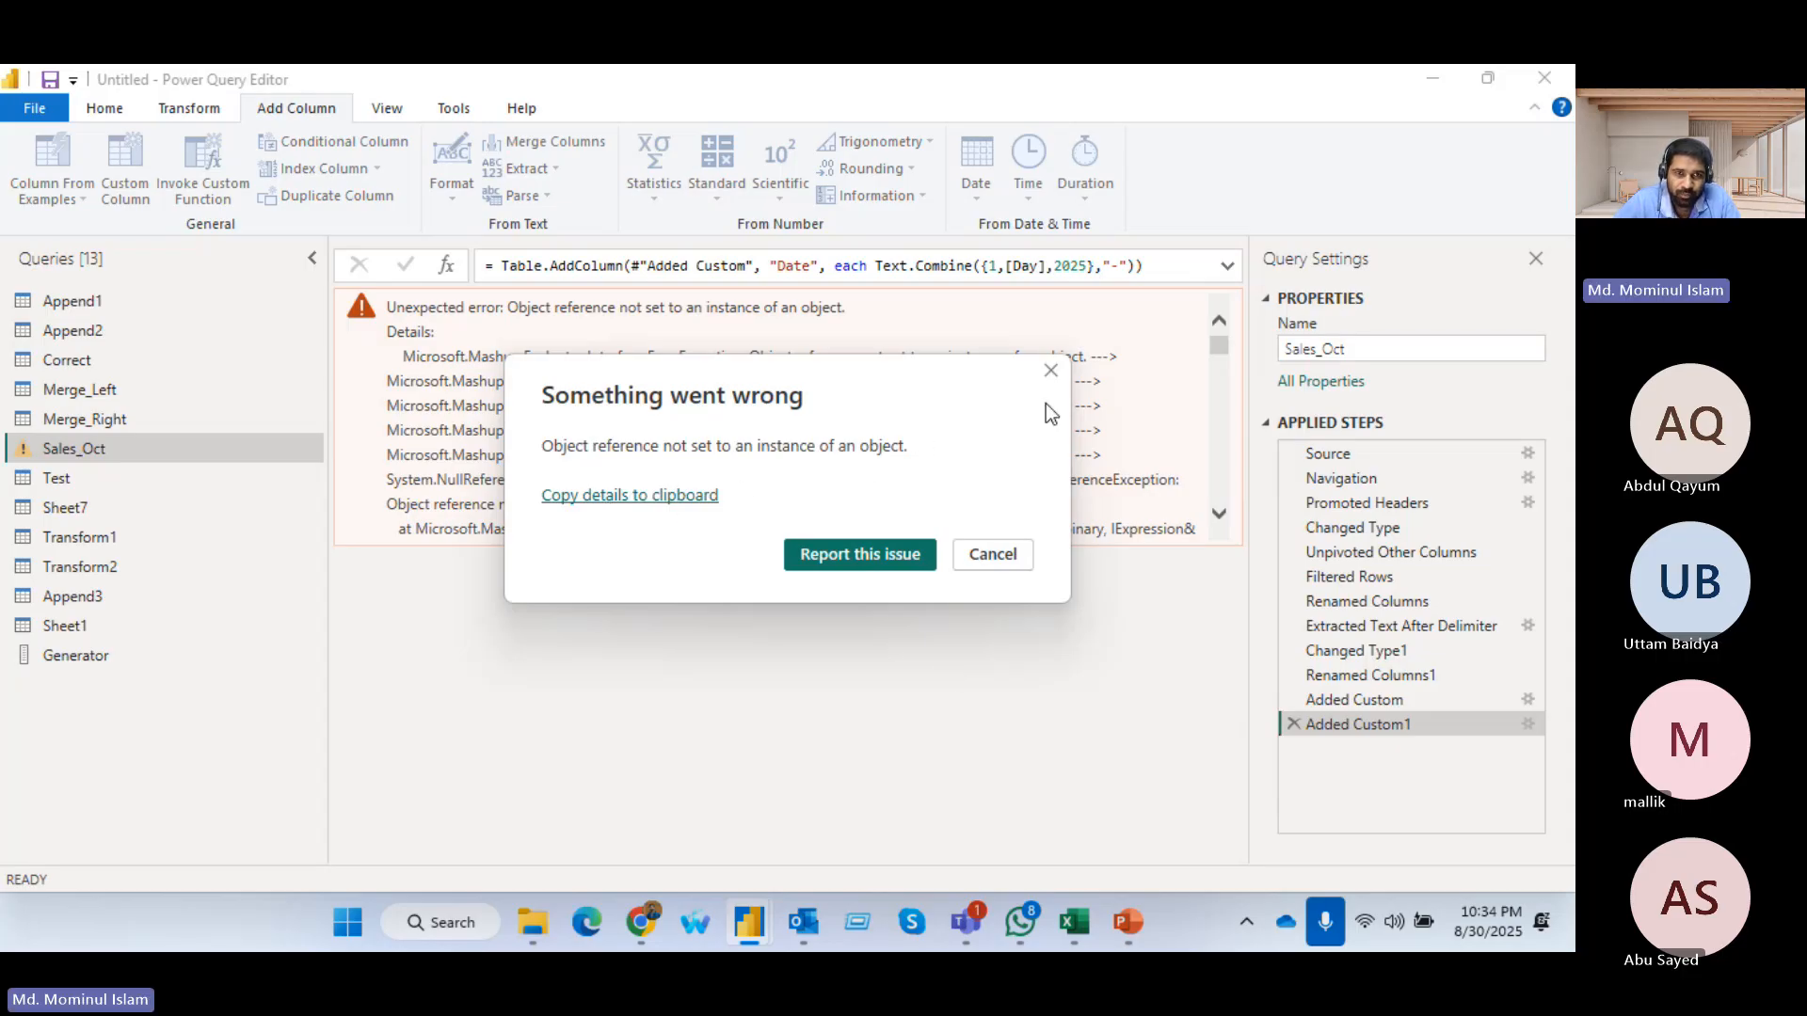
pyautogui.click(1050, 370)
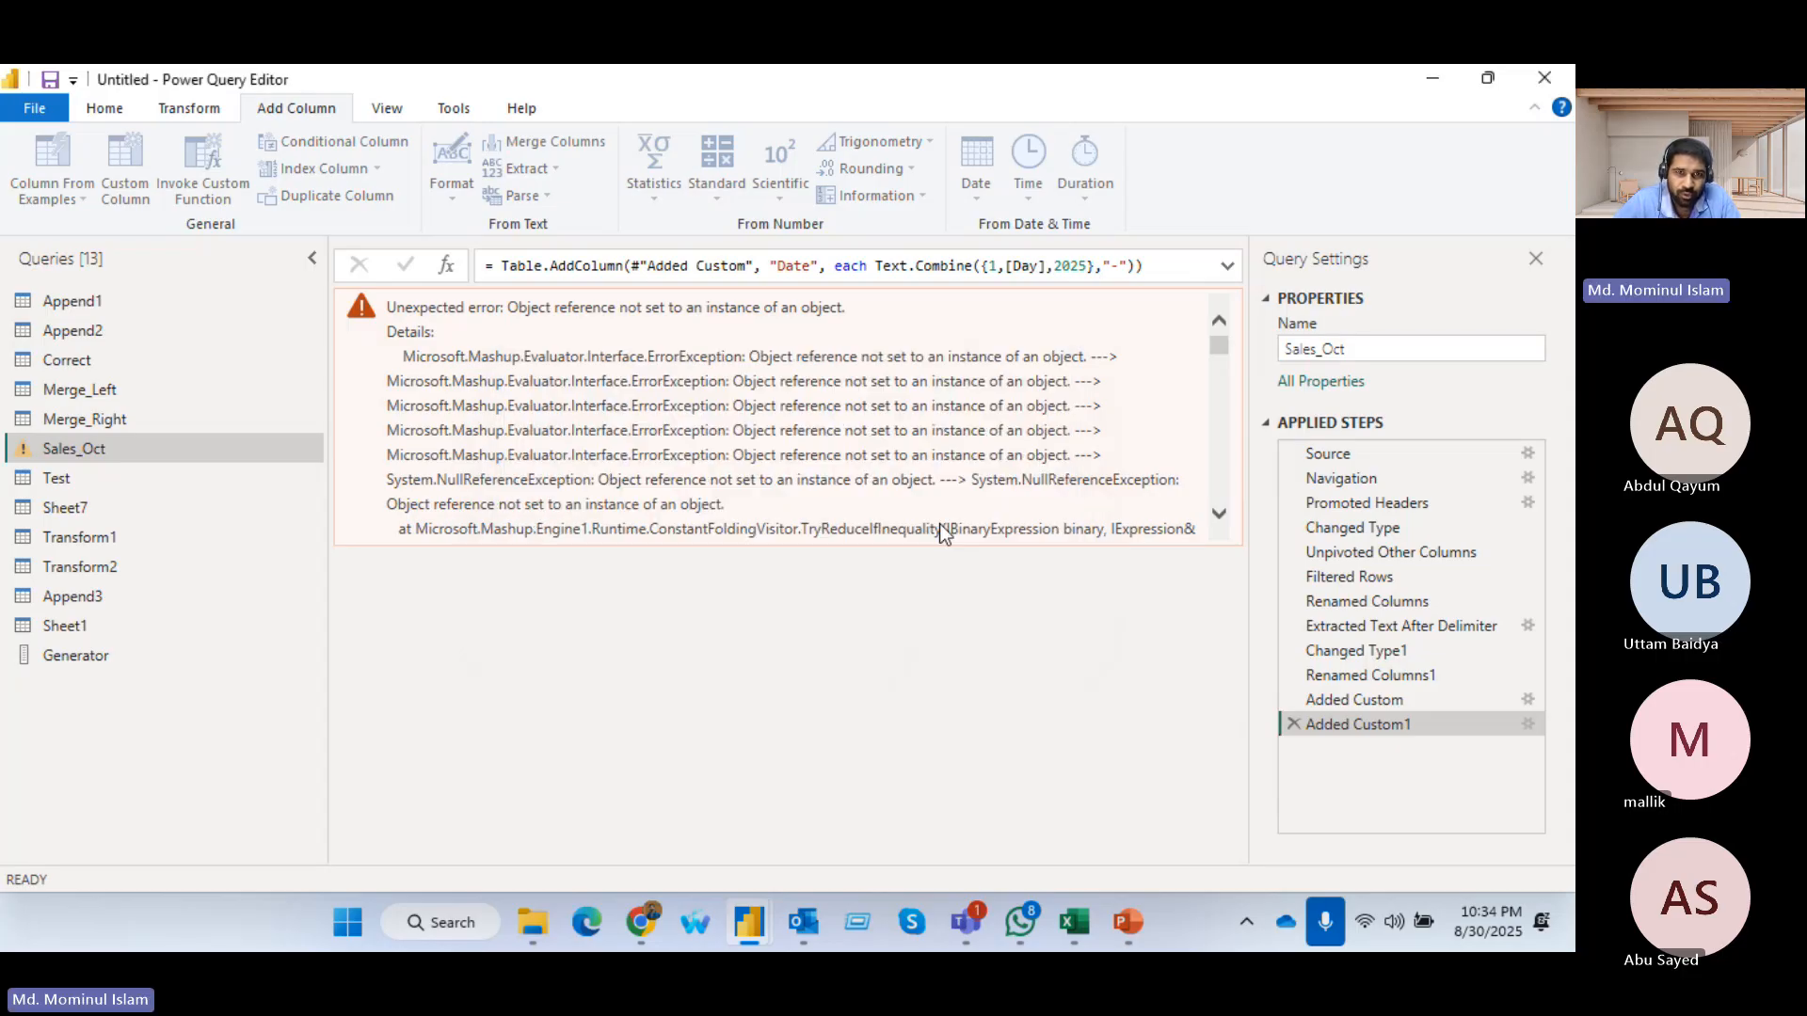
# Reopen the Date column's custom formula and compare it with the Text.Combine examples on the Microsoft reference page in Chrome
pyautogui.click(1528, 724)
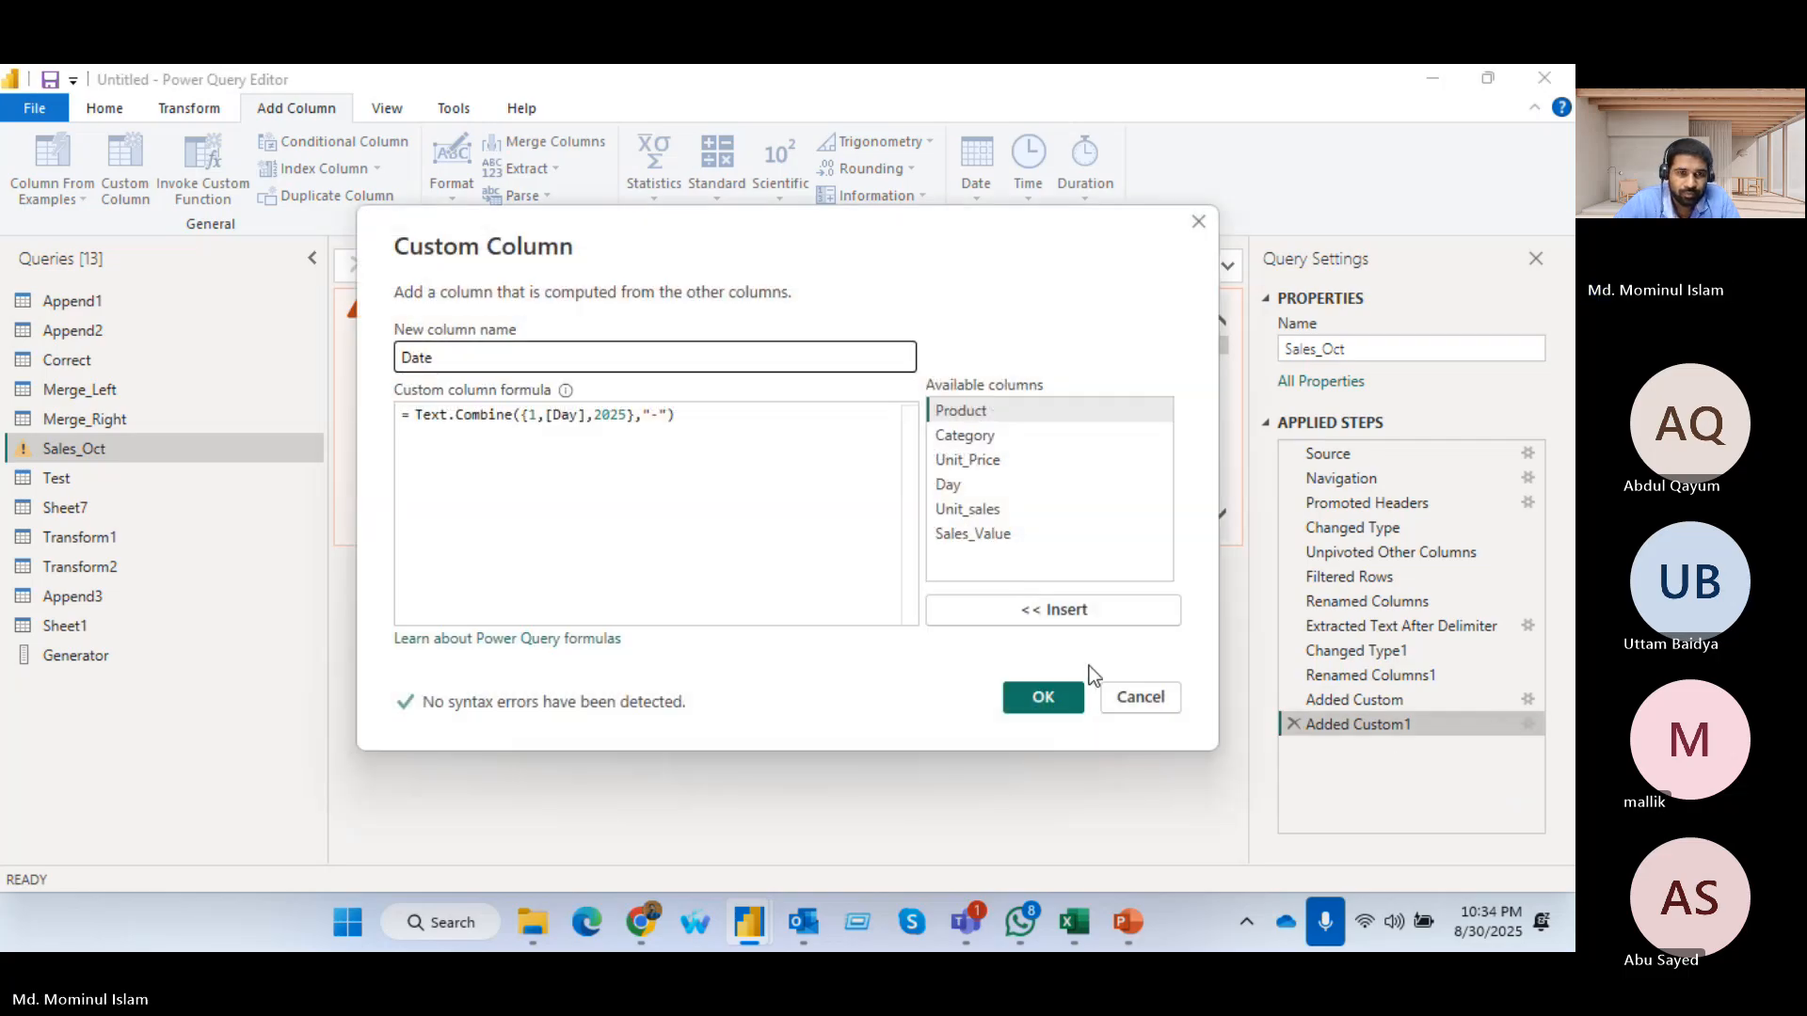
pyautogui.hotkey('alt', 'Tab')
pyautogui.scroll(-5, 725, 651)
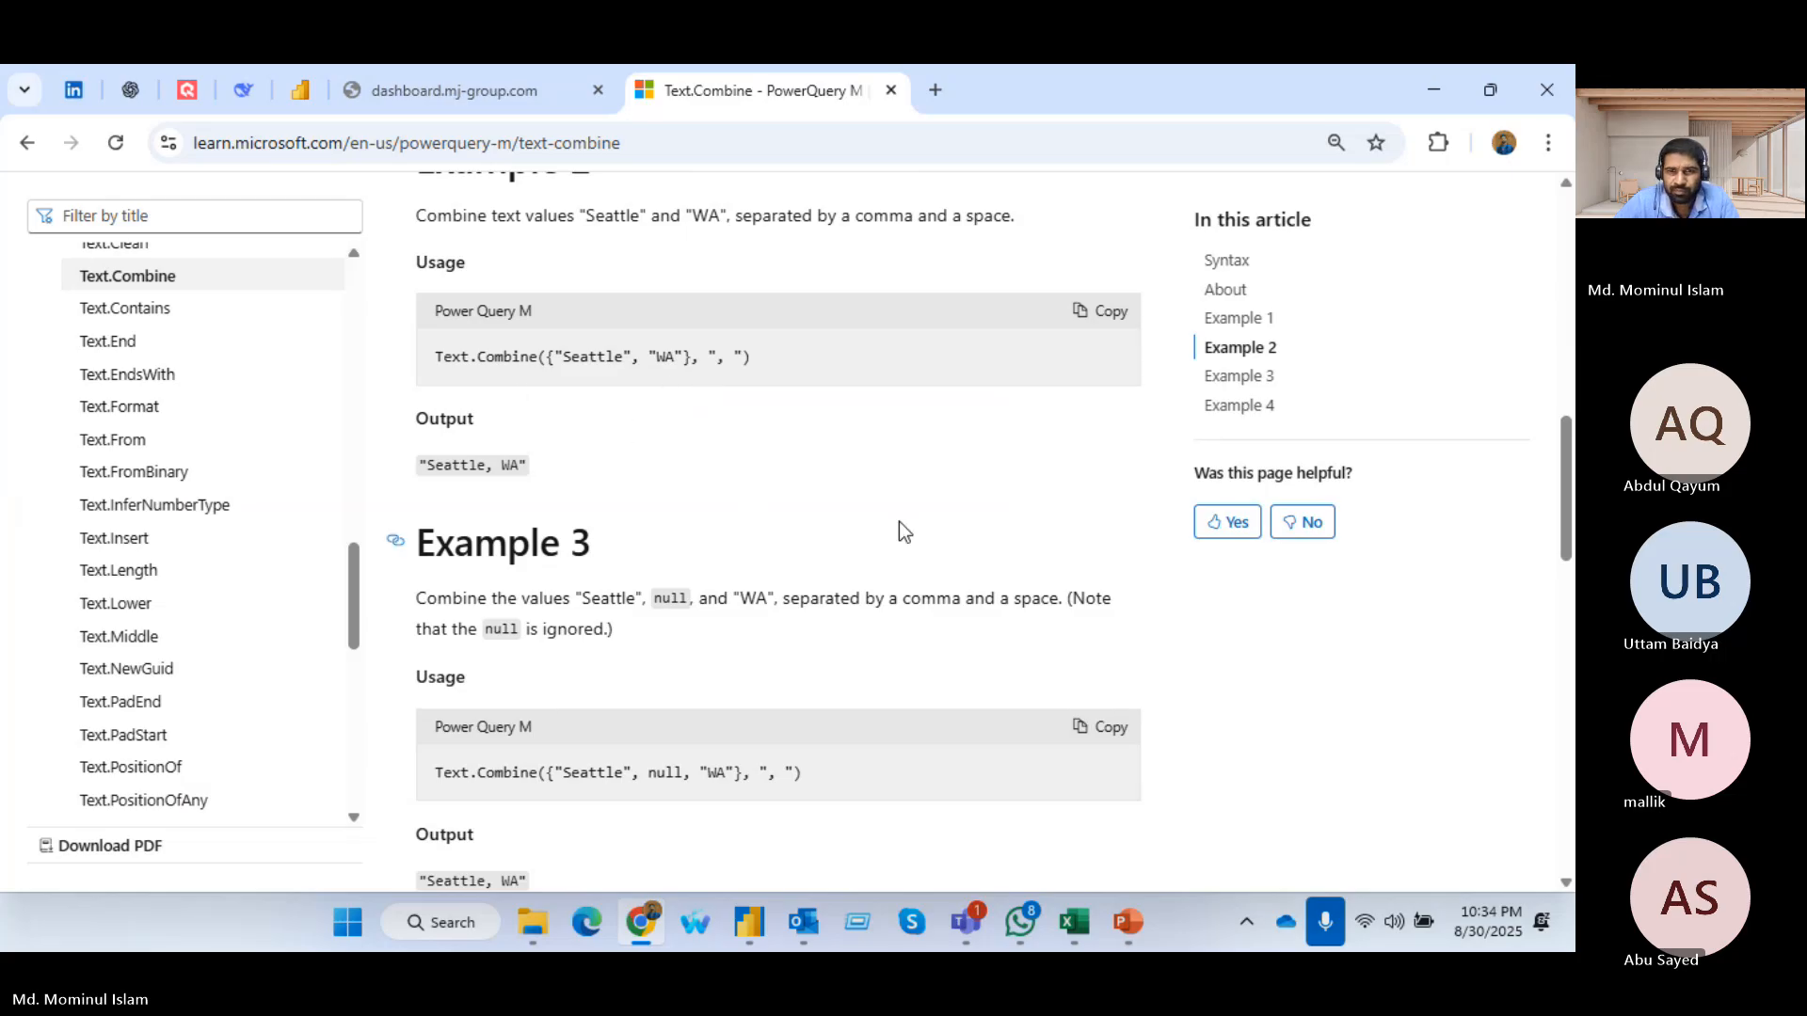
pyautogui.hotkey('alt', 'Tab')
pyautogui.moveTo(826, 233); pyautogui.dragTo(723, 274)
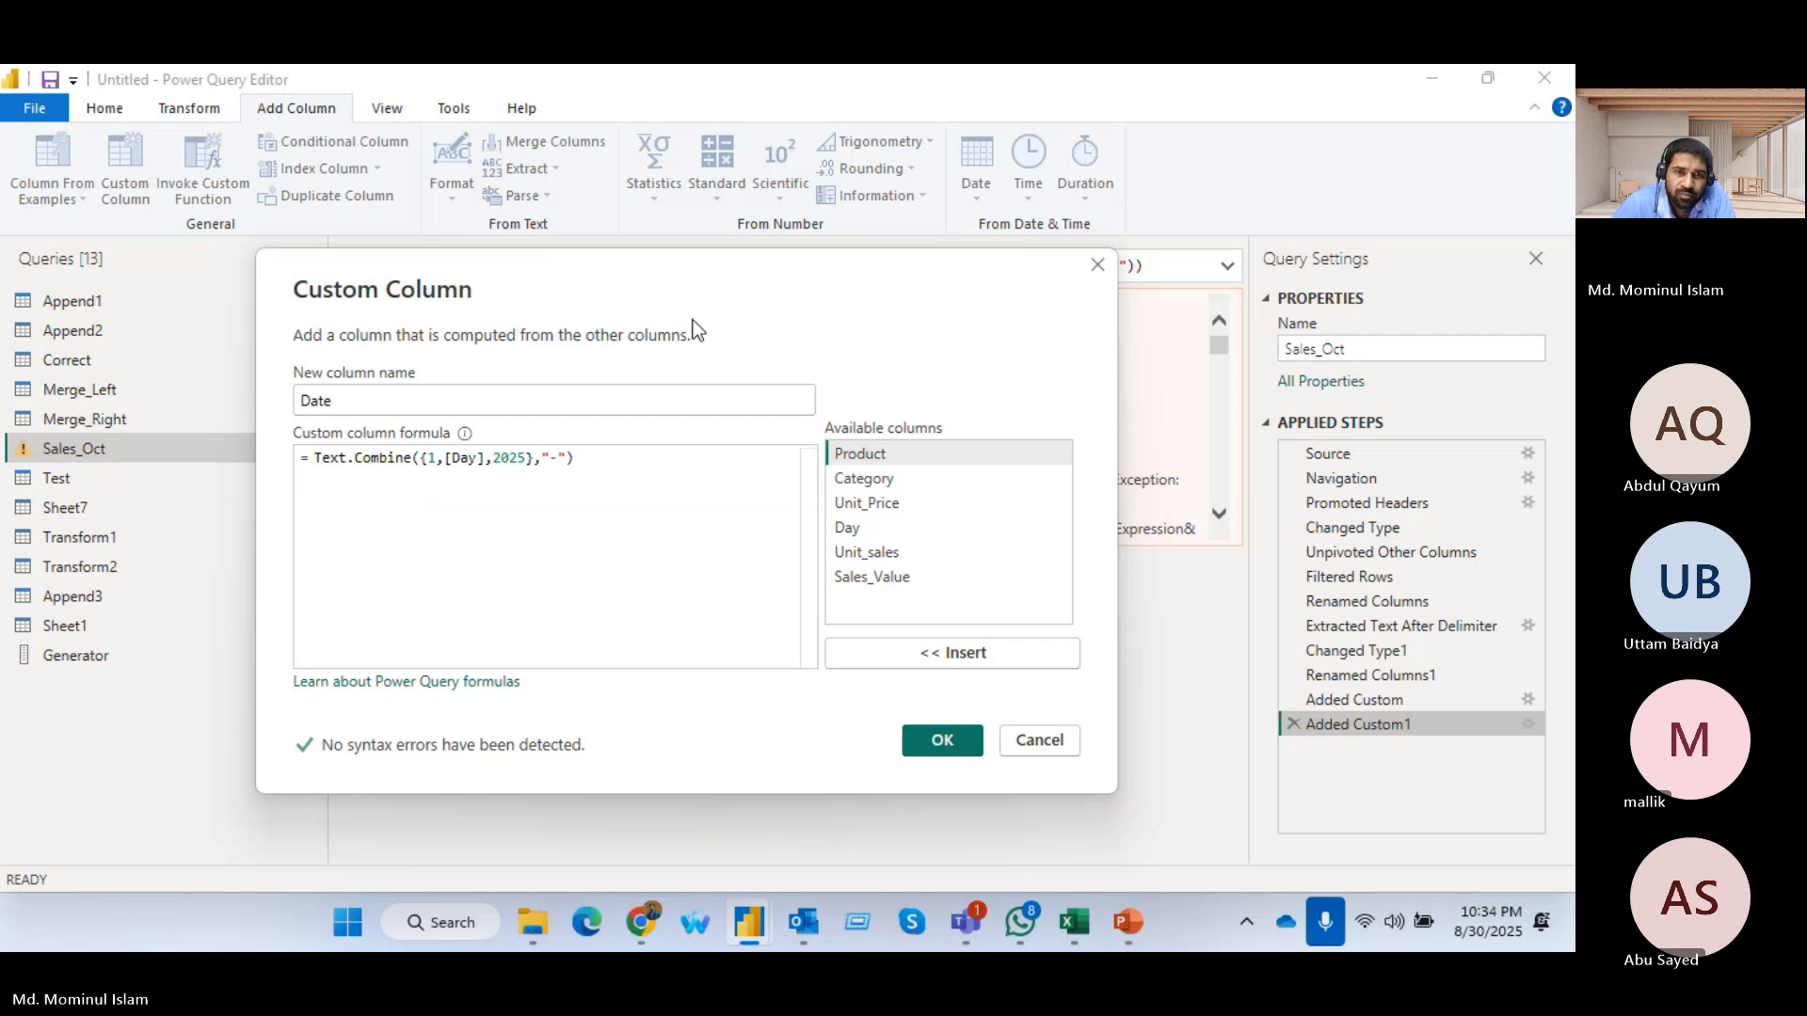
# Close the Date column's custom formula dialog and delete the failing Added Custom1 step from Sales_Oct
pyautogui.moveTo(693, 320); pyautogui.dragTo(777, 221)
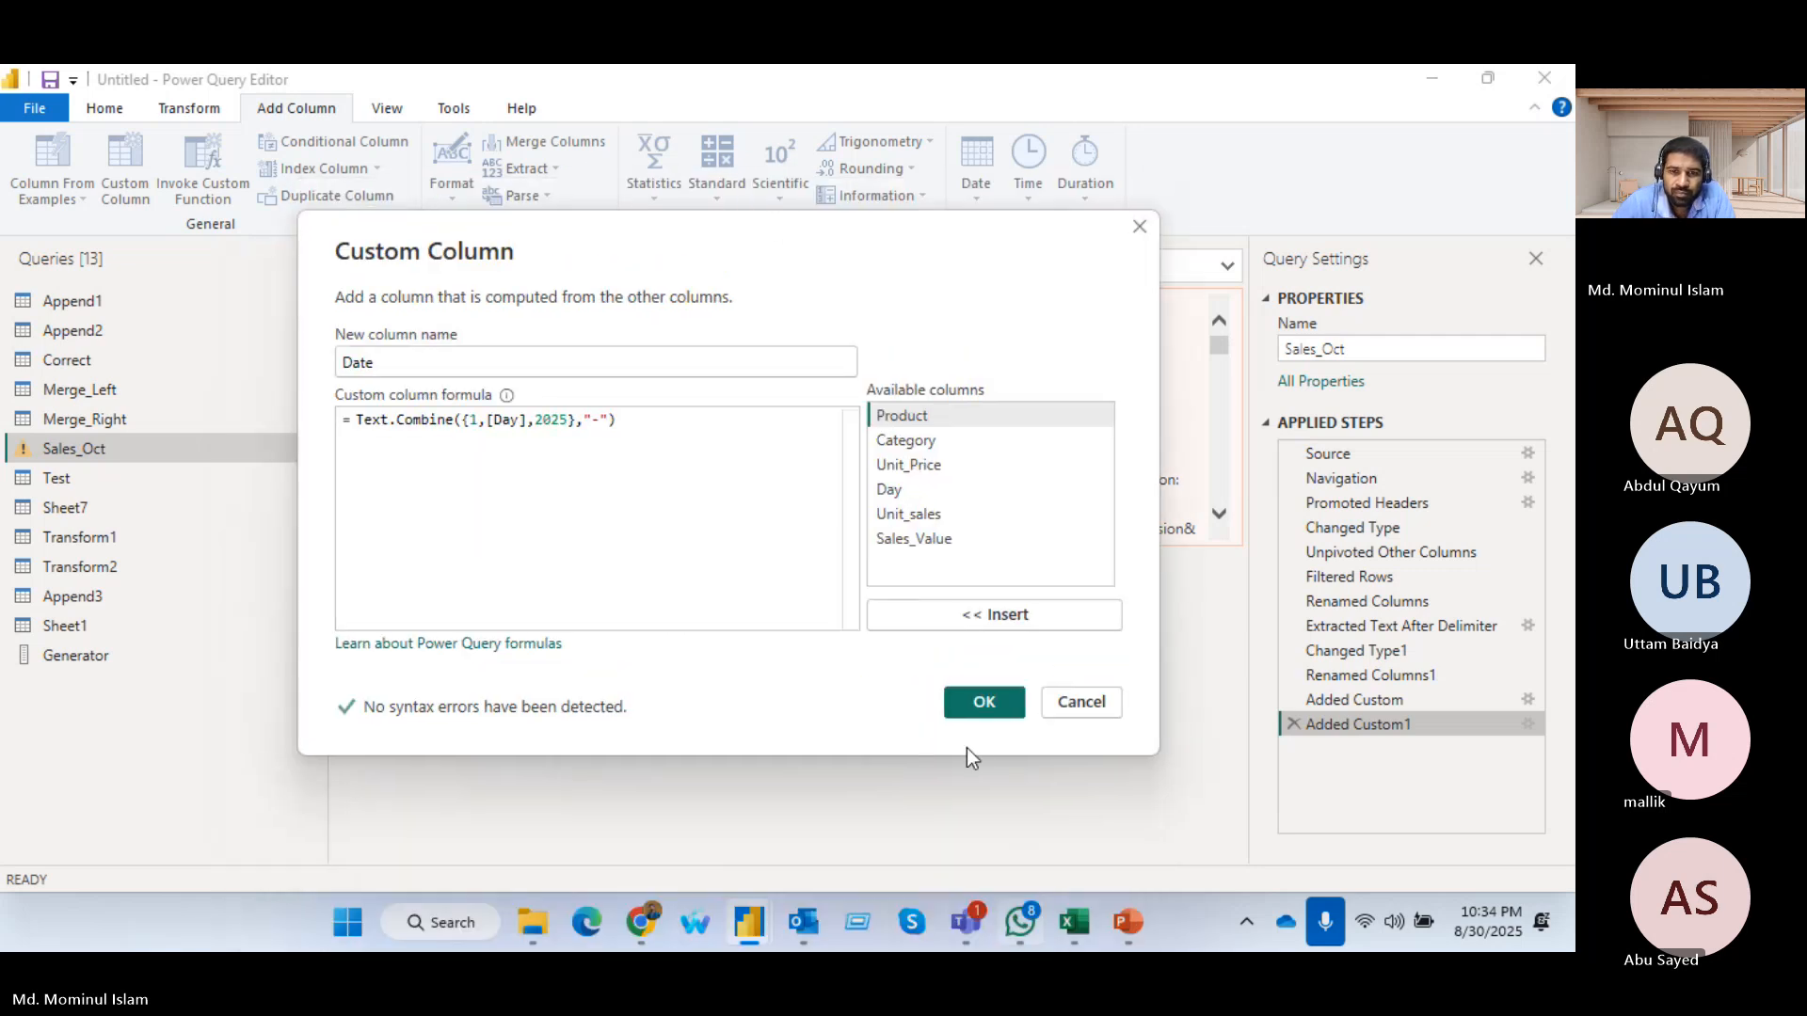
pyautogui.click(983, 703)
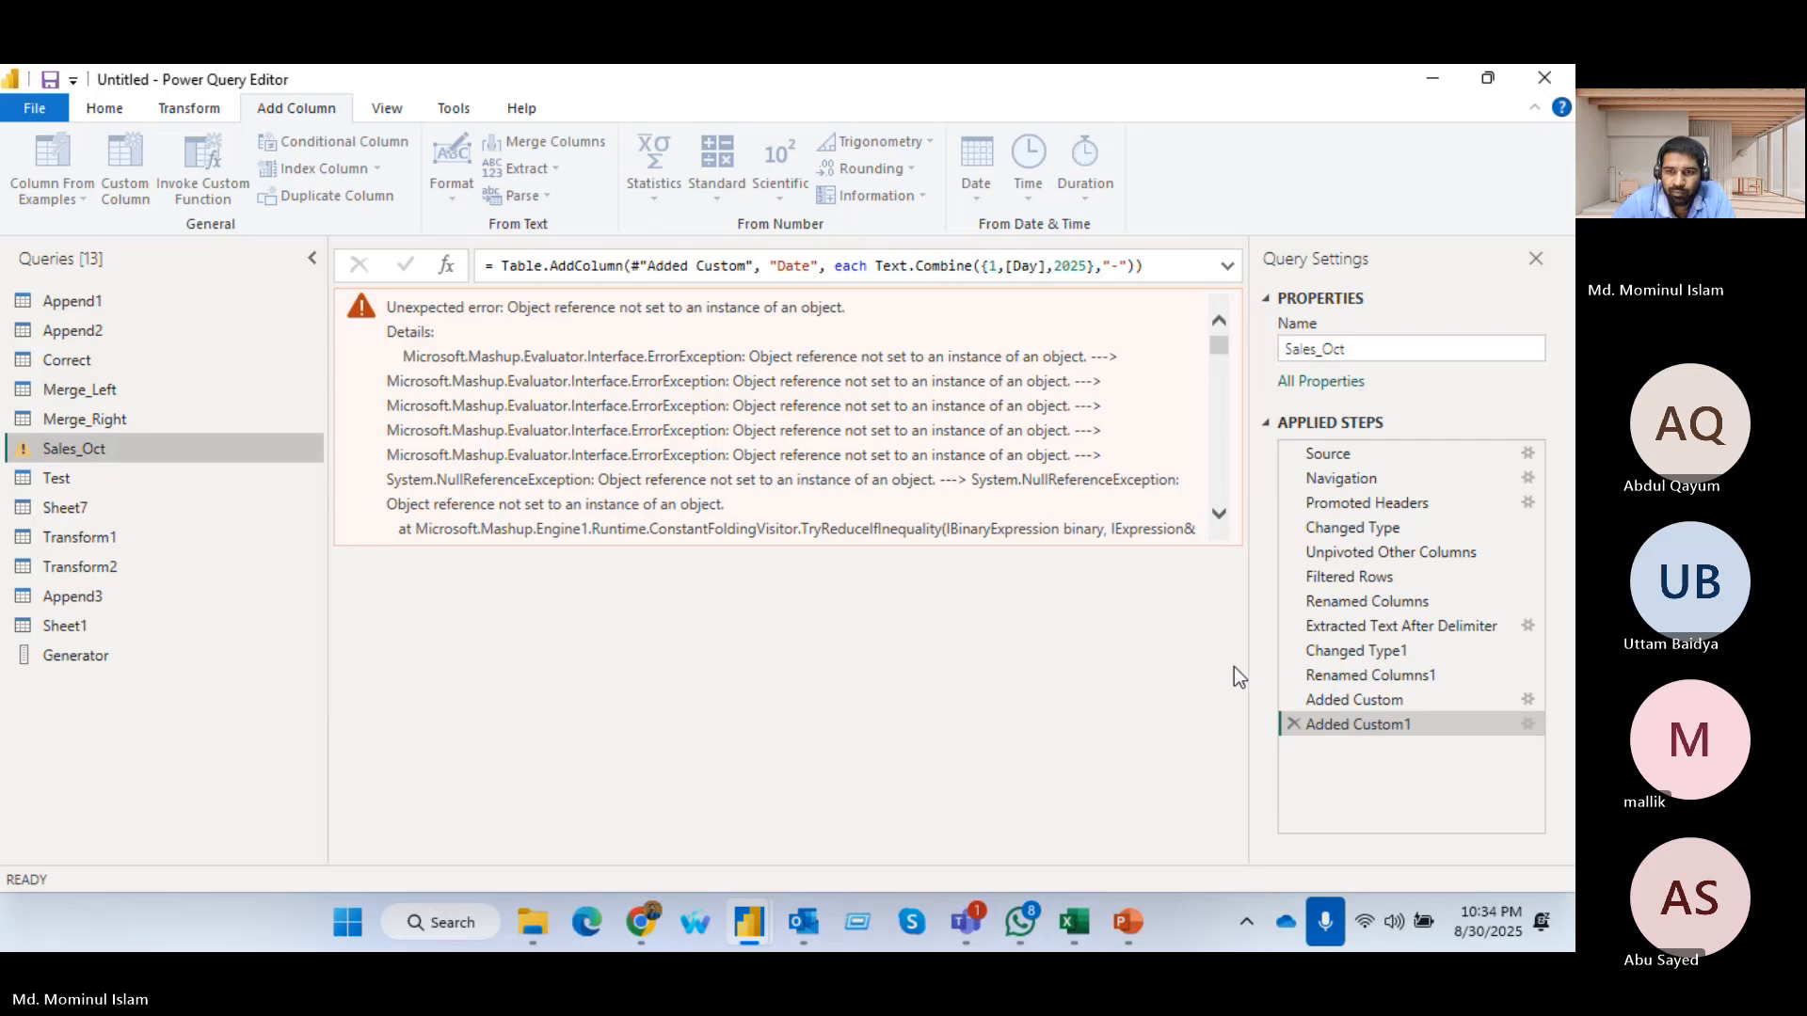
pyautogui.click(1293, 724)
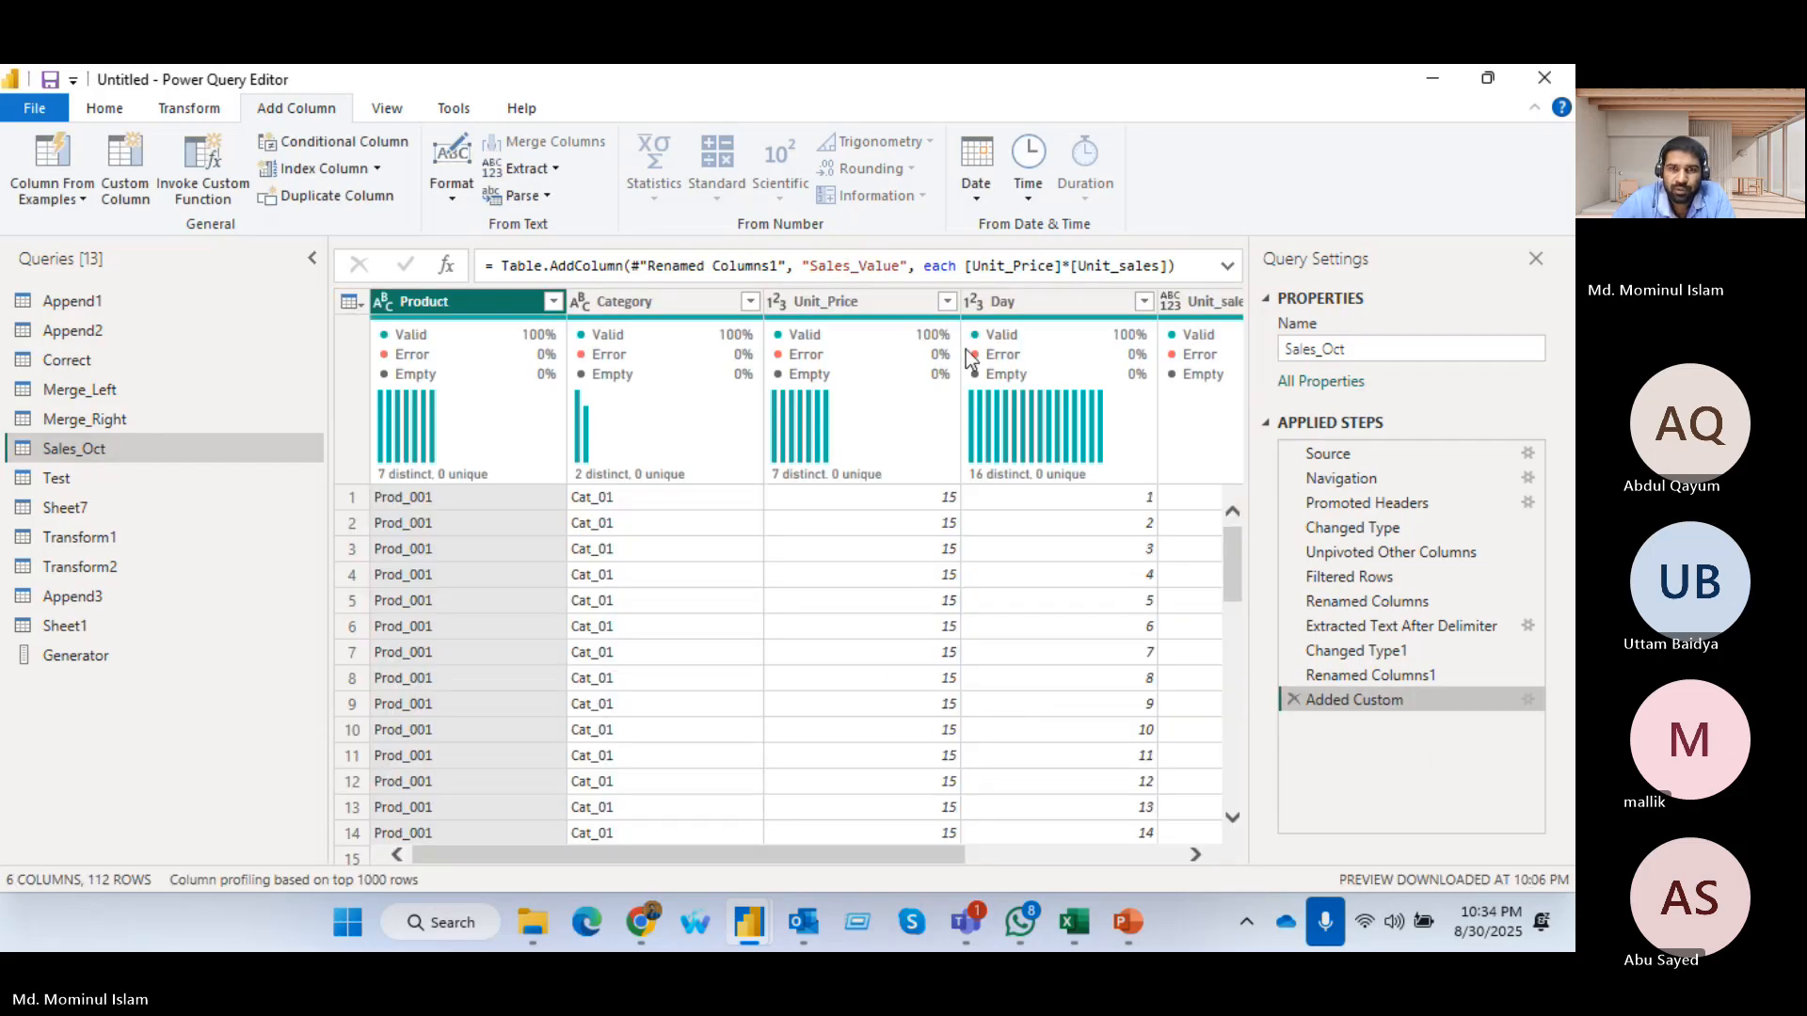
# Start a column from examples in Sales_Oct and name it Date
pyautogui.click(1004, 303)
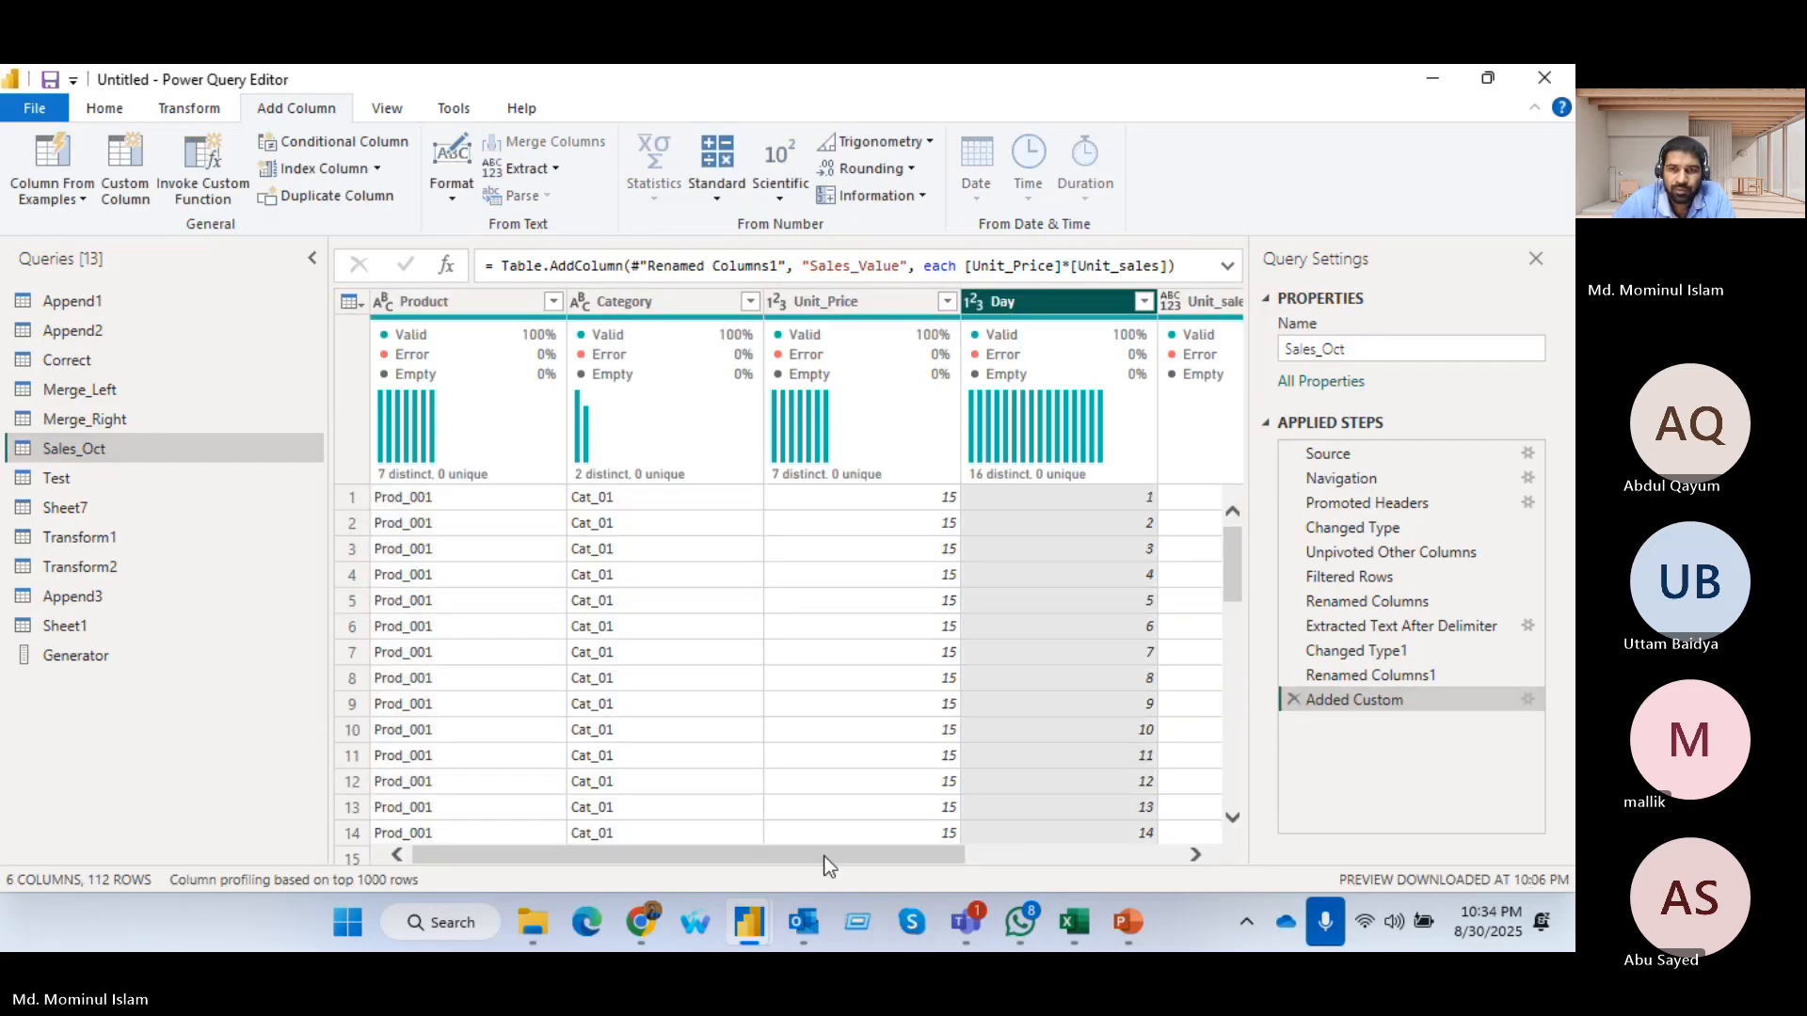
pyautogui.moveTo(826, 857); pyautogui.dragTo(1120, 881)
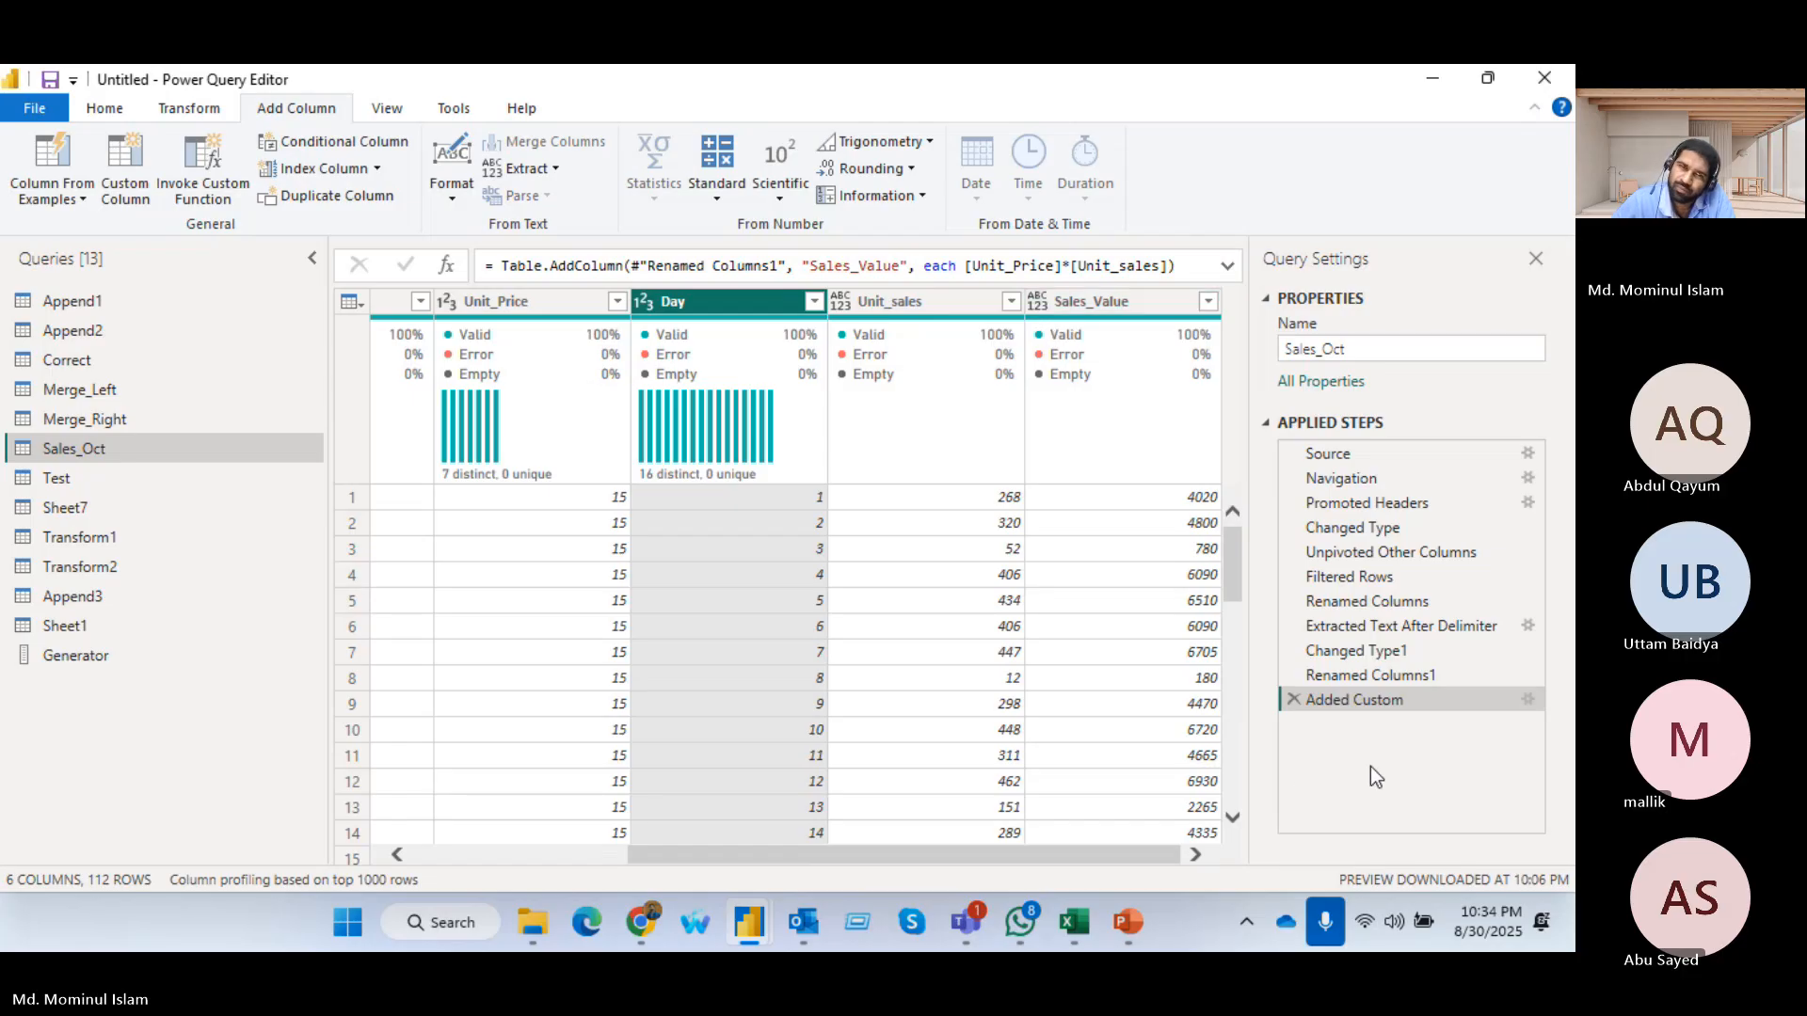
pyautogui.click(47, 158)
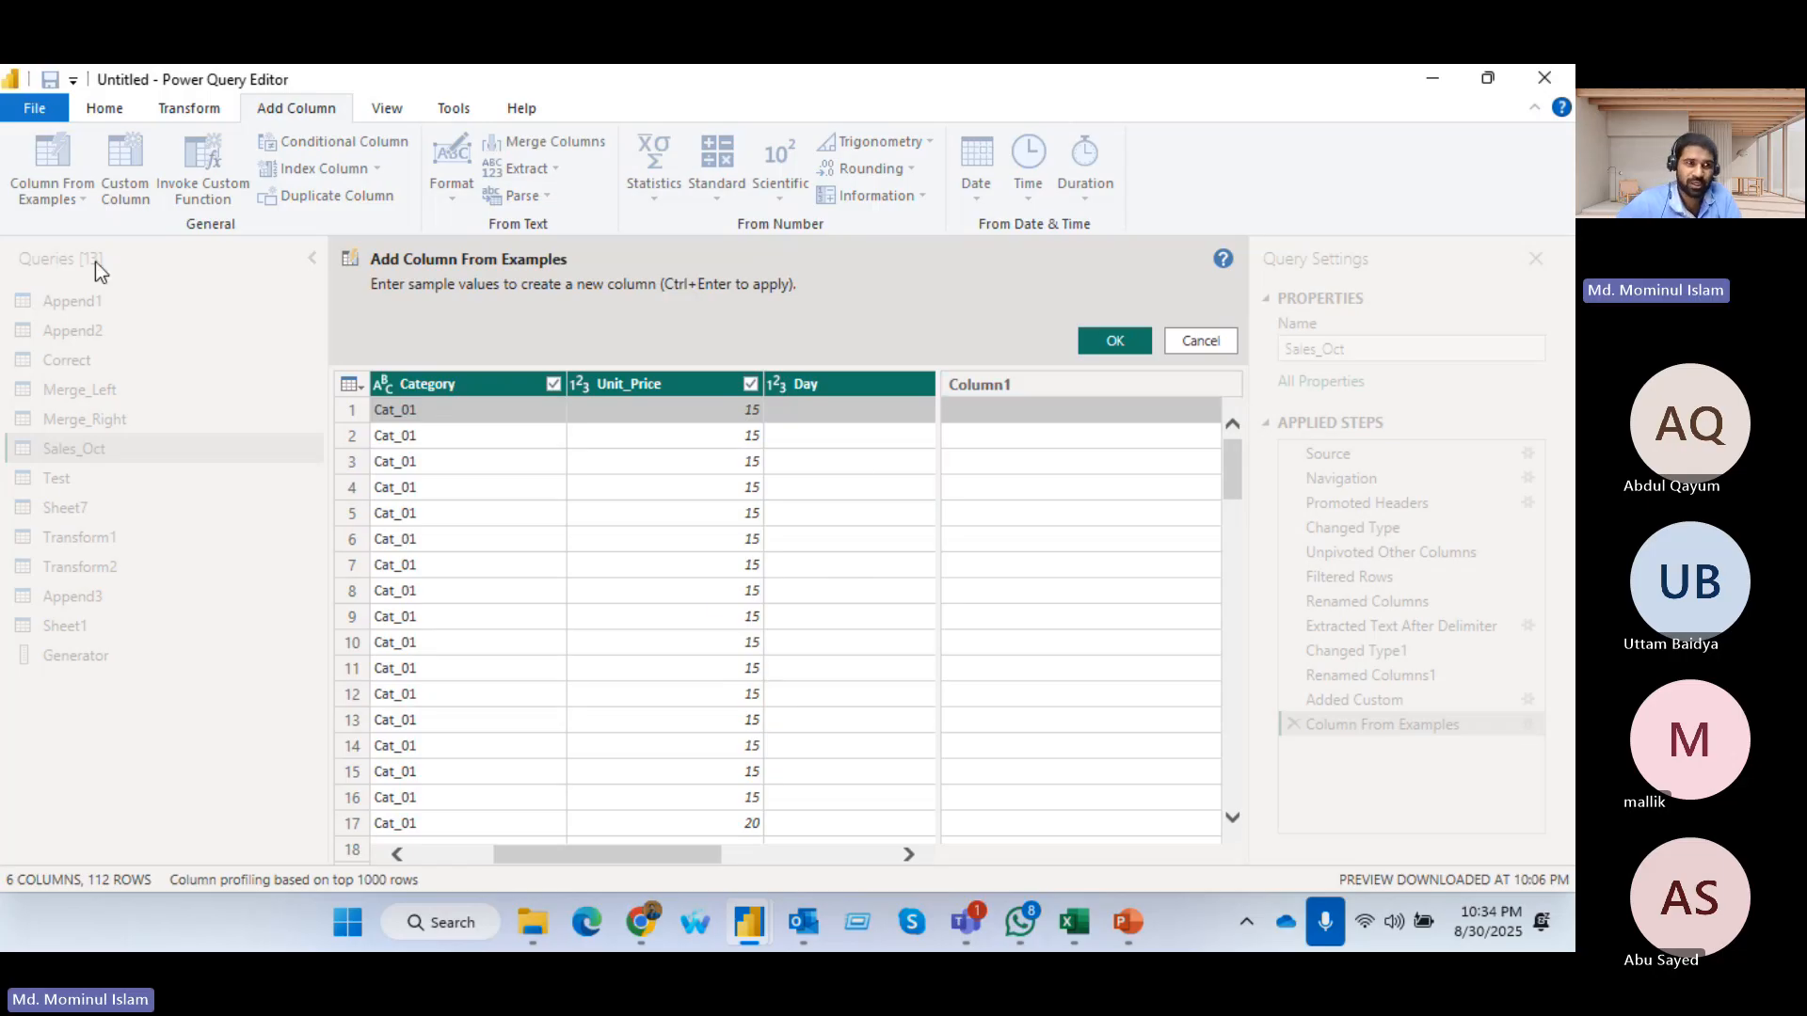
pyautogui.click(1029, 389)
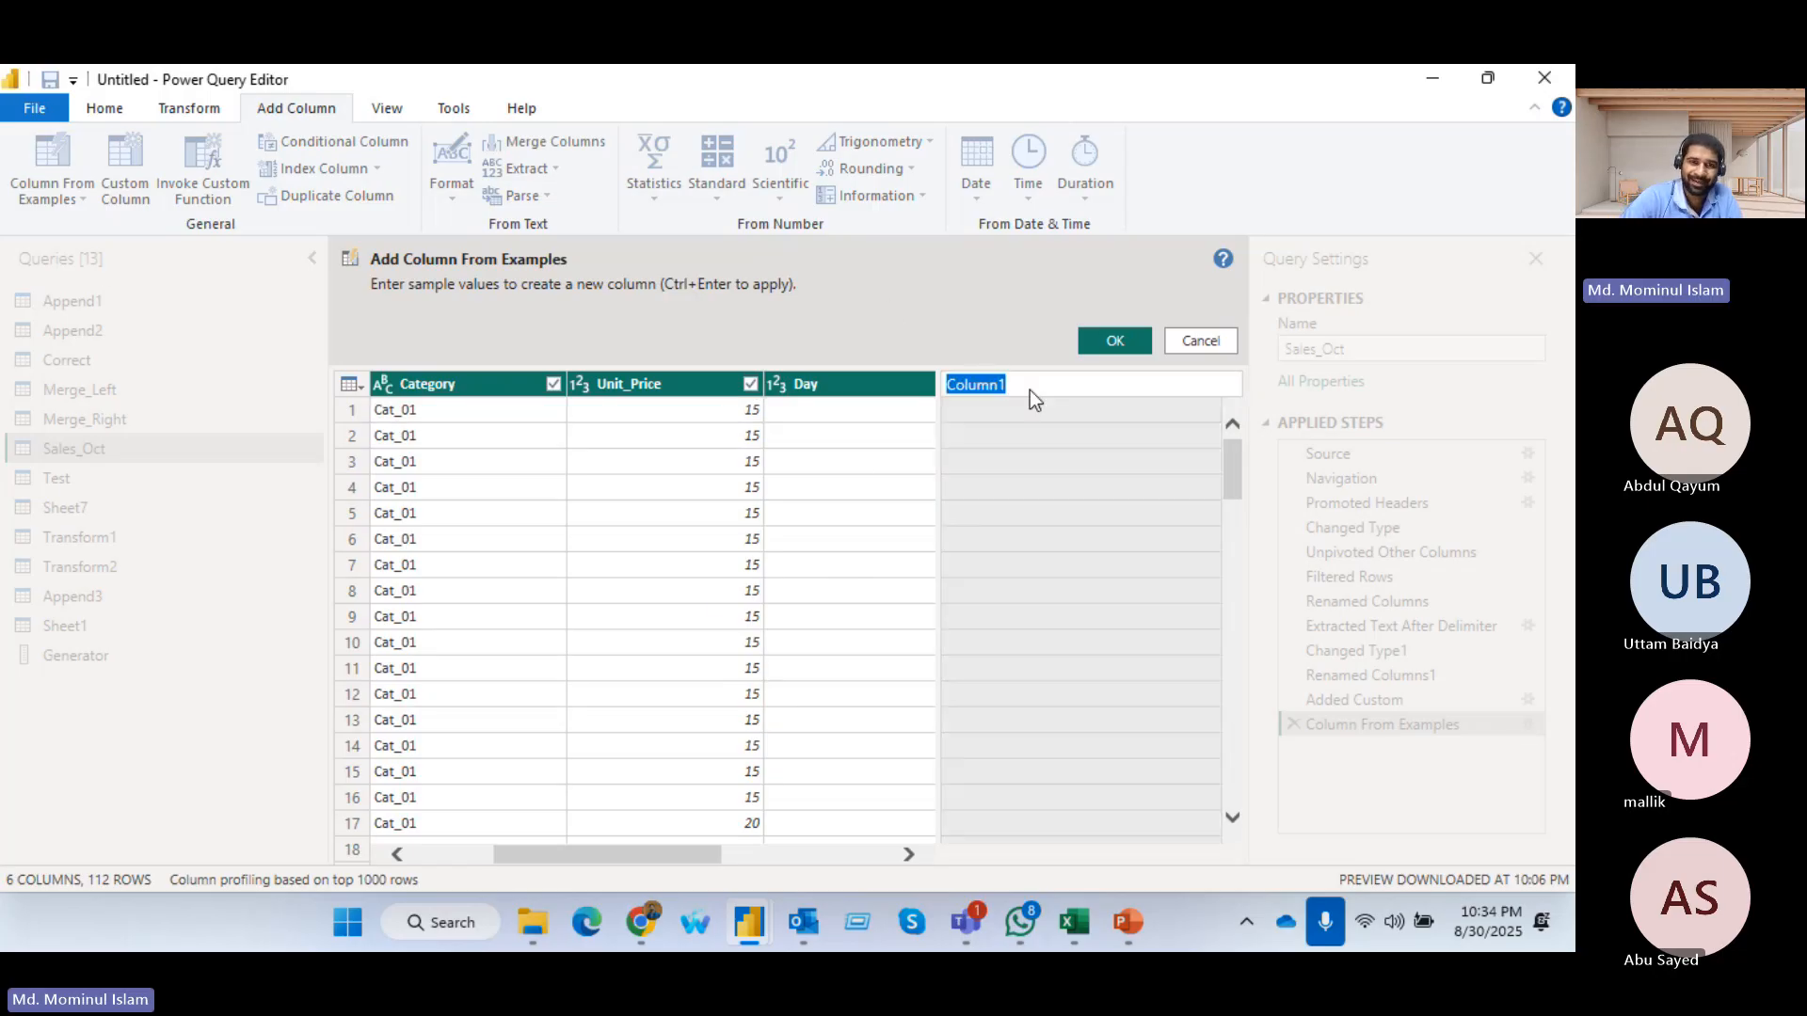
pyautogui.write('DAt')
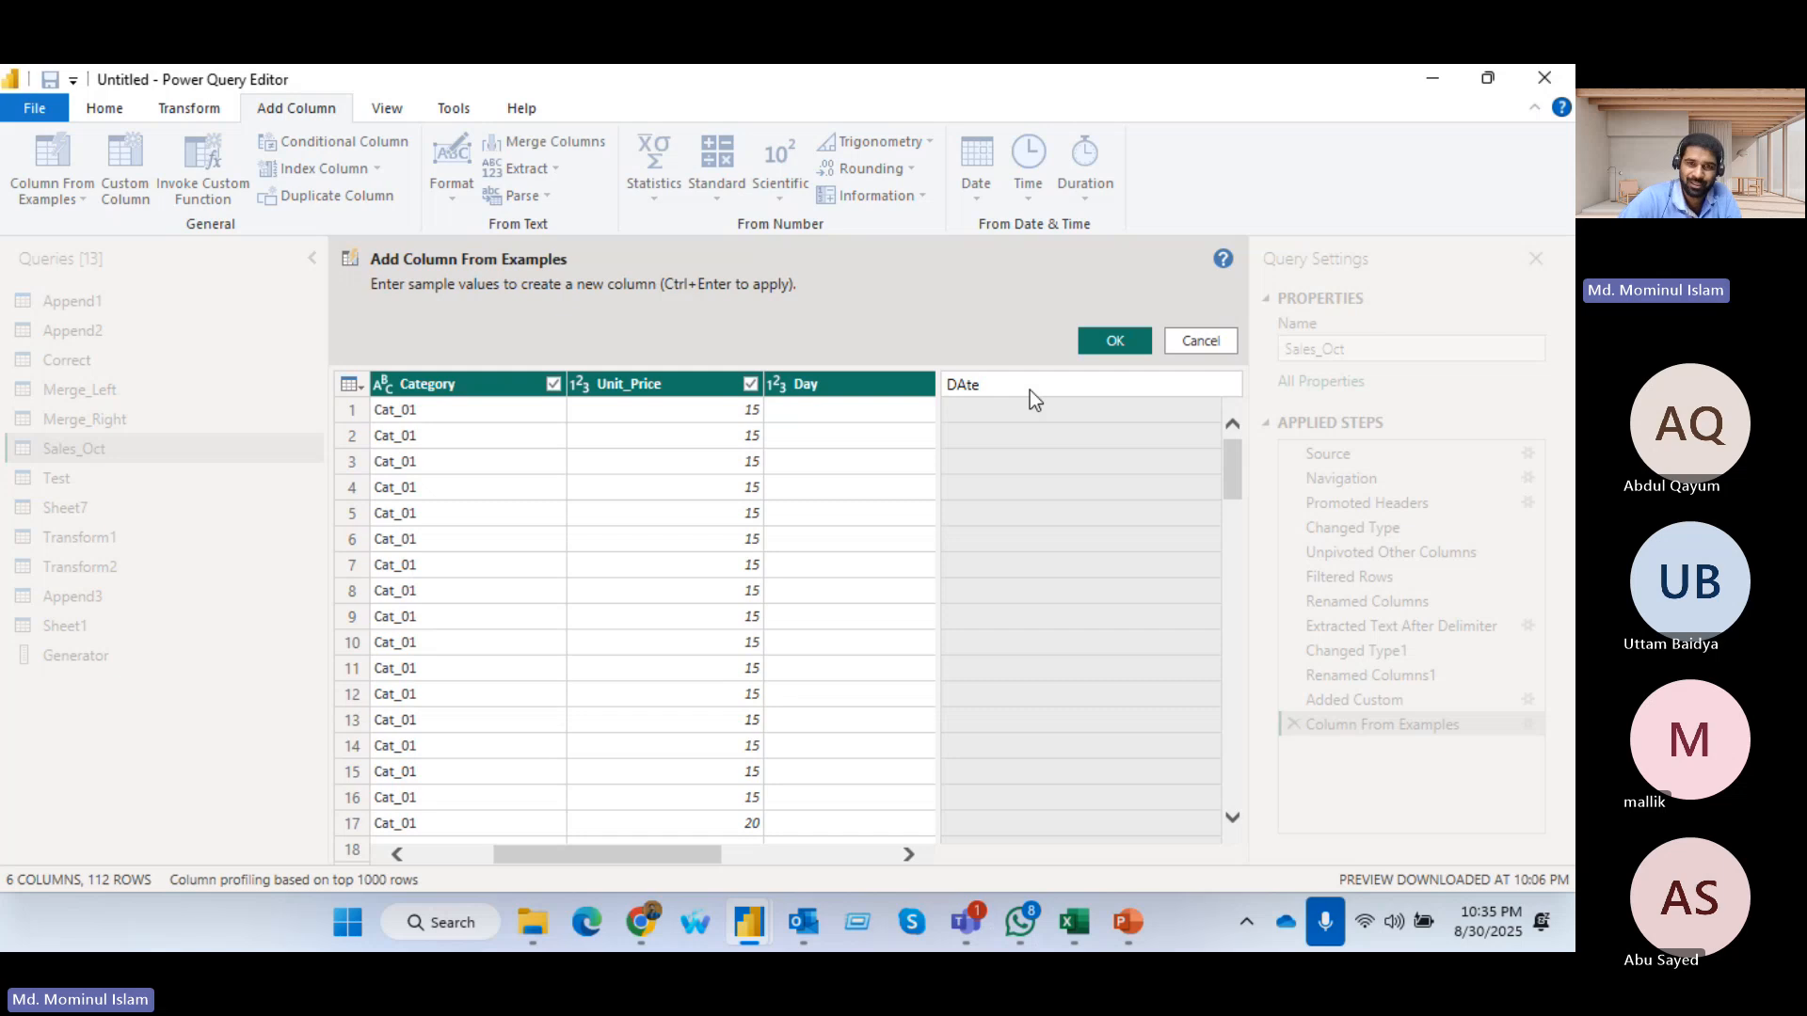
pyautogui.press('BackSpace')
pyautogui.write('ate')
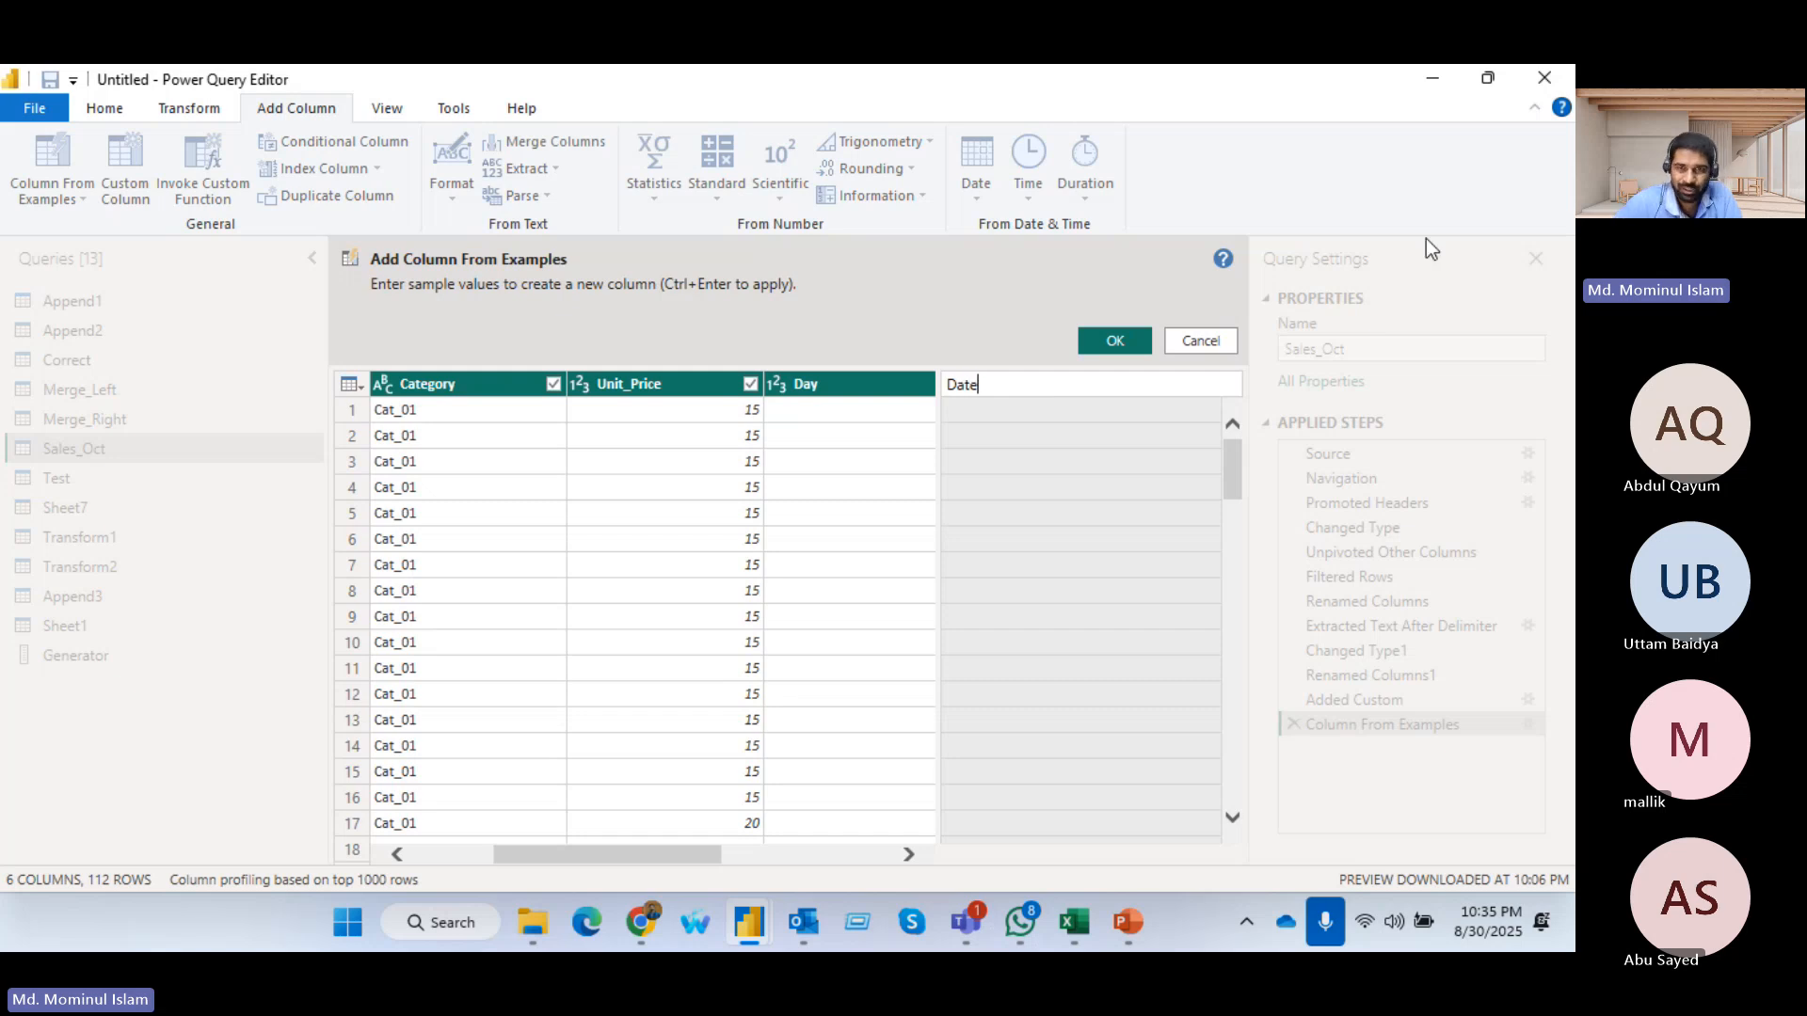
# Enter 1-1-2025 and 1-2-2025 as sample values for the first two rows and create the Date column
pyautogui.click(1026, 420)
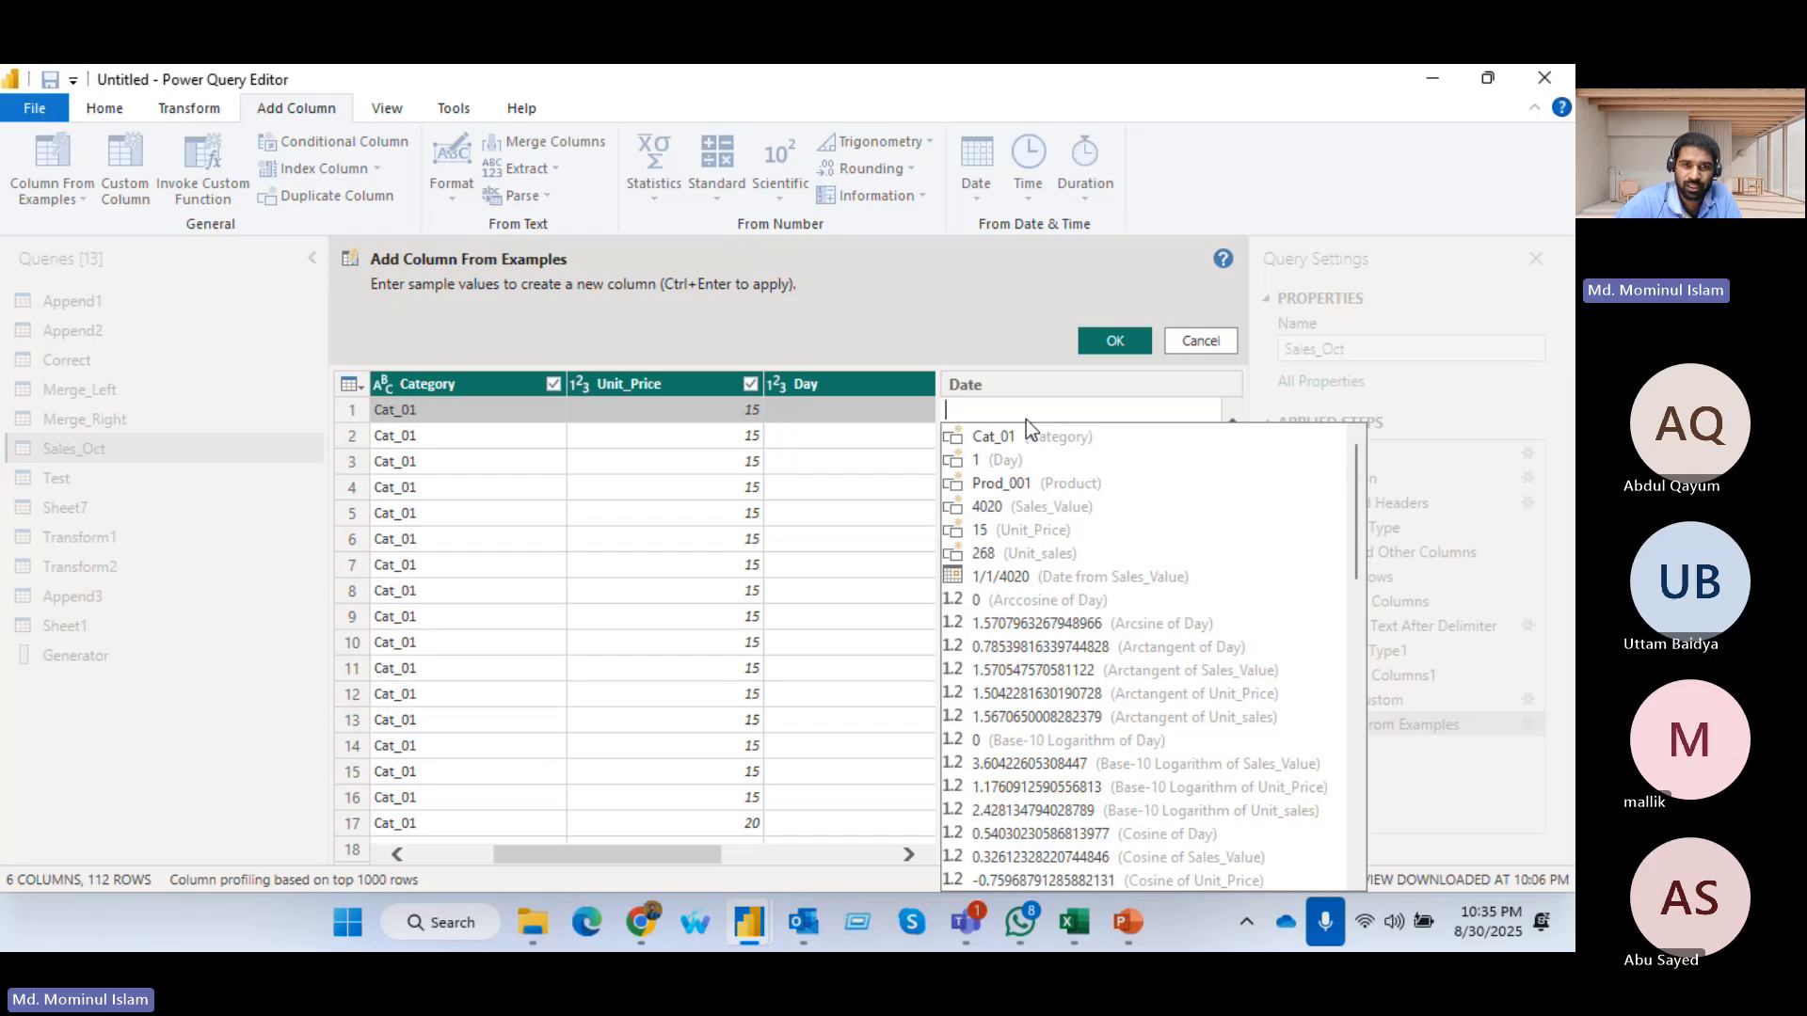
pyautogui.write('1-')
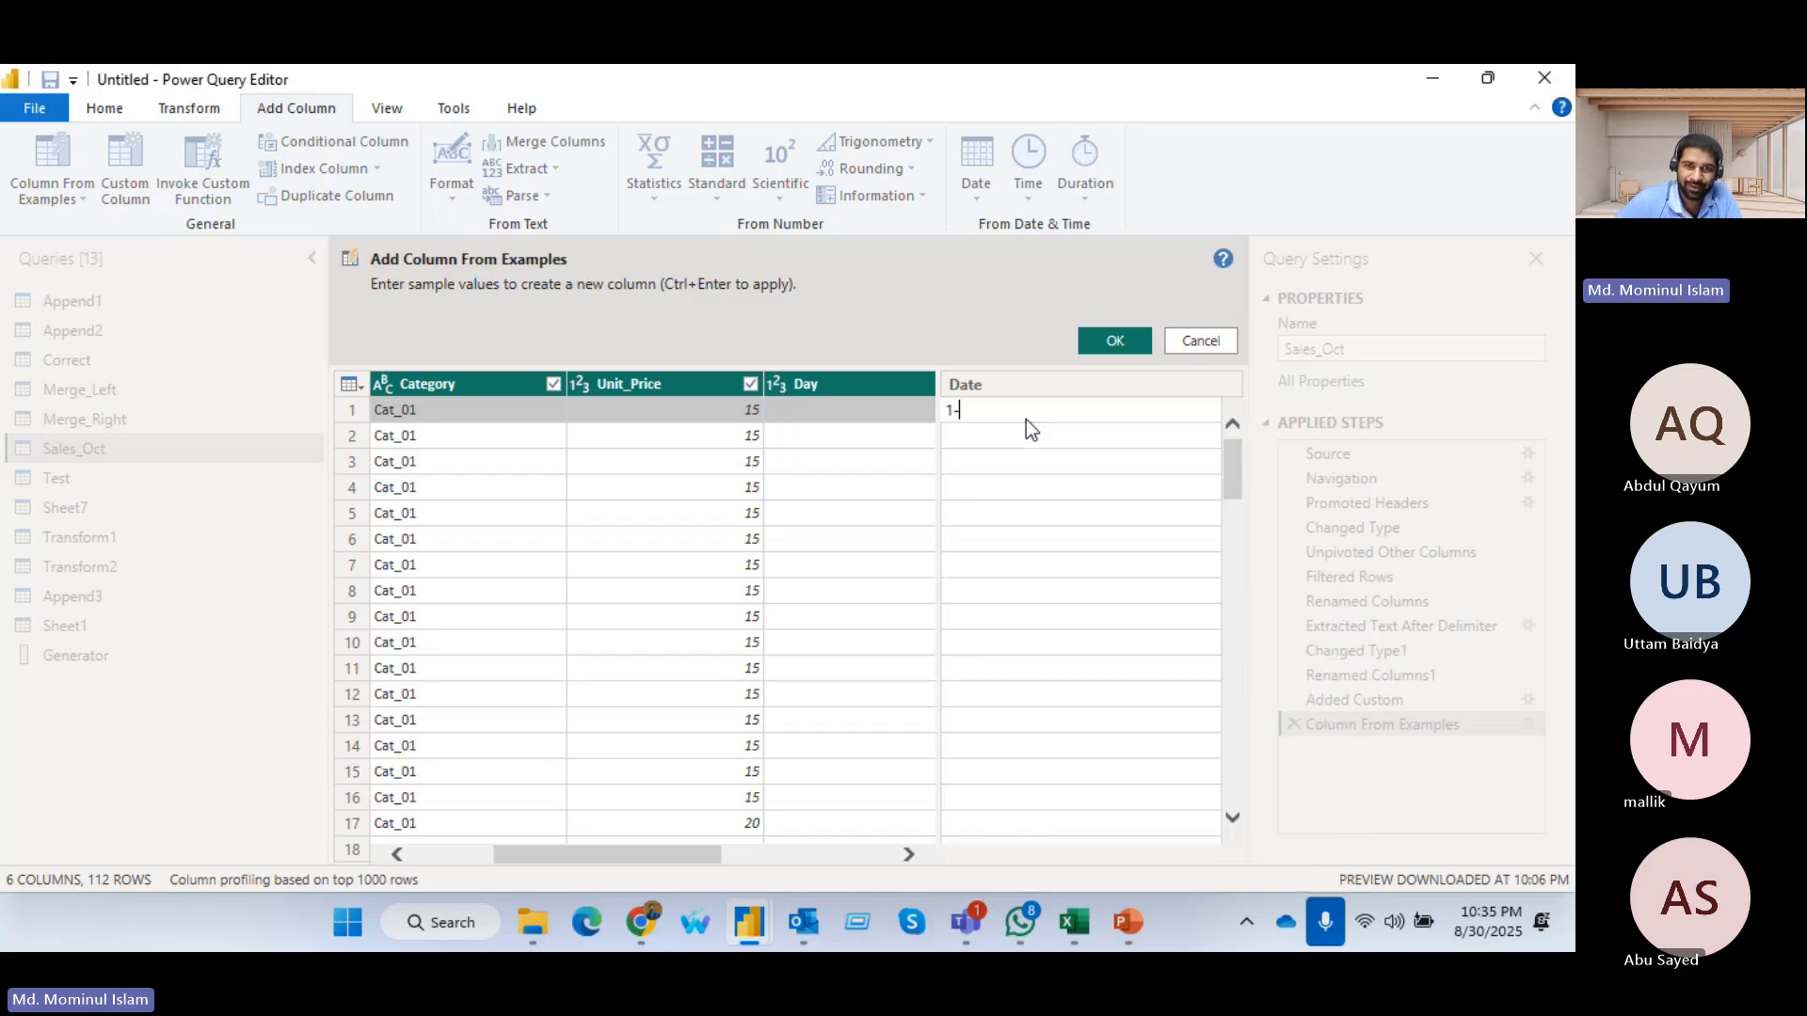
pyautogui.moveTo(698, 852); pyautogui.dragTo(866, 854)
pyautogui.click(1018, 415)
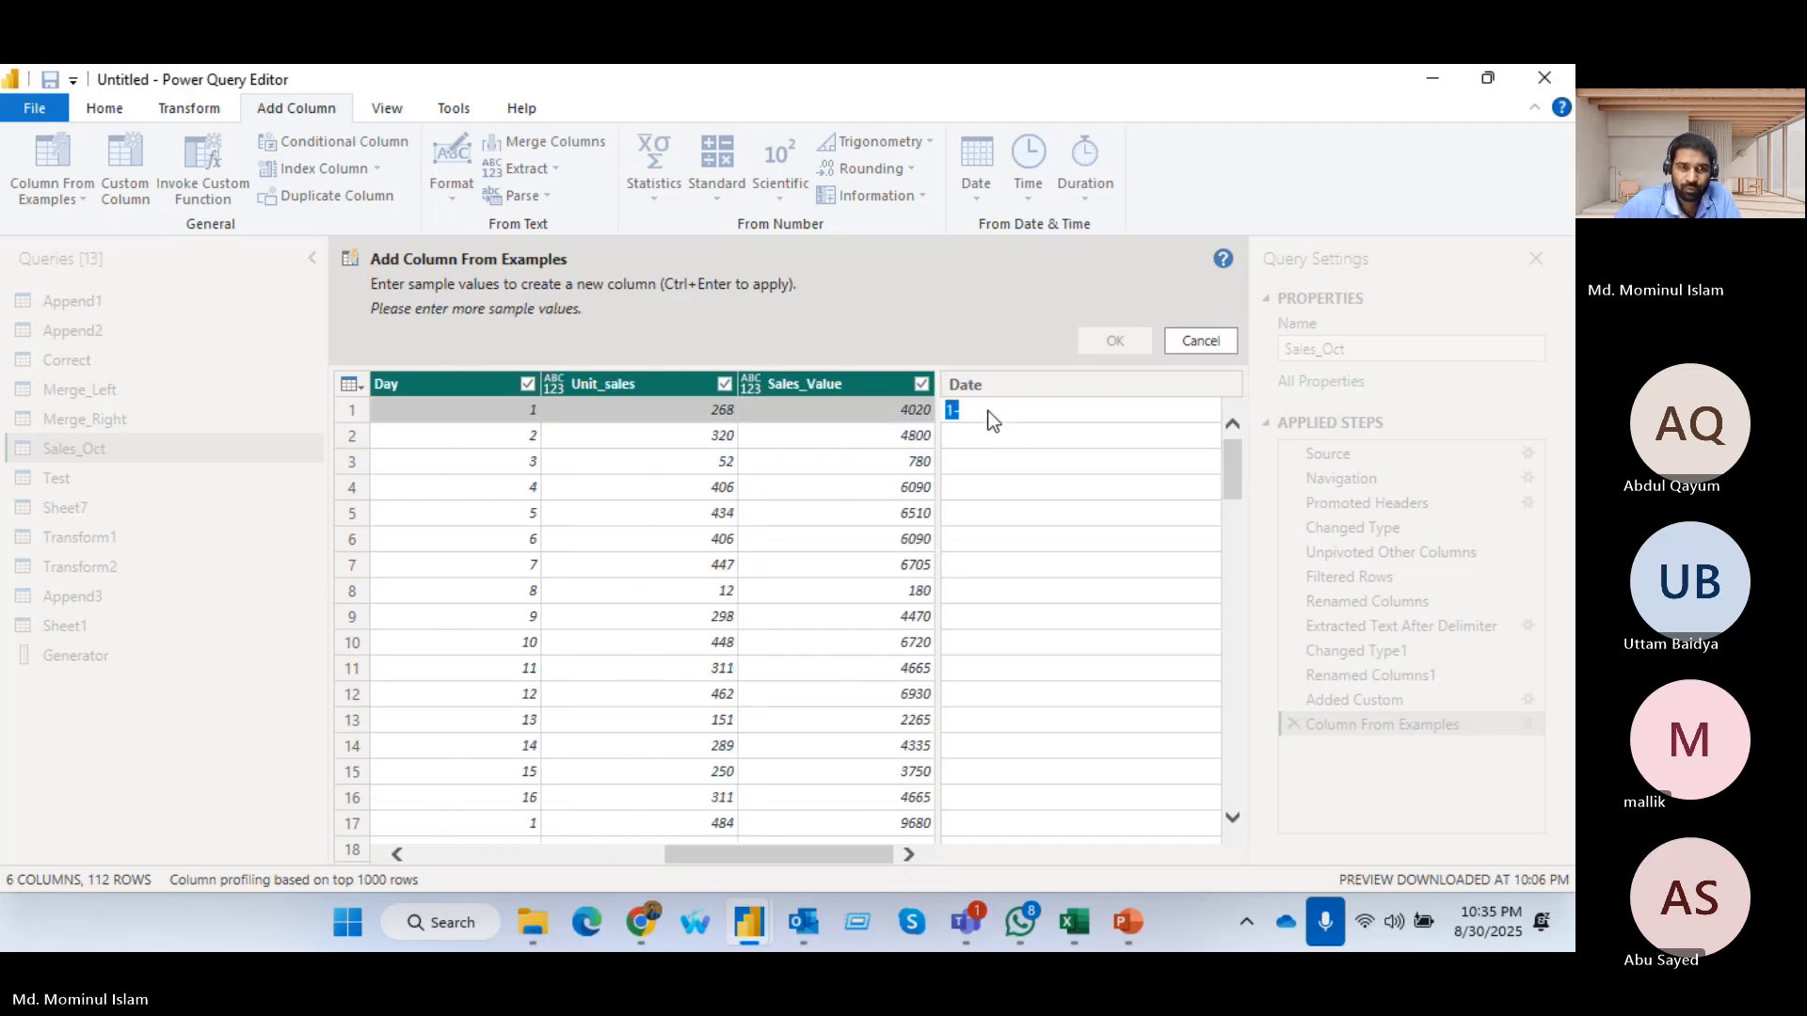
pyautogui.write('1-2025')
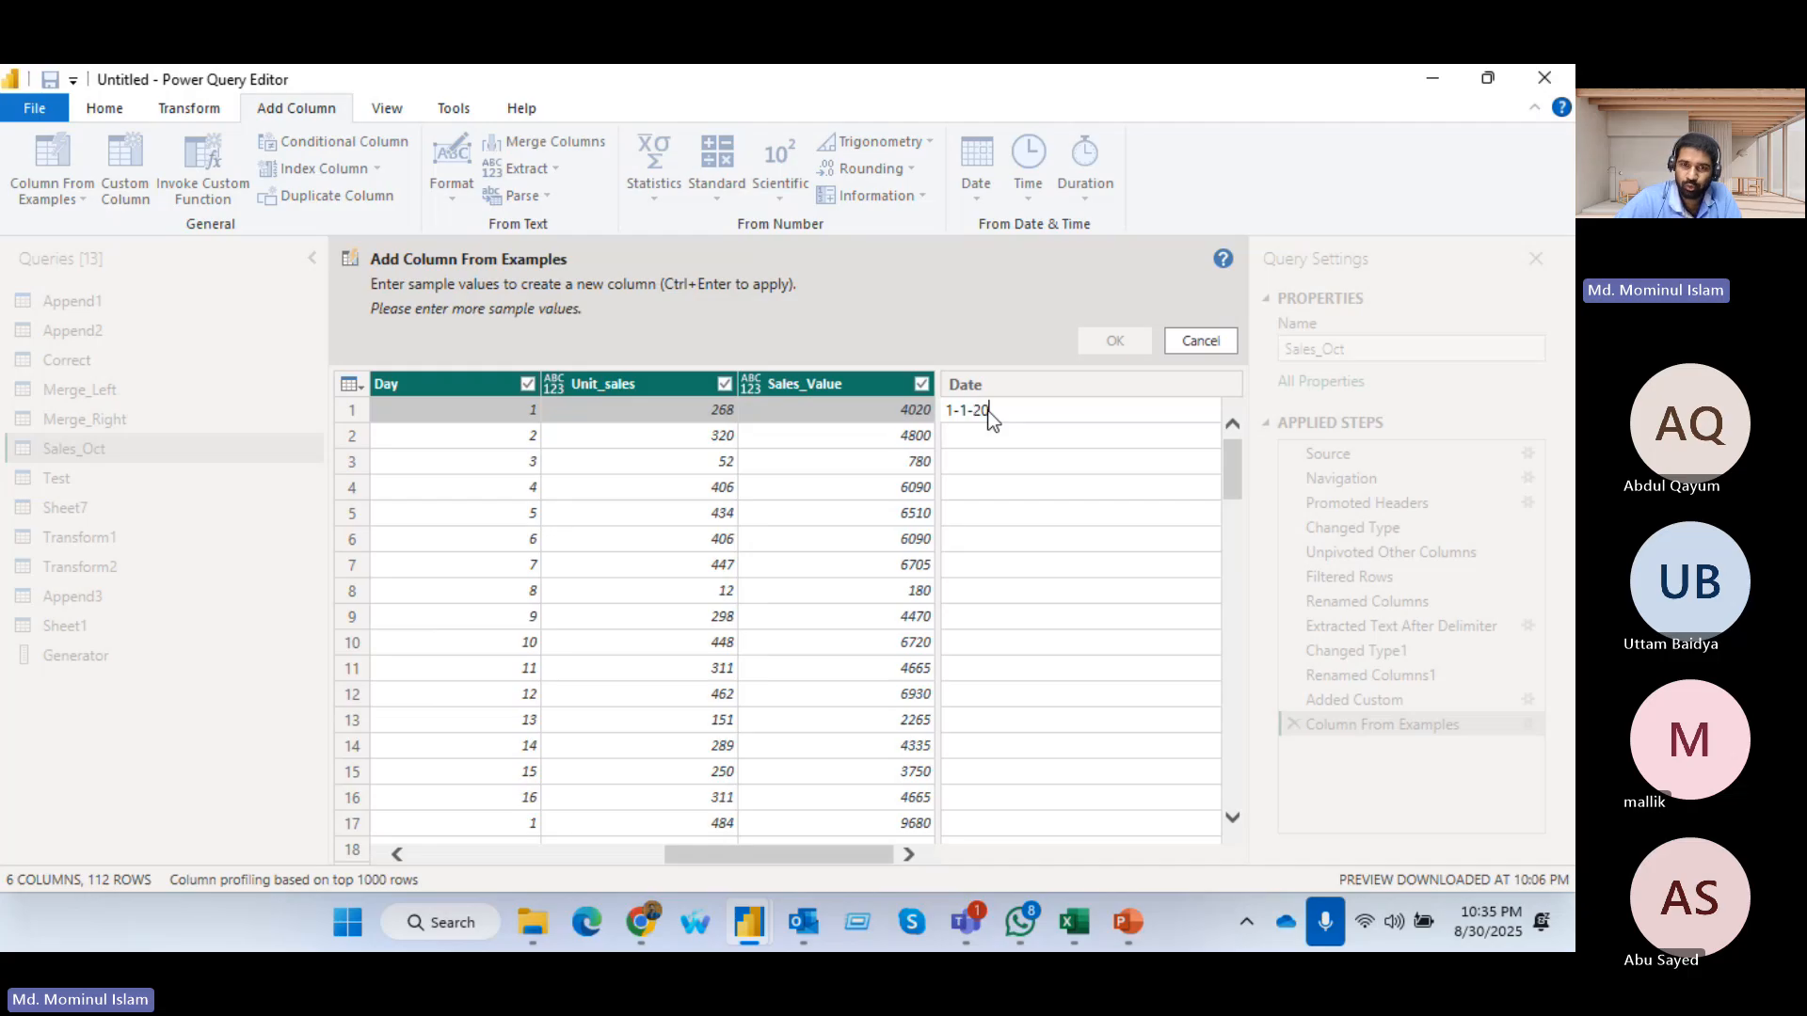
pyautogui.click(975, 437)
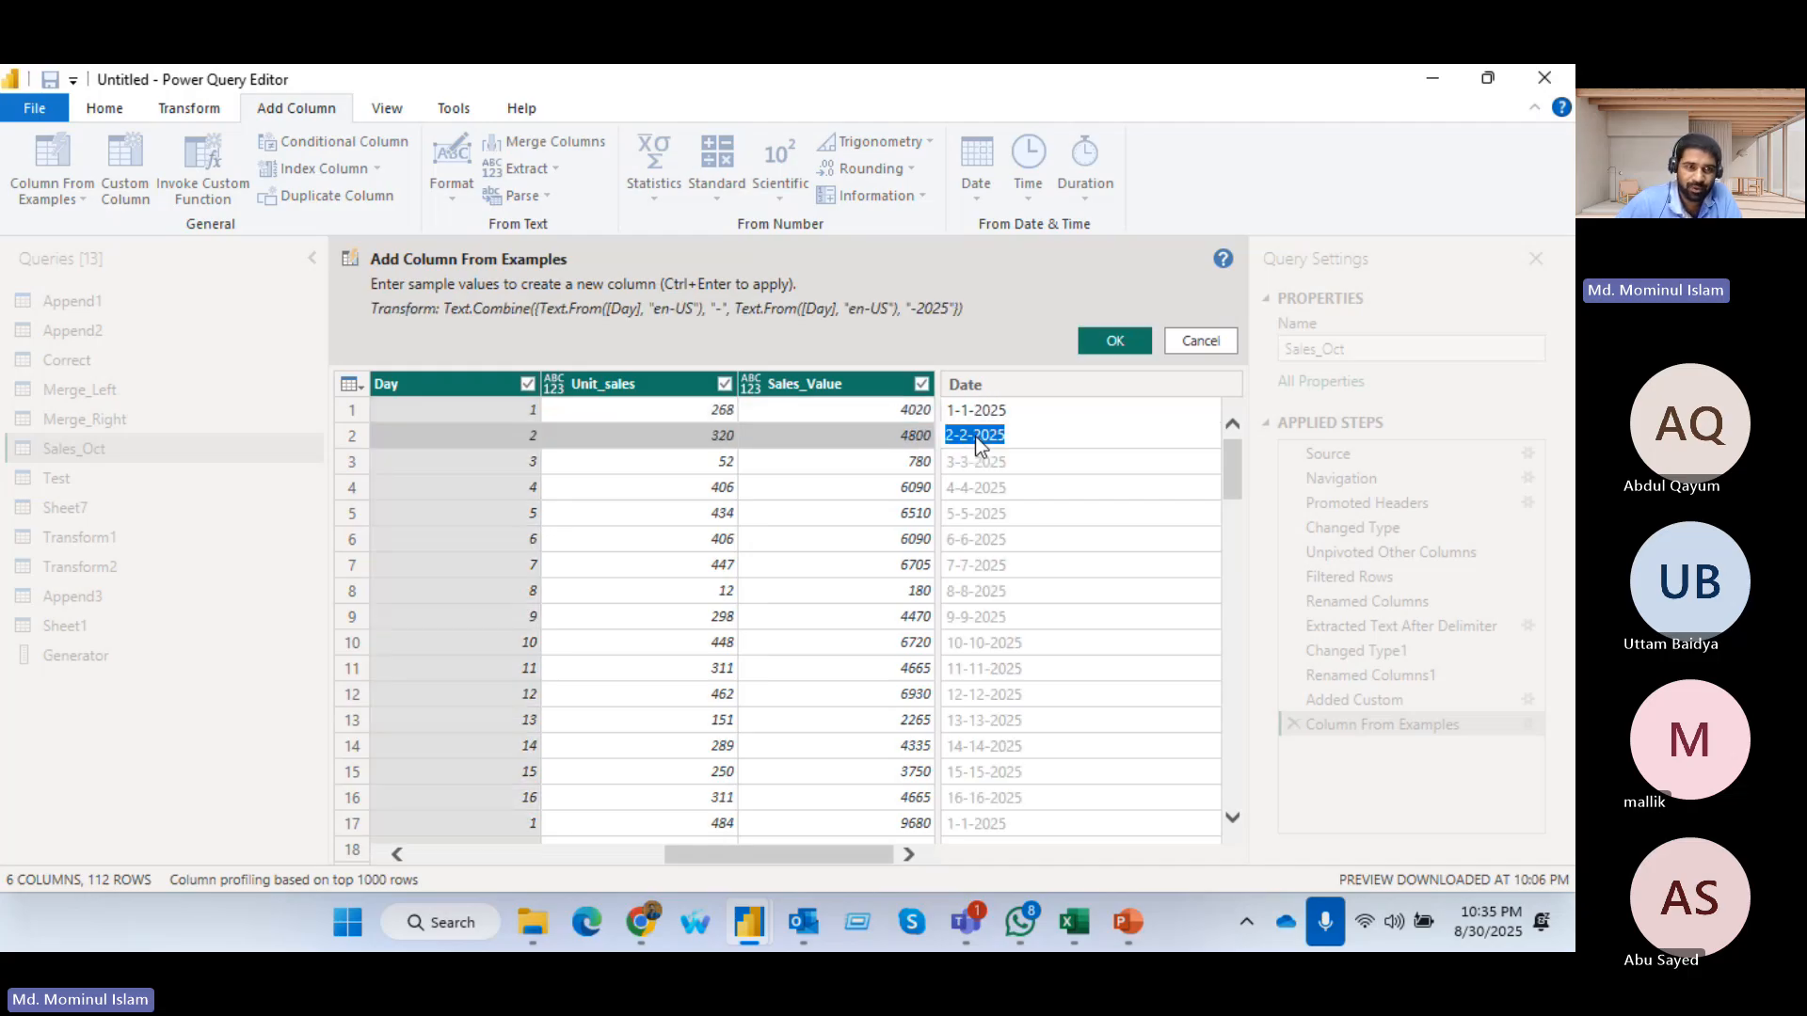
pyautogui.write('1')
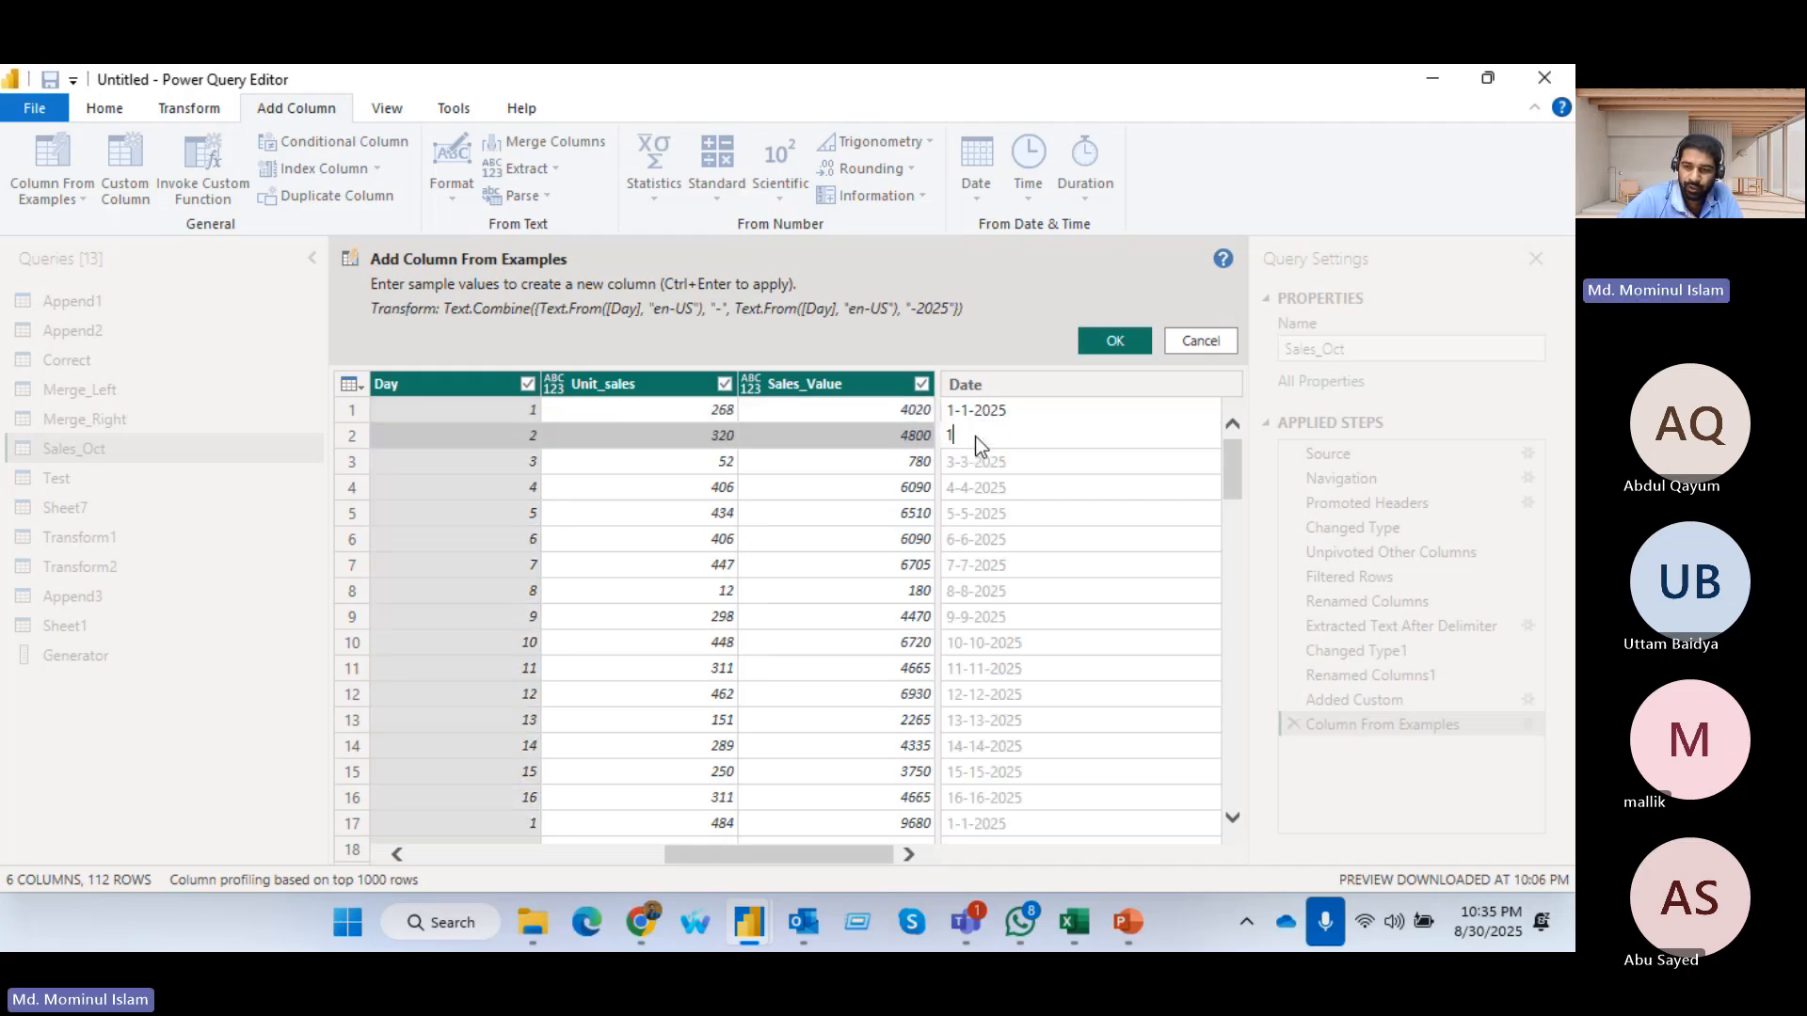
pyautogui.write('-2-2025')
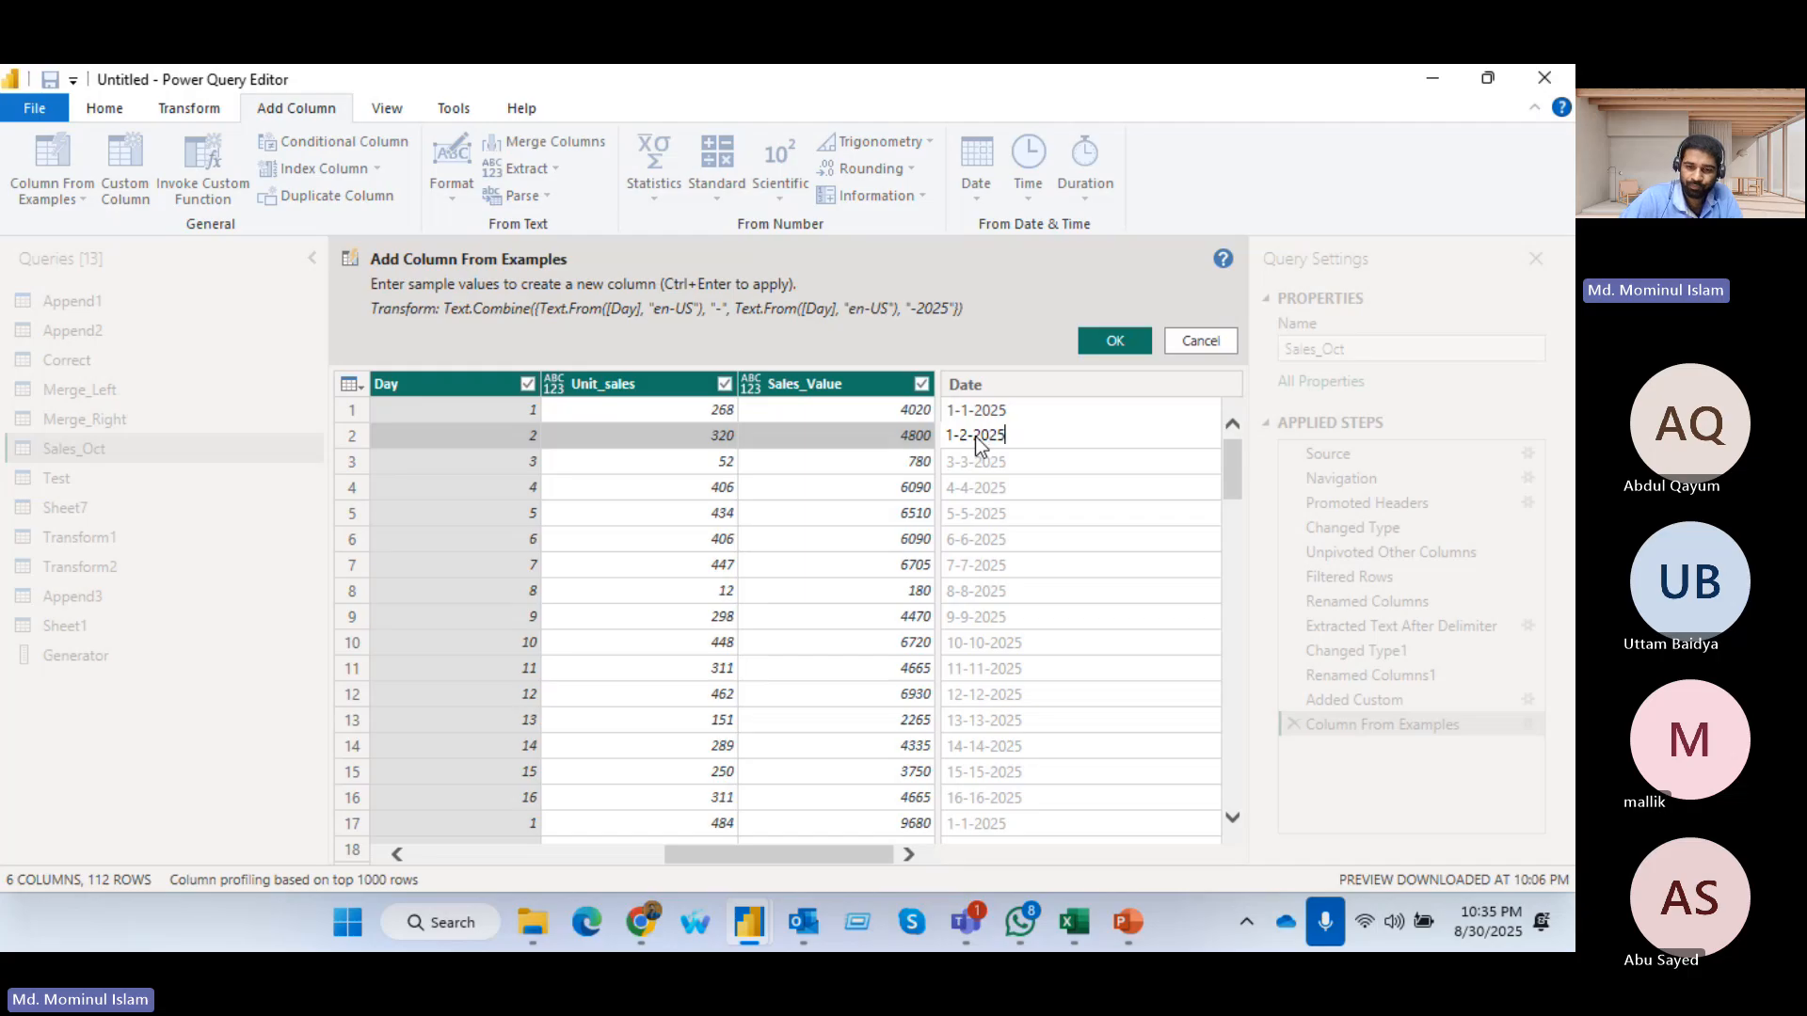
pyautogui.press('Return')
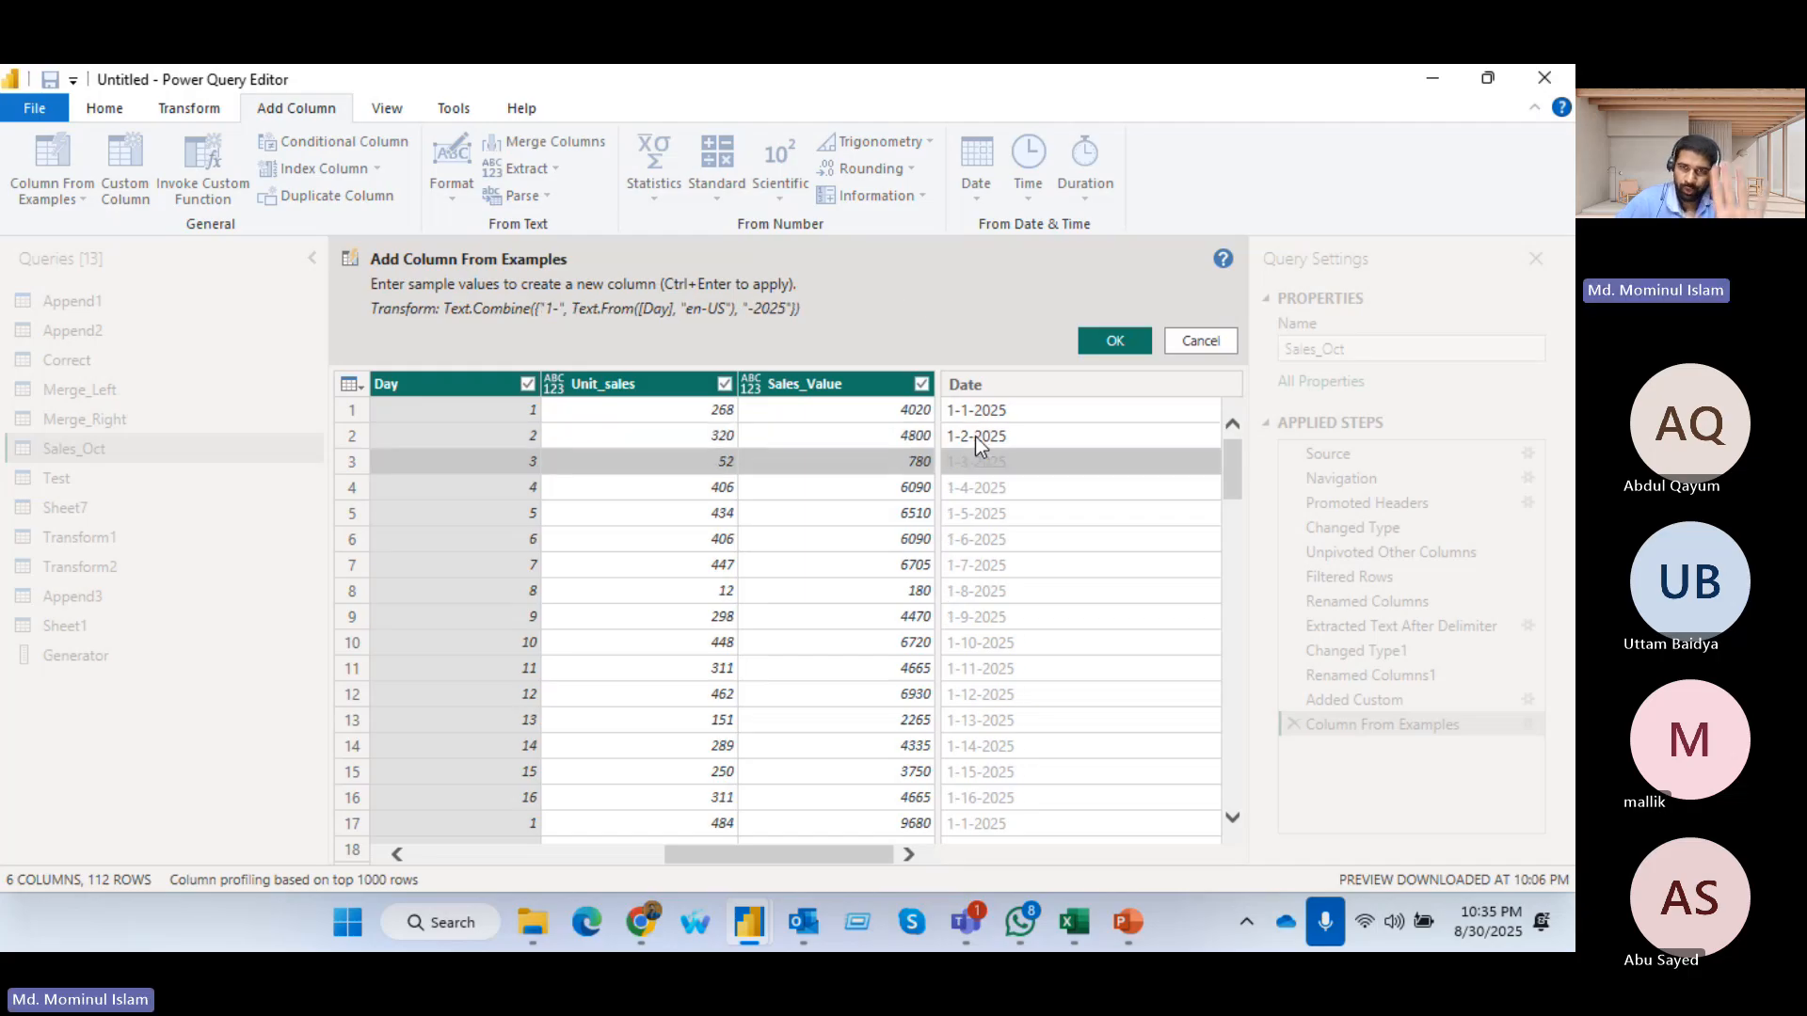
pyautogui.click(1113, 339)
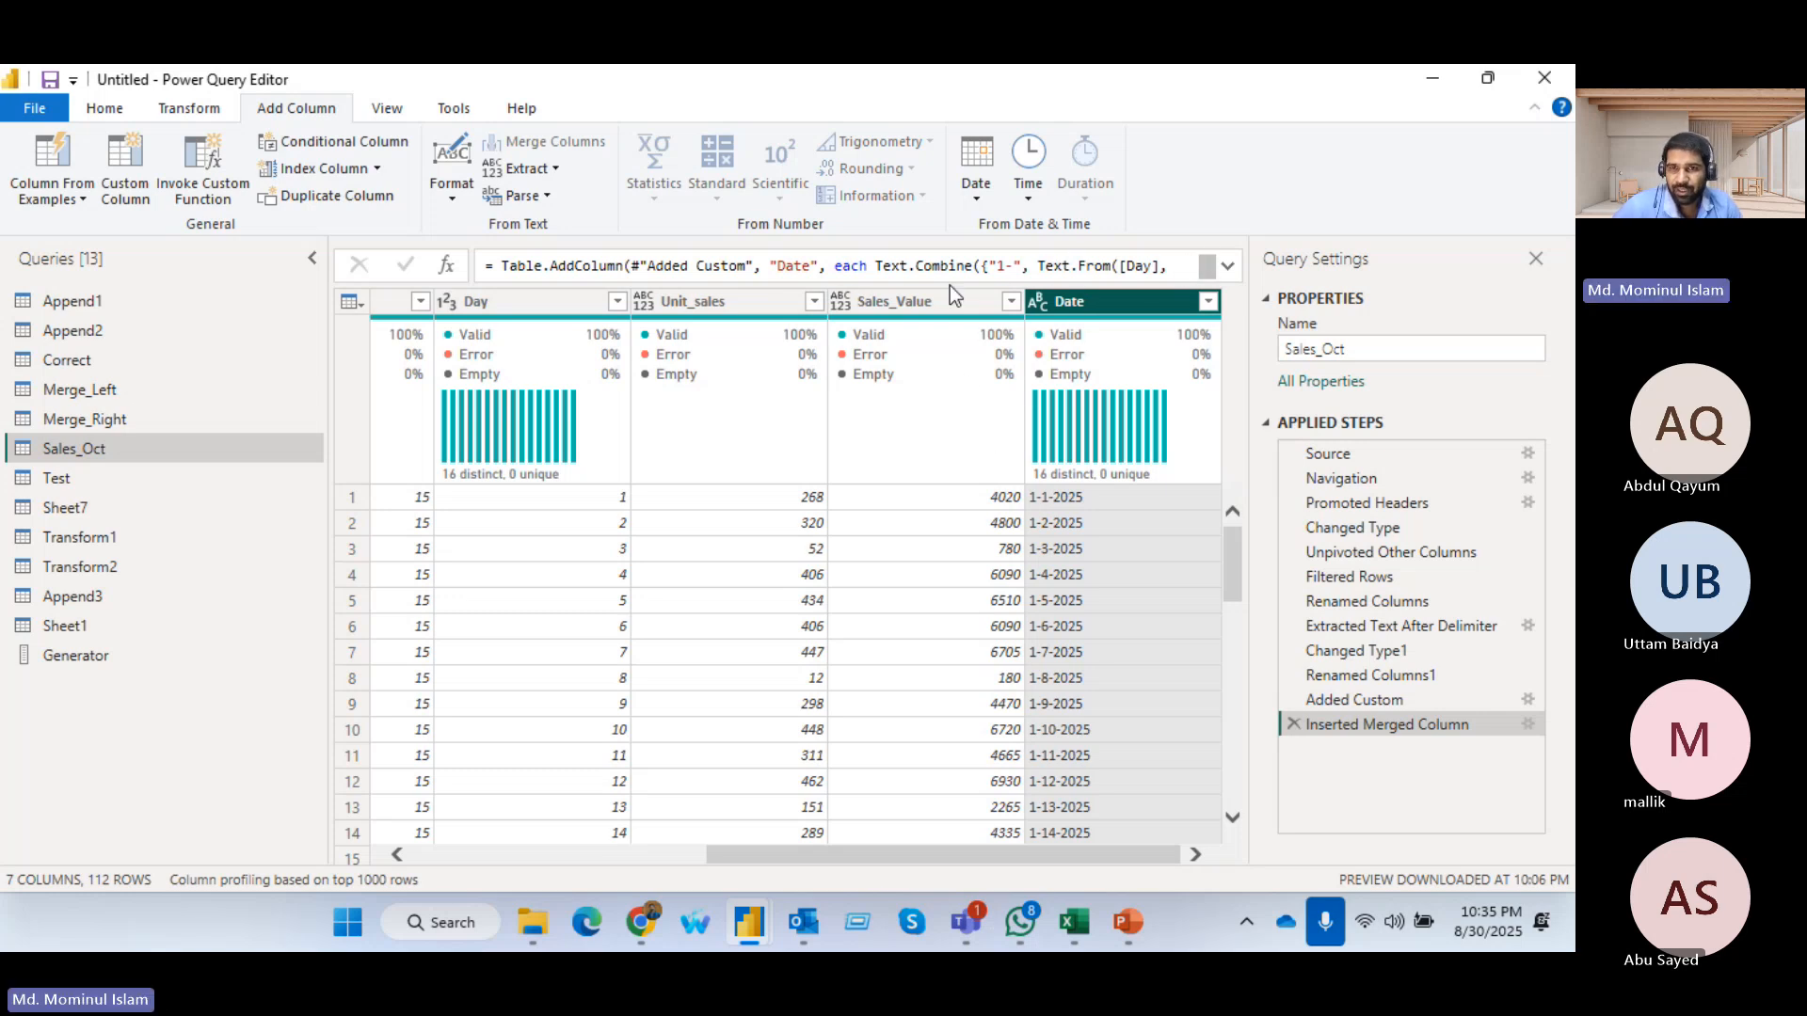
# Examine the full Text.Combine formula generated for the Date column, including how it converts Day to text
pyautogui.click(1228, 267)
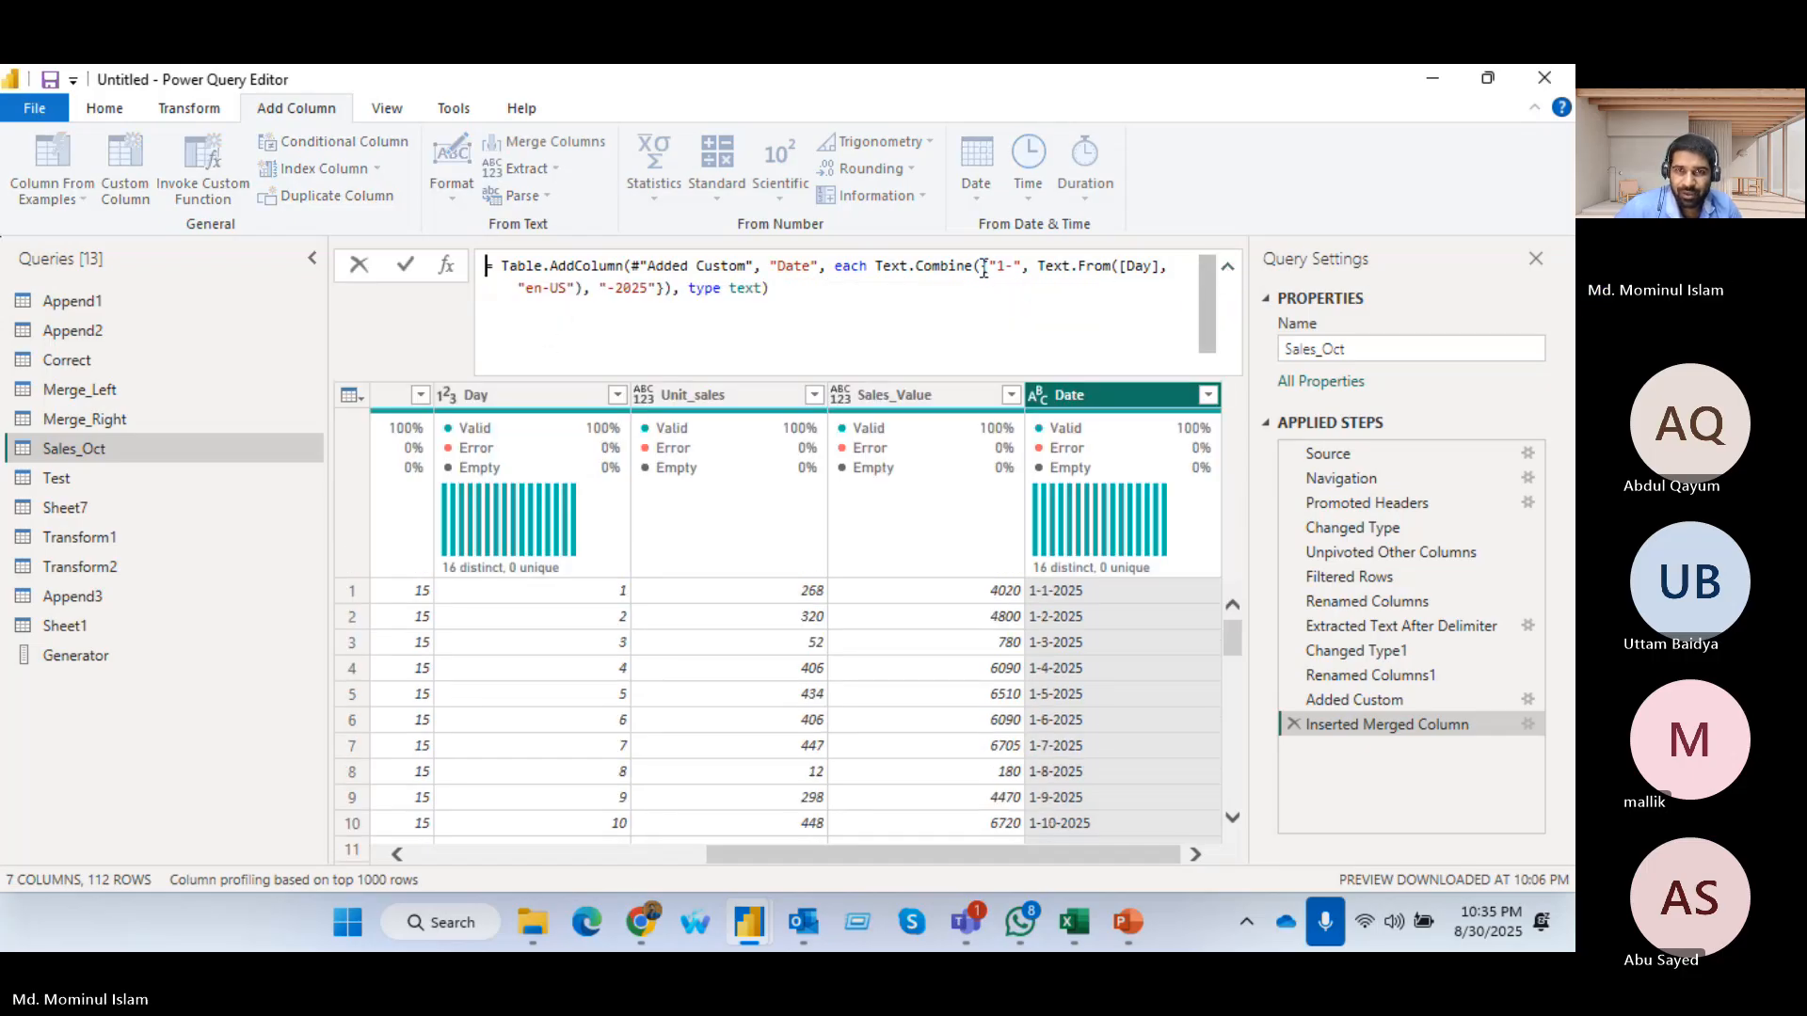
pyautogui.moveTo(980, 268); pyautogui.dragTo(1141, 288)
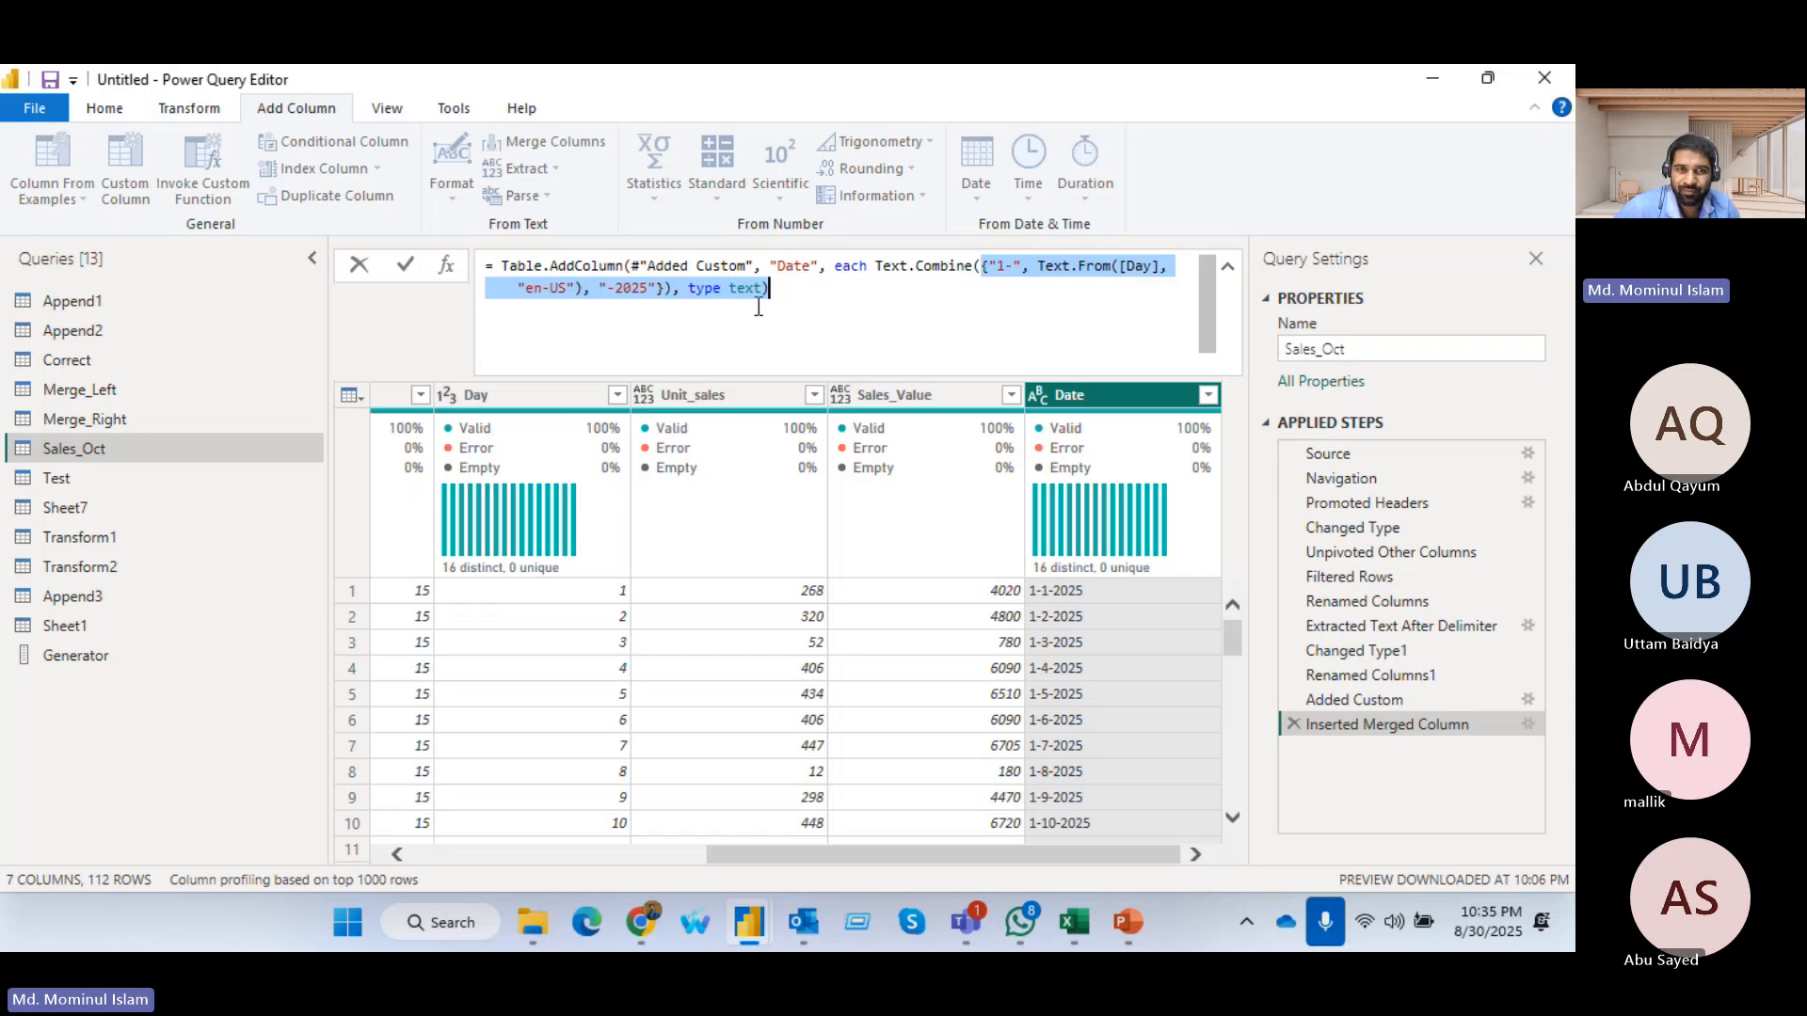
pyautogui.moveTo(758, 307)
pyautogui.mouseDown()
pyautogui.moveTo(643, 293)
pyautogui.moveTo(780, 293)
pyautogui.mouseUp()
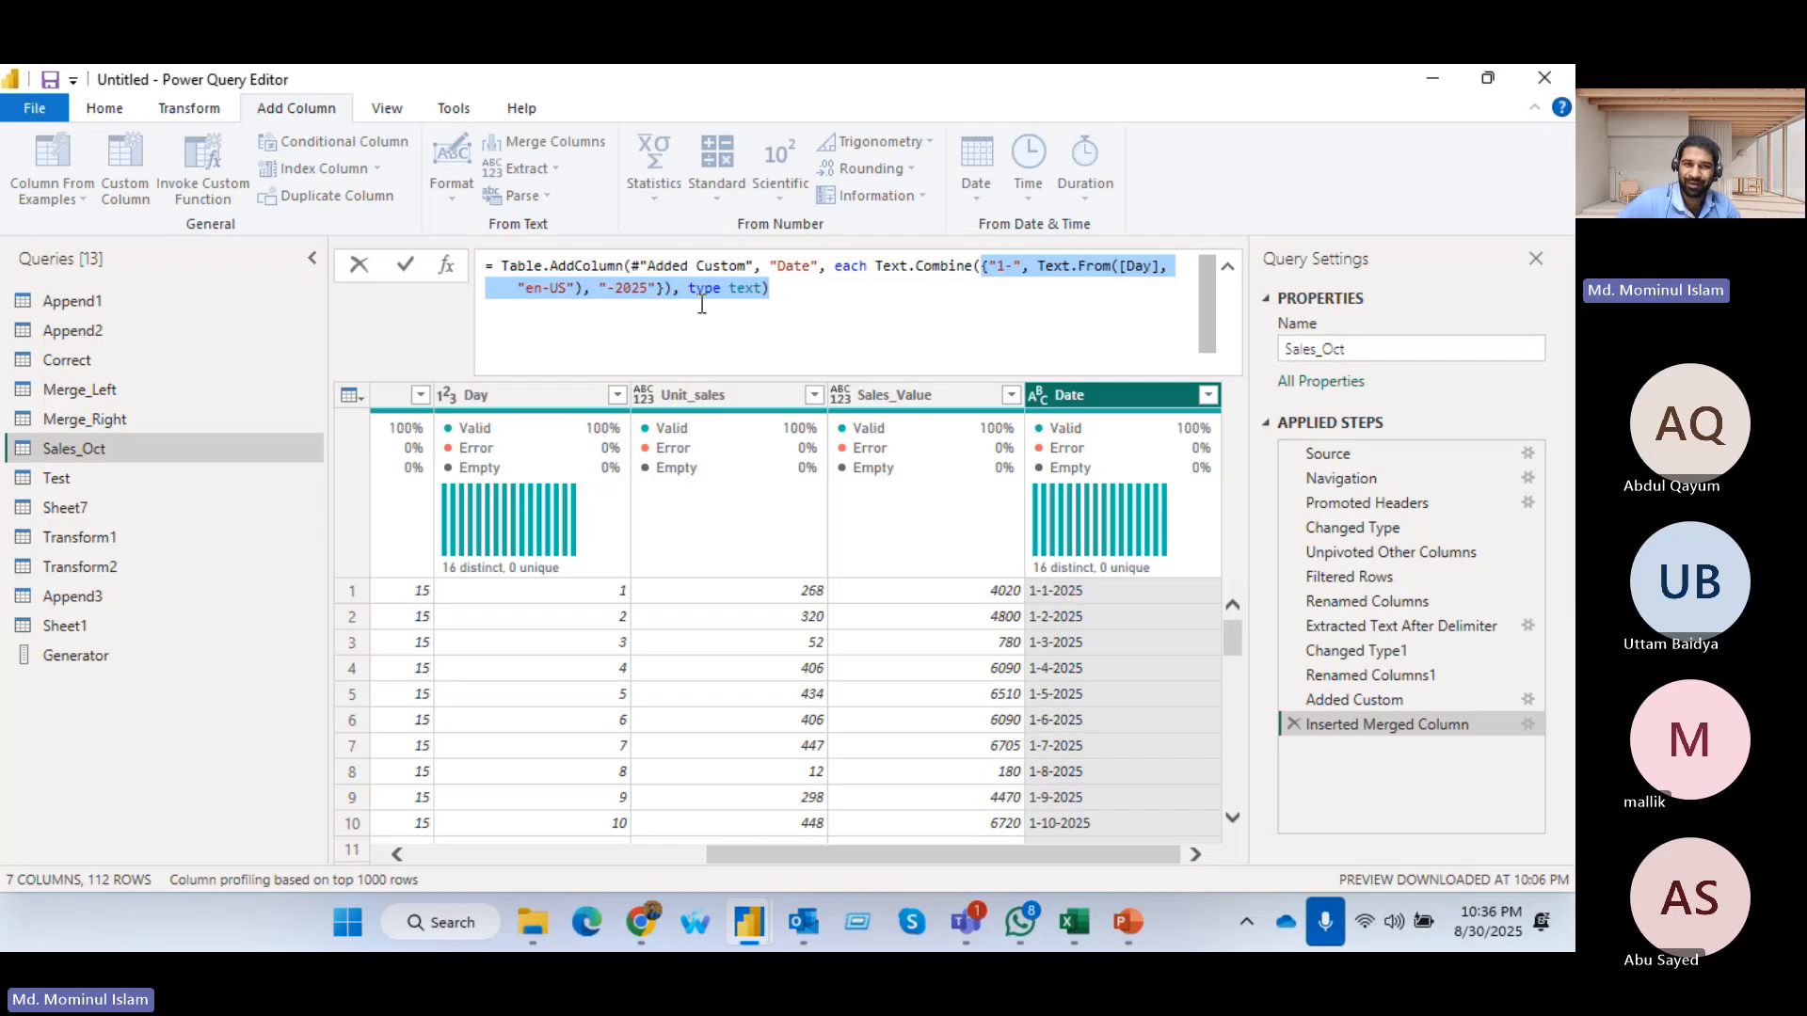
pyautogui.press('Escape')
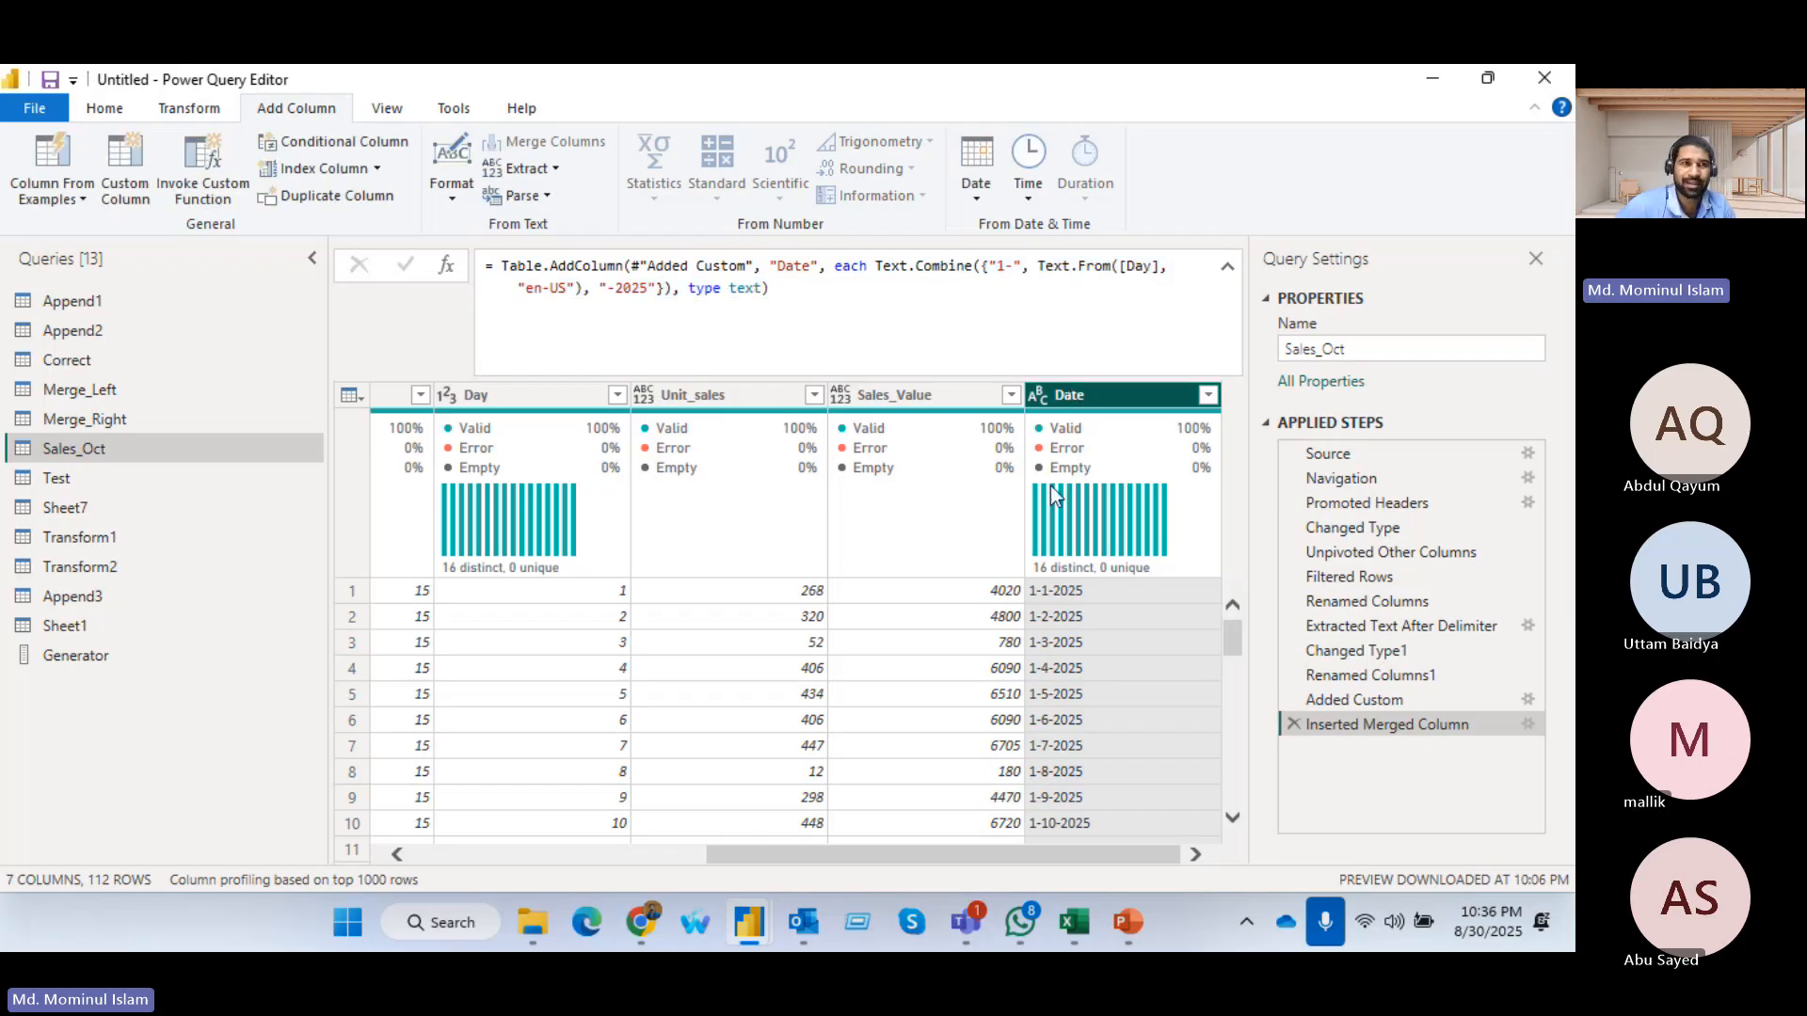
# Change the Date column's data type to Date and collapse the expanded formula
pyautogui.click(1040, 395)
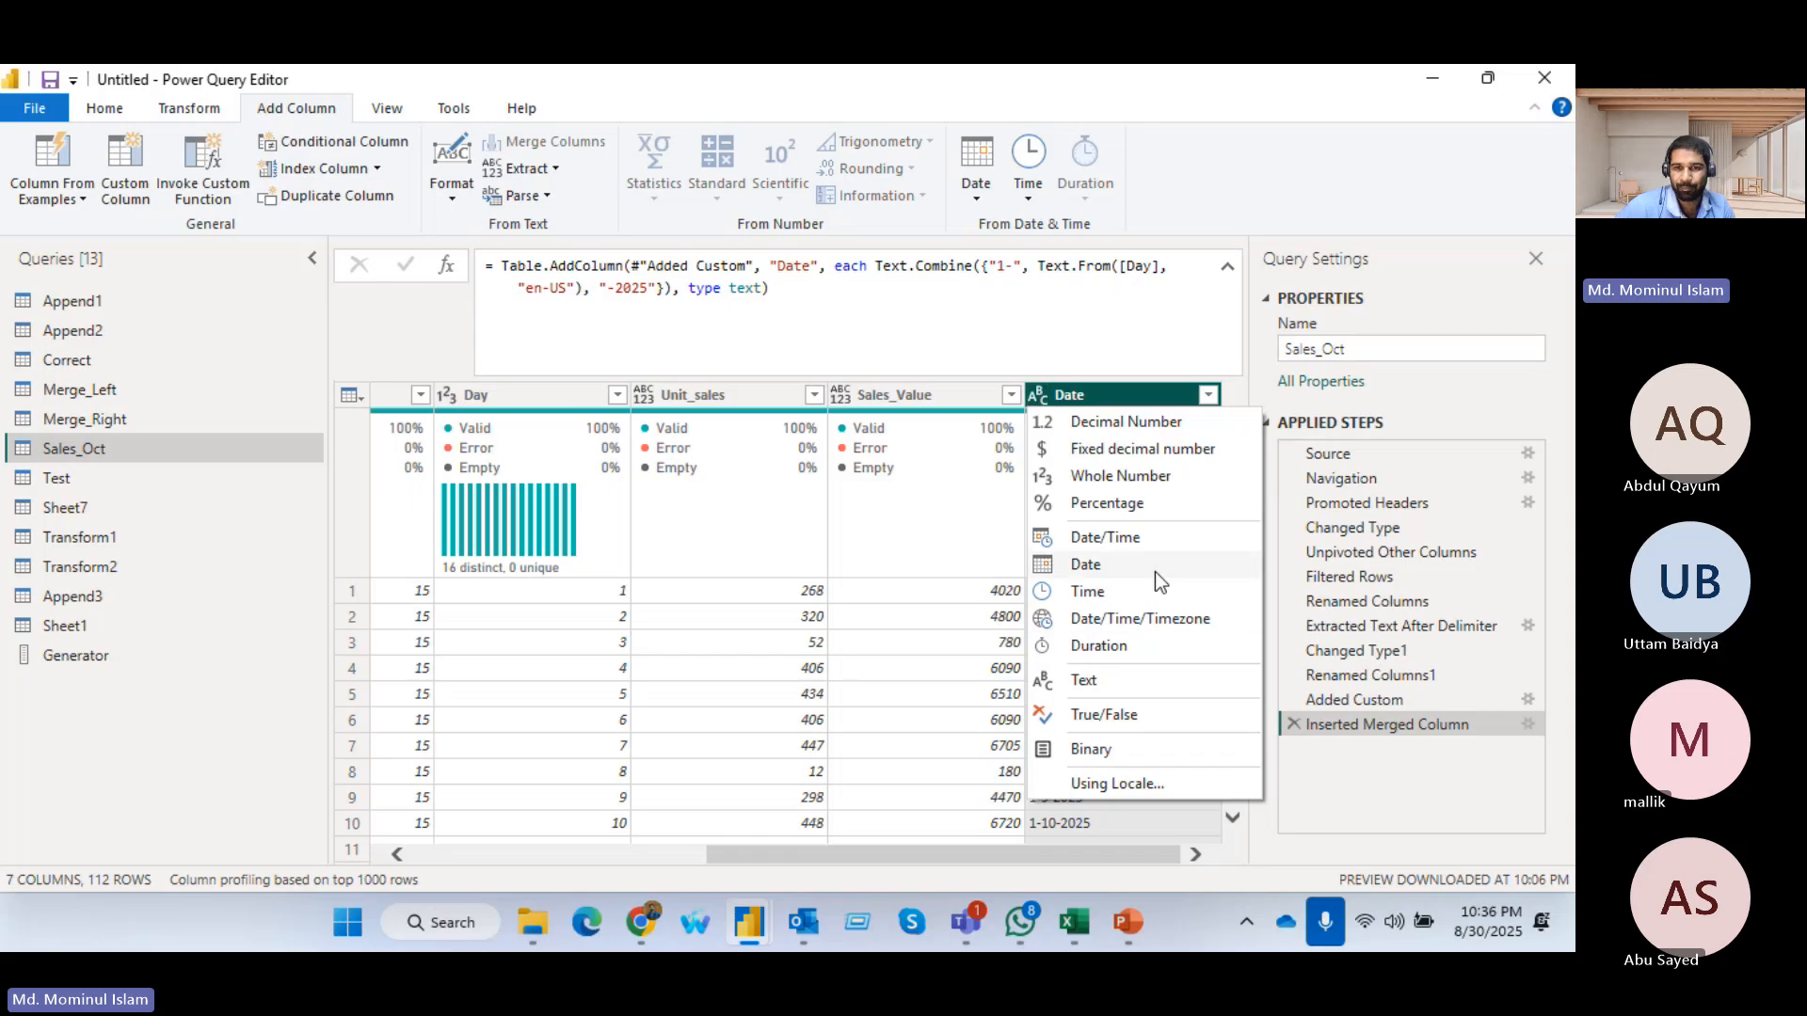
pyautogui.click(1091, 565)
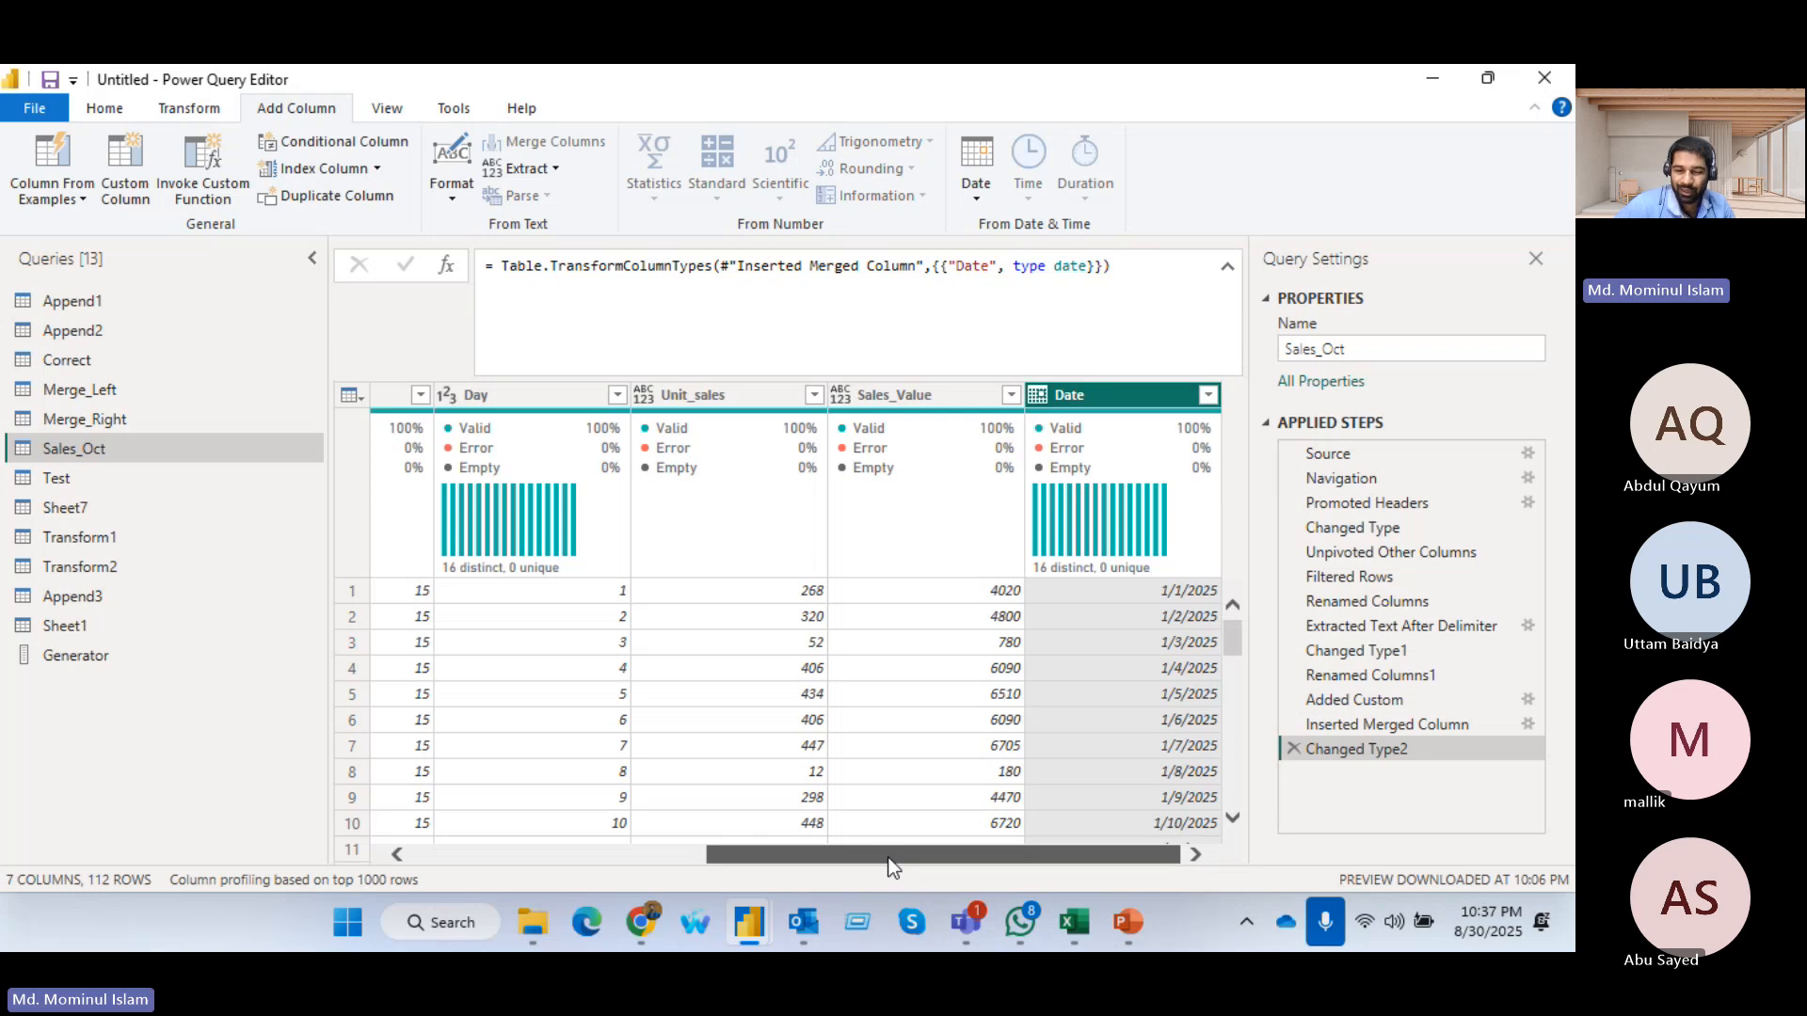
pyautogui.moveTo(901, 428)
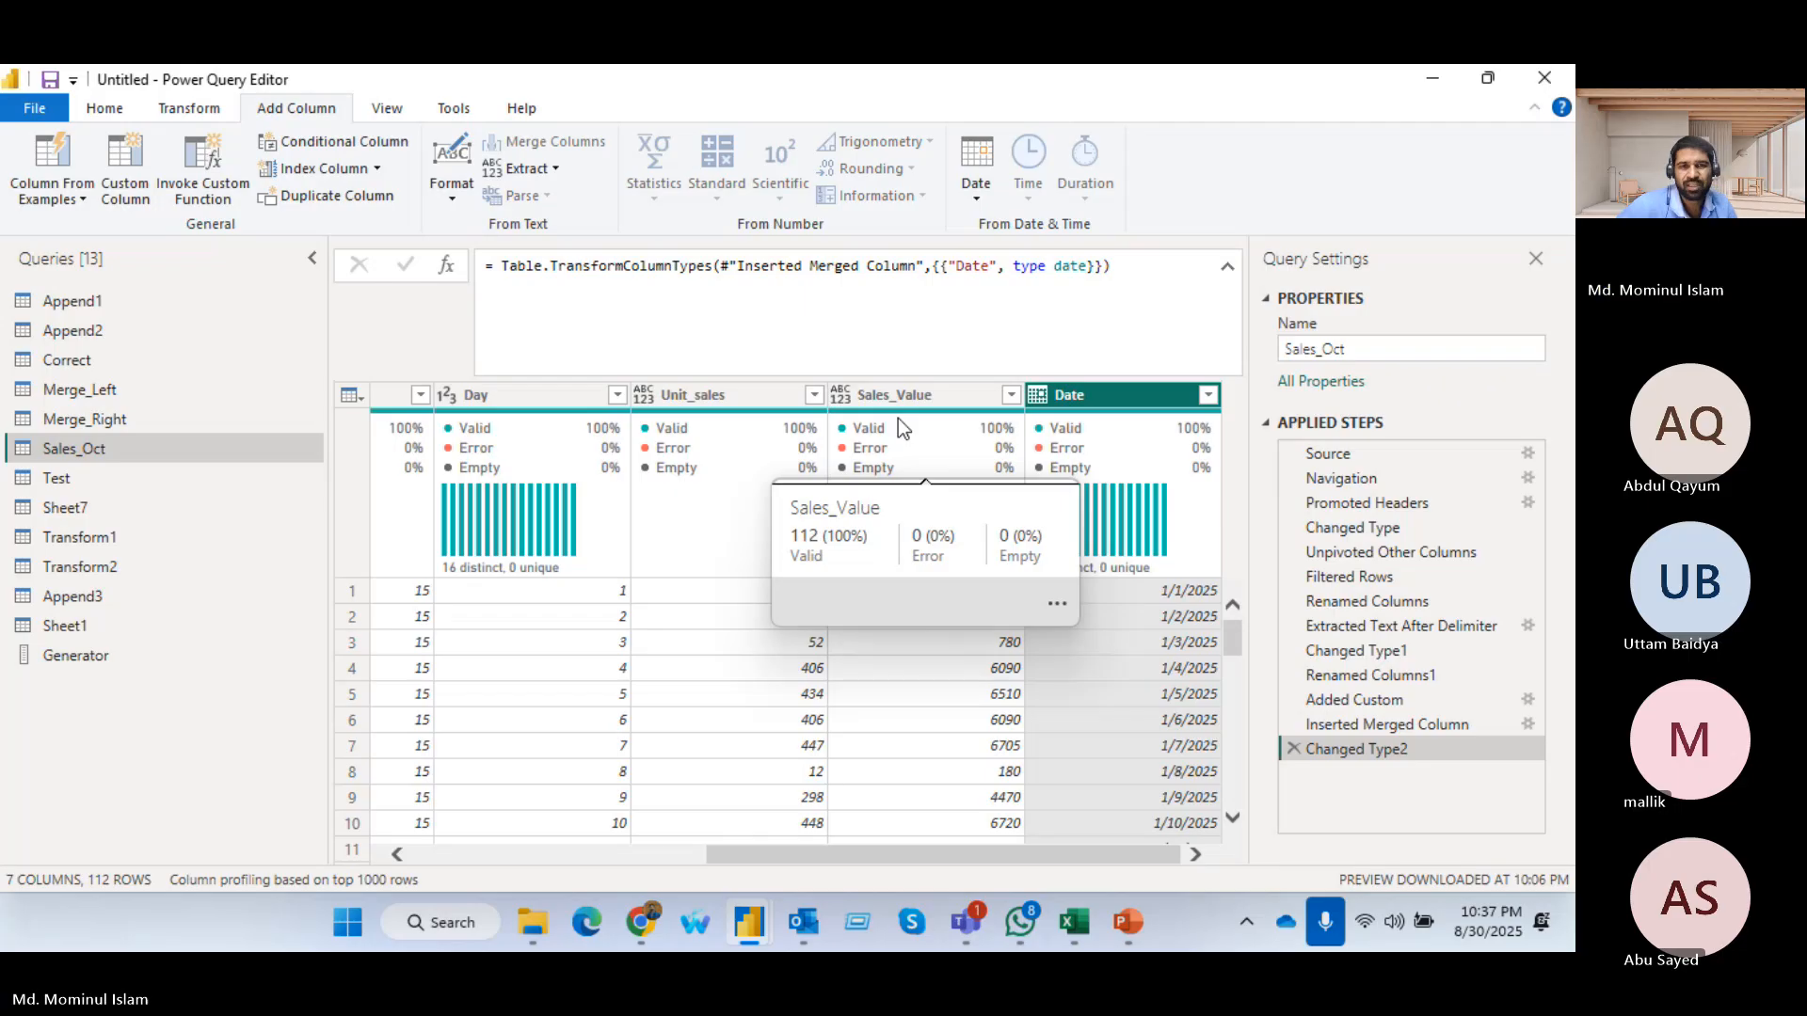
pyautogui.click(1227, 267)
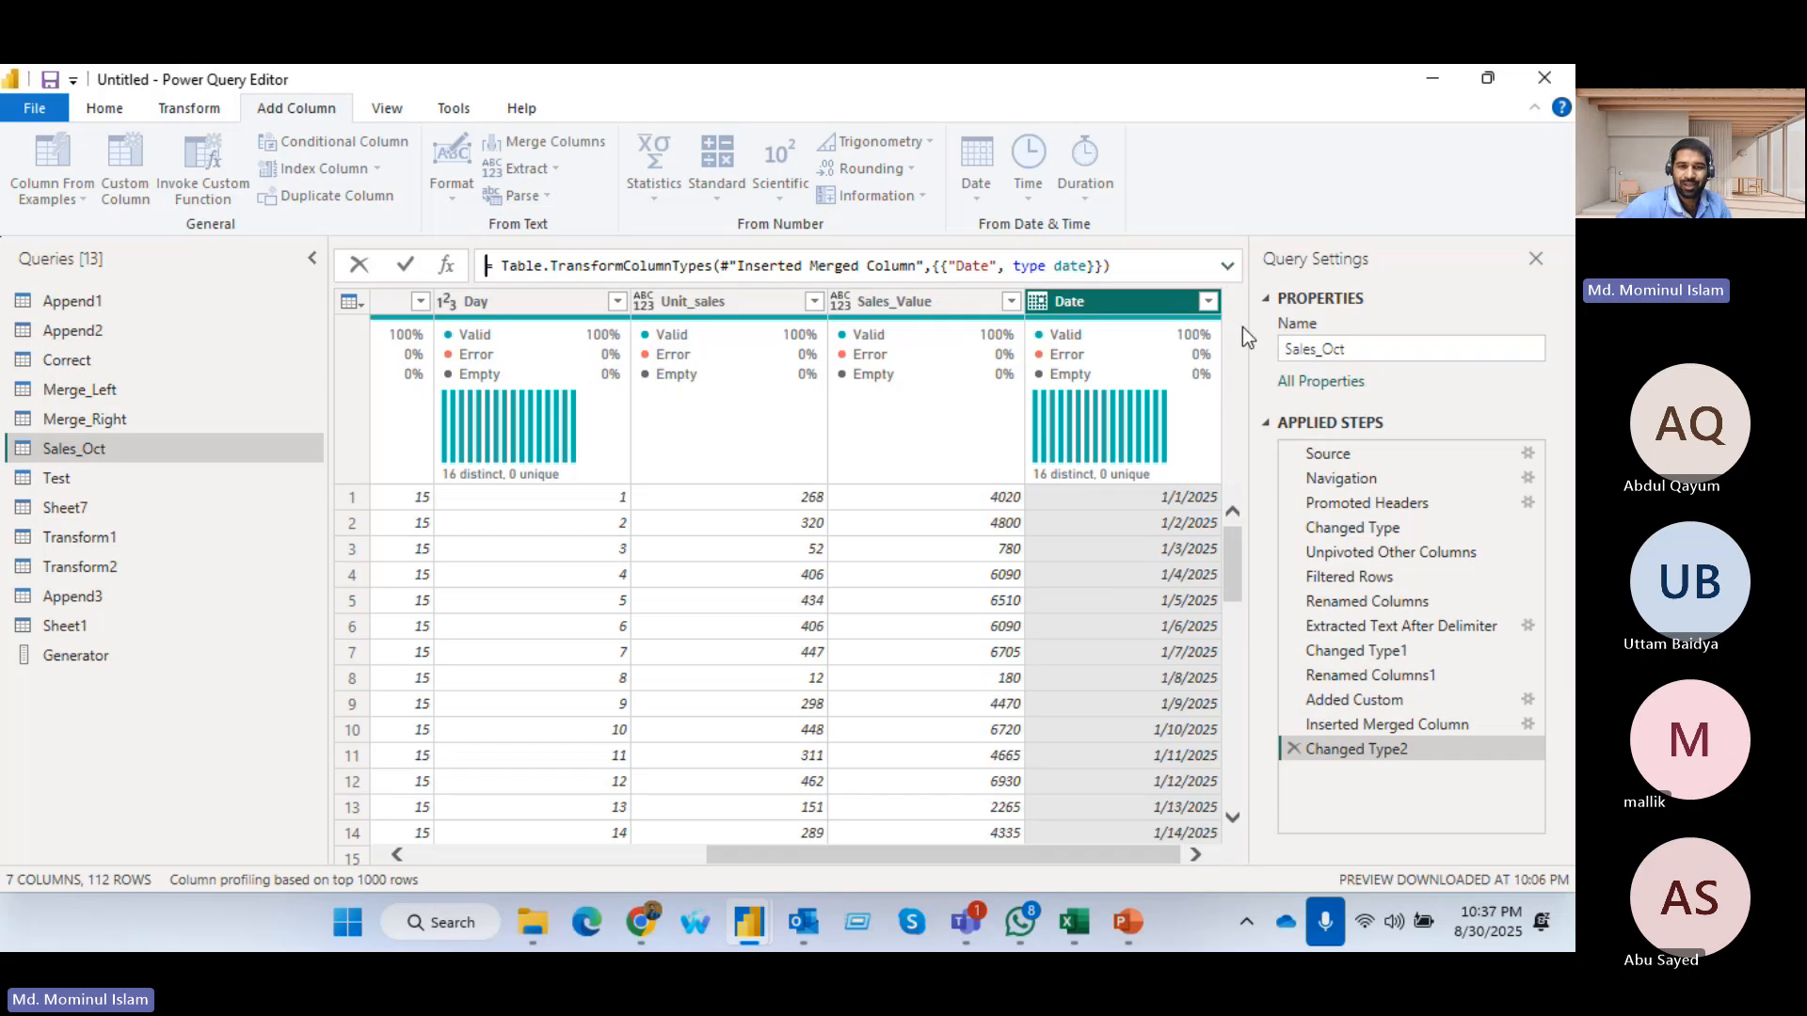
pyautogui.click(895, 856)
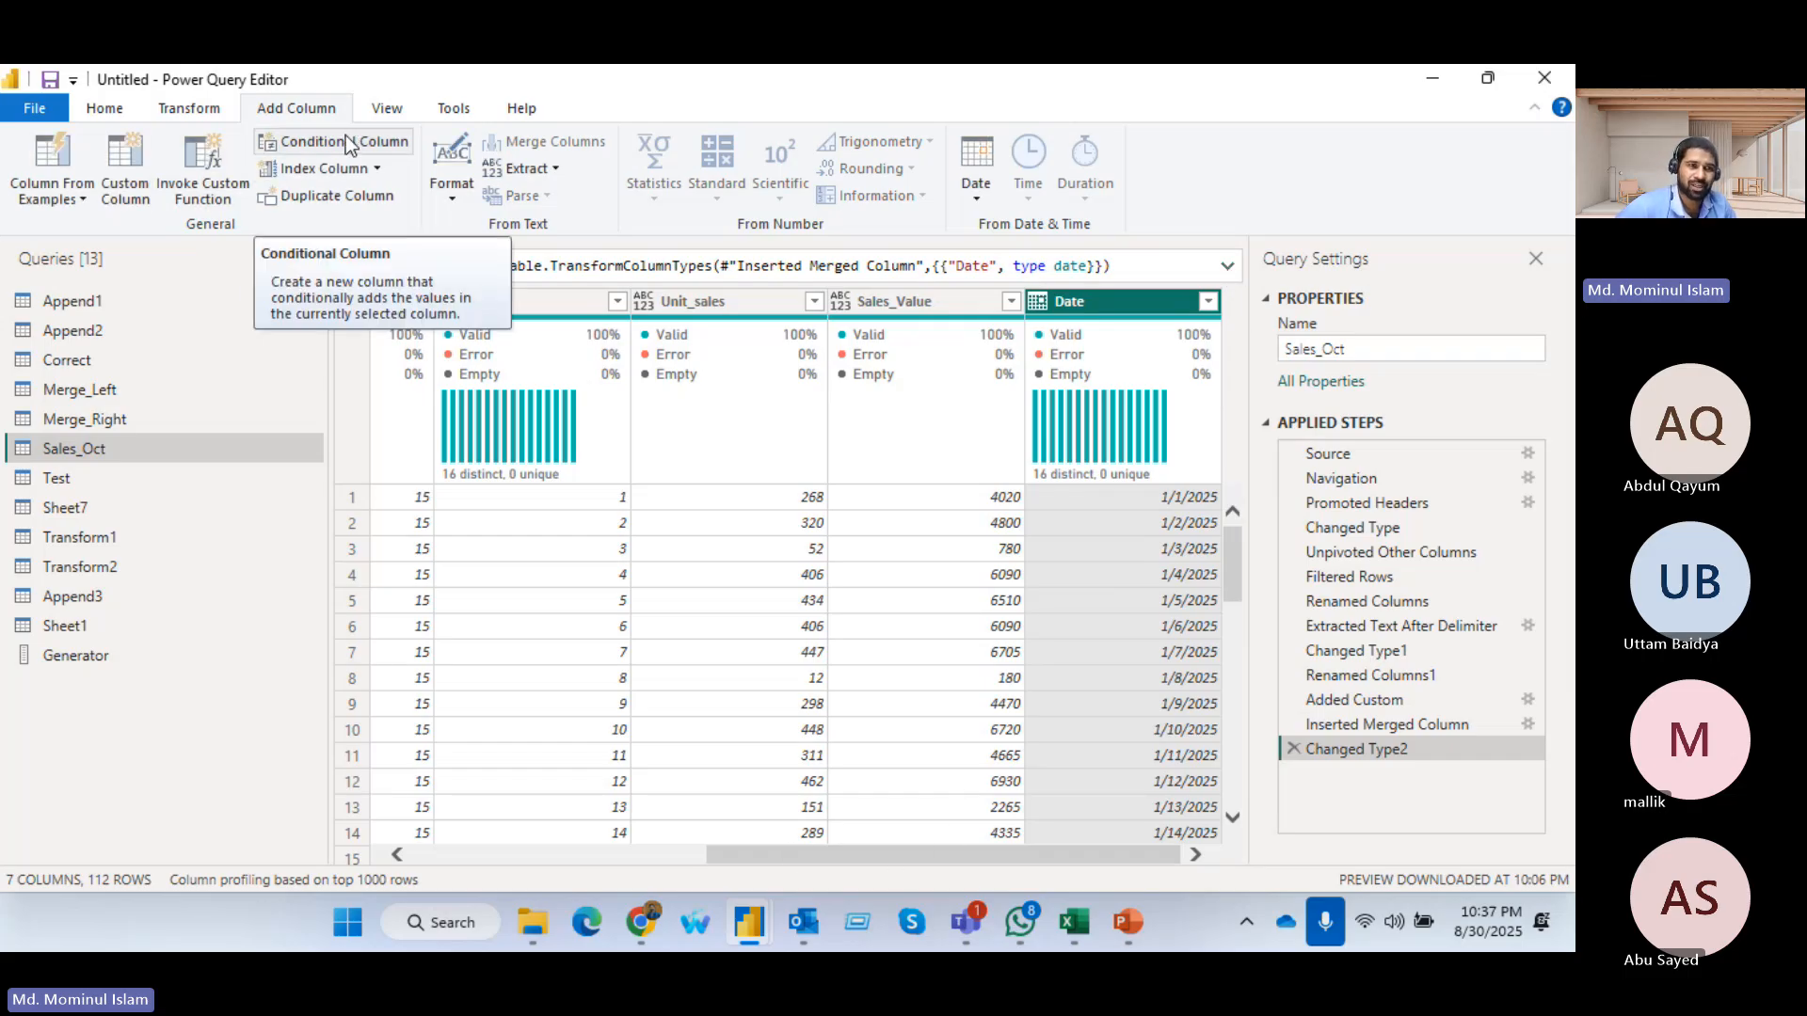
pyautogui.click(195, 170)
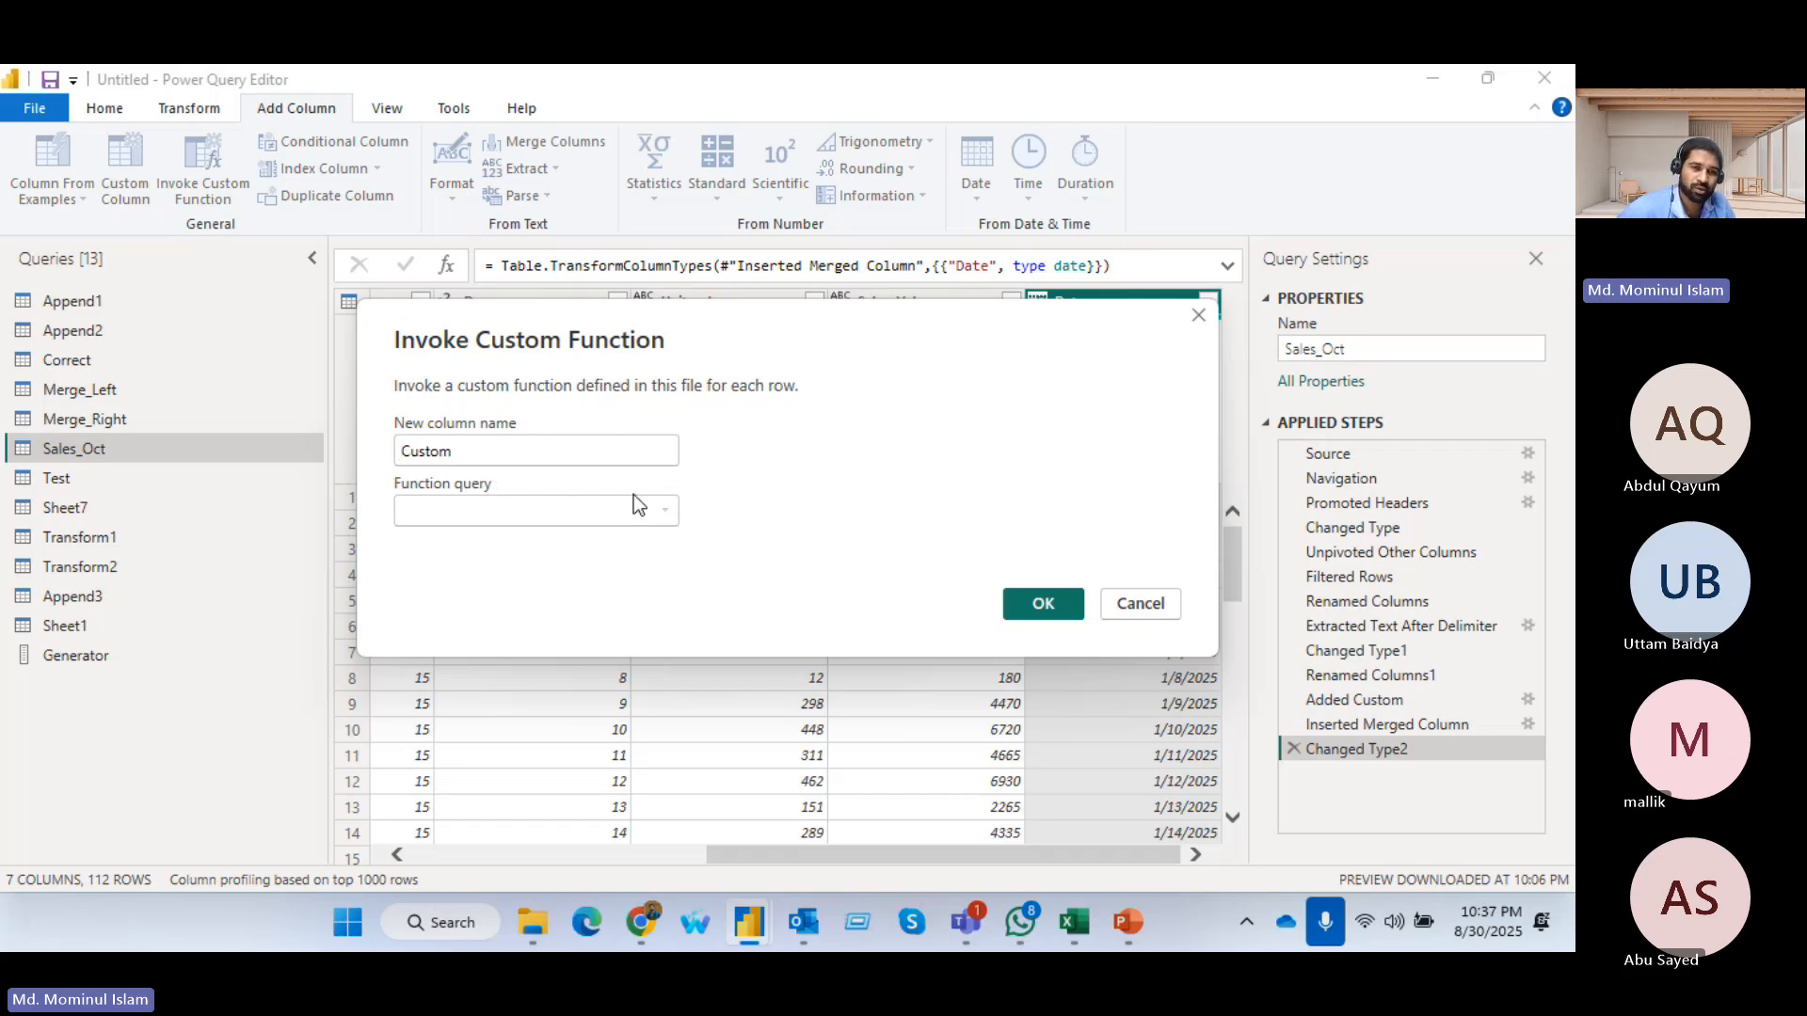
pyautogui.doubleClick(478, 452)
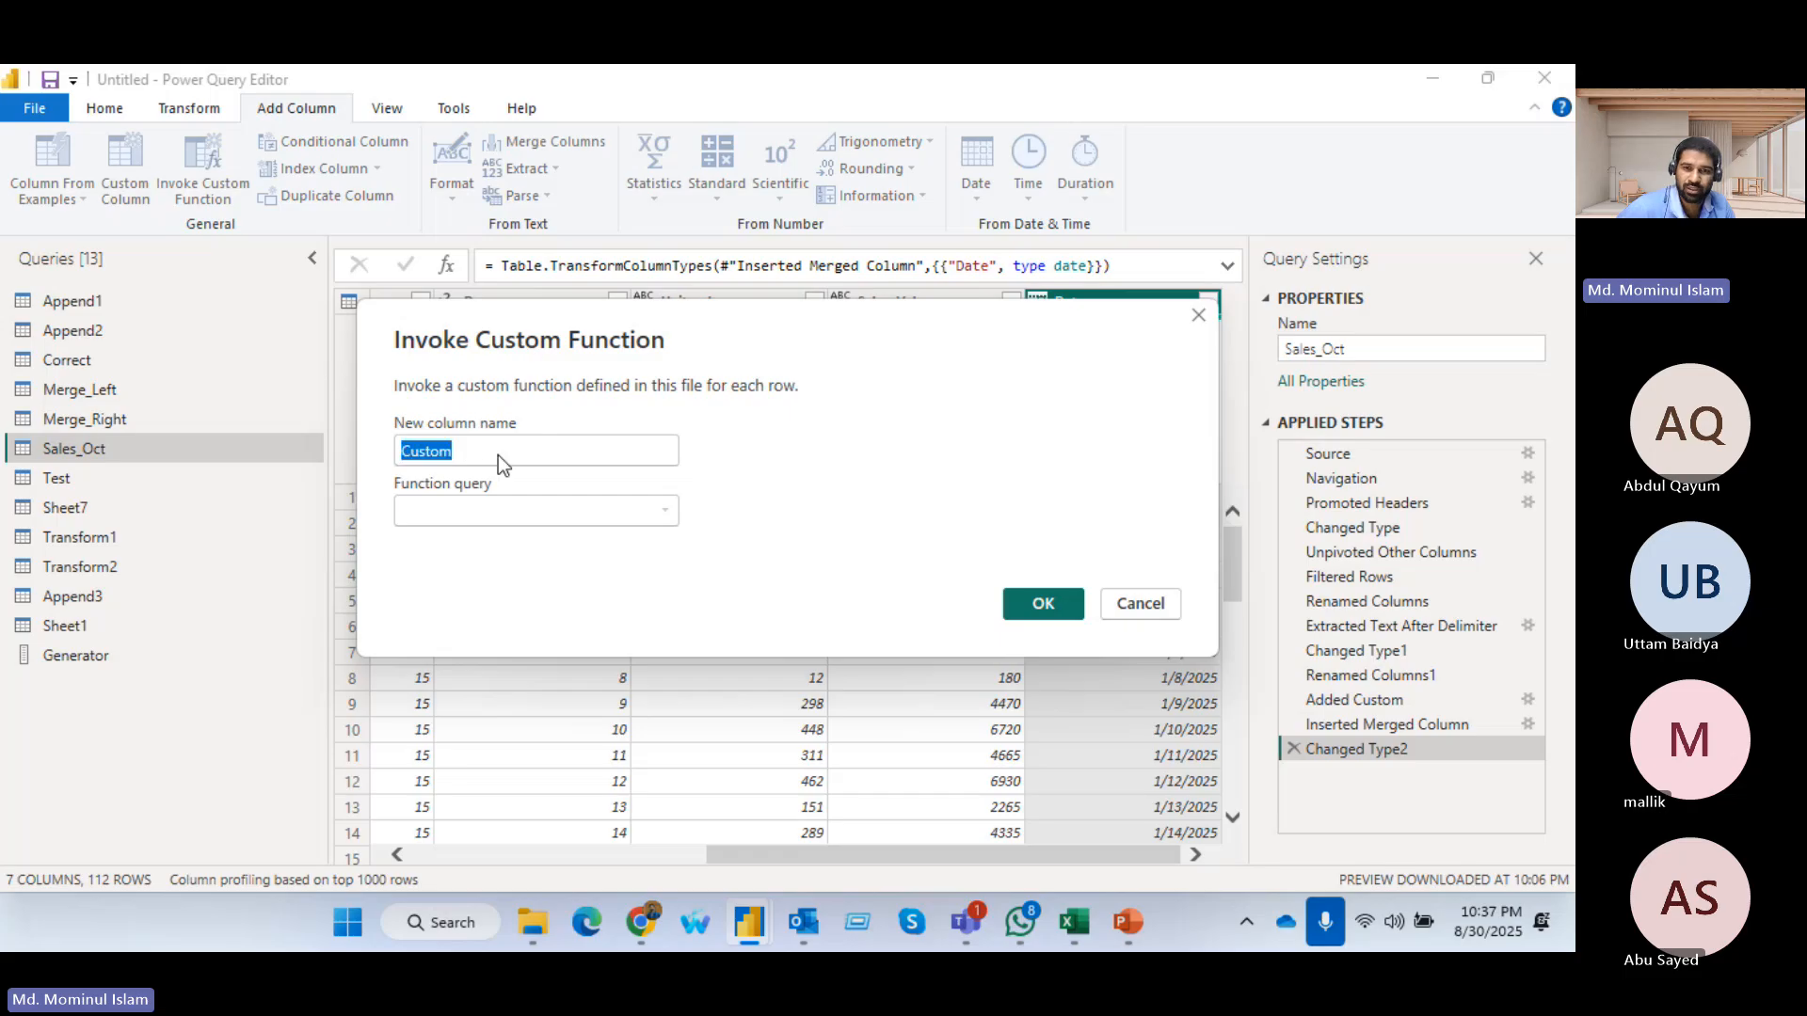
pyautogui.click(1198, 314)
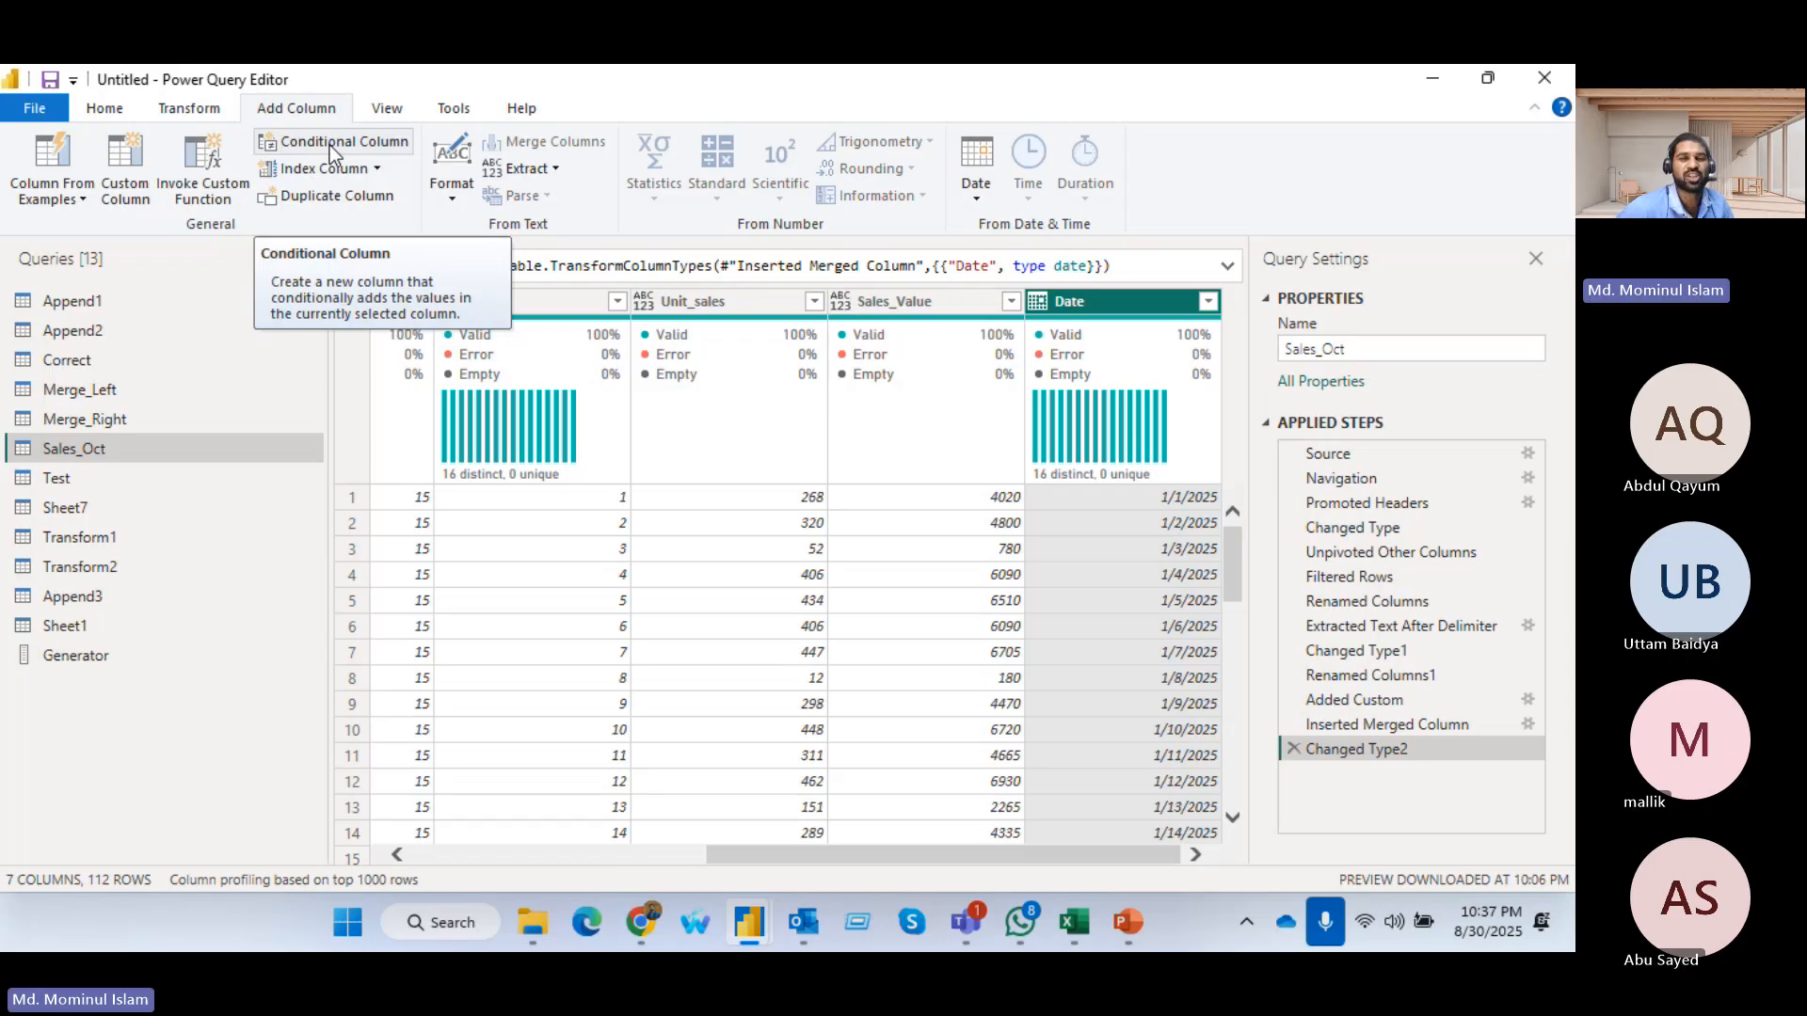
# Start a conditional column in Sales_Oct and name it Product_Value
pyautogui.click(695, 306)
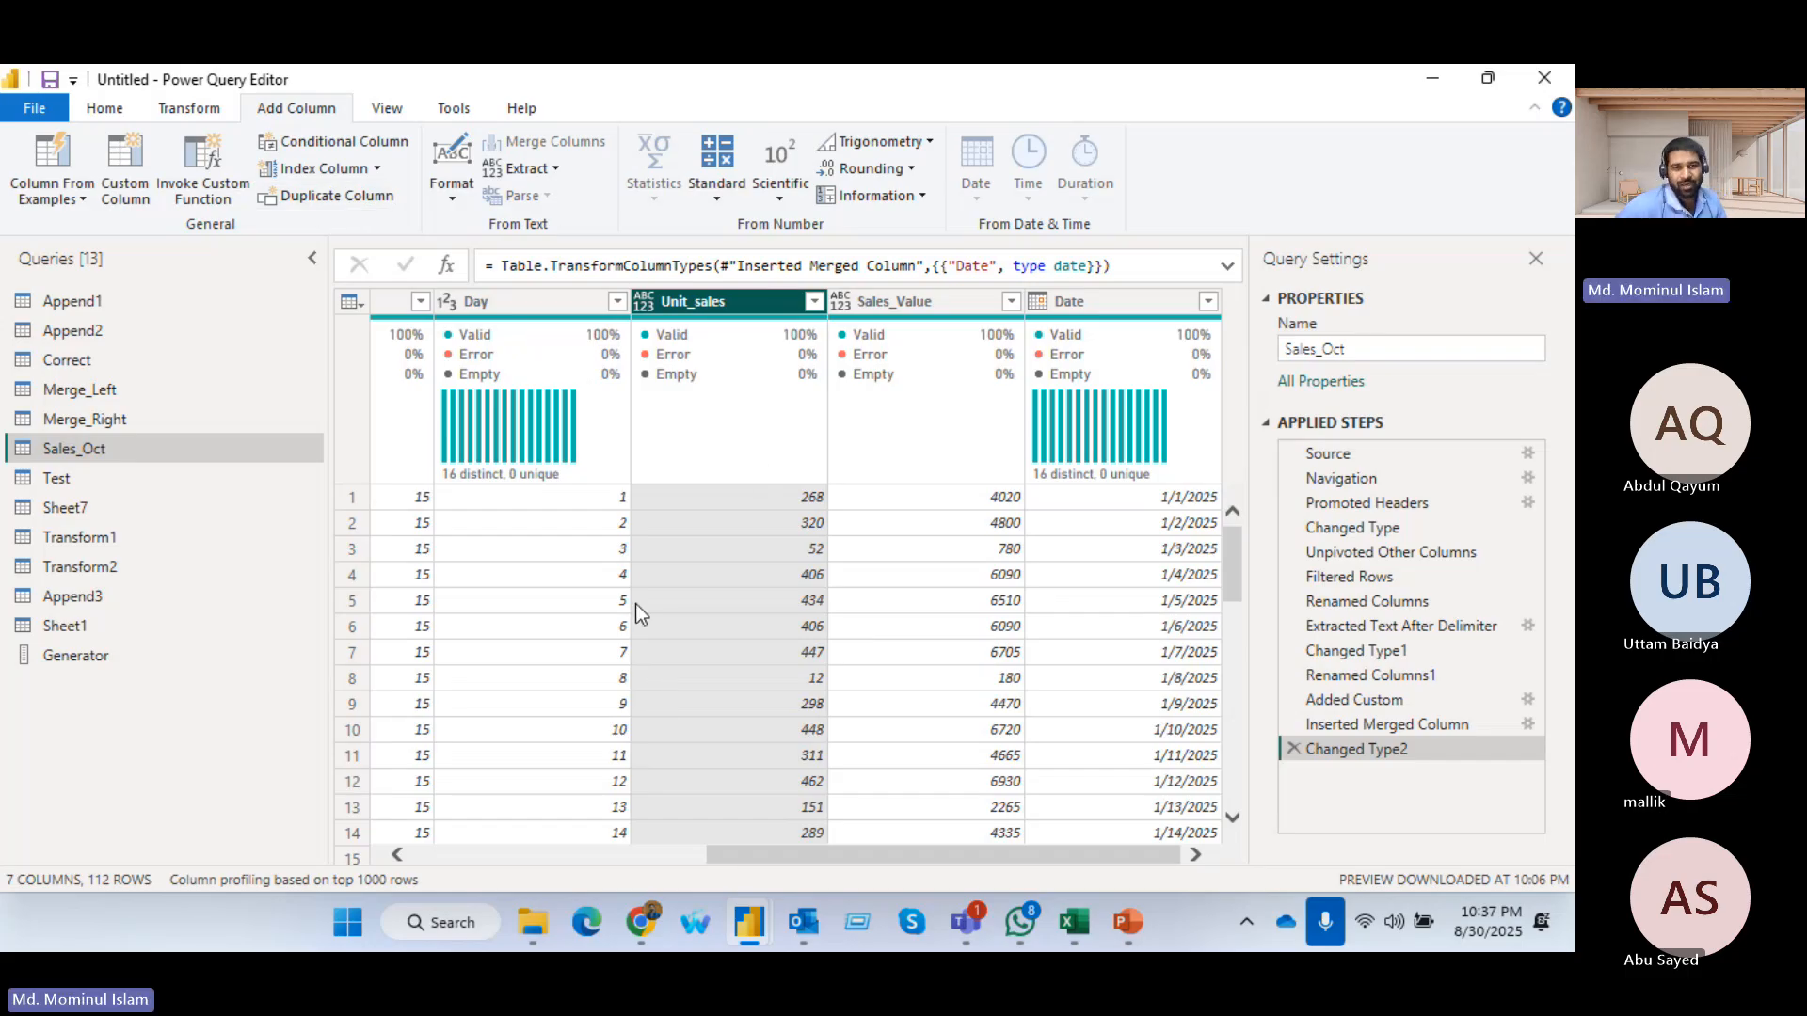
pyautogui.scroll(-4, 635, 602)
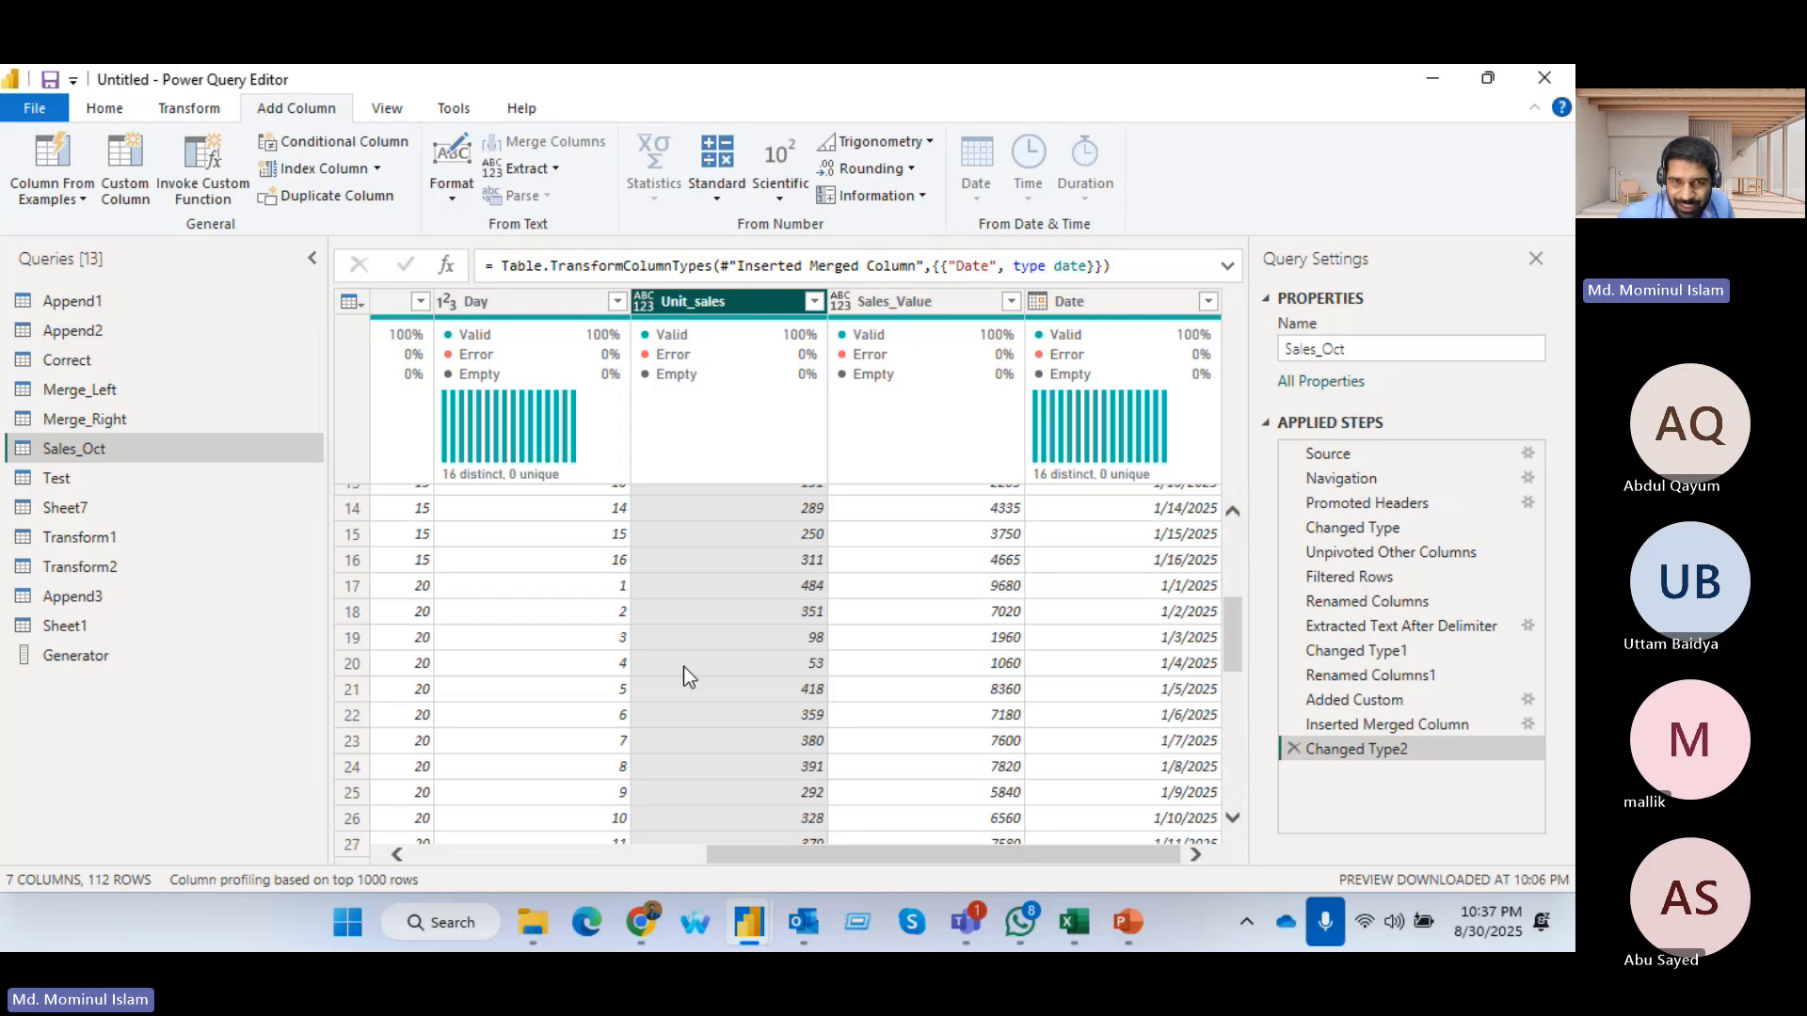
pyautogui.scroll(4, 683, 667)
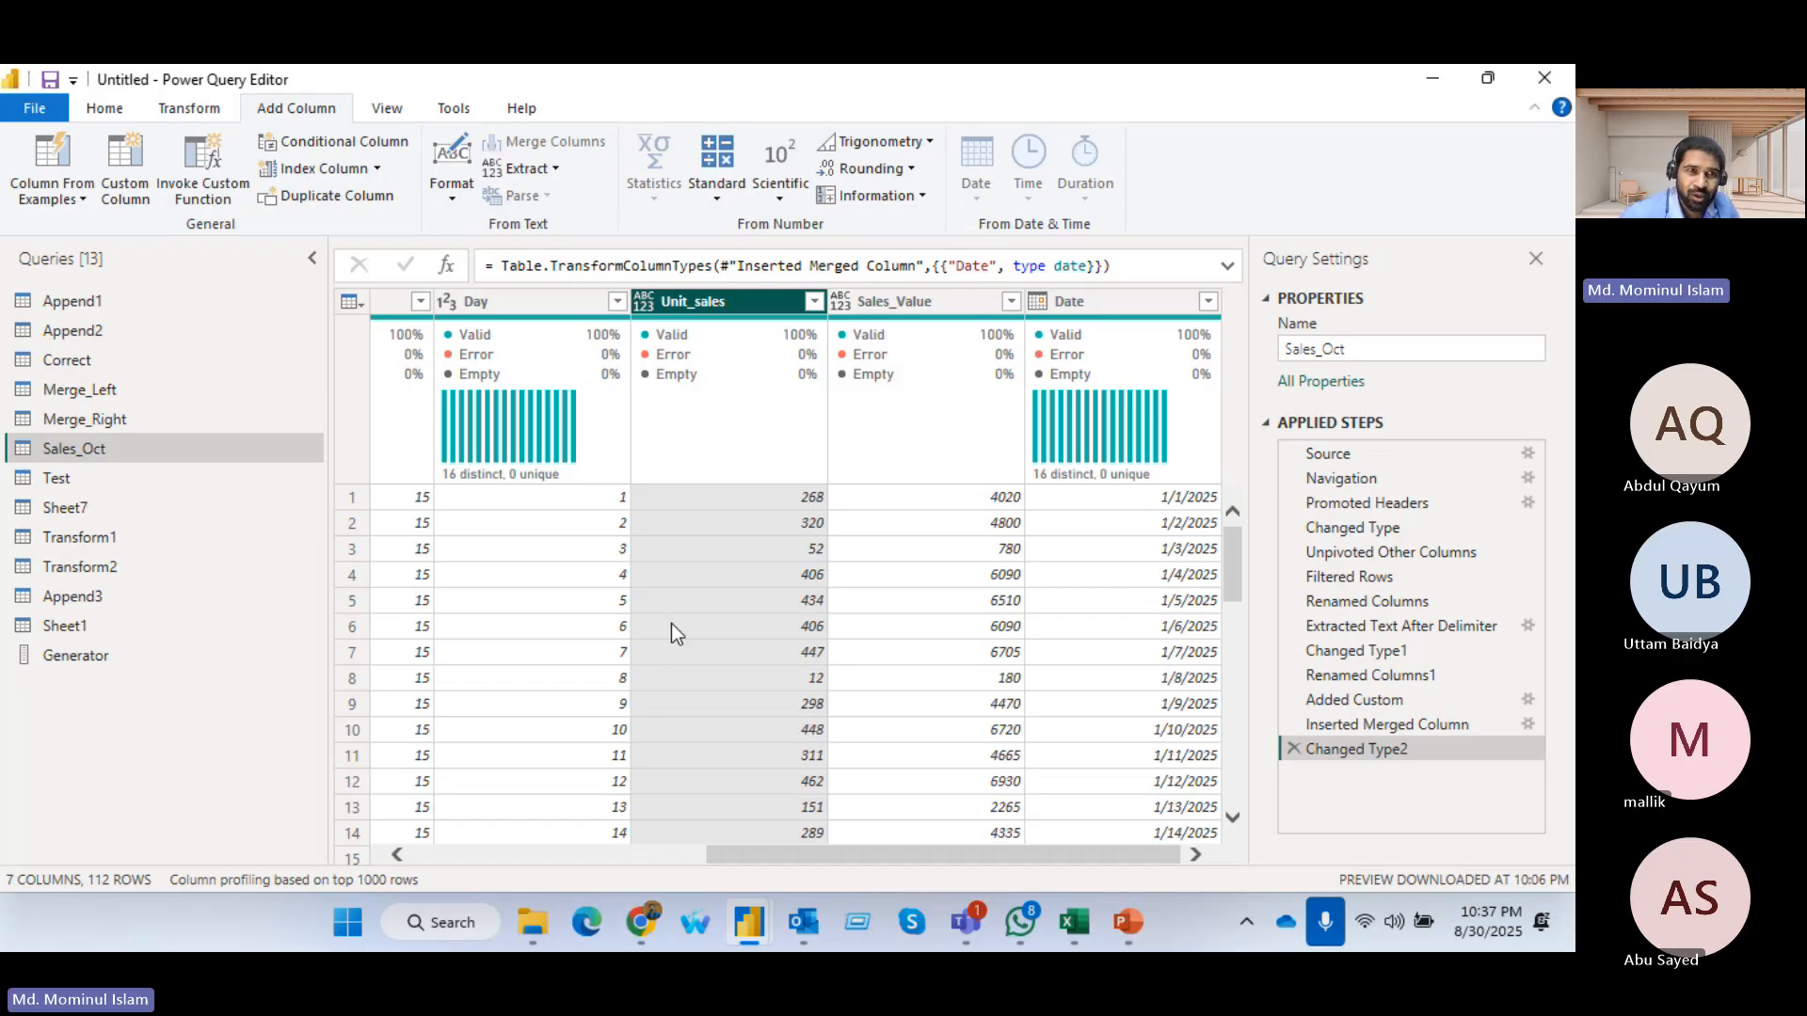
pyautogui.click(349, 144)
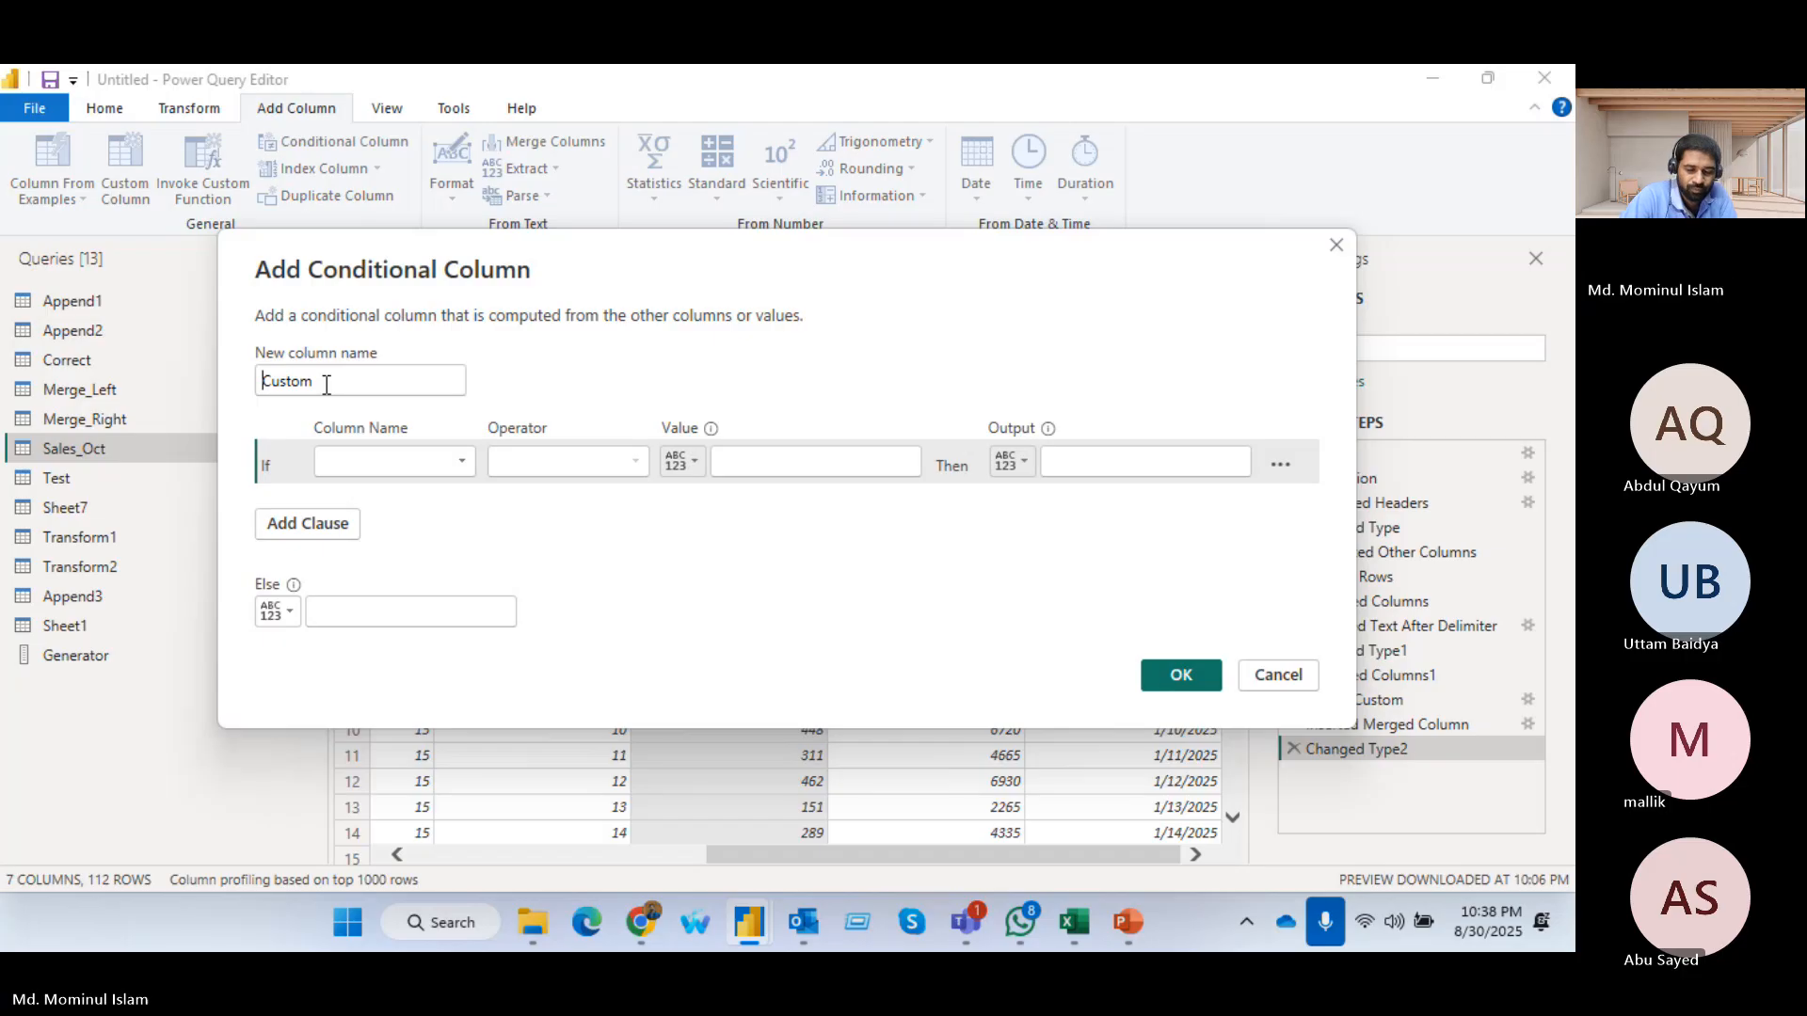
pyautogui.write('Pro')
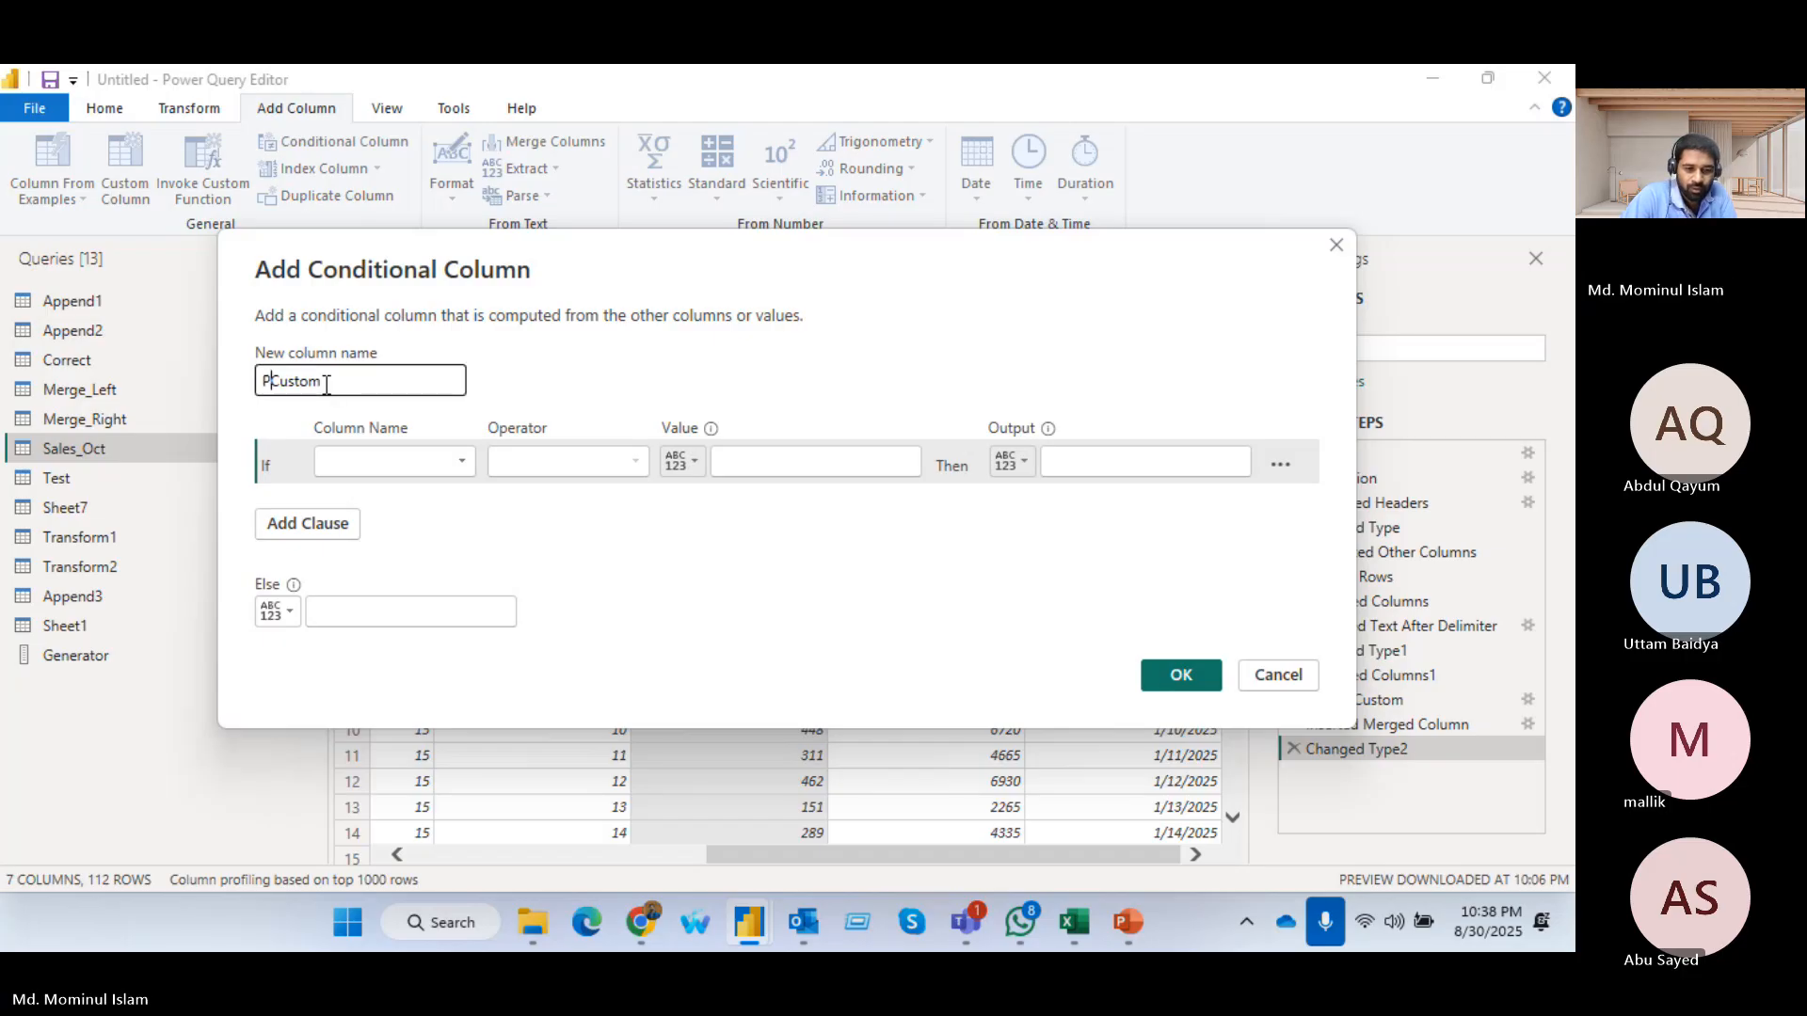
pyautogui.write('duct')
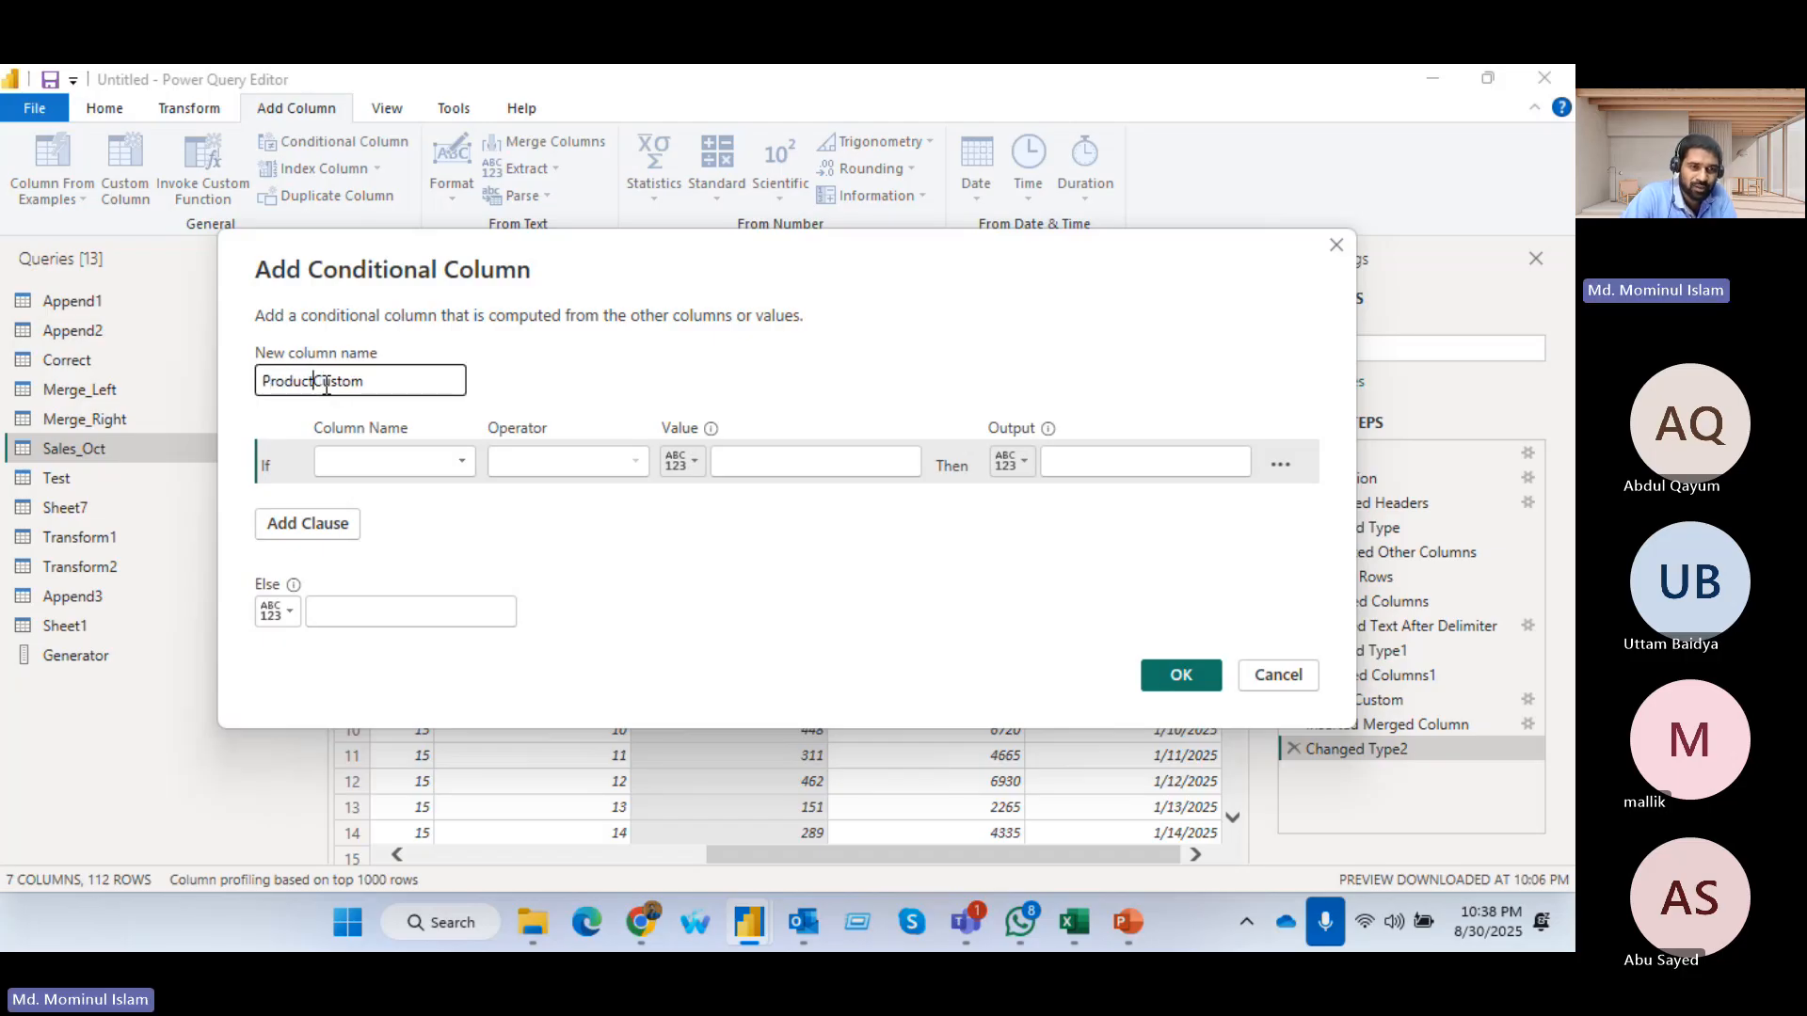
pyautogui.write('_Val')
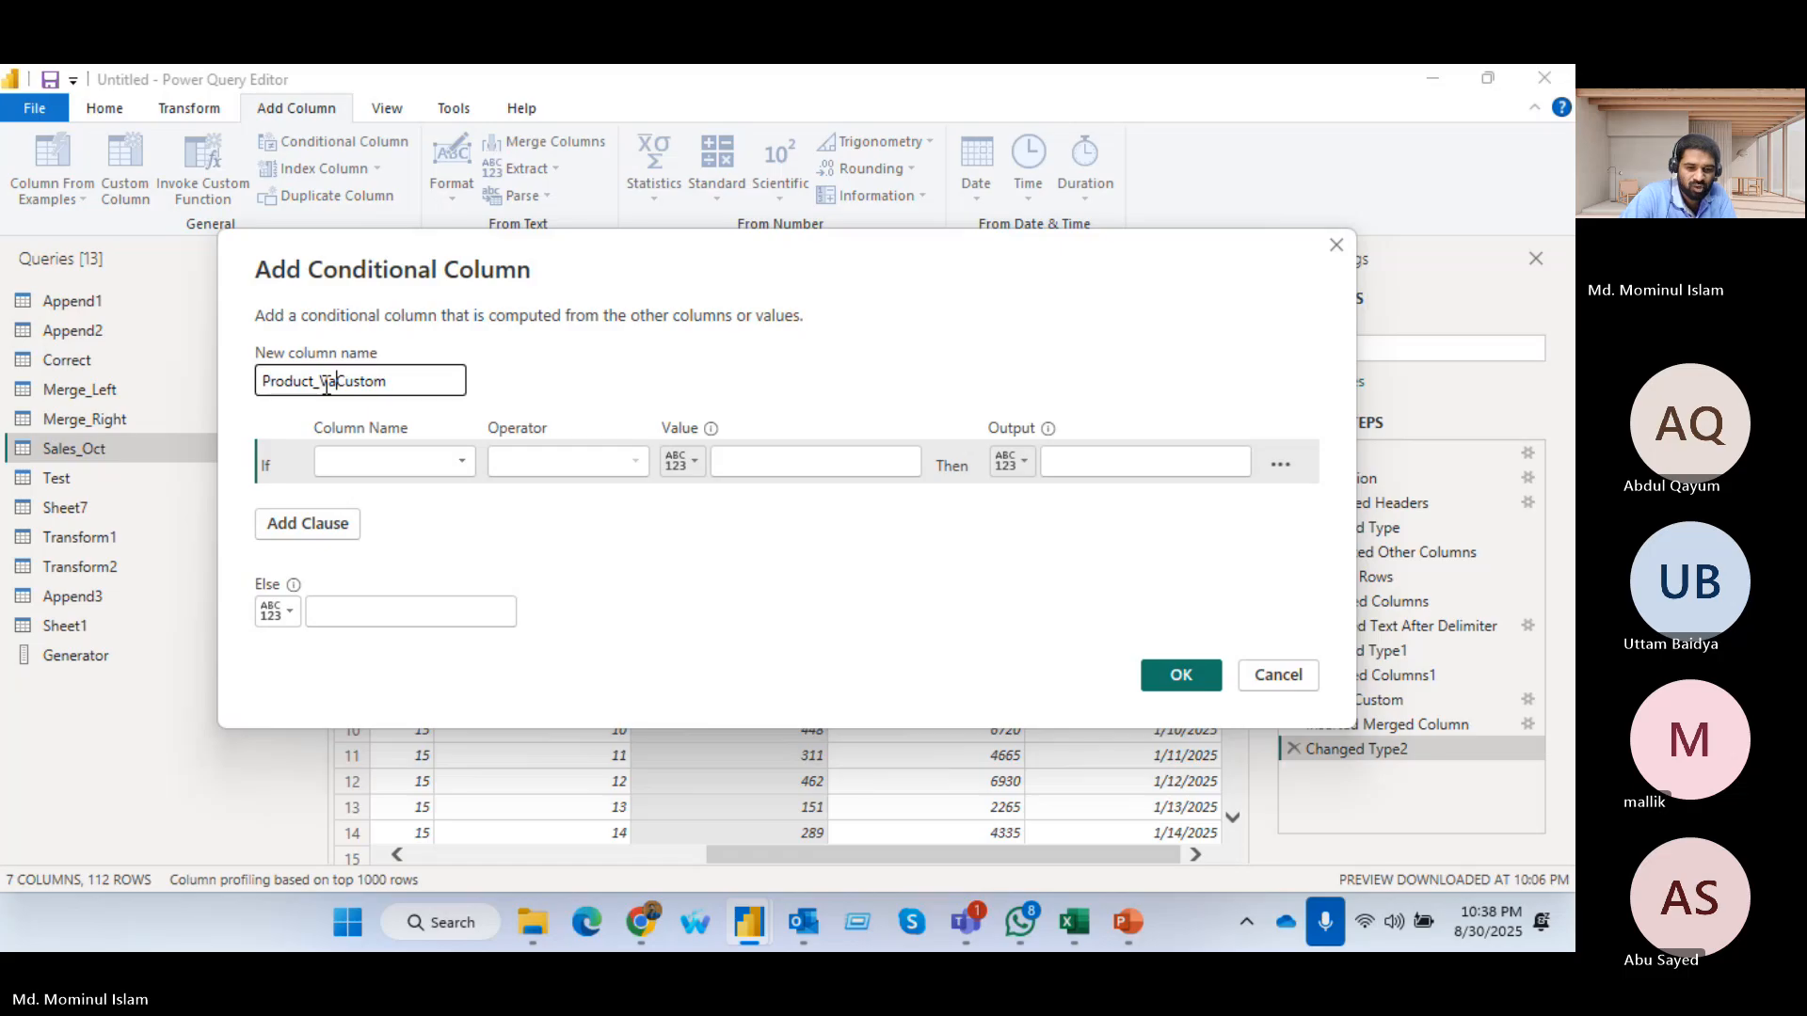
pyautogui.write('ue')
pyautogui.press('Delete')
pyautogui.press('Delete')
pyautogui.press('Delete')
pyautogui.press('Delete')
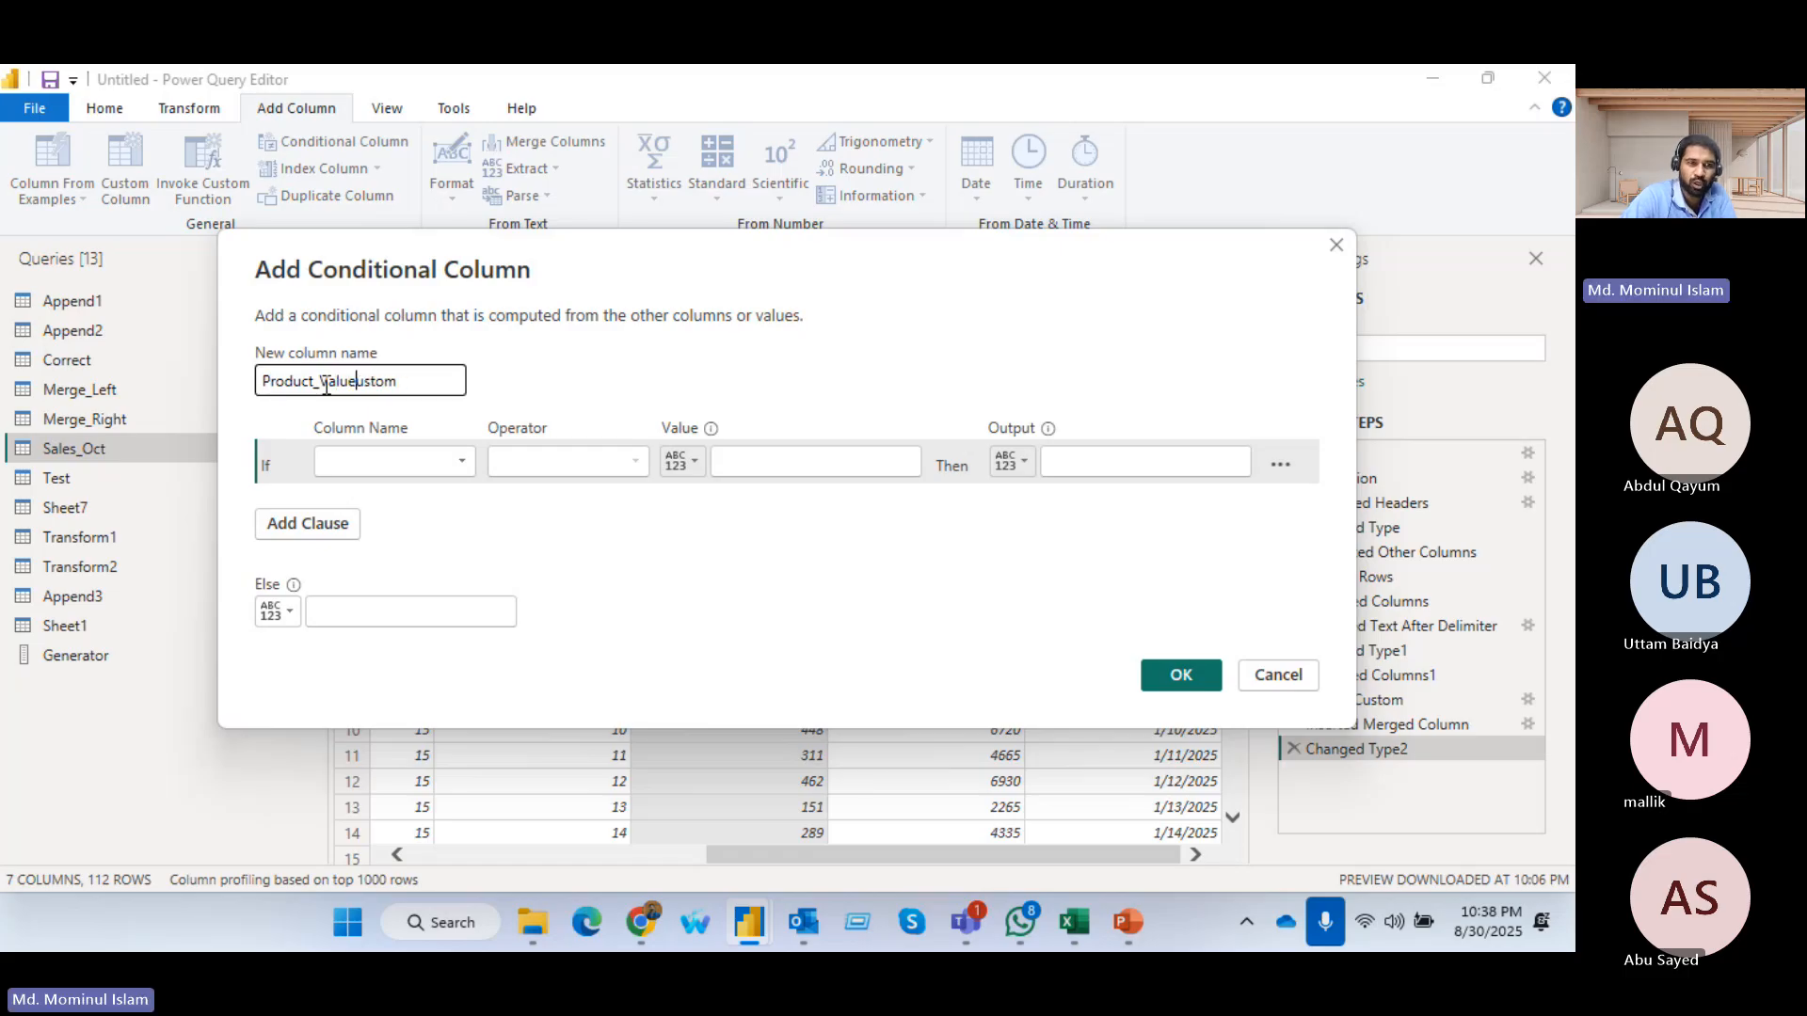
pyautogui.press('Delete')
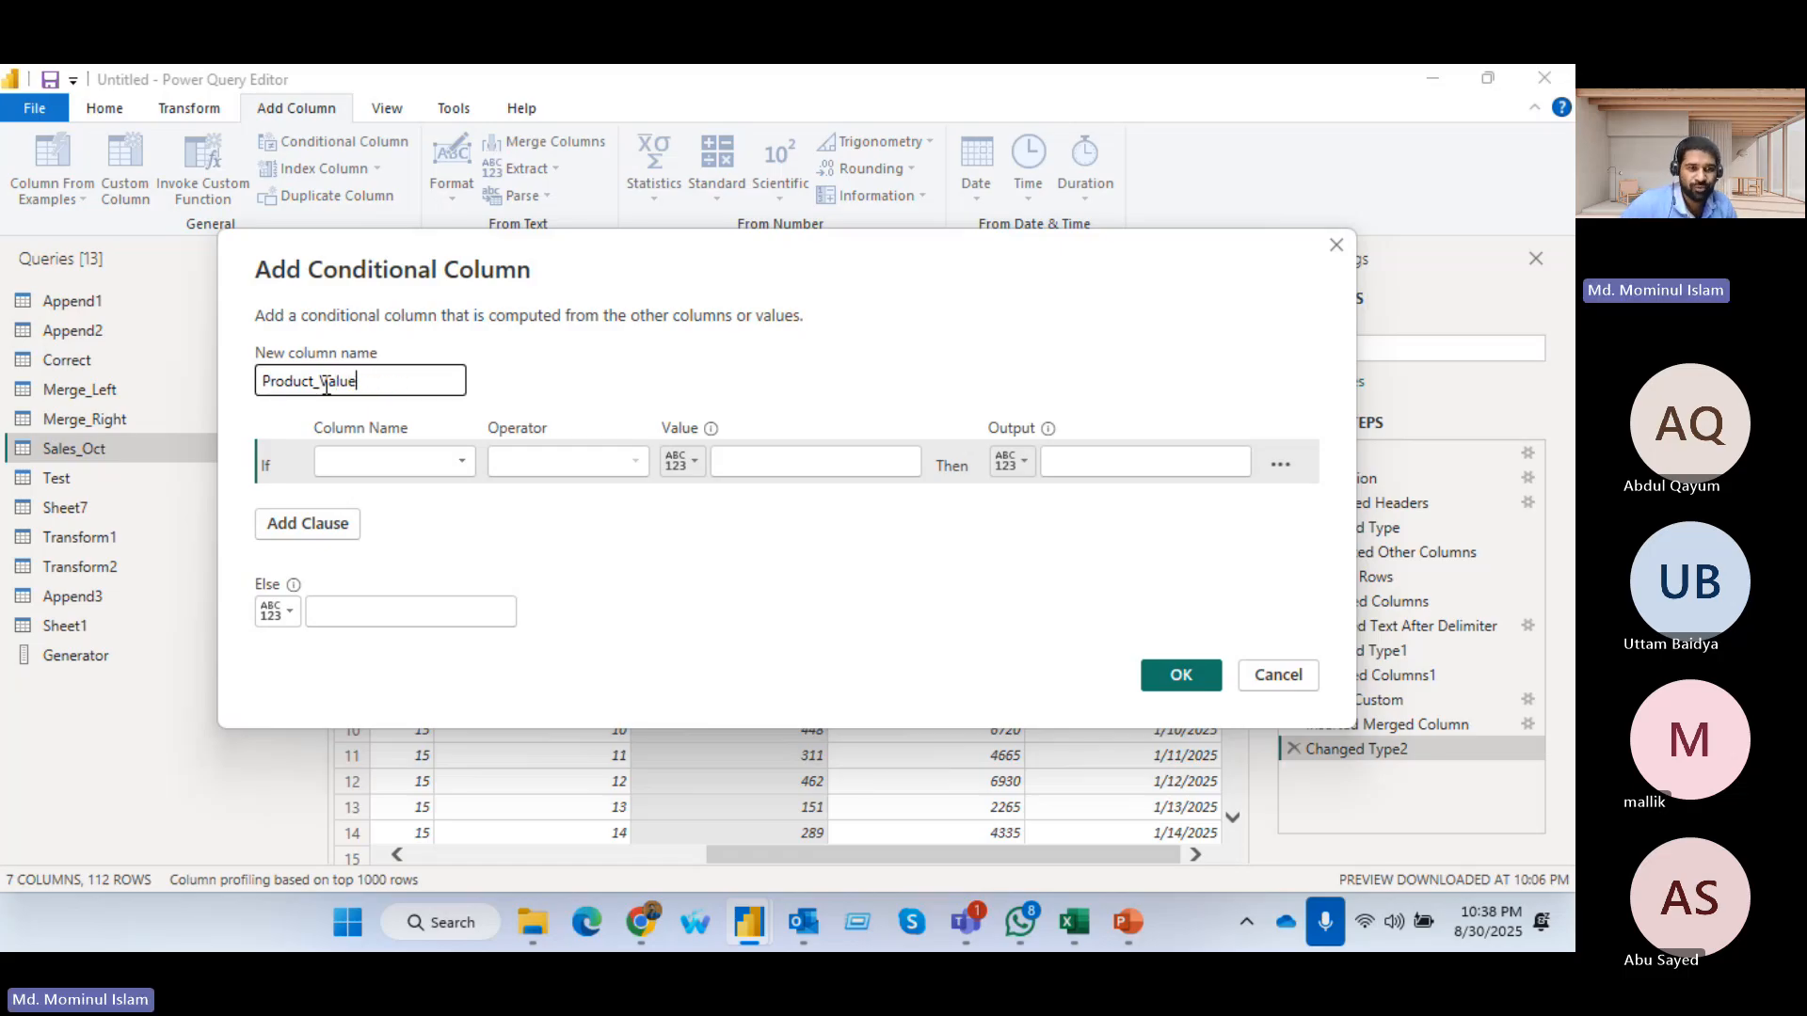
# Define the first condition so that Unit_Price greater than or equal to 400 outputs High Value
pyautogui.click(461, 455)
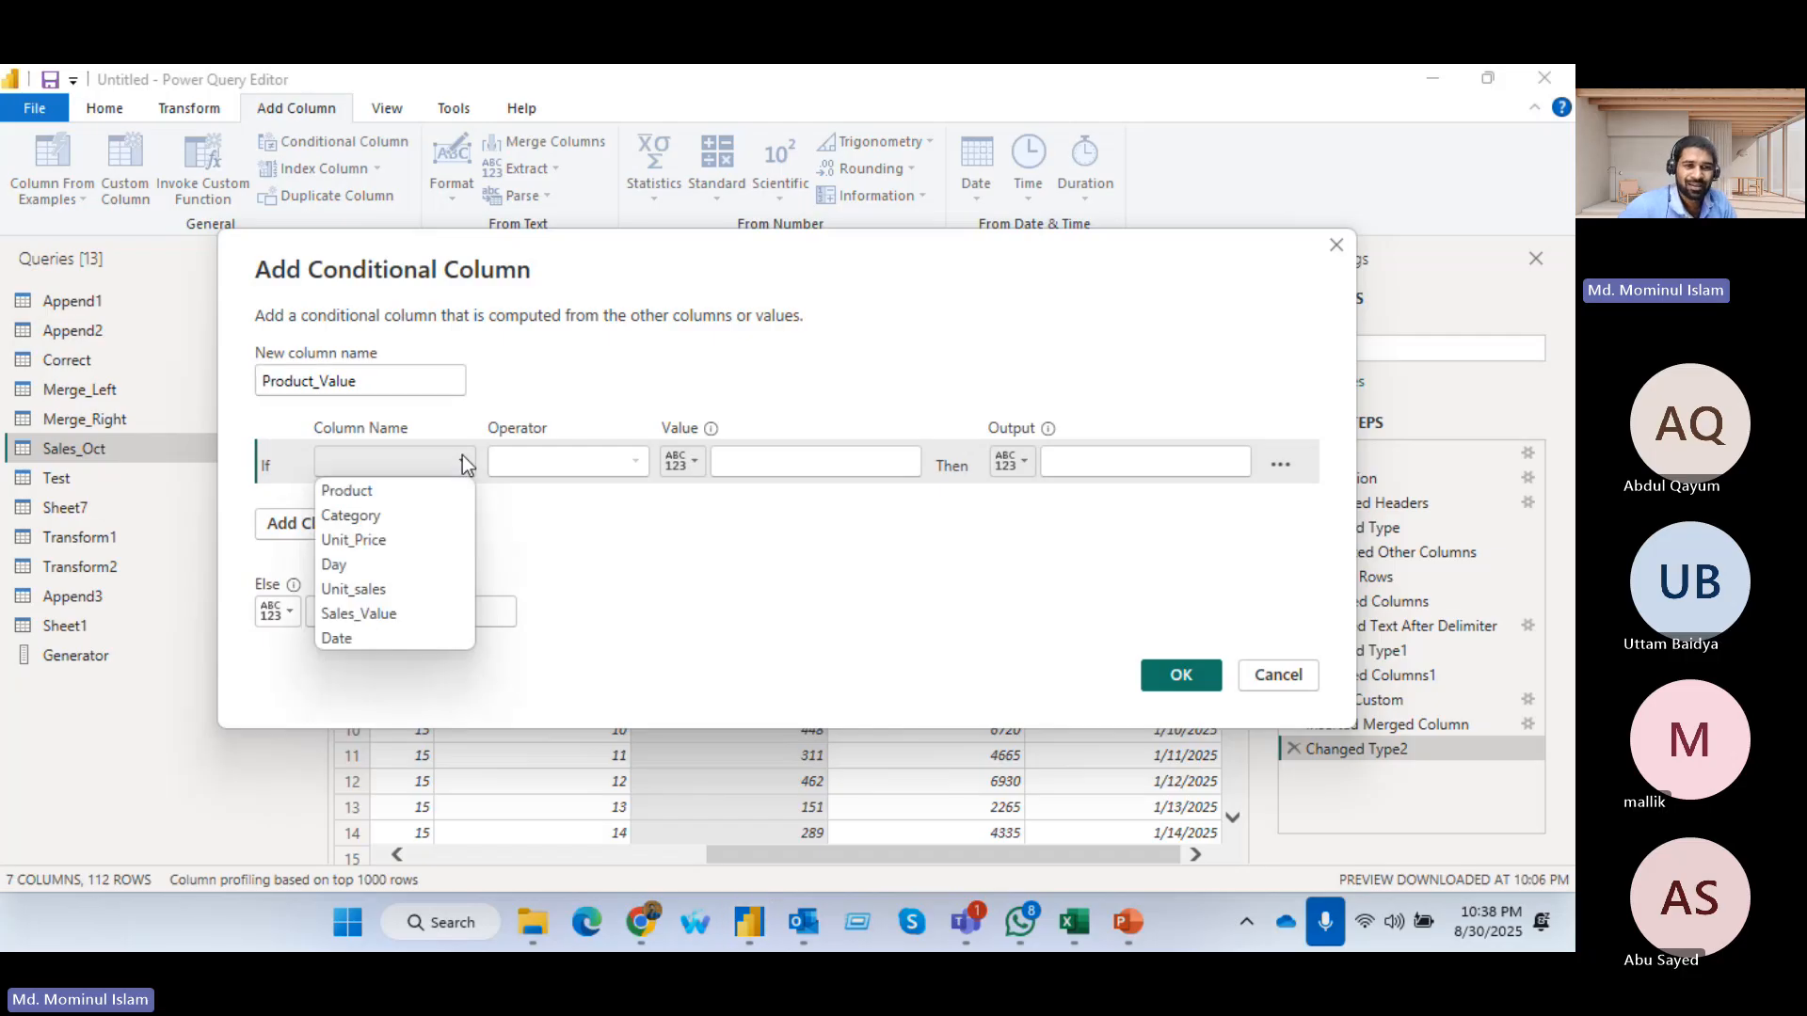
pyautogui.click(403, 540)
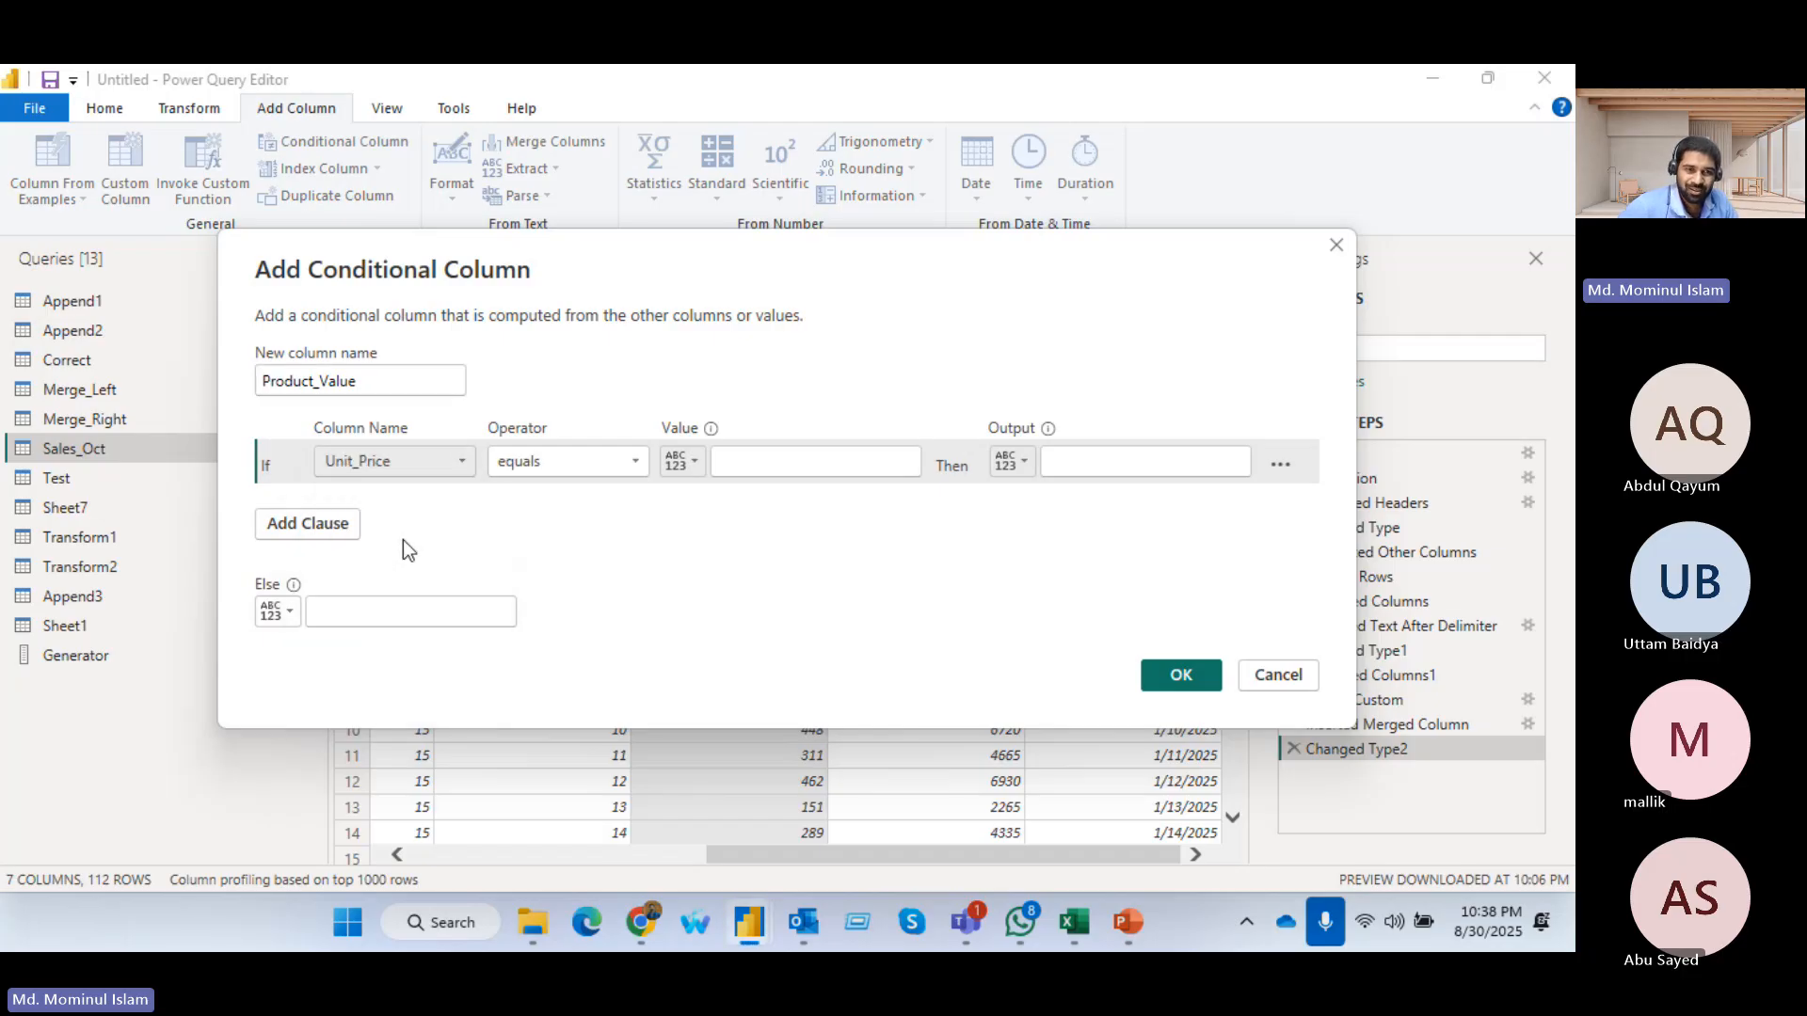
pyautogui.click(641, 459)
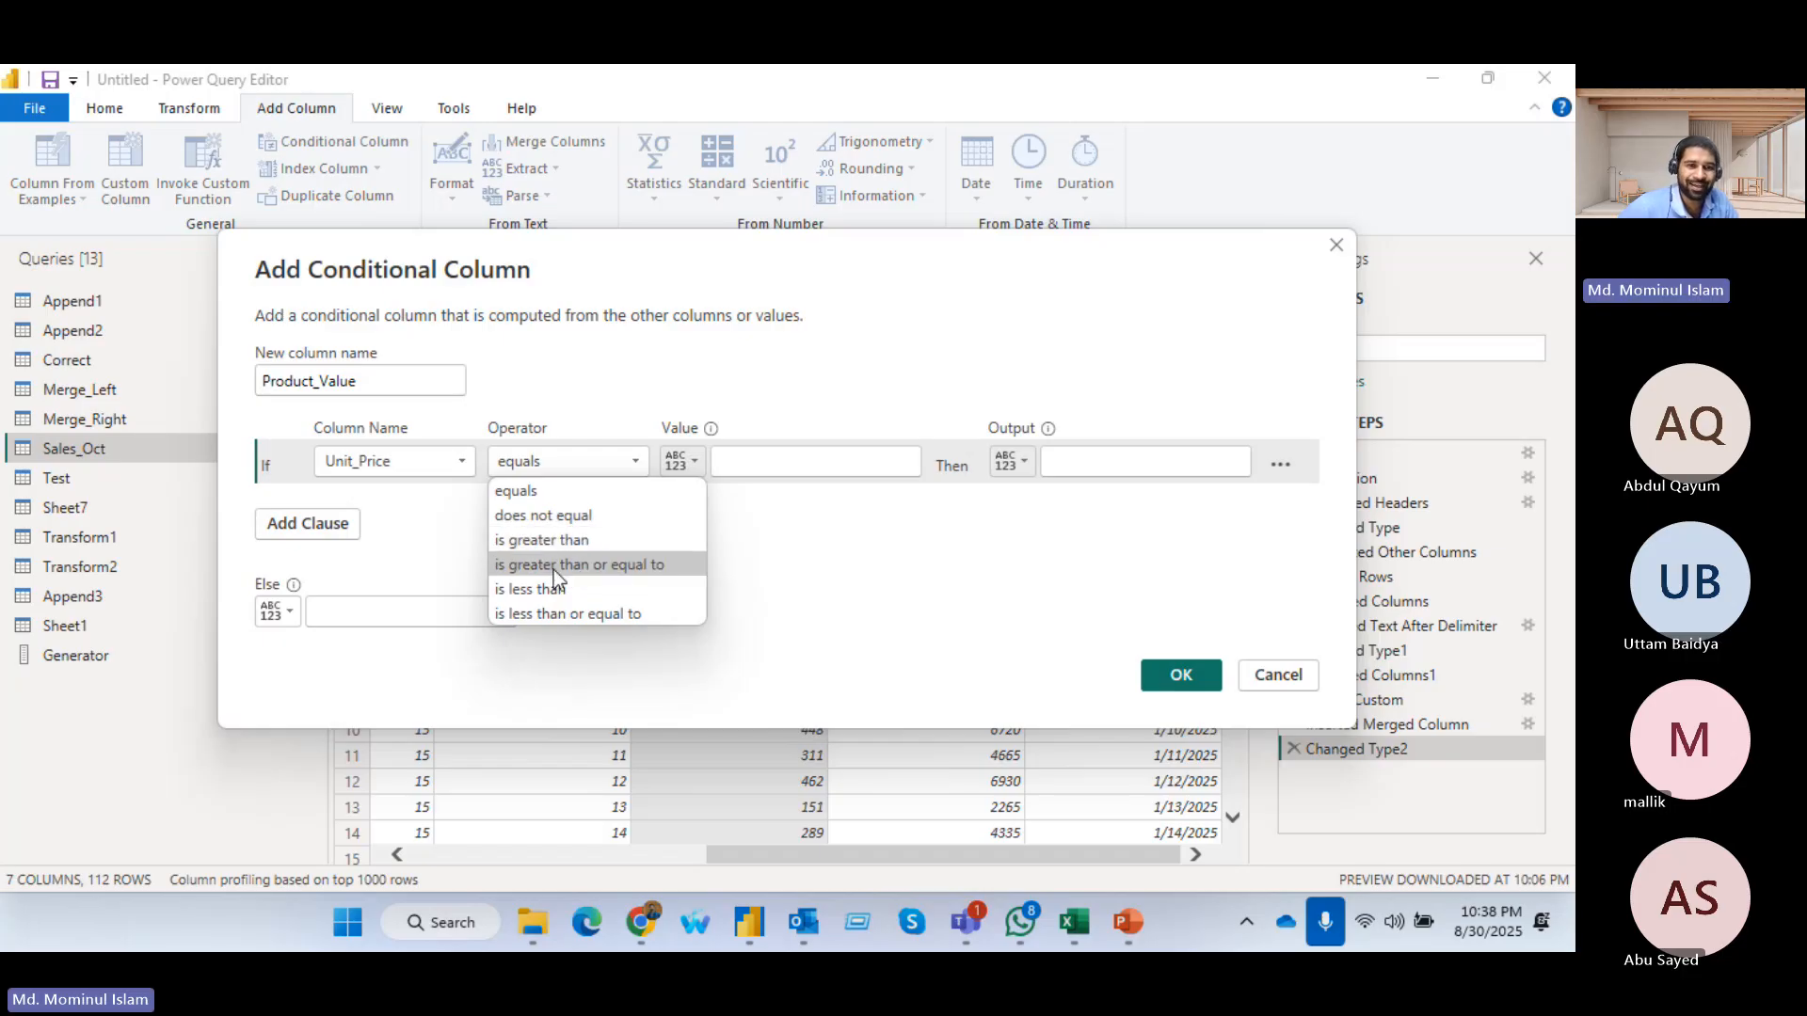
pyautogui.click(607, 567)
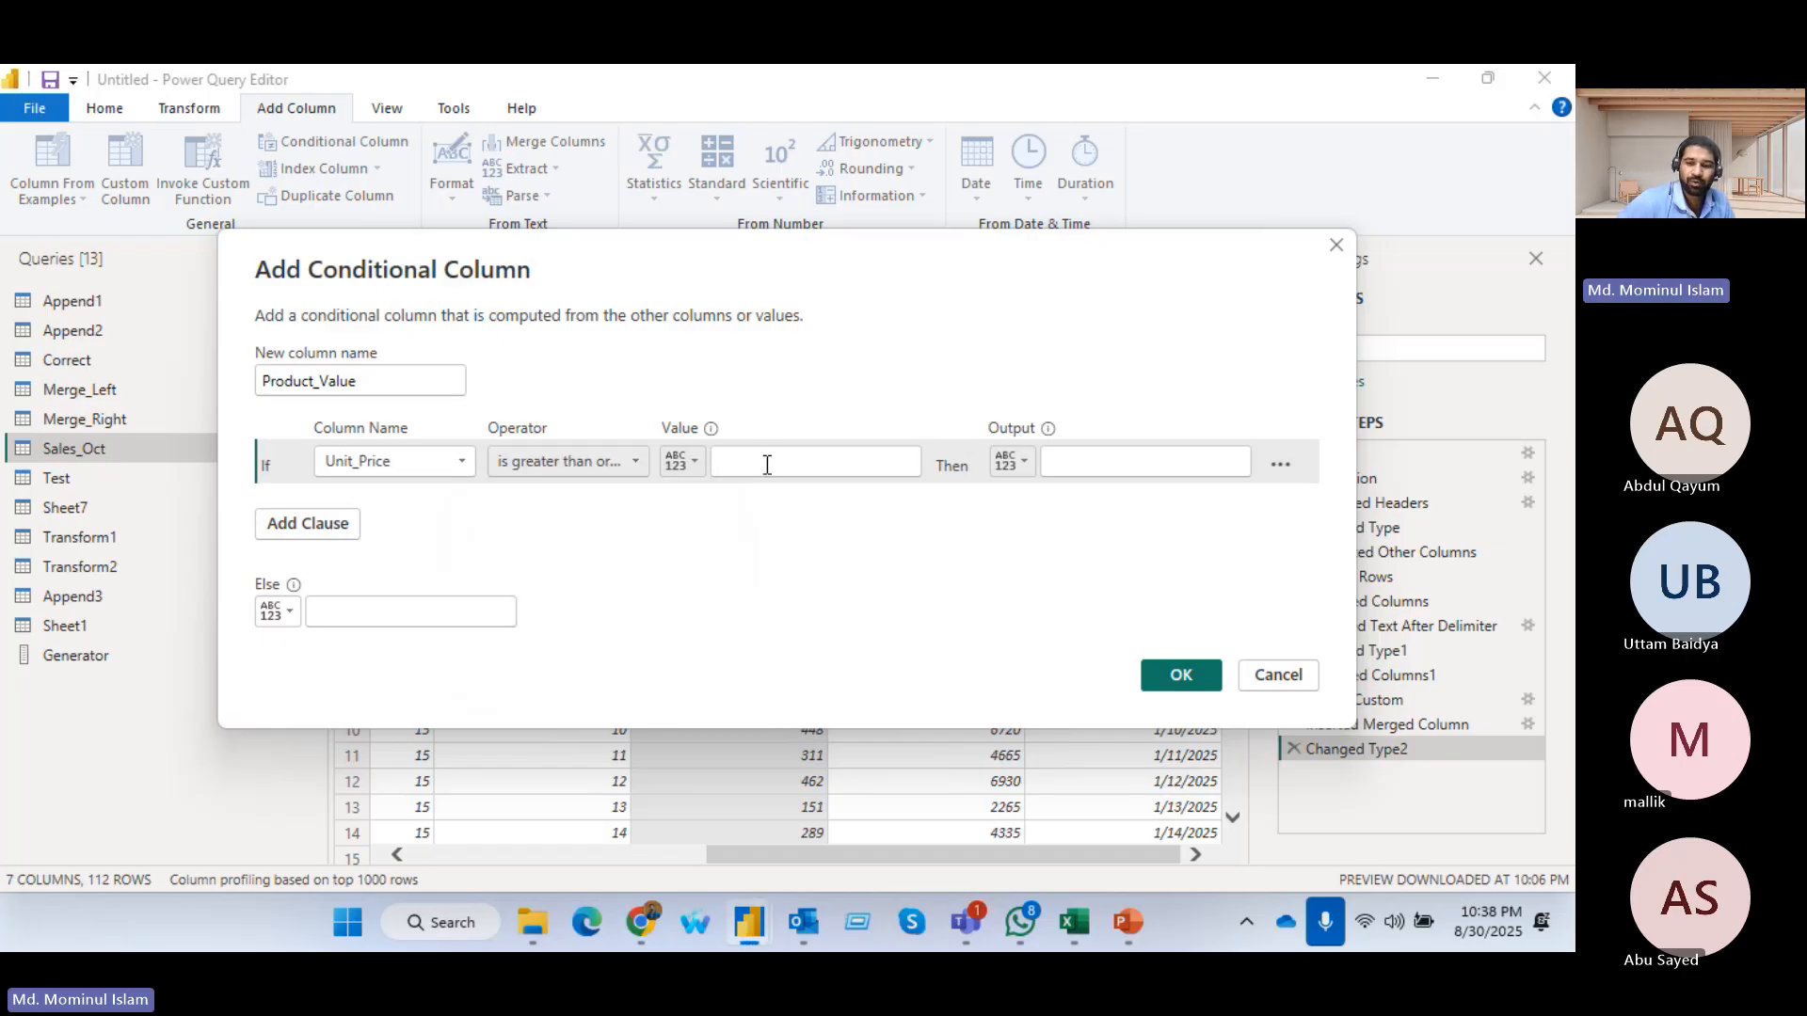
pyautogui.click(767, 465)
pyautogui.write('400')
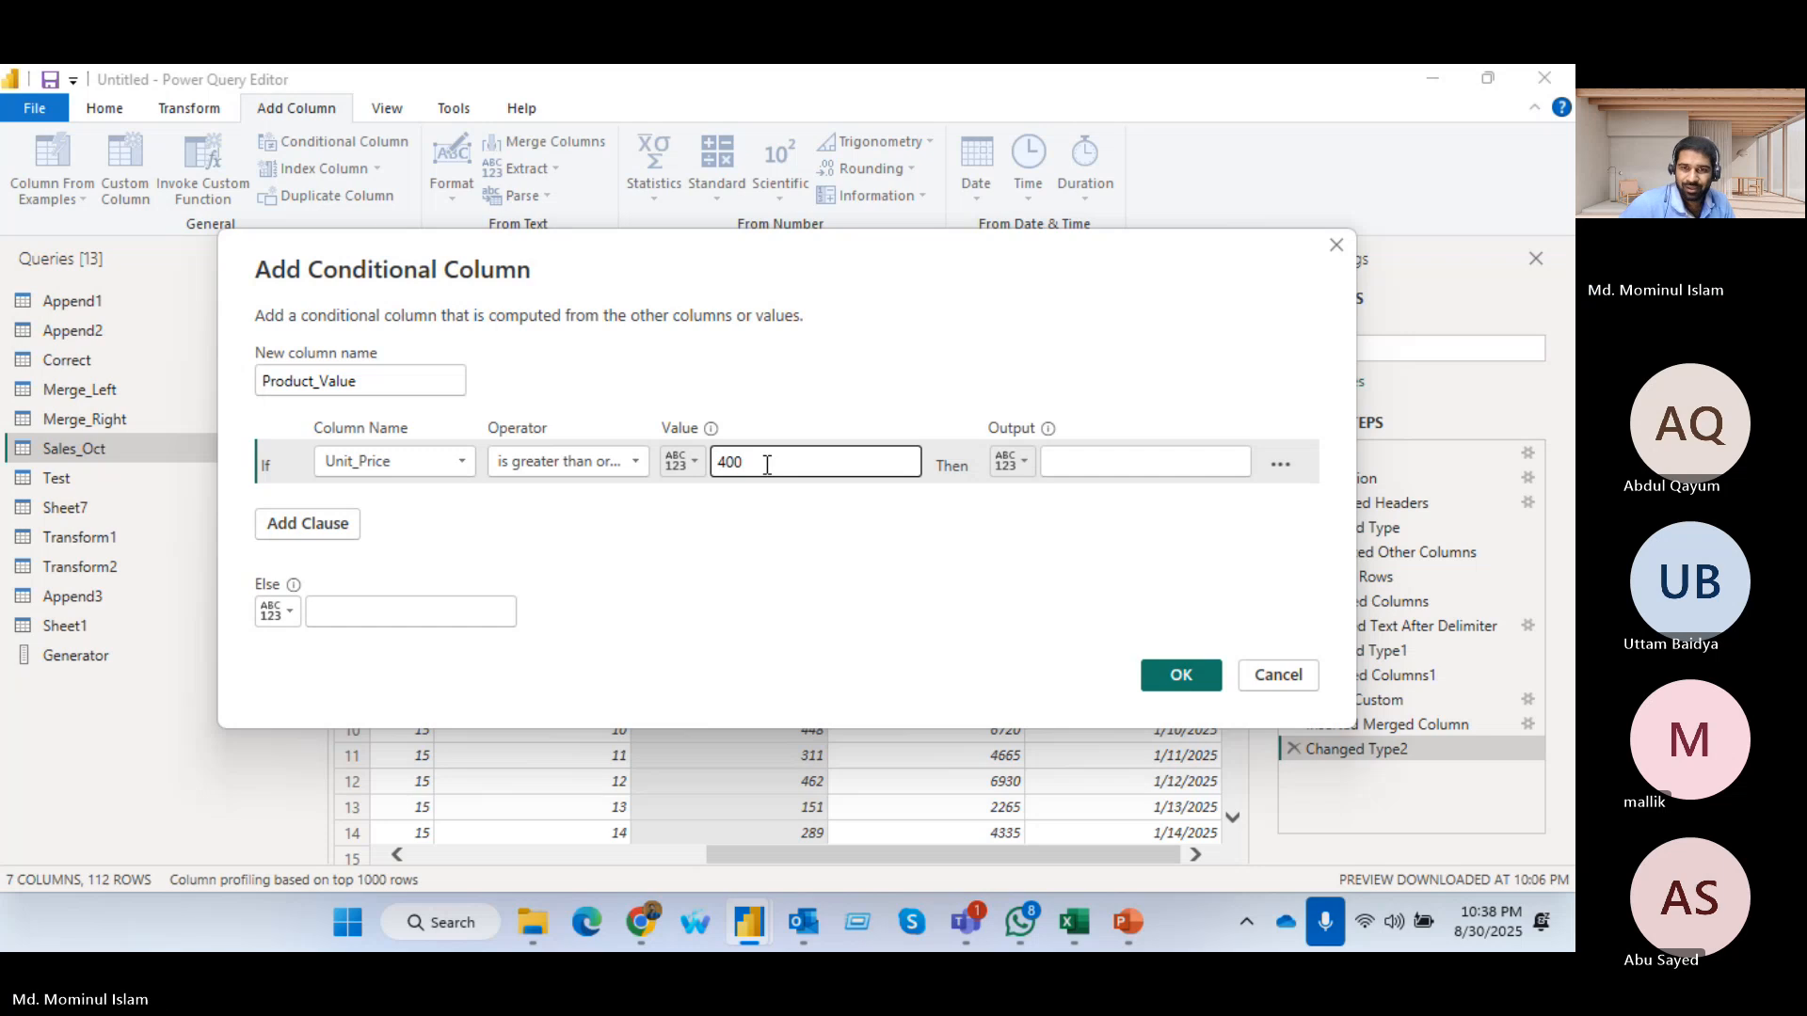
pyautogui.click(1144, 465)
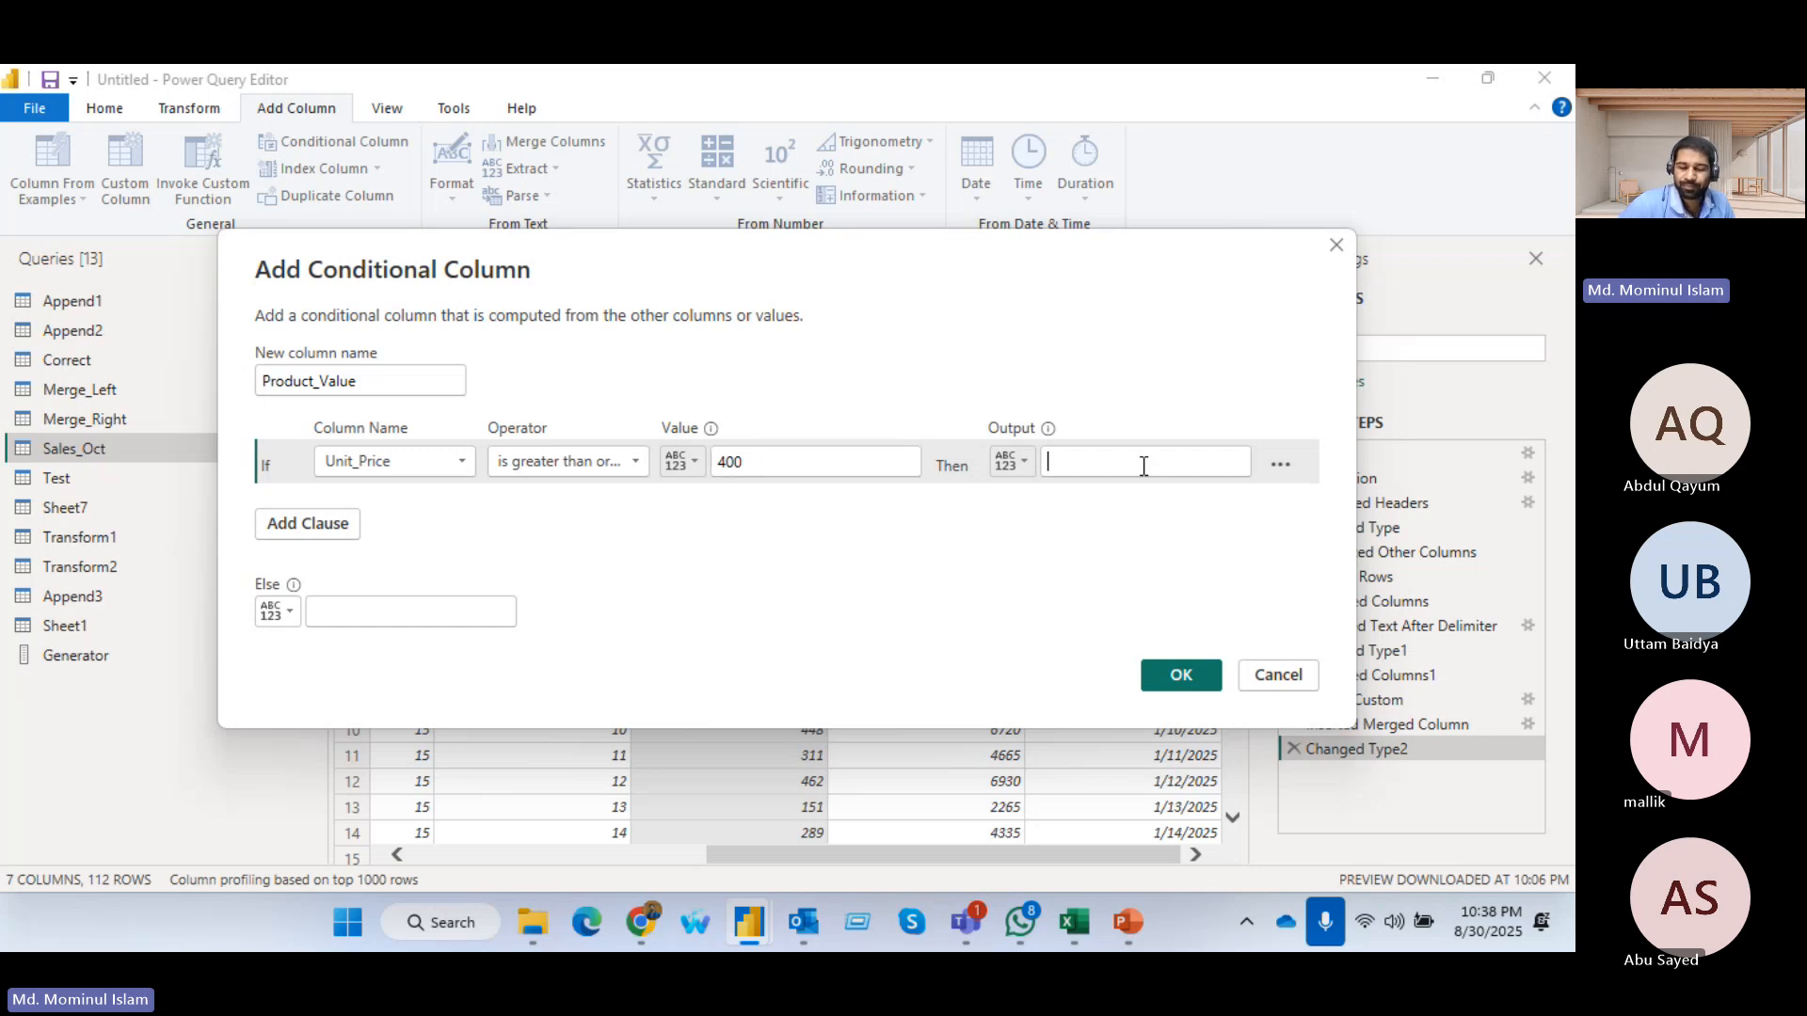
pyautogui.write('Hi')
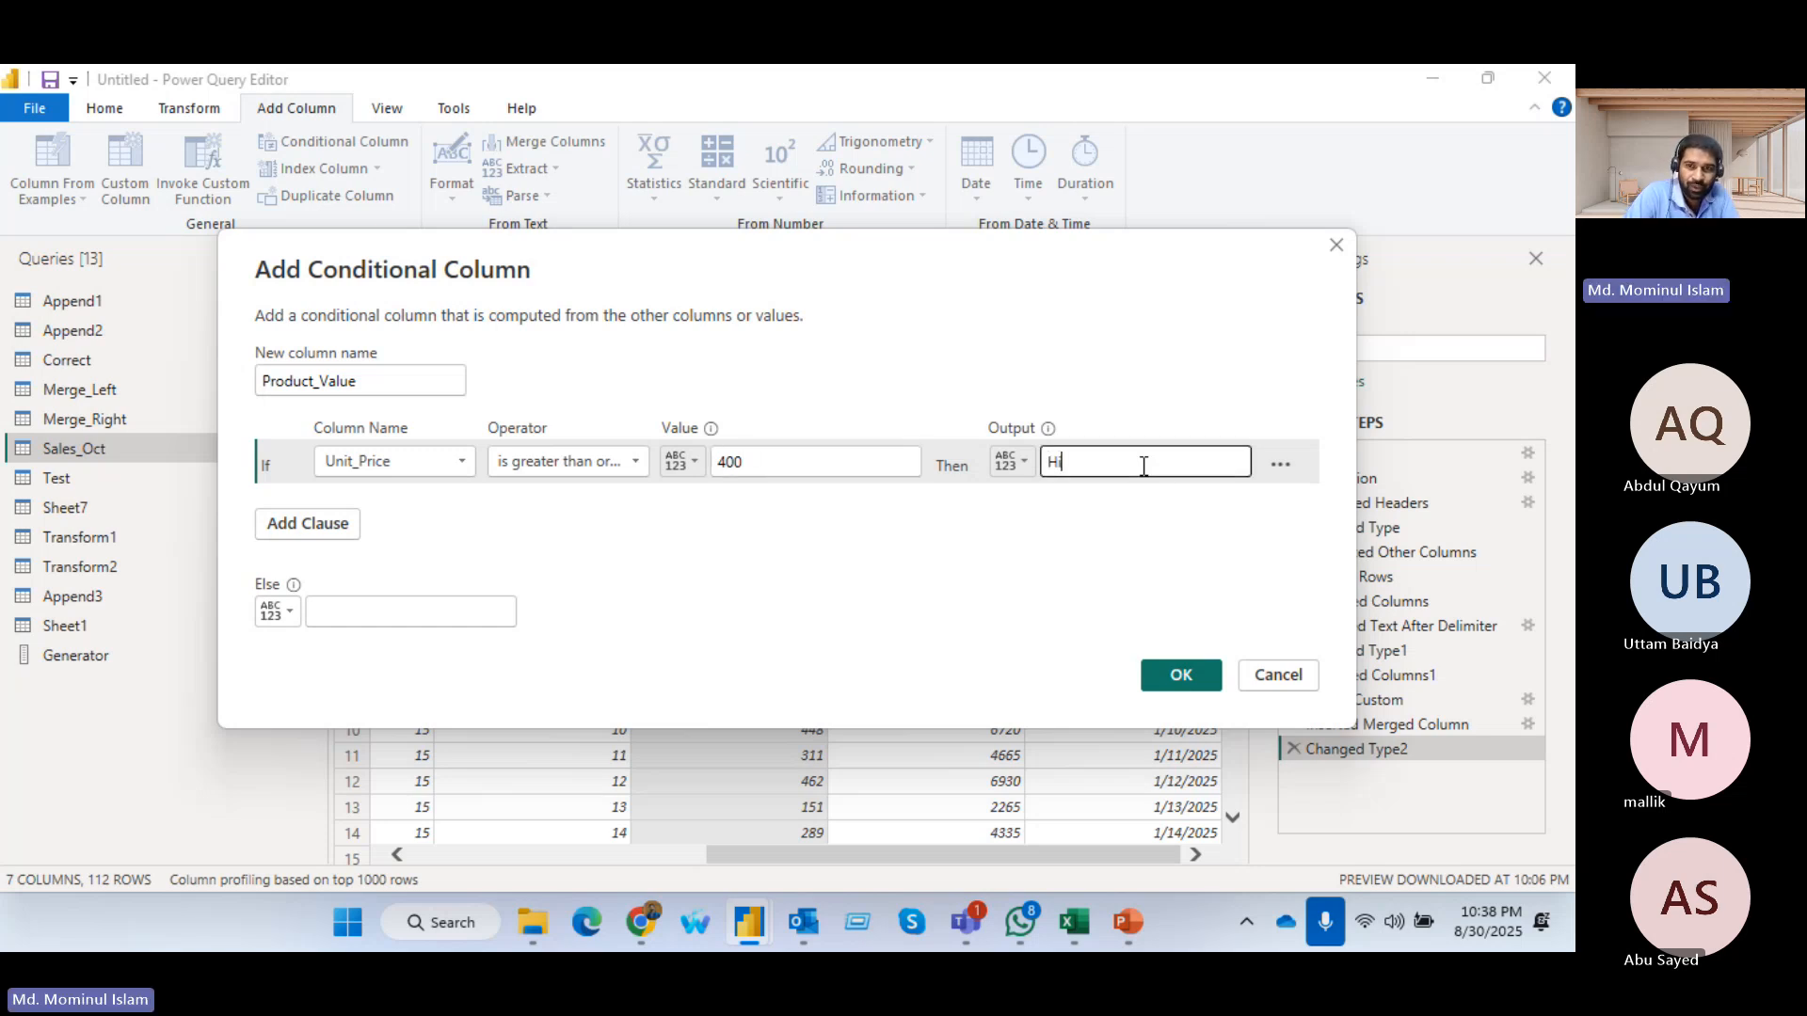
pyautogui.write('gh')
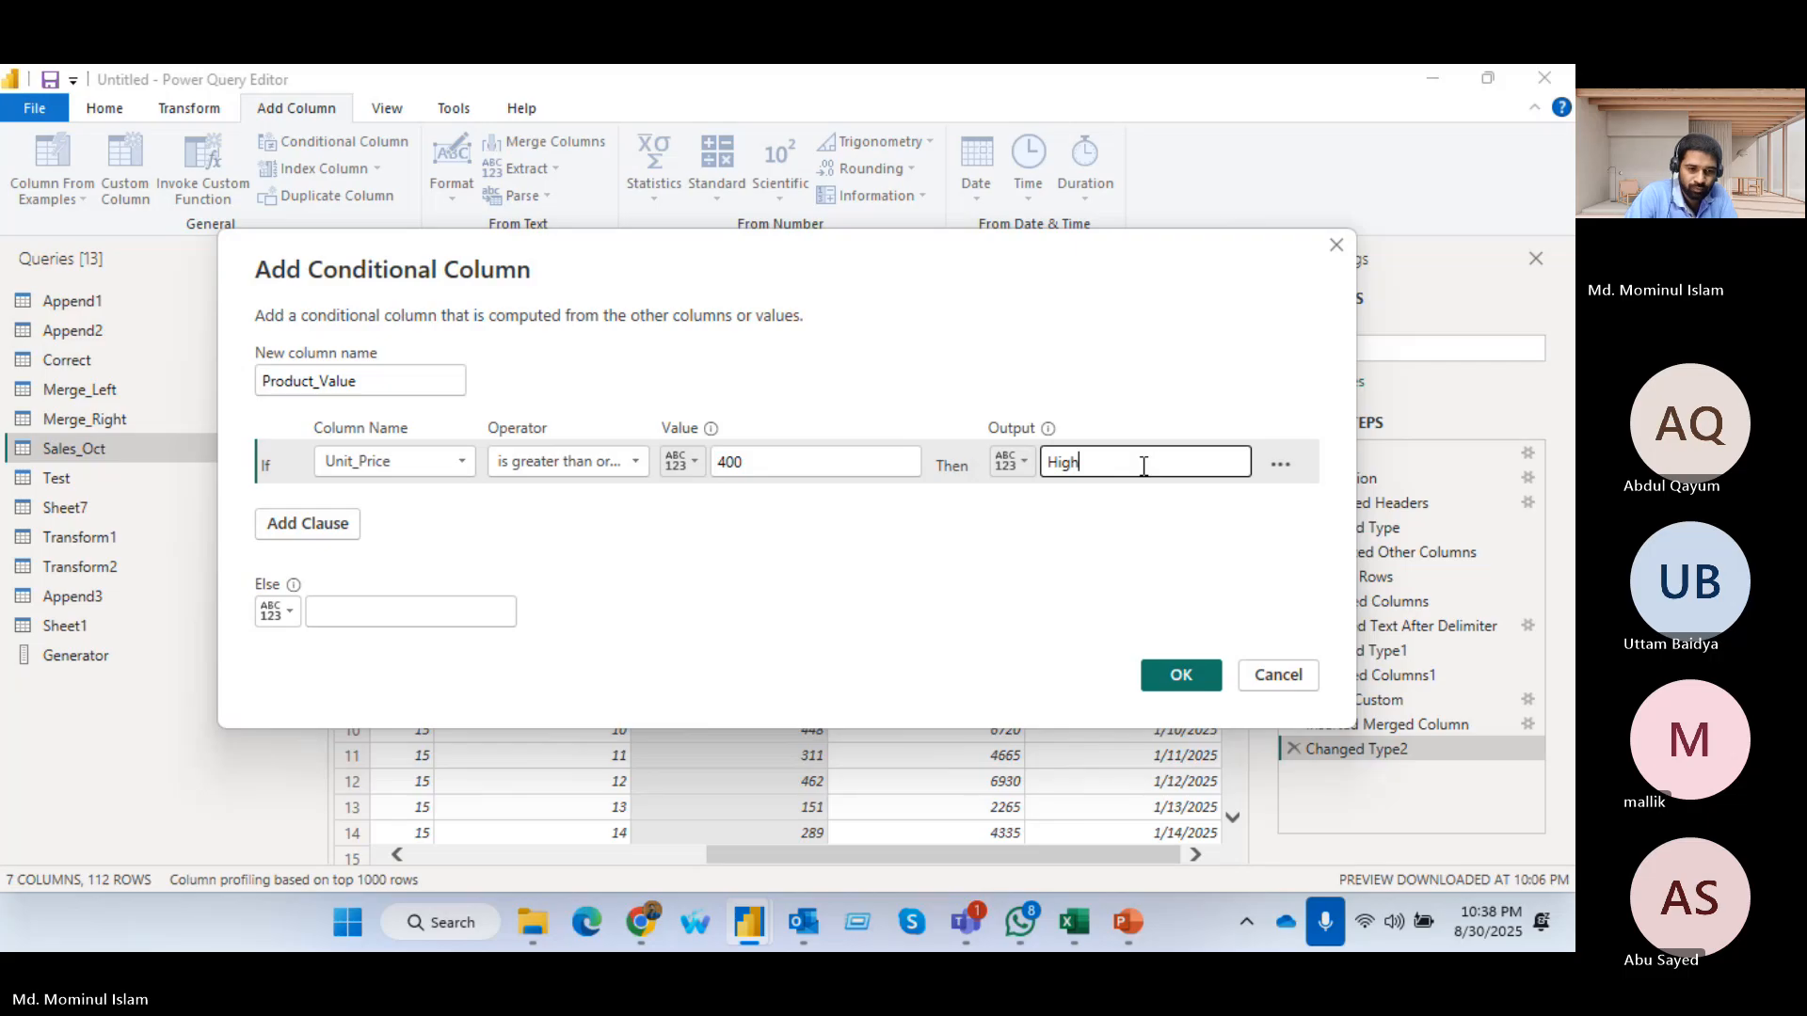
pyautogui.write(' Value')
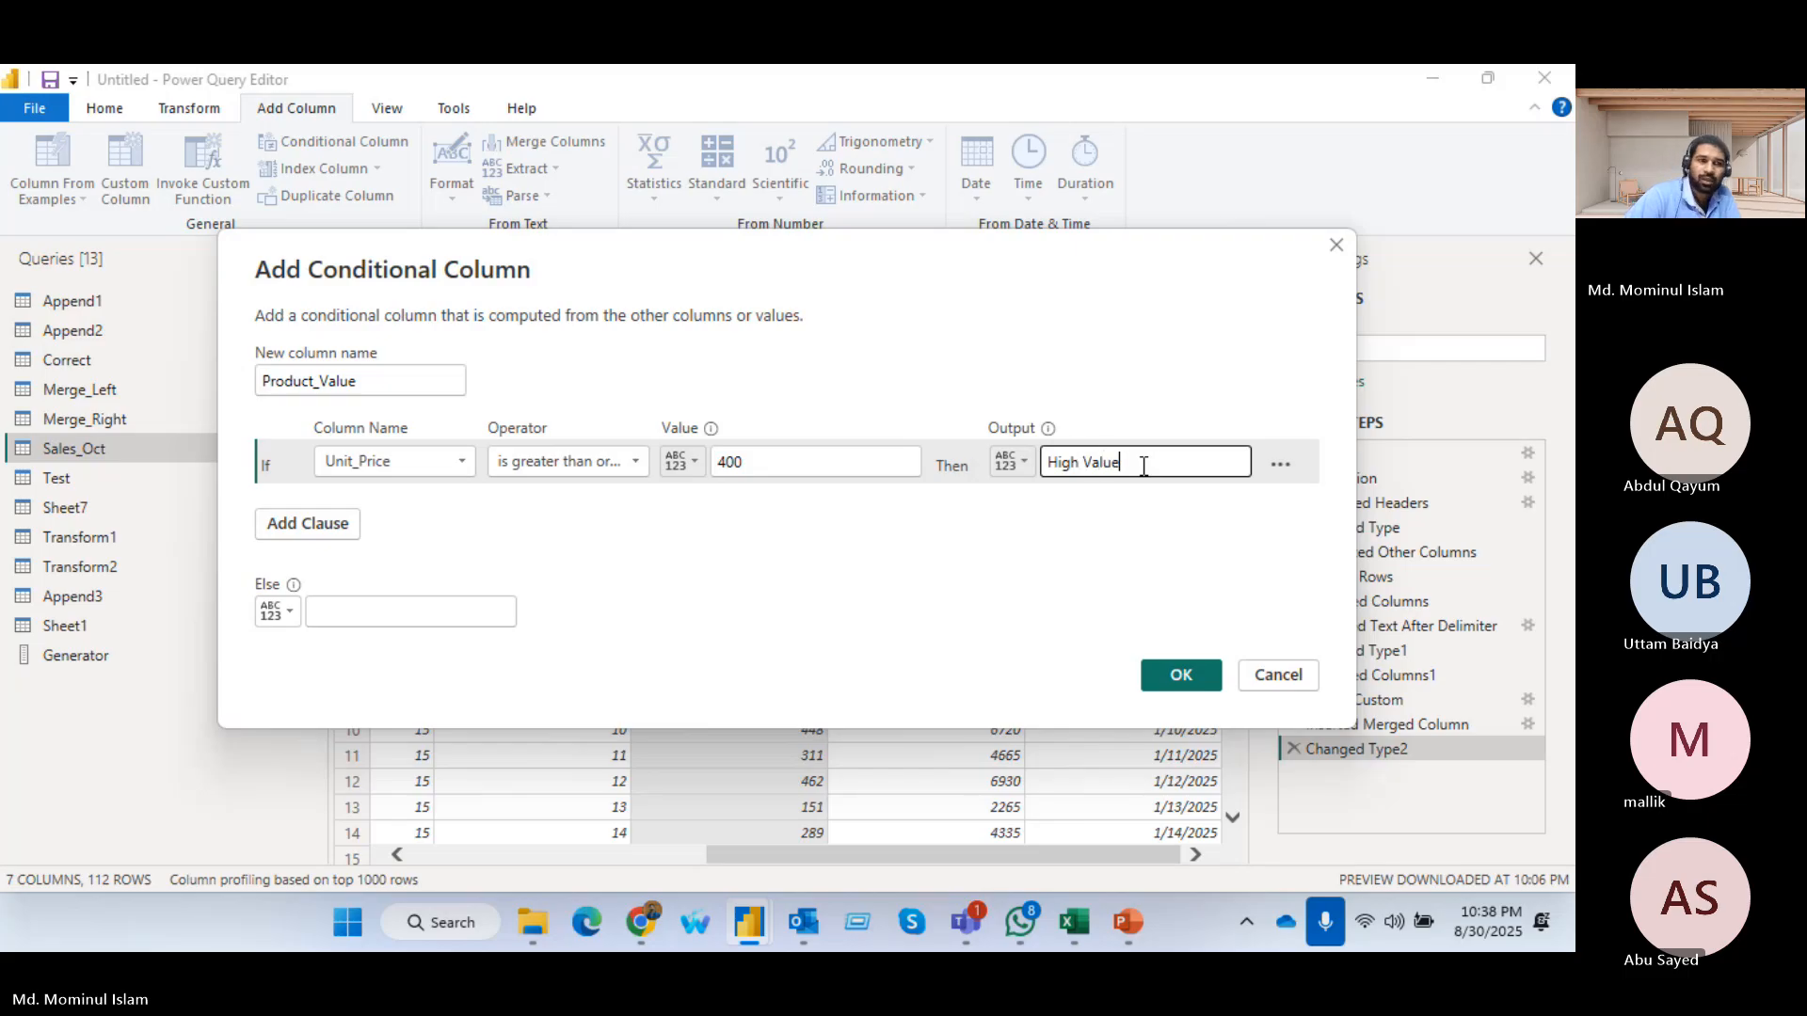
# Create the Product_Value column with Low Value as the else output and inspect the if expression in its full formula
pyautogui.click(358, 614)
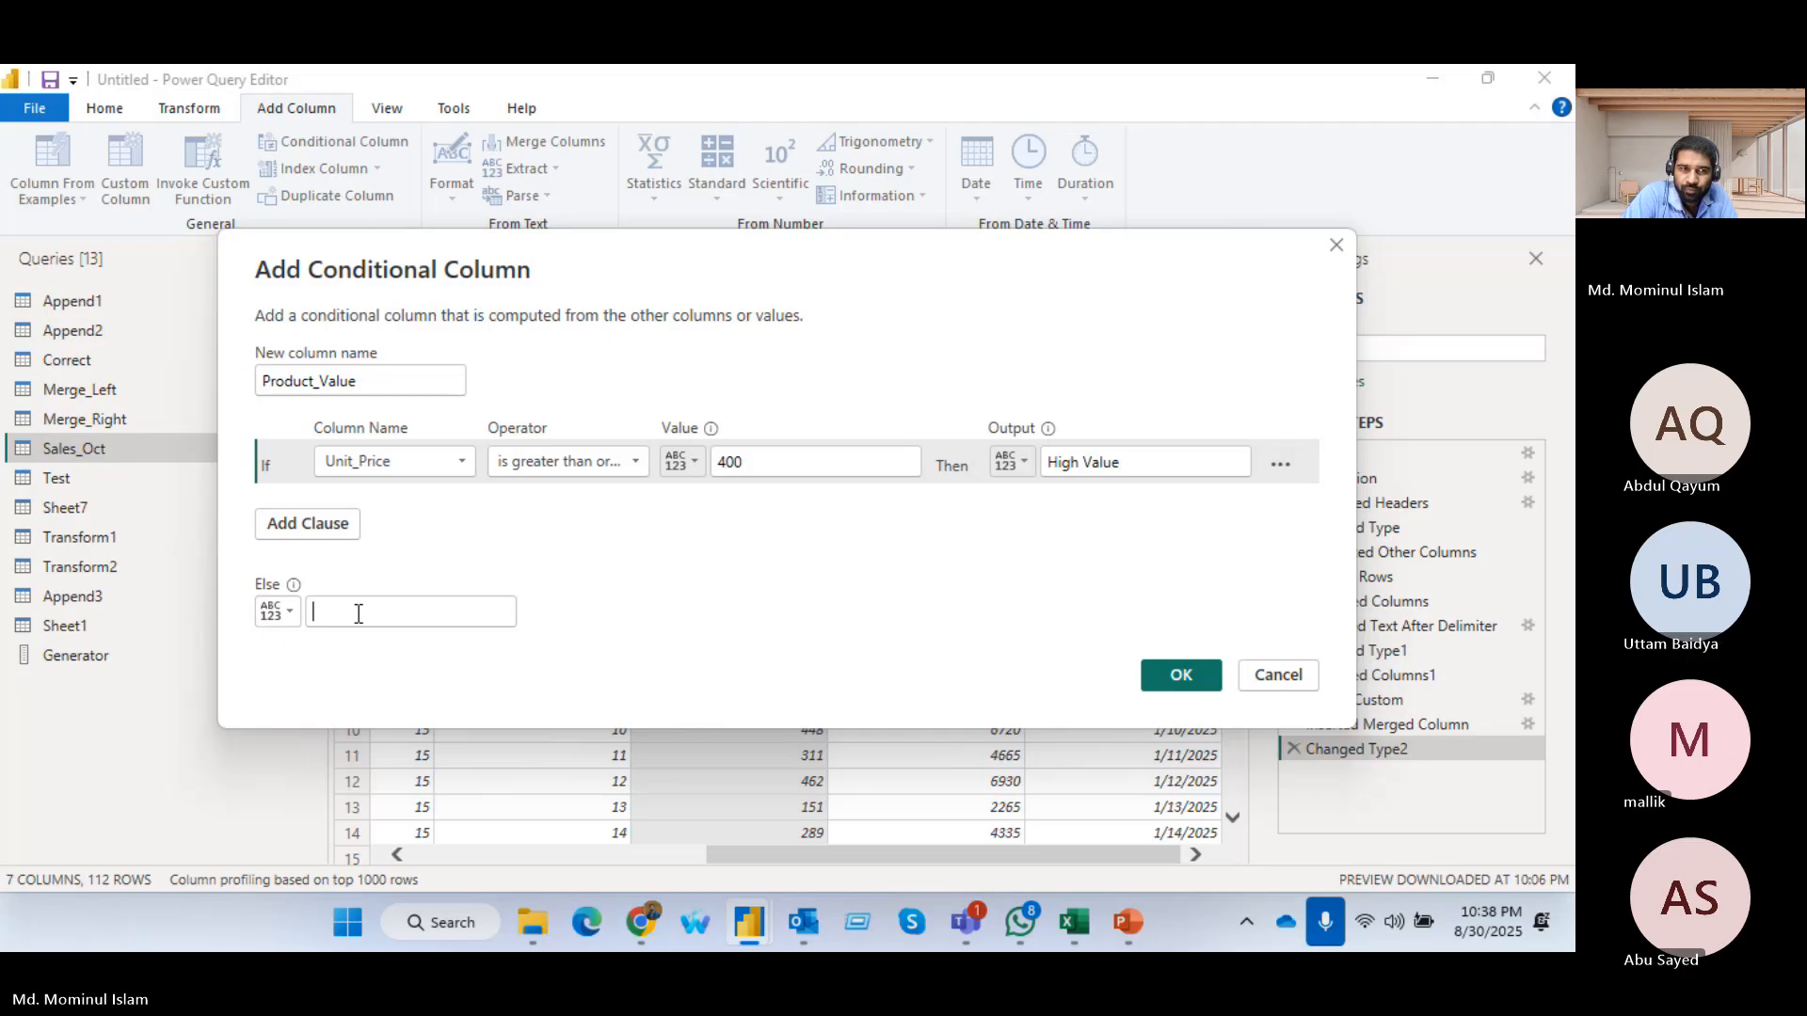
pyautogui.write('Low Value')
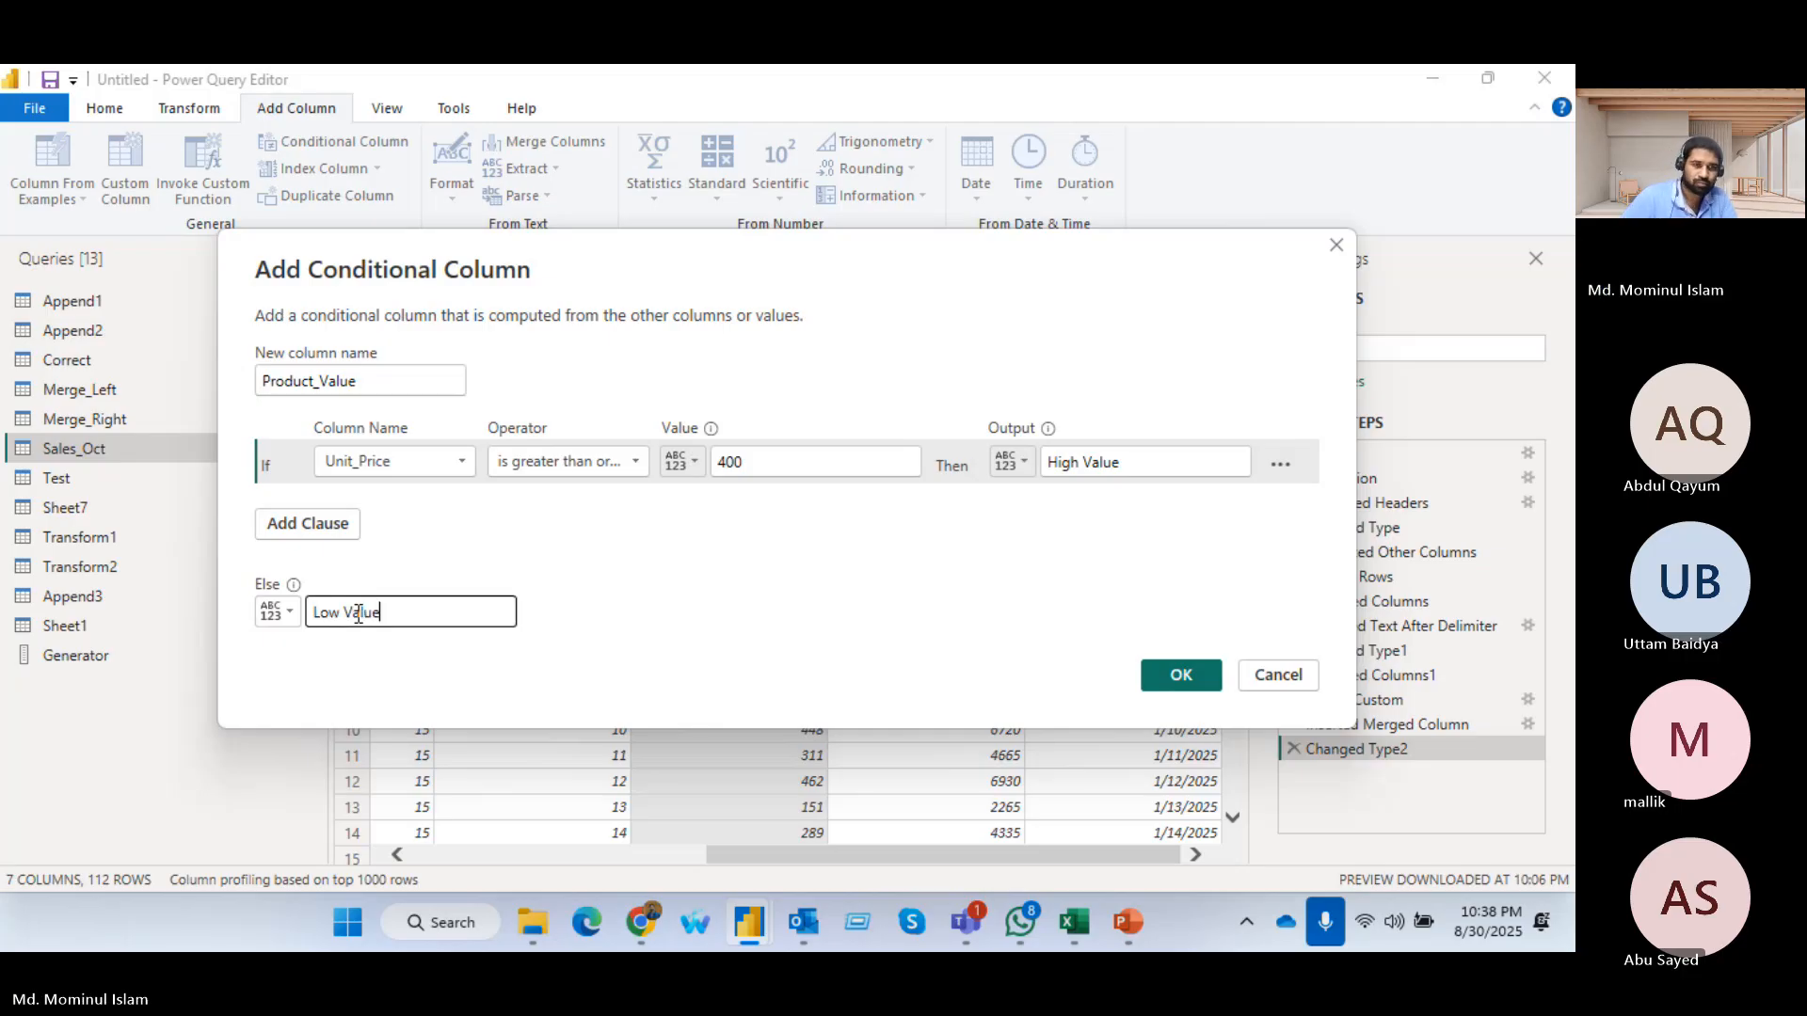
pyautogui.click(1202, 687)
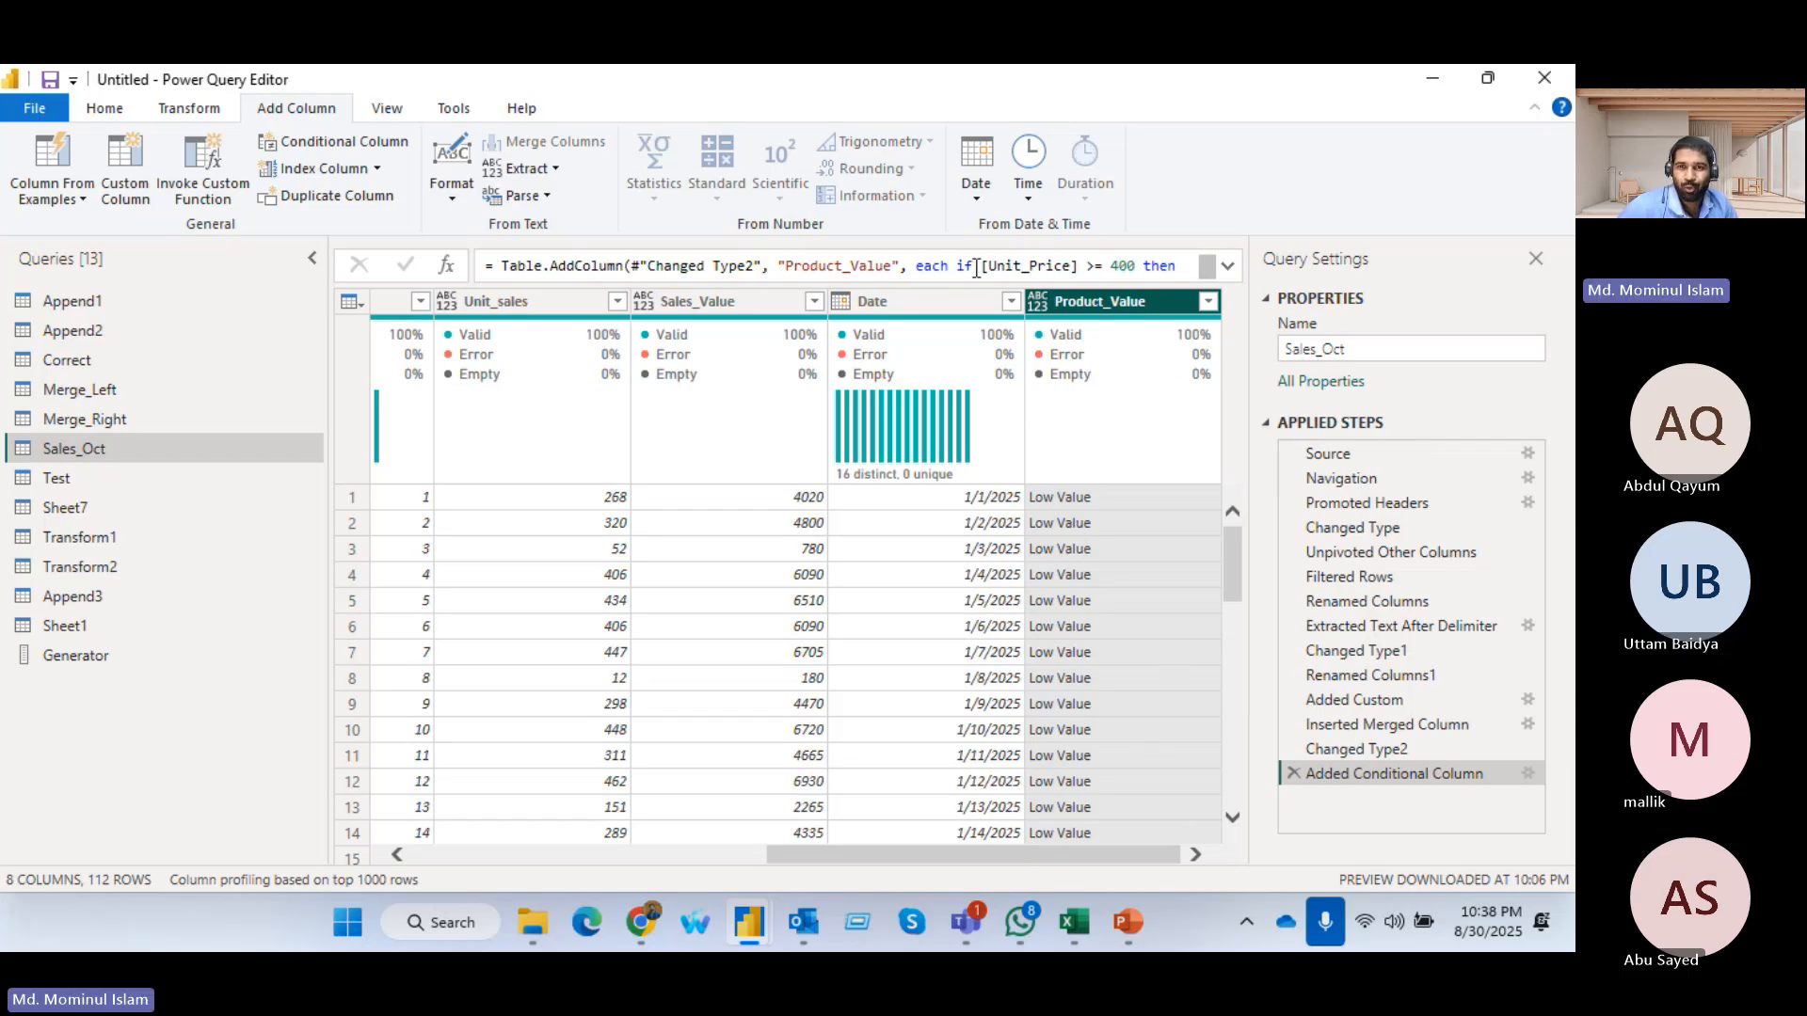
pyautogui.click(1227, 268)
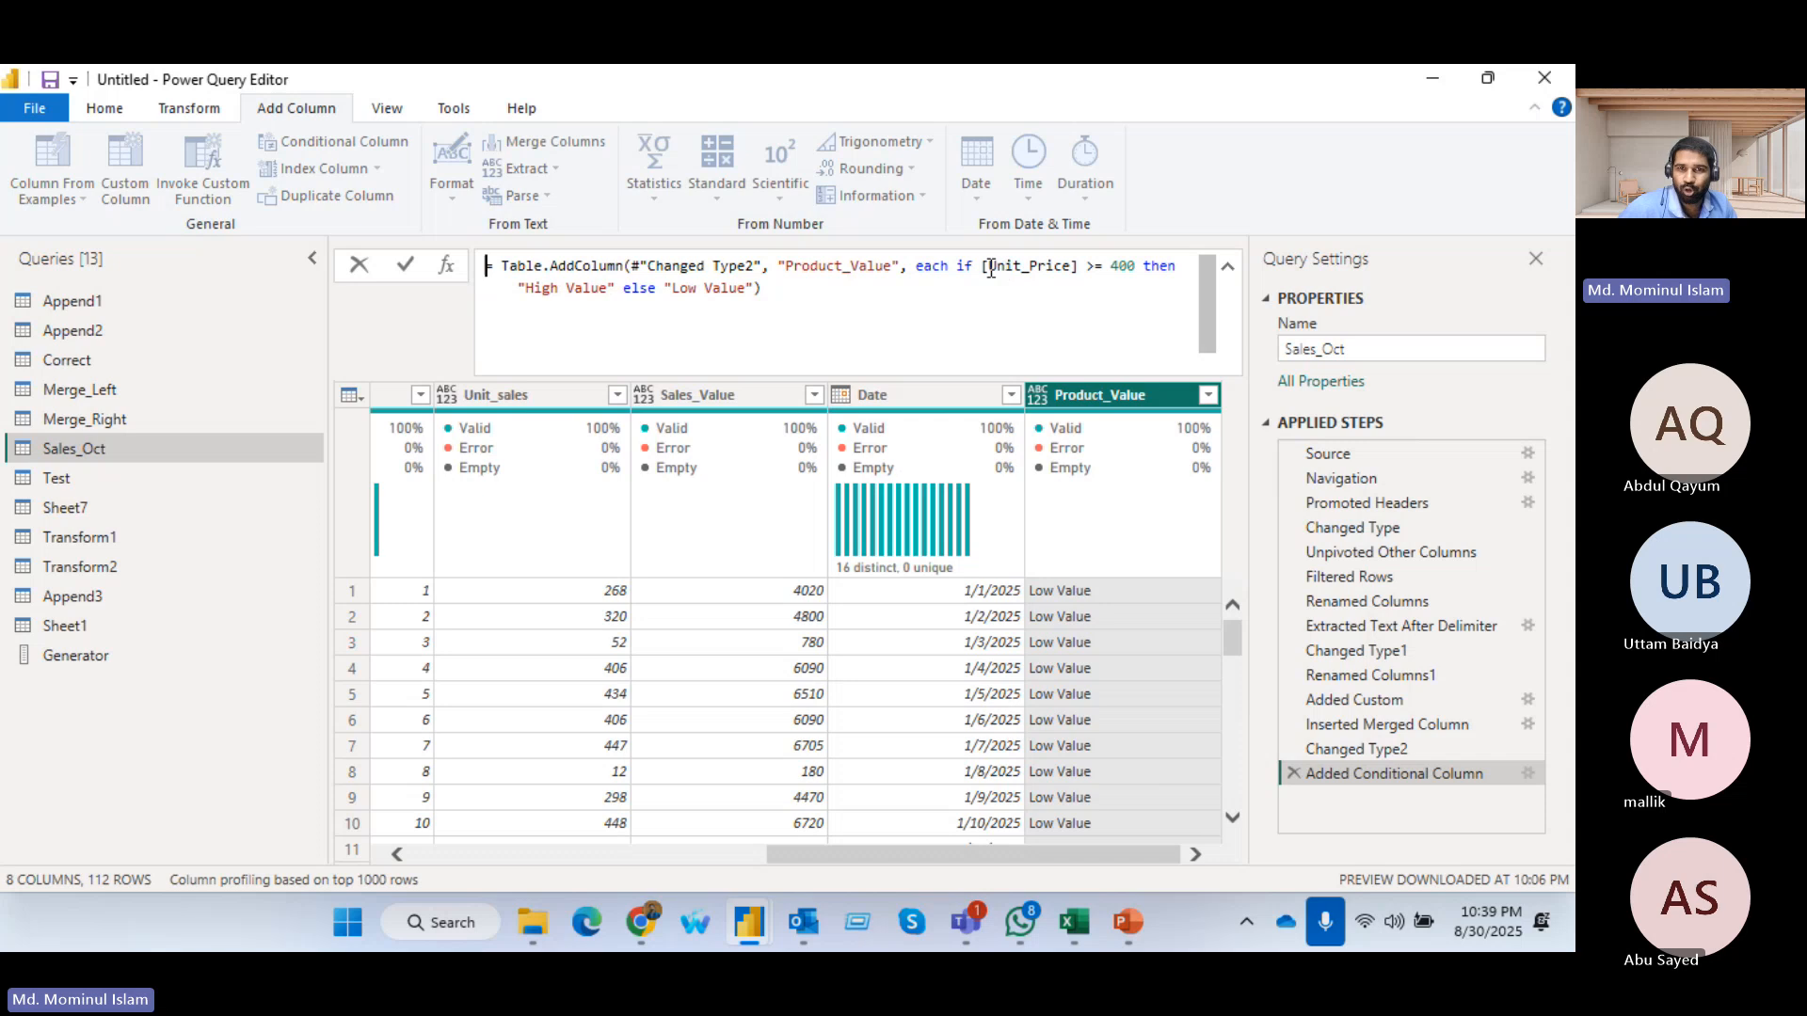
pyautogui.moveTo(958, 270); pyautogui.dragTo(1082, 282)
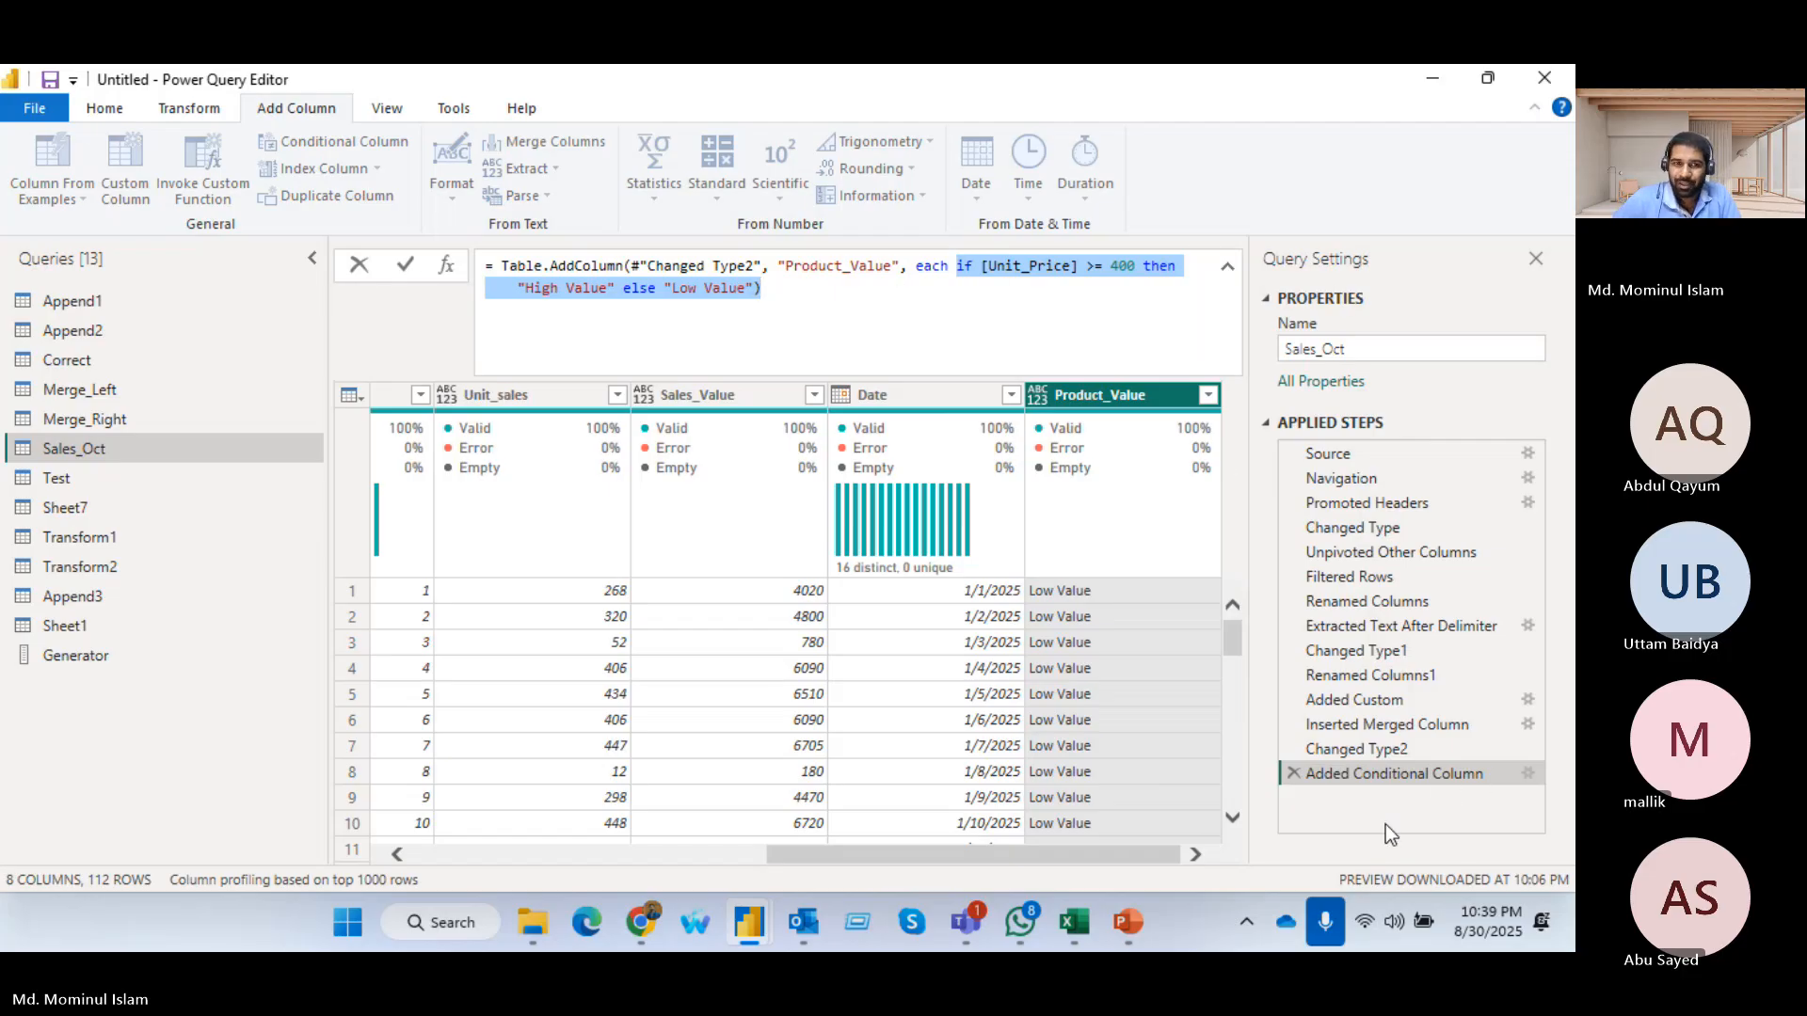
# Edit the Product_Value conditional column, adding an else-if clause that outputs Mid Value when Unit_Price is greater than or equal to 200
pyautogui.click(1529, 774)
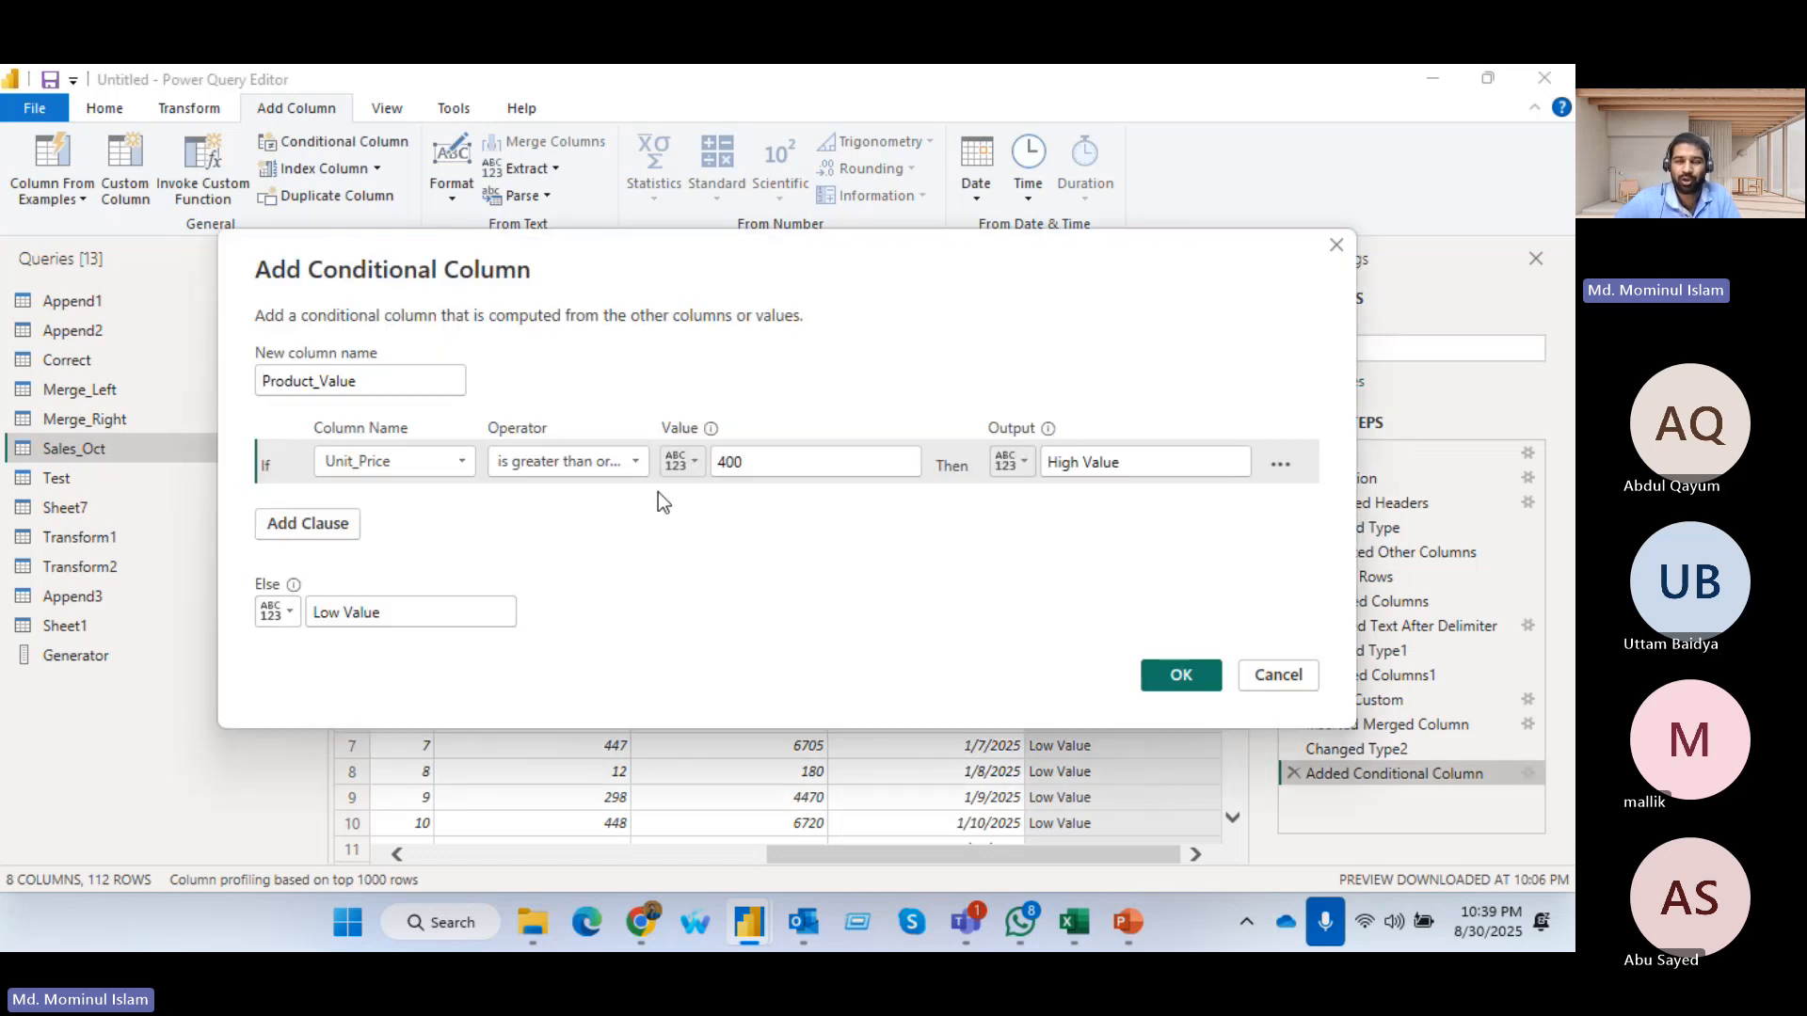
pyautogui.click(280, 529)
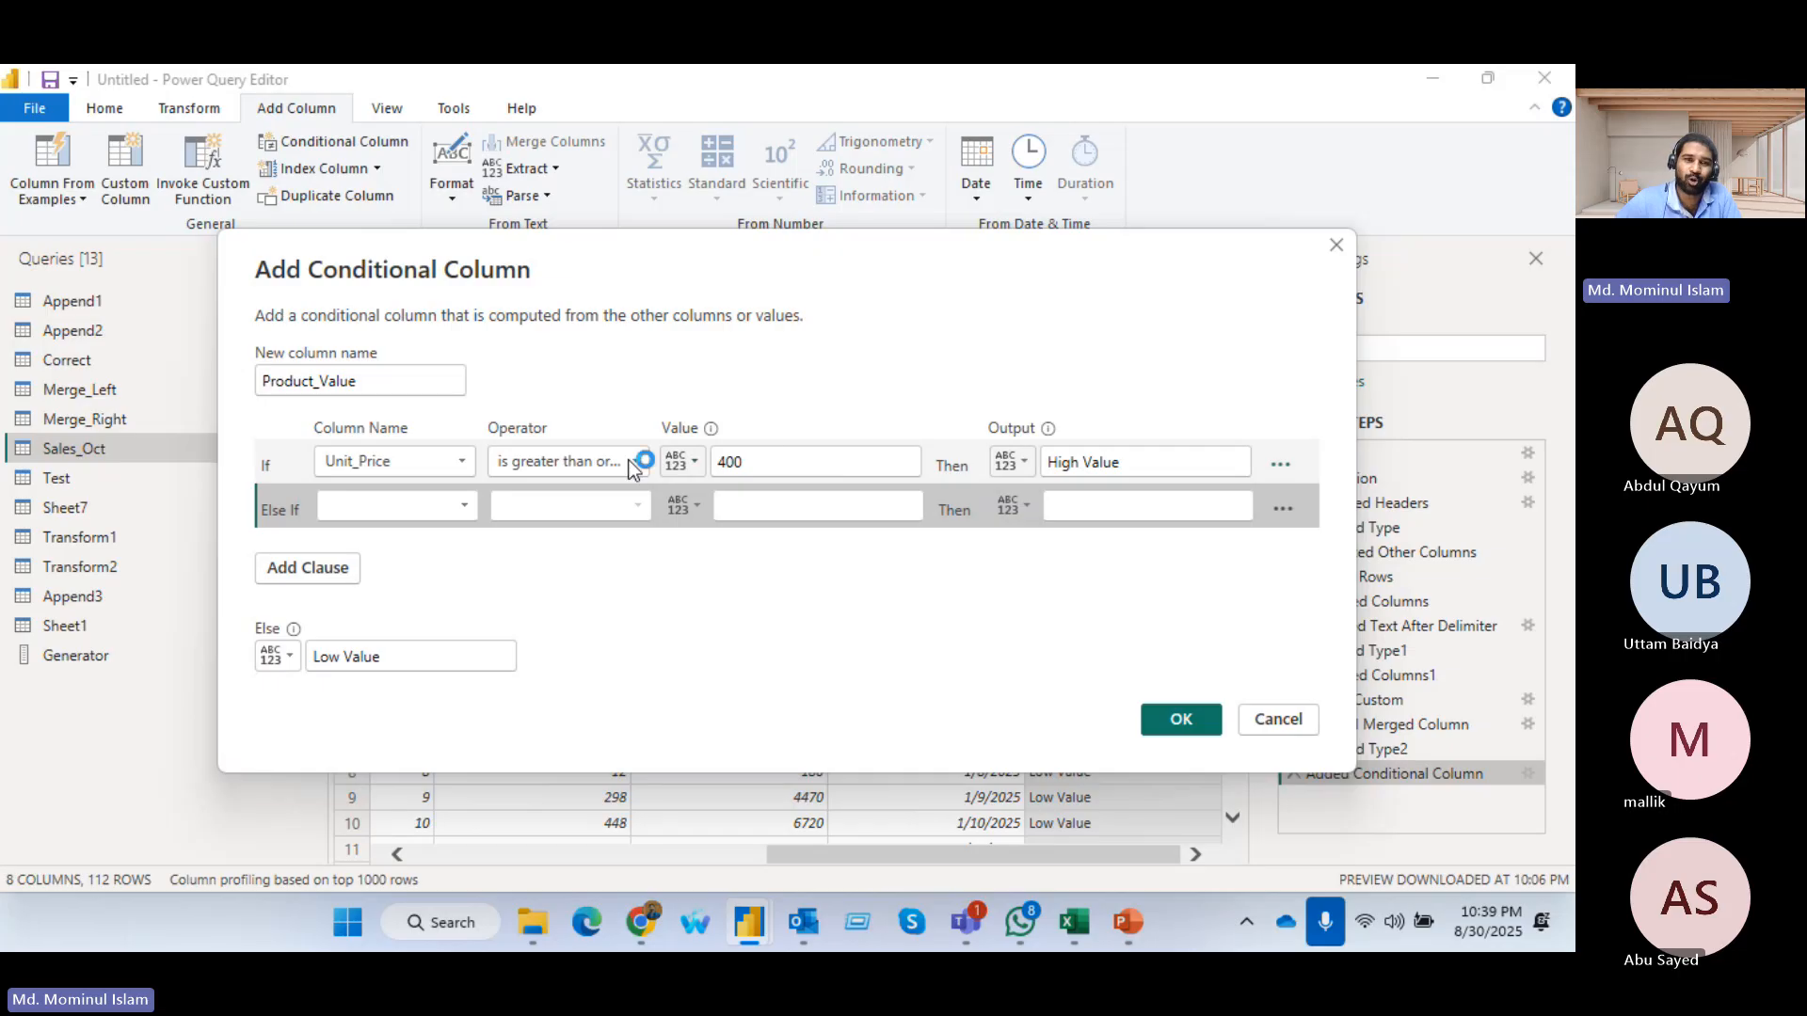
pyautogui.click(471, 504)
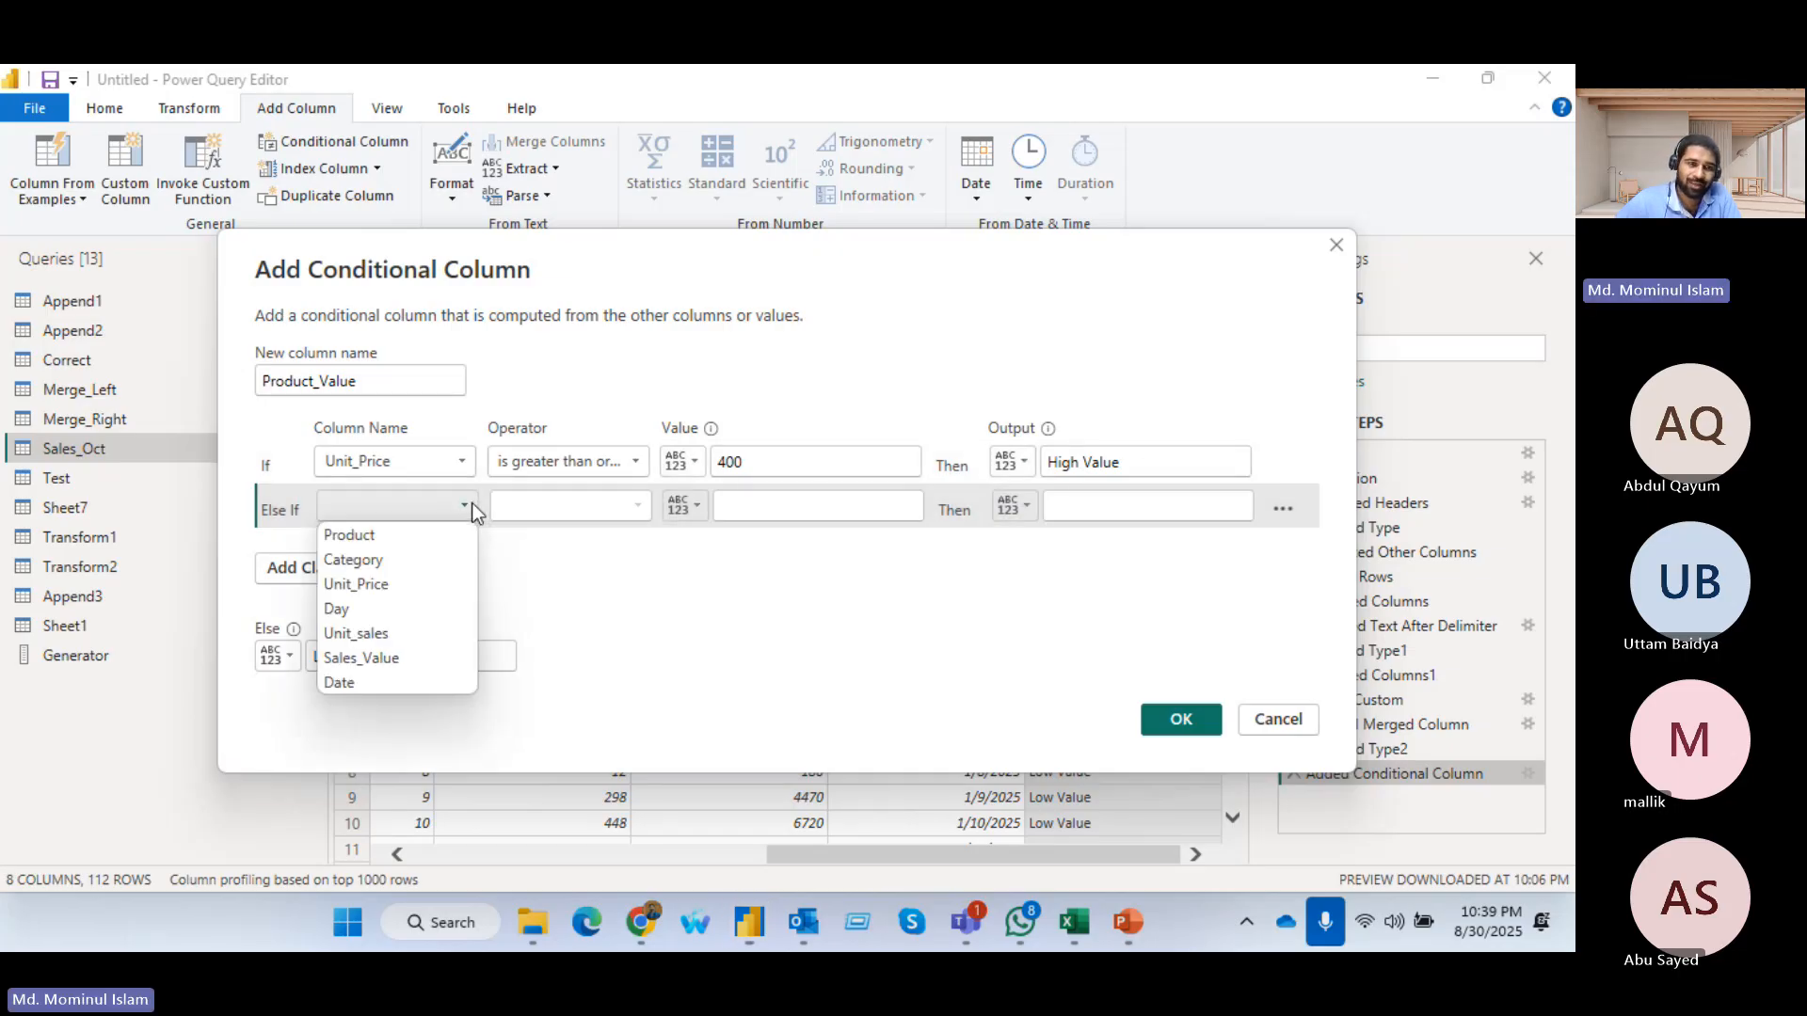
pyautogui.click(389, 585)
pyautogui.click(641, 504)
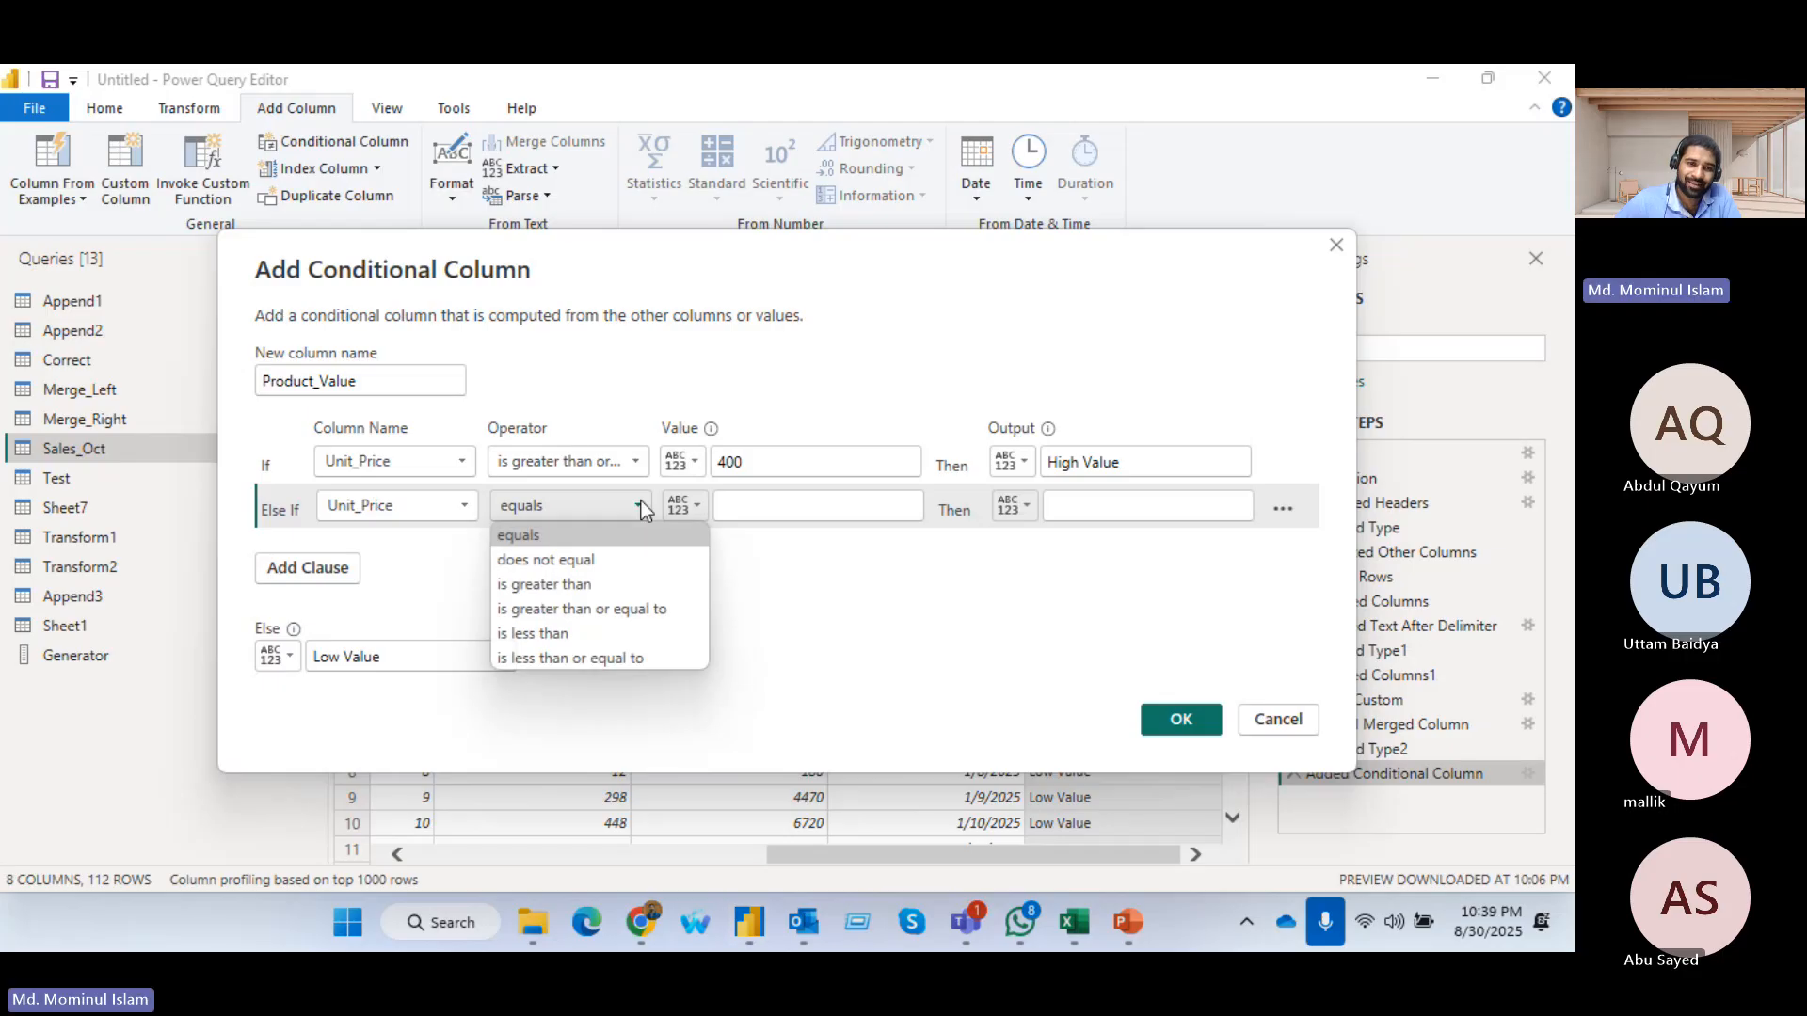
pyautogui.click(574, 610)
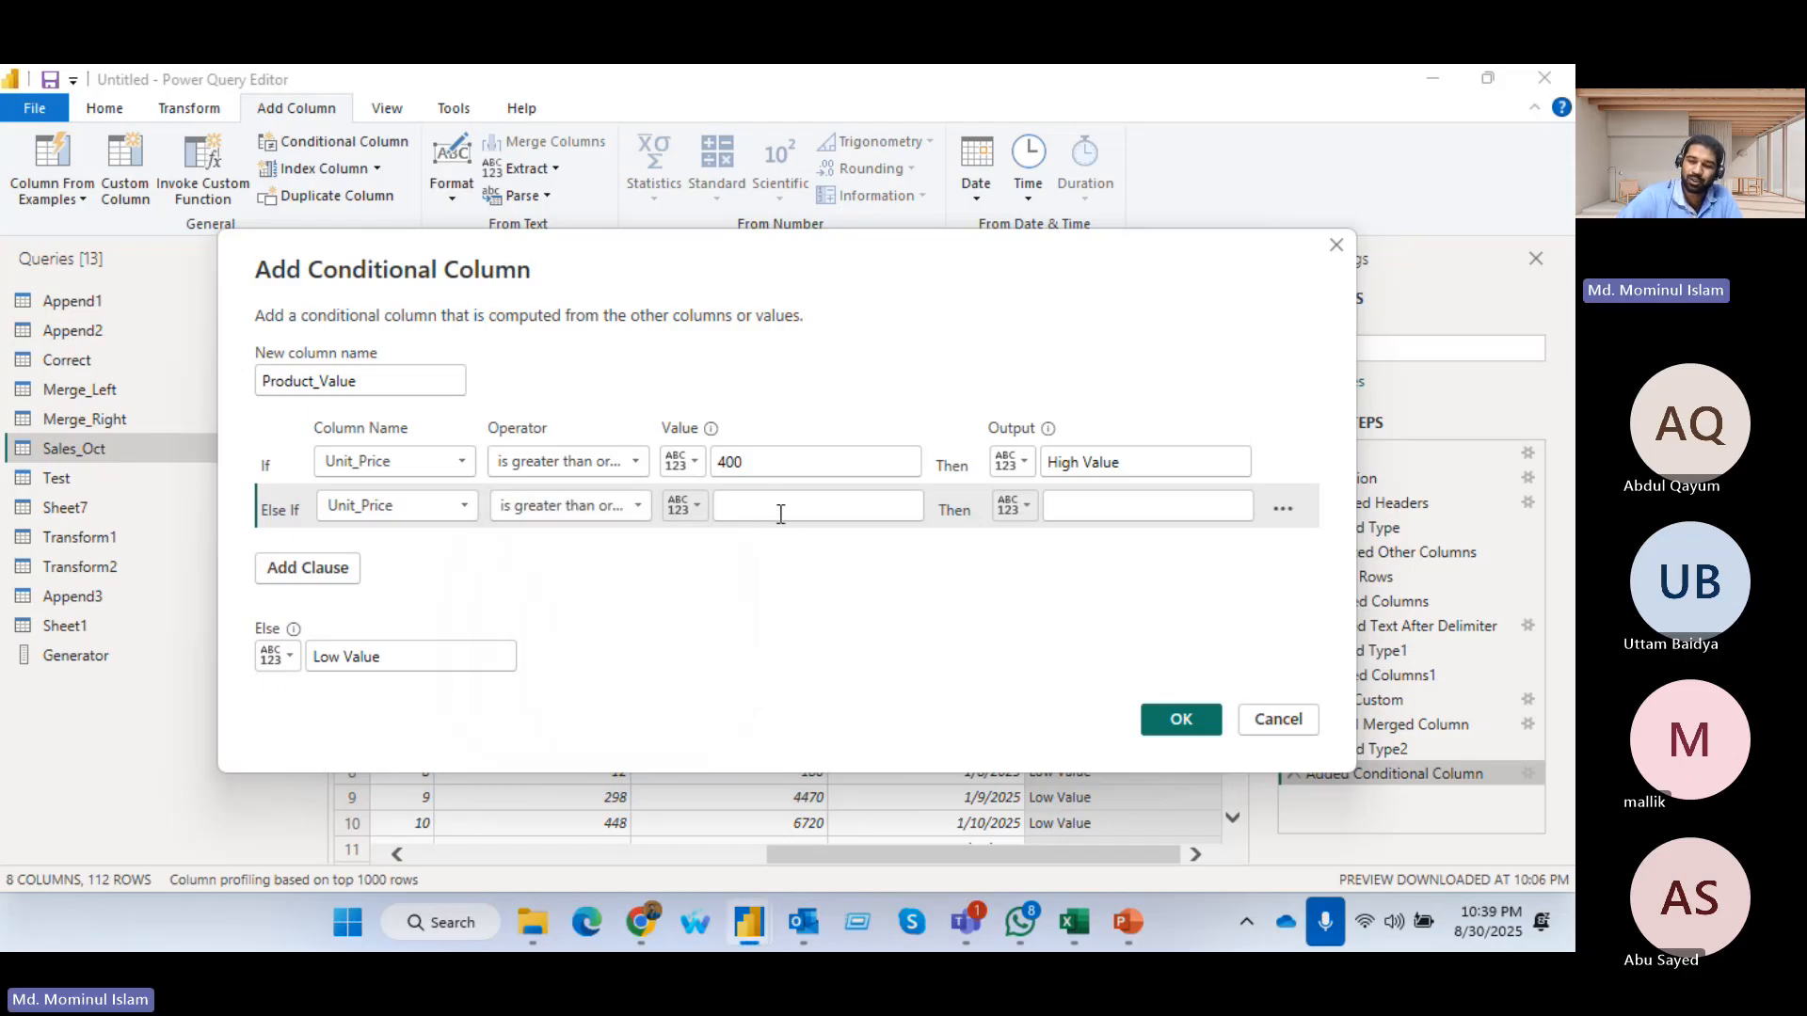
pyautogui.write('200')
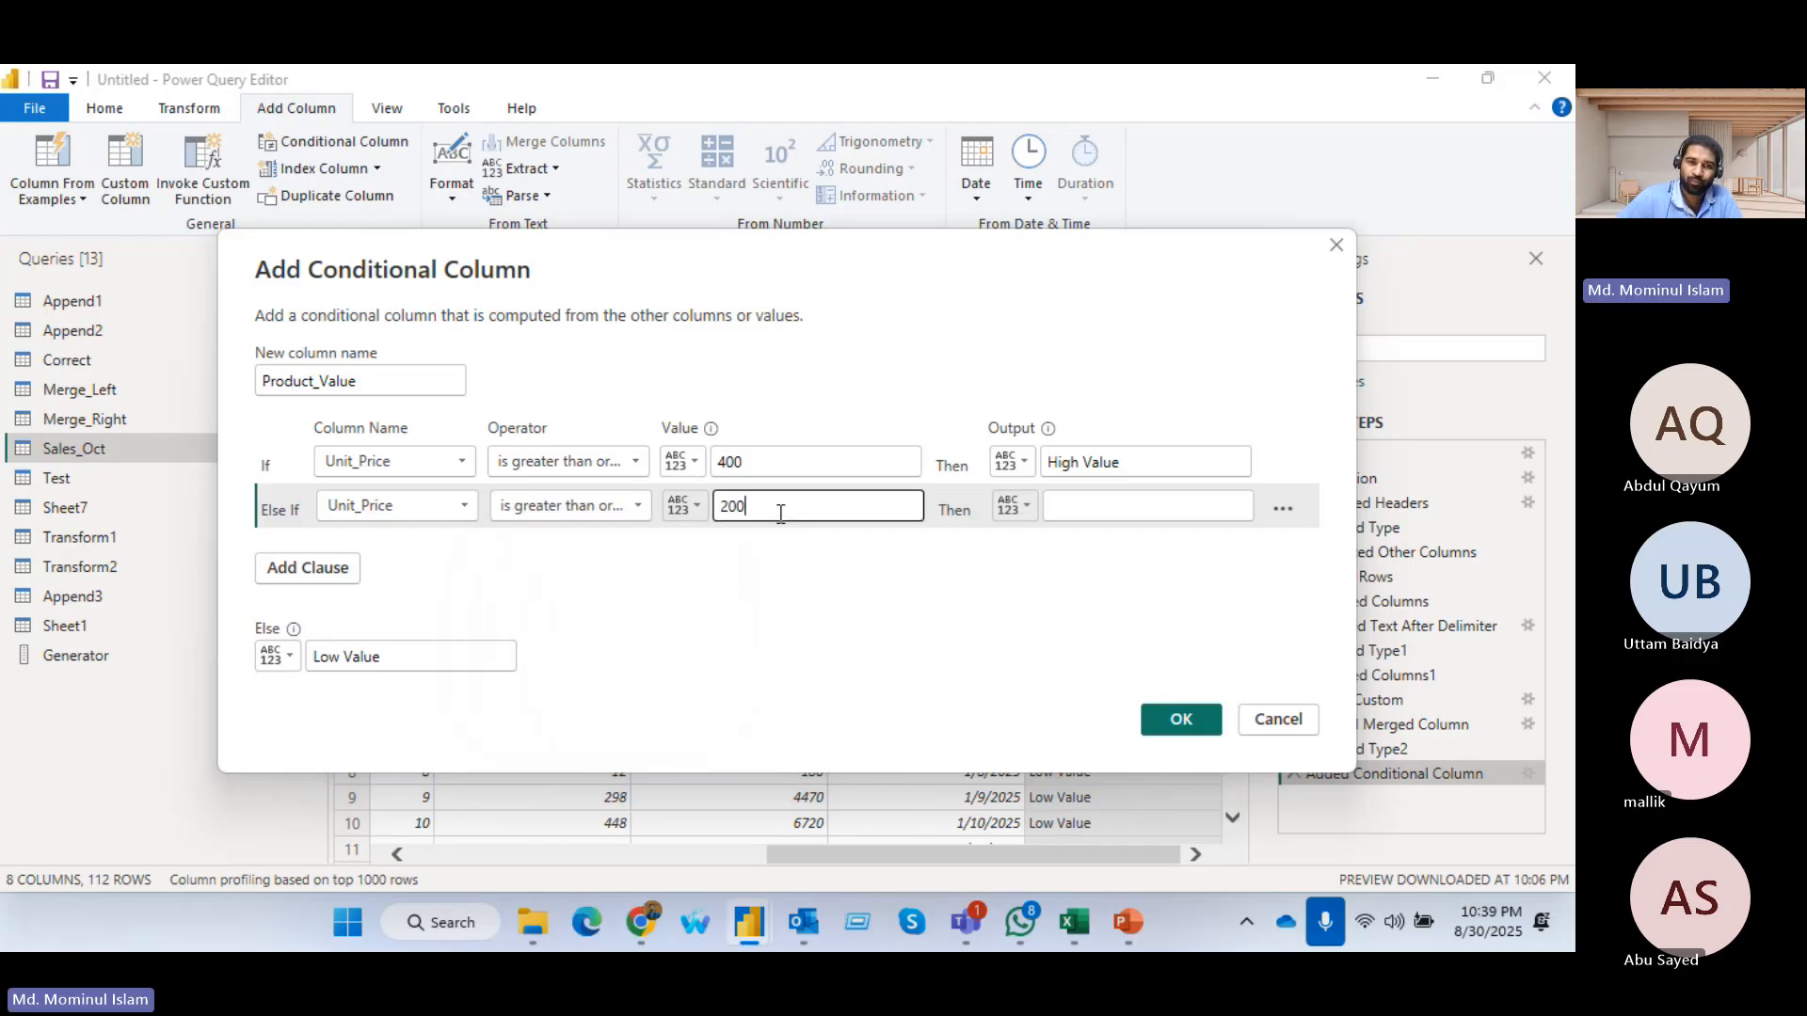
pyautogui.click(1079, 509)
pyautogui.write('Mid')
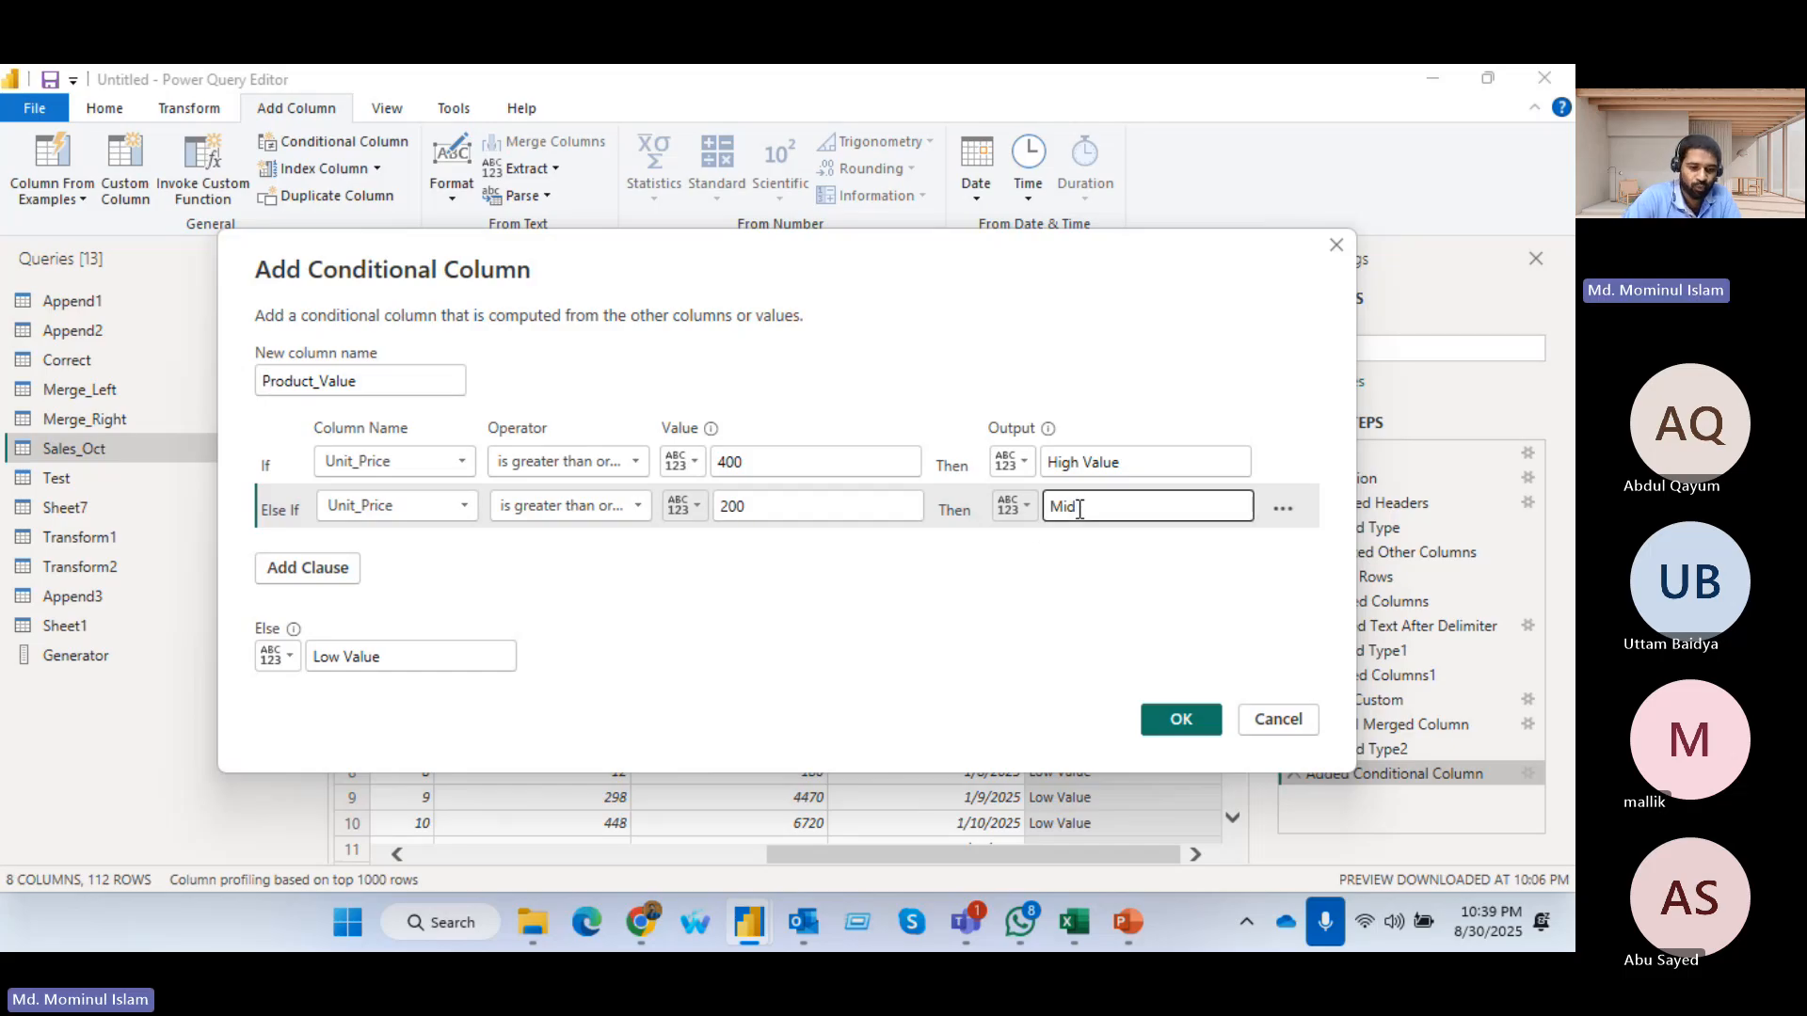
pyautogui.write(' Value')
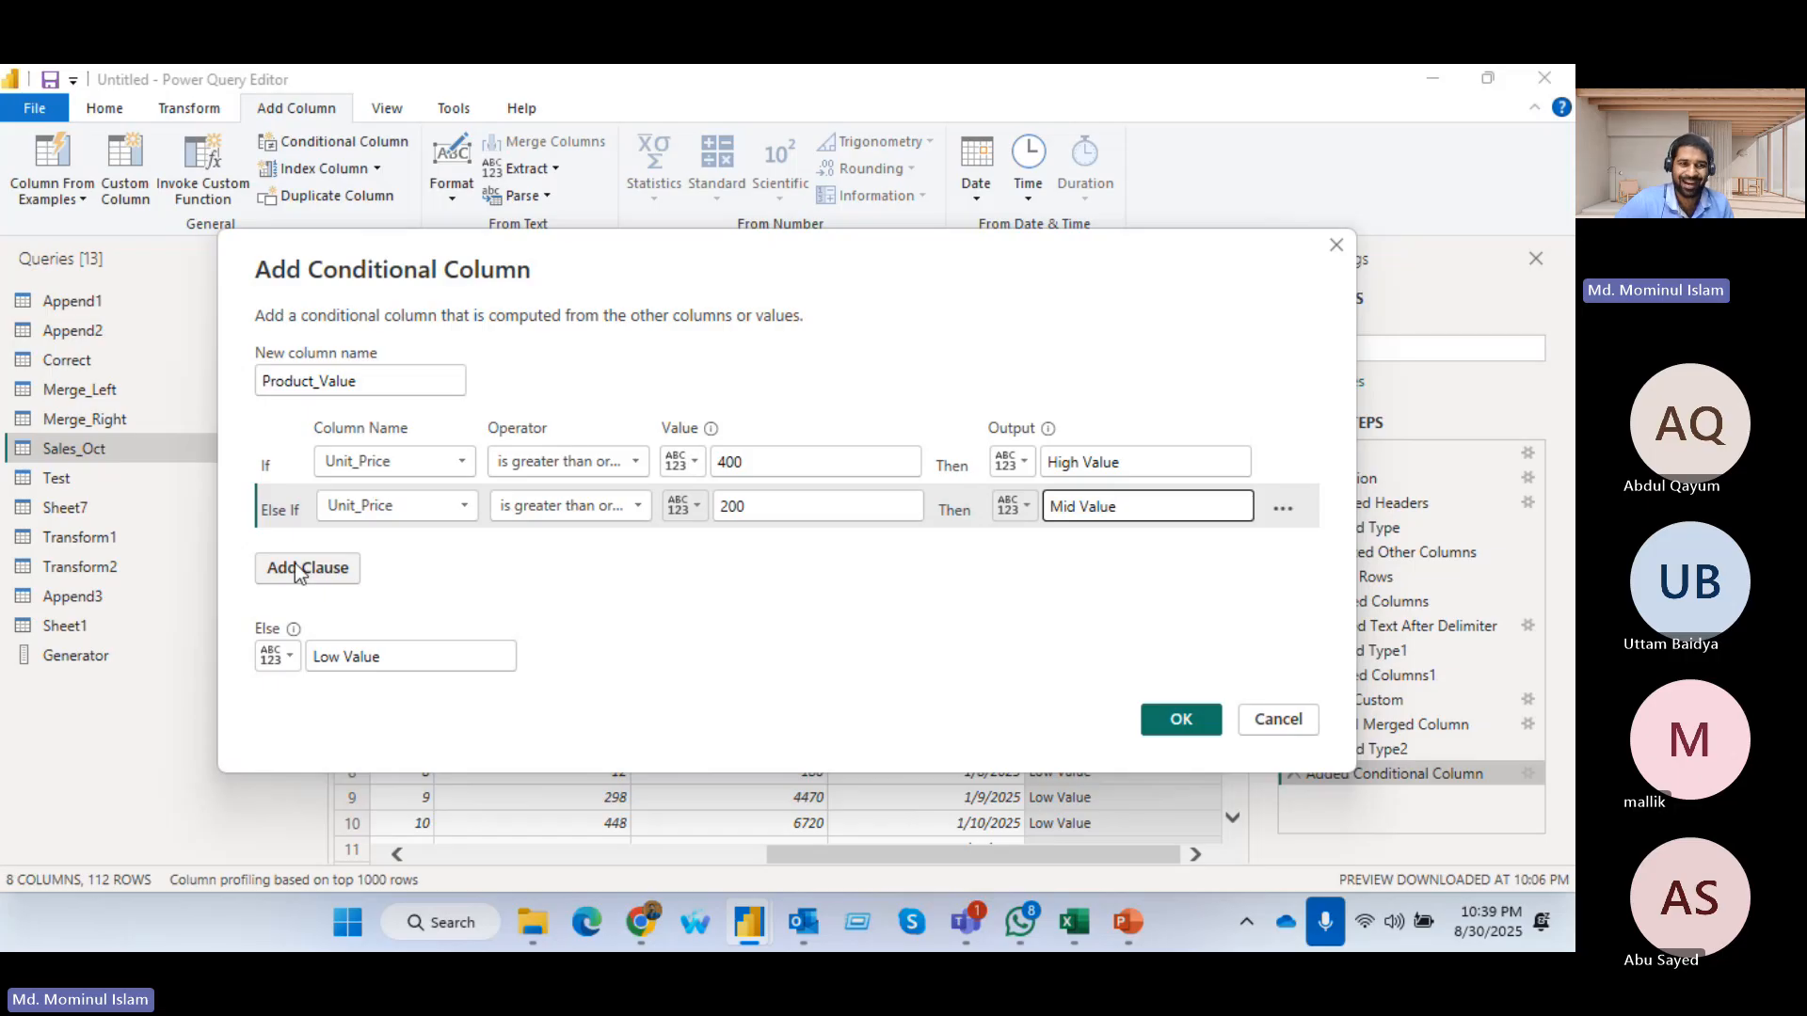
pyautogui.click(1184, 721)
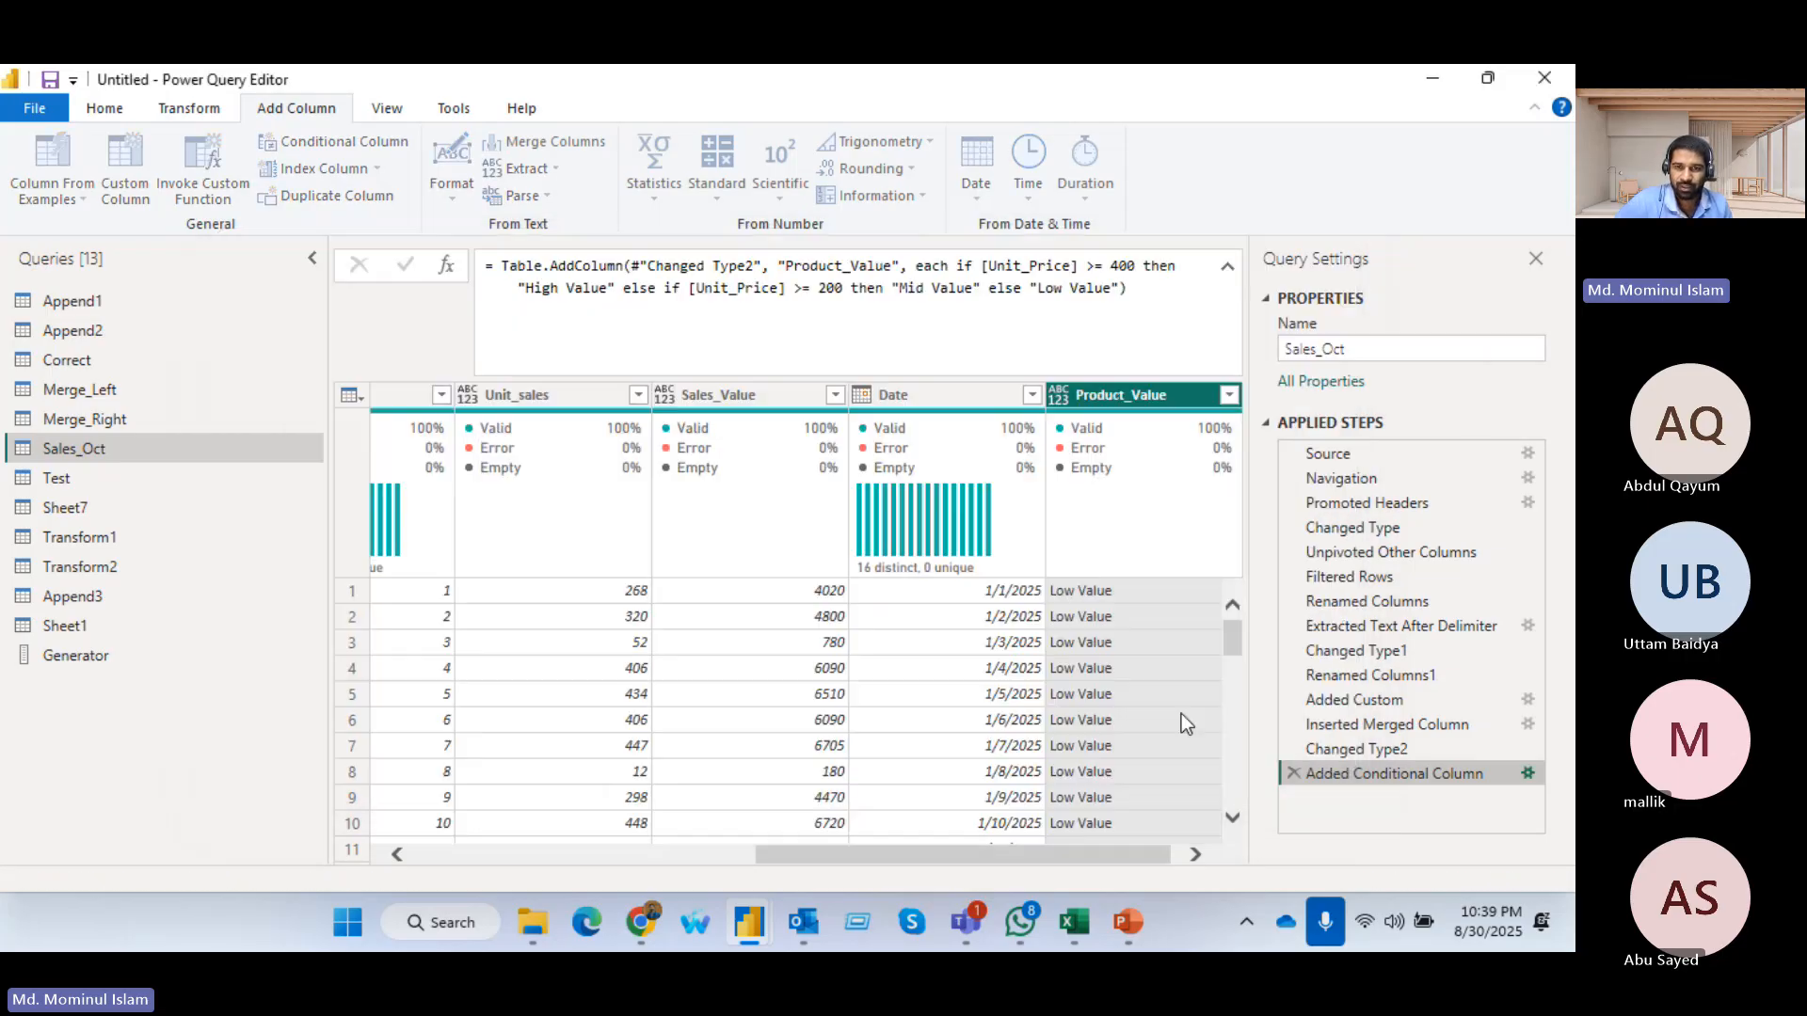
# Check the distinct values in the Product_Value column and look over the neighbouring columns of Sales_Oct
pyautogui.click(1206, 396)
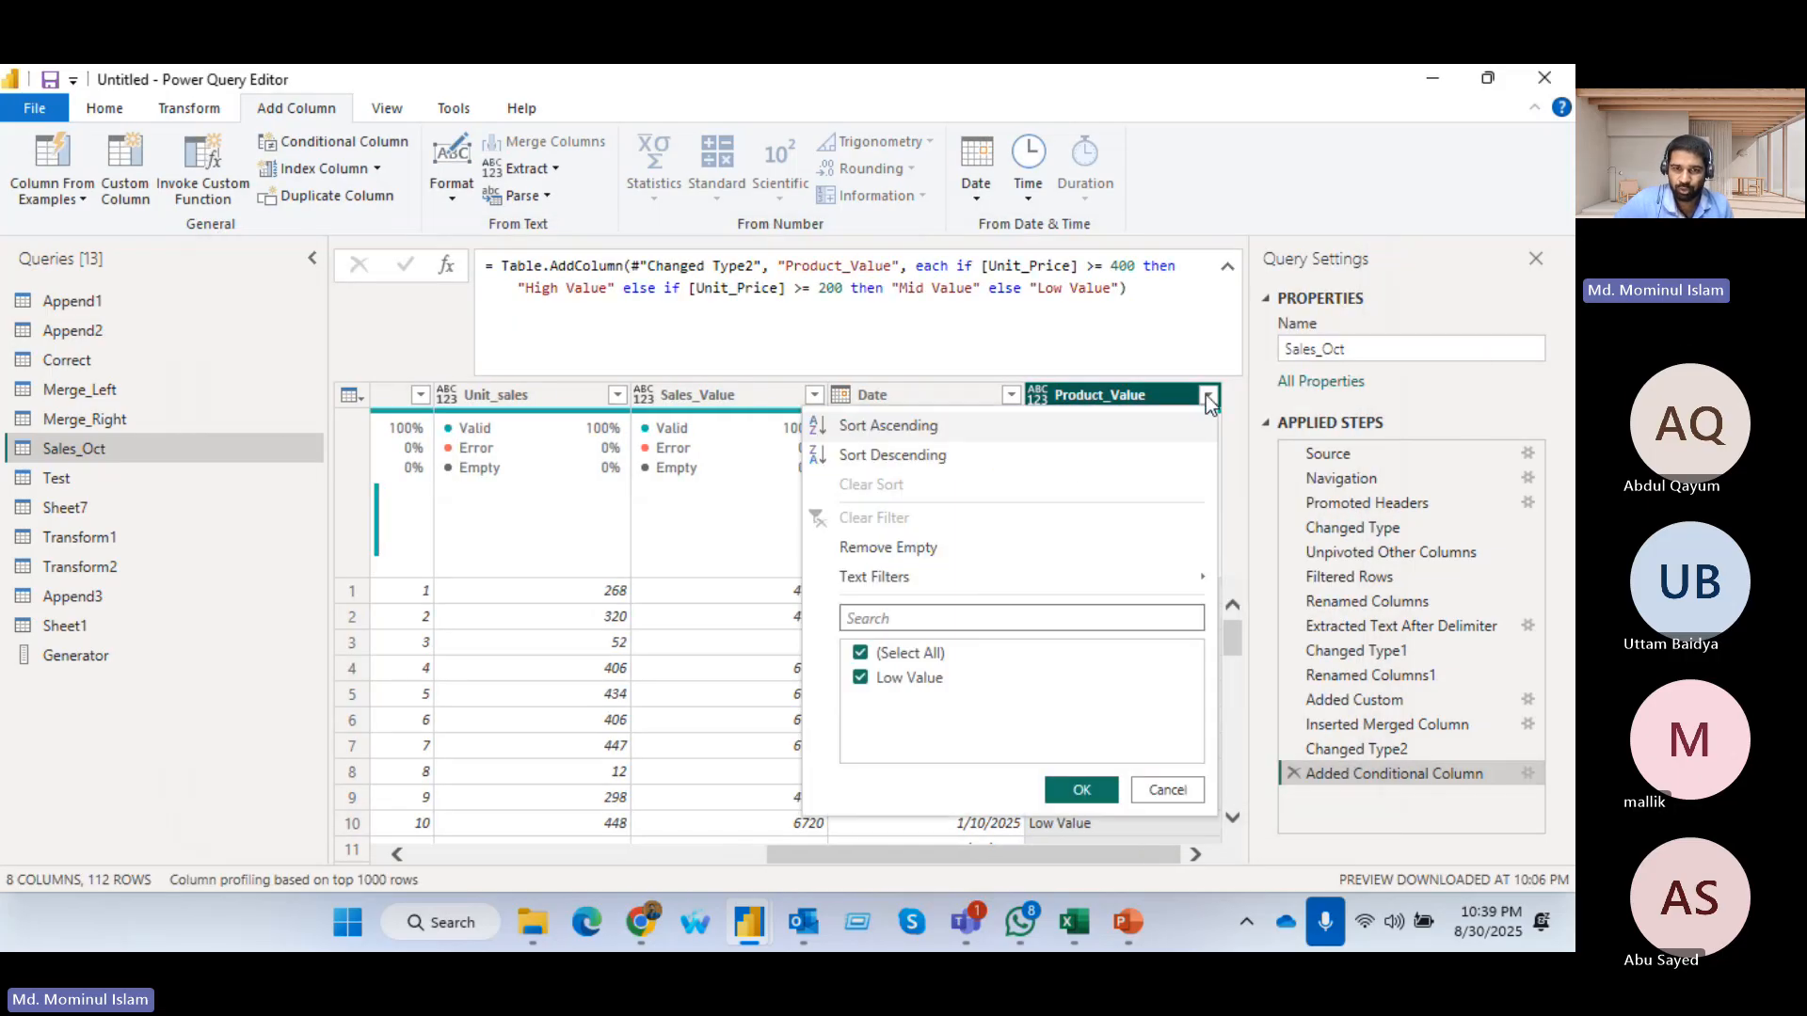
pyautogui.click(1057, 350)
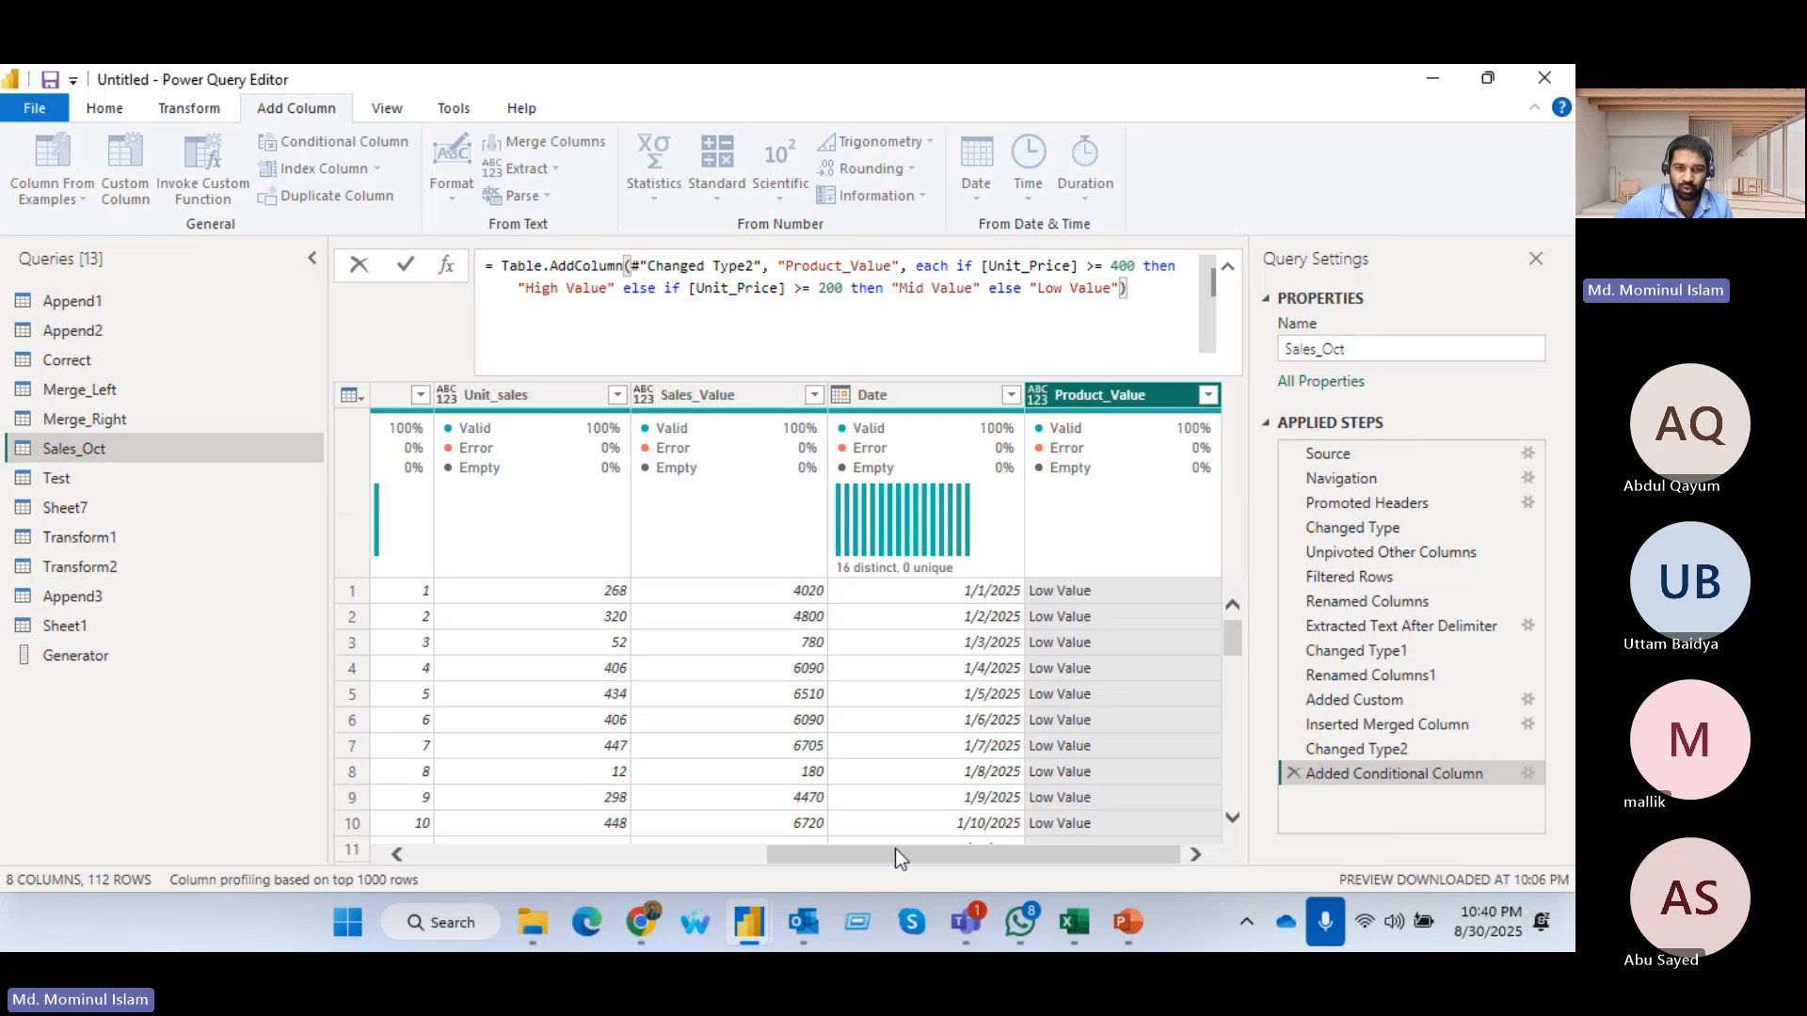
pyautogui.moveTo(895, 851); pyautogui.dragTo(773, 857)
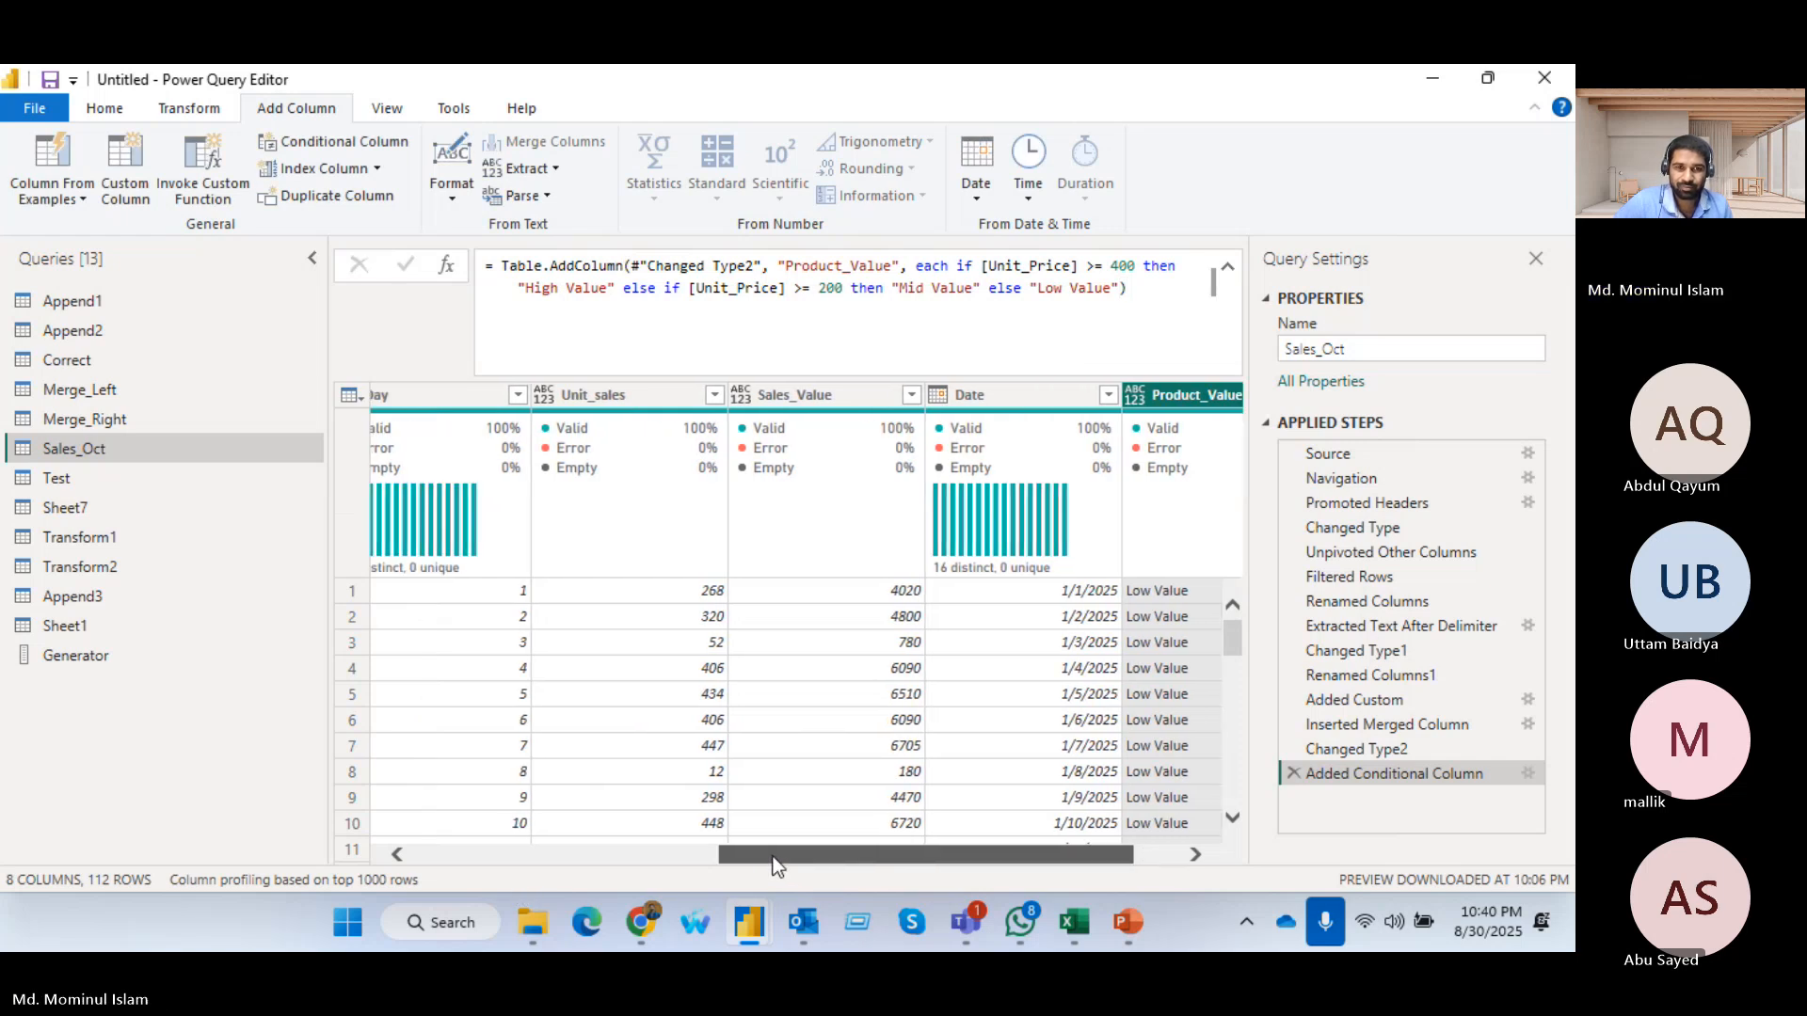
pyautogui.moveTo(771, 856); pyautogui.dragTo(830, 858)
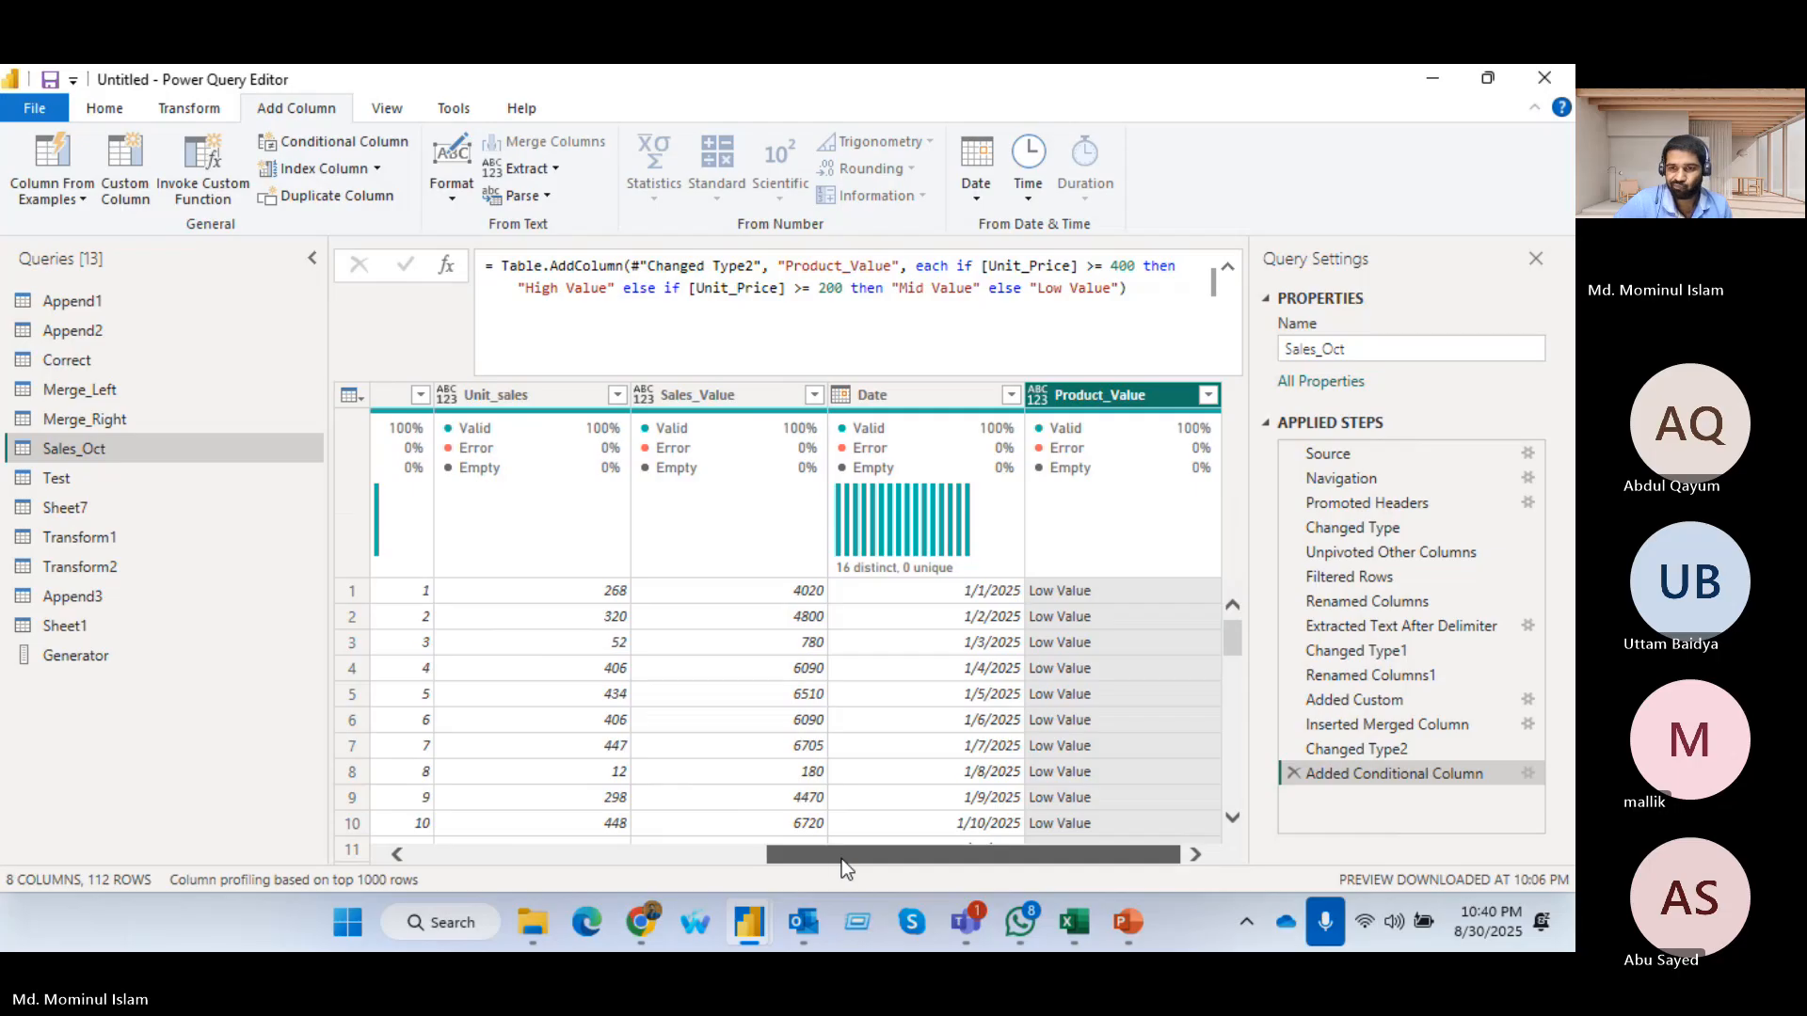
pyautogui.scroll(-1, 697, 721)
pyautogui.scroll(1, 612, 602)
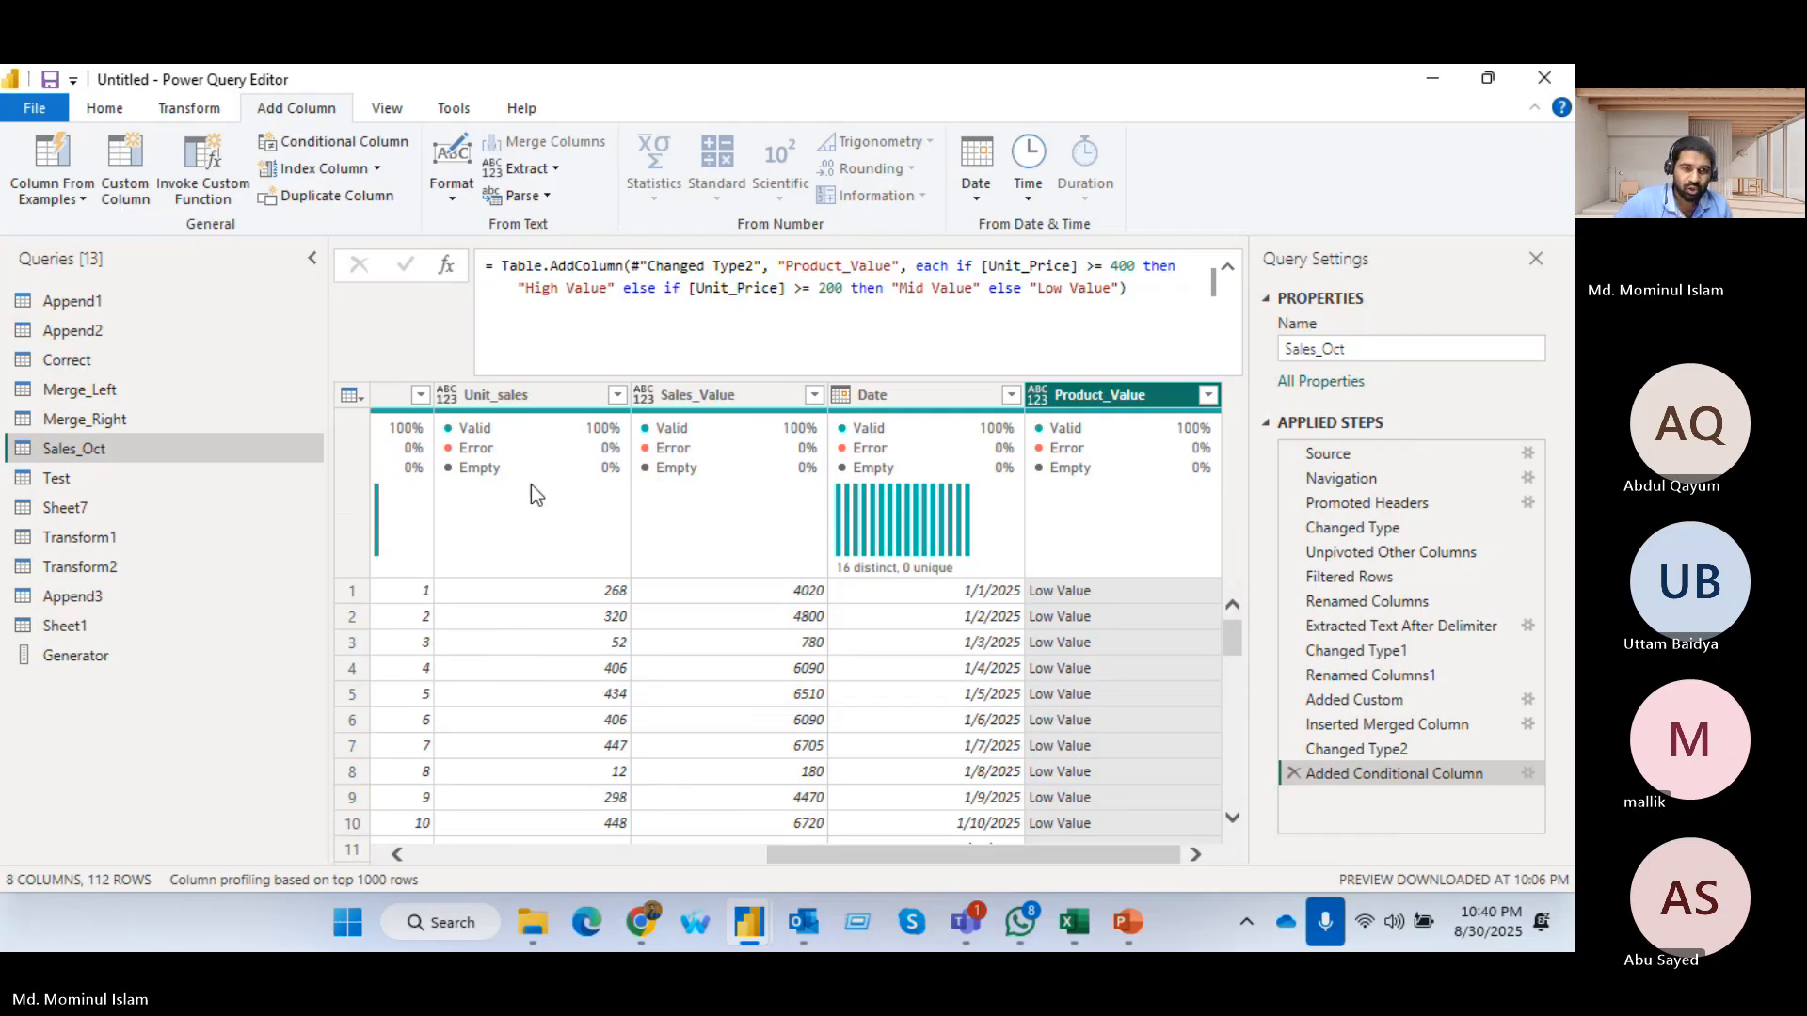
# Change the data type of the Unit_sales column to Whole Number
pyautogui.click(447, 398)
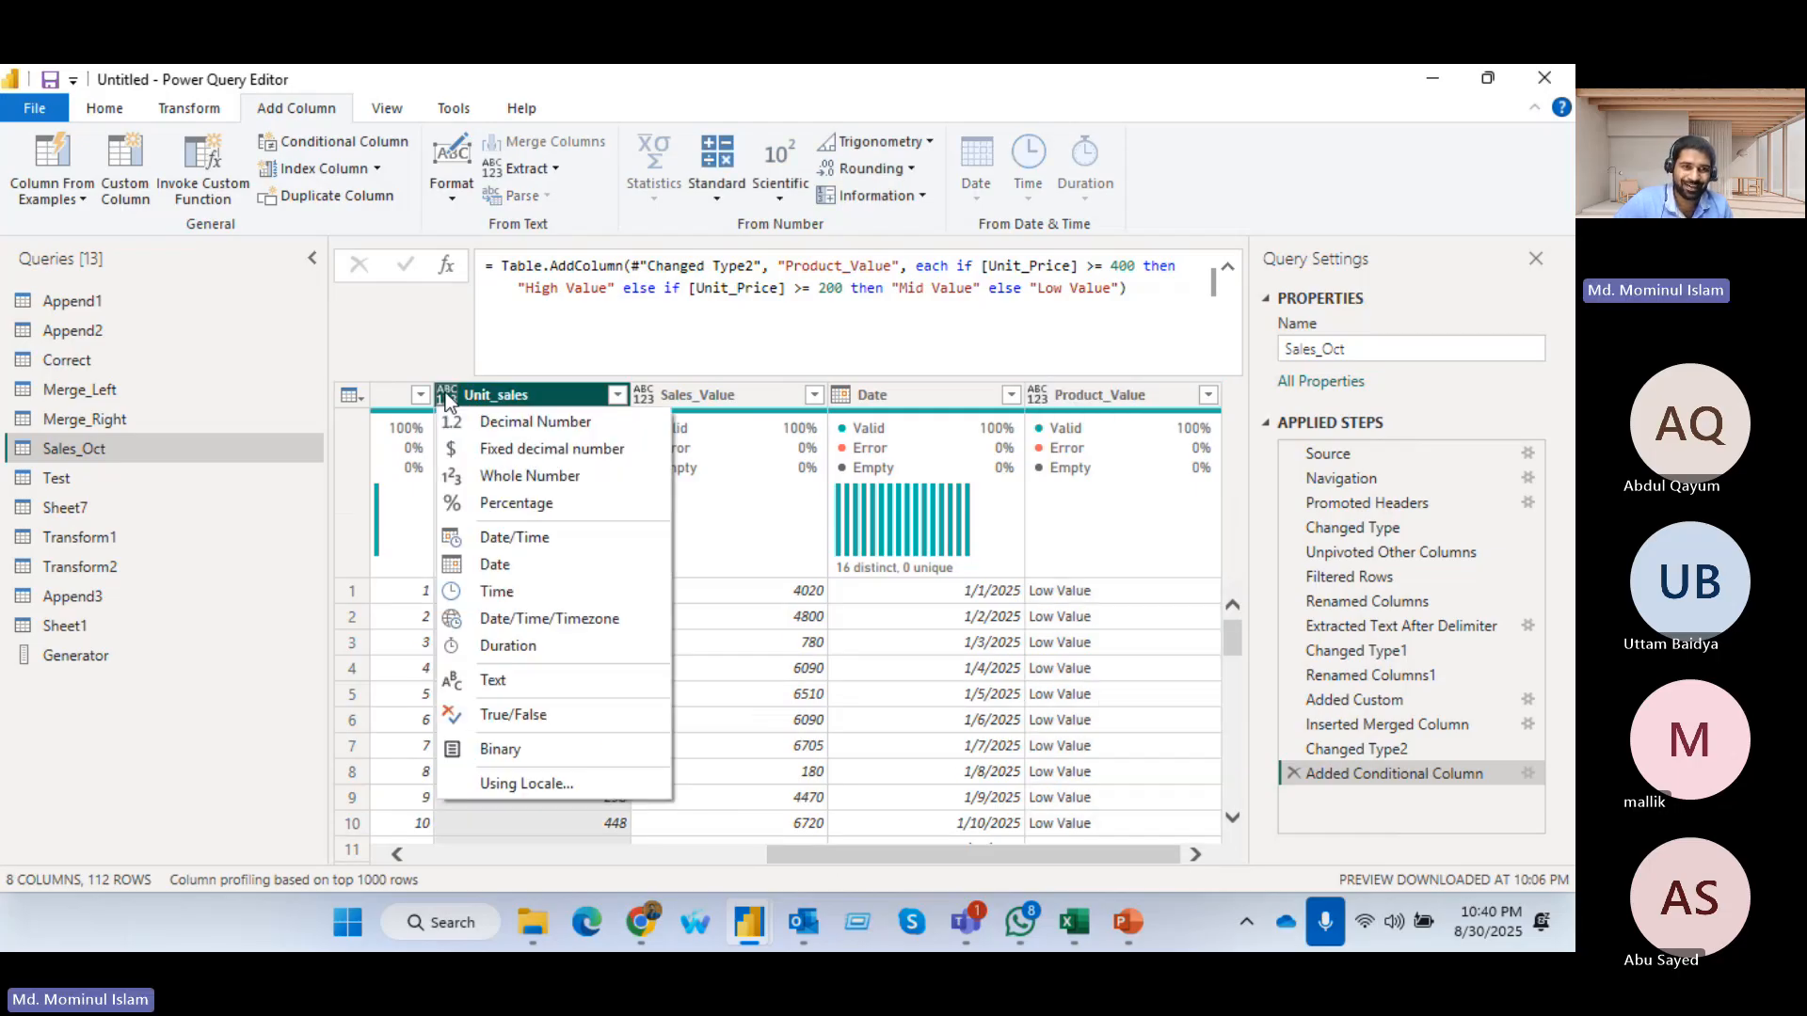
pyautogui.click(490, 494)
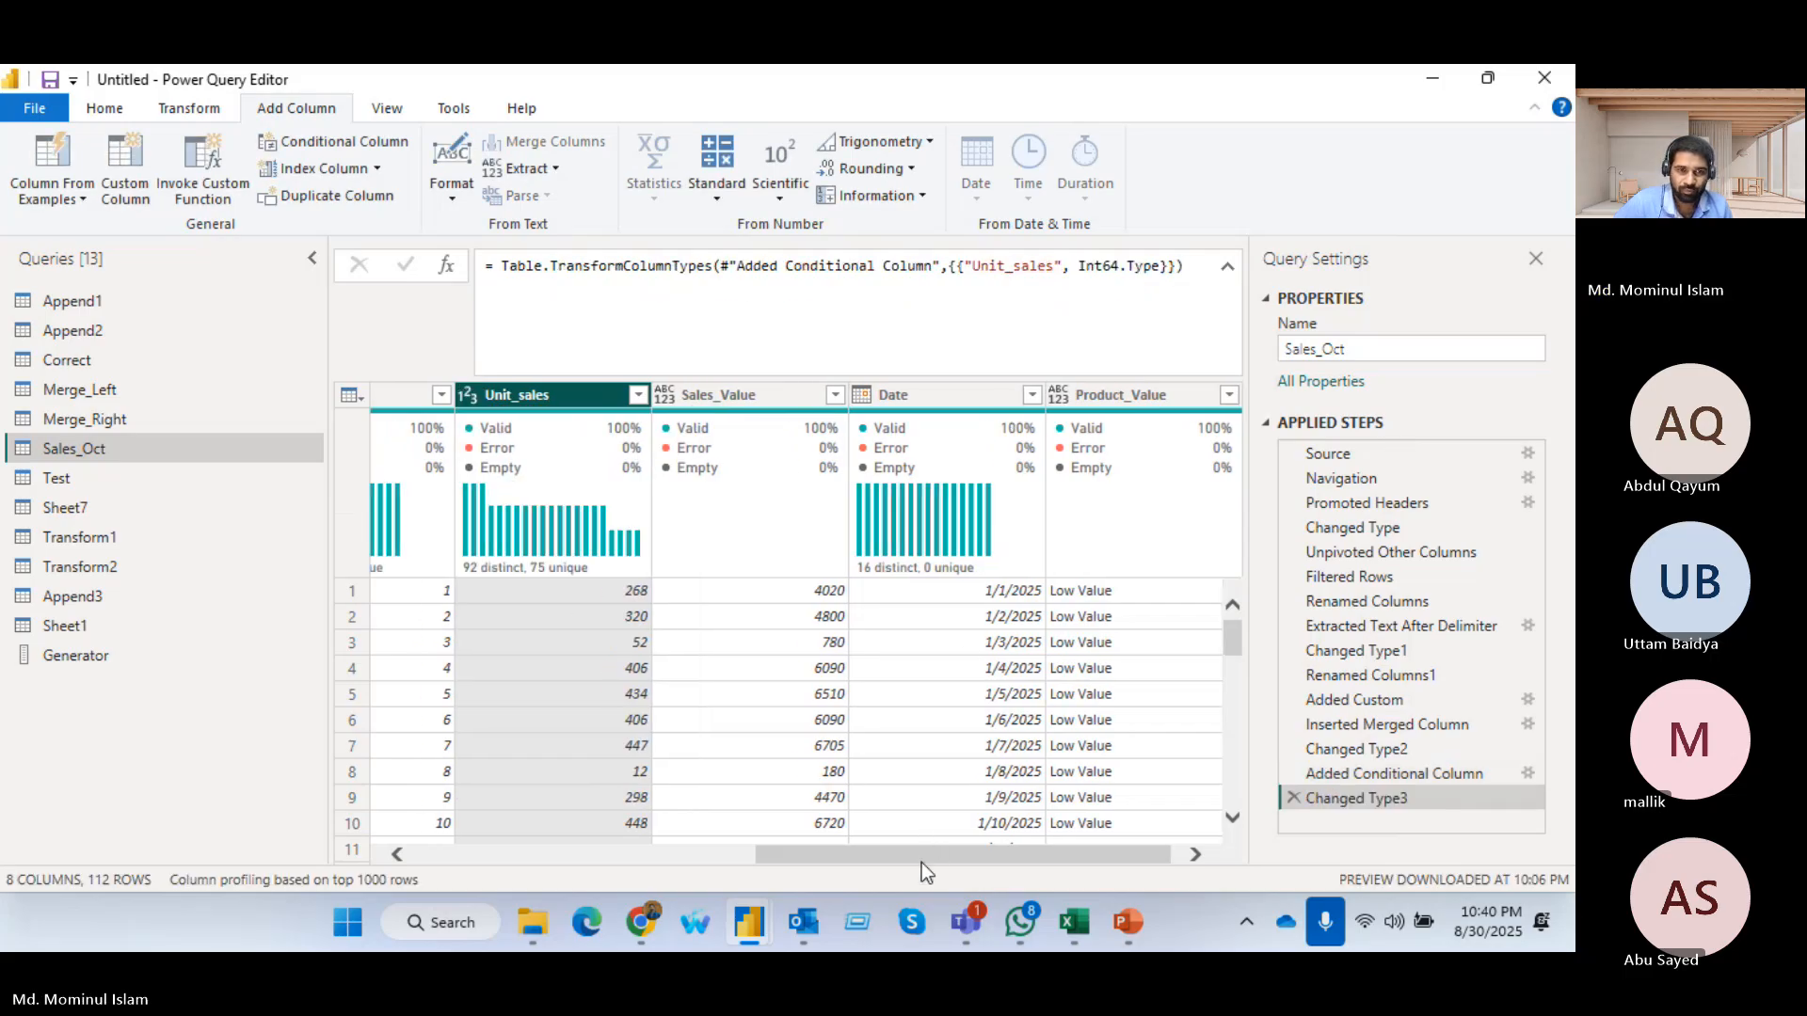
pyautogui.hscroll(1, 923, 862)
pyautogui.scroll(-6, 1093, 759)
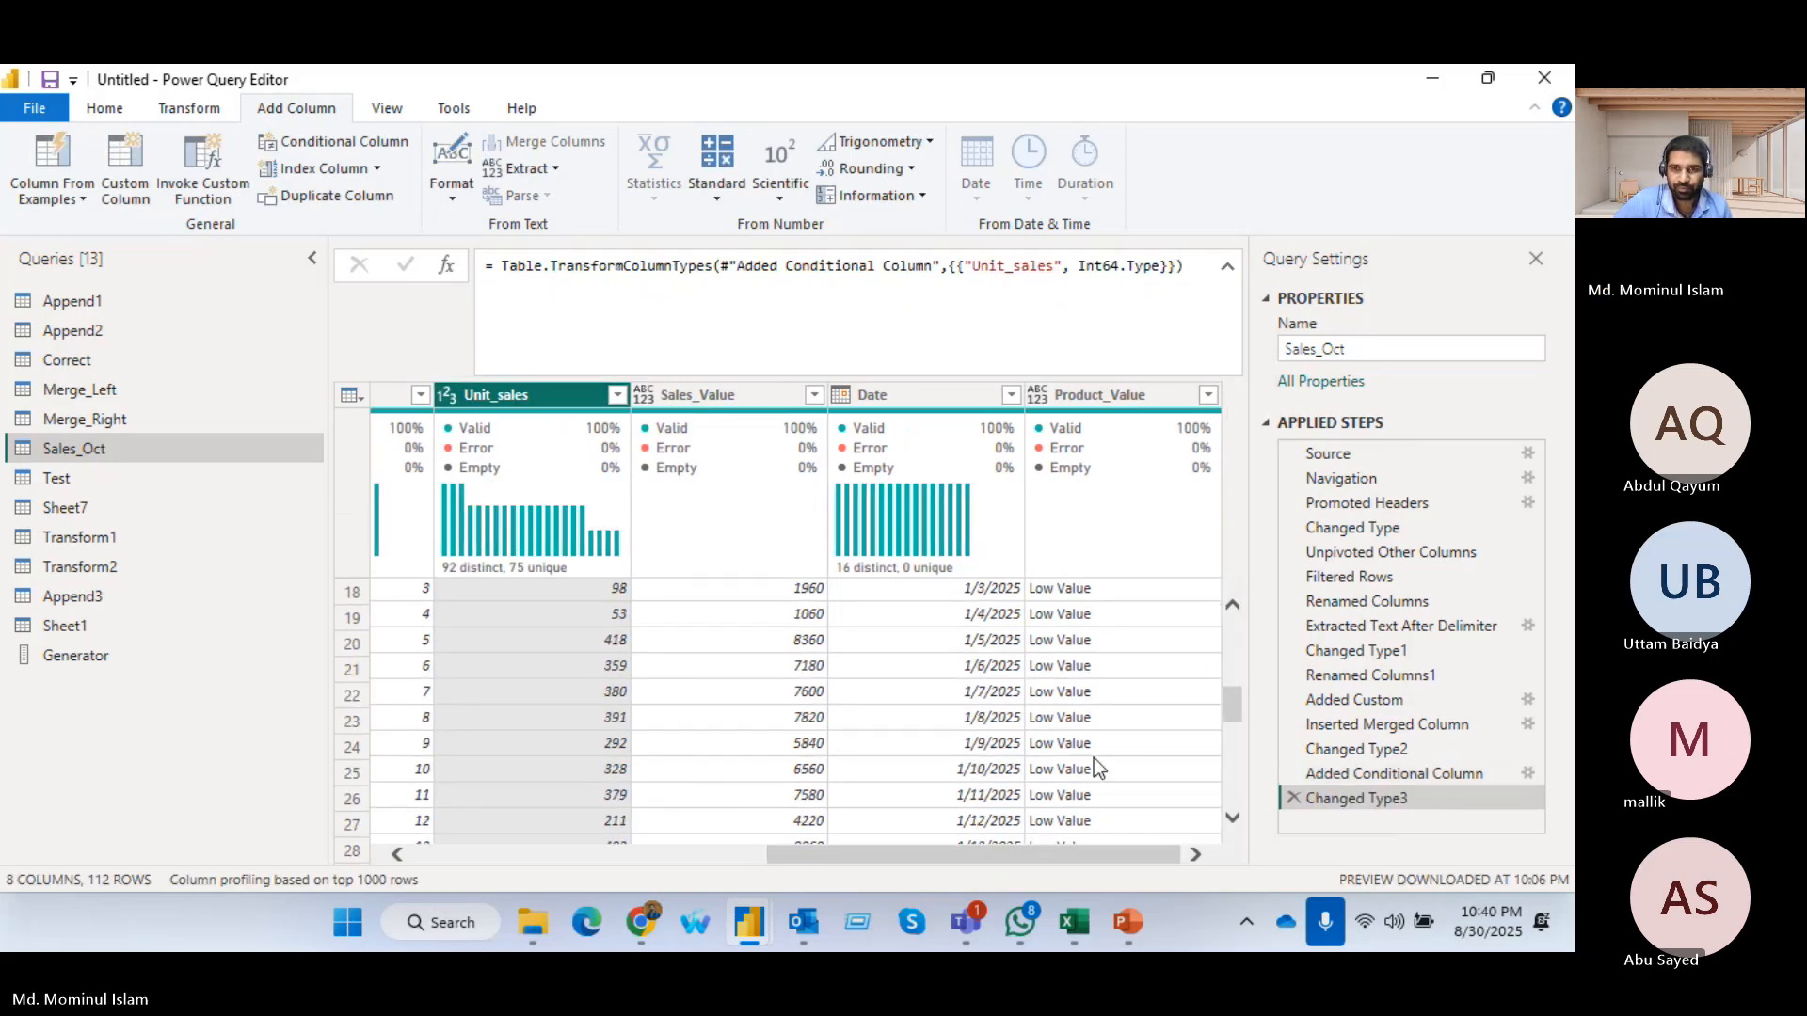
# Recheck the distinct values in Product_Value and review the clauses in its conditional column settings
pyautogui.scroll(-20, 1093, 759)
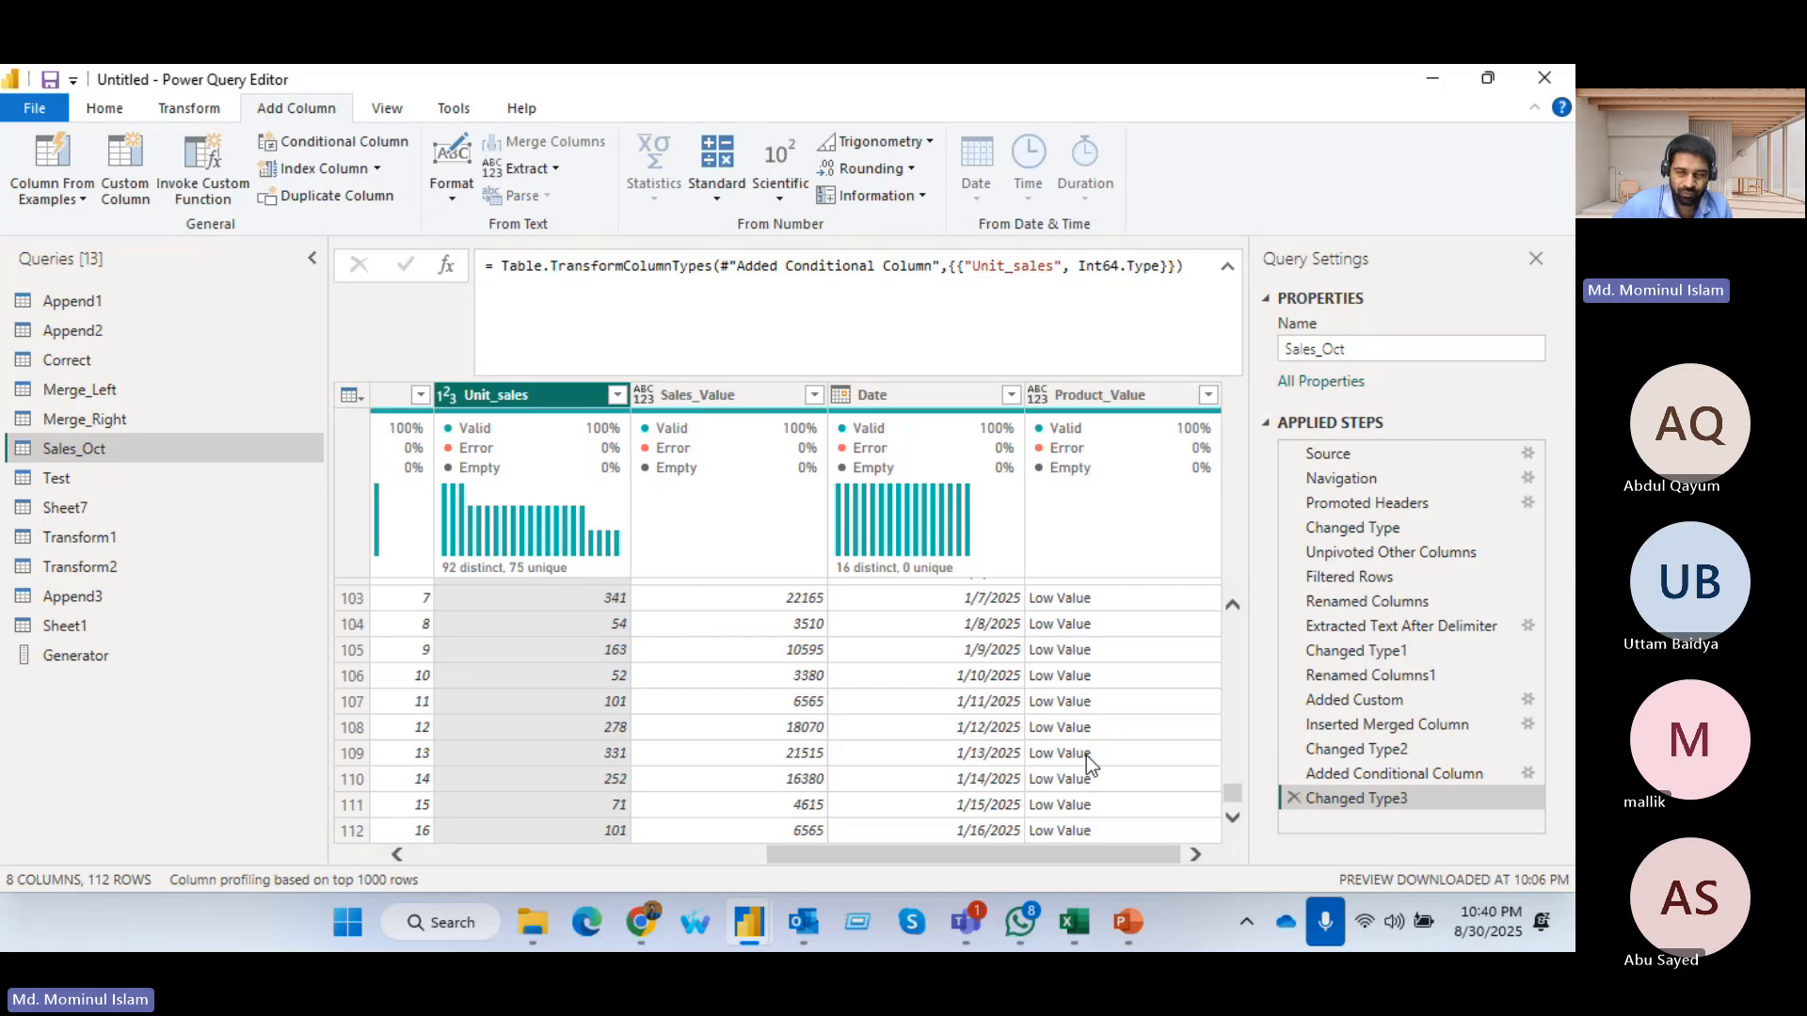
pyautogui.click(1207, 395)
pyautogui.click(1208, 396)
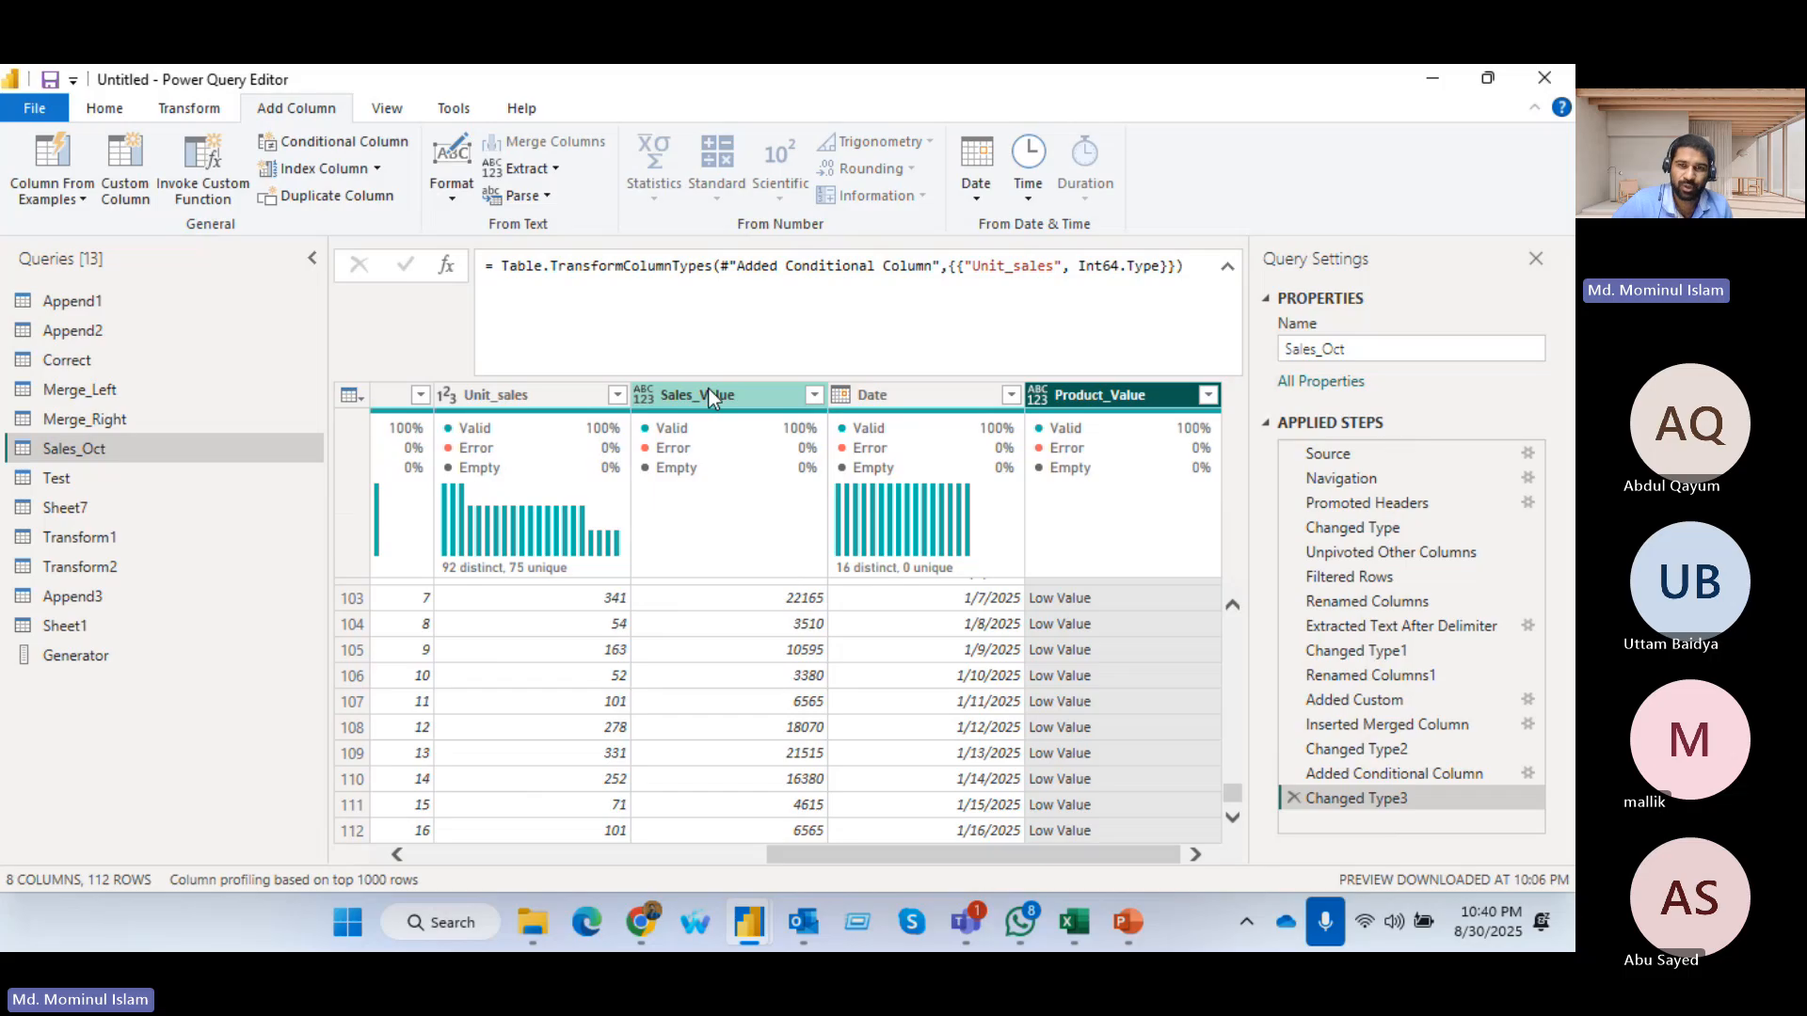
pyautogui.click(1209, 396)
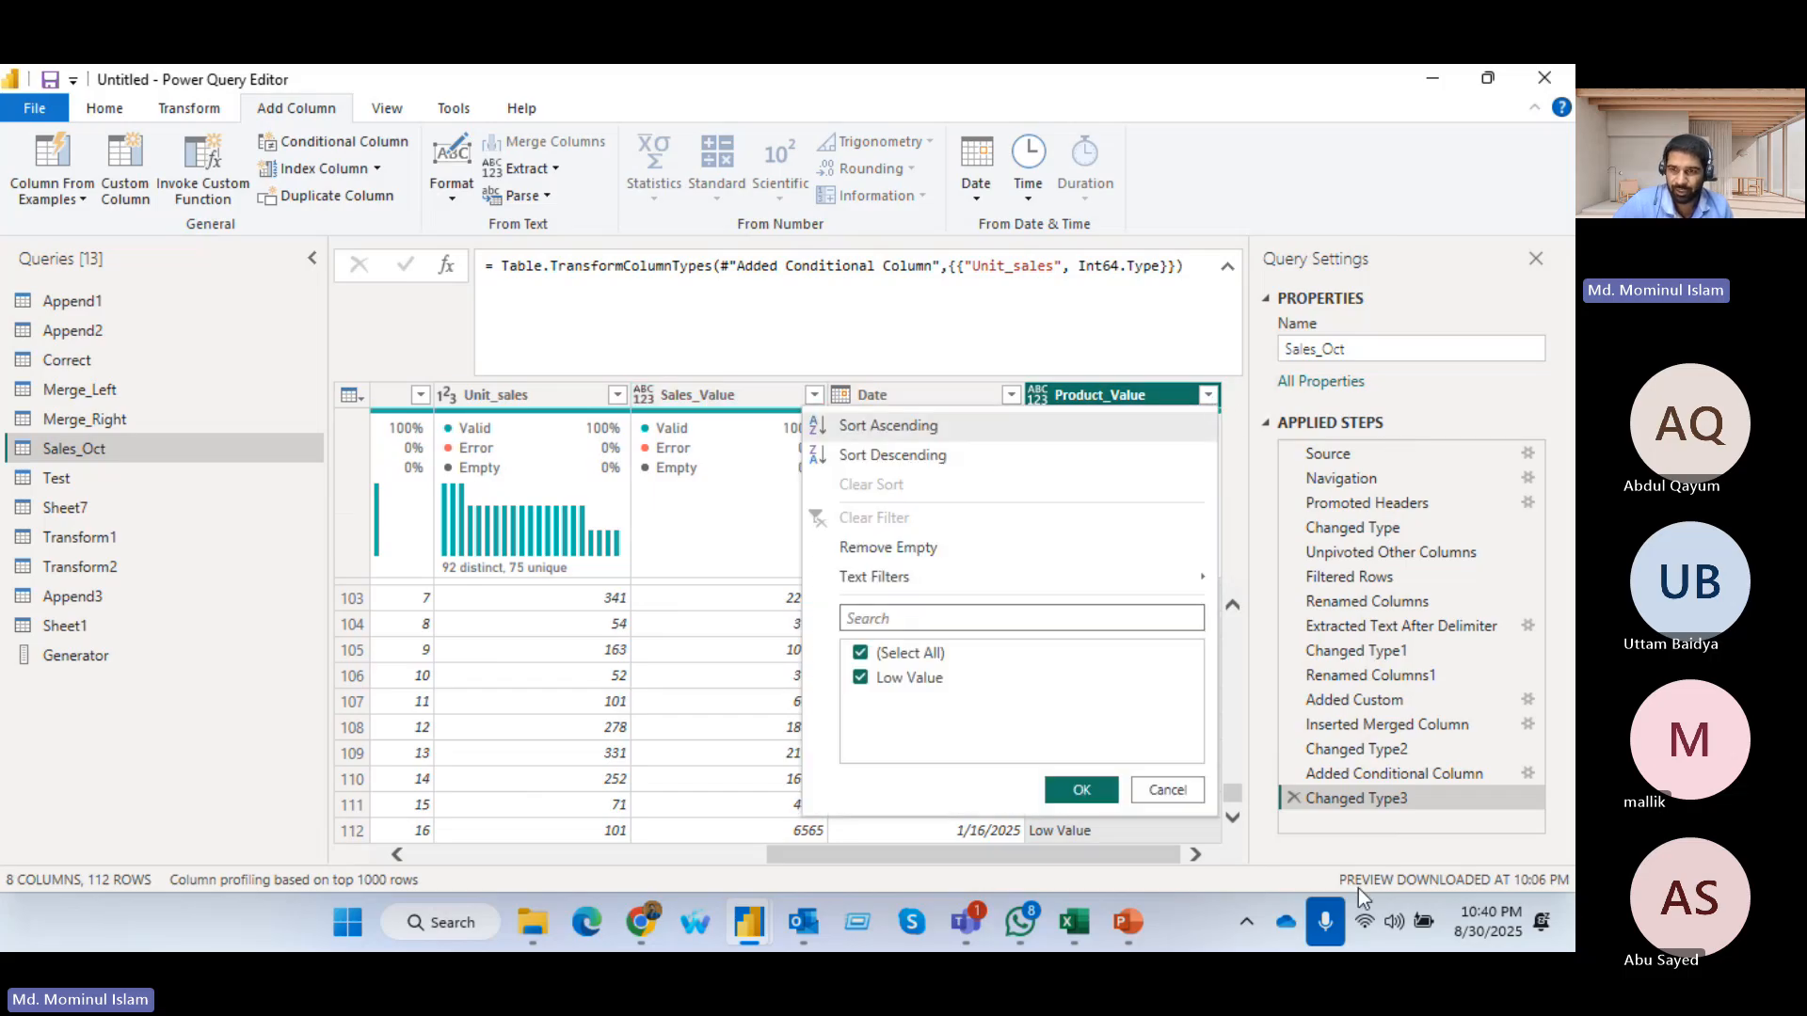
pyautogui.click(1527, 773)
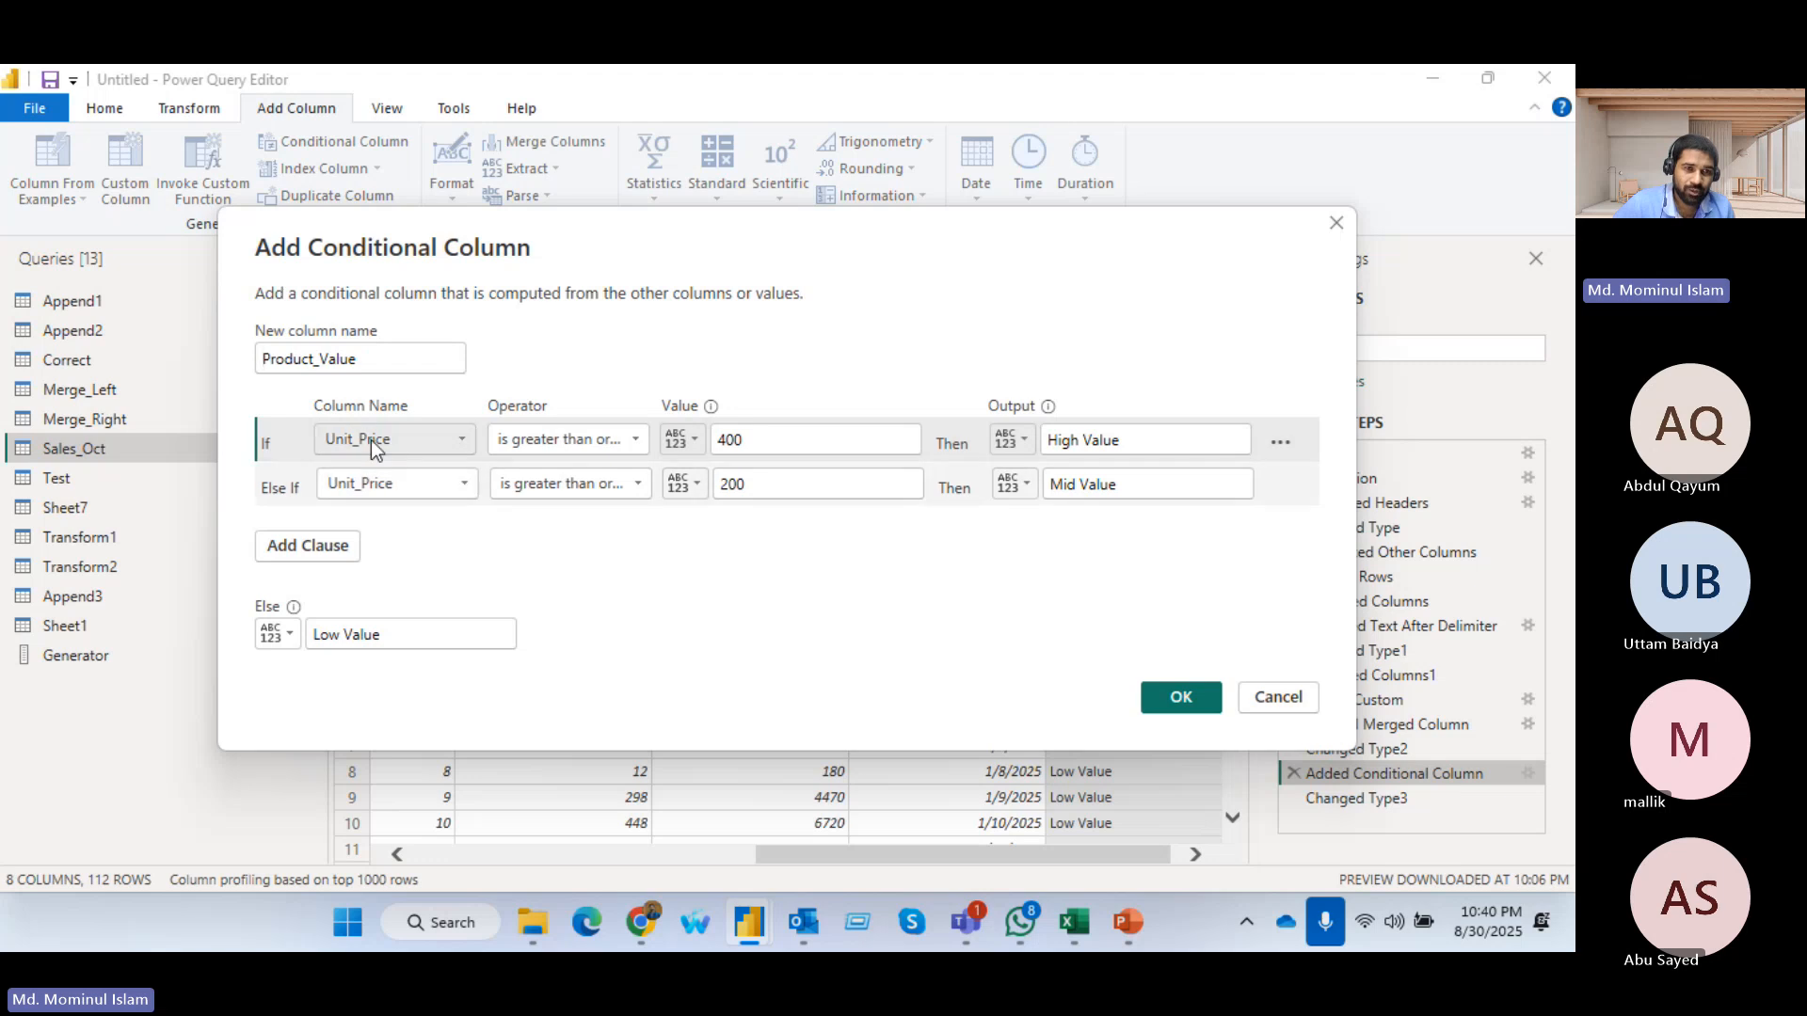
pyautogui.moveTo(619, 309); pyautogui.dragTo(840, 369)
pyautogui.click(1463, 355)
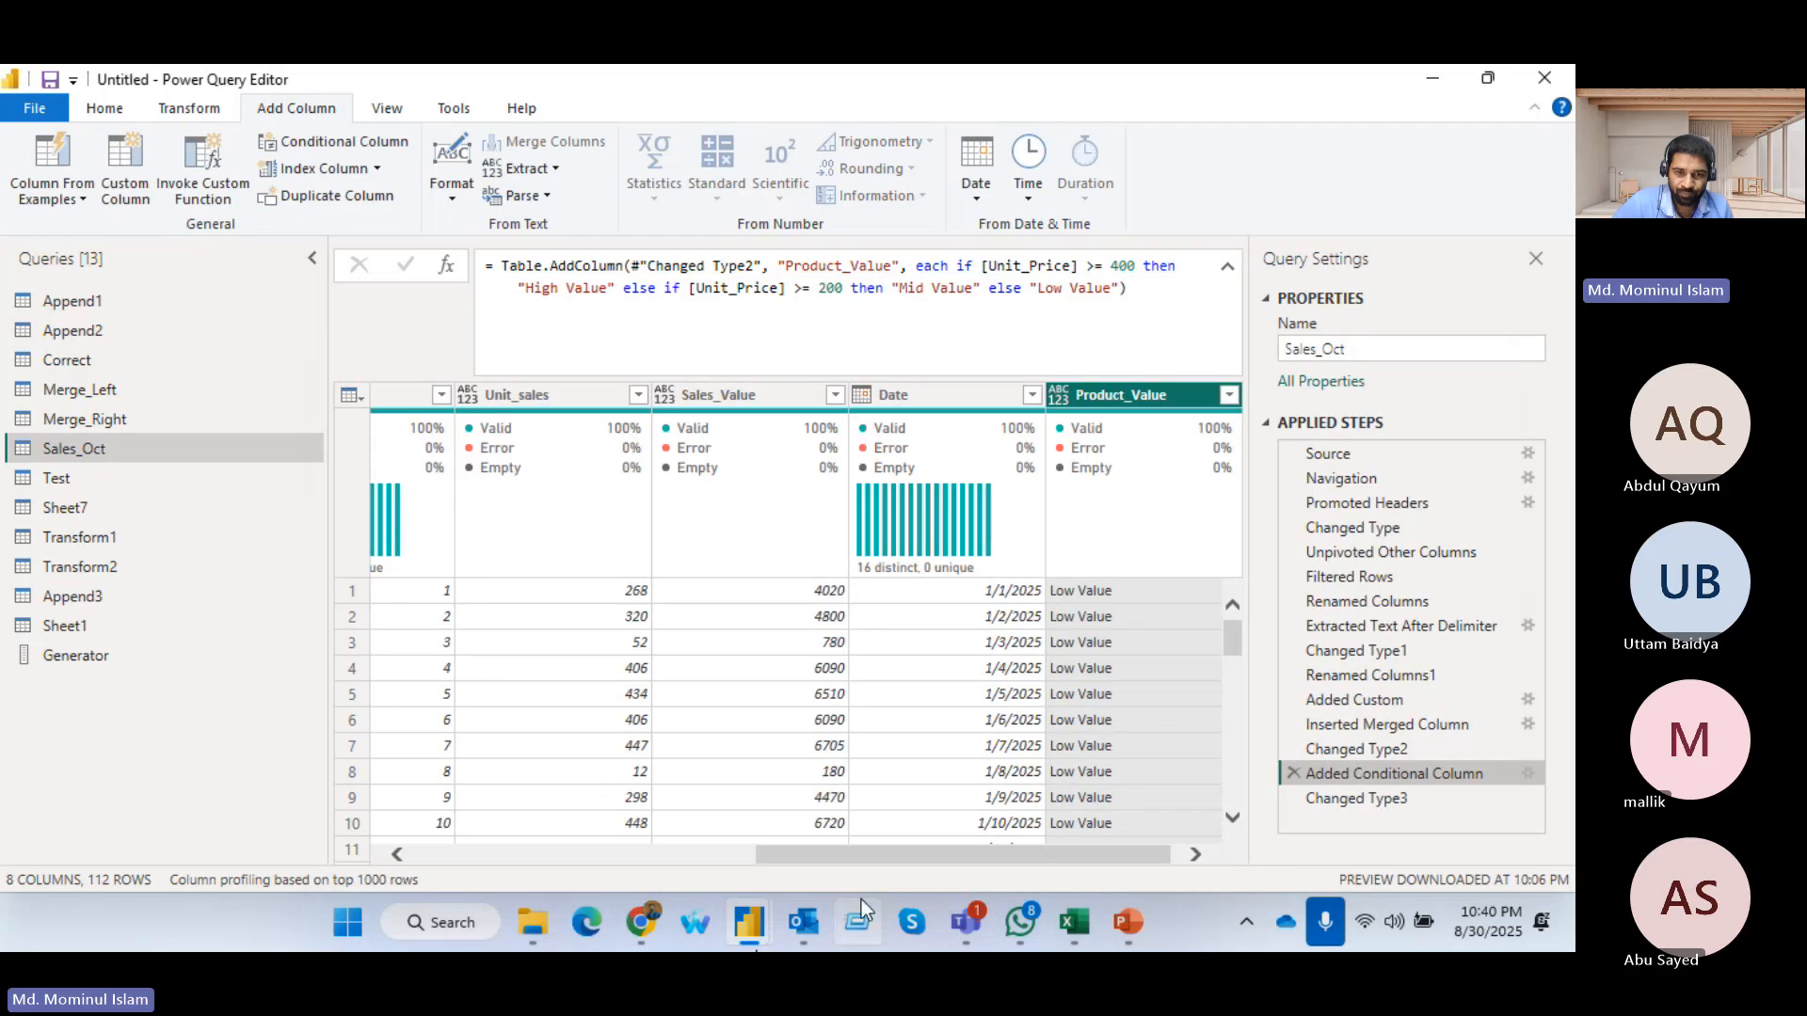
# Examine the Unit_Price column and list its distinct values at the conditional column step
pyautogui.moveTo(847, 855); pyautogui.dragTo(694, 852)
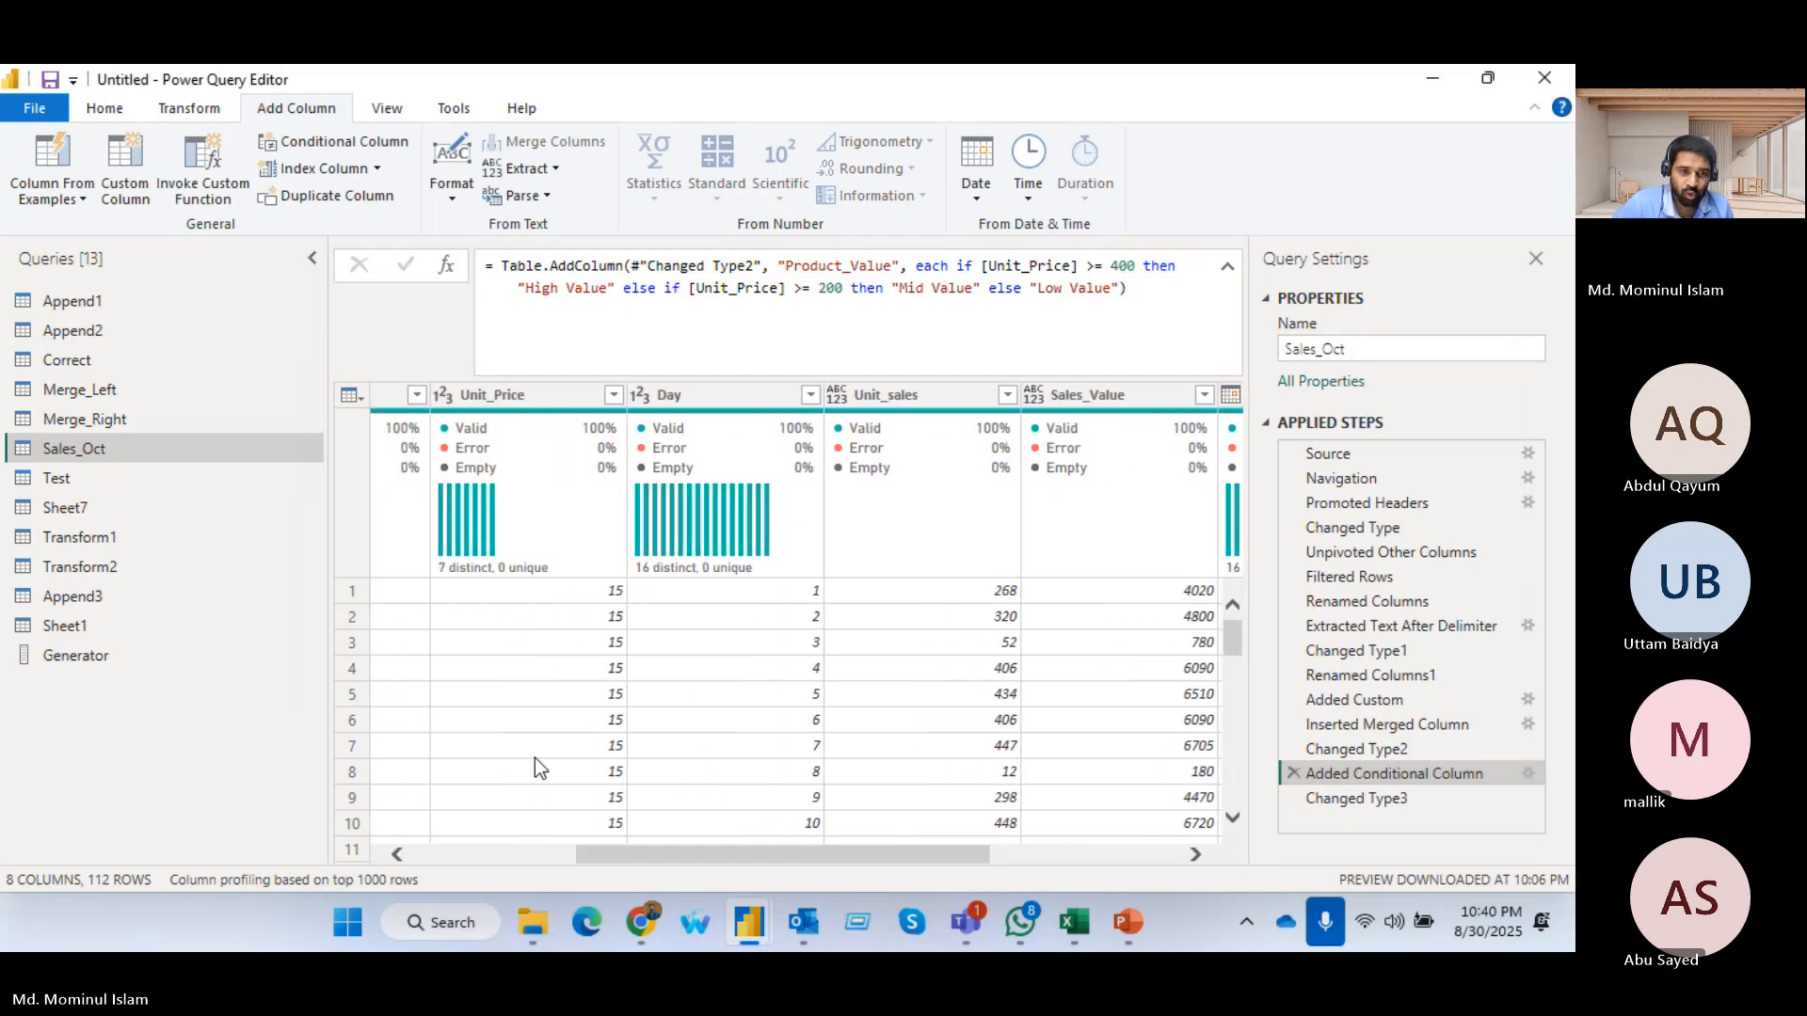
pyautogui.scroll(-3, 513, 701)
pyautogui.scroll(-20, 513, 701)
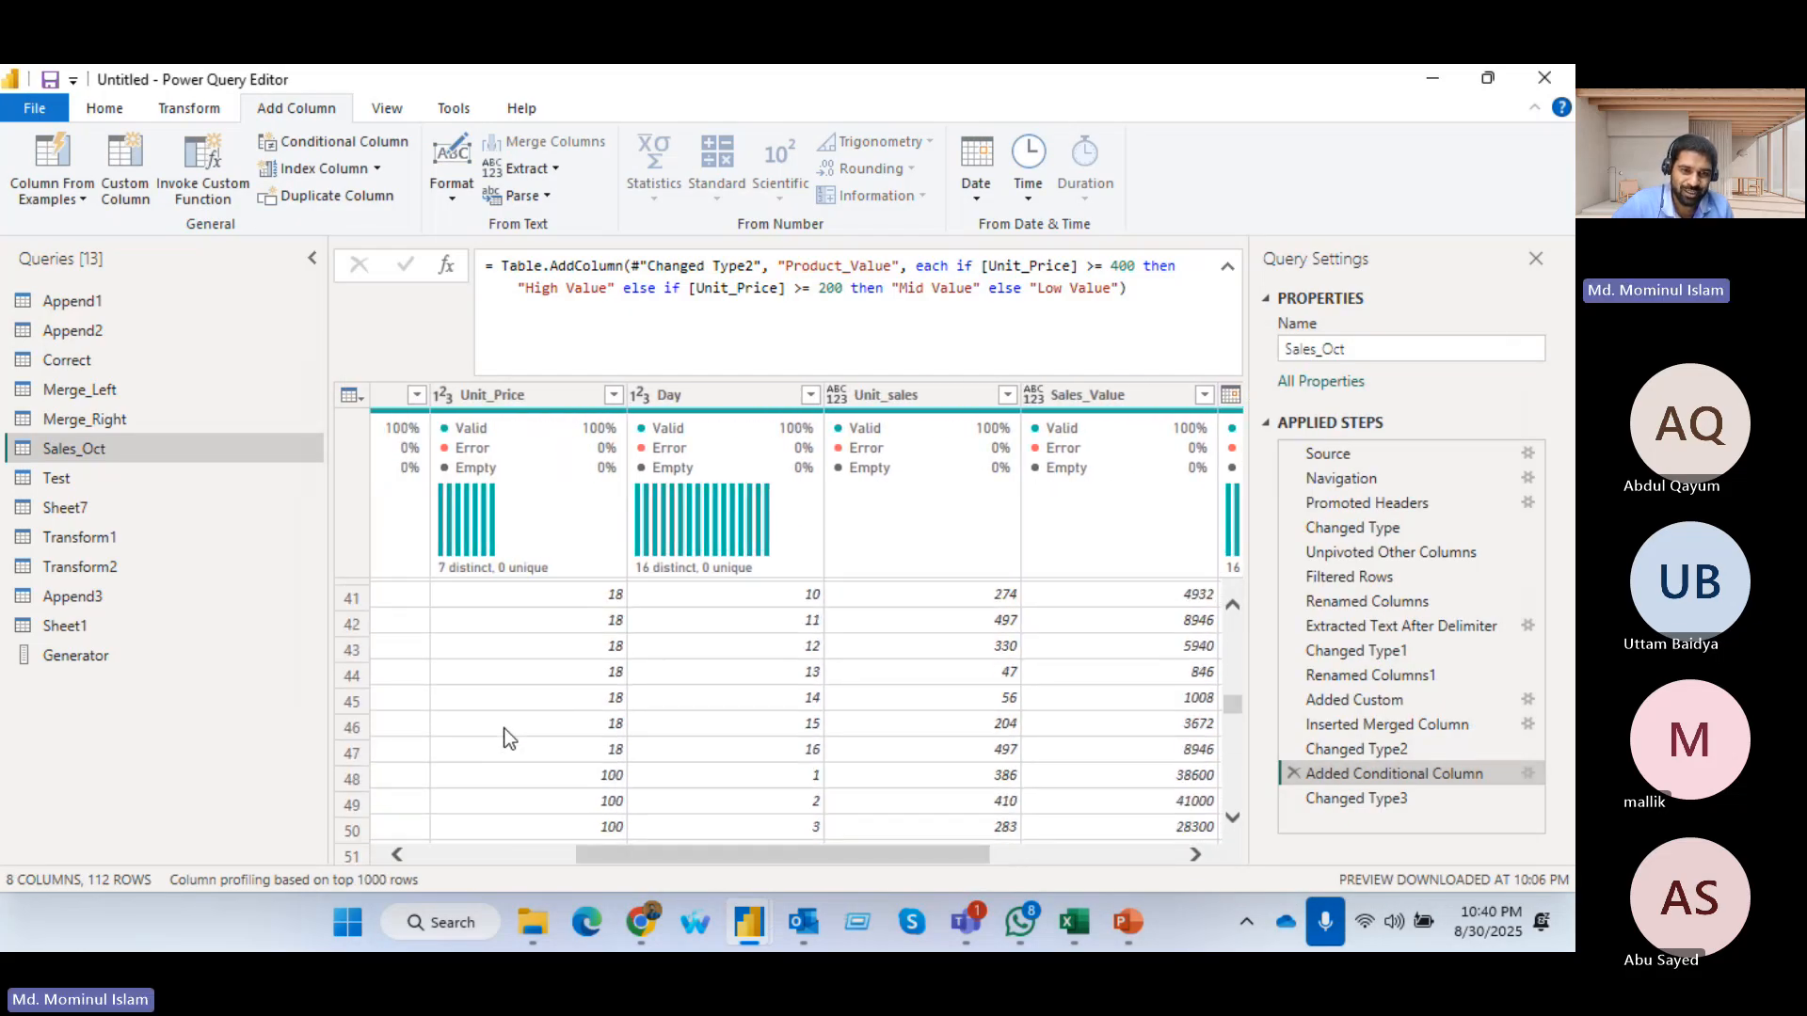
pyautogui.click(613, 394)
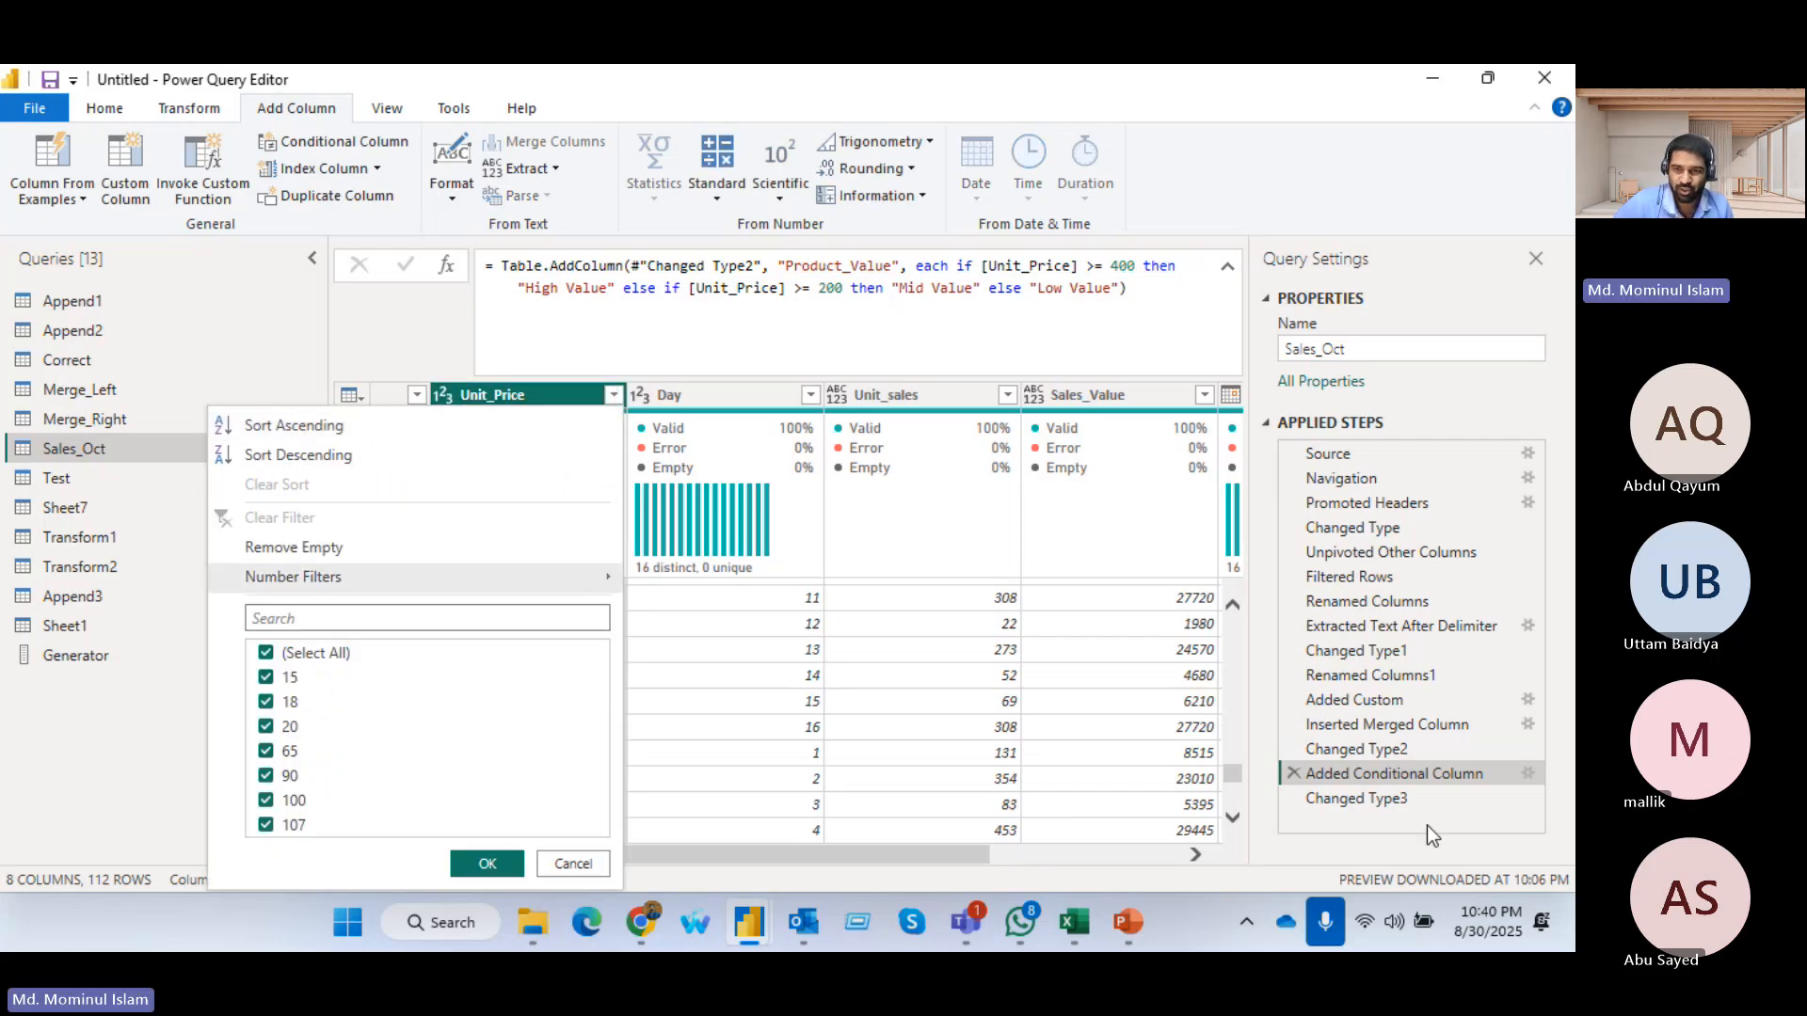
# Edit the Product_Value conditions so Unit_Price thresholds are 100 for High Value and 50 for Mid Value
pyautogui.click(1527, 776)
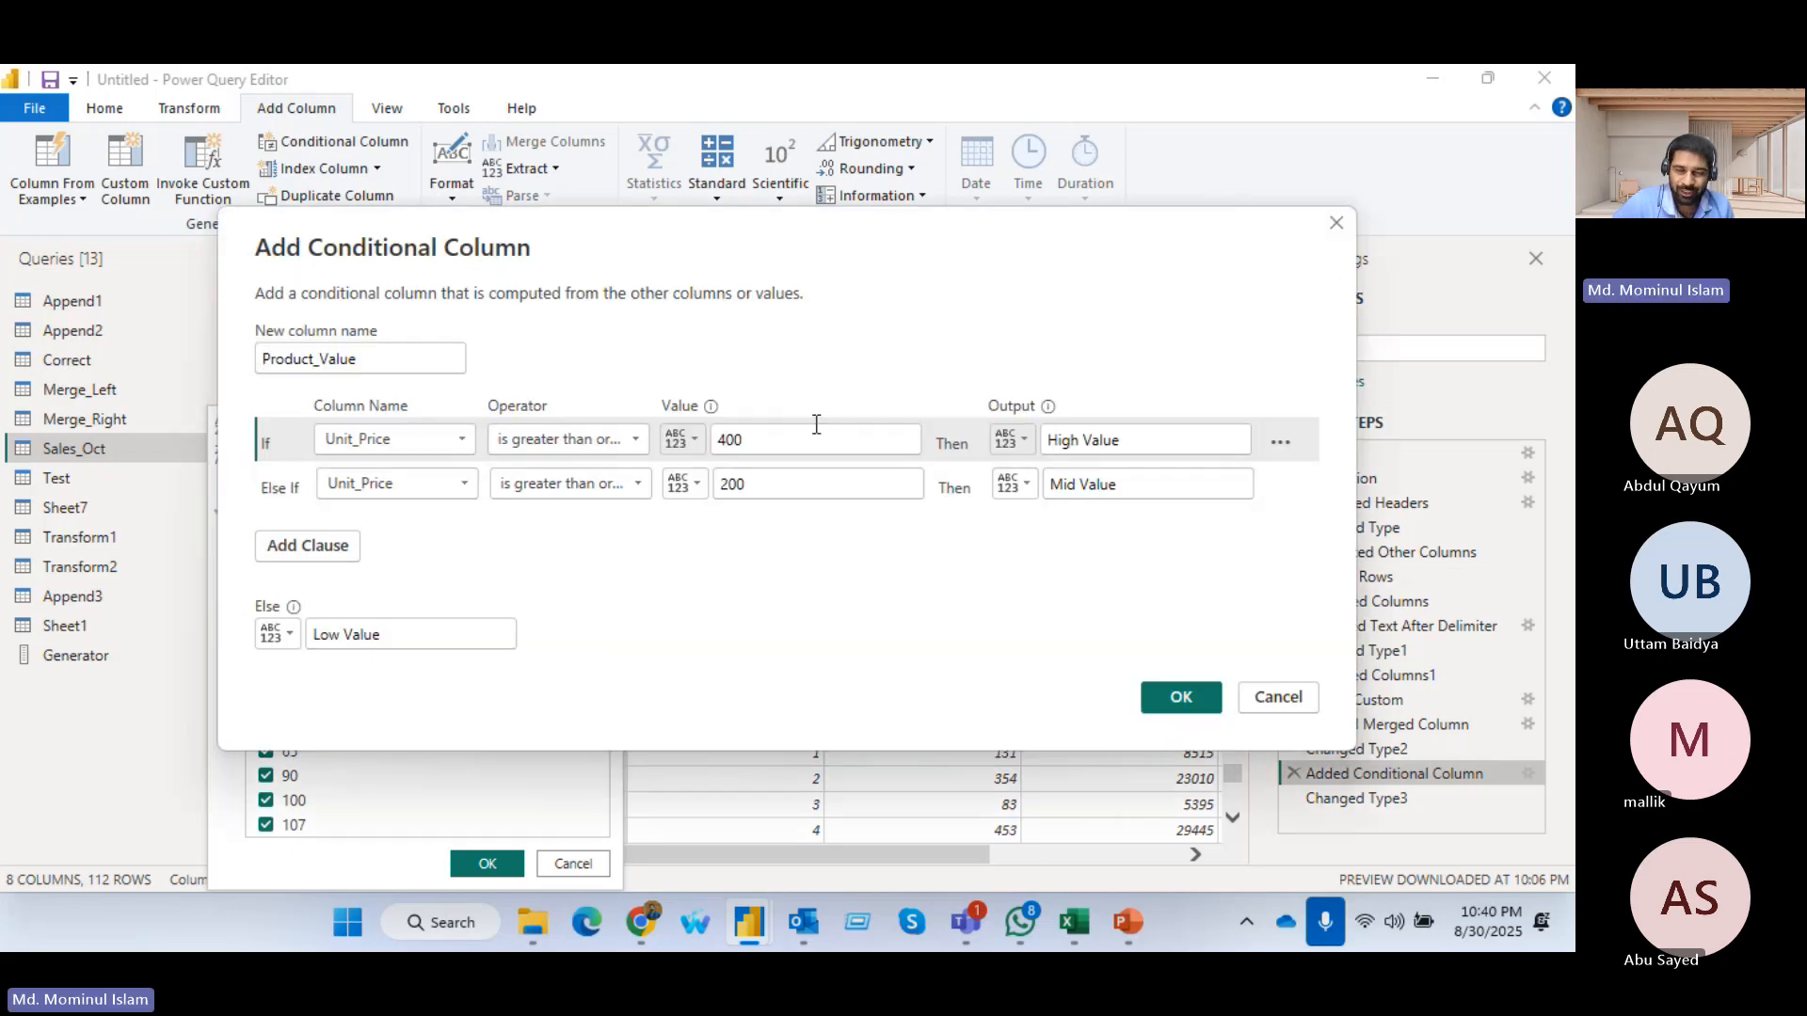
pyautogui.moveTo(786, 444); pyautogui.dragTo(680, 487)
pyautogui.write('10050')
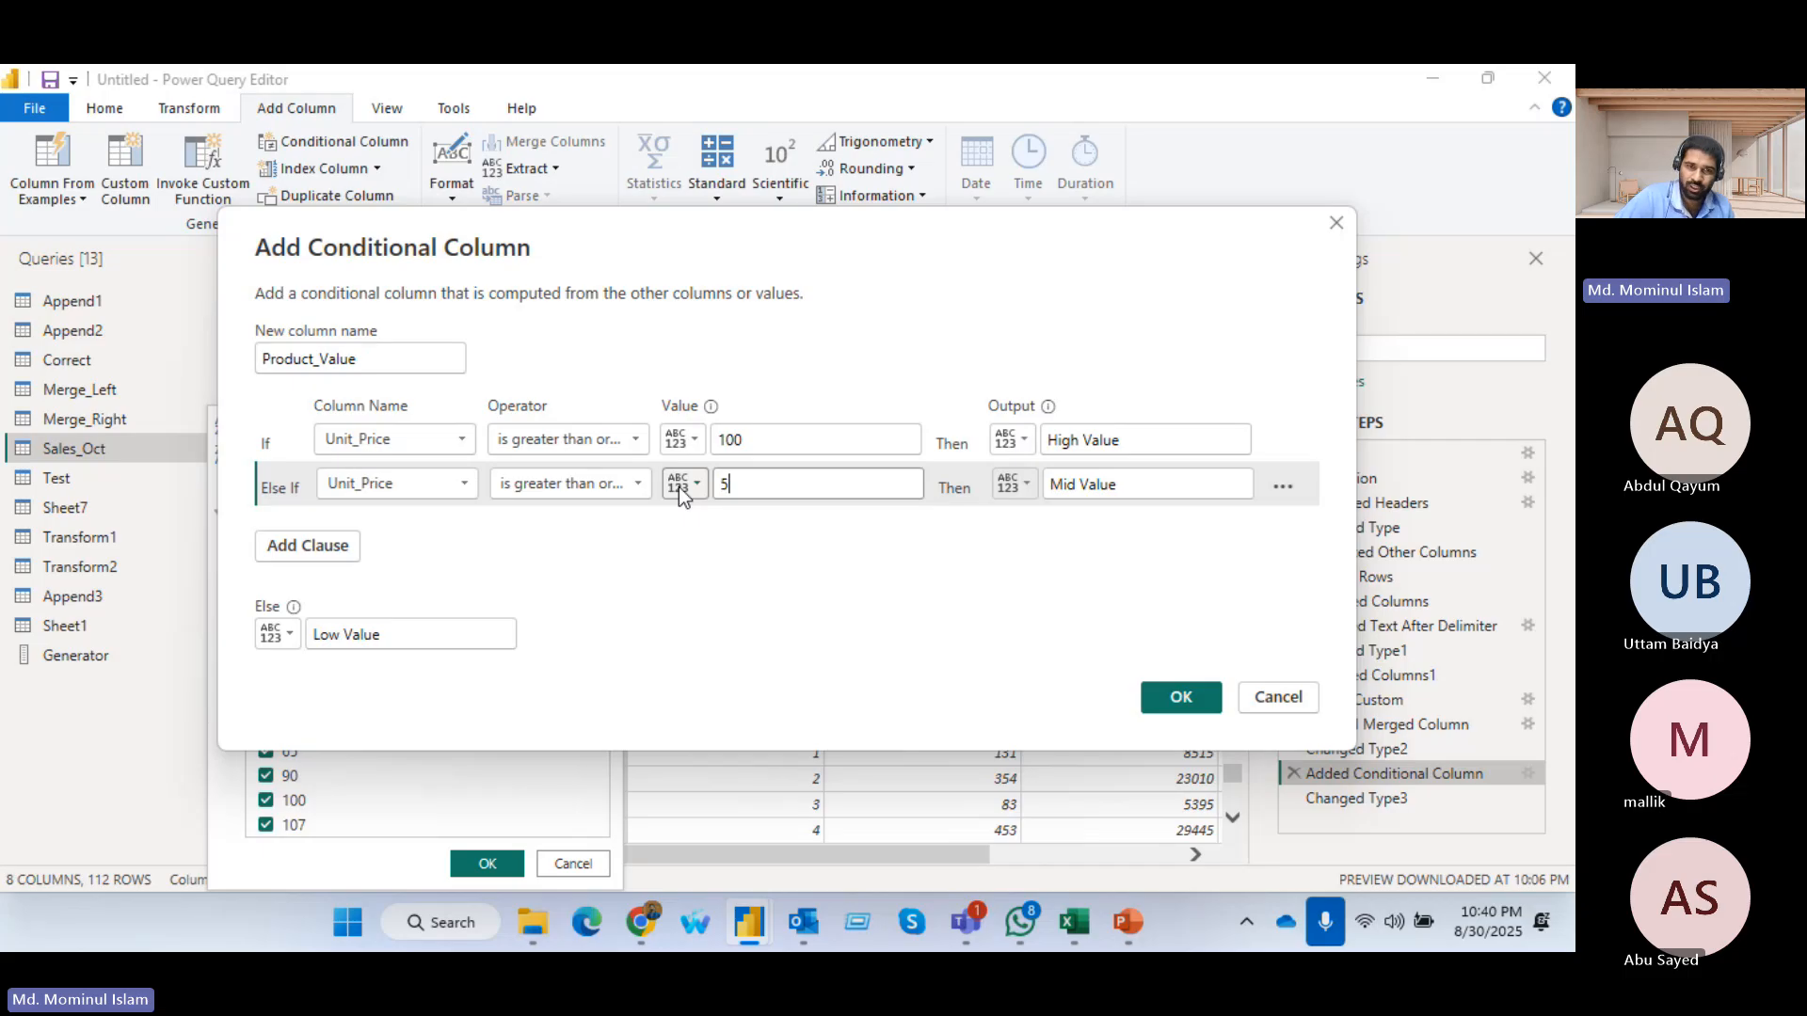
pyautogui.click(1167, 698)
# Filter the Product_Value column to show only High Value rows and review their unit prices
pyautogui.scroll(-4, 1102, 659)
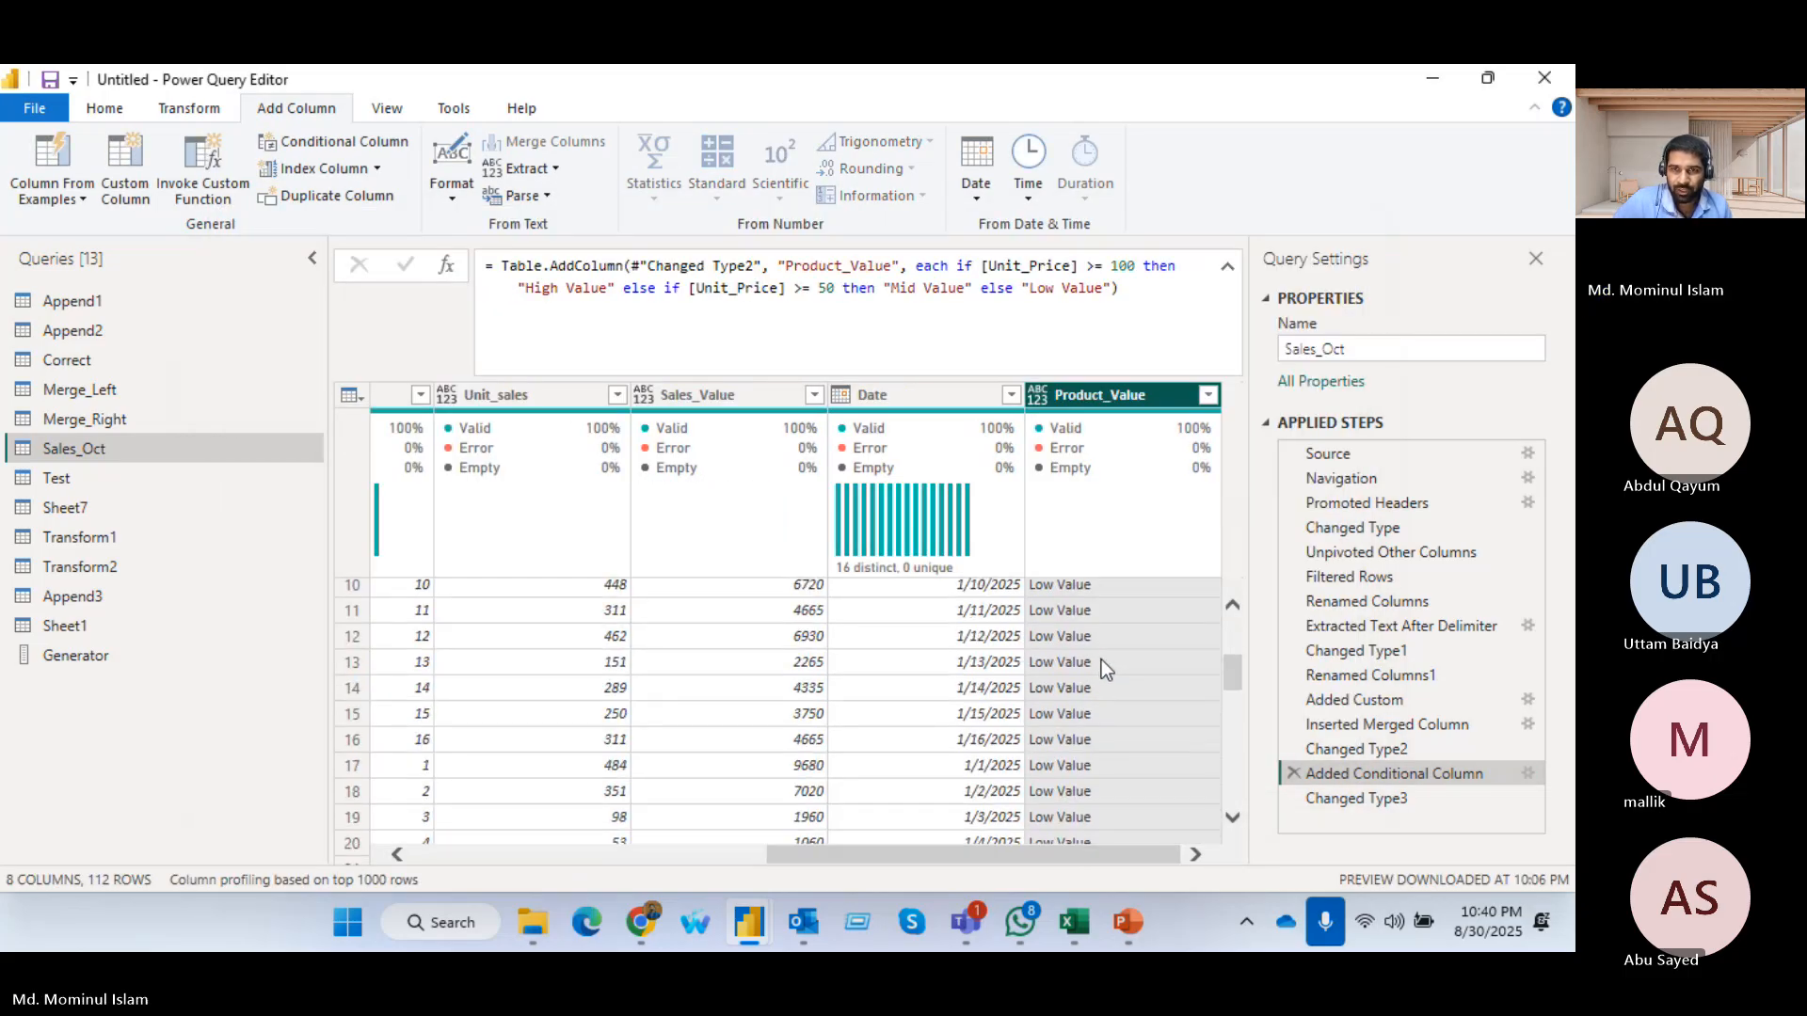
pyautogui.scroll(4, 1102, 659)
pyautogui.click(1207, 394)
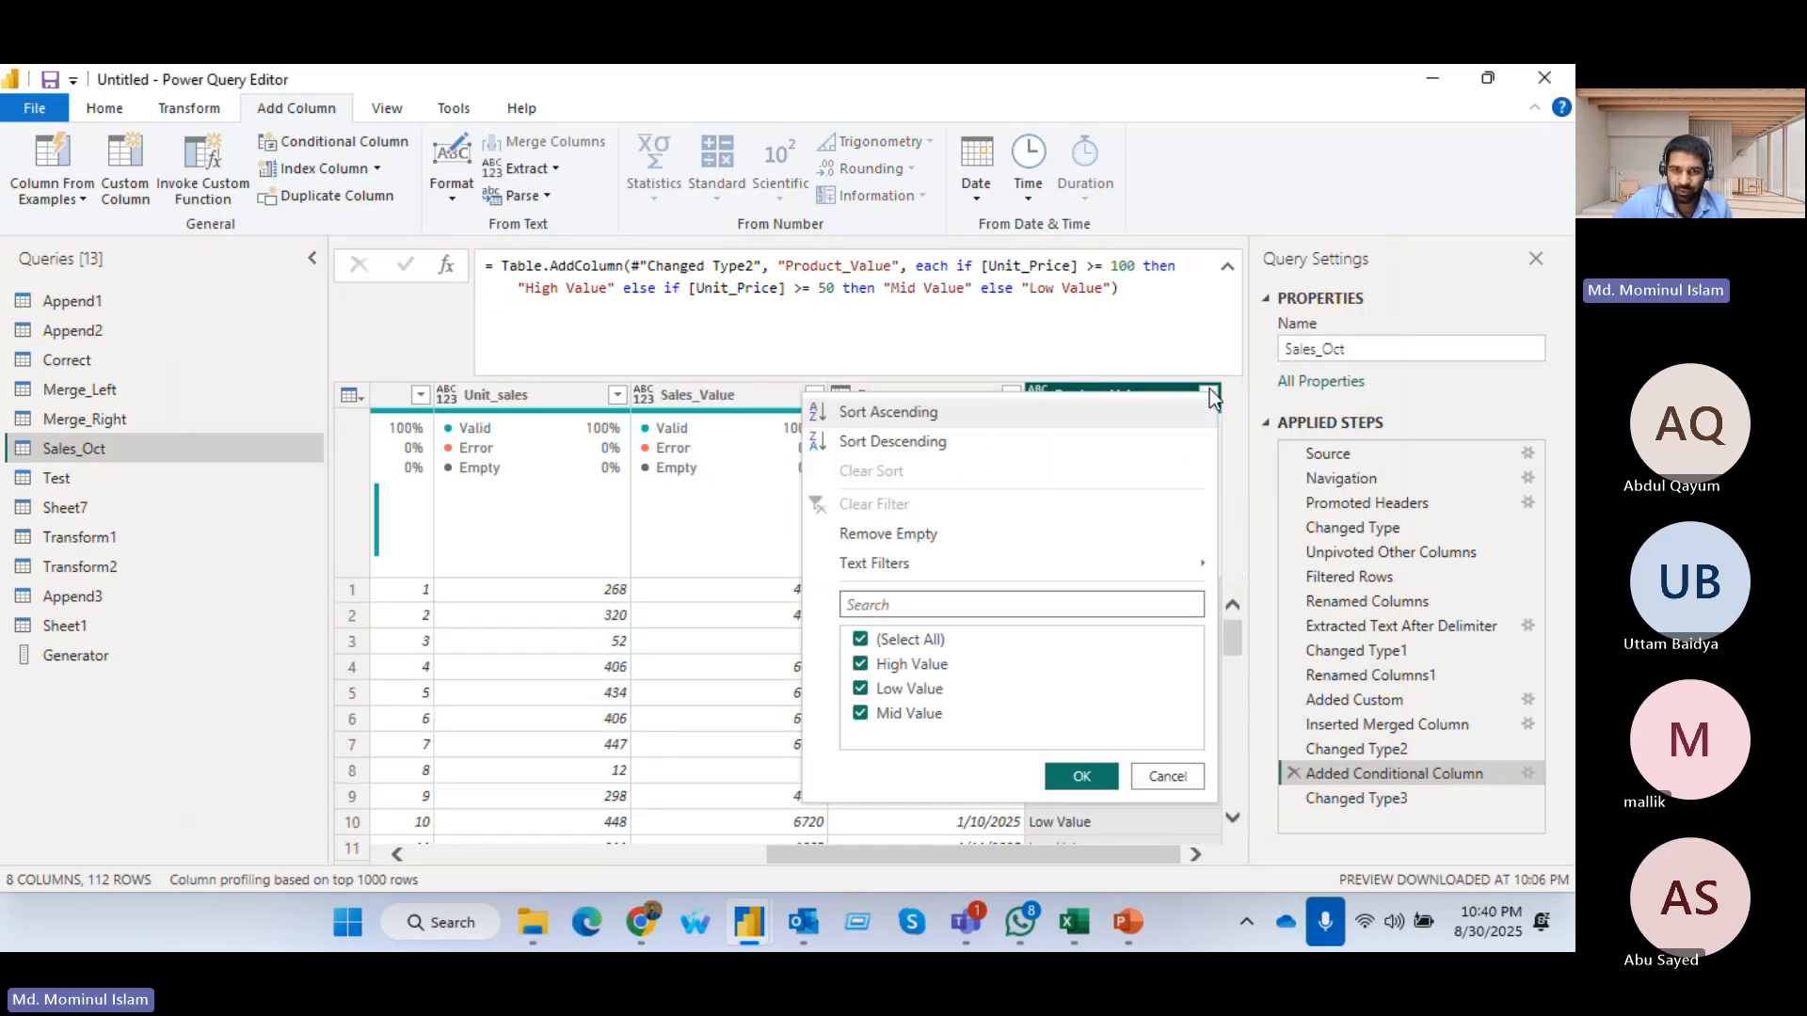
pyautogui.click(875, 640)
pyautogui.click(864, 664)
pyautogui.click(1078, 776)
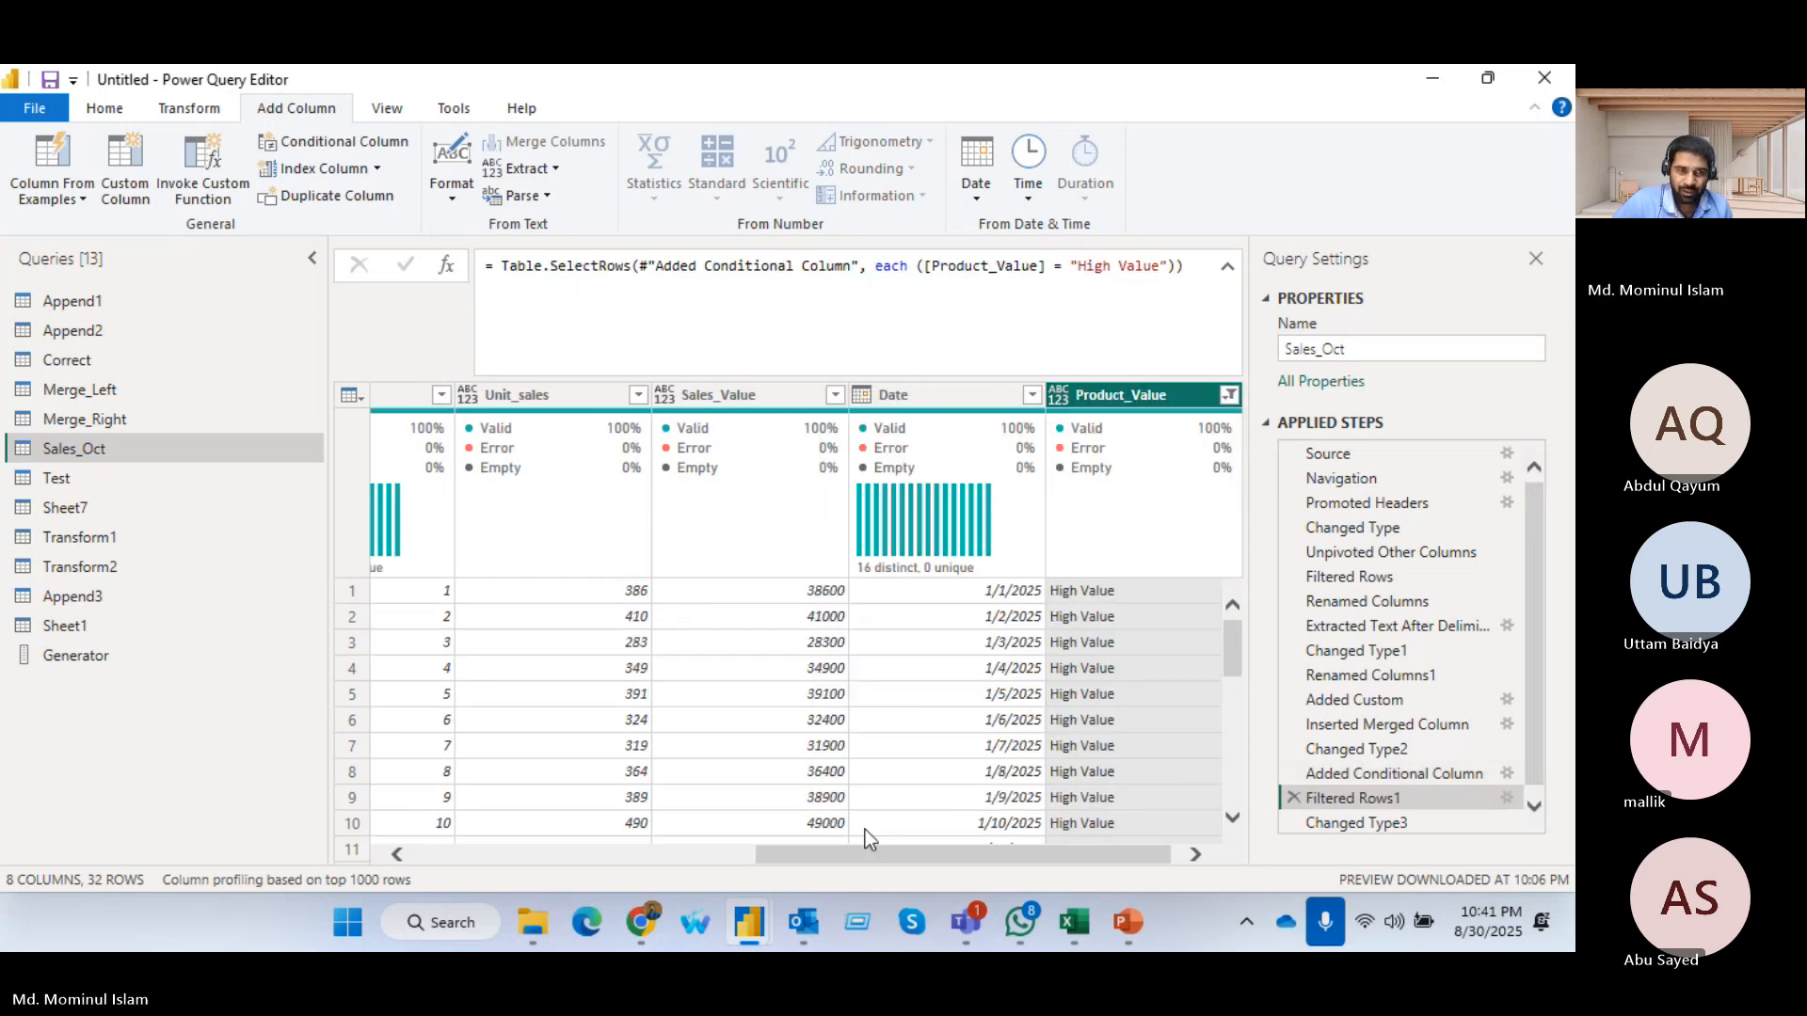
pyautogui.scroll(-5, 847, 696)
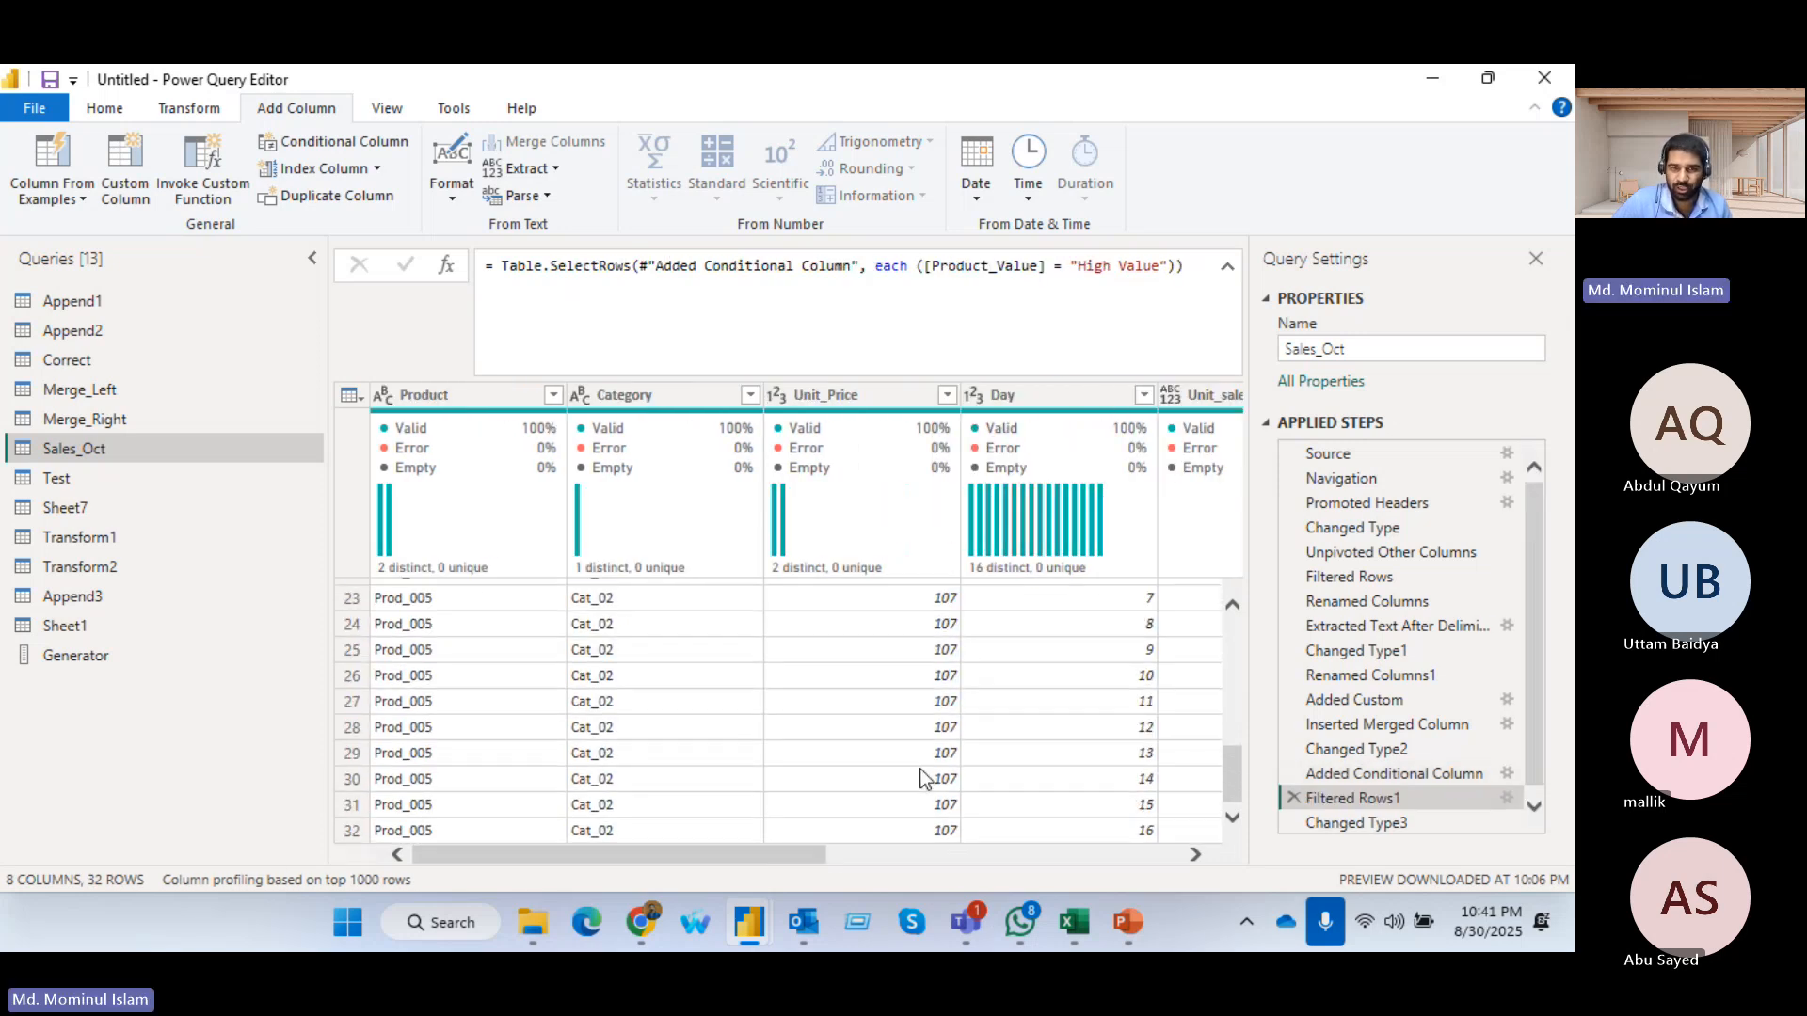
pyautogui.scroll(3, 936, 786)
pyautogui.scroll(2, 936, 786)
# Change the Product_Value filter to show only Mid Value rows
pyautogui.click(1094, 856)
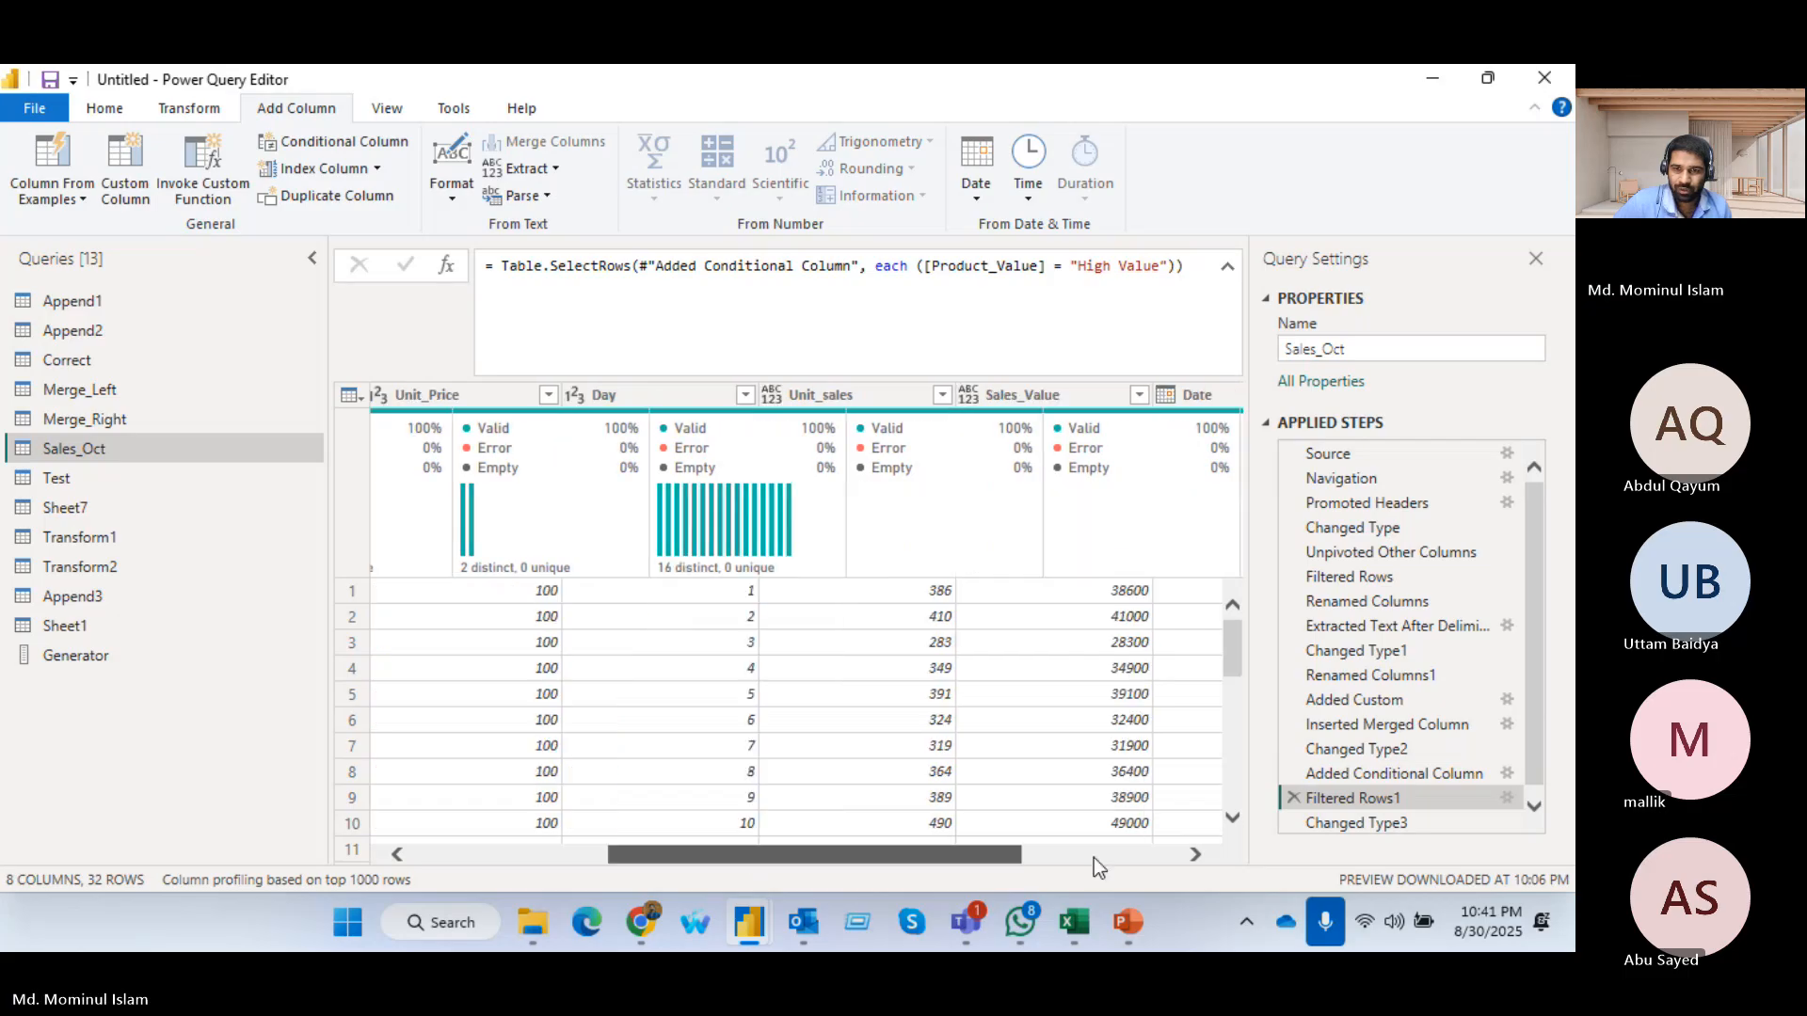
pyautogui.click(1093, 856)
pyautogui.click(1209, 395)
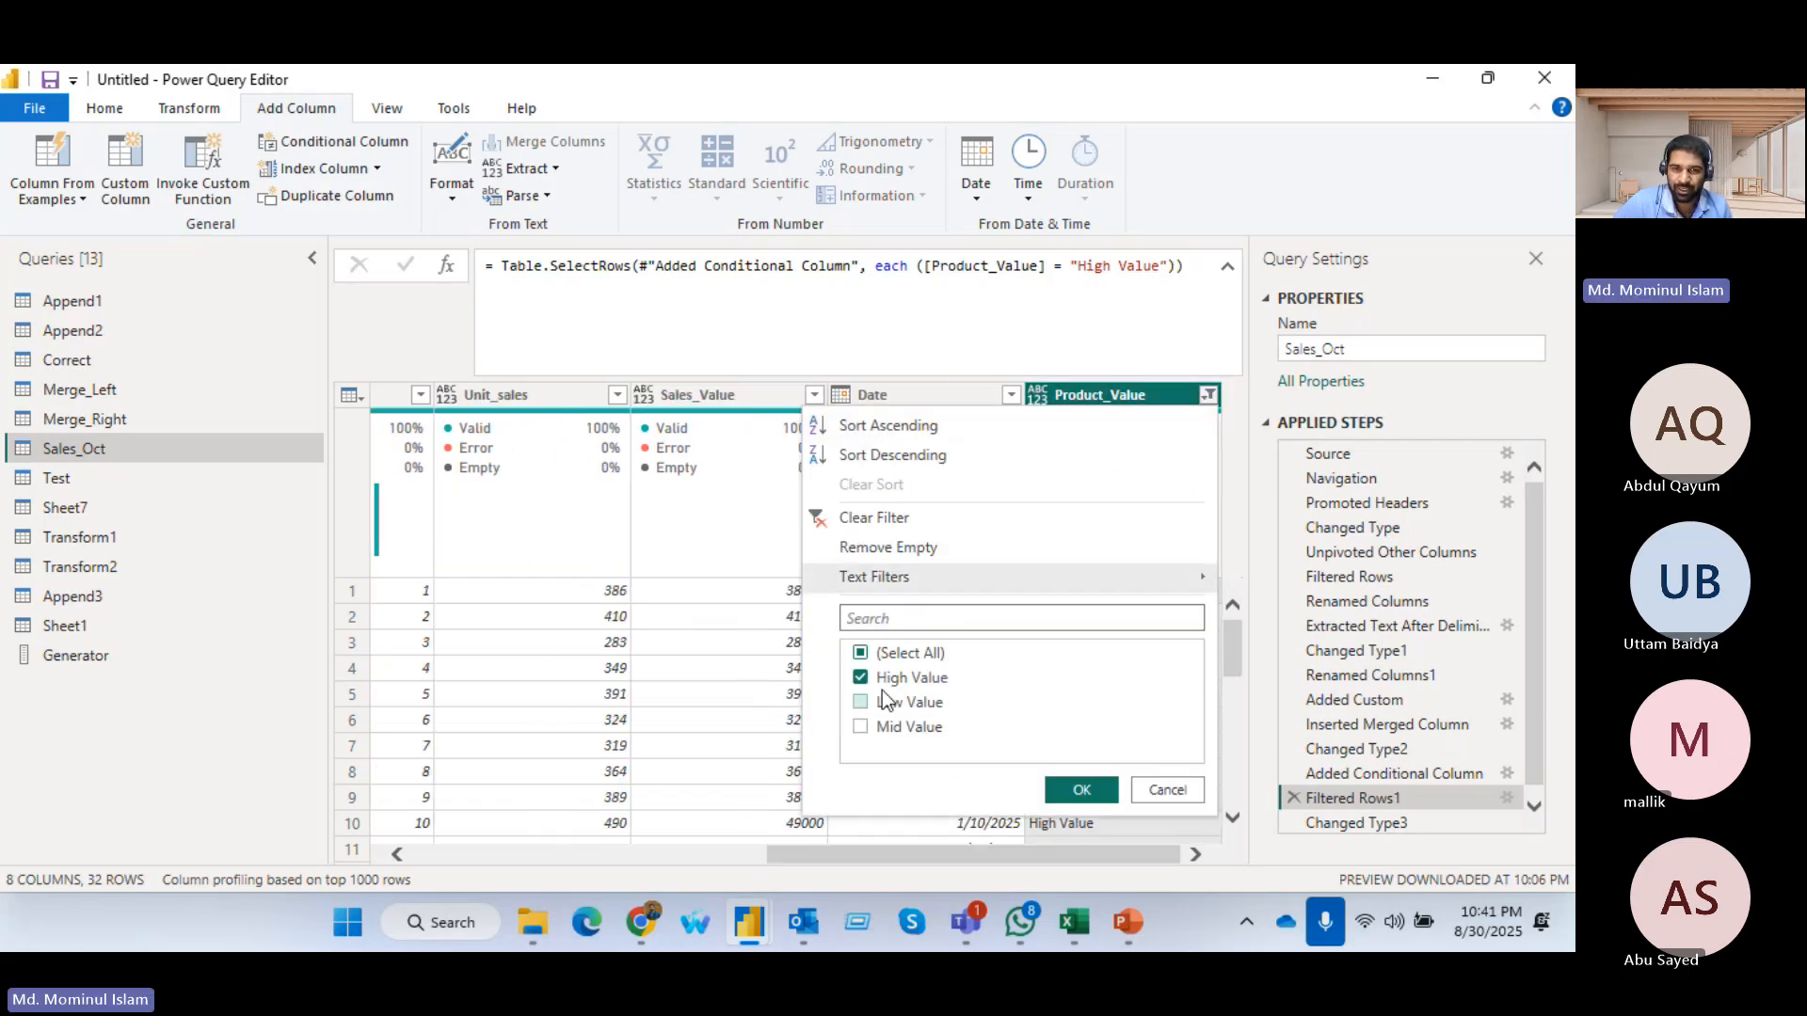
pyautogui.click(887, 678)
pyautogui.click(889, 727)
pyautogui.click(1081, 790)
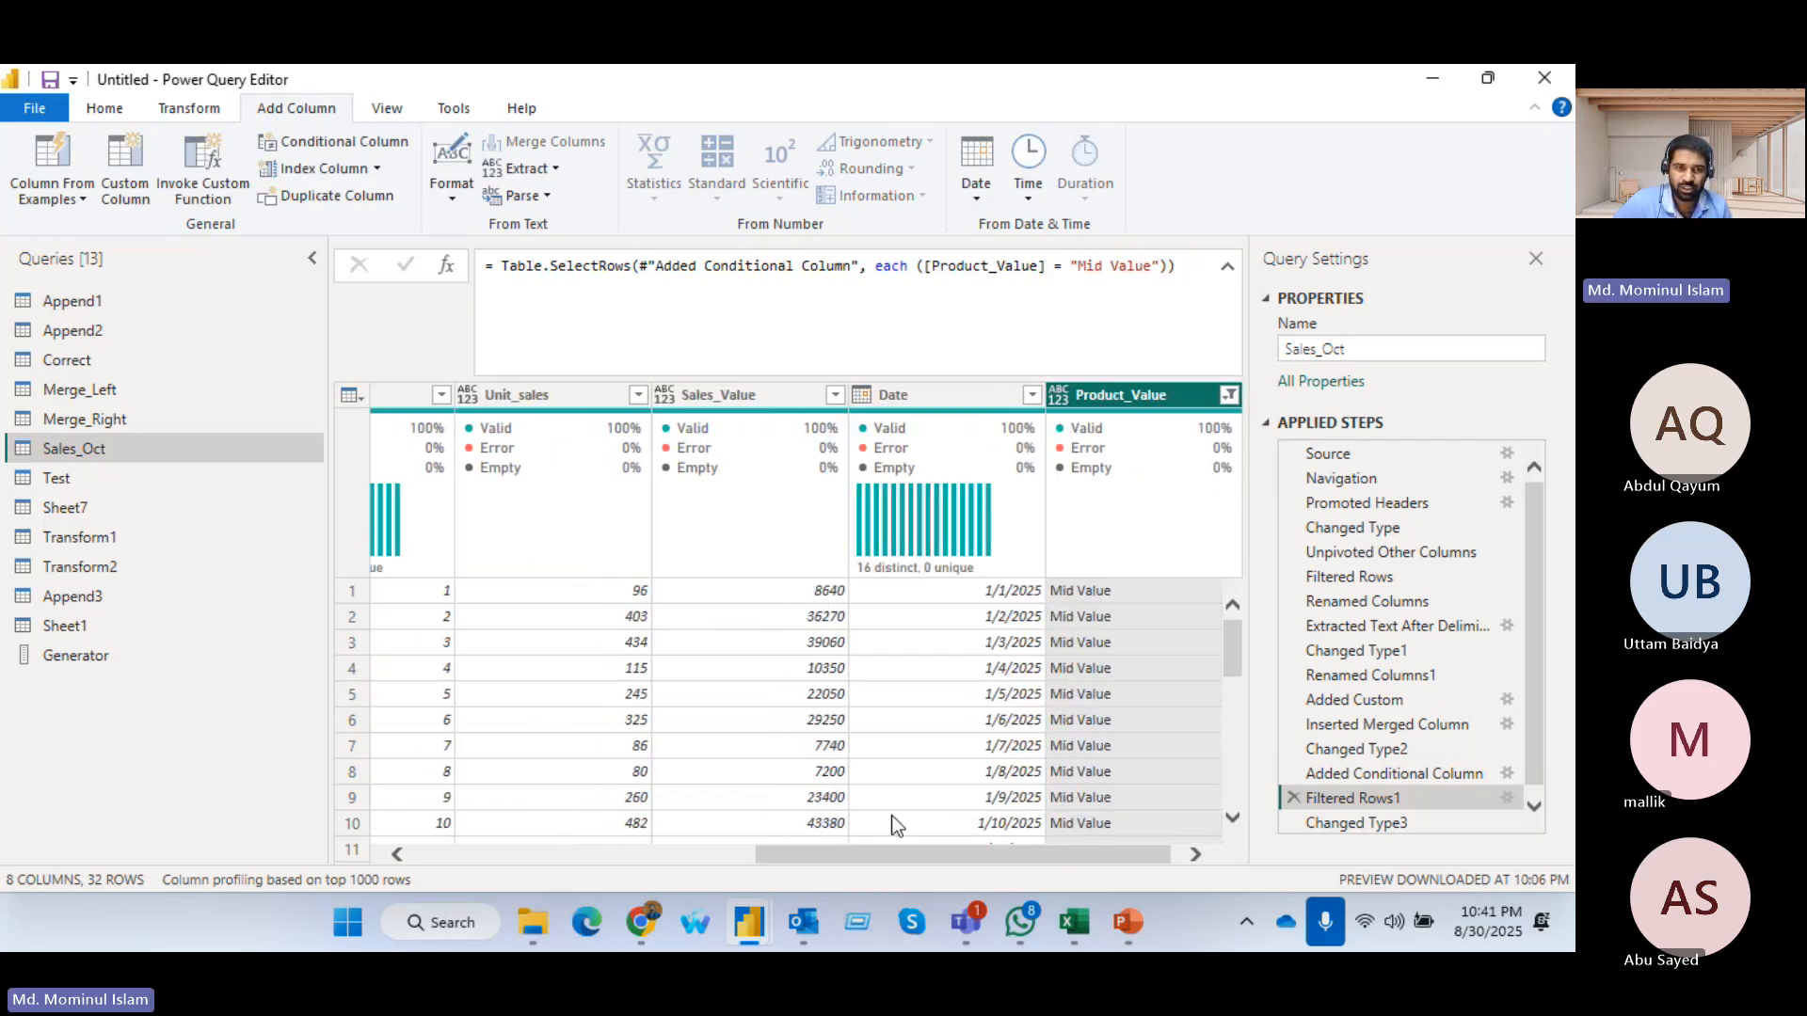
# Check which unit prices occur in the Mid Value rows and inspect the row filter's settings
pyautogui.scroll(-1, 638, 593)
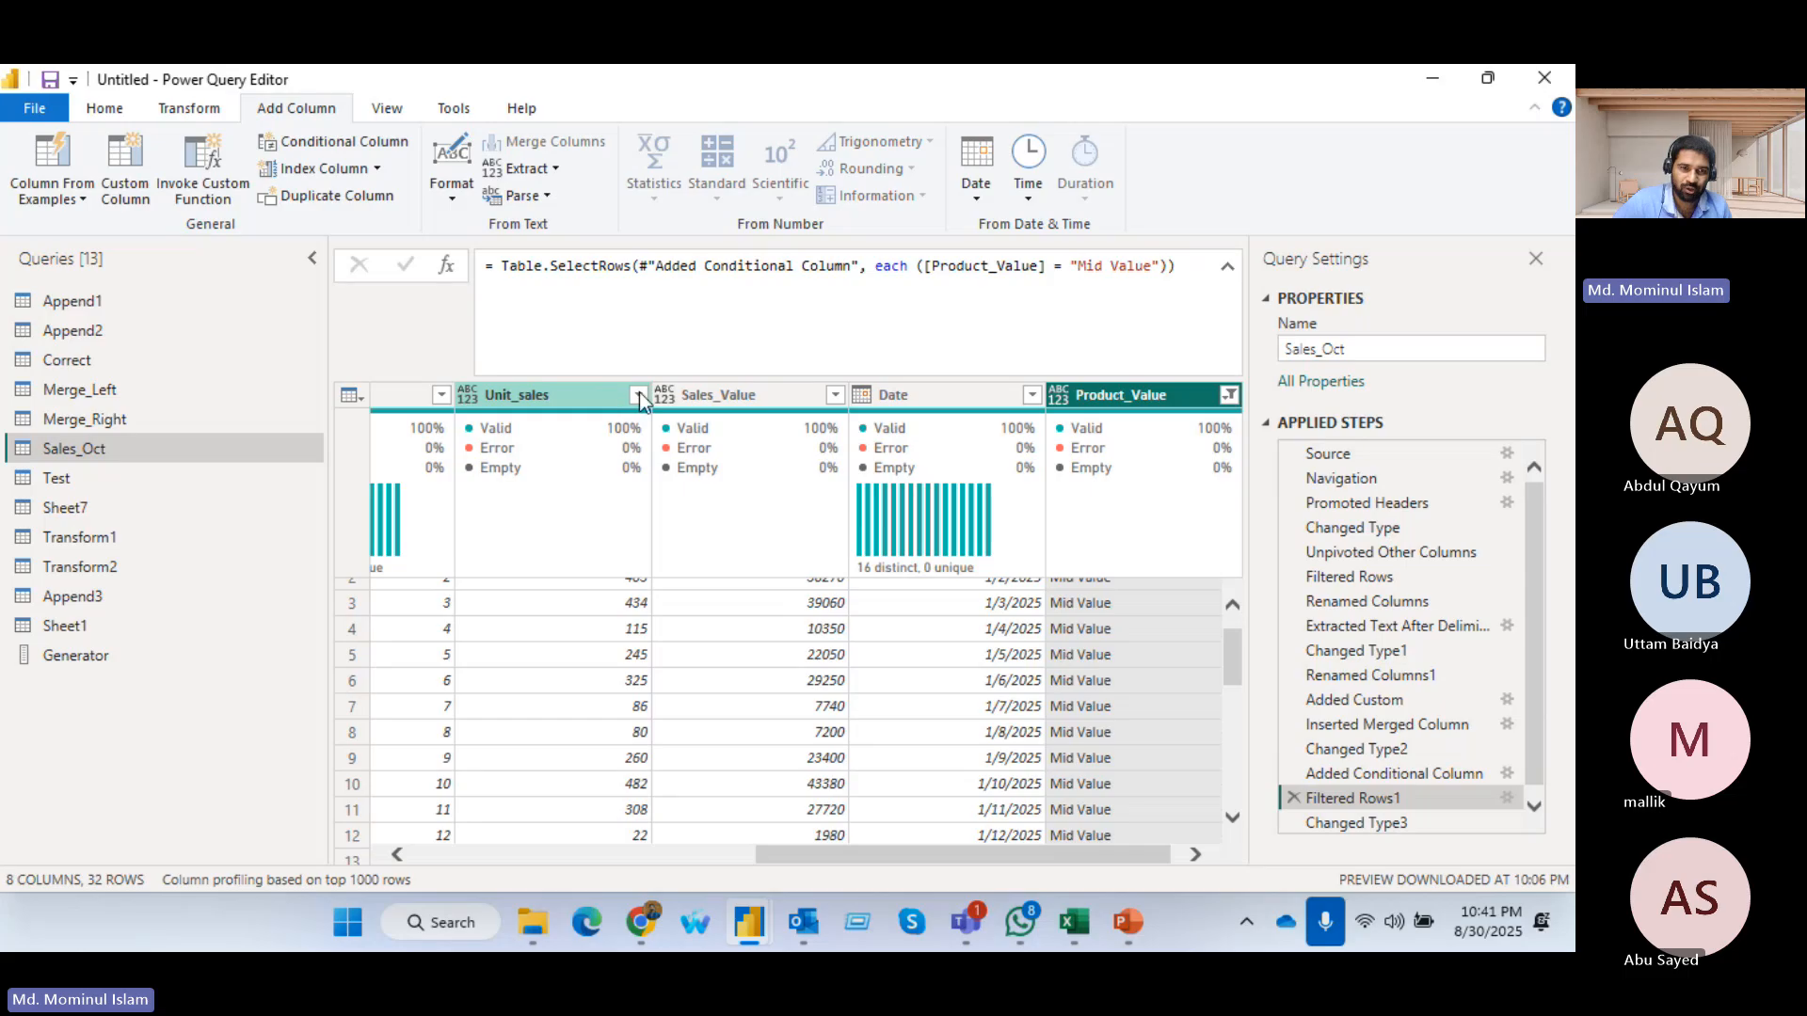
pyautogui.click(639, 394)
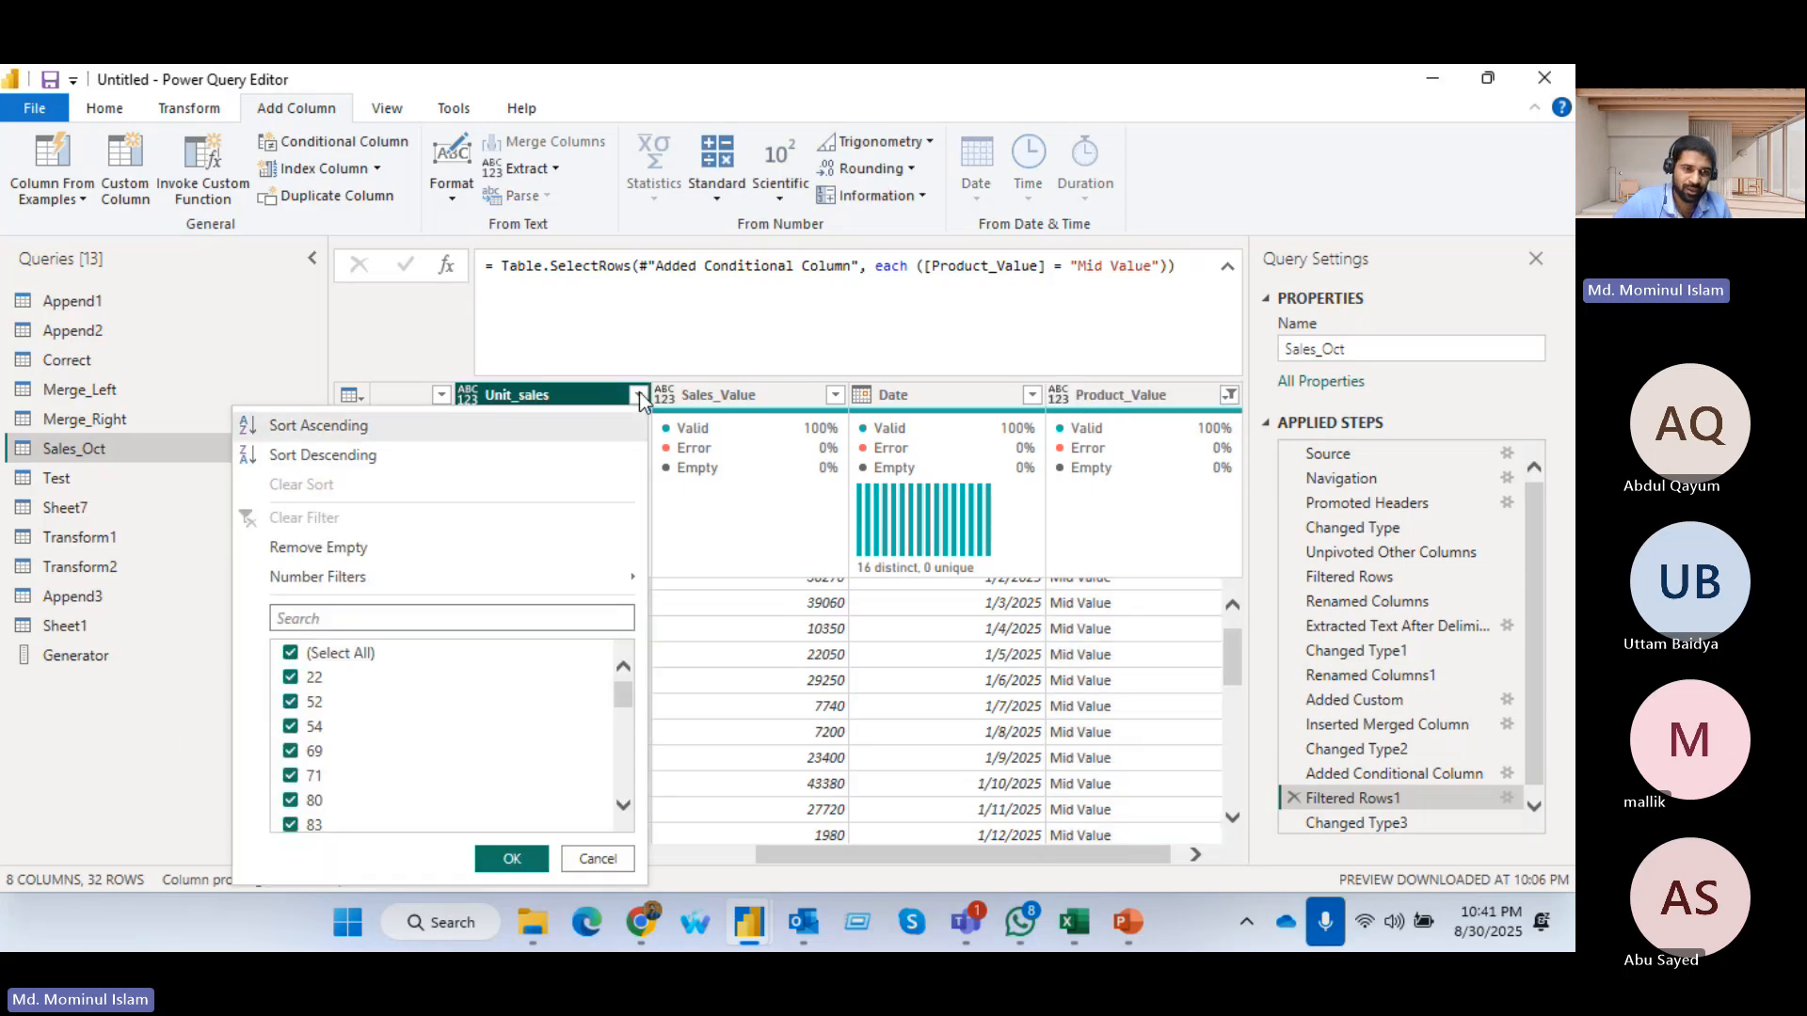
pyautogui.click(873, 696)
pyautogui.moveTo(810, 716); pyautogui.dragTo(465, 711)
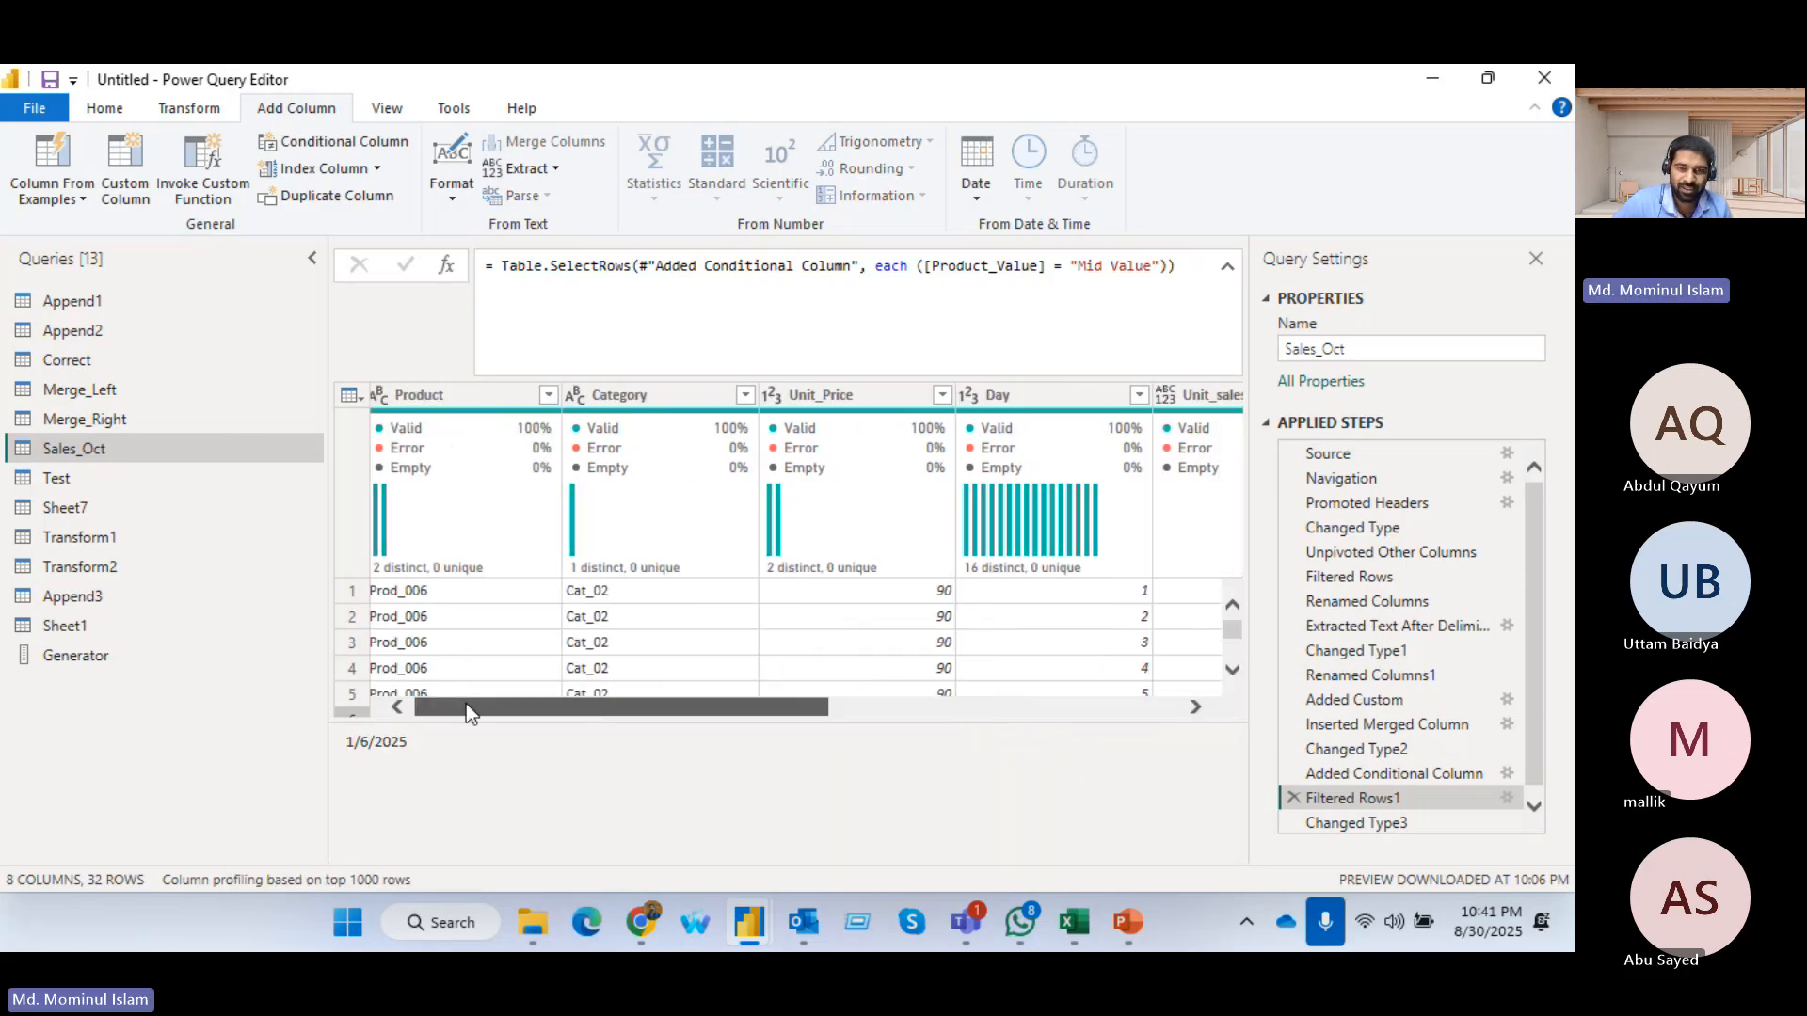
pyautogui.click(949, 393)
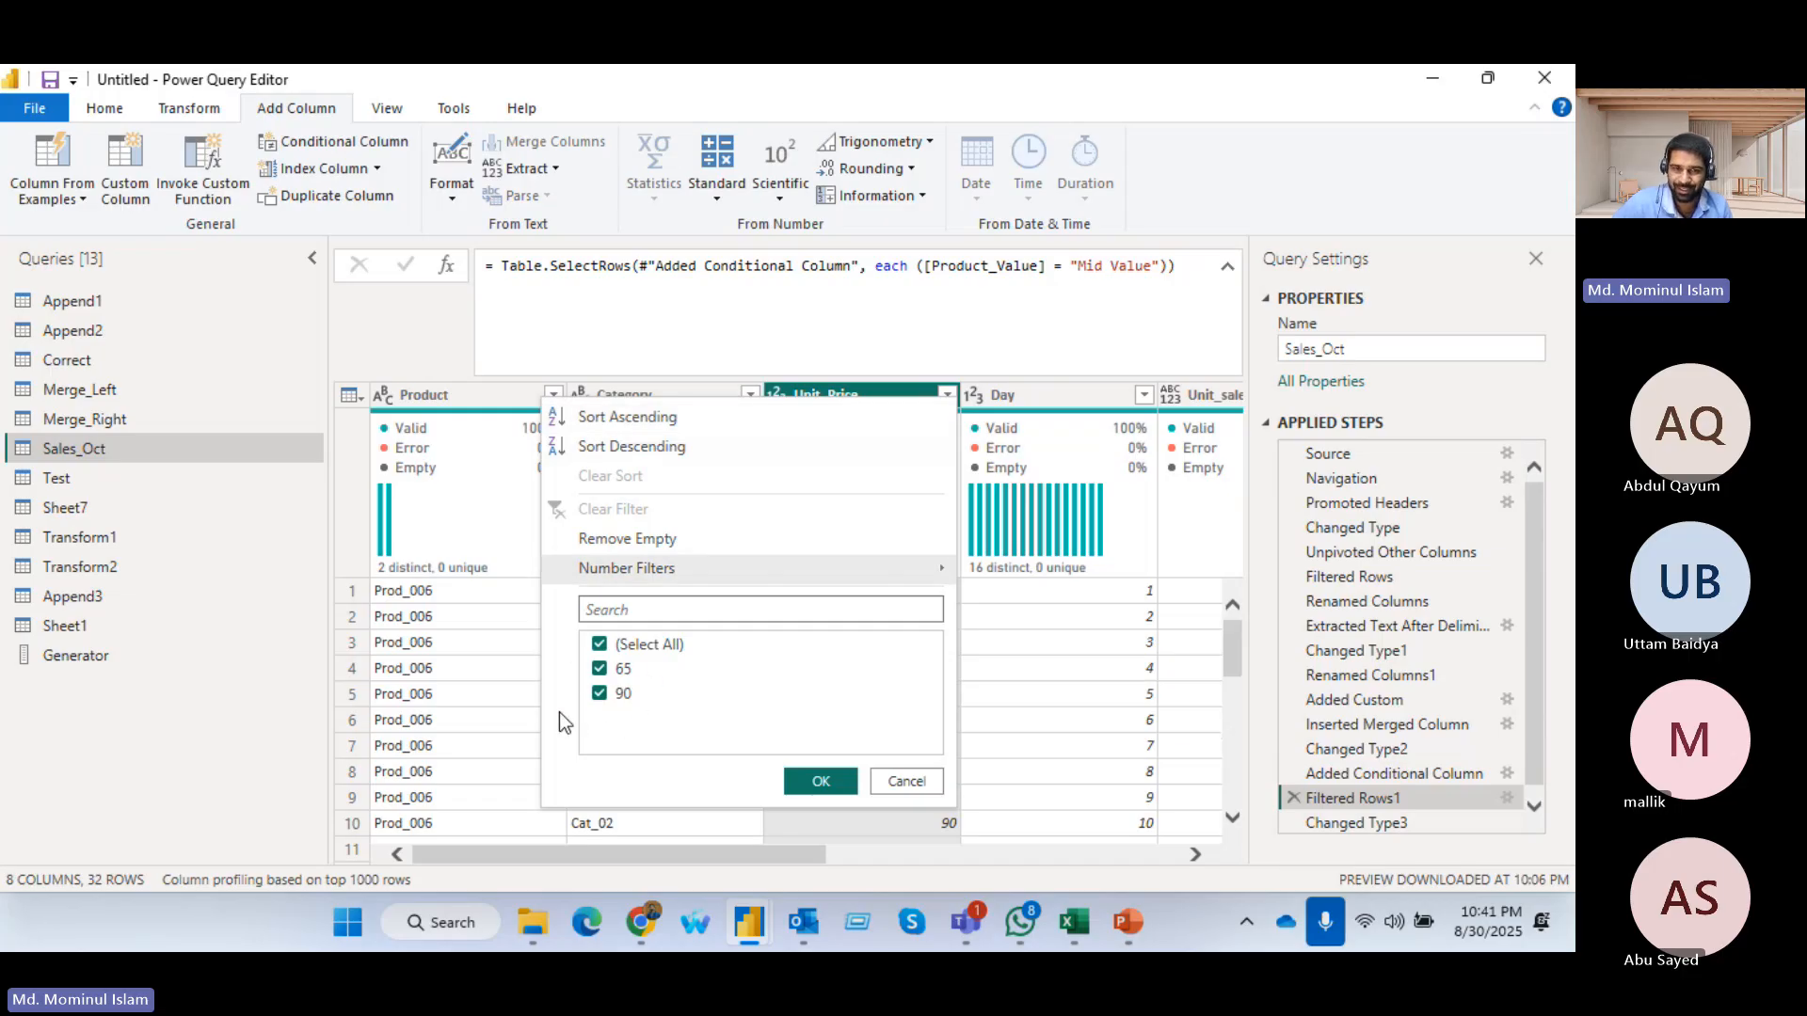
pyautogui.click(817, 782)
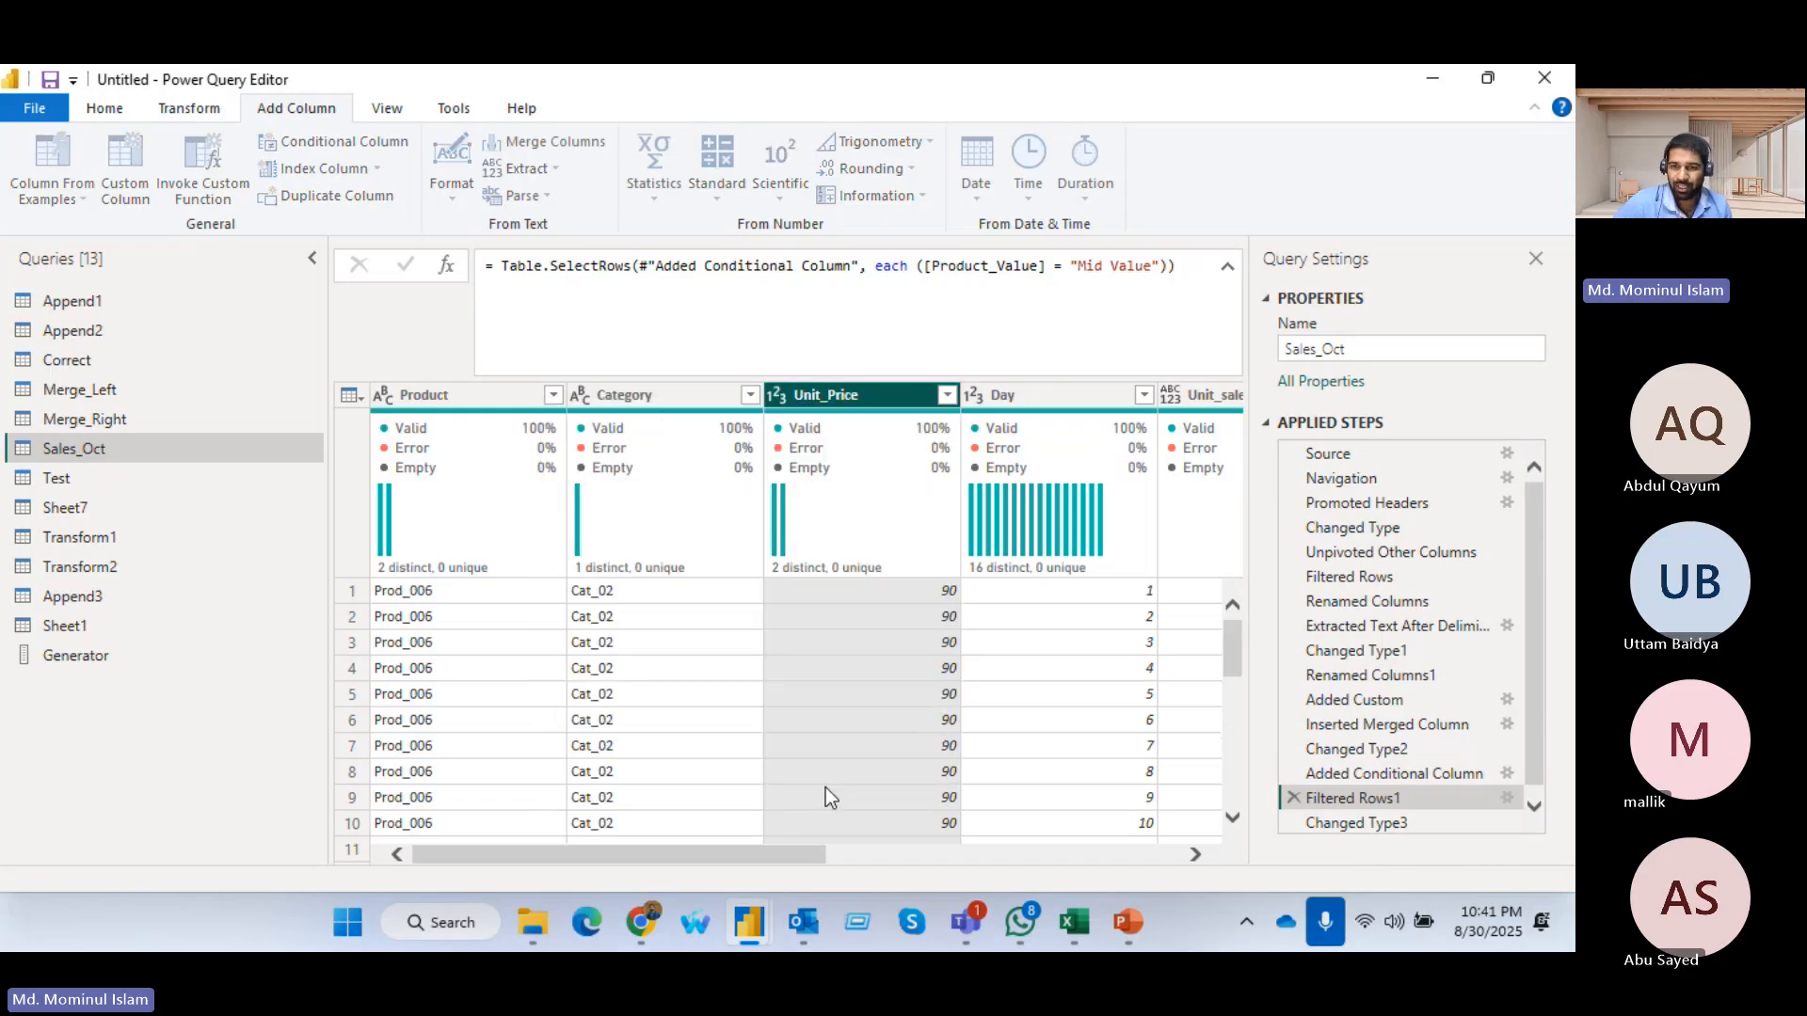
pyautogui.click(1507, 798)
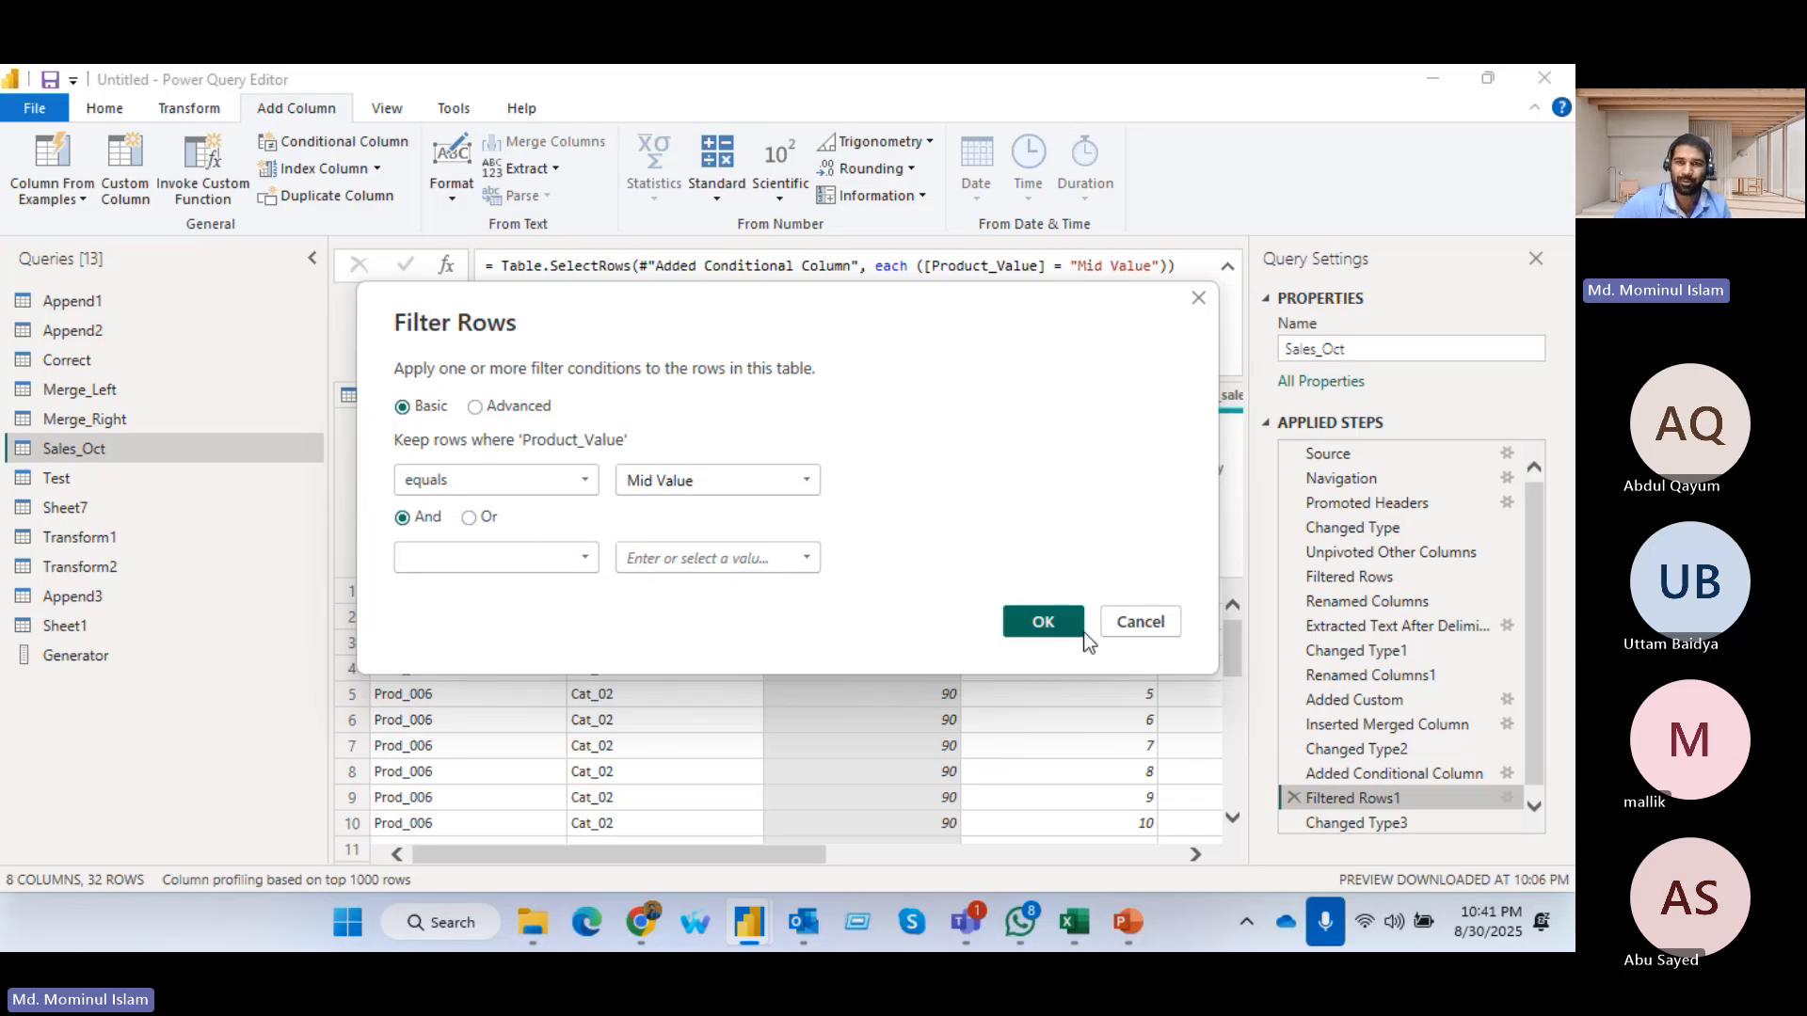
pyautogui.click(1199, 300)
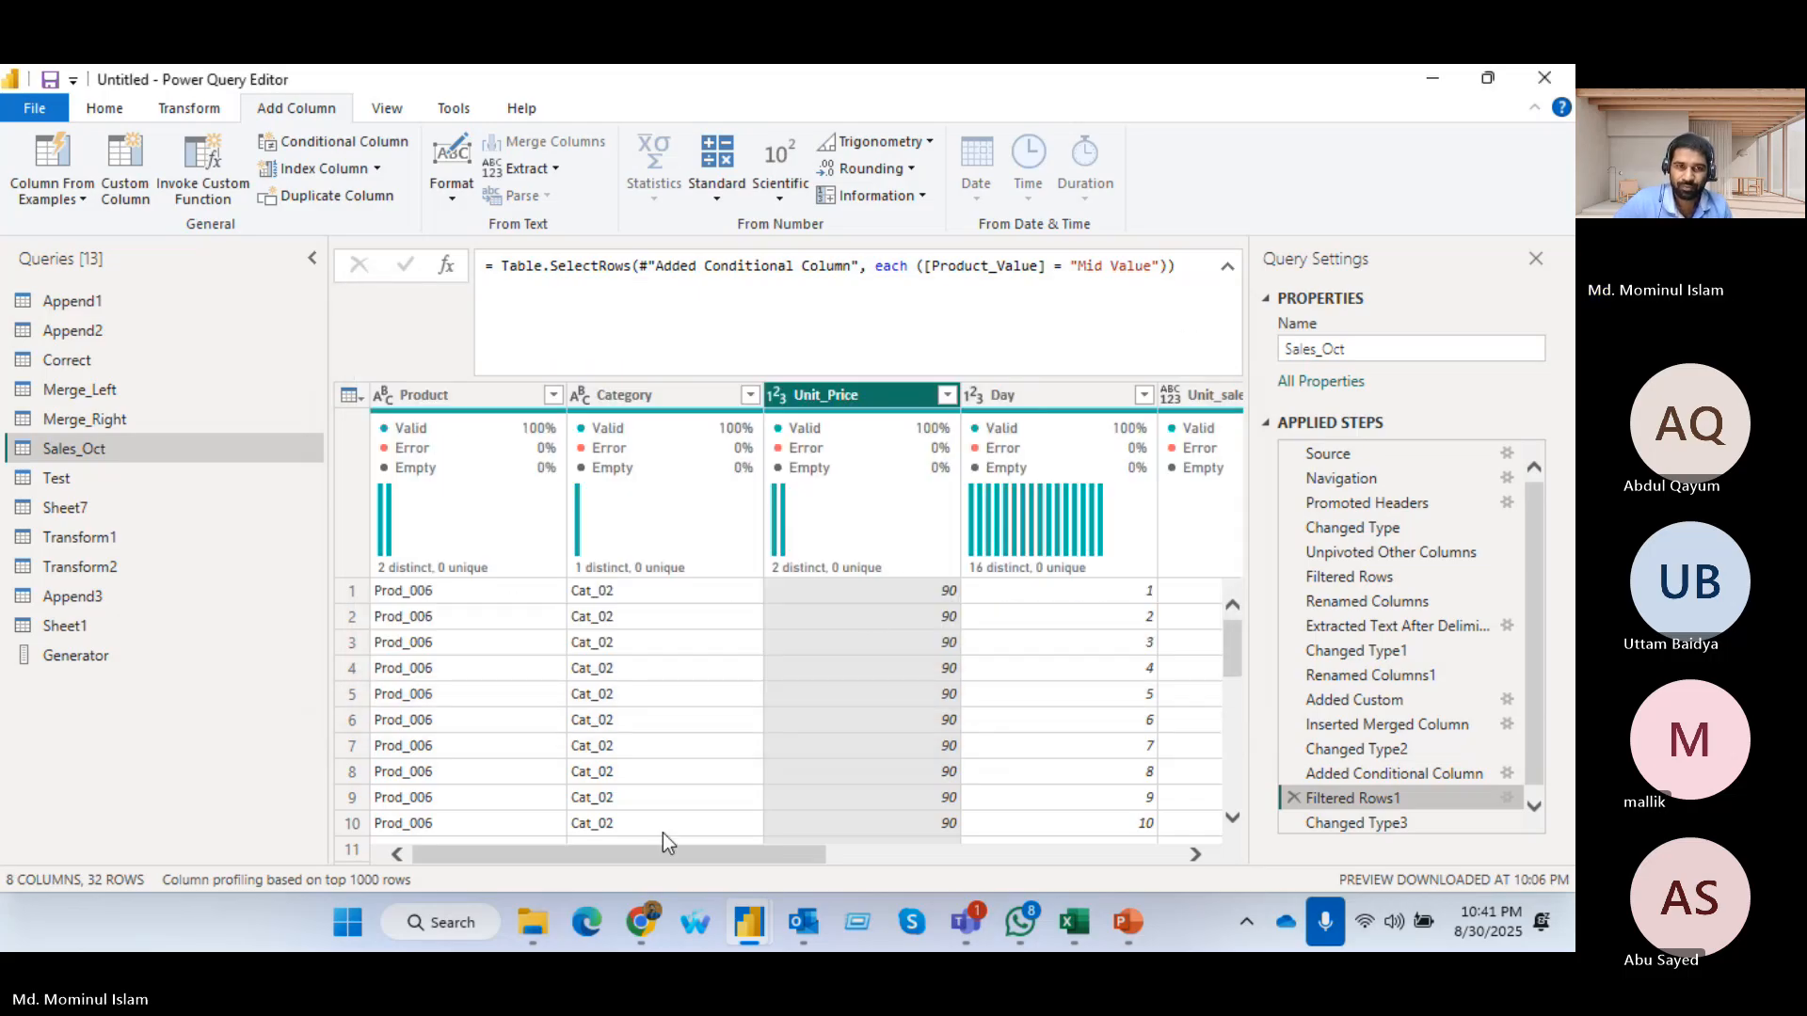
# Delete the Product_Value row filter step from the Sales_Oct query
pyautogui.moveTo(664, 855); pyautogui.dragTo(983, 850)
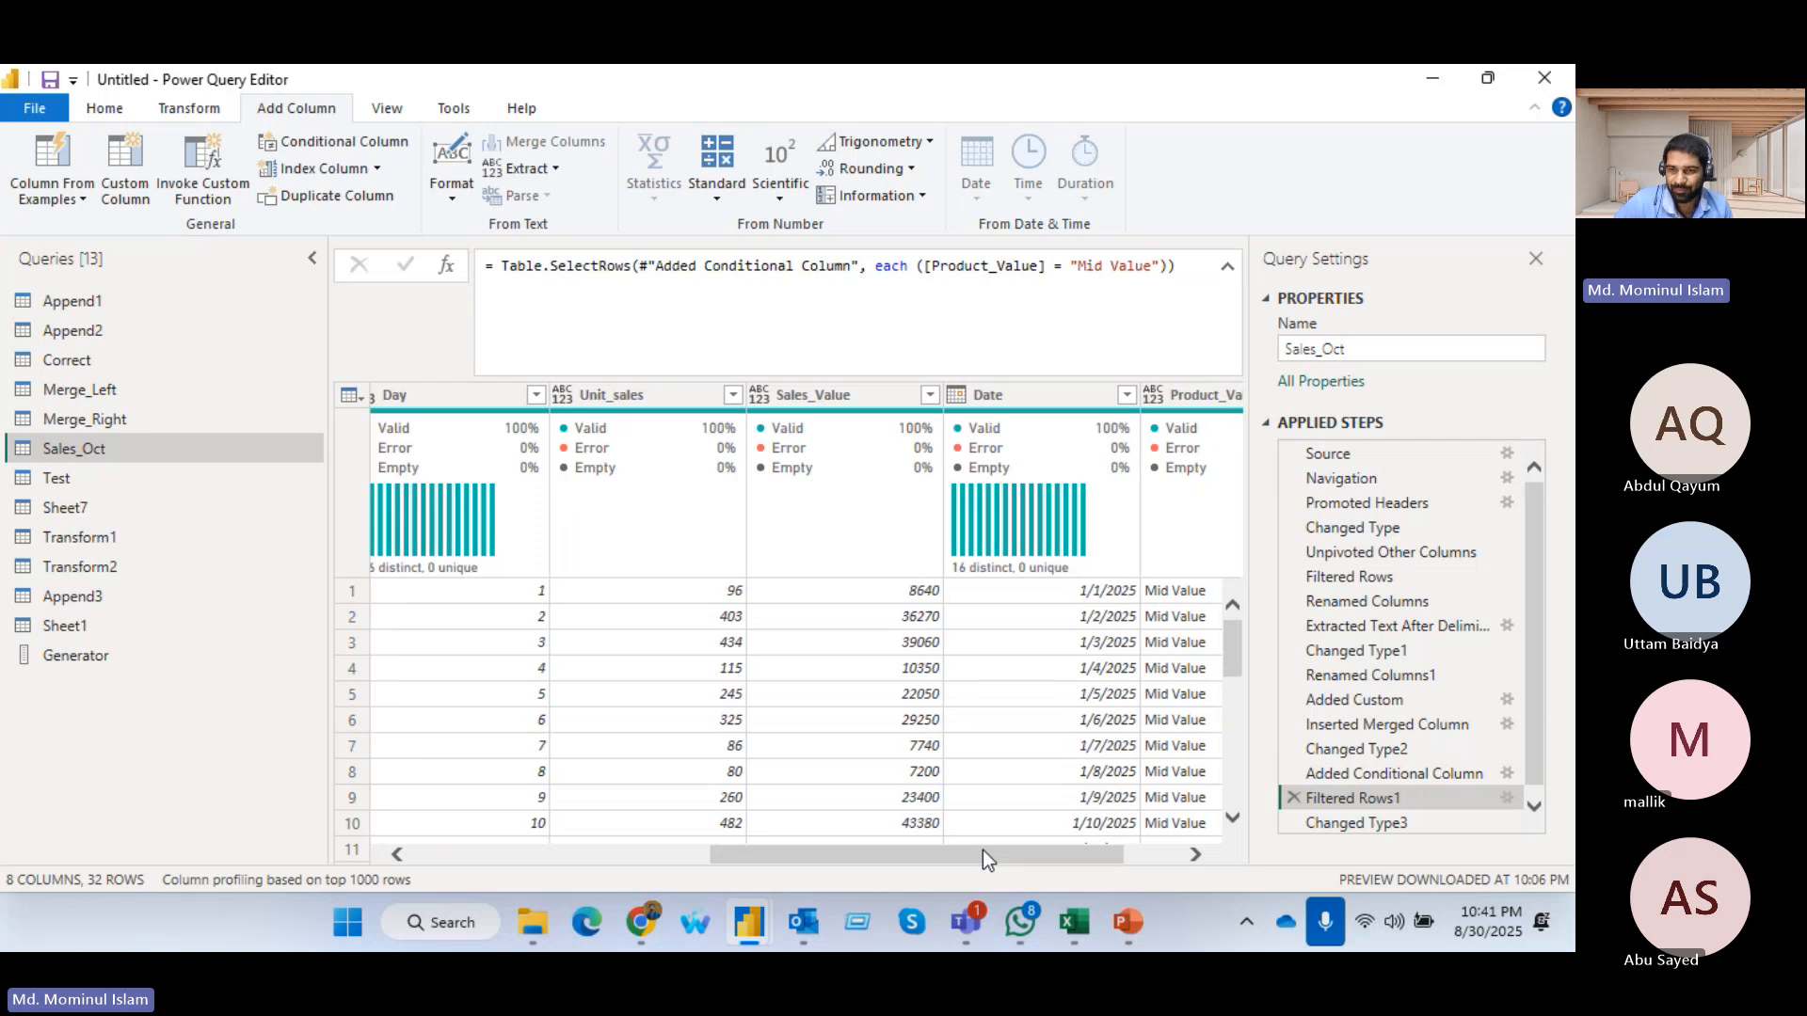
pyautogui.click(1293, 790)
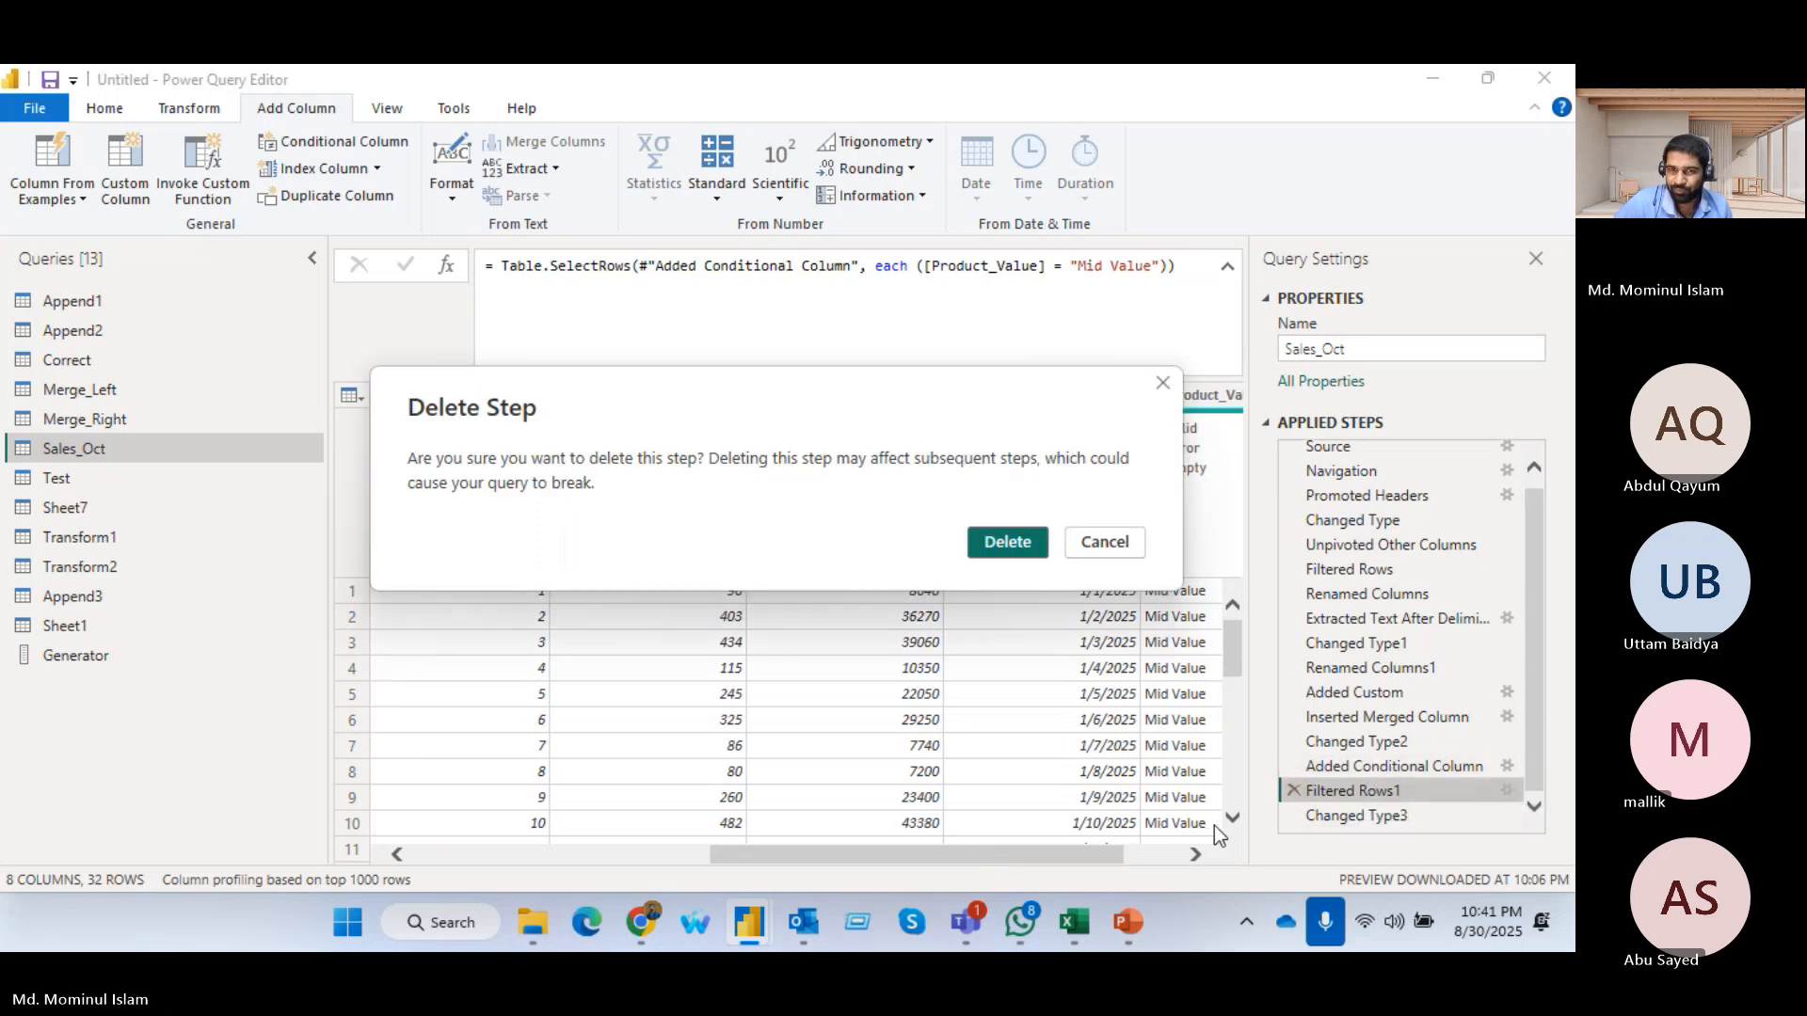
pyautogui.click(1003, 542)
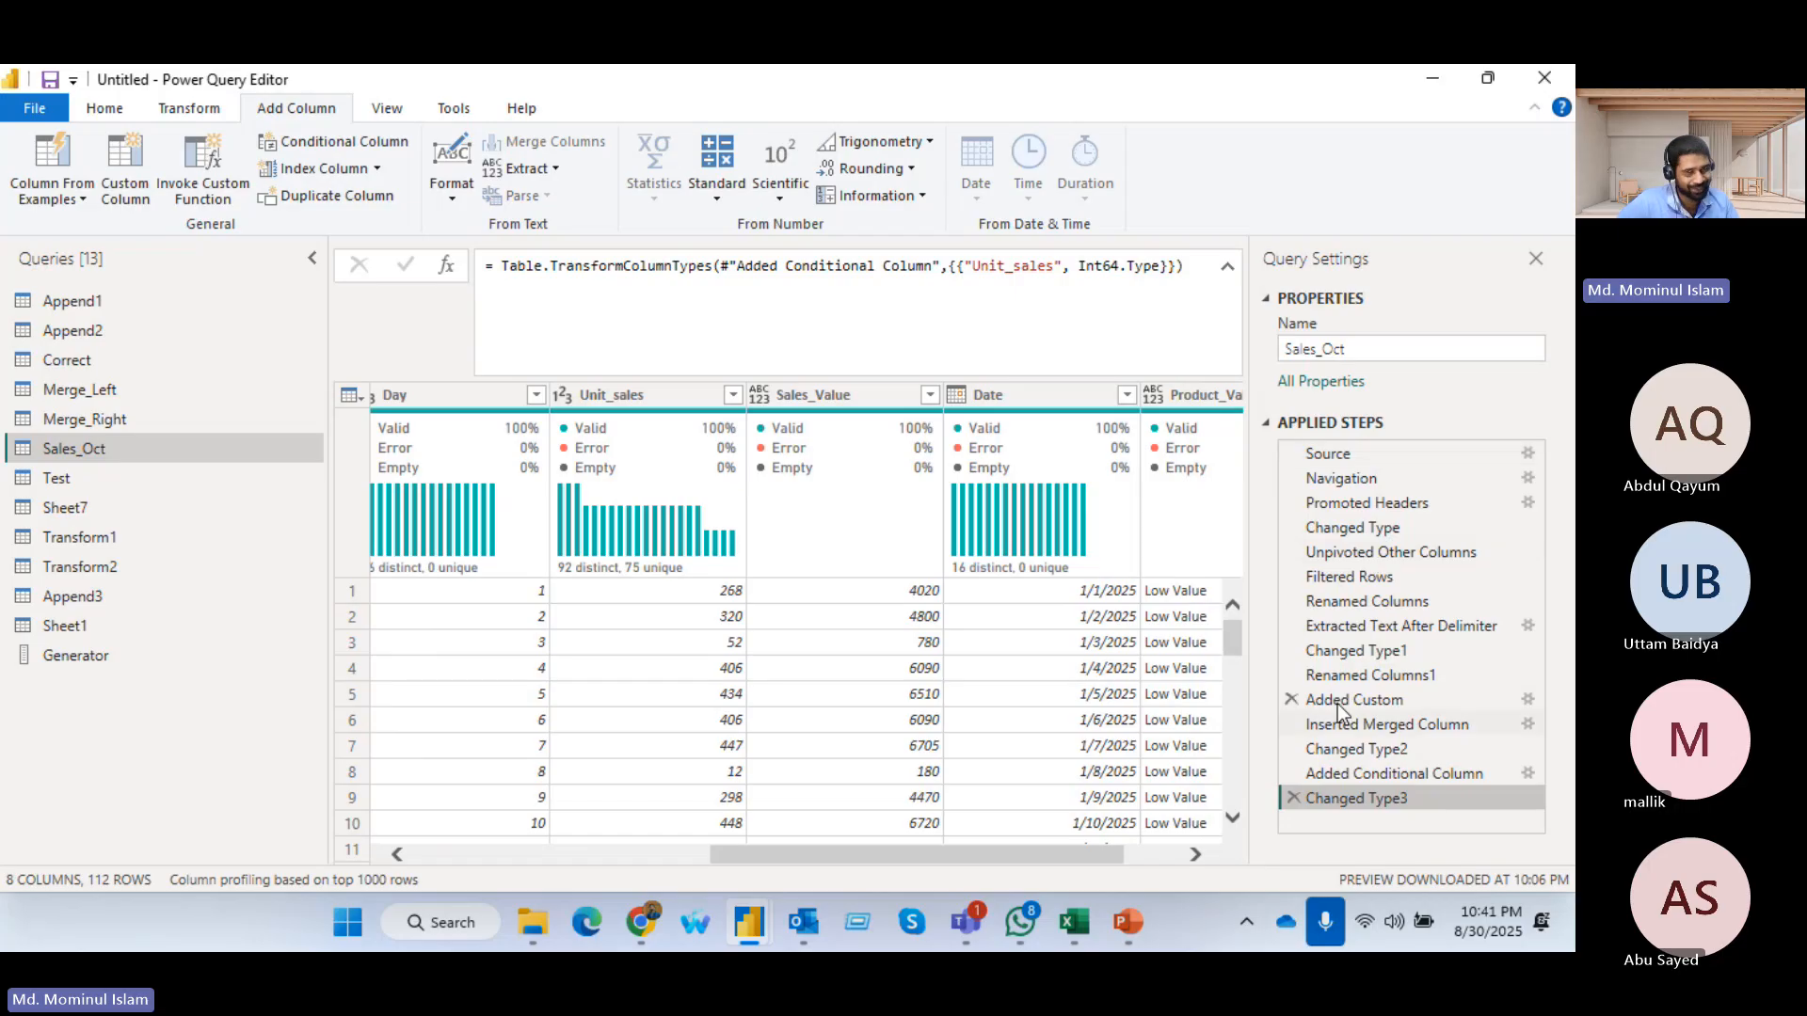
# Insert an index column starting from 0 right after the Added Conditional Column step of Sales_Oct
pyautogui.moveTo(1344, 770); pyautogui.dragTo(1361, 772)
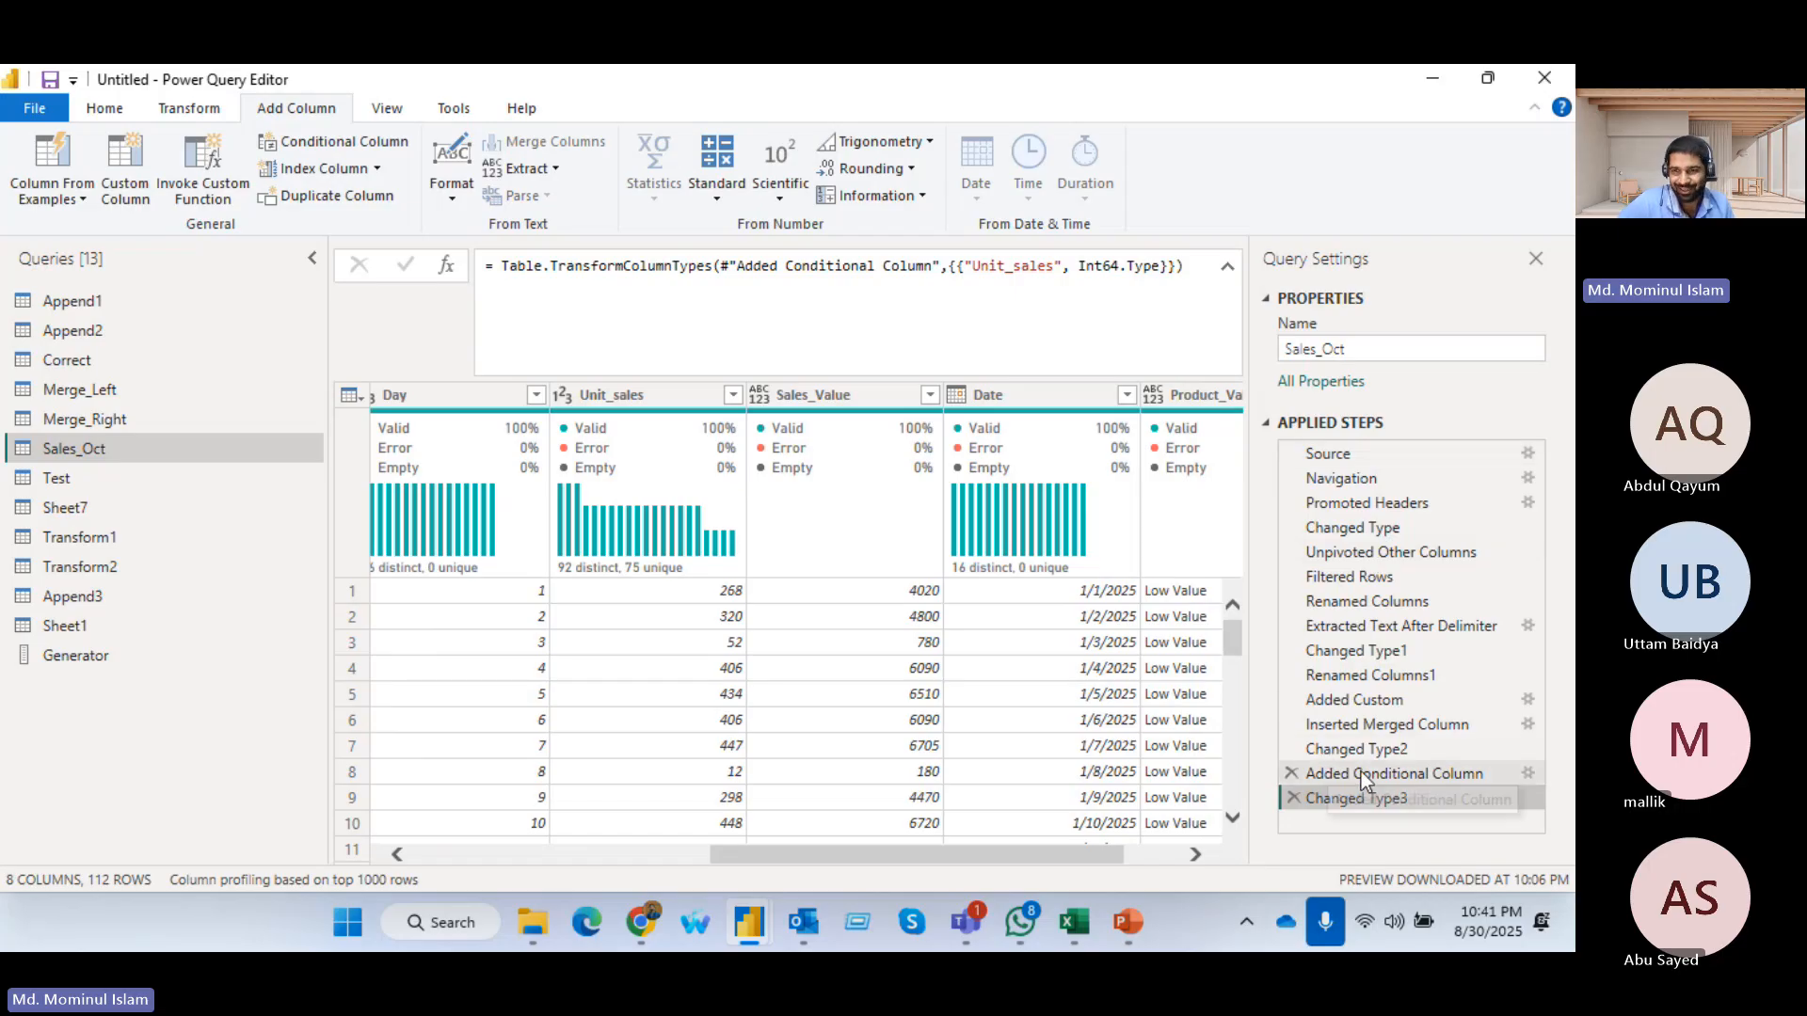
pyautogui.click(1443, 773)
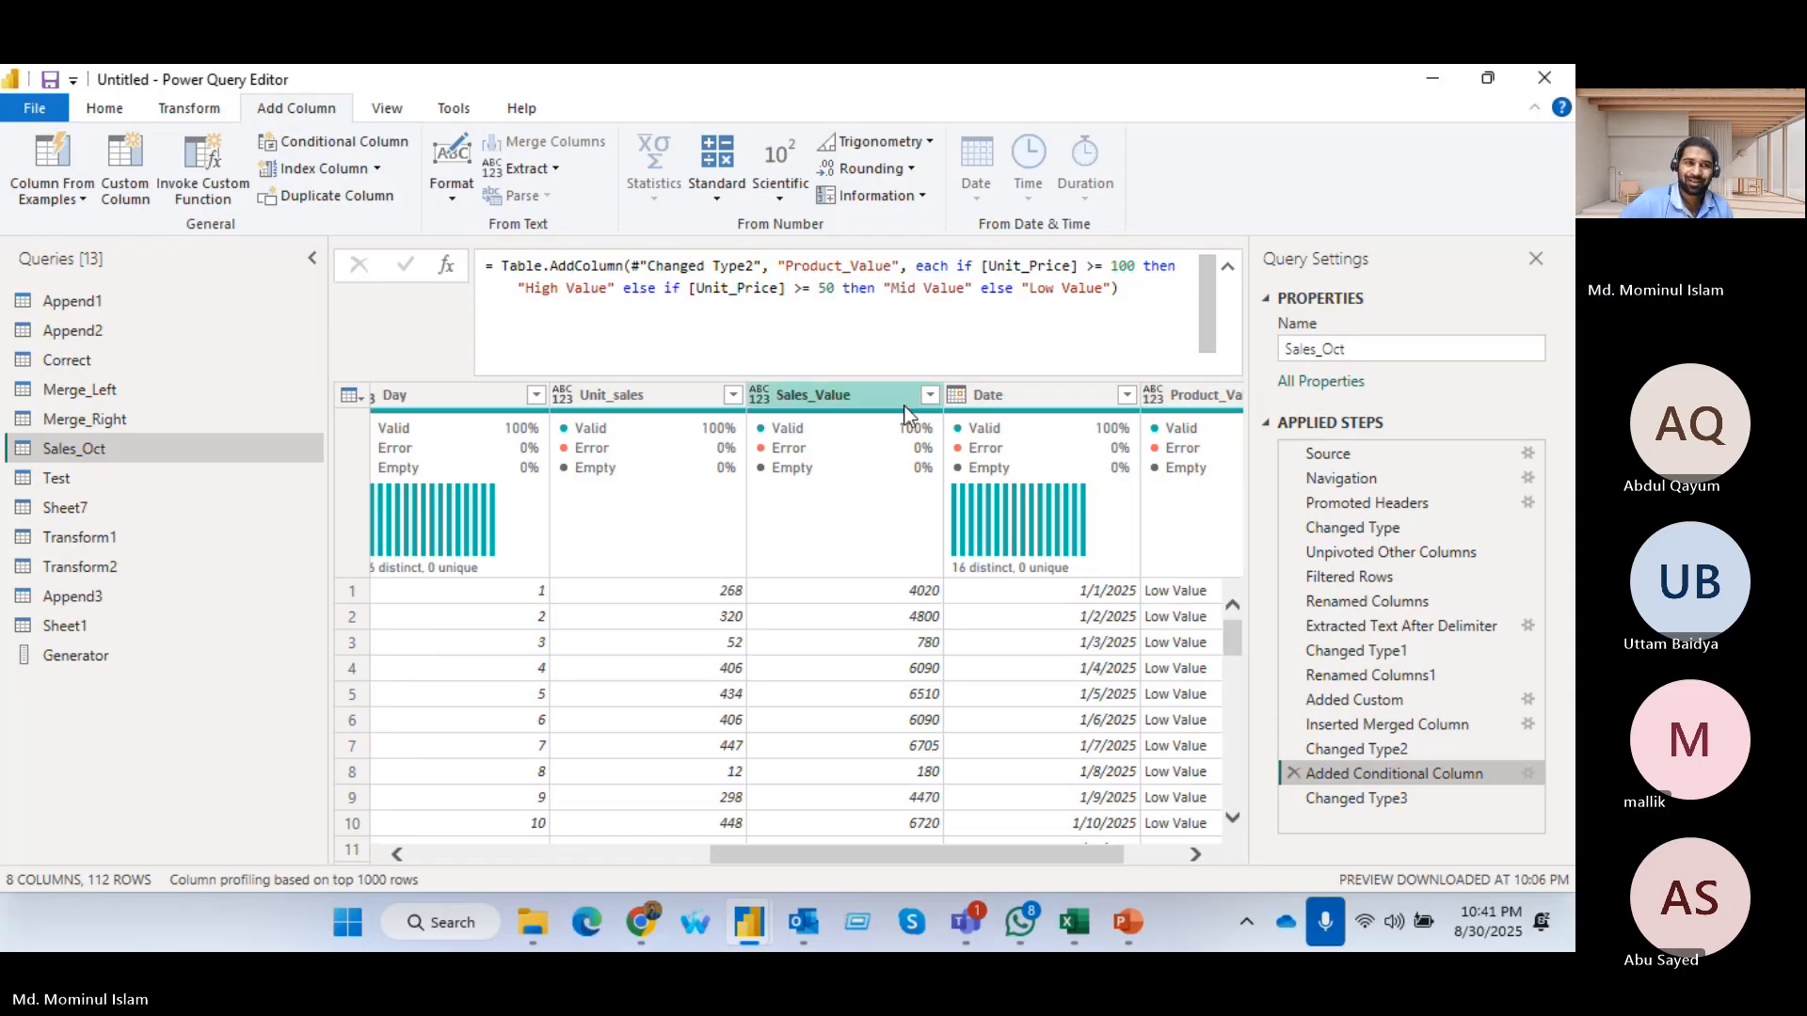
pyautogui.click(378, 169)
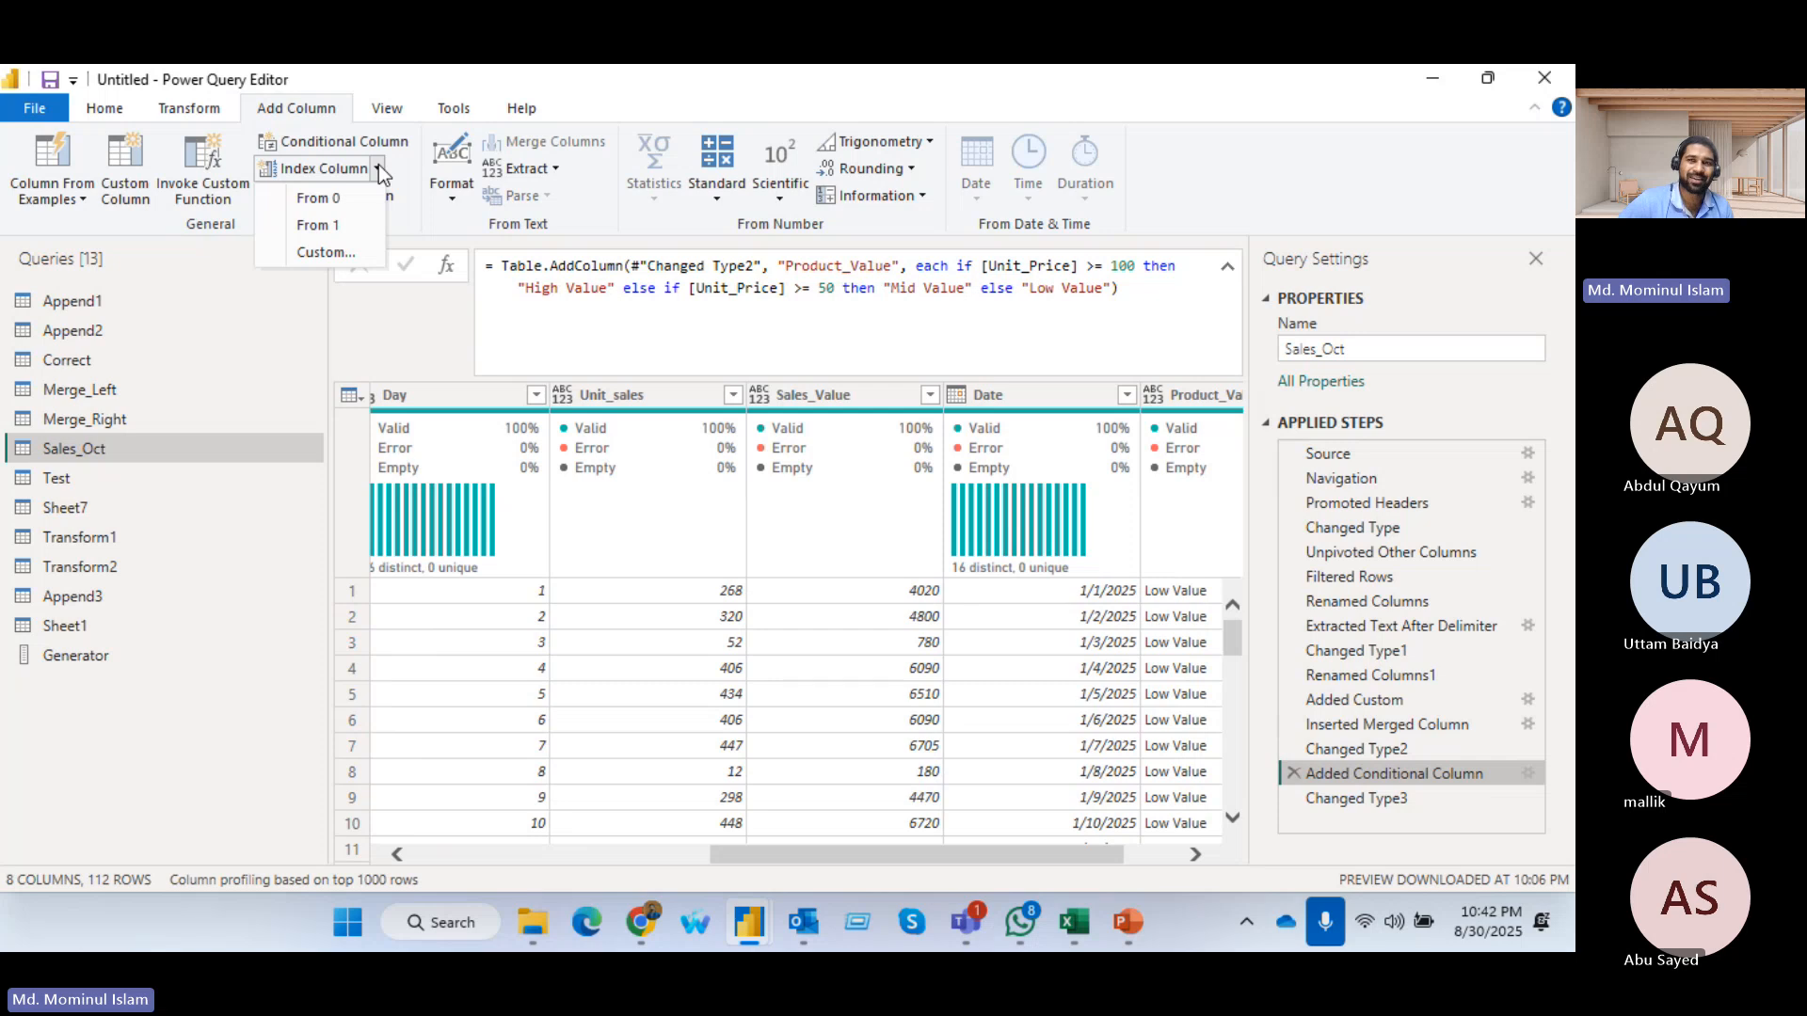
pyautogui.click(378, 165)
pyautogui.moveTo(998, 855); pyautogui.dragTo(1055, 851)
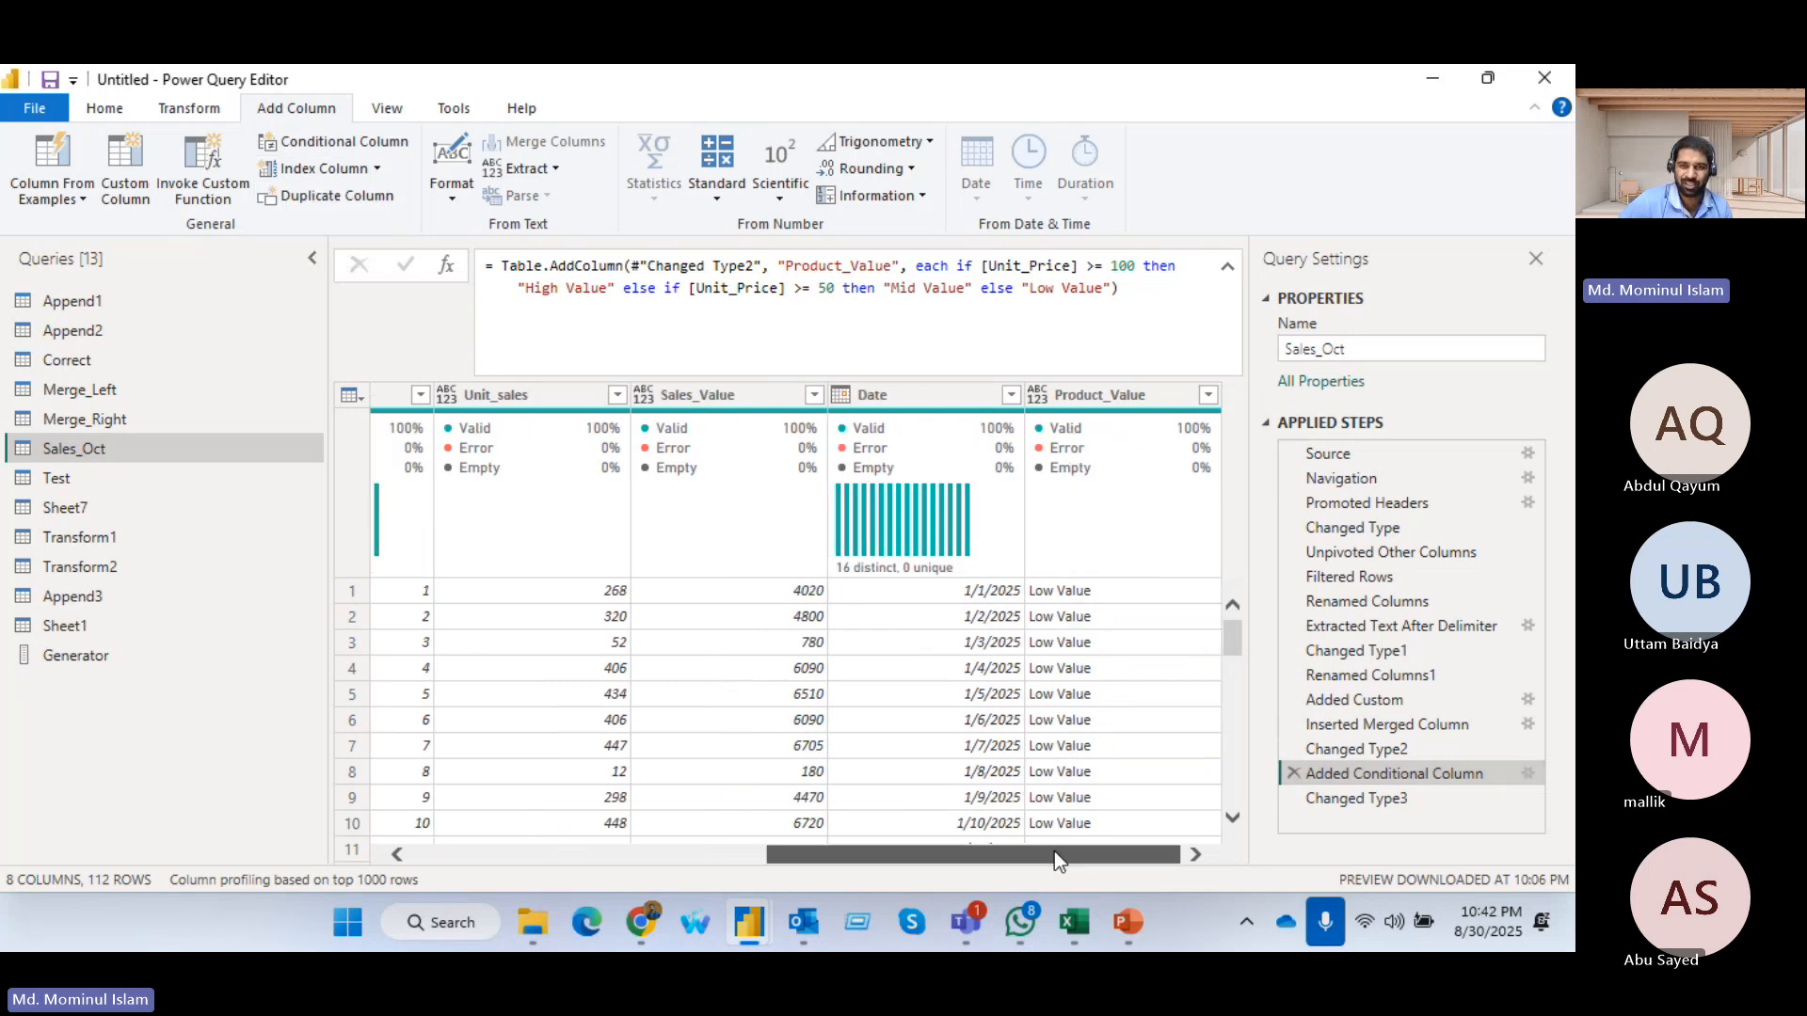
pyautogui.click(1092, 400)
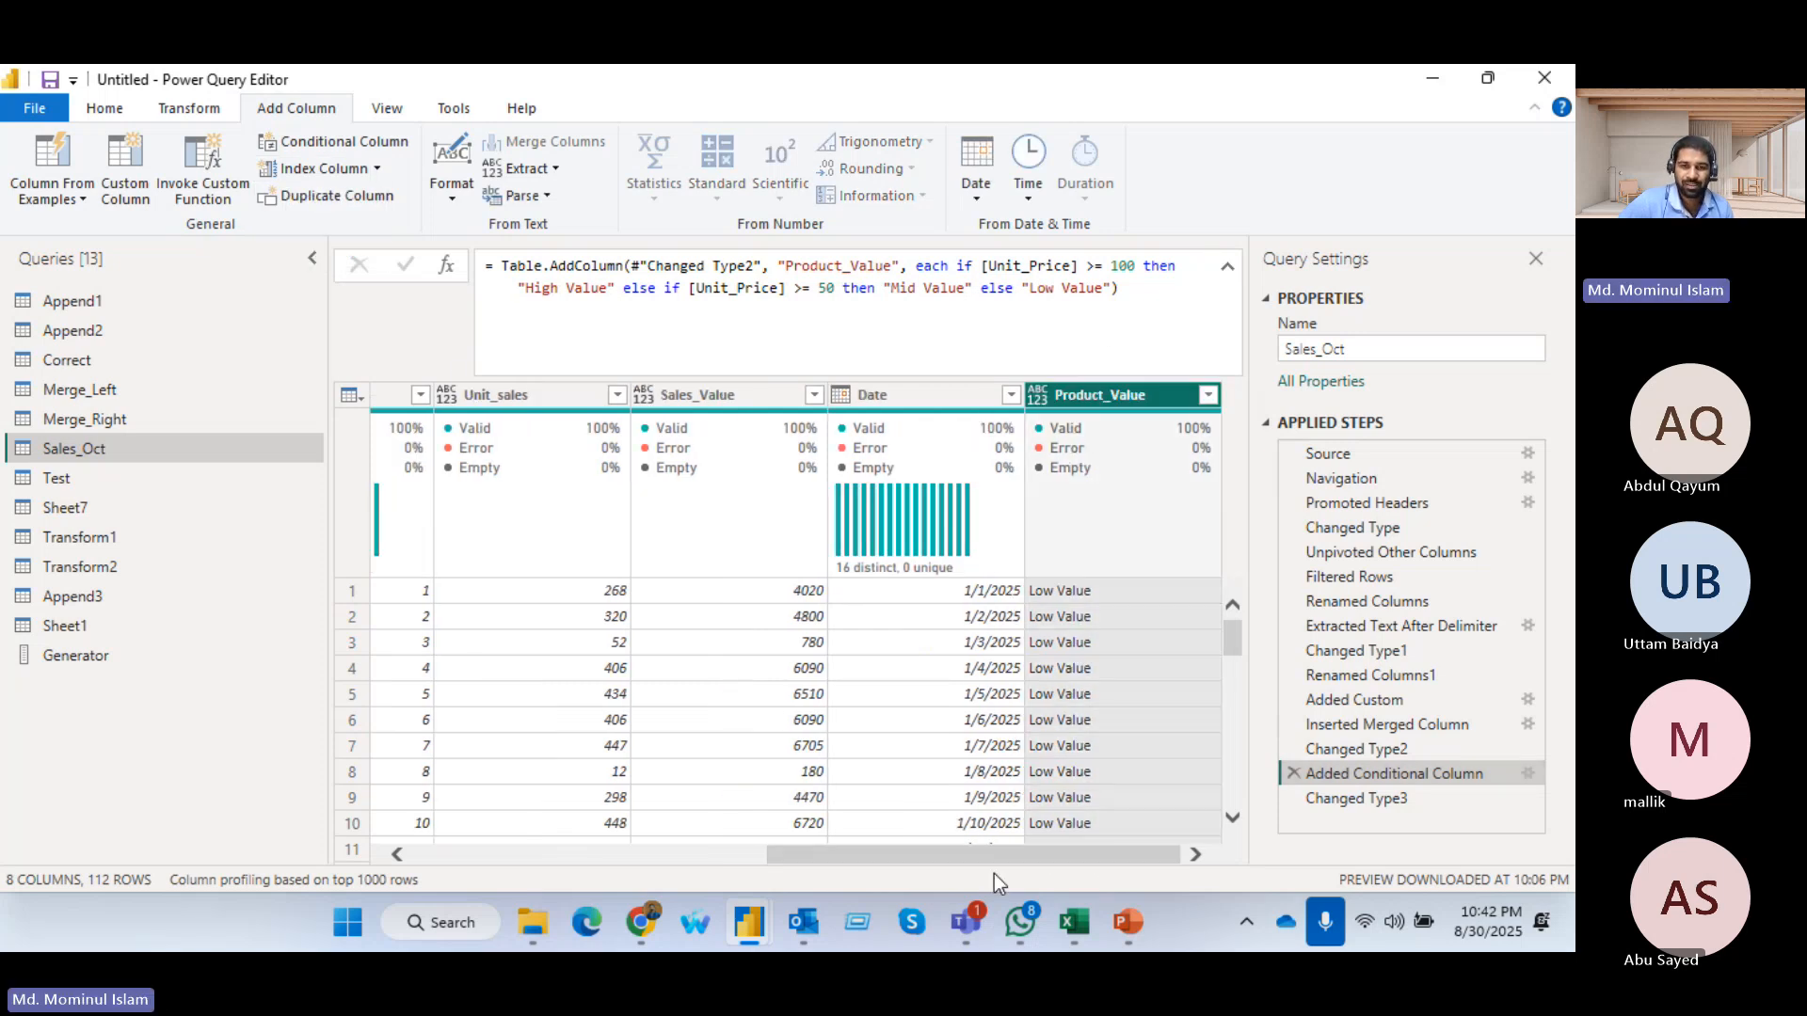
pyautogui.click(376, 168)
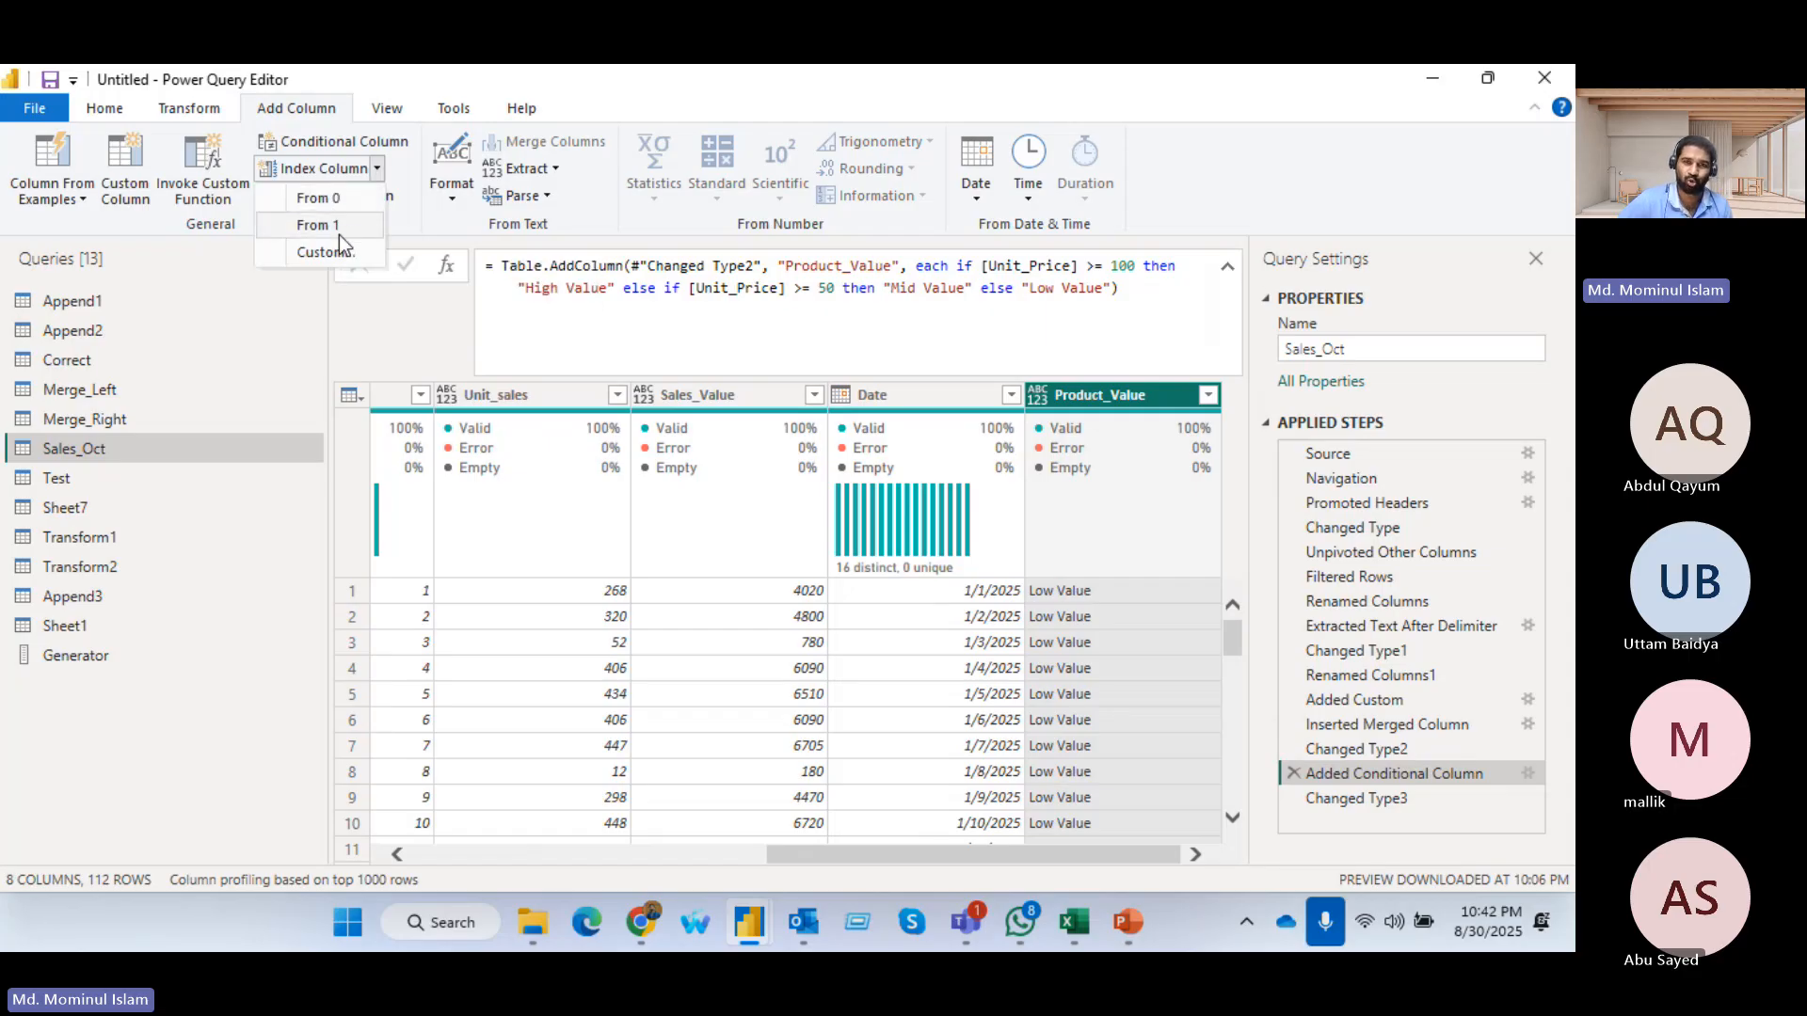
pyautogui.click(329, 205)
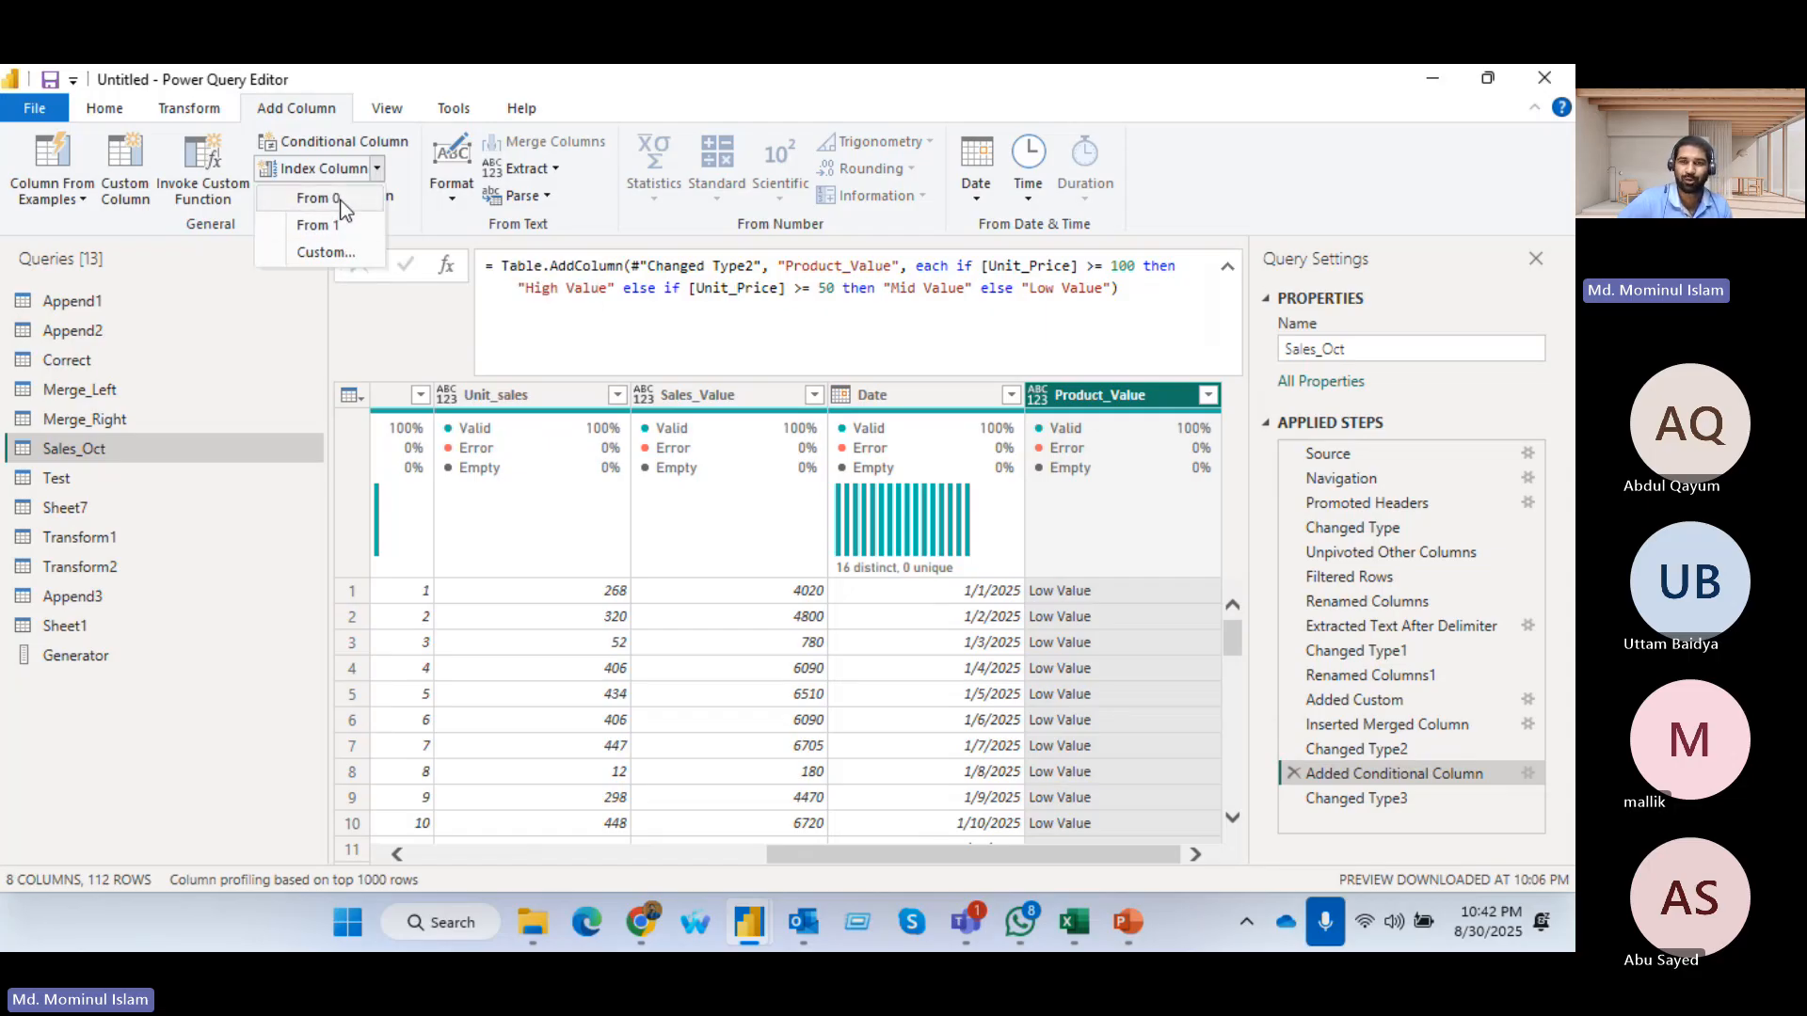
pyautogui.click(1007, 543)
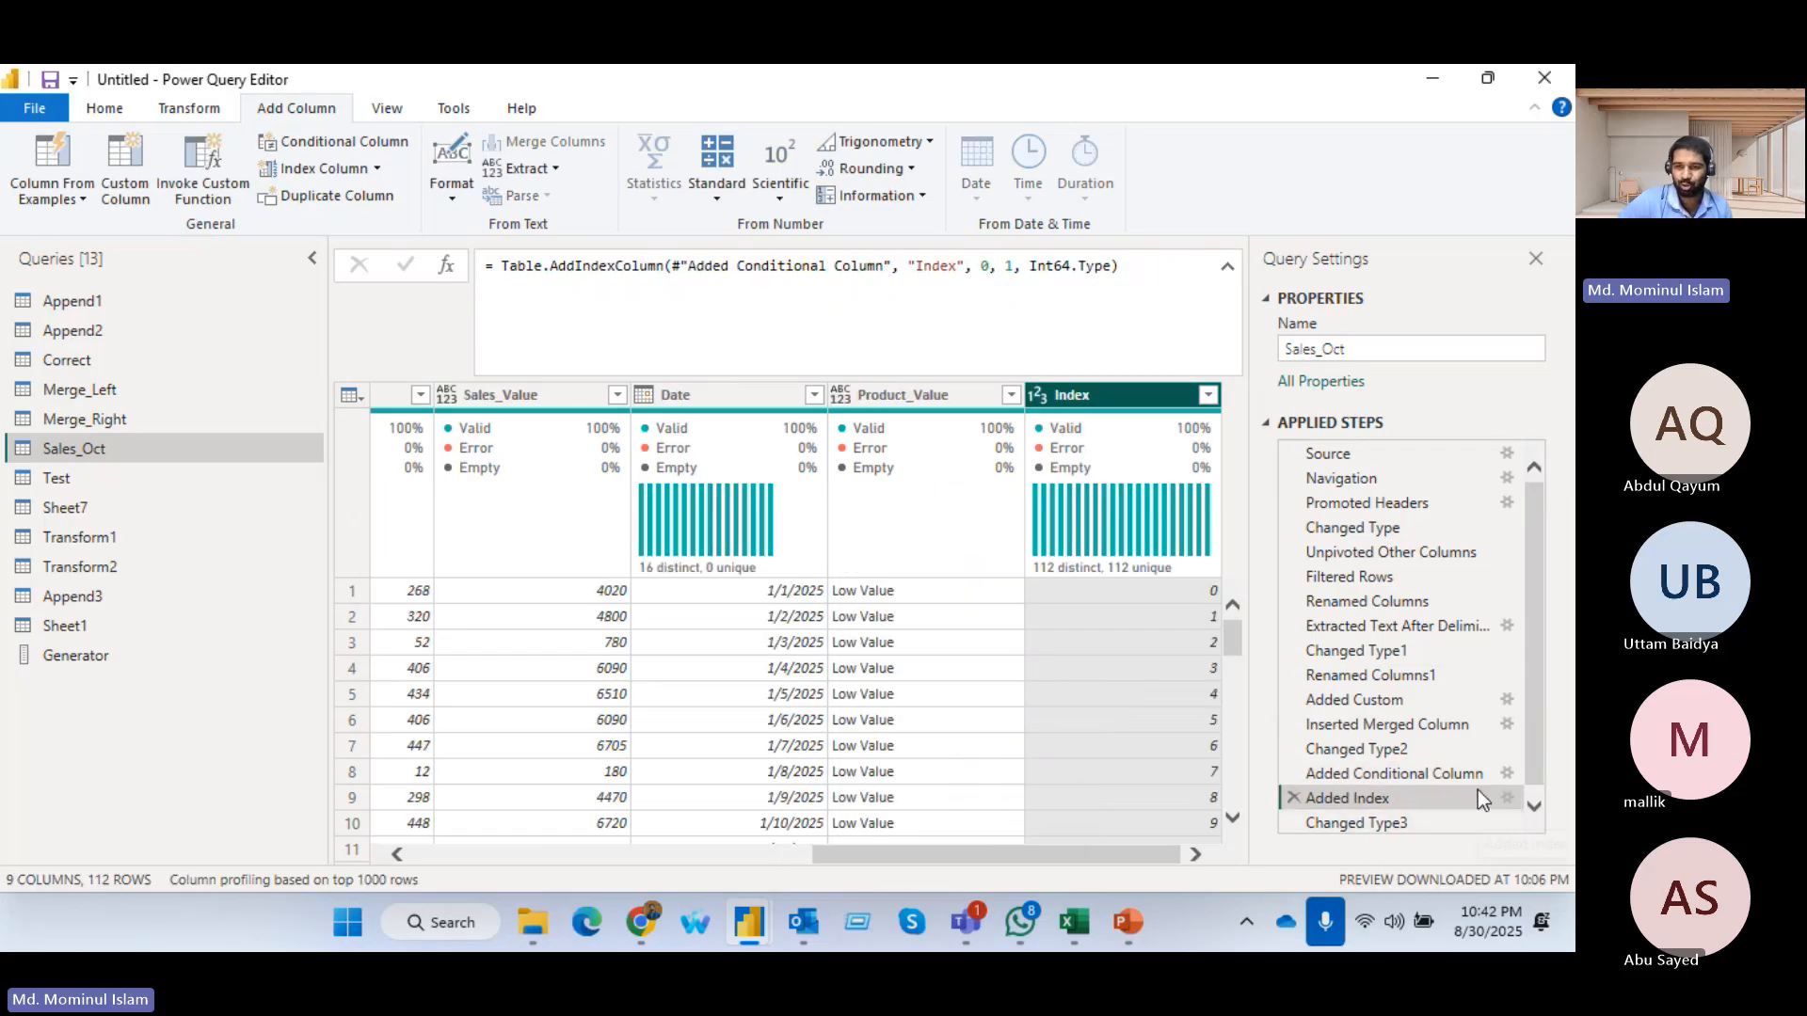
# Delete the Added Index step that numbers the rows from 0
pyautogui.scroll(-1, 1478, 799)
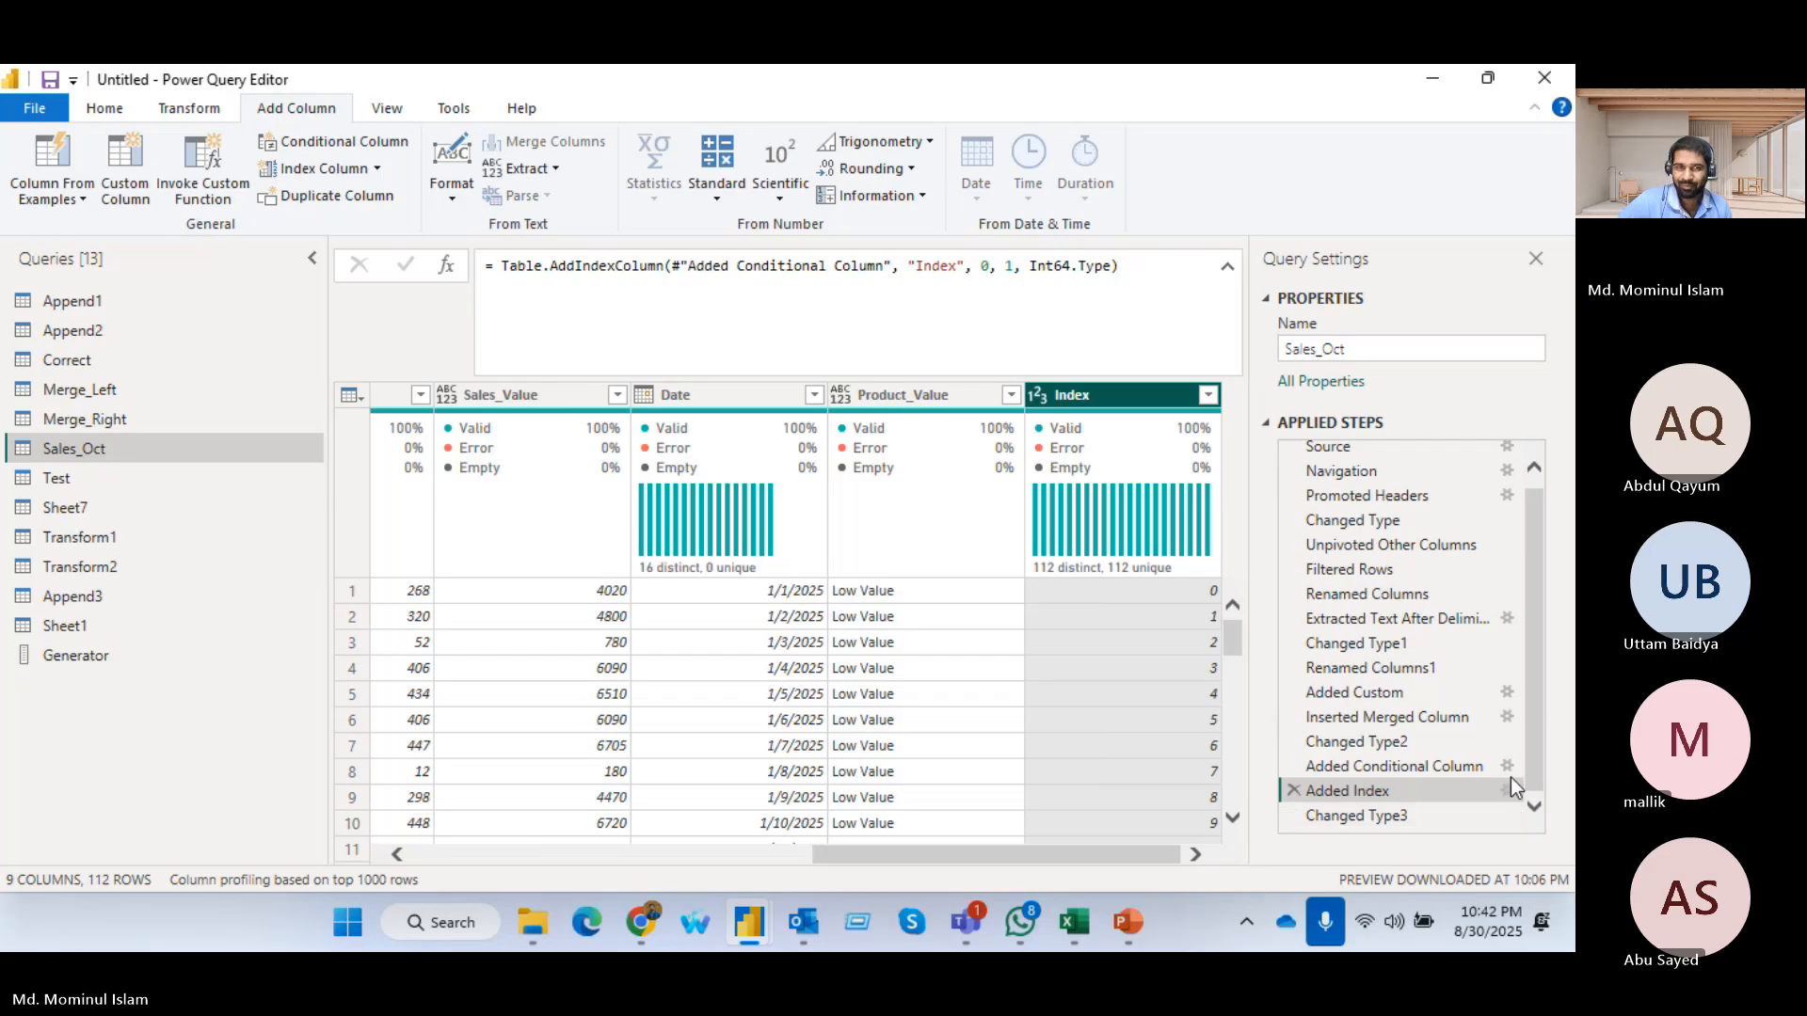
pyautogui.click(1294, 791)
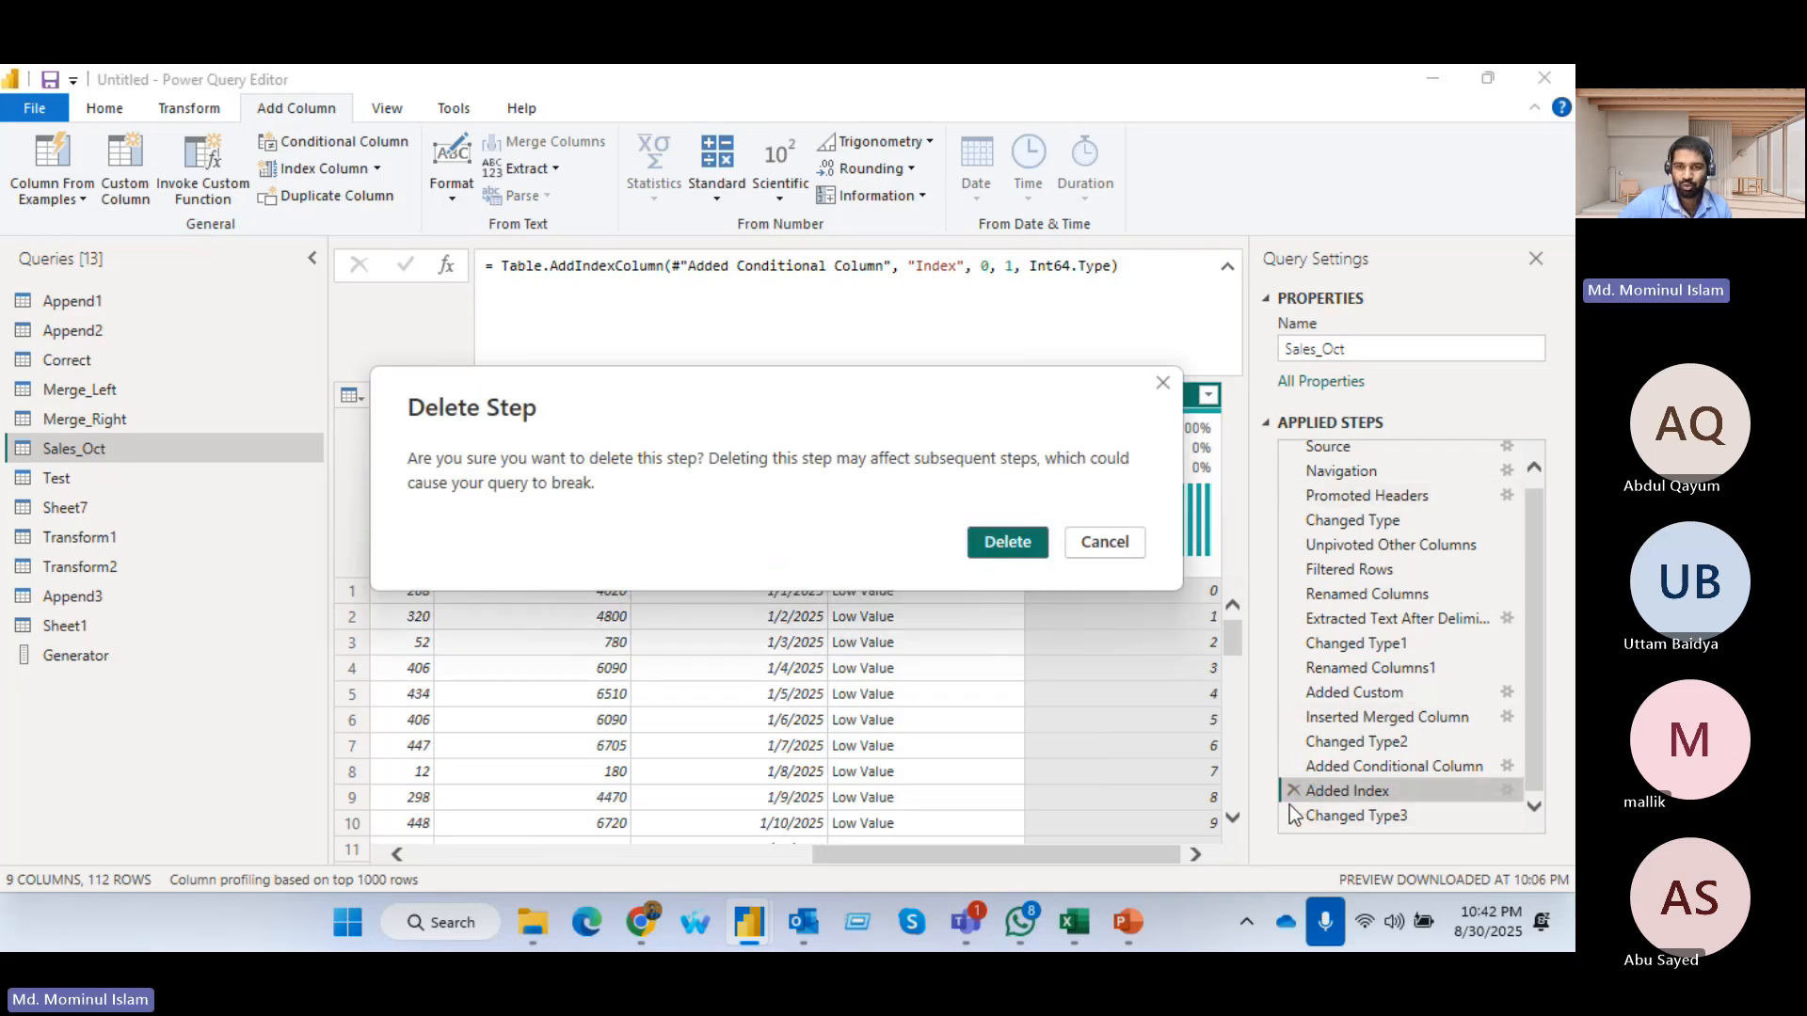
pyautogui.click(1006, 541)
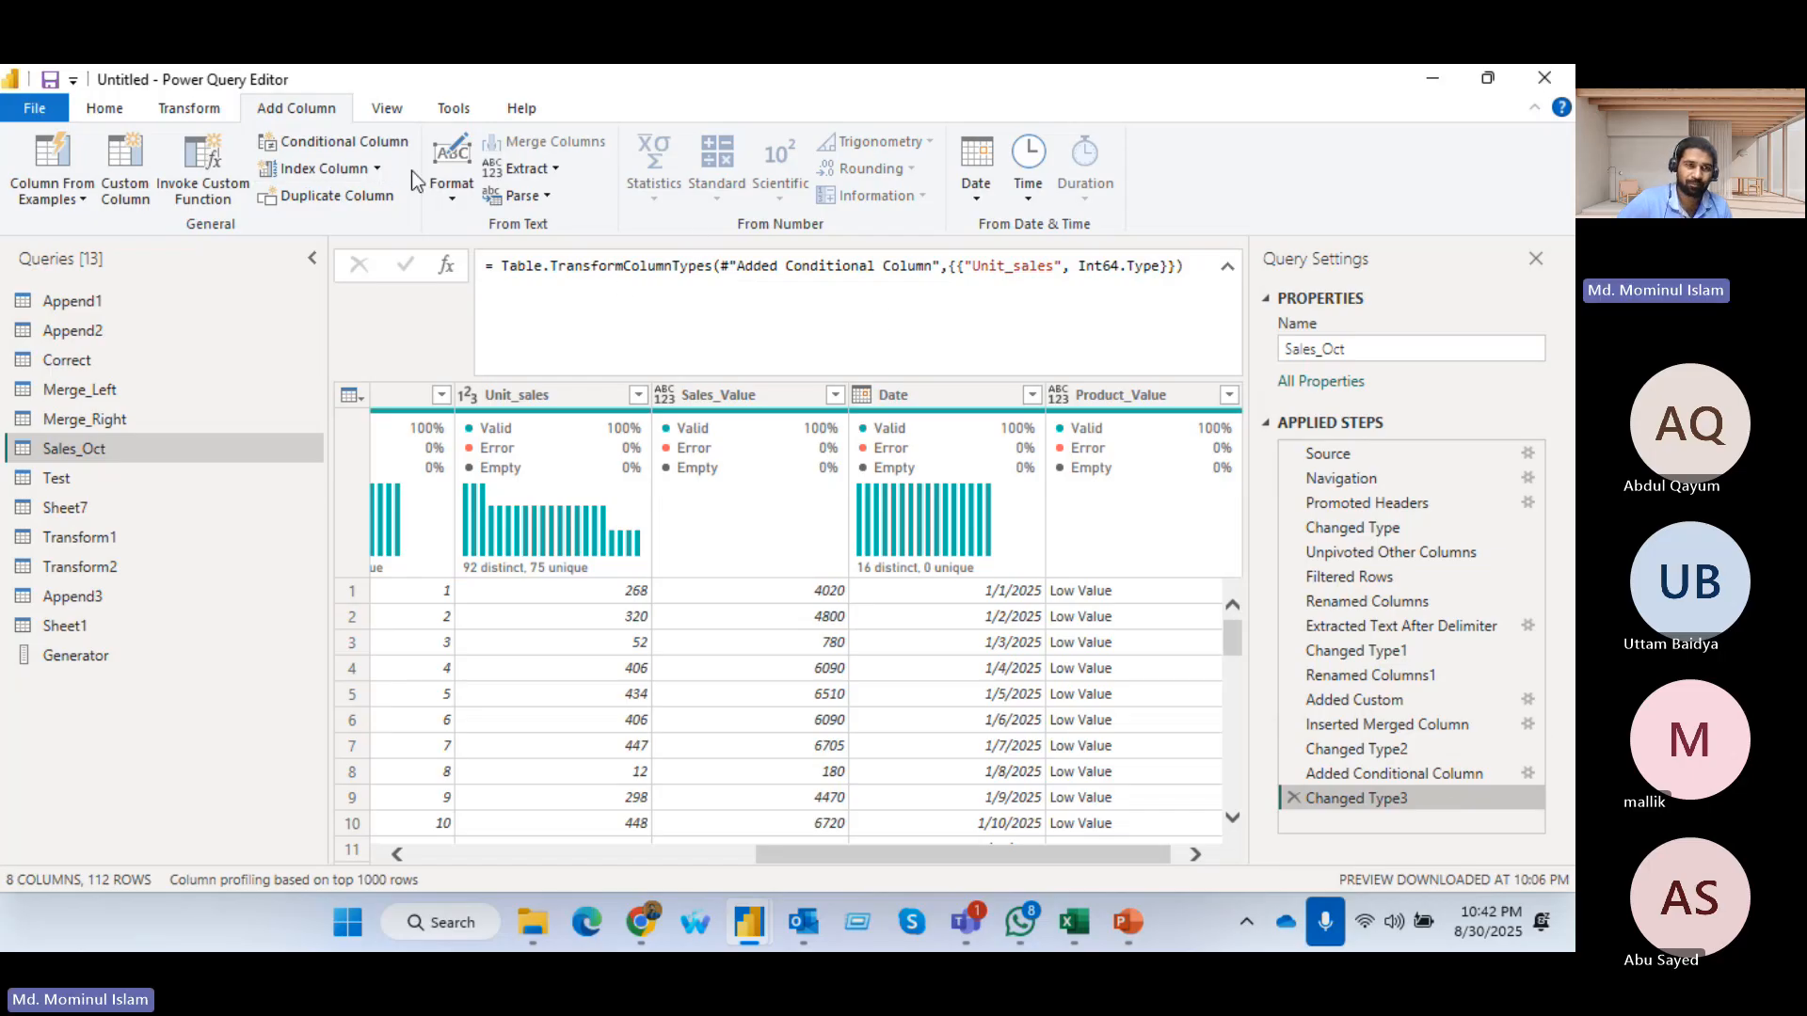
# Add an index column starting from 1 after the Changed Type3 step and check its numbering down the rows
pyautogui.click(377, 169)
pyautogui.click(314, 229)
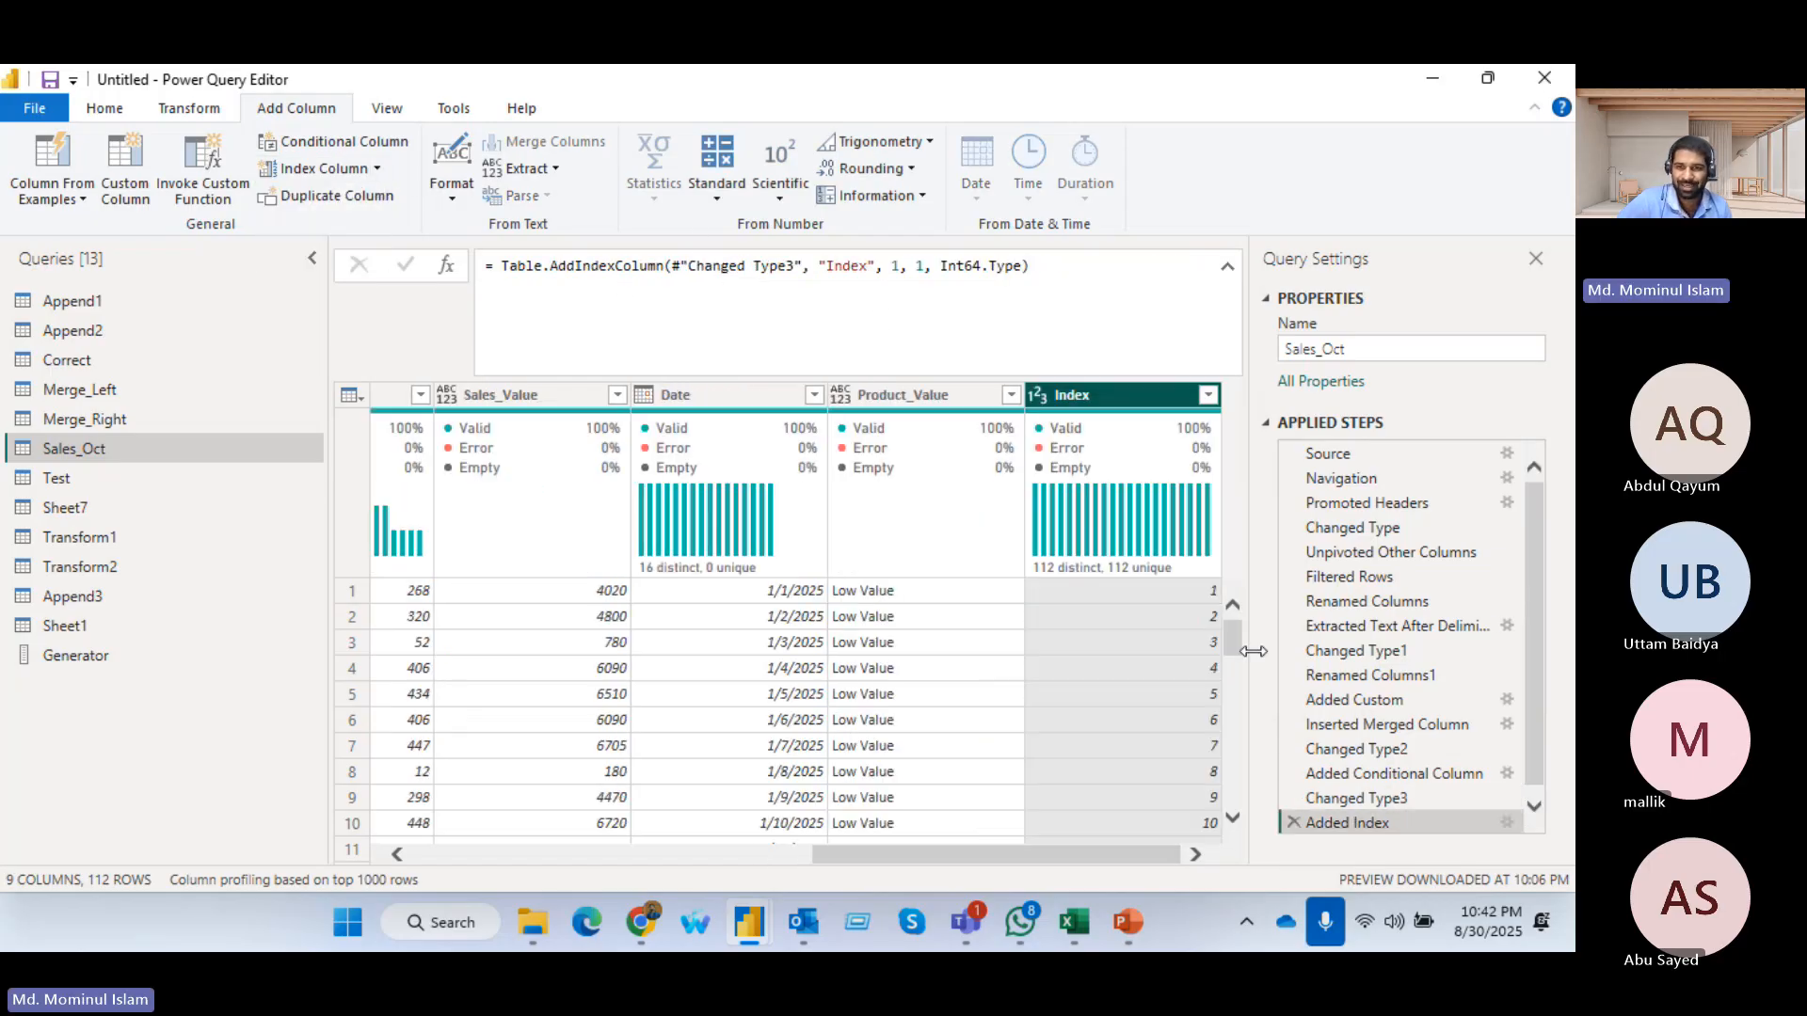
pyautogui.scroll(-8, 1172, 659)
pyautogui.scroll(-15, 1158, 727)
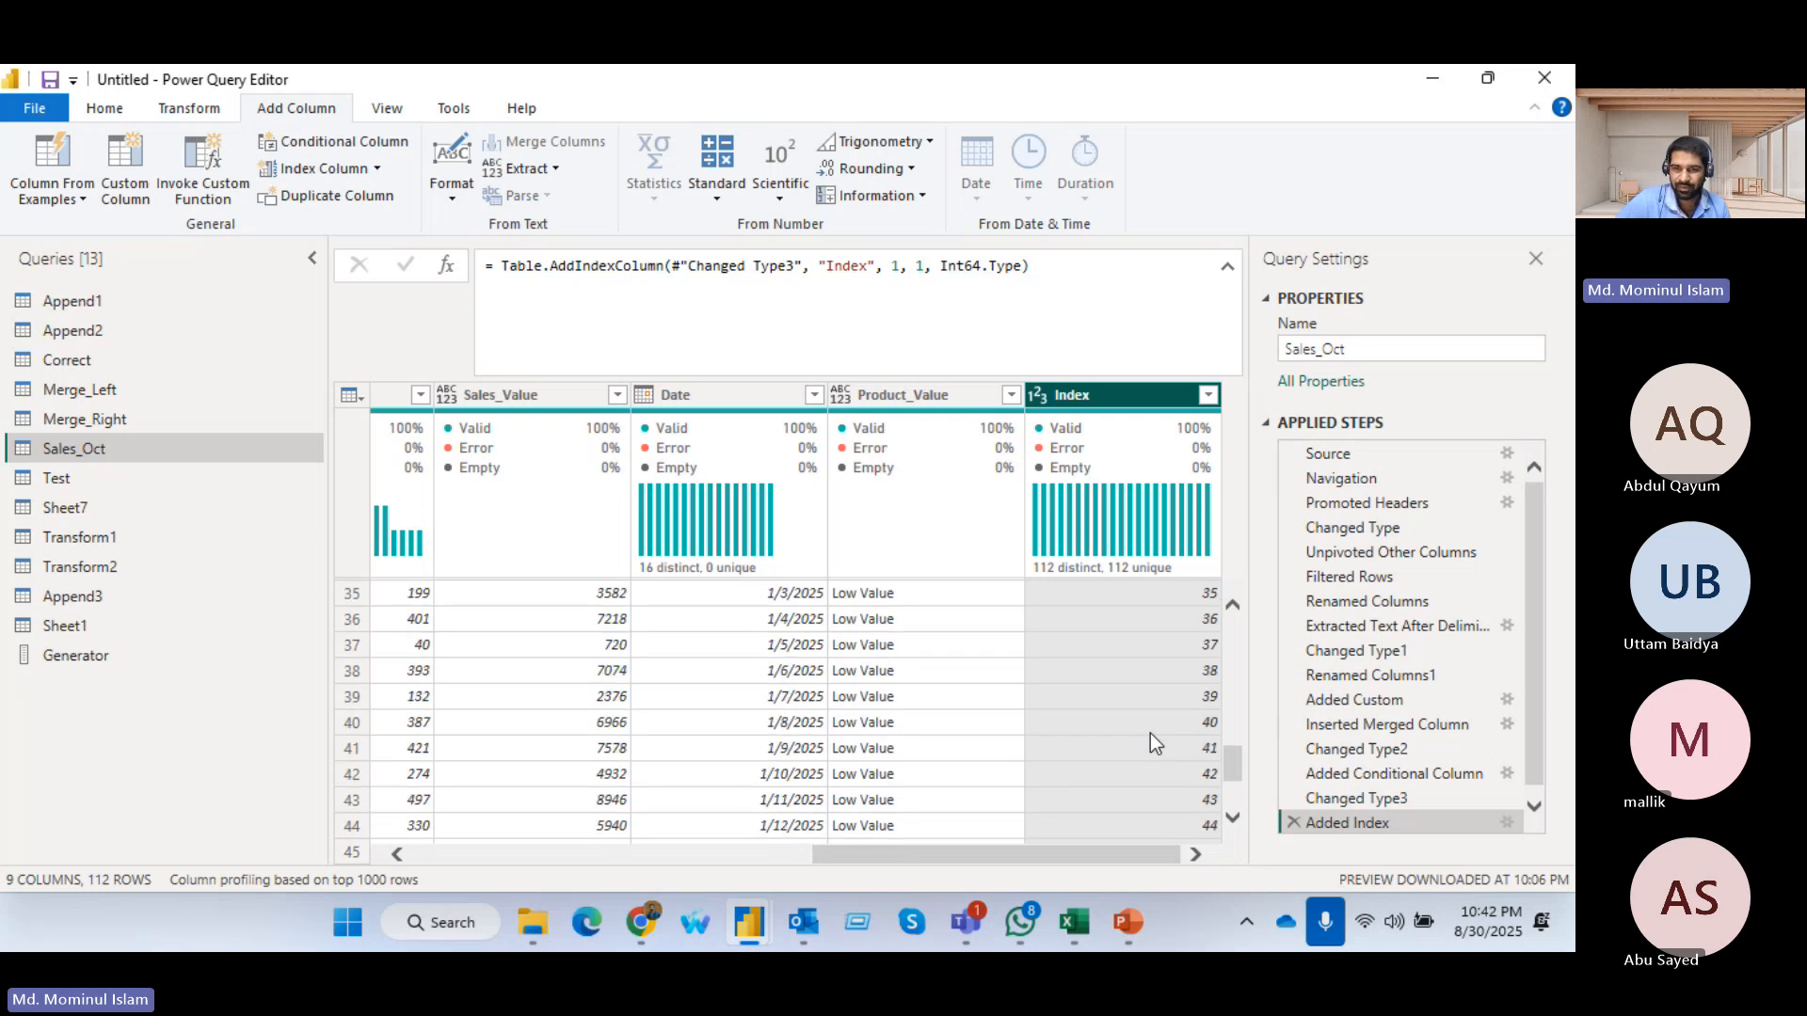
# Add a second, custom index column with starting index 10 and increment 5
pyautogui.click(376, 169)
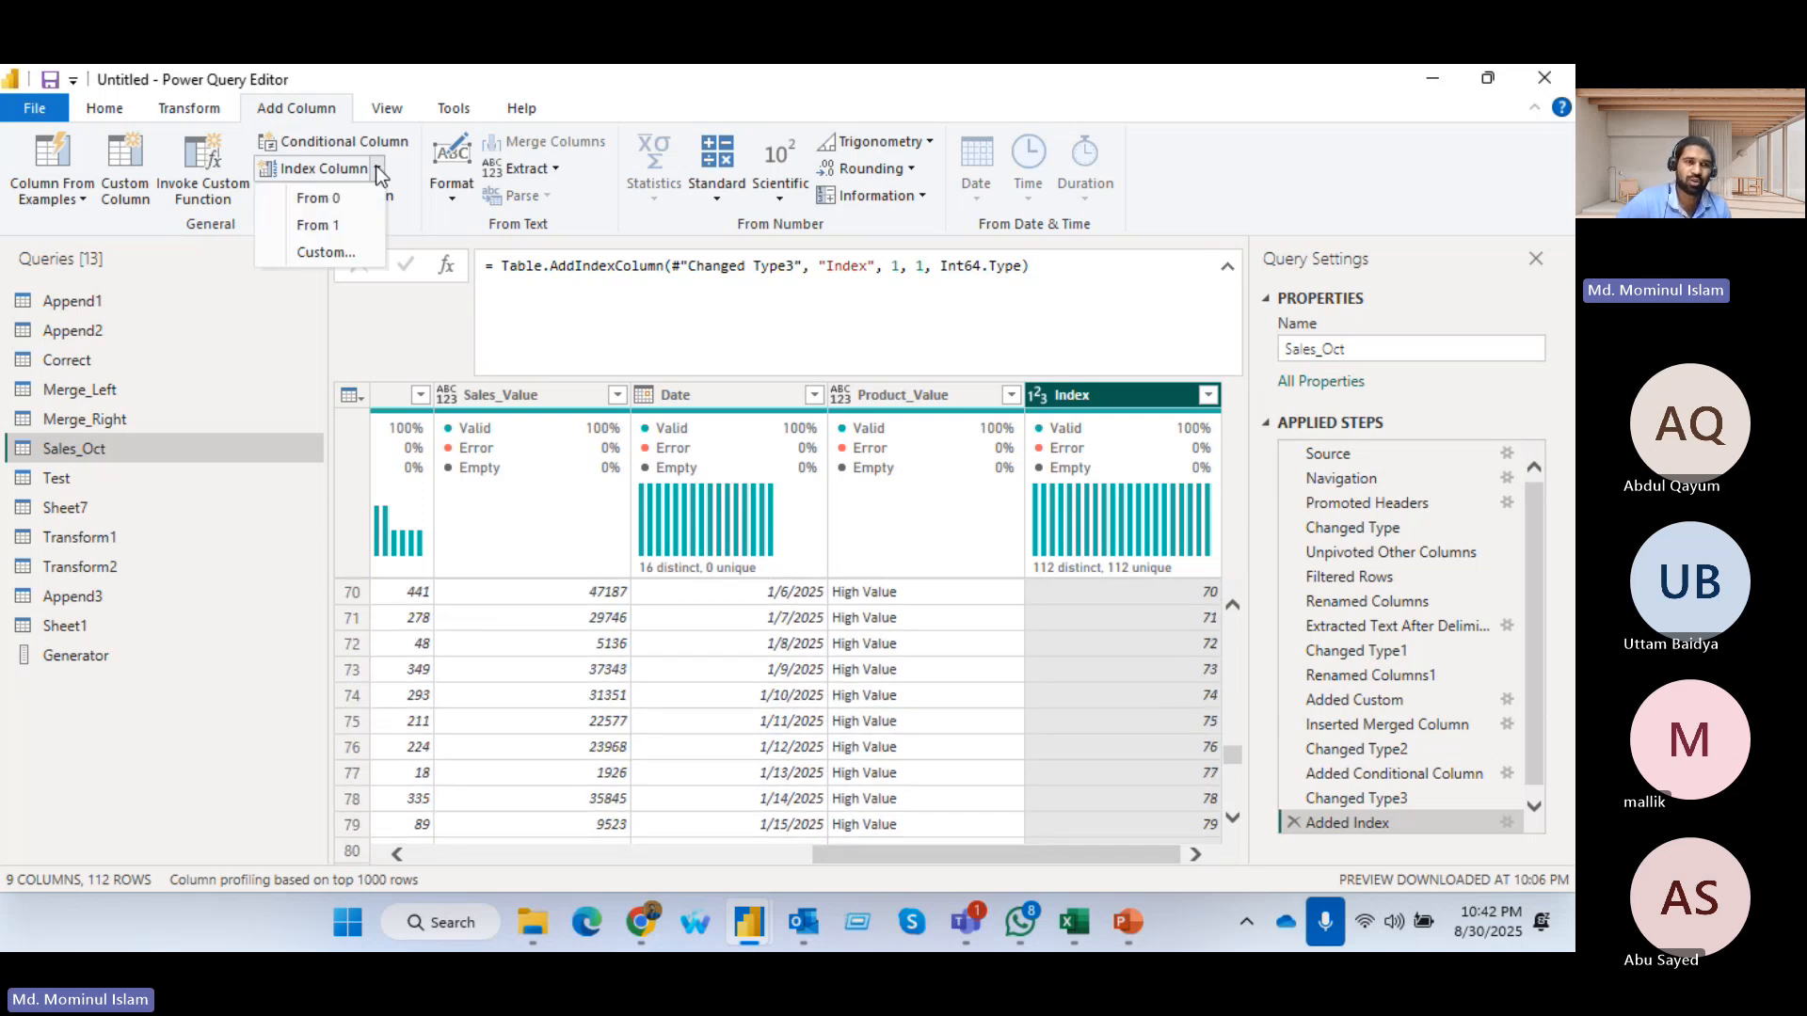
pyautogui.click(326, 247)
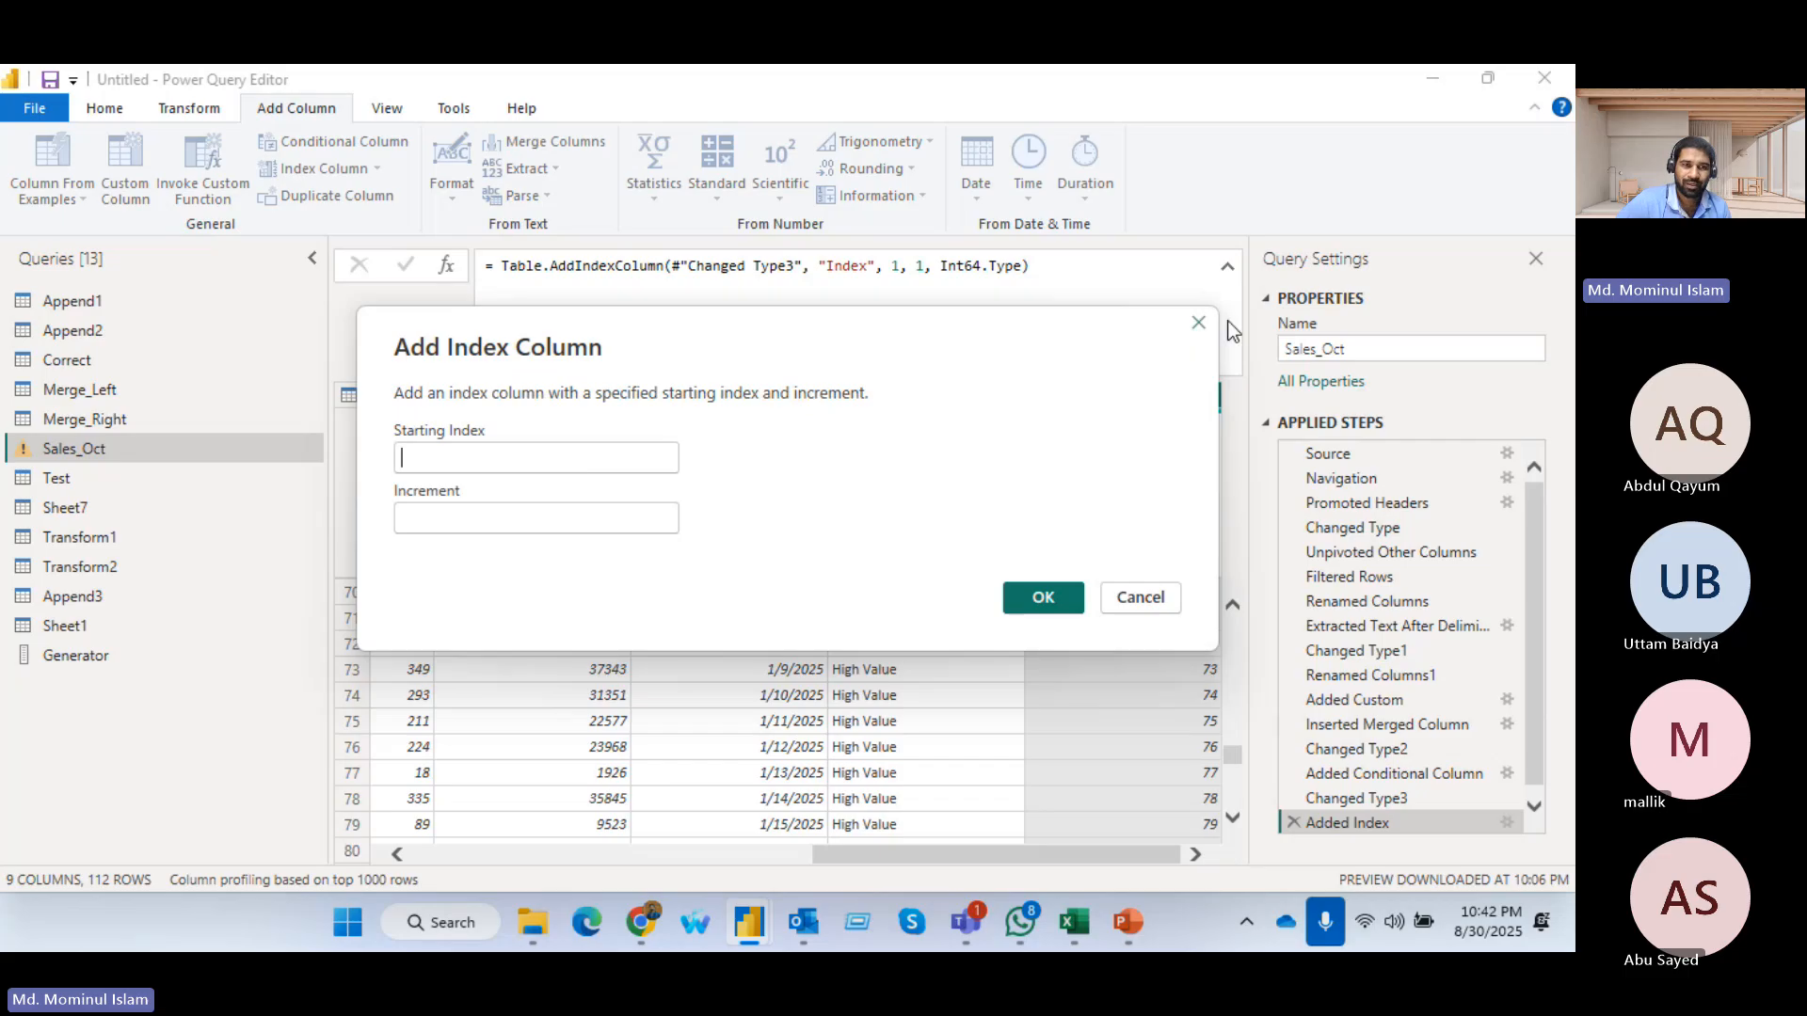
pyautogui.click(513, 455)
pyautogui.write('10')
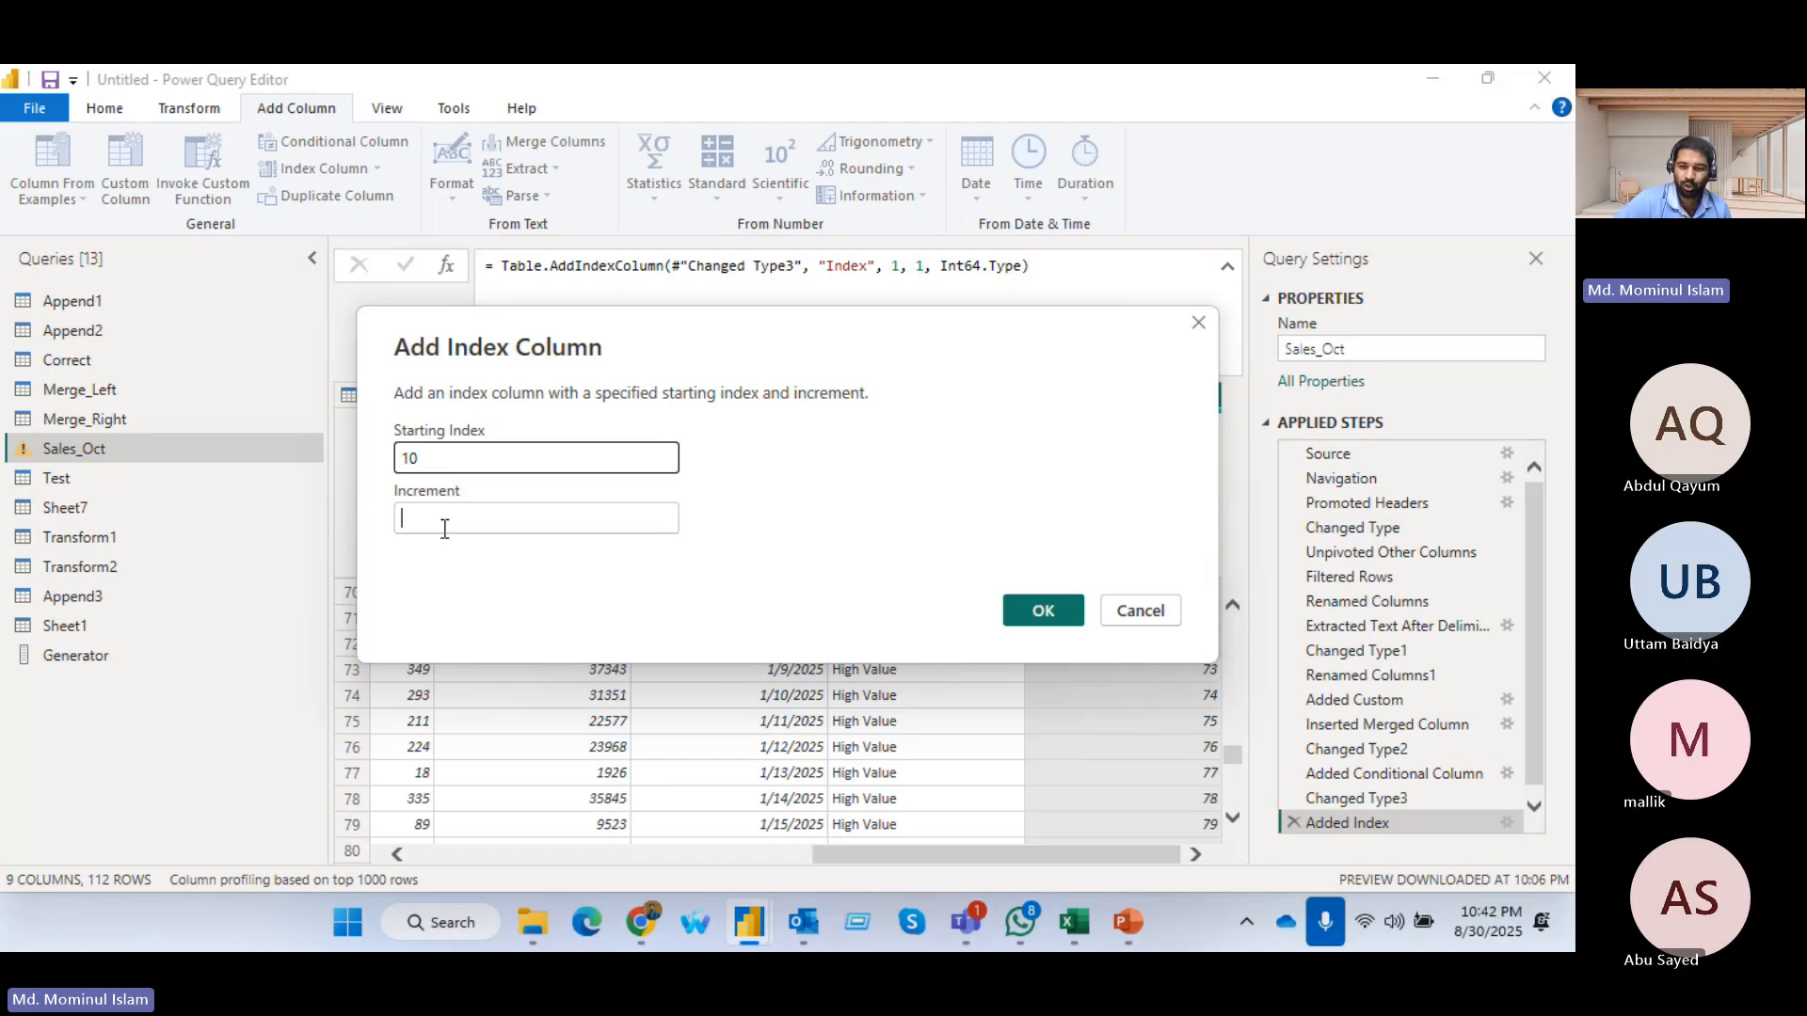
pyautogui.write('5')
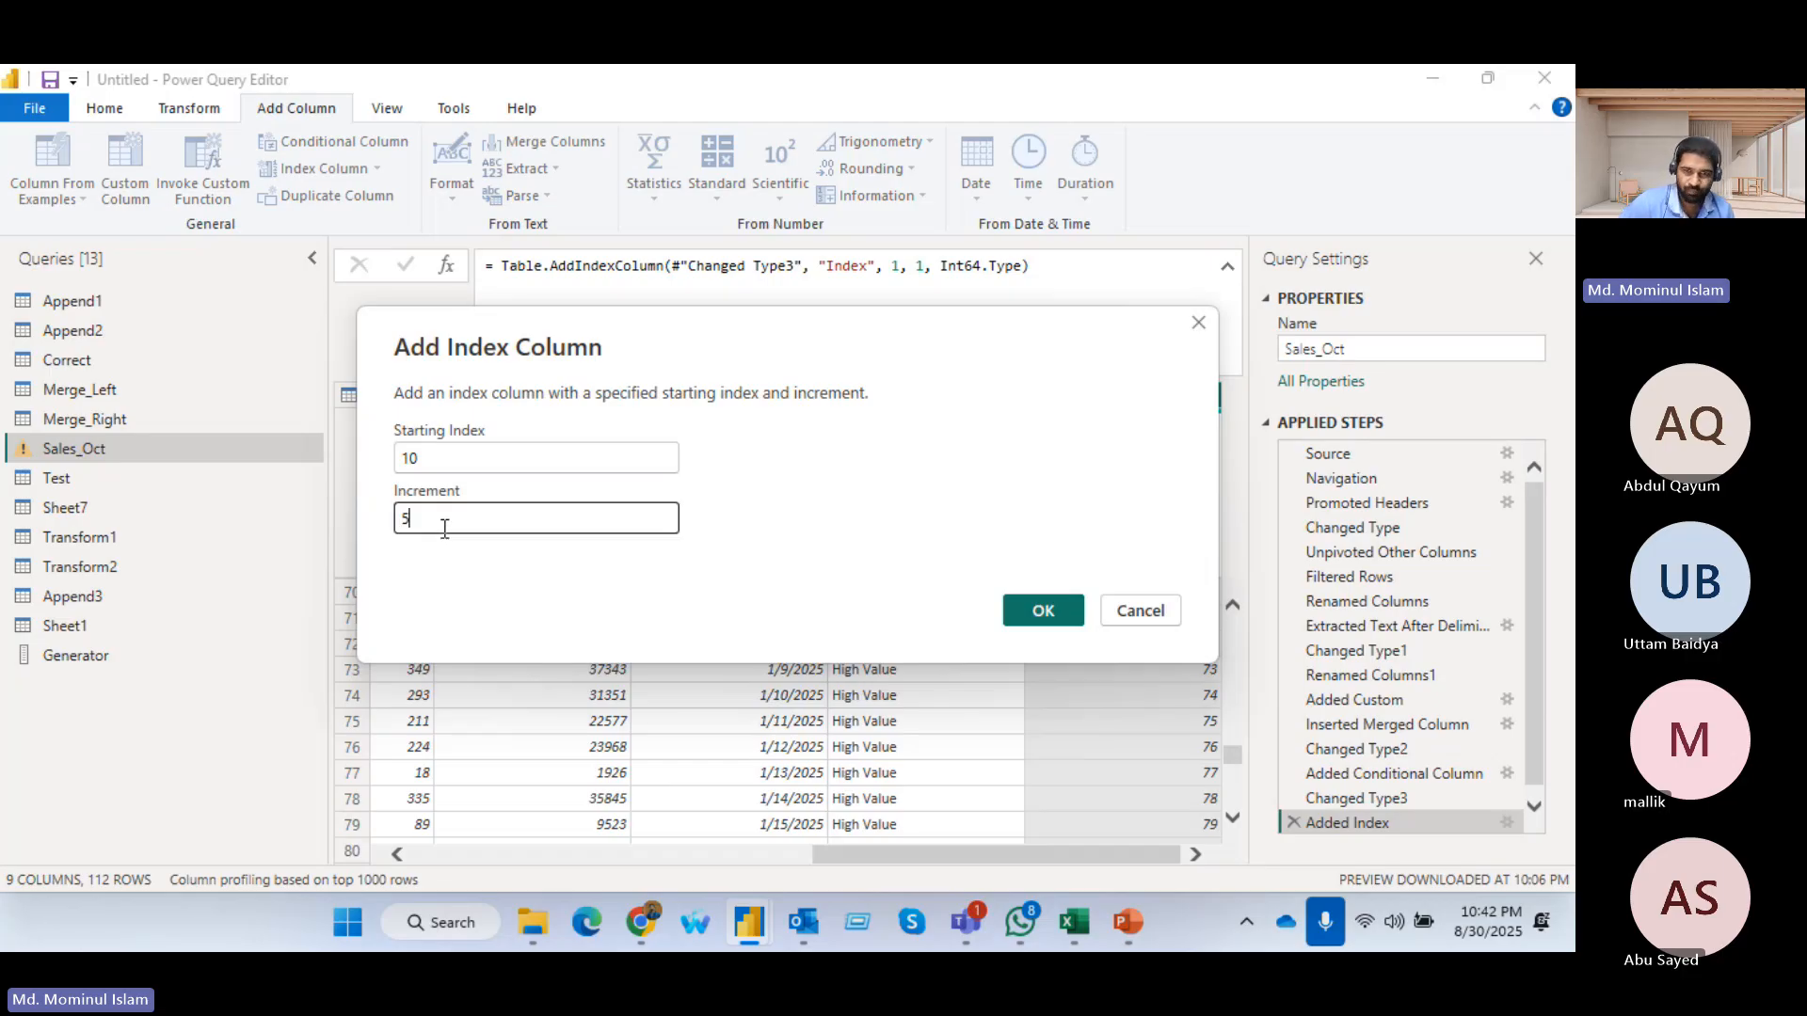
pyautogui.click(1042, 612)
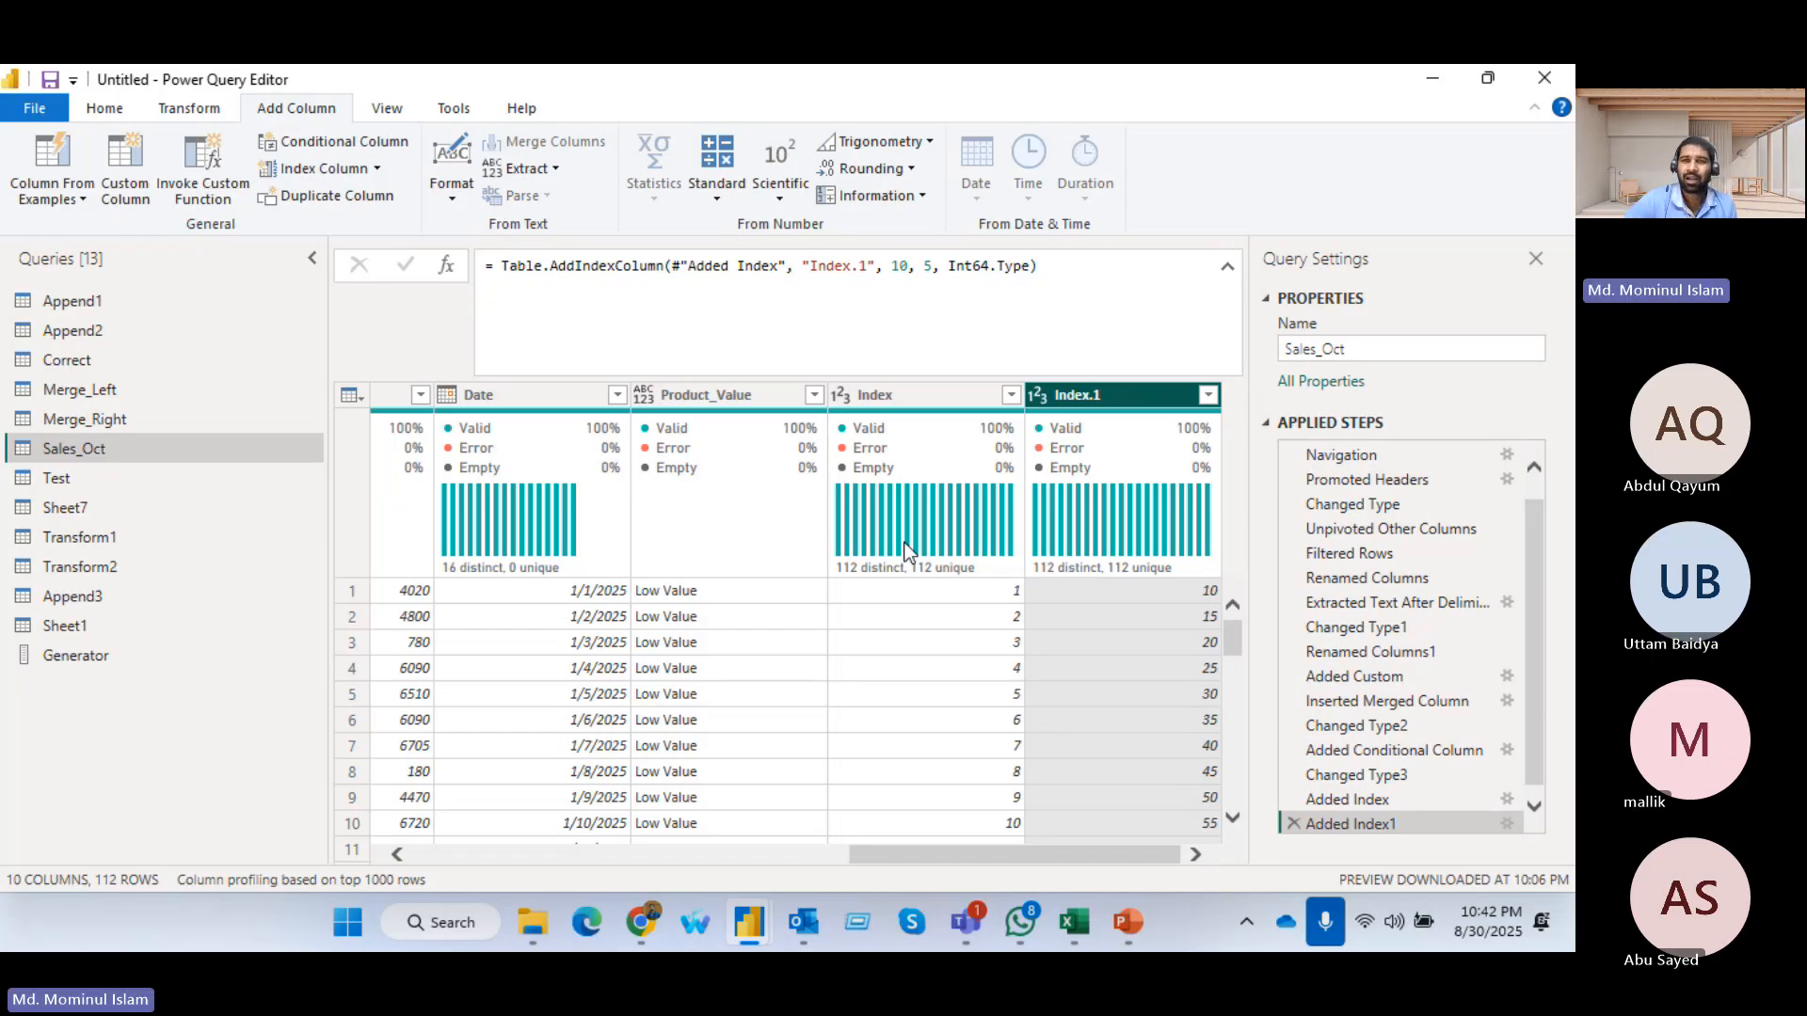
# Duplicate the Product_Value column and remove the duplication step again
pyautogui.click(708, 397)
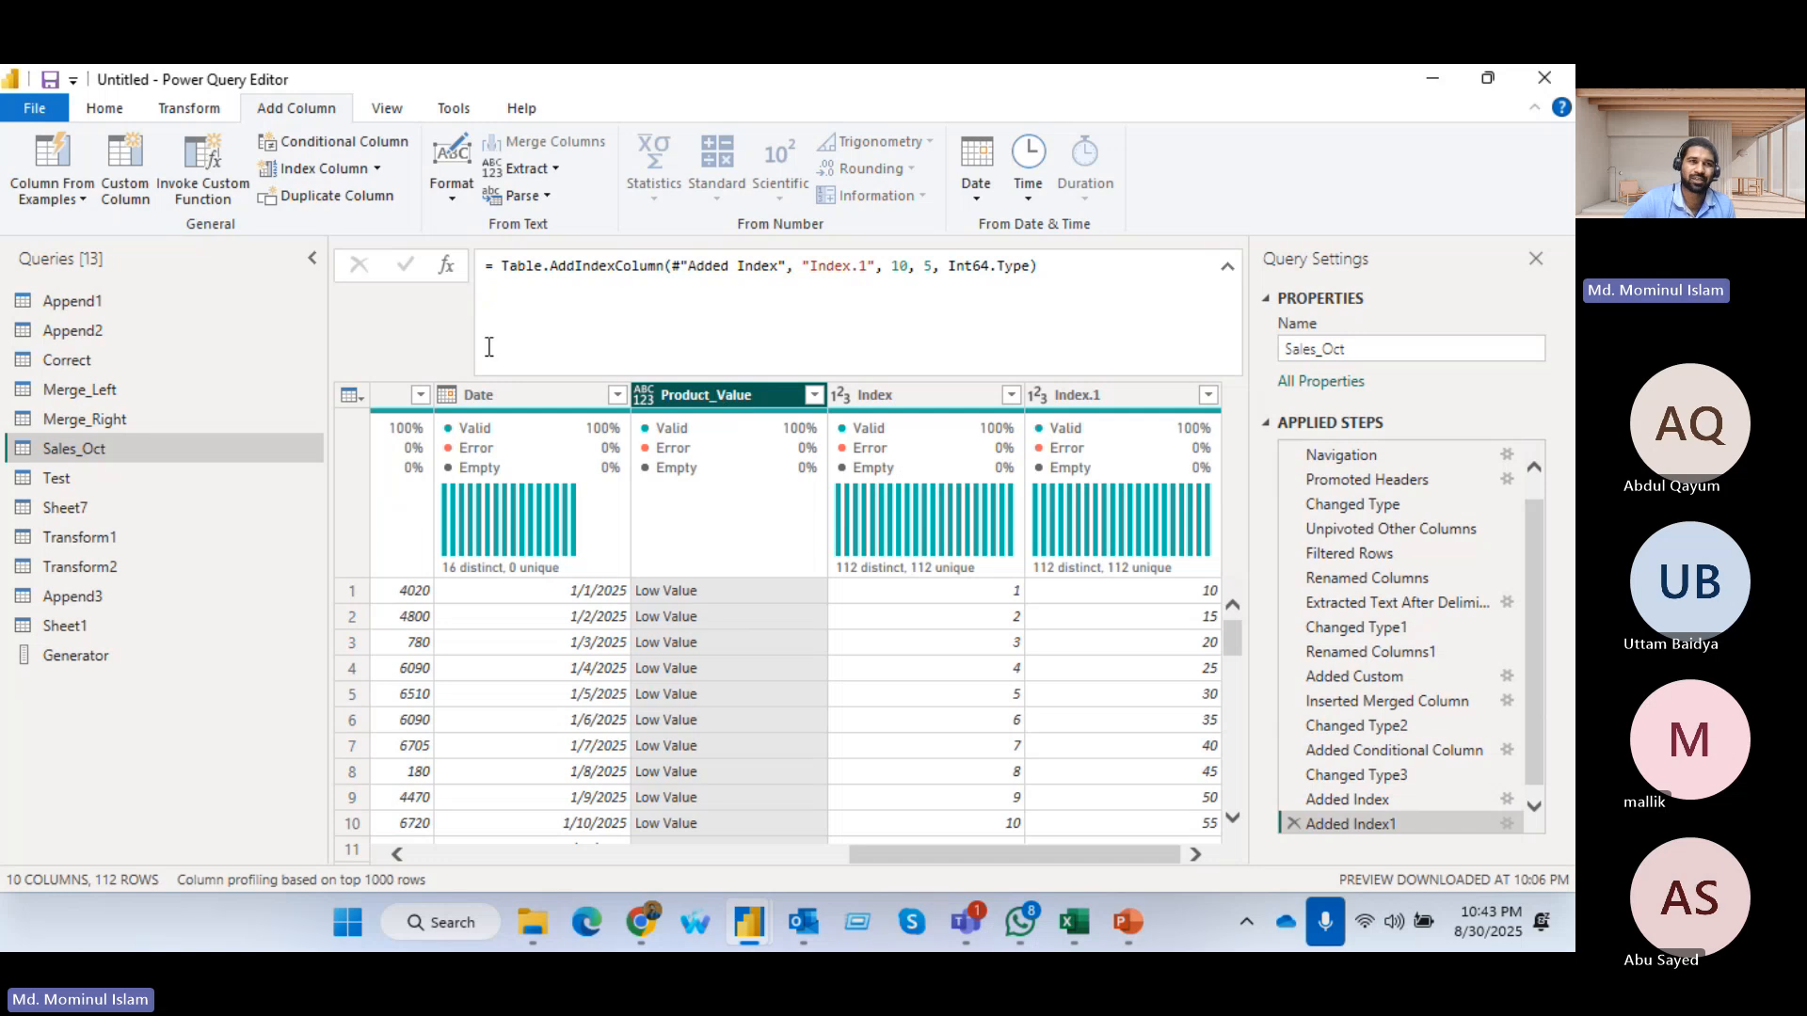
pyautogui.click(331, 200)
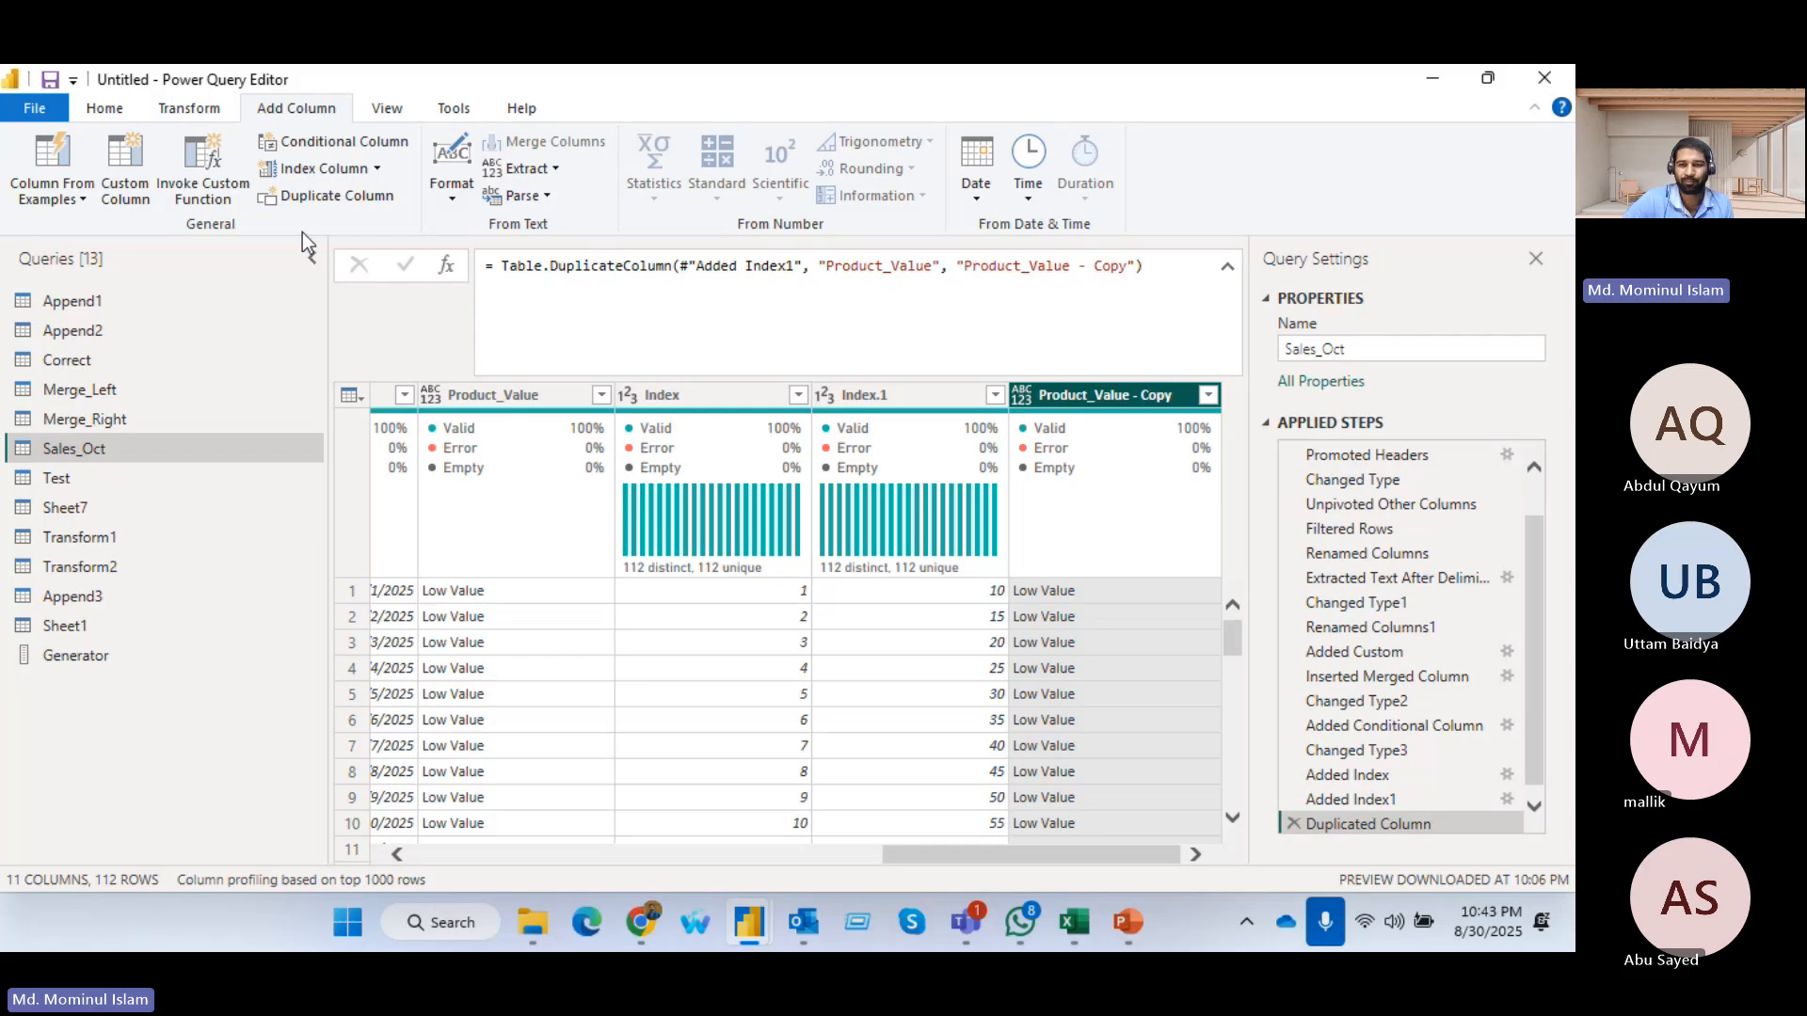
pyautogui.click(1289, 824)
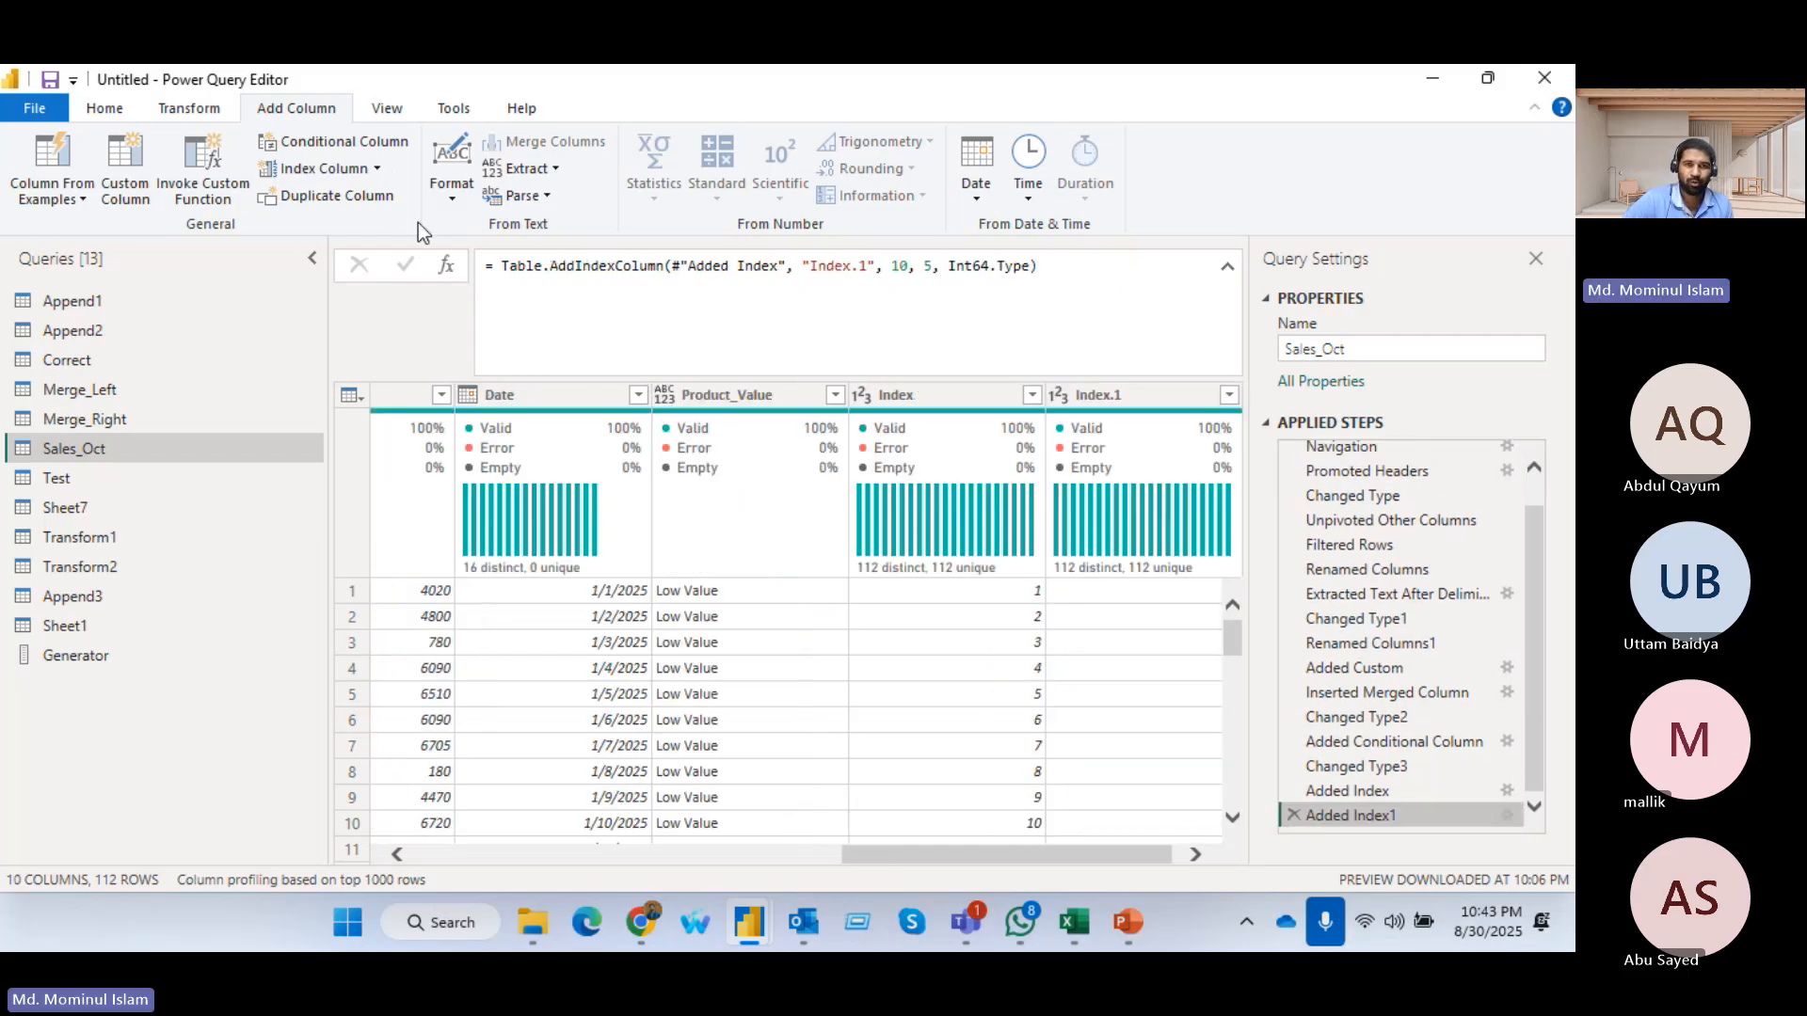
pyautogui.click(374, 114)
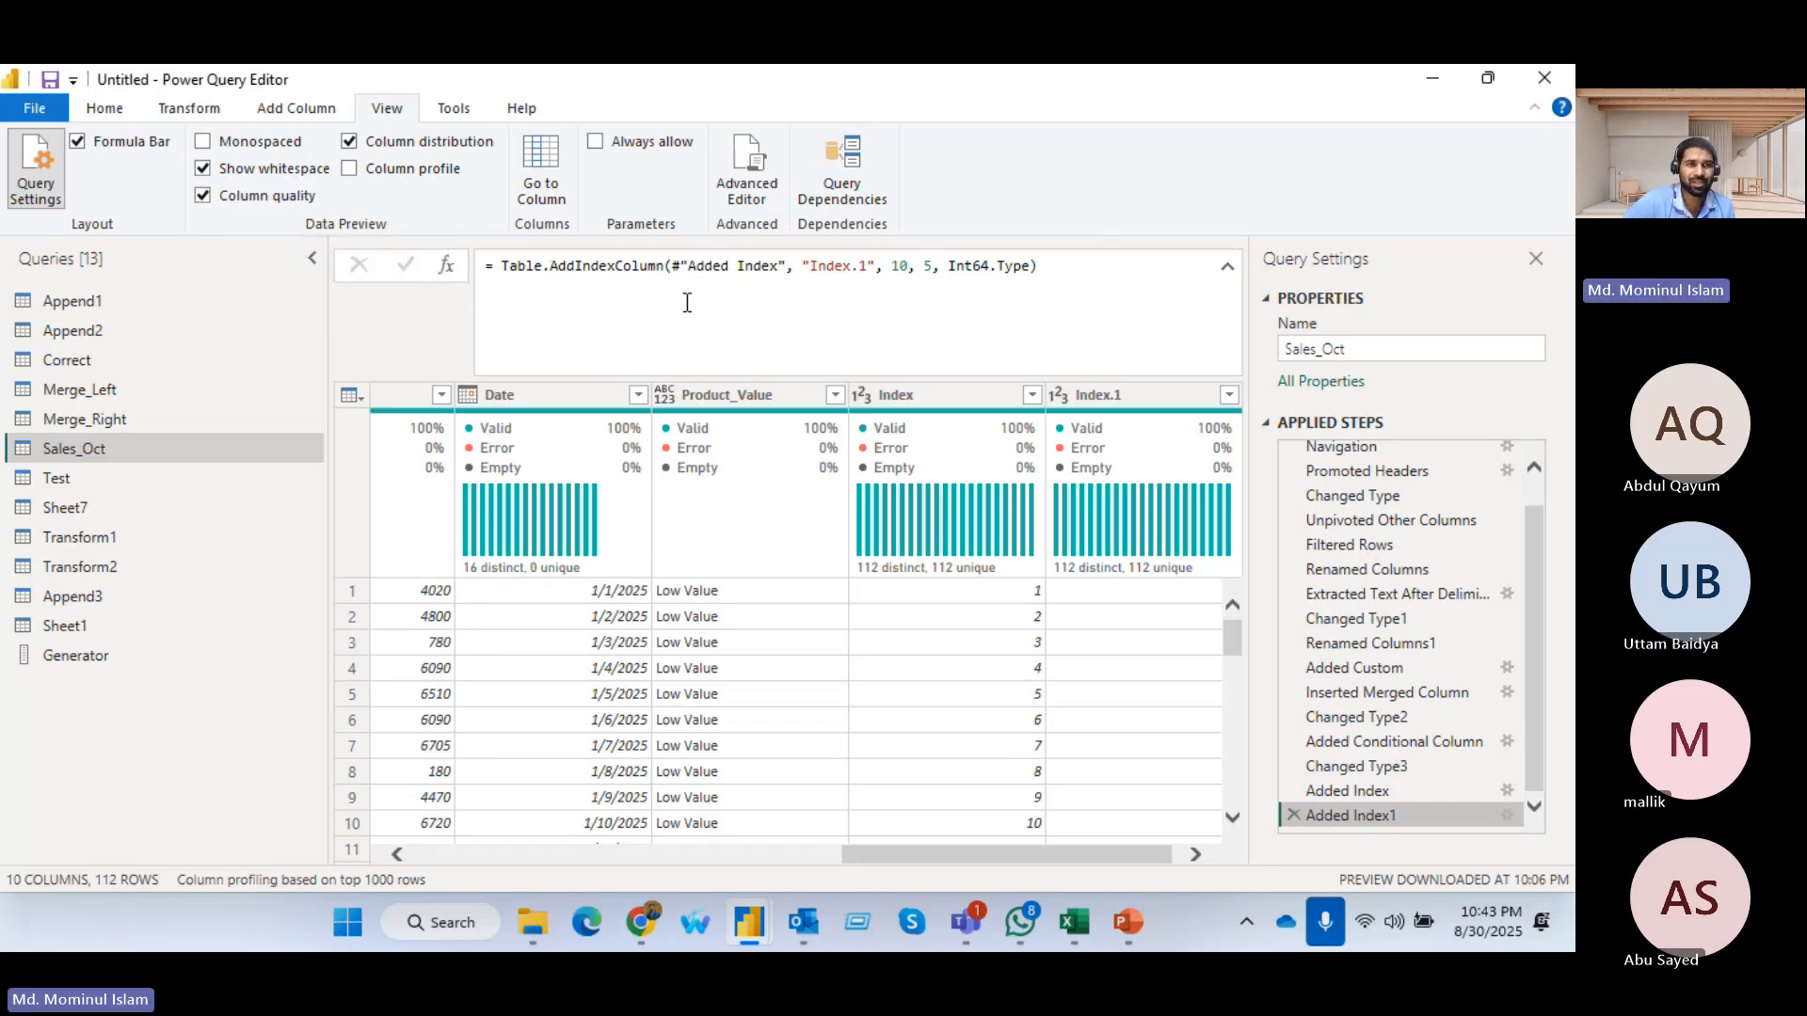
pyautogui.click(456, 110)
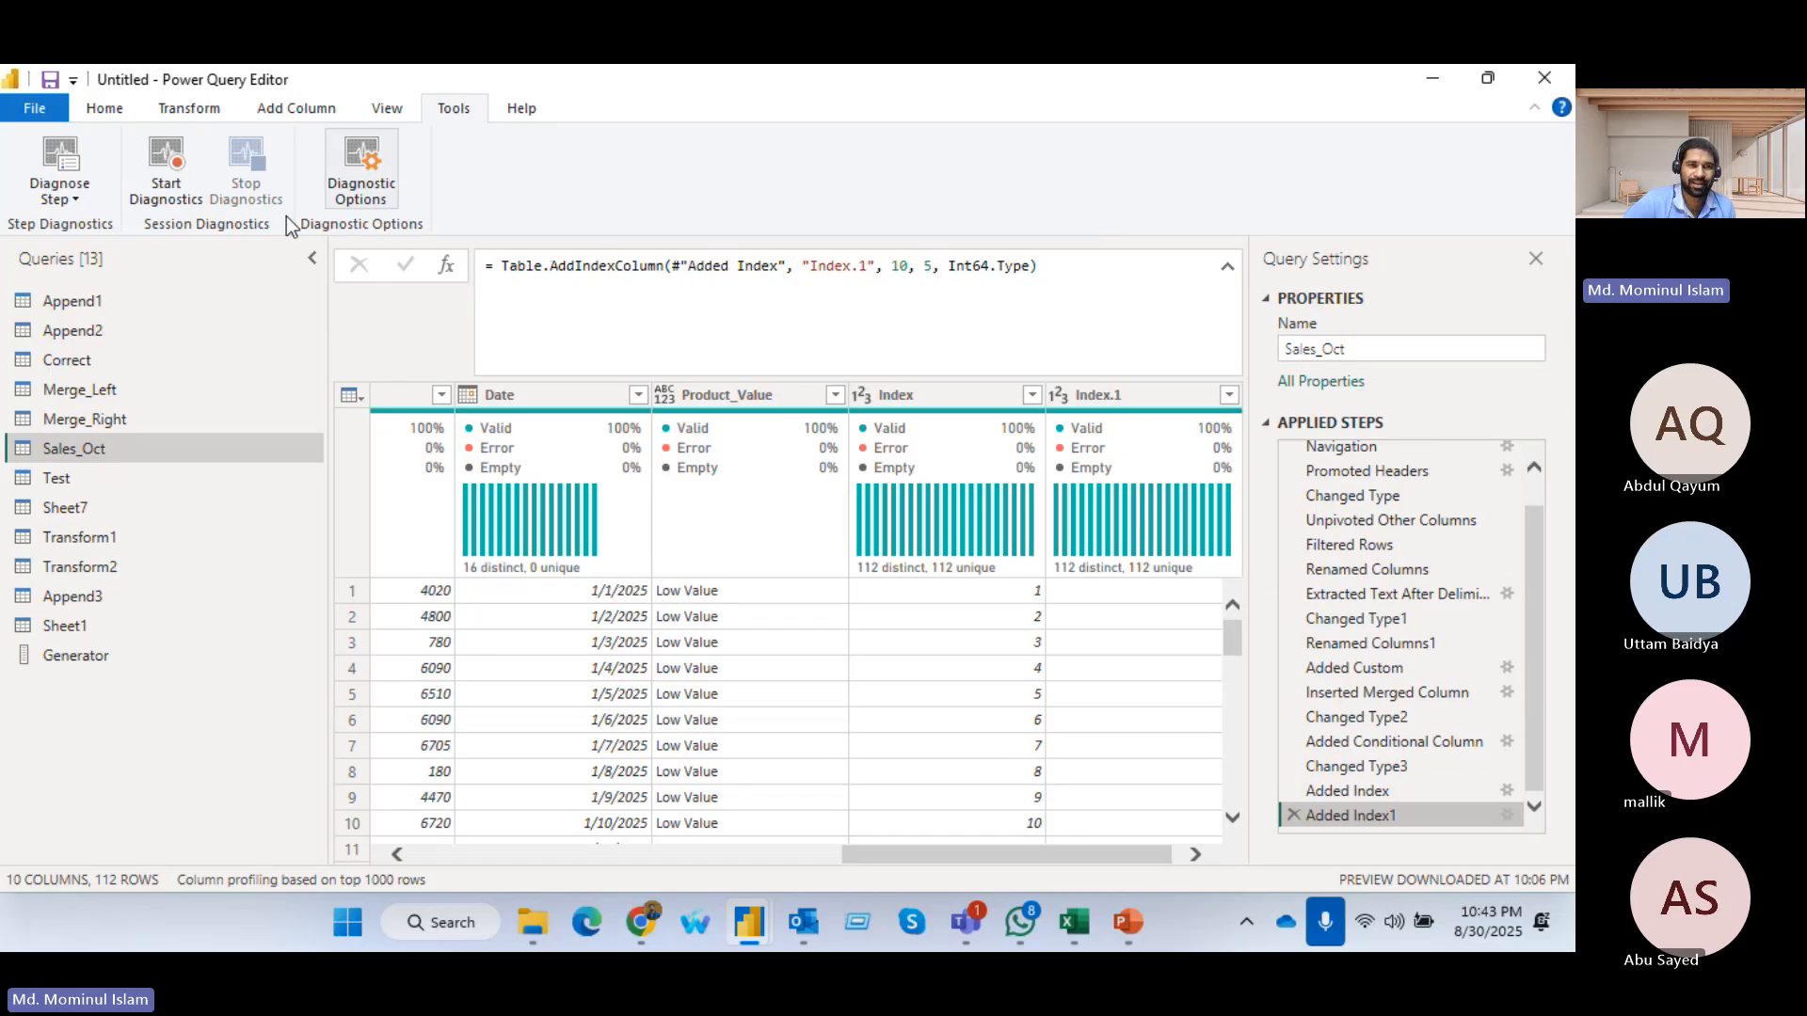
pyautogui.click(89, 115)
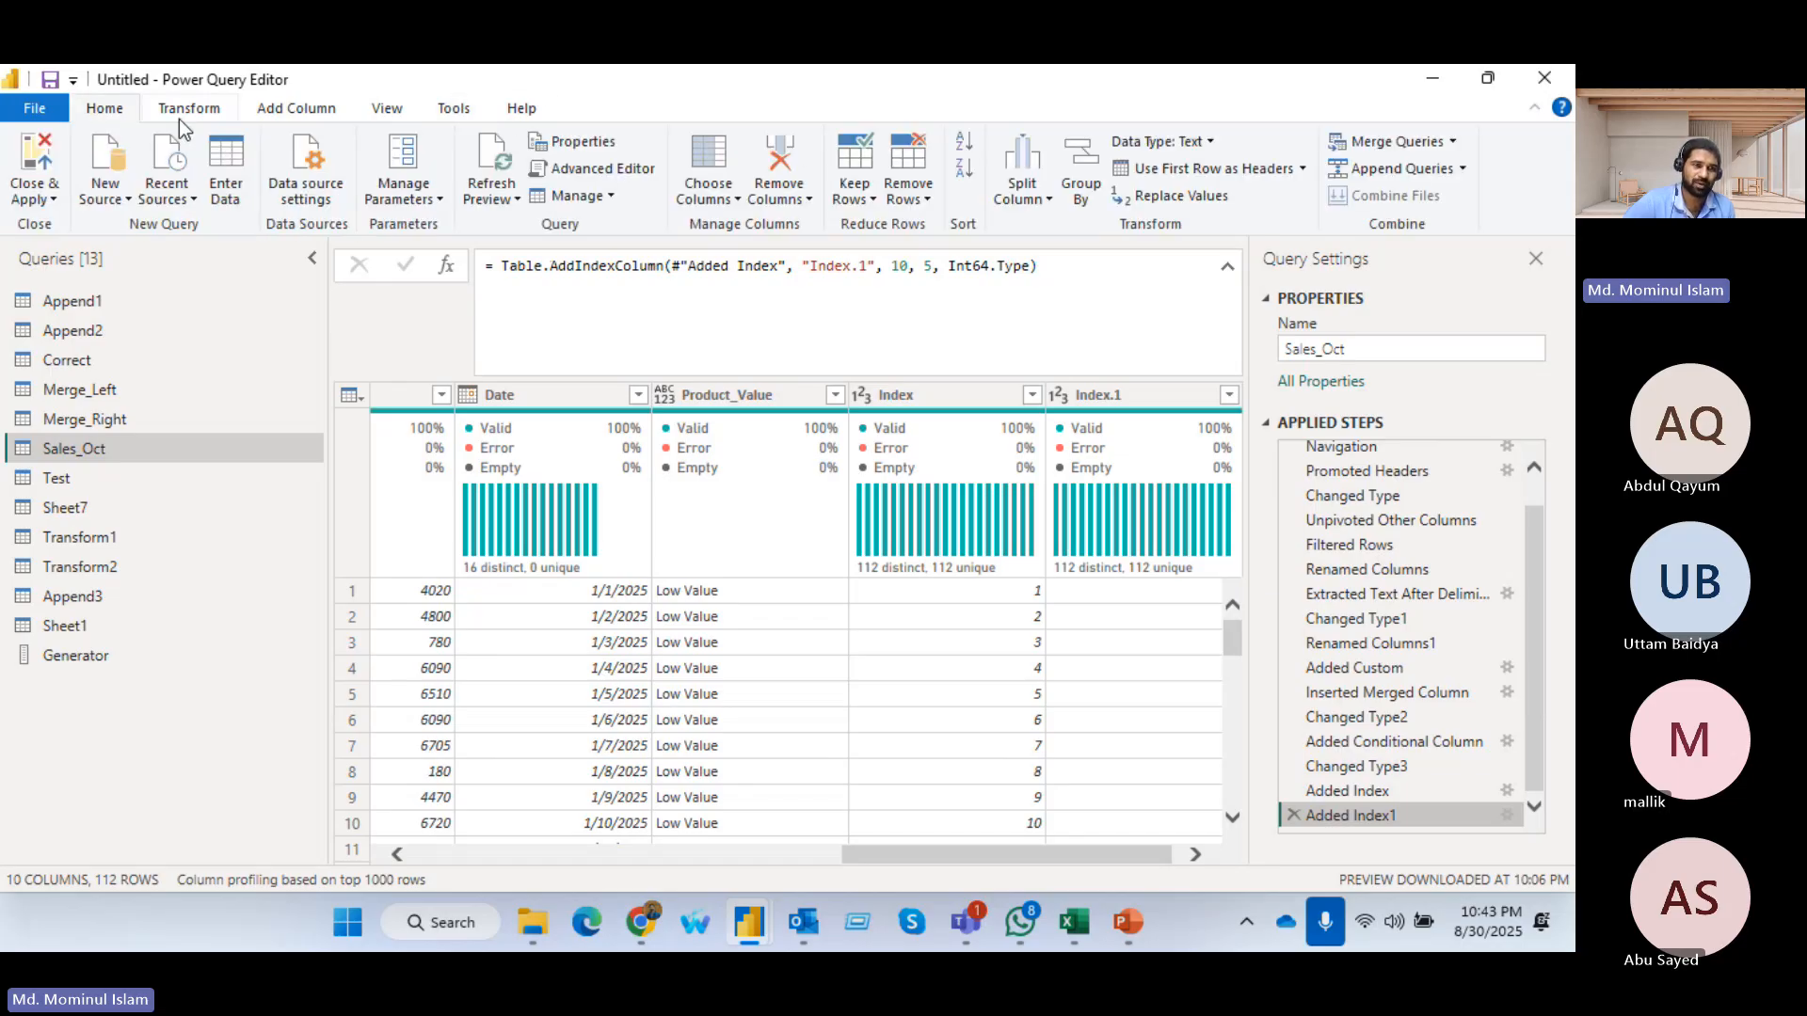
pyautogui.click(184, 113)
pyautogui.click(292, 115)
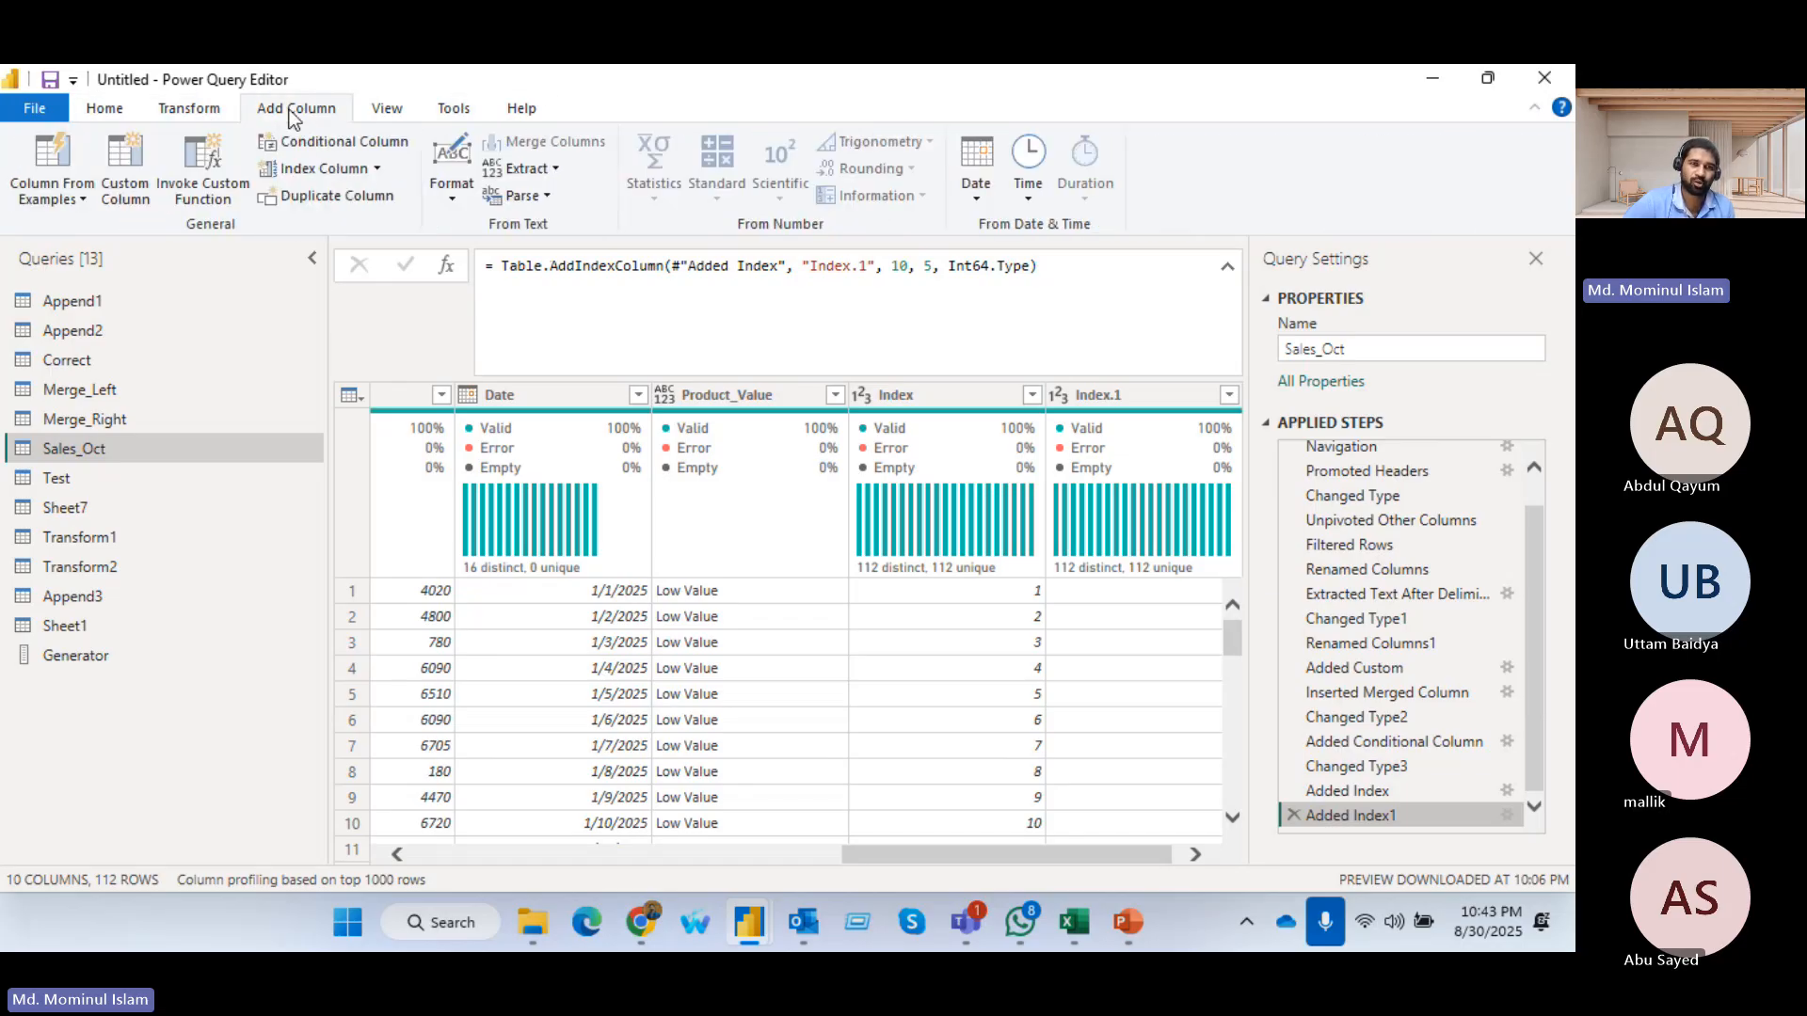
pyautogui.click(387, 111)
pyautogui.click(148, 114)
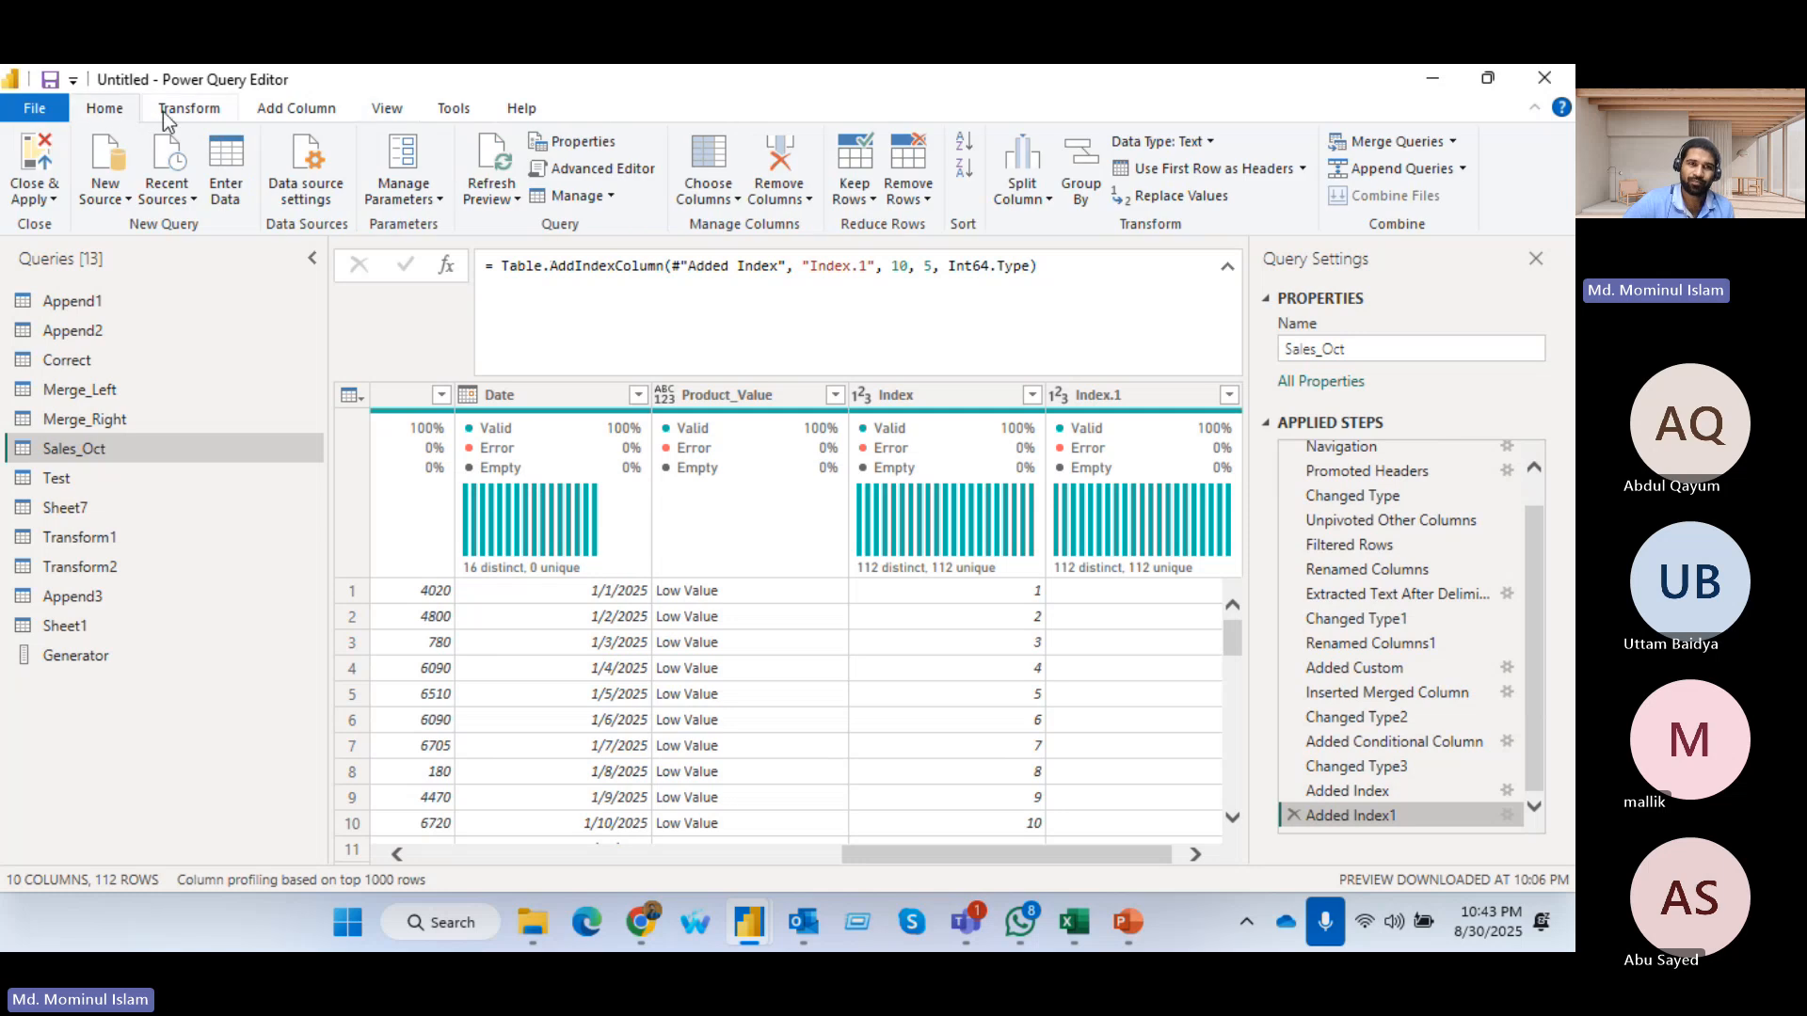
pyautogui.click(162, 111)
pyautogui.click(103, 110)
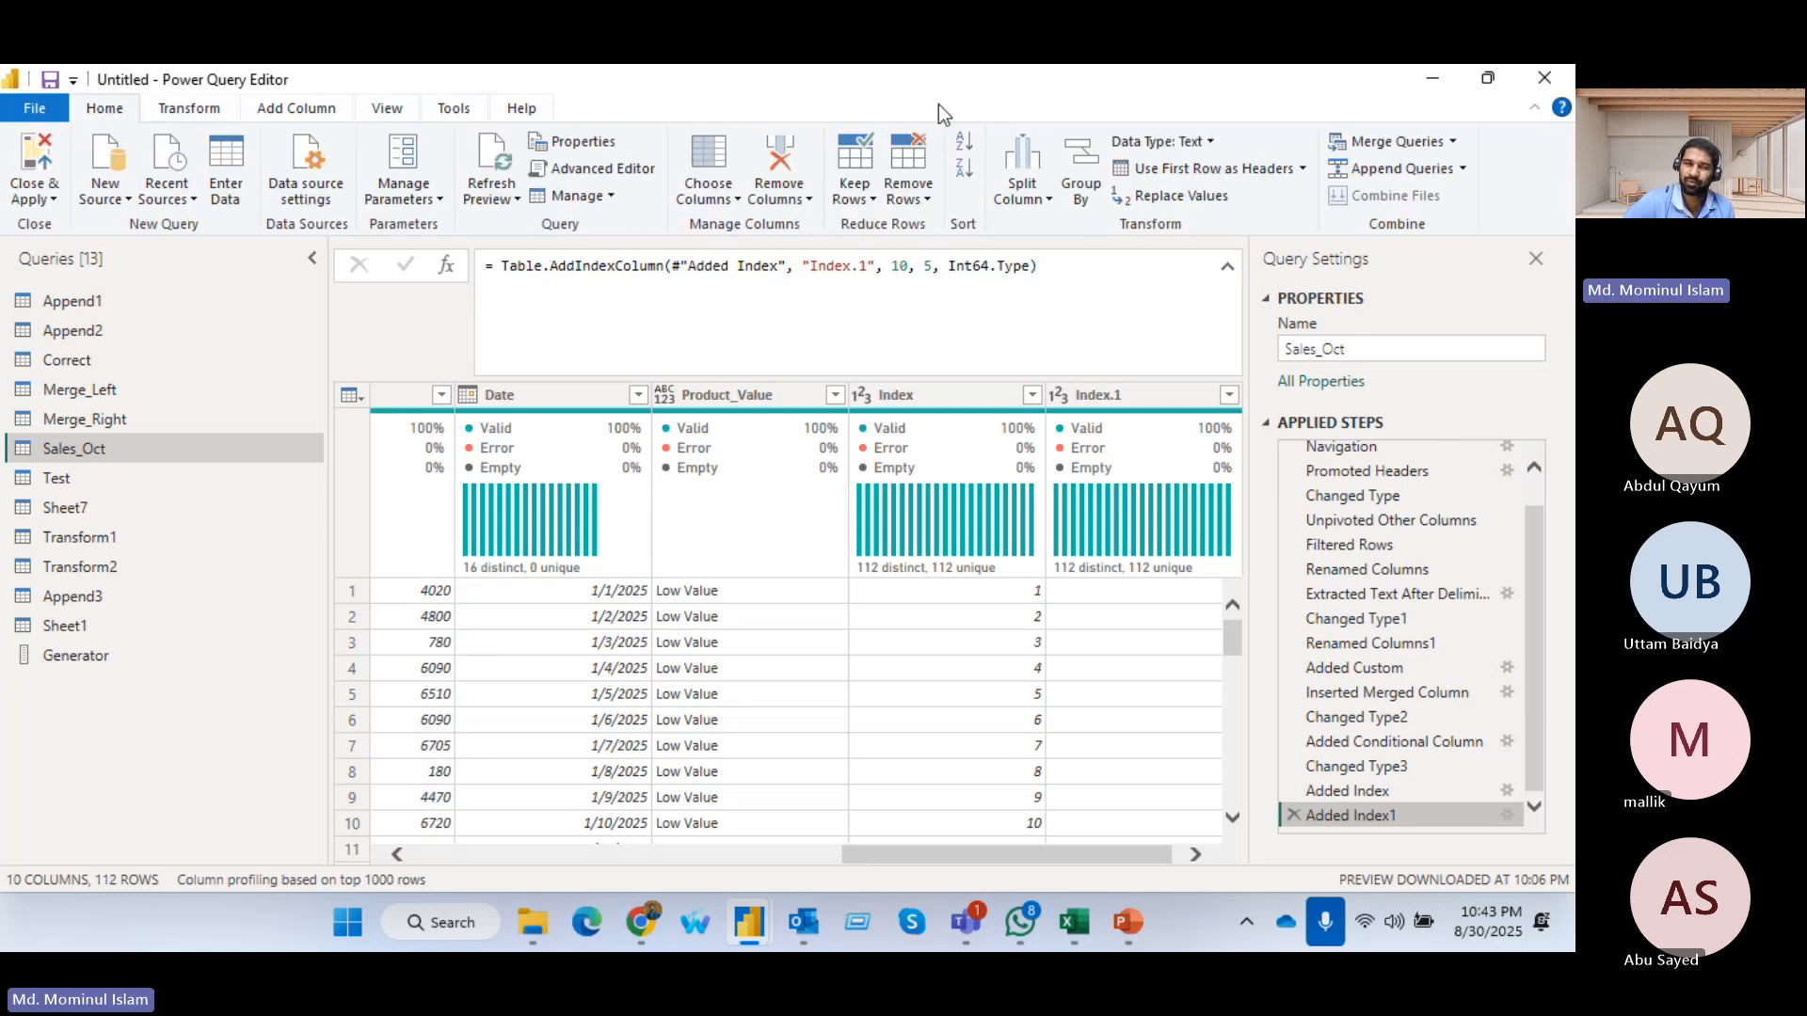
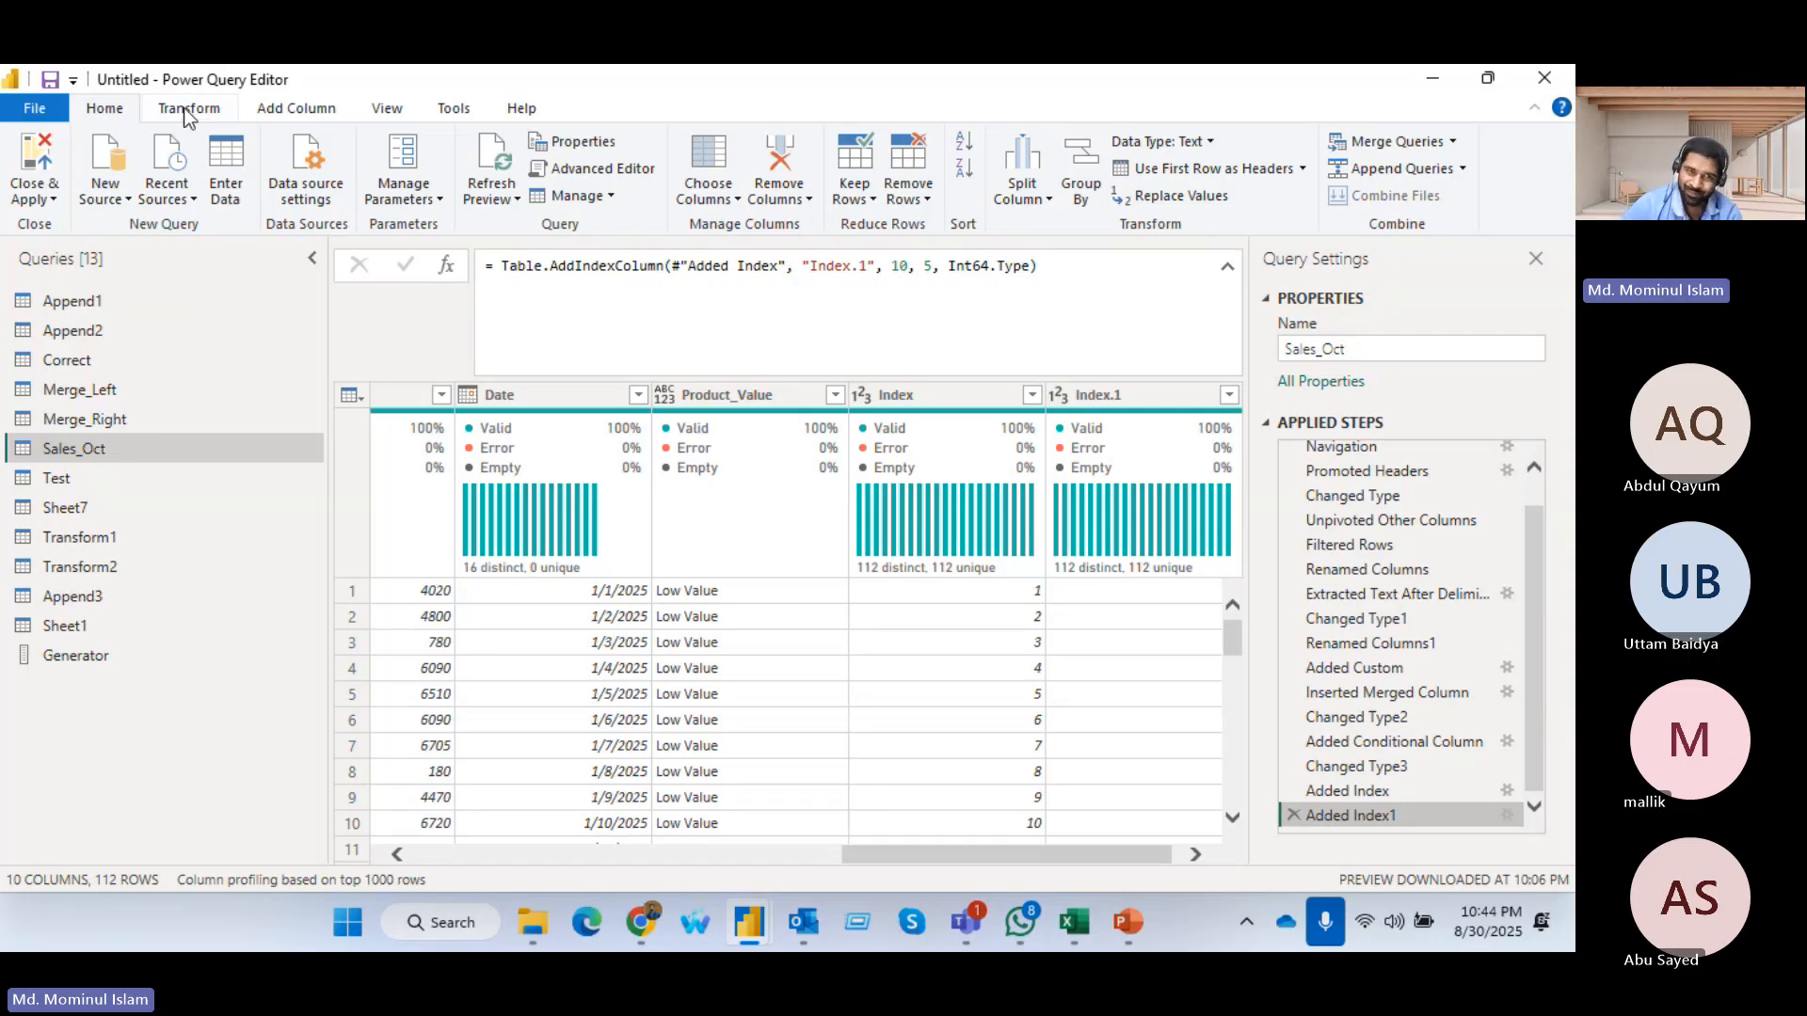
# Show the Sales_Oct query's M code in the Advanced Editor and copy all of it, from let to the final line
pyautogui.click(610, 169)
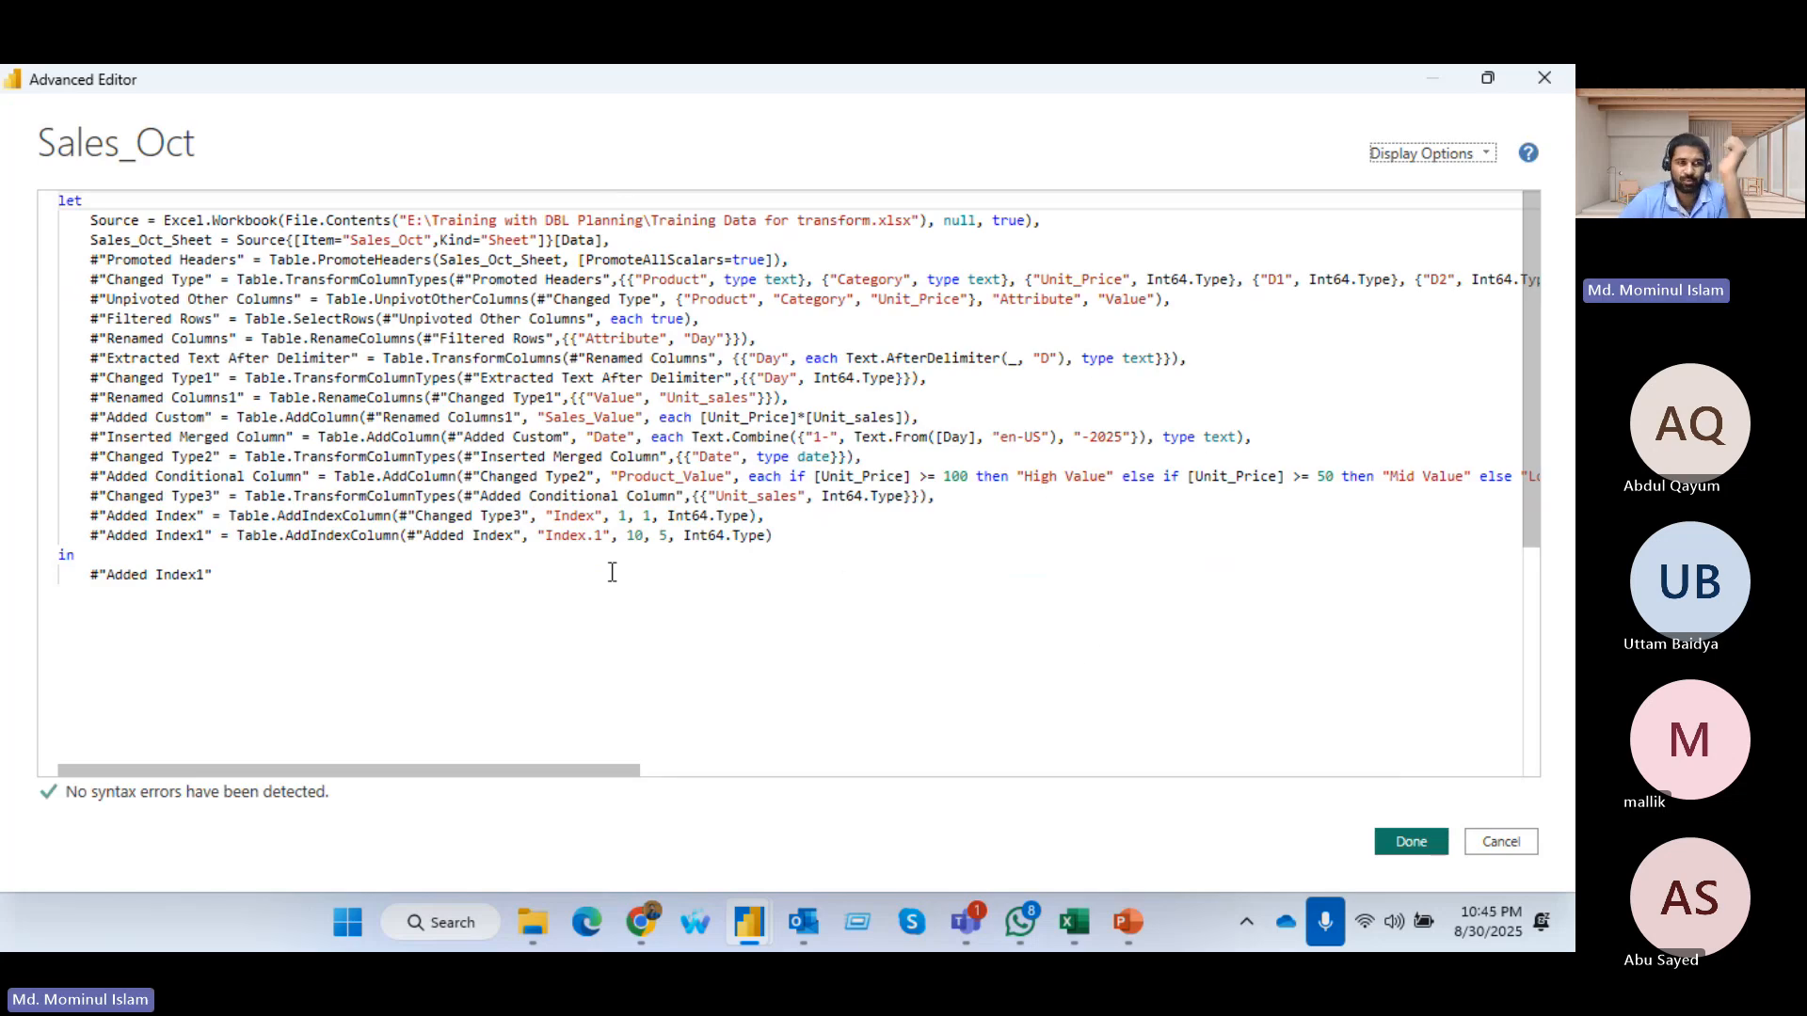
pyautogui.click(91, 220)
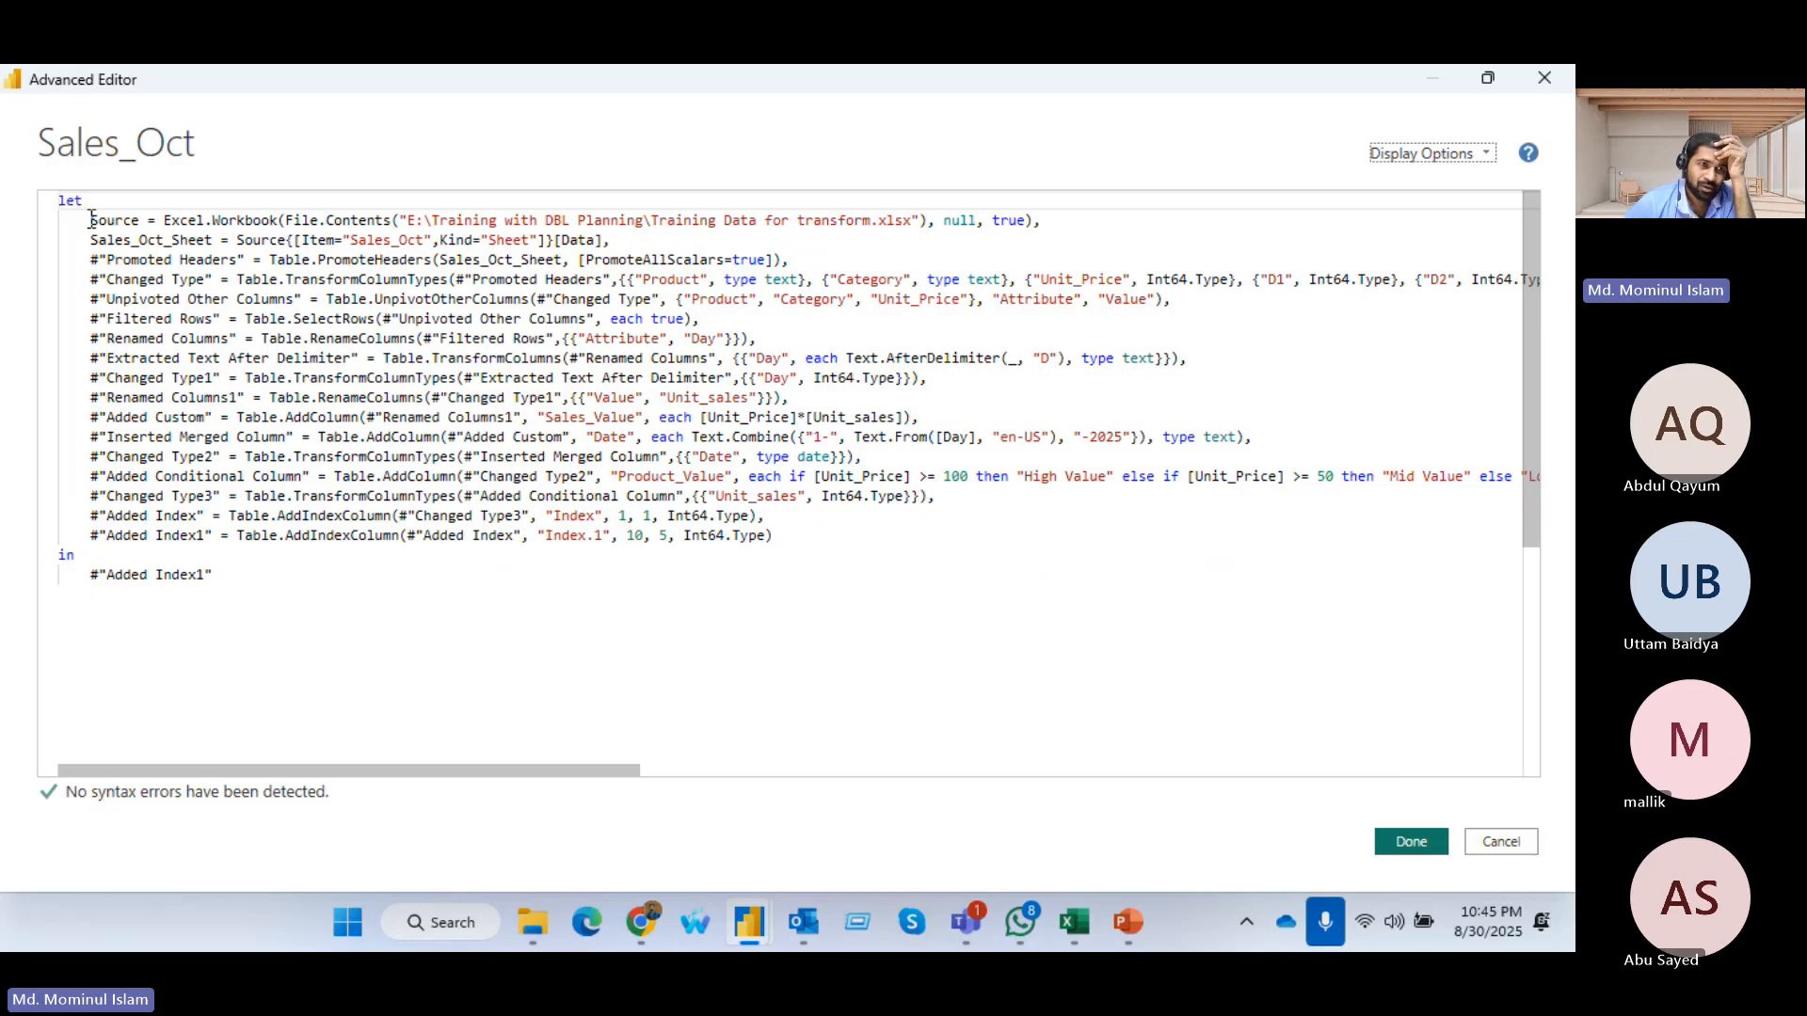
pyautogui.keyDown('shift'); pyautogui.click(122, 457); pyautogui.keyUp('shift')
pyautogui.keyDown('shift'); pyautogui.click(226, 554); pyautogui.keyUp('shift')
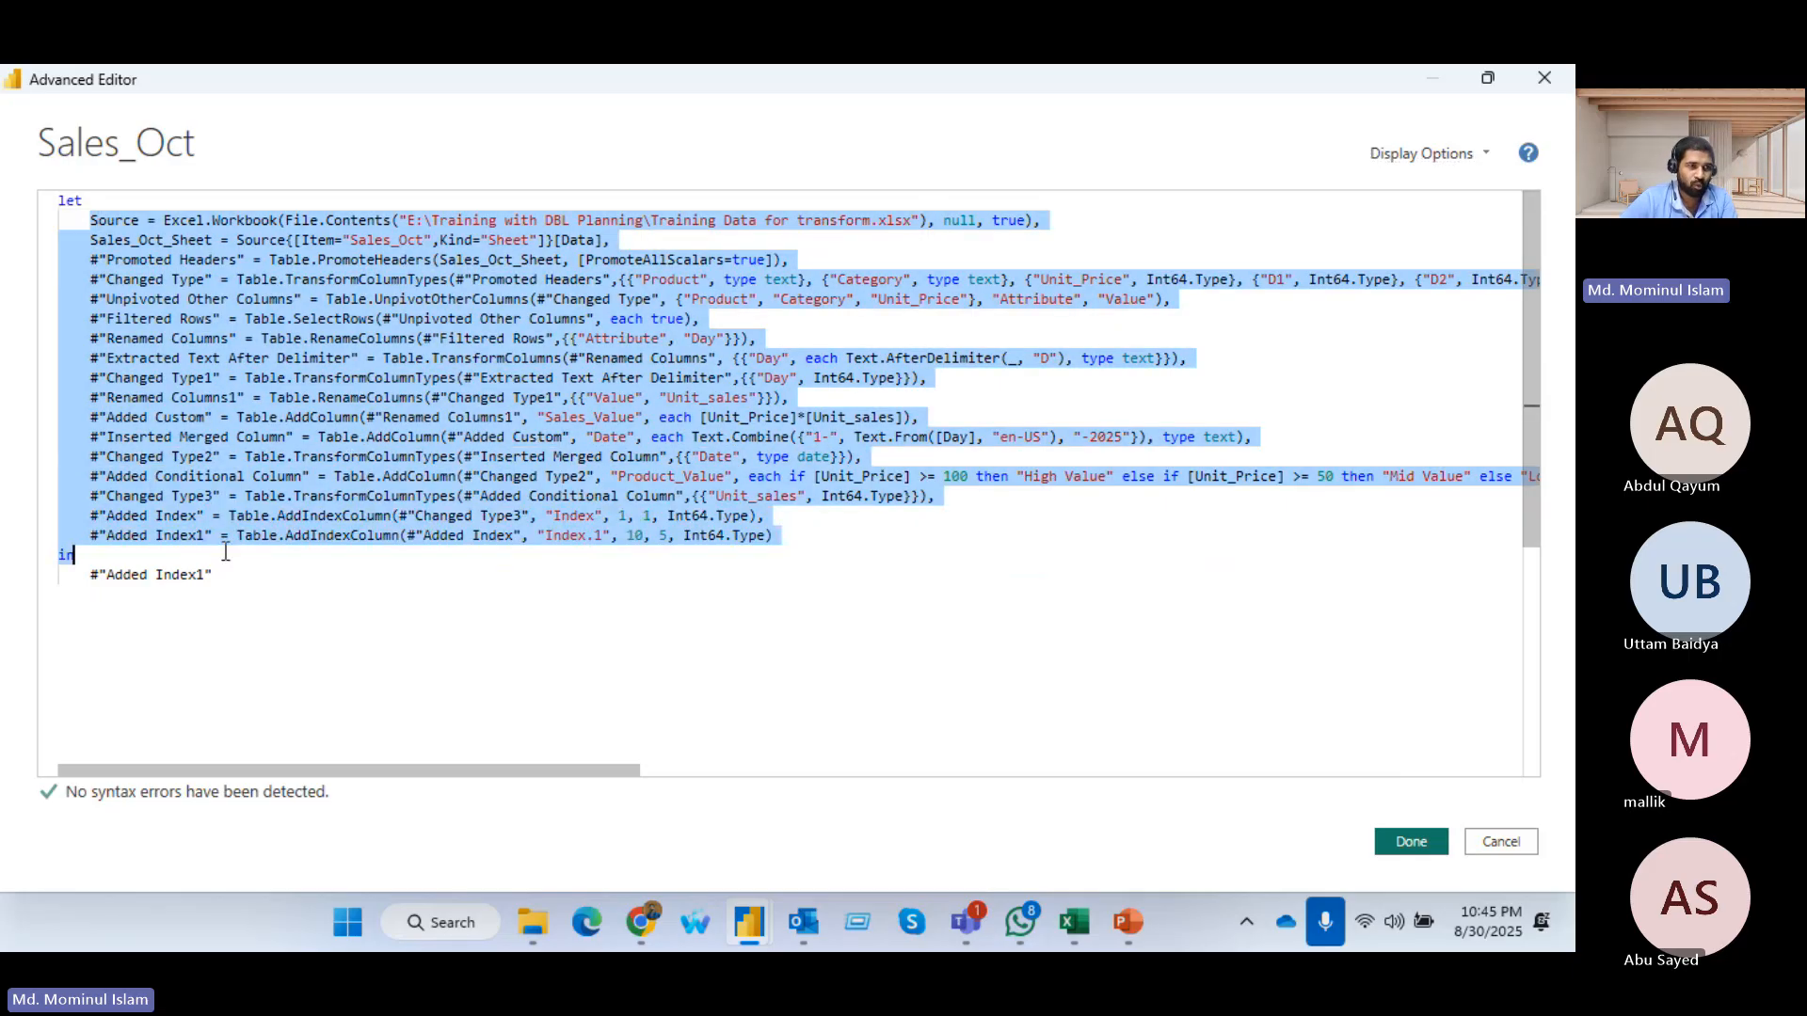
pyautogui.click(83, 202)
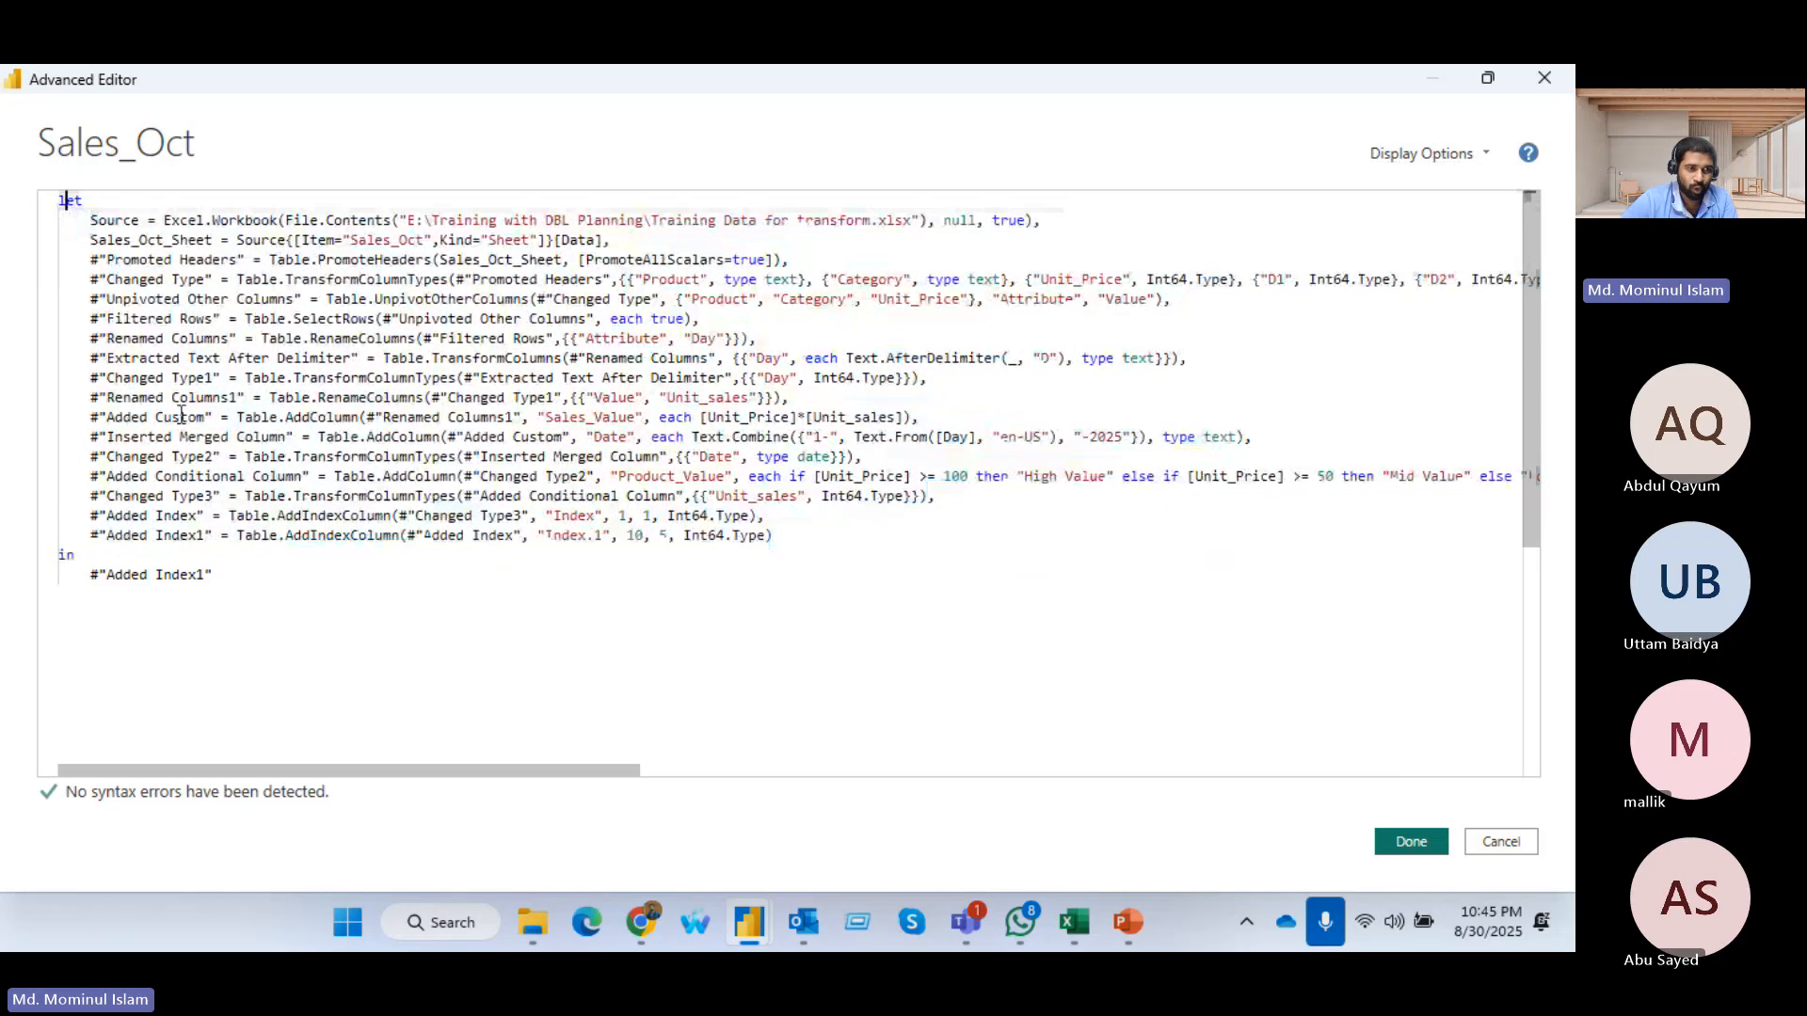
pyautogui.click(63, 201)
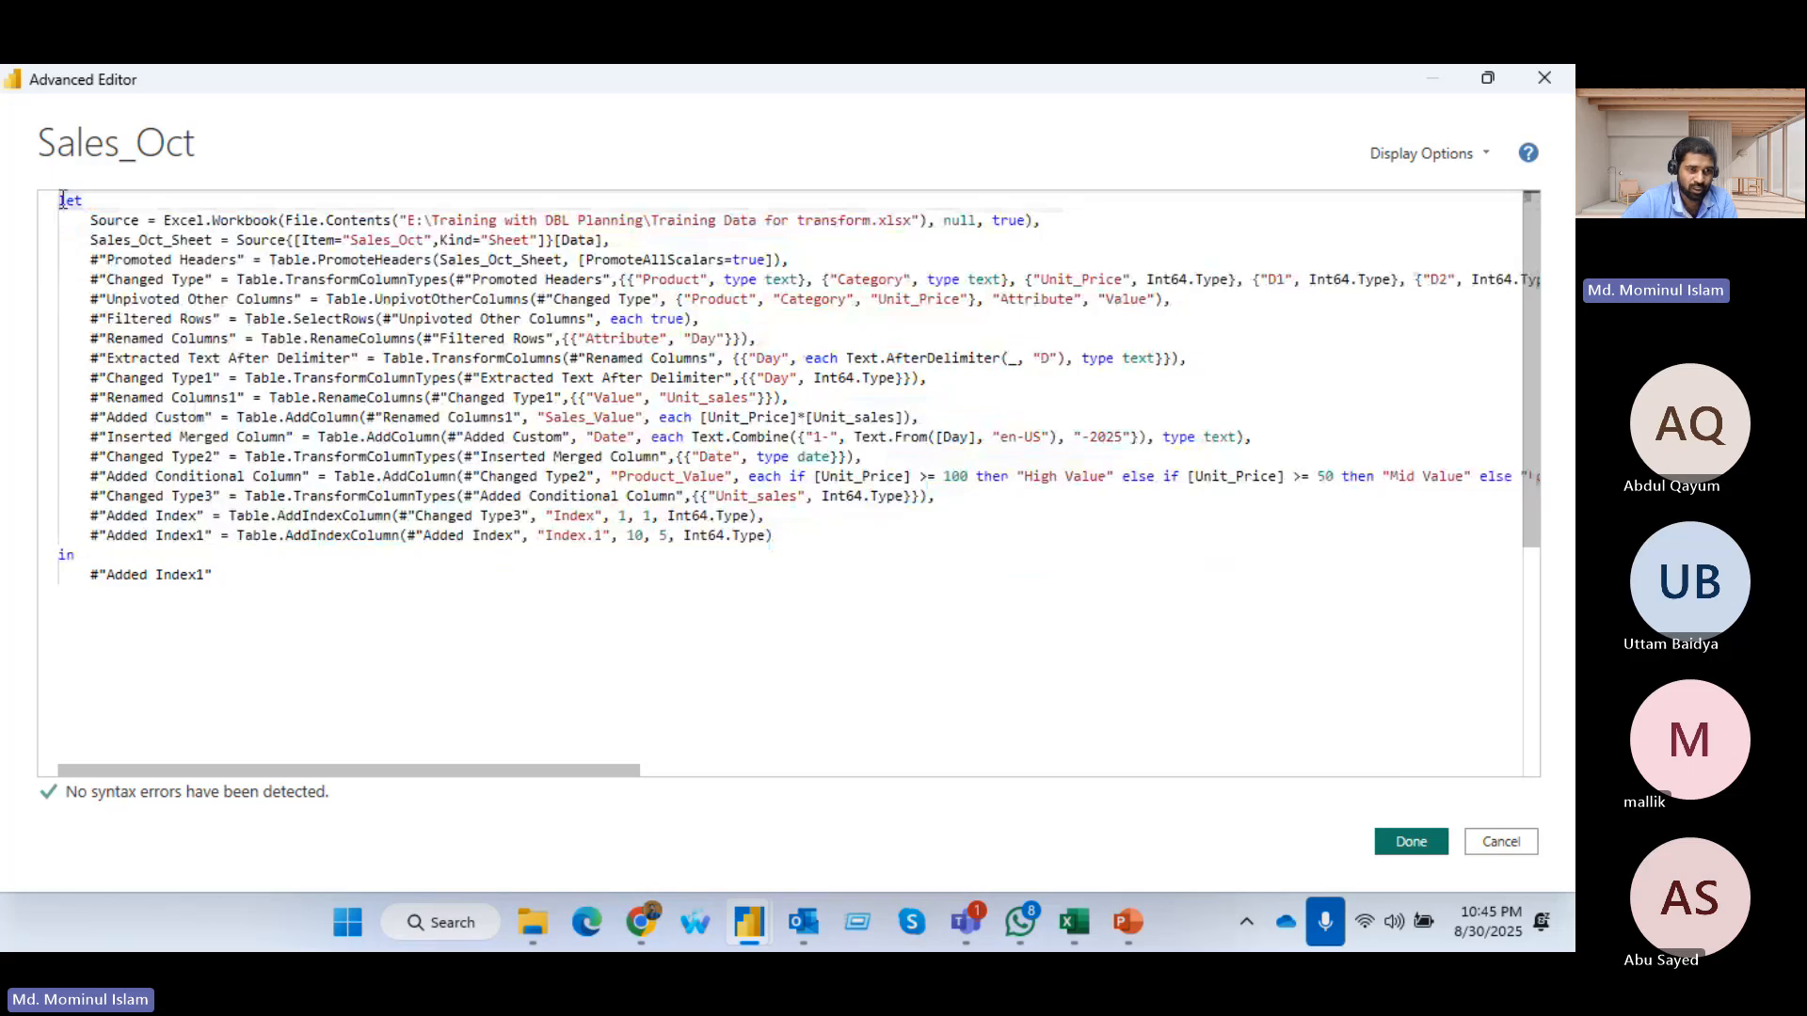
pyautogui.moveTo(63, 200); pyautogui.dragTo(293, 653)
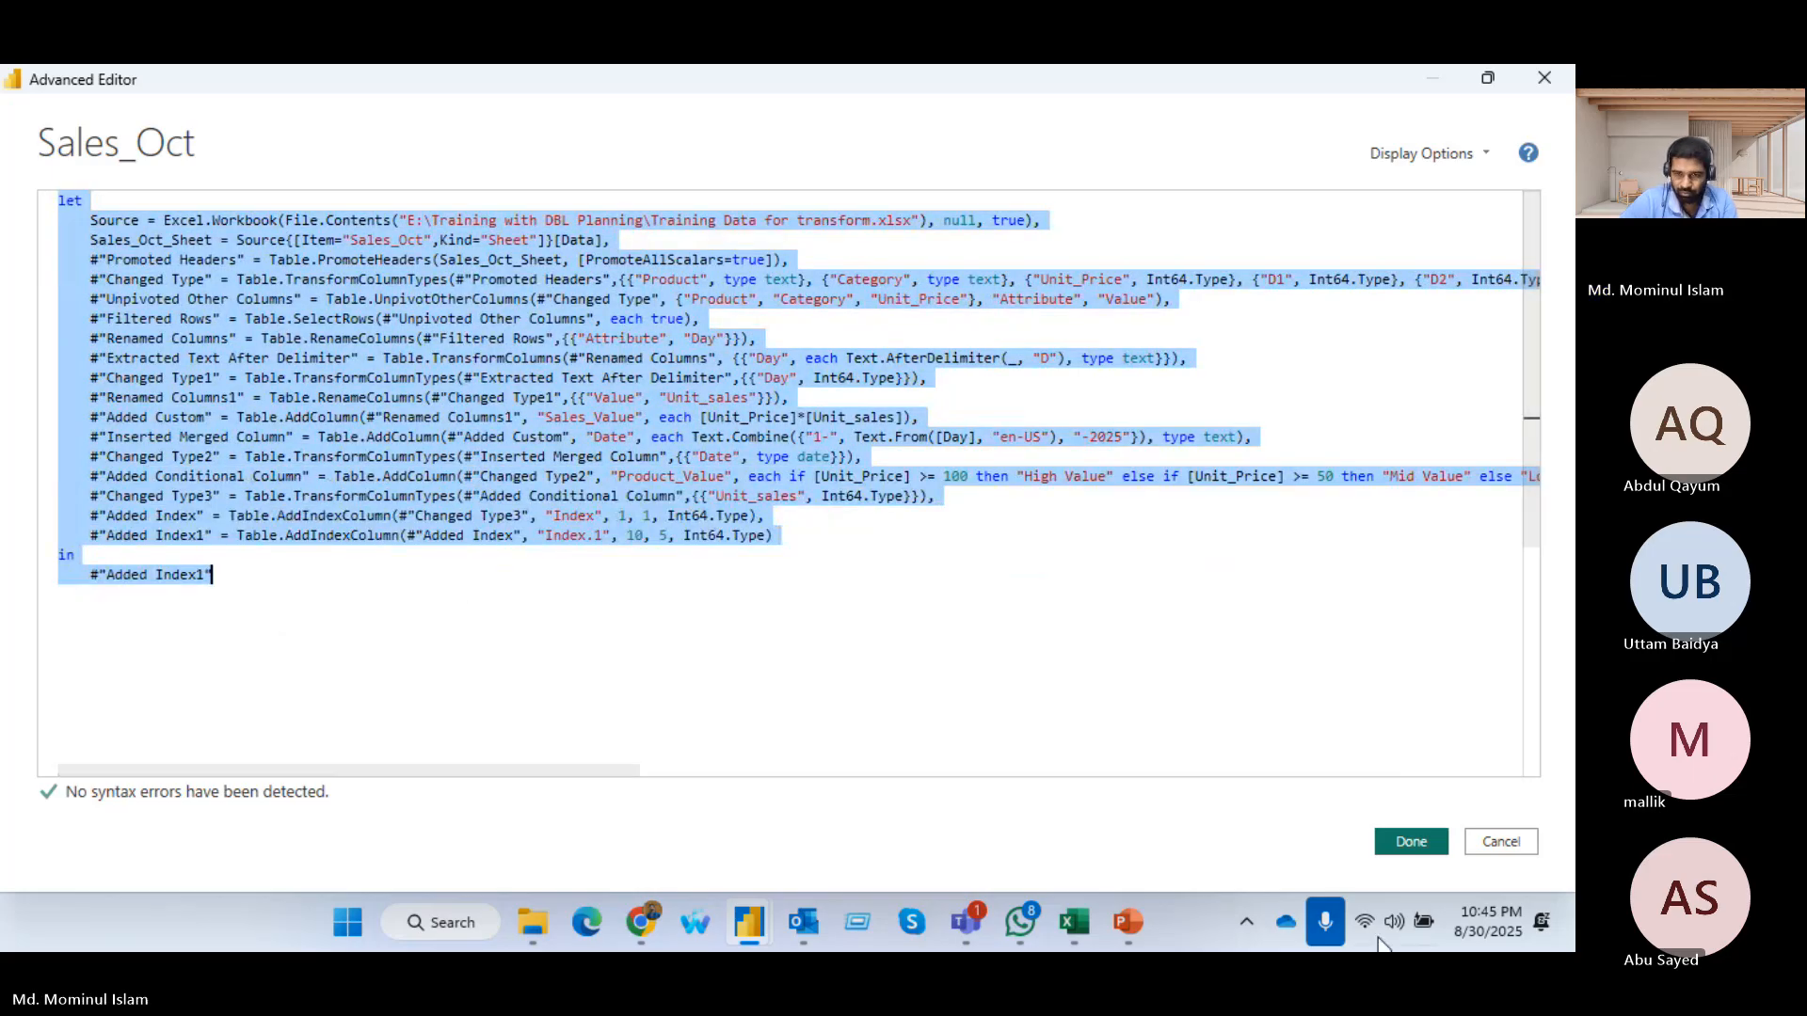
# Create a new Microsoft Word document on the desktop
pyautogui.press('super+d')
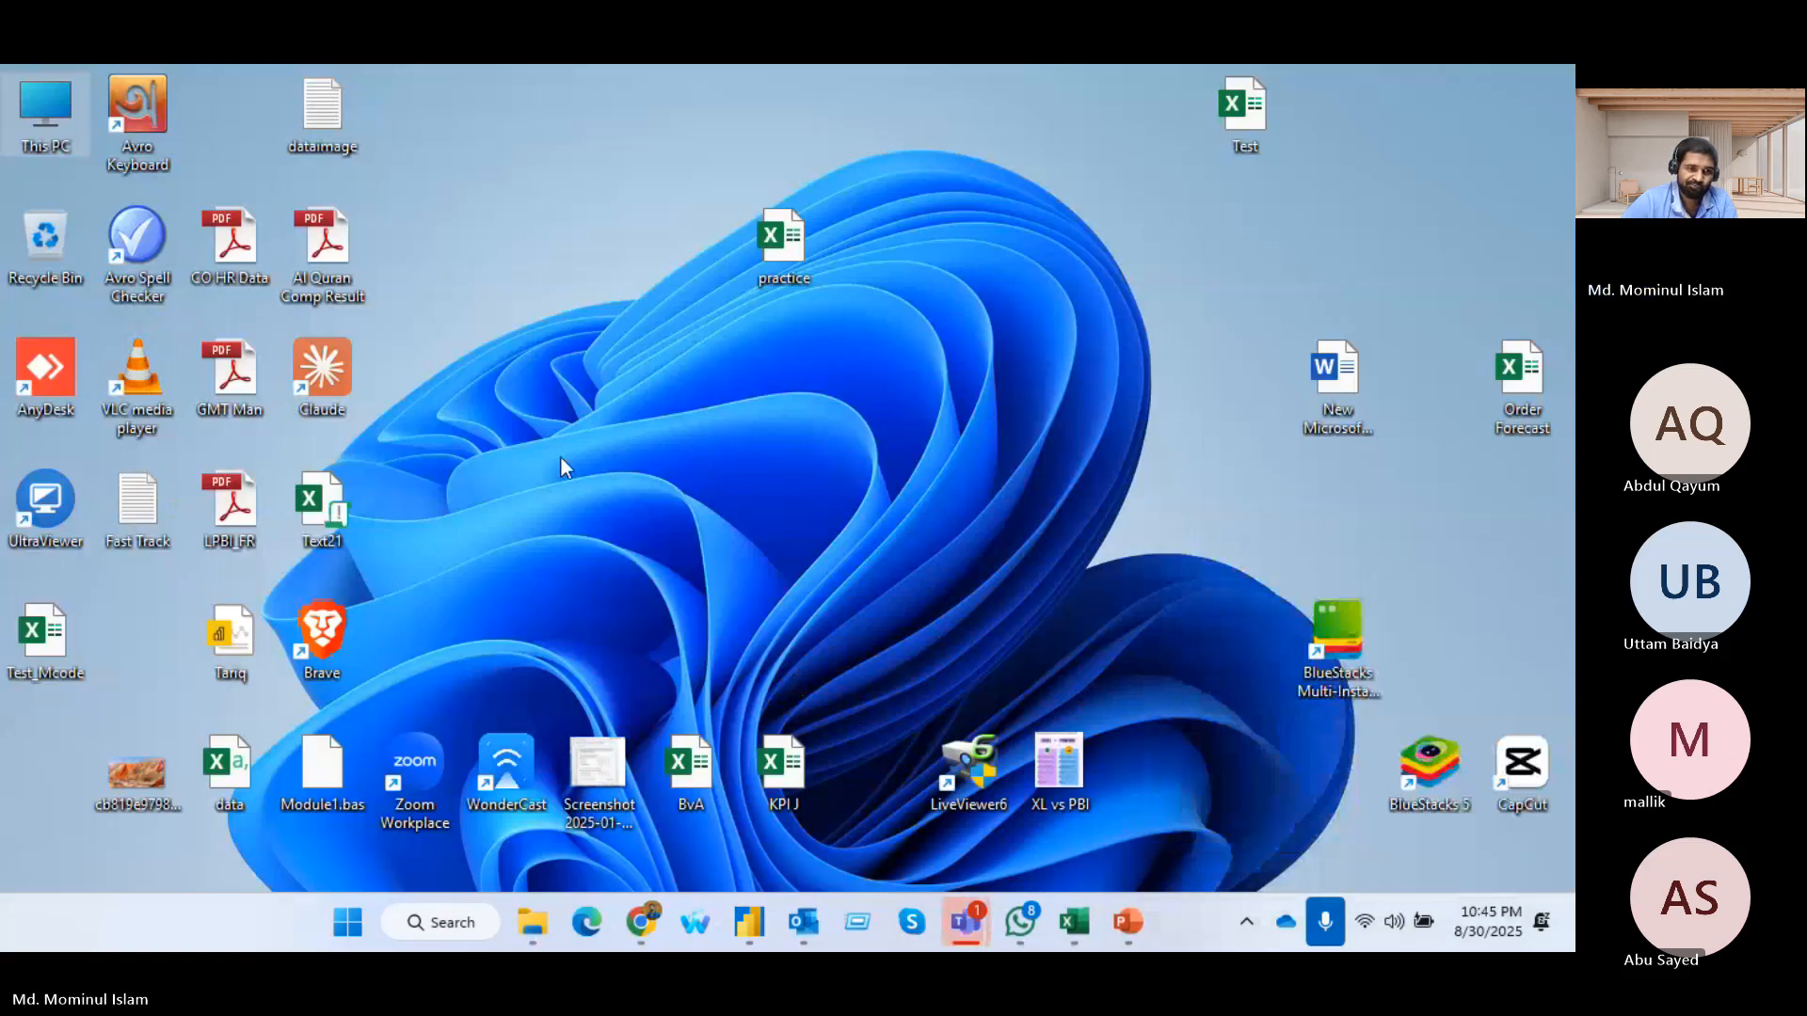
pyautogui.rightClick(560, 368)
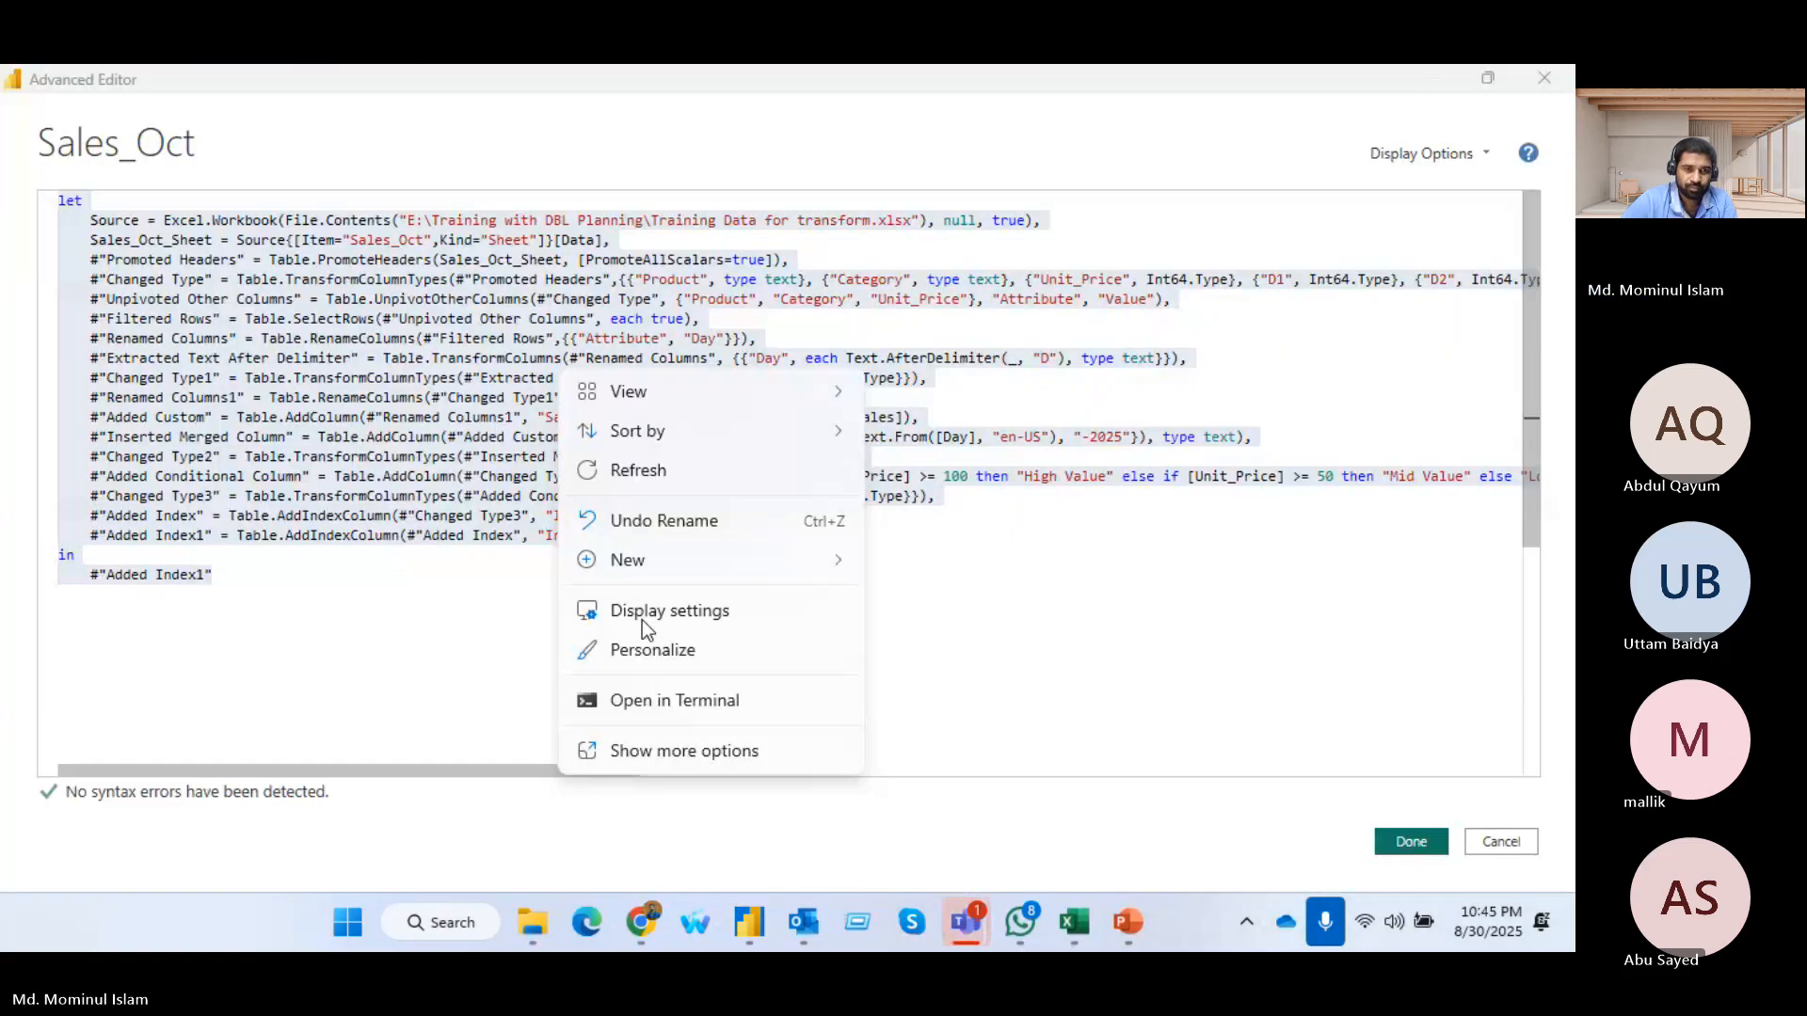
pyautogui.moveTo(639, 560)
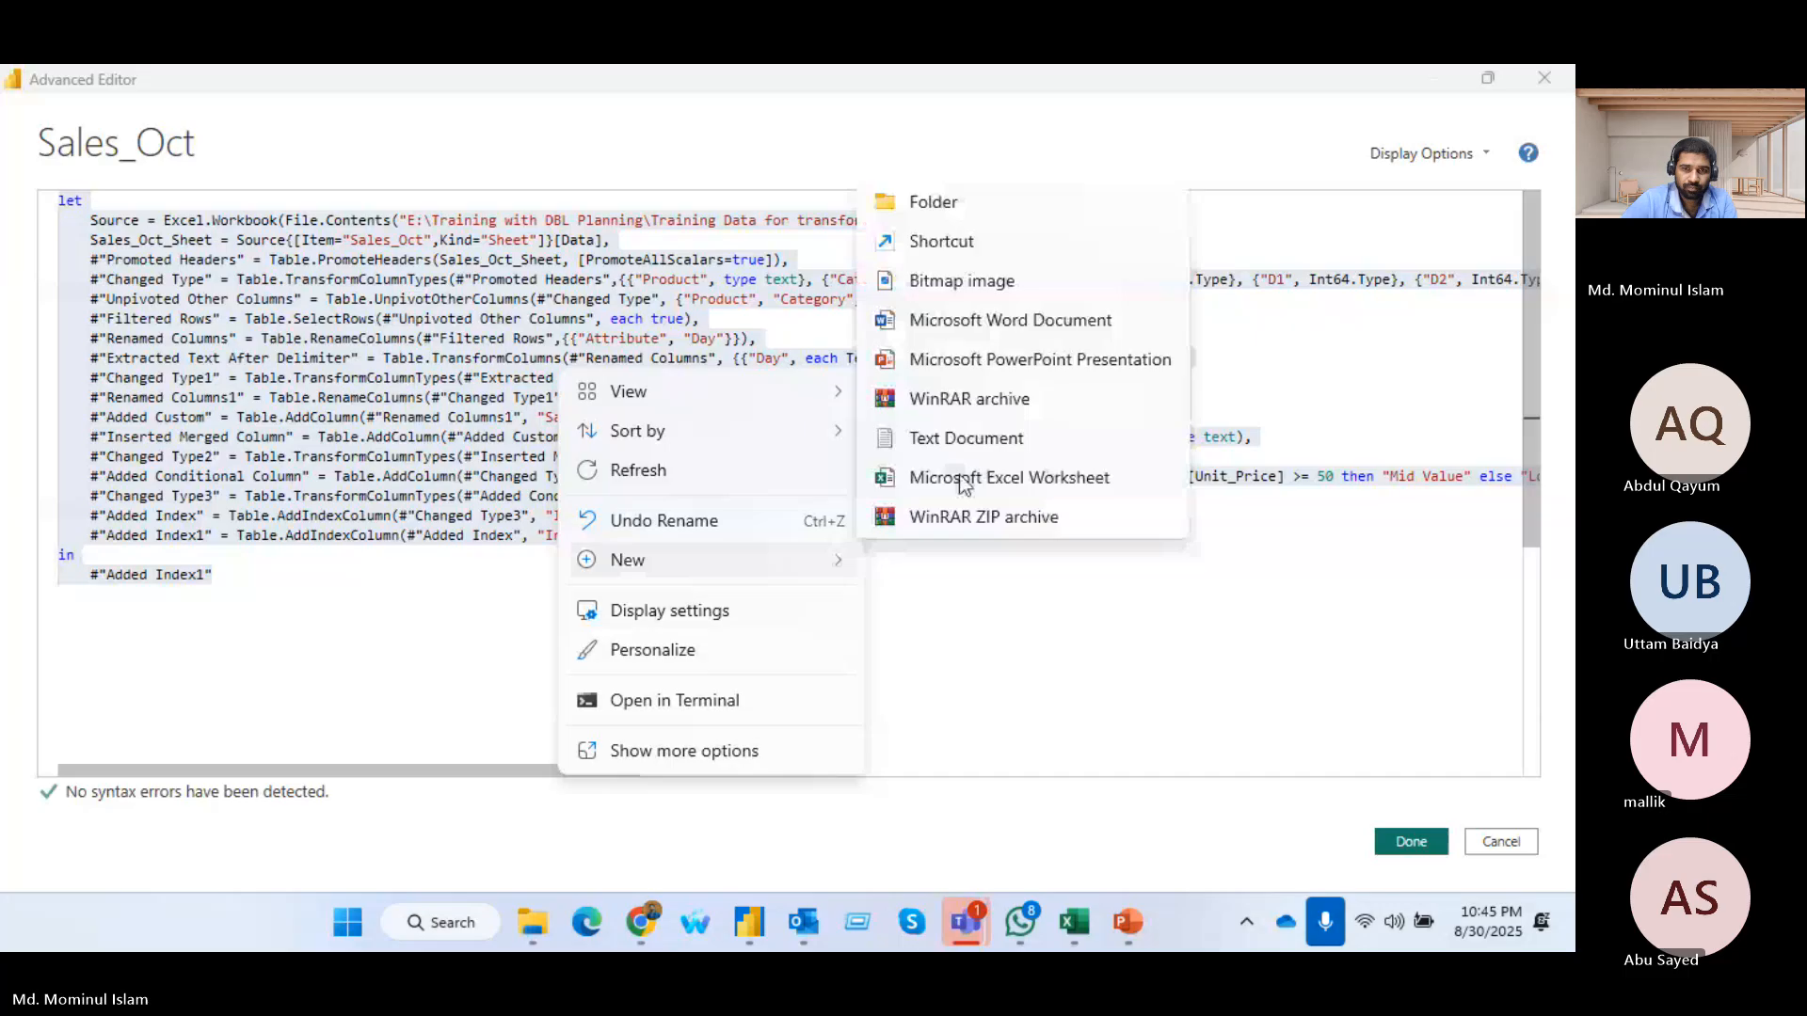
pyautogui.click(963, 321)
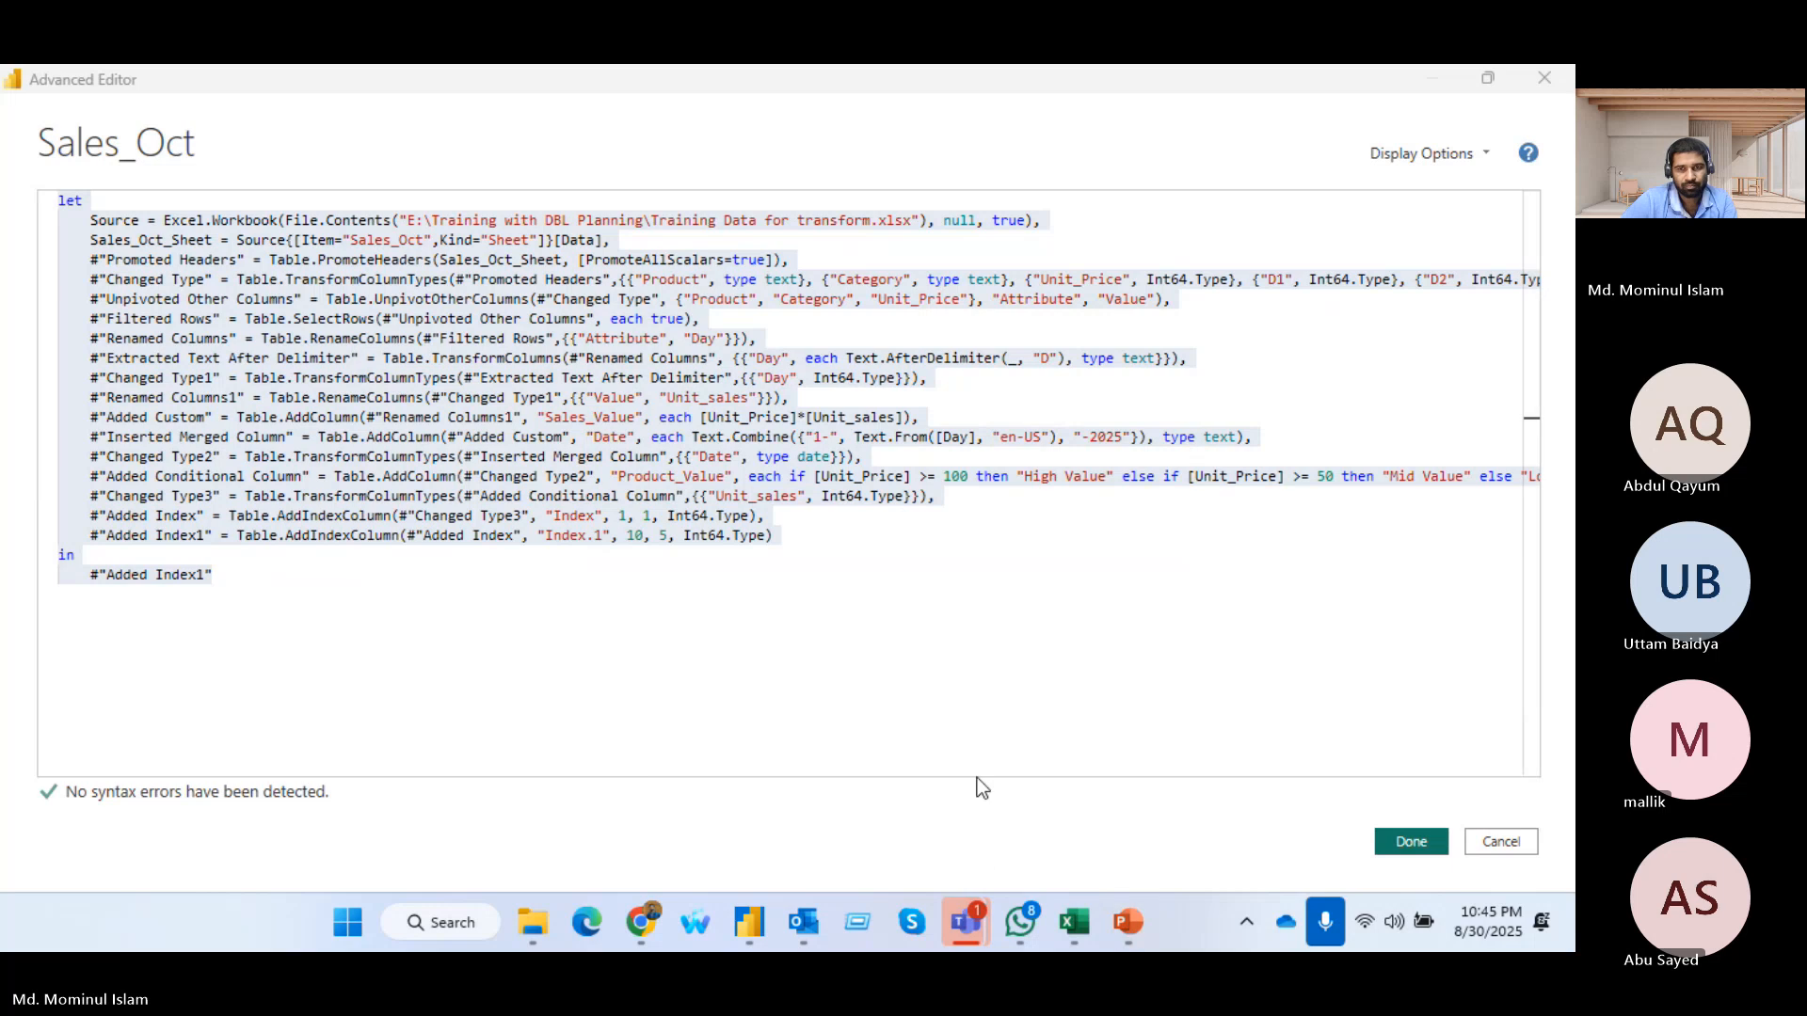
# Close the Advanced Editor and paste the copied M code into the new Word document from the desktop
pyautogui.click(1450, 91)
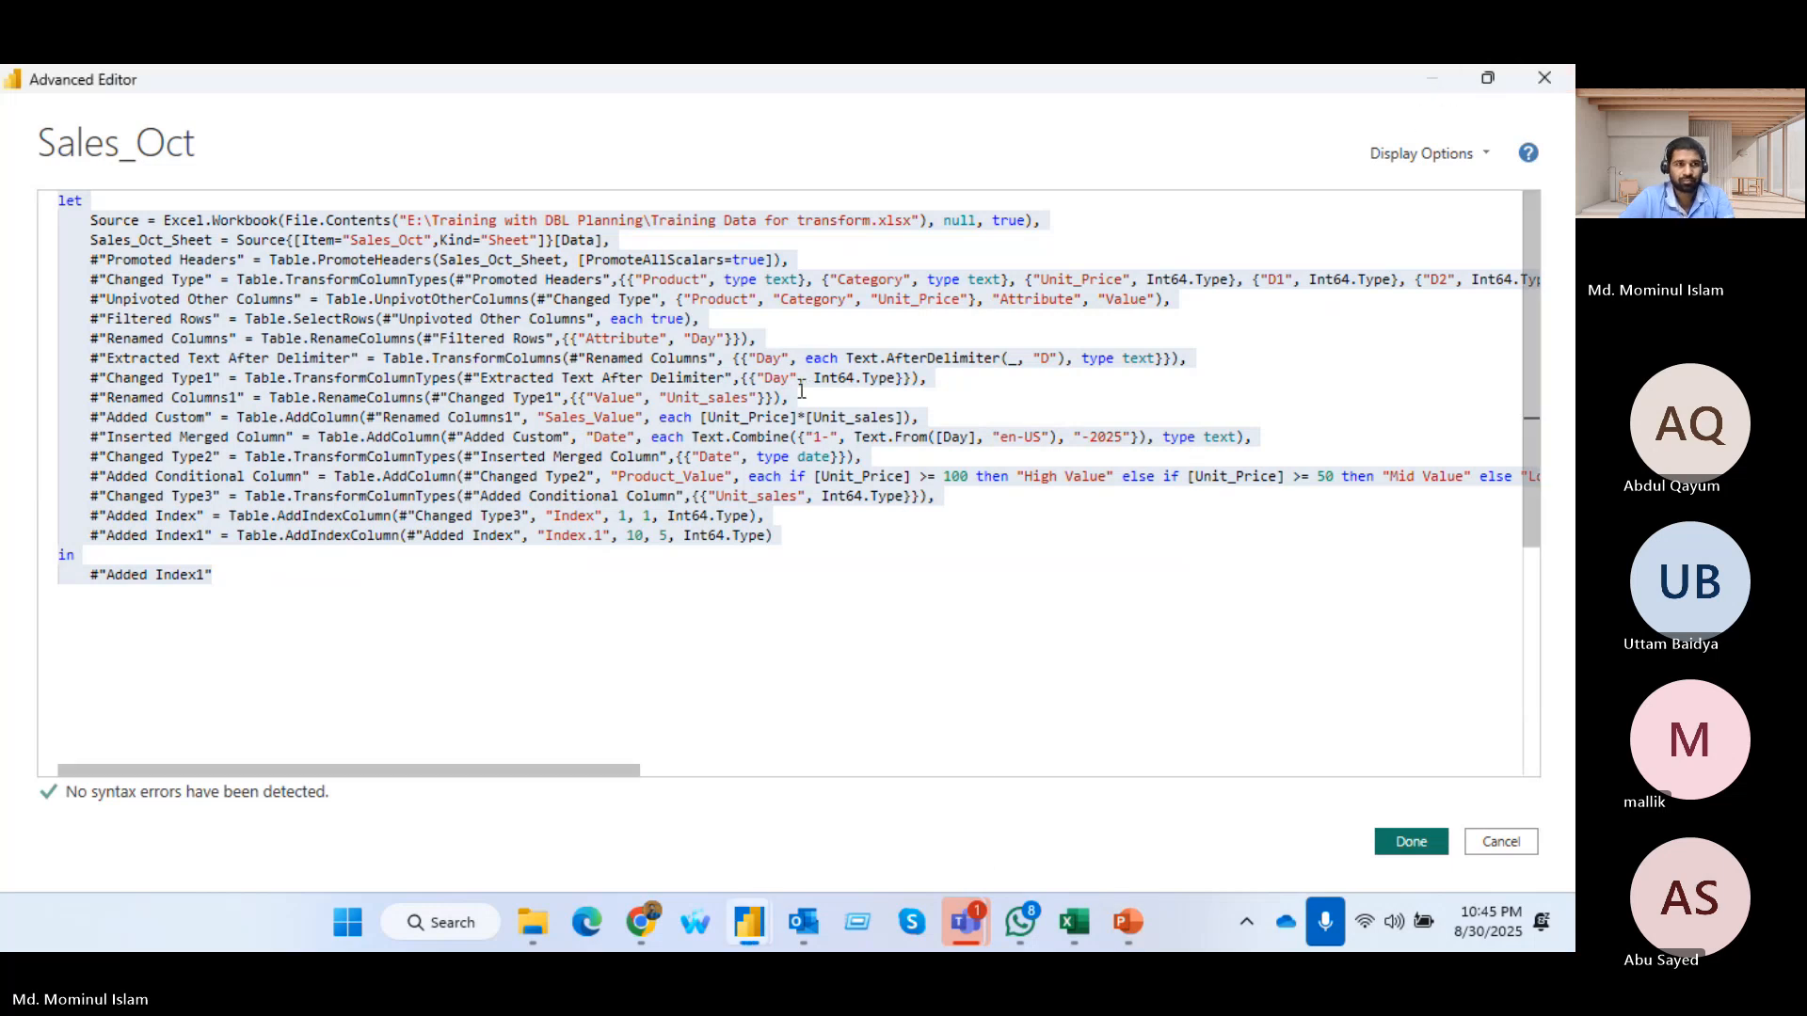
pyautogui.click(1544, 84)
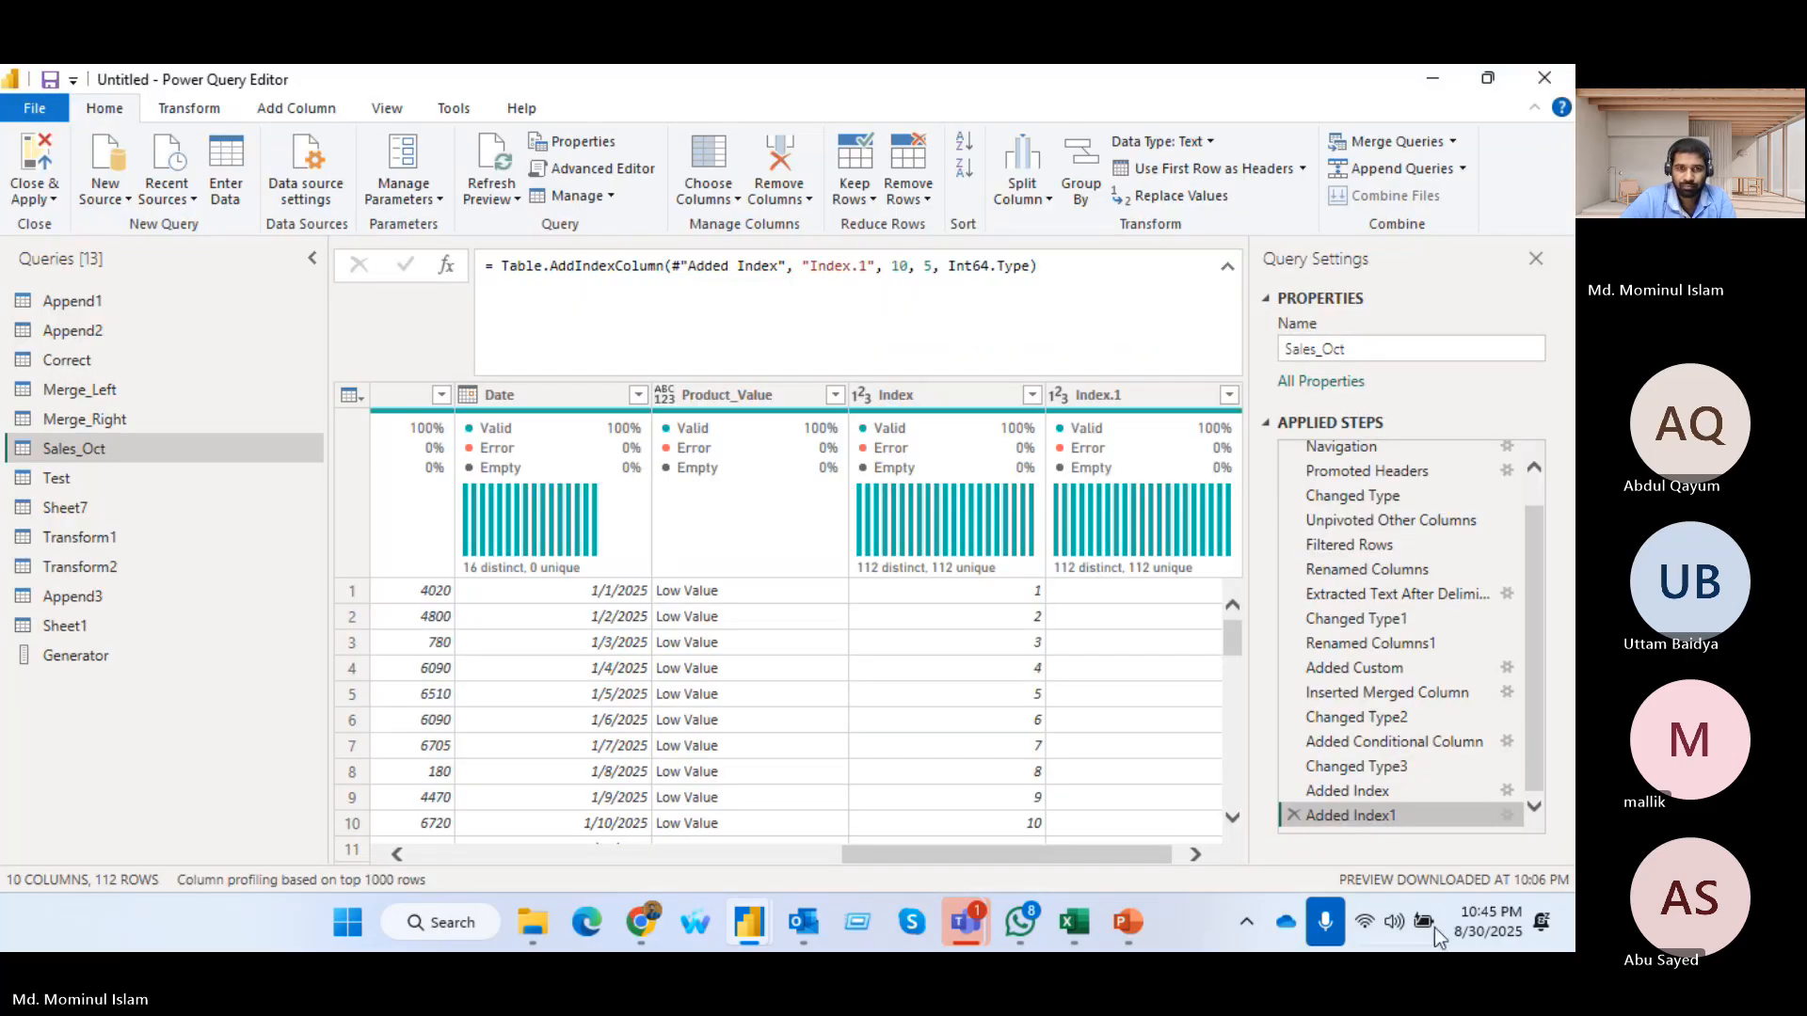
pyautogui.click(1572, 939)
pyautogui.doubleClick(600, 373)
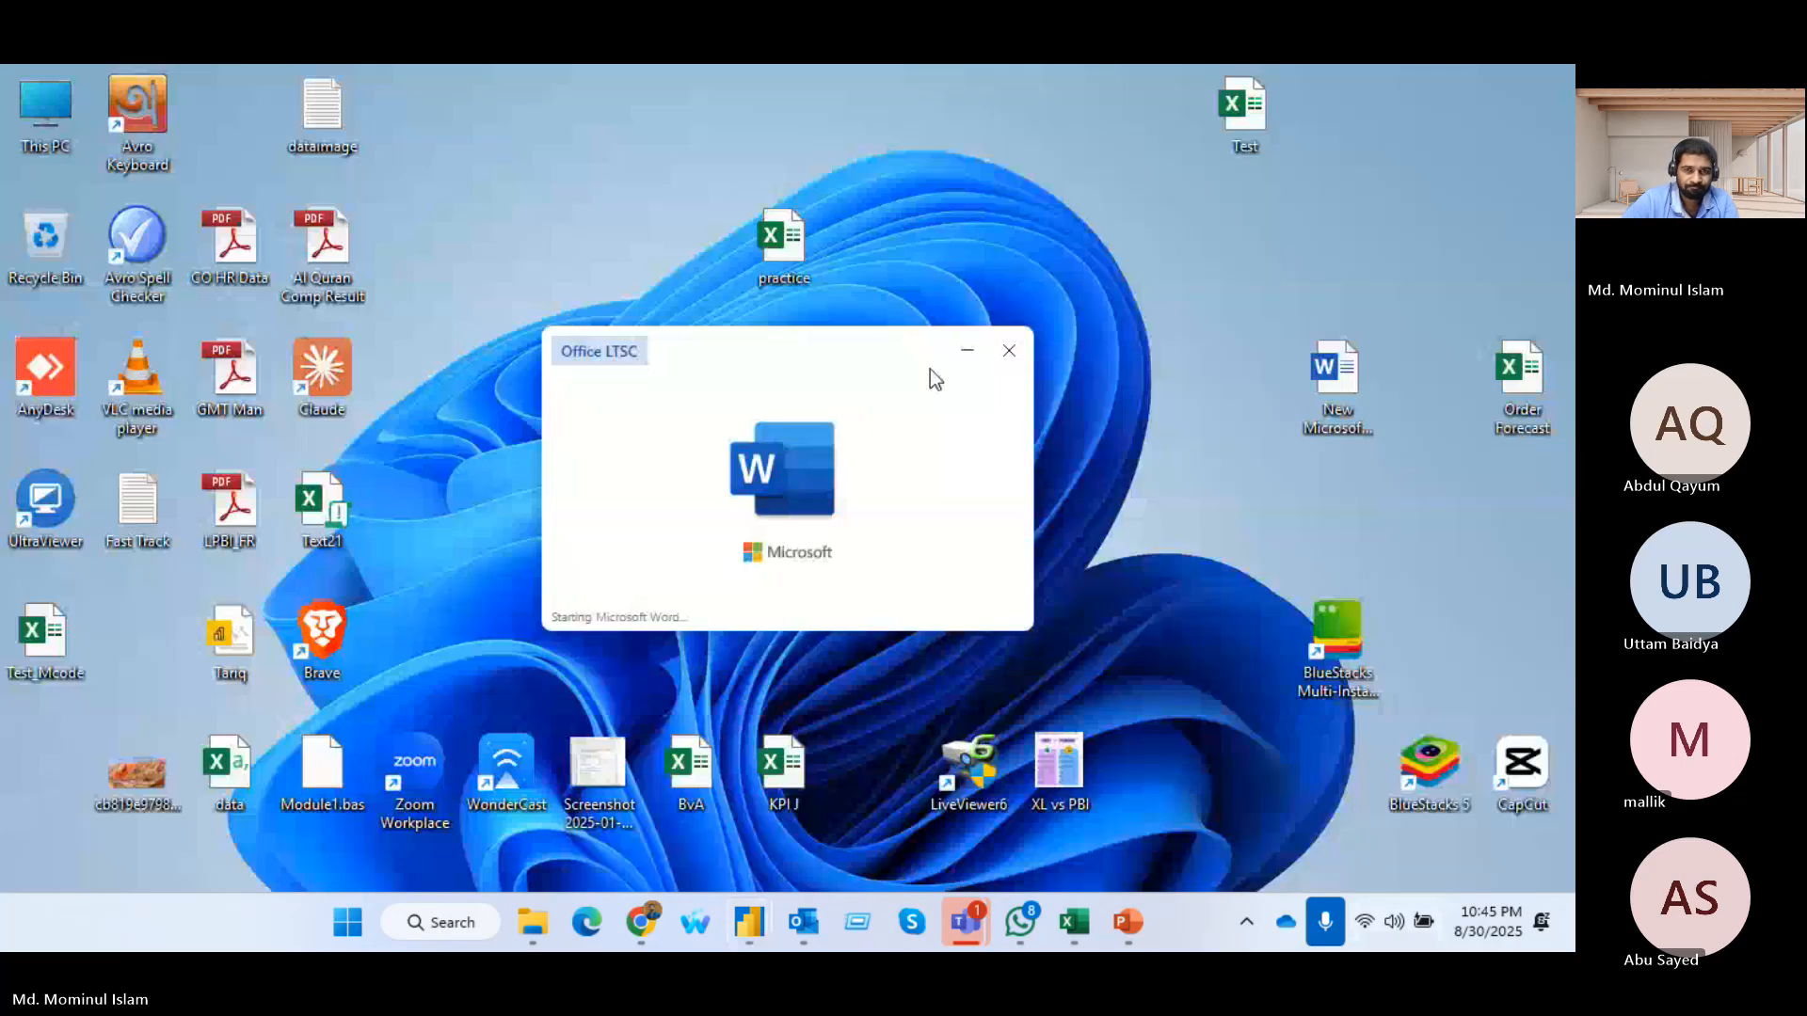
pyautogui.hotkey('ctrl', 'v')
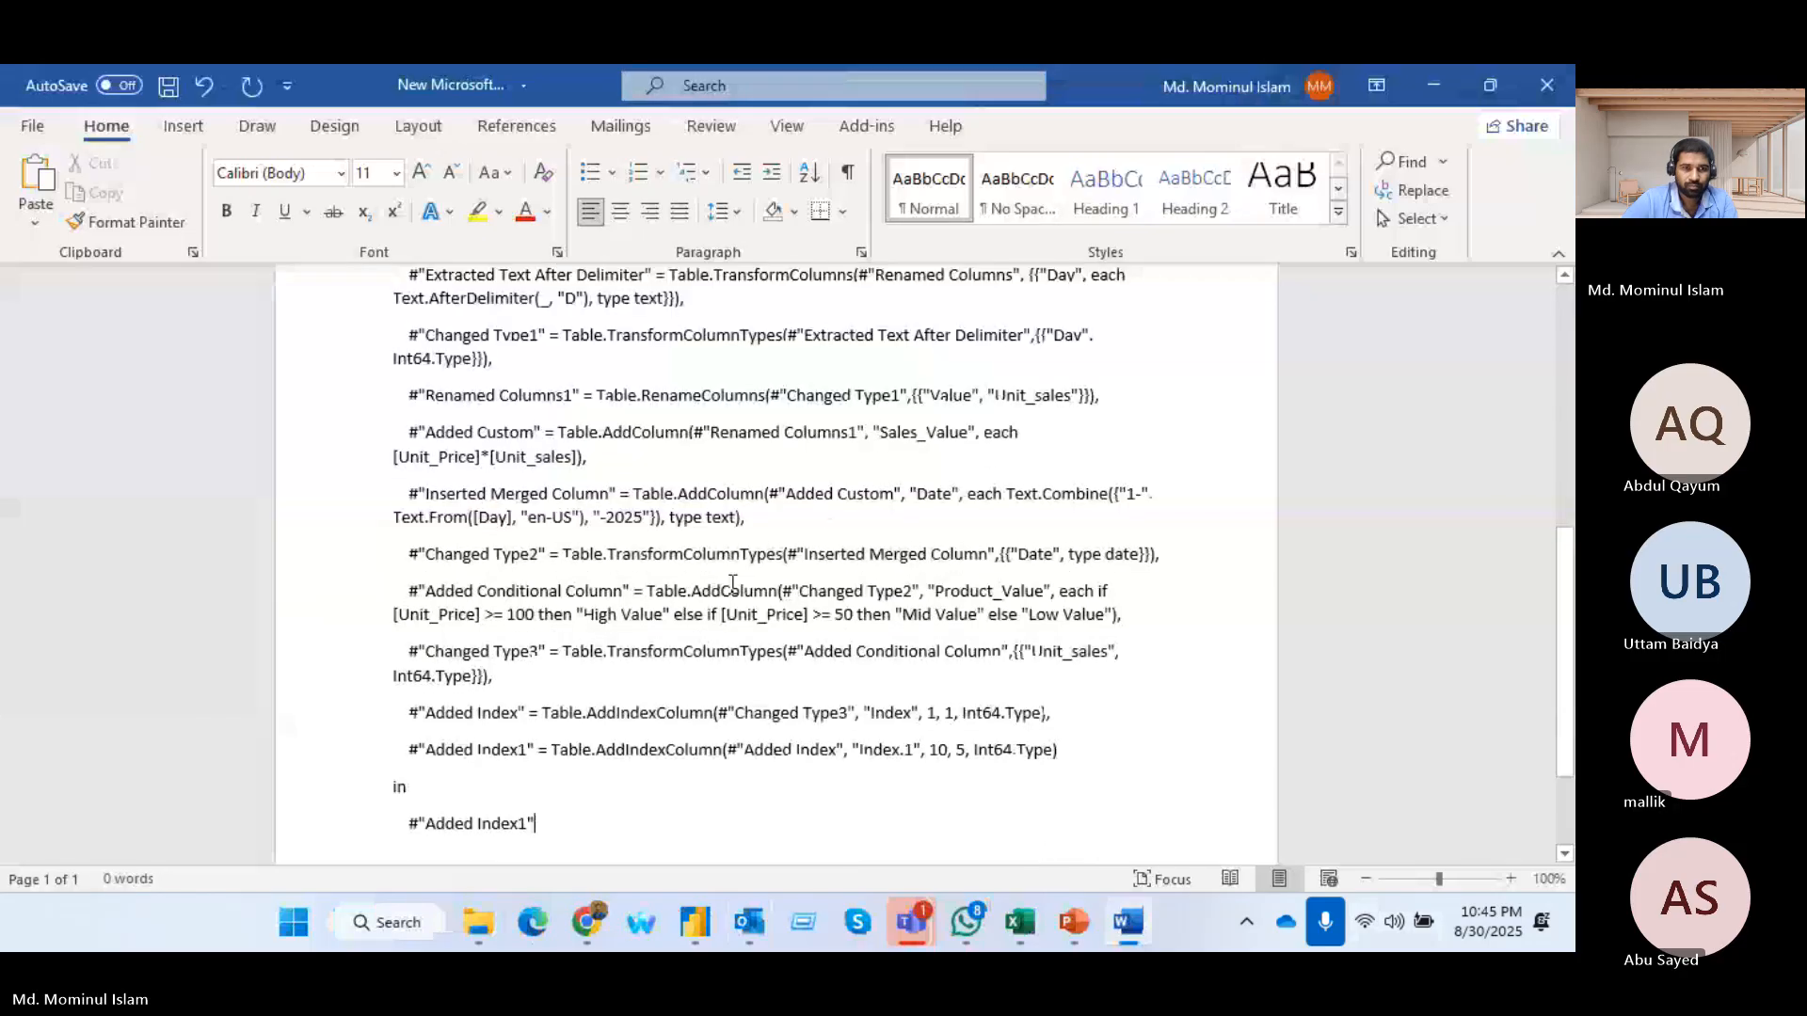
# Highlight the keyword "let" at the start of the pasted code in yellow
pyautogui.scroll(7, 826, 594)
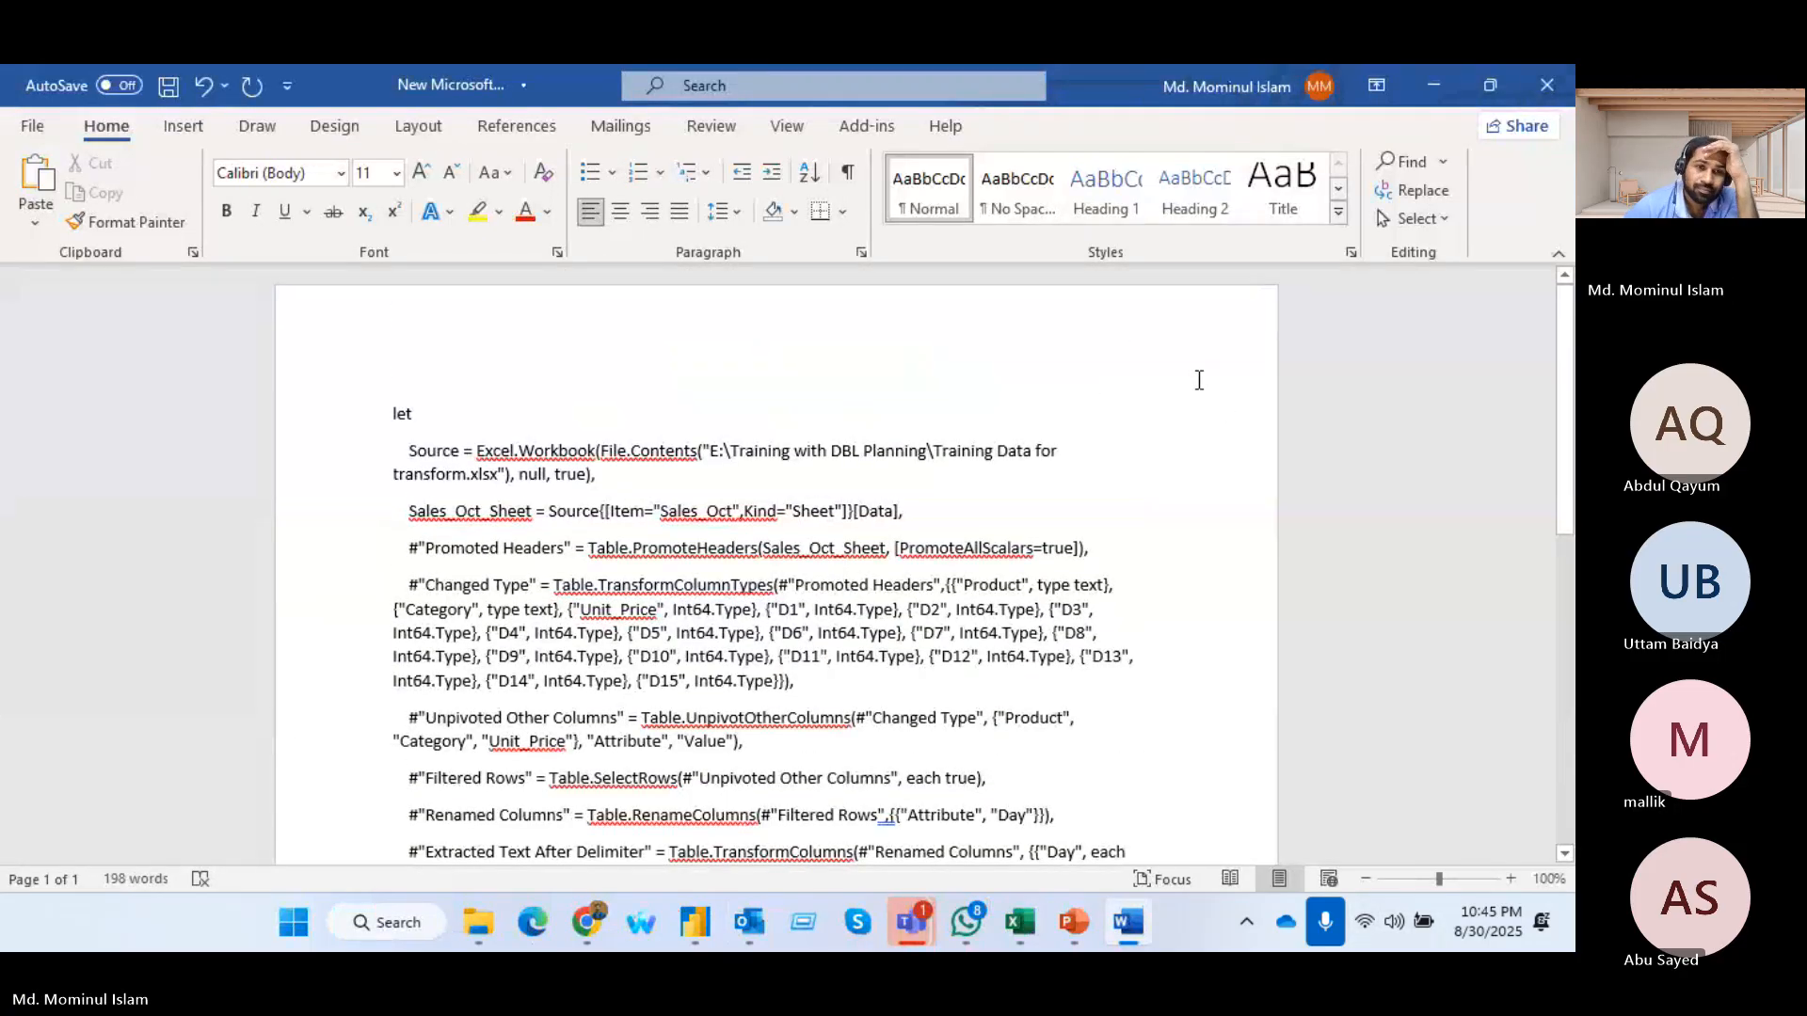
pyautogui.keyDown('ctrl'); pyautogui.scroll(3, 875, 407); pyautogui.keyUp('ctrl')
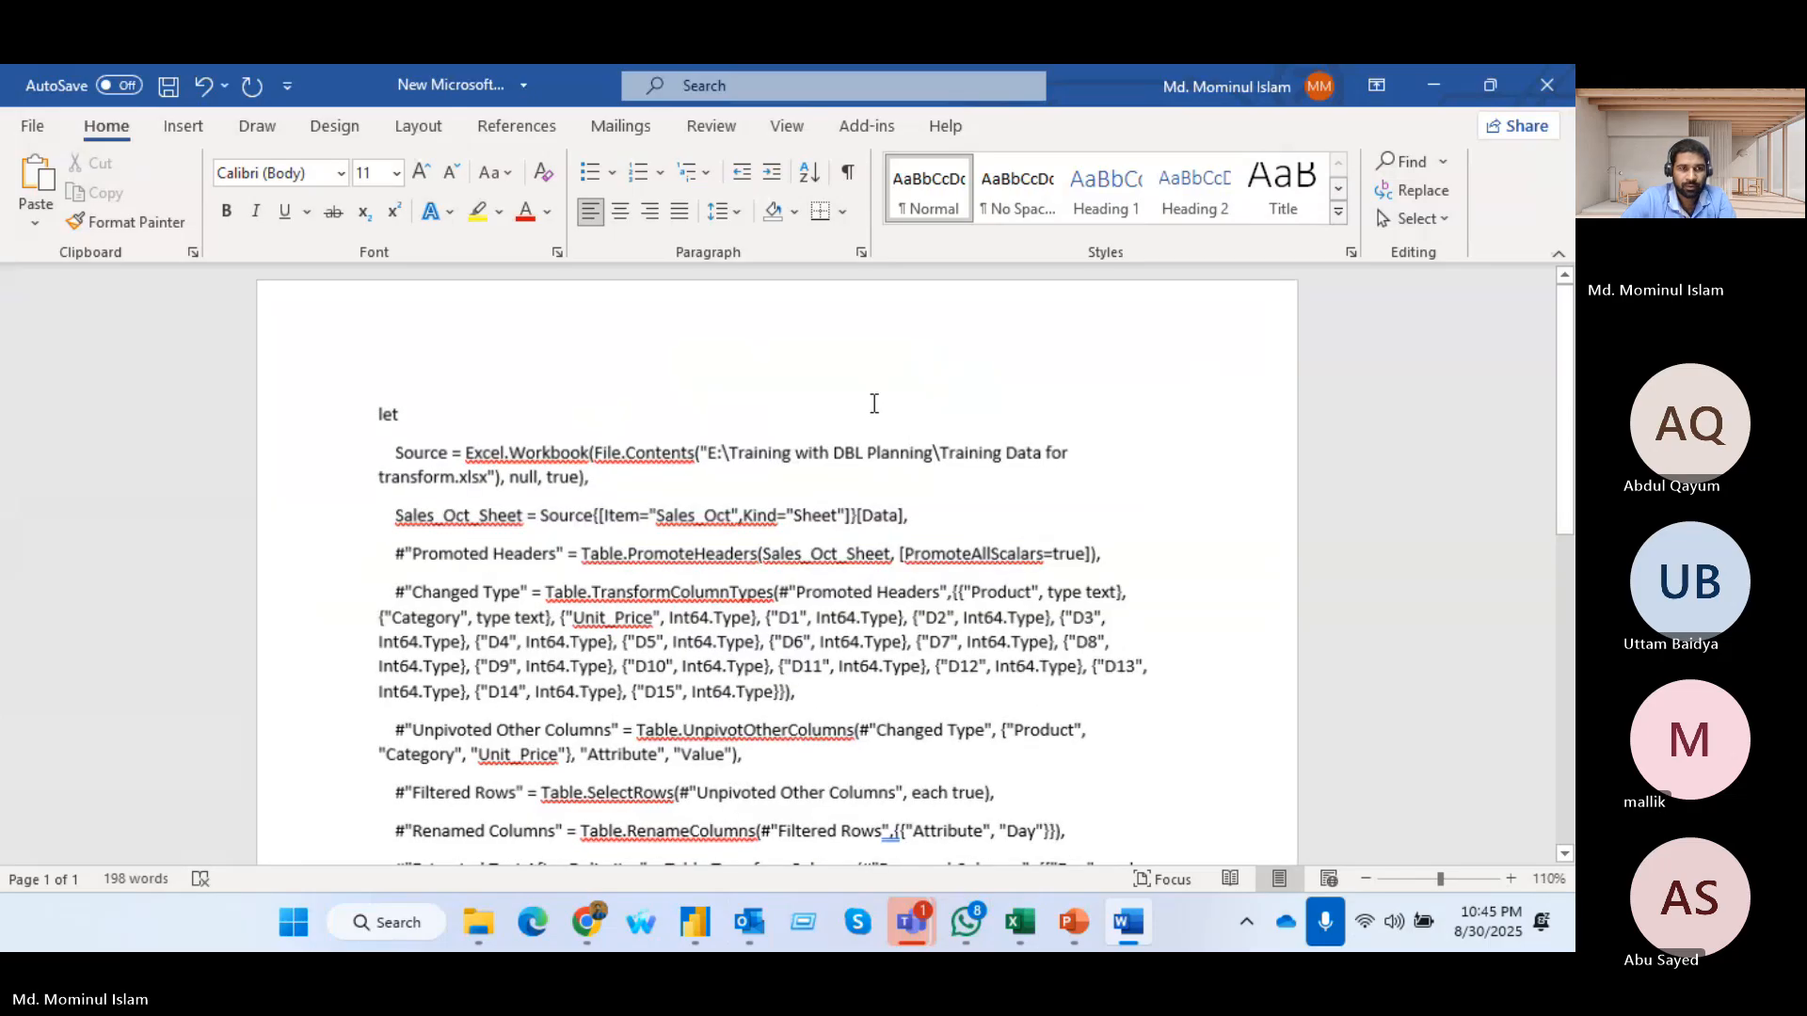
pyautogui.keyDown('ctrl'); pyautogui.scroll(2, 874, 403); pyautogui.keyUp('ctrl')
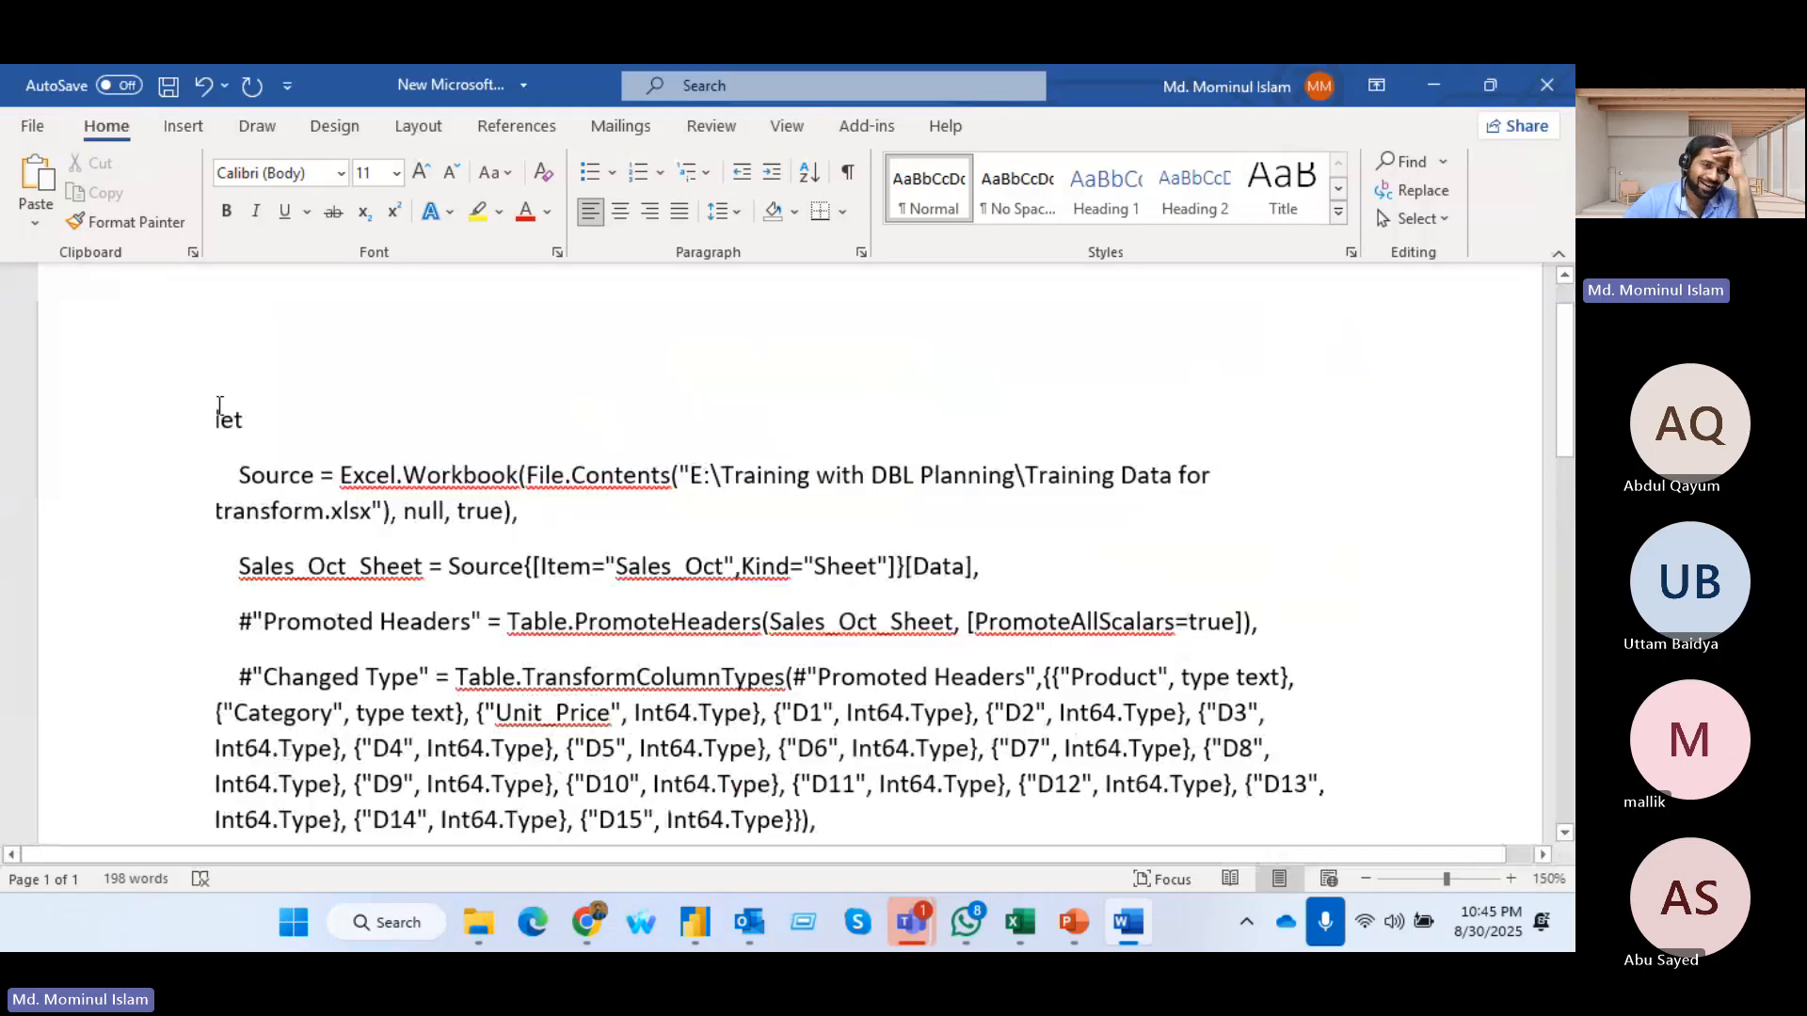
pyautogui.moveTo(214, 414); pyautogui.dragTo(265, 412)
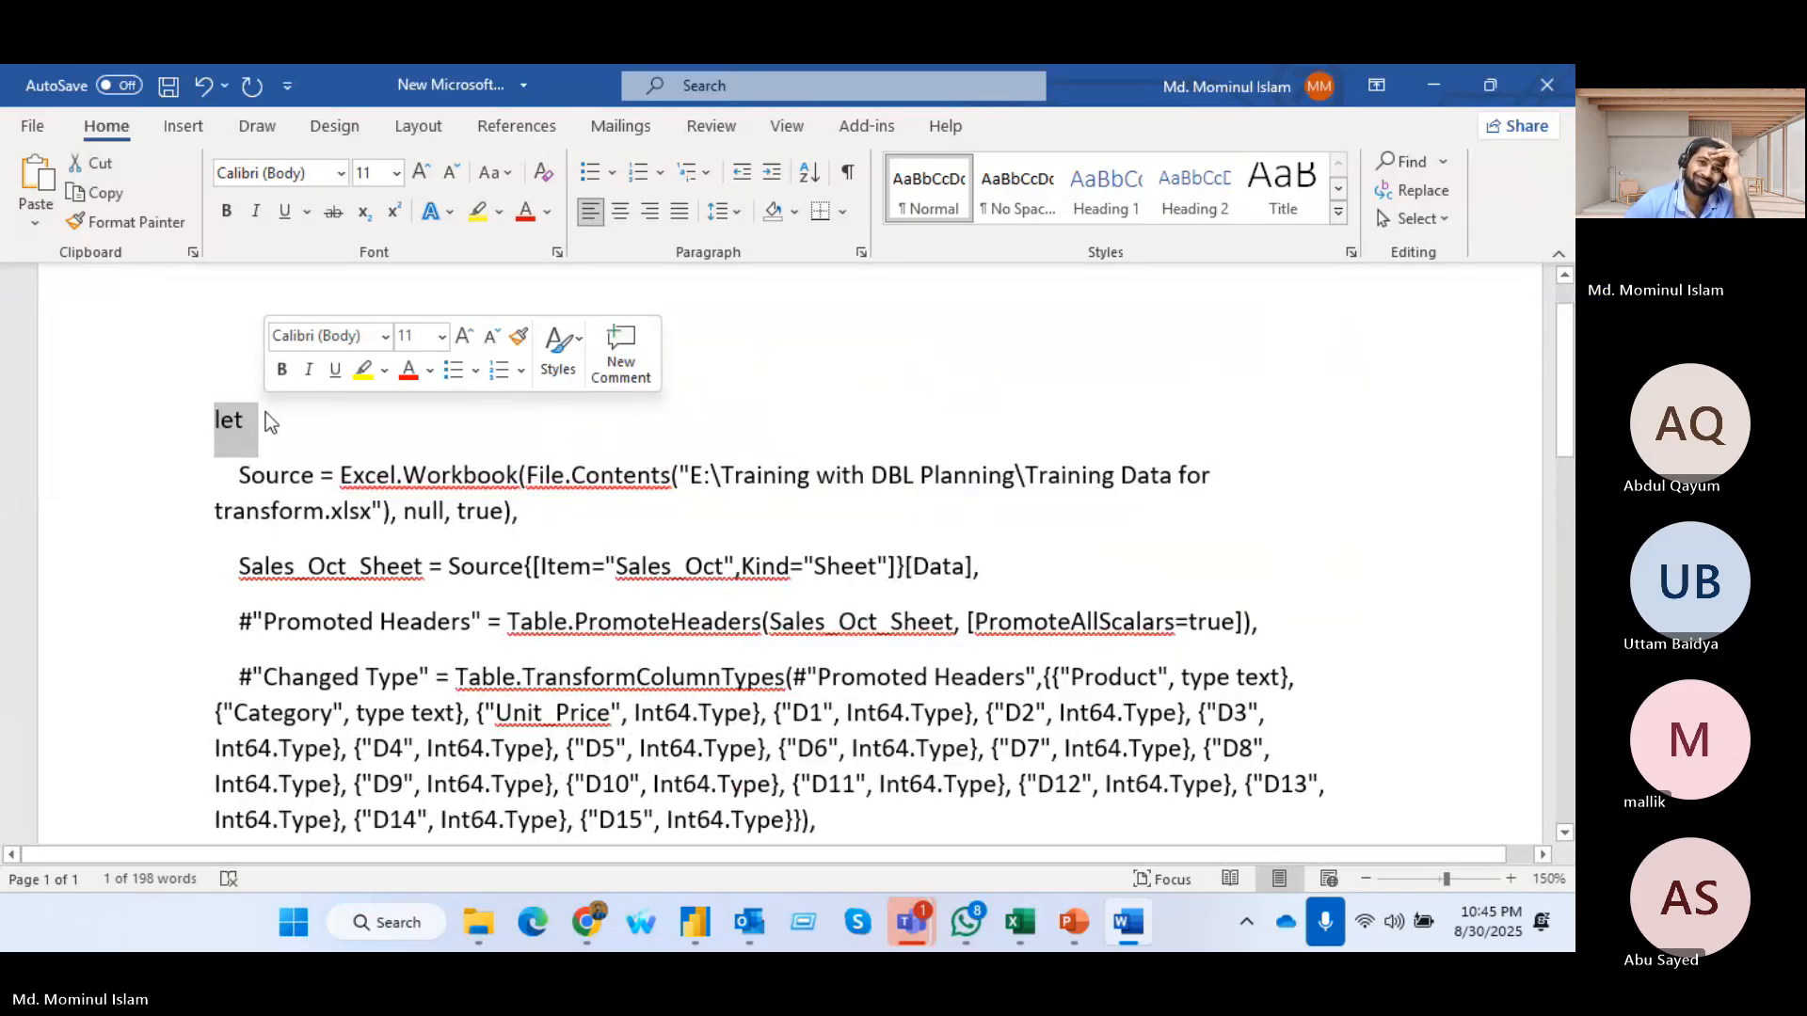
pyautogui.click(473, 216)
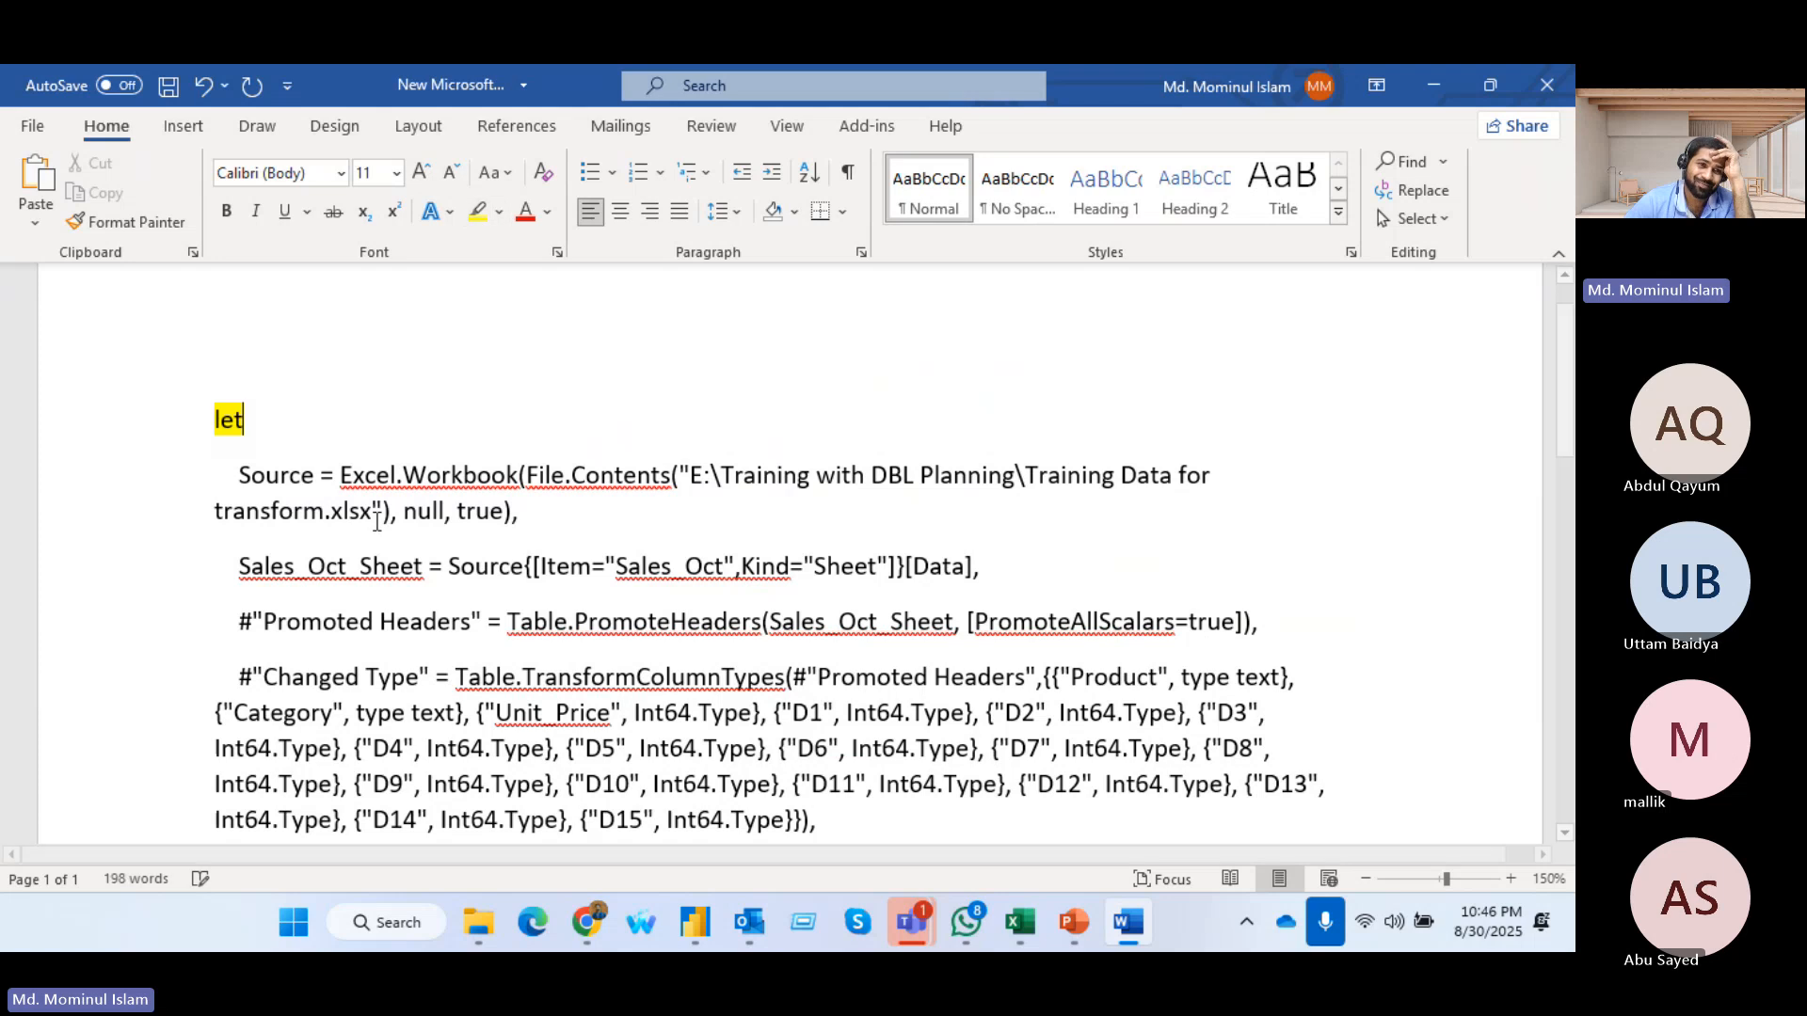
# Highlight the keyword "in" near the end of the pasted code in yellow
pyautogui.scroll(-12, 334, 629)
pyautogui.scroll(1, 358, 599)
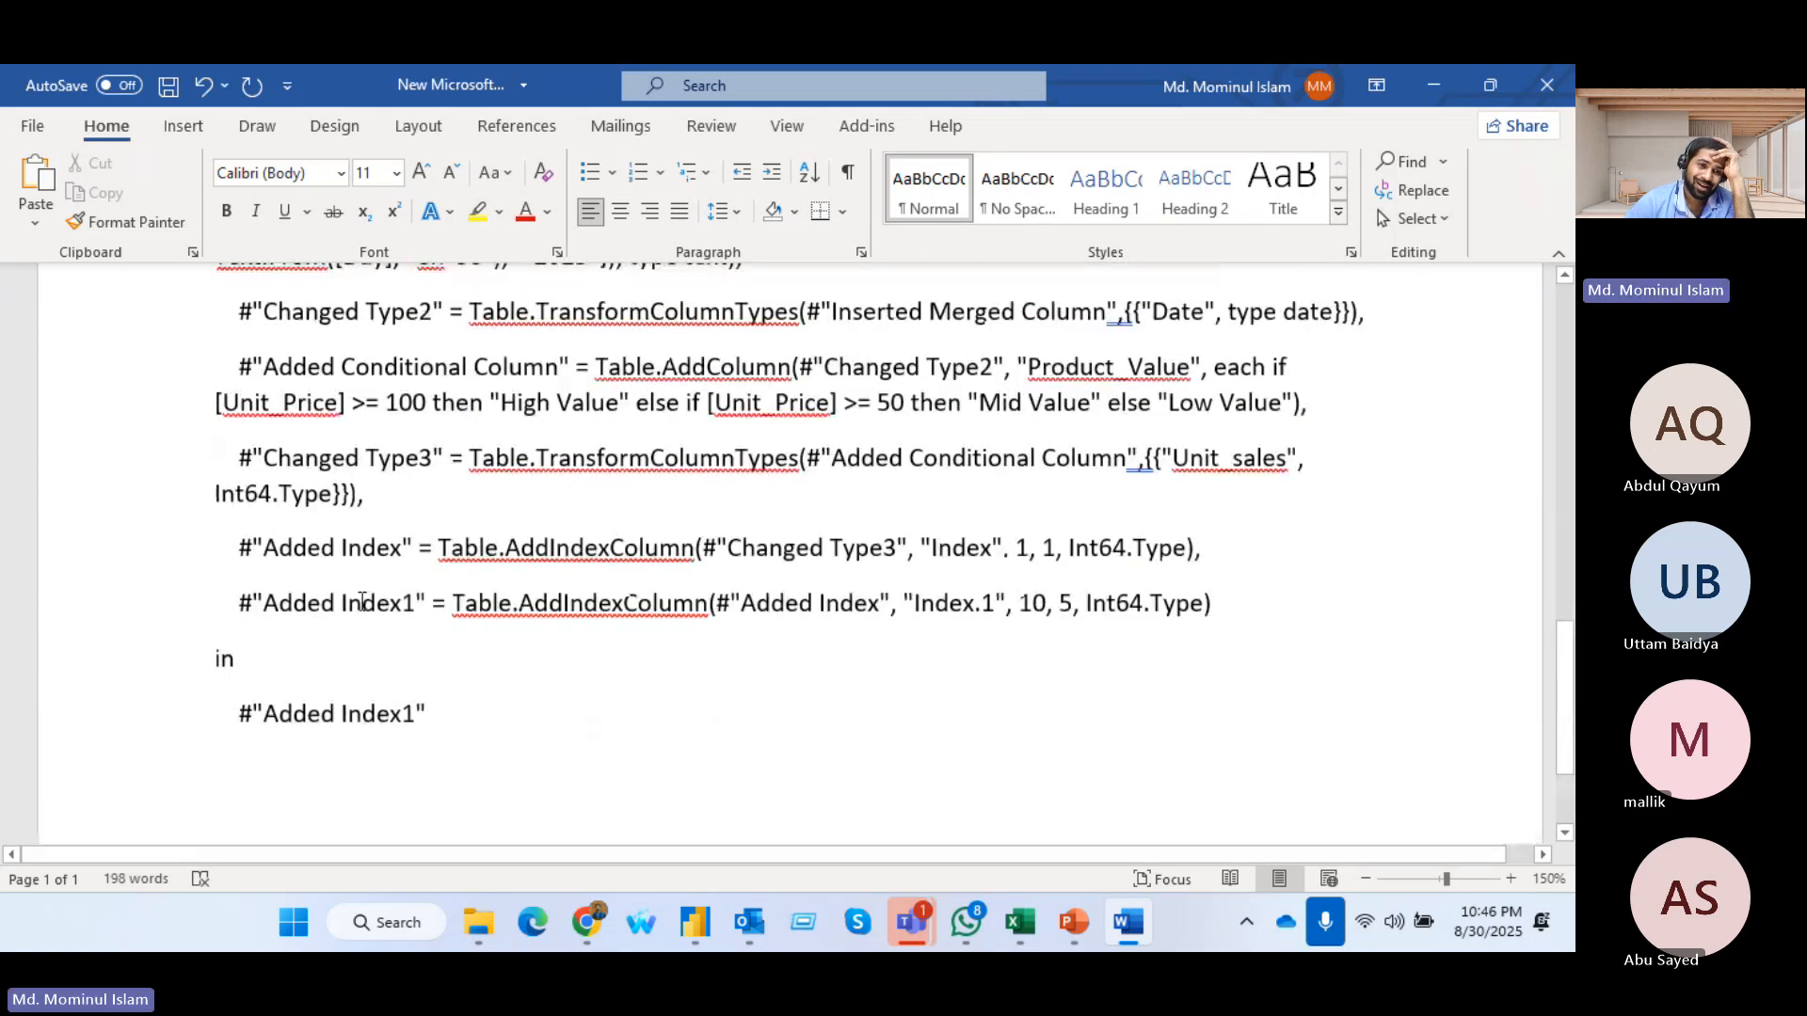
pyautogui.scroll(-2, 282, 565)
pyautogui.doubleClick(226, 482)
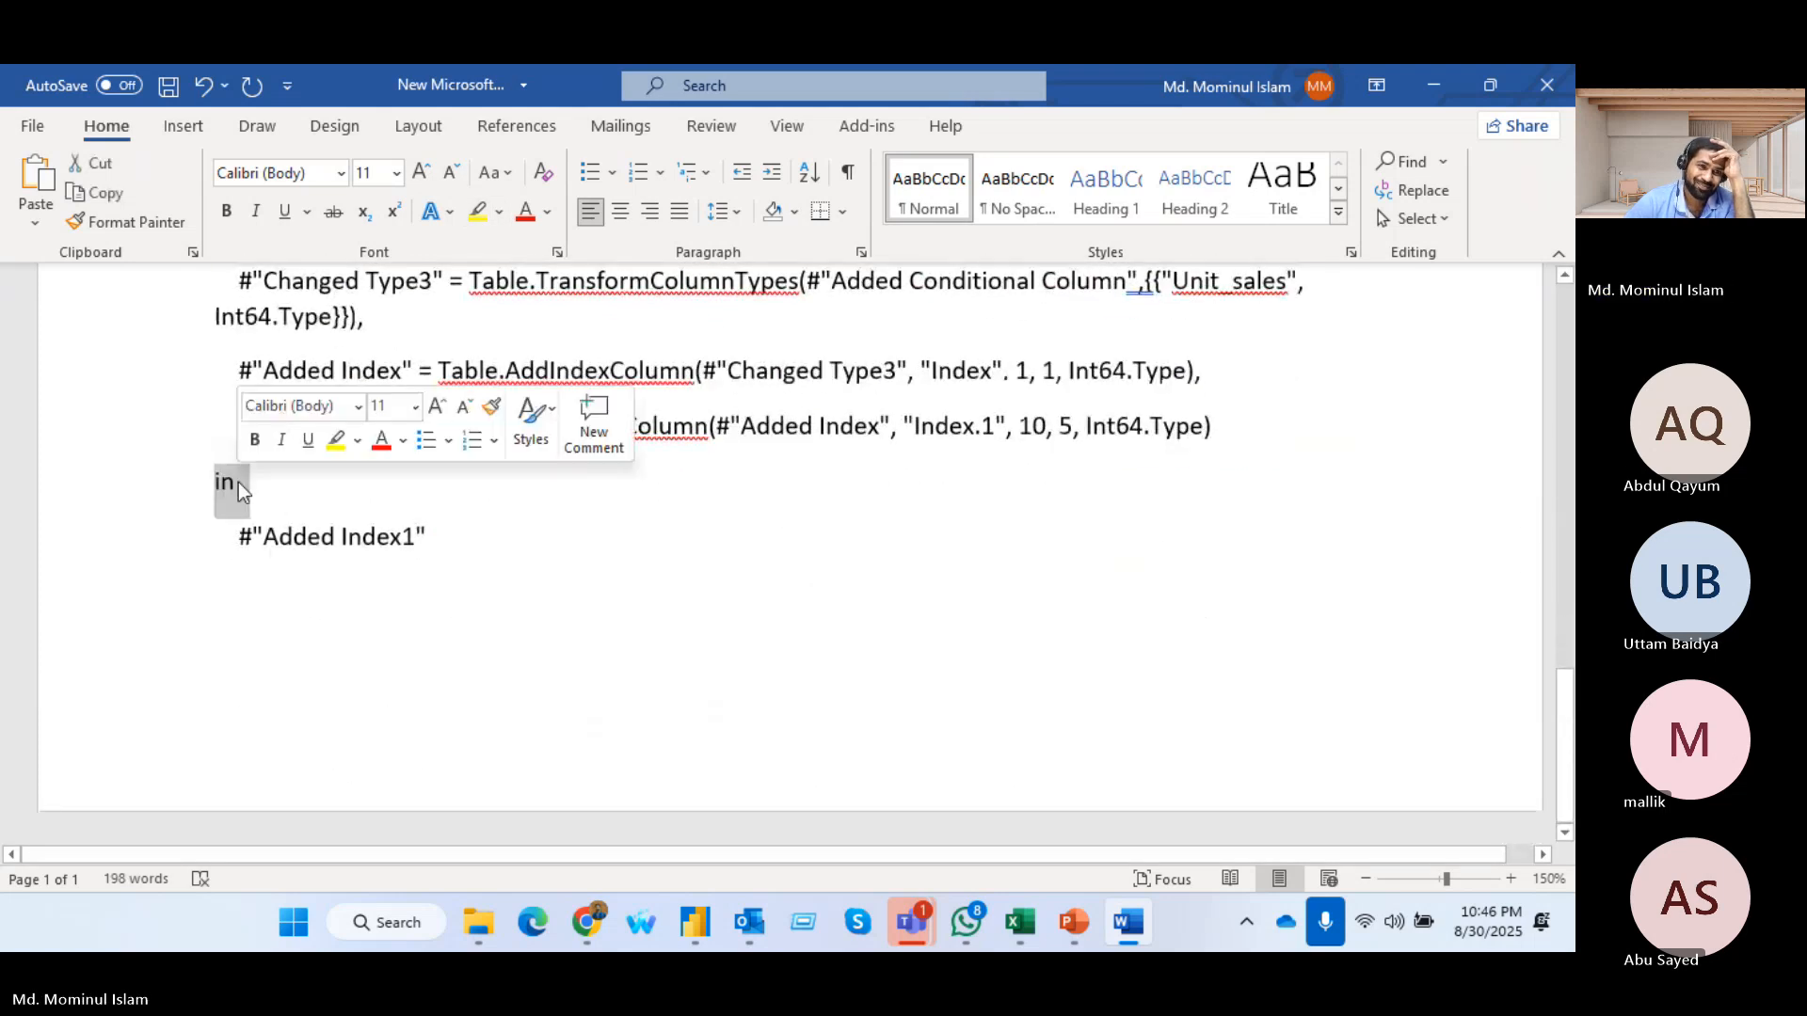
pyautogui.click(476, 213)
# Examine the query steps between let and in, including the Added Index1 line
pyautogui.scroll(5, 337, 535)
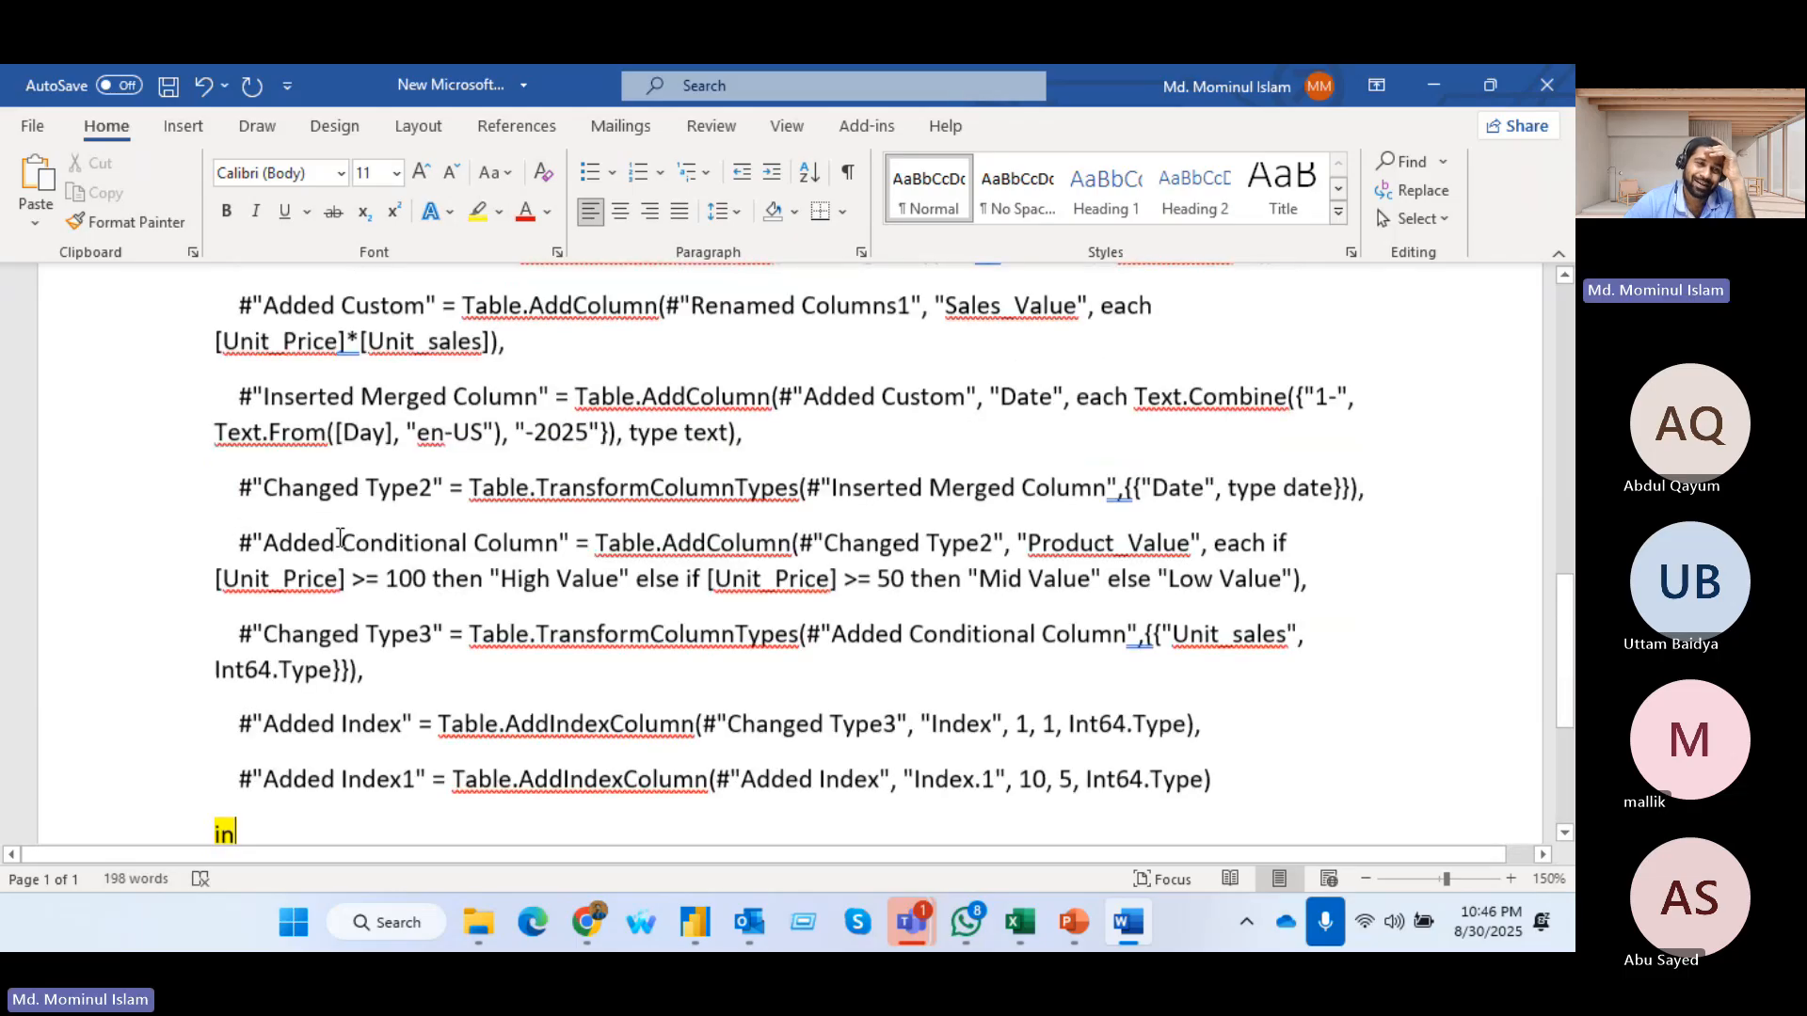
pyautogui.scroll(8, 320, 508)
pyautogui.scroll(-4, 304, 482)
pyautogui.scroll(-5, 304, 482)
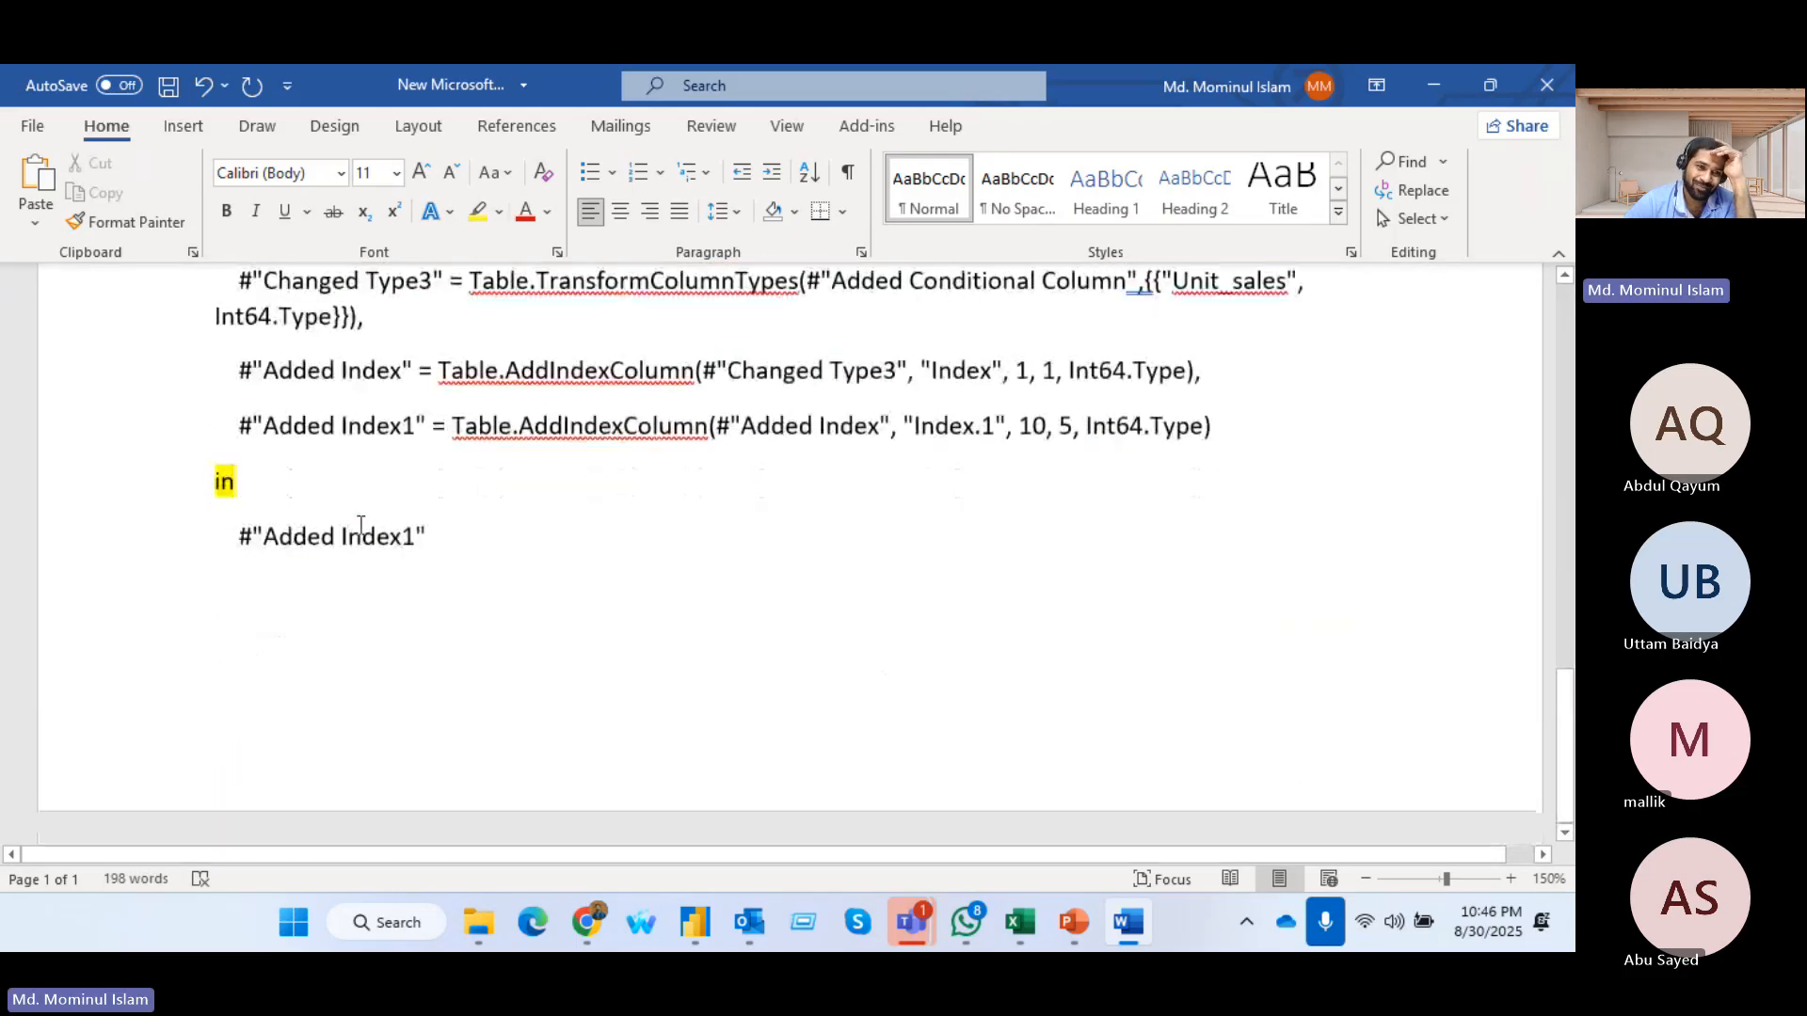
pyautogui.moveTo(229, 425); pyautogui.dragTo(345, 426)
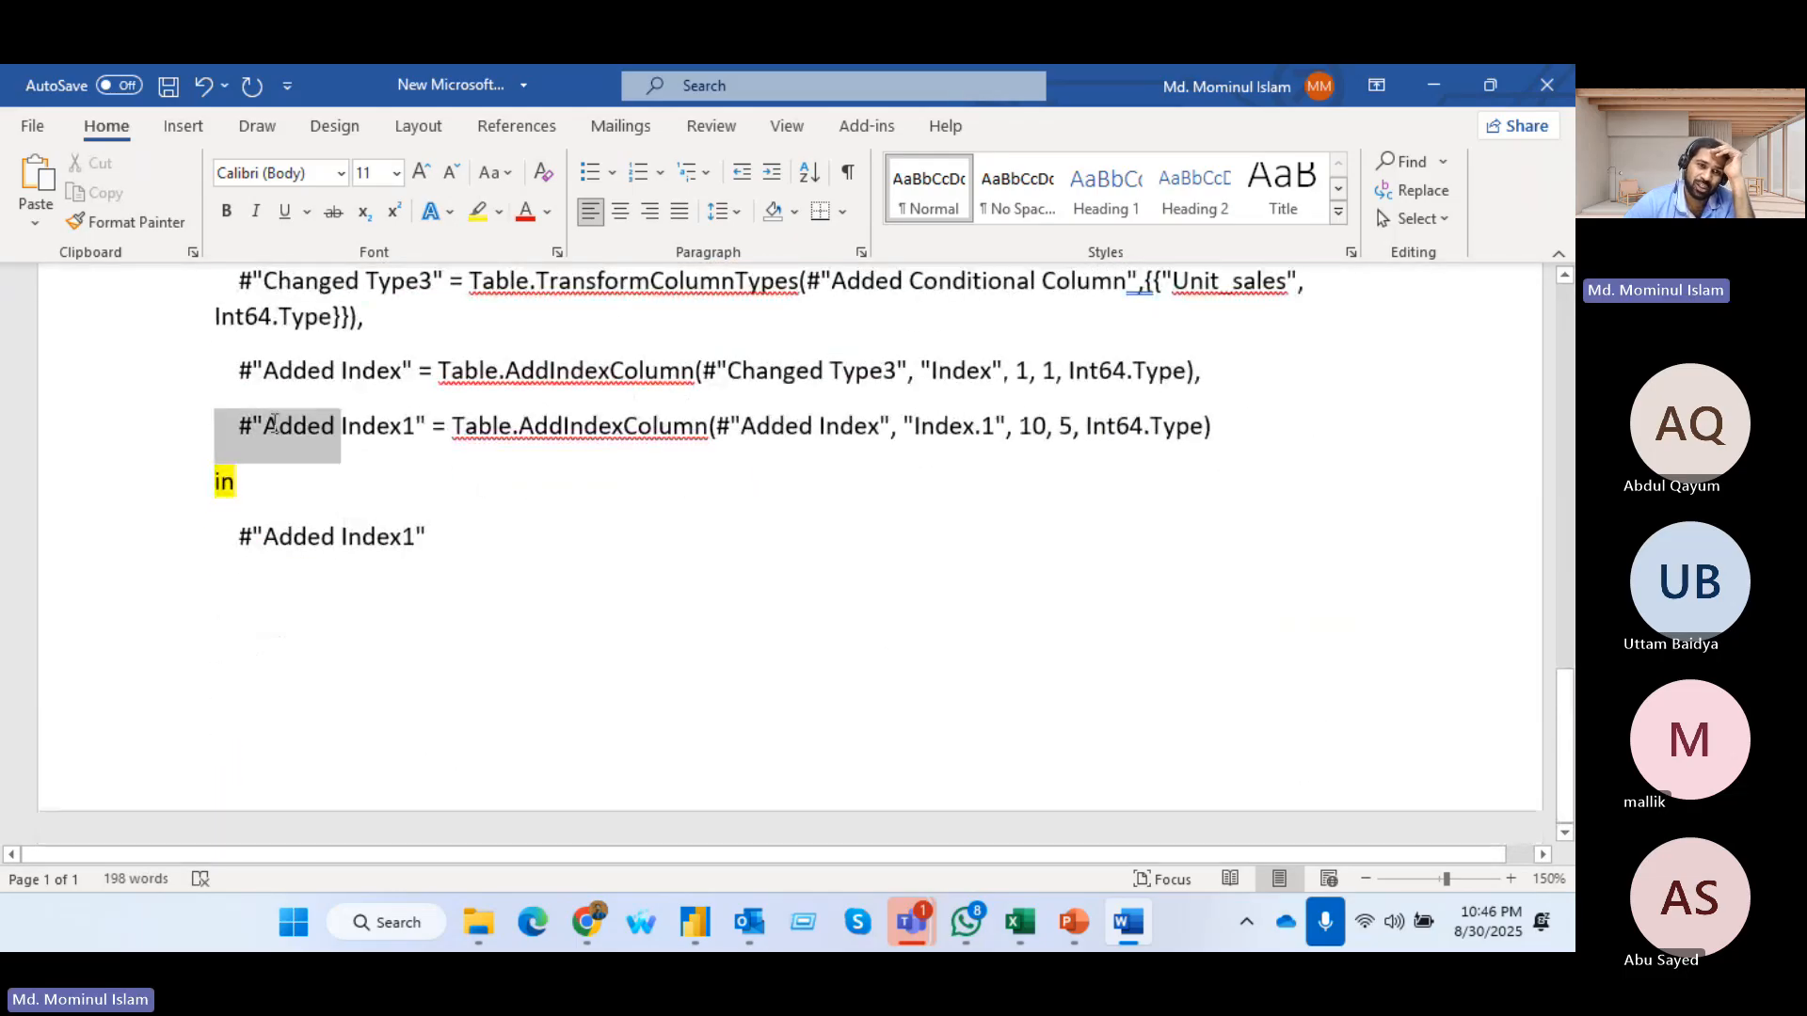
pyautogui.scroll(10, 603, 576)
pyautogui.scroll(3, 603, 576)
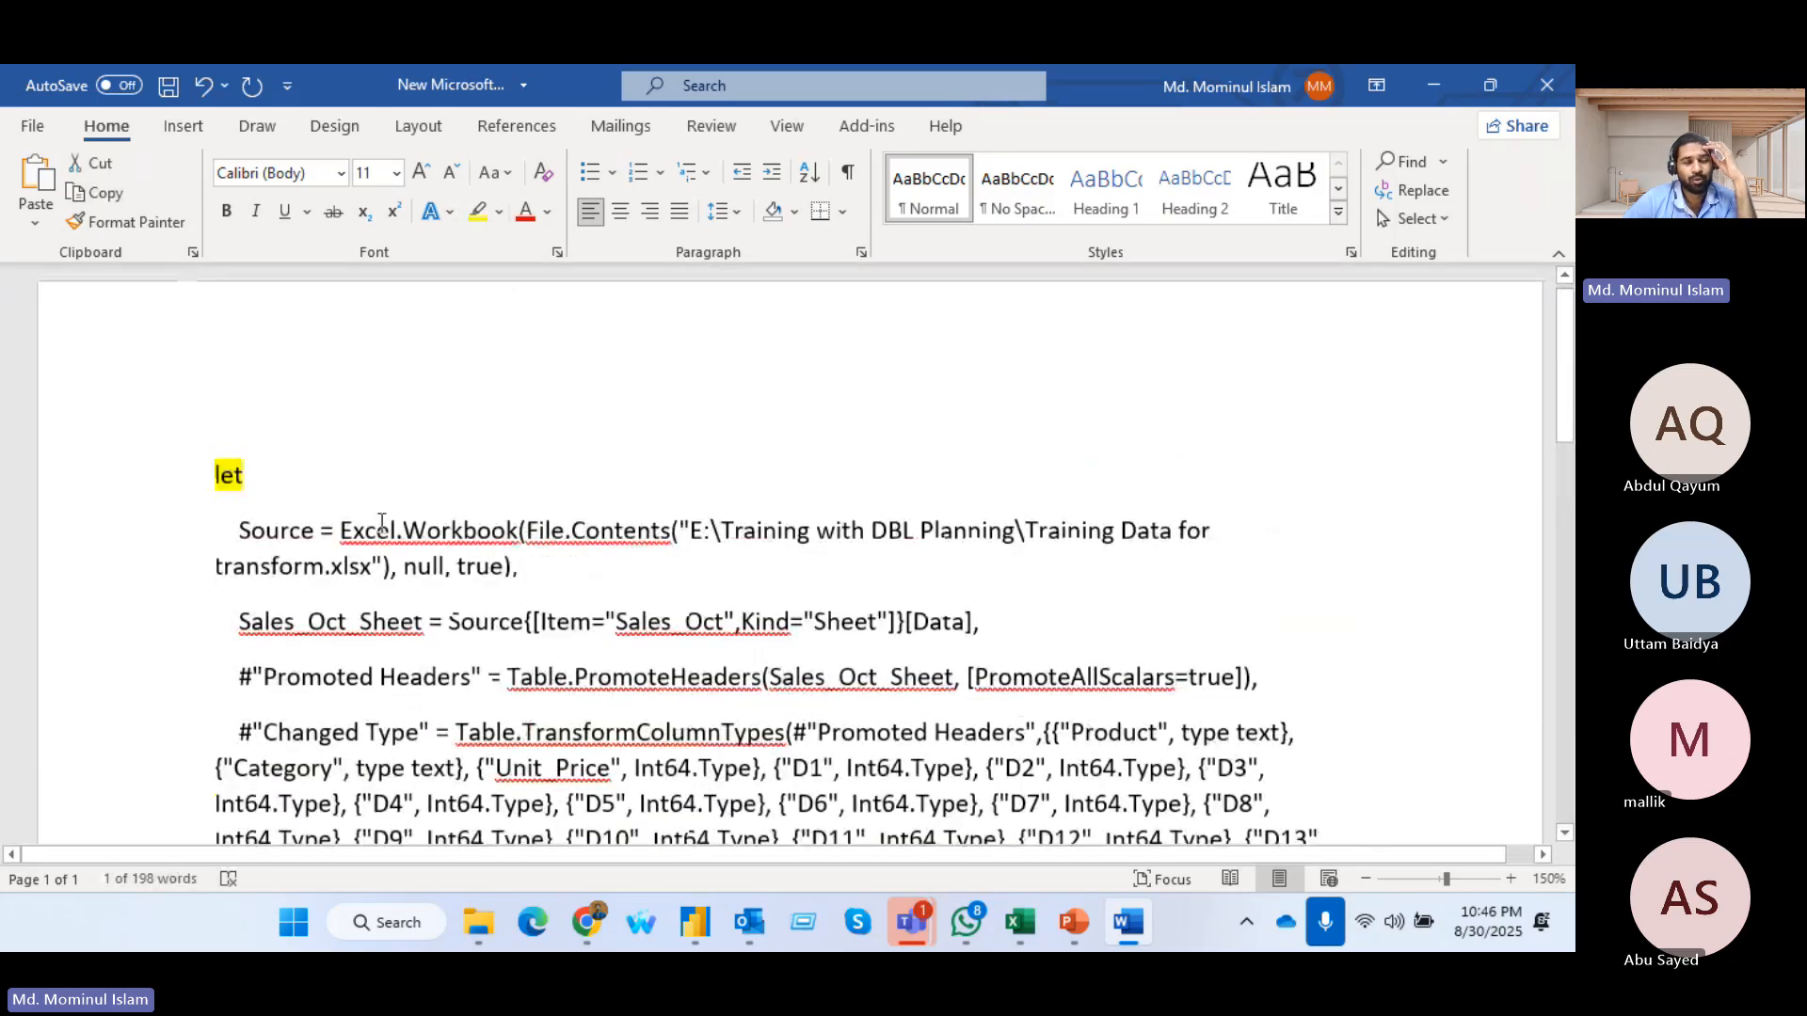
pyautogui.scroll(-2, 604, 576)
# Examine the Source line and compare the step name Sales_Oct_Sheet with the item name Sales_Oct on the line below it
pyautogui.moveTo(238, 354); pyautogui.dragTo(532, 396)
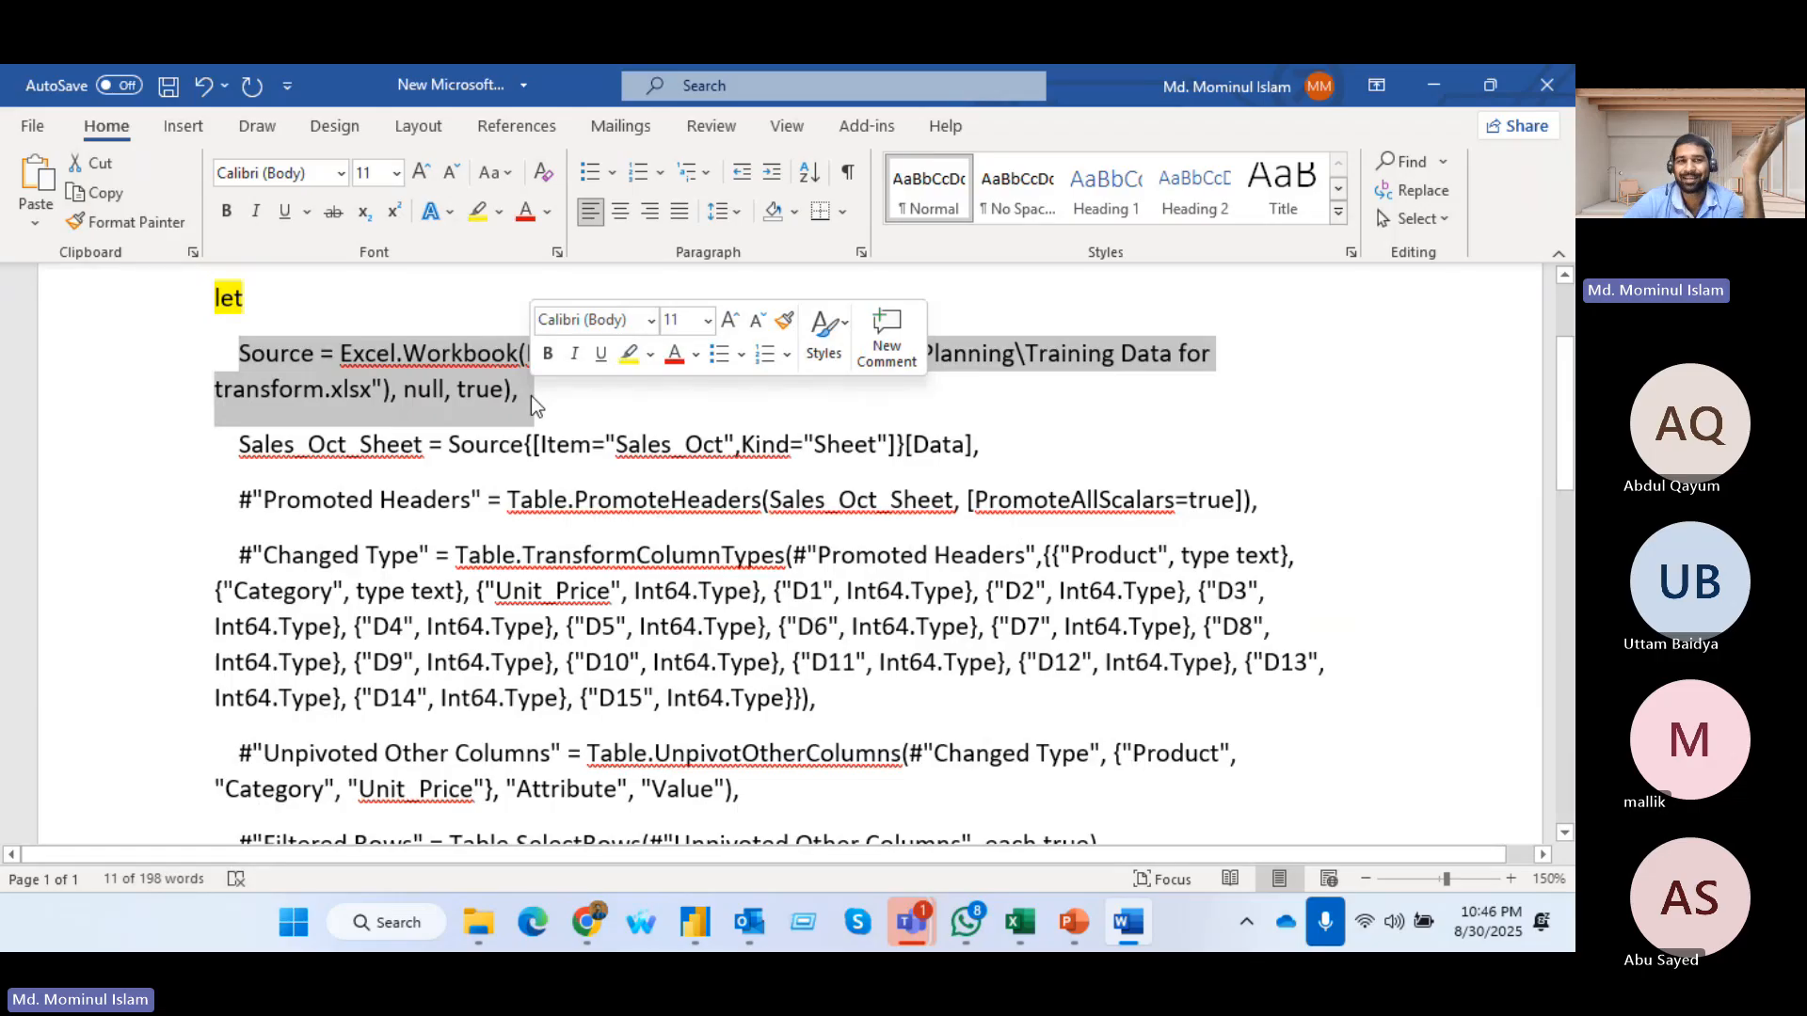
pyautogui.click(1218, 361)
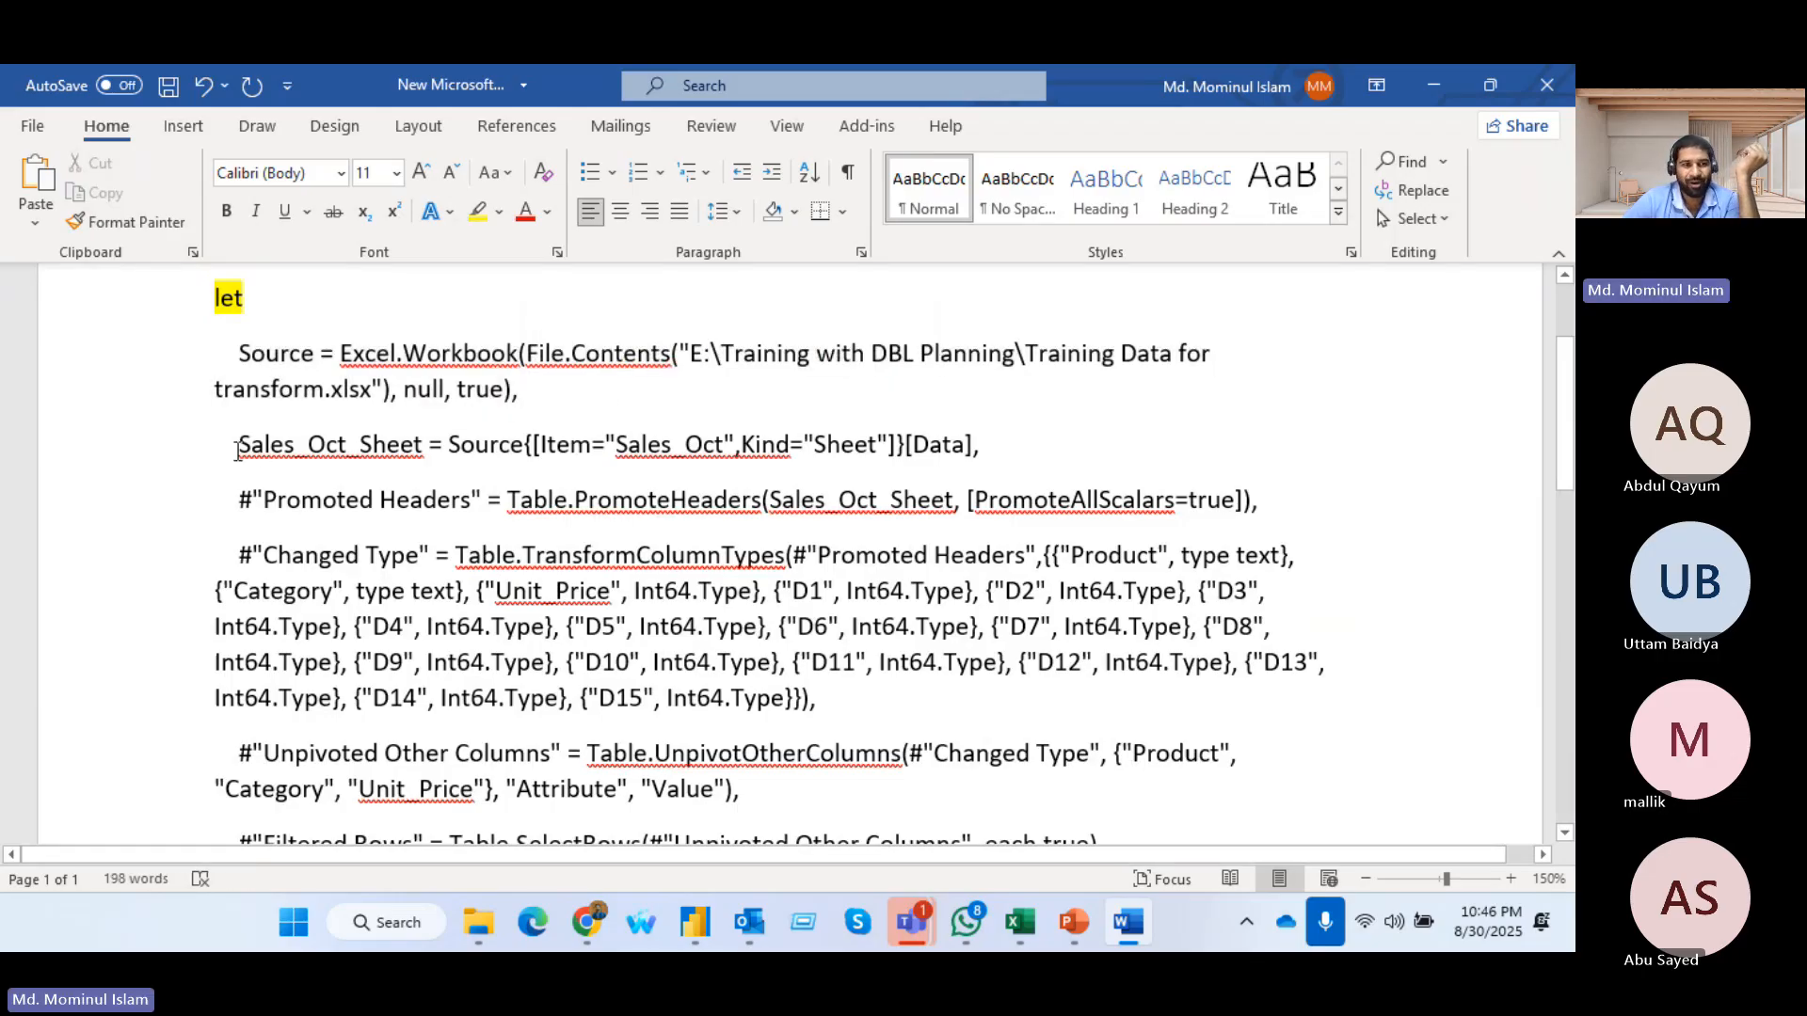
pyautogui.moveTo(236, 449); pyautogui.dragTo(420, 451)
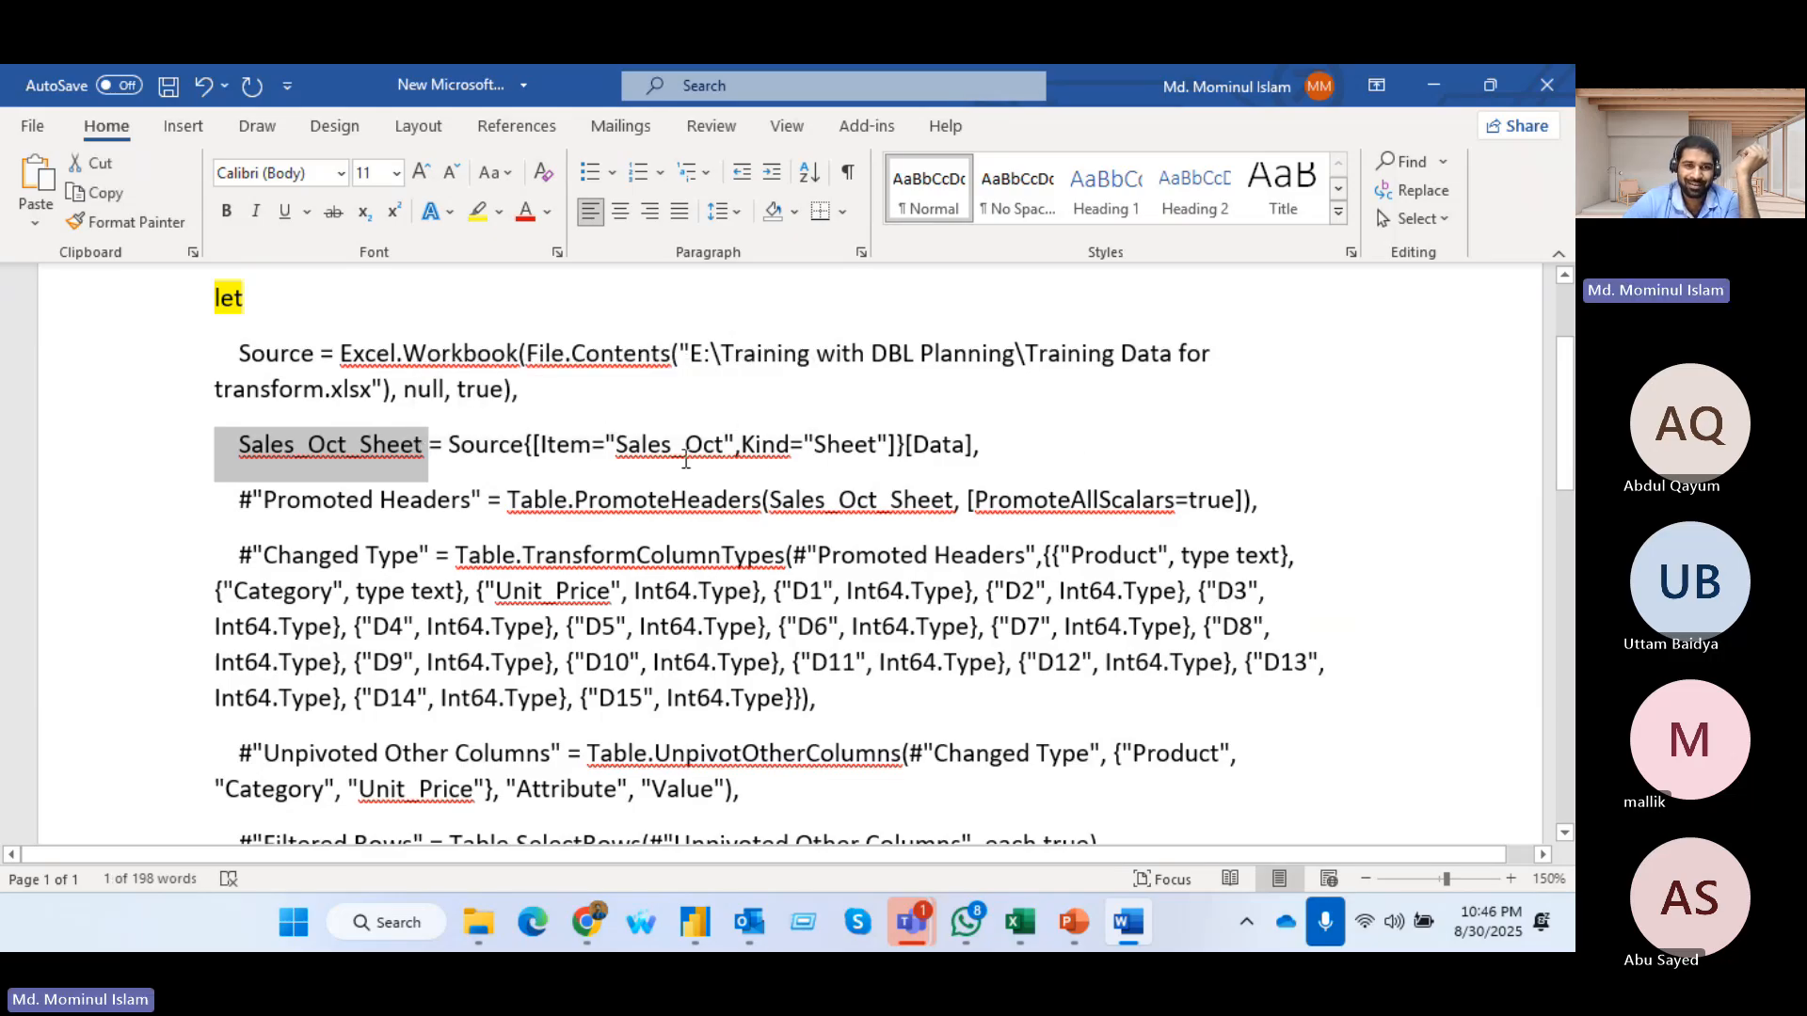
pyautogui.moveTo(618, 444); pyautogui.dragTo(723, 447)
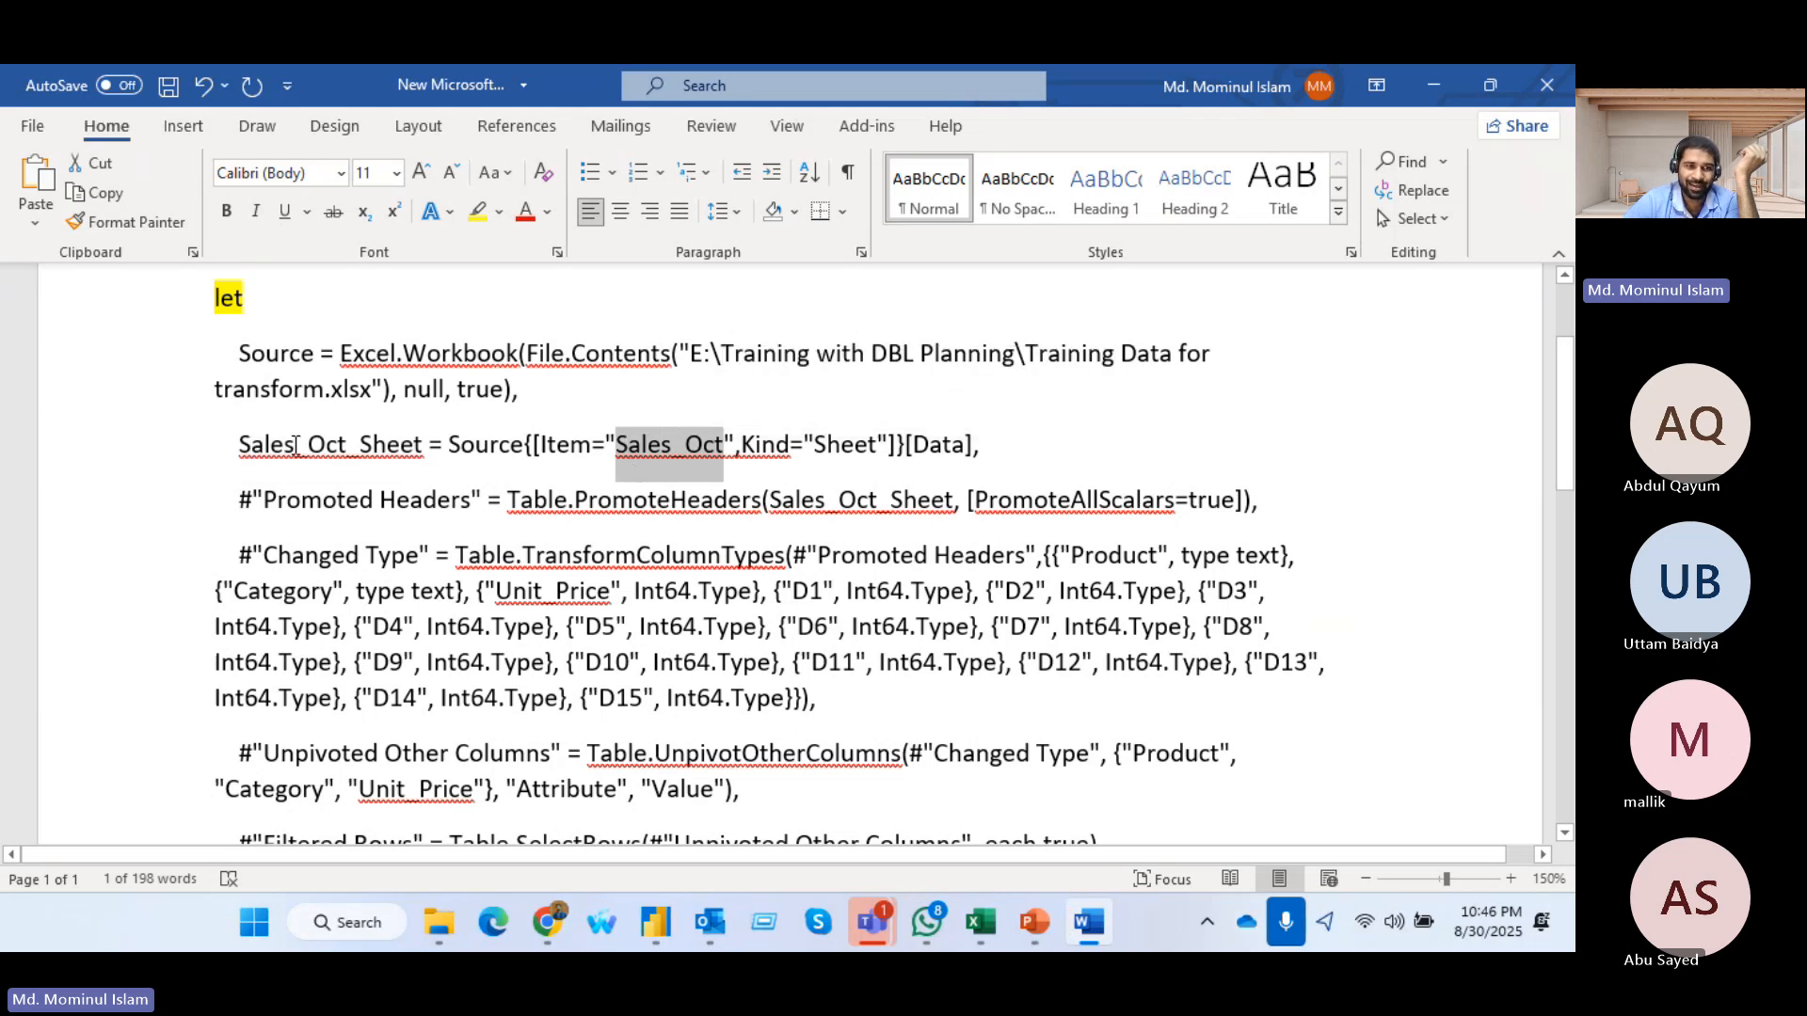
pyautogui.doubleClick(296, 444)
pyautogui.moveTo(618, 444); pyautogui.dragTo(709, 447)
pyautogui.click(548, 447)
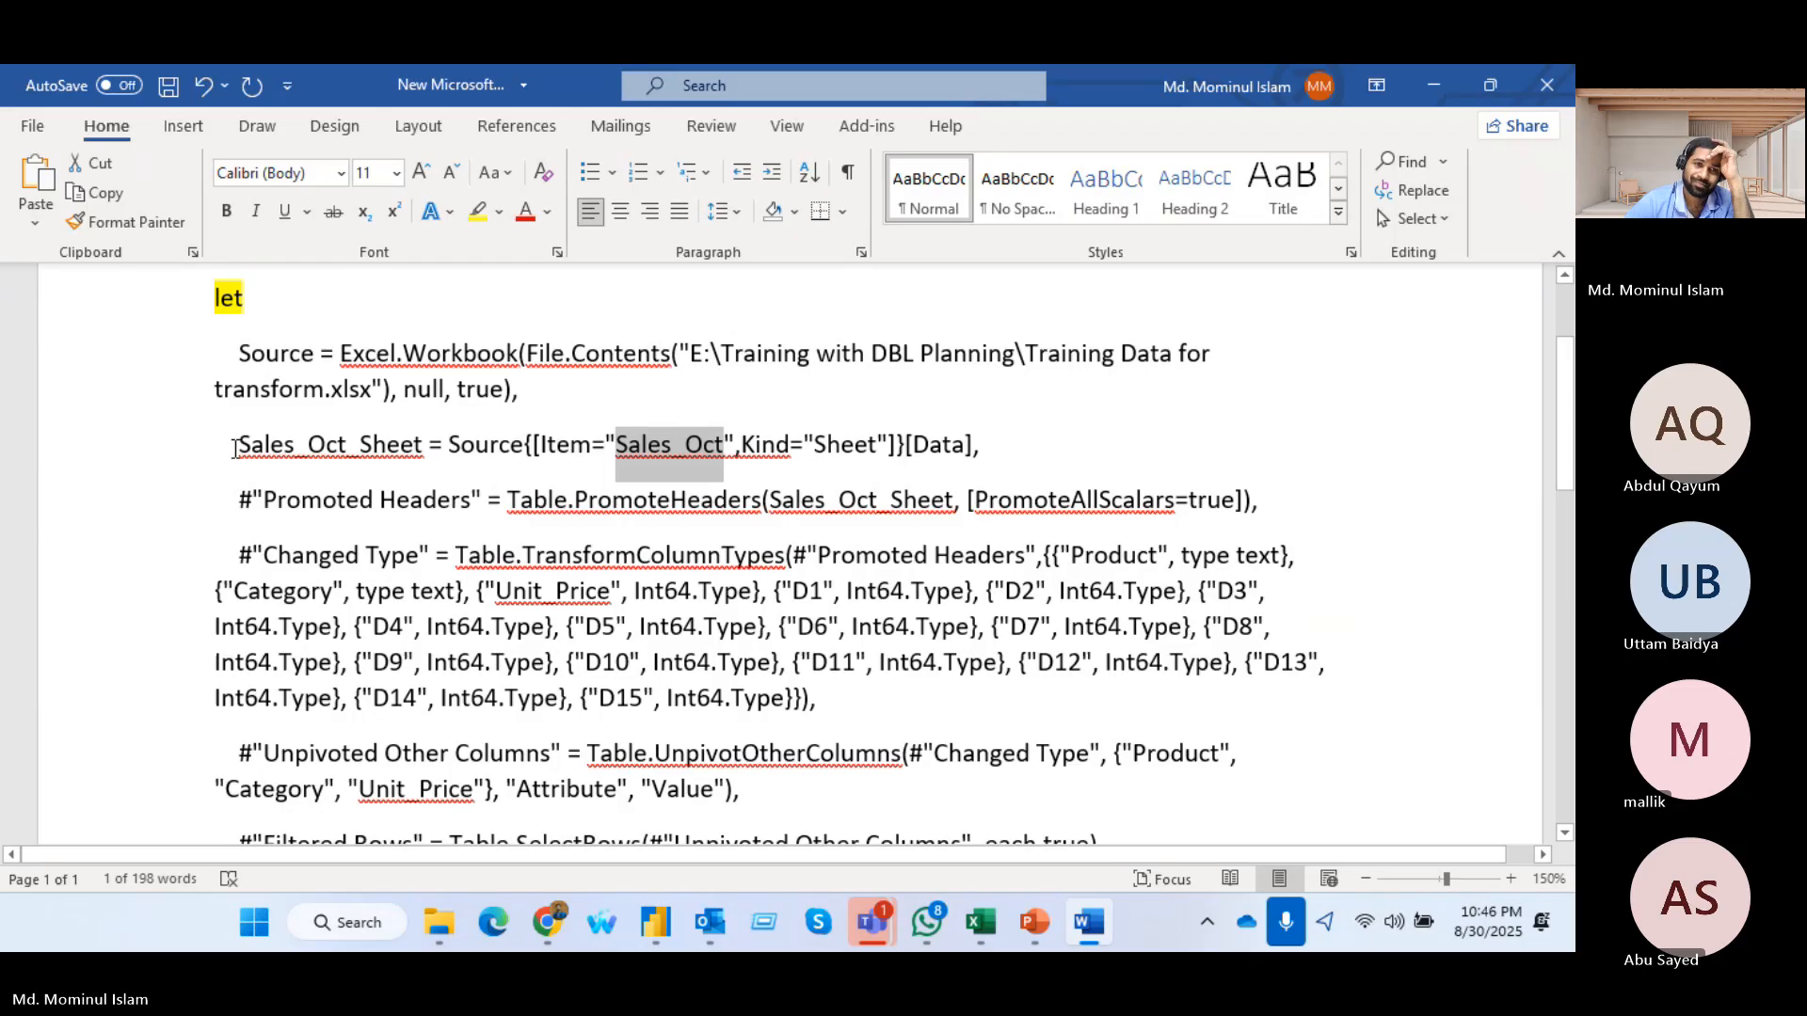
# Highlight the step name Sales_Oct_Sheet in yellow
pyautogui.moveTo(237, 446); pyautogui.dragTo(421, 446)
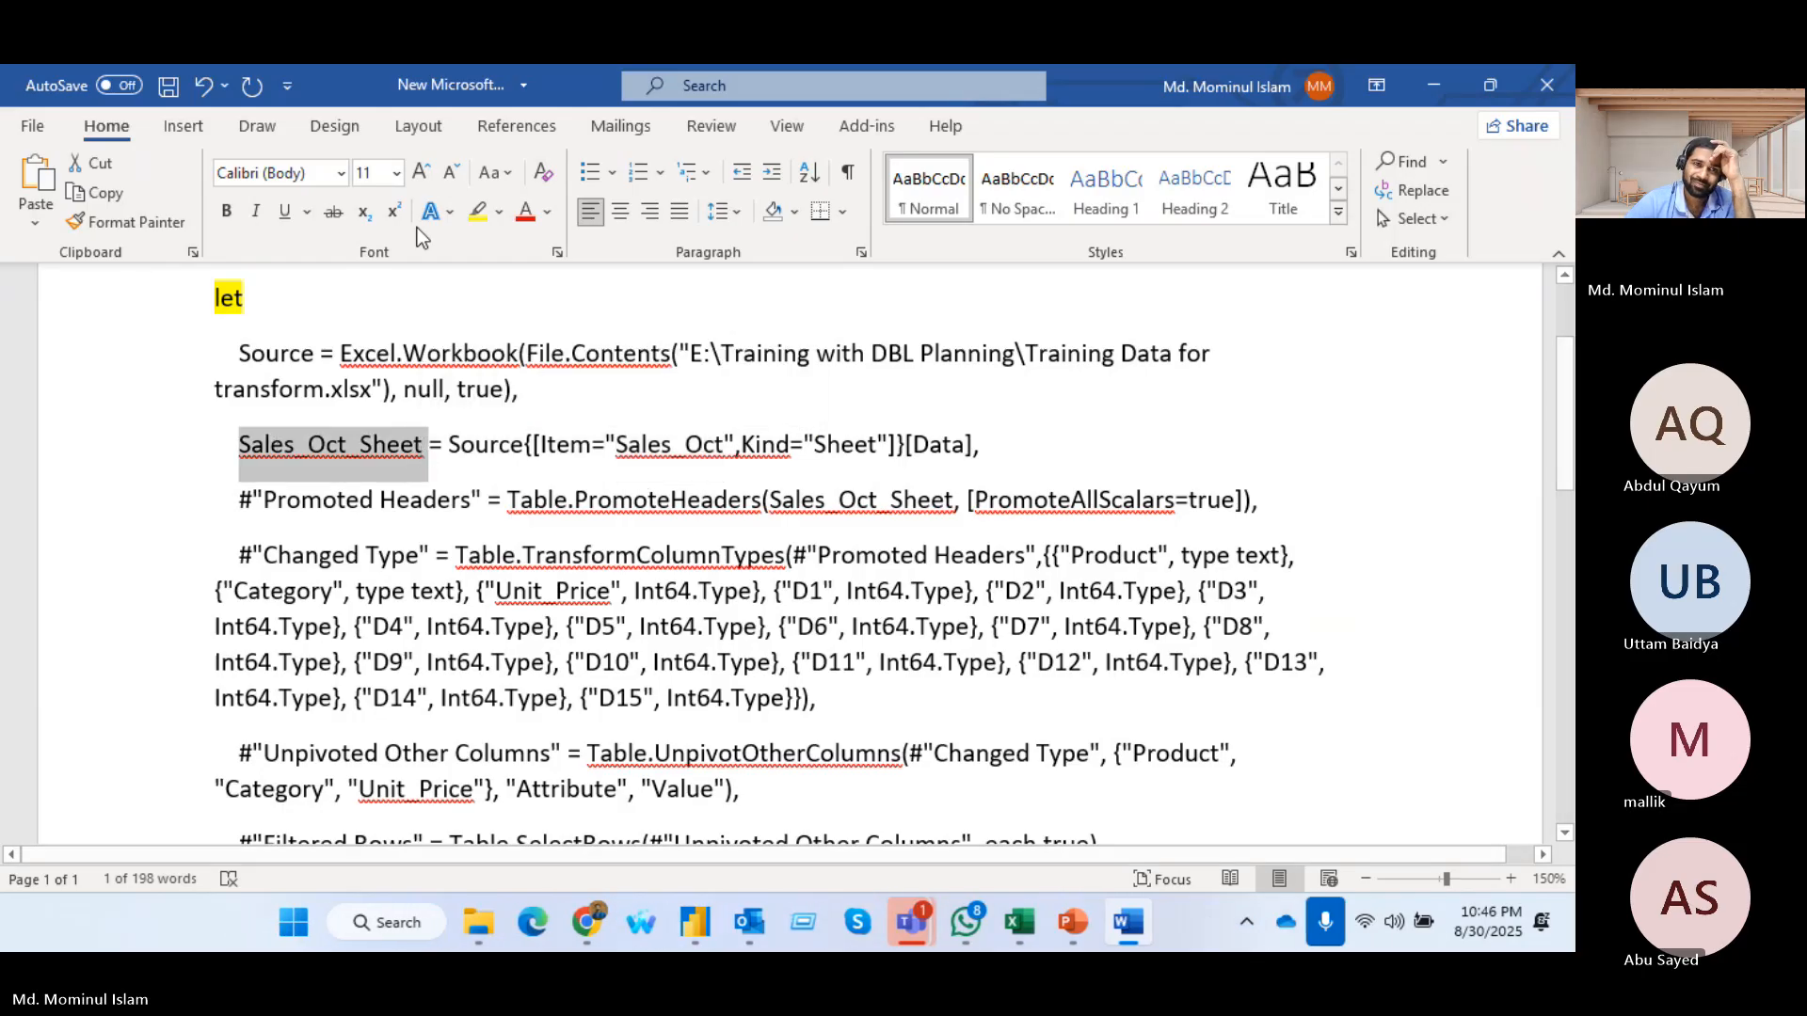
pyautogui.click(477, 211)
pyautogui.click(423, 446)
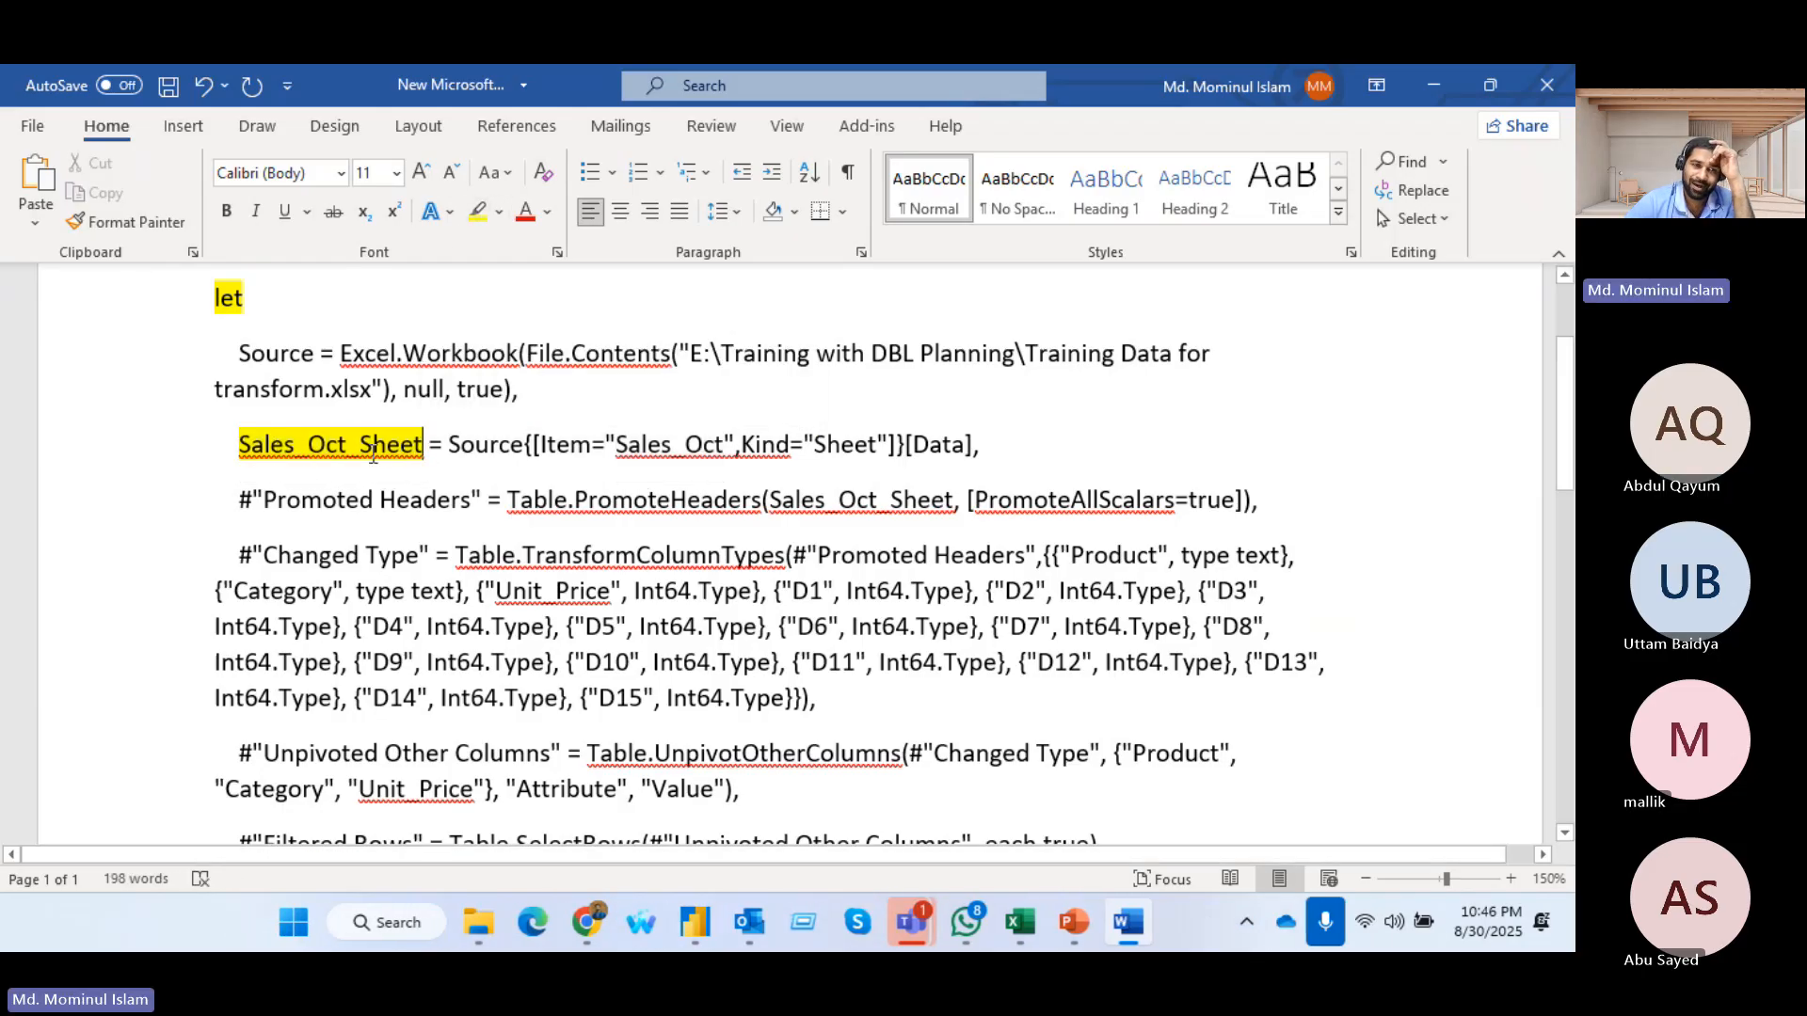
# Highlight the workbook name Training Data for transform.xlsx in the Source line in yellow
pyautogui.moveTo(1020, 932)
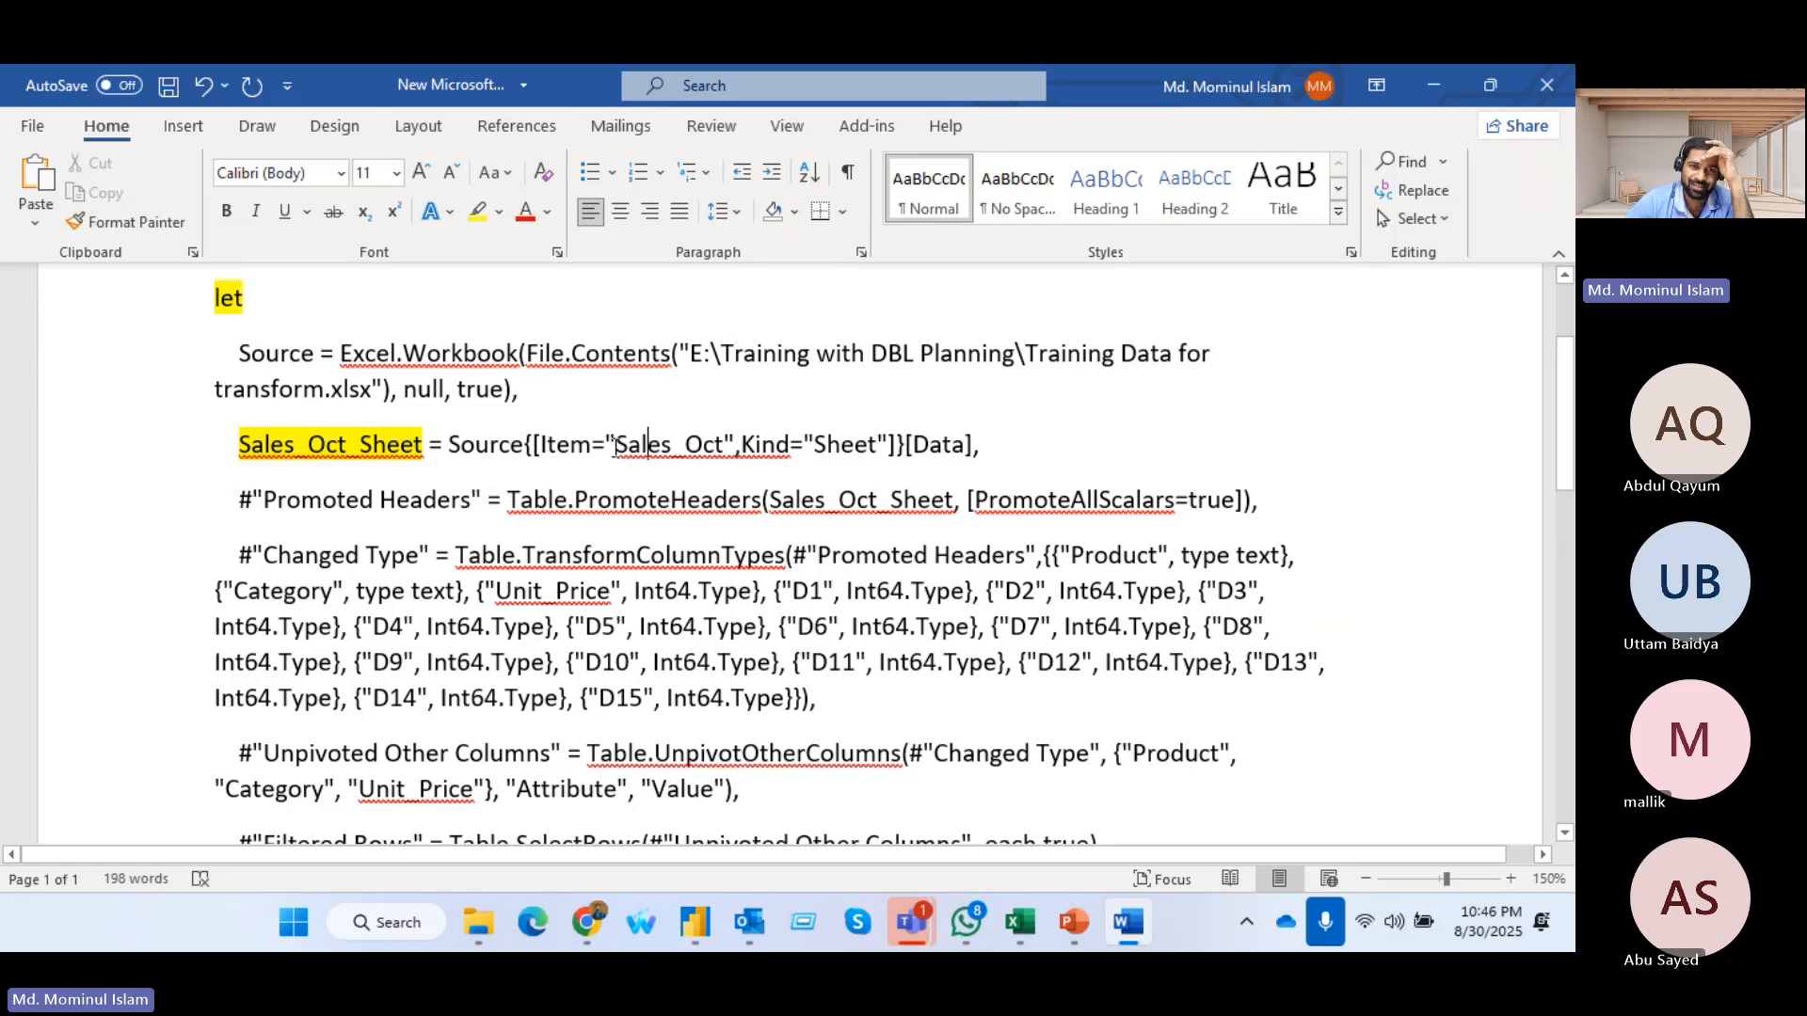
pyautogui.moveTo(617, 444); pyautogui.dragTo(723, 444)
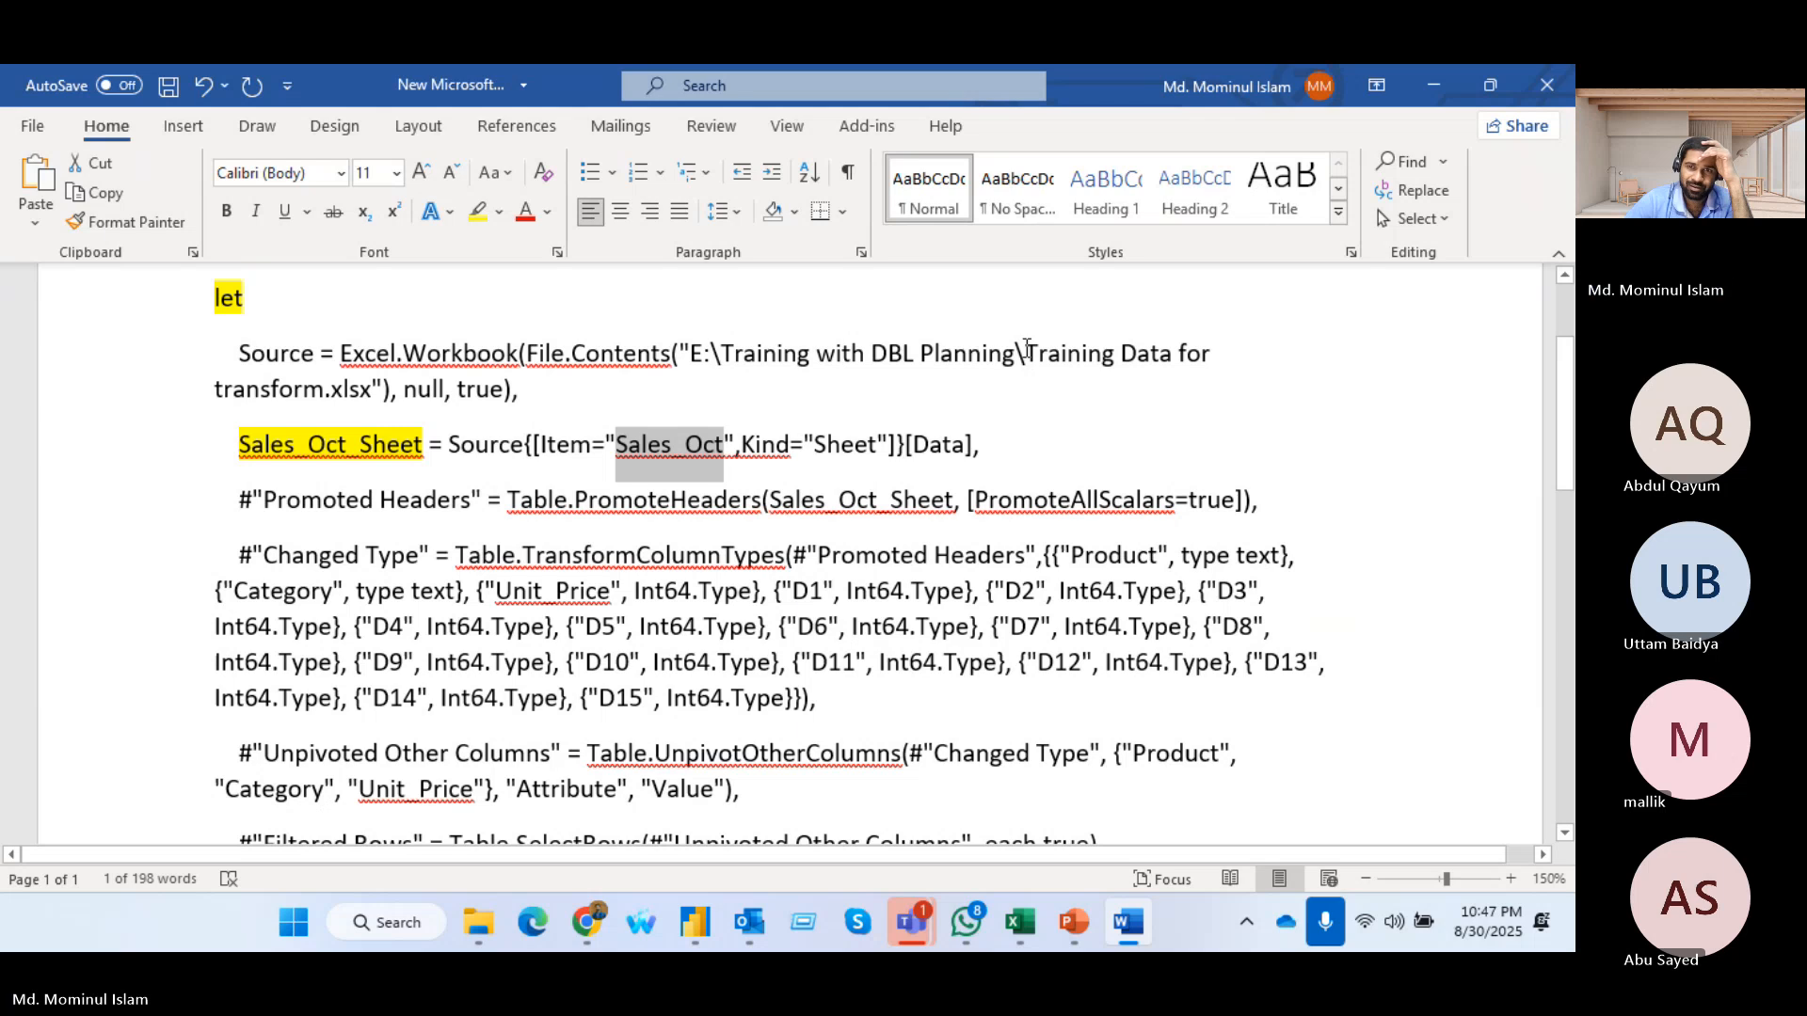
pyautogui.moveTo(1026, 353); pyautogui.dragTo(372, 394)
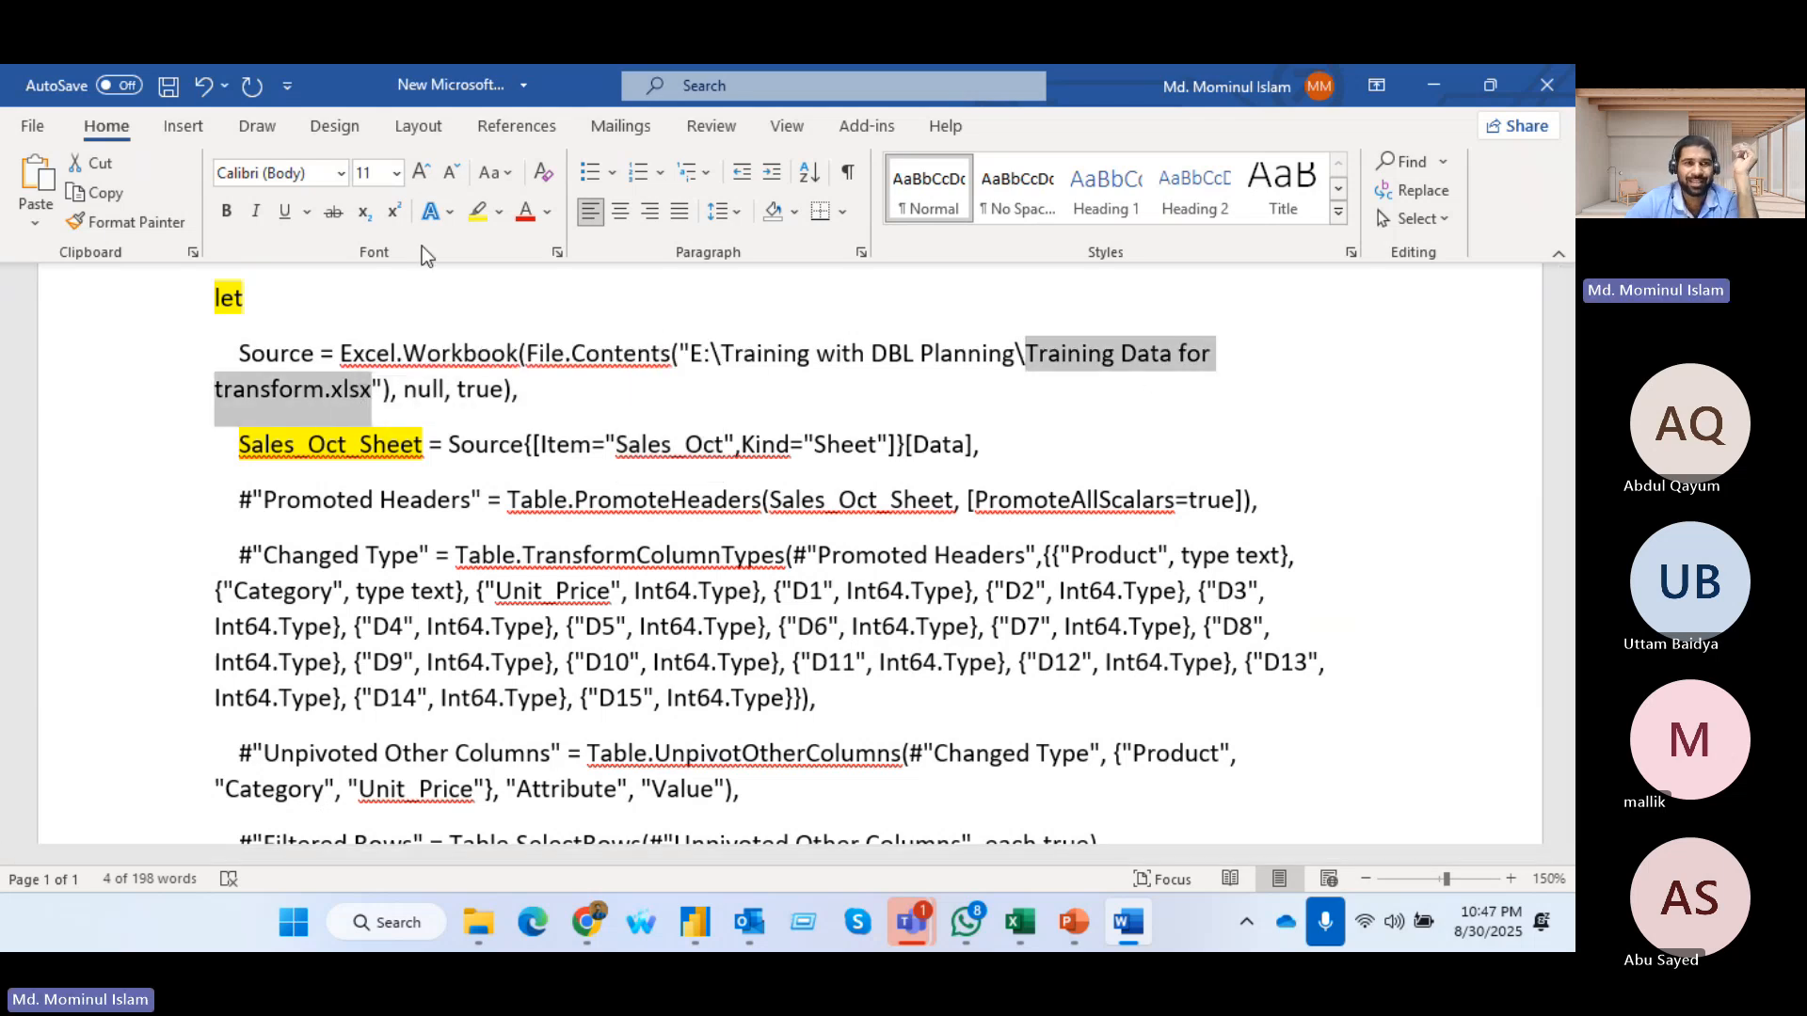
pyautogui.click(475, 211)
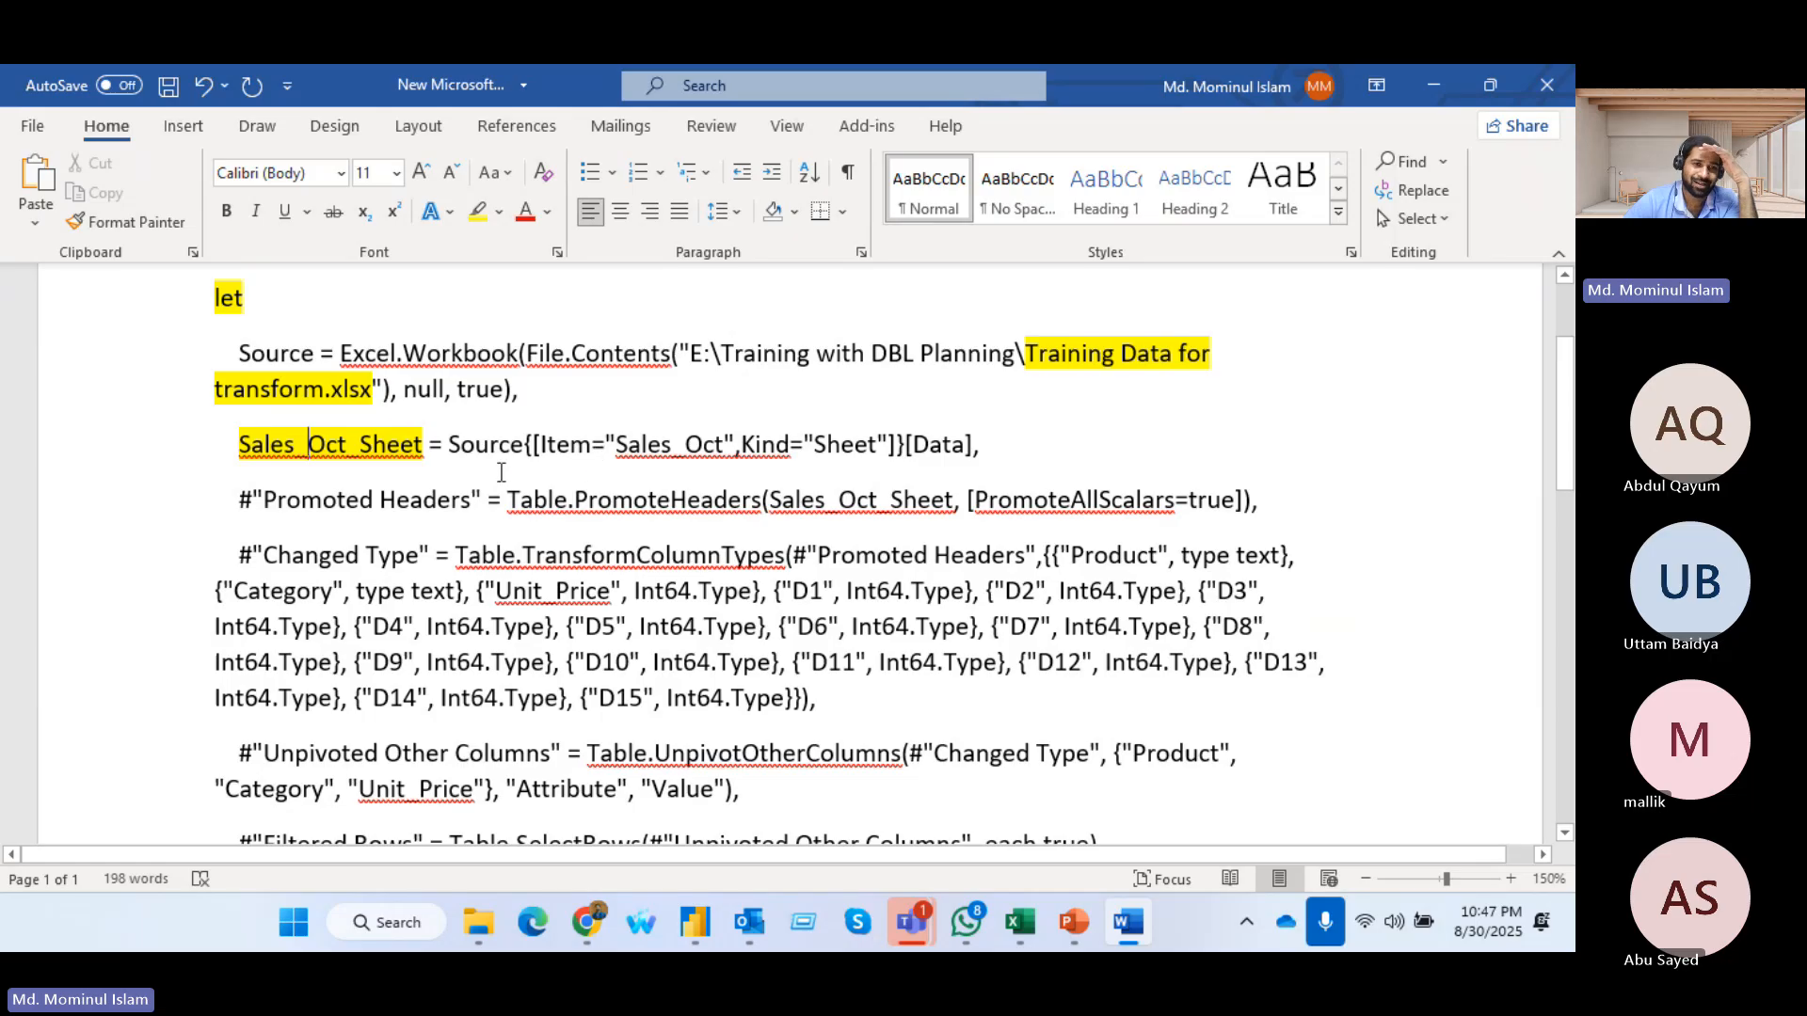
# Highlight the step names #"Promoted Headers" and #"Changed Type" at the start of their lines in yellow
pyautogui.scroll(-2, 501, 472)
pyautogui.scroll(2, 527, 489)
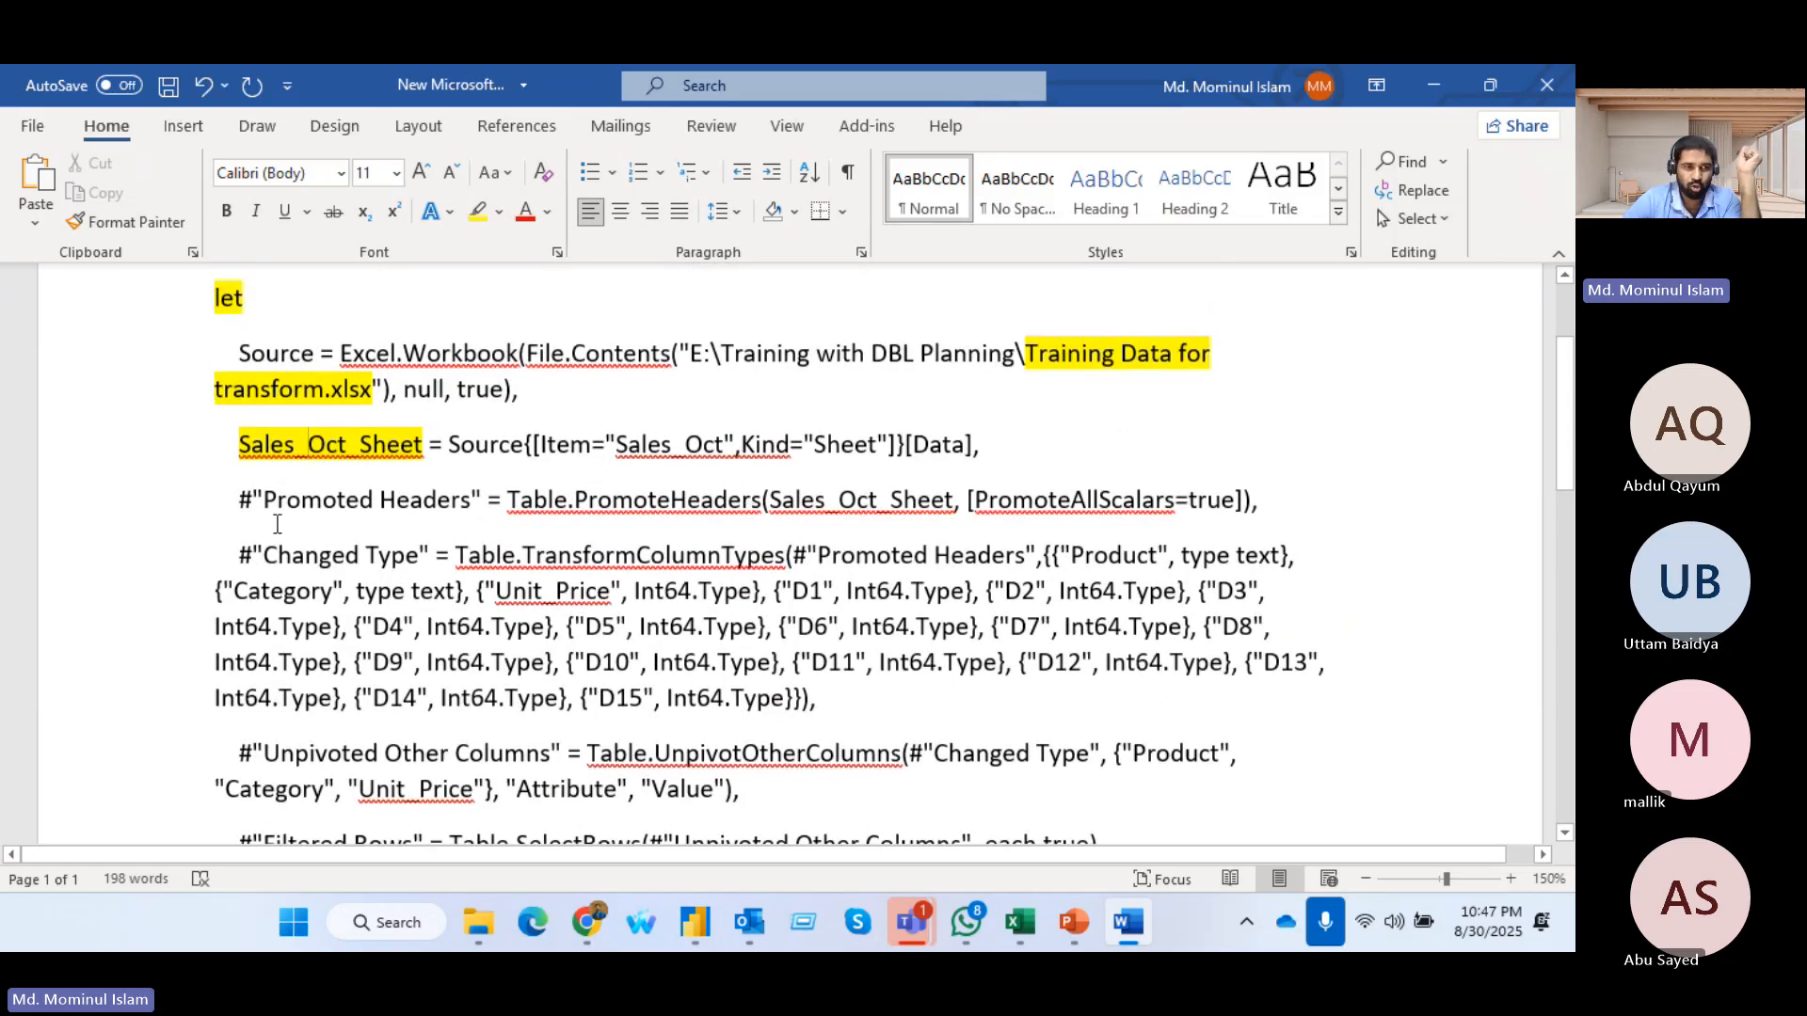
pyautogui.moveTo(223, 499); pyautogui.dragTo(487, 499)
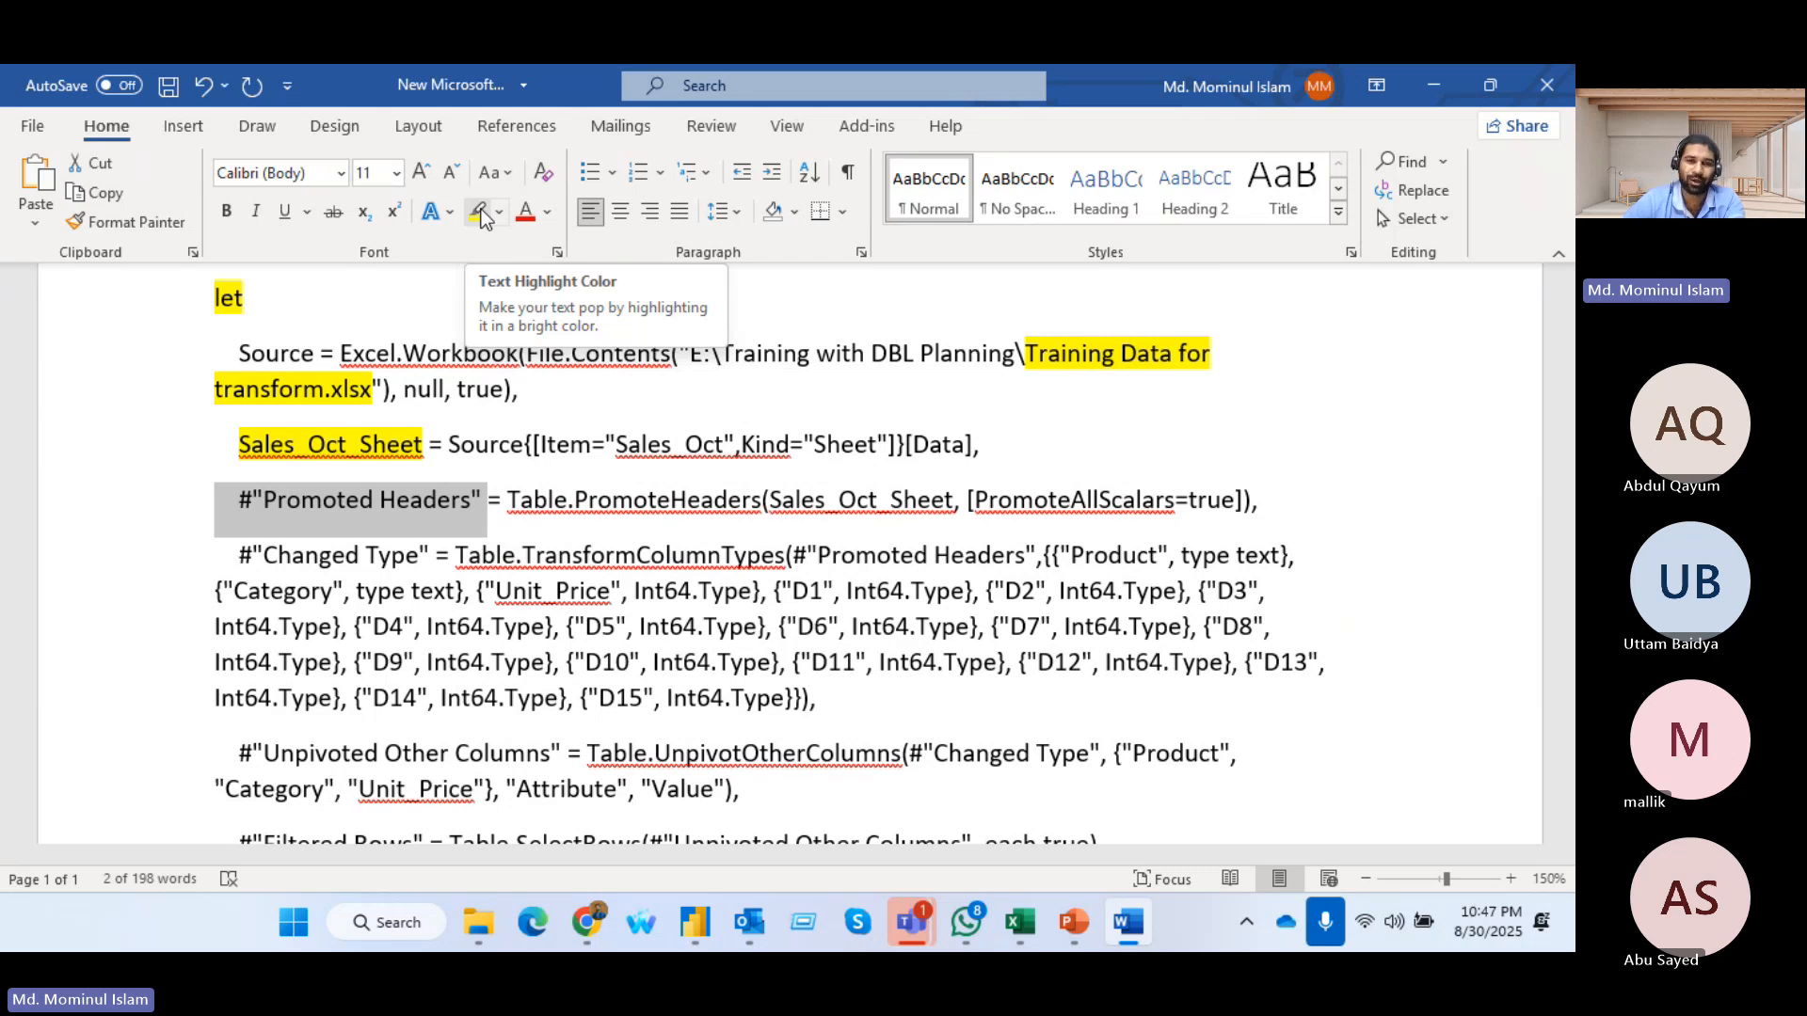
pyautogui.click(479, 211)
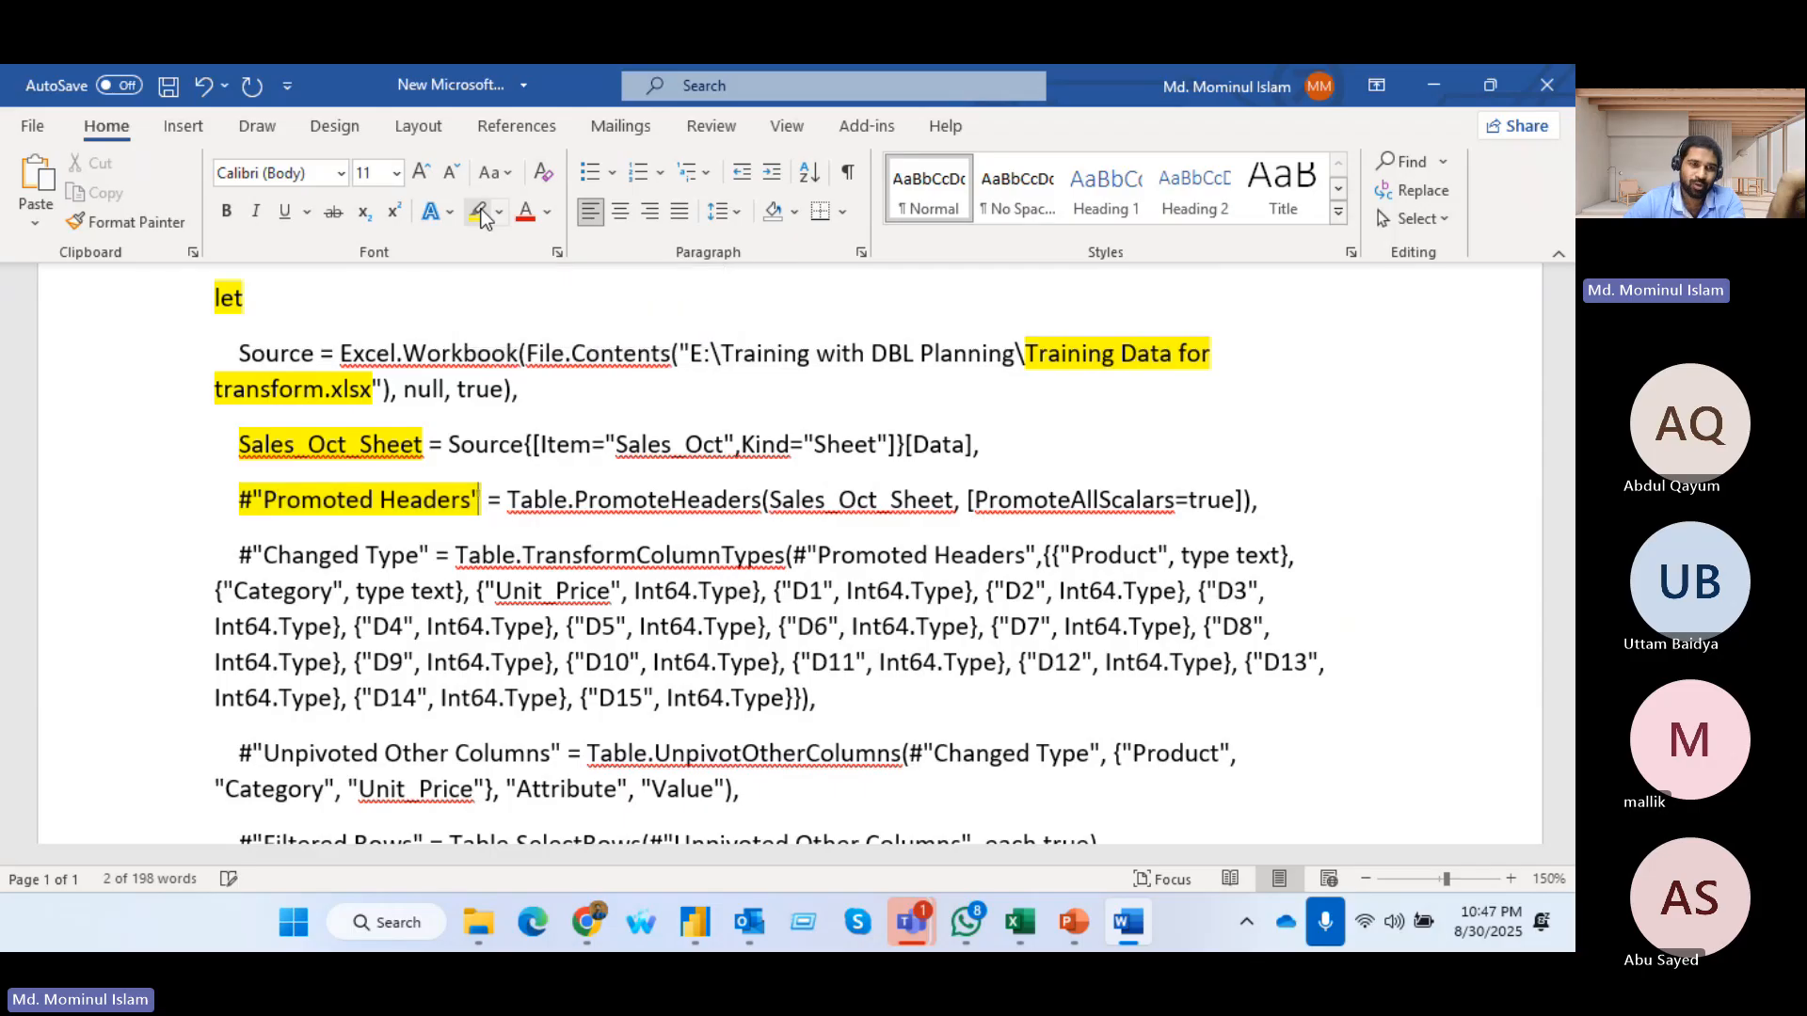
pyautogui.press('Right')
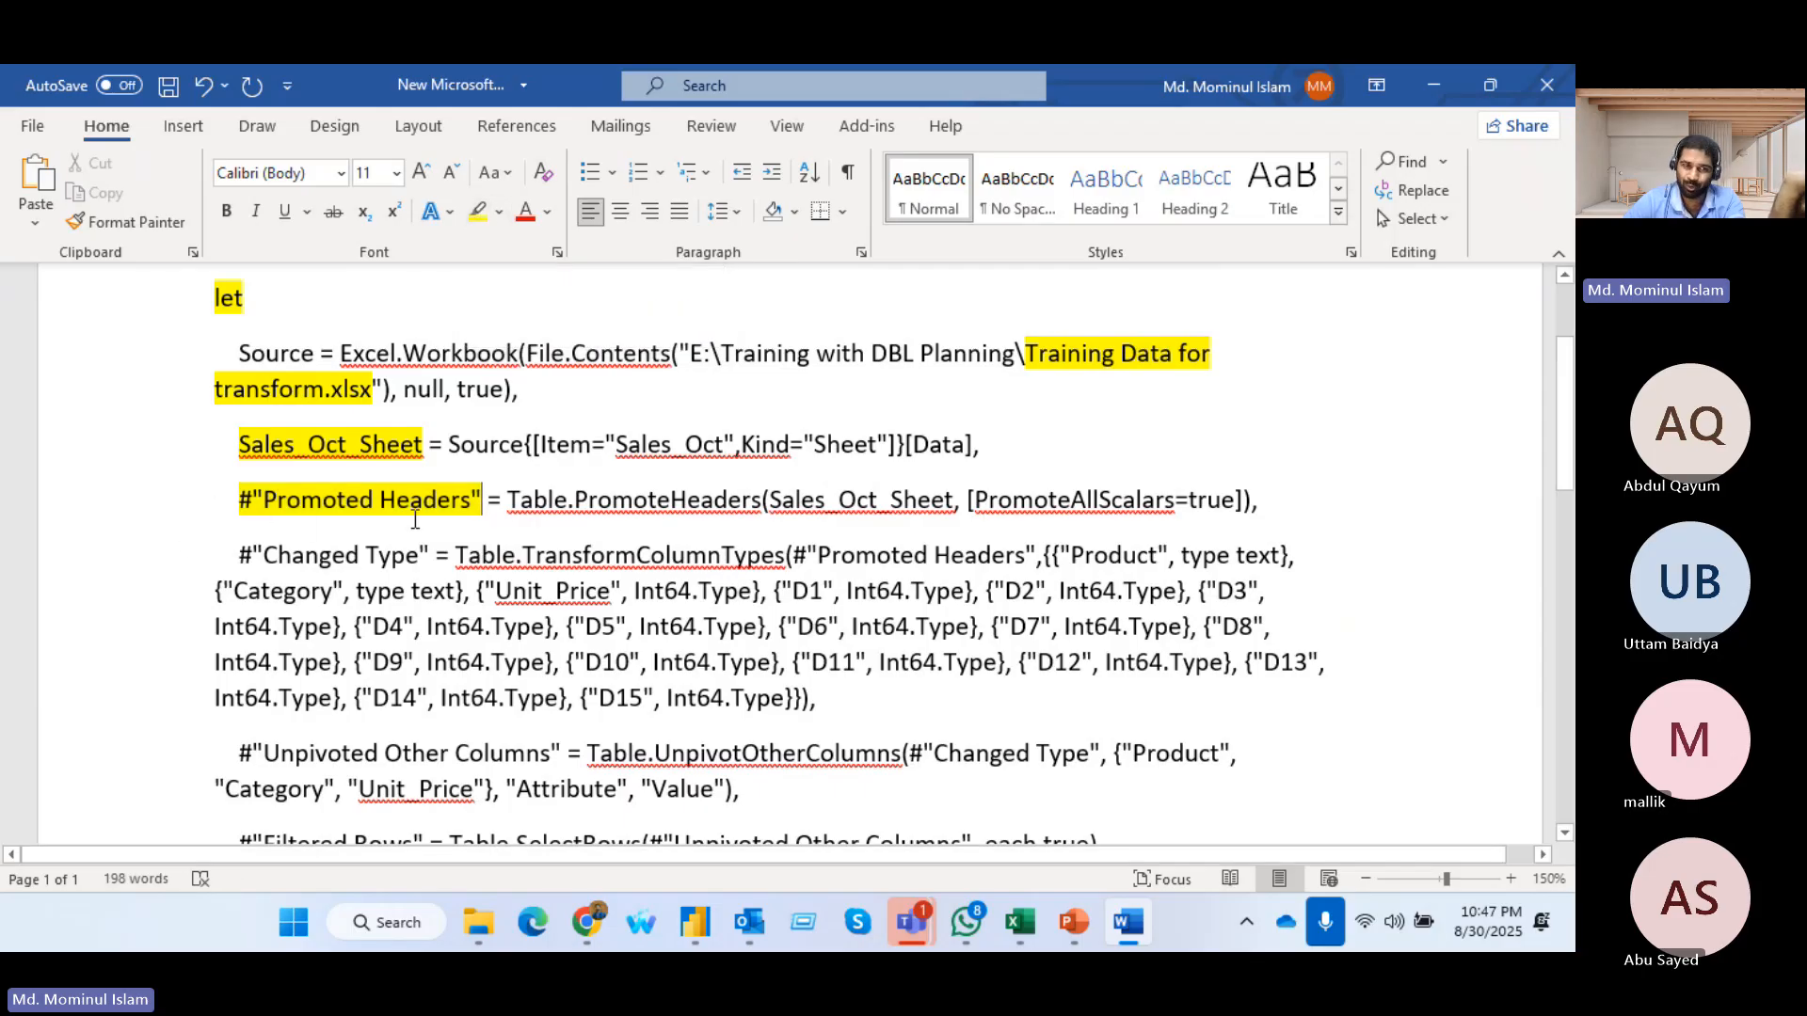
pyautogui.scroll(-1, 415, 520)
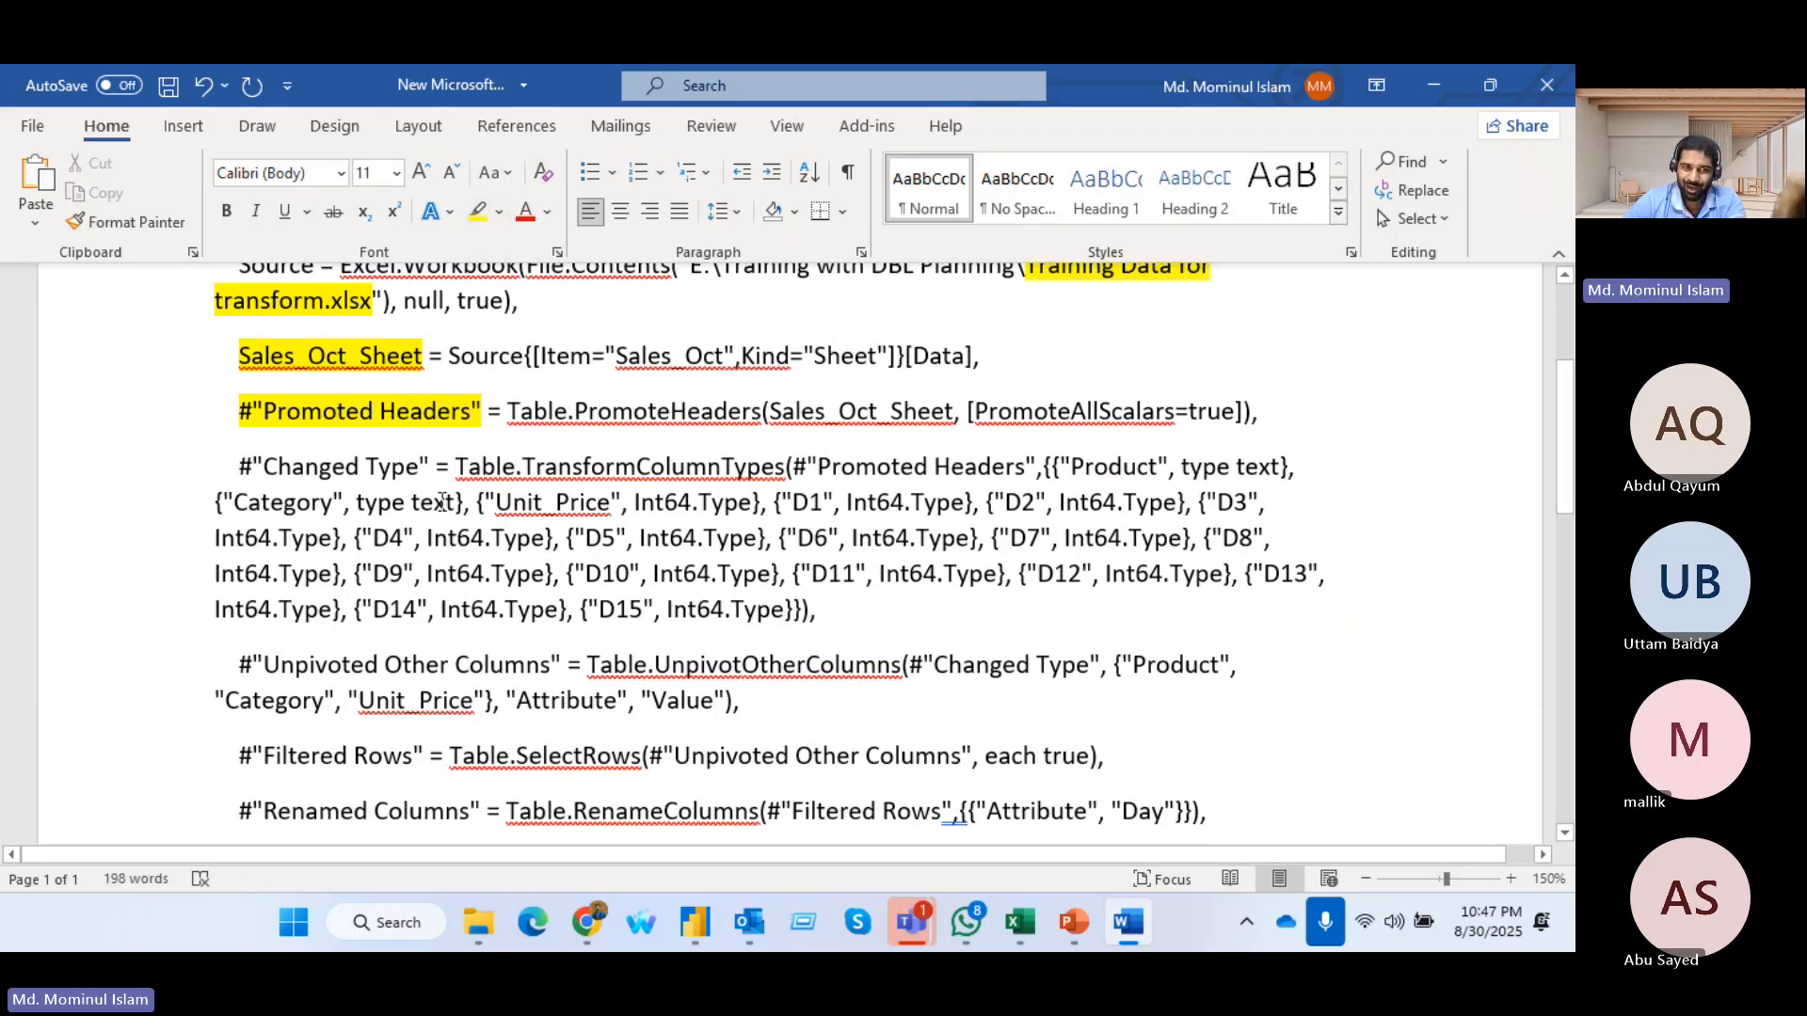
pyautogui.moveTo(226, 472); pyautogui.dragTo(435, 471)
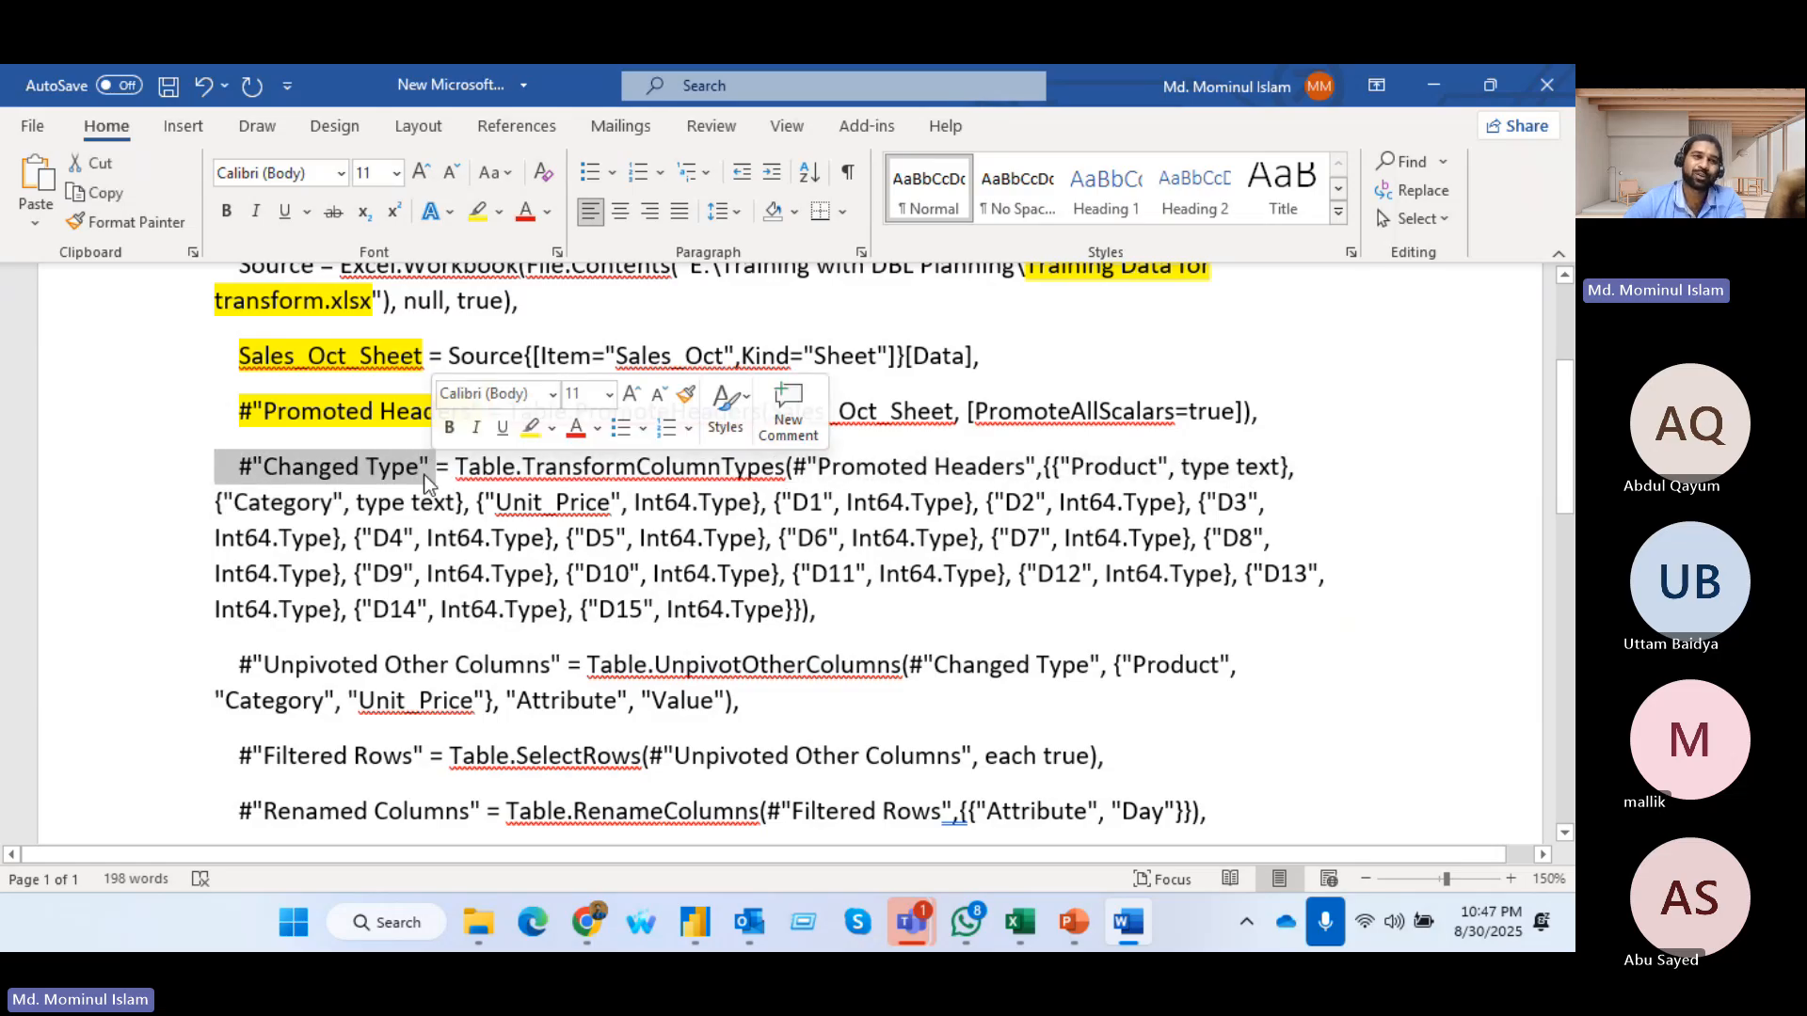
pyautogui.click(475, 215)
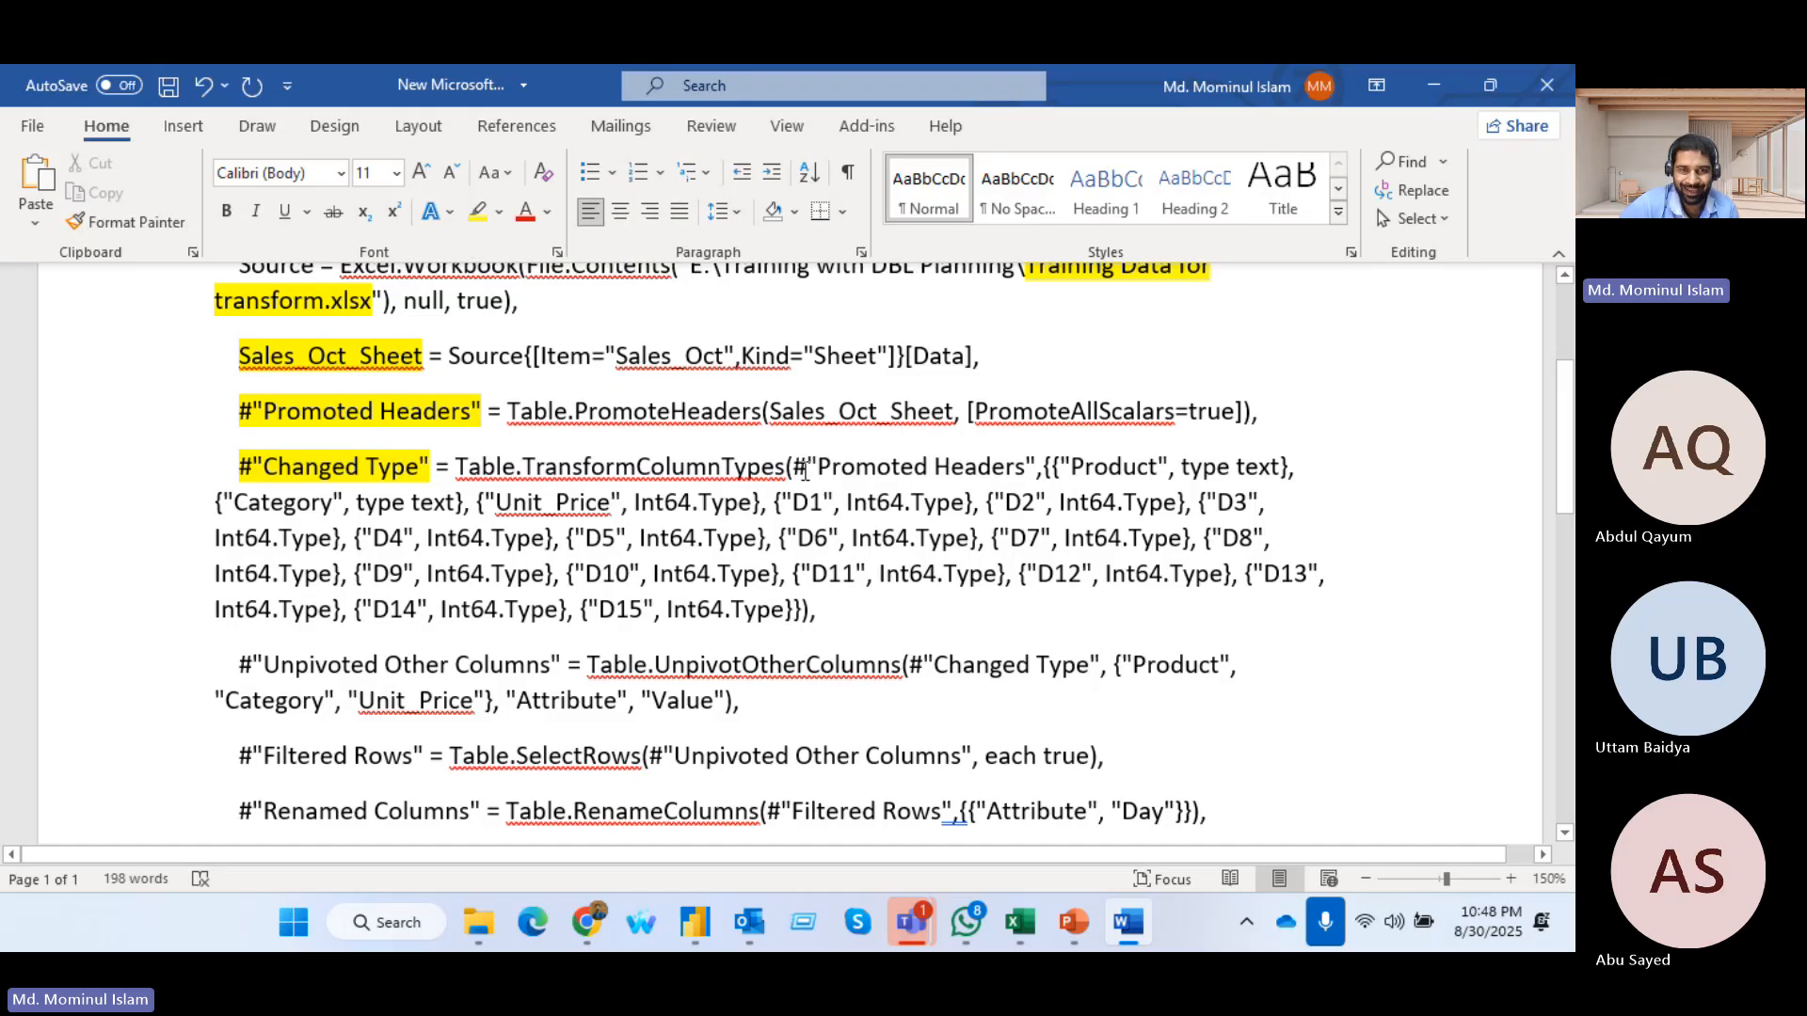
# Highlight in yellow the previous-step references in the Changed Type, Unpivoted Other Columns and Filtered Rows formulas
pyautogui.moveTo(793, 465); pyautogui.dragTo(1026, 467)
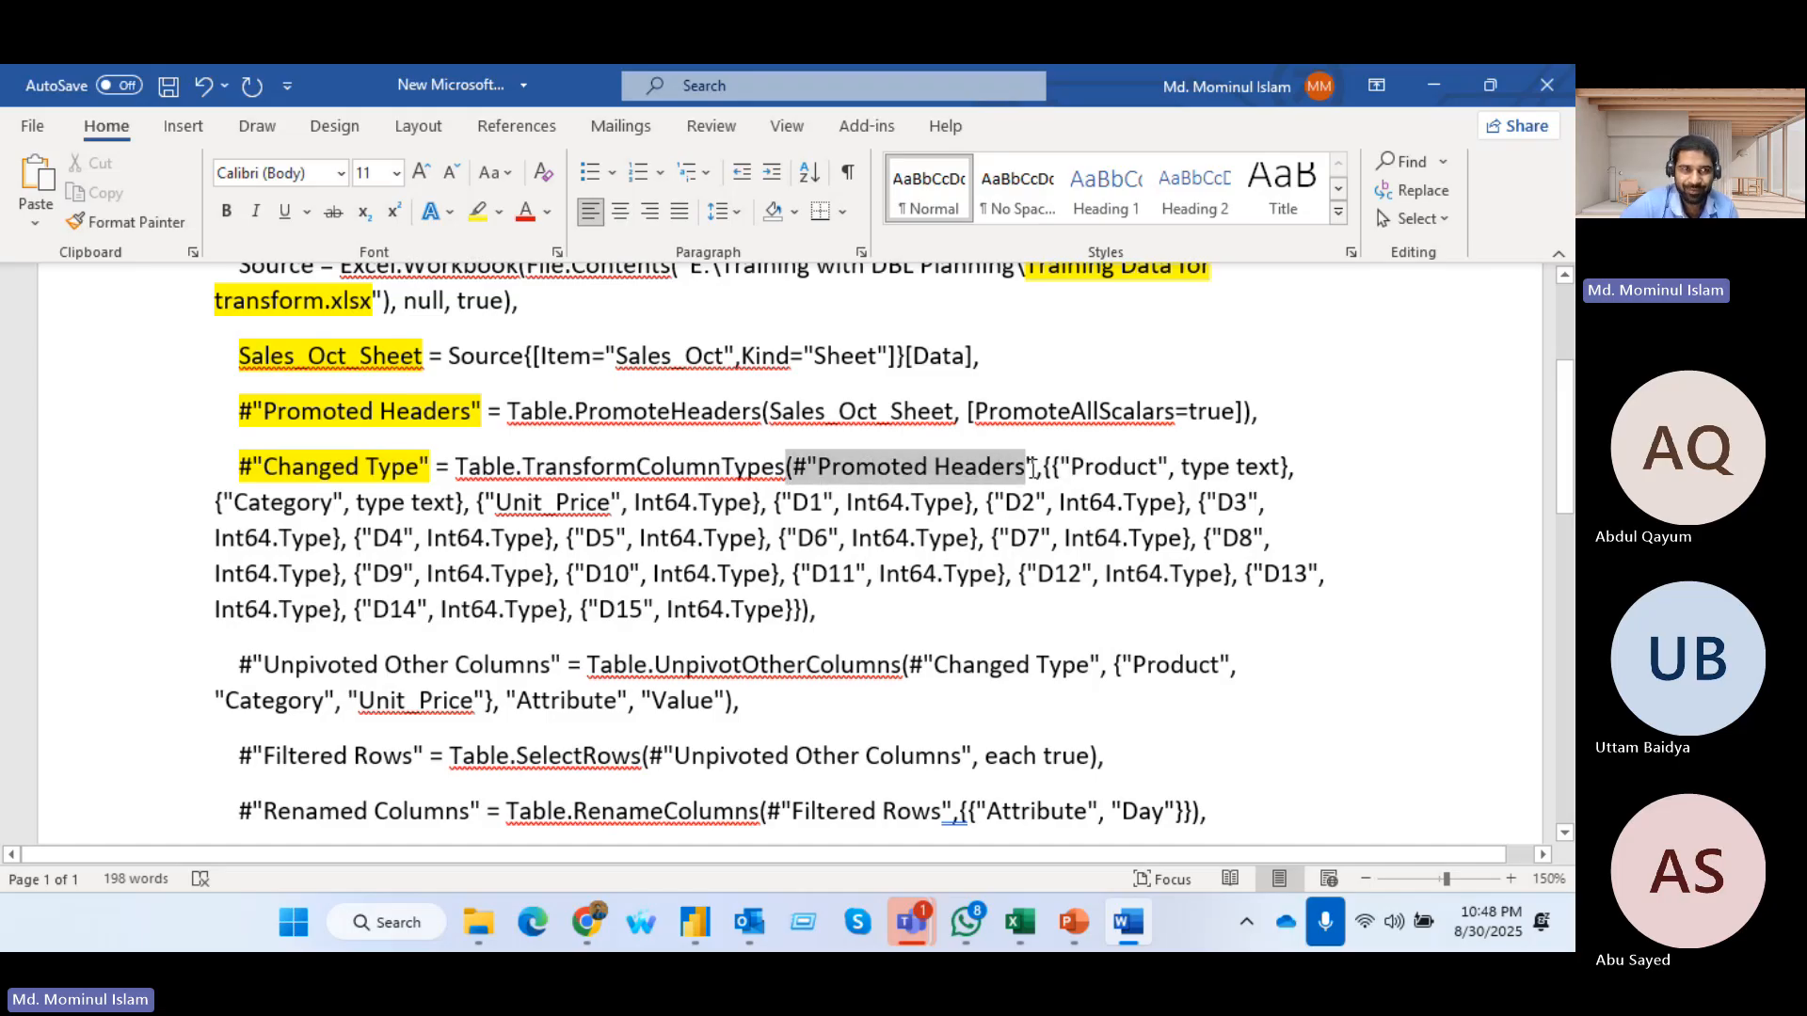
pyautogui.click(478, 212)
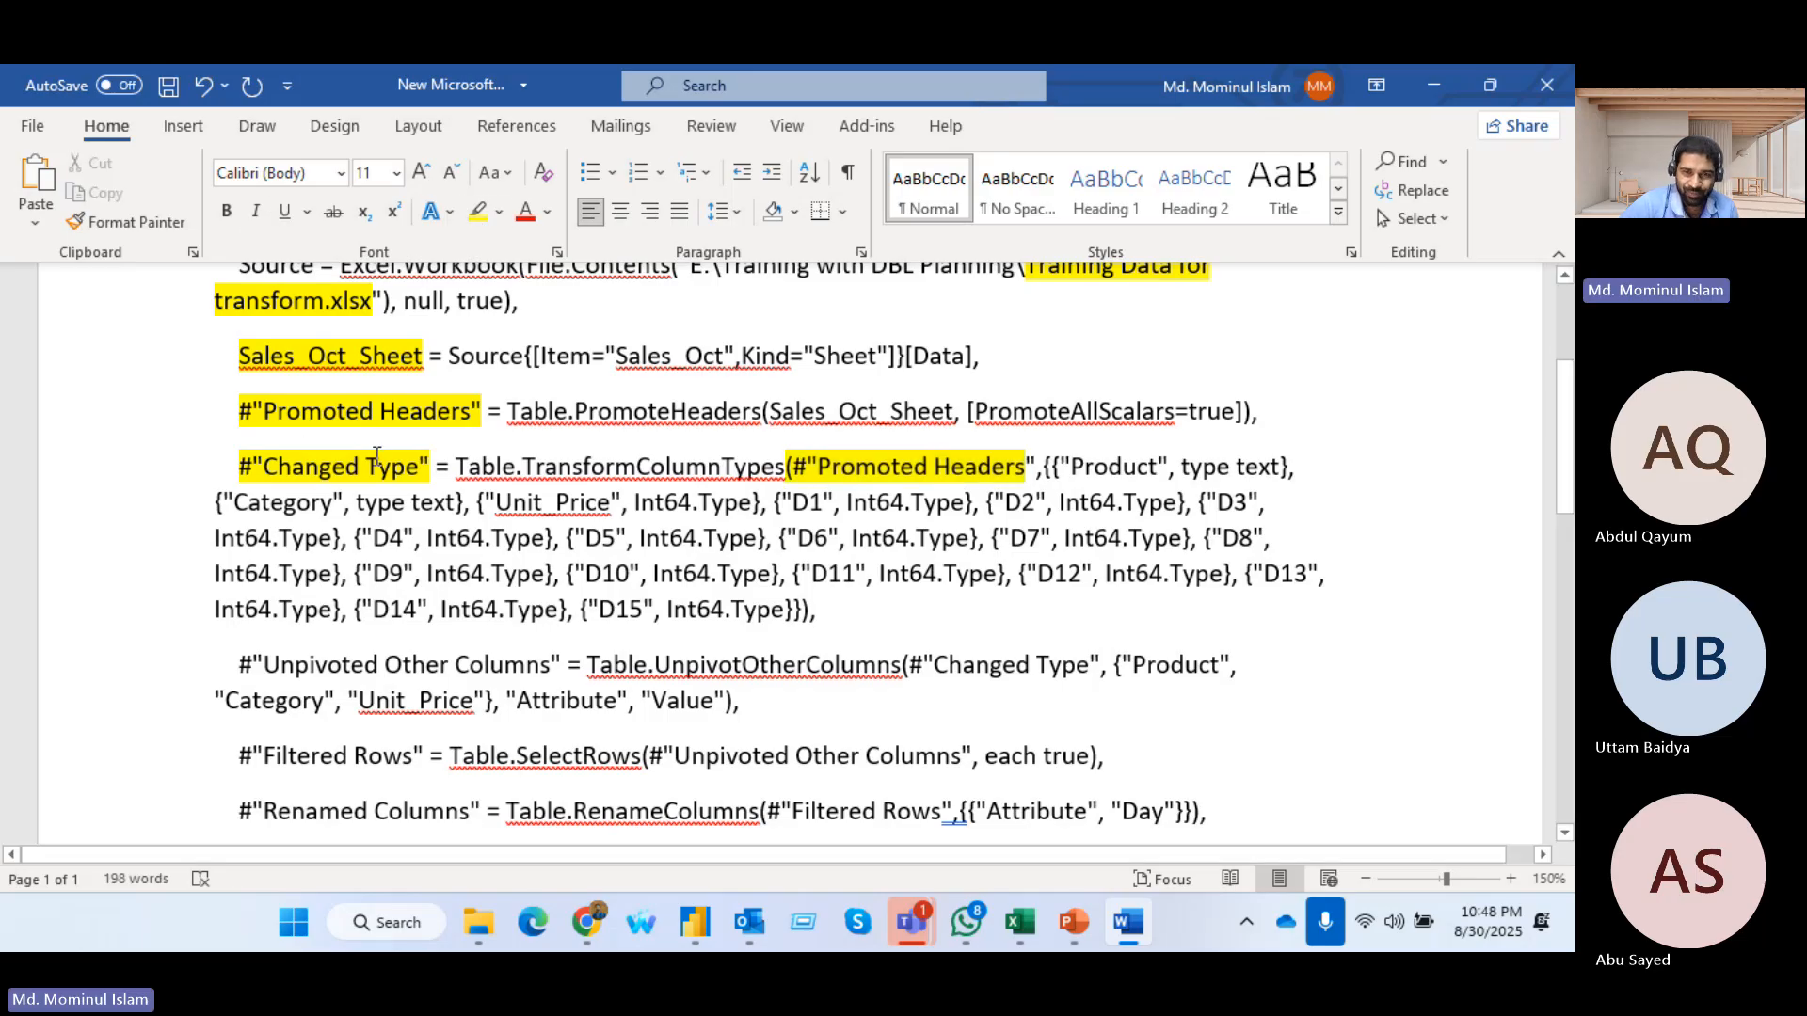
pyautogui.moveTo(904, 665); pyautogui.dragTo(1099, 663)
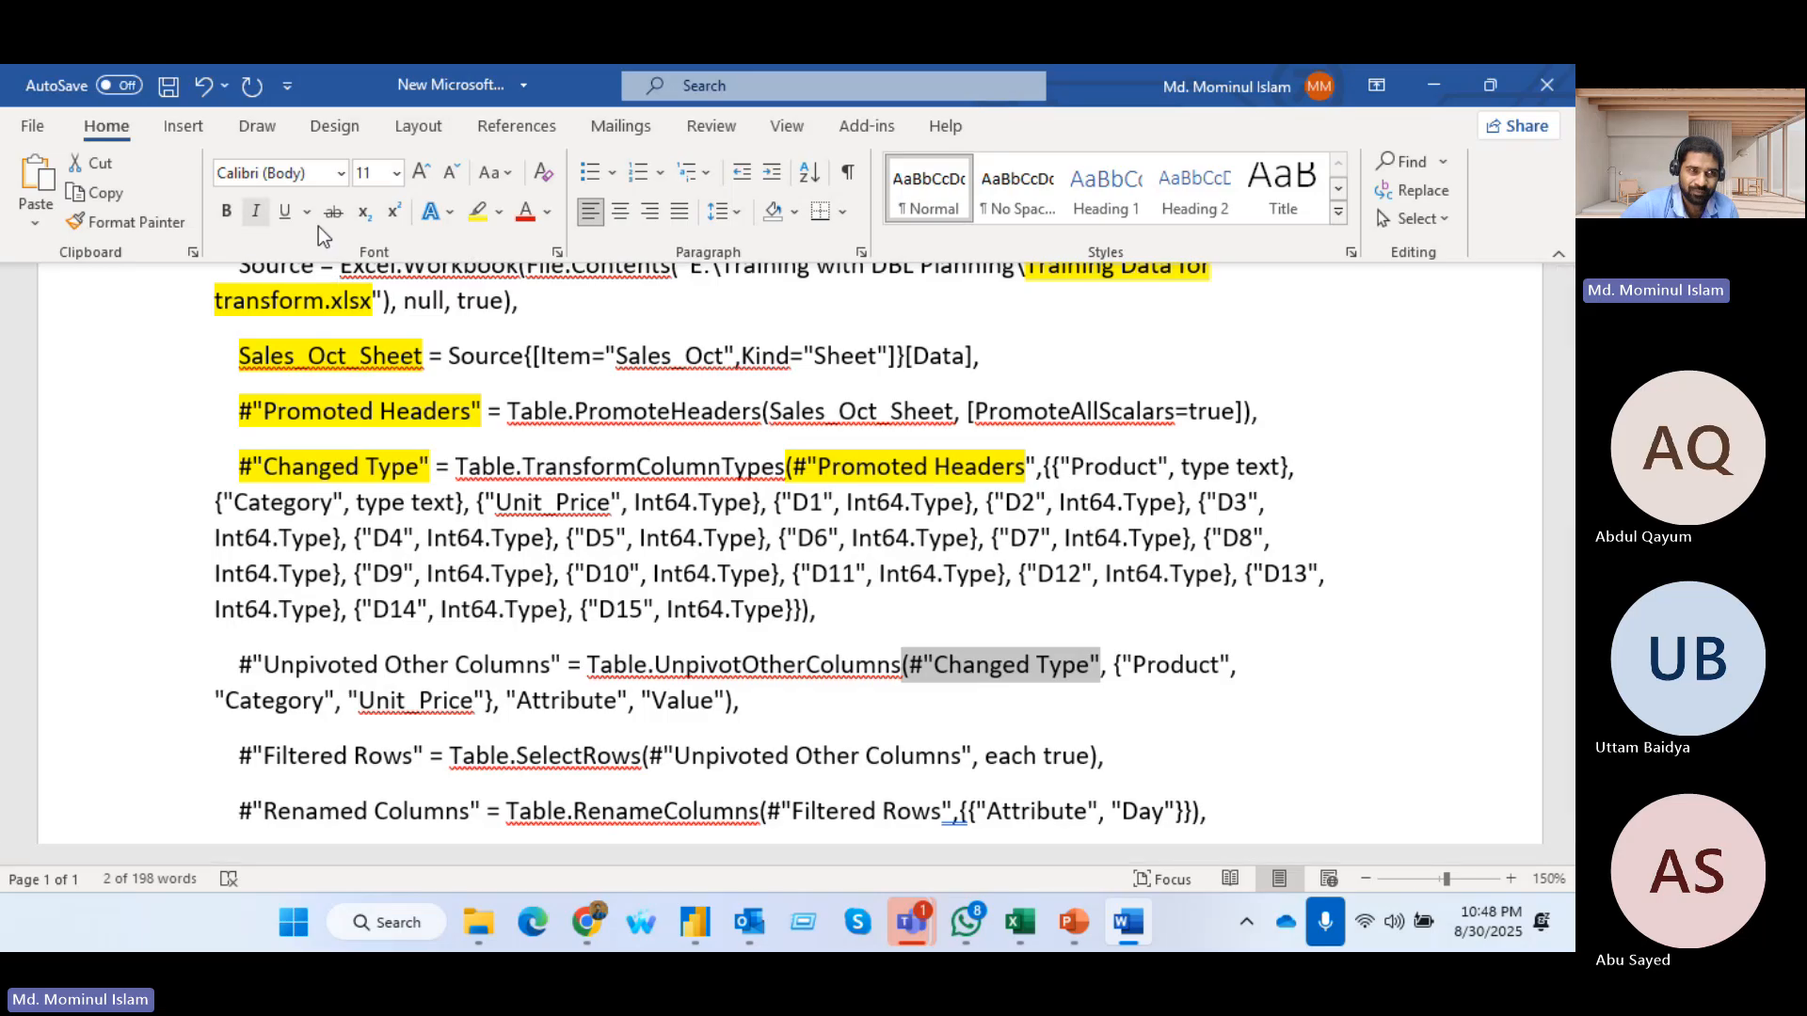
pyautogui.click(478, 212)
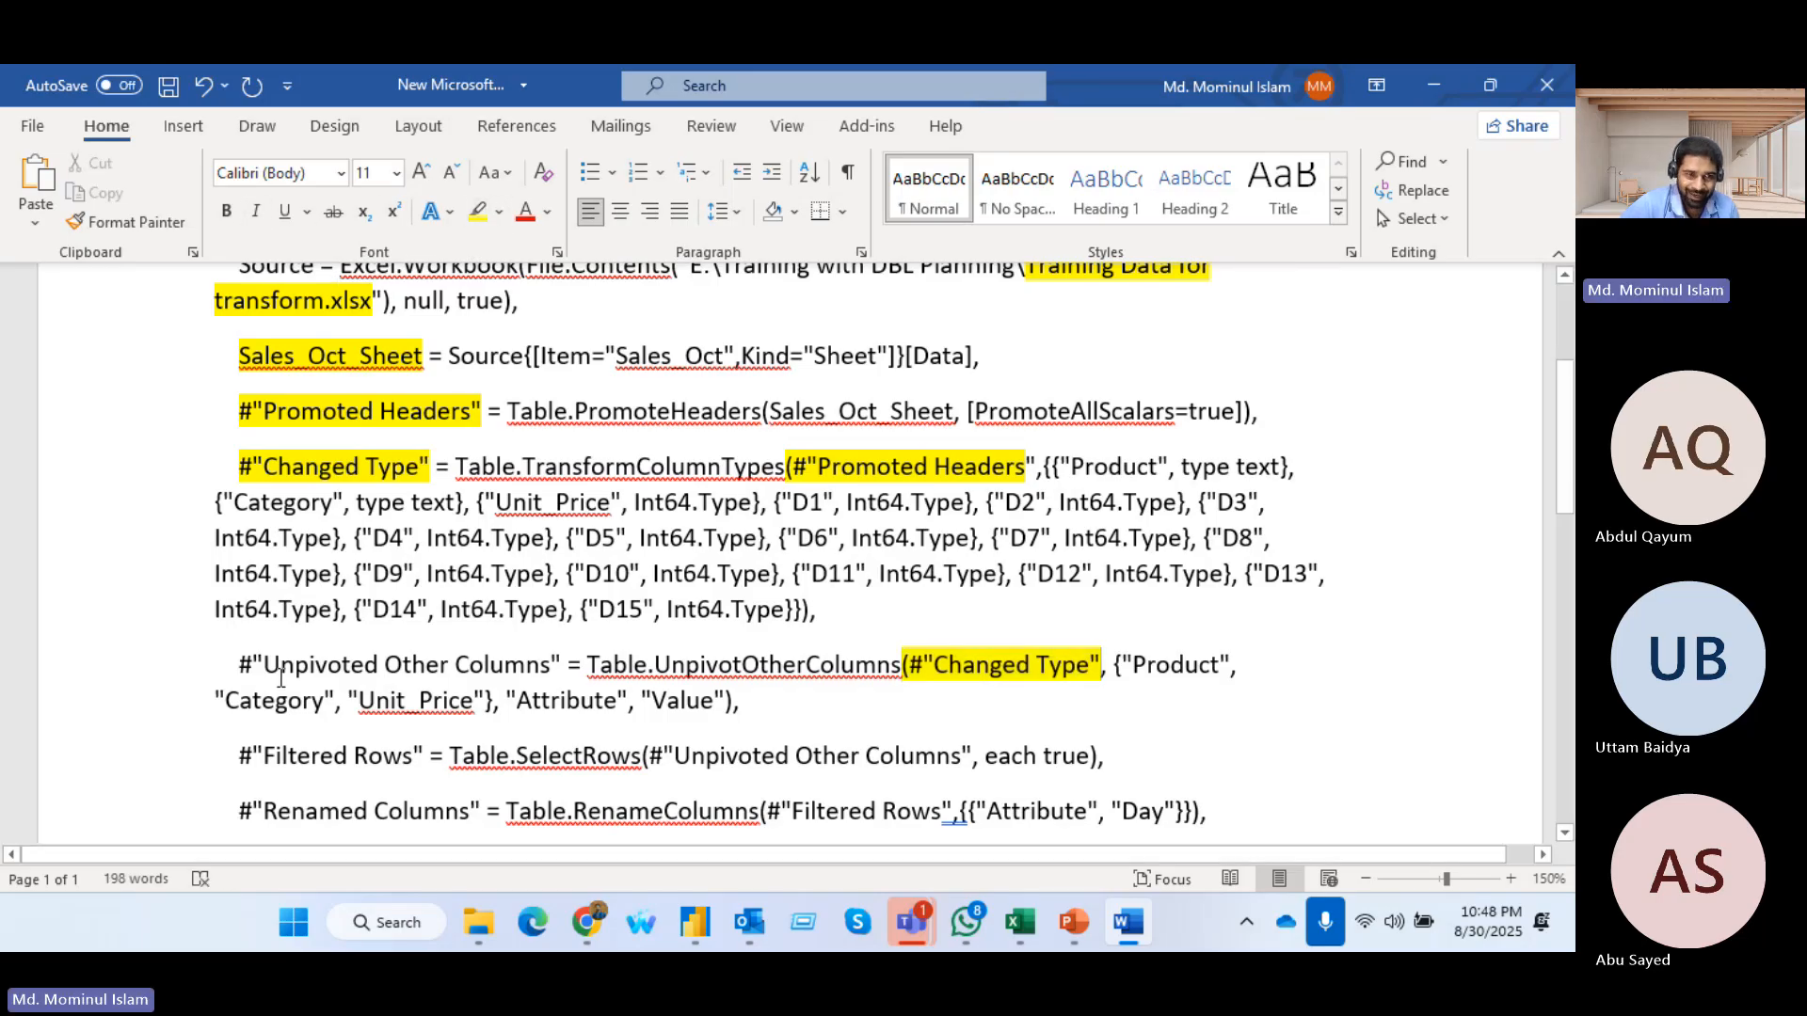
pyautogui.scroll(-1, 410, 662)
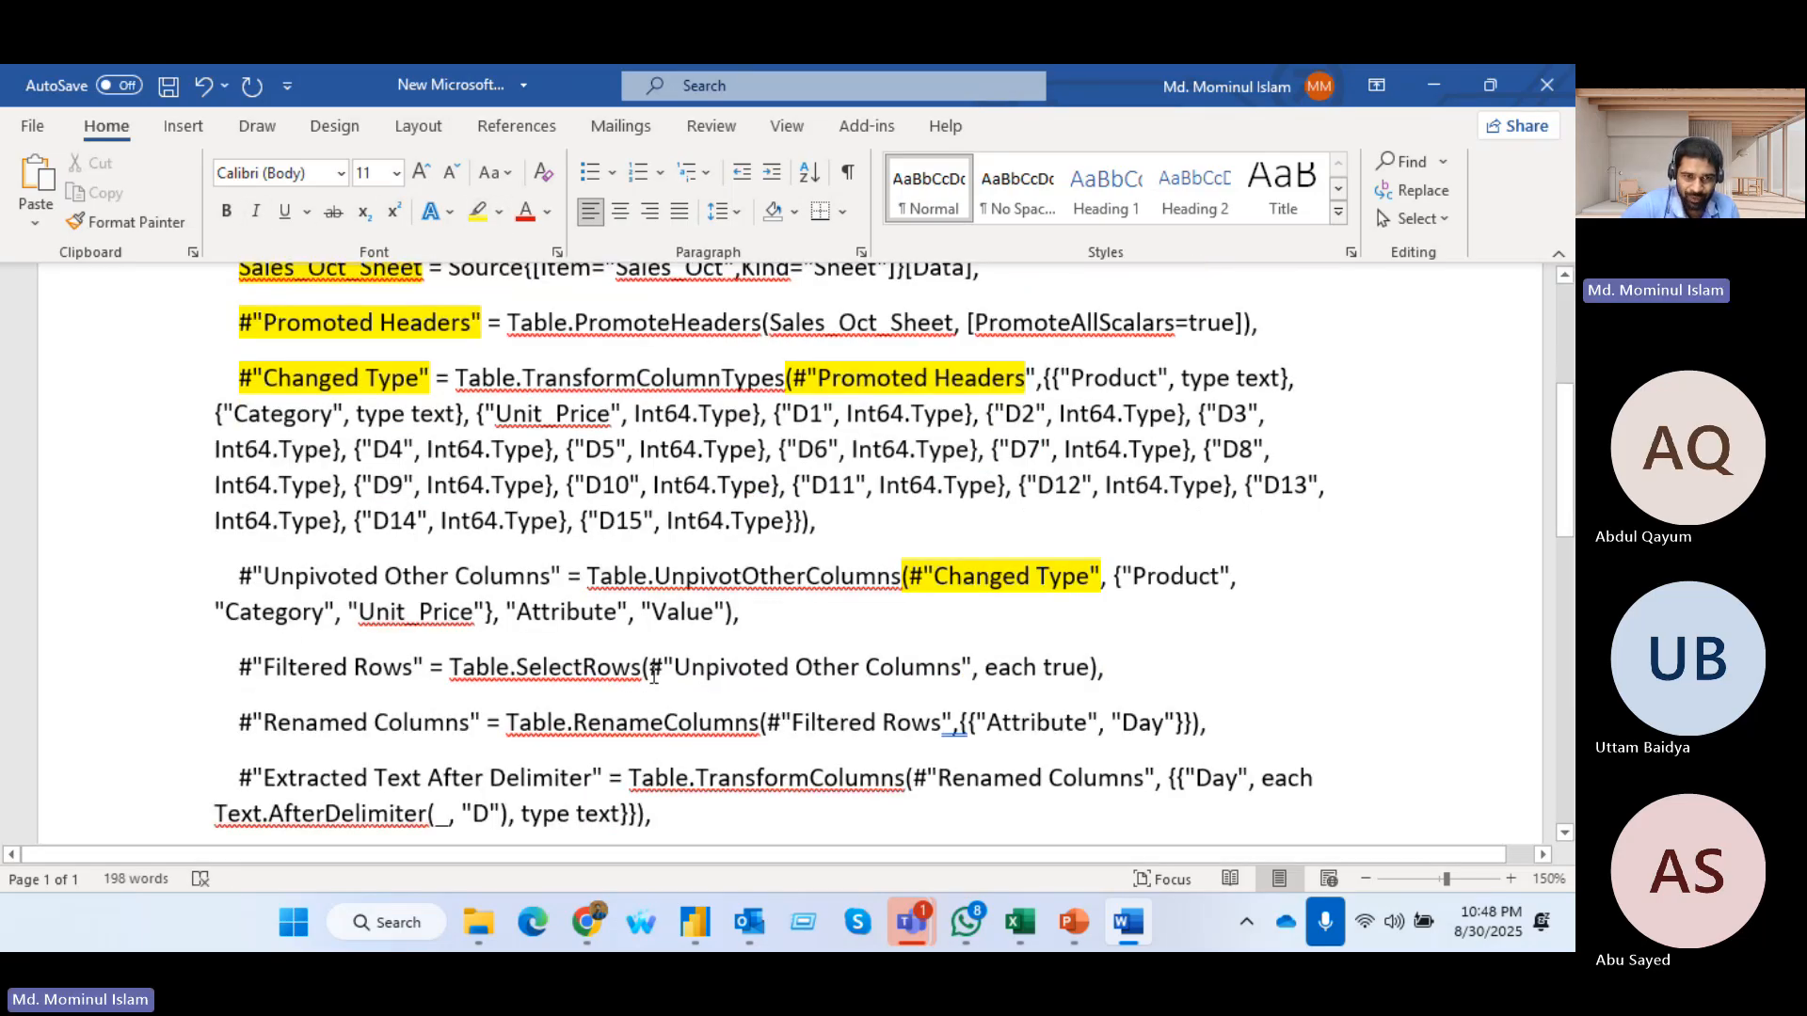
pyautogui.moveTo(642, 668); pyautogui.dragTo(985, 670)
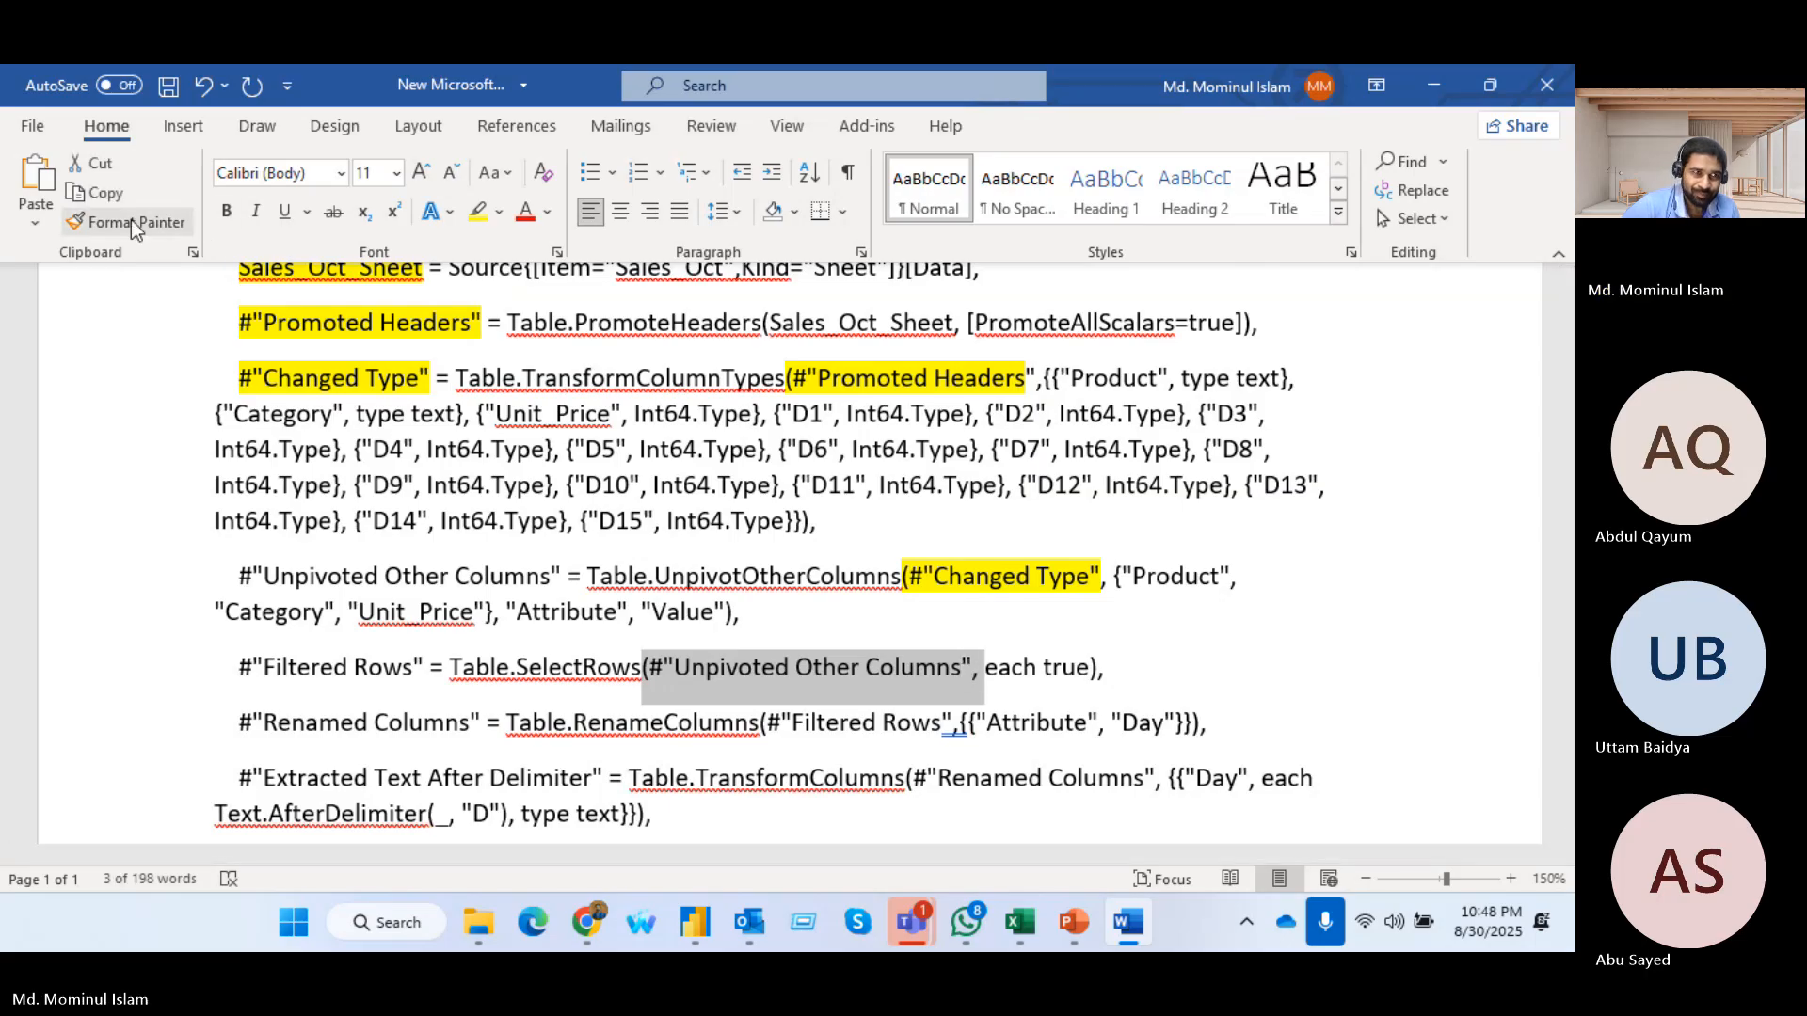
pyautogui.click(479, 211)
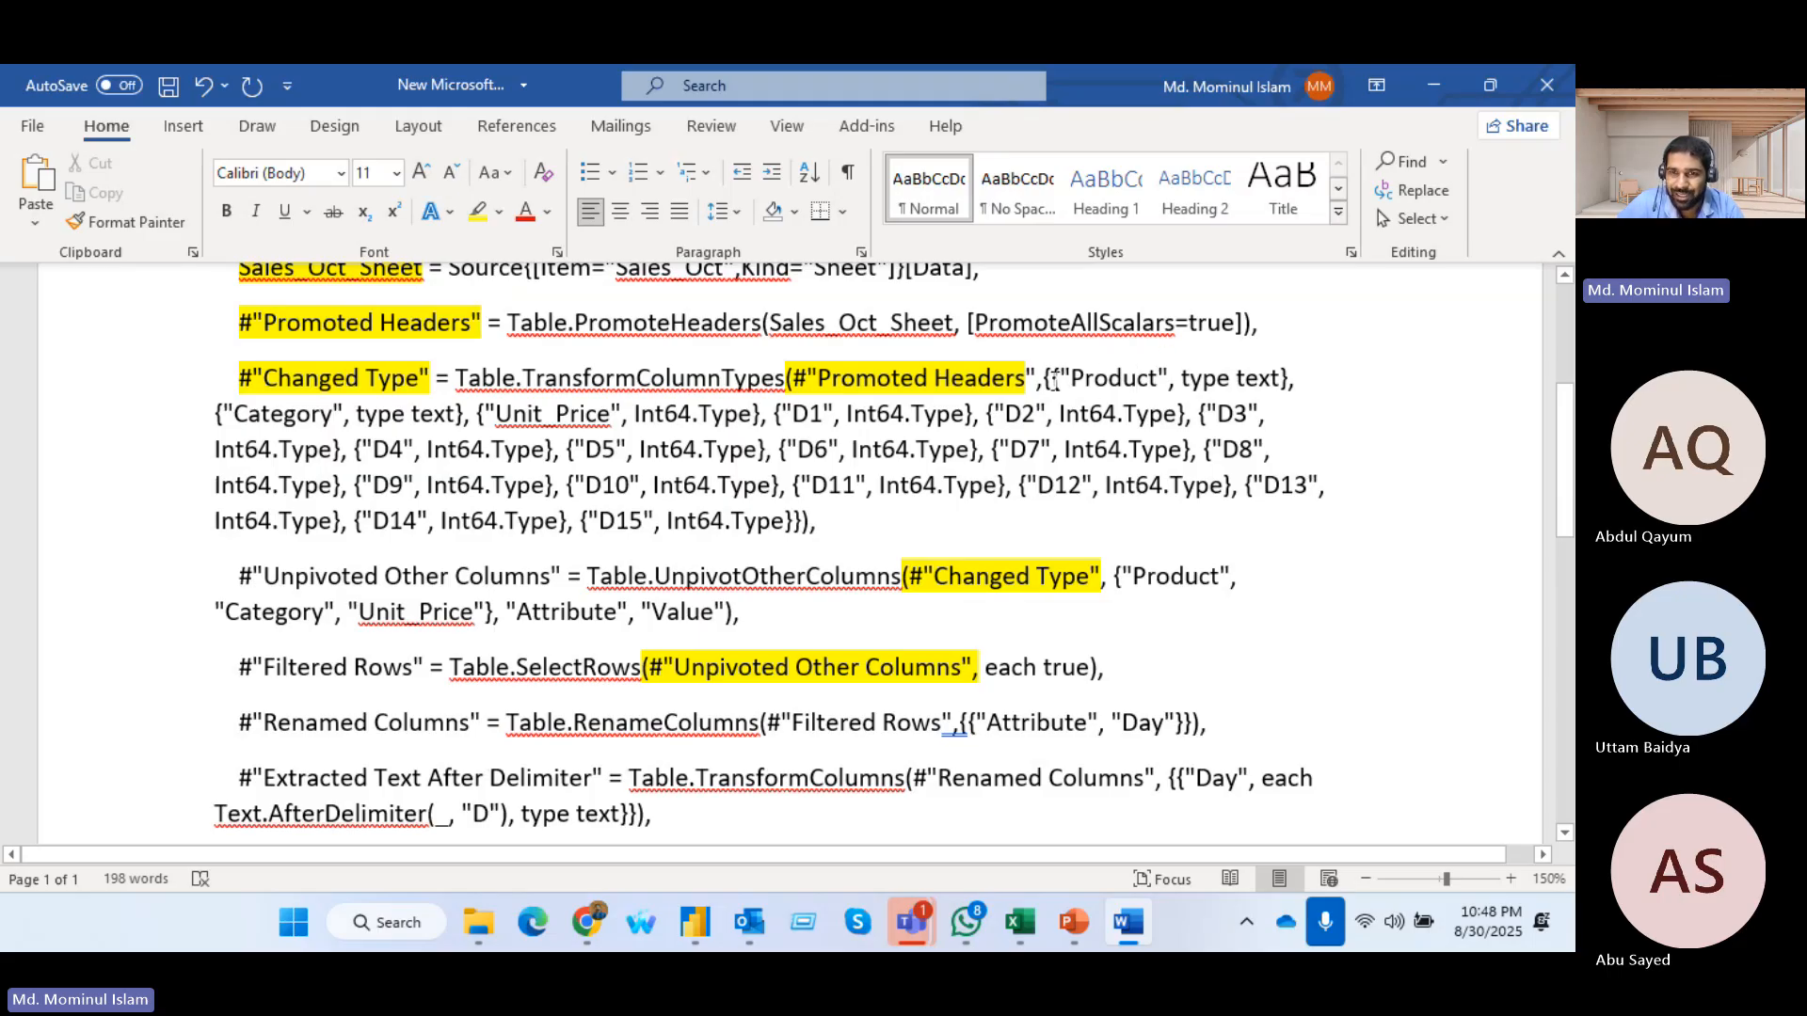
# Highlight the outer opening and closing braces around the Changed Type step's column type list in red
pyautogui.moveTo(1032, 380); pyautogui.dragTo(853, 523)
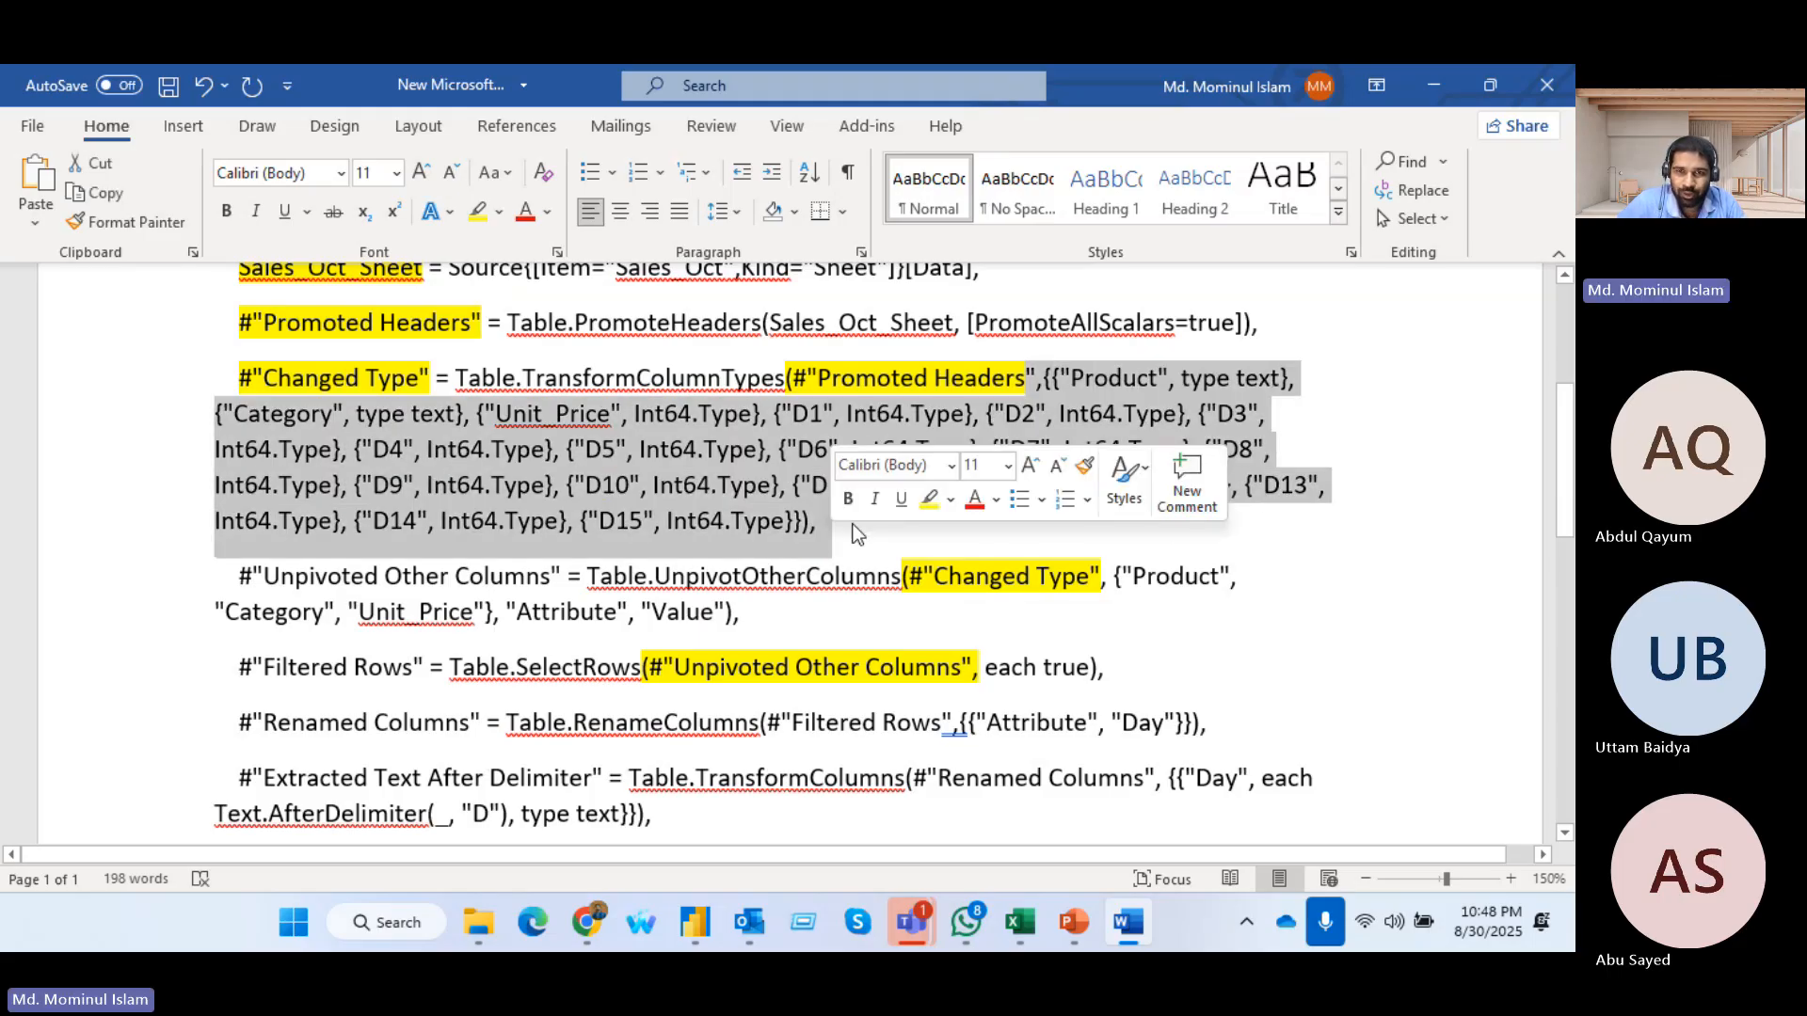
pyautogui.click(1335, 398)
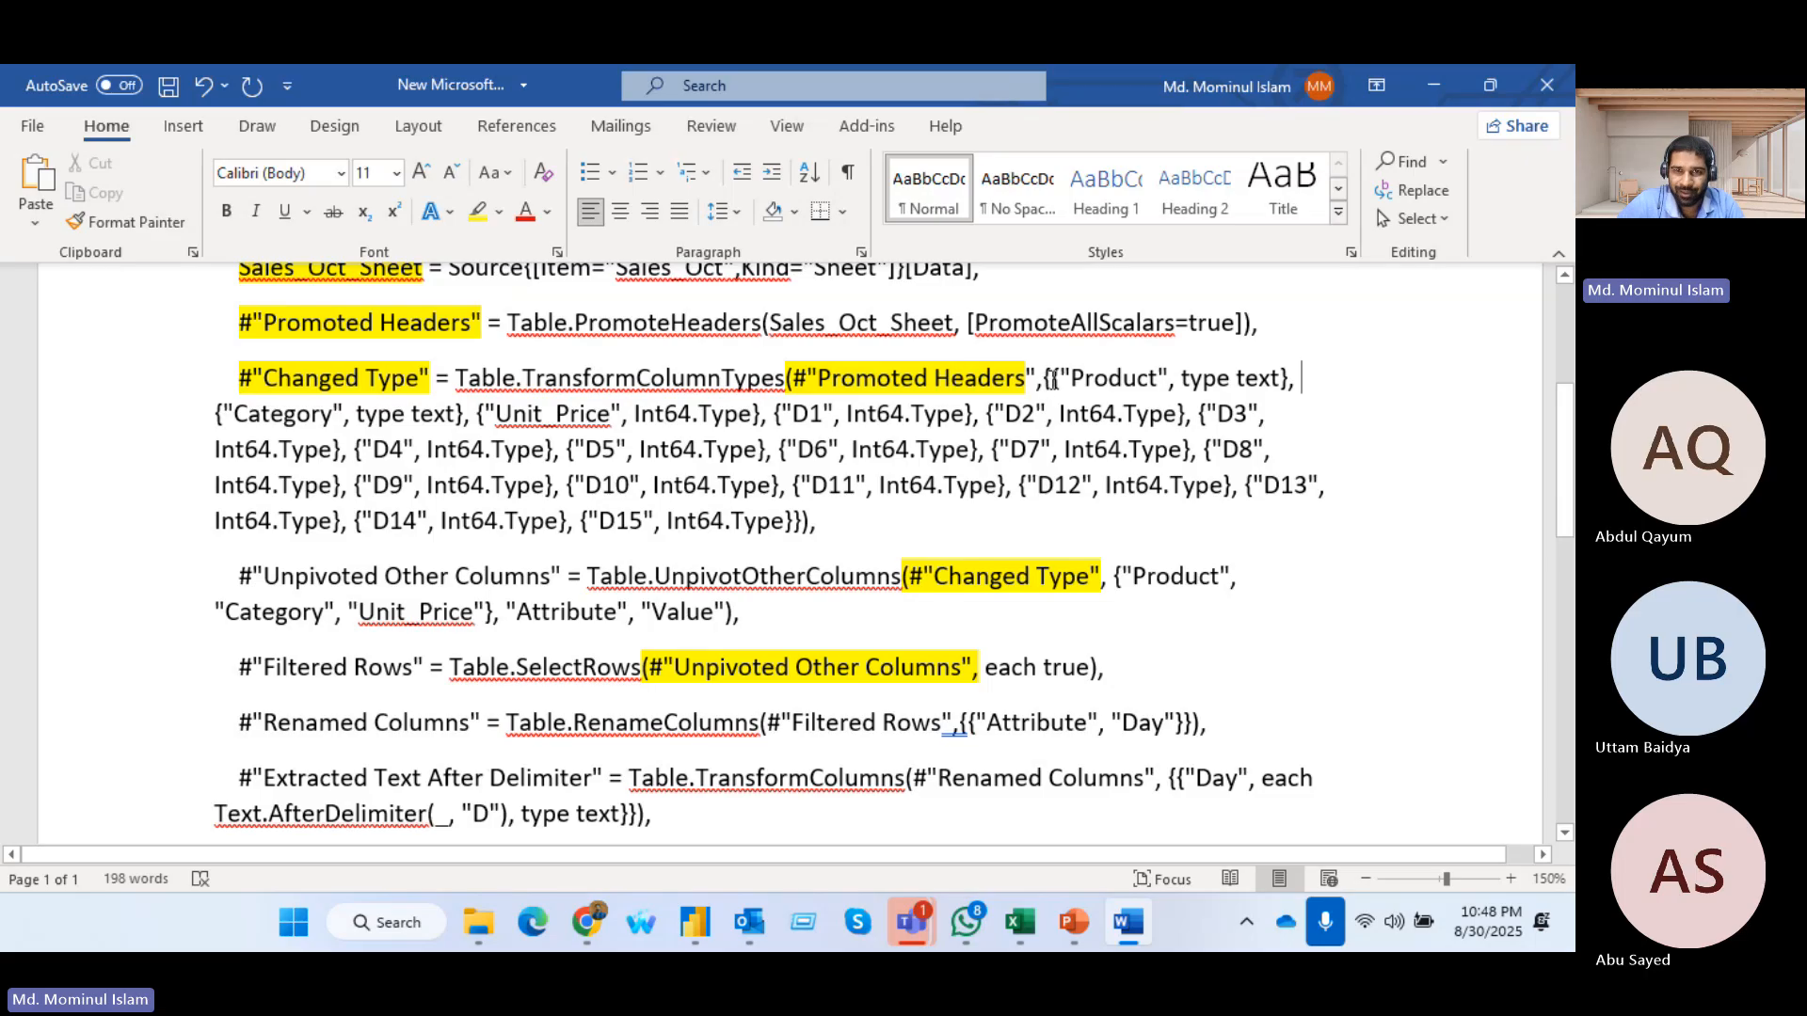
pyautogui.moveTo(1027, 380); pyautogui.dragTo(1299, 379)
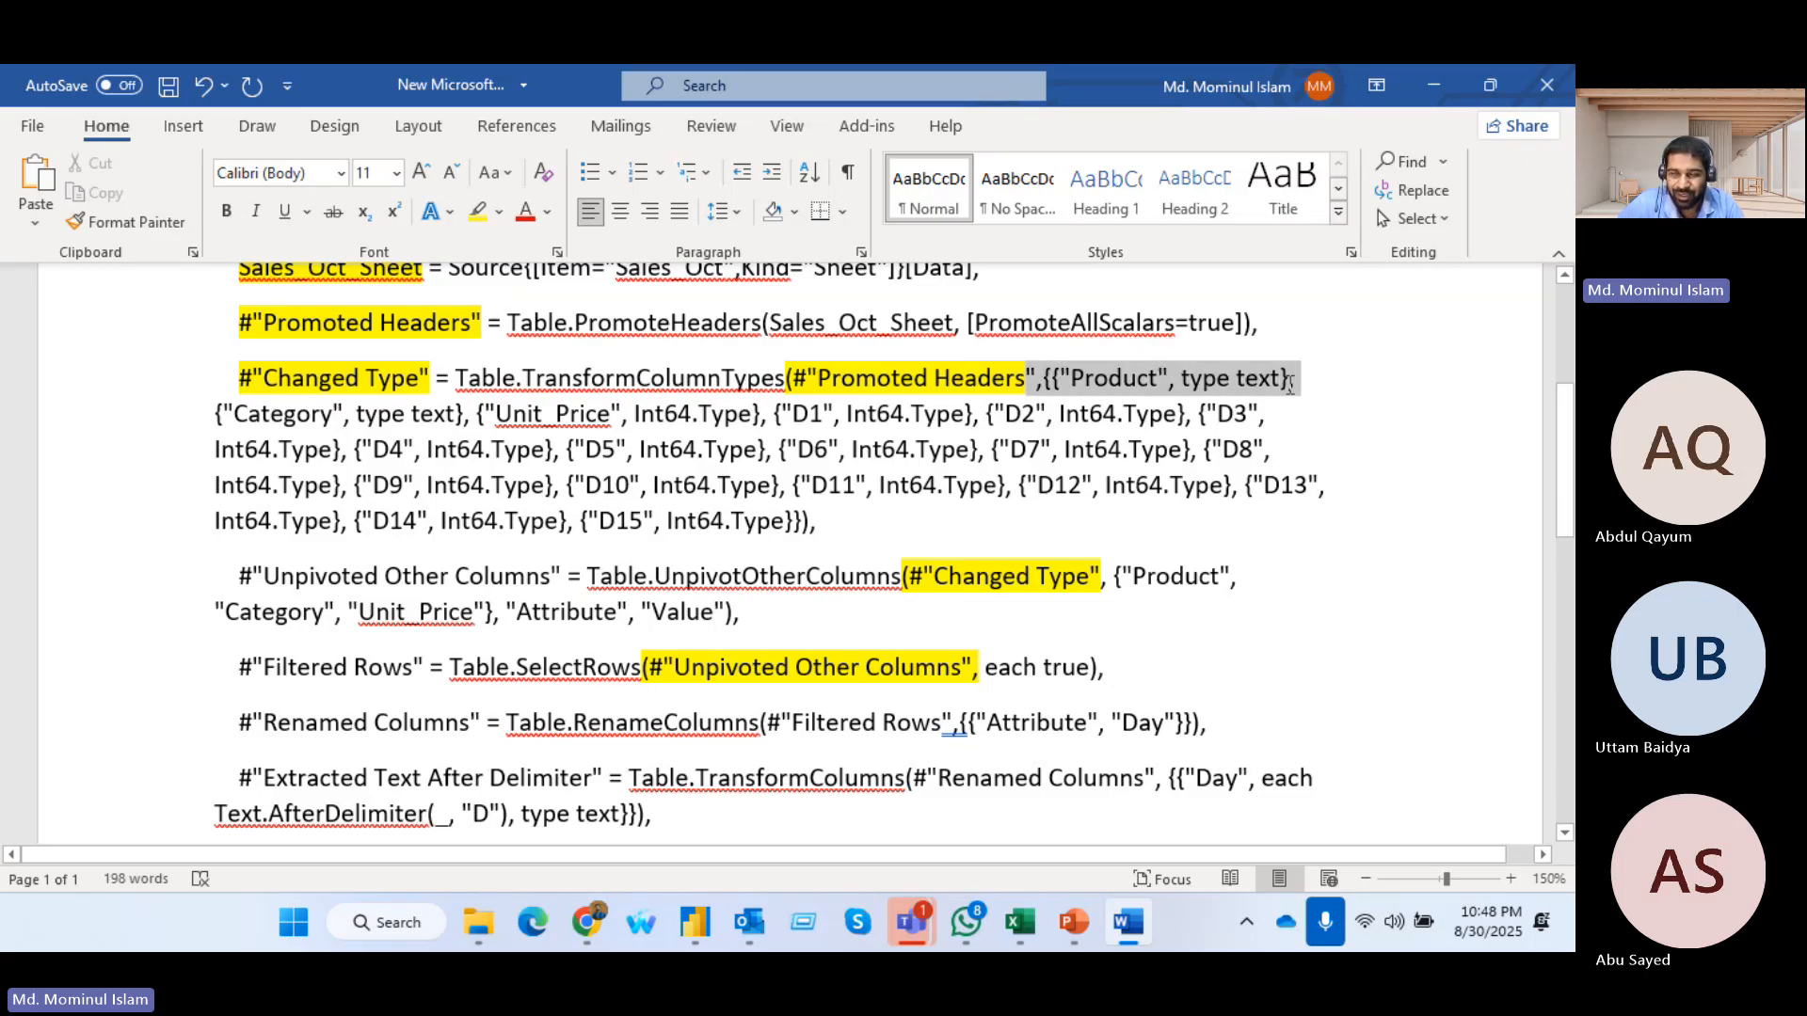
pyautogui.click(1045, 379)
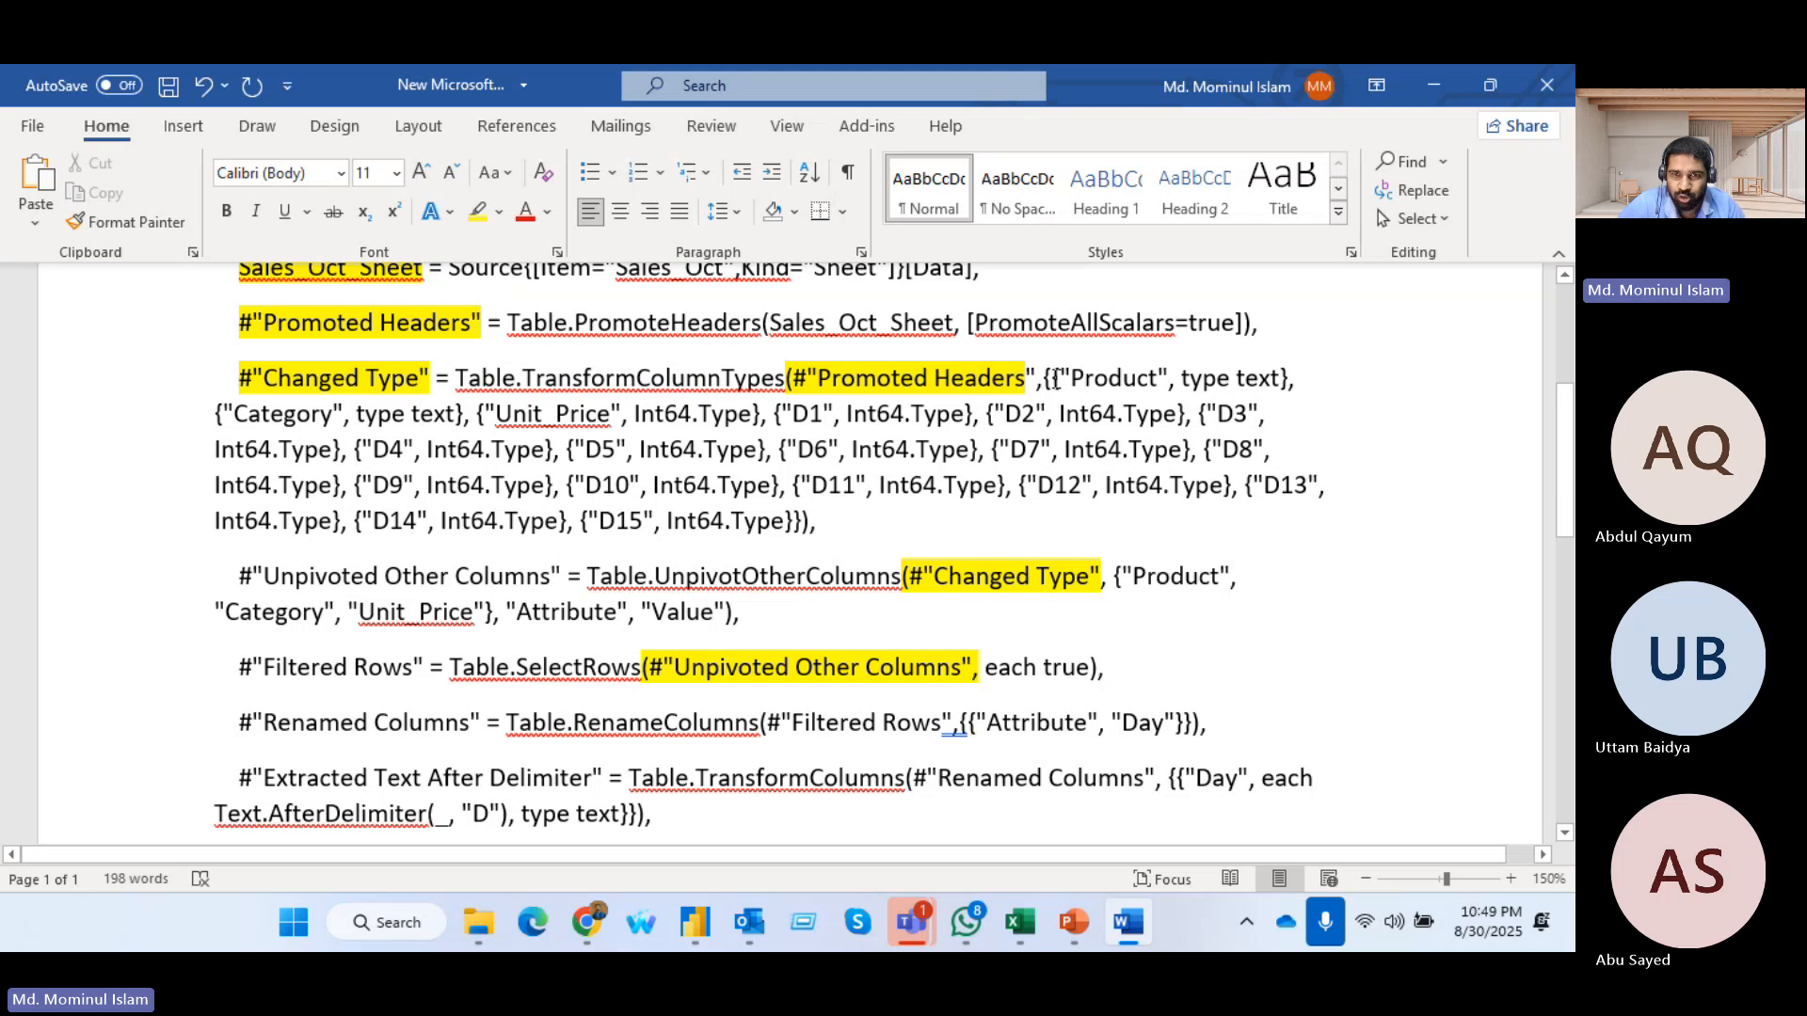
pyautogui.moveTo(1046, 378); pyautogui.dragTo(1051, 379)
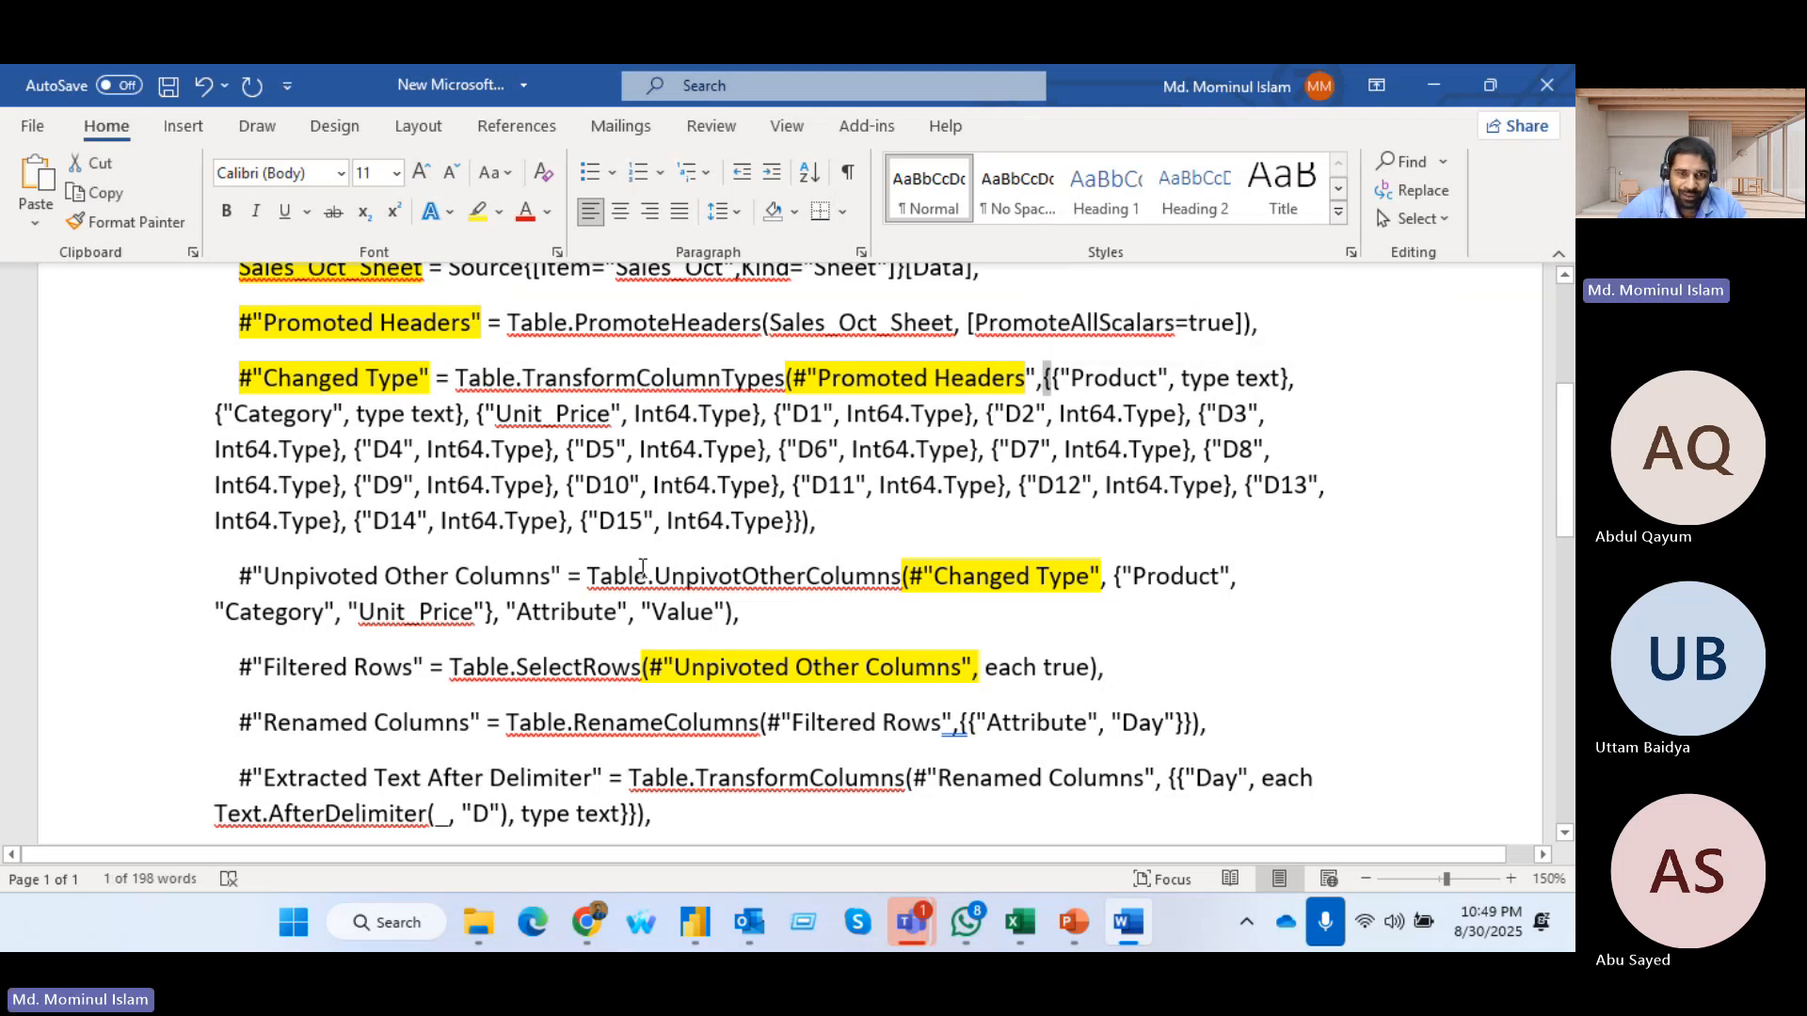
pyautogui.moveTo(795, 521); pyautogui.dragTo(802, 520)
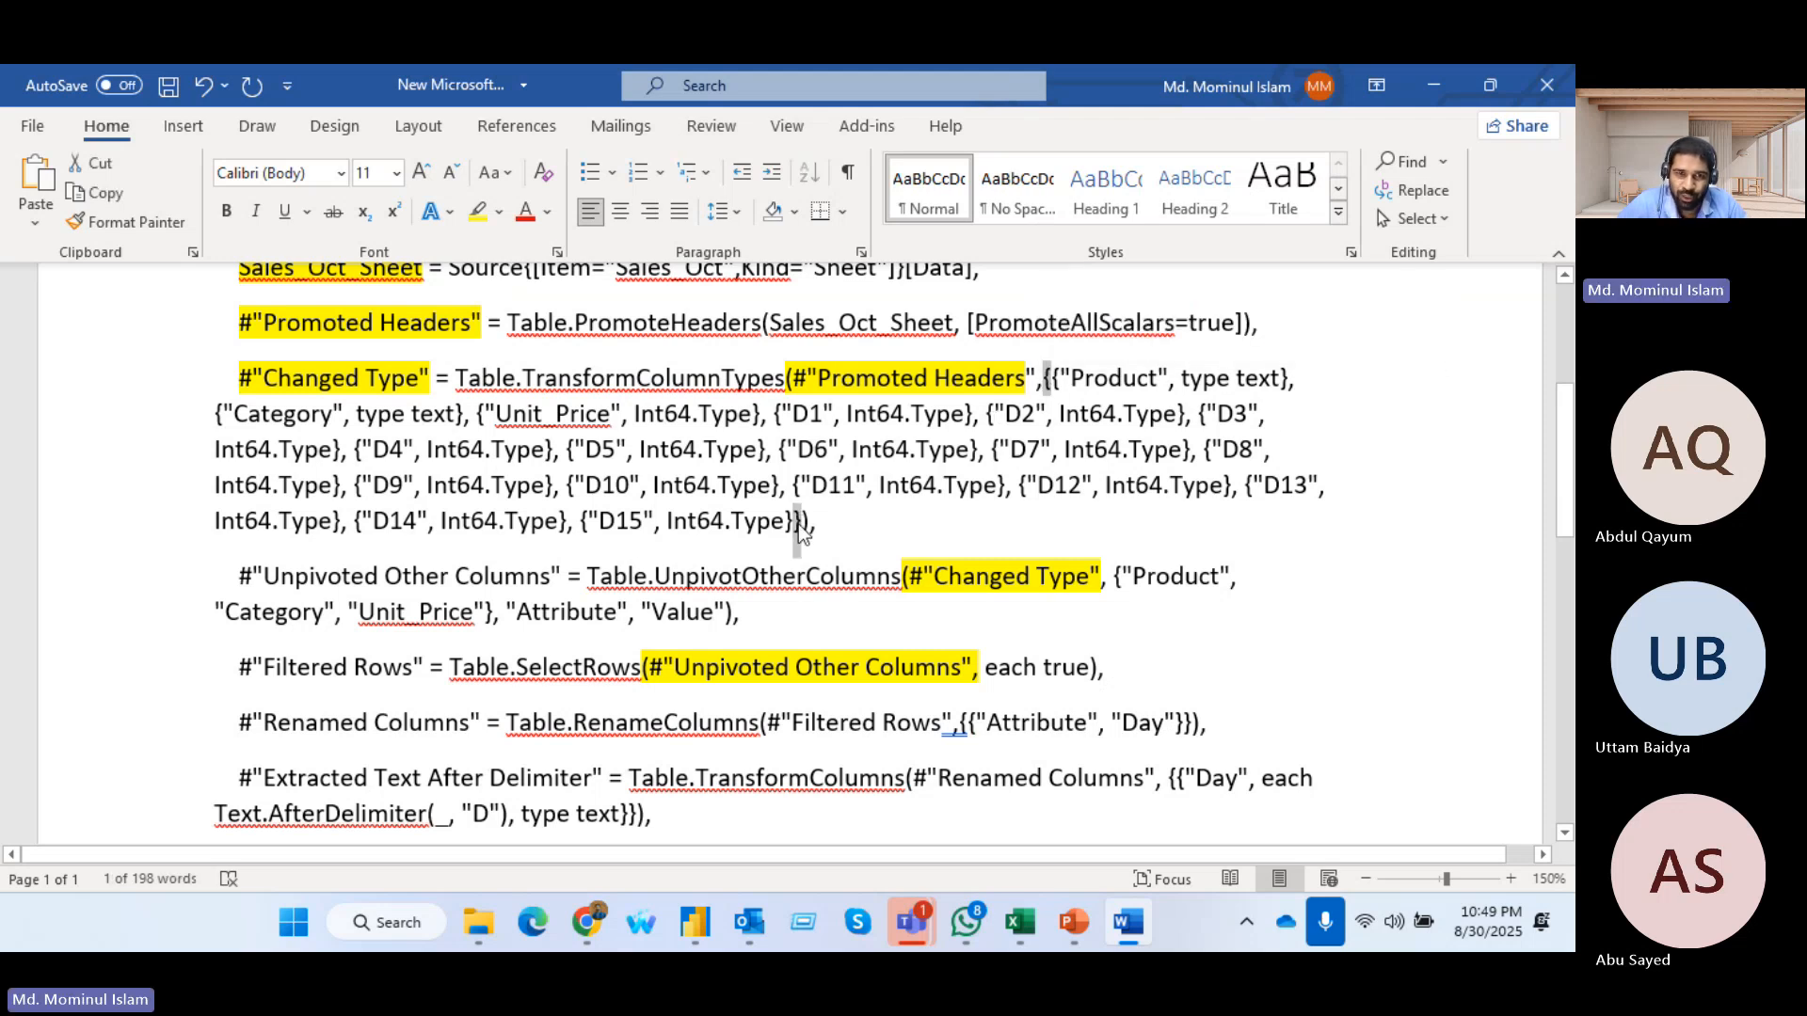
pyautogui.click(500, 211)
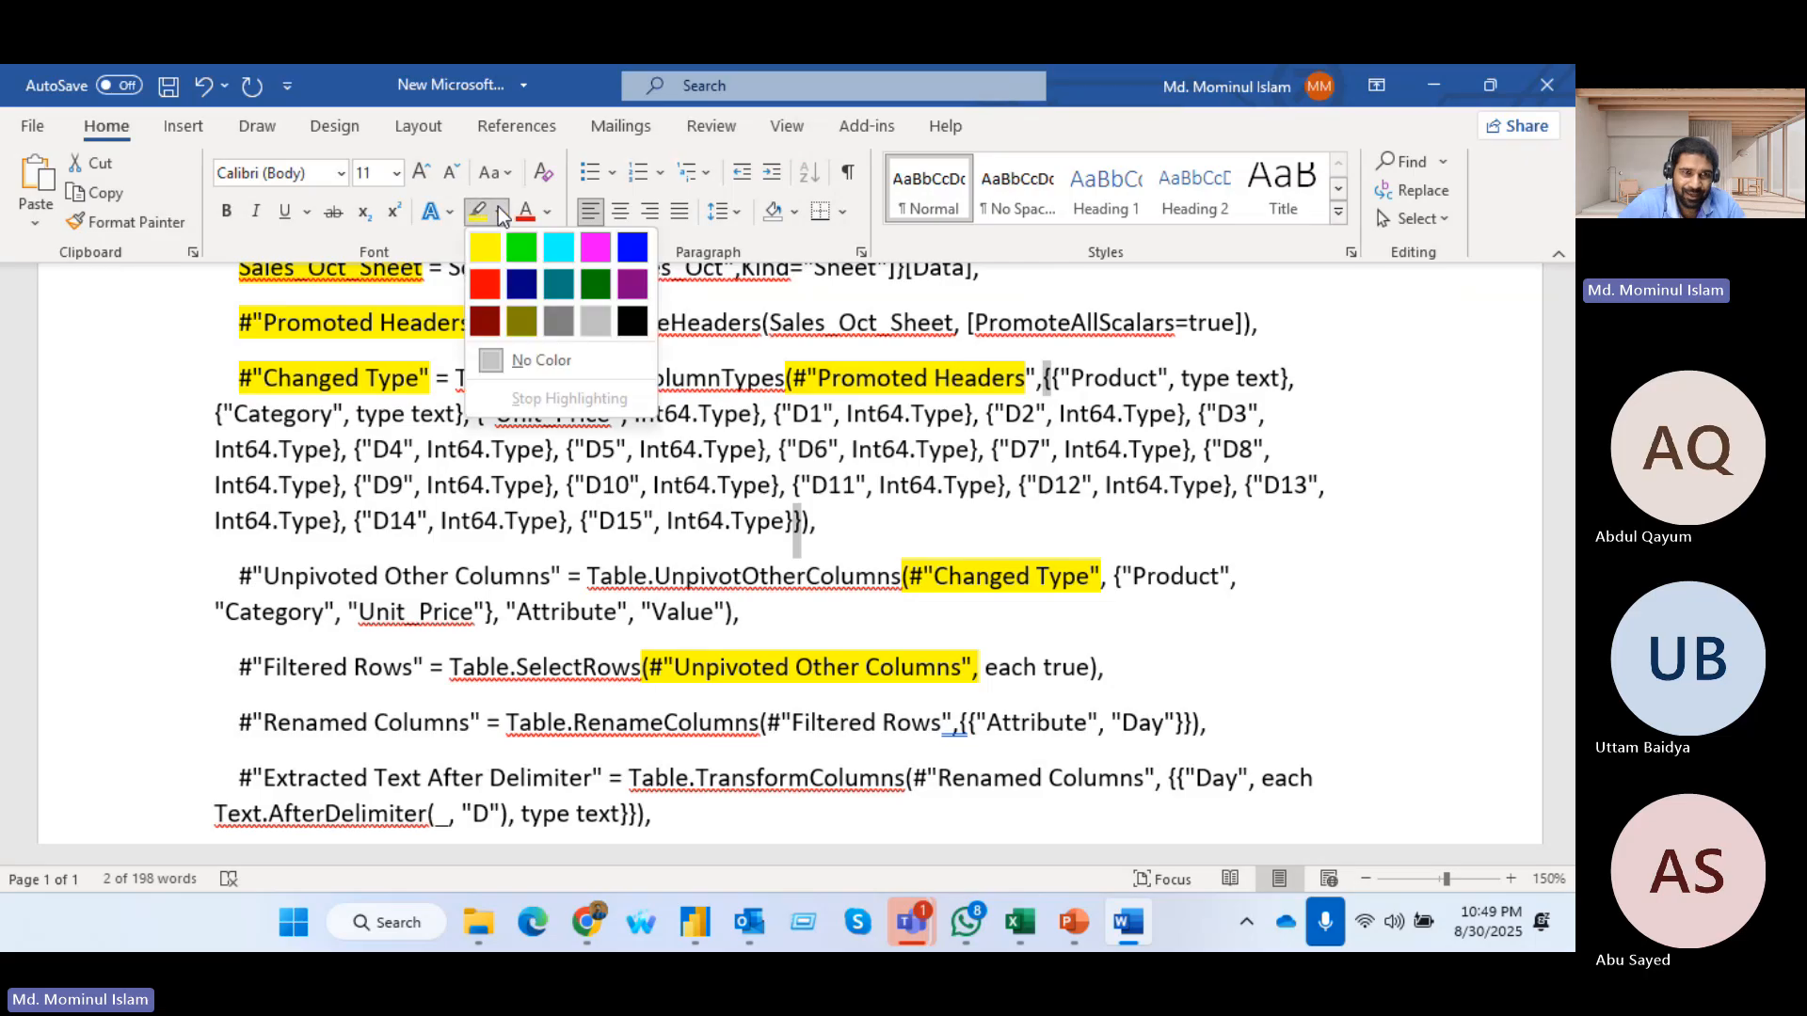
pyautogui.click(484, 284)
pyautogui.click(1053, 378)
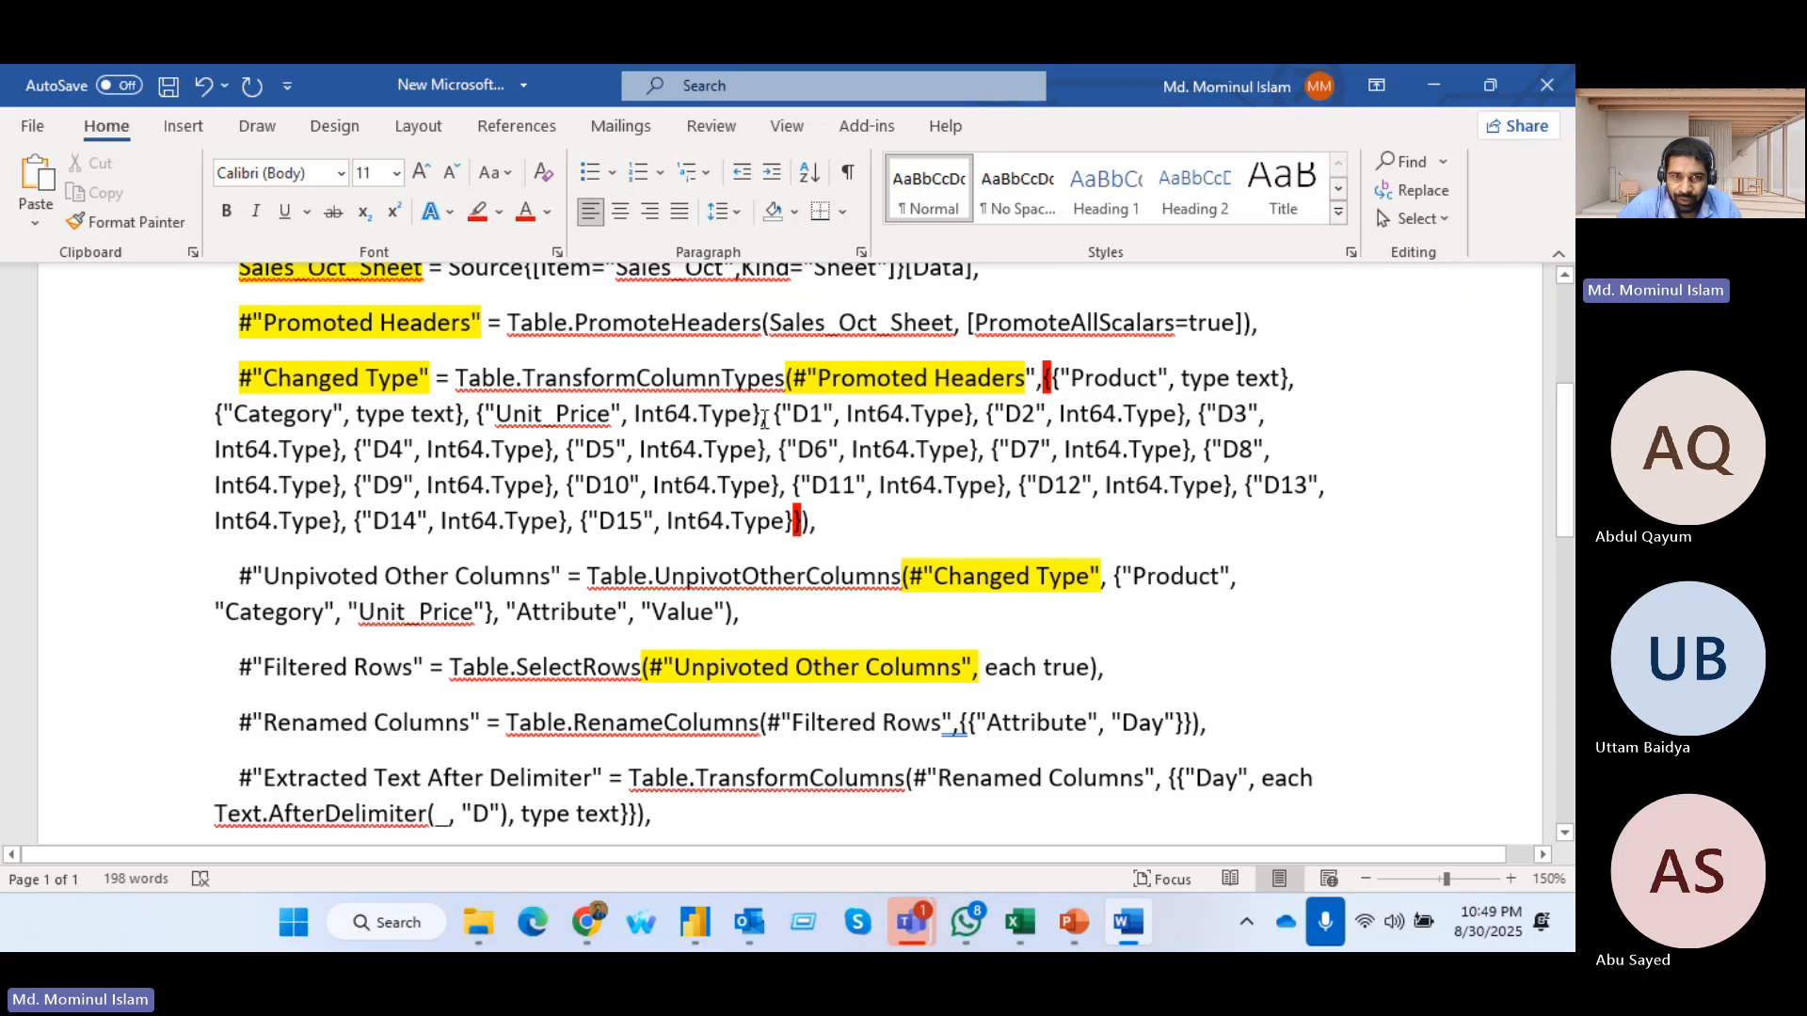
# Highlight the {"D1", Int64.Type}, pair in the Changed Type step in bright green
pyautogui.moveTo(756, 416); pyautogui.dragTo(966, 415)
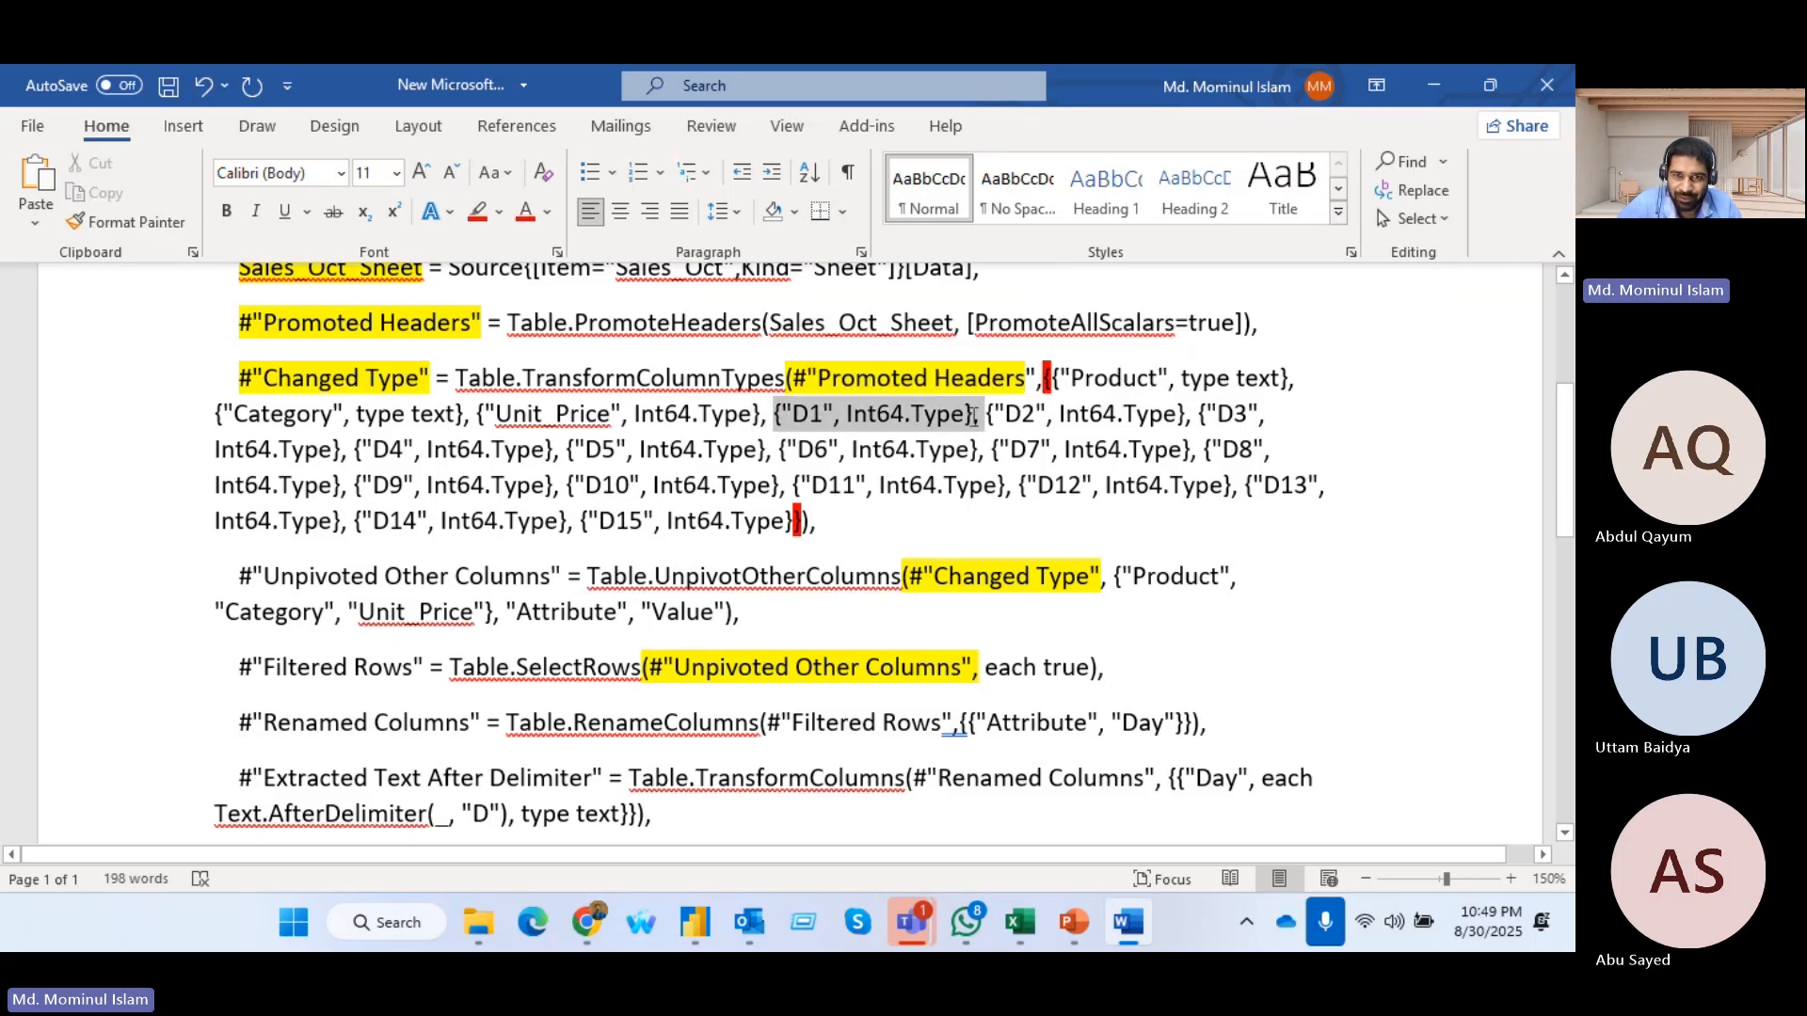
pyautogui.moveTo(968, 414); pyautogui.dragTo(983, 415)
pyautogui.click(500, 213)
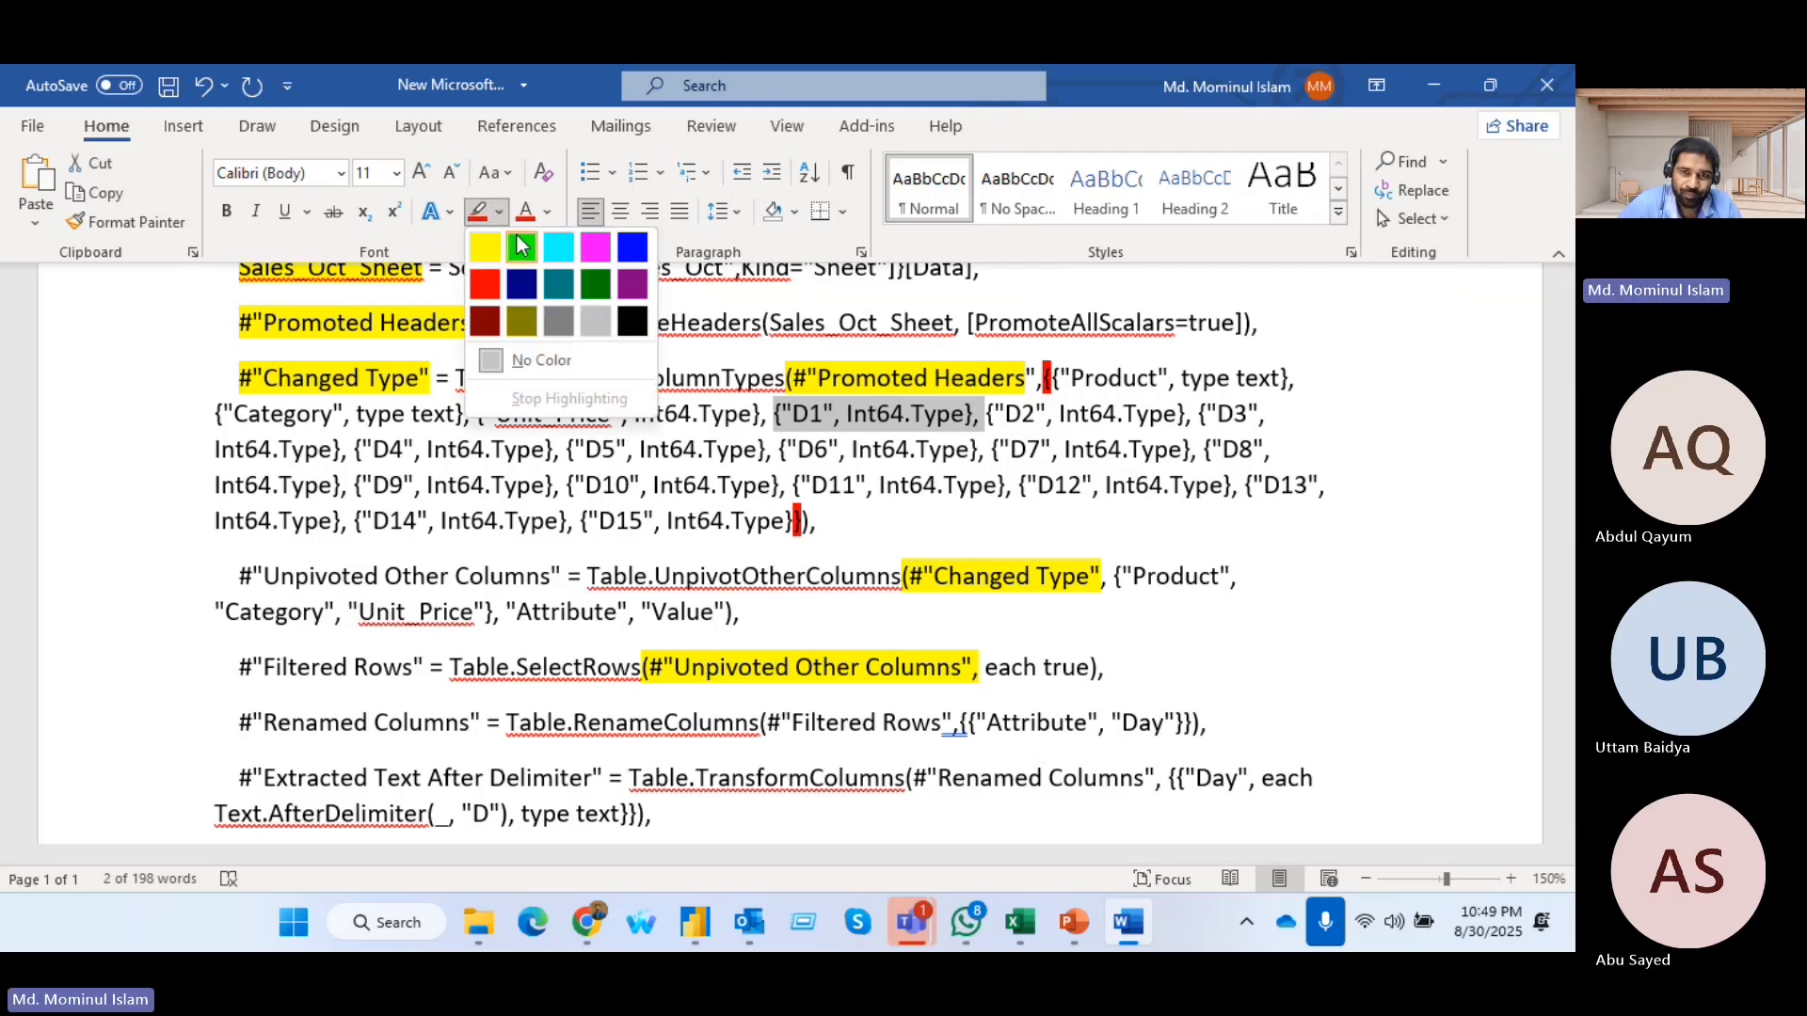
pyautogui.click(521, 238)
pyautogui.click(768, 396)
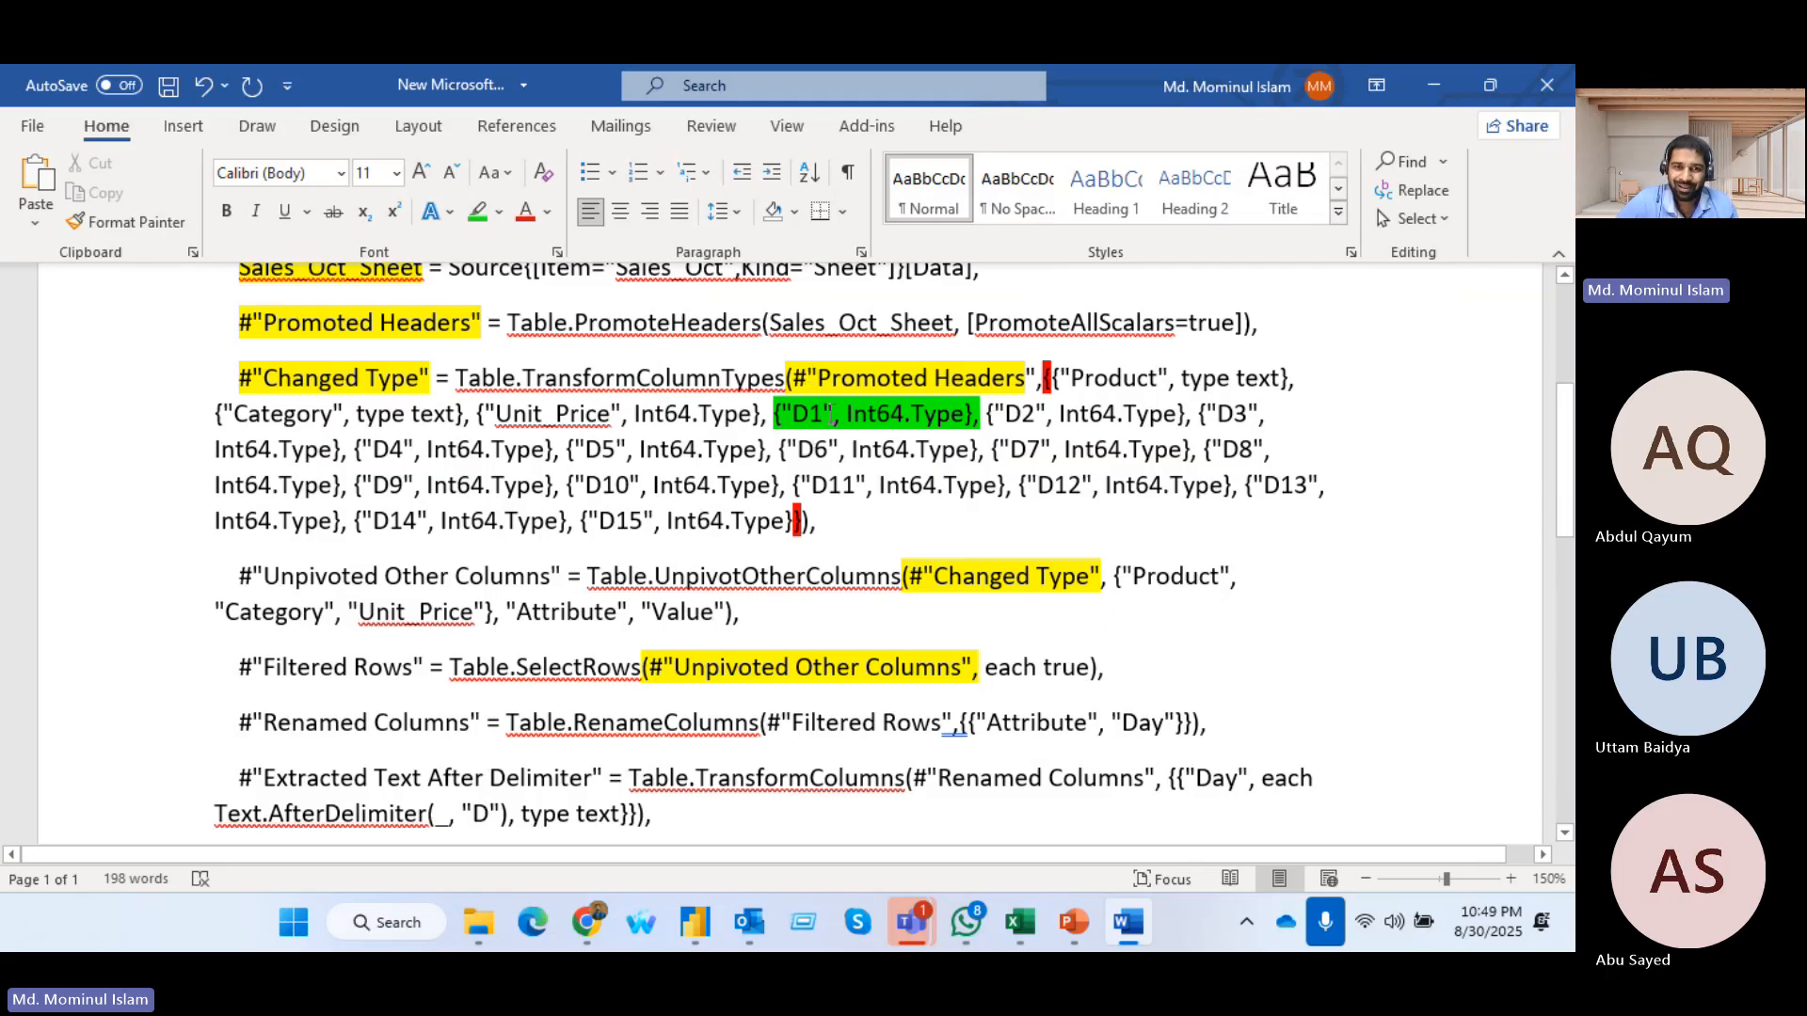
# Examine the column name and data type pairs for D1 and Product in the Changed Type step
pyautogui.moveTo(783, 407); pyautogui.dragTo(906, 416)
pyautogui.click(882, 444)
pyautogui.click(867, 421)
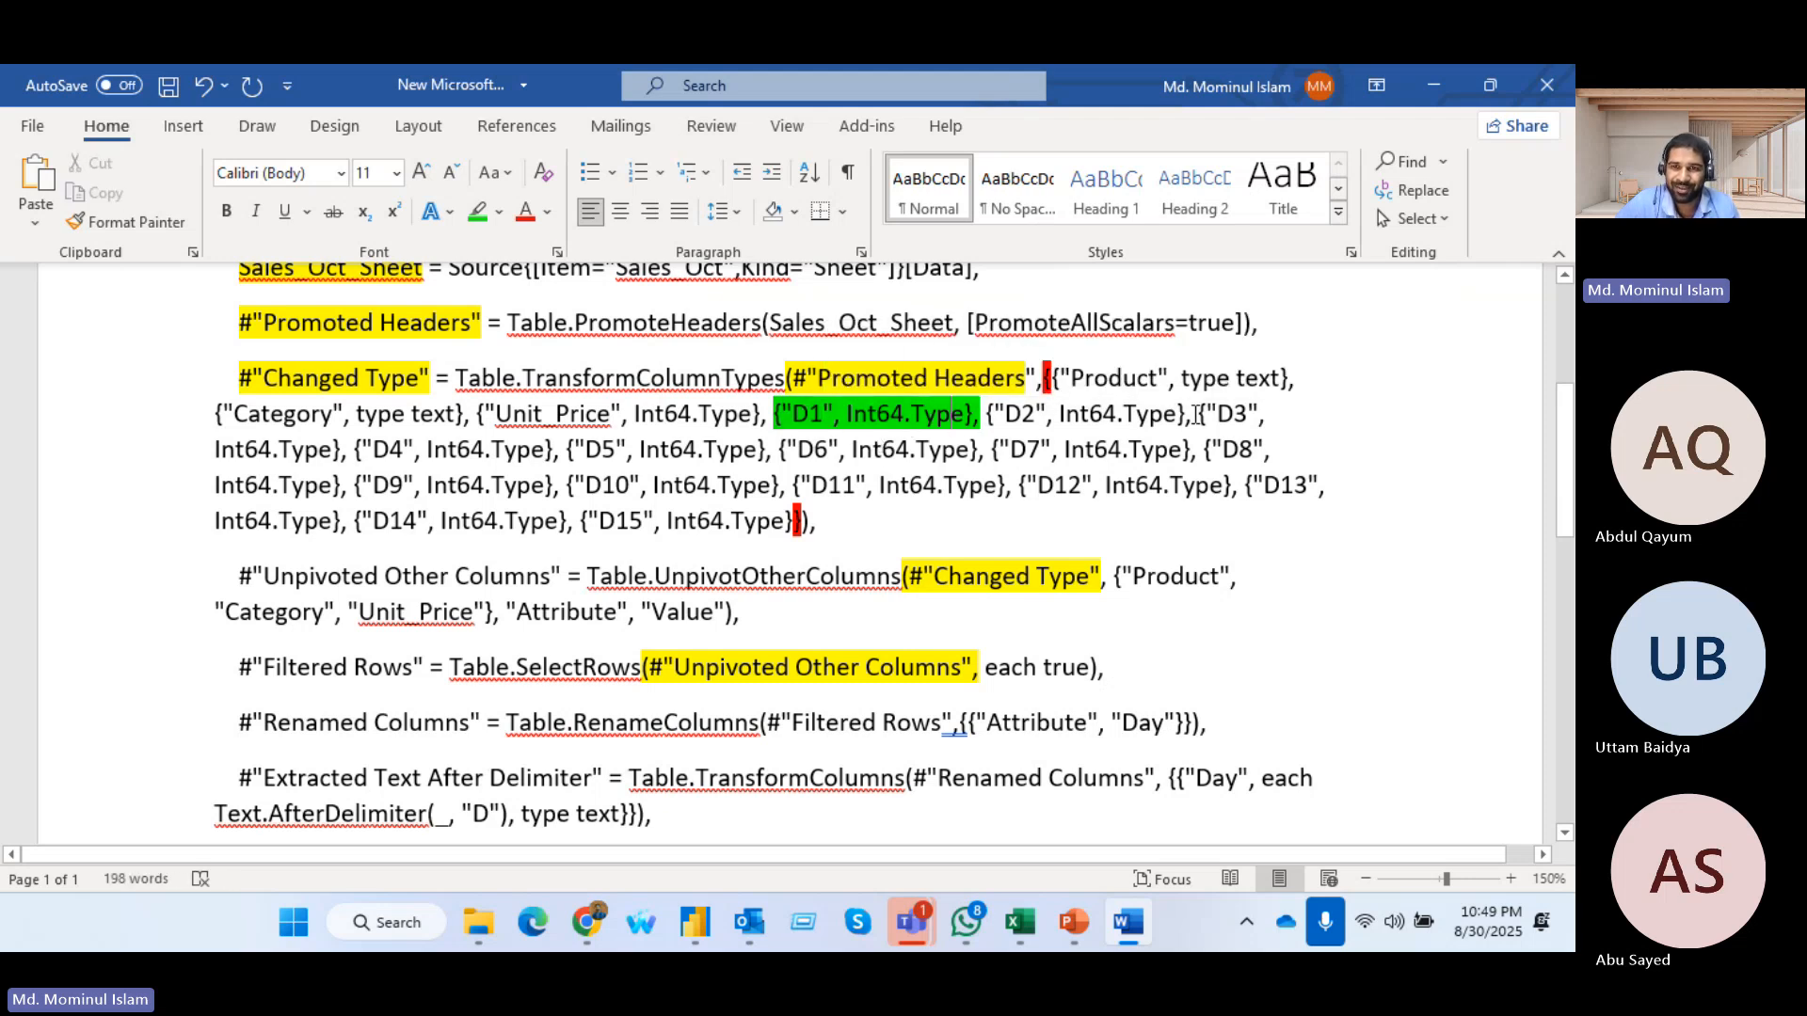
pyautogui.click(1192, 377)
pyautogui.click(1270, 378)
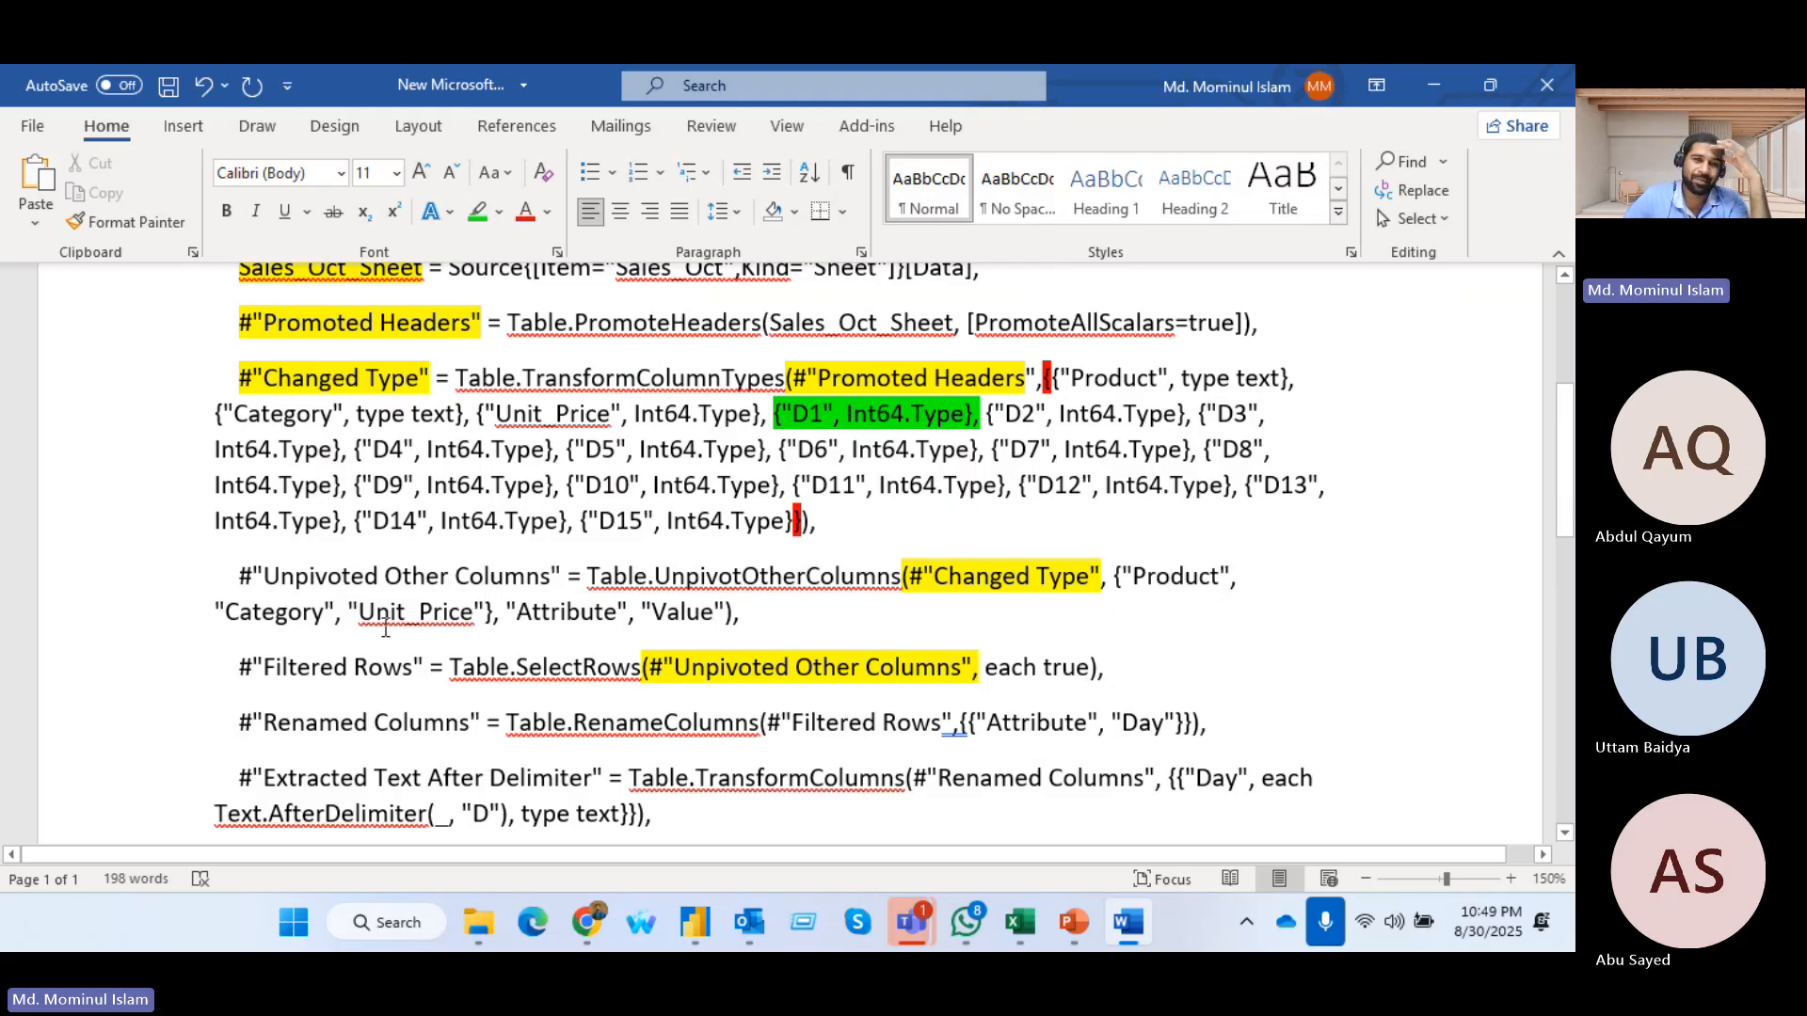
pyautogui.scroll(2, 1073, 520)
pyautogui.scroll(-1, 447, 565)
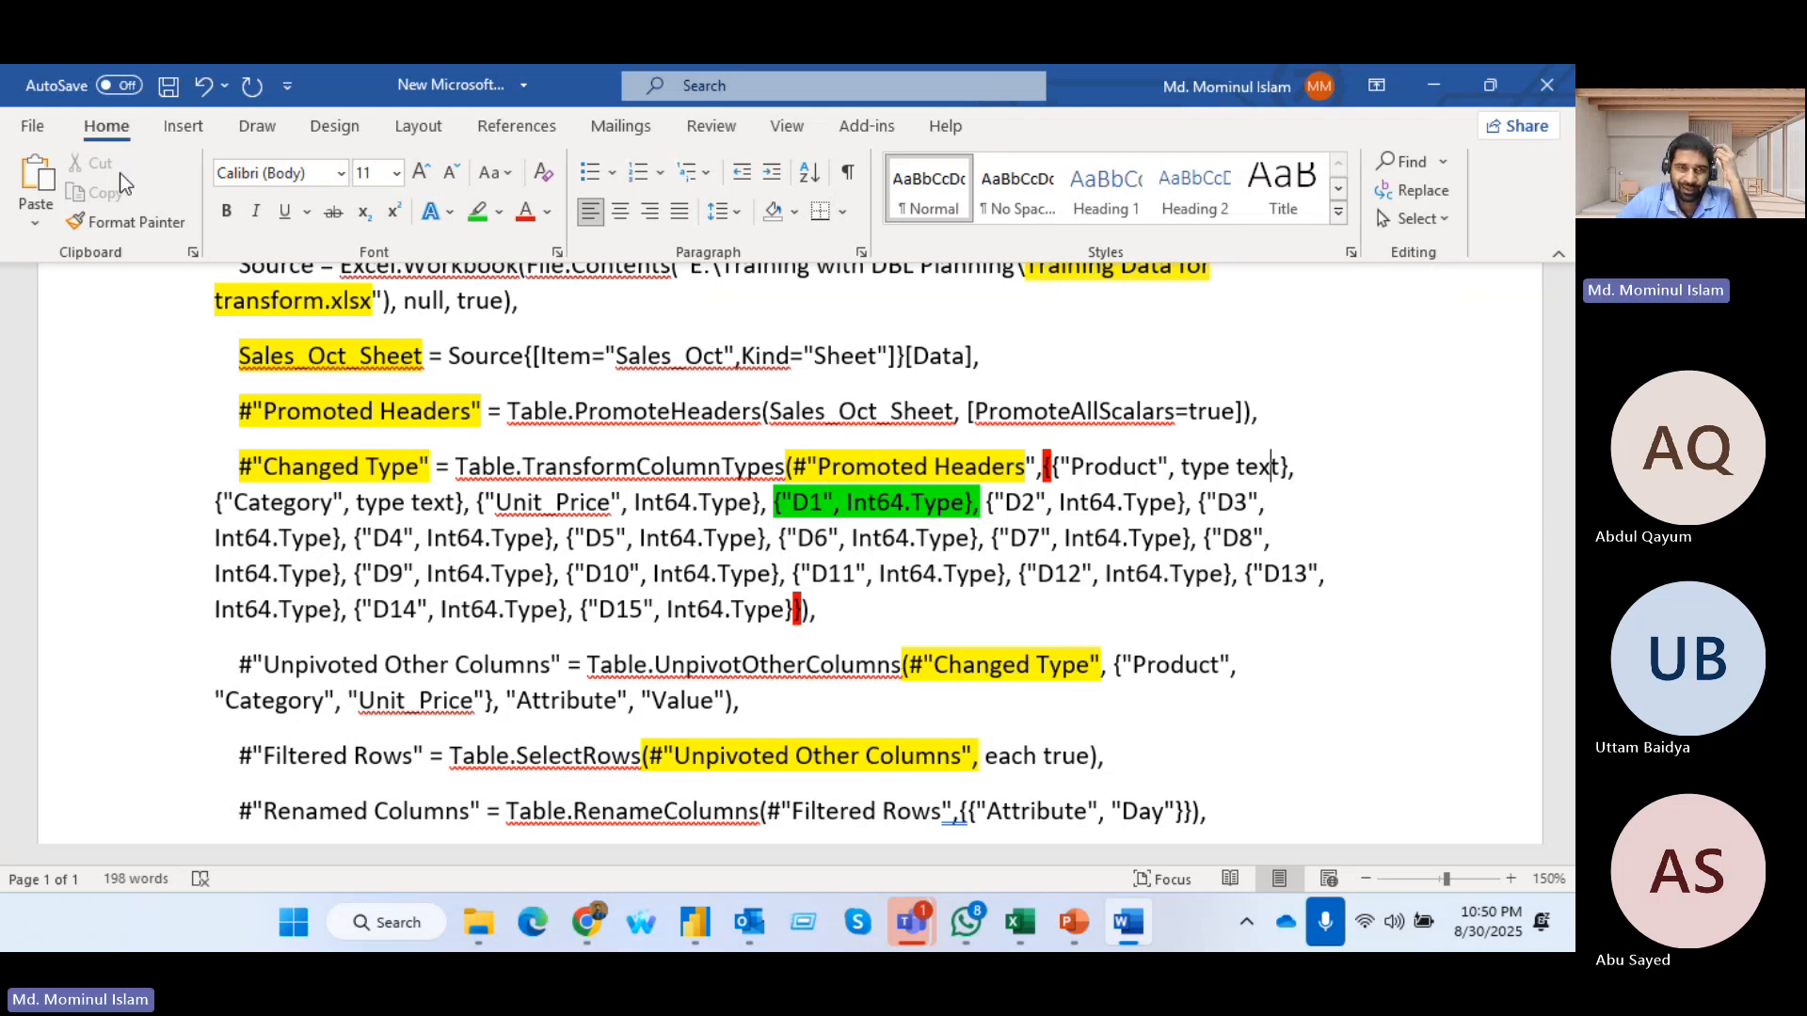
# Select the whole Sales_Oct_Sheet line and switch to the Training Data for transform workbook in Excel
pyautogui.scroll(2, 1070, 388)
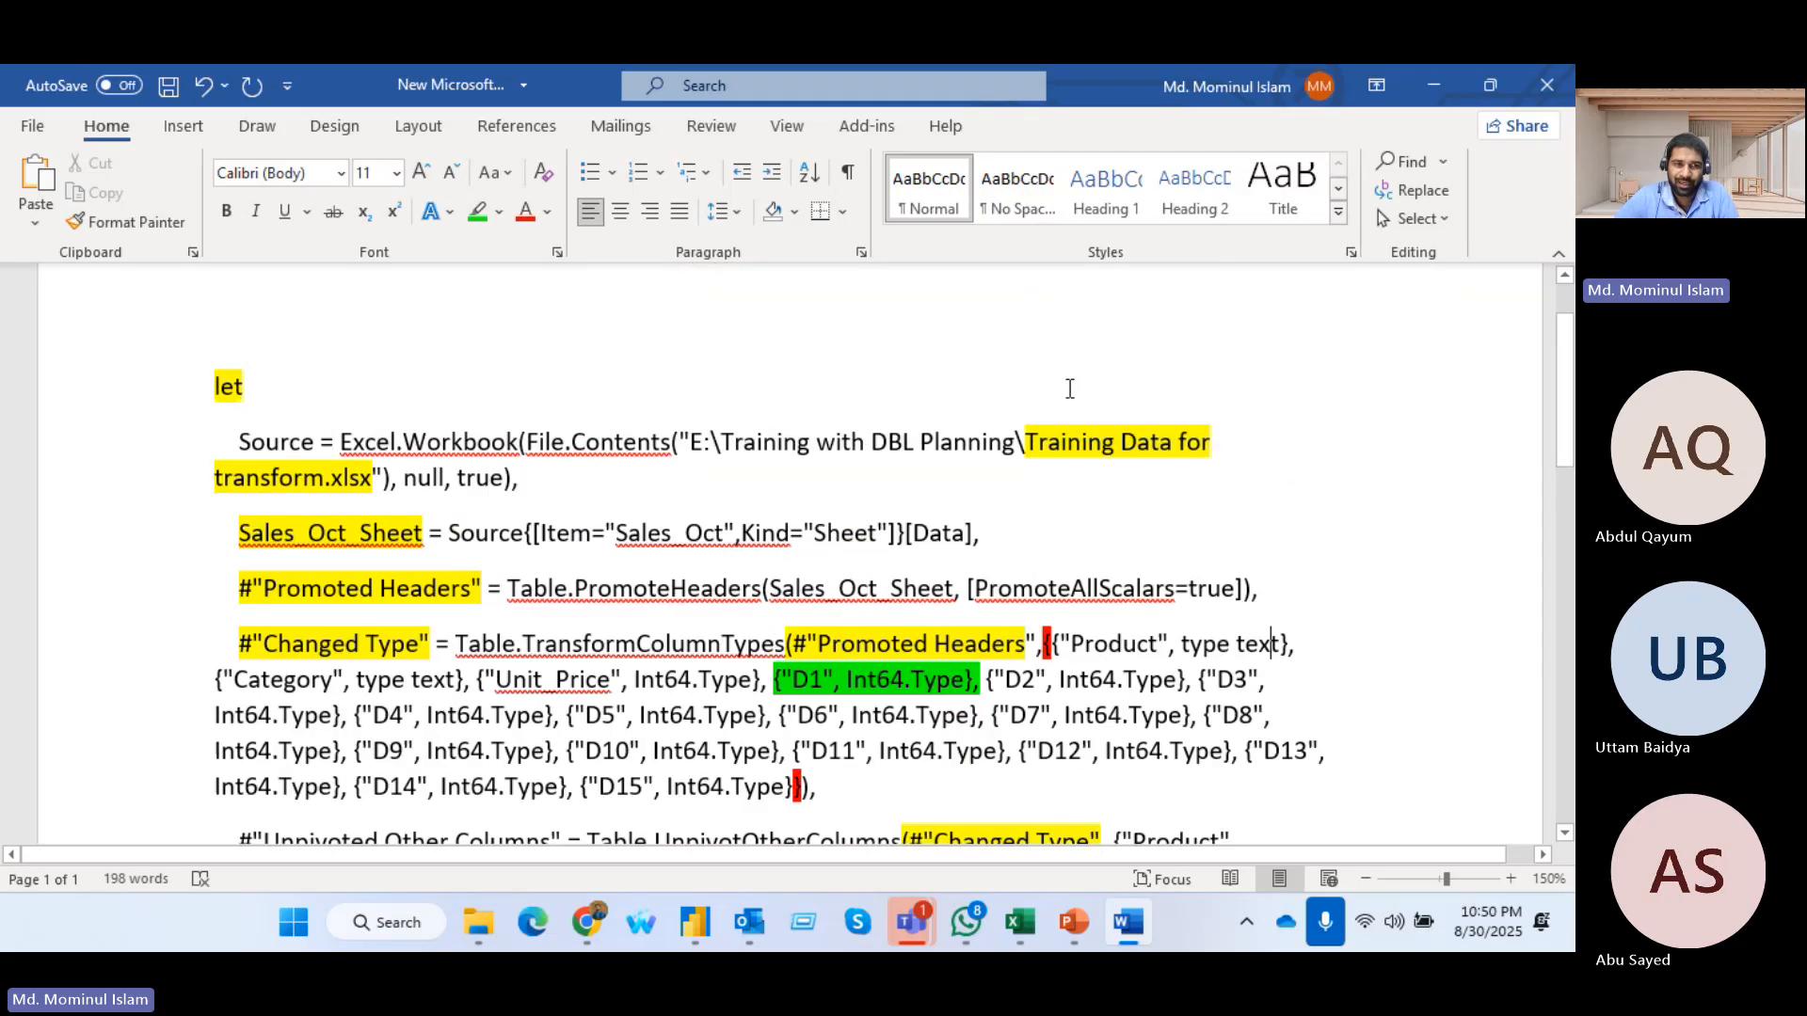
pyautogui.scroll(-1, 1070, 388)
pyautogui.moveTo(234, 446); pyautogui.dragTo(1055, 446)
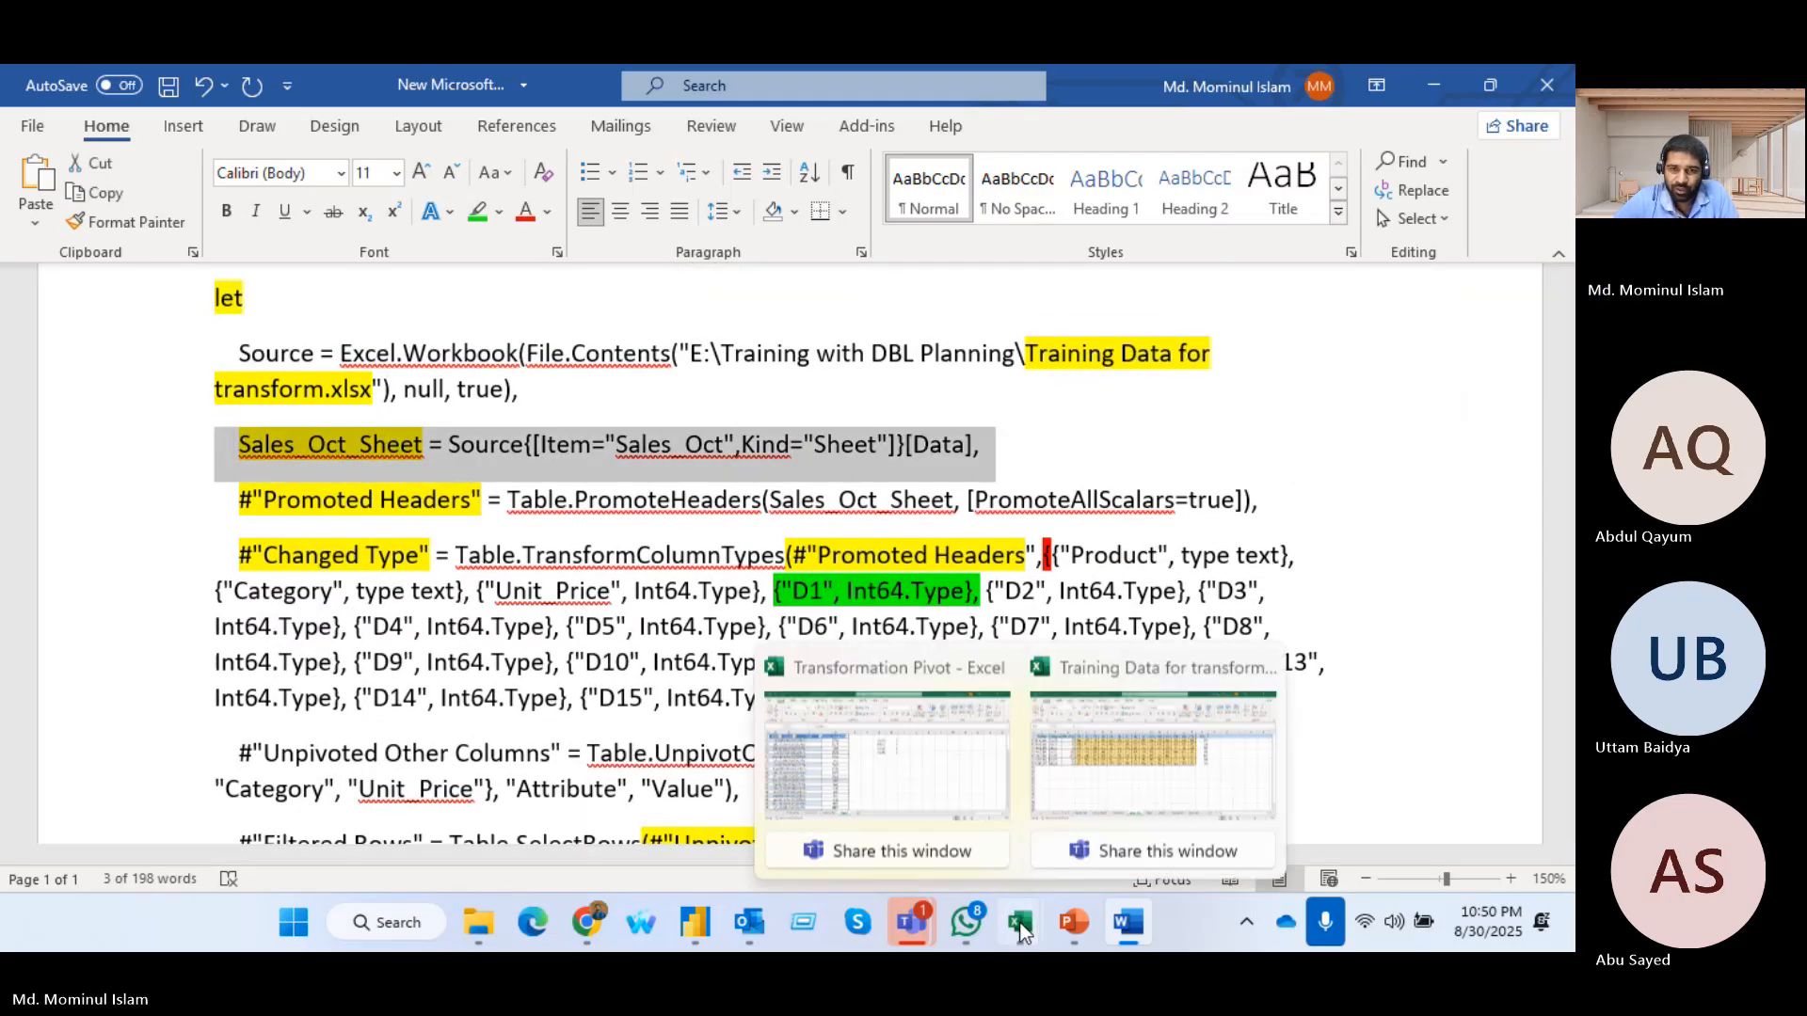
pyautogui.click(1022, 930)
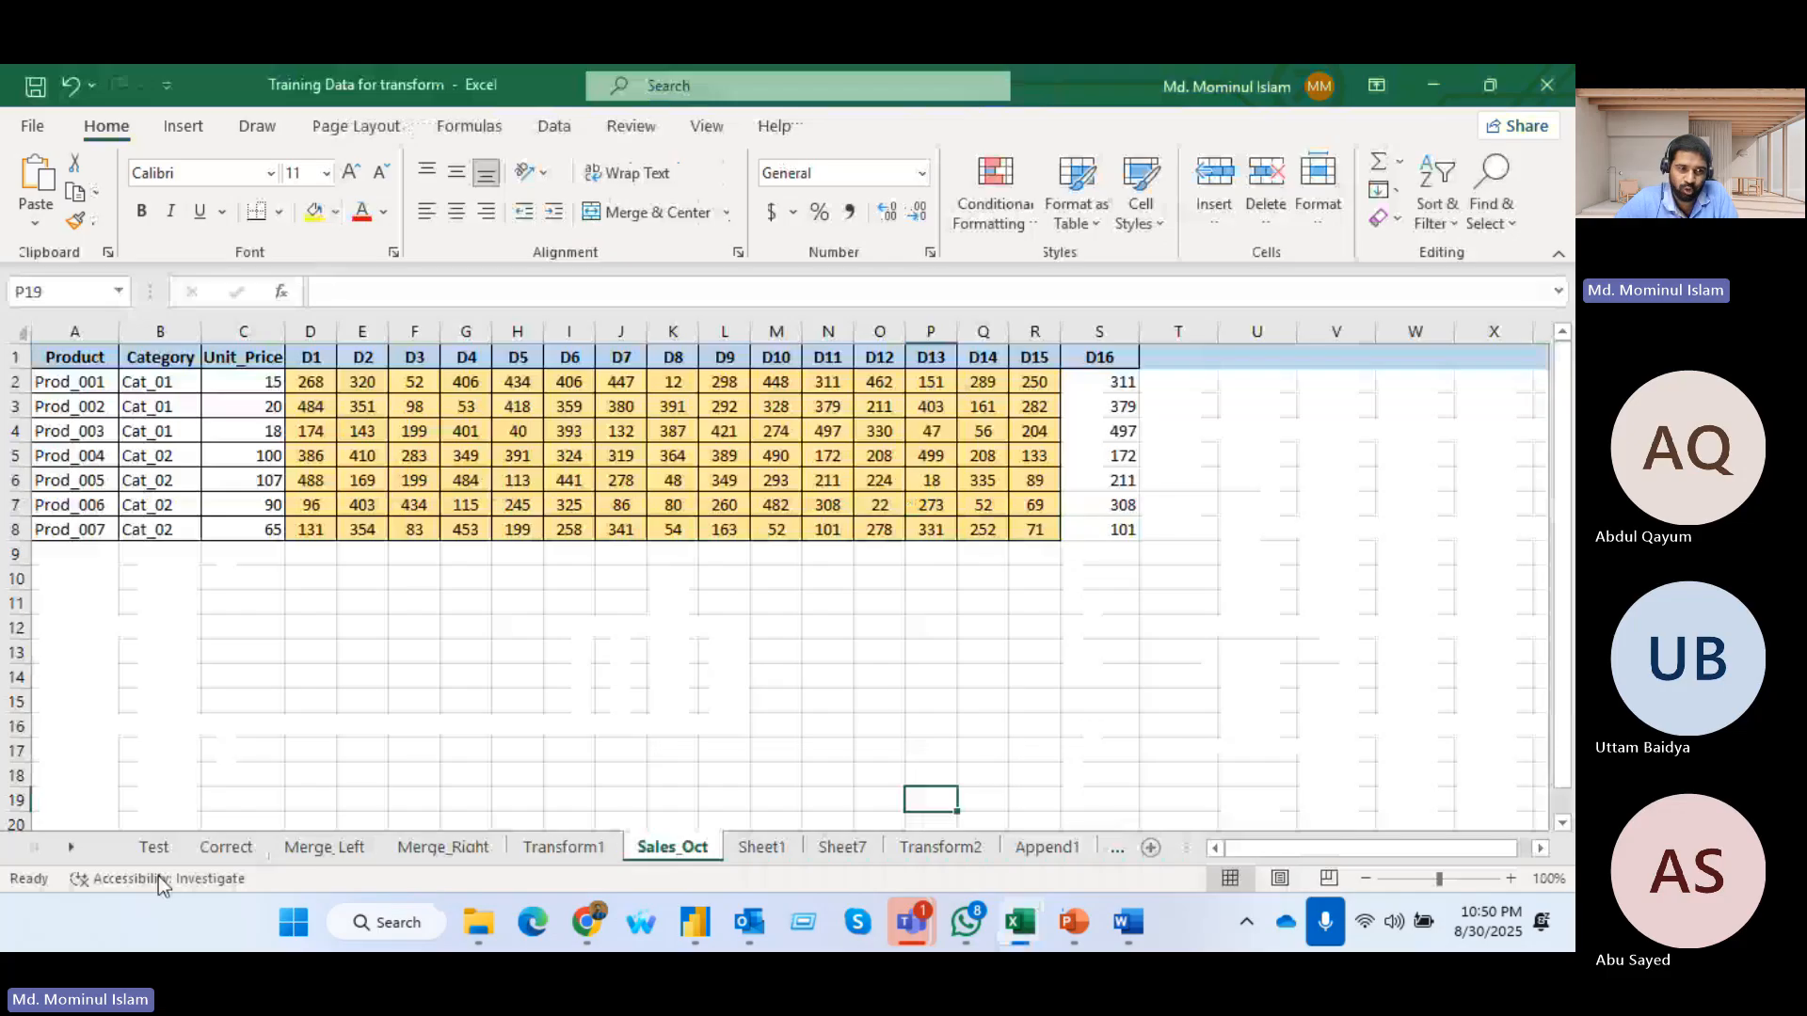
# Look through the workbook's sheets from Test to Transform2, including Sales_Oct
pyautogui.click(154, 847)
pyautogui.click(226, 847)
pyautogui.click(323, 847)
pyautogui.click(444, 847)
pyautogui.click(545, 852)
pyautogui.click(670, 851)
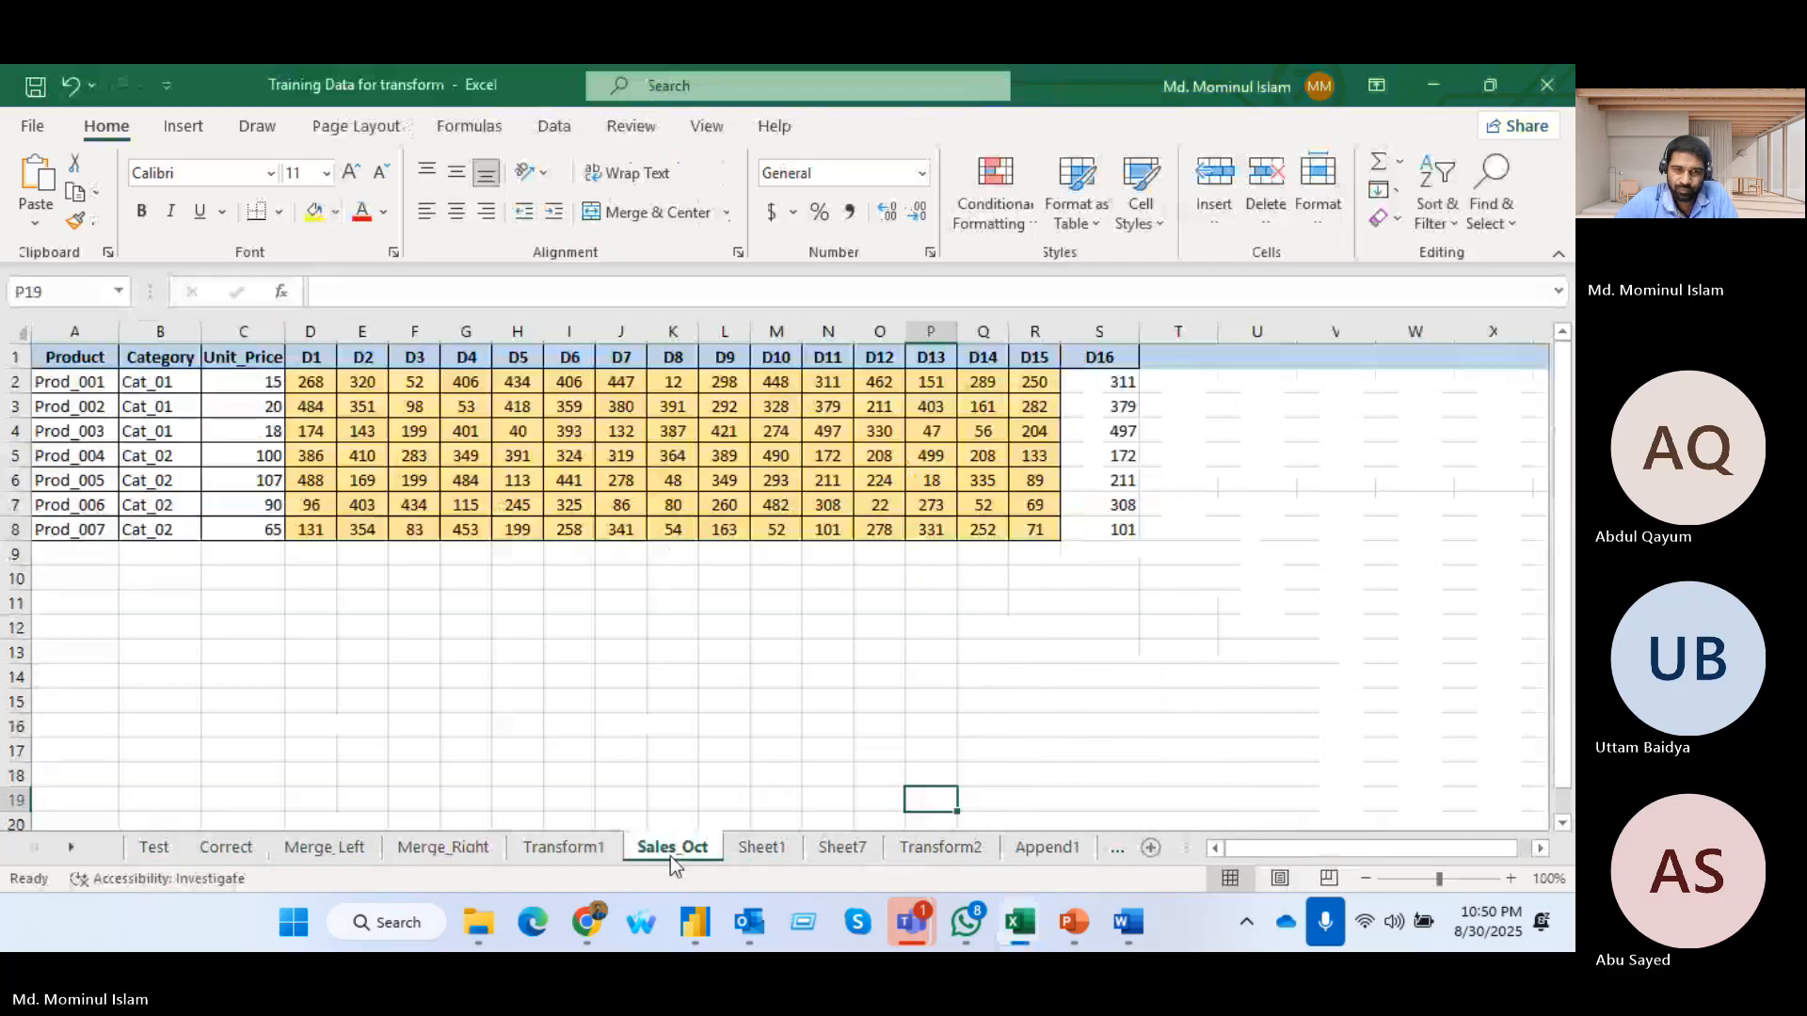
pyautogui.click(761, 849)
pyautogui.click(847, 849)
pyautogui.click(918, 850)
# Switch back to the Word document and examine the opening braces of the Changed Type step's column type list
pyautogui.hotkey('alt', 'Tab')
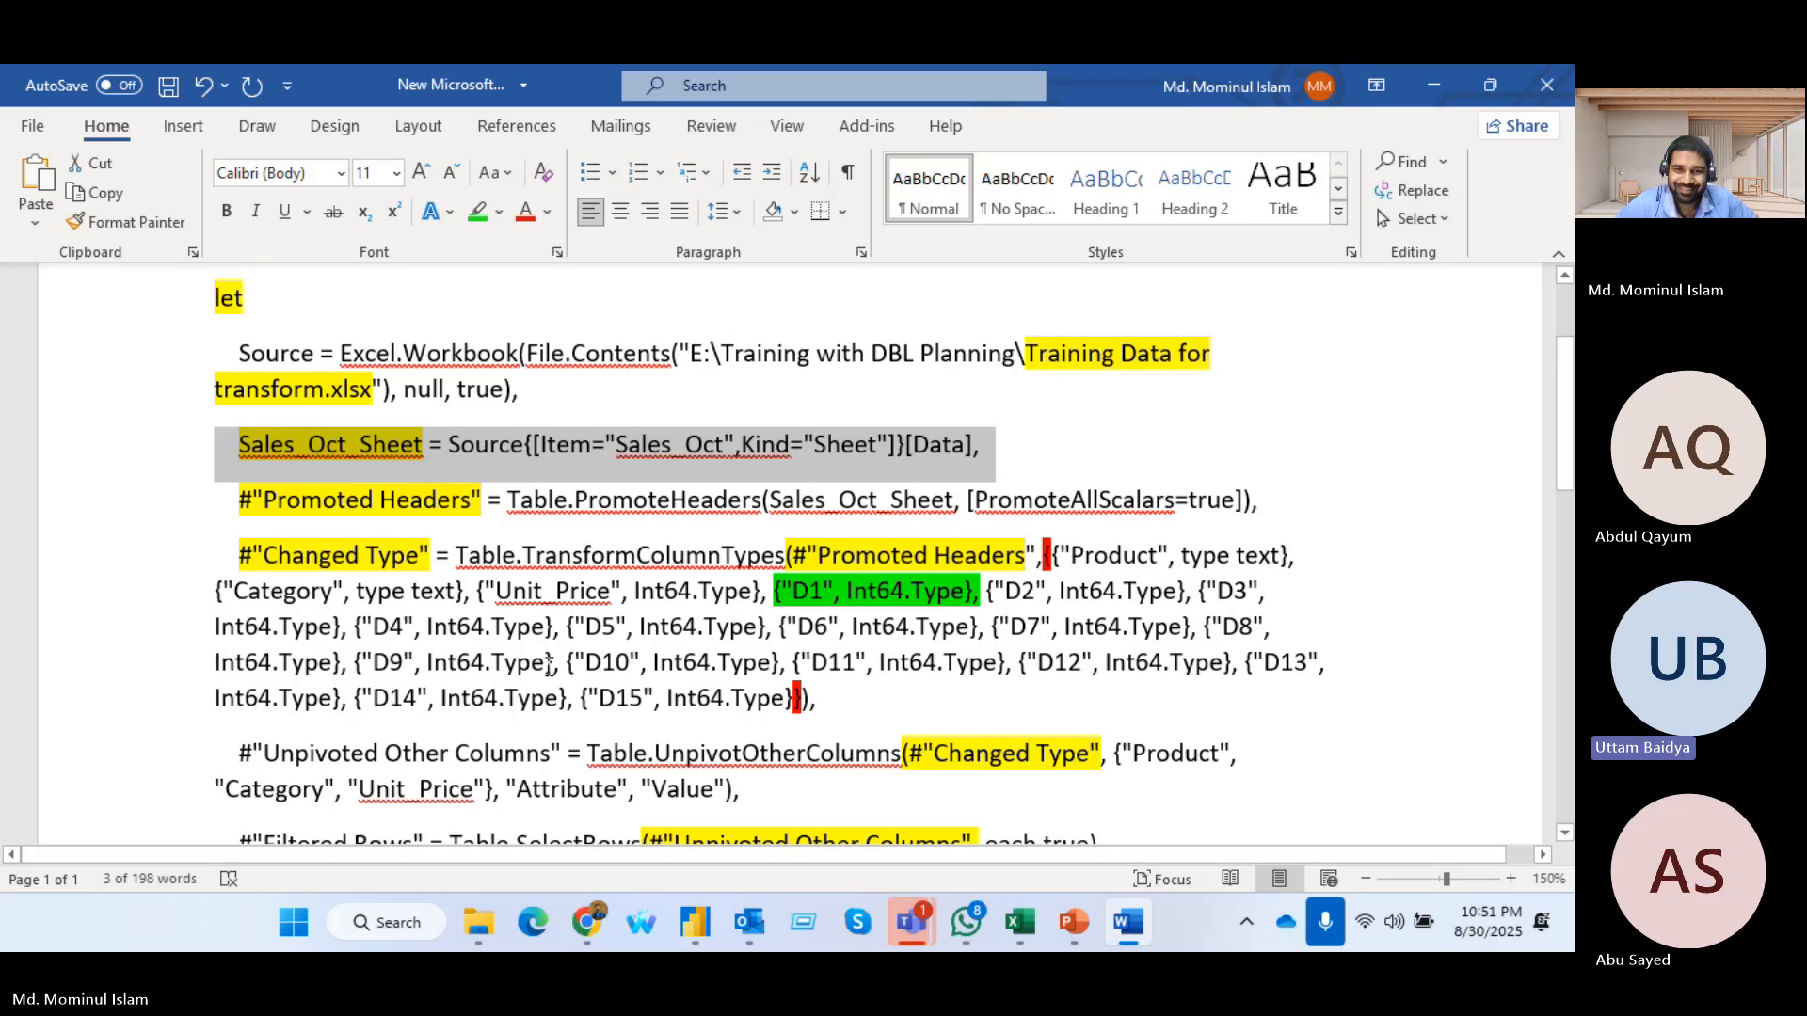
pyautogui.scroll(-1, 595, 621)
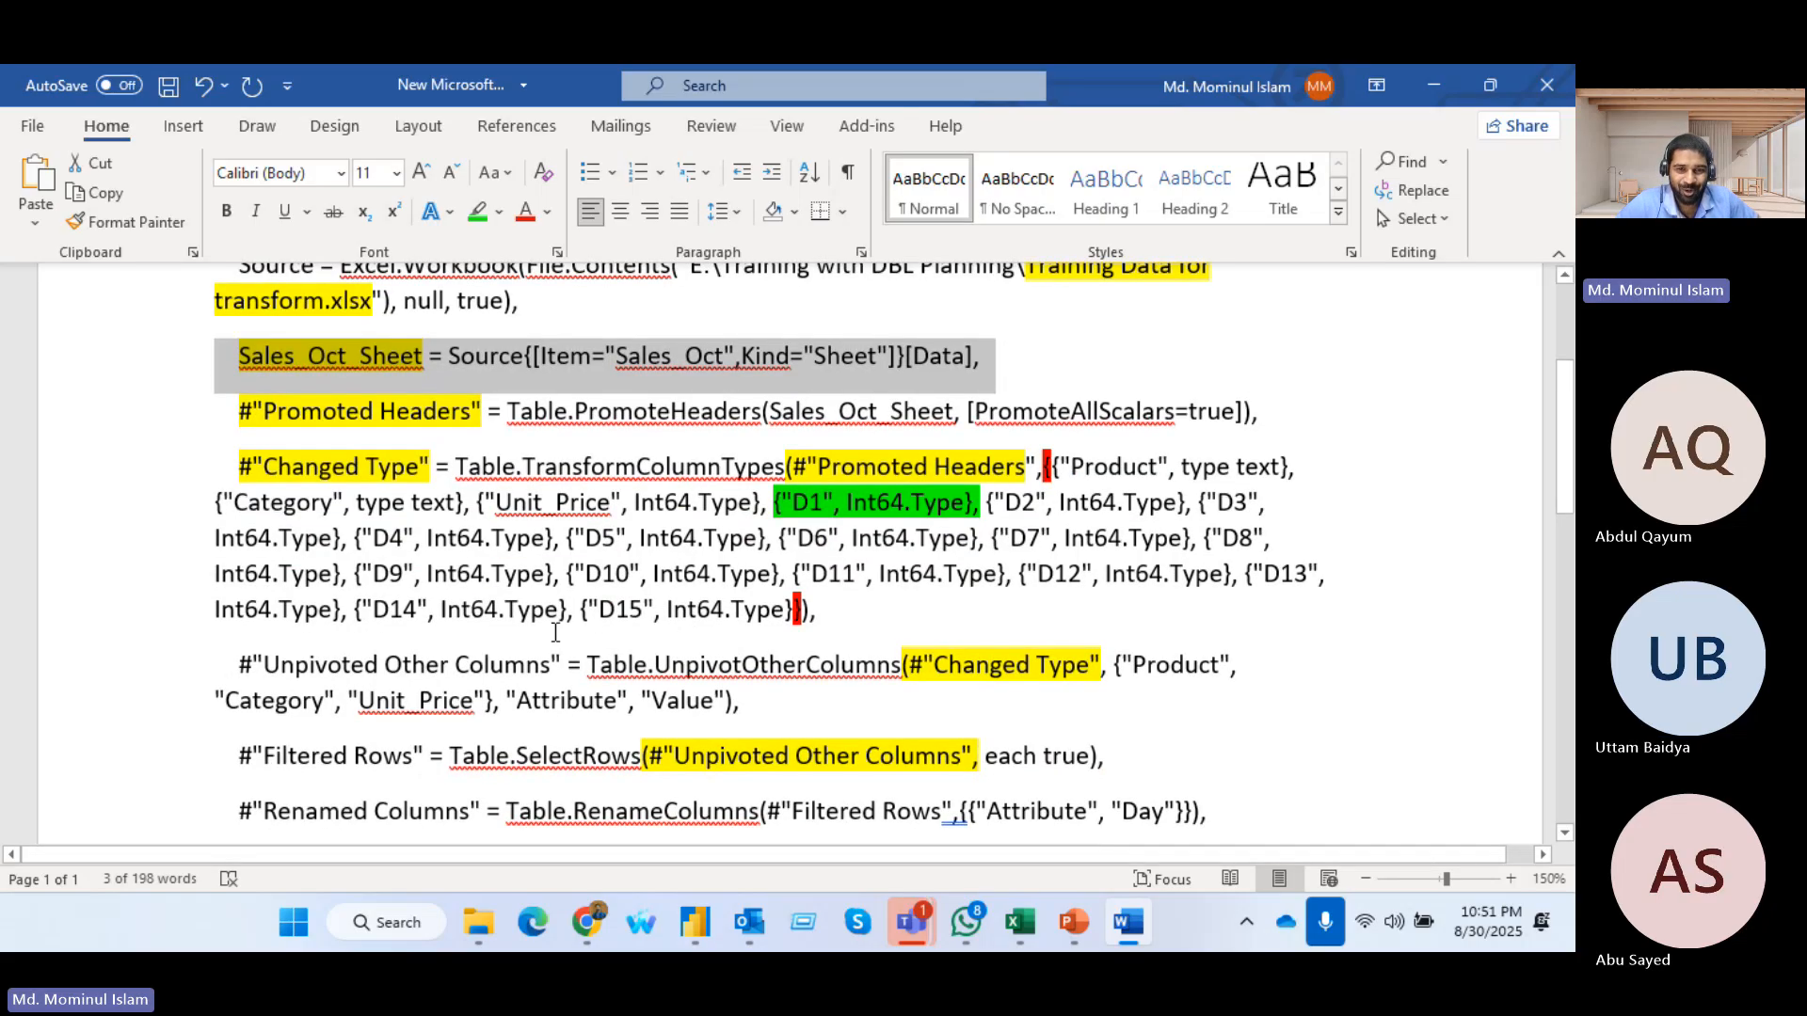
pyautogui.scroll(-3, 573, 586)
pyautogui.scroll(4, 867, 380)
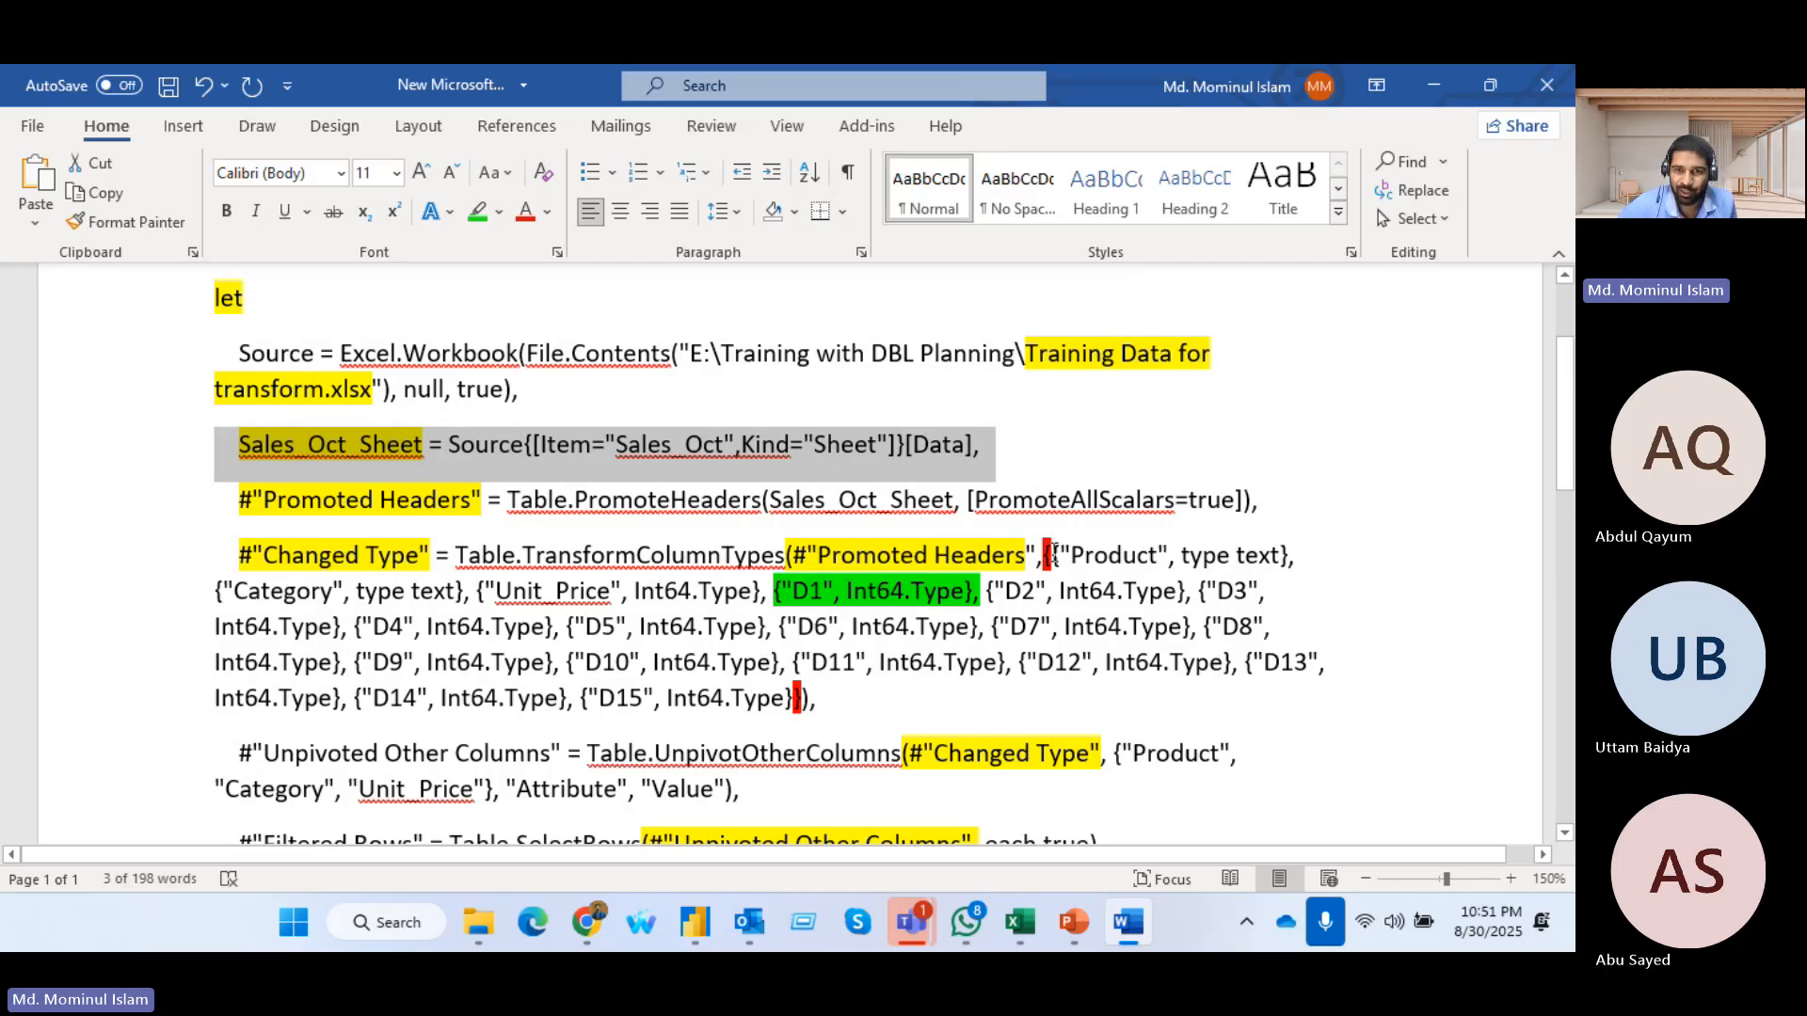
pyautogui.click(1053, 553)
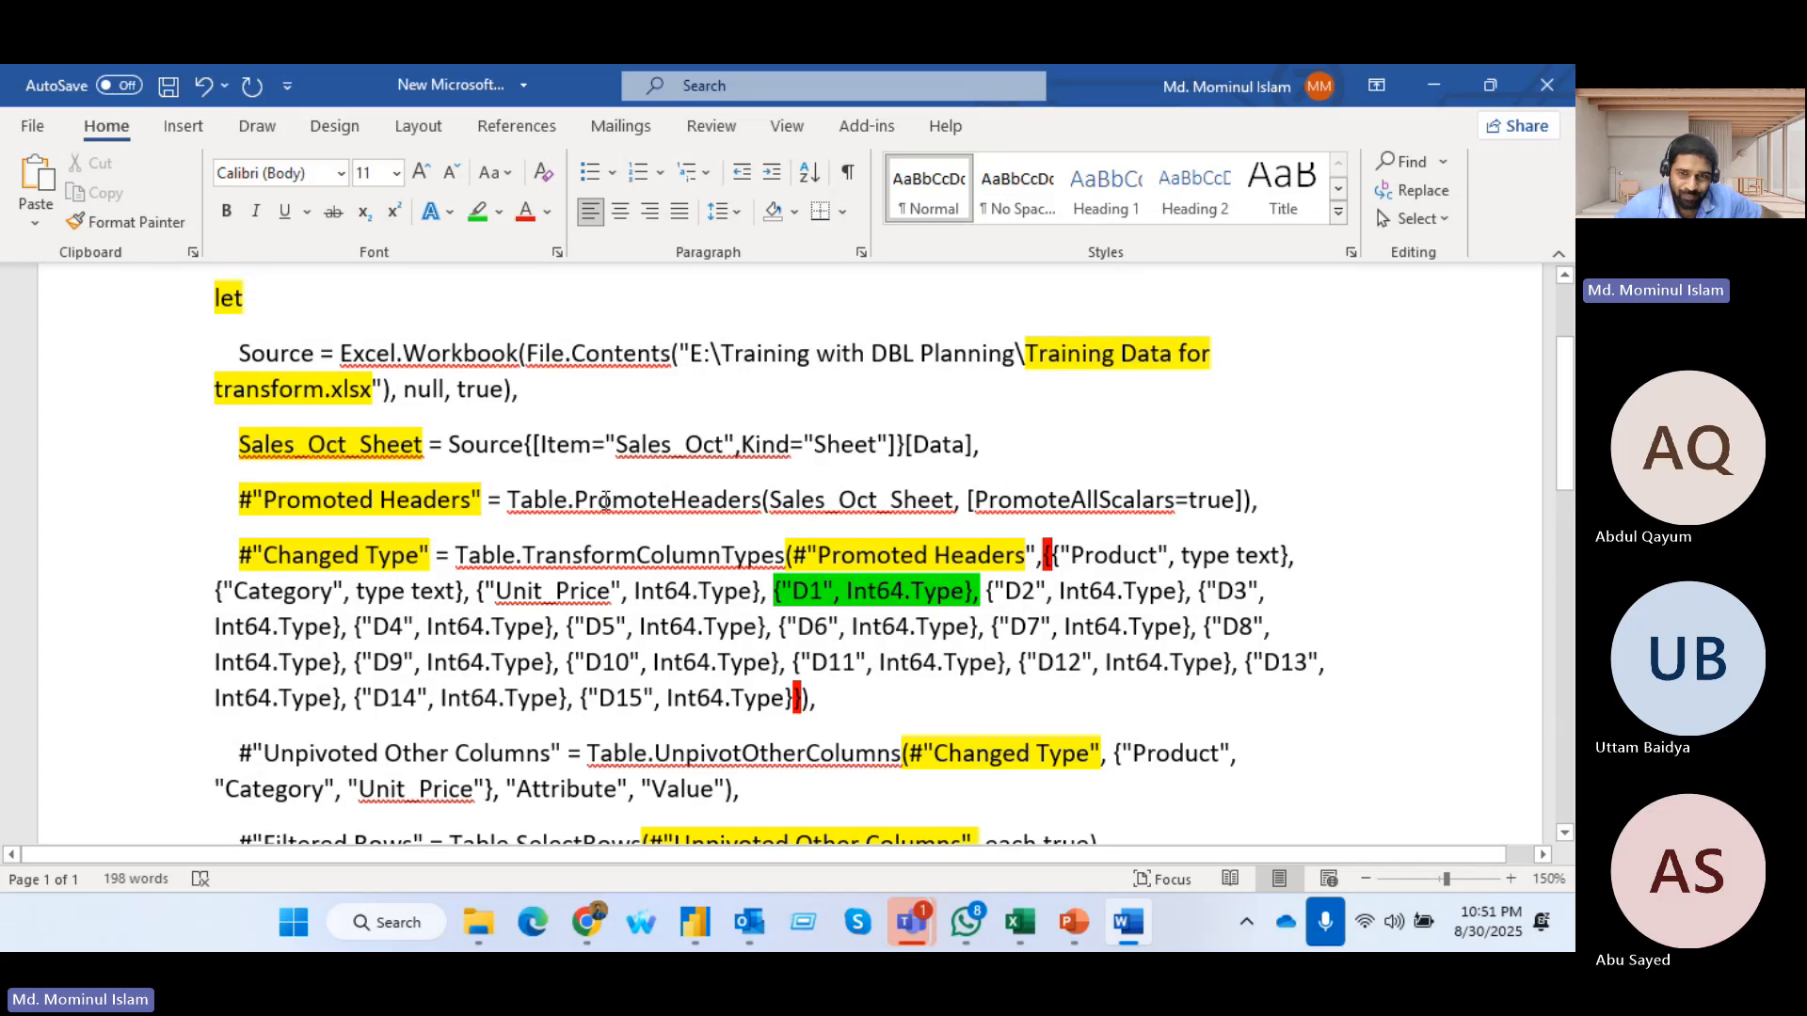
pyautogui.doubleClick(1059, 563)
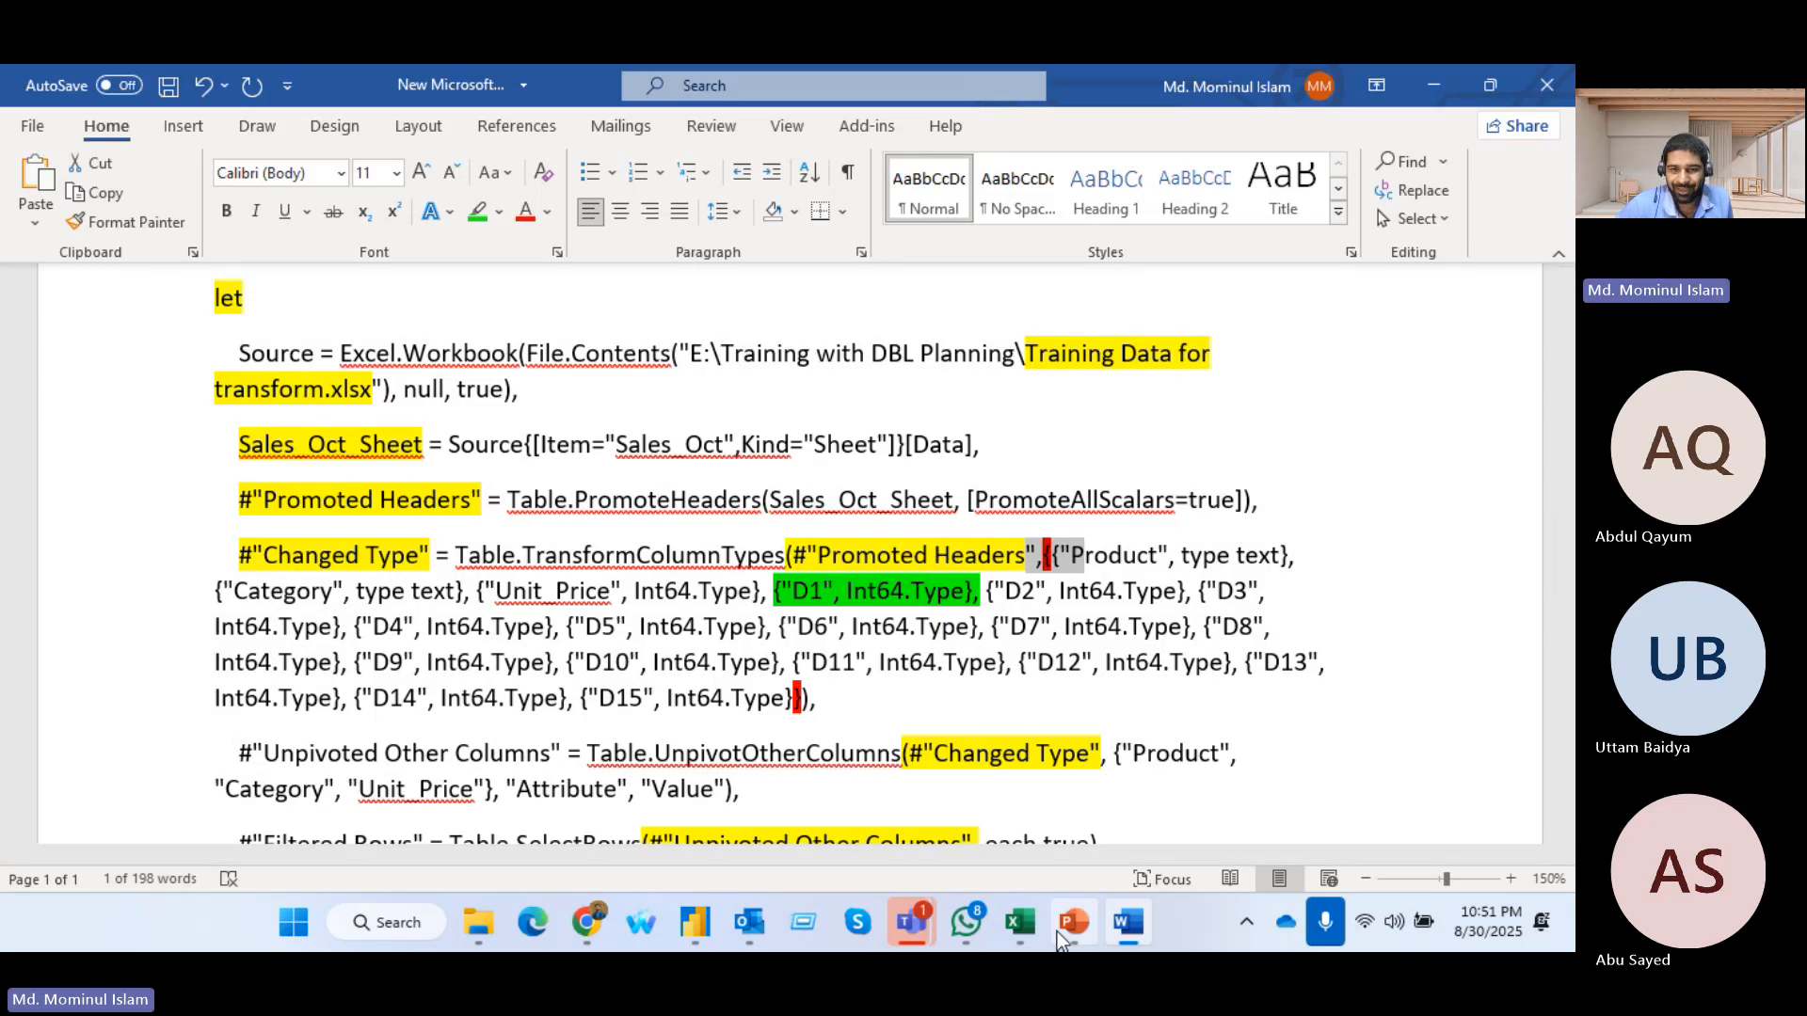
# Switch to the Training Data for transform workbook in Excel and open the Sales_Oct sheet
pyautogui.click(1021, 932)
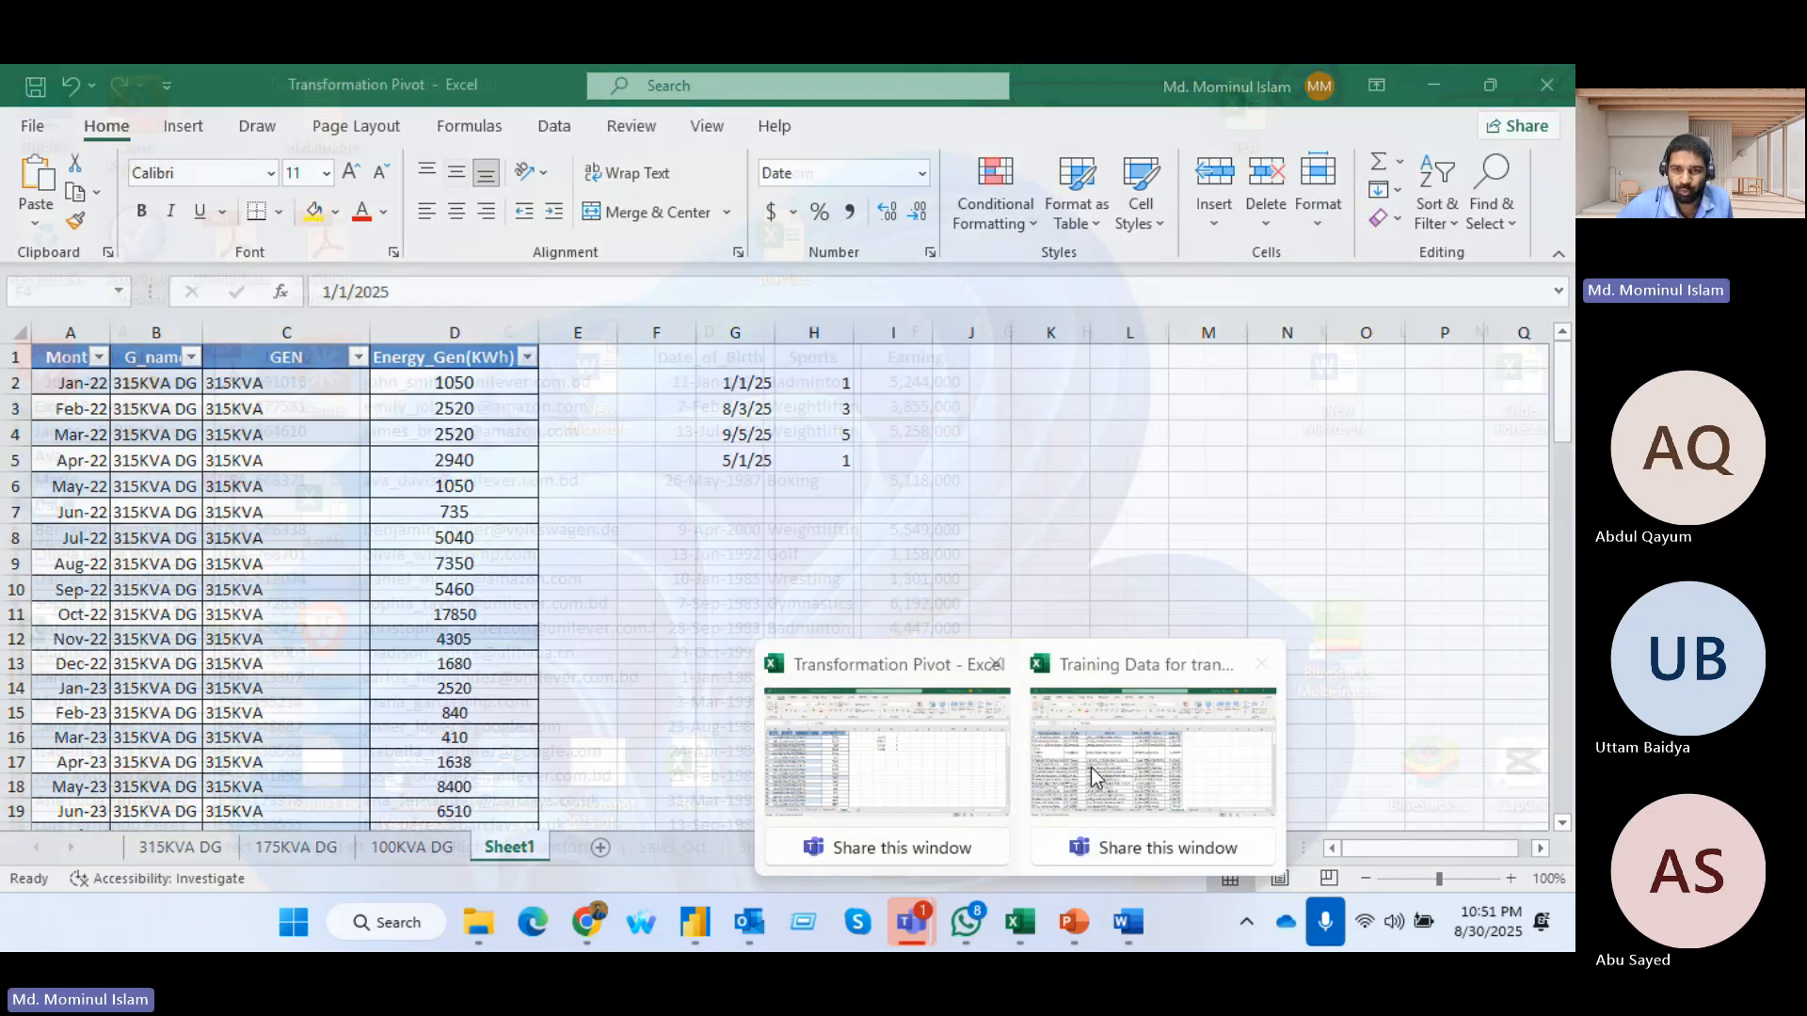
pyautogui.moveTo(1141, 764)
pyautogui.moveTo(894, 770)
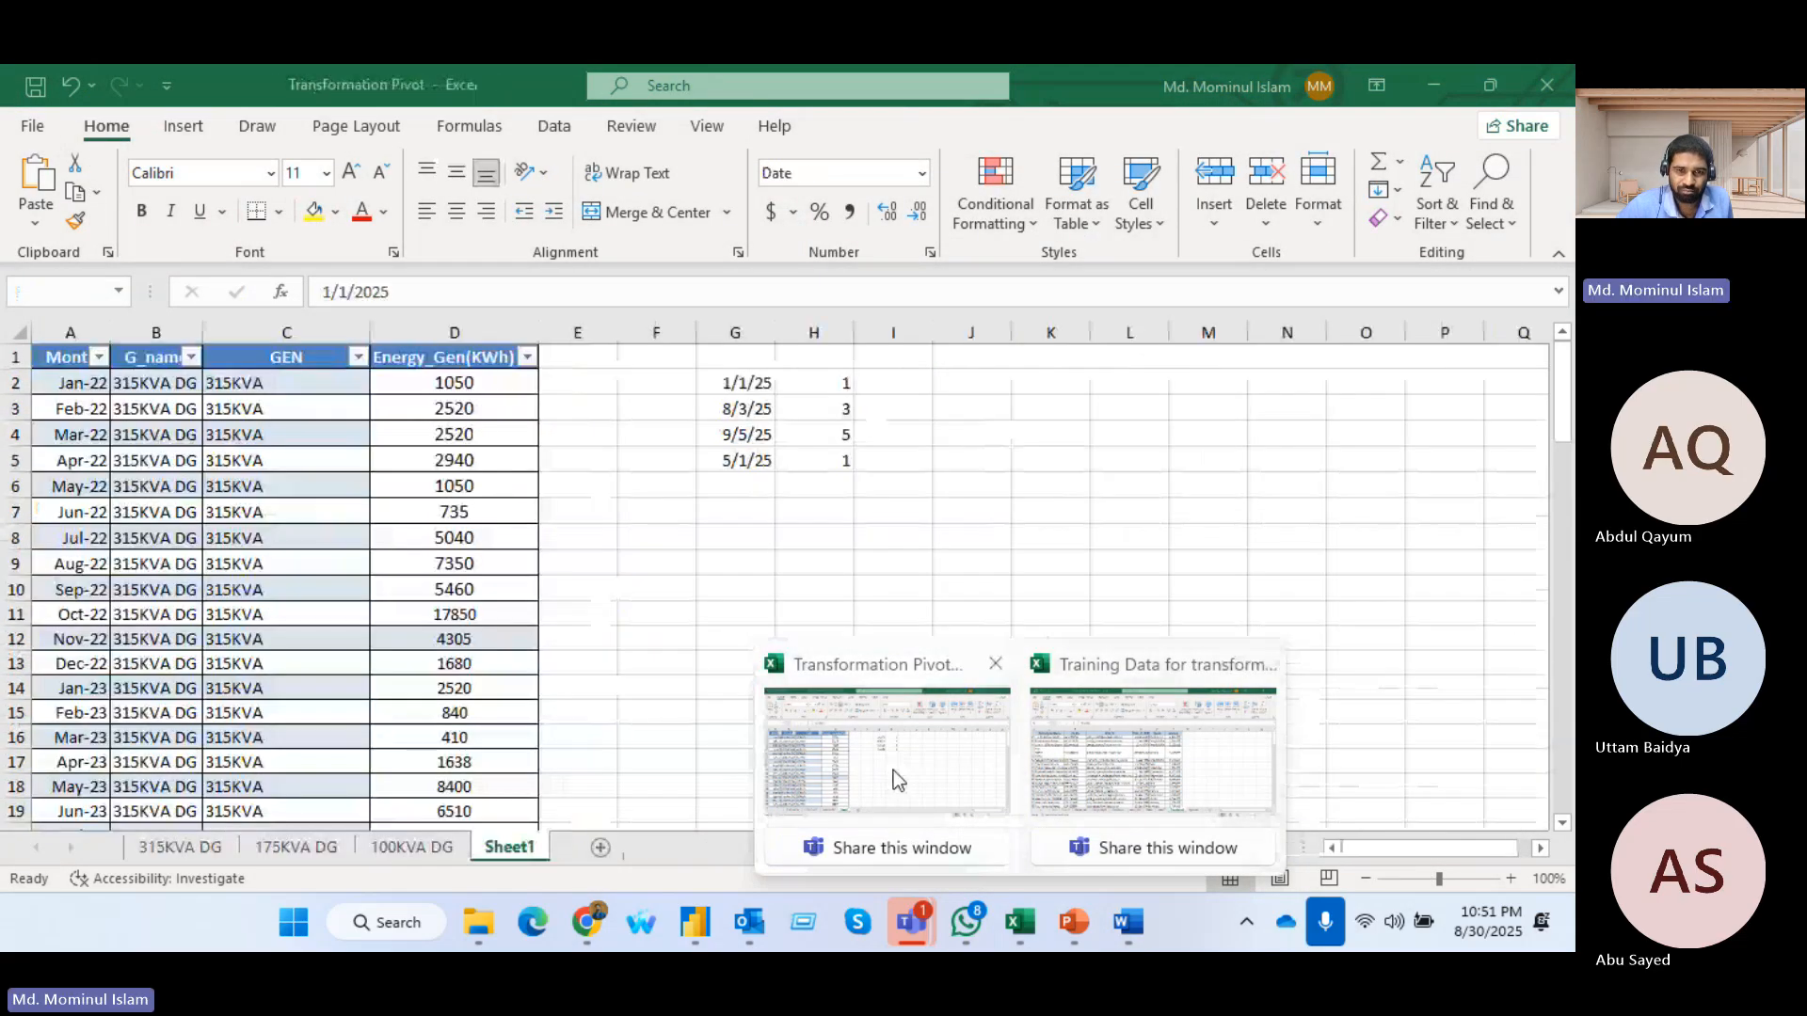
pyautogui.click(1090, 761)
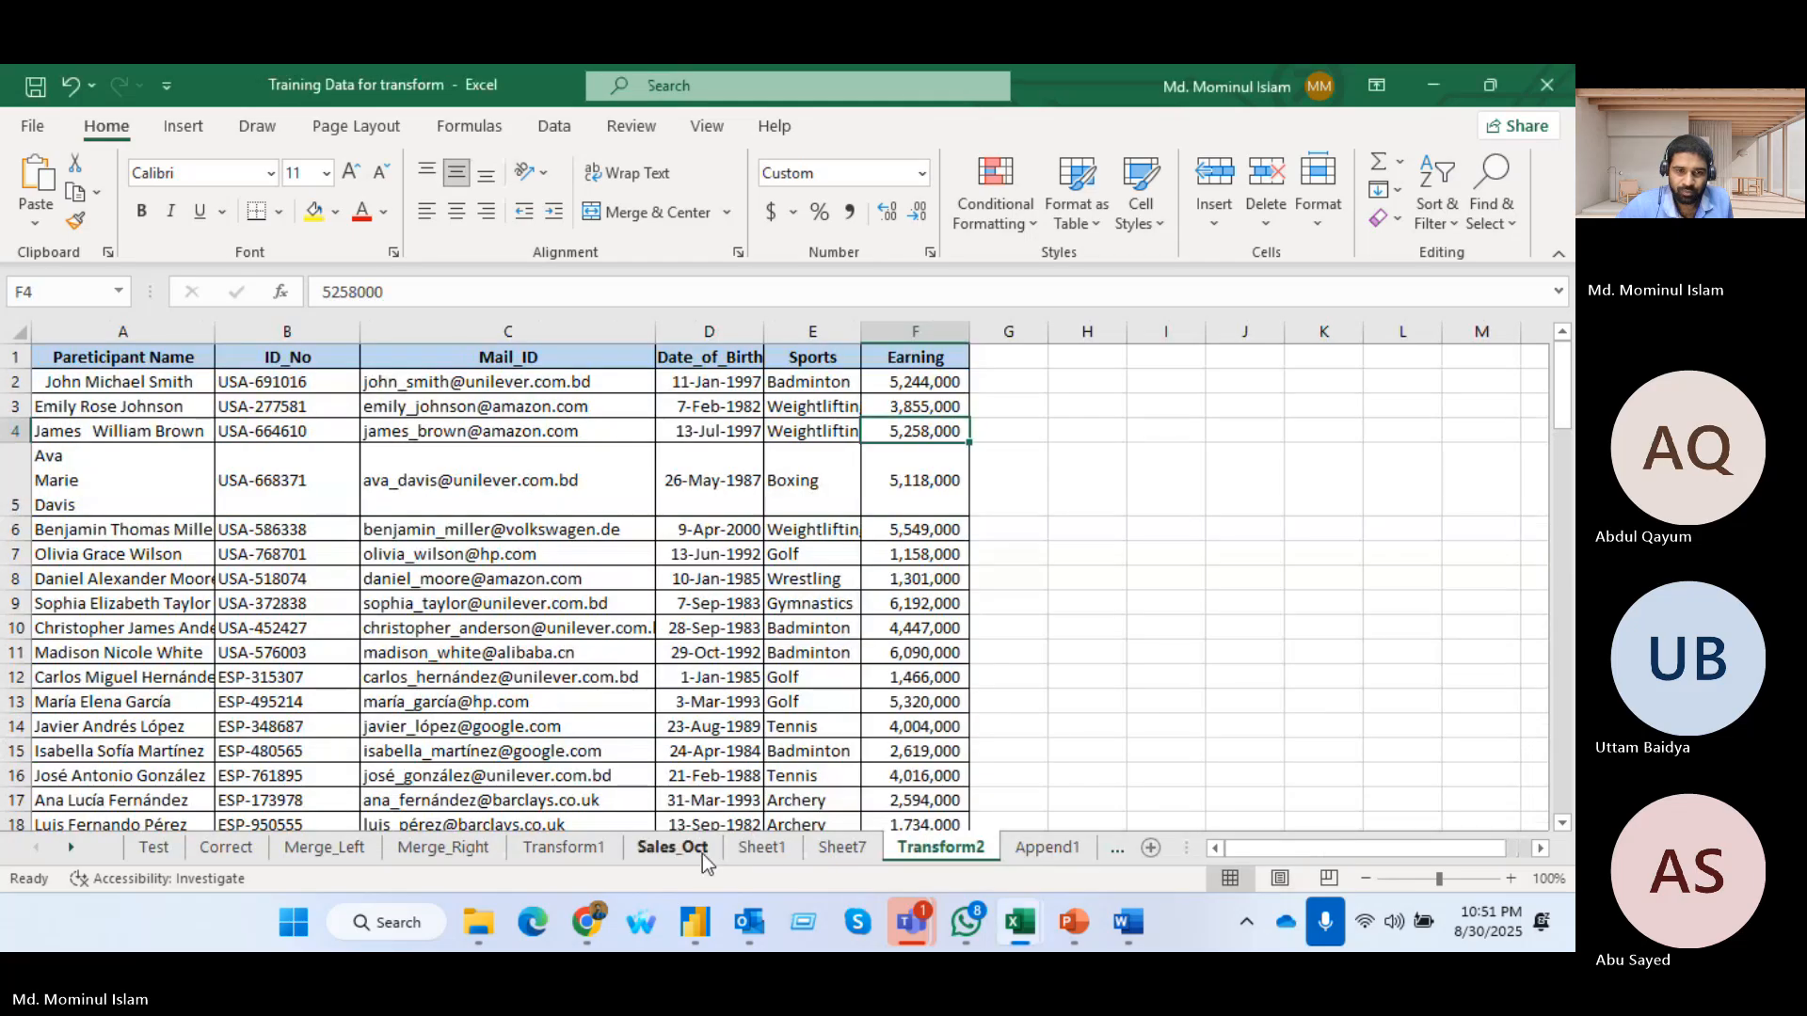
pyautogui.click(670, 847)
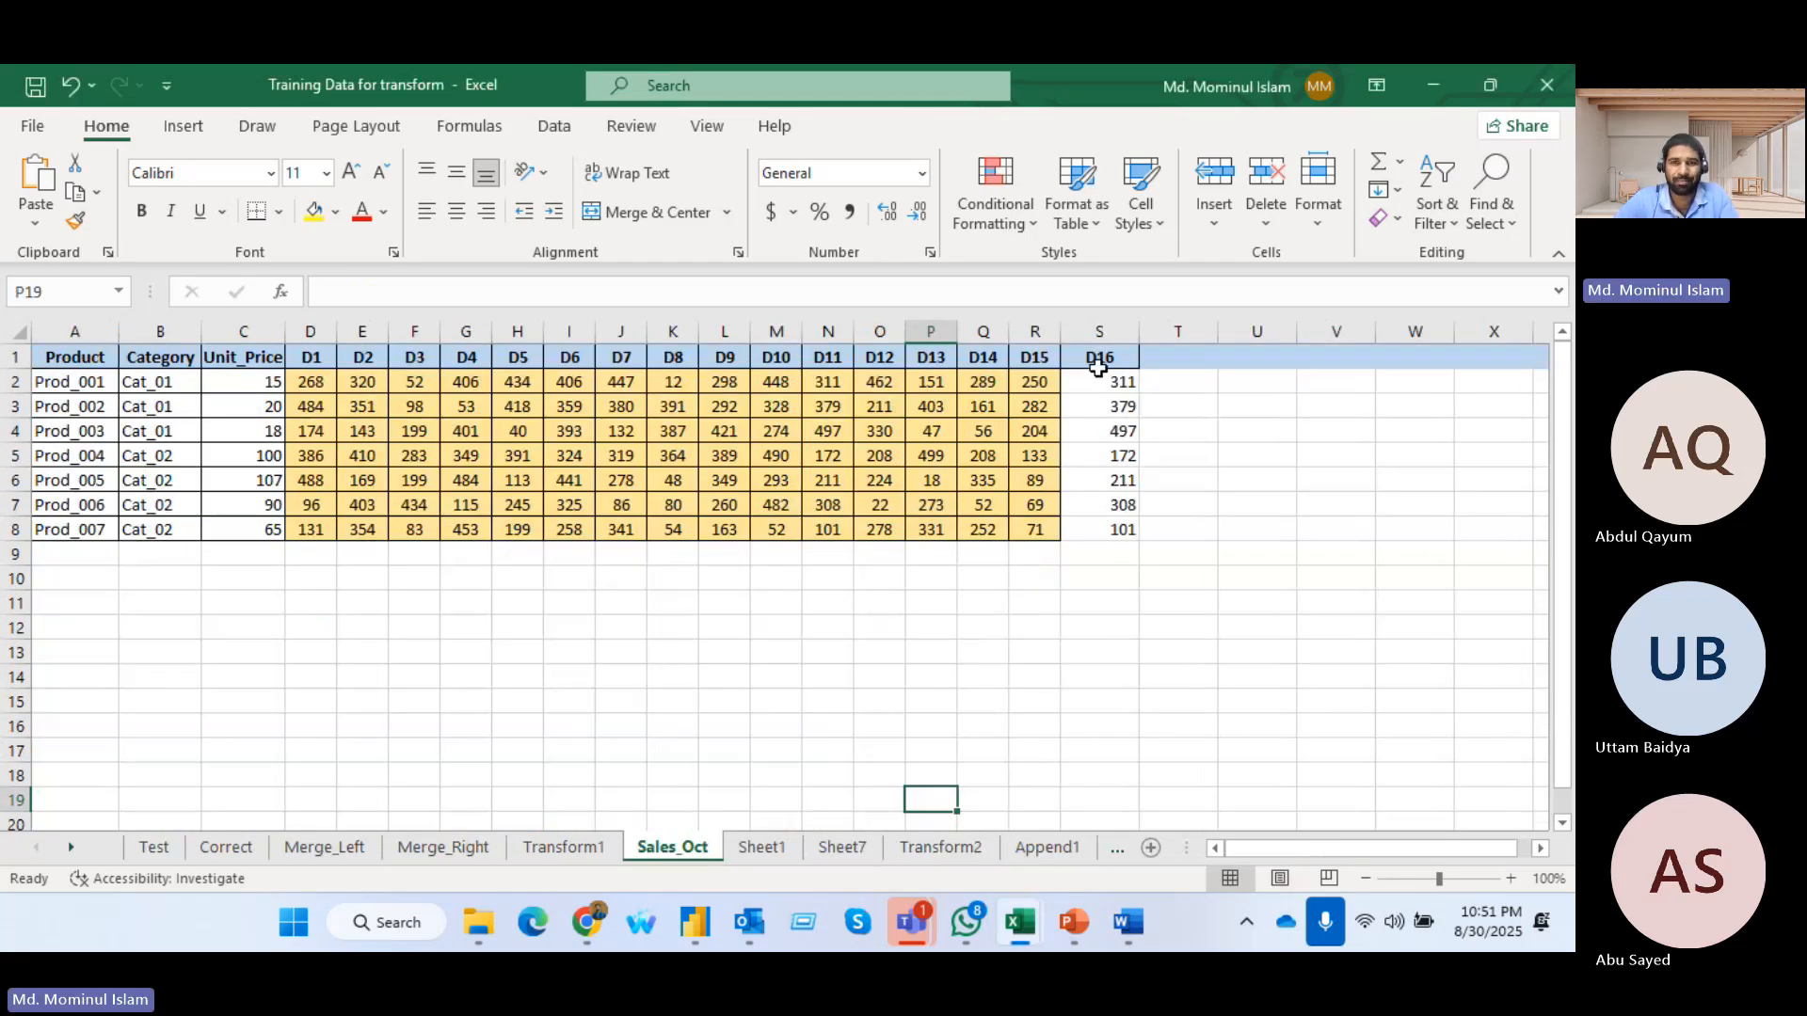
# Copy the formatting of the D15 values in R2:R8 onto the D16 values with Format Painter, and select the D16 header cell
pyautogui.moveTo(1039, 383); pyautogui.dragTo(1027, 537)
pyautogui.click(75, 219)
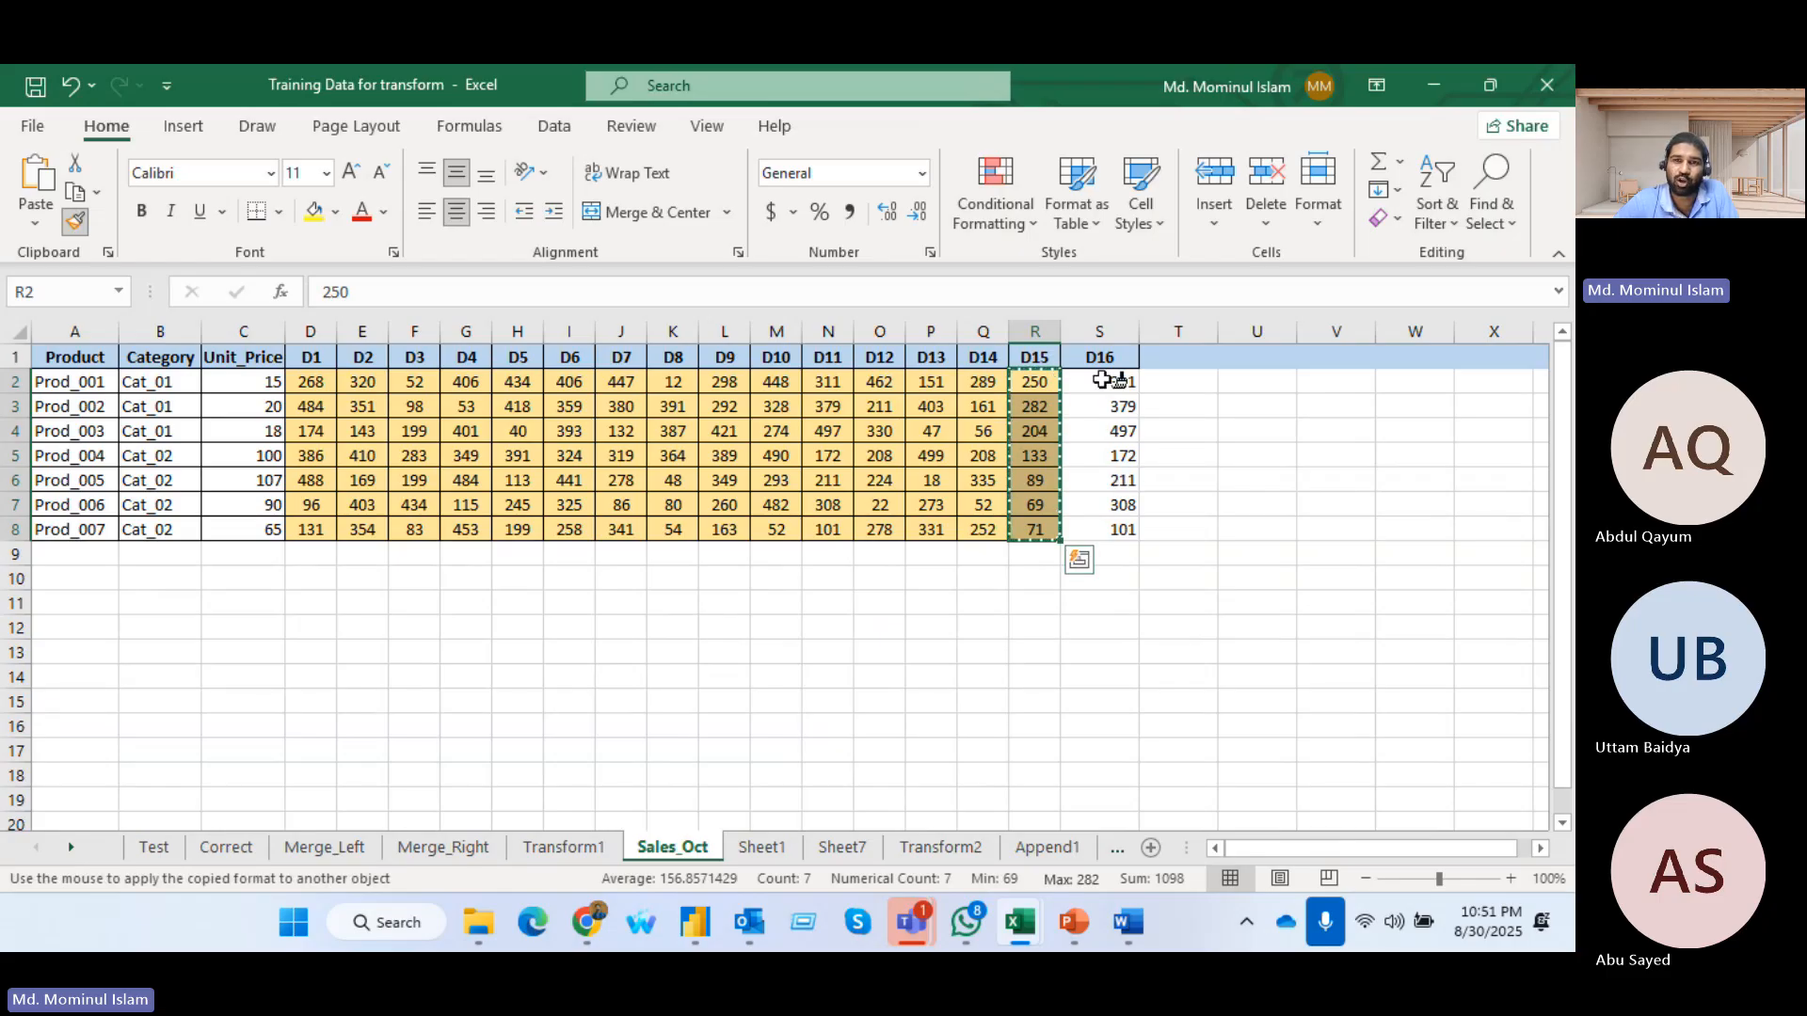
pyautogui.moveTo(1098, 377); pyautogui.dragTo(1077, 548)
pyautogui.click(1256, 504)
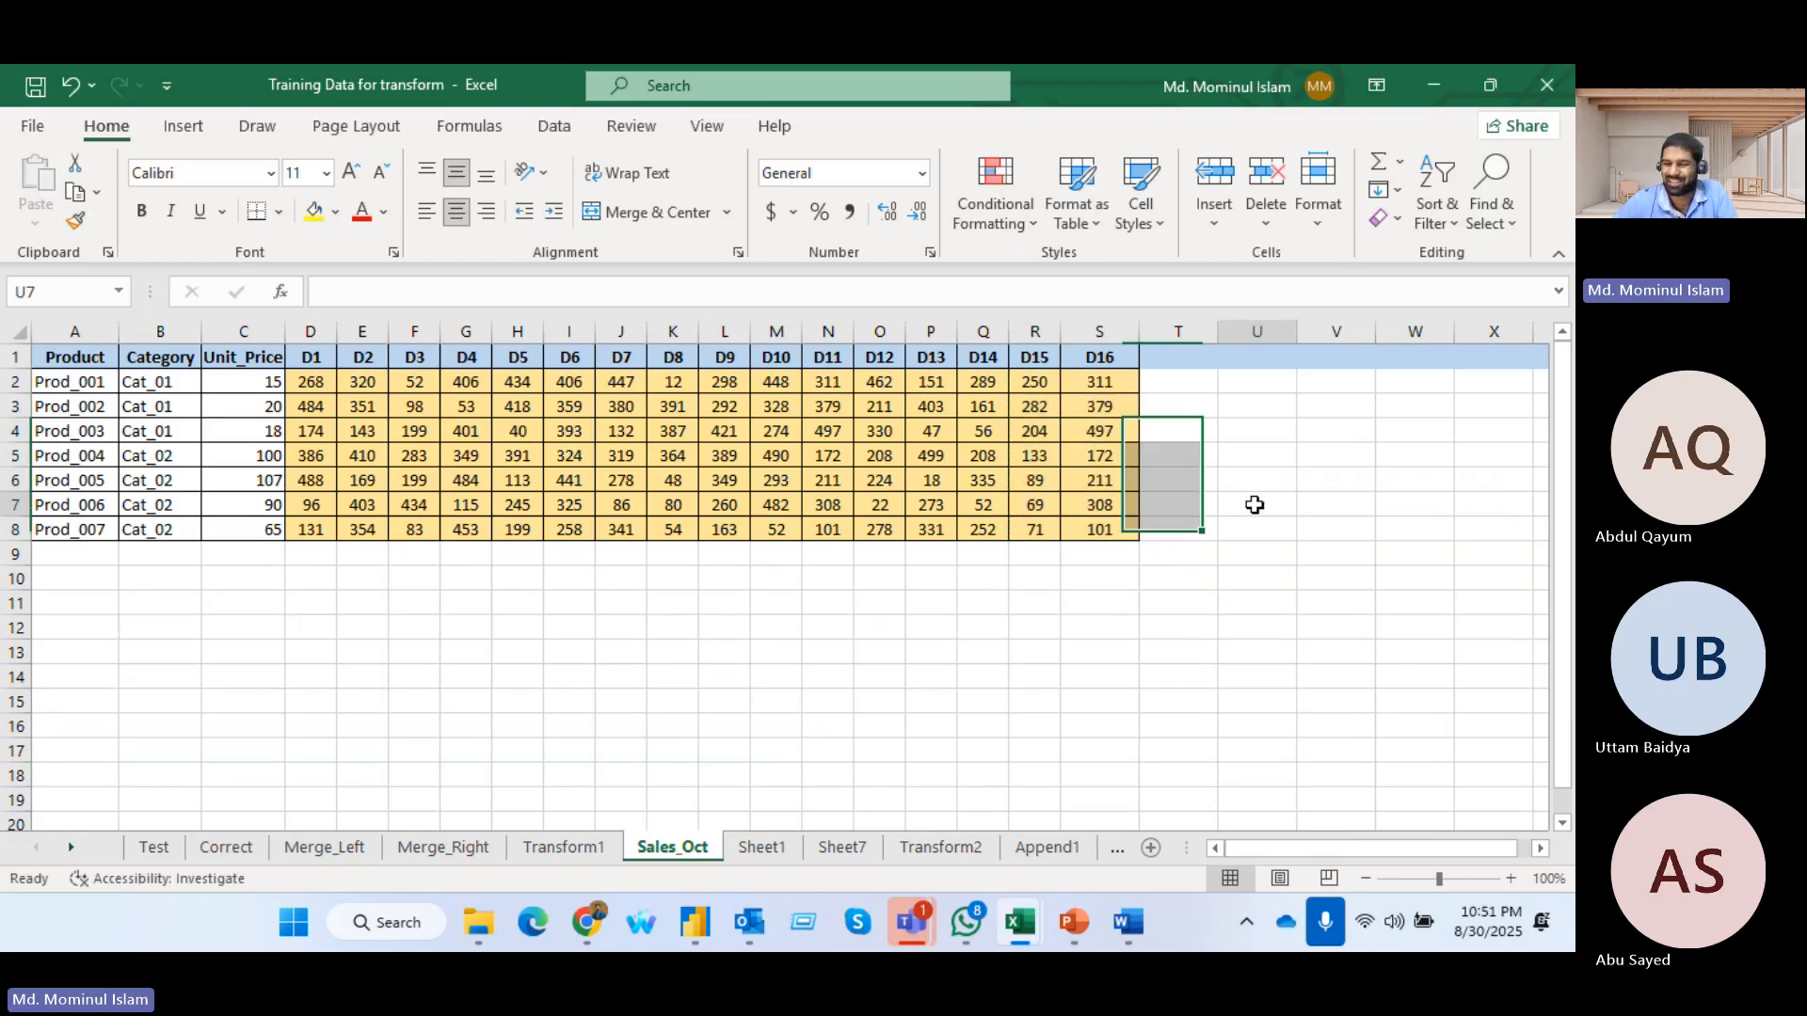
pyautogui.click(1099, 331)
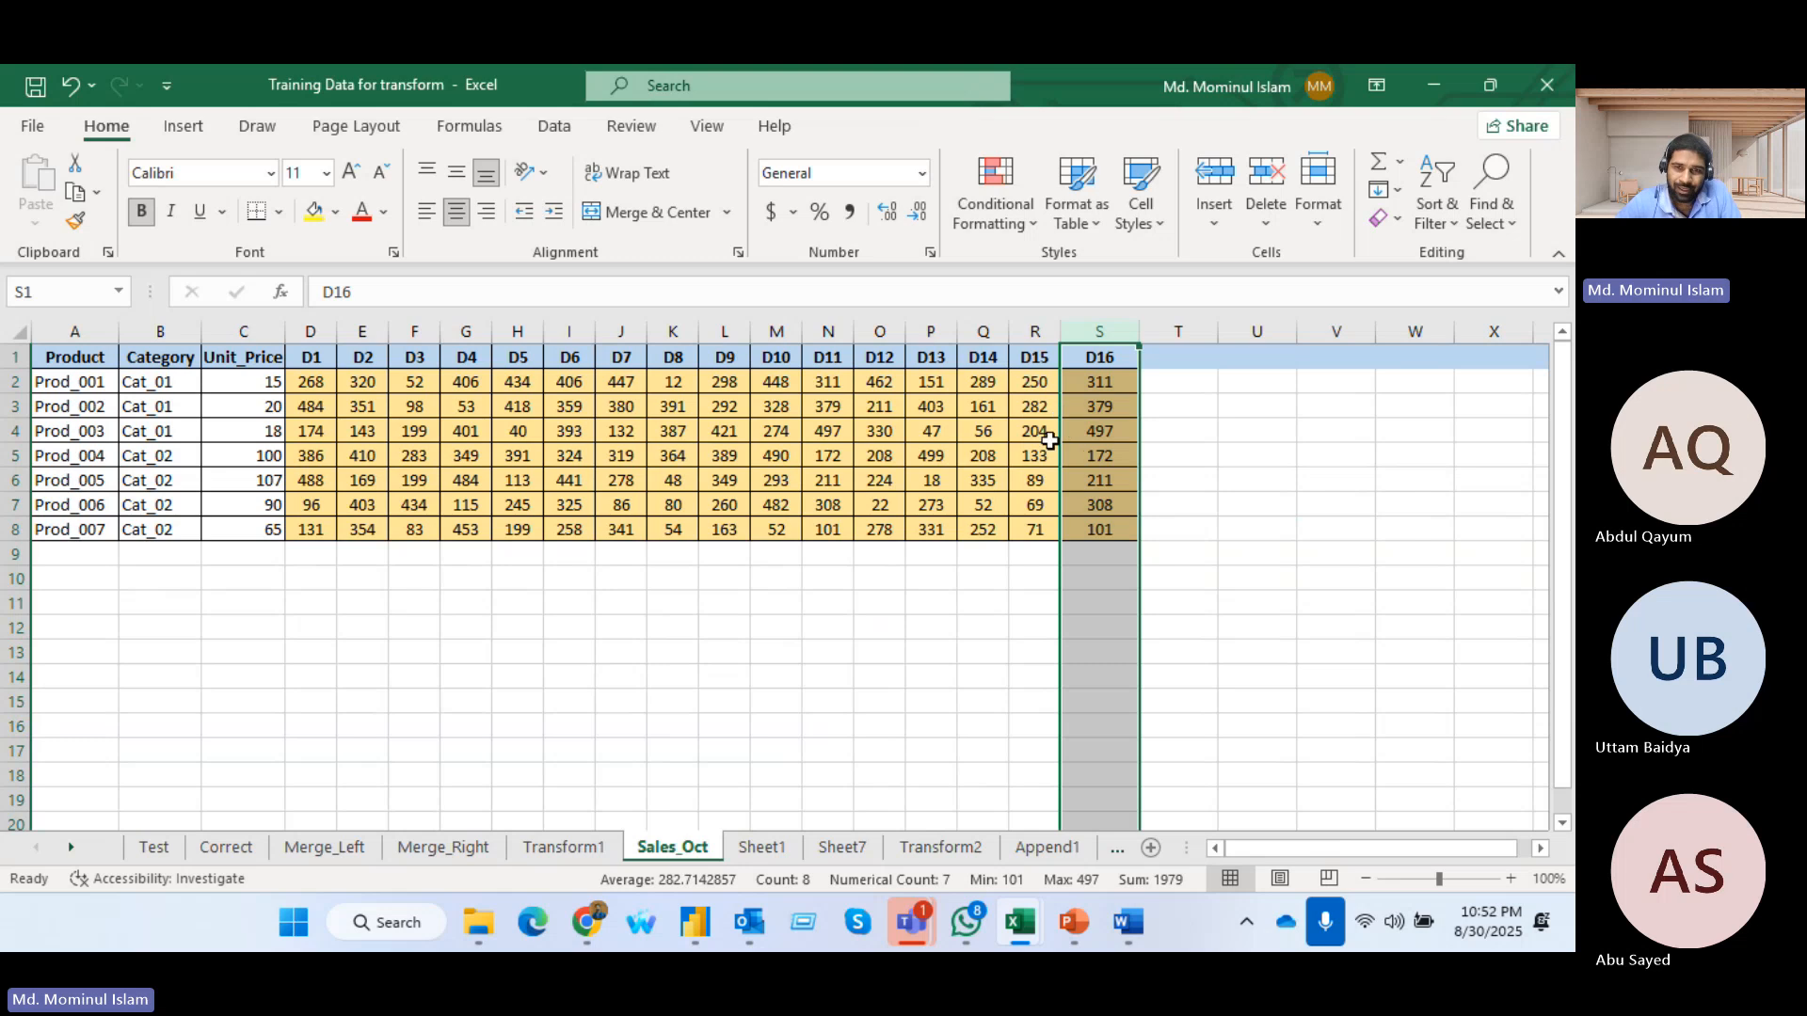
pyautogui.click(1083, 367)
# Switch to Word and add ,{"D16", Int64.Type} after the D15 pair in the Changed Type step, reusing a copy of the D15 pair
pyautogui.hotkey('alt', 'Tab')
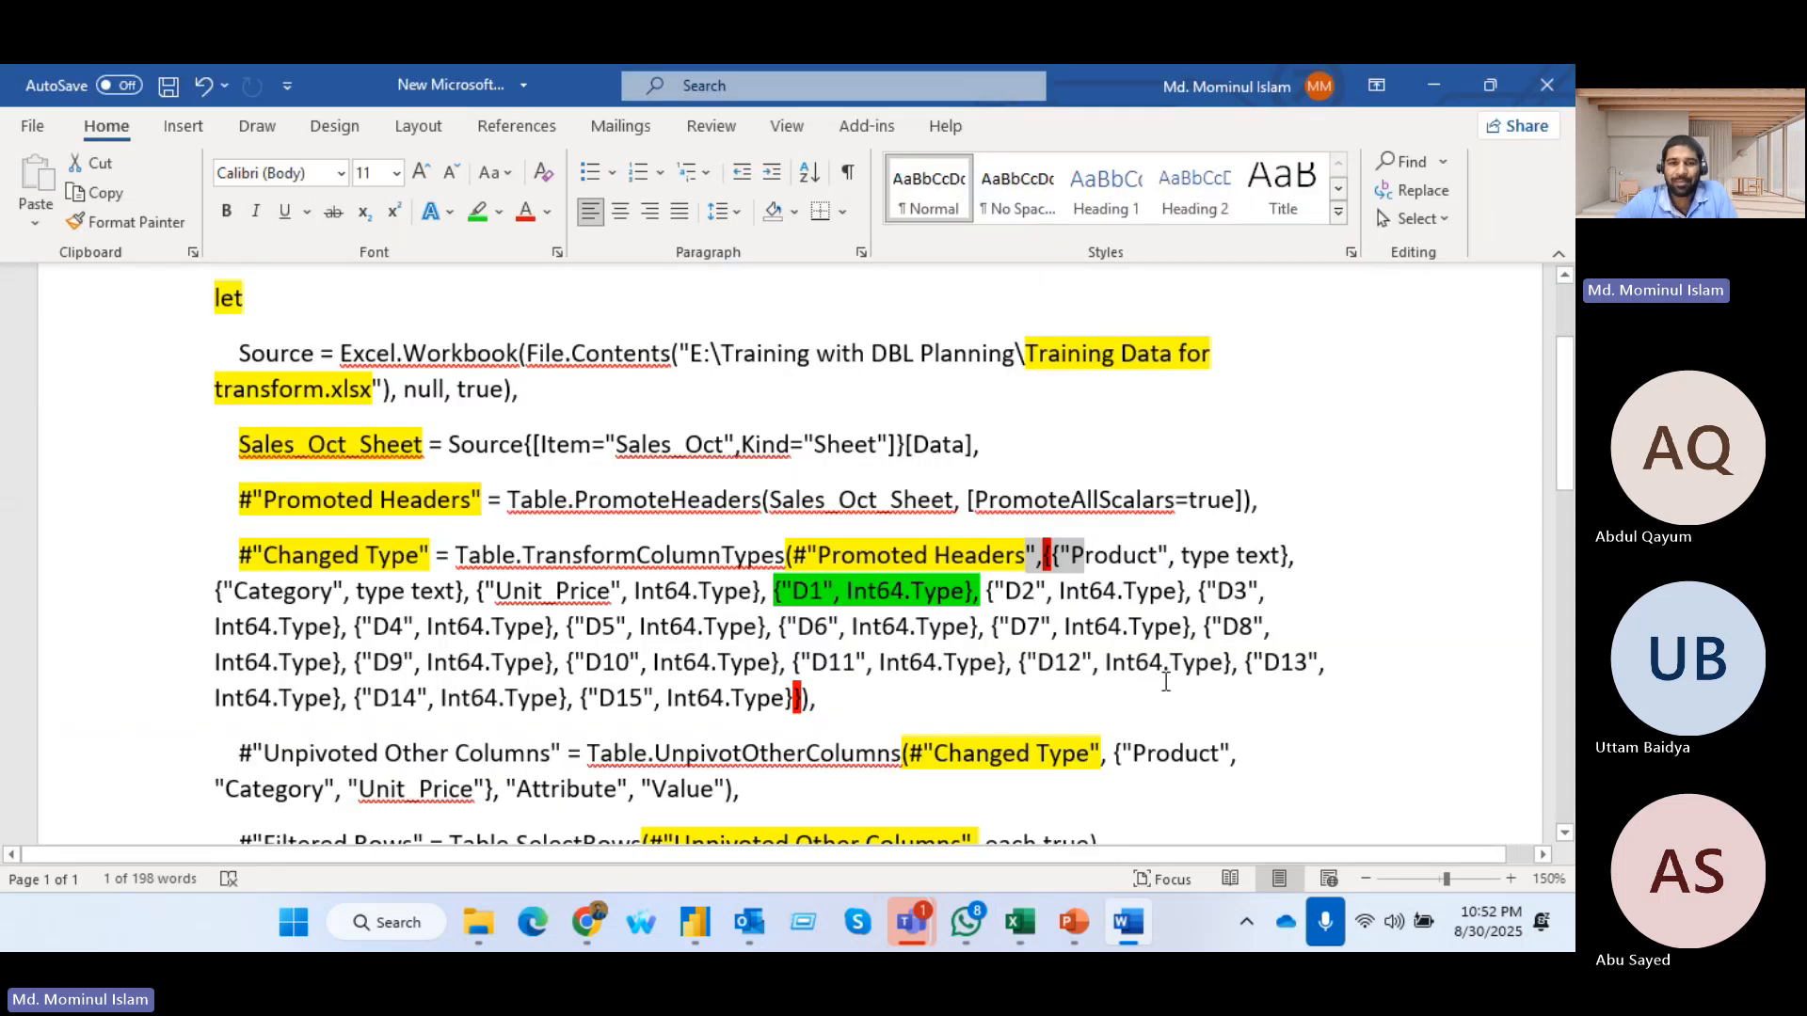
pyautogui.scroll(-3, 956, 613)
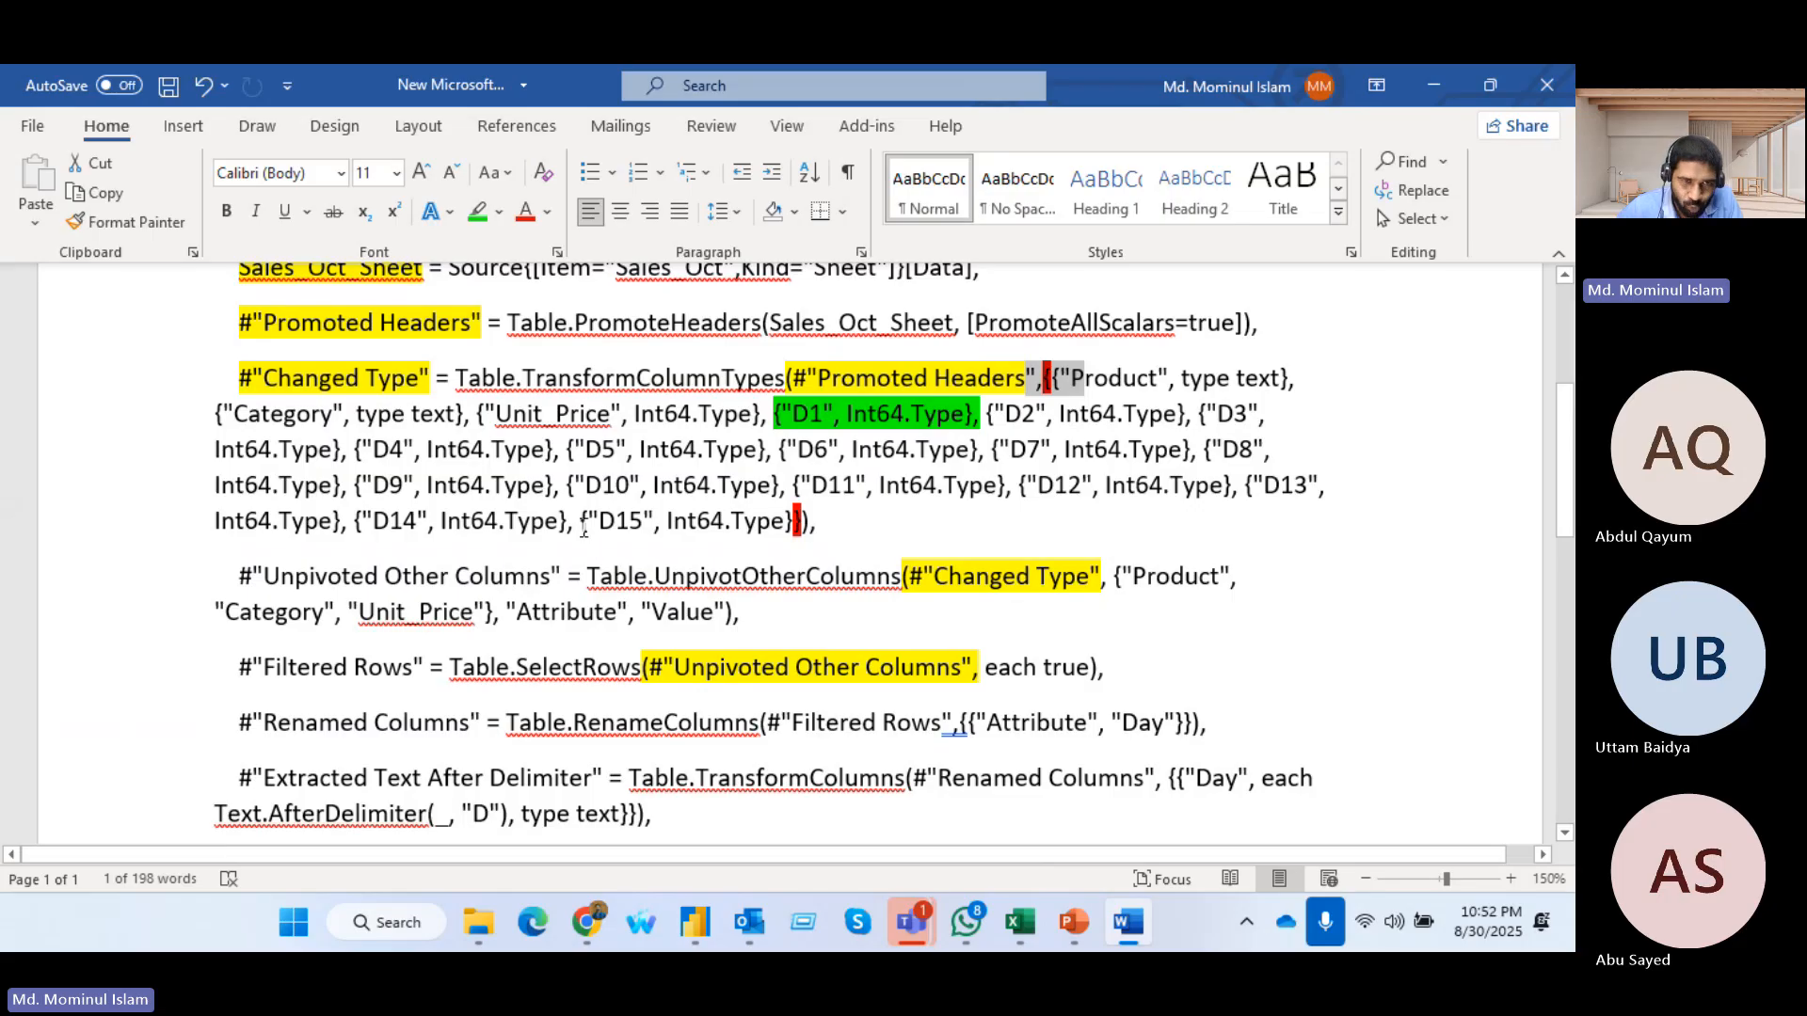
pyautogui.moveTo(581, 537); pyautogui.dragTo(798, 536)
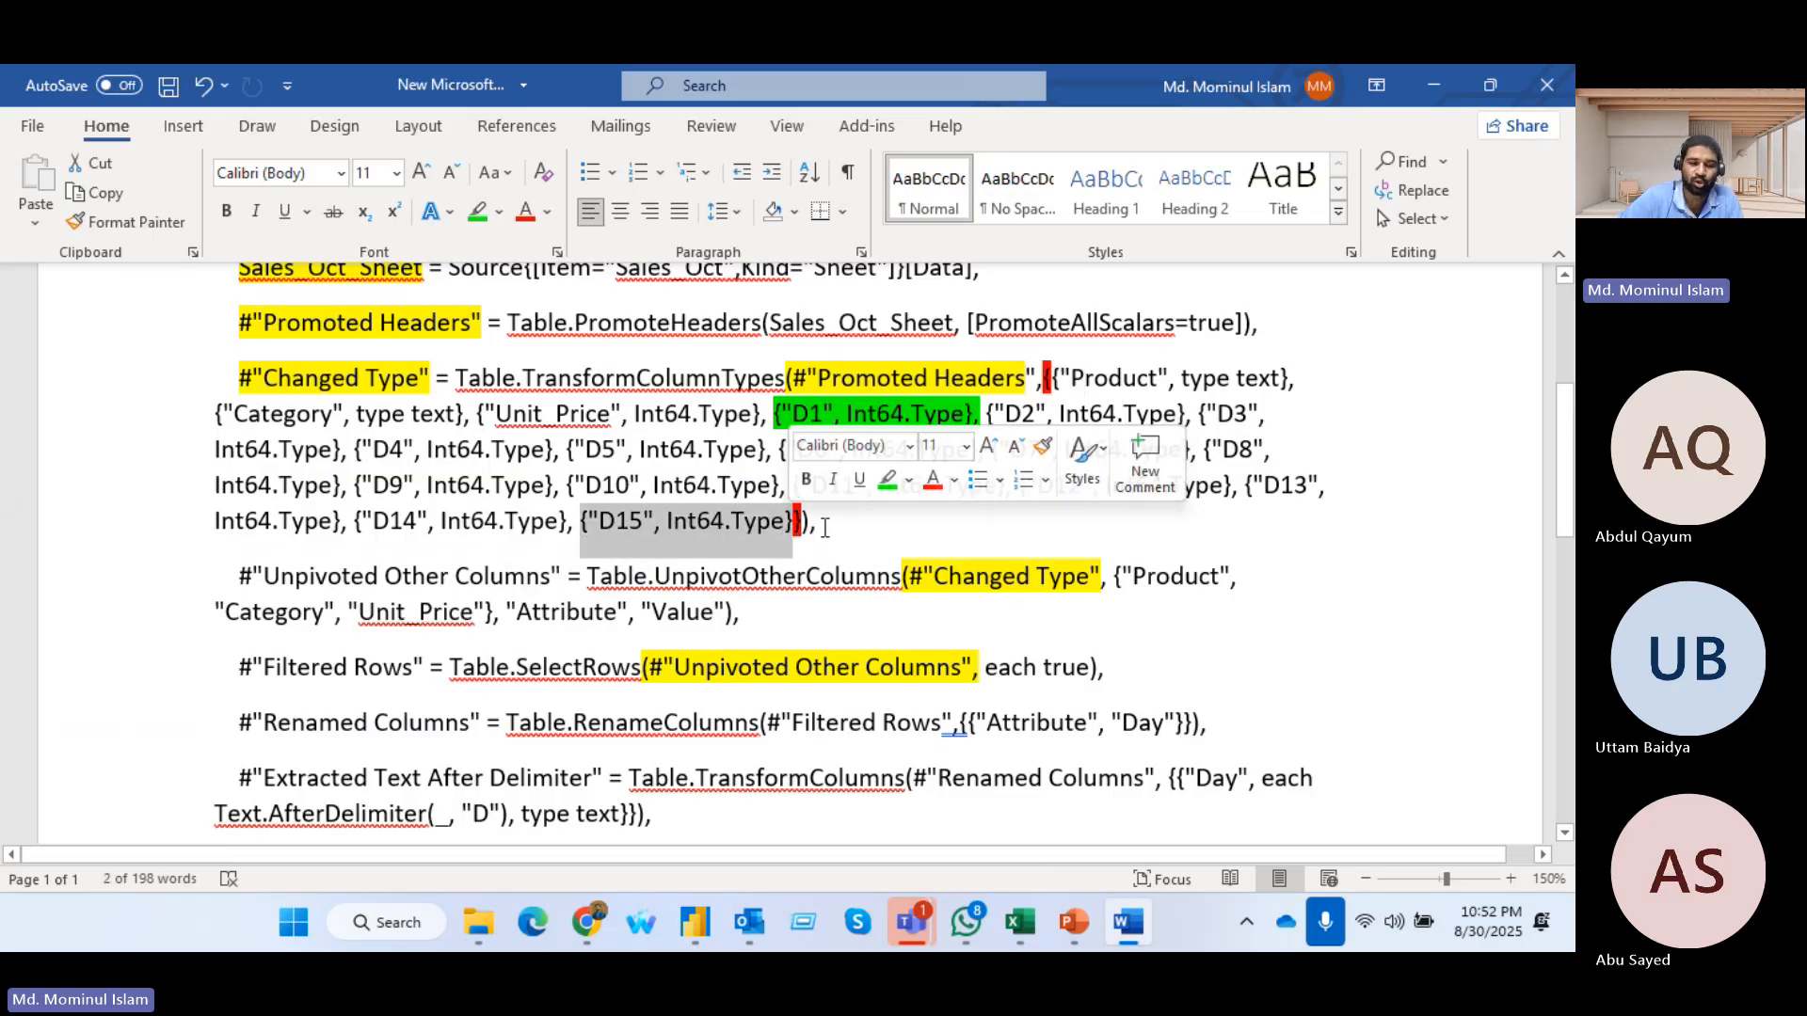
pyautogui.hotkey('ctrl', 'c')
pyautogui.click(801, 530)
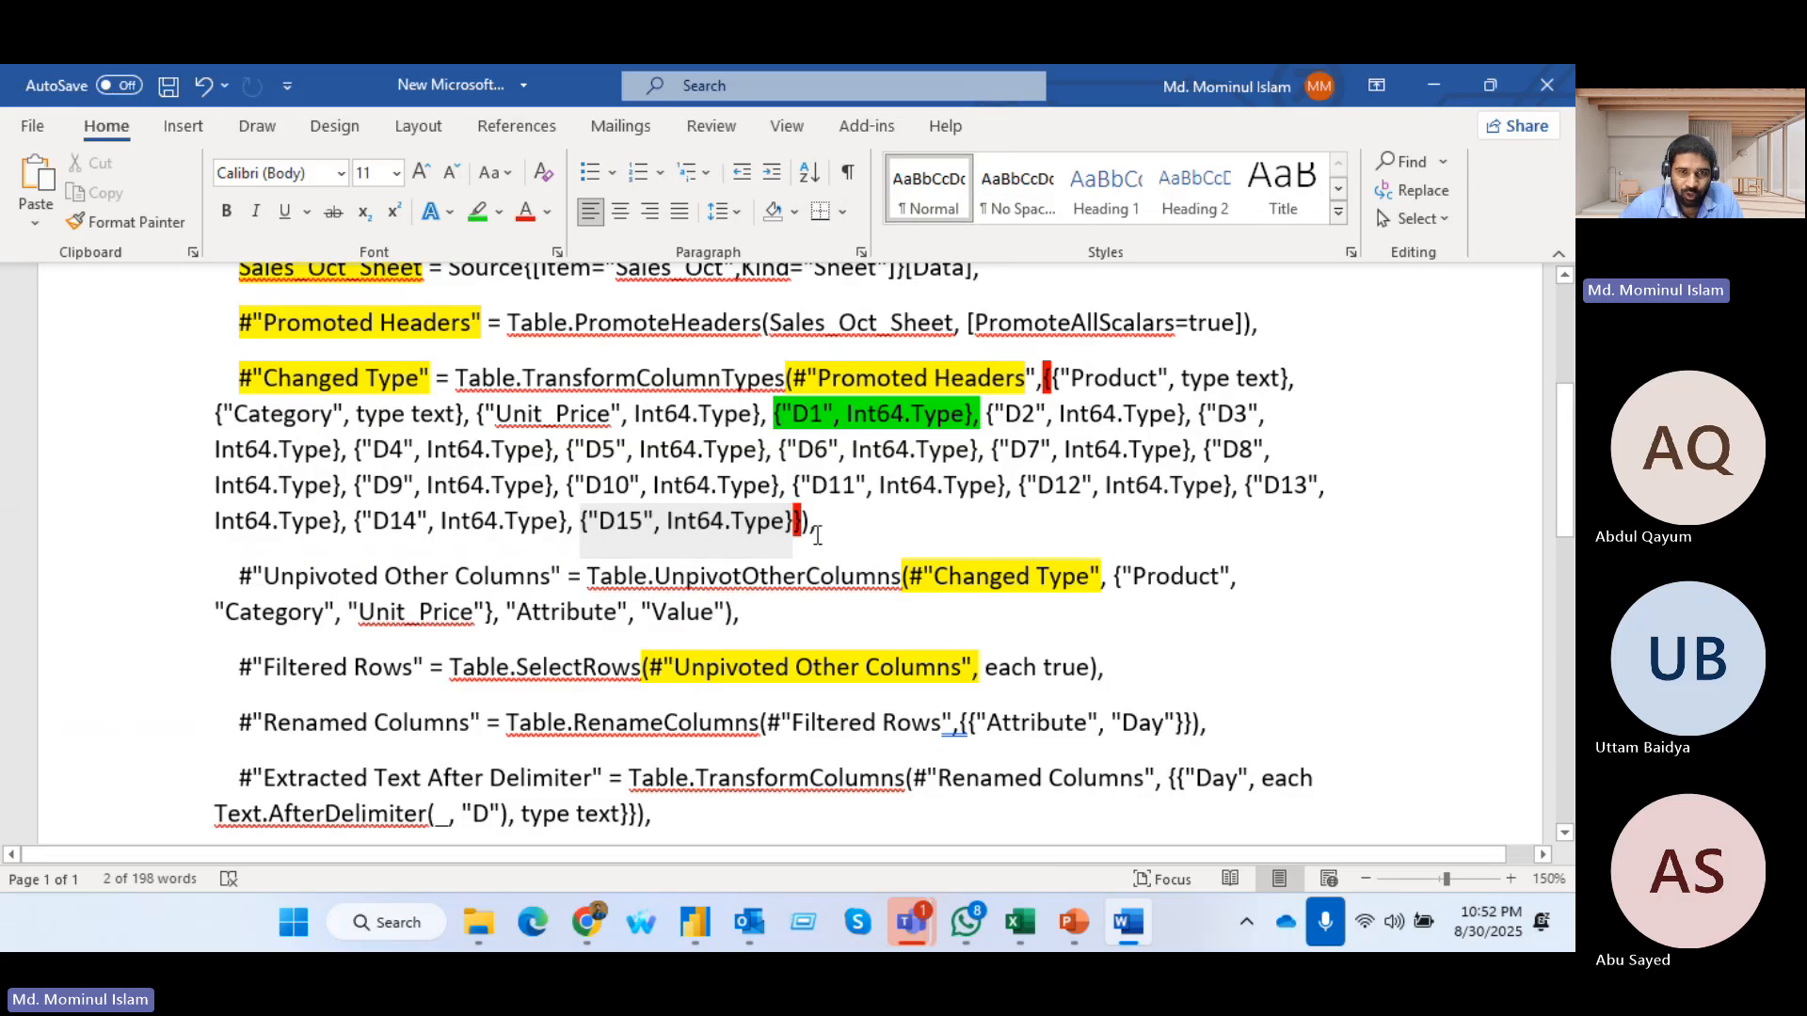
pyautogui.click(817, 536)
pyautogui.write(',')
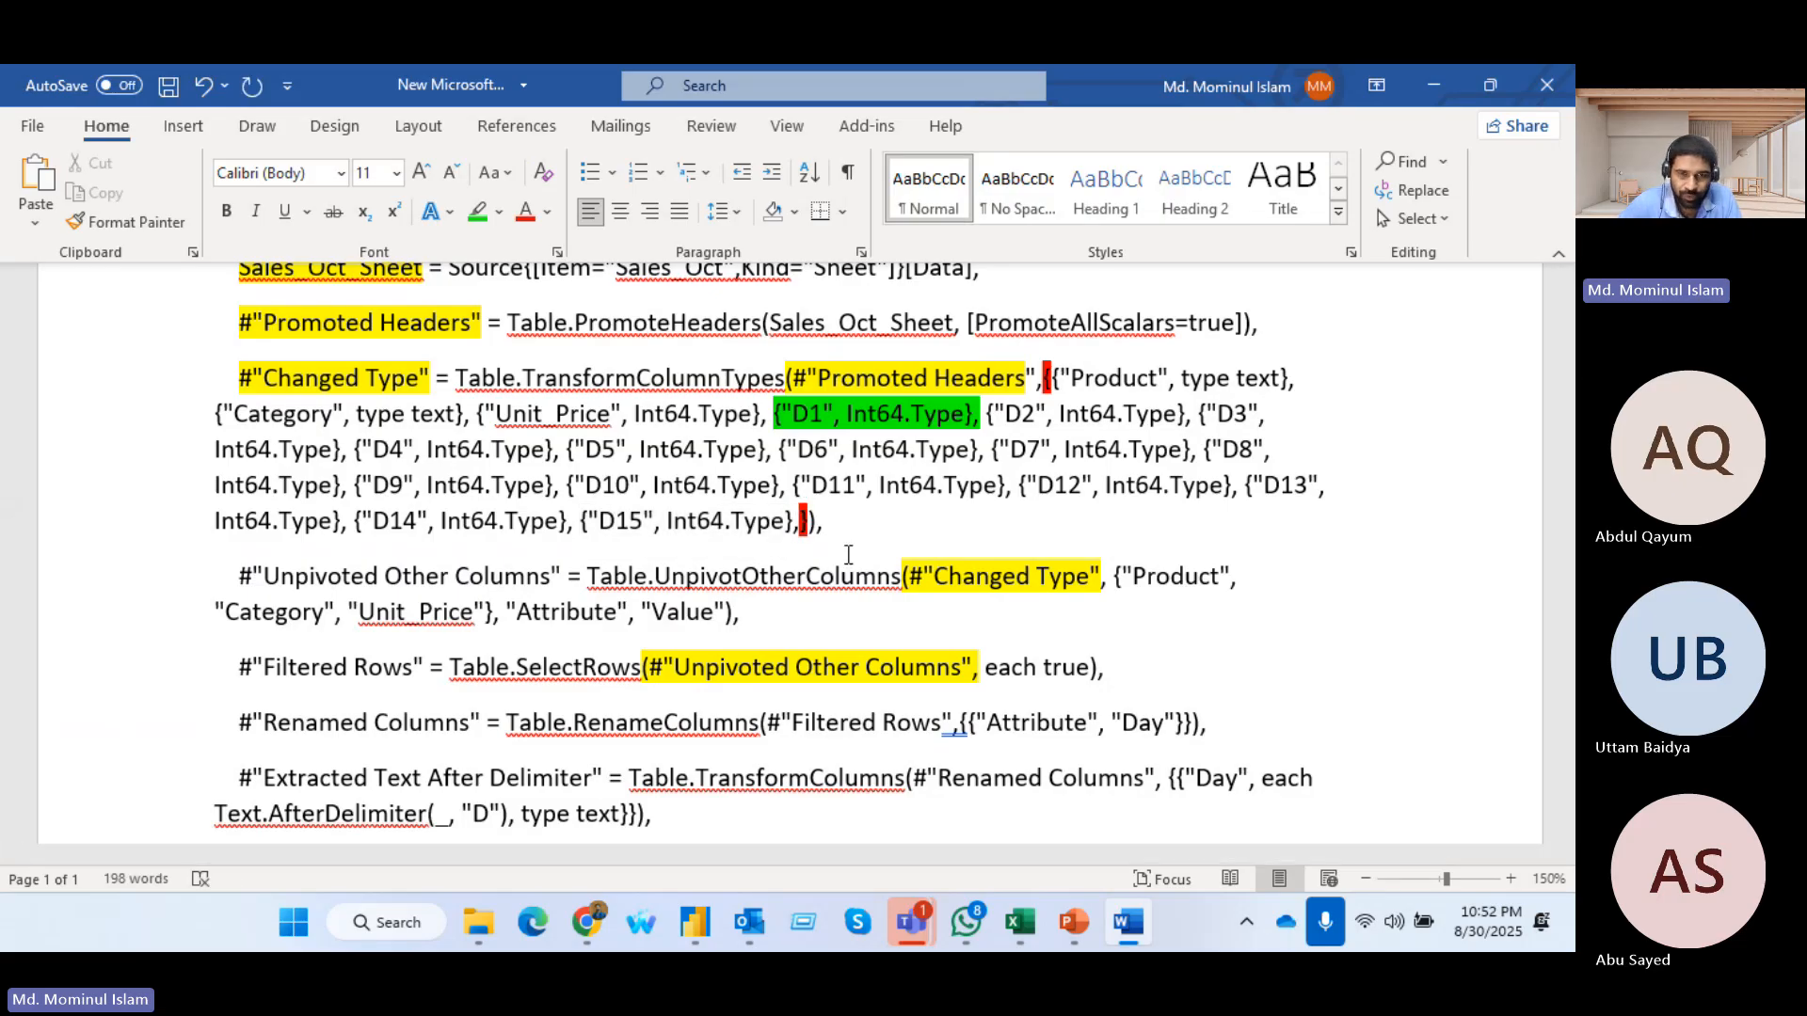
pyautogui.hotkey('ctrl', 'v')
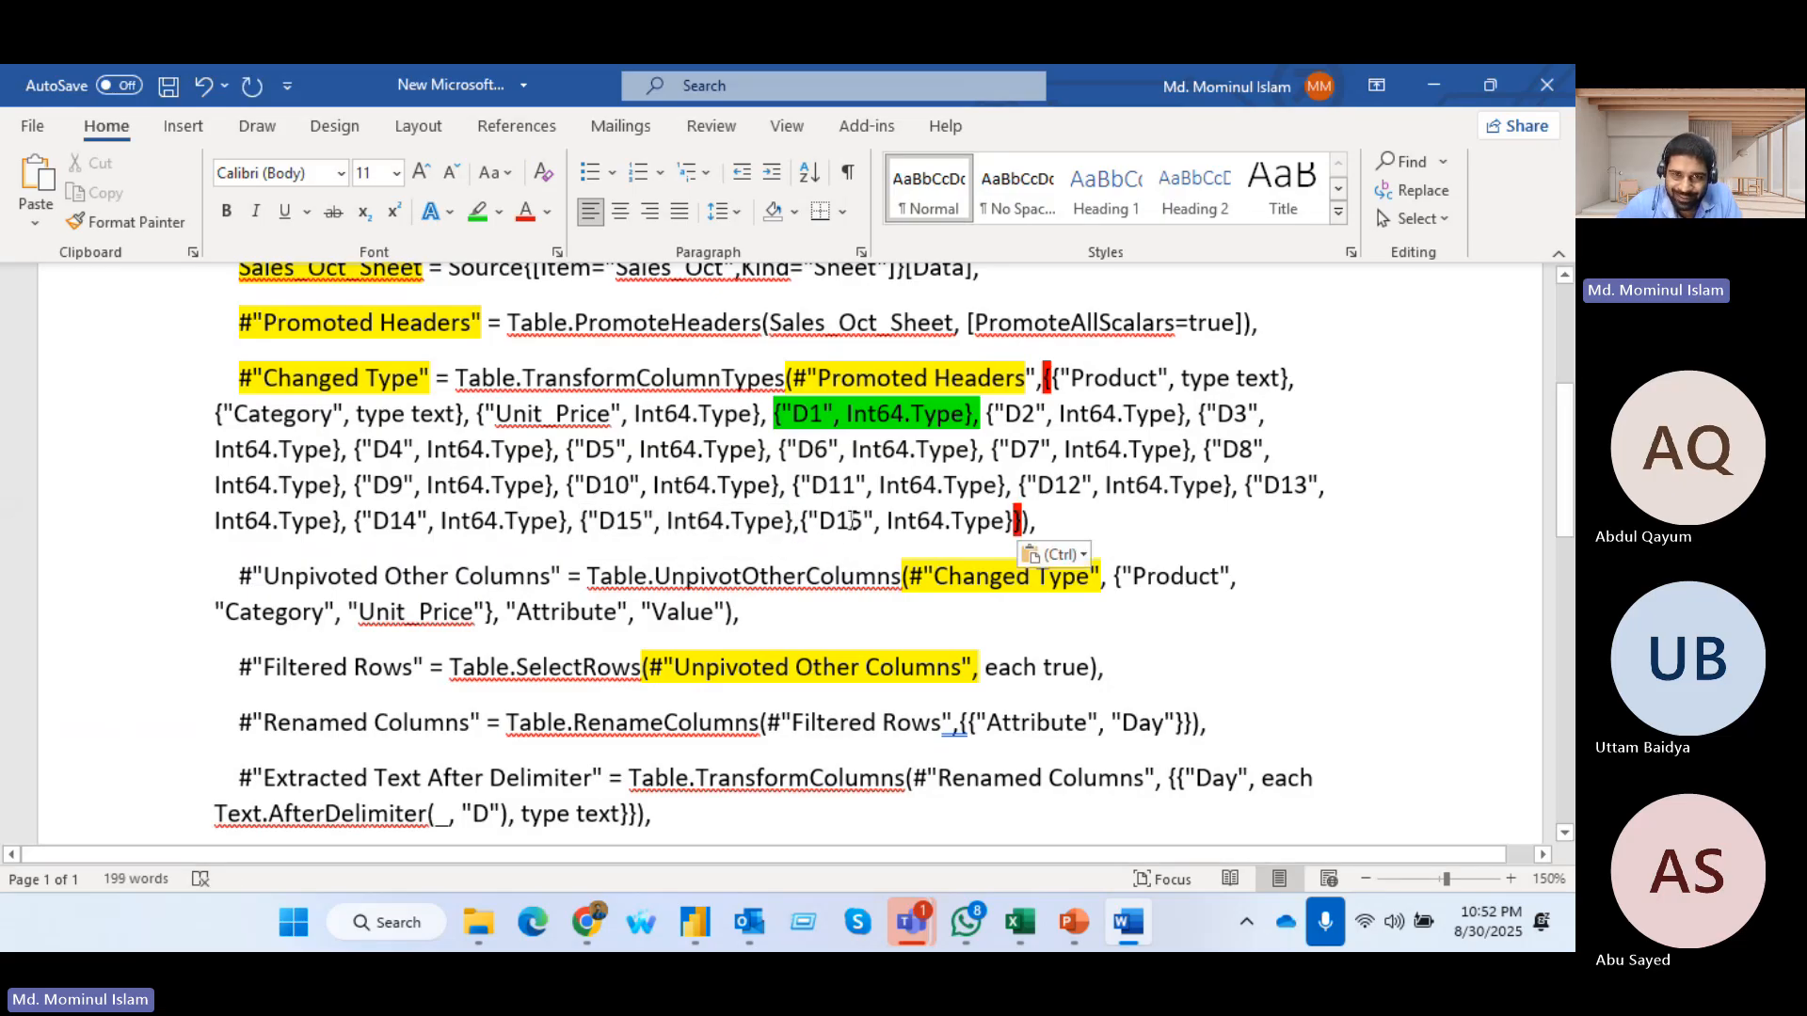
pyautogui.moveTo(849, 524); pyautogui.dragTo(862, 523)
pyautogui.write('6')
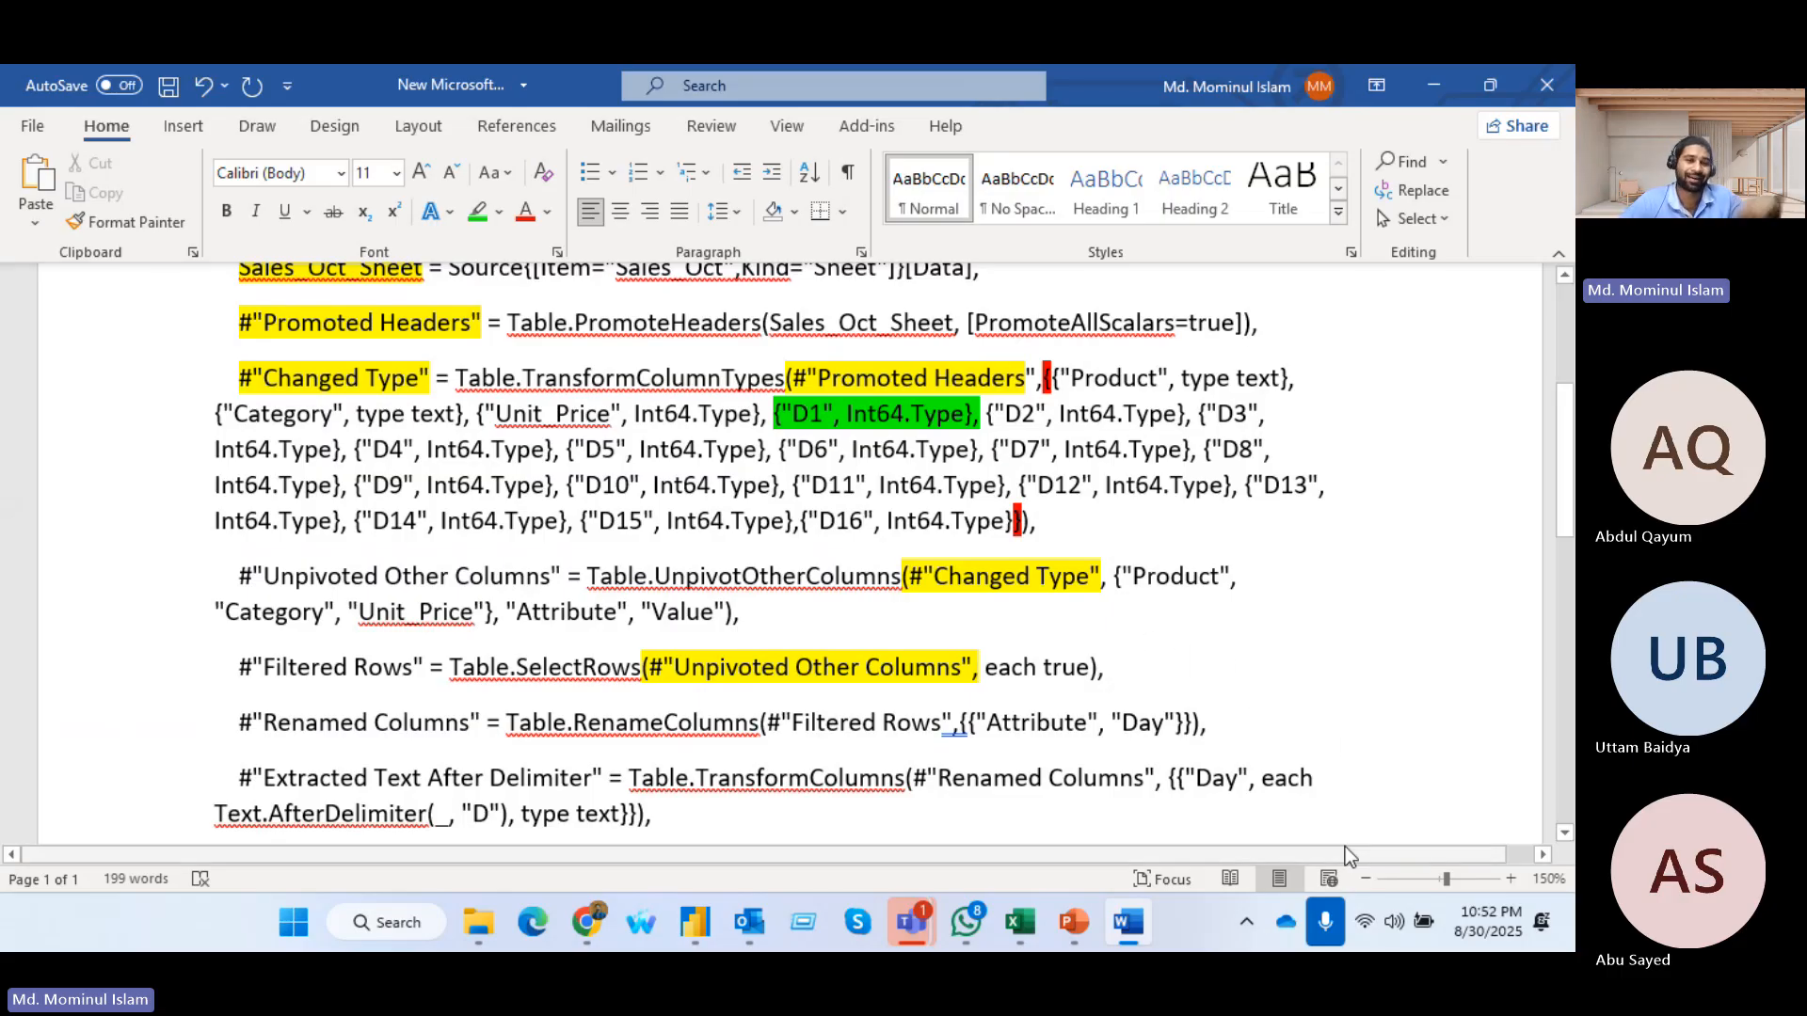
# Examine the steps following Changed Type, especially the Table.SelectRows function and its arguments in the Filtered Rows step
pyautogui.scroll(-2, 1355, 803)
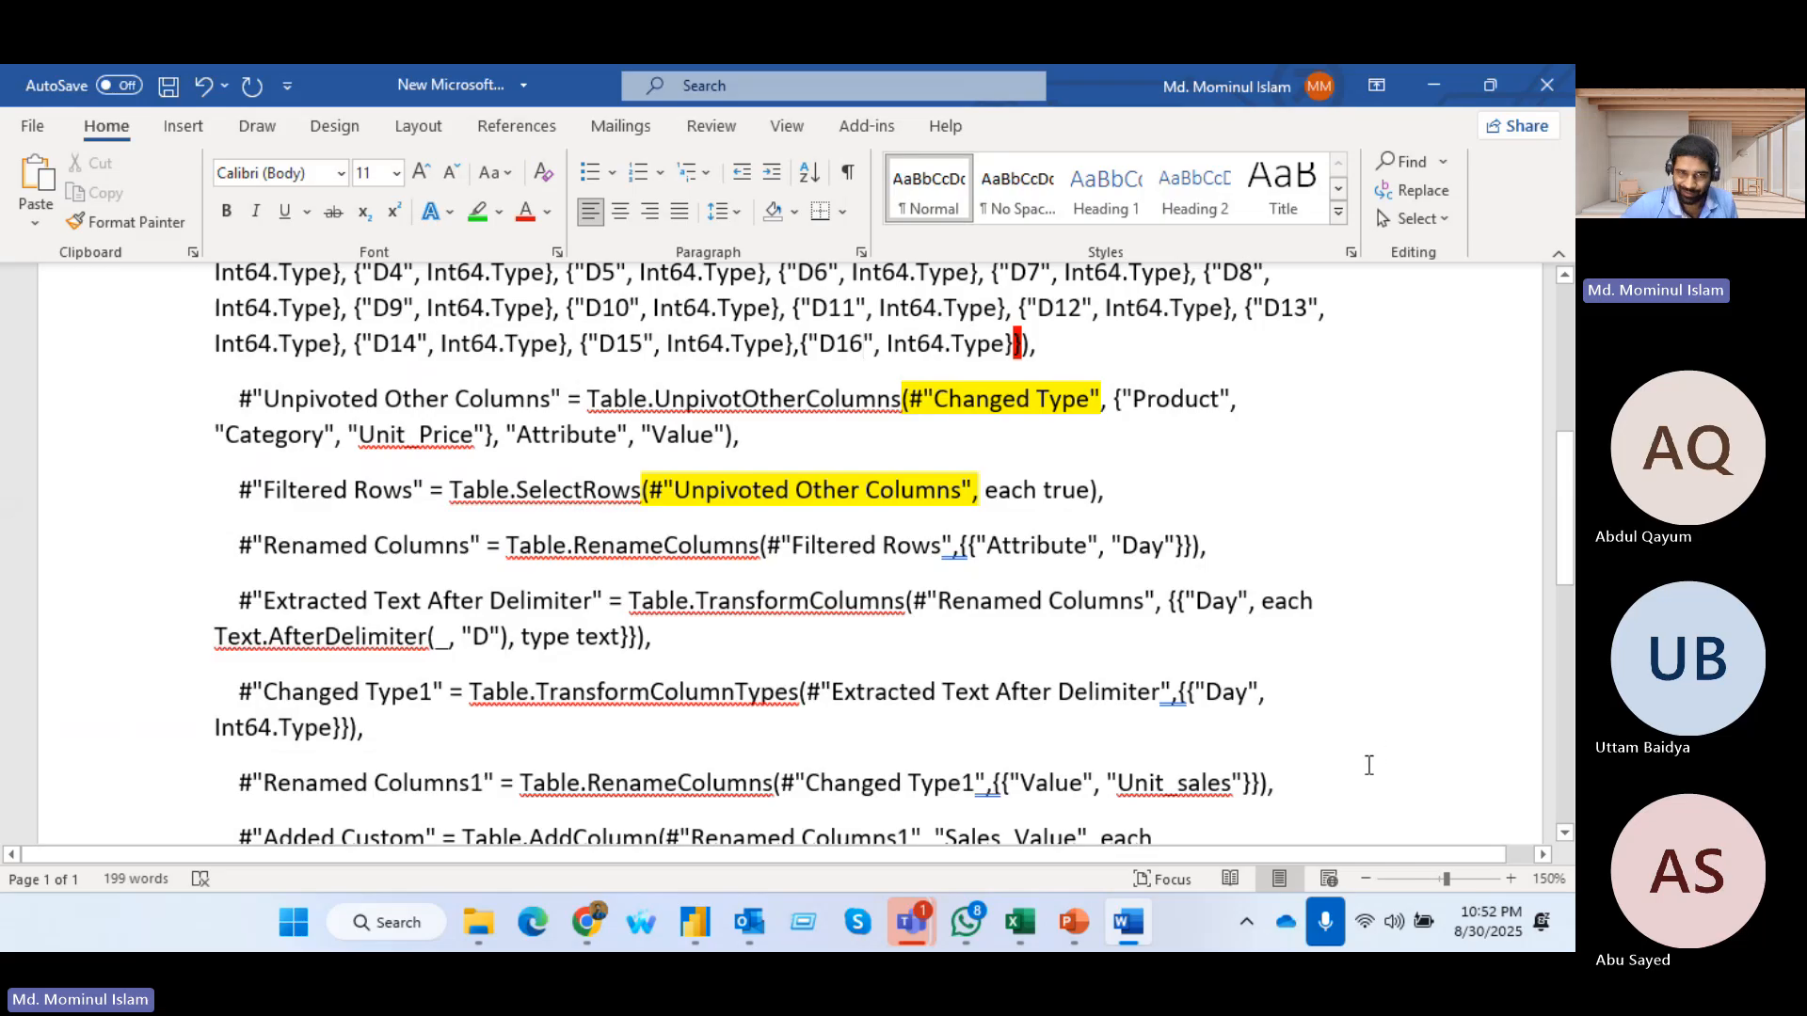
pyautogui.scroll(4, 506, 453)
pyautogui.scroll(-2, 507, 452)
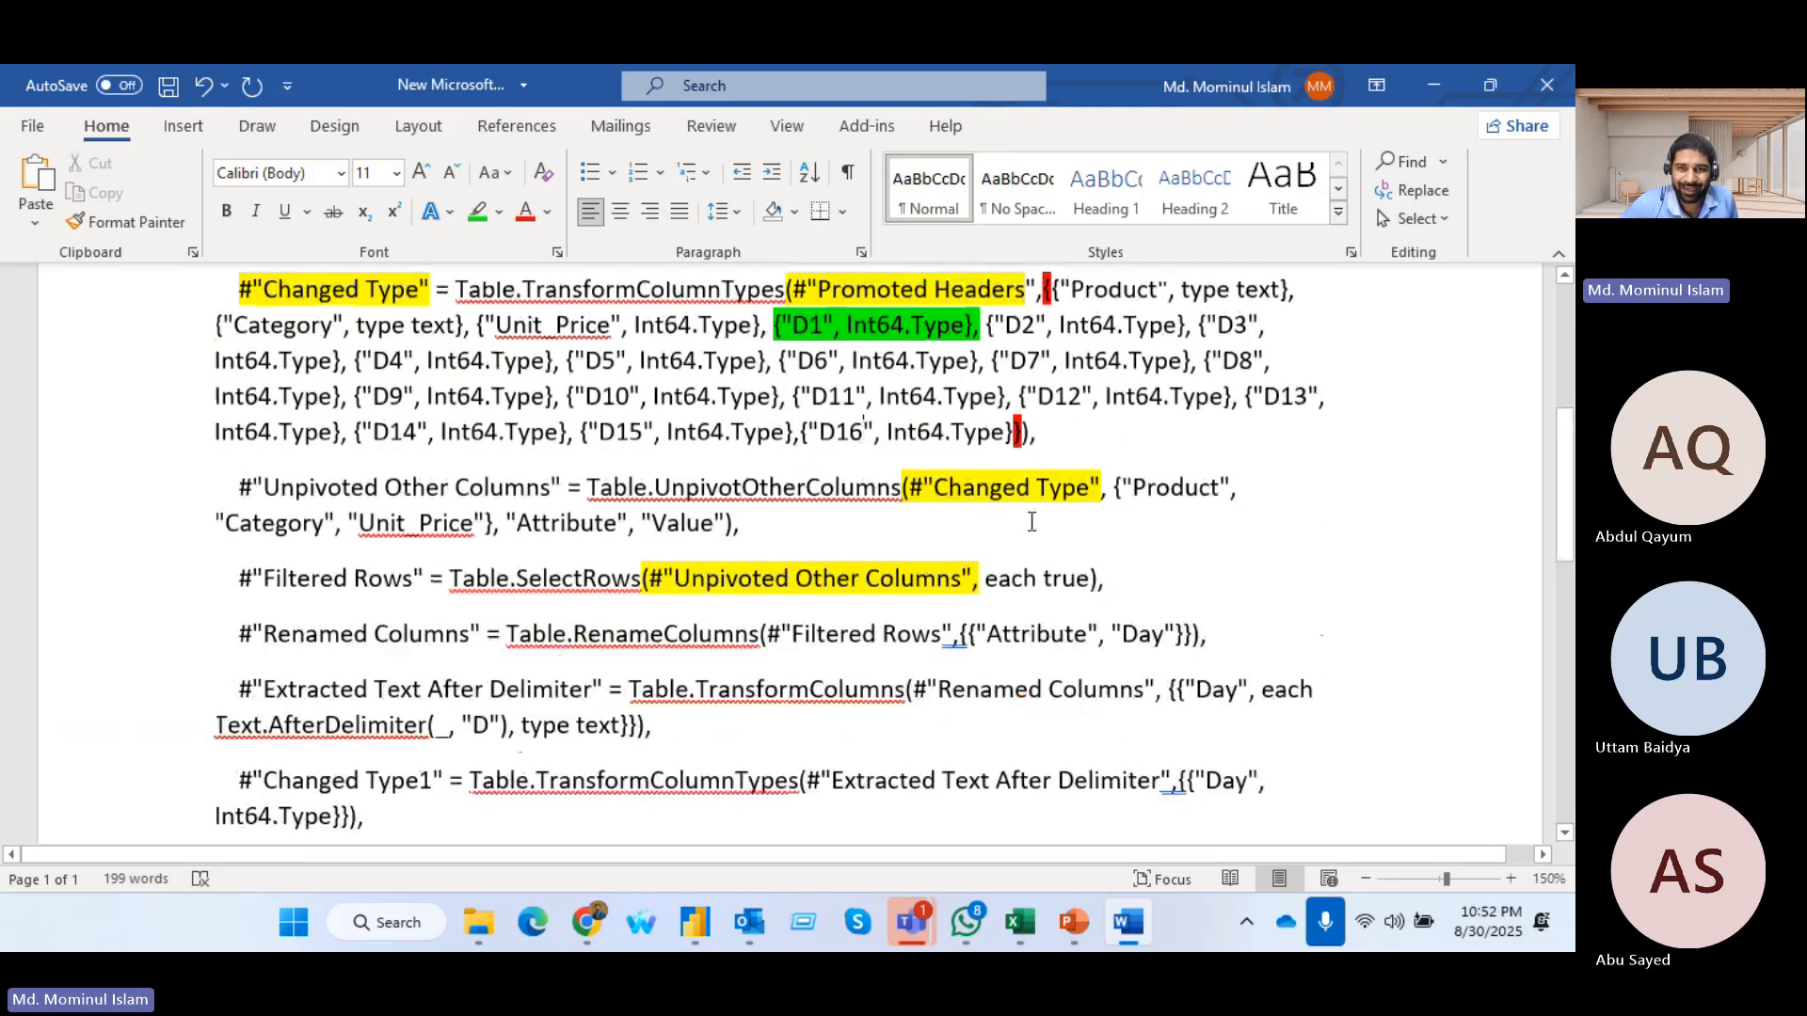
pyautogui.scroll(2, 372, 490)
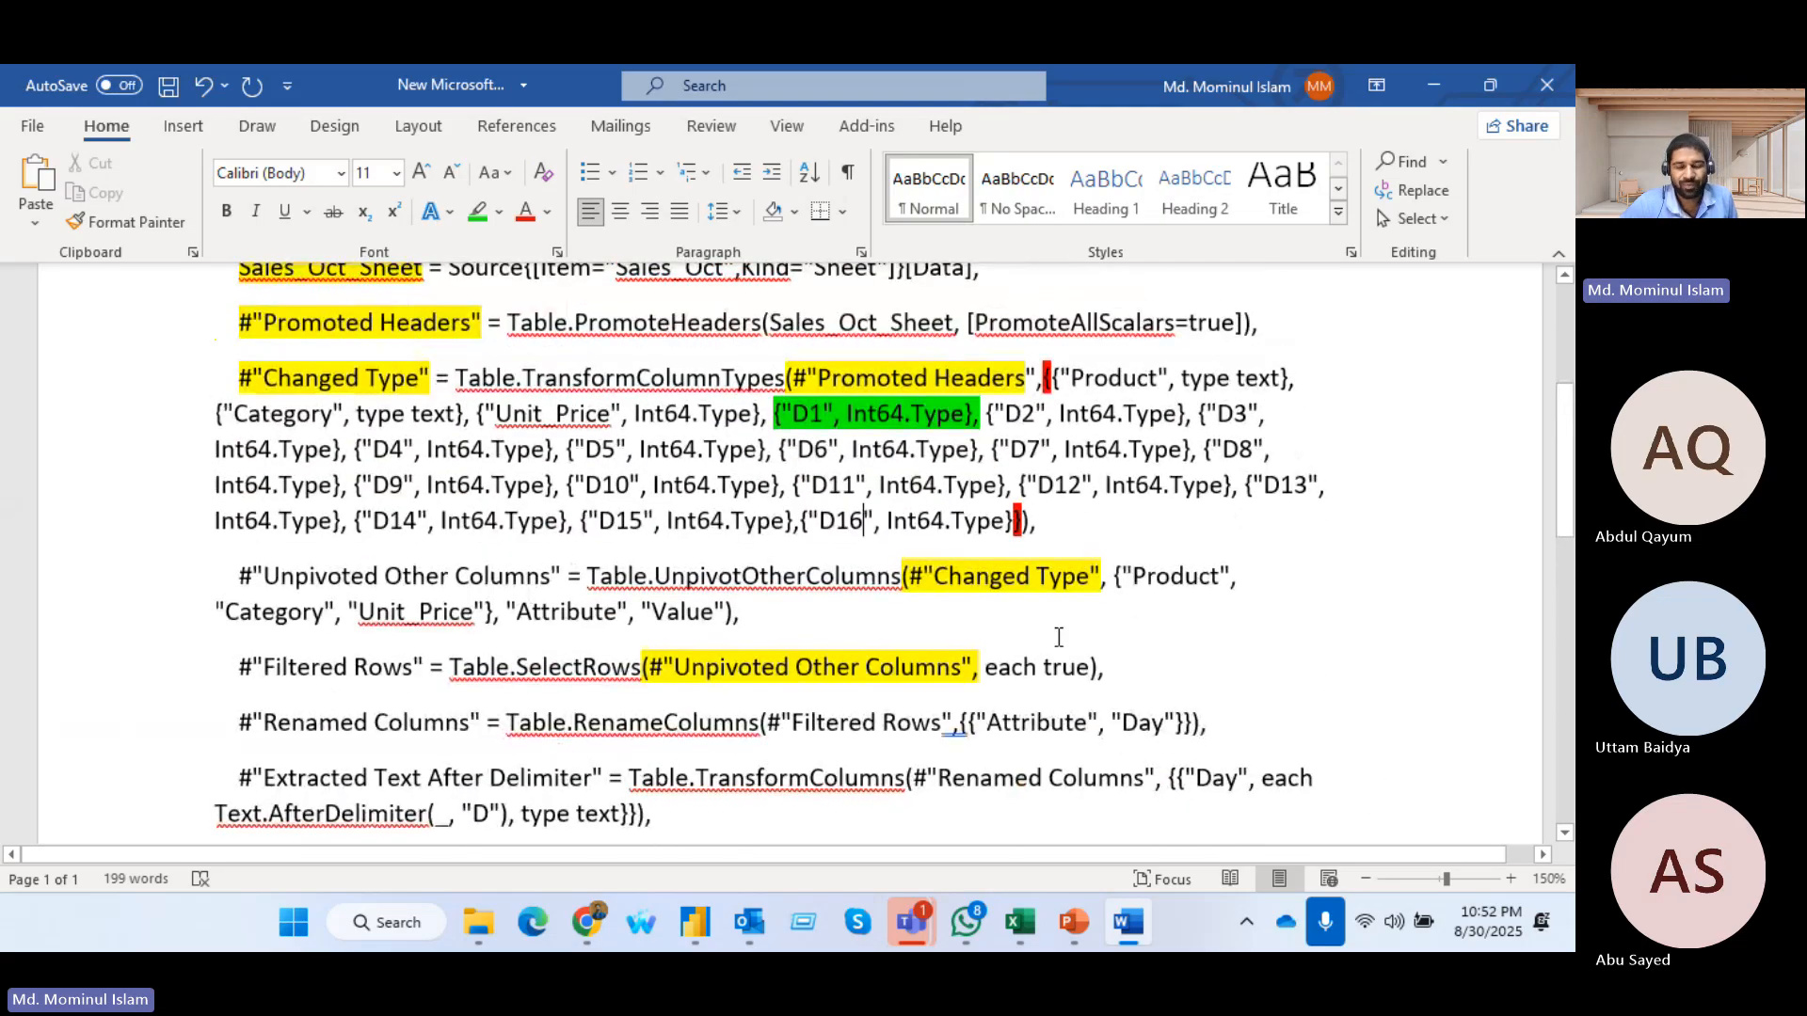
pyautogui.scroll(-3, 1027, 642)
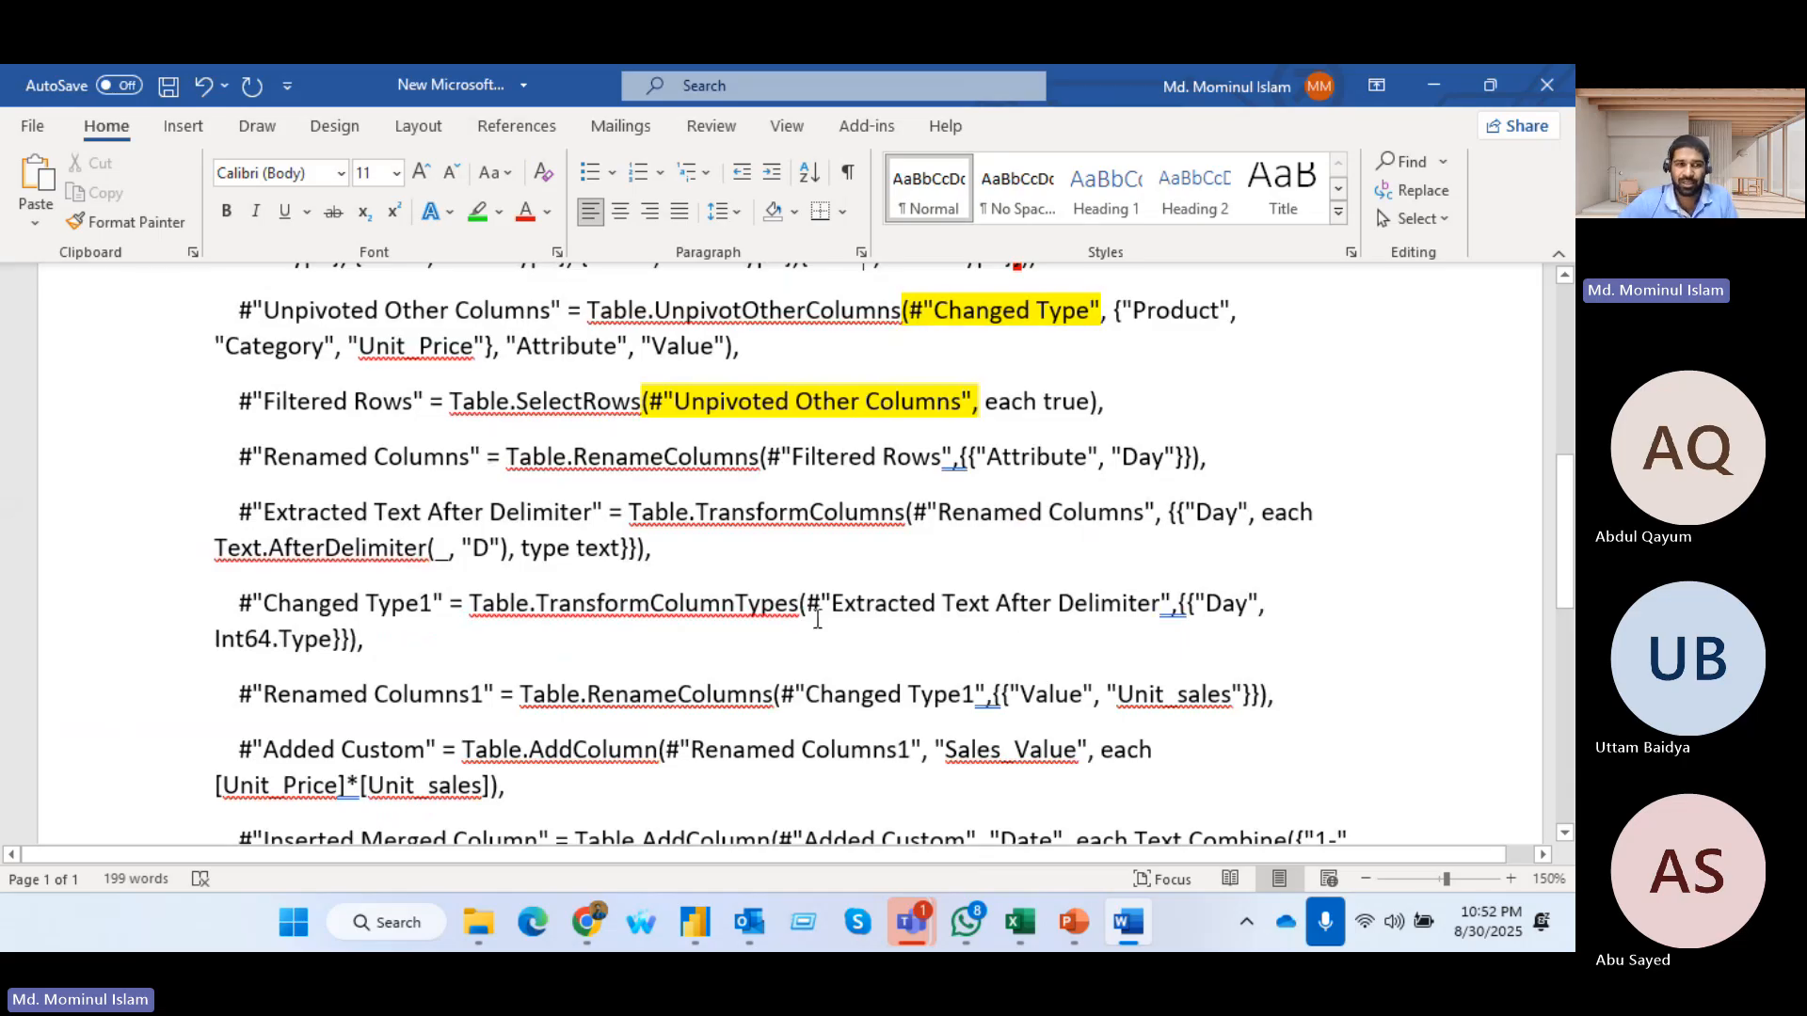
pyautogui.scroll(2, 637, 599)
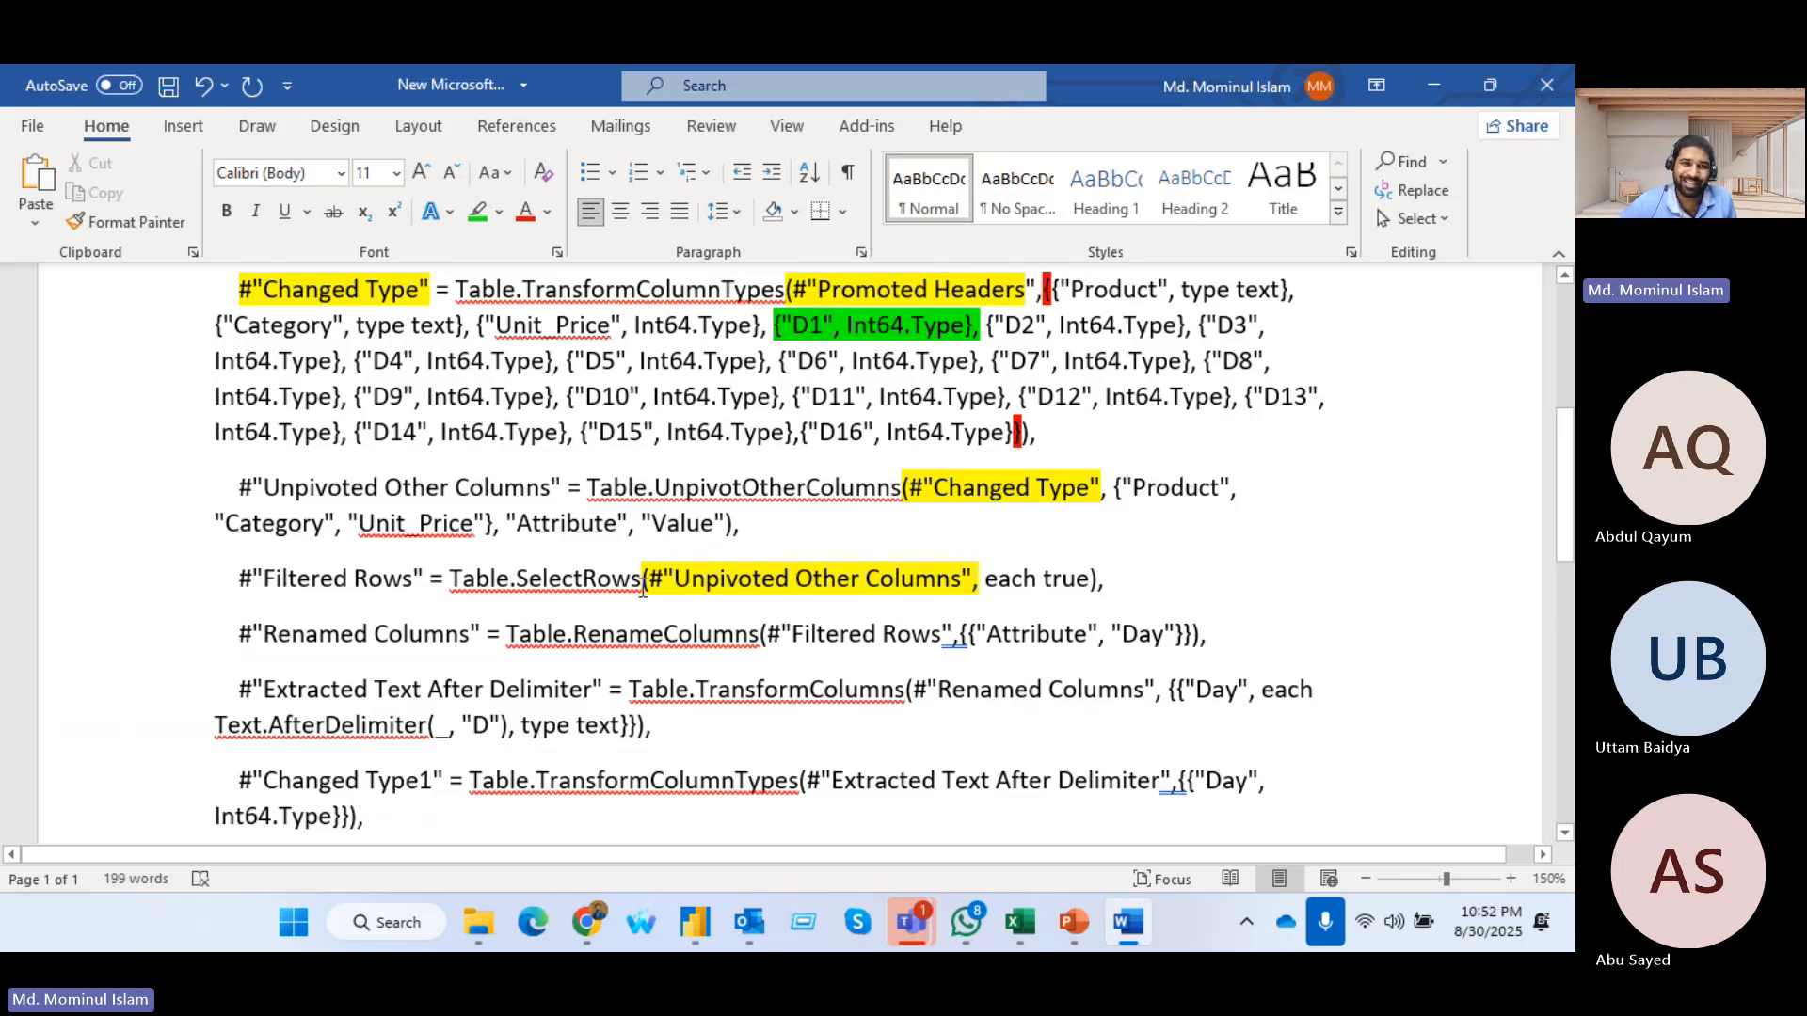
pyautogui.moveTo(450, 578); pyautogui.dragTo(630, 580)
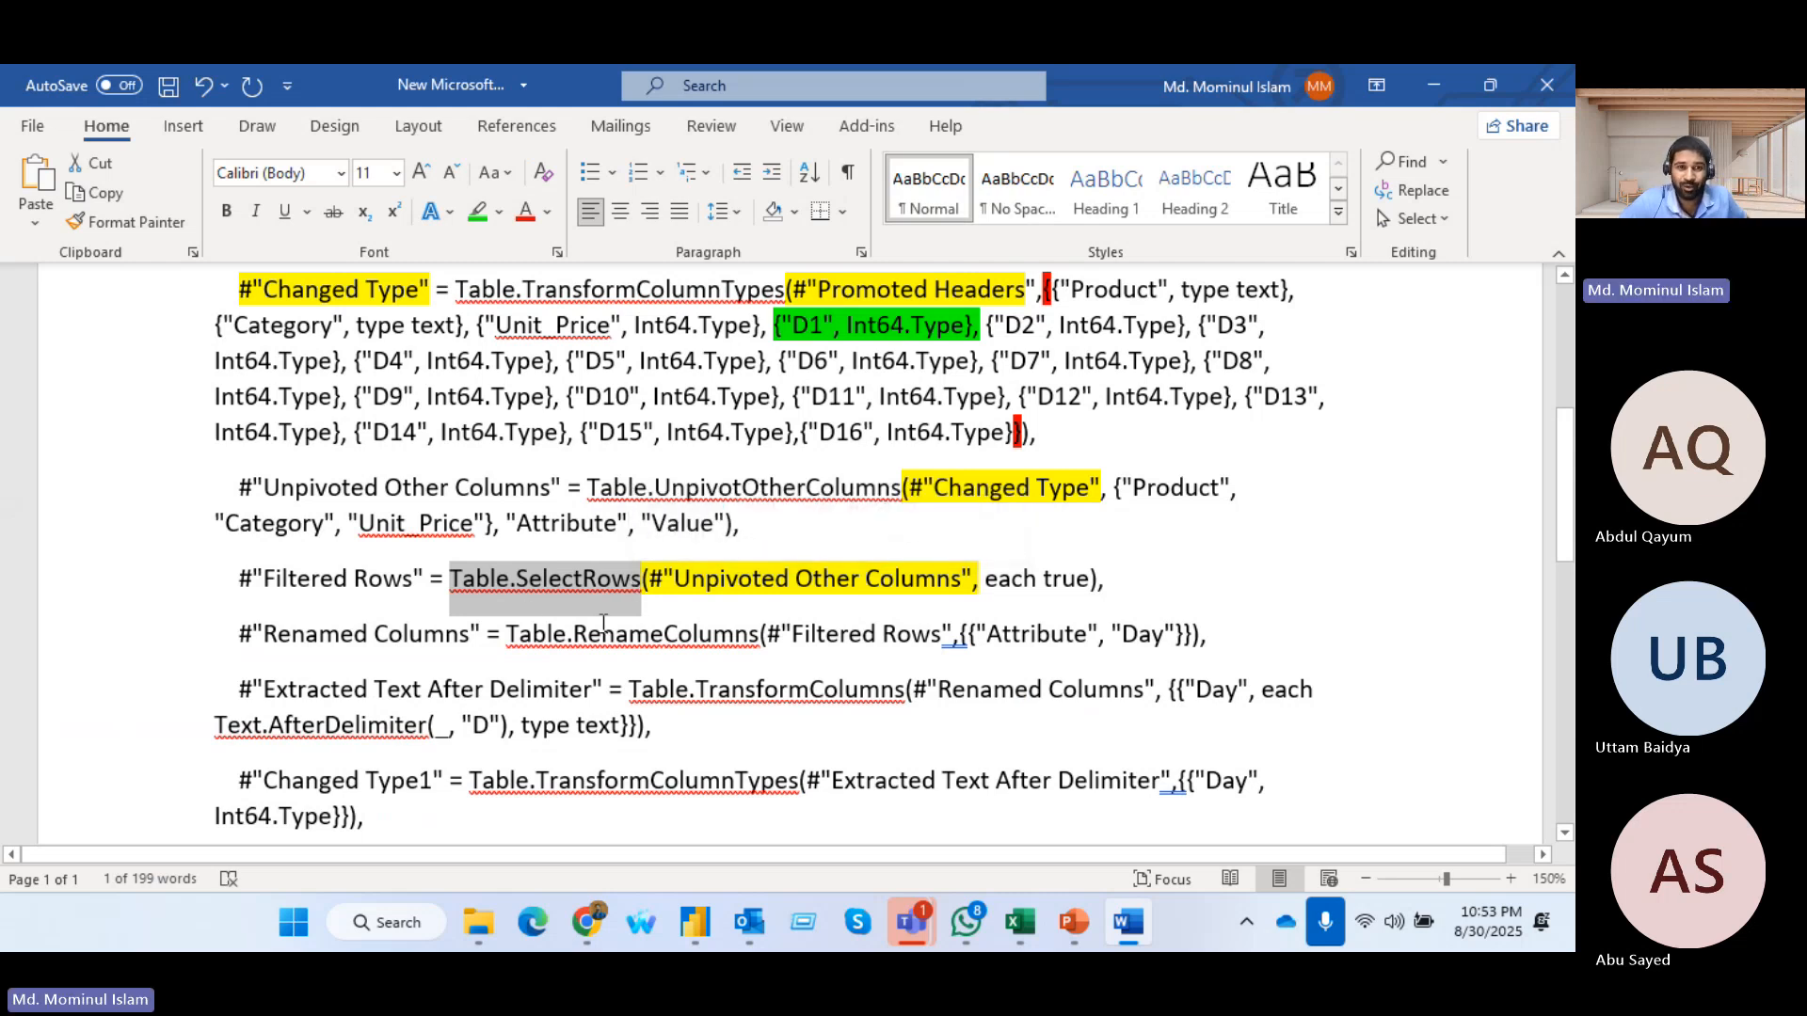
pyautogui.moveTo(640, 579); pyautogui.dragTo(1082, 580)
pyautogui.click(1082, 586)
pyautogui.click(981, 584)
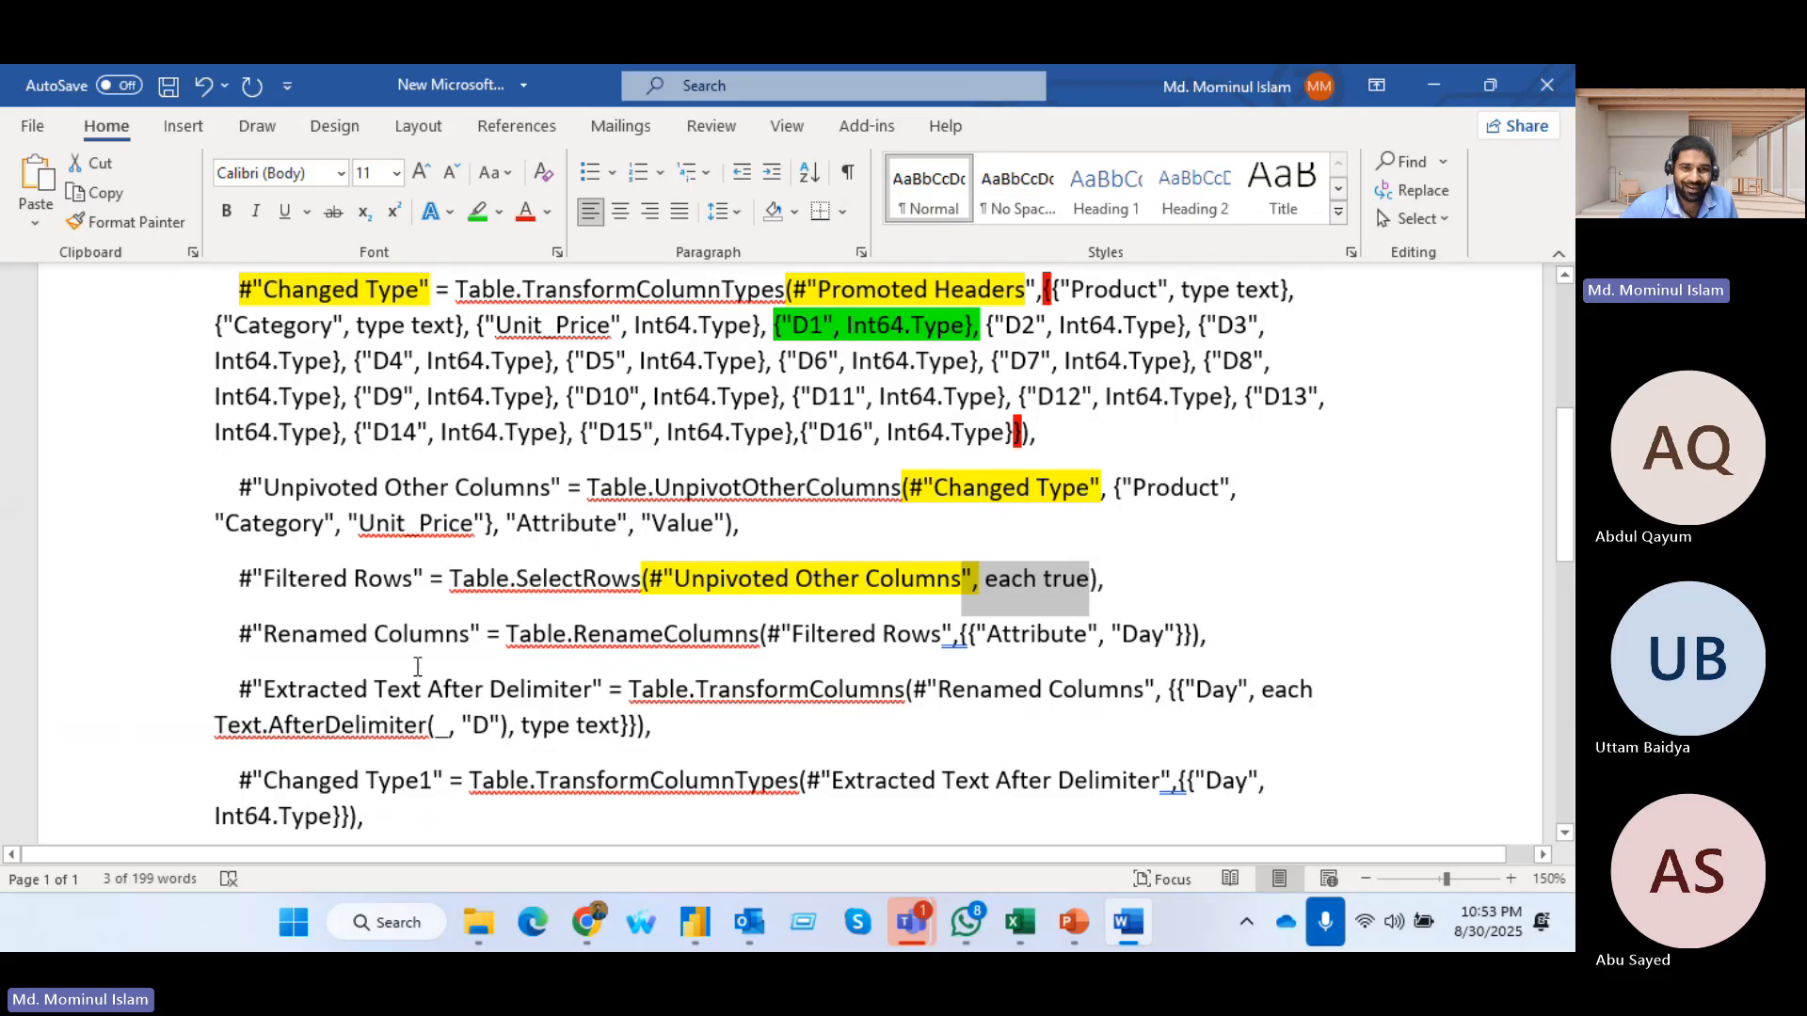
# Examine the Renamed Columns step, its Filtered Rows input and its {"Attribute", "Day"} rename pair
pyautogui.click(400, 640)
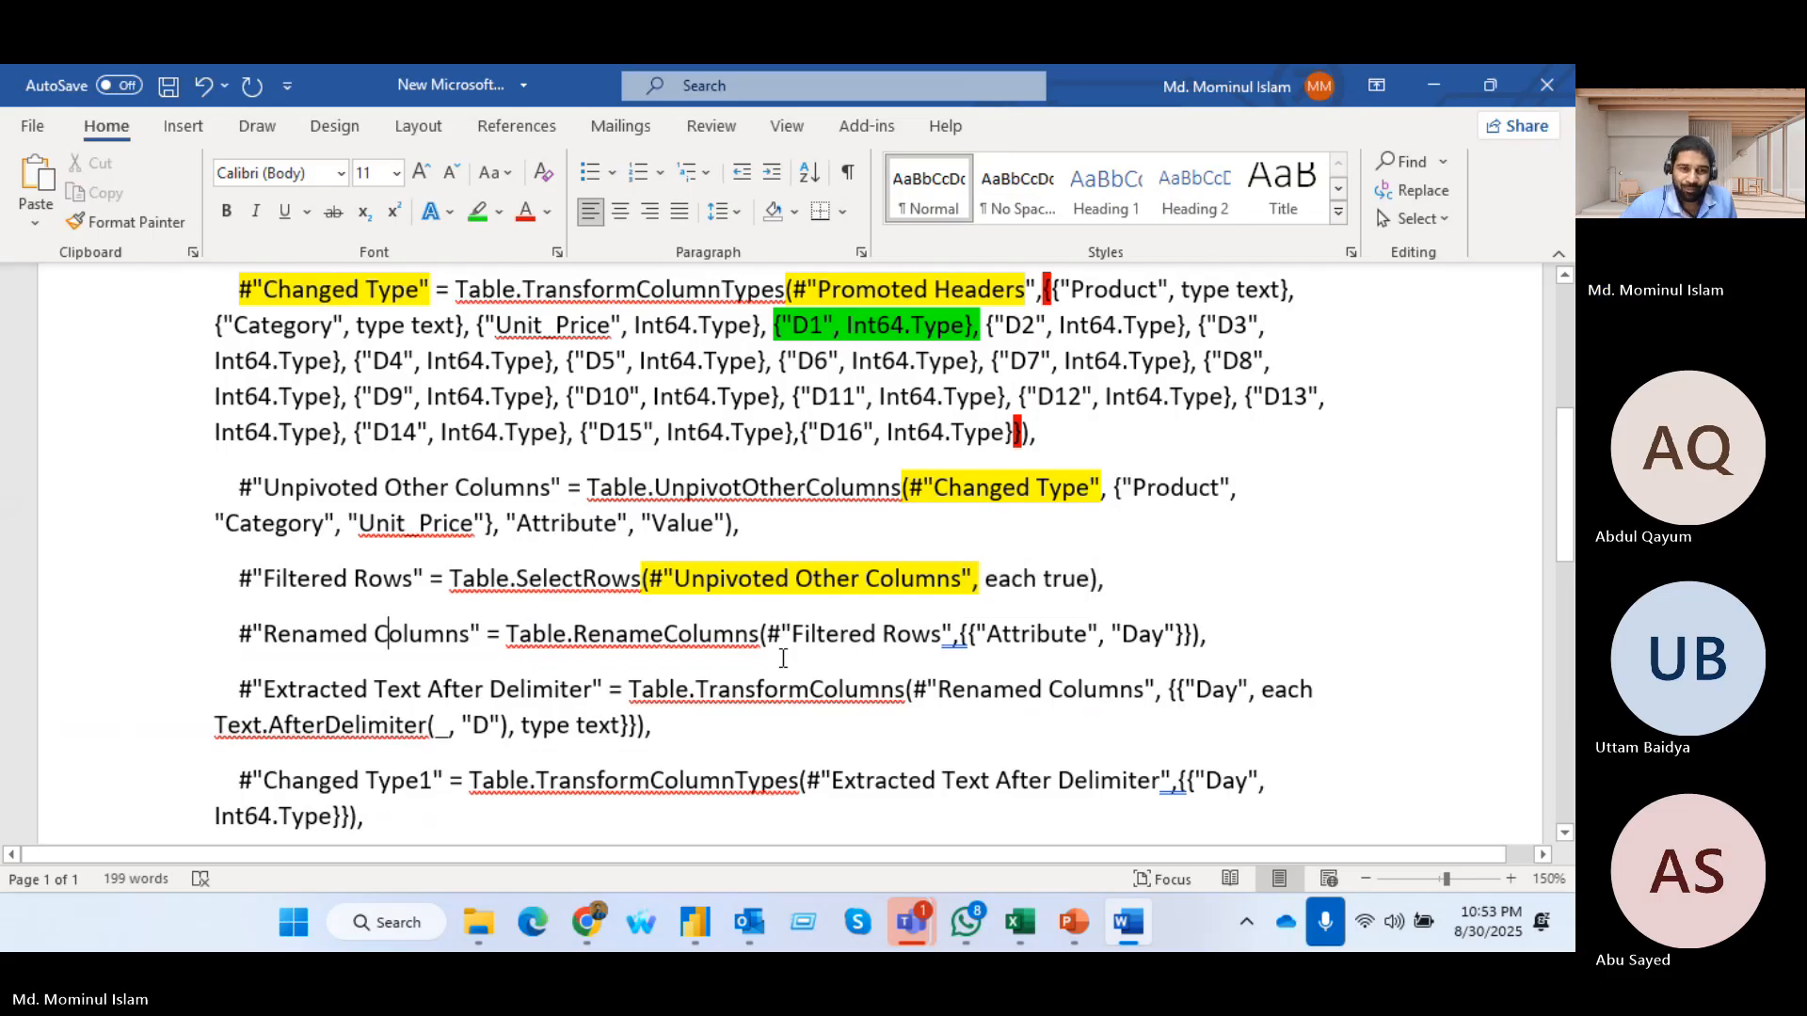
pyautogui.moveTo(235, 572); pyautogui.dragTo(420, 590)
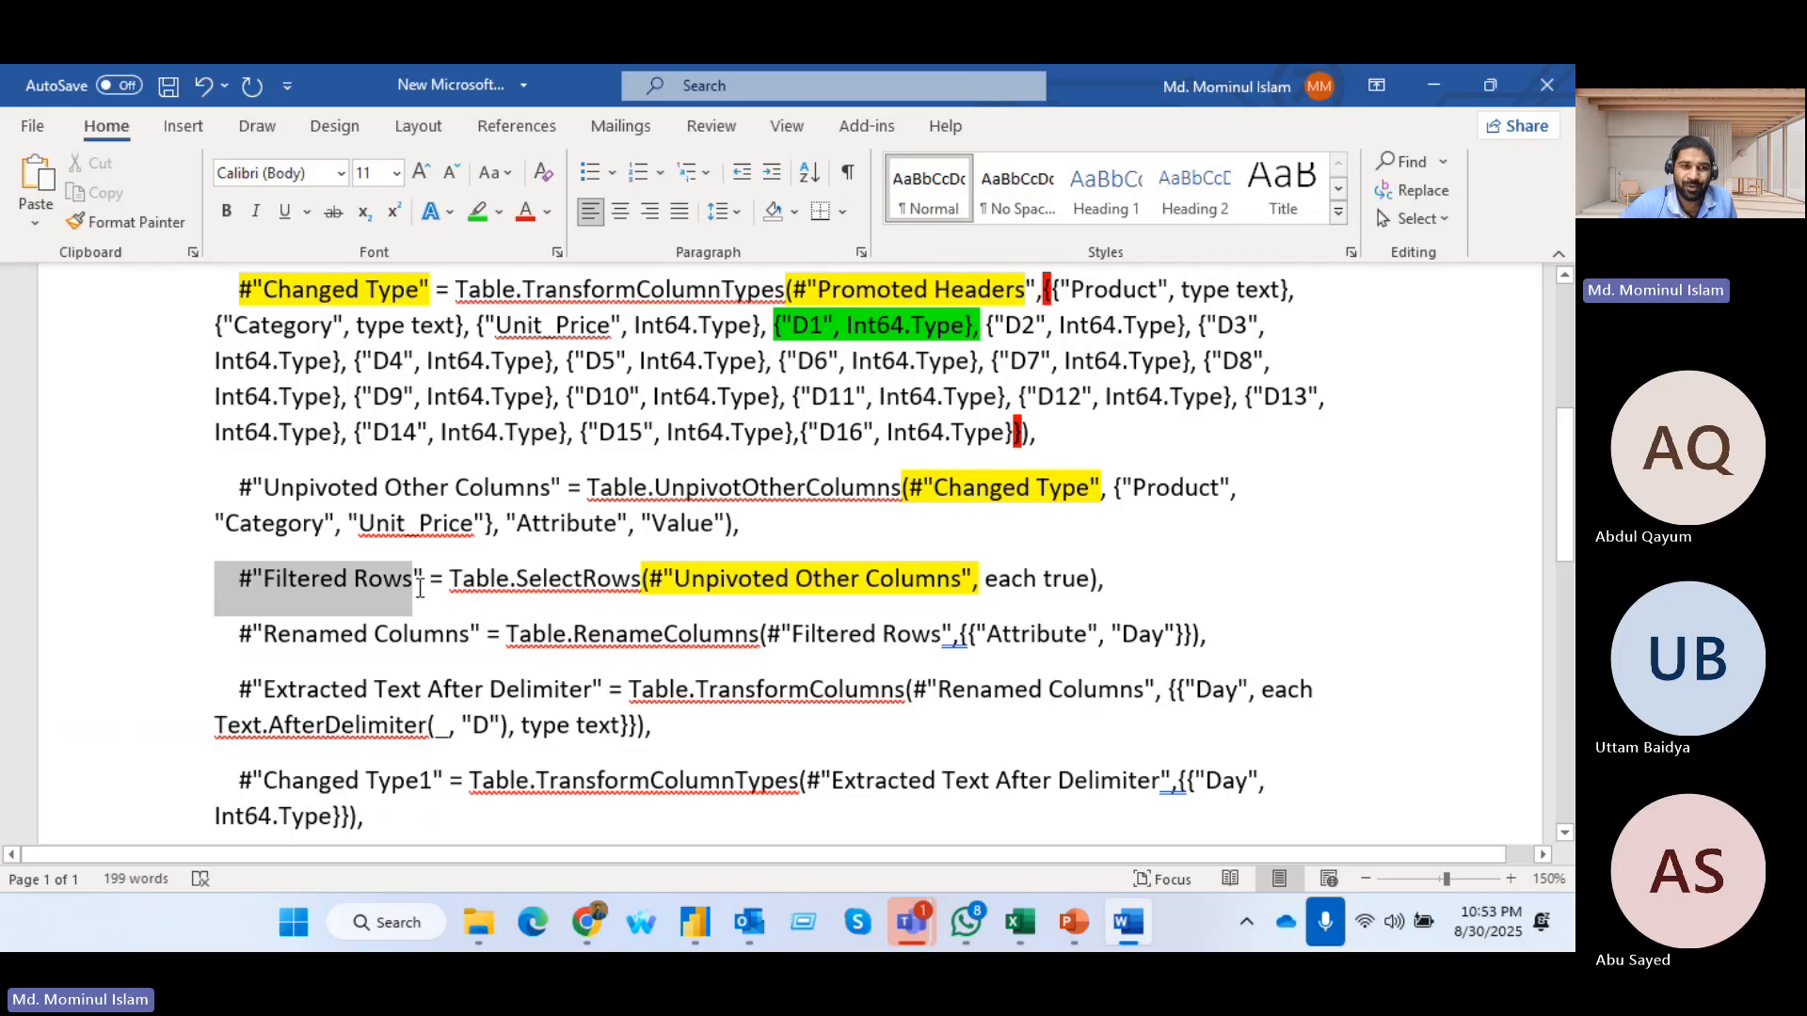
pyautogui.click(1076, 642)
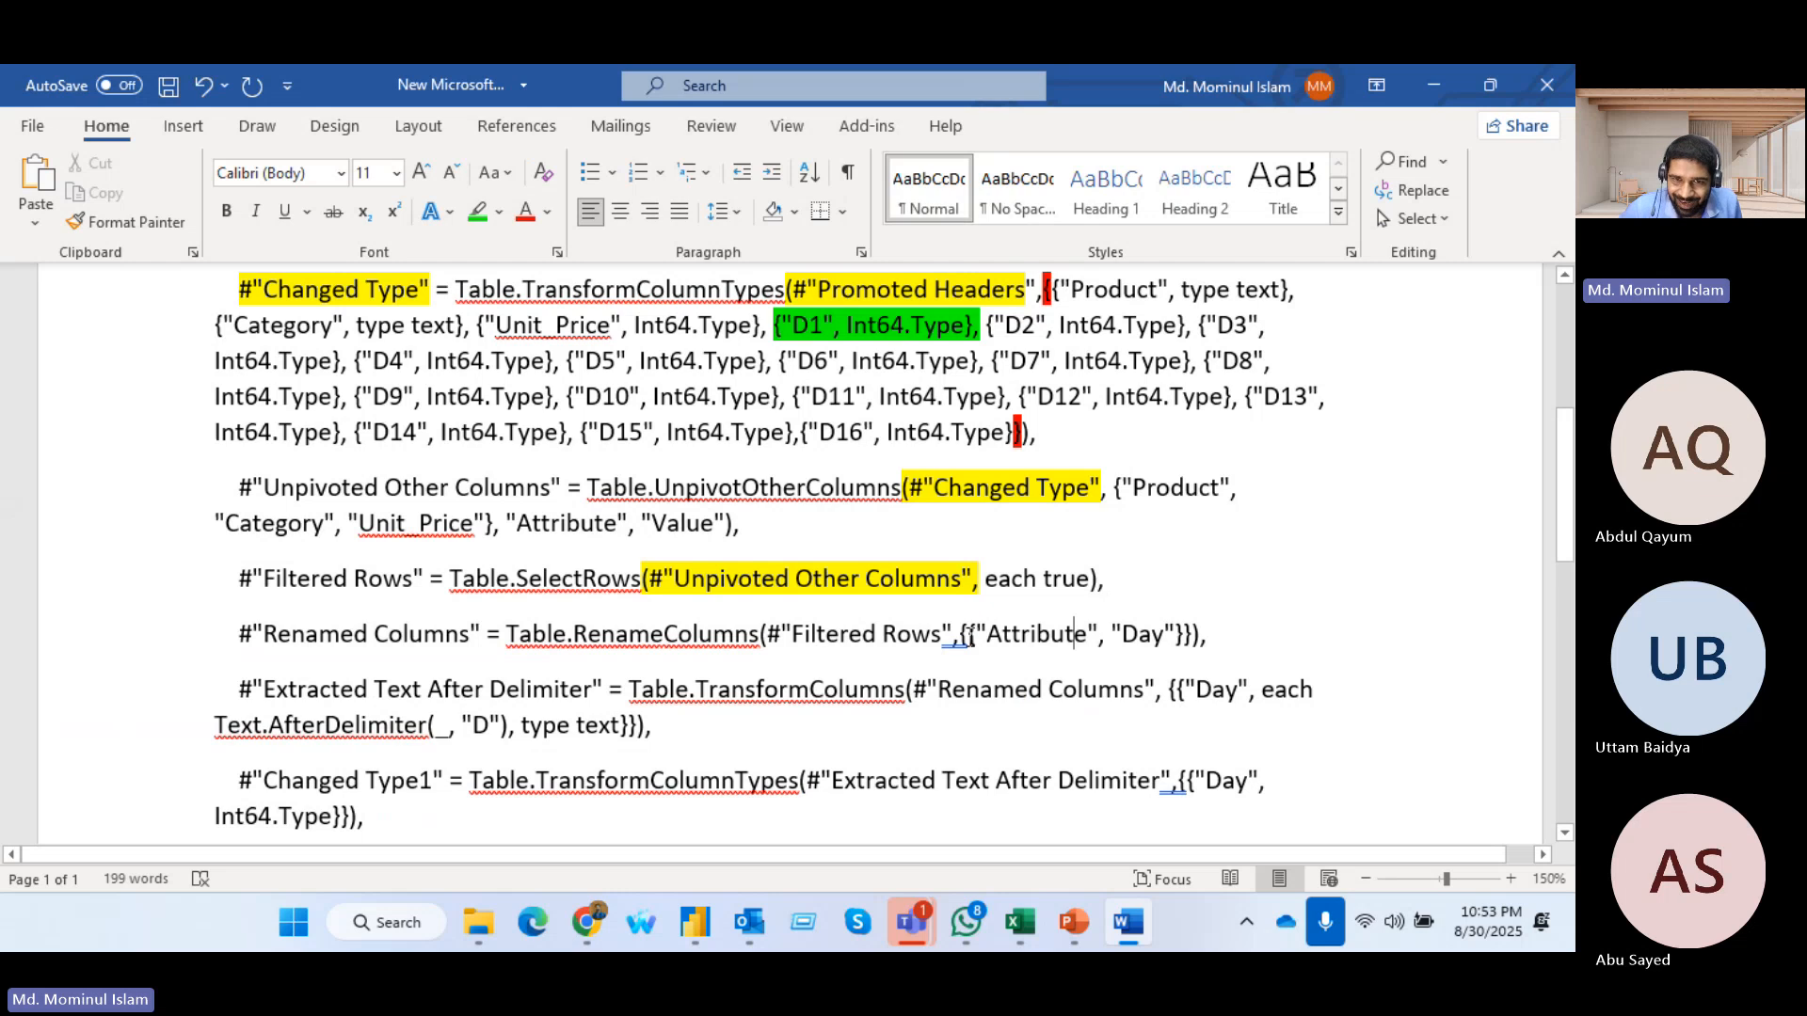
pyautogui.moveTo(975, 640); pyautogui.dragTo(1177, 630)
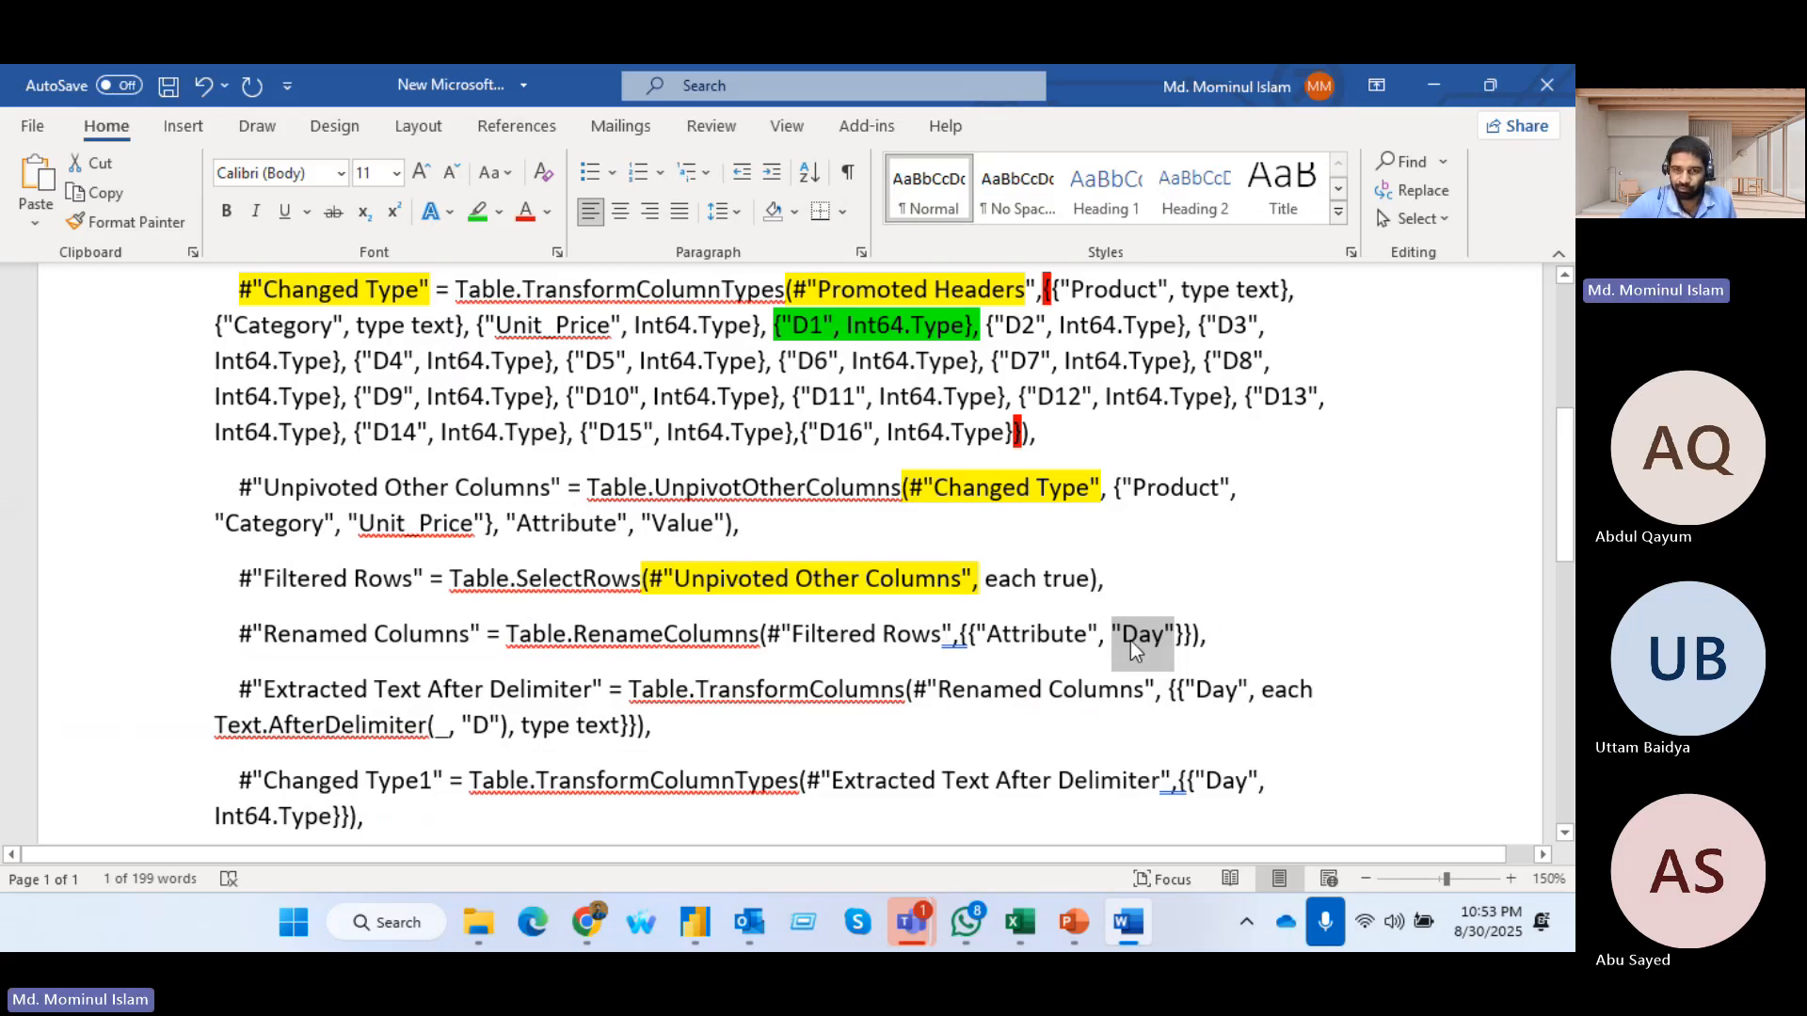
# Switch to Power Query Editor and inspect the Renamed Columns applied step of Sales_Oct, including its Day and Value columns
pyautogui.hotkey('alt', 'Tab')
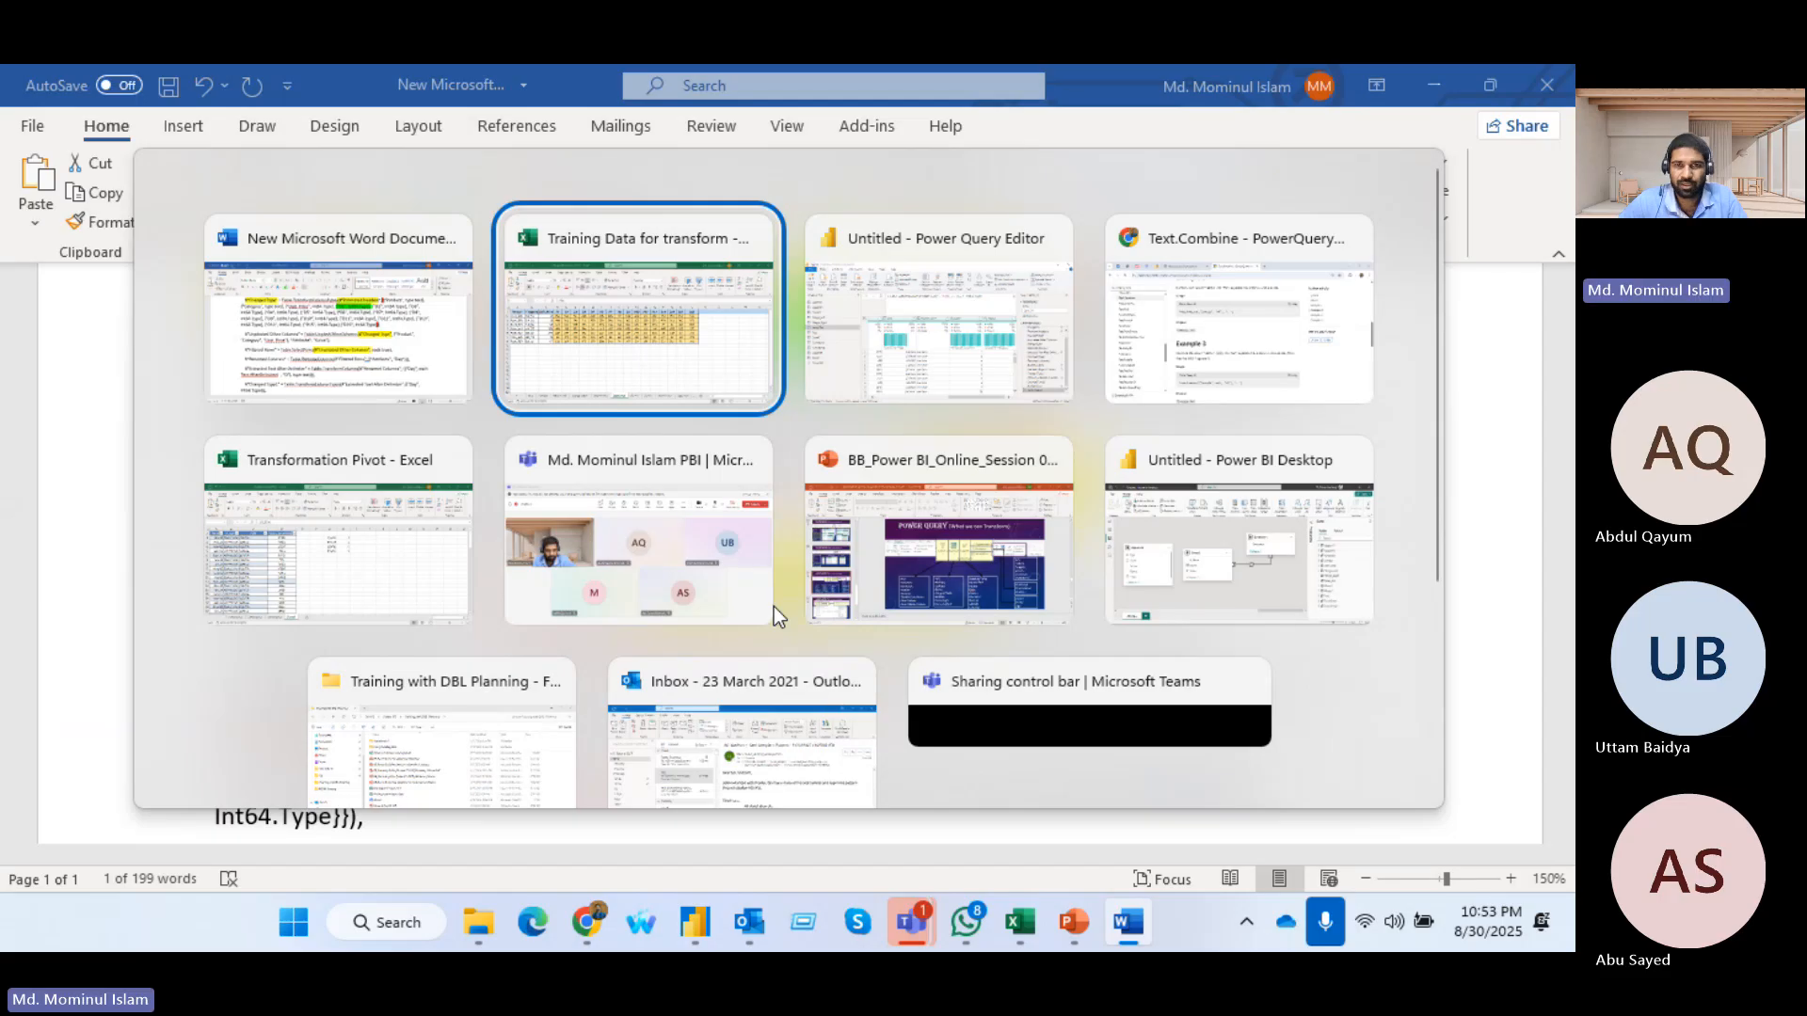
pyautogui.hotkey('alt', 'Tab')
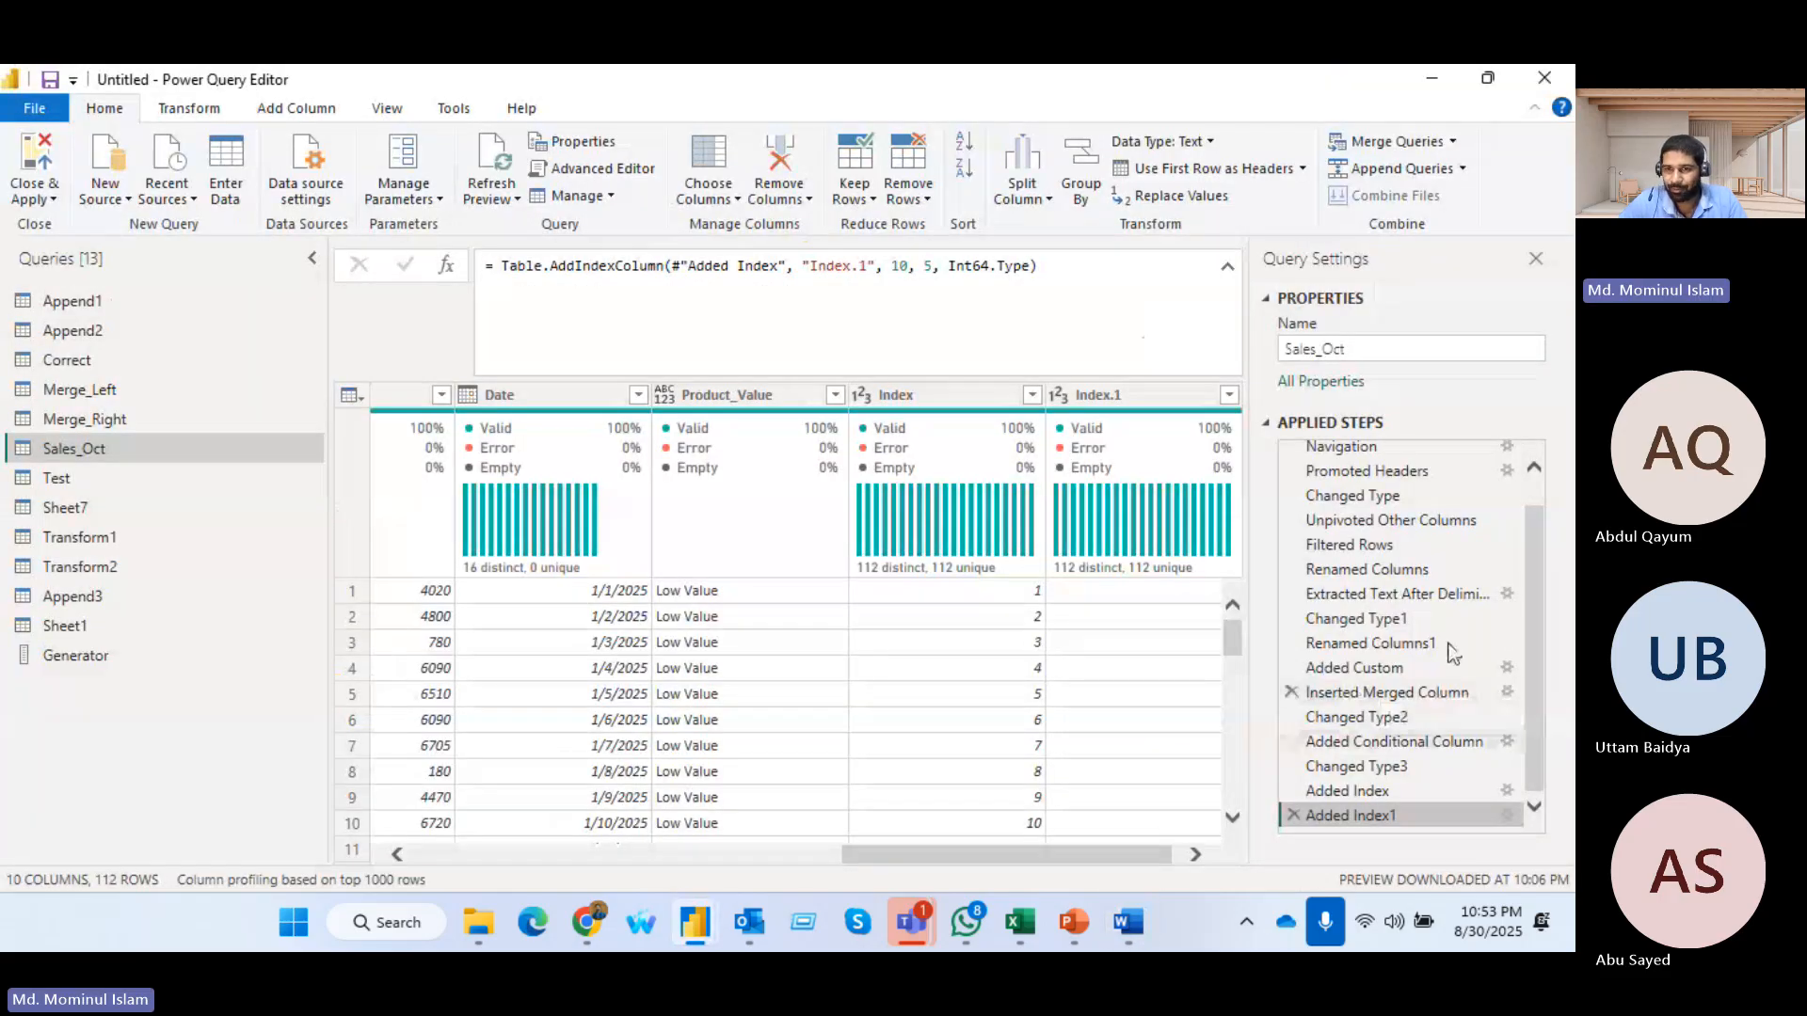
pyautogui.click(1367, 569)
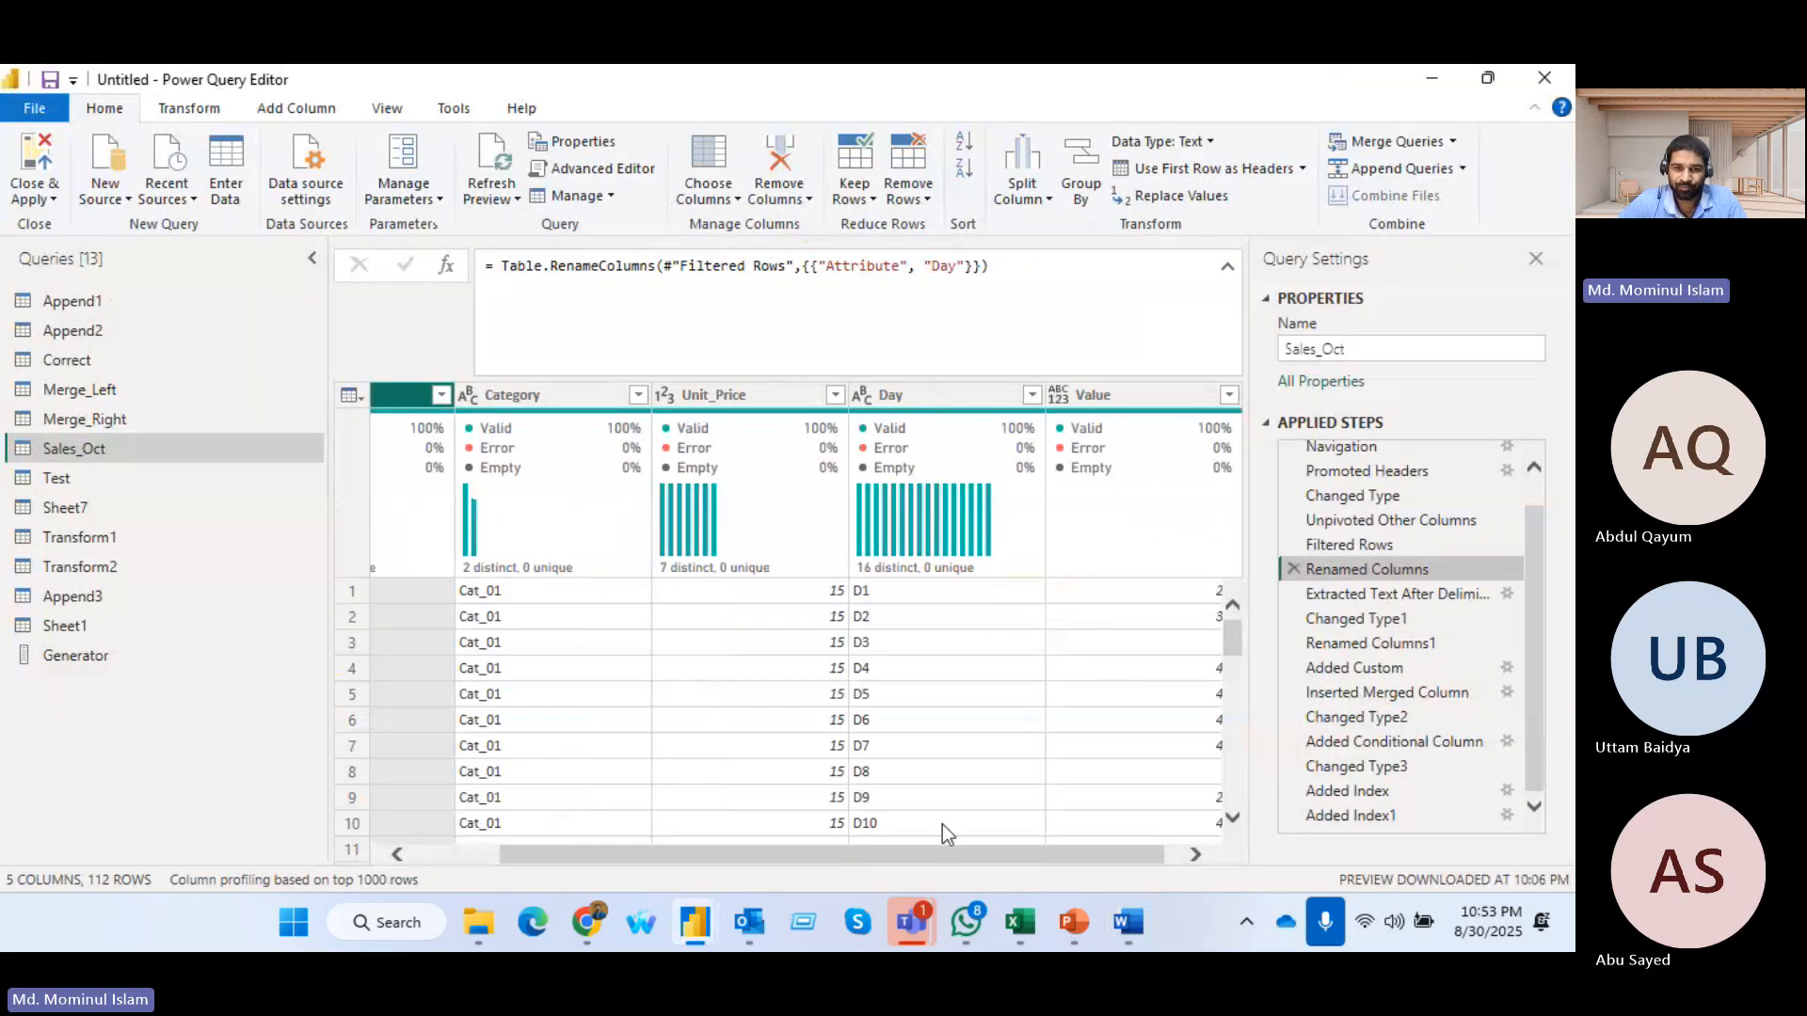
pyautogui.hscroll(1, 901, 852)
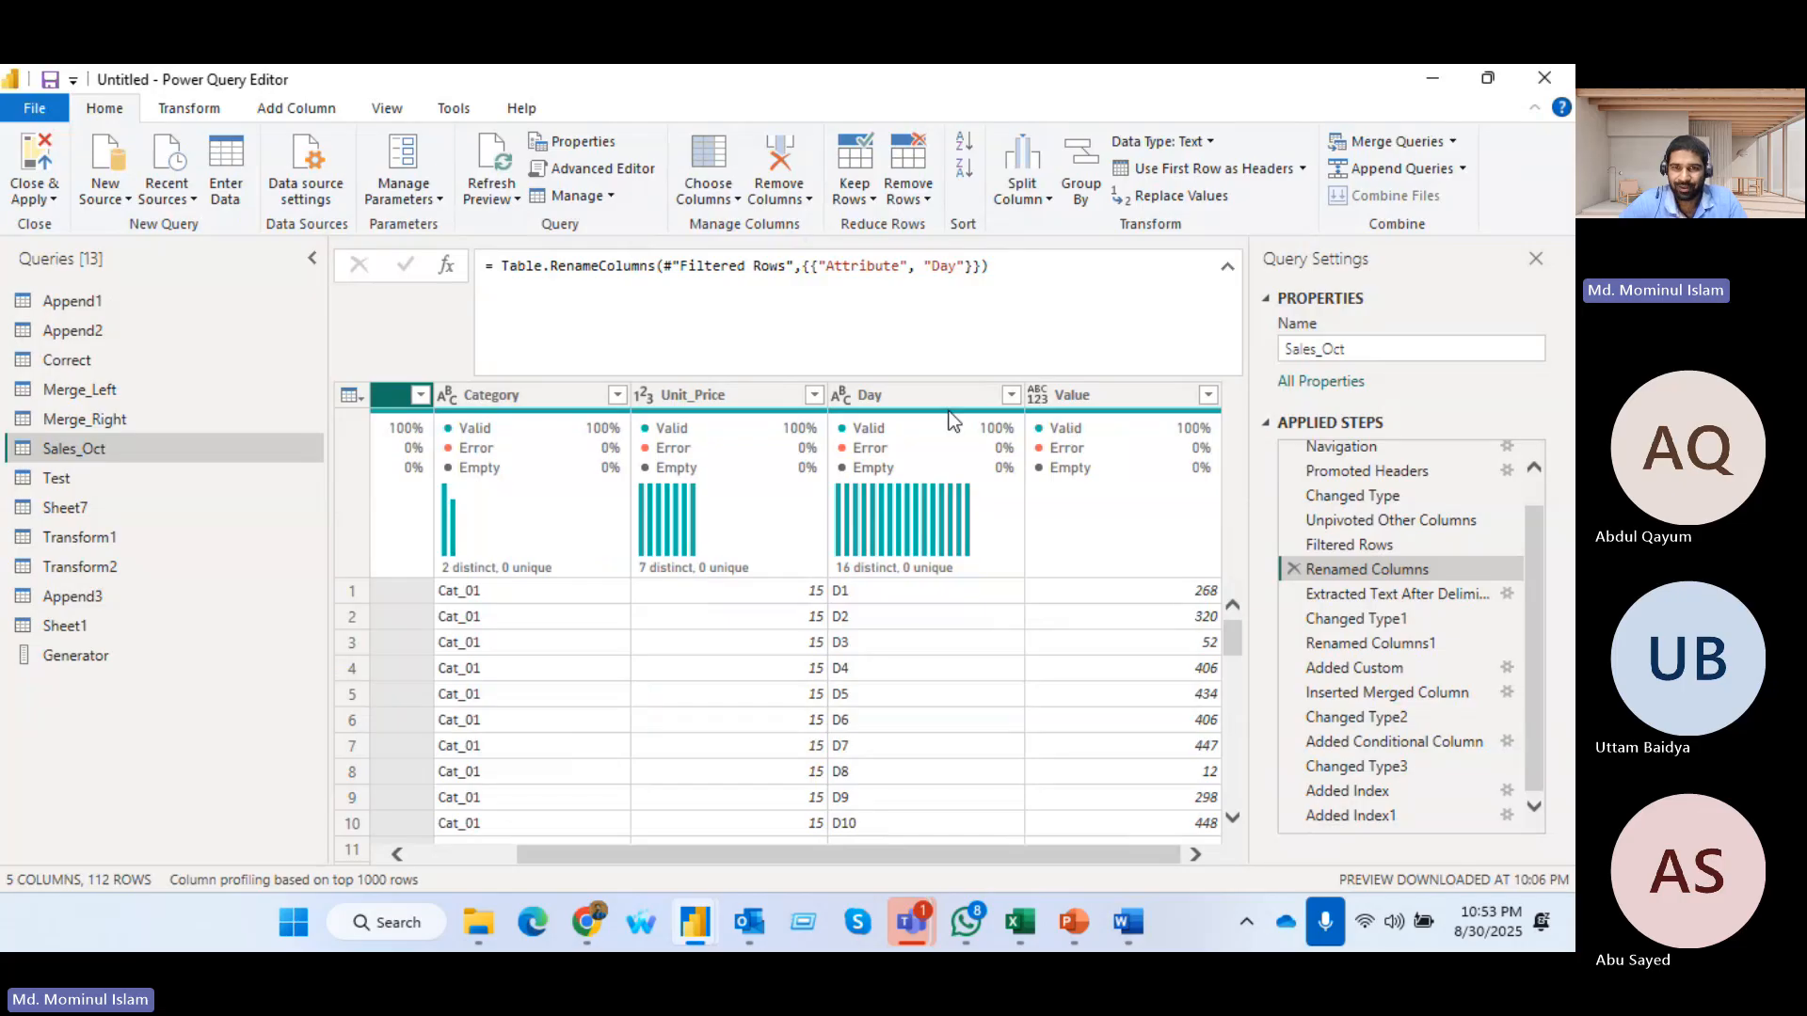
# In the Sales_Oct query's Advanced Editor, append a copy of the Renamed Columns line after the Added Index1 step
pyautogui.click(1089, 399)
pyautogui.click(1094, 397)
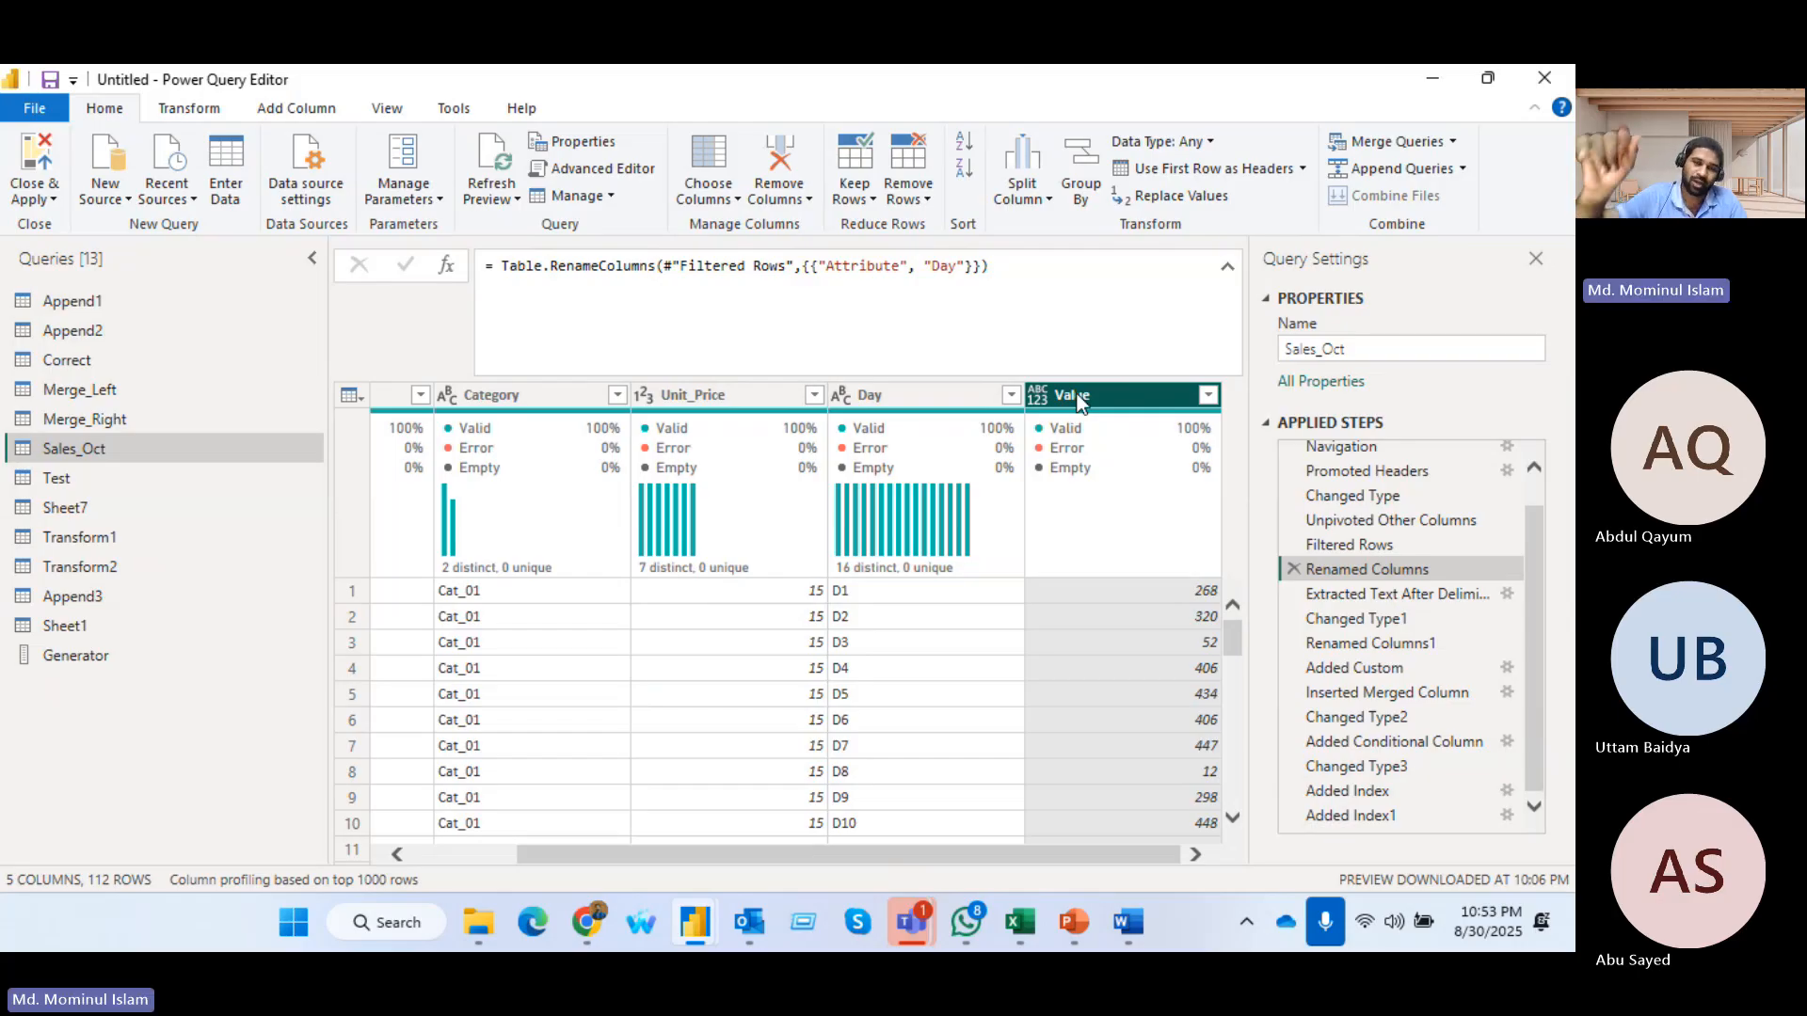
pyautogui.click(602, 171)
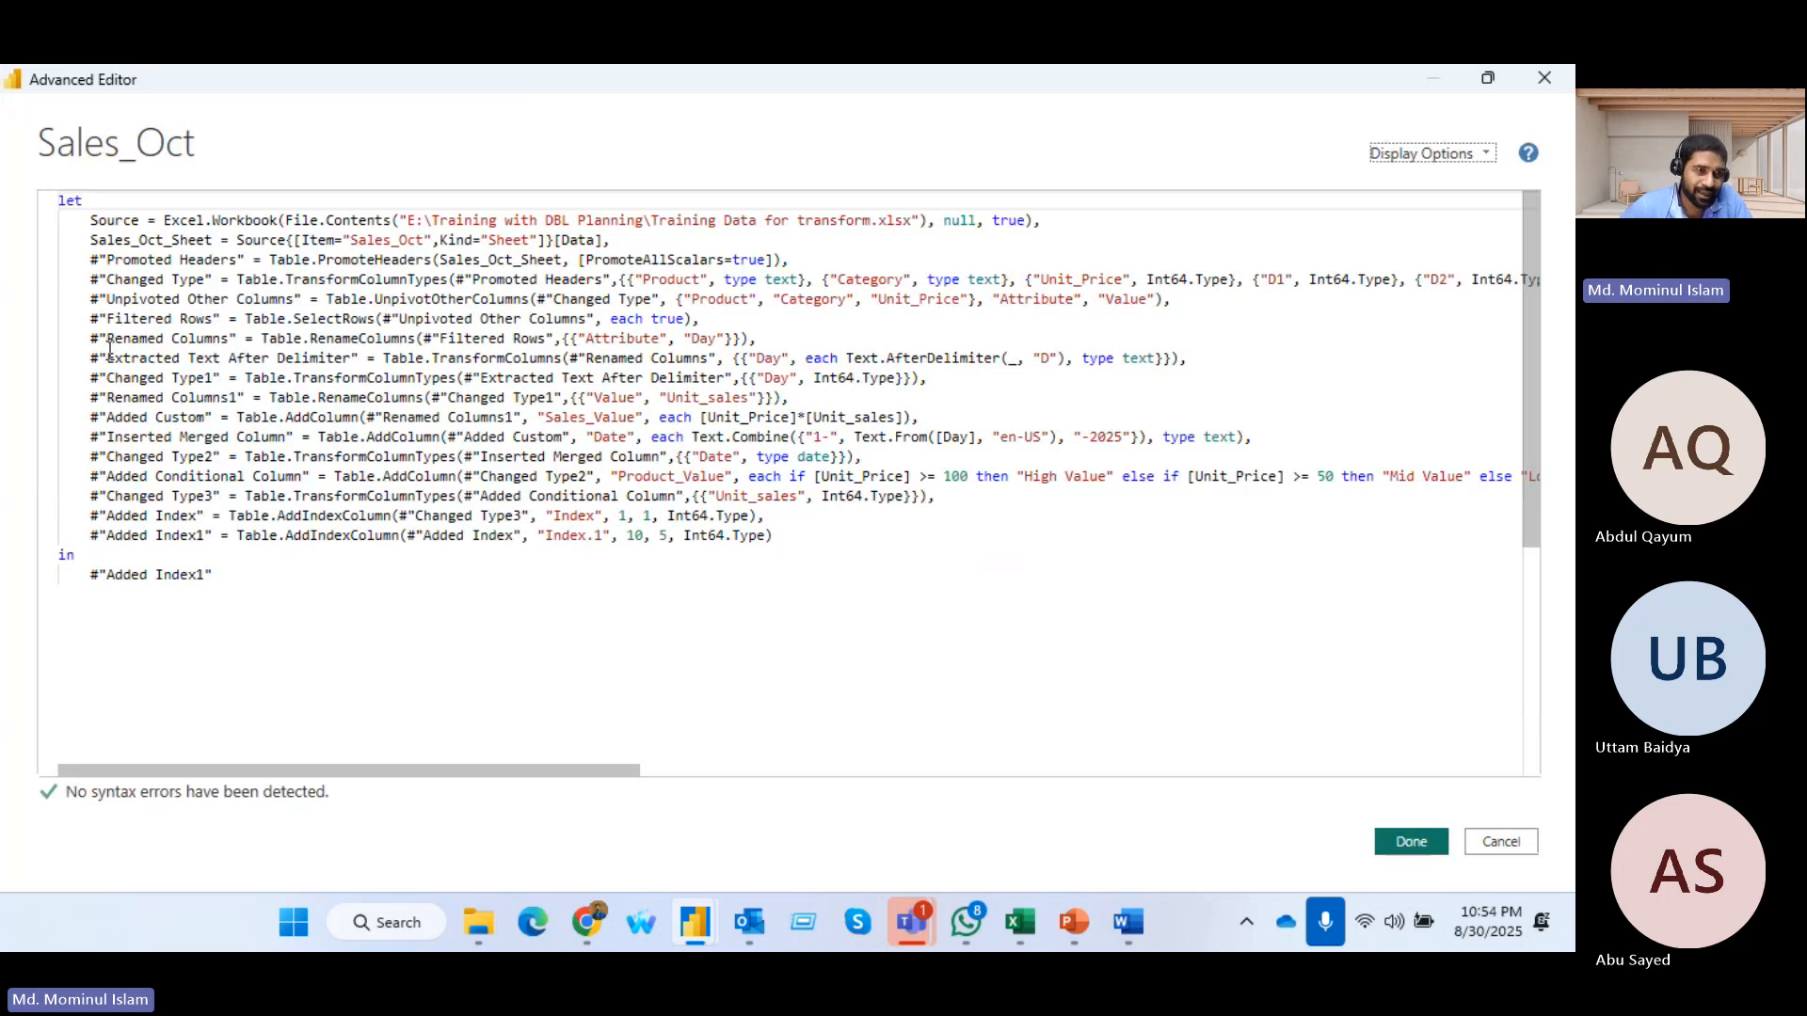
pyautogui.moveTo(94, 338); pyautogui.dragTo(757, 339)
pyautogui.hotkey('ctrl', 'c')
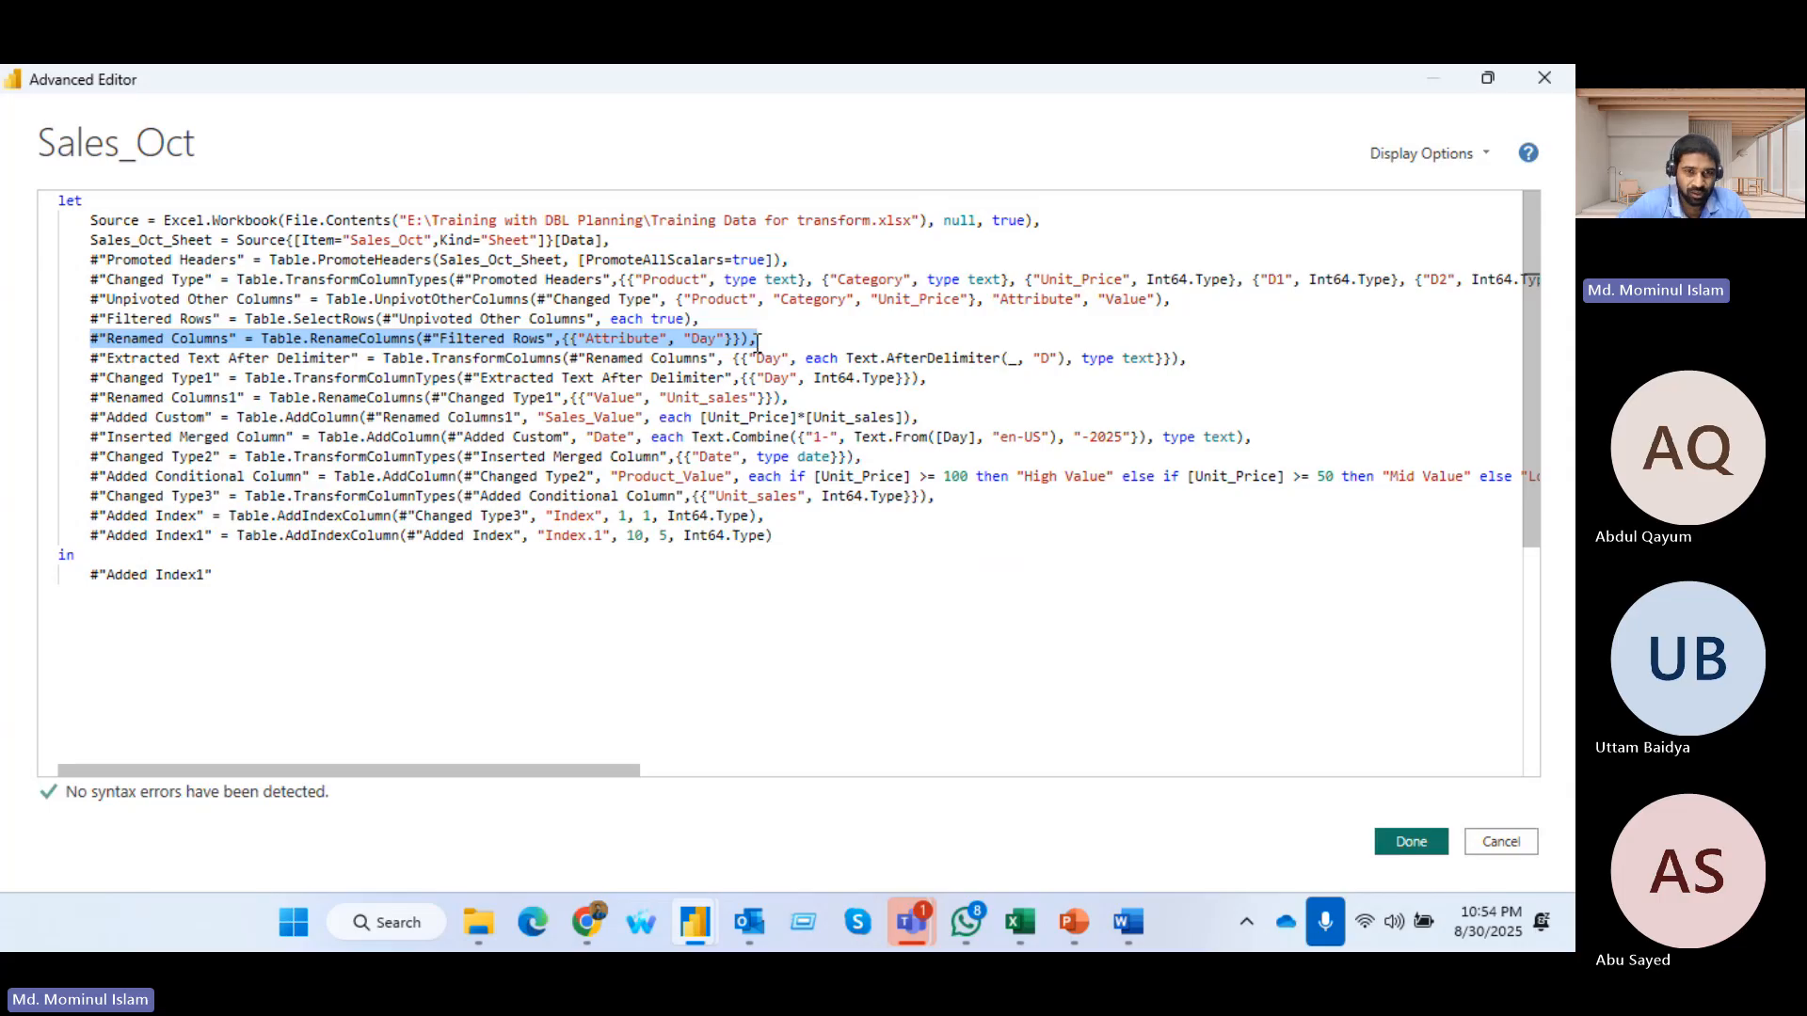
pyautogui.click(796, 534)
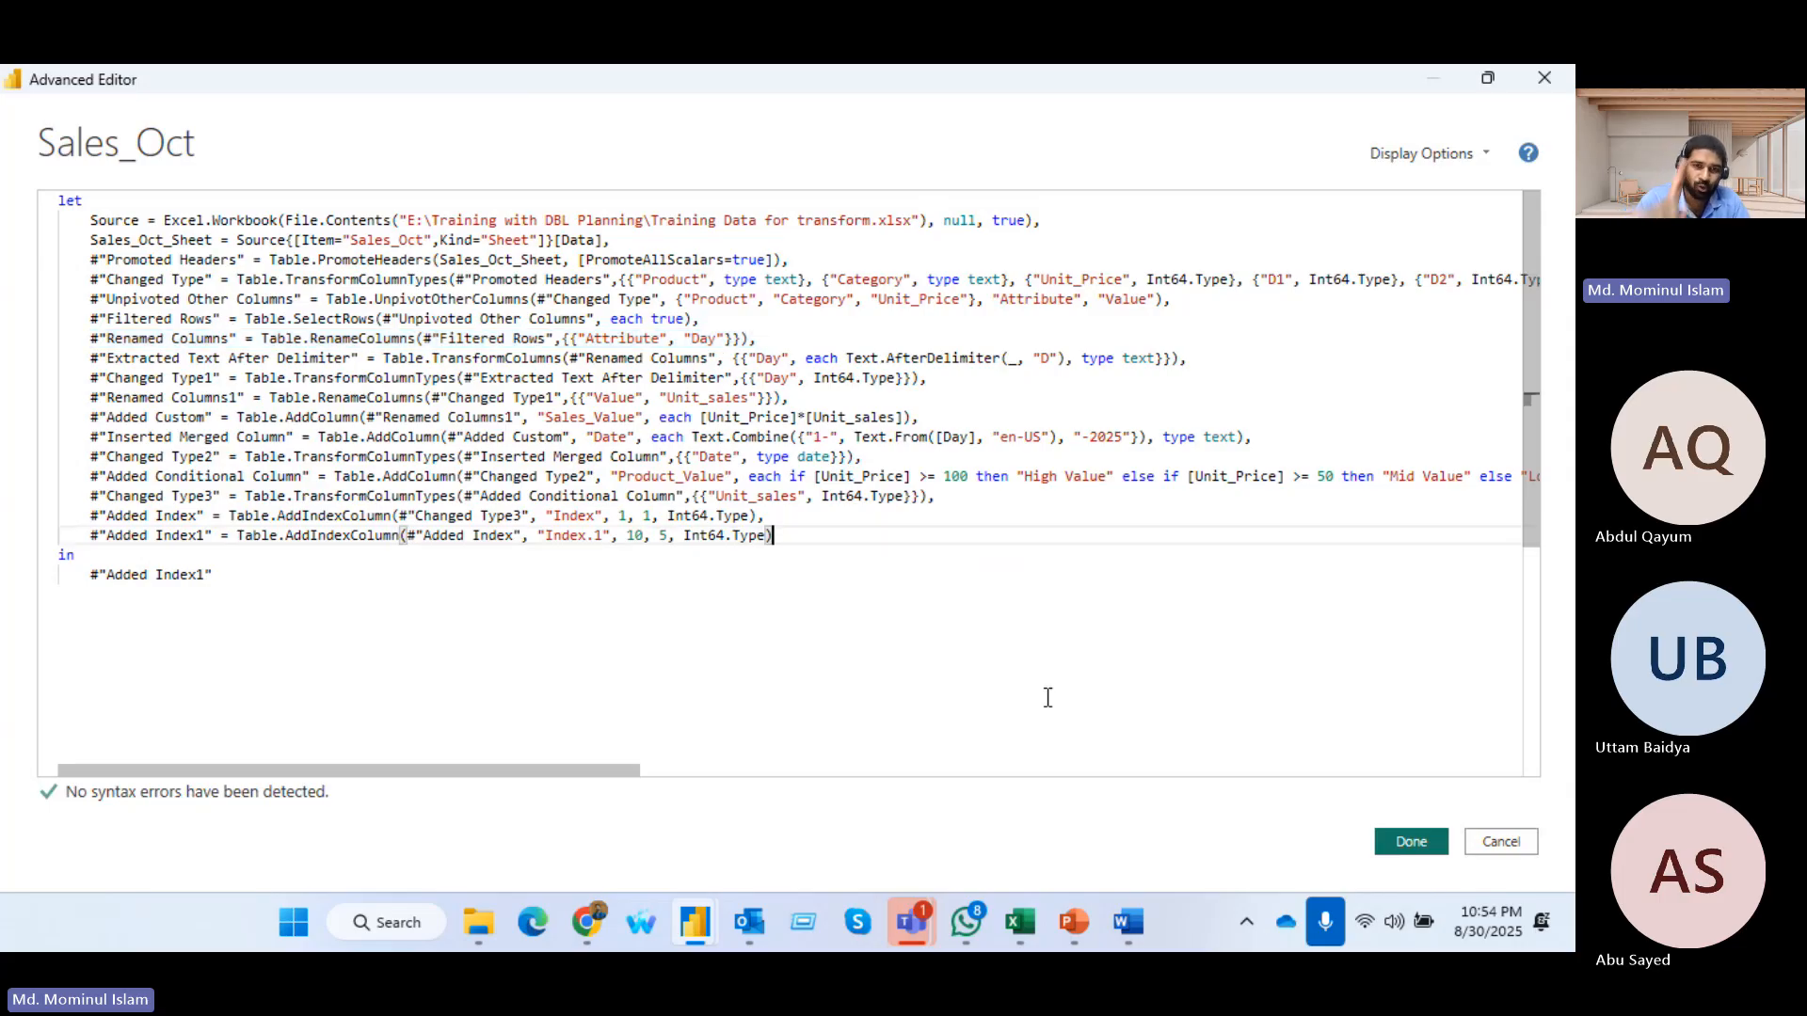
pyautogui.write(',')
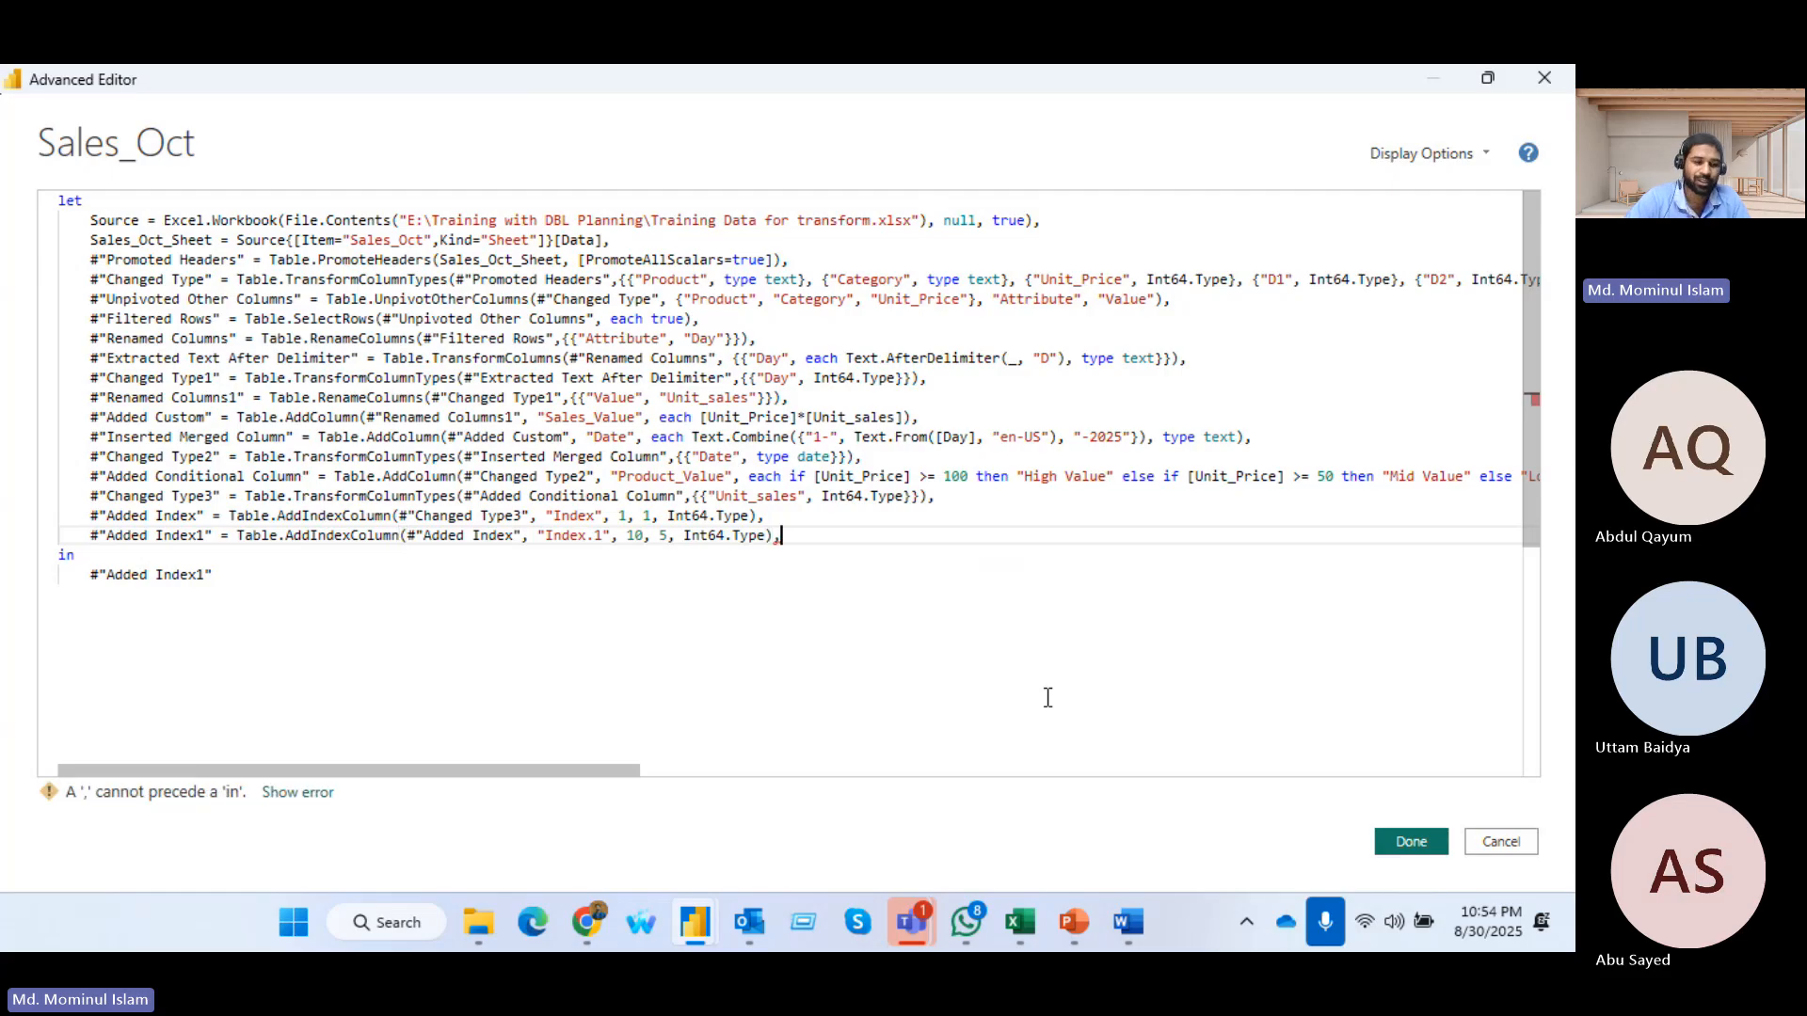
pyautogui.press('Return')
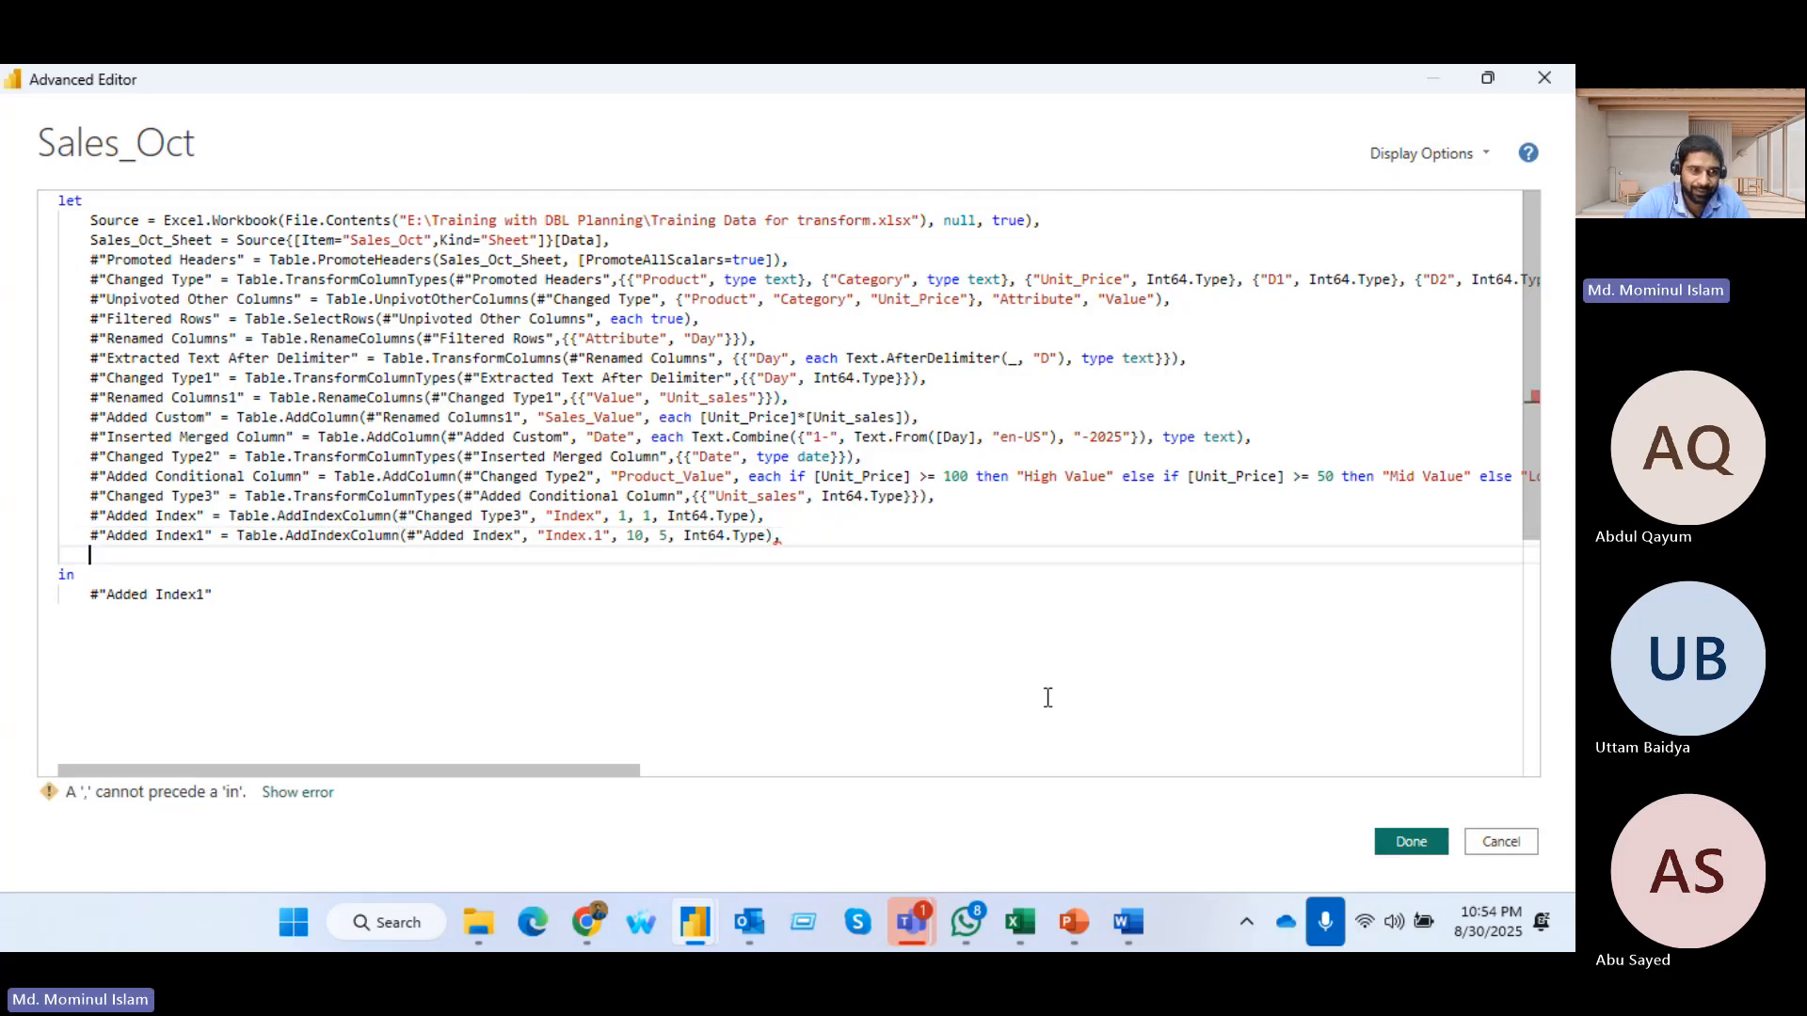
pyautogui.hotkey('ctrl', 'v')
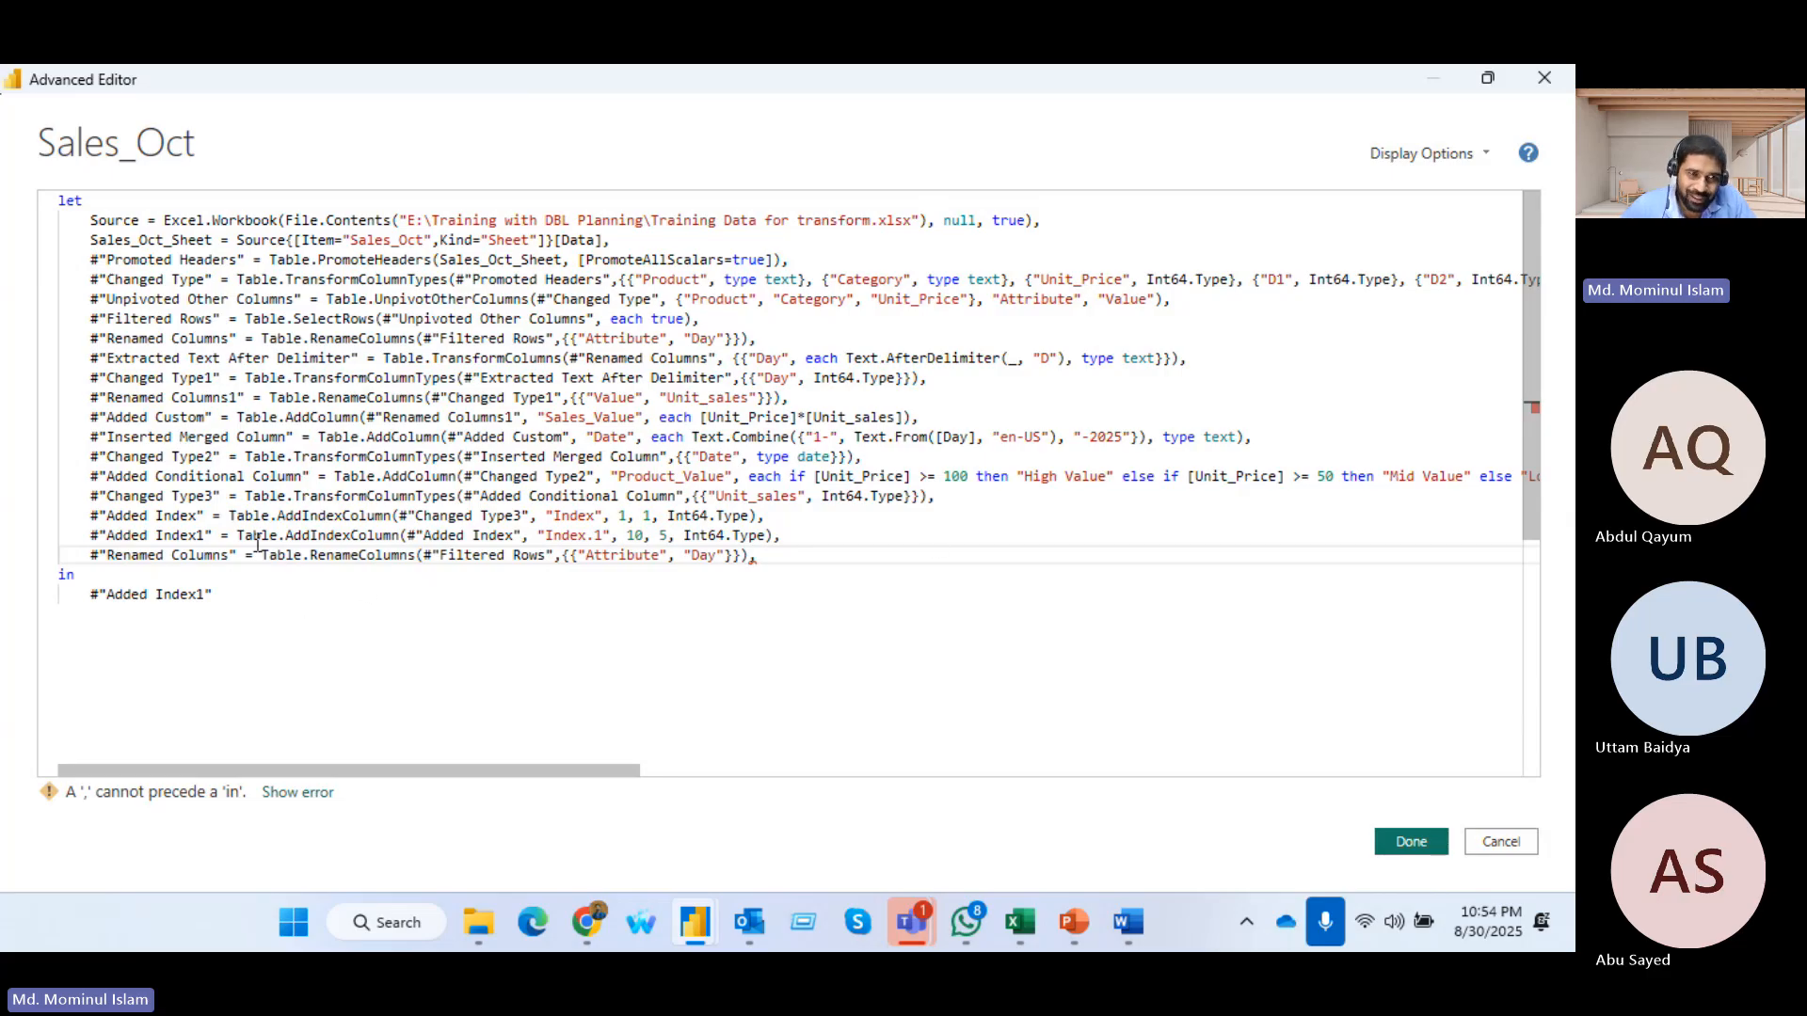
# Replace the #"Filtered Rows" input of the appended Table.RenameColumns line with #"Added Index1"
pyautogui.moveTo(91, 534); pyautogui.dragTo(212, 534)
pyautogui.hotkey('ctrl', 'c')
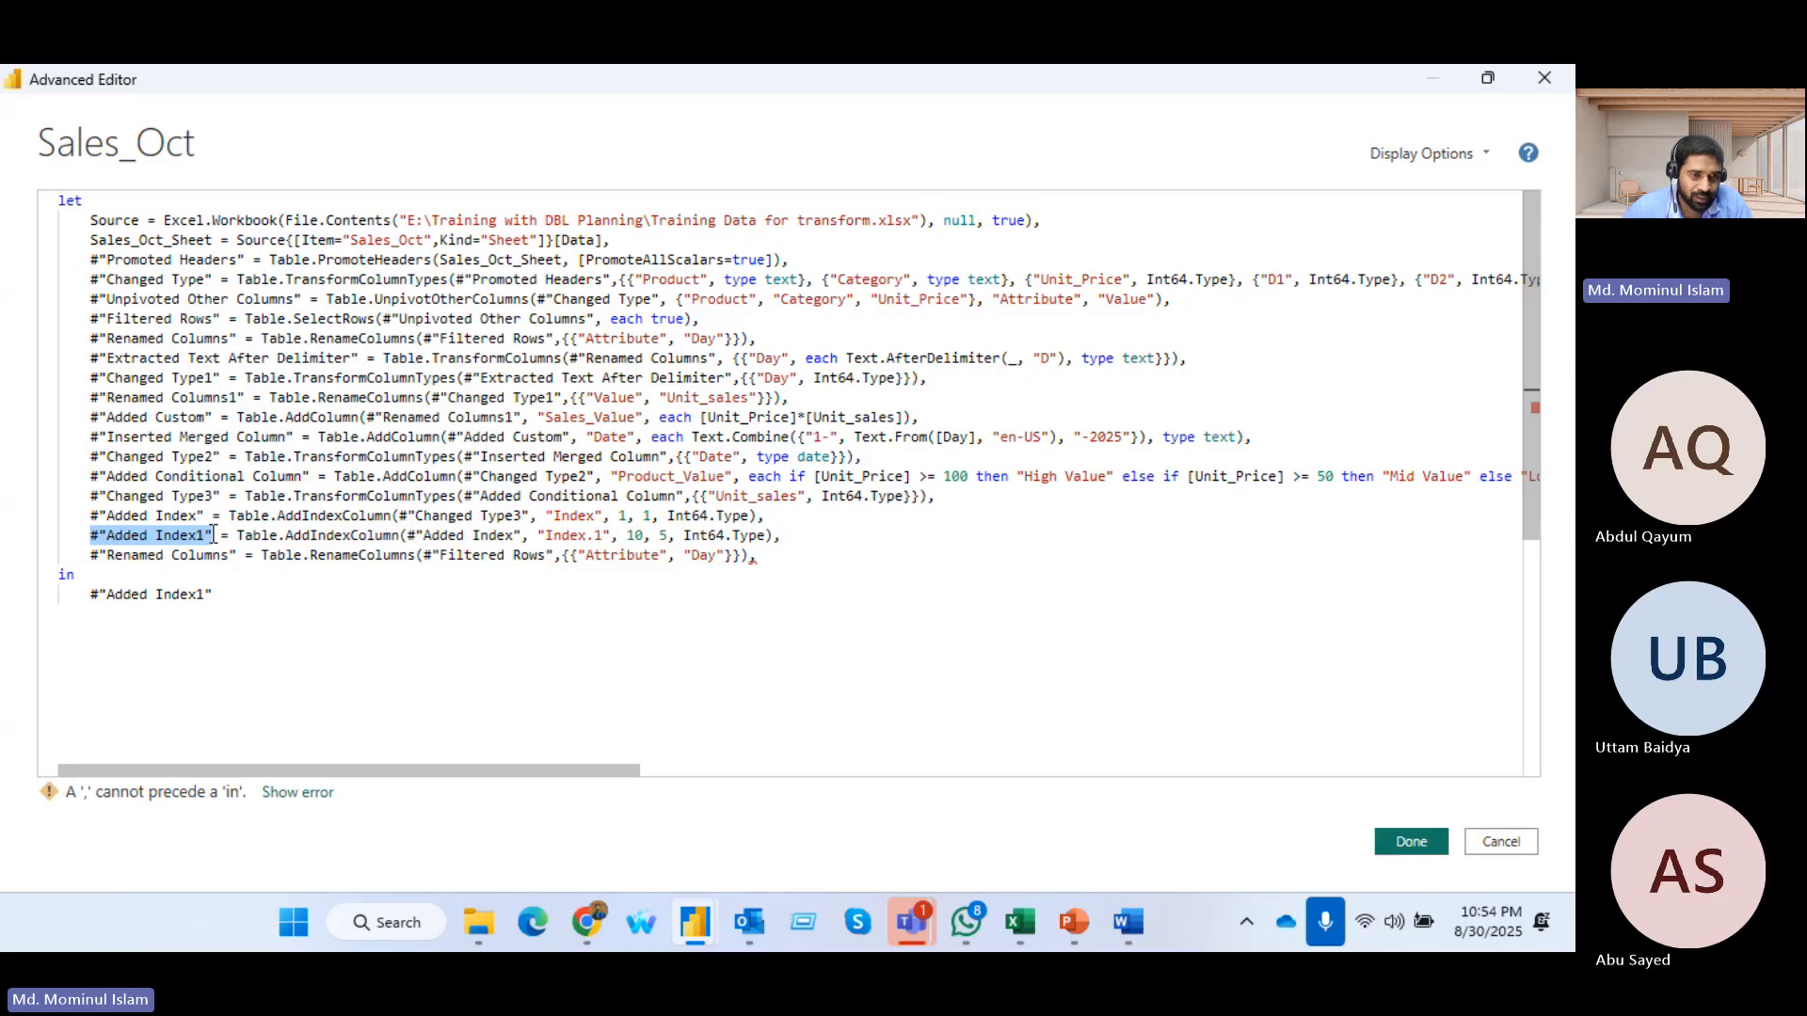
pyautogui.moveTo(424, 556); pyautogui.dragTo(555, 555)
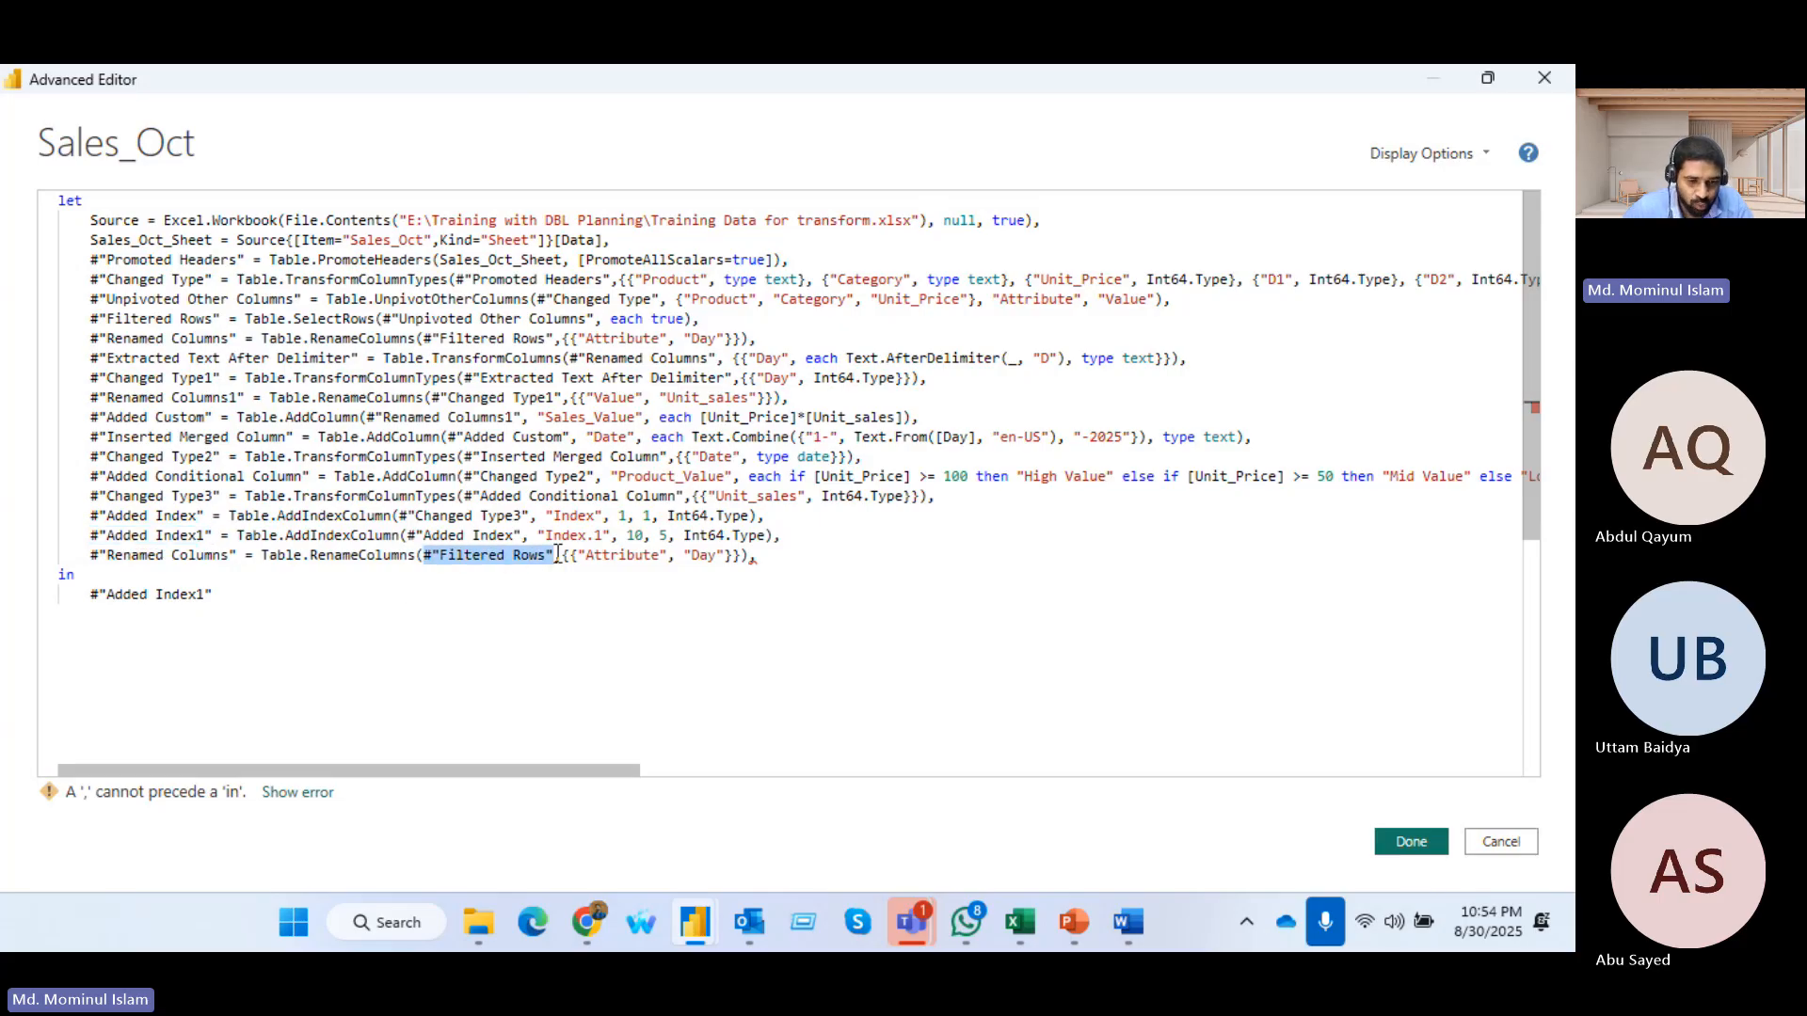
pyautogui.hotkey('ctrl', 'v')
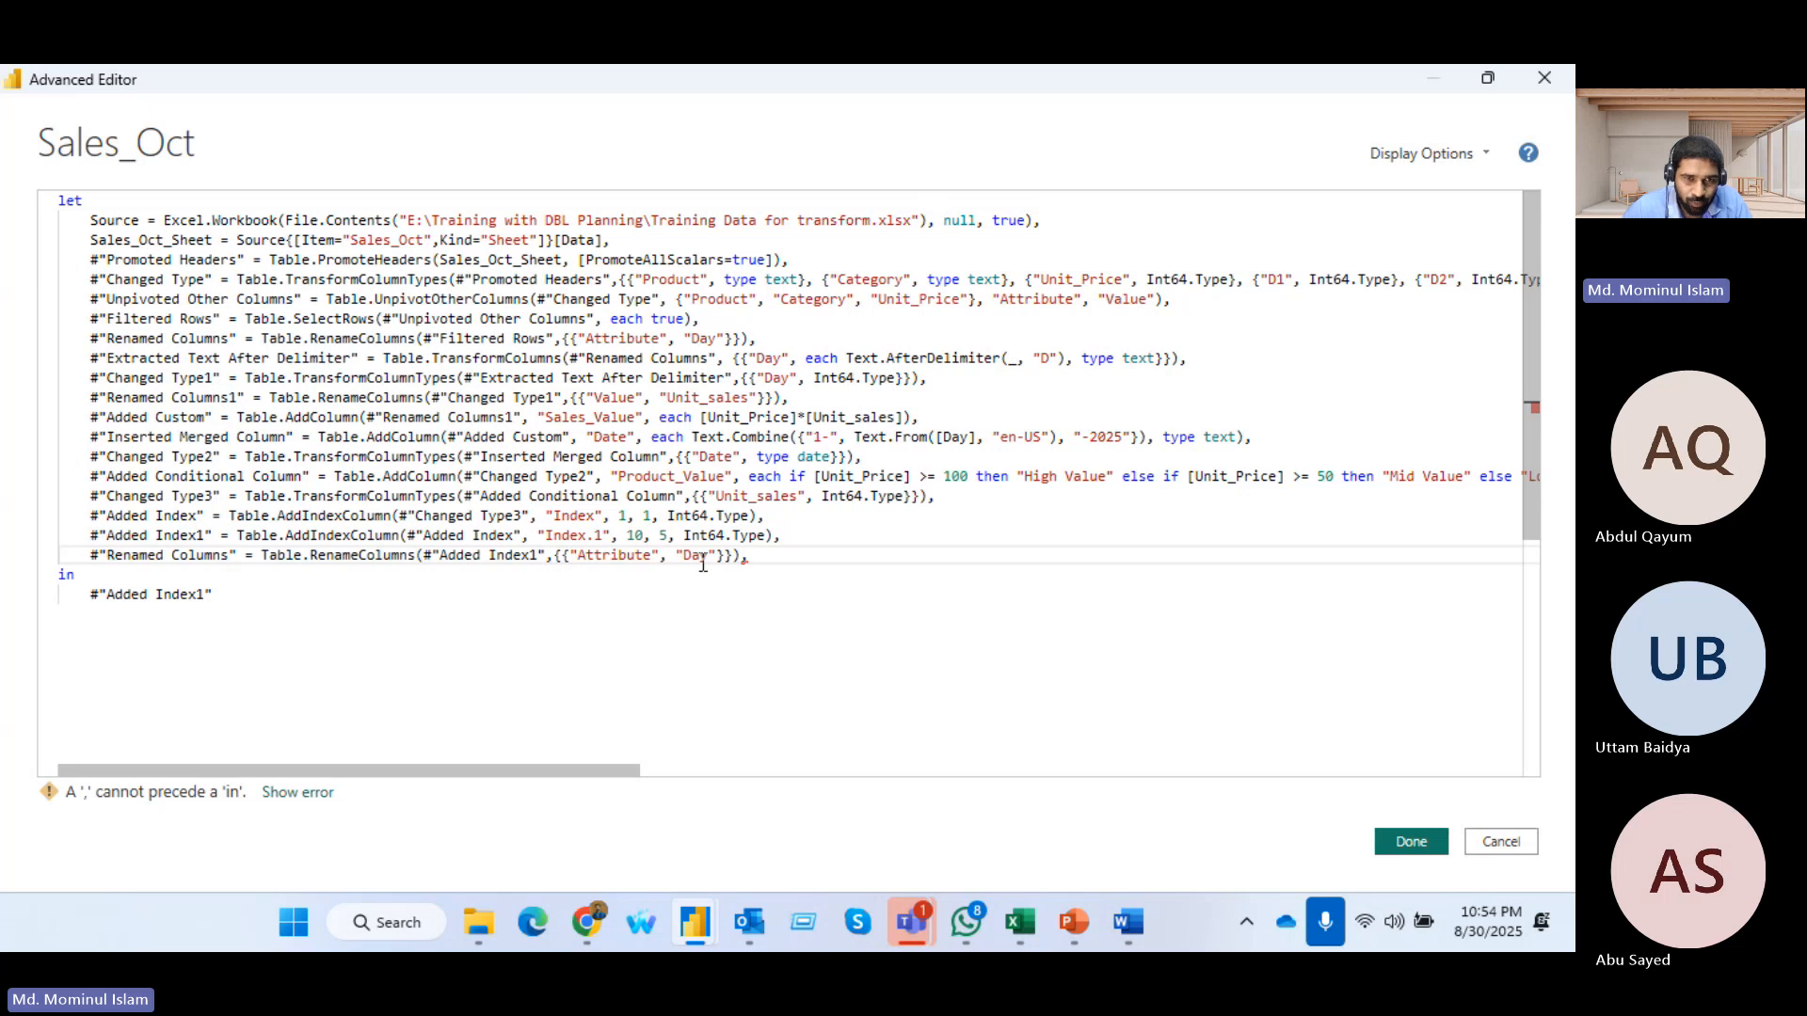
# Change the appended line's rename pair to {"Value", "ValueXYZ"} and remove the trailing comma before in
pyautogui.moveTo(578, 555); pyautogui.dragTo(655, 557)
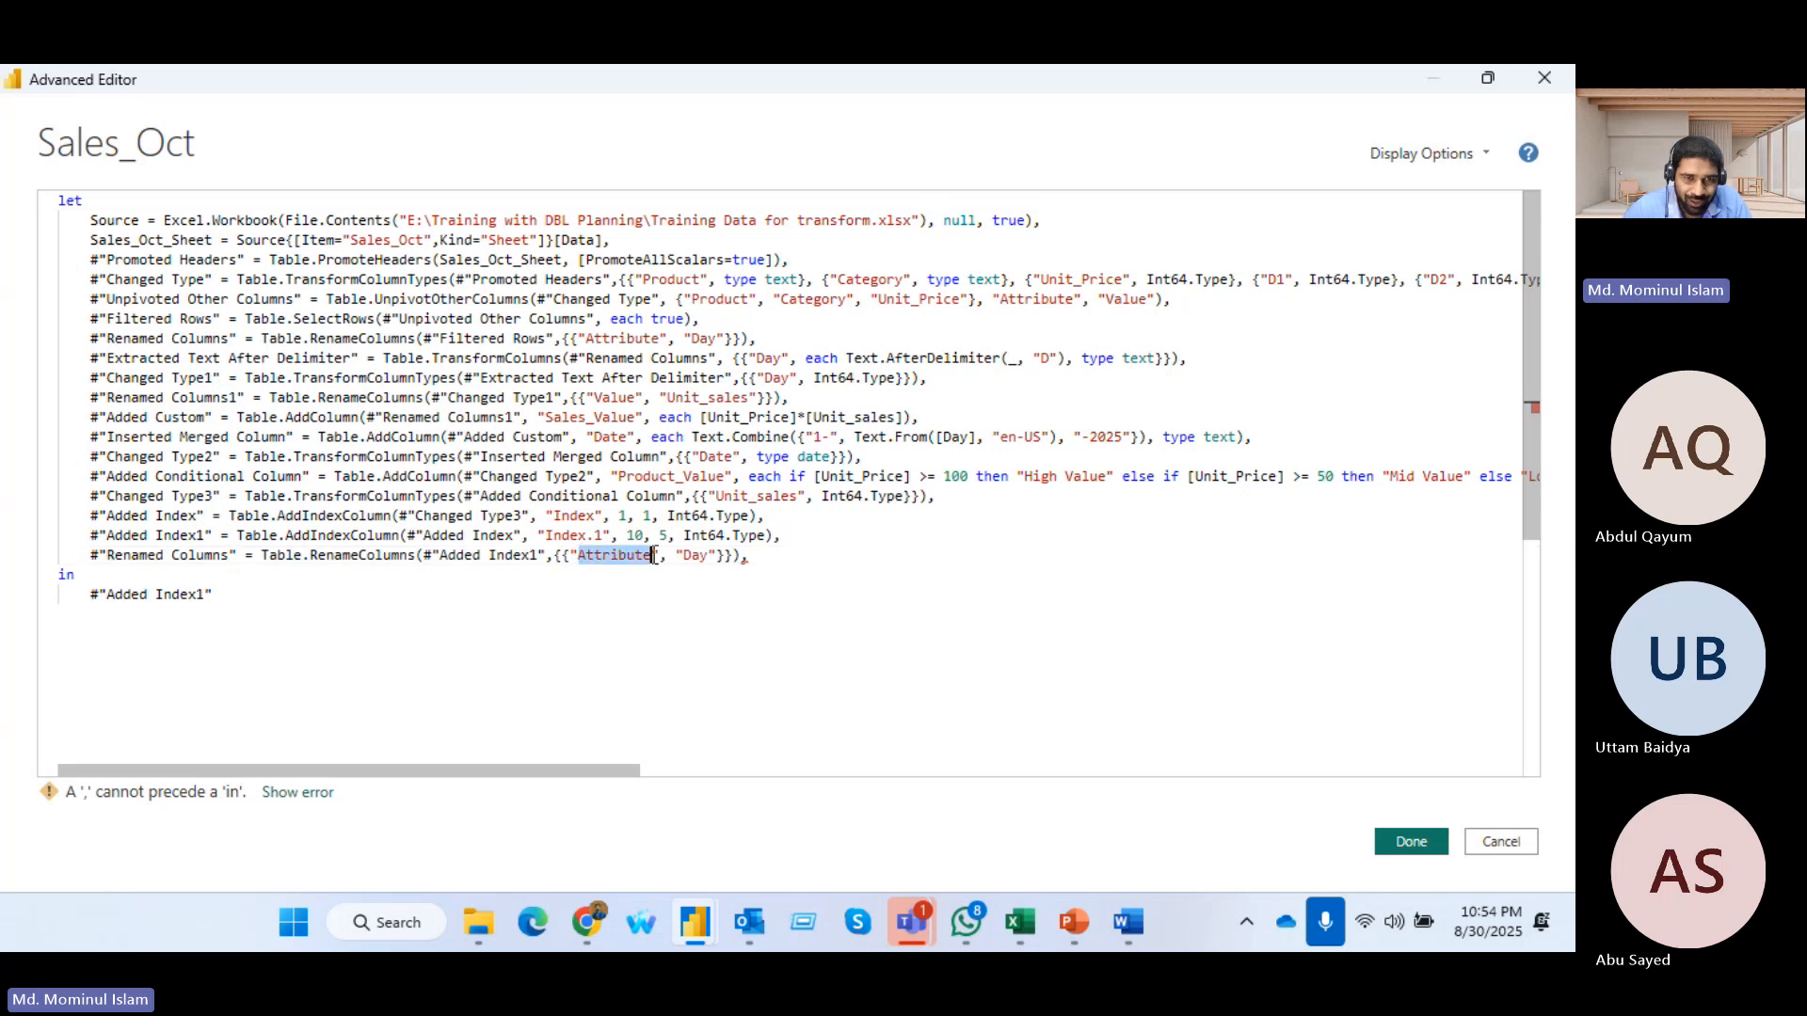
pyautogui.write('Value')
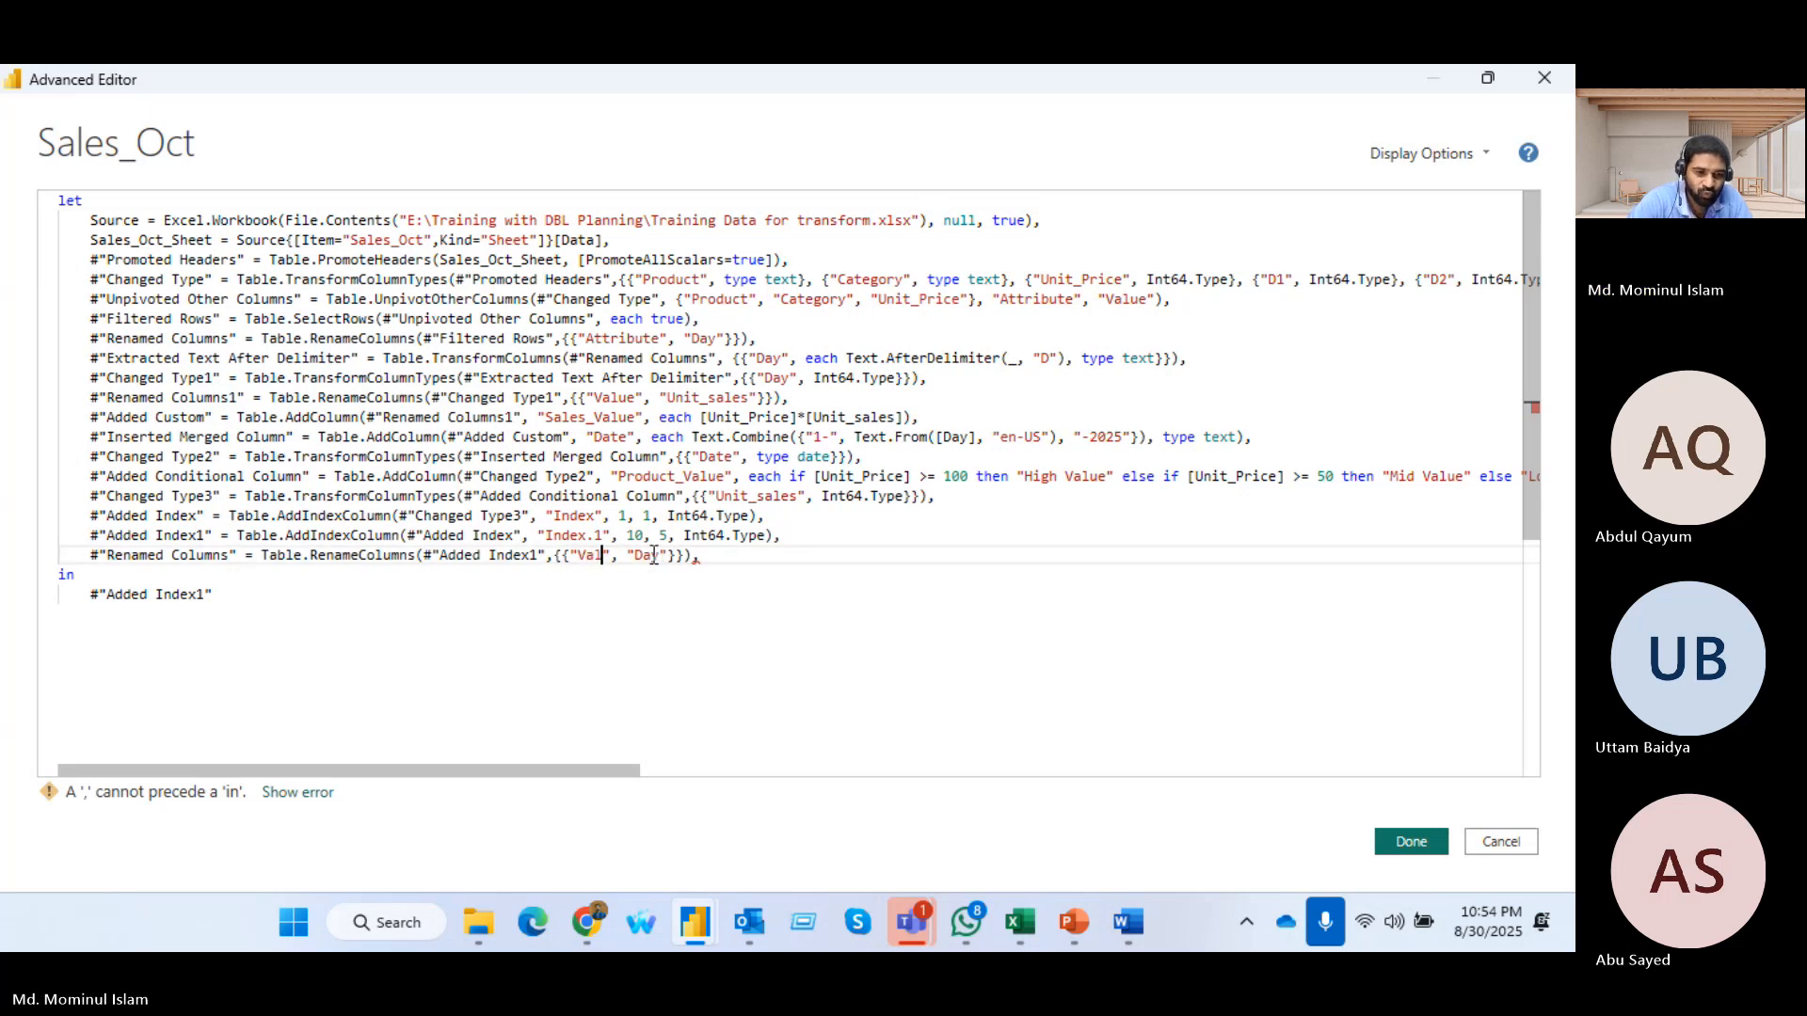
pyautogui.moveTo(651, 557); pyautogui.dragTo(677, 560)
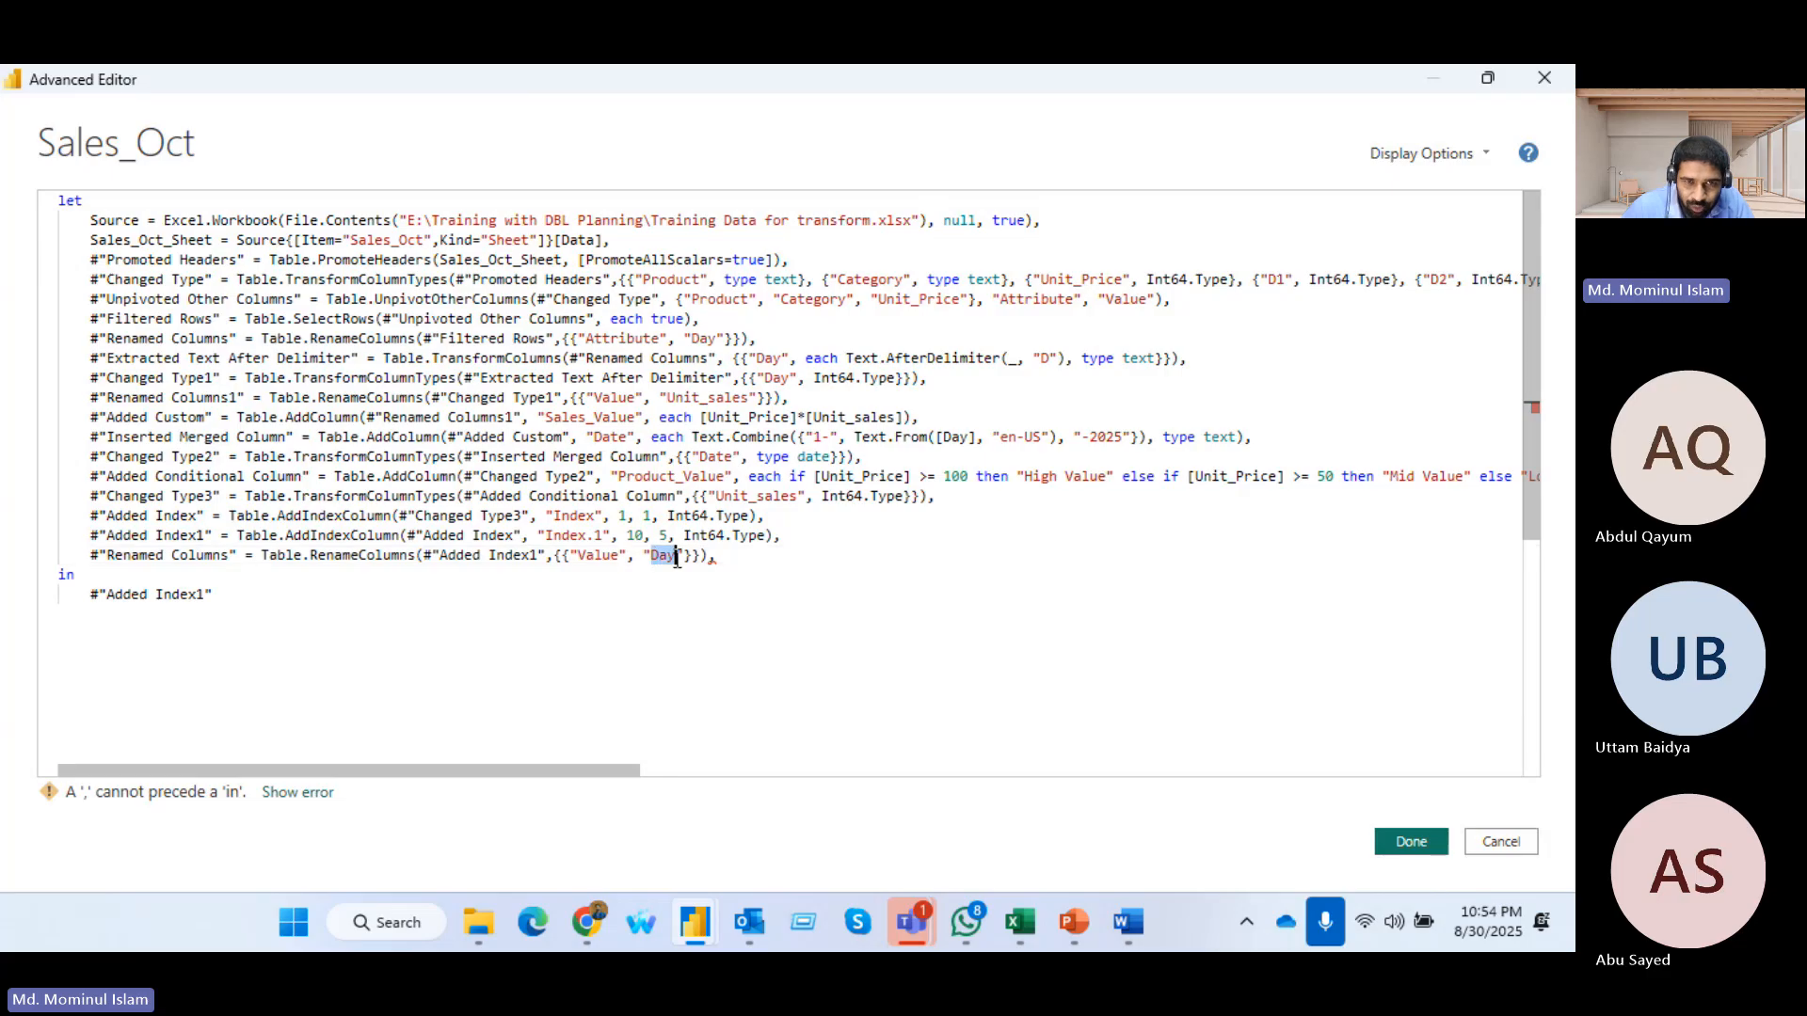
pyautogui.write('Value')
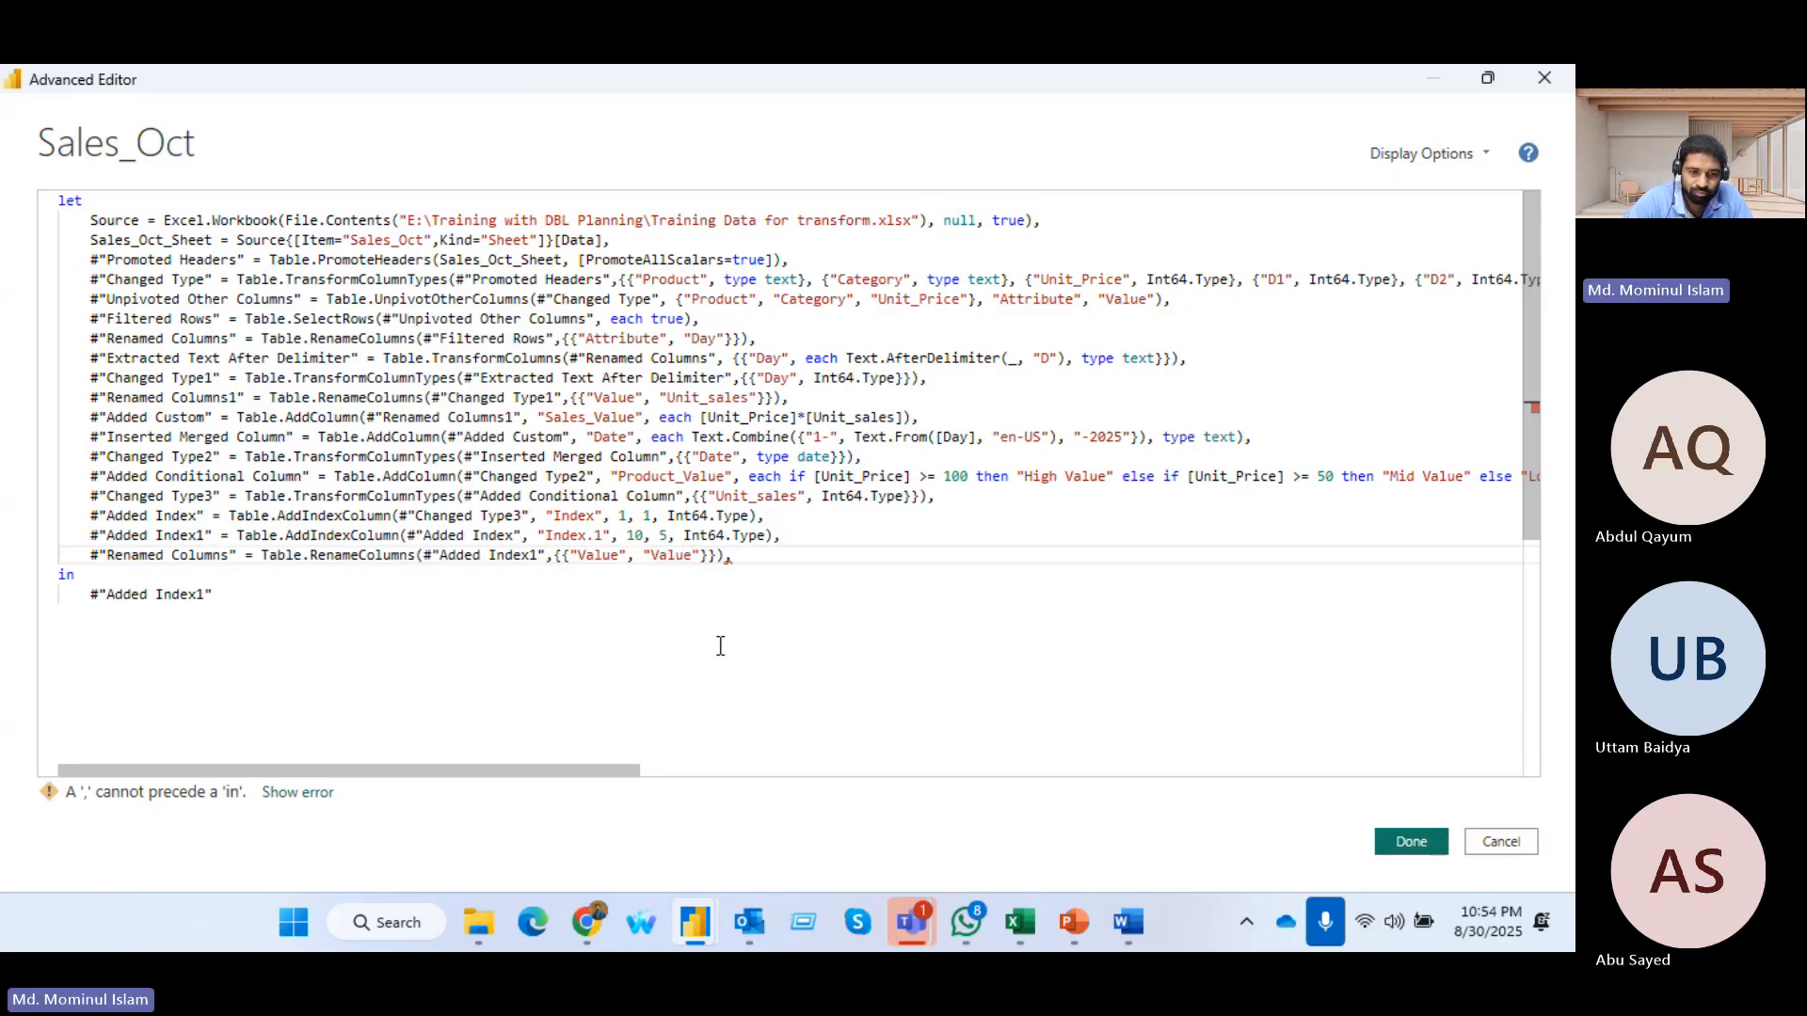
pyautogui.write('XY')
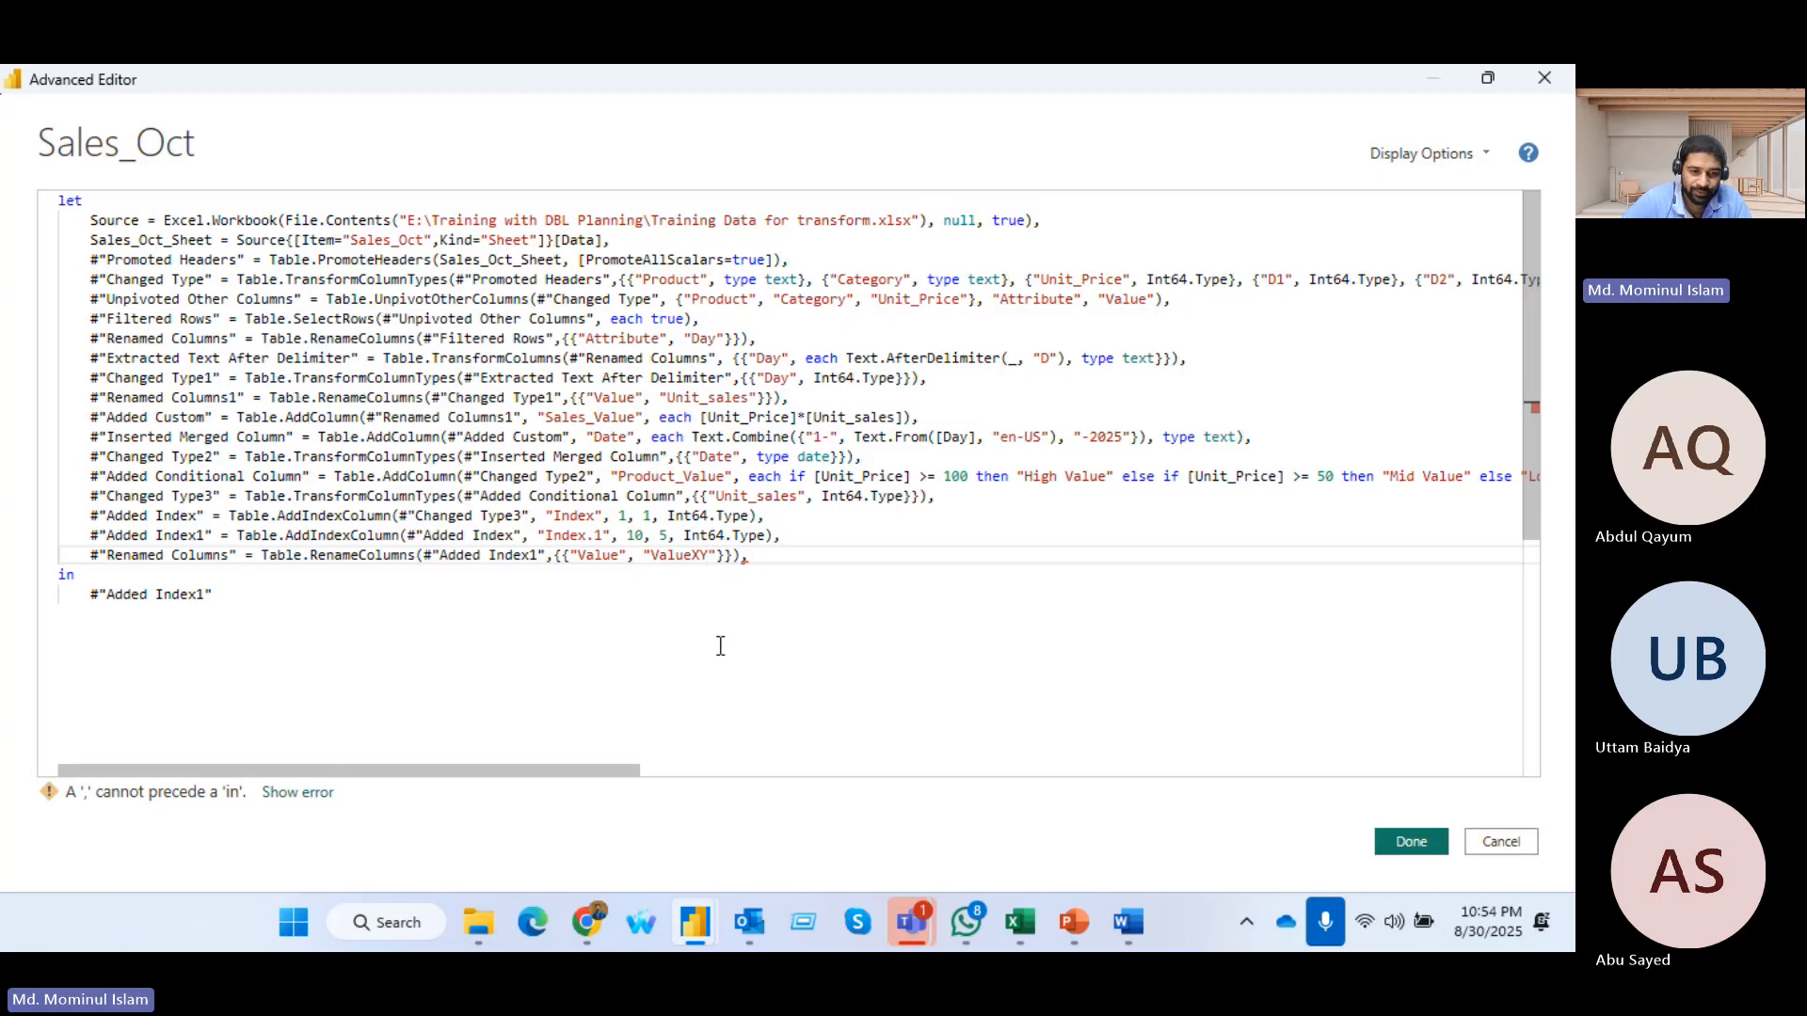
pyautogui.write('Z')
pyautogui.click(781, 561)
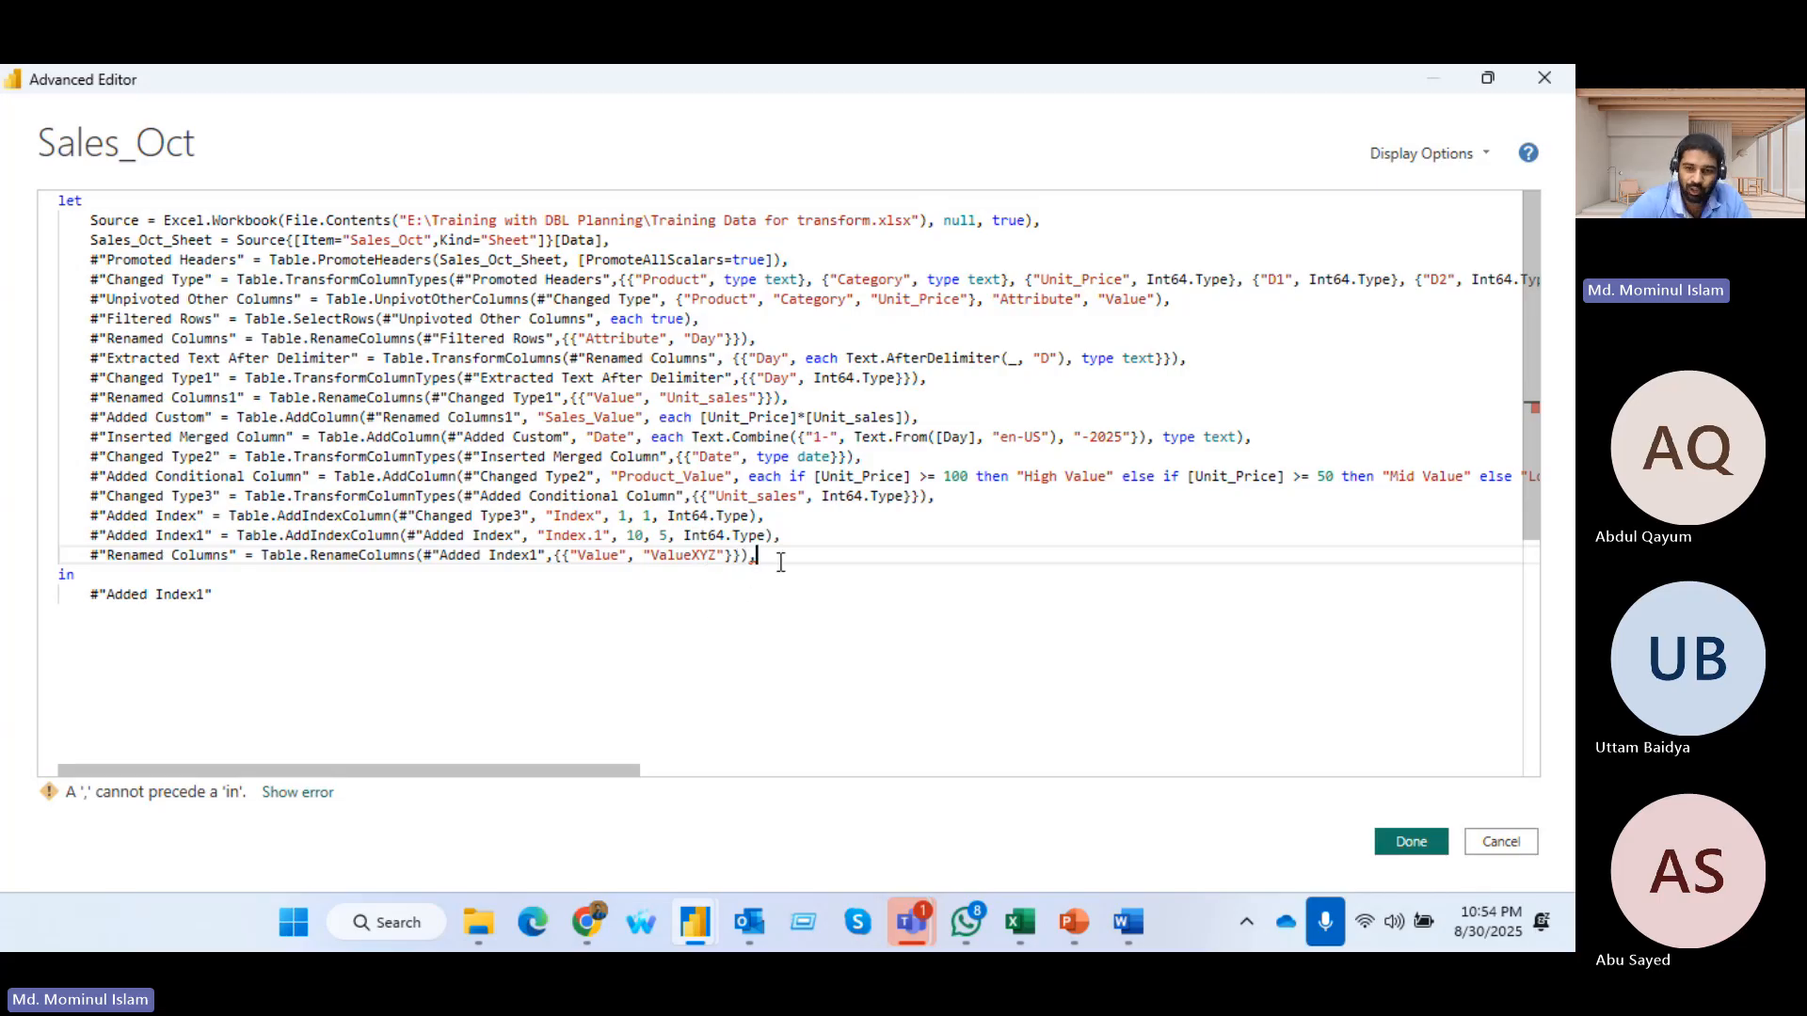
pyautogui.press('BackSpace')
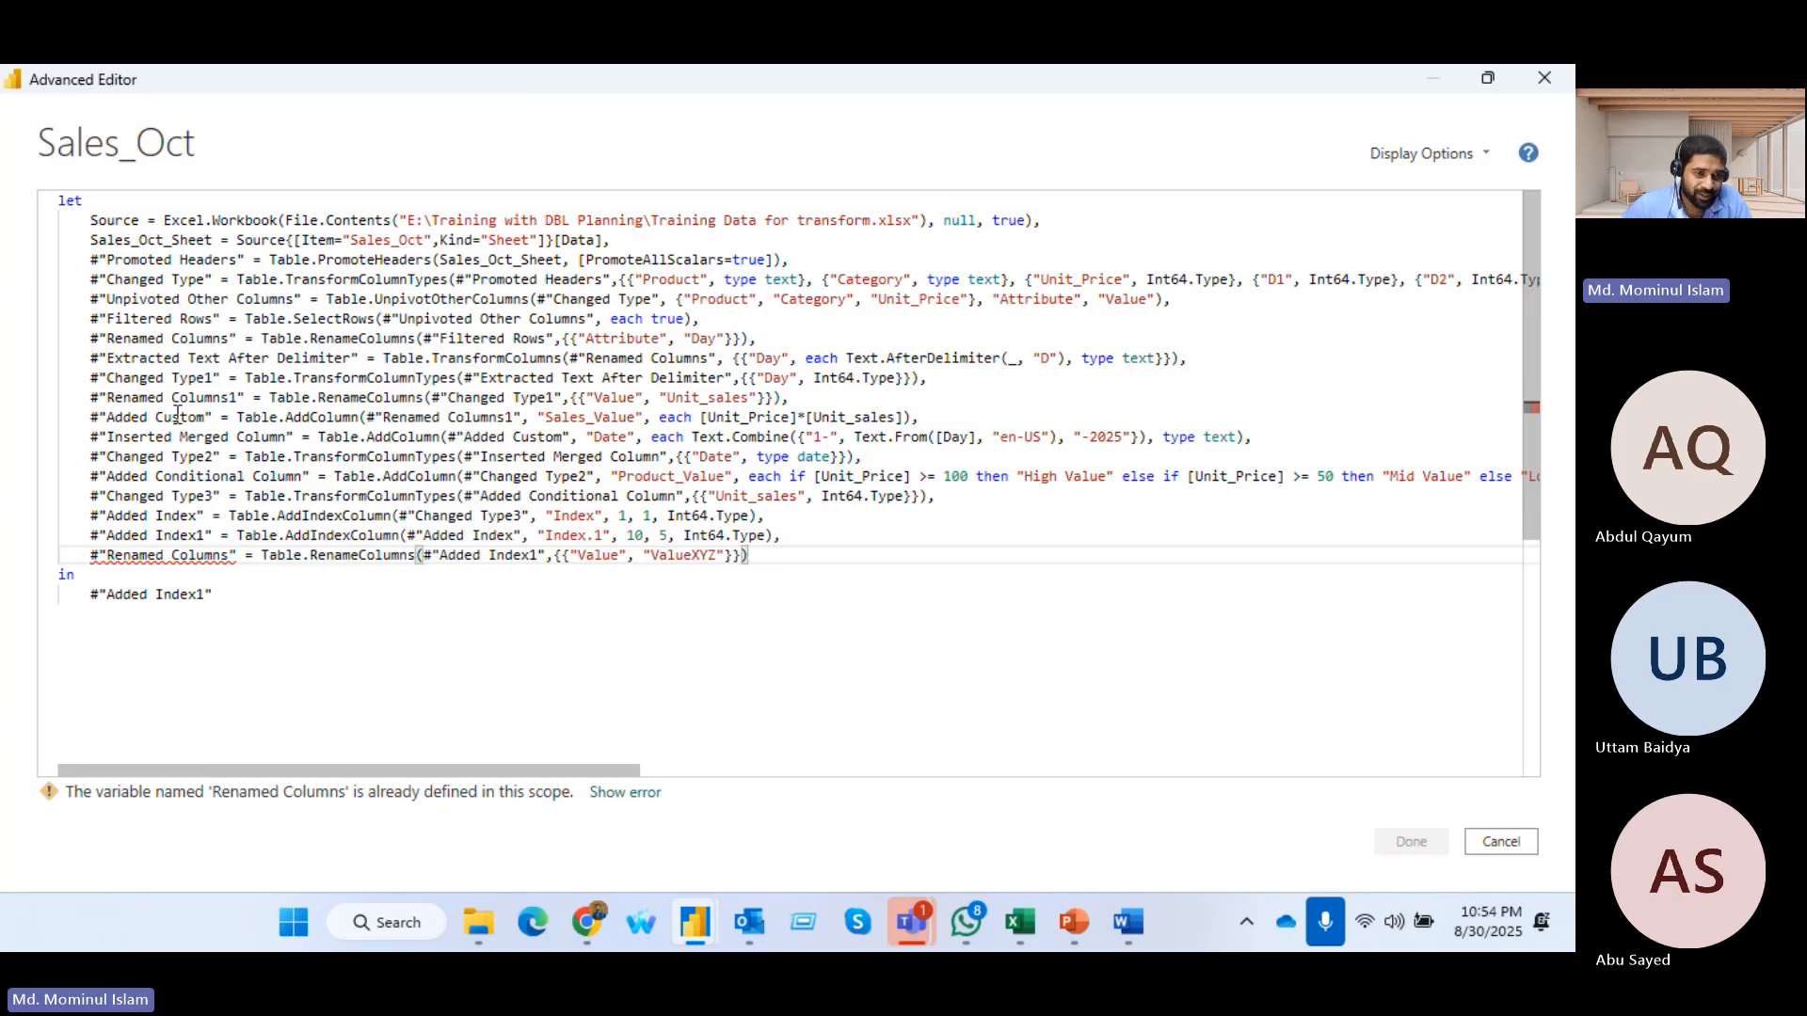
# Rename the appended step to the unique name #"Renamed Columns2"
pyautogui.click(231, 555)
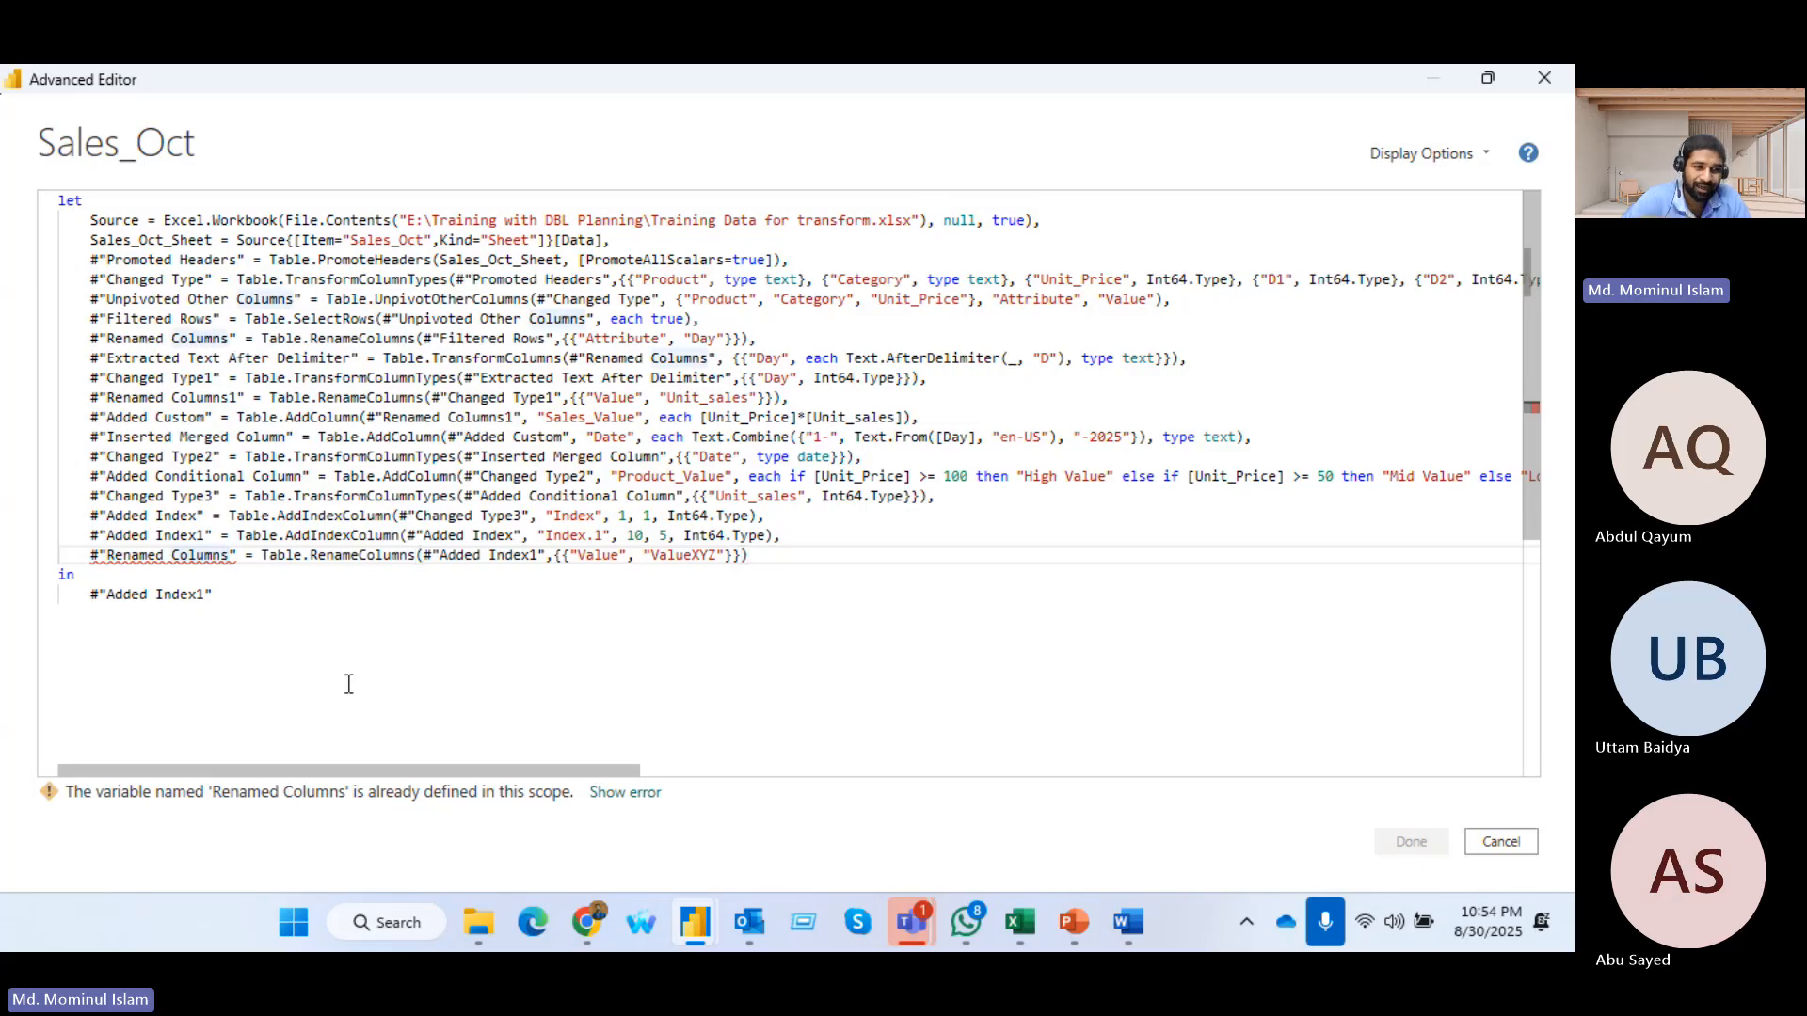
pyautogui.write('1')
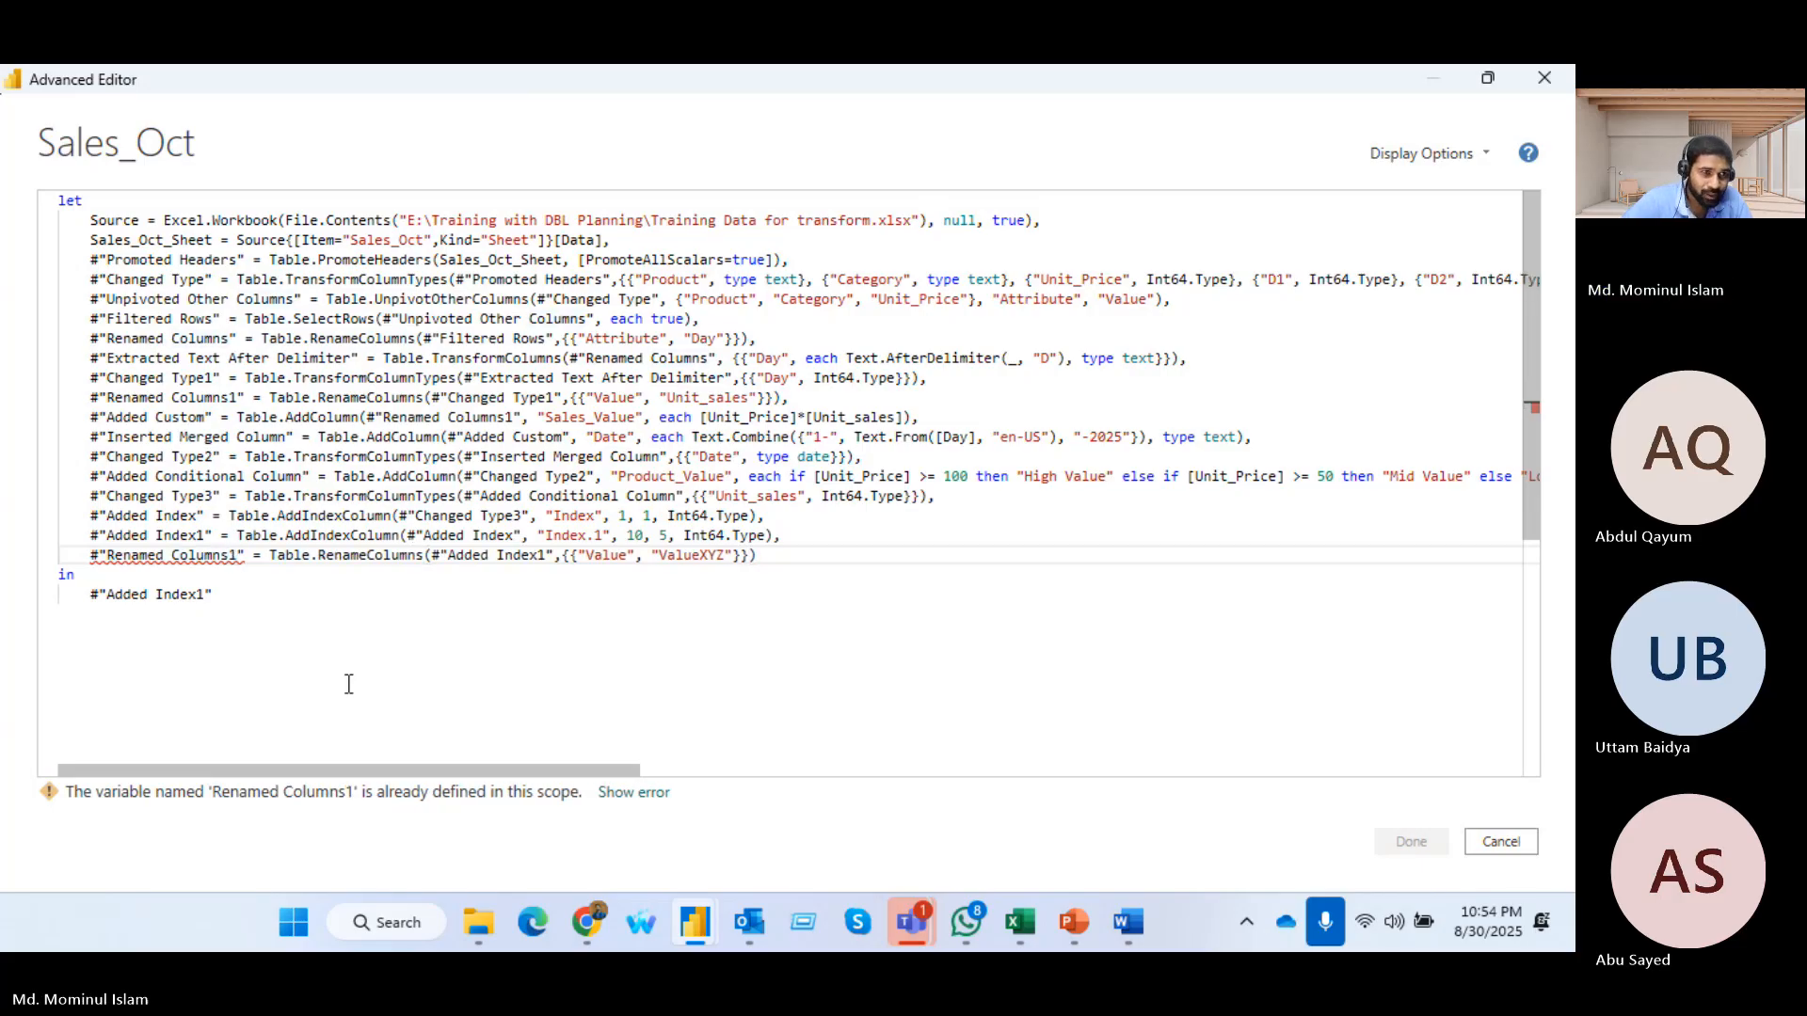
pyautogui.press('BackSpace')
pyautogui.write('2')
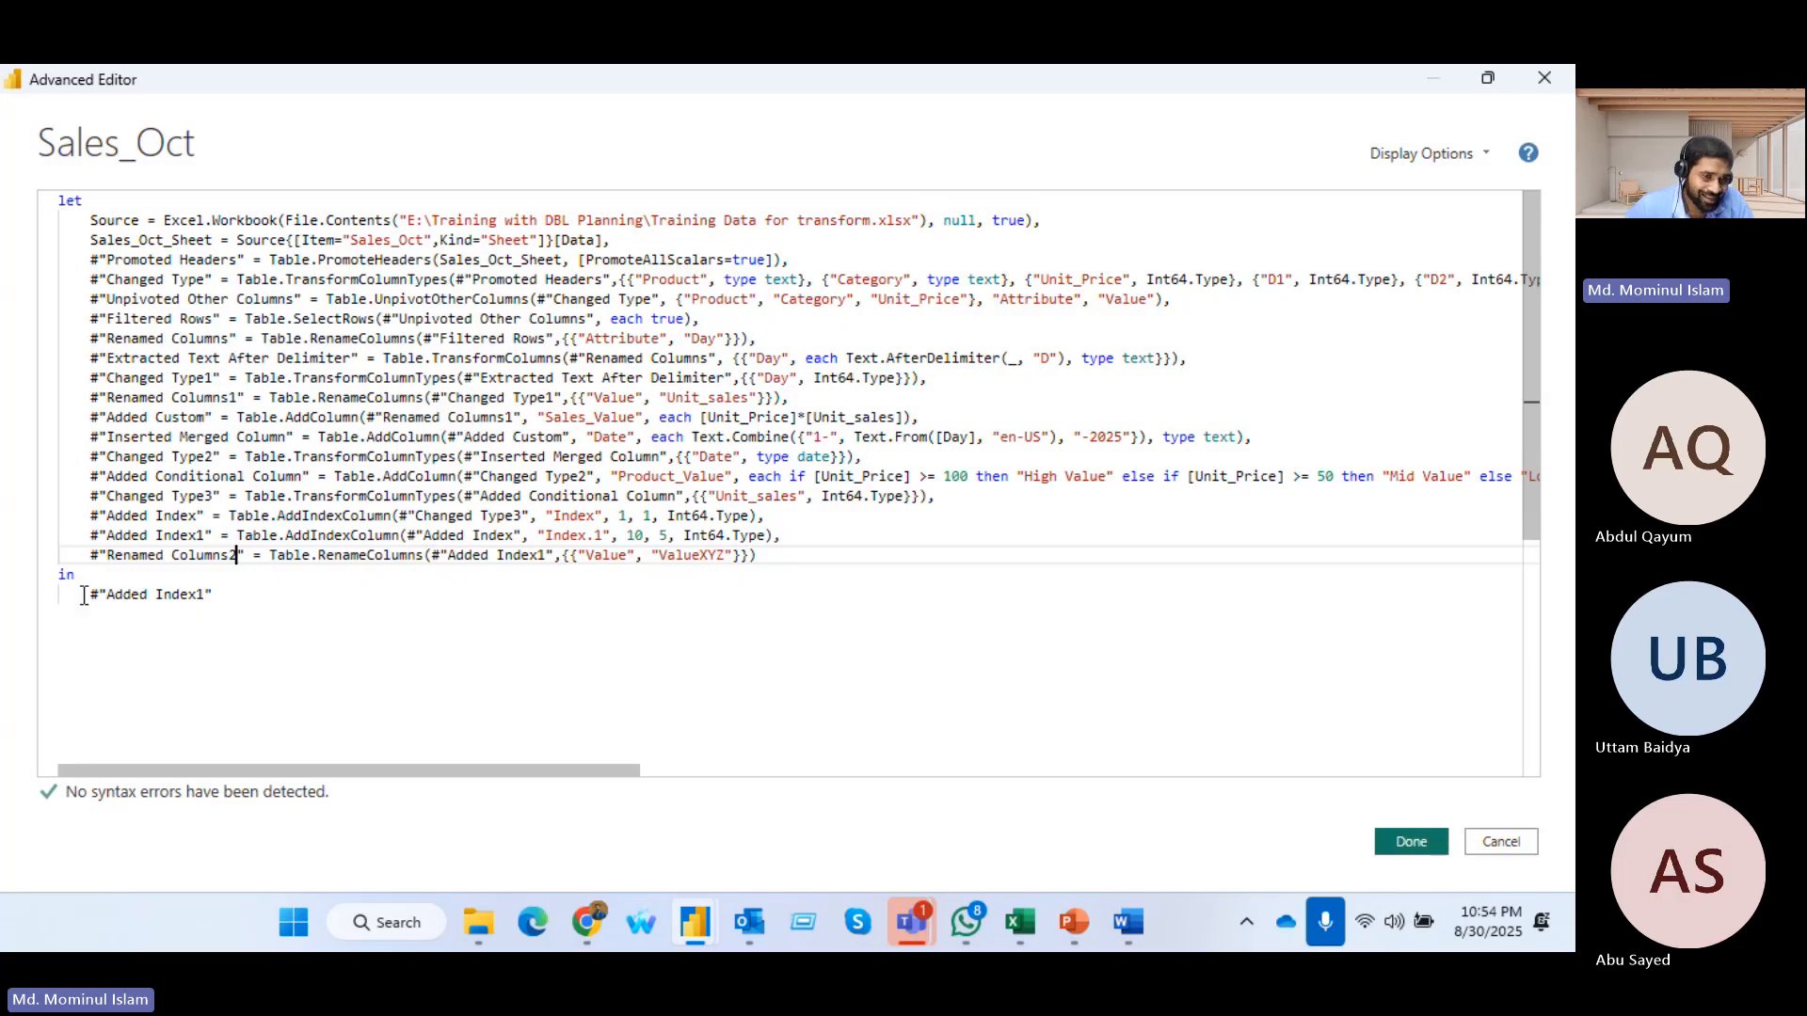
# Set the query's output after in to #"Renamed Columns2" and apply the edited code
pyautogui.moveTo(92, 561); pyautogui.dragTo(248, 559)
pyautogui.hotkey('ctrl', 'c')
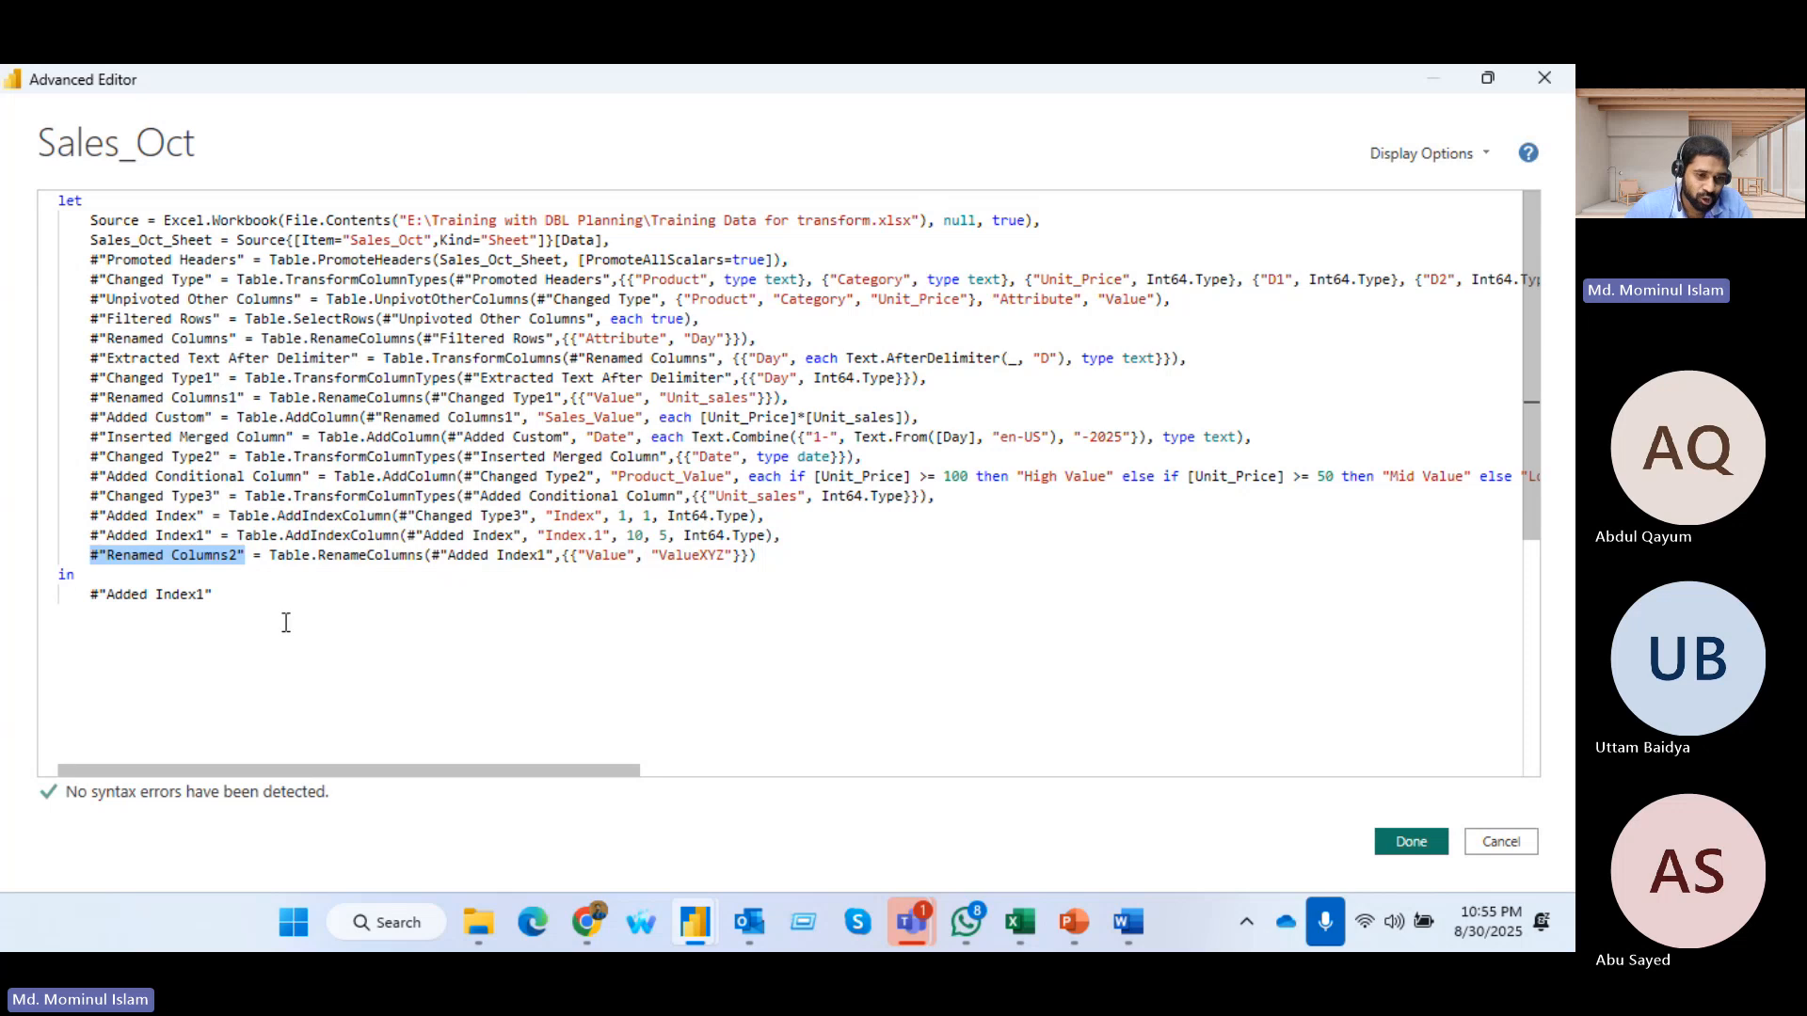
pyautogui.moveTo(90, 595); pyautogui.dragTo(219, 595)
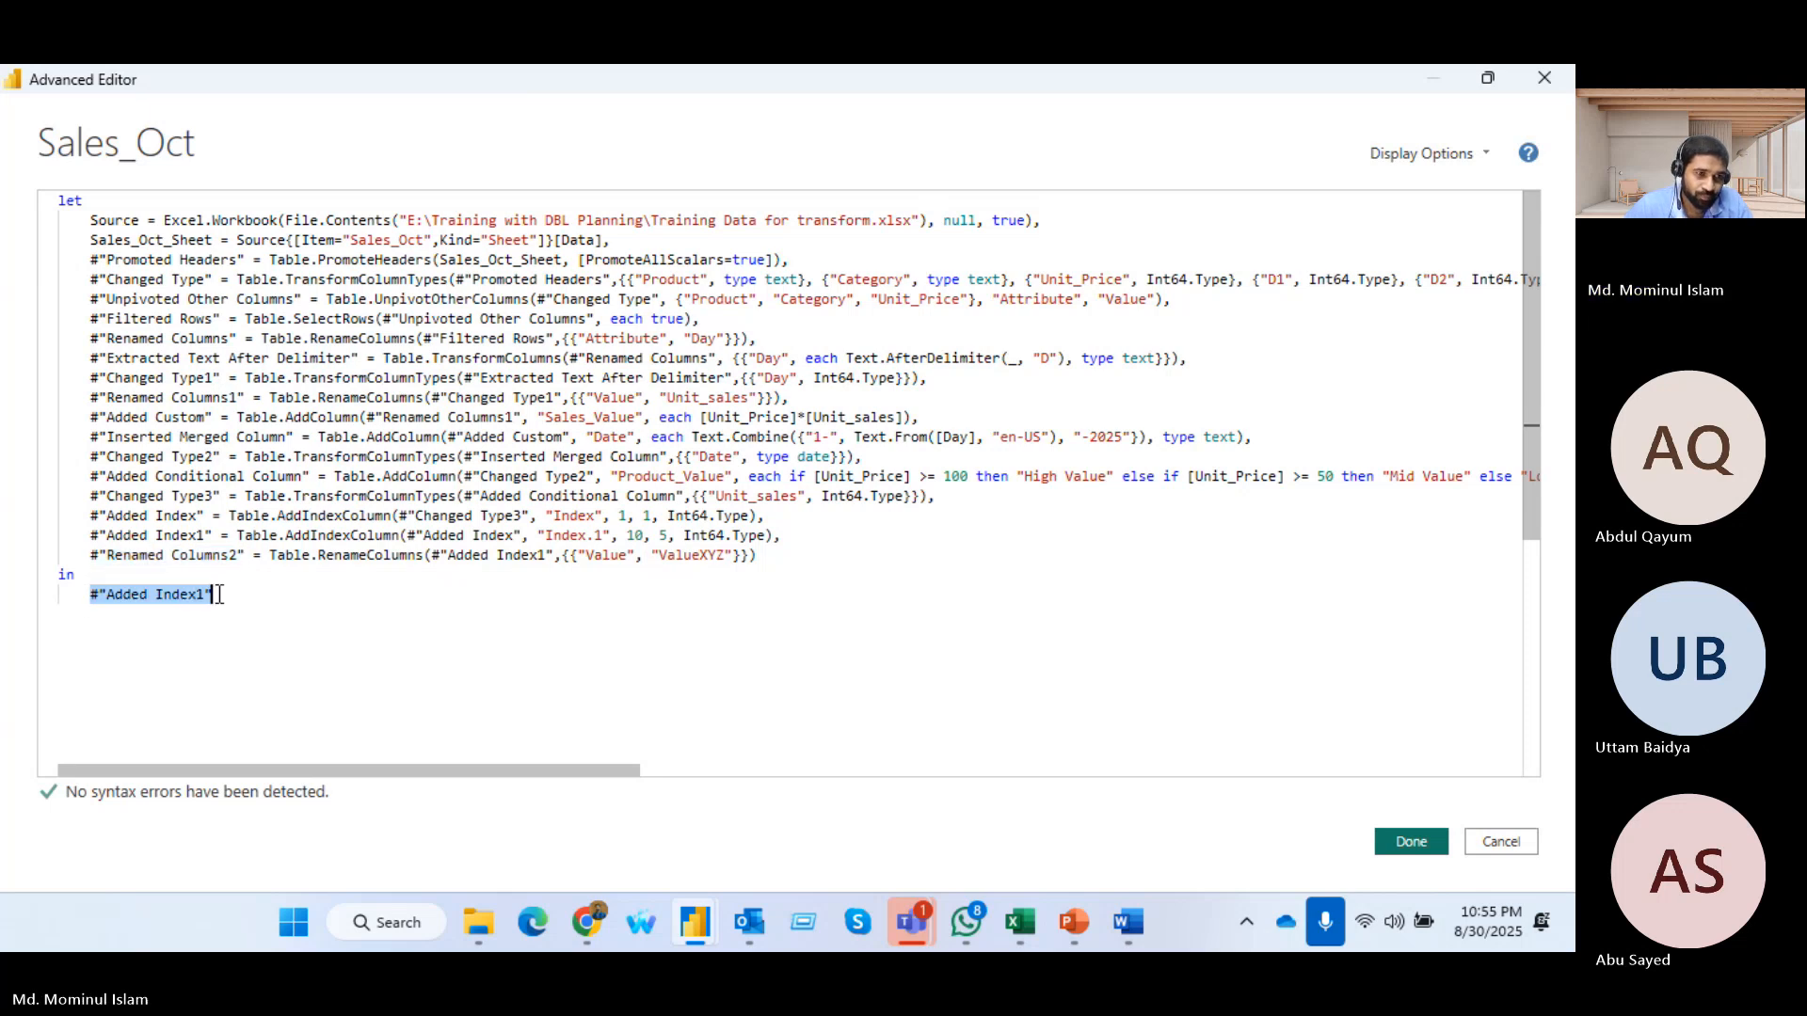
pyautogui.hotkey('ctrl', 'v')
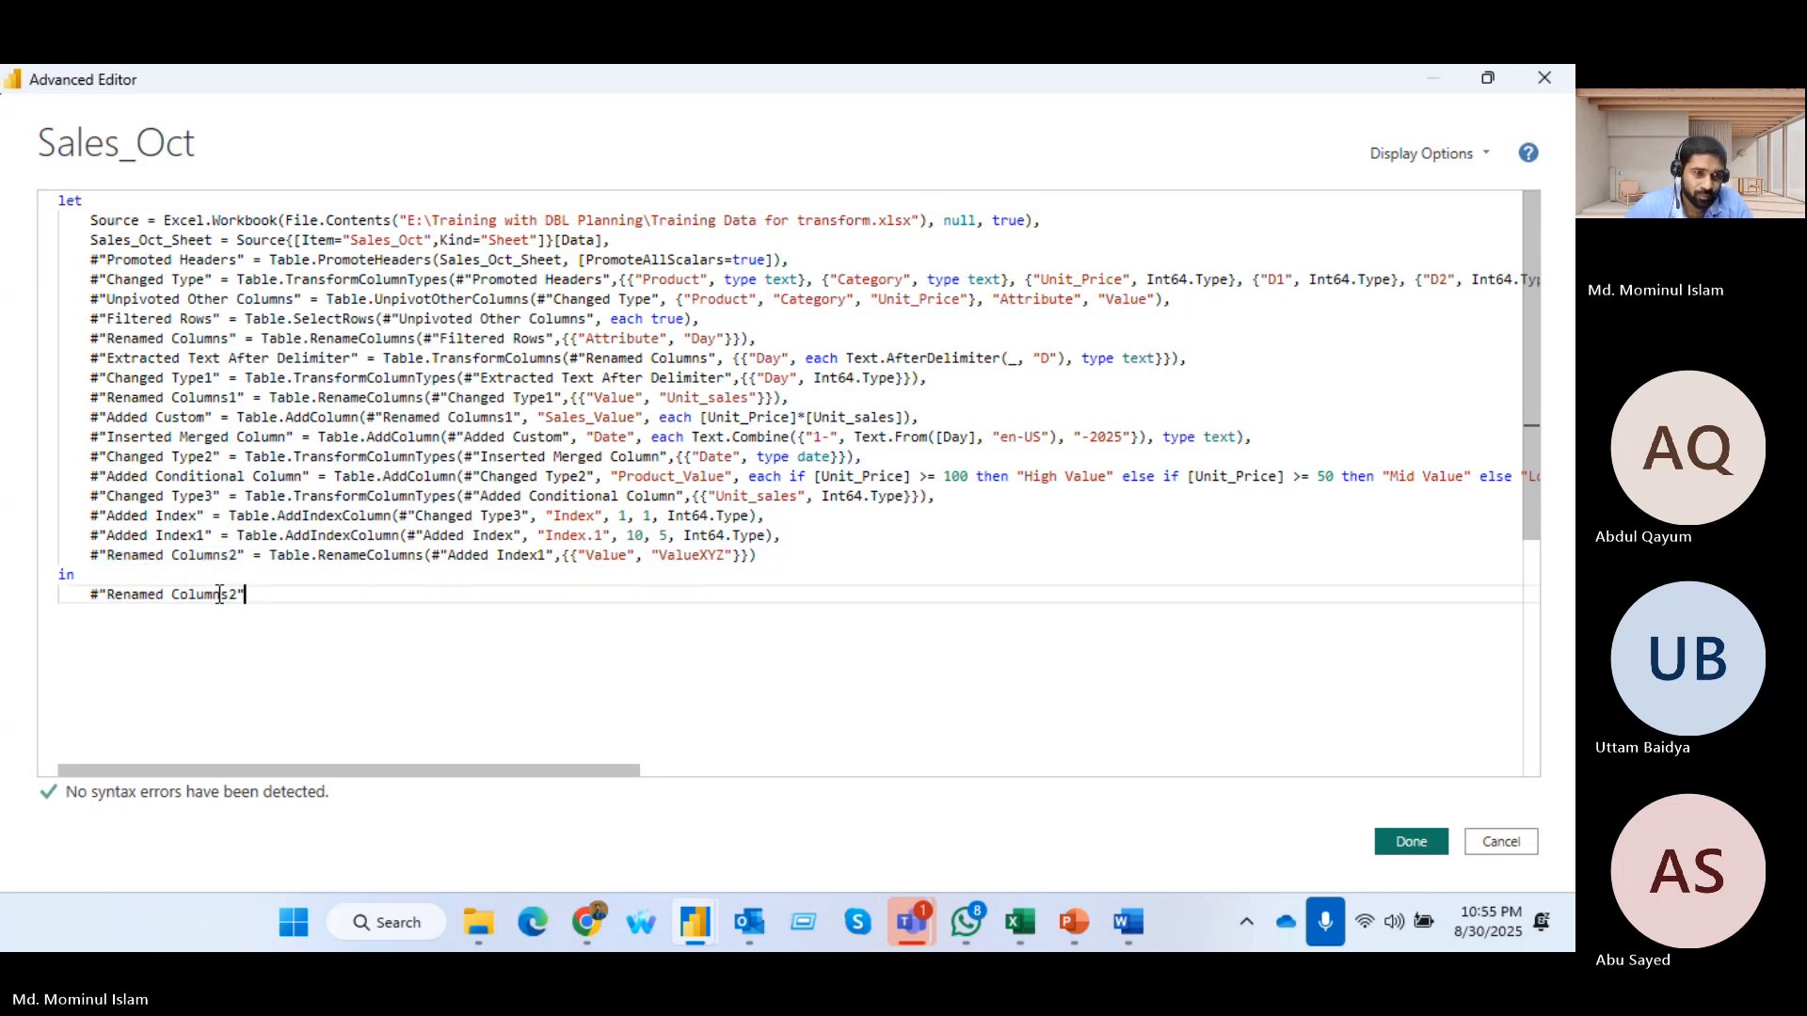
pyautogui.click(1402, 841)
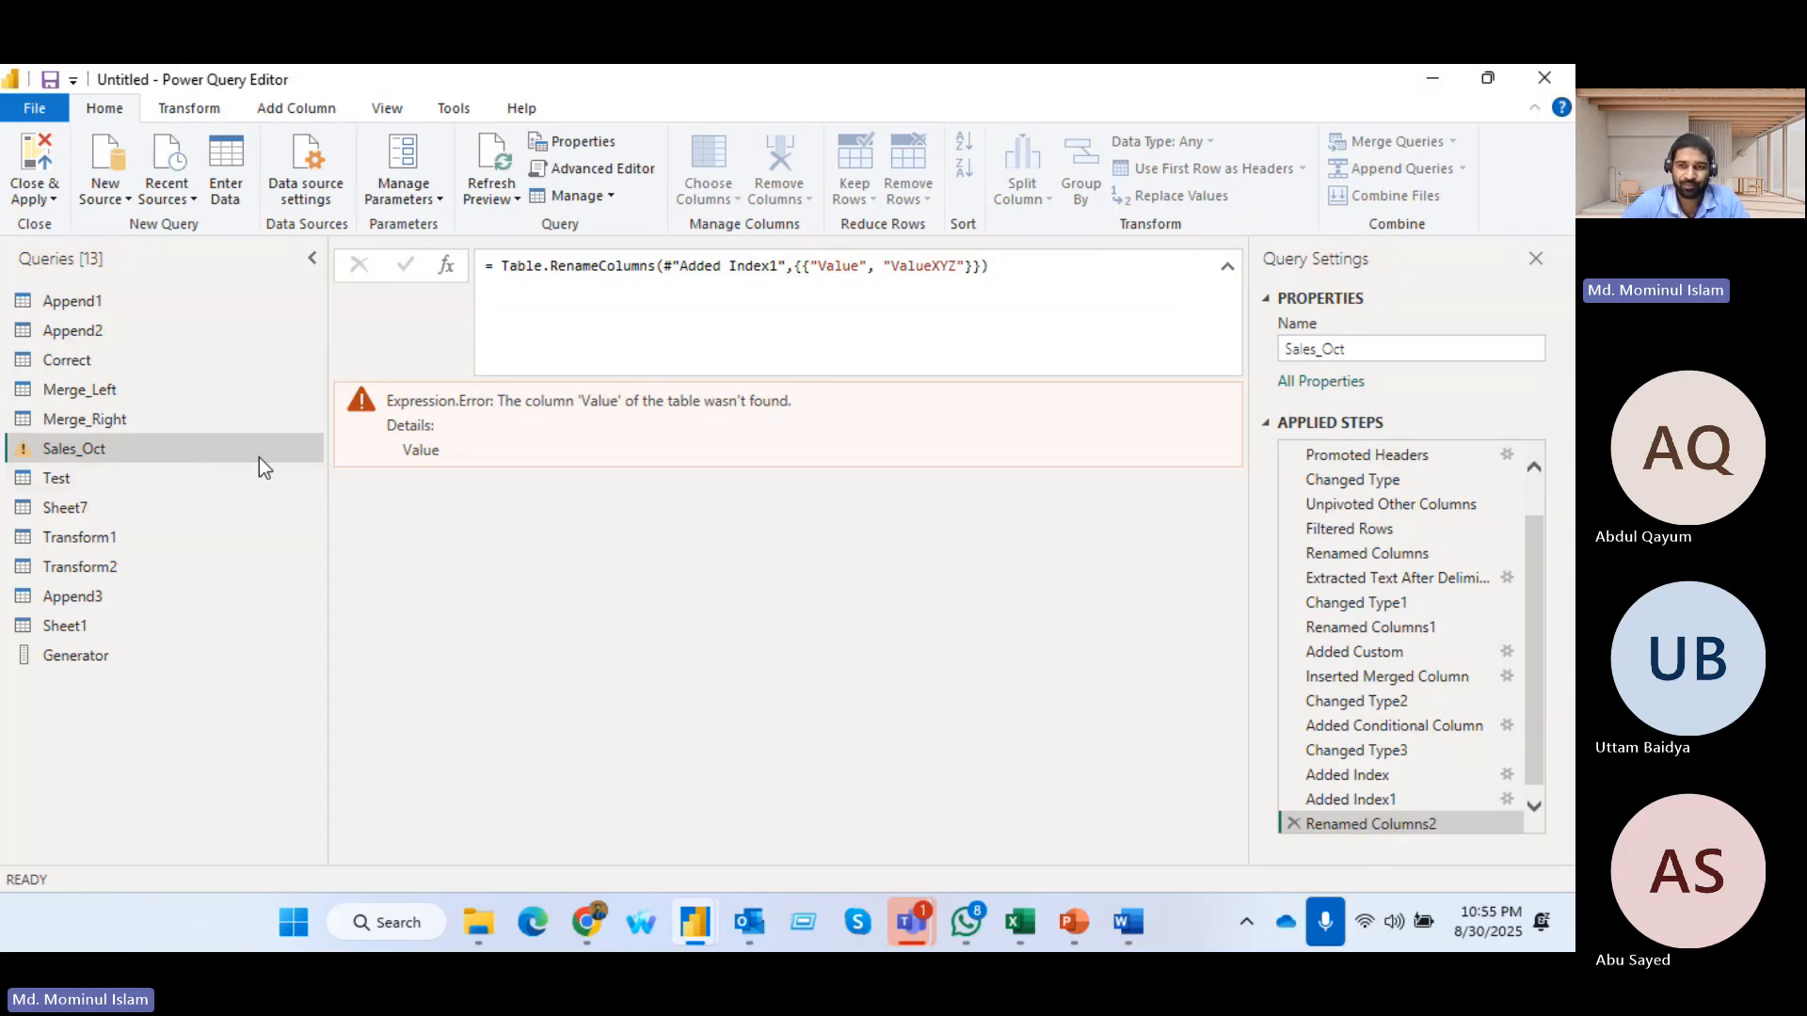
# Delete the Renamed Columns2 applied step from Sales_Oct and select the Index.1 column
pyautogui.click(1293, 824)
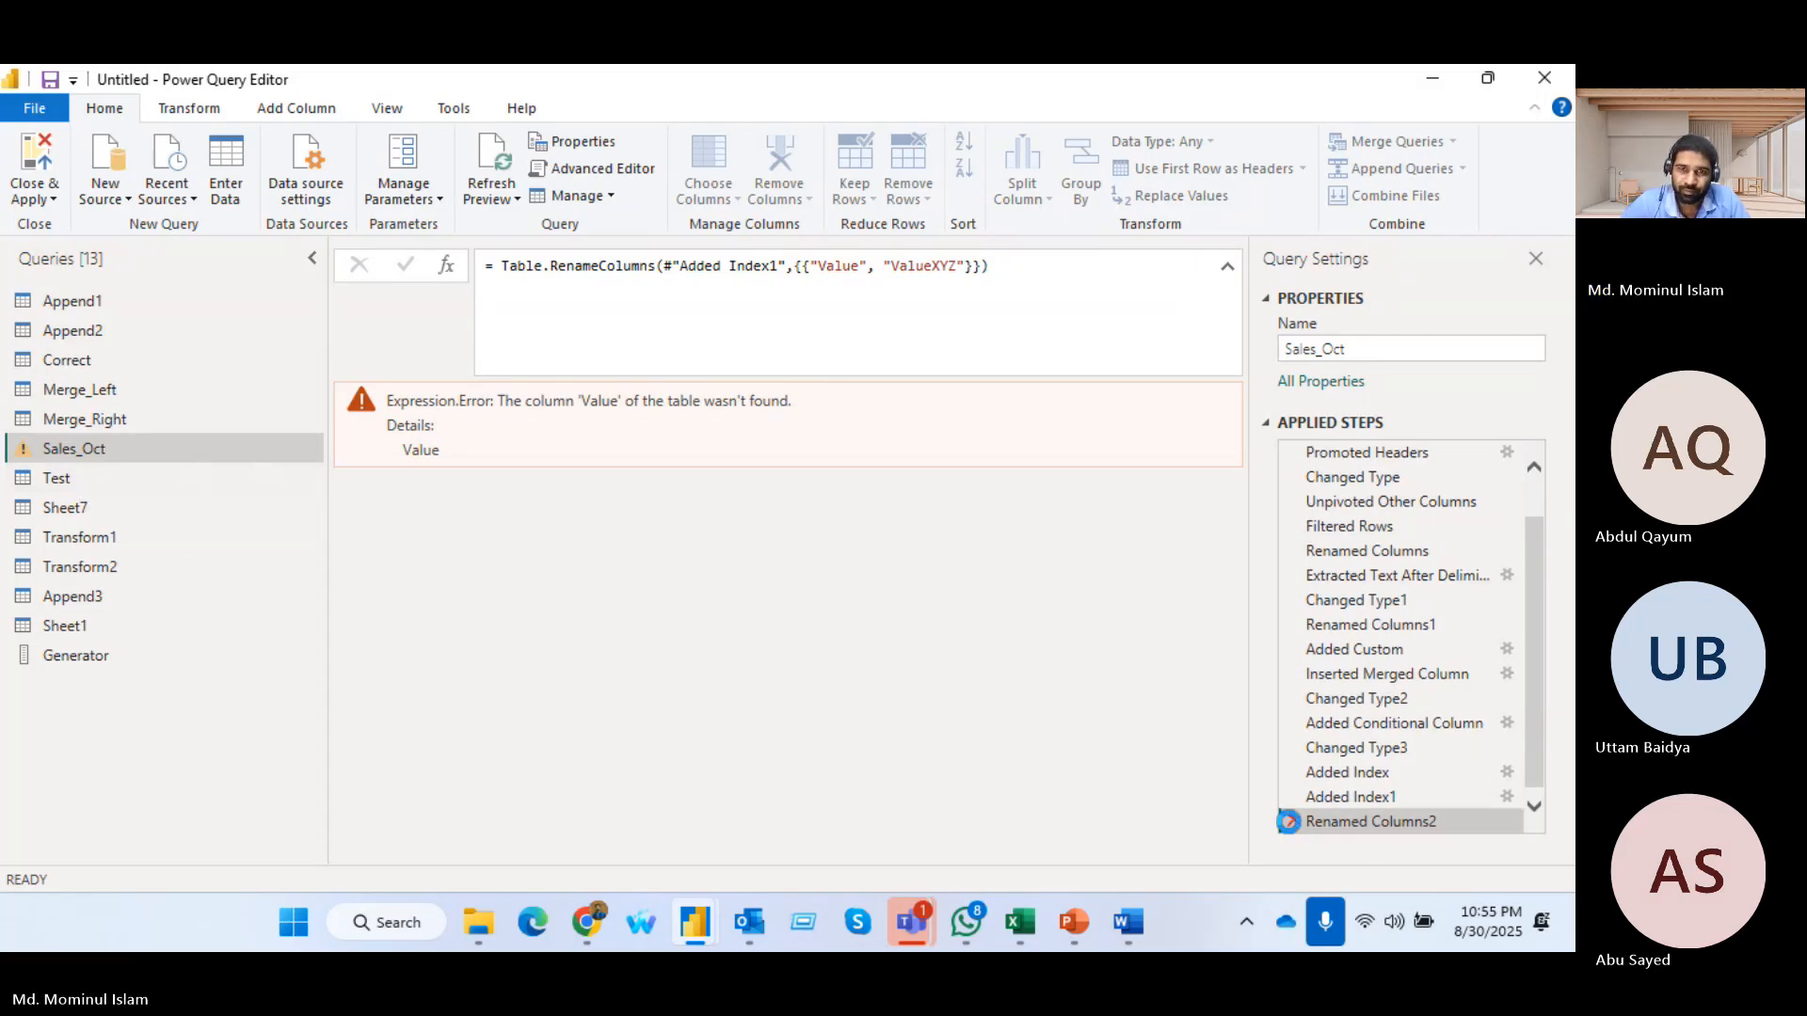
pyautogui.moveTo(650, 856); pyautogui.dragTo(1199, 834)
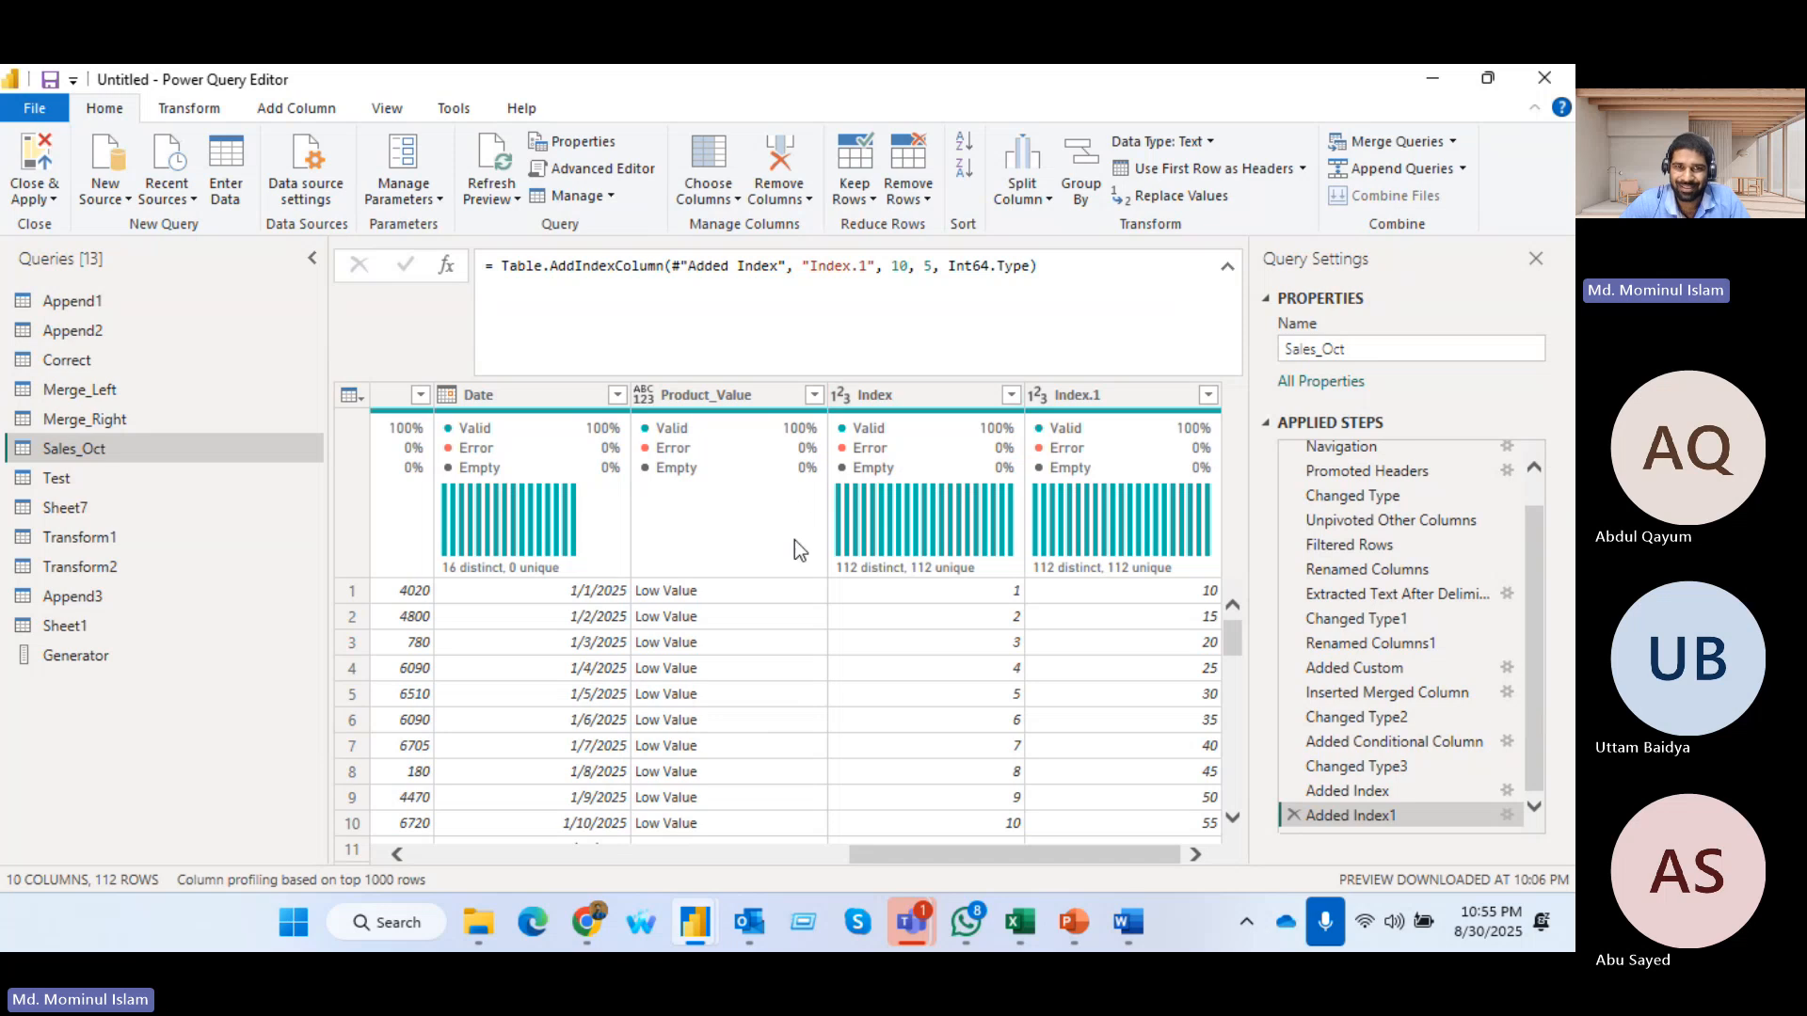
pyautogui.moveTo(956, 852); pyautogui.dragTo(997, 843)
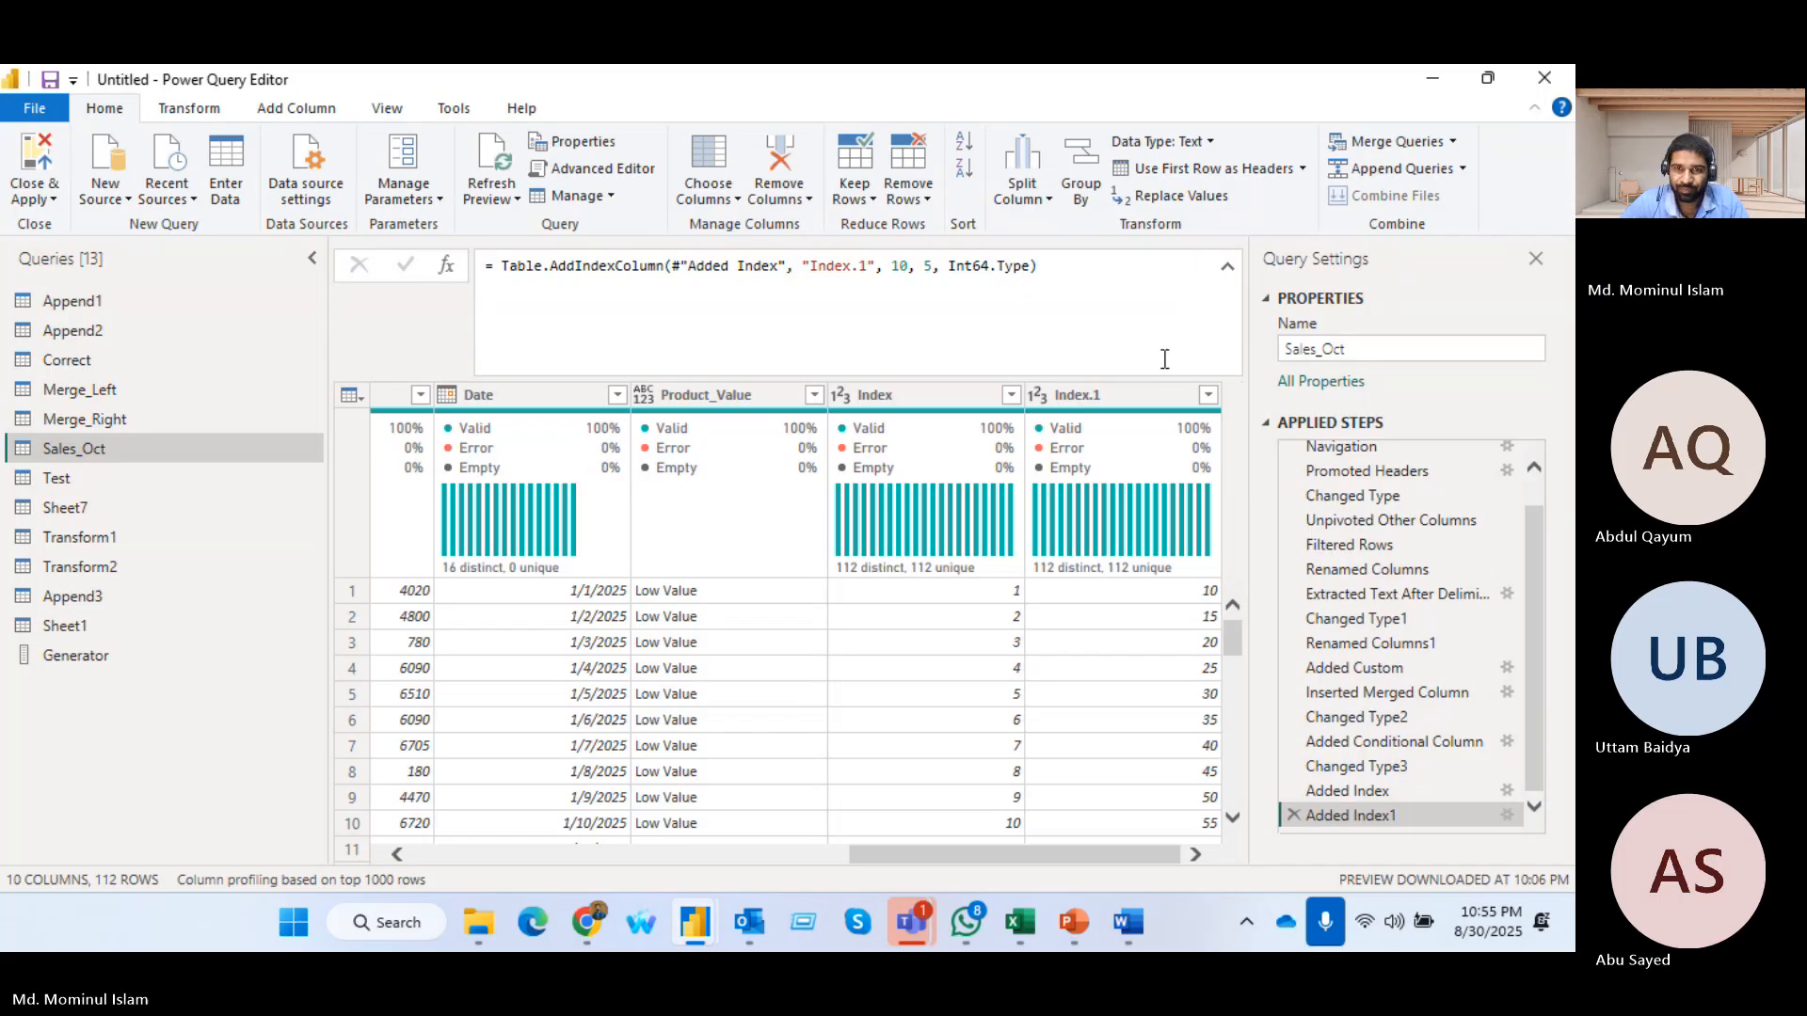
pyautogui.click(1093, 395)
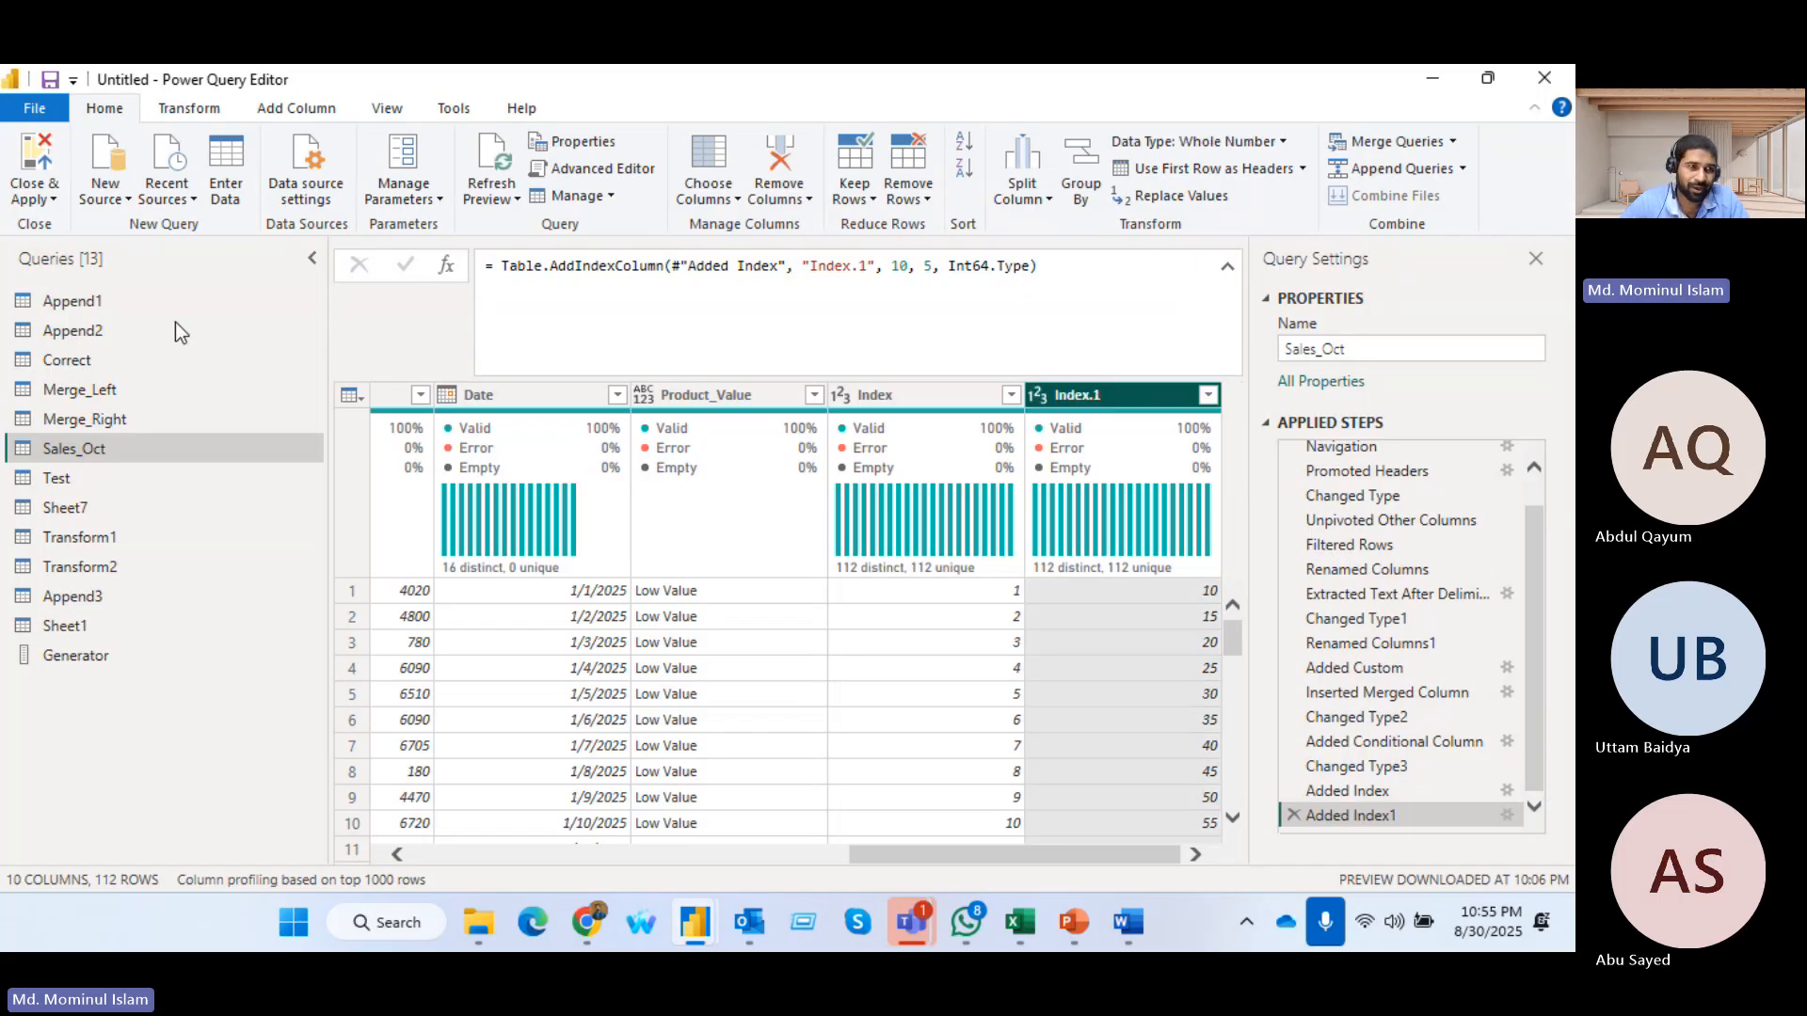
# Reopen the Sales_Oct code and append a copy of the Renamed Columns line after Added Index1, named #"Renamed Columns2"
pyautogui.click(603, 169)
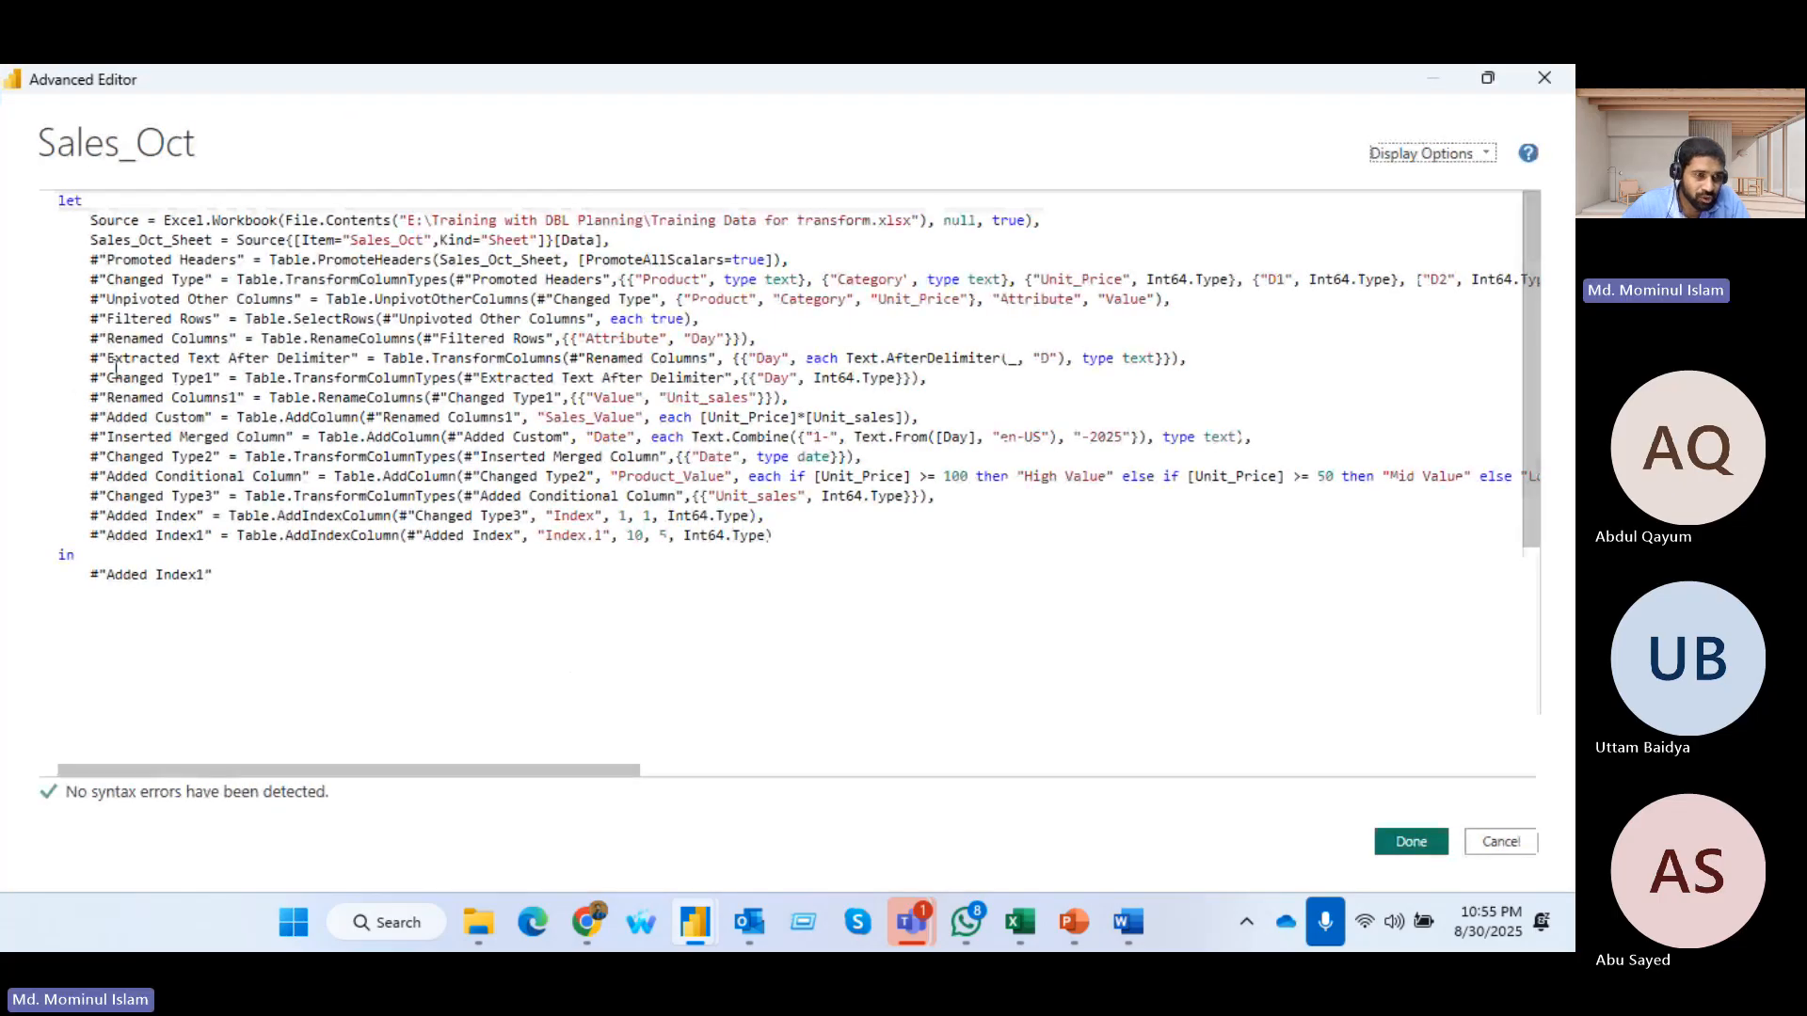
pyautogui.moveTo(85, 339); pyautogui.dragTo(766, 332)
pyautogui.hotkey('ctrl', 'c')
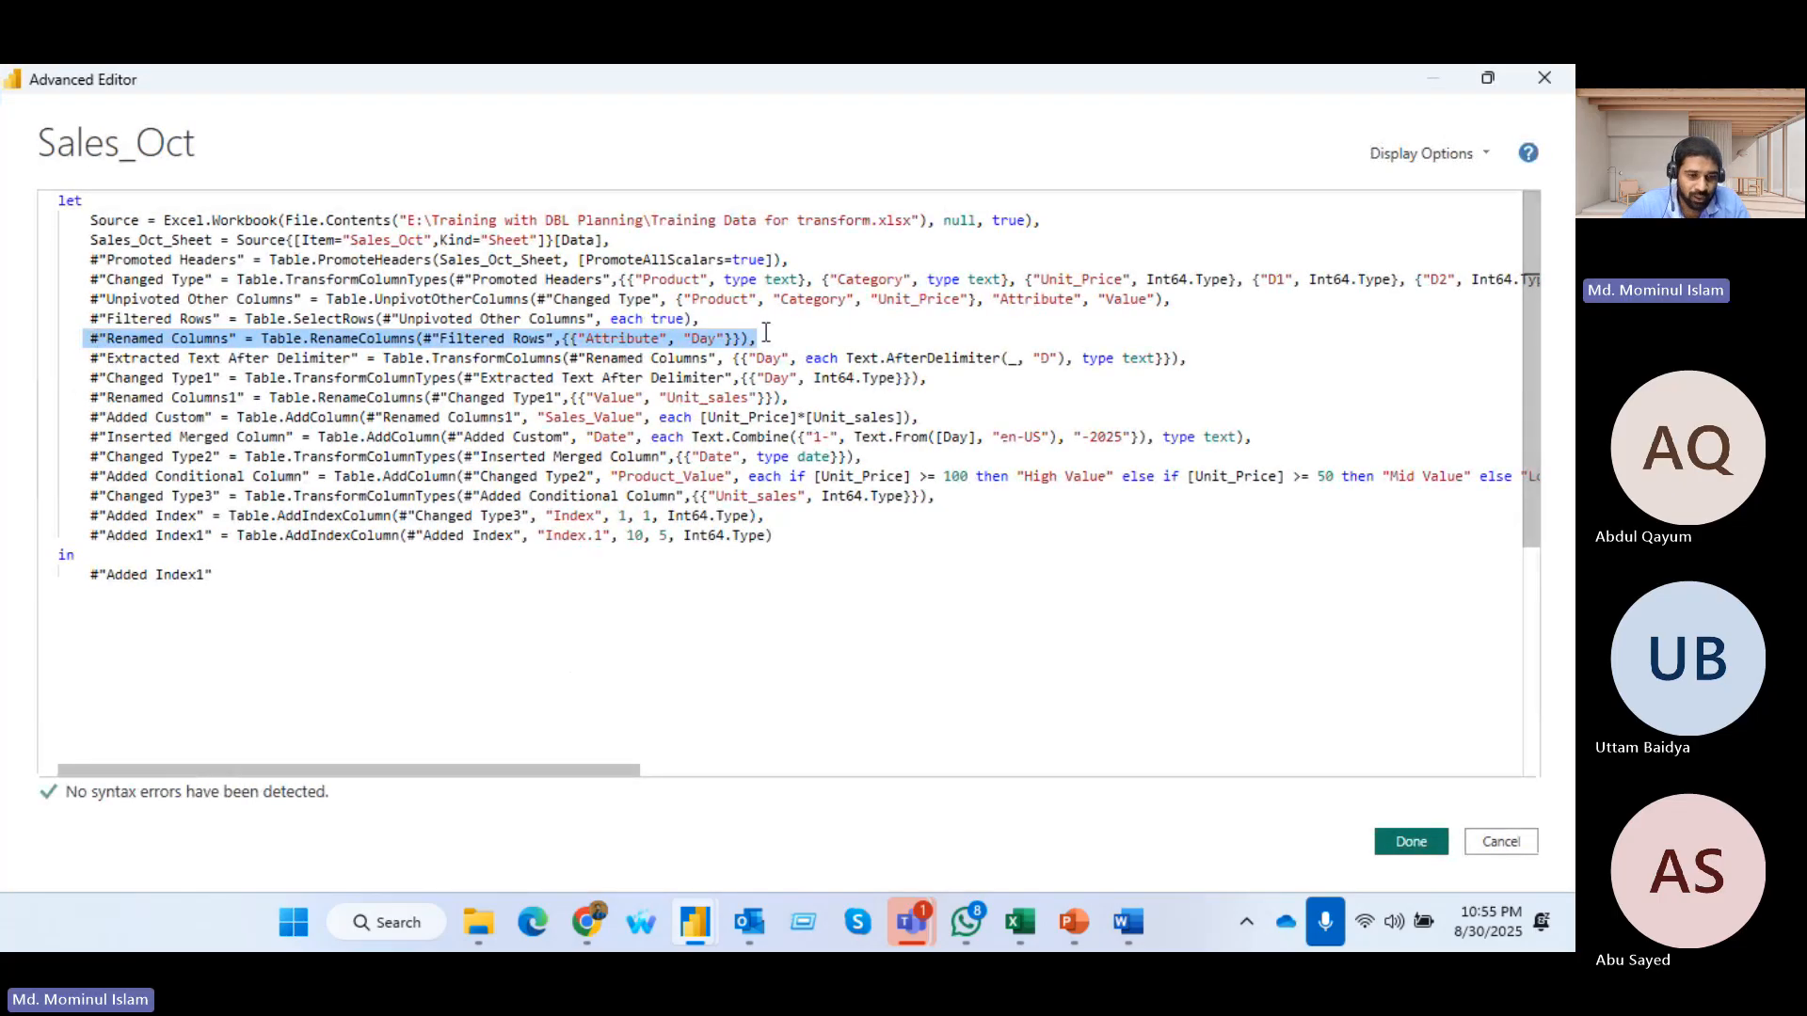
pyautogui.click(777, 535)
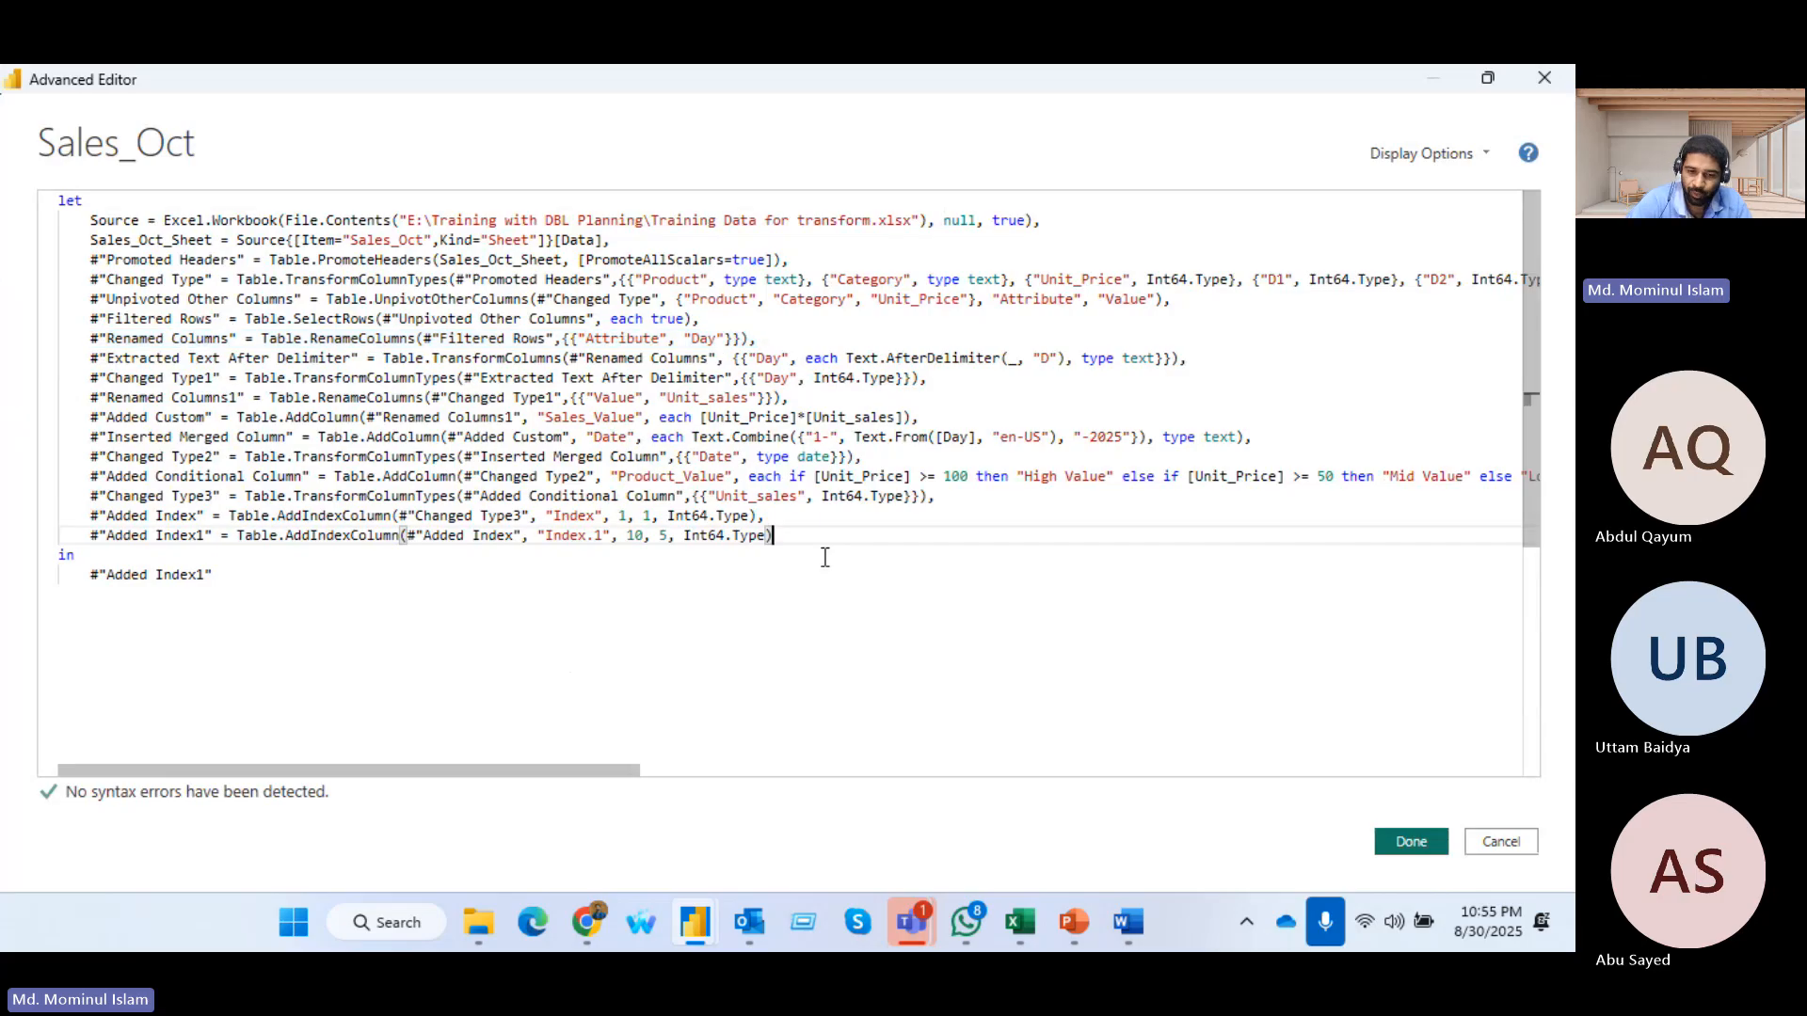
pyautogui.write(',')
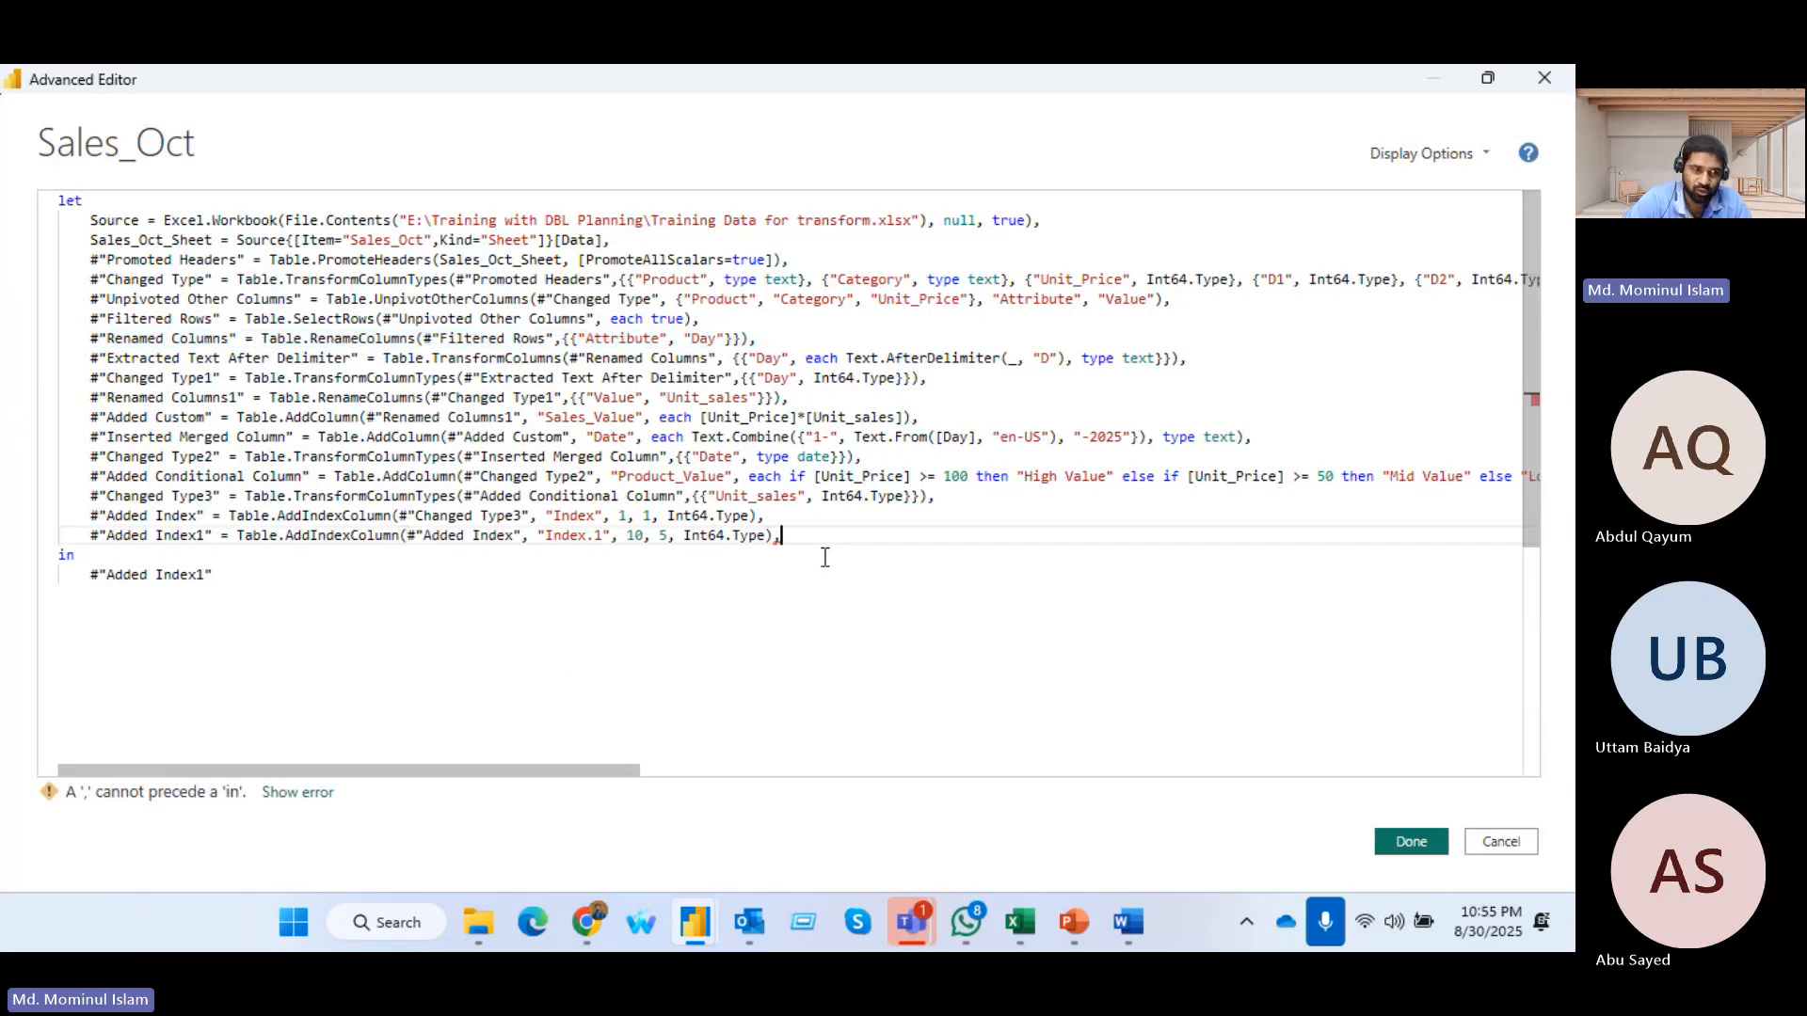
pyautogui.press('Return')
pyautogui.hotkey('ctrl', 'v')
pyautogui.click(238, 556)
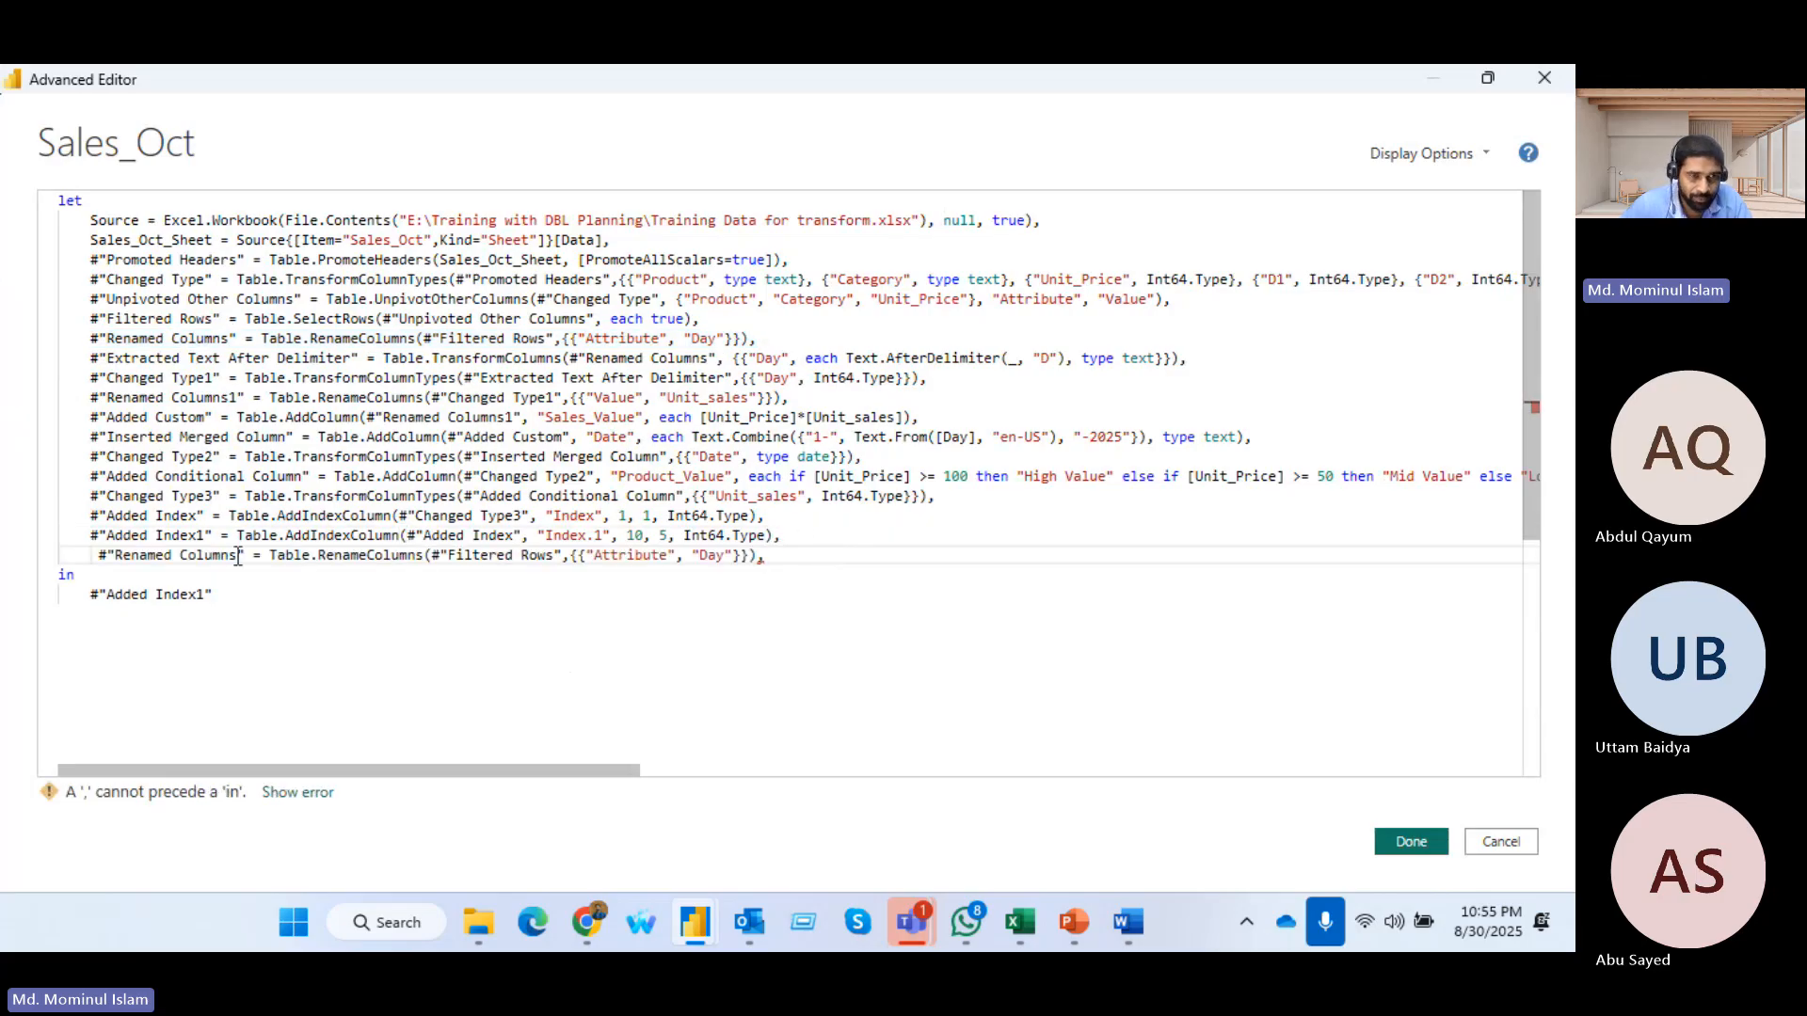
pyautogui.write('2')
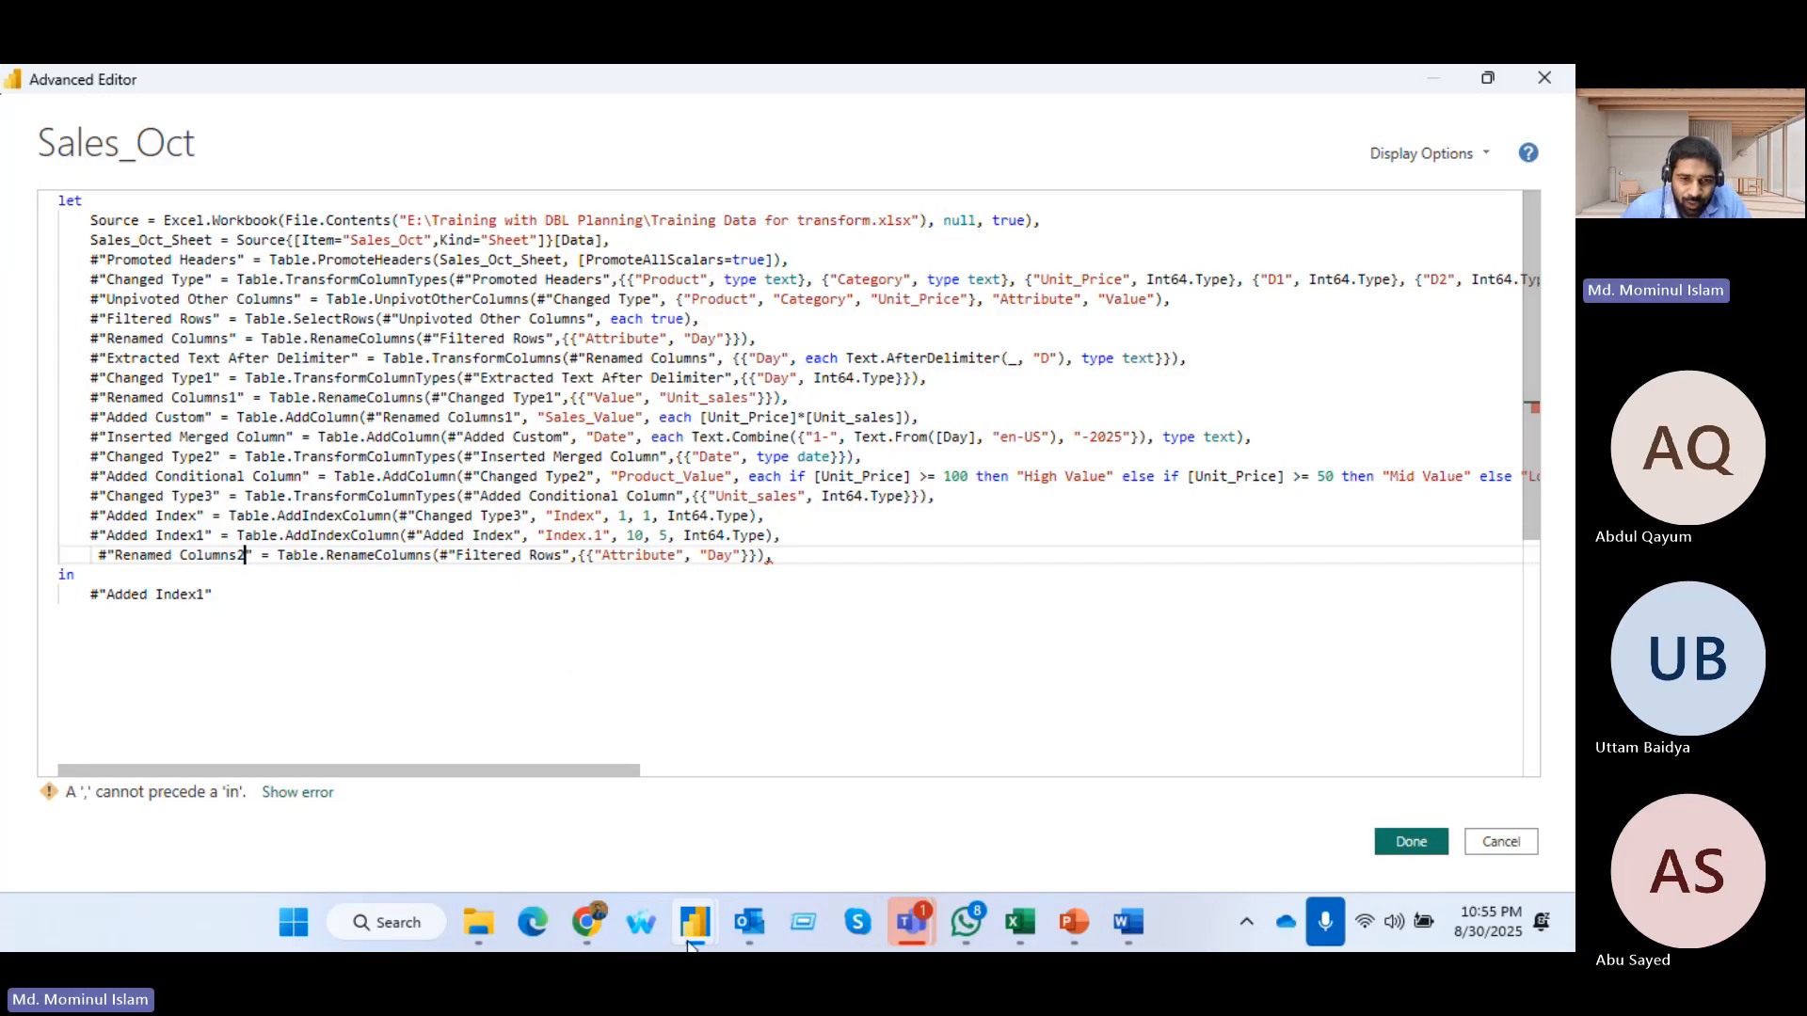
pyautogui.moveTo(903, 932)
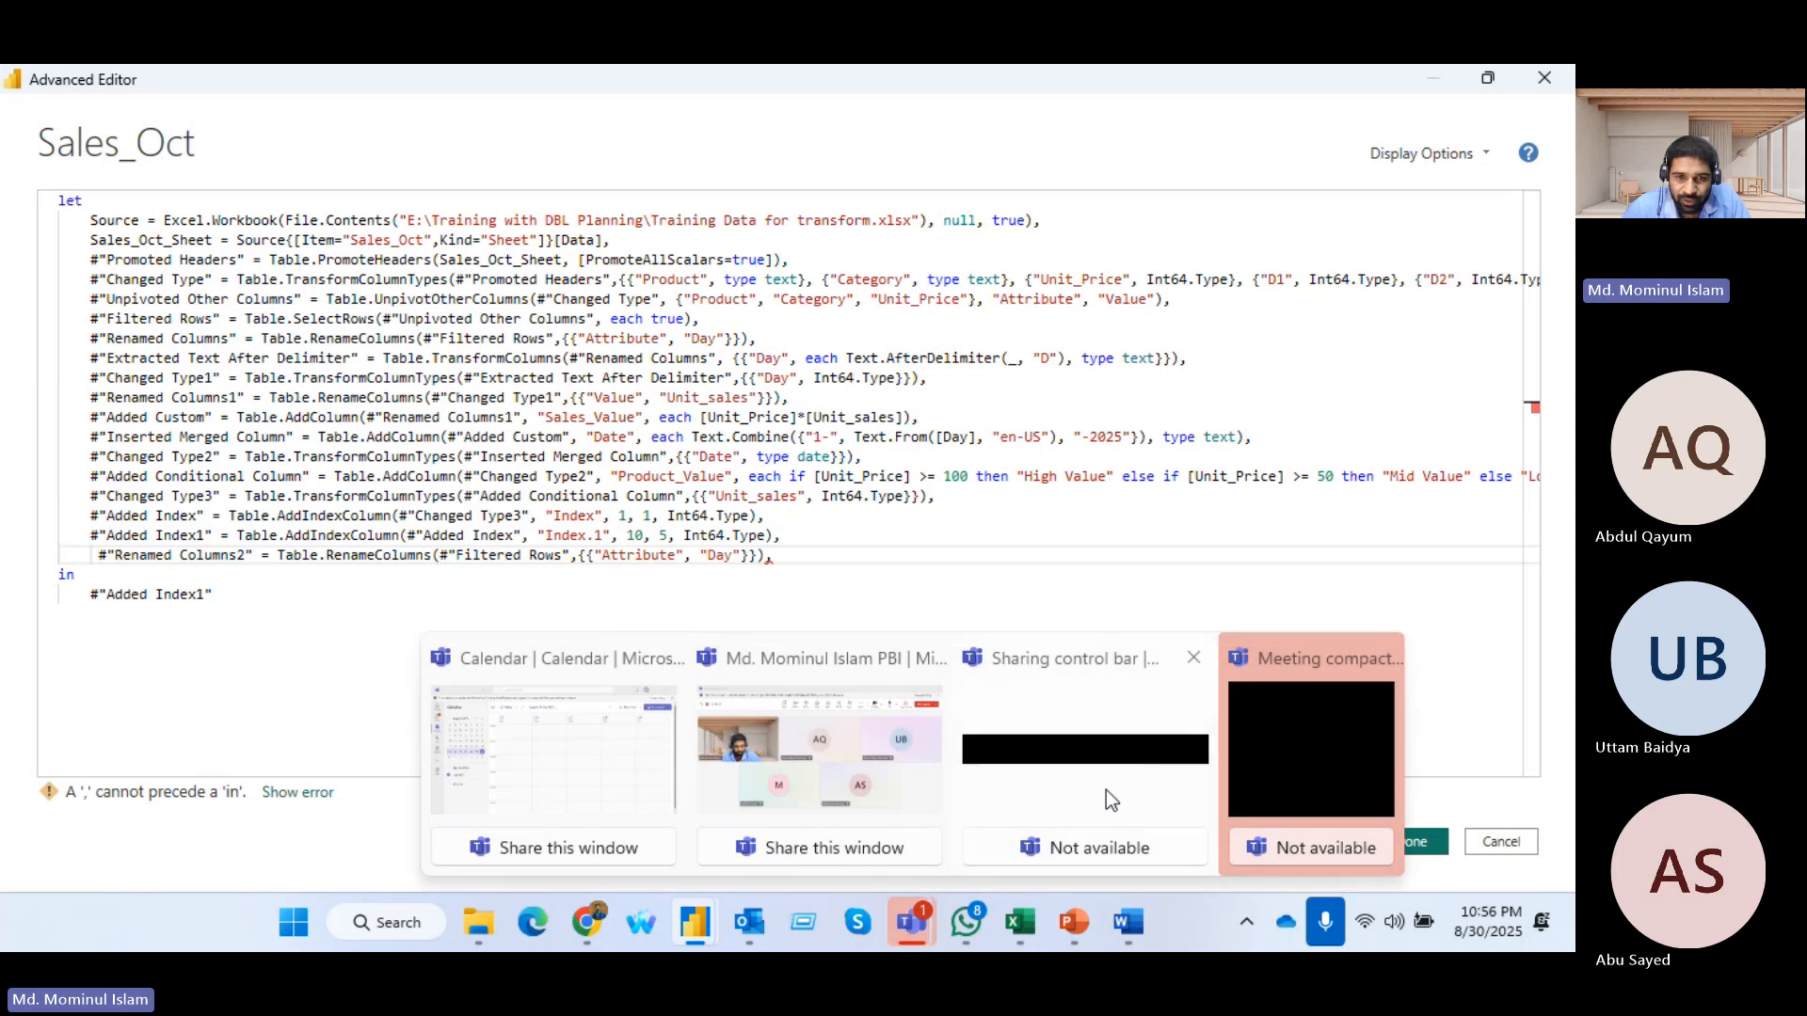
# Change the appended #"Renamed Columns2" line to rename "Product_Value" to "P_Val" and remove its trailing comma
pyautogui.moveTo(698, 928)
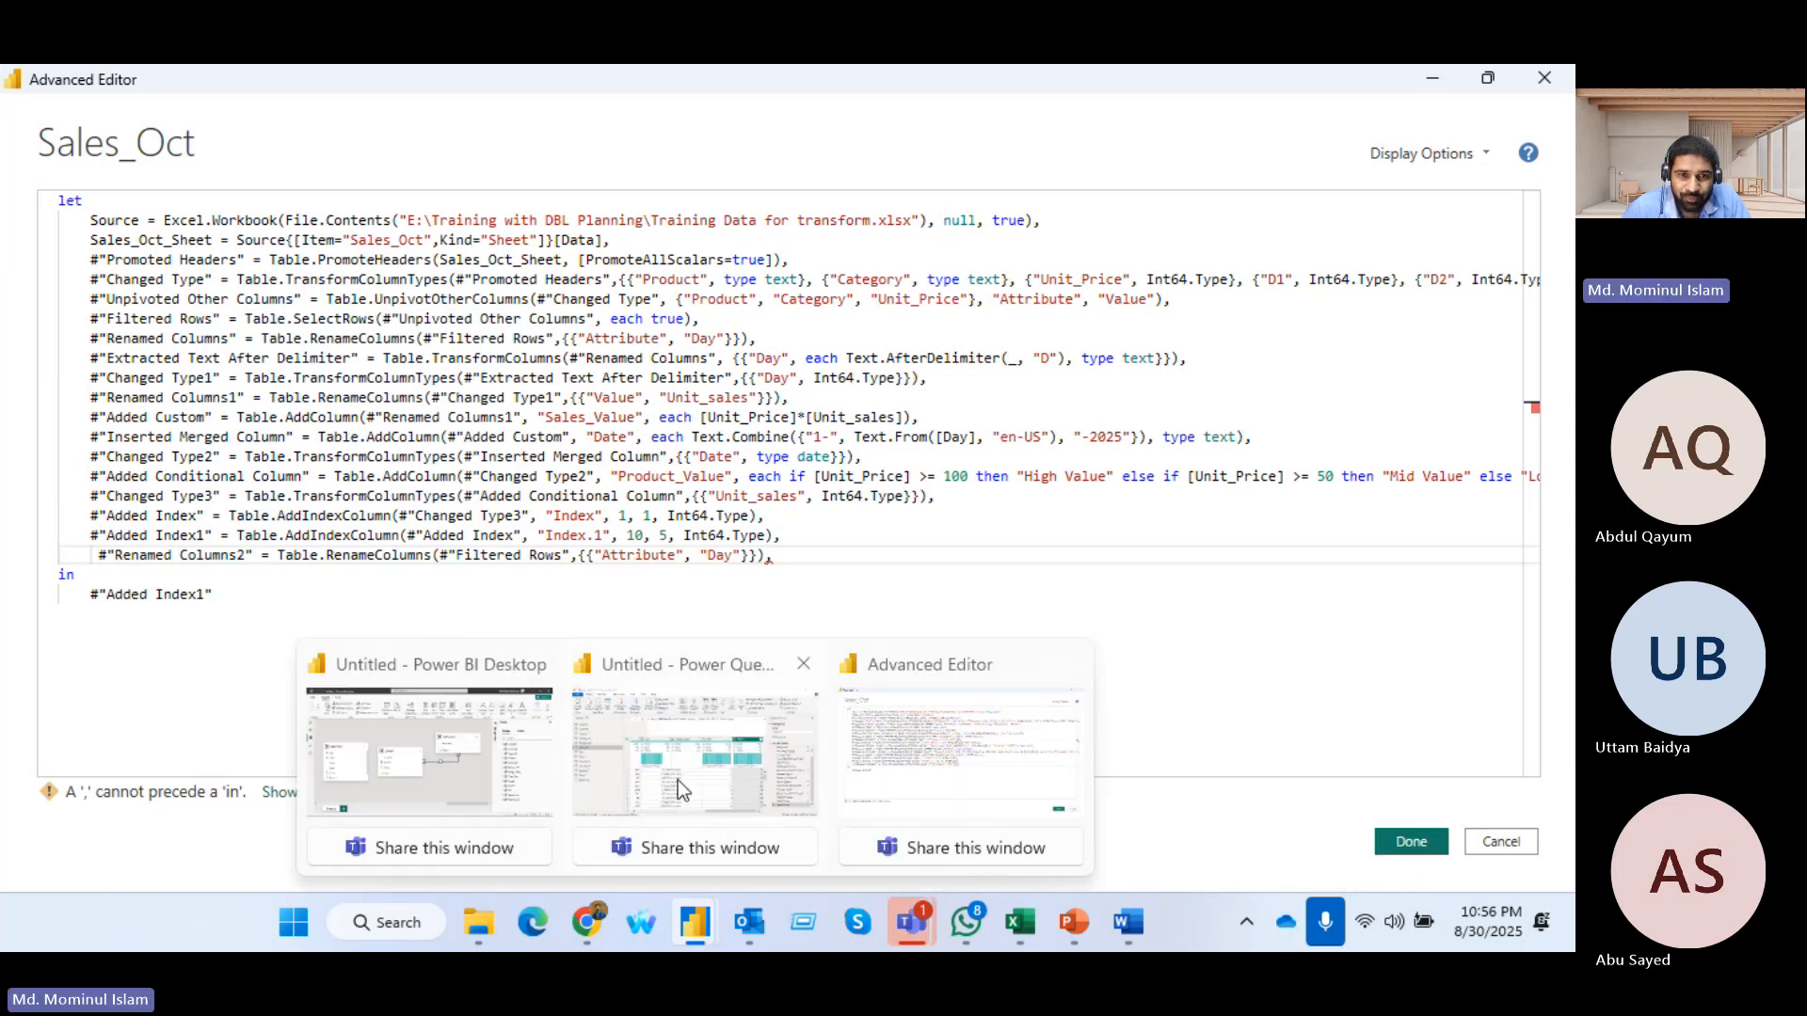
pyautogui.click(638, 737)
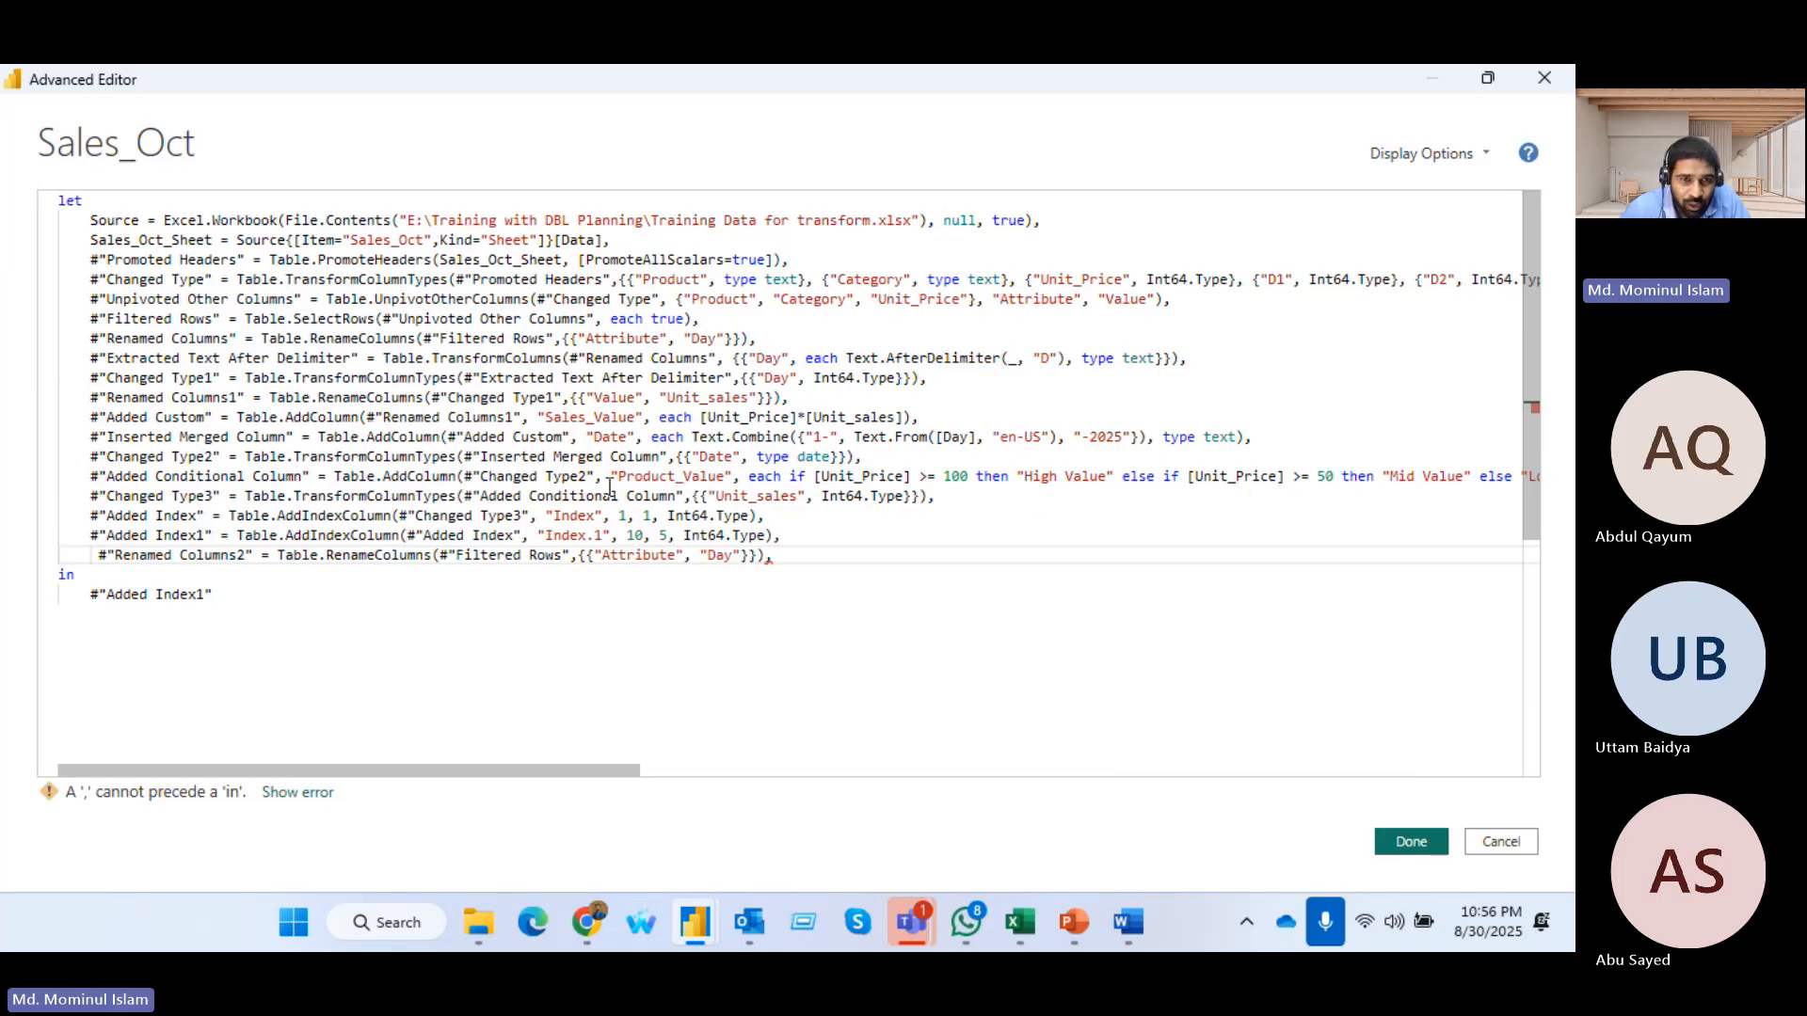
pyautogui.moveTo(622, 477); pyautogui.dragTo(721, 473)
pyautogui.hotkey('ctrl', 'c')
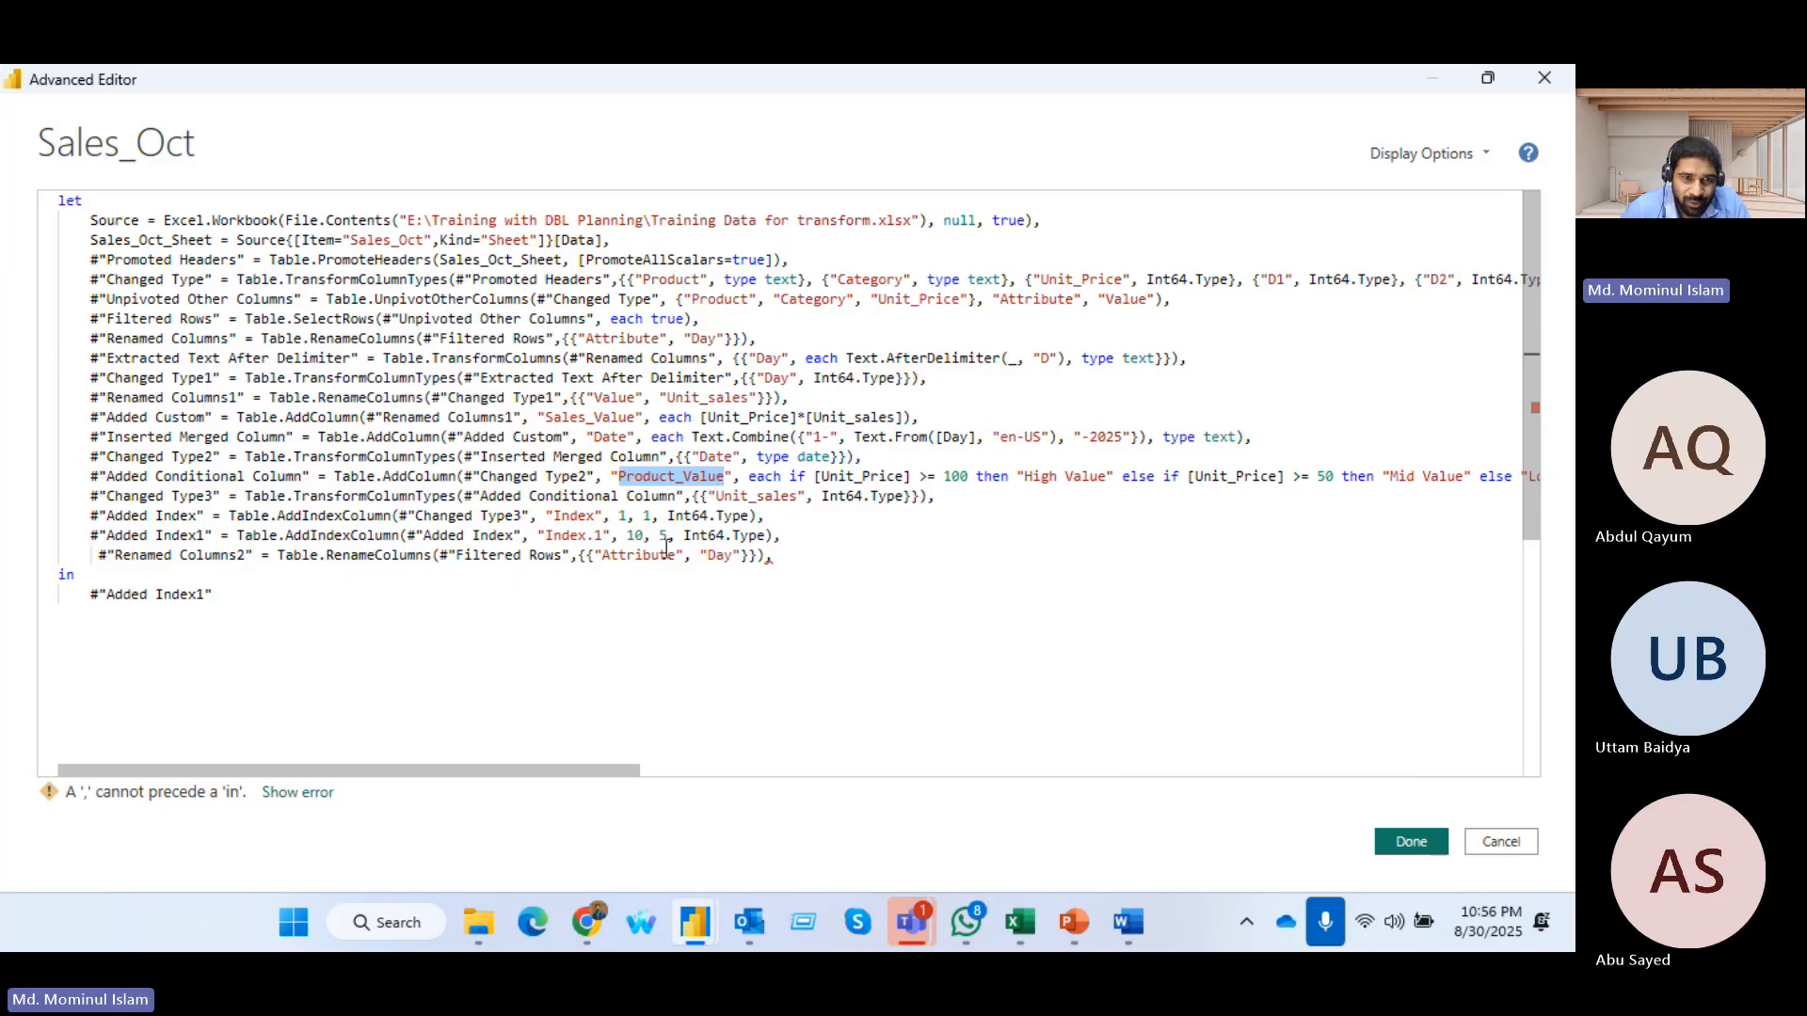
pyautogui.moveTo(604, 557); pyautogui.dragTo(765, 559)
pyautogui.hotkey('ctrl', 'v')
pyautogui.write('P_V')
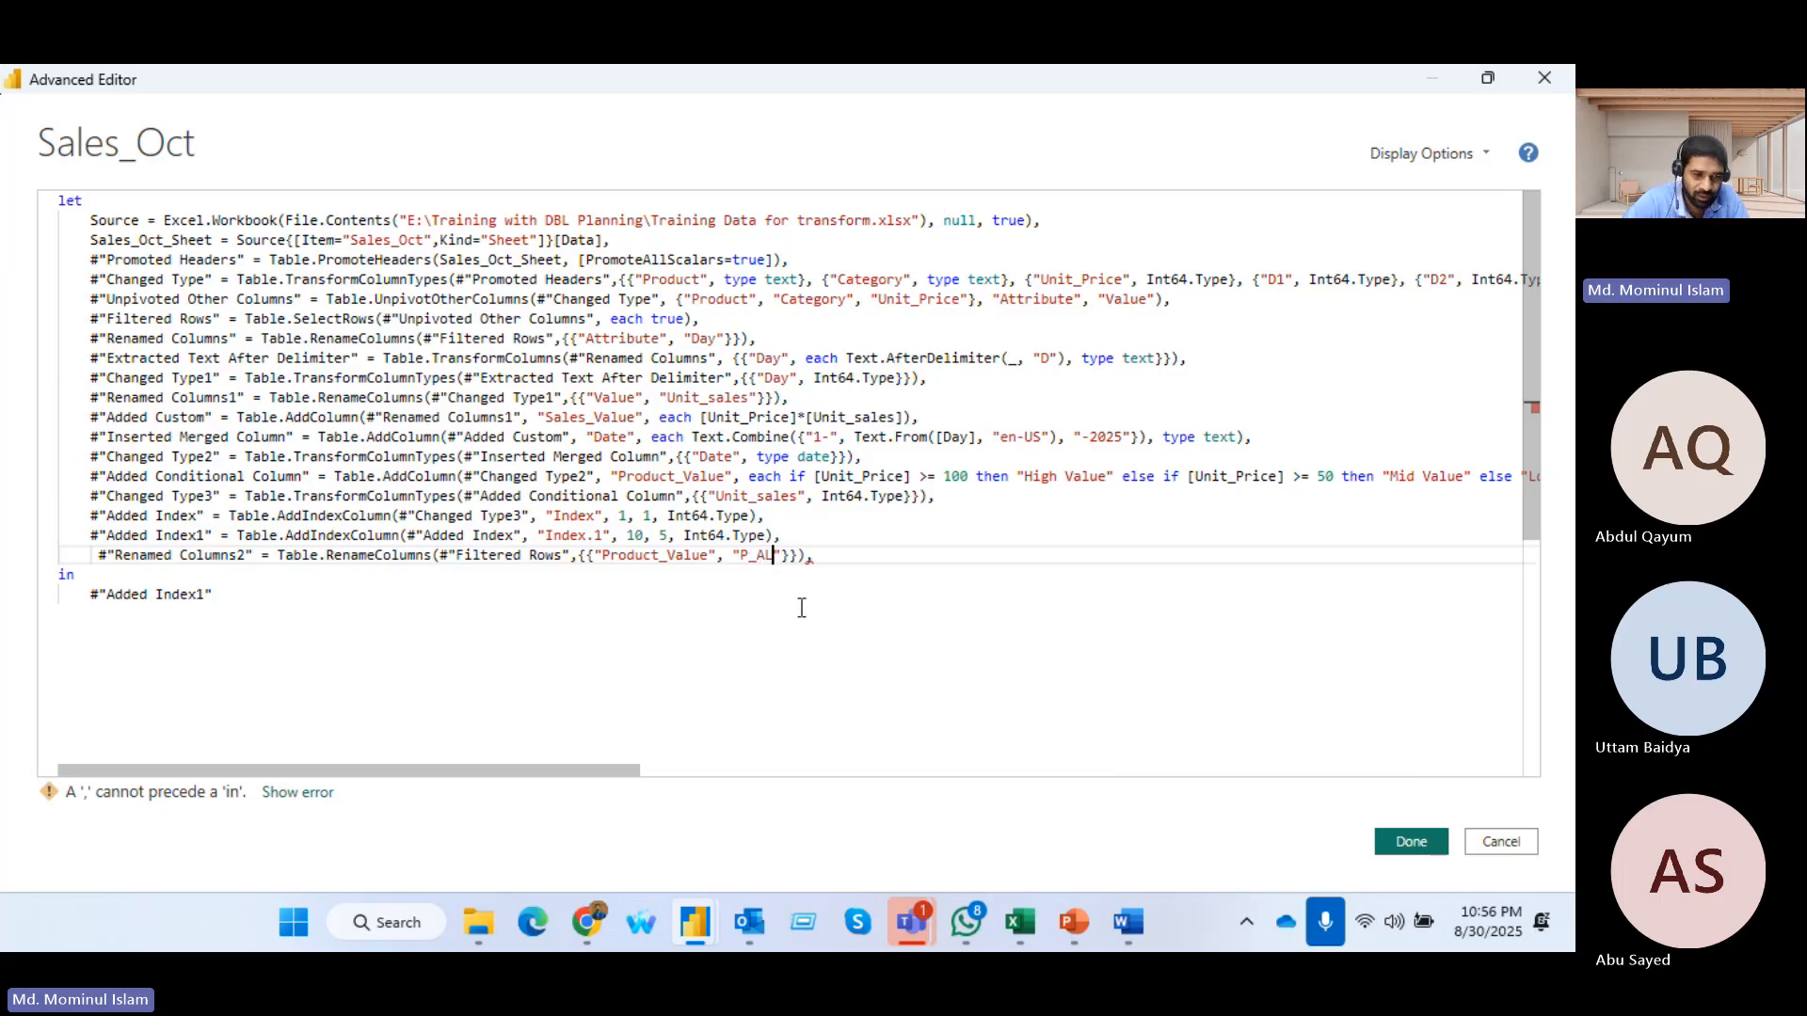
pyautogui.press('BackSpace')
pyautogui.write('Val')
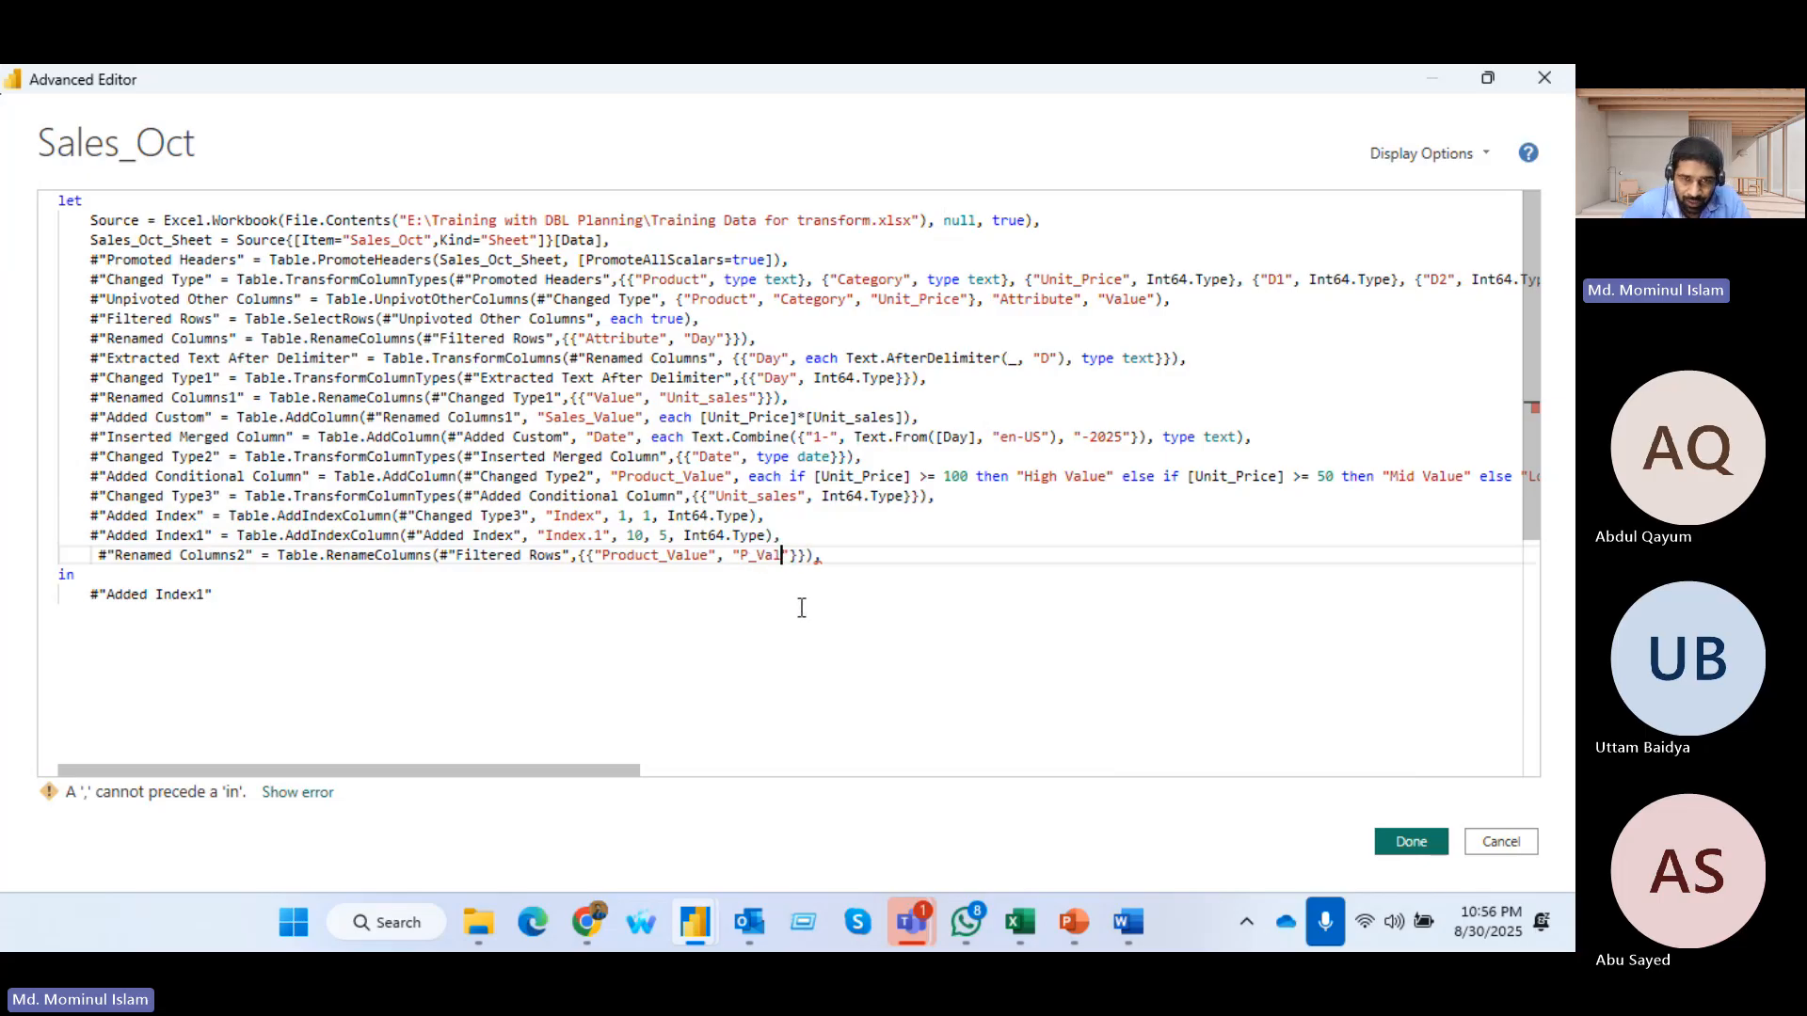
pyautogui.press('BackSpace')
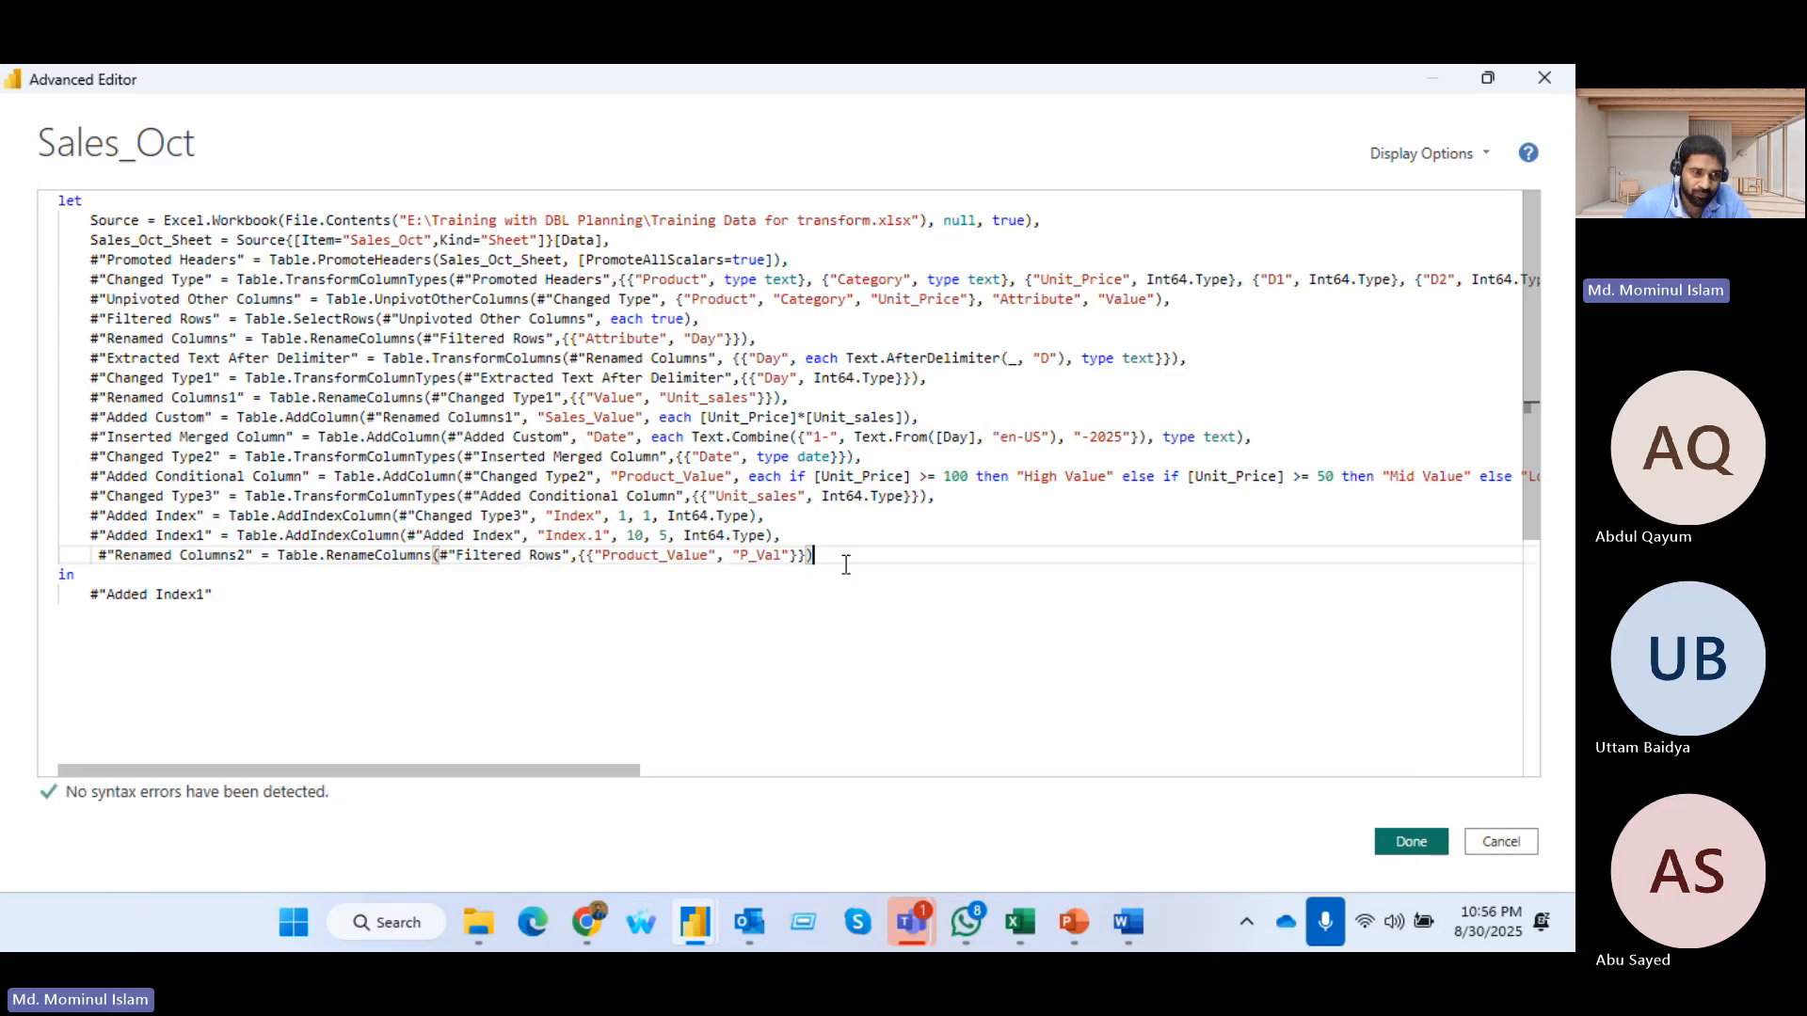
# Align the new line with the other steps, set the output after in to #"Renamed Columns2", and apply the code
pyautogui.click(104, 559)
pyautogui.press('BackSpace')
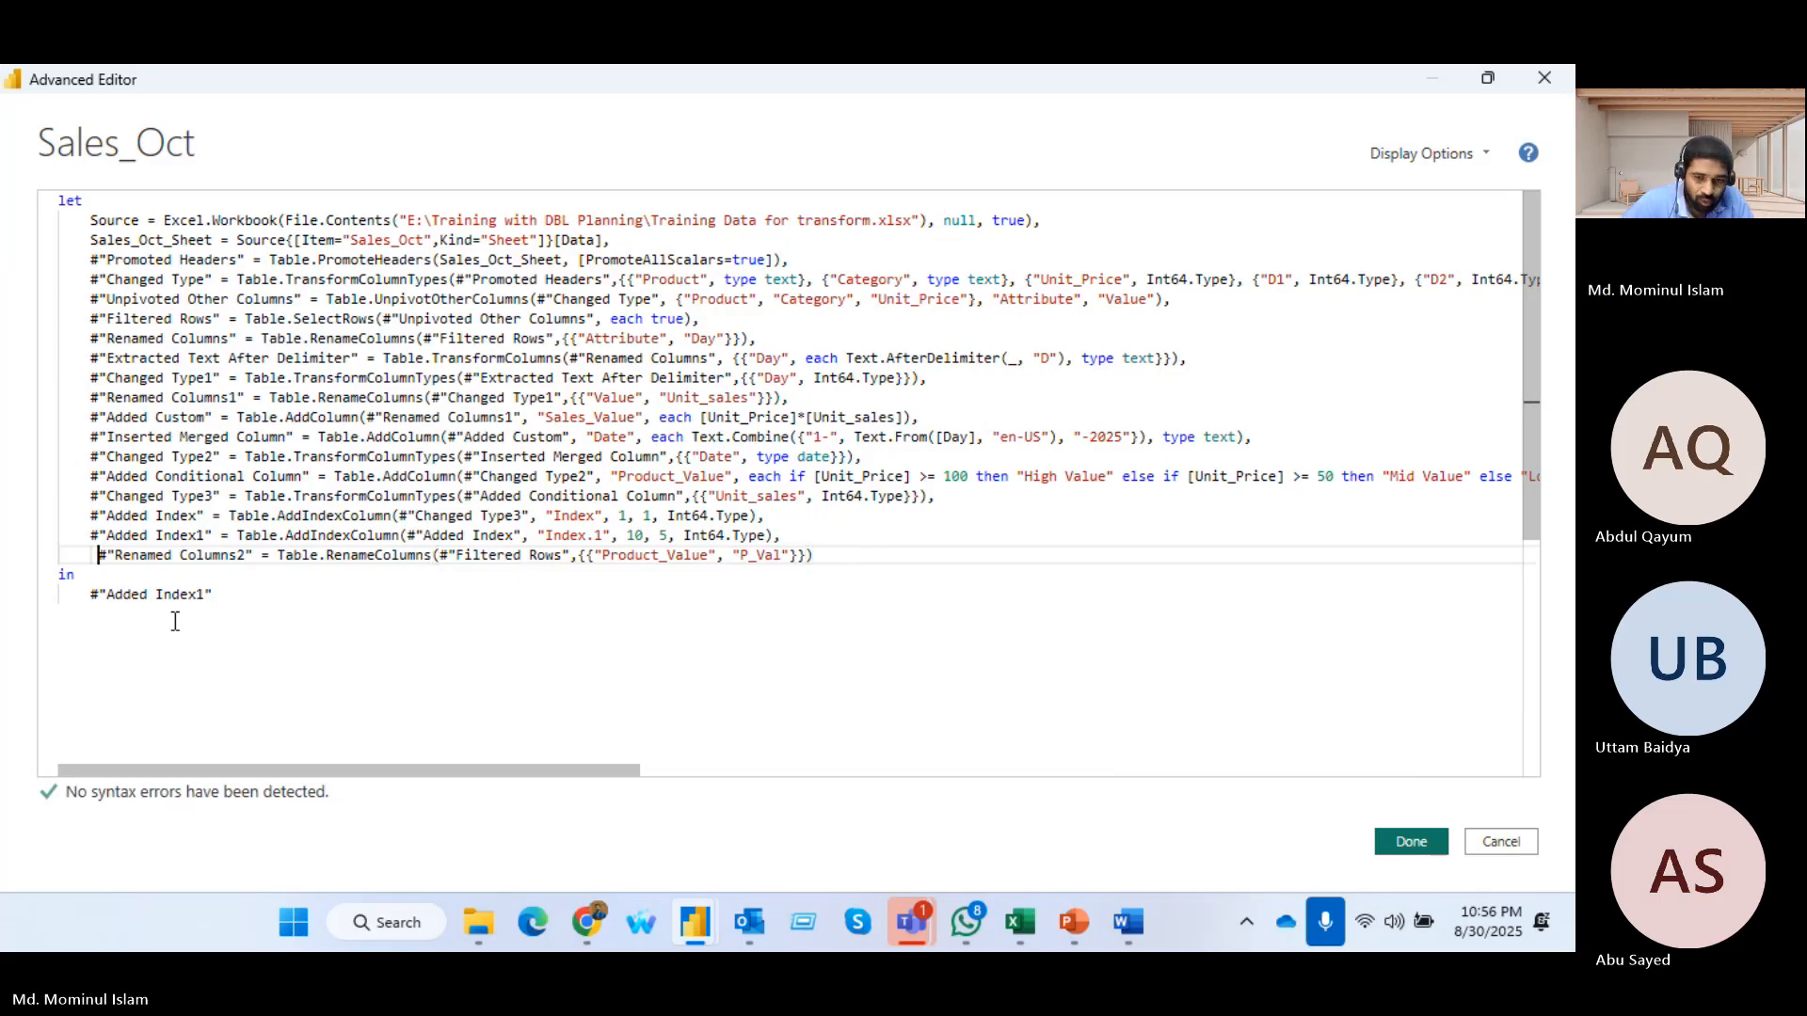
pyautogui.hotkey('shift', 'Right')
pyautogui.hotkey('shift', 'Right')
pyautogui.hotkey('shift', 'Right')
pyautogui.hotkey('shift', 'Right')
pyautogui.hotkey('shift', 'Right')
pyautogui.hotkey('shift', 'Right')
pyautogui.hotkey('shift', 'Right')
pyautogui.hotkey('shift', 'Right')
pyautogui.hotkey('shift', 'Right')
pyautogui.hotkey('shift', 'Right')
pyautogui.hotkey('shift', 'Right')
pyautogui.hotkey('shift', 'Right')
pyautogui.hotkey('shift', 'Right')
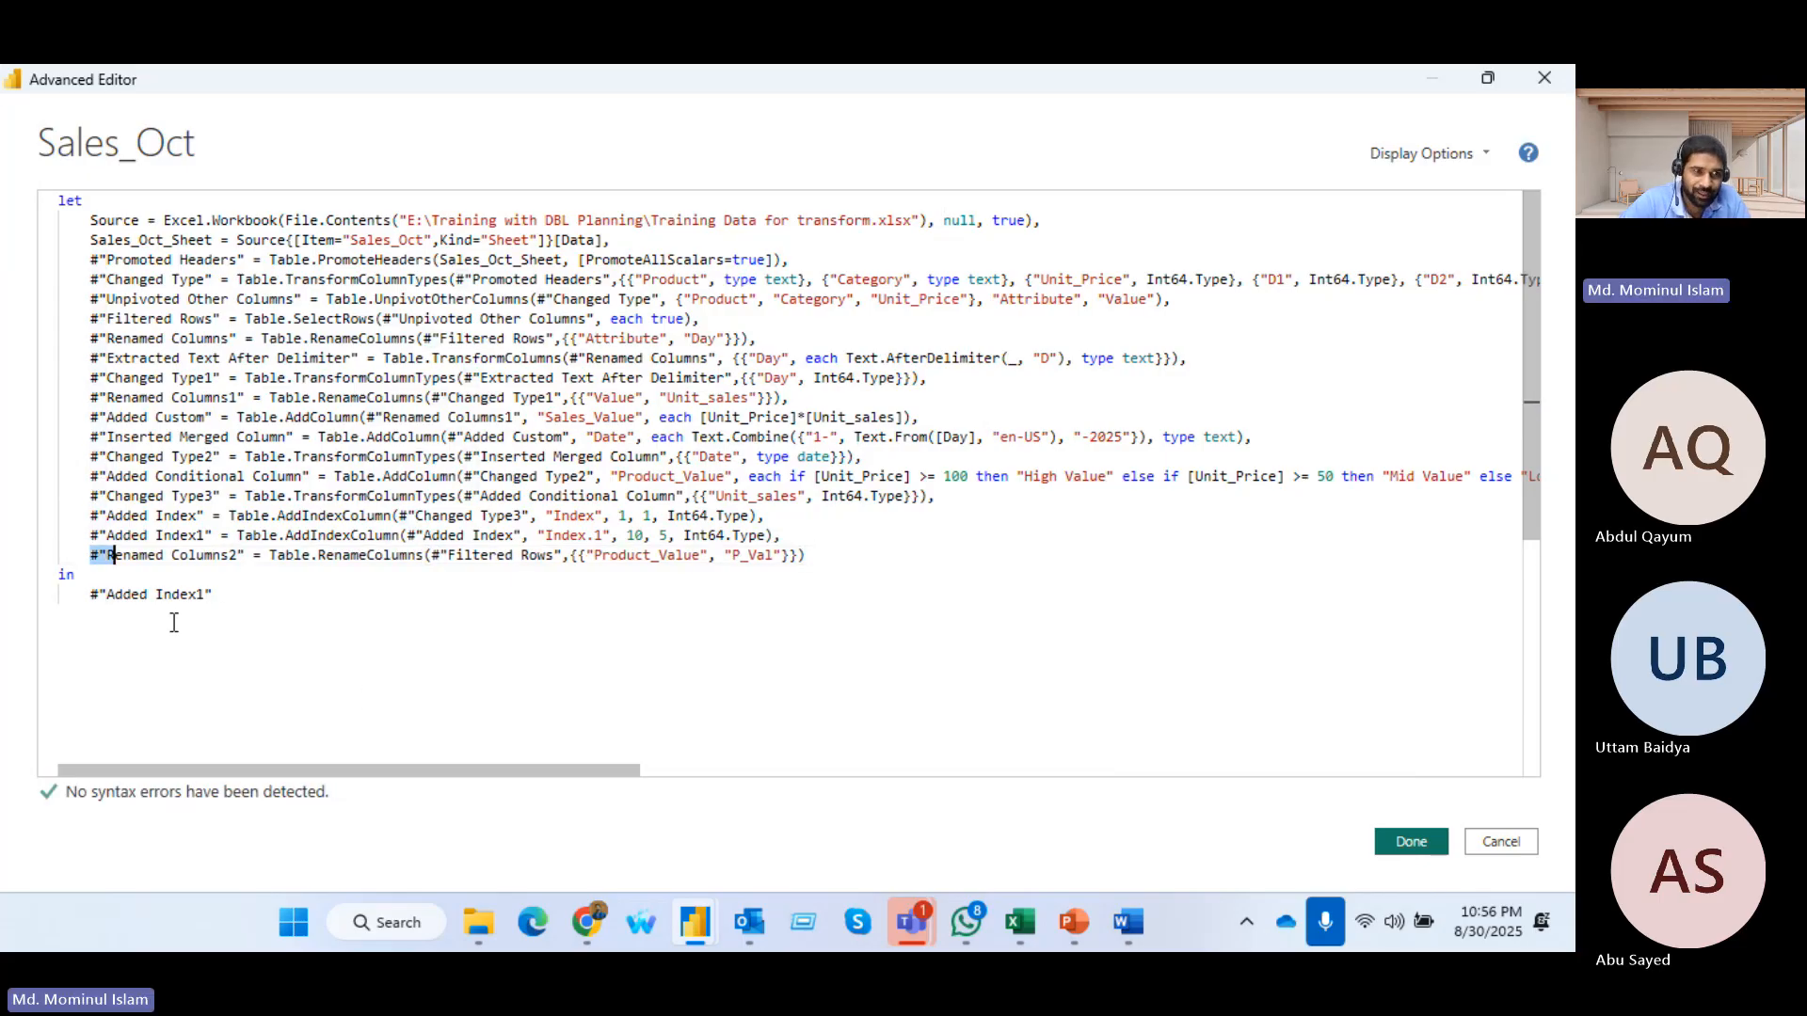
pyautogui.hotkey('shift', 'Right')
pyautogui.hotkey('shift', 'Right')
pyautogui.hotkey('shift', 'Right')
pyautogui.hotkey('shift', 'Right')
pyautogui.hotkey('shift', 'Right')
pyautogui.hotkey('shift', 'Right')
pyautogui.hotkey('ctrl', 'c')
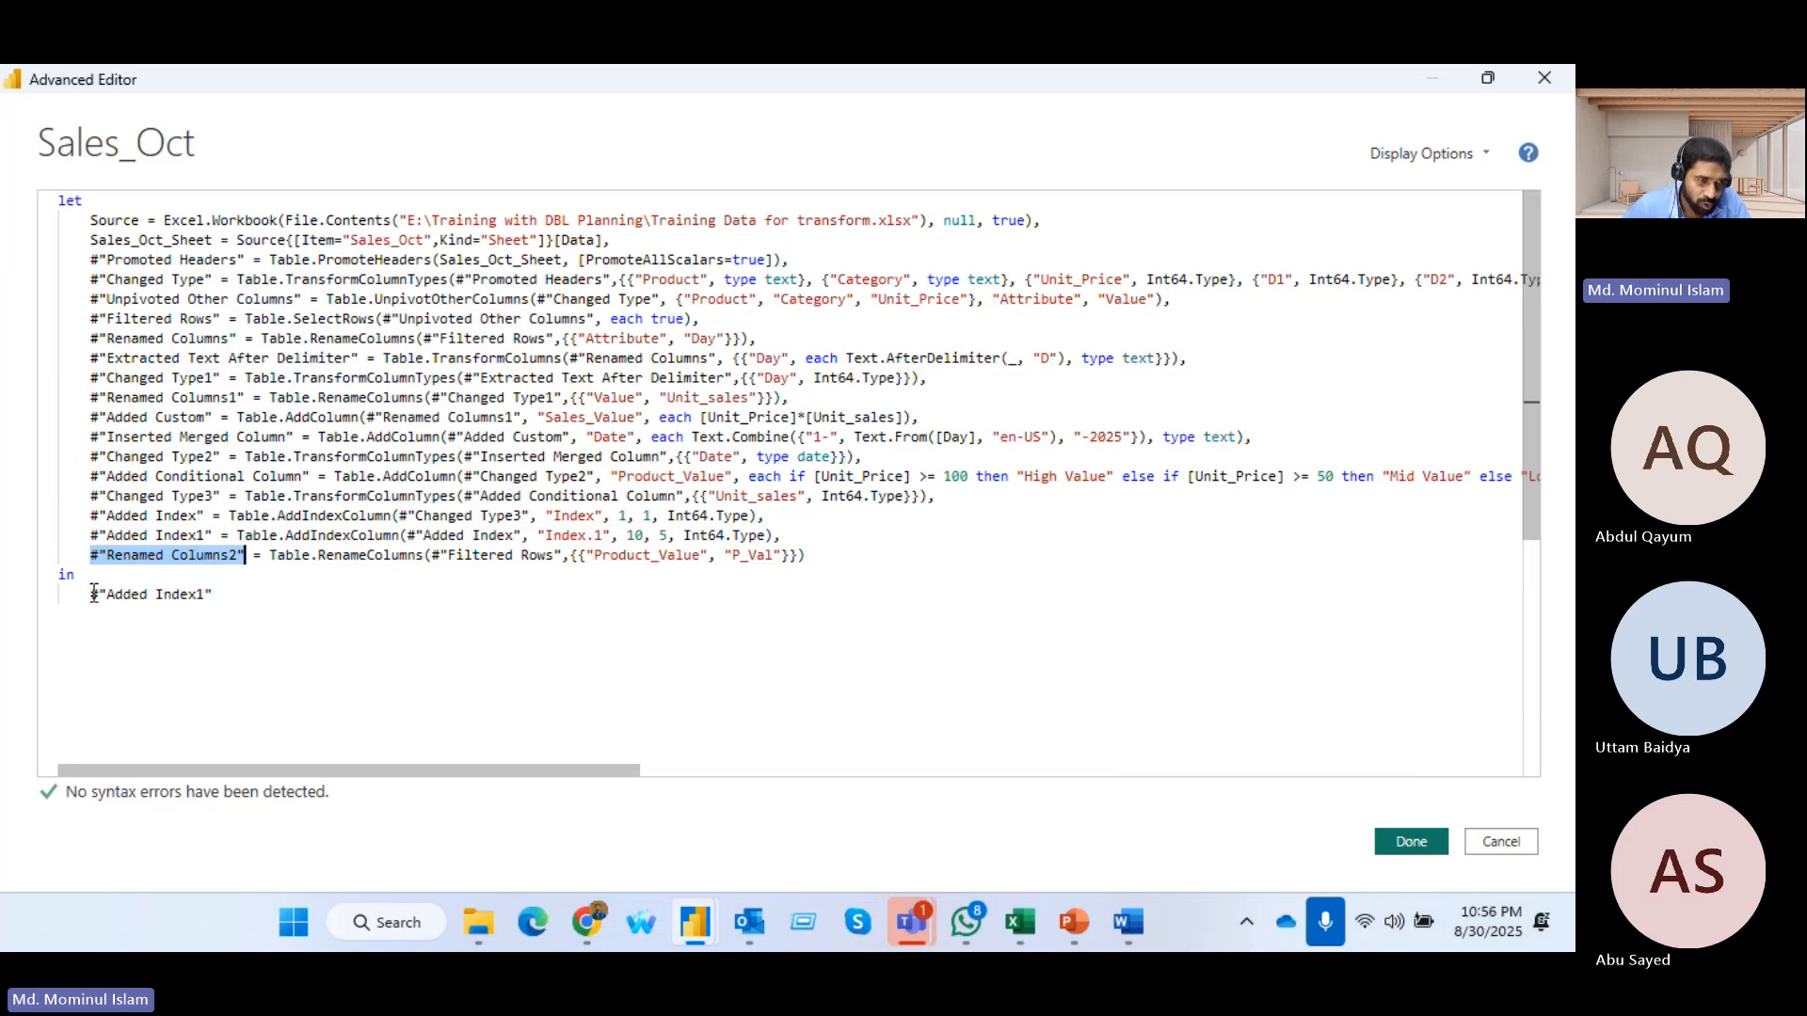
pyautogui.moveTo(91, 595); pyautogui.dragTo(214, 595)
pyautogui.hotkey('ctrl', 'v')
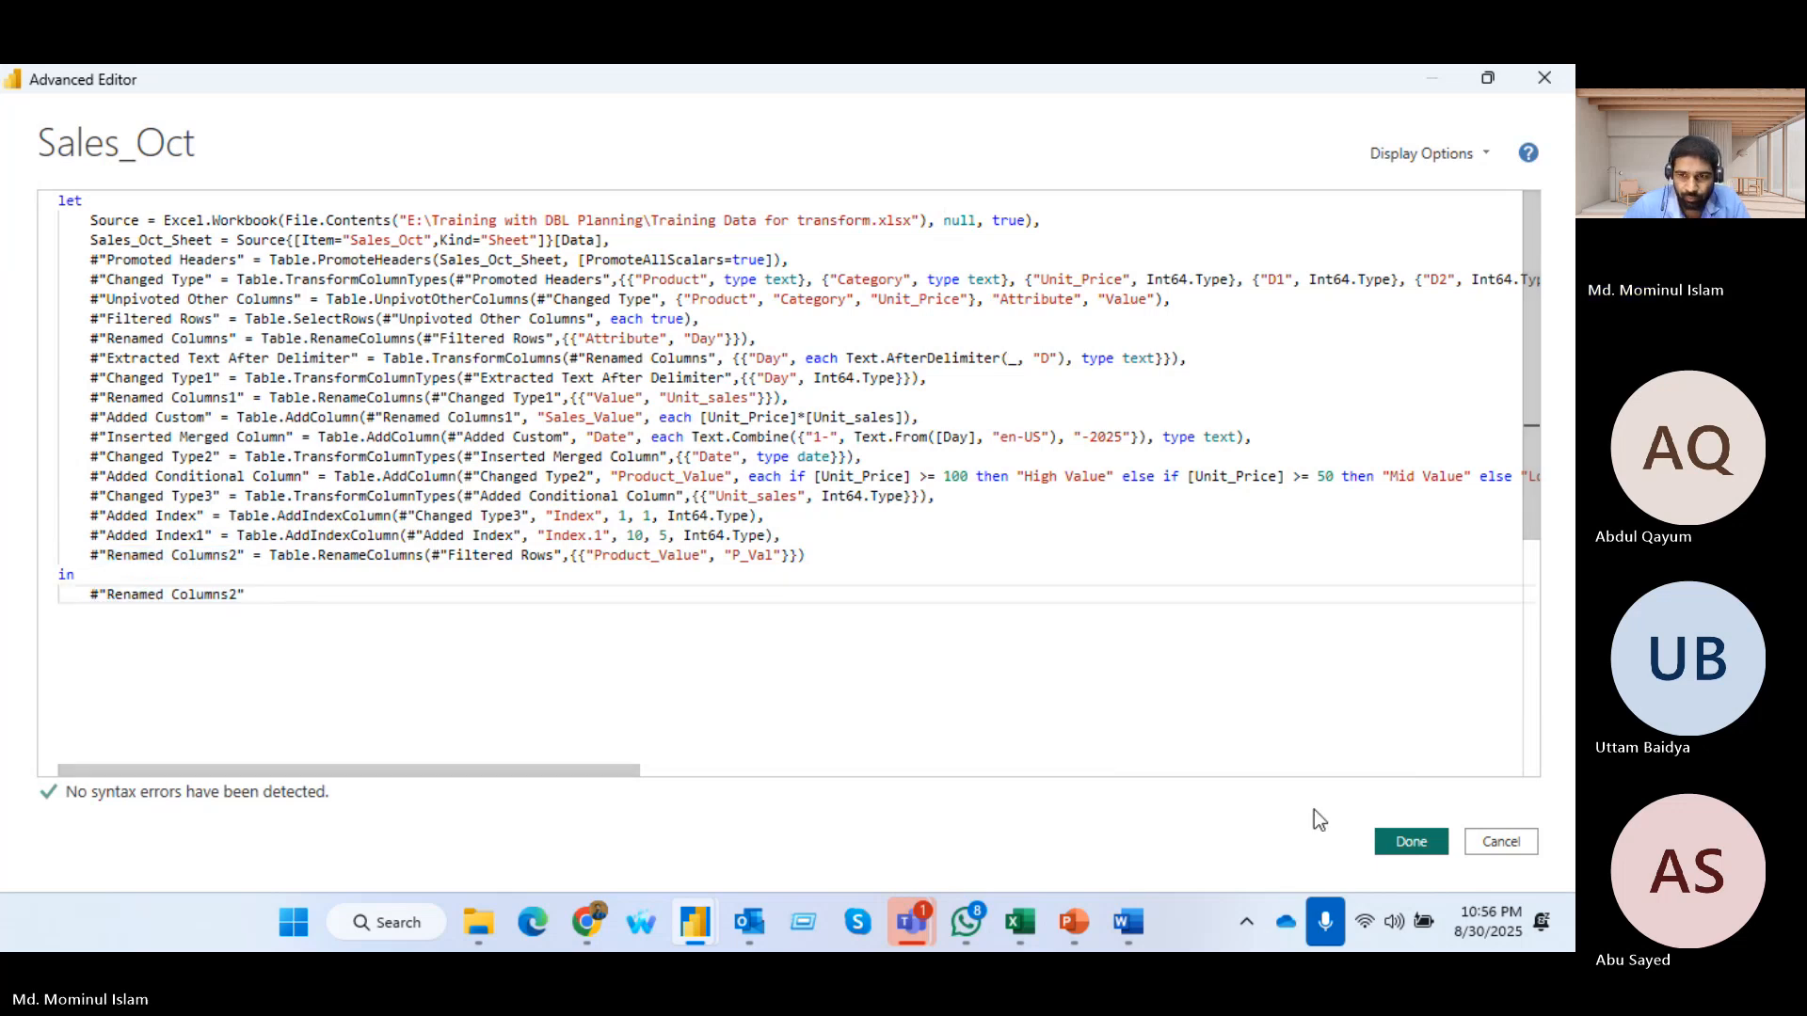
pyautogui.click(1411, 842)
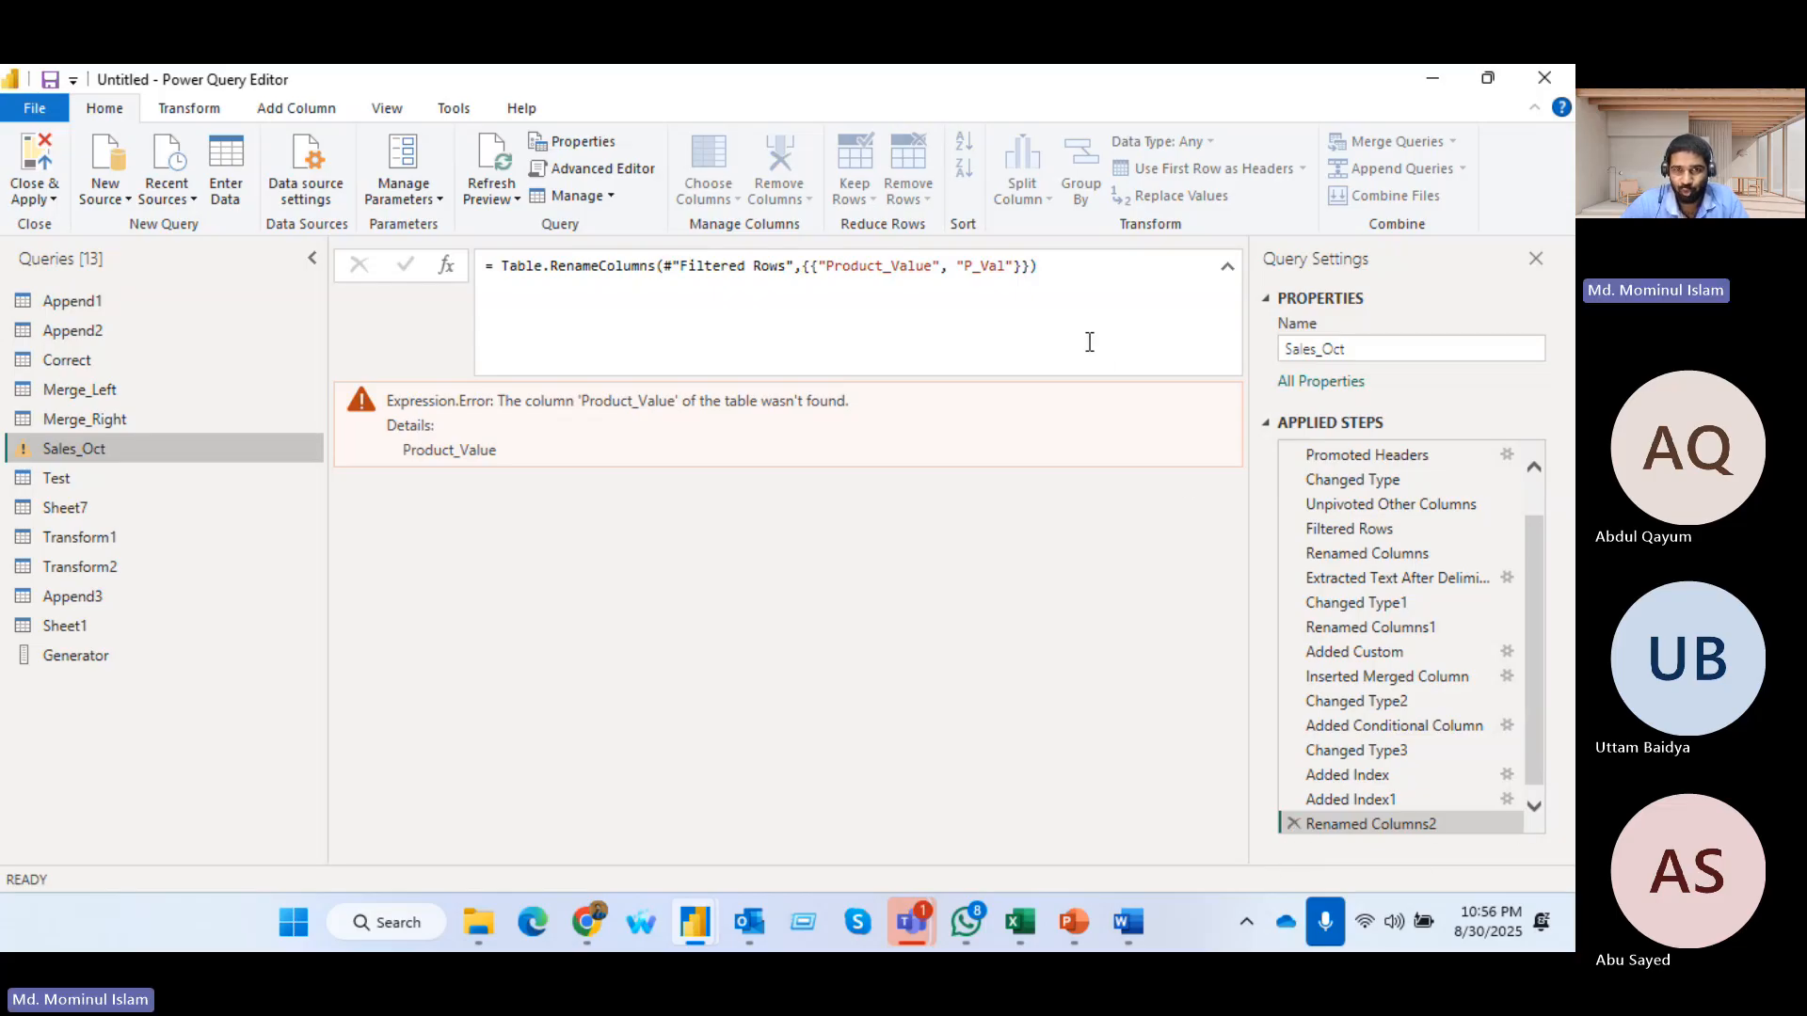
# Clear the Renamed Columns2 formula and delete that applied step from Sales_Oct
pyautogui.moveTo(1065, 268); pyautogui.dragTo(466, 285)
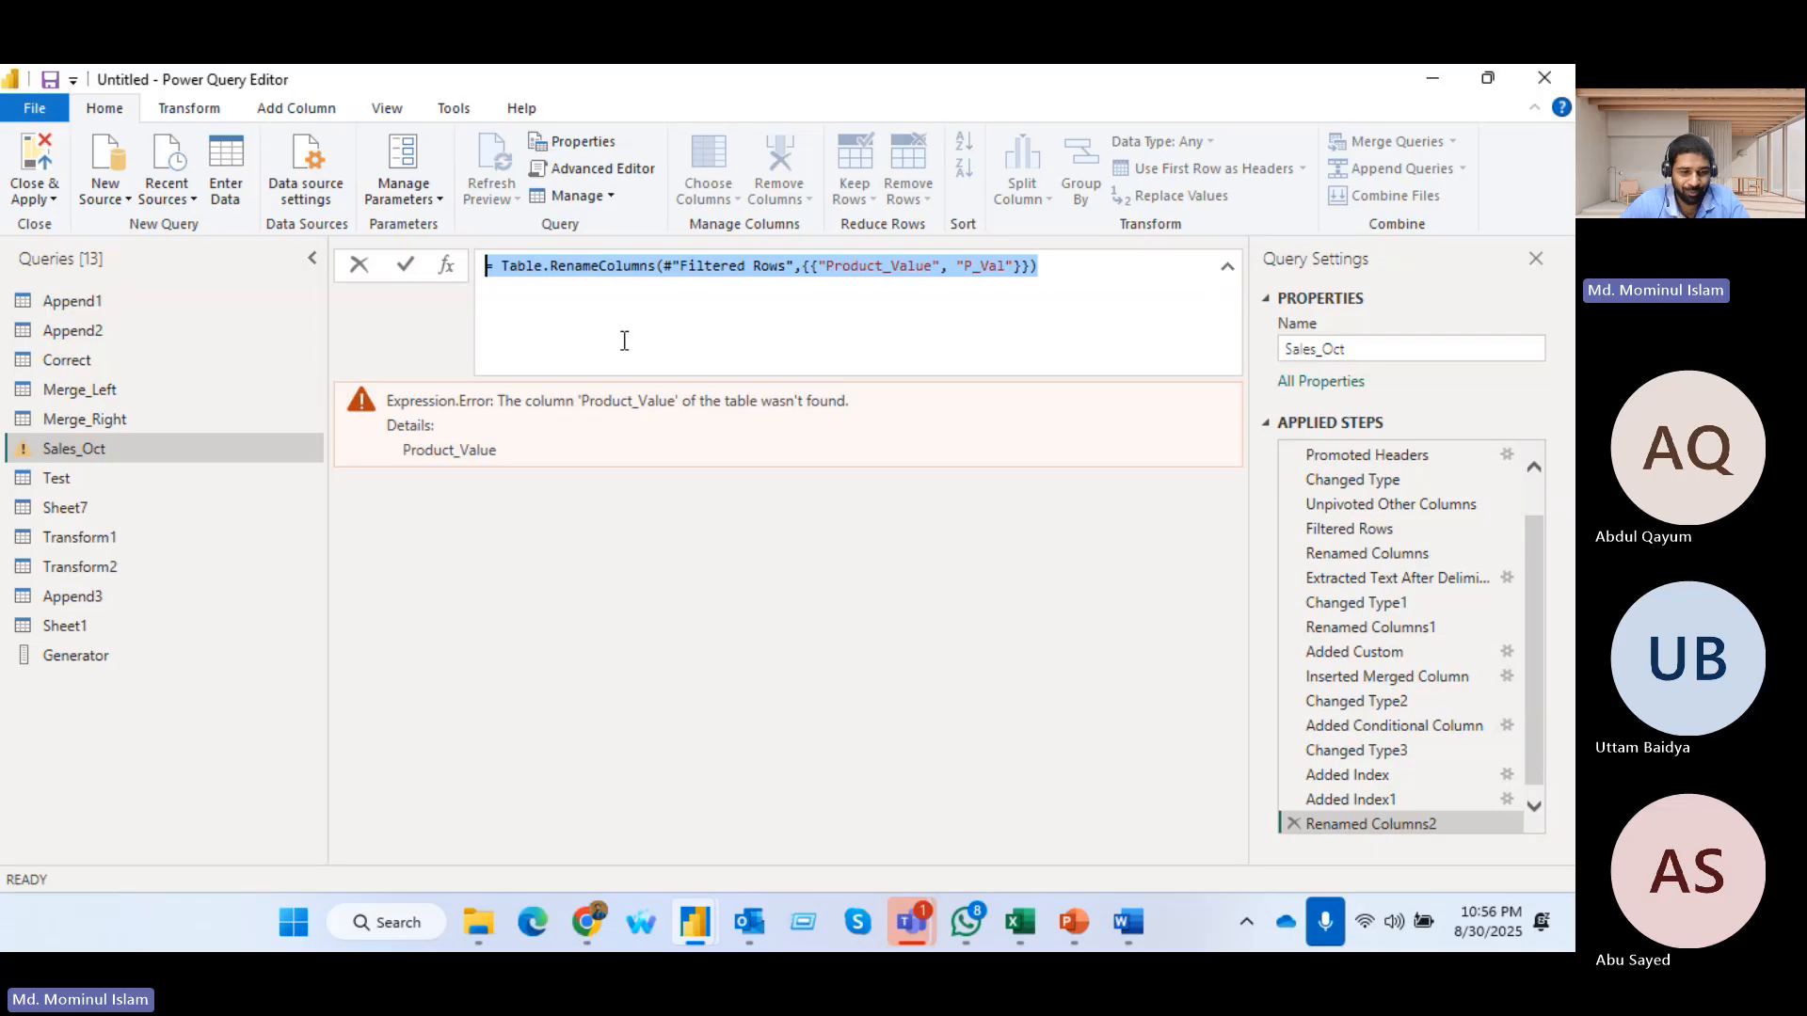
pyautogui.press('BackSpace')
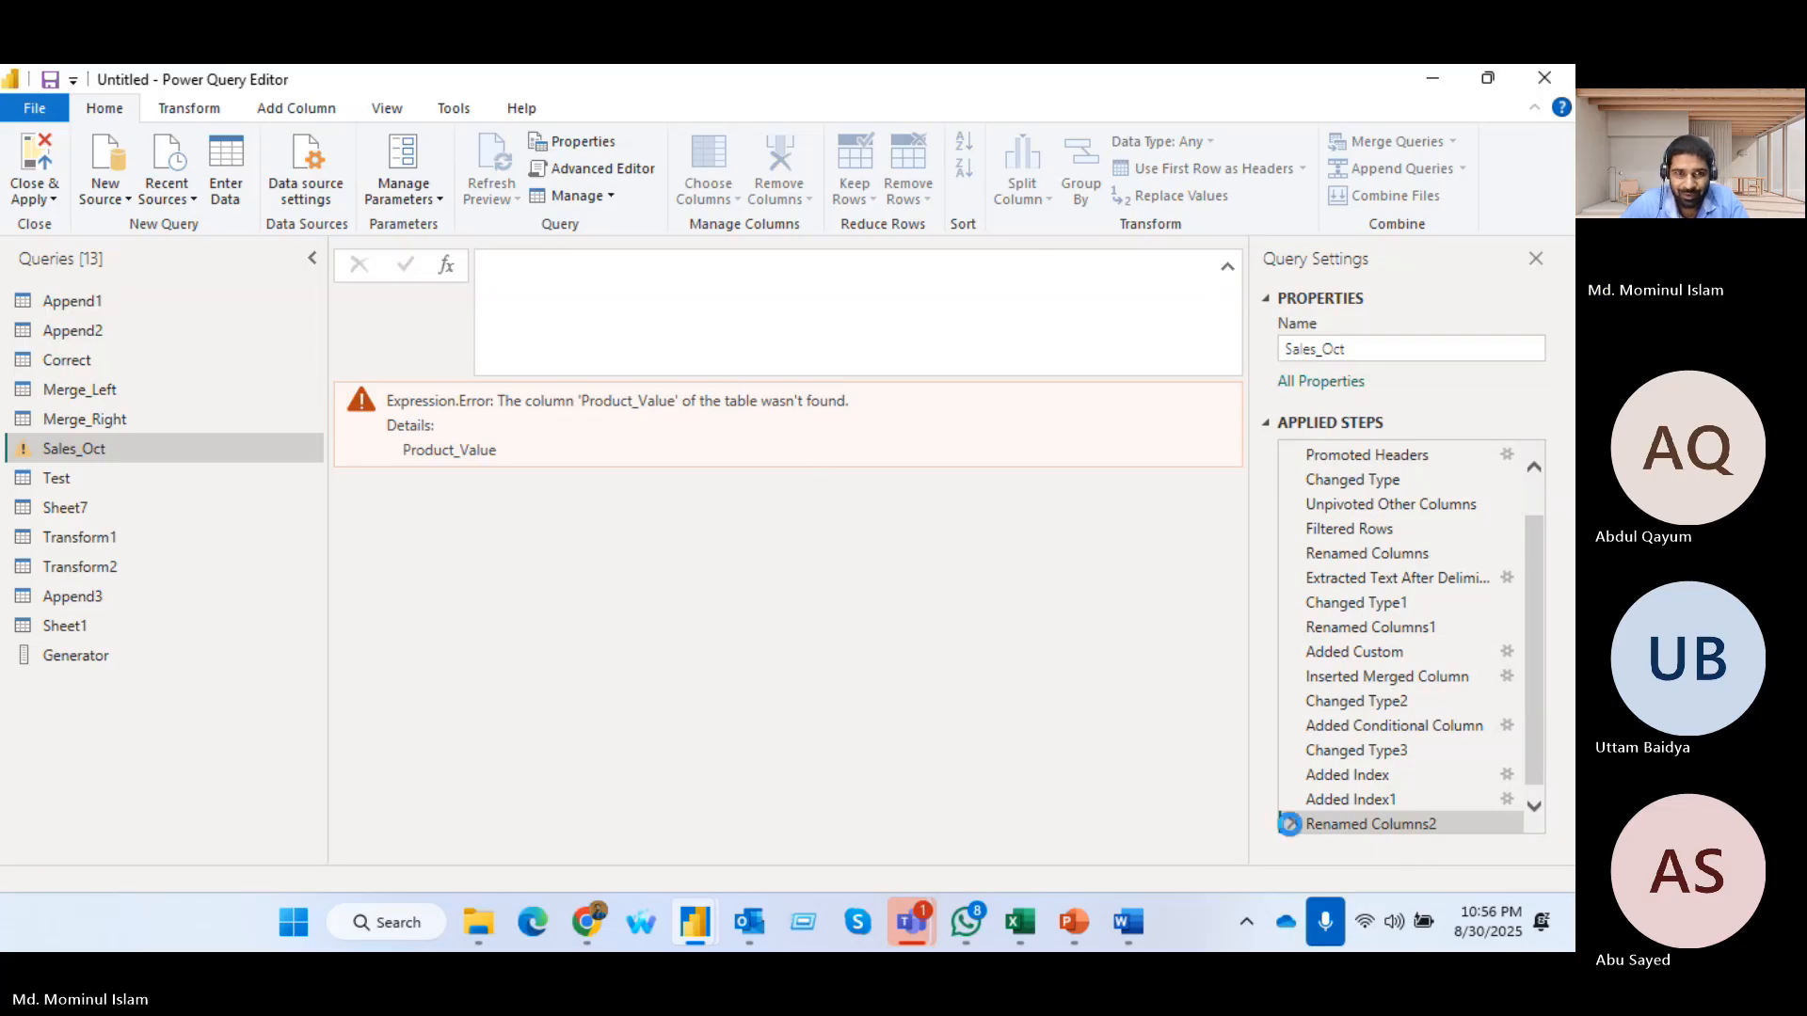
pyautogui.press('Return')
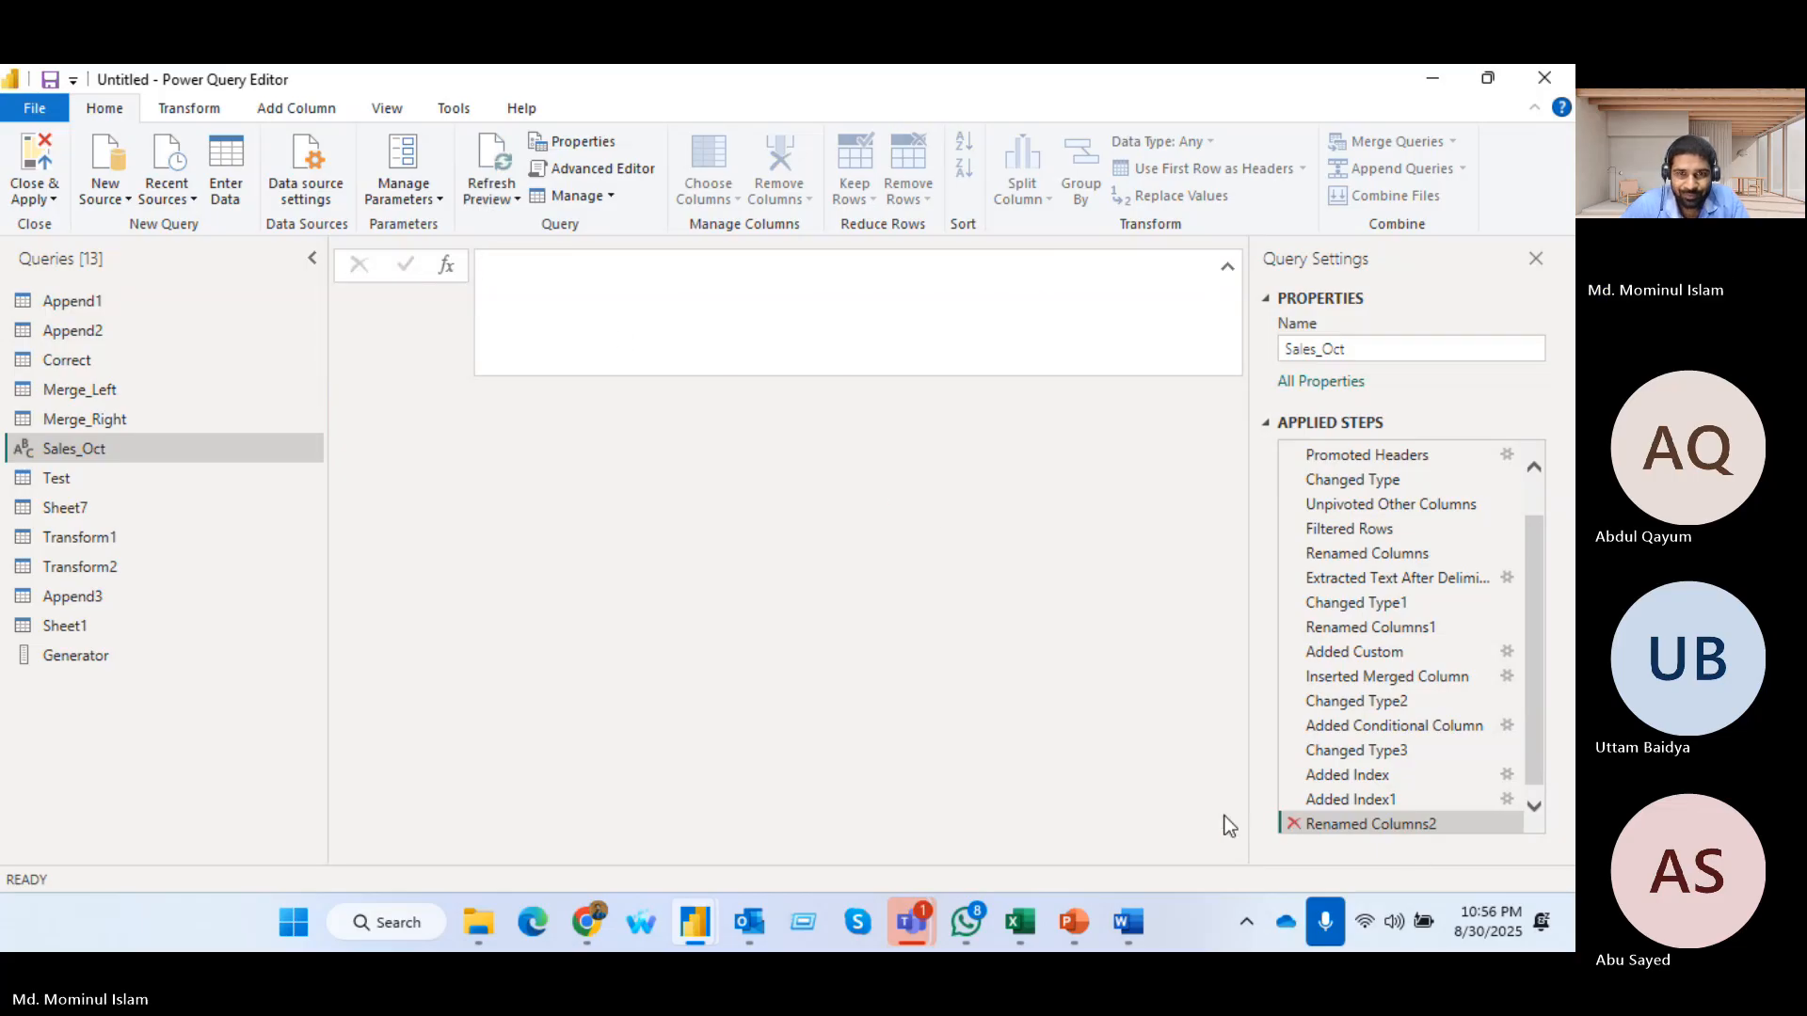
pyautogui.click(1293, 824)
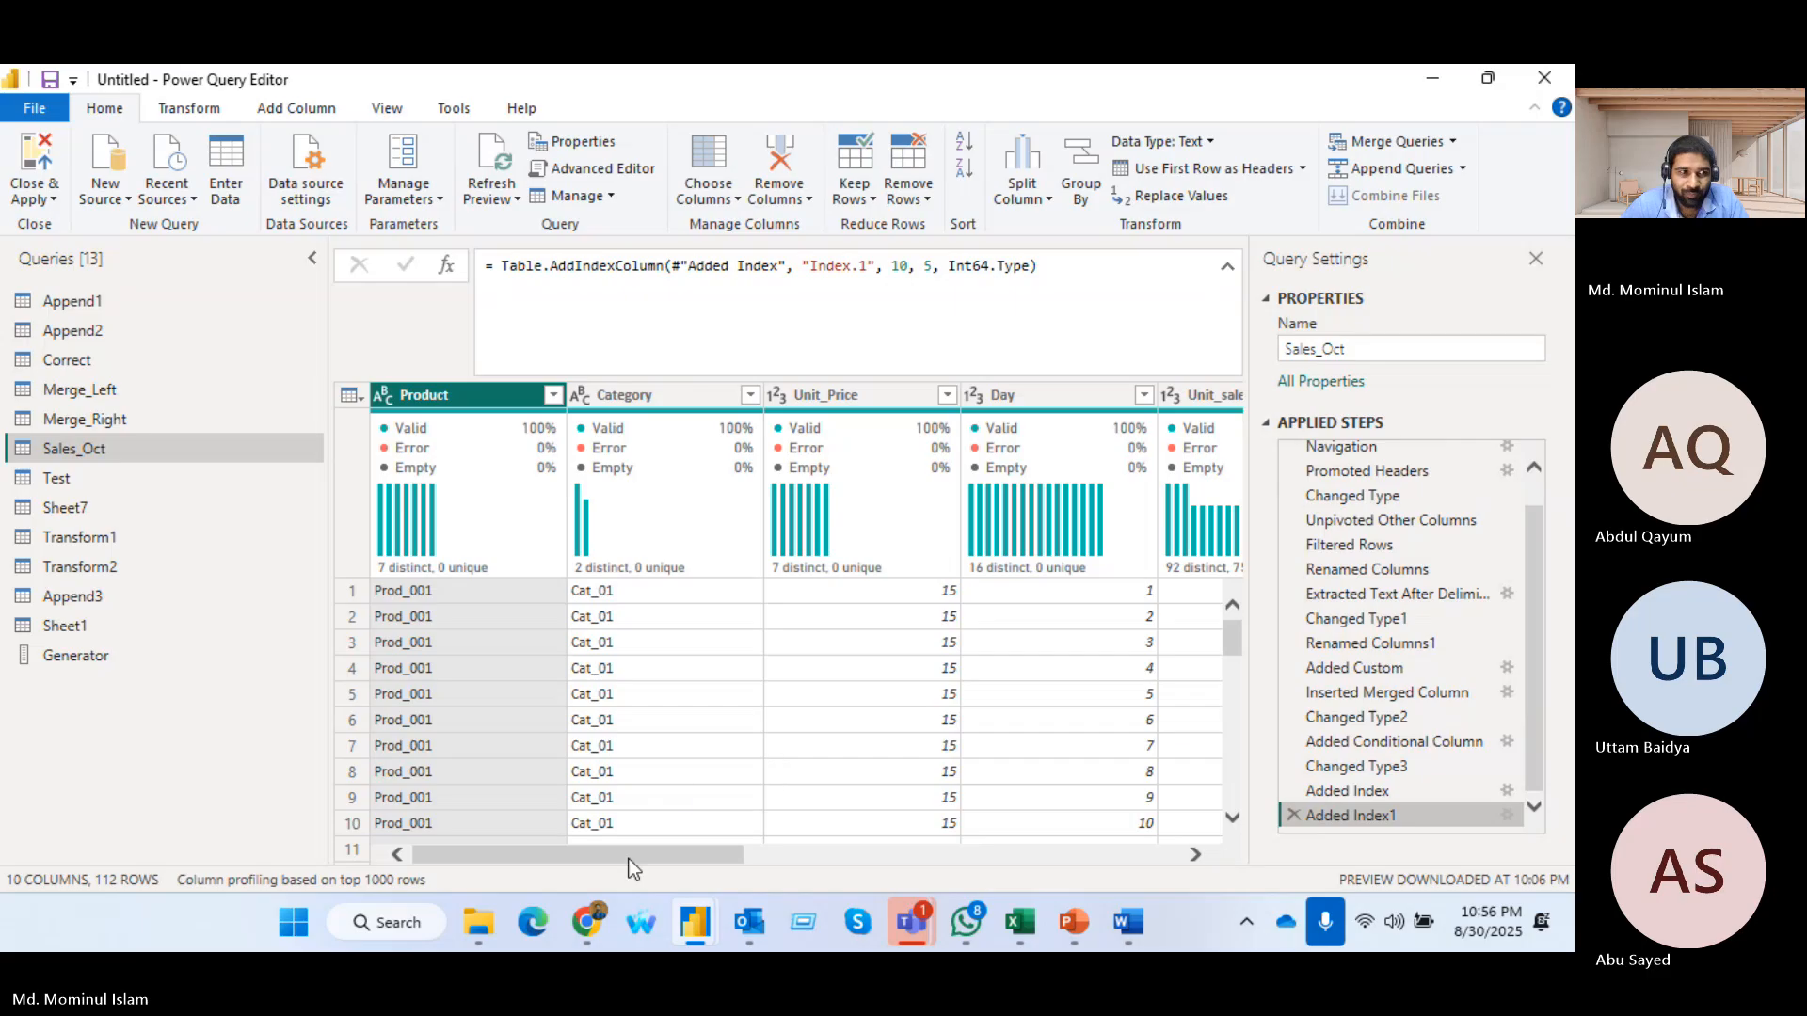
# Reopen the Sales_Oct code and examine how repeated step names are numbered and how each step references the previous one
pyautogui.moveTo(629, 858); pyautogui.dragTo(1085, 854)
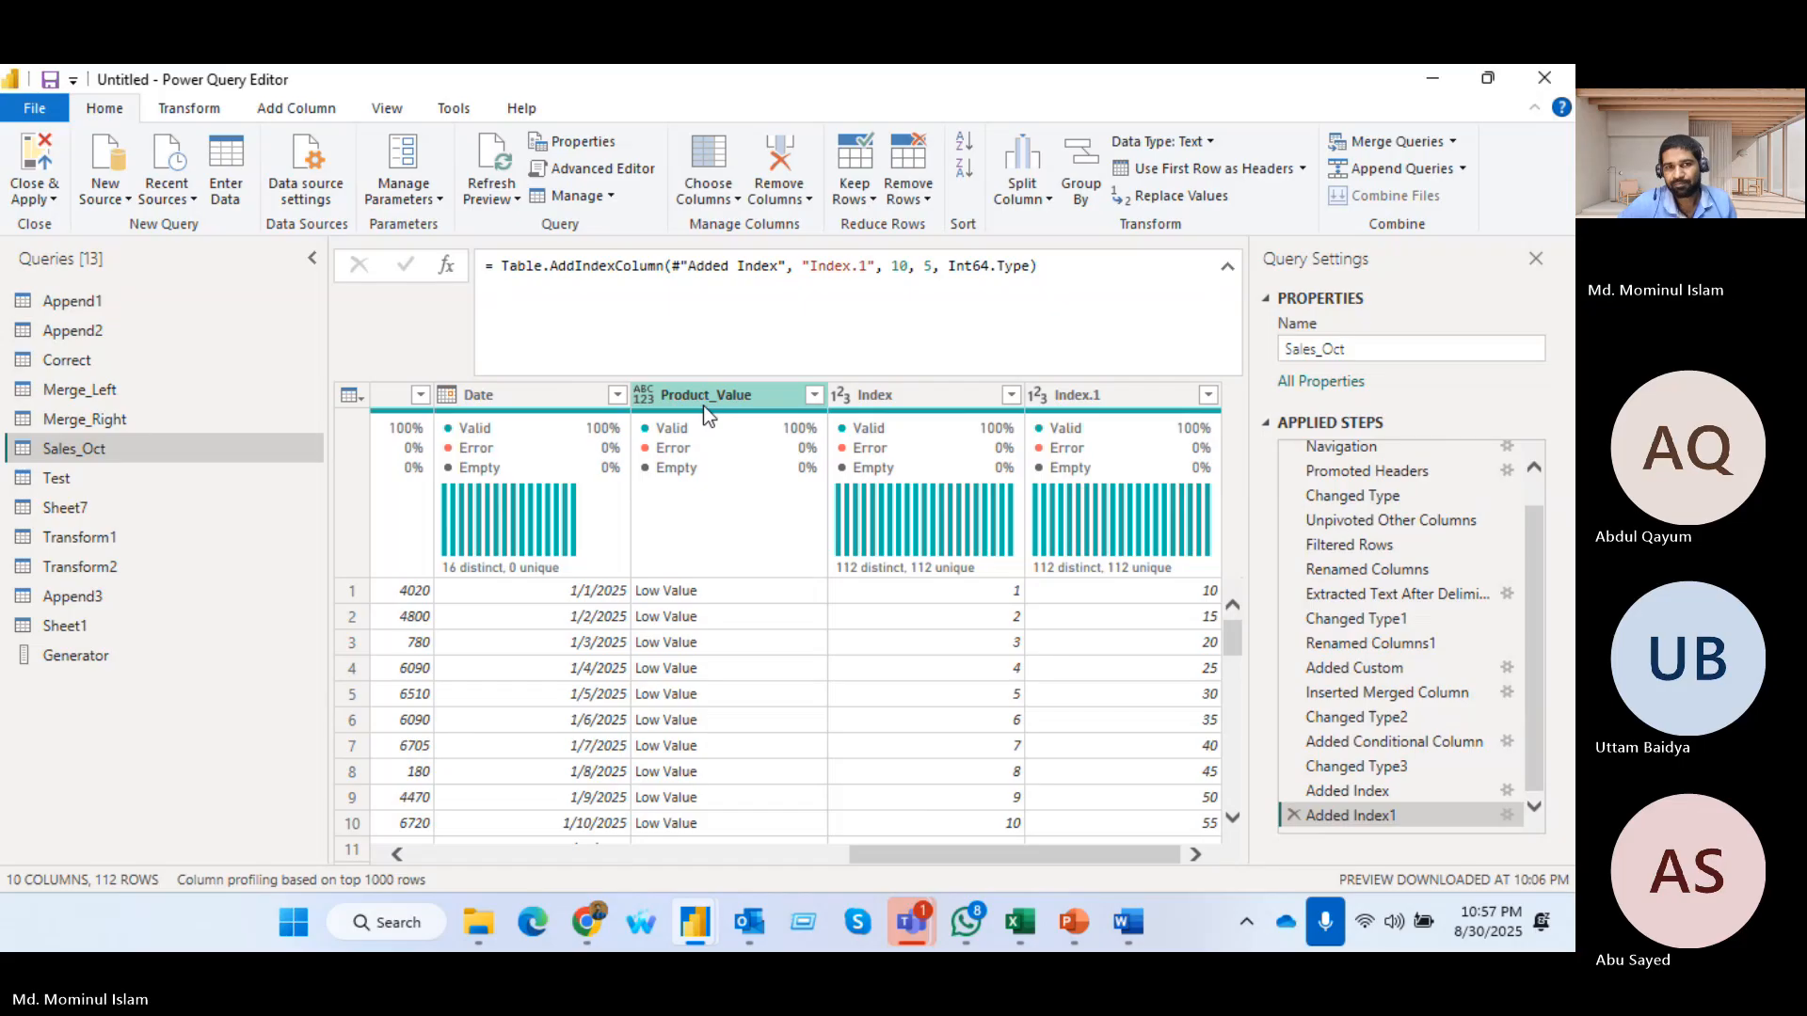
pyautogui.click(593, 169)
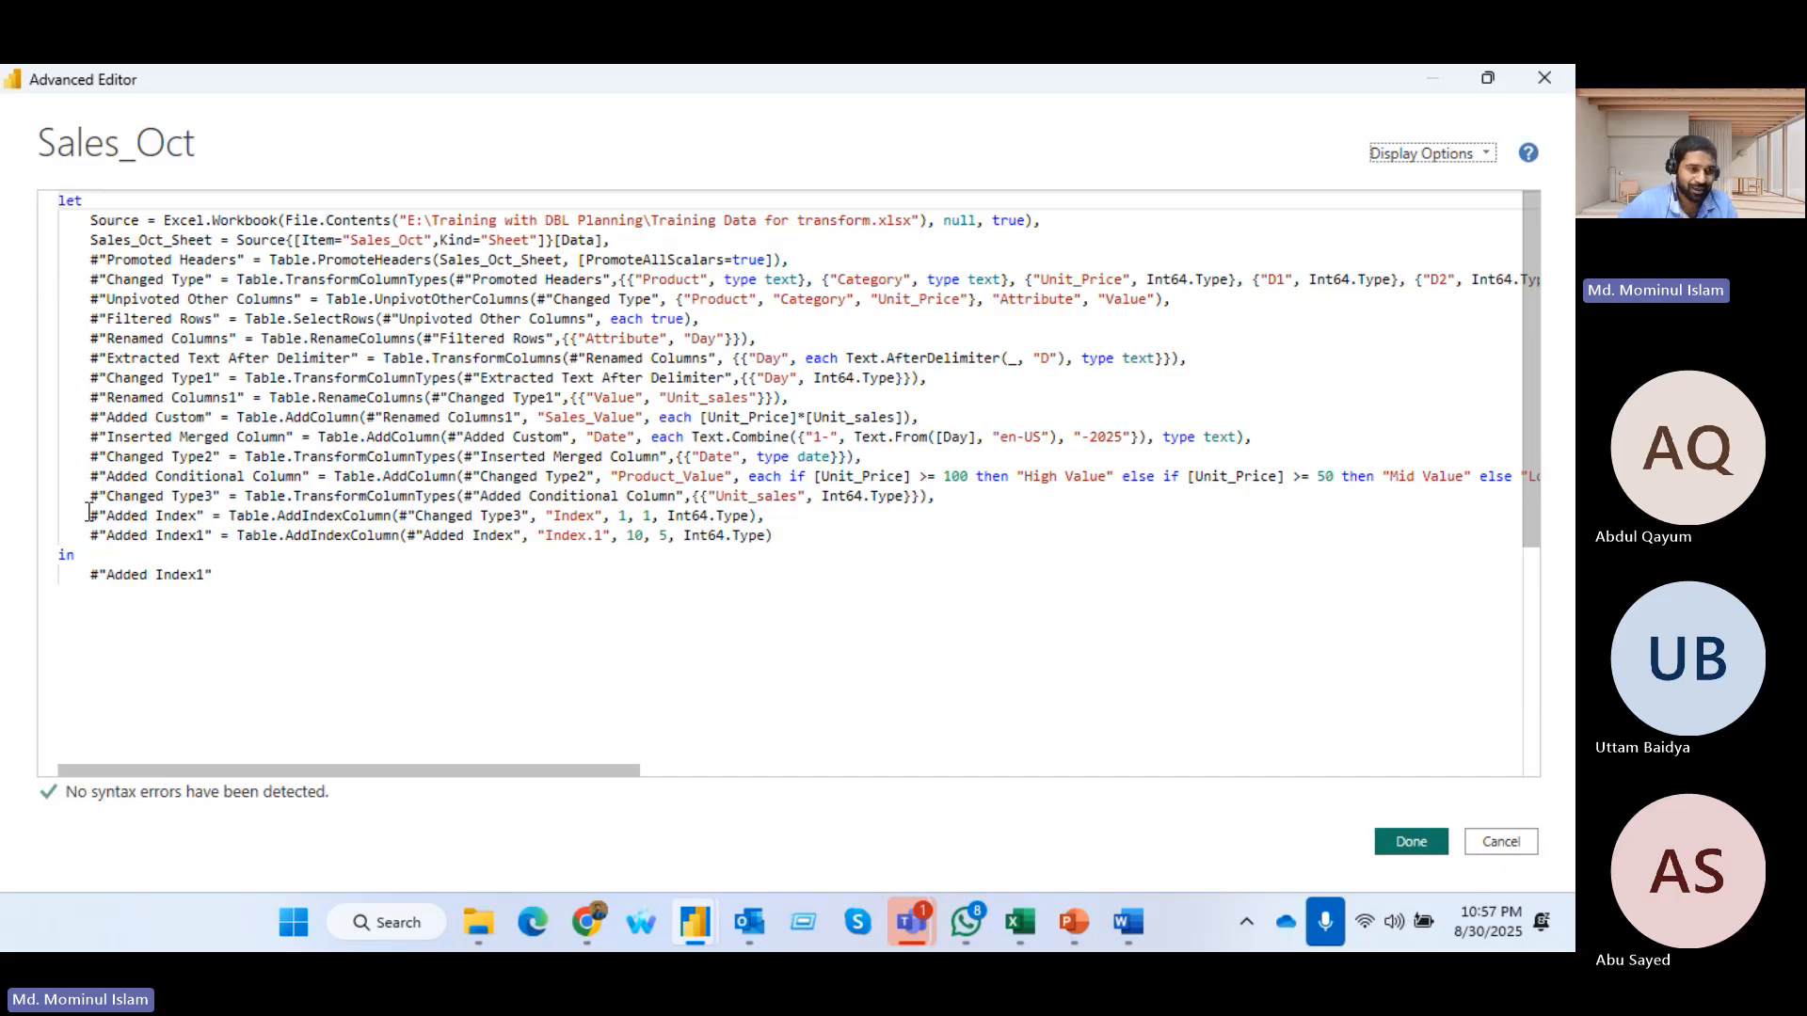
pyautogui.moveTo(88, 520); pyautogui.dragTo(204, 518)
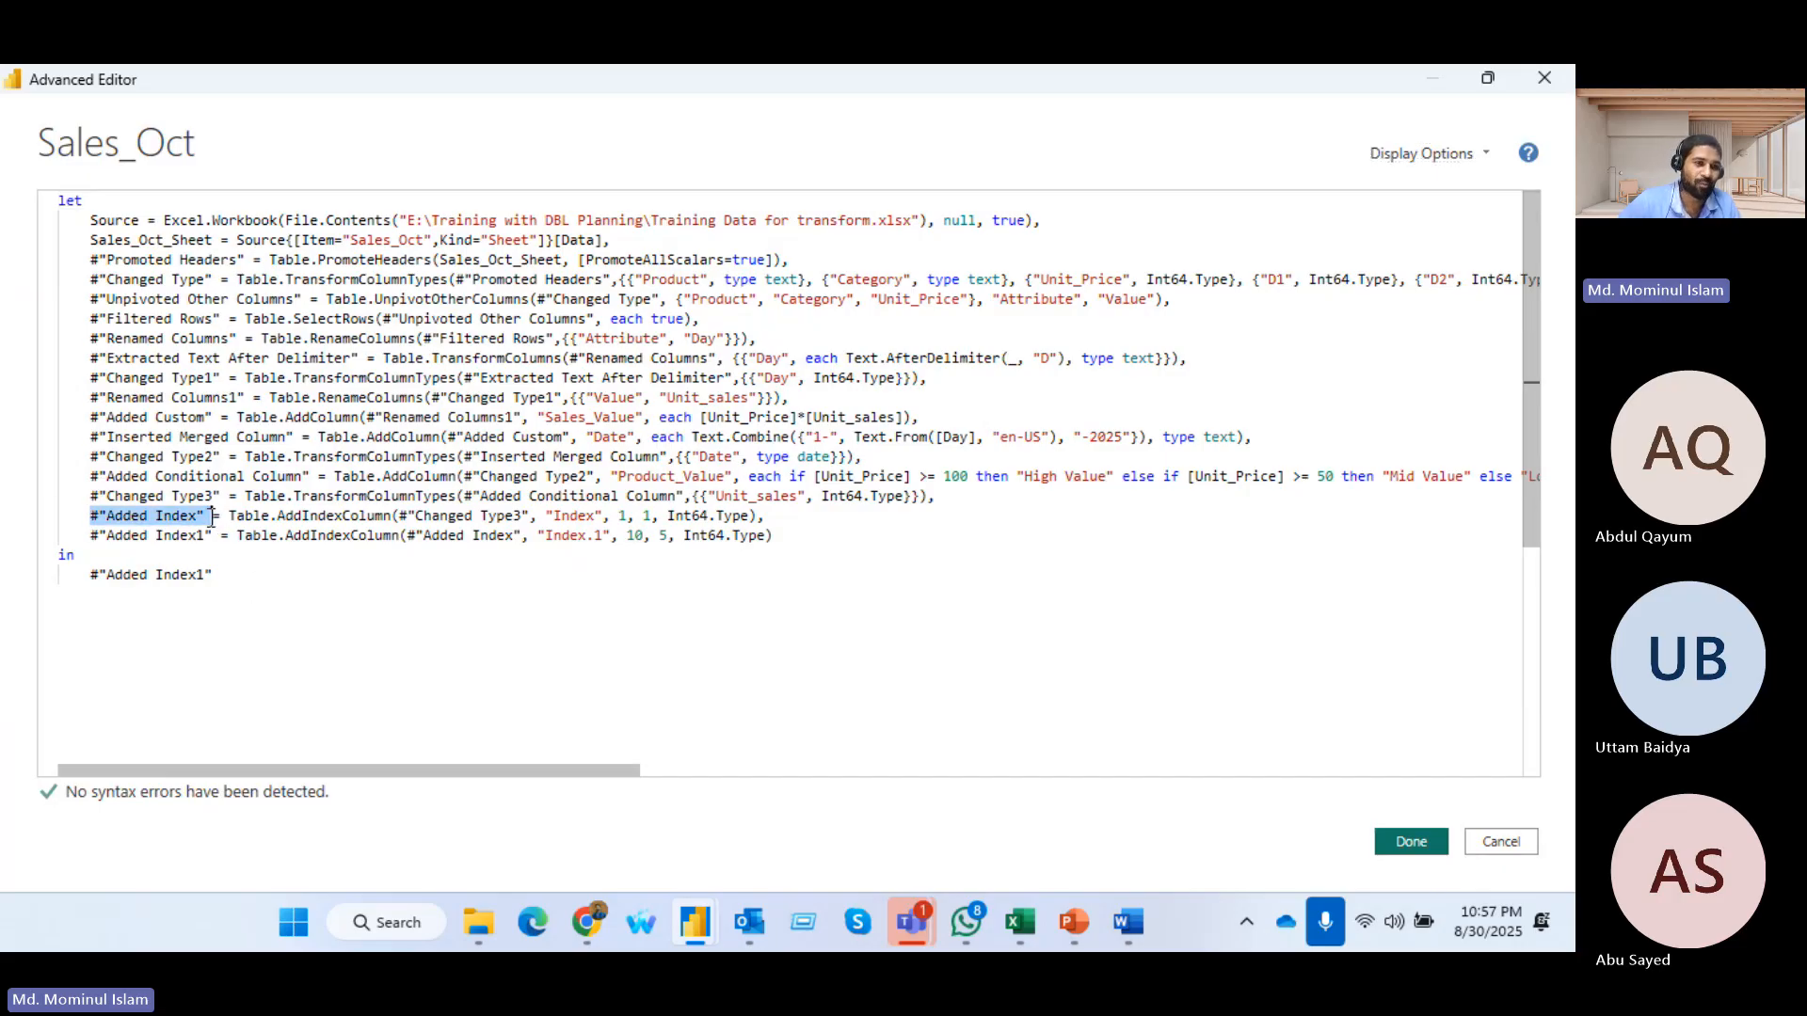
pyautogui.click(224, 553)
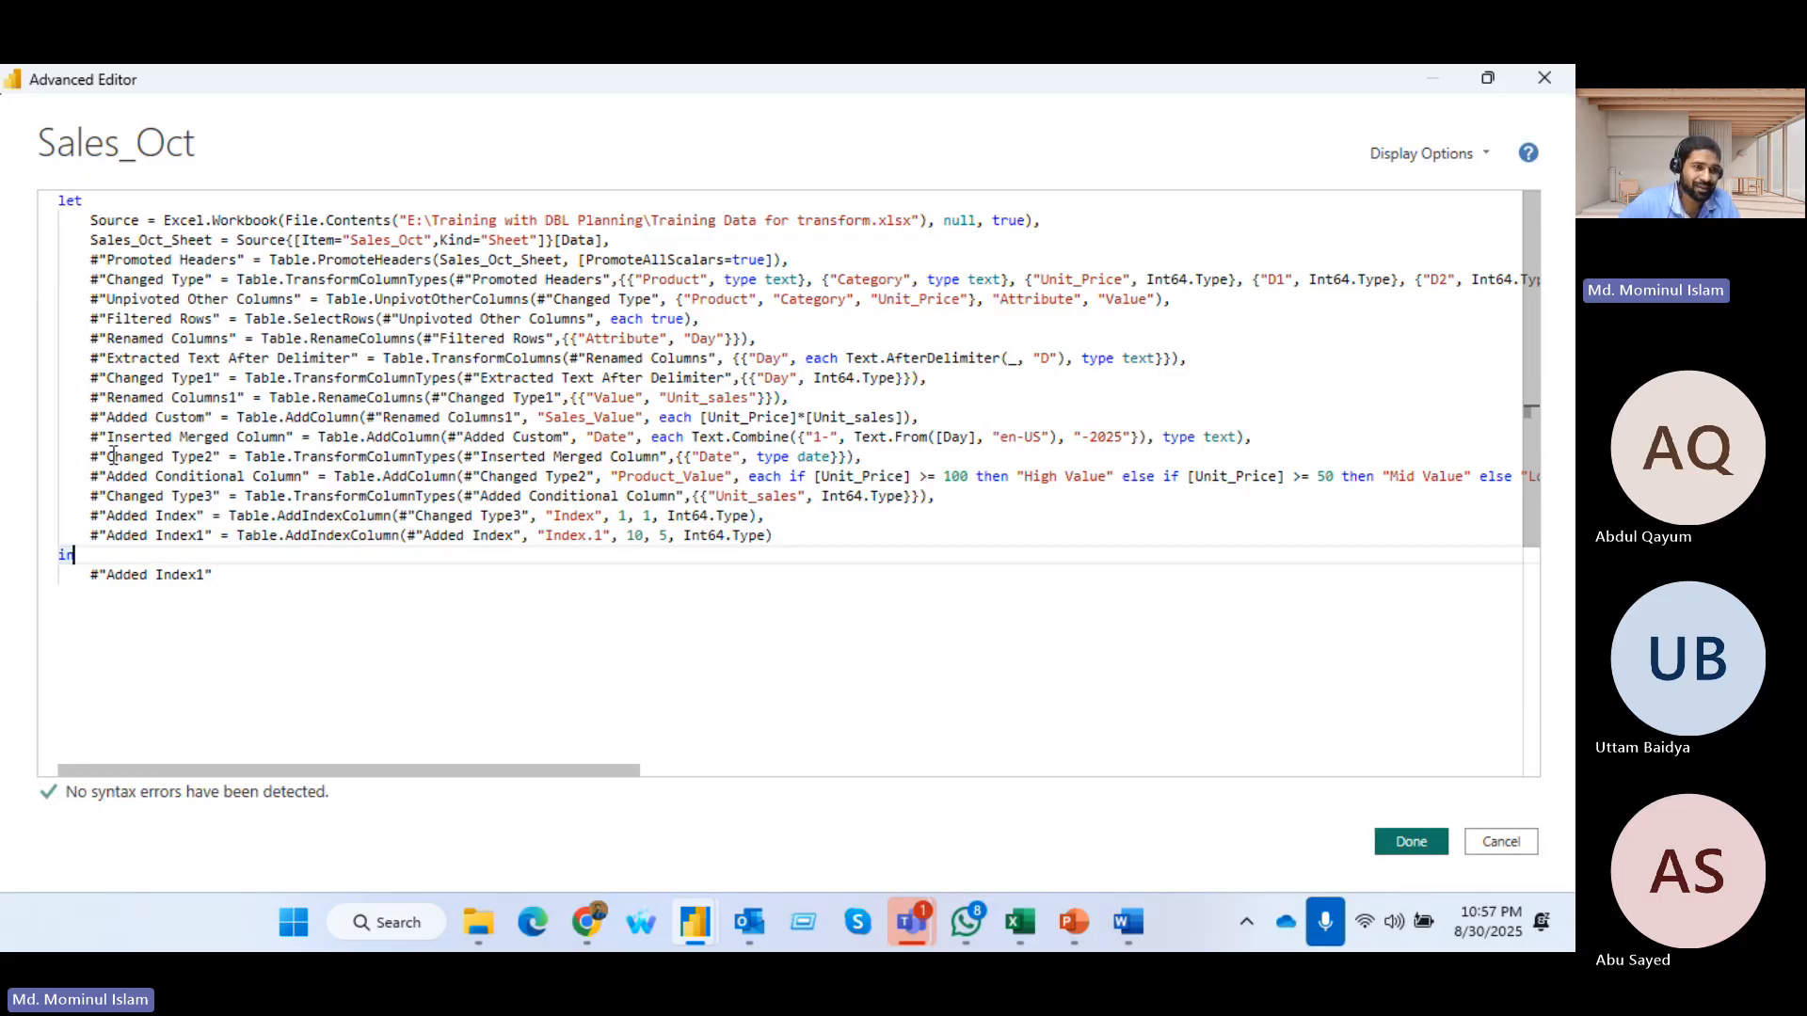
pyautogui.moveTo(74, 339); pyautogui.dragTo(227, 345)
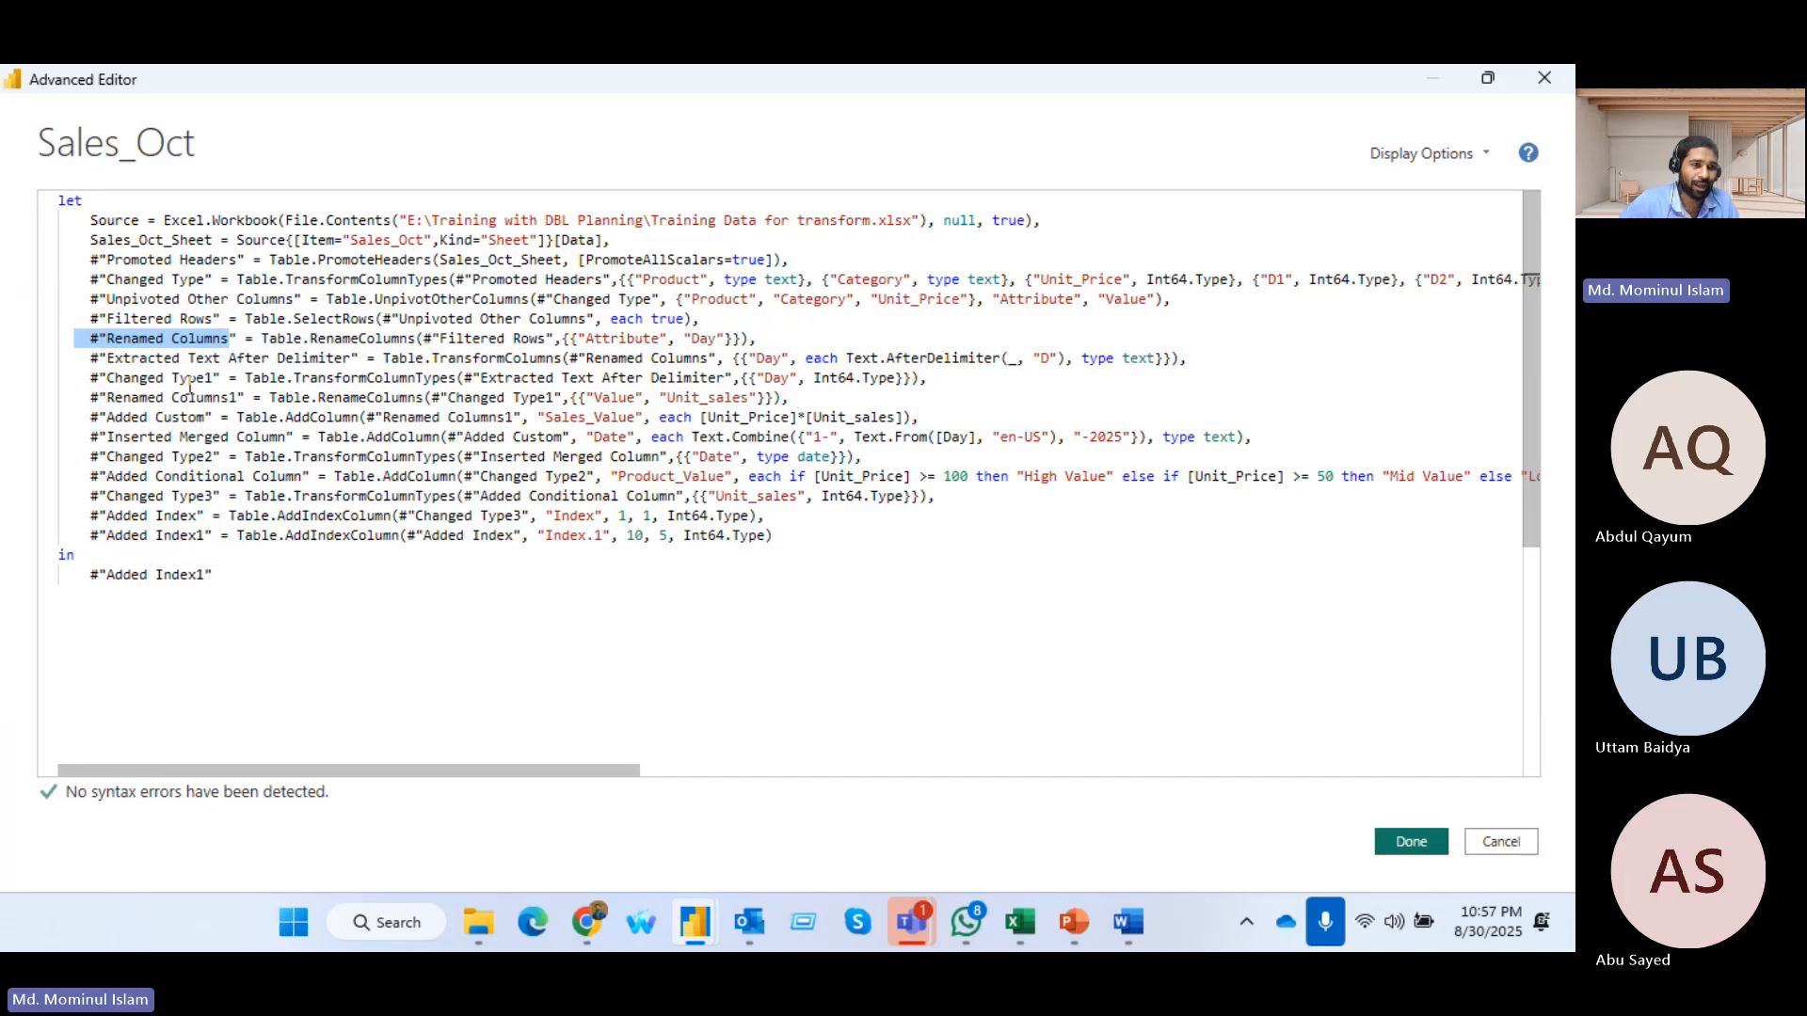
pyautogui.moveTo(84, 399); pyautogui.dragTo(241, 403)
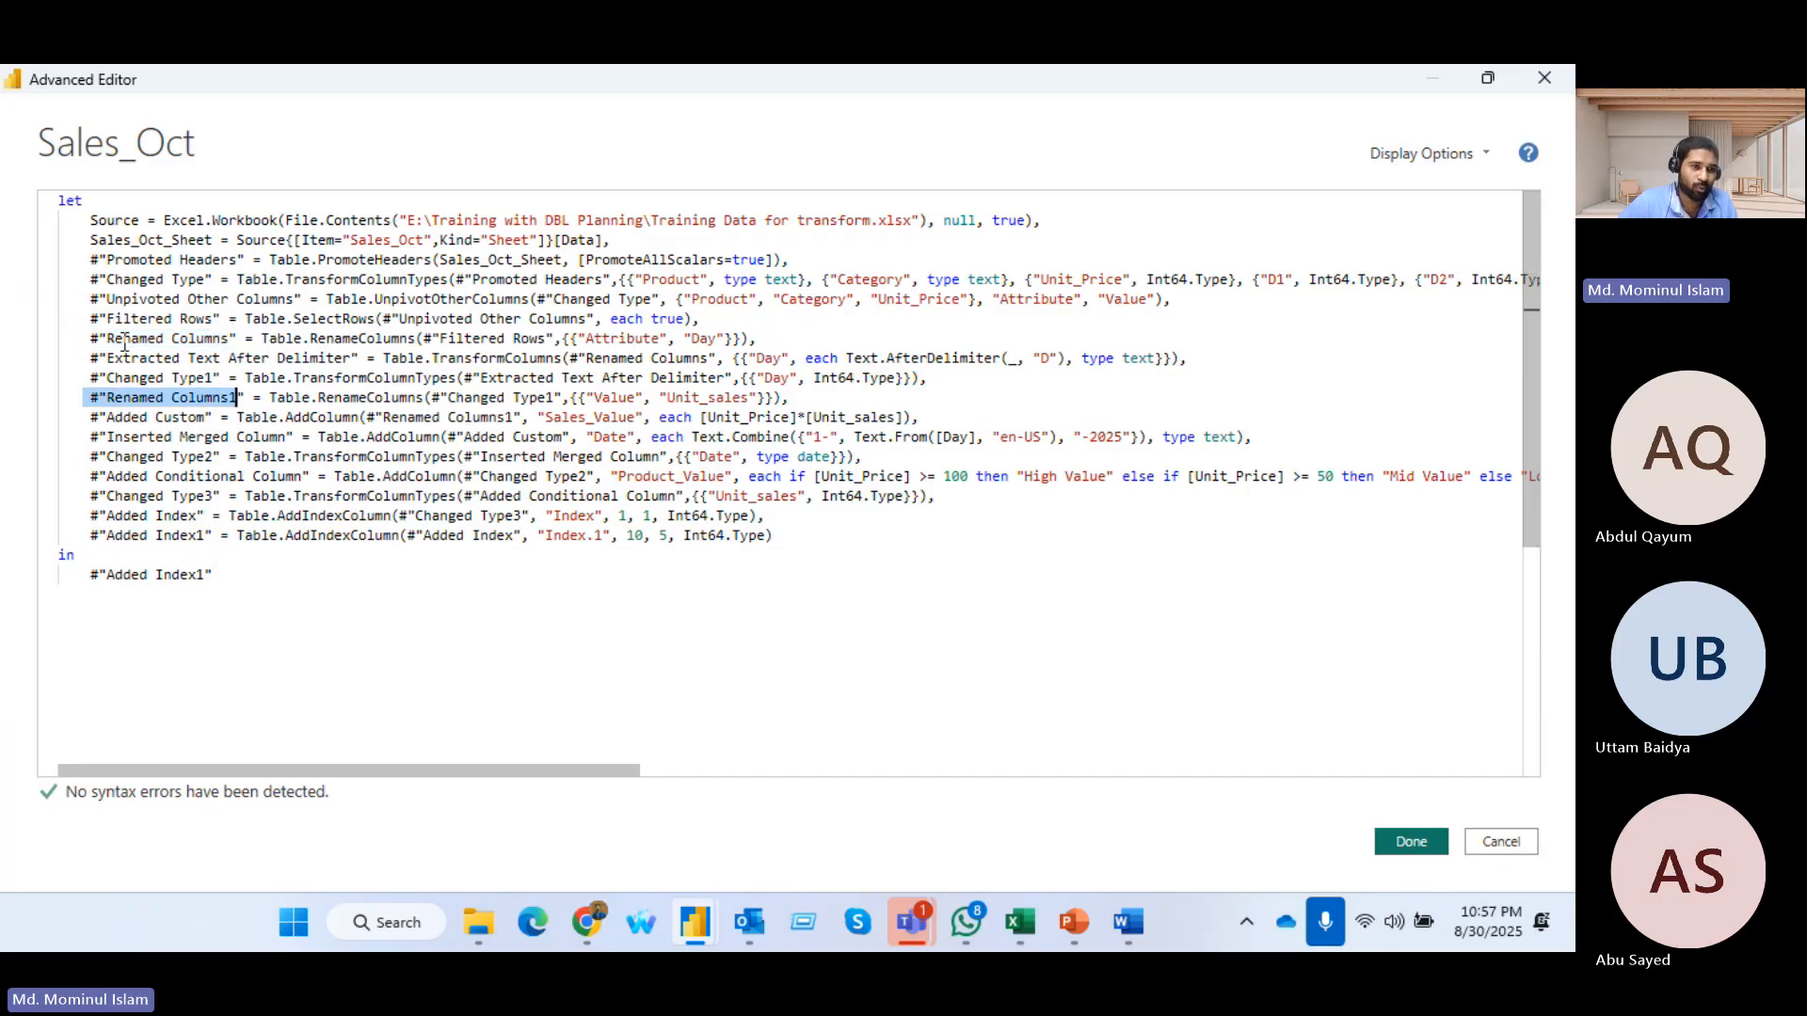
pyautogui.moveTo(90, 457); pyautogui.dragTo(216, 457)
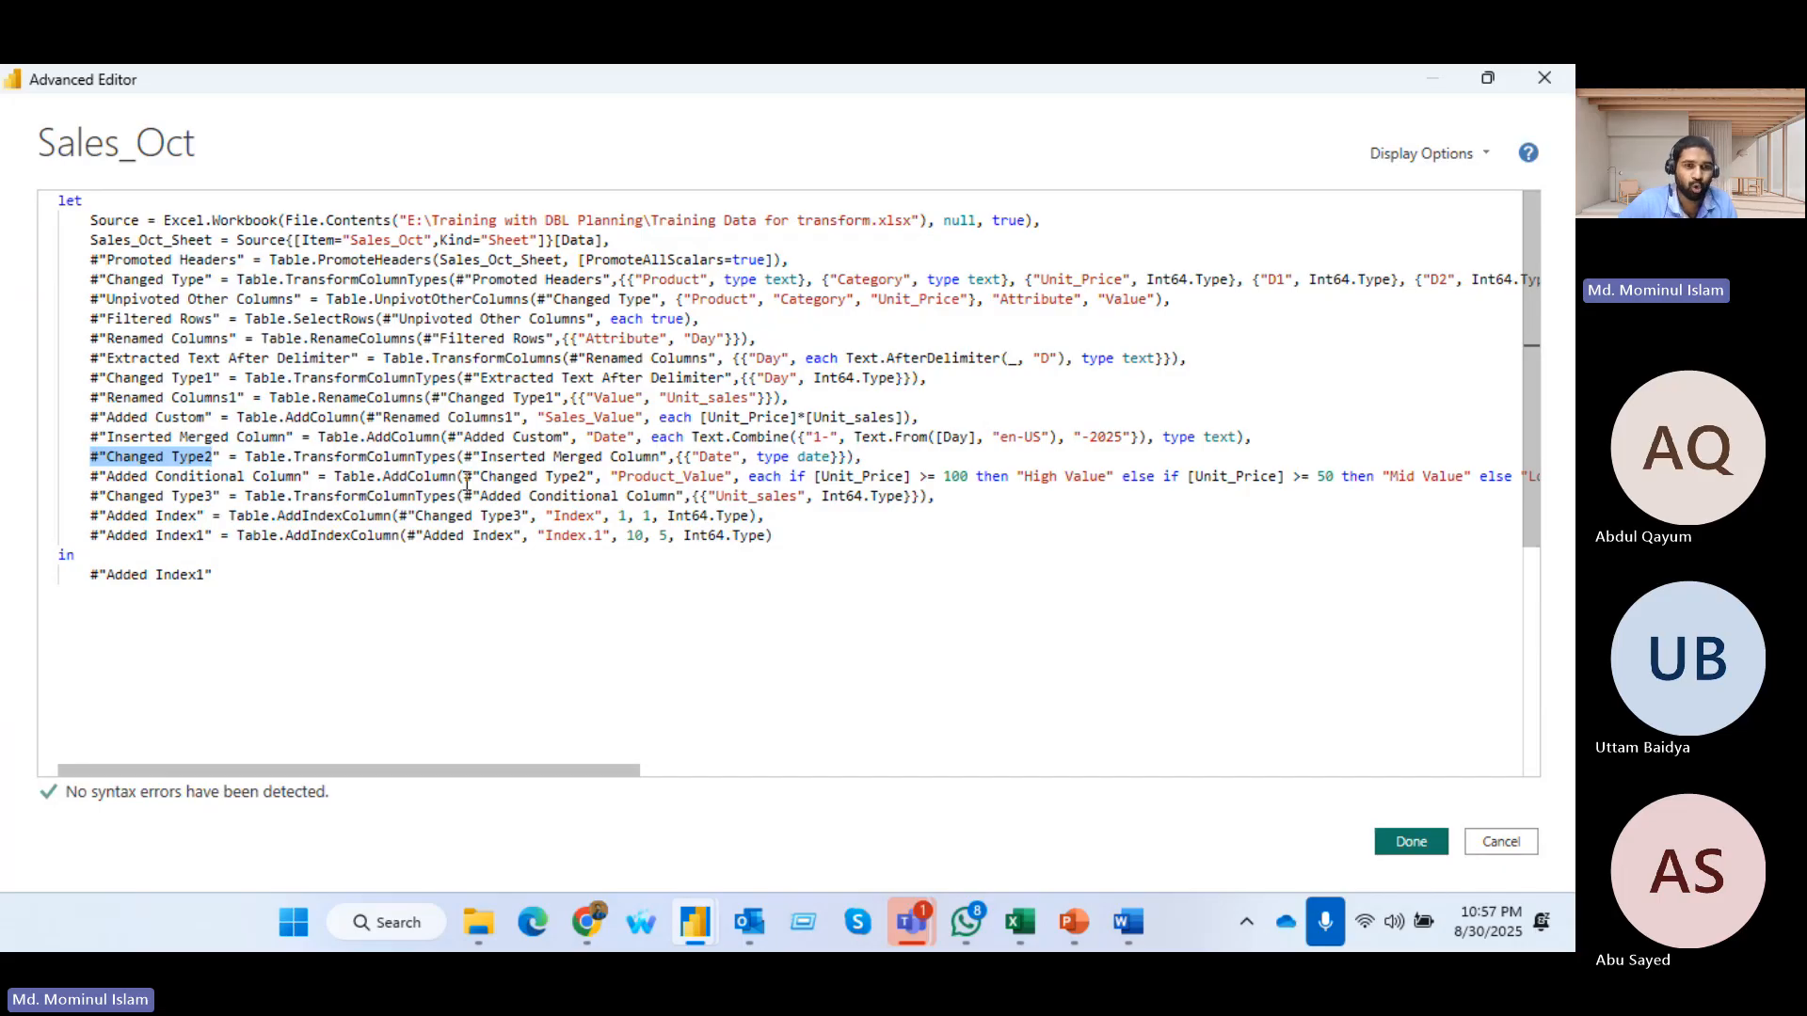
pyautogui.moveTo(463, 477); pyautogui.dragTo(602, 478)
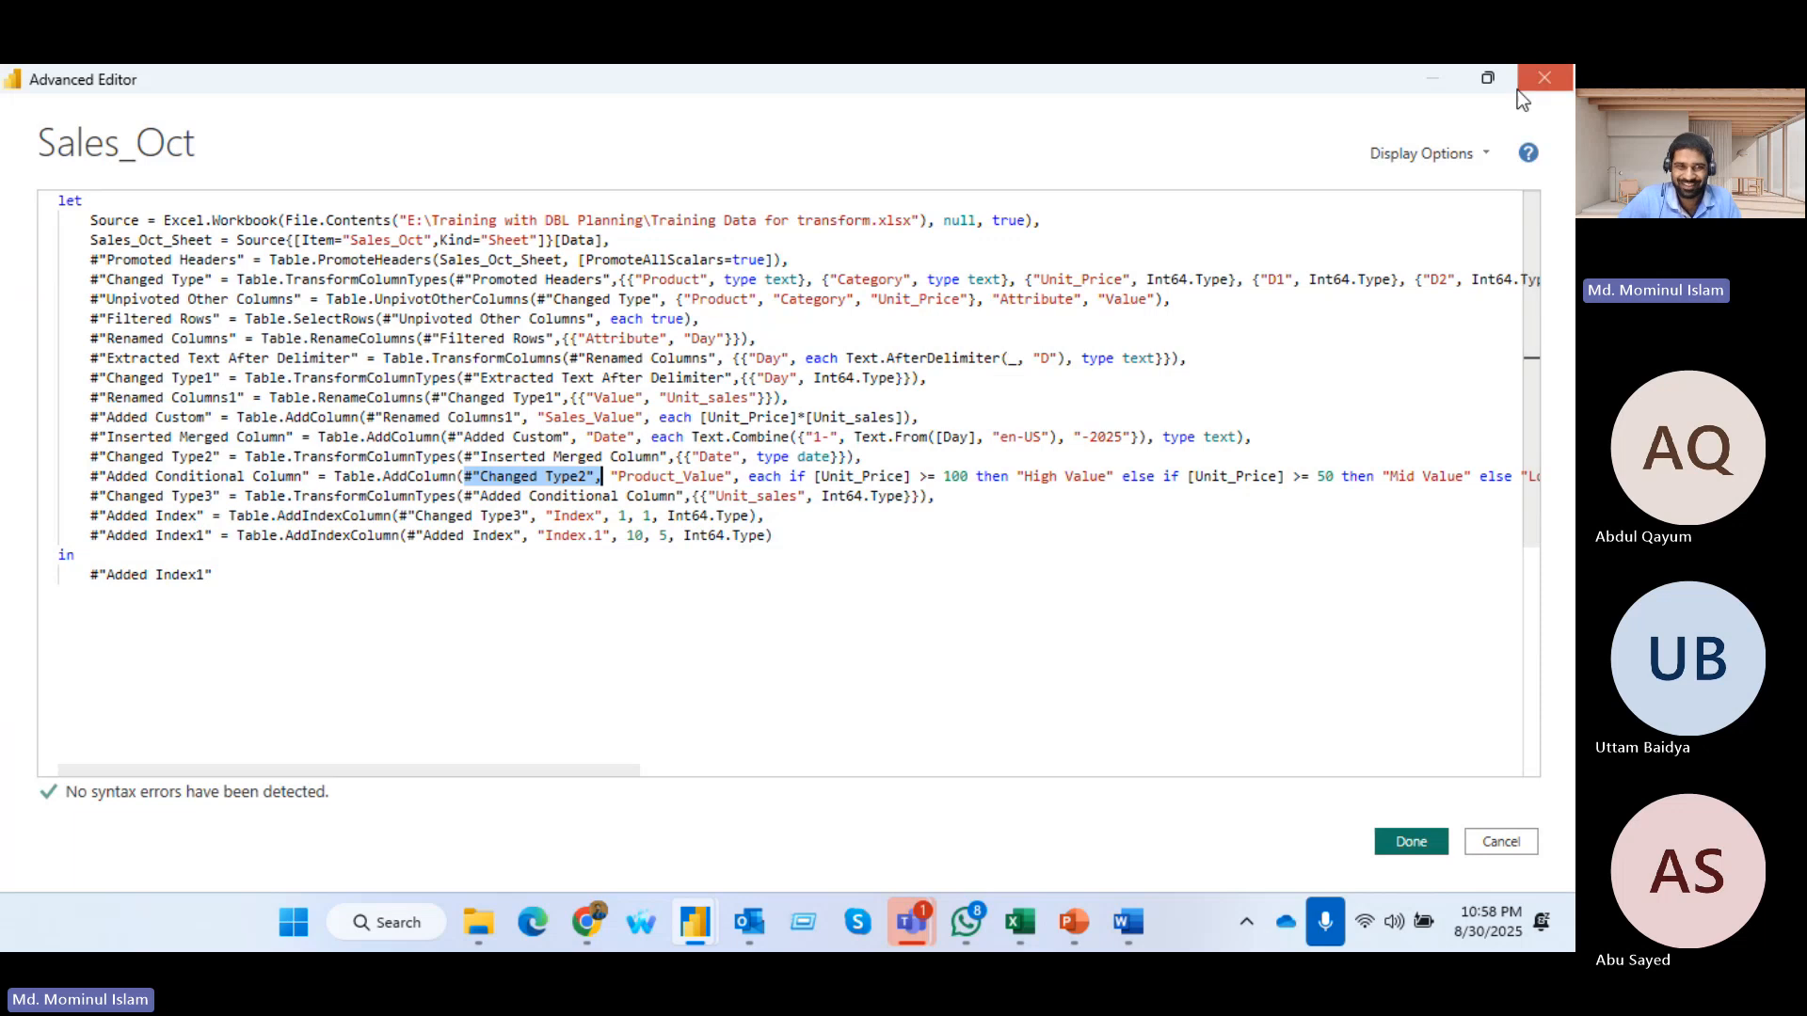
pyautogui.click(1545, 77)
# Close the Power Query Editor and apply the query changes
pyautogui.moveTo(578, 559)
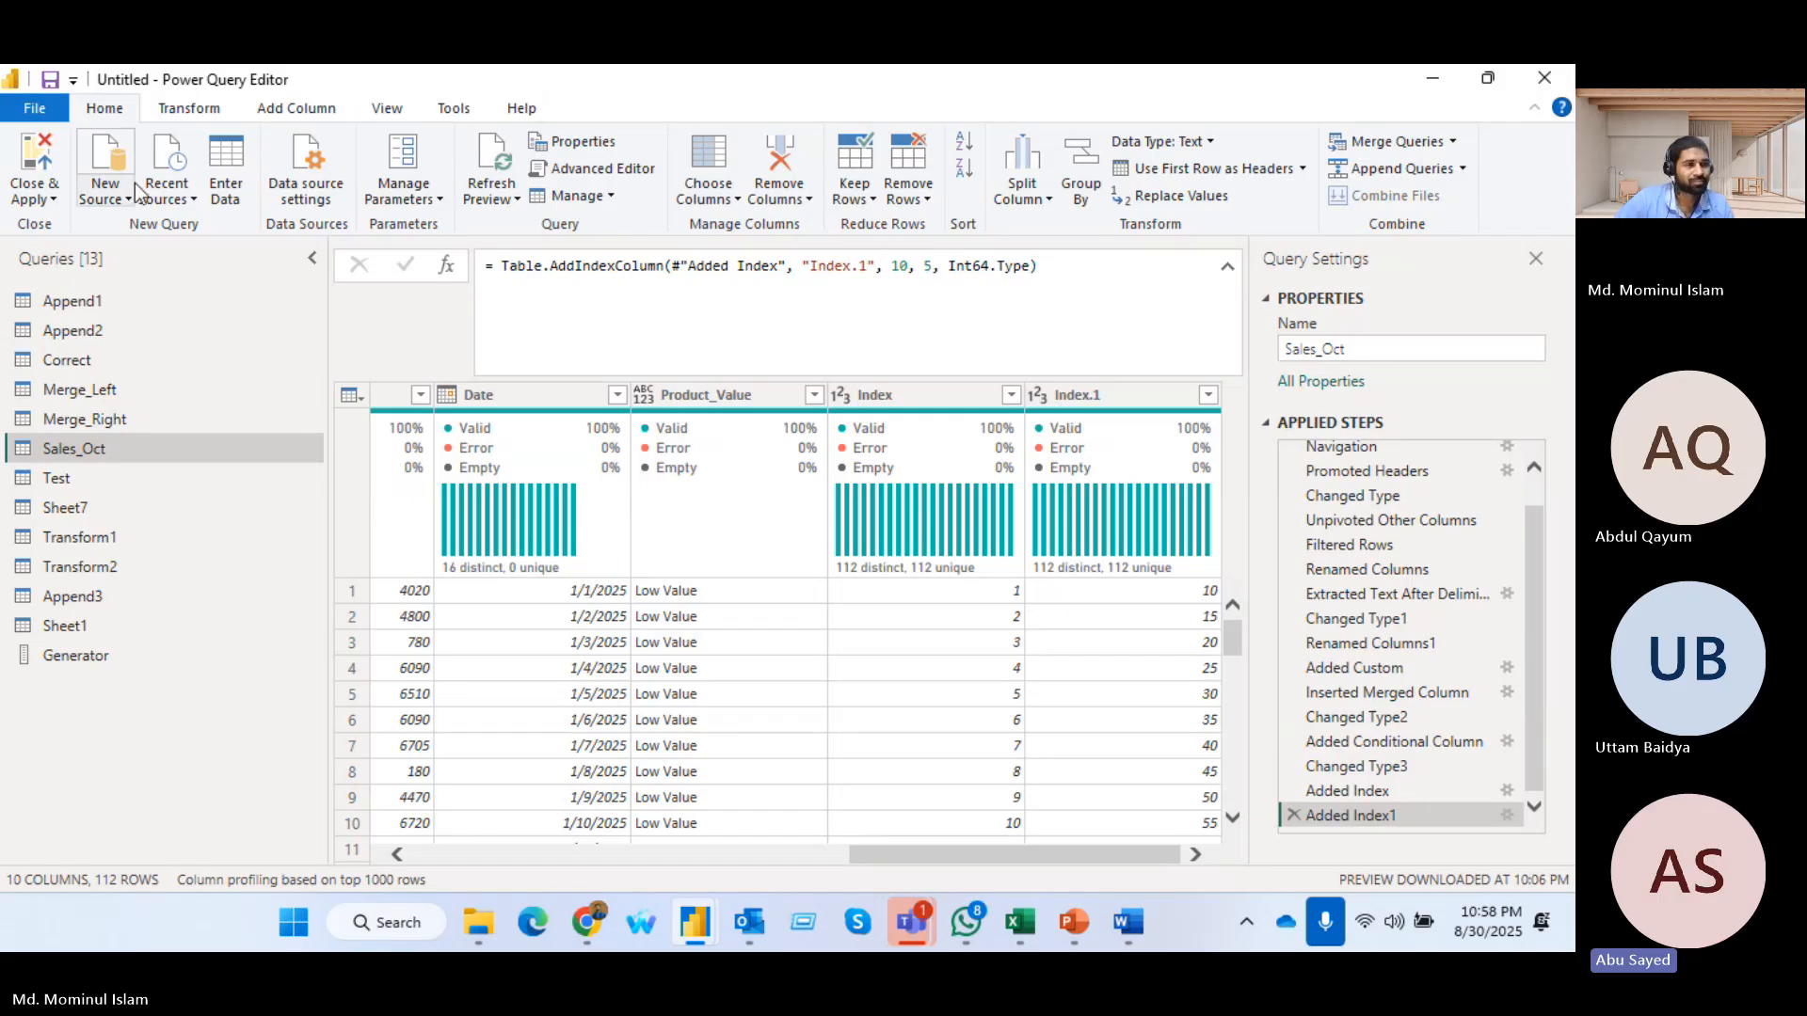
pyautogui.click(37, 165)
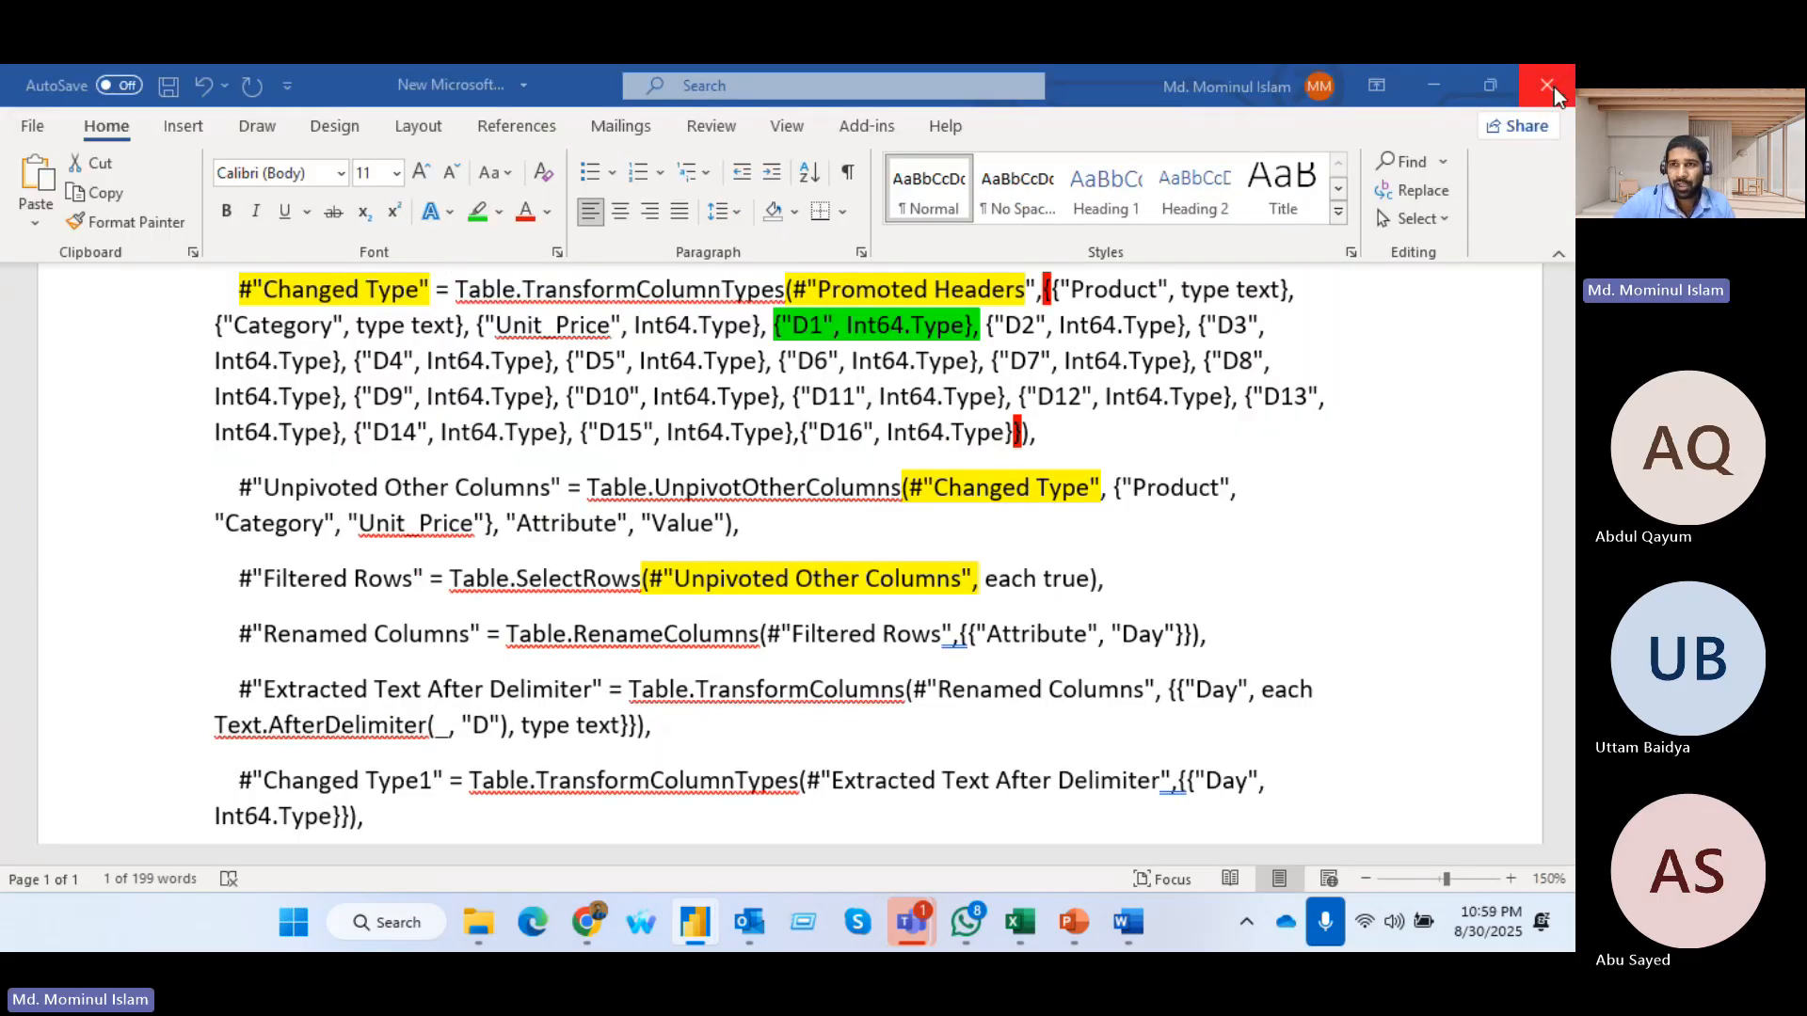
# Close the Word document with the M code and the Training Data for transform workbook without saving changes
pyautogui.click(1548, 87)
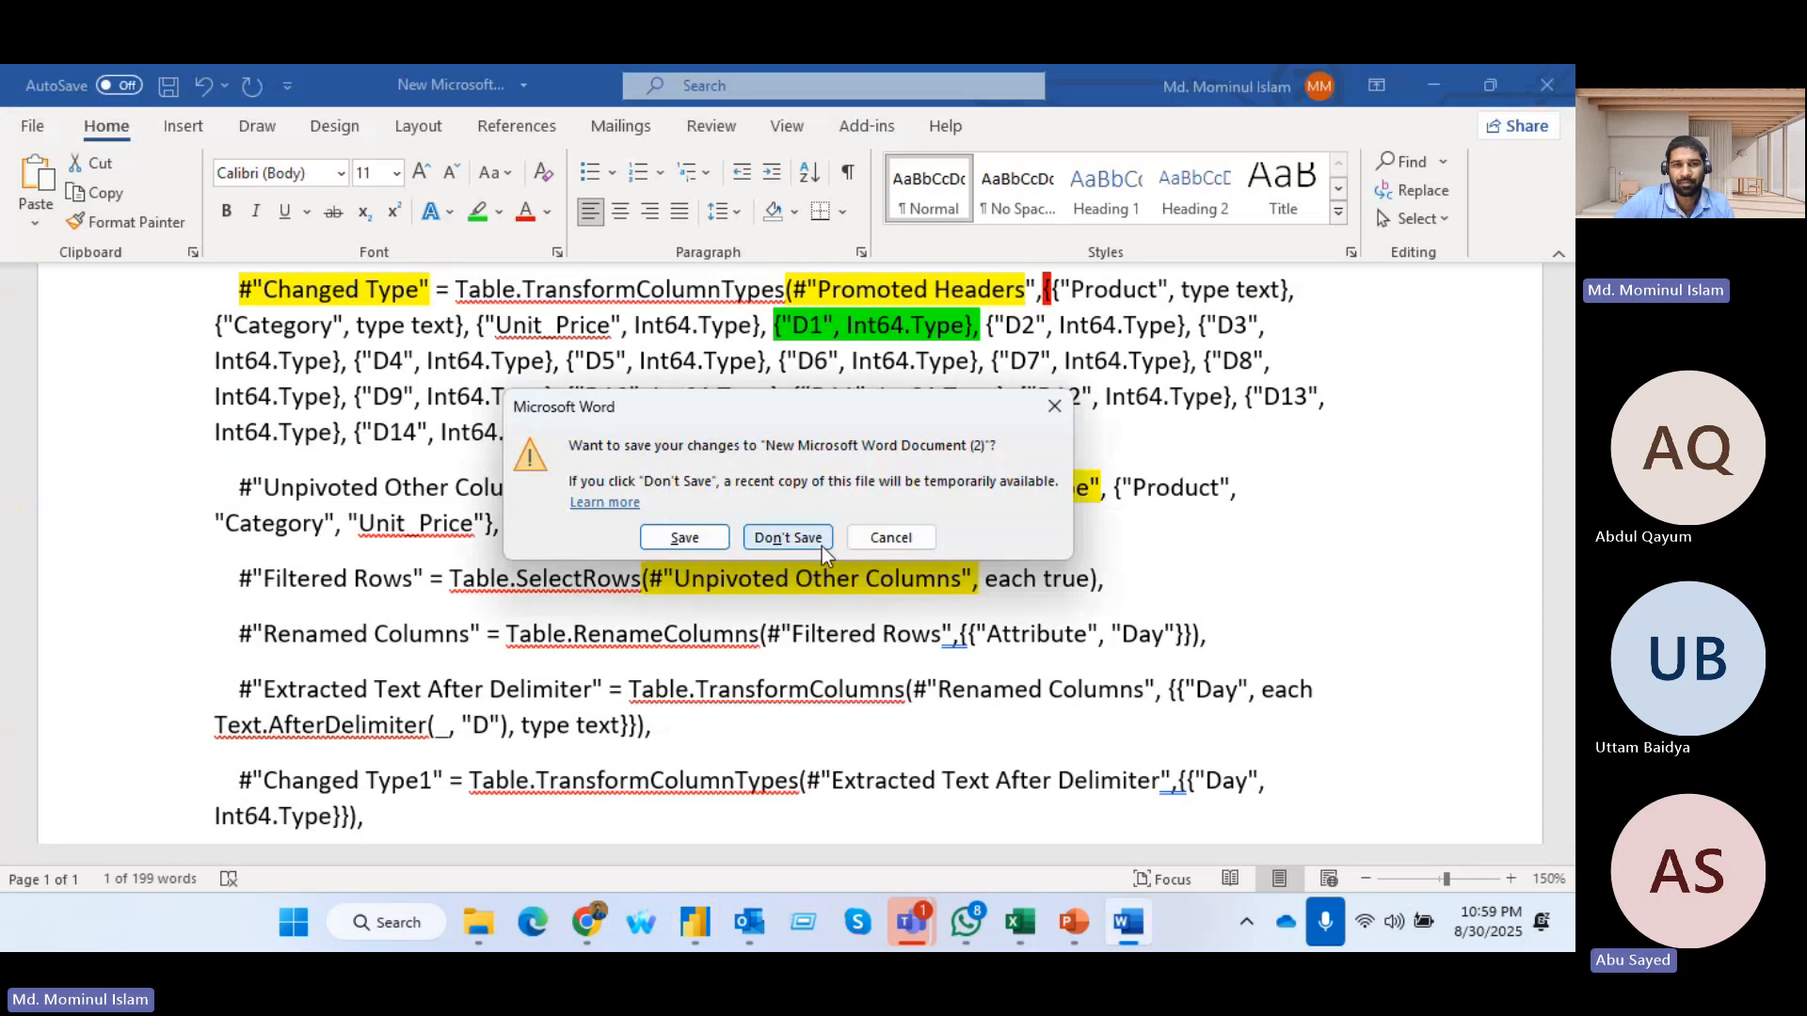
pyautogui.click(774, 541)
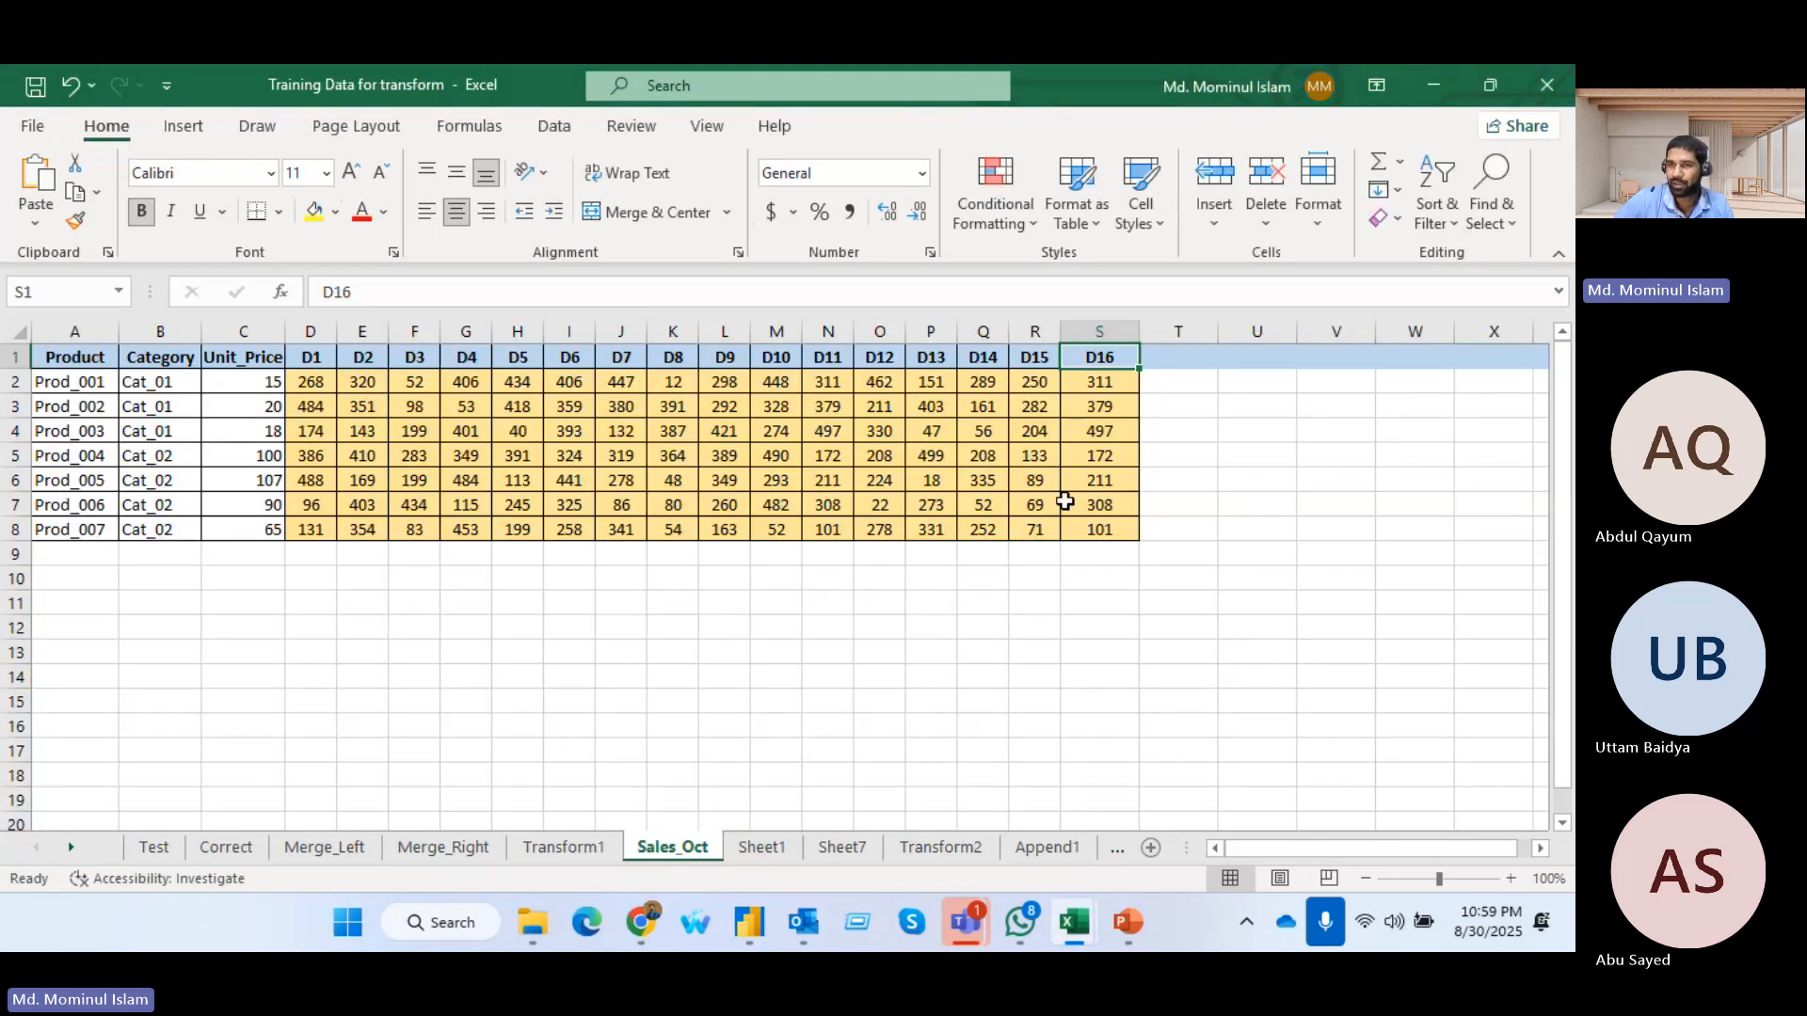
pyautogui.click(1548, 85)
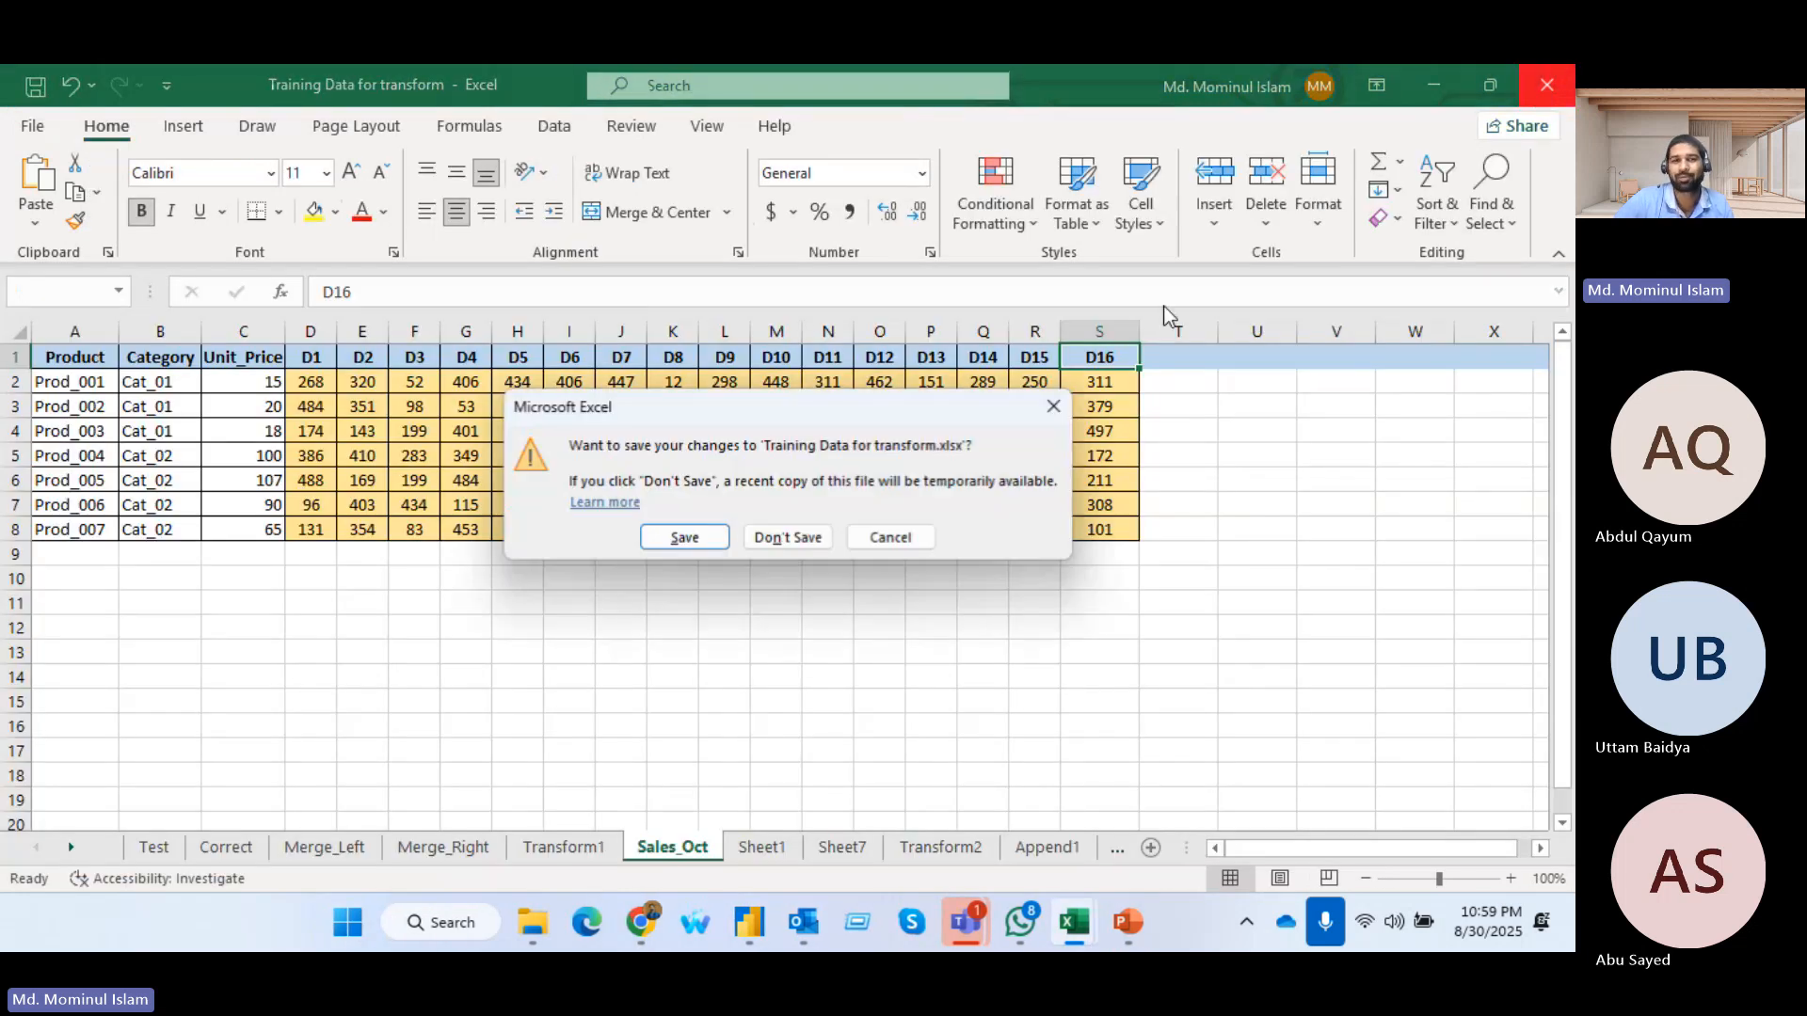
pyautogui.click(764, 539)
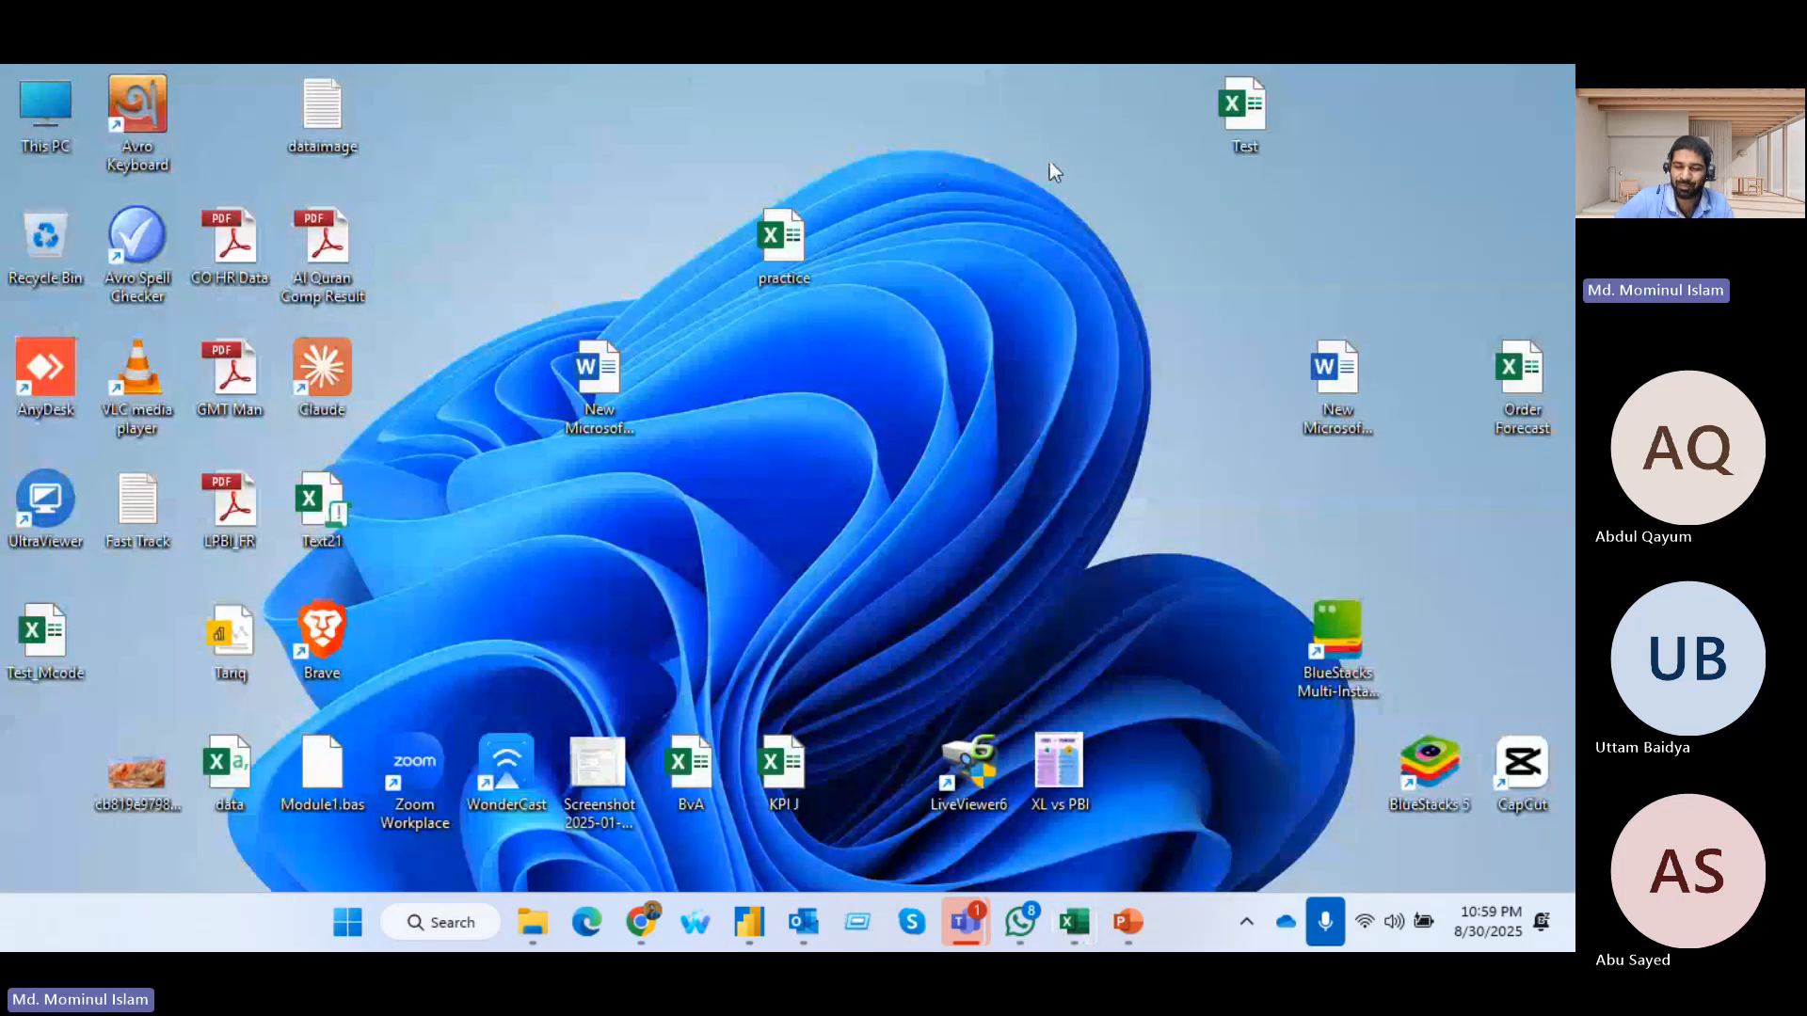
# Switch to the PowerPoint session presentation and go to slide 16 on adding columns in Power Query
pyautogui.moveTo(1148, 928)
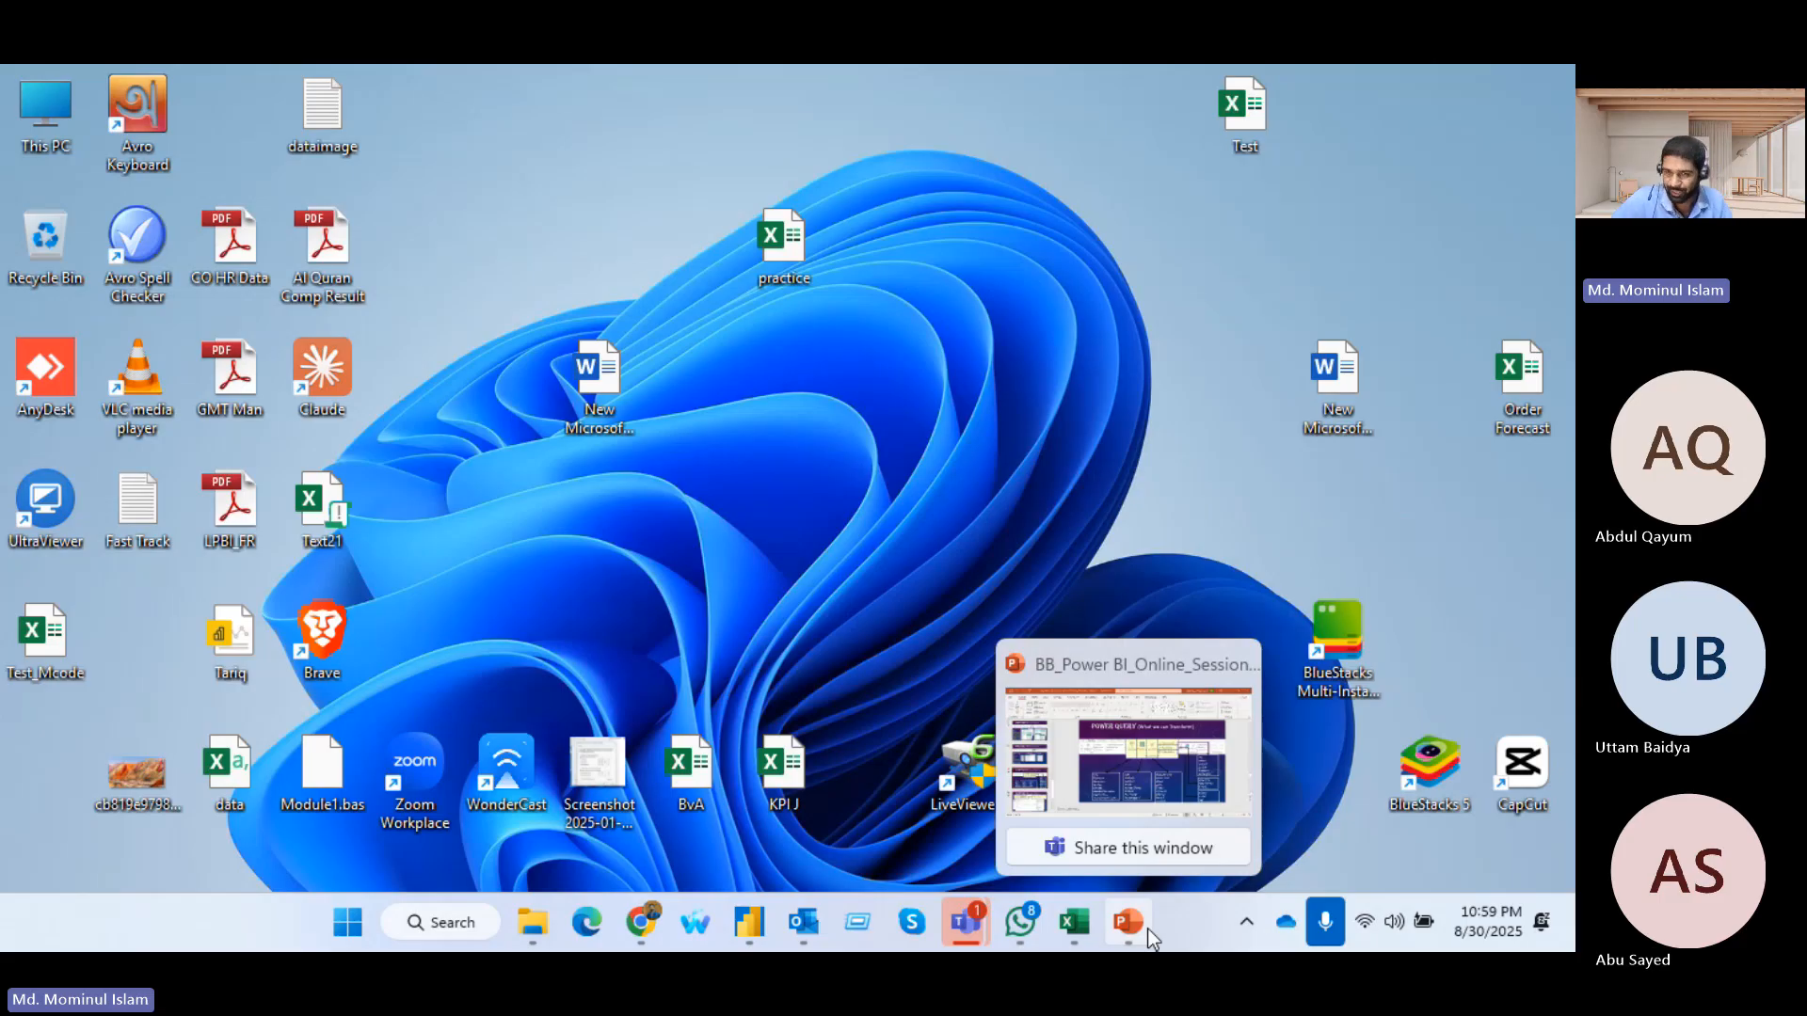
pyautogui.click(1144, 930)
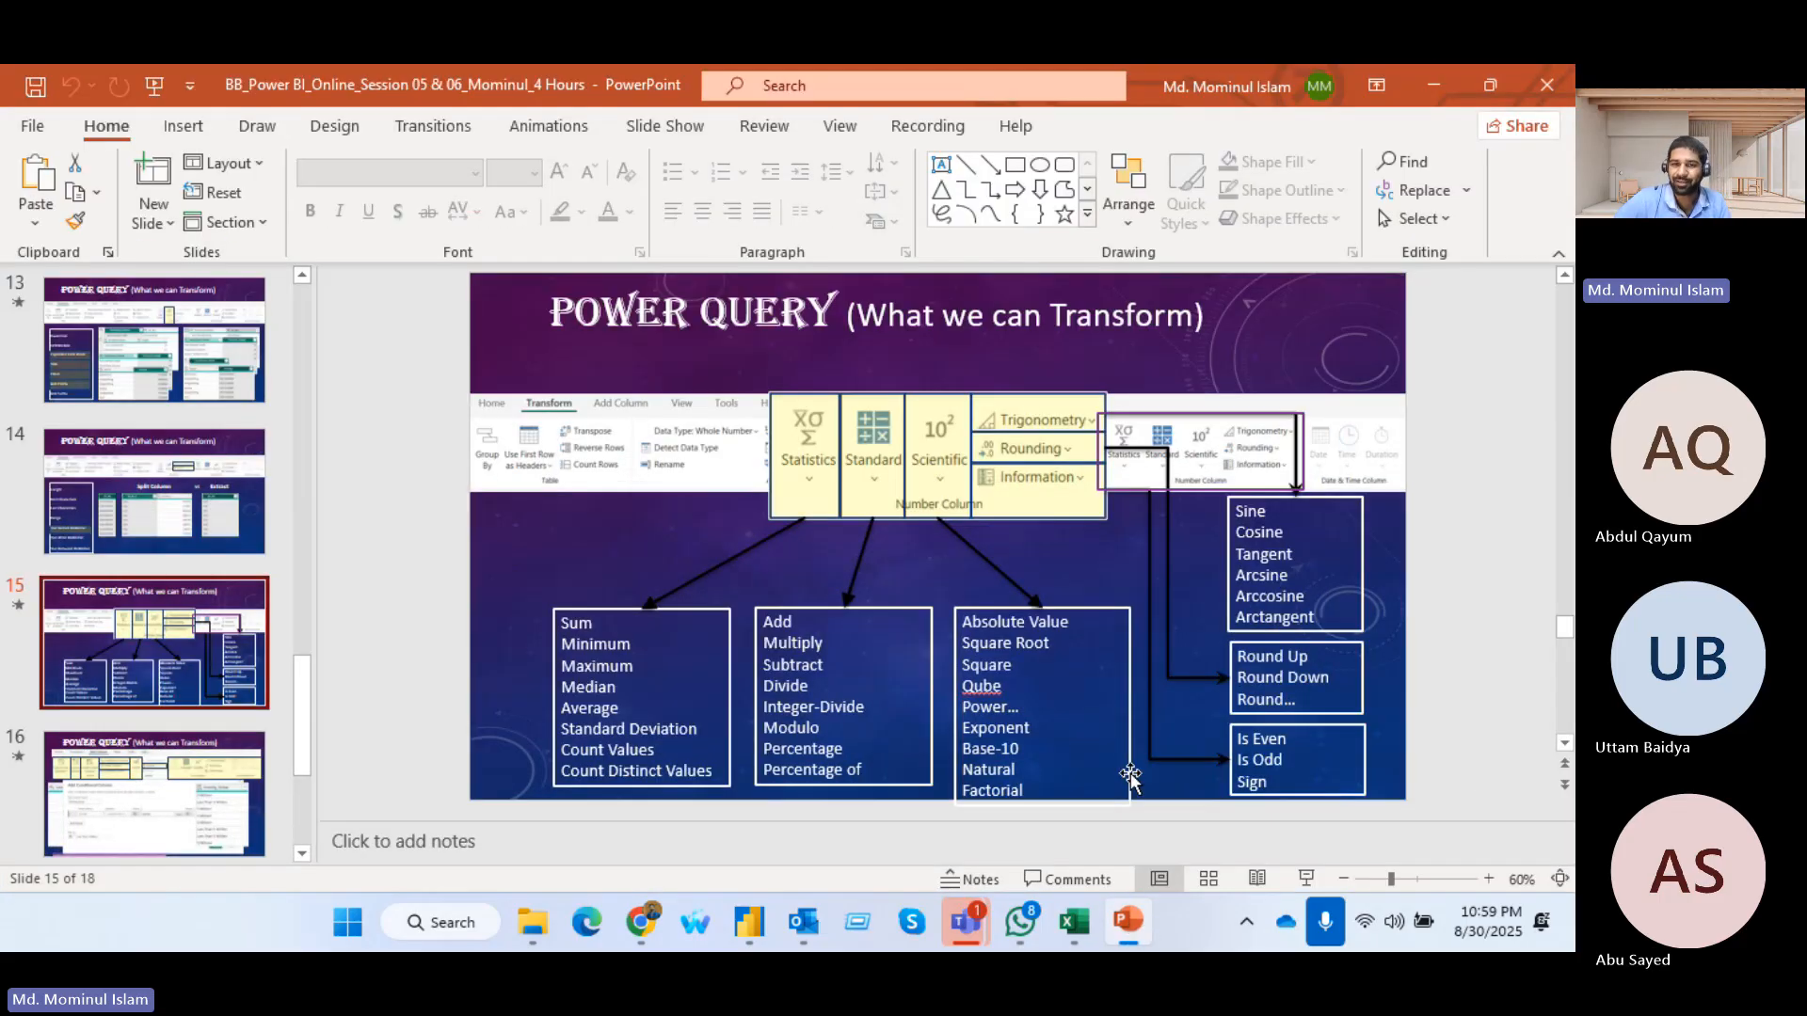
pyautogui.scroll(-3, 939, 628)
pyautogui.scroll(2, 939, 628)
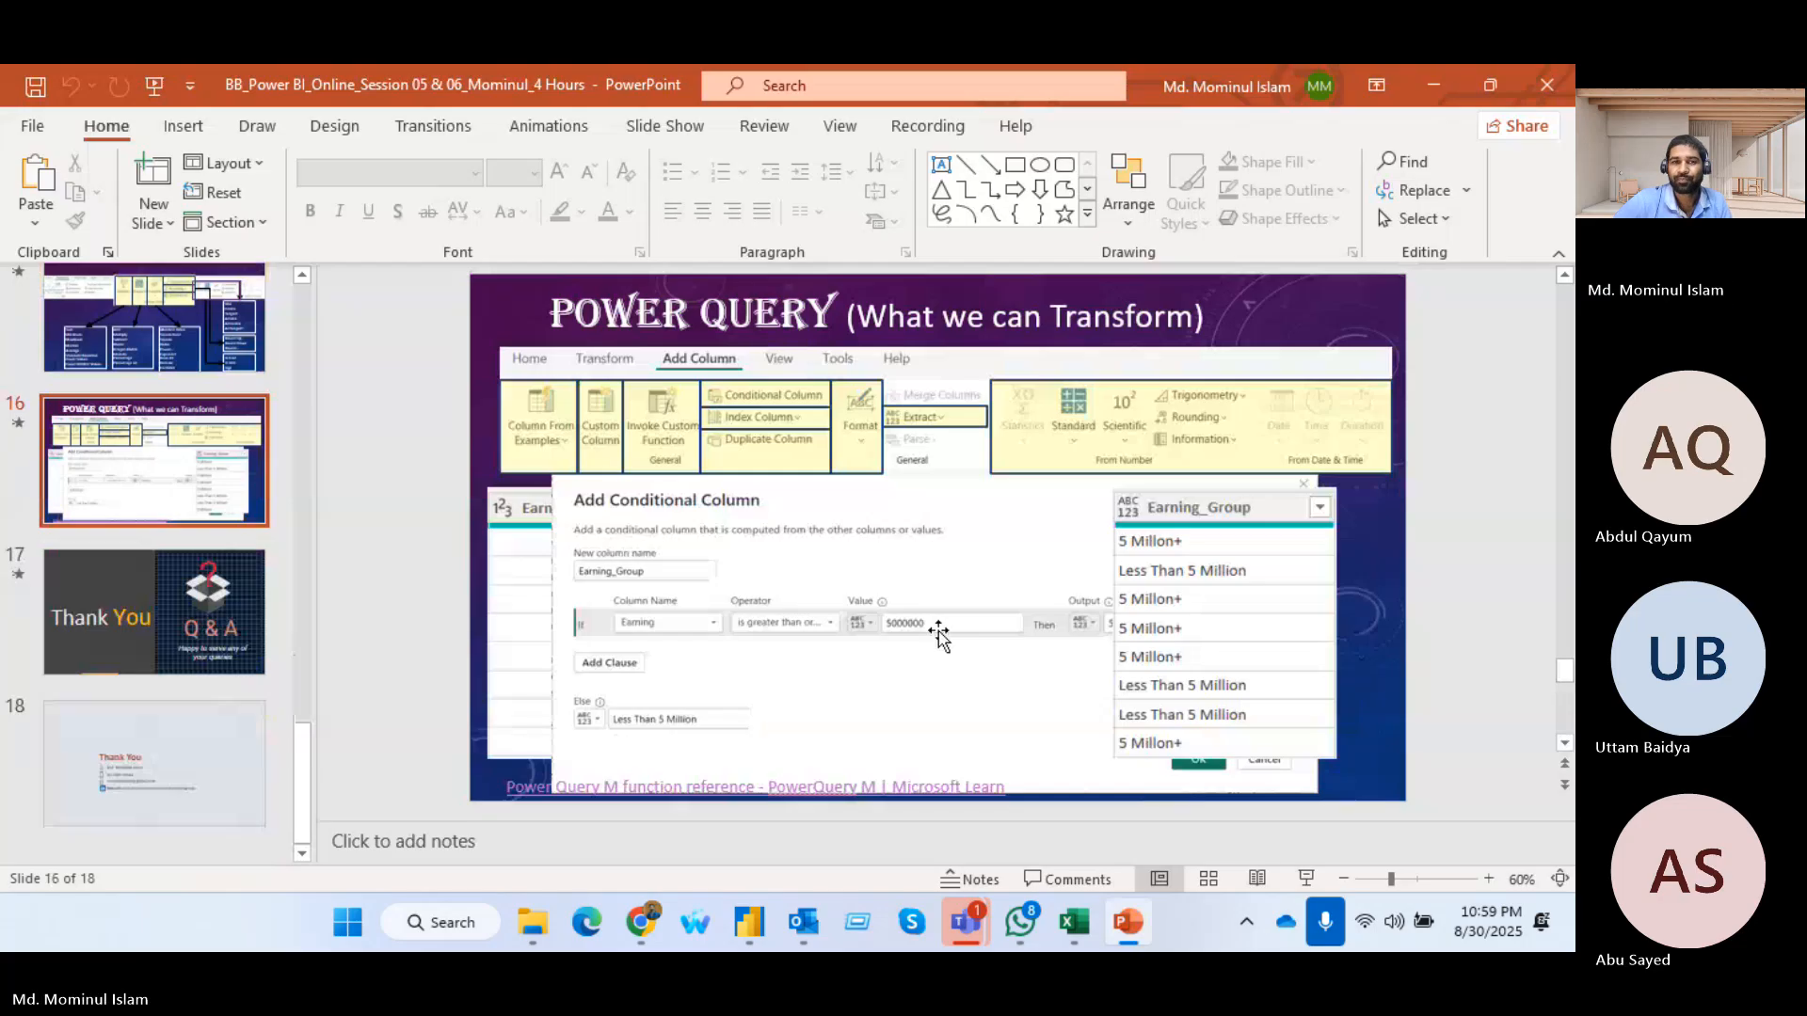